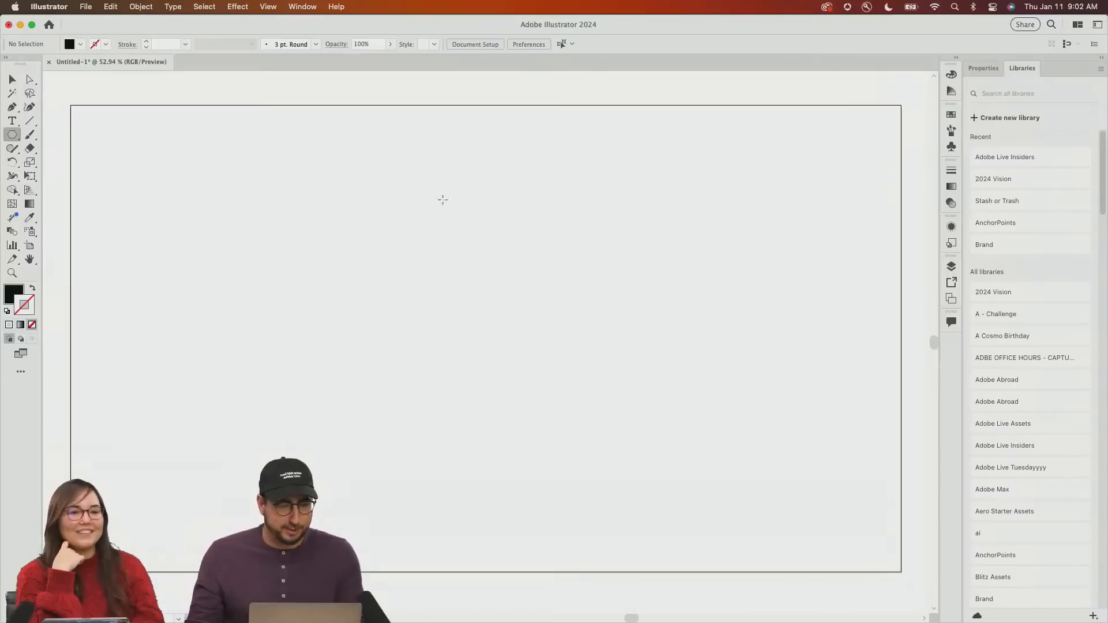
Draw a straight line across the upper part of the artboard with the Line Segment tool, and deselect it
left_click(32, 126)
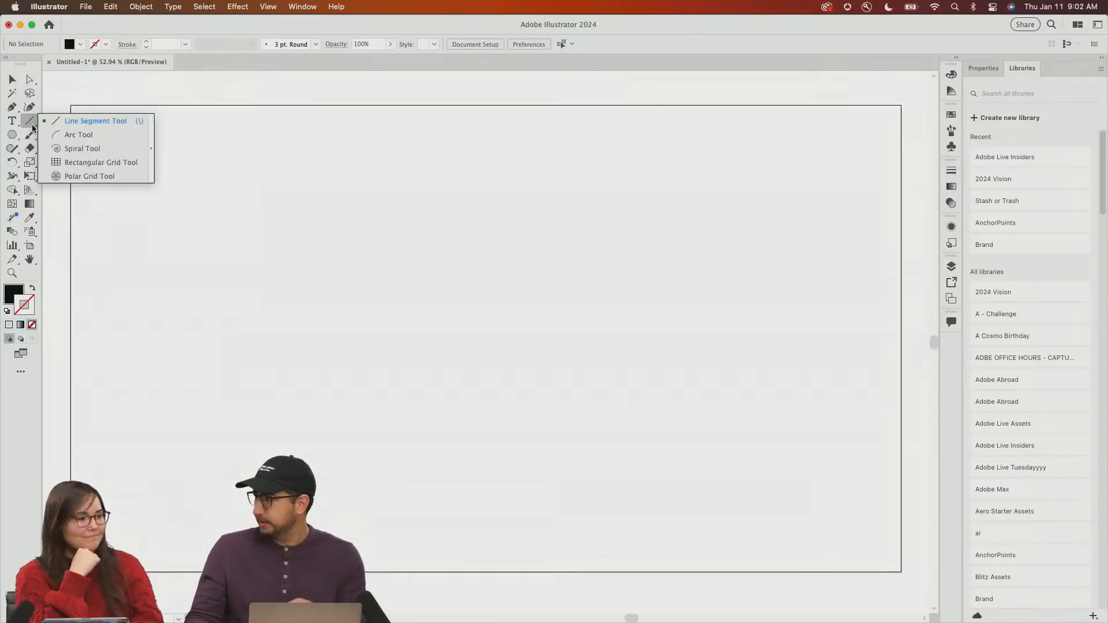
left_click(65, 122)
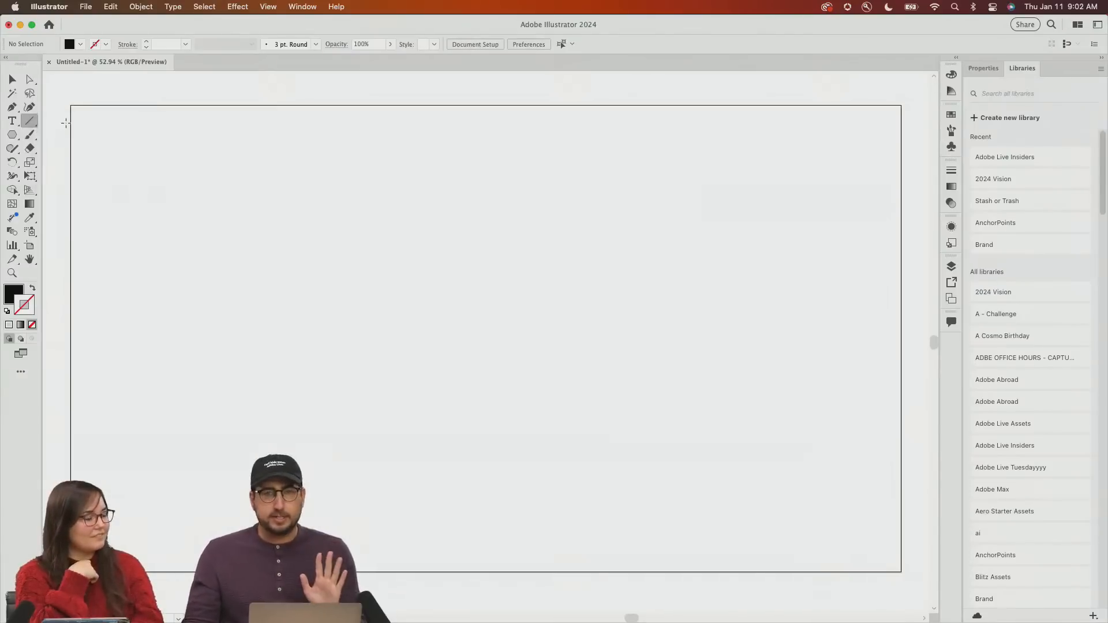
mouse_move(205, 208)
left_mouse_down()
mouse_move(863, 252)
mouse_move(849, 258)
left_mouse_up()
key("super+shift+a")
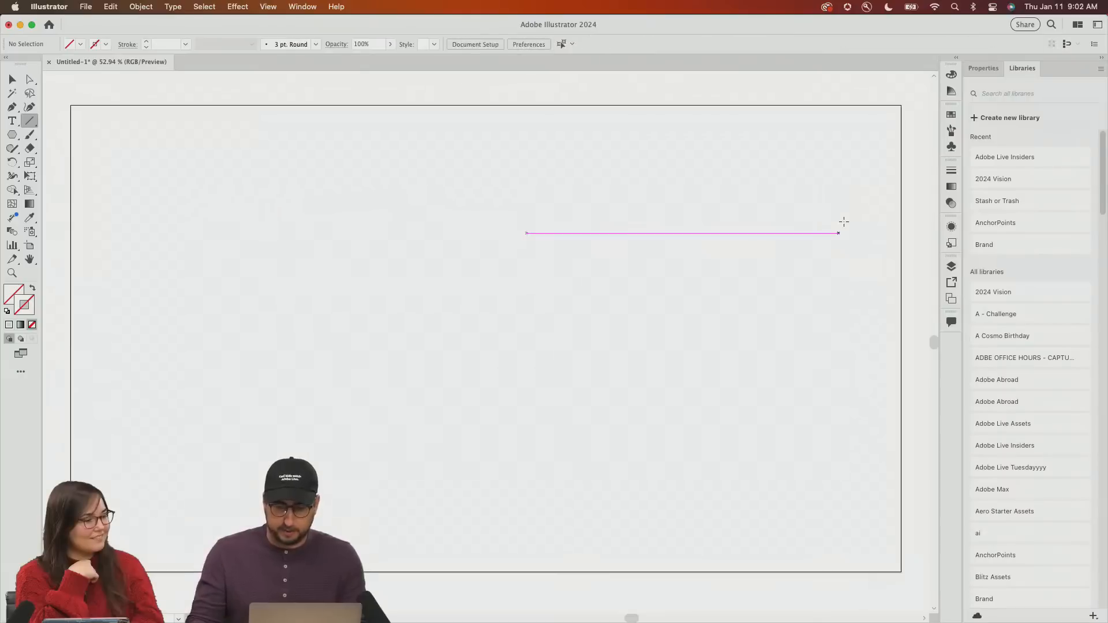
Set the stroke colour to magenta and draw a diagonal line about 1141 px wide and 204 px high
left_click(951, 115)
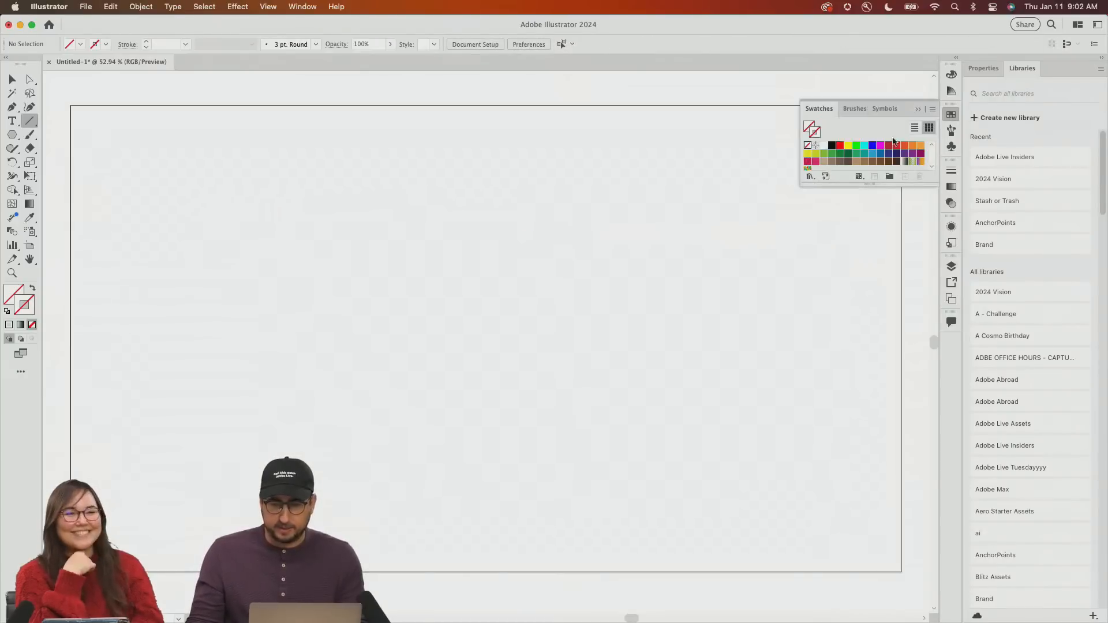
left_click(880, 145)
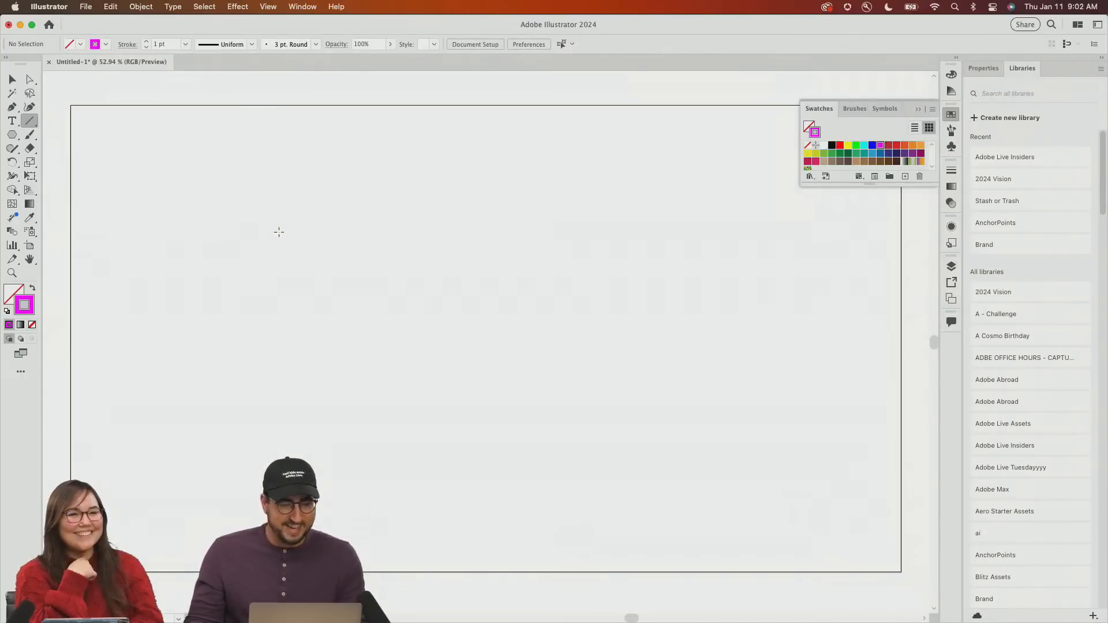
mouse_move(279, 232)
left_mouse_down()
mouse_move(621, 322)
mouse_move(773, 320)
left_mouse_up()
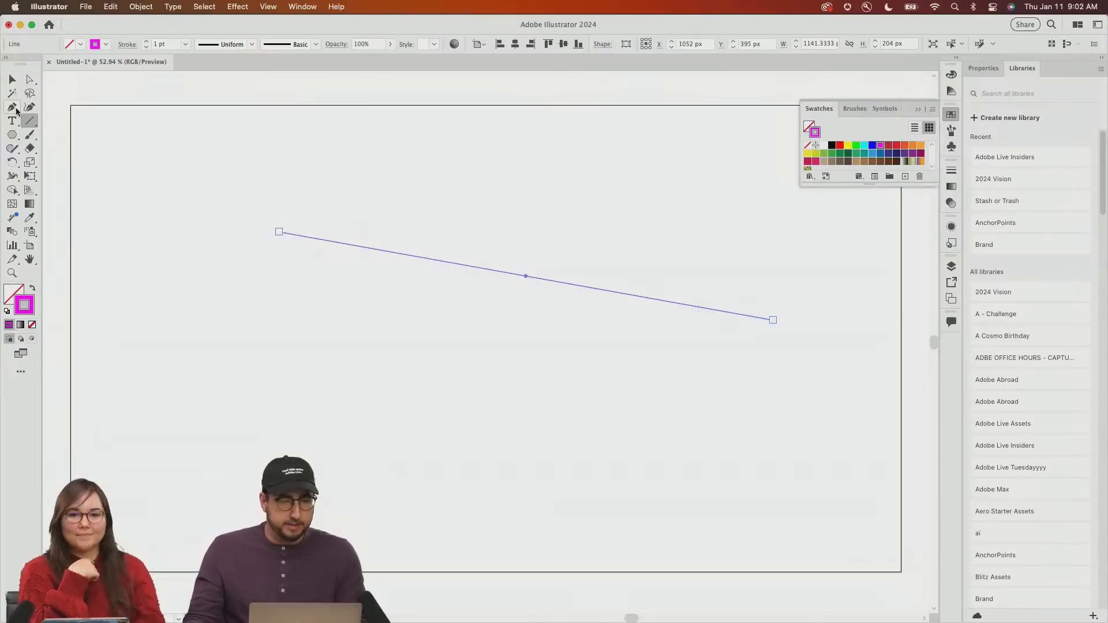
Draw an arc about 588 px wide and 423 px high from the diagonal line's upper-left end with the Arc tool, adjusting its curvature
left_click_drag(24, 120, 54, 130)
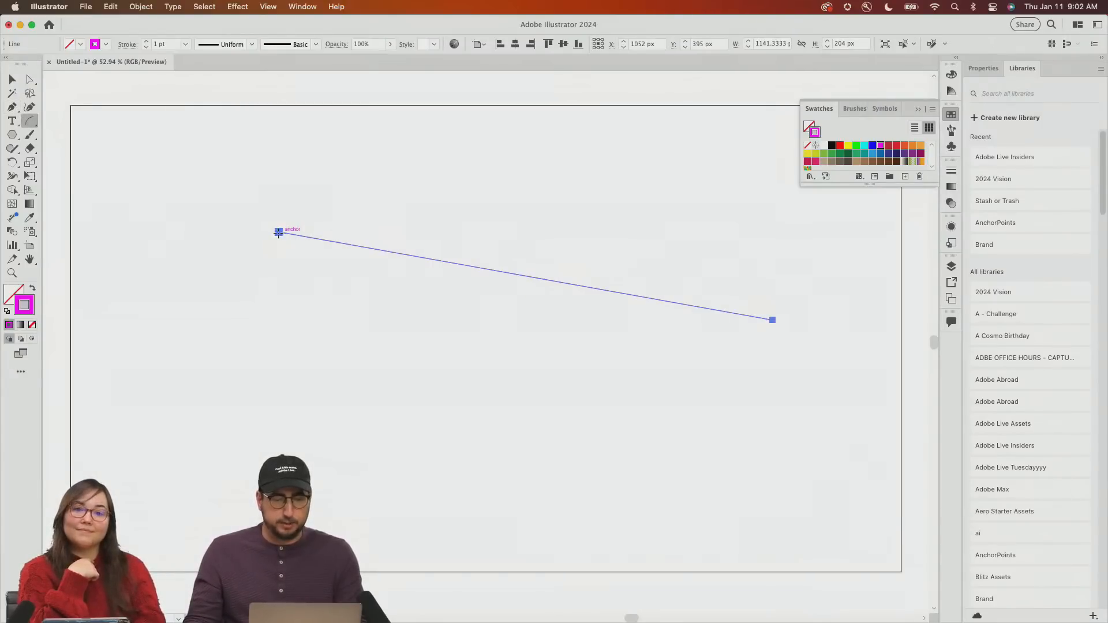
left_click_drag(278, 231, 561, 439)
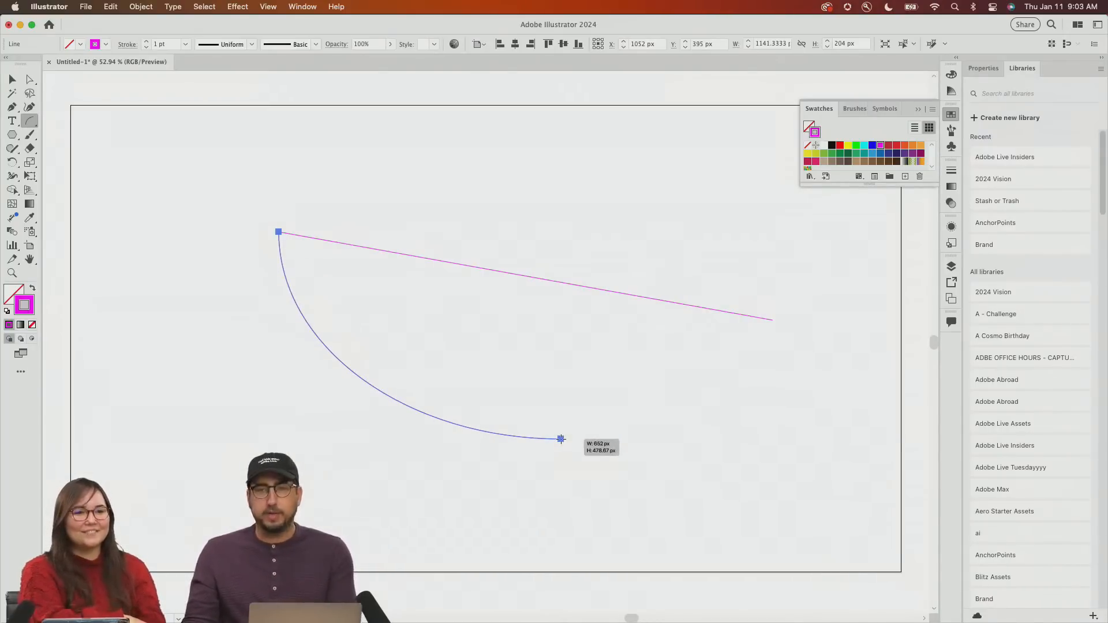
left_click_drag(561, 439, 561, 439)
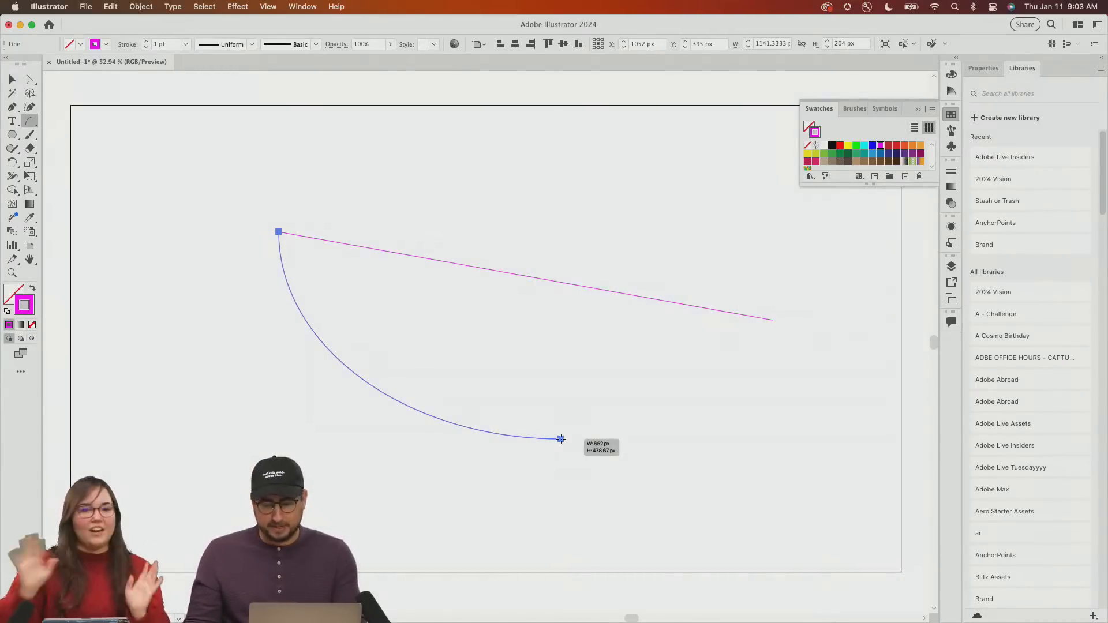
key("Up")
key("Up")
key("Up")
key("Up")
key("Up")
key("Up")
key("Up")
key("Up")
key("Up")
key("Up")
key("Down")
key("Down")
key("Down")
key("Down")
key("Down")
key("Down")
key("Down")
key("Down")
key("Down")
key("Down")
key("Down")
key("Down")
key("Down")
key("Down")
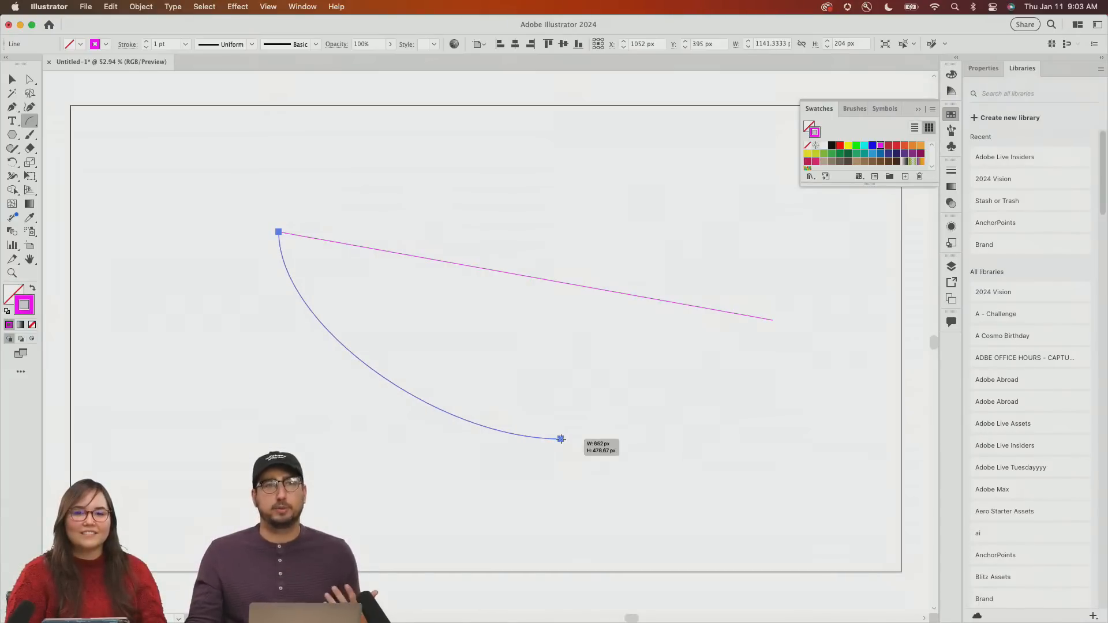
left_click_drag(561, 440, 534, 415)
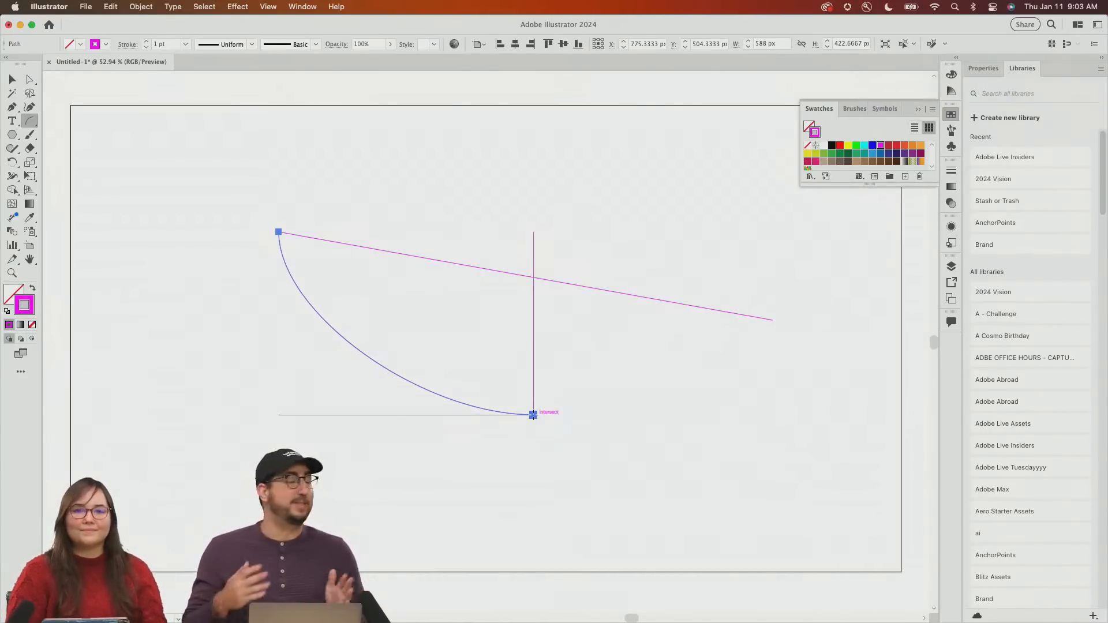
Undo the arc and delete the diagonal line to clear the artboard
key("ctrl+z")
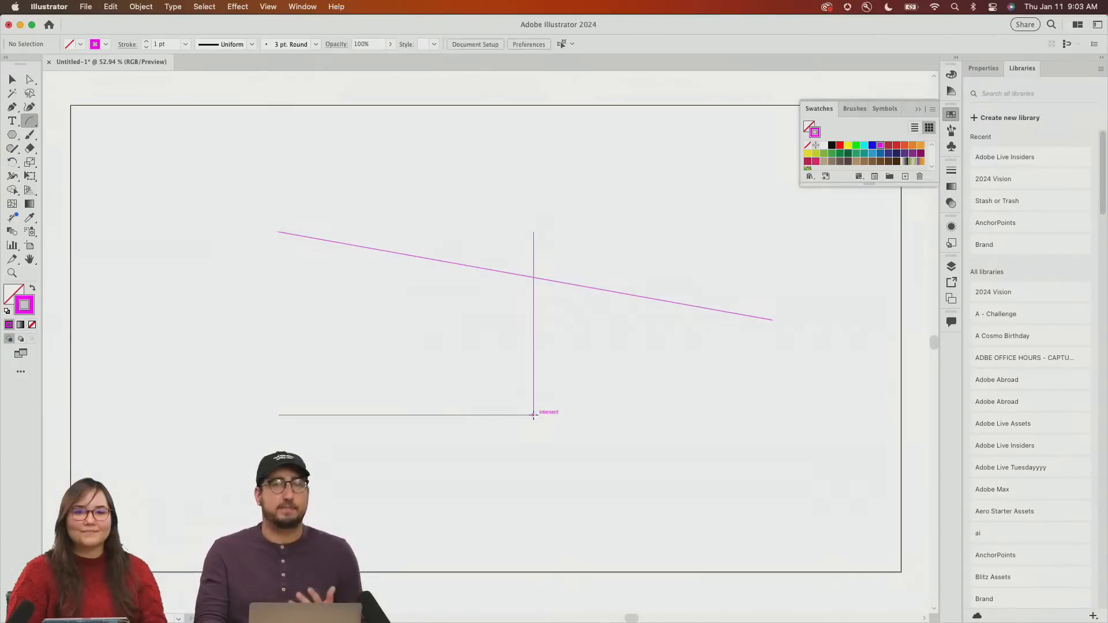
key("v")
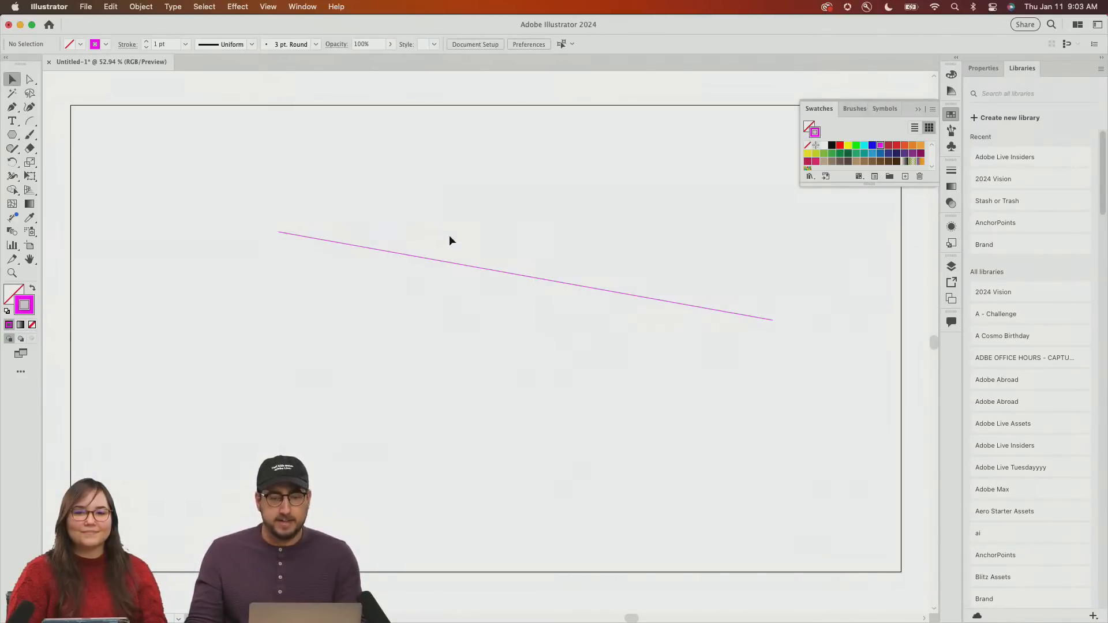
left_click_drag(449, 235, 567, 423)
key("BackSpace")
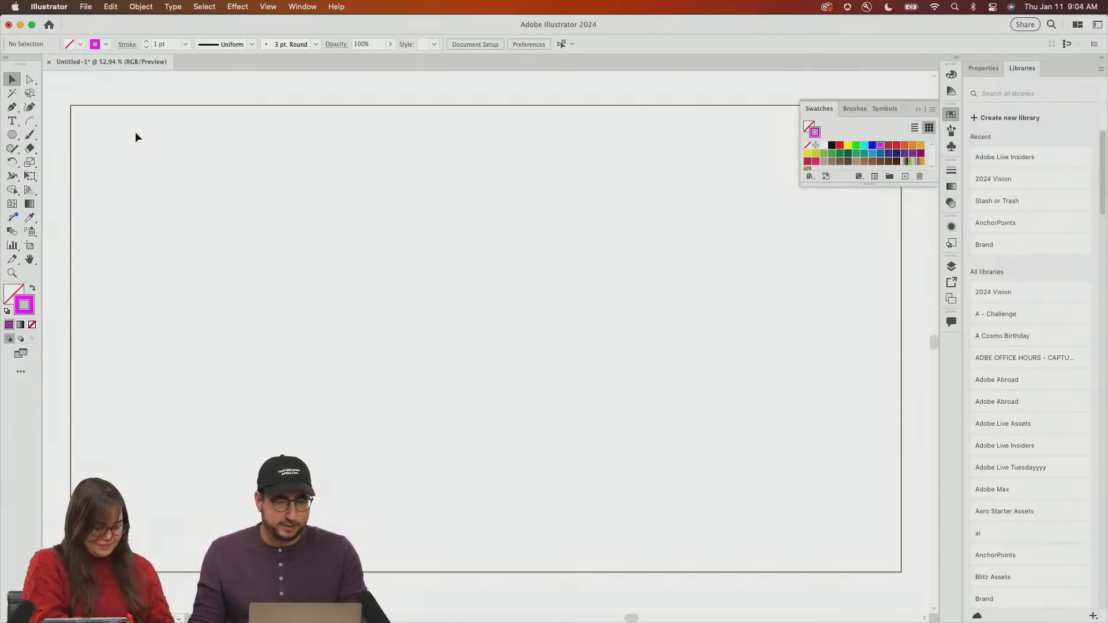
Draw a flat-topped six-sided polygon about 684 px wide and 592 px high from its centre, and swap its magenta stroke to the fill
left_click(20, 134)
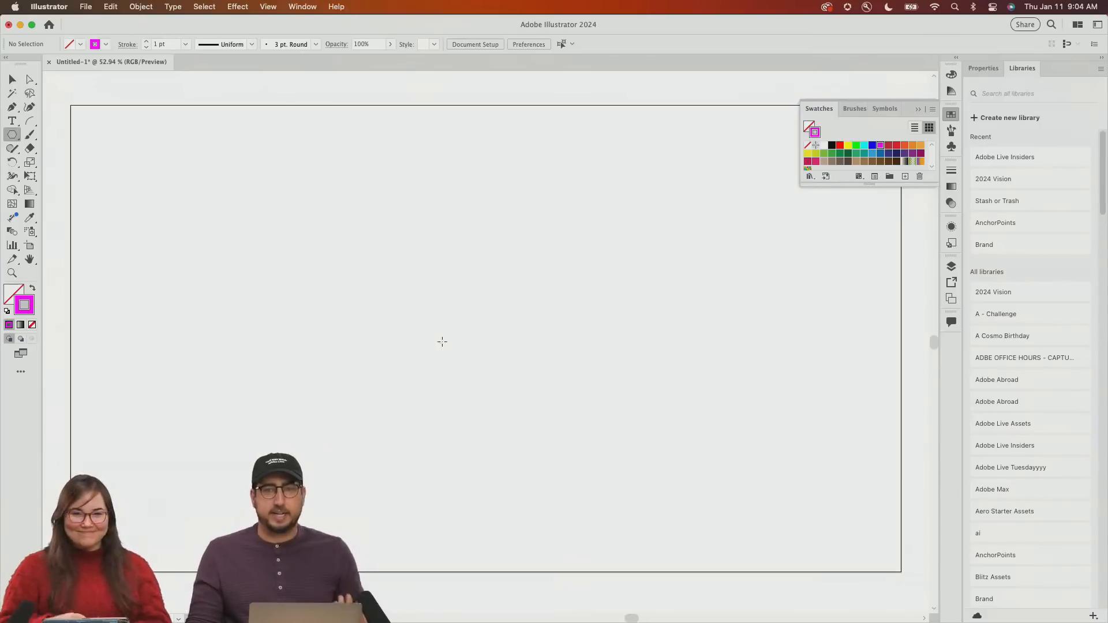
left_click_drag(448, 334, 337, 290)
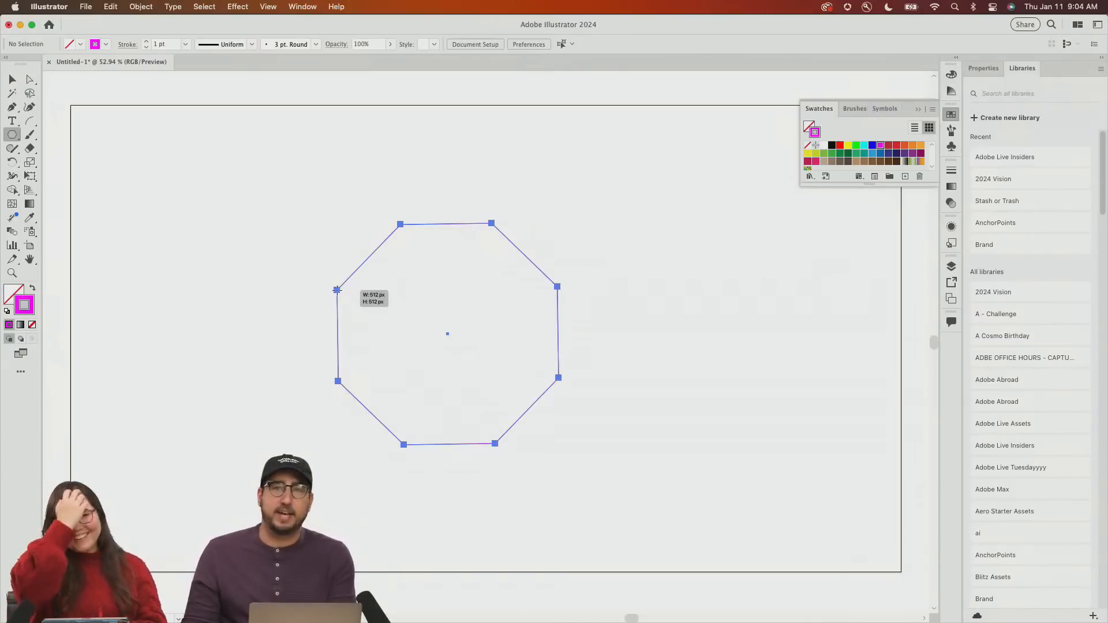
key("Down")
key("Down")
left_click_drag(337, 290, 343, 247)
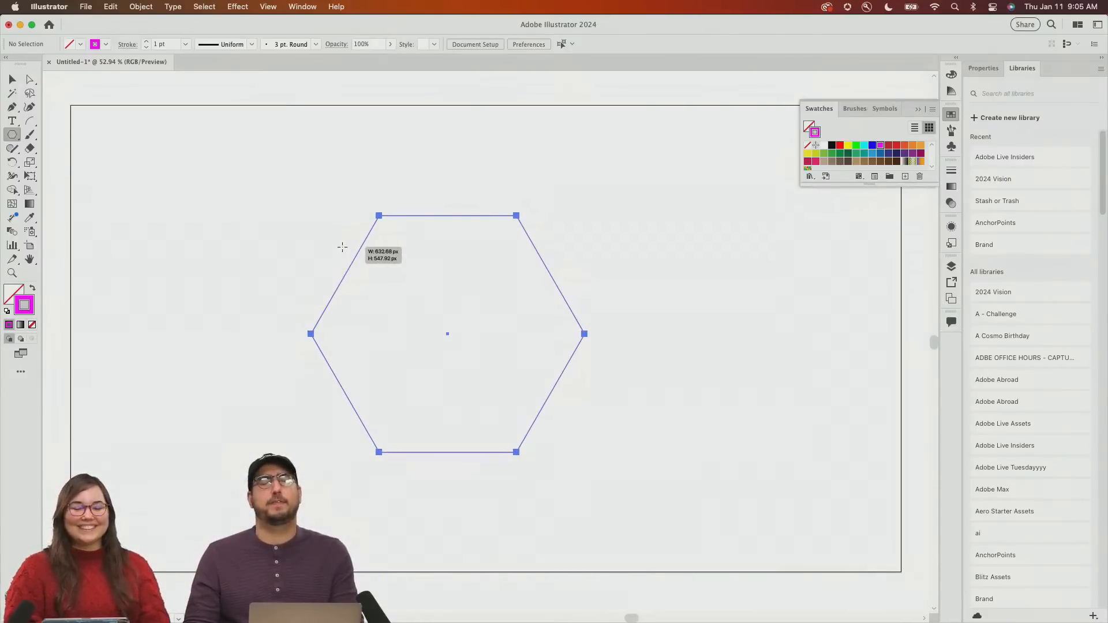
left_click_drag(342, 247, 337, 235)
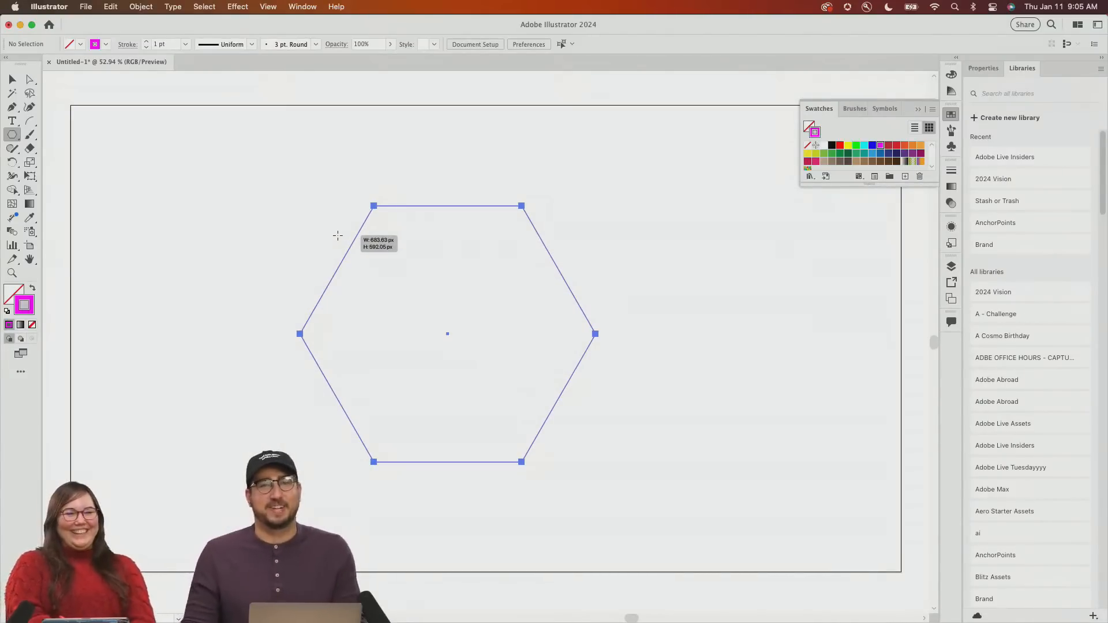
left_click_drag(338, 235, 337, 236)
key("shift+x")
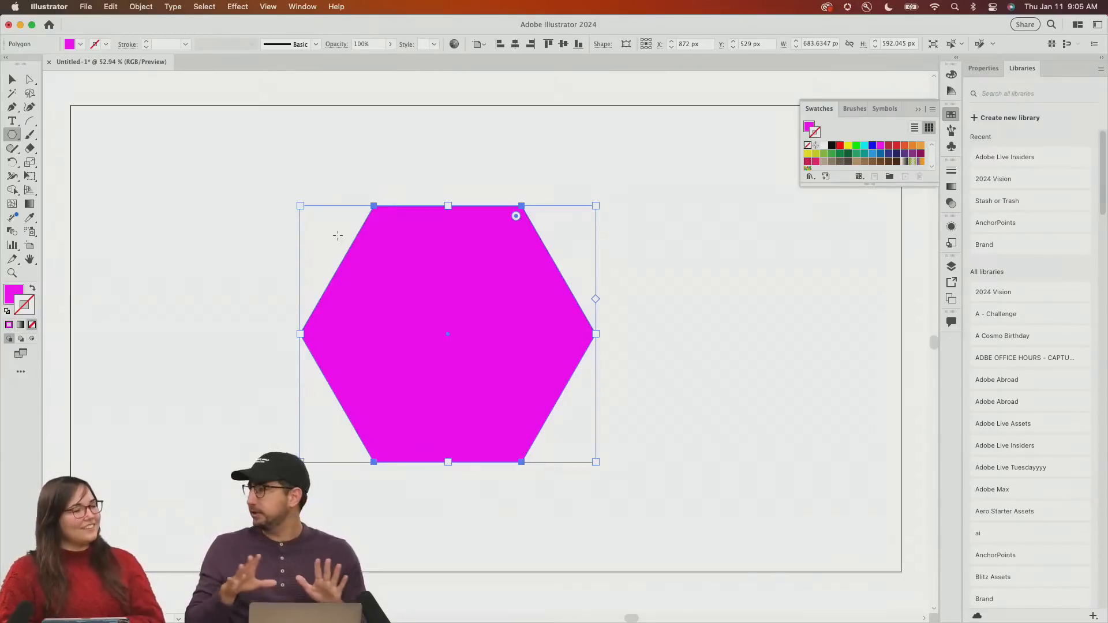
Scale the whole hexagon proportionally around its centre to about 709 px wide and 614 px high
key("s")
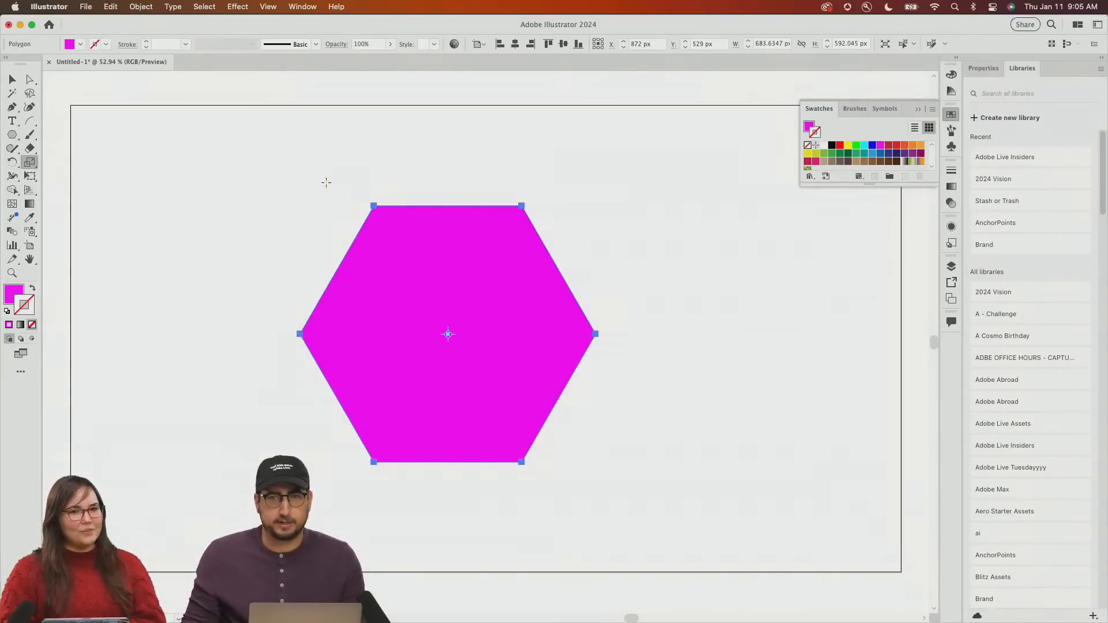
left_click_drag(324, 181, 287, 232)
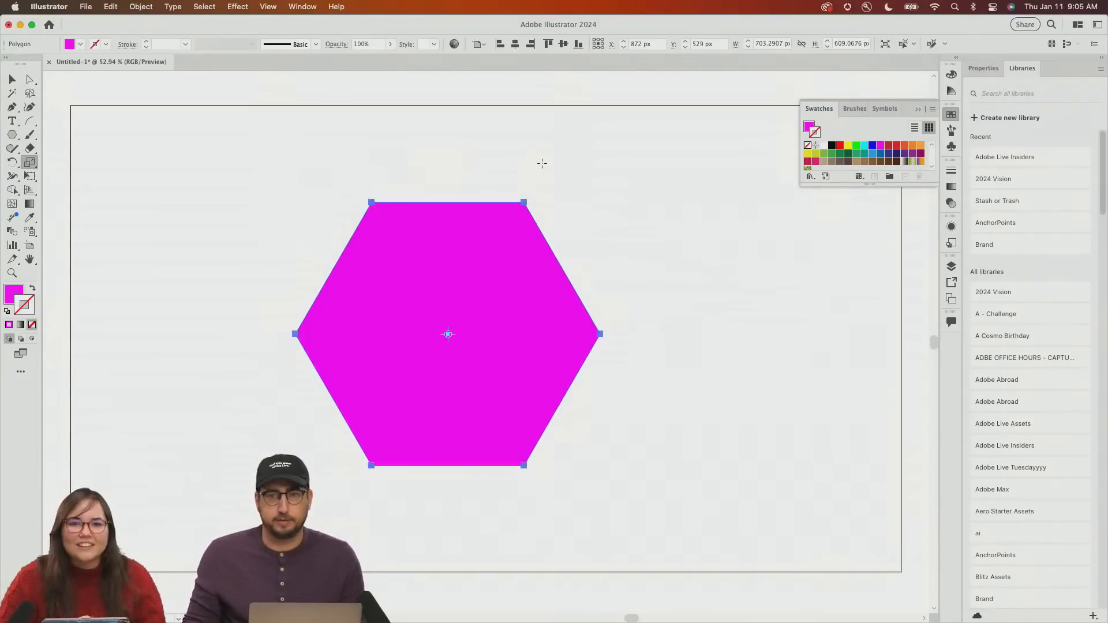
left_click_drag(649, 171, 680, 162)
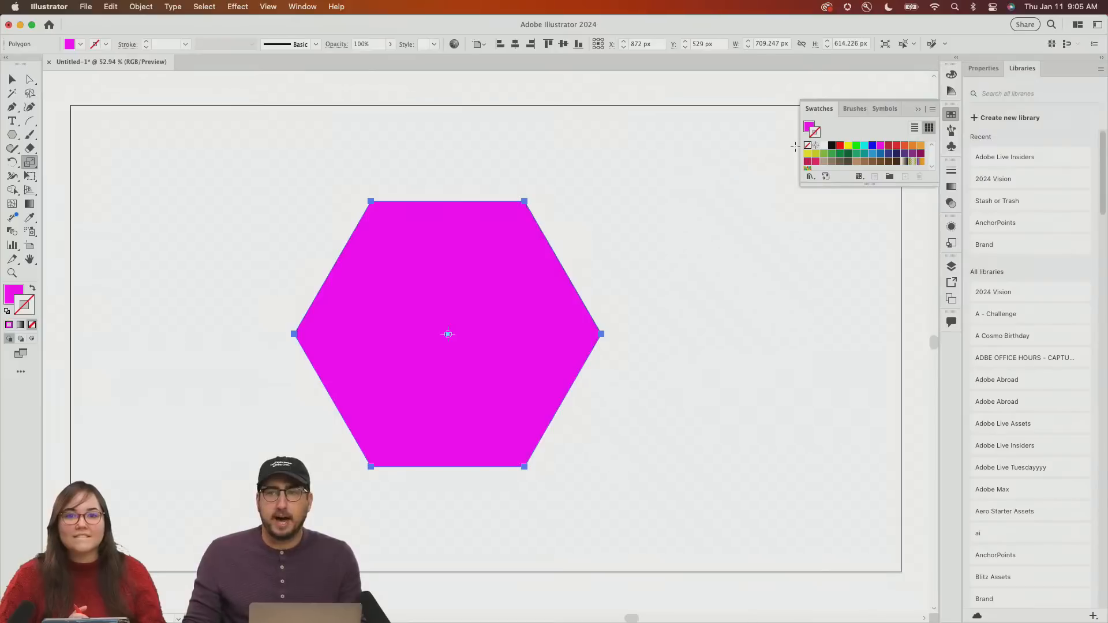
Recolour the hexagon with a yellow-green fill and no stroke
left_click(832, 154)
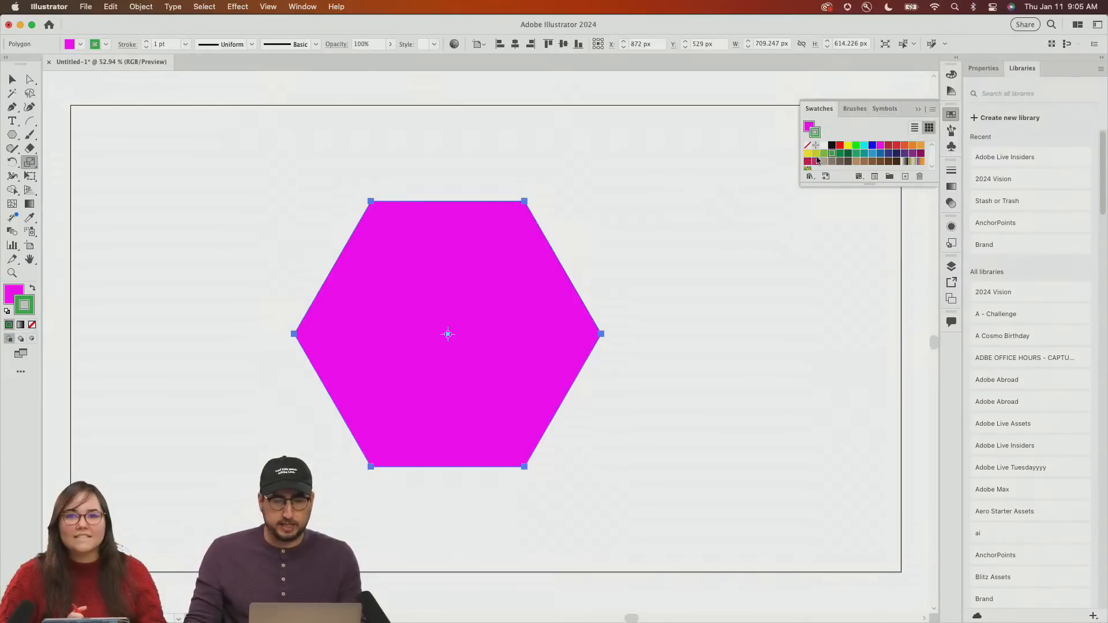
key("slash")
key("x")
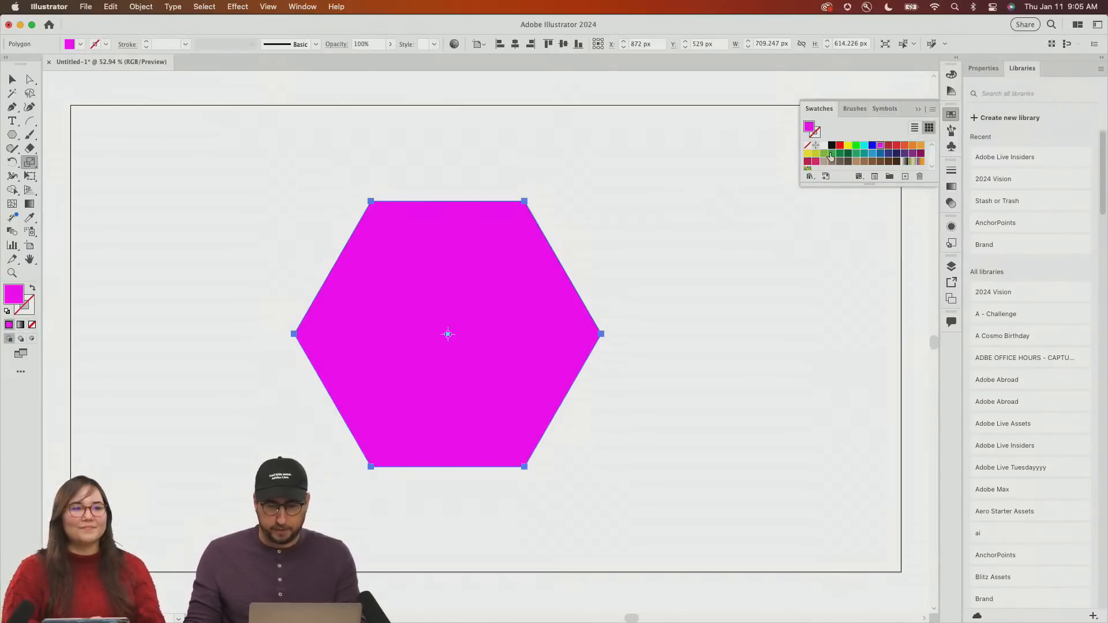
left_click(824, 154)
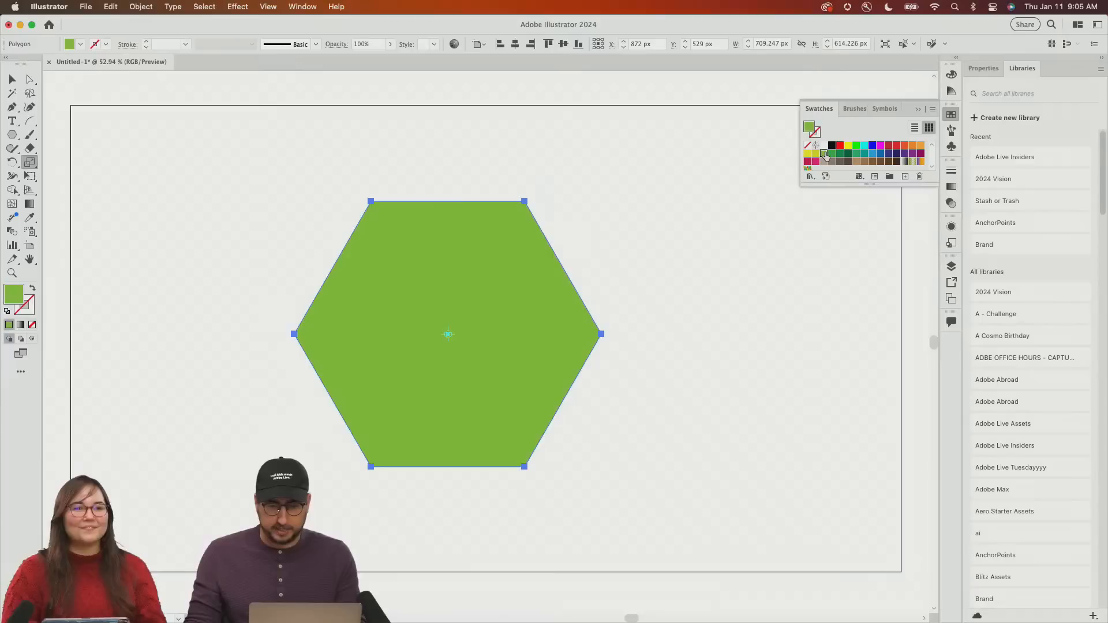
Select the hexagon's four top and bottom corner anchor points and scale them horizontally outward to widen the flat edges
left_click(34, 83)
left_click_drag(299, 170, 646, 240)
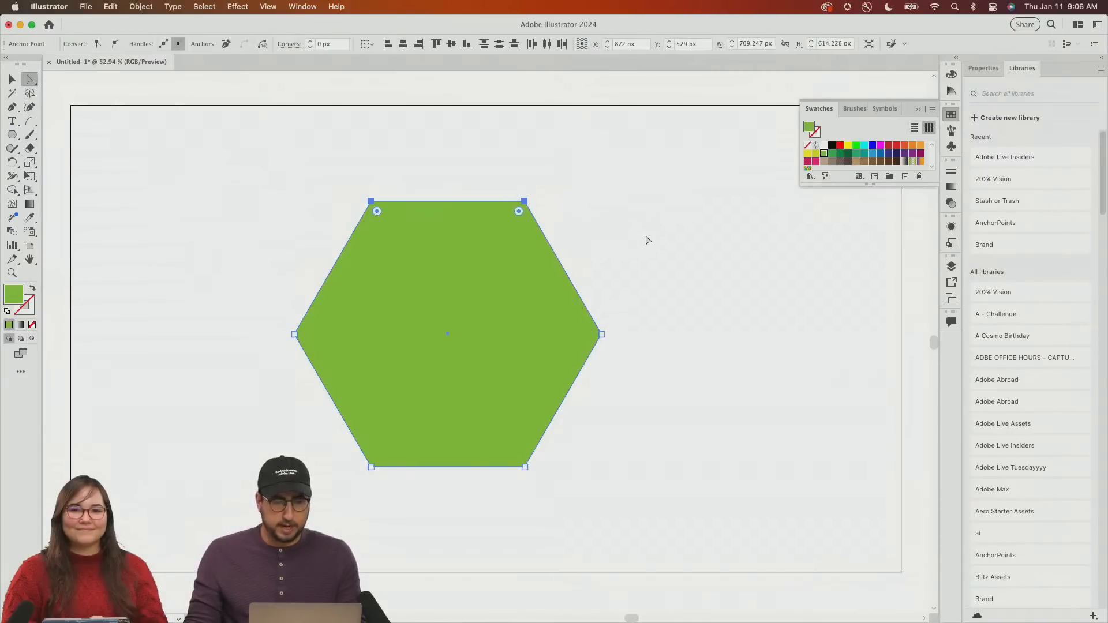
left_click_drag(625, 450, 362, 494)
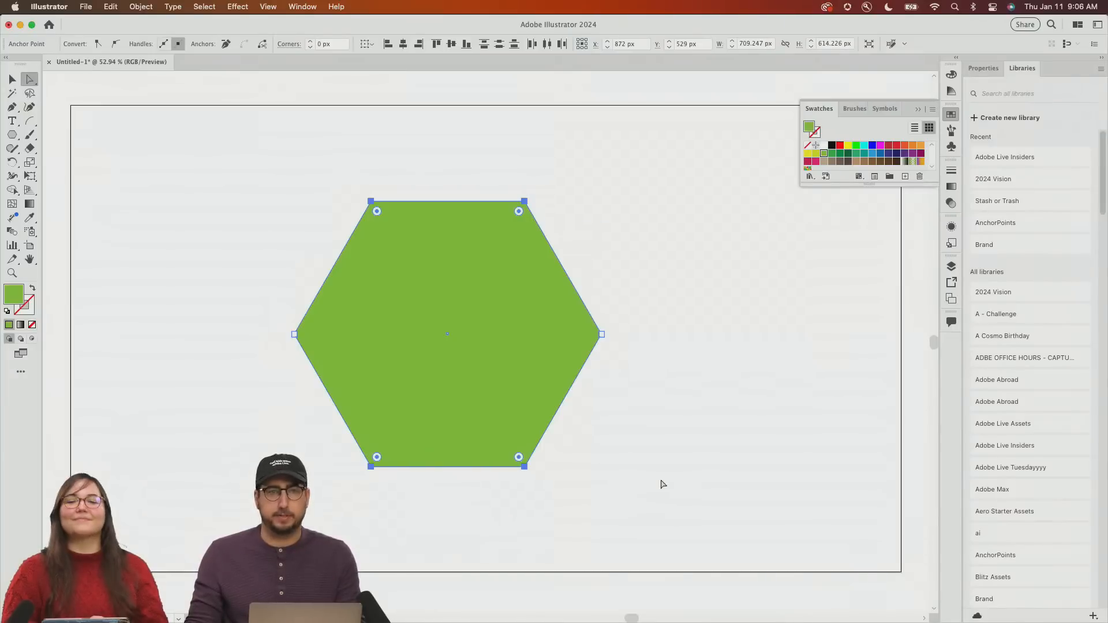
key("s")
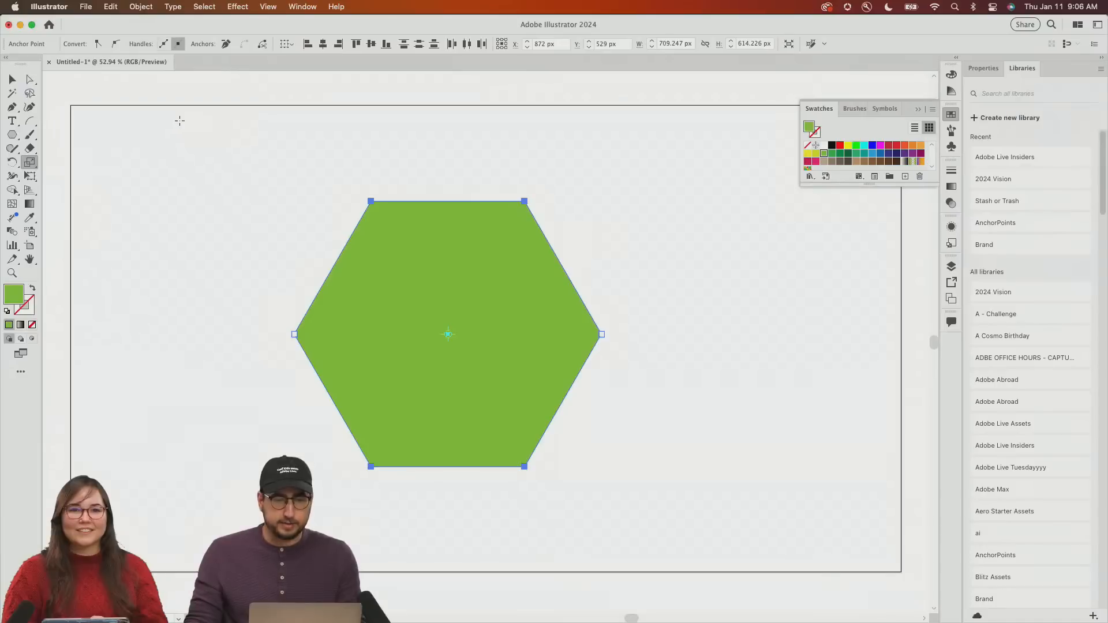
left_click_drag(180, 120, 88, 101)
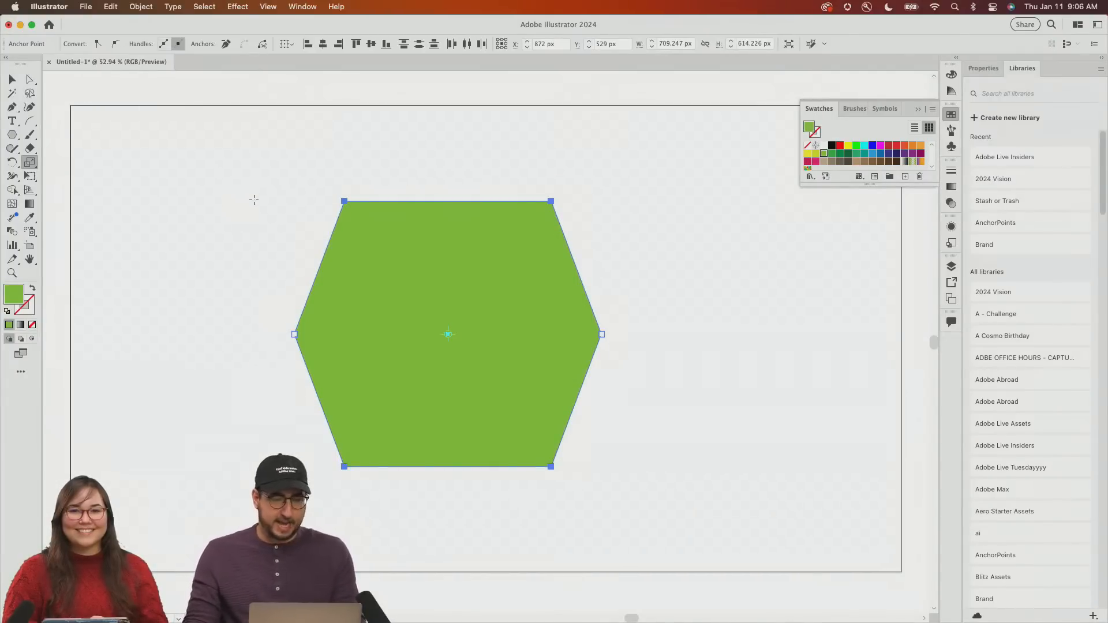
Select the hexagon's left and right tip anchor points and scale them outward to a shape width of about 725 px
key("a")
left_click_drag(249, 297, 808, 384)
key("s")
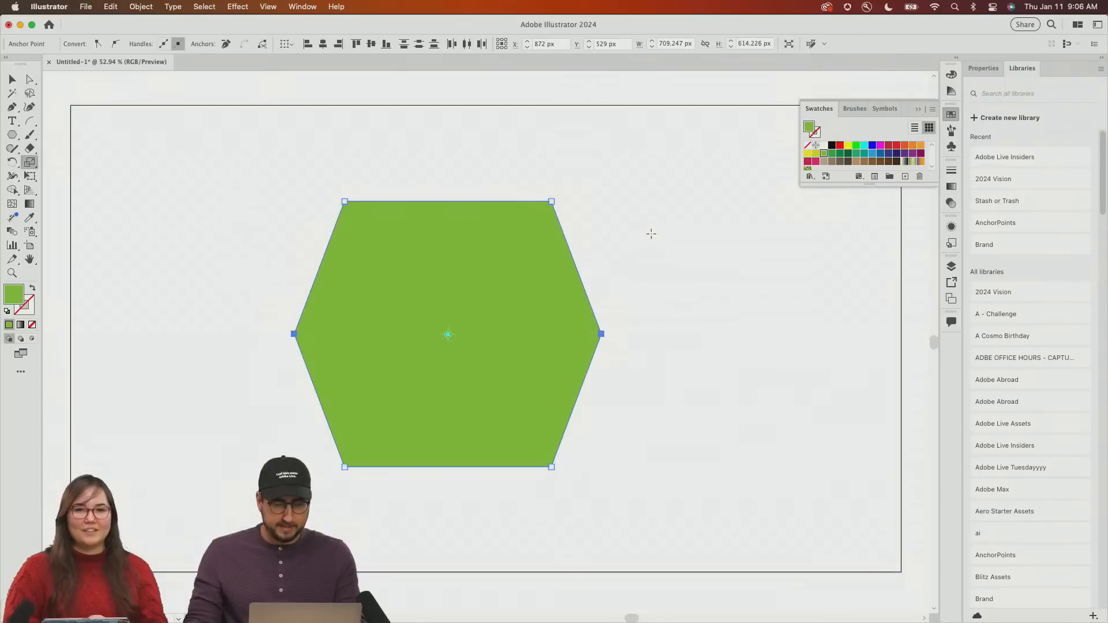
mouse_move(651, 235)
left_mouse_down()
mouse_move(688, 206)
mouse_move(650, 230)
left_mouse_up()
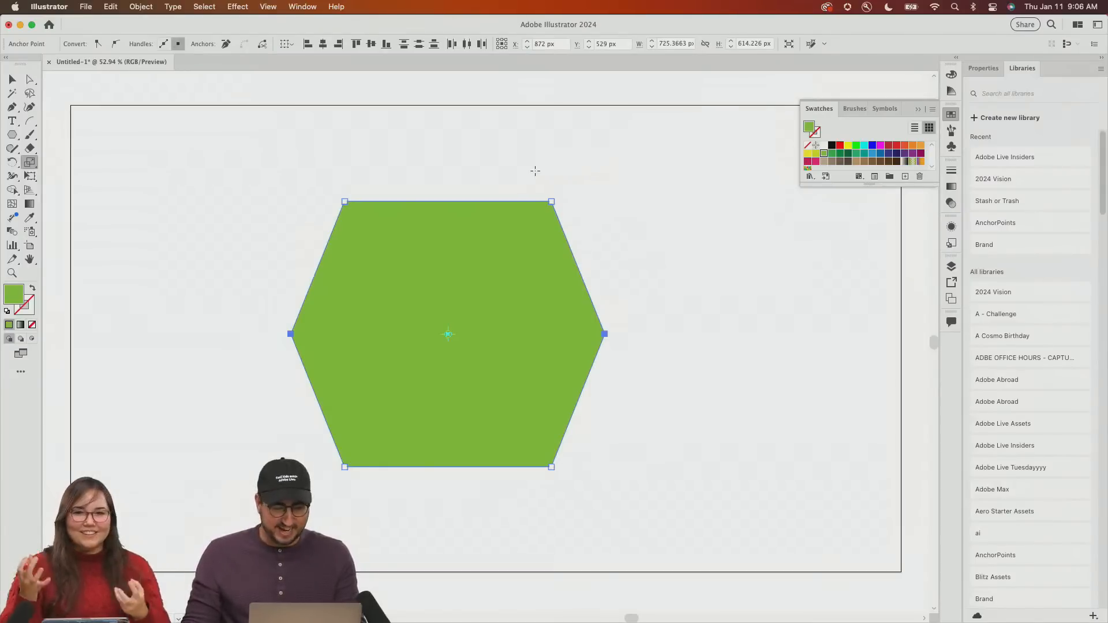
left_click_drag(275, 146, 451, 527)
left_click_drag(776, 174, 663, 256)
key("ctrl+z")
Duplicate the hexagon so that two copies sit side by side, at about X 560 px and X 1388 px
key("v")
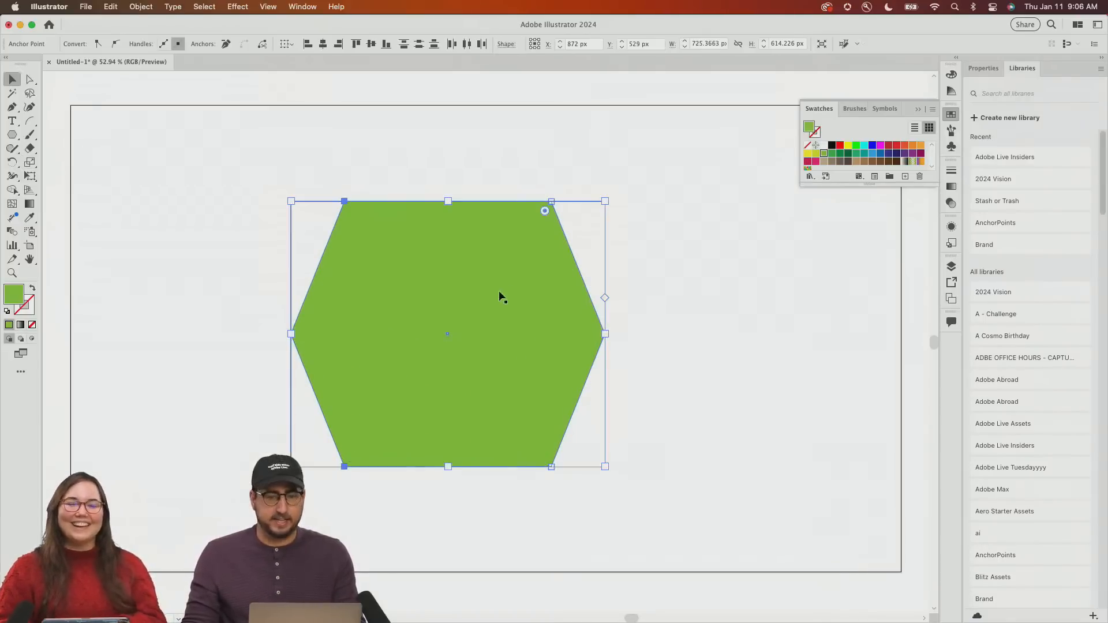
left_click_drag(501, 298, 642, 302)
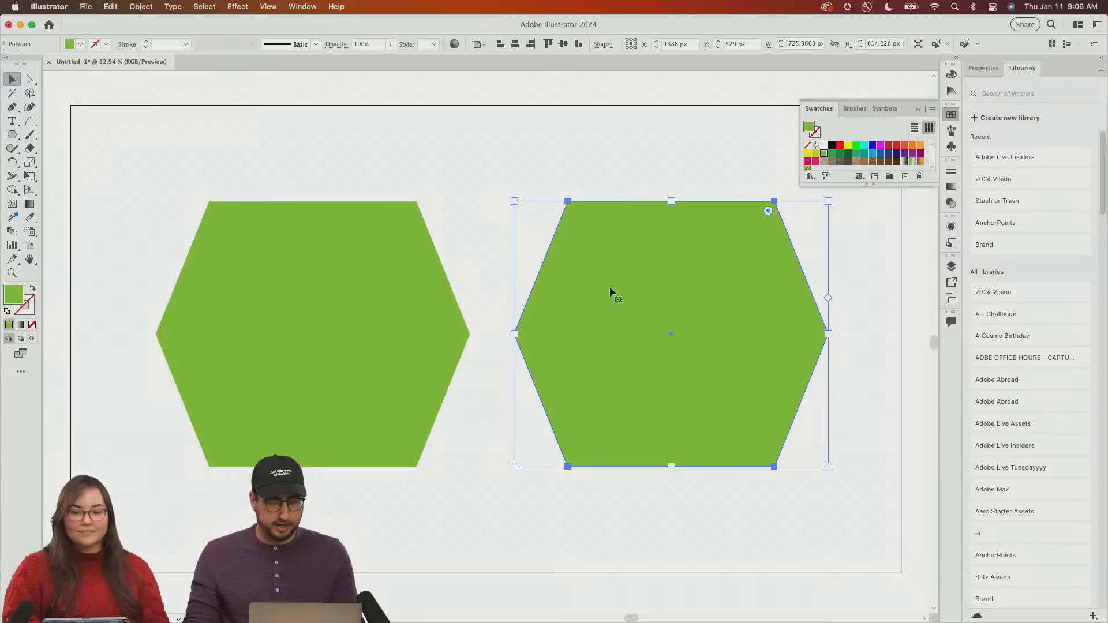
Move the left hexagon's three right-hand anchor points inward to narrow the shape to about 396 px wide
left_click(364, 224)
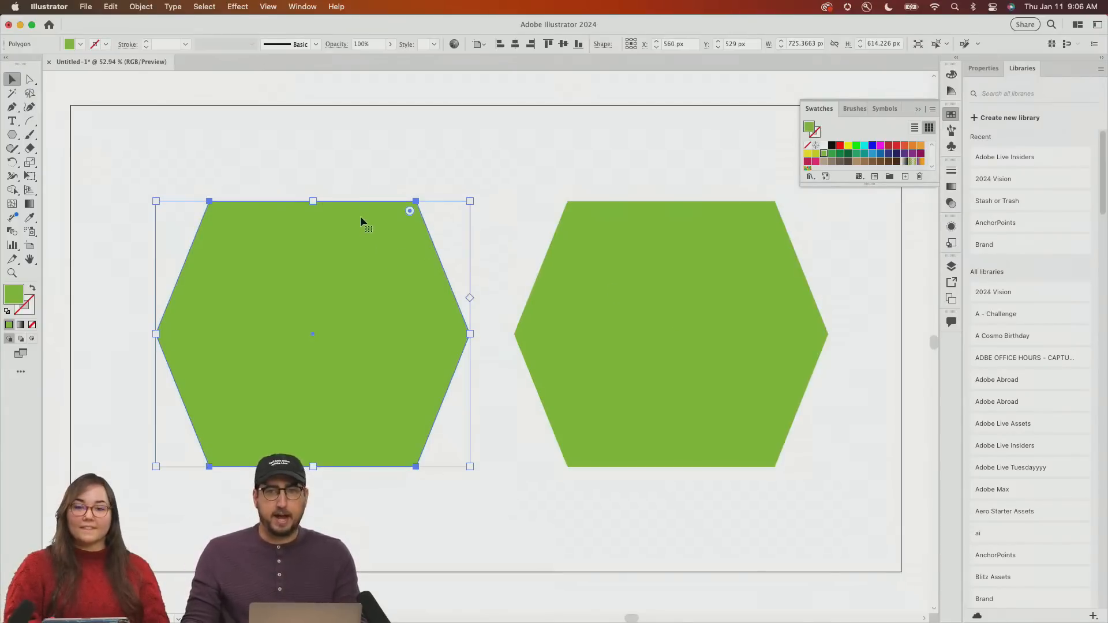
key("a")
left_click_drag(384, 168, 480, 505)
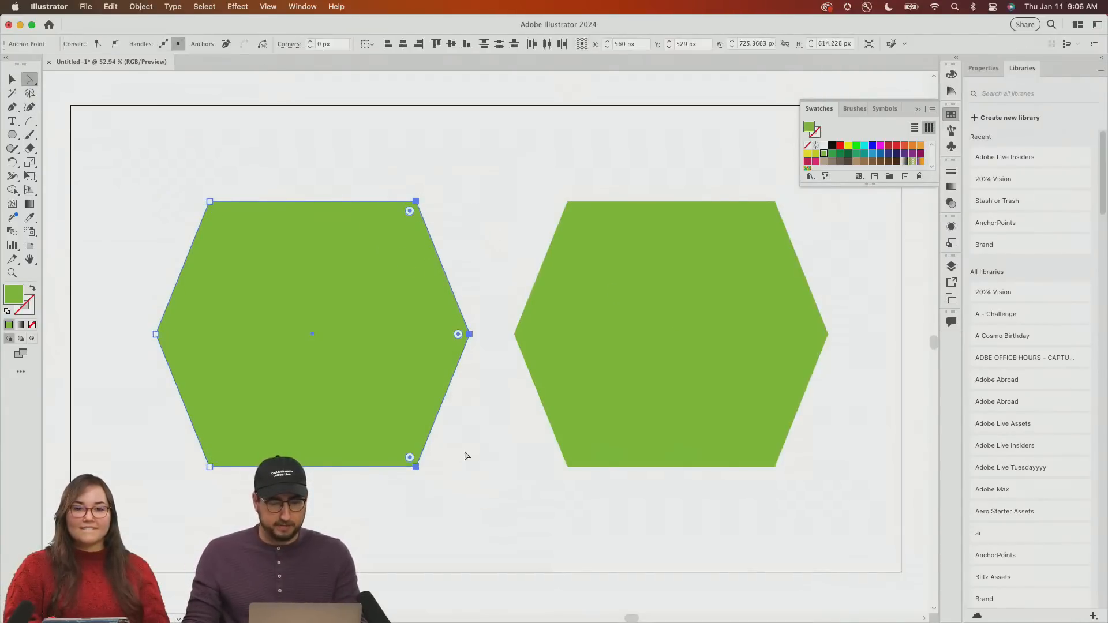
left_click_drag(464, 337, 329, 331)
key("v")
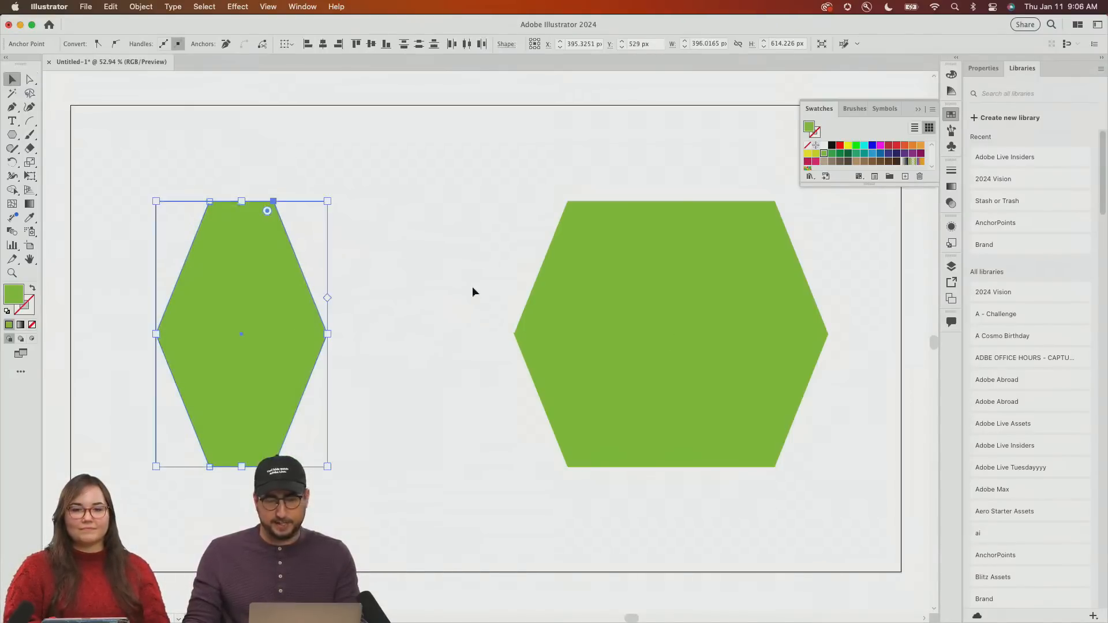
left_click(472, 286)
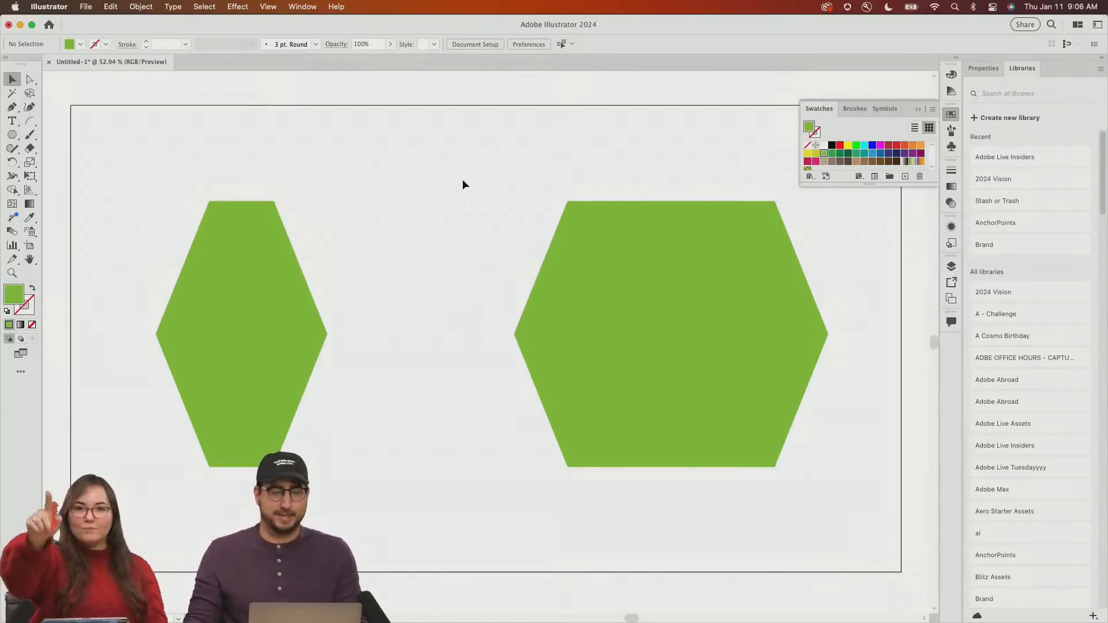
Try to scale the wide hexagon's three left-hand anchor points, and undo the attempt
key("a")
left_click_drag(460, 170, 604, 453)
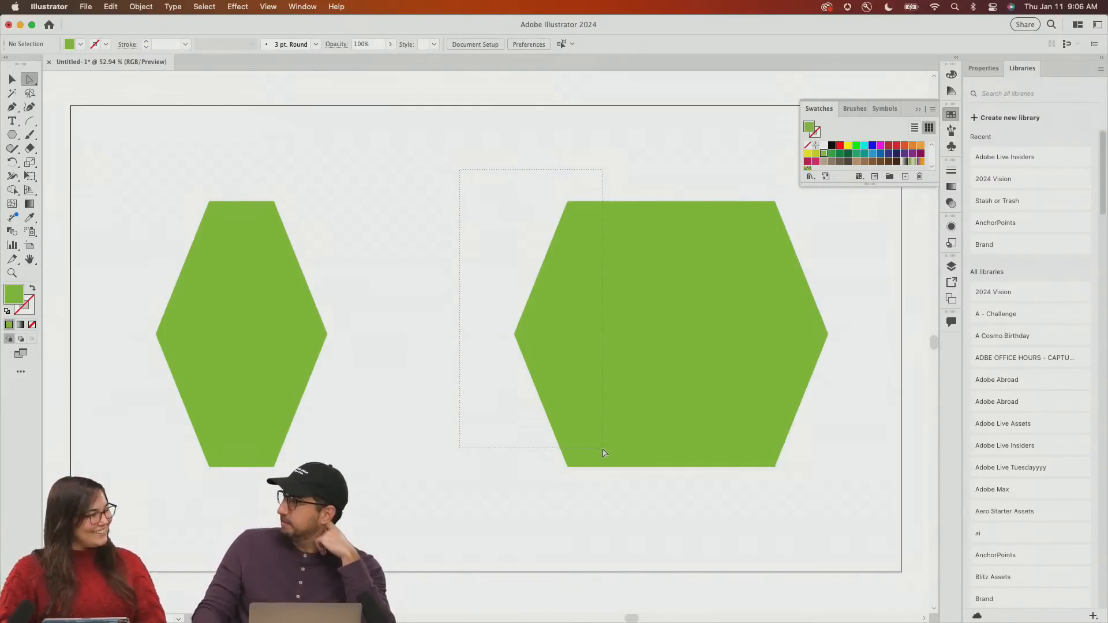
left_click_drag(603, 453, 614, 494)
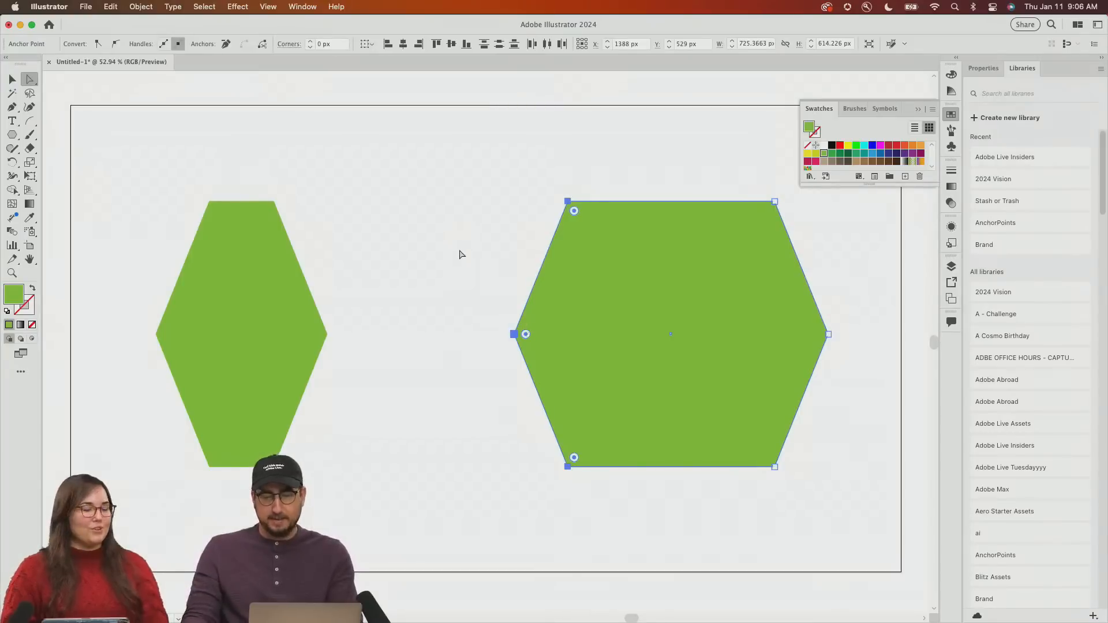
key("s")
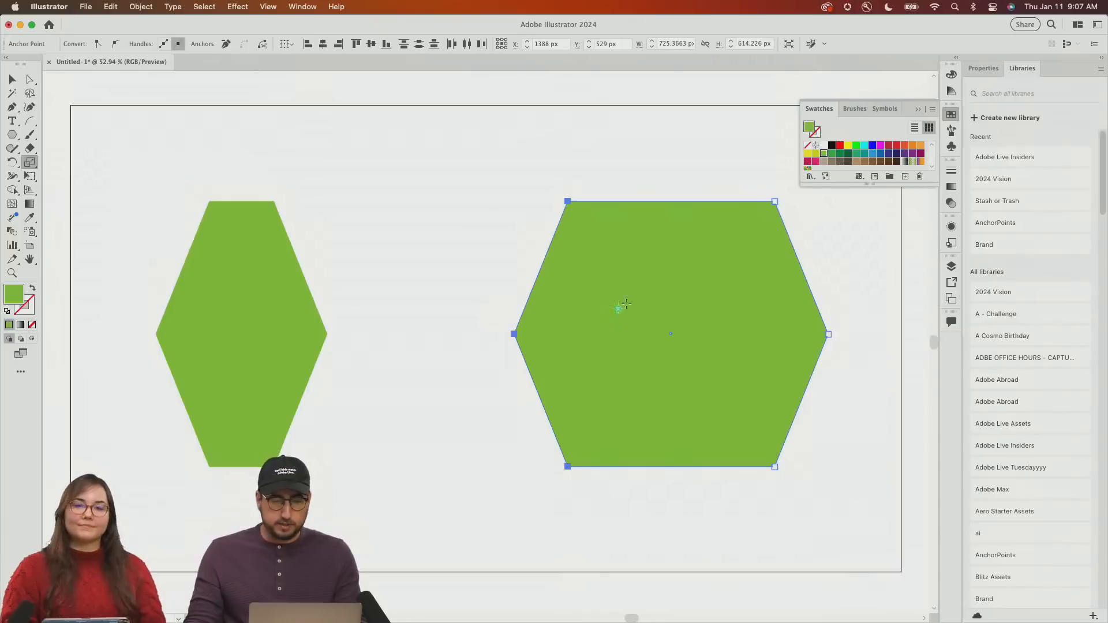
left_click_drag(426, 452, 534, 372)
key("super+z")
key("super+z")
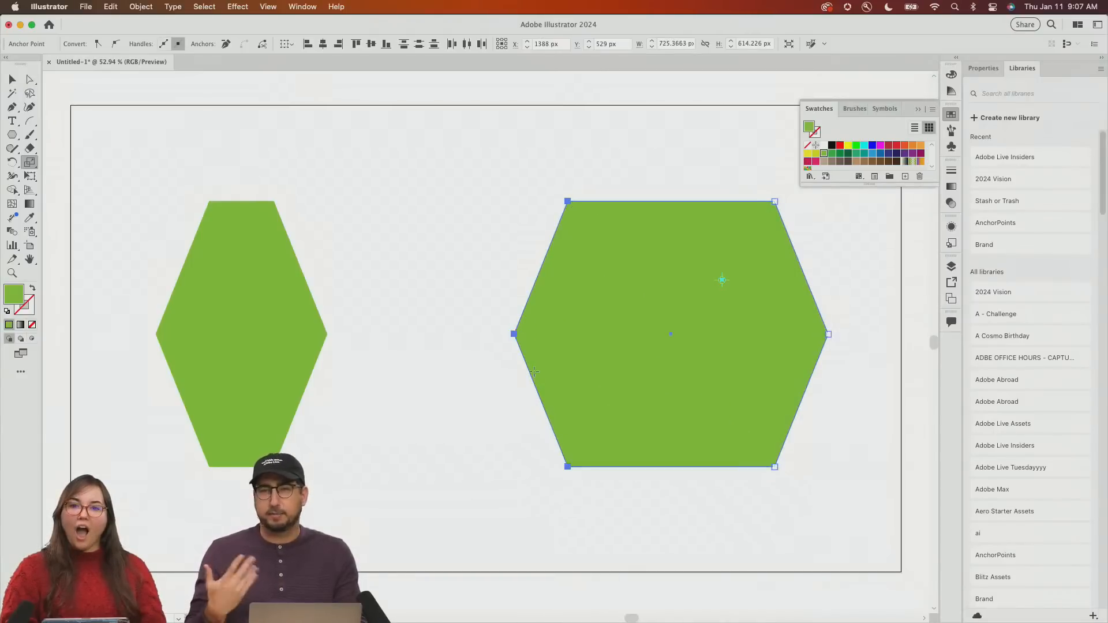
key("super+z")
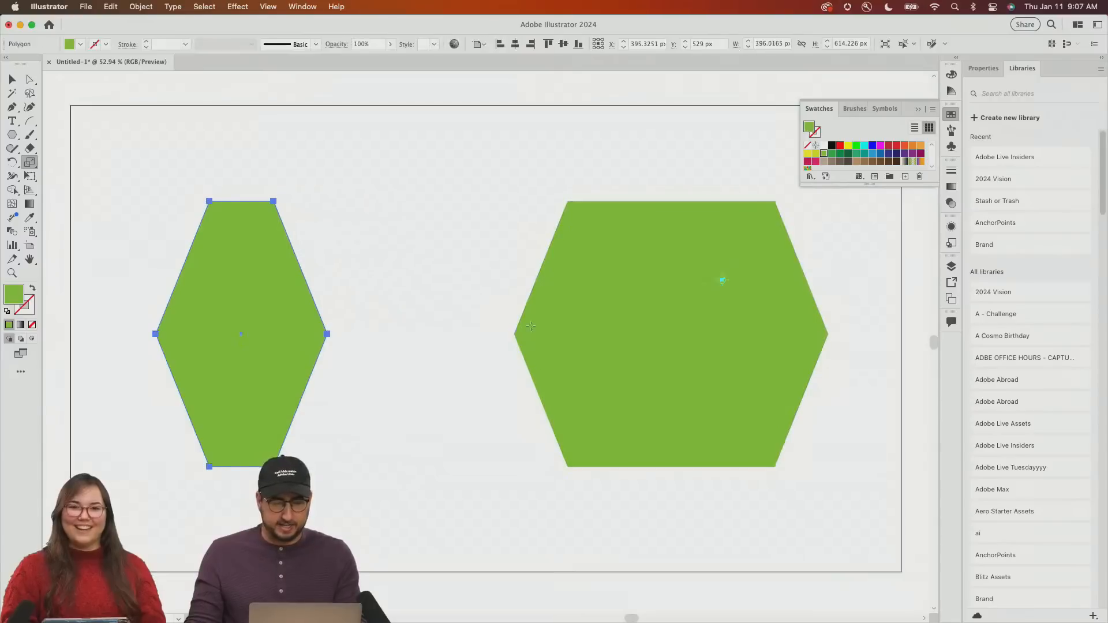
Select the wide hexagon's three left-hand anchor points and scale them vertically inward to about half their spread, tapering that side
key("a")
left_click_drag(512, 153, 606, 520)
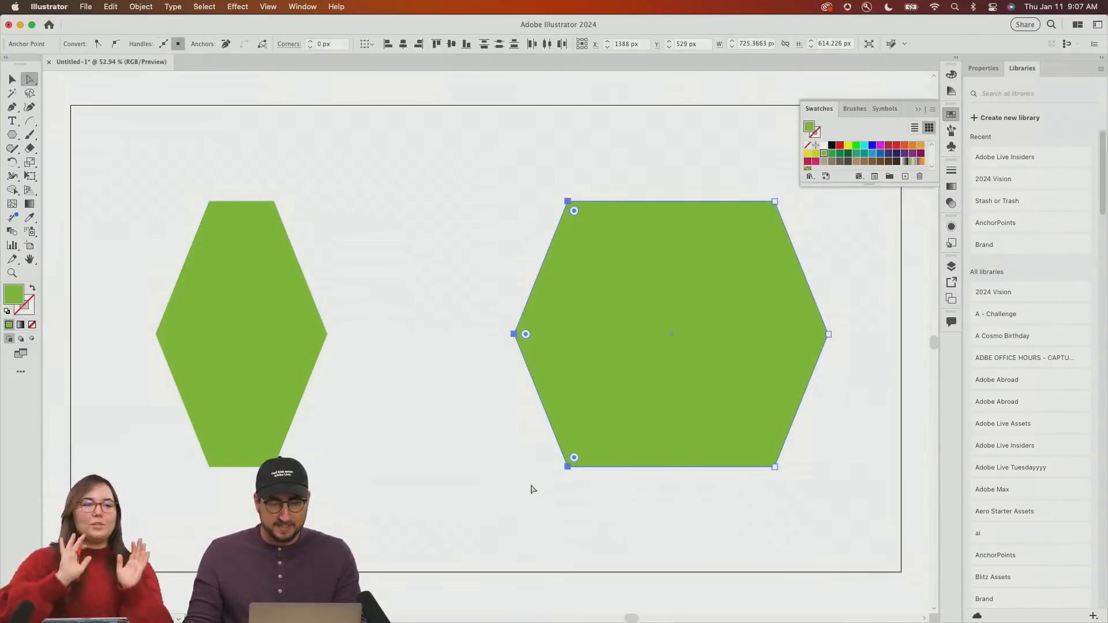
key("s")
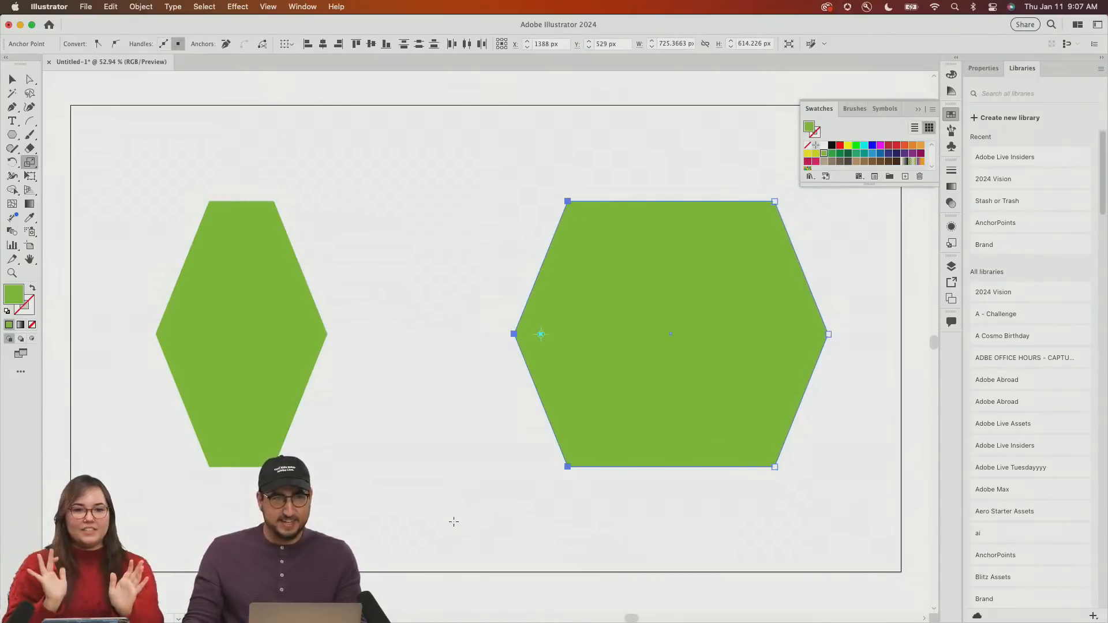
left_click_drag(437, 536, 469, 447)
key("v")
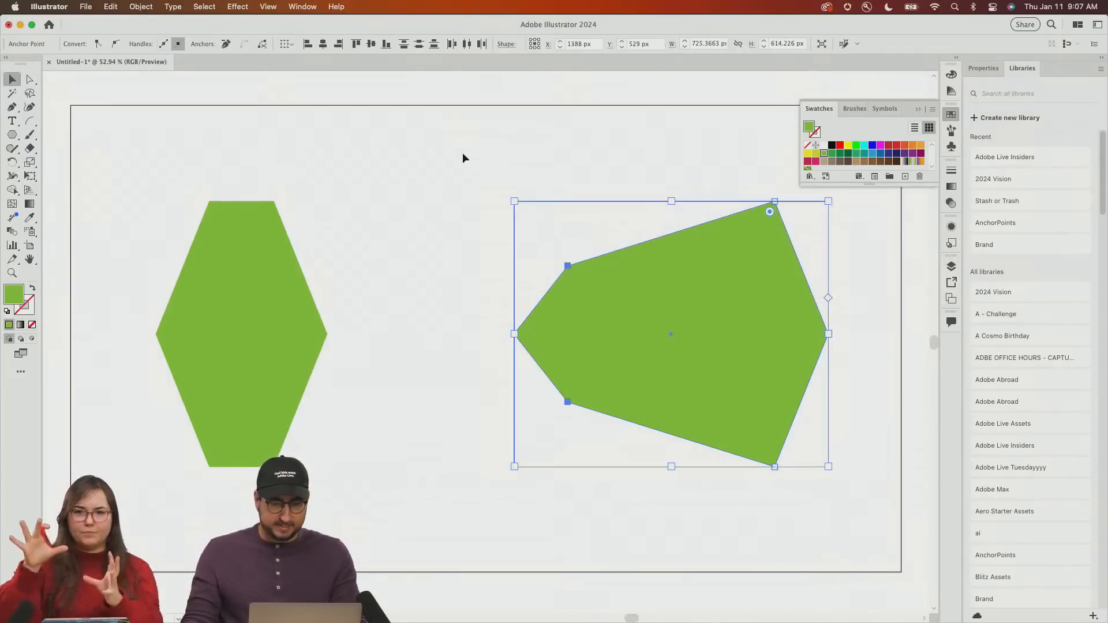
left_click(464, 173)
Rotate the tapered hexagon 90° so its narrow end points up, and move it closer to the narrow hexagon
left_click(664, 299)
left_click_drag(628, 212, 823, 277)
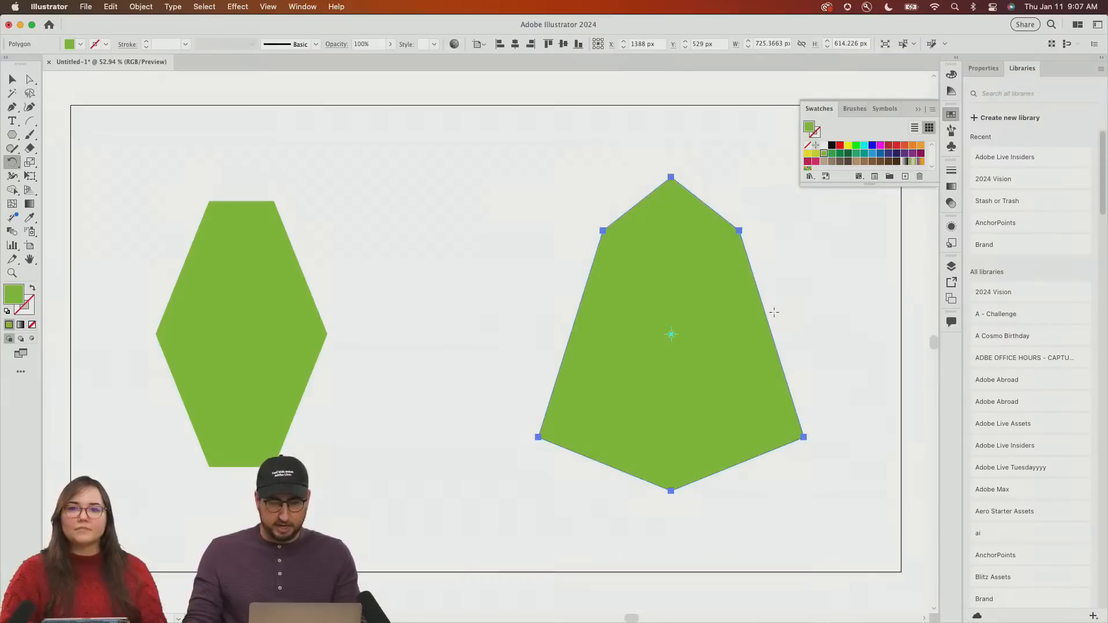
left_click_drag(736, 312, 633, 313)
left_click(736, 296)
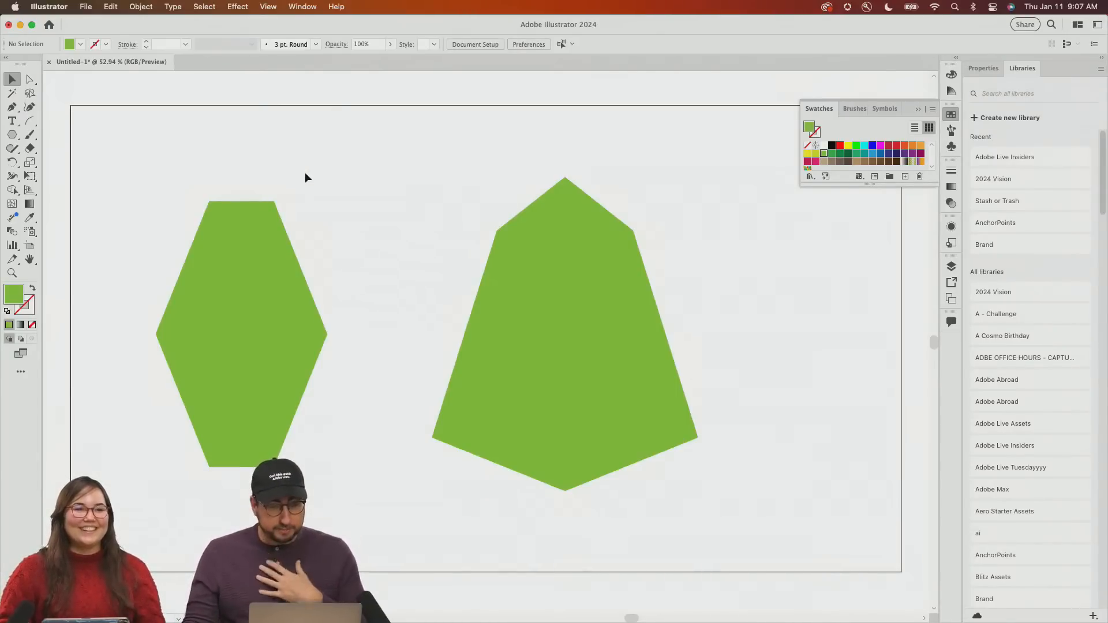
Scale the narrow hexagon up proportionally from its centre to about 508 × 788 px
left_click_drag(349, 191, 179, 440)
key("s")
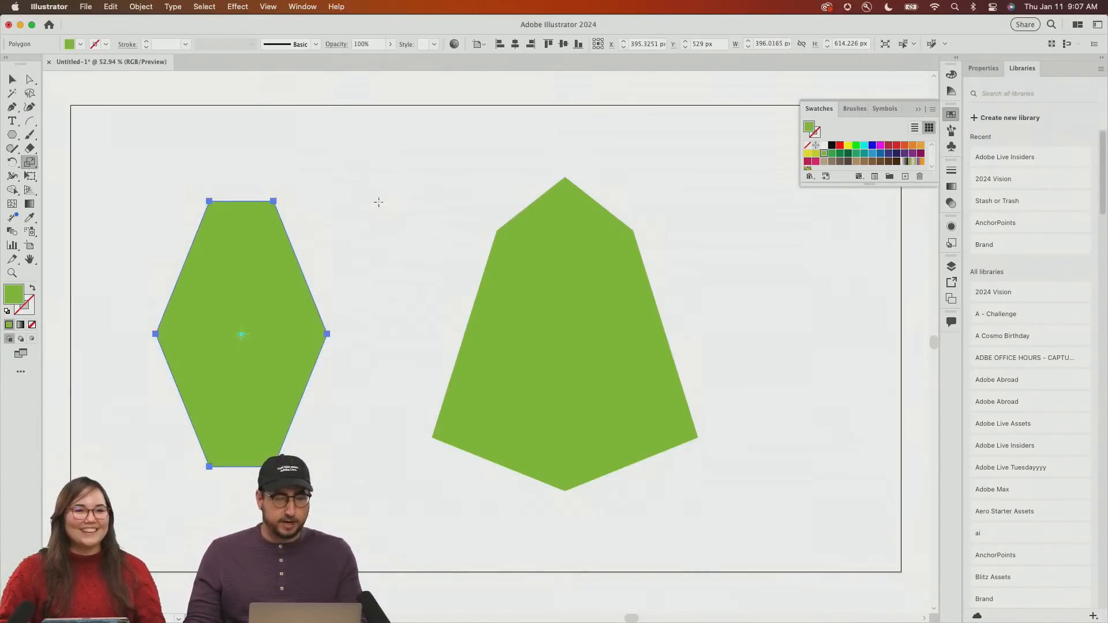
left_click_drag(376, 200, 404, 161)
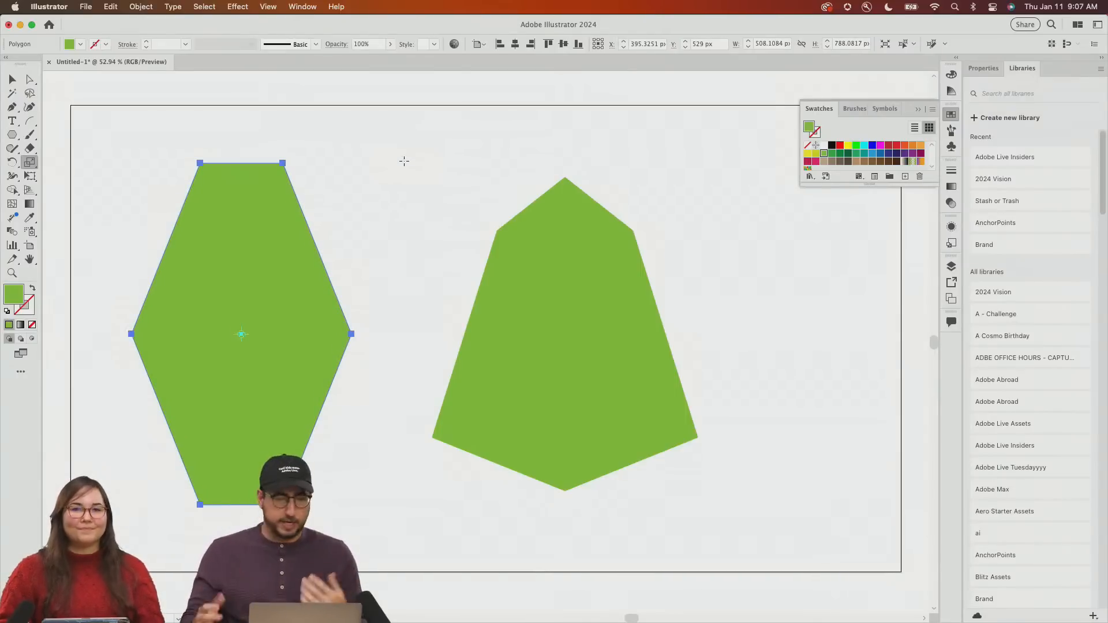
Round all the narrow hexagon's corners to a radius of about 89 px, cycling through the inverted and chamfered styles back to round
scroll(338, 249, "left", 8)
scroll(338, 249, "down", 1)
key("a")
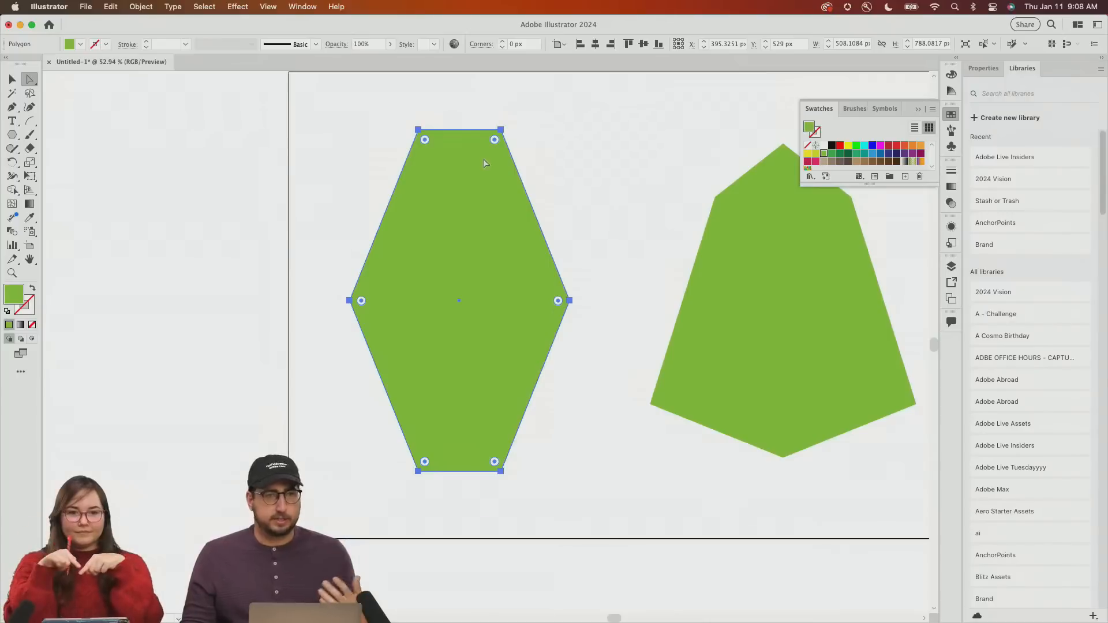
left_click_drag(495, 140, 477, 166)
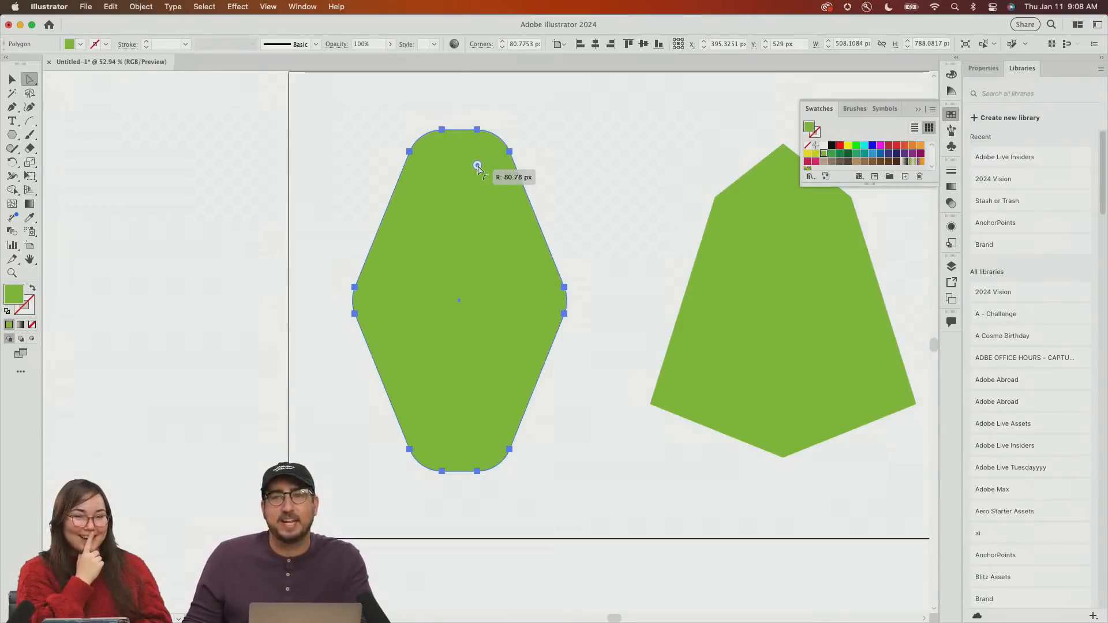
key("Up")
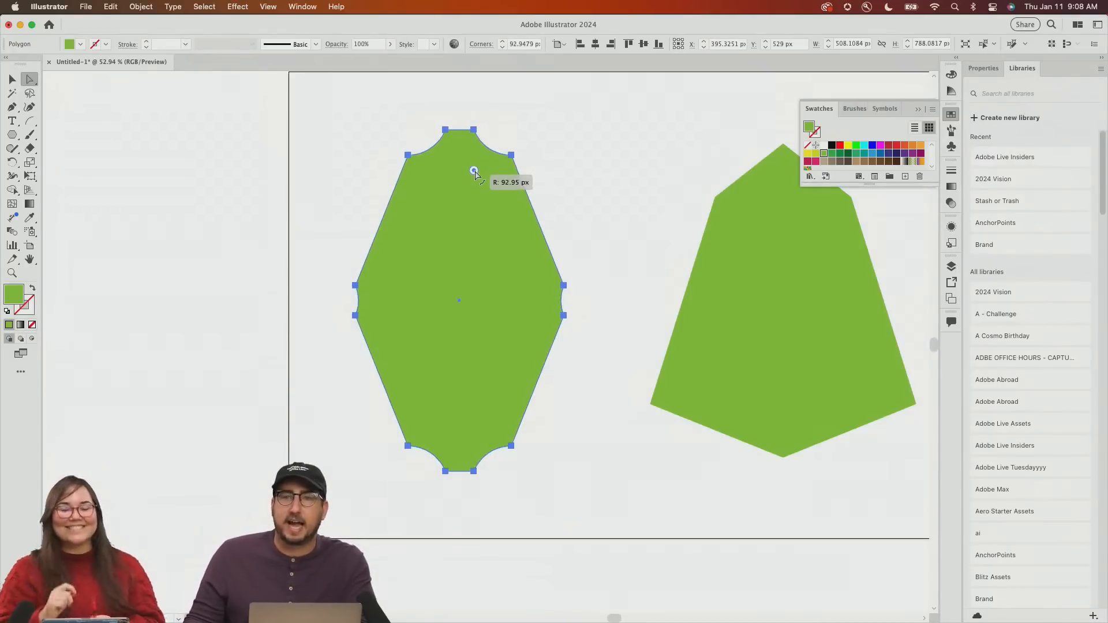
key("Up")
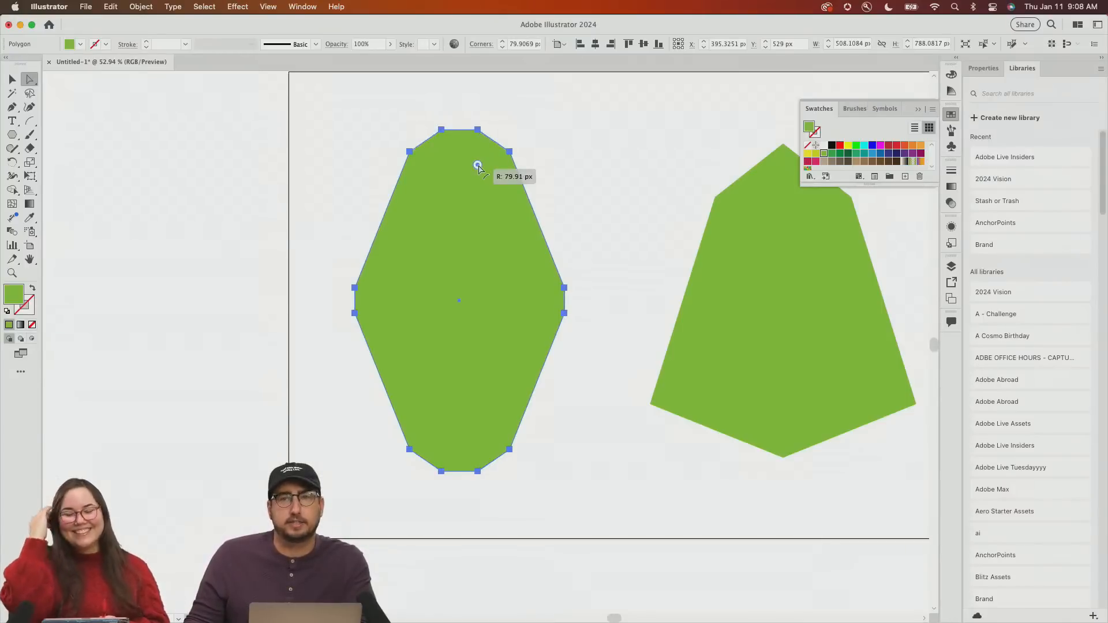
left_click_drag(478, 167, 475, 170)
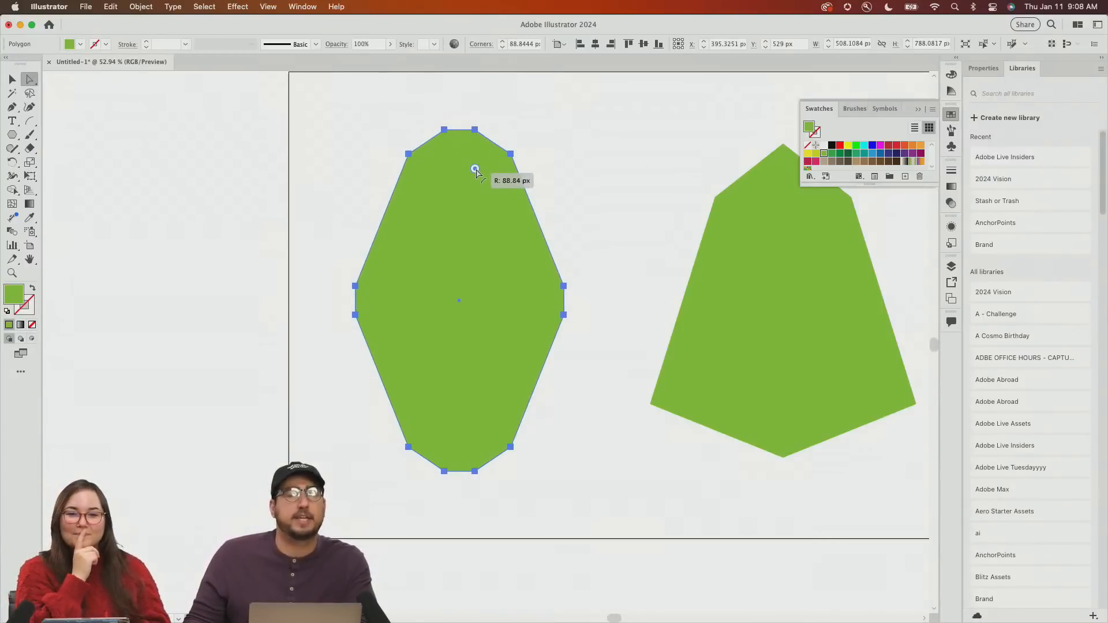
key("Up")
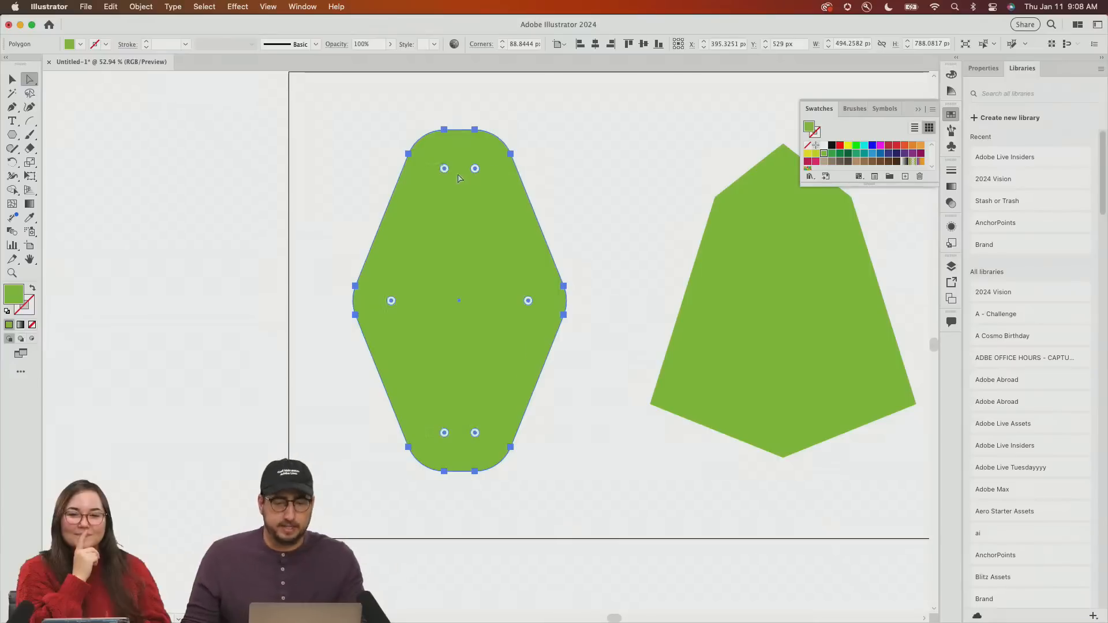
Draw a green rectangle about 641 × 348 px above the artboard and stand it upright, centred at about X 650 px, Y -420 px
scroll(430, 354, "up", 10)
key("m")
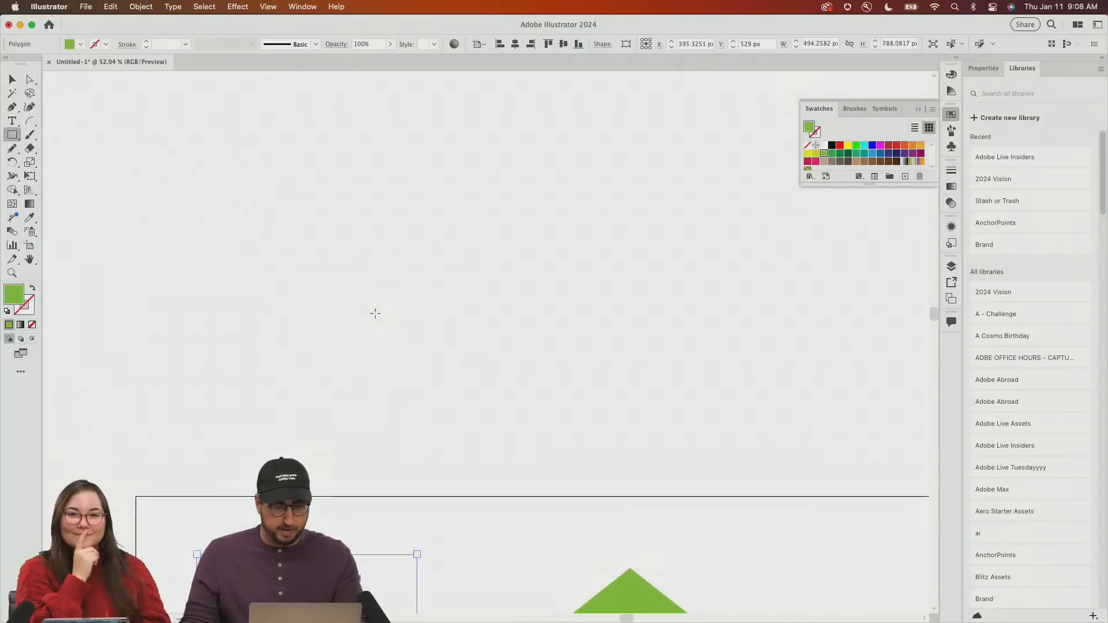
left_click_drag(251, 287, 529, 438)
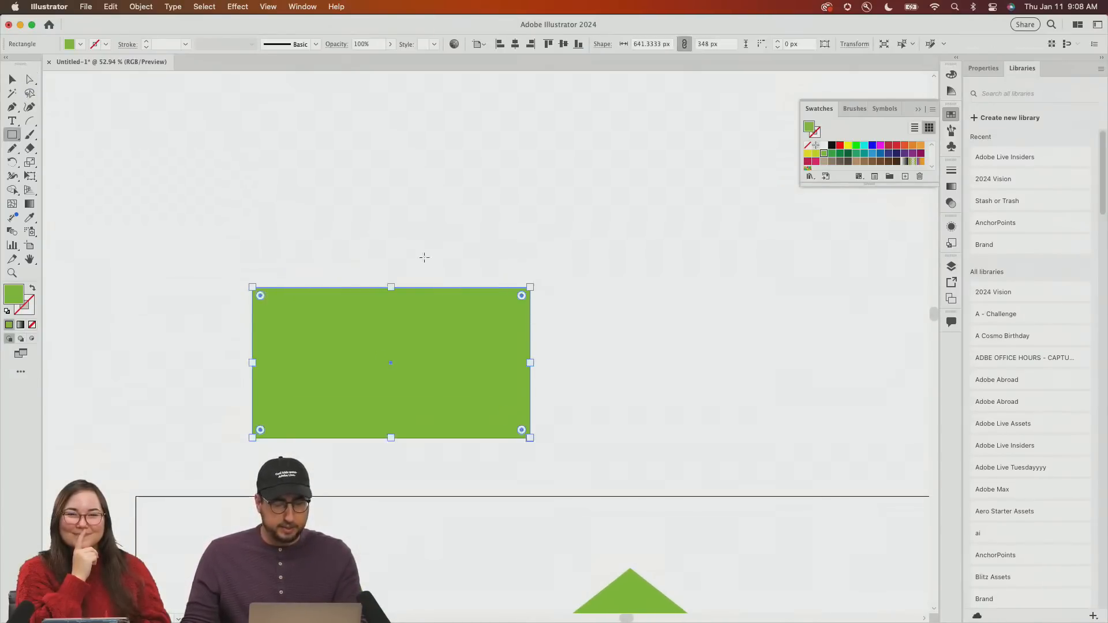
key("r")
left_click_drag(424, 257, 559, 385)
key("v")
left_click_drag(394, 335, 419, 288)
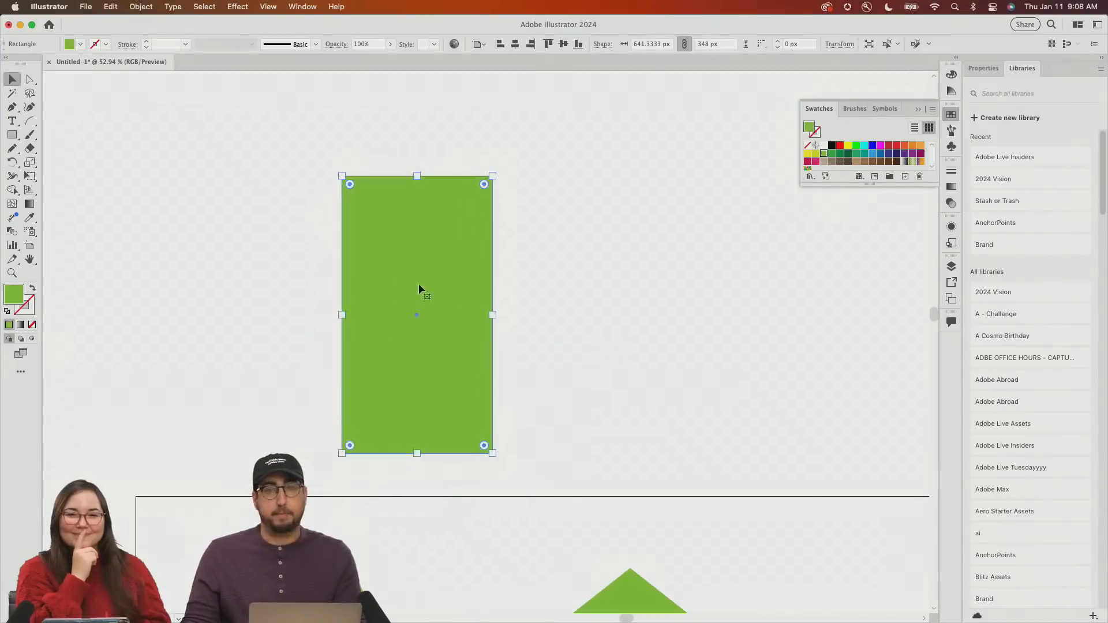
Give all four rectangle corners an inverted round shape with a radius of about 85 px
key("a")
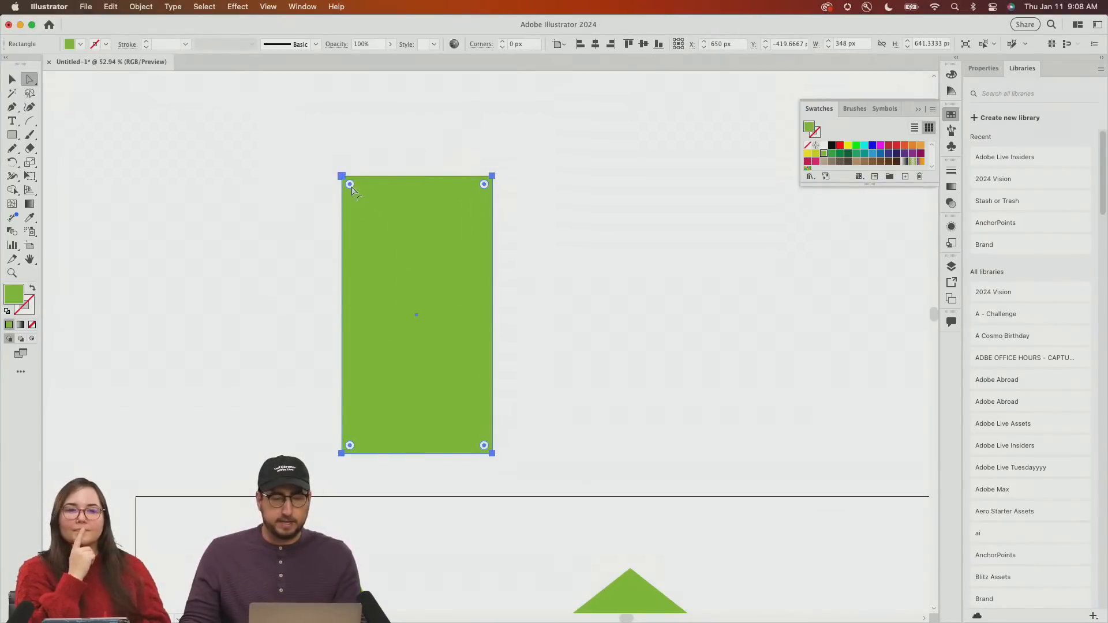
left_click_drag(350, 185, 381, 221)
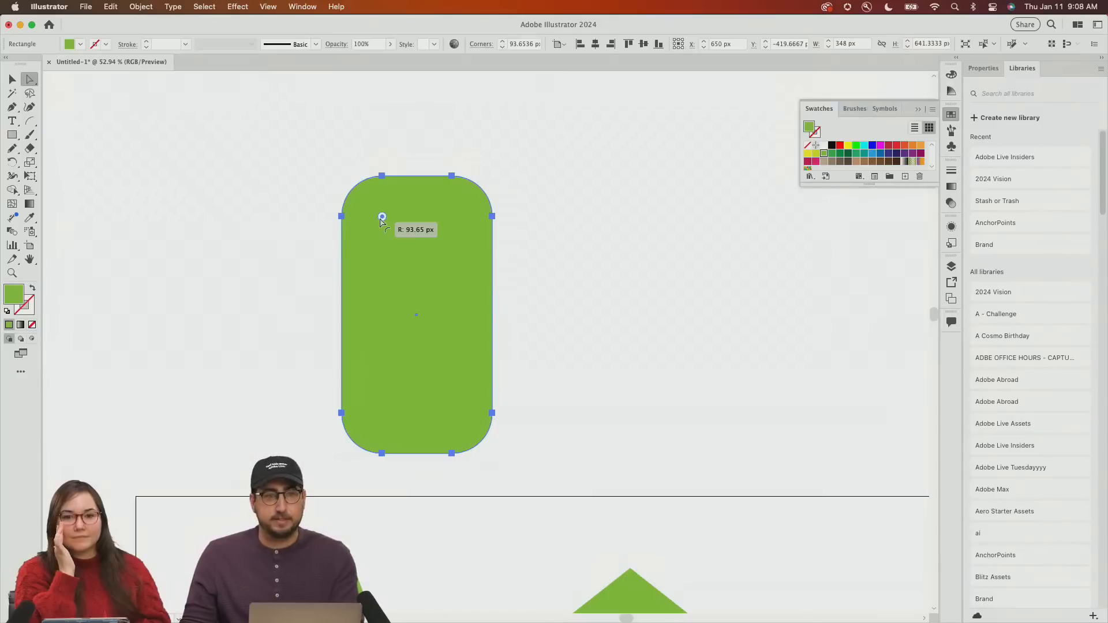
key("Up")
key("Up")
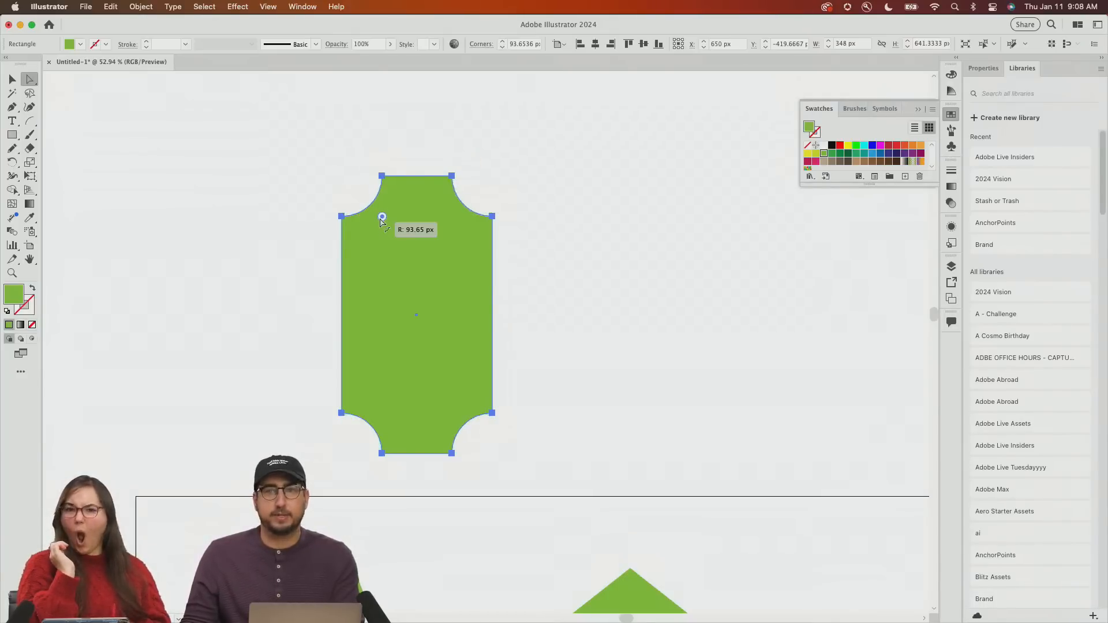
left_click_drag(381, 221, 378, 216)
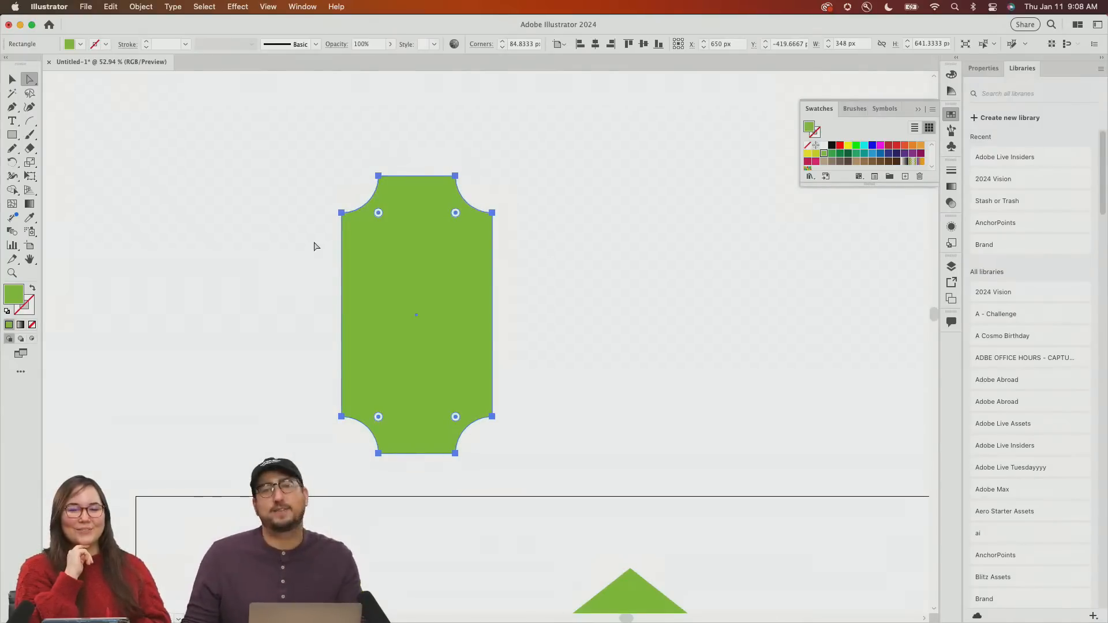
Rotate the notched rectangle 90° back to horizontal and frame it at about 77% zoom
key("r")
left_click_drag(321, 202, 497, 230)
scroll(475, 199, "down", 5)
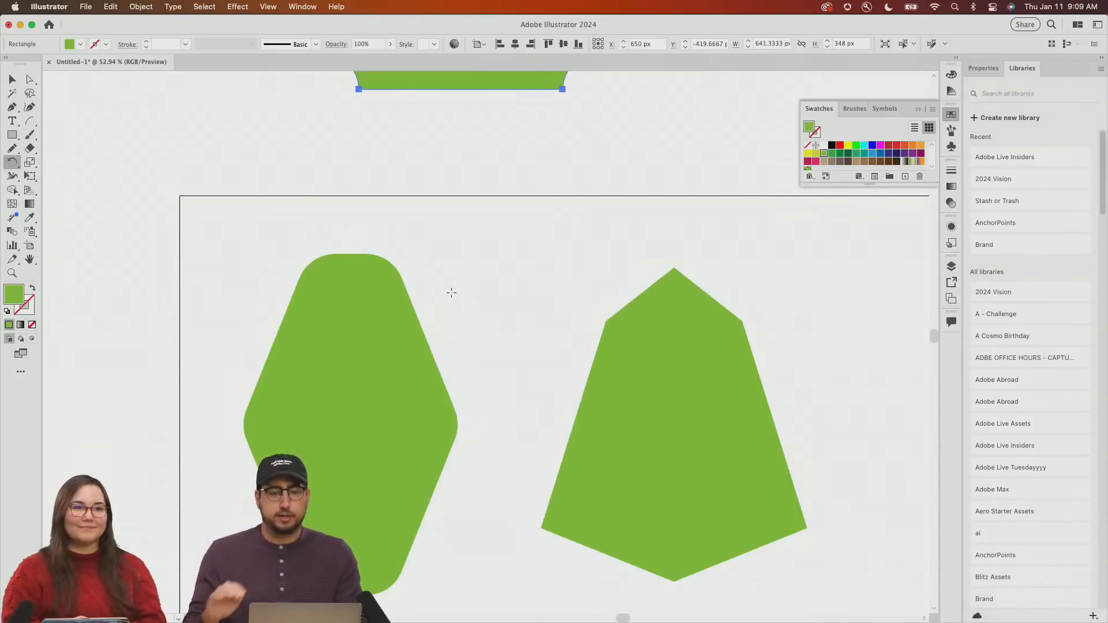
left_click_drag(438, 154, 478, 341)
key("z")
left_click(526, 168)
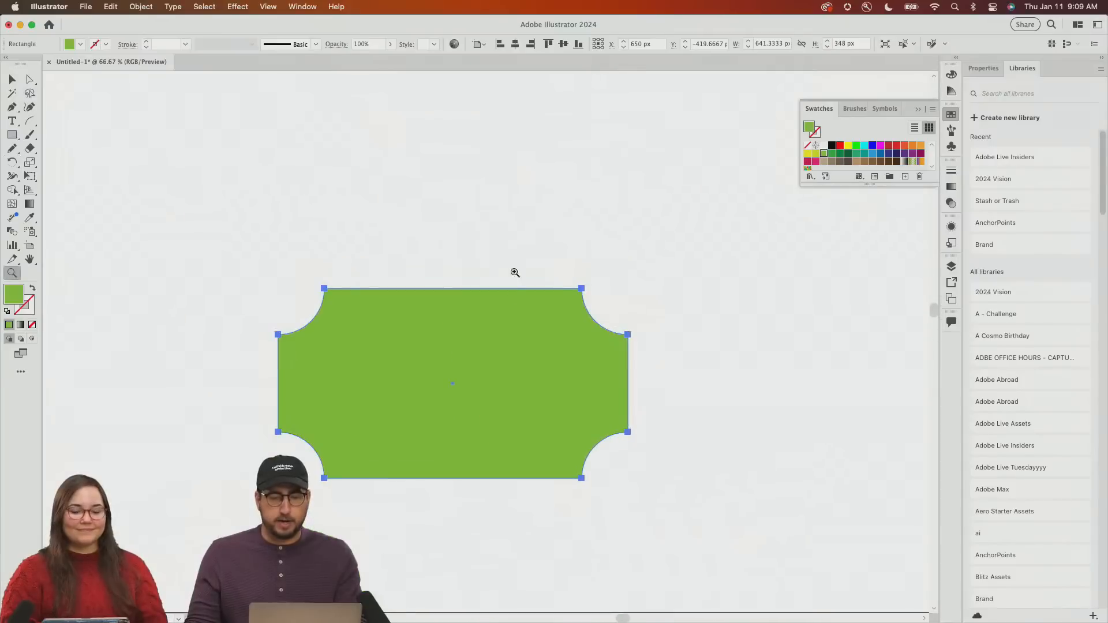
scroll(515, 273, "down", 3)
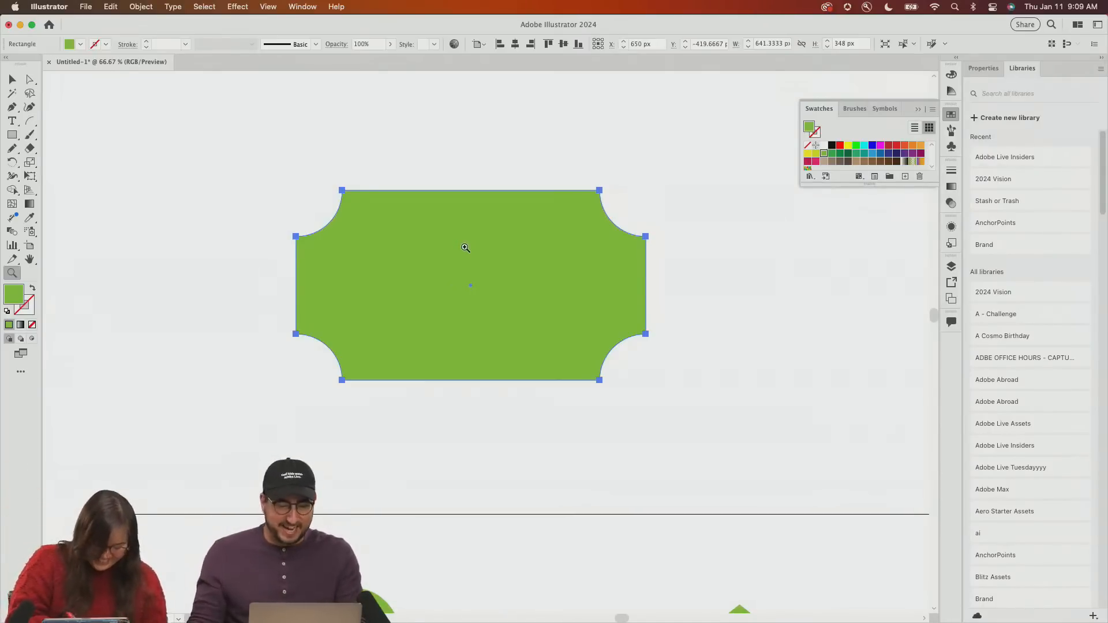
scroll(465, 247, "up", 1)
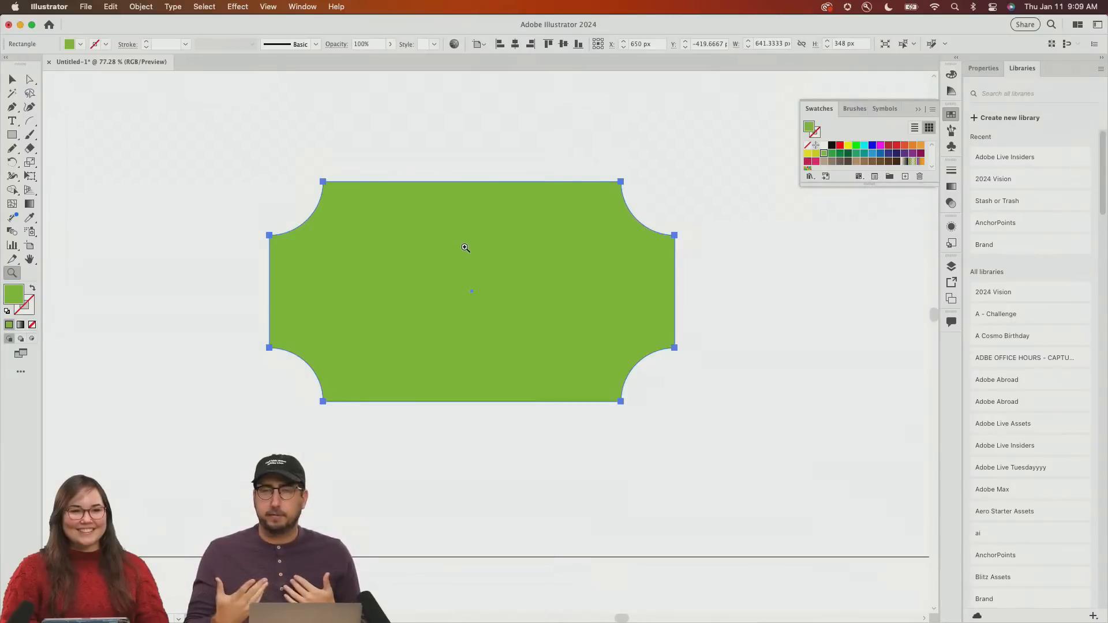
Draw a circle about 58 px in diameter centred on the notched rectangle's top edge near its left notch
key("l")
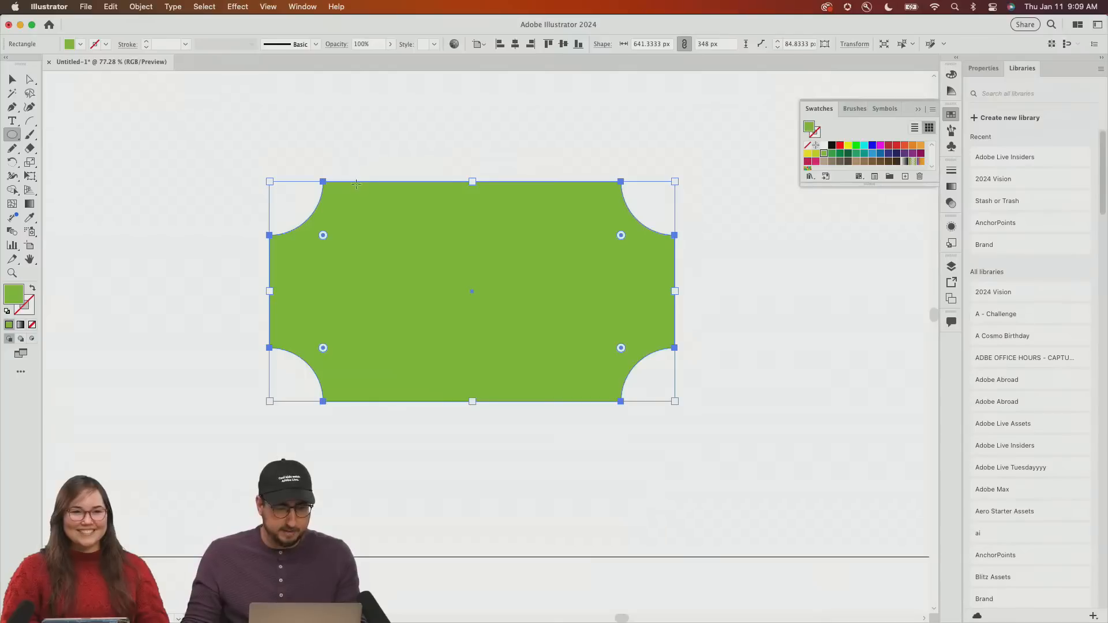
left_click_drag(355, 181, 337, 163)
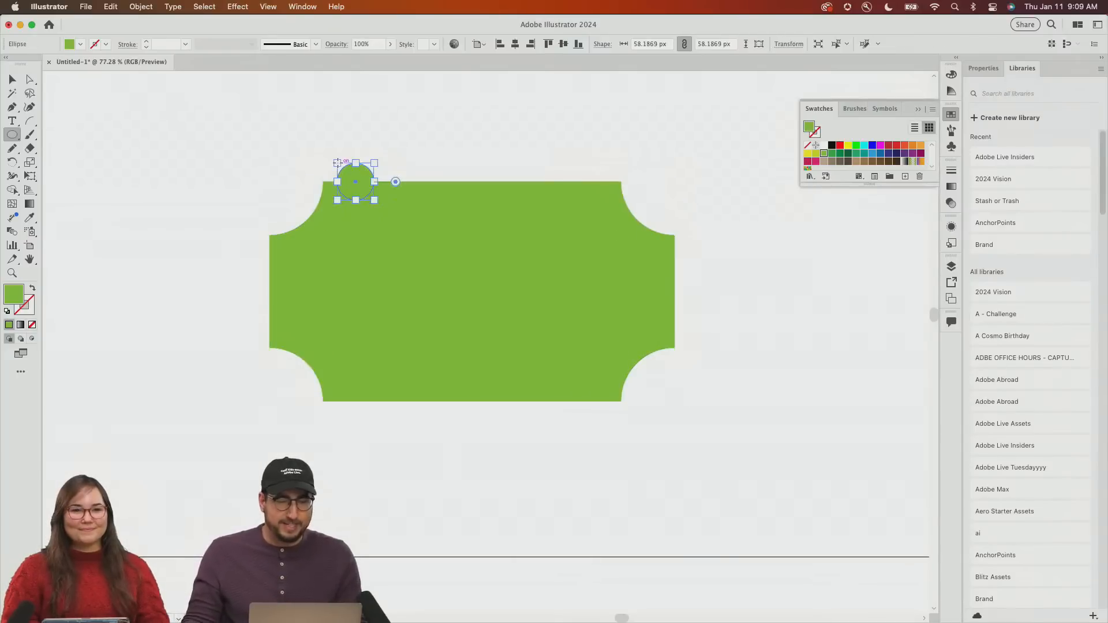
Fill the circle with dark red and duplicate it along the green shape's top edge to sit near the right notch
left_click(889, 145)
key("v")
left_click(437, 162)
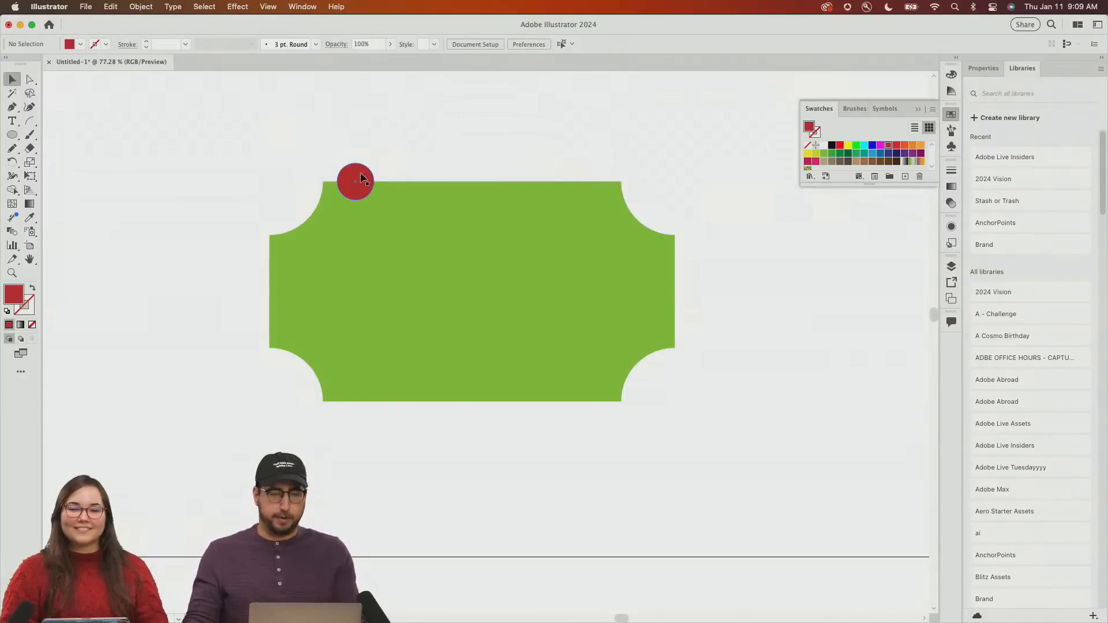
left_click_drag(362, 177, 597, 159)
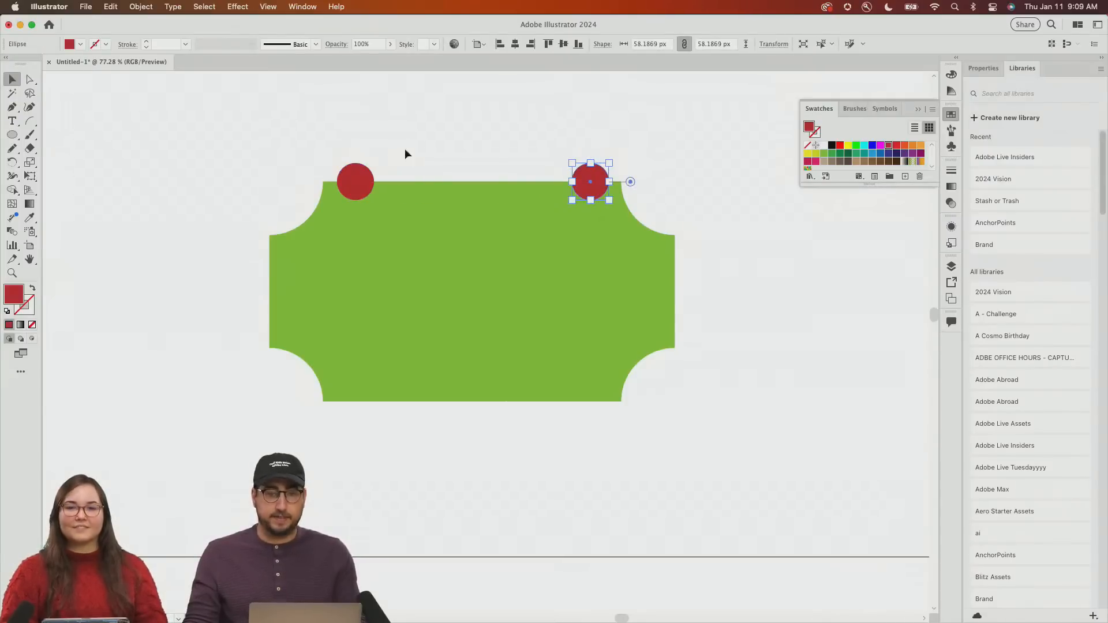
Group the two red circles, centre the group horizontally on the green shape, and ungroup them
left_click(367, 172, "shift")
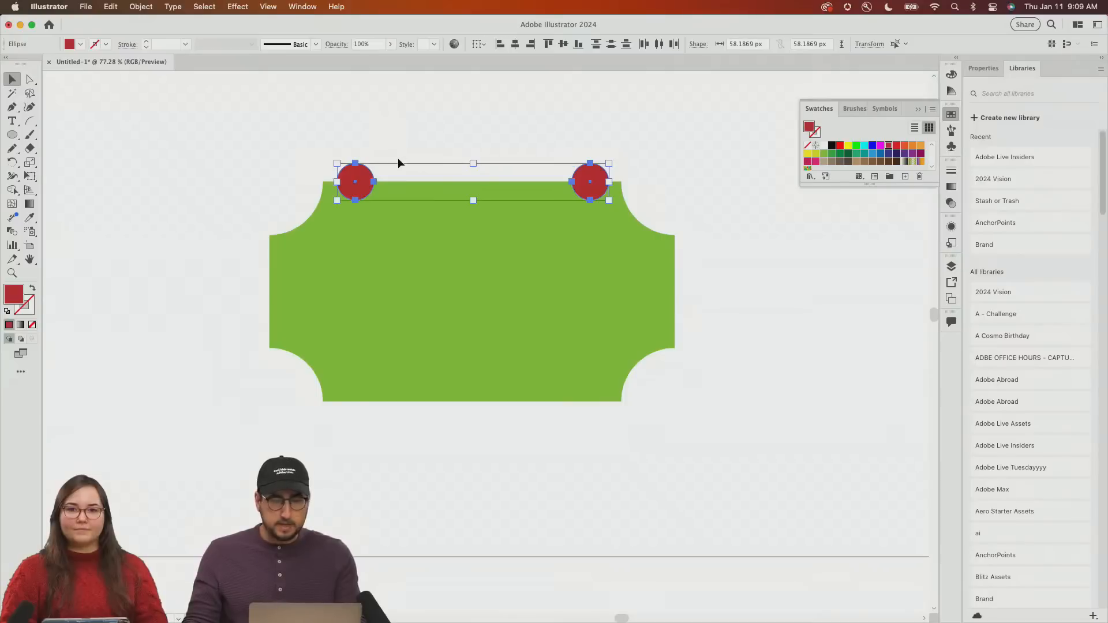
key("super+g")
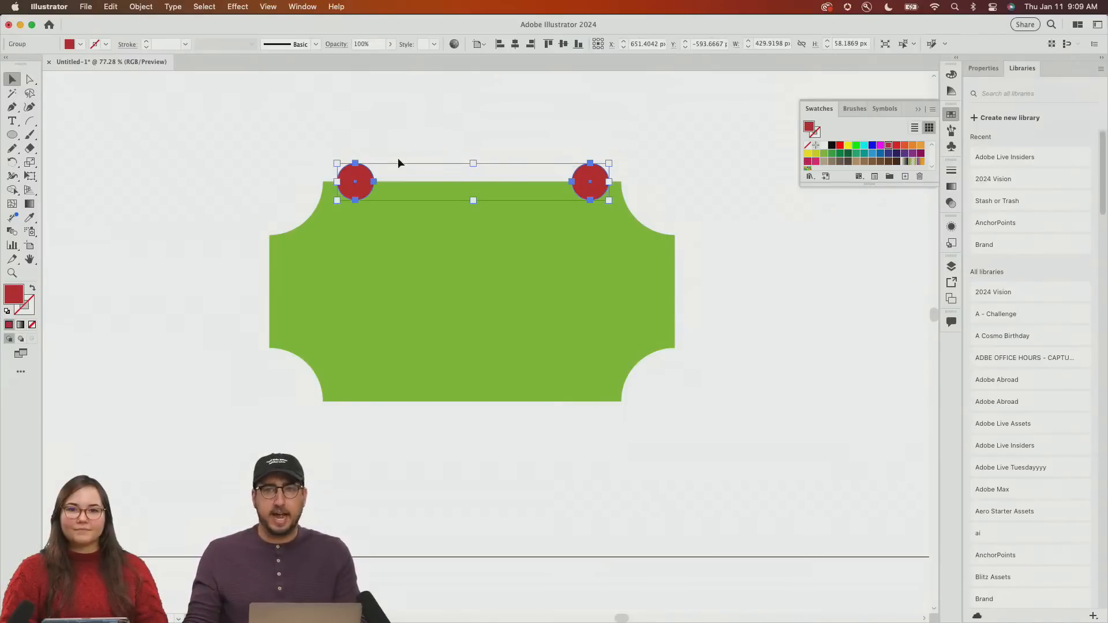
left_click(442, 290, "shift")
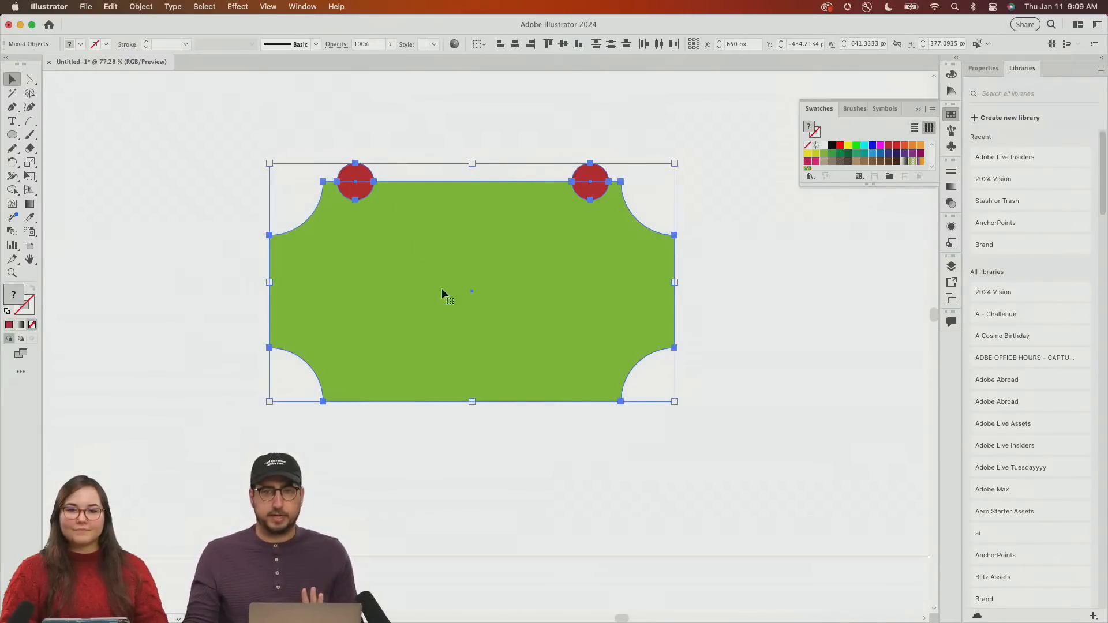
left_click(442, 289)
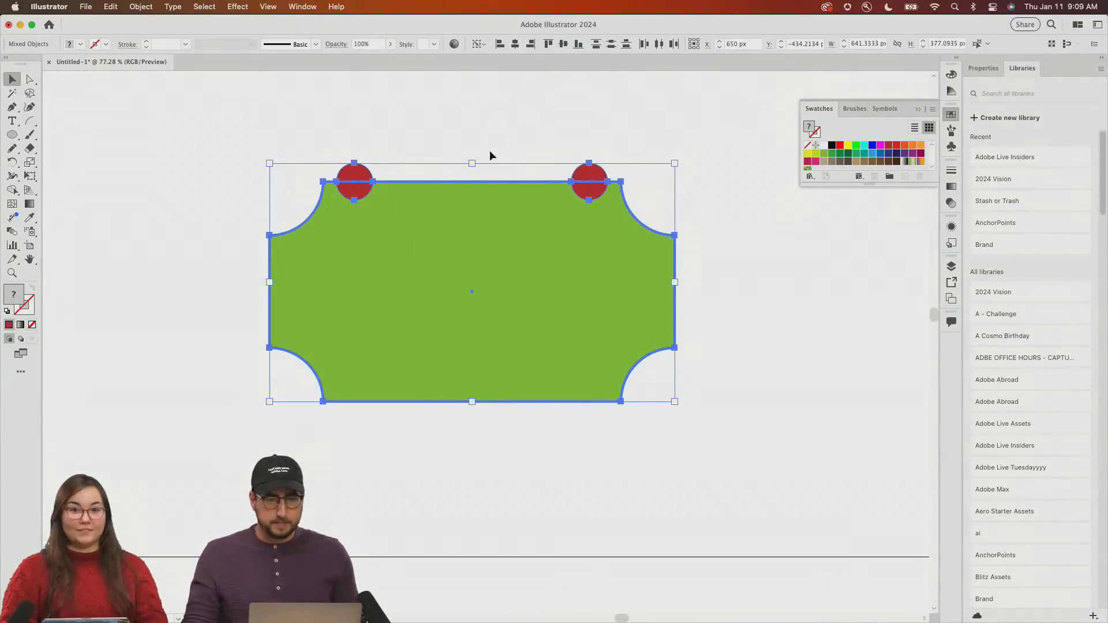
left_click(487, 127)
left_click(369, 185)
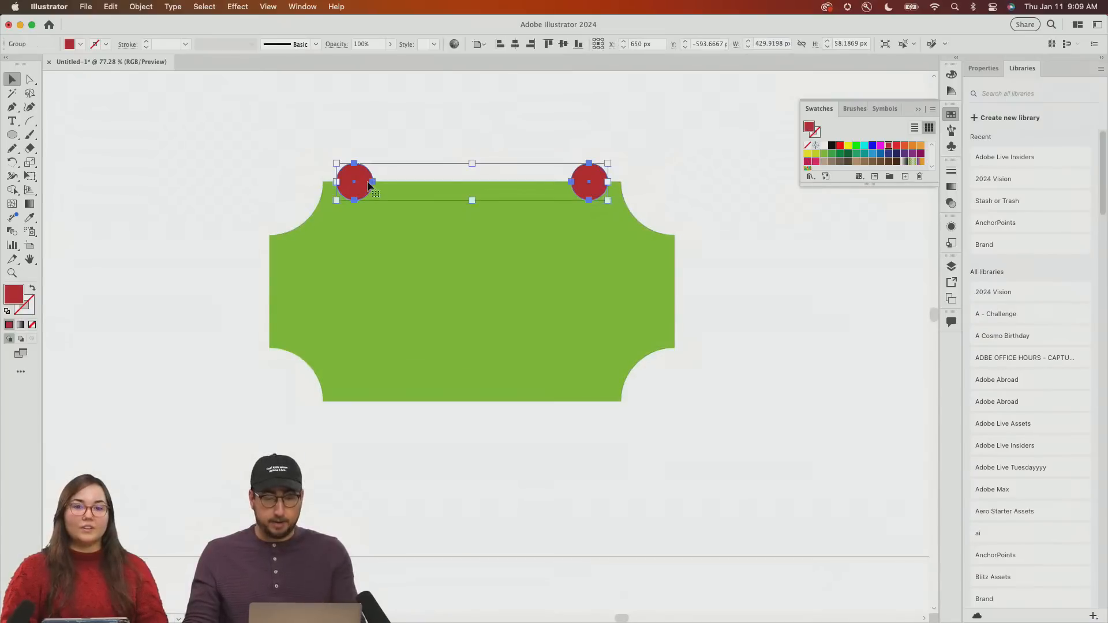
left_click(369, 184)
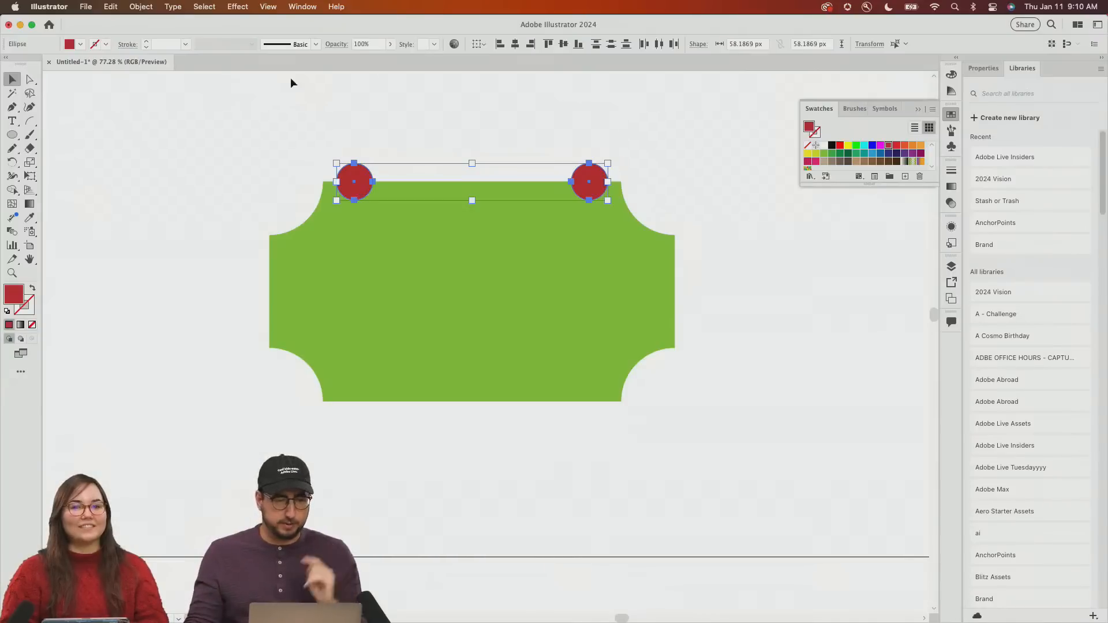
Set the blend options for the two red circles to Specified Steps spacing with 3 steps
left_click(111, 7)
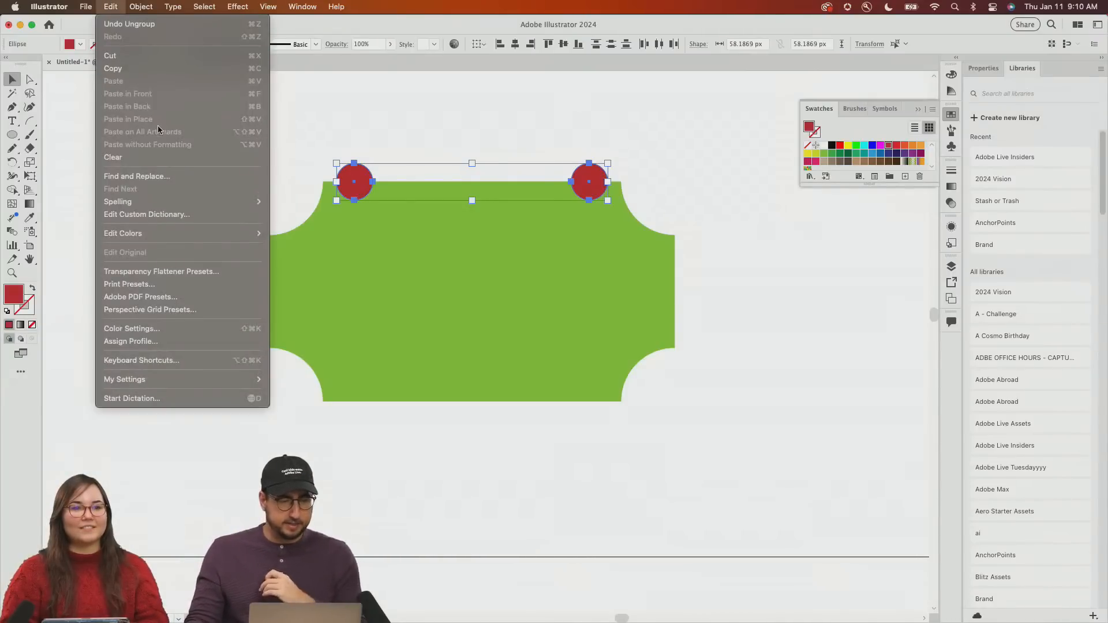
mouse_move(141, 7)
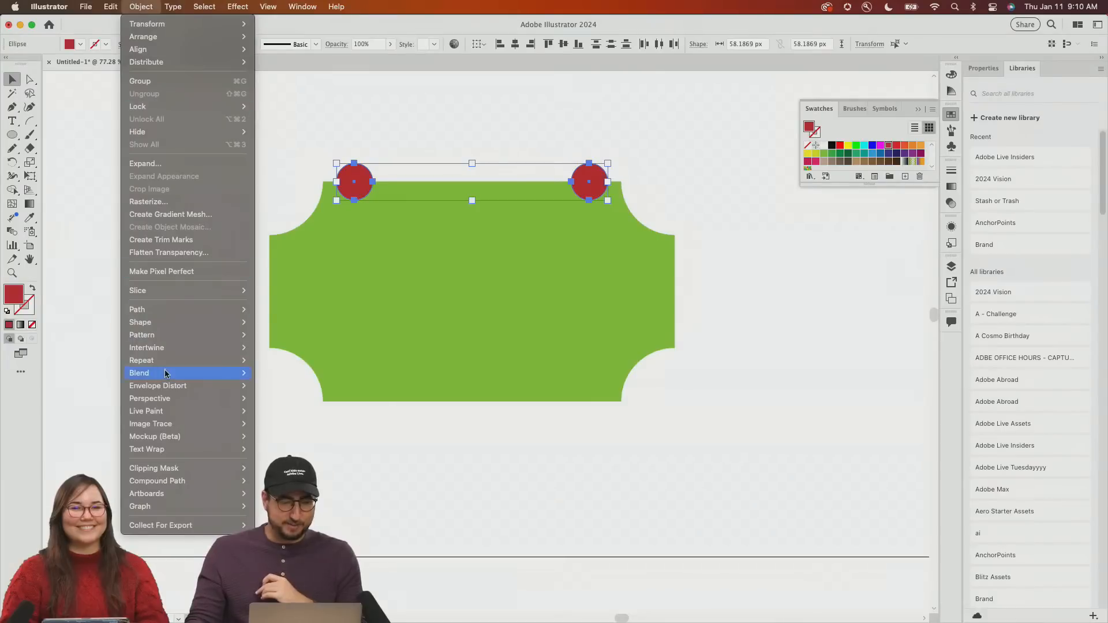
mouse_move(242, 373)
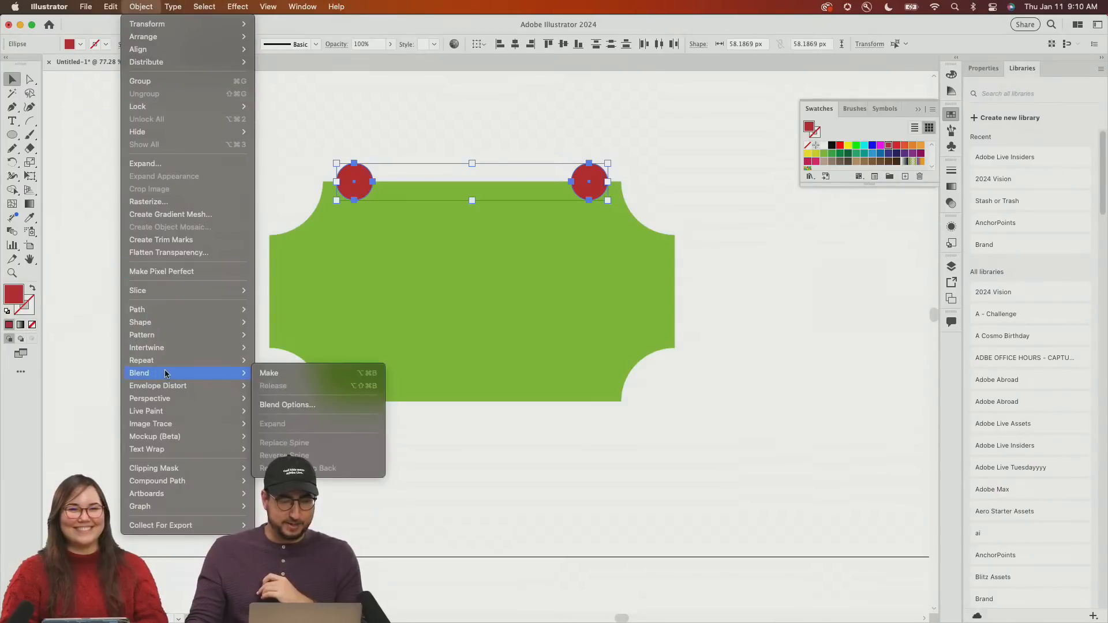
left_click(285, 405)
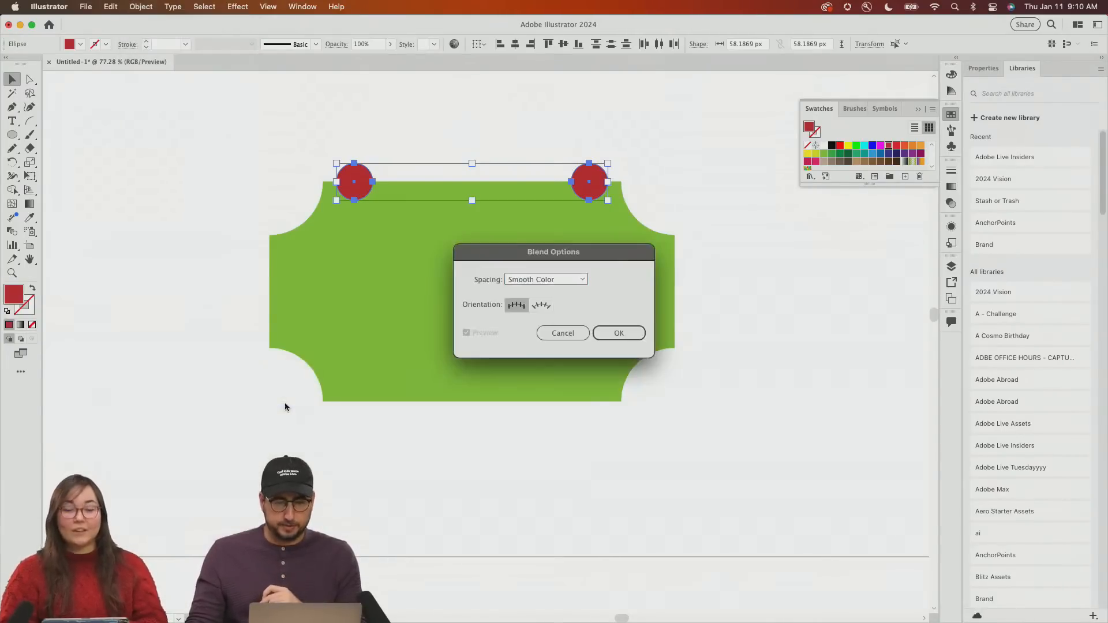
left_click(563, 280)
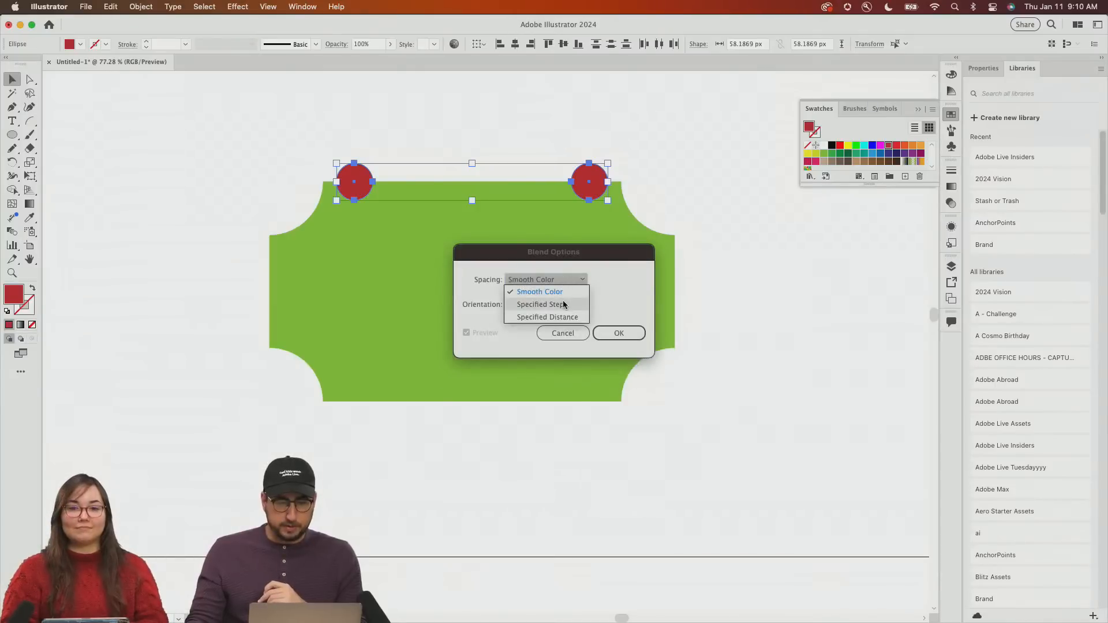
left_click(563, 302)
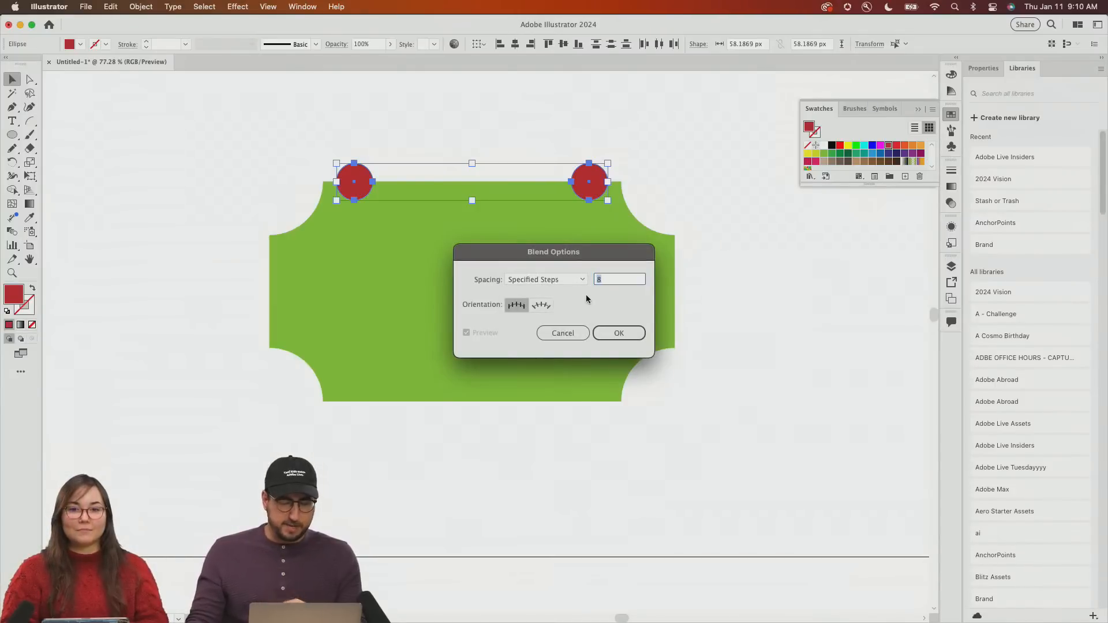
type("3")
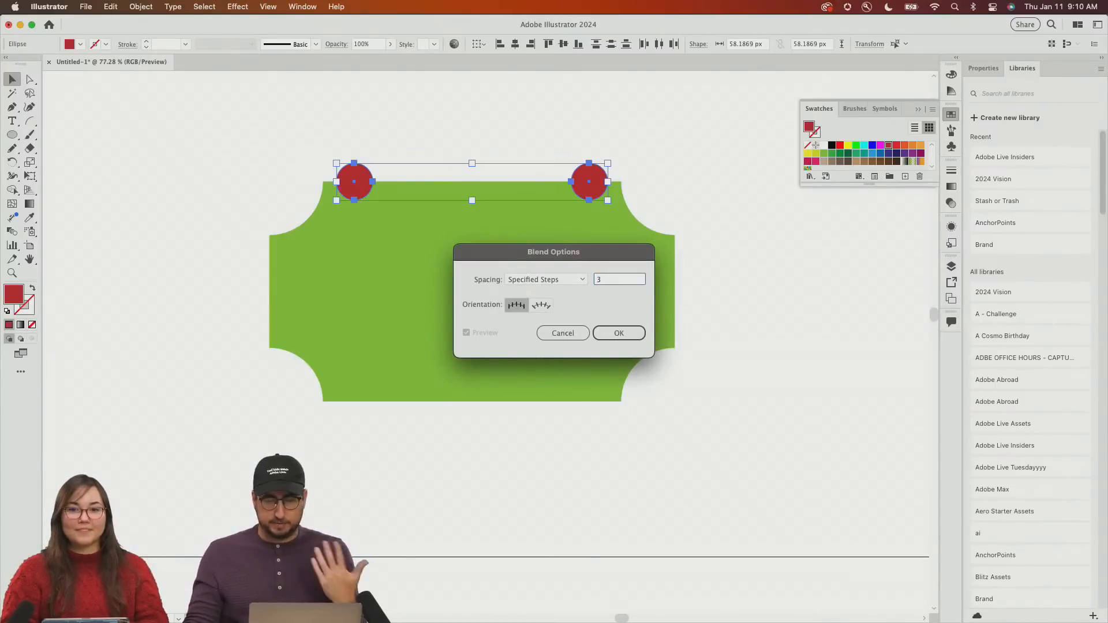
left_click(616, 335)
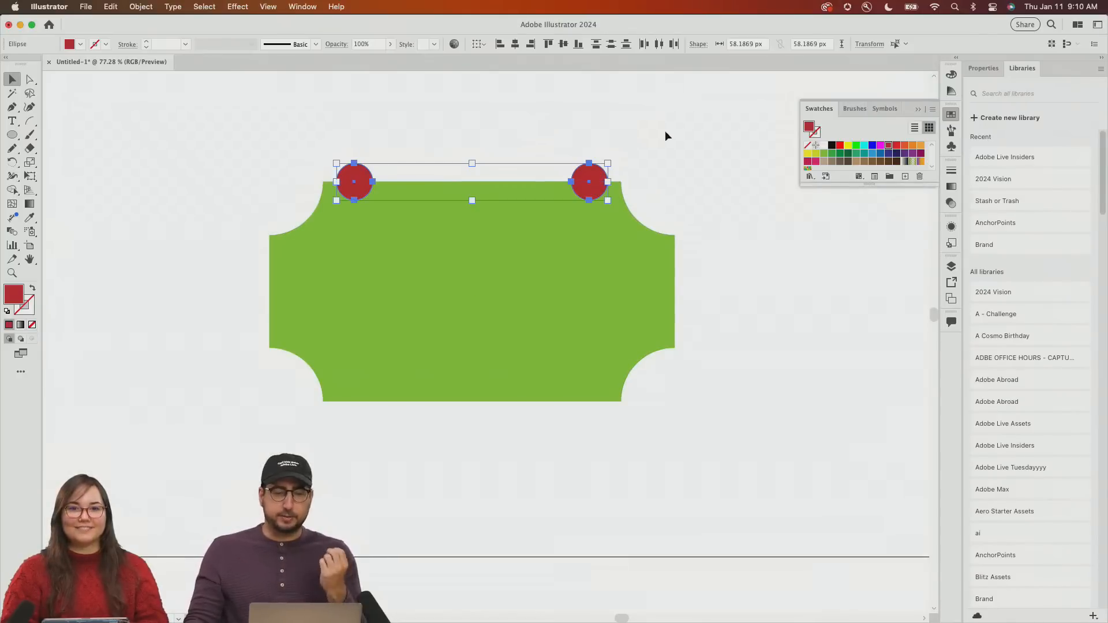
Make a blend between the two red circles and duplicate the resulting row straight down onto the green shape's bottom edge
left_click(138, 6)
mouse_move(215, 375)
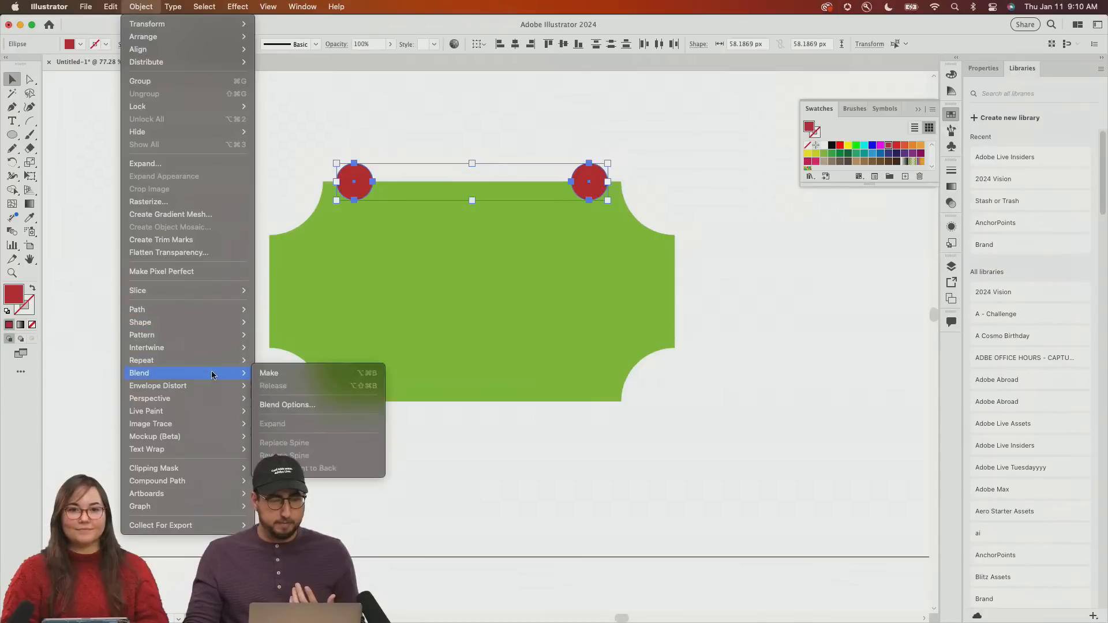
left_click(273, 373)
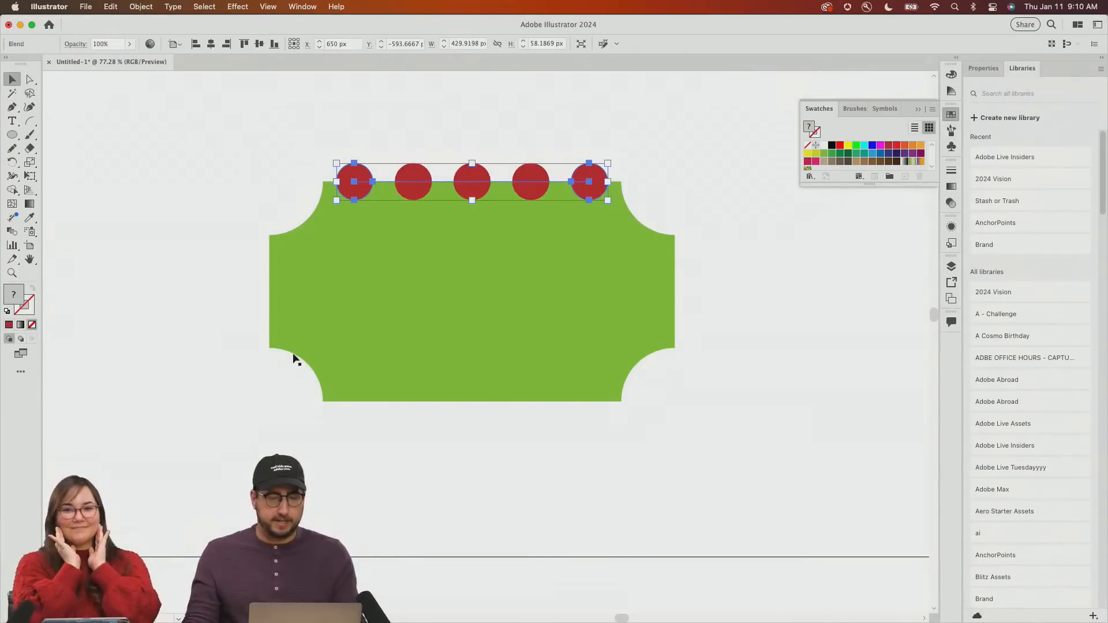
left_click_drag(357, 200, 377, 403)
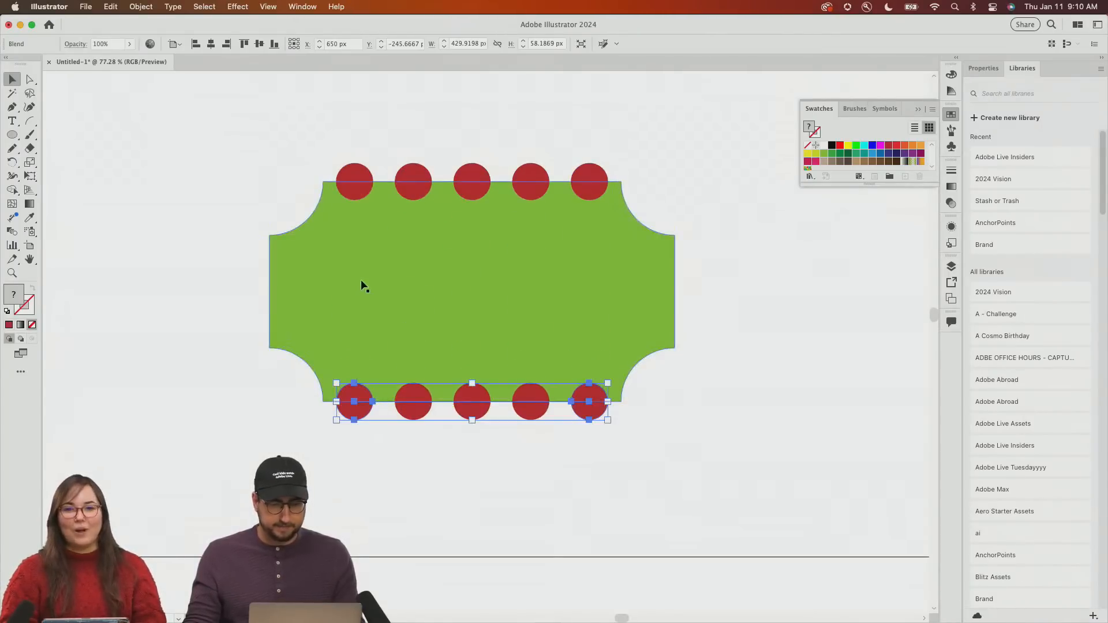
Expand the top and bottom circle blends into separate shapes, with Object and Fill included
left_click(356, 190, "shift")
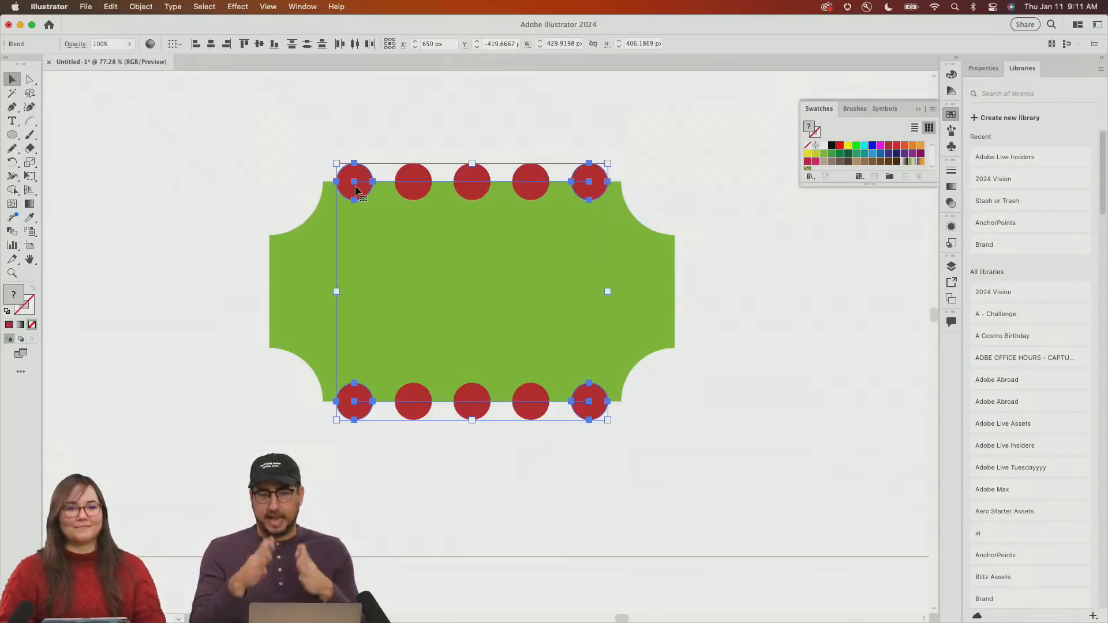
left_click(141, 7)
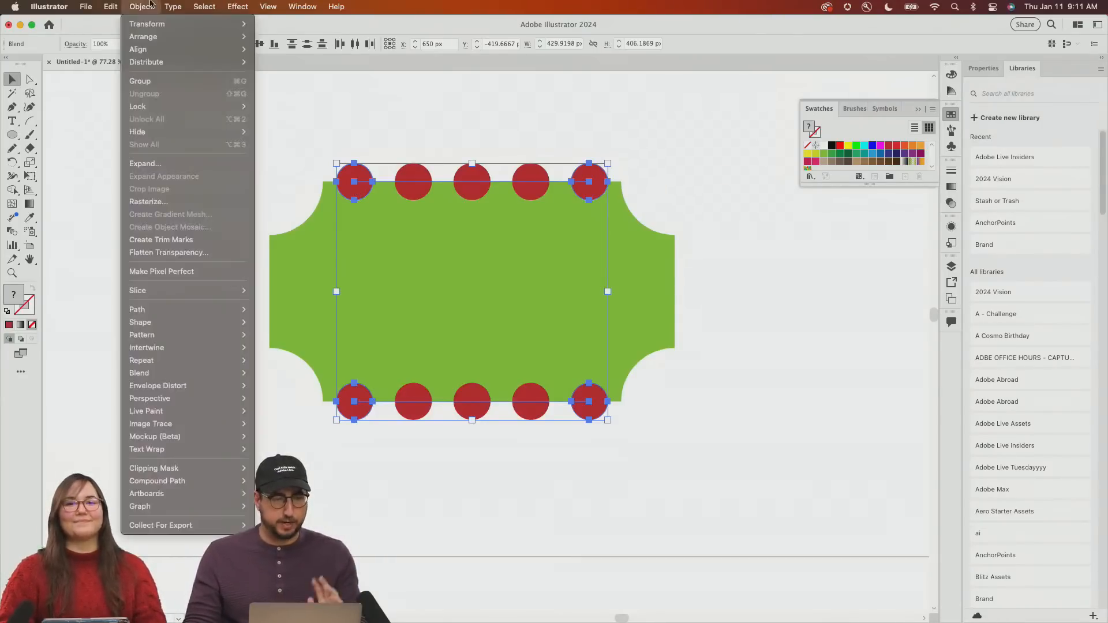
left_click(191, 165)
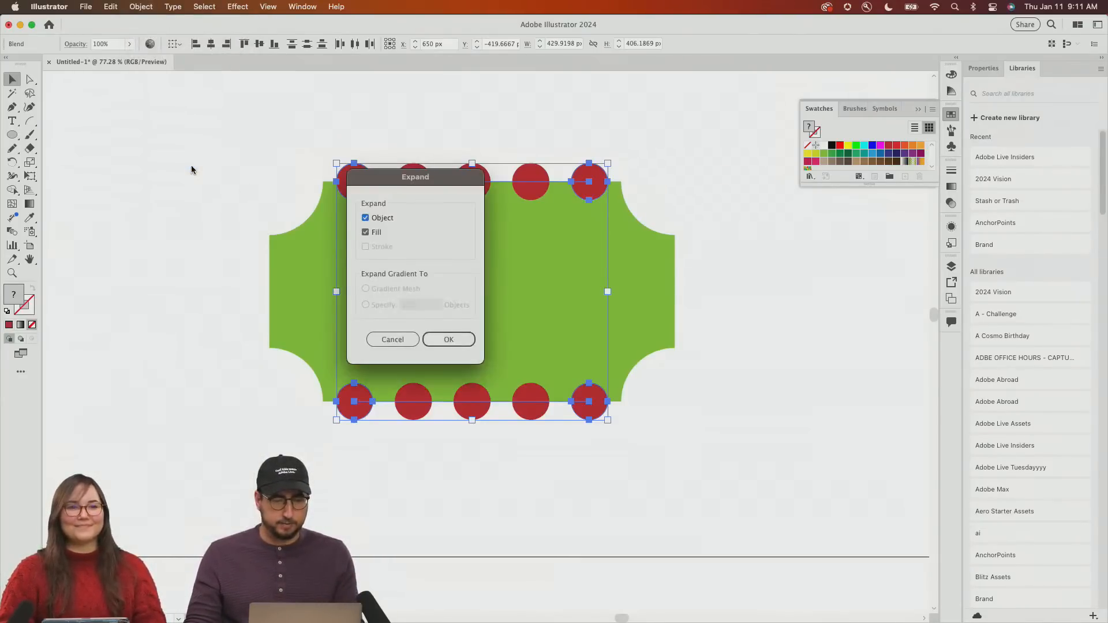
left_click(447, 339)
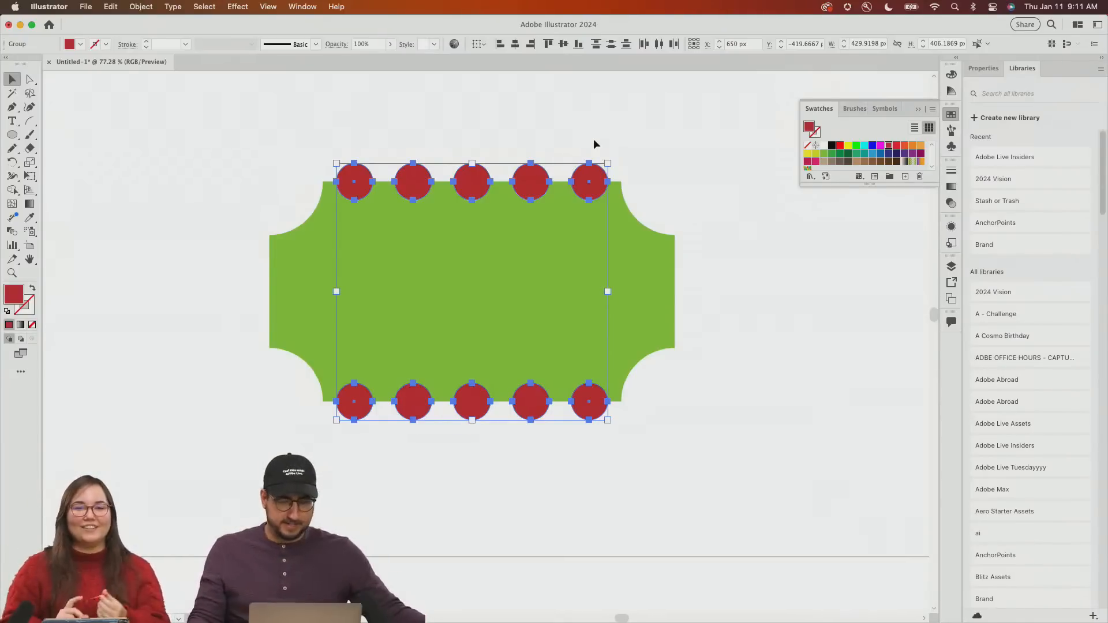
left_click(709, 244)
key("m")
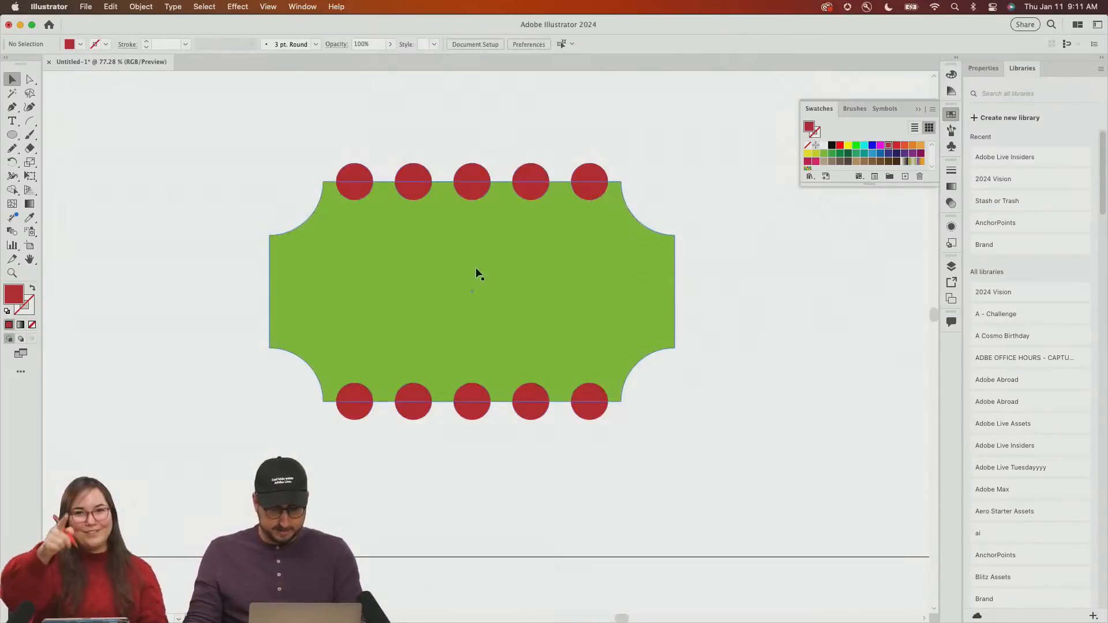
key("p")
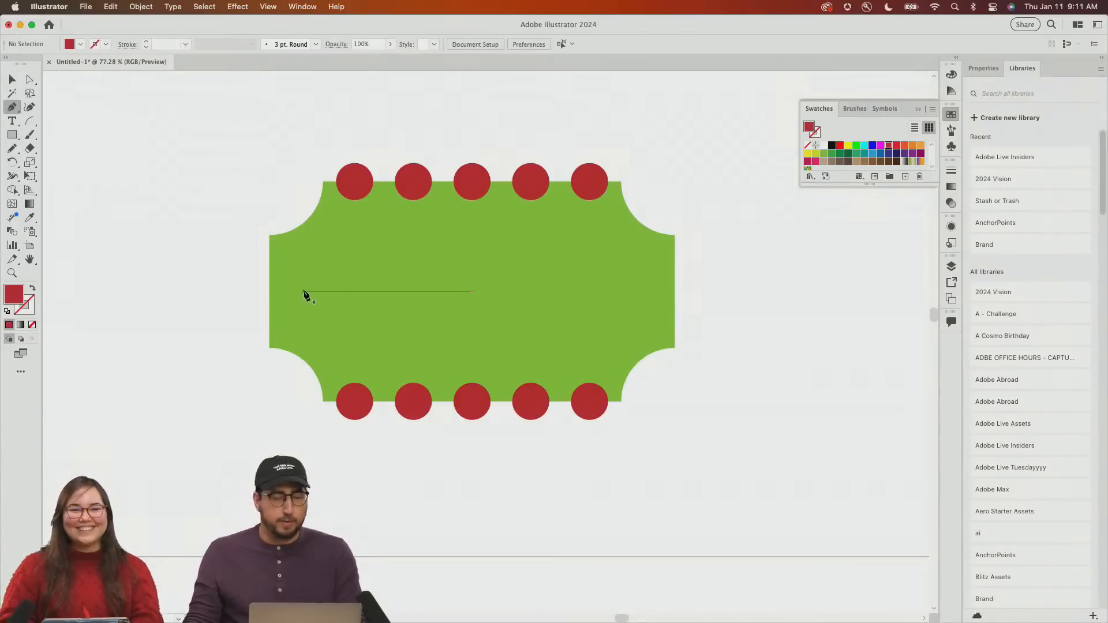
left_click(304, 292)
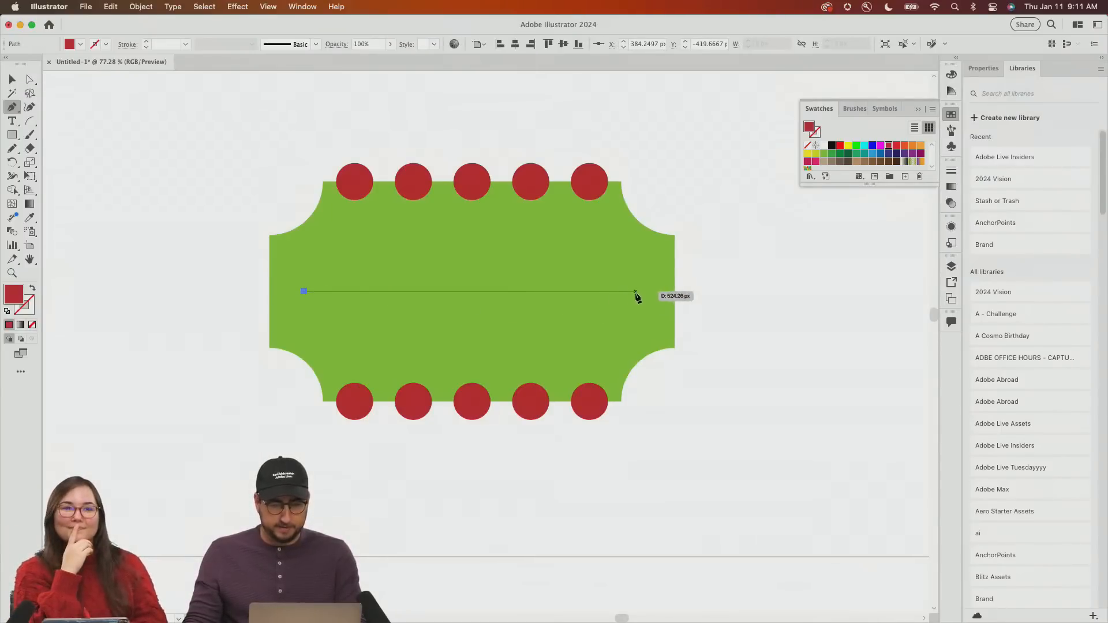
key("Escape")
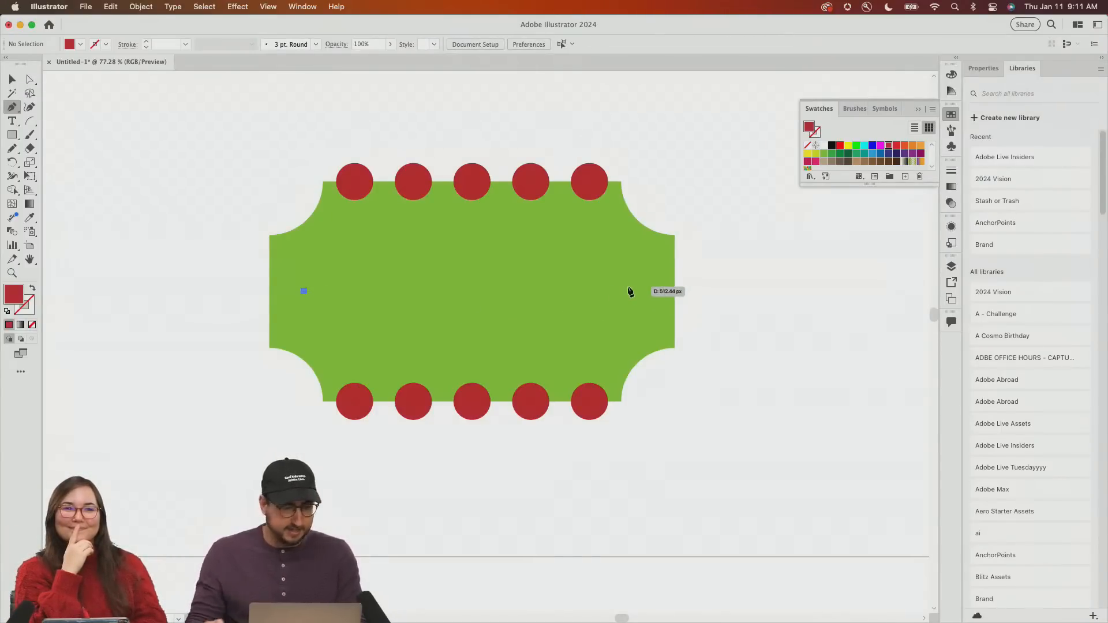
Draw a horizontal line about 498 px long outward from the green shape's centre and give it a brown stroke
left_click_drag(30, 120, 62, 123)
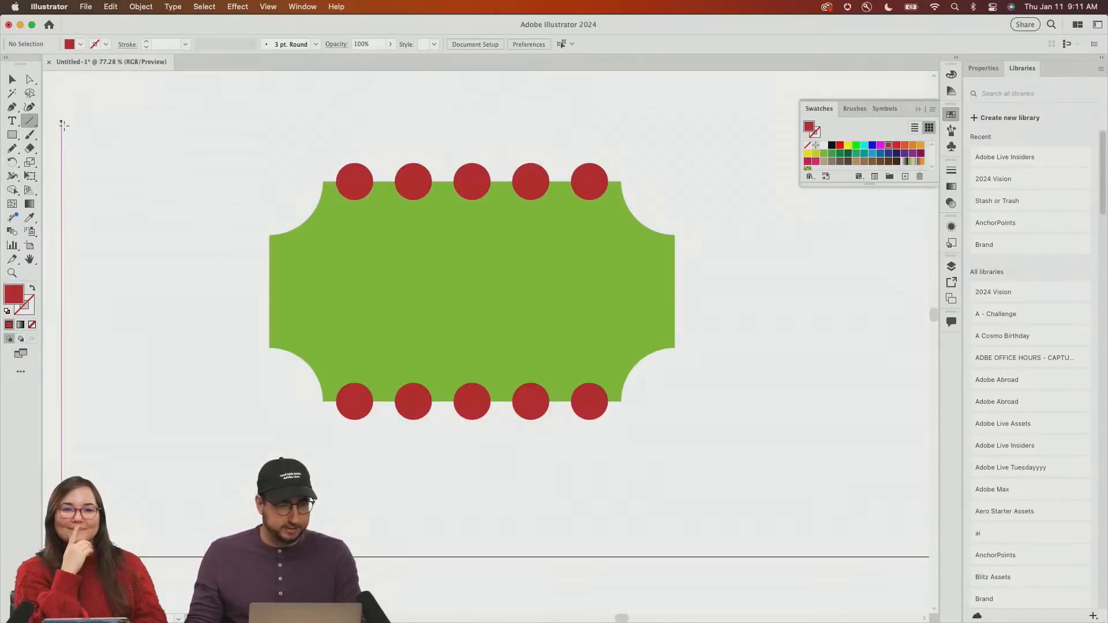
left_click_drag(472, 291, 629, 291)
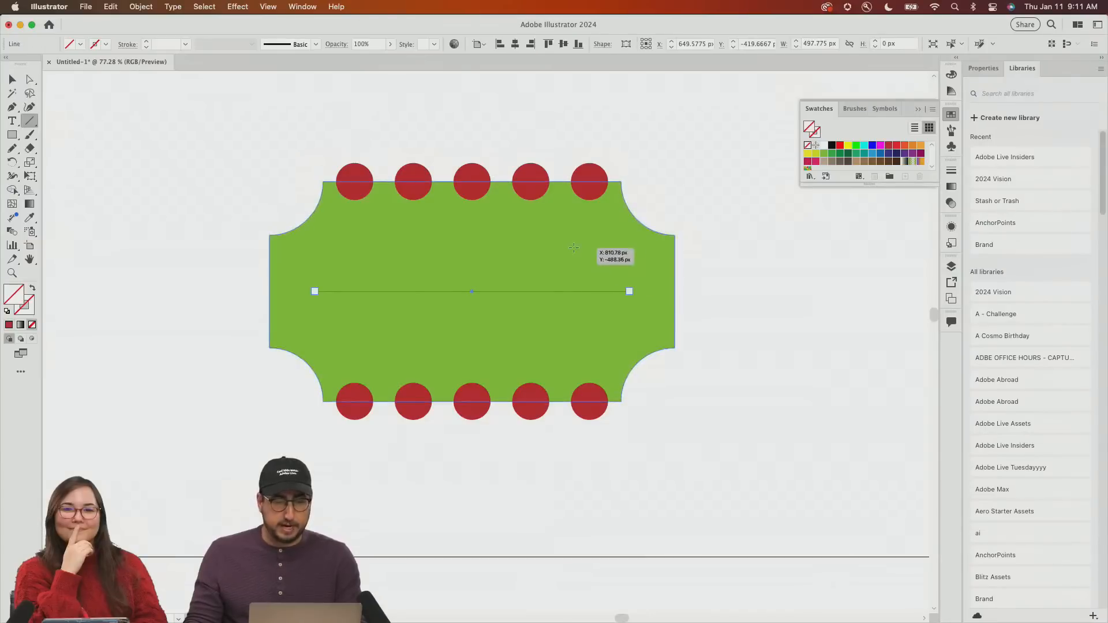
left_click(871, 162)
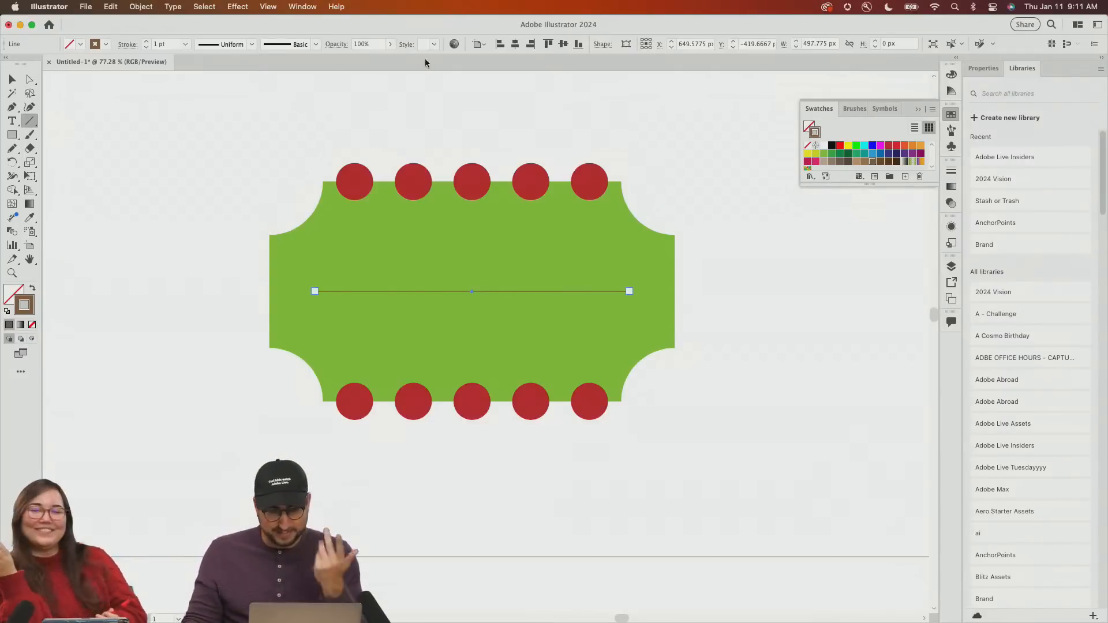
Set the brown line's stroke weight to 60 pt
left_click(175, 44)
key("shift+Up")
key("shift+Up")
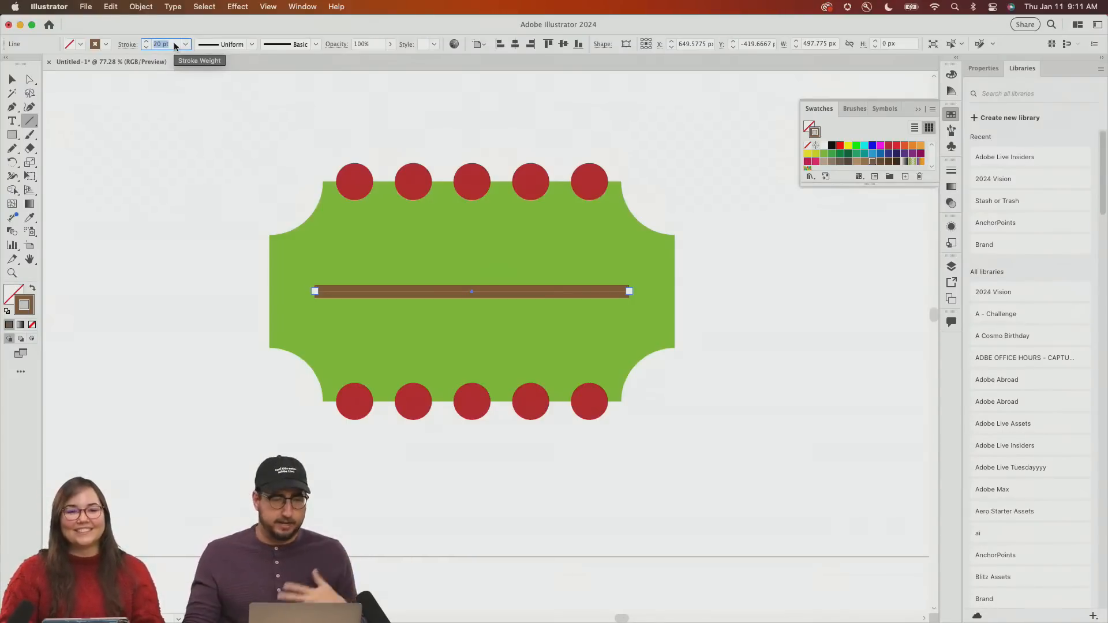
key("shift+Up")
key("shift+Up")
key("shift+Up")
key("shift+Up")
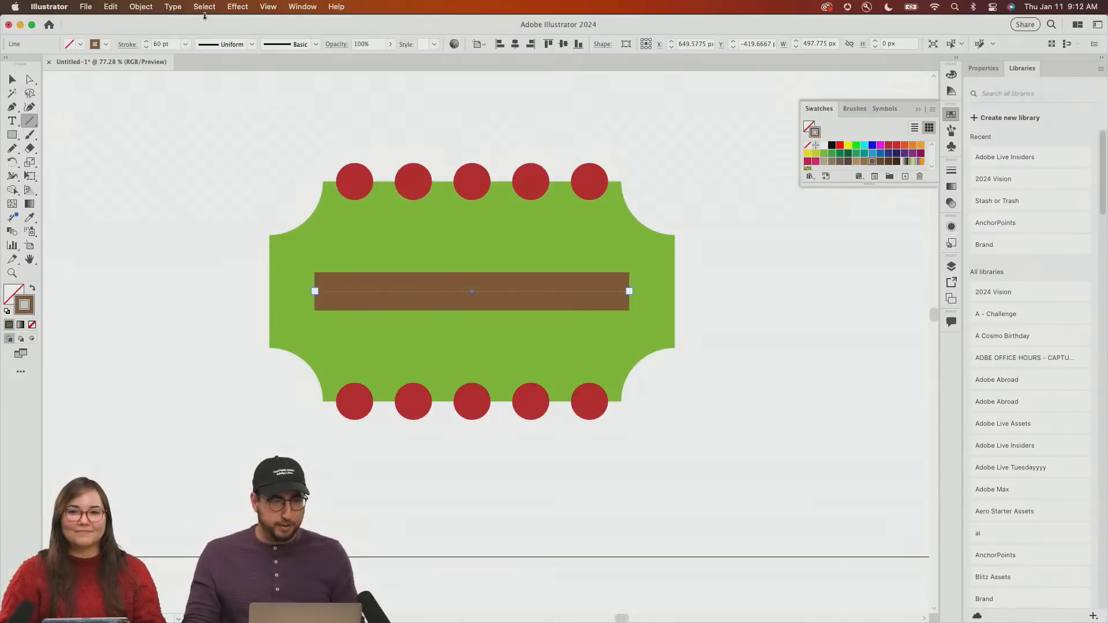
Apply a Zig Zag effect with Smooth points to the thick brown line, keeping the preview in view beside the artwork
left_click(236, 7)
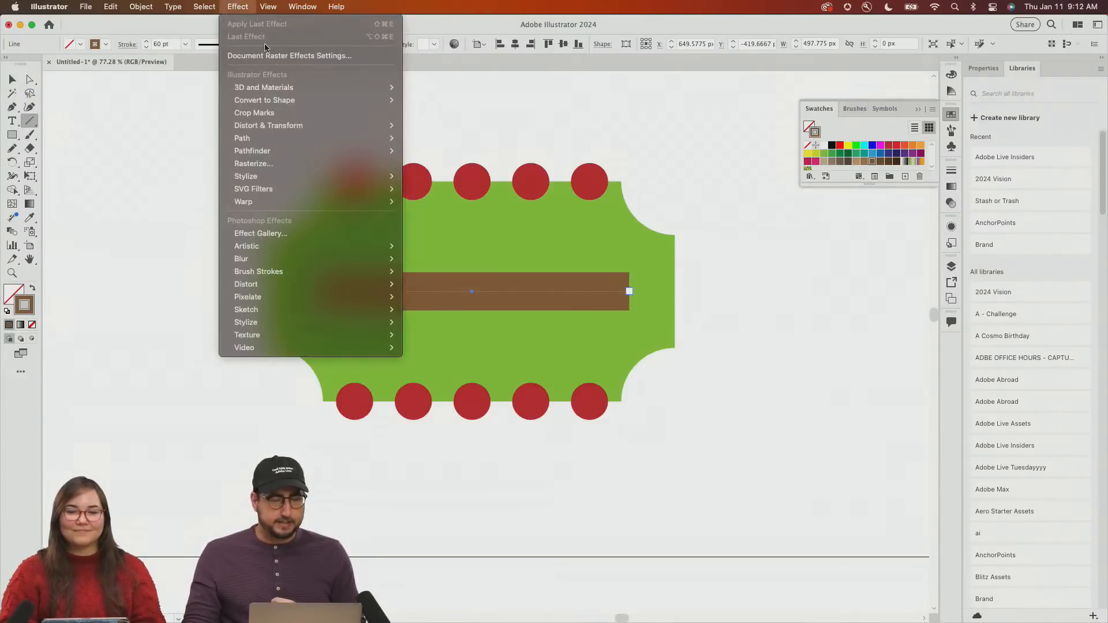
mouse_move(288, 177)
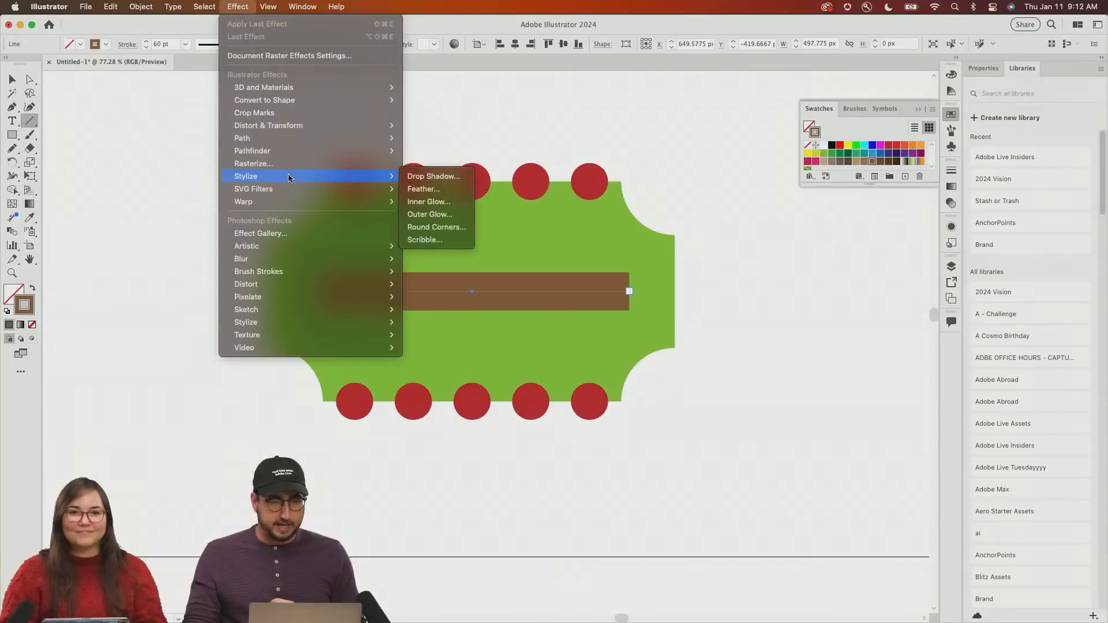
mouse_move(300, 125)
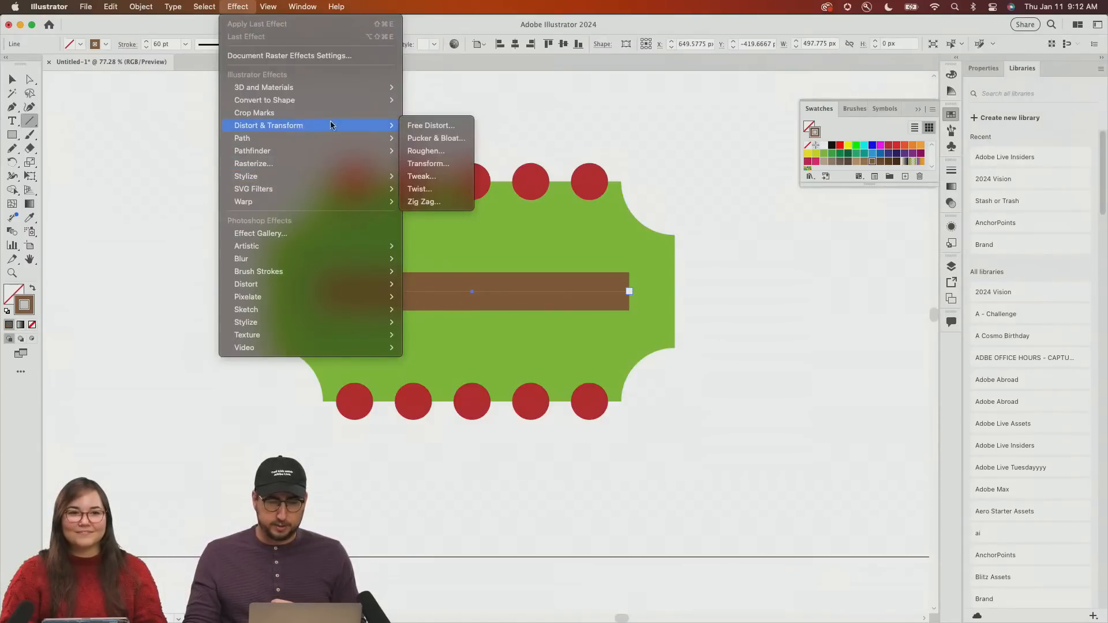
left_click(436, 202)
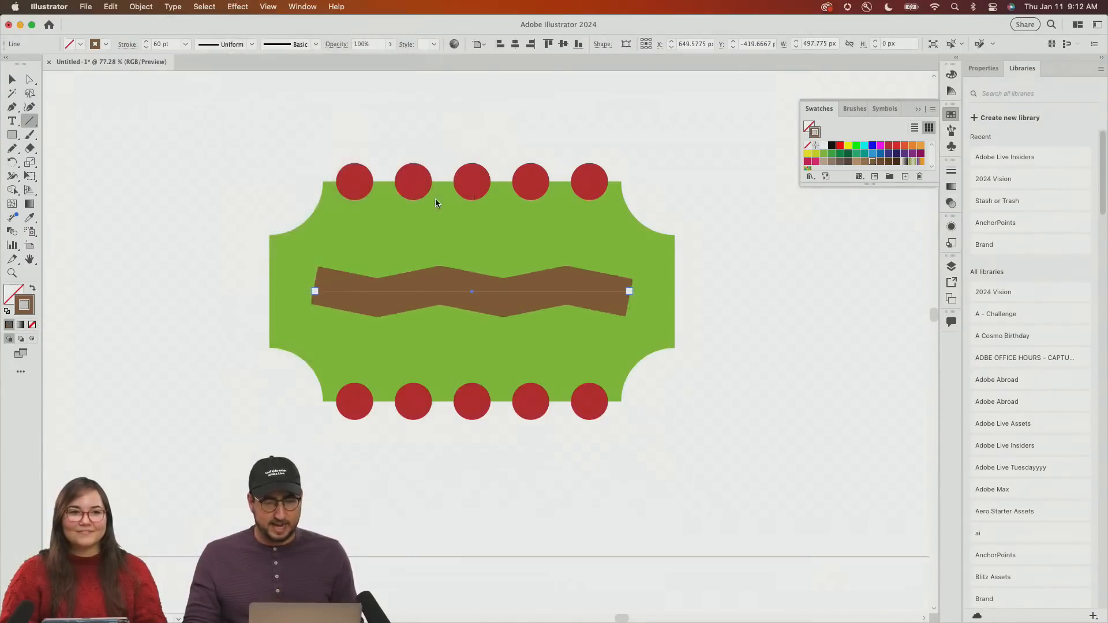
left_click_drag(547, 249, 807, 221)
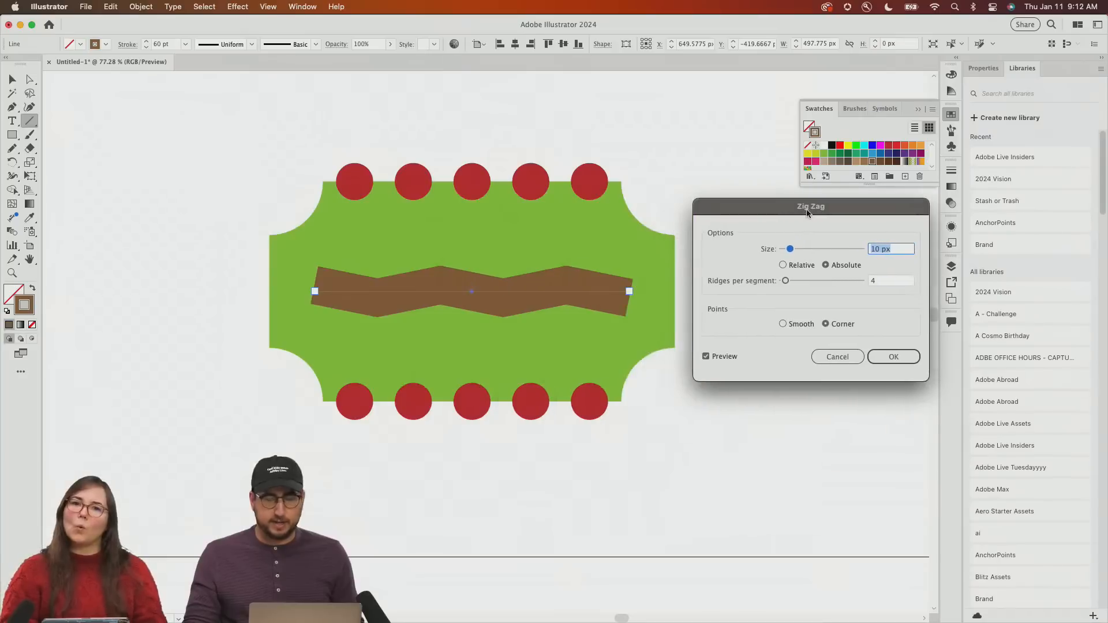
left_click(802, 325)
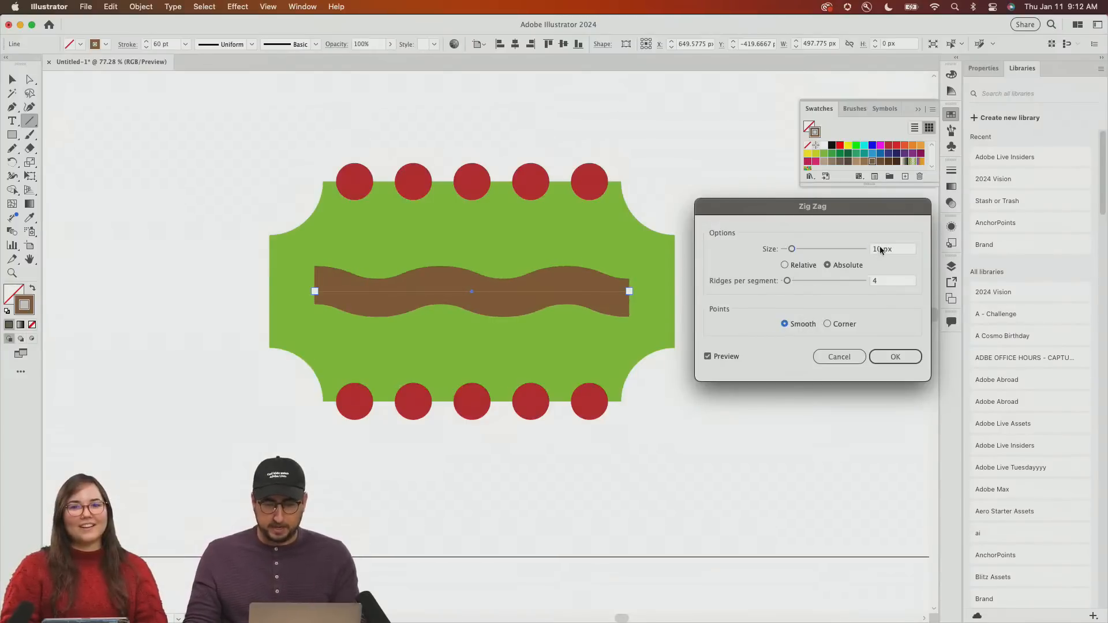
Set the Zig Zag size to 30 px with 2 ridges per segment and apply the effect
left_click(883, 249)
key("shift+Down")
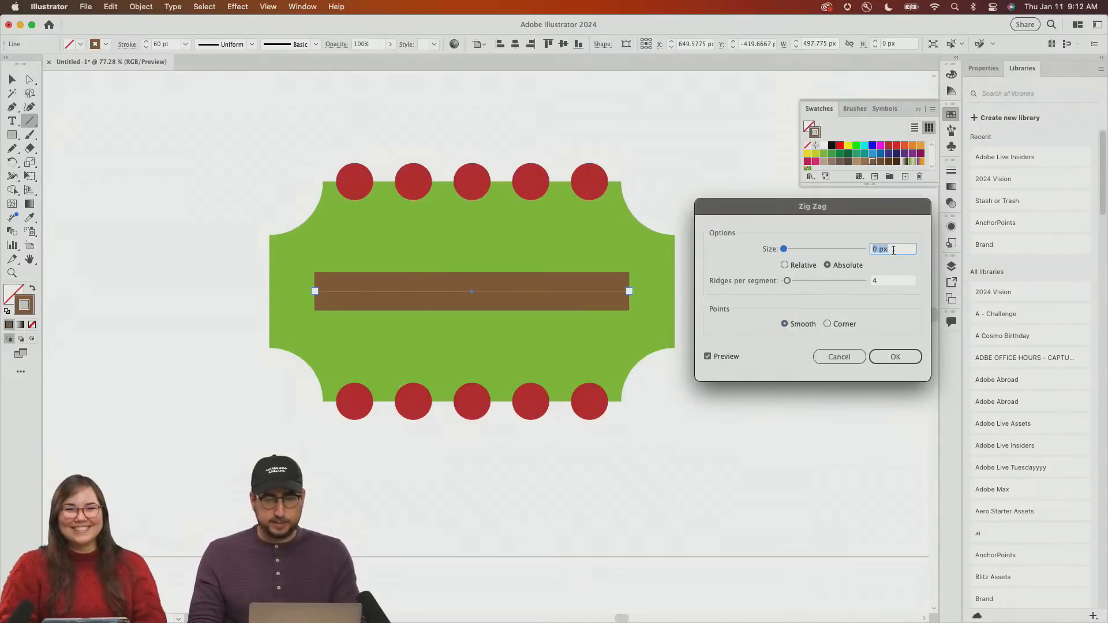
key("shift+Up")
key("shift+Up")
key("shift+Up")
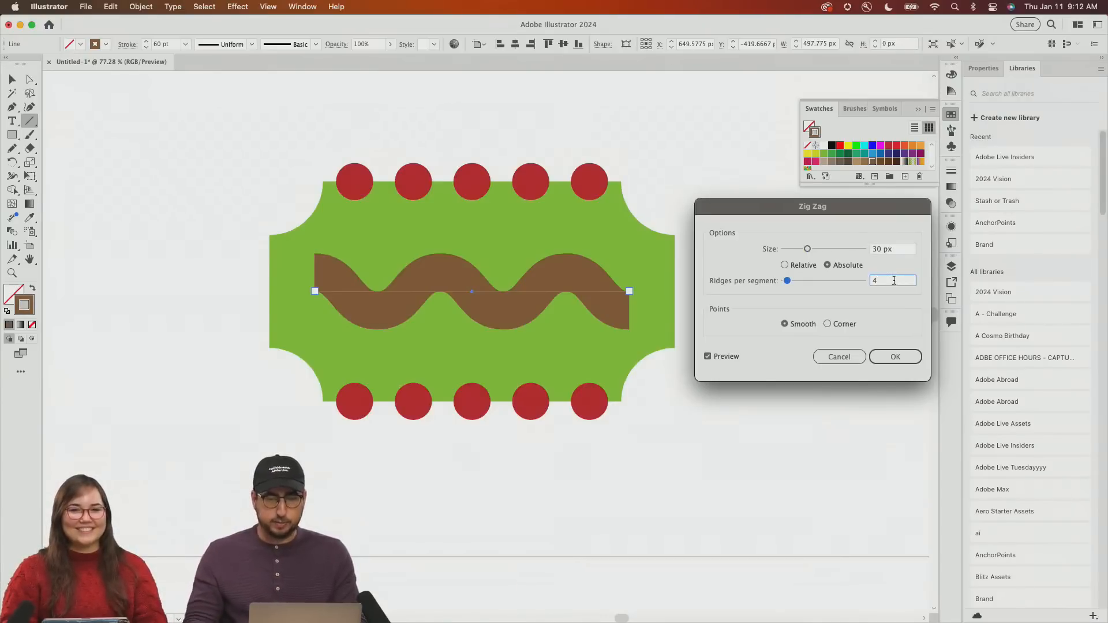
key("shift+Up")
key("shift+Down")
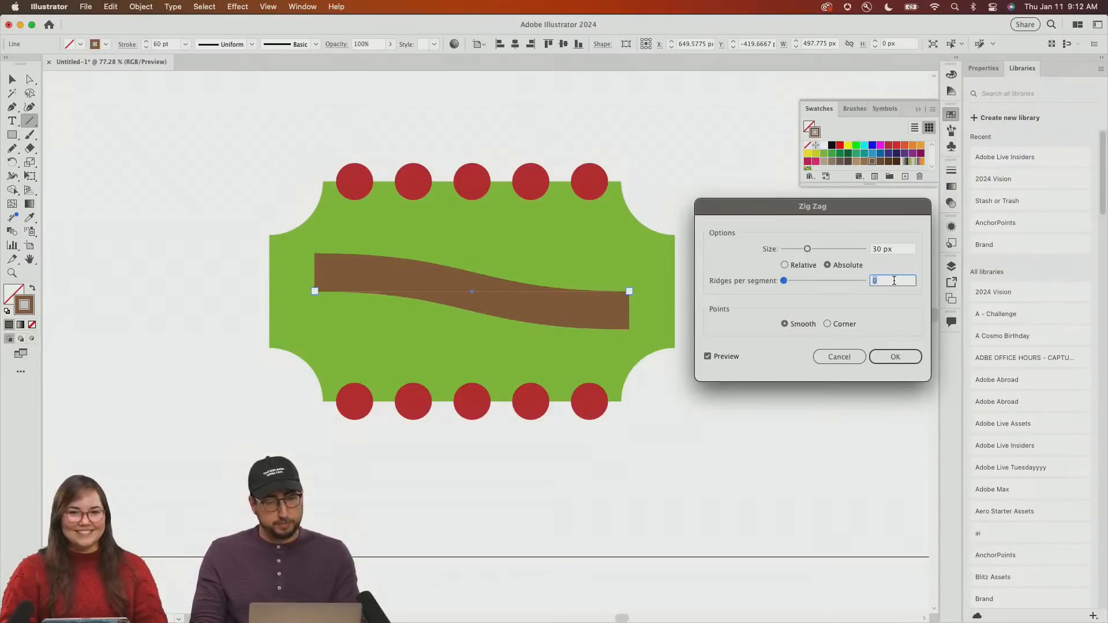
key("Up")
key("Up")
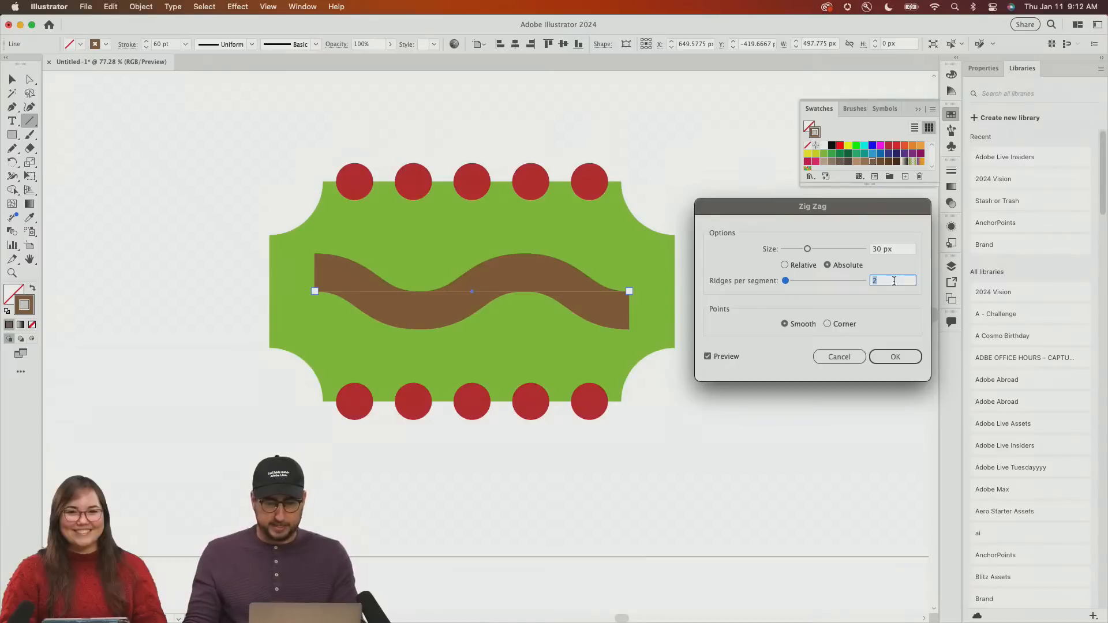
left_click(889, 352)
Give the wavy brown line round stroke caps and deselect it
left_click(952, 170)
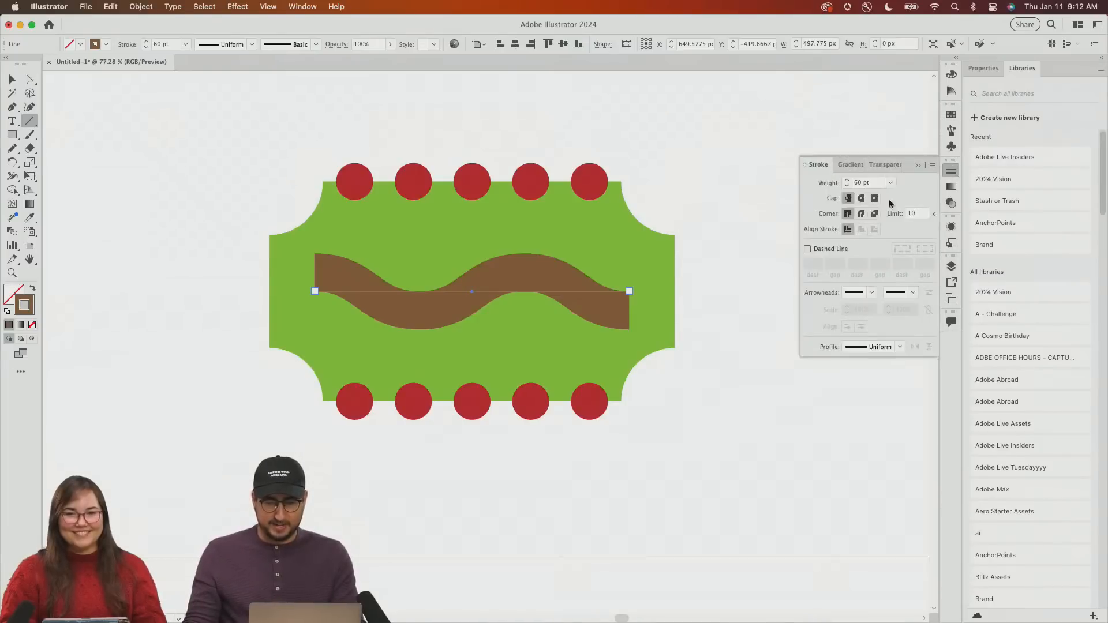
left_click(861, 198)
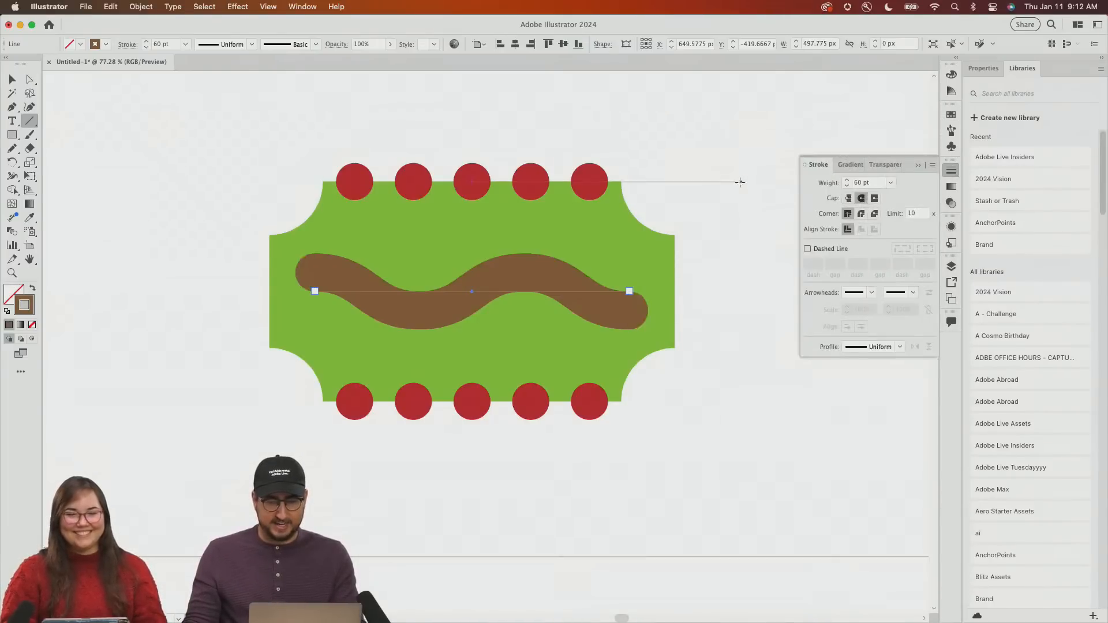
key("v")
left_click(719, 167)
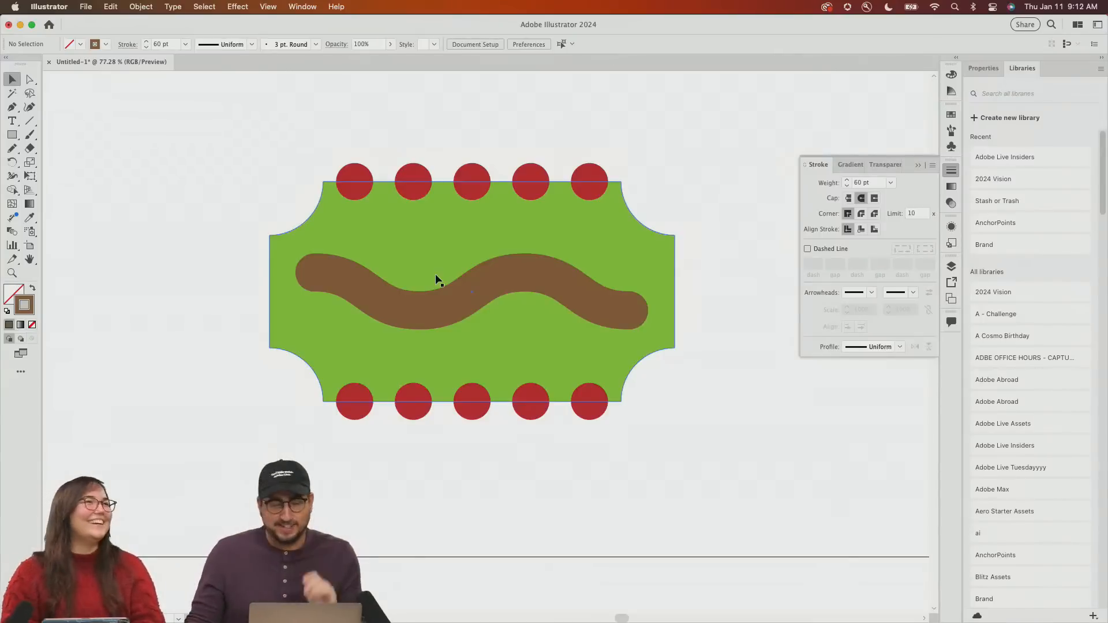
Delete the wavy brown line from the green shape
left_click(455, 292)
key("Delete")
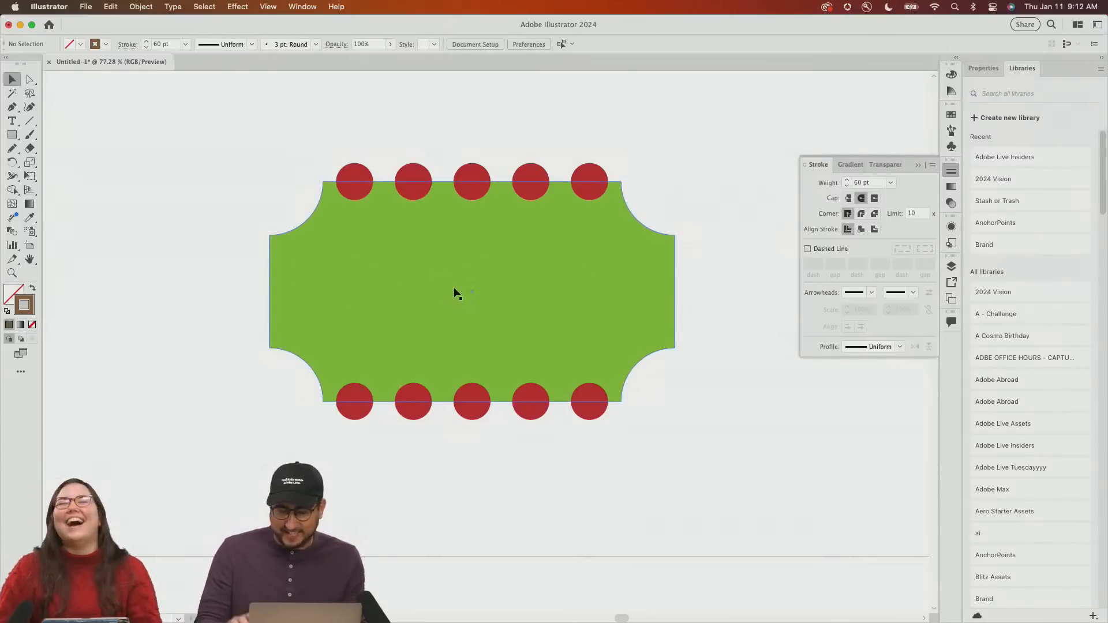
Select the green shape together with both rows of red circles and activate the Shape Builder tool
left_click_drag(323, 120, 647, 441)
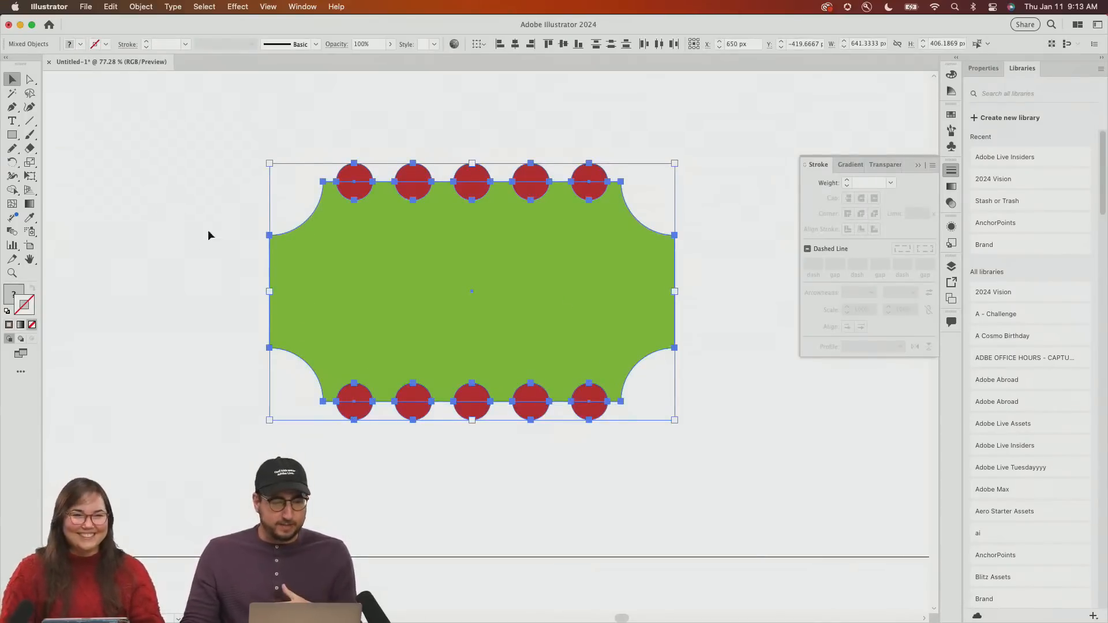
left_click(11, 191)
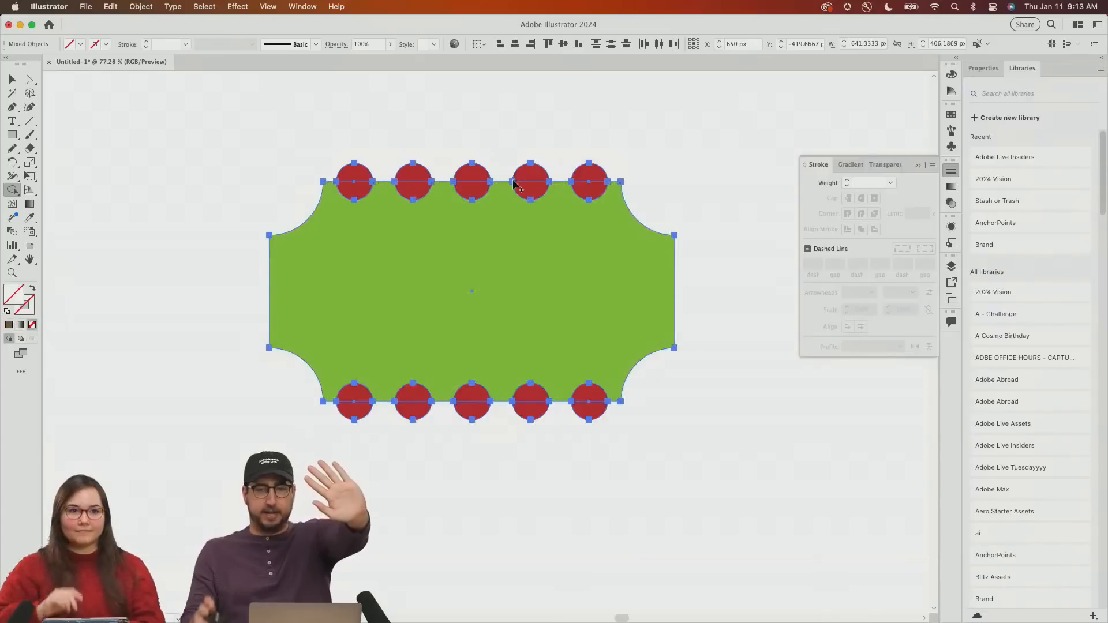
scroll(522, 191, "down", 1)
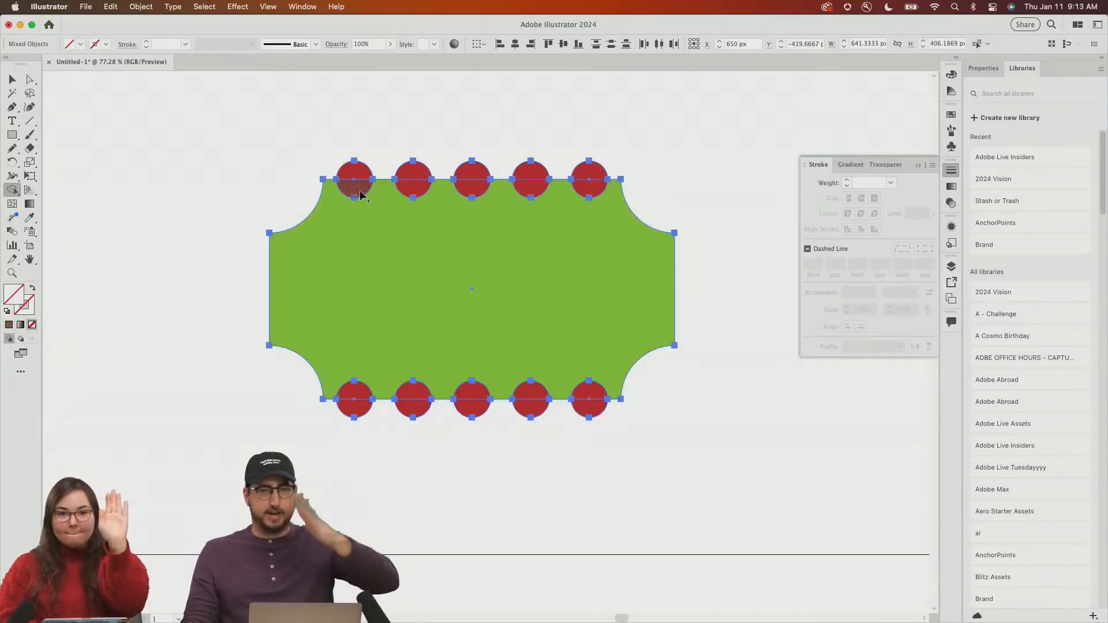
Try to merge the circles' inner halves into the green shape with Shape Builder, and undo the merge
mouse_move(355, 196)
left_mouse_down()
mouse_move(563, 183)
mouse_move(597, 194)
mouse_move(604, 269)
mouse_move(607, 346)
mouse_move(587, 384)
mouse_move(360, 387)
left_mouse_up()
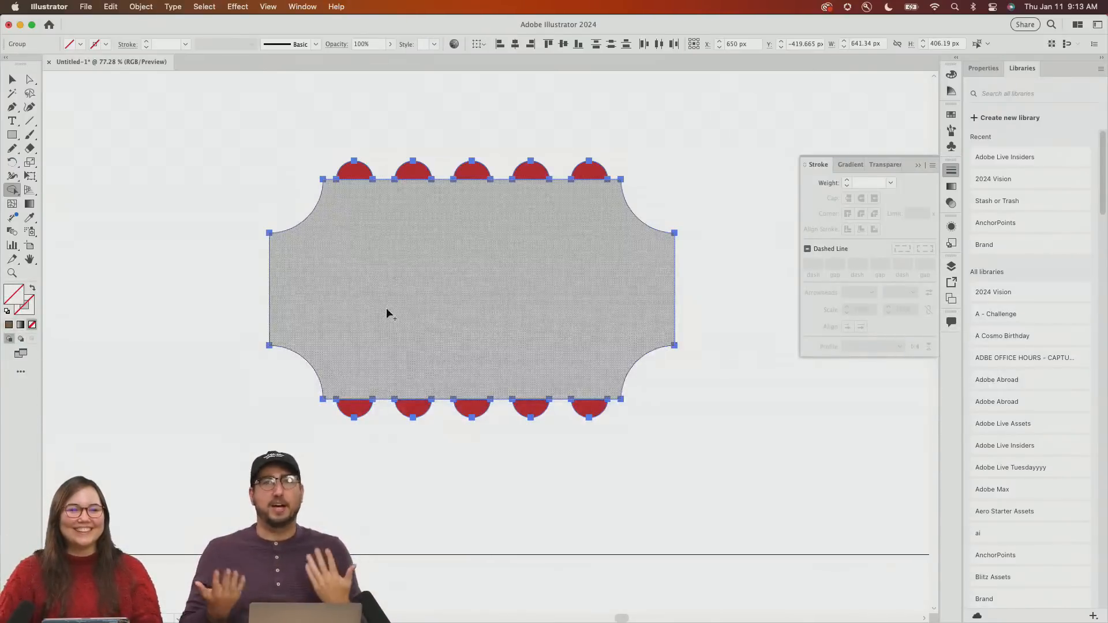
key("super+z")
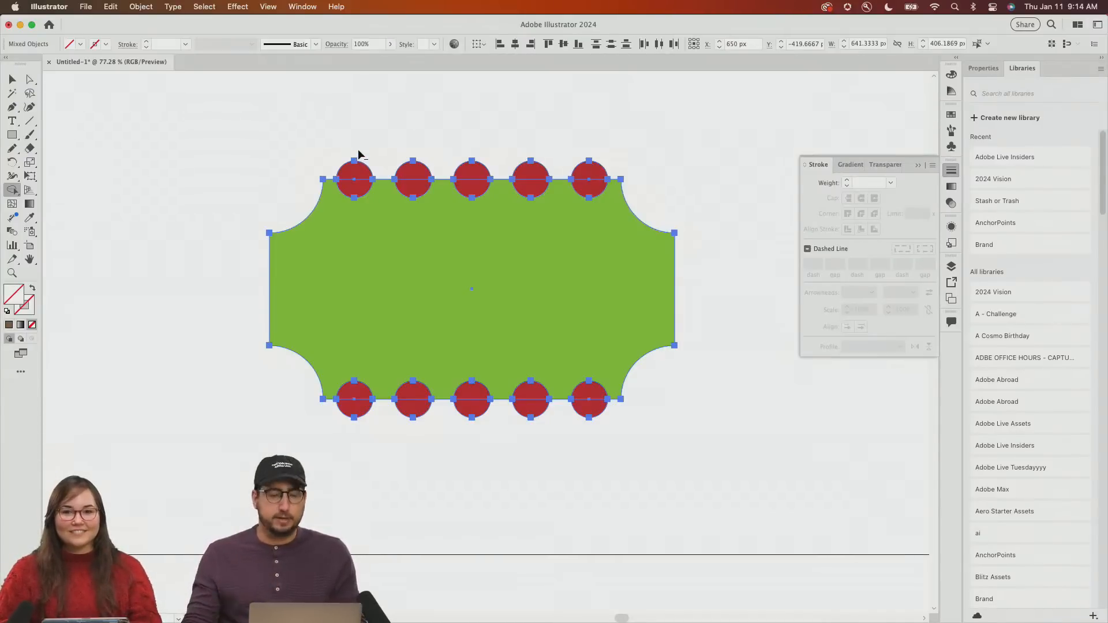
Subtract the five upper circles from the green shape with Shape Builder, leaving rounded notches along its upper edge
left_click_drag(359, 155, 356, 189)
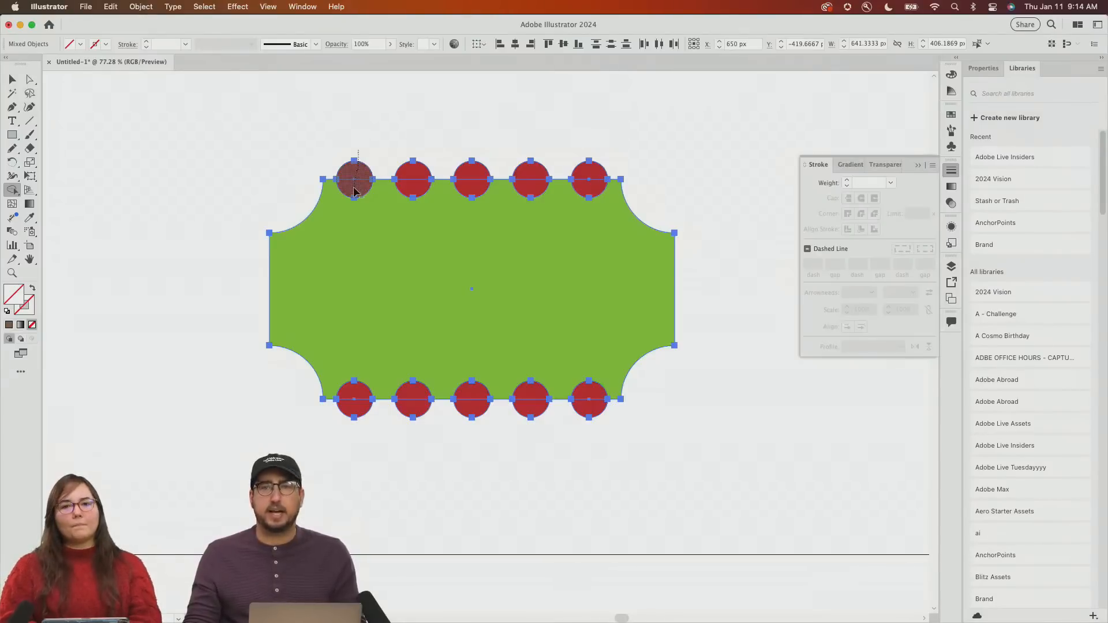
left_click_drag(355, 190, 354, 191)
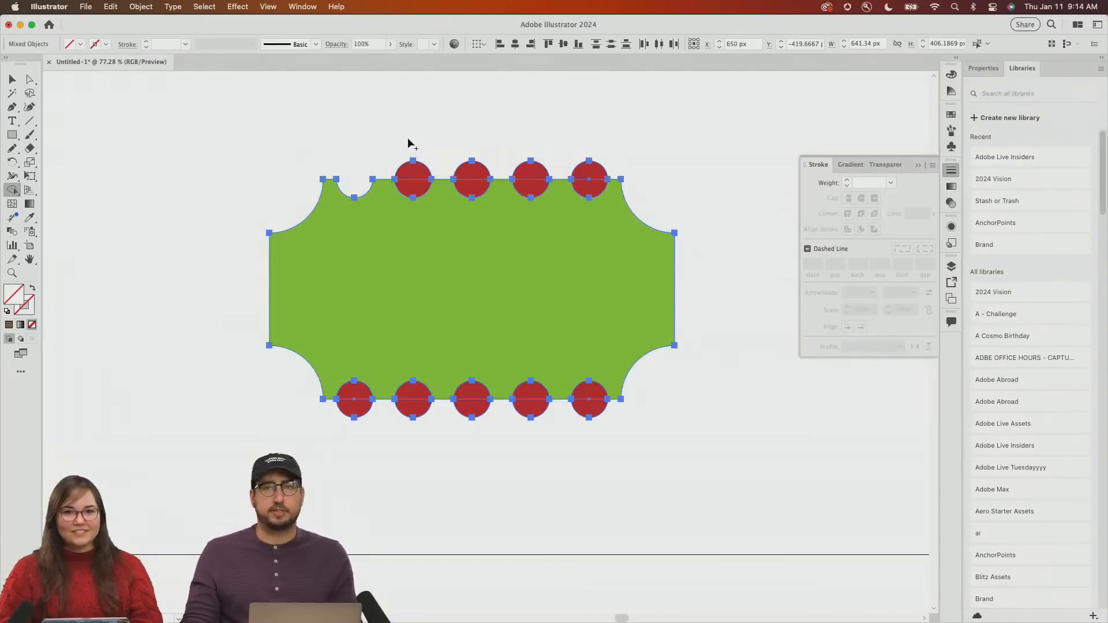
left_click_drag(416, 137, 418, 187)
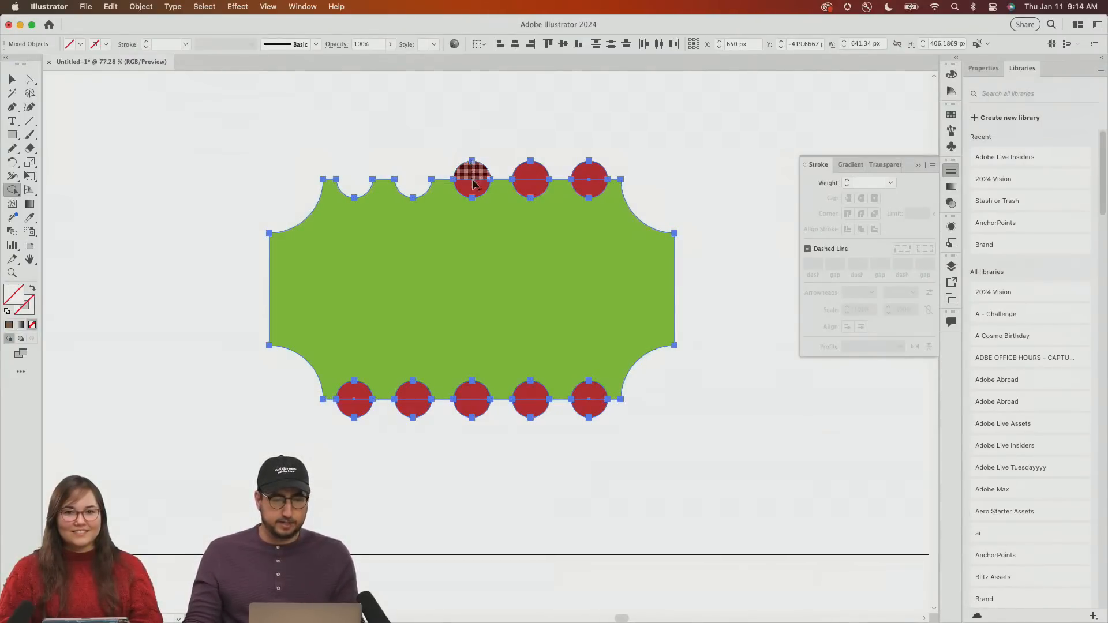
left_click(472, 179, "alt")
left_click(530, 179, "alt")
left_click(589, 176, "alt")
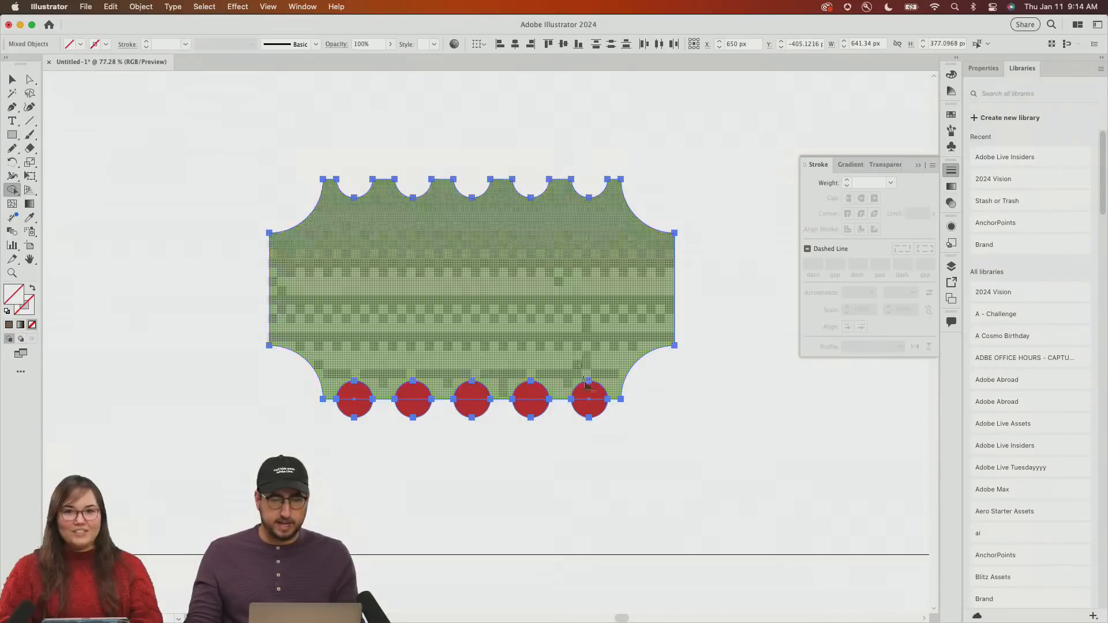
Subtract the five lower circles from the green shape with Shape Builder and deselect the result
left_click(589, 407, "alt")
left_click(534, 410, "alt")
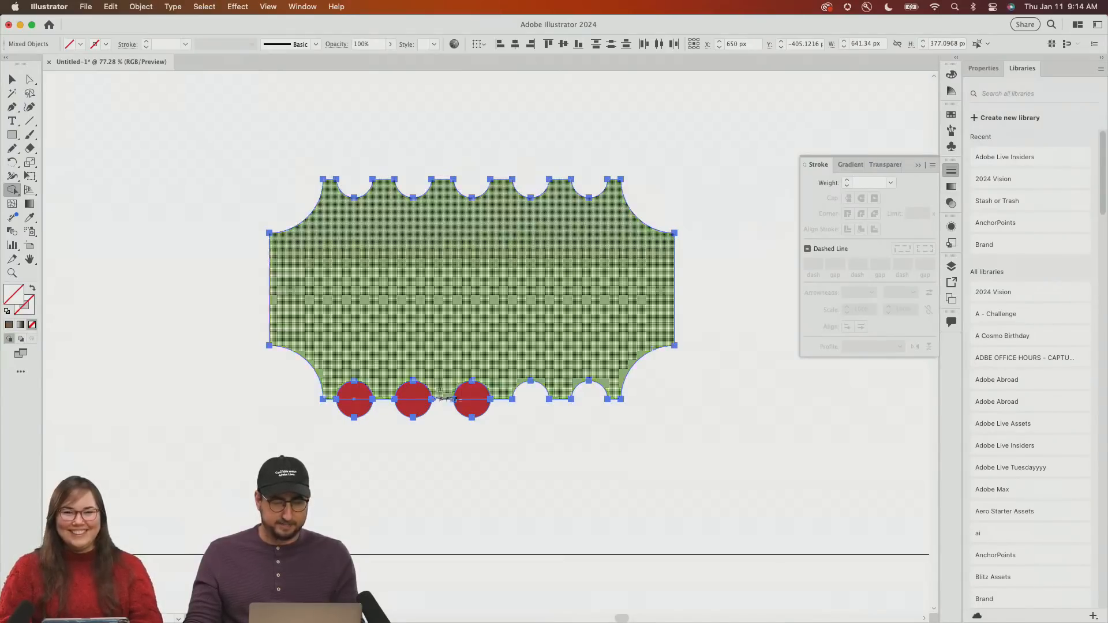
left_click(471, 410, "alt")
left_click(413, 409, "alt")
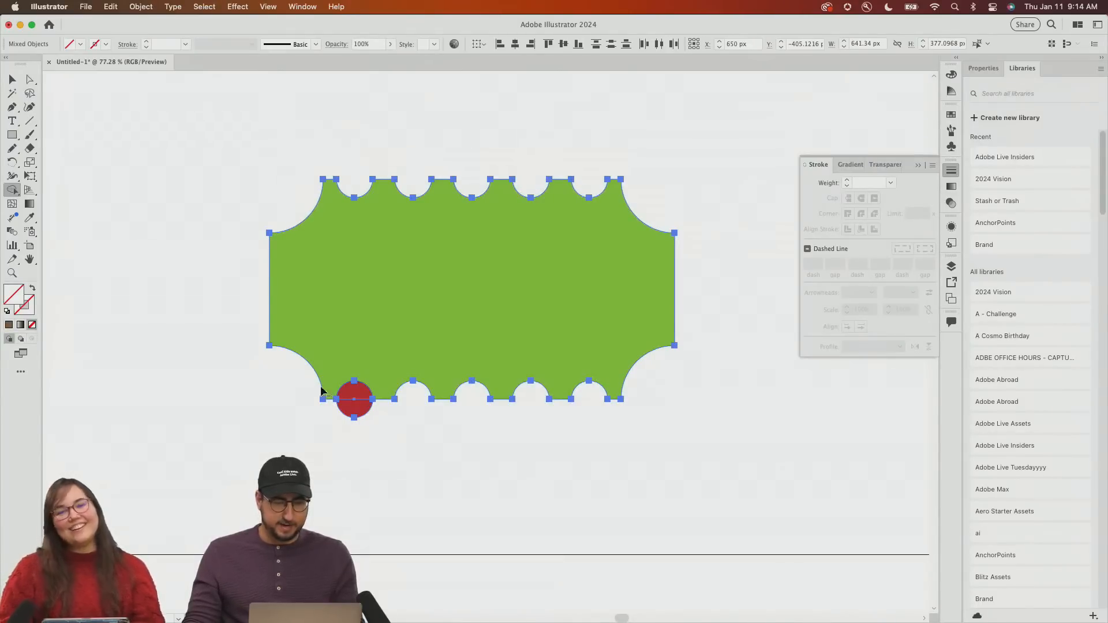
left_click(354, 410, "alt")
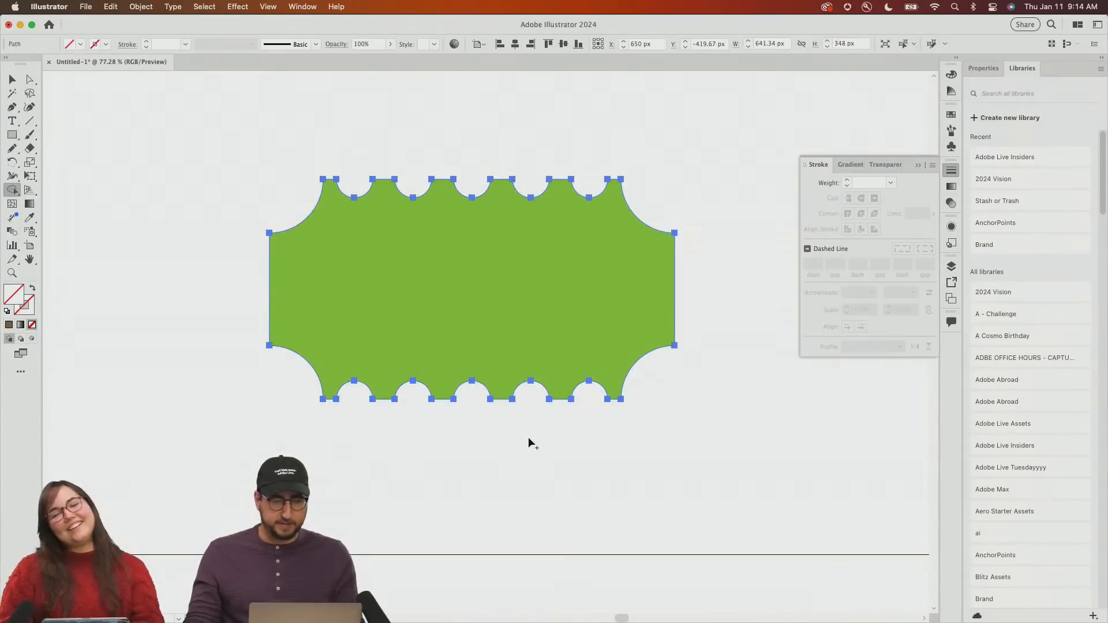
key("v")
left_click(496, 444)
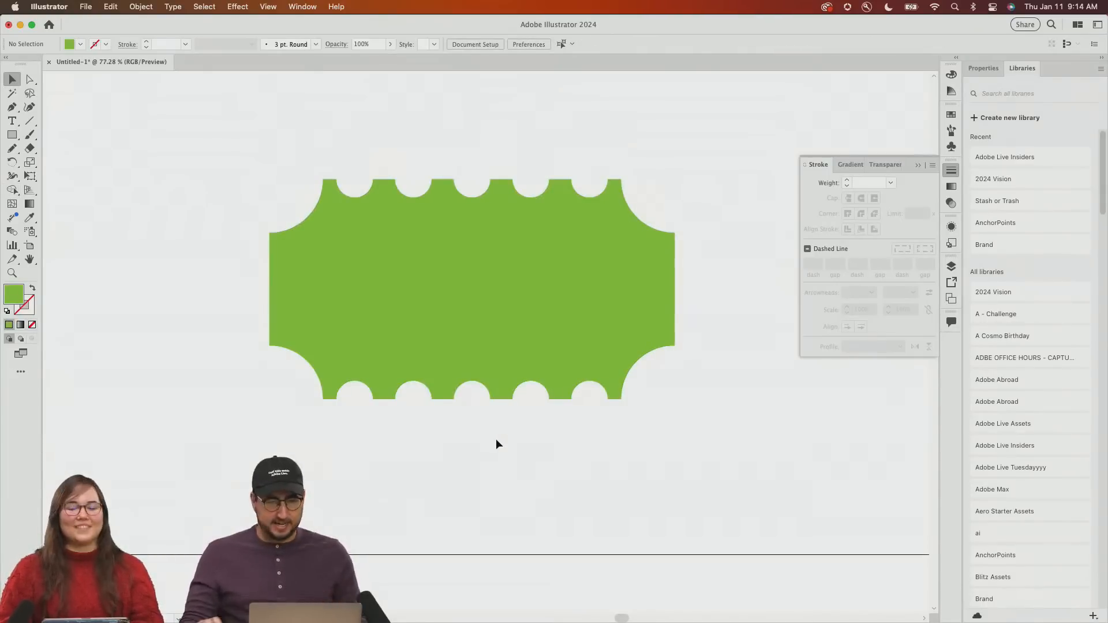
Try rounding all of the green shape's corners at once with its live corners, and revert the rounding
left_click(492, 284)
key("a")
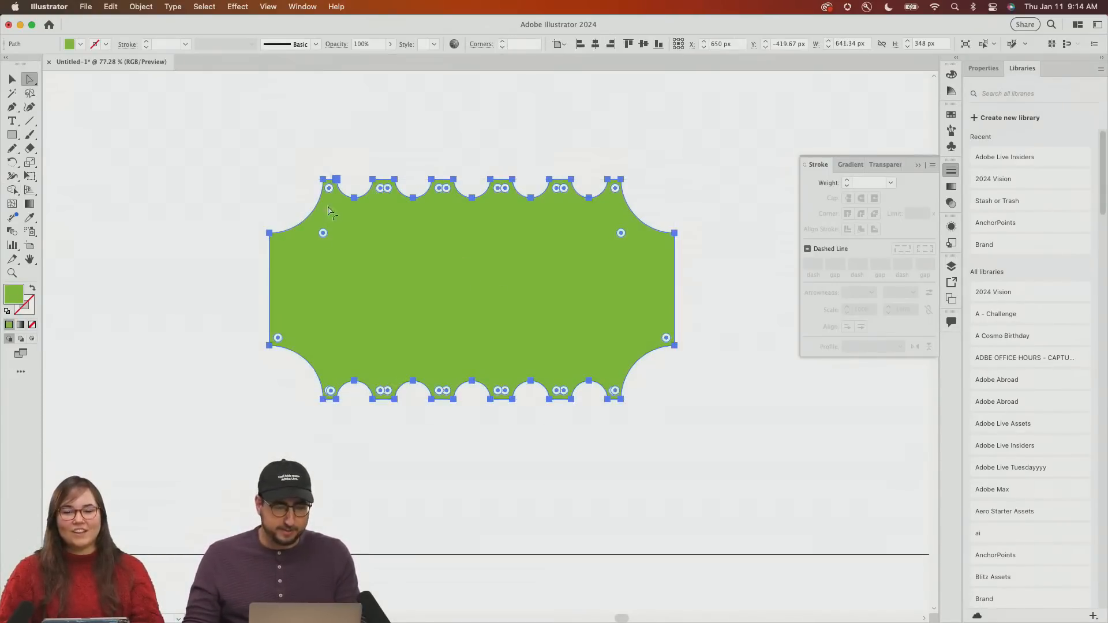
left_click_drag(335, 180, 329, 240)
left_click(743, 150)
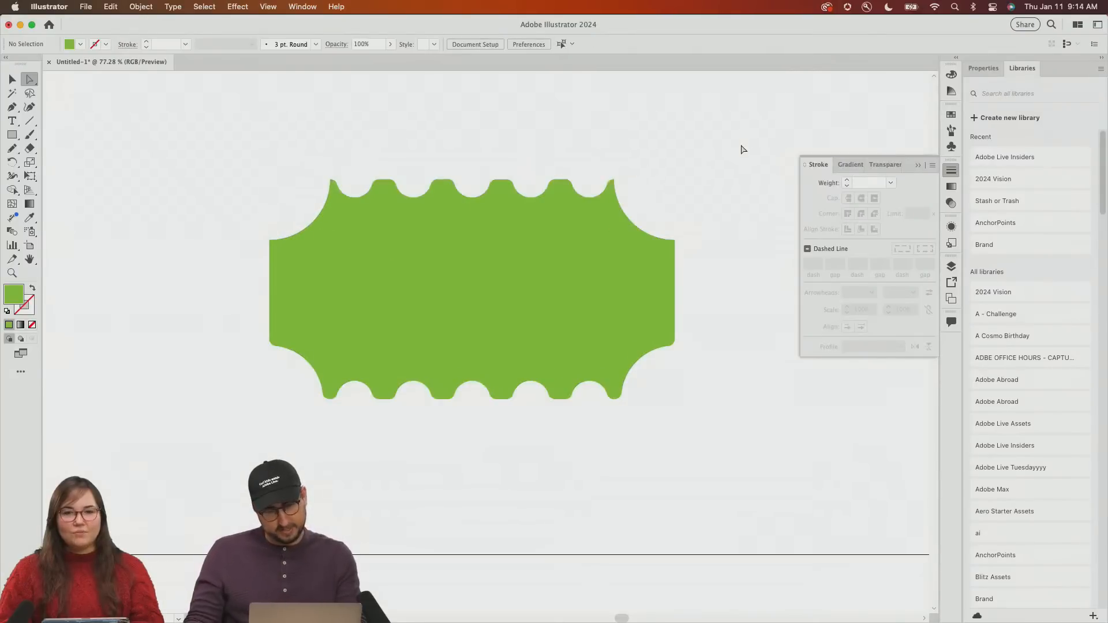
key("super+a")
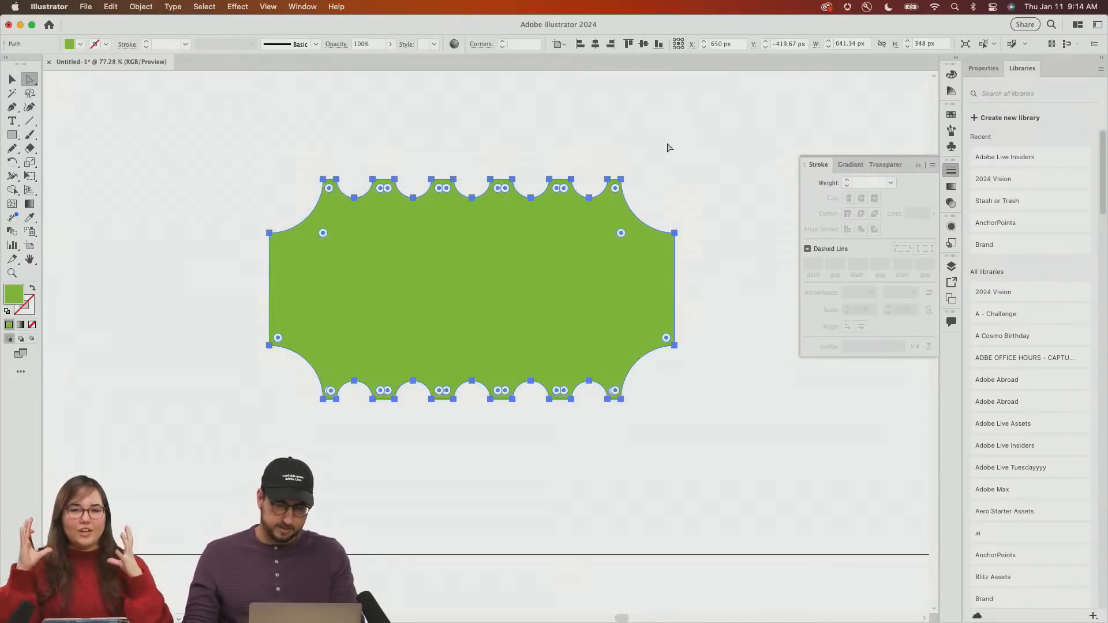
Remove the anchor points of the four end tips from the selection and undo a trial rounding of the remaining corners
left_click(621, 180)
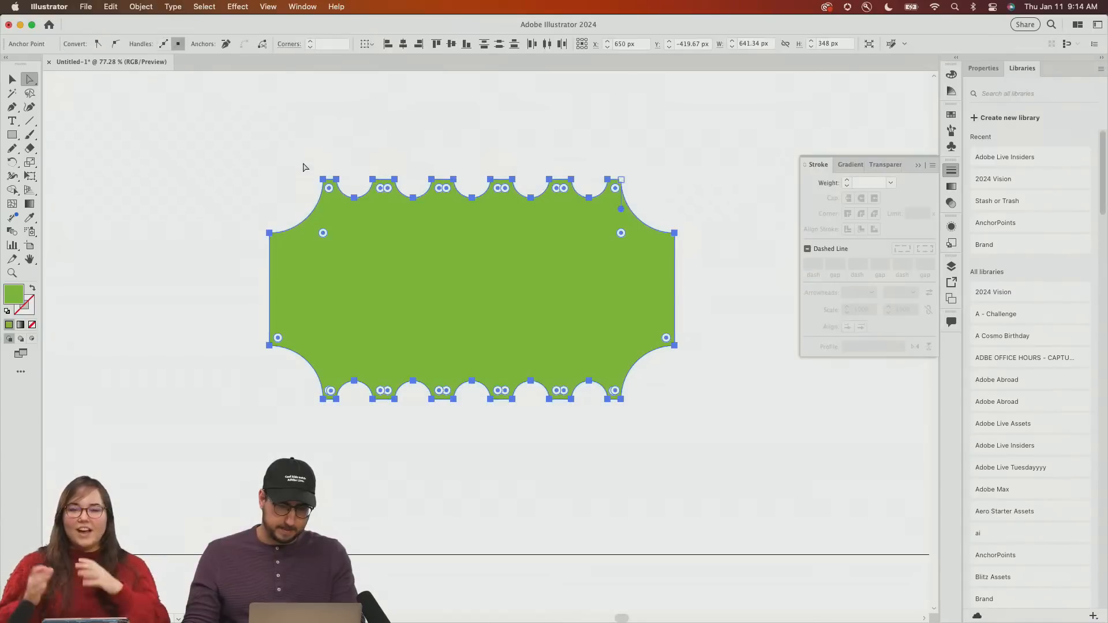
left_click_drag(304, 164, 348, 185)
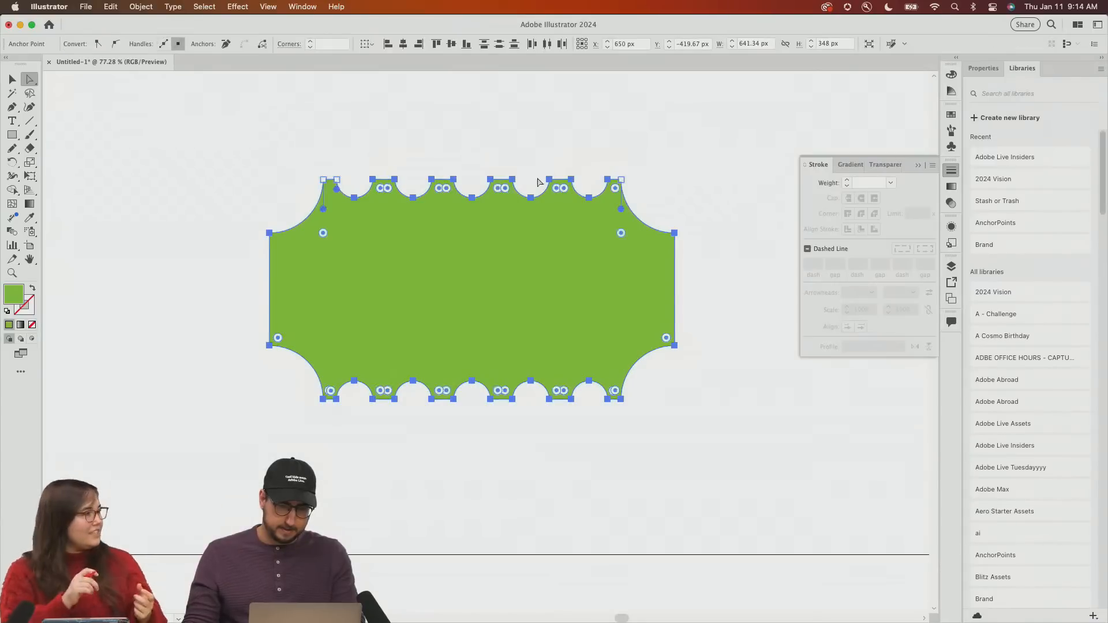
left_click(608, 180, "shift")
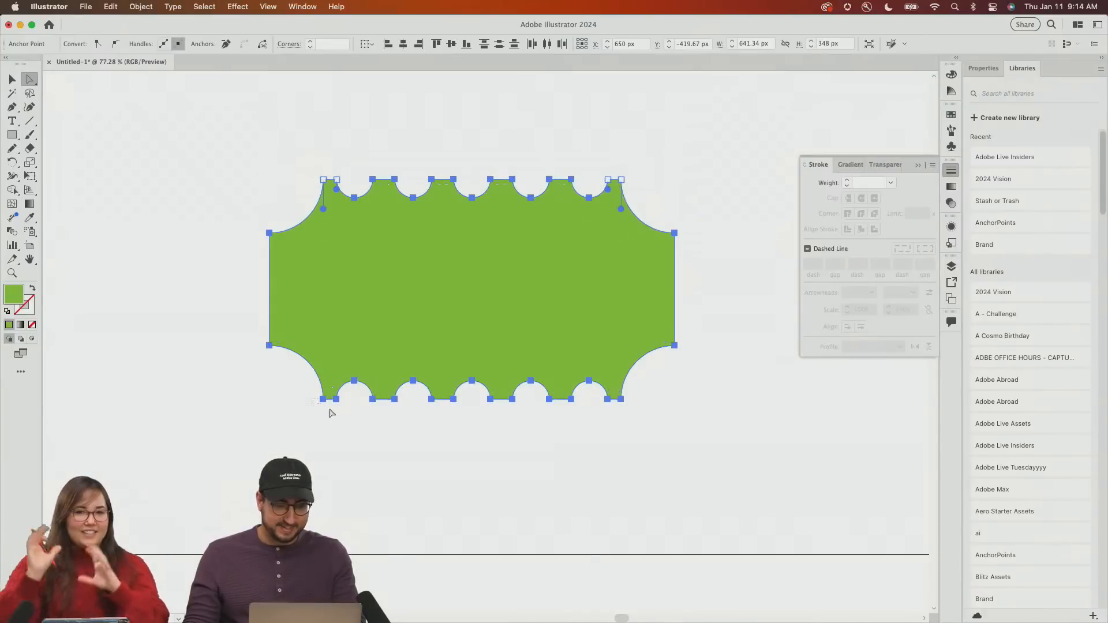
left_click_drag(648, 393, 586, 414)
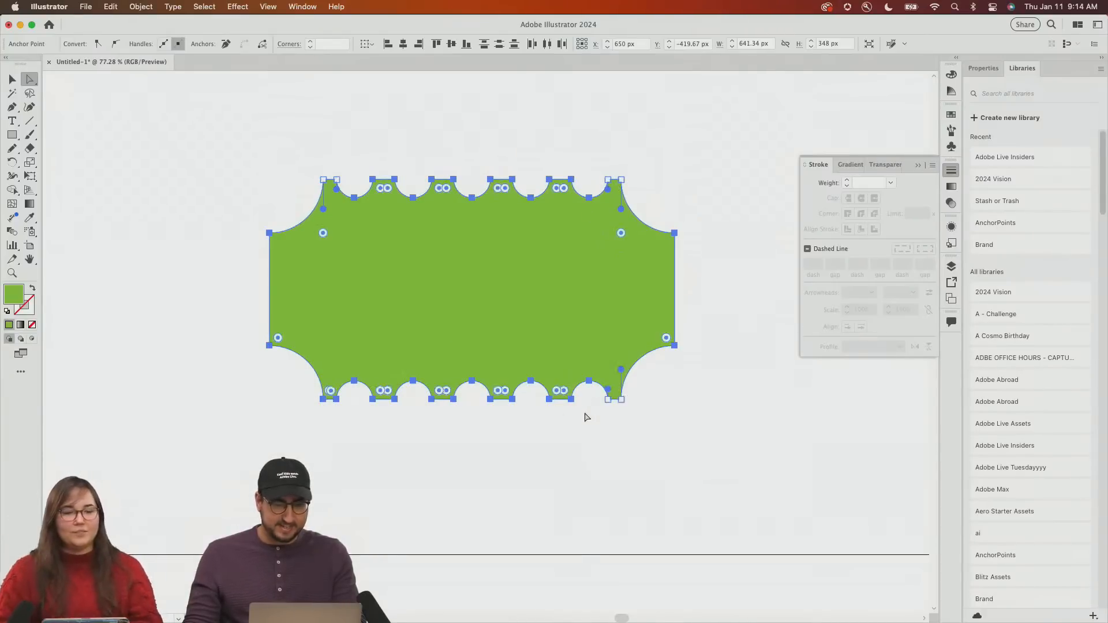
left_click_drag(308, 395, 340, 412)
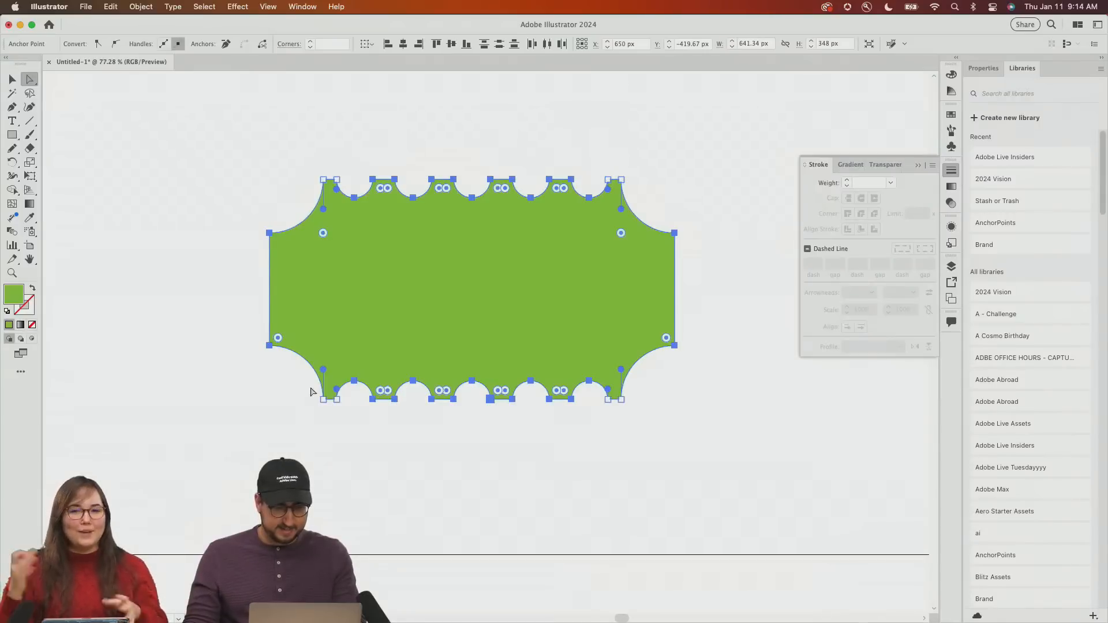
left_click_drag(280, 342, 277, 338)
key("super+z")
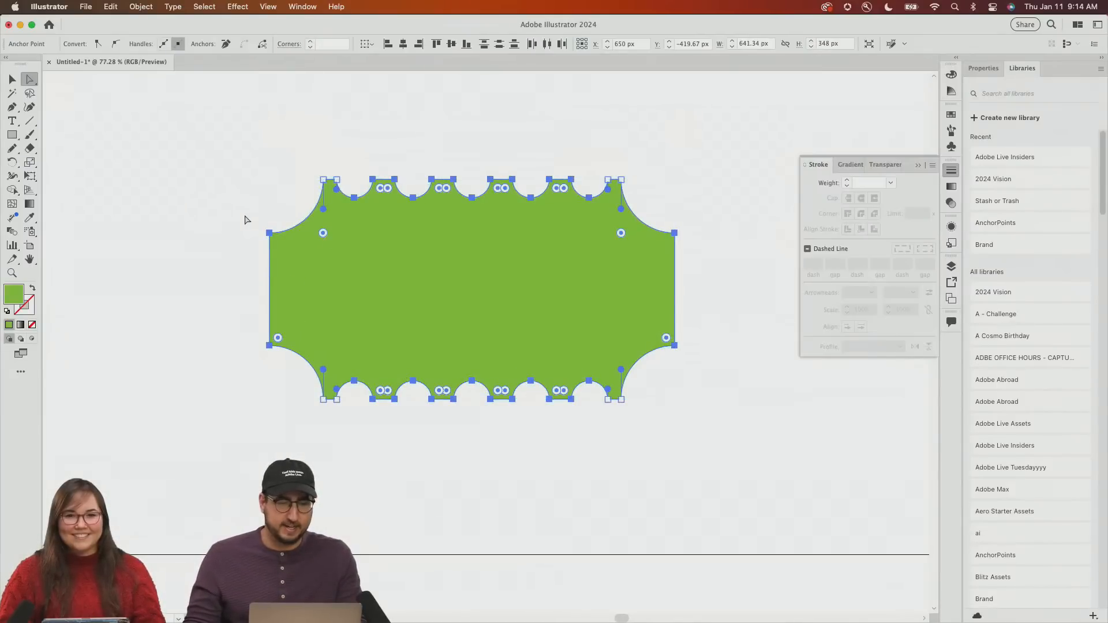
Exclude the four side anchor points from the selection, fully round the corners between the notches along both long edges, and deselect
left_click_drag(245, 219, 277, 384)
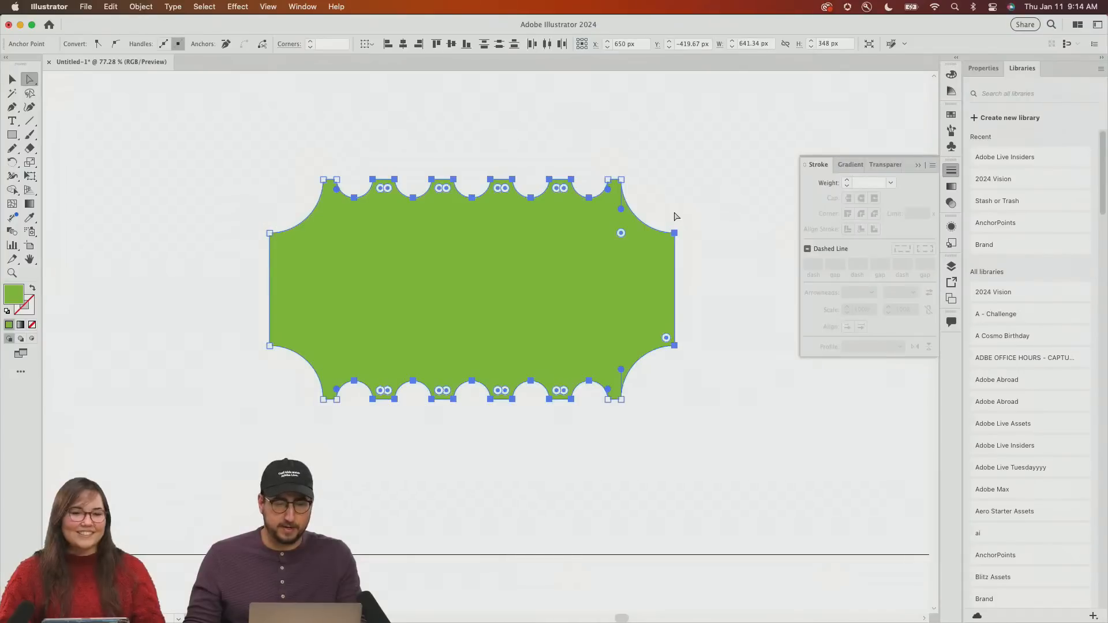
left_click_drag(676, 217, 719, 447)
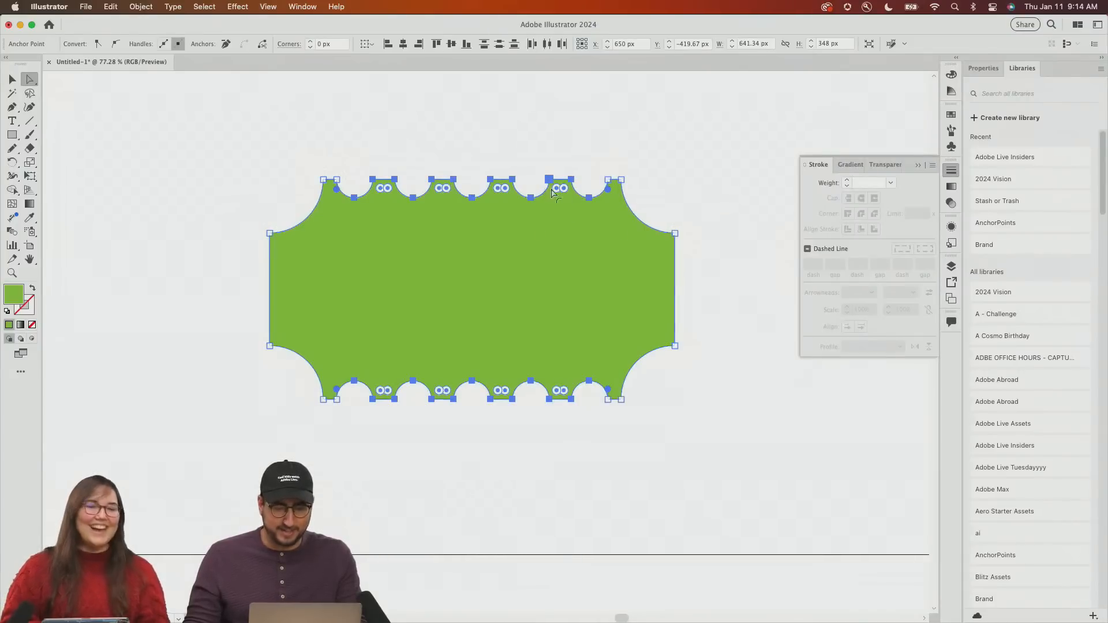
left_click_drag(553, 192, 563, 207)
key("v")
left_click(664, 162)
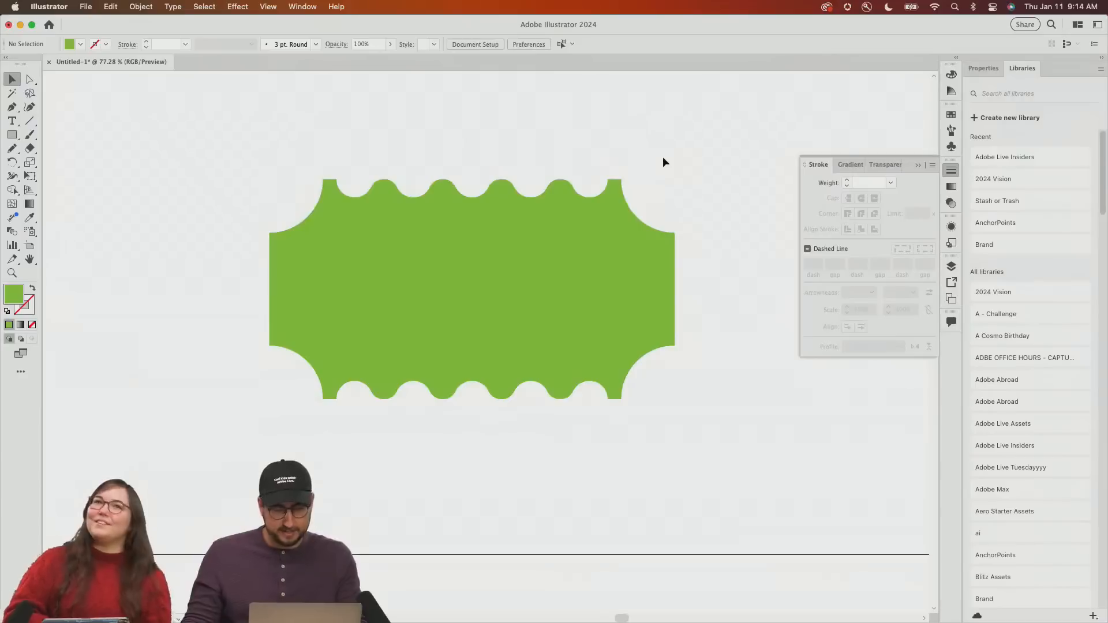
Rotate the notched green shape 90 degrees so it stands upright, and deselect it
left_click(562, 265)
key("r")
left_click_drag(542, 156, 728, 459)
key("v")
left_click(714, 241)
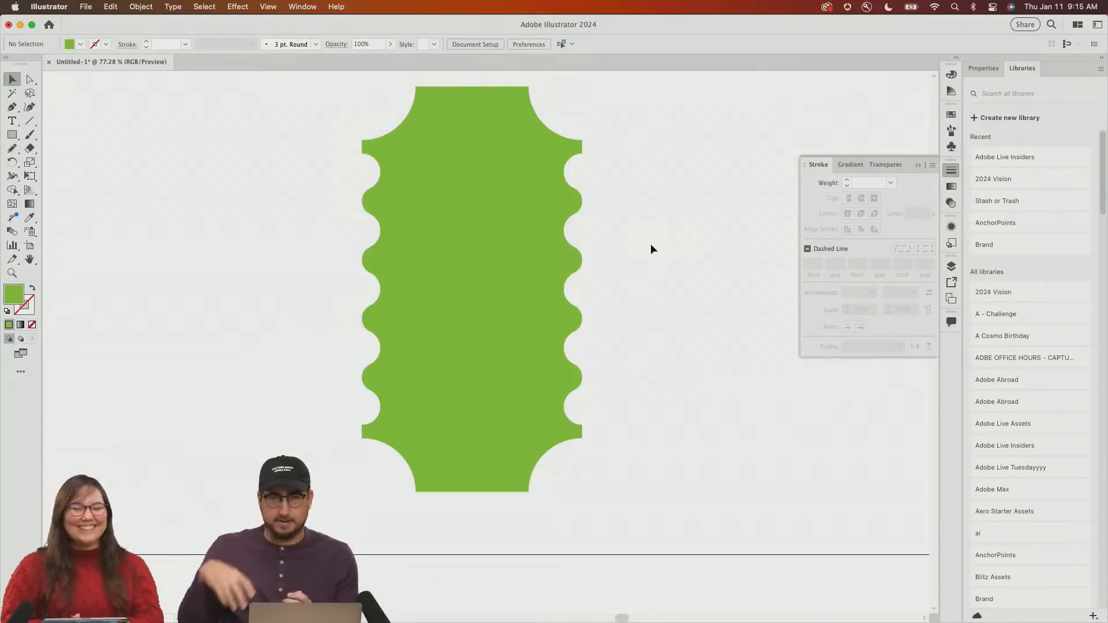
Fill the rounded green hexagon with the R=153 G=153 B=153 grey swatch and deselect it
key("z")
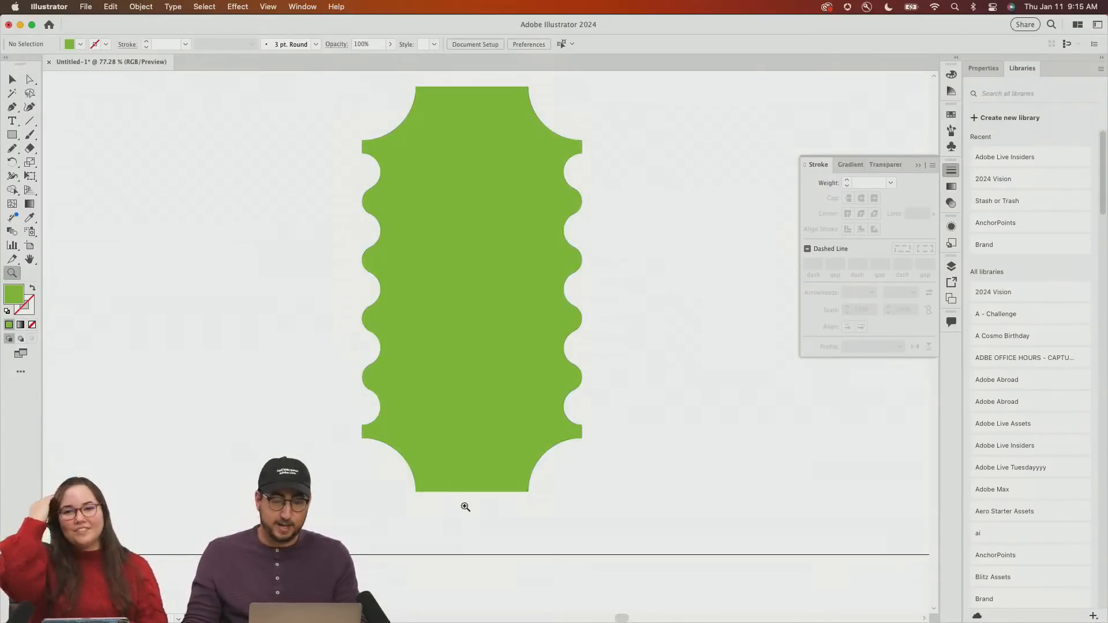
left_click(477, 449, "alt")
scroll(479, 404, "down", 10)
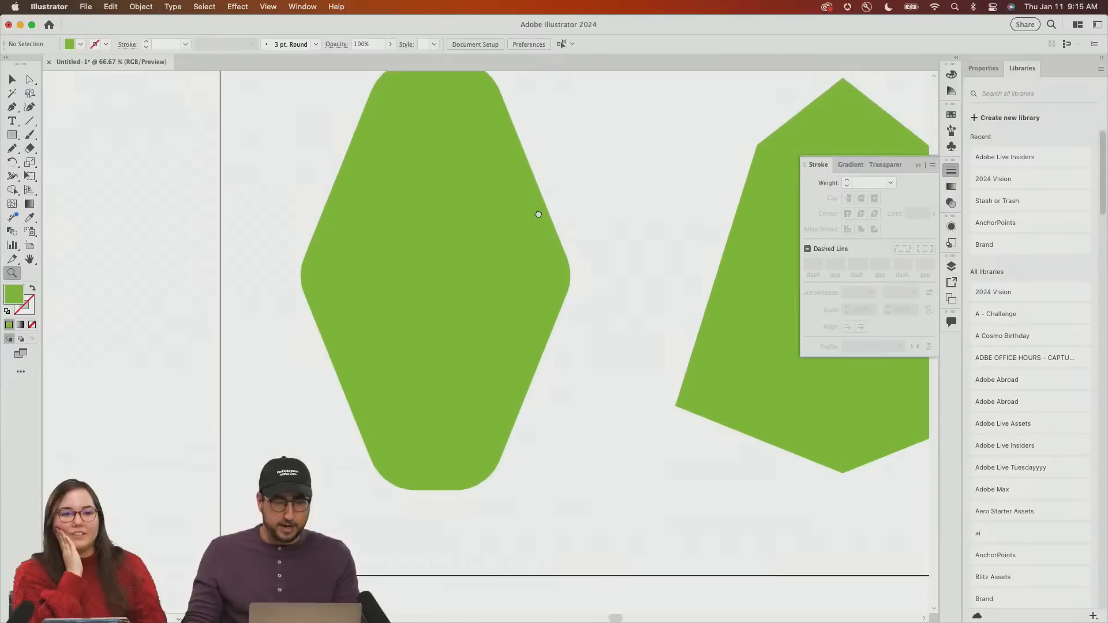
key("v")
left_click(511, 231)
scroll(505, 247, "up", 5)
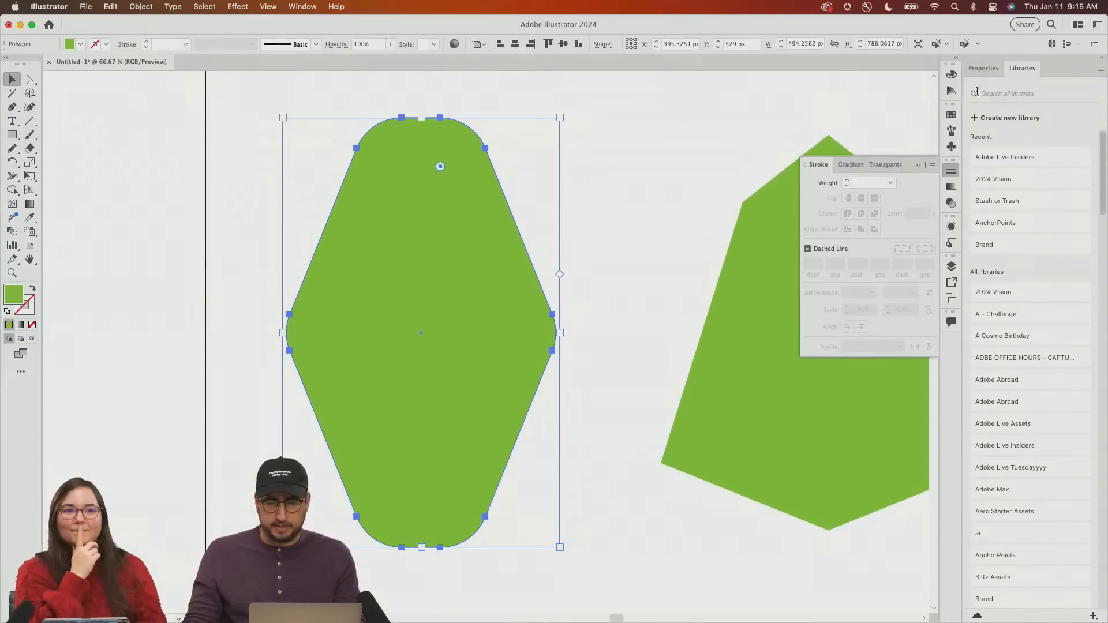
left_click(951, 114)
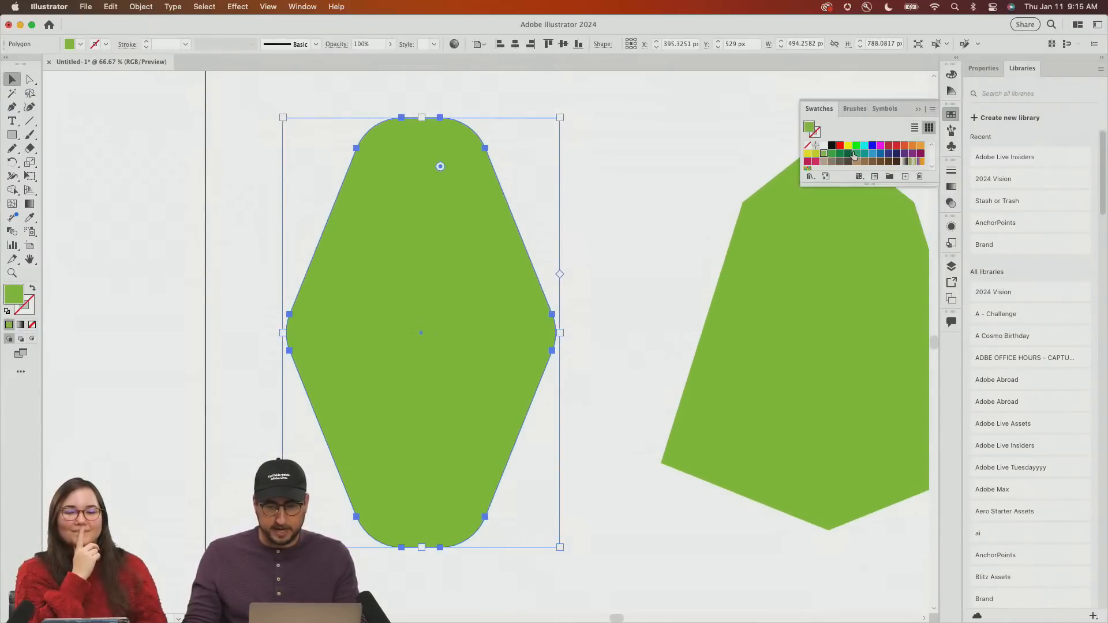
left_click_drag(869, 184, 869, 426)
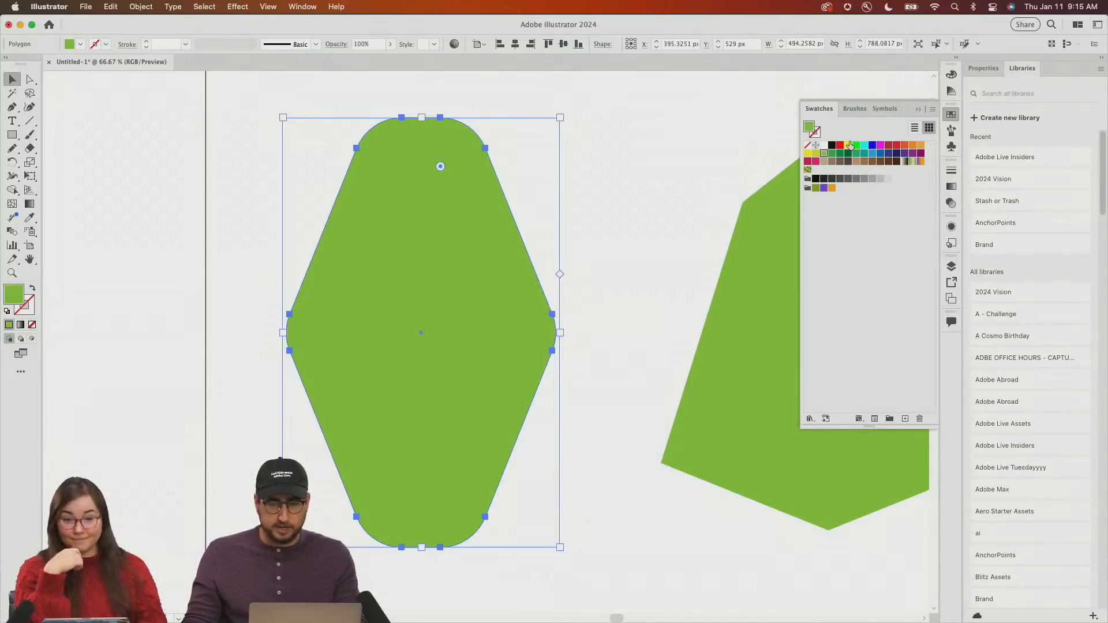
left_click(871, 180)
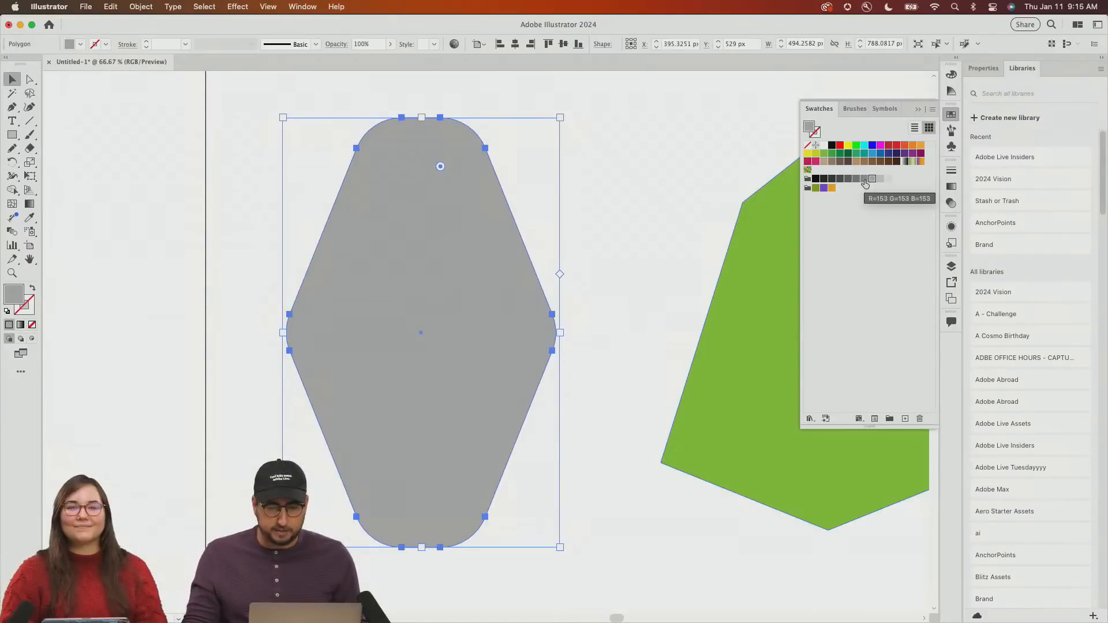
left_click(864, 179)
left_click(552, 197)
Draw a circle about 63 px wide near the grey shape's upper end, coloured like the background, and cut it out as a hole
key("l")
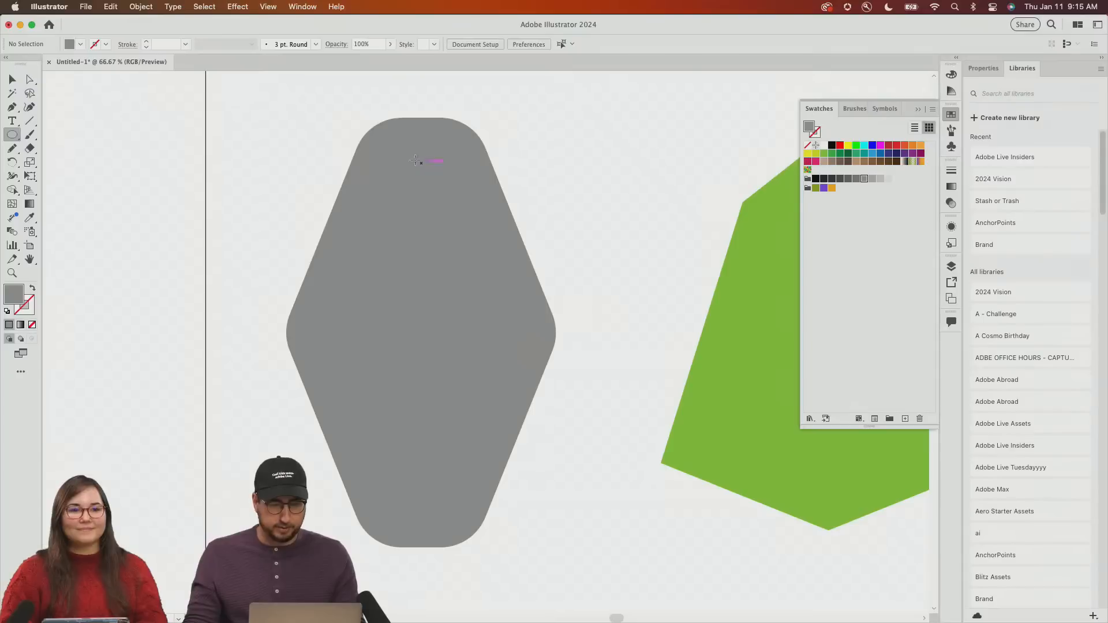
mouse_move(416, 160)
left_mouse_down()
mouse_move(425, 155)
mouse_move(438, 180)
left_mouse_up()
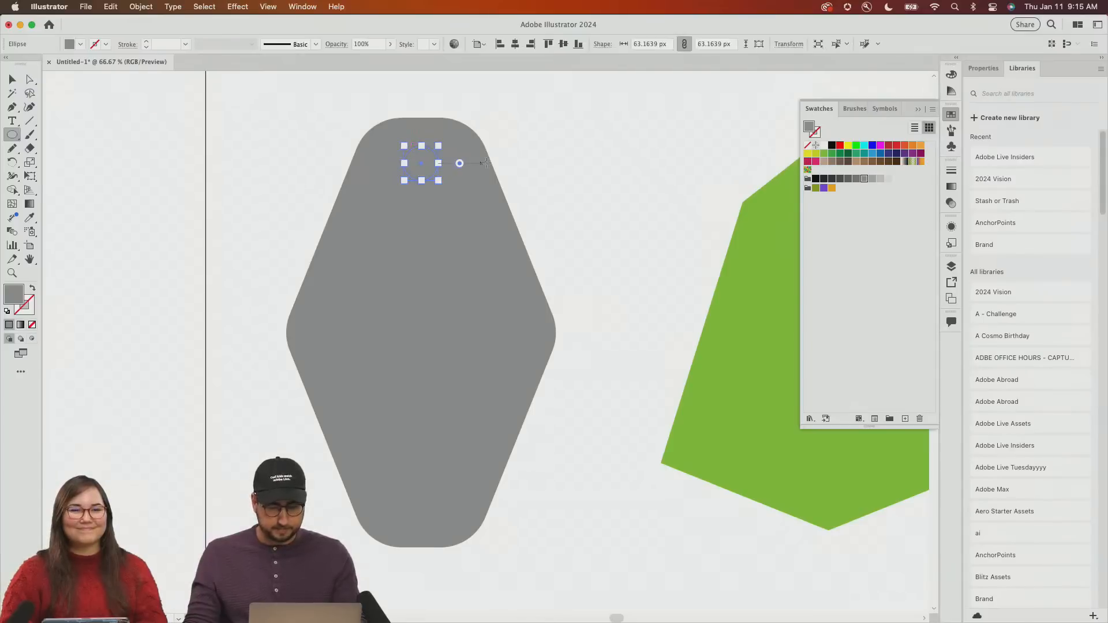
key("i")
left_click(507, 162)
key("v")
left_click(542, 138)
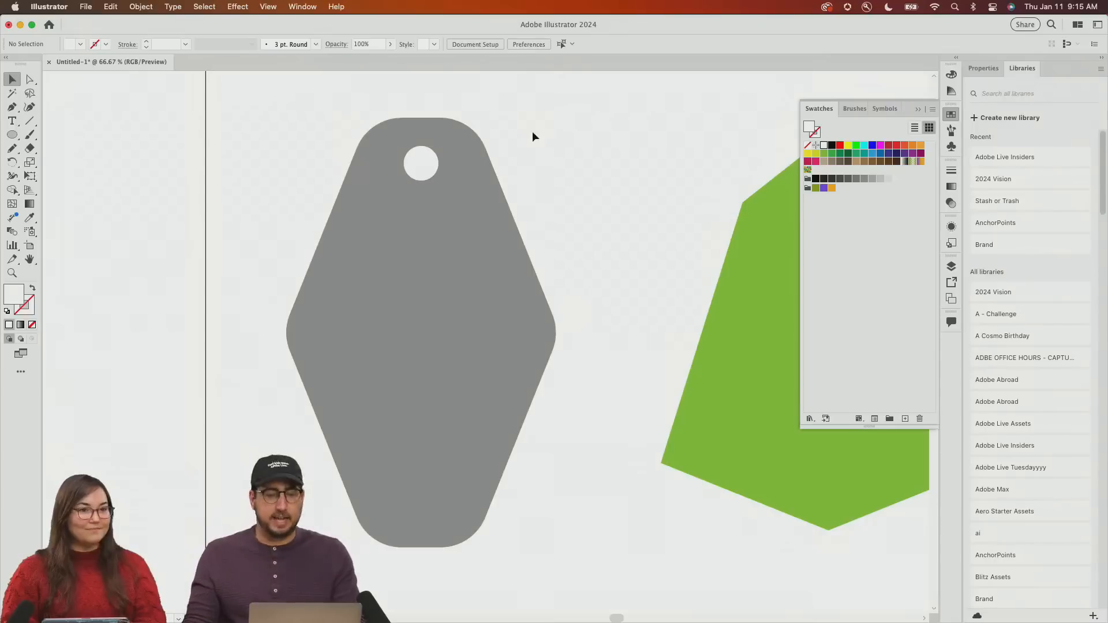
left_click(407, 175)
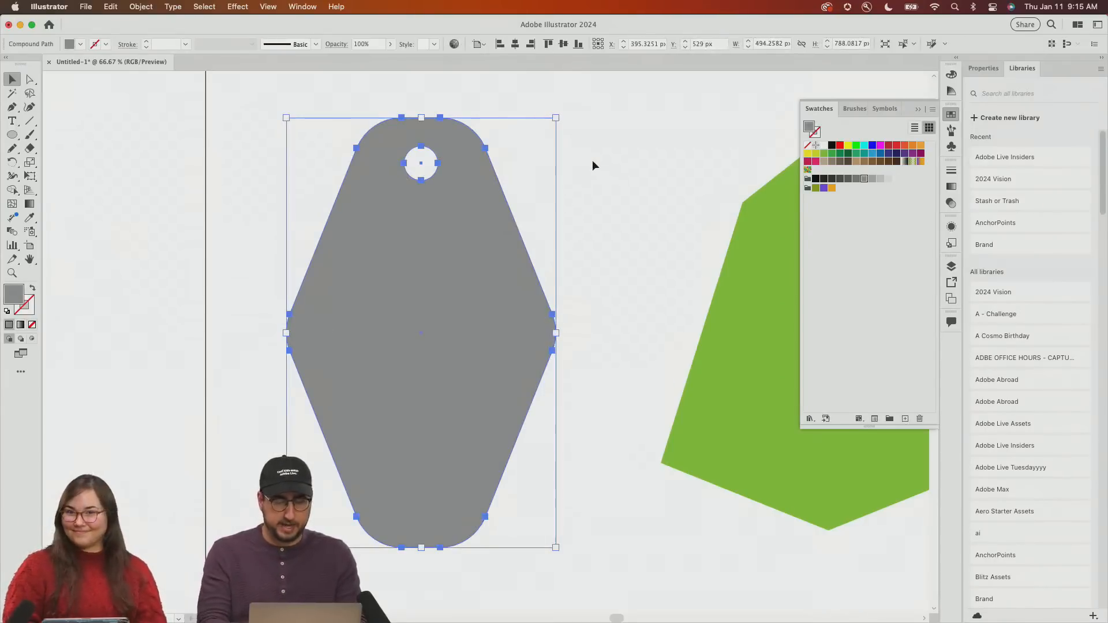
left_click(593, 162)
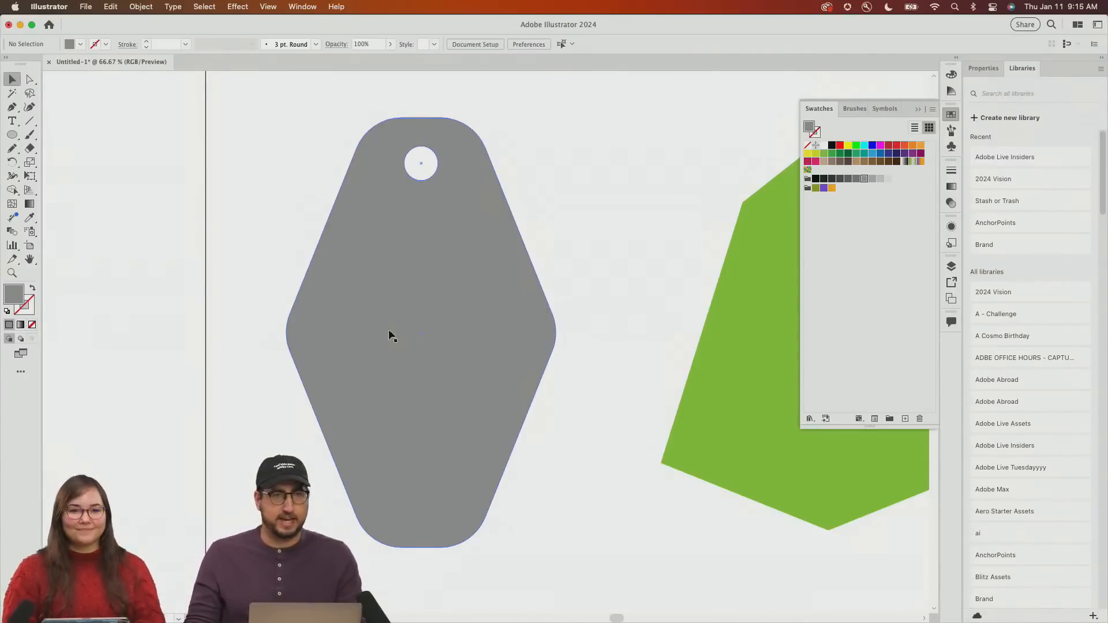
Give the grey tag shape a stroke in the R=102 G=102 B=102 grey swatch
key("z")
left_click(418, 351)
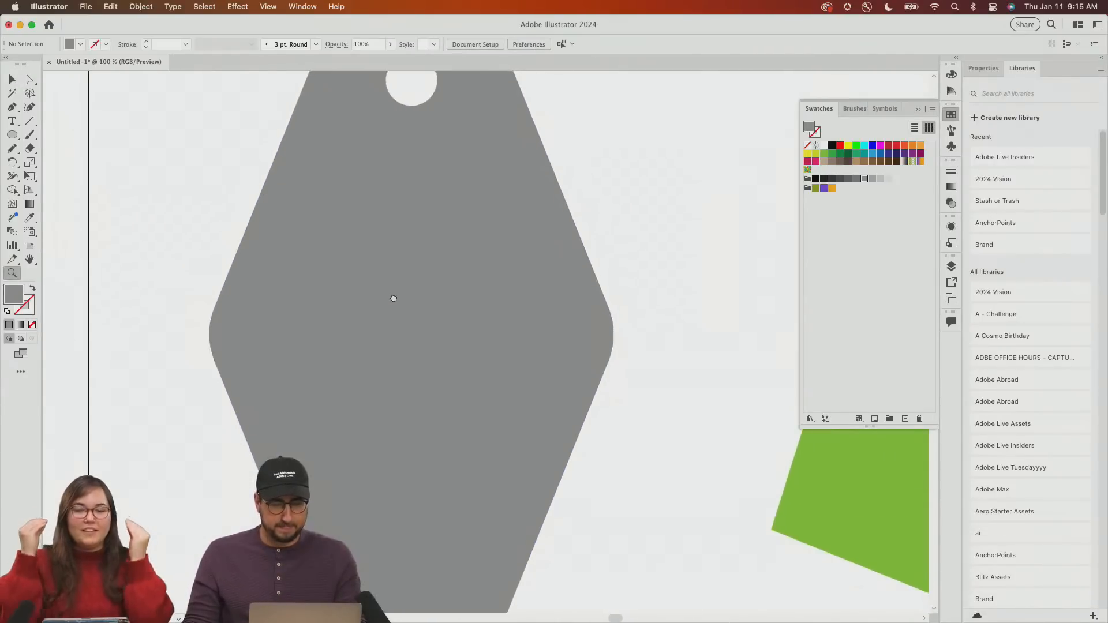
key("v")
left_click(427, 261)
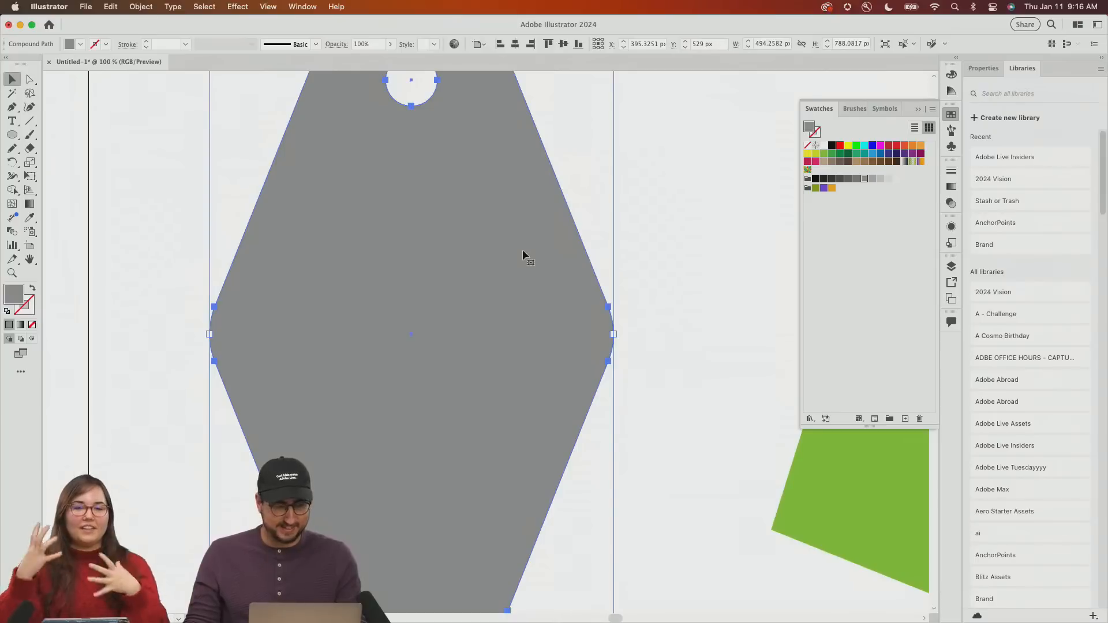
key("x")
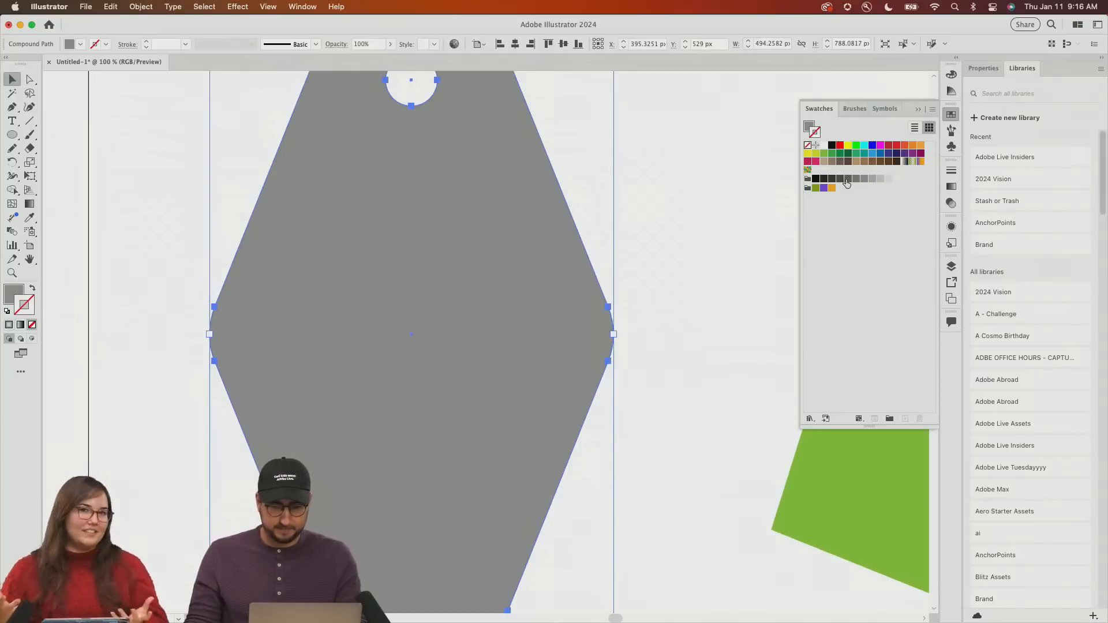
left_click(849, 178)
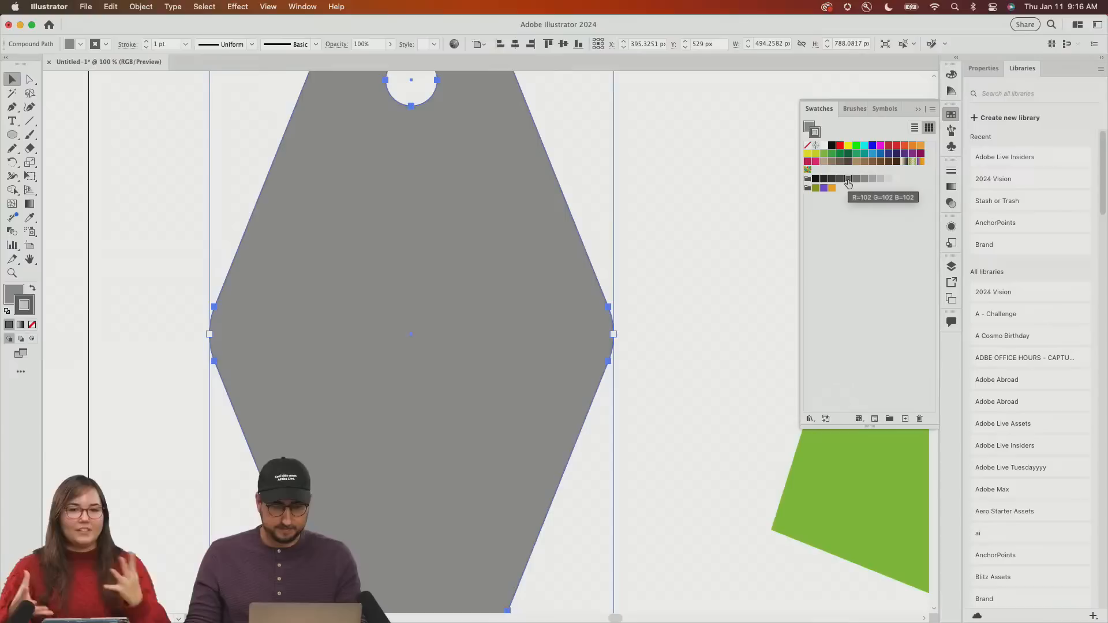
Set the grey tag's stroke weight to 9 pt
left_click(185, 45)
left_click(166, 44)
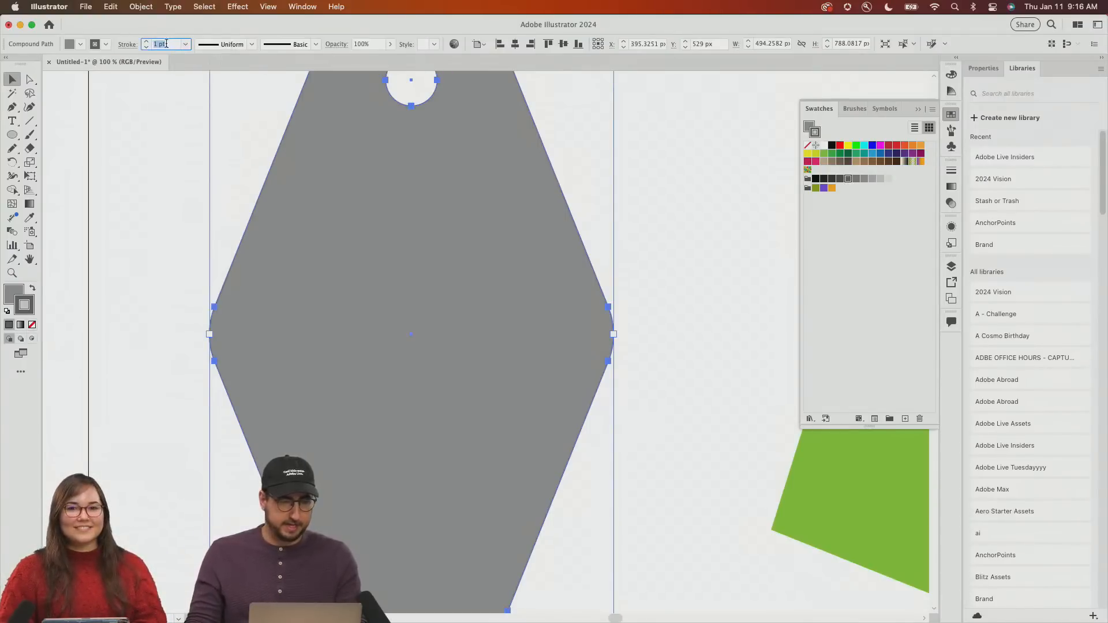
key("Up")
key("Up")
key("Up")
key("Up")
key("Up")
key("Up")
key("Up")
key("Up")
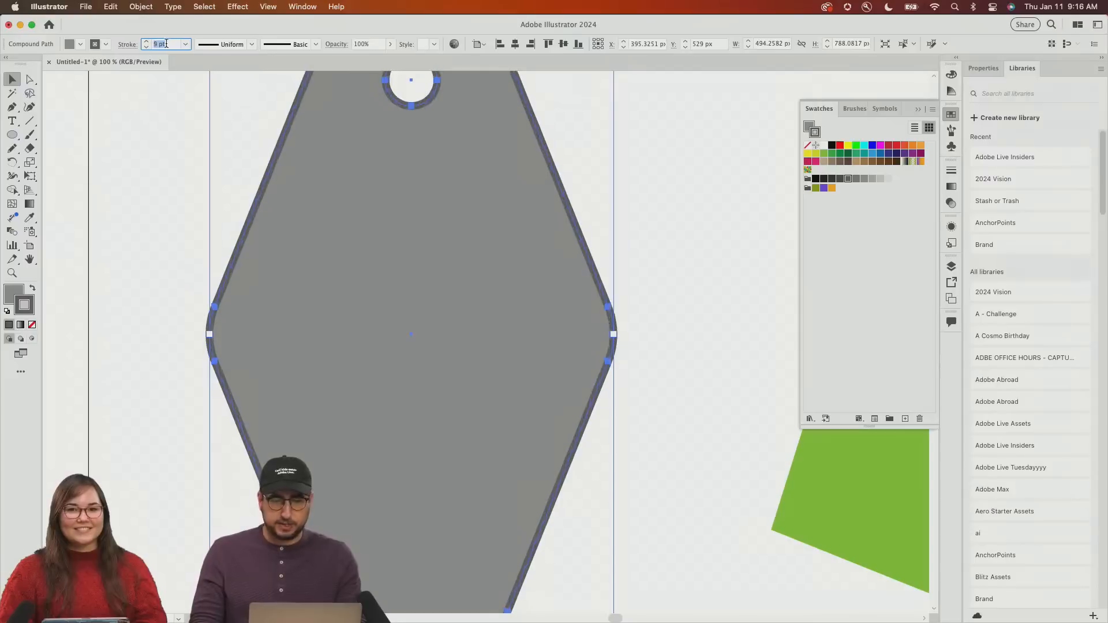
Align the tag's stroke to the outside of its path and inspect the whole tag
left_click(952, 171)
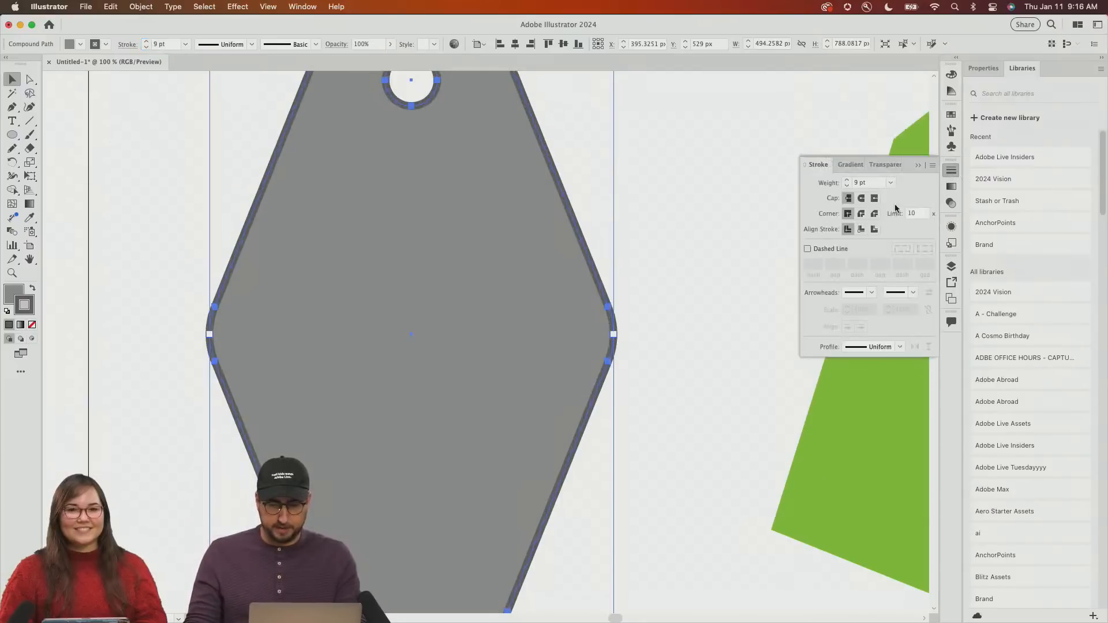
left_click(875, 229)
left_click(644, 209)
key("z")
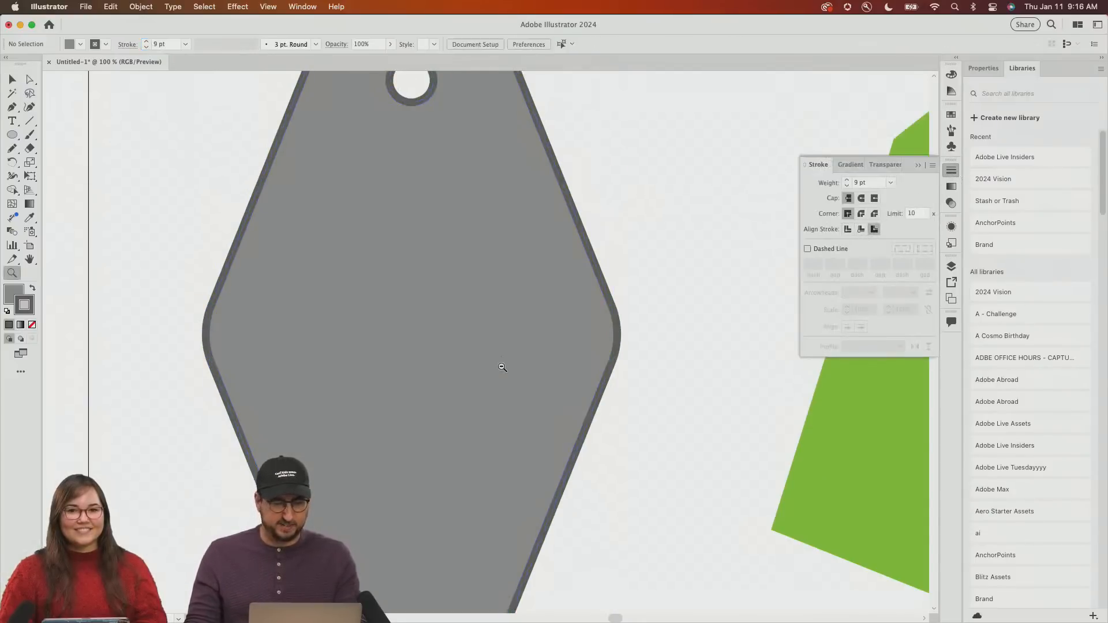
left_click(488, 290, "alt")
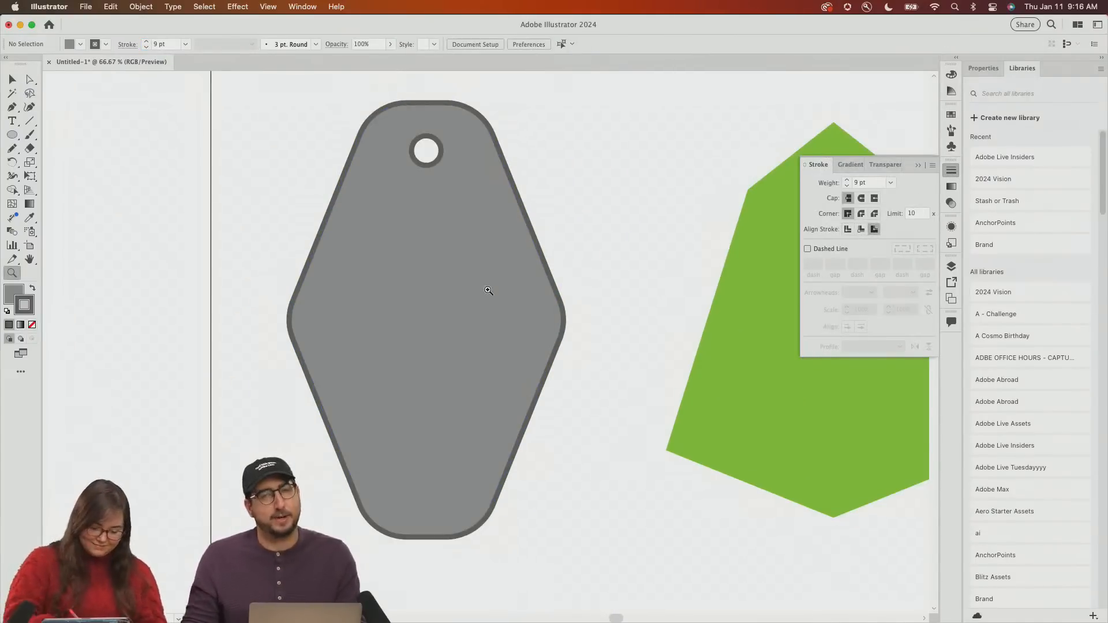
key("v")
left_click(488, 290)
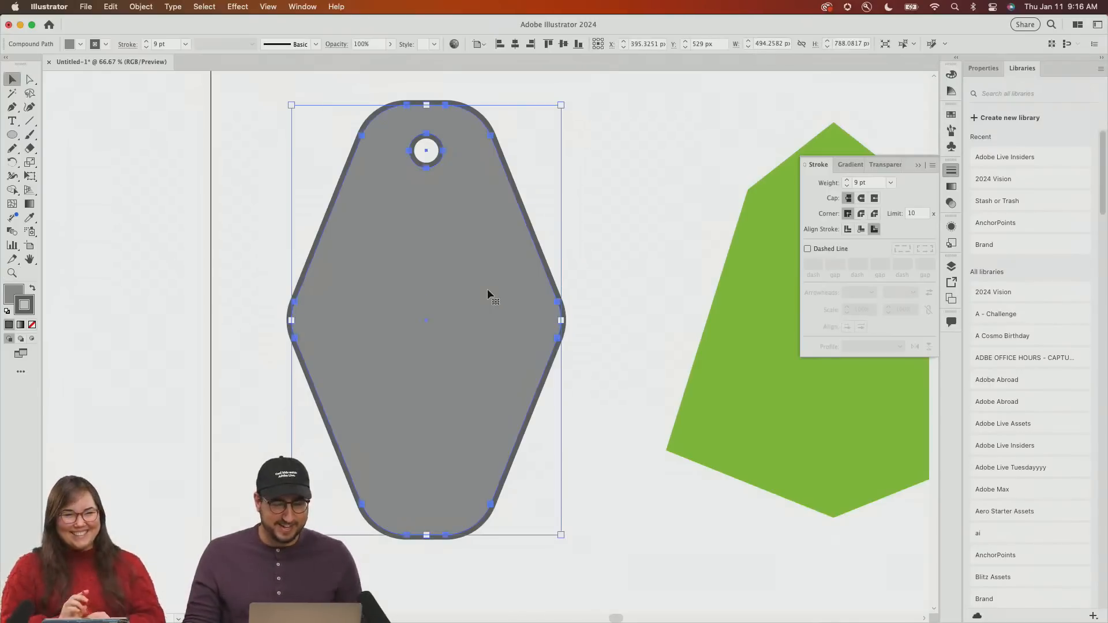
left_click(622, 225)
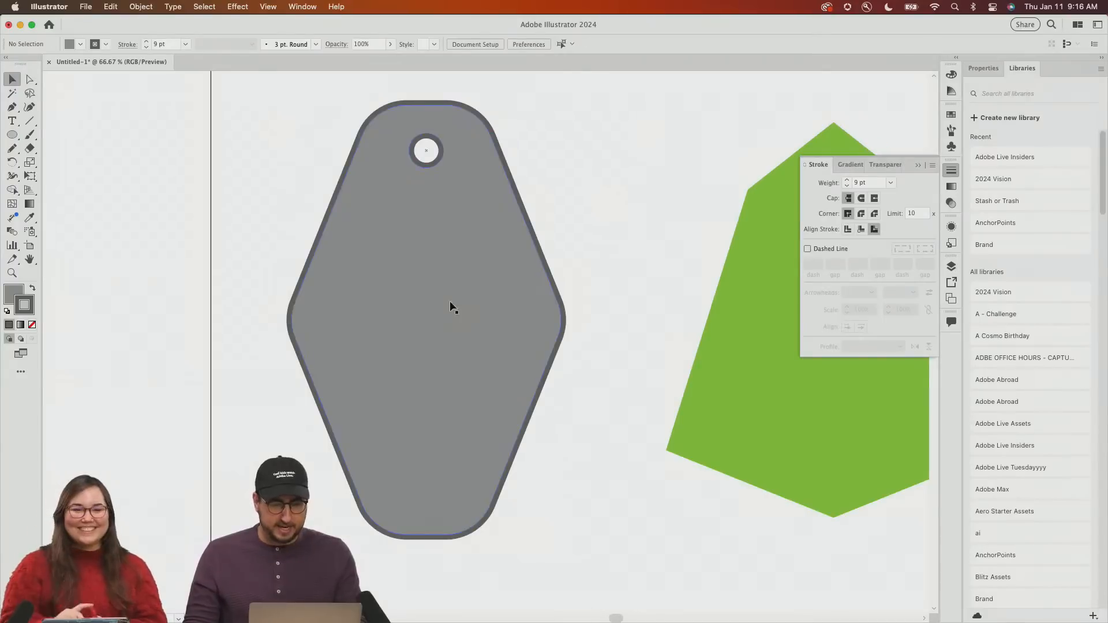
Add the text "ANTS" on the grey tag below the hole and select all of it
key("t")
left_click(383, 279)
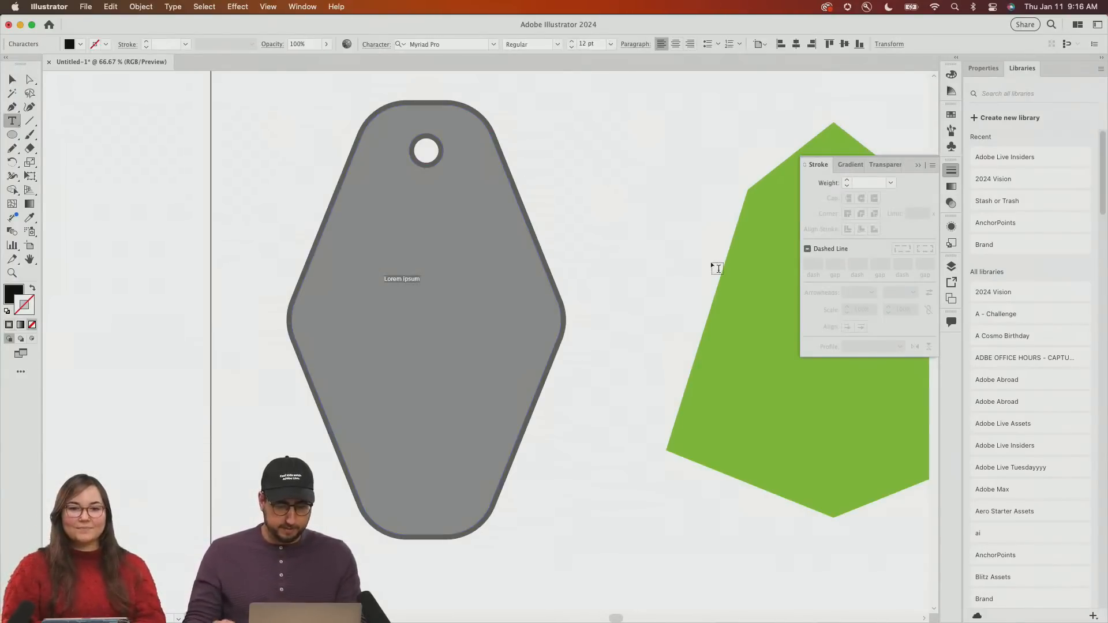
type("ANTS")
key("super+a")
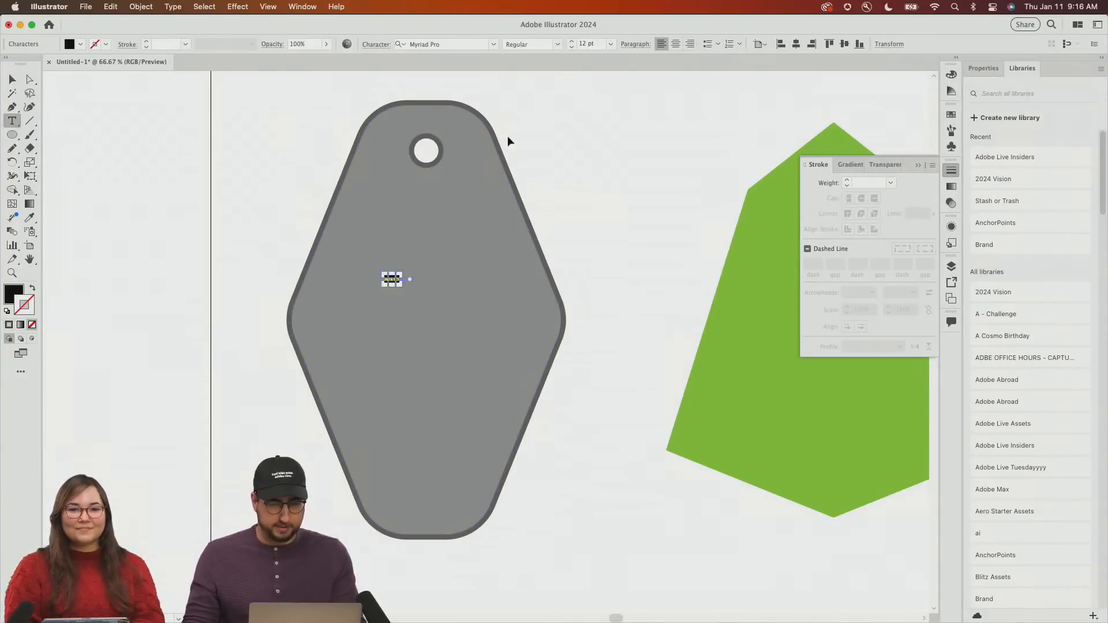
Filter the font list to Blackletter and set the ANTS text in Germania One
left_click(494, 49)
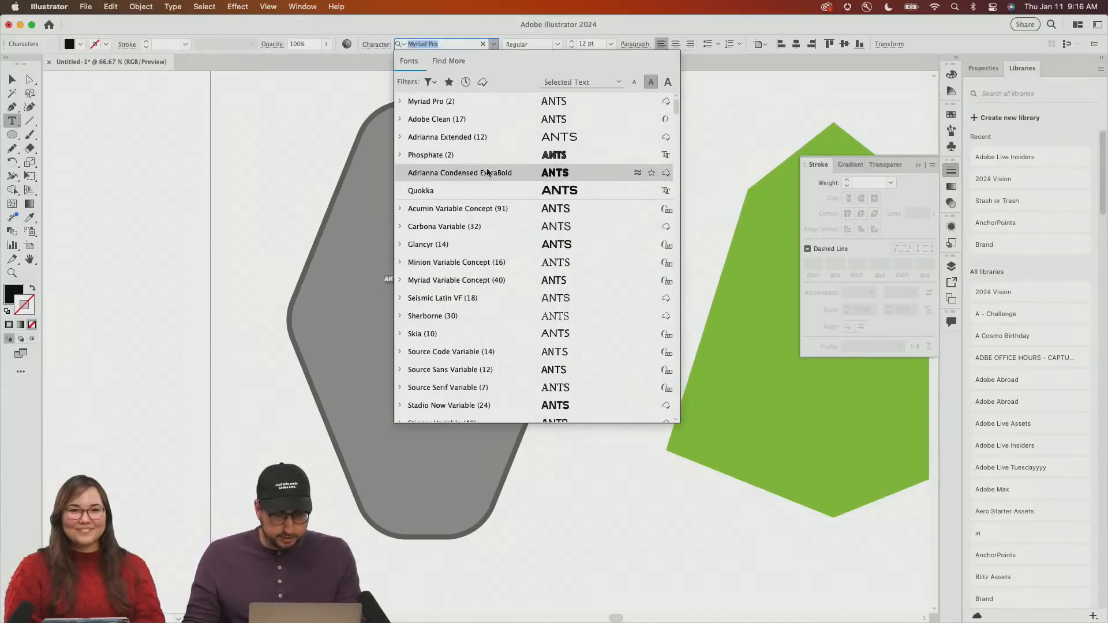
left_click(435, 83)
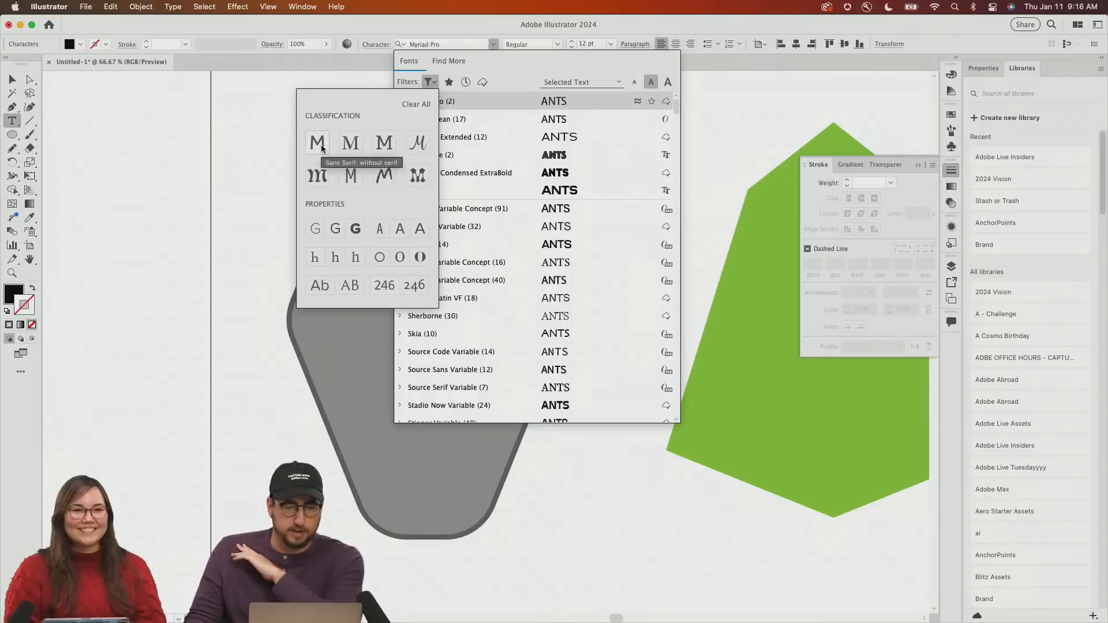
left_click(318, 176)
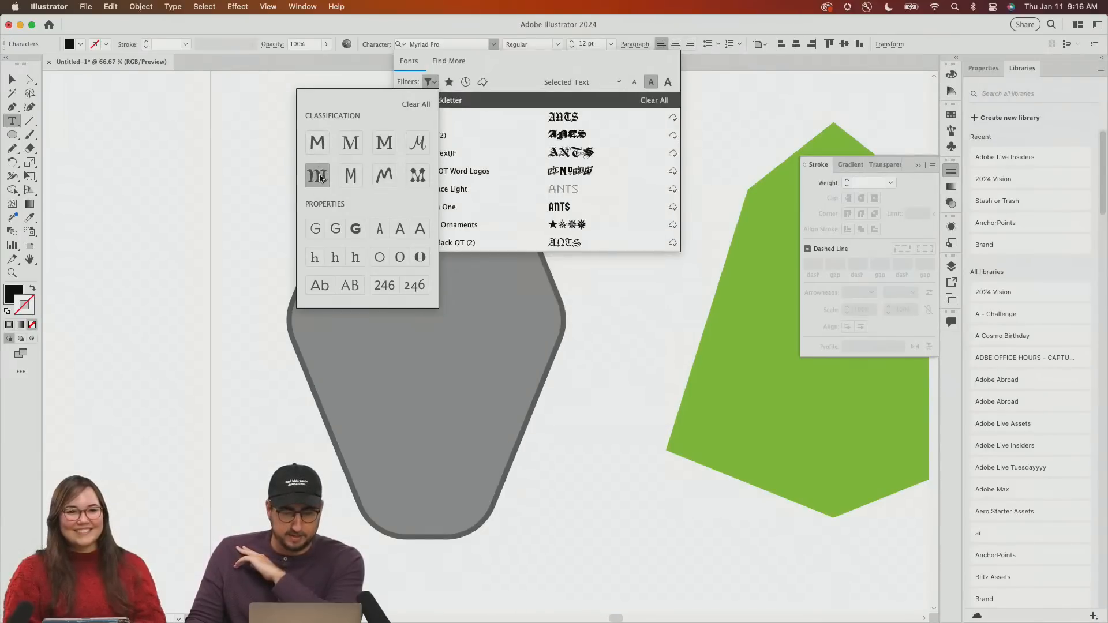
left_click(495, 60)
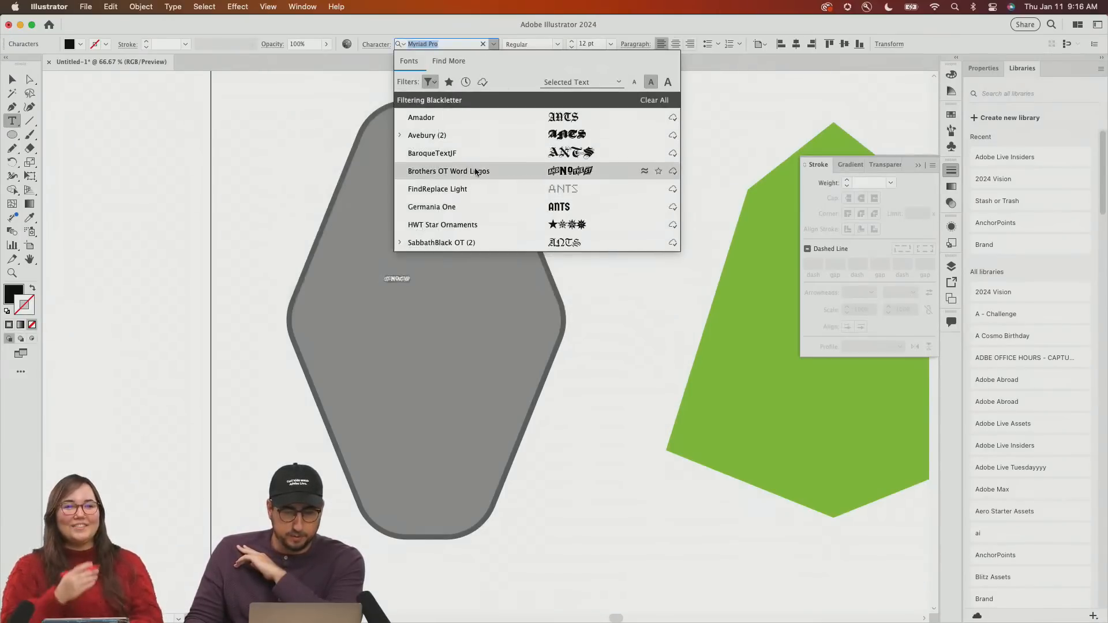
left_click(463, 206)
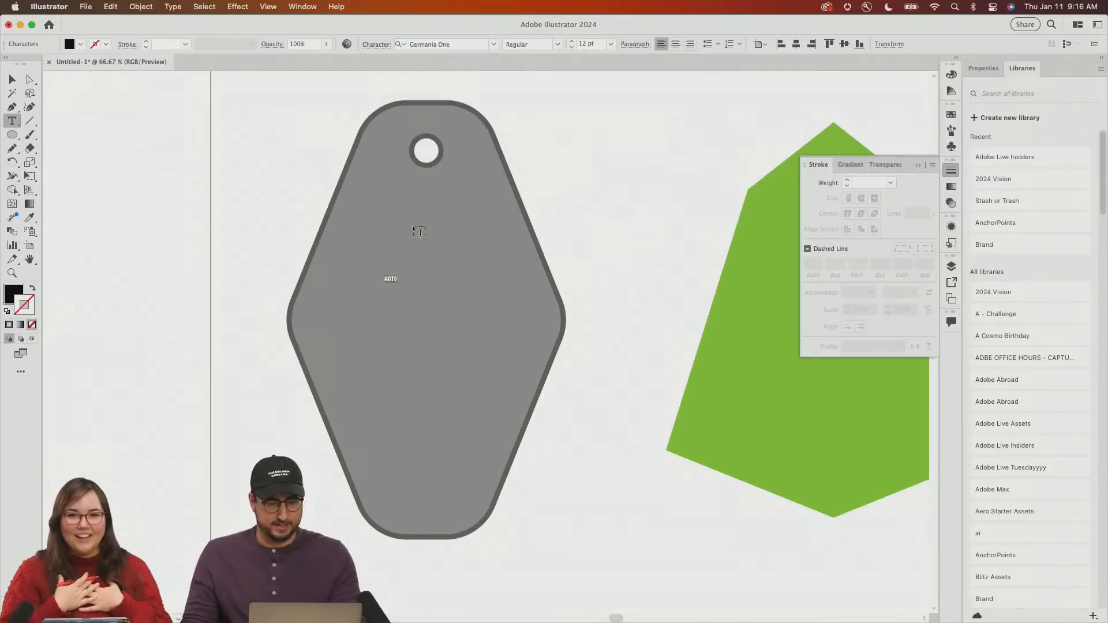
Scale the ANTS text up proportionally to about 149.5 pt
left_click(12, 80)
key("s")
left_click_drag(425, 262, 564, 87)
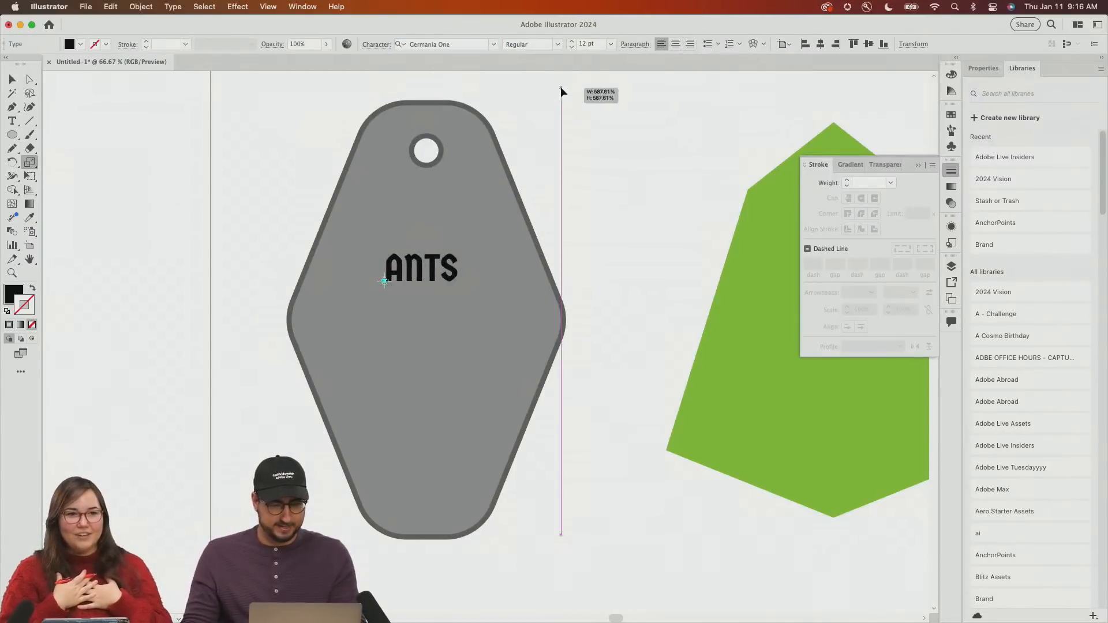
left_click_drag(482, 232, 567, 139)
Centre-align the ANTS paragraph and place it across the middle of the tag, just above its widest point
left_click(676, 44)
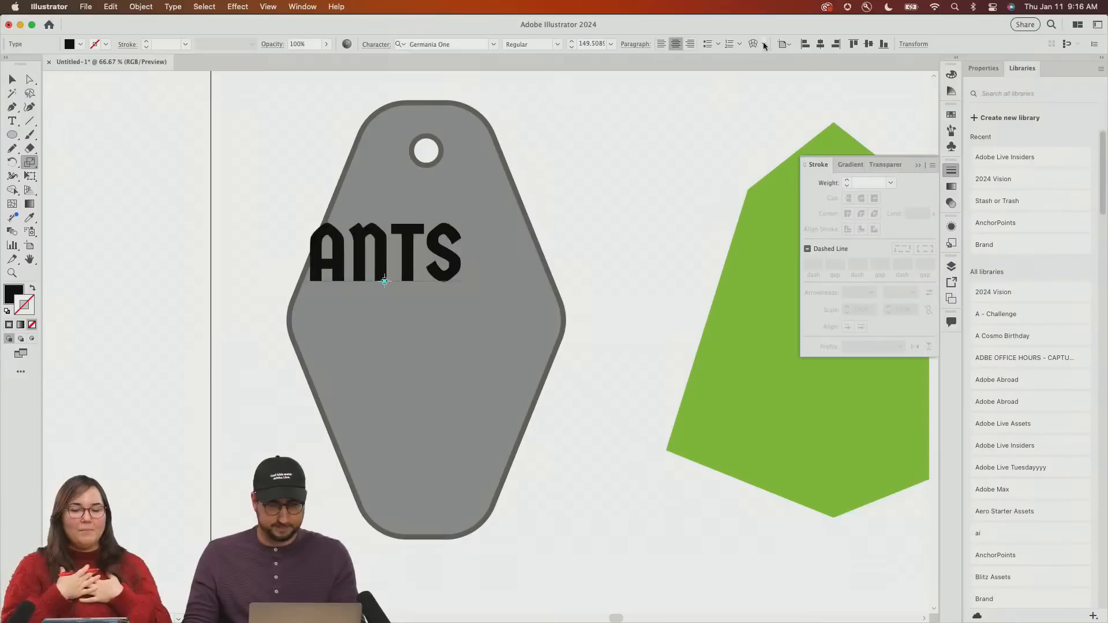
key("v")
left_click_drag(447, 251, 490, 265)
Add the text "adobe abode" in the middle of the green shape and scale it up to about 428%
scroll(587, 337, "right", 8)
scroll(586, 336, "down", 3)
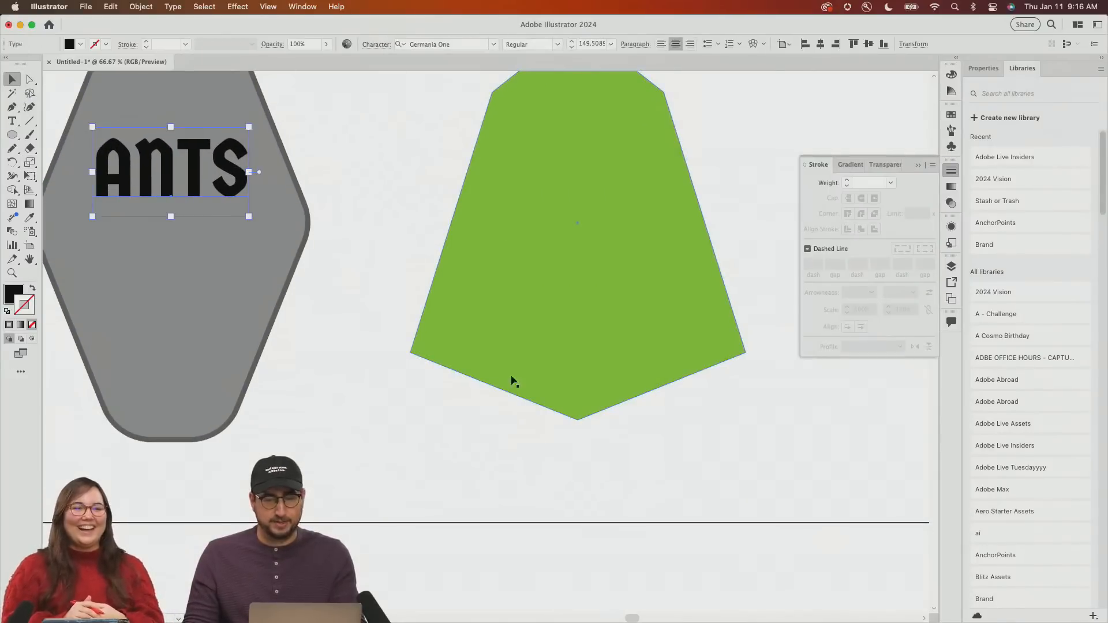
key("t")
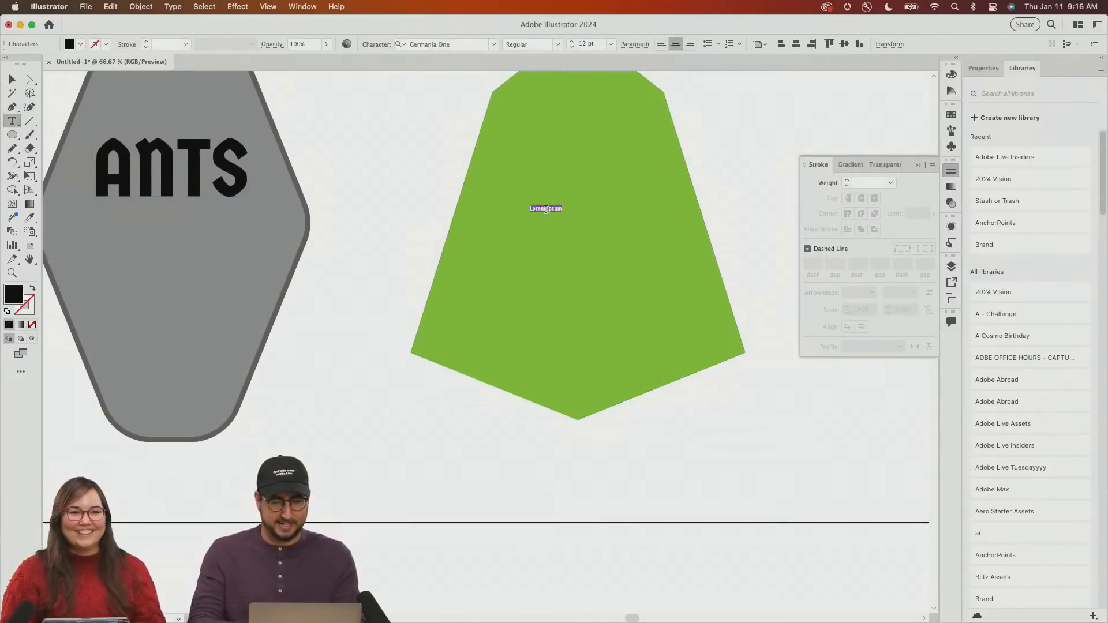
type("hode")
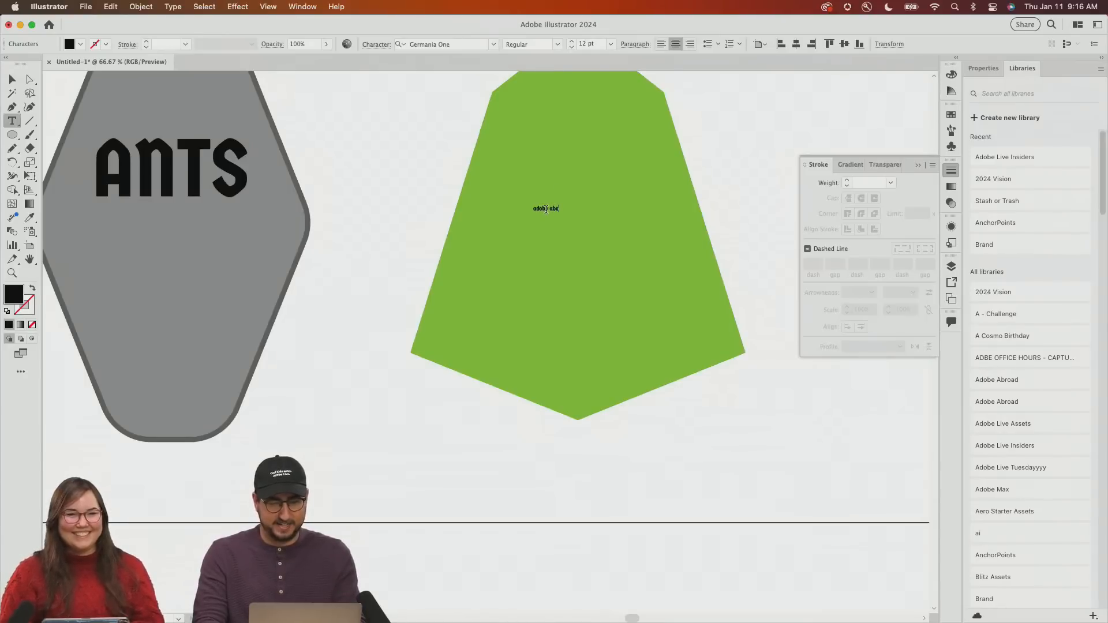
key("Escape")
key("s")
left_click_drag(598, 184, 730, 91)
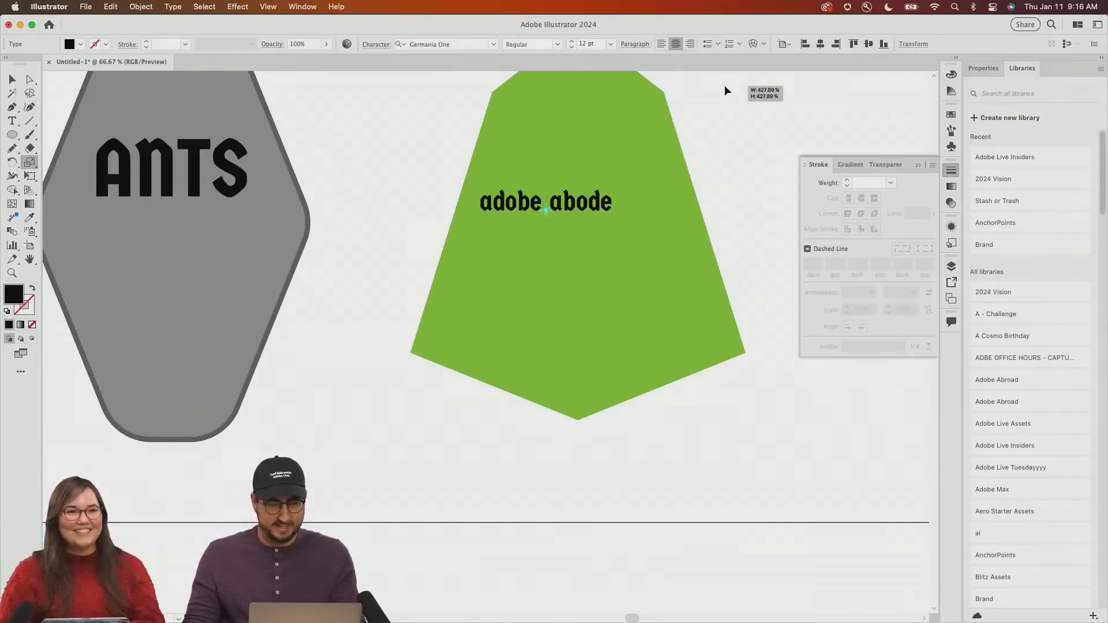
key("v")
left_click(379, 247)
Duplicate the ANTS text straight down on the grey tag, leaving a gap for a smaller line between
scroll(576, 408, "left", 8)
scroll(576, 408, "up", 4)
left_click(430, 301)
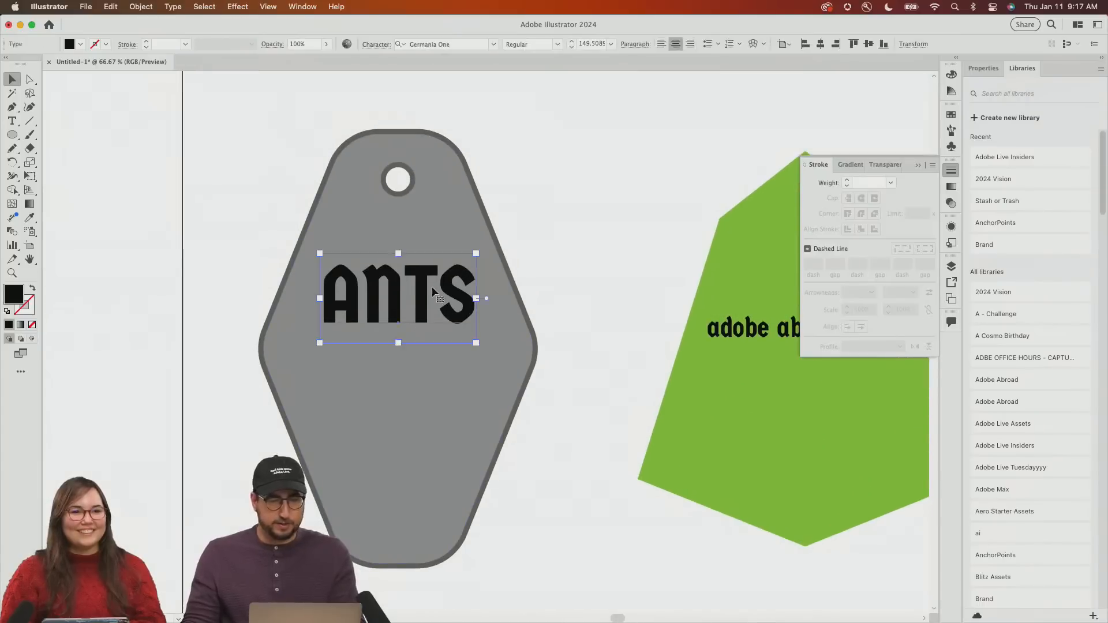
key("z")
left_click(442, 345)
scroll(448, 314, "down", 3)
left_click_drag(450, 151, 491, 319)
Change the lower ANTS copy to read "LOG"
double_click(444, 302)
key("super+a")
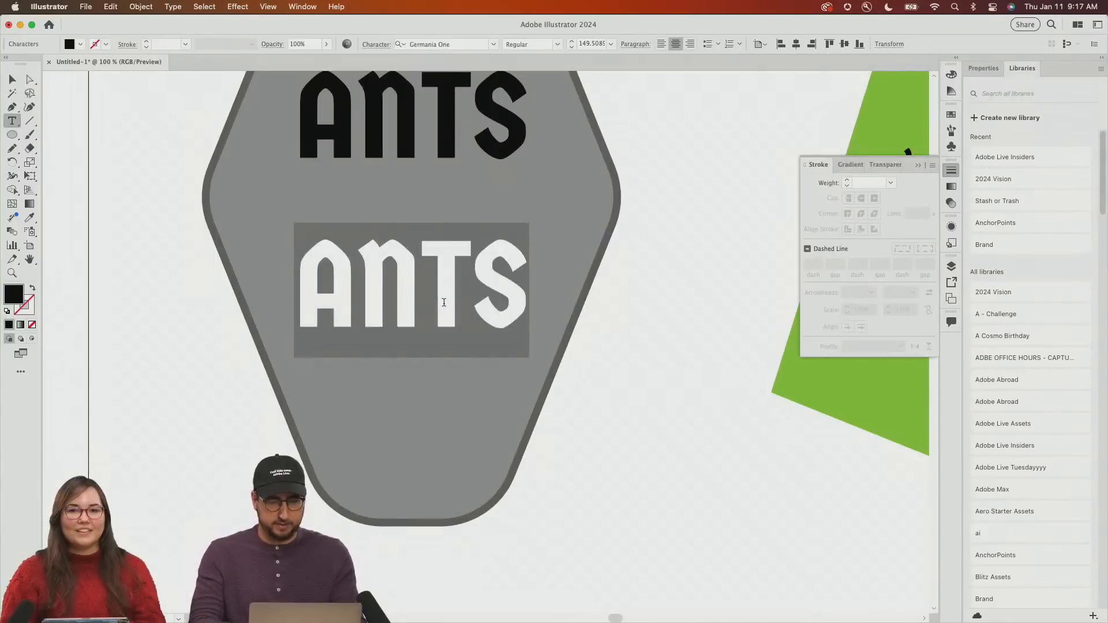
type("LOG")
key("Escape")
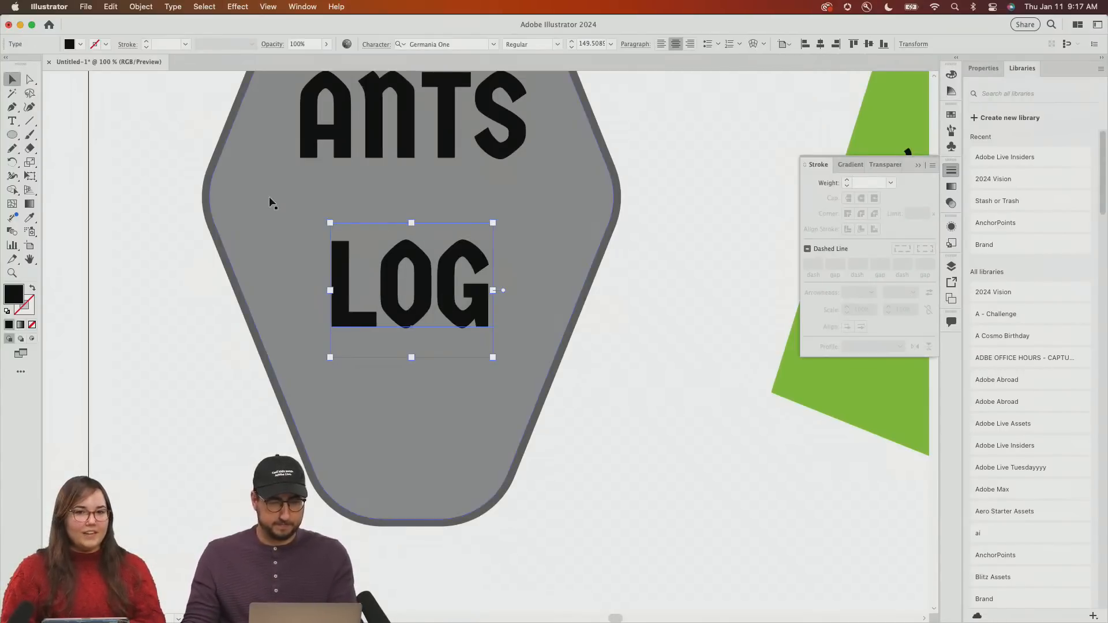
Add a small text "ON A" between ANTS and LOG near the tag's edge and select all of it
key("t")
left_click(286, 201)
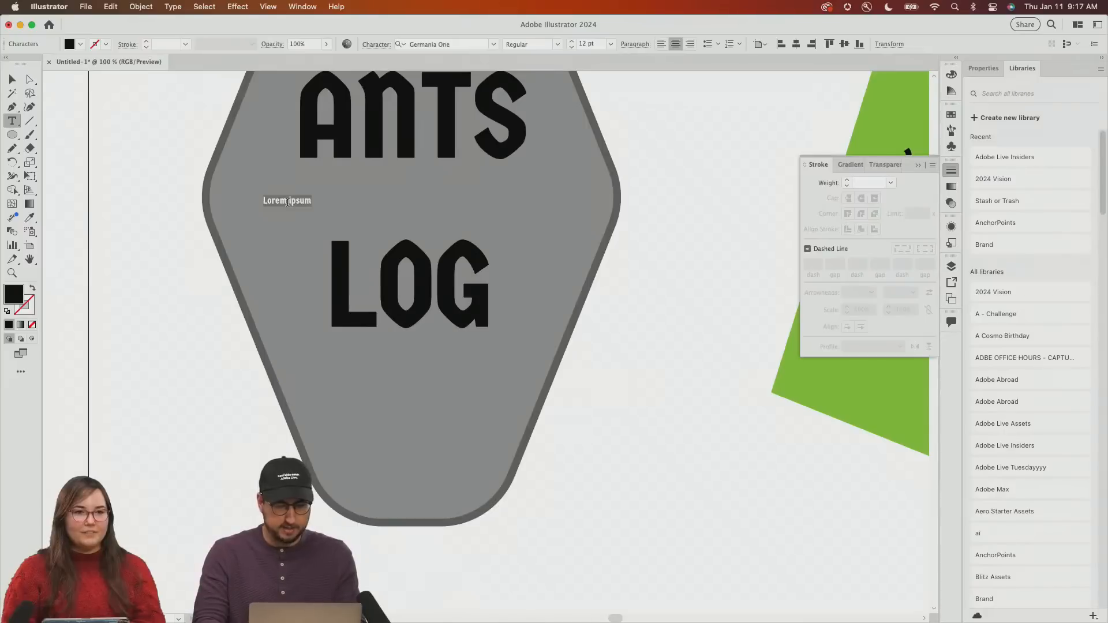
key("BackSpace")
type("ON A")
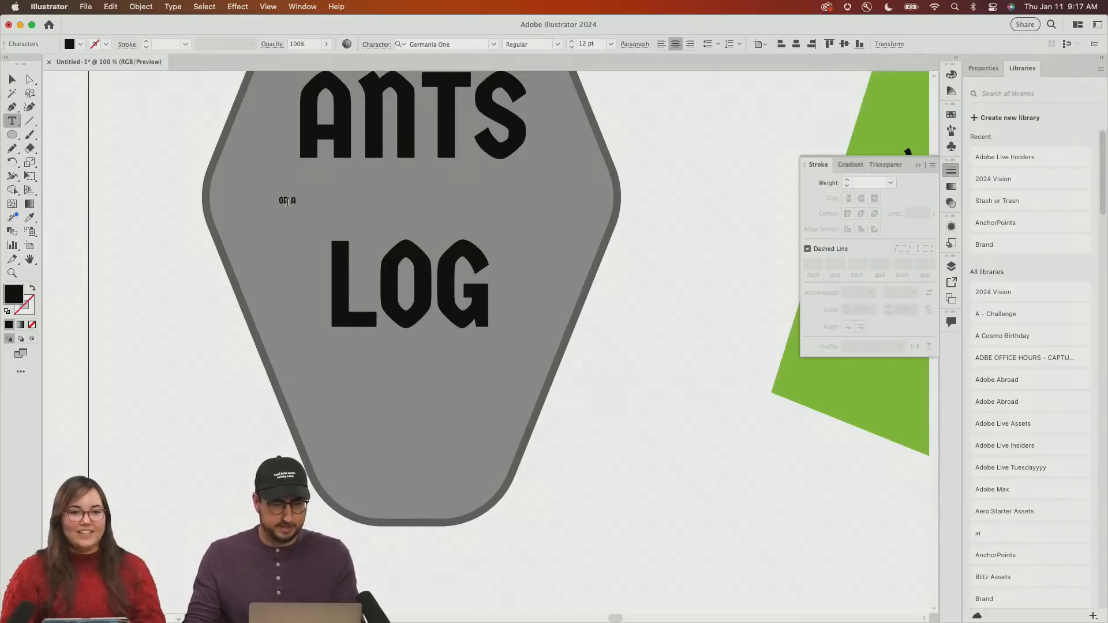
key("super+a")
Clear the Blackletter font filter and set the ON A text in QuokkaSharp
left_click(448, 46)
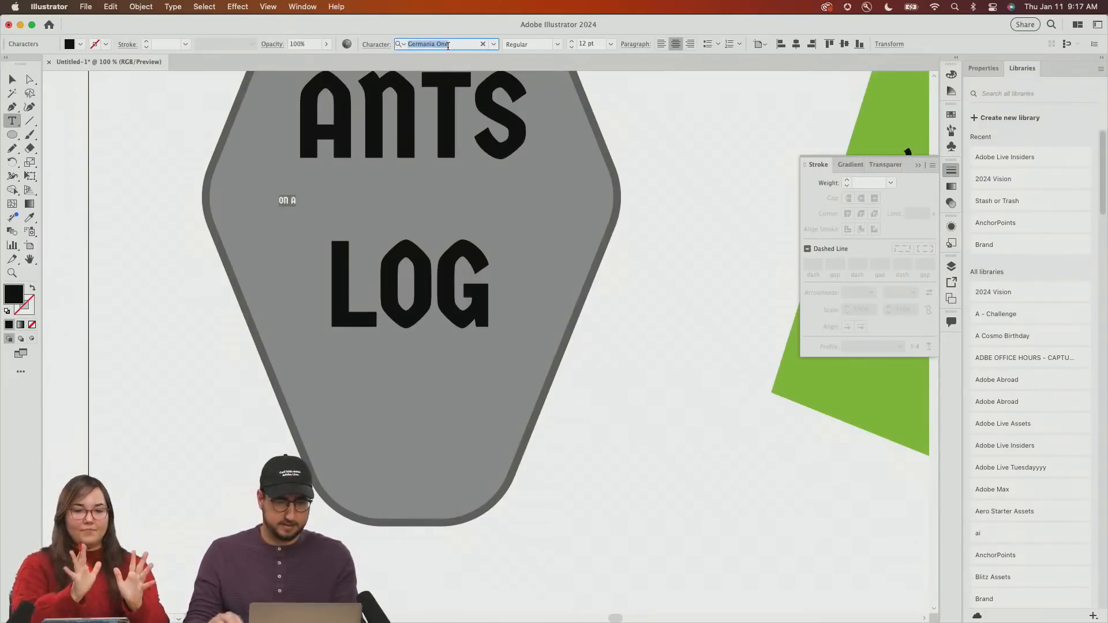
type("quo")
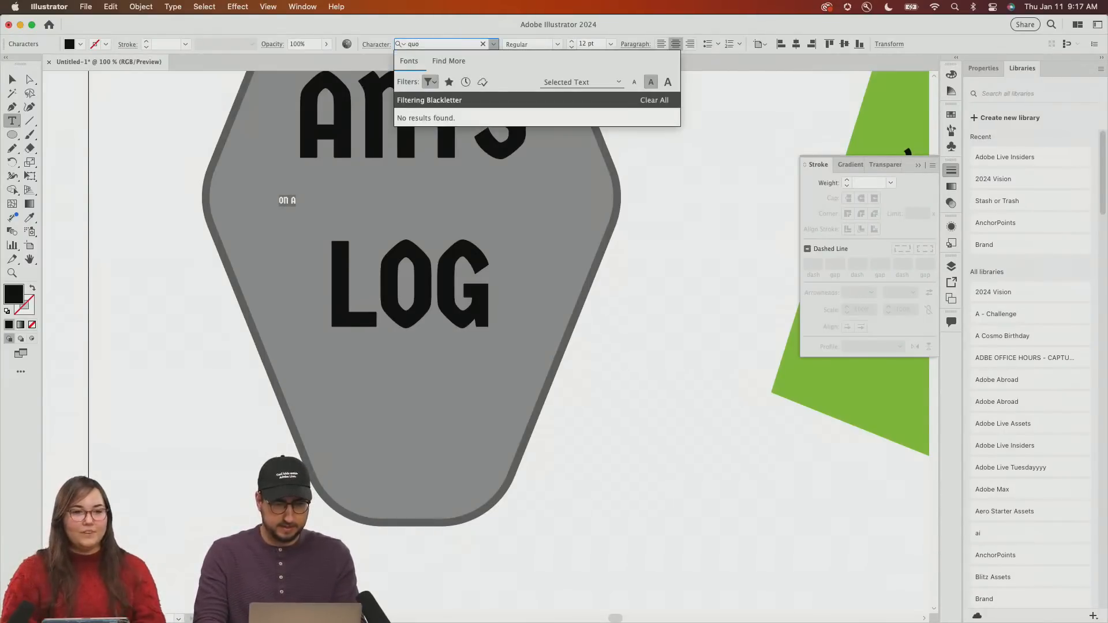
left_click(428, 81)
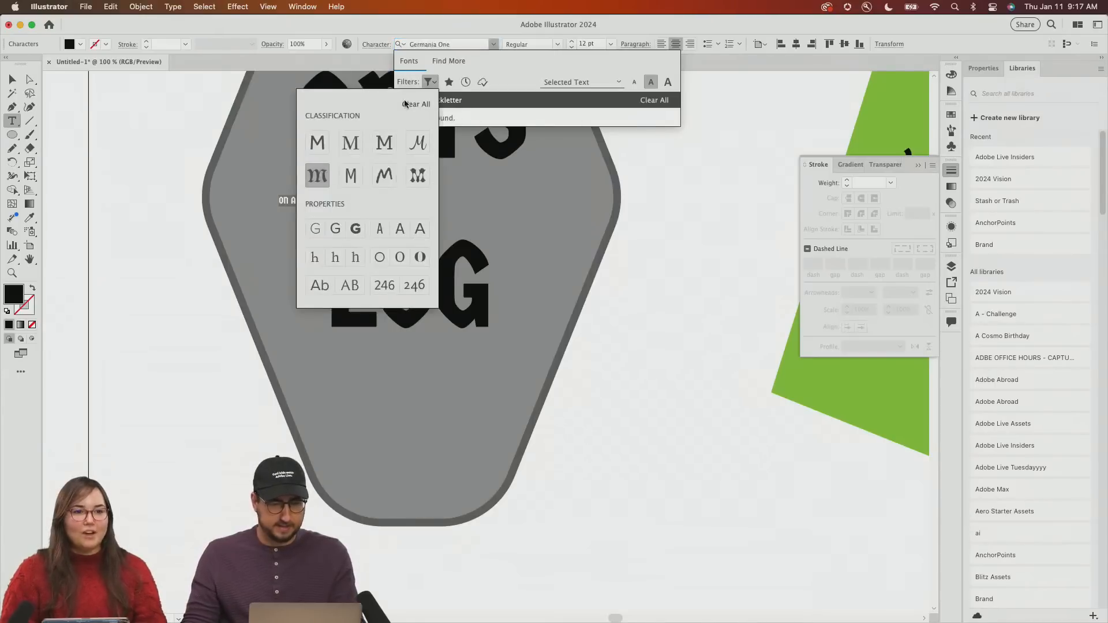
left_click(416, 106)
left_click(497, 73)
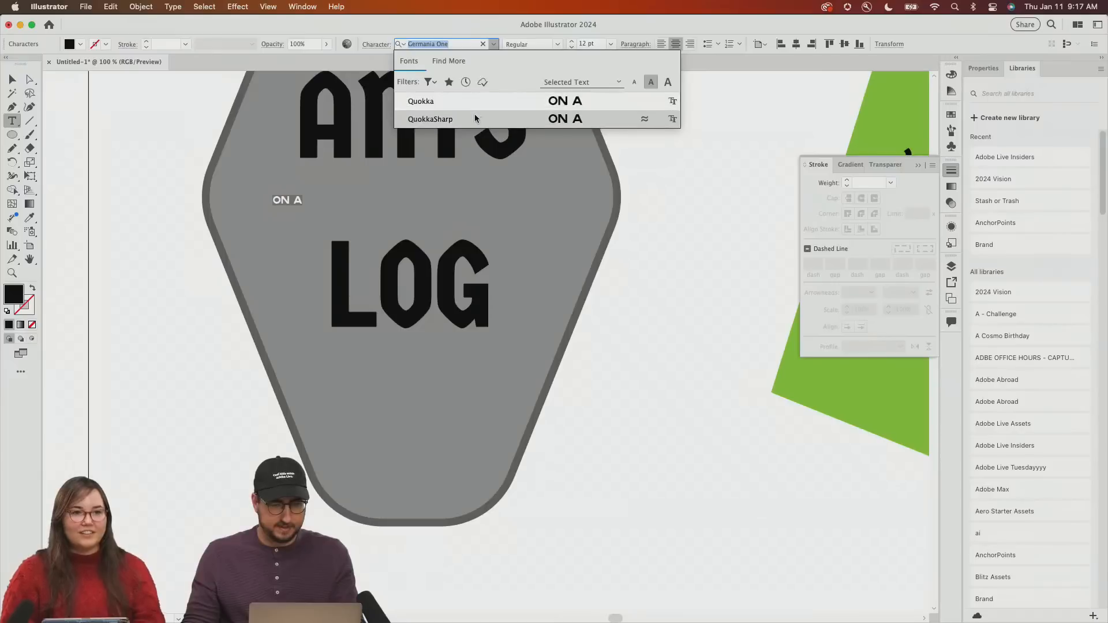
left_click(475, 116)
Scale the ON A text up to about 51.7 pt and centre it between ANTS and LOG
left_click(30, 163)
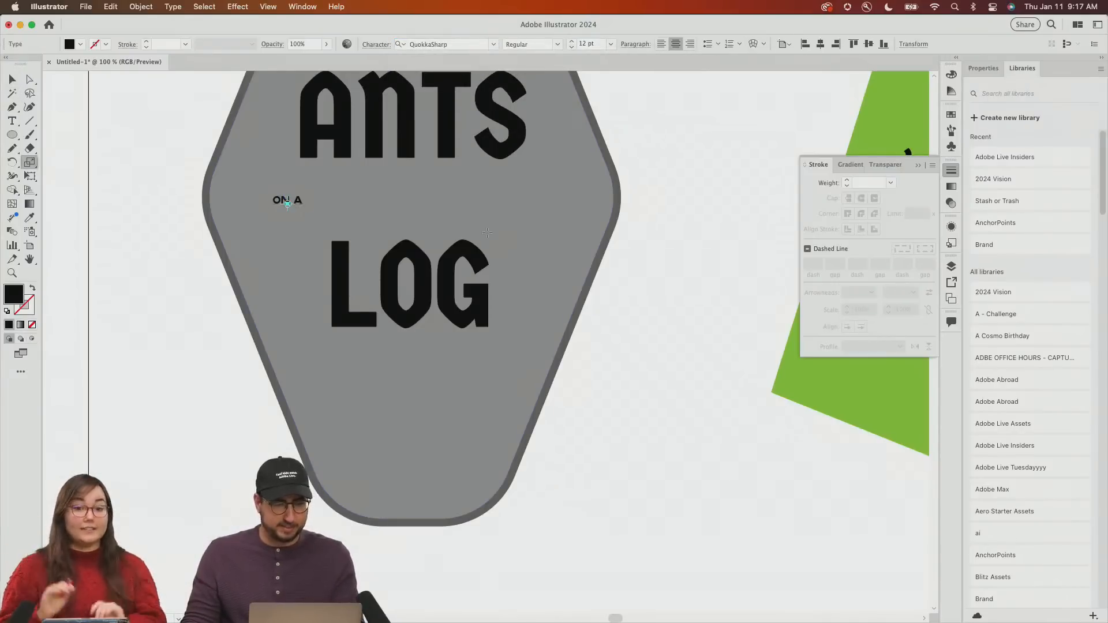
left_click_drag(334, 171, 429, 123)
key("v")
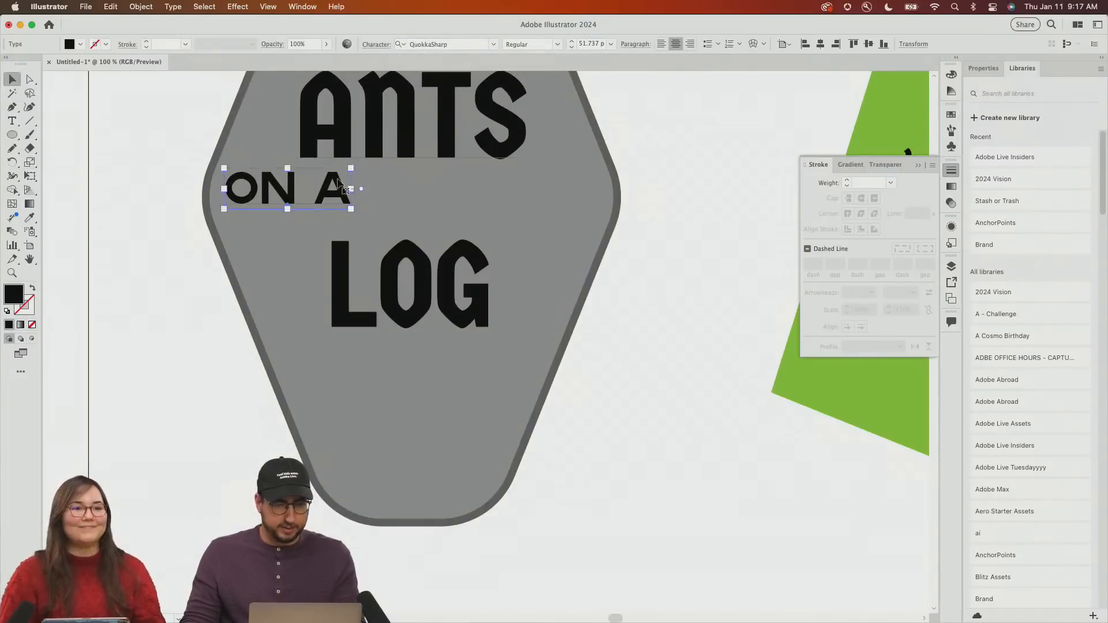
left_click_drag(342, 186, 469, 189)
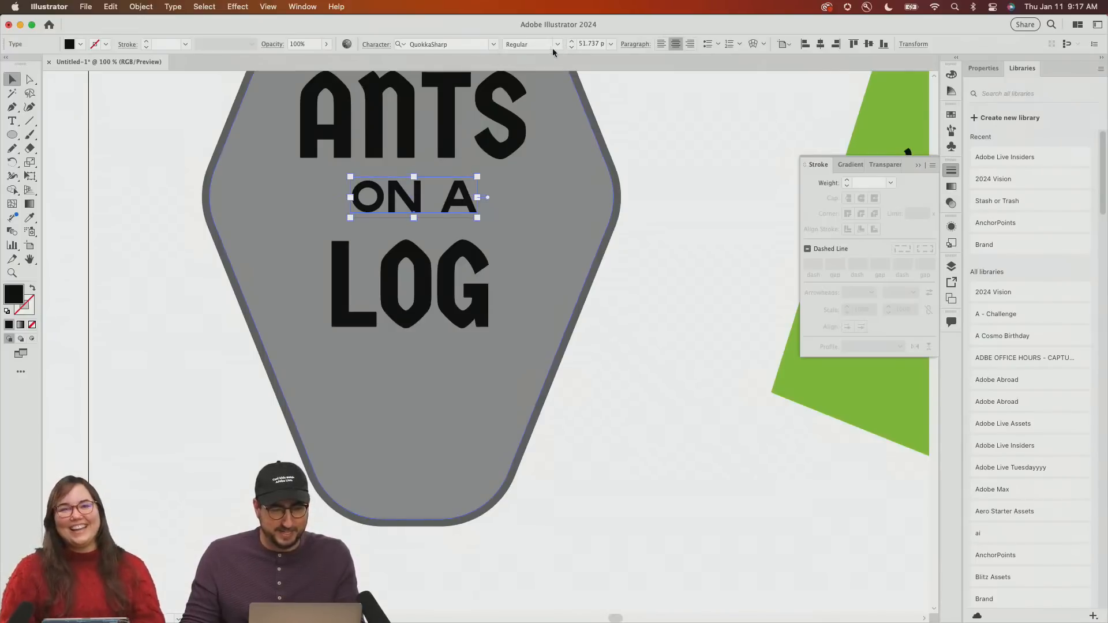
Try stretching the ON A text horizontally from its centre to about the width of LOG
key("z")
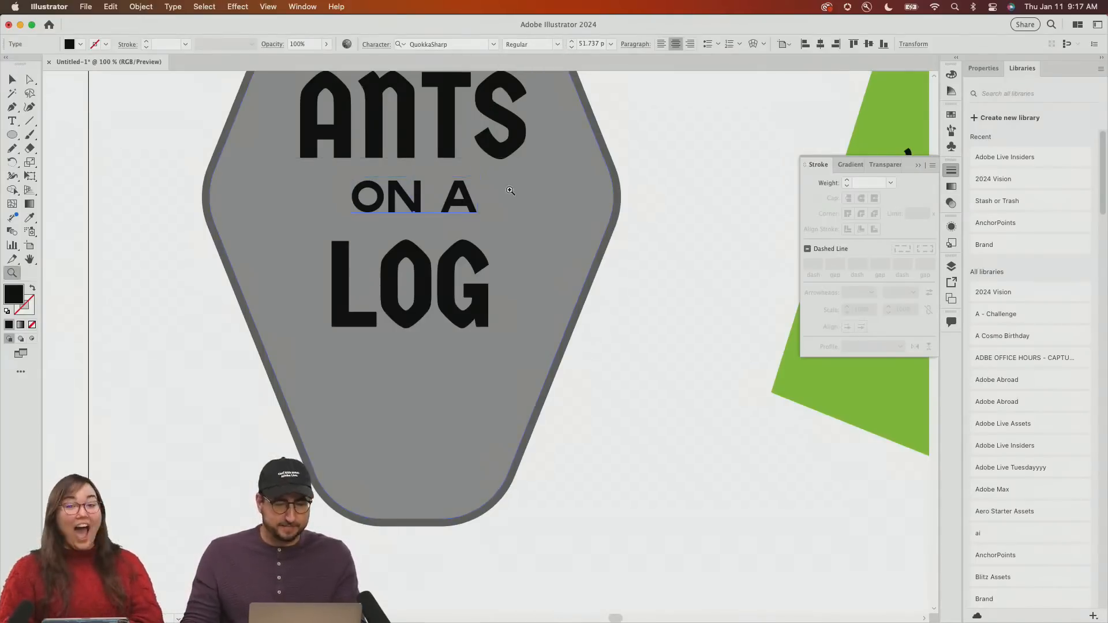
left_click(512, 192)
left_click_drag(513, 191, 580, 226)
key("v")
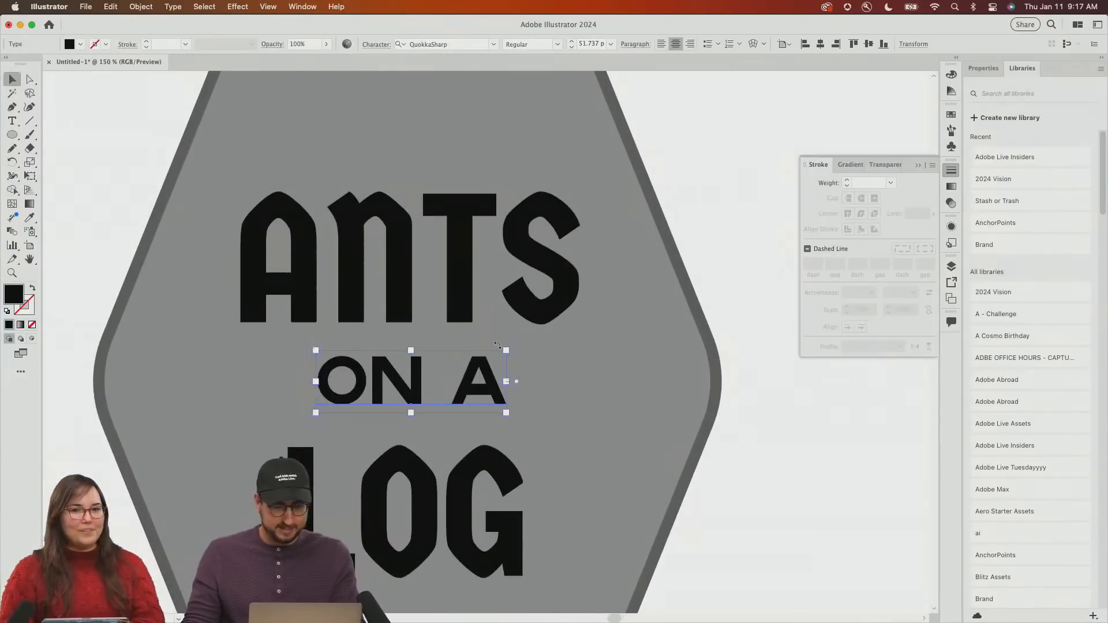
left_click_drag(522, 379, 523, 379)
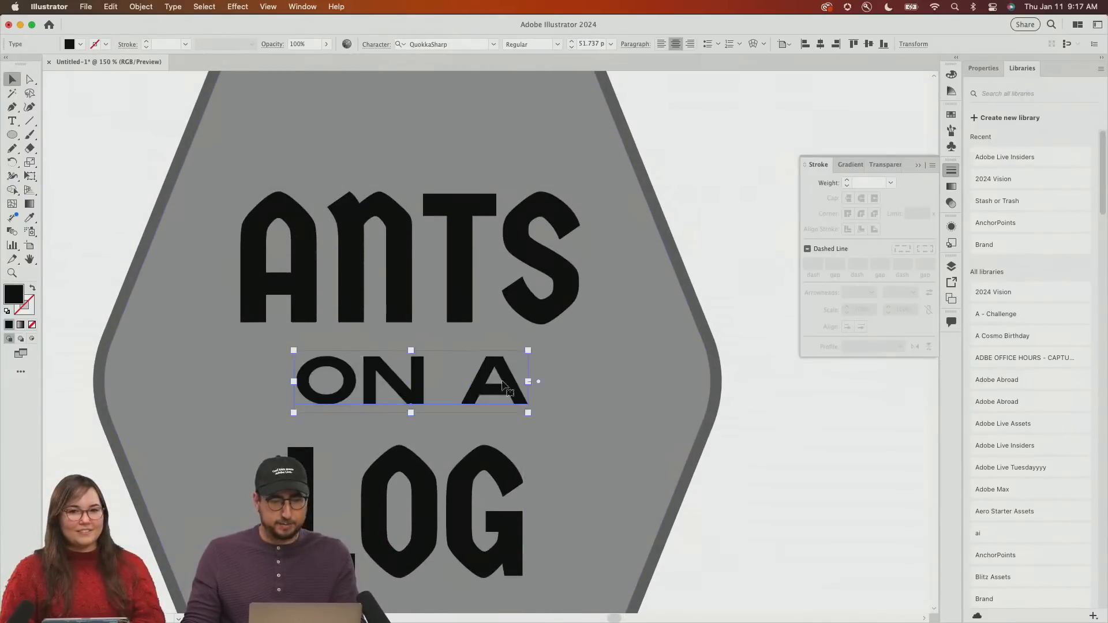
Replace the middle line with "QUOKKA" as a font test and change it back to "ON A"
double_click(419, 377)
key("super+a")
type("o")
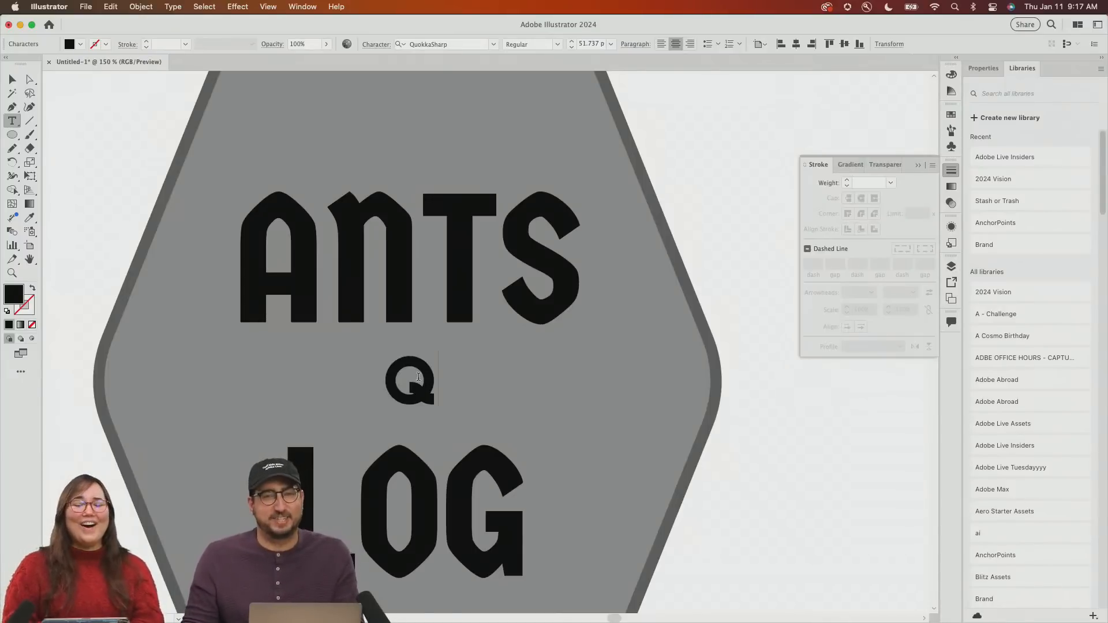
key("super+z")
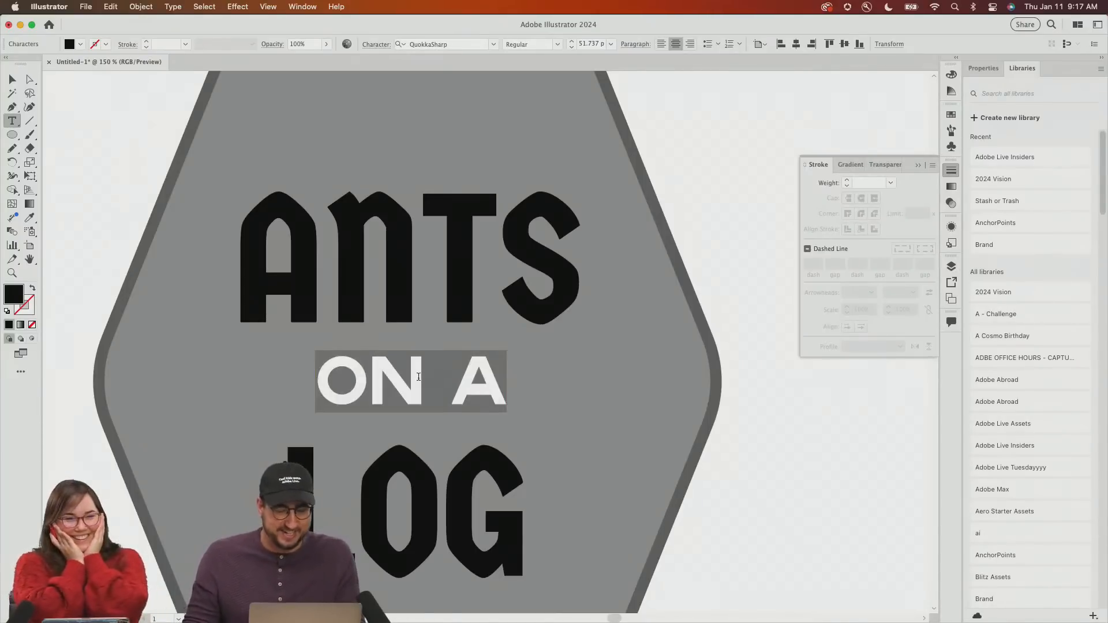
type("QUOKKA")
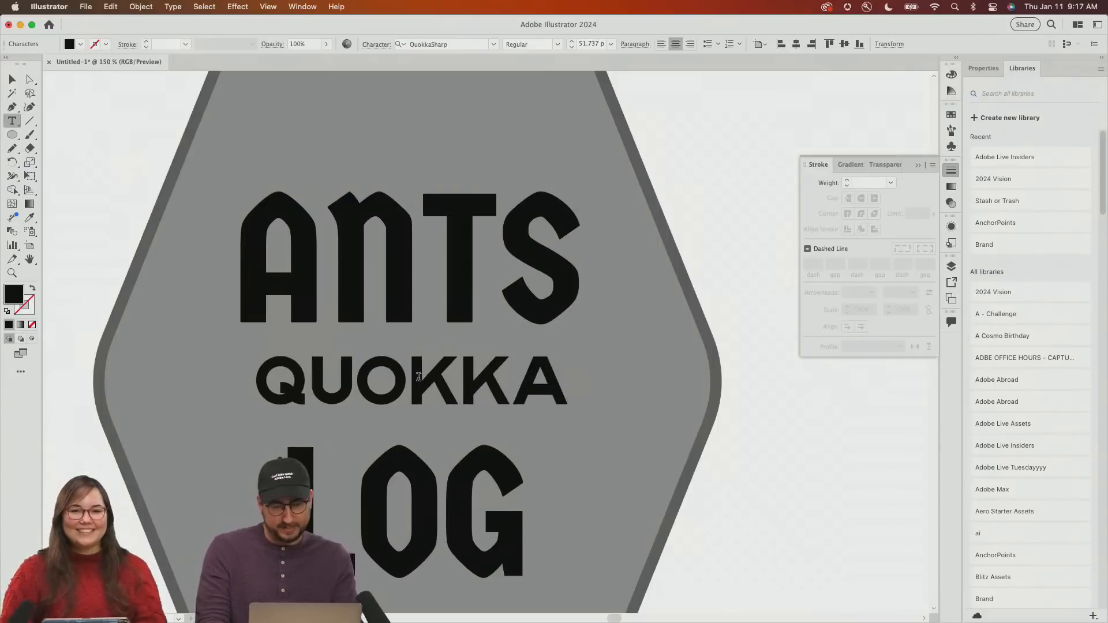
type("ON")
key("super+a")
type("ON A")
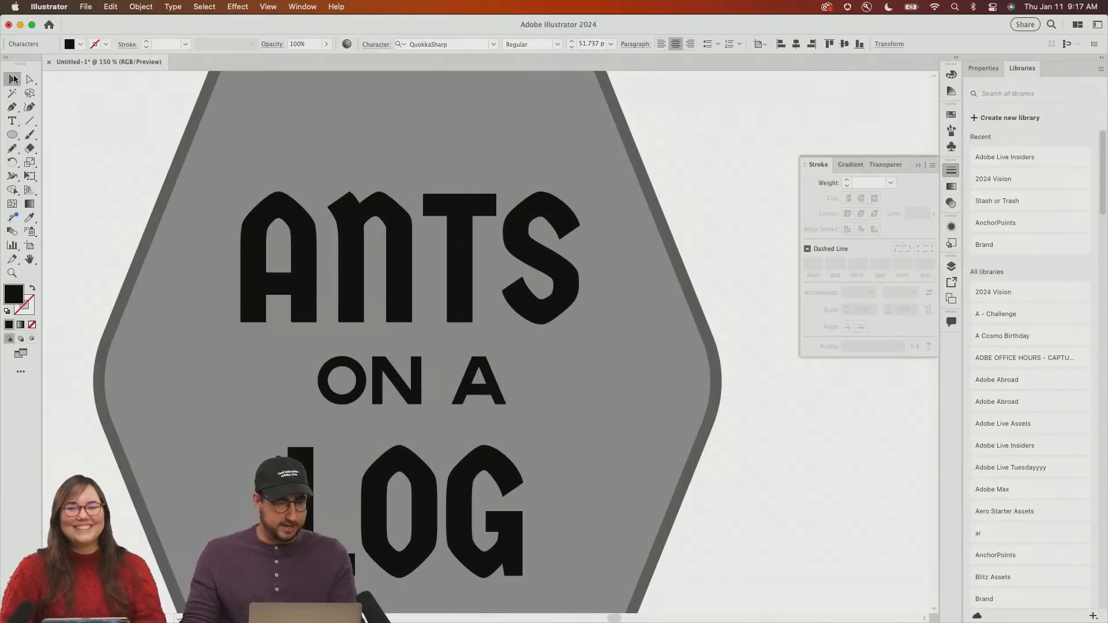
Recolor the ANTS, ON A and LOG texts off-white with the Eyedropper, sampling the blank area outside the tag
left_click(12, 80)
left_click(448, 283, "shift")
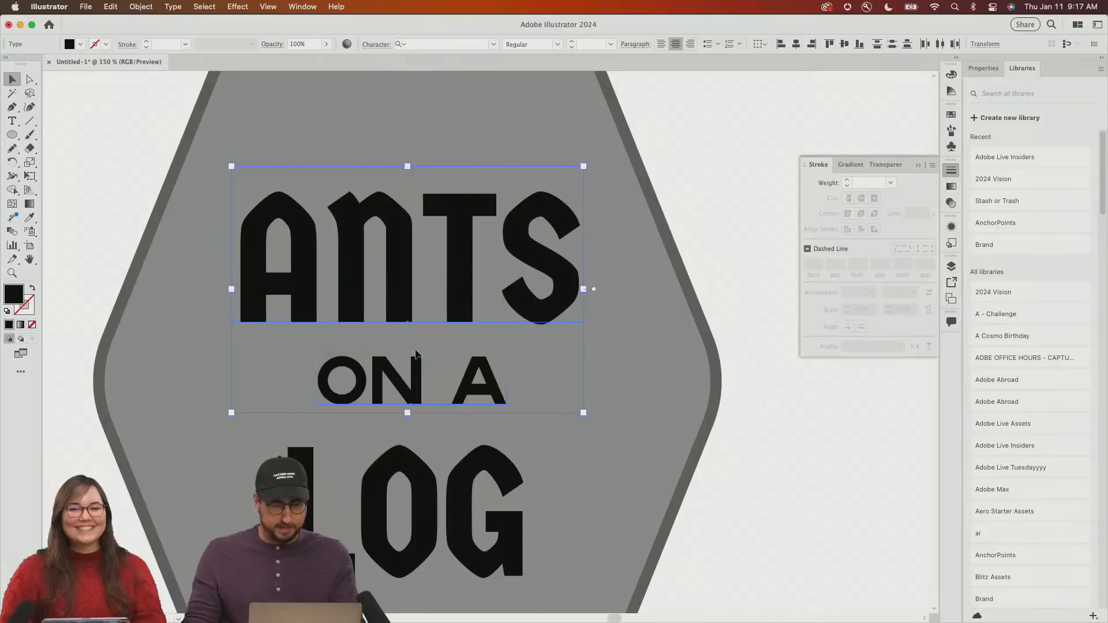
left_click(434, 499, "shift")
left_click_drag(438, 380, 577, 314)
key("z")
left_click(575, 308)
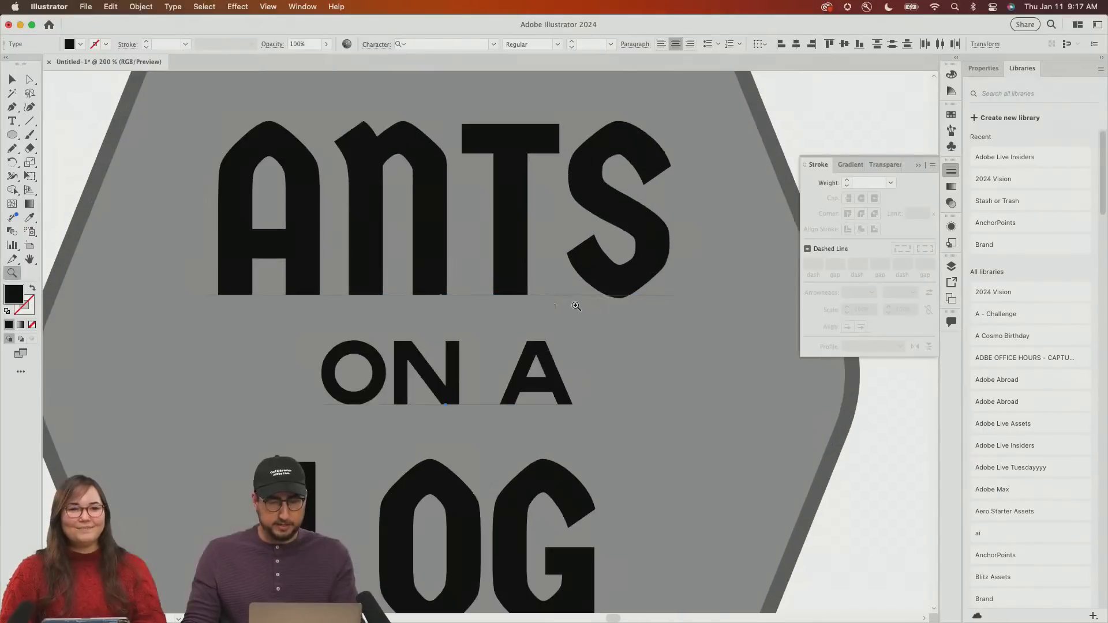
left_click(510, 345, "alt")
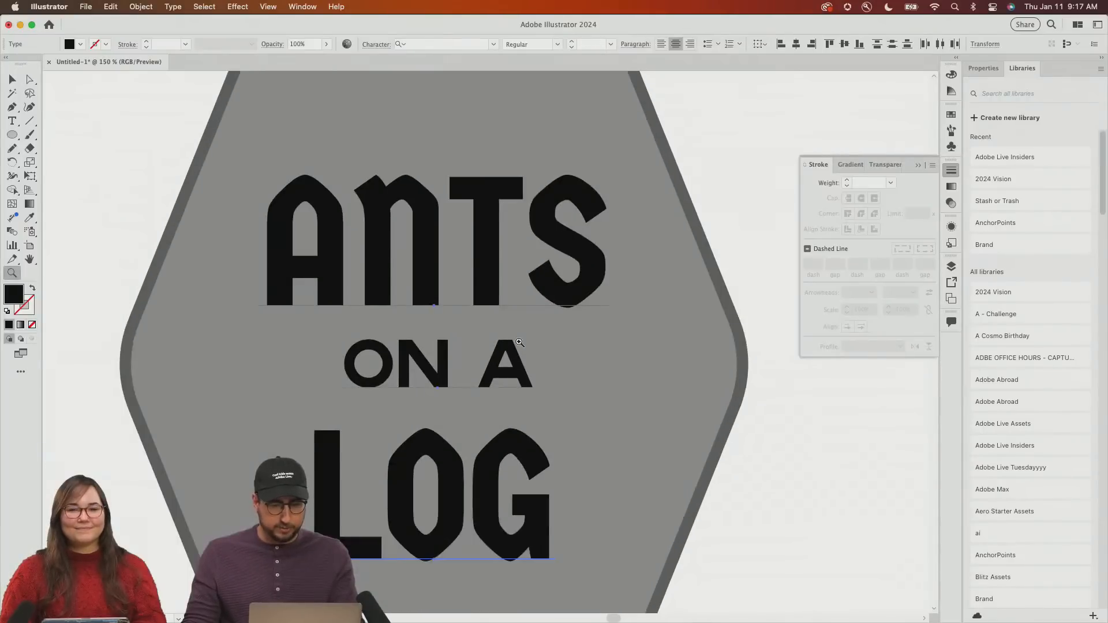
key("i")
left_click(733, 202)
key("v")
left_click(731, 173)
left_click_drag(588, 321, 609, 308)
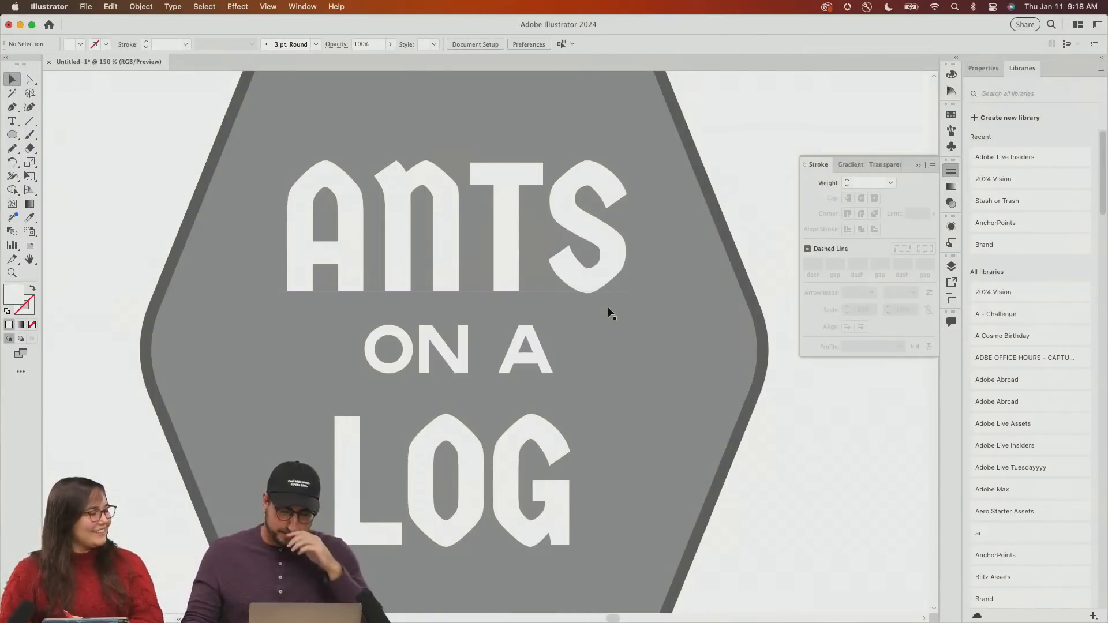
Try converting ANTS to outlines, rotating its N slightly clockwise and its S counter-clockwise as separate shapes
left_click(446, 232)
left_click_drag(439, 222, 482, 231)
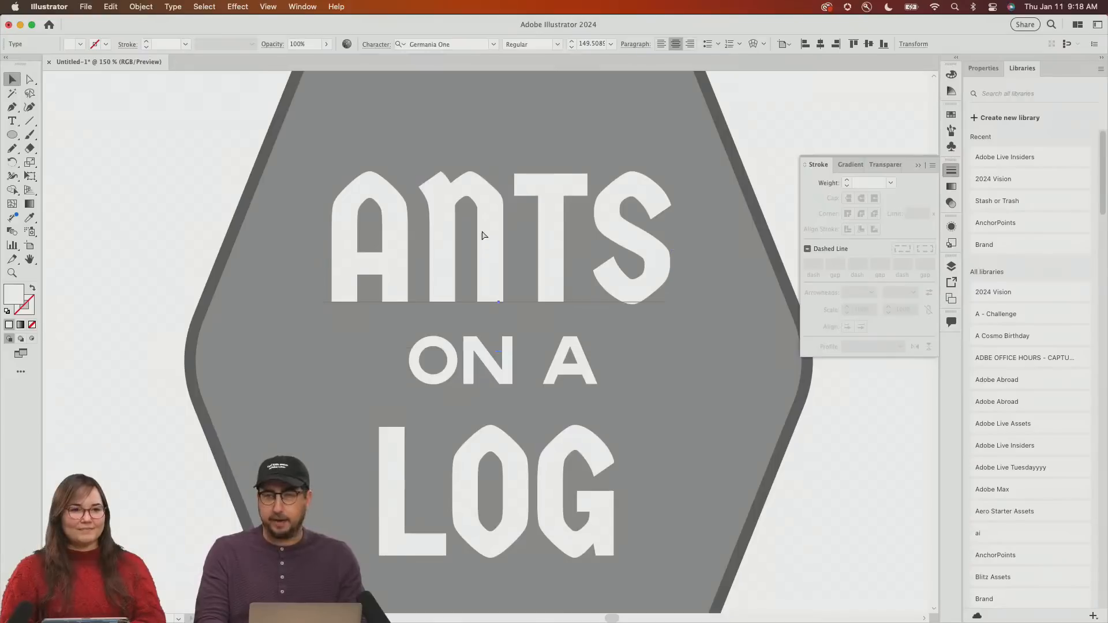
key("super+shift+o")
double_click(490, 223)
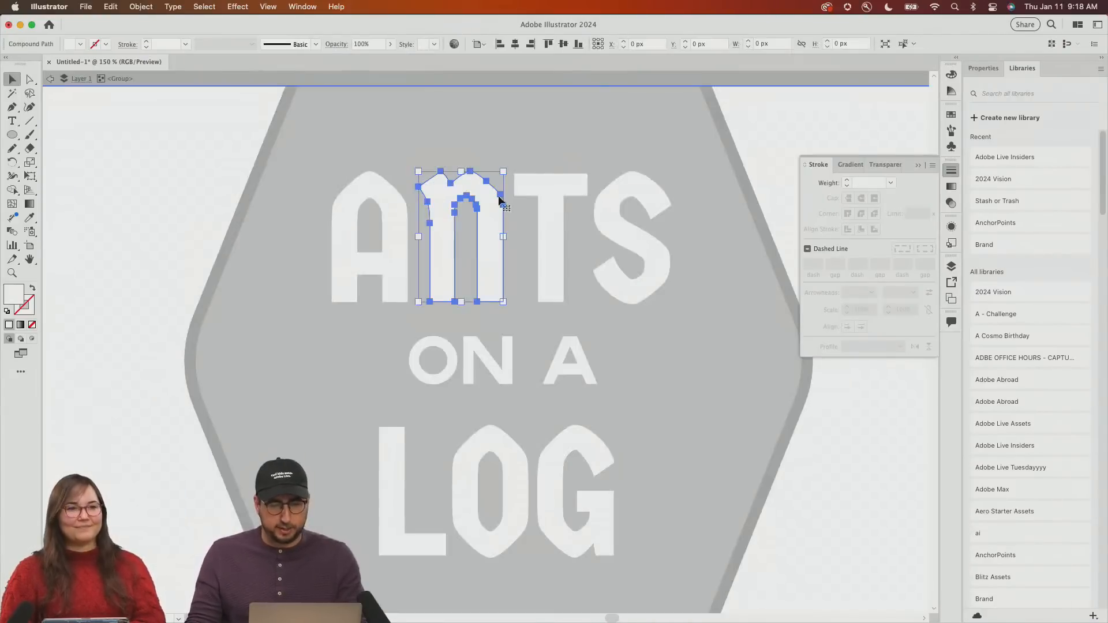
left_click(621, 182)
key("r")
left_click_drag(642, 148, 616, 151)
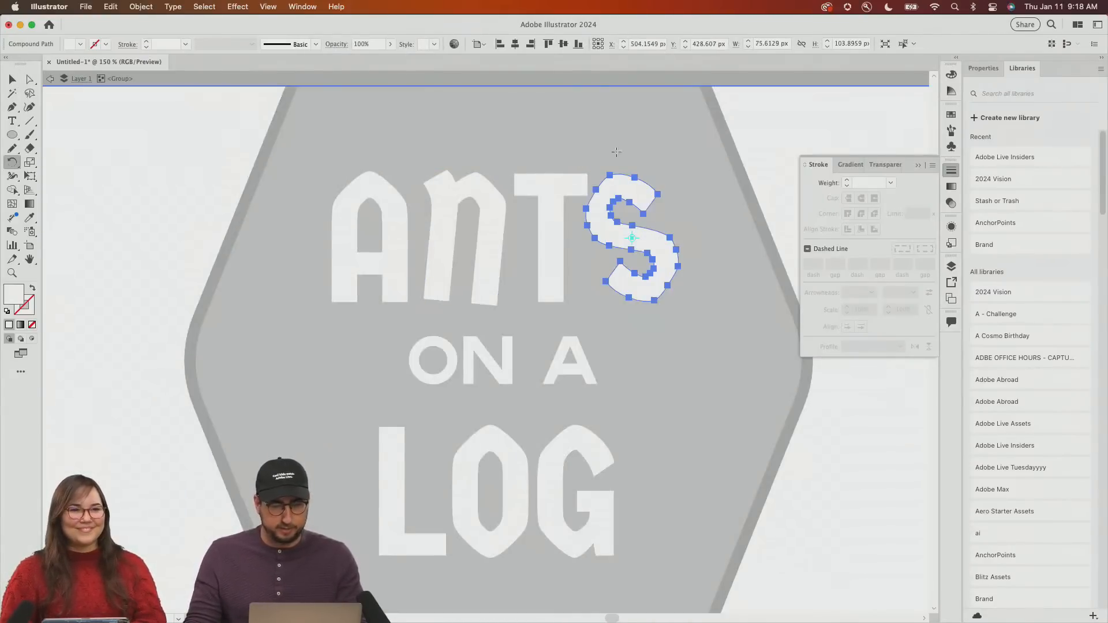
key("v")
double_click(635, 148)
left_click(563, 210)
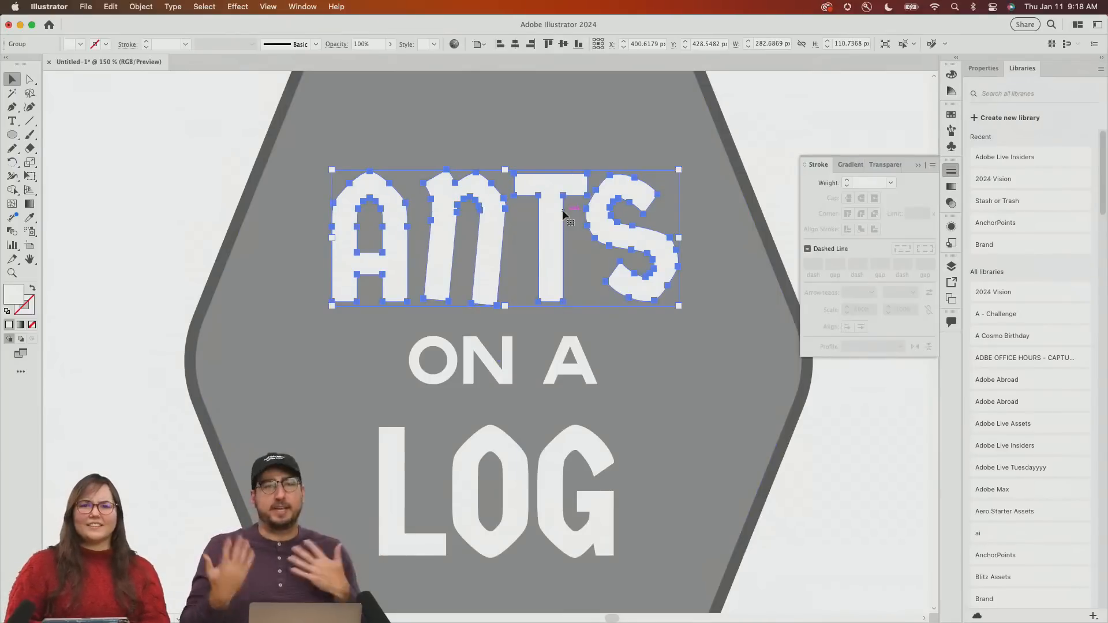
Undo the letter rotations and the outlining so ANTS is live text again
key("super+z")
key("super+z")
key("super+z")
key("super+z")
key("super+z")
key("super+z")
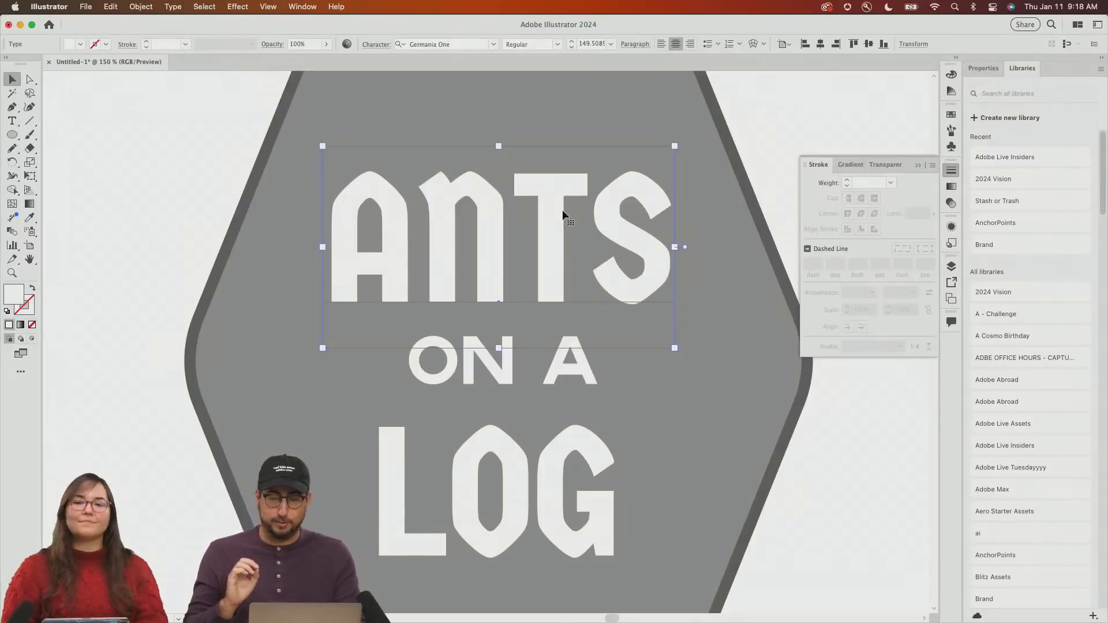
Tilt the A of the live ANTS text clockwise with the Touch Type tool
key("super+t")
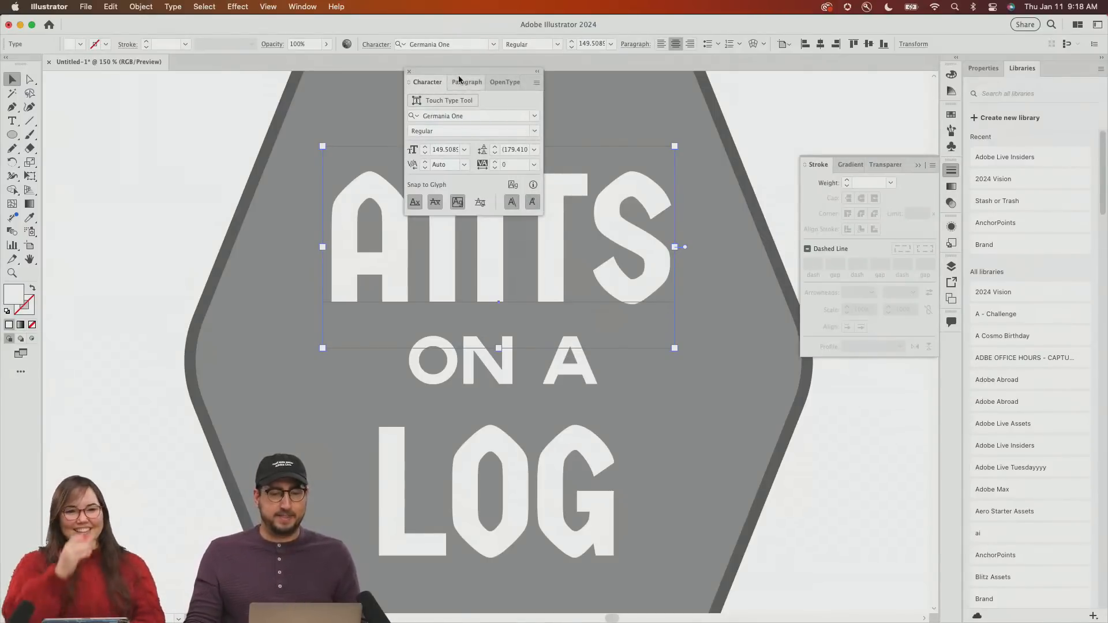
left_click_drag(460, 80, 188, 99)
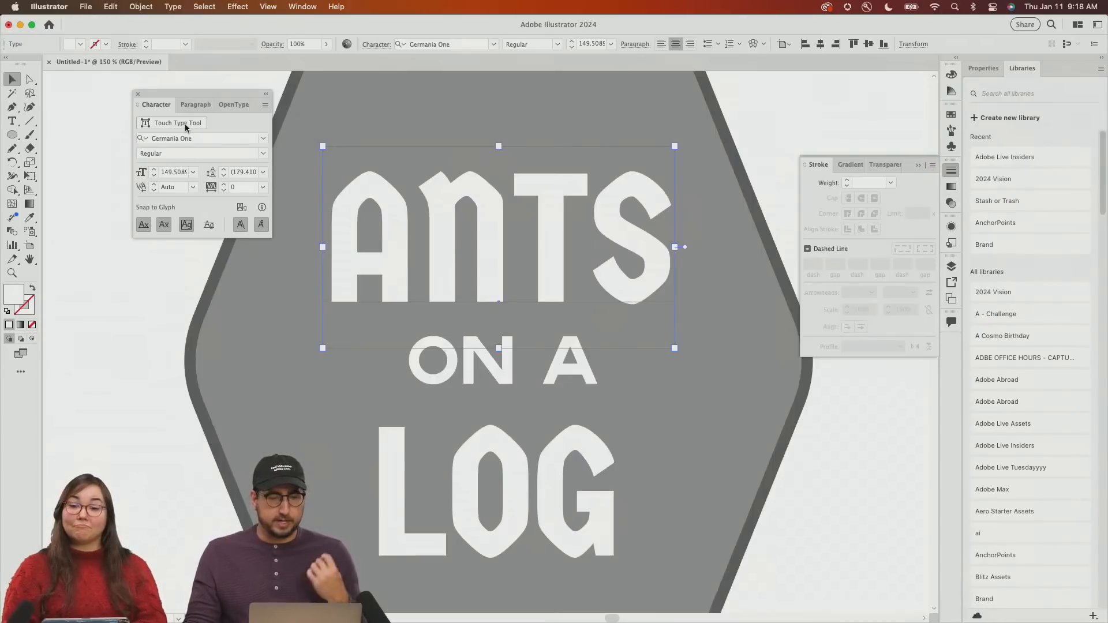
left_click(185, 123)
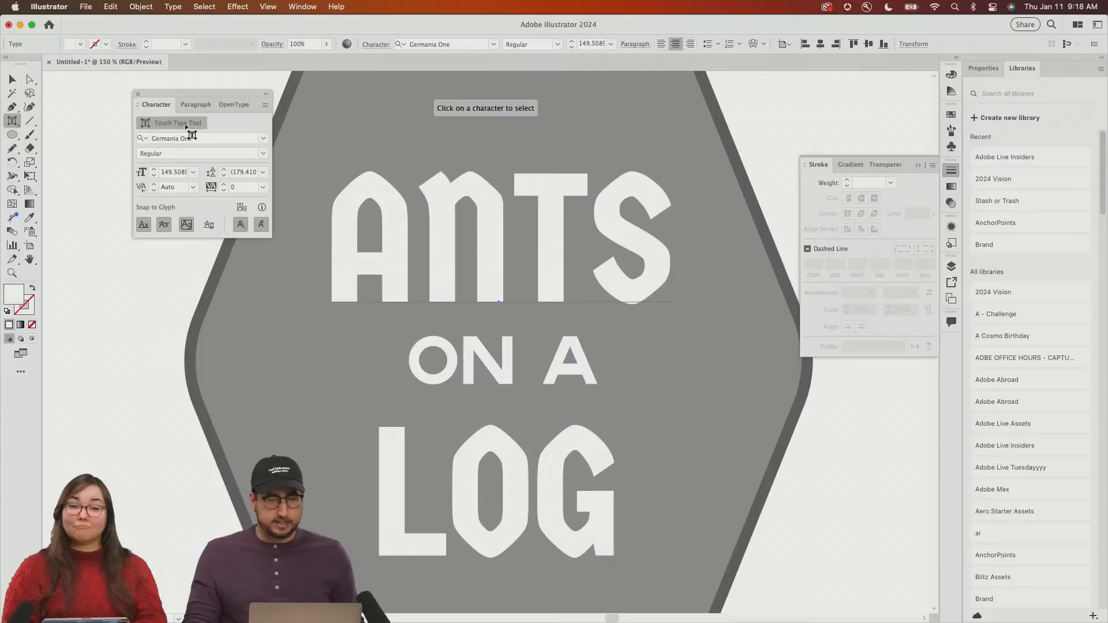
left_click(389, 205)
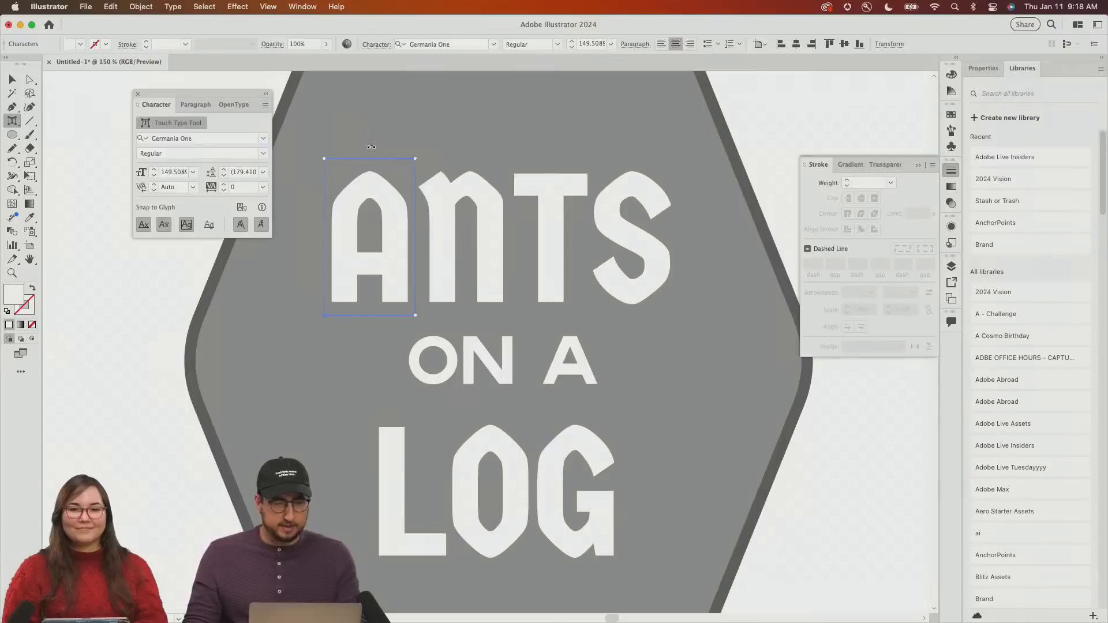
left_click_drag(371, 147, 406, 151)
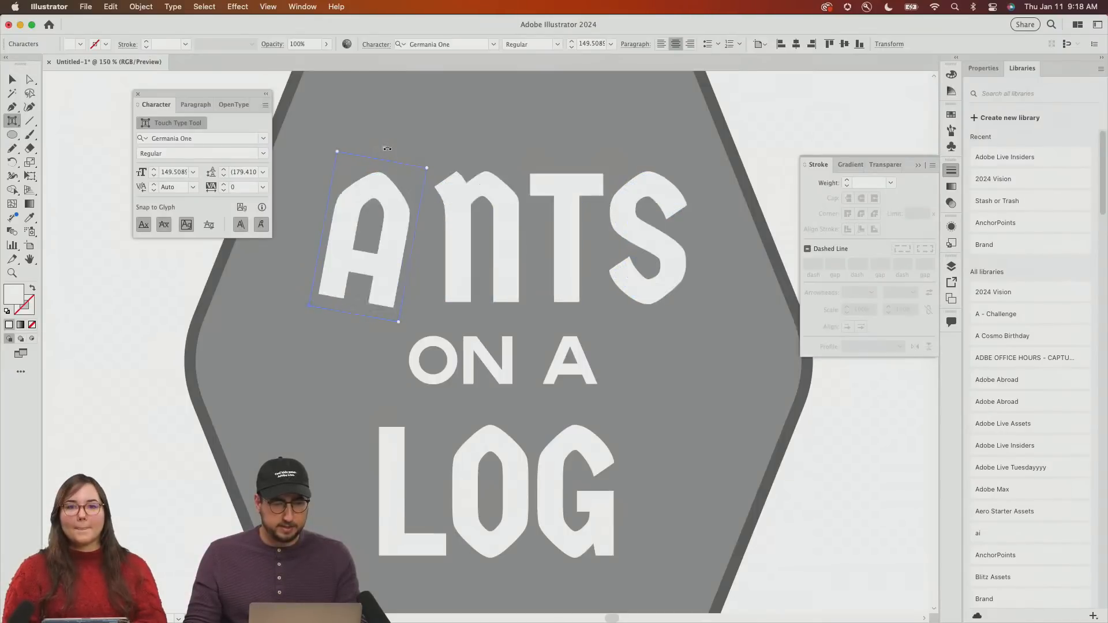
Raise the N slightly and closer to the A, and tilt the T a little clockwise
left_click_drag(462, 217, 453, 210)
left_click(548, 218)
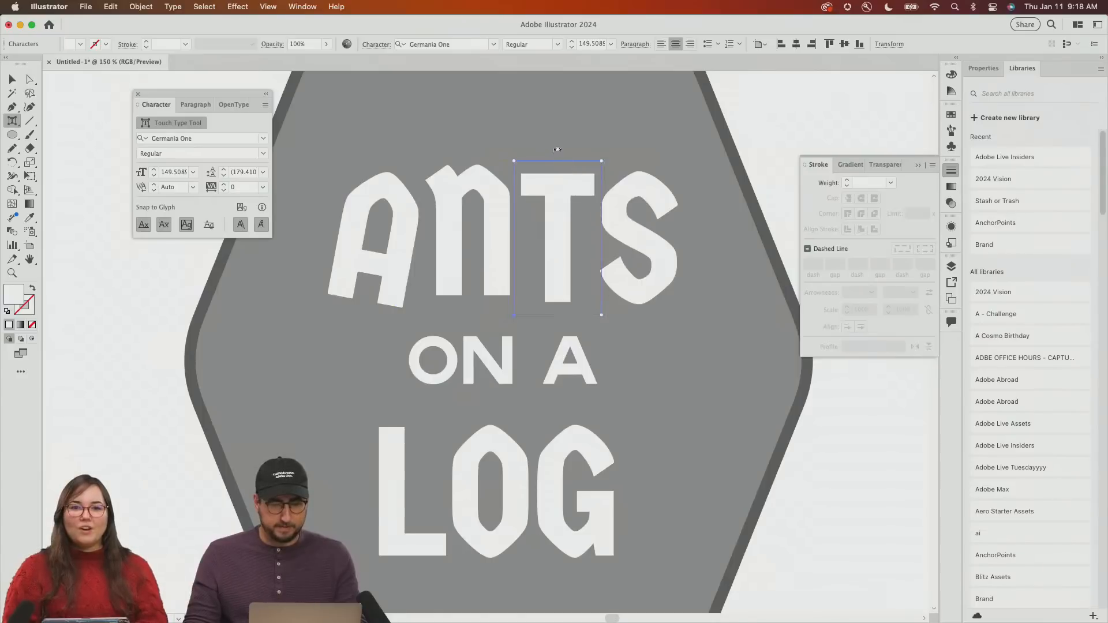
left_click_drag(557, 149, 552, 186)
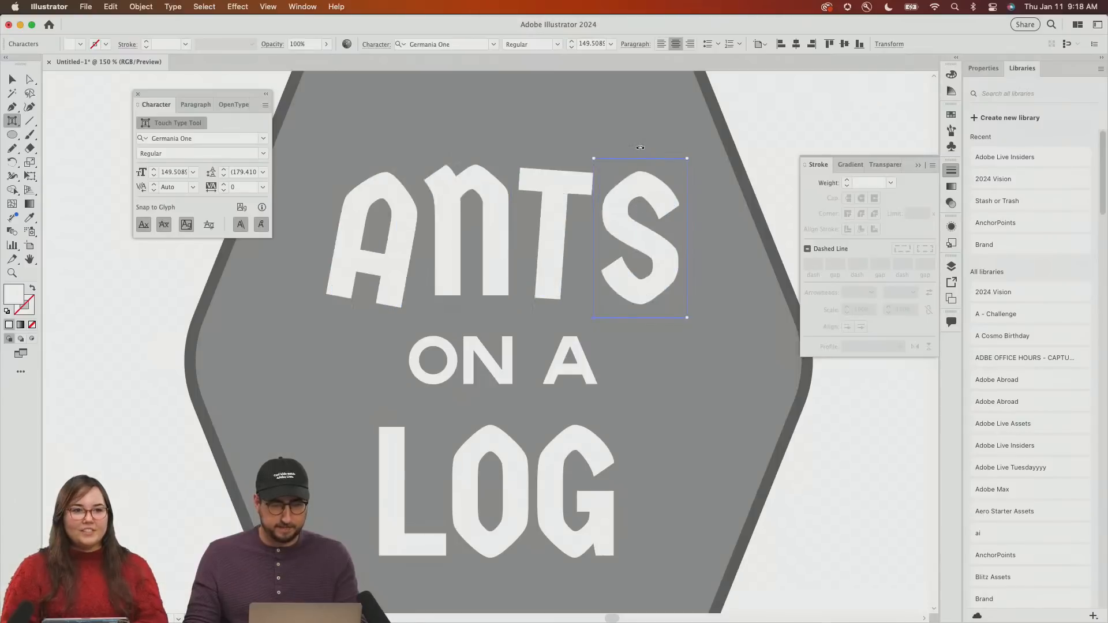
Tilt the S of ANTS slightly counter-clockwise and shift it closer to the T
left_click_drag(640, 148, 635, 147)
left_click_drag(633, 246, 626, 245)
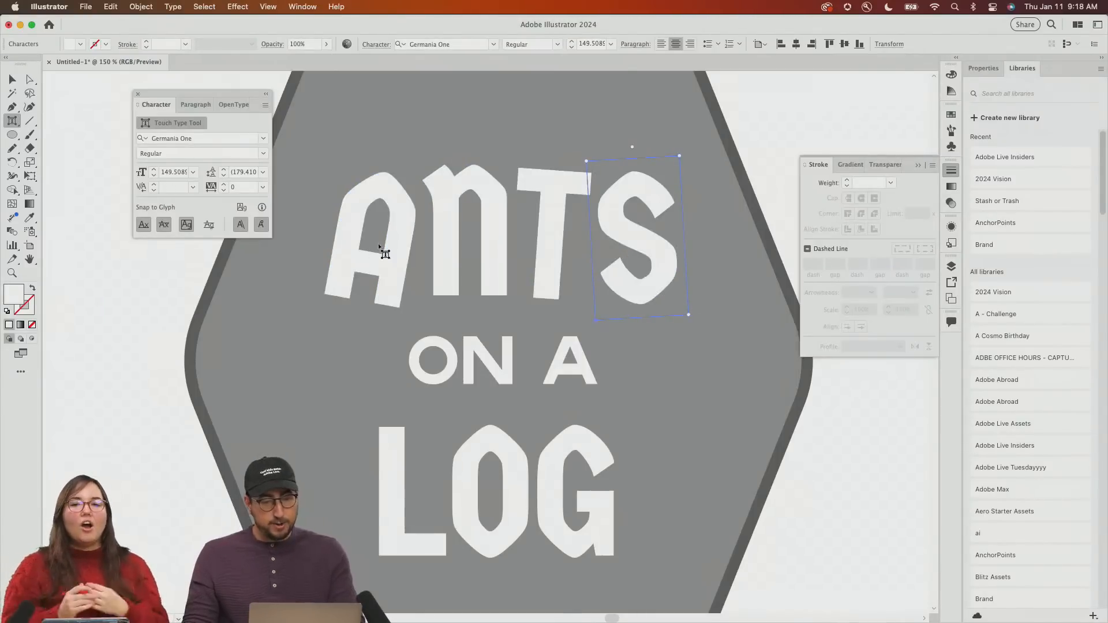
key("Escape")
left_click(779, 117)
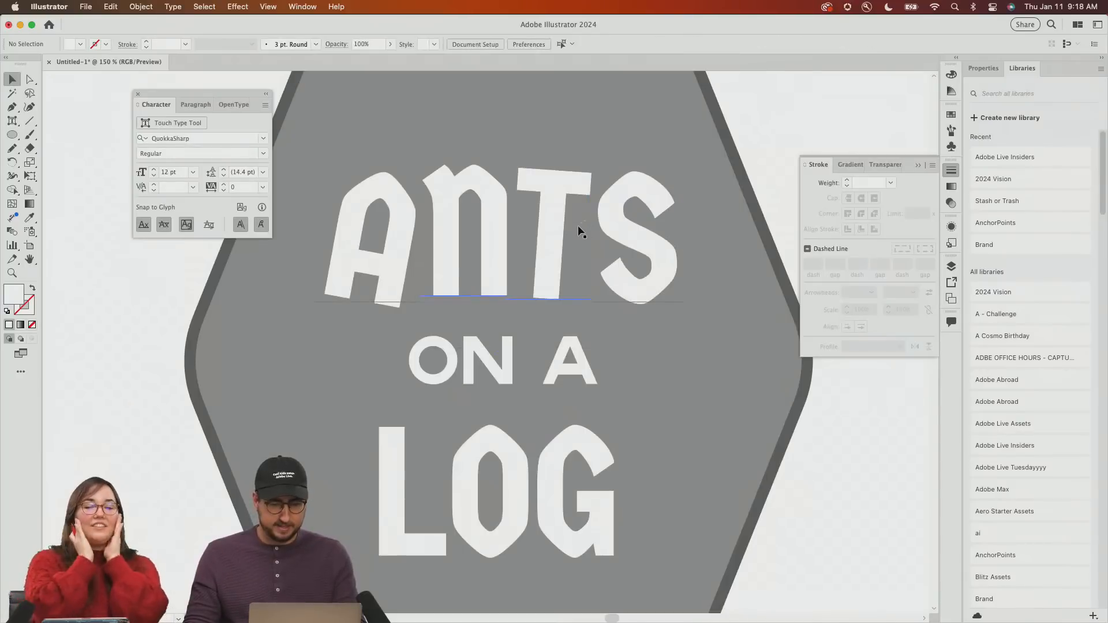
Fine-tune the tilt of the A in ANTS by rotating it back slightly with the Touch Type tool
left_click(181, 123)
left_click(396, 241)
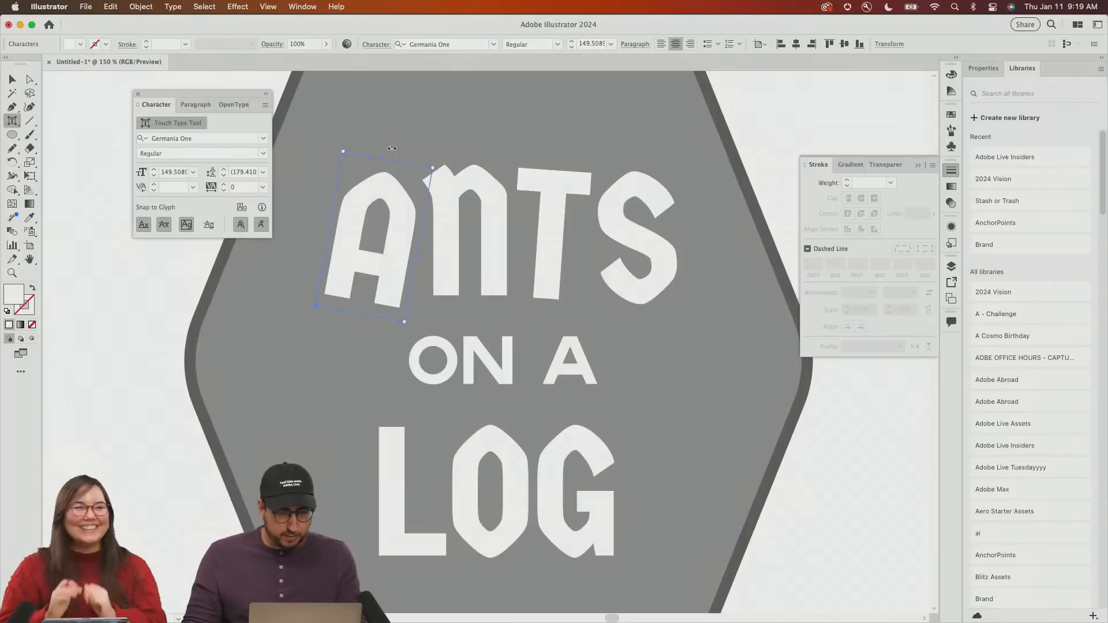
left_click_drag(390, 146, 388, 146)
key("v")
left_click(743, 156)
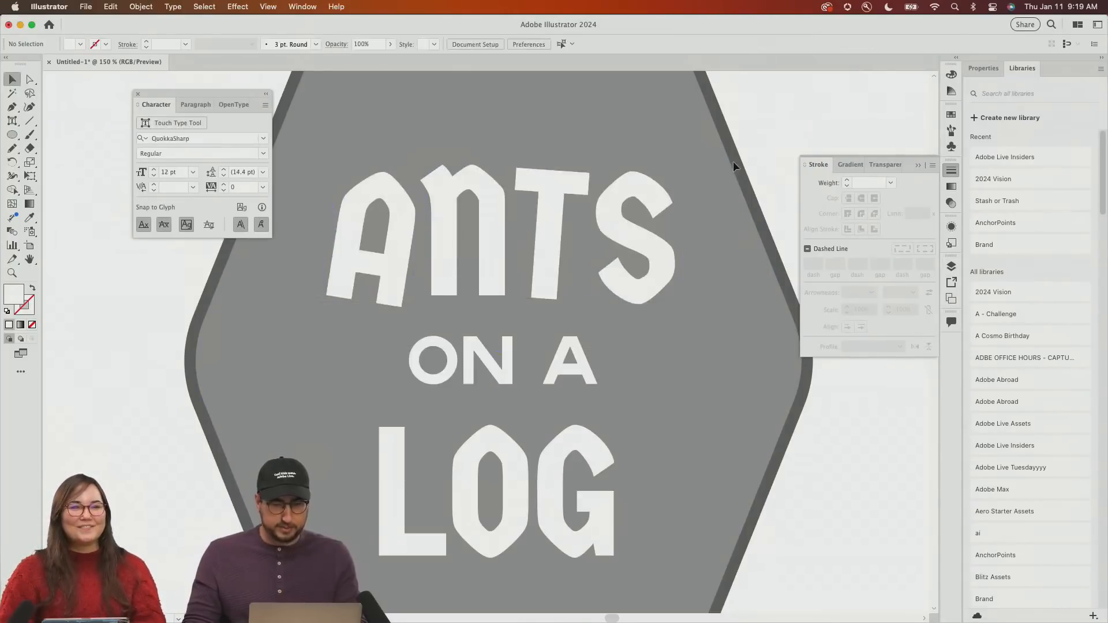
Align the three text lines and the tag shape to a common vertical centre line
key("z")
left_click(444, 390, "alt")
key("v")
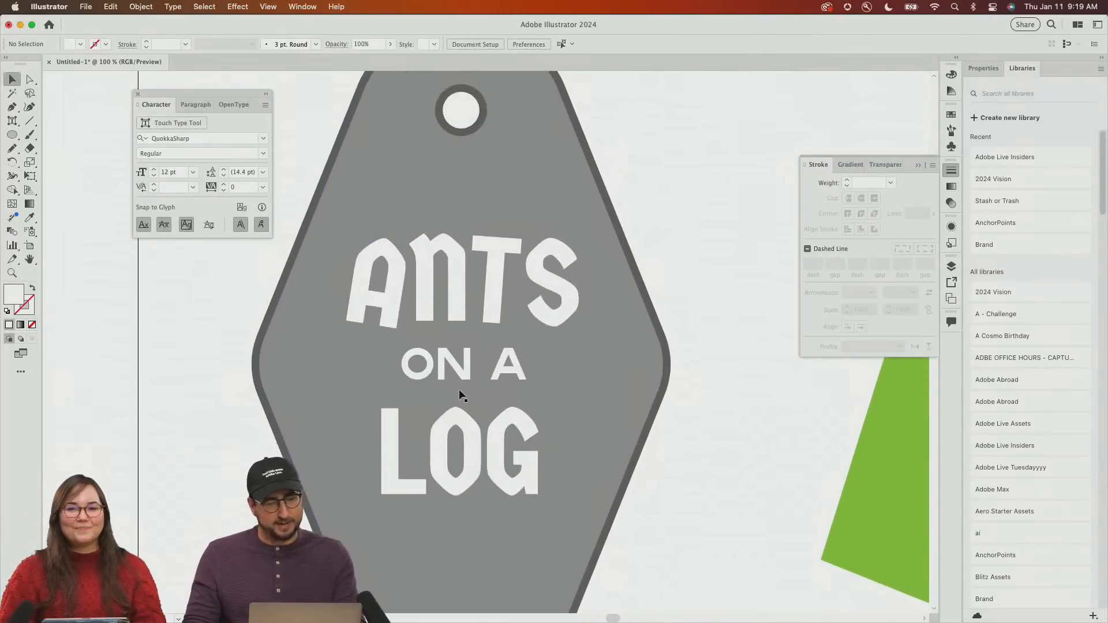
left_click_drag(460, 371, 460, 372)
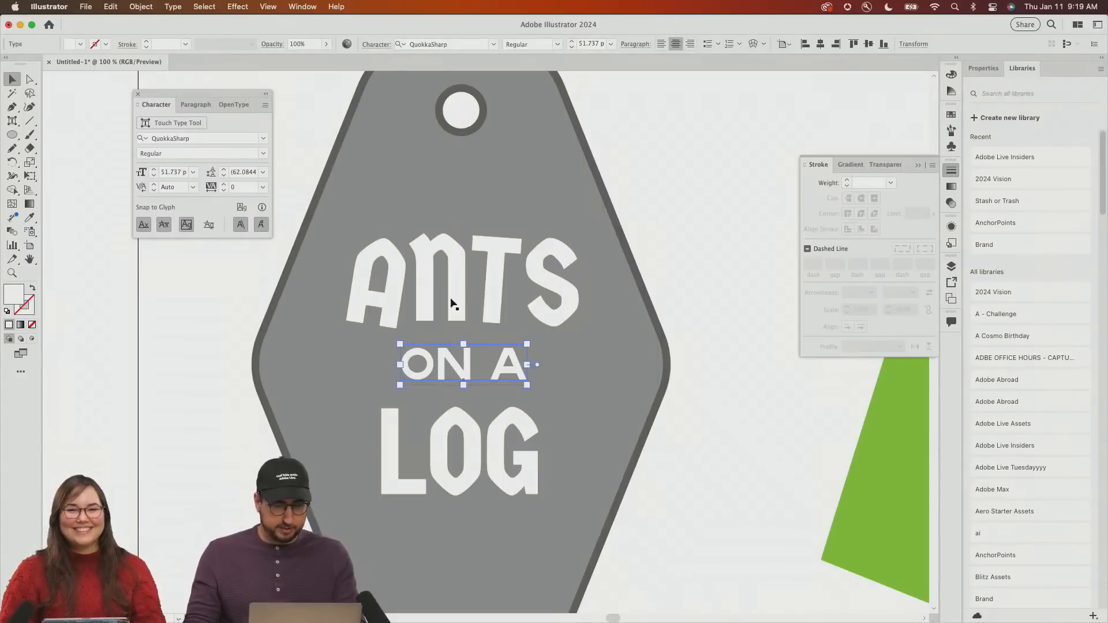
left_click(448, 281, "shift")
left_click(436, 476, "shift")
scroll(480, 462, "down", 5)
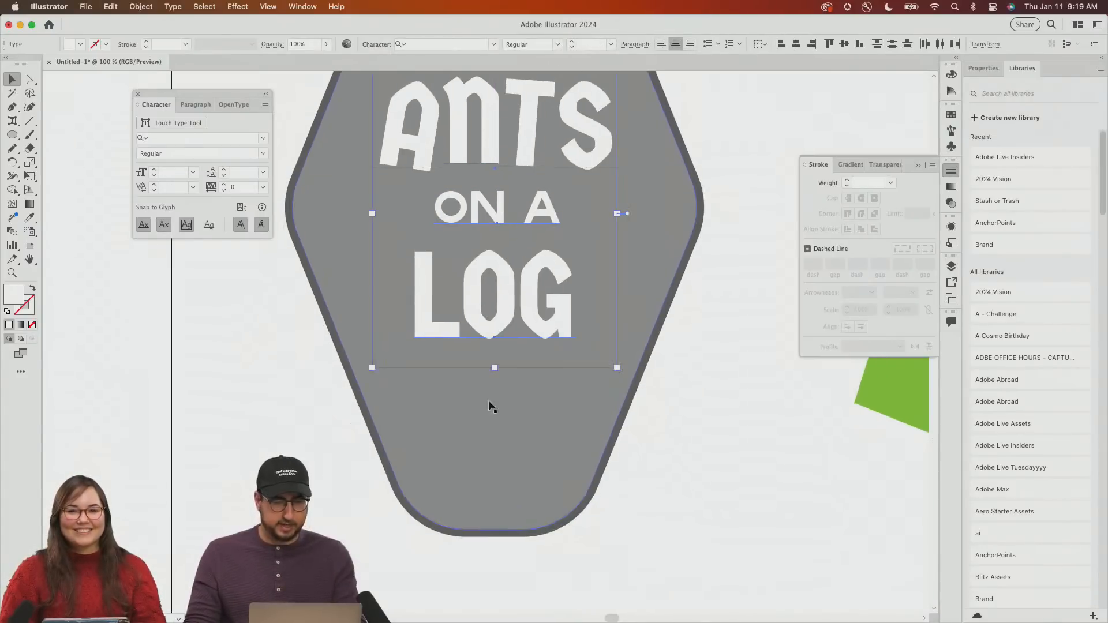
left_click(485, 415, "shift")
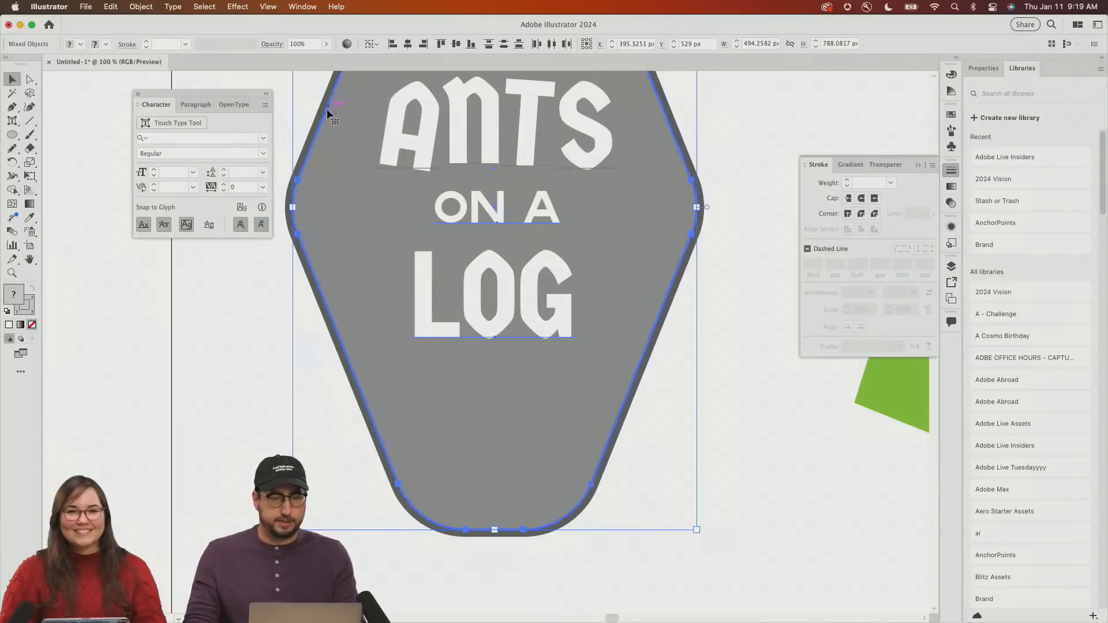
left_click(407, 46)
key("super+shift+a")
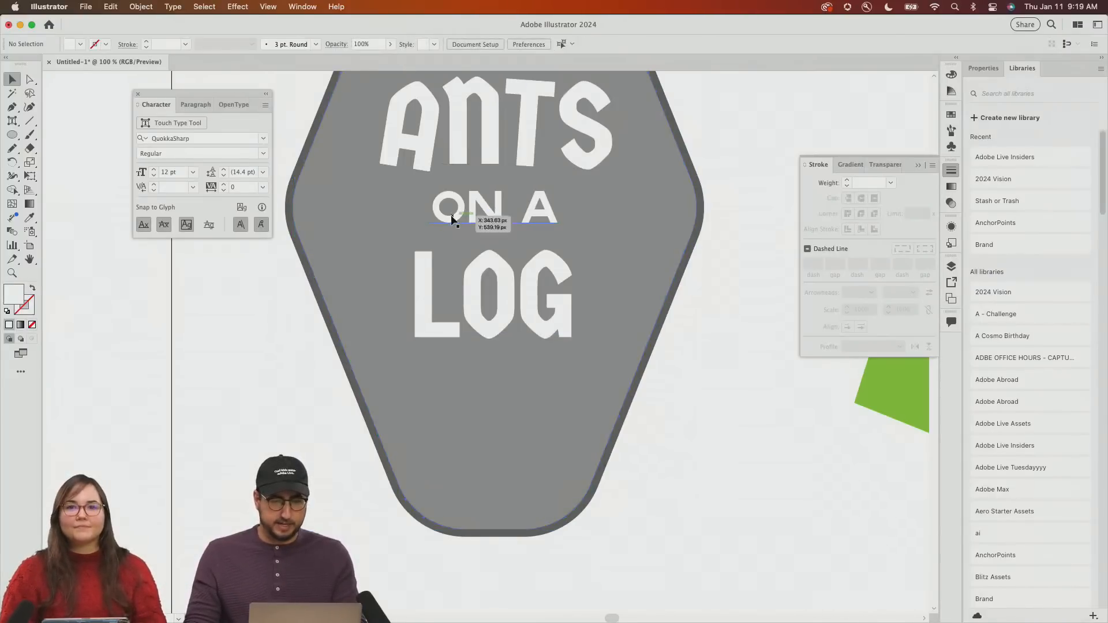
Group the three text lines, scale the group up slightly and shift it a little lower on the tag
left_click(473, 217)
left_click(462, 142)
scroll(473, 240, "up", 3)
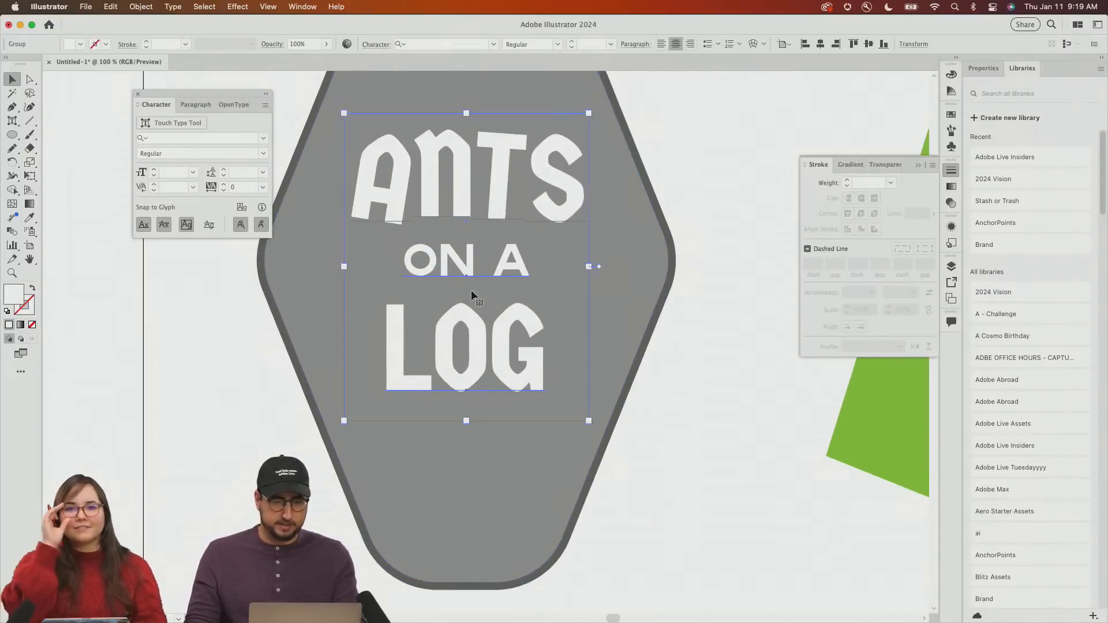
key("z")
left_click(503, 281, "alt")
key("v")
left_click_drag(487, 275, 487, 282)
key("super+z")
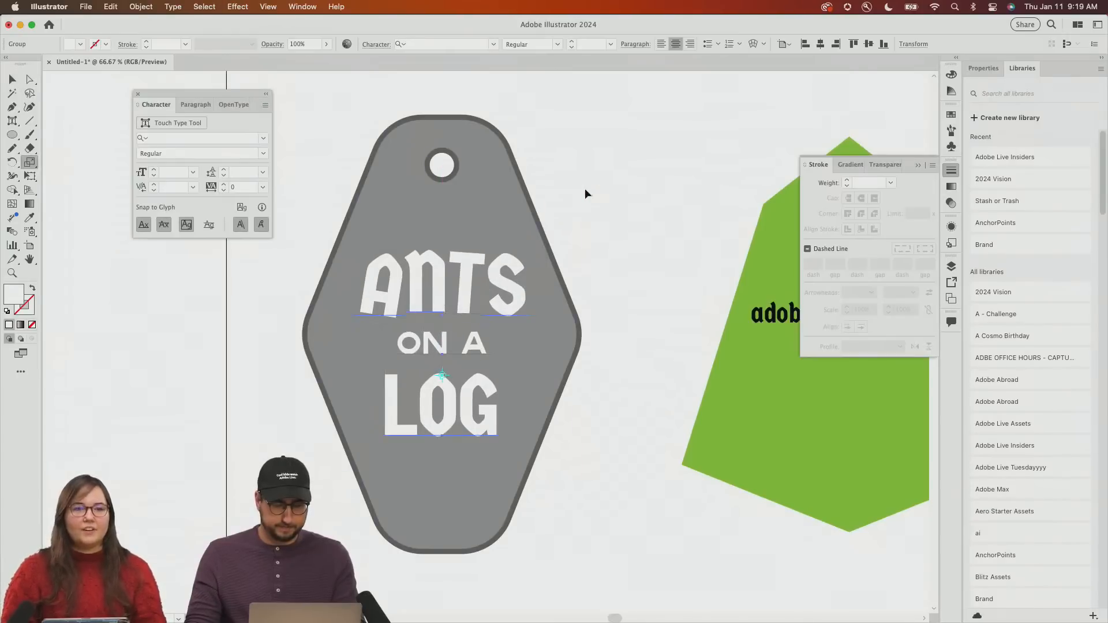
left_click(564, 219)
Align the tag's stroke to the inside of its outline
key("z")
left_click(498, 275)
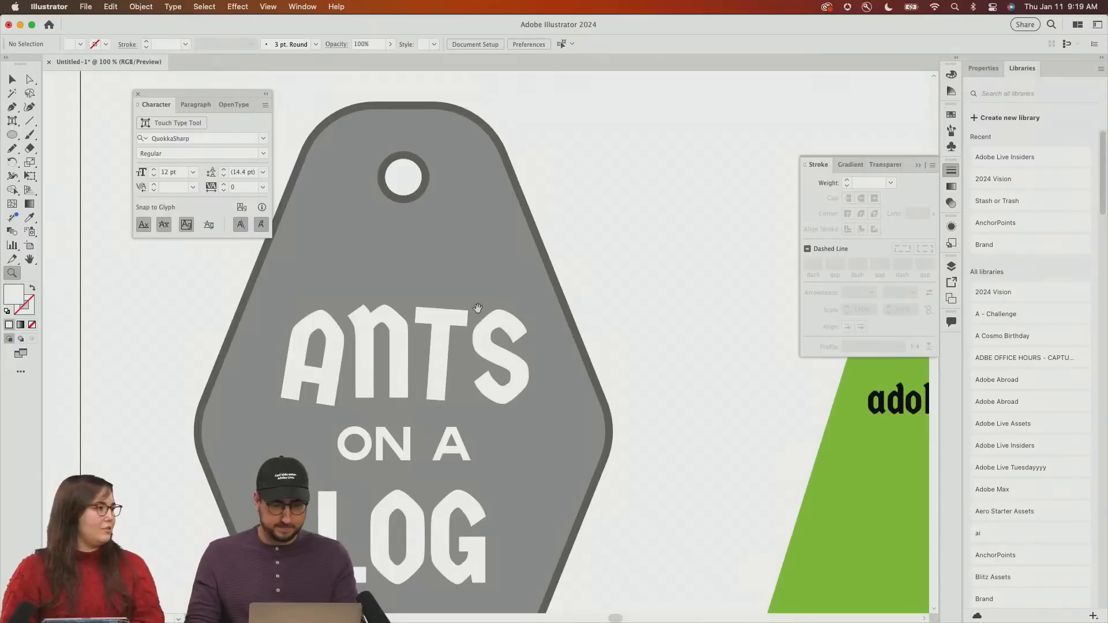
left_click_drag(478, 307, 515, 250)
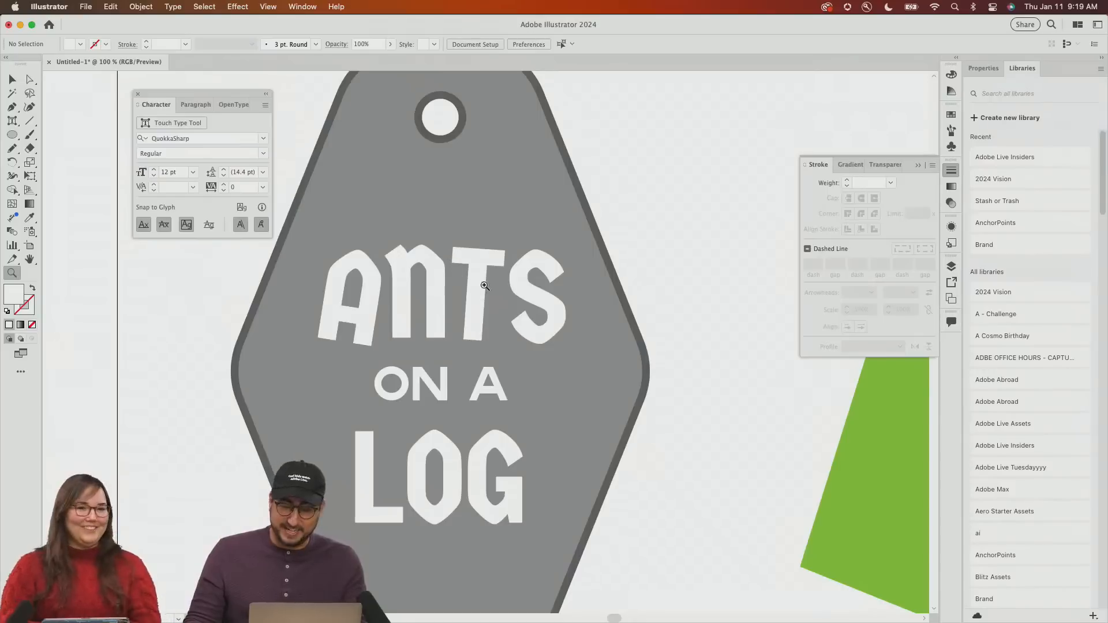
left_click(501, 293, "alt")
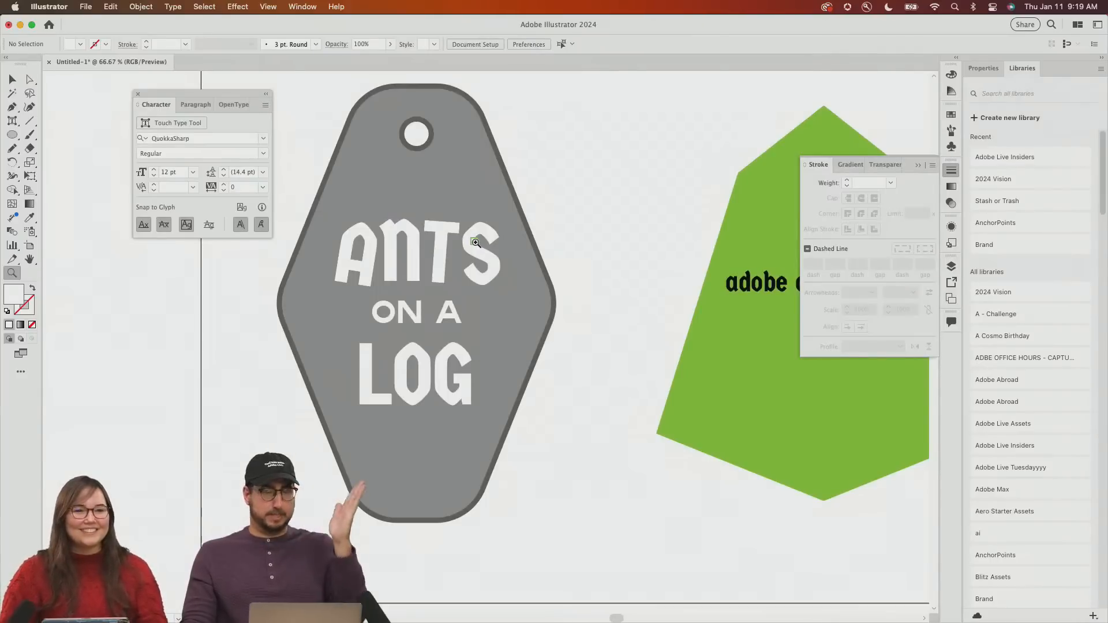
key("v")
left_click(453, 152)
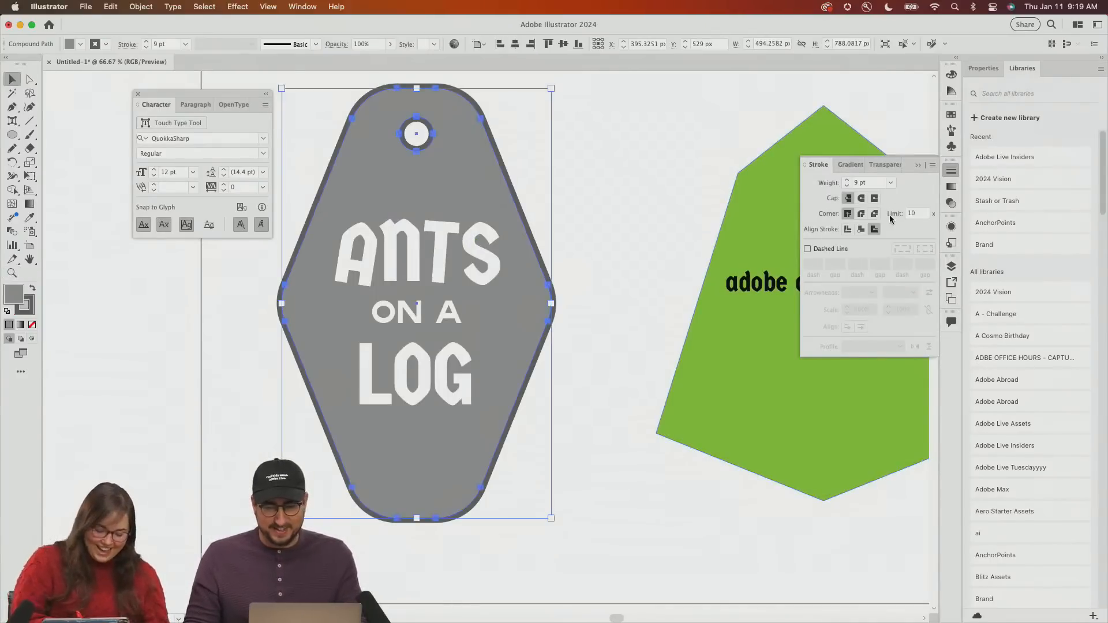
left_click(861, 230)
left_click(632, 185)
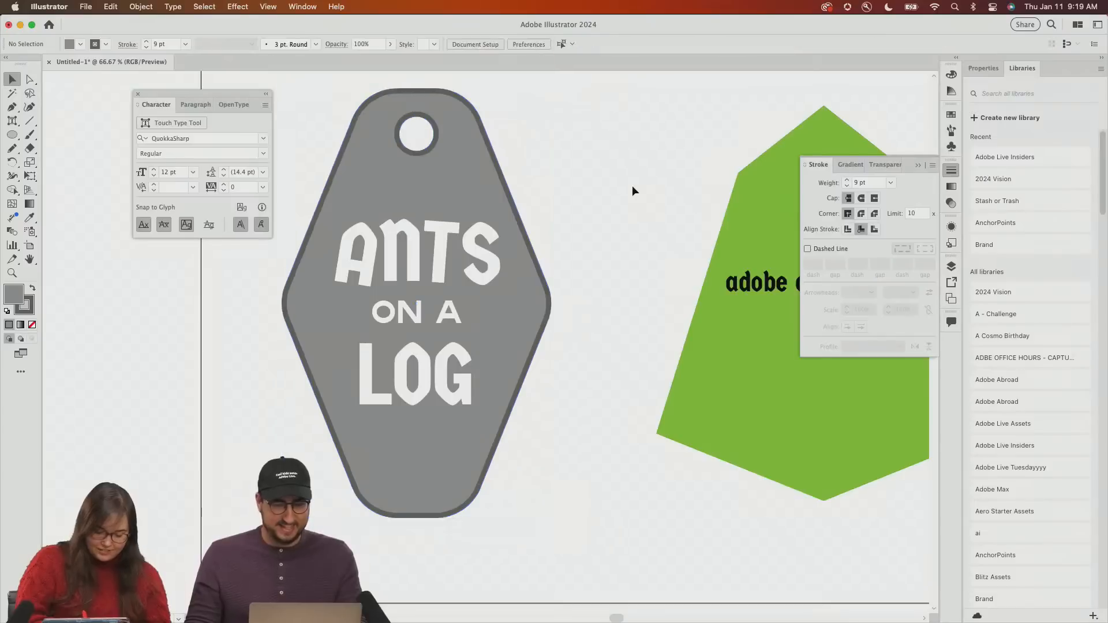
Draw a thin rectangle about 214 × 8 px between the hole and ANTS, with no fill and a light grey stroke
key("z")
left_click(462, 177)
key("m")
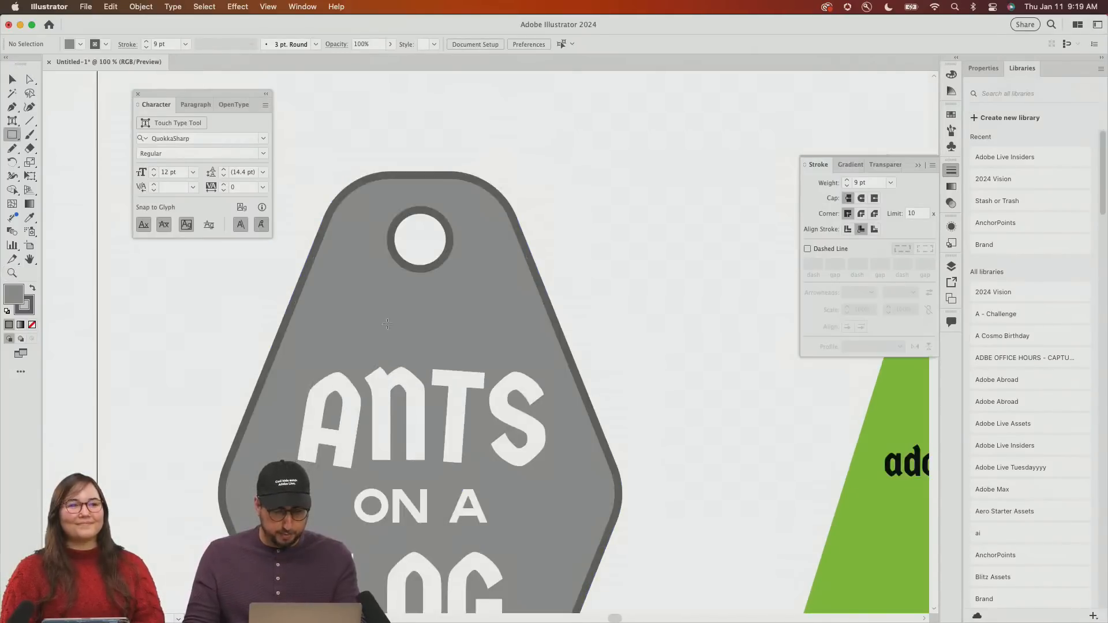
left_click_drag(335, 299, 507, 301)
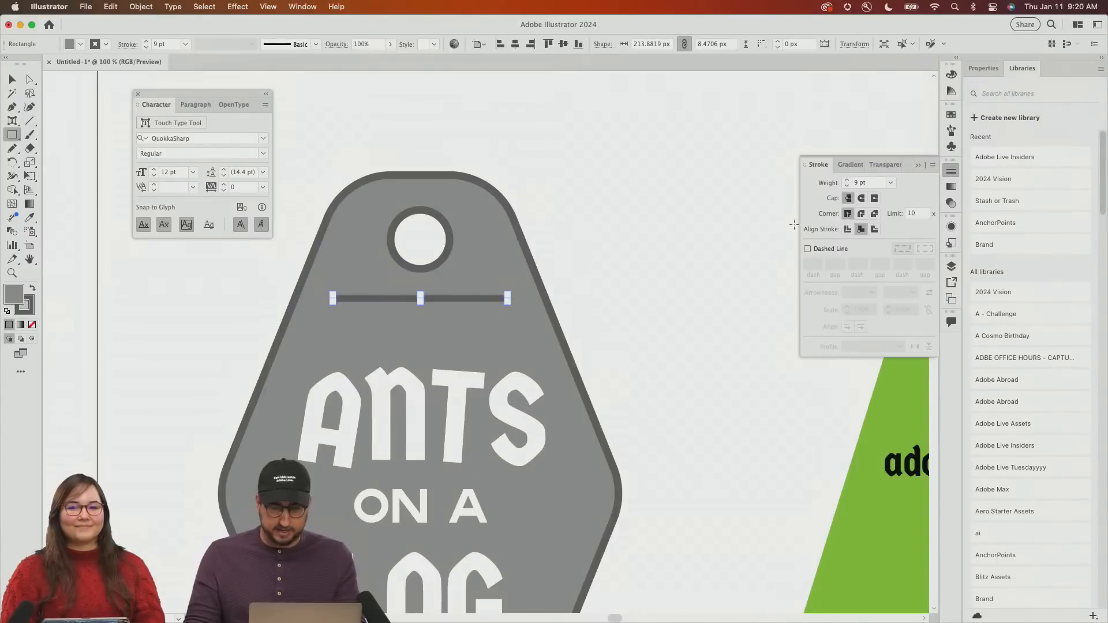
left_click(950, 116)
left_click(873, 180)
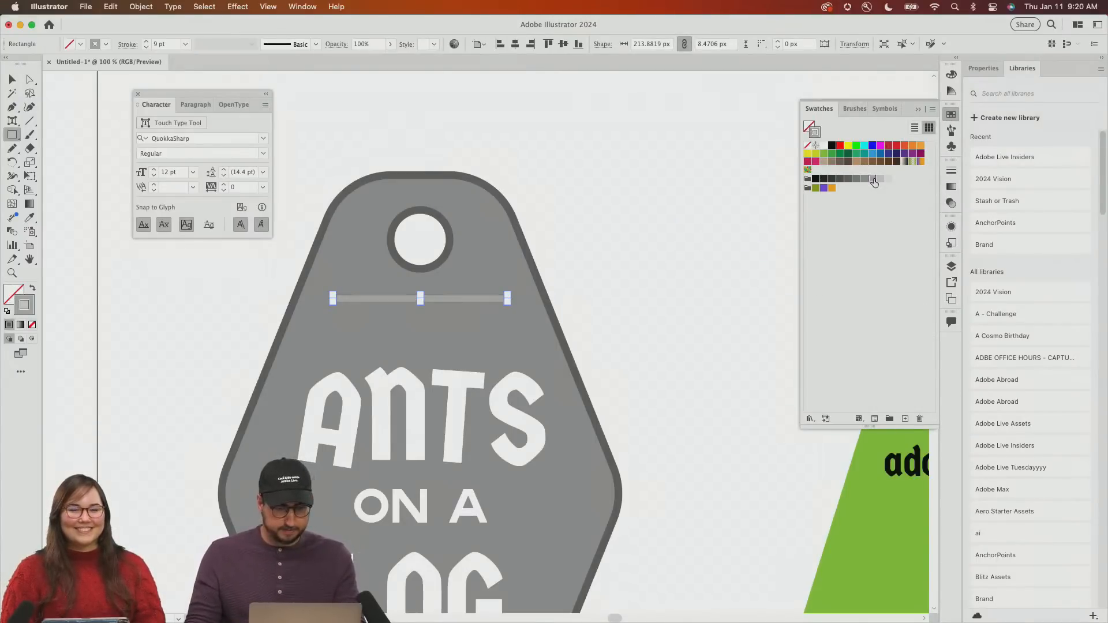
Try stacking two progressively wider copies of the light grey bar between the hole and ANTS
key("v")
left_click(581, 254)
left_click_drag(491, 299, 491, 320)
key("s")
left_click_drag(609, 205, 640, 186)
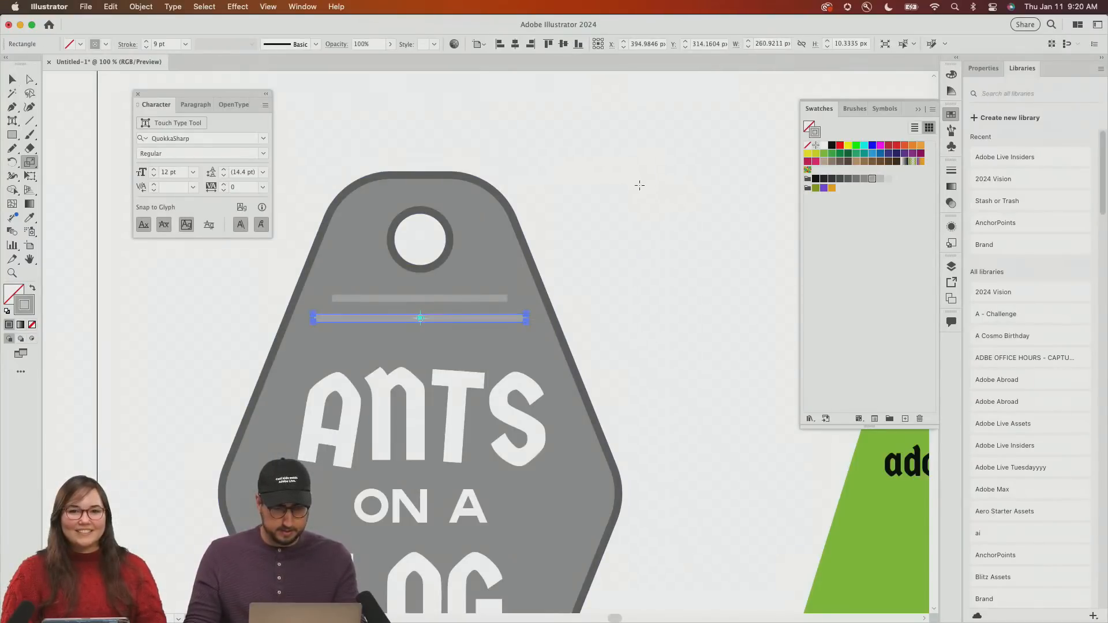
key("v")
left_click_drag(459, 321, 459, 345)
key("s")
left_click_drag(586, 217, 600, 206)
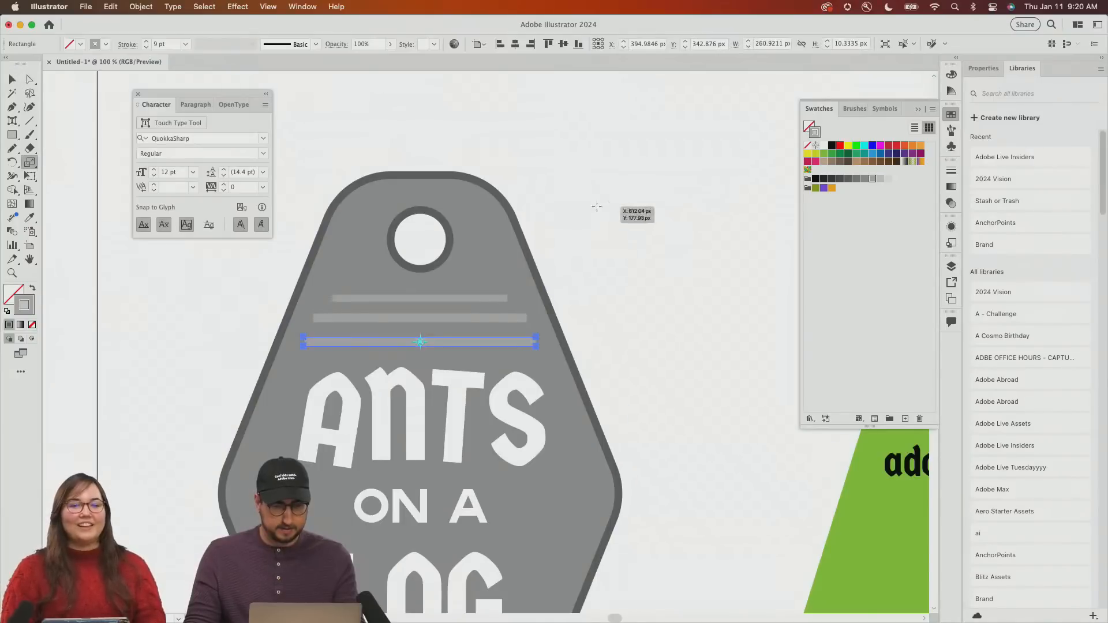
Undo the scaled bar copies back to the single original bar
key("super+z")
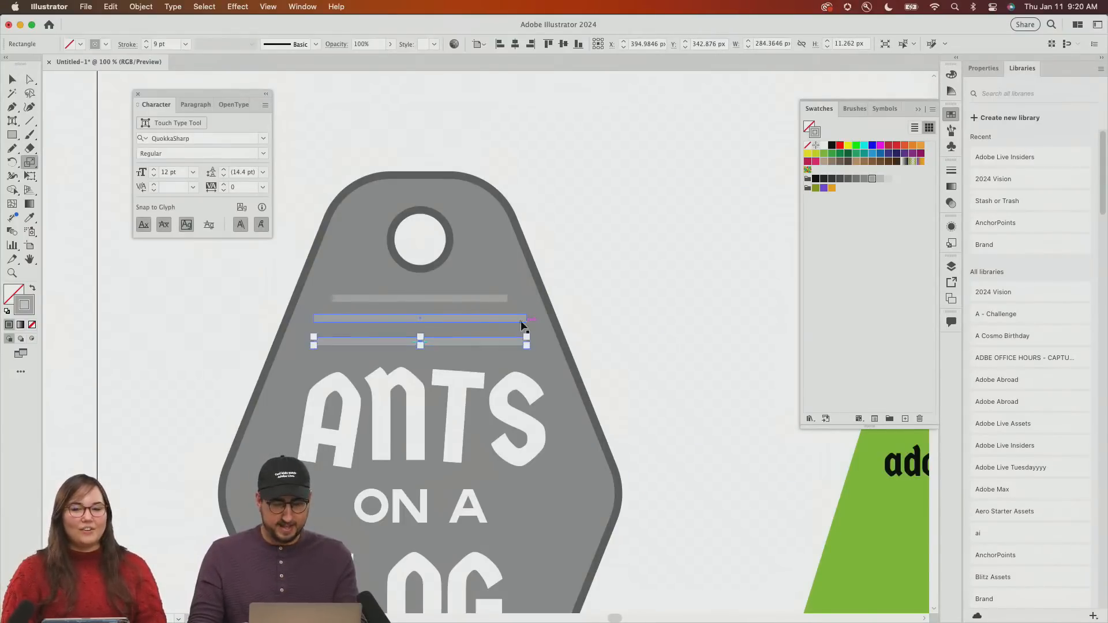
key("super+z")
key("super+z")
key("super+z")
Duplicate the light grey bar about 30 px below the original
key("z")
left_click(506, 327)
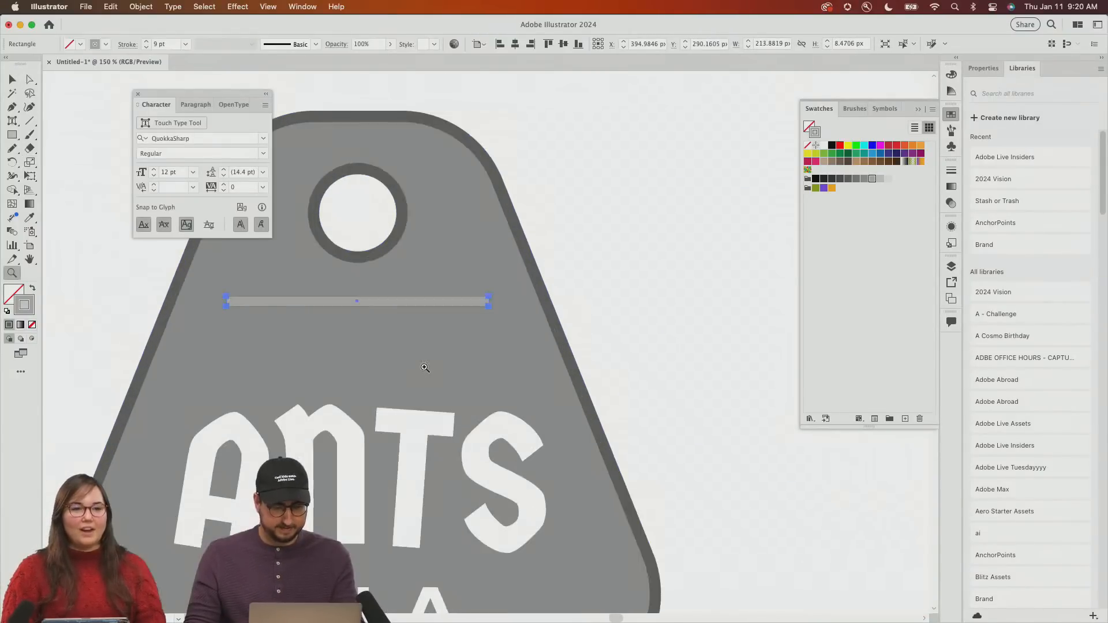
left_click(425, 368)
key("v")
left_click_drag(494, 225, 497, 277)
Try slanting the lower bar's ends by scaling its bottom corners to about 230 px, then widen the bar and shift it lower
key("s")
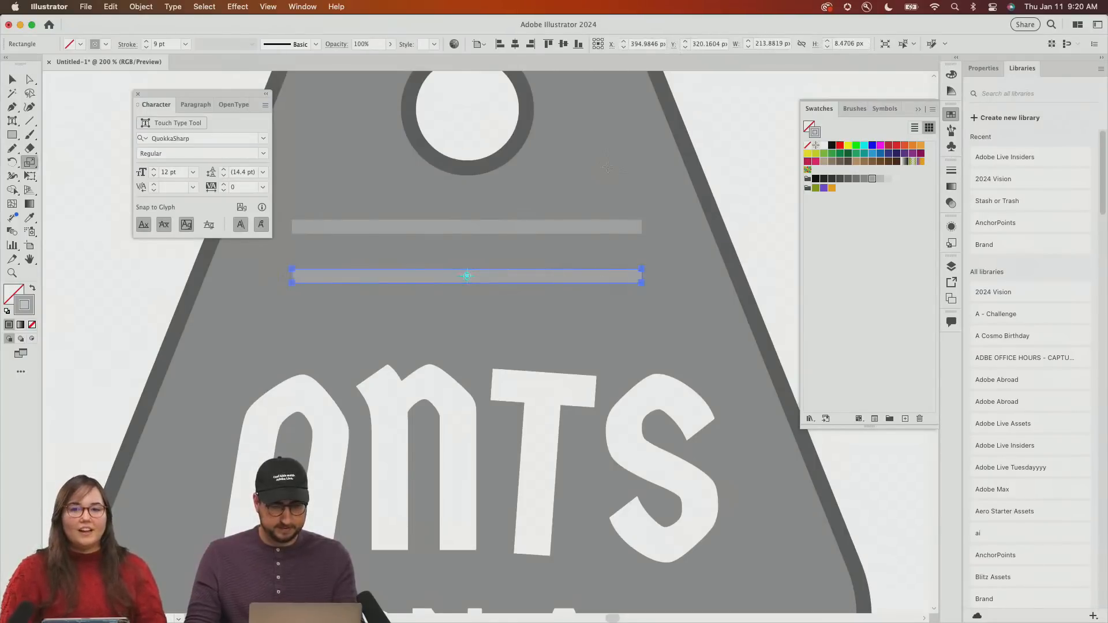
key("a")
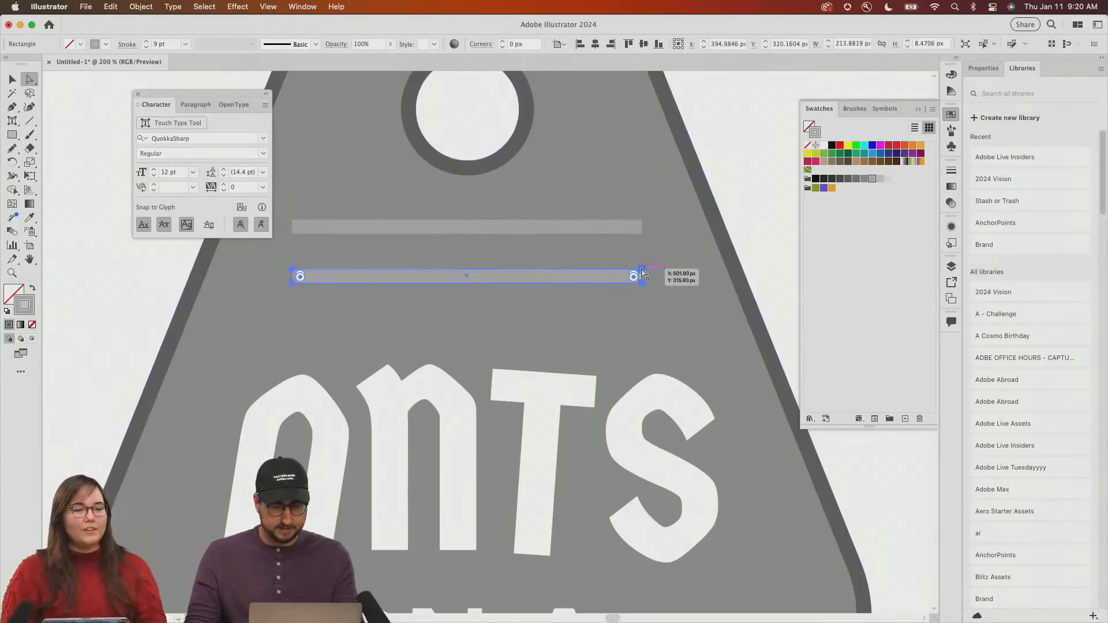
left_click(643, 270)
left_click(292, 282)
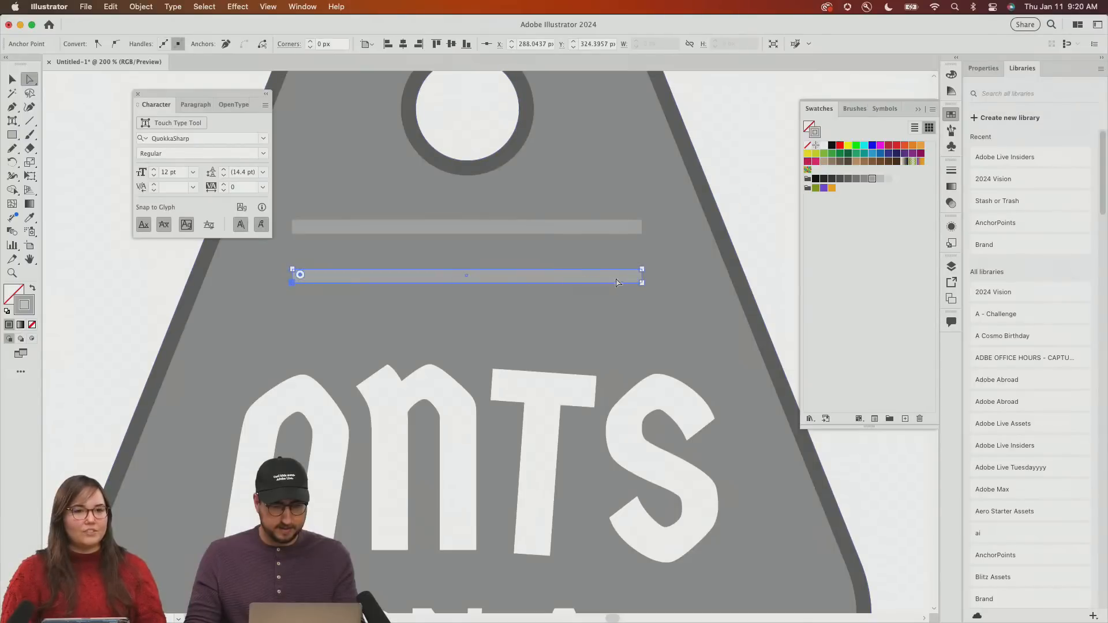
left_click(640, 283, "shift")
key("s")
left_click_drag(725, 106, 697, 128)
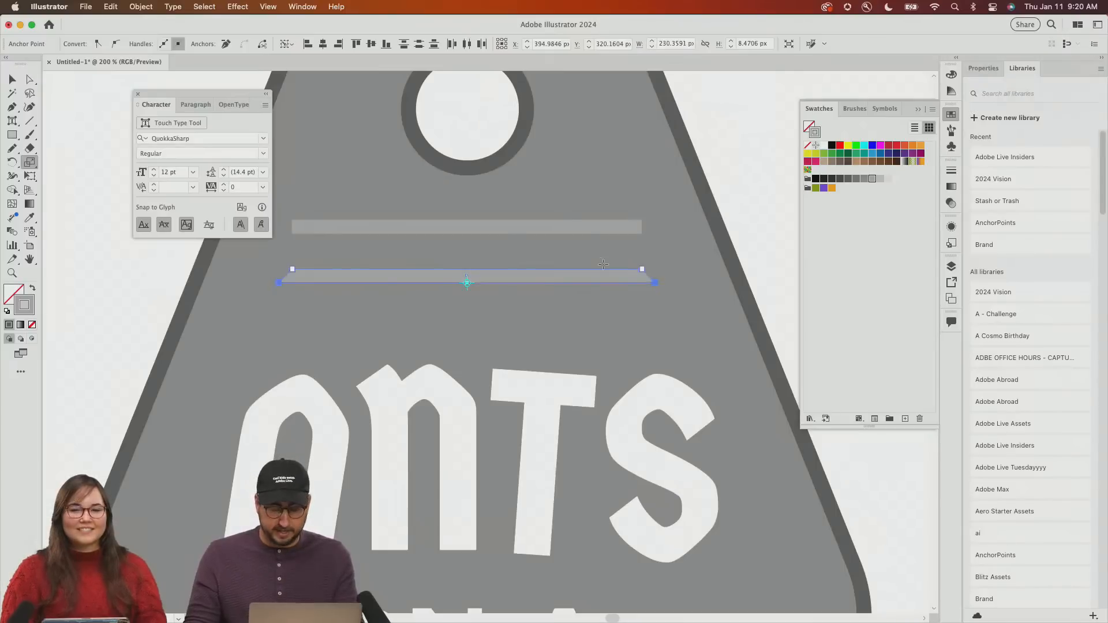
key("v")
left_click_drag(655, 280, 679, 281)
left_click_drag(605, 282, 606, 307)
Try slanting the upper bar's ends by scaling its two top corners inward
left_click(573, 225)
key("a")
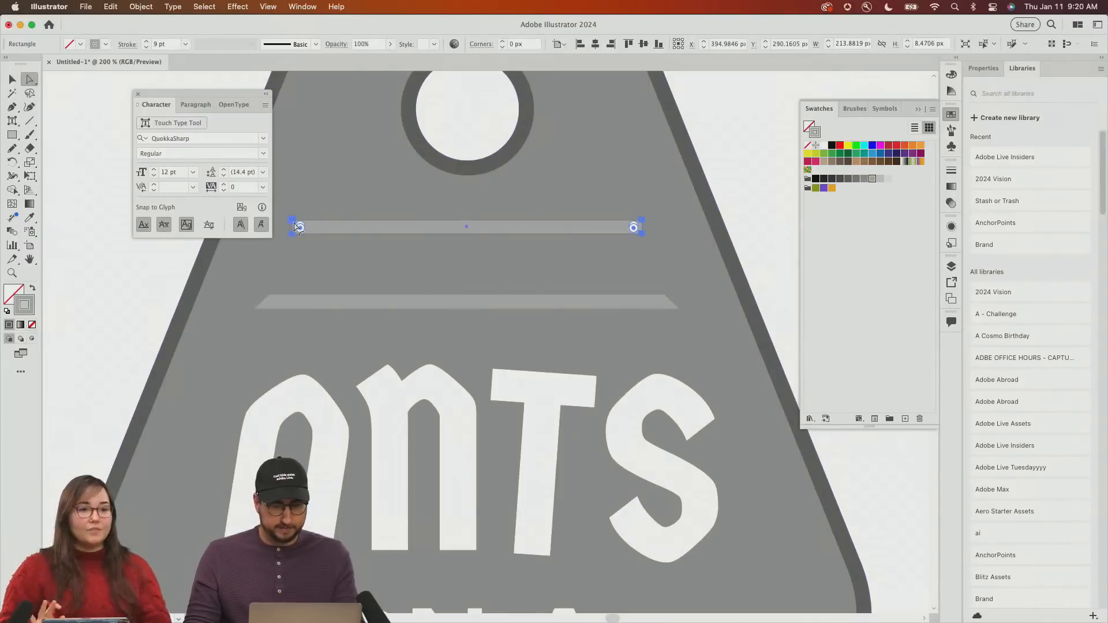
key("s")
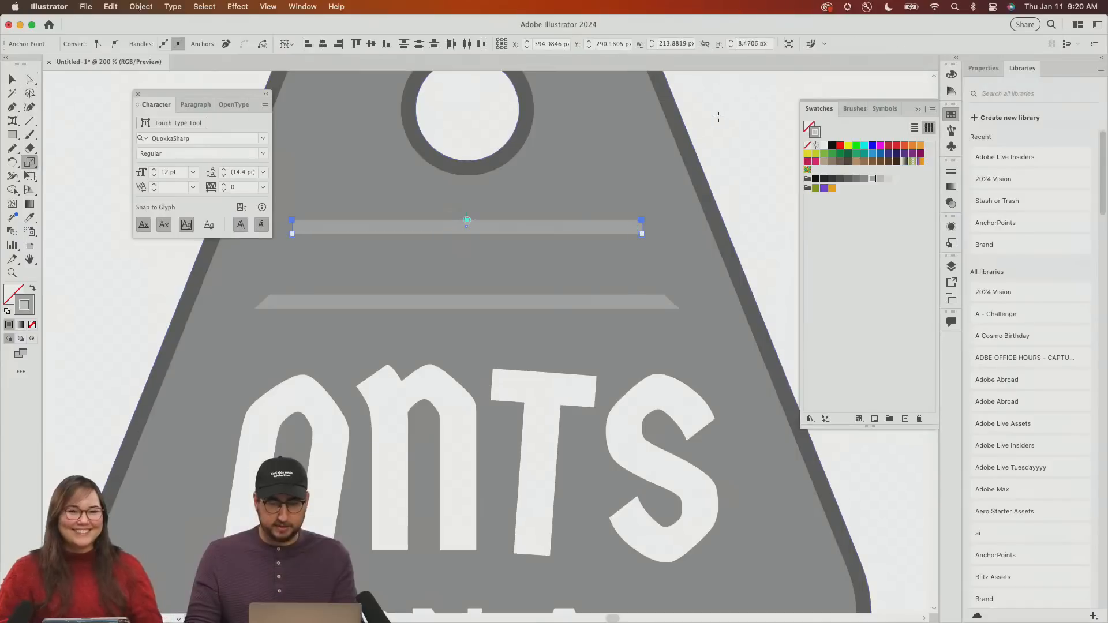
left_click_drag(721, 116, 704, 128)
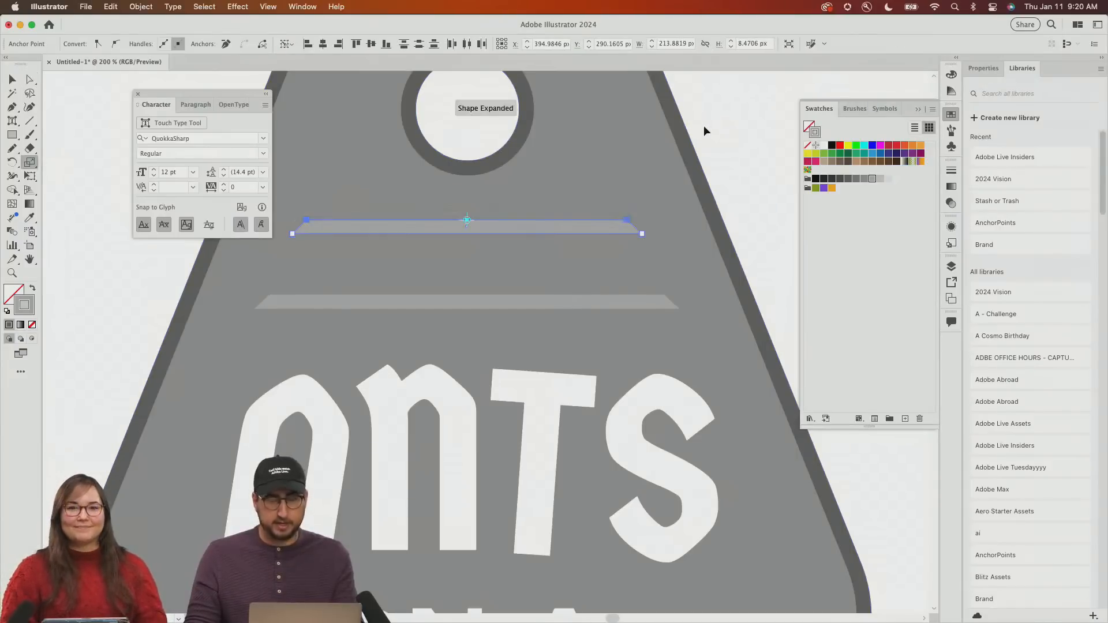
Step back through the reshaping edits to the two plain rectangular bars
key("super+z")
key("super+shift+z")
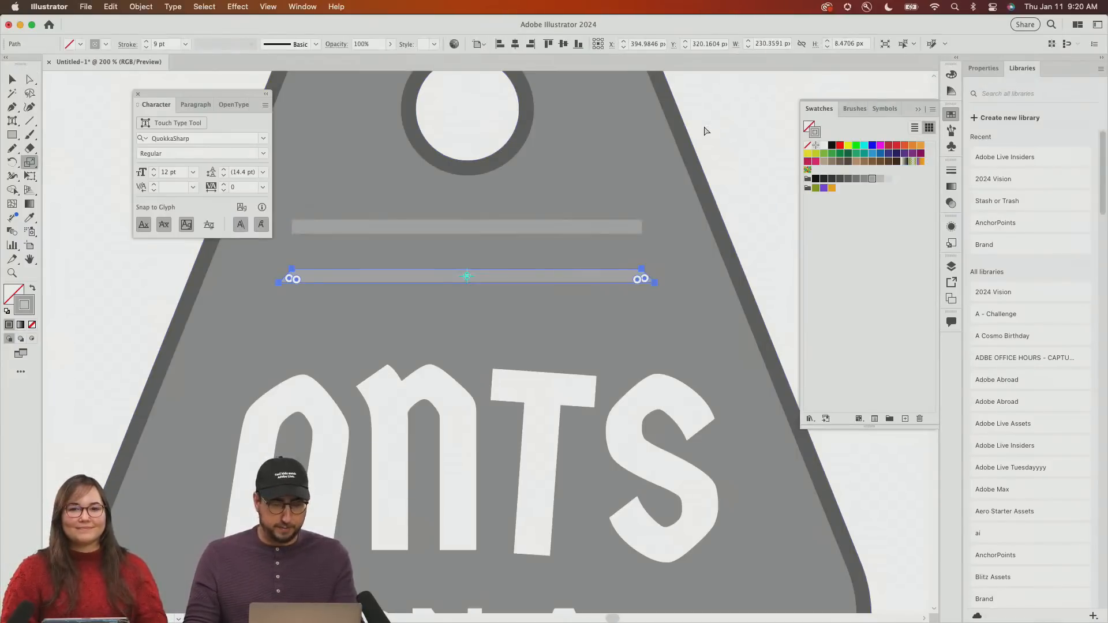
key("super+shift+z")
key("super+z")
key("super+z")
key("super+shift+z")
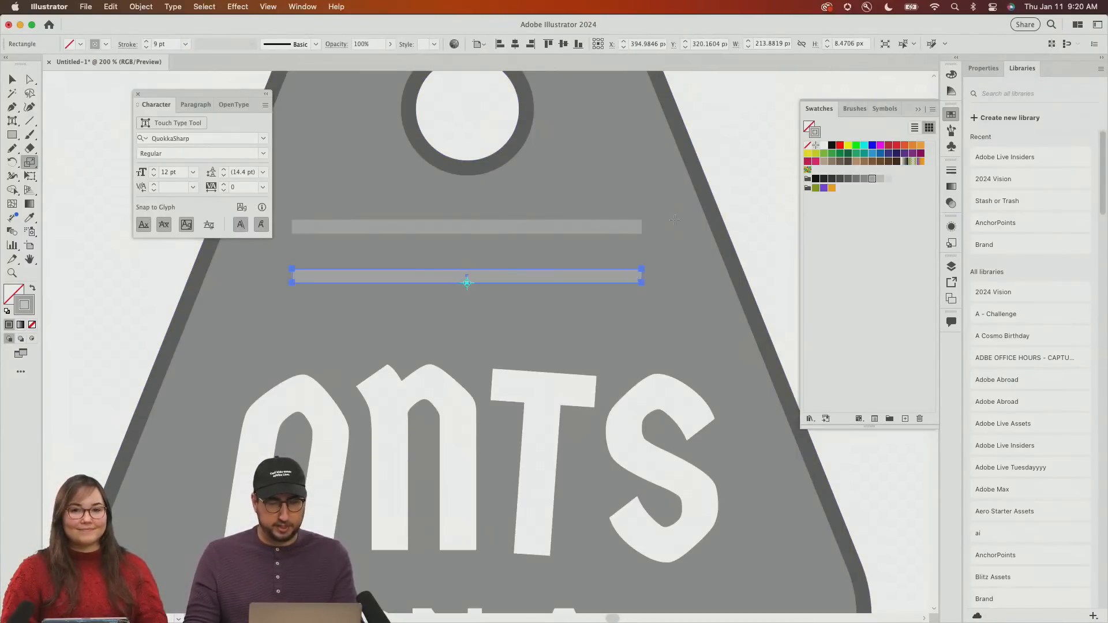
Try scaling the upper bar's top corners and the lower bar's bottom corners outward together
key("a")
left_click(643, 283)
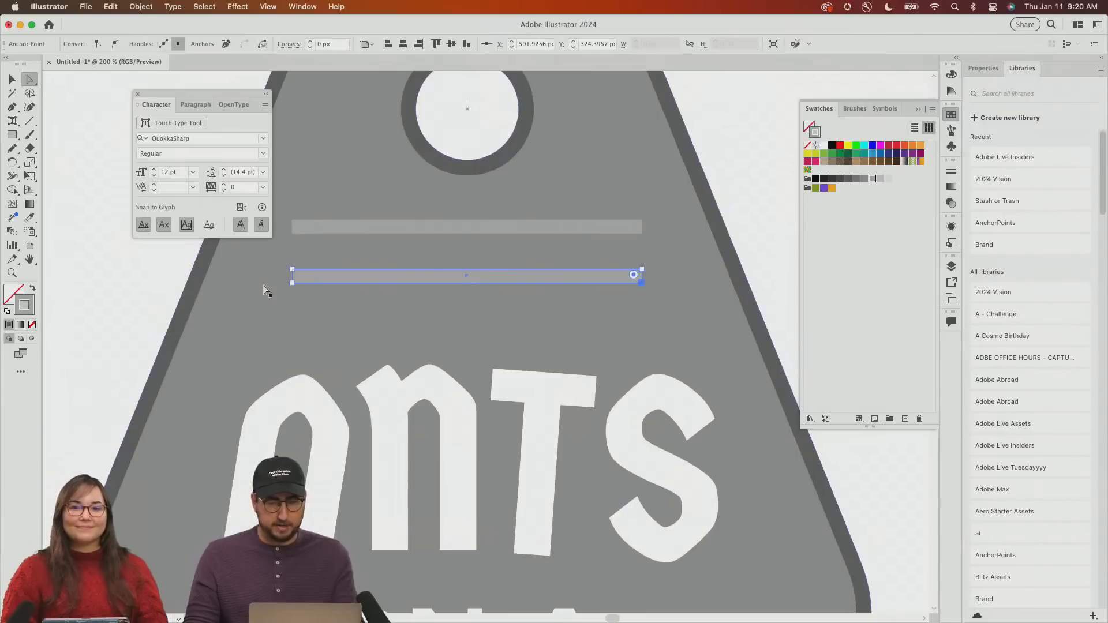
left_click(292, 283, "shift")
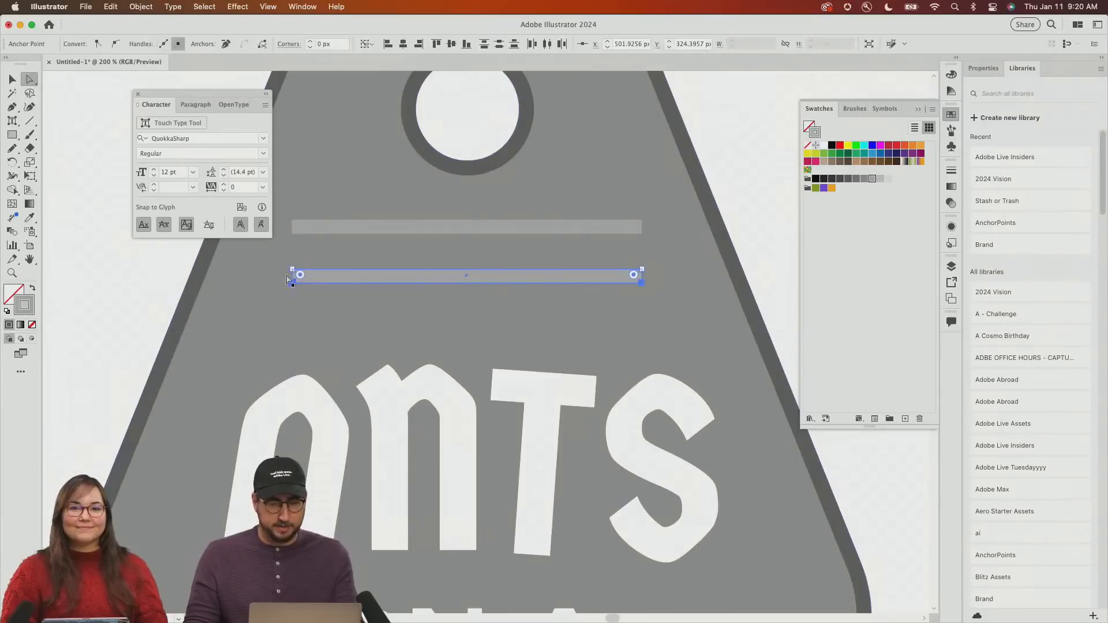
left_click(300, 226, "shift")
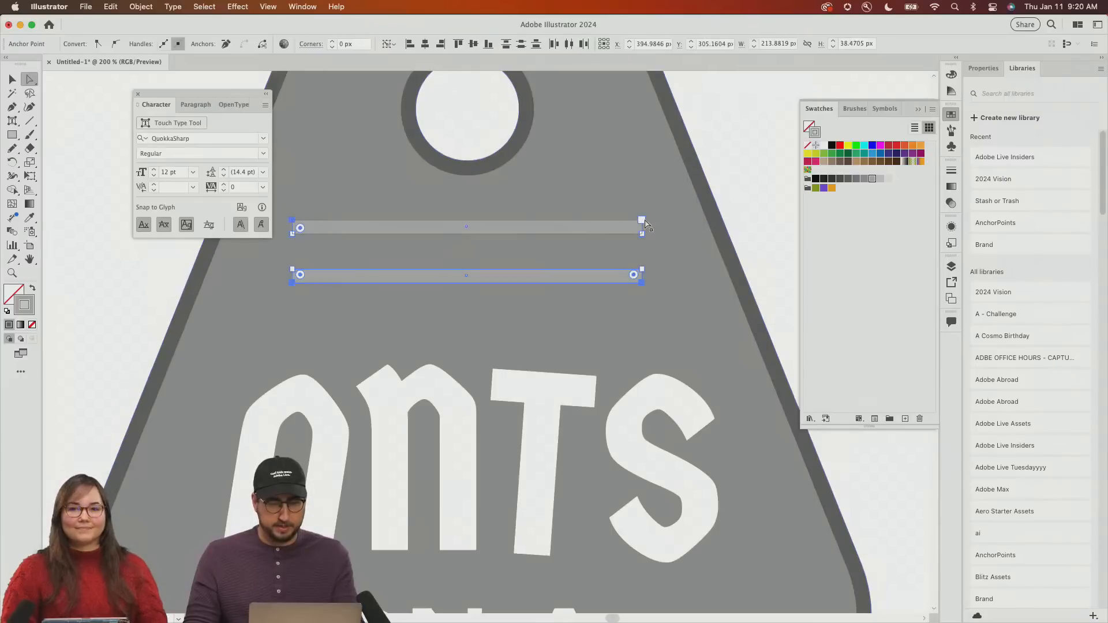
key("s")
mouse_move(661, 168)
left_mouse_down()
mouse_move(705, 123)
mouse_move(676, 156)
left_mouse_up()
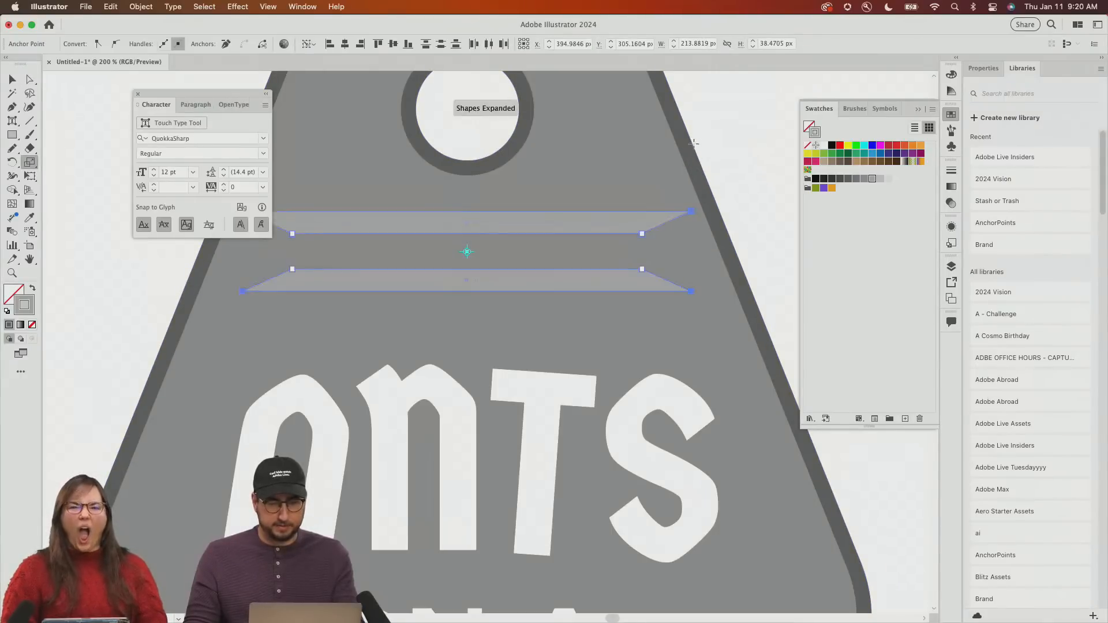
key("a")
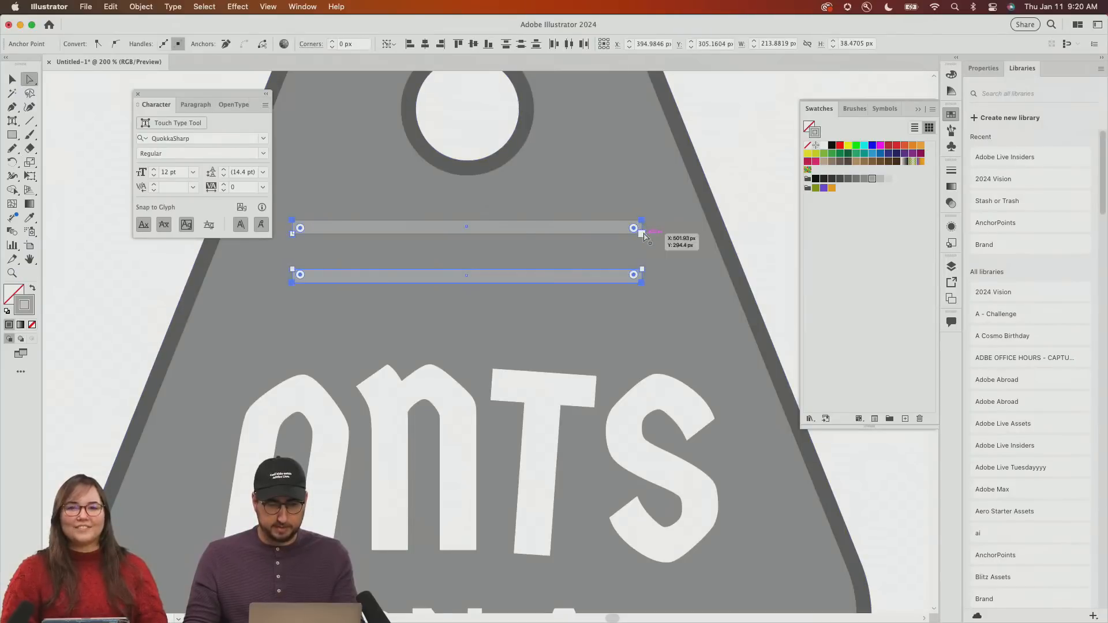
Scale the bottom corners of both bars outward together to about 222 px wide so their ends slant
left_click(642, 233)
left_click(292, 233, "shift")
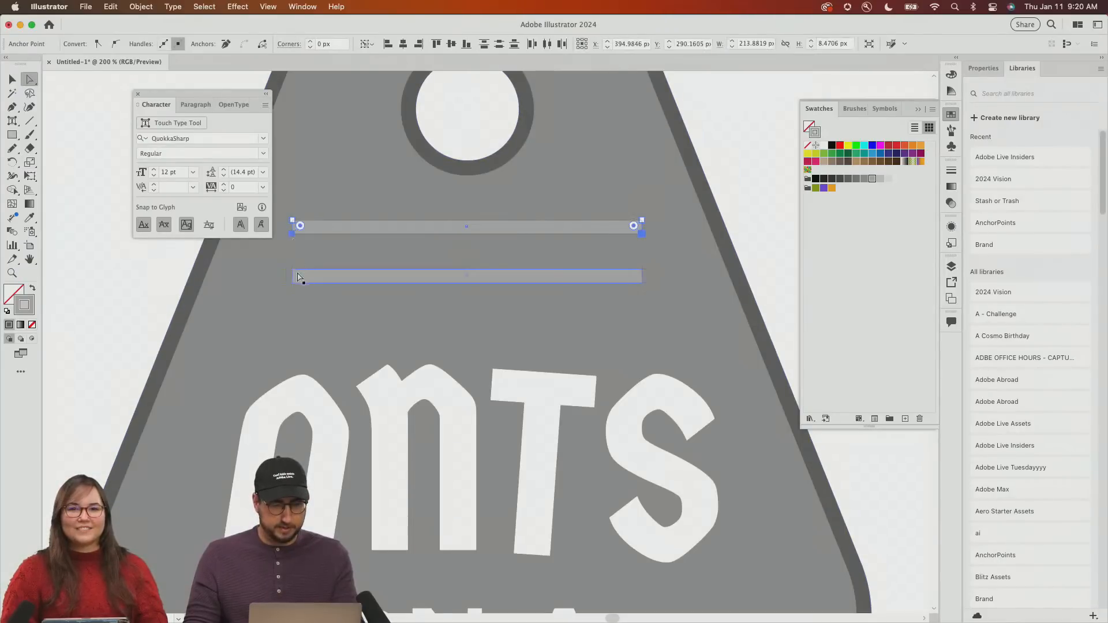
left_click(293, 283, "shift")
left_click(643, 283, "shift")
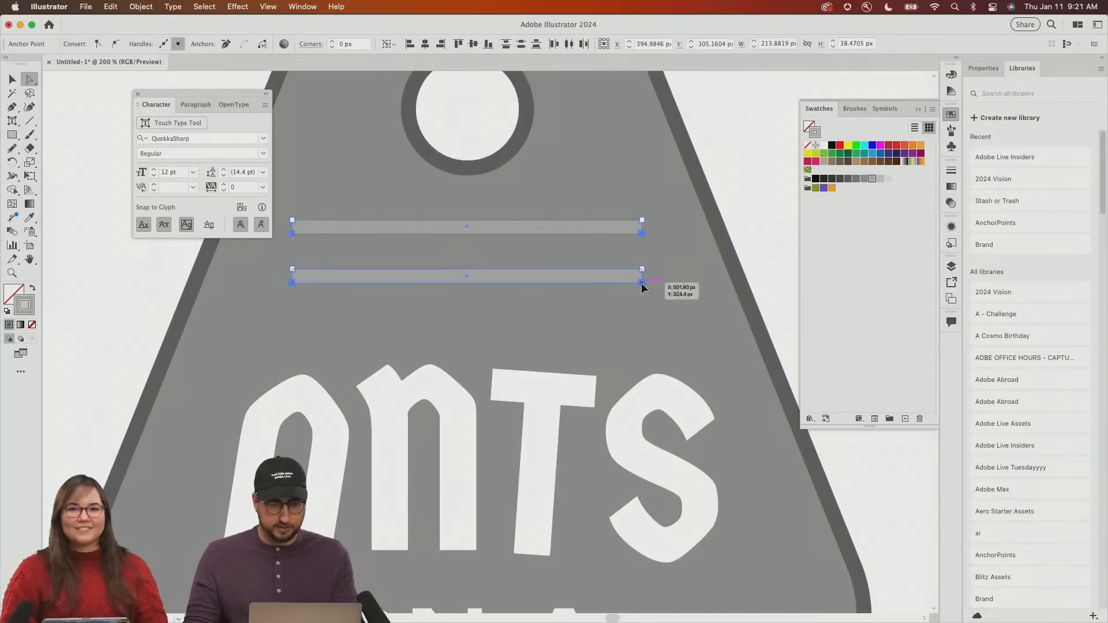
key("s")
left_click_drag(675, 175, 684, 168)
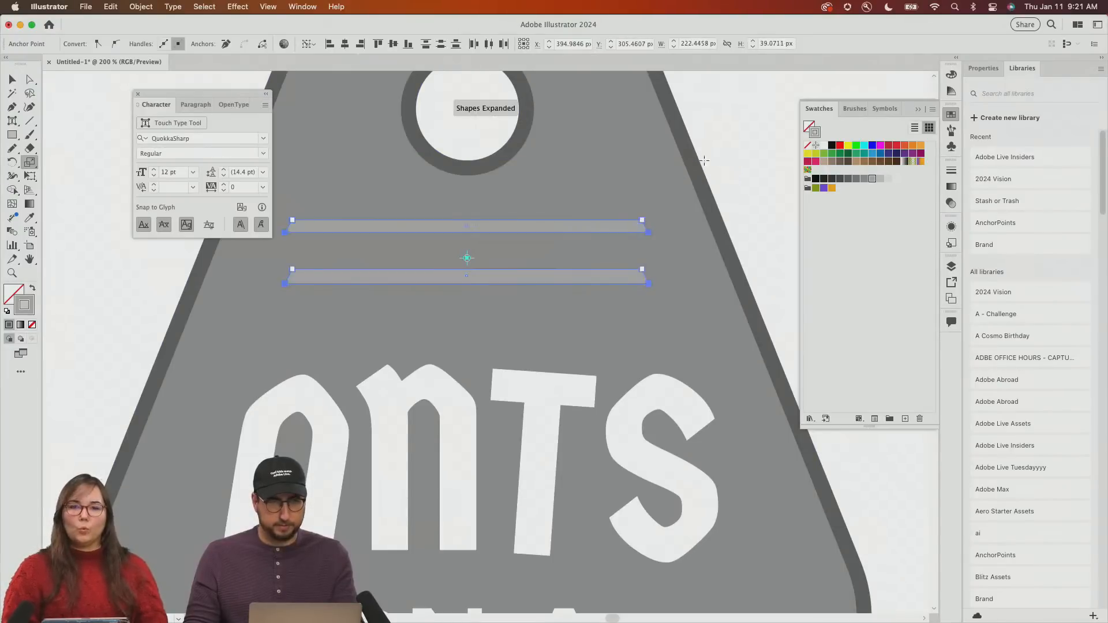
Widen the lower bar to about 253 px from its centre and shift both bars slightly closer to ANTS
key("v")
left_click(741, 141)
left_click(580, 280)
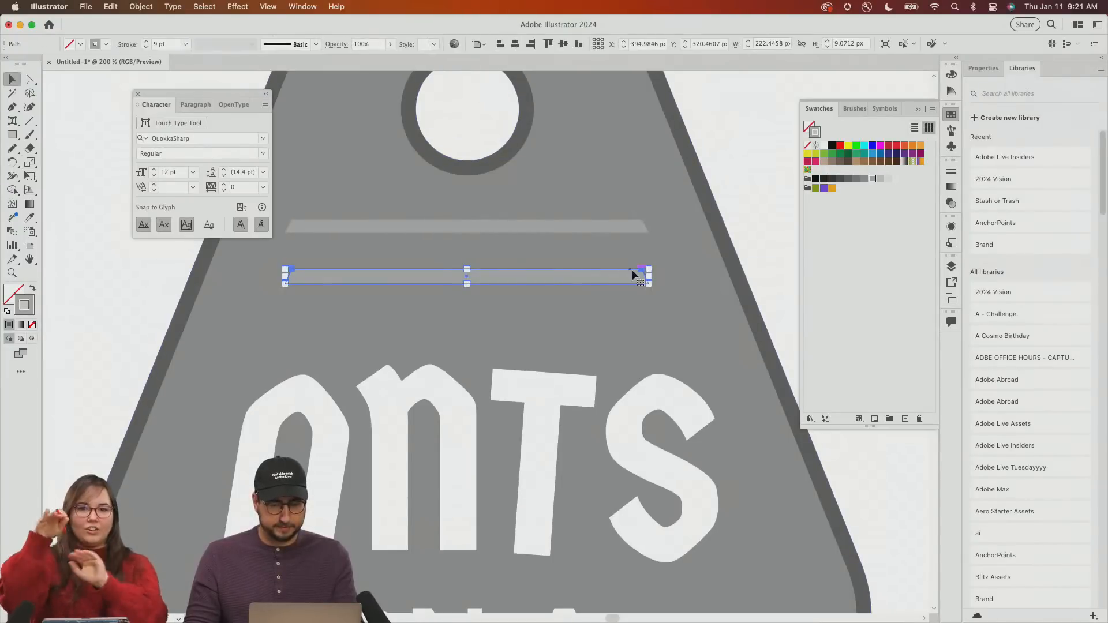
left_click_drag(650, 279, 675, 279)
left_click(539, 228, "shift")
left_click_drag(539, 228, 540, 240)
Group the two slanted bars above ANTS
key("z")
left_click(525, 351, "alt")
left_click(507, 346, "alt")
left_click_drag(503, 364, 549, 126)
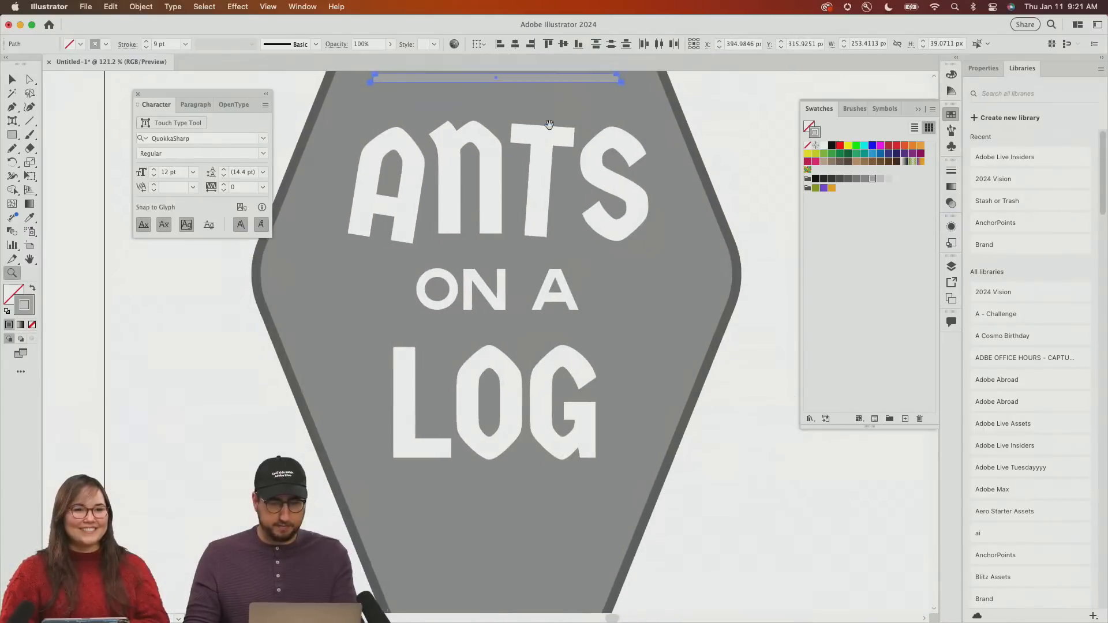
left_click(525, 270, "alt")
left_click_drag(513, 292, 524, 263)
key("super+g")
Make a copy of the bar group rotated 180 degrees and place it below LOG
key("r")
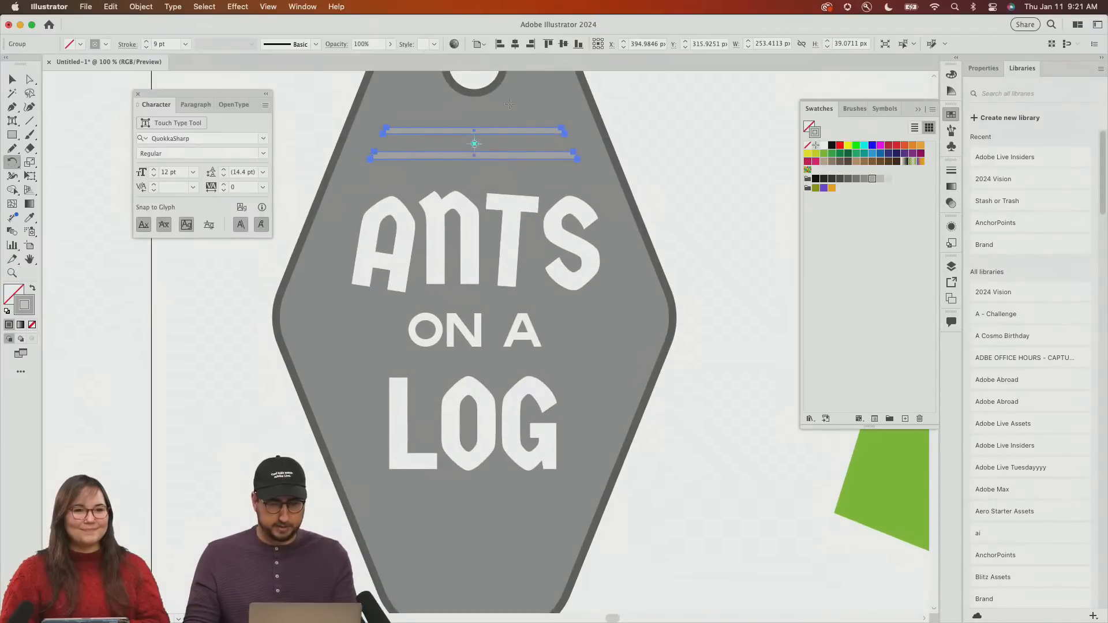
left_click_drag(577, 115, 378, 257)
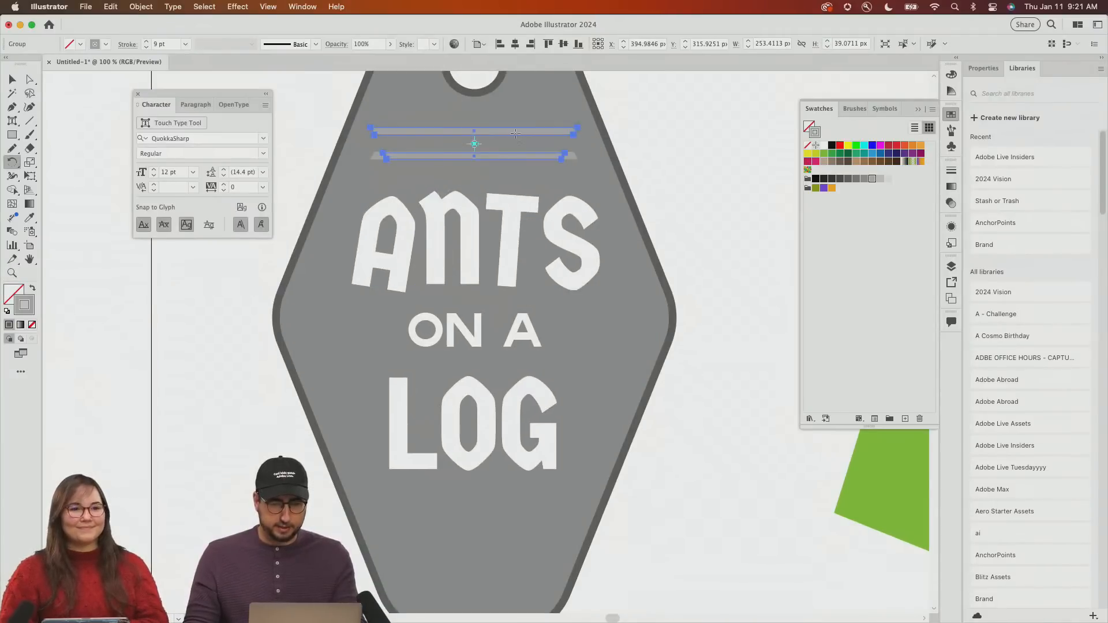
key("v")
left_click_drag(516, 133, 522, 514)
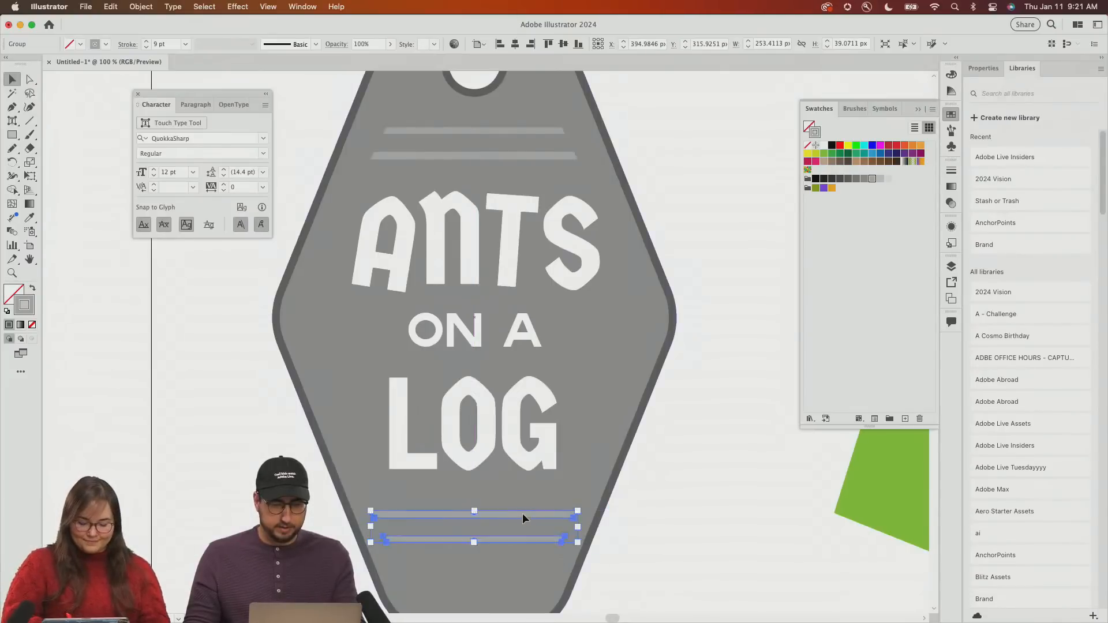
Select the entire tag artwork and convert its lettering to outlines
left_click(621, 320)
key("z")
left_click(539, 404, "alt")
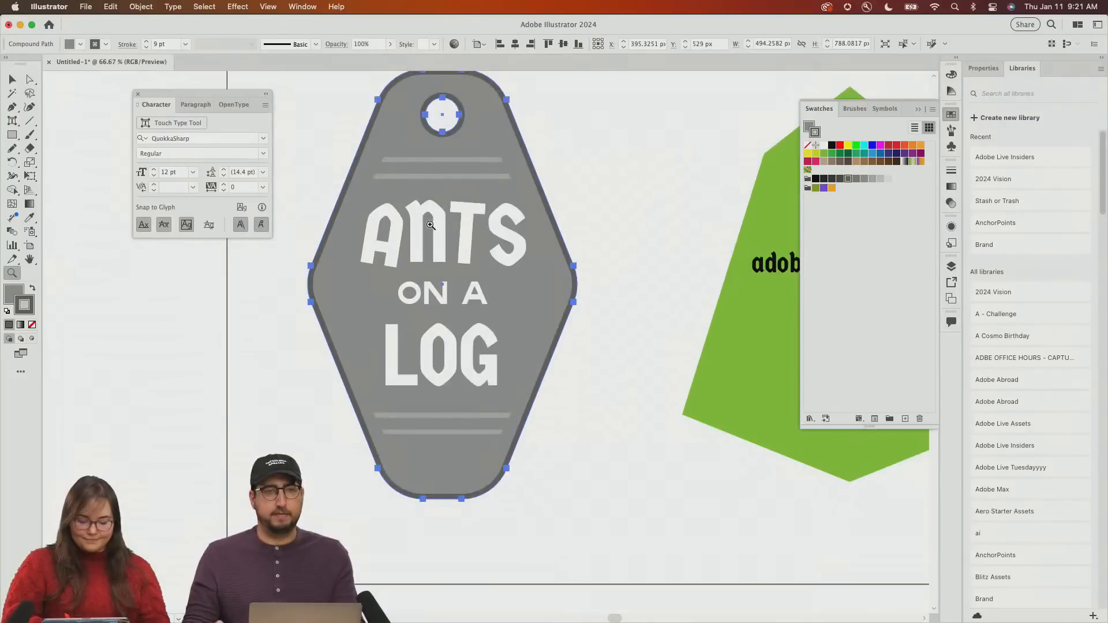
left_click_drag(430, 225, 484, 261)
key("v")
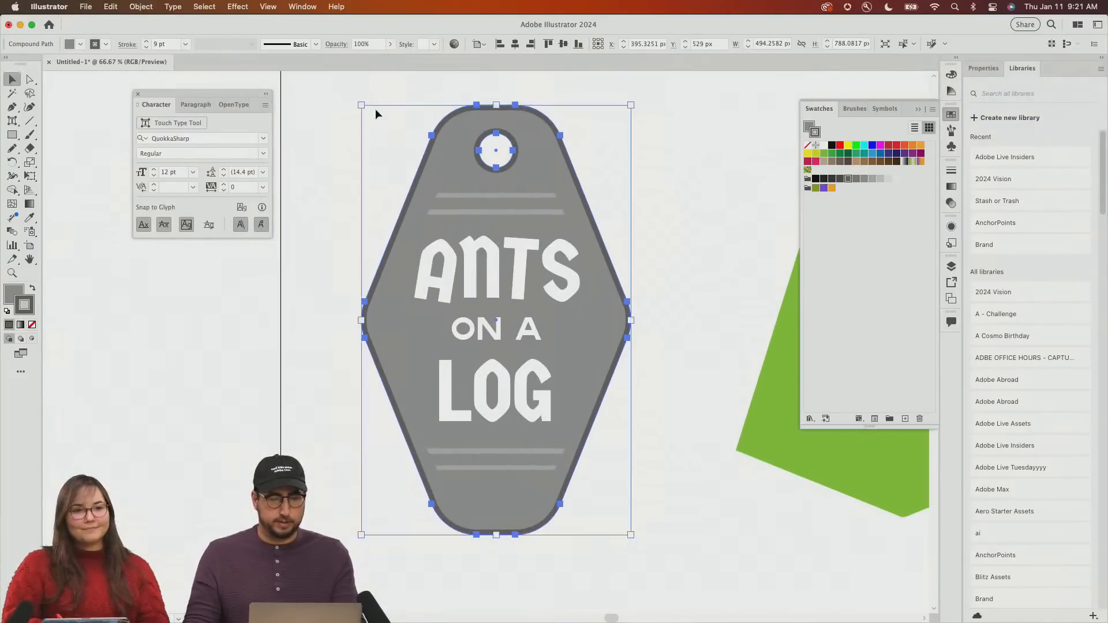
left_click_drag(375, 108, 677, 606)
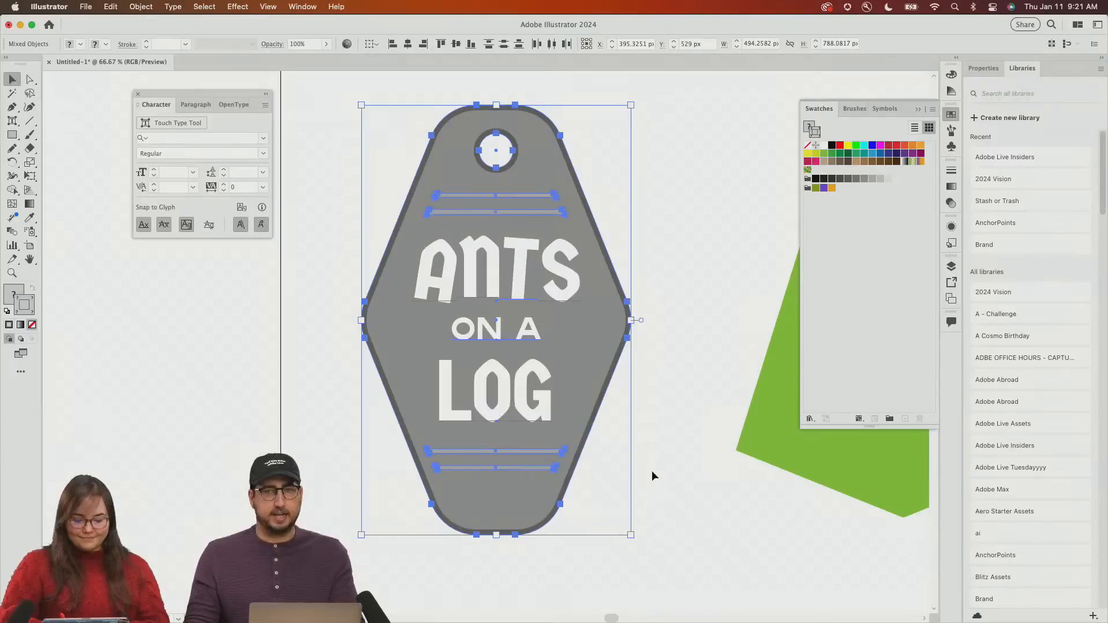
left_click(109, 7)
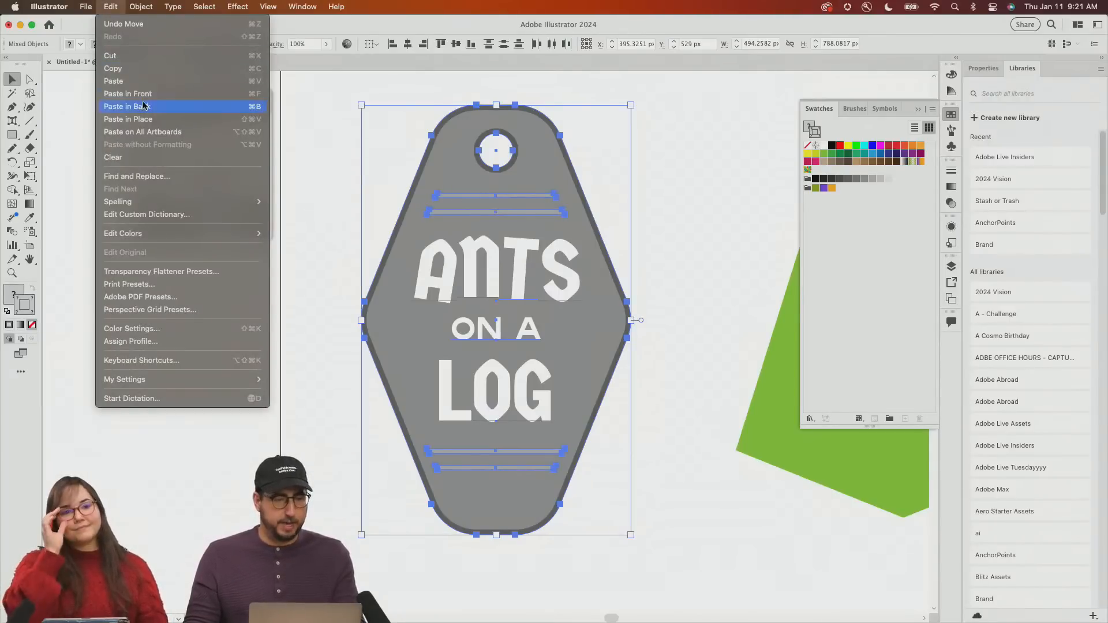
left_click(152, 120)
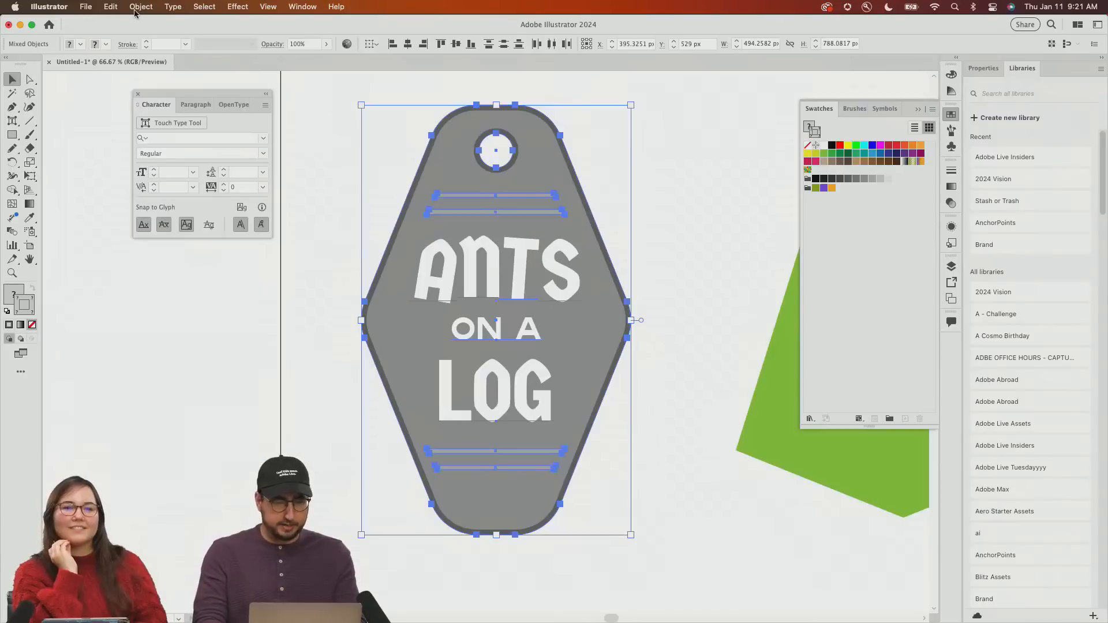
key("super+shift+o")
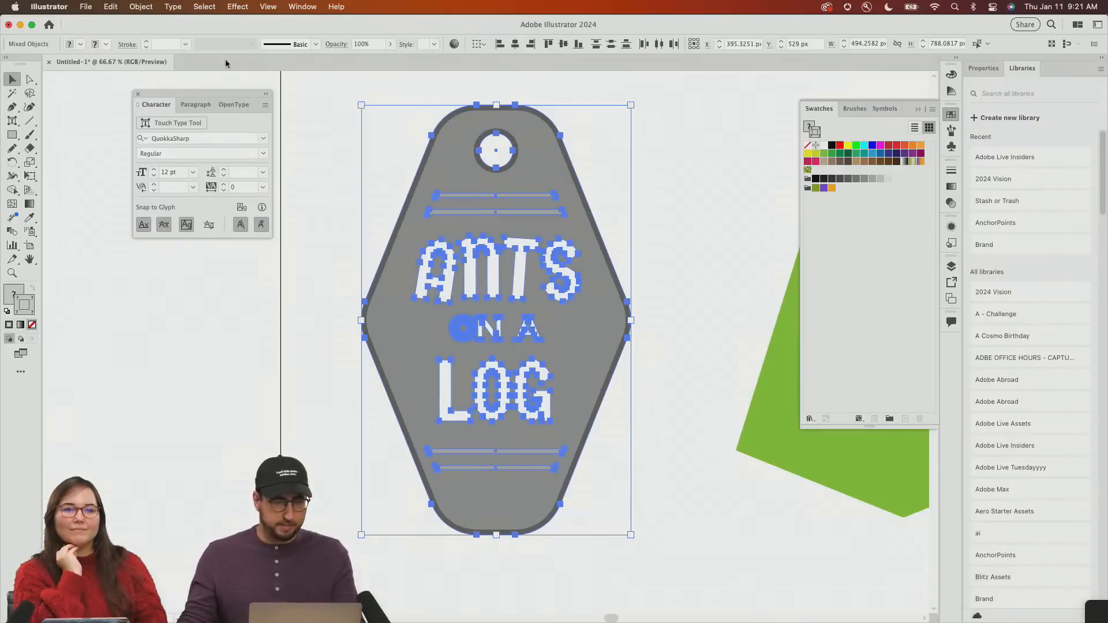
Expand the appearance of the selected tag artwork and show its appearance attributes
left_click(148, 6)
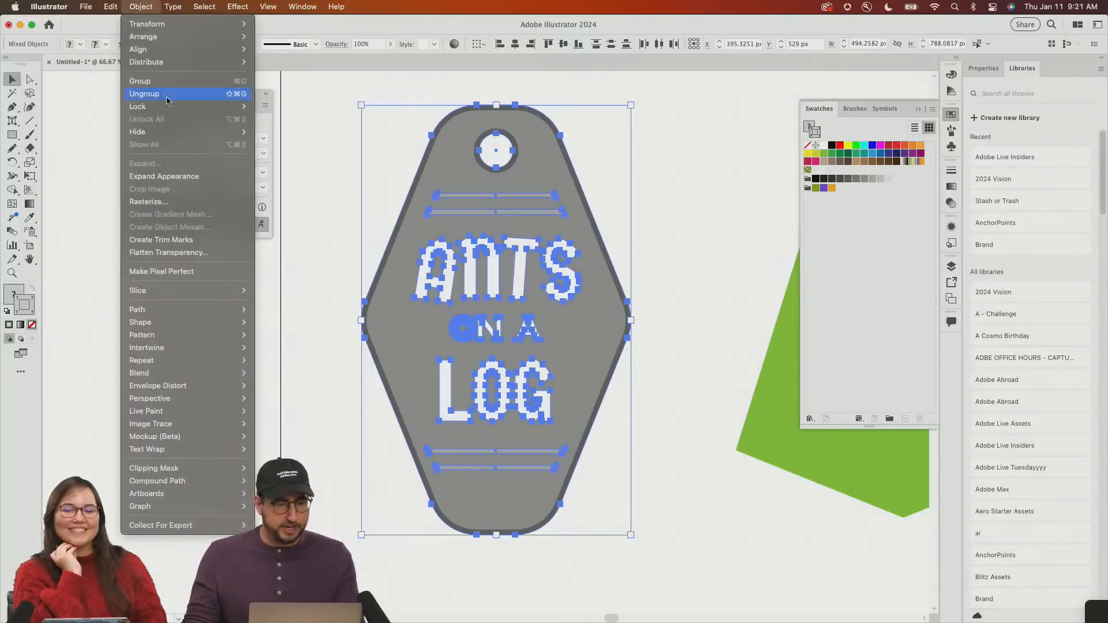
left_click(161, 177)
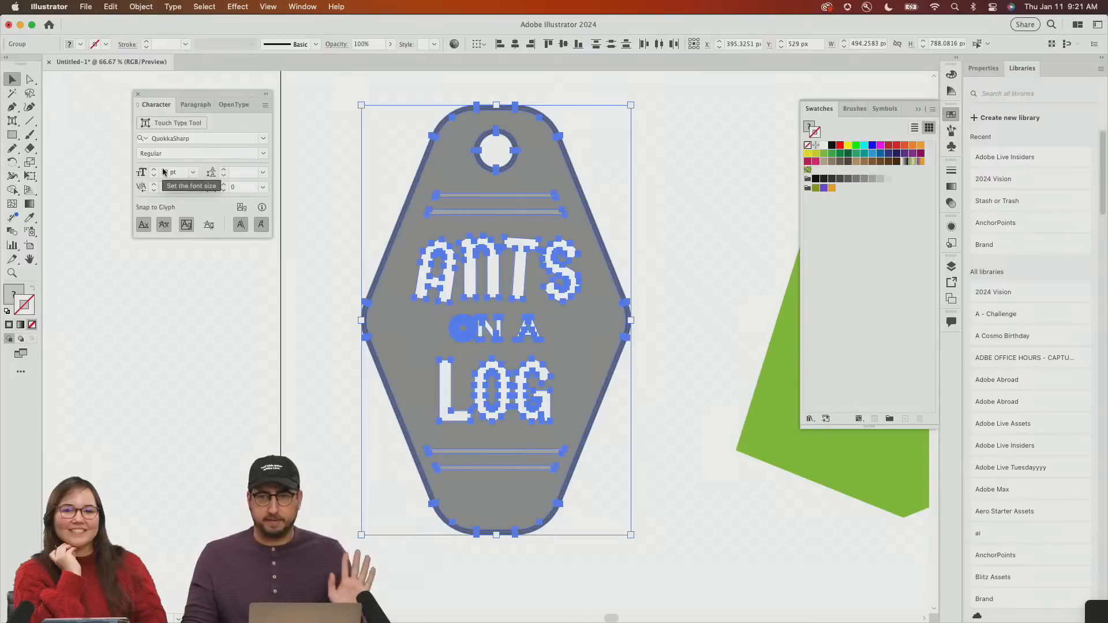
left_click(952, 227)
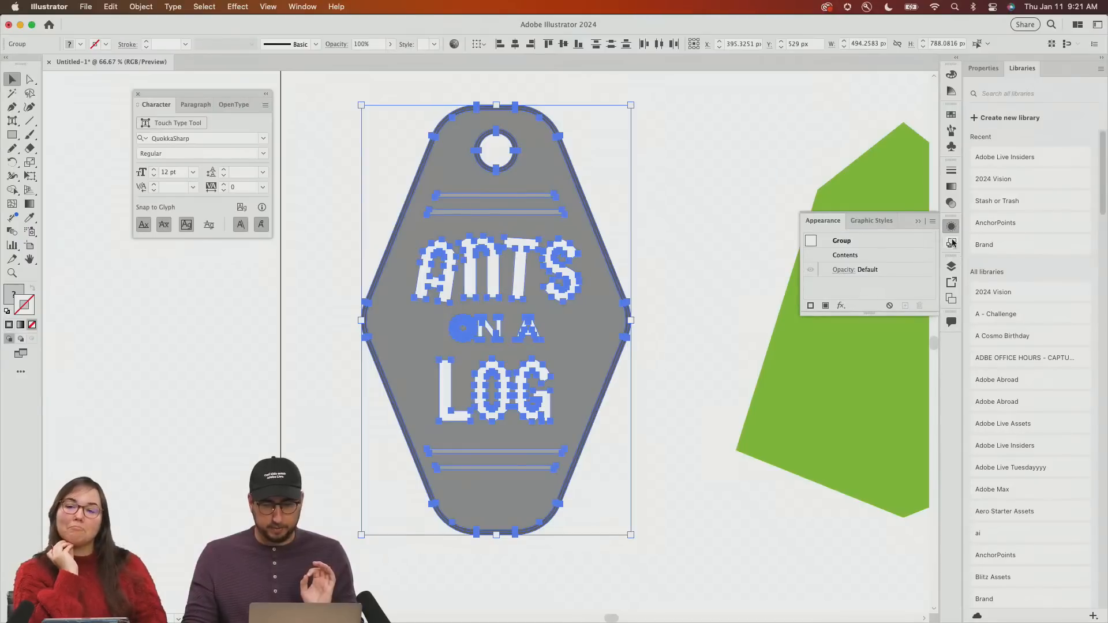
Unite a copy of the tag artwork, lying over the original, into one solid silhouette with the hole kept, and show the colour swatches
left_click(986, 70)
scroll(980, 421, "down", 2)
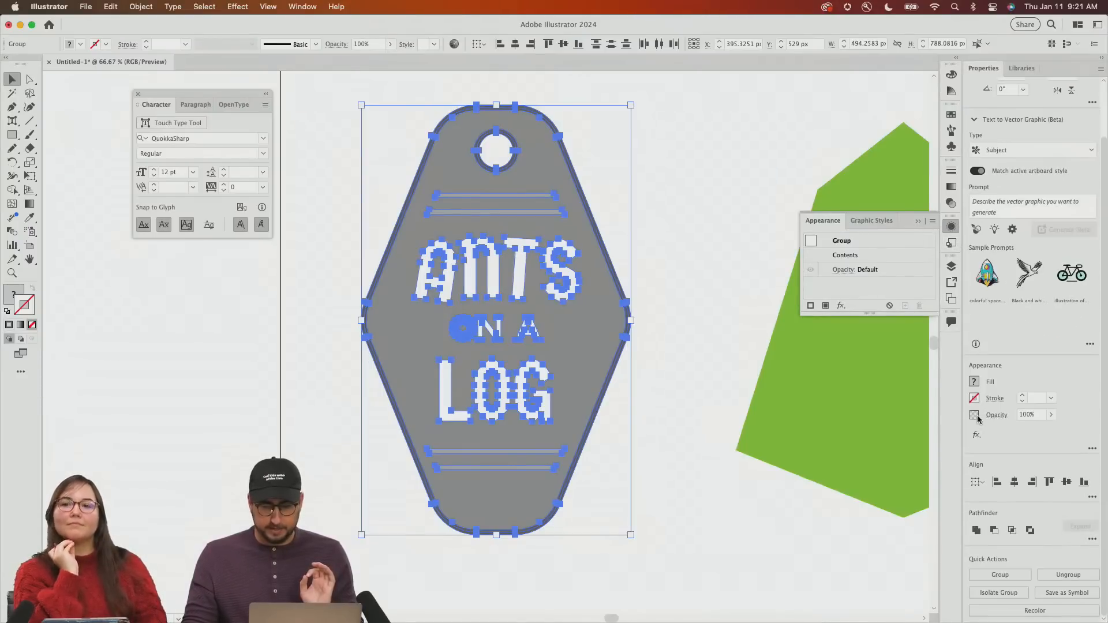
left_click(977, 530)
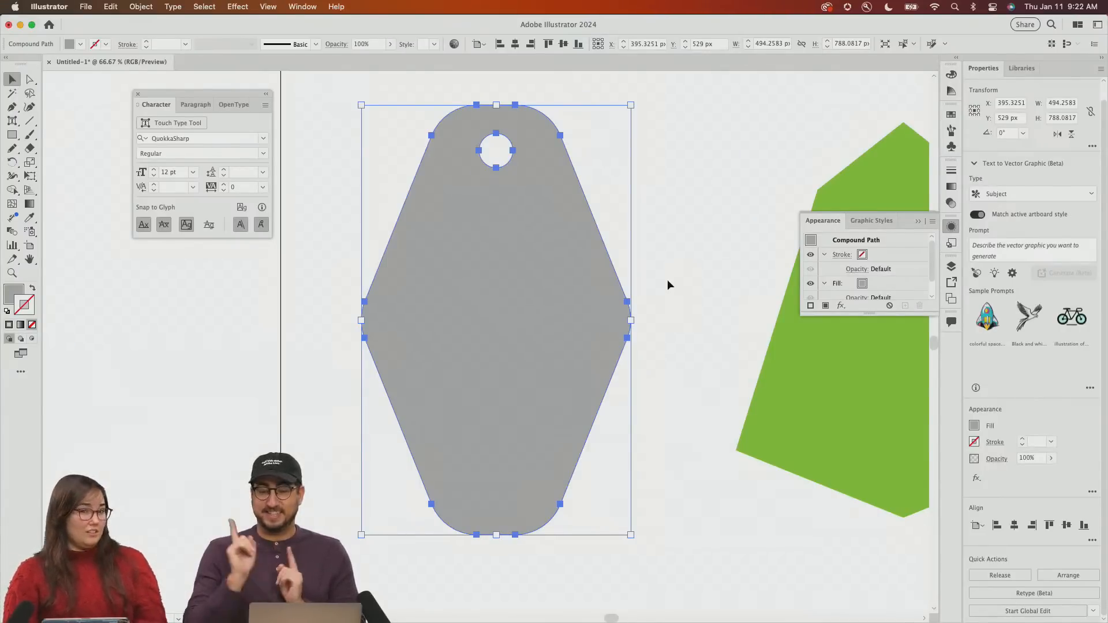
left_click(952, 115)
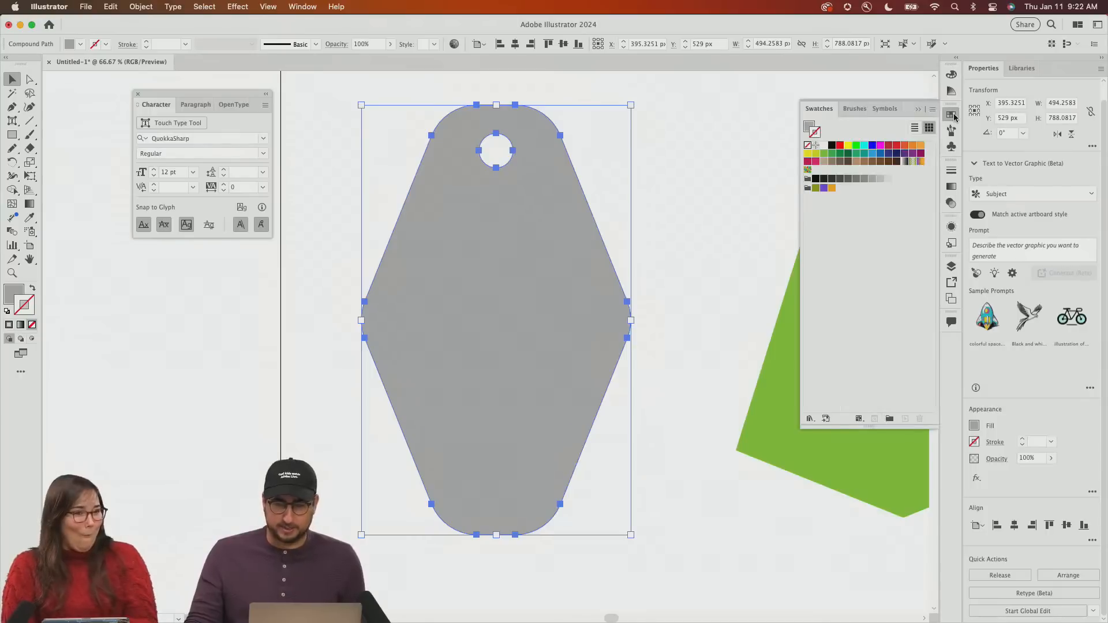
left_click(872, 154)
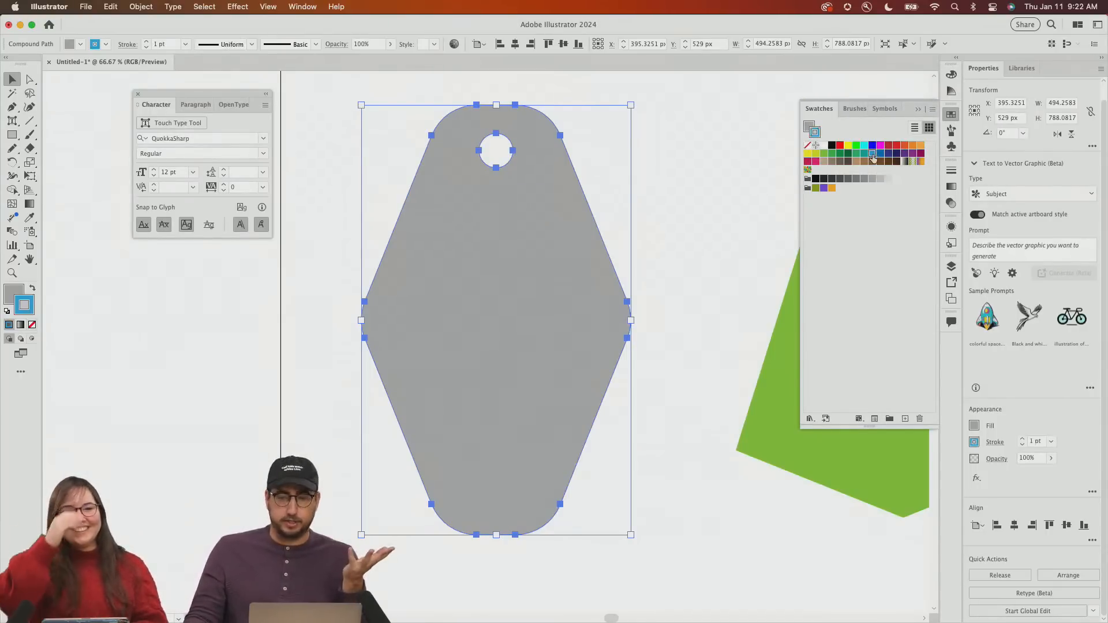
key("super+z")
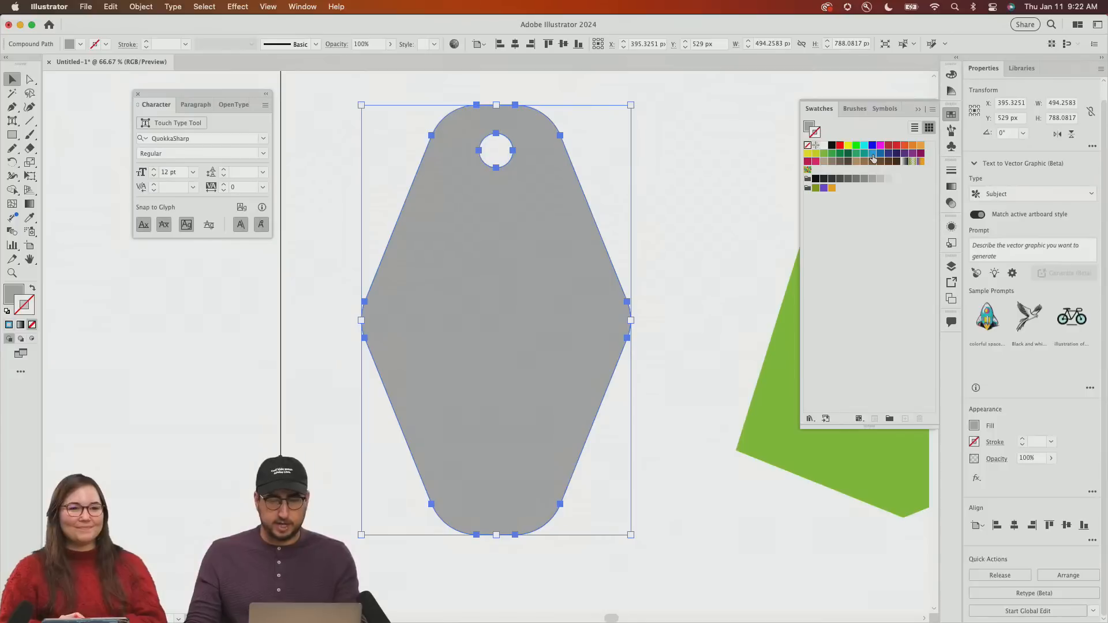
left_click(872, 156)
key("super+z")
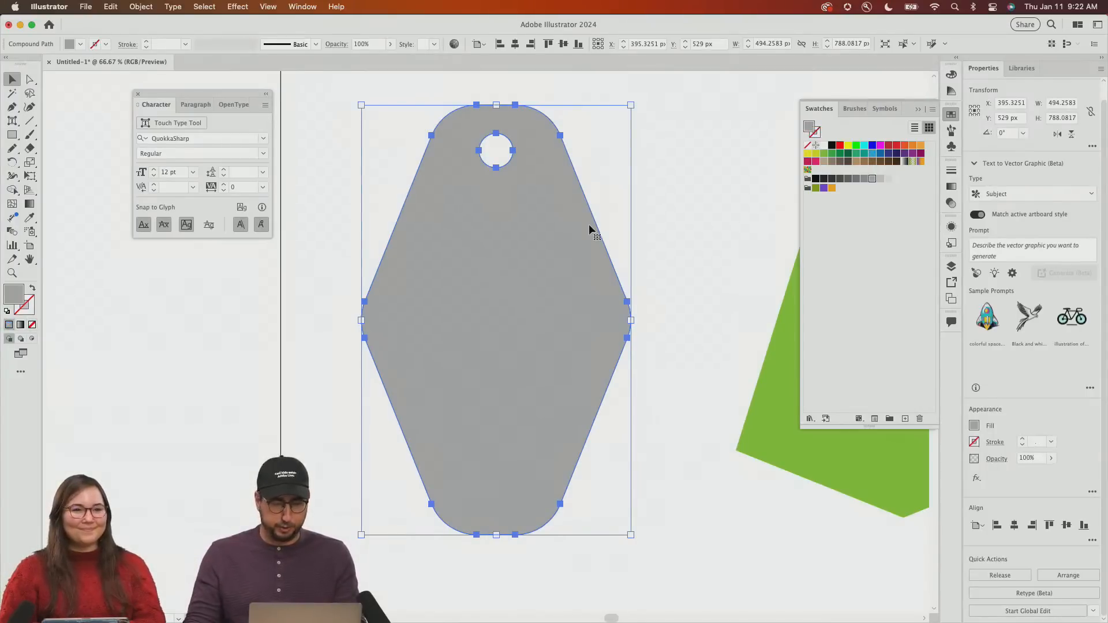
Make the fill active and give the united tag silhouette a medium blue fill, keeping it aligned over the original tag
key("x")
left_click(872, 154)
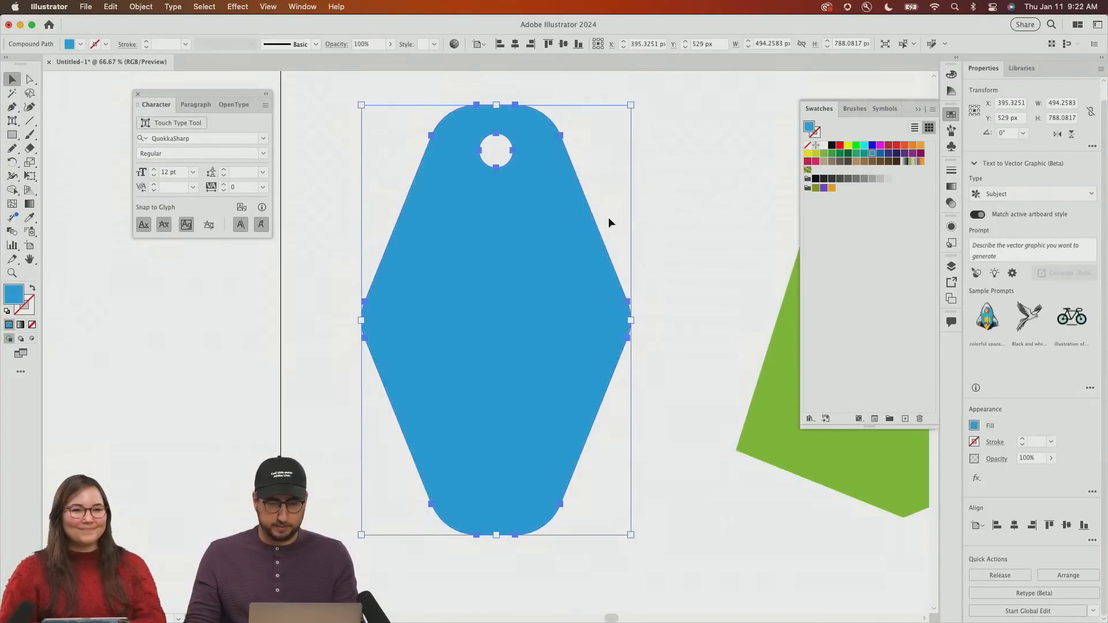
left_click_drag(589, 244, 589, 391)
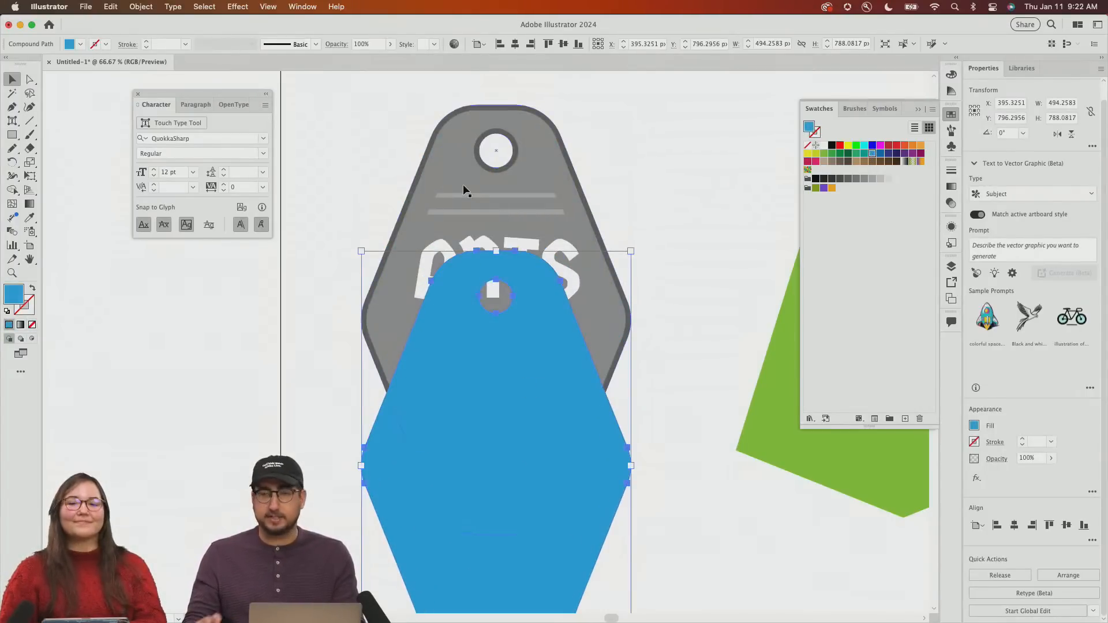
key("super+z")
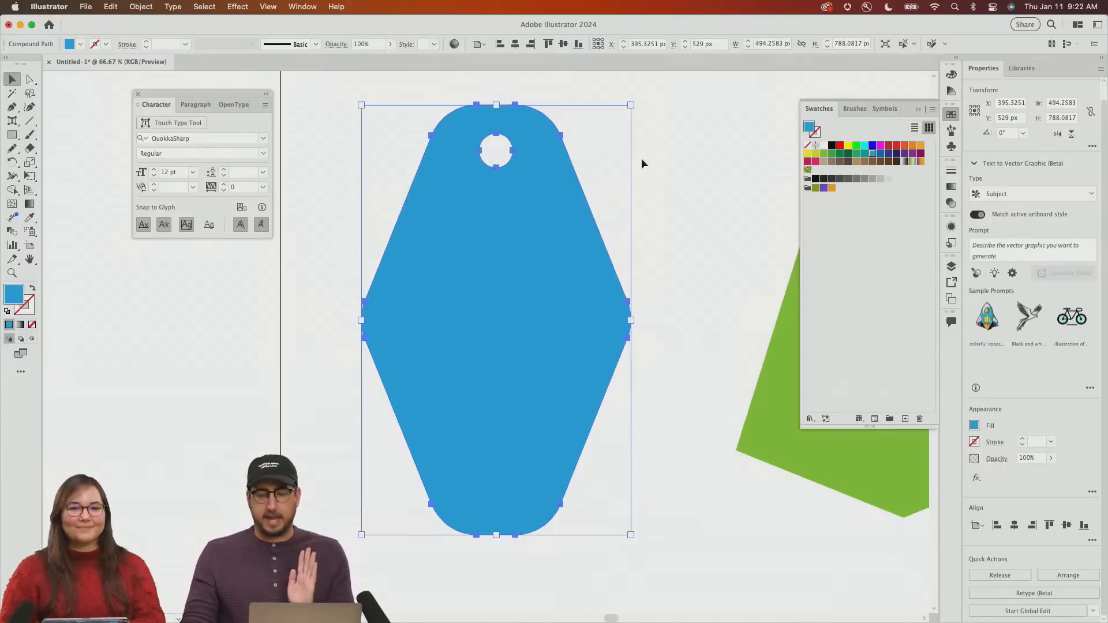
Set the blue silhouette's blending mode to Color Burn so it tints the tag artwork beneath
left_click(952, 204)
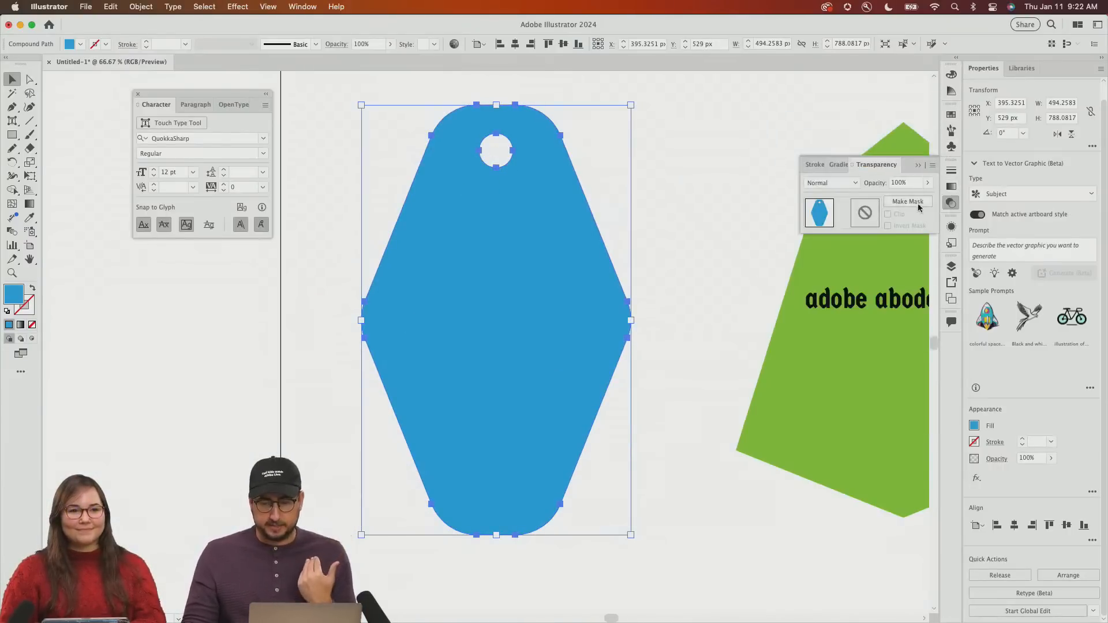
left_click(835, 184)
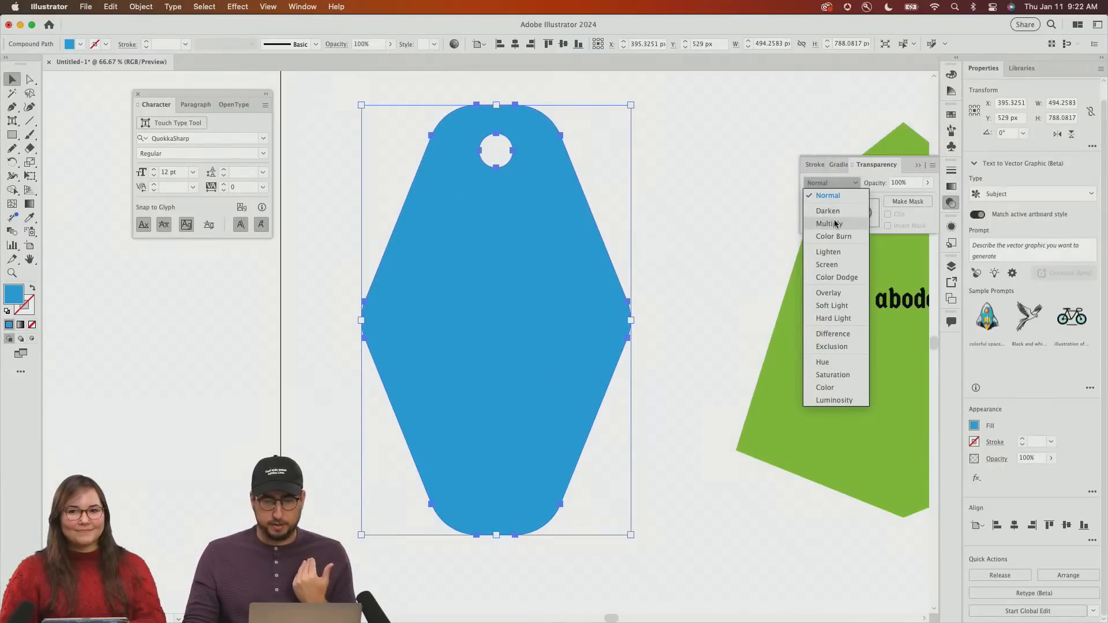
left_click(834, 223)
left_click(826, 186)
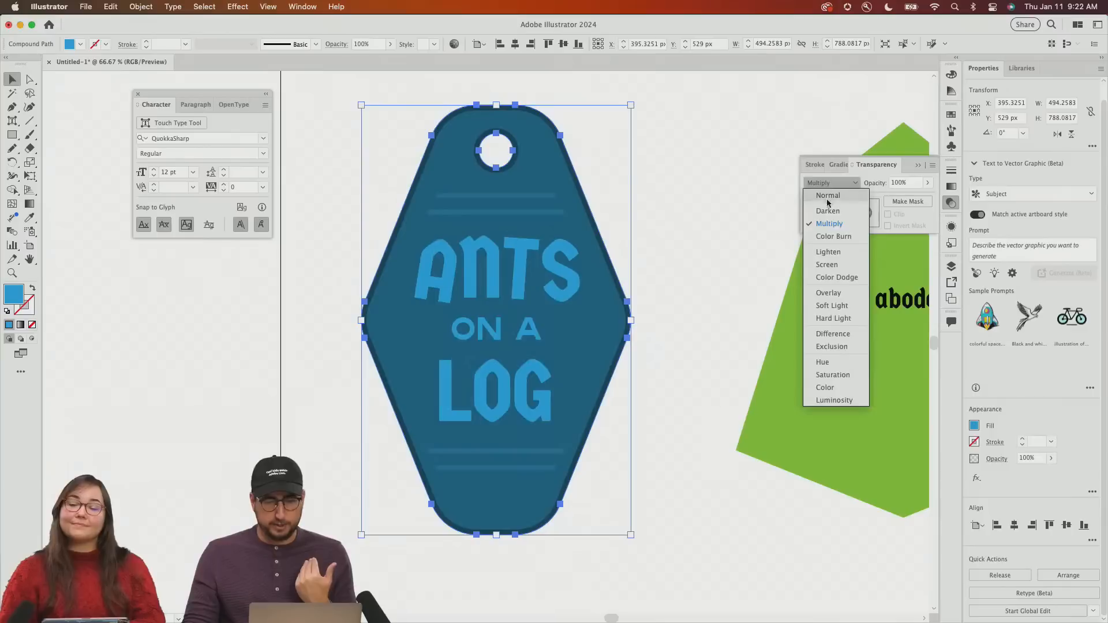
left_click(829, 235)
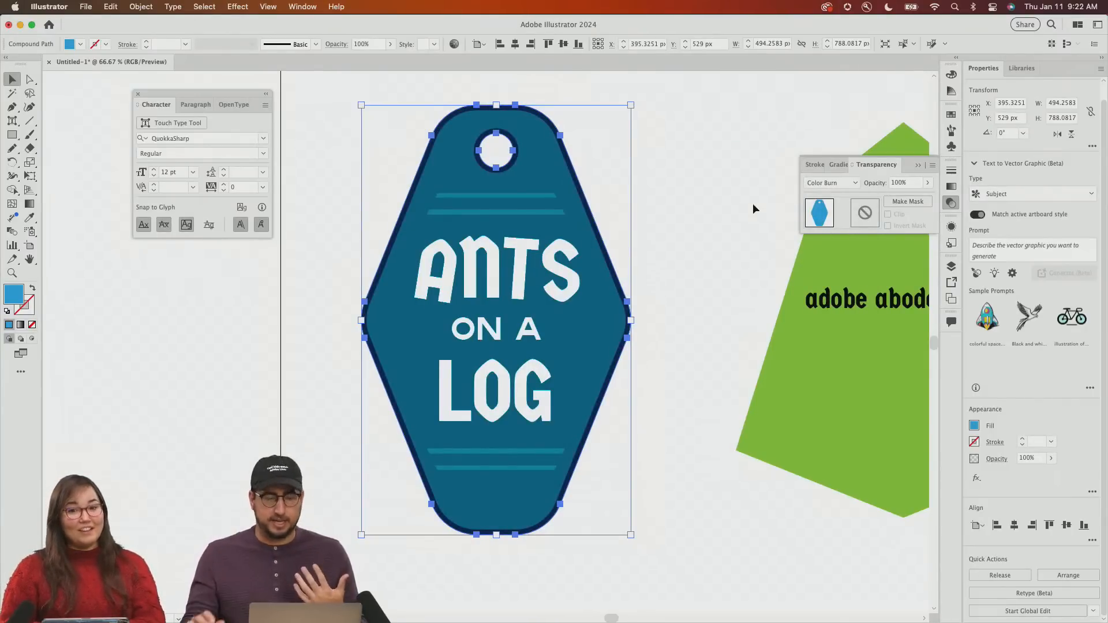
Change the tag overlay's fill to the light yellowish green swatch and deselect it
left_click(951, 115)
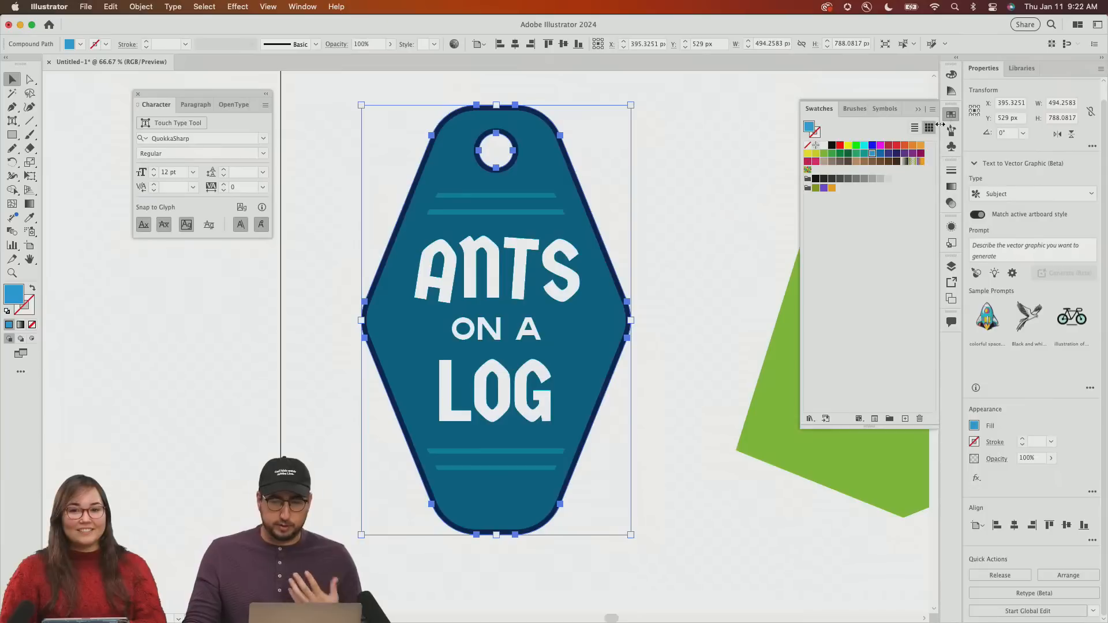
left_click(832, 154)
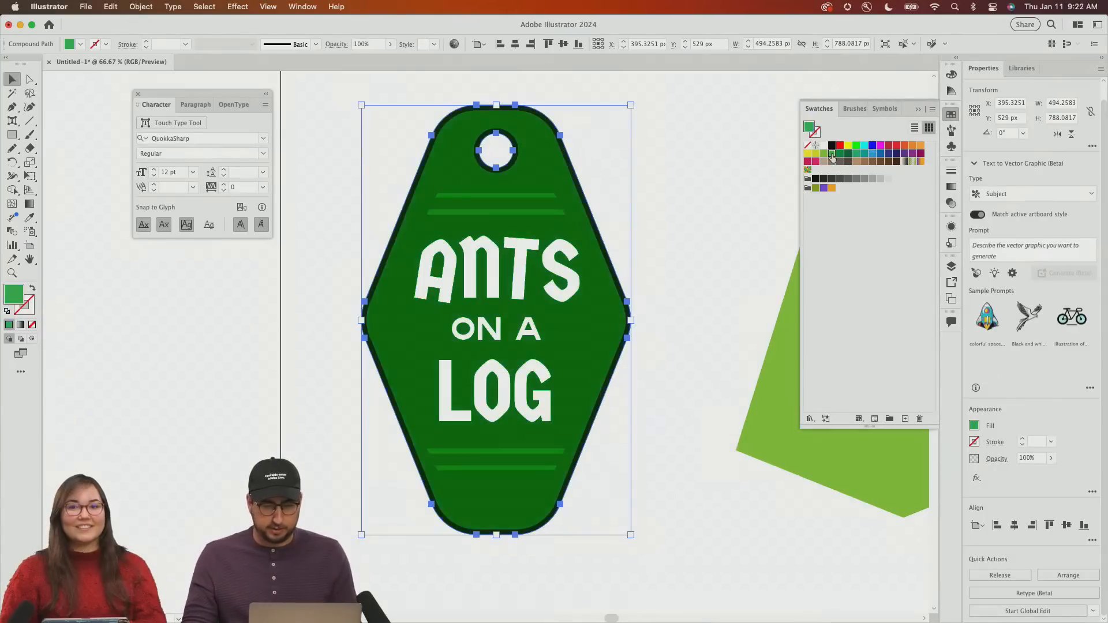
left_click(825, 155)
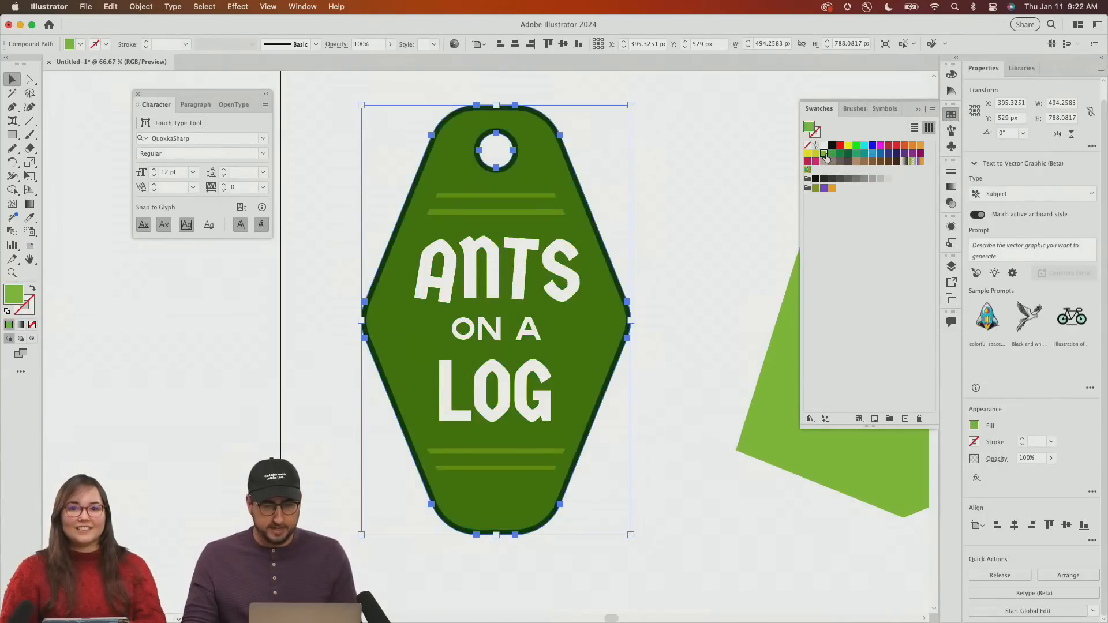
left_click(660, 179)
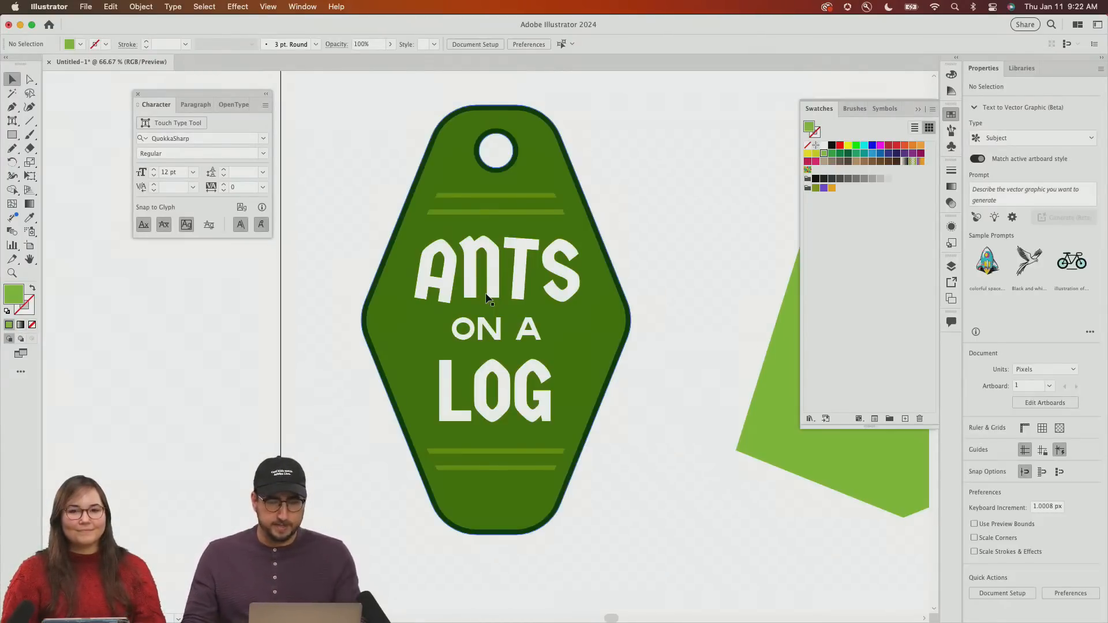
Scale up the "adobe abode" text on the green polygon to about 122 pt
left_click_drag(584, 306, 317, 317)
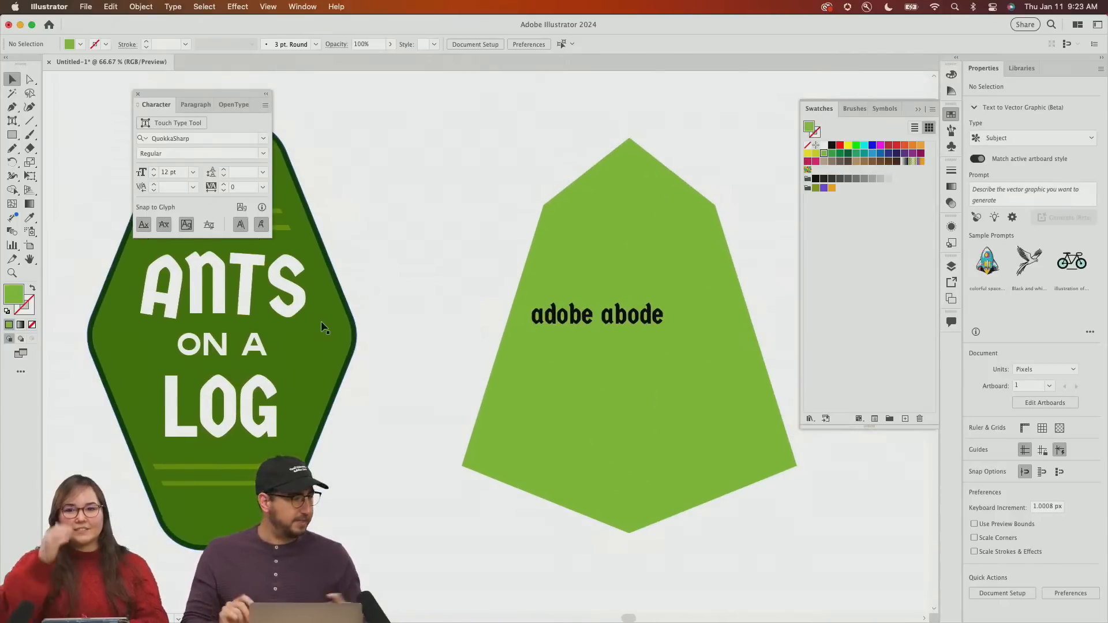
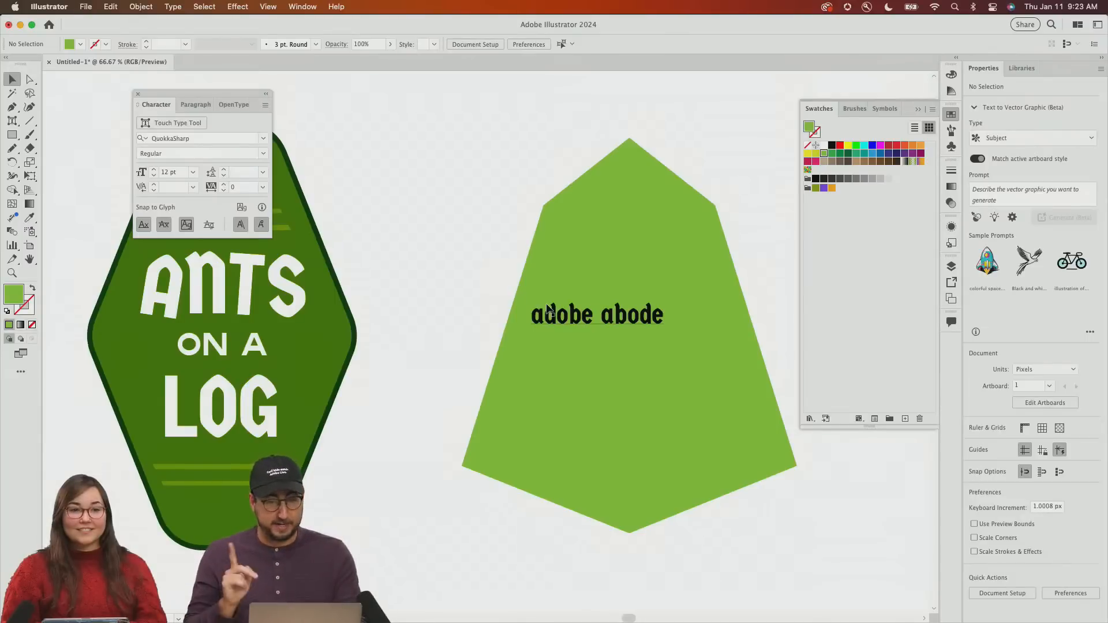
left_click(549, 308)
scroll(520, 303, "right", 5)
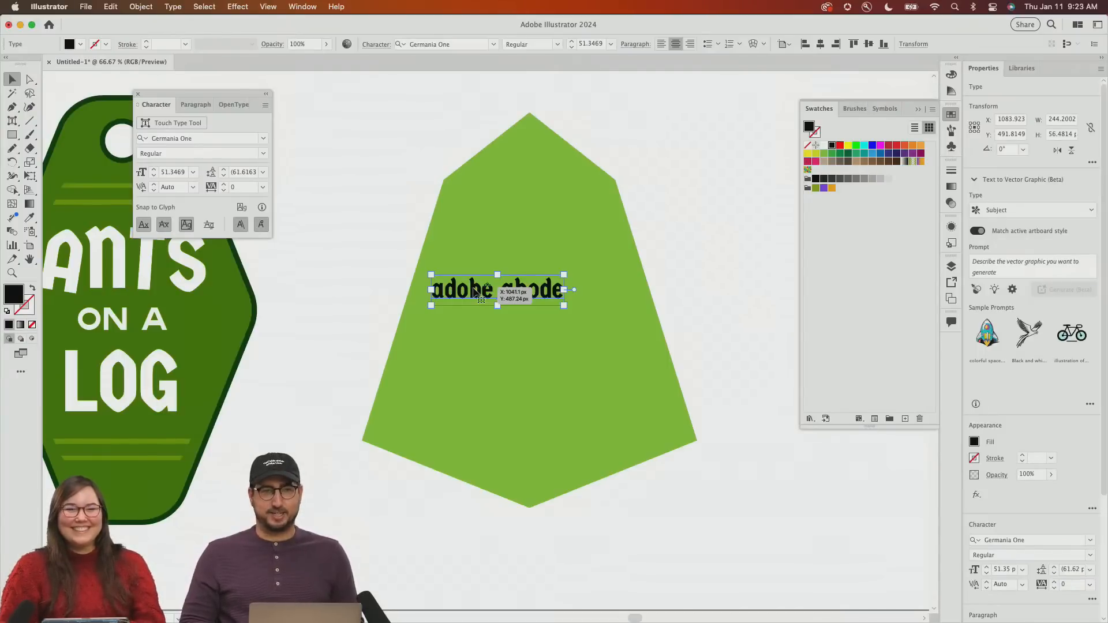
key("s")
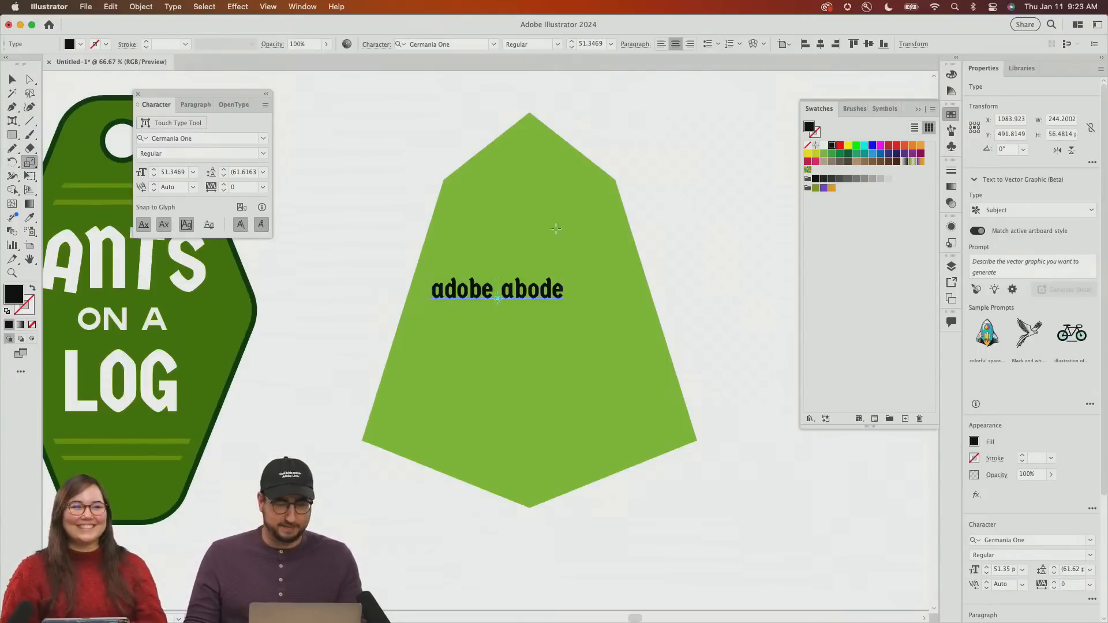
left_click_drag(557, 228, 625, 135)
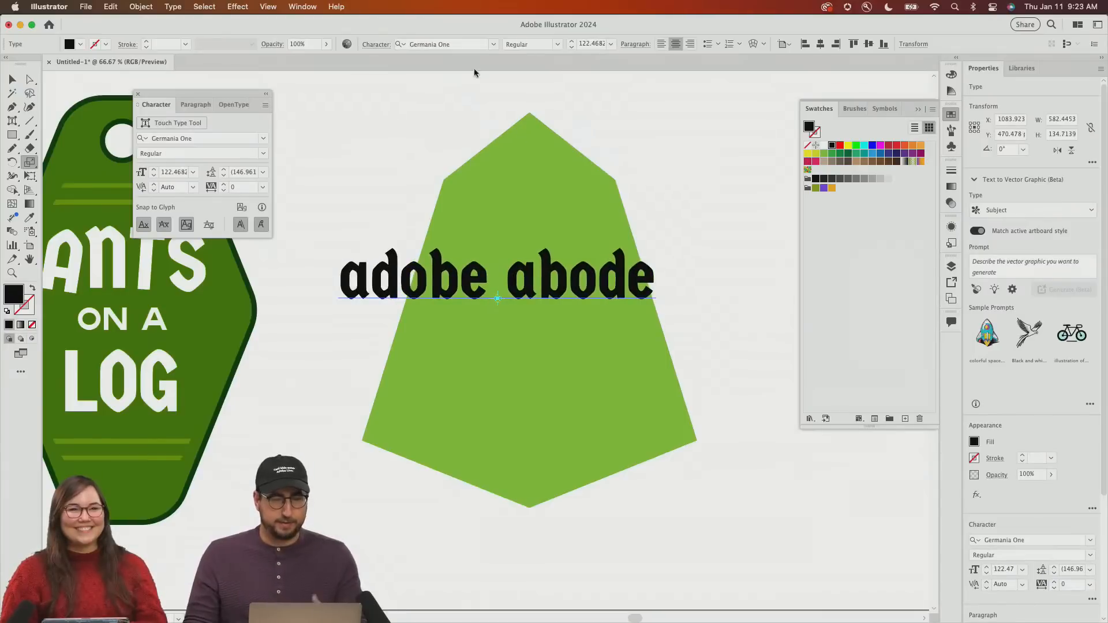
Filter the font list for the "adobe abode" text by Sans Serif, Heavy Weight and Low Contrast, and close it without choosing a font
left_click(494, 45)
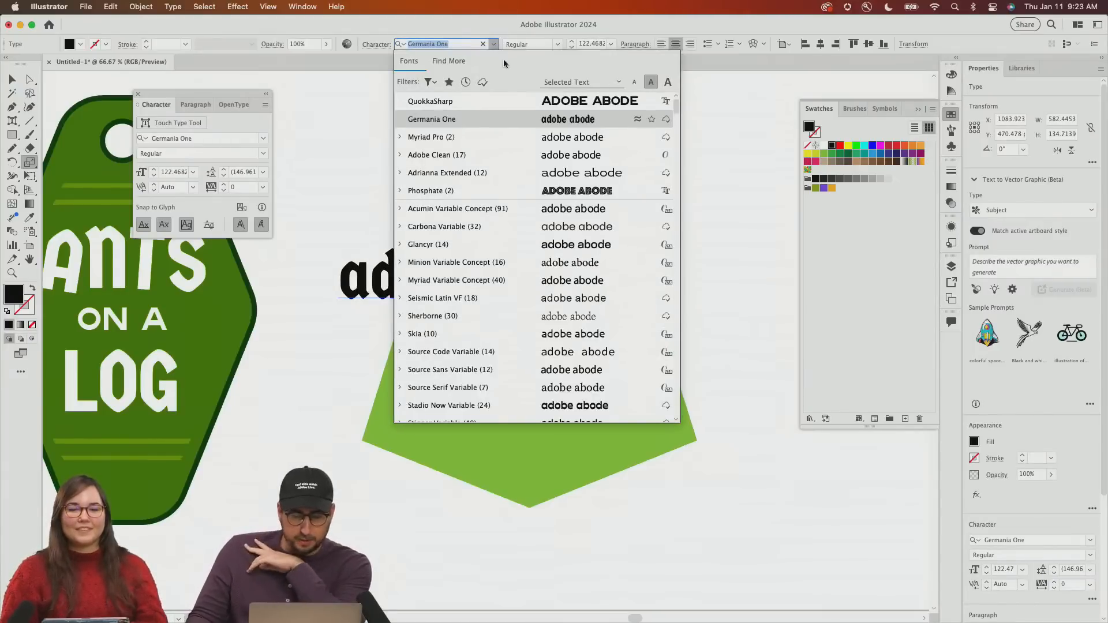
left_click(436, 85)
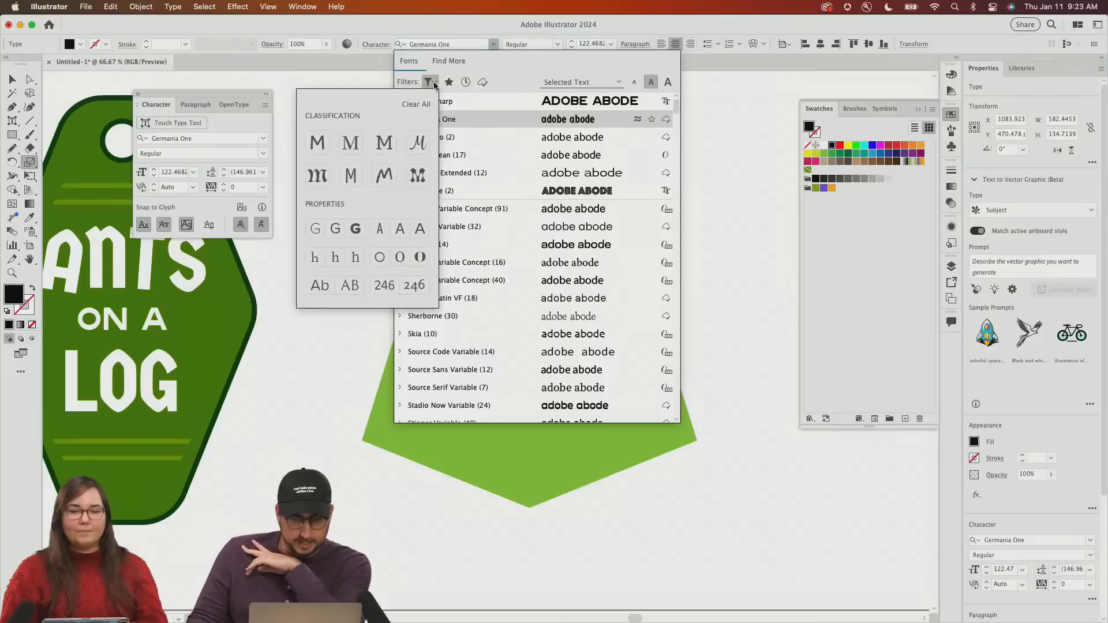
left_click(319, 143)
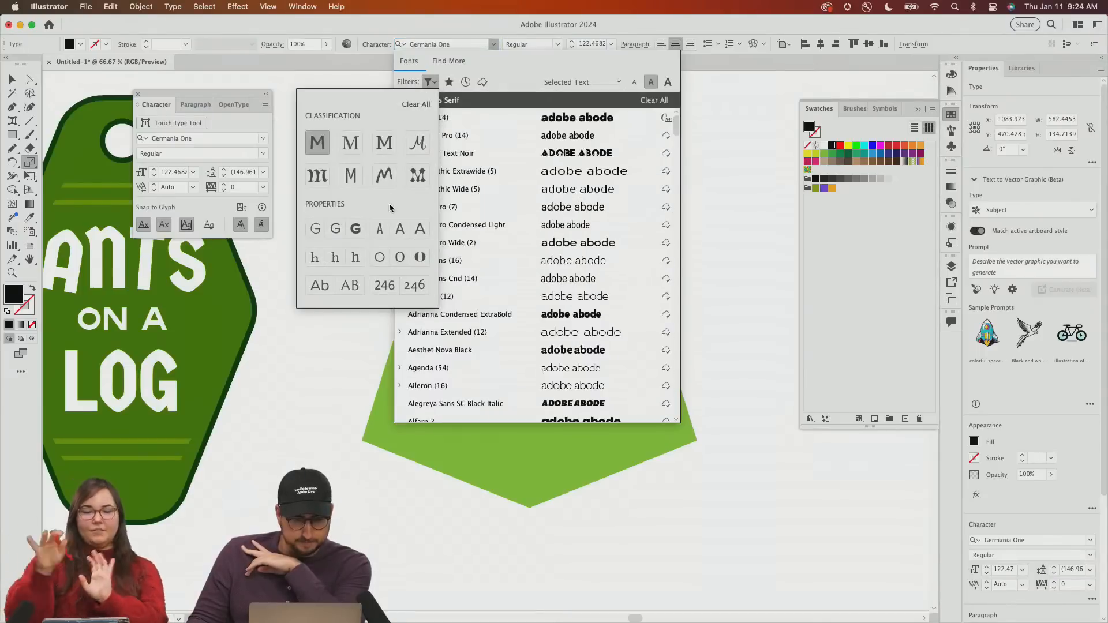
left_click(357, 229)
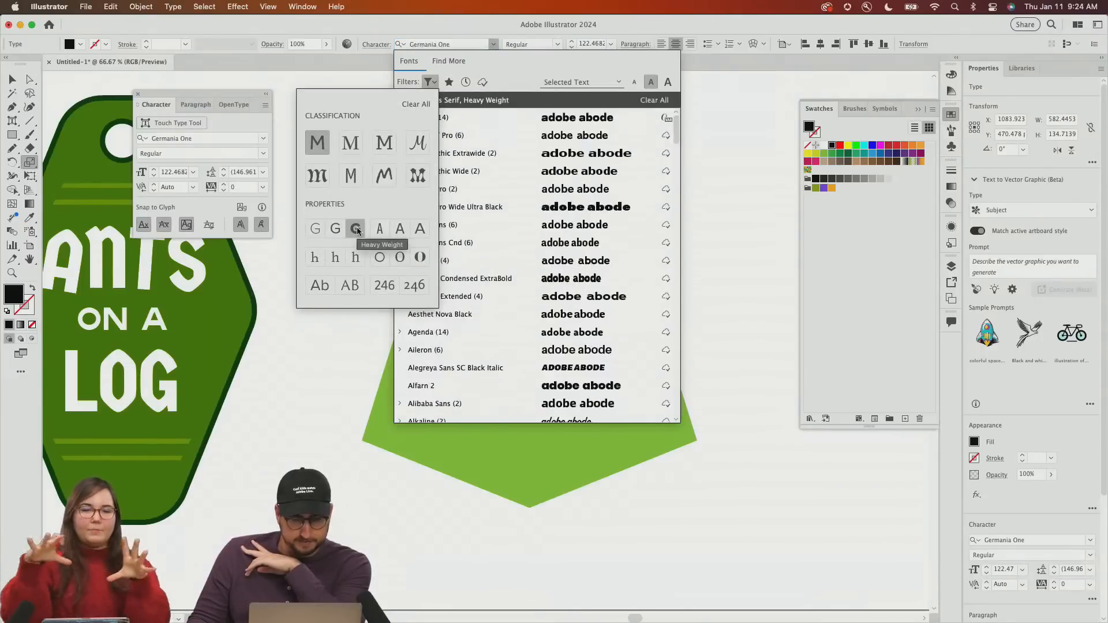
left_click(379, 258)
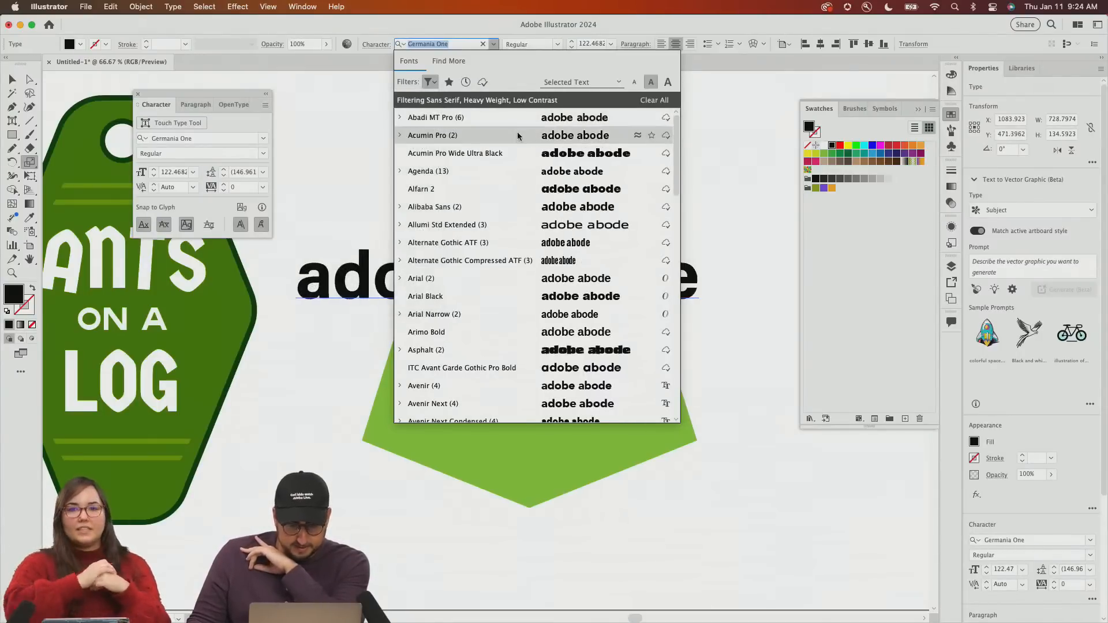
left_click(490, 39)
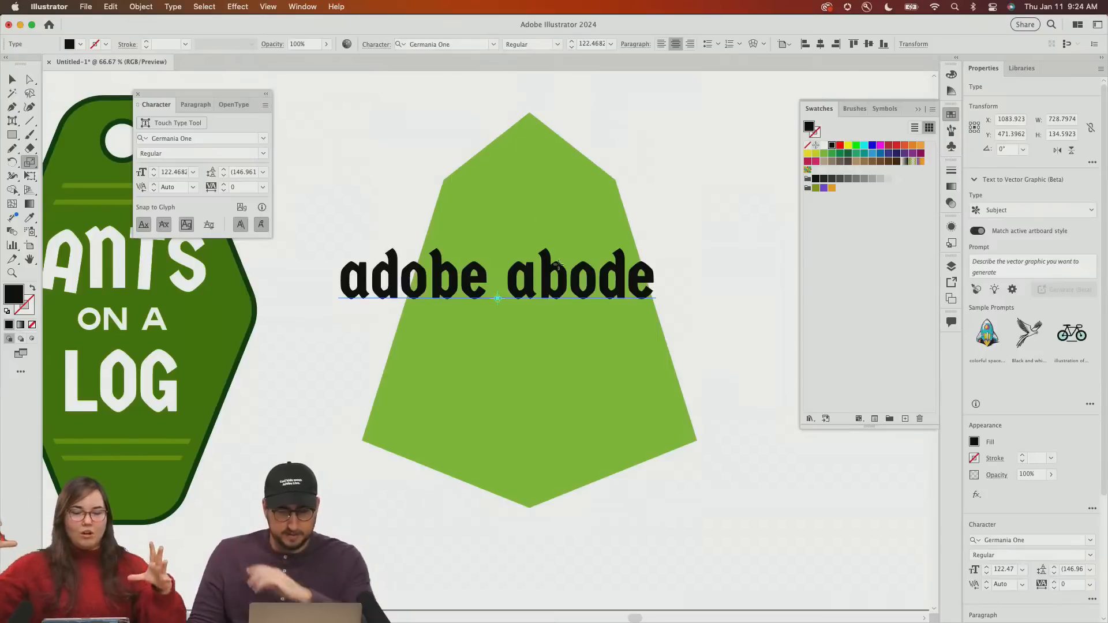
Collapse the colour swatches and switch to full-screen mode with the menu bar, keeping the green polygon and its text in view
left_click_drag(547, 288, 680, 269)
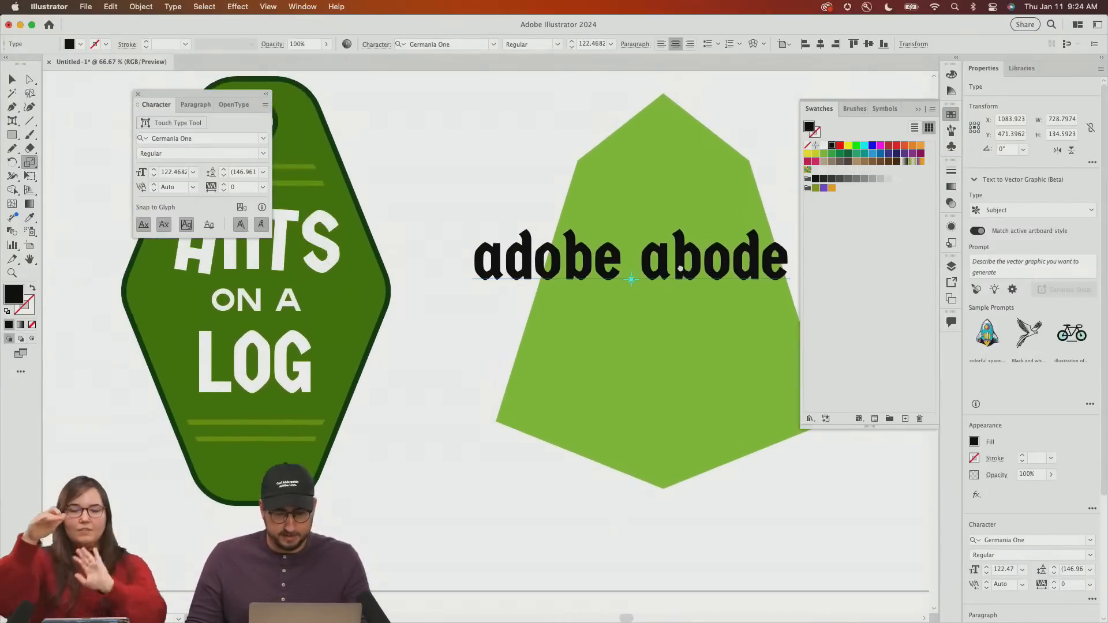
left_click(920, 109)
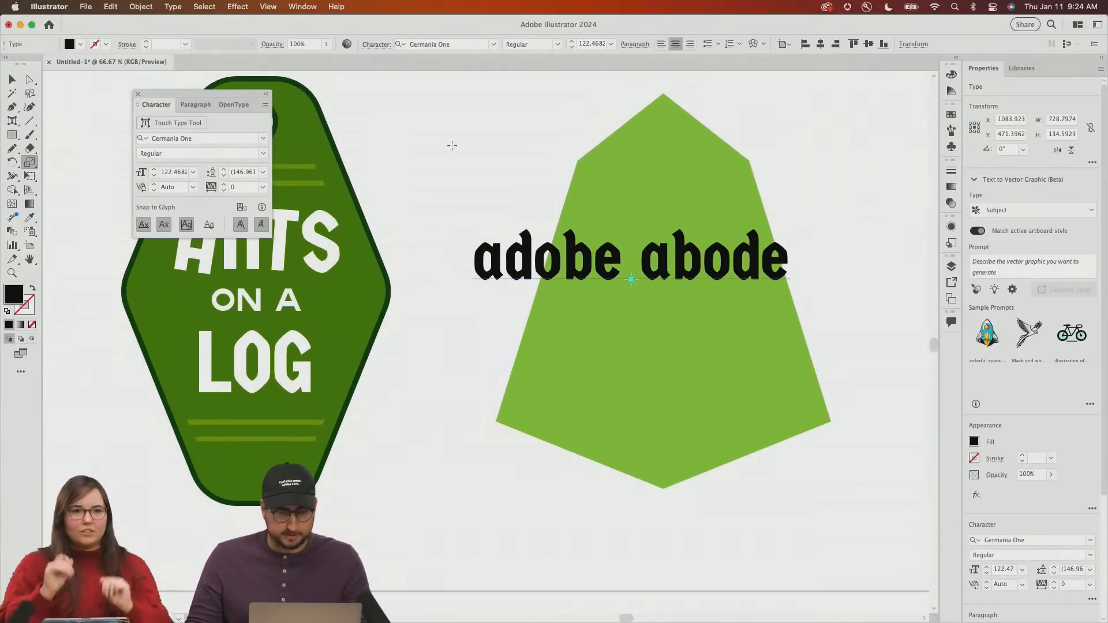
key("f")
left_click_drag(451, 207, 422, 216)
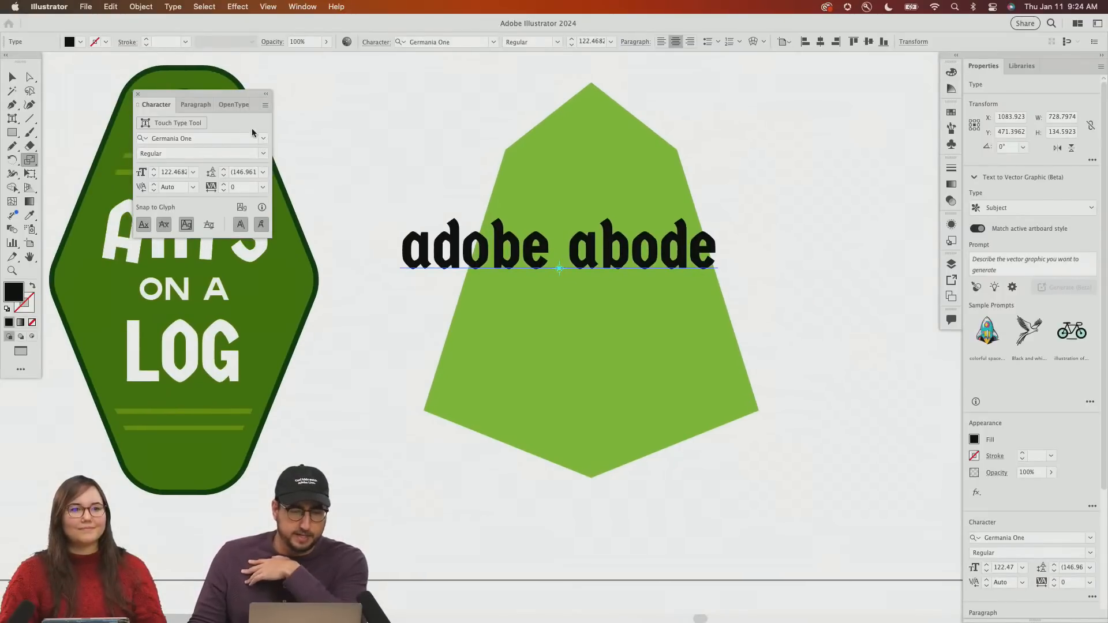
Keep the Germania One font and replace the text on the green polygon with "ADOBE ABODE" in capitals
left_click(263, 138)
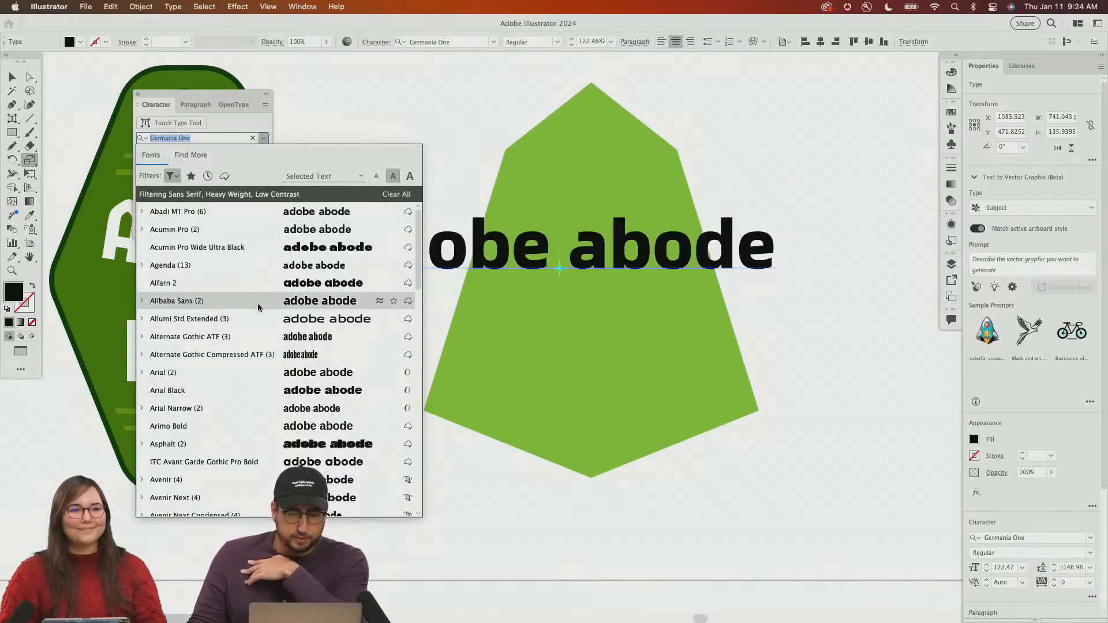
key("Escape")
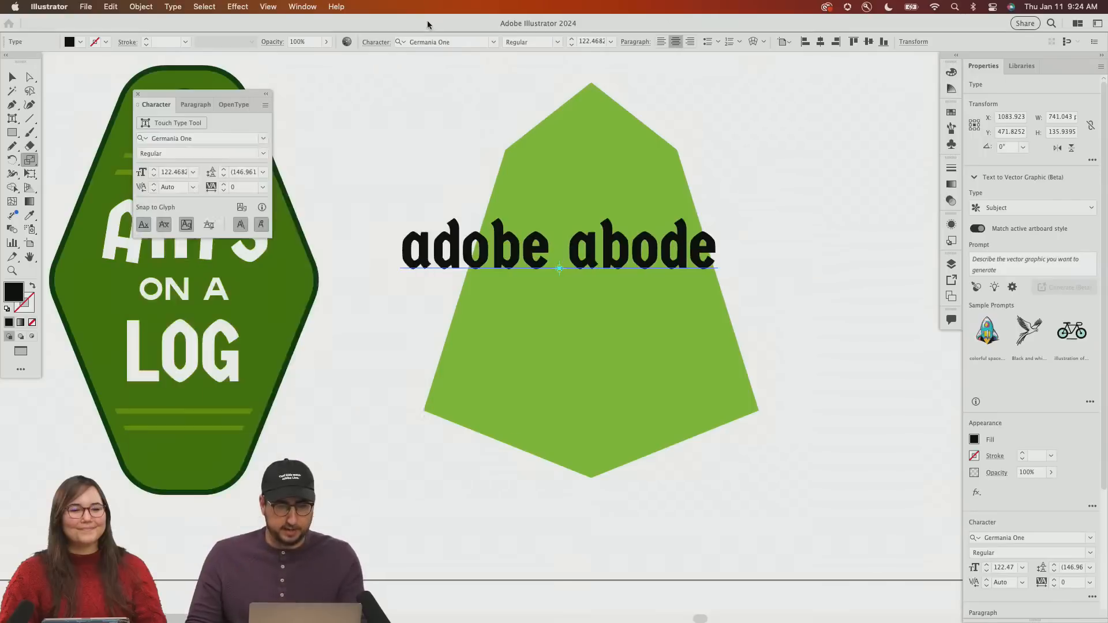
key("t")
triple_click(484, 256)
type("A")
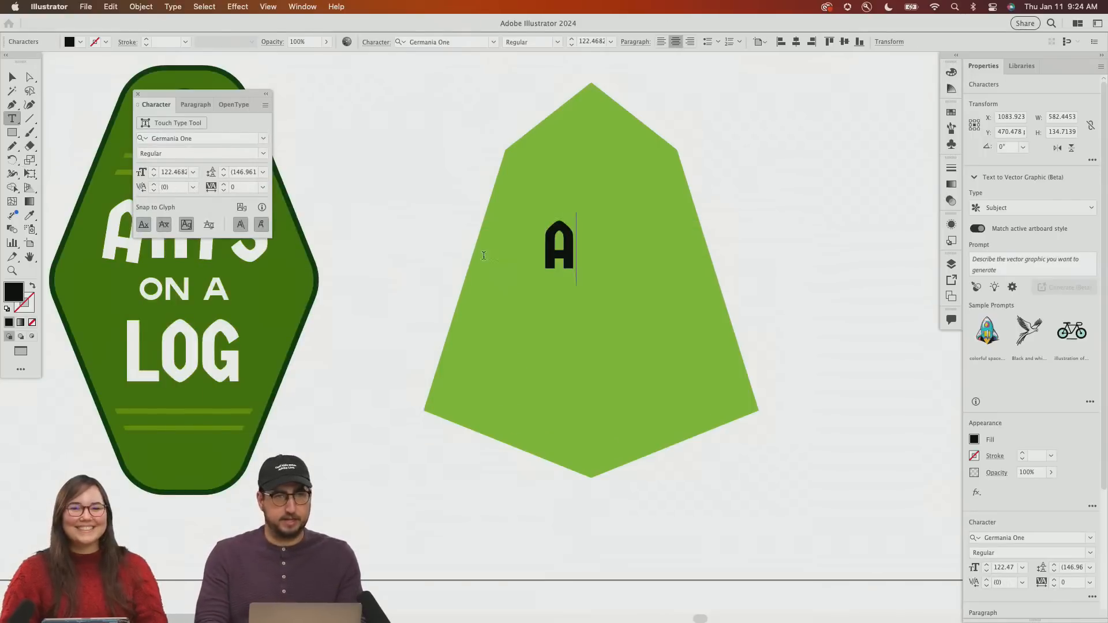
type("DOBE ABODE")
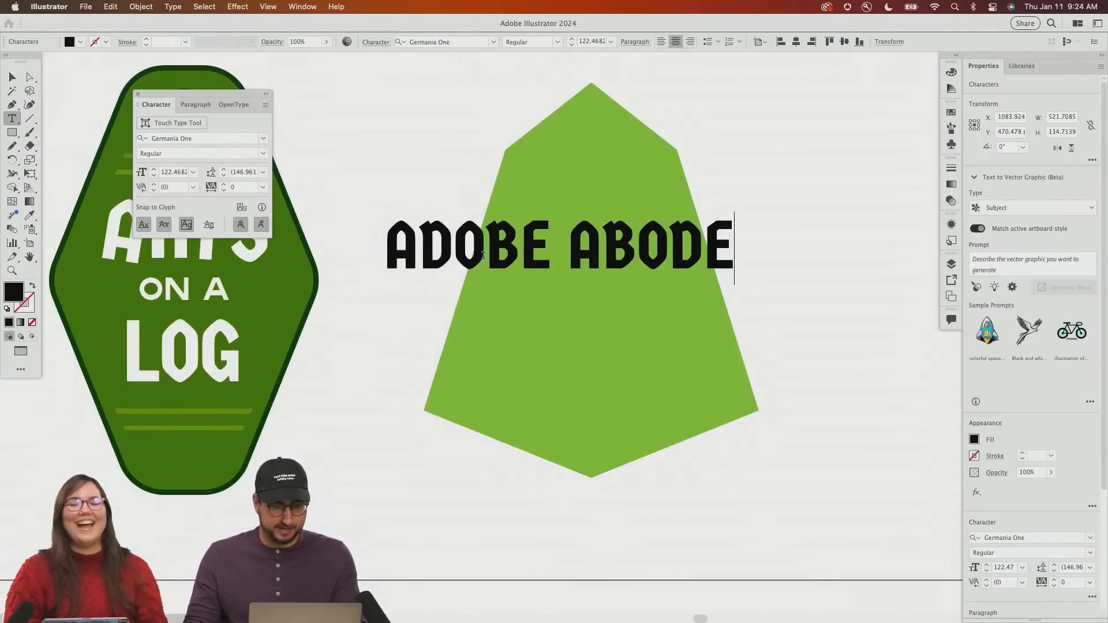
Change the font of the "ADOBE ABODE" text to TT Commons Pro ExtraBlack from the filtered font list
triple_click(484, 256)
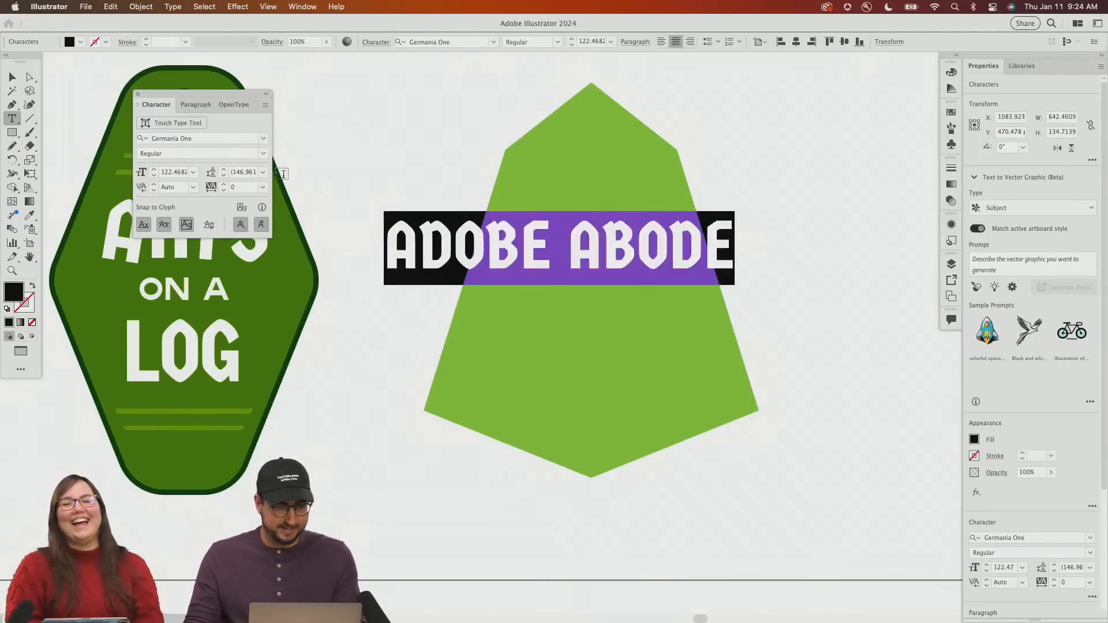
left_click(263, 139)
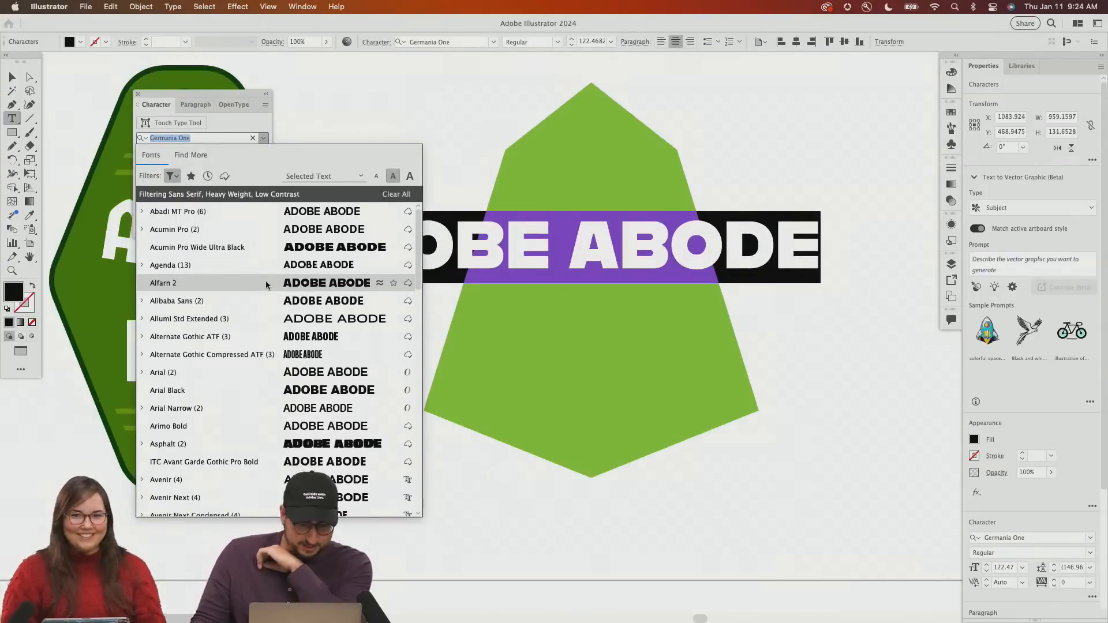
scroll(269, 288, "down", 2)
scroll(267, 285, "down", 15)
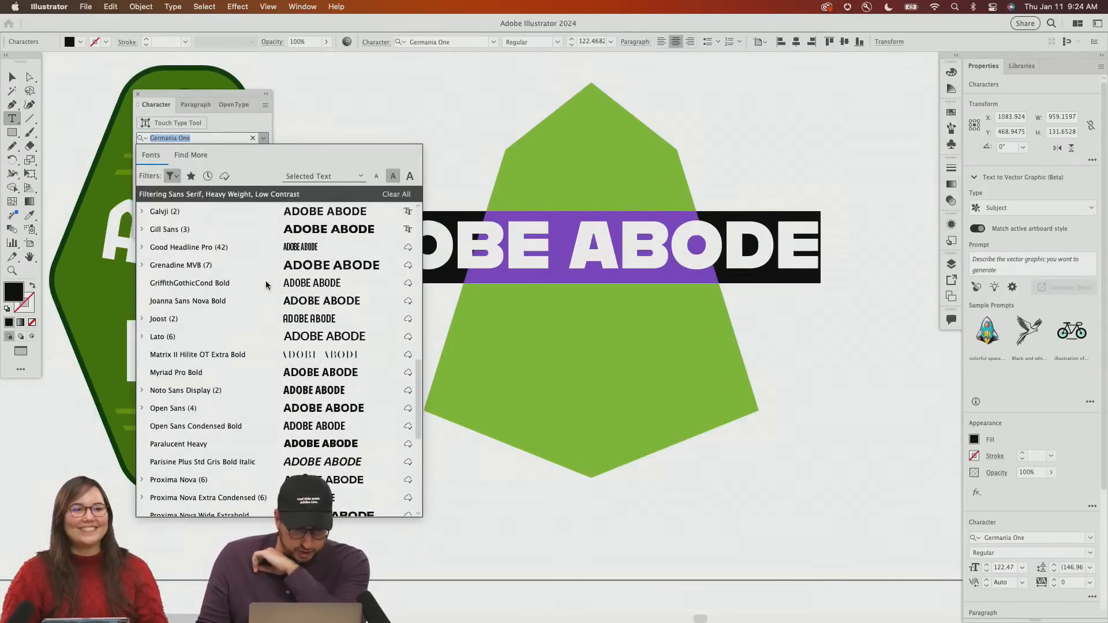
scroll(267, 285, "down", 12)
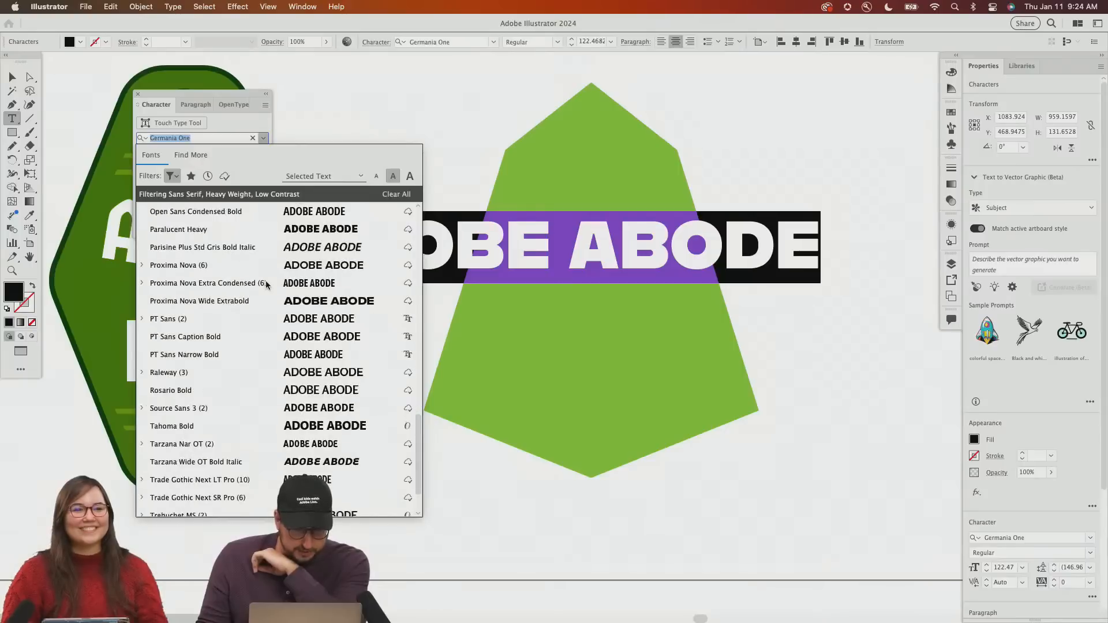
scroll(267, 284, "down", 3)
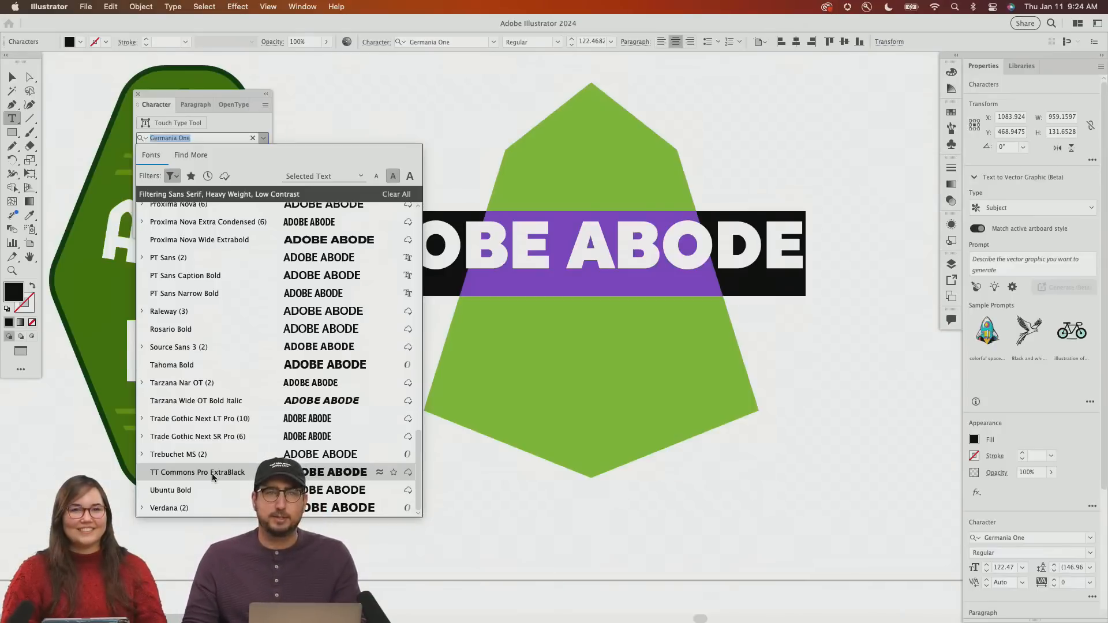
left_click(212, 473)
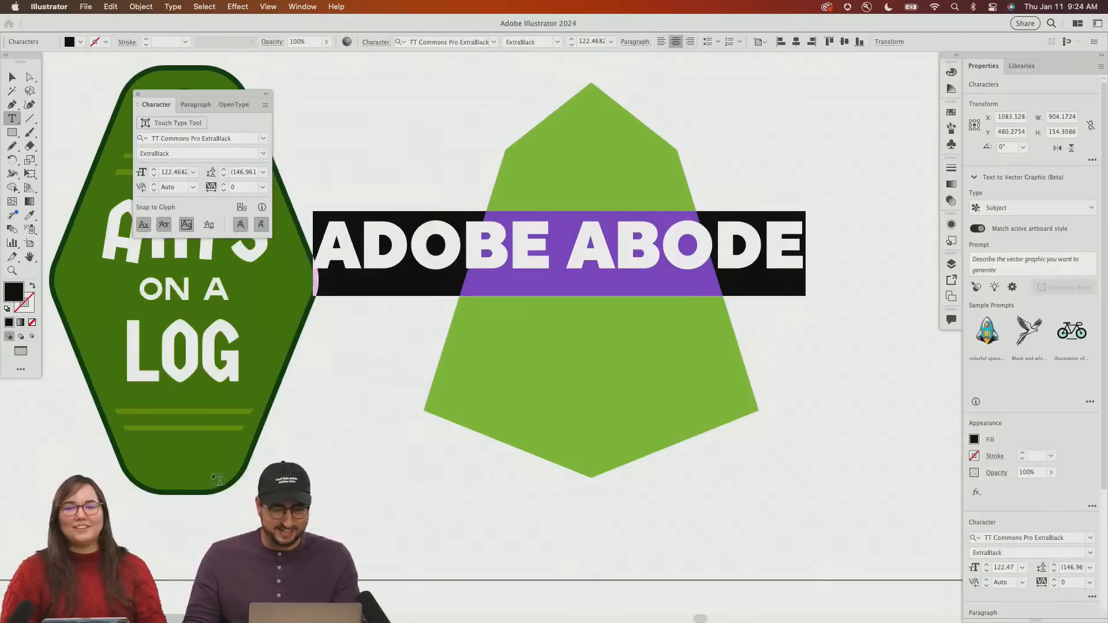
Split the lettering into two separate text objects, with "ABODE" placed below "ADOBE"
left_click(558, 248)
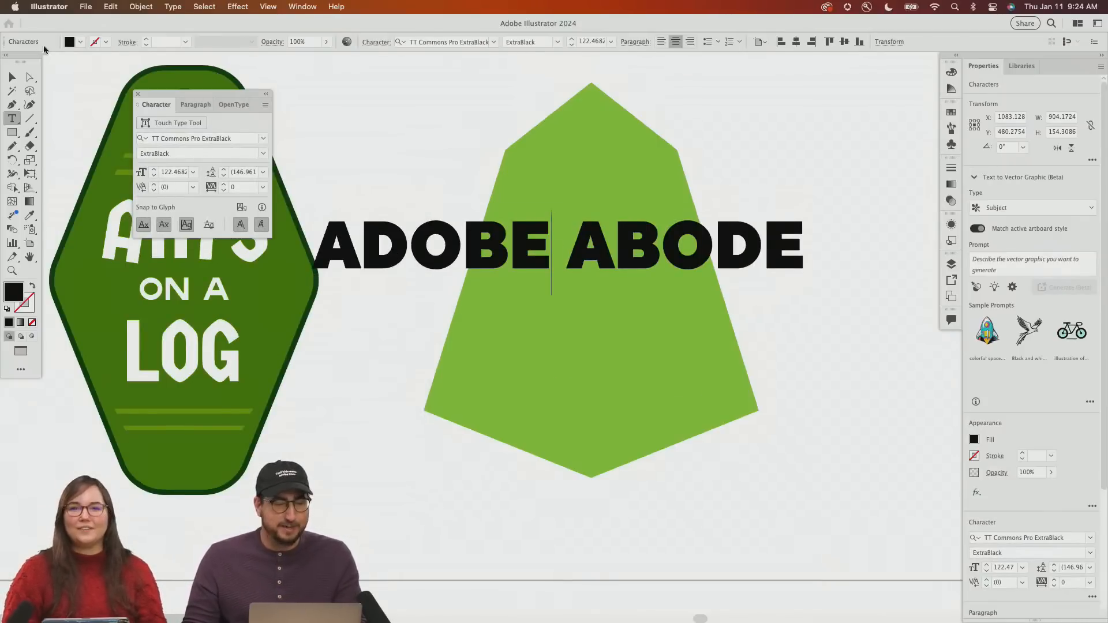
left_click(12, 76)
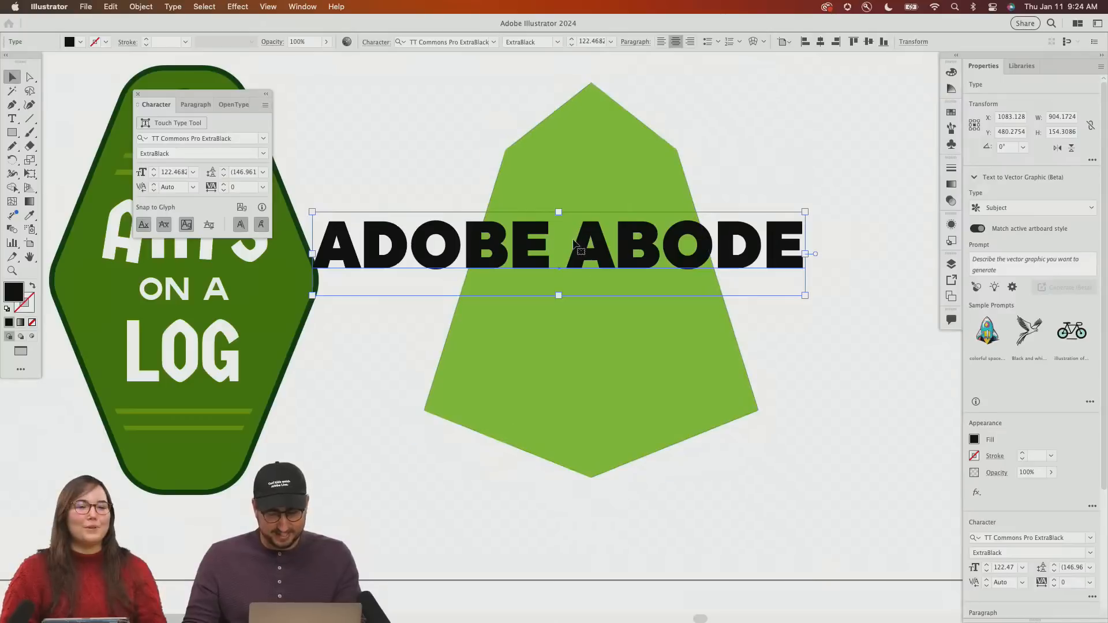
double_click(549, 245)
left_click_drag(550, 245, 807, 249)
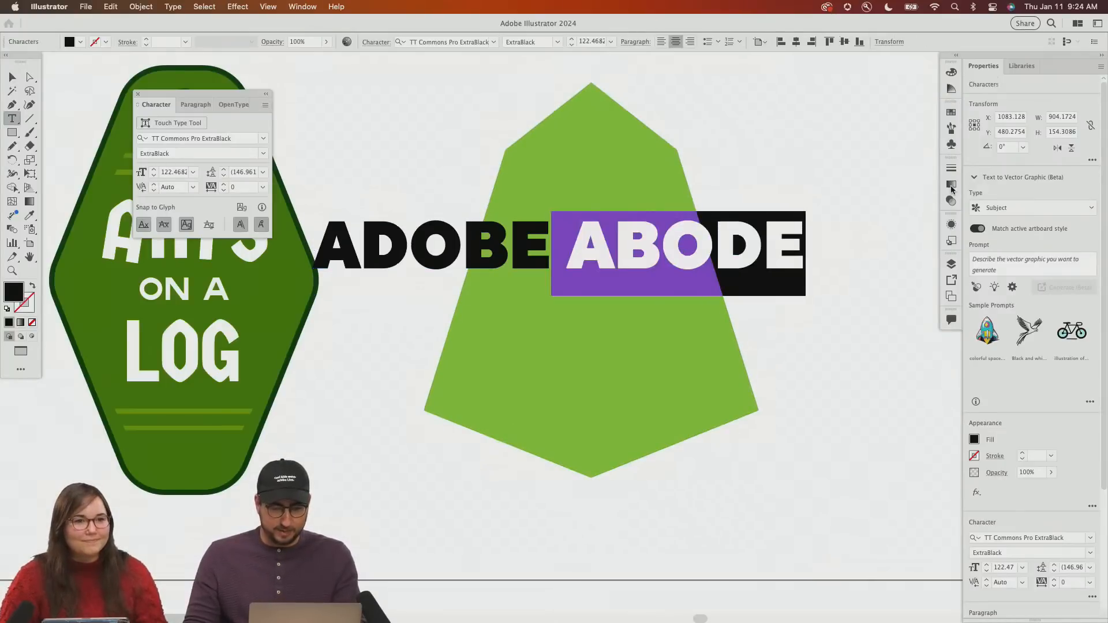
key("BackSpace")
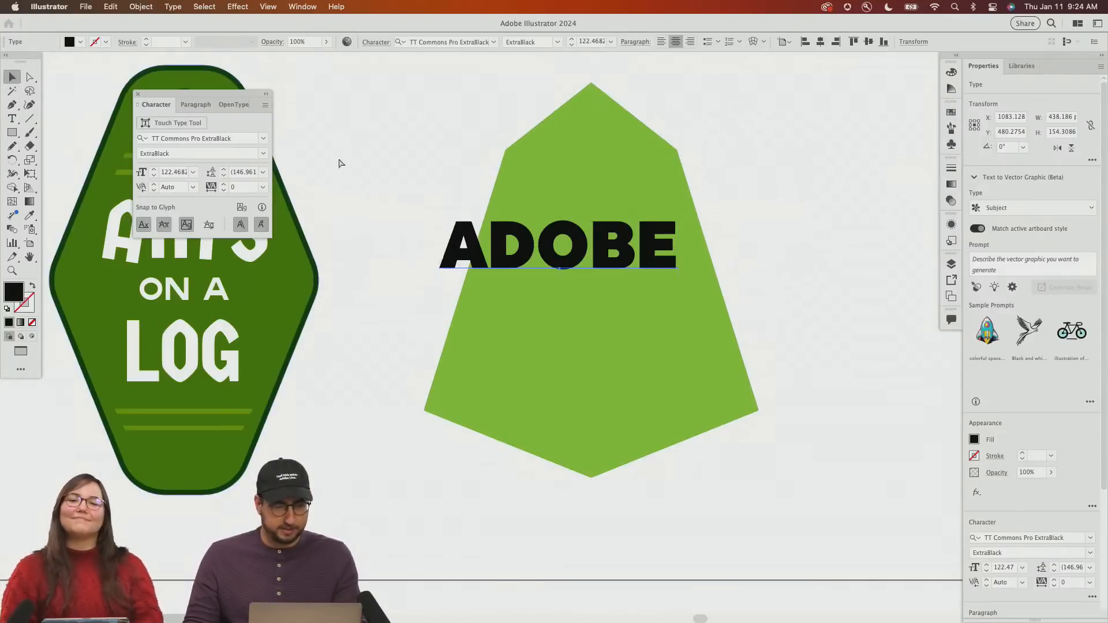
key("super+z")
key("BackSpace")
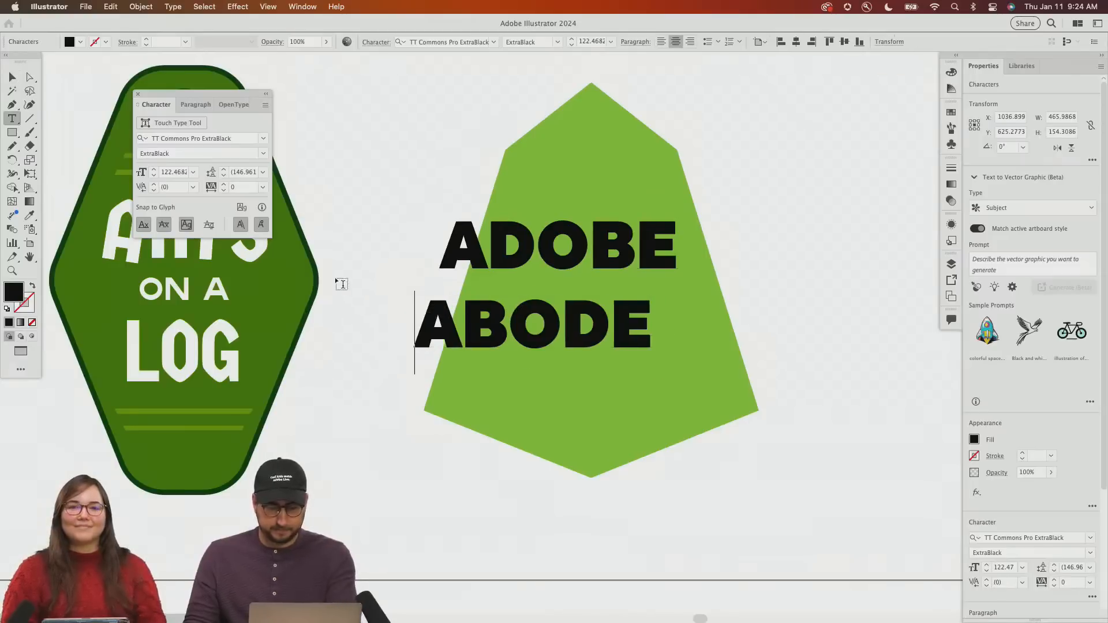
Rotate the "ABODE" text to 270° so it reads downward and place it on the right half of the green polygon
key("Escape")
key("r")
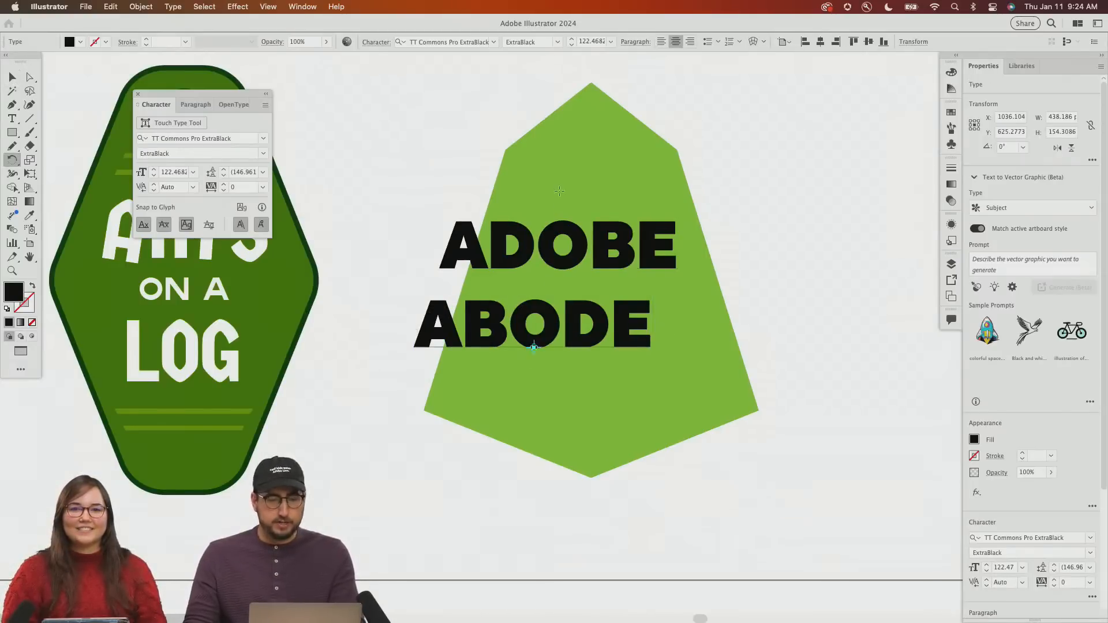
left_click_drag(491, 198, 638, 354)
key("v")
left_click_drag(566, 354, 664, 302)
Rotate the "ADOBE" text to 90° so it reads upward and place it on the left half of the green polygon
left_click(488, 244)
key("r")
left_click_drag(519, 155, 425, 257)
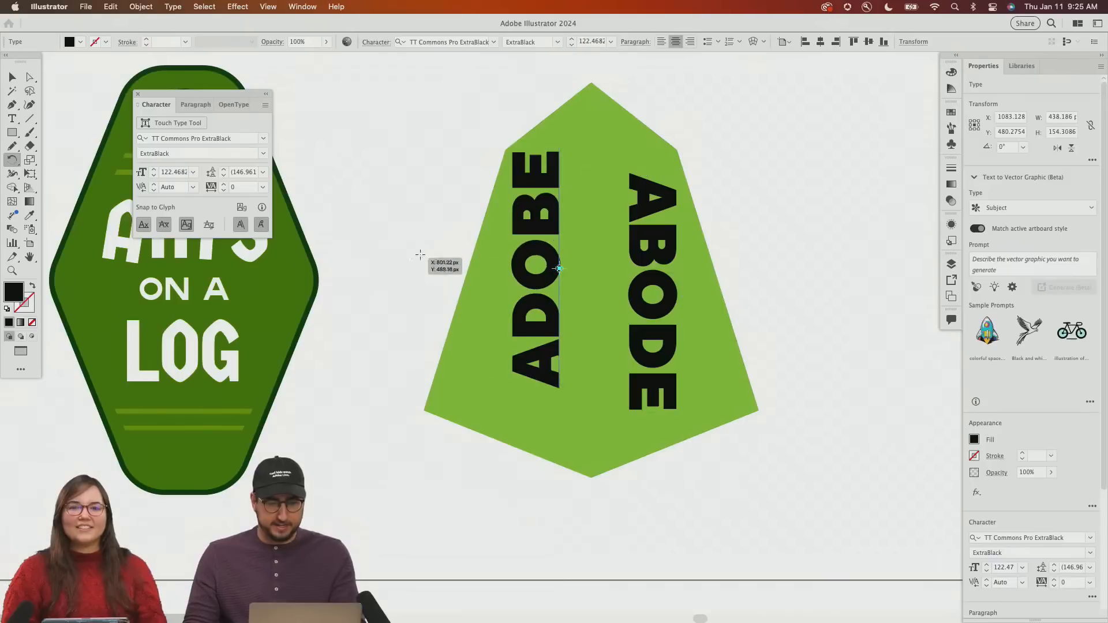
key("v")
left_click_drag(536, 225, 533, 254)
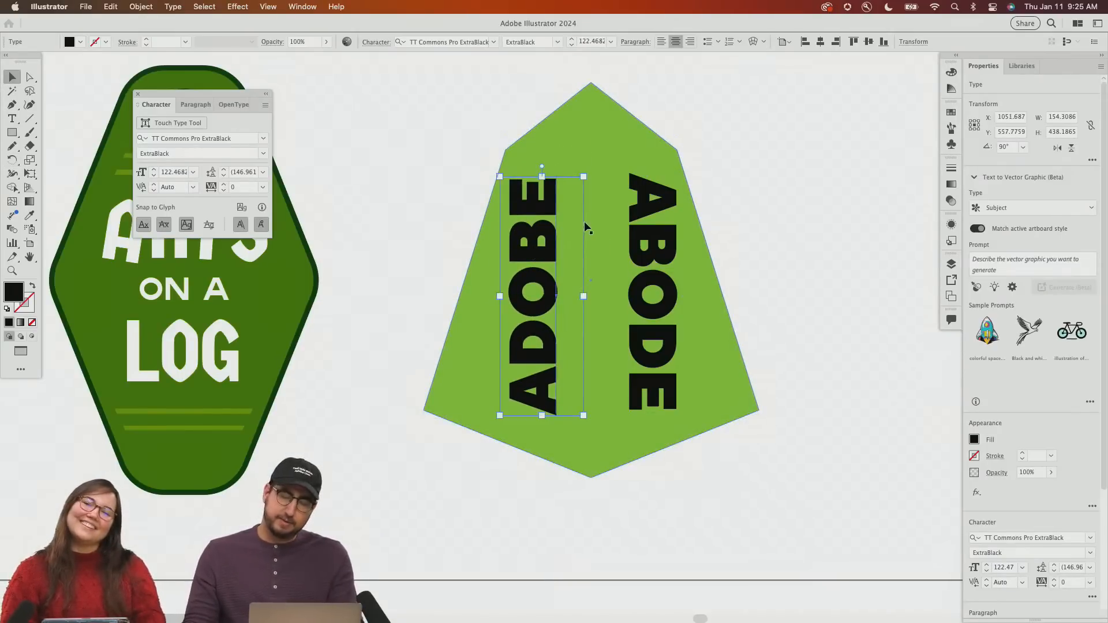
Reflect the vertical "ABODE" text across the horizontal axis and move it slightly closer to "ADOBE"
left_click(654, 223)
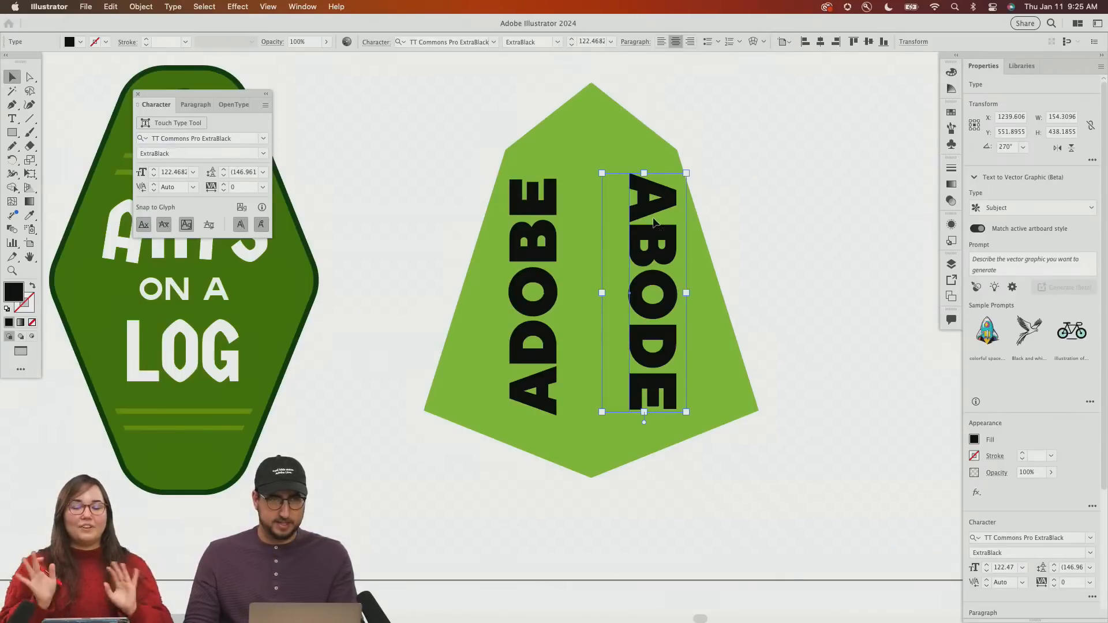
right_click(654, 223)
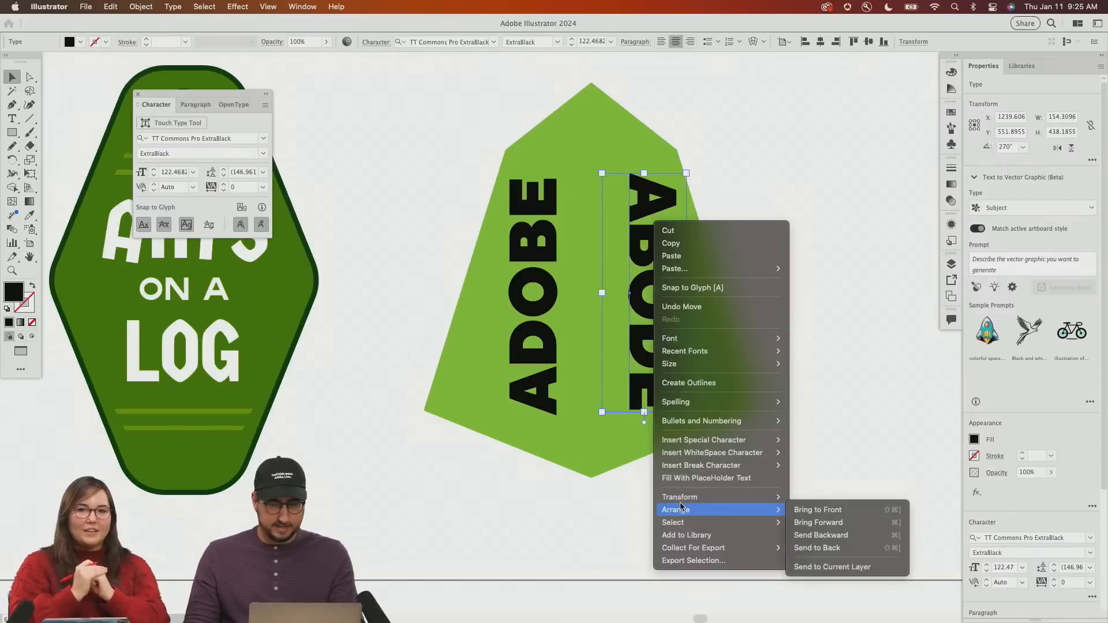
mouse_move(688, 499)
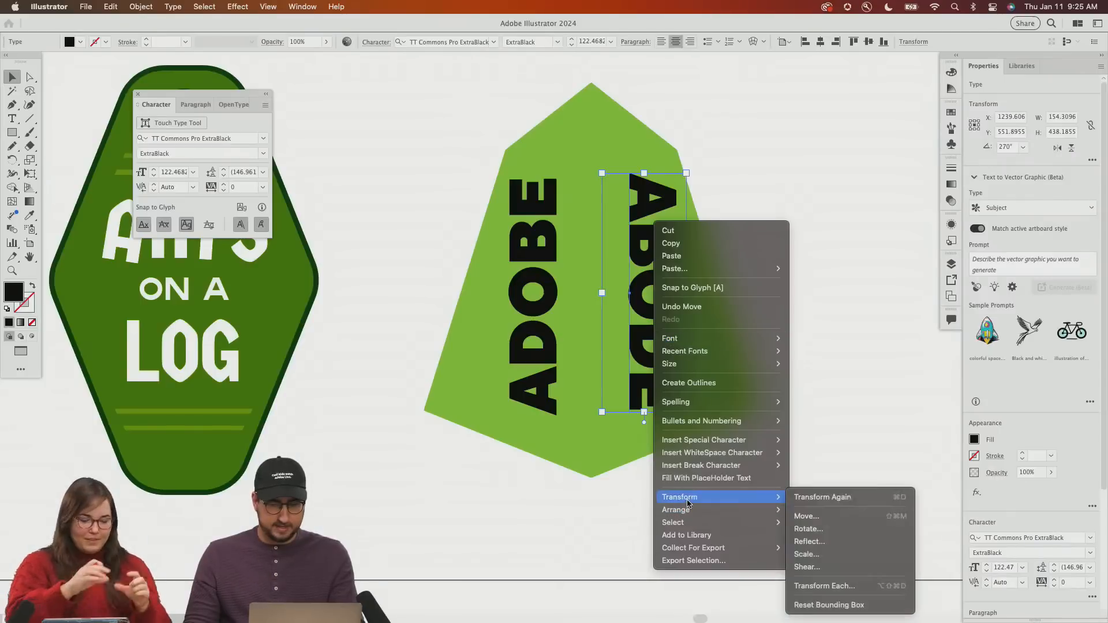
left_click(809, 543)
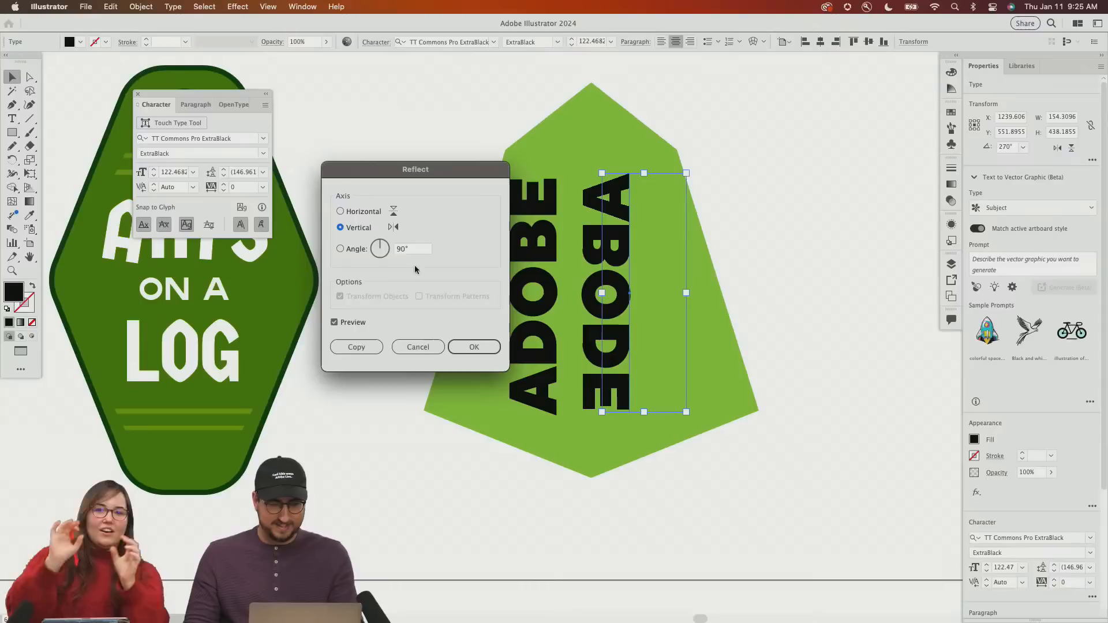
left_click(366, 213)
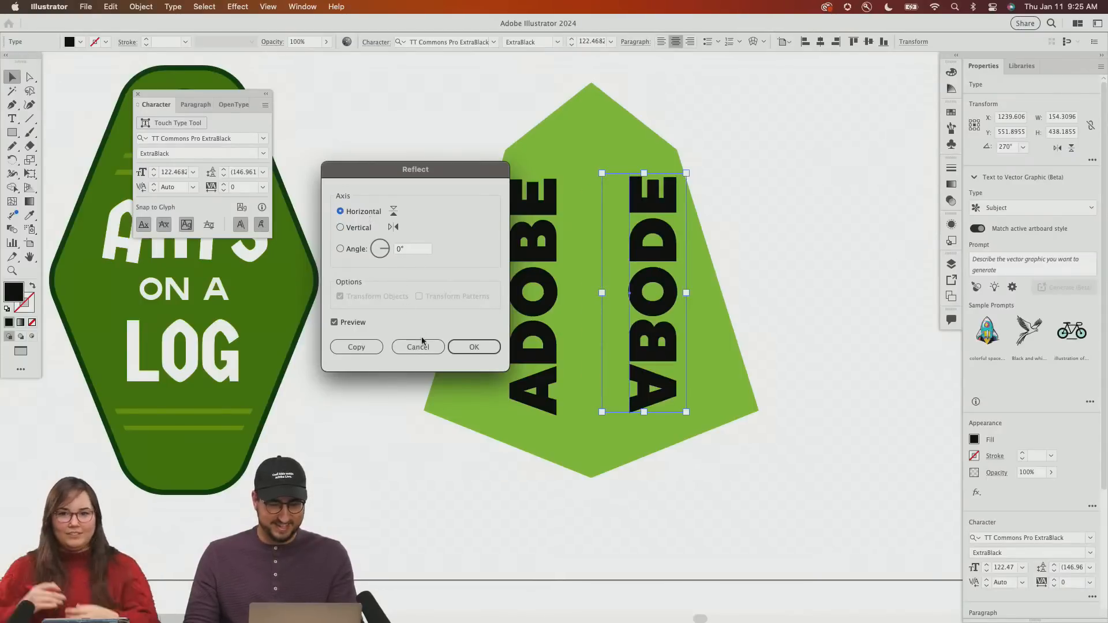
left_click(473, 347)
left_click_drag(669, 310, 652, 309)
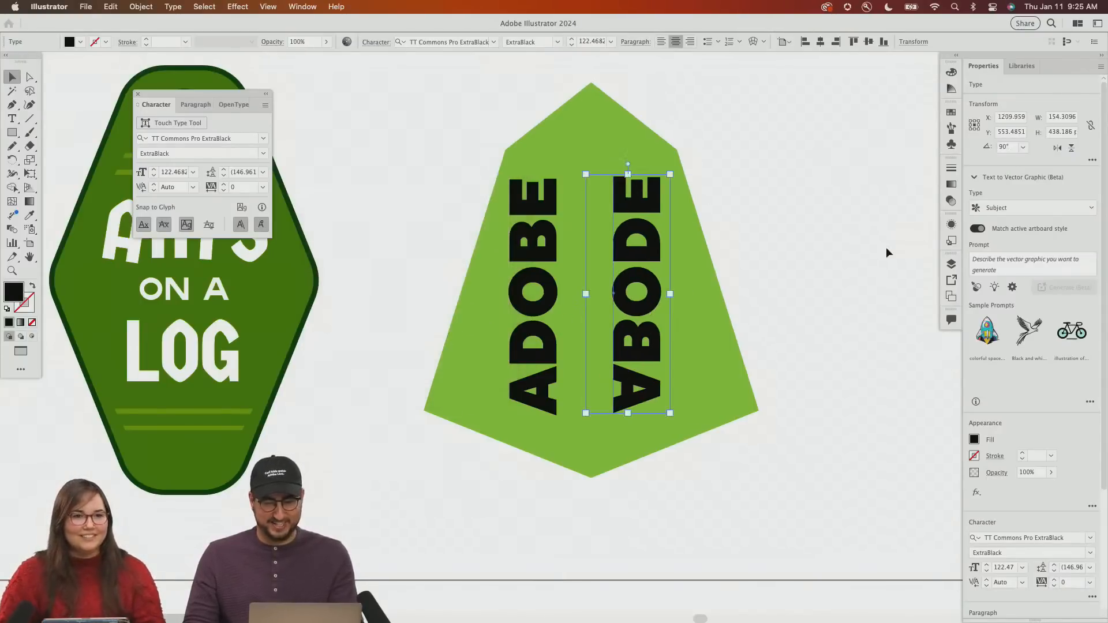
left_click(788, 243)
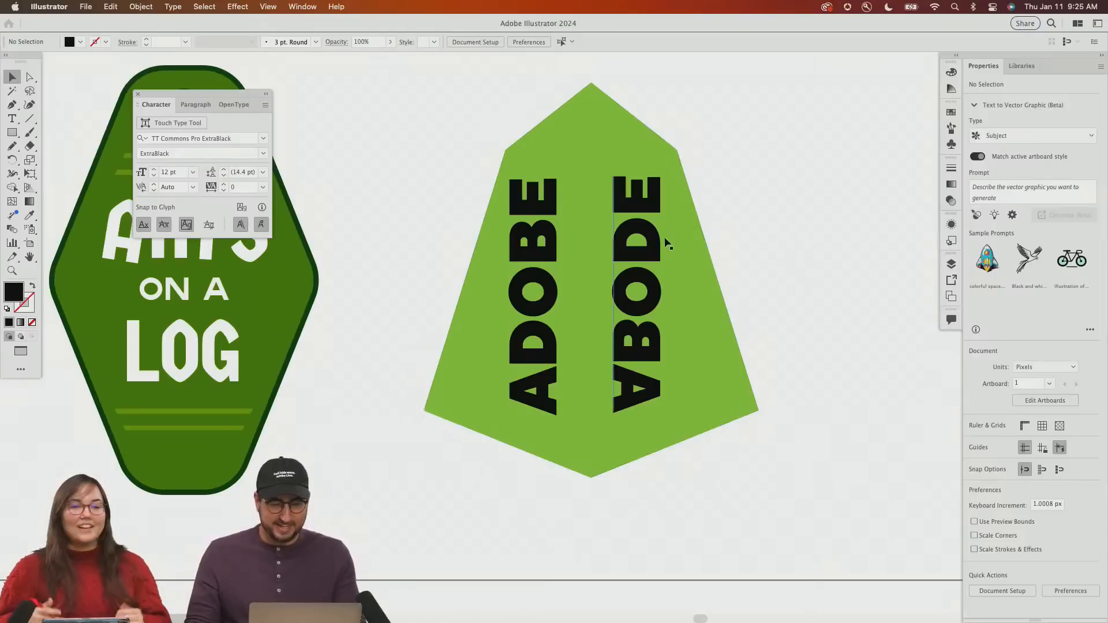
Try placing a copy of the green polygon directly over the lettering and remove that copy
left_click(573, 139)
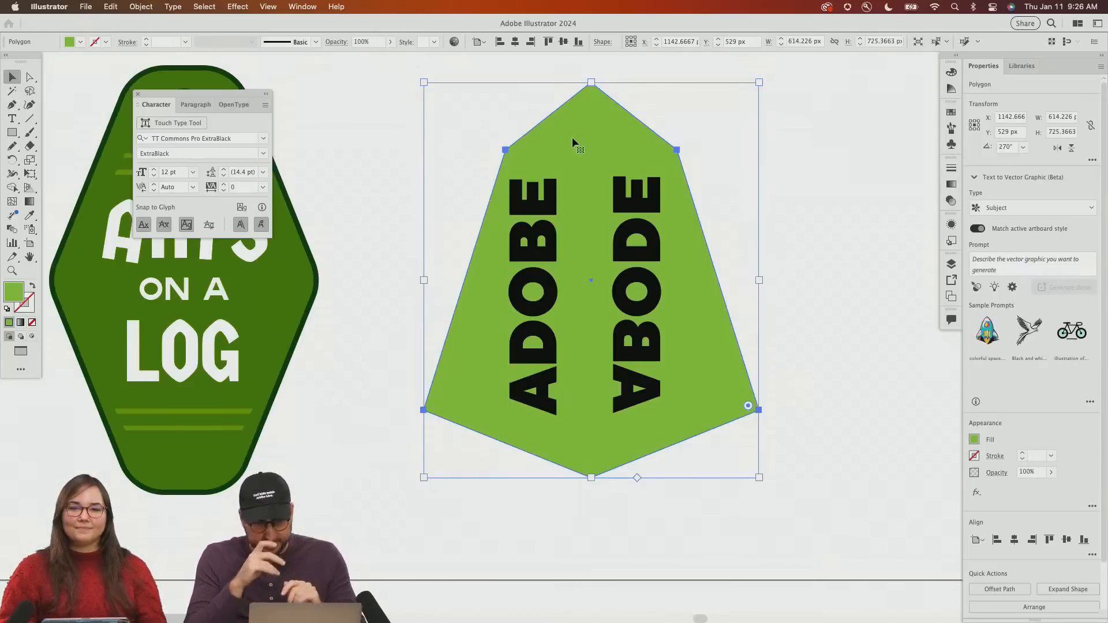
left_click_drag(572, 136, 529, 150)
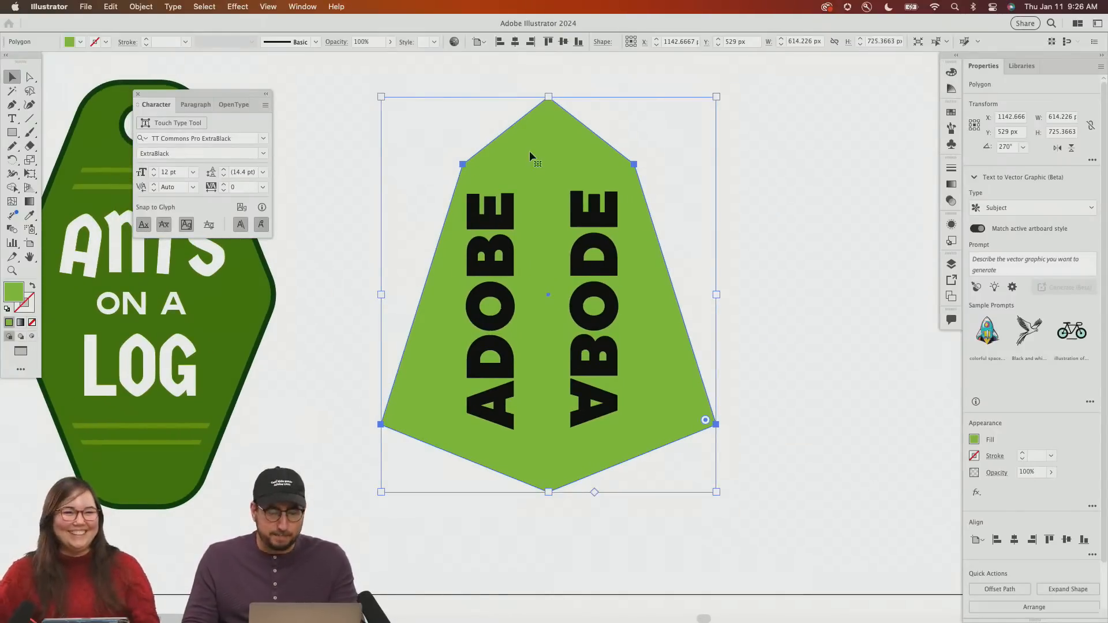
key("ctrl+shift+bracketright")
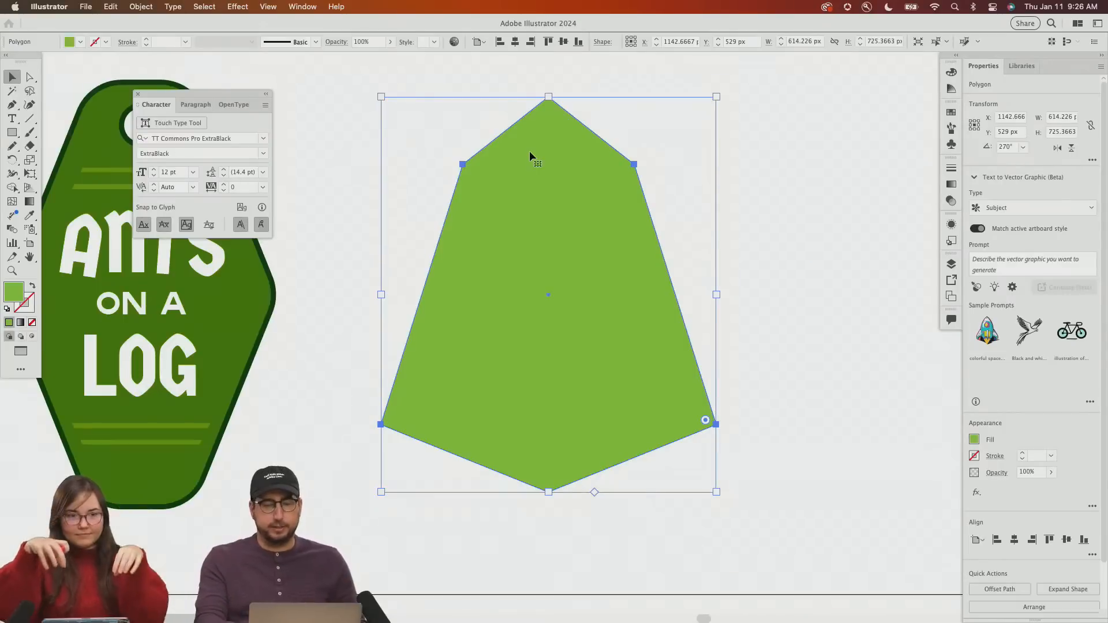
key("shift+super+bracketleft")
key("super+2")
left_click(529, 152)
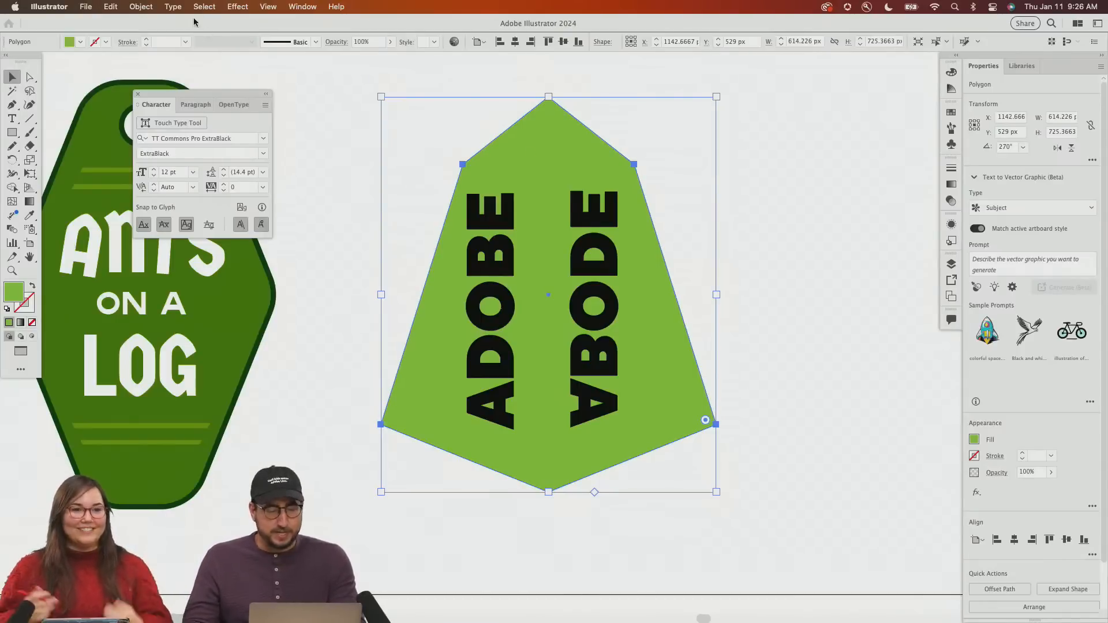
Copy the green polygon and paste it in place on top of the "ADOBE" and "ABODE" lettering
left_click(118, 5)
mouse_move(96, 4)
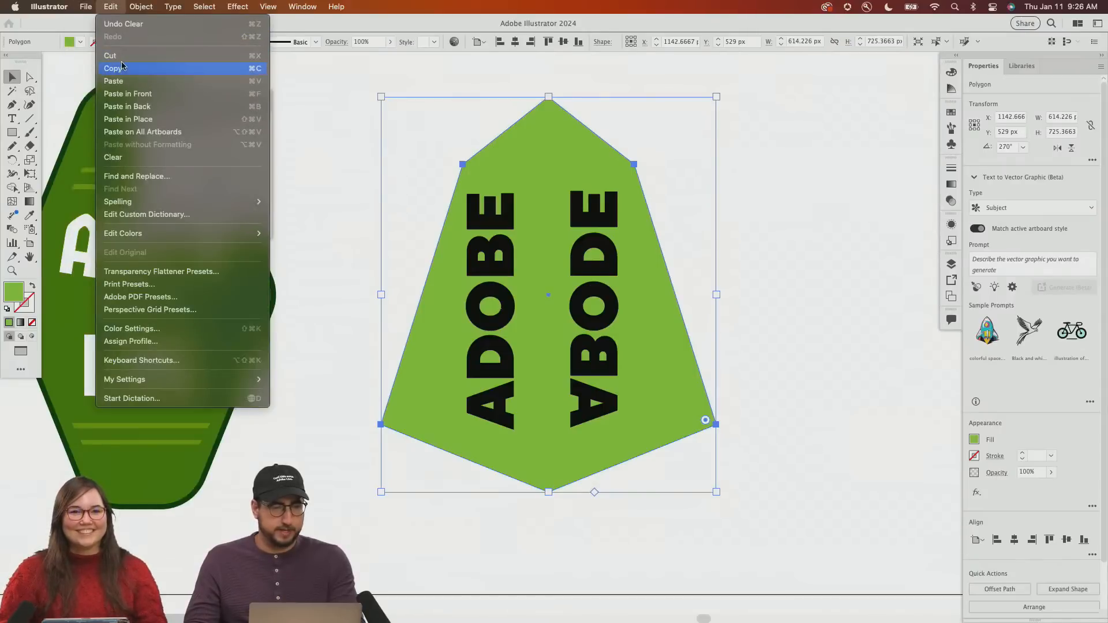
left_click(126, 68)
left_click(93, 6)
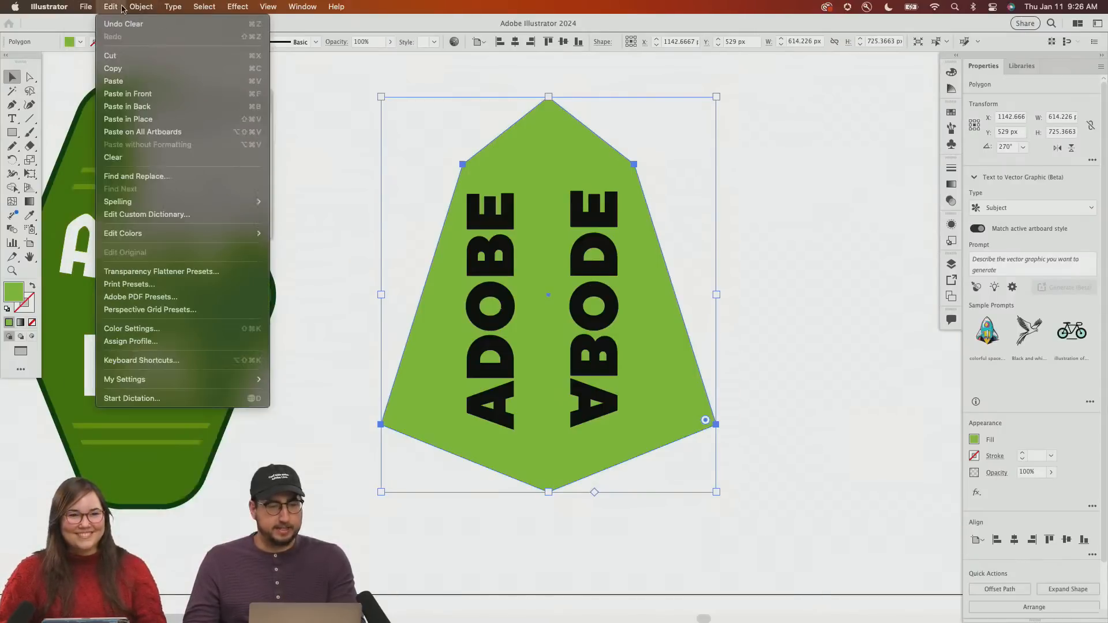
left_click(151, 121)
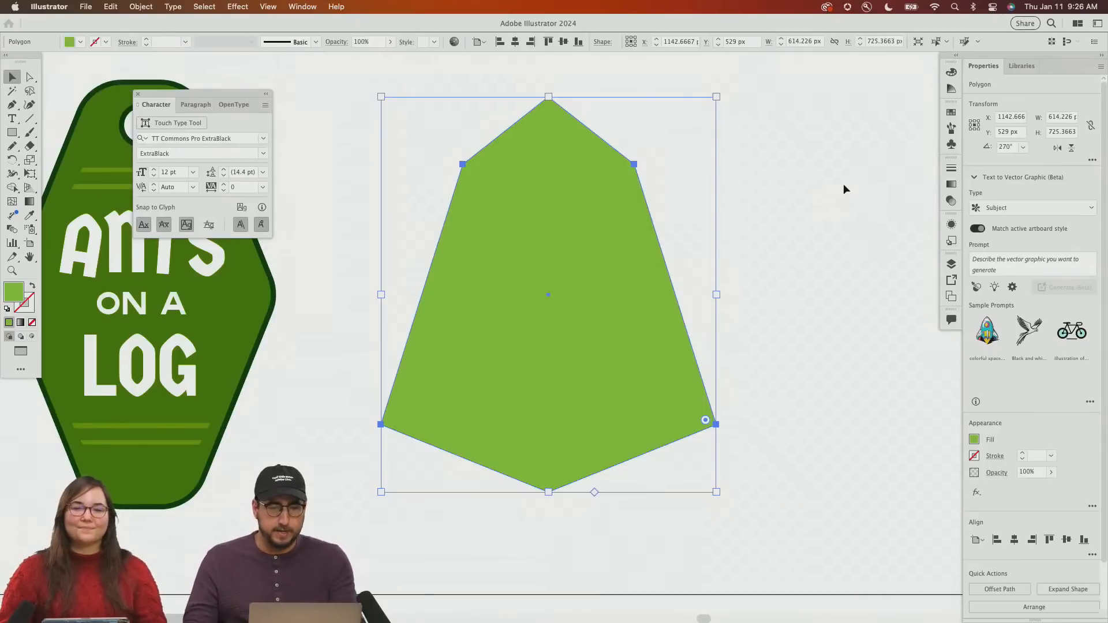
left_click(843, 183)
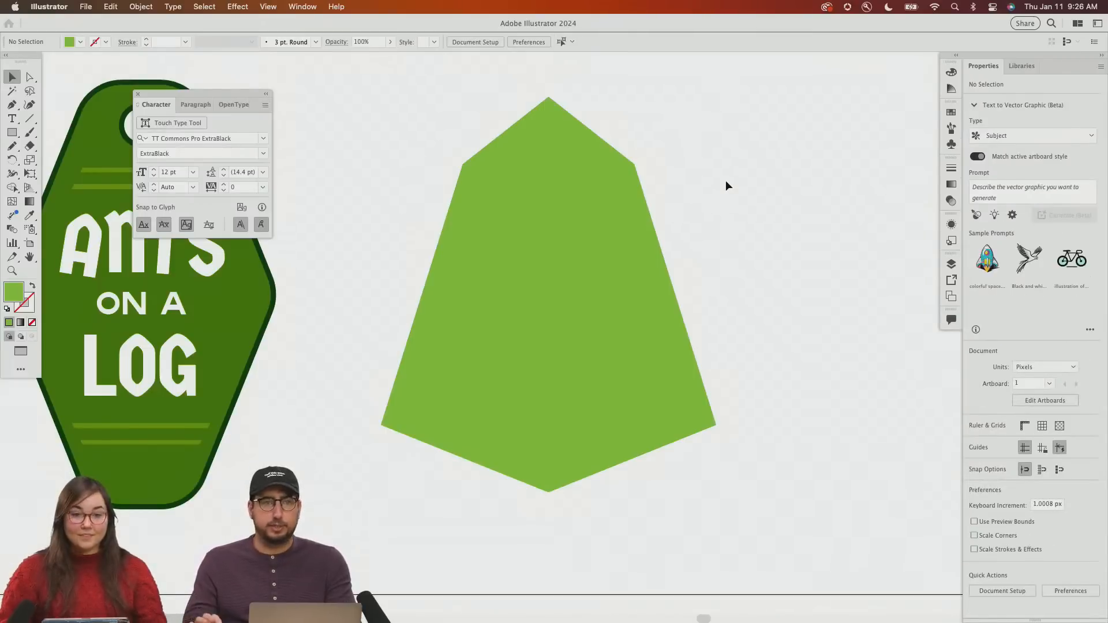
Draw a vertical line about 826 px long through the polygon's centre, extending past its upper and lower points
left_click(31, 119)
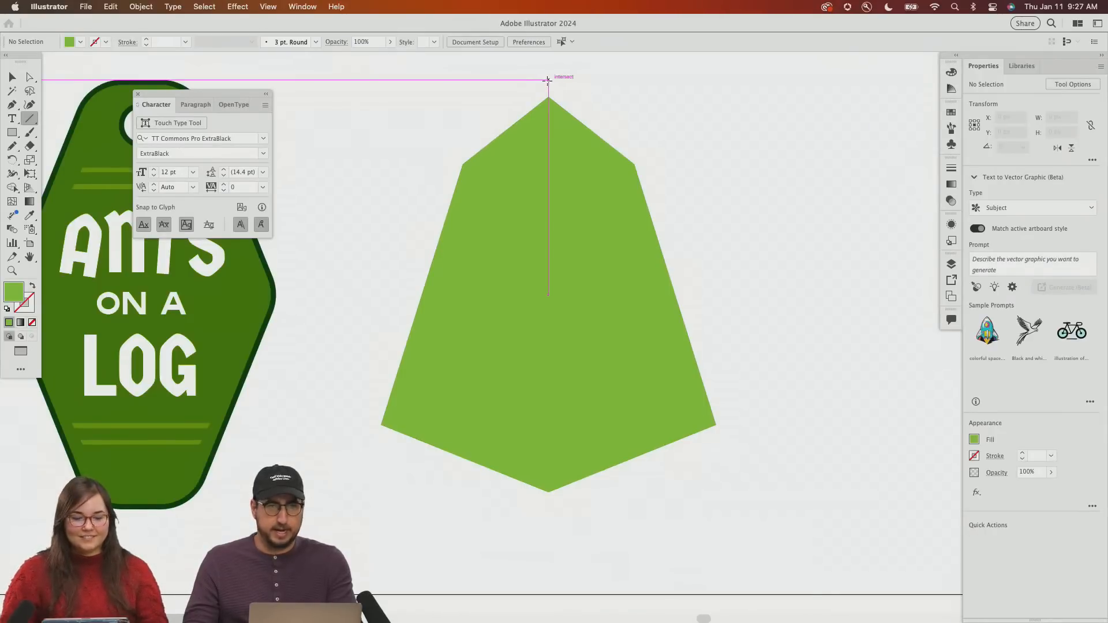
left_click_drag(549, 79, 549, 530)
key("v")
Cut the pasted polygon in two along the vertical line with the Divide pathfinder
left_click(574, 217, "shift")
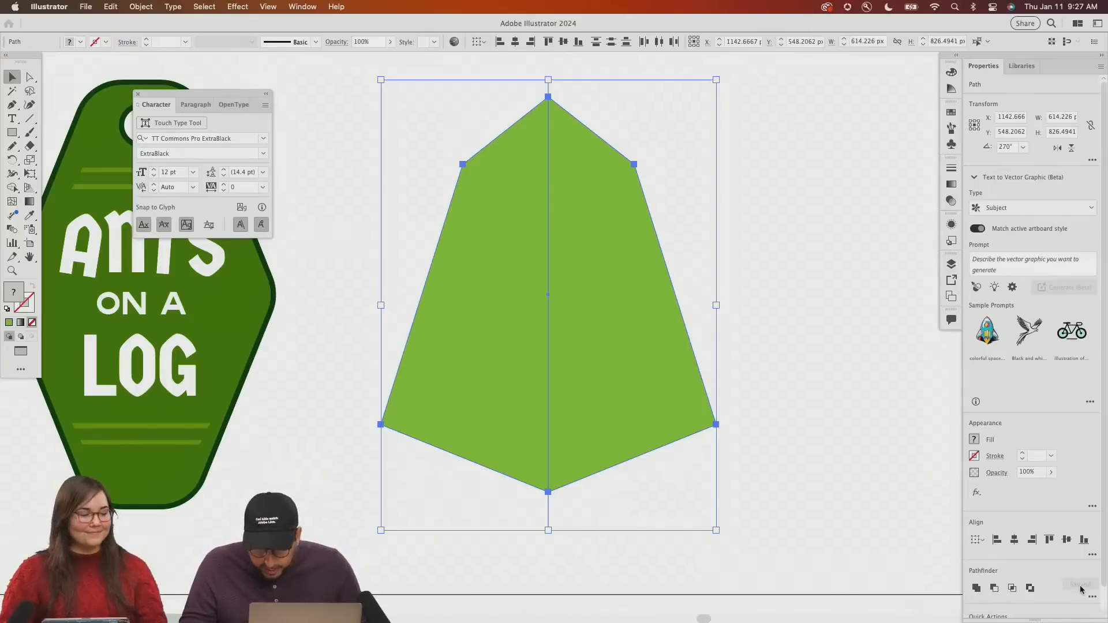
left_click(1093, 600)
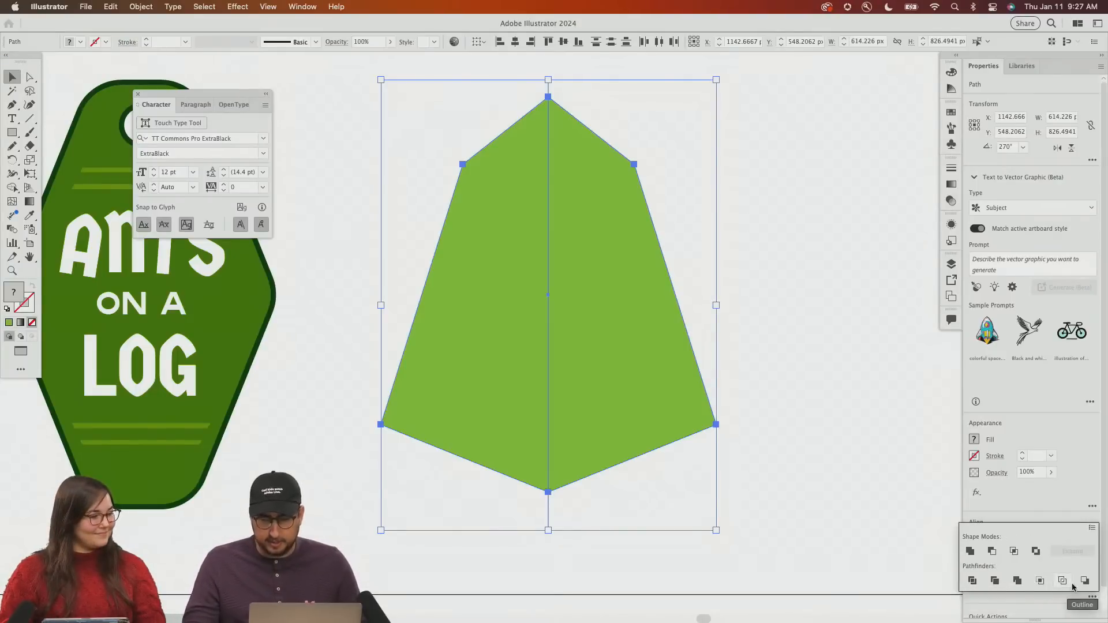
left_click(973, 581)
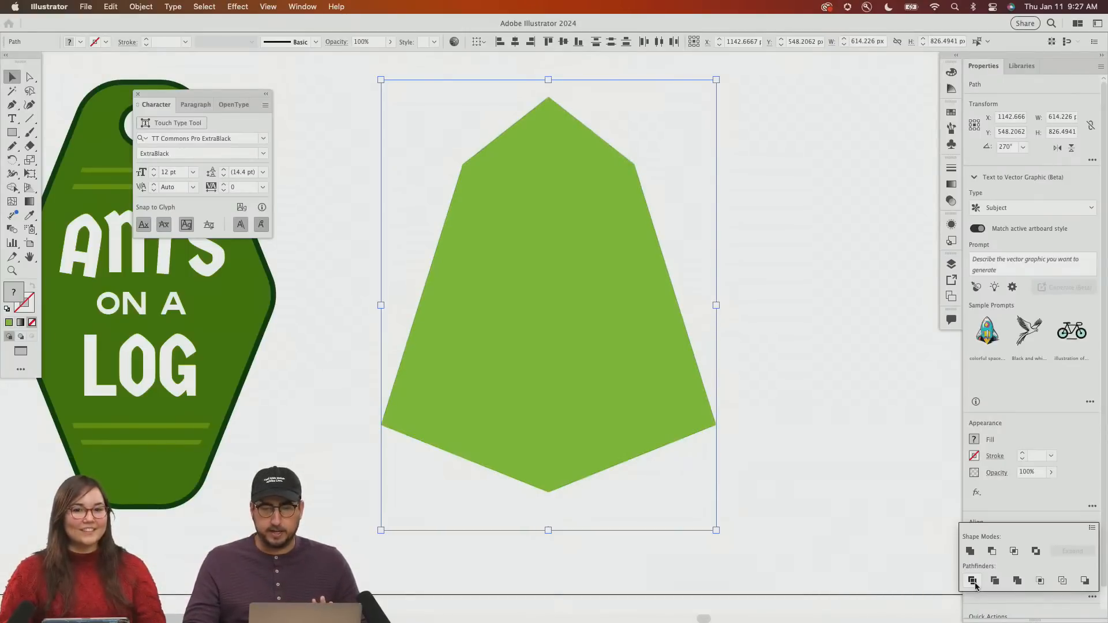
left_click(724, 216)
Check the split by selecting the polygon's halves individually with the Direct Selection tool, ending on the left half
key("a")
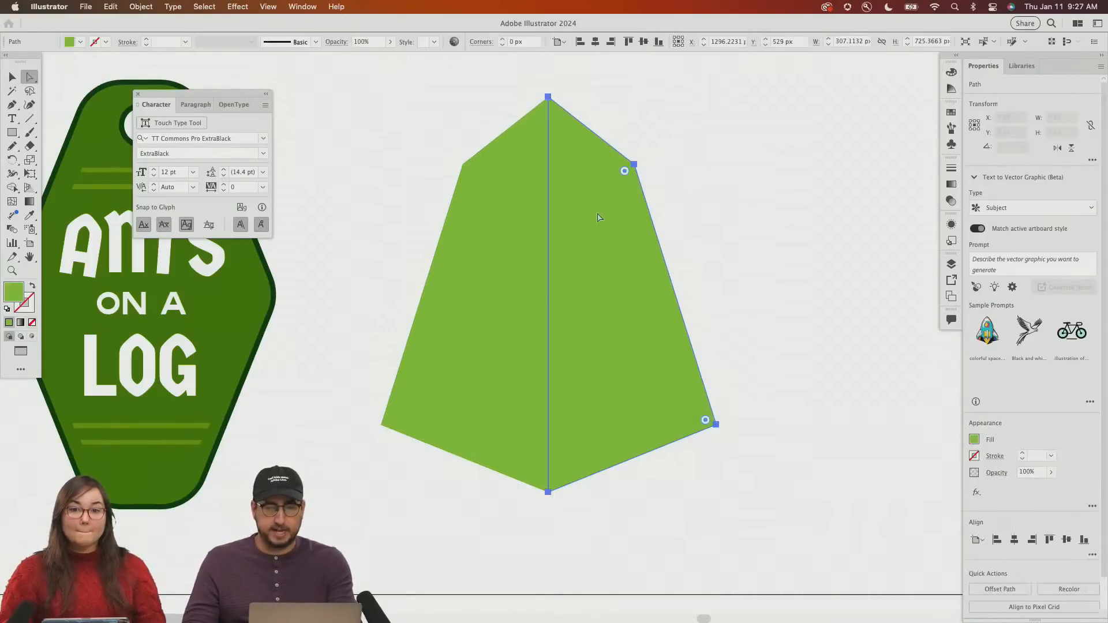
left_click(532, 230)
left_click(569, 229)
left_click(522, 233)
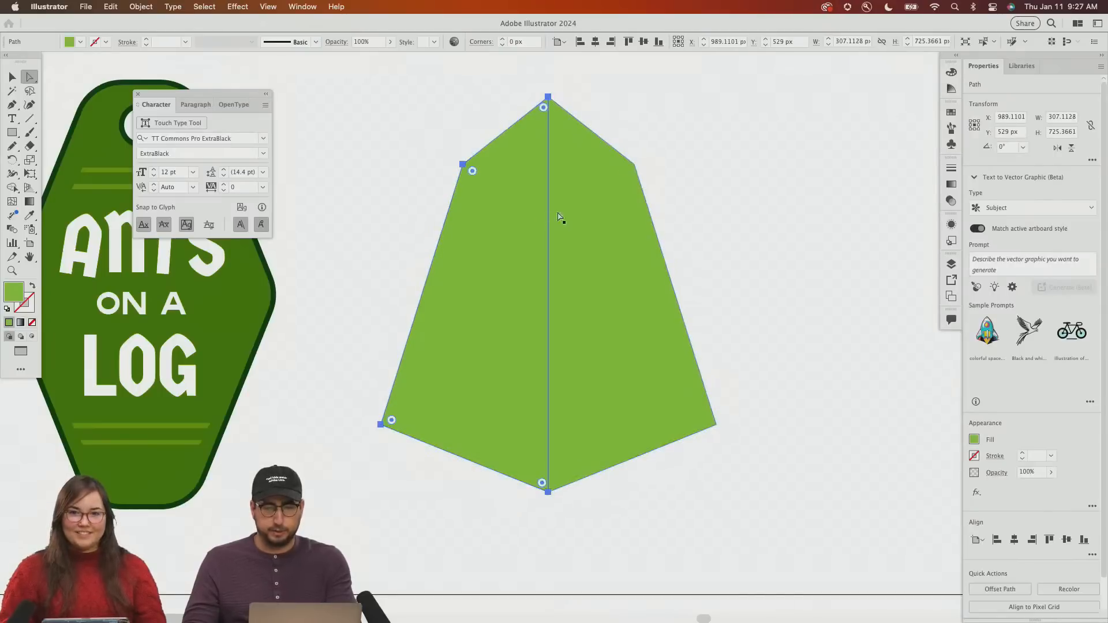
Fill the polygon's left half with a darker green swatch so the two halves differ in colour
left_click(953, 113)
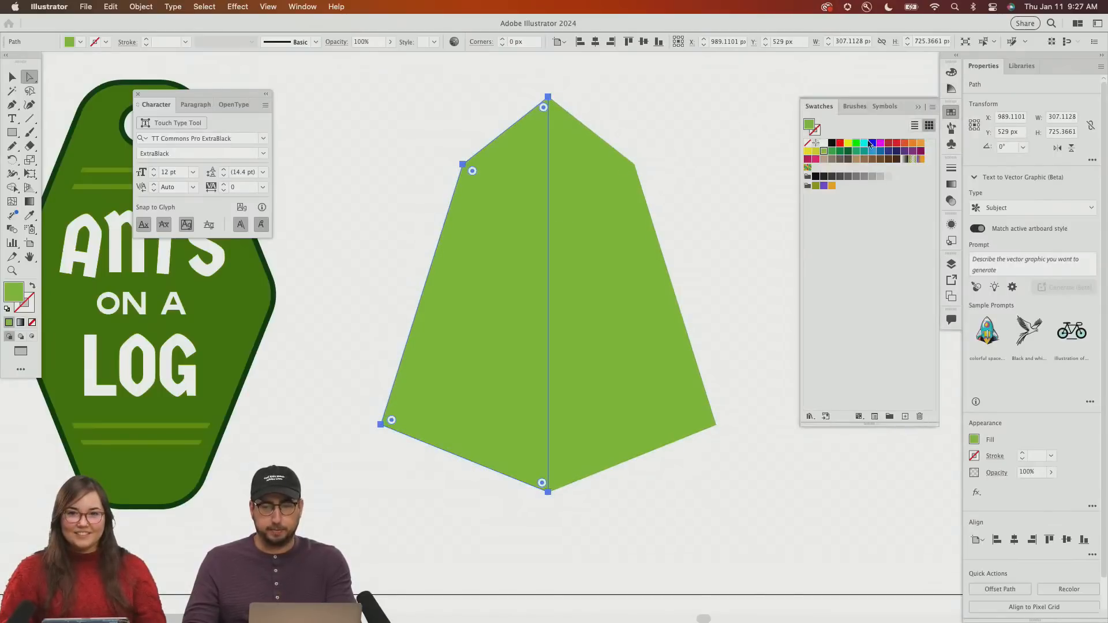
left_click(840, 151)
key("v")
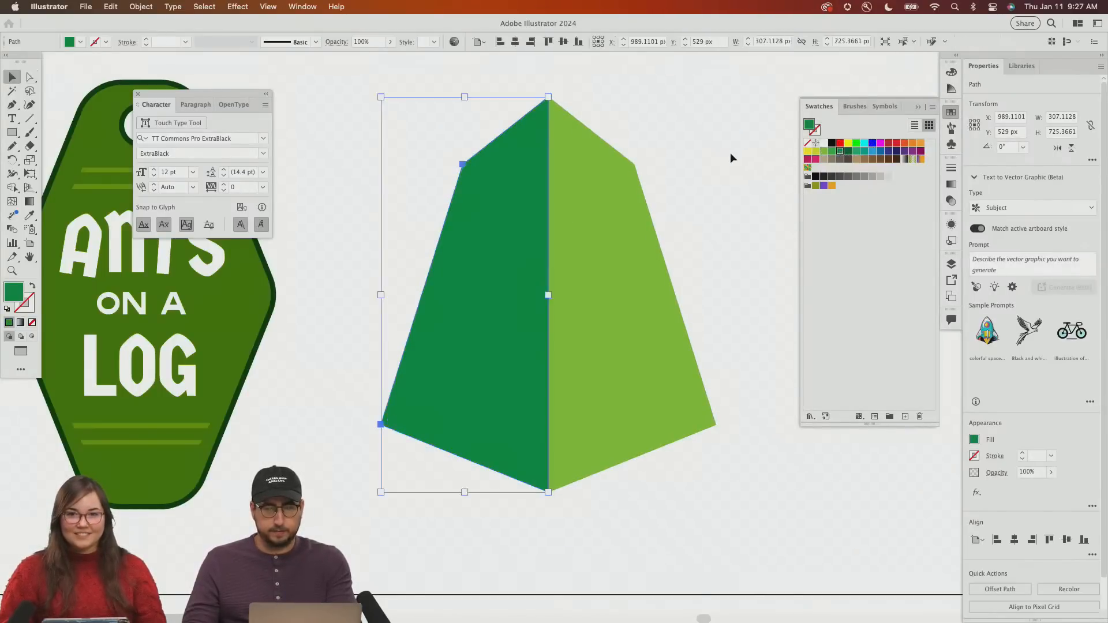
left_click(731, 157)
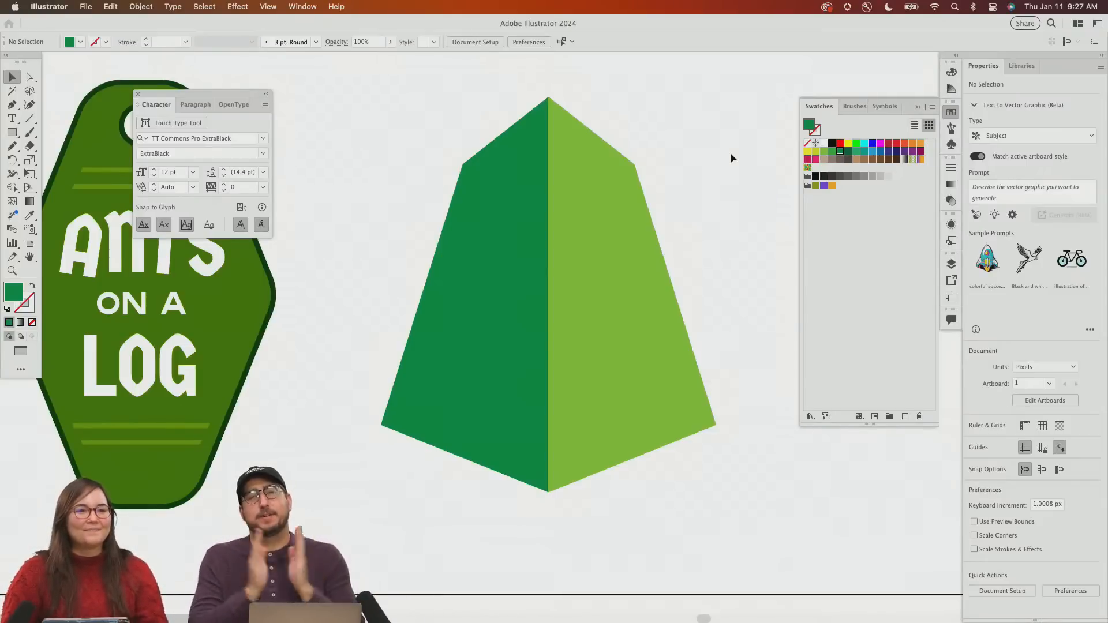
Ungroup the two polygon halves and check that each one can be selected on its own
left_click(567, 236)
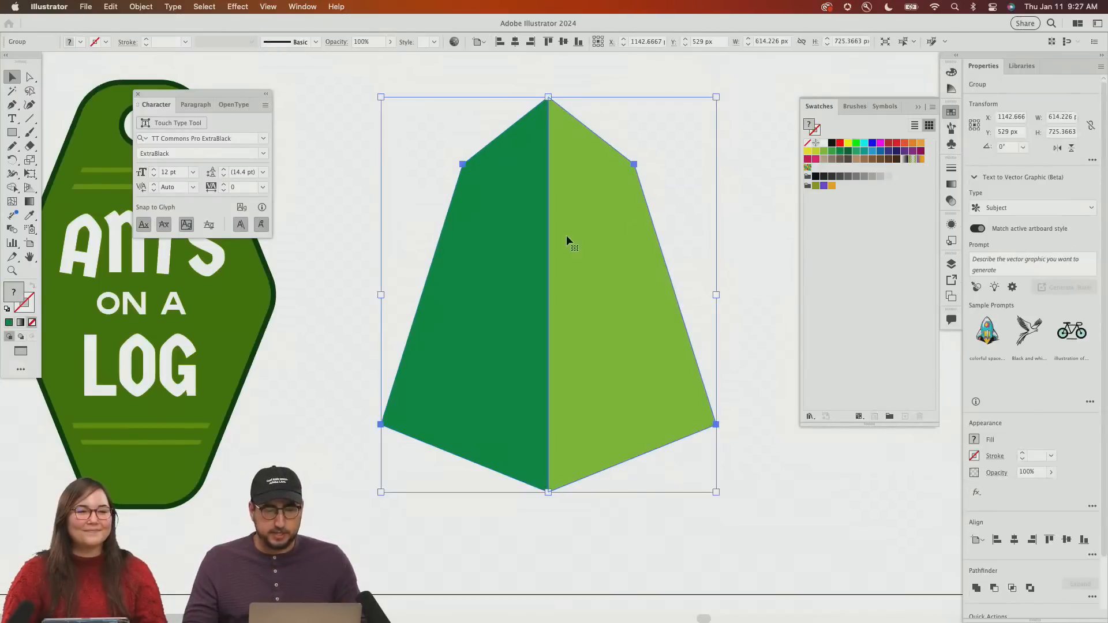
right_click(578, 222)
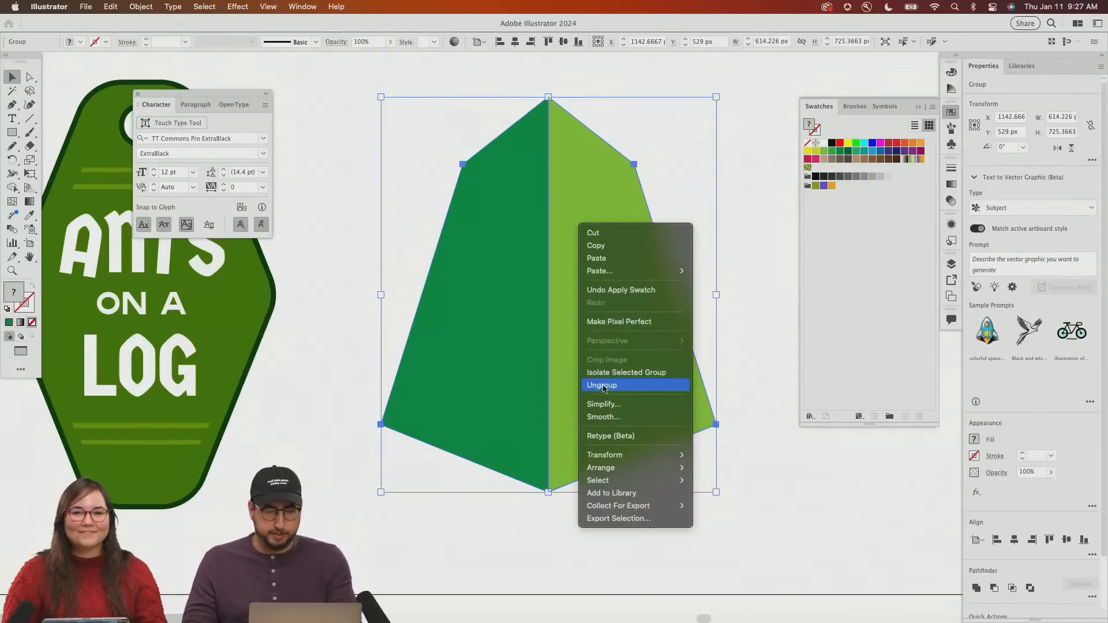
left_click(670, 194)
left_click(671, 194)
left_click(620, 223)
left_click(506, 211)
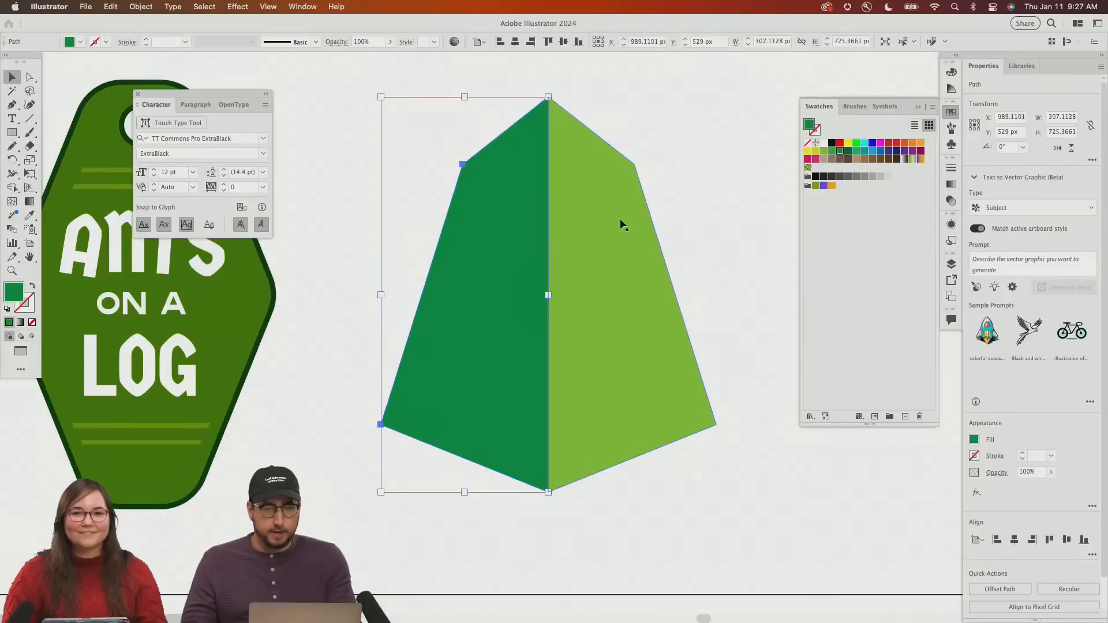
left_click(620, 223)
left_click(508, 214)
left_click(595, 213)
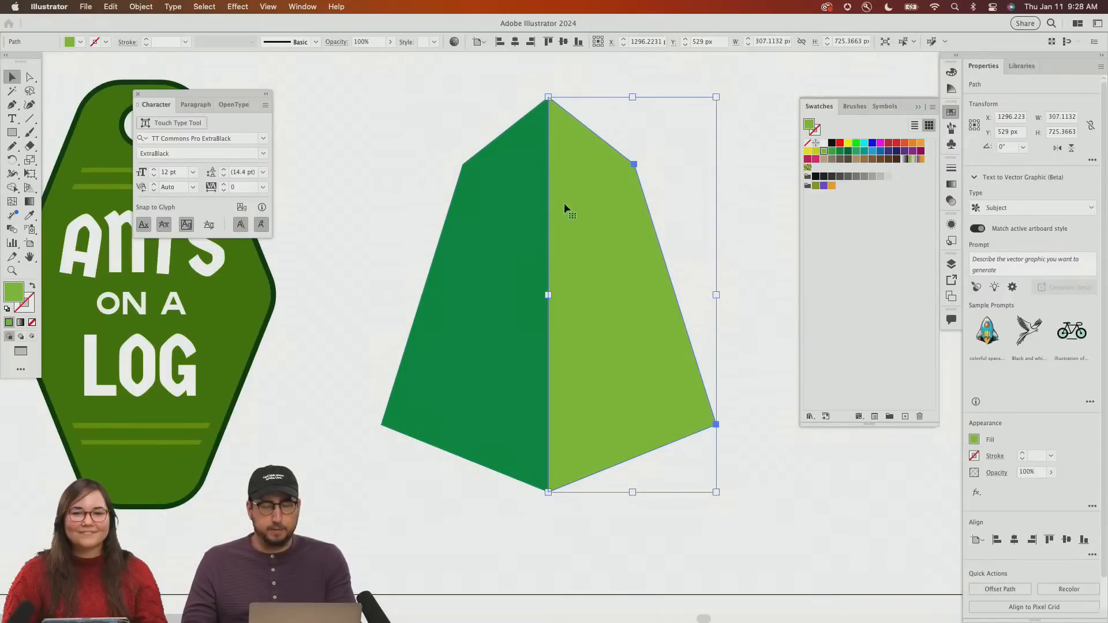
Select both polygon halves and send them to the back, behind the "ADOBE" and "ABODE" lettering
left_click(528, 216, "shift")
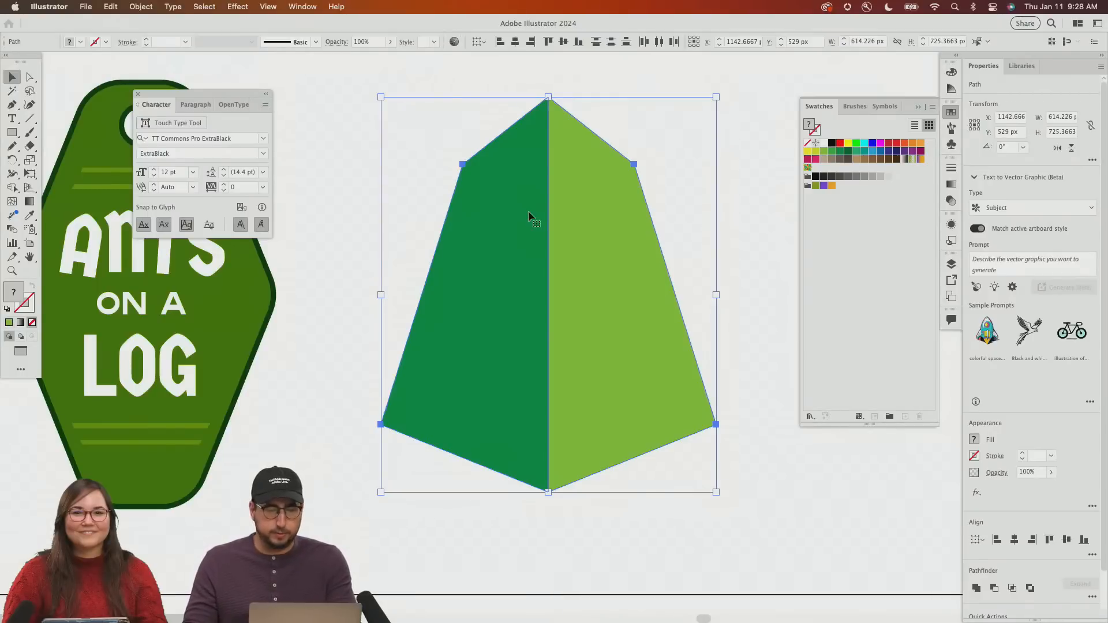
right_click(529, 212)
mouse_move(582, 491)
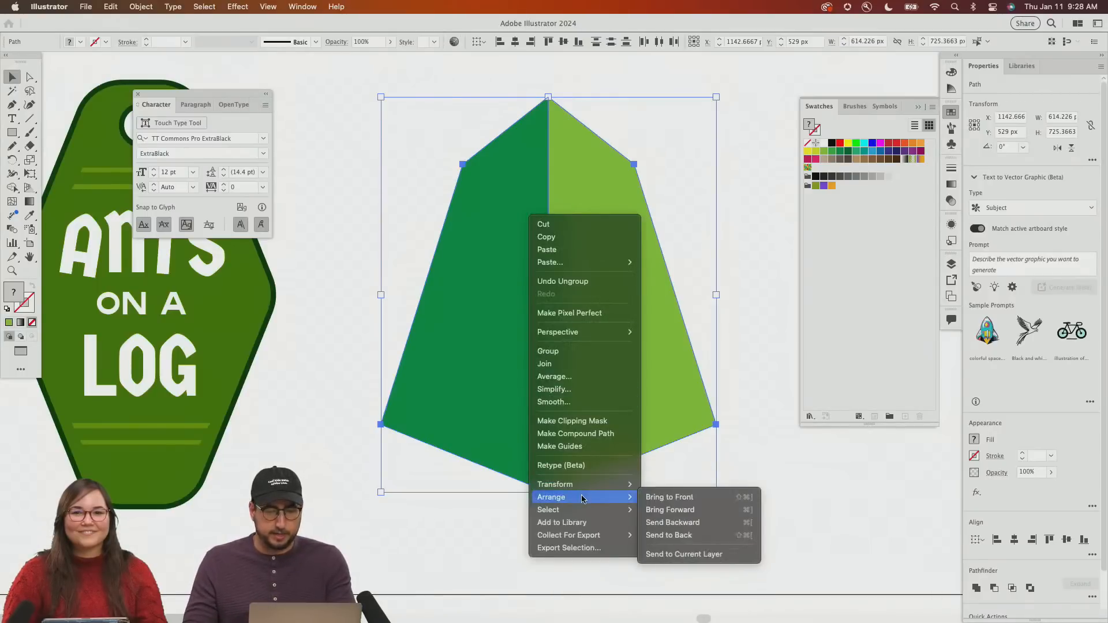
left_click(689, 535)
key("a")
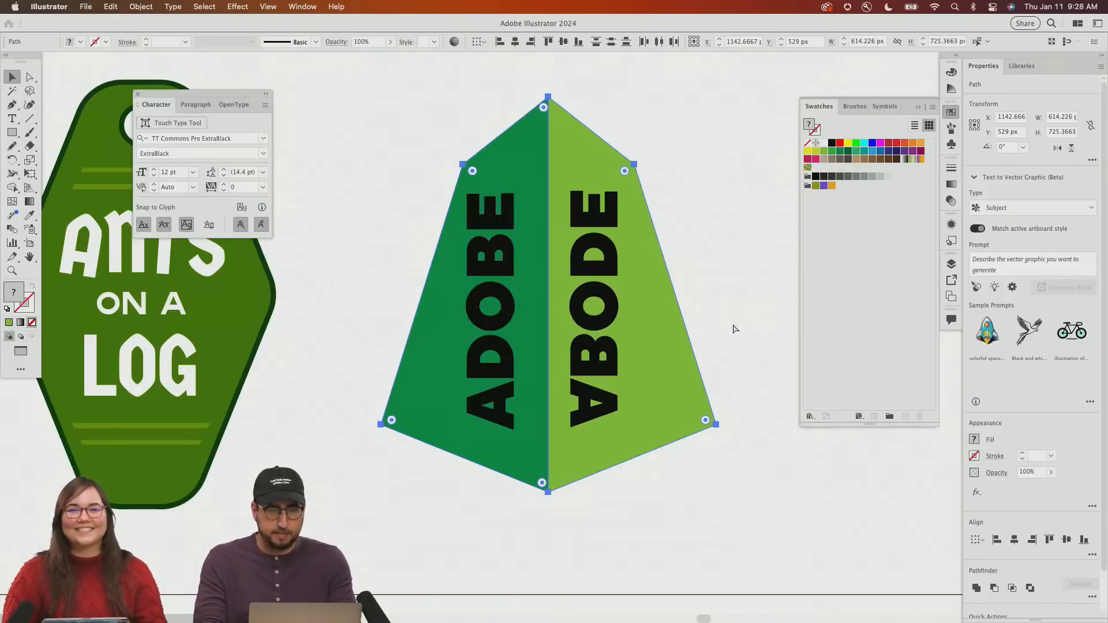
key("v")
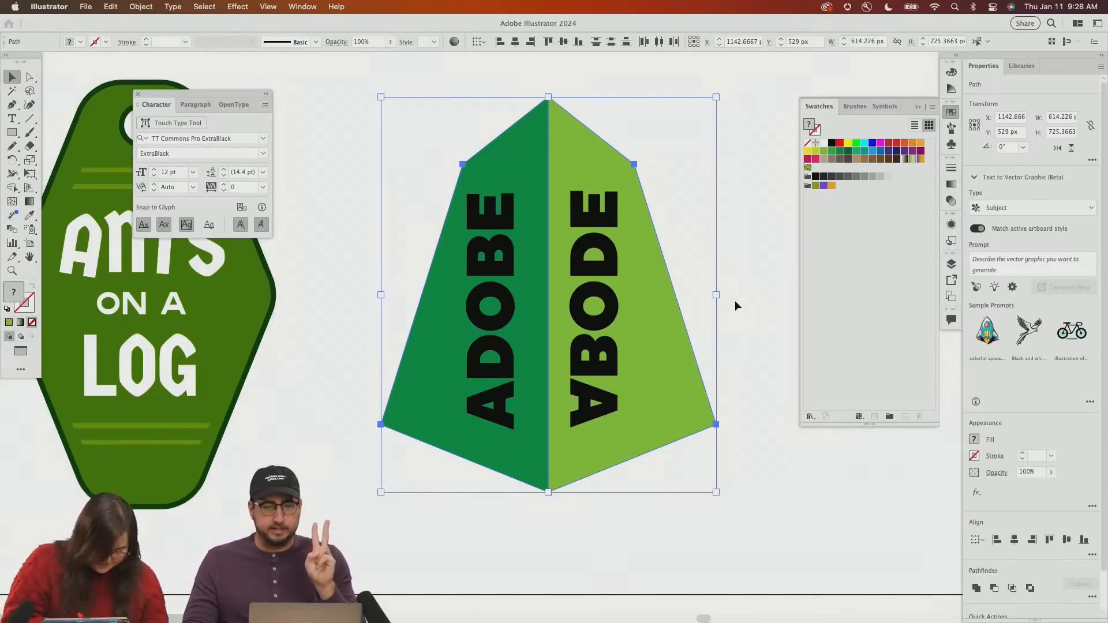
Try a regular -40 px path offset on the dark green half, then undo it together with the move of the outer shape
left_click(736, 300)
left_click(508, 153)
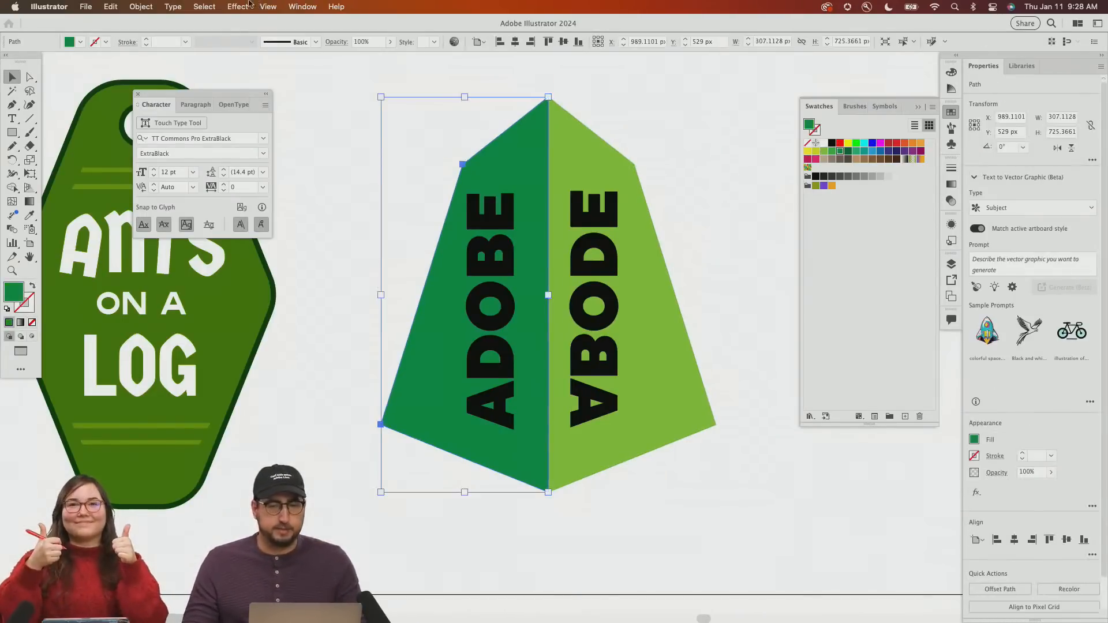
left_click(152, 6)
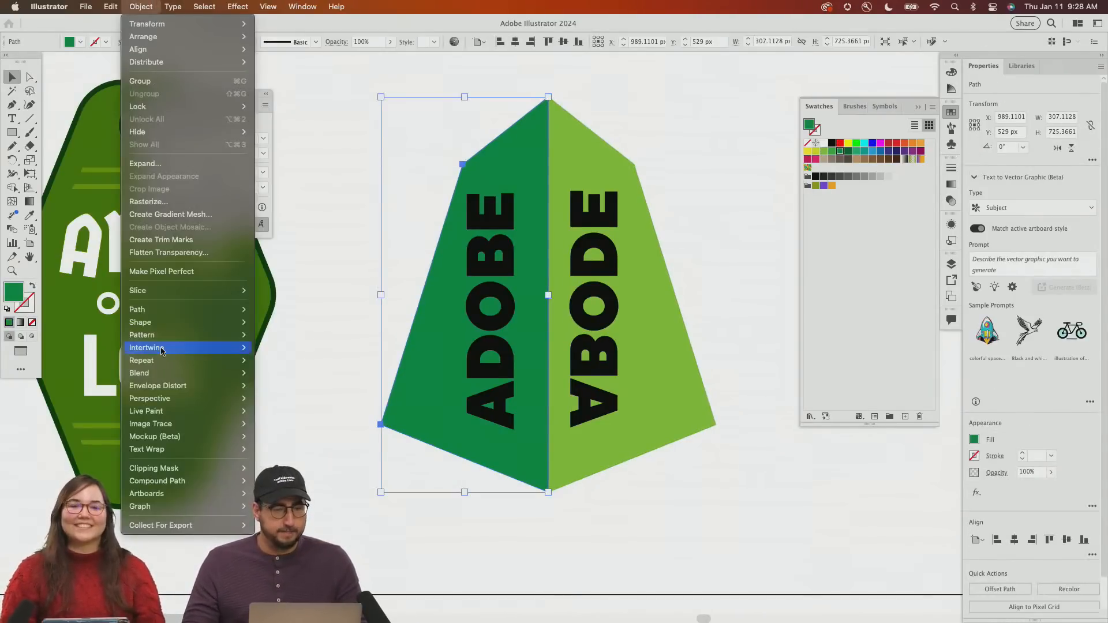
mouse_move(165, 314)
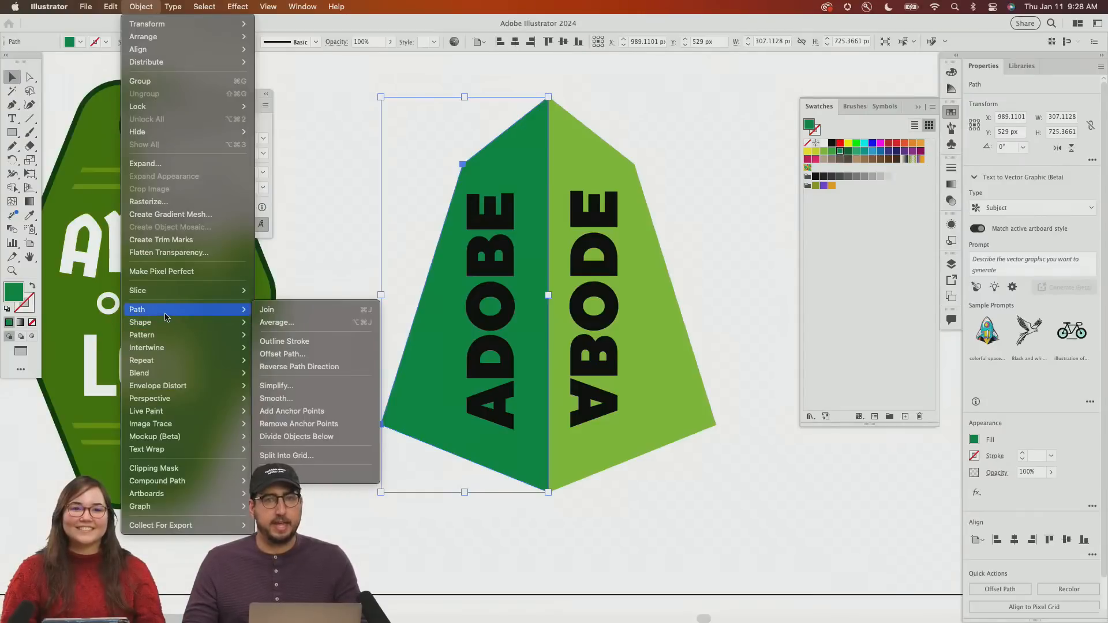
left_click(282, 354)
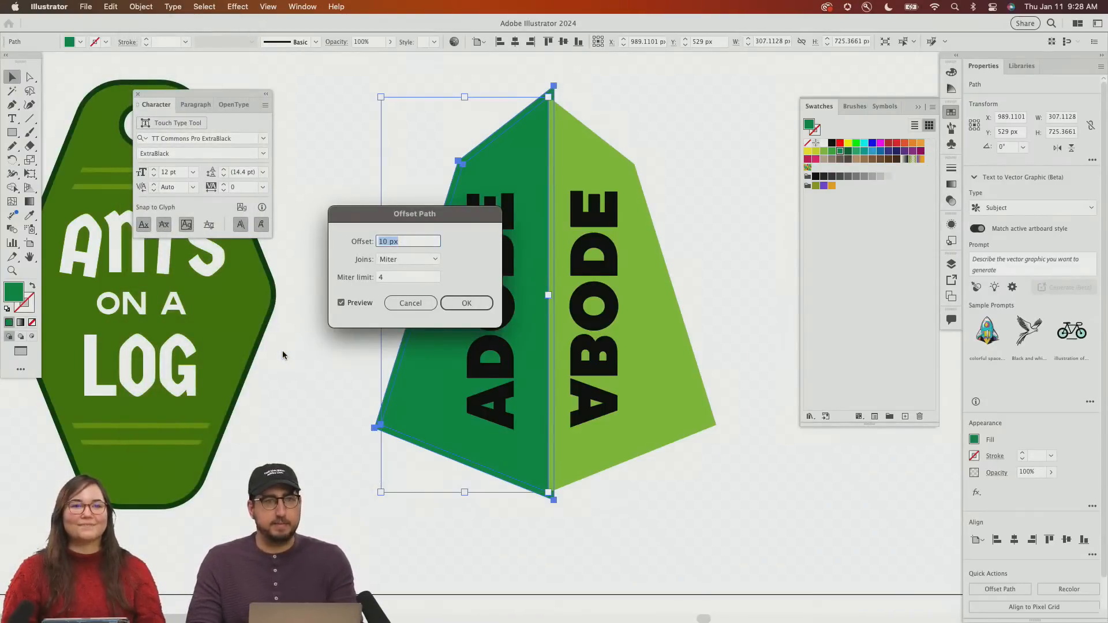
key("shift+Down")
key("shift+Down")
key("shift+Down")
key("shift+Down")
key("shift+Down")
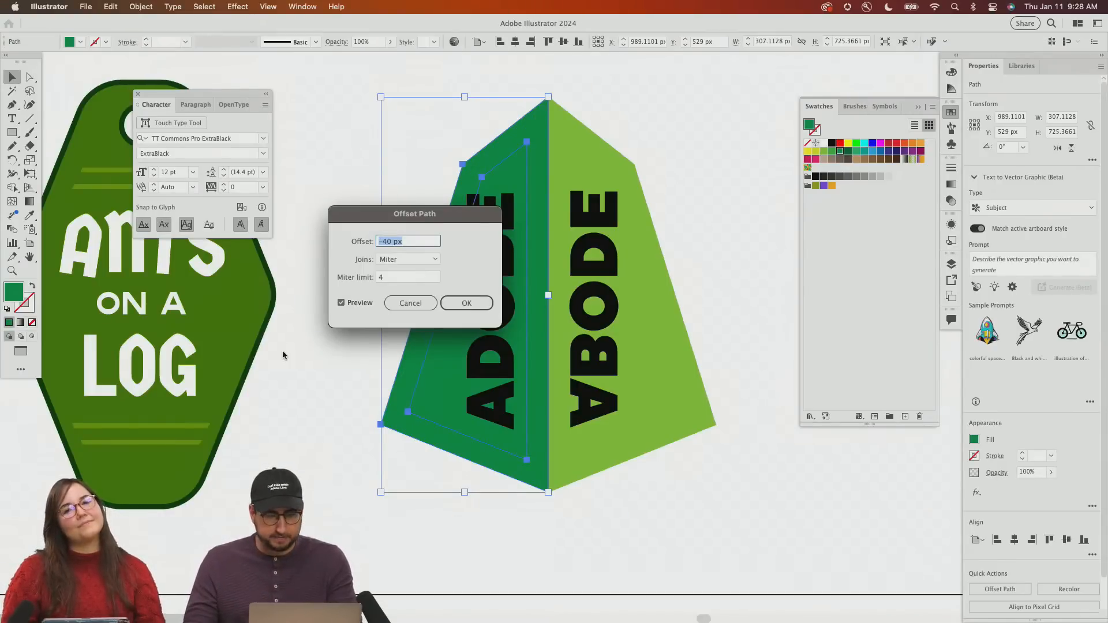
left_click(471, 304)
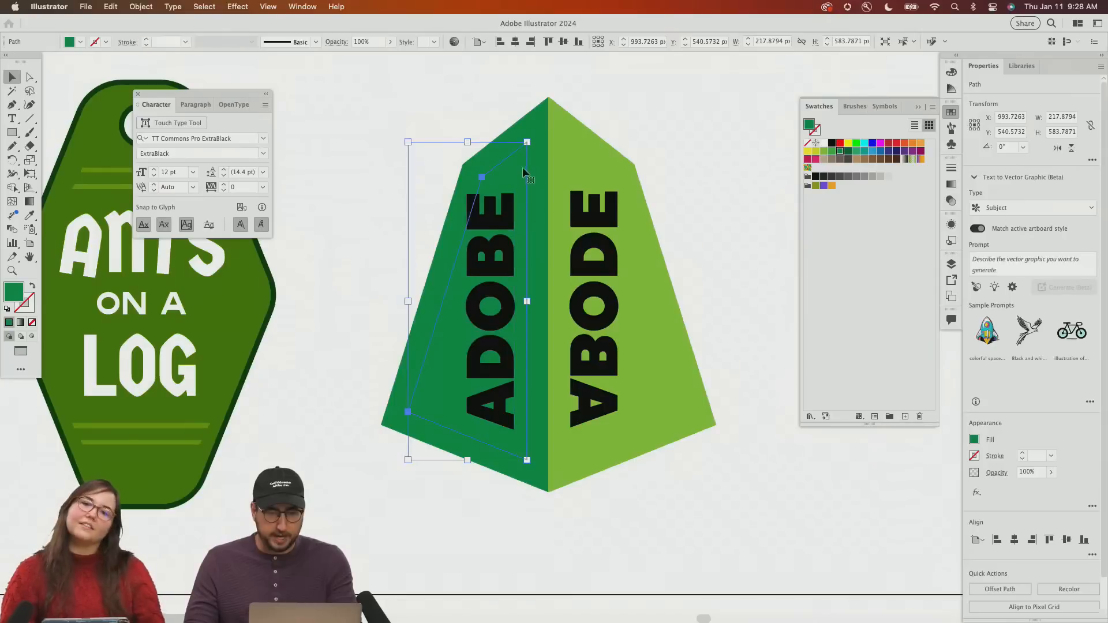
left_click_drag(523, 168, 708, 165)
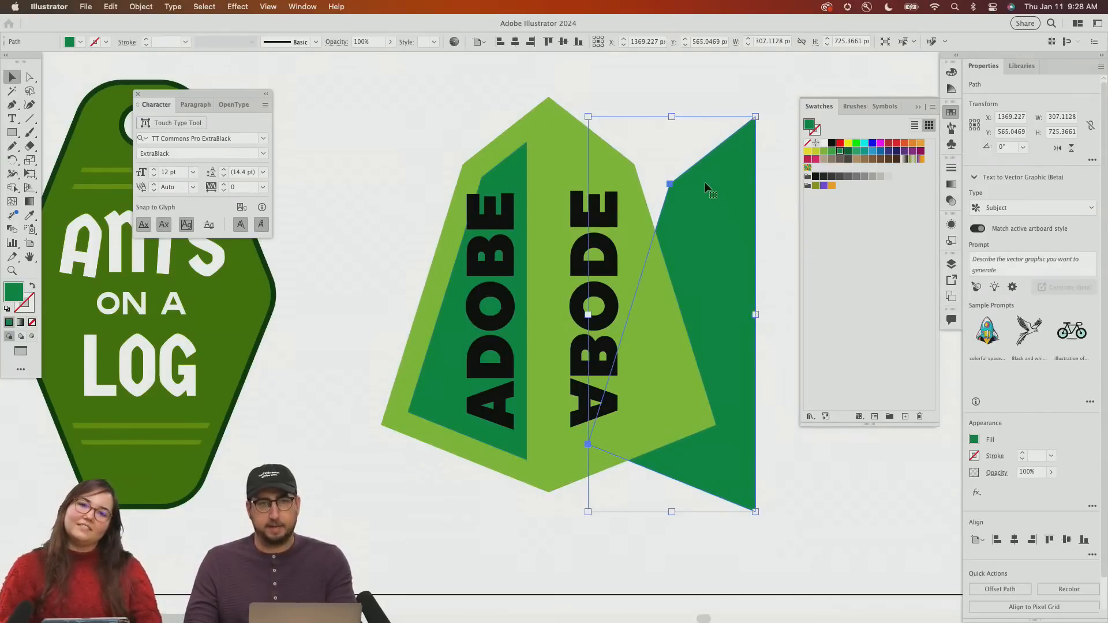
key("super+z")
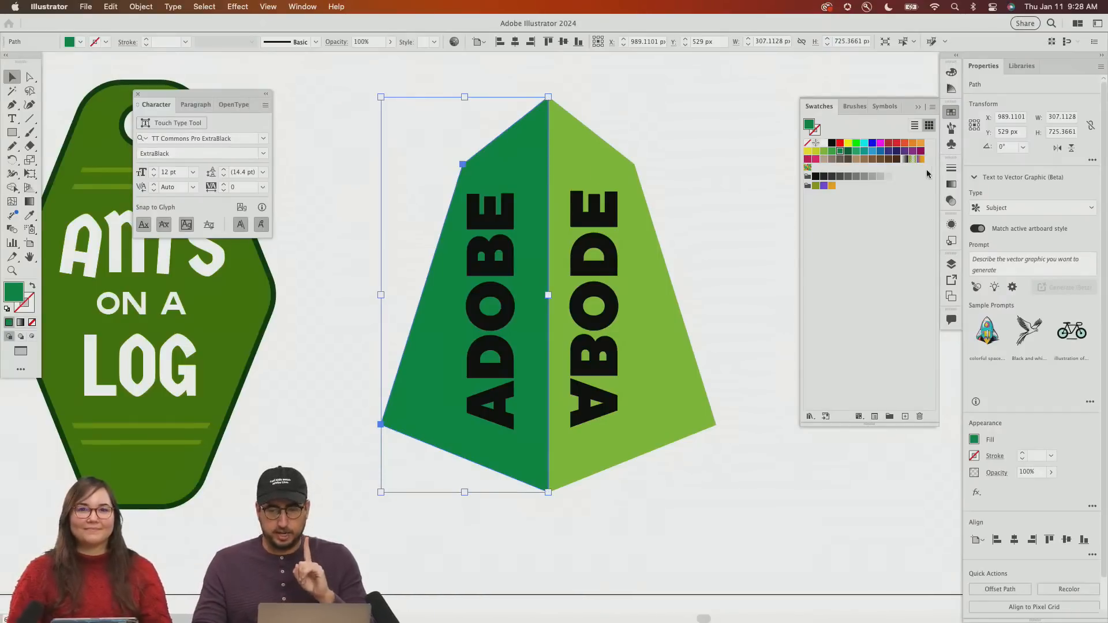
Apply a live Offset Path effect of -20 px with miter joins to the dark green half
left_click(952, 225)
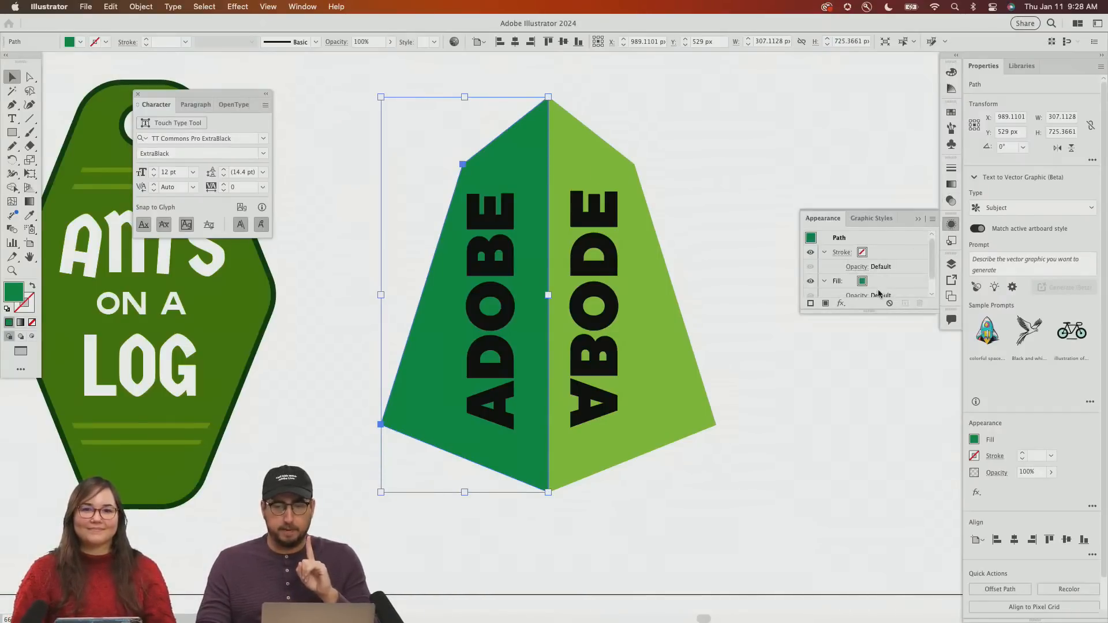
left_click_drag(870, 311, 875, 368)
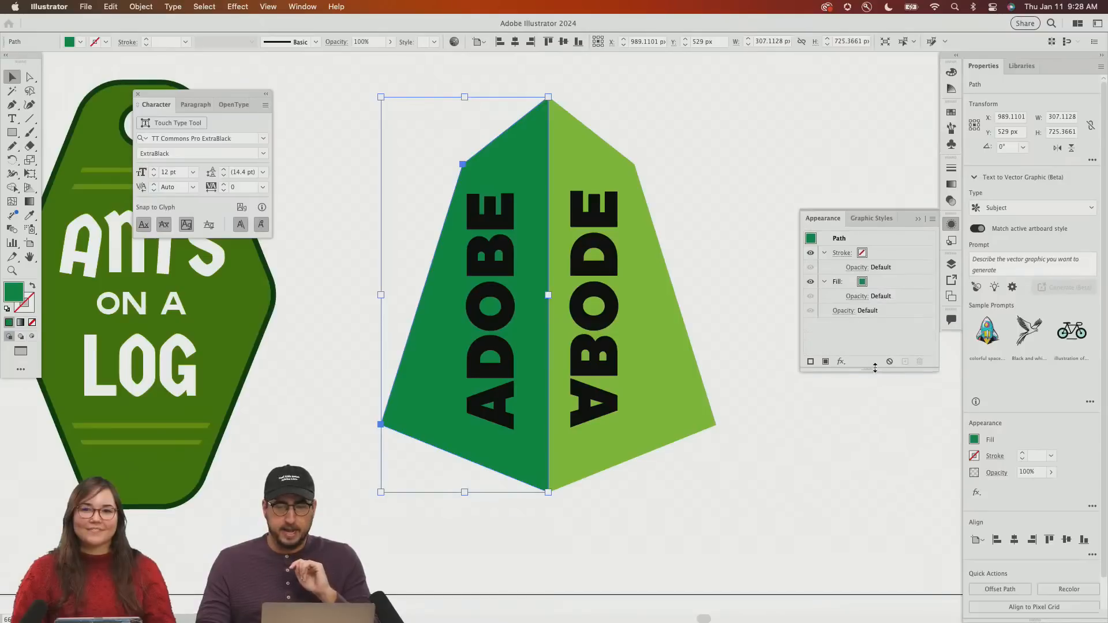
left_click(842, 362)
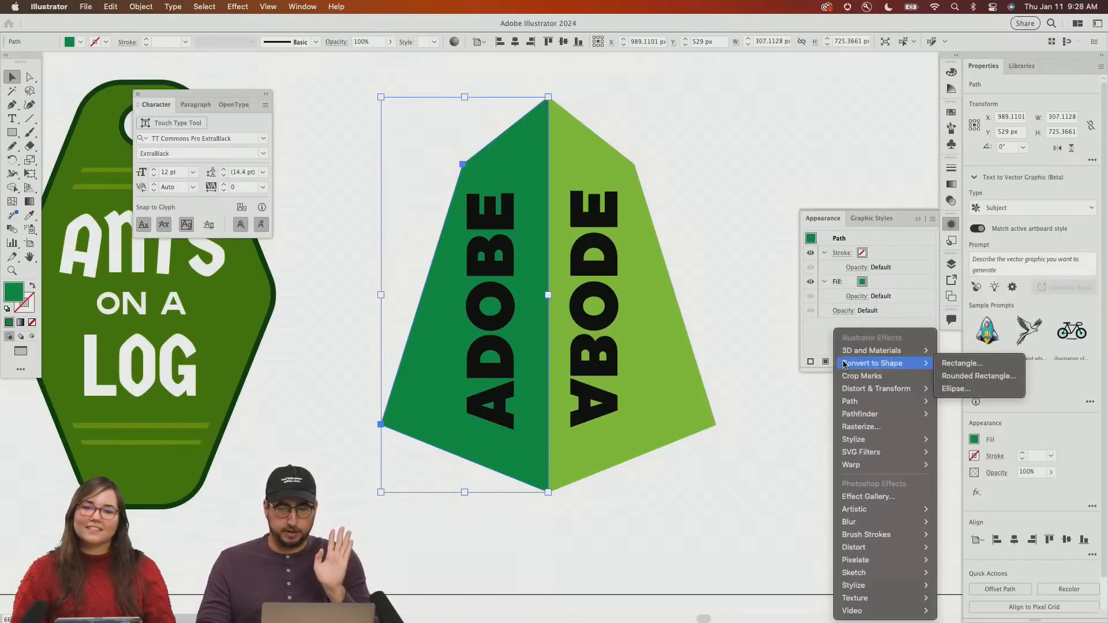
mouse_move(873, 402)
left_click(955, 402)
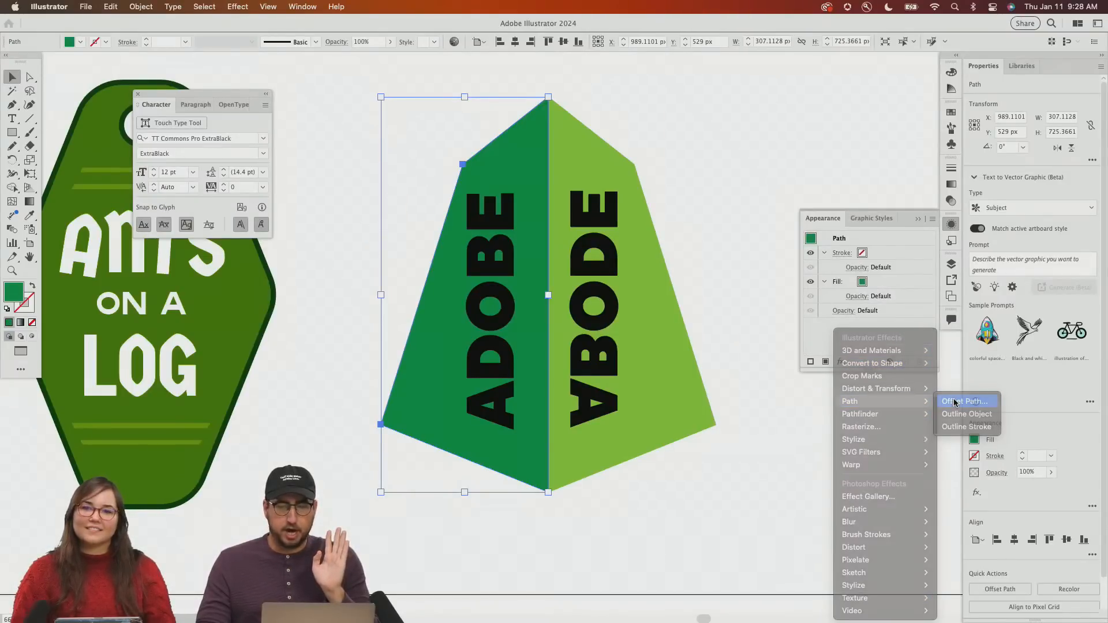
key("shift+Down")
key("shift+Down")
key("shift+Down")
key("shift+Down")
key("shift+Down")
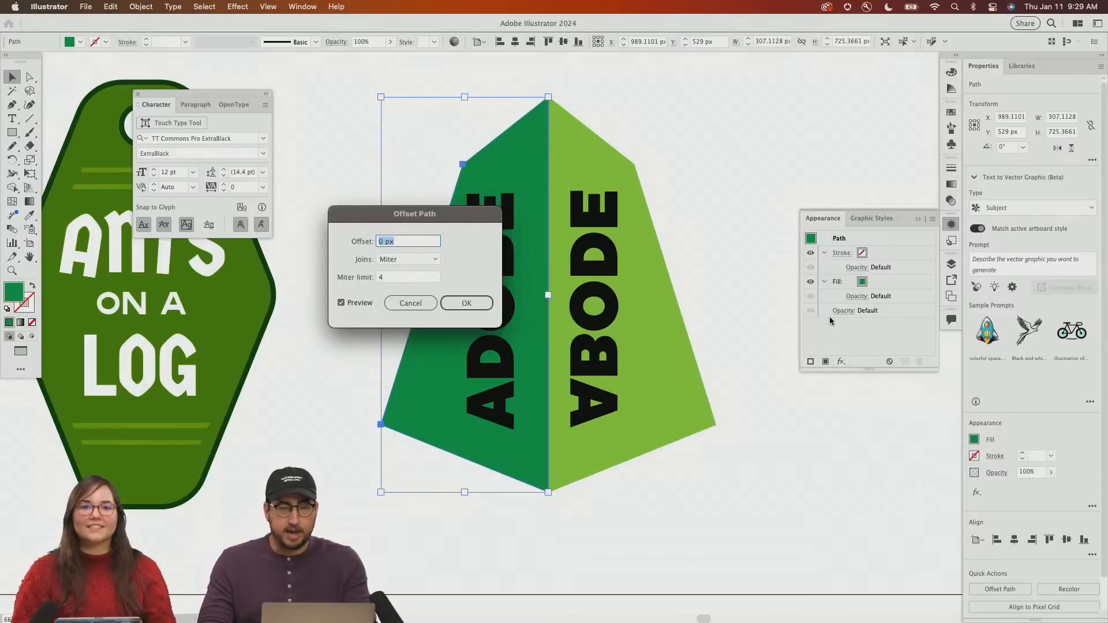
key("shift+Down")
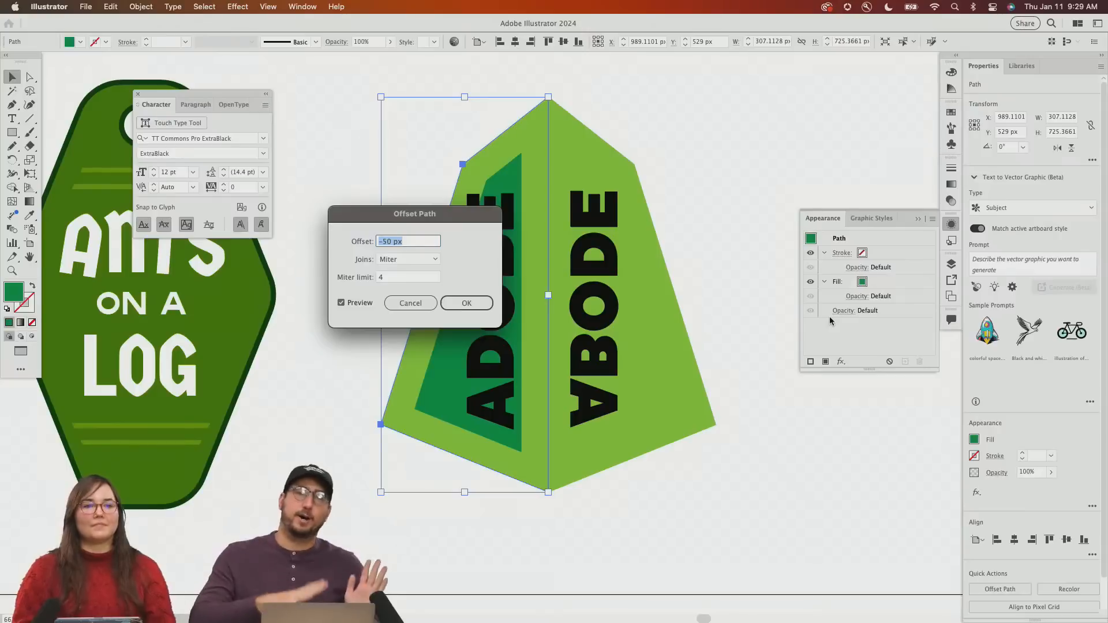
key("shift+Down")
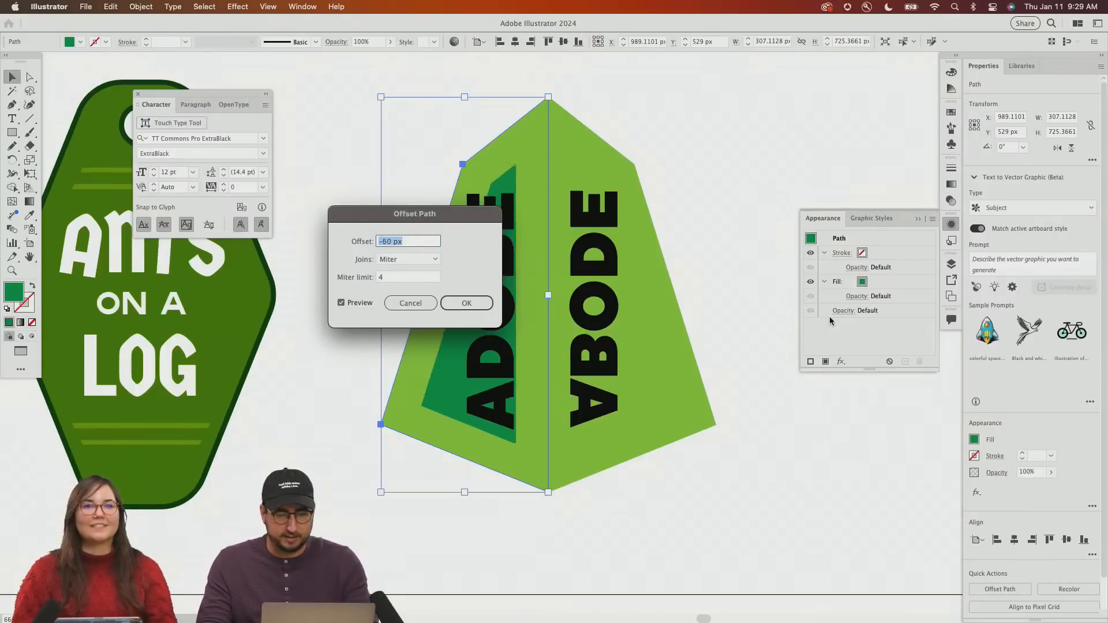
key("shift+Up")
key("shift+Up")
key("shift+Up")
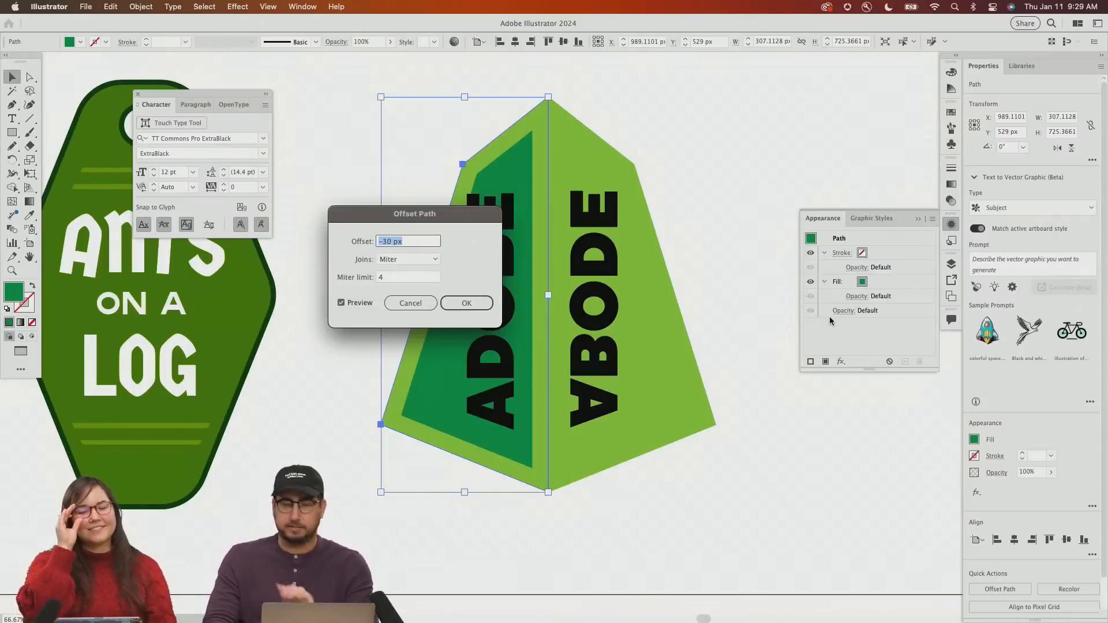
key("shift+Up")
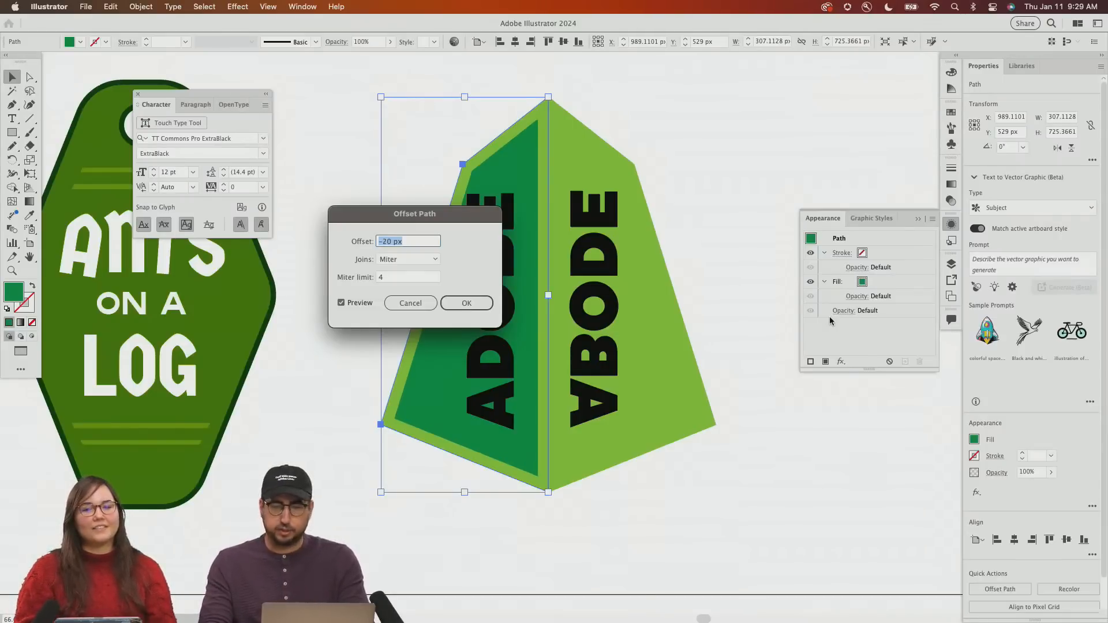
key("Return")
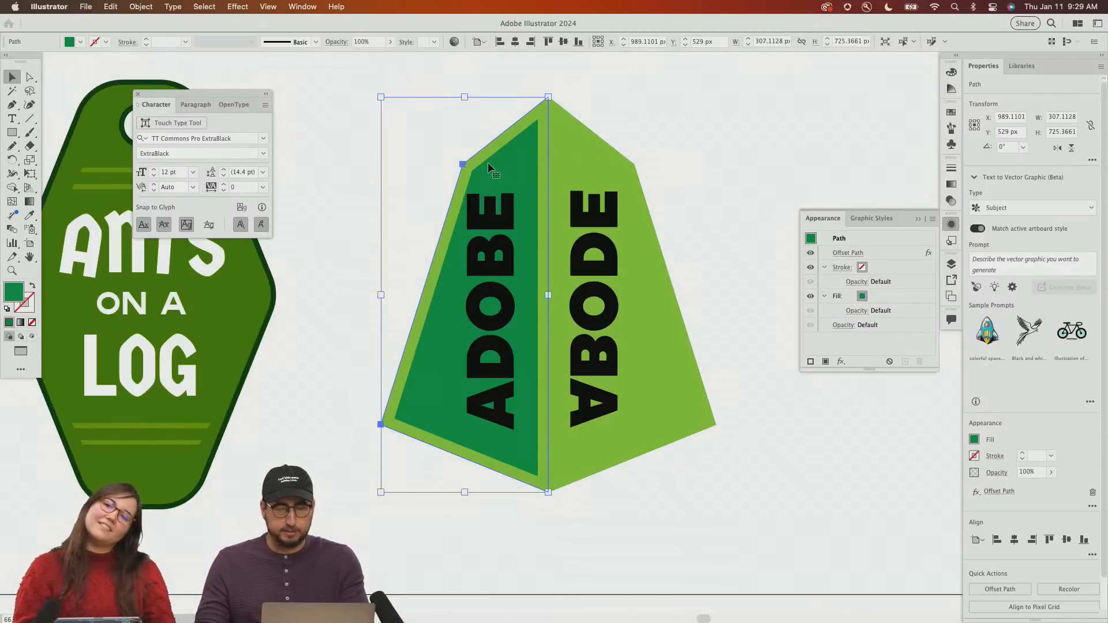
Place a copy of the dark green half in front of the "ADOBE" lettering and set its Offset Path effect to -40 px
key("super+shift+bracketright")
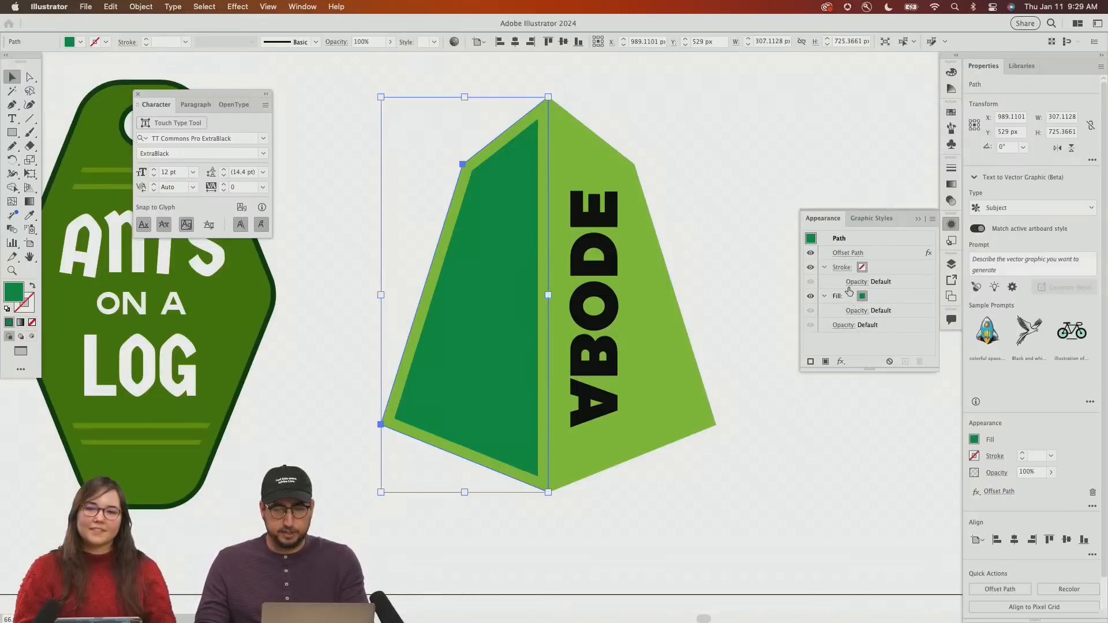
left_click(848, 254)
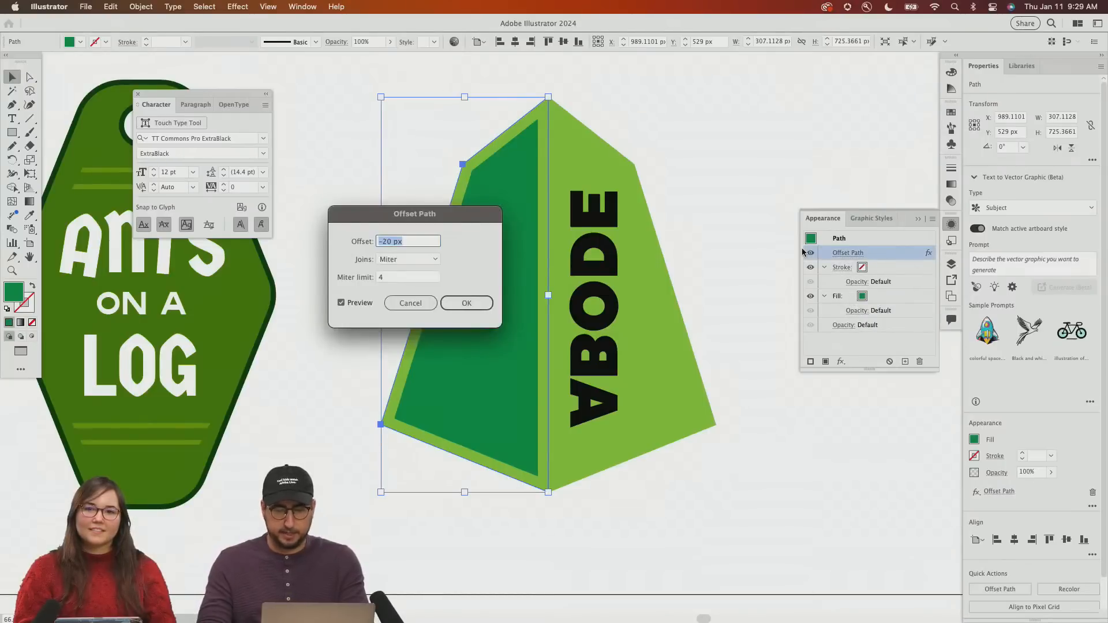
key("shift+Down")
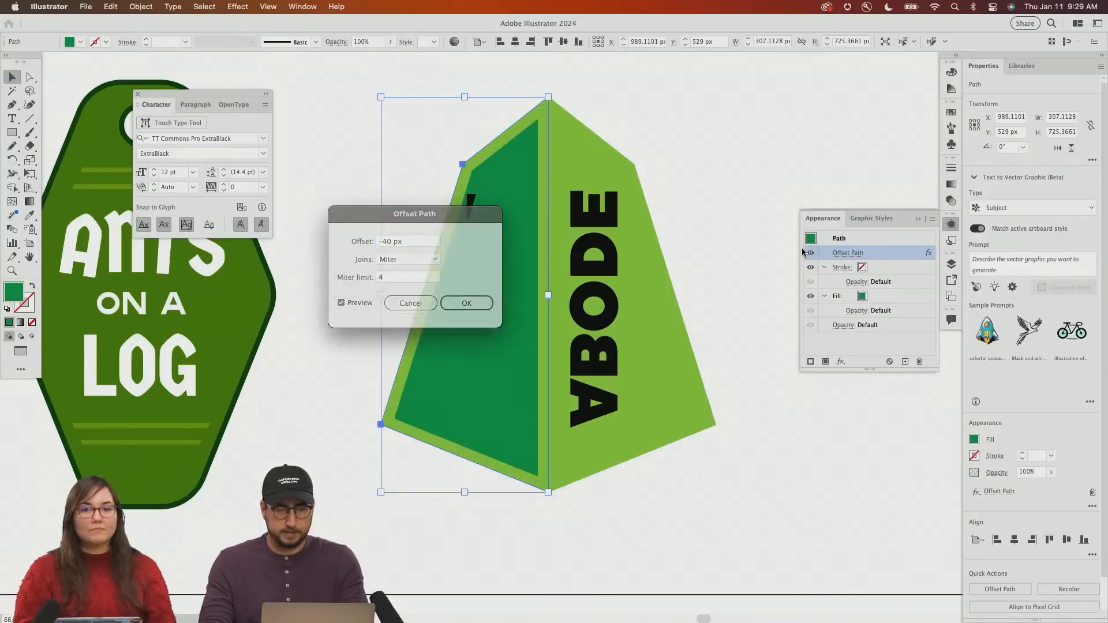
key("Return")
Fill the front copy of the left half with the magenta swatch
left_click(951, 112)
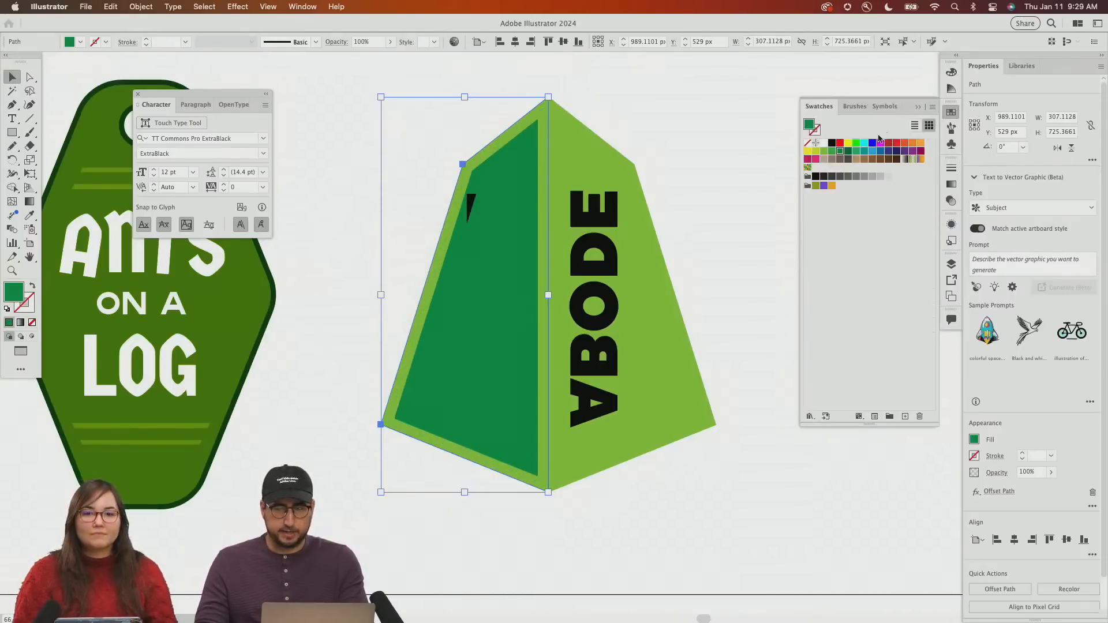
left_click(880, 145)
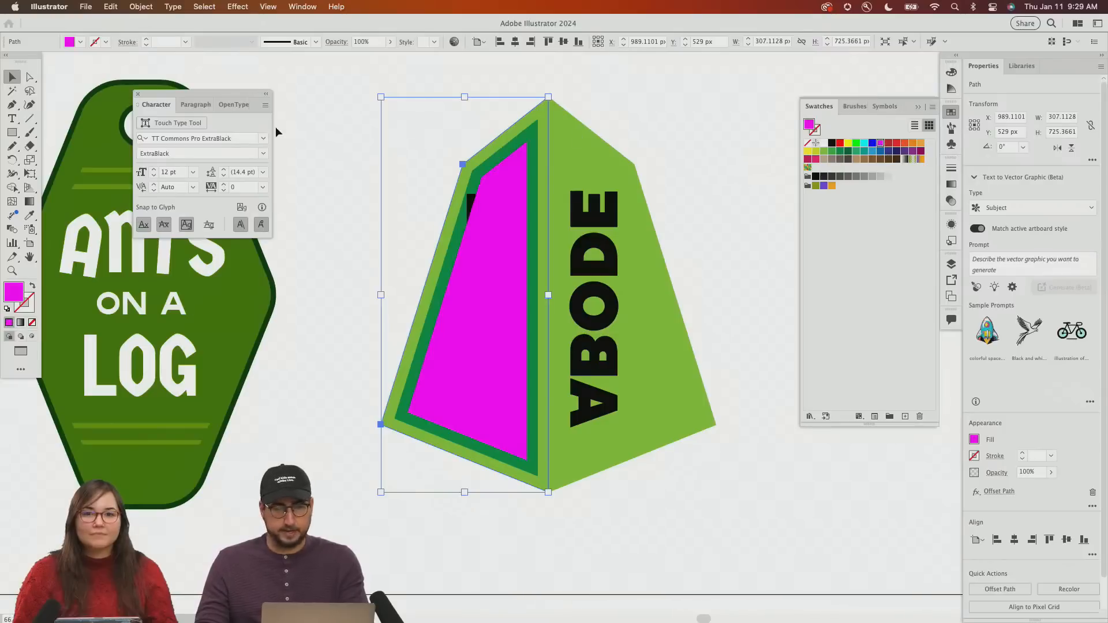
Expand the appearance of the magenta shape to turn its Offset Path effect into real path geometry
left_click(141, 7)
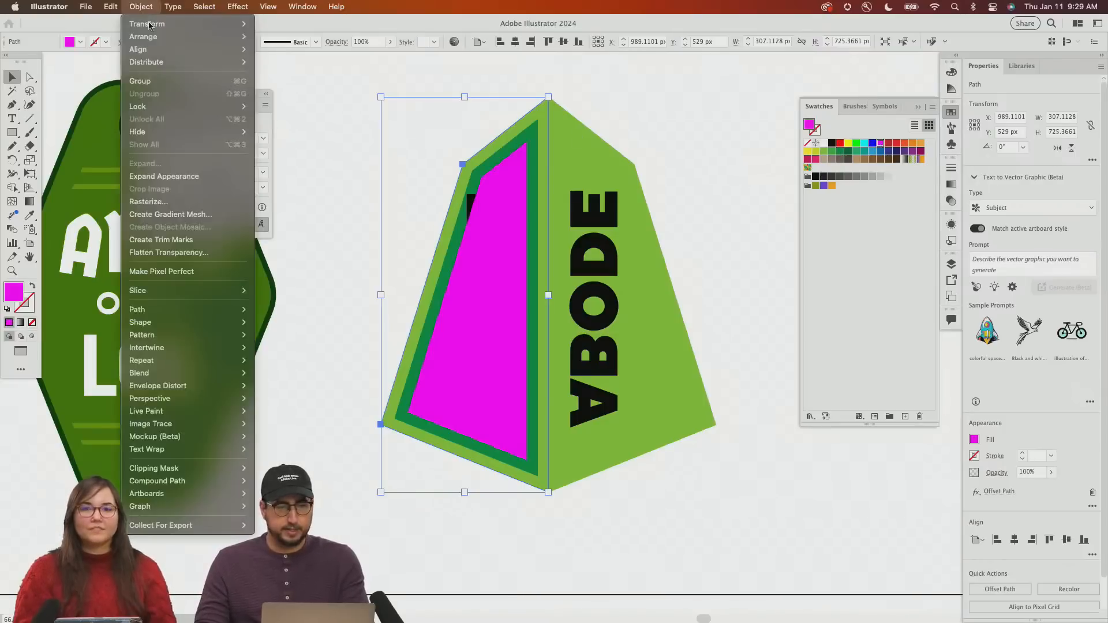
left_click(194, 177)
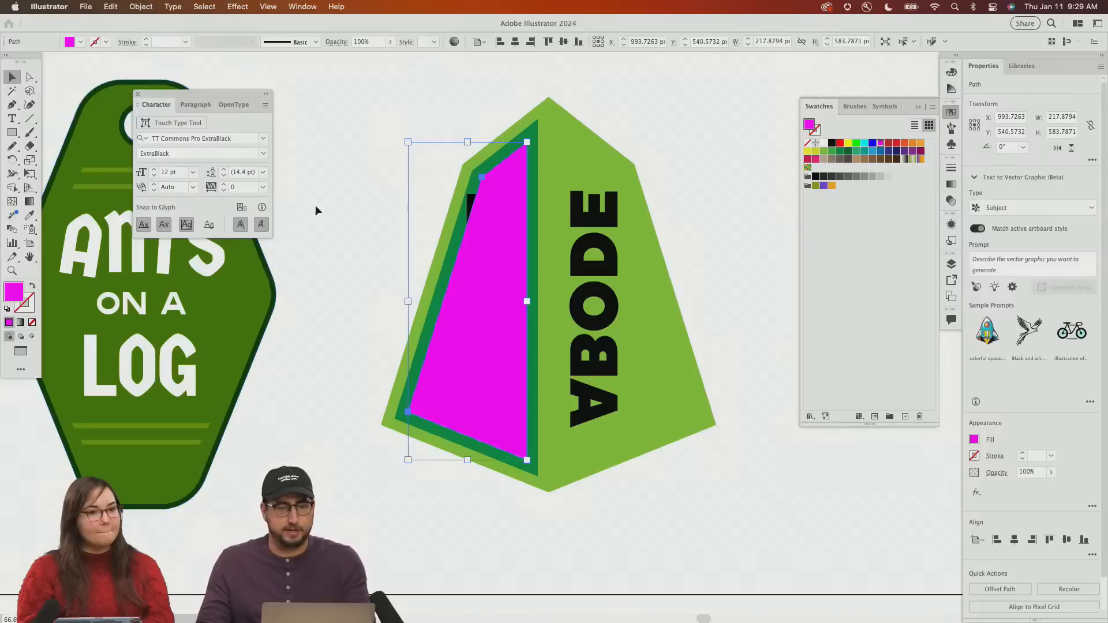
left_click(470, 205, "shift")
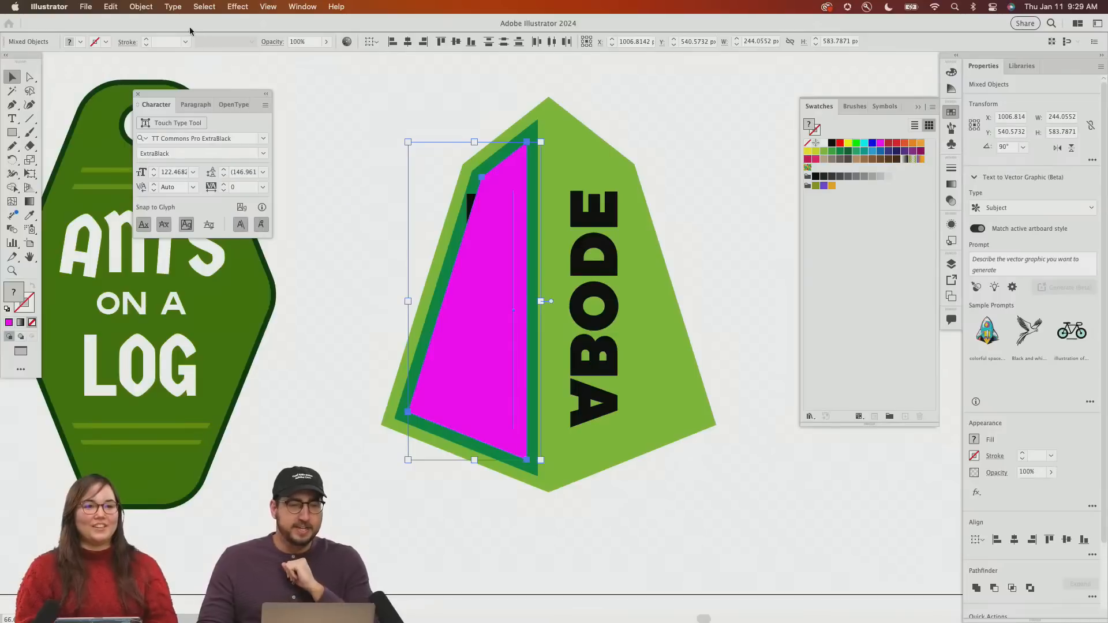
left_click(362, 208)
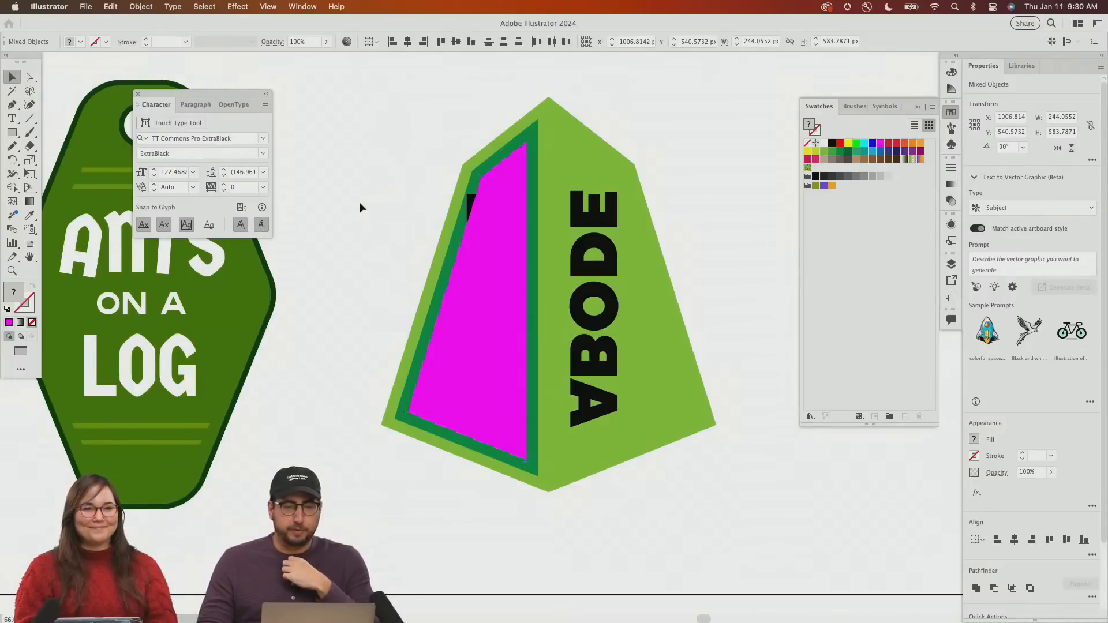
Recolor the "ADOBE" lettering behind the magenta shape with a white fill
left_click(470, 202)
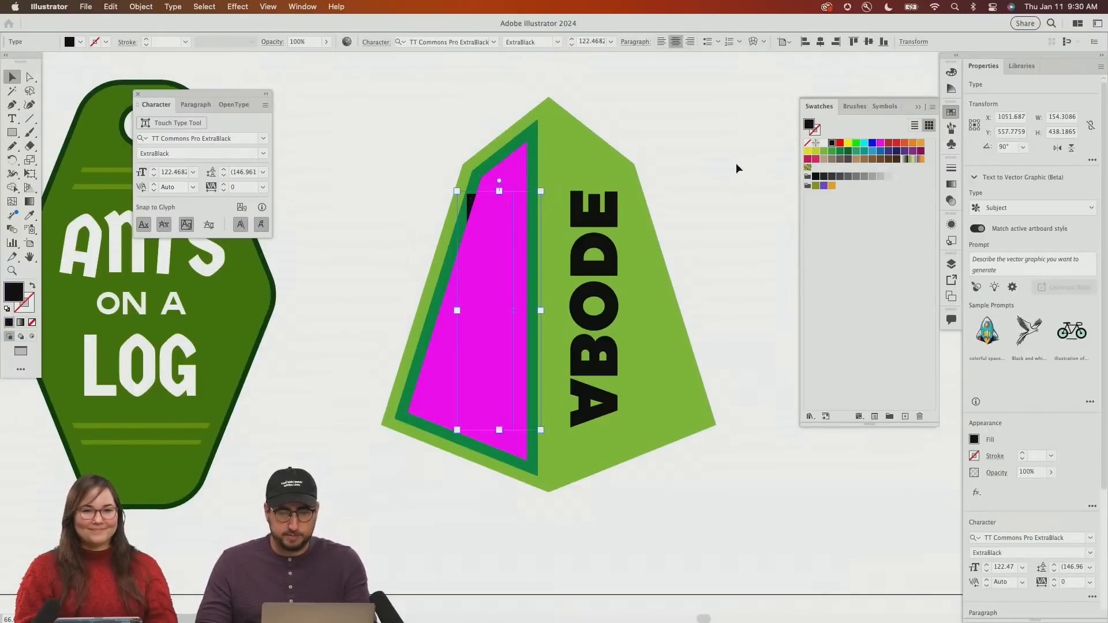
key("i")
left_click(636, 179)
key("v")
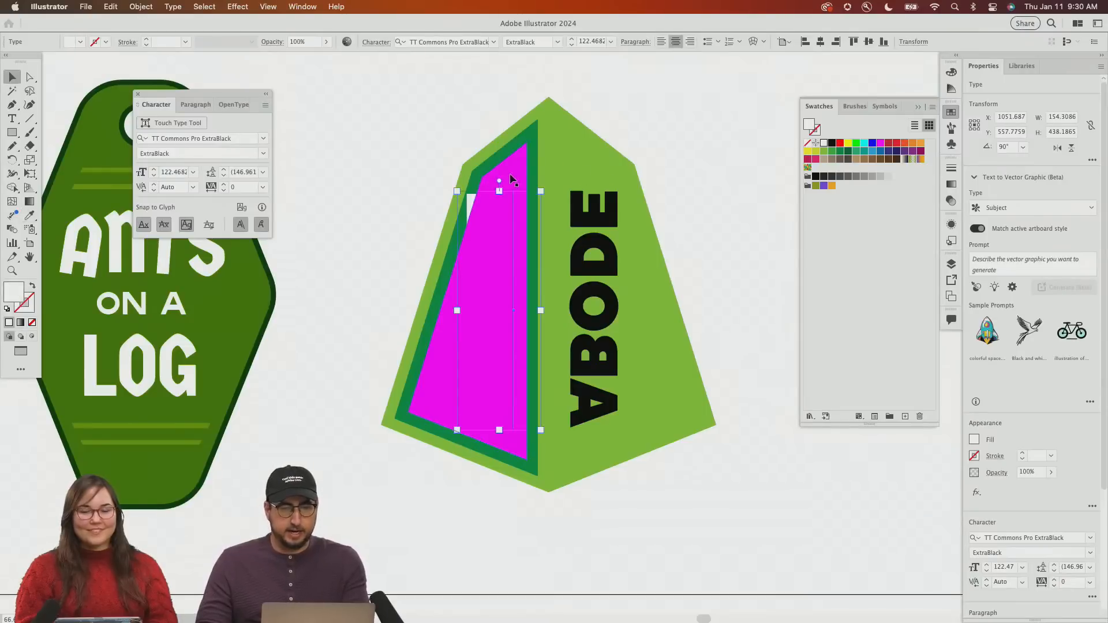
Envelope-distort the white "ADOBE" lettering into the magenta shape using Make with Top Object
left_click(496, 179, "shift")
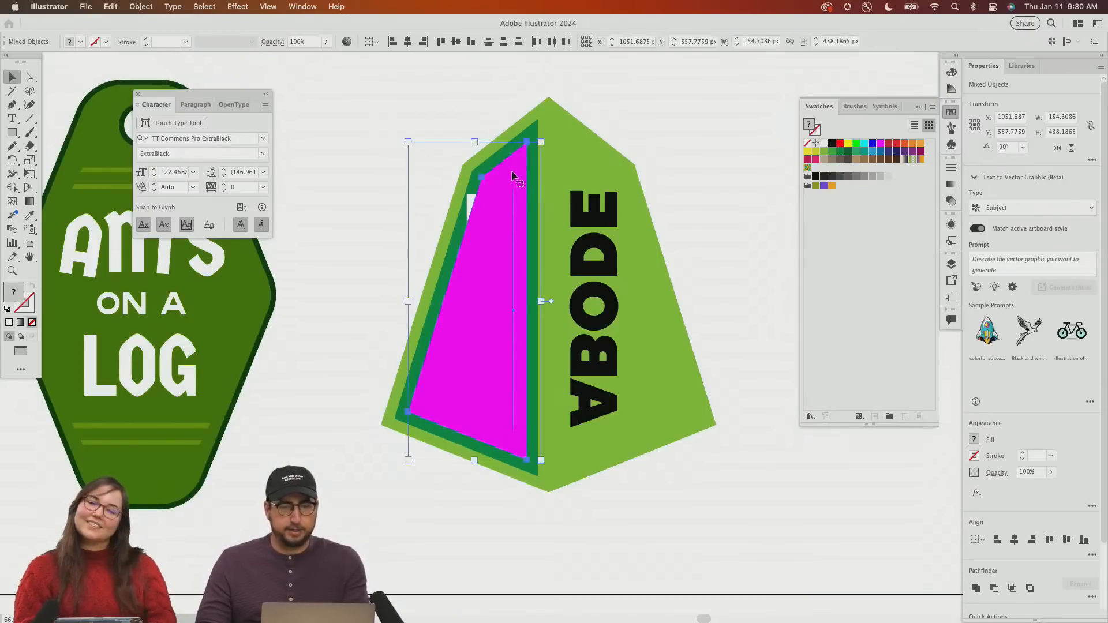
left_click(149, 6)
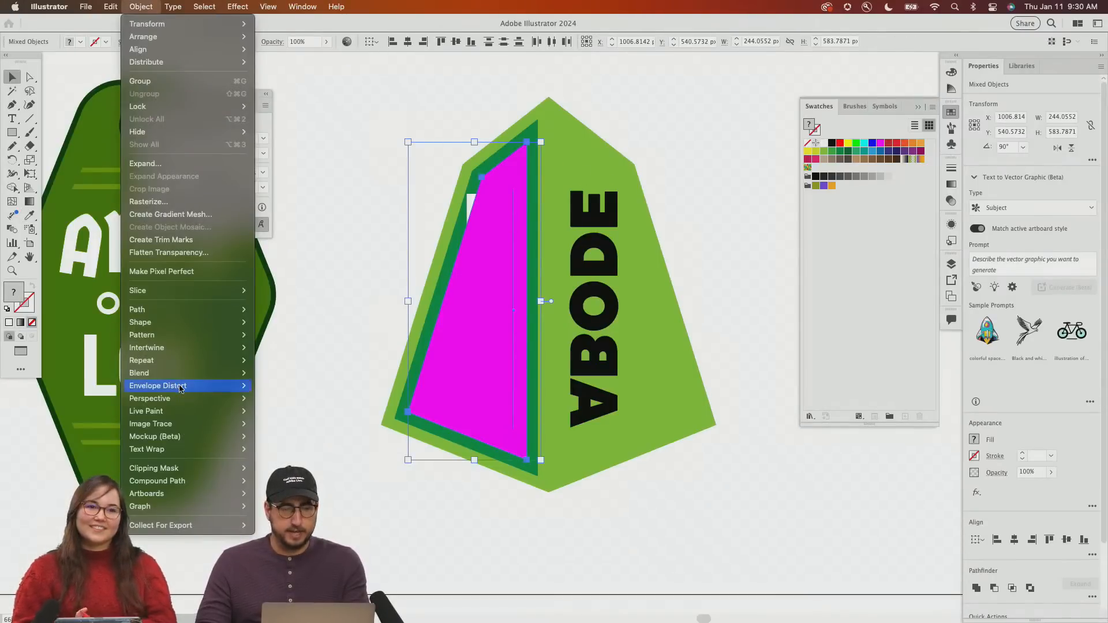
mouse_move(242, 386)
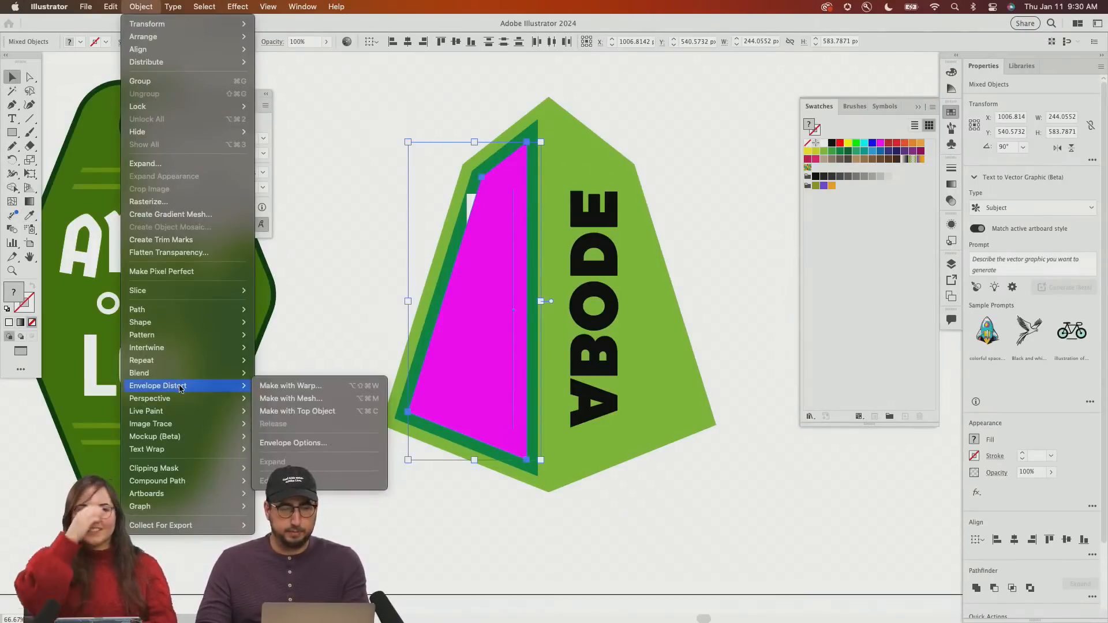
left_click(294, 411)
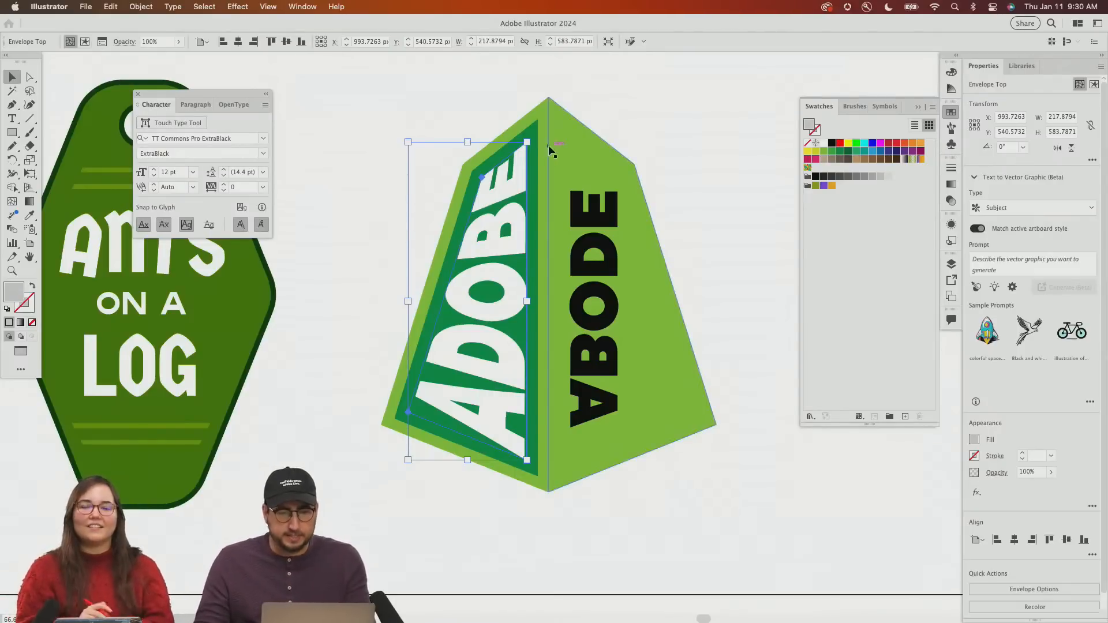
Select the black "ABODE" lettering on the right half of the tag
left_click(588, 222)
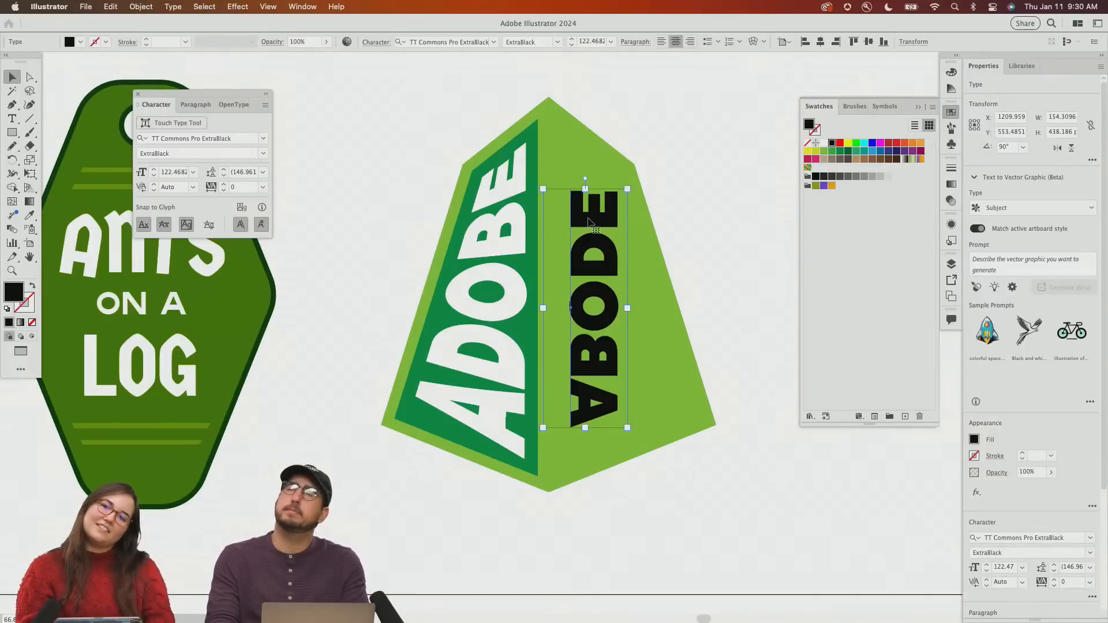
Delete the black vertical ABODE text and reflect the pasted-in-place copy of the left ADOBE panel across the vertical axis
key("Delete")
left_click(514, 237)
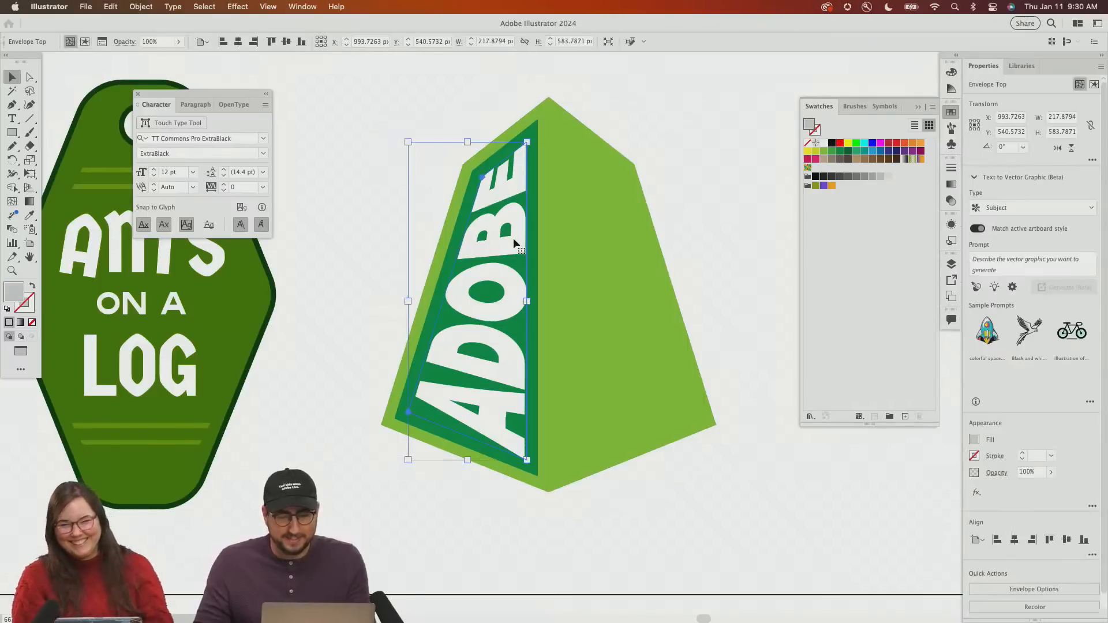
left_click(489, 152, "shift")
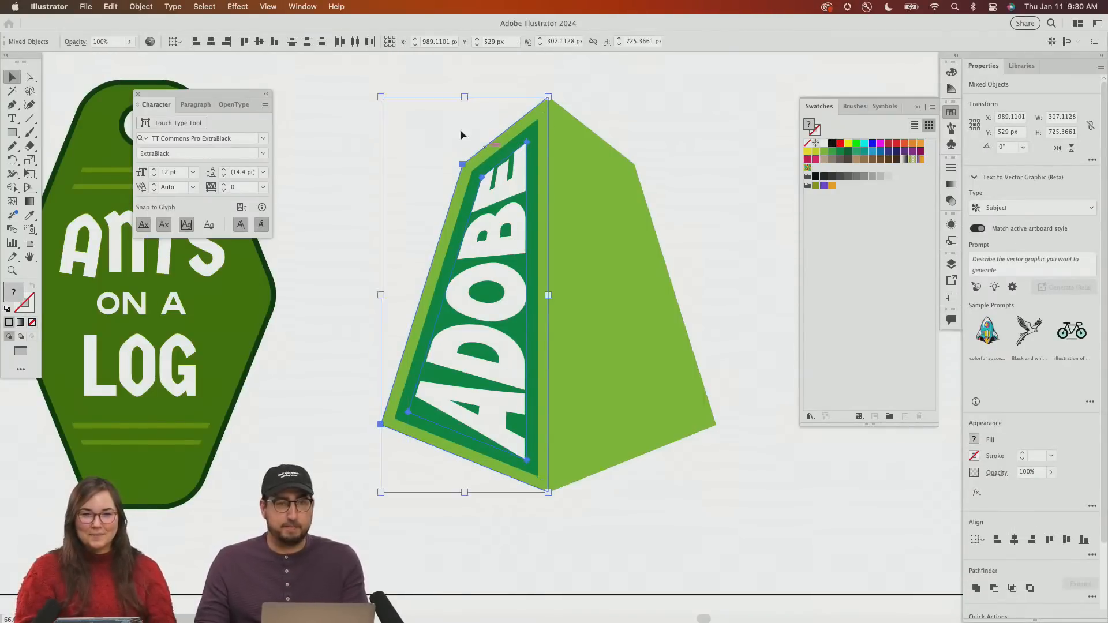
right_click(489, 173)
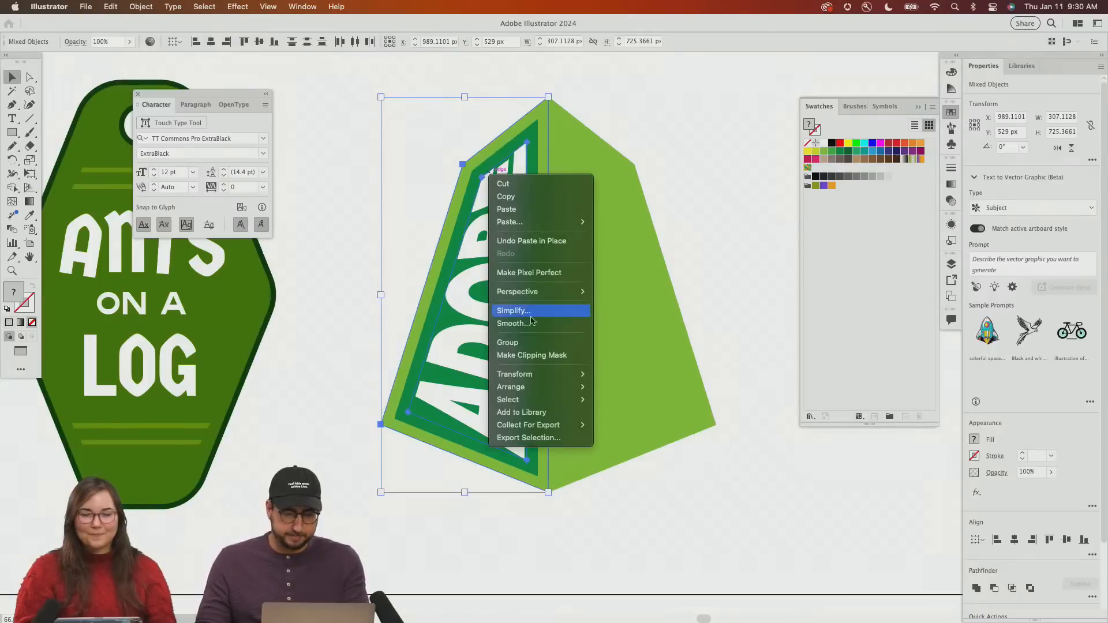
mouse_move(547, 380)
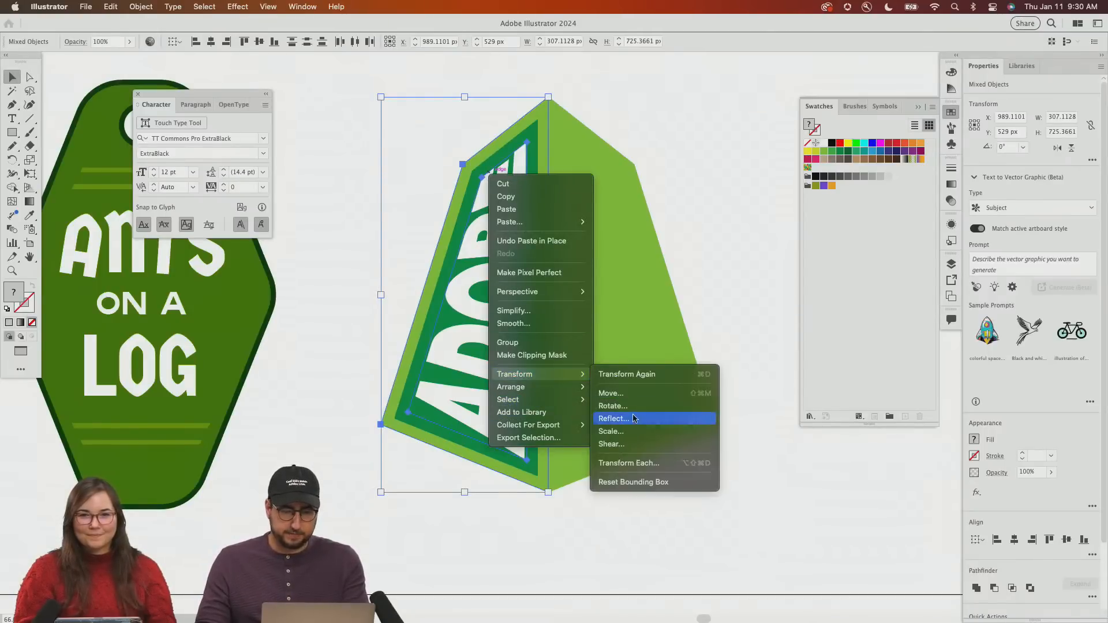
left_click(633, 421)
left_click(359, 228)
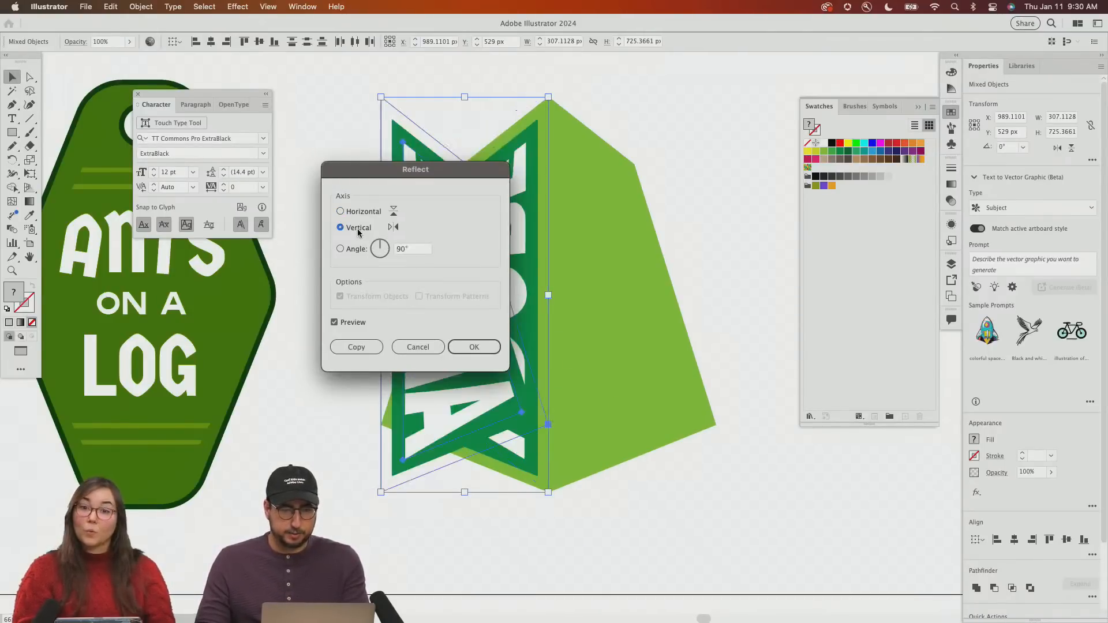
left_click(471, 349)
Move the reflected panel onto the right half of the sign, snapping its upper inner corner to the polygon's apex in outline view
left_click_drag(423, 185, 580, 176)
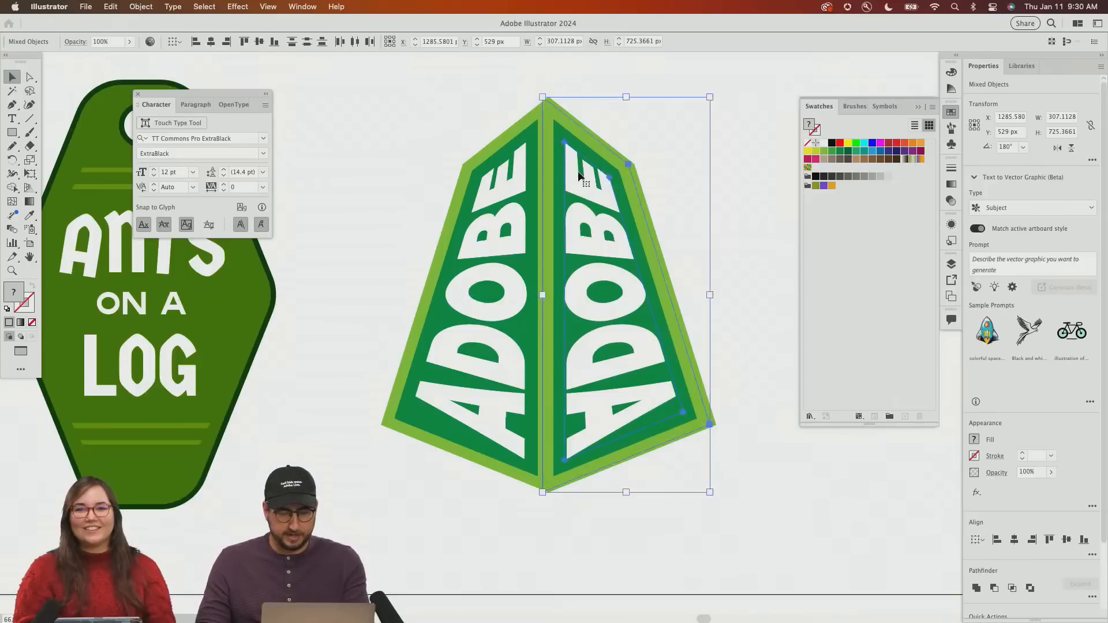
key("super+y")
key("z")
left_click(578, 166)
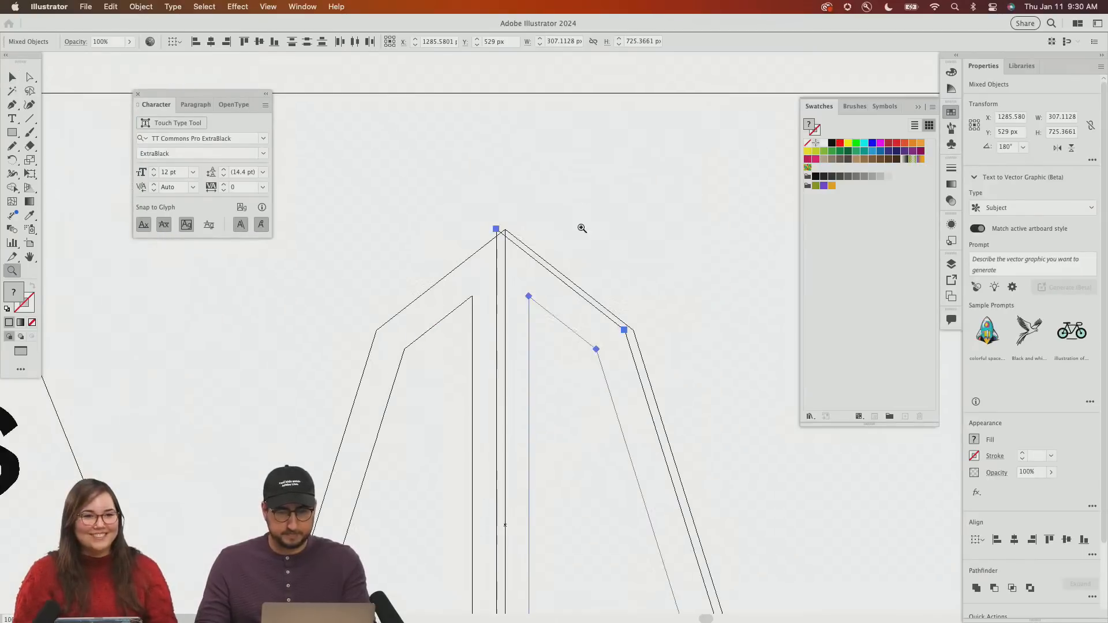
left_click(532, 304)
left_click(532, 304)
left_click(533, 304)
key("v")
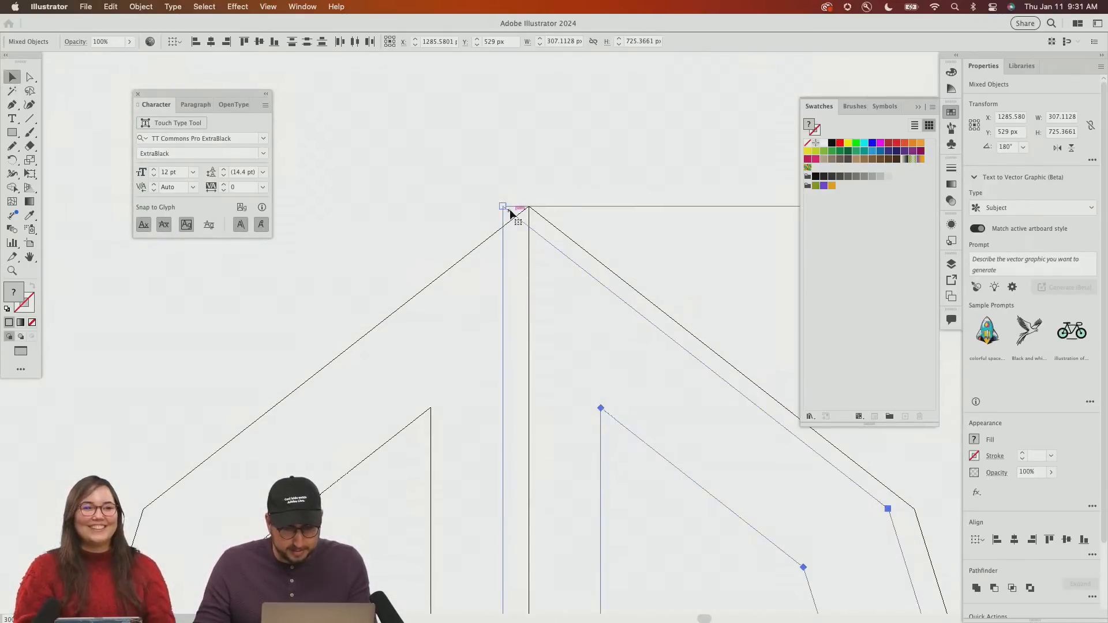
left_click_drag(514, 217, 532, 214)
key("super+y")
key("z")
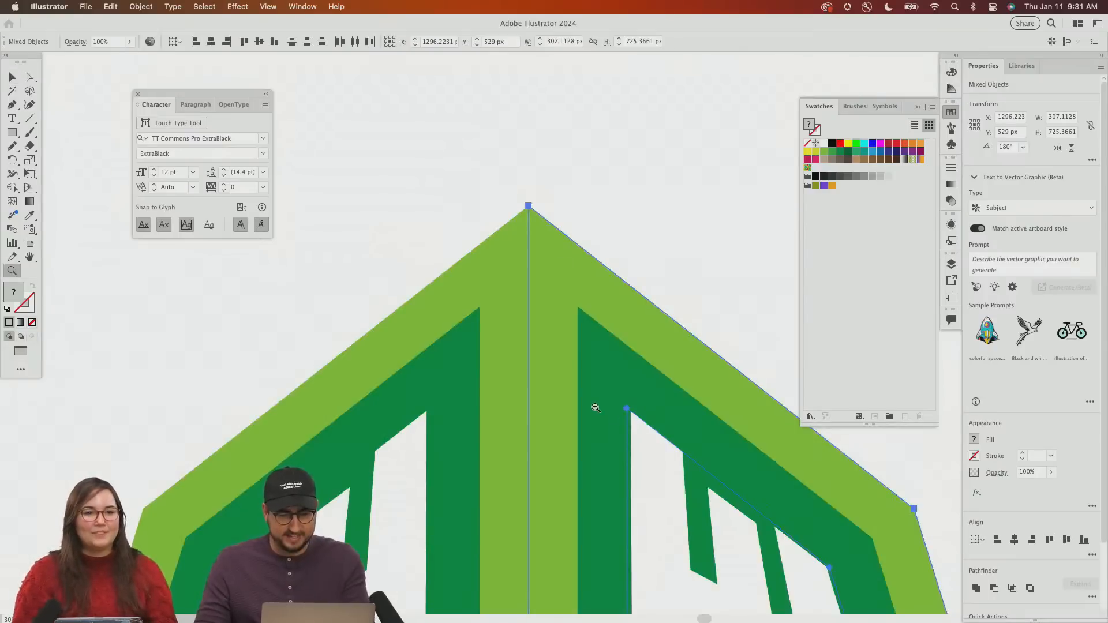
left_click(594, 404, "alt")
left_click(569, 388, "alt")
key("t")
left_click(540, 376)
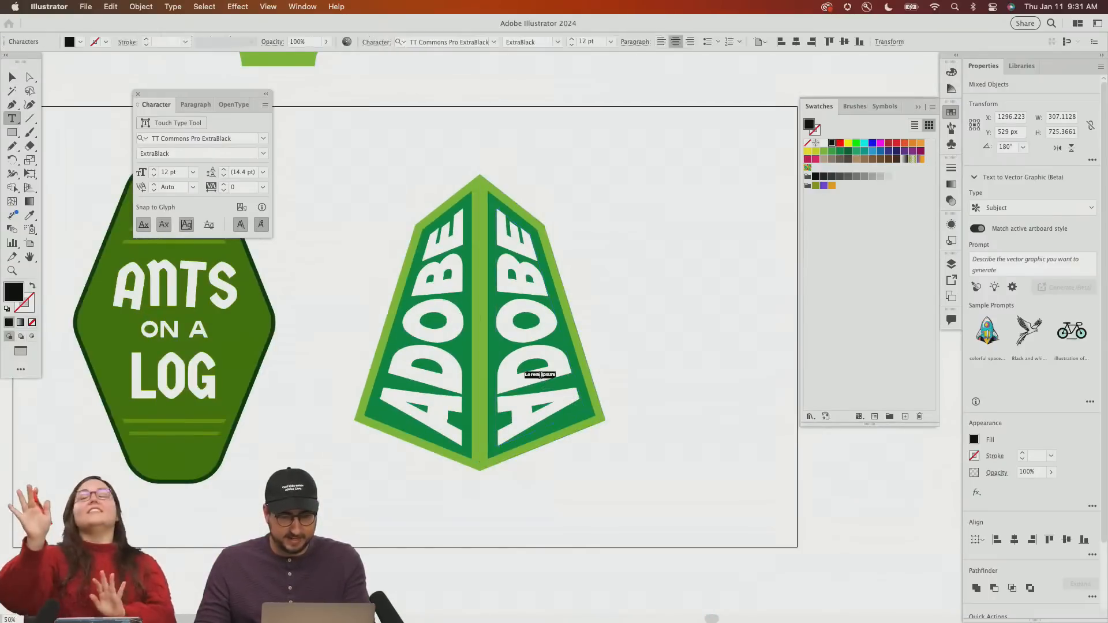
key("super+z")
key("v")
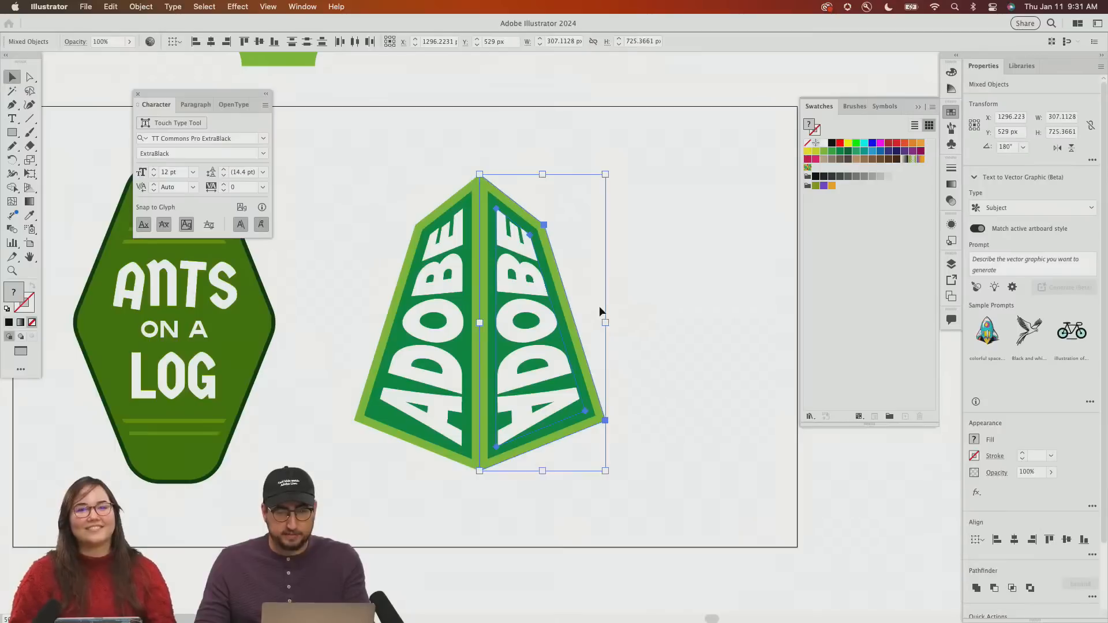
Edit the envelope text on the right panel from ADOBE to ABODE and leave isolation mode
left_click(598, 306)
left_click(527, 306)
double_click(527, 306)
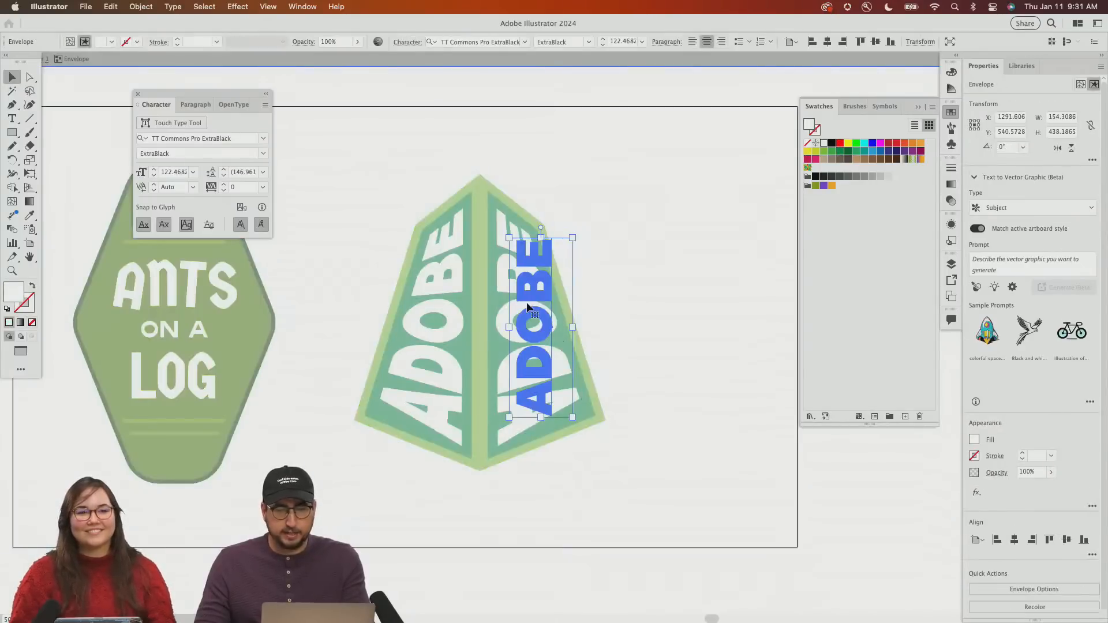
double_click(546, 327)
left_click_drag(546, 345, 547, 362)
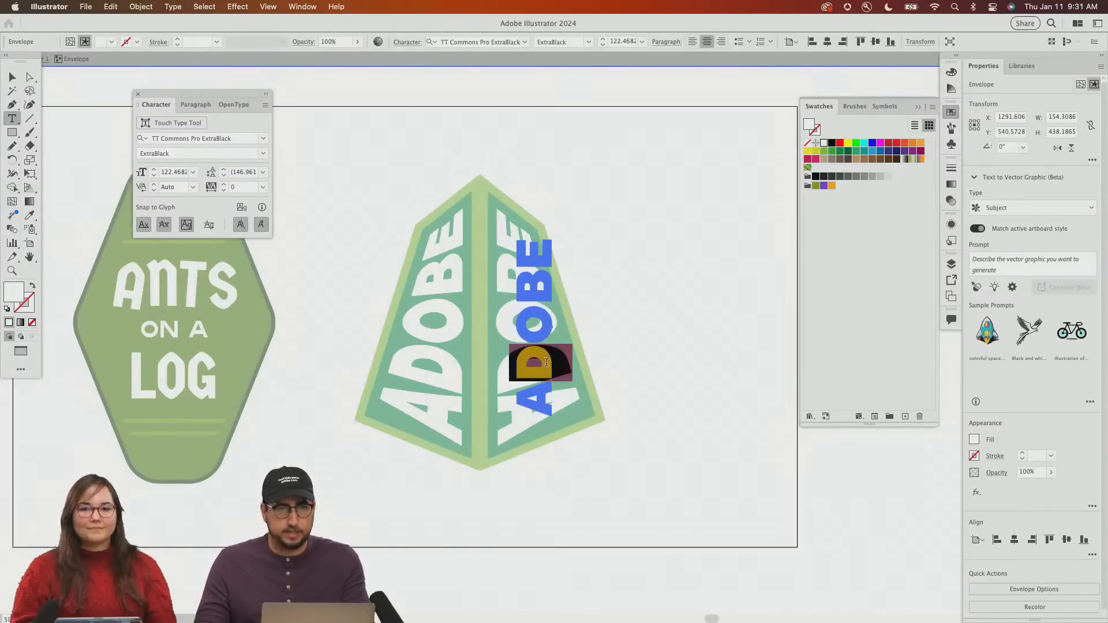
left_click(539, 323)
key("BackSpace")
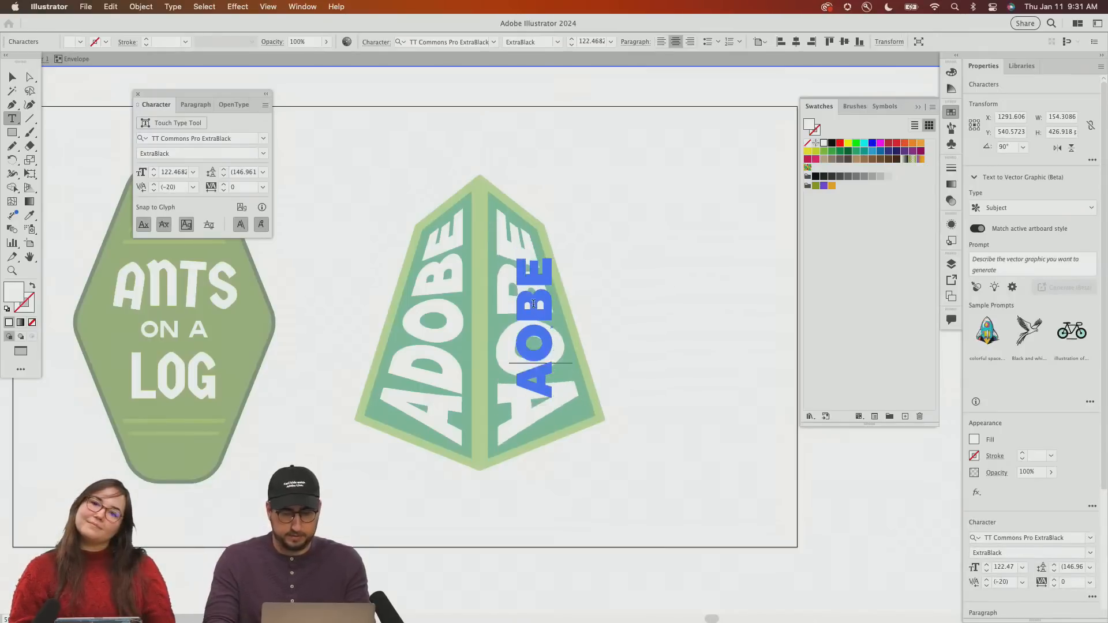
type("B")
left_click_drag(537, 306, 537, 268)
type("D")
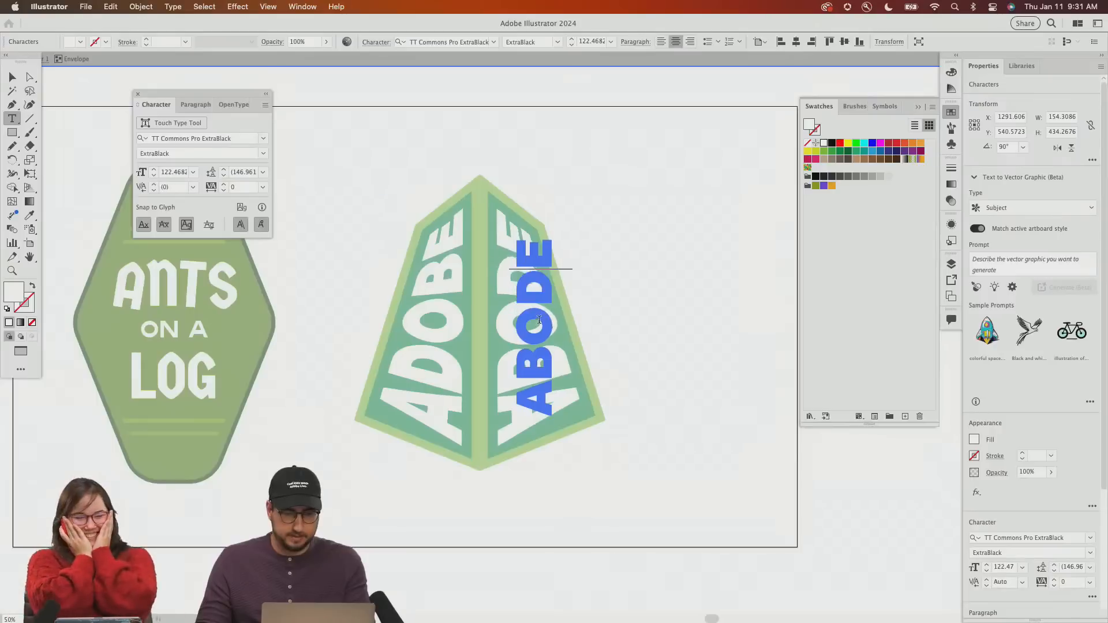
key("Escape")
left_click(598, 162)
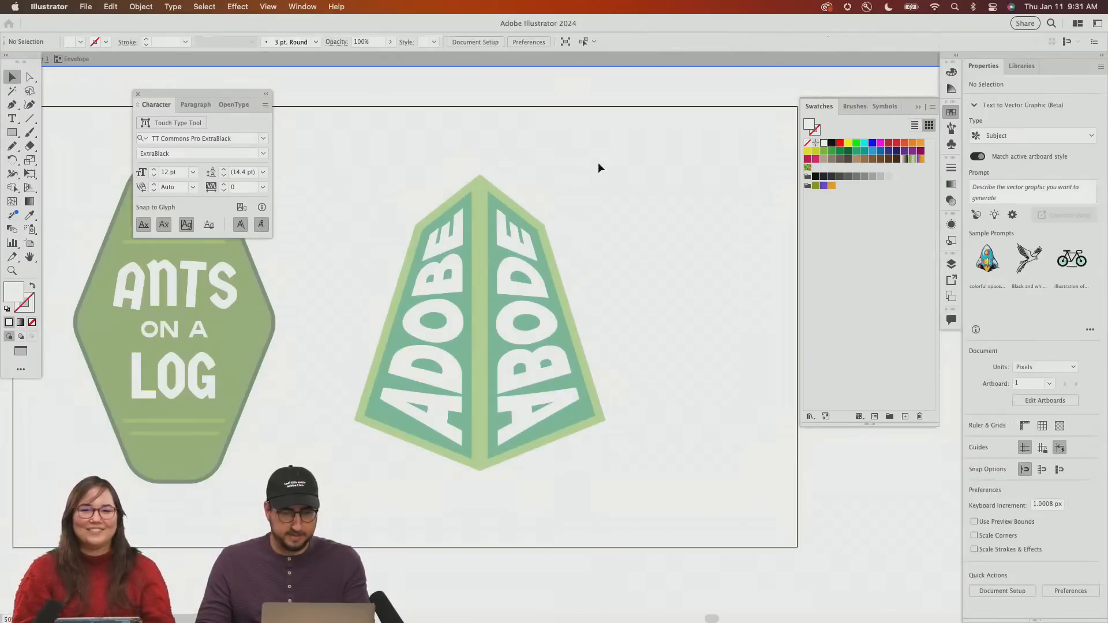
key("Escape")
Nudge both dark green inset panels down about 20 px to free the light green shapes behind them
key("z")
left_click(568, 332)
key("v")
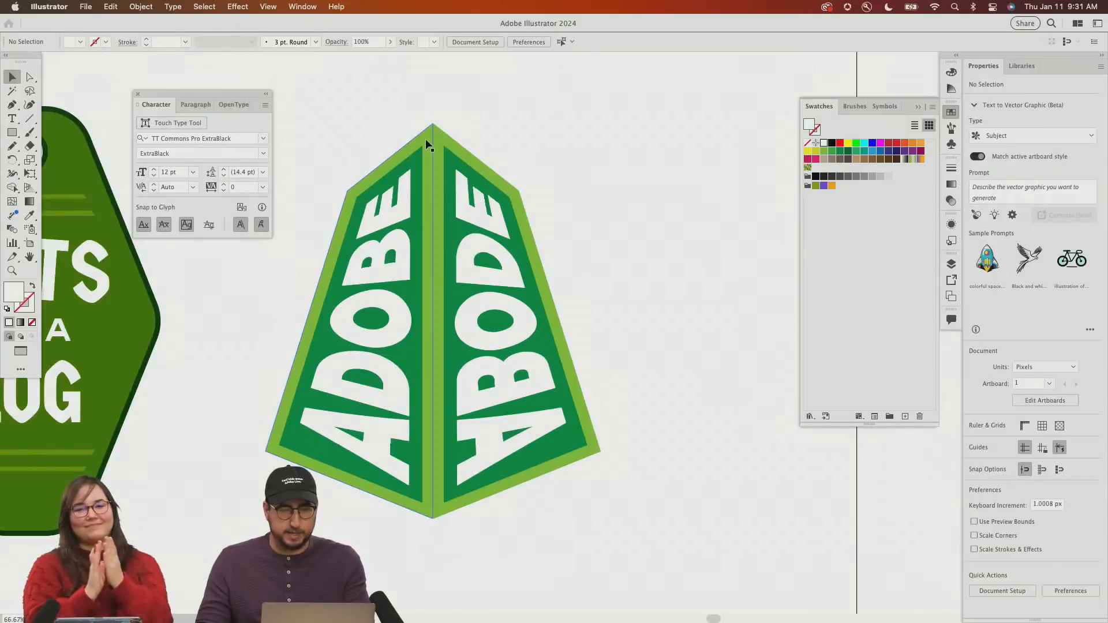
left_click(427, 144)
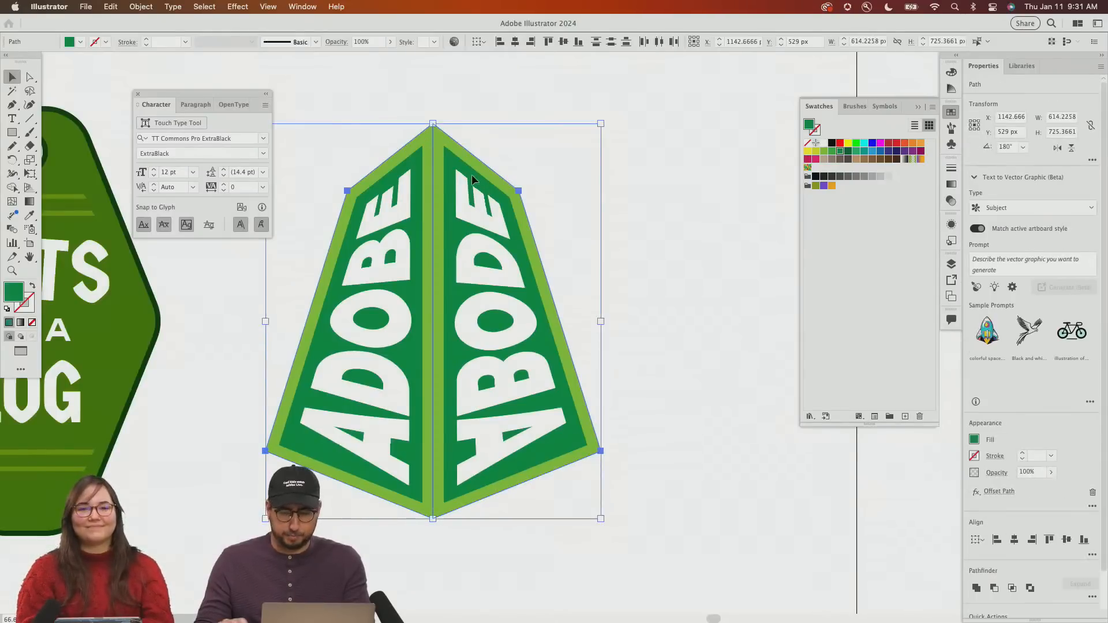
key("shift+Down")
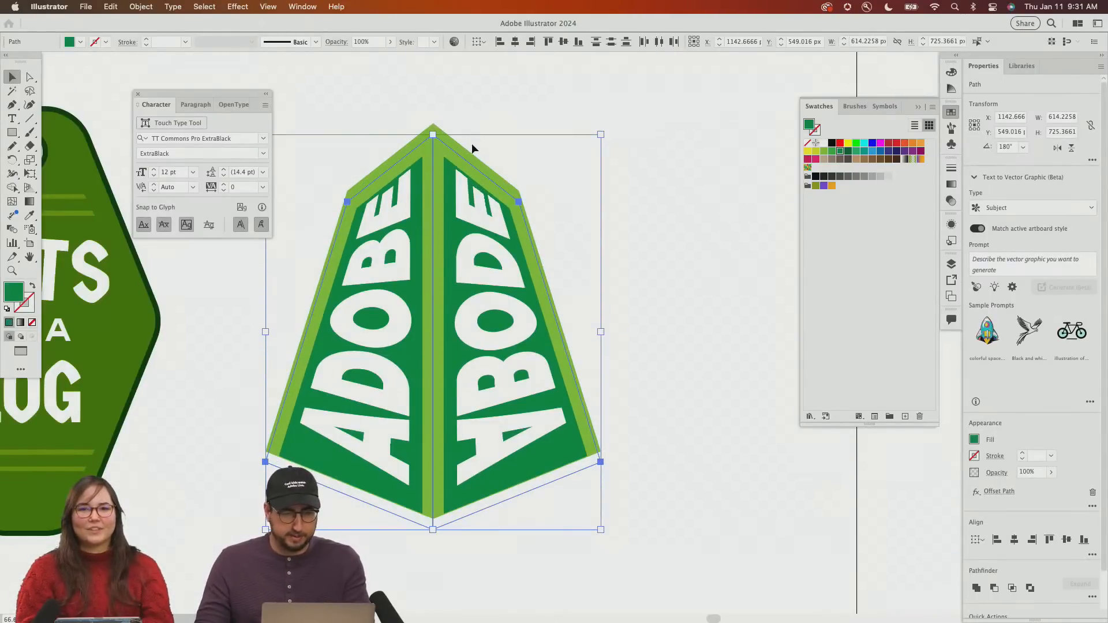
Fill the right light green backing with a red swatch and the full polygon behind it with dark red #931414
left_click(474, 153)
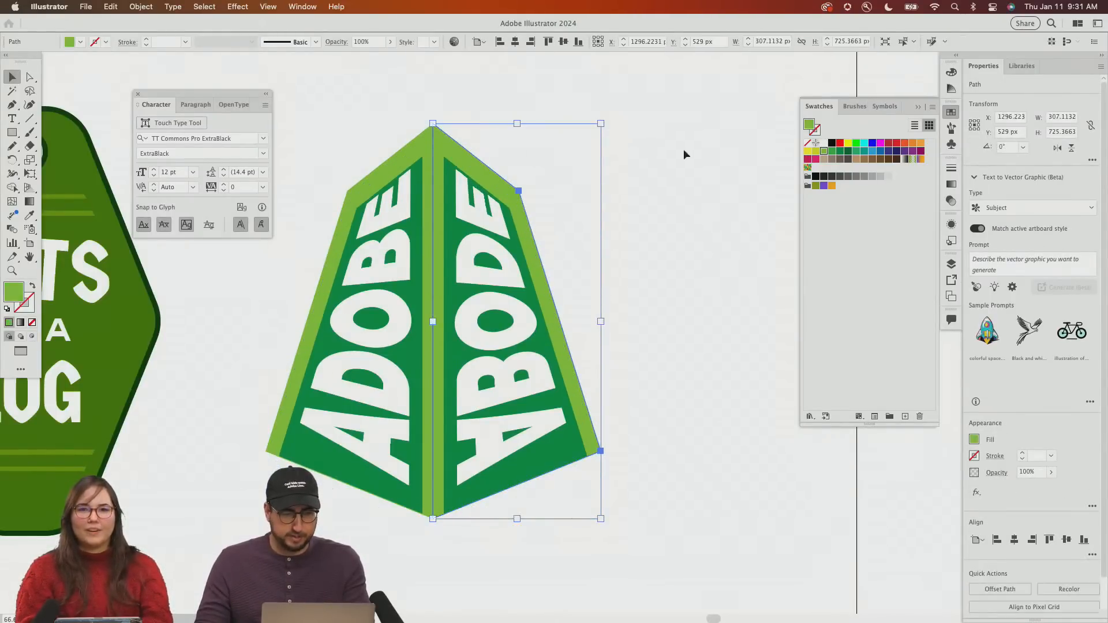
left_click(889, 144)
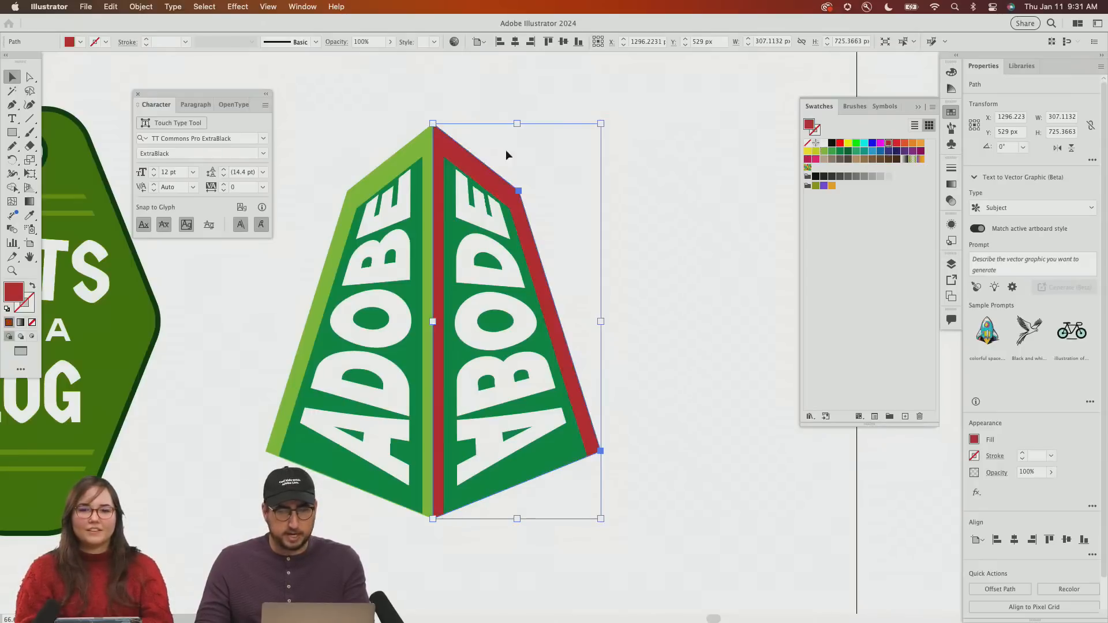
left_click(428, 141)
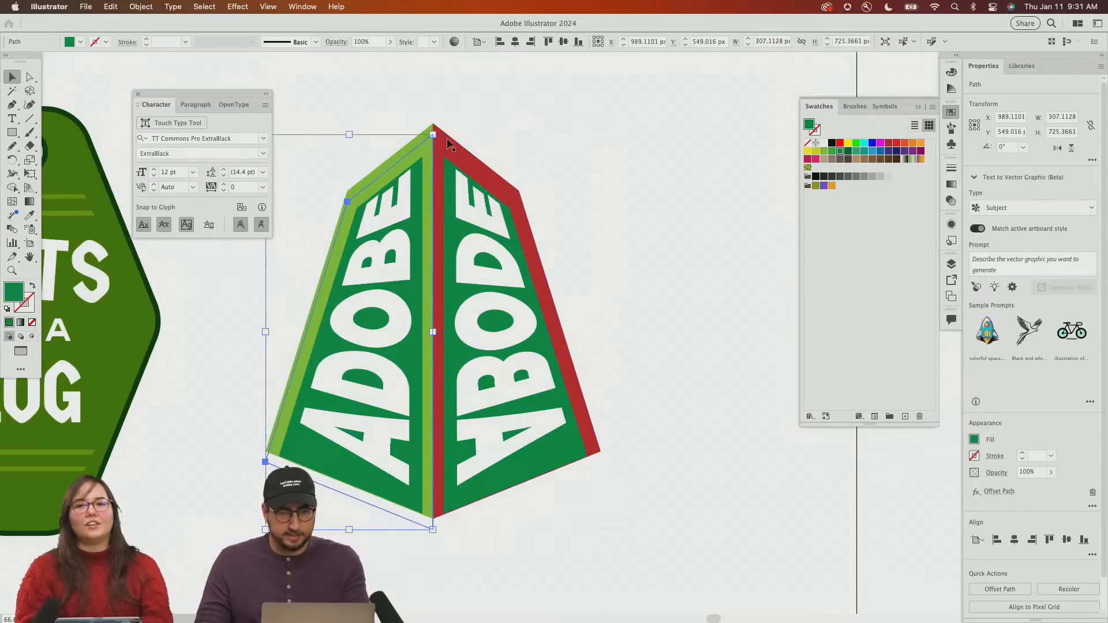
left_click(417, 129)
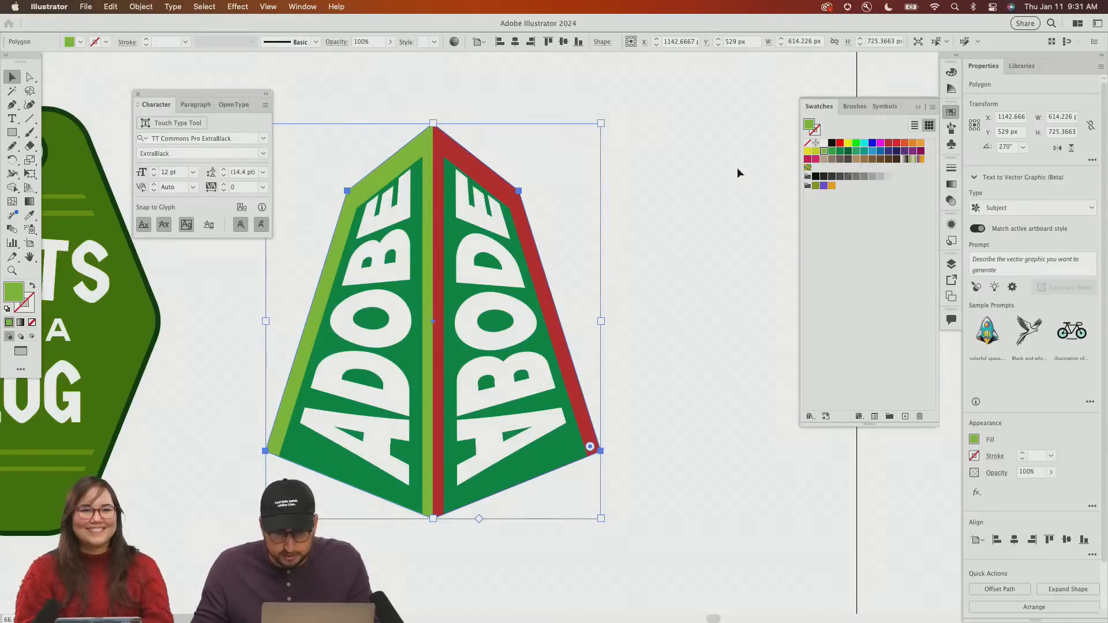
double_click(14, 291)
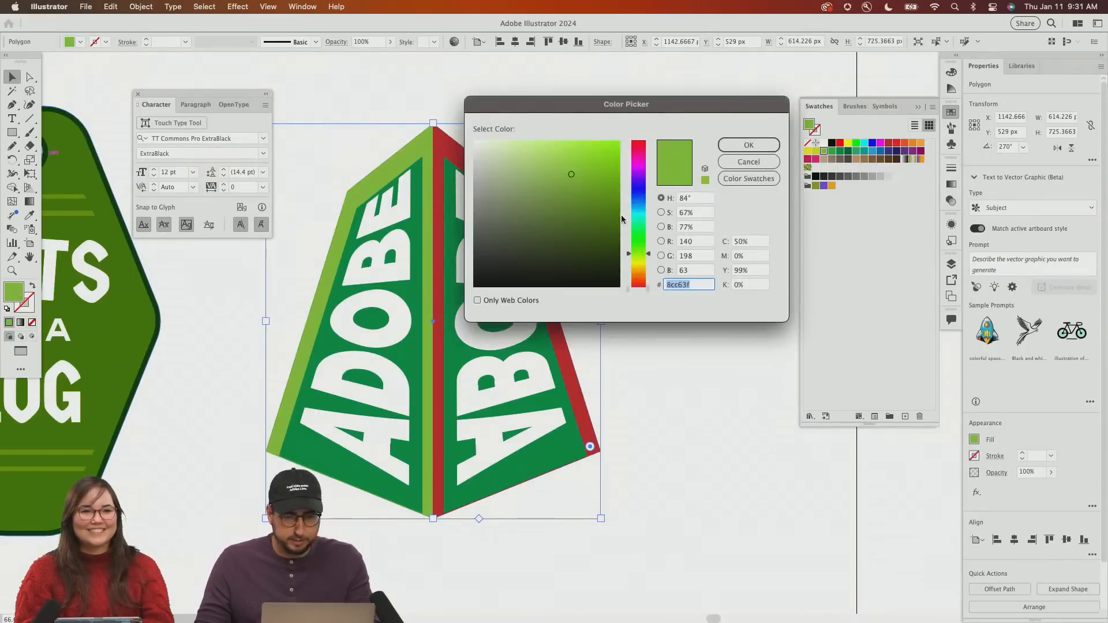
left_click_drag(637, 180, 642, 122)
left_click(598, 195)
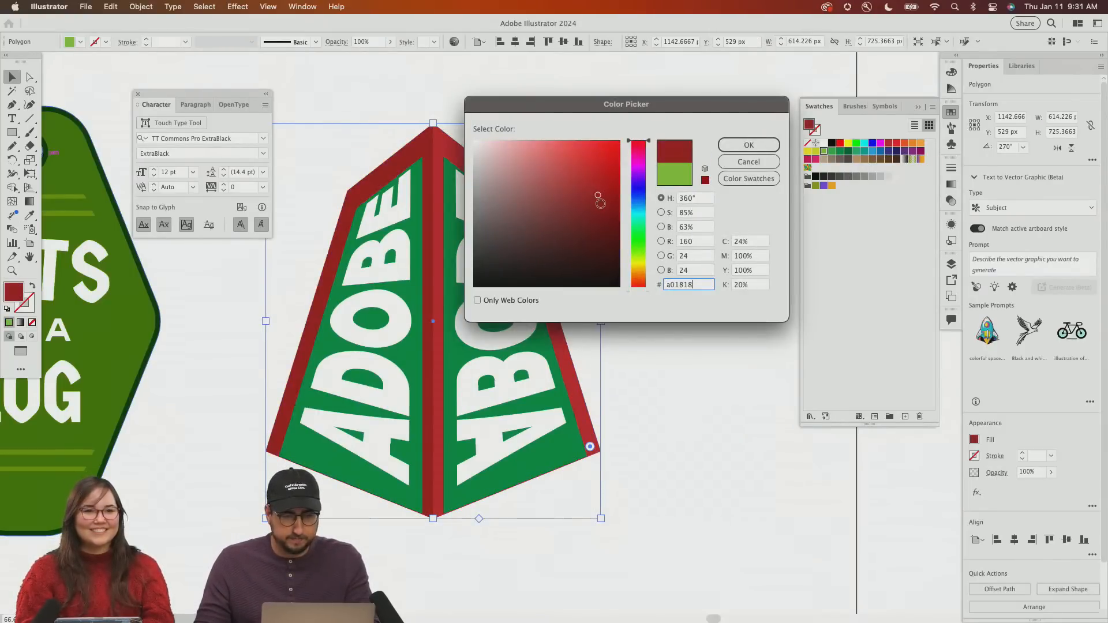
left_click(600, 203)
left_click(729, 150)
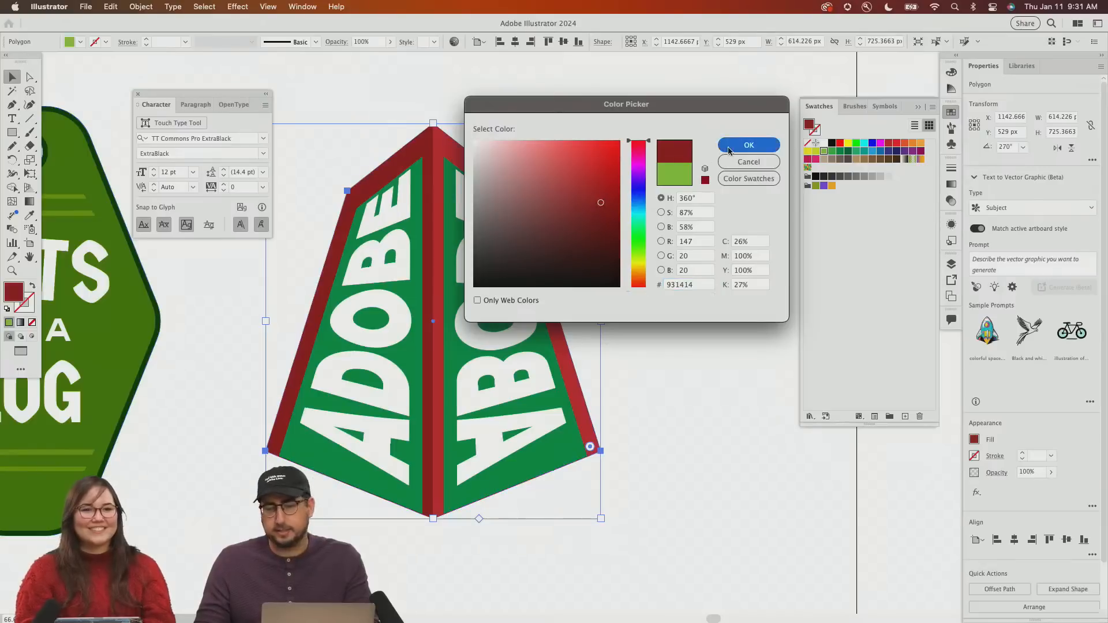
left_click_drag(522, 209, 425, 209)
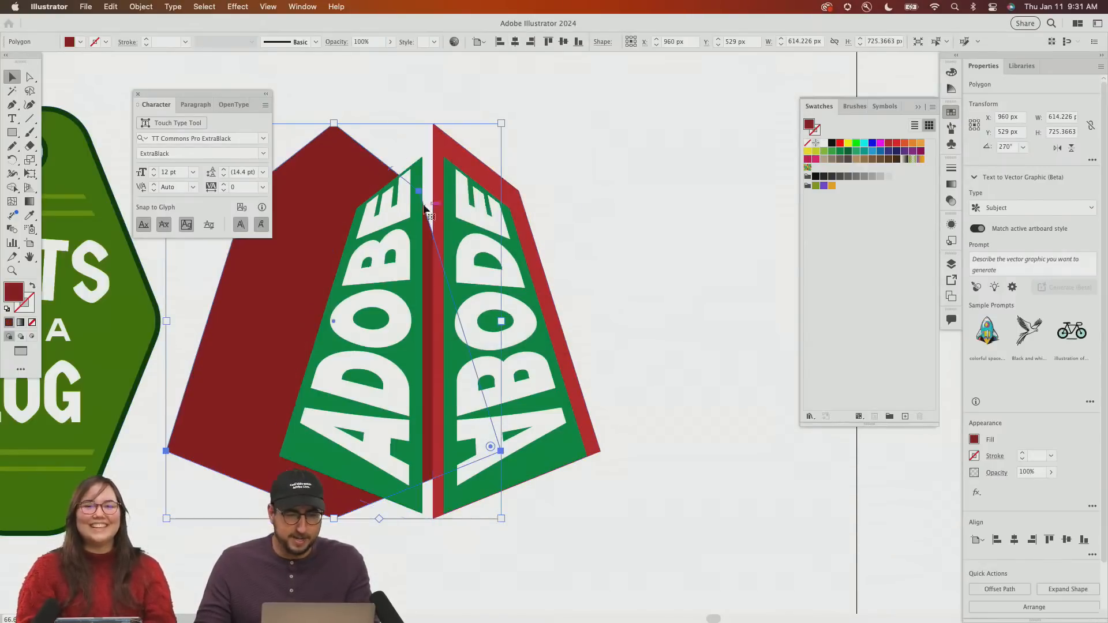
key("super+z")
left_click(581, 201)
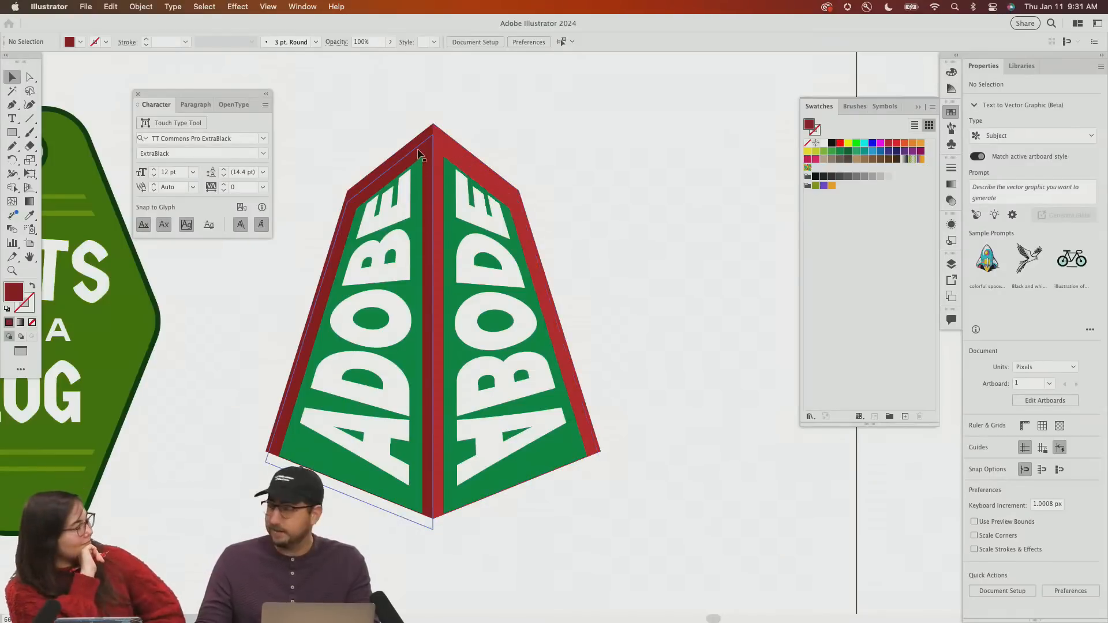
left_click(418, 166)
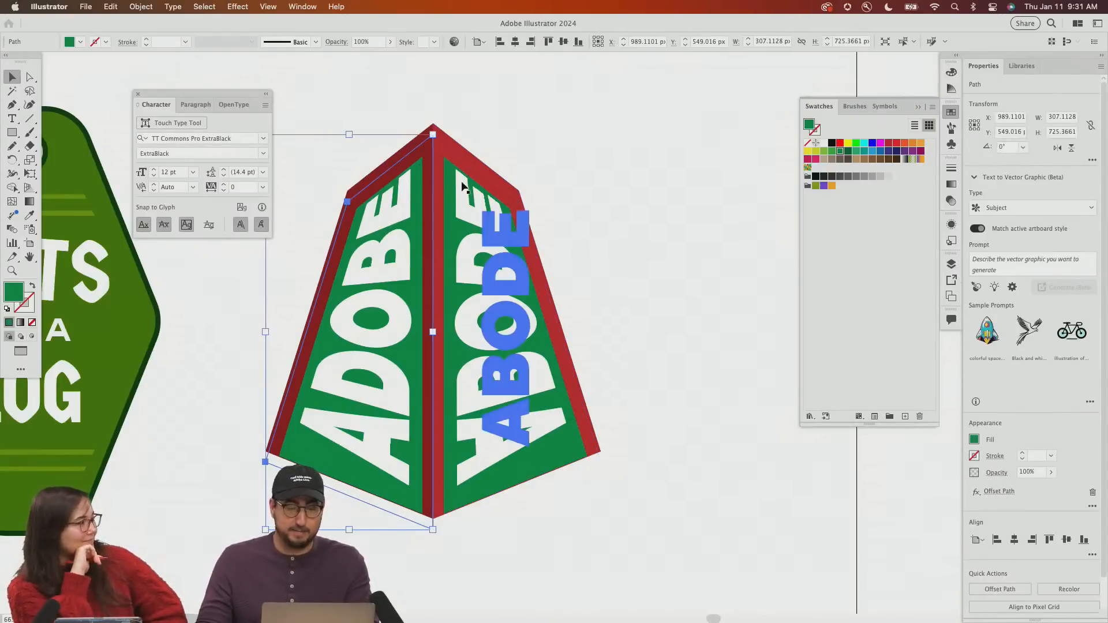
left_click(462, 183, "shift")
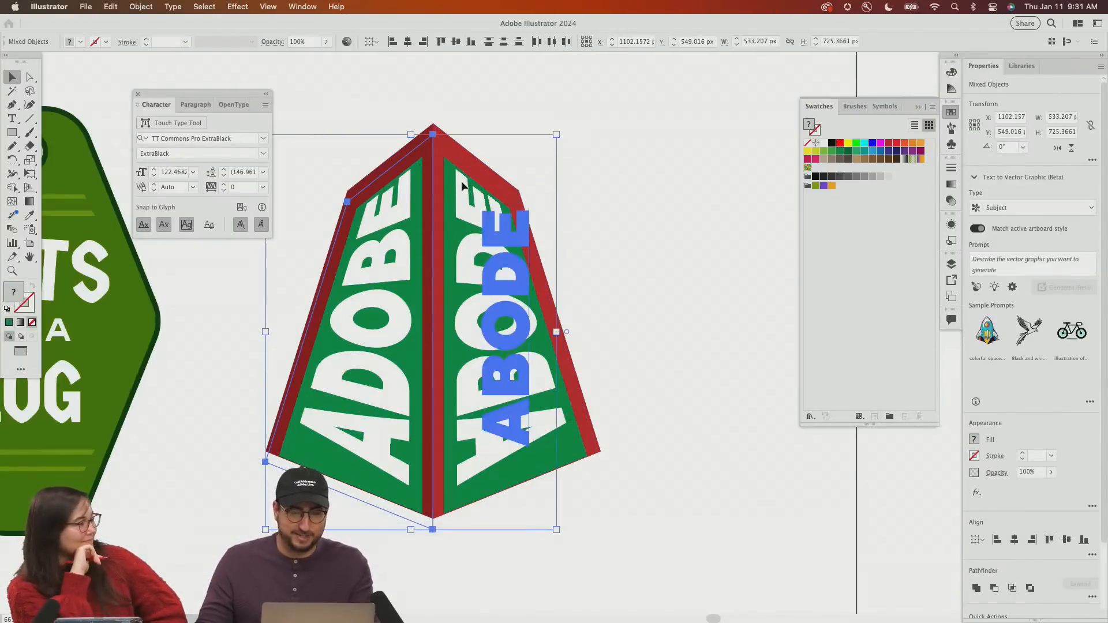
left_click(445, 84)
Lock the dark red polygon behind both halves of the sign
left_click(415, 137)
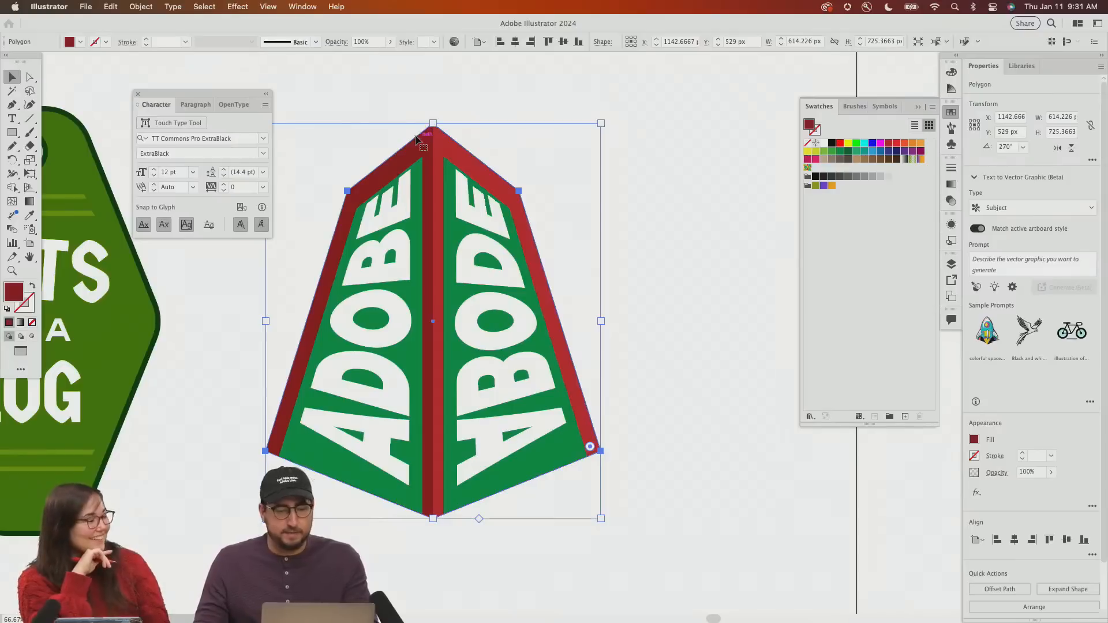
key("super+2")
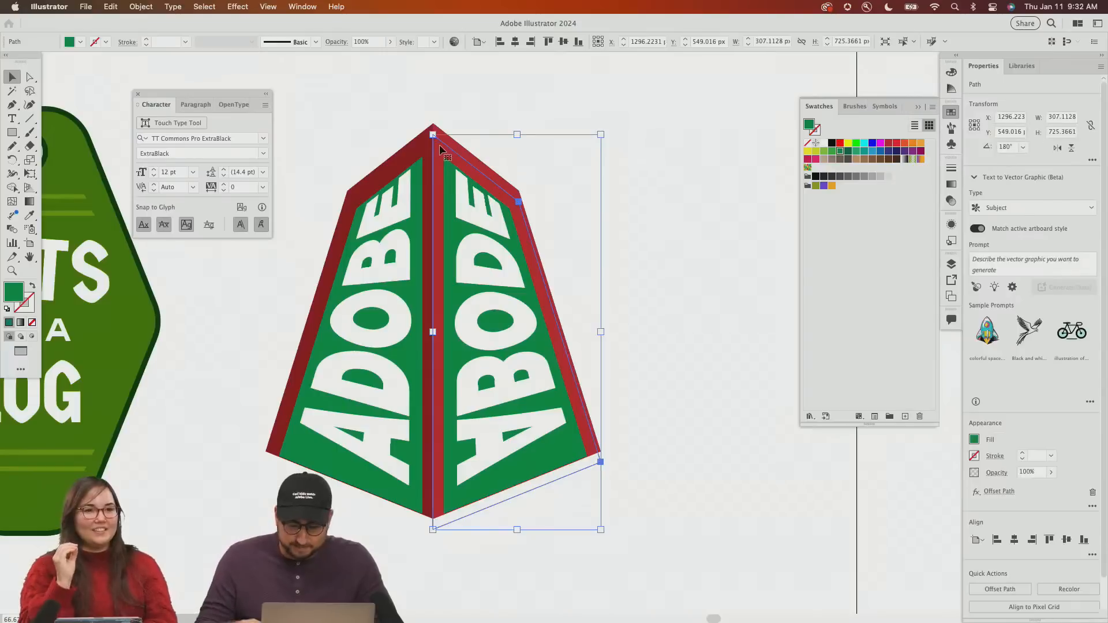
Undo the deletion of the right dark green inset panel and nudge both inset panels up about 20 px
key("Delete")
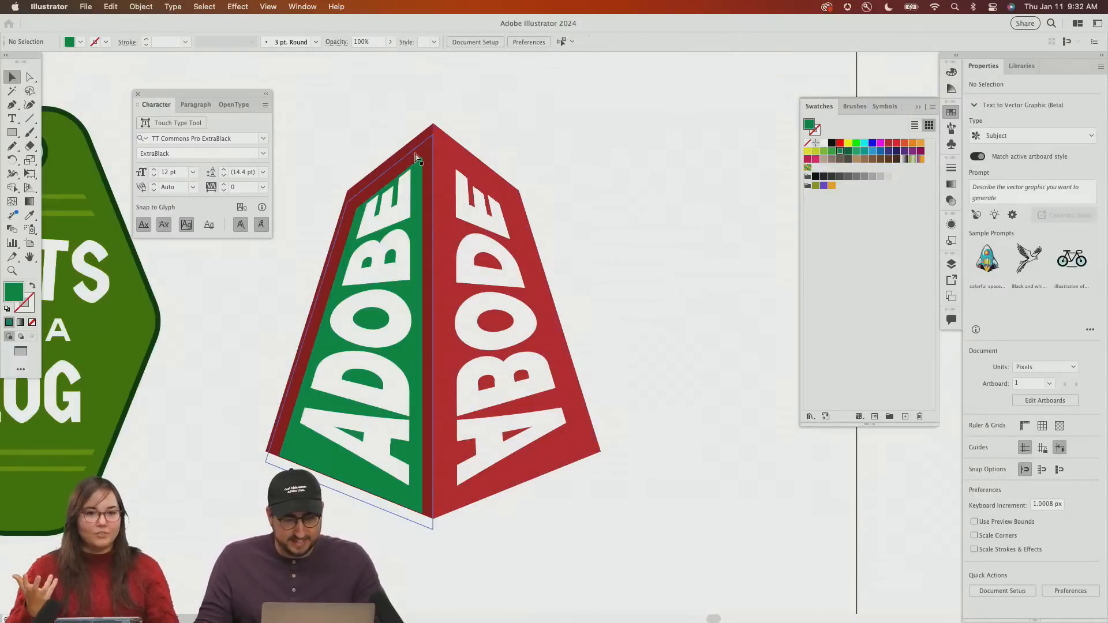
key("super+z")
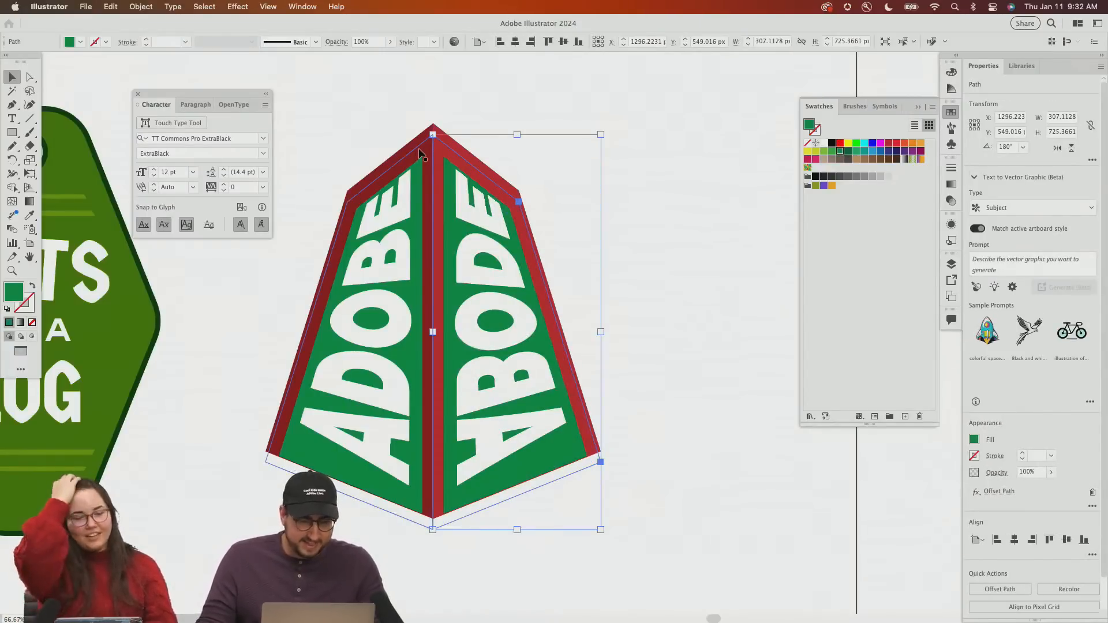
left_click(419, 153, "shift")
key("shift+Up")
key("shift+Up")
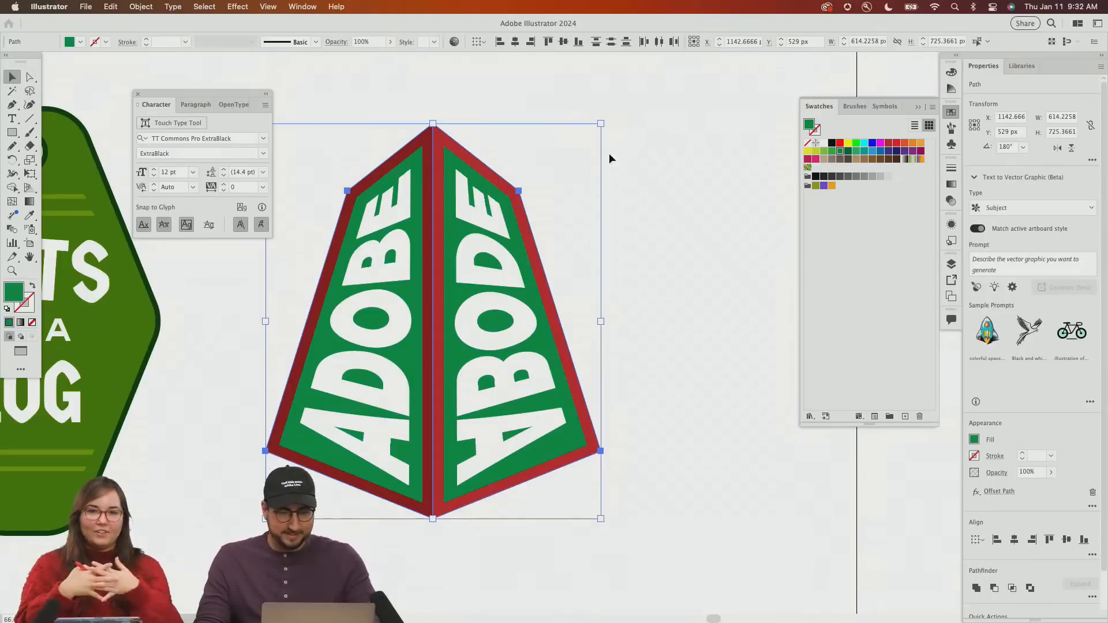
Fill both inset panels with a dark brown swatch and recolor the ABODE text orange
left_click(887, 160)
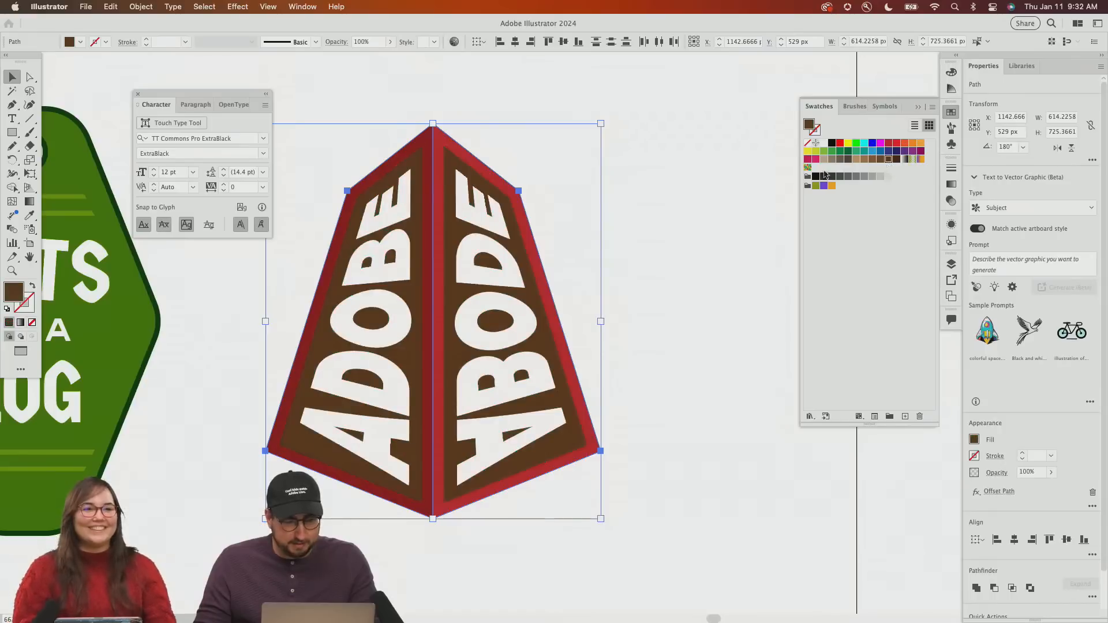
left_click(378, 214)
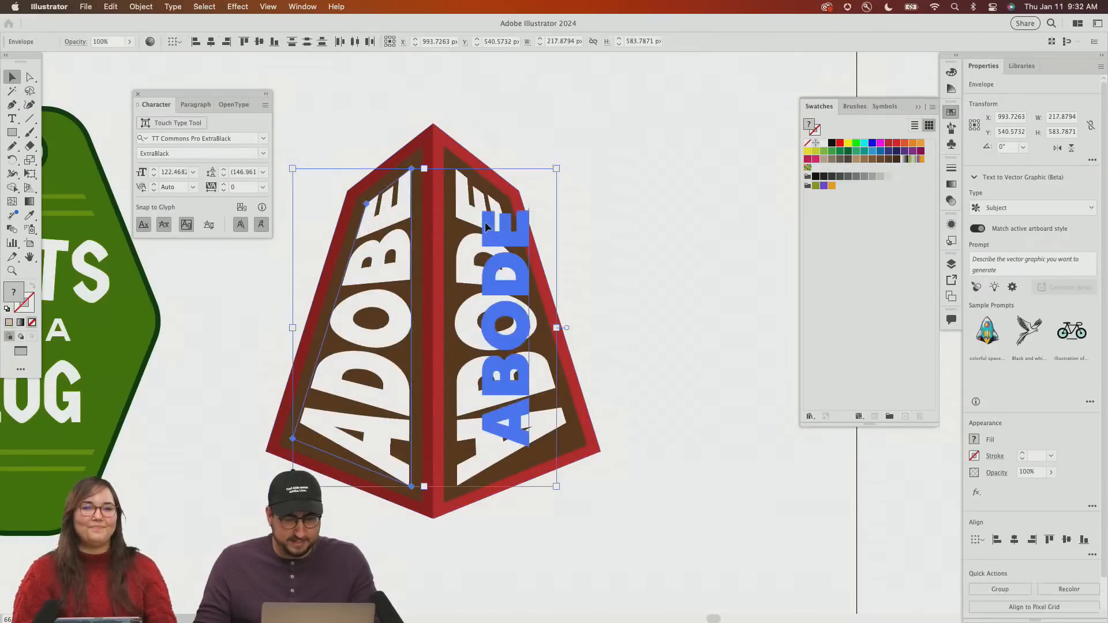
key("i")
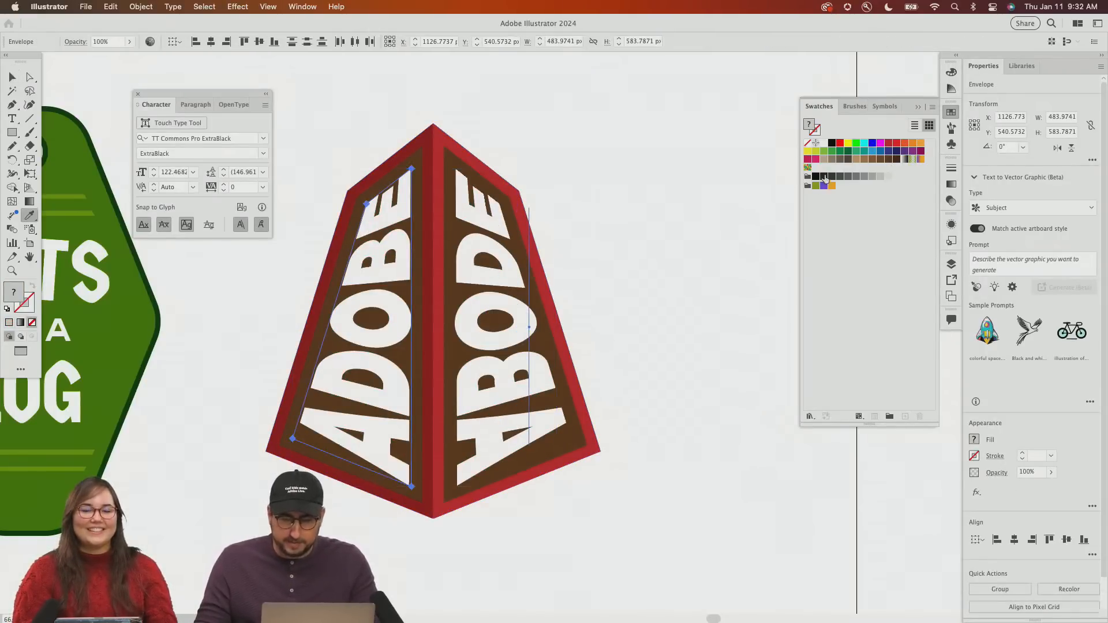
left_click(808, 151)
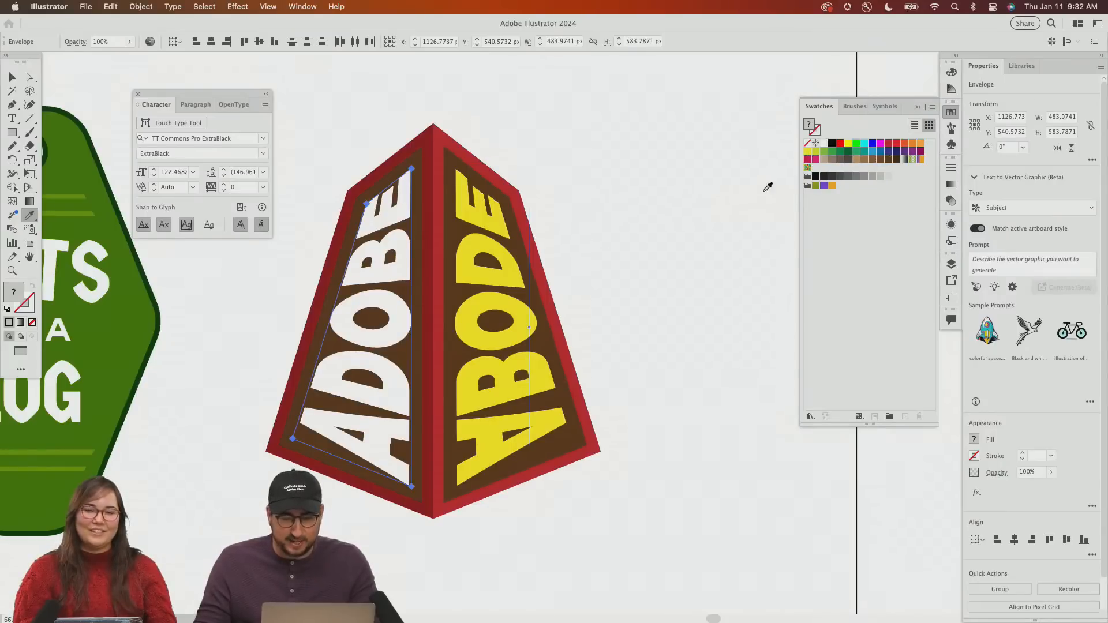
left_click(832, 187)
key("v")
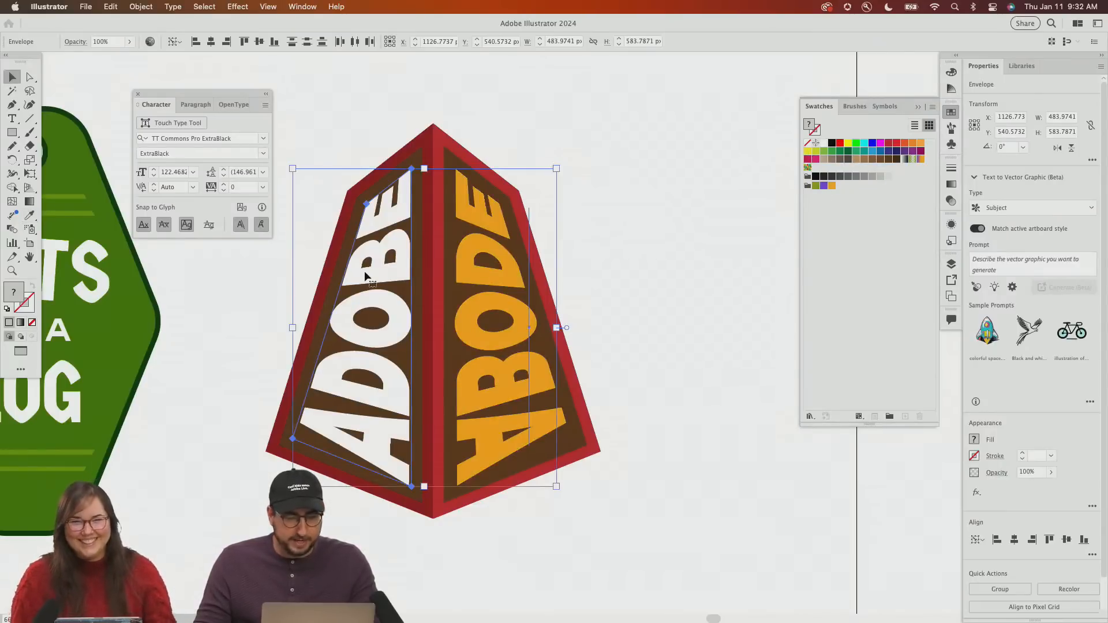
Edit the contents of the ADOBE envelope, fill its text with the same orange swatch, and exit the envelope
double_click(365, 276)
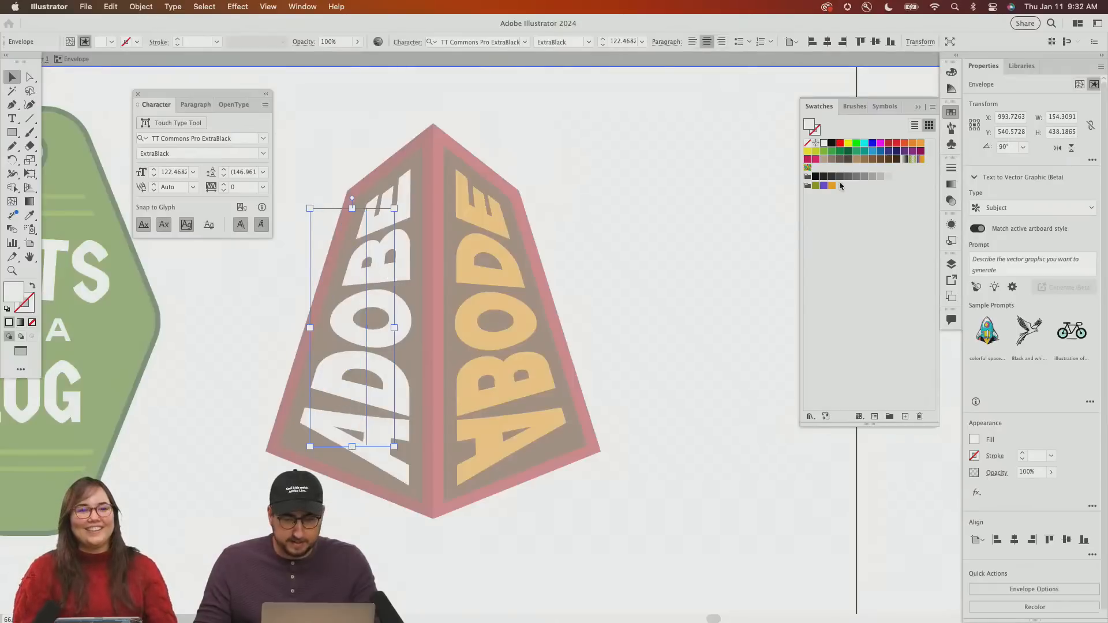
left_click(832, 185)
left_click(592, 199)
double_click(593, 199)
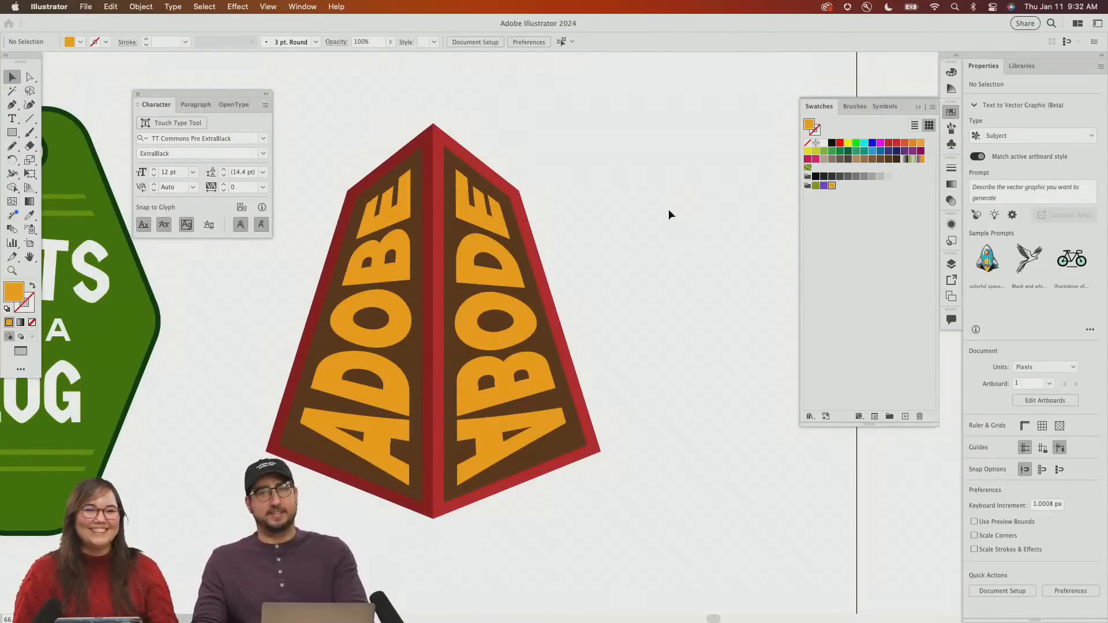
Draw a circle about 134 px across centered near the sign's peak and swap its fill color to the stroke
key("z")
left_click(438, 149)
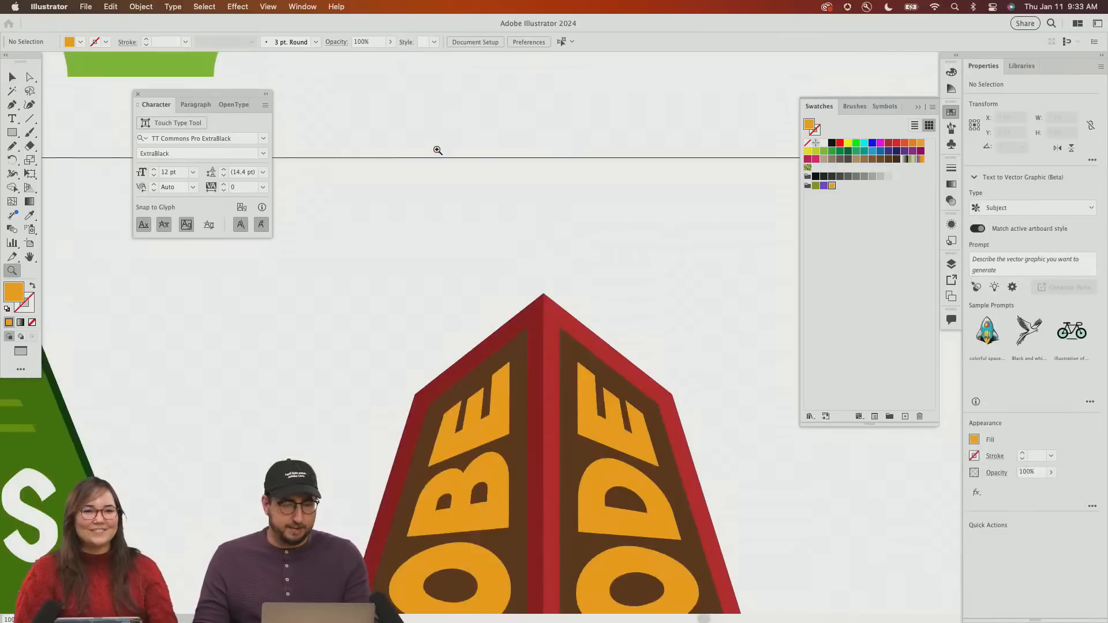
key("l")
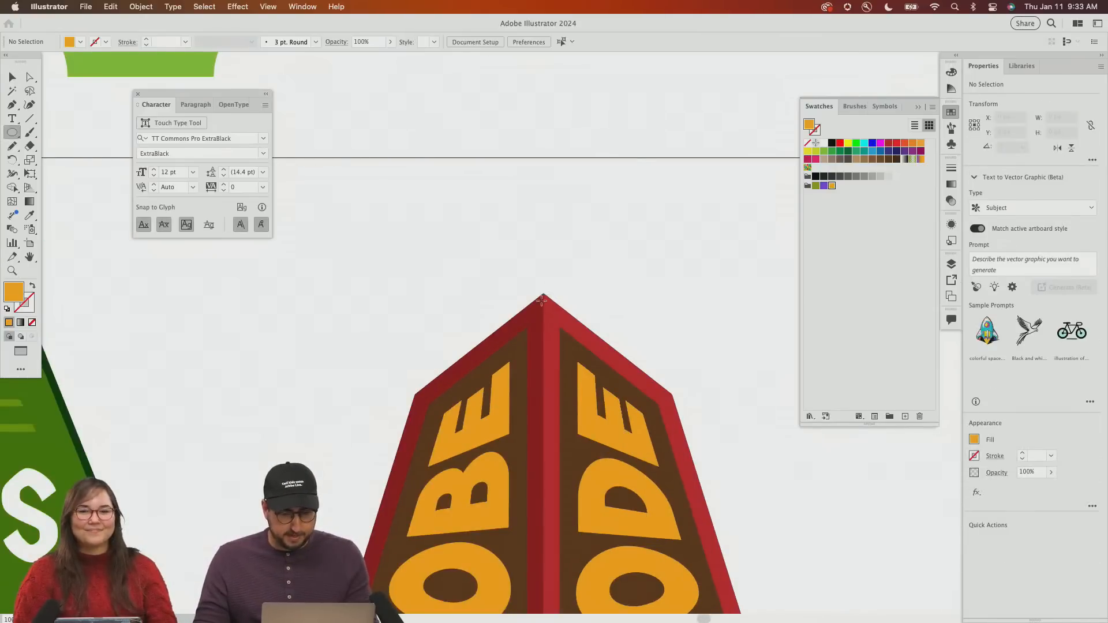
left_click_drag(544, 304, 517, 243)
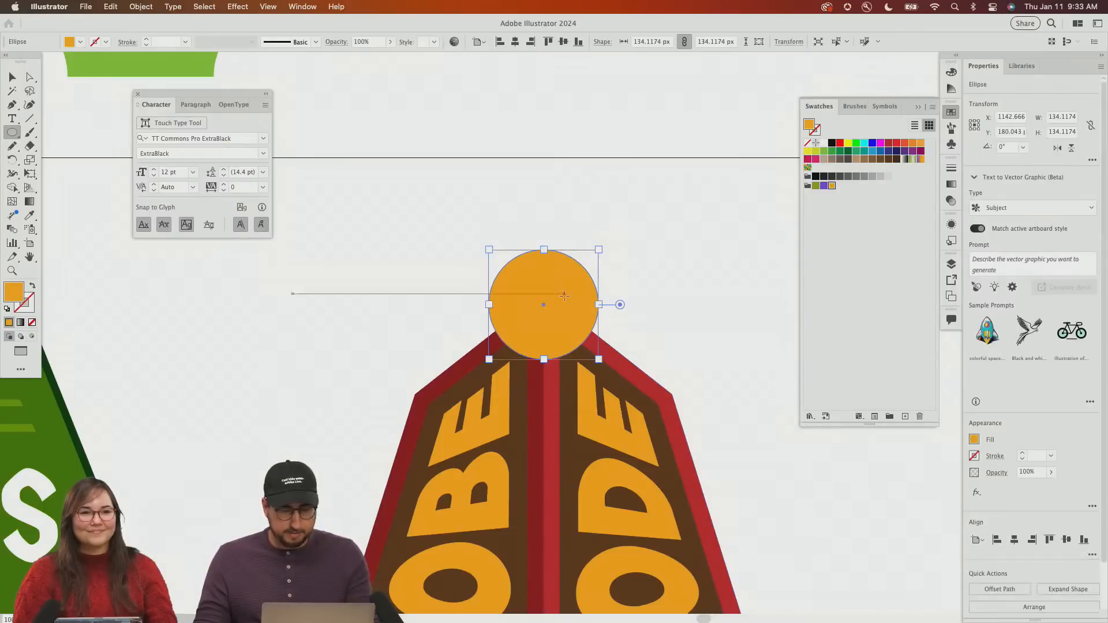
key("shift+x")
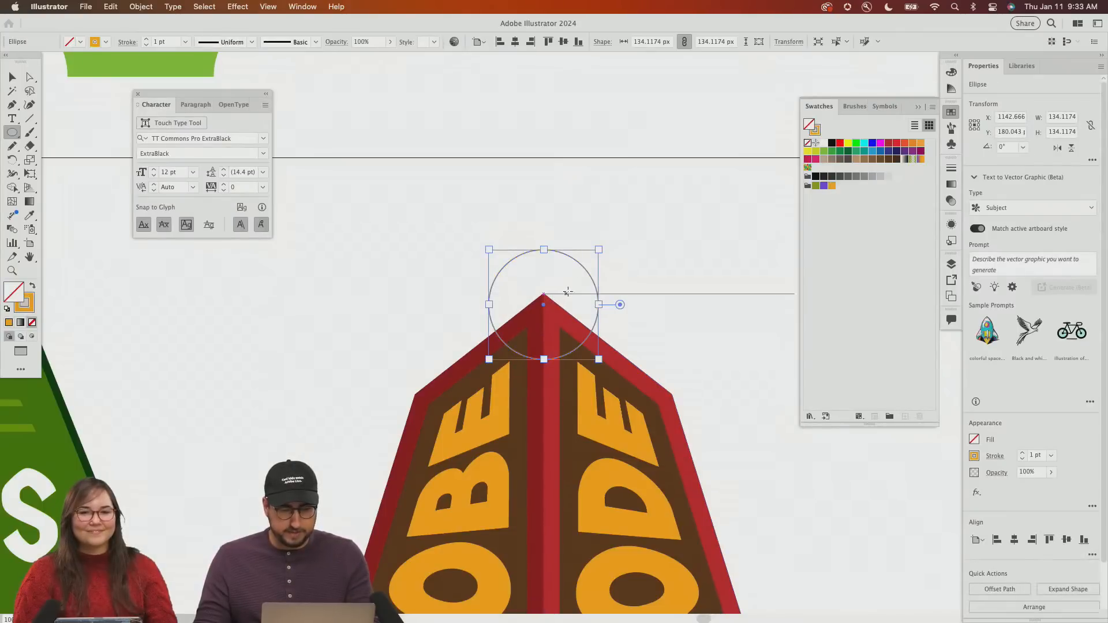
Give the circle a grey stroke with a weight of 20 pt
left_click(872, 176)
left_click(952, 168)
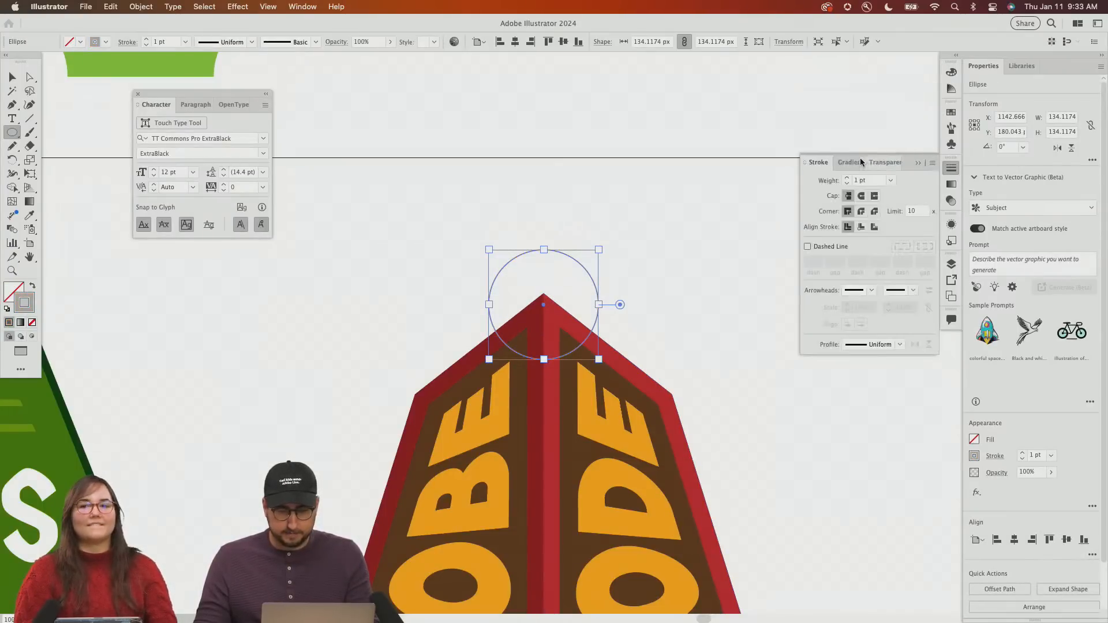
type("20")
key("Return")
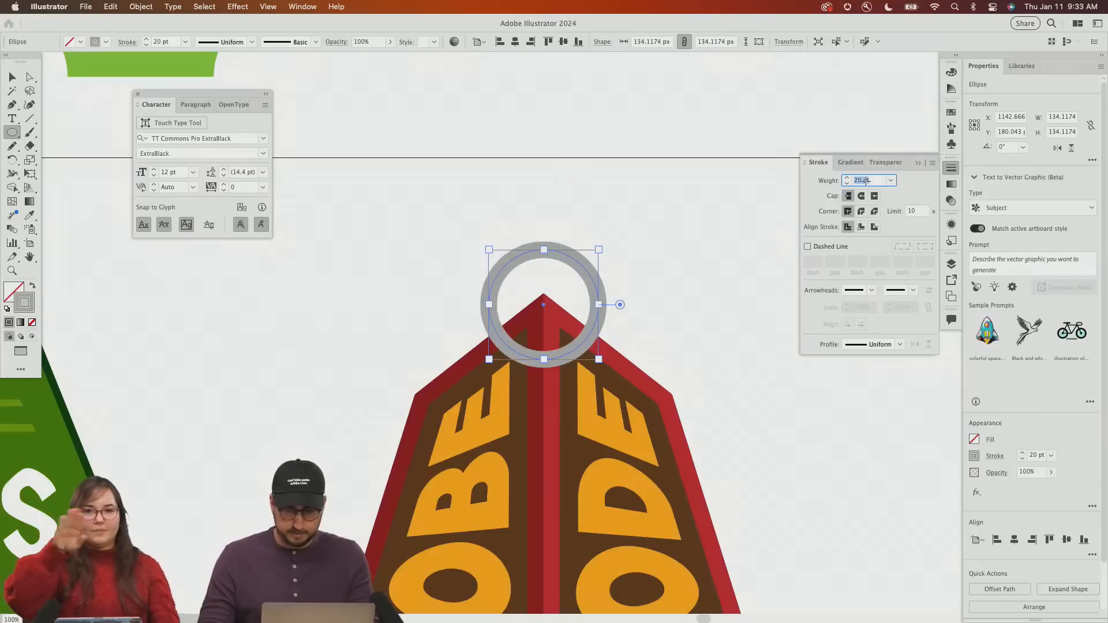
key("v")
left_click(656, 258)
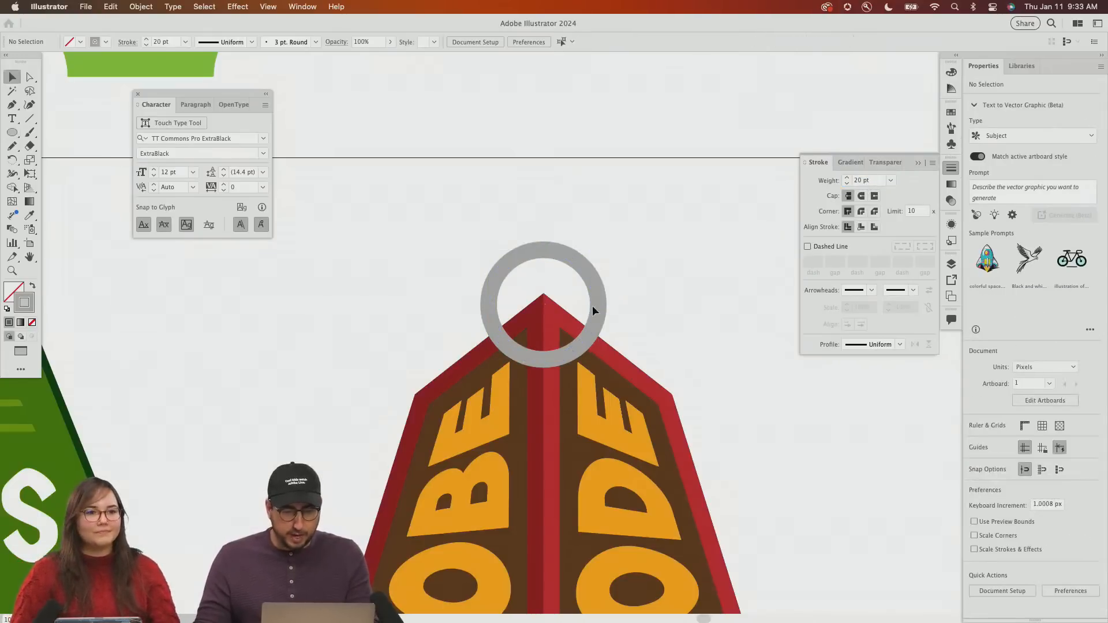
Scale the grey ring down to about 92 px across and move it straight up above the sign's peak
left_click(595, 306)
key("s")
left_click_drag(684, 164, 638, 210)
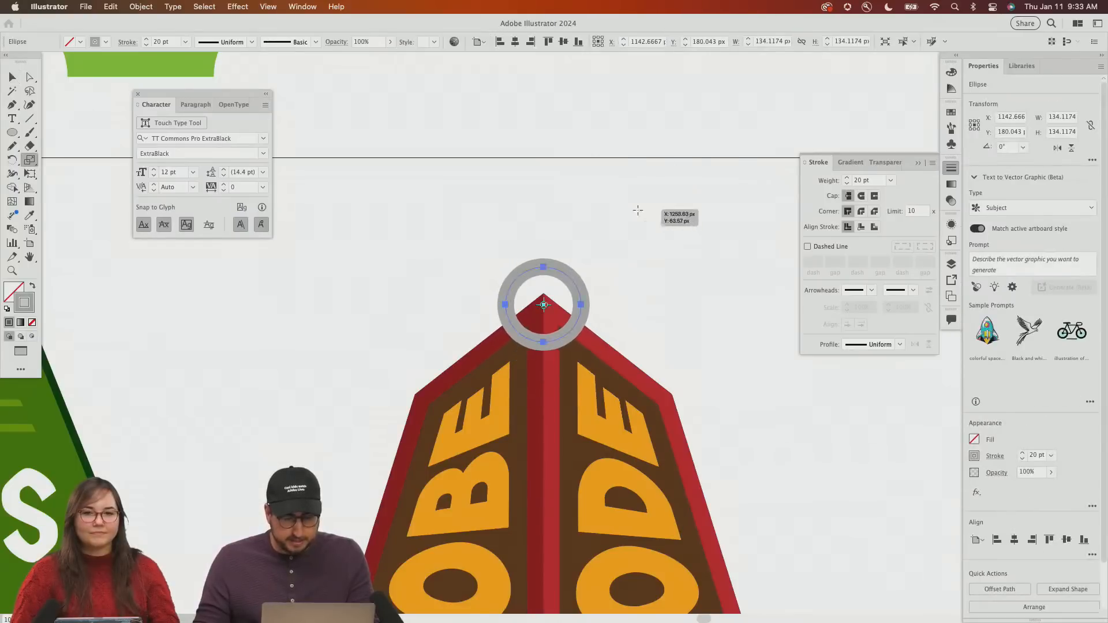
key("v")
left_click_drag(582, 288, 584, 213)
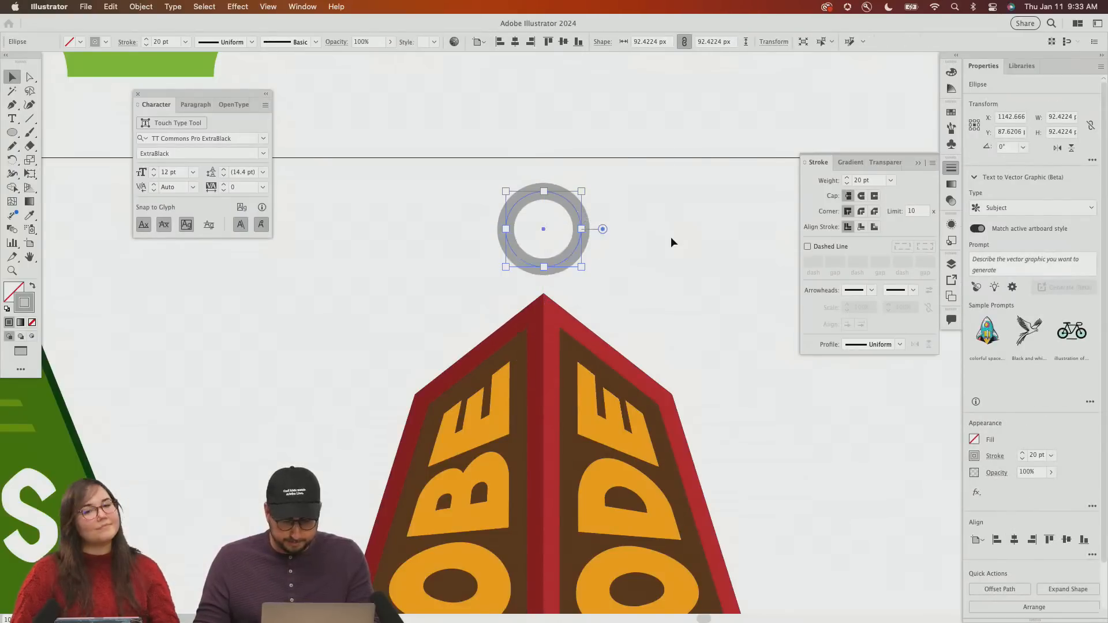
Draw a vertical stem with the Pen tool from the bottom of the grey ring to just below the sign's peak
key("p")
left_click(544, 268)
left_click(544, 318)
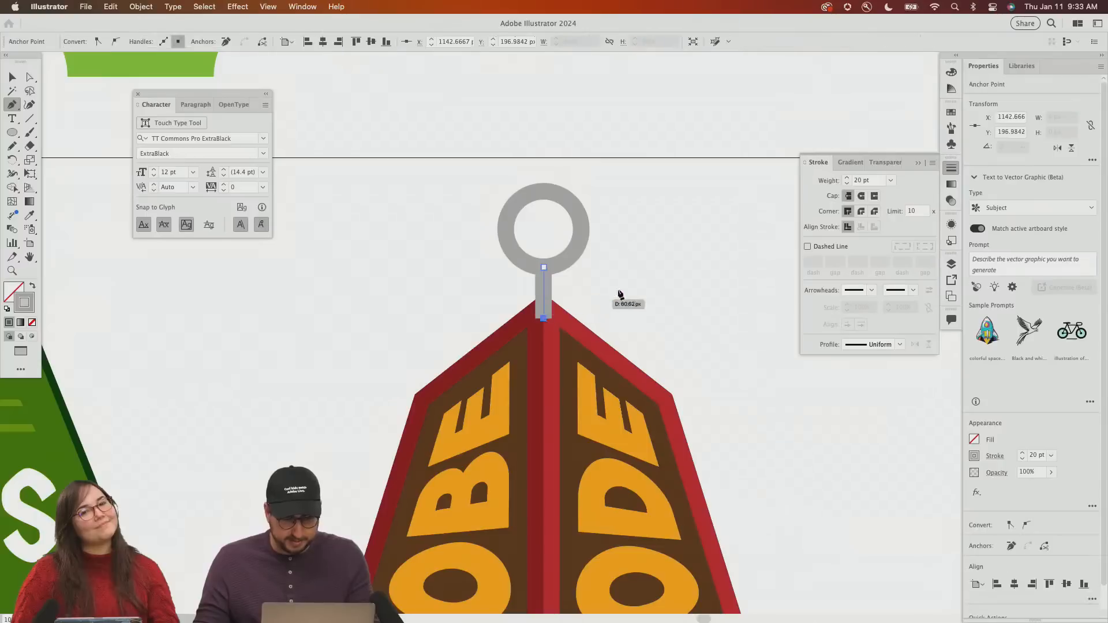
key("v")
Group the grey ring with its stem and position the group behind the sign, about 10 px lower
left_click(544, 294)
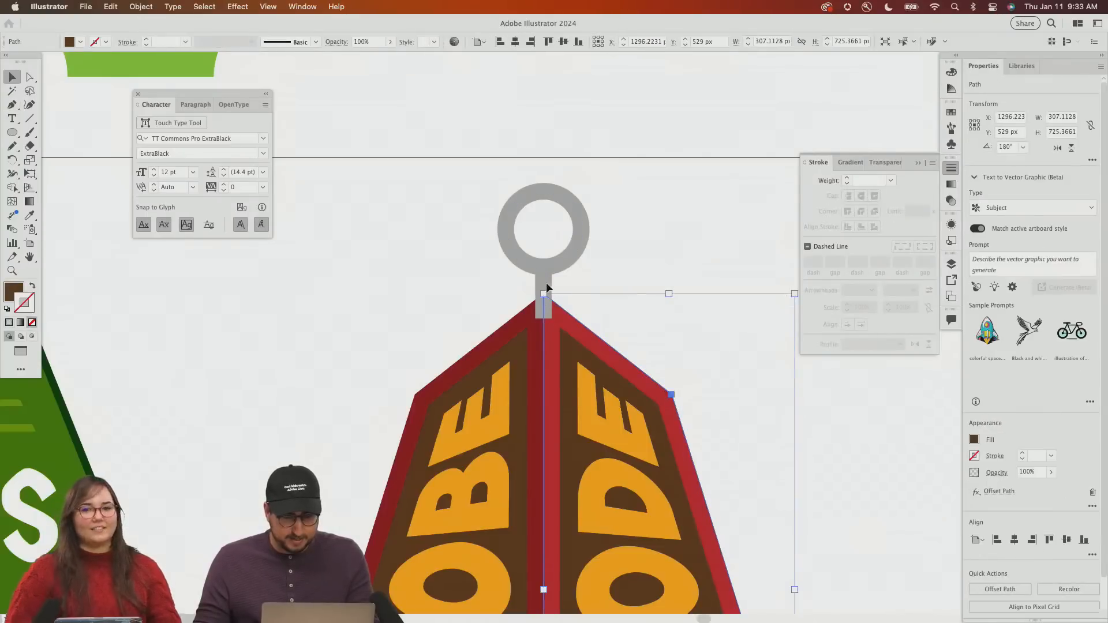
left_click(545, 292)
left_click(565, 262, "shift")
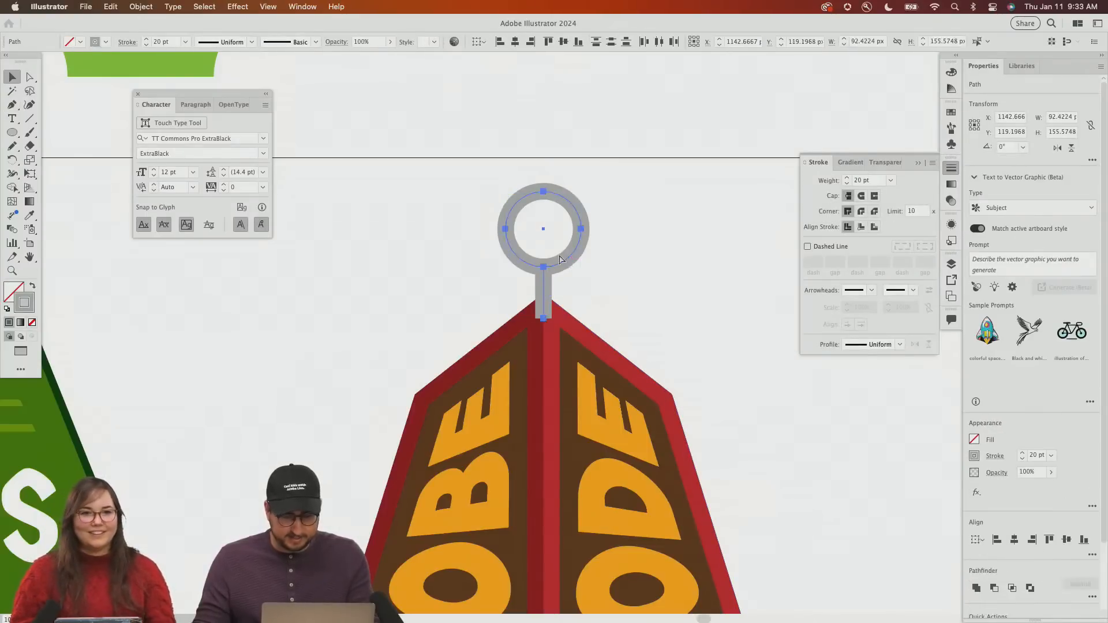
key("super+g")
key("shift+Down")
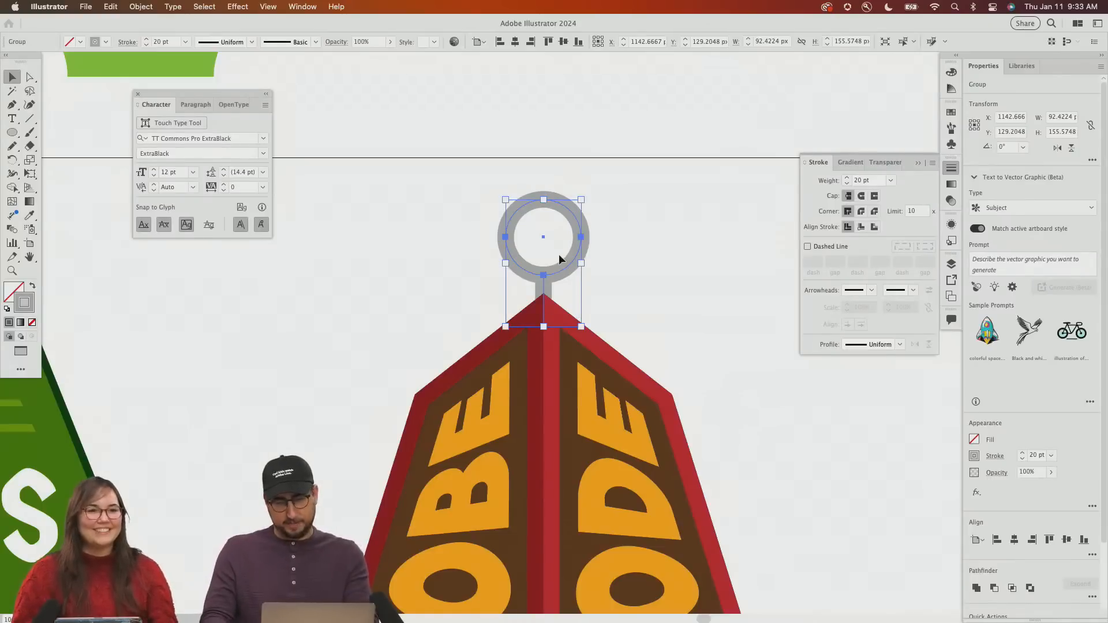
left_click(614, 245)
key("z")
left_click(561, 336, "alt")
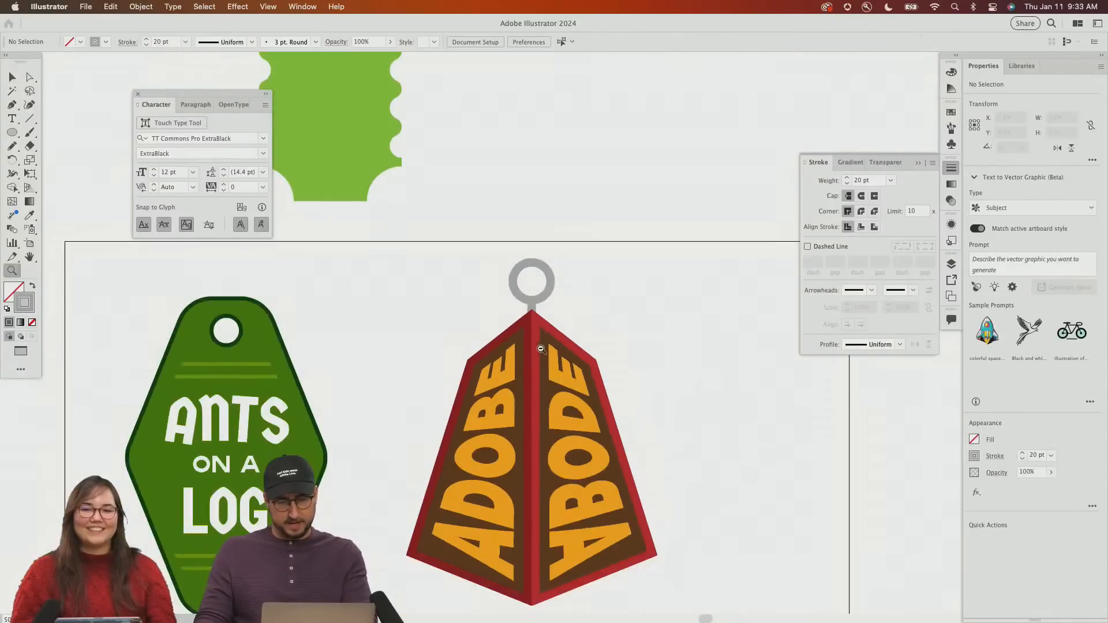
left_click(541, 349, "alt")
left_click_drag(541, 348, 575, 263)
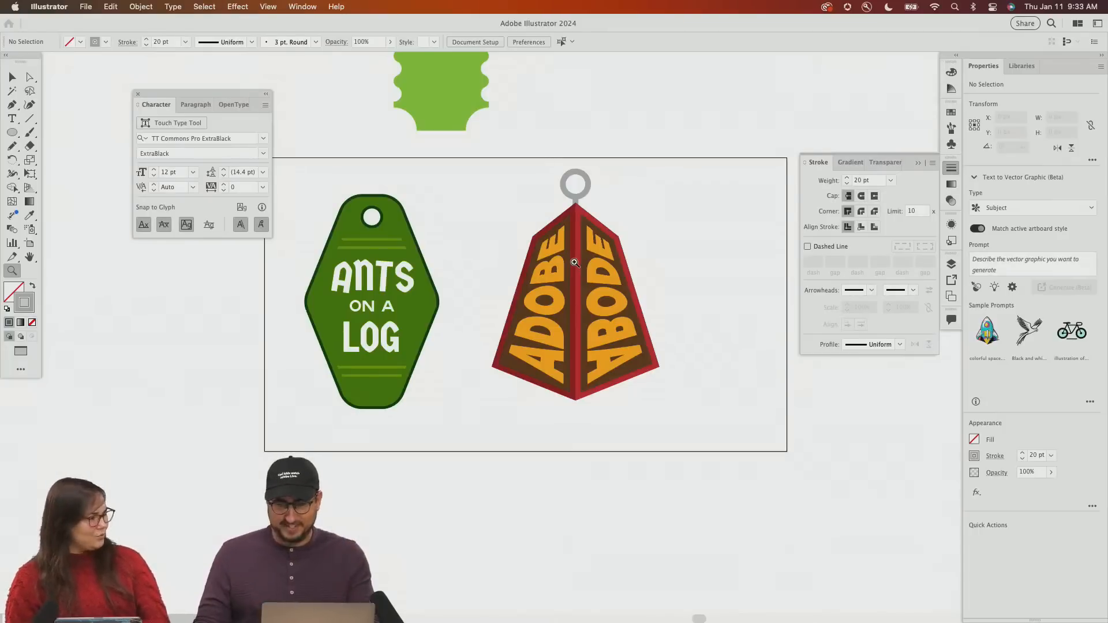
Switch to Adobe Express in the browser and create a new 1:1 square design
key("super+Tab")
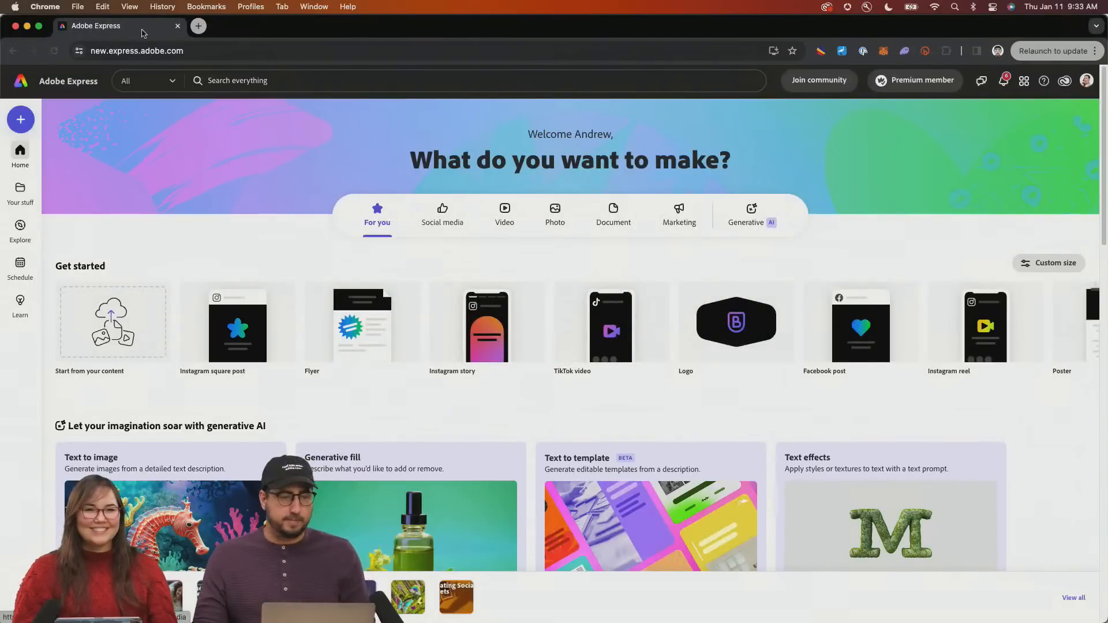
left_click(25, 126)
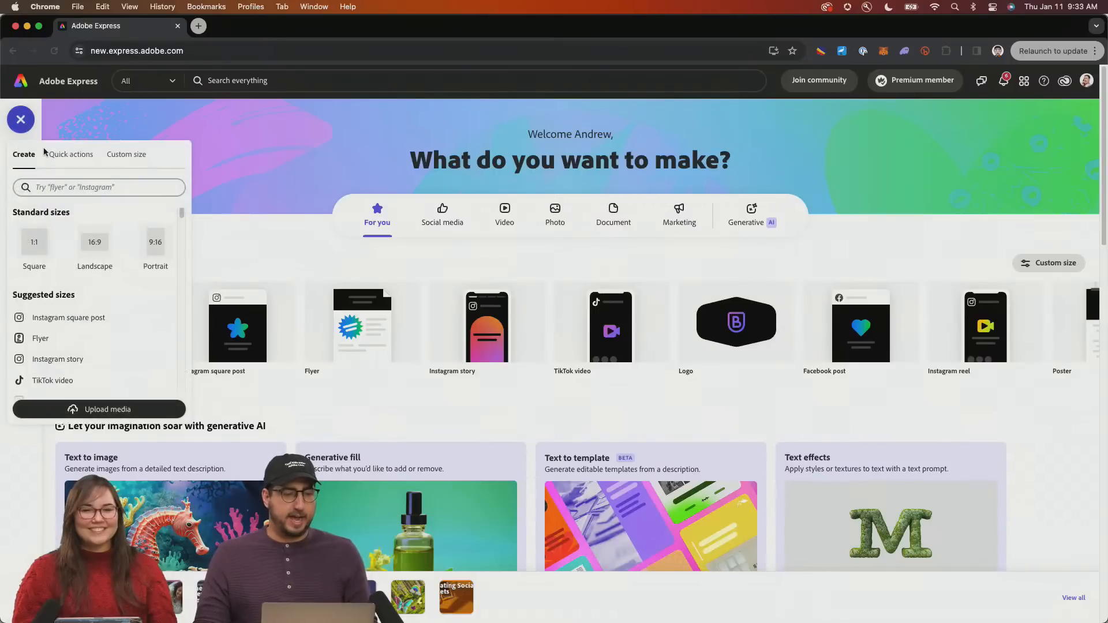
left_click(38, 243)
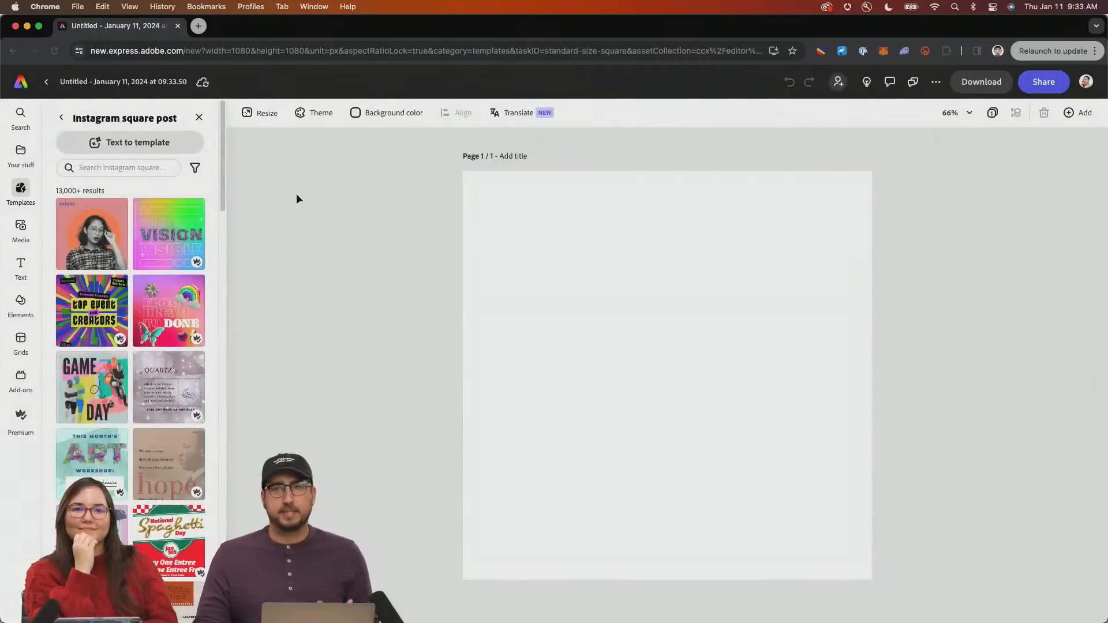
Copy the whole ANTS ON A LOG key tag from Illustrator and paste it onto the blank Adobe Express page
key("super+Tab")
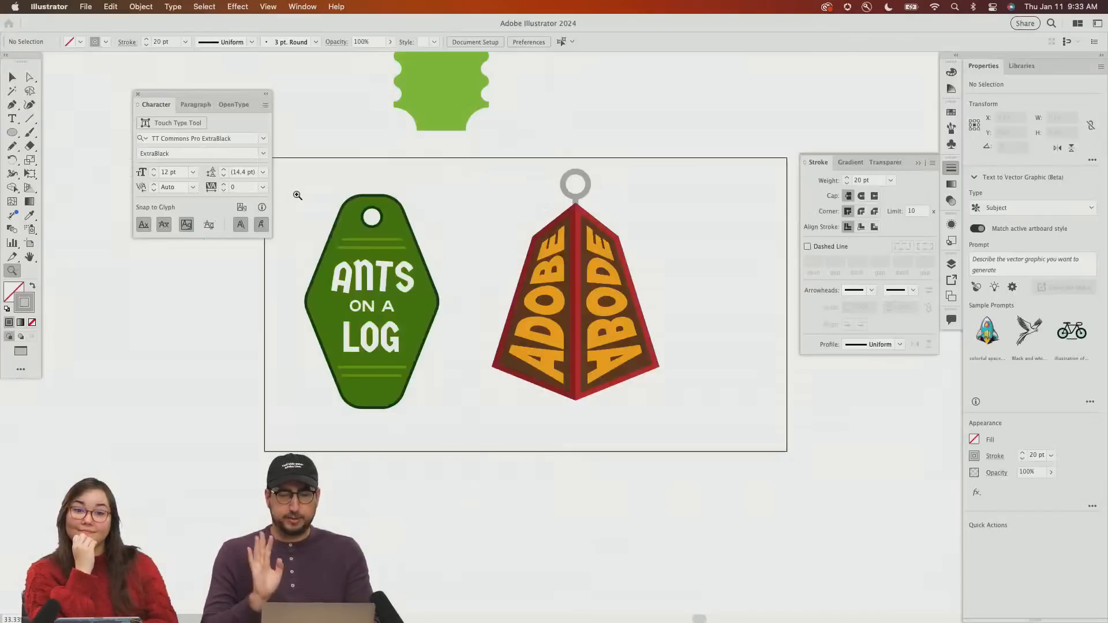
key("super+Tab")
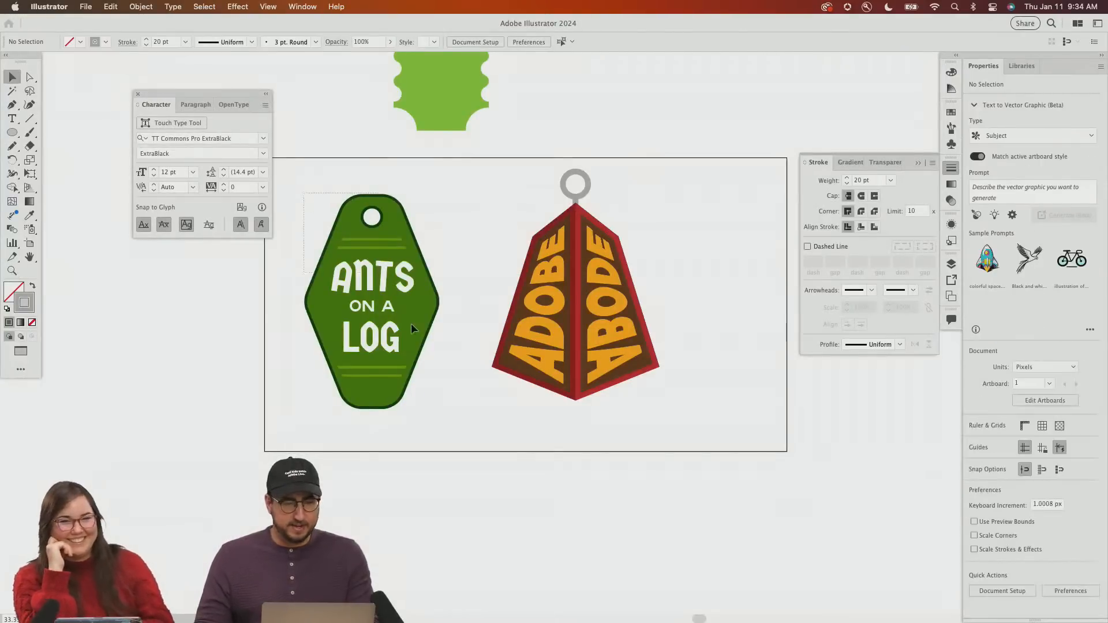
left_click(411, 323)
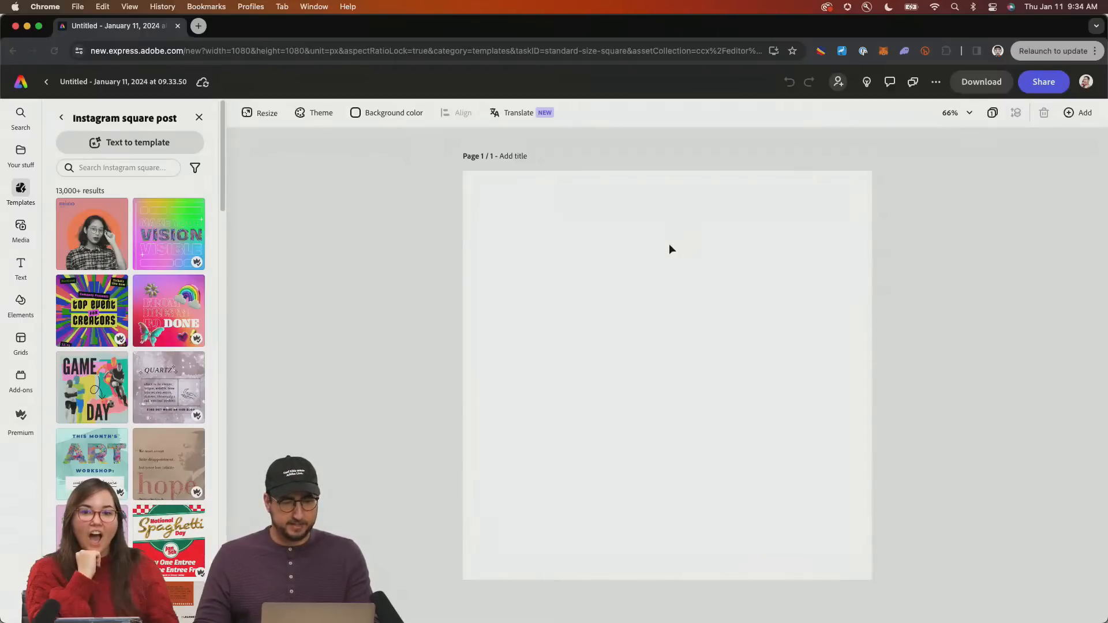
key("super+v")
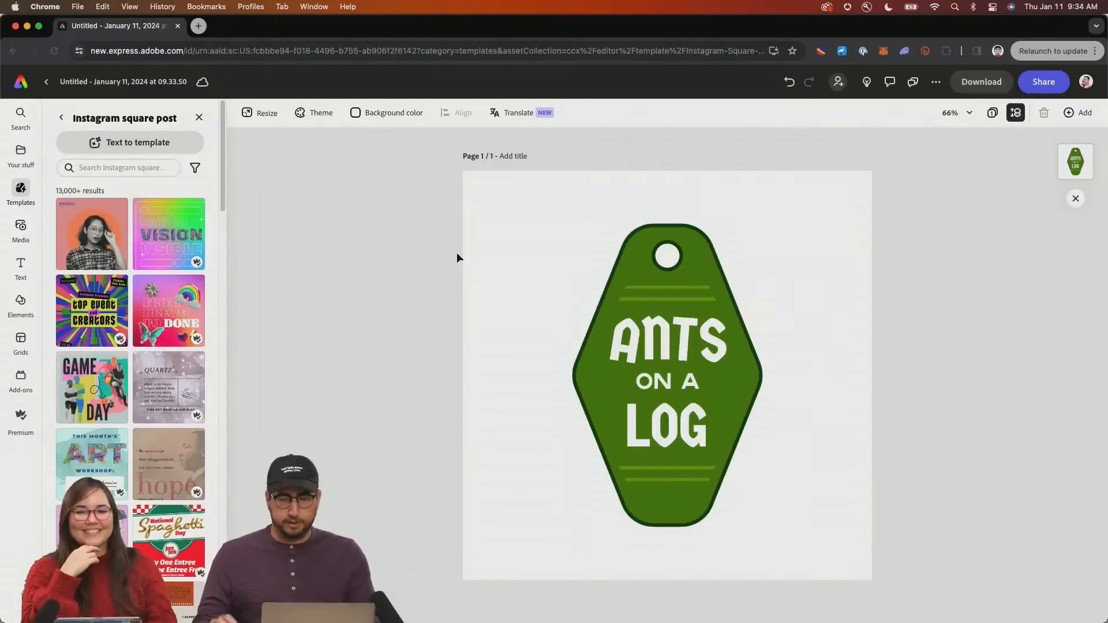
left_click(667, 360)
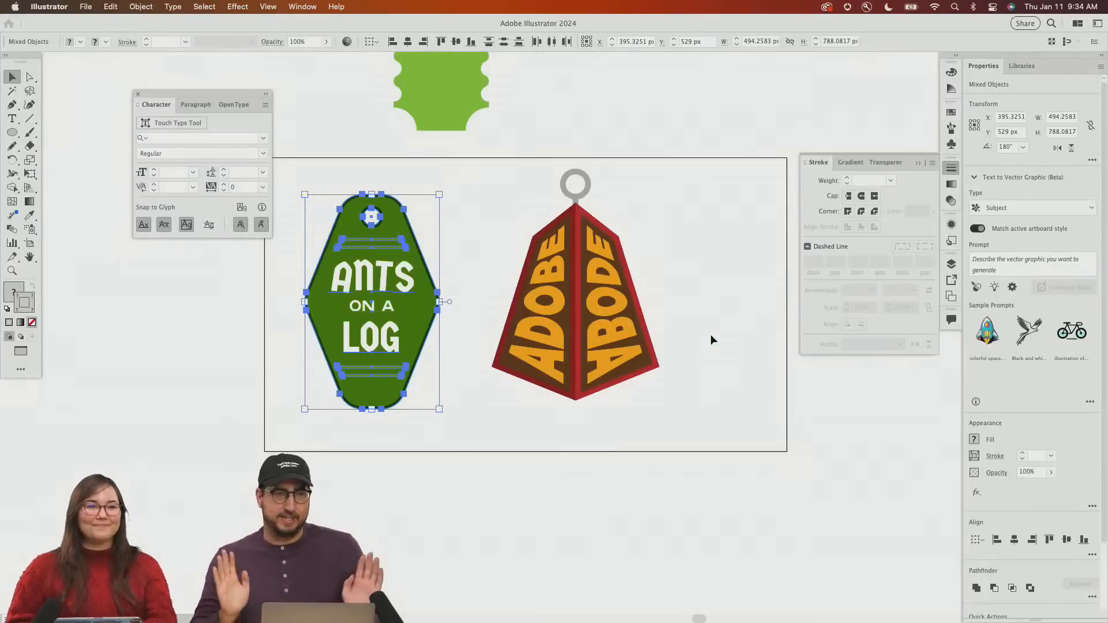
Move the light green overlay shape of the ANTS ON A LOG tag about 414 px to the right
key("z")
left_click(461, 294)
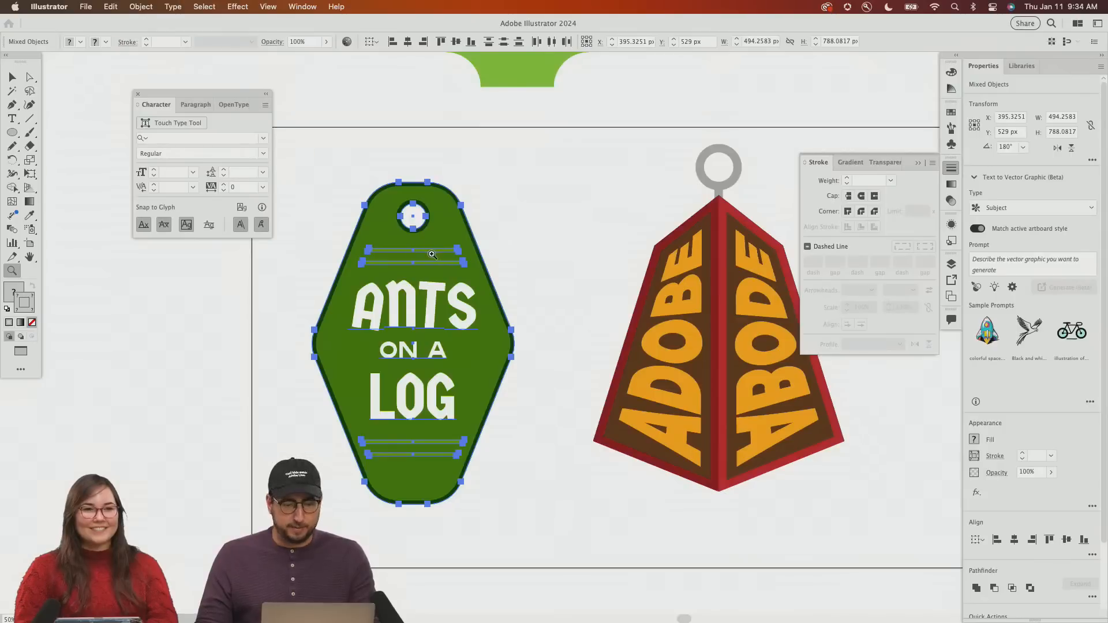
key("v")
left_click(498, 243)
left_click(451, 239)
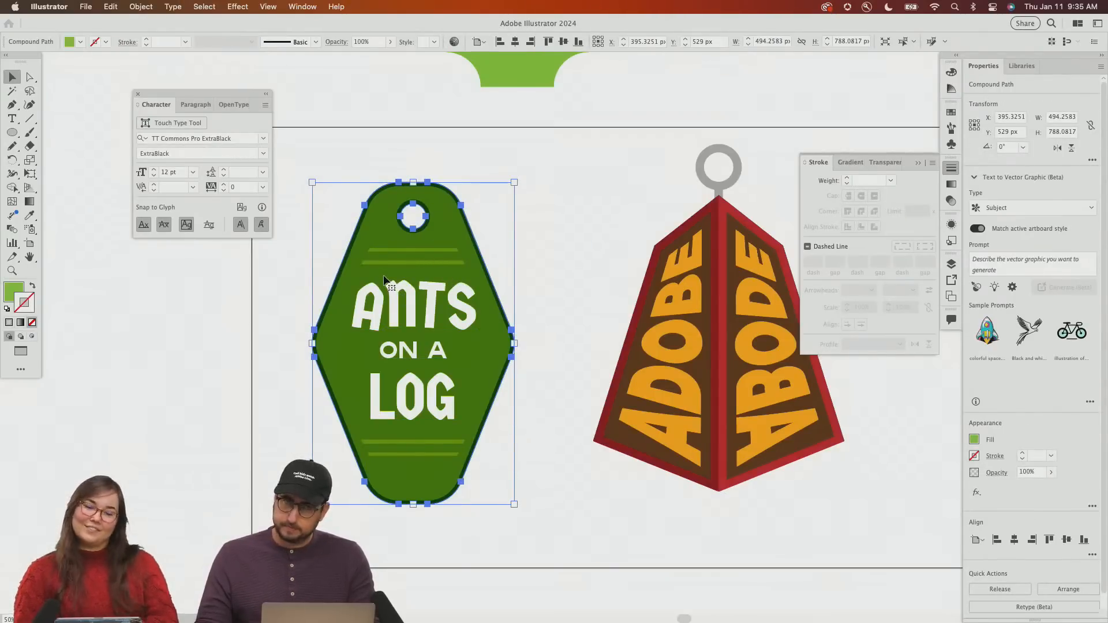
left_click_drag(383, 280, 552, 281)
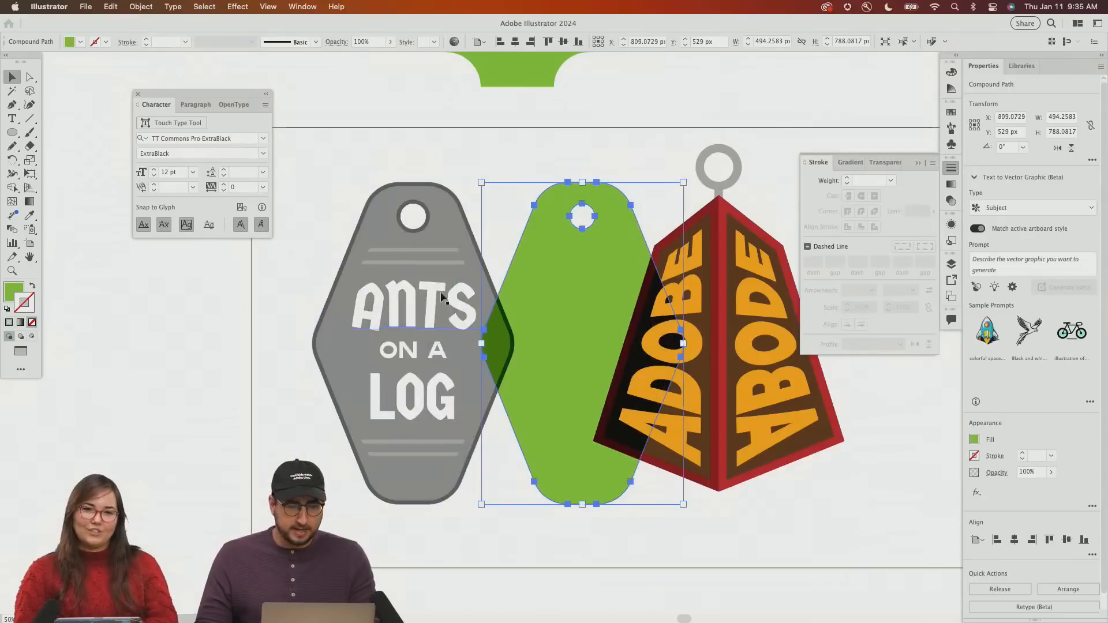
Convert the ANTS ON A LOG text group to outlines
left_click(406, 309)
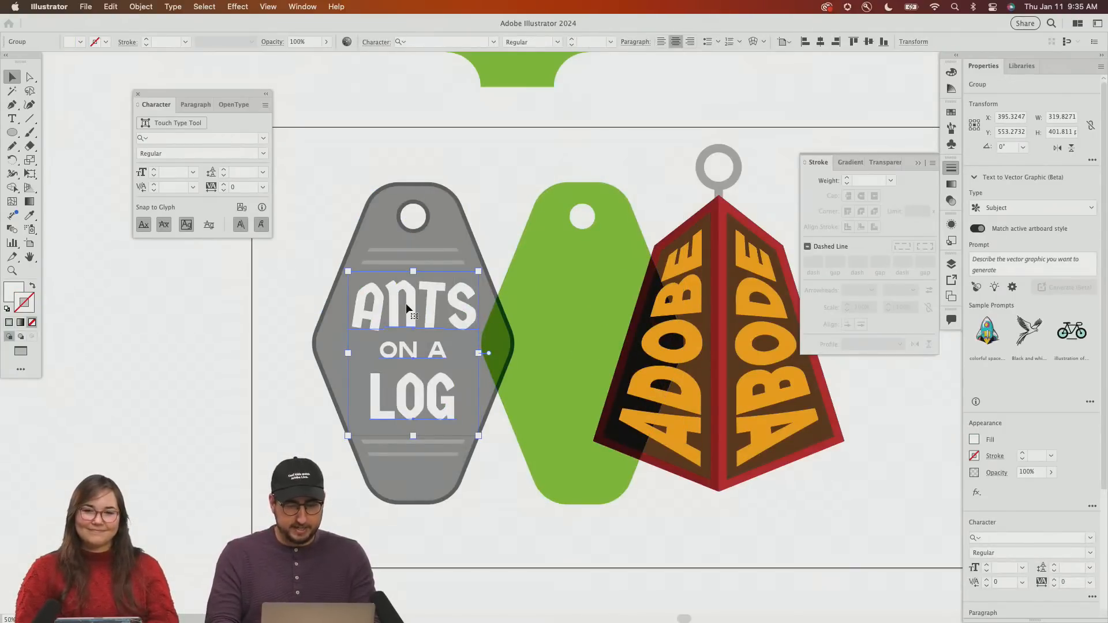
key("super+shift+o")
left_click(501, 180)
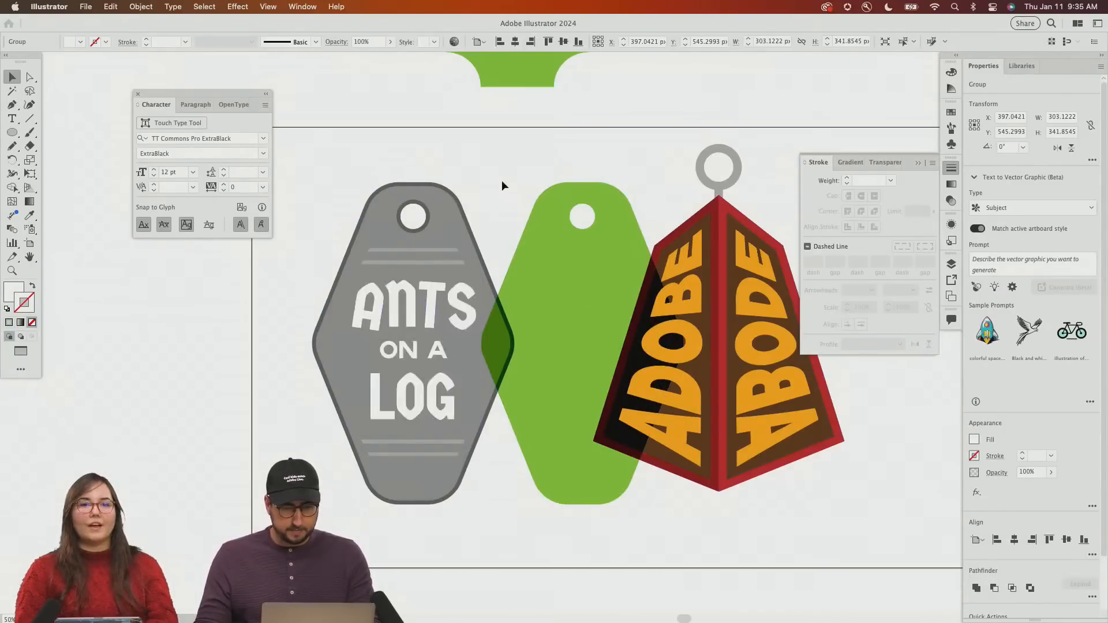
Ungroup the outlined ANTS ON A LOG text, and split the ANTS word into separate letters
key("super+equal")
left_click(469, 313)
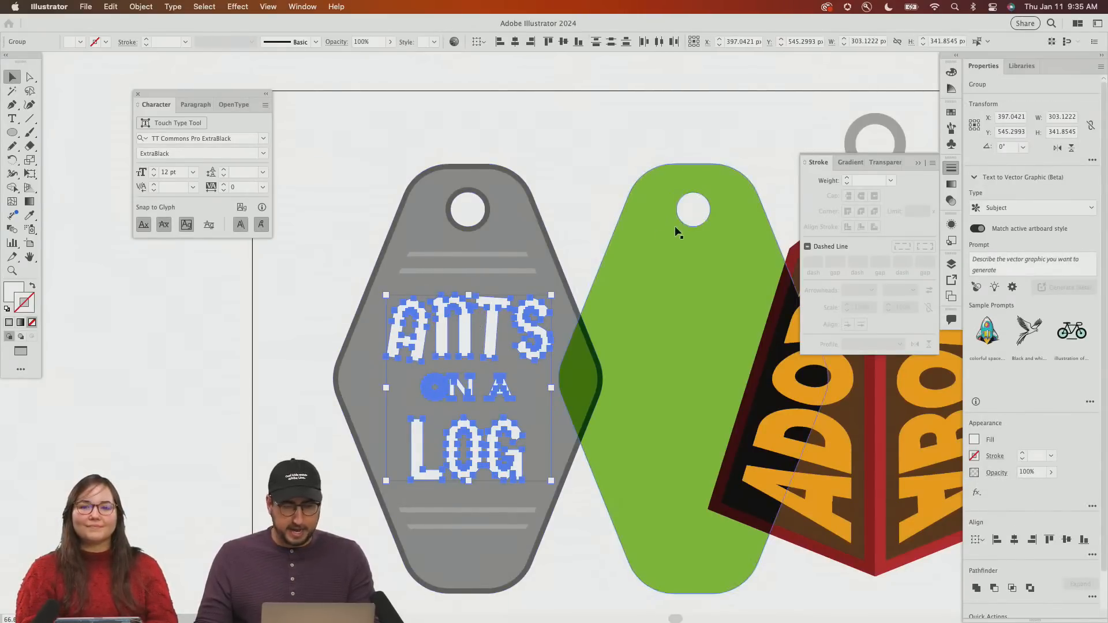
left_click(600, 222)
left_click(530, 329)
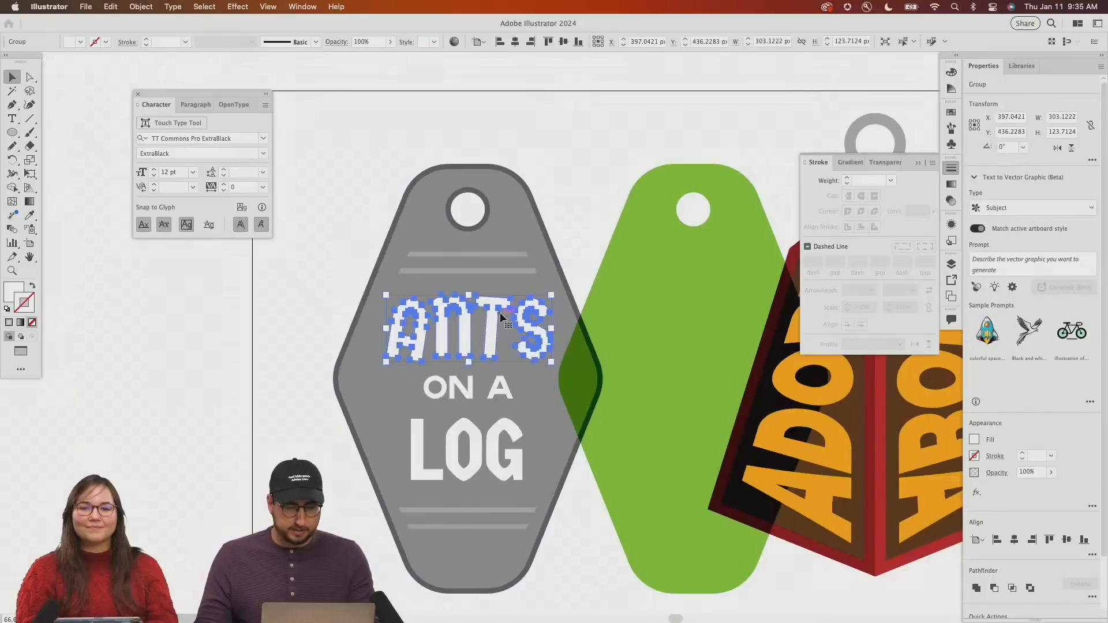
key("super+shift+g")
left_click(595, 251)
Align the light green overlay shape horizontally centered on the gray key tag shape
left_click(599, 275)
left_click(529, 236, "shift")
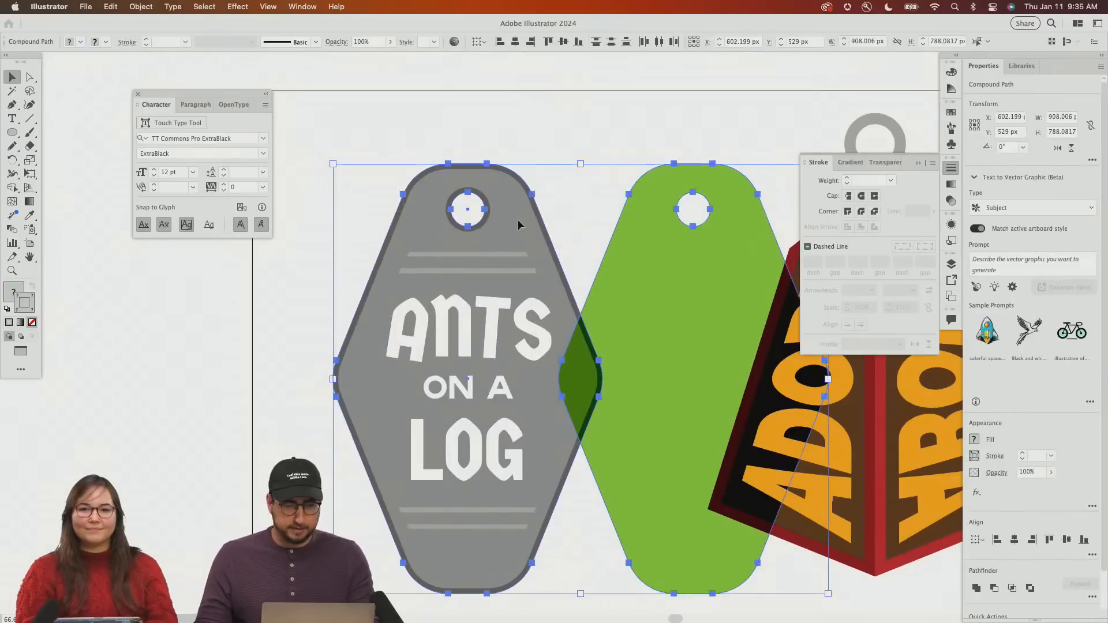
left_click(518, 219)
left_click(515, 41)
left_click(563, 152)
scroll(330, 501, "down", 2)
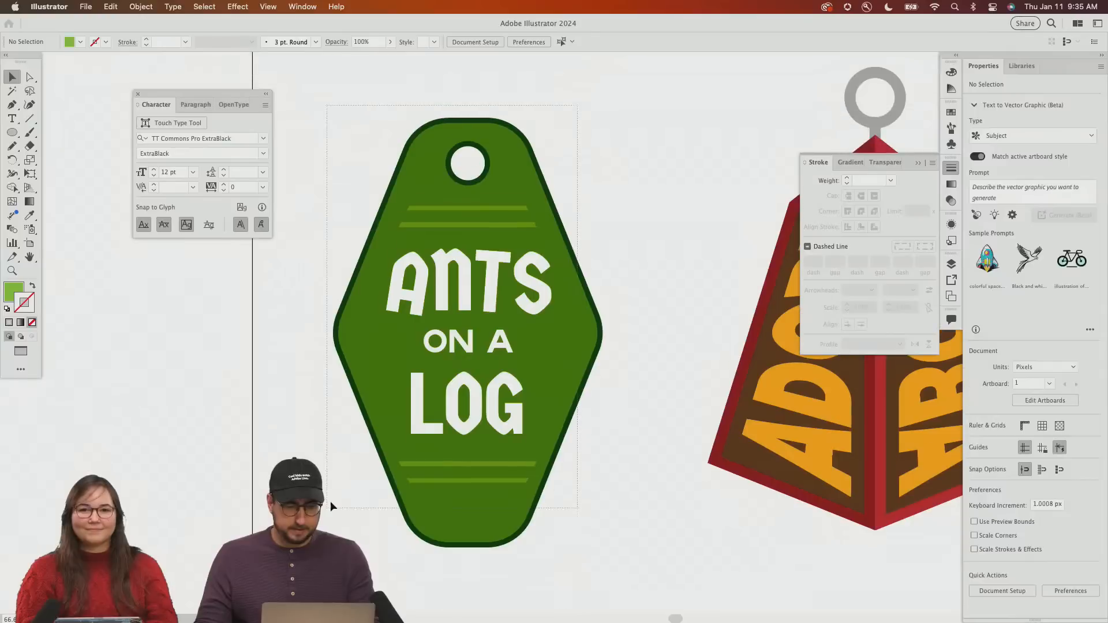
Copy the whole key tag without the ANTS word and paste it onto the Adobe Express page, returning to Illustrator
left_click_drag(330, 501, 430, 338)
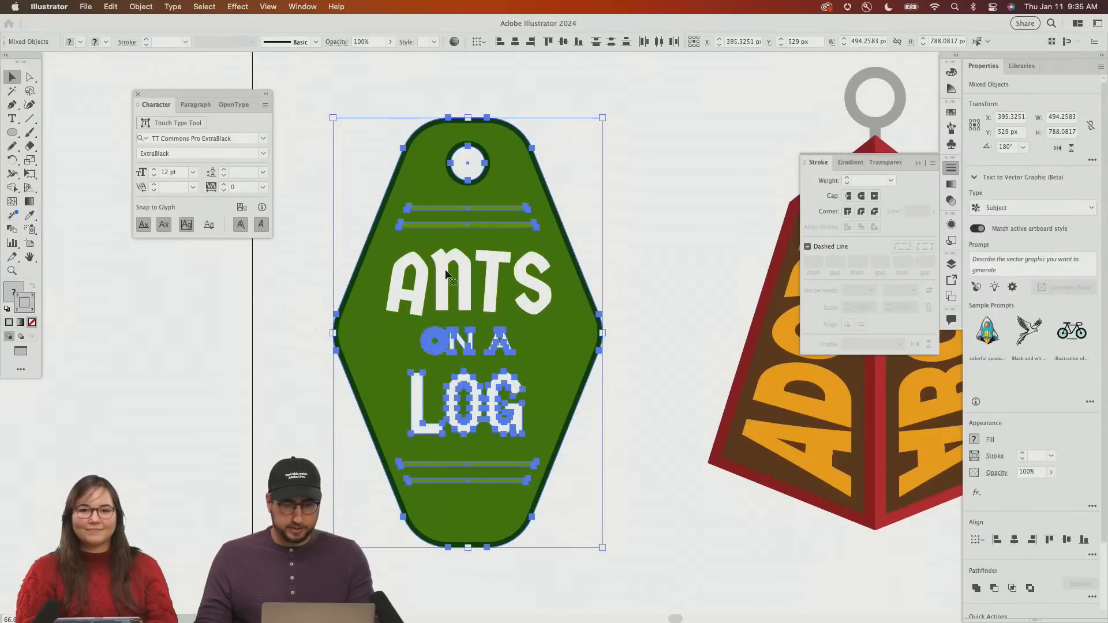
key("super+Tab")
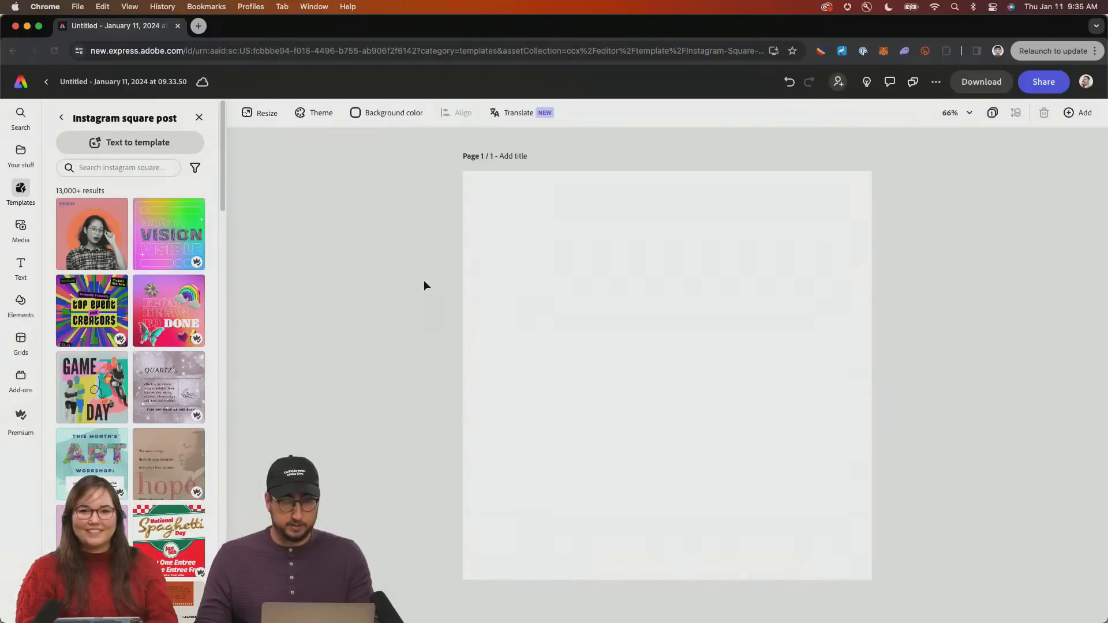
key("super+v")
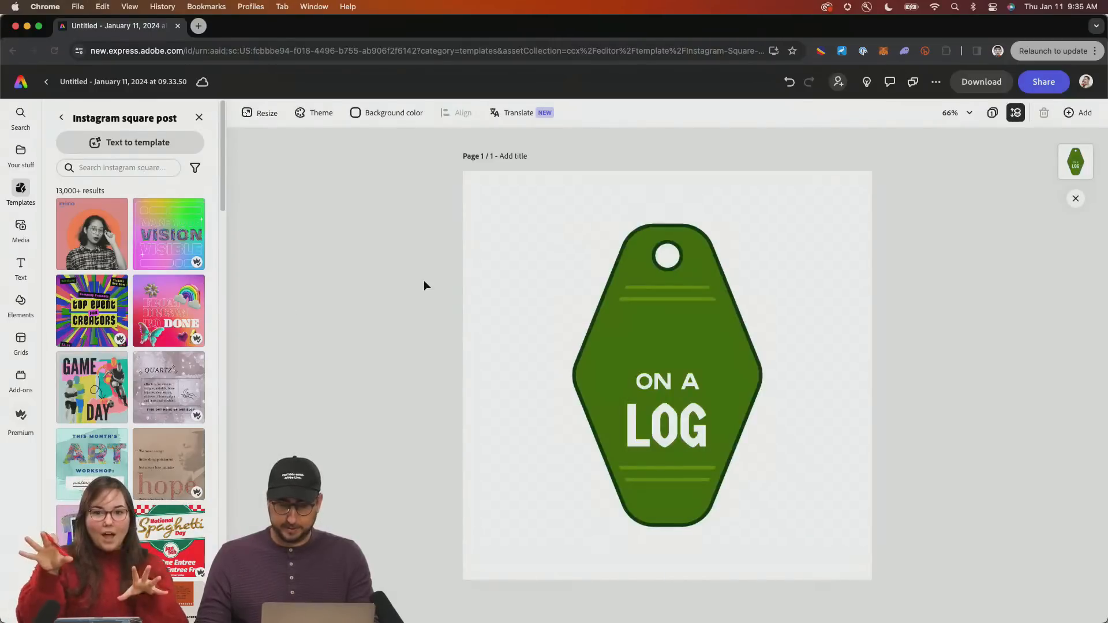
key("super+Tab")
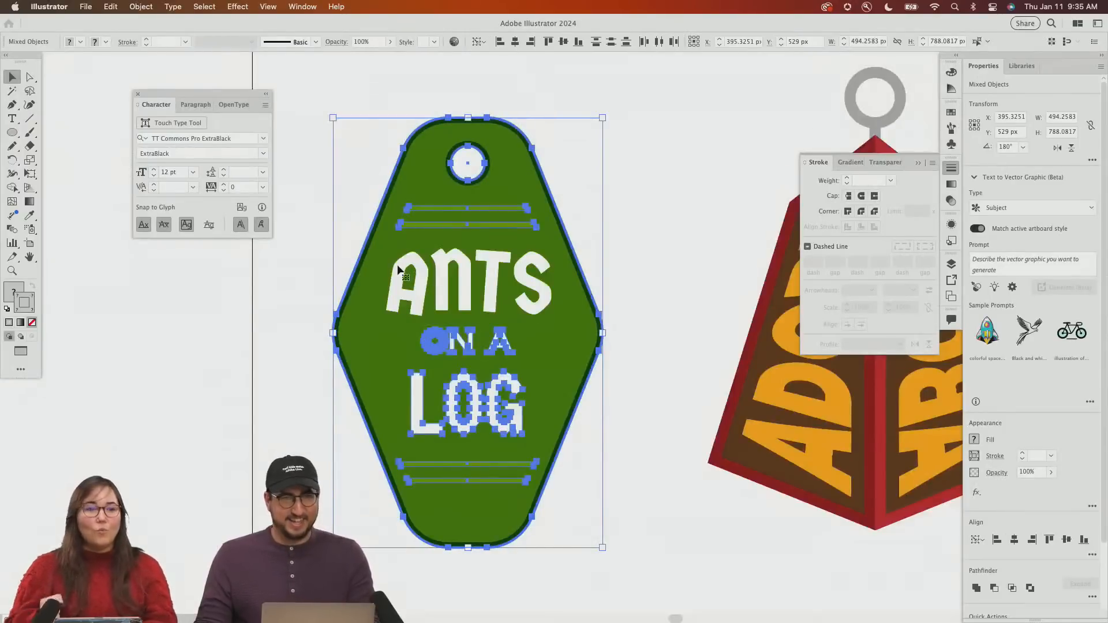
left_click(133, 5)
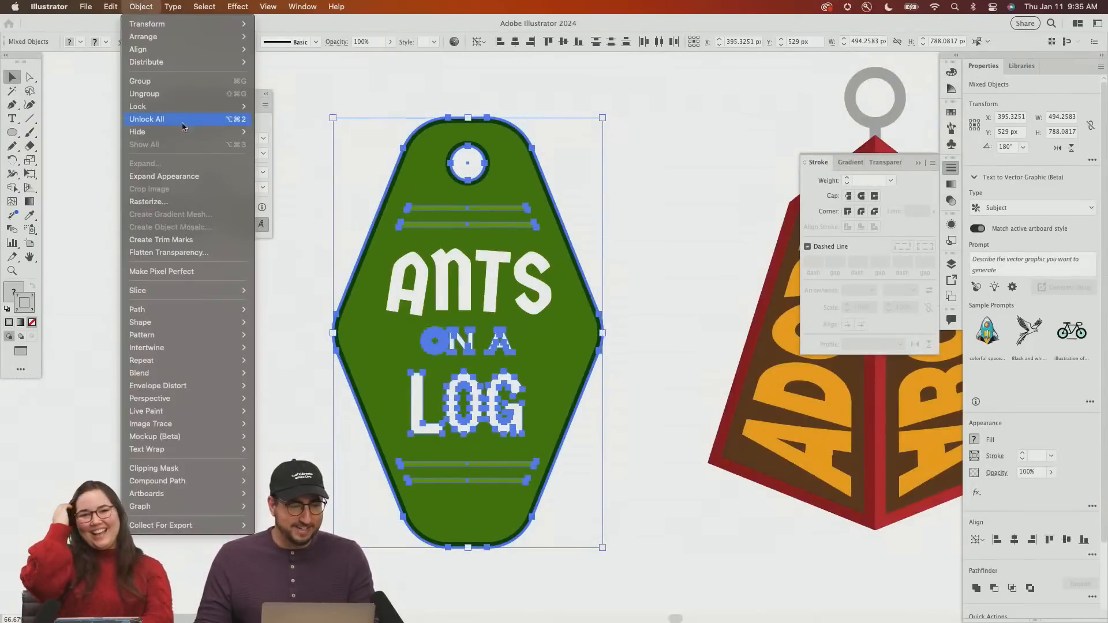
left_click(182, 123)
left_click(143, 7)
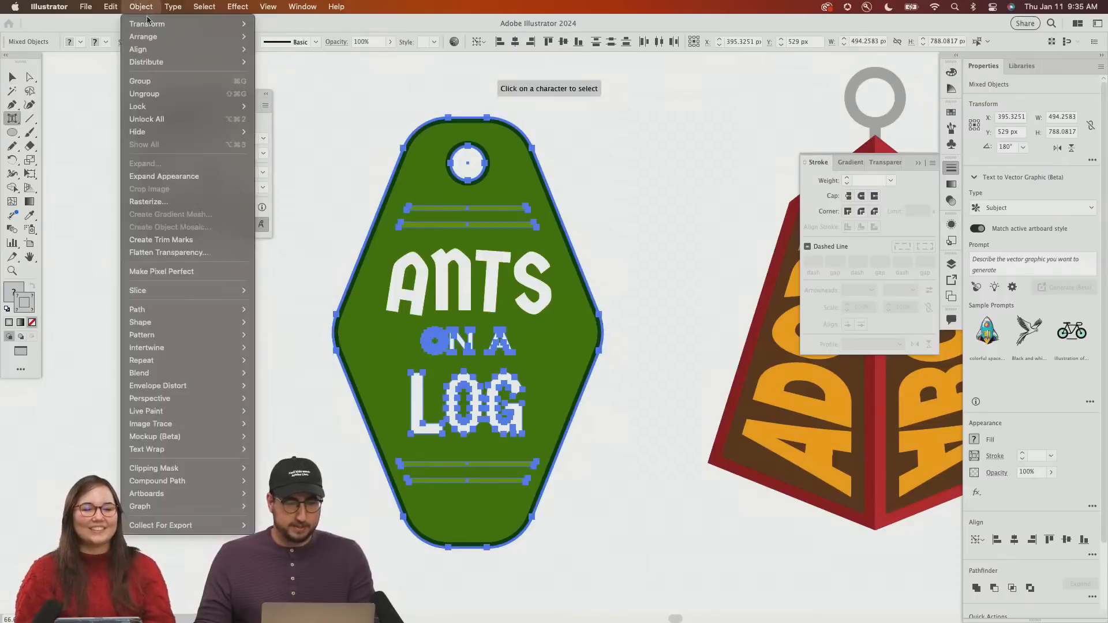
left_click(182, 119)
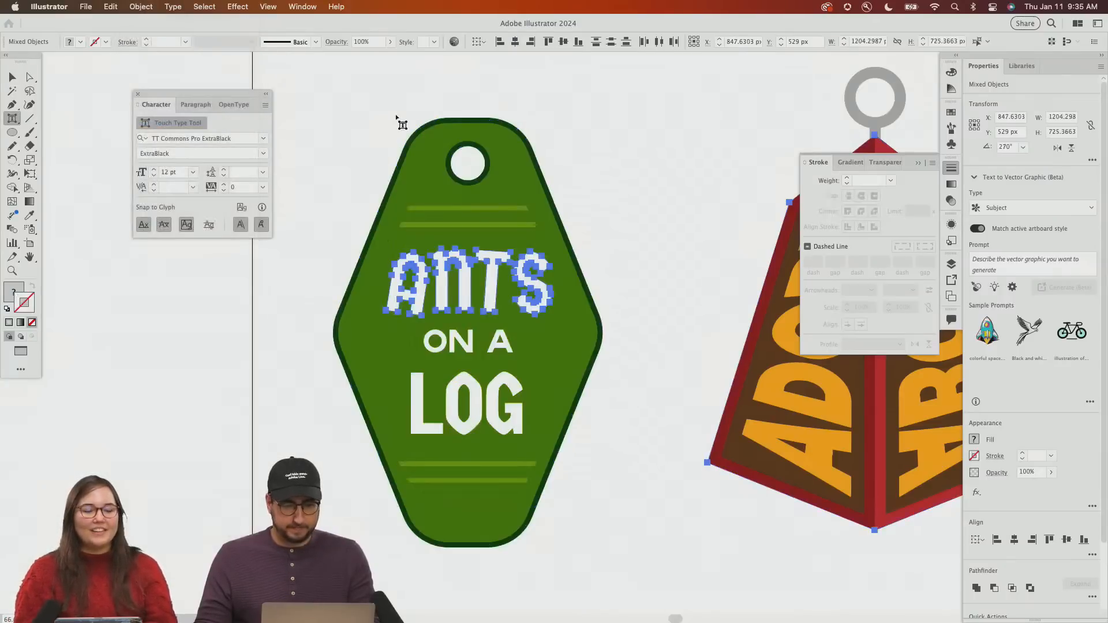
left_click_drag(461, 234, 543, 251)
key("v")
key("super+z")
double_click(576, 254)
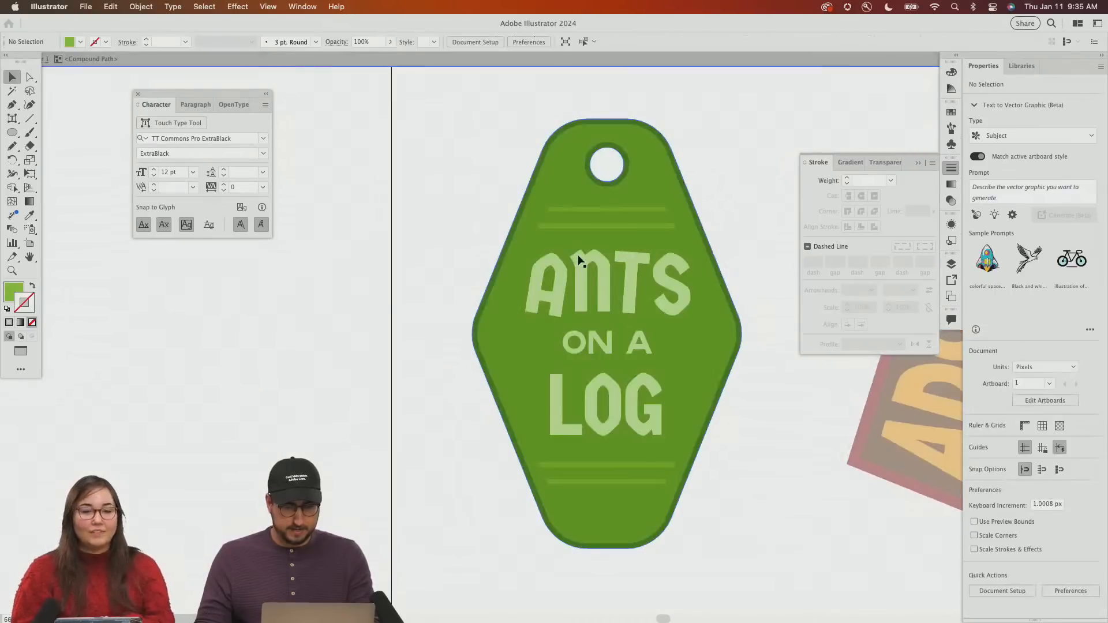
left_click(577, 253)
double_click(411, 201)
Move the light green overlay aside and place a copy of ANTS about 556 px to the left, filled light green
left_click_drag(561, 240, 342, 269)
left_click(586, 267)
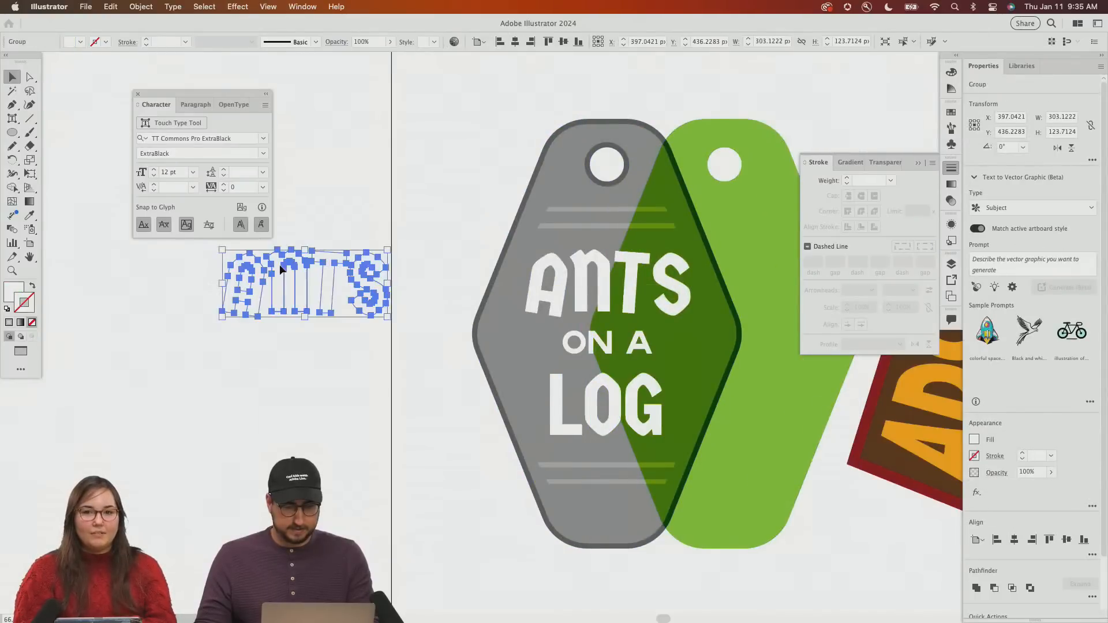
key("v")
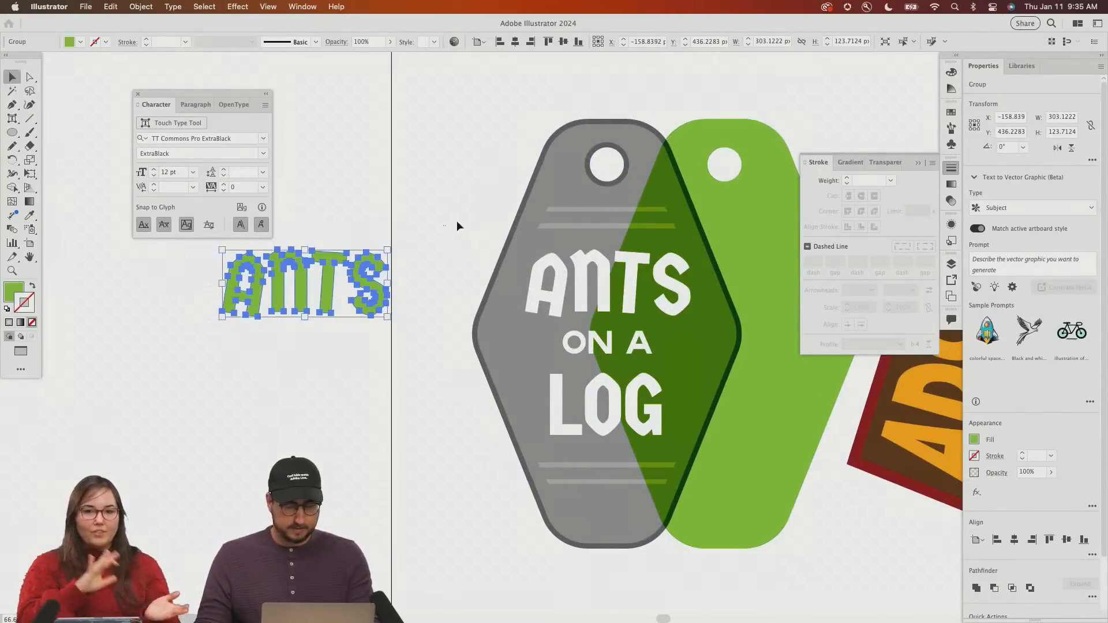
left_click(491, 203)
scroll(434, 234, "left", 5)
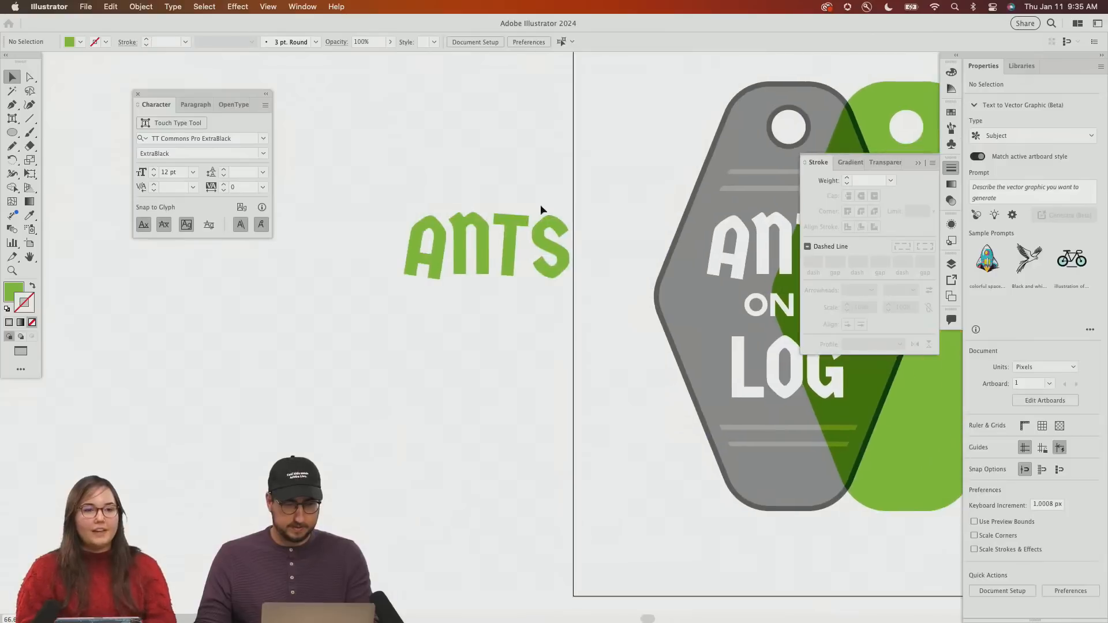
Split the ANTS copy beside the artboard into individual letters and fill all of them white
left_click(477, 224)
left_click(489, 178)
key("z")
left_click(501, 167)
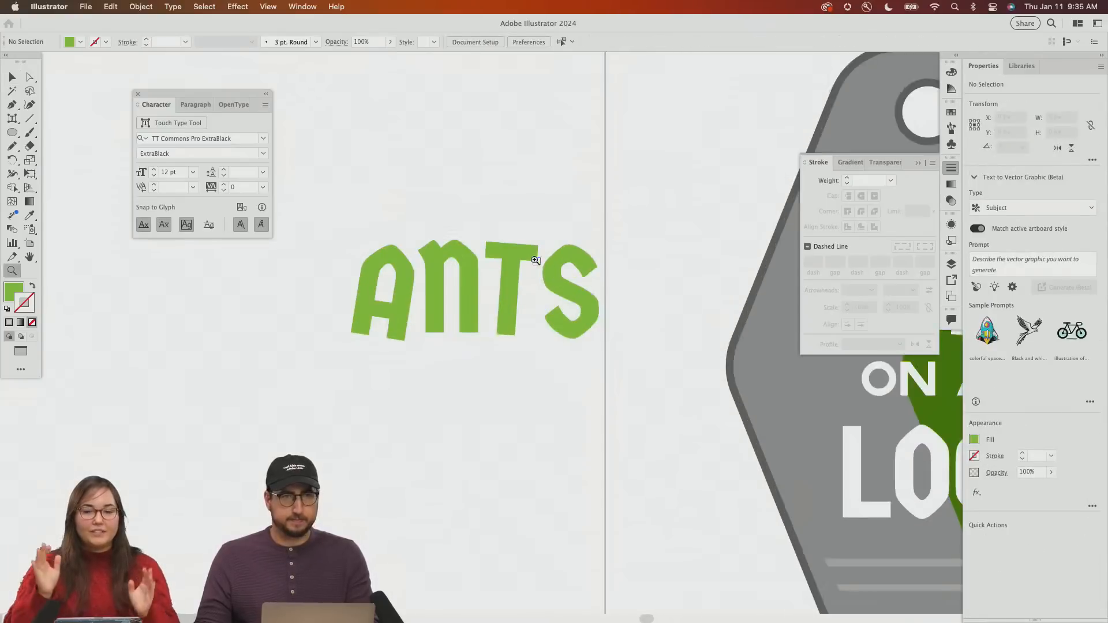
key("v")
left_click(383, 306)
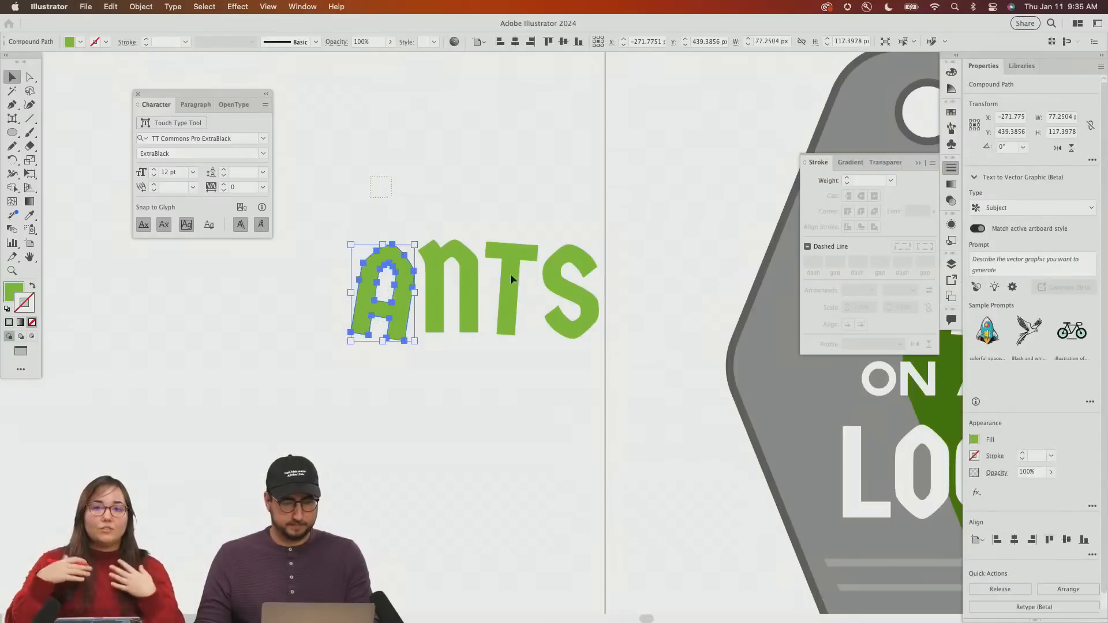
key("super+a")
key("i")
left_click(543, 390)
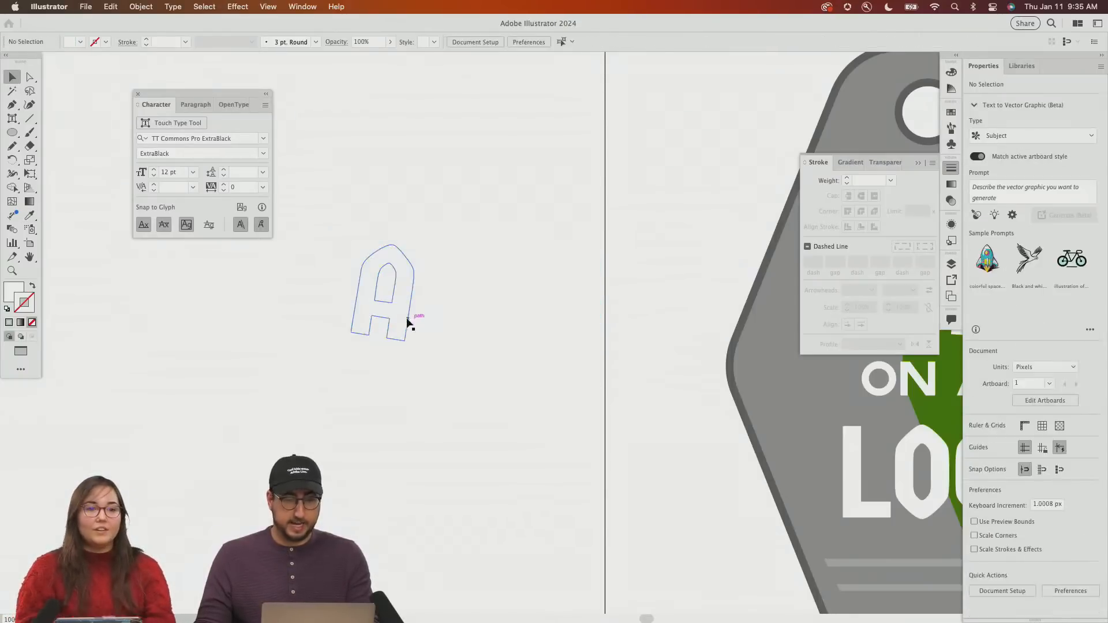
Copy the white letters A and n one at a time from Illustrator and paste them onto the Adobe Express page
left_click(407, 314)
key("super+c")
key("super+Tab")
key("super+v")
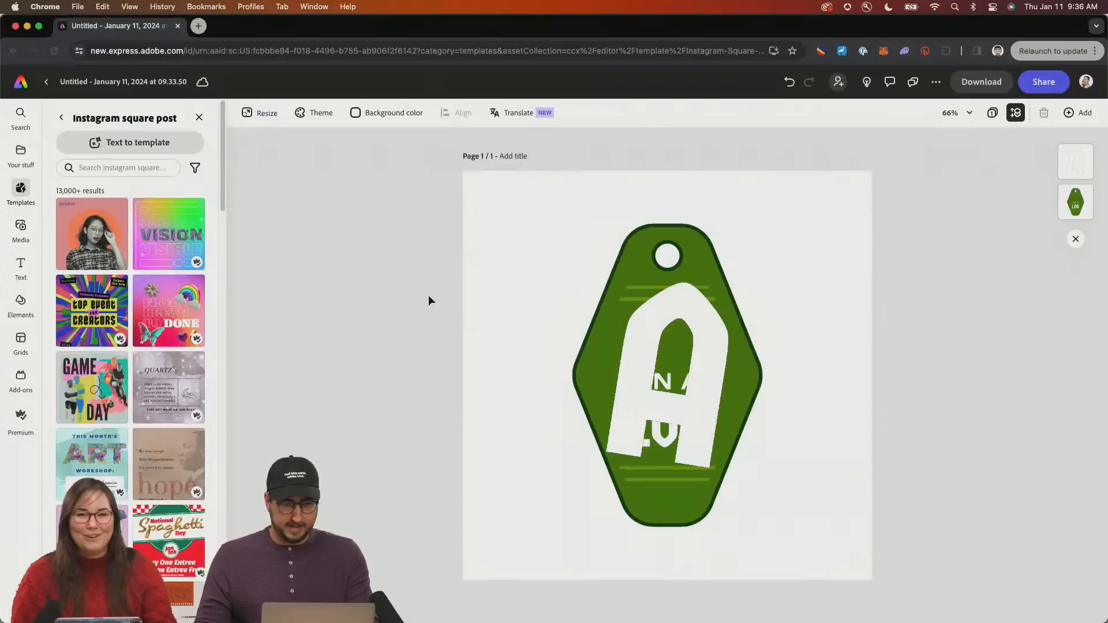
key("super+Tab")
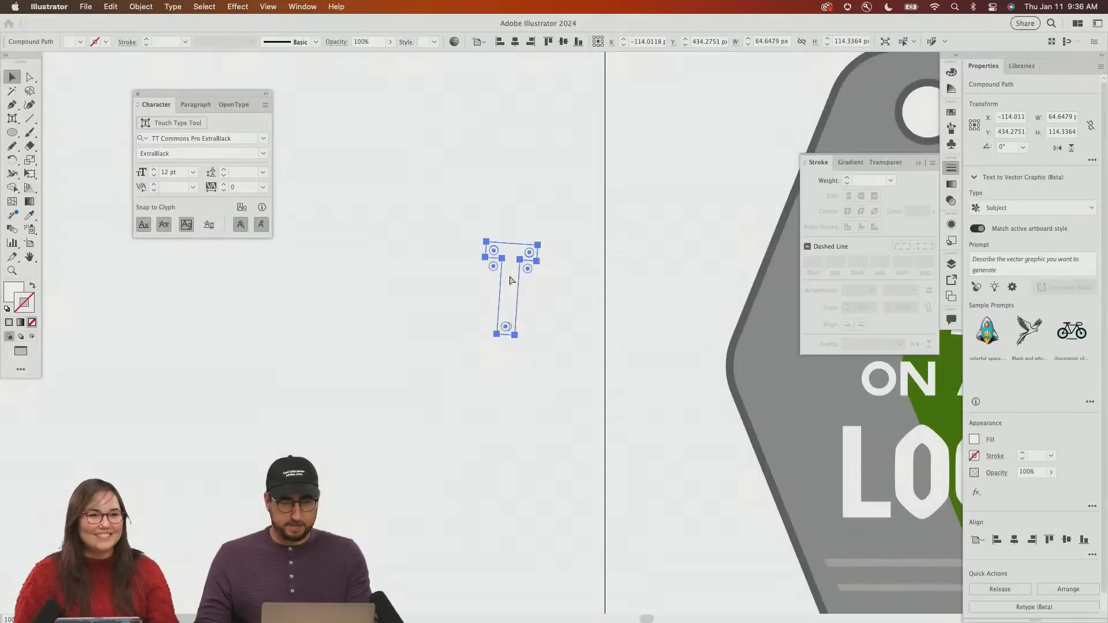
Copy the white letters T and S one at a time from Illustrator and paste them onto the Adobe Express page
key("super+c")
key("super+Tab")
key("super+v")
key("super+Tab")
left_click(559, 266)
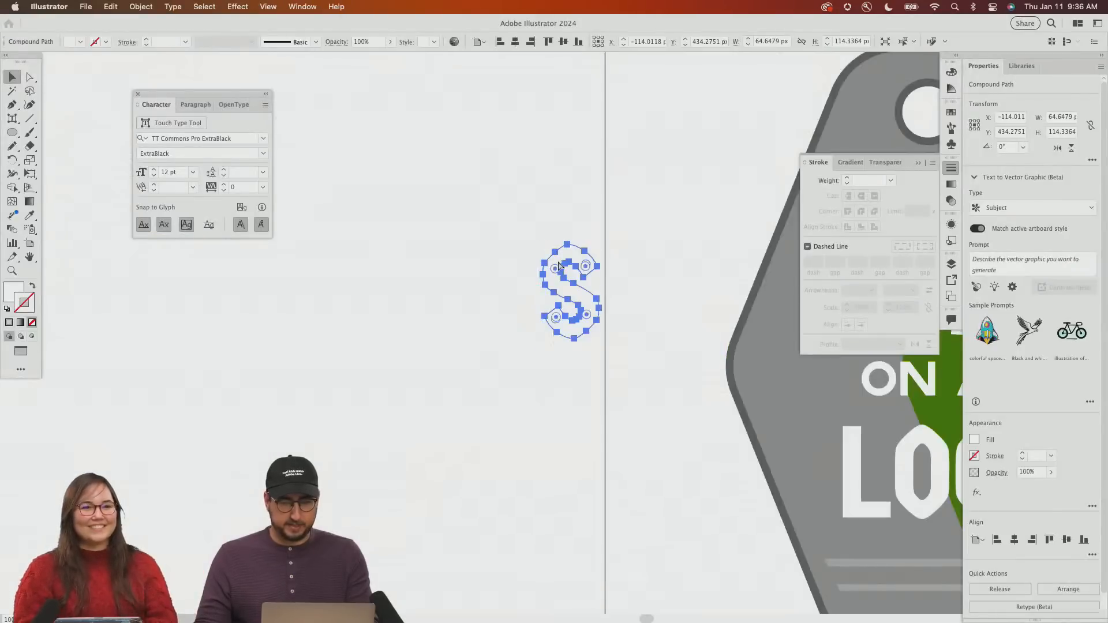
key("super+c")
key("super+Tab")
key("super+v")
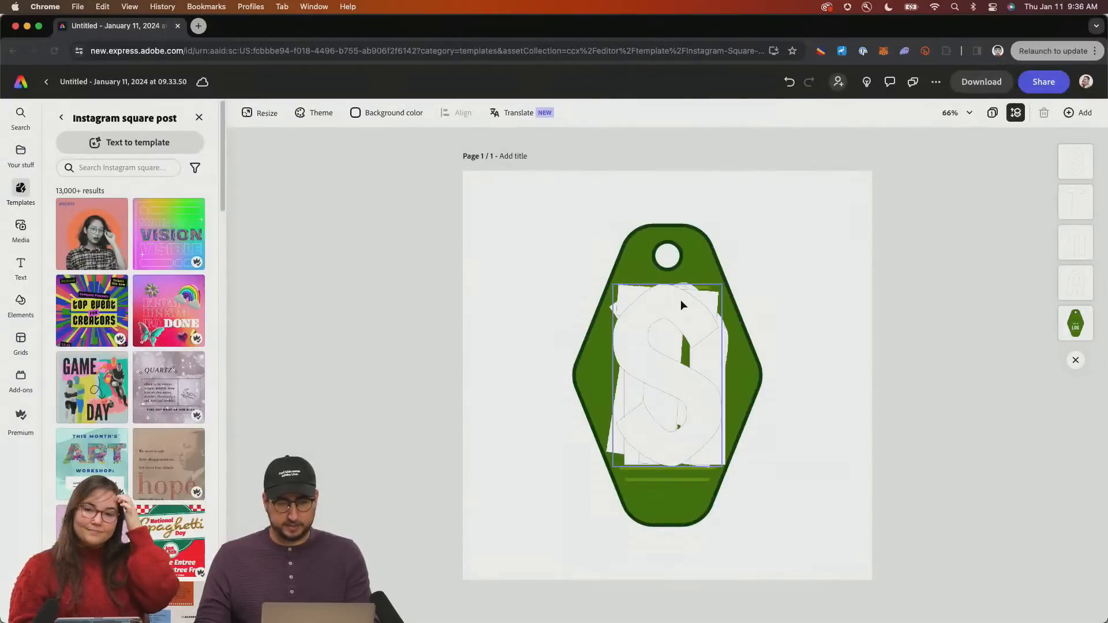
Shrink the stacked pasted letters and spread them apart, with T beside the tag and S over the tag's hole
left_click(681, 300)
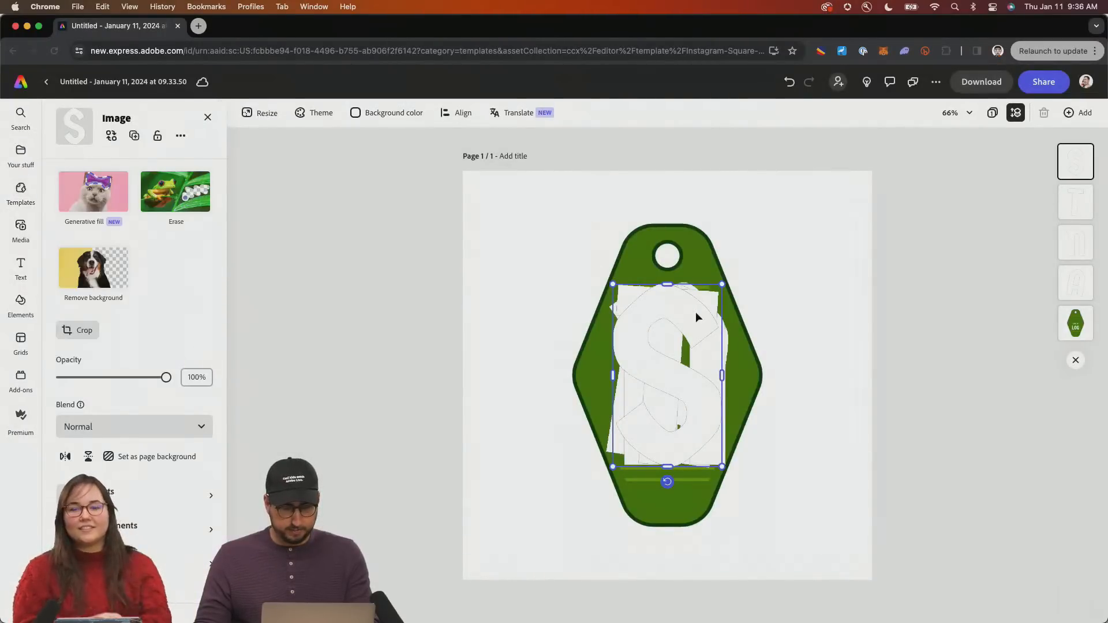
left_click_drag(722, 285, 567, 354)
left_click(641, 319)
left_click_drag(724, 285, 682, 357)
left_click(712, 316)
left_click_drag(728, 285, 760, 262)
left_click(647, 462)
left_click(675, 378)
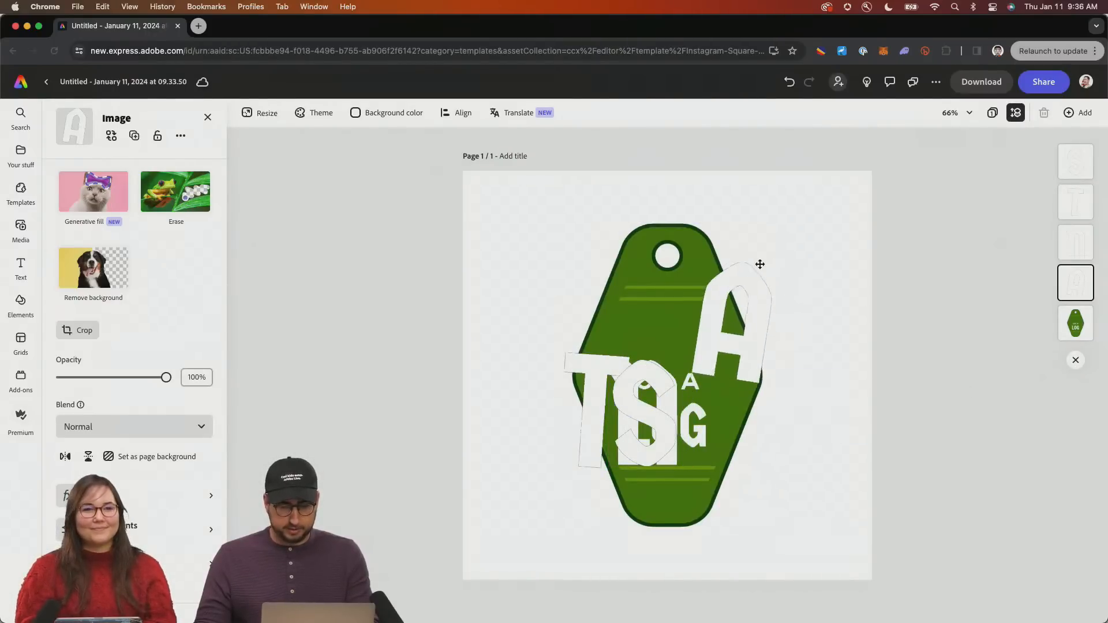
left_click_drag(597, 380, 557, 236)
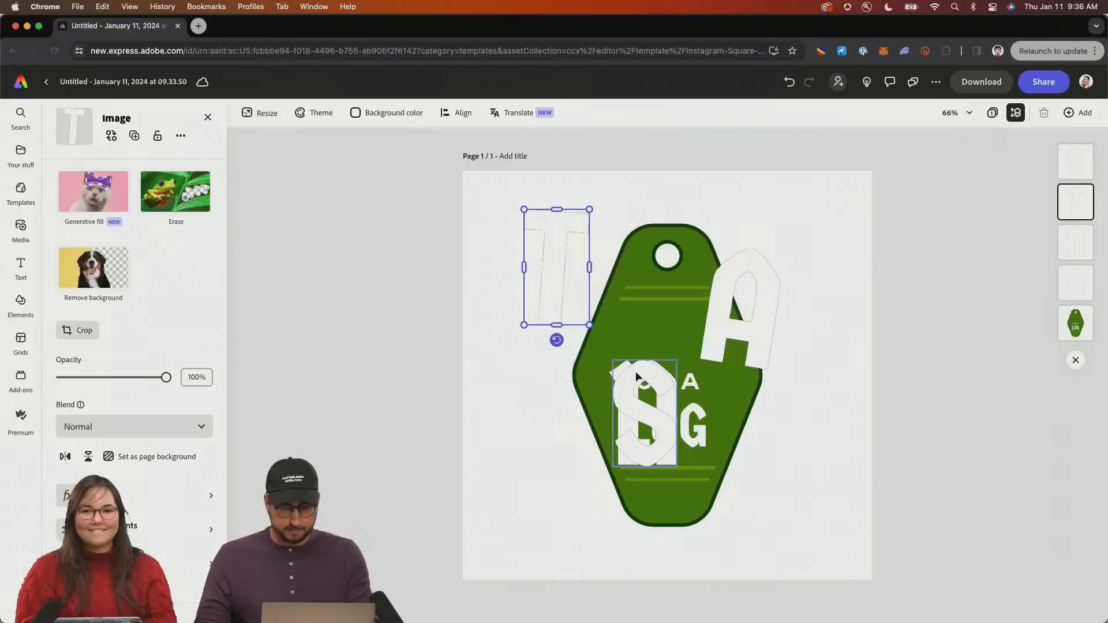
left_click_drag(643, 412, 693, 243)
Scale down the letters A and n to matching heights and place them side by side above ON A
left_click_drag(711, 323, 651, 335)
left_click(636, 401)
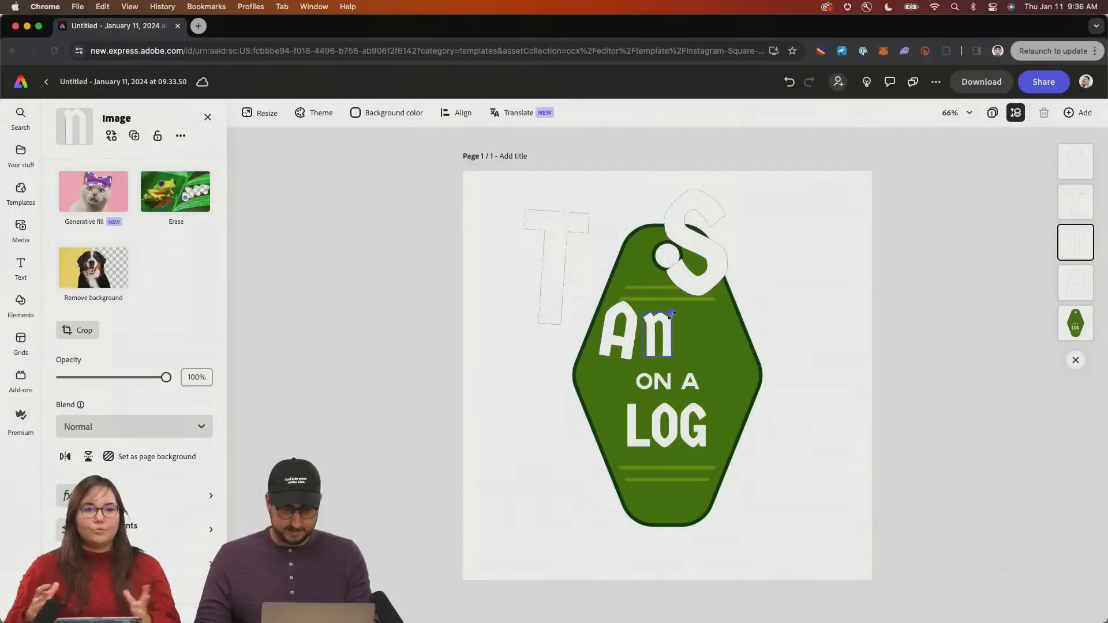
left_click(635, 336)
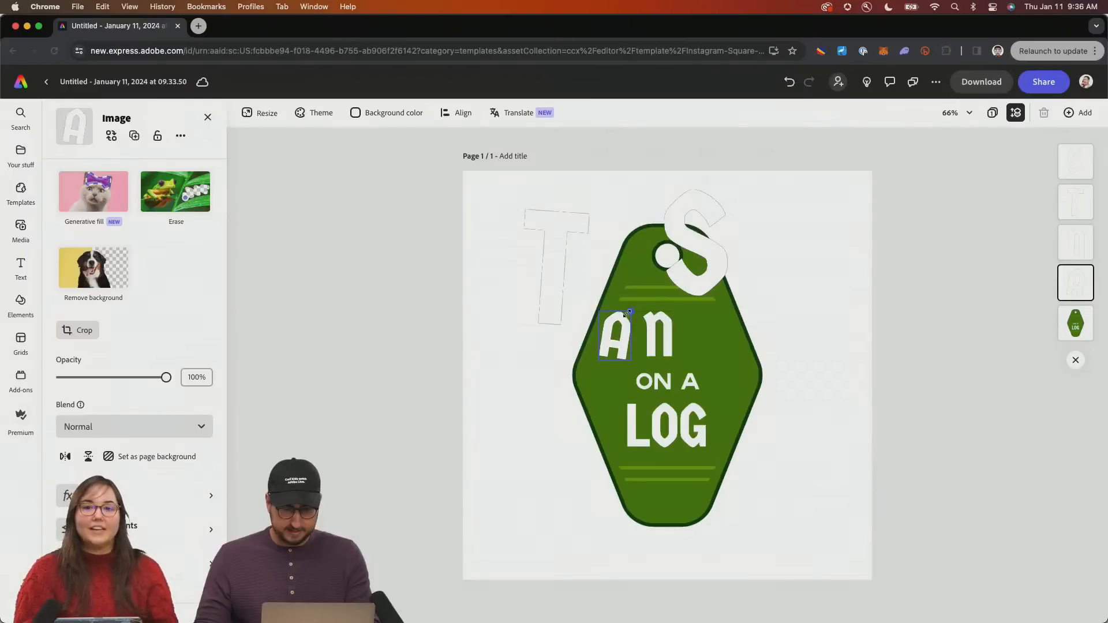
left_click_drag(624, 338, 628, 333)
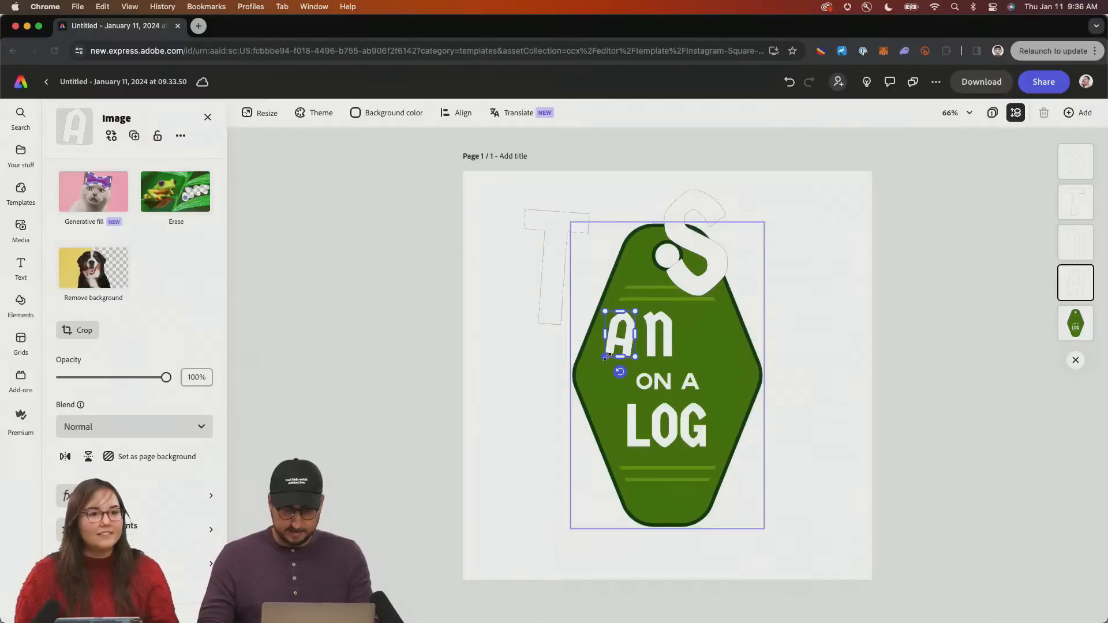
scroll(628, 341, "up", 5)
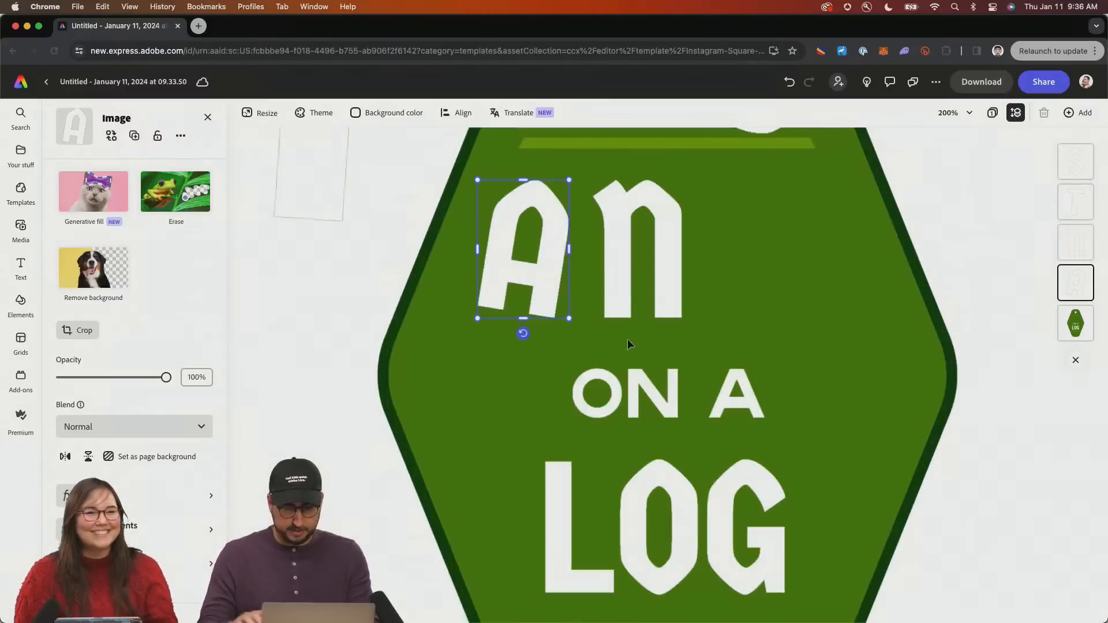
scroll(629, 404, "up", 5)
left_click(658, 428)
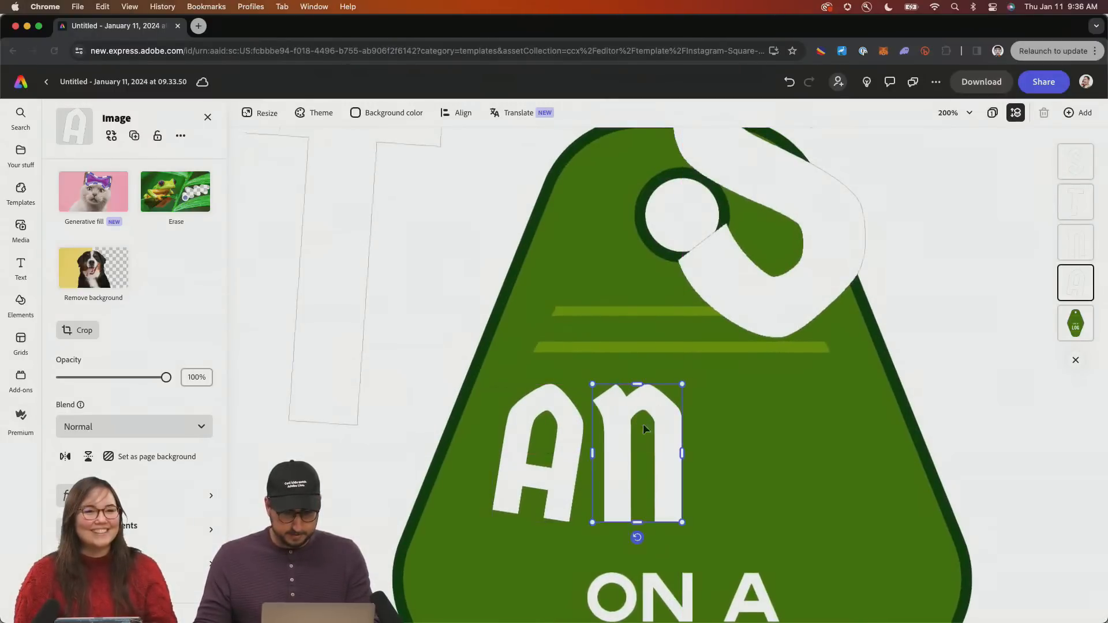
Move the letter T onto the tag, shrink it to the height of the n, and set it right after the n
left_click(345, 304)
left_click_drag(345, 304, 721, 406)
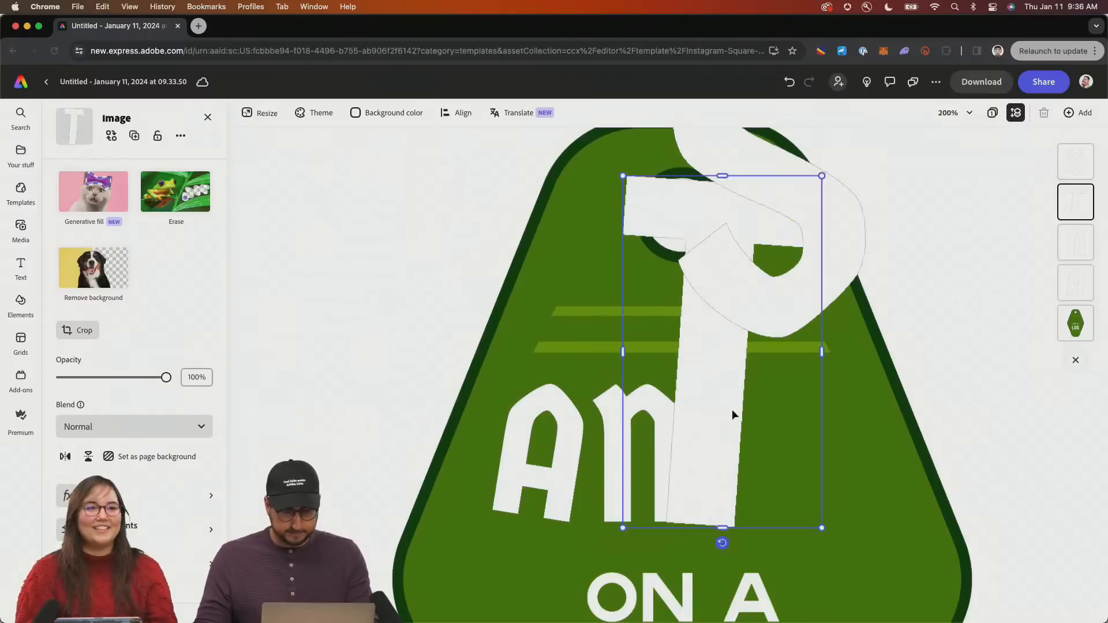
left_click_drag(823, 175, 702, 358)
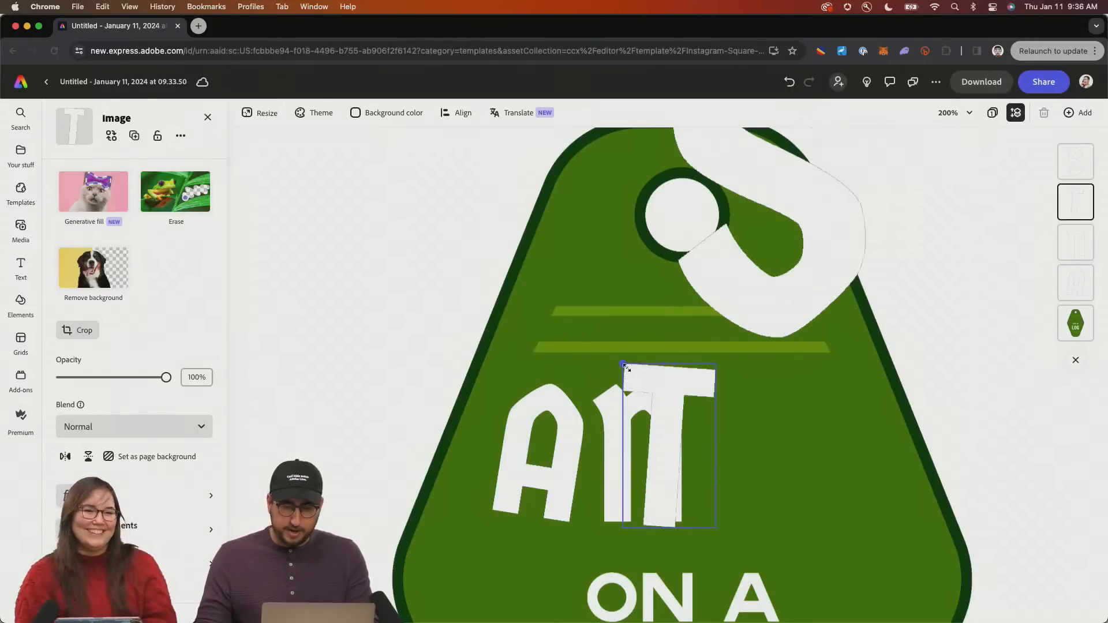
left_click_drag(626, 367, 636, 386)
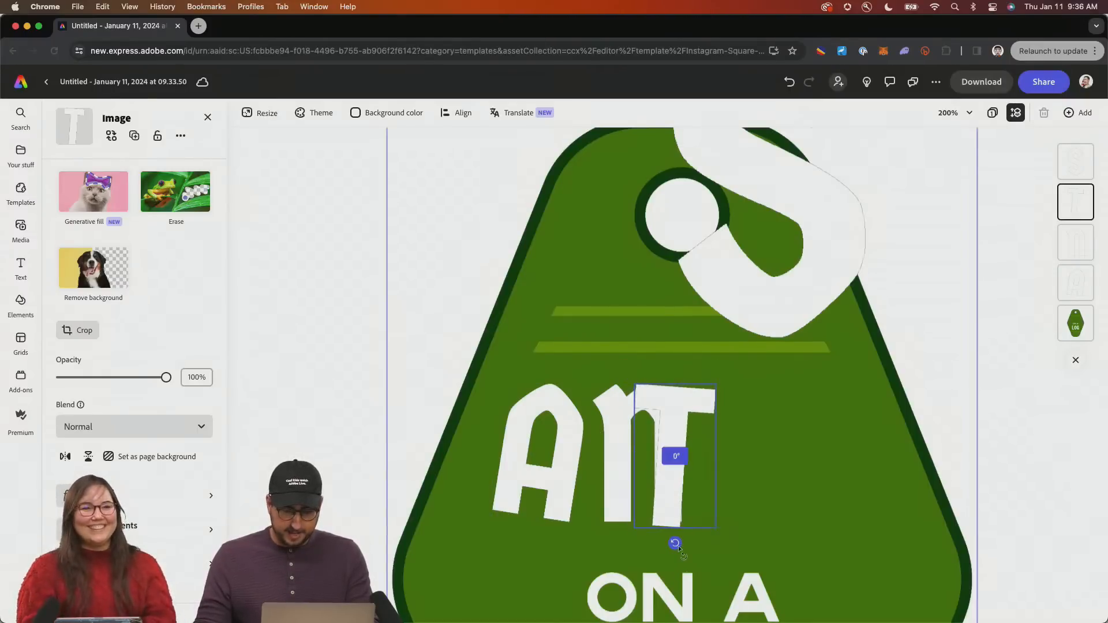
left_click_drag(676, 544, 730, 501)
Shrink the letter S and place it after the T to complete the word ANTS on the tag
left_click_drag(735, 296, 810, 475)
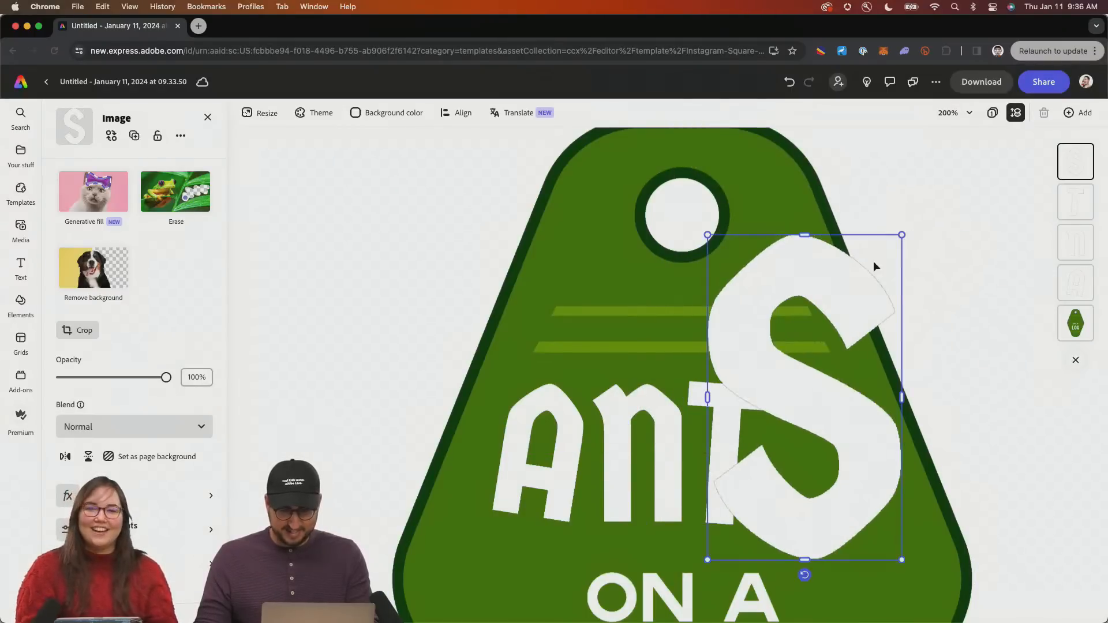
left_click_drag(902, 235, 829, 417)
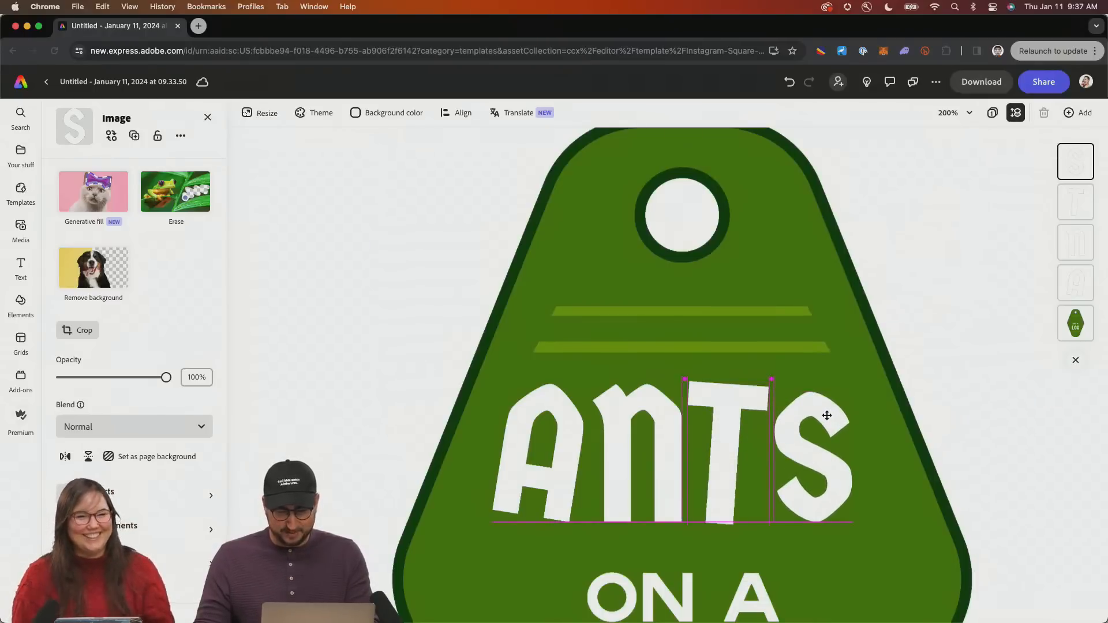
Rotate the letter S slightly clockwise so it tilts beside the T in ANTS
left_click_drag(774, 523, 796, 541)
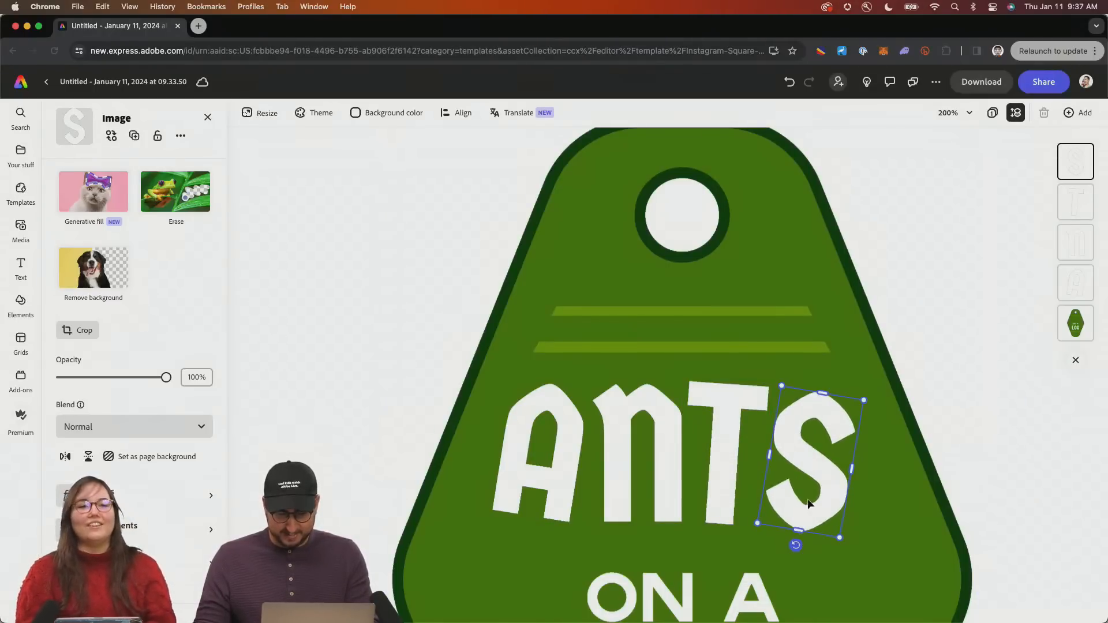
left_click(801, 500)
scroll(637, 257, "down", 5)
scroll(637, 257, "right", 3)
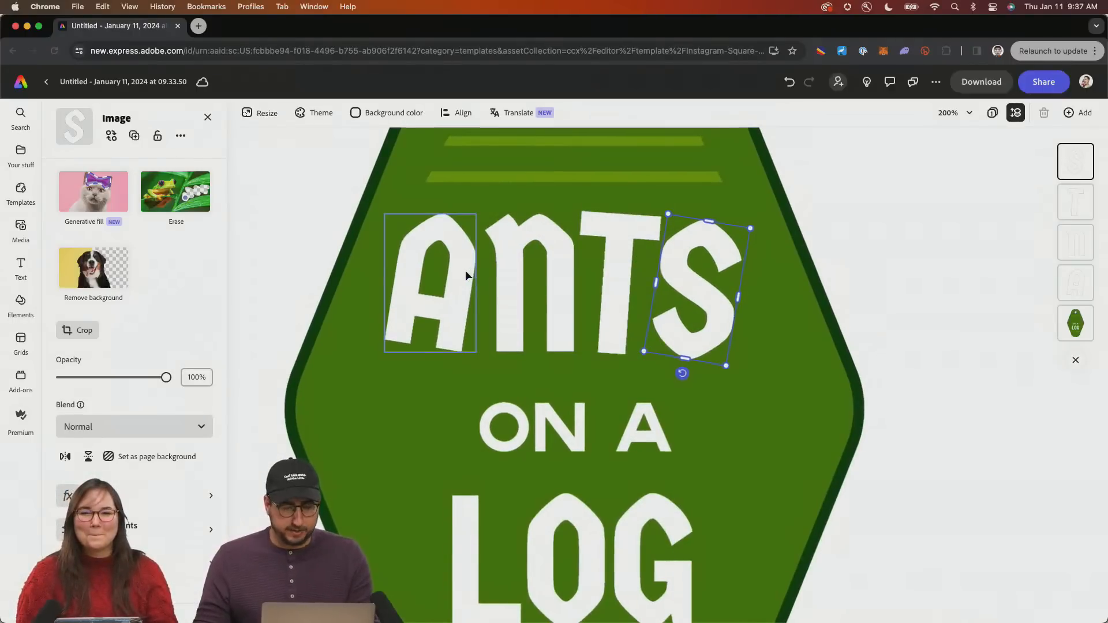
Select the four ANTS letters together and move them slightly down toward ON A
left_click(465, 272)
left_click(547, 245, "shift")
left_click(620, 241, "shift")
left_click(690, 237, "shift")
left_click_drag(632, 237, 633, 243)
left_click(244, 242)
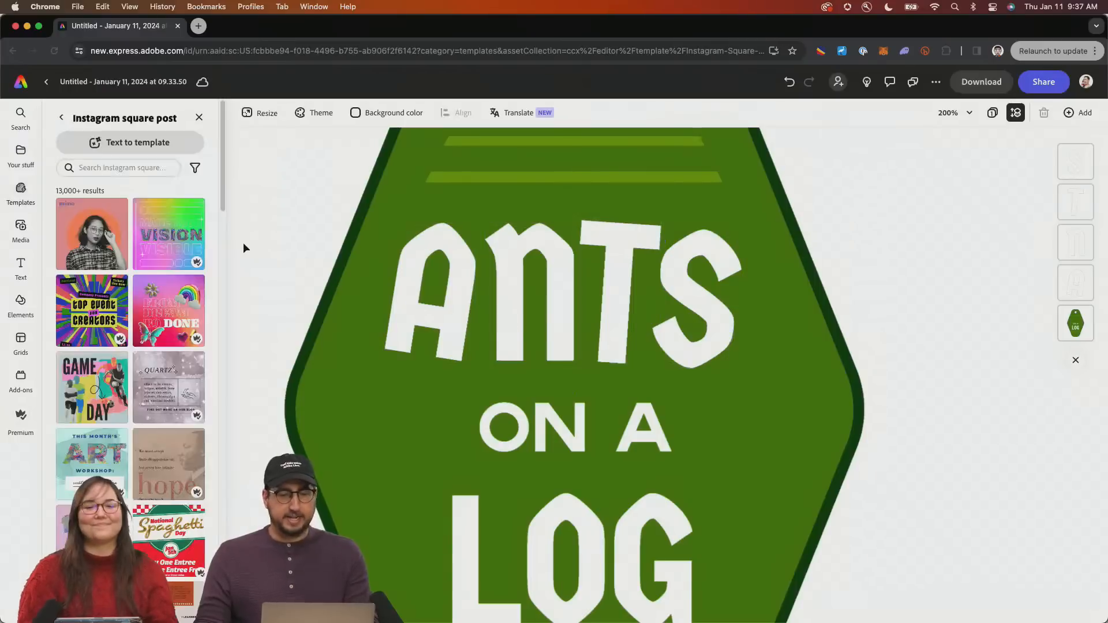
Give the letter A a looping Wiggle animation with speed 83 and intensity 42
left_click(401, 257)
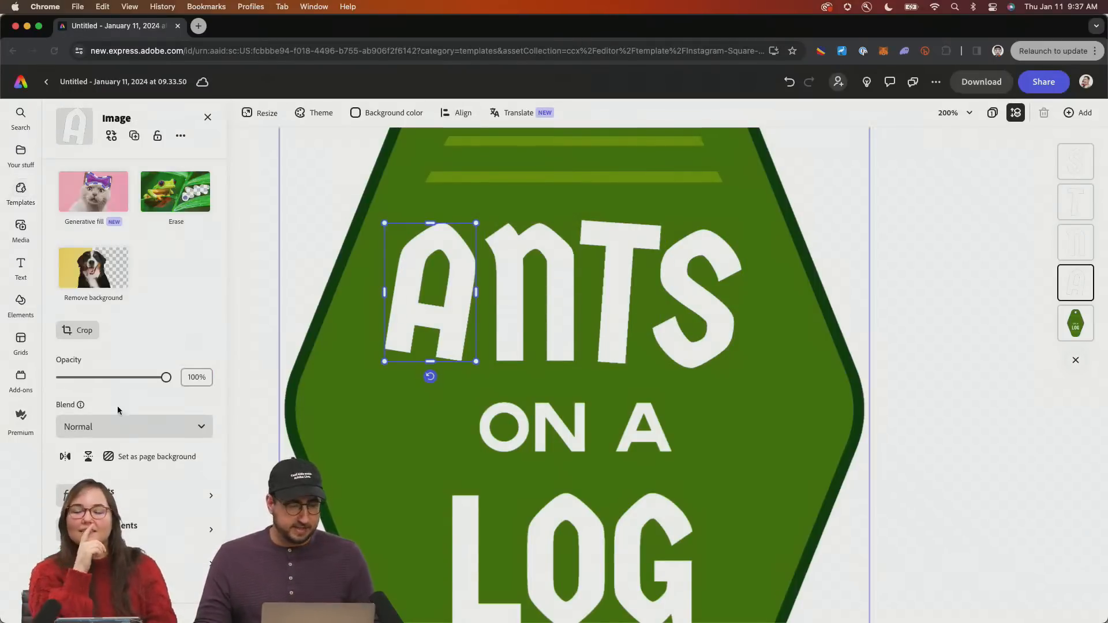
left_click(132, 561)
left_click(77, 174)
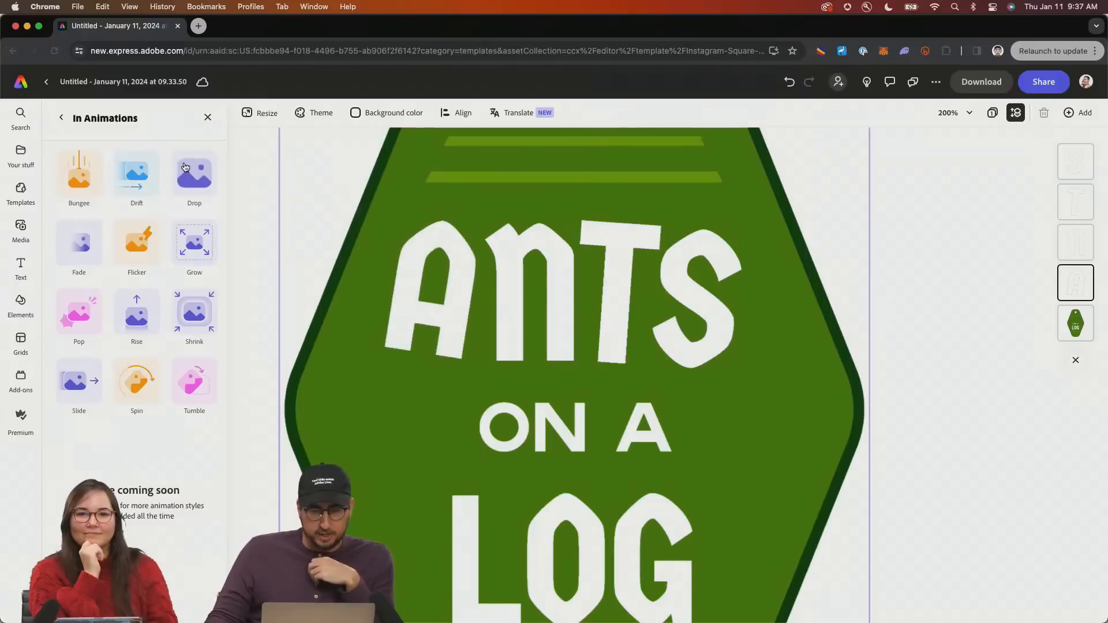
left_click(62, 119)
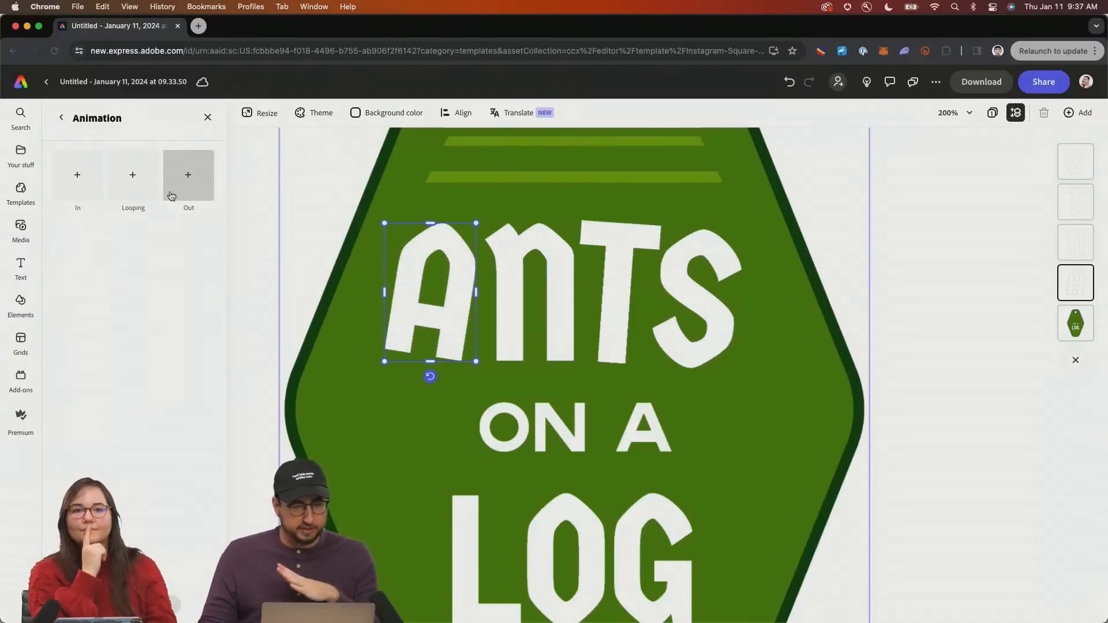
left_click(148, 188)
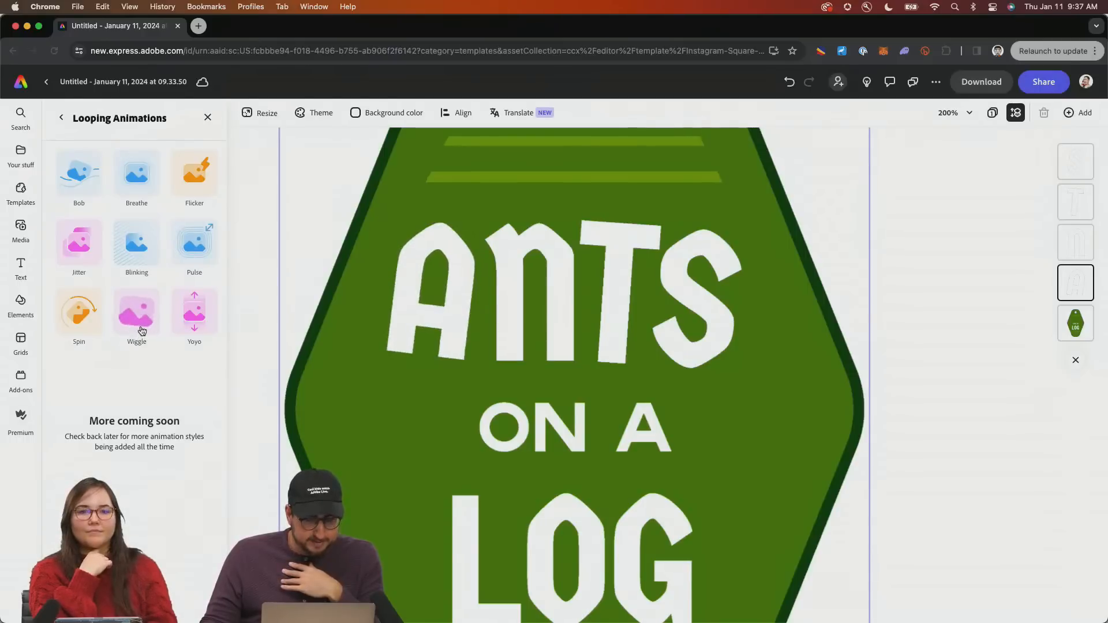
left_click(141, 335)
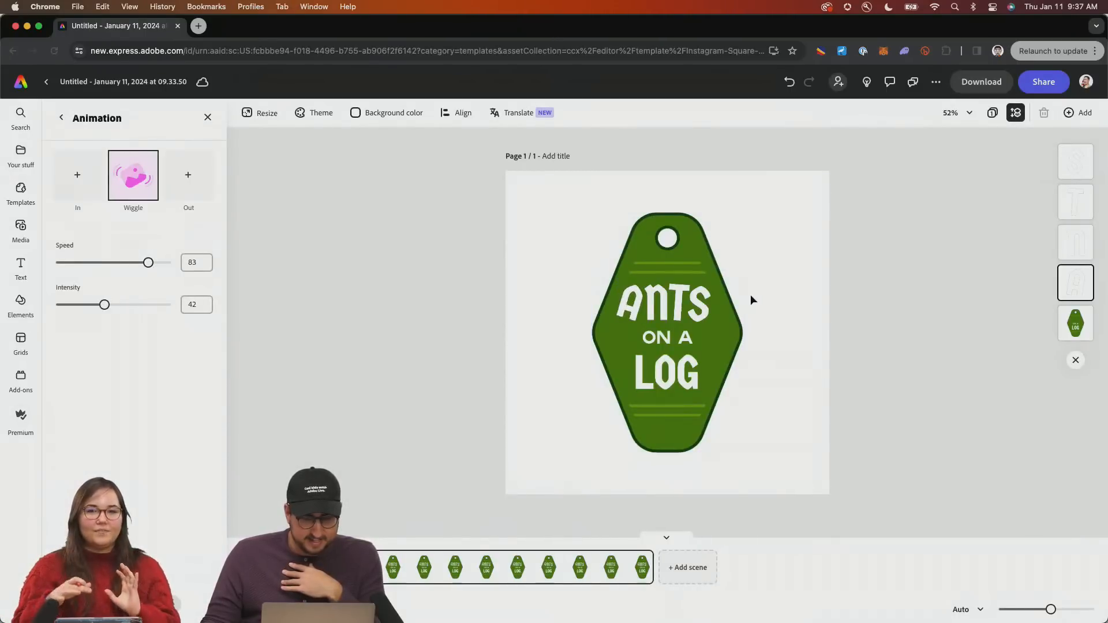
Apply the looping Wiggle animation to the letter n with its default speed and intensity
left_click(655, 302)
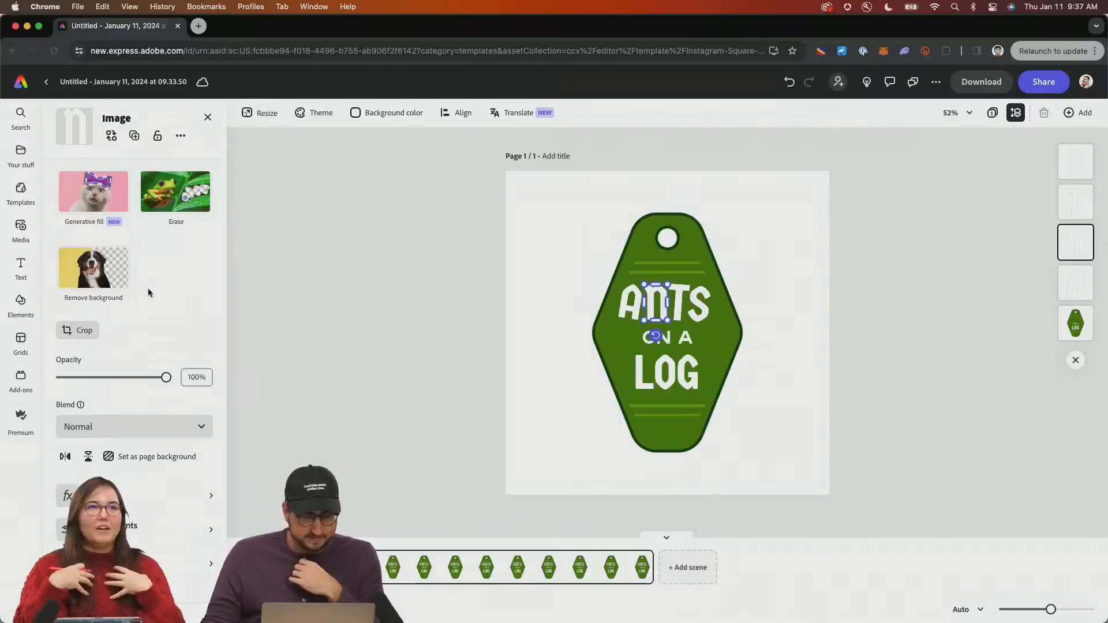
left_click(135, 564)
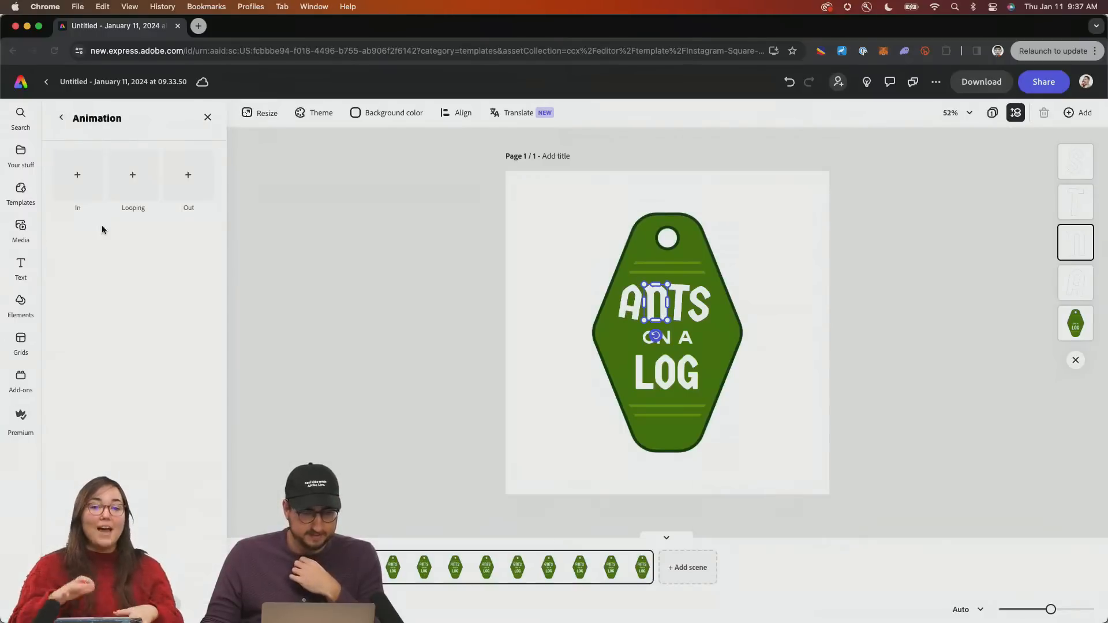
left_click(132, 175)
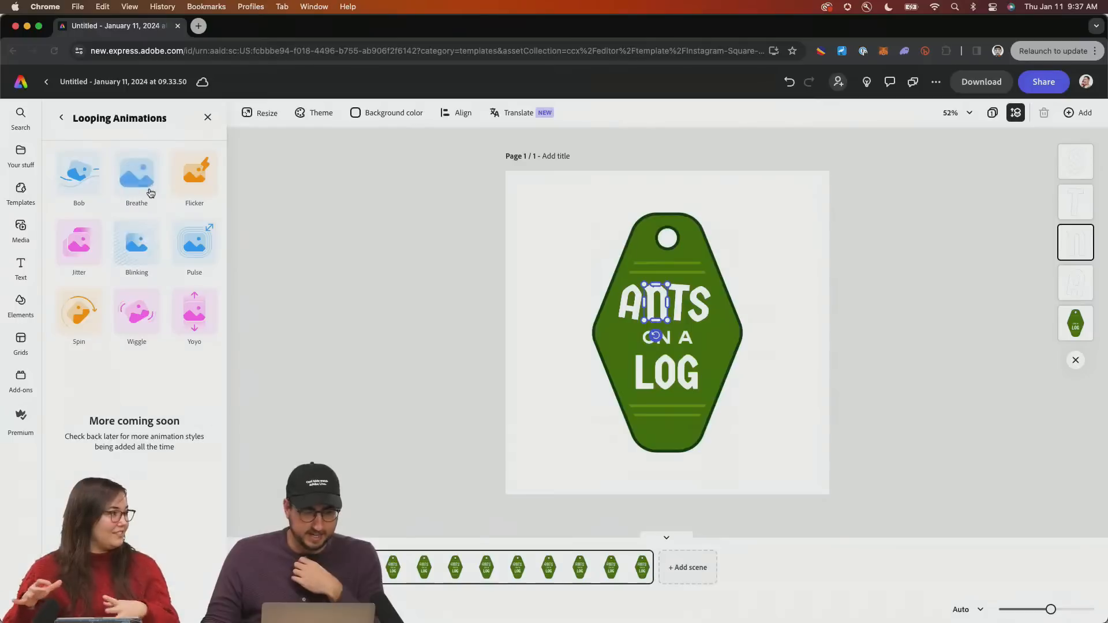
left_click(136, 313)
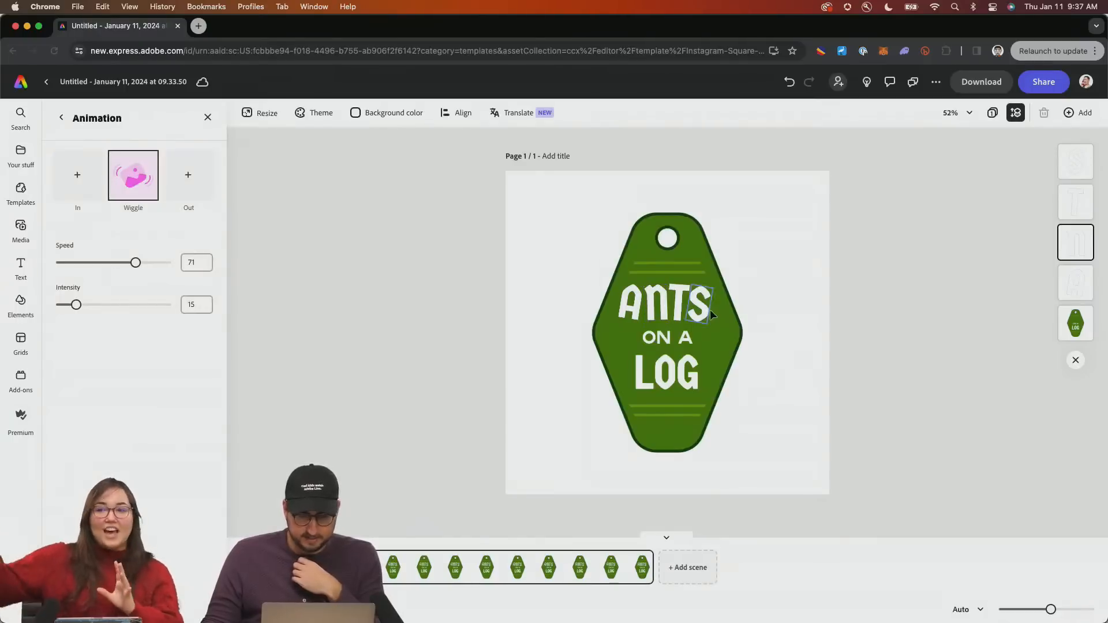
Apply the looping Wiggle animation to the letter T and set its speed to 81
left_click(681, 298)
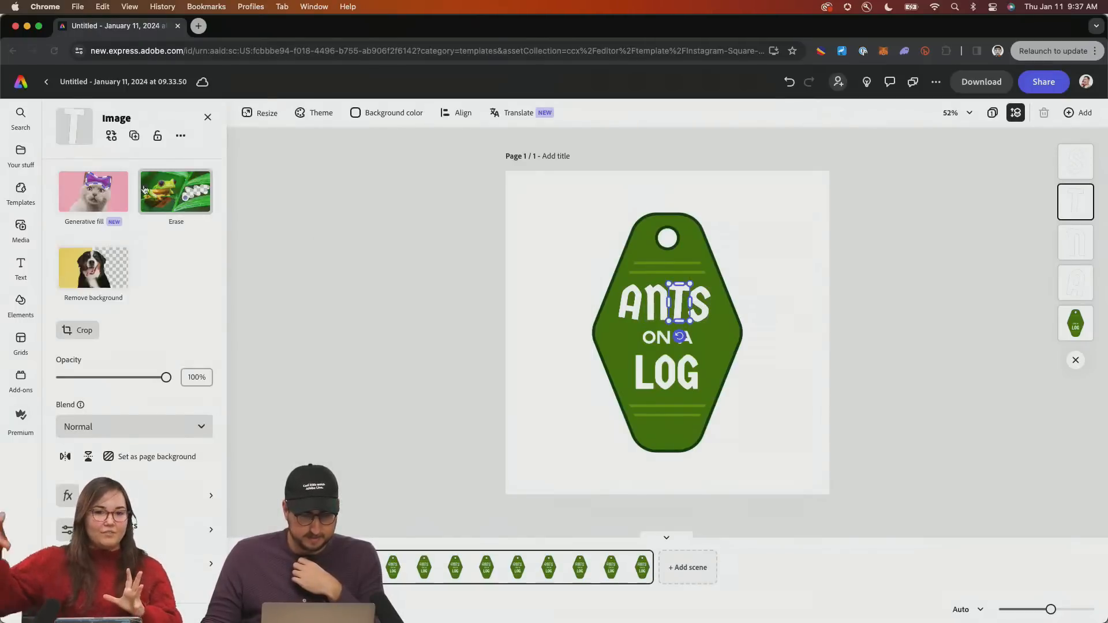
left_click(173, 564)
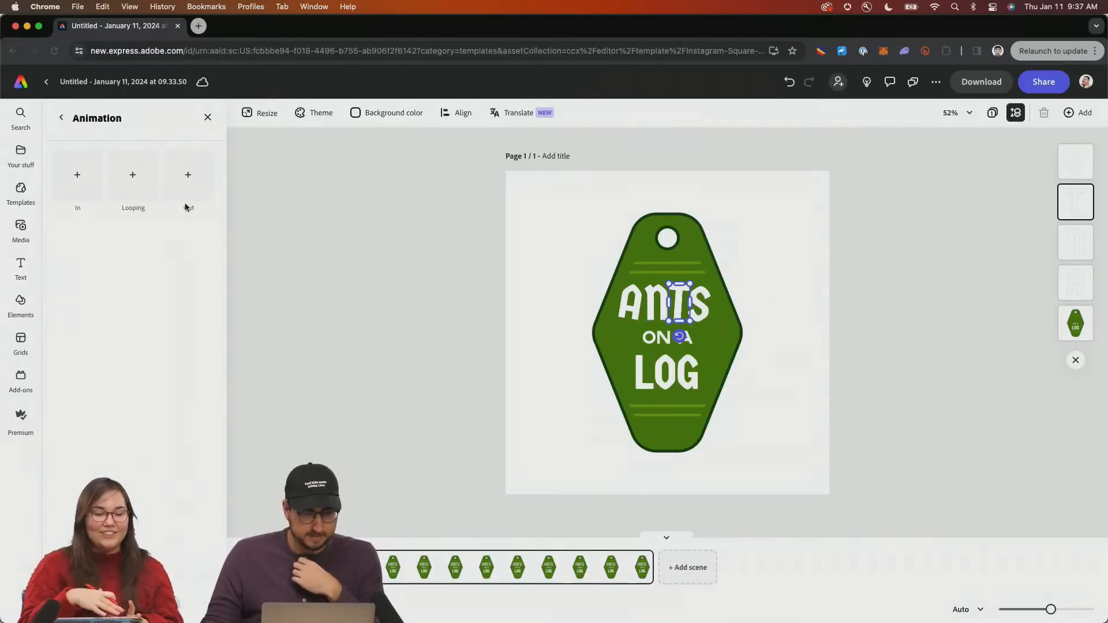
left_click(147, 196)
left_click(145, 320)
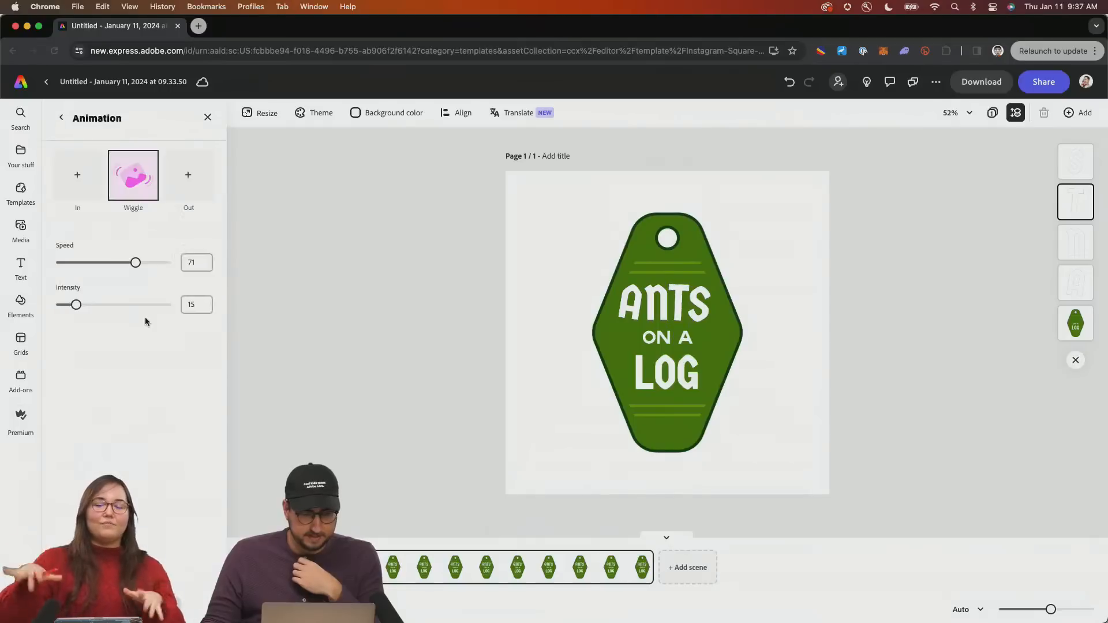
left_click(148, 264)
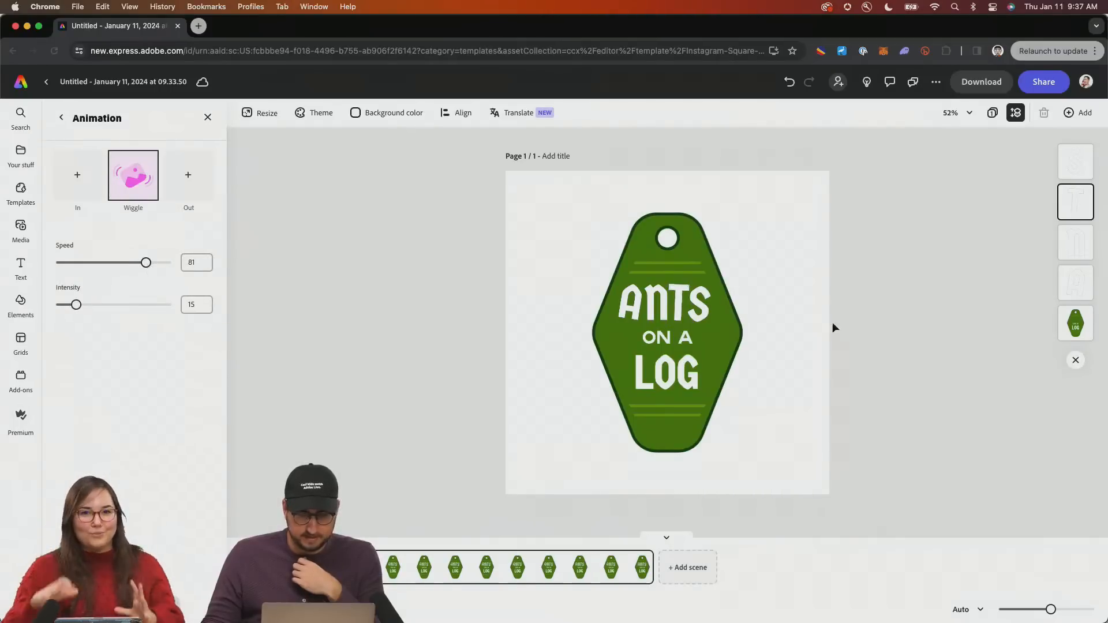
Apply the looping Wiggle animation to the letter S and set its speed to 82
left_click(701, 305)
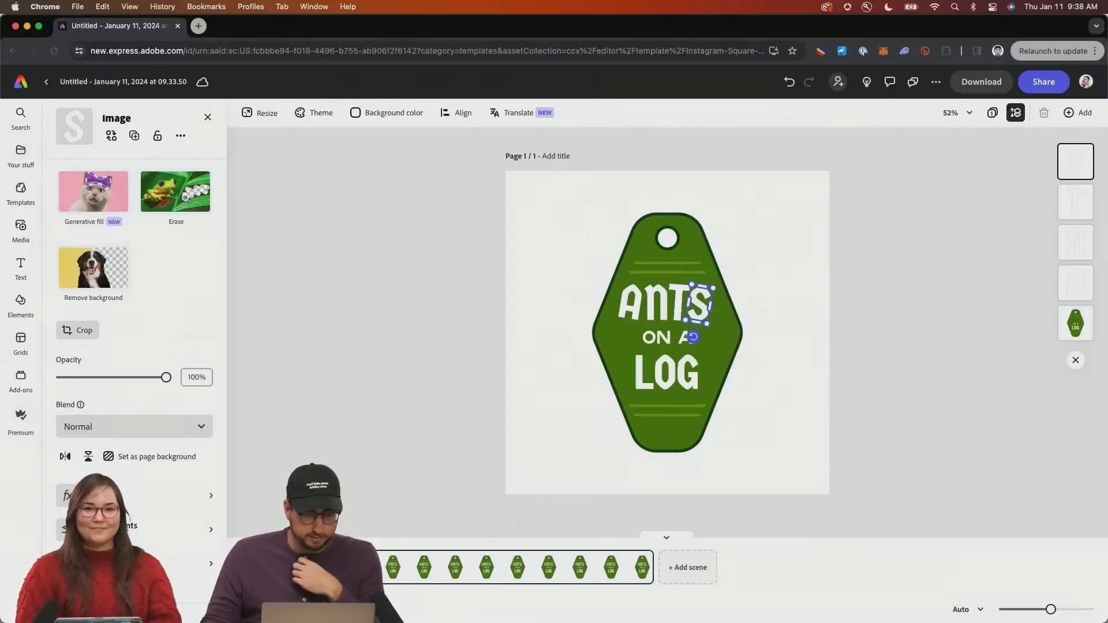
left_click(104, 564)
left_click(117, 174)
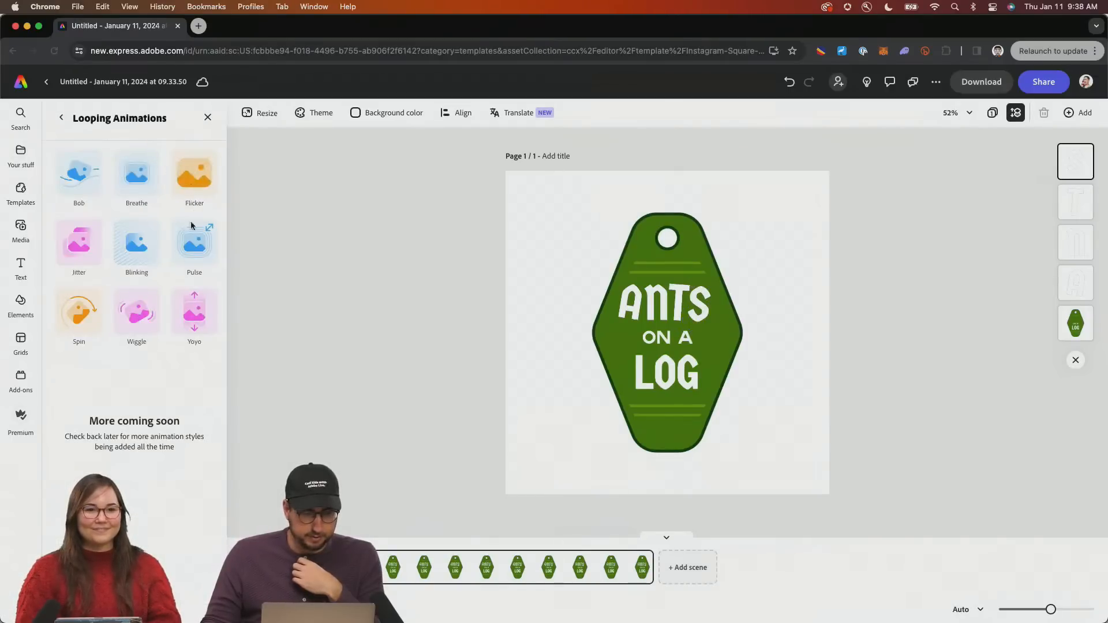
left_click(147, 302)
left_click_drag(137, 263, 148, 263)
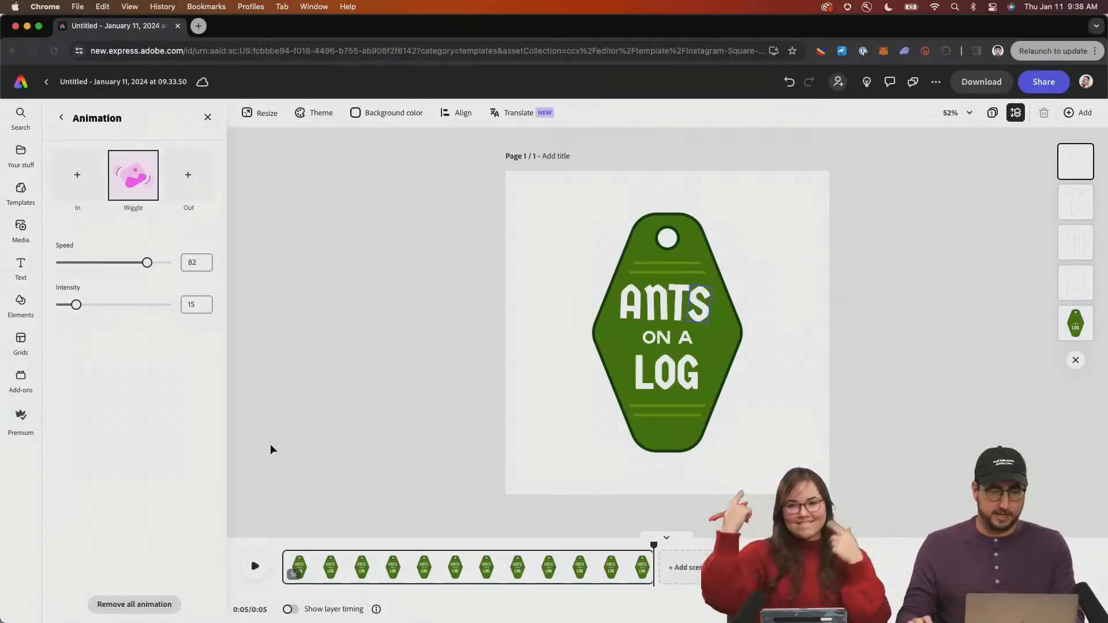
Switch to Illustrator and place the light green tag shape over the gray ANTS ON A LOG tag, aligning their left edges
key("super+Tab")
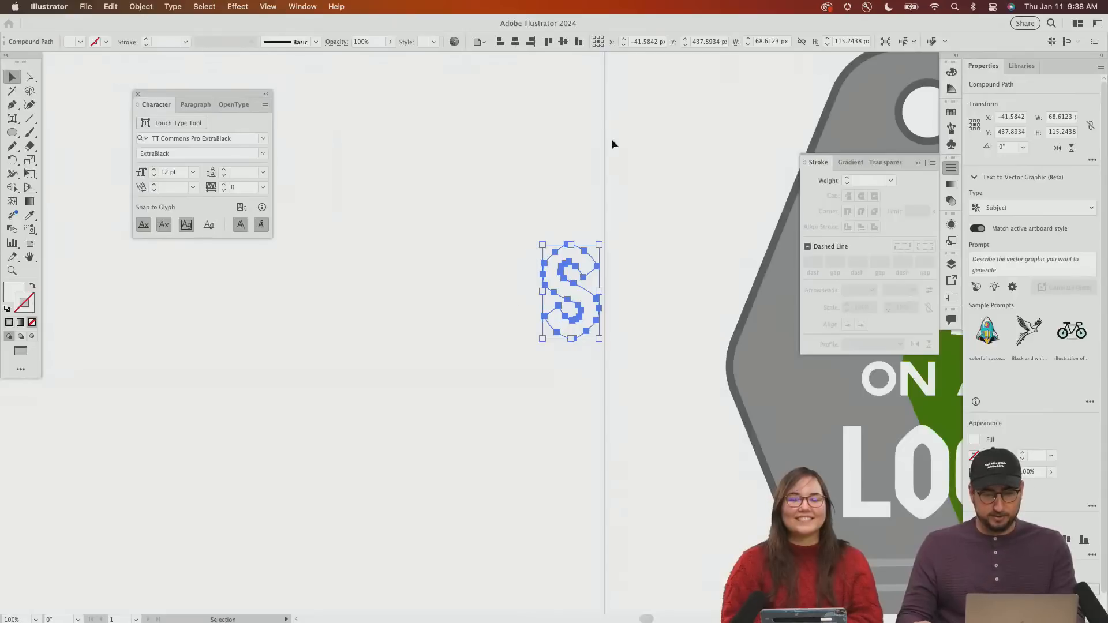
left_click(633, 204)
left_click(664, 364, "alt+super")
left_click(663, 364, "alt+super")
left_click_drag(658, 324, 572, 323)
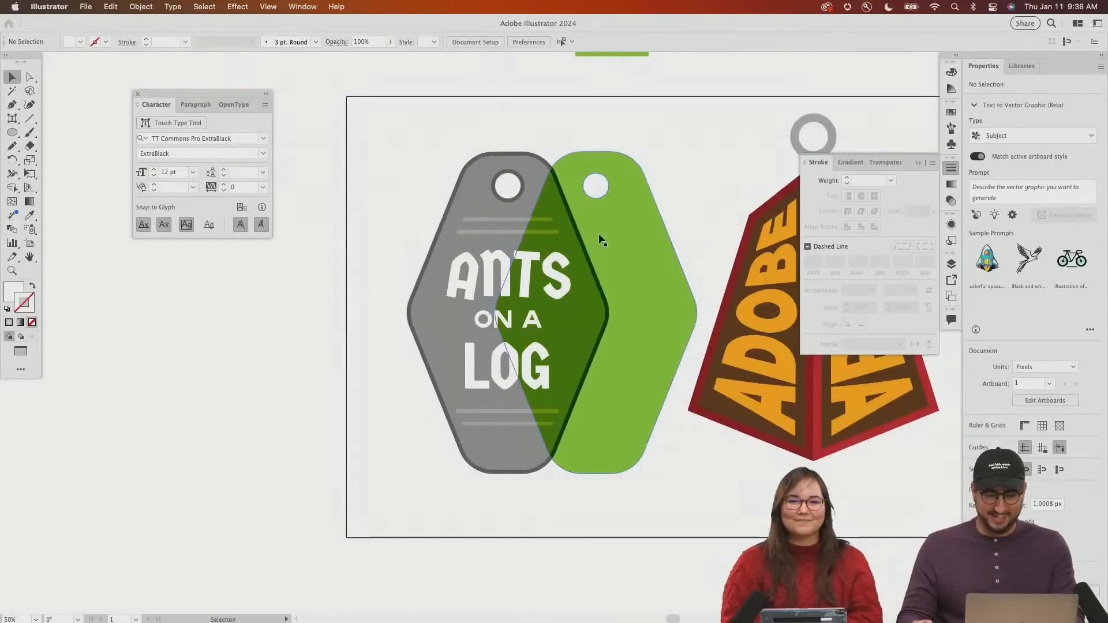
left_click_drag(600, 239, 530, 227)
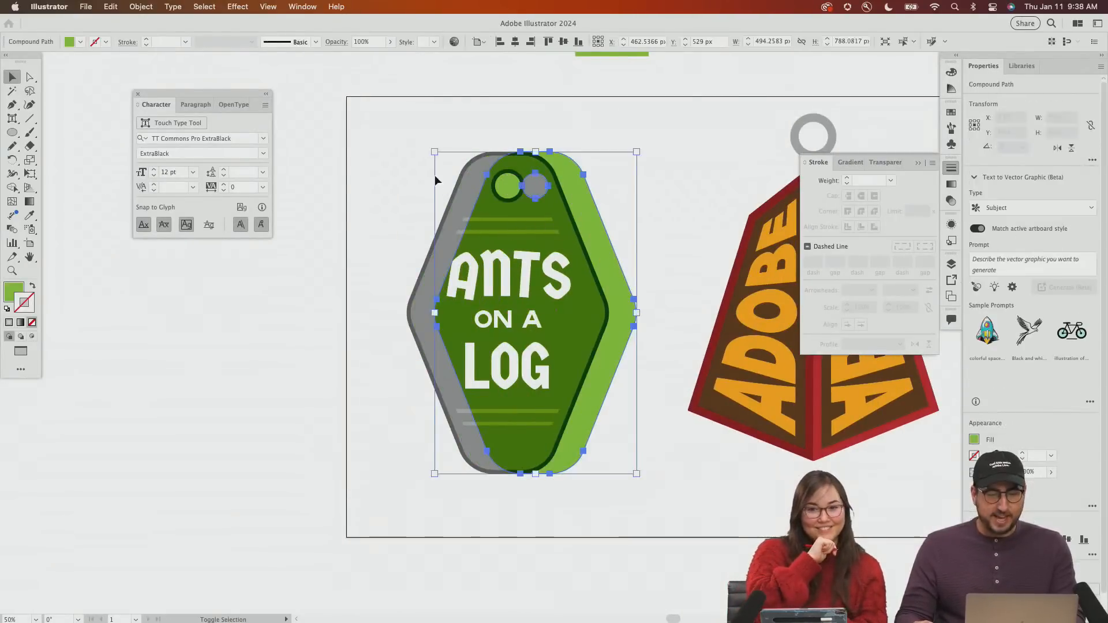
left_click(501, 41)
left_click(583, 139)
Select the whole ADOBE ABODE keychain and move it off the artboard, below its lower right corner
left_click_drag(634, 206, 450, 232)
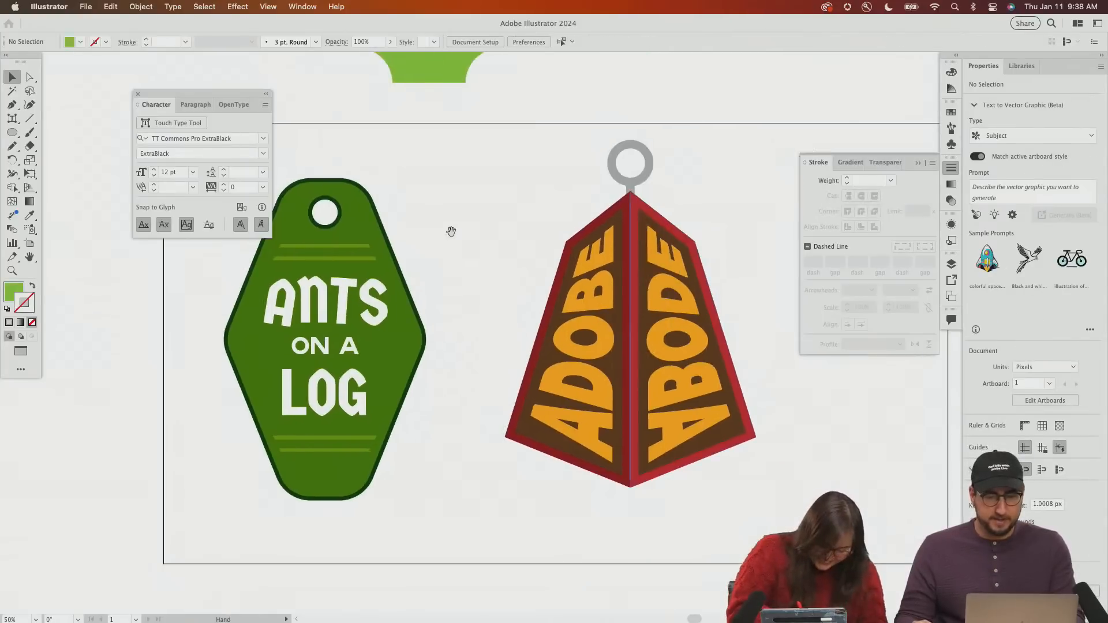
left_click(519, 275, "alt+super")
left_click_drag(522, 384, 447, 262)
left_click_drag(484, 134, 742, 275)
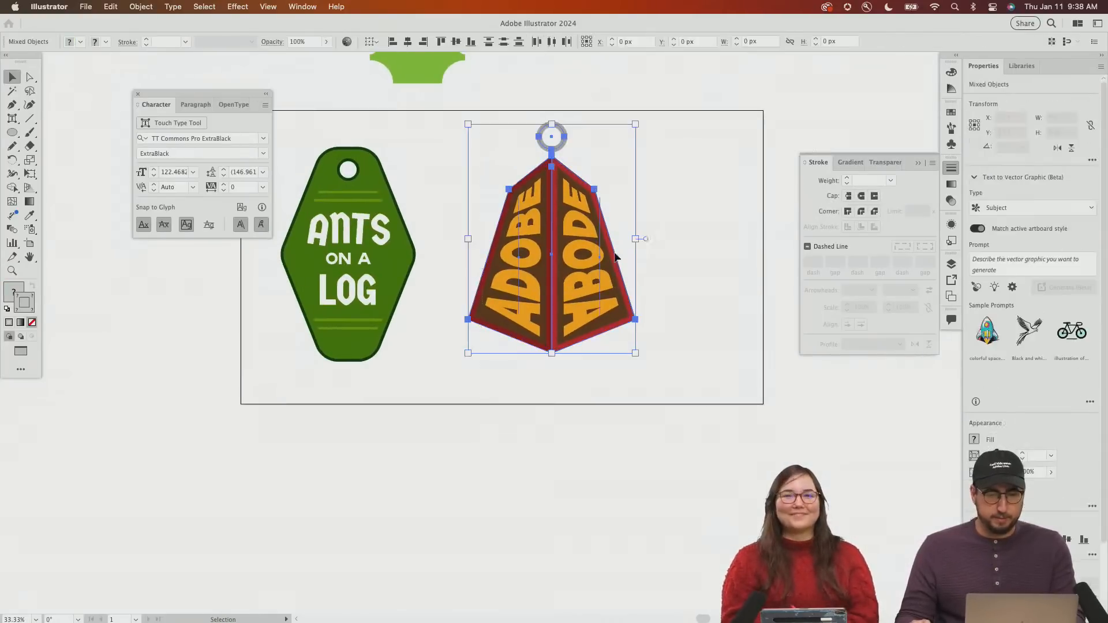
left_click_drag(558, 197, 707, 470)
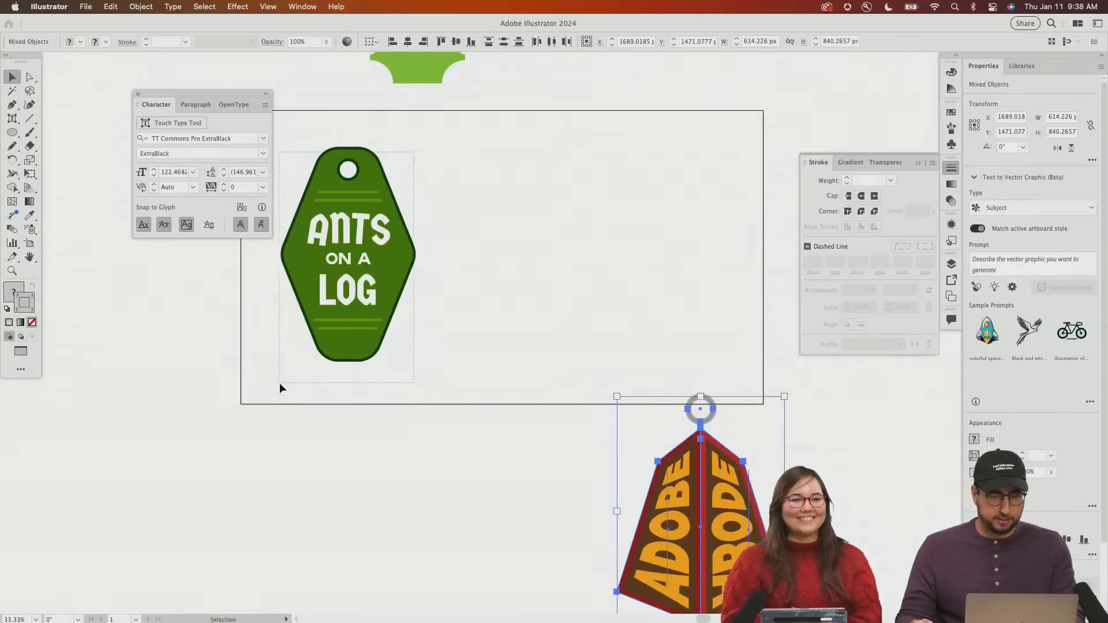
Copy the complete ANTS ON A LOG tag into a new 1080 x 1080 px document
left_click_drag(279, 383, 277, 385)
key("super+n")
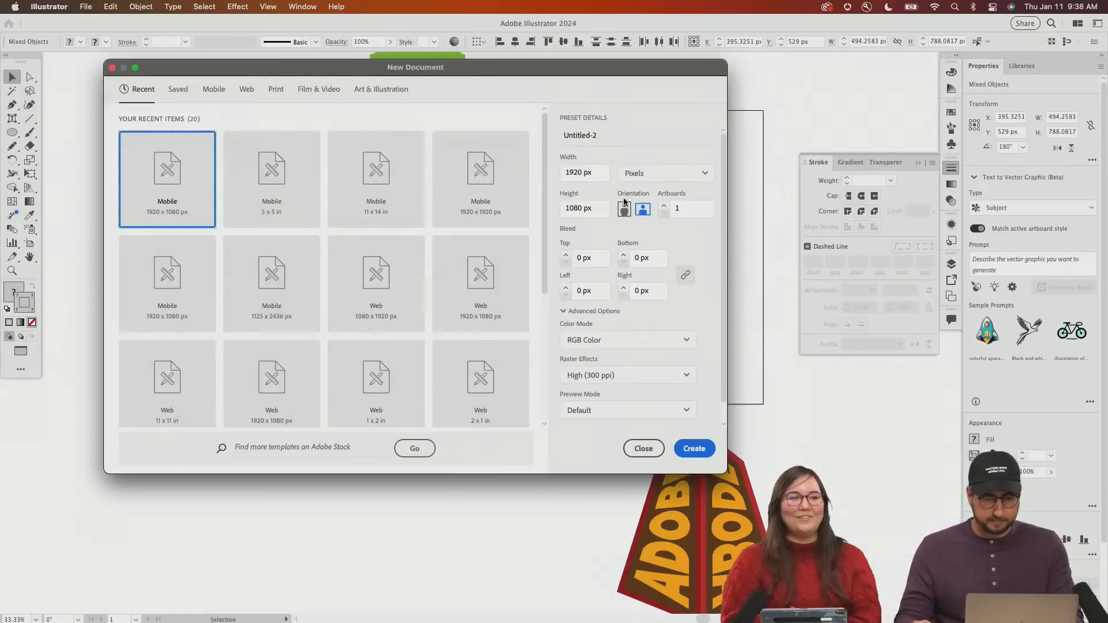
double_click(577, 172)
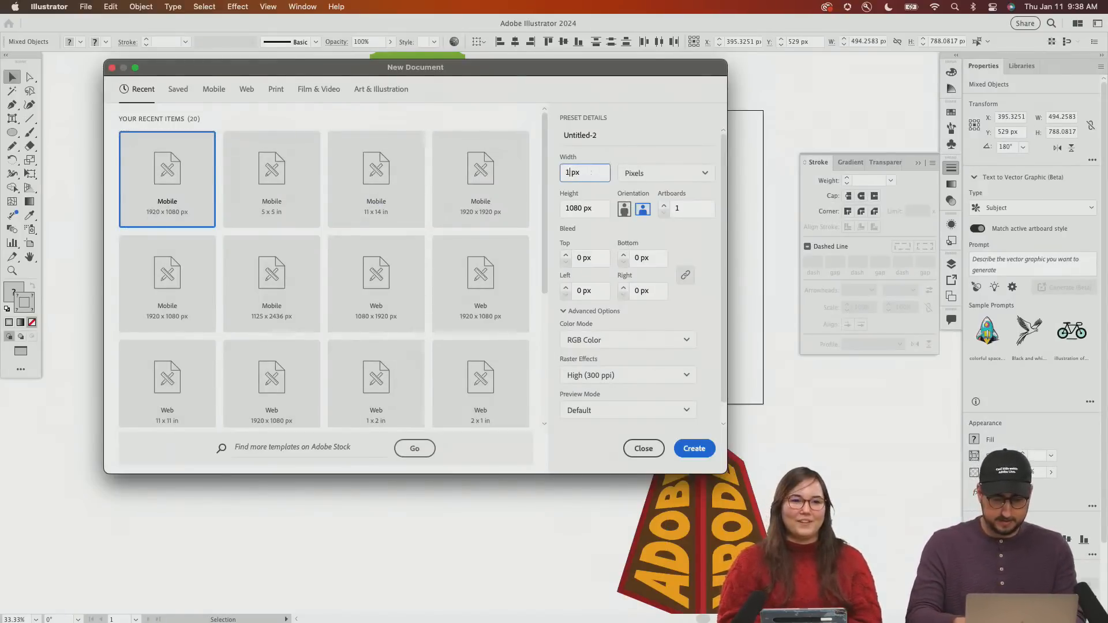
type("1080")
left_click(695, 449)
key("super+v")
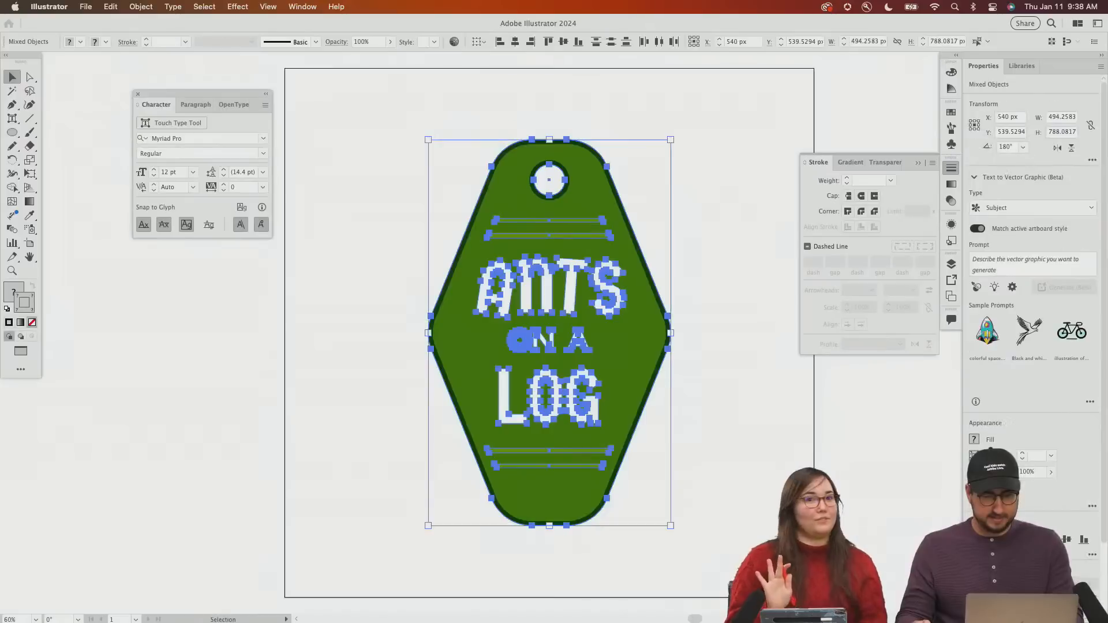
Scale the pasted tag up from its center to about 554 x 881 px and keep it as a group
key("s")
left_click_drag(693, 127, 714, 108)
key("v")
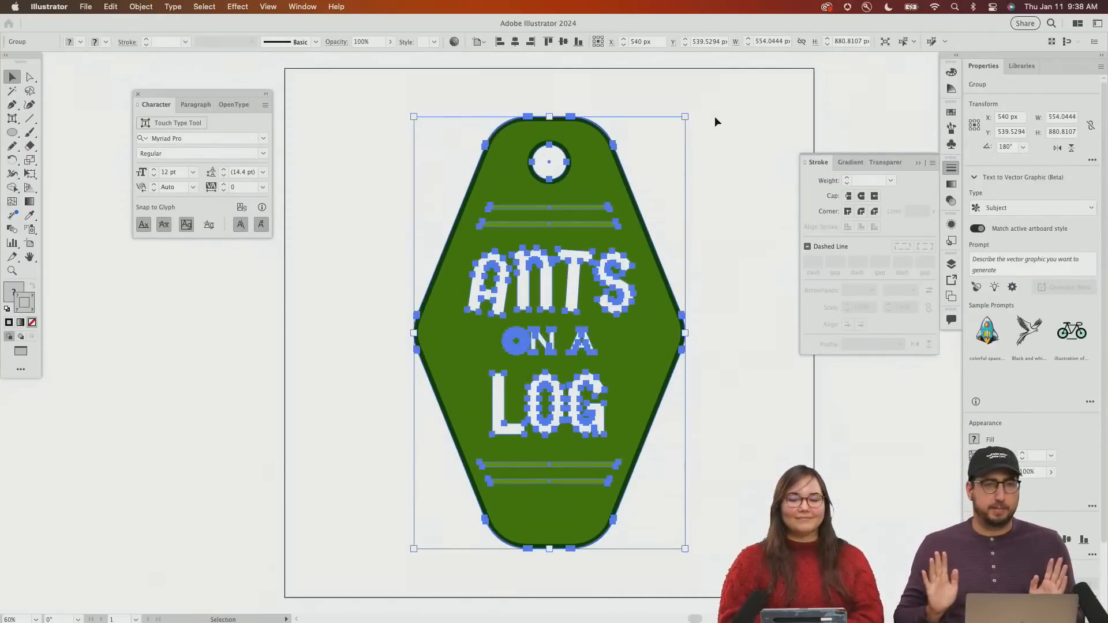
Save the new document as Ants.ai in the Downloads folder with the default Illustrator options
key("super")
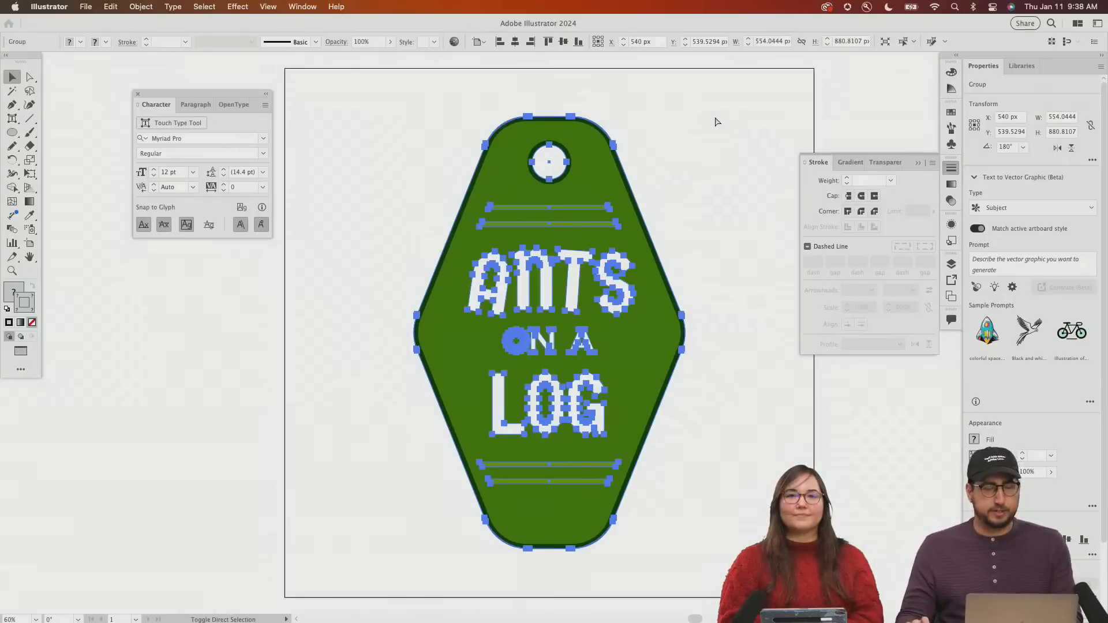
key("super+s")
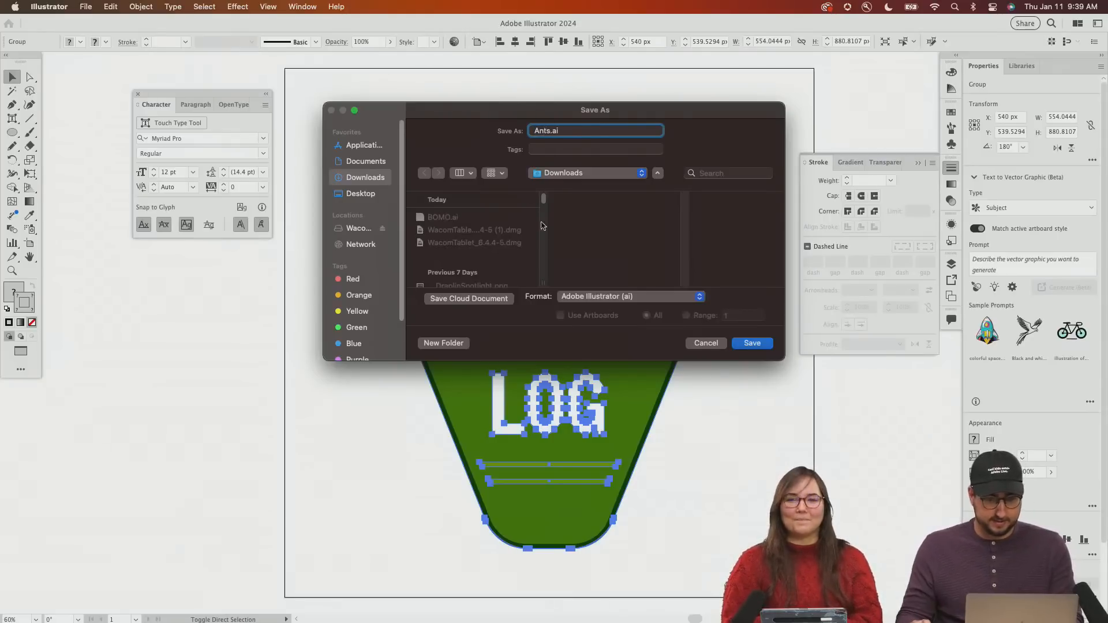
left_click(759, 344)
left_click(683, 486)
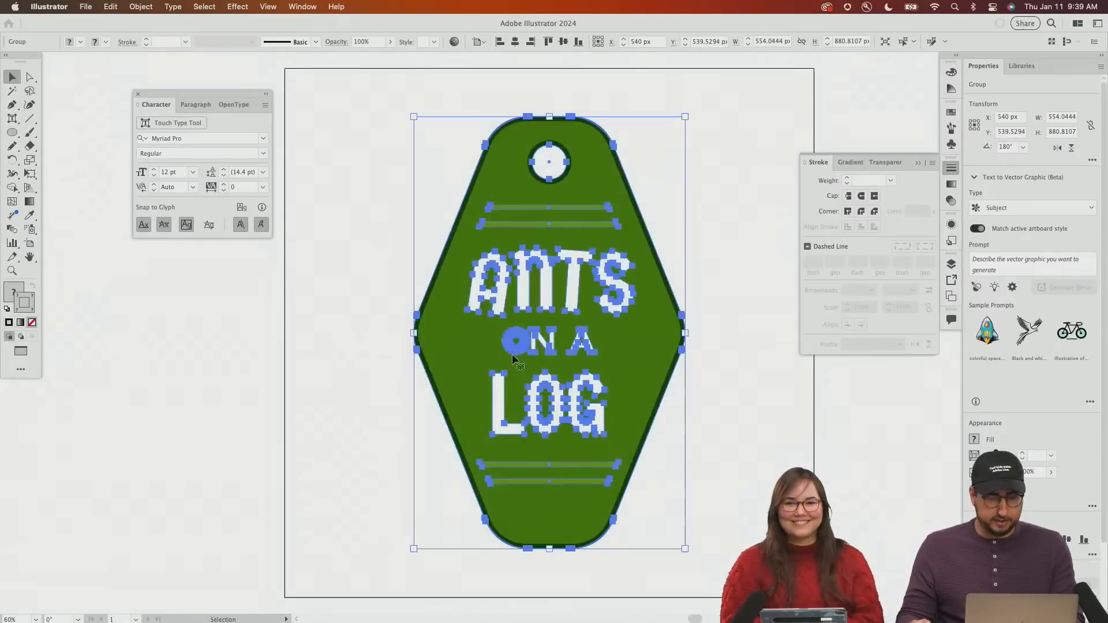
Switch to Adobe Express in Chrome and rename the untitled animated tag project as Antilog
key("super+Tab")
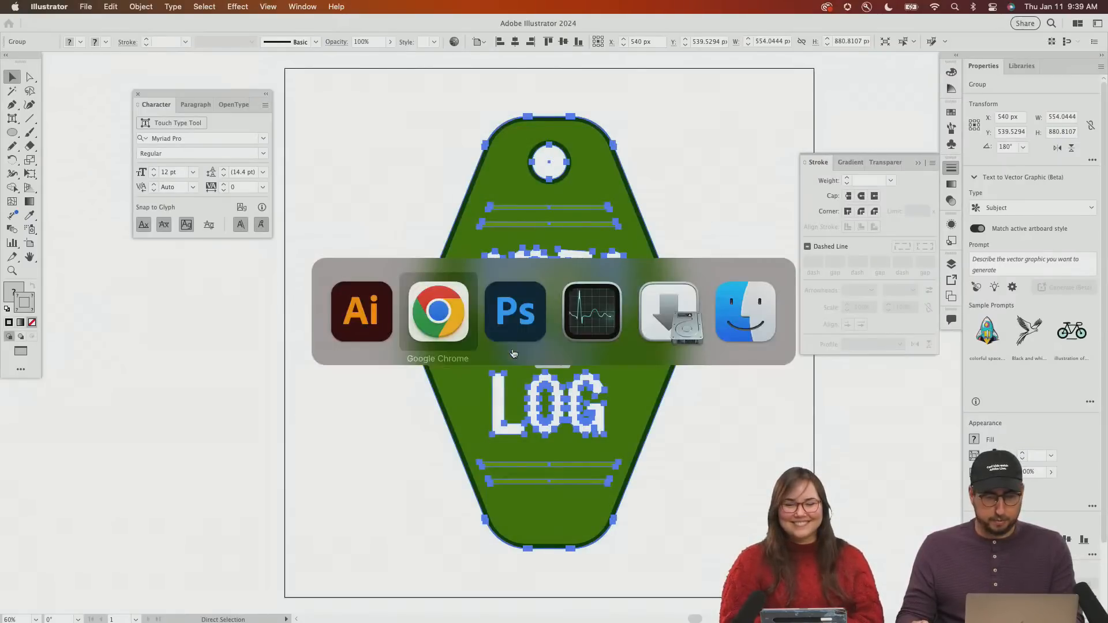
left_click(457, 323)
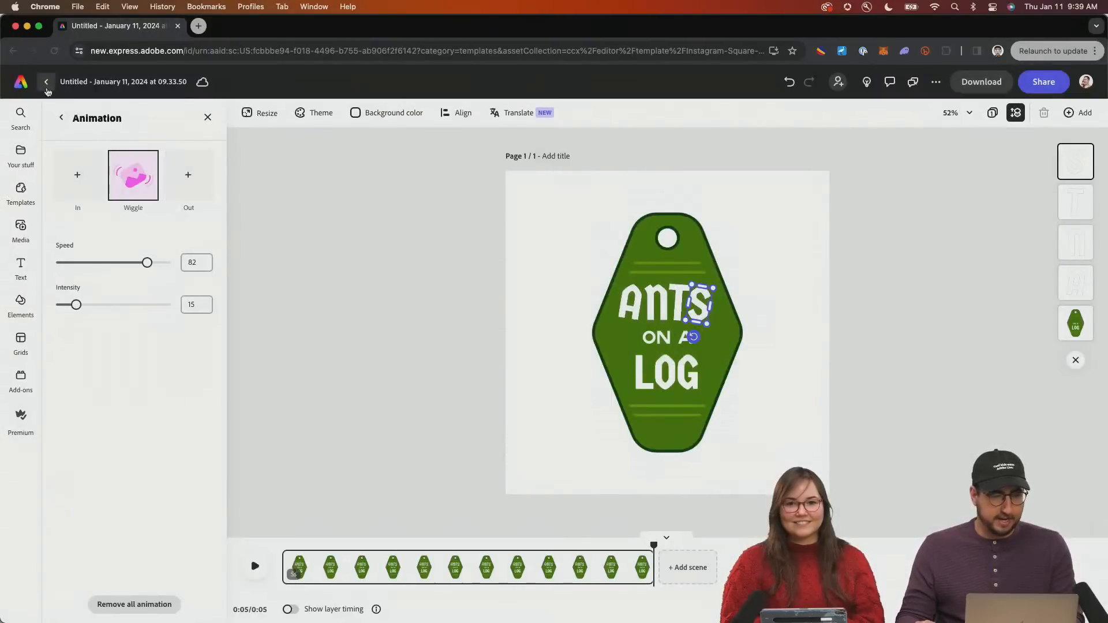
left_click(123, 80)
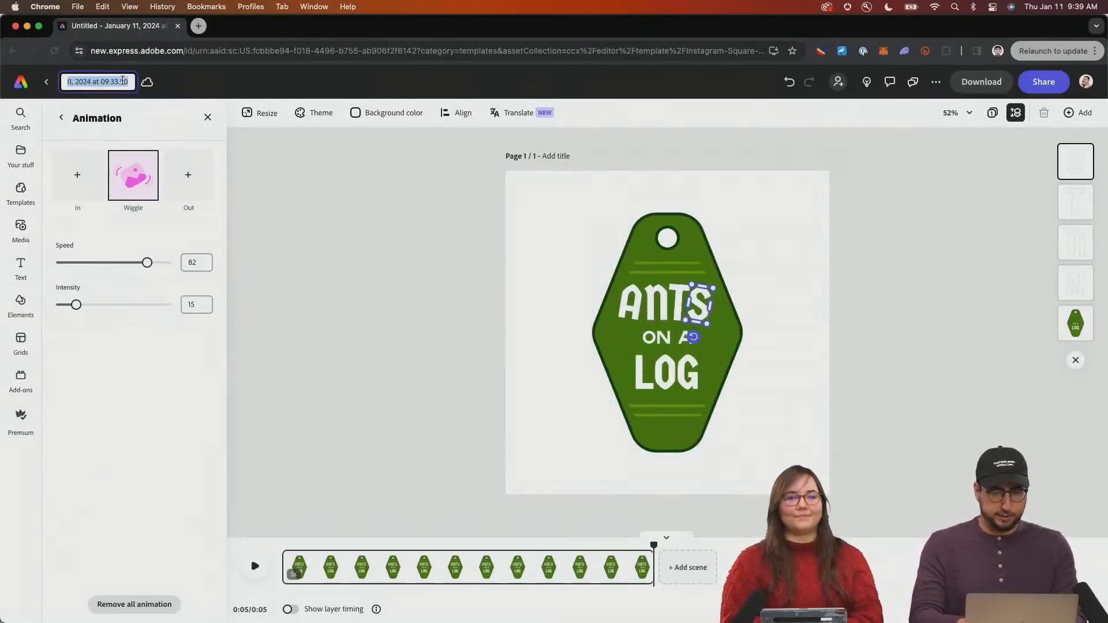
type("Antilog")
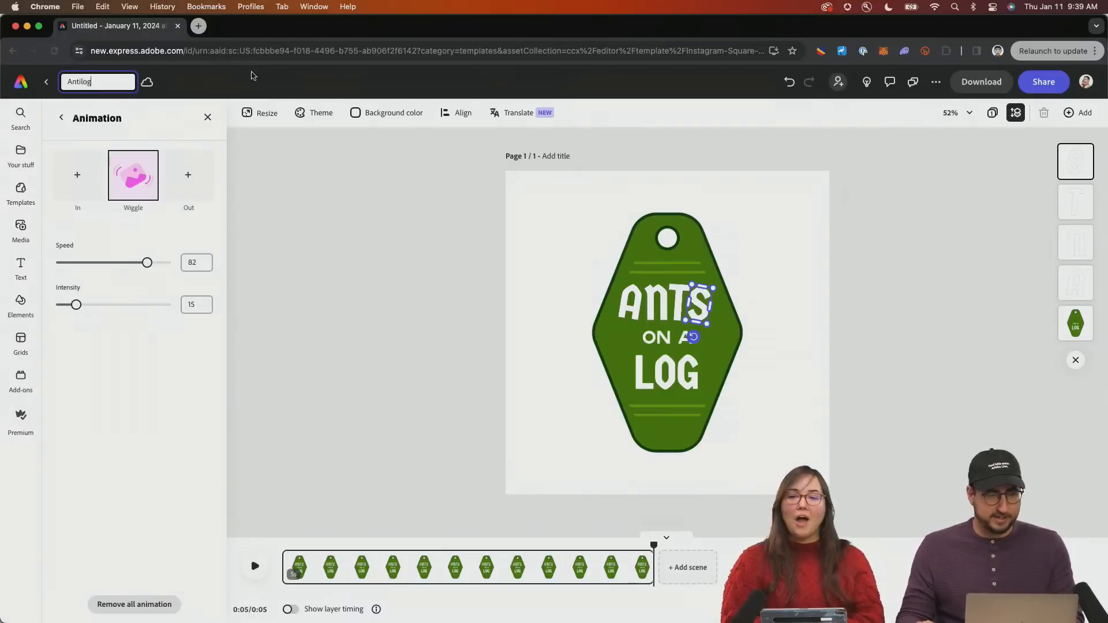
key("Return")
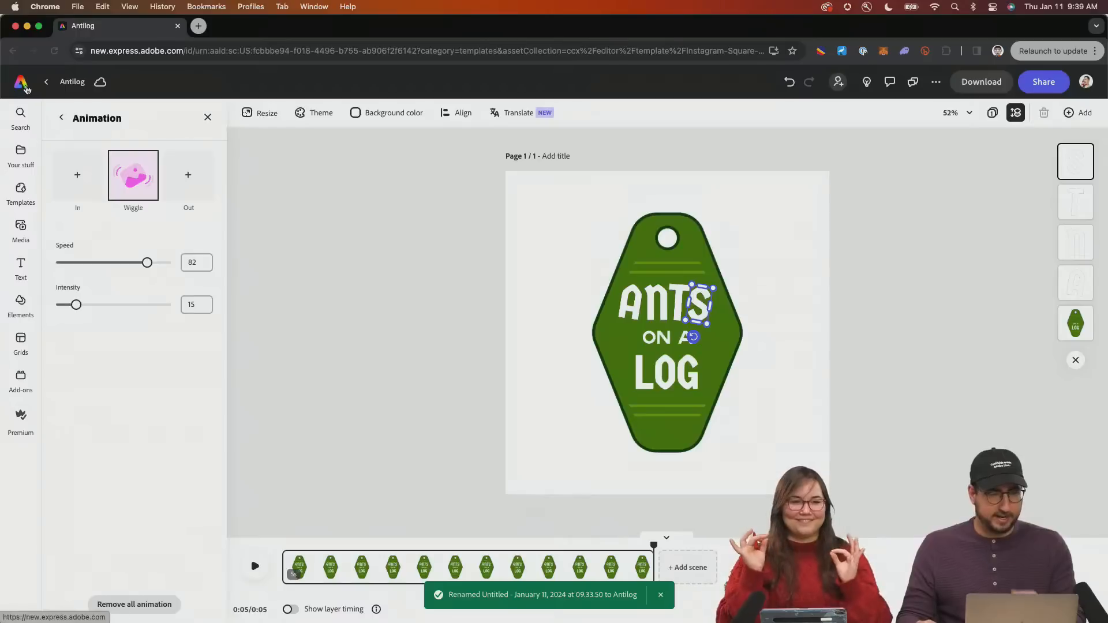
From the Express home page, import Ants.ai from the Downloads folder as new content and open the converted file
left_click(22, 82)
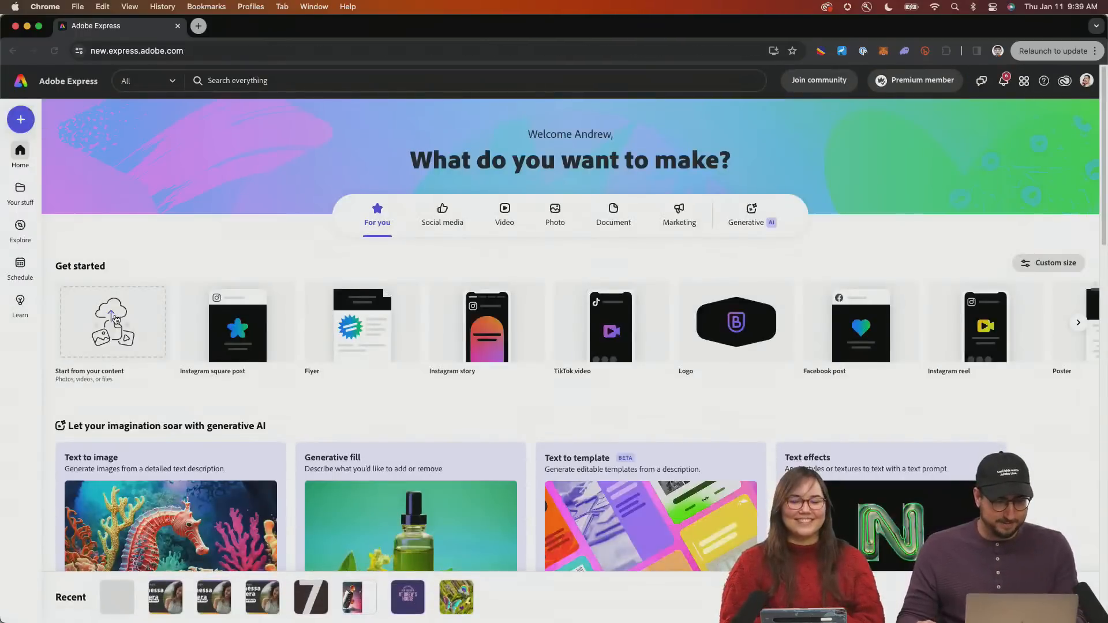
key("super+o")
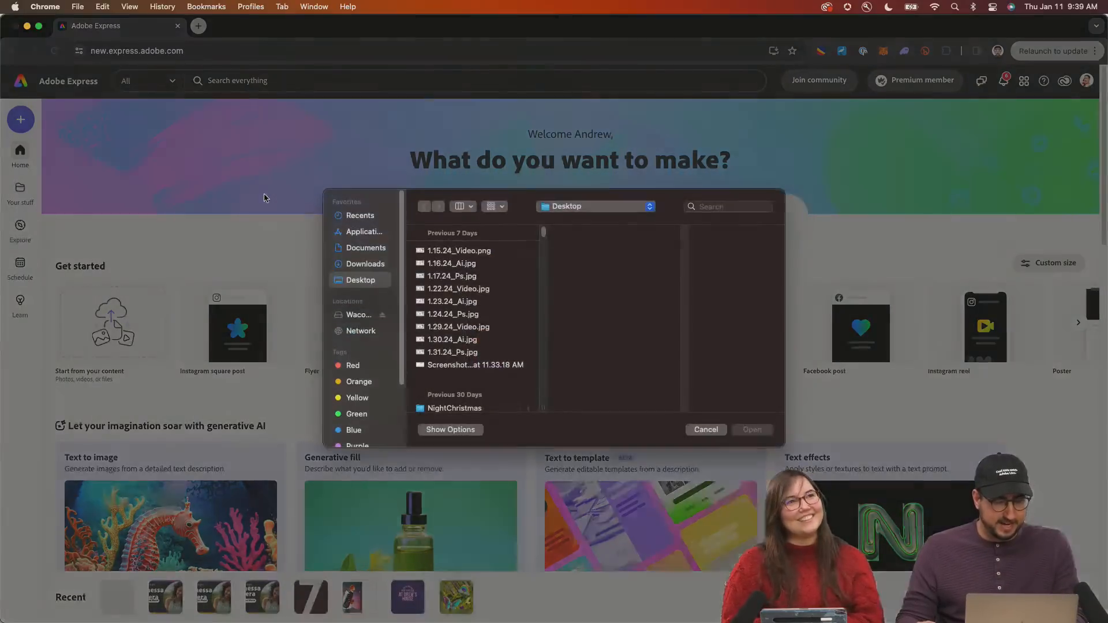
left_click(707, 432)
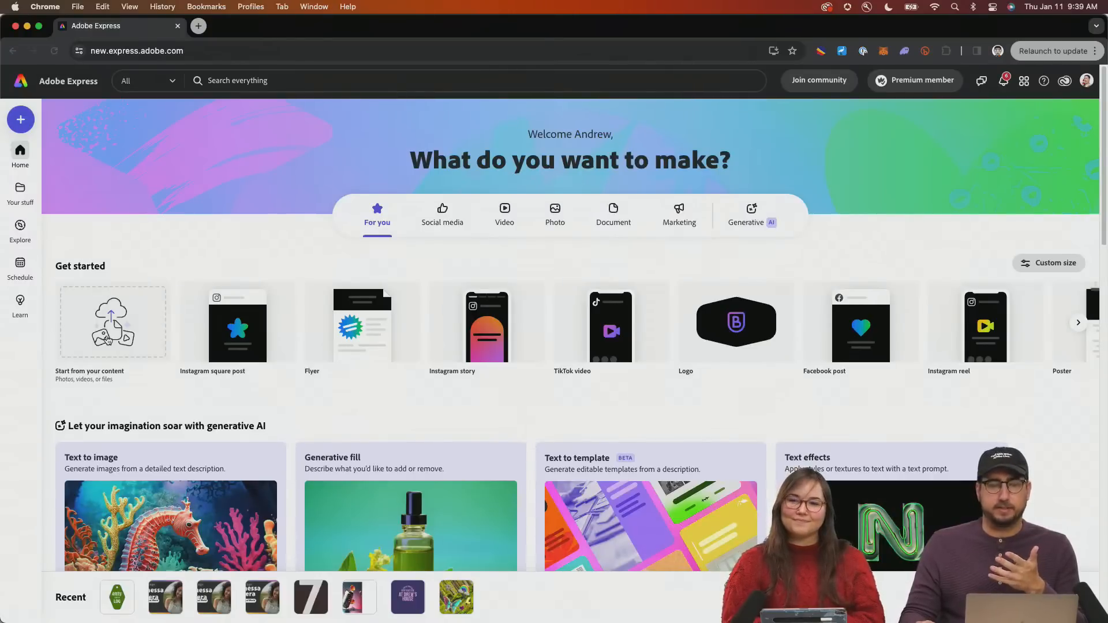
left_click(107, 340)
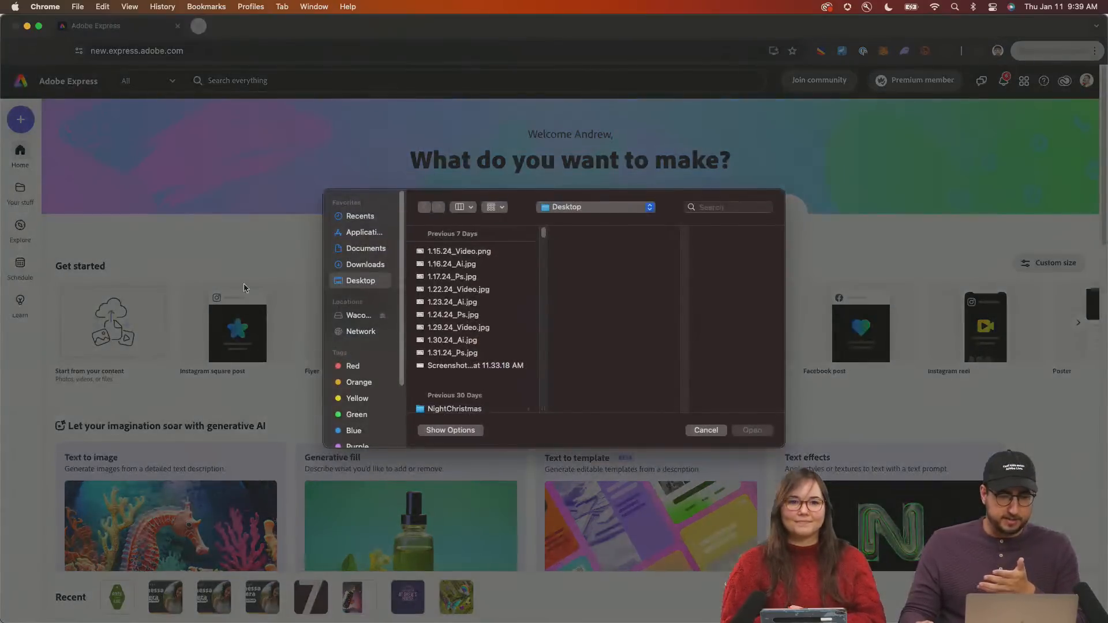
left_click(366, 265)
left_click(459, 252)
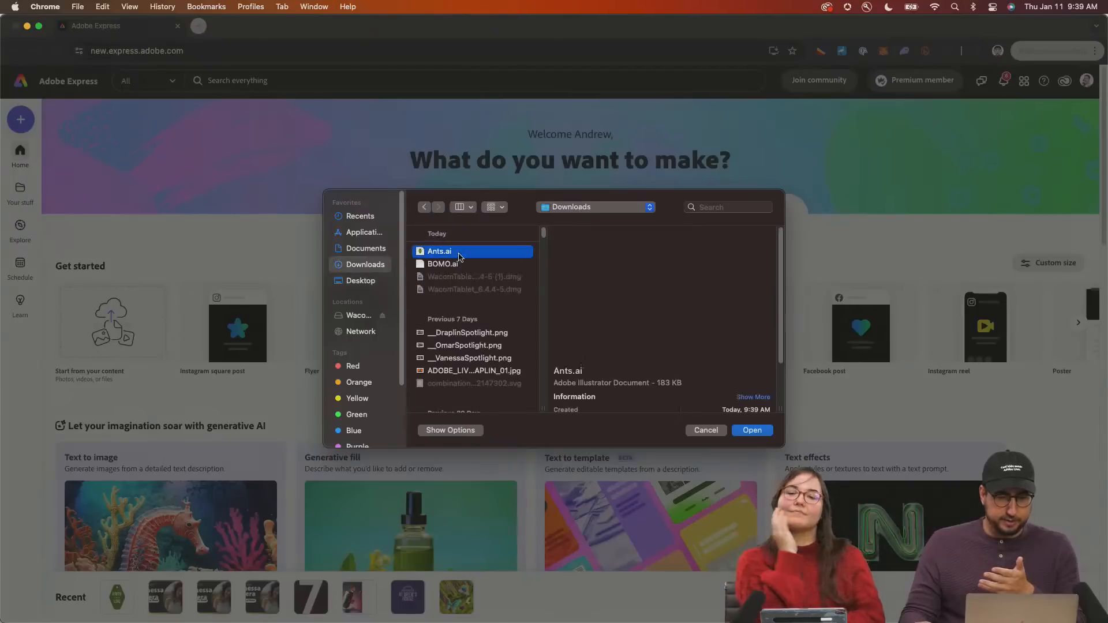
left_click(752, 430)
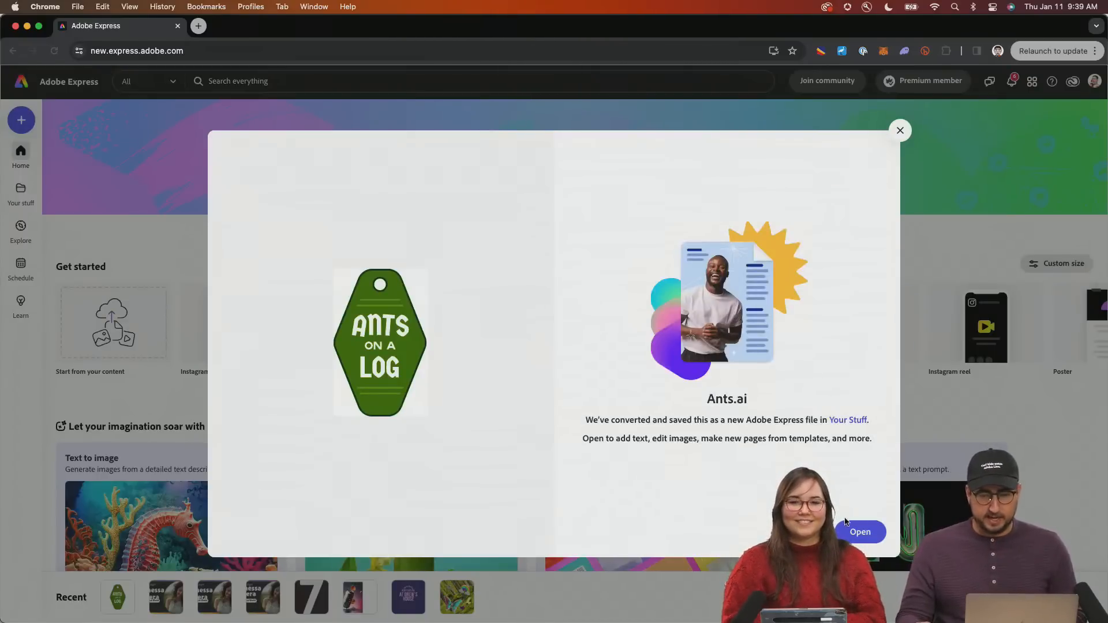
left_click(847, 524)
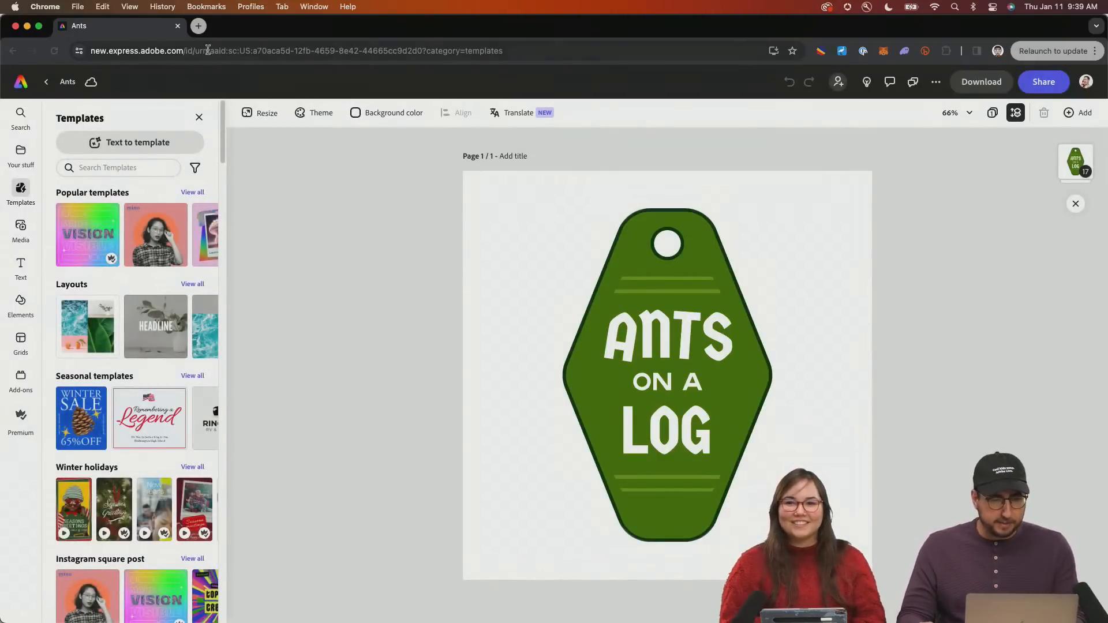
Open the Adobe Express home page in a second browser tab and open the recent Antilog project there
left_click(198, 27)
type("ex")
key("Return")
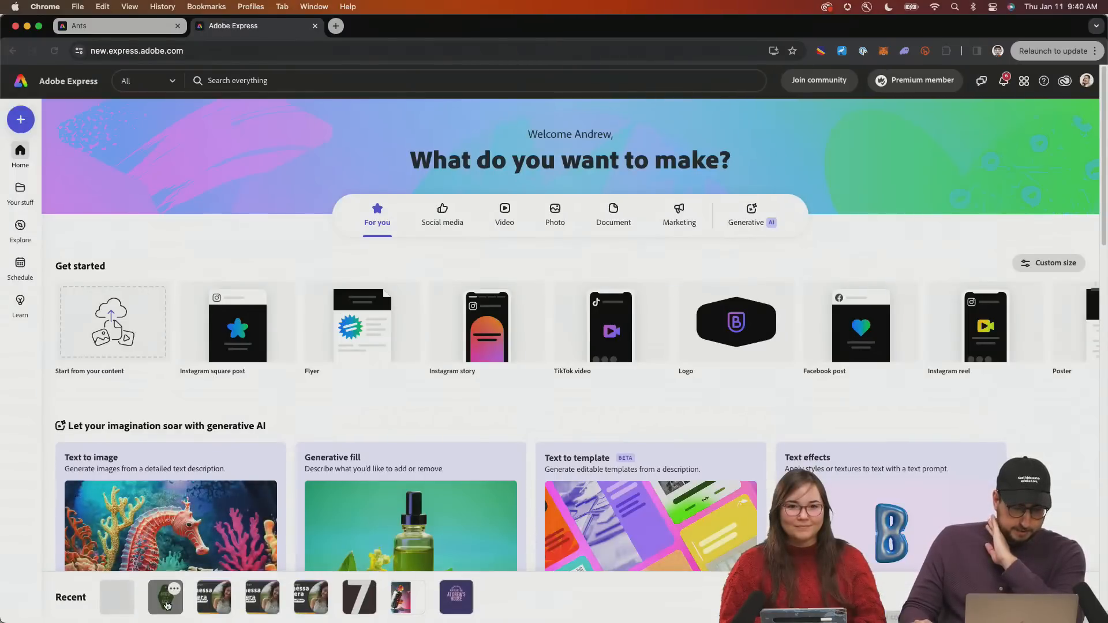
left_click(166, 603)
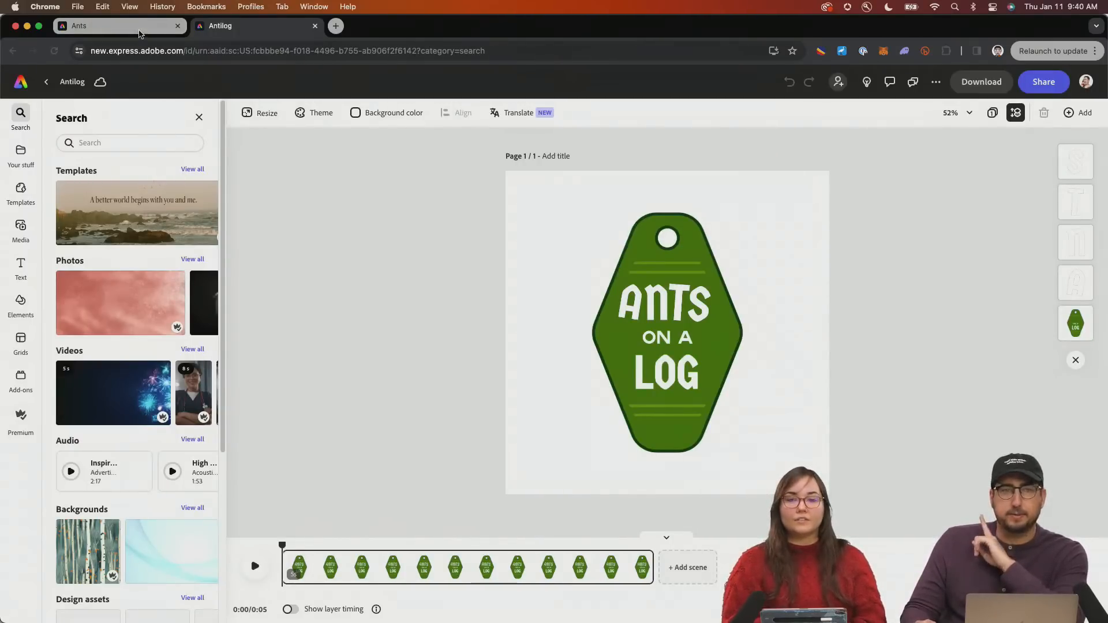
In the Ants project, expand the tag group's layers and apply the looping Wiggle animation to the A of ANTS
left_click(138, 34)
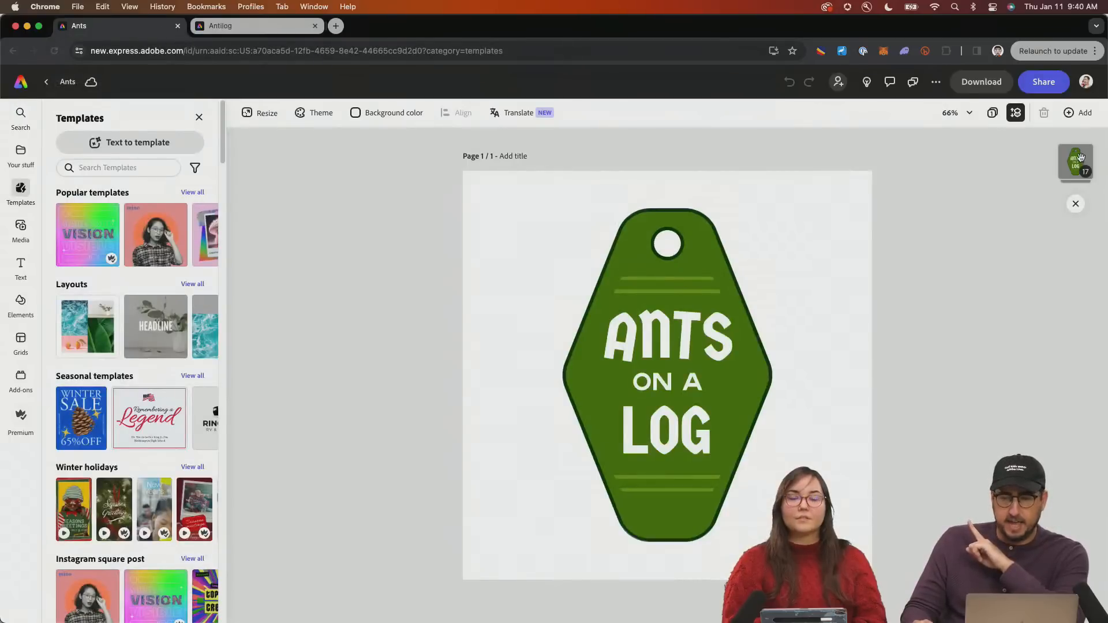
left_click(1081, 157)
left_click(1075, 175)
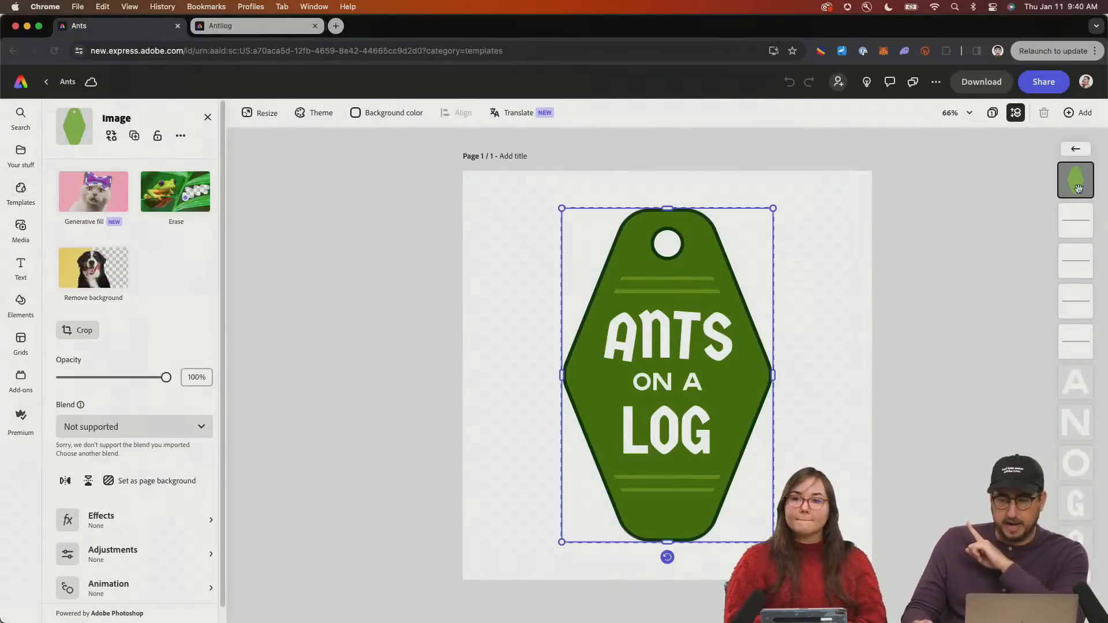
scroll(1080, 323, "down", 1)
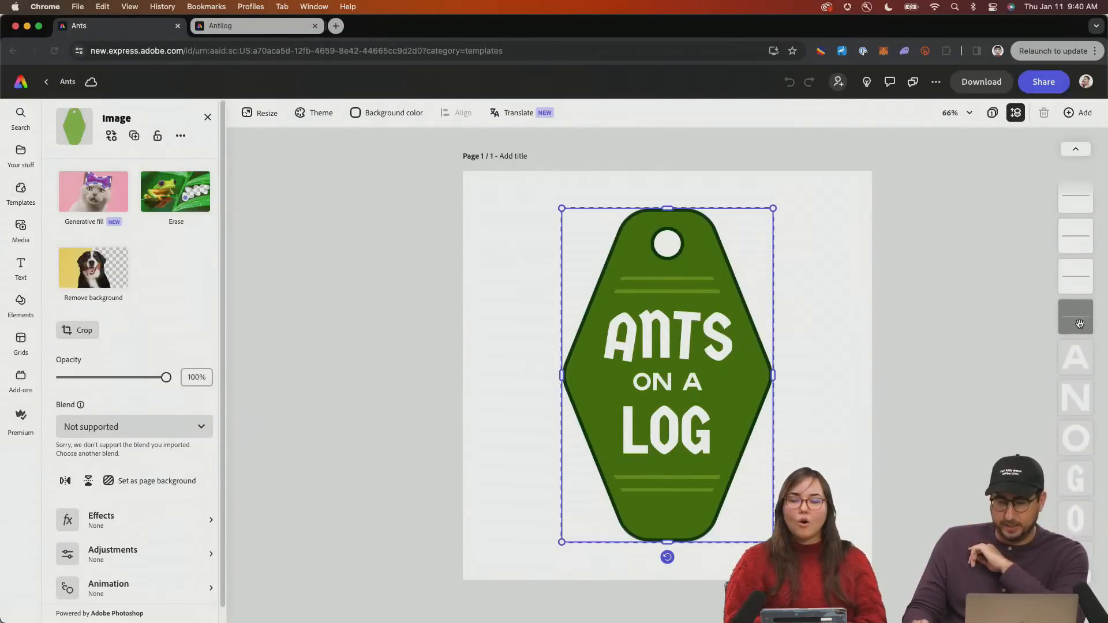
scroll(1079, 323, "down", 5)
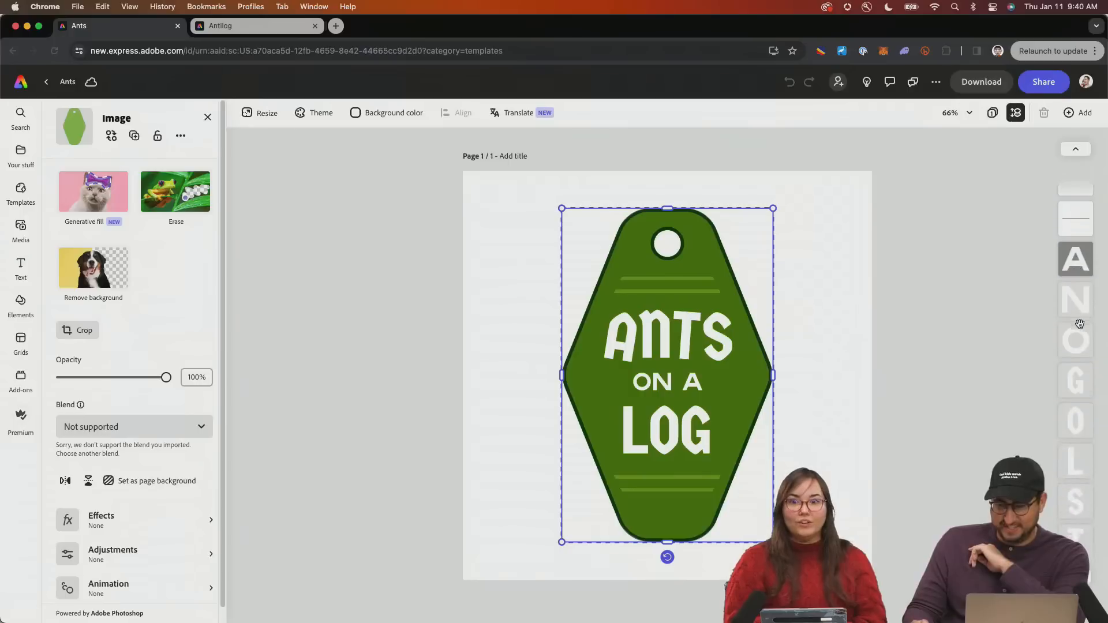
scroll(1080, 324, "down", 5)
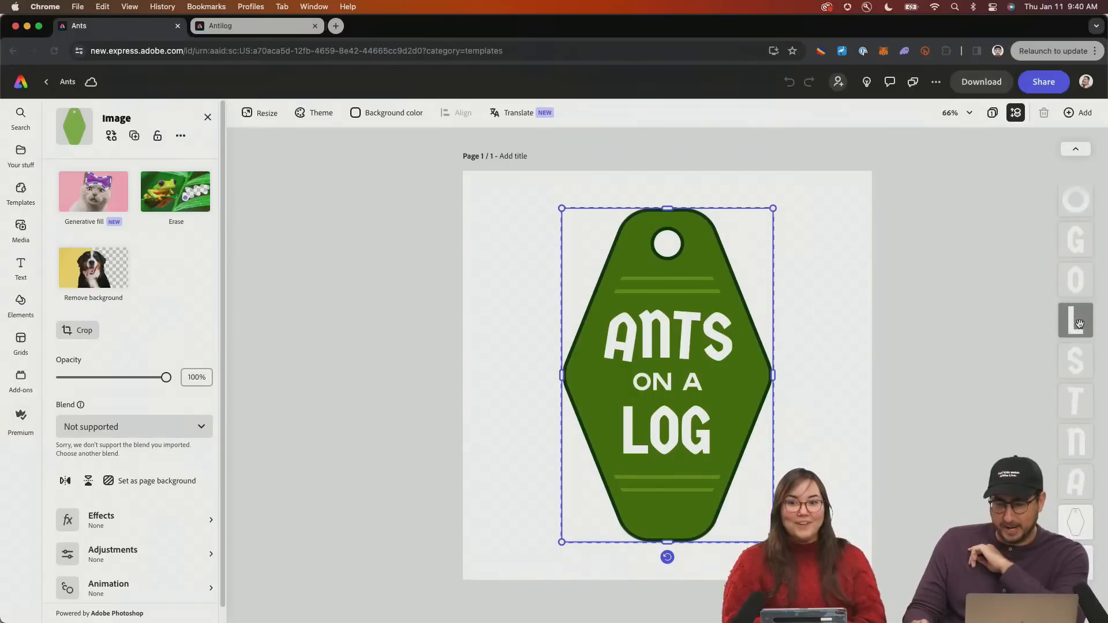
left_click(1071, 477)
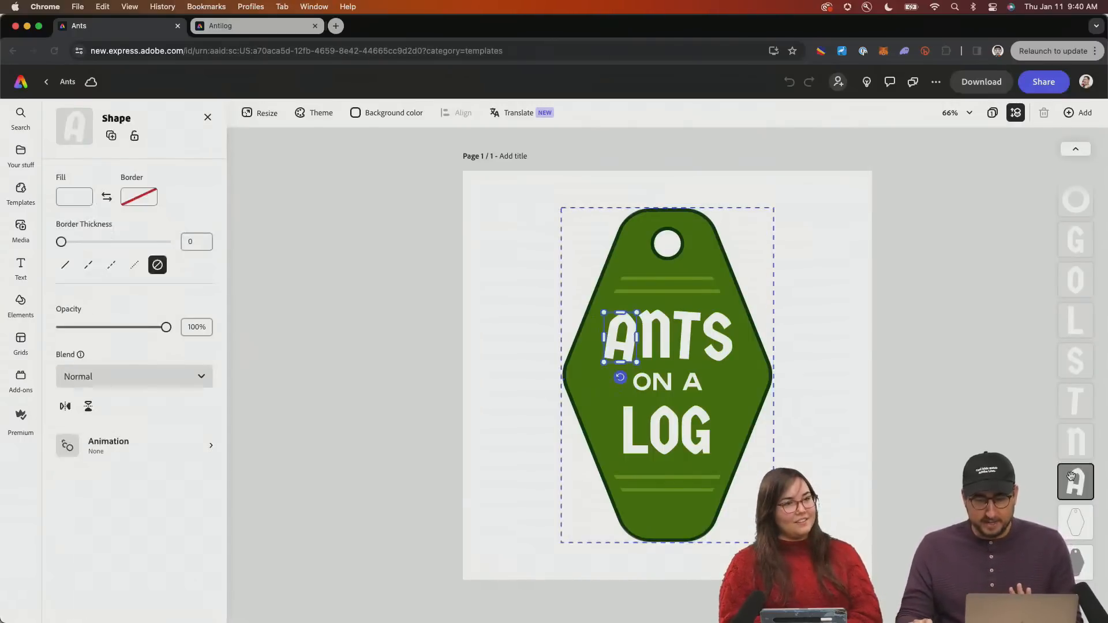
left_click(125, 451)
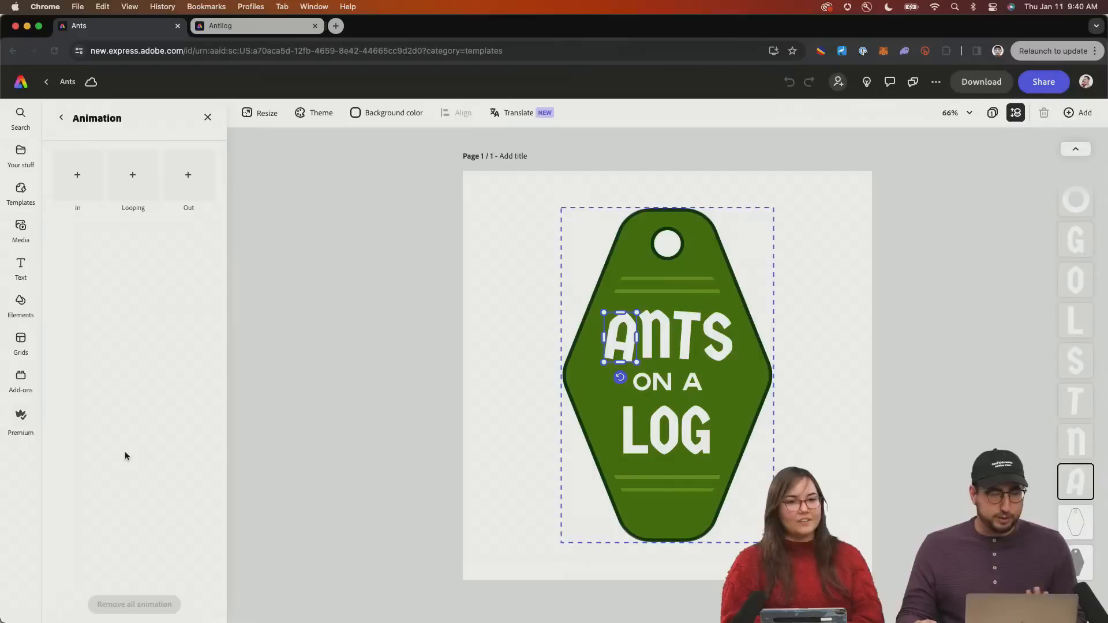
left_click(125, 202)
left_click(135, 311)
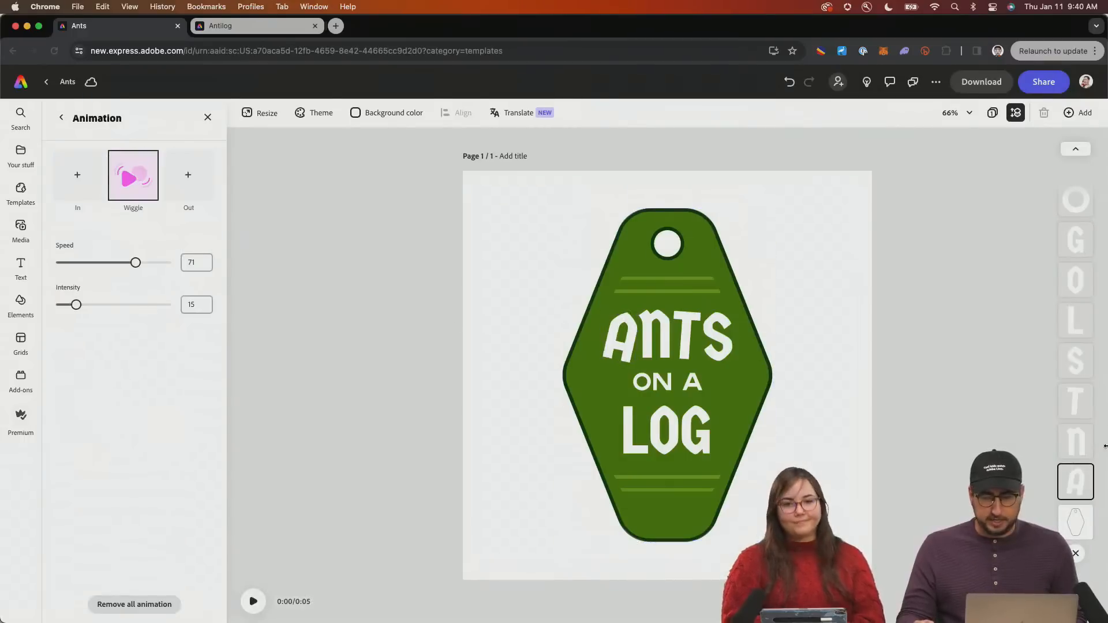
Apply the looping Wiggle animation to the letters N, T and S of ANTS, one layer after another
left_click(1076, 441)
left_click(125, 451)
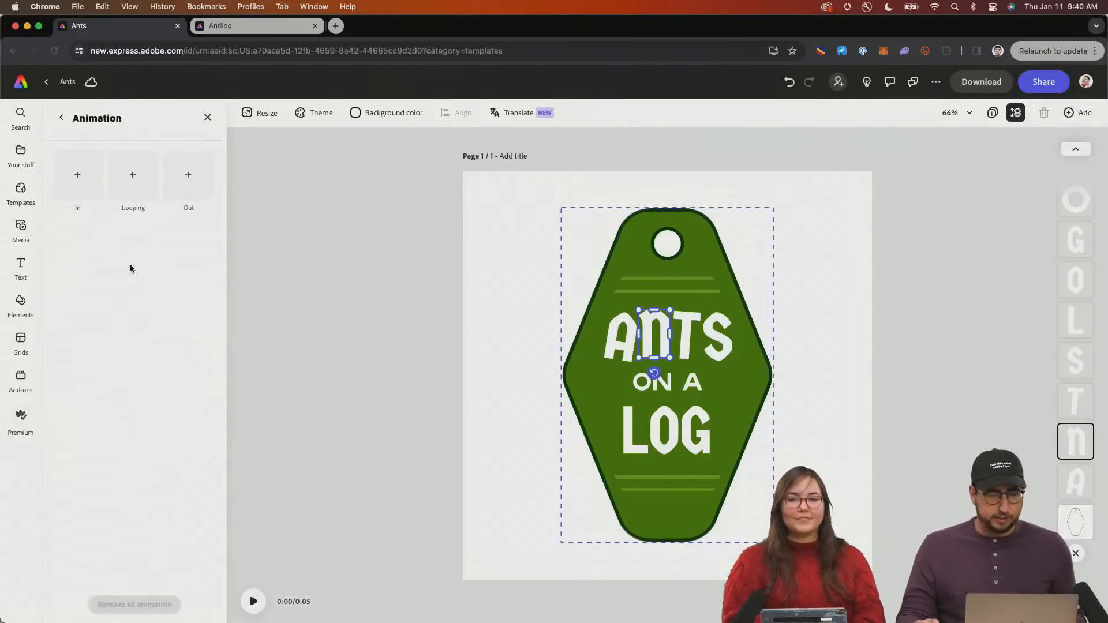
left_click(133, 175)
left_click(135, 311)
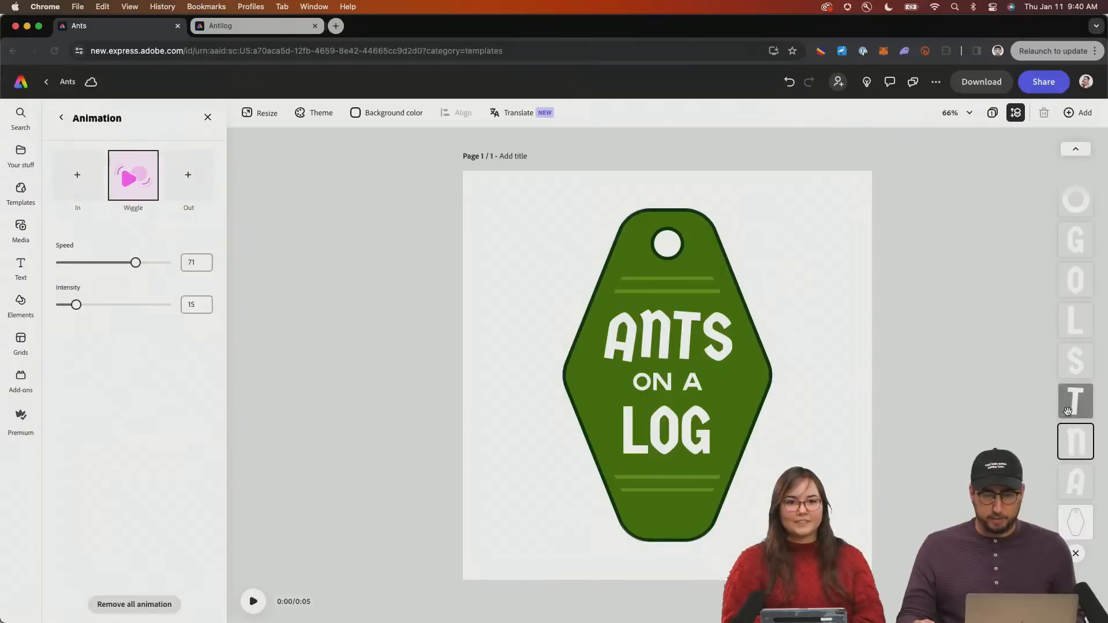
left_click(1067, 411)
left_click(127, 430)
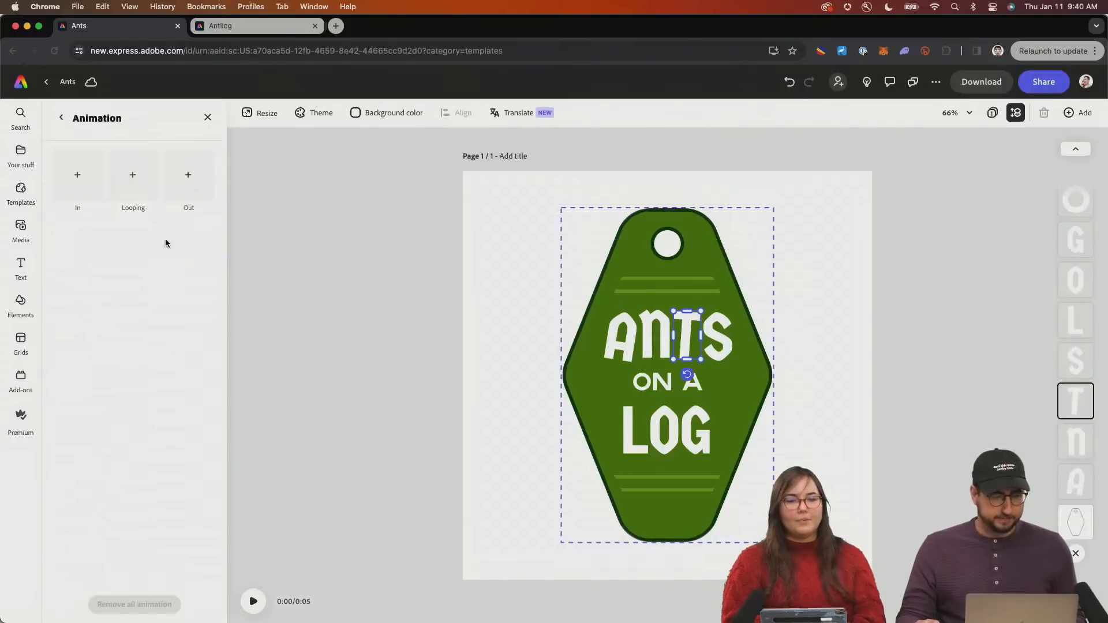
left_click(133, 175)
left_click(135, 311)
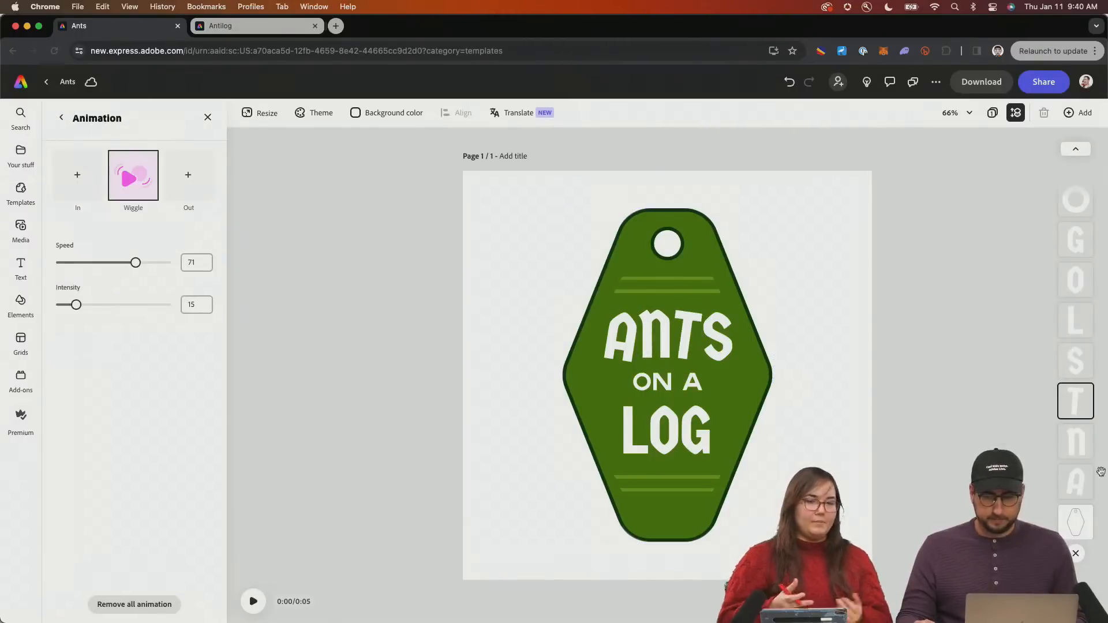
left_click(1076, 361)
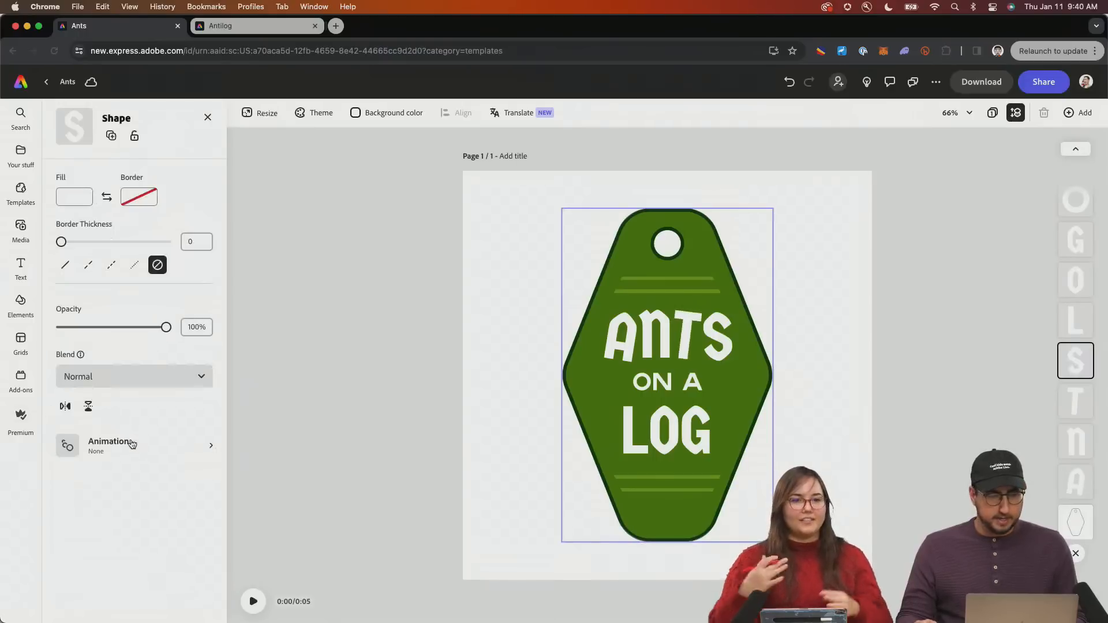
left_click(132, 443)
left_click(133, 175)
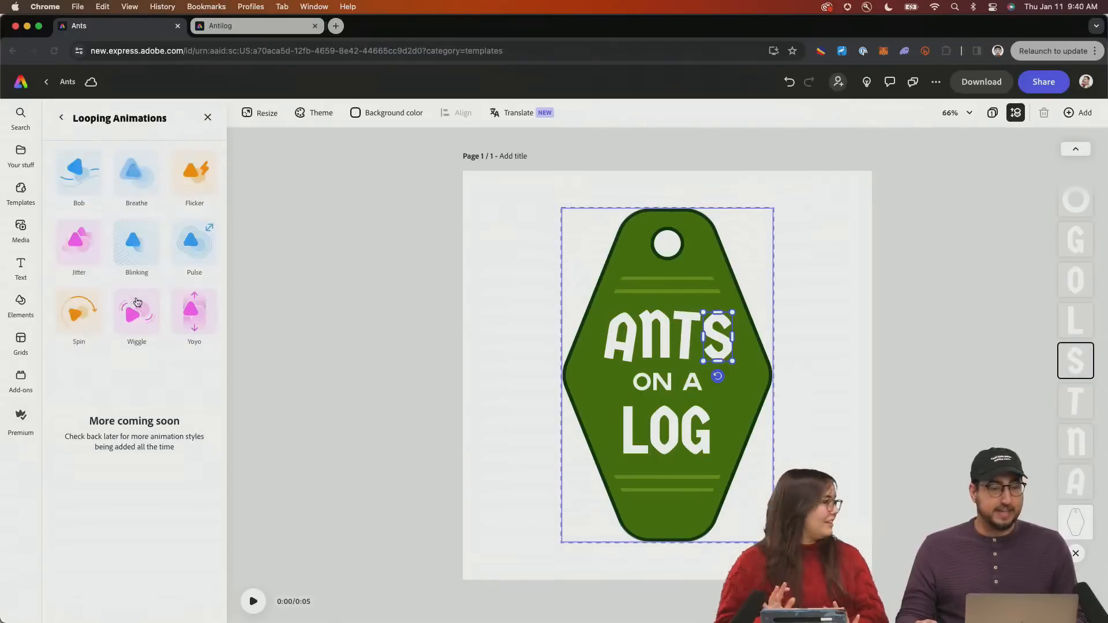
left_click(145, 311)
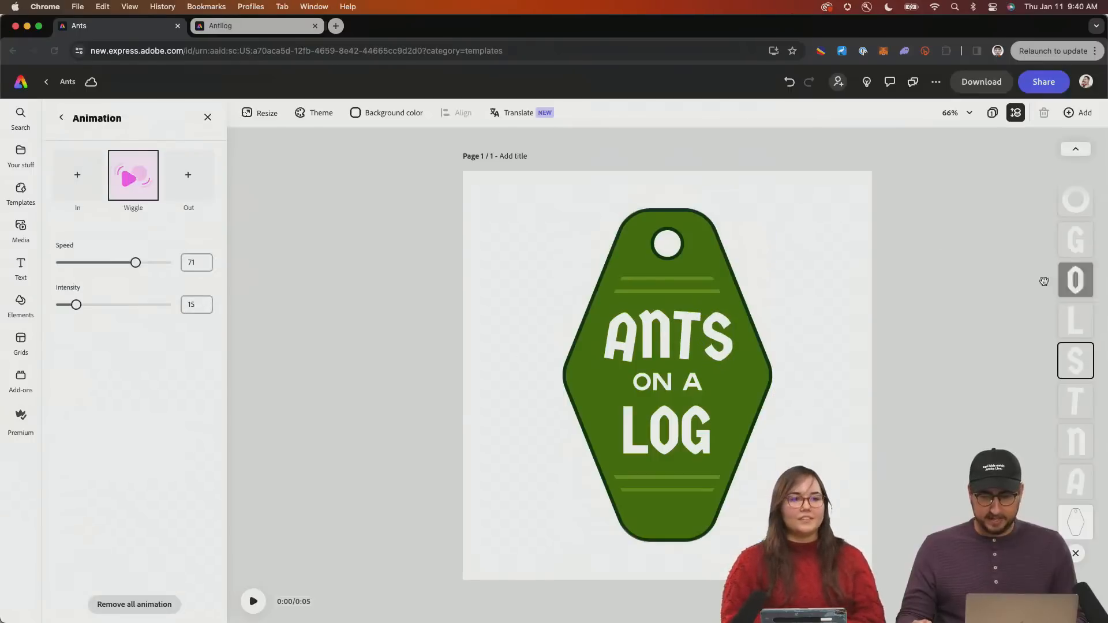
Apply the looping Wiggle animation to the letters L, O and G of LOG, one layer after another
left_click(1092, 325)
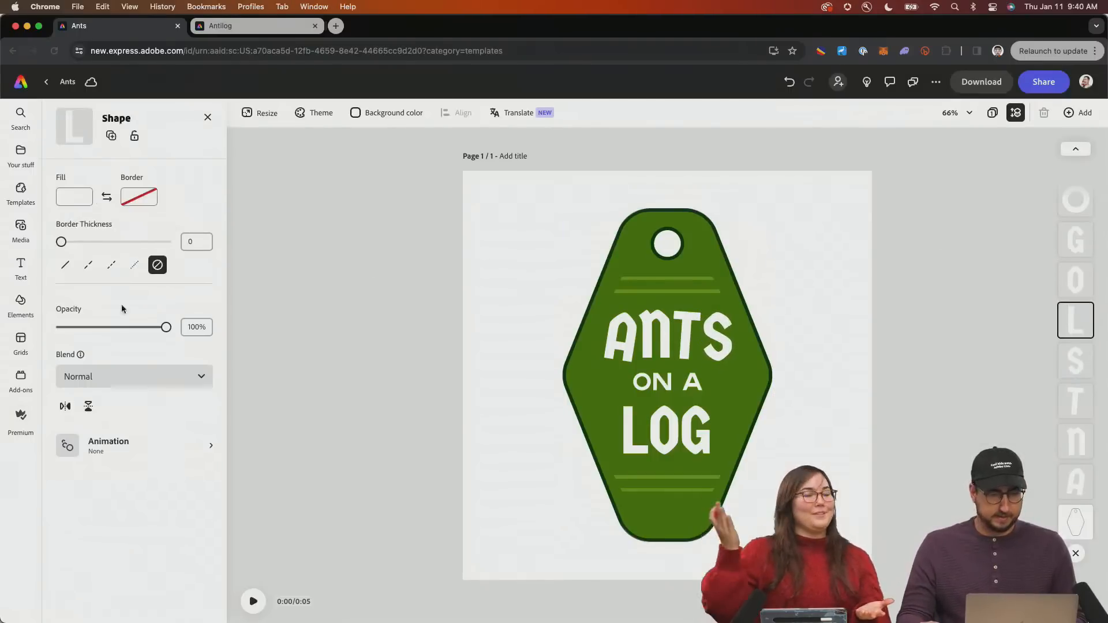
left_click(116, 444)
left_click(132, 175)
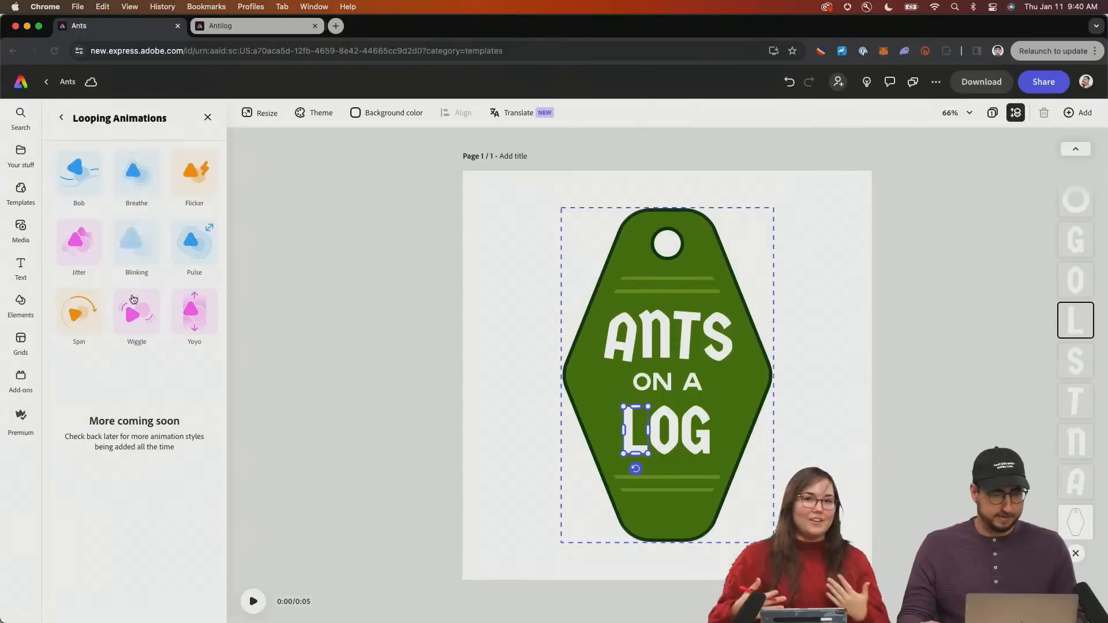
left_click(137, 310)
left_click(1084, 280)
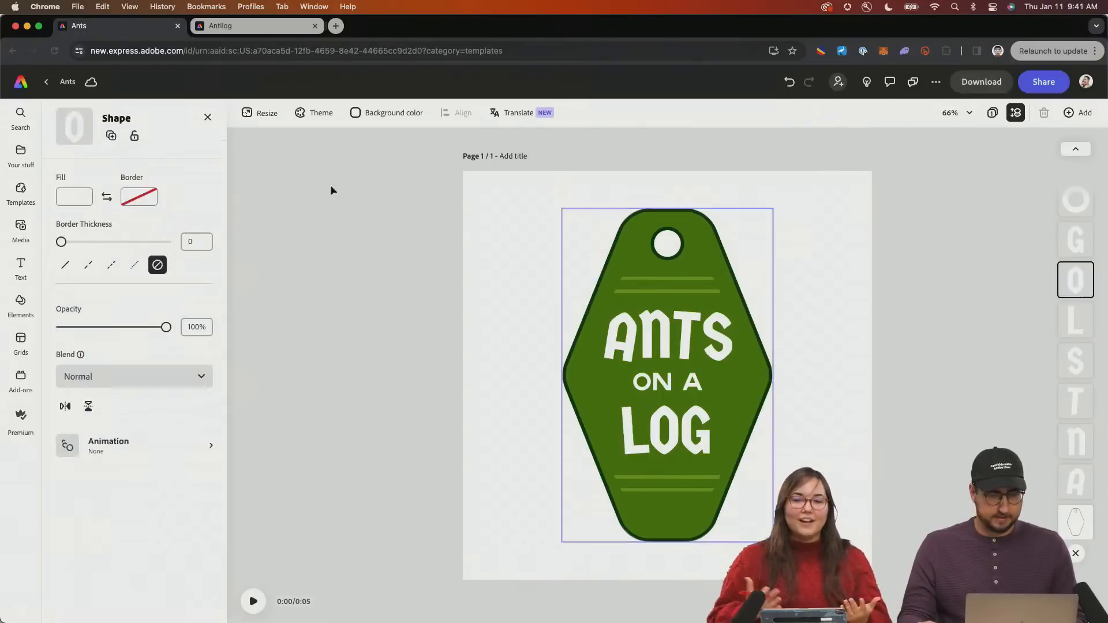
left_click(107, 443)
left_click(133, 175)
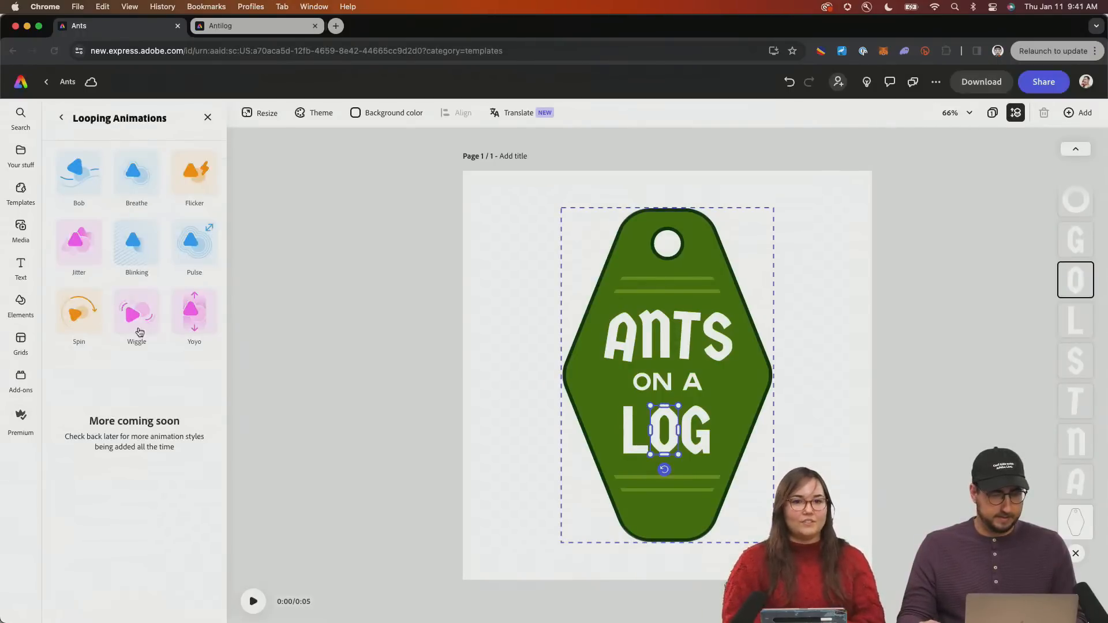
left_click(139, 333)
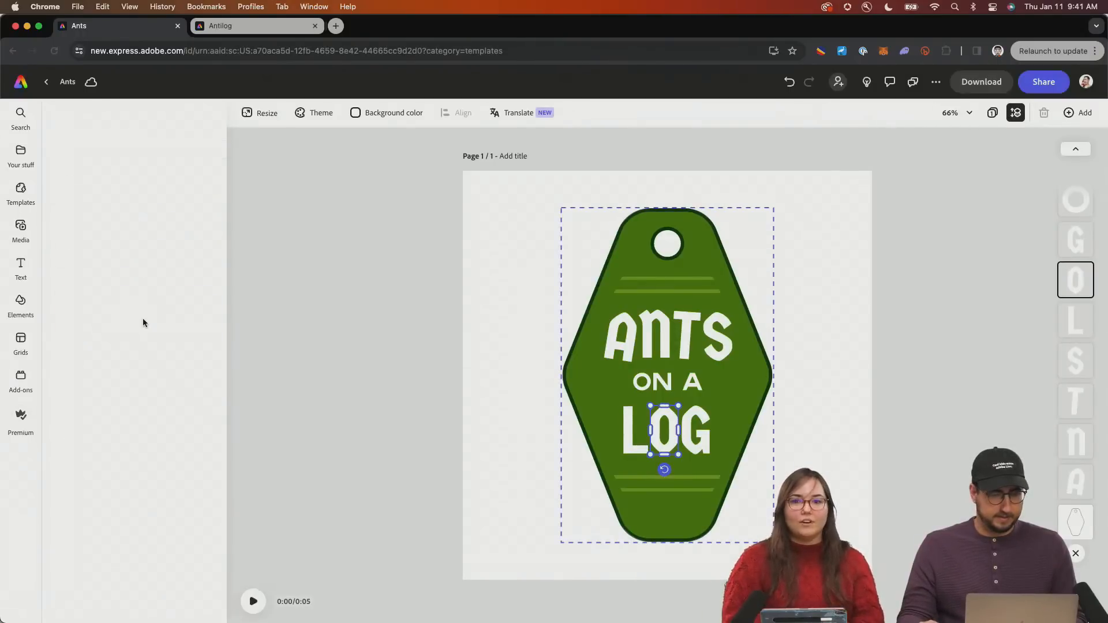
left_click(1077, 247)
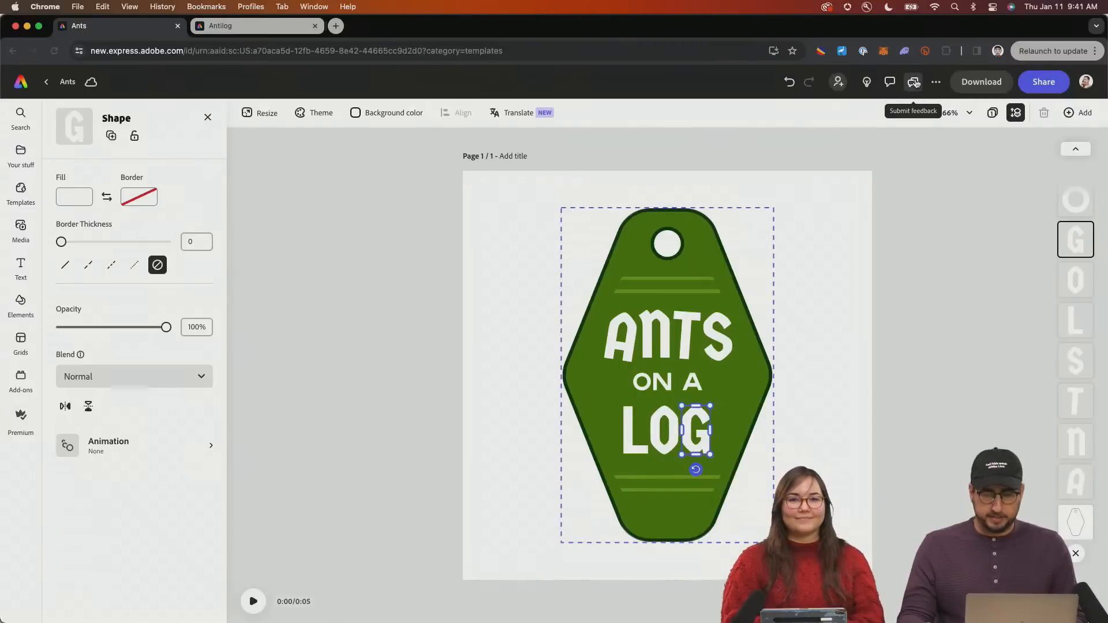
left_click(147, 445)
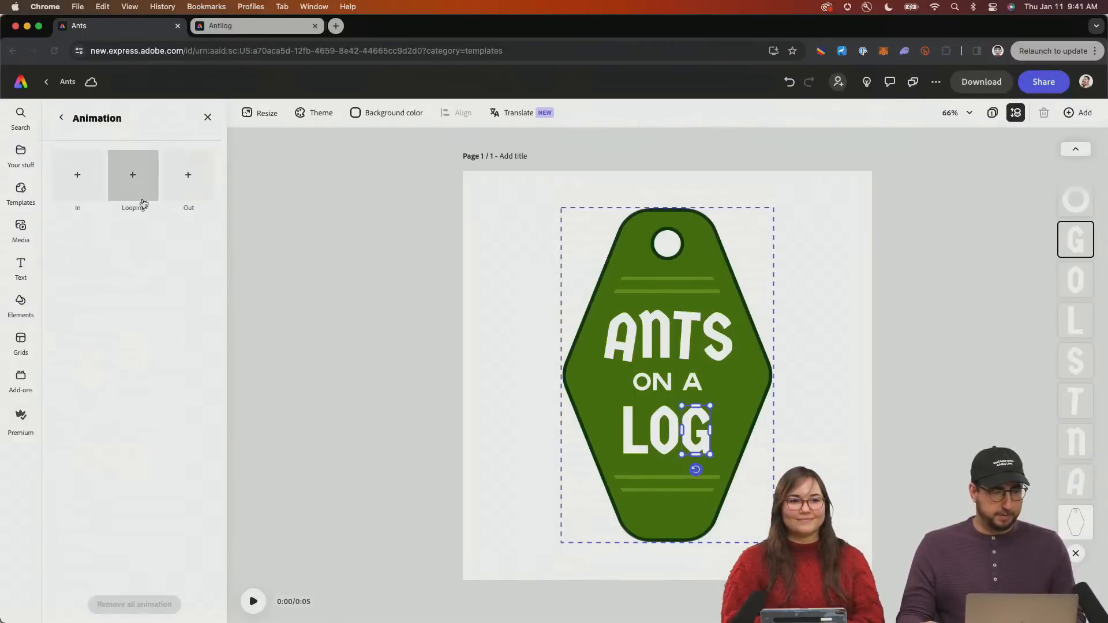
left_click(138, 194)
left_click(136, 199)
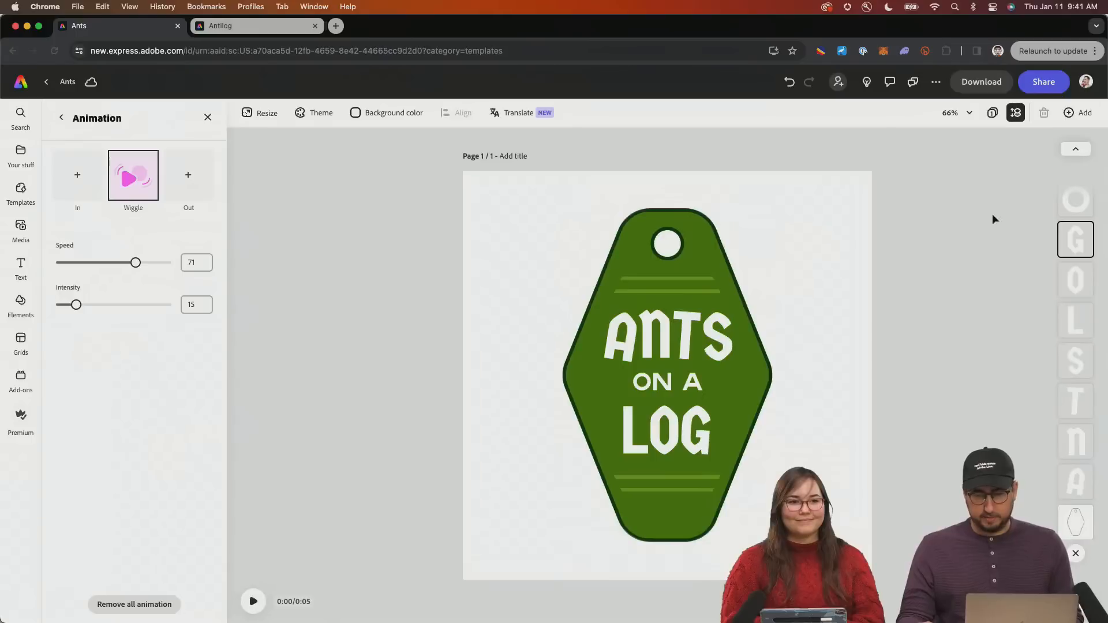
Apply the looping Wiggle animation to the letters O, N and A of the middle line ON A, one layer after another
left_click(1074, 200)
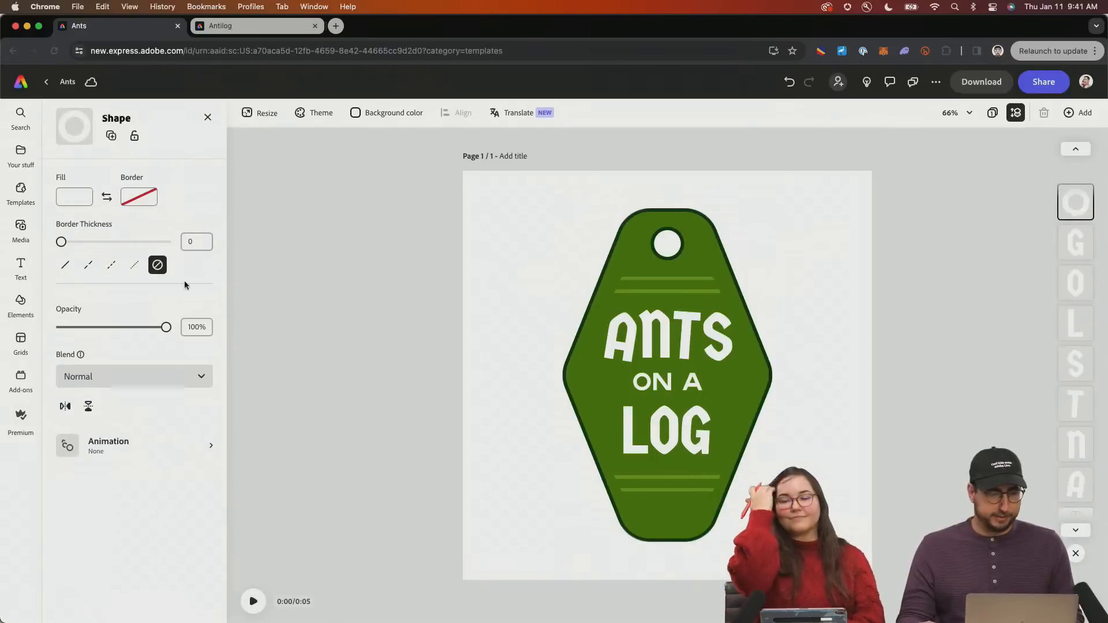
left_click(103, 448)
left_click(133, 174)
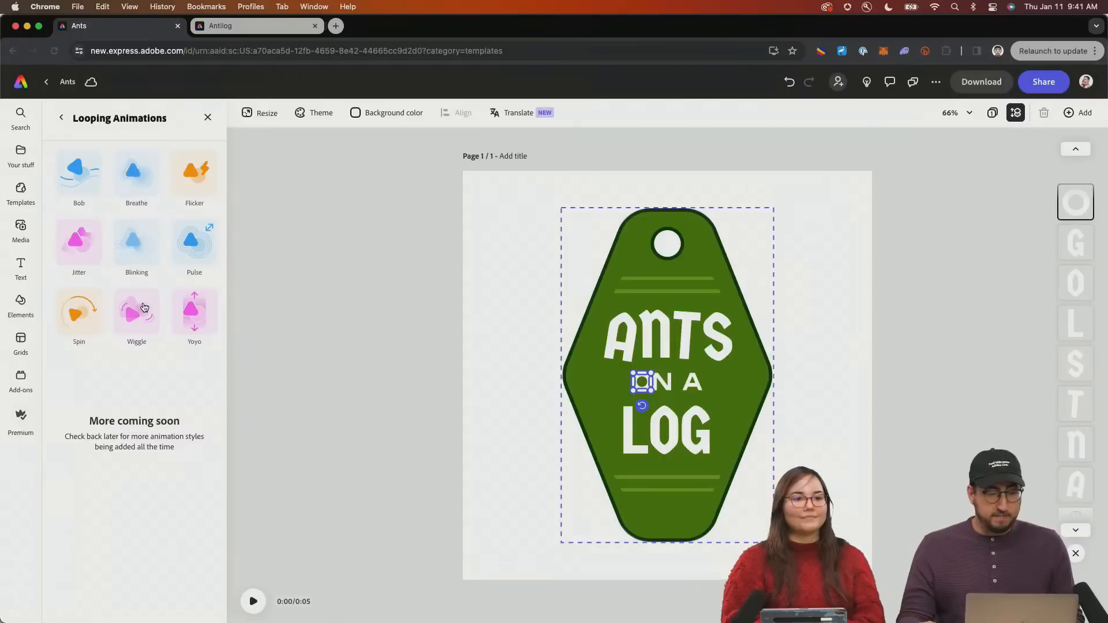
left_click(136, 310)
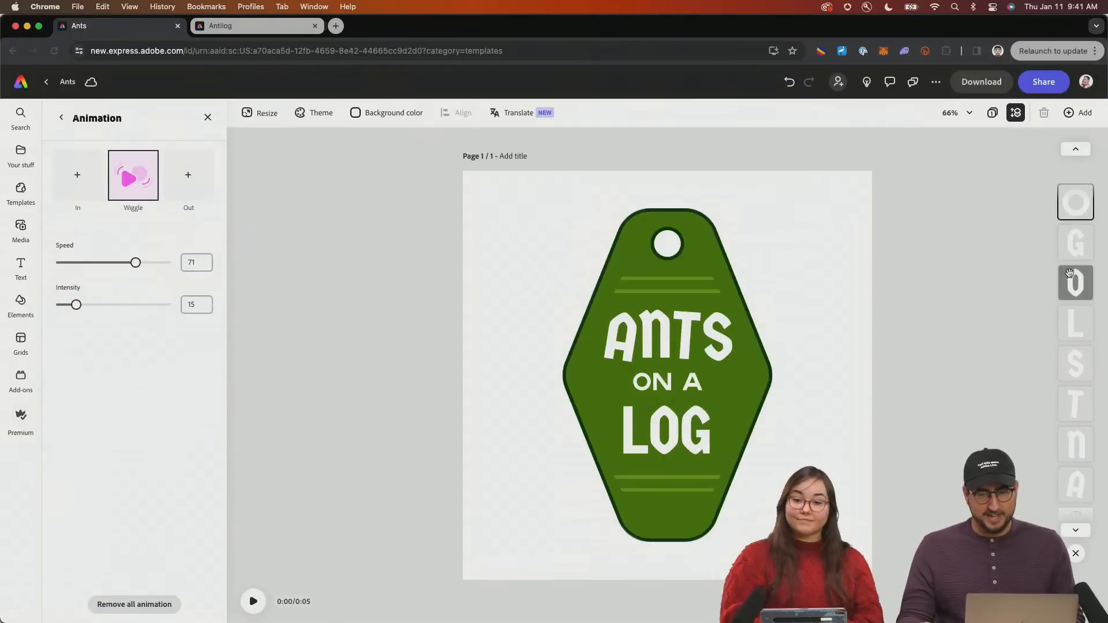
scroll(1073, 272, "up", 1)
scroll(1073, 272, "up", 5)
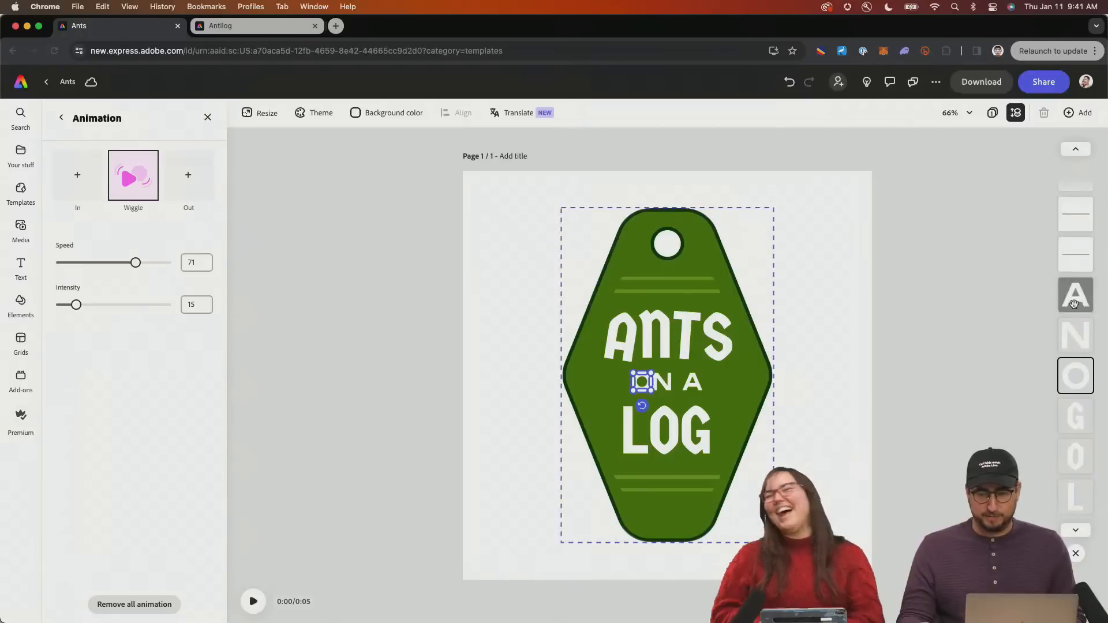
left_click(1075, 334)
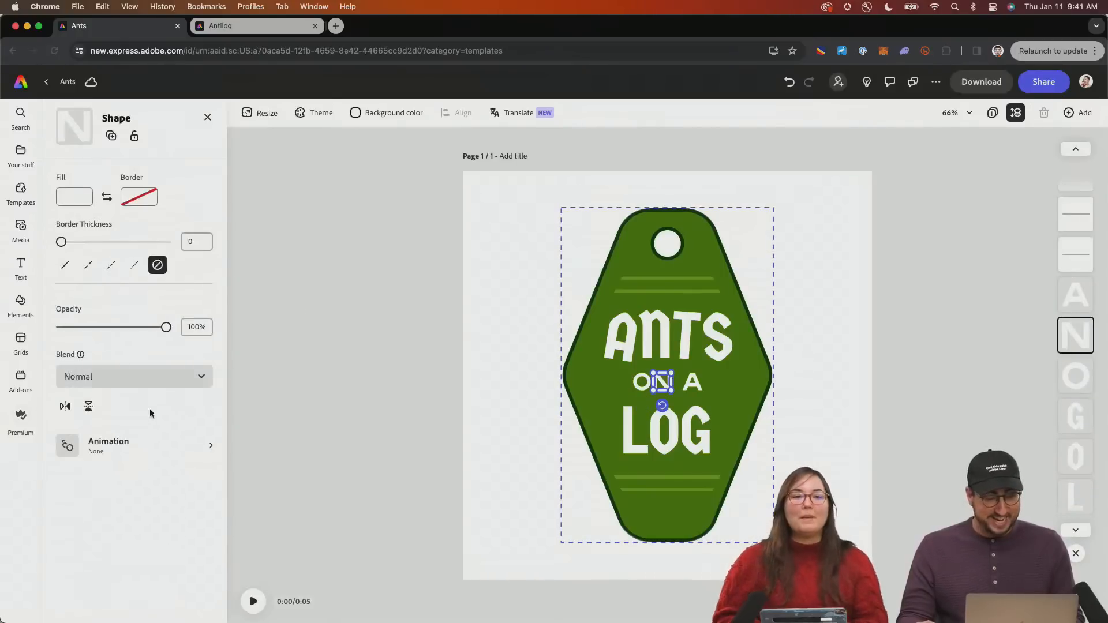
left_click(123, 441)
left_click(135, 186)
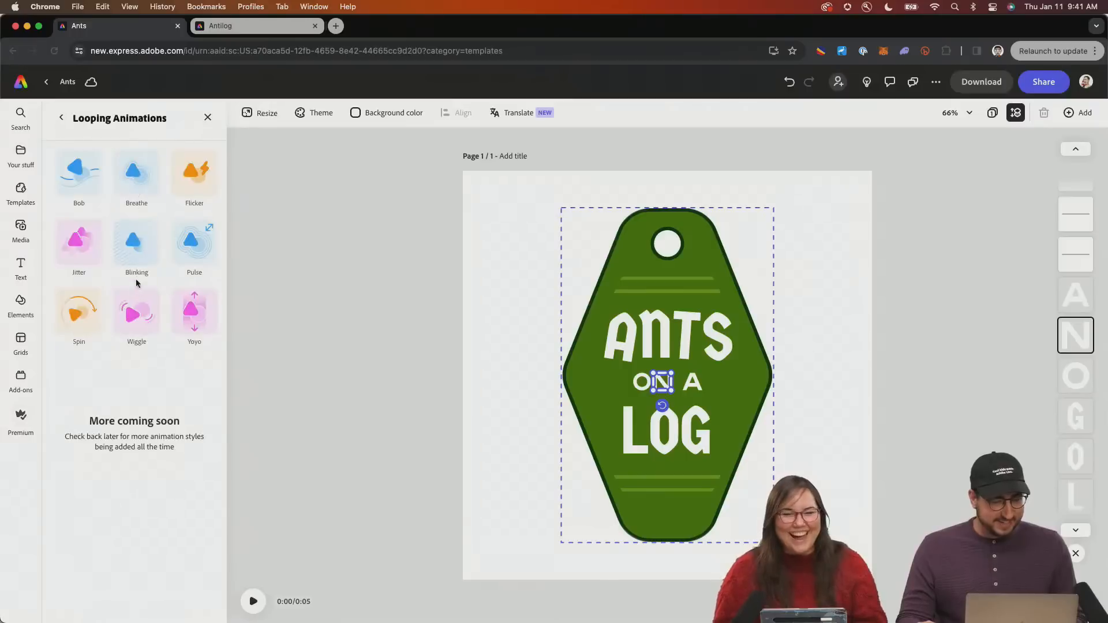
left_click(137, 312)
left_click(1065, 295)
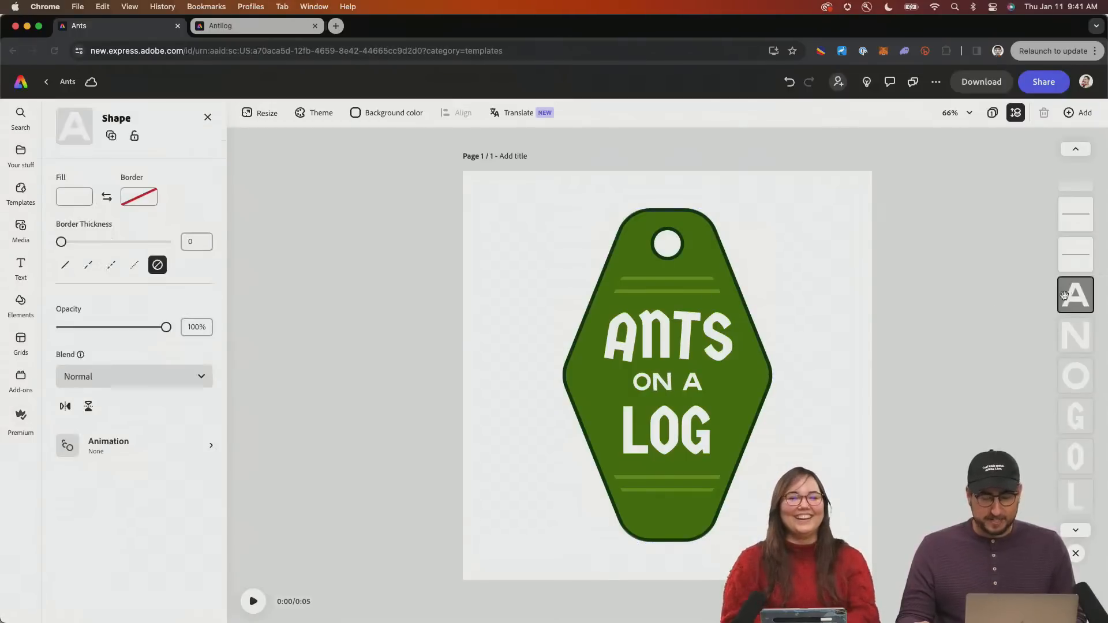
left_click(112, 442)
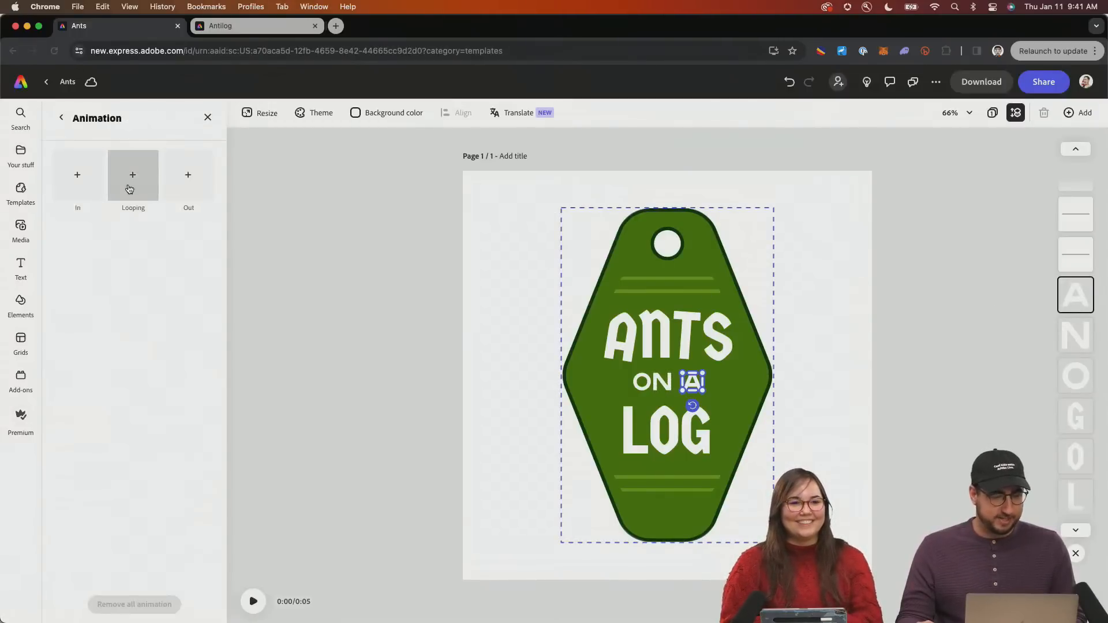
left_click(133, 183)
left_click(135, 311)
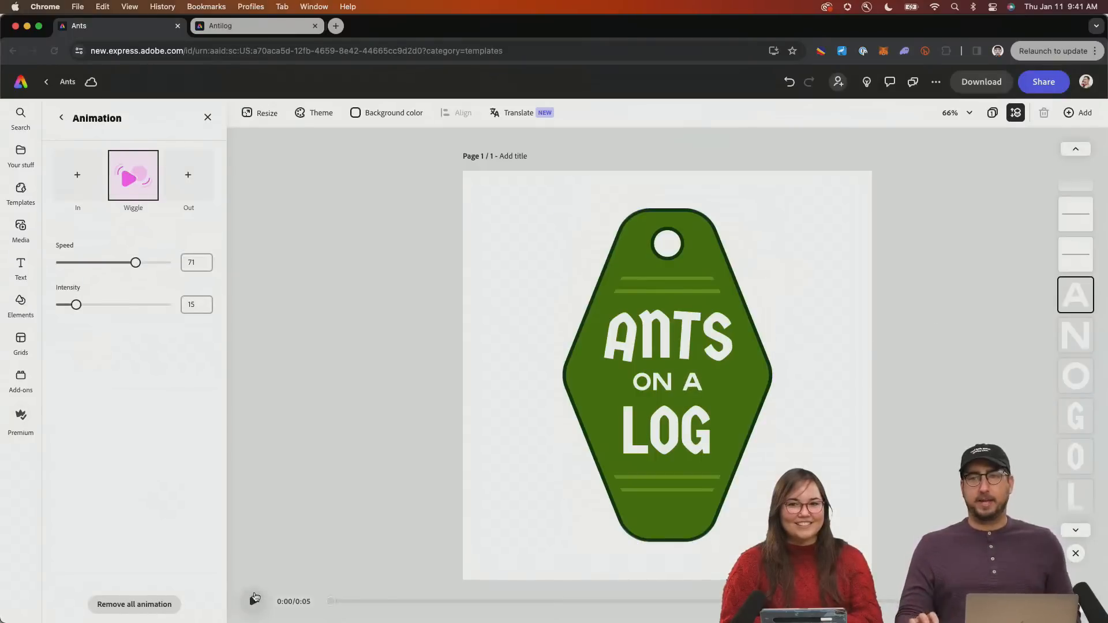
Play back the page to preview the wiggling letters, pause it and deselect the artwork
left_click(255, 599)
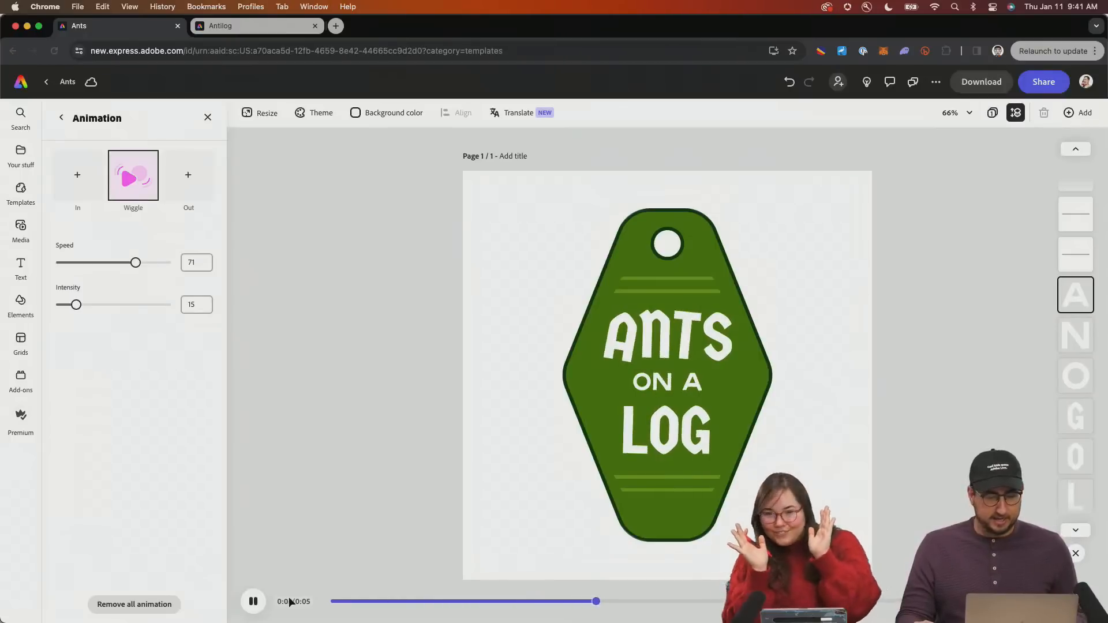
left_click(262, 602)
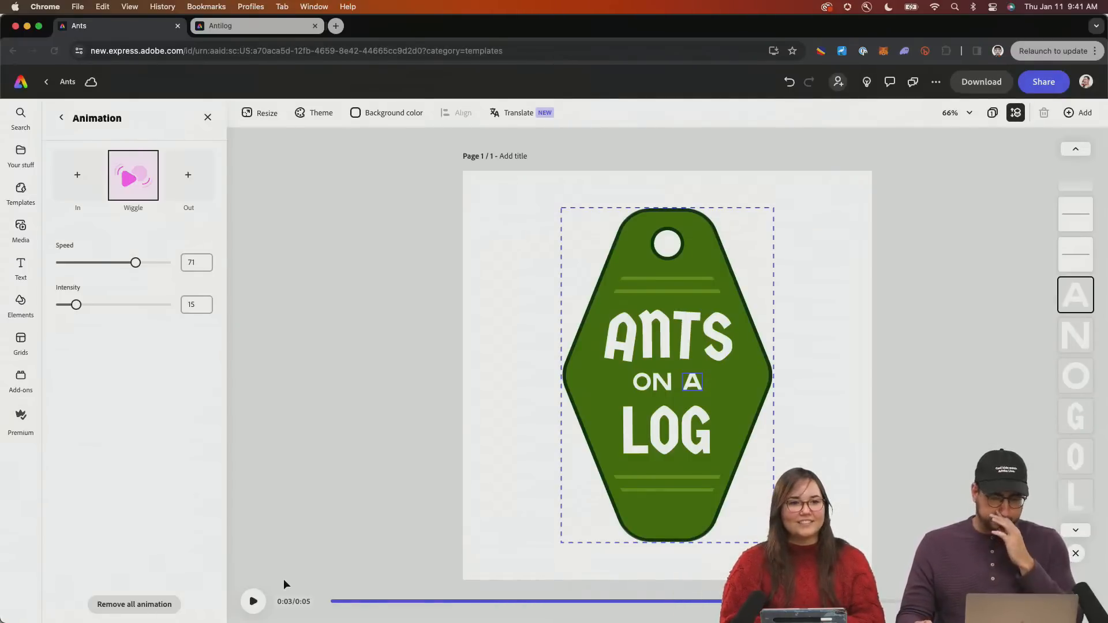
left_click(490, 317)
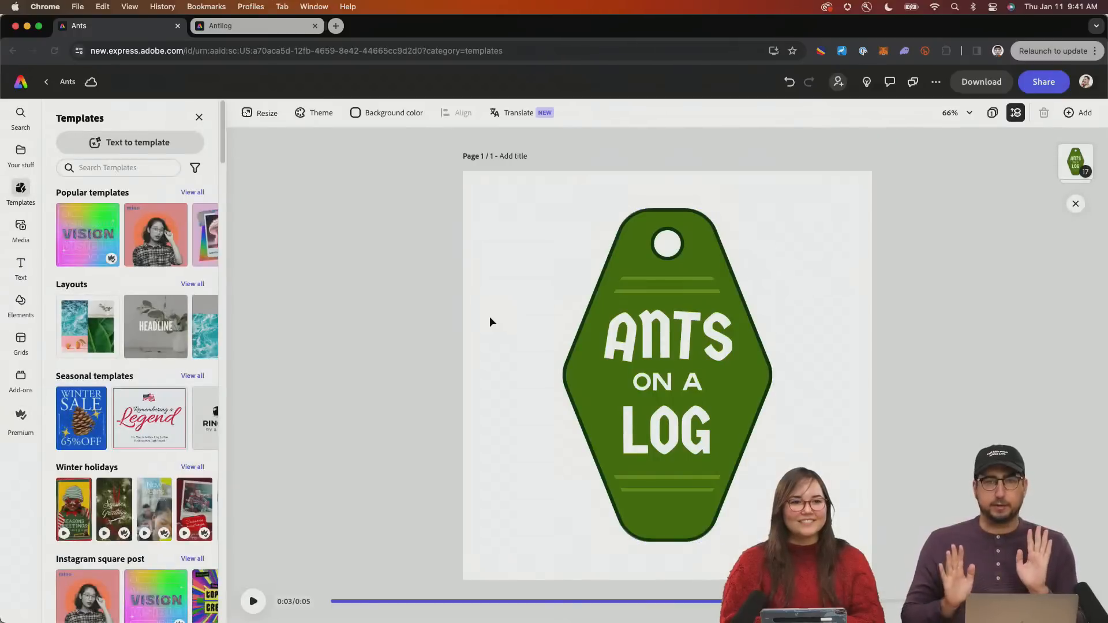
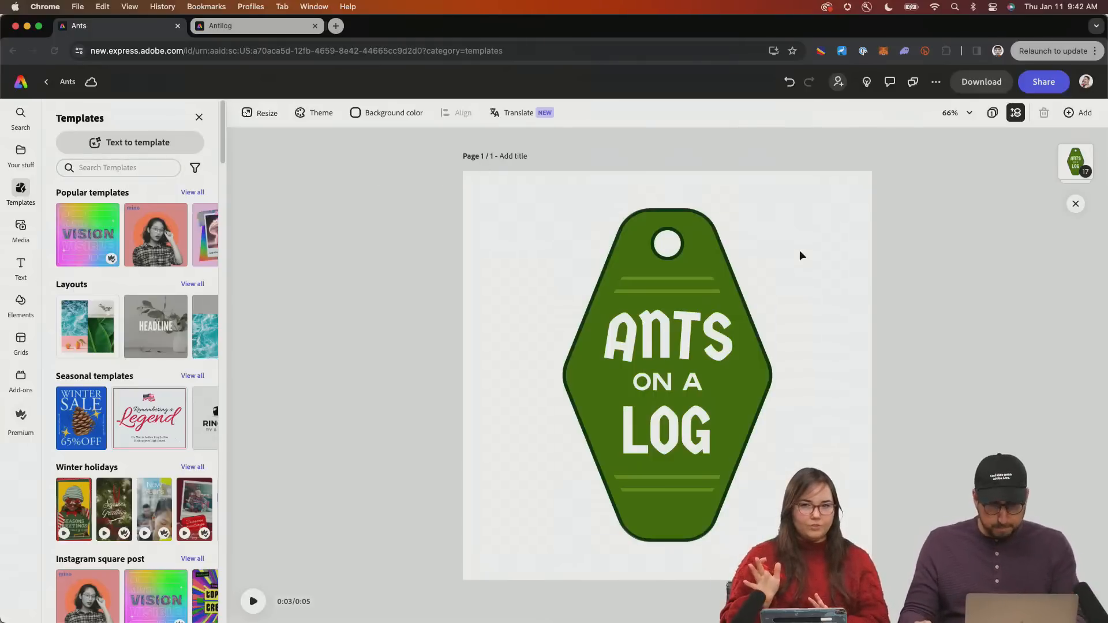
Select the whole key tag group and give it the Drop entrance animation and the looping Wiggle animation
left_click(1077, 165)
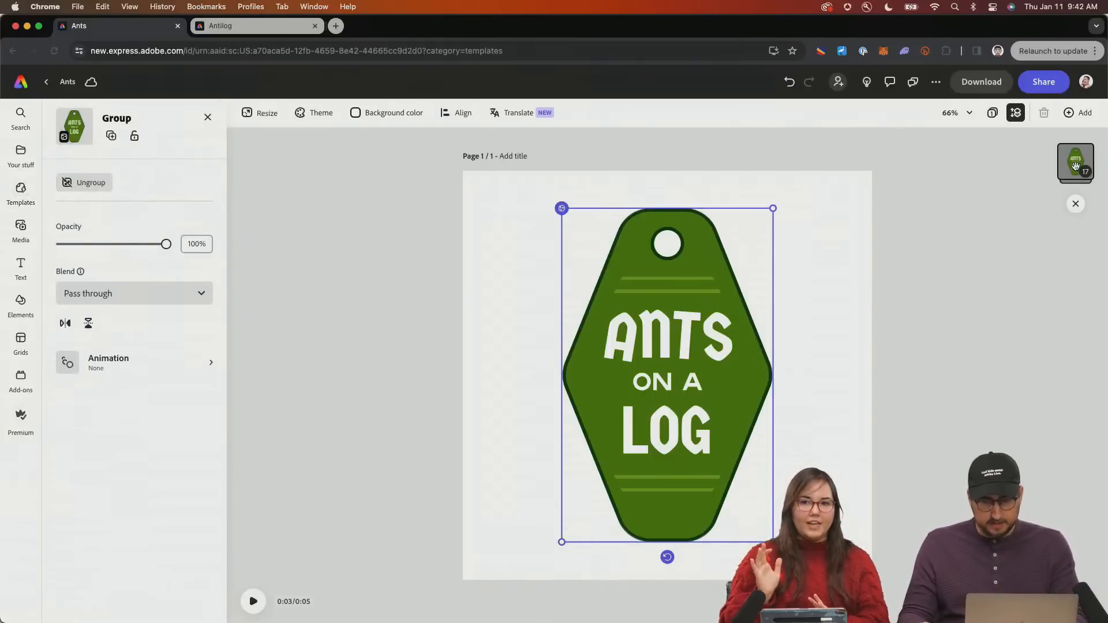
left_click(1076, 167)
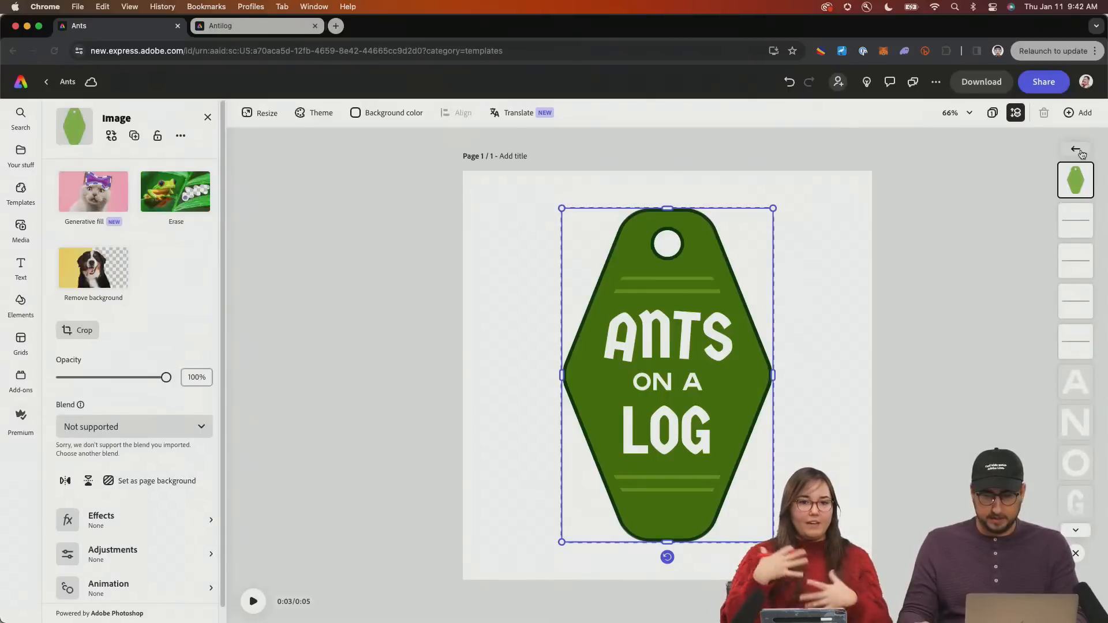
left_click(1075, 164)
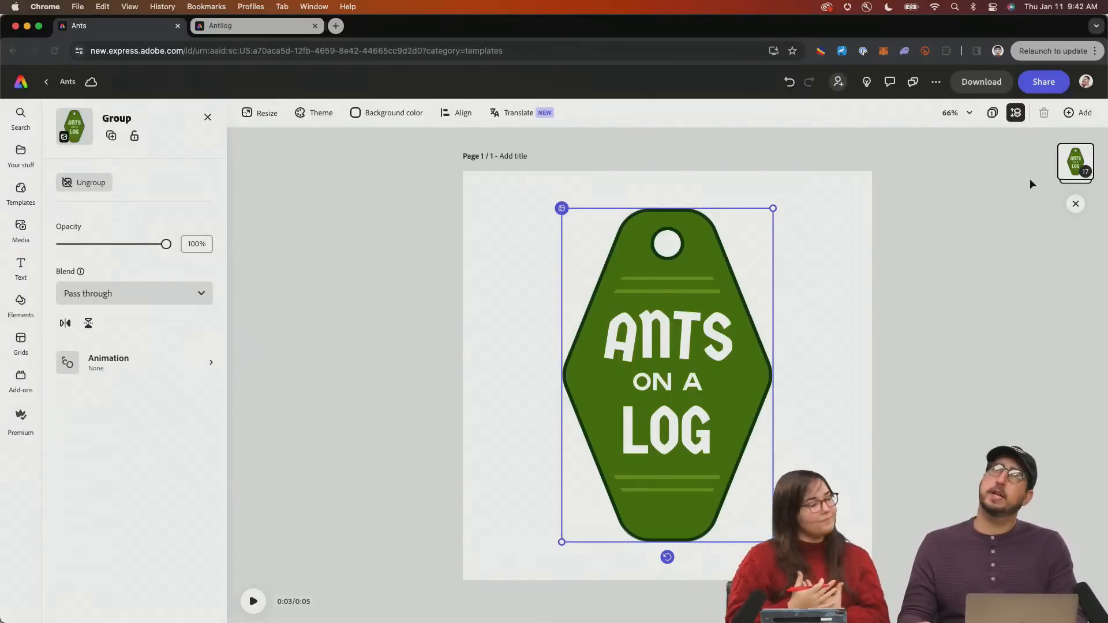
left_click(109, 362)
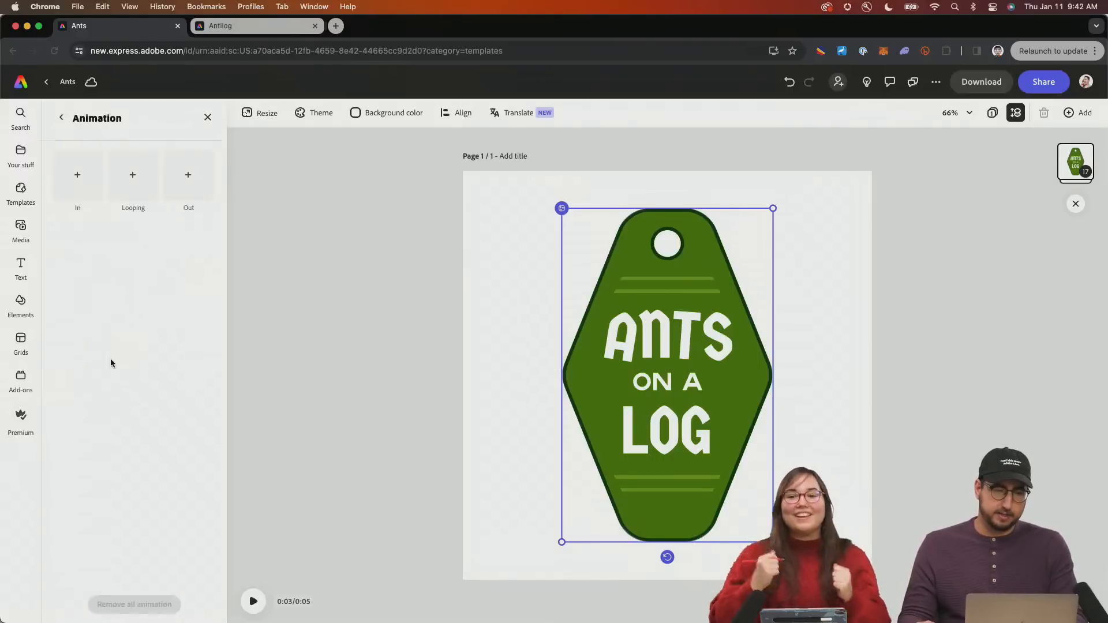
left_click(78, 175)
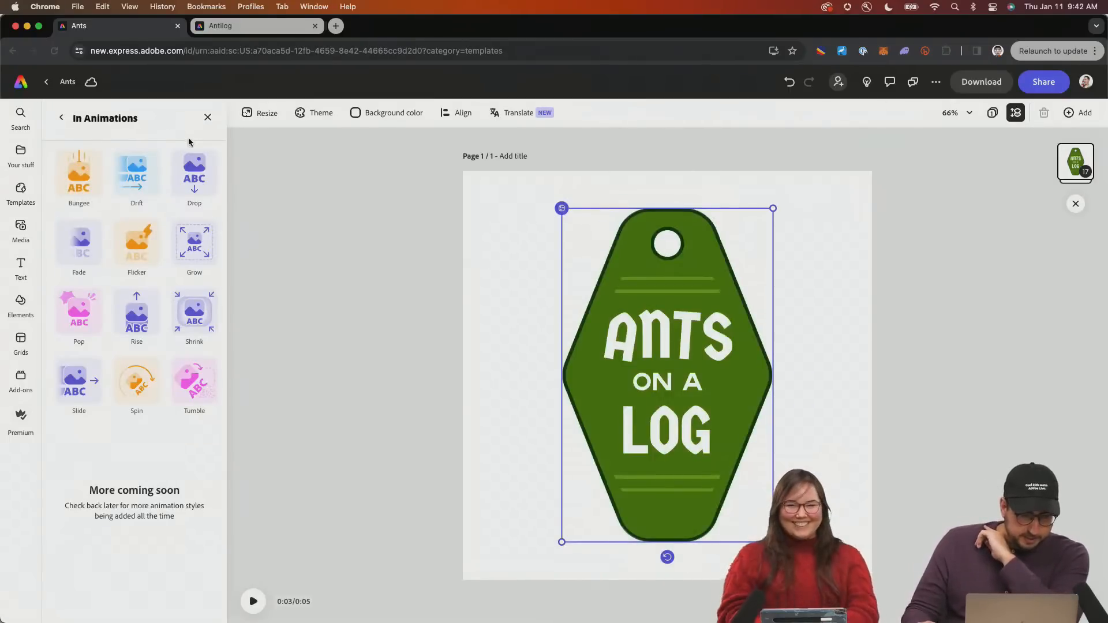
left_click(194, 176)
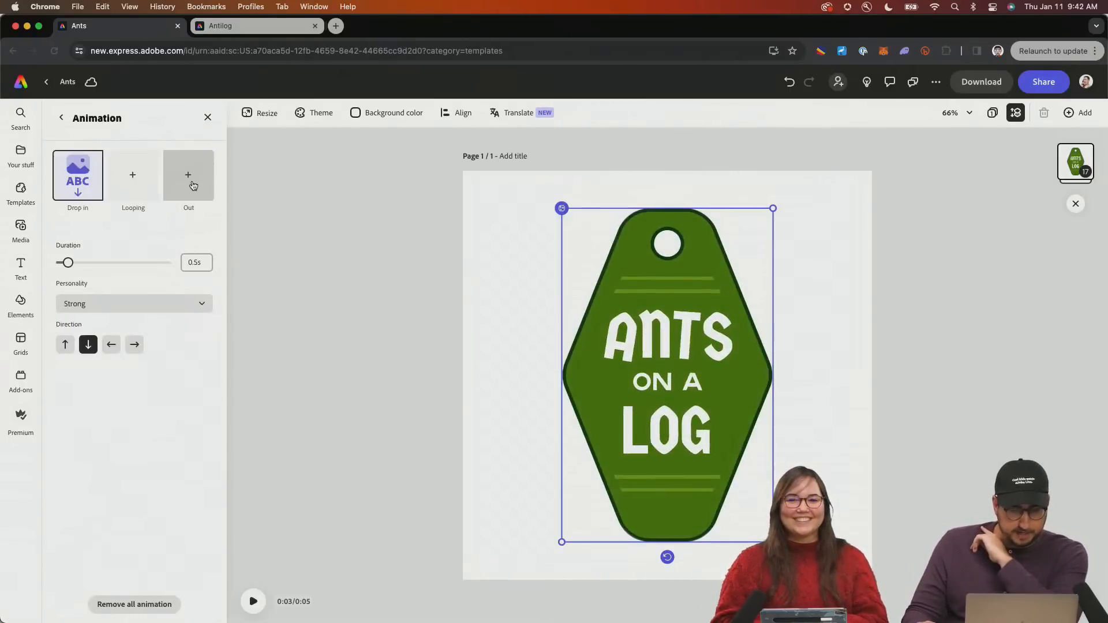
left_click(152, 177)
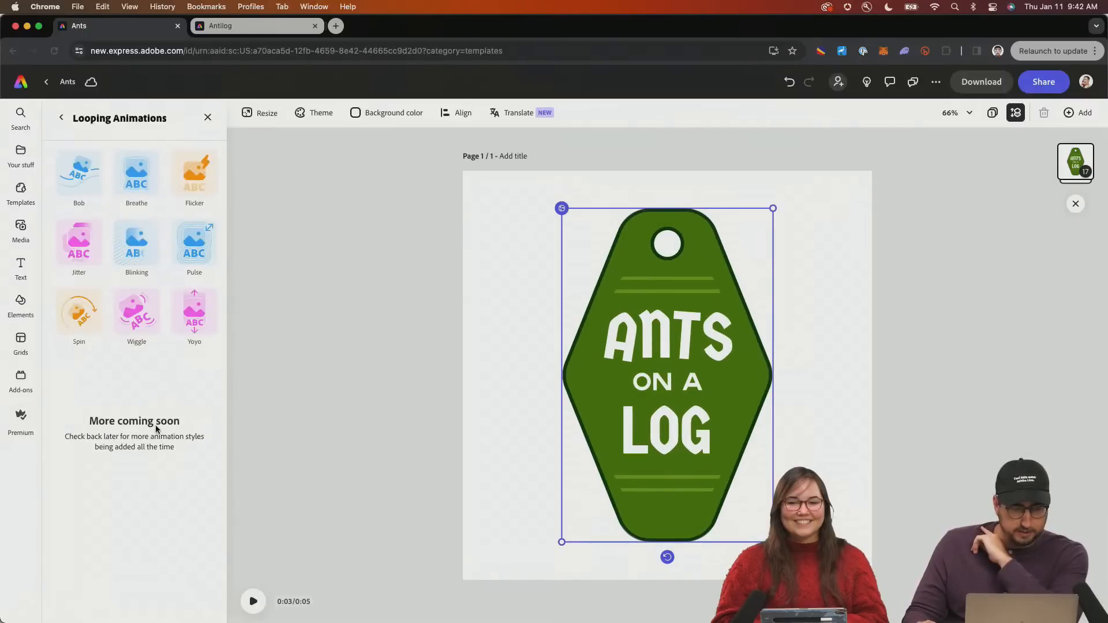
left_click(150, 321)
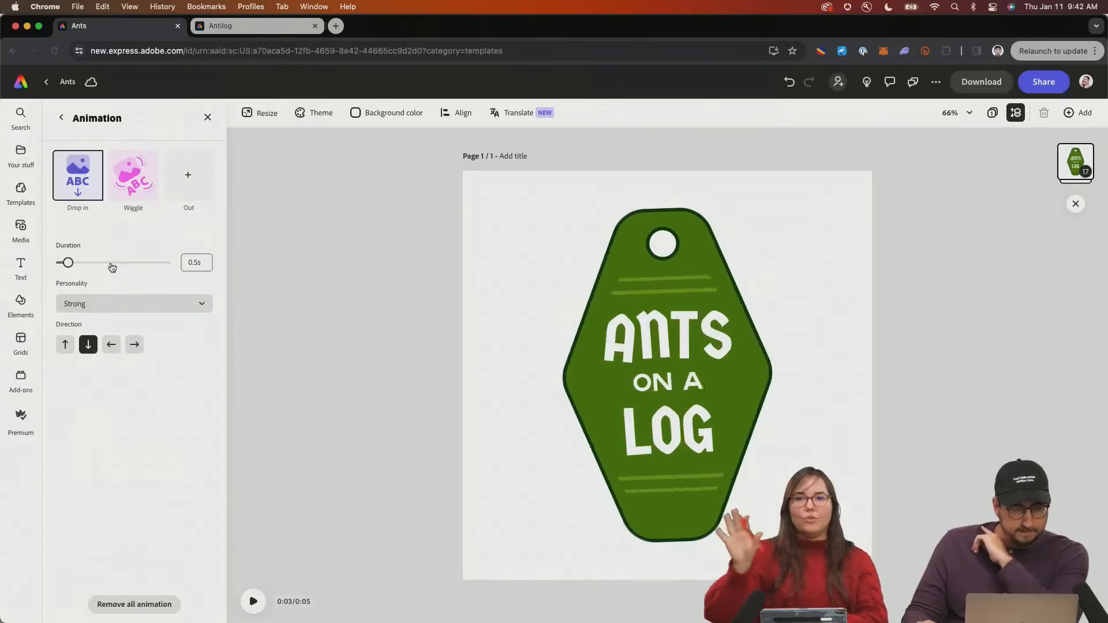
Set the tag group's Wiggle animation to speed 86 and intensity 44
left_click(136, 200)
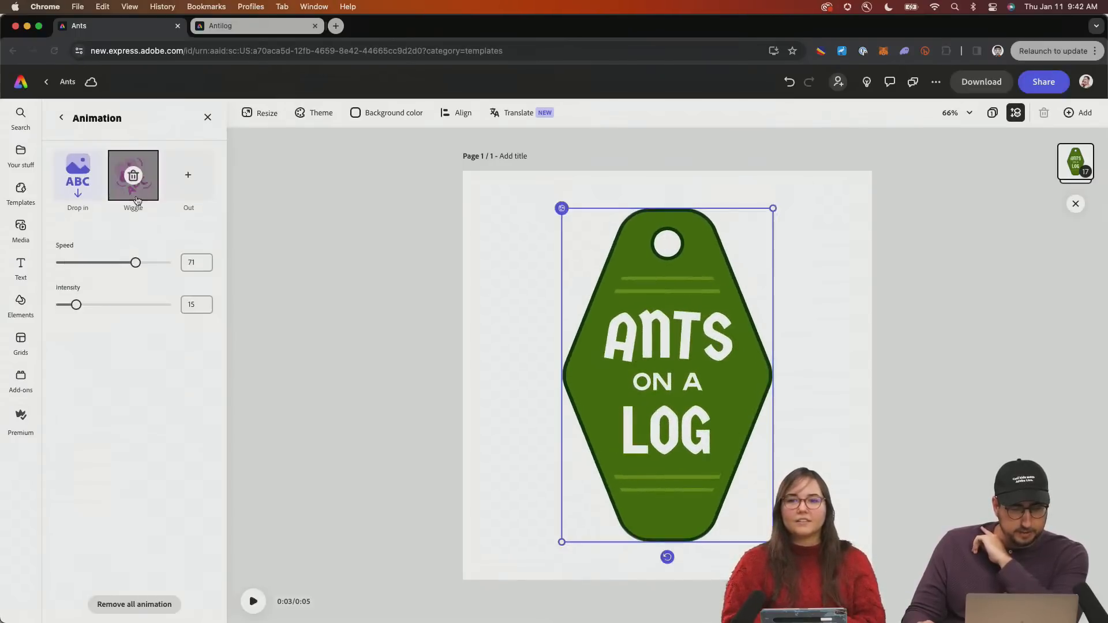
left_click_drag(136, 263, 152, 263)
left_click(104, 306)
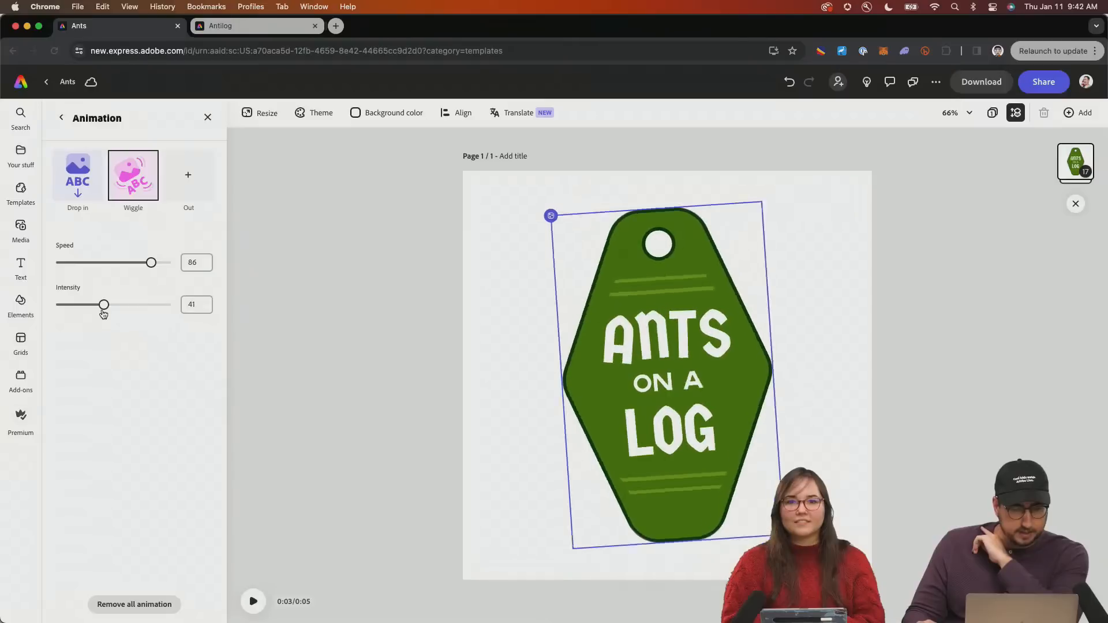
left_click_drag(84, 312, 107, 306)
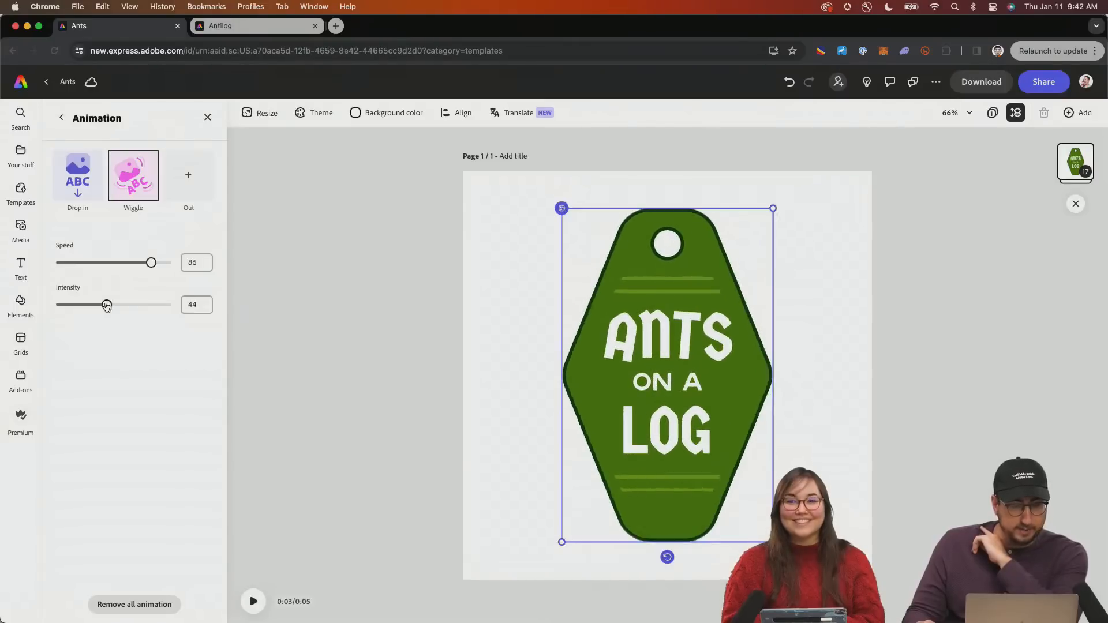
Look through the exit animations without choosing one, and remove the Drop entrance animation from the tag group
left_click(188, 175)
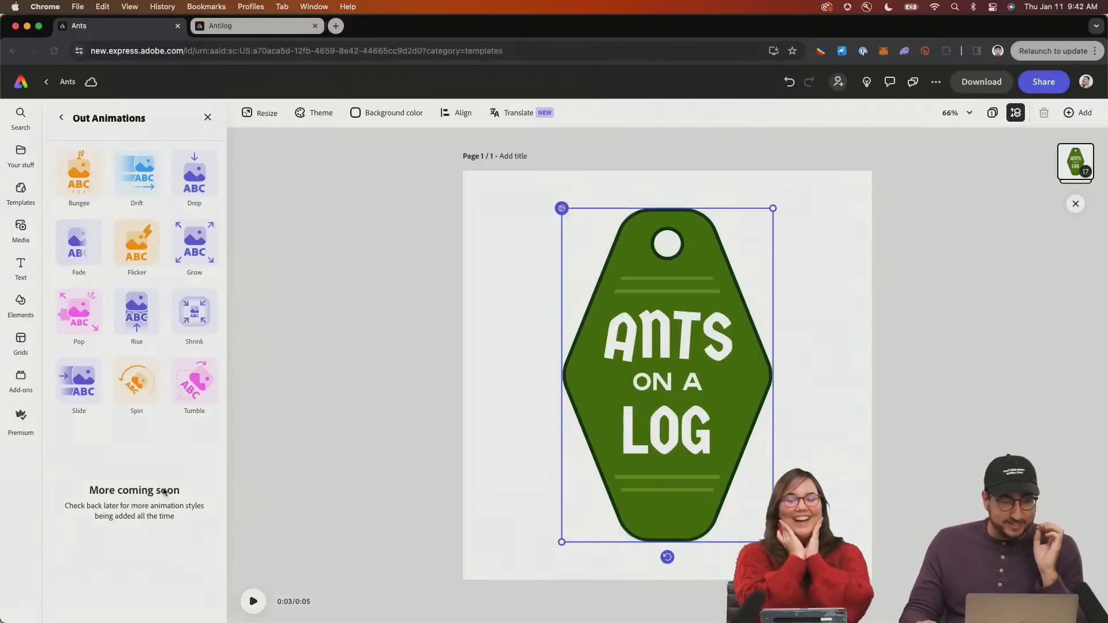
left_click(62, 118)
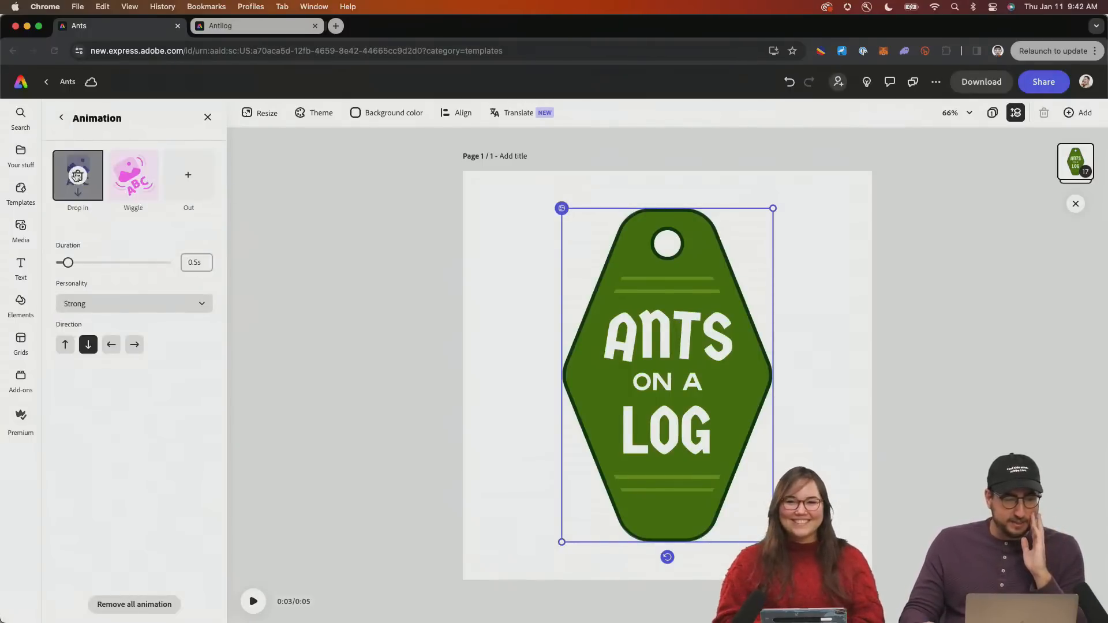
left_click(77, 176)
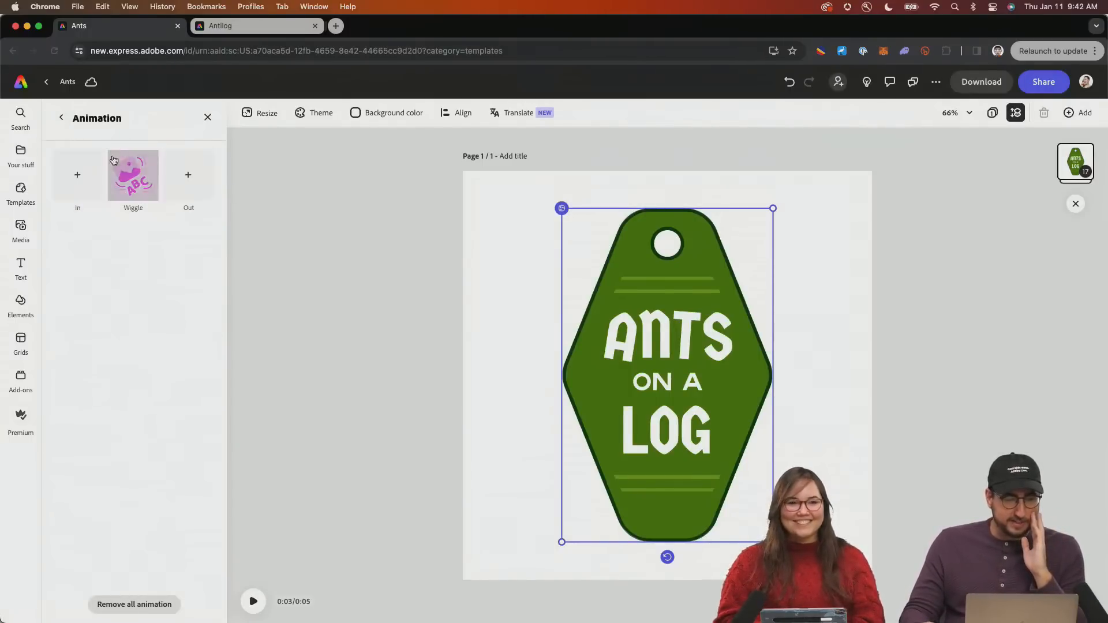
Play back the wiggling tag, and set the letter A's Wiggle speed to 27 and raise its intensity
left_click(255, 602)
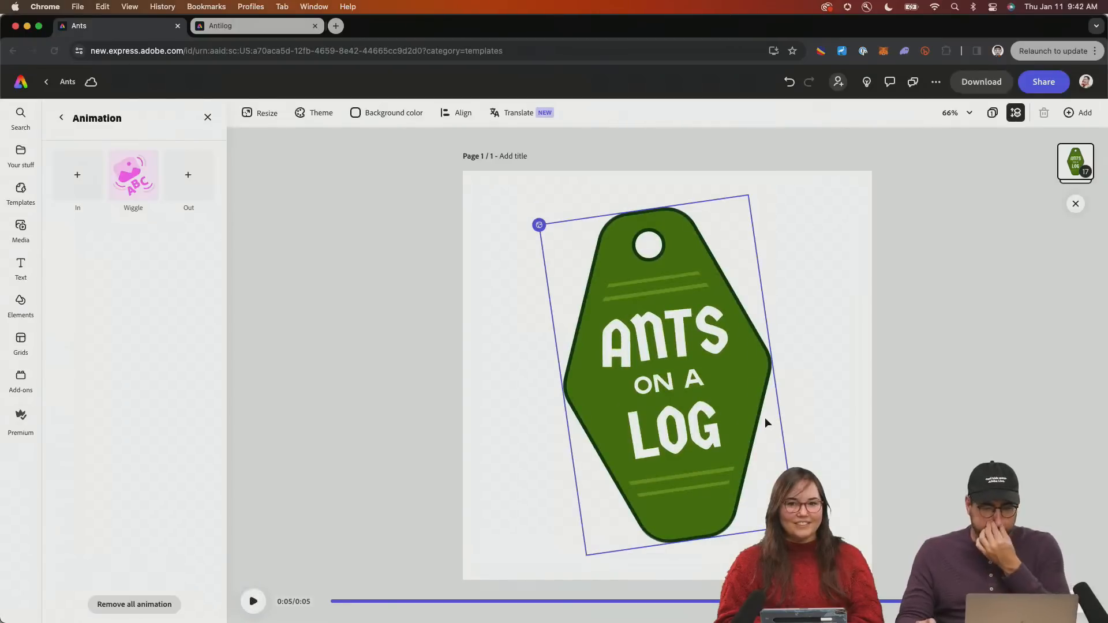
left_click(1065, 166)
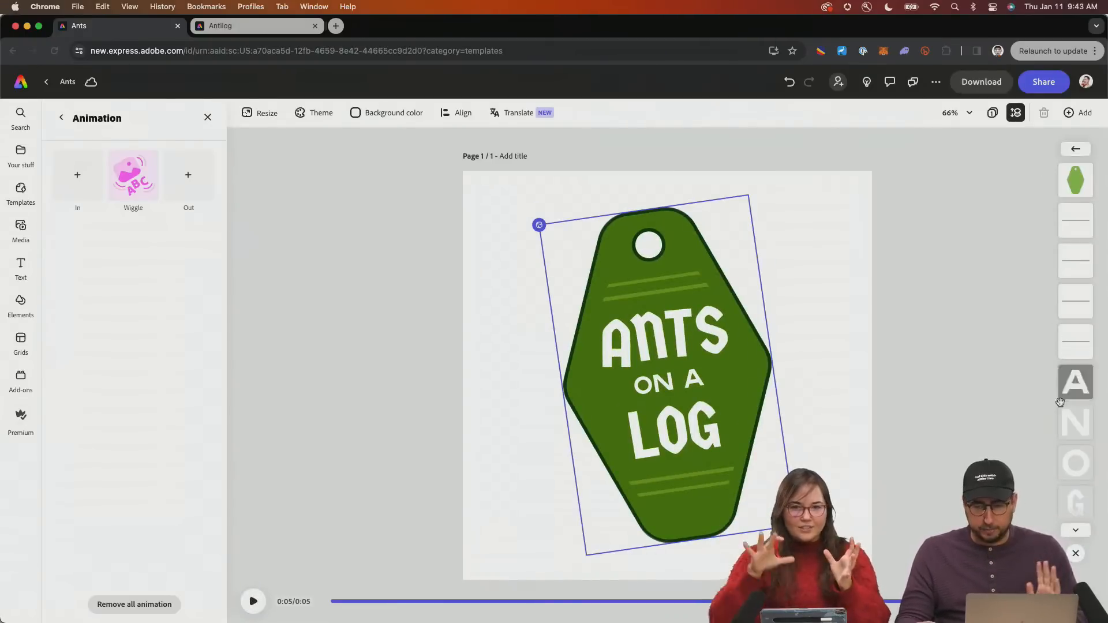
scroll(1071, 421, "down", 5)
left_click(1071, 429)
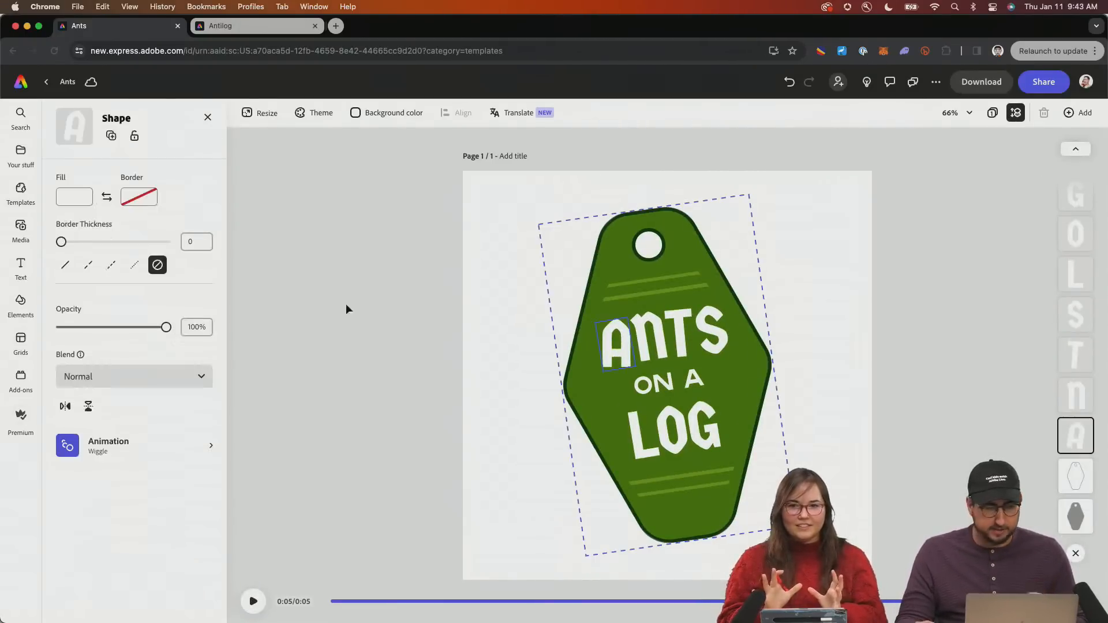
left_click(110, 433)
left_click(89, 263)
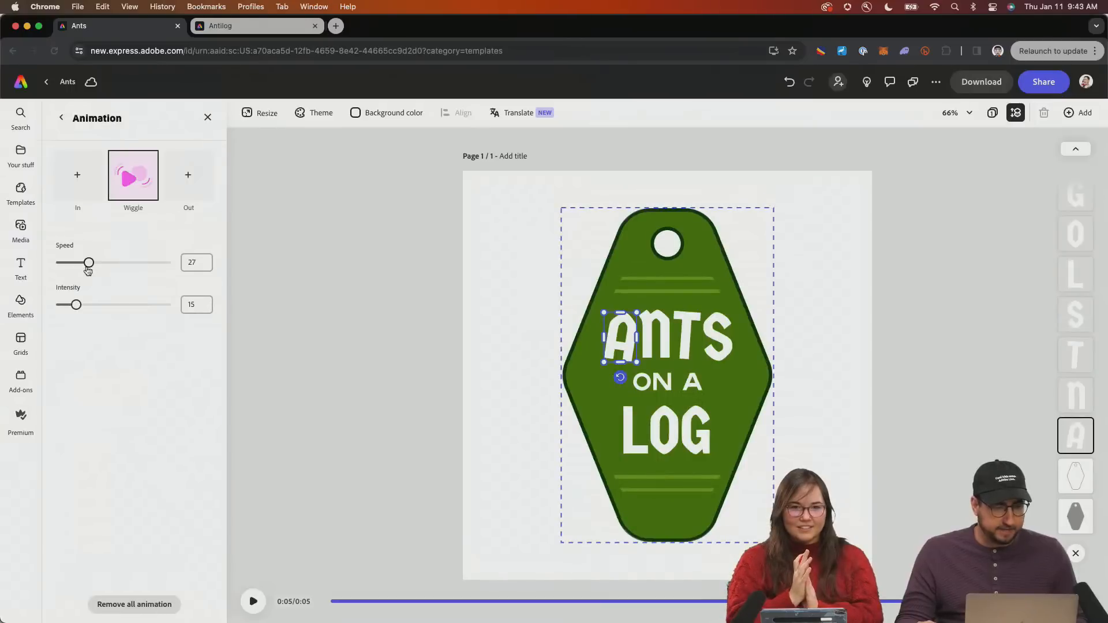
left_click_drag(76, 304, 122, 304)
Set the Wiggle animation of the letter N in ANTS to speed 27 and intensity 69
left_click(1075, 395)
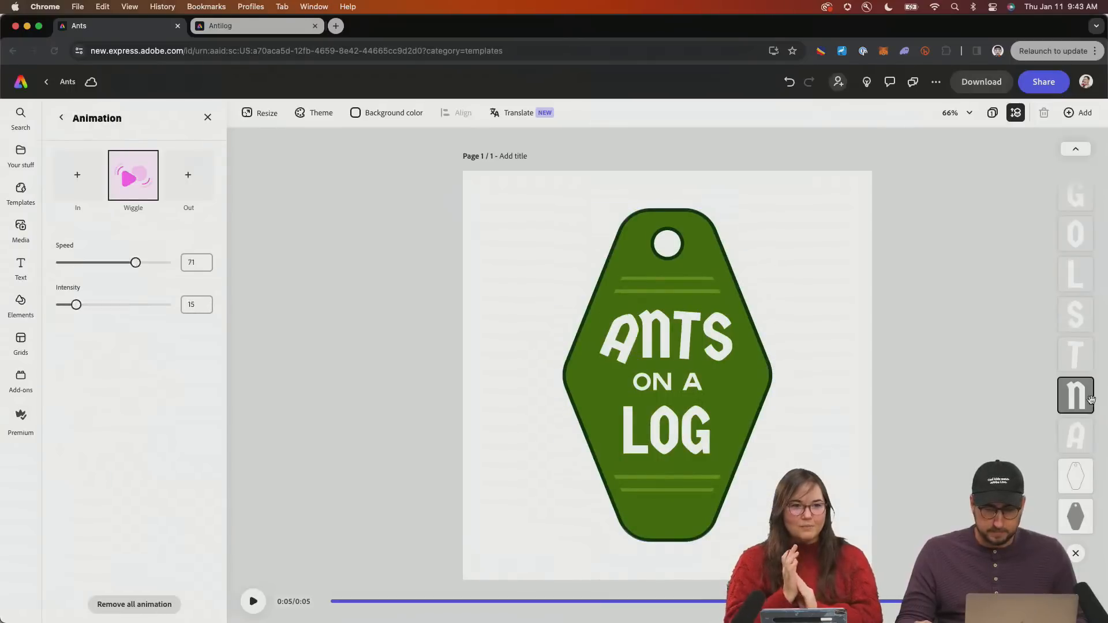
left_click(127, 450)
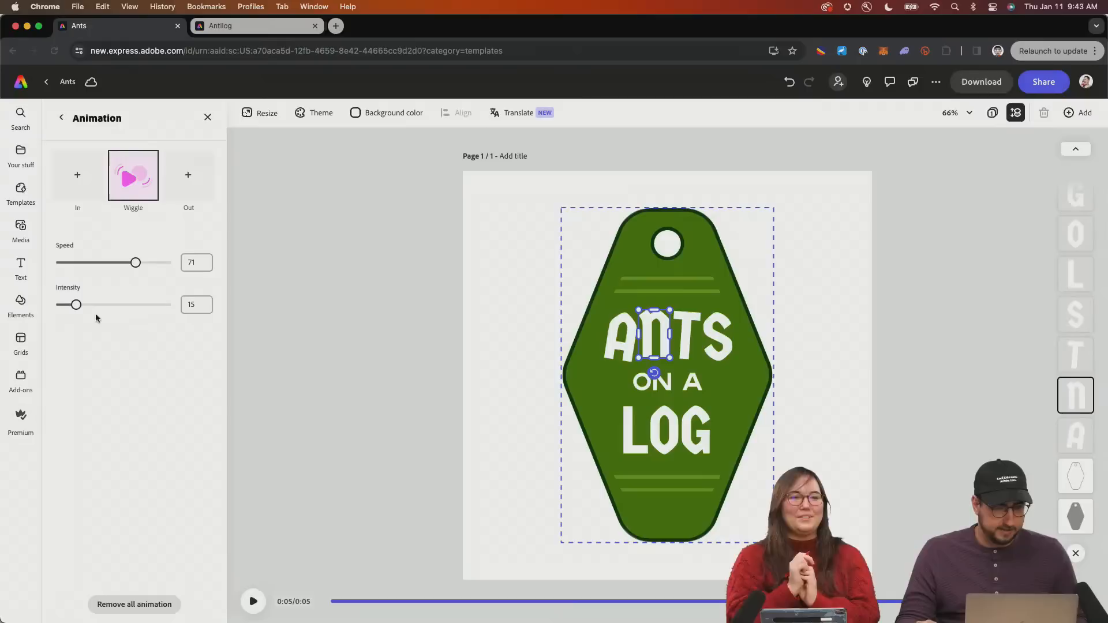
left_click(89, 262)
left_click(134, 304)
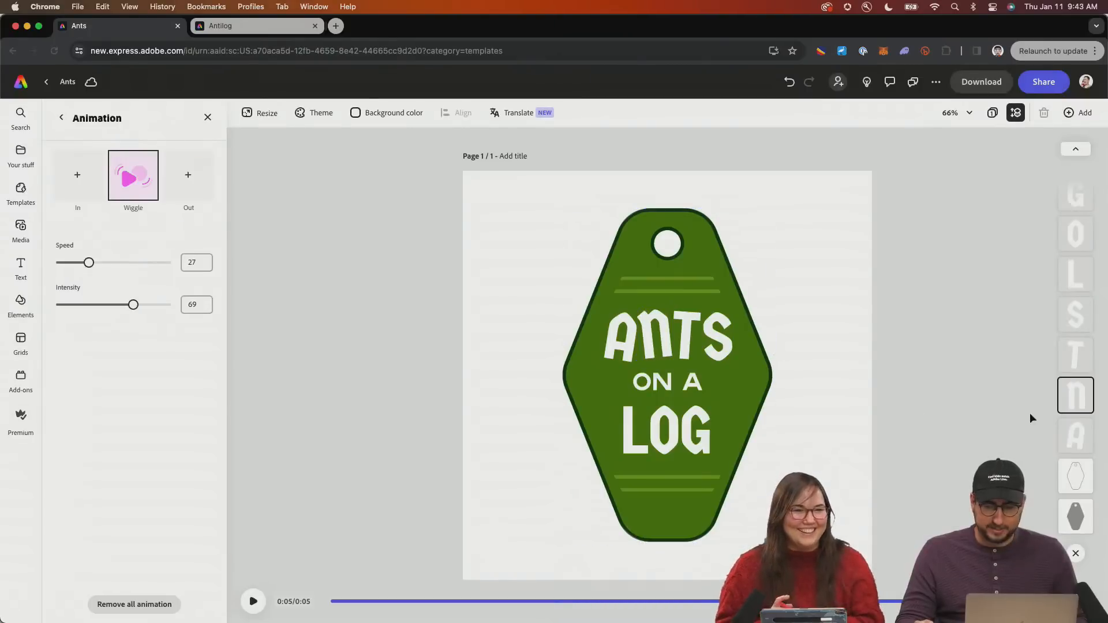
Set the Wiggle animation of the letter T in ANTS to speed 85 and intensity 45
left_click(1075, 354)
left_click(128, 450)
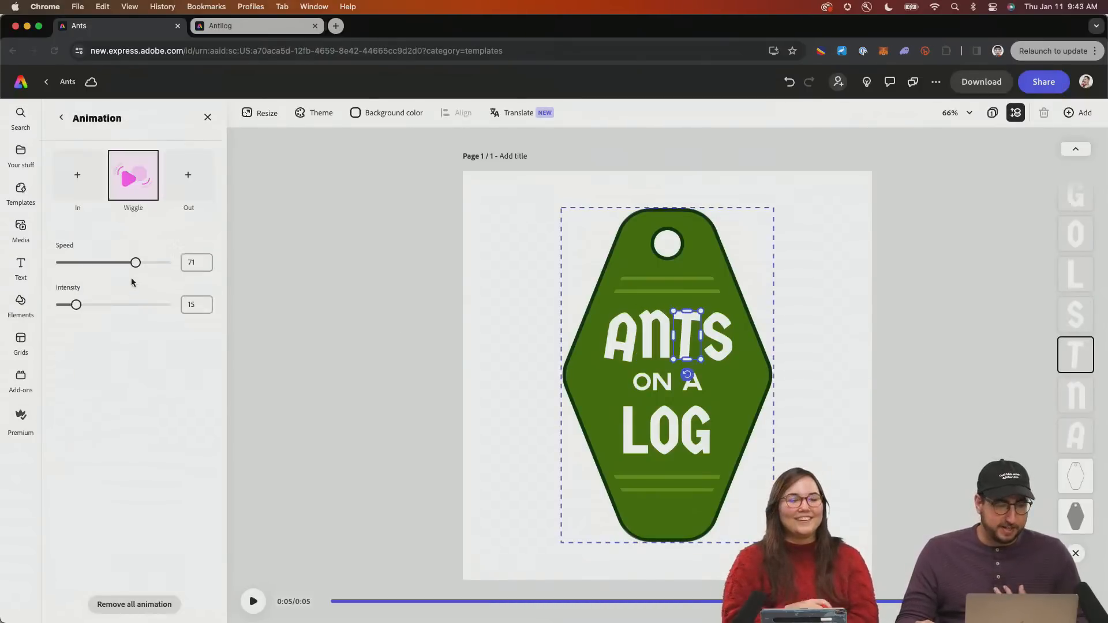
left_click(150, 263)
left_click(108, 305)
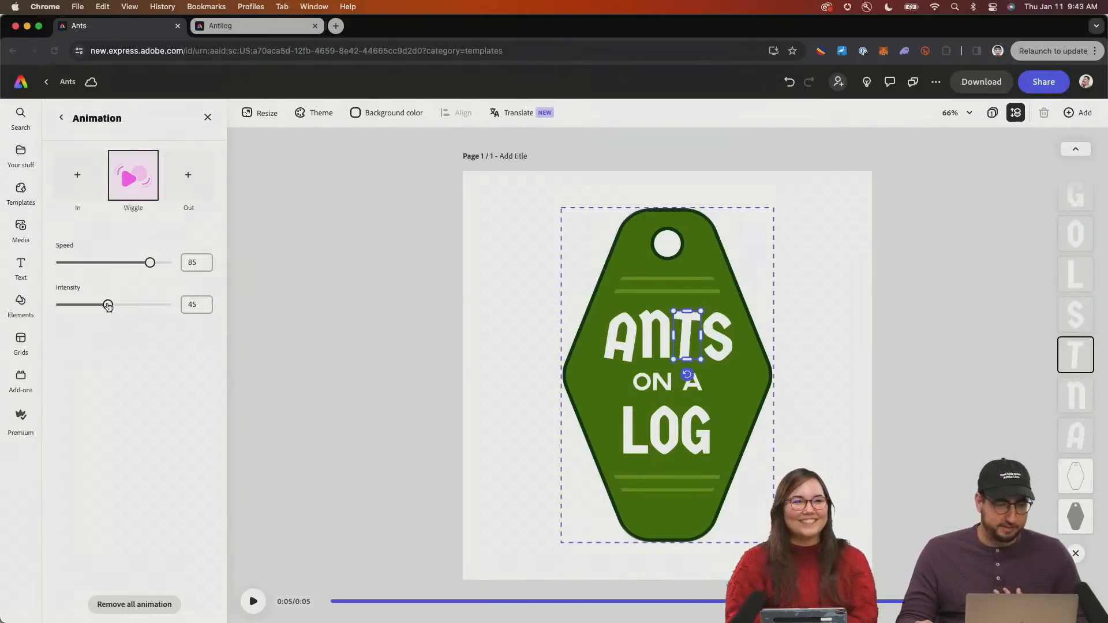
Set the Wiggle animation of the letter S to speed 93 and intensity 50, and play back the page
left_click(1075, 314)
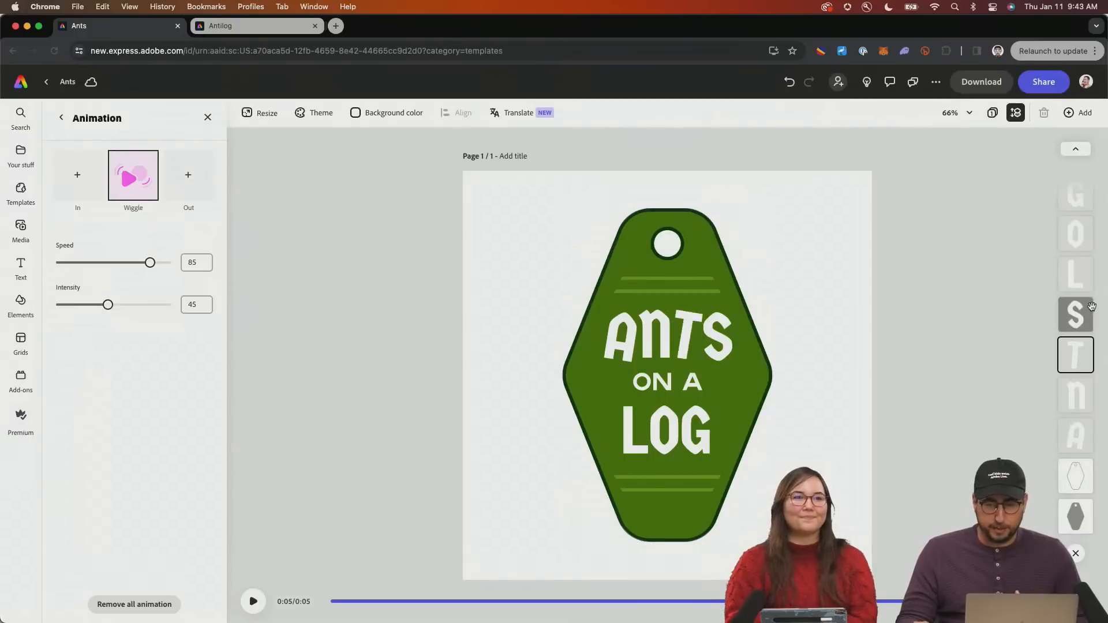
left_click(137, 448)
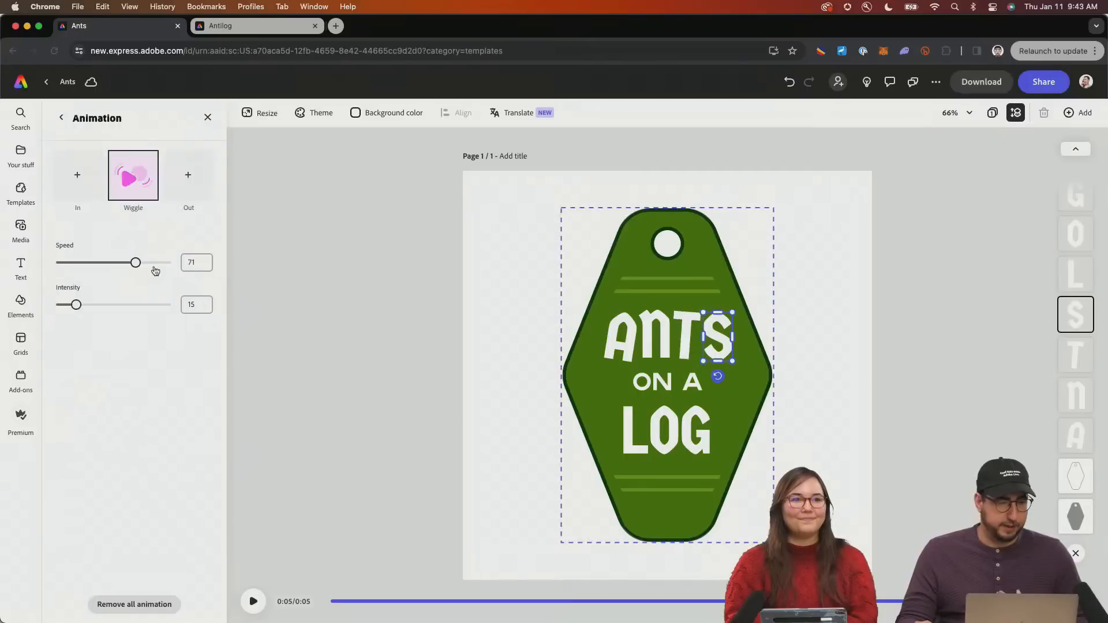
left_click_drag(136, 263, 161, 263)
left_click_drag(76, 305, 113, 305)
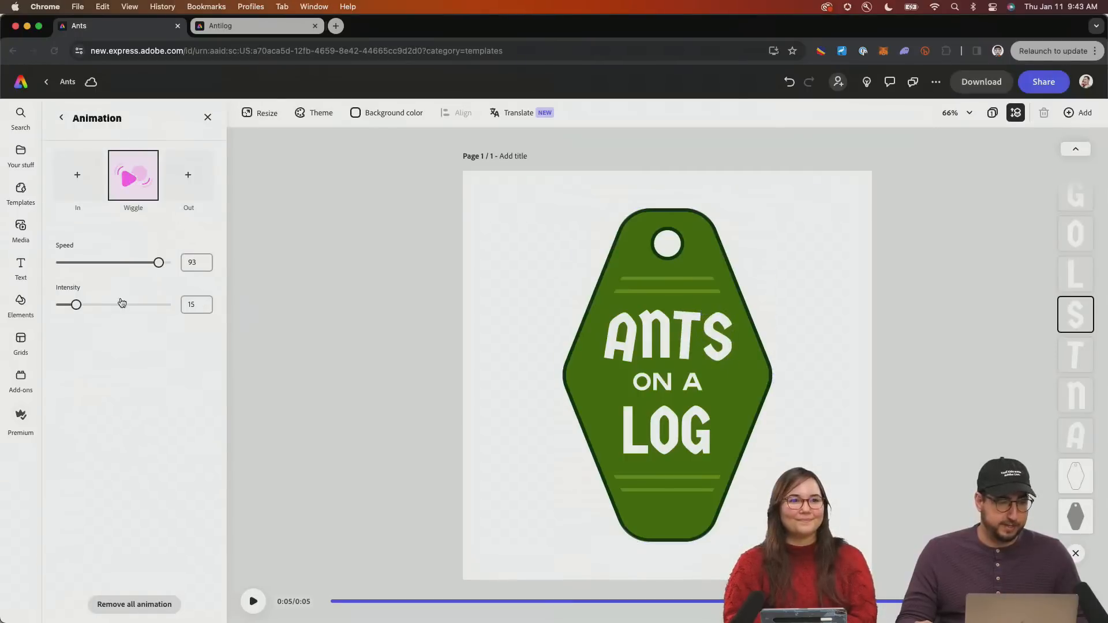
left_click(252, 602)
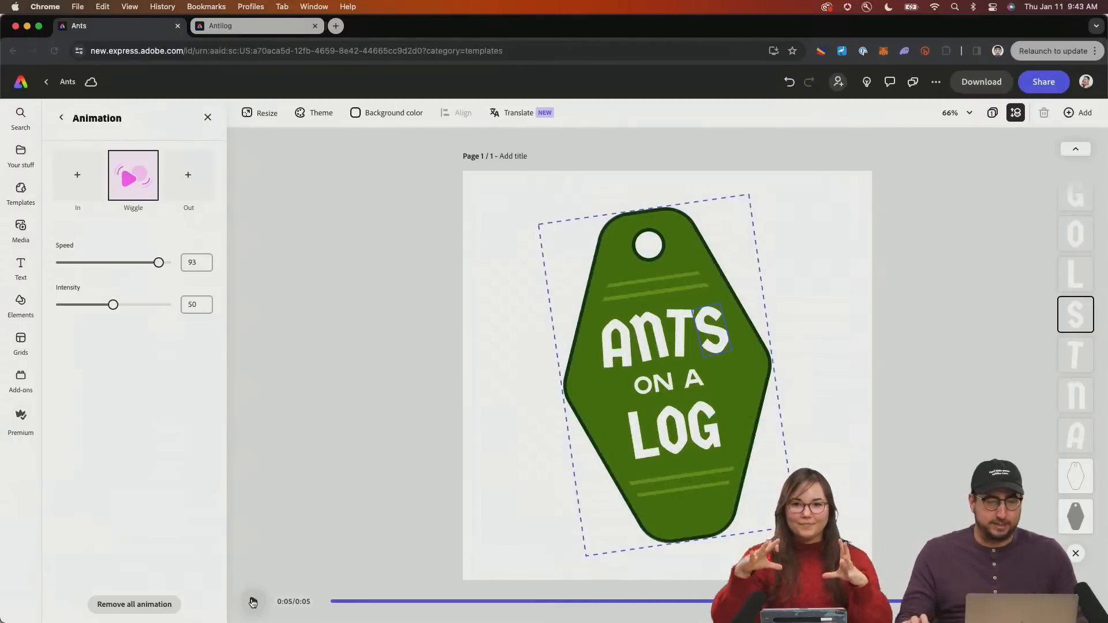
Slow the whole tag group's Wiggle animation to speed 21 with intensity 16, and deselect the group
left_click(257, 420)
left_click(628, 261)
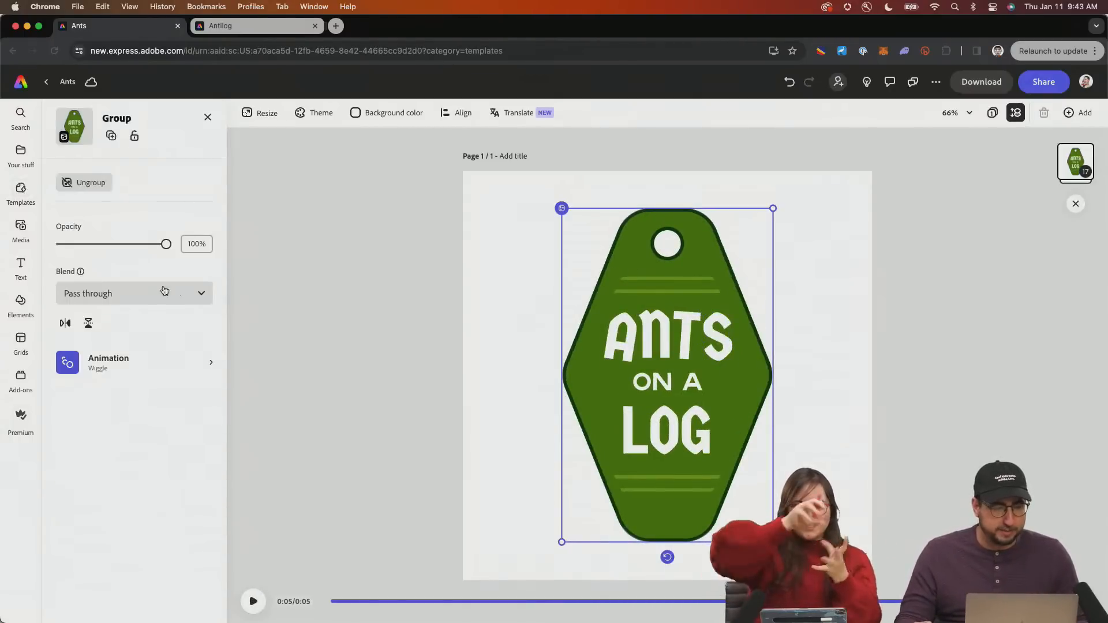
left_click(108, 361)
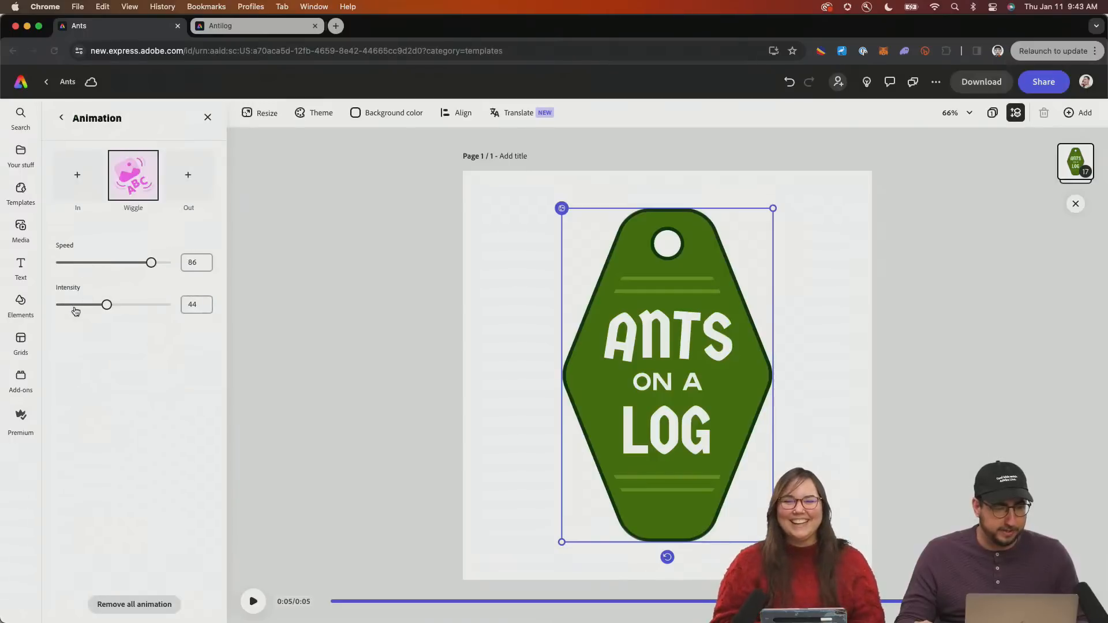
left_click(75, 309)
left_click(81, 265)
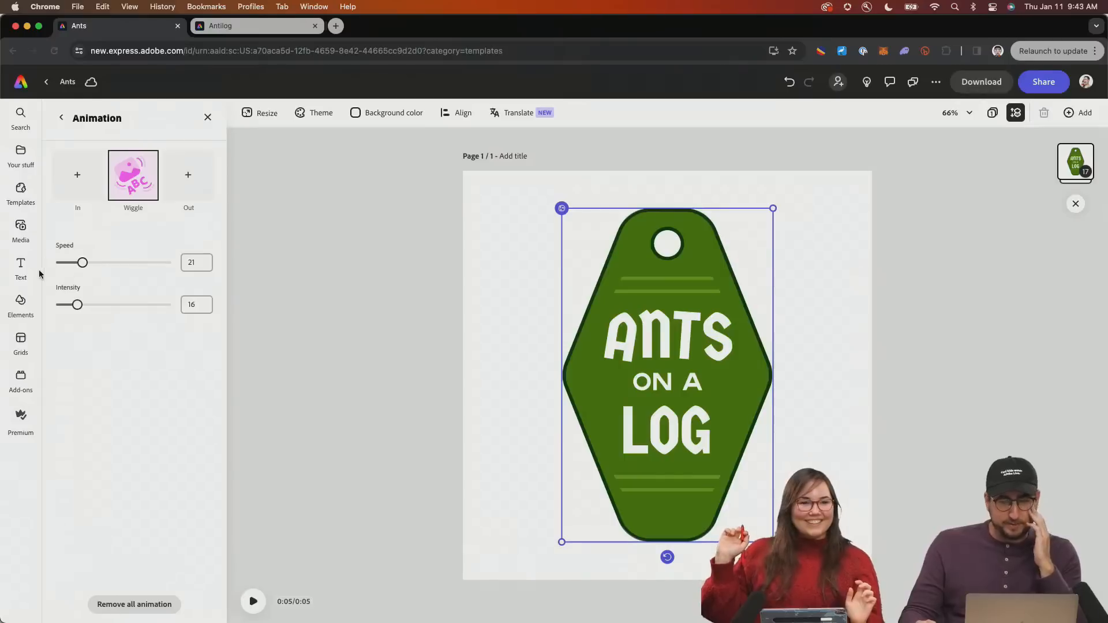
left_click(502, 254)
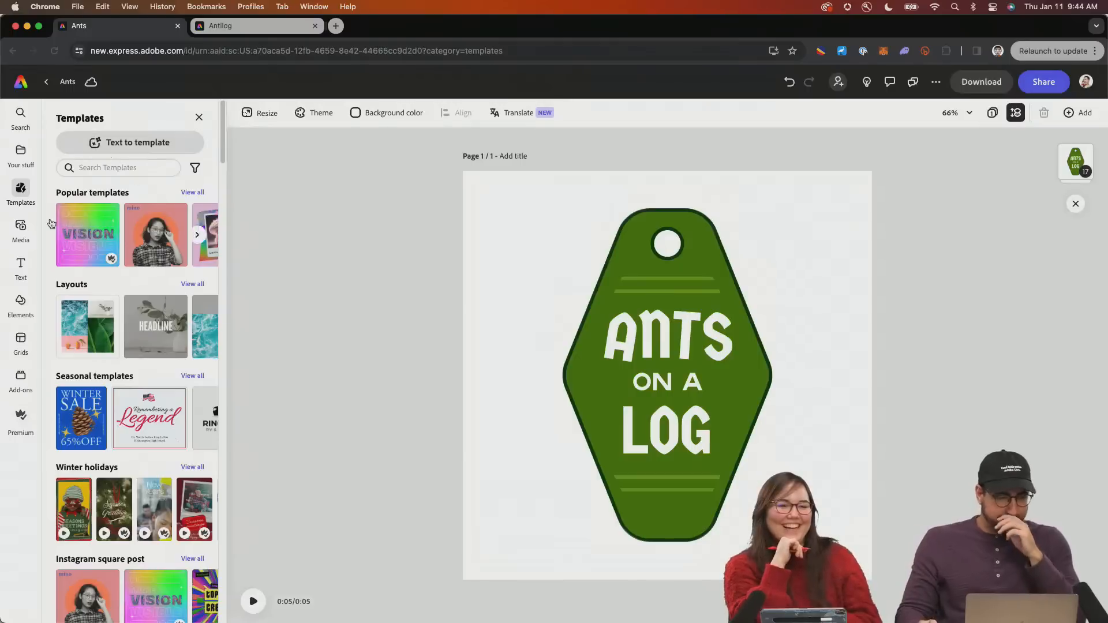
Search the stock photos for "wood", add the dark brown wood image and set it as the page background
left_click(27, 230)
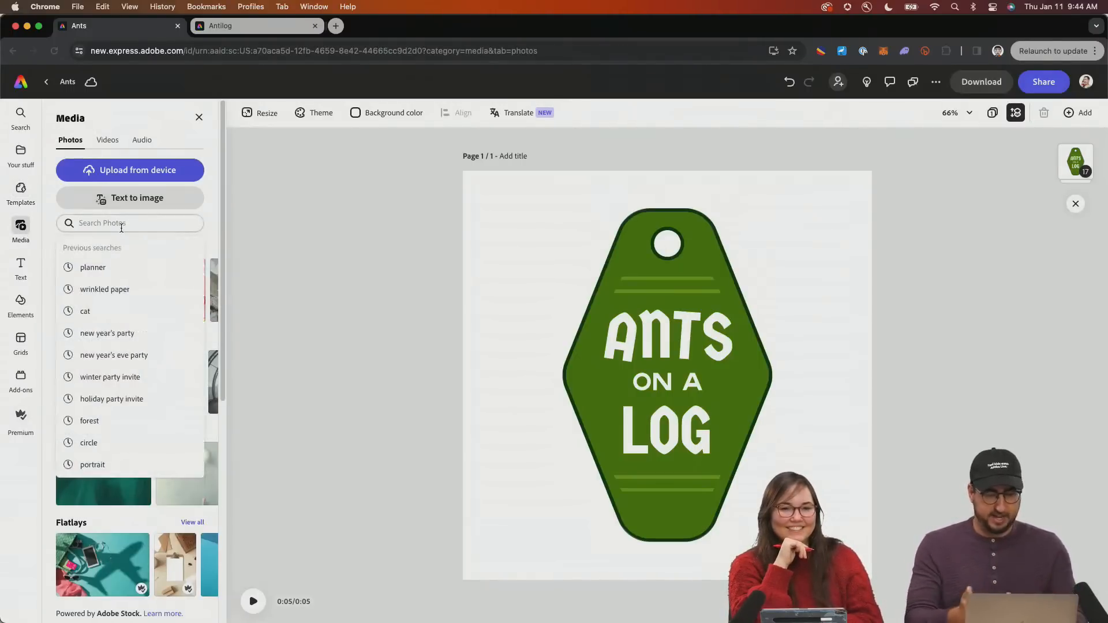
type("wood")
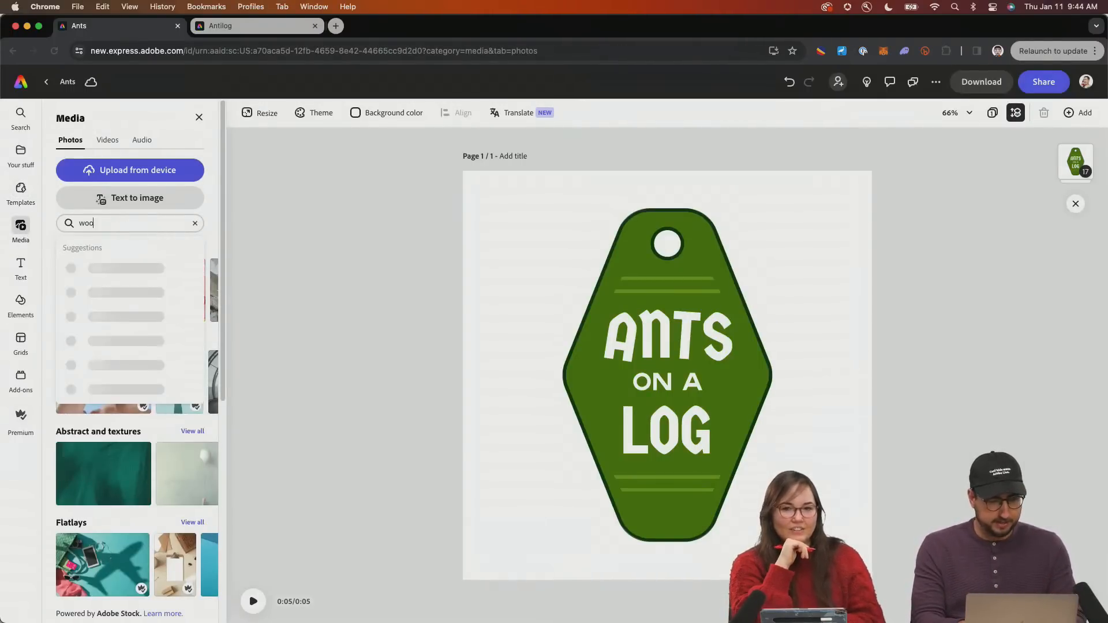
key("Return")
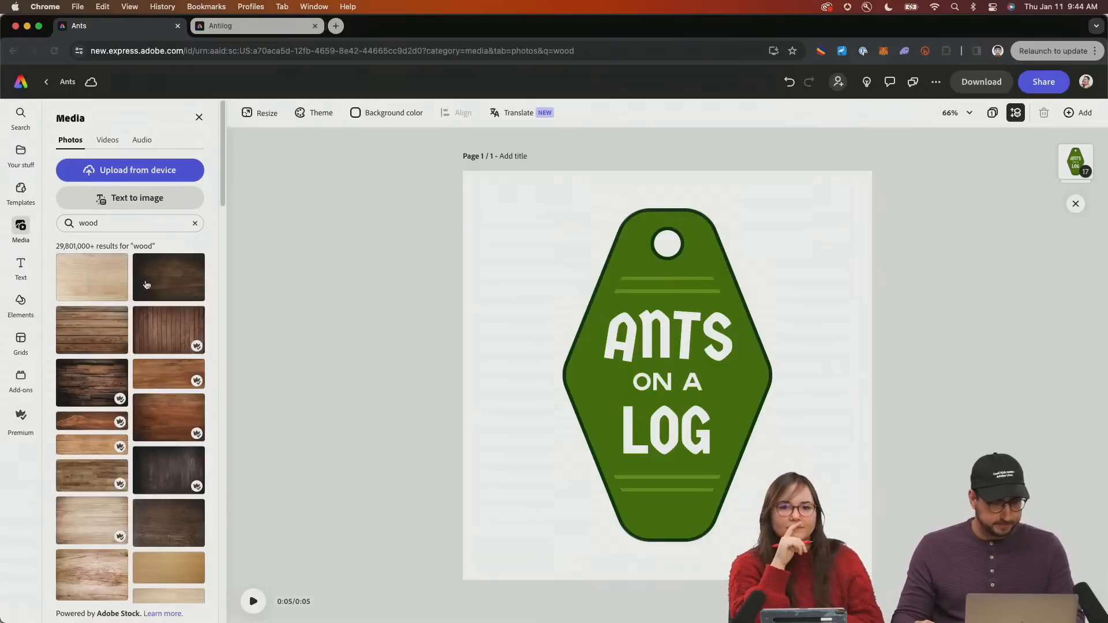
left_click(144, 282)
left_click(612, 339)
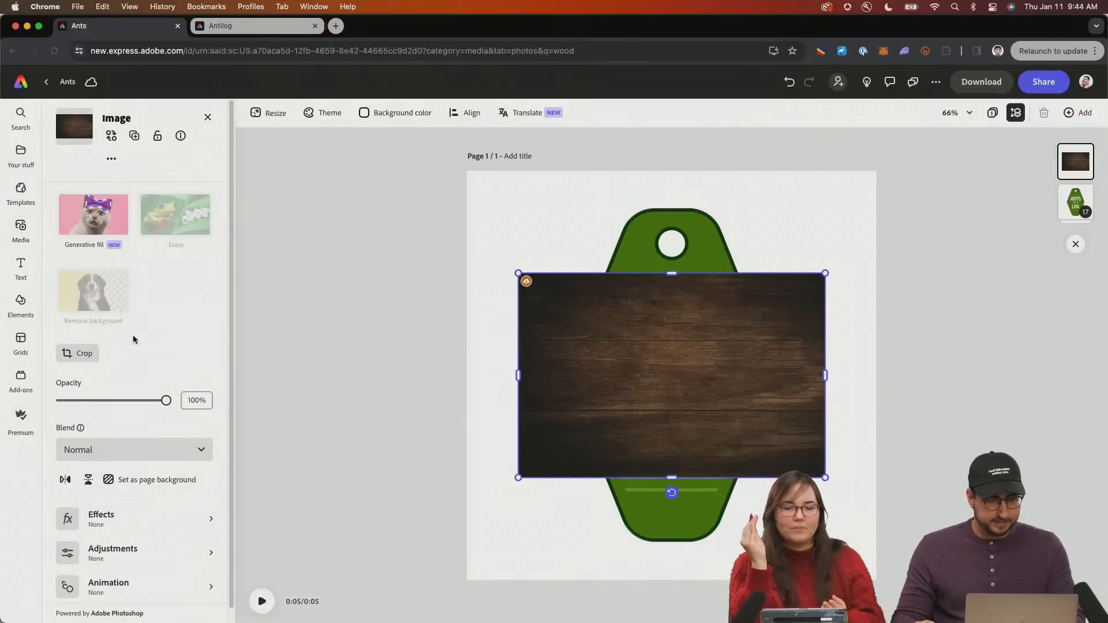
left_click(187, 474)
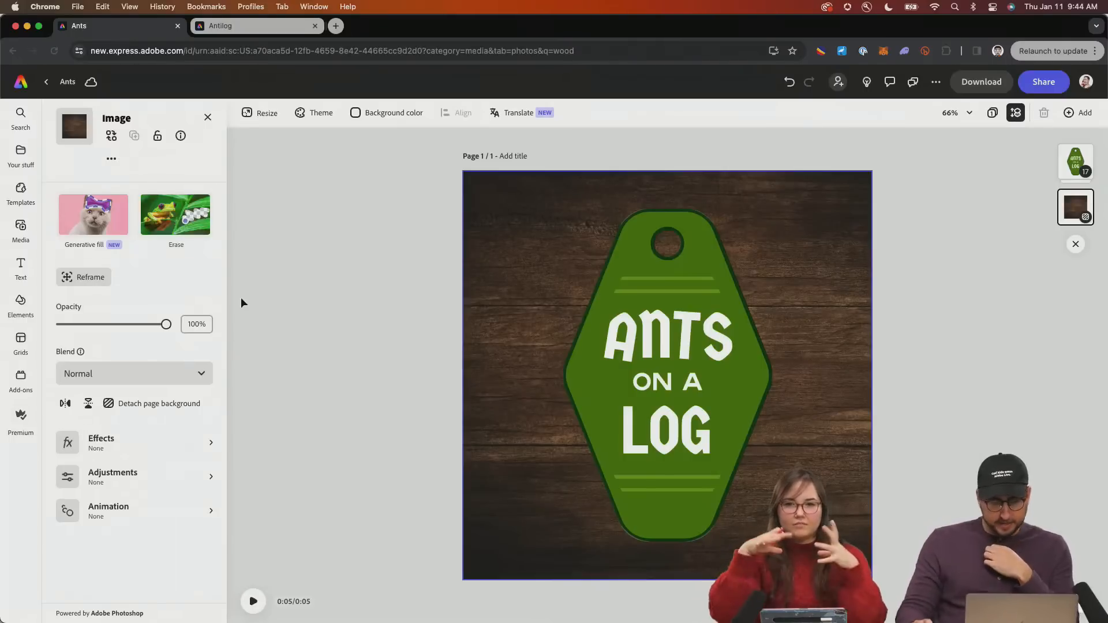
Search the stock videos for "spotlight on black background"
left_click(20, 231)
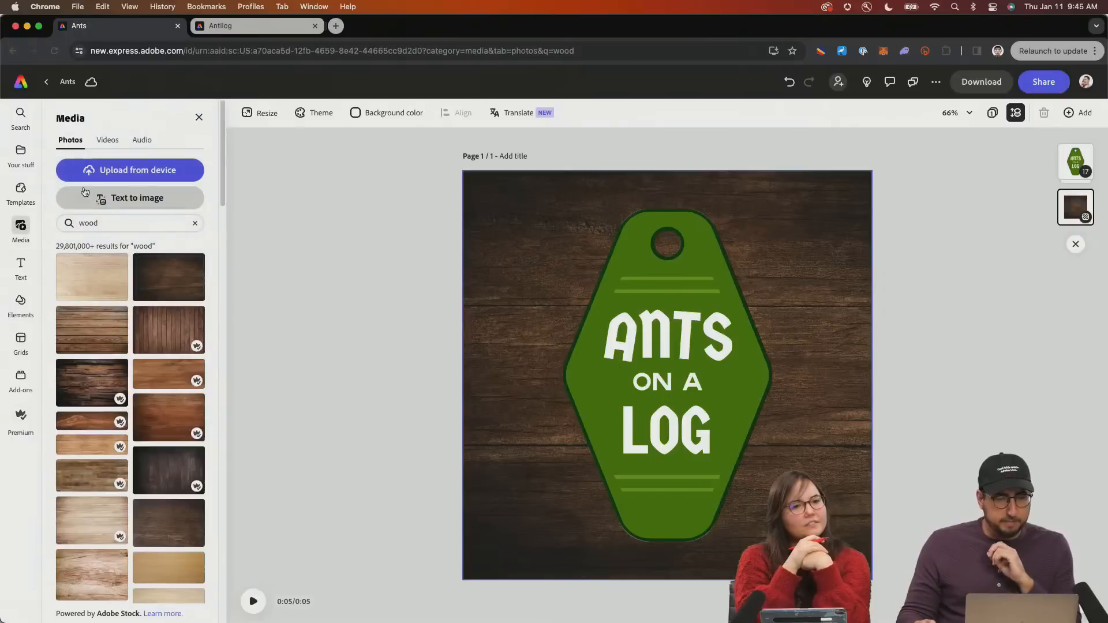
double_click(107, 224)
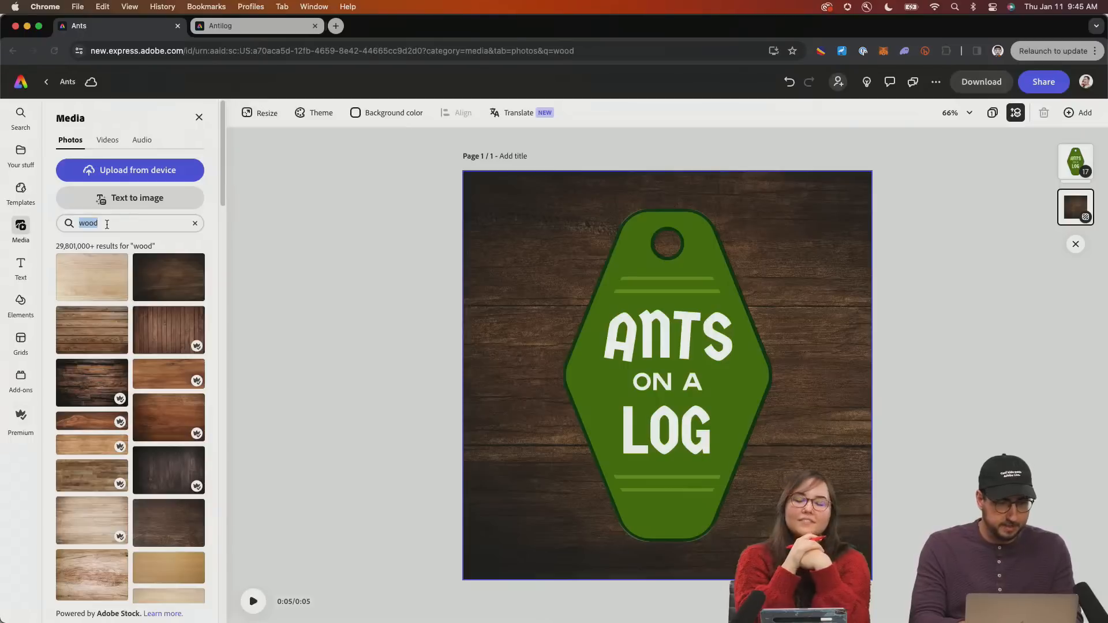
type("sp")
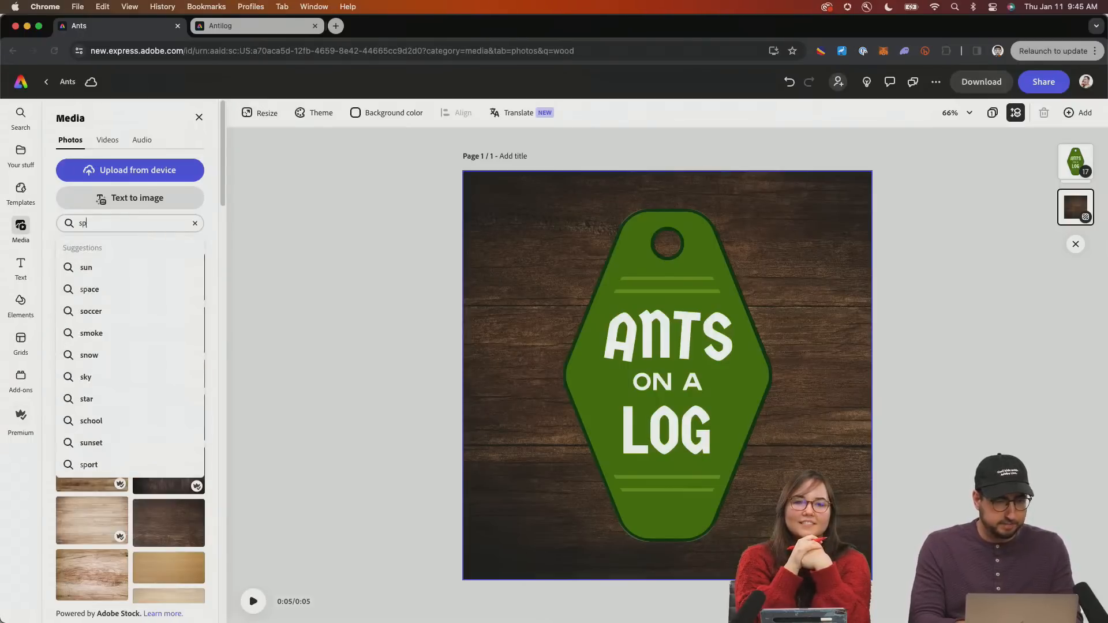
type("otlight on b")
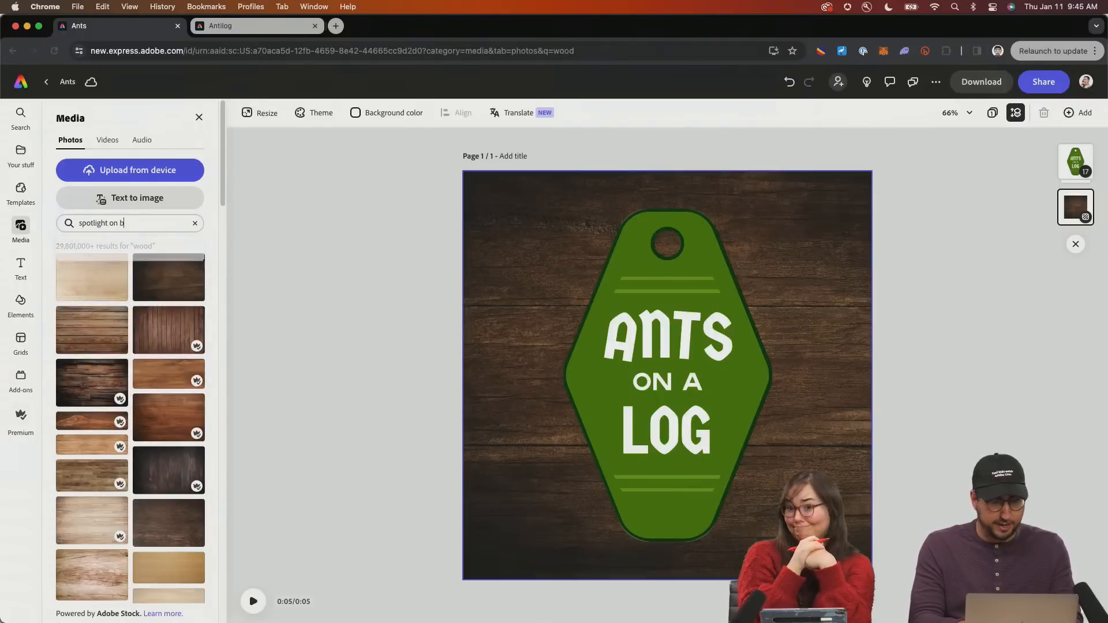
type("lack background")
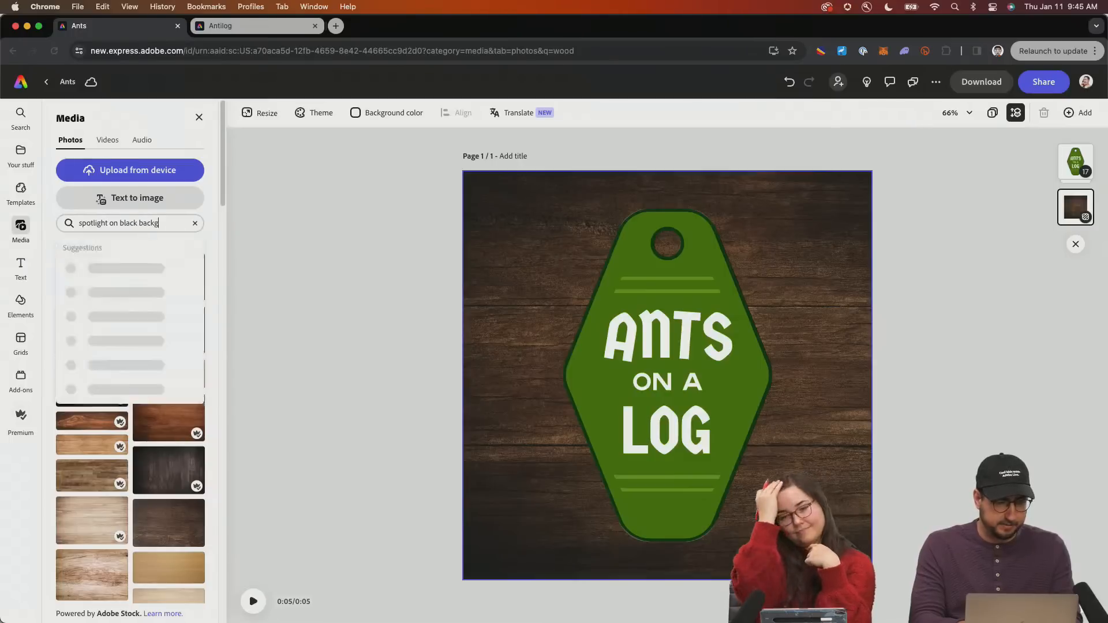
key("Return")
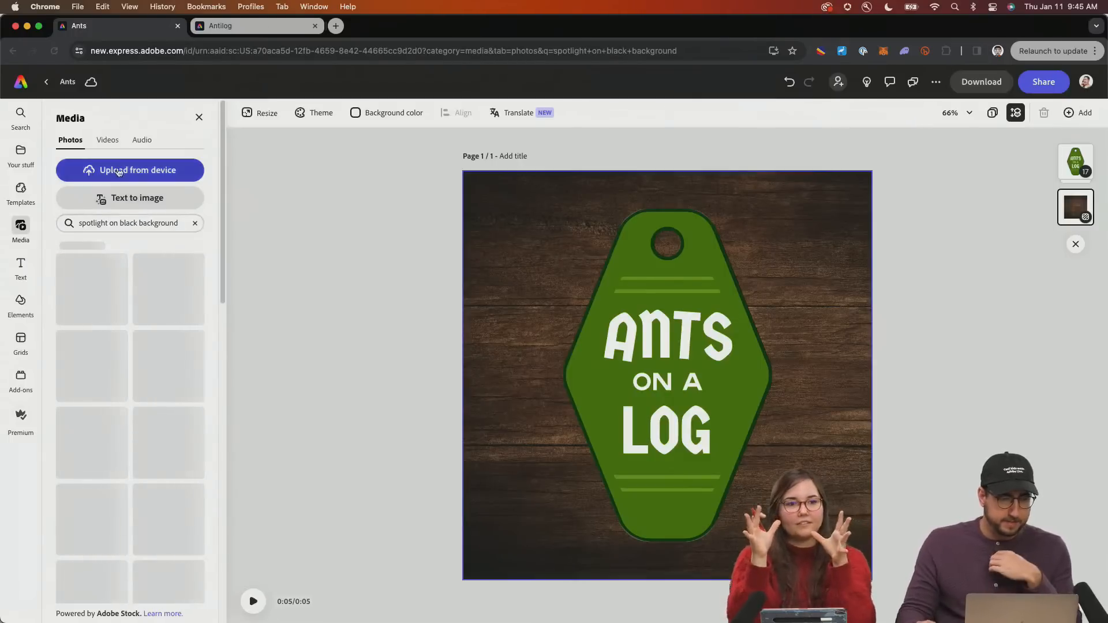
left_click(107, 140)
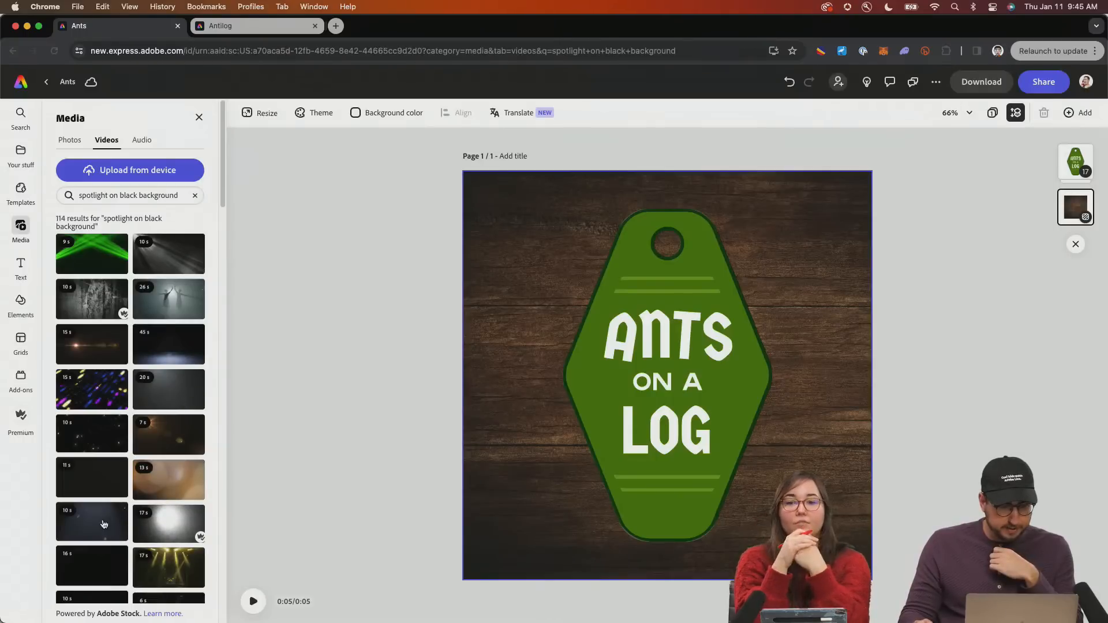
Add the 11-second spotlight video to the page and stretch it to cover the whole canvas
scroll(94, 488, "down", 1)
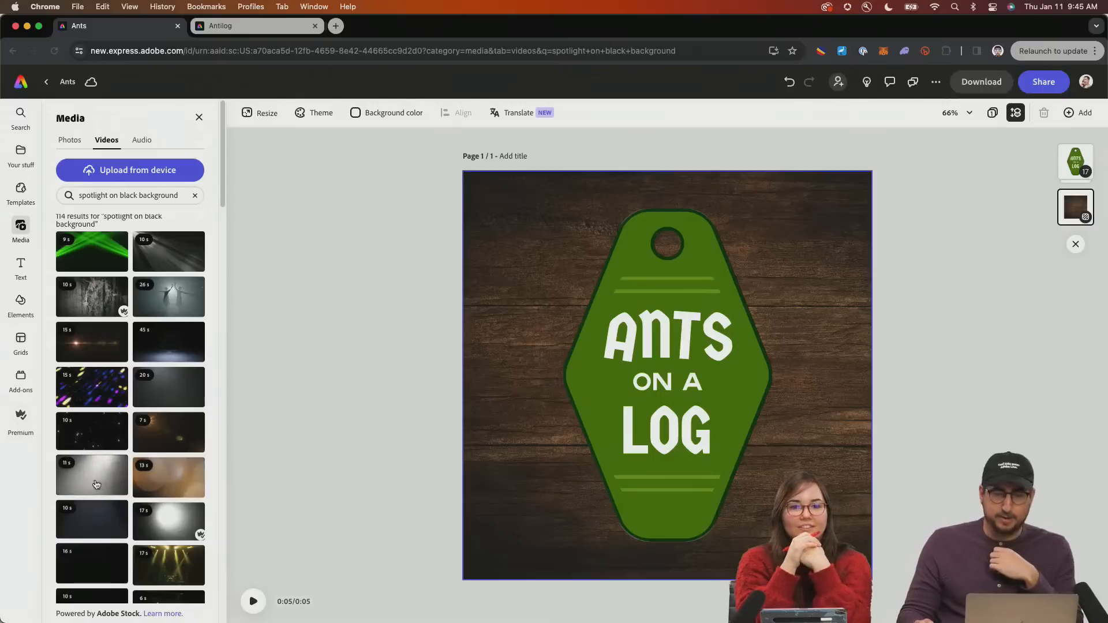
left_click(96, 485)
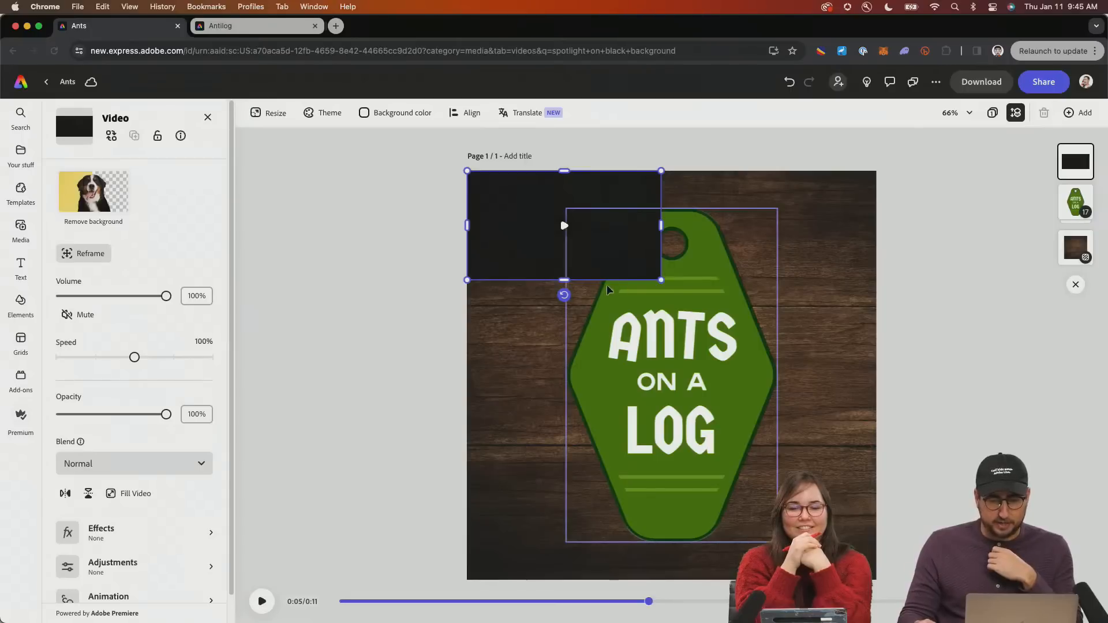
left_click_drag(564, 280, 595, 580)
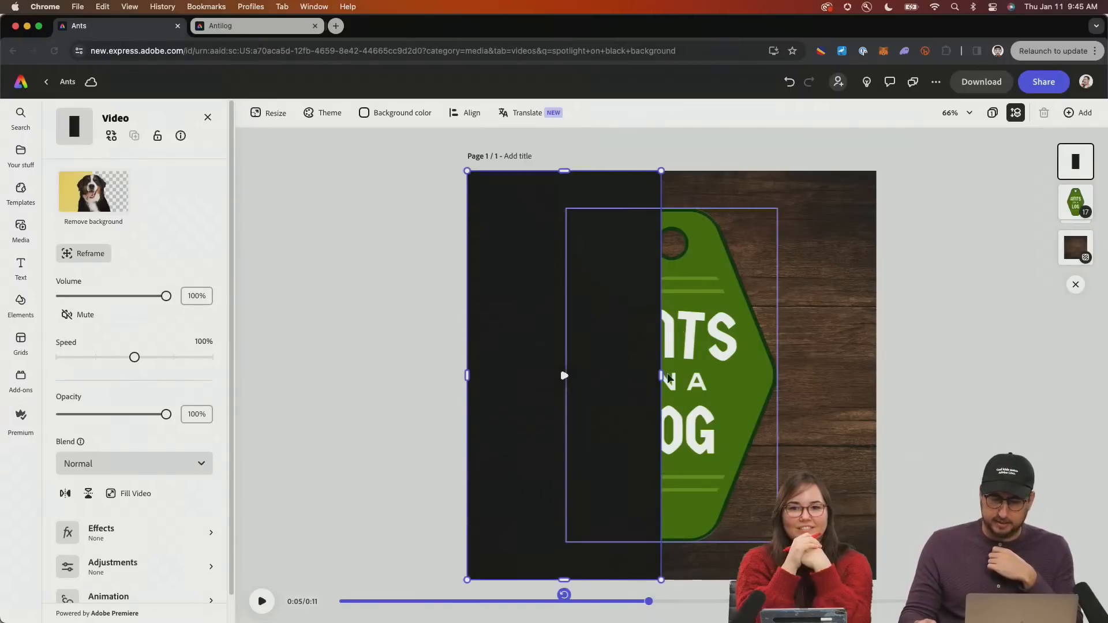
left_click_drag(661, 376, 876, 361)
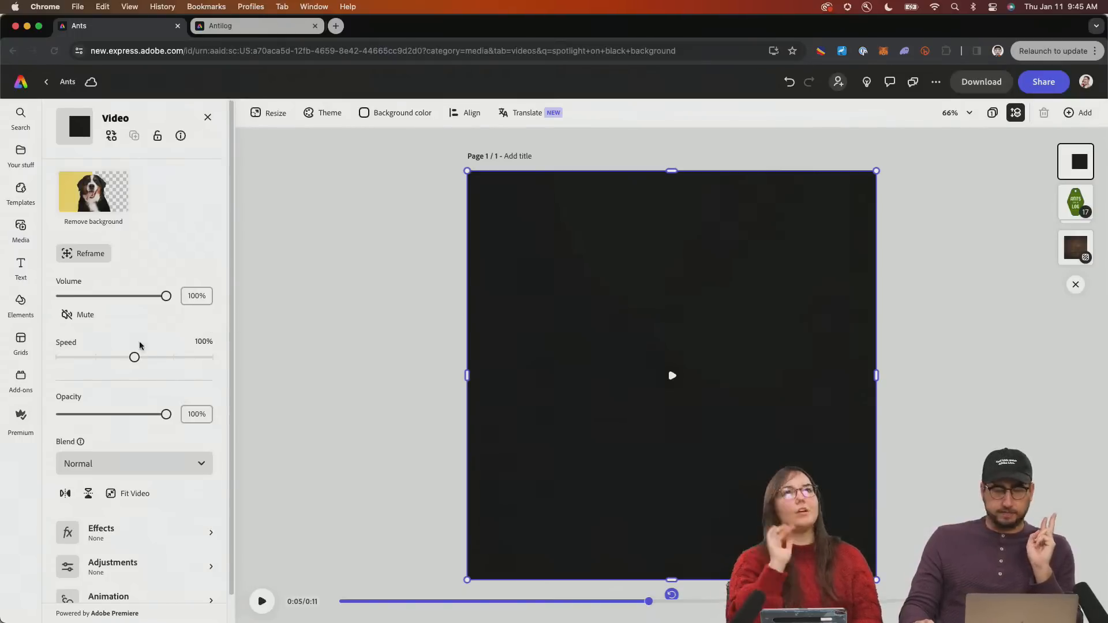
Set the spotlight video's blend mode to Screen and play the animation from the start to preview it
scroll(144, 438, "down", 1)
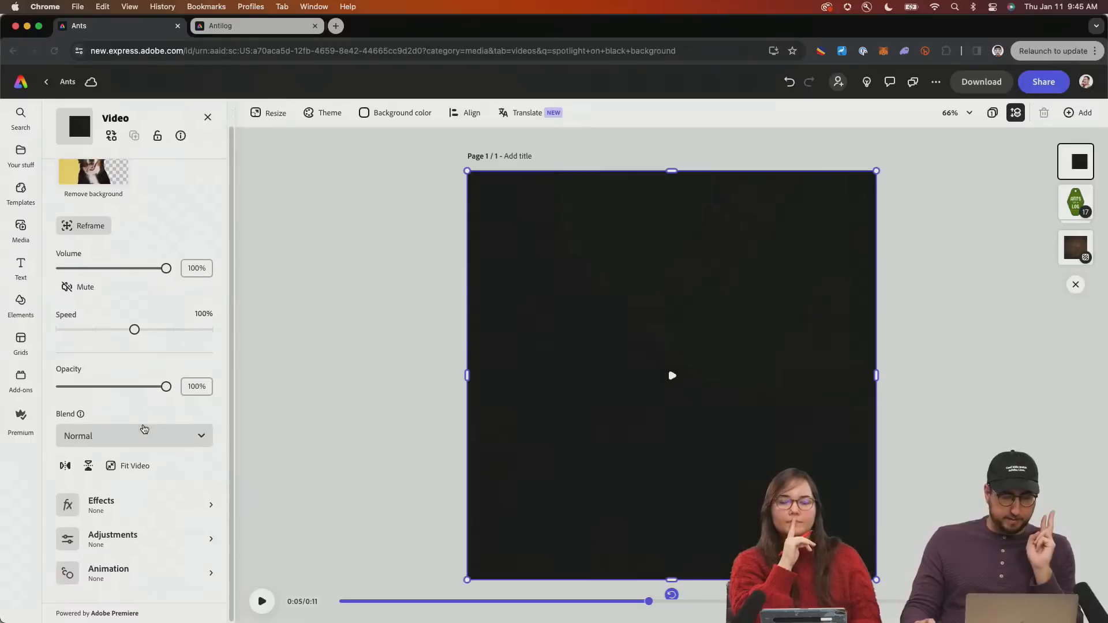
left_click(143, 445)
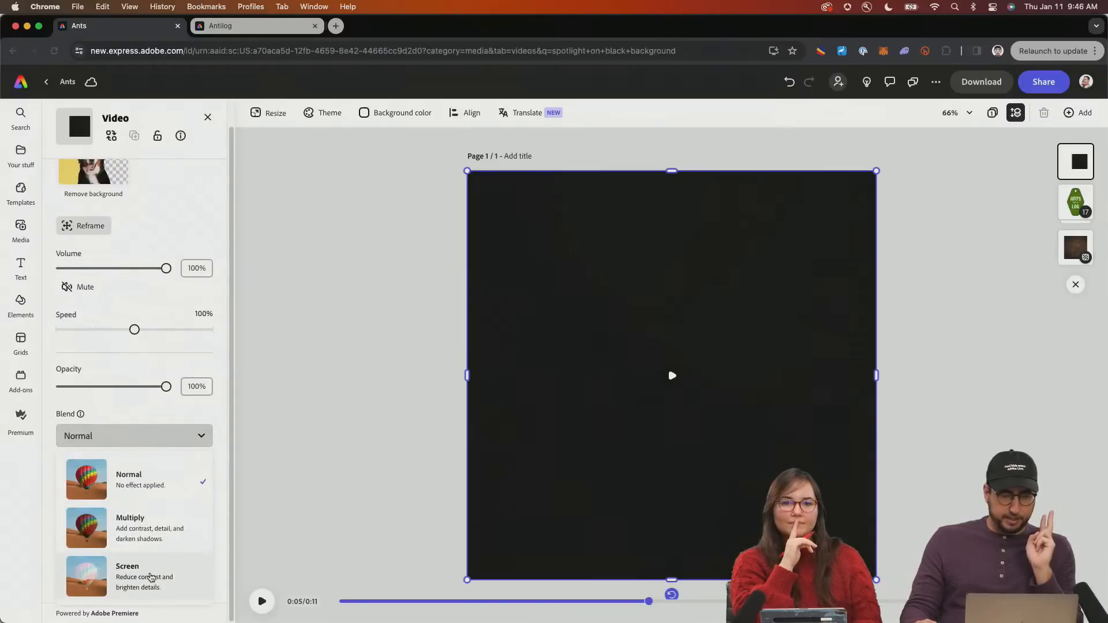
left_click(151, 578)
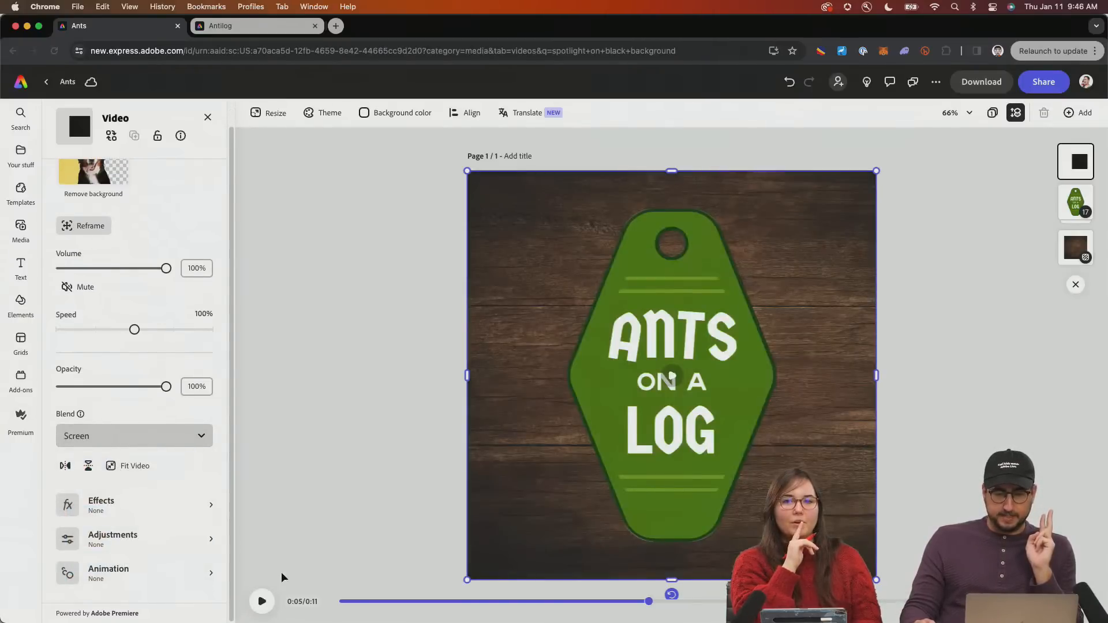
left_click(343, 603)
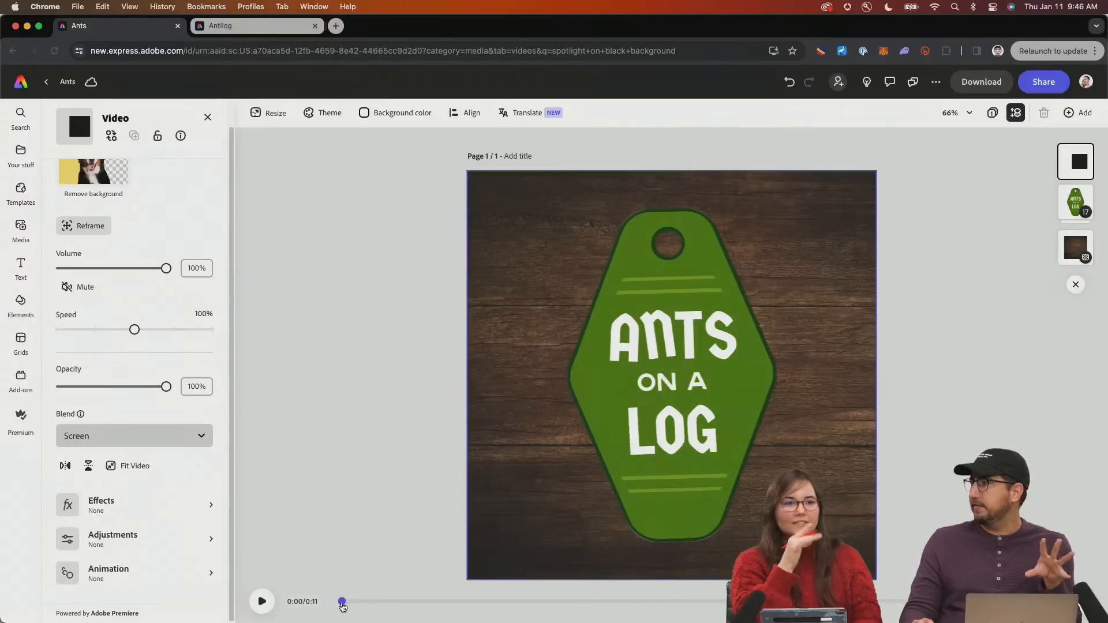
left_click(271, 604)
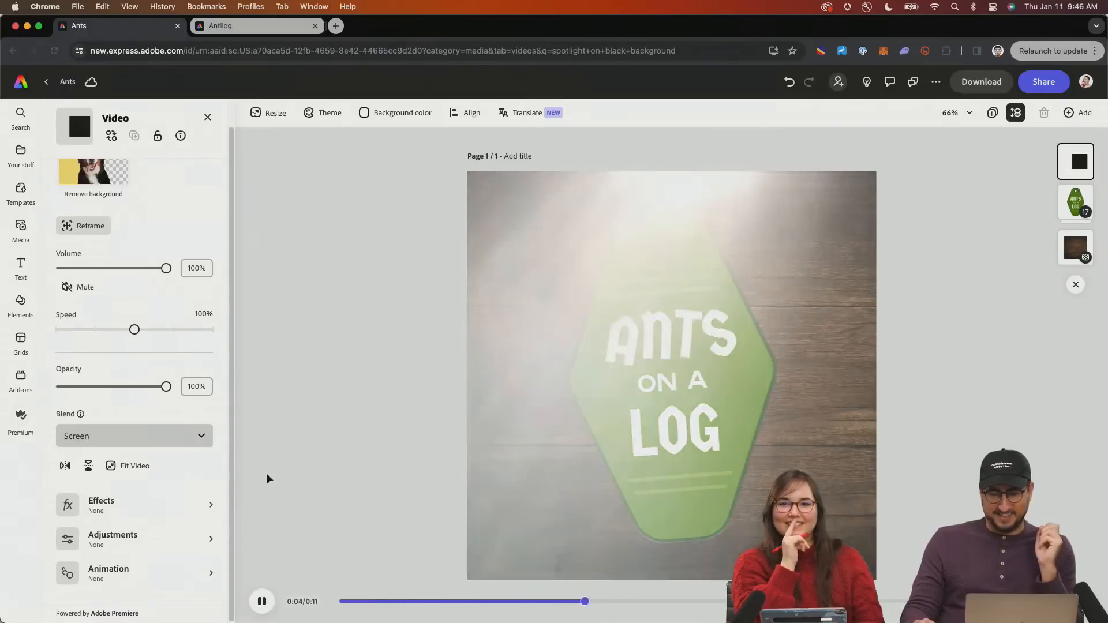
left_click(265, 602)
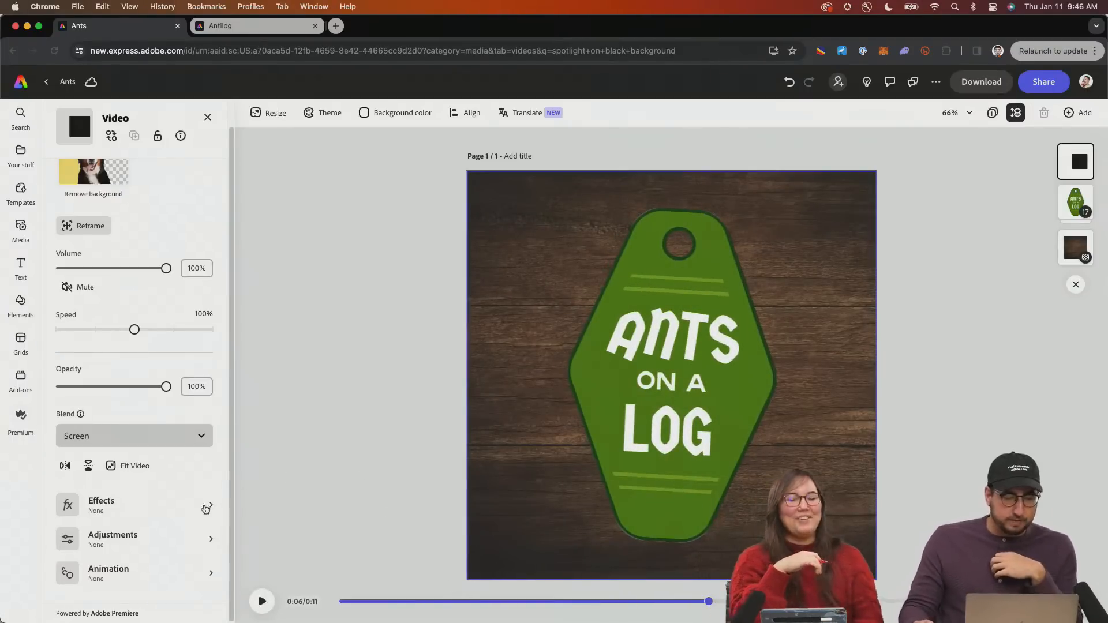
Apply a custom duotone effect to the spotlight video with black shadows and the recommended bright green for the highlights
left_click(131, 514)
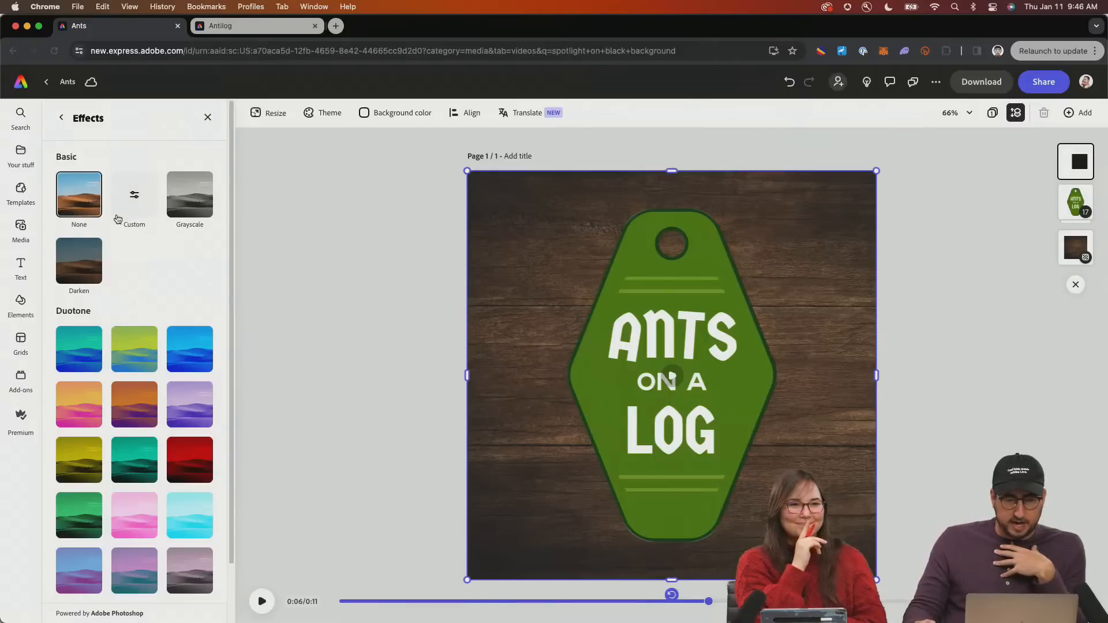
left_click(132, 202)
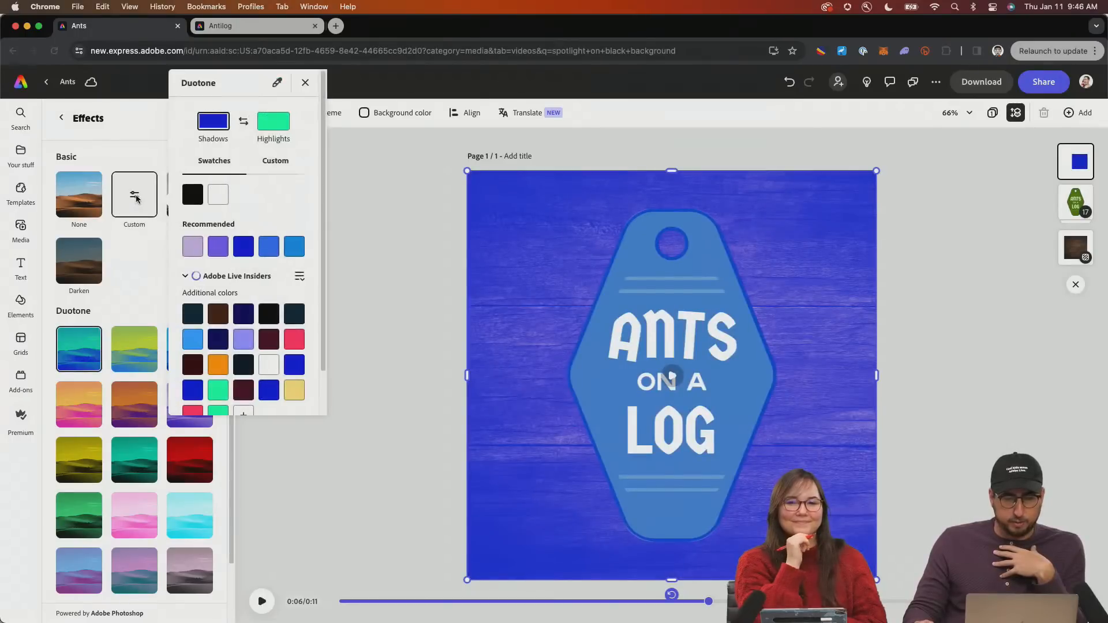
left_click(191, 196)
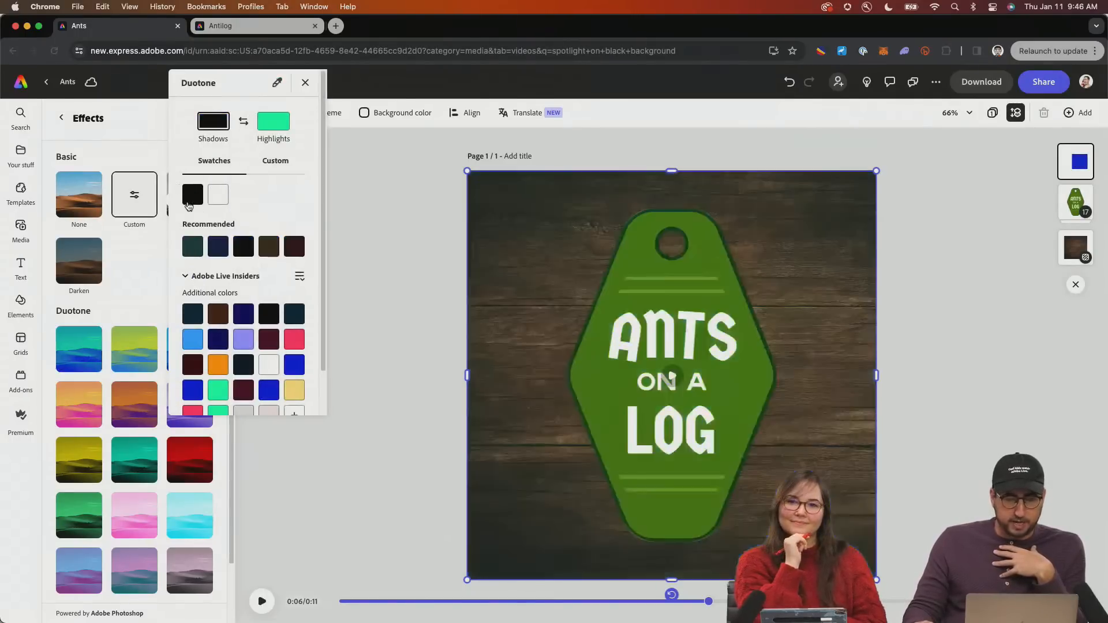
left_click(272, 131)
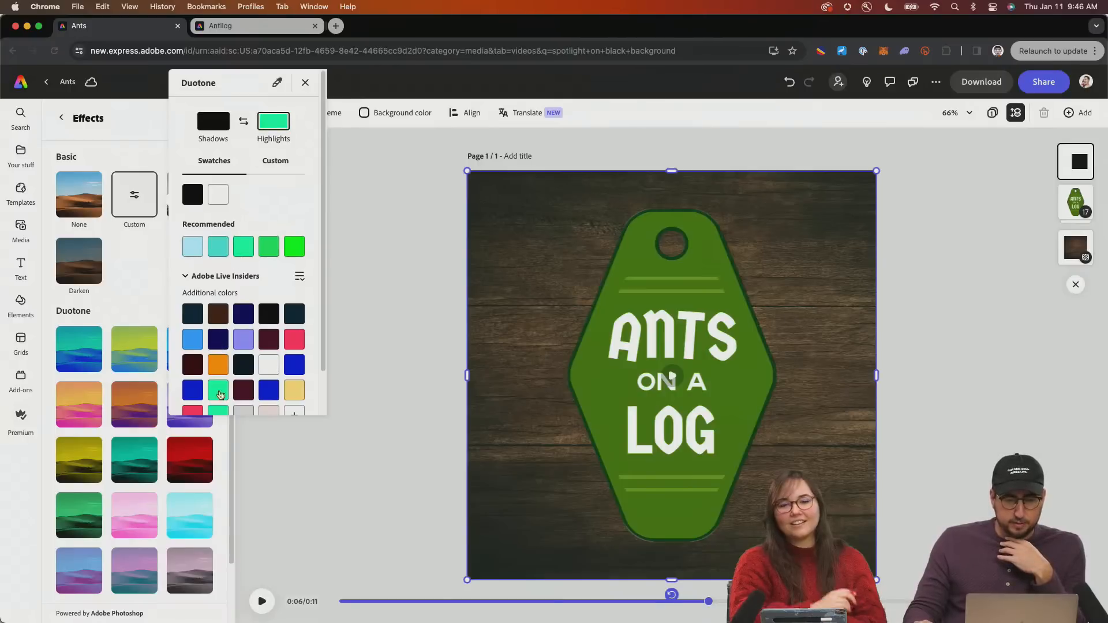
scroll(220, 395, "down", 2)
left_click(293, 201)
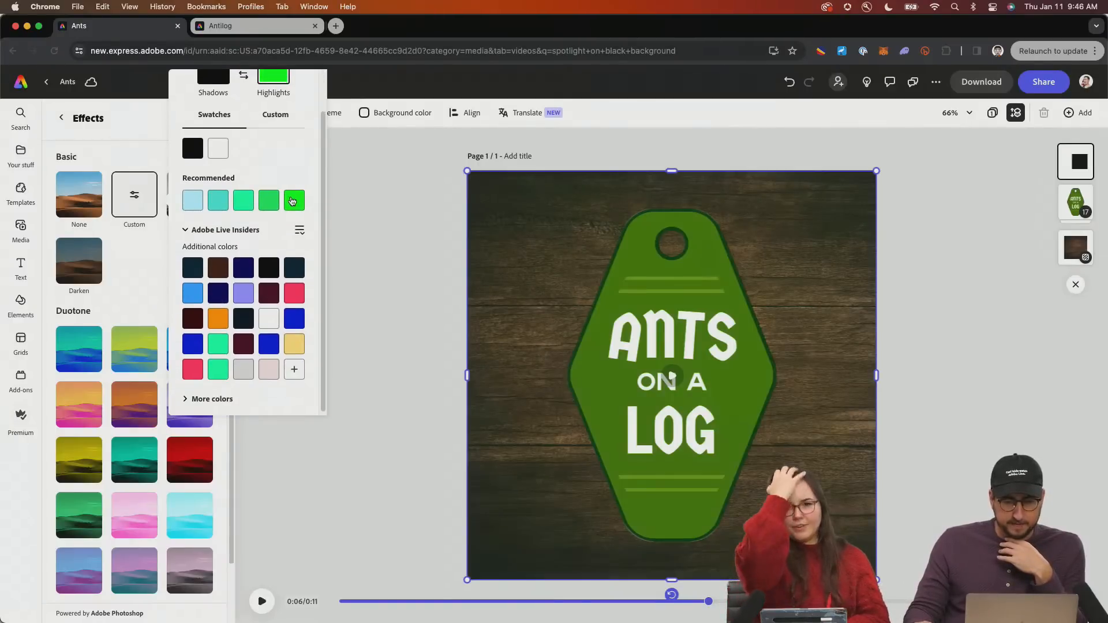
Play the animation from the start to preview the green duotone spotlight over the tag
left_click(344, 602)
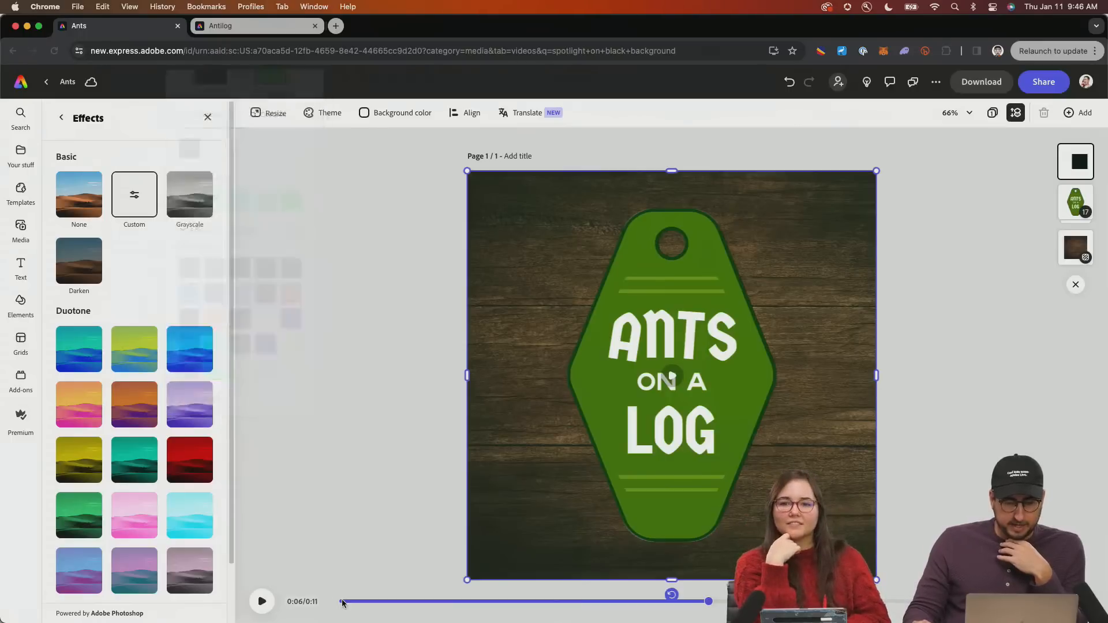
left_click(344, 602)
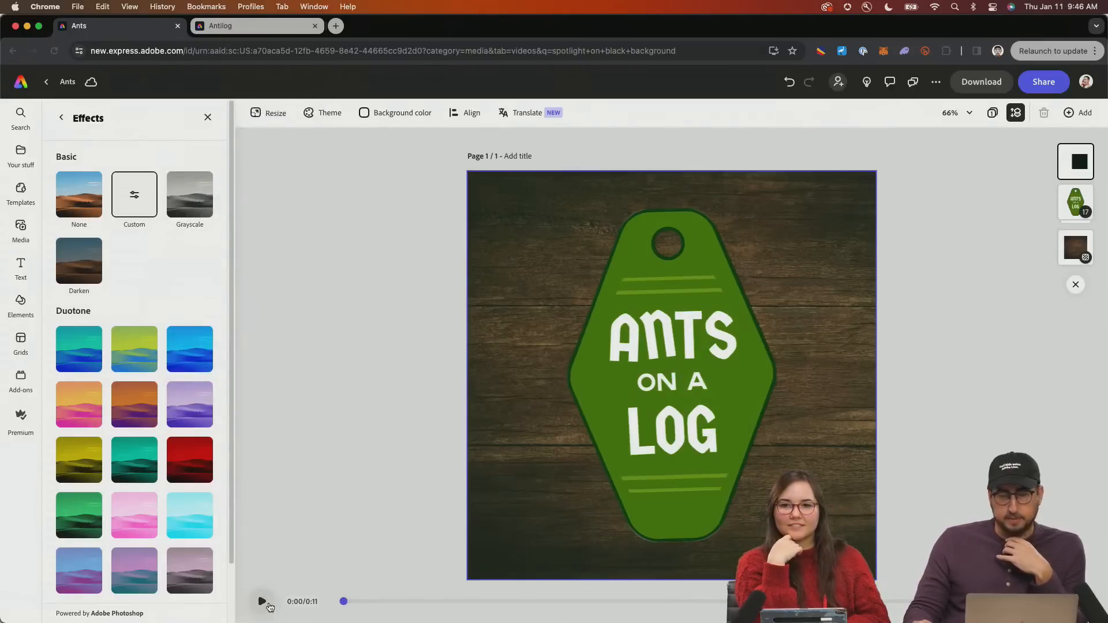
left_click(263, 602)
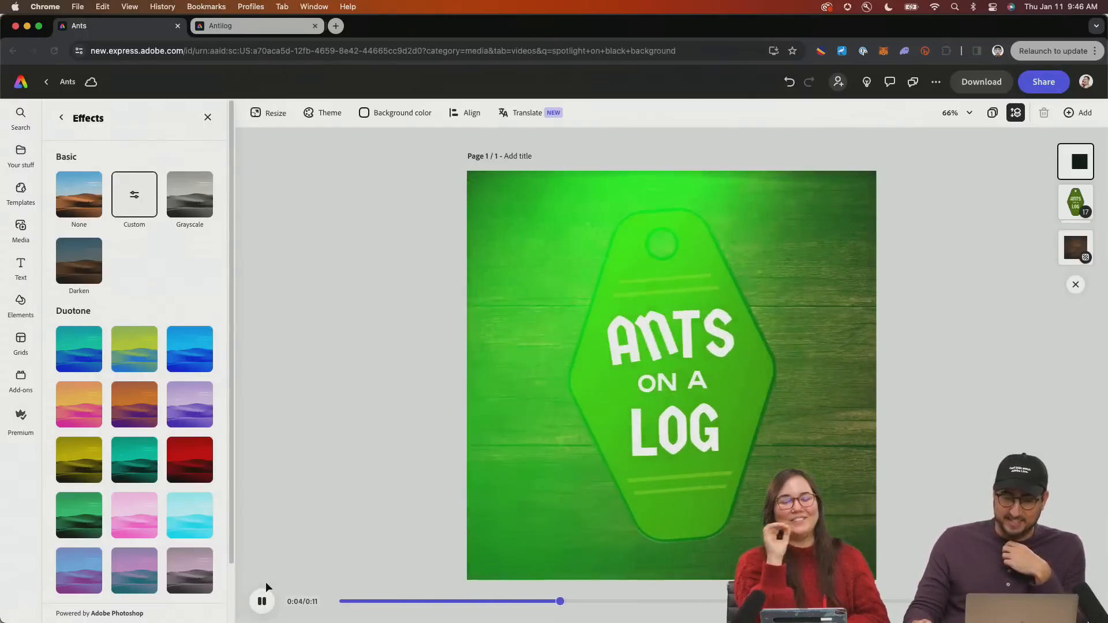
left_click(261, 601)
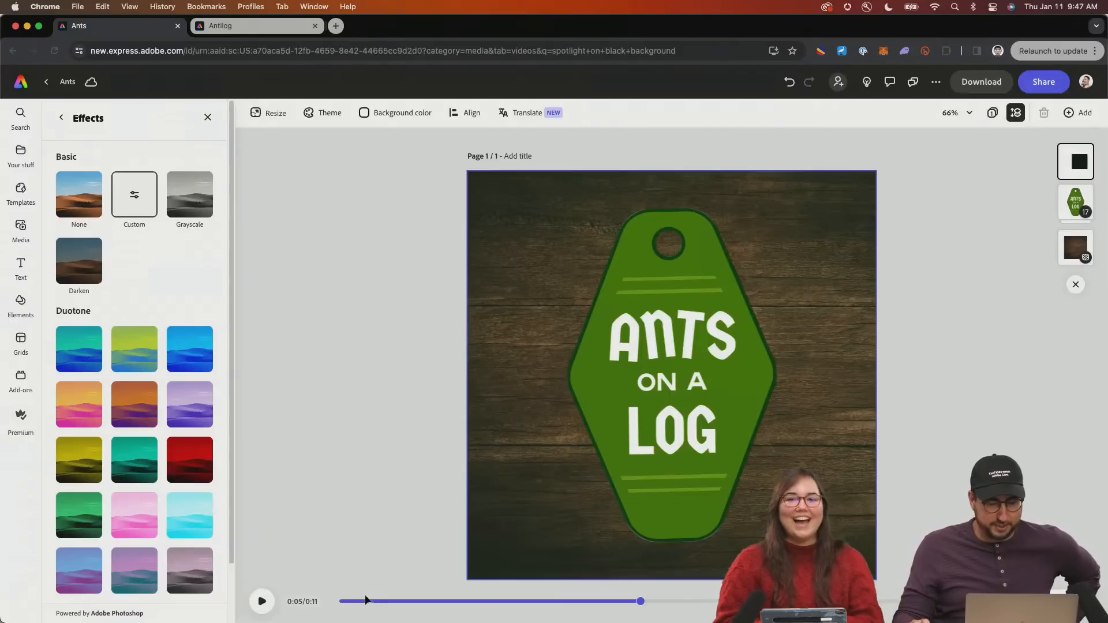
Lower the spotlight video's opacity to 24% and preview the animation
left_click(62, 119)
scroll(151, 394, "down", 1)
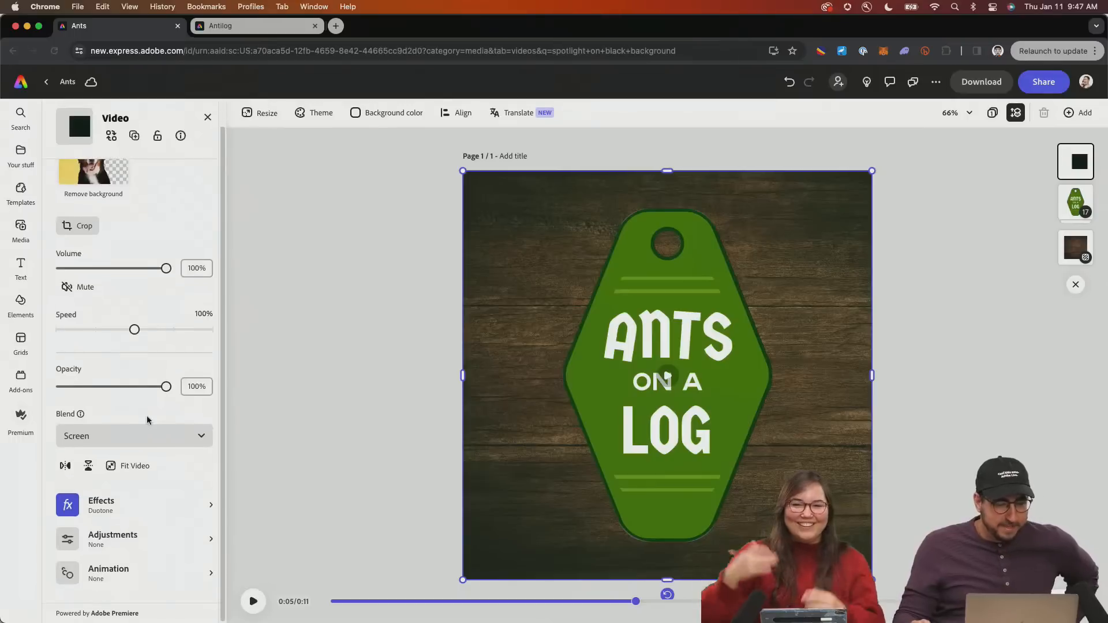
left_click(87, 387)
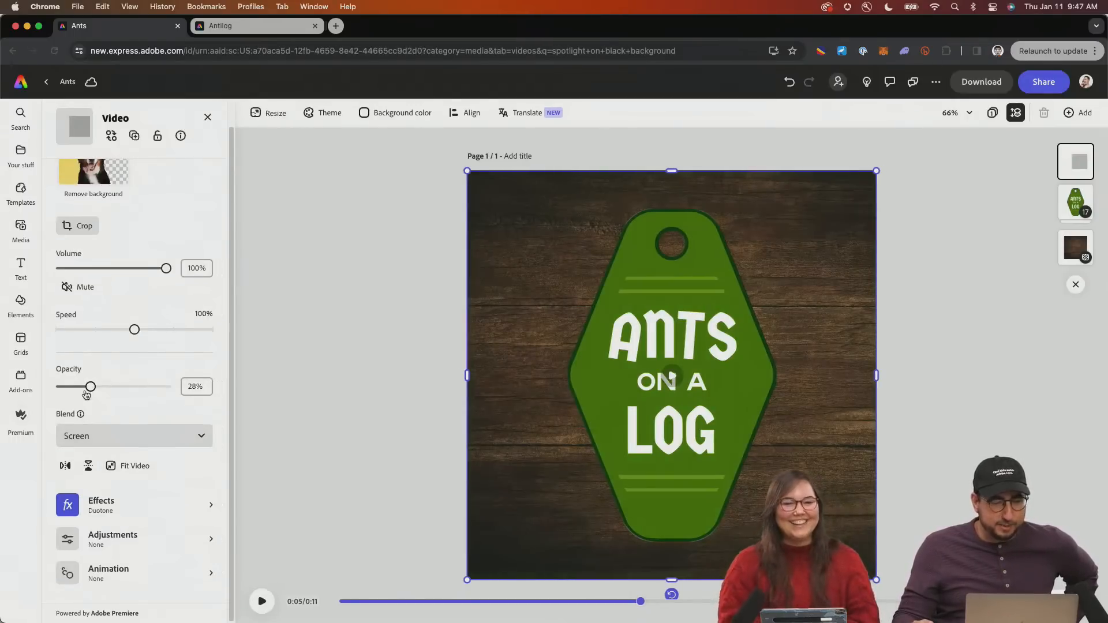
left_click(263, 602)
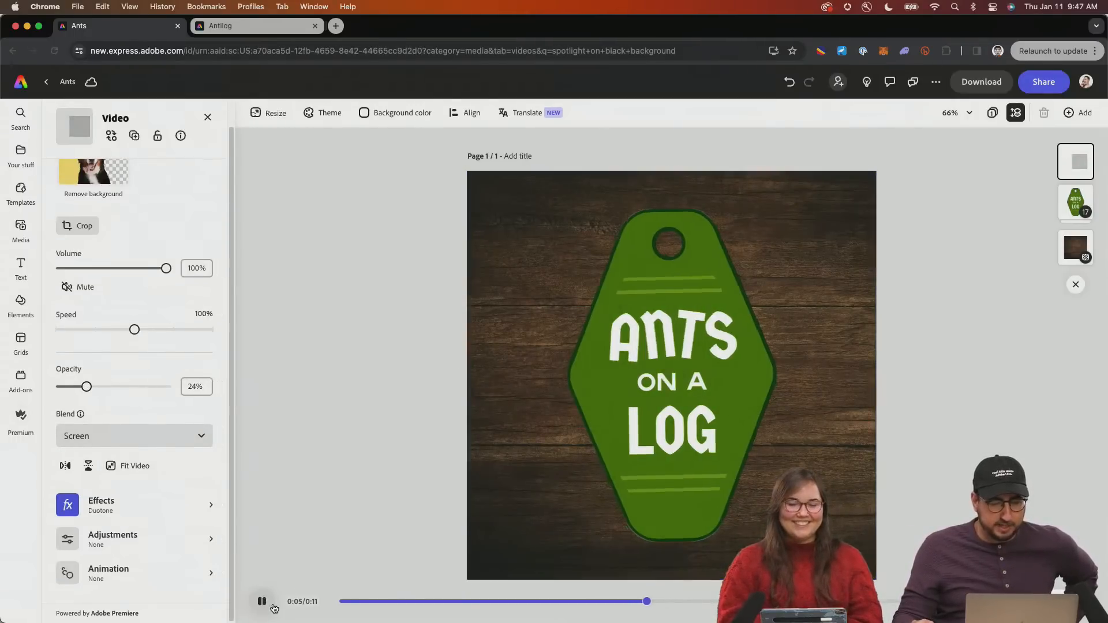
left_click(271, 603)
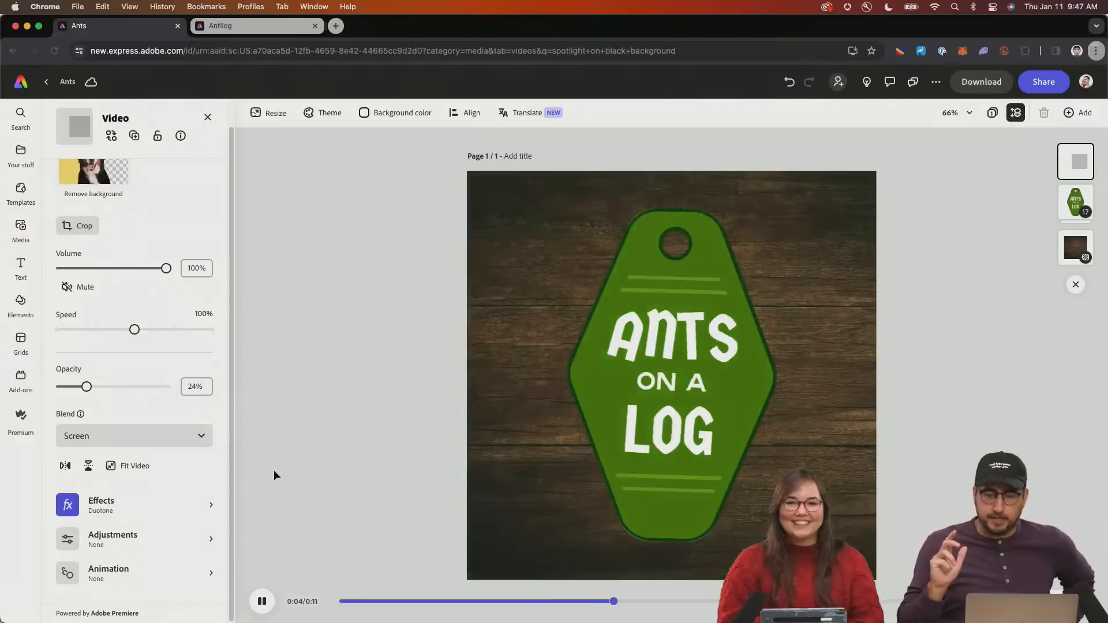
left_click(264, 602)
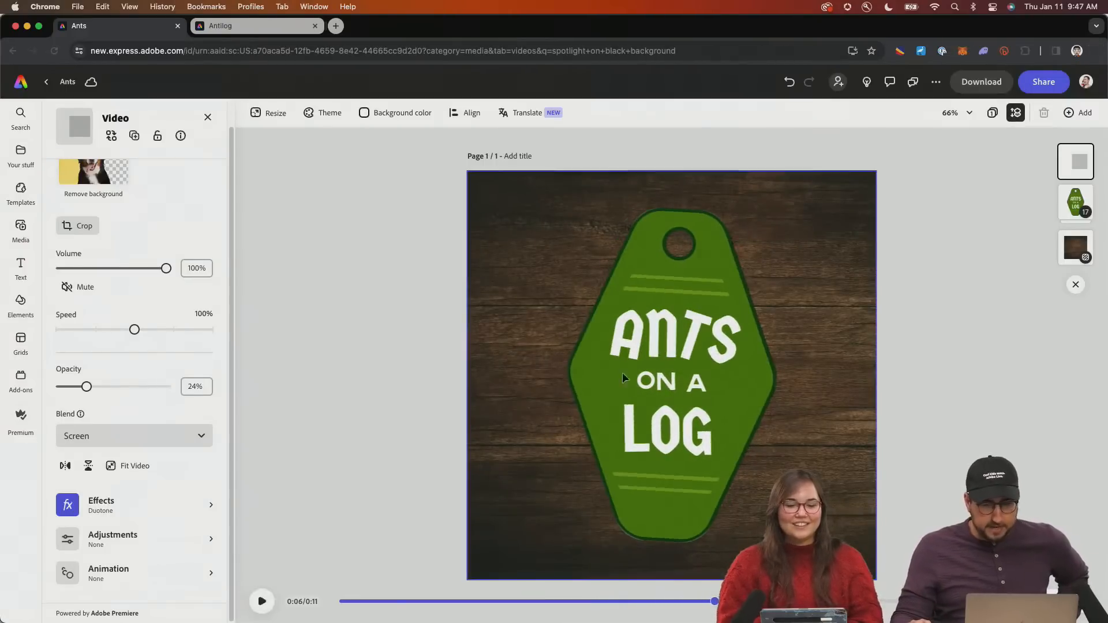
left_click(664, 346)
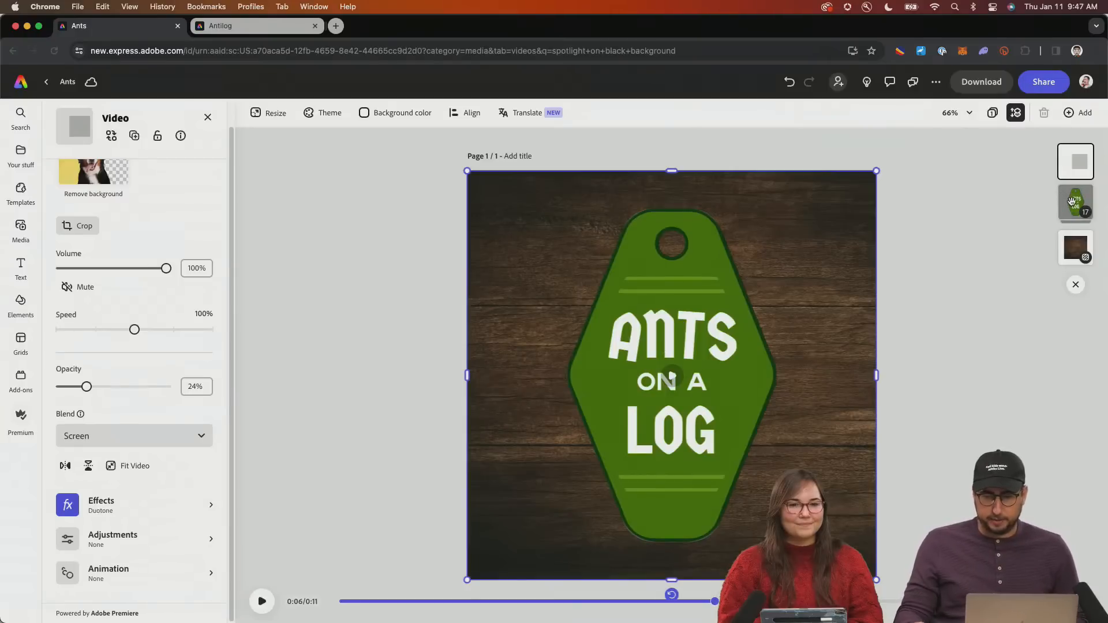
left_click(882, 331)
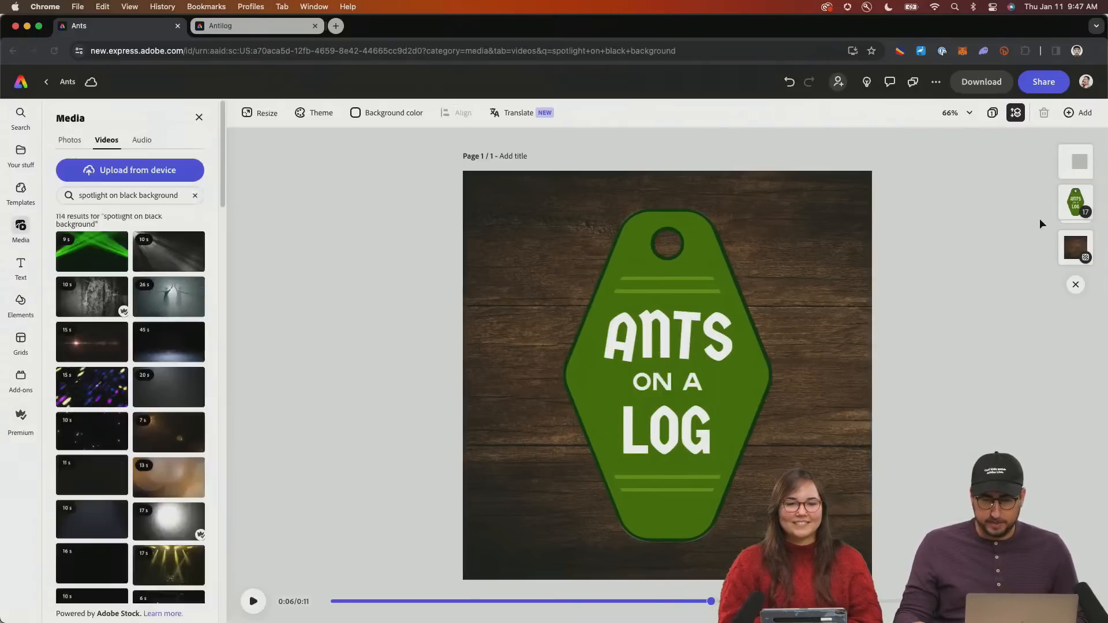
left_click(1066, 204)
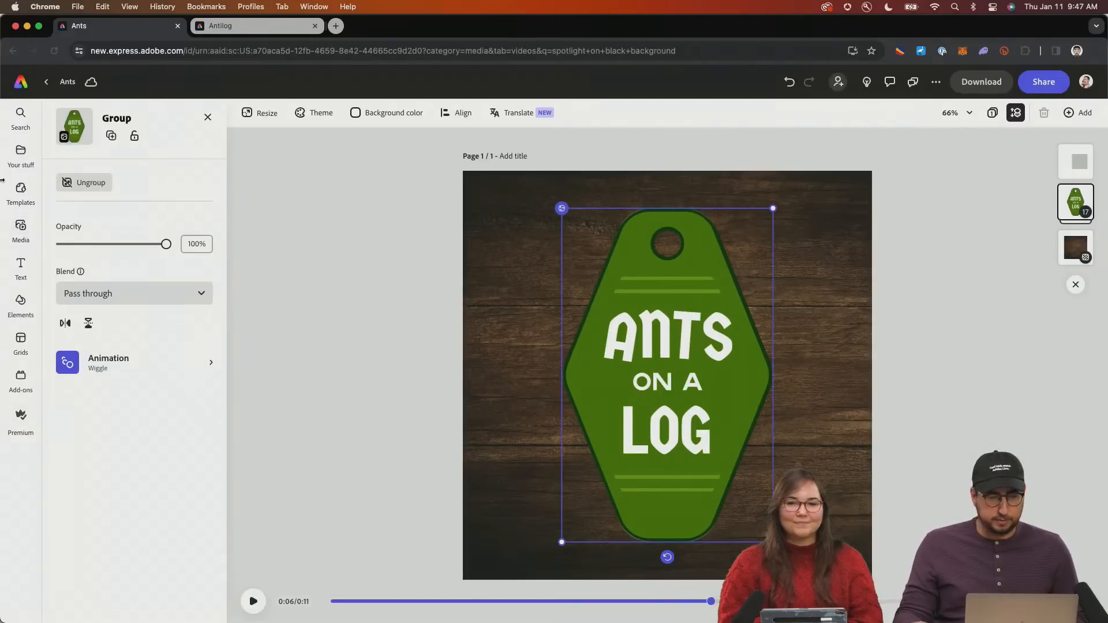
left_click(91, 182)
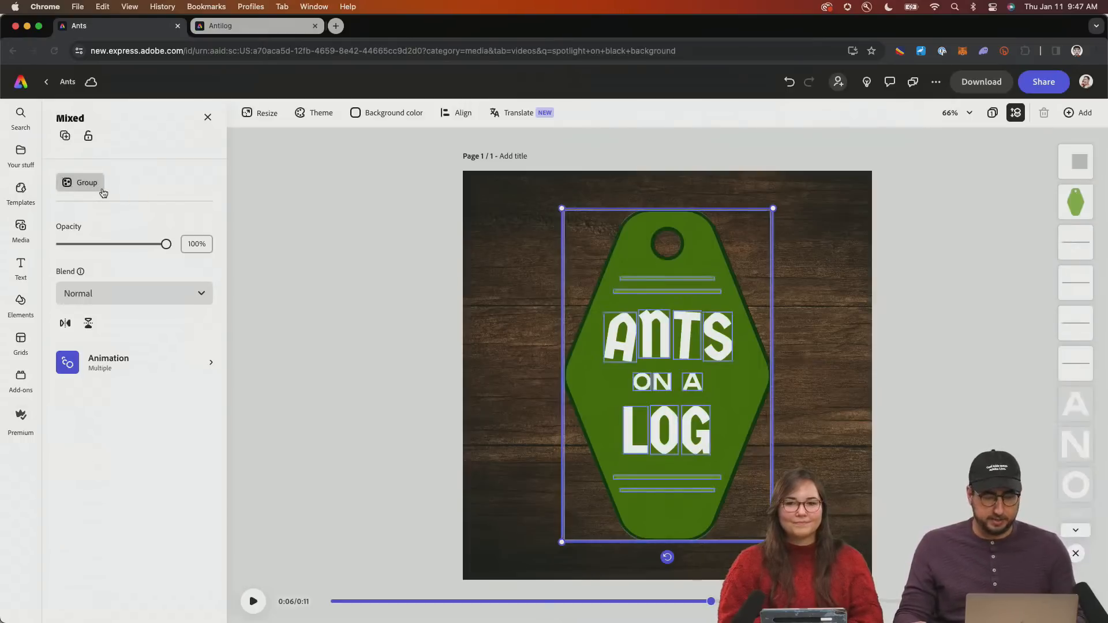
left_click(87, 183)
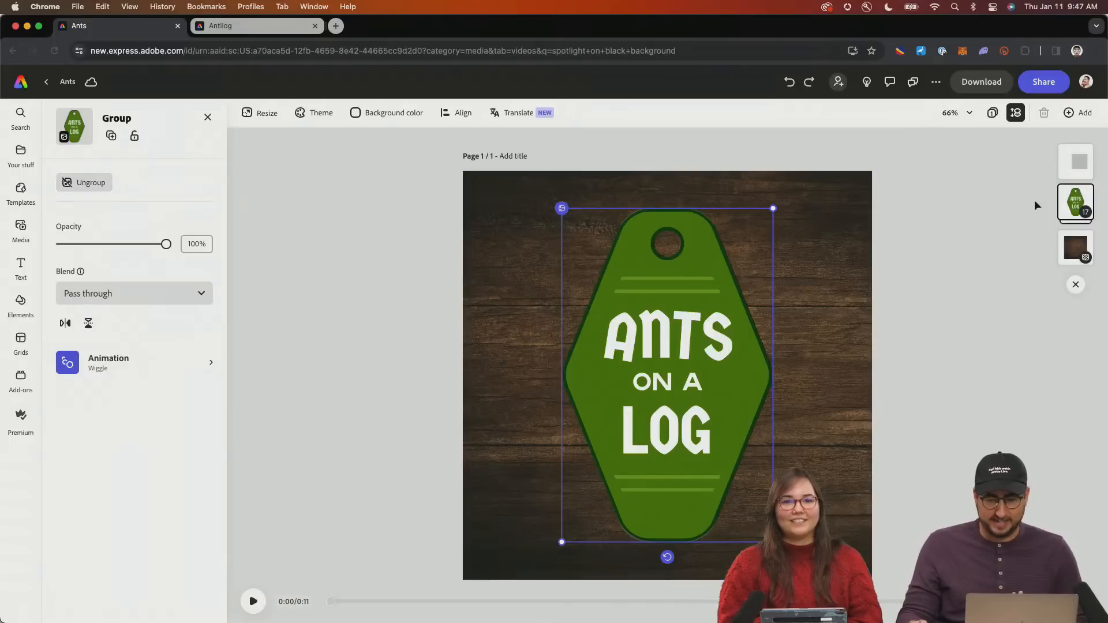
left_click(1068, 205)
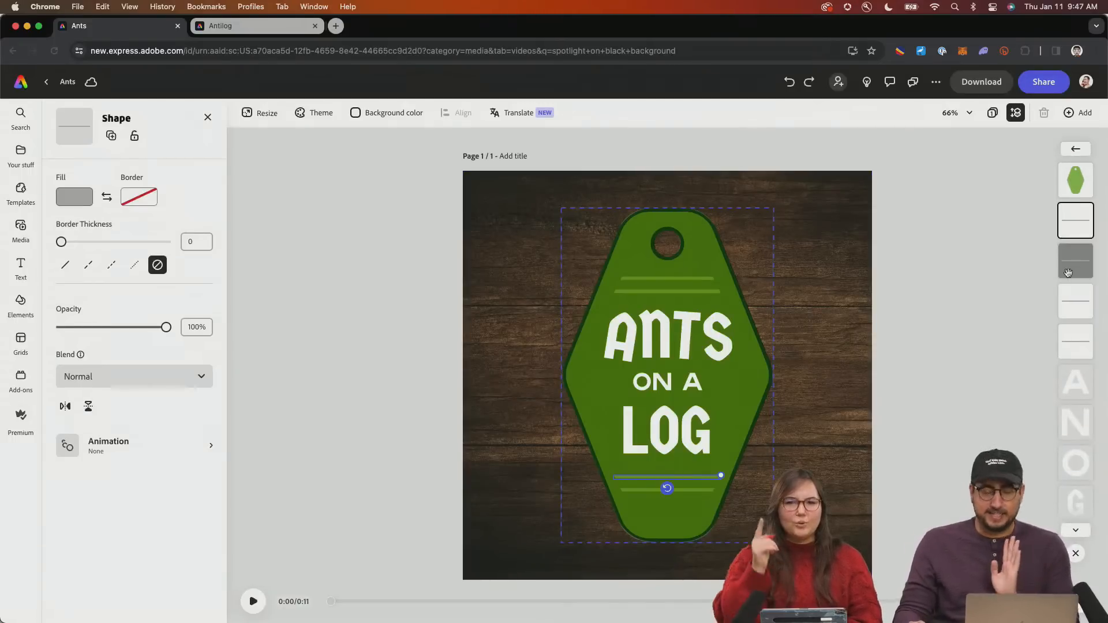
scroll(1070, 271, "down", 5)
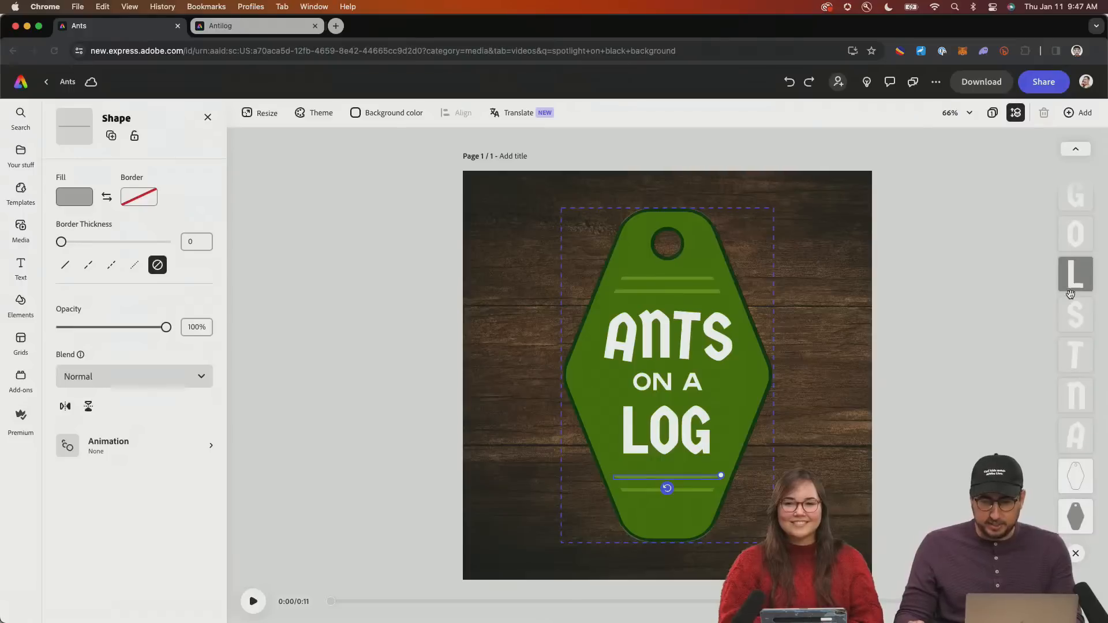
left_click(1075, 434)
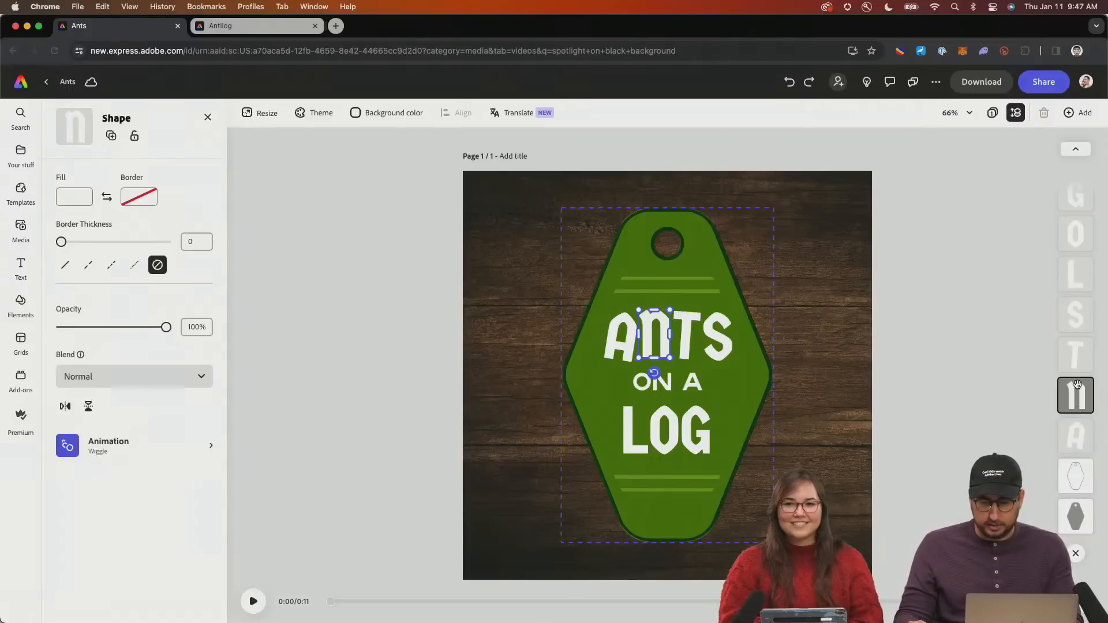
left_click(621, 337)
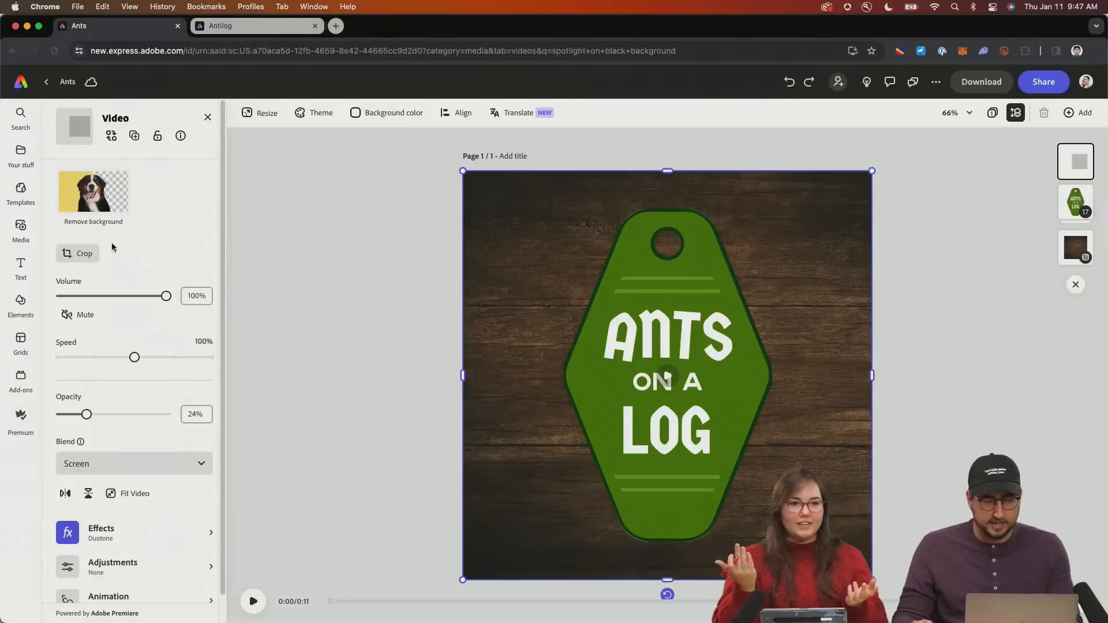
Ungroup the key tag group into its separate shapes and letters, and clear the selection
left_click(889, 329)
left_click(1073, 203)
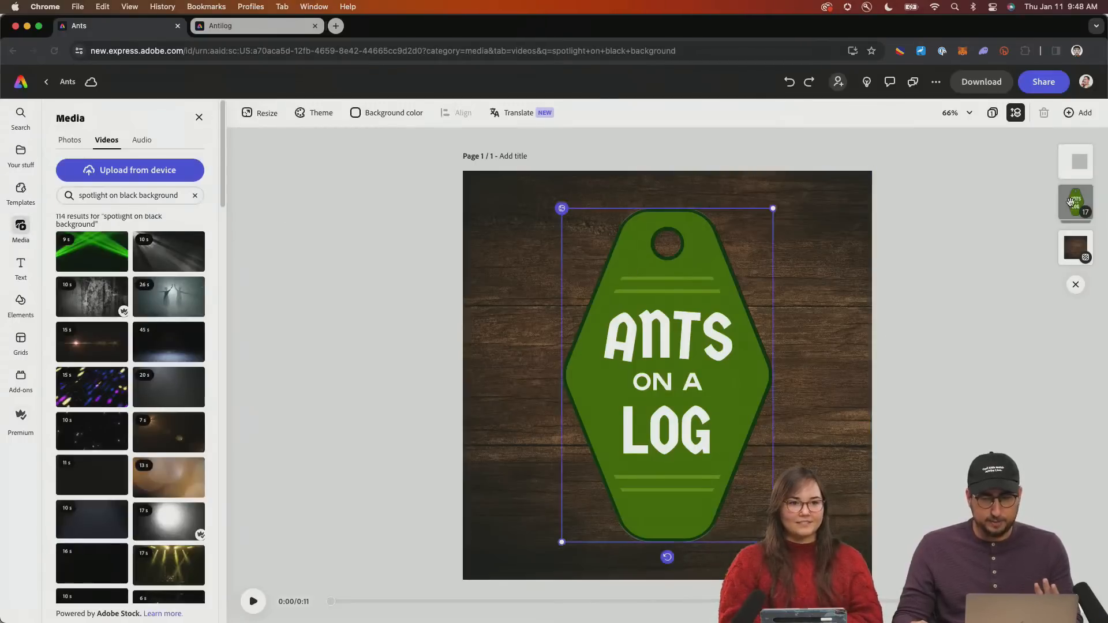
left_click(101, 185)
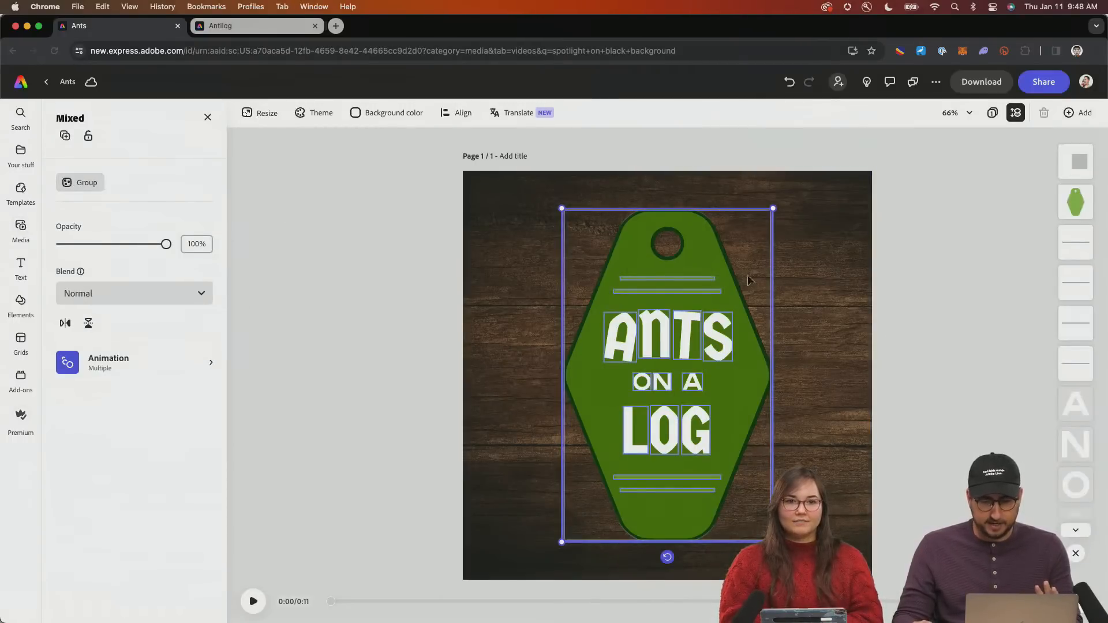
left_click(1004, 361)
Lock the spotlight video overlay so the tag shapes beneath it can be selected on the canvas
left_click(870, 276)
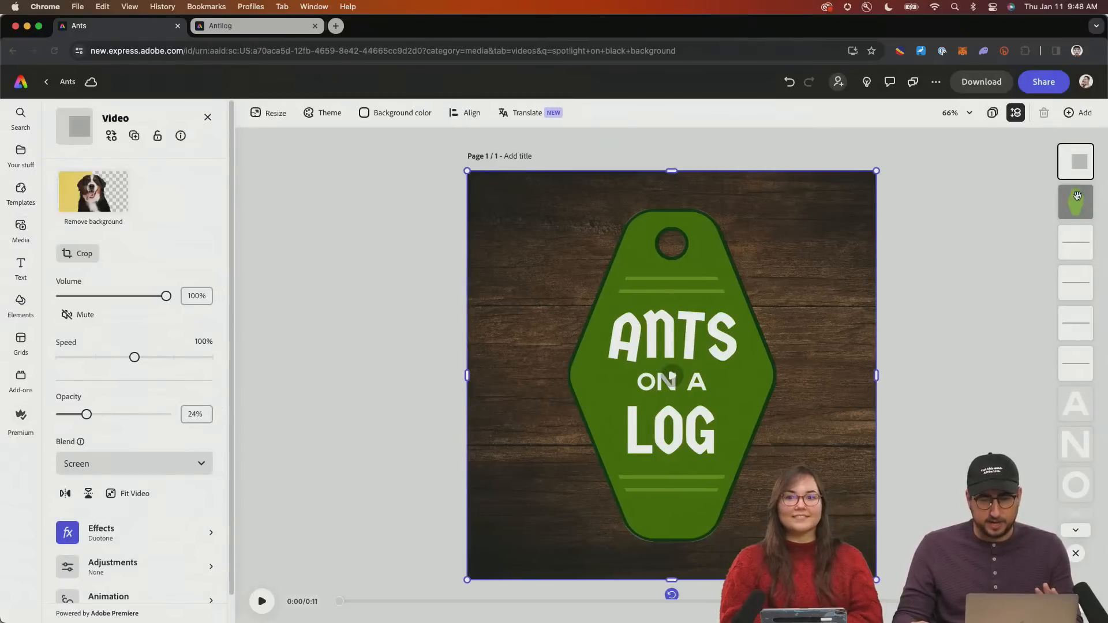
left_click(157, 136)
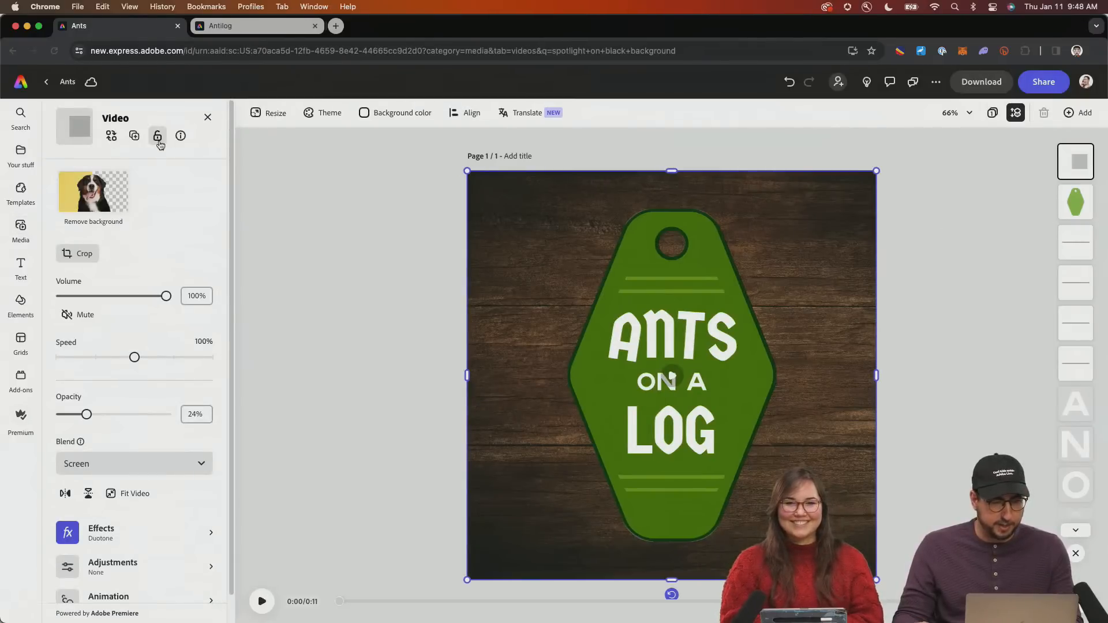
left_click(377, 299)
Try moving the letter n of ANTS on the canvas and undo the move
left_click(662, 351)
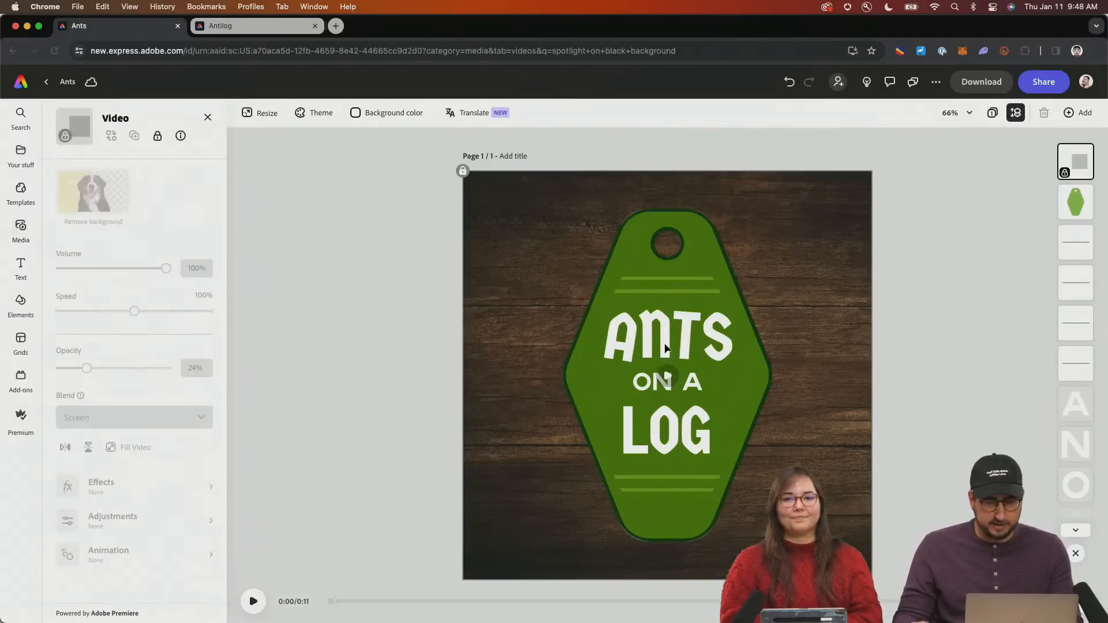
mouse_move(663, 345)
left_mouse_down()
mouse_move(793, 349)
mouse_move(720, 331)
mouse_move(657, 337)
left_mouse_up()
key("super+z")
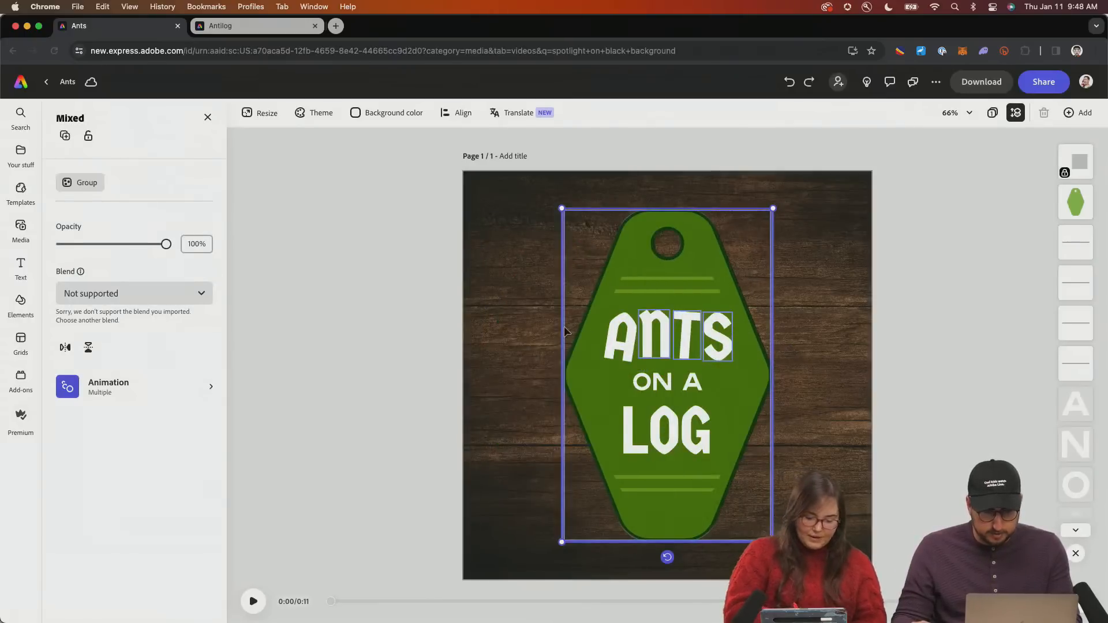
Select the spotlight video overlay and lock it again above the key tag shapes
left_click_drag(565, 328, 627, 334)
key("super+z")
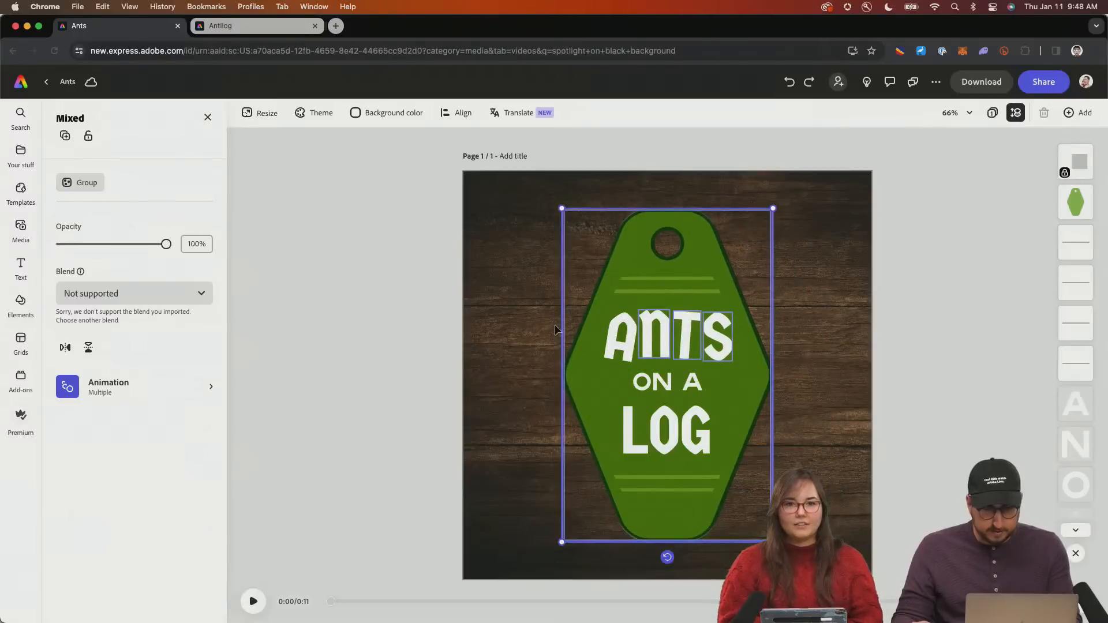
left_click(556, 330)
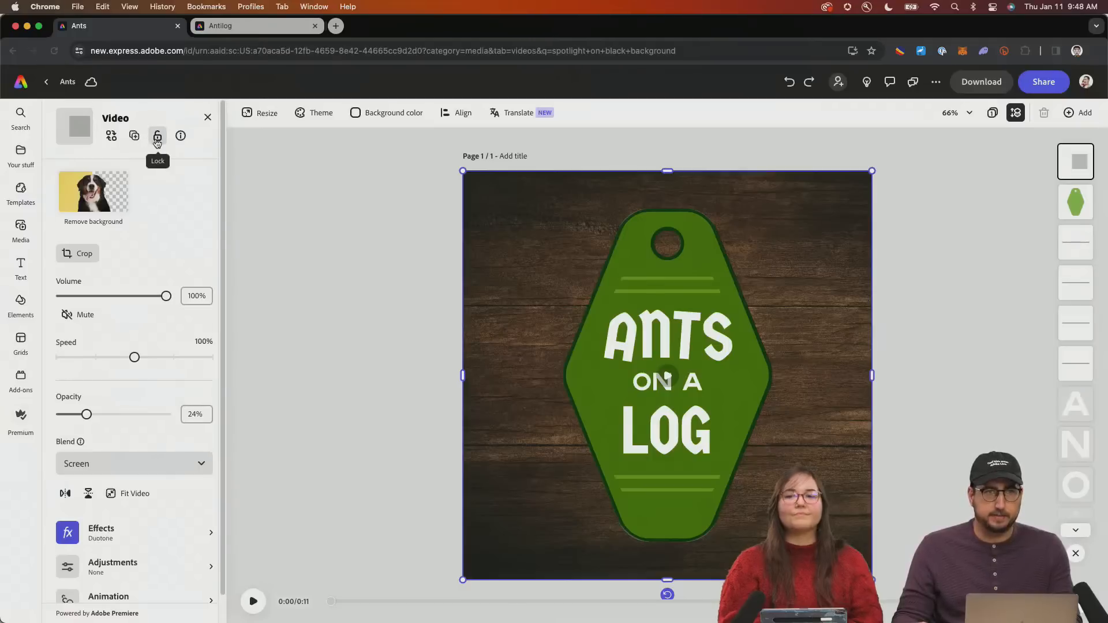
left_click(156, 138)
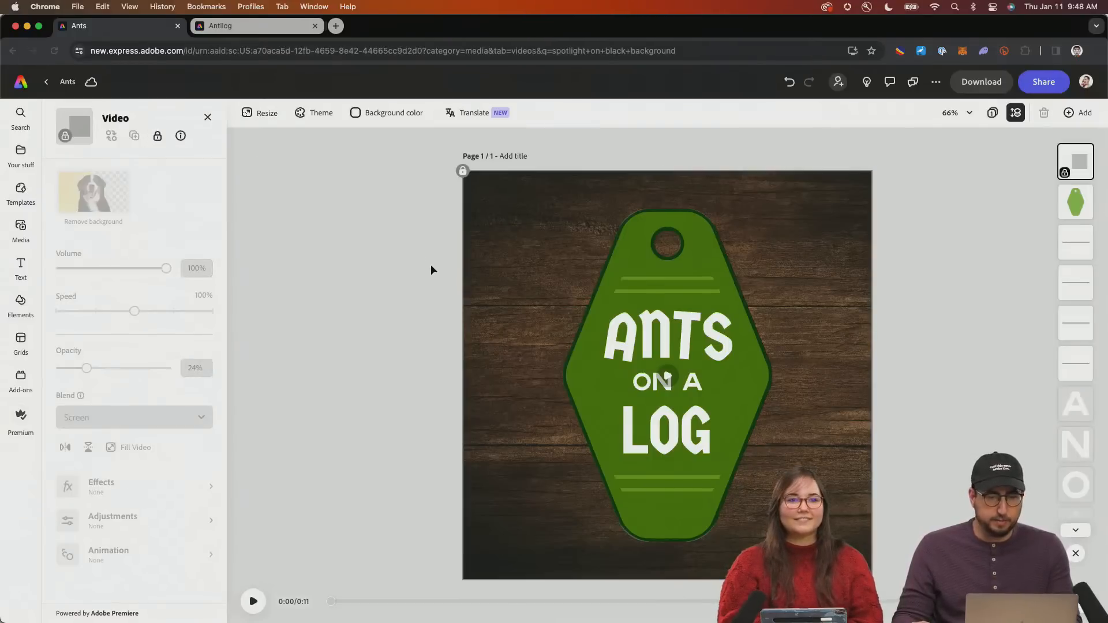
Select the four letters of ANTS without the tag shape and group them
left_click_drag(440, 315, 647, 330)
left_click(620, 244, "shift")
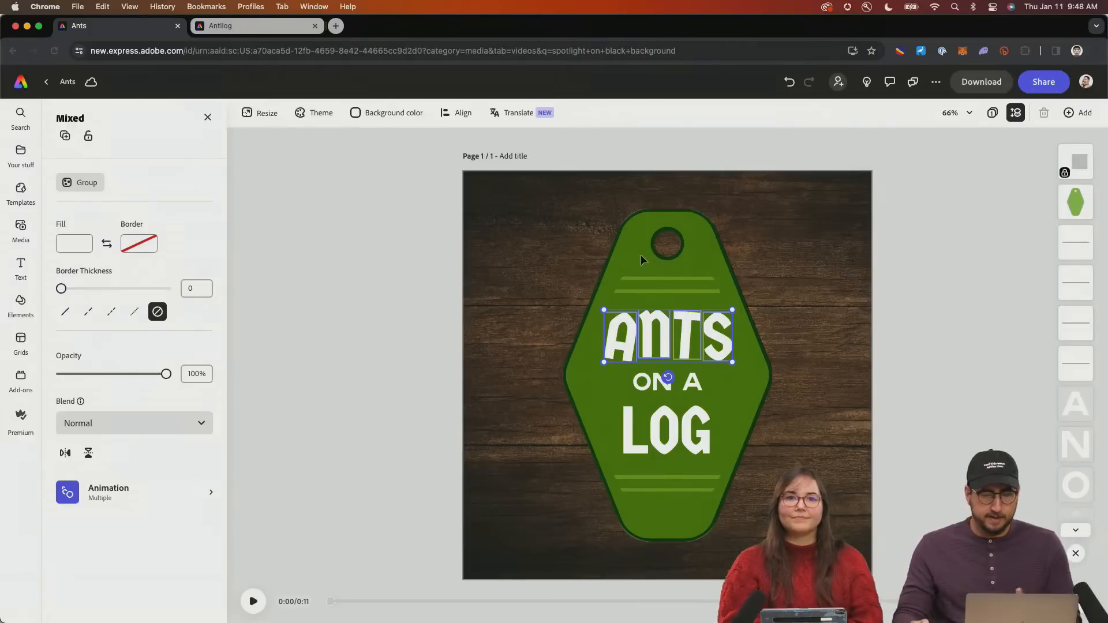
right_click(662, 344)
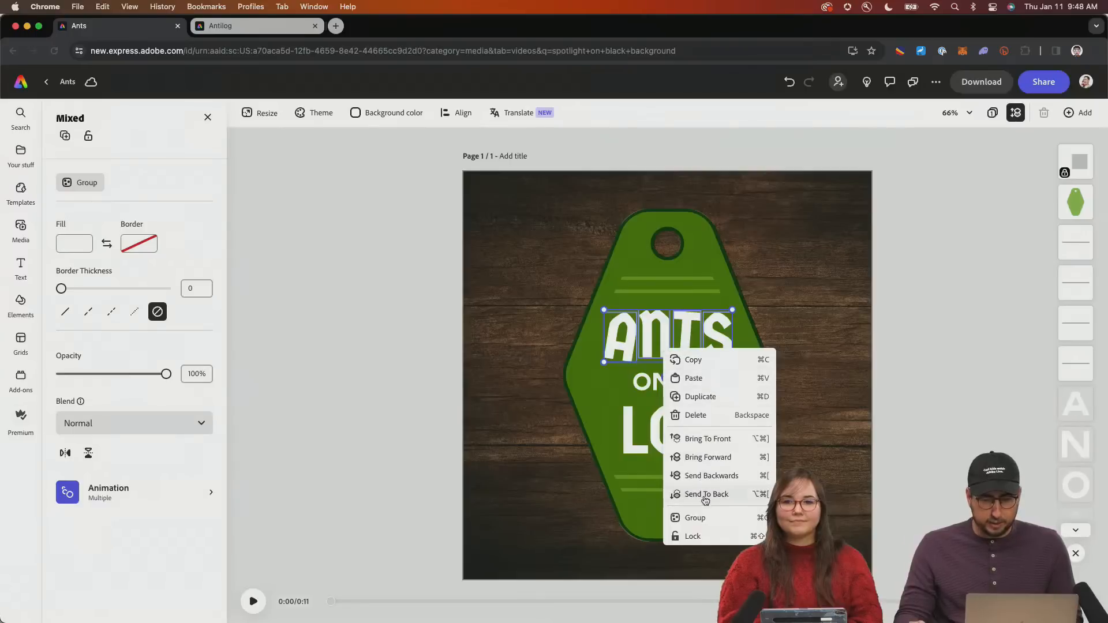
left_click(705, 518)
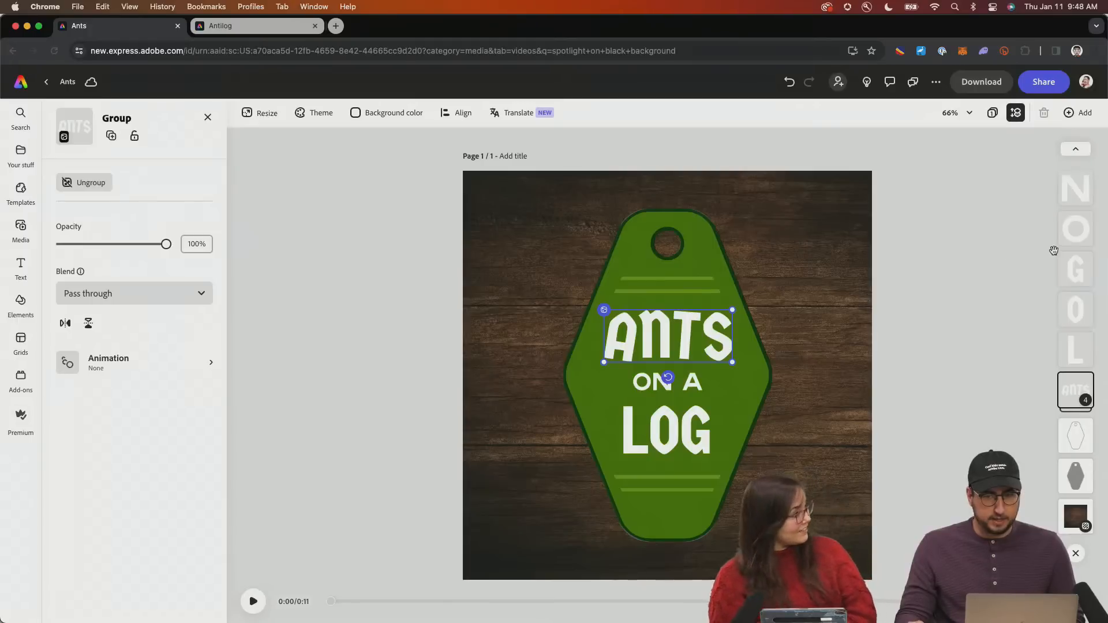
Apply the Wiggle looping animation to the ANTS letter group
scroll(1069, 259, "up", 3)
scroll(1069, 260, "up", 2)
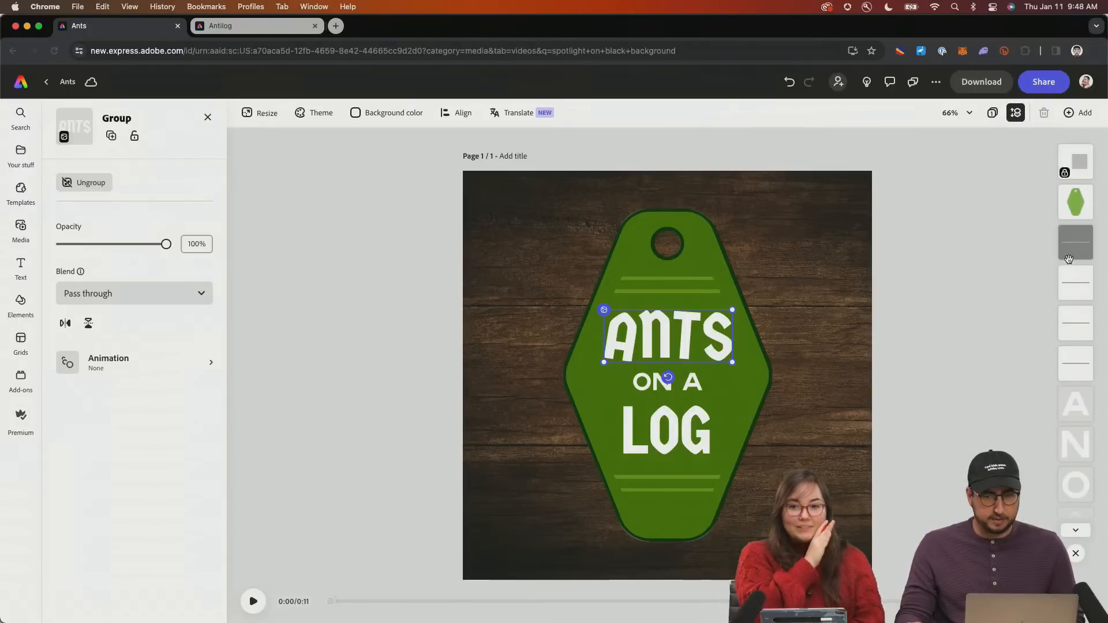
scroll(1069, 259, "down", 5)
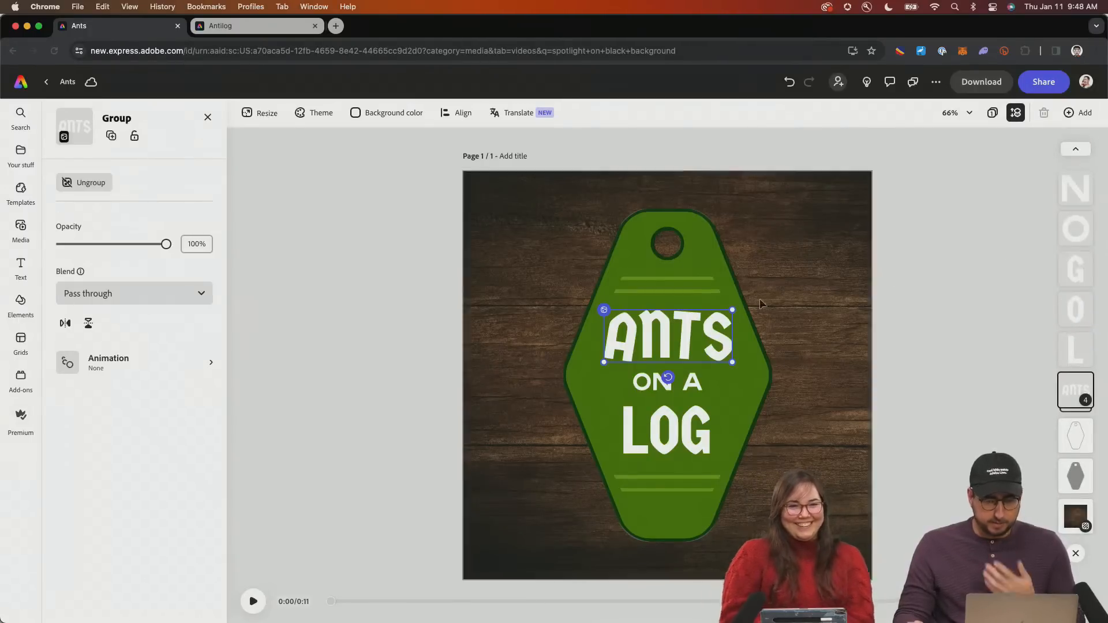
left_click(107, 362)
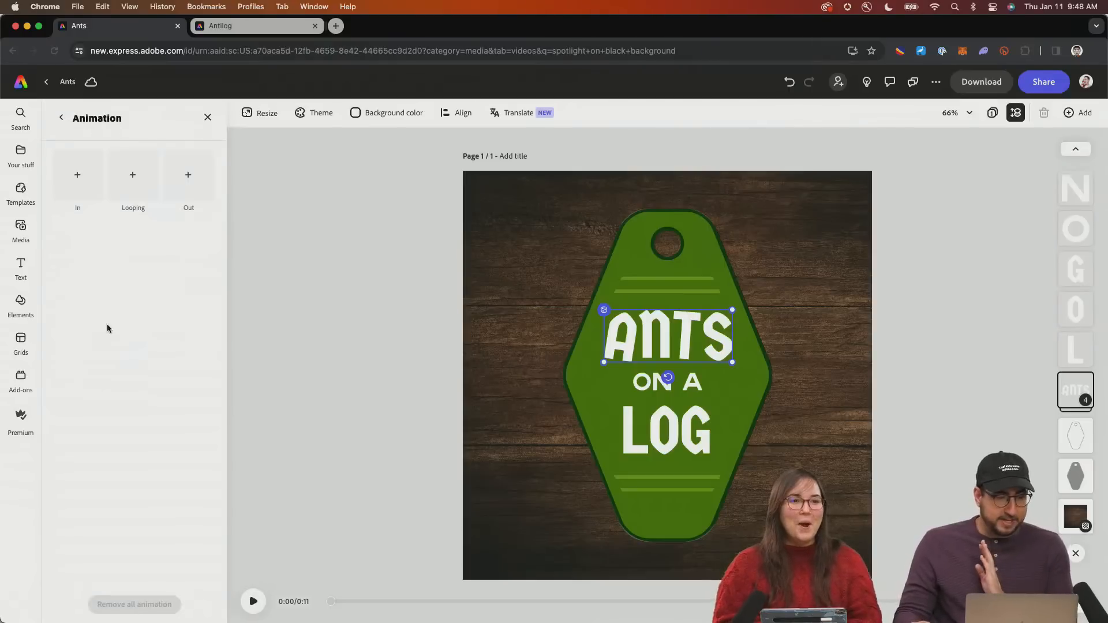
left_click(137, 181)
left_click(137, 314)
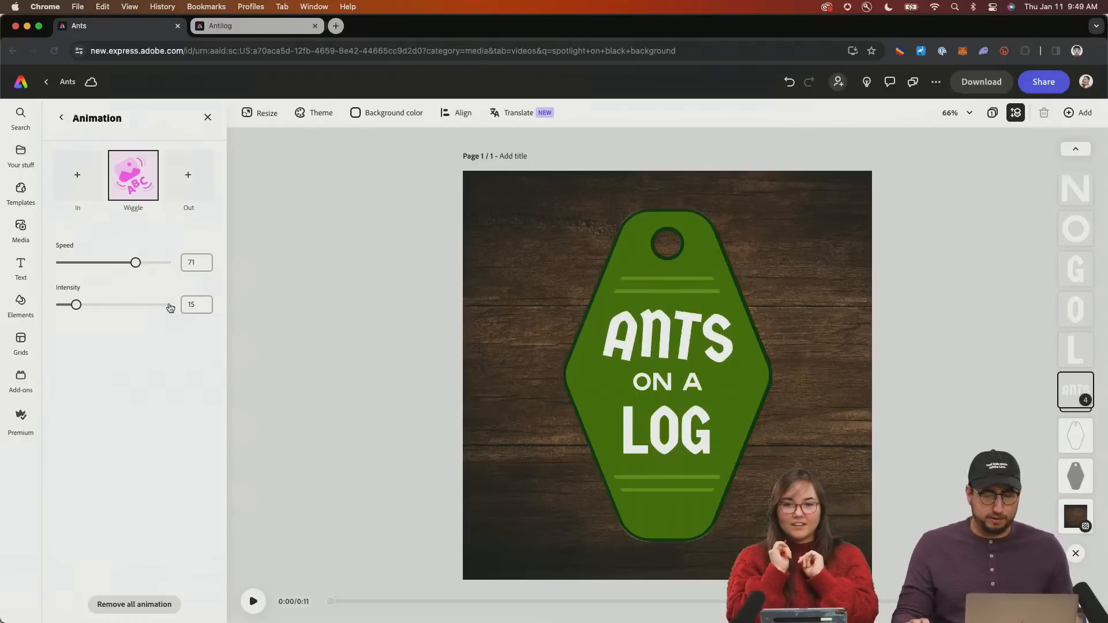
Clear the selection and preview the wiggling ANTS letters in the page animation
left_click(269, 289)
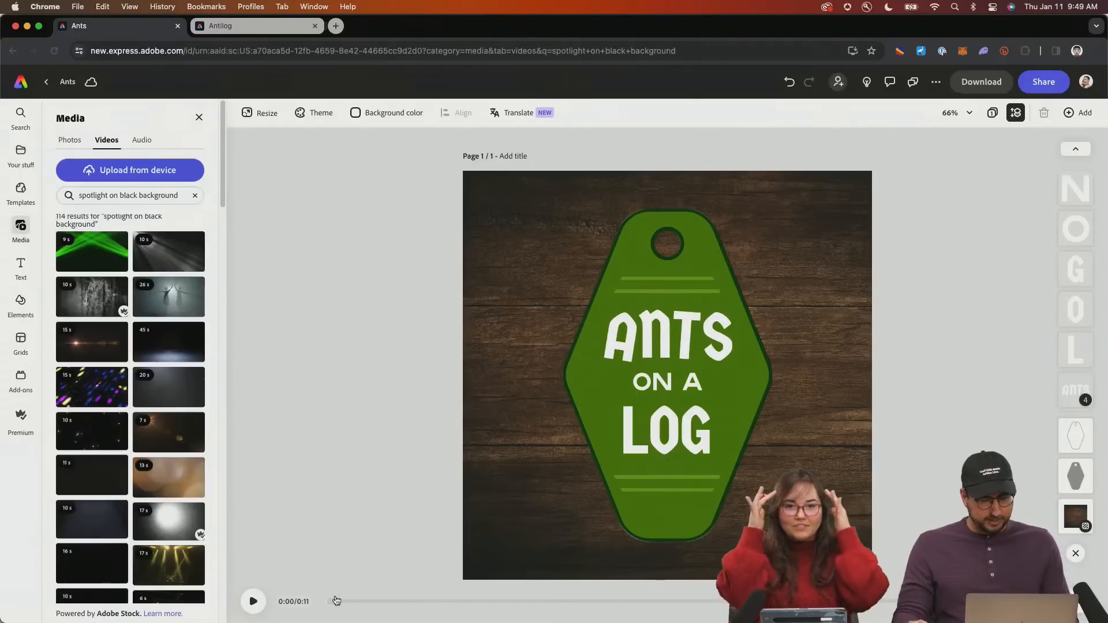
left_click(256, 602)
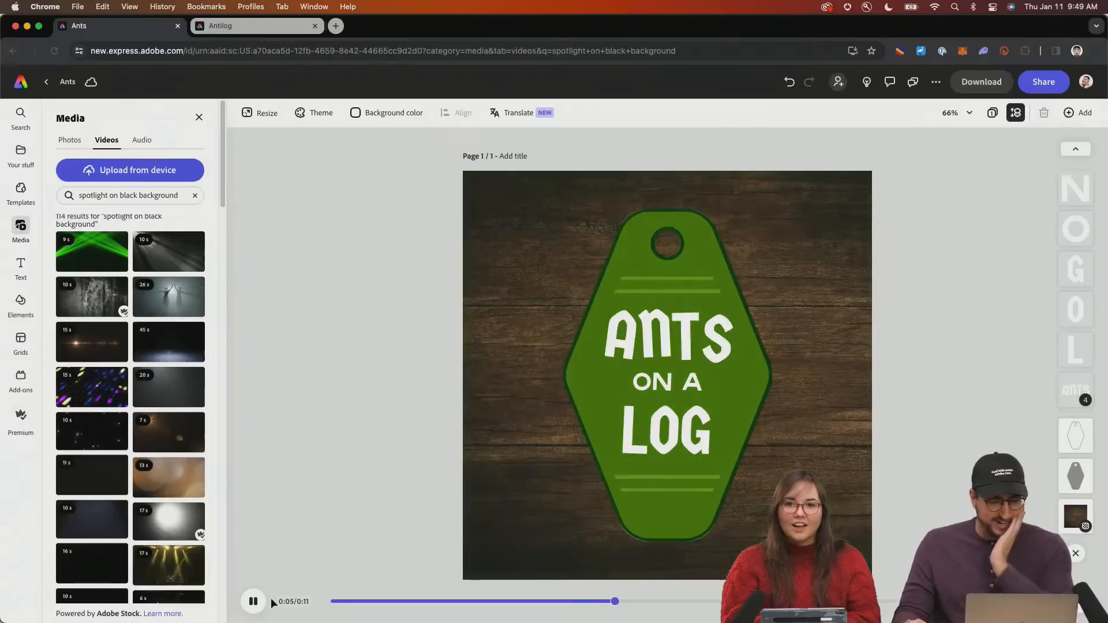
left_click(252, 601)
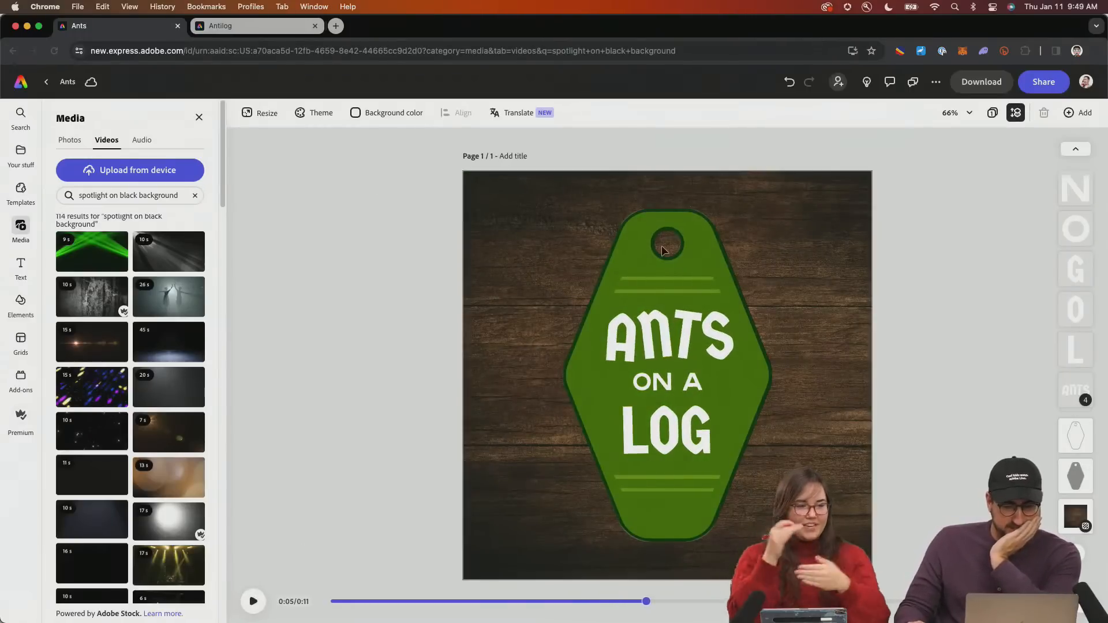
Group all key tag shapes and letters, apply the Bob looping animation to the group, and rewind to the start
left_click_drag(534, 222, 826, 540)
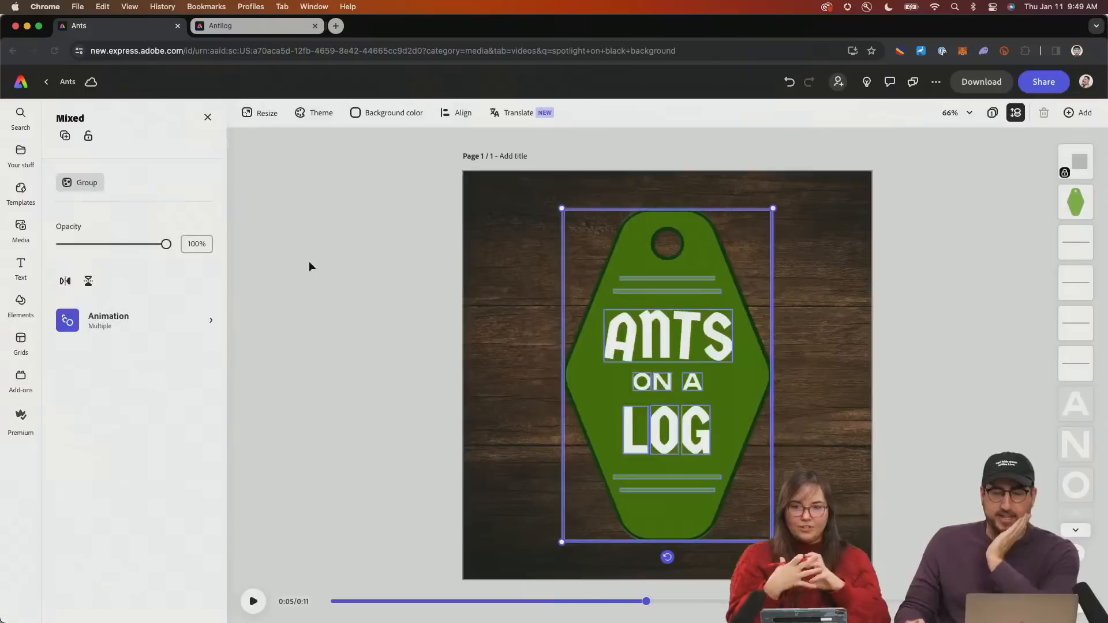
left_click(96, 185)
left_click(118, 361)
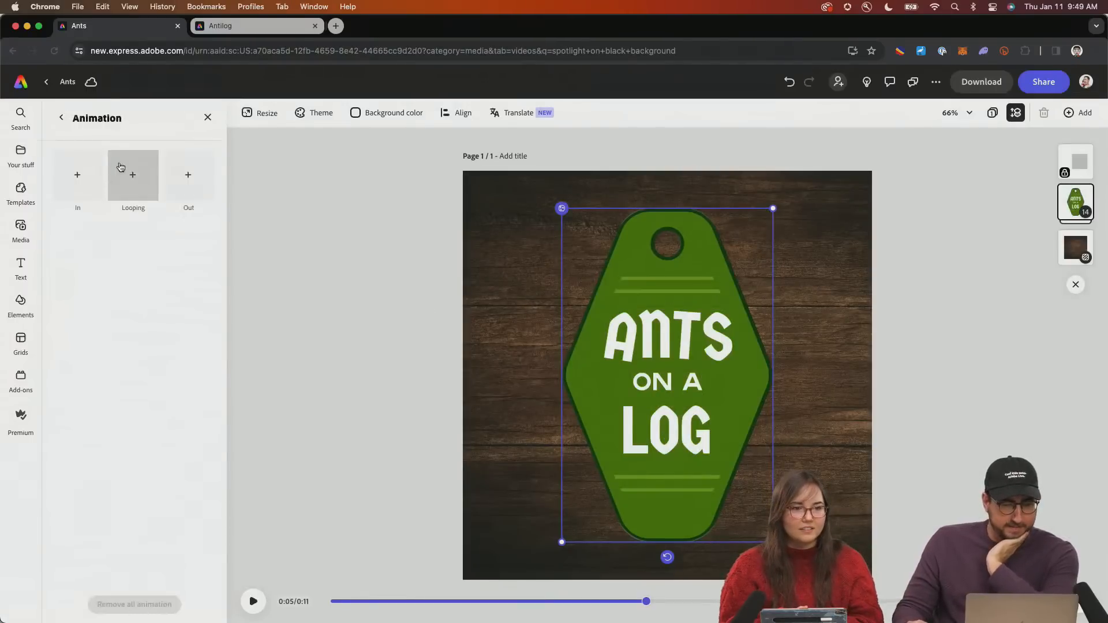
left_click(130, 173)
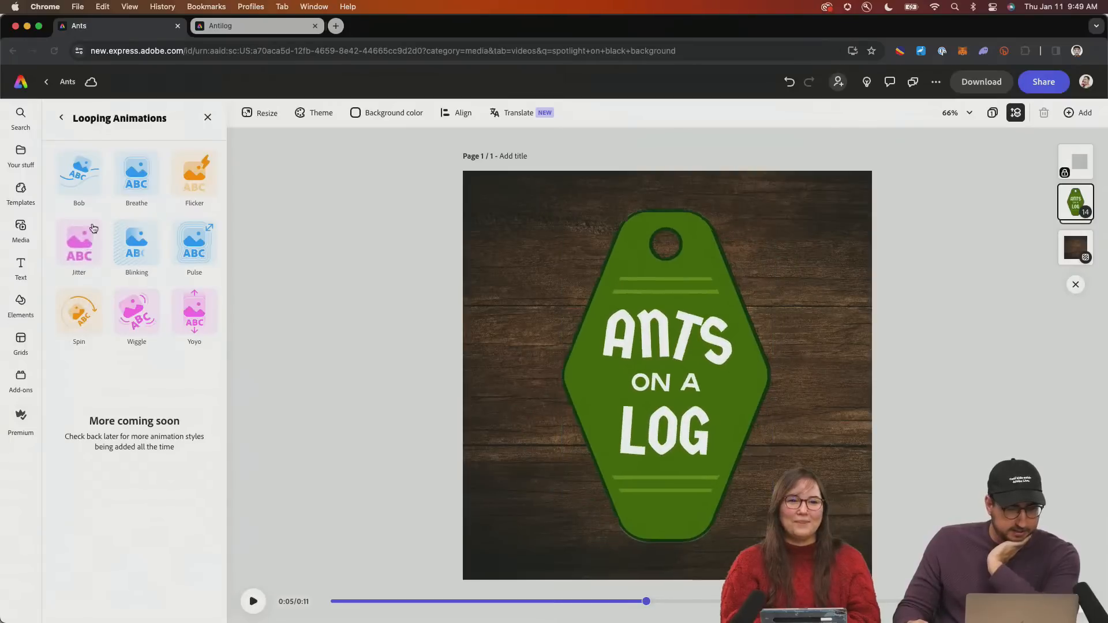
left_click(94, 175)
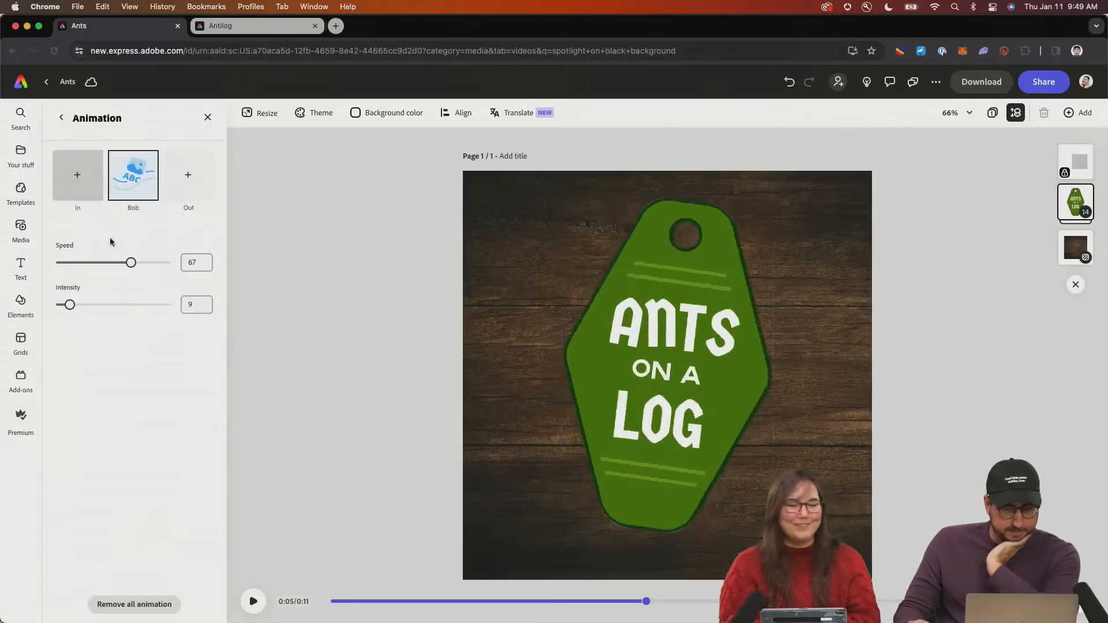
left_click(332, 601)
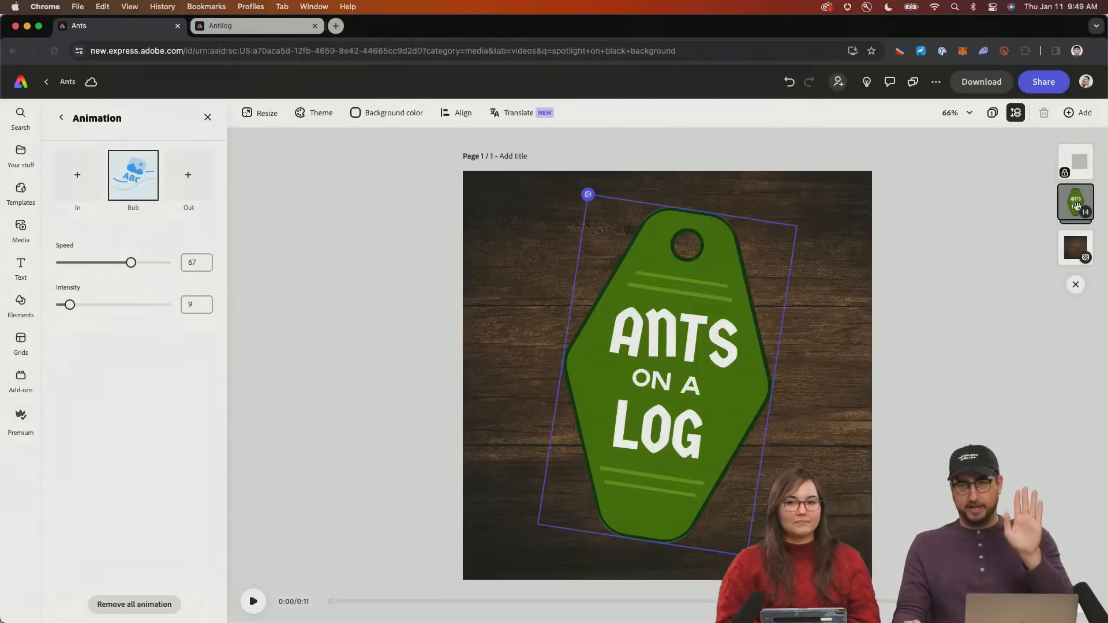
Examine the layers inside the key tag group, down to the separate letters in the nested ANTS group
left_click(1077, 206)
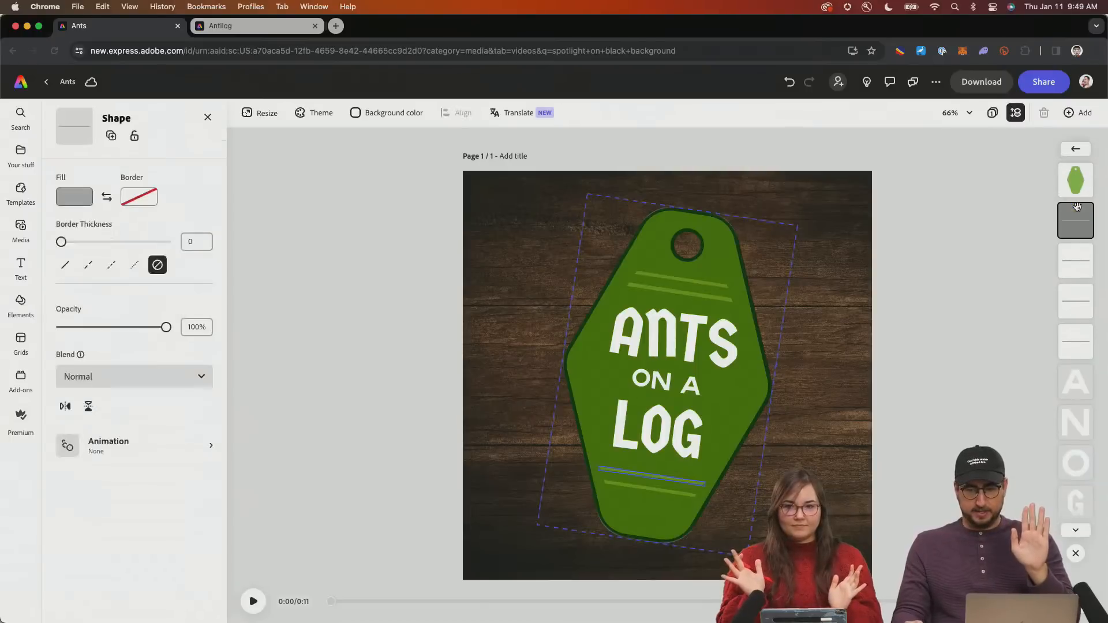
left_click_drag(1072, 203, 1080, 442)
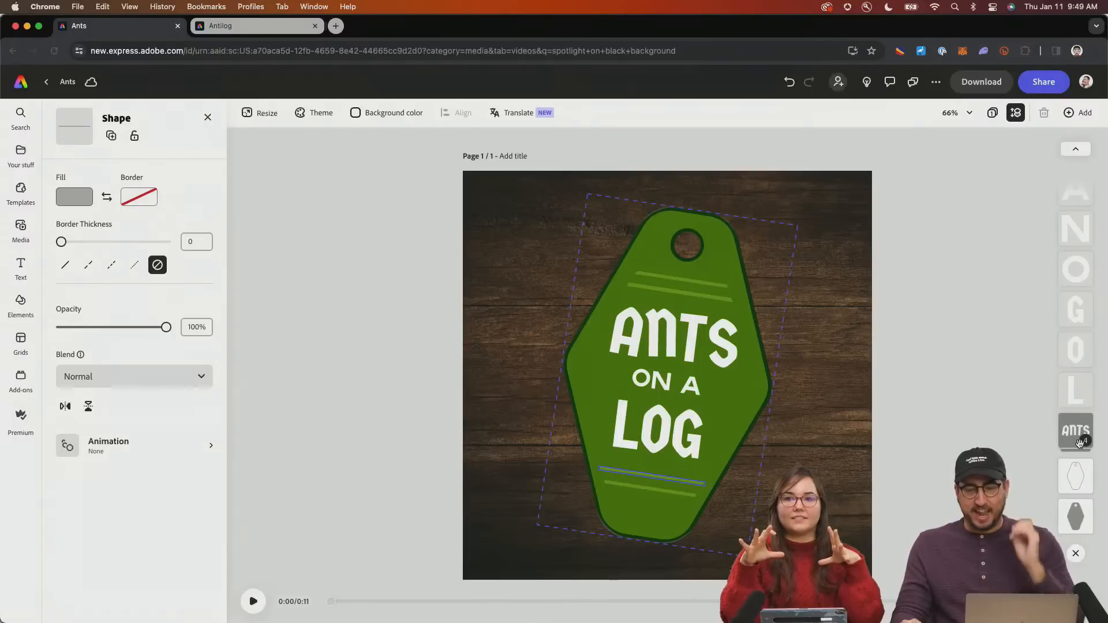
left_click_drag(1080, 443, 1079, 443)
left_click(1072, 436)
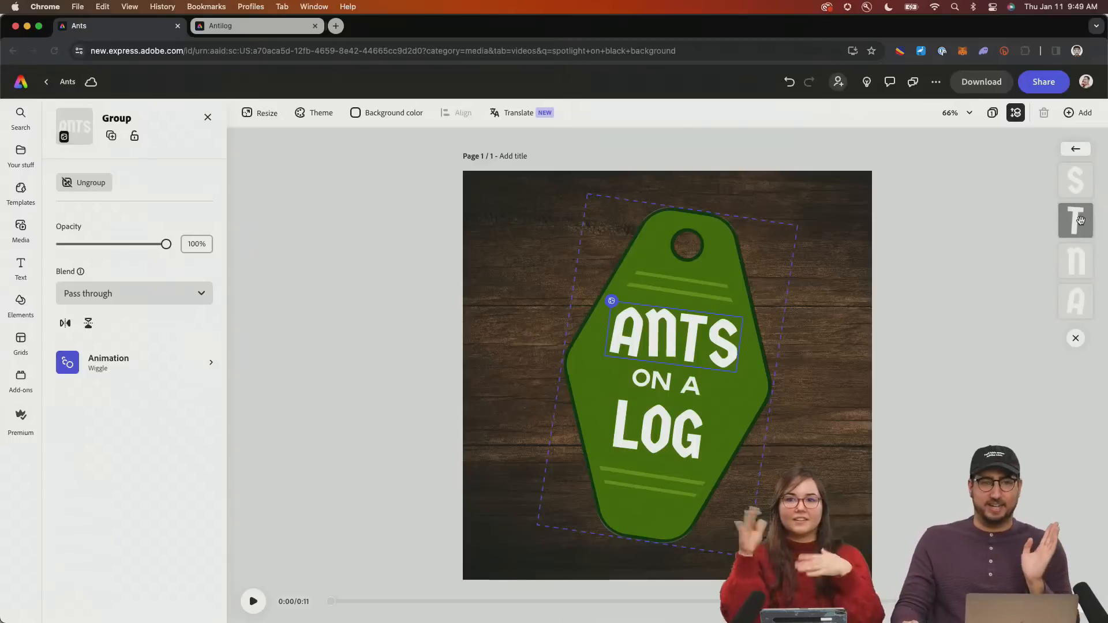
Clear the selection and preview the bobbing key tag together with its wiggling letters
left_click(957, 241)
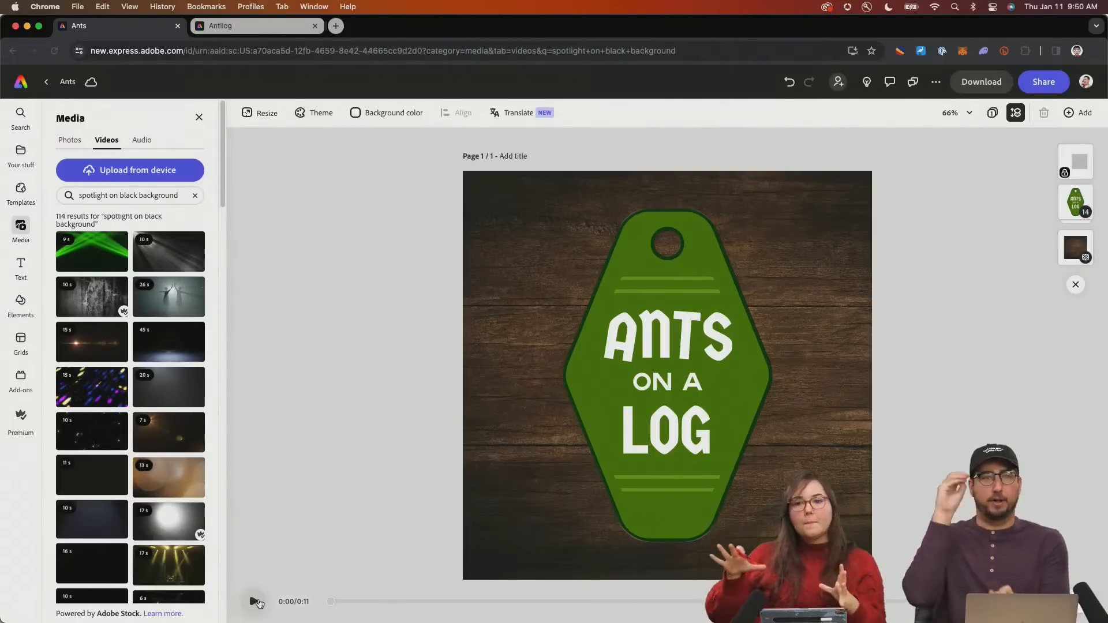
left_click(254, 602)
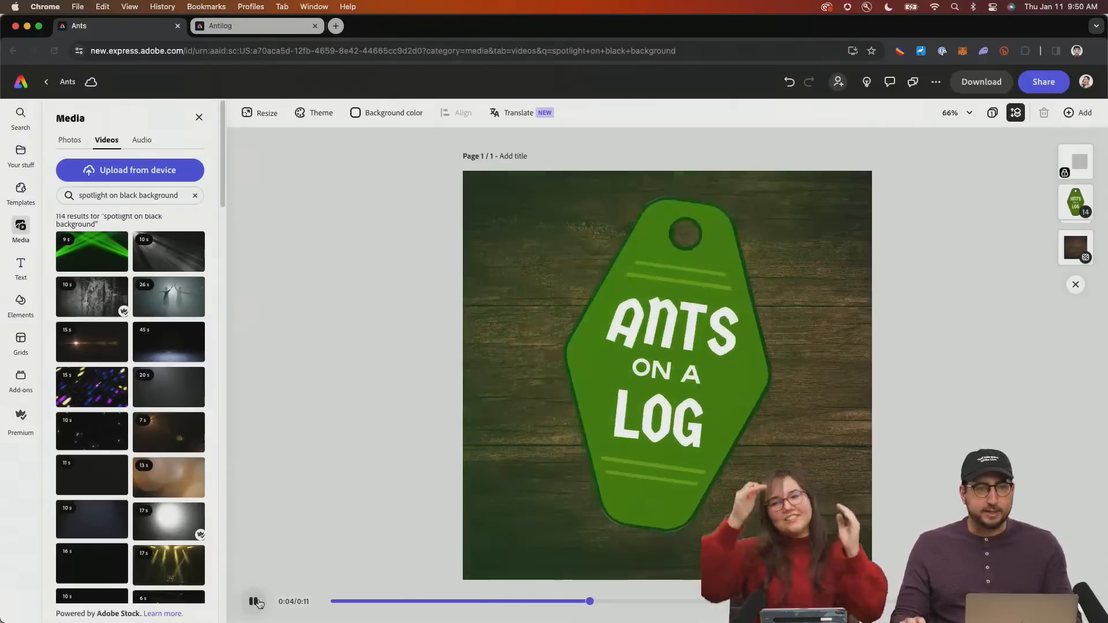
left_click(255, 602)
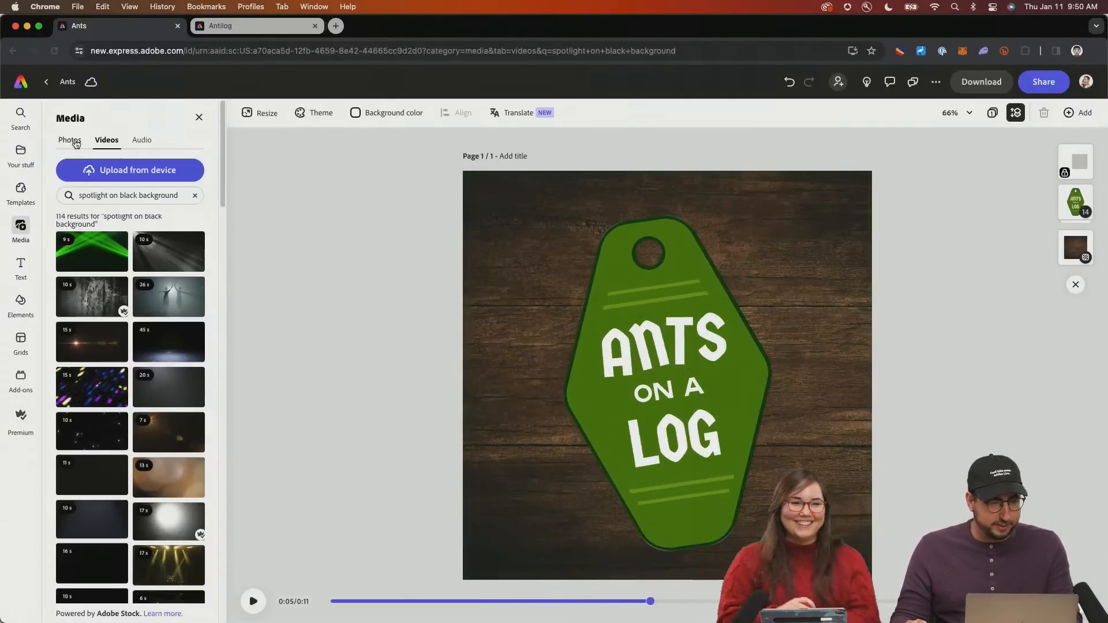
Search the stock videos for "water bubbled on black background"
triple_click(108, 196)
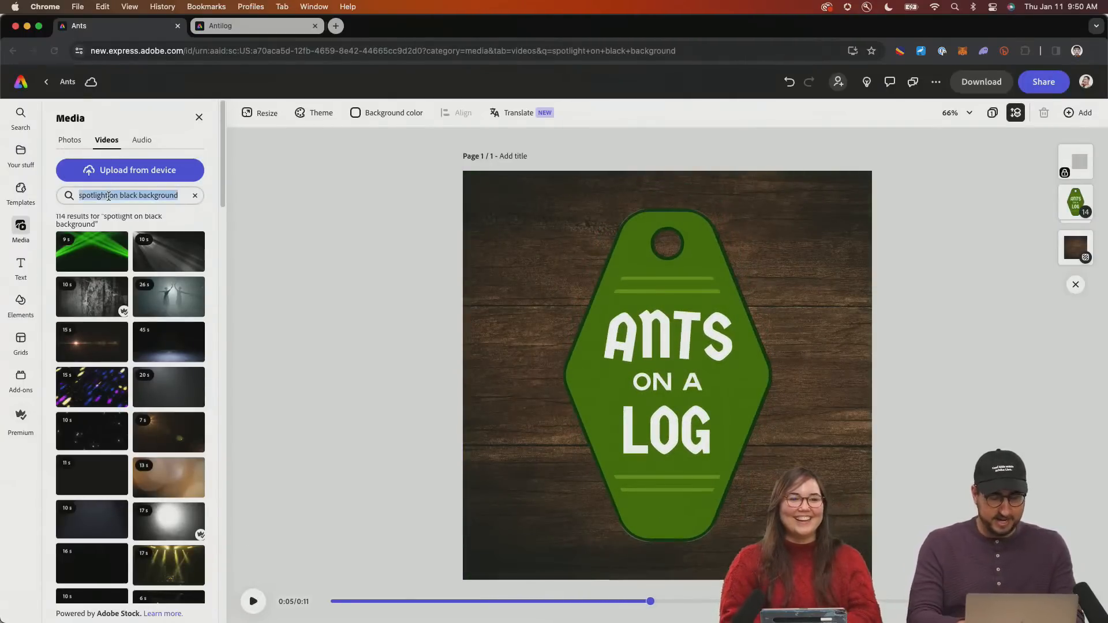
type("water bubb")
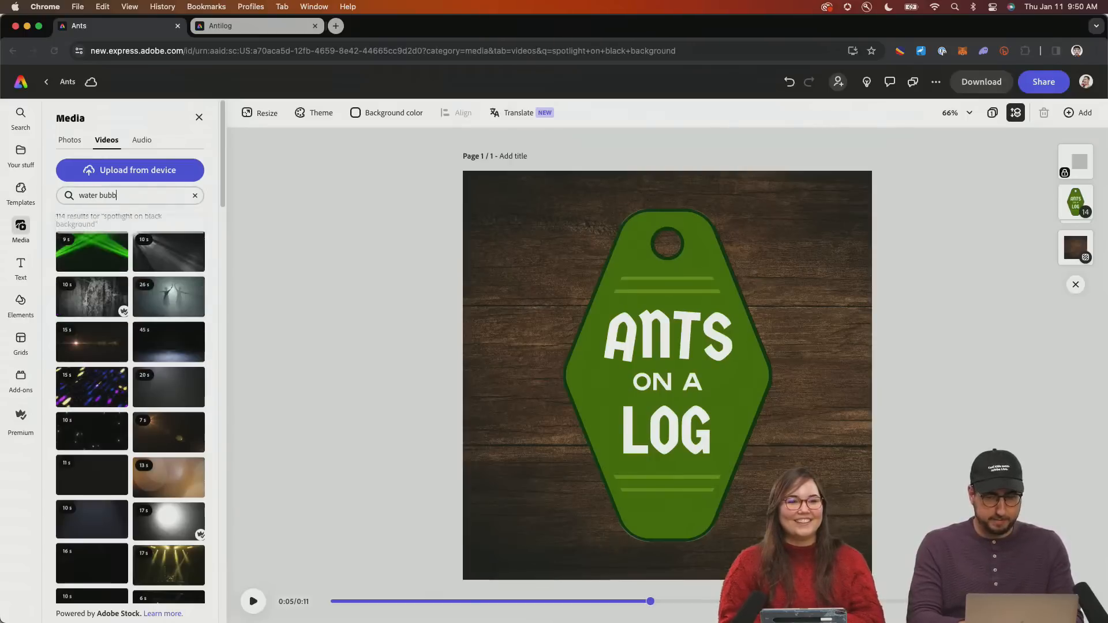
type("led on black ")
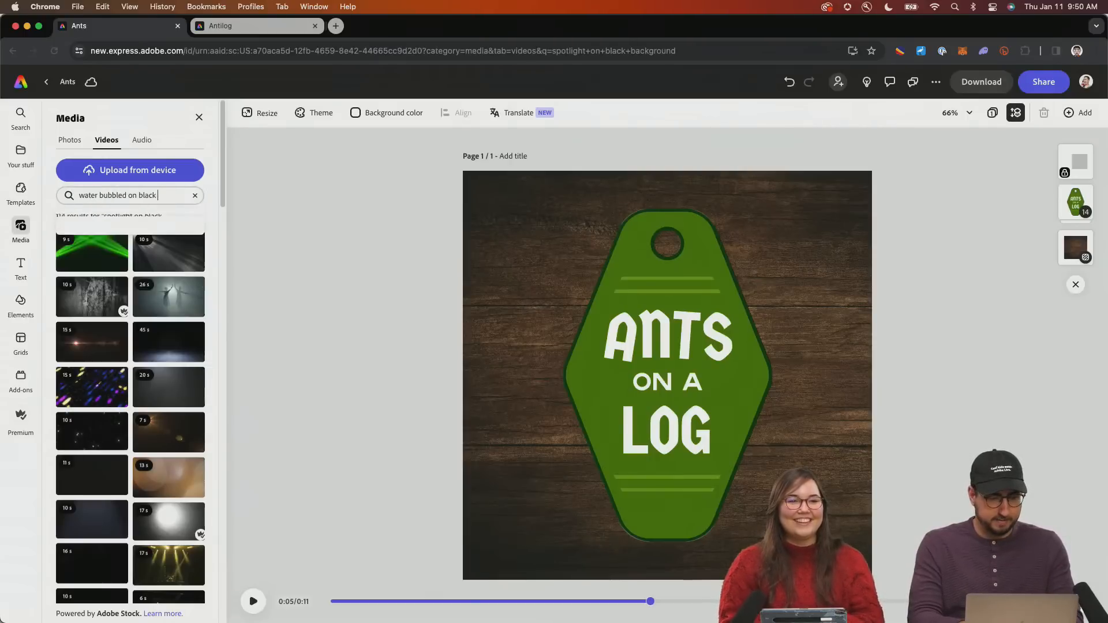
type("background")
key("Return")
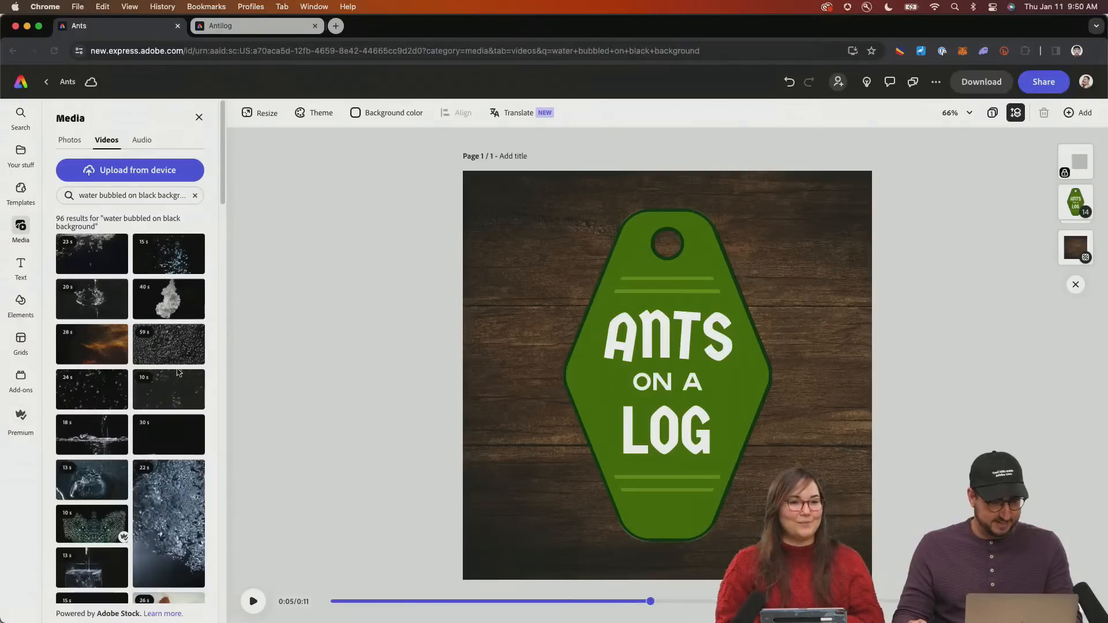
Add the 24-second floating bubbles video to the page and stretch it to cover the whole page
left_click(98, 395)
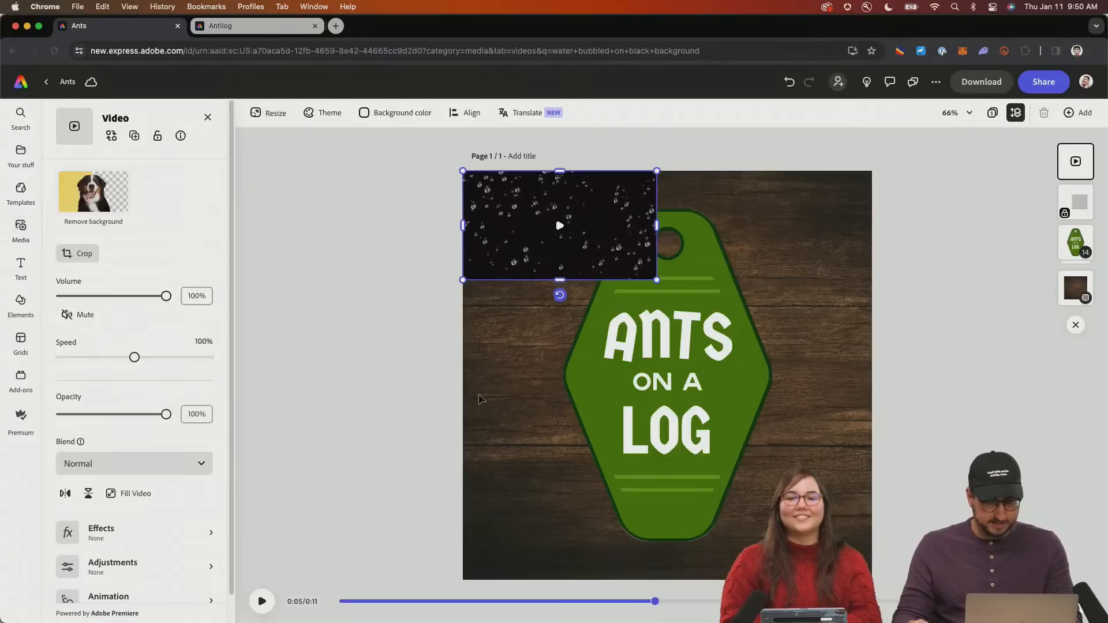
left_click_drag(563, 280, 563, 580)
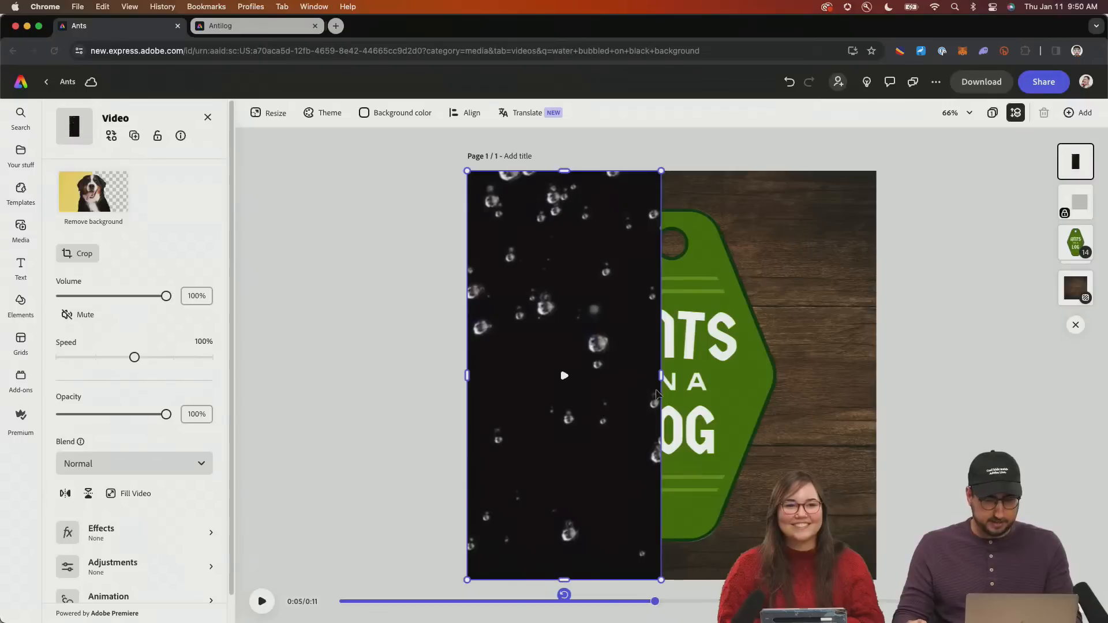
left_click_drag(662, 380, 876, 375)
Set the bubbles video's blend to Screen and its opacity to 16%, and preview the animation from the start
left_click(153, 464)
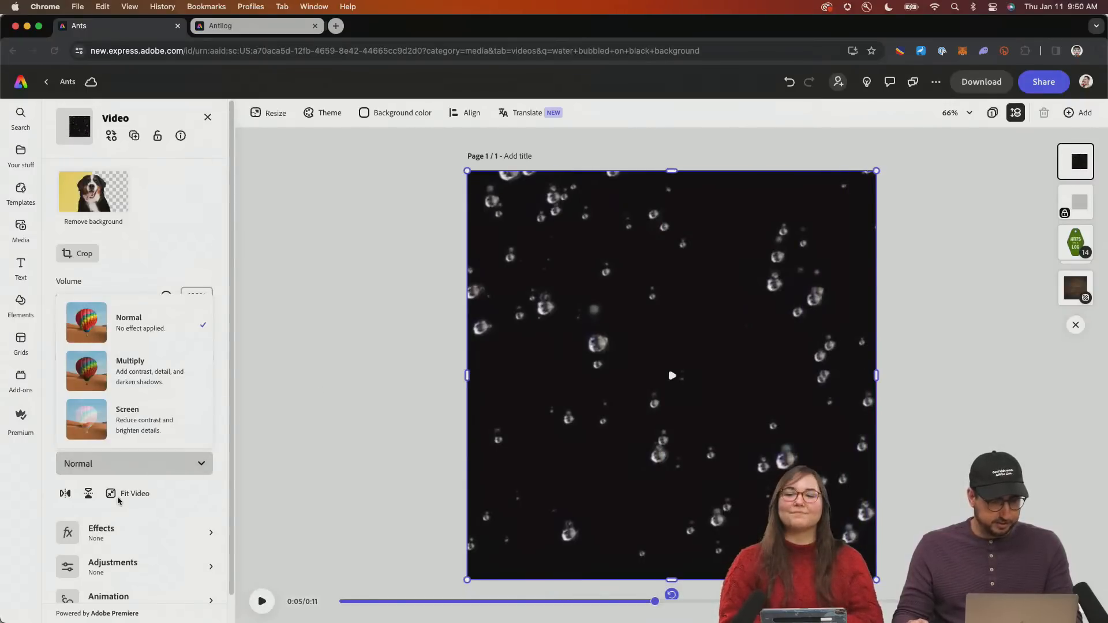
left_click(145, 420)
left_click_drag(82, 418, 77, 418)
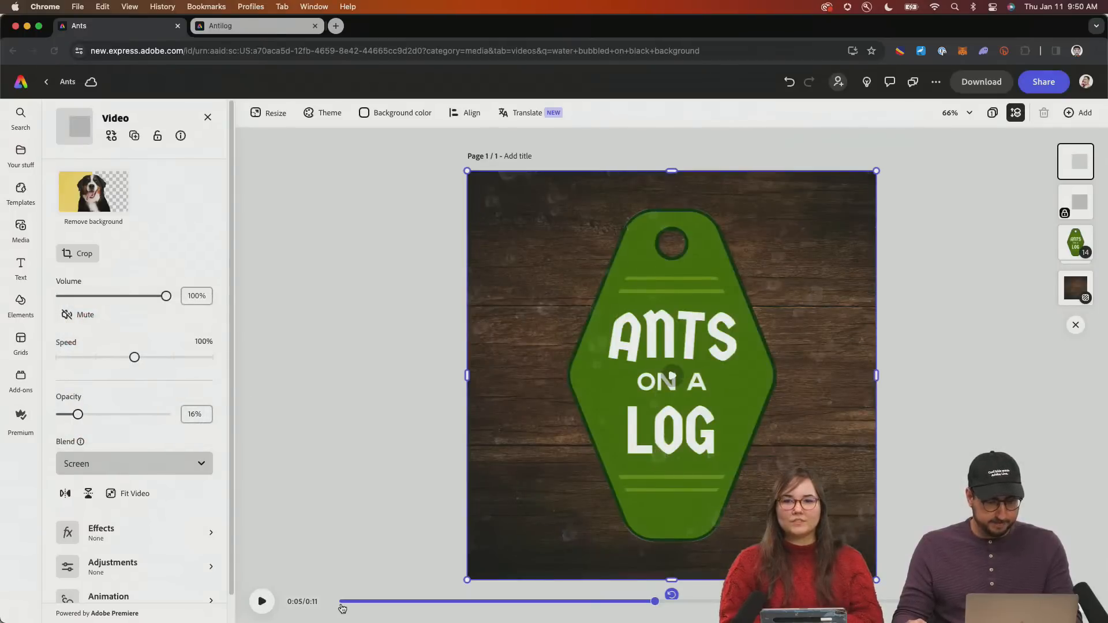
left_click(343, 602)
left_click(261, 601)
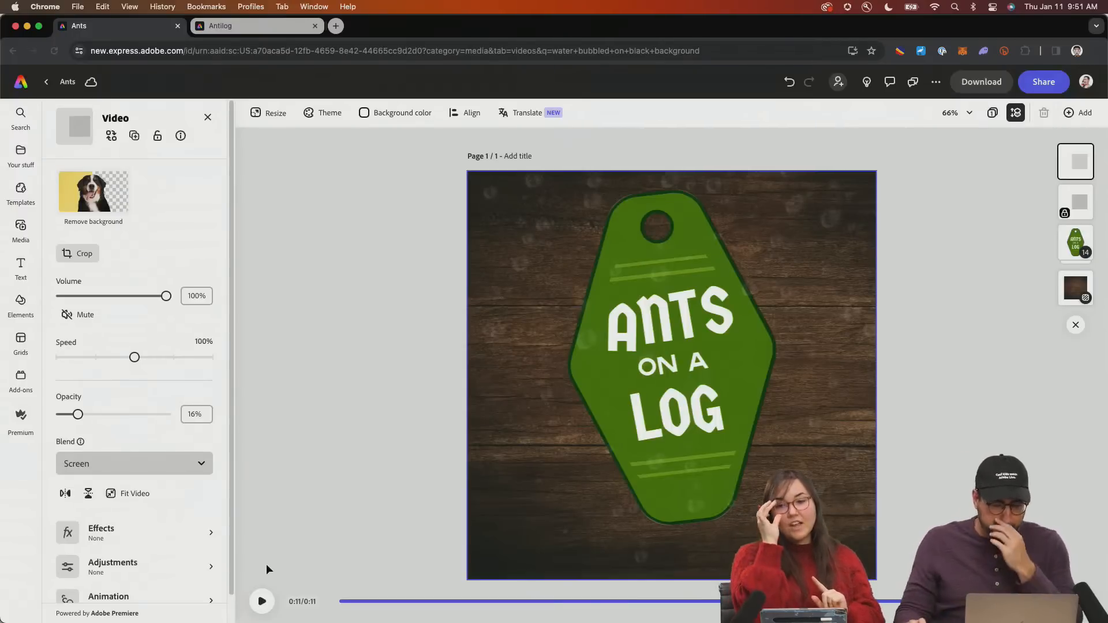
Expand the scene timeline and open the voiceover recorder from the audio media
left_click(1054, 601)
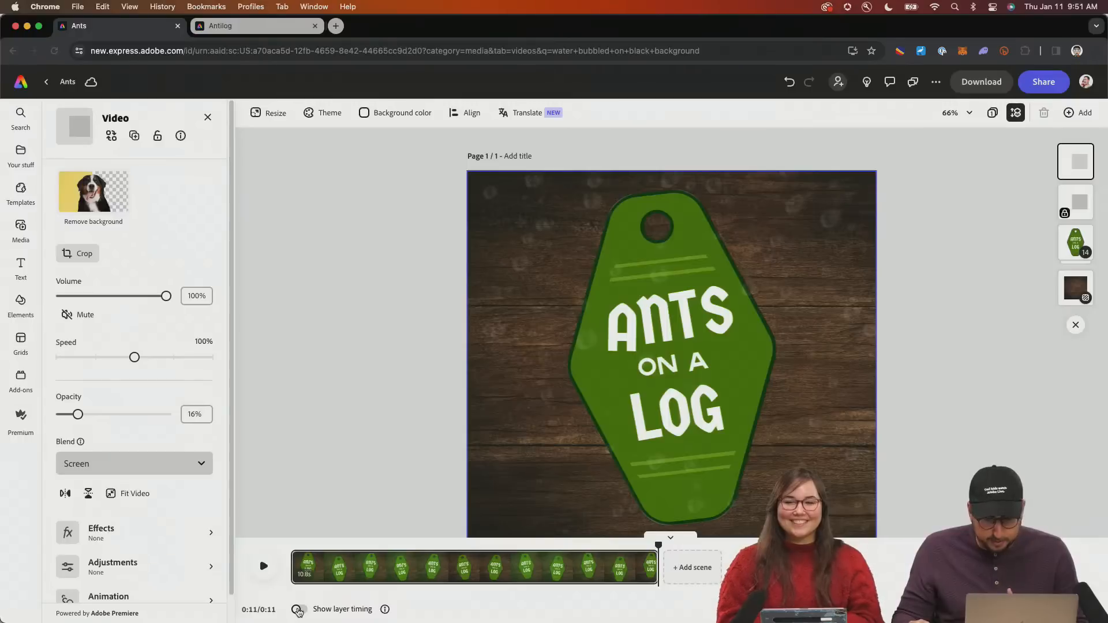
left_click(13, 228)
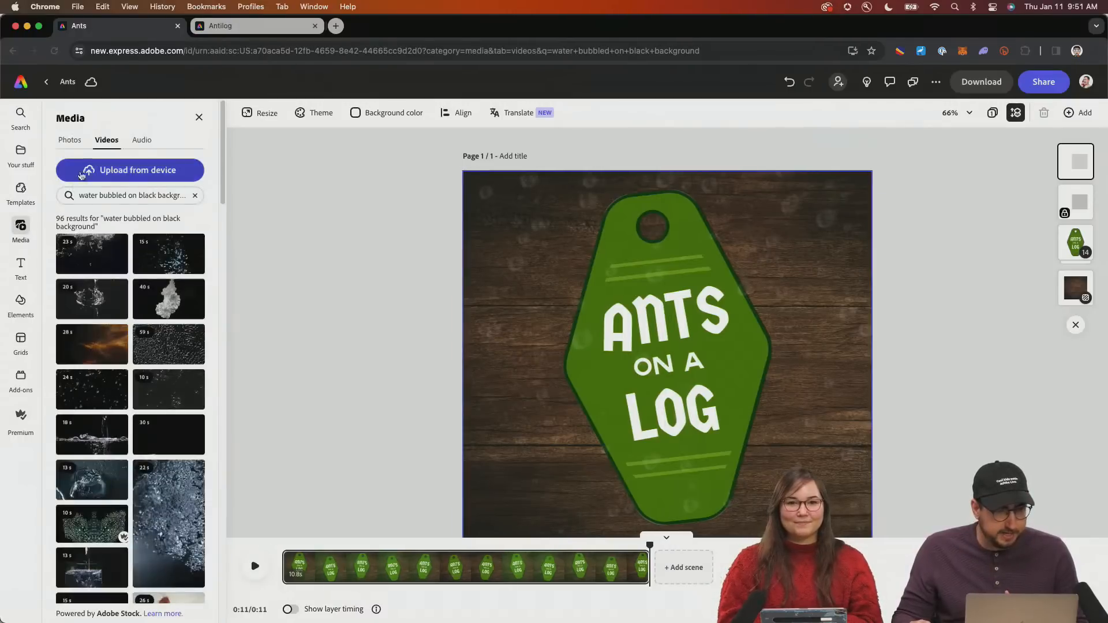
left_click(141, 139)
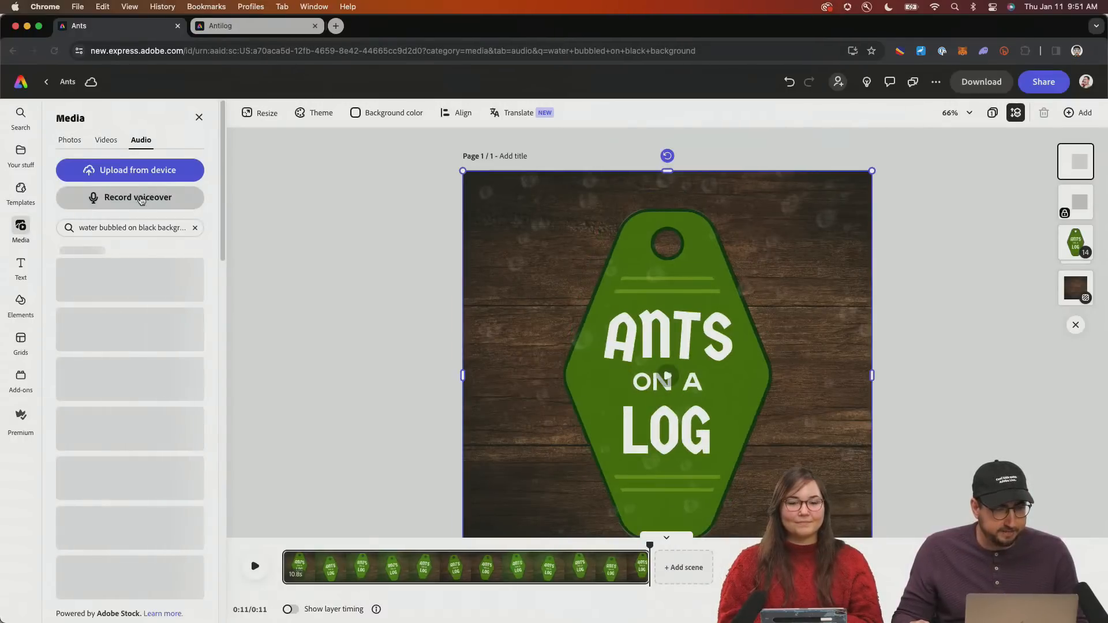
left_click(140, 199)
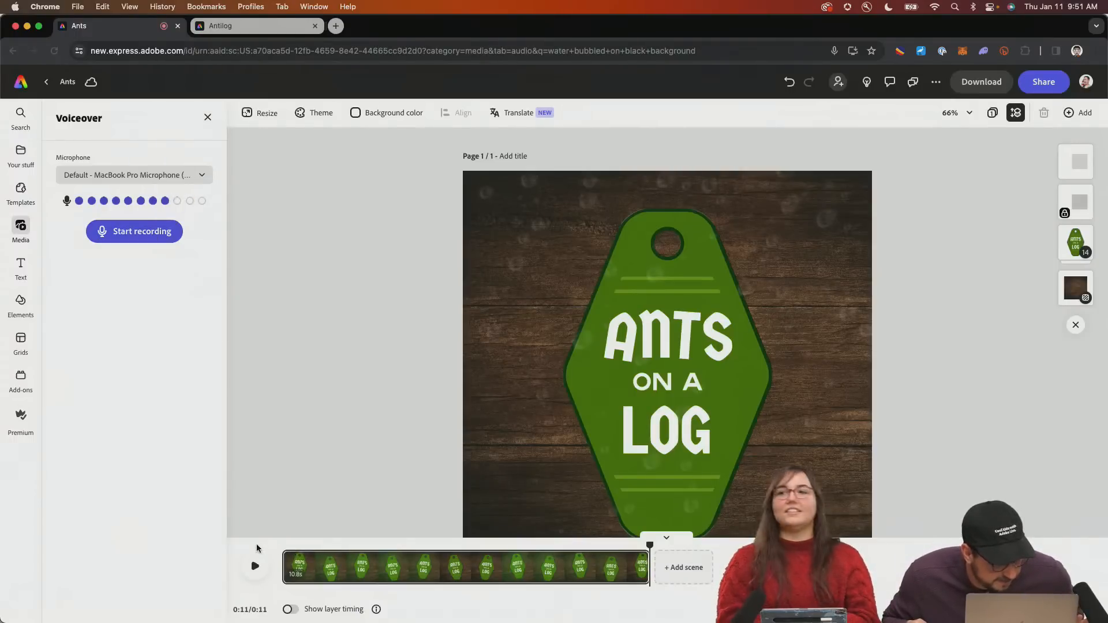
left_click(282, 546)
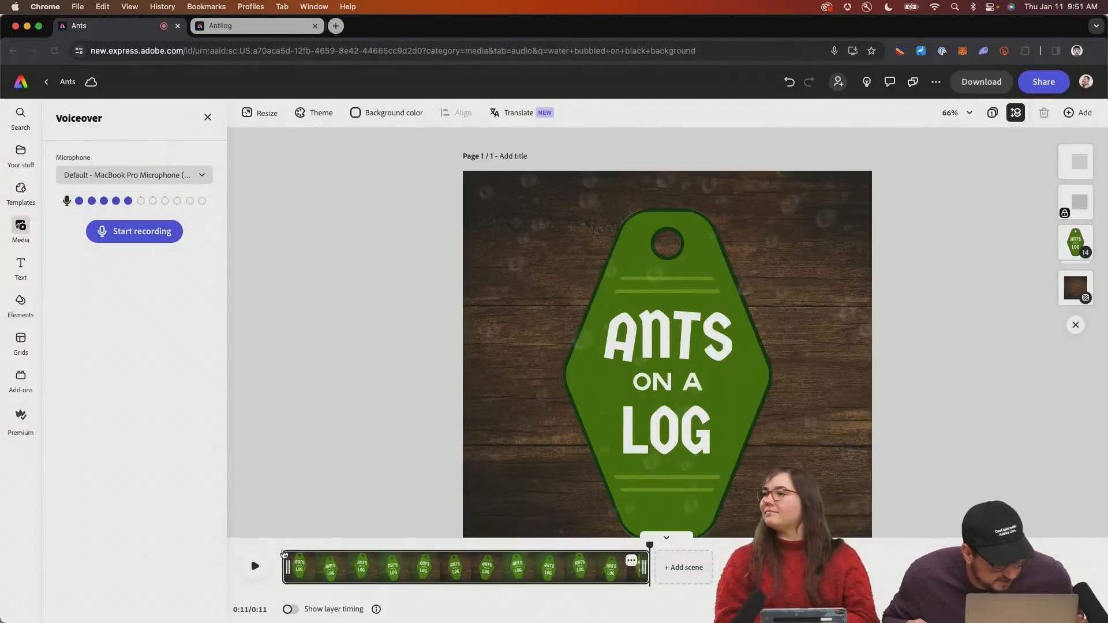
left_click(141, 242)
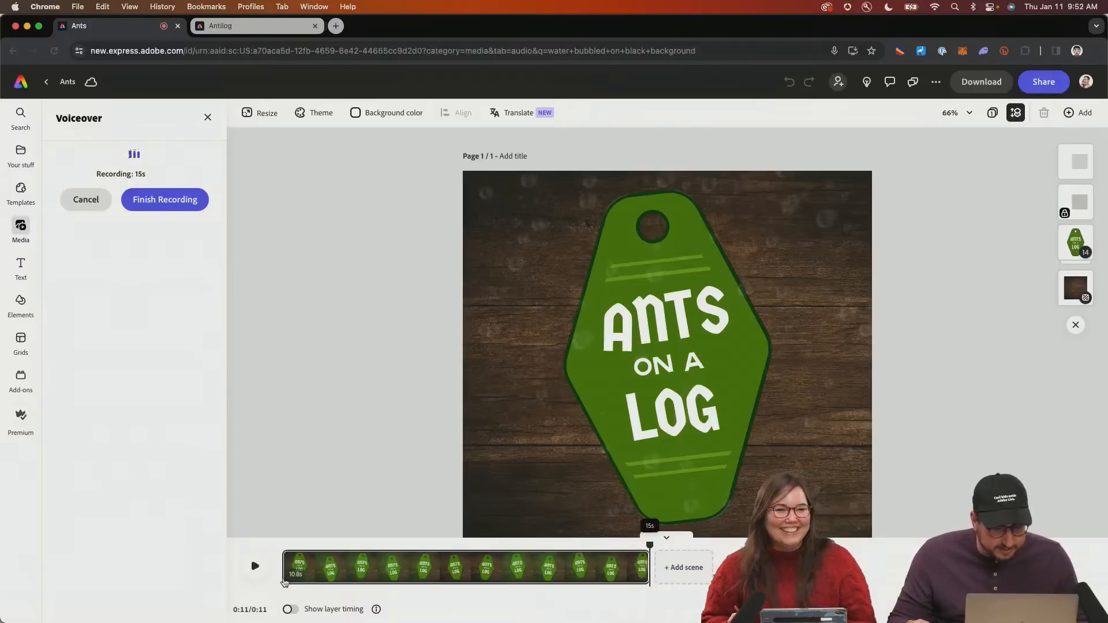
left_click(90, 197)
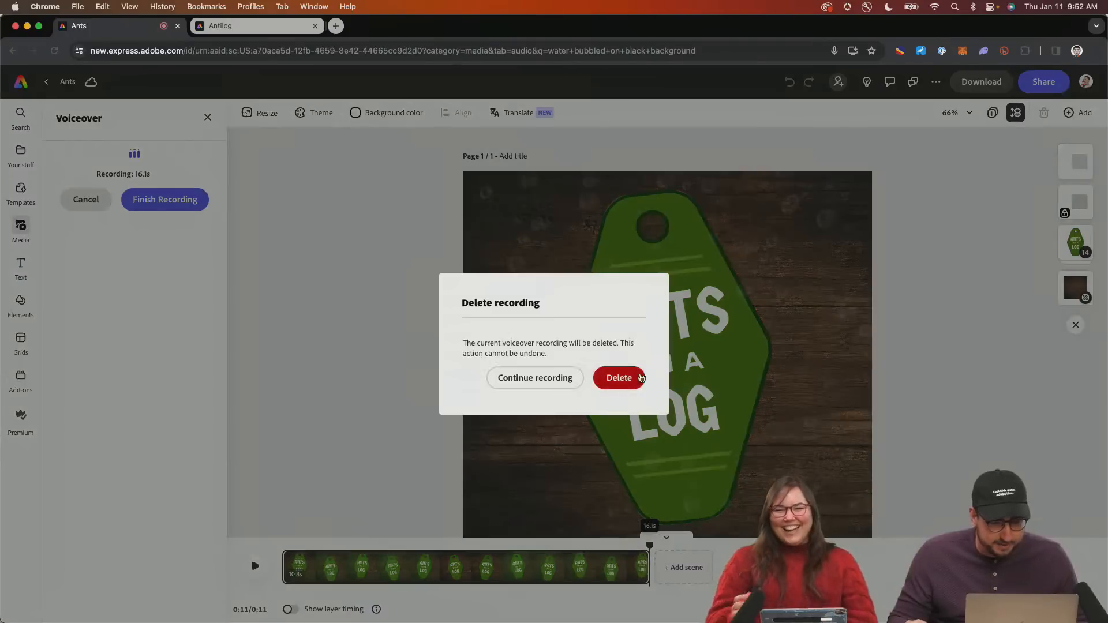
left_click(617, 381)
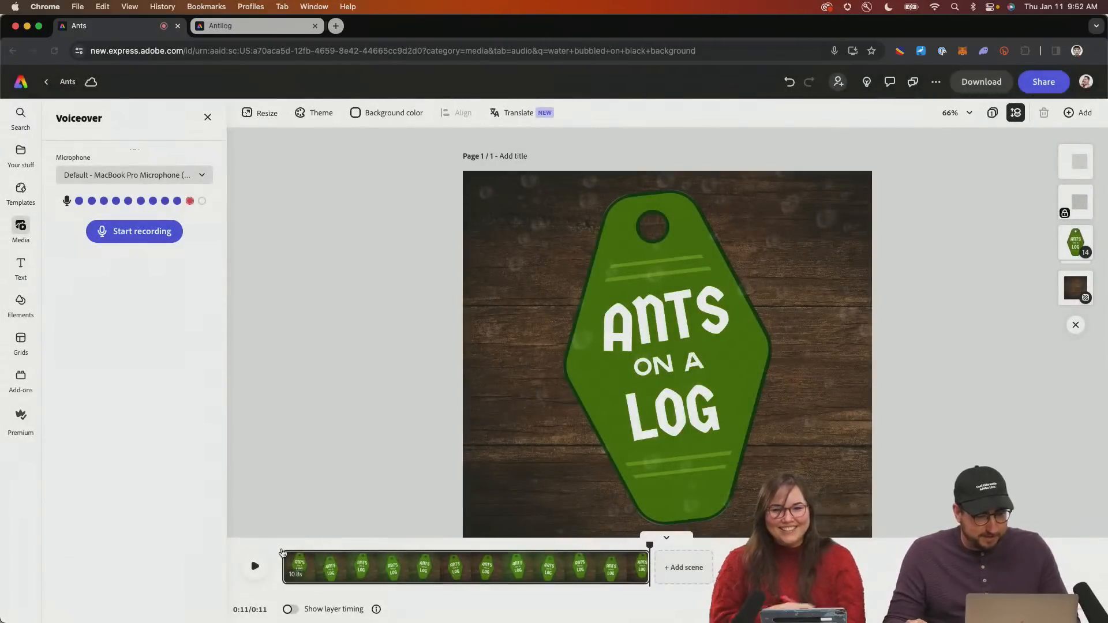
Record a voiceover from the start of the scene, finishing the recording as the animation ends
left_click(283, 548)
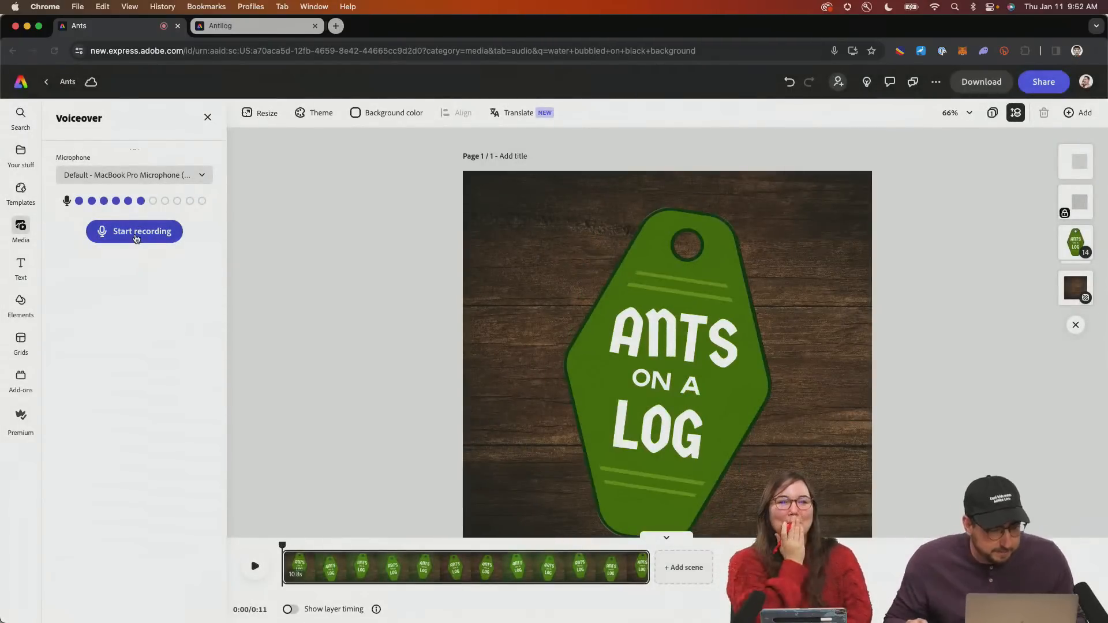
left_click(137, 237)
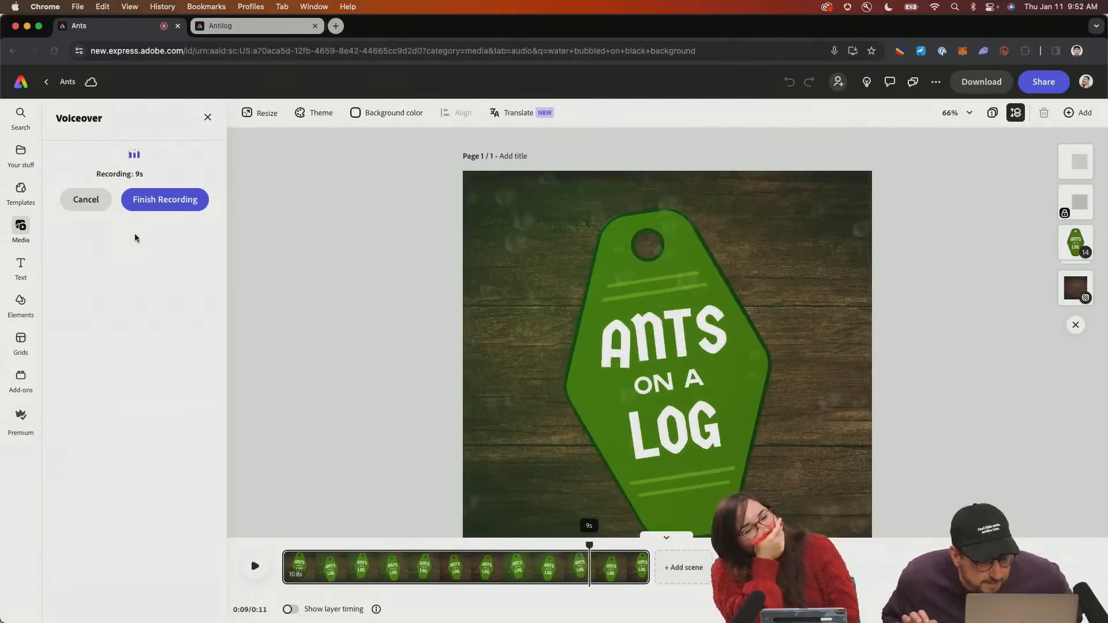
left_click(154, 207)
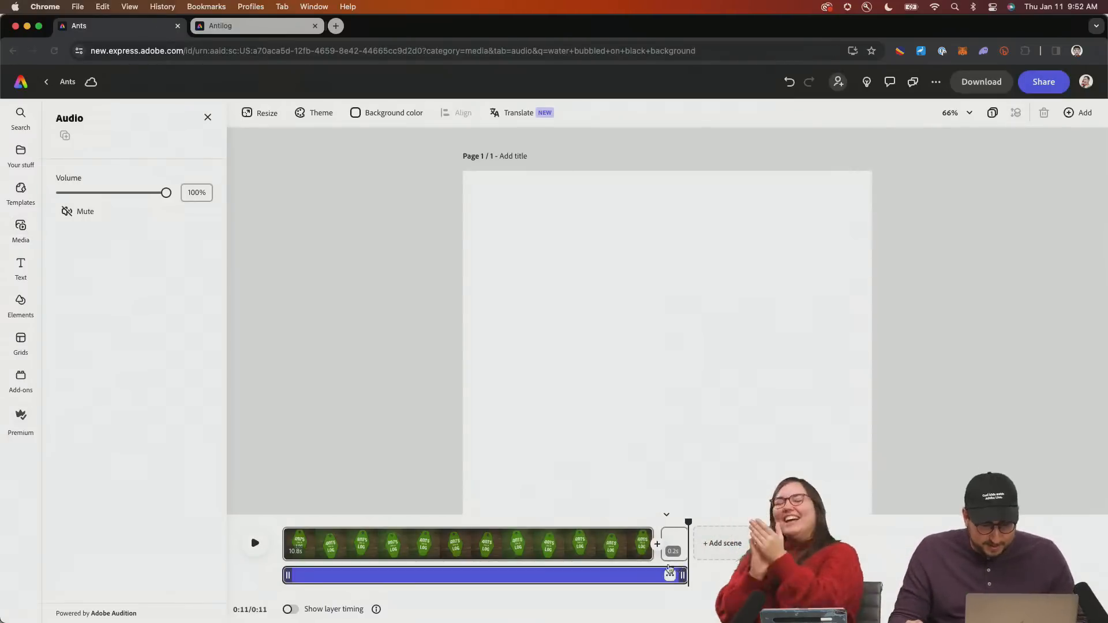
Extend the key tag scene to 11.8 s, play it from the start with the voiceover, and collapse the timeline
left_click_drag(649, 531, 685, 530)
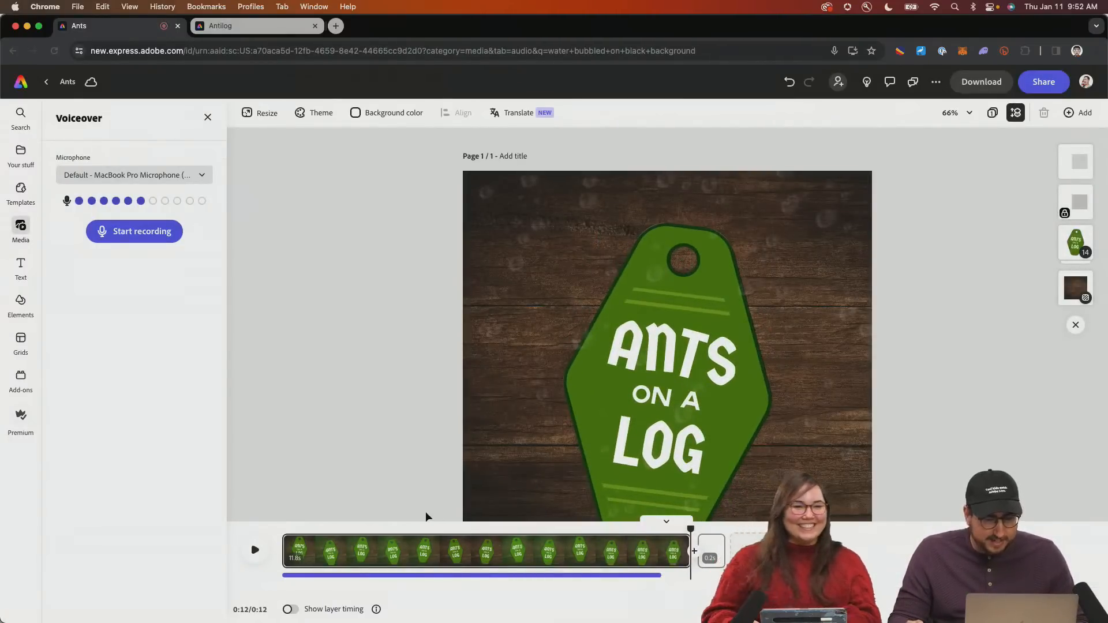
left_click(282, 528)
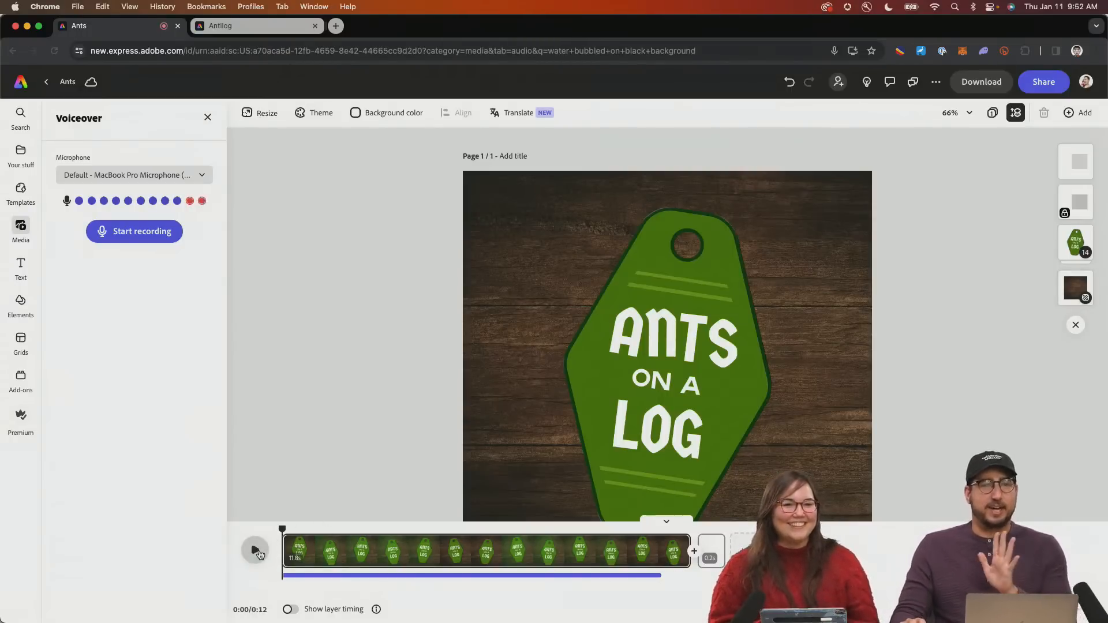
left_click(255, 551)
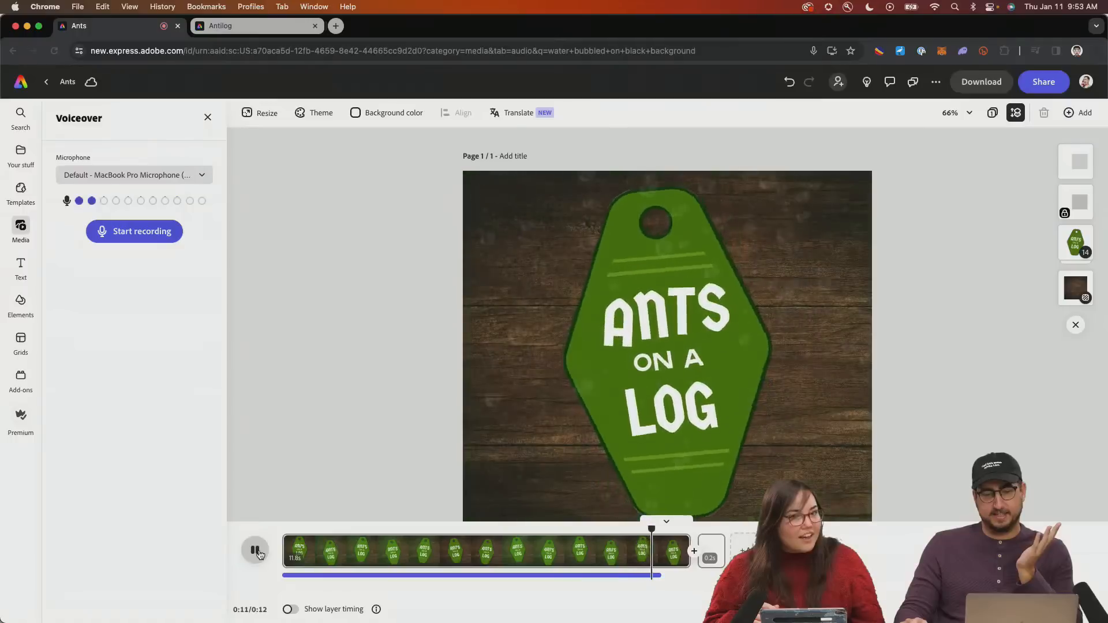
left_click(256, 551)
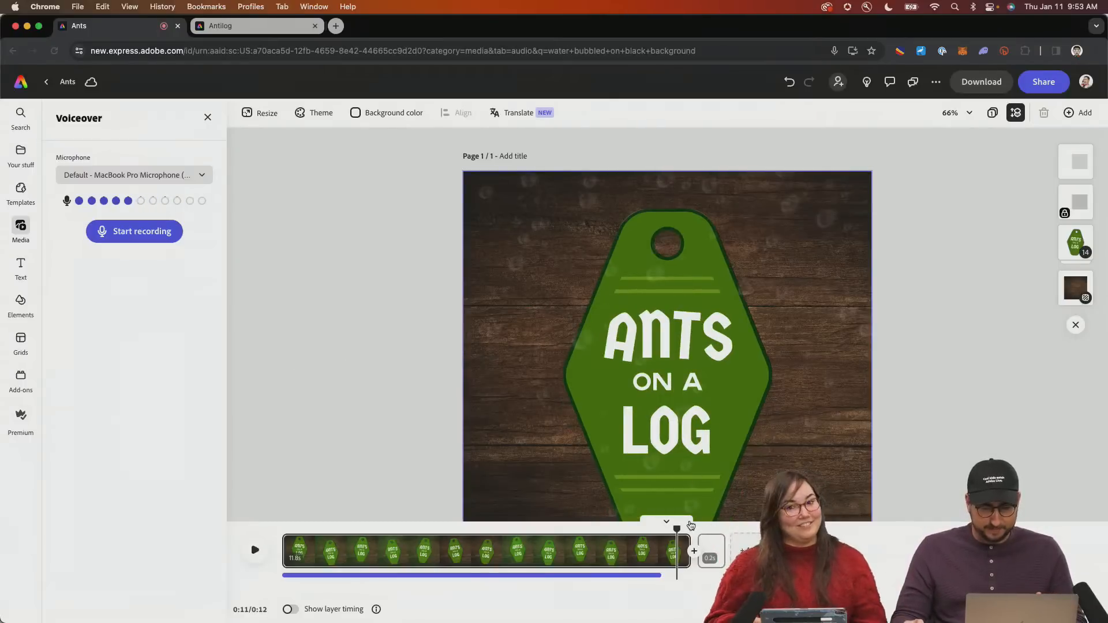
left_click(668, 521)
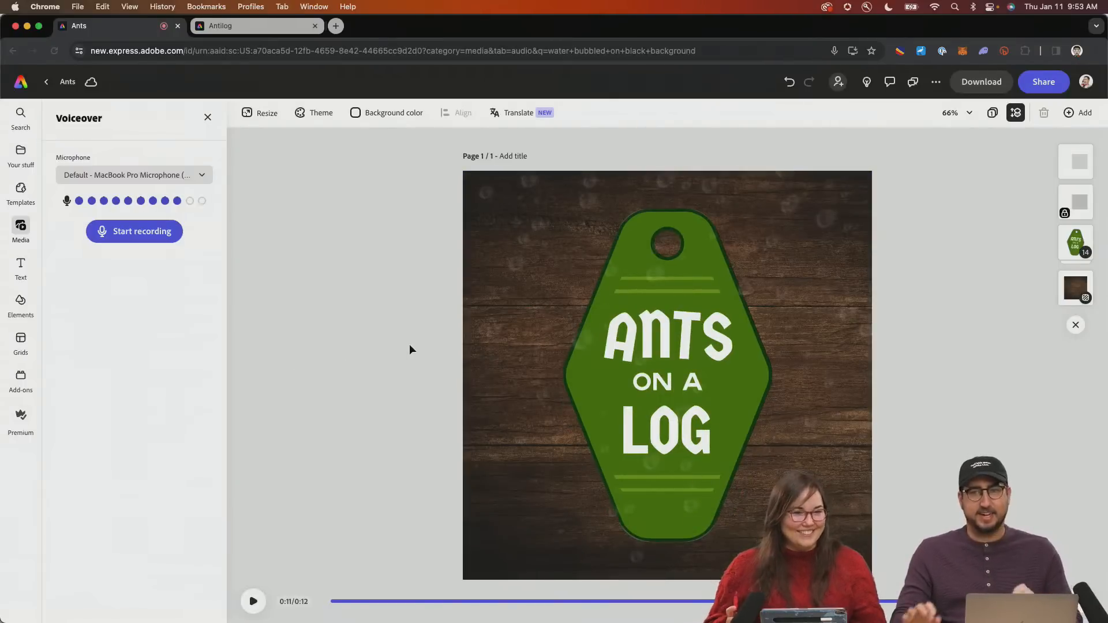
Switch to Illustrator and look over the key tag artboard and the green scalloped shape above it
mouse_move(519, 622)
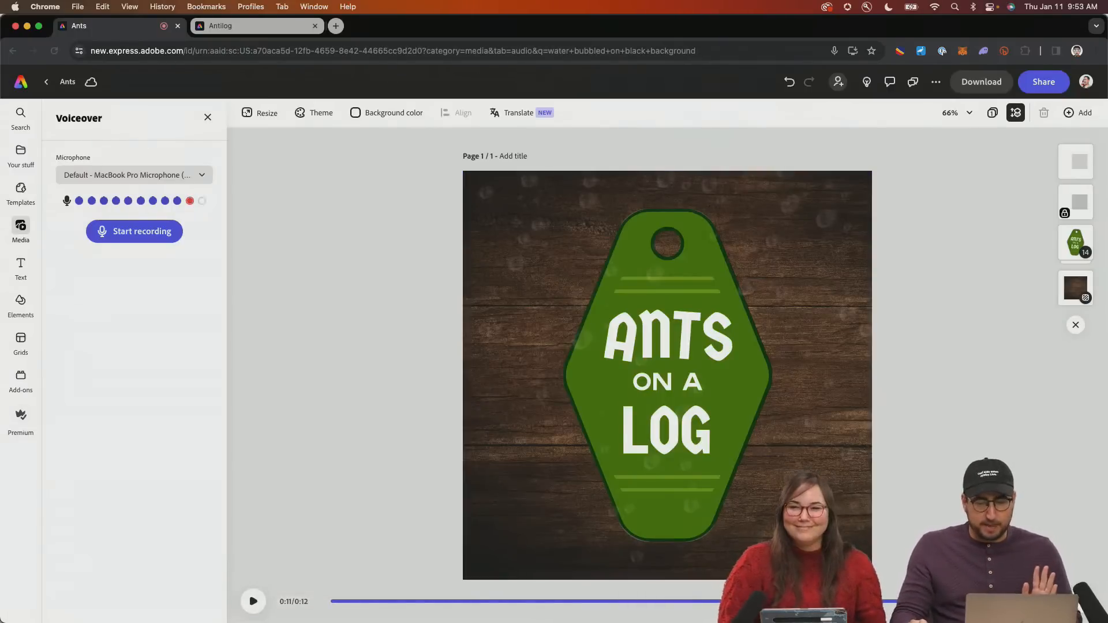
left_click(928, 600)
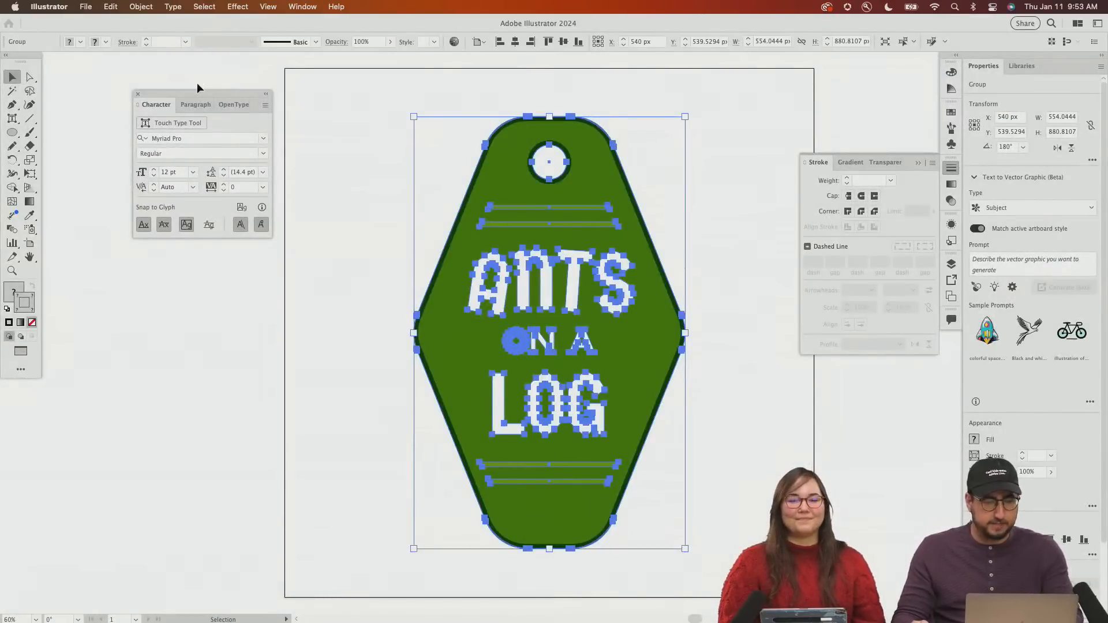
key("super+1")
key("super+minus")
key("super+minus")
key("super+minus")
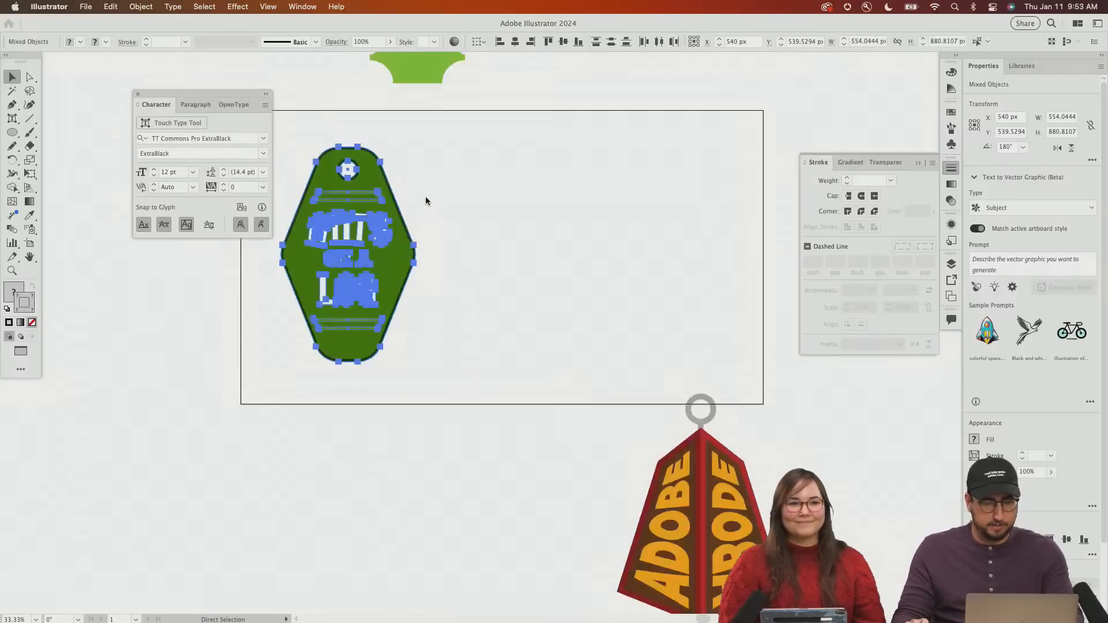
left_click_drag(635, 416, 612, 450)
left_click_drag(496, 122, 511, 309)
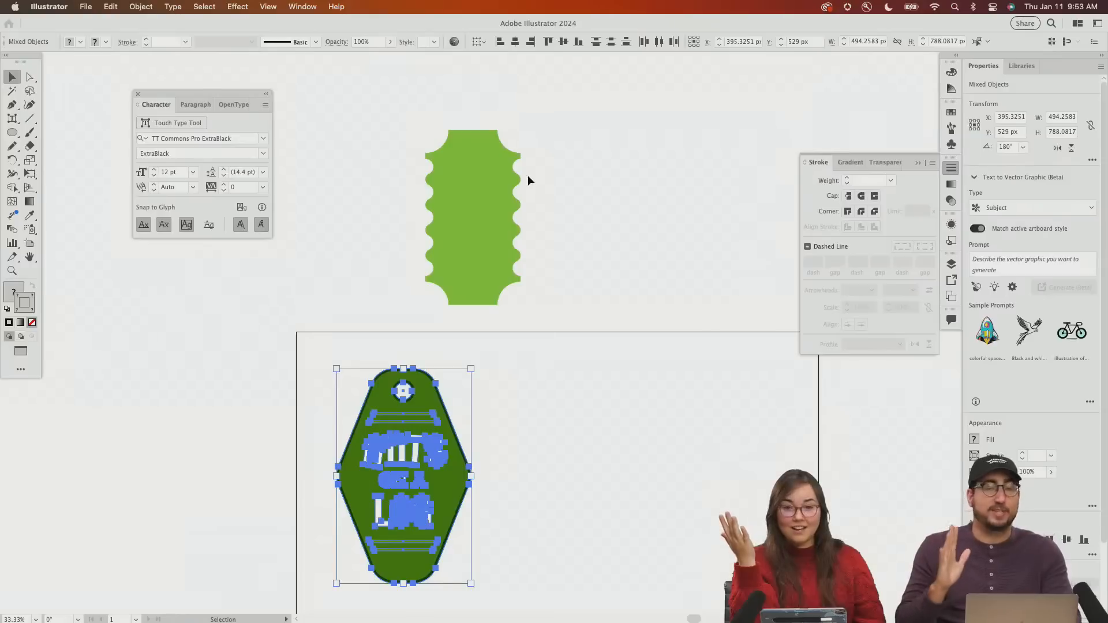
left_click_drag(490, 376, 482, 278)
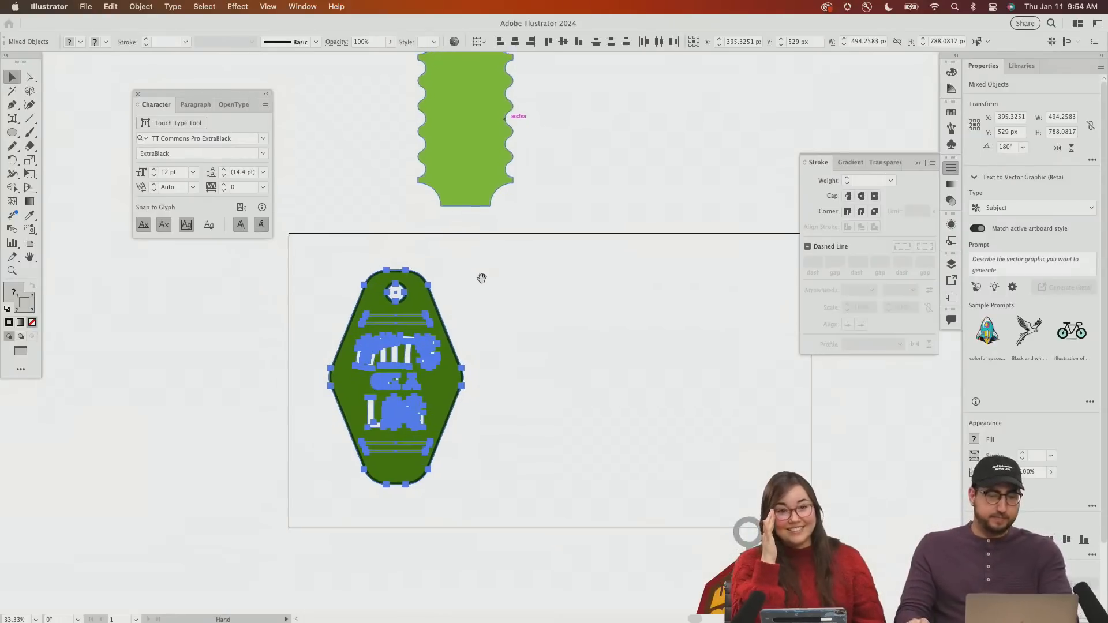
Return to the Ants project in Adobe Express, close the voiceover recorder, and play the animation from the start
key("super+Tab")
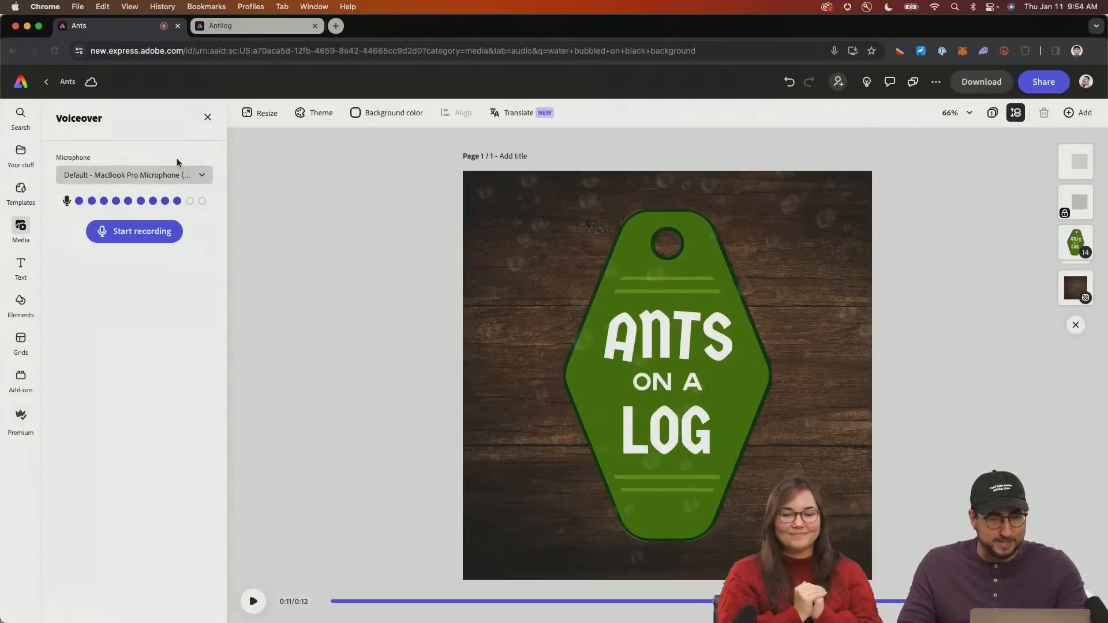
left_click(207, 118)
left_click(207, 119)
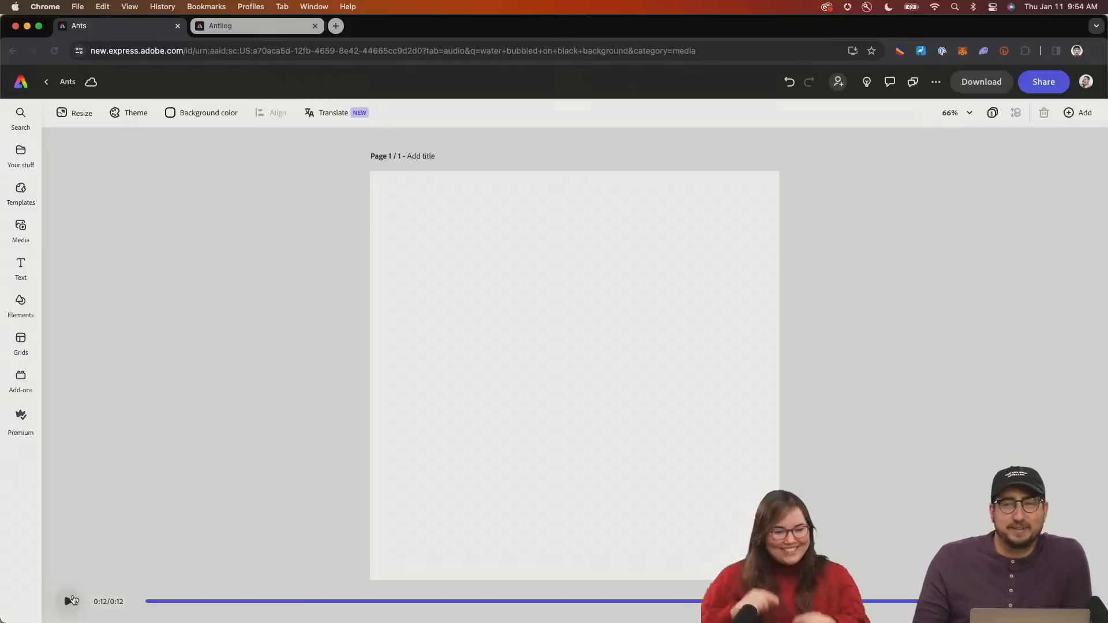
left_click(70, 601)
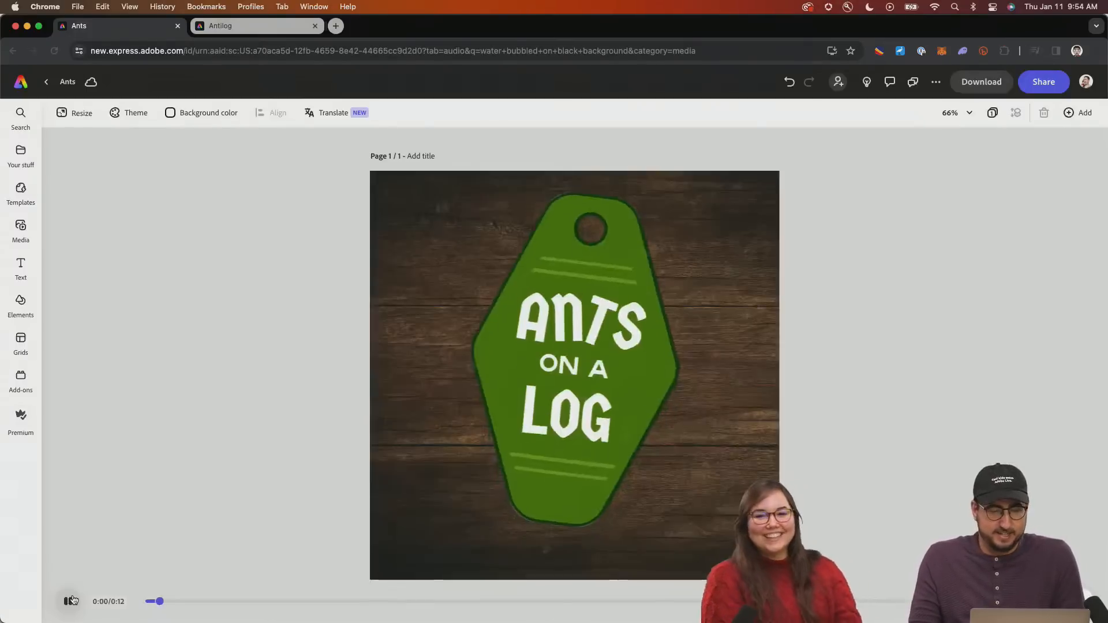
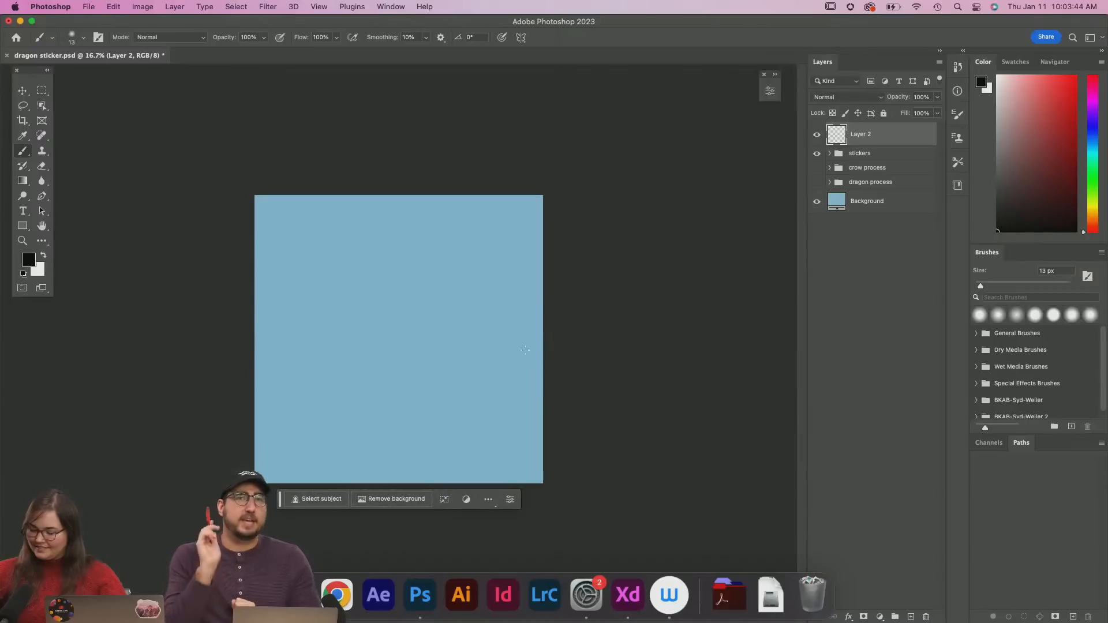
In dragon sticker.psd in Photoshop, expand the stickers group and show the IMG_4663 - Copy-2, IMG_4674-2 and IMG_7438 layers
key("Left")
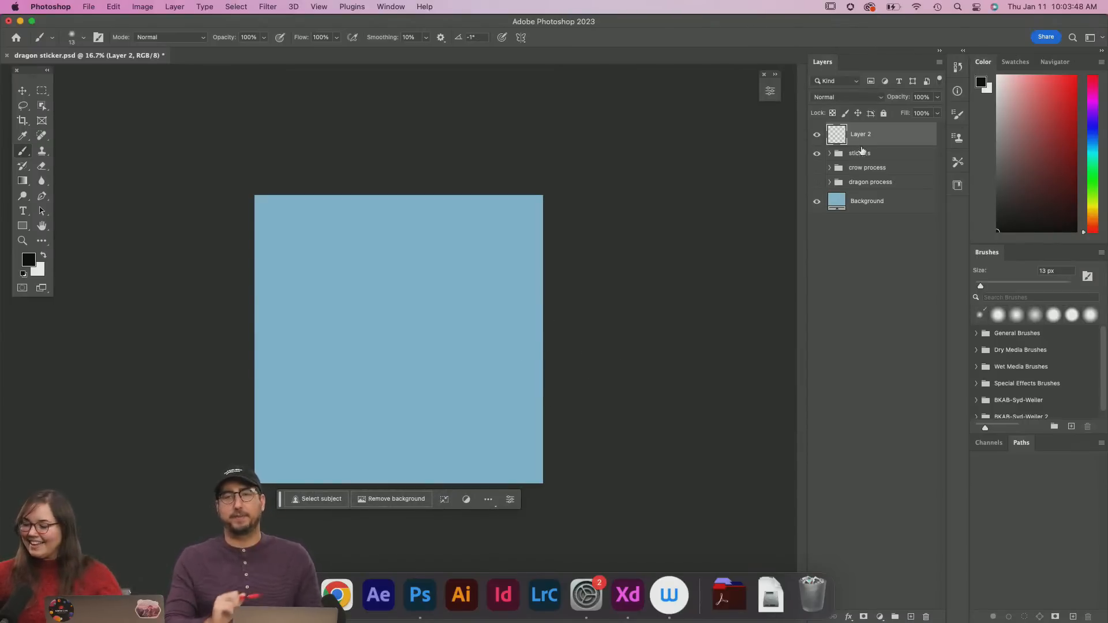
left_click(830, 153)
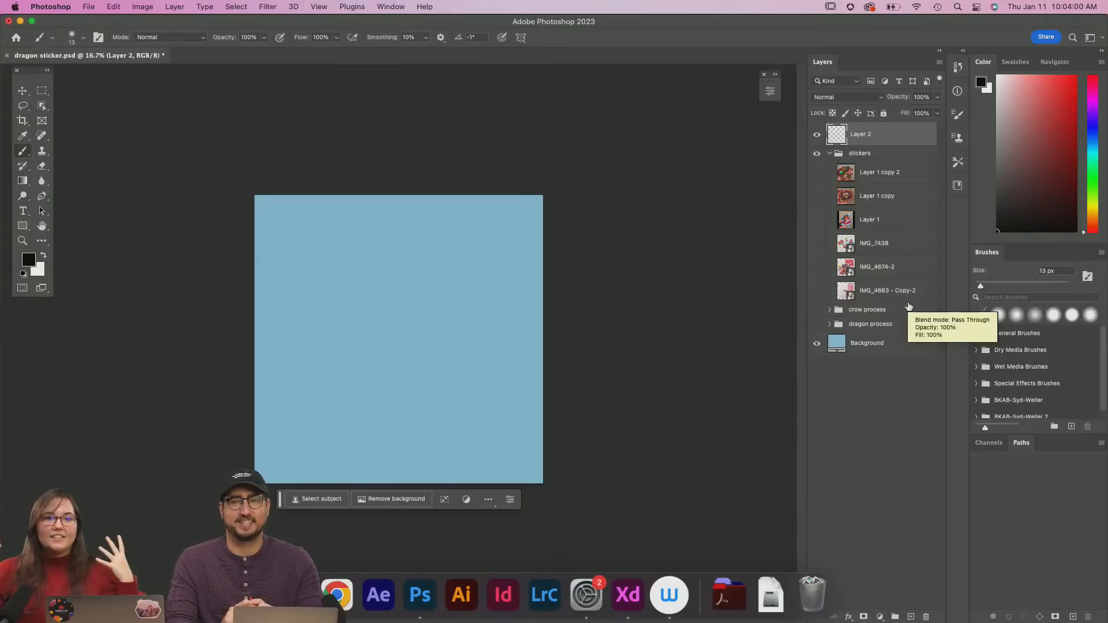
left_click(817, 291)
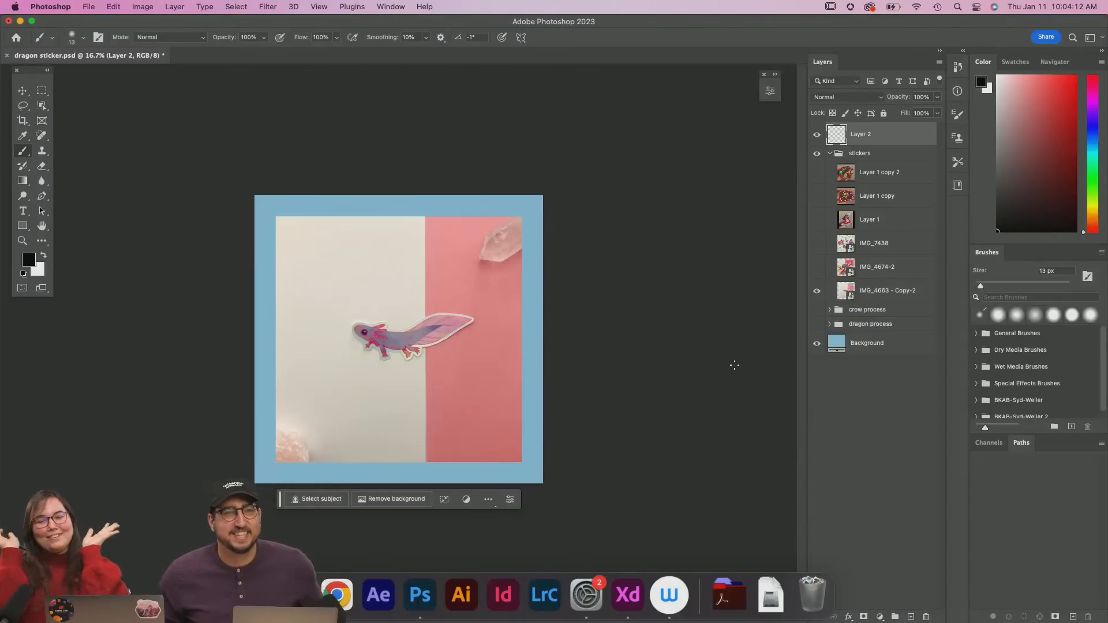
key("Left")
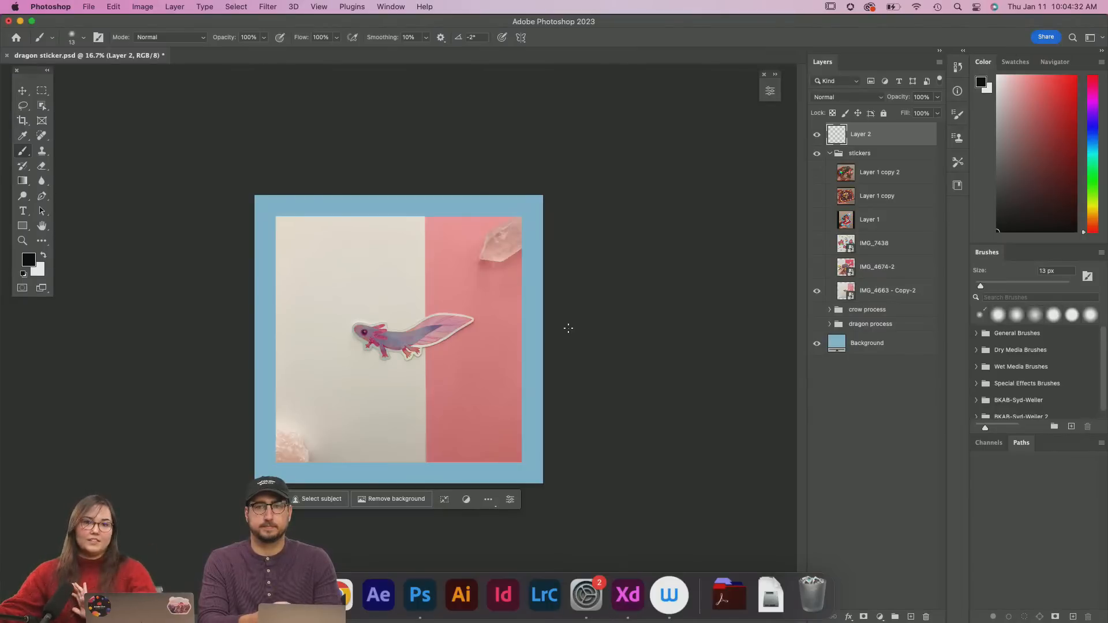
left_click(816, 268)
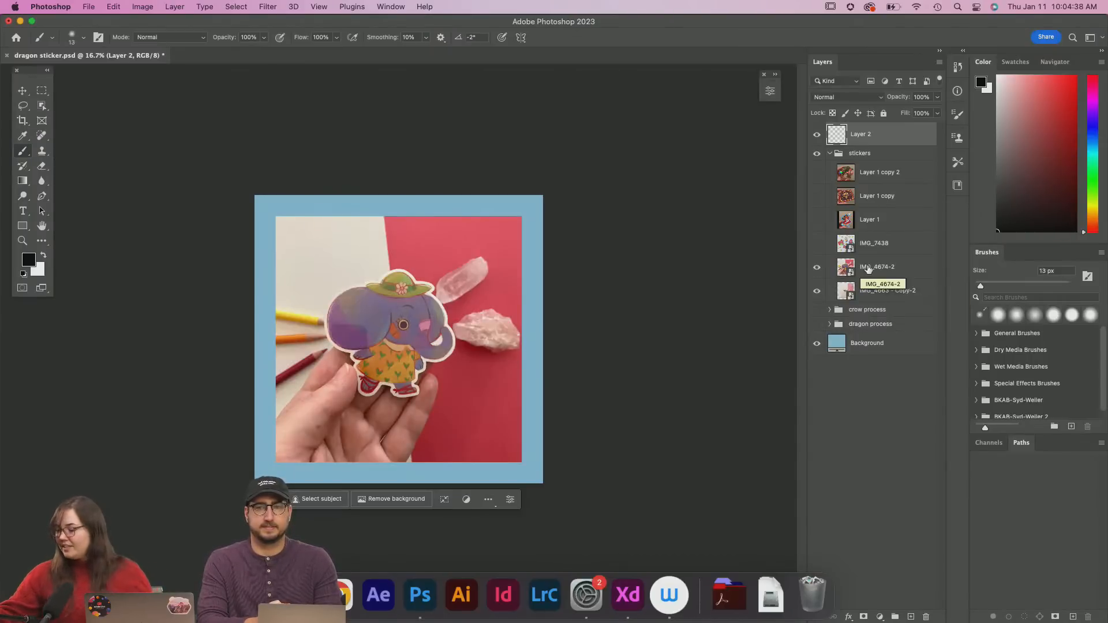
left_click(816, 244)
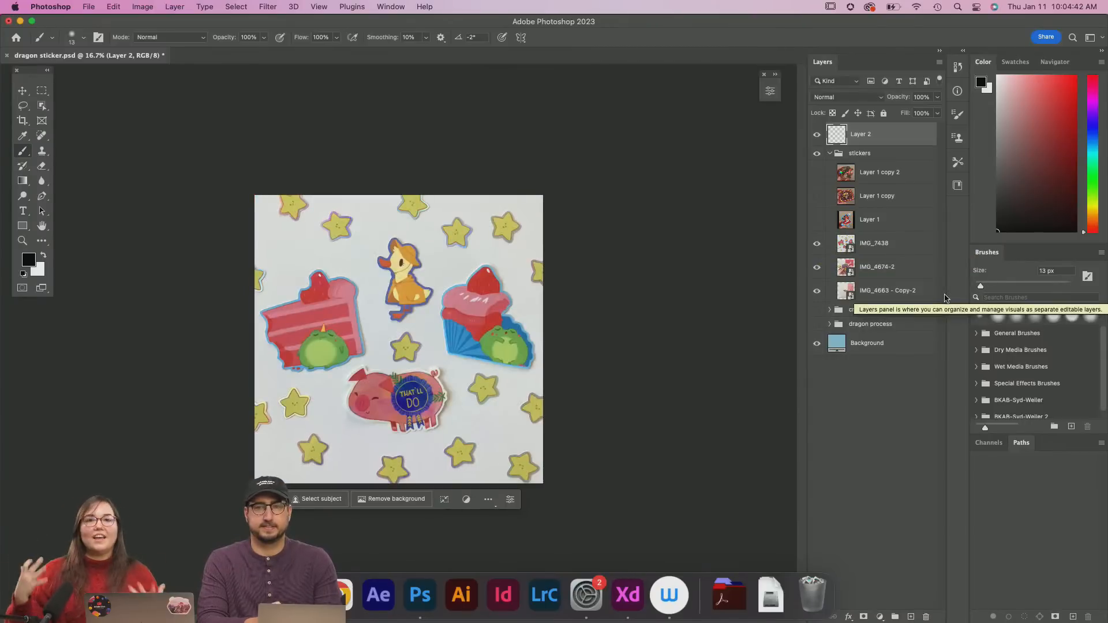
Show the Layer 1, Layer 1 copy and Layer 1 copy 2 sticker photos, and collapse the stickers group
left_click(817, 219)
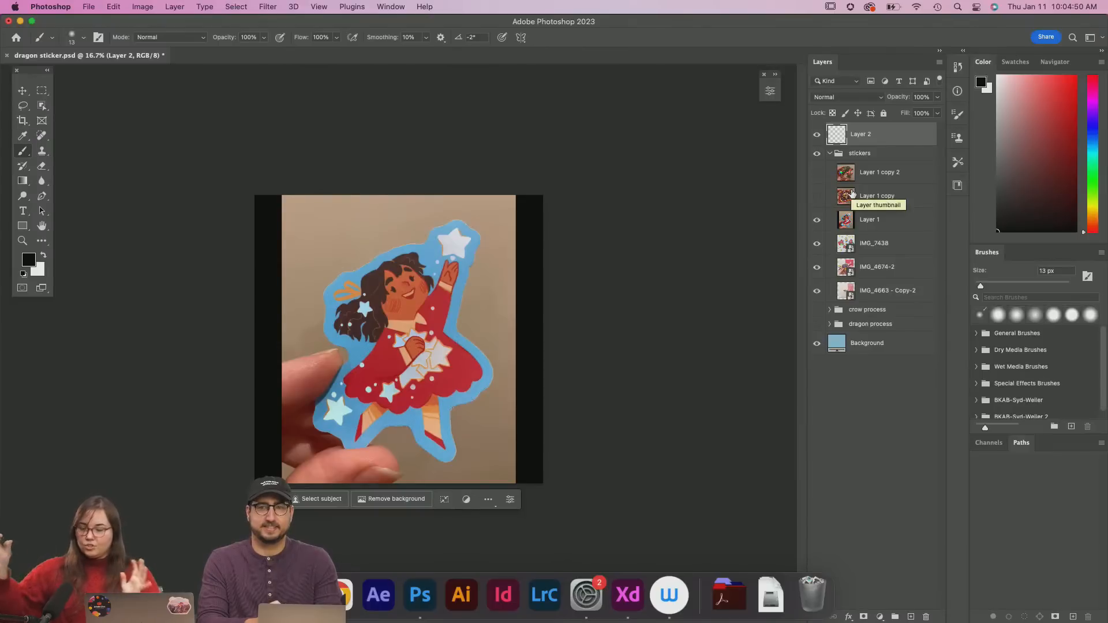
left_click(817, 196)
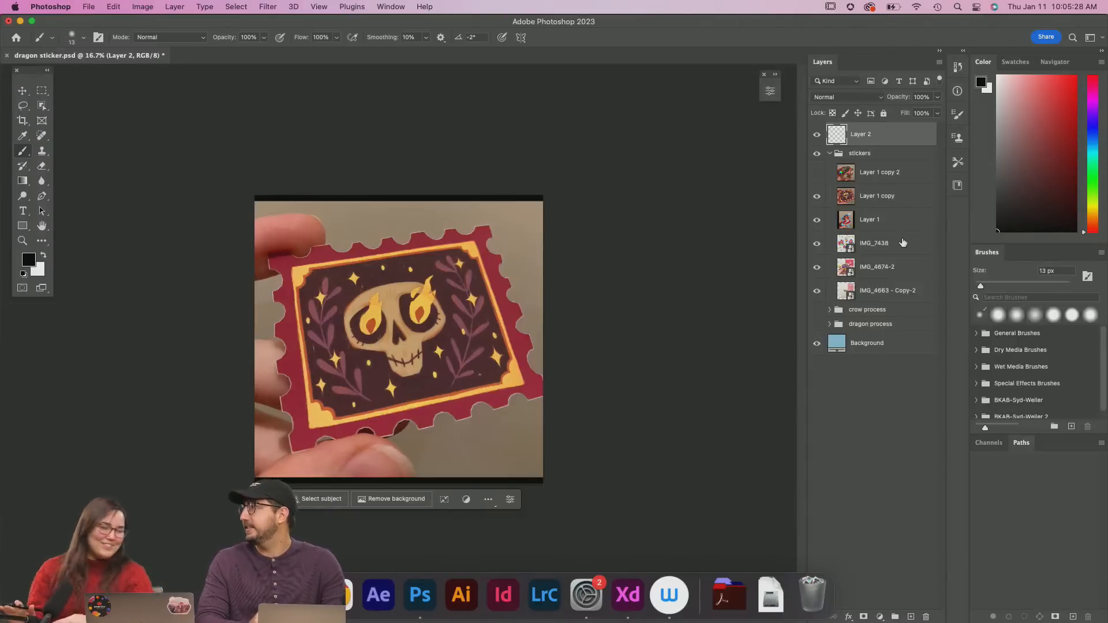
left_click(818, 173)
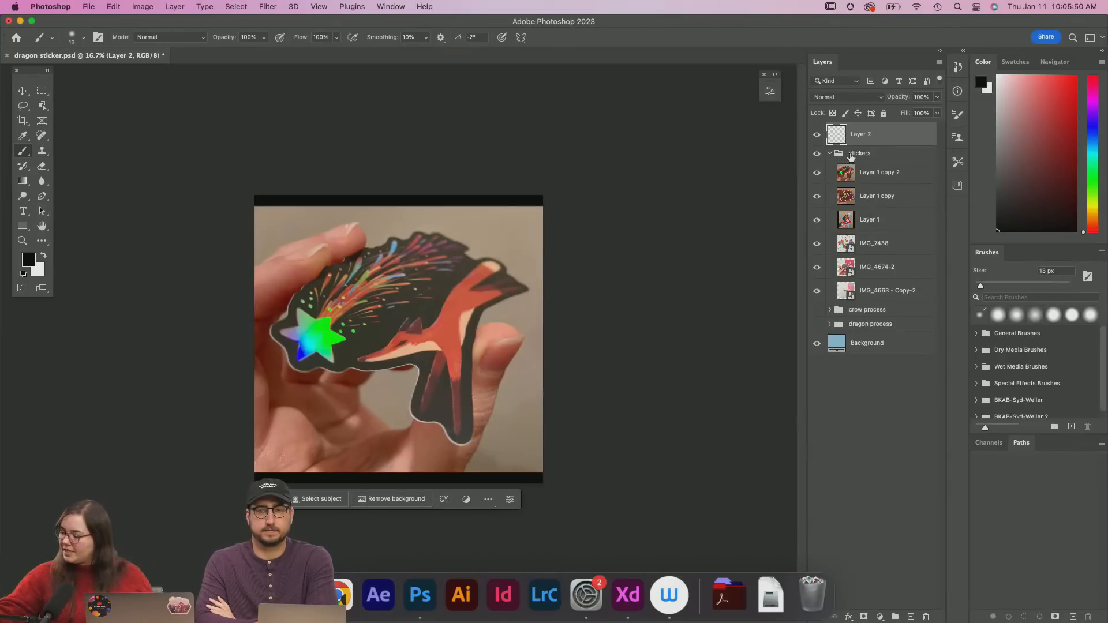
left_click(829, 153)
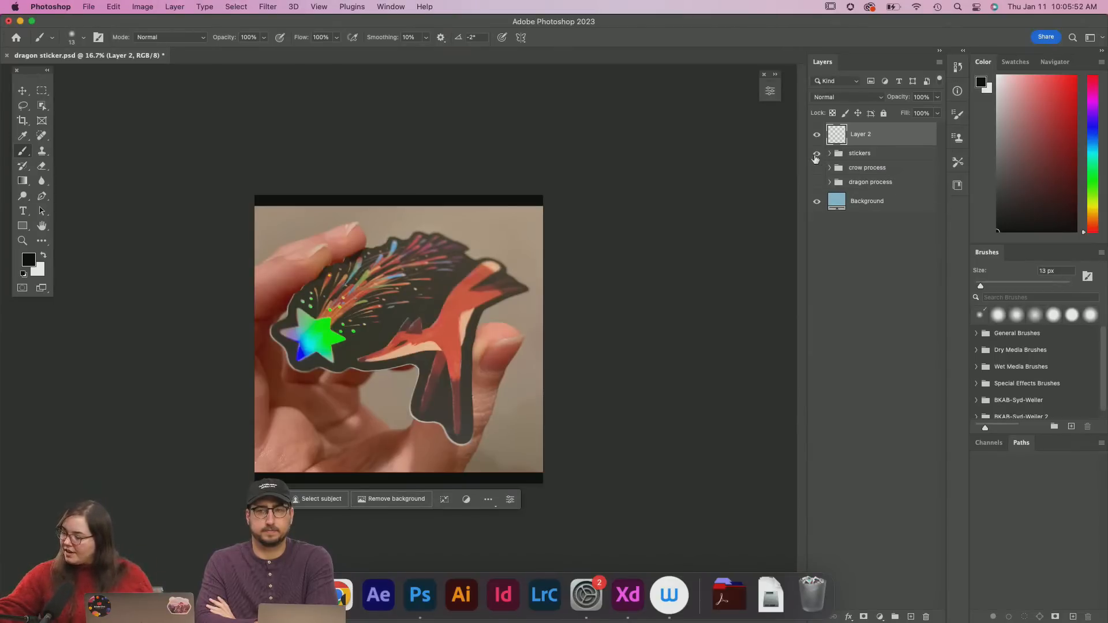
Hide the stickers group, show and expand the crow process group, and display its topmost Pixel layer of rough sketches
left_click(817, 168)
left_click(816, 153)
left_click(830, 168)
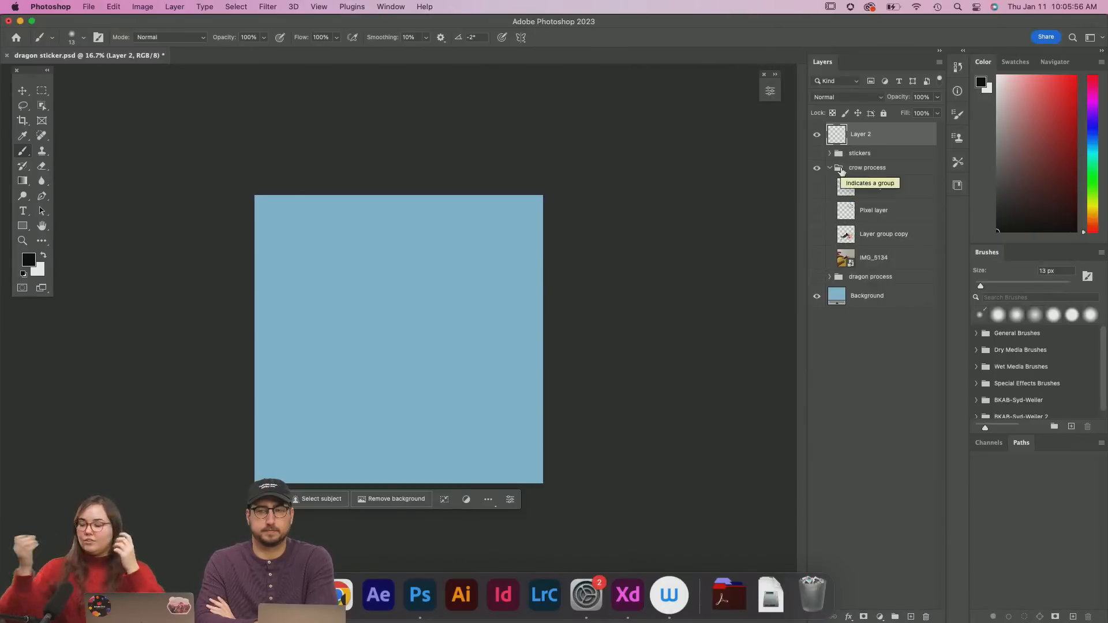
left_click(818, 187)
key("Right")
key("]")
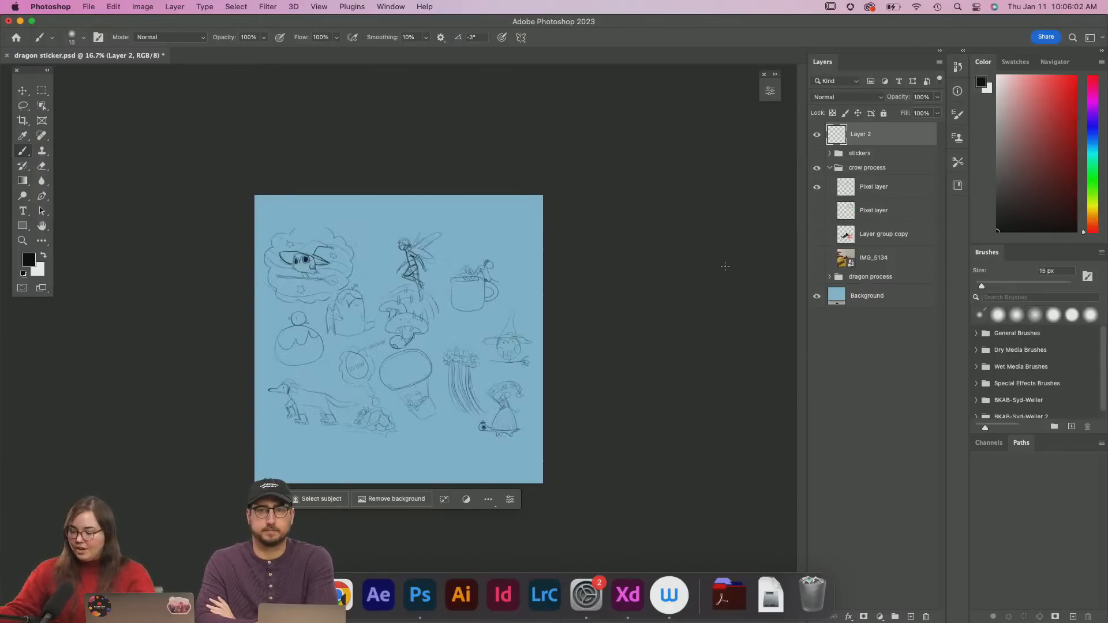
key("Right")
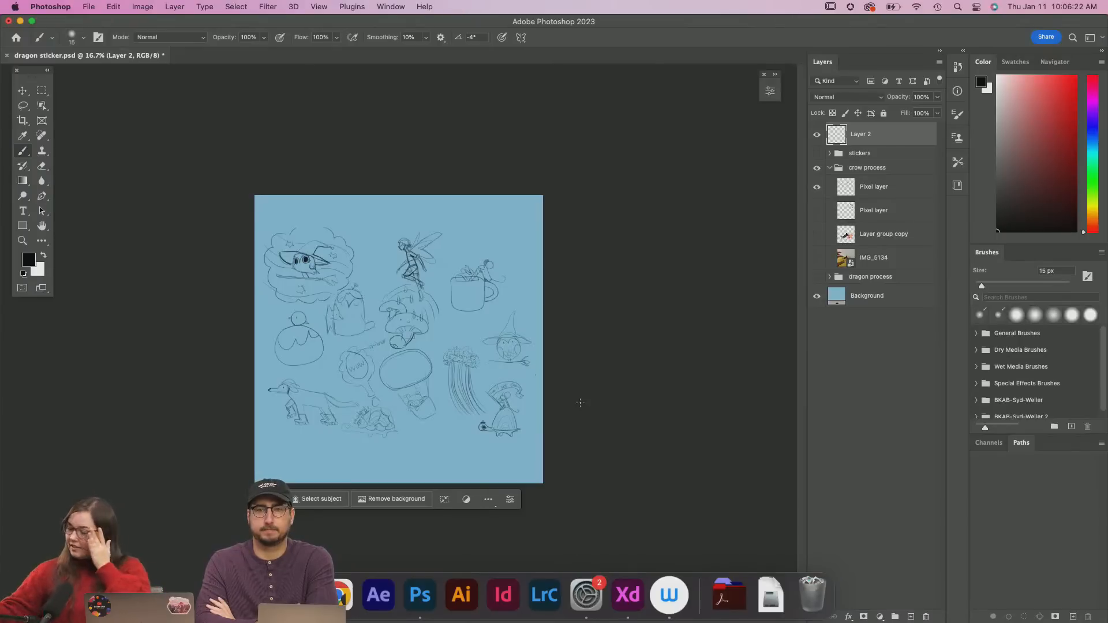
Step through the crow process's second Pixel layer, Layer group copy and IMG_5134, leaving only the IMG_5134 sticker photo visible in the group
left_click(817, 210)
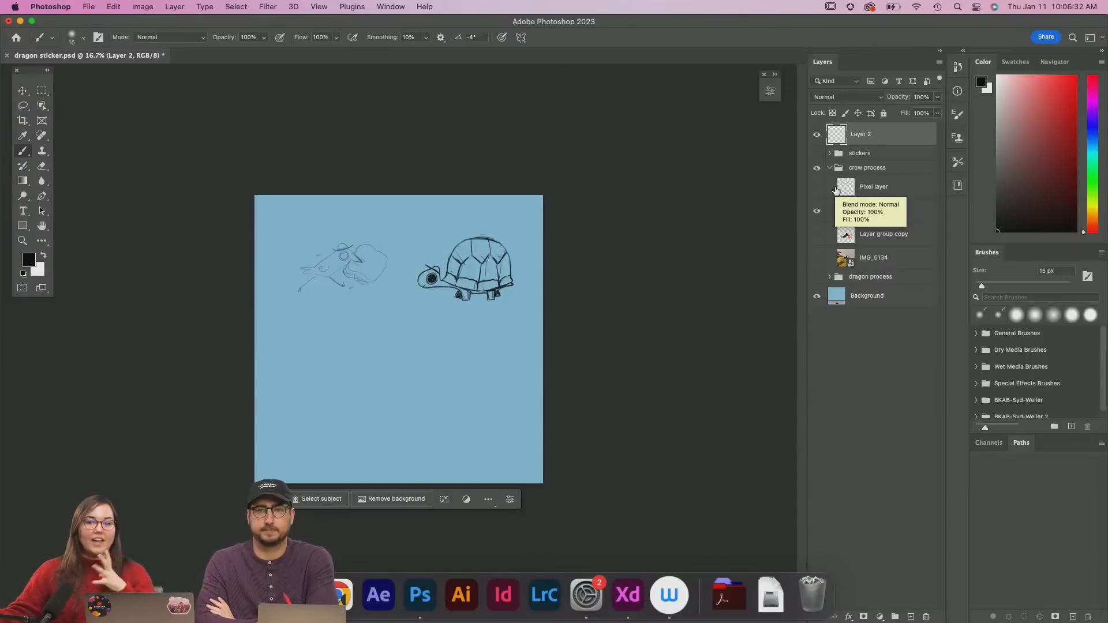
left_click(816, 234)
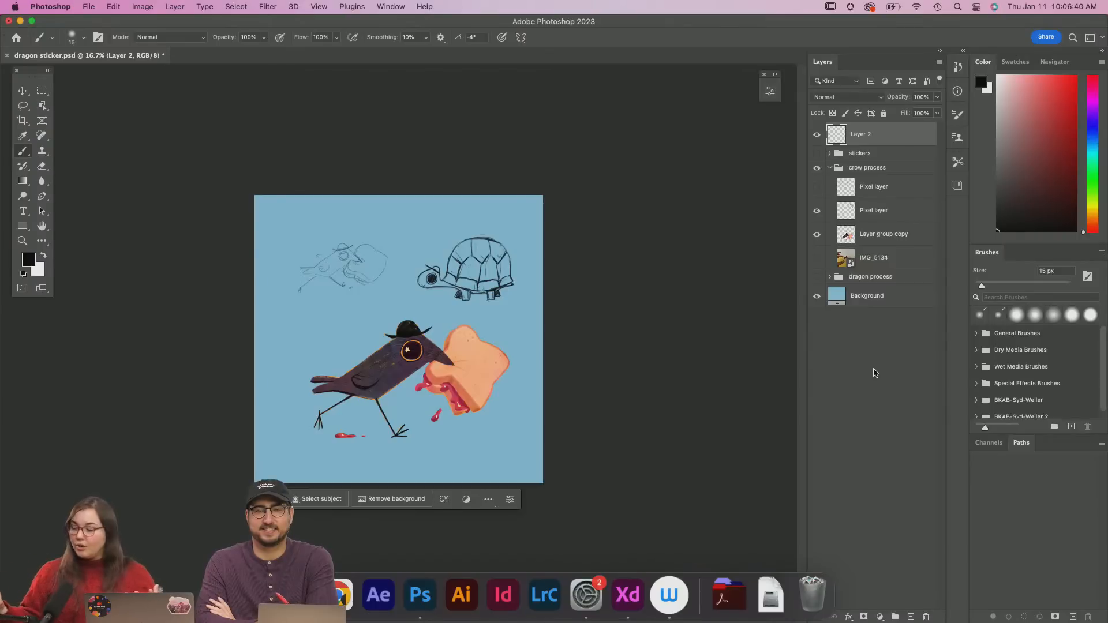
left_click(817, 257)
left_click_drag(817, 234, 833, 212)
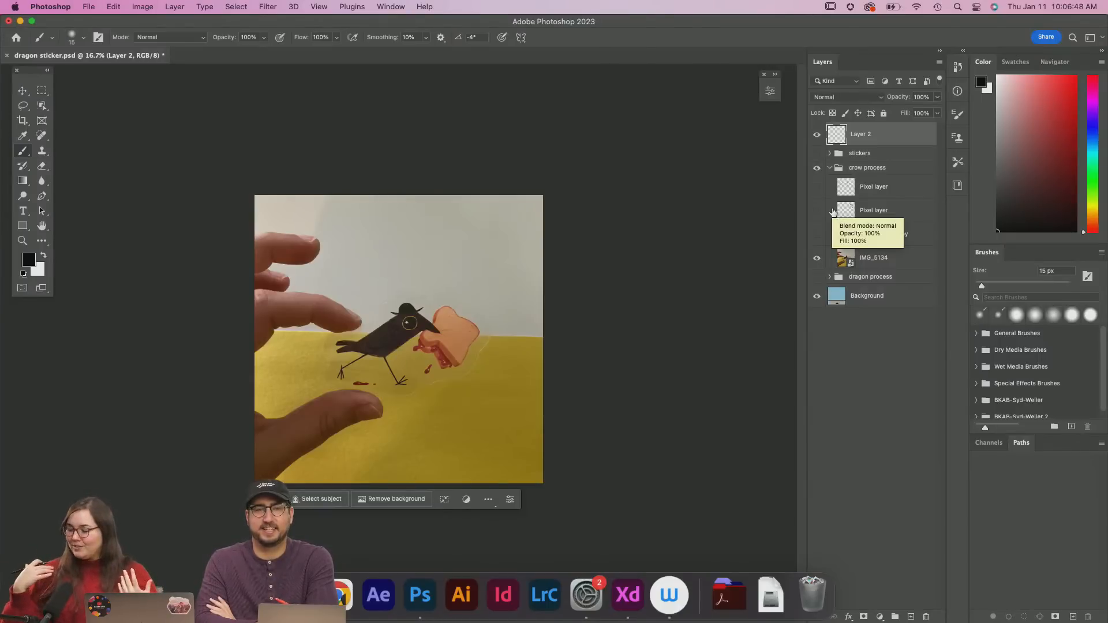
left_click(817, 234)
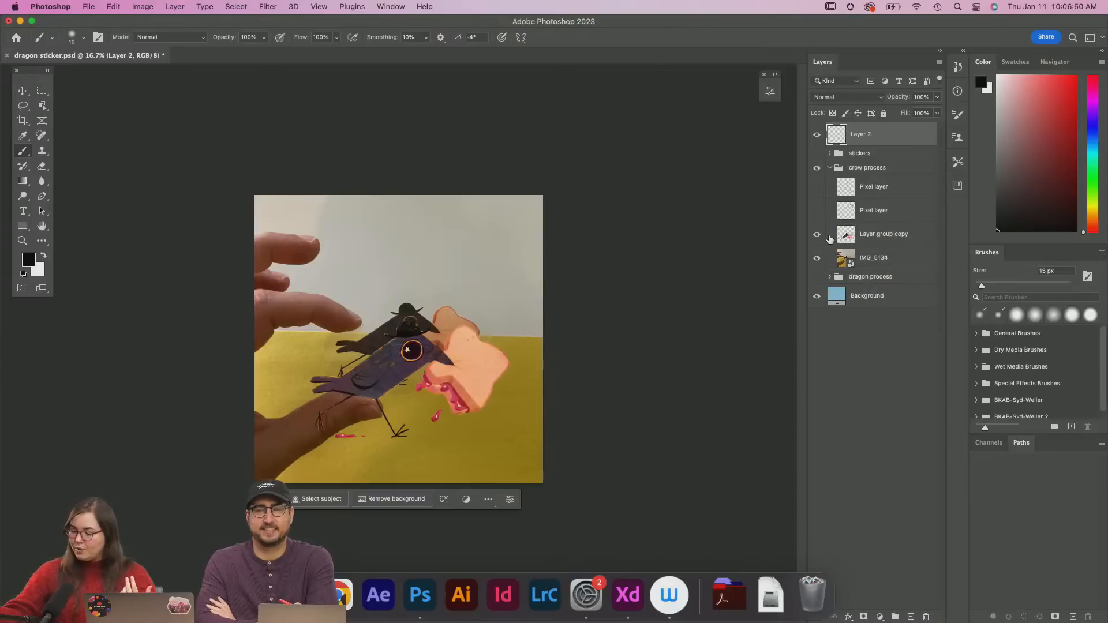
left_click(817, 237)
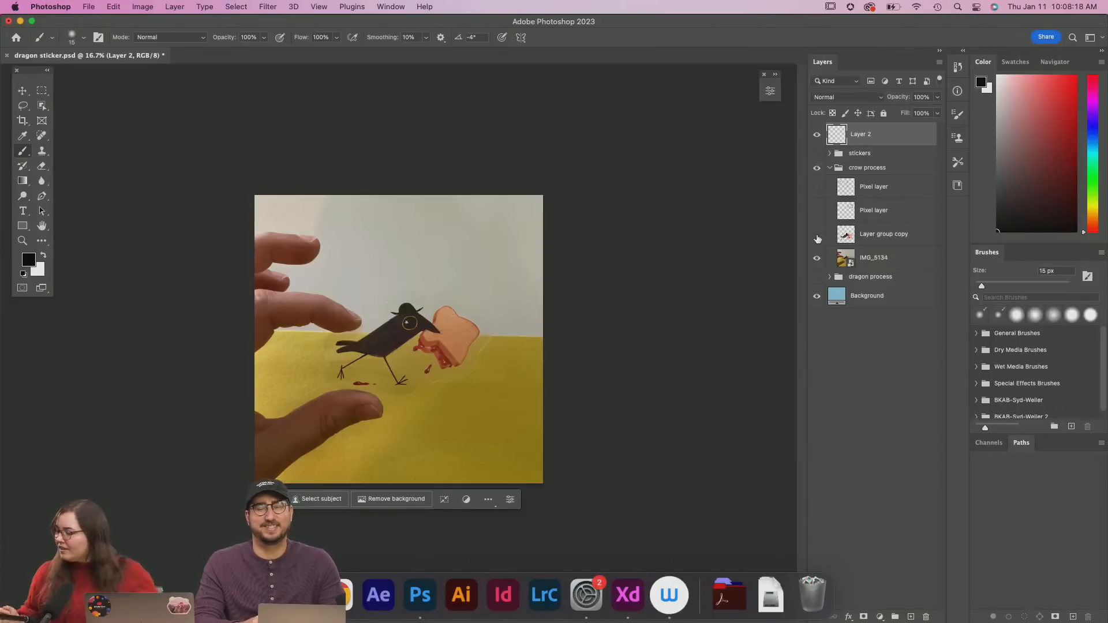
left_click(864, 255)
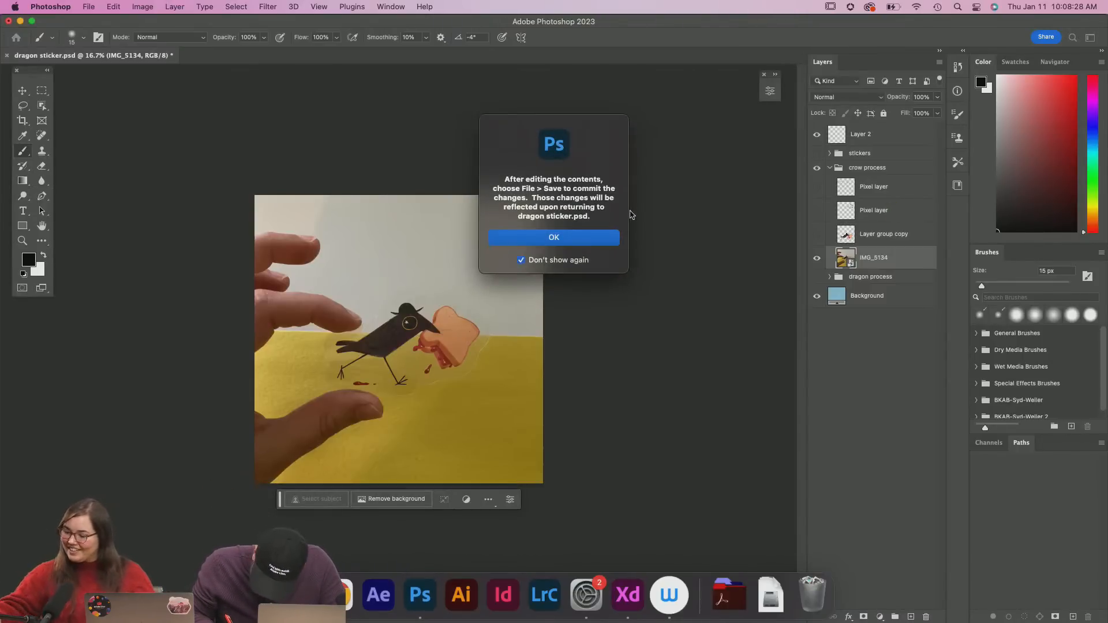
left_click(606, 237)
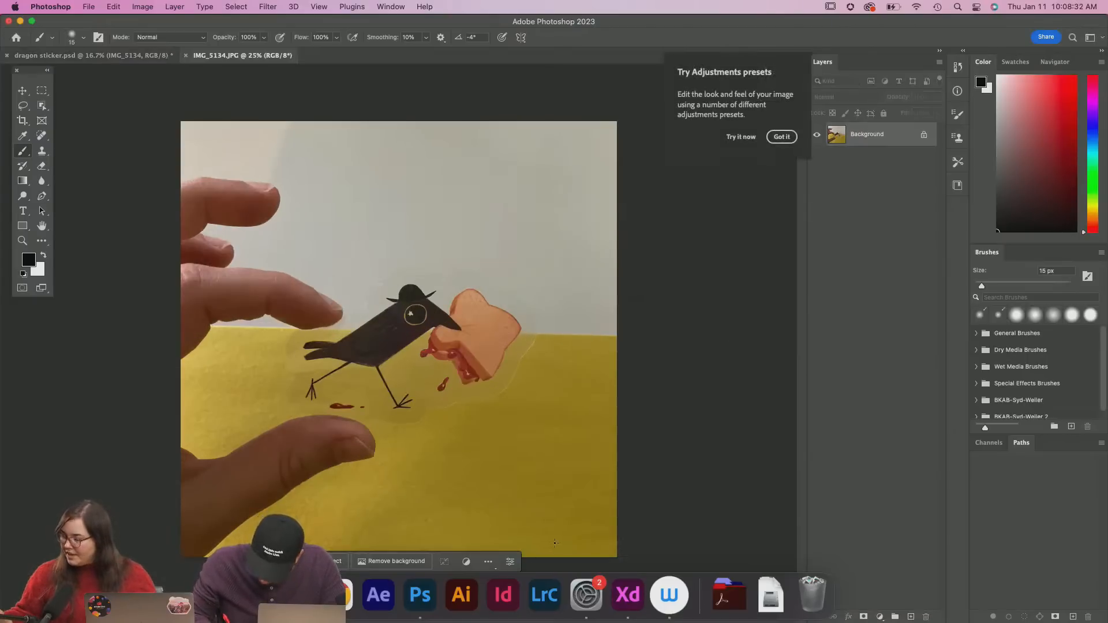
left_click(783, 136)
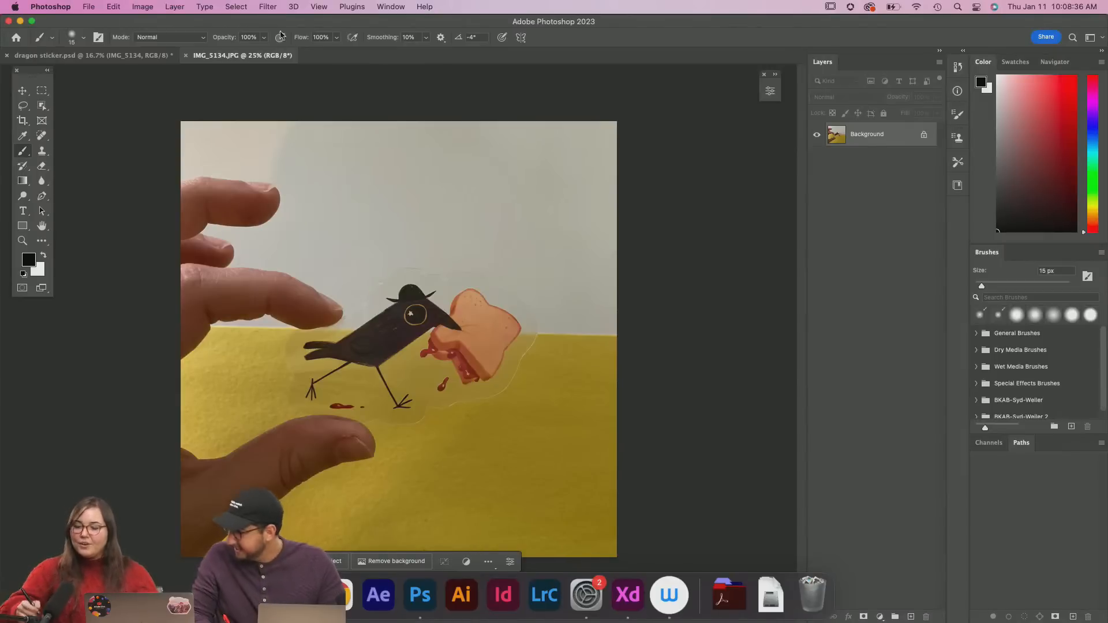
left_click(186, 55)
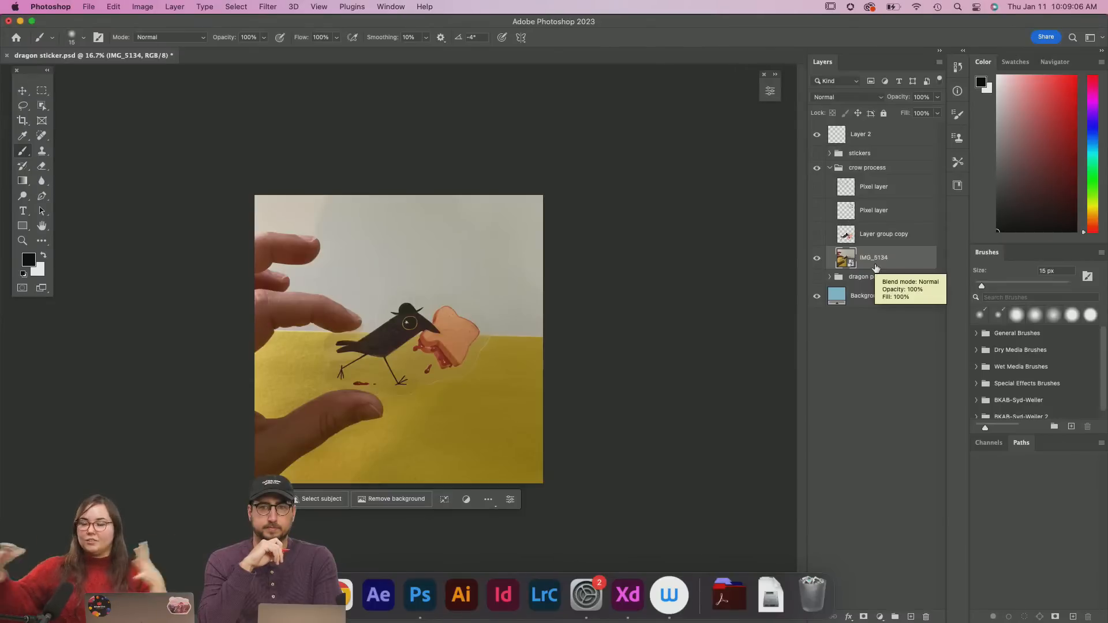
Collapse and hide the crow process group, and show and expand the dragon process group
left_click(826, 168)
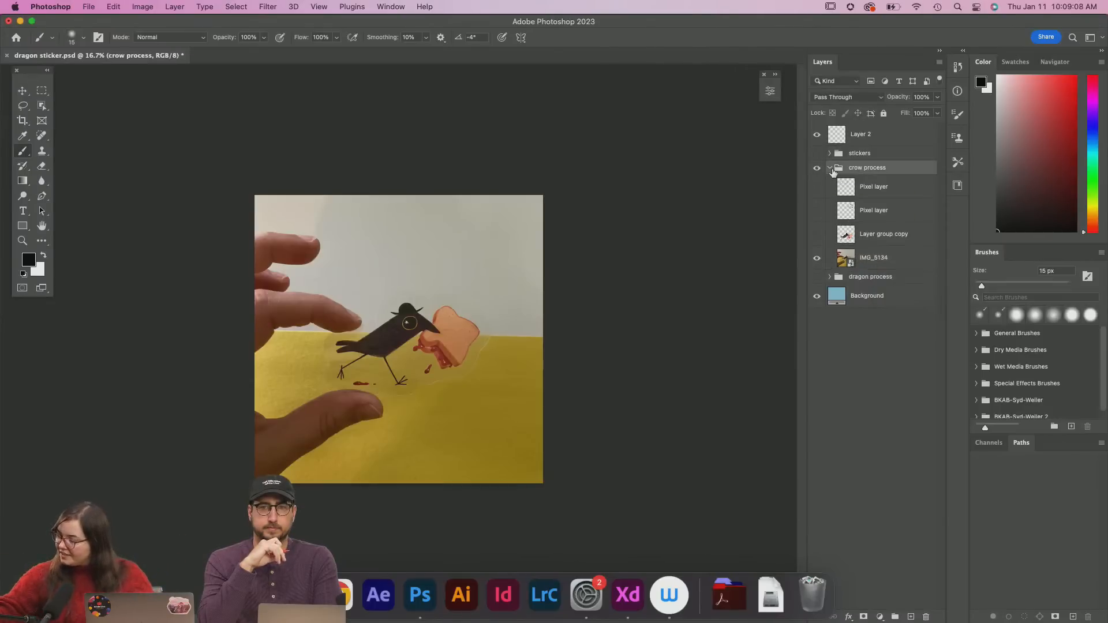
left_click(830, 168)
left_click(817, 168)
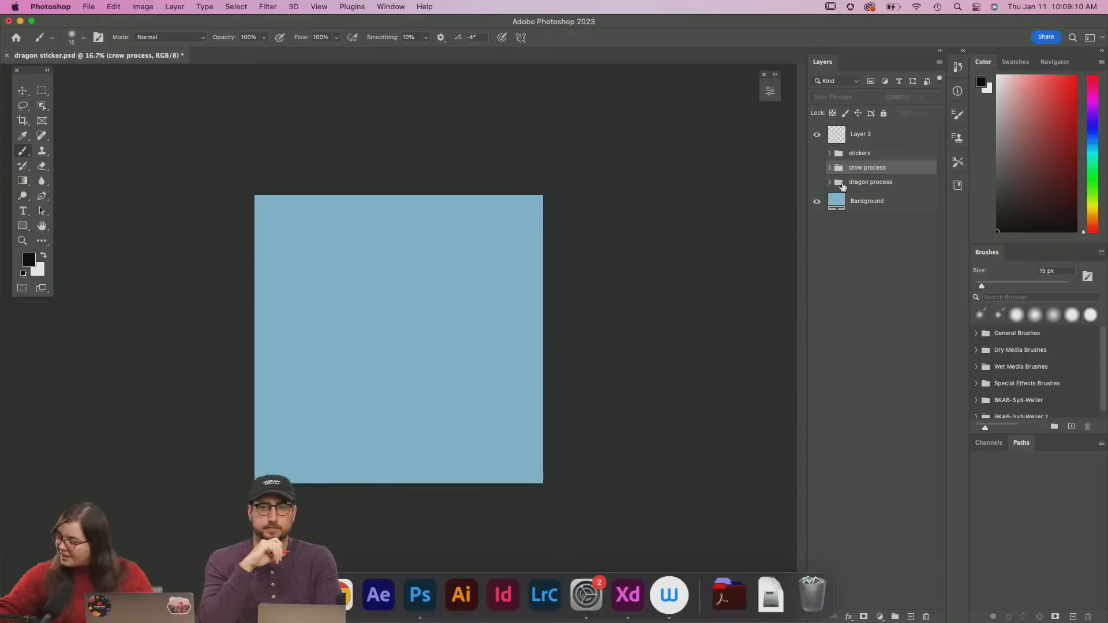
left_click(817, 182)
left_click(830, 183)
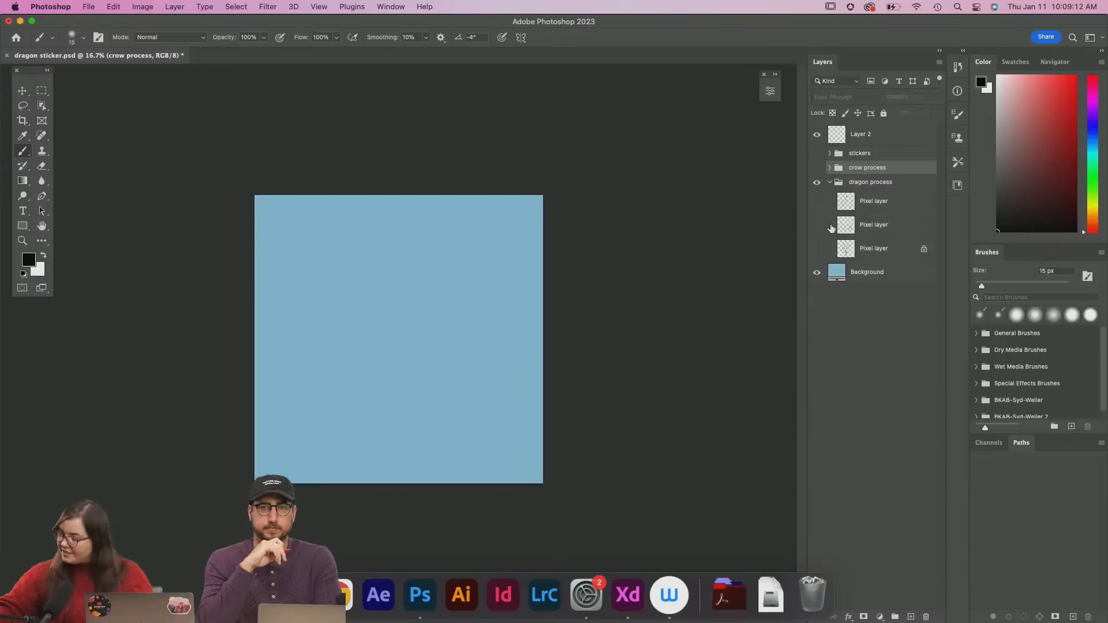
Show the dragon process's three sketch layers one at a time, leaving only the locked Pixel layer visible
left_click(817, 201)
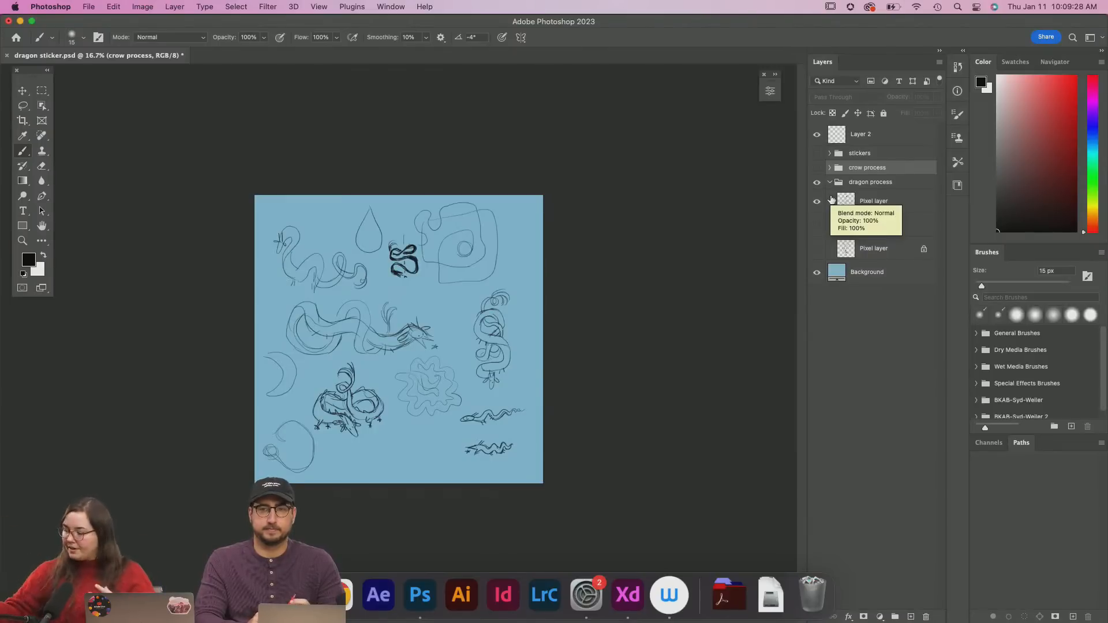
left_click(820, 201)
left_click(819, 224)
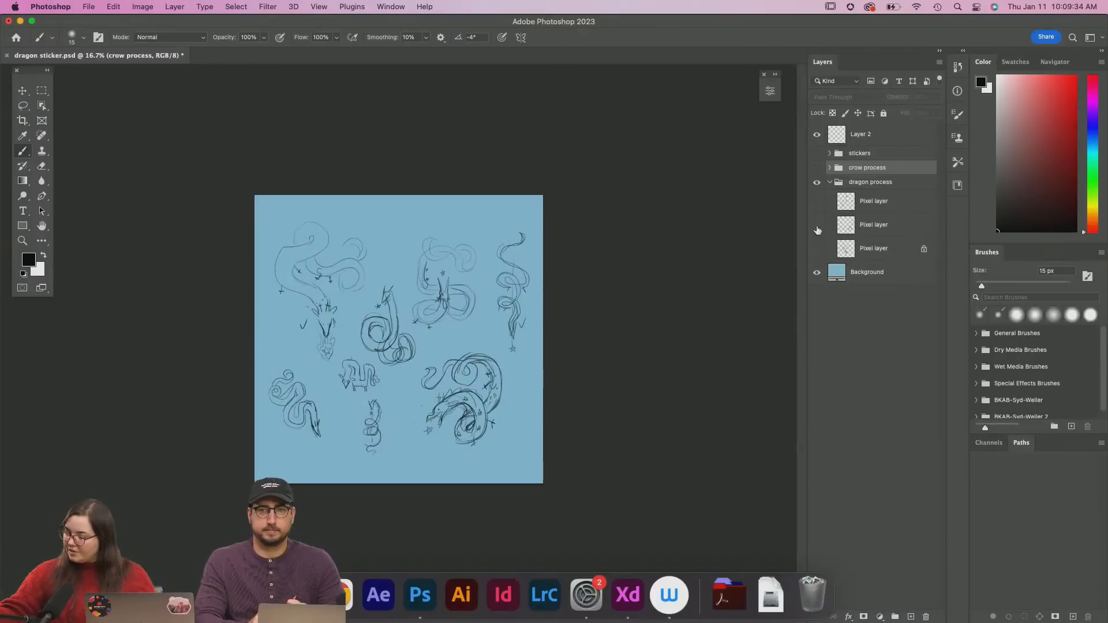
left_click(816, 224)
left_click(817, 248)
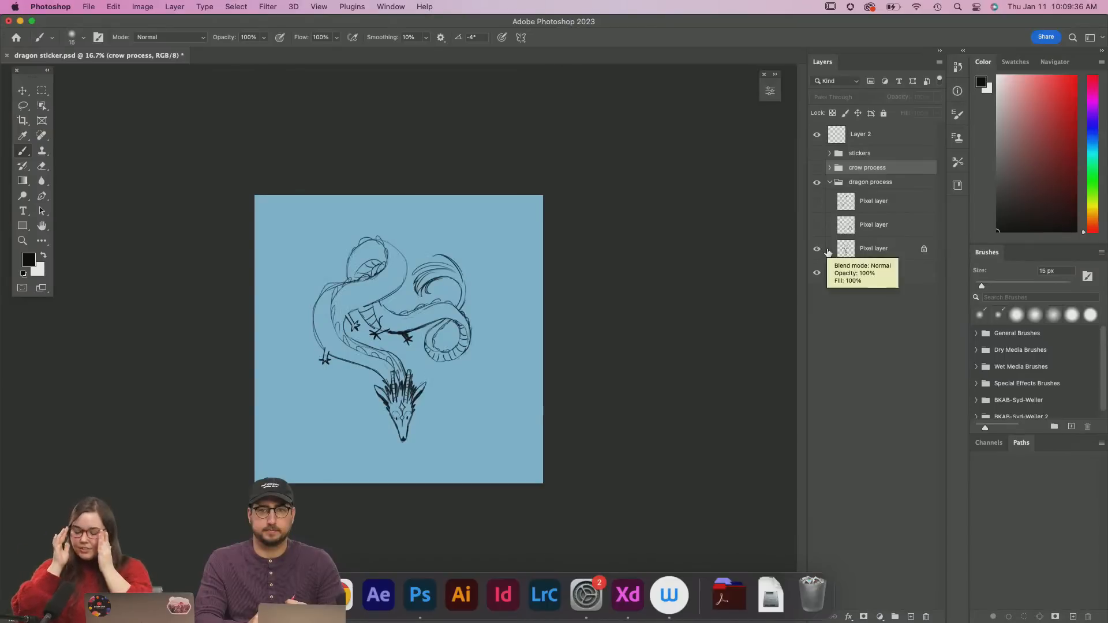
Add a new layer above Background and move it into the dragon process group beneath the locked Pixel layer
left_click(871, 257)
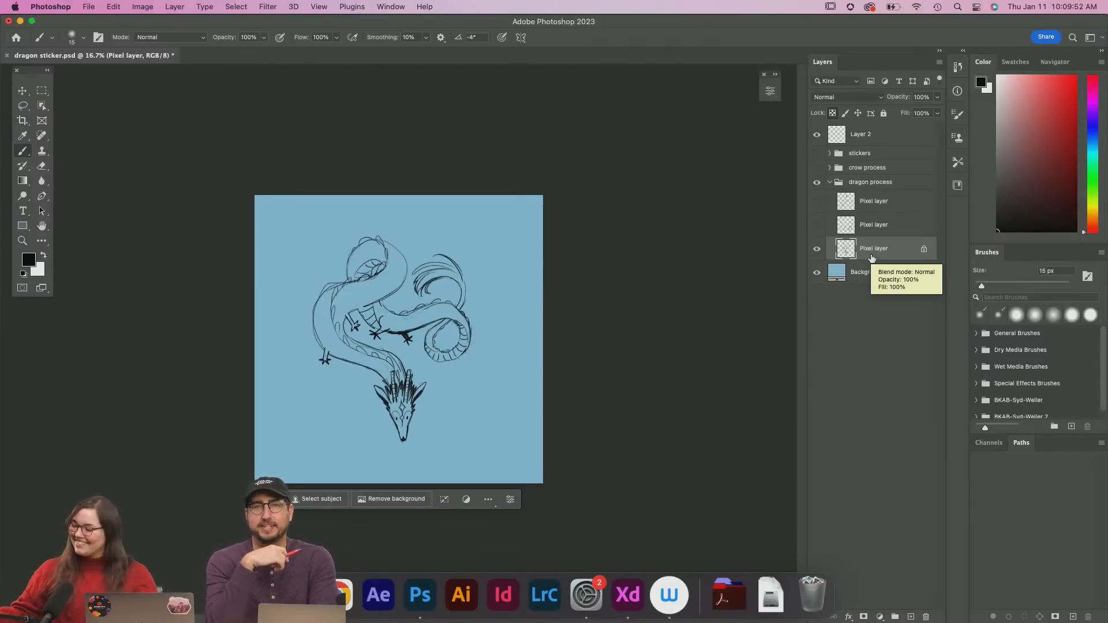
left_click(866, 272)
left_click(910, 617)
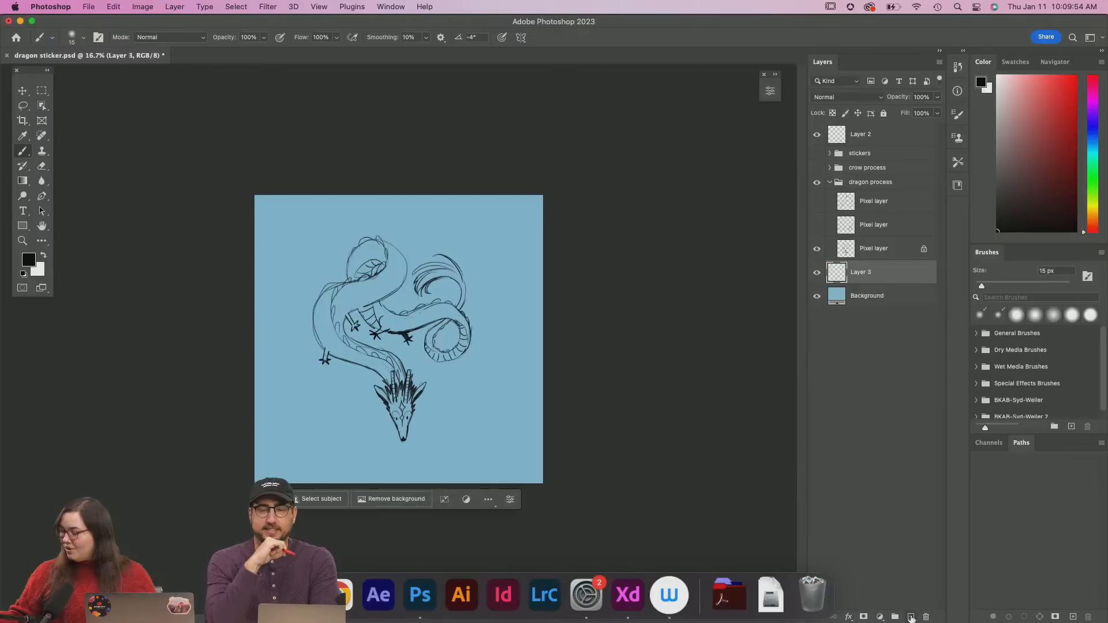
mouse_move(871, 278)
left_mouse_down()
mouse_move(860, 258)
mouse_move(890, 268)
left_mouse_up()
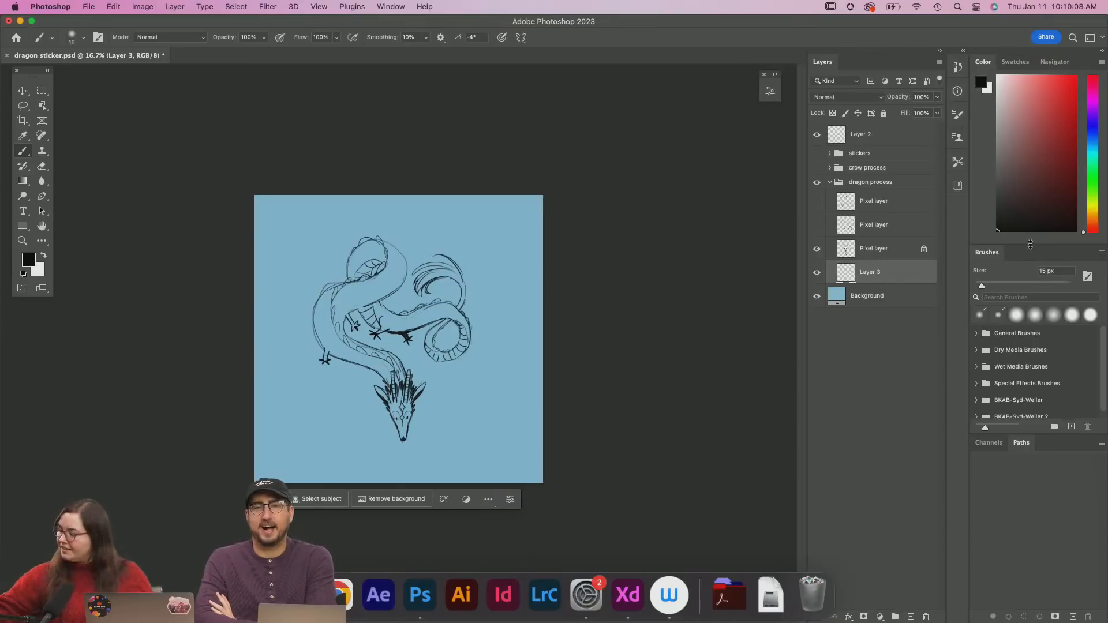
Choose a red foreground color and the Hard Round brush, scribble a short stroke on the dragon's body, and enlarge the brush to 80 px
left_click_drag(1044, 114, 1051, 90)
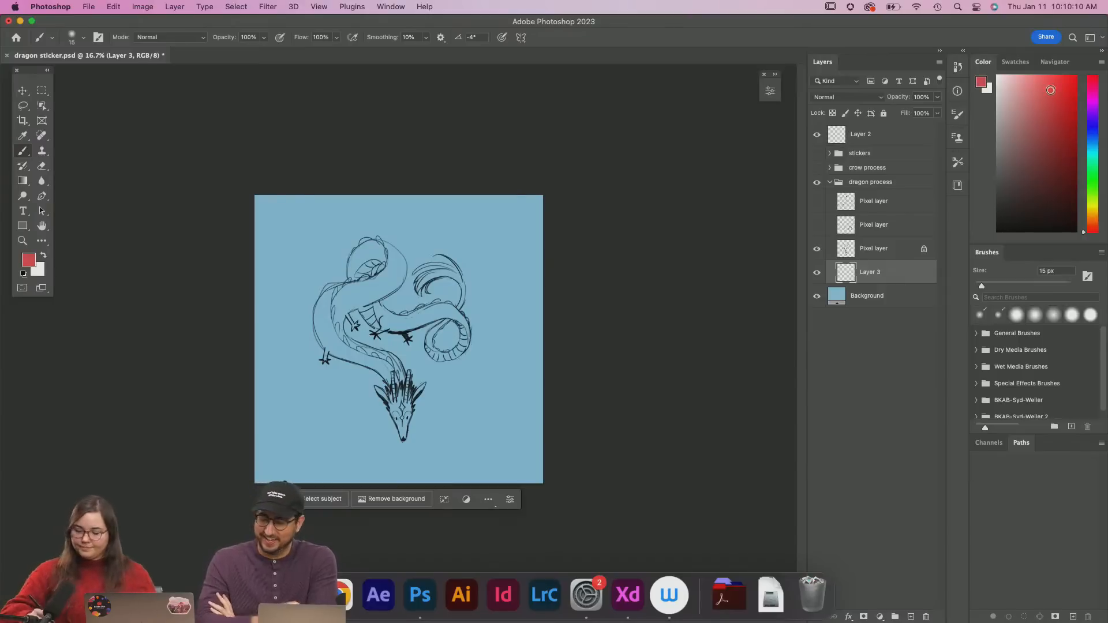
left_click(987, 335)
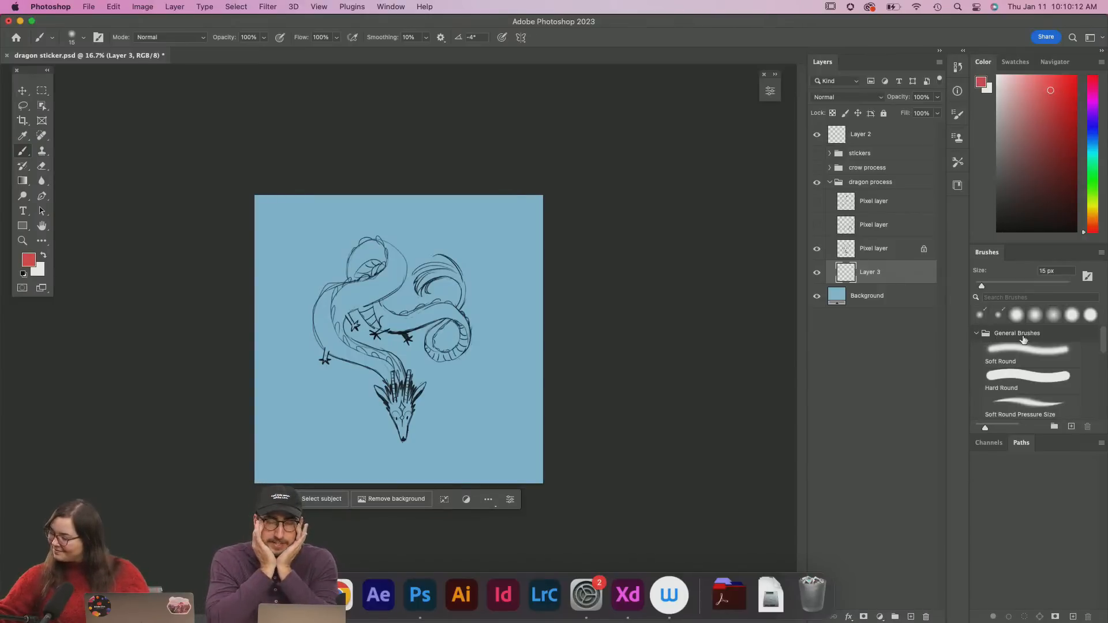
left_click(1047, 386)
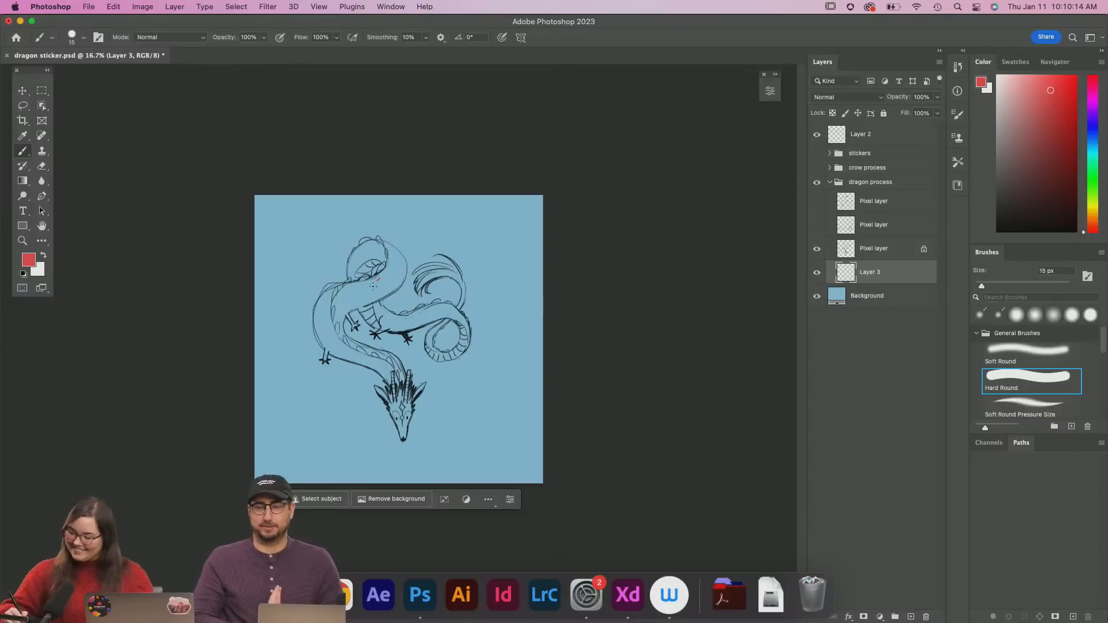
left_click_drag(374, 286, 377, 280)
key("bracketright")
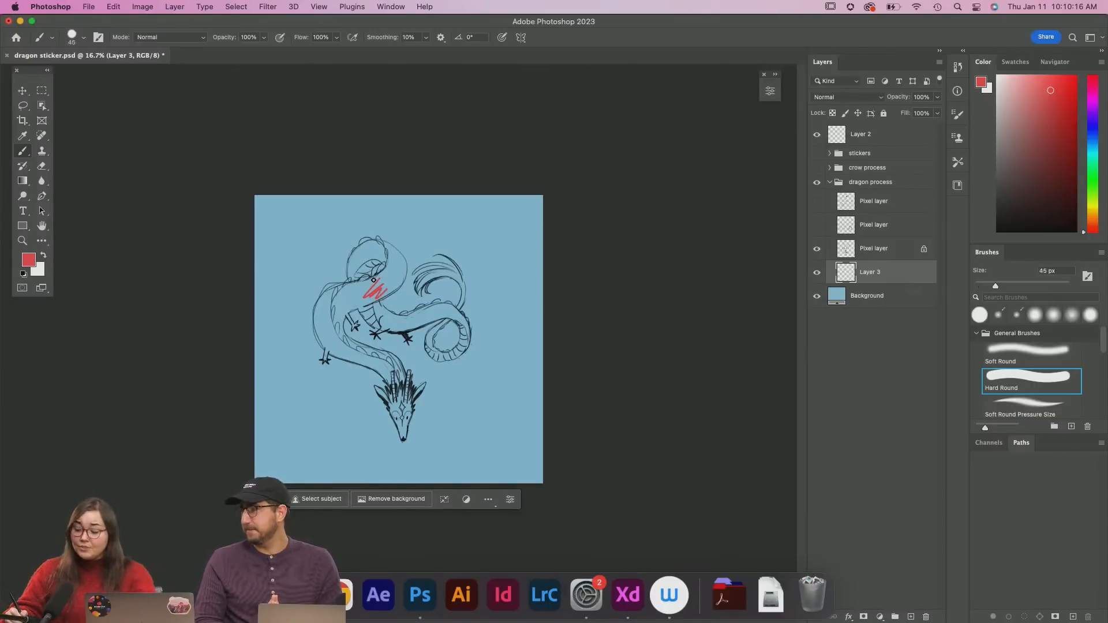
key("bracketright")
key("bracketright")
key("bracketright")
key("bracketright")
Paint a solid red silhouette beneath the dragon sketch, covering the coiled body, tail, legs and head on Layer 3
mouse_move(365, 282)
left_mouse_down()
mouse_move(317, 326)
mouse_move(334, 284)
mouse_move(315, 323)
mouse_move(329, 355)
mouse_move(326, 313)
mouse_move(341, 332)
mouse_move(348, 317)
mouse_move(369, 338)
mouse_move(384, 333)
mouse_move(338, 294)
mouse_move(325, 336)
left_mouse_up()
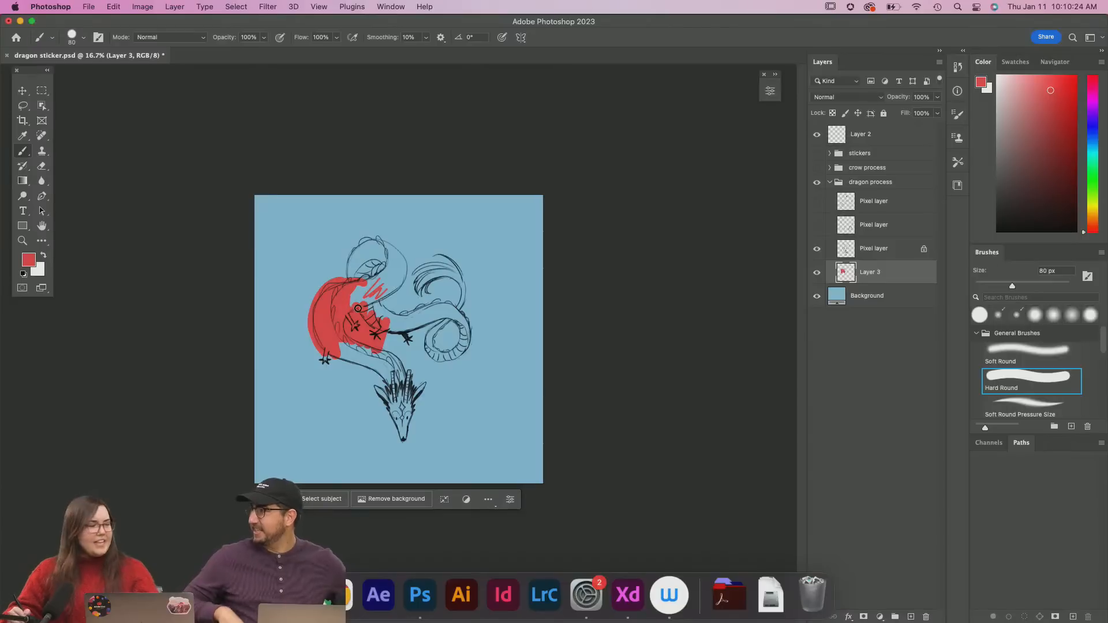
mouse_move(365, 300)
left_mouse_down()
mouse_move(395, 277)
mouse_move(362, 268)
mouse_move(352, 293)
mouse_move(362, 245)
mouse_move(362, 275)
mouse_move(353, 250)
mouse_move(391, 263)
mouse_move(360, 247)
mouse_move(396, 256)
mouse_move(378, 247)
mouse_move(407, 264)
mouse_move(389, 246)
mouse_move(408, 279)
mouse_move(353, 313)
mouse_move(407, 264)
mouse_move(361, 277)
mouse_move(377, 255)
mouse_move(363, 249)
mouse_move(378, 240)
mouse_move(373, 248)
mouse_move(367, 237)
mouse_move(356, 269)
mouse_move(351, 245)
mouse_move(355, 289)
left_mouse_up()
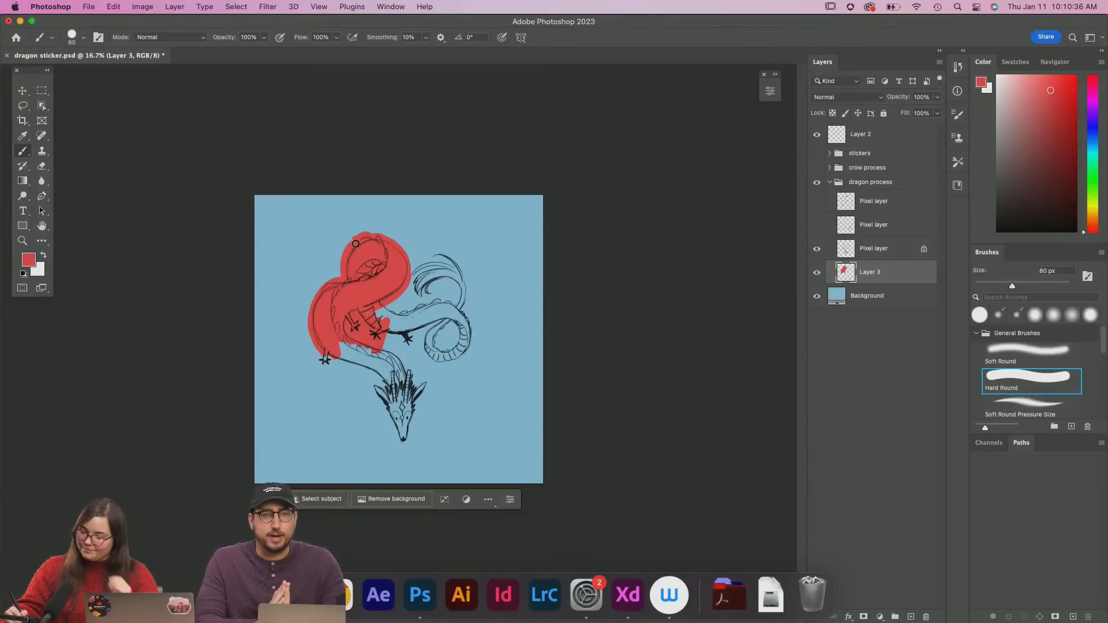
left_click_drag(355, 243, 402, 237)
mouse_move(413, 277)
left_mouse_down()
mouse_move(456, 267)
mouse_move(438, 254)
mouse_move(460, 312)
mouse_move(456, 271)
mouse_move(466, 302)
mouse_move(470, 293)
mouse_move(442, 326)
mouse_move(447, 306)
mouse_move(423, 321)
mouse_move(439, 275)
mouse_move(415, 303)
mouse_move(435, 269)
mouse_move(456, 286)
mouse_move(417, 290)
mouse_move(397, 308)
mouse_move(411, 289)
mouse_move(397, 293)
mouse_move(378, 309)
left_mouse_up()
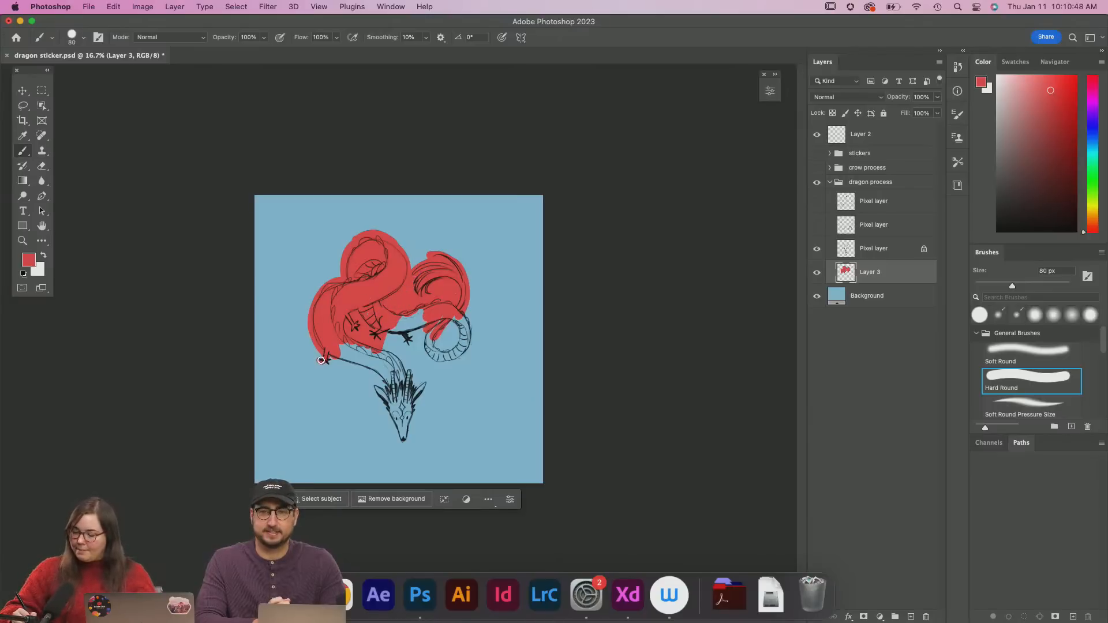
mouse_move(321, 360)
left_mouse_down()
mouse_move(350, 346)
mouse_move(330, 339)
mouse_move(360, 360)
mouse_move(337, 361)
mouse_move(394, 397)
mouse_move(403, 368)
mouse_move(358, 351)
mouse_move(387, 381)
mouse_move(396, 399)
mouse_move(375, 386)
mouse_move(394, 410)
mouse_move(381, 386)
mouse_move(398, 375)
mouse_move(380, 395)
mouse_move(374, 384)
mouse_move(398, 416)
left_mouse_up()
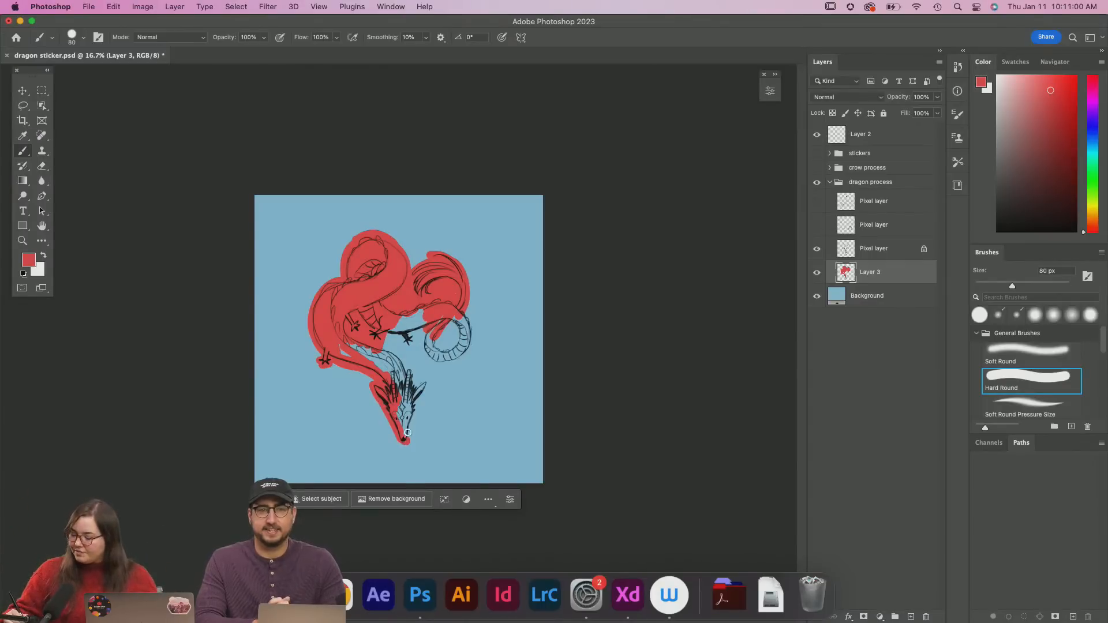
mouse_move(407, 432)
left_mouse_down()
mouse_move(402, 414)
mouse_move(426, 384)
mouse_move(422, 399)
left_mouse_up()
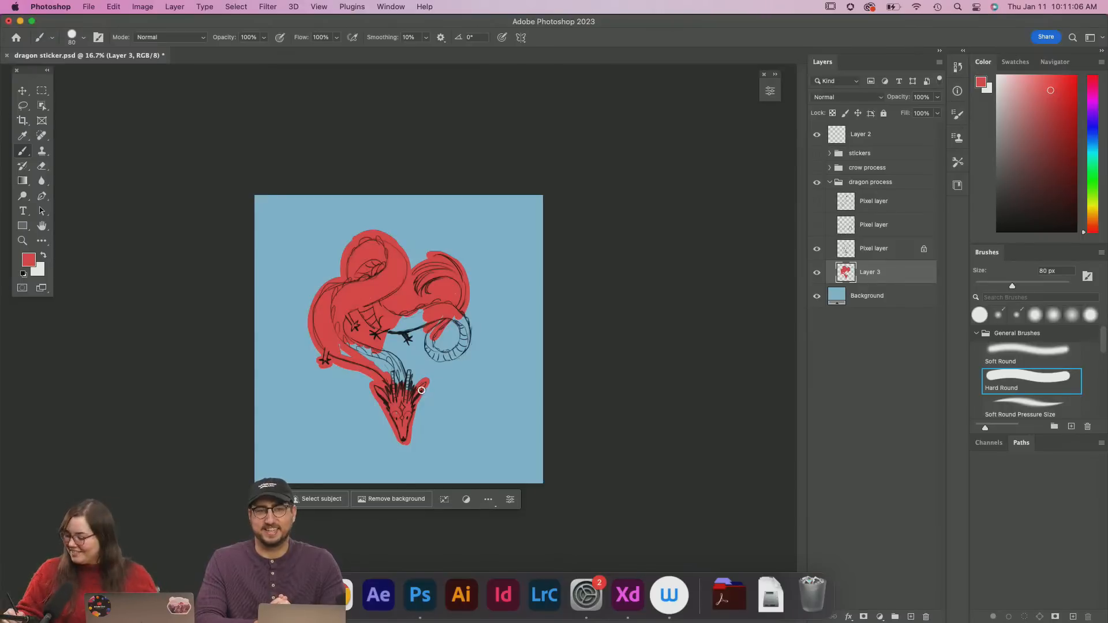
mouse_move(422, 391)
left_mouse_down()
mouse_move(405, 356)
mouse_move(400, 393)
mouse_move(391, 361)
mouse_move(423, 359)
mouse_move(403, 363)
mouse_move(426, 347)
mouse_move(404, 351)
mouse_move(405, 360)
mouse_move(442, 341)
mouse_move(419, 341)
mouse_move(431, 359)
mouse_move(455, 346)
mouse_move(439, 365)
mouse_move(469, 347)
mouse_move(463, 303)
left_mouse_up()
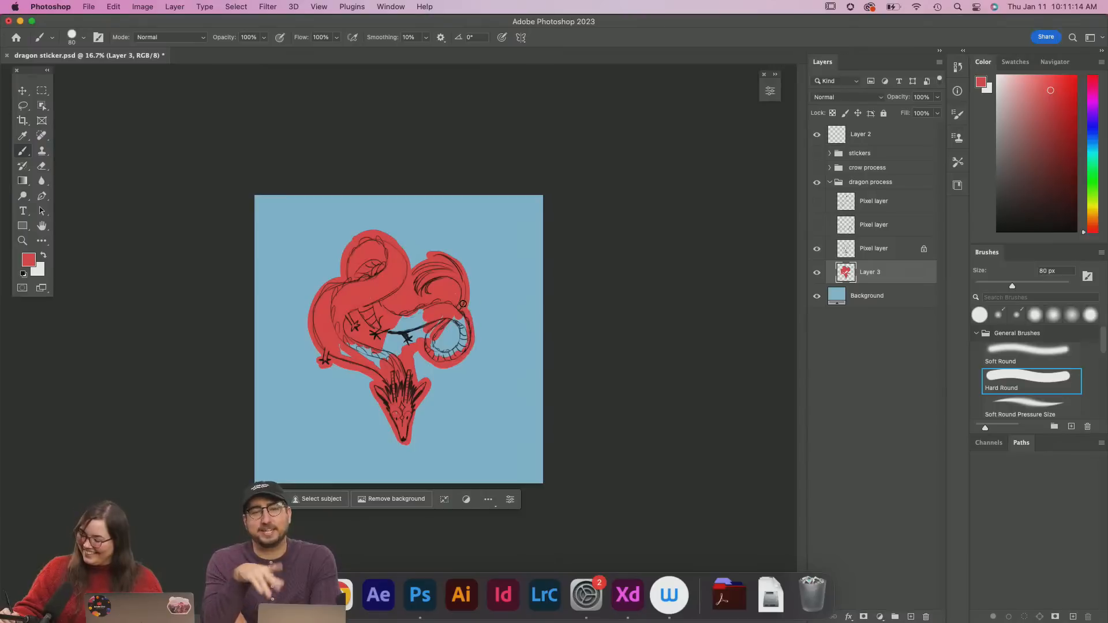
mouse_move(466, 341)
left_mouse_down()
mouse_move(456, 332)
mouse_move(442, 352)
mouse_move(413, 316)
mouse_move(397, 345)
mouse_move(376, 361)
mouse_move(360, 348)
mouse_move(361, 358)
left_mouse_up()
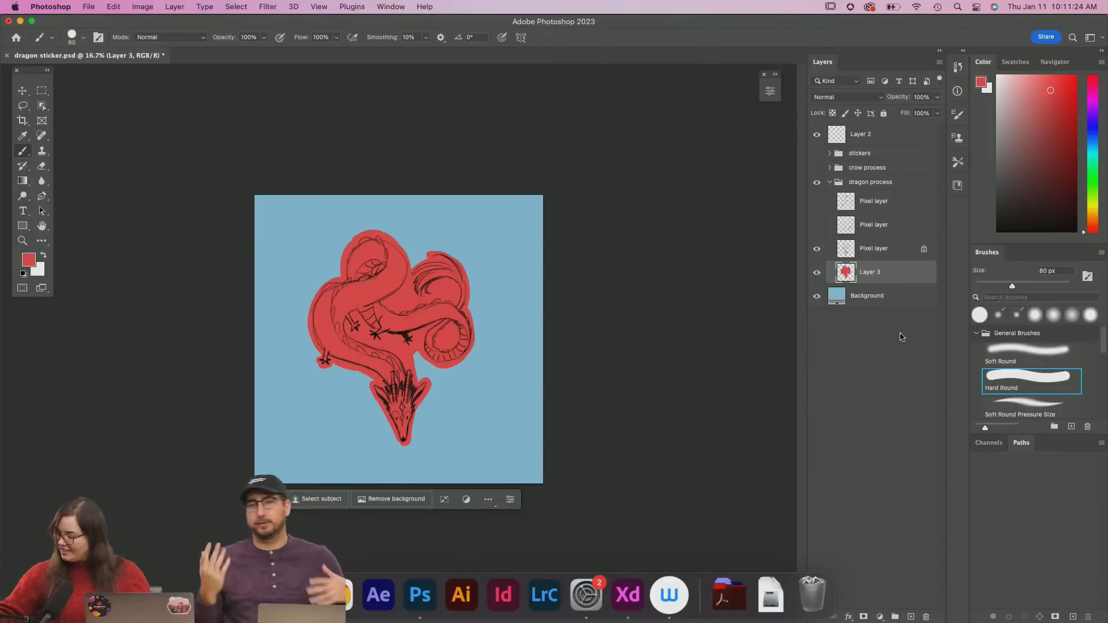
Add a new layer above the dragon group's locked Pixel layer and select the Soft Round brush
left_click(866, 252)
left_click(911, 616)
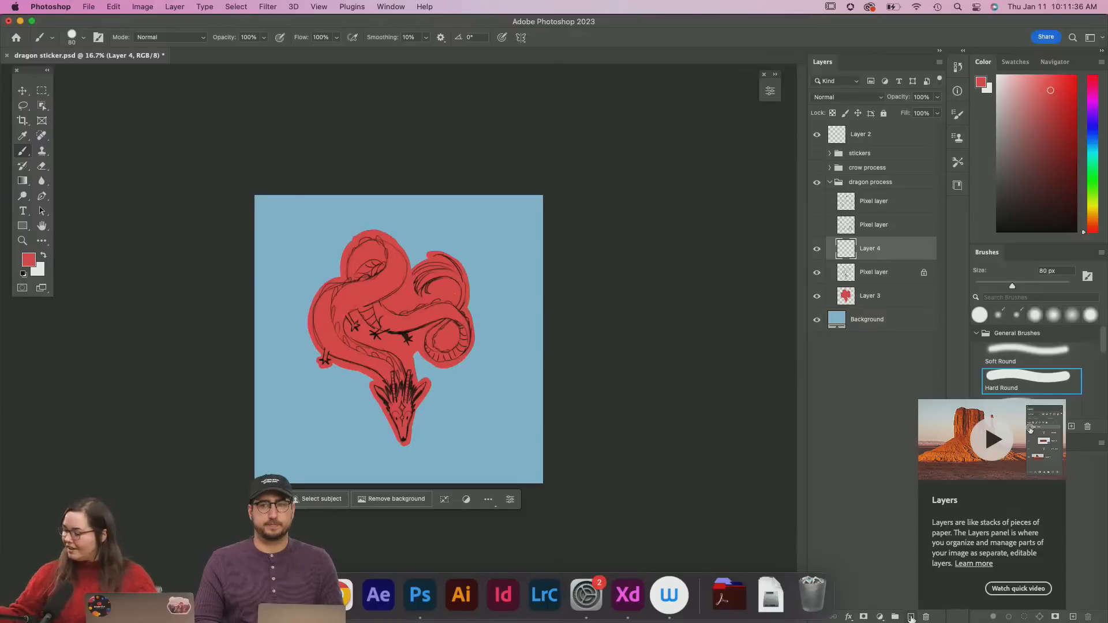
left_click(1043, 362)
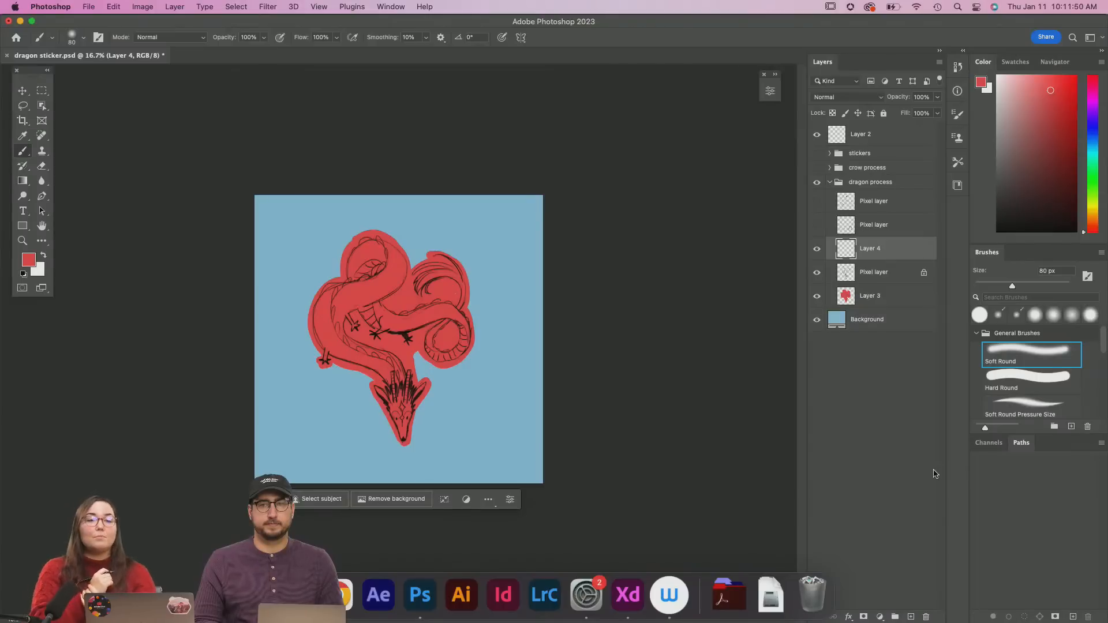
Open Adobe's brush download page in Chrome through the Get More Brushes command
left_click(1101, 254)
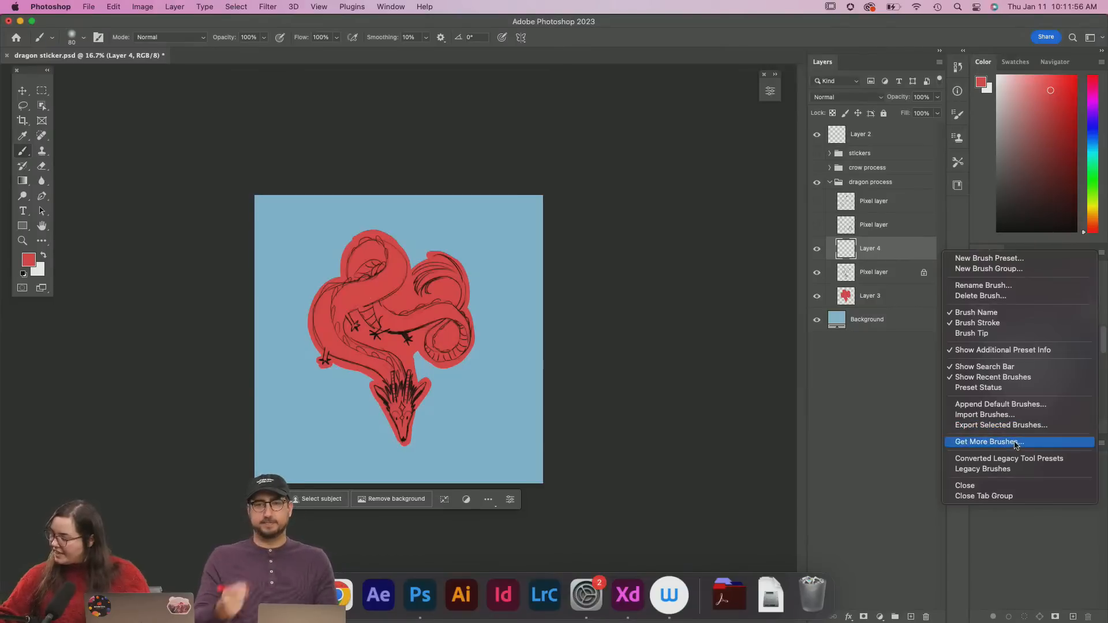
left_click(1102, 255)
left_click(1103, 257)
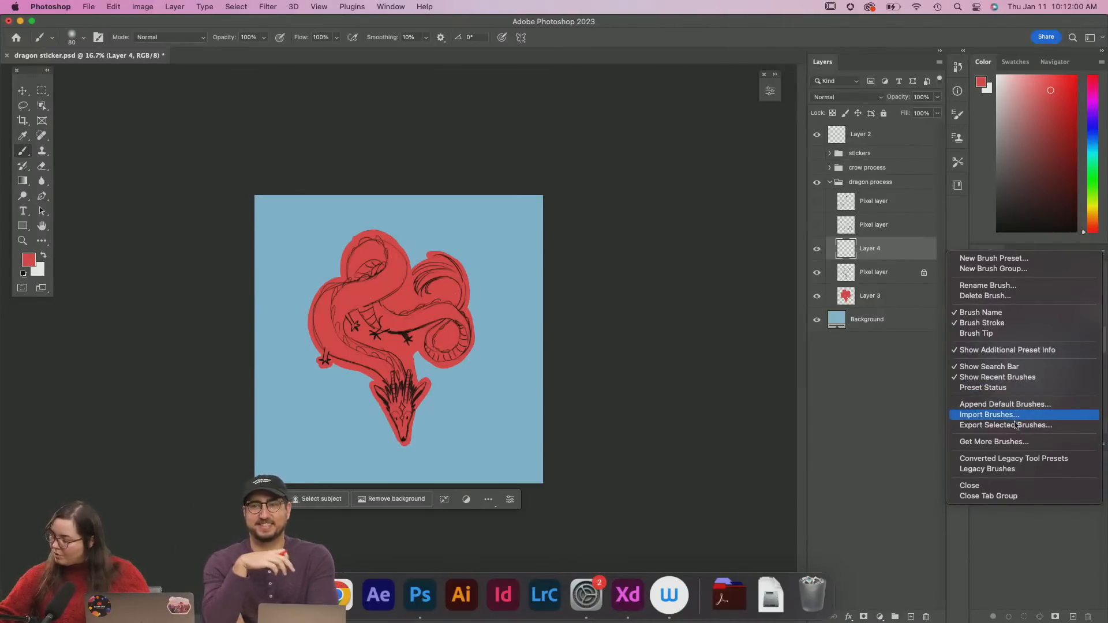
left_click(1018, 441)
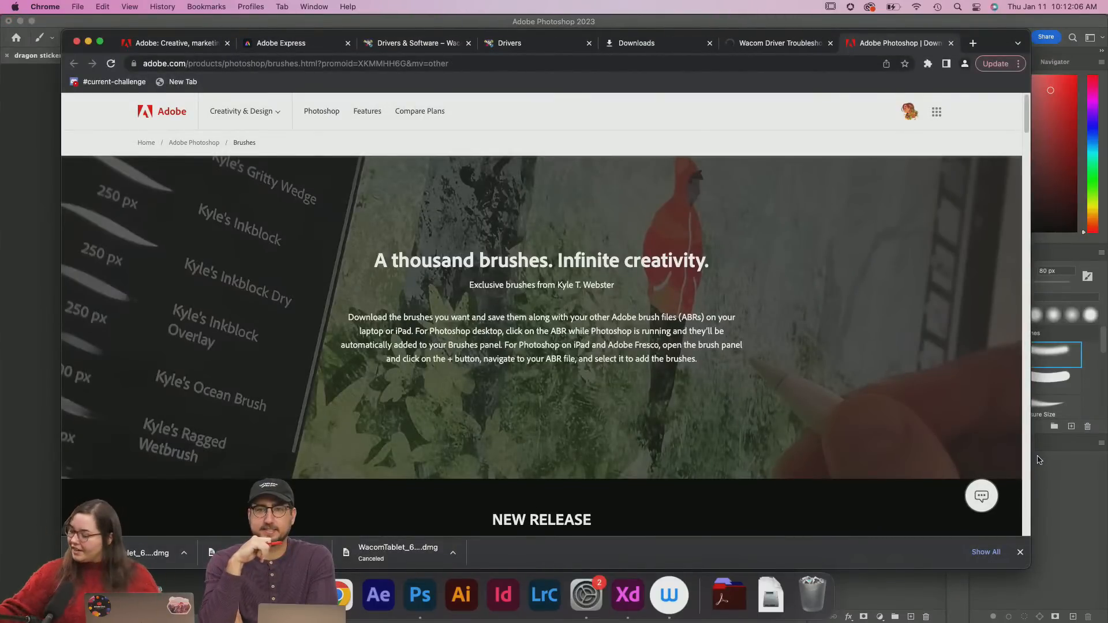
Download the Megapack brush set from the Adobe brushes page and return to the dragon sticker document in Photoshop
scroll(1018, 191, "down", 10)
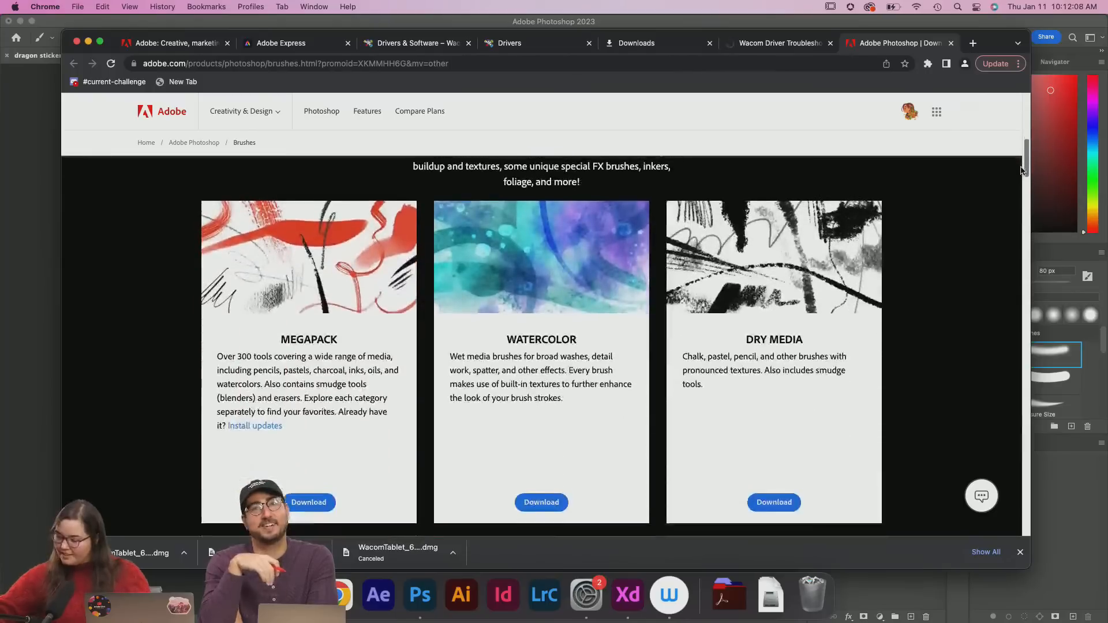
scroll(1021, 170, "down", 2)
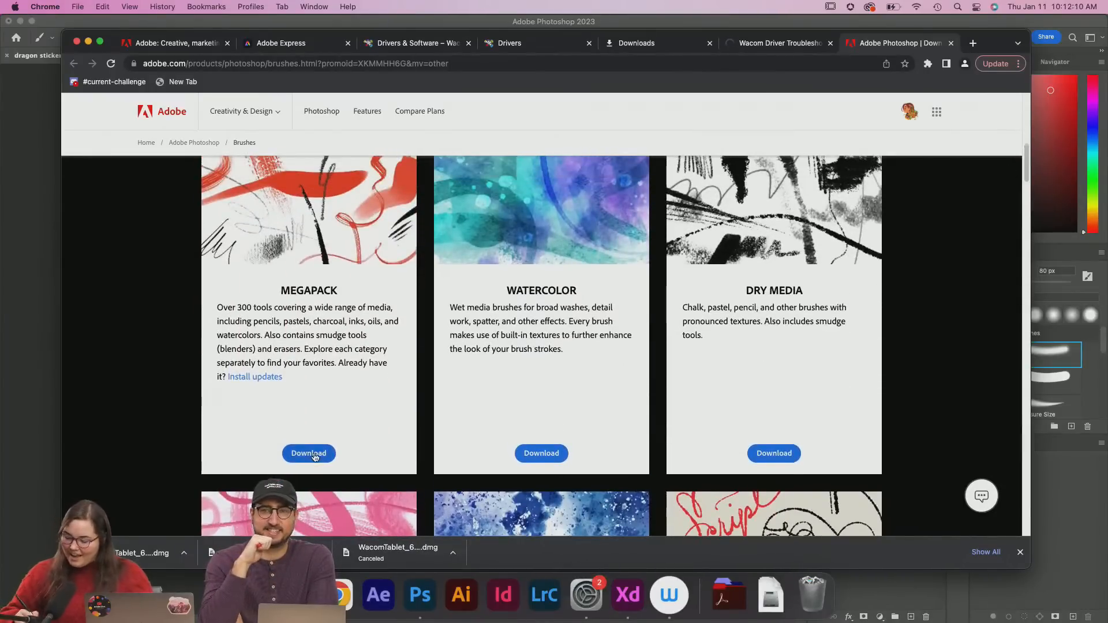
left_click(315, 456)
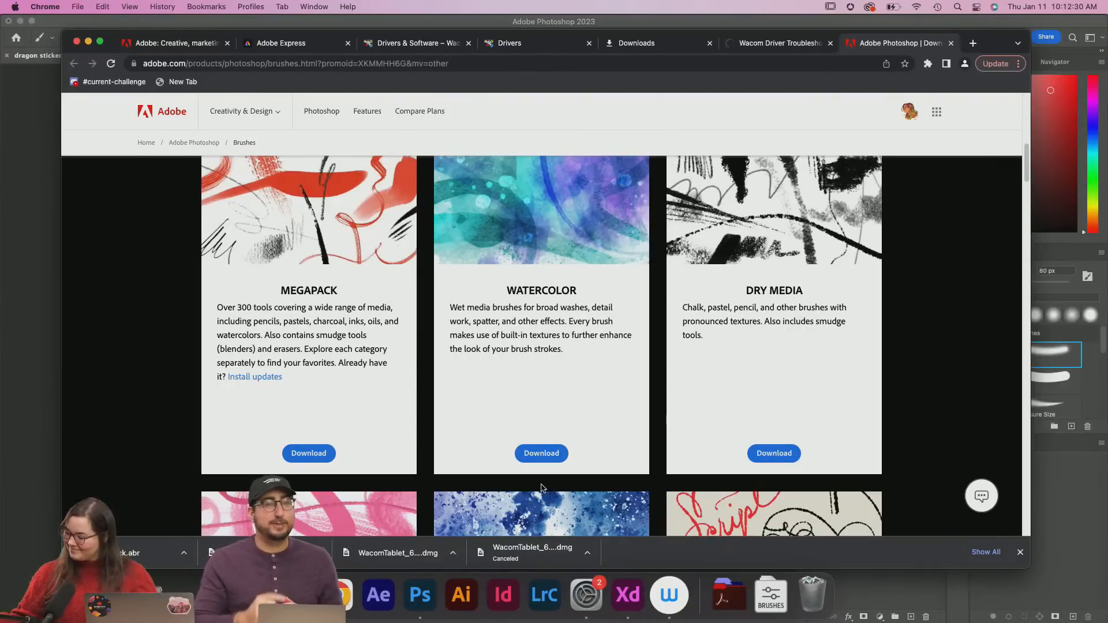
left_click(886, 589)
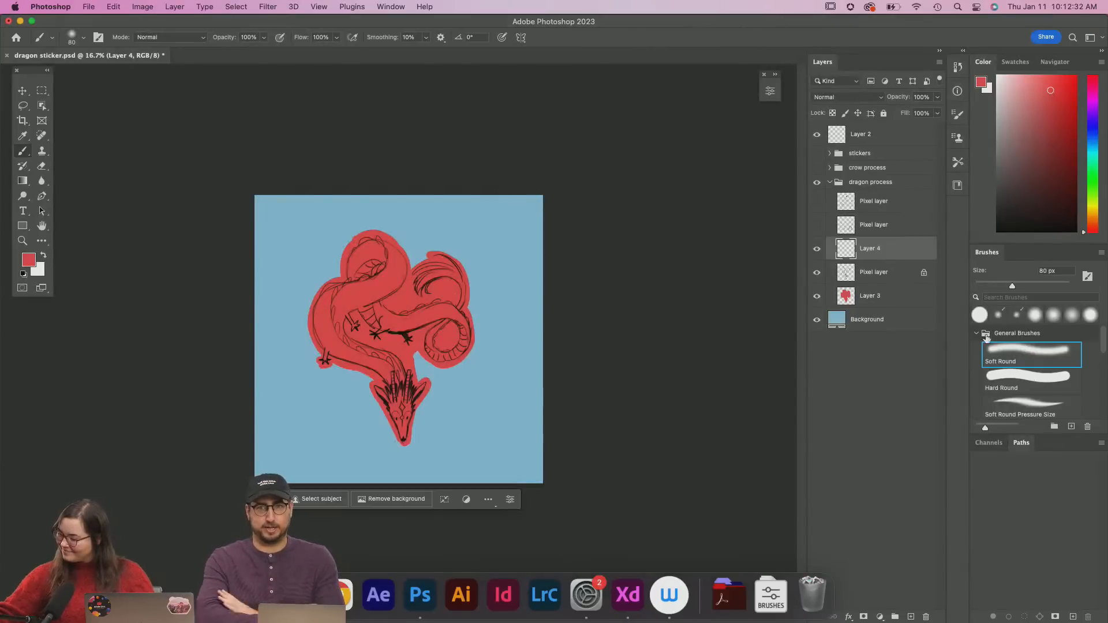
Float the Brushes panel over the canvas, lengthen it to show more brushes, and collapse the General Brushes folder
left_click_drag(988, 253, 537, 125)
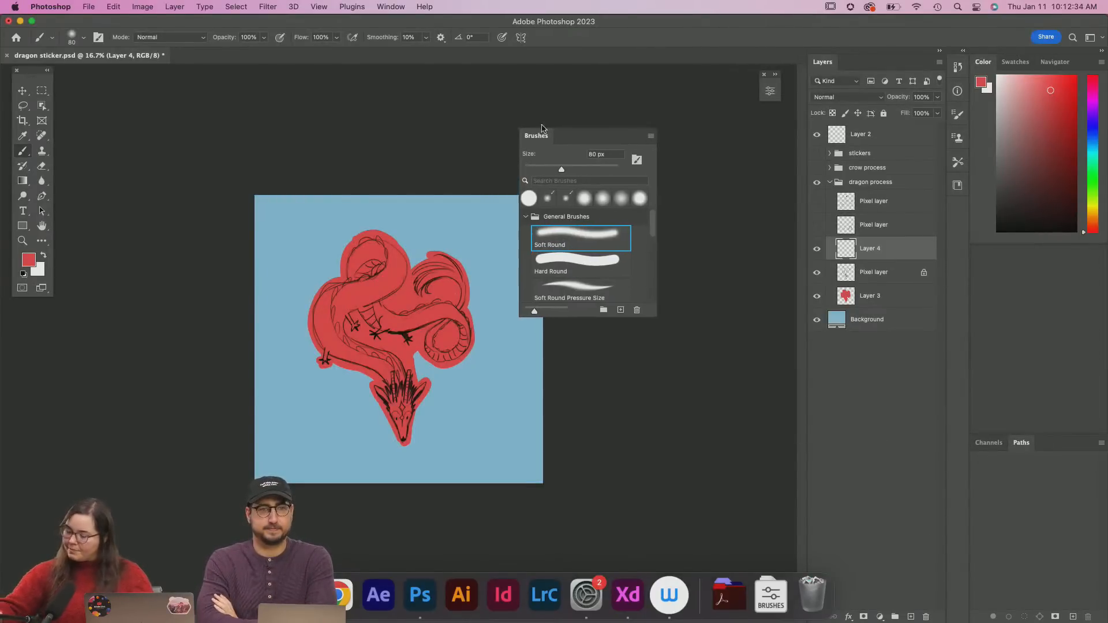
mouse_move(579, 288)
left_mouse_down()
mouse_move(589, 472)
mouse_move(605, 529)
left_mouse_up()
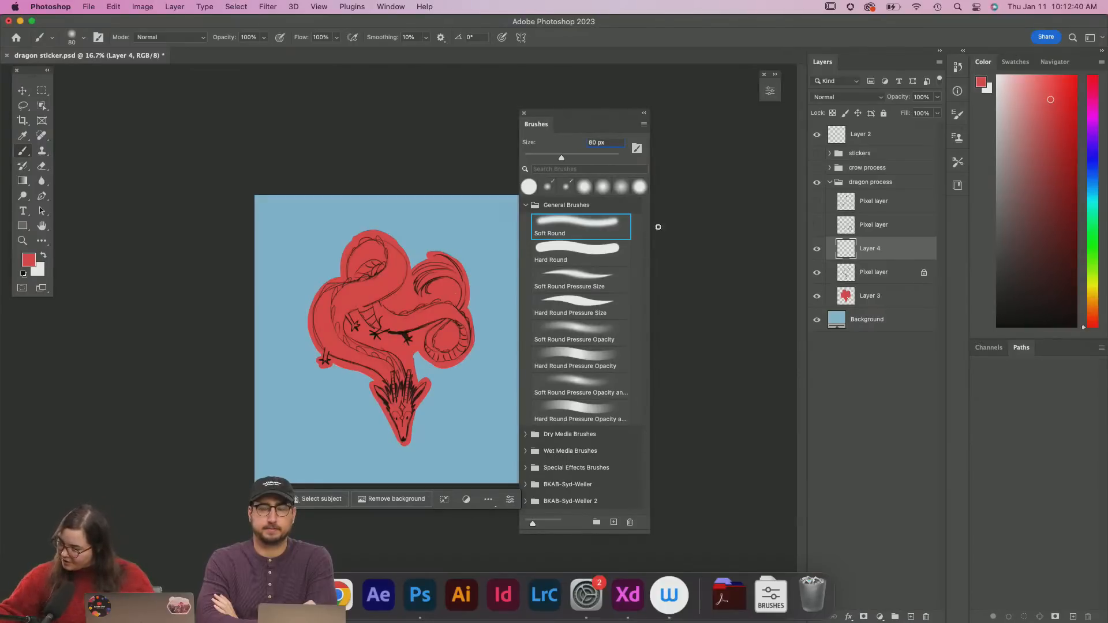
left_click(538, 204)
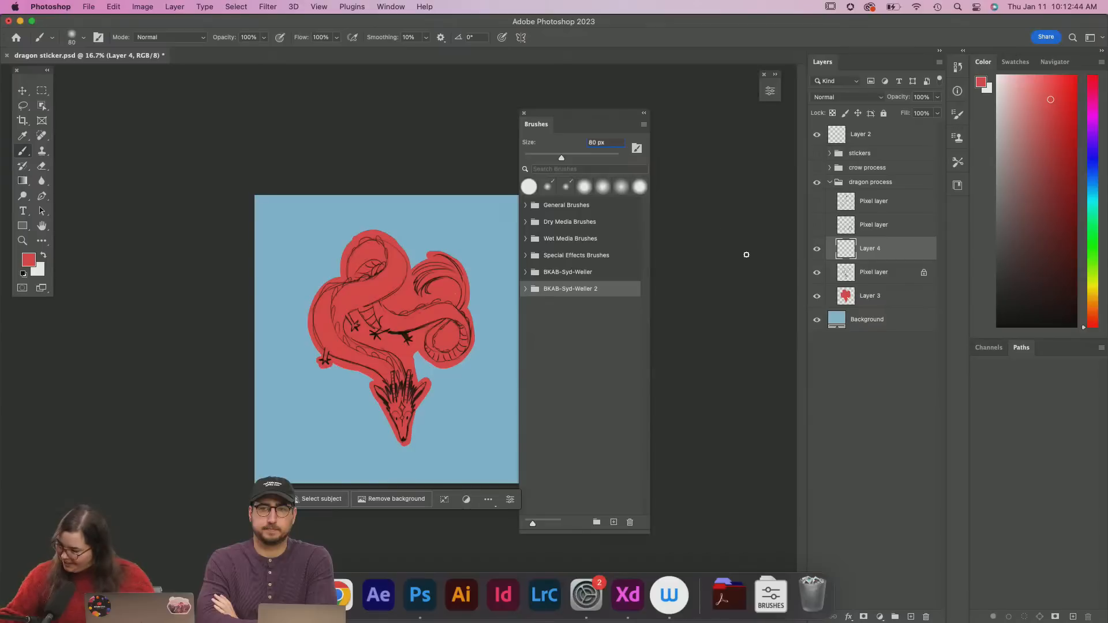
left_click(605, 359)
Look inside the BKAB-Syd-Weller brush folder, expand Dry Media Brushes instead, and move the Brushes panel clear of the artwork
left_click(525, 272)
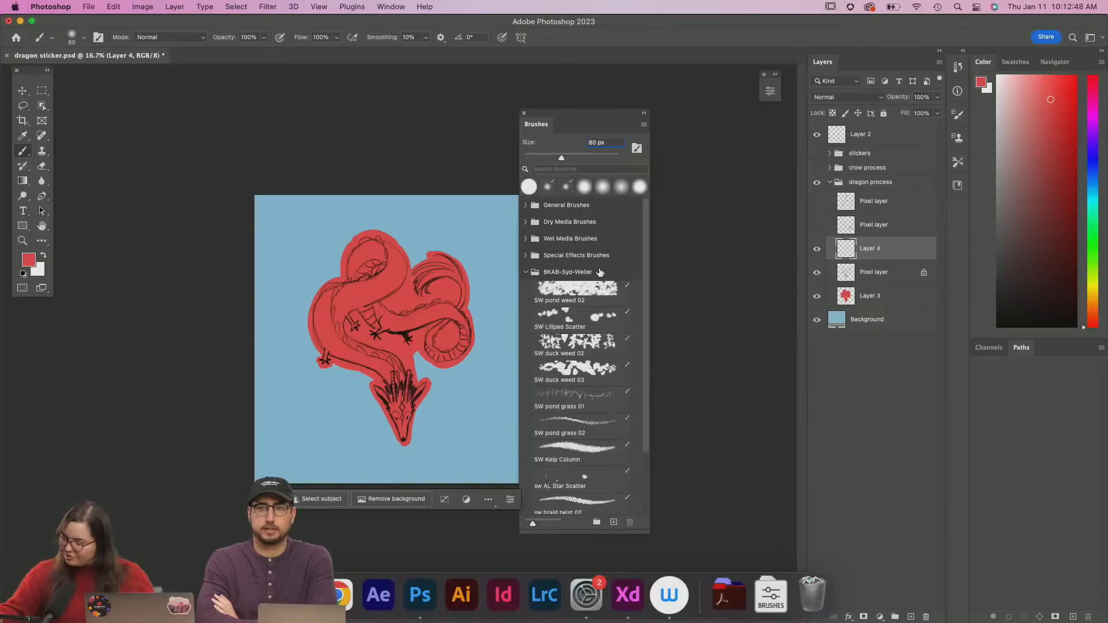
left_click(525, 272)
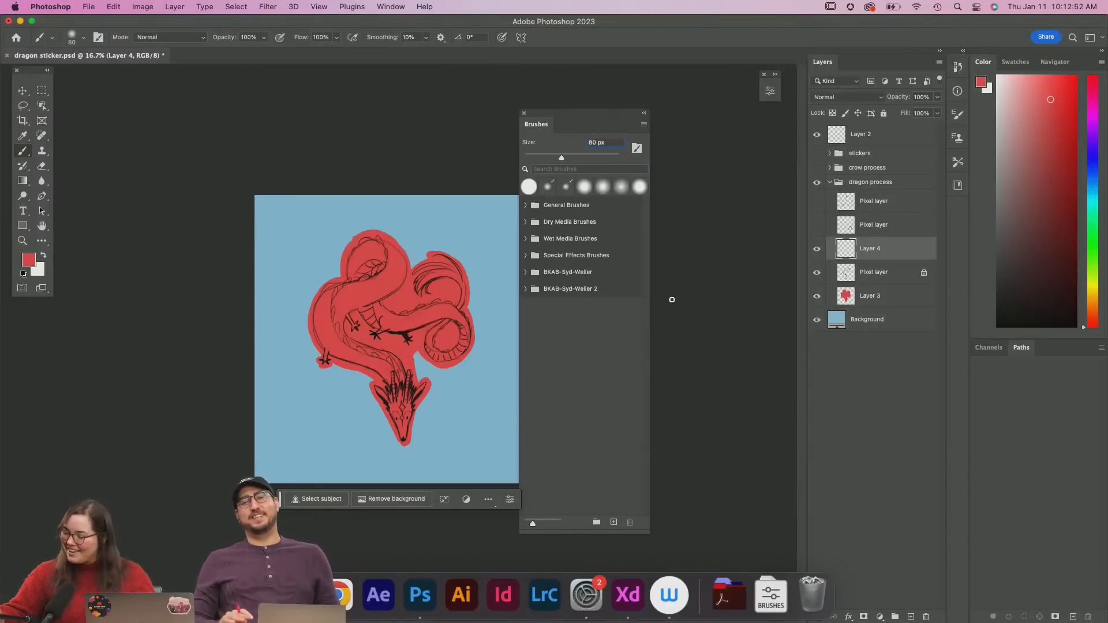
left_click(525, 223)
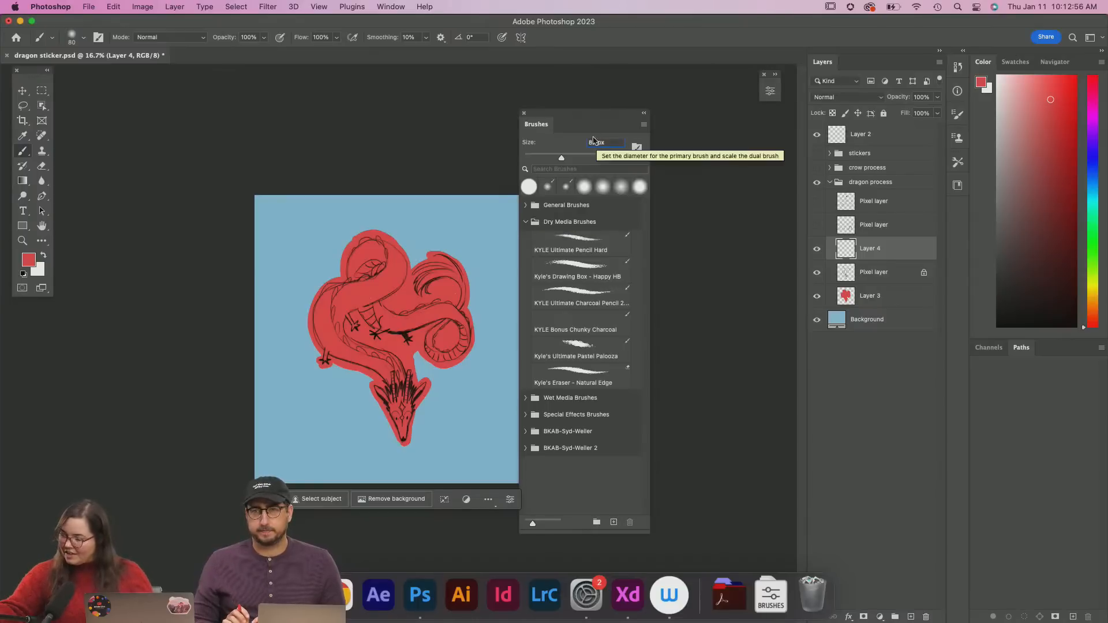
left_click_drag(559, 124, 668, 106)
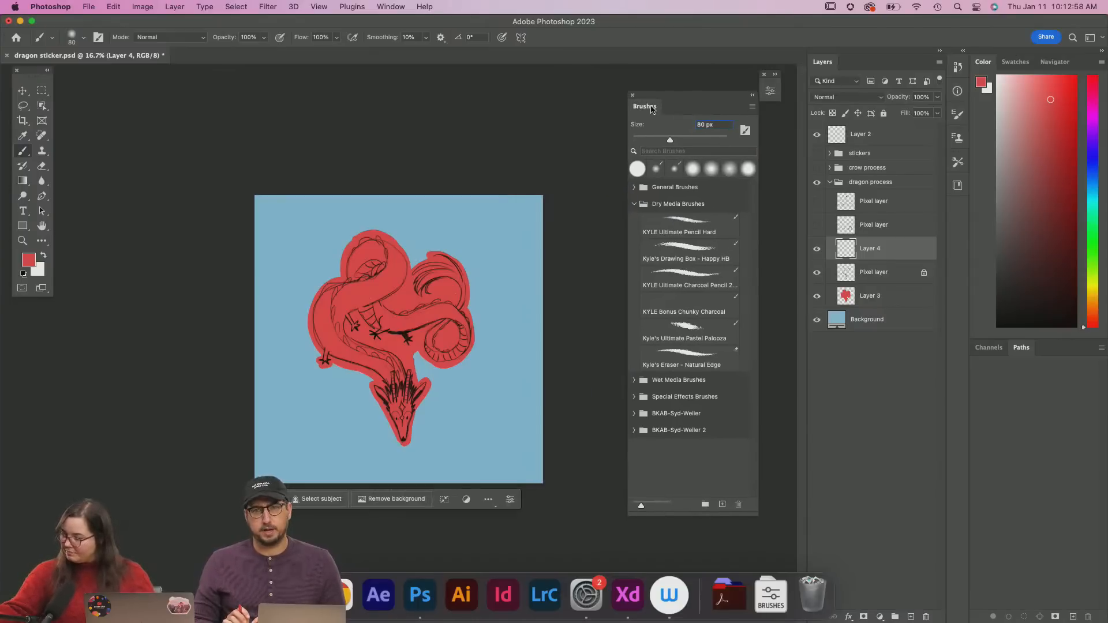
Choose the KYLE Ultimate Pencil Hard brush and reset the foreground and background colors to black and white
left_click(710, 229)
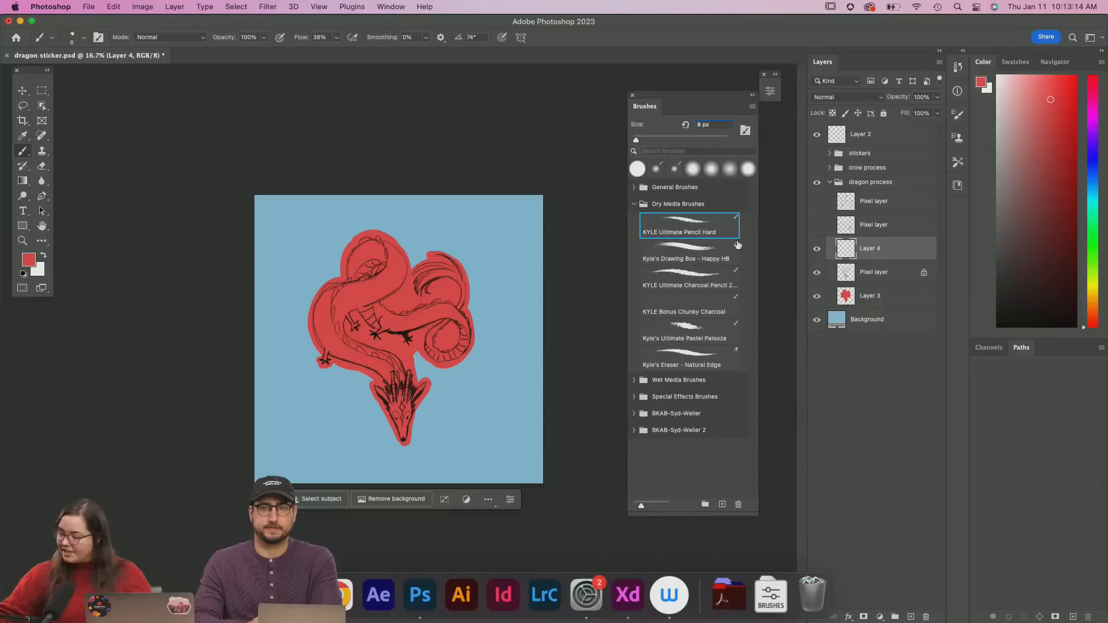
left_click(44, 256)
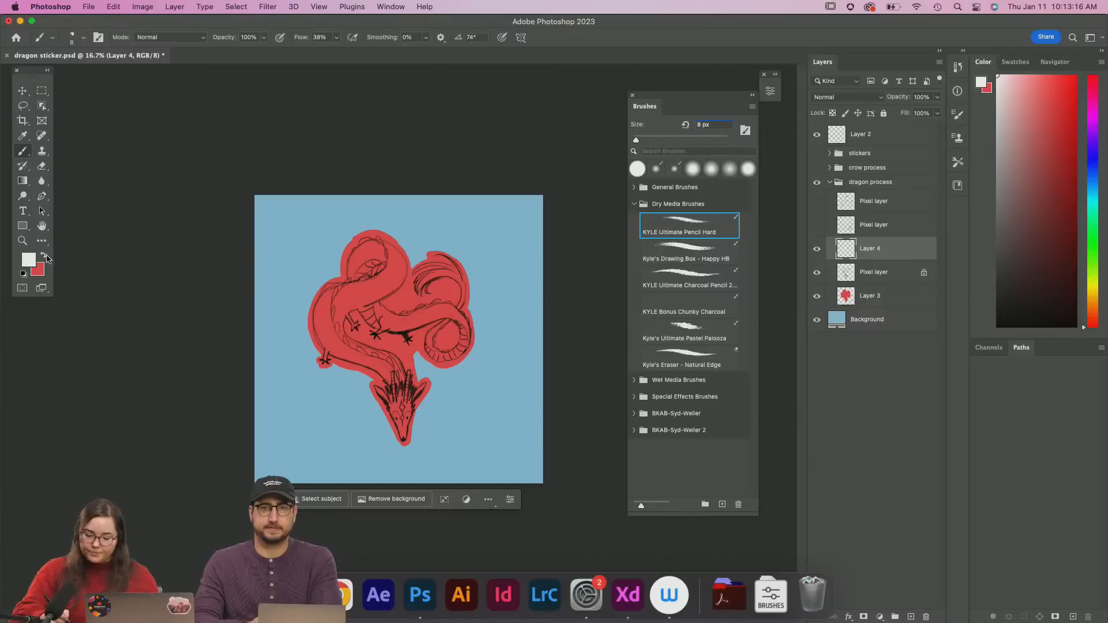
key("d")
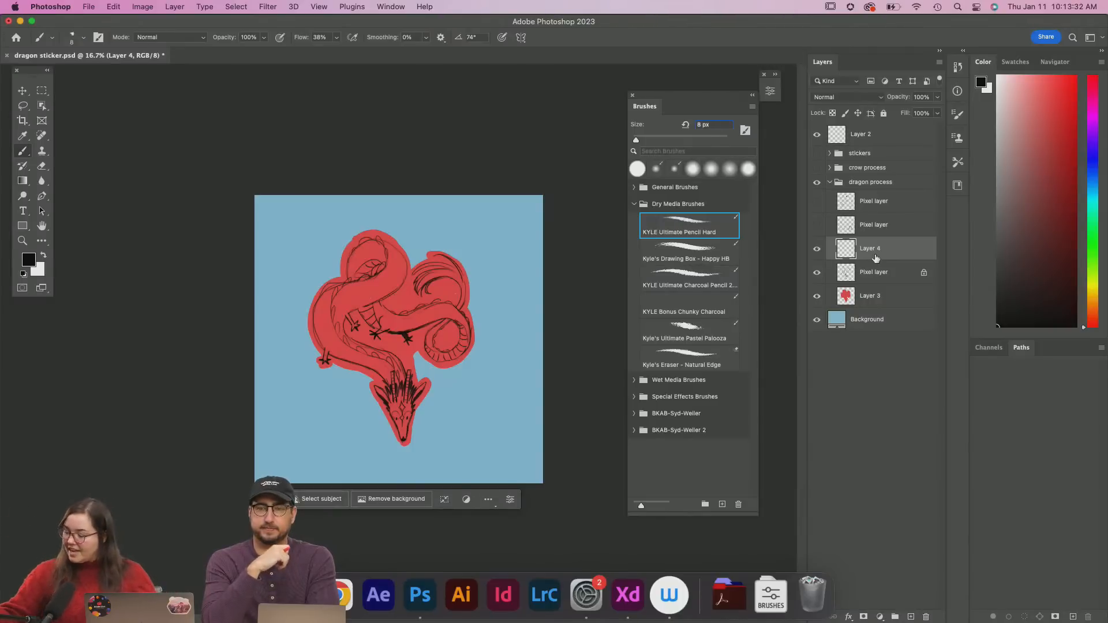
Scribble a dark test patch on the blue area beside the dragon's upper coil, enlarging the pencil brush to 35 px
left_click_drag(295, 238, 290, 265)
mouse_move(304, 237)
left_mouse_down()
mouse_move(292, 265)
mouse_move(303, 267)
mouse_move(292, 269)
left_mouse_up()
key("bracketright")
key("bracketright")
key("bracketright")
key("bracketright")
key("bracketright")
key("bracketright")
key("bracketright")
left_click_drag(304, 233, 286, 265)
left_click_drag(297, 234, 285, 269)
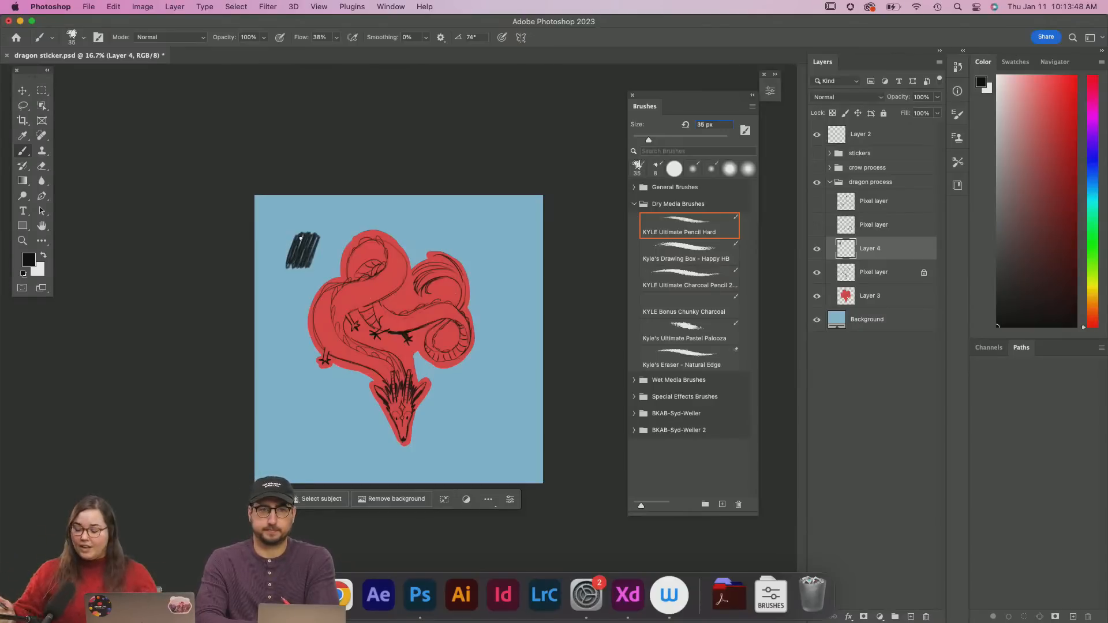
Test more pencil strokes over the patch, extending it upward with lighter hatching, and undo the last stroke
mouse_move(298, 229)
left_mouse_down()
mouse_move(299, 263)
mouse_move(308, 229)
left_mouse_up()
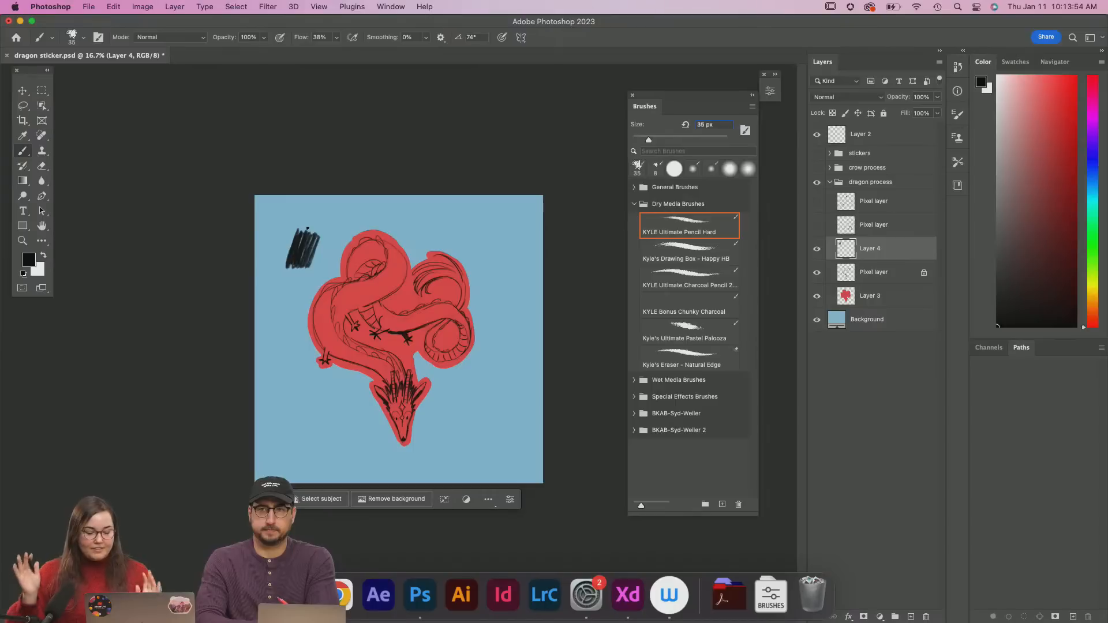
left_click_drag(292, 233, 287, 252)
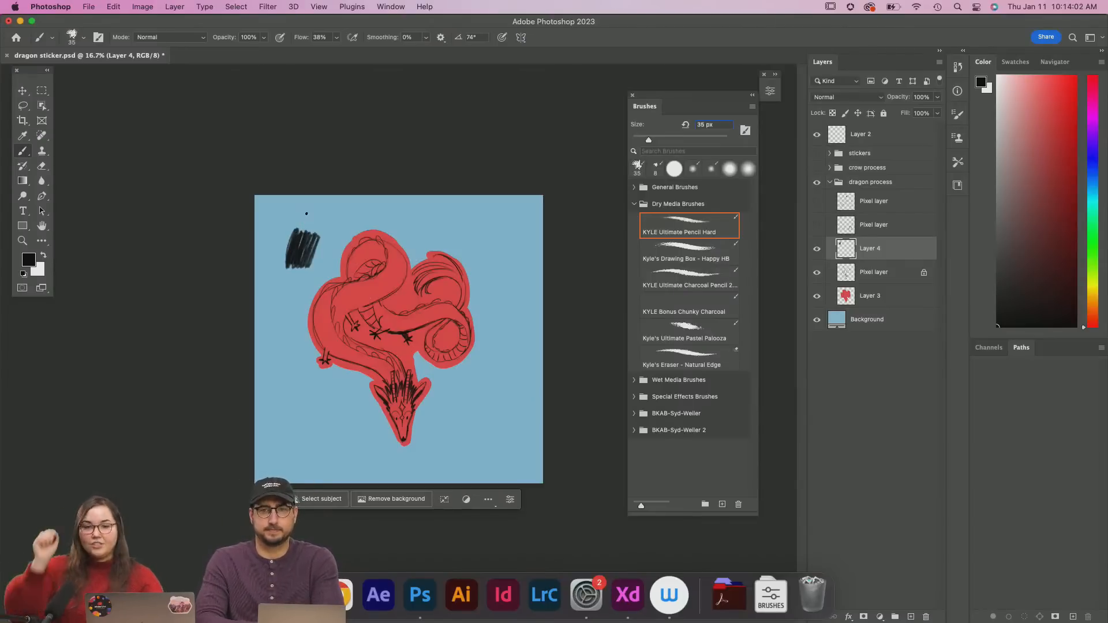
left_click_drag(291, 234, 304, 269)
mouse_move(303, 218)
left_mouse_down()
mouse_move(340, 209)
mouse_move(315, 215)
mouse_move(320, 205)
mouse_move(304, 239)
mouse_move(316, 213)
left_mouse_up()
key("super+z")
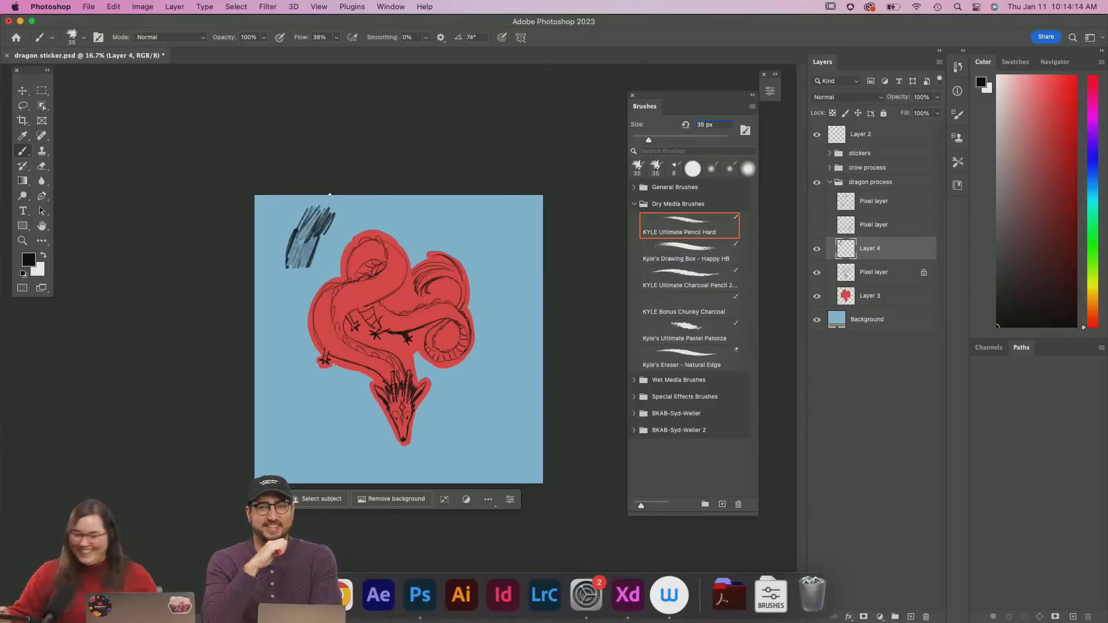
Try the KYLE Ultimate Charcoal Pencil with scribbles beside the dragon's tail coil, and switch to Kyle's Drawing Box - Happy HB
left_click(707, 278)
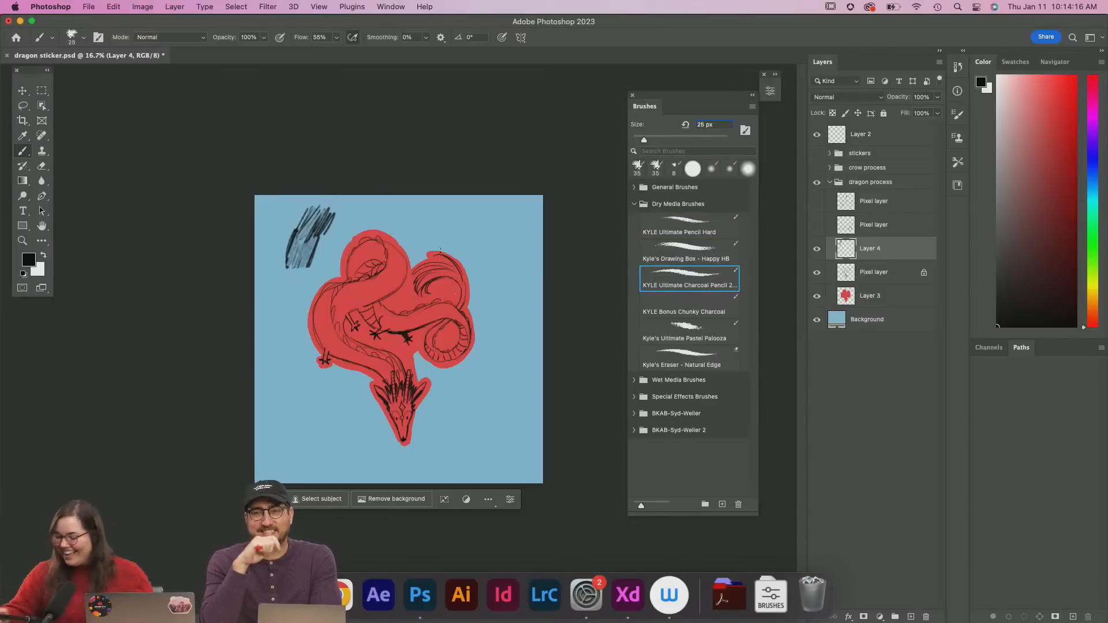
mouse_move(450, 229)
left_mouse_down()
mouse_move(490, 235)
mouse_move(498, 281)
mouse_move(541, 299)
mouse_move(489, 360)
mouse_move(521, 350)
left_mouse_up()
left_click(713, 260)
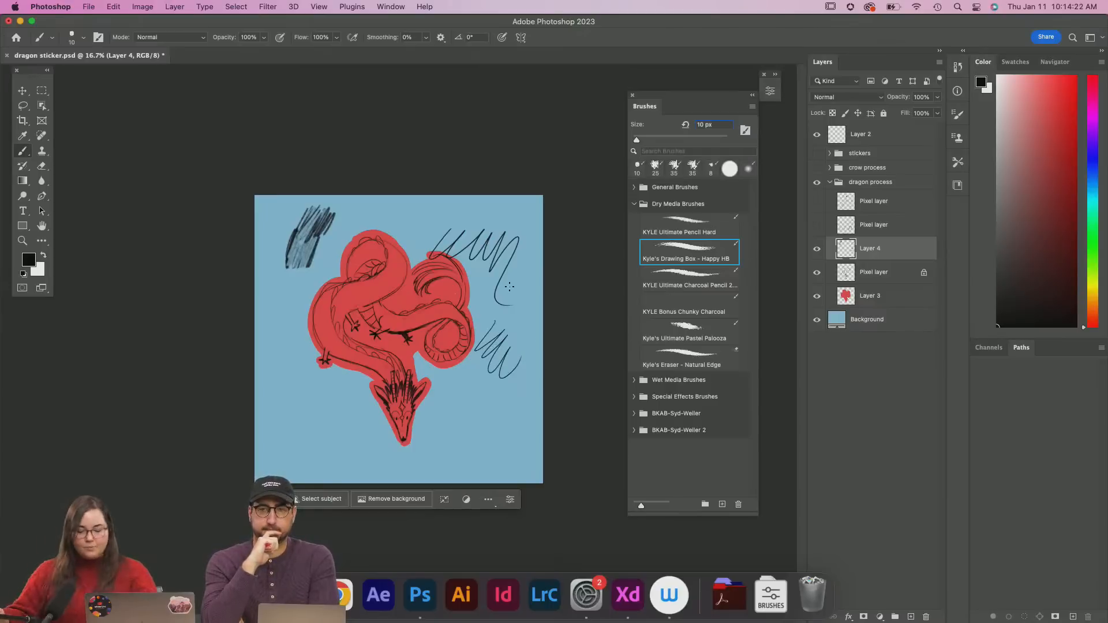
Replace the scribbled Layer 4 with a fresh empty layer, turning off future layer-deletion confirmations
left_click(925, 617)
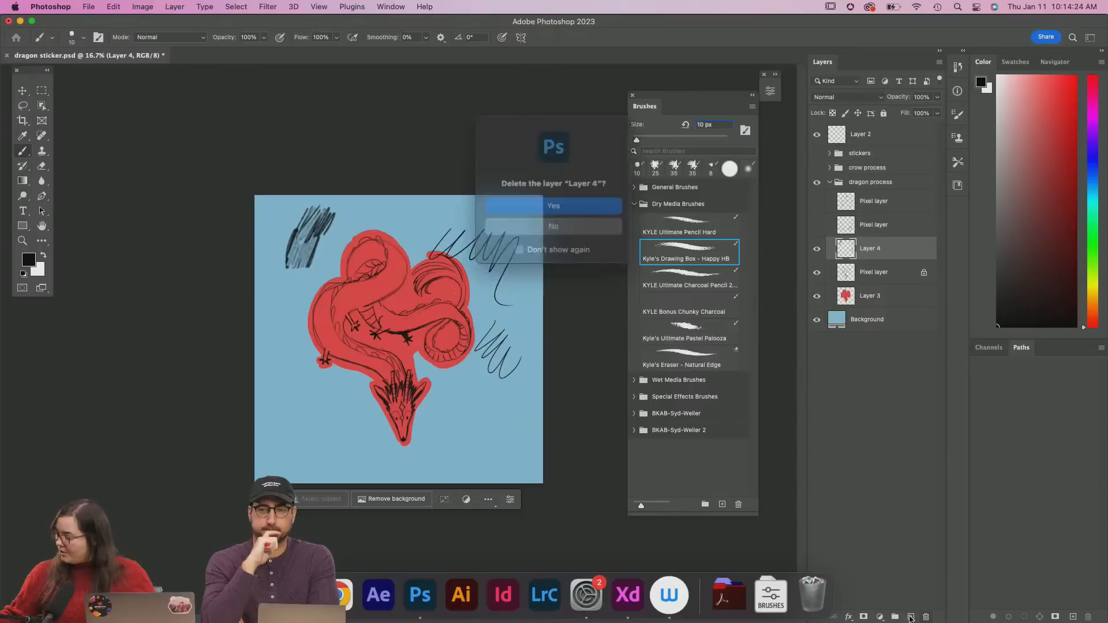
left_click(522, 247)
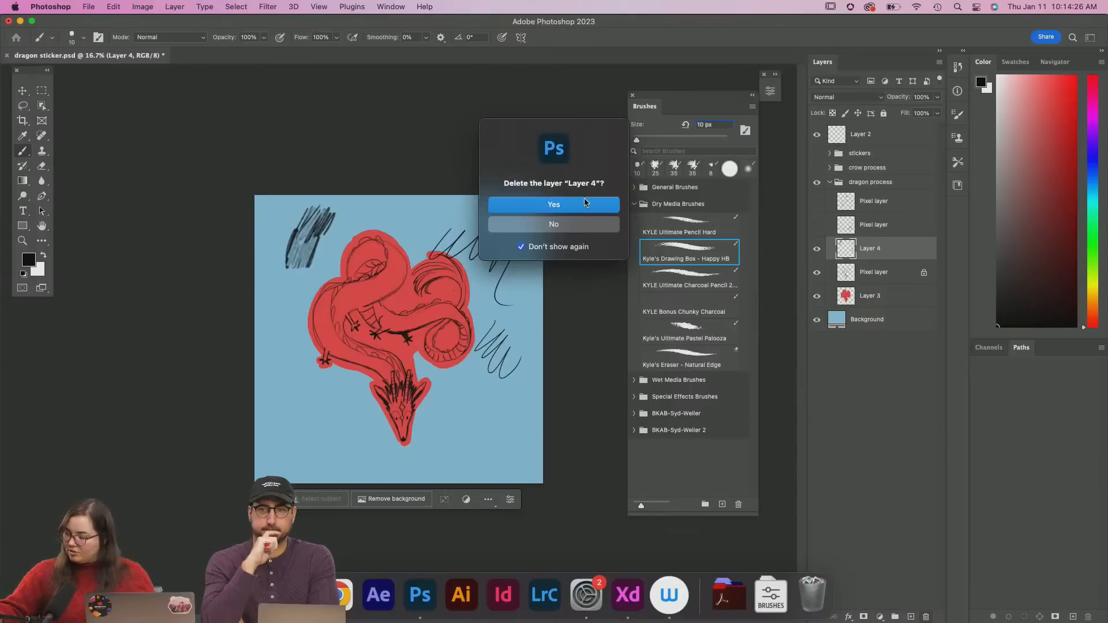
left_click(585, 204)
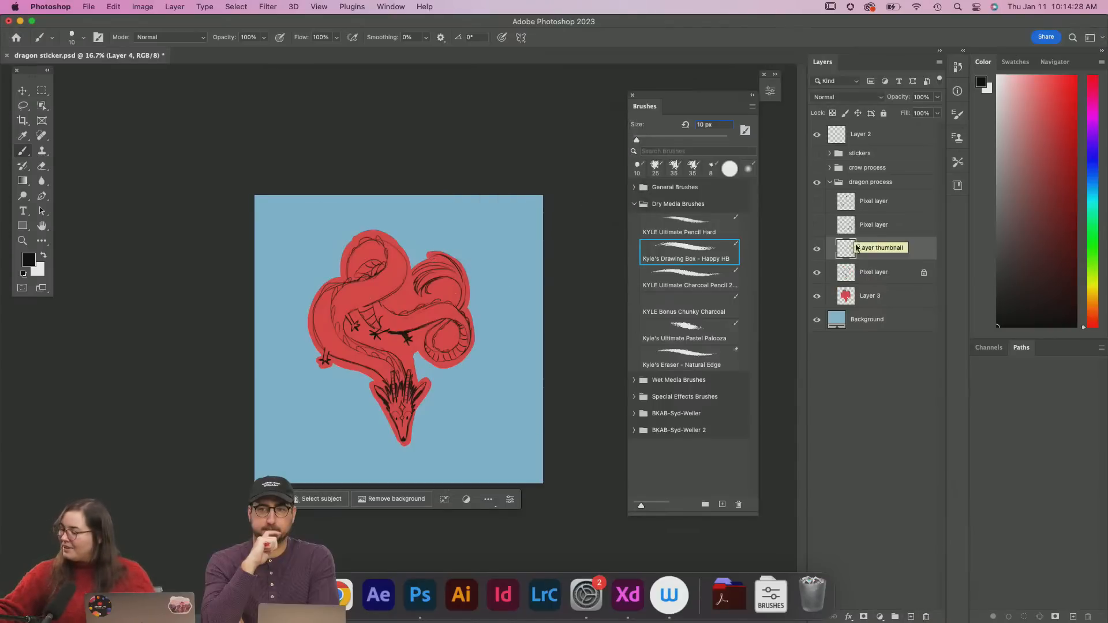
Lower the opacity of the locked dragon sketch layer to 30%
left_click(855, 280)
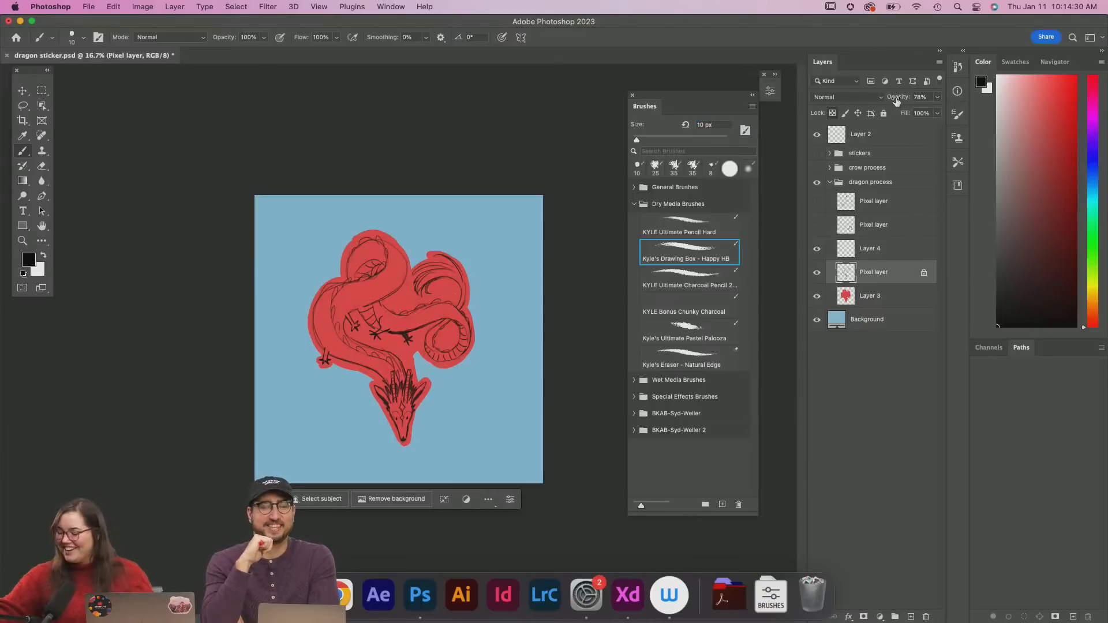
left_click_drag(897, 101, 889, 104)
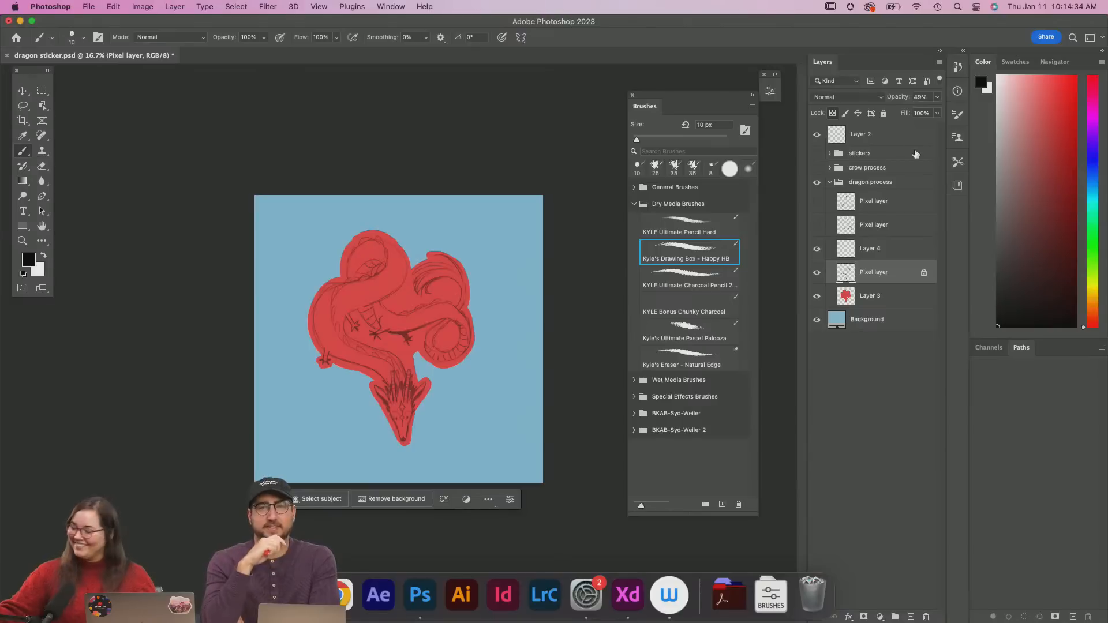
mouse_move(901, 98)
left_mouse_down()
mouse_move(886, 101)
mouse_move(912, 102)
left_mouse_up()
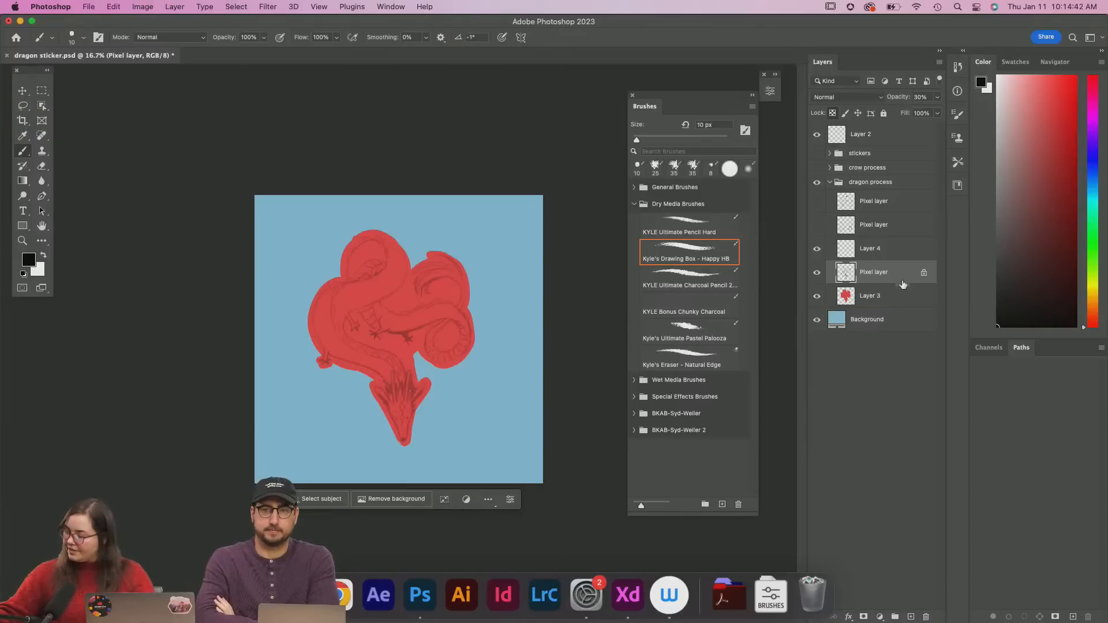
On Layer 4, ink the outer curve of the dragon's body, its small clawed foot and a thick accent inside the coil
left_click(892, 264)
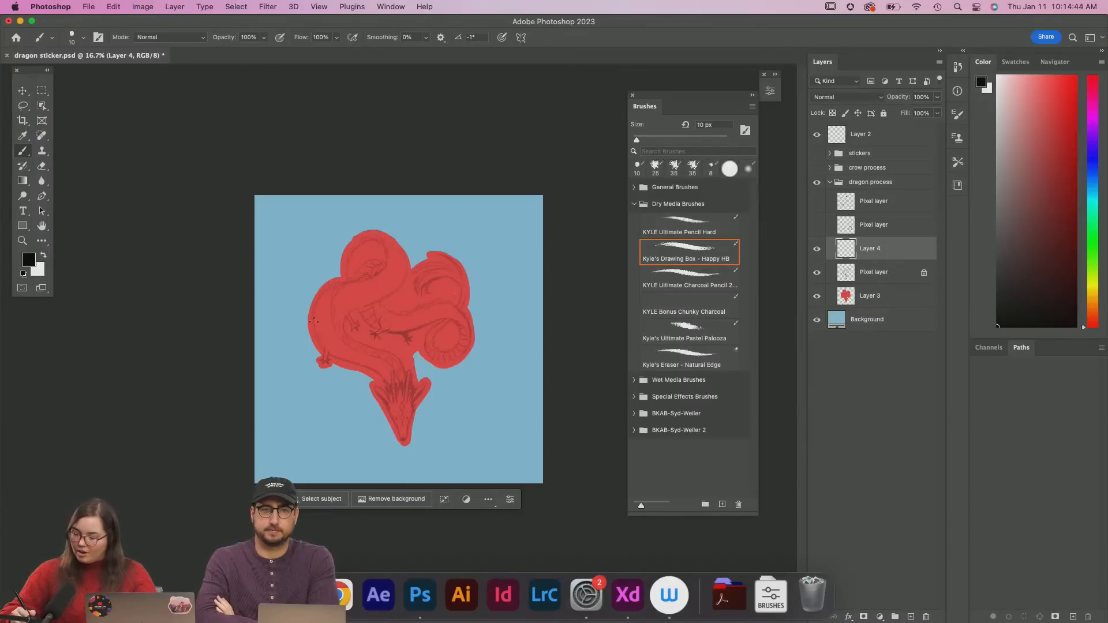
left_click_drag(311, 319, 326, 281)
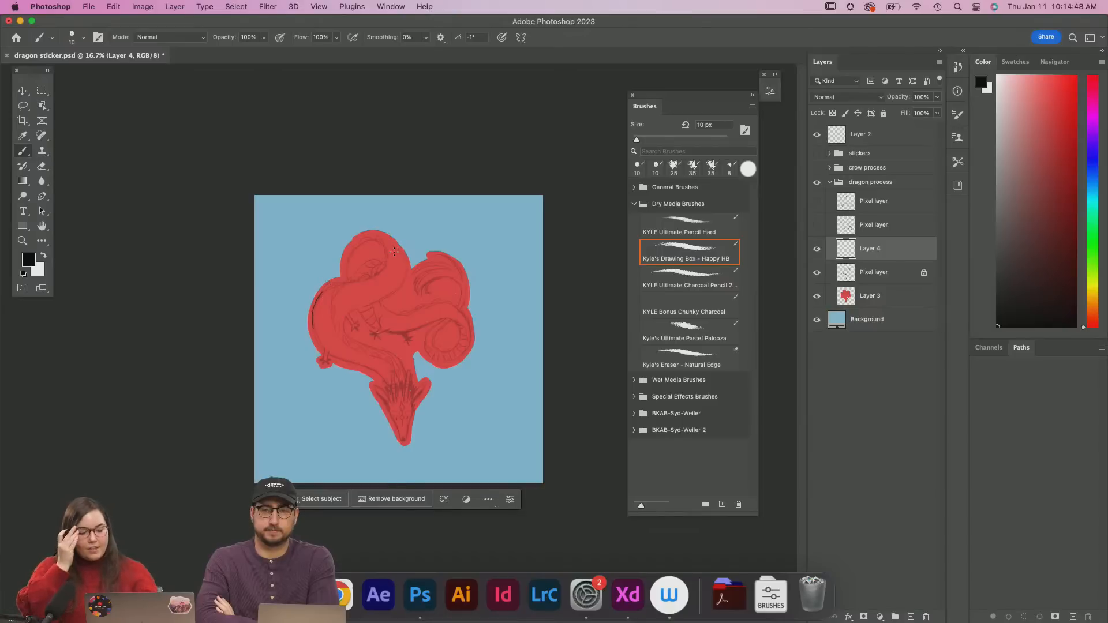
key("super+z")
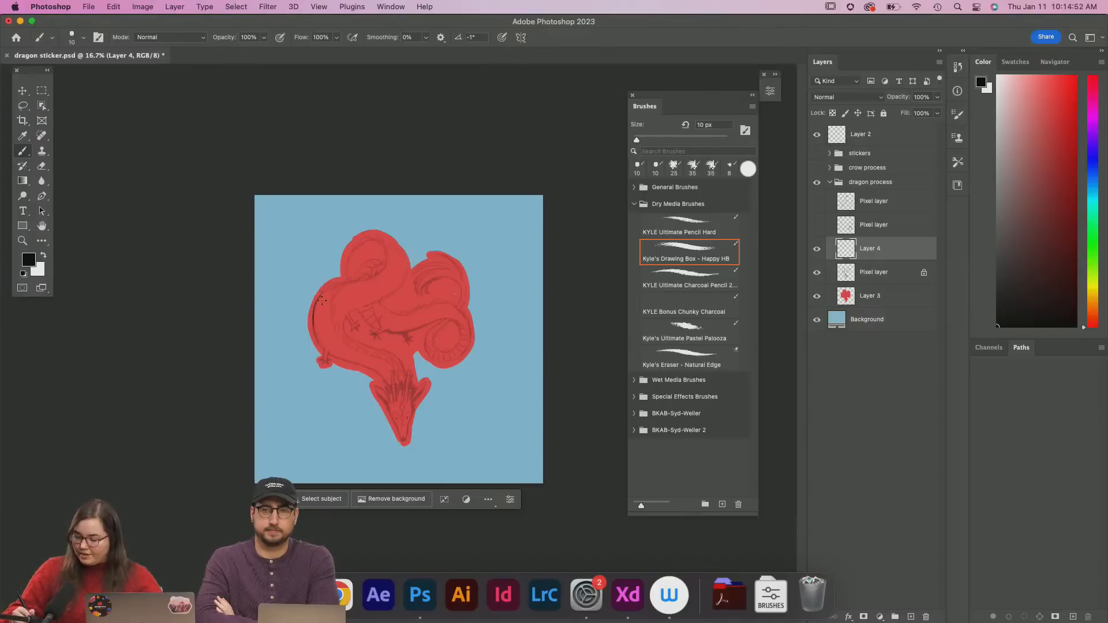
left_click_drag(318, 343, 329, 360)
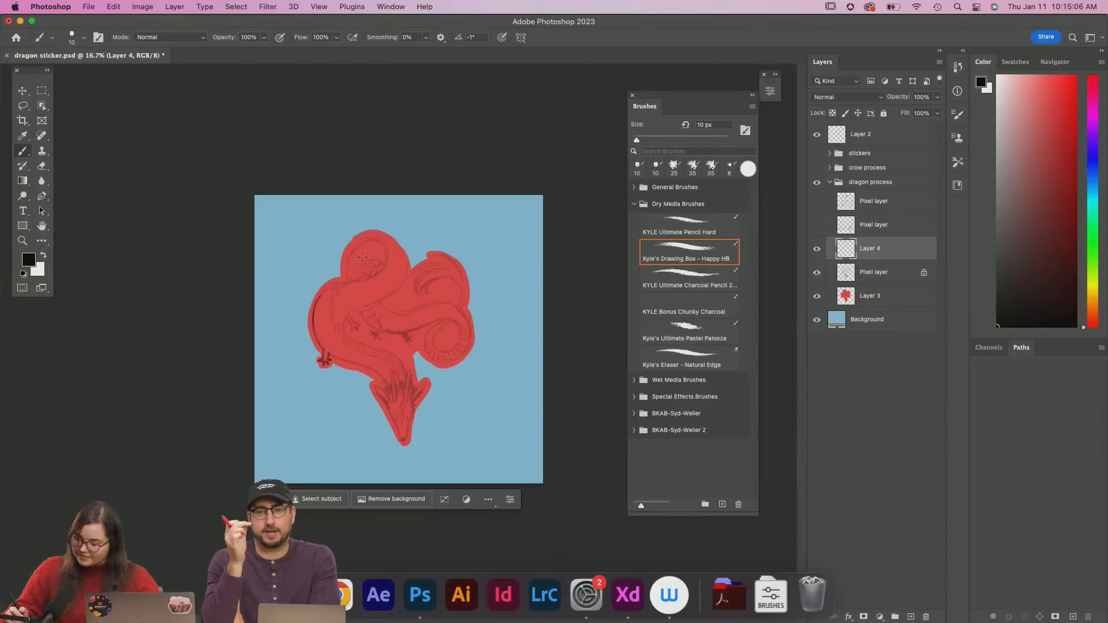
left_click_drag(338, 287, 335, 297)
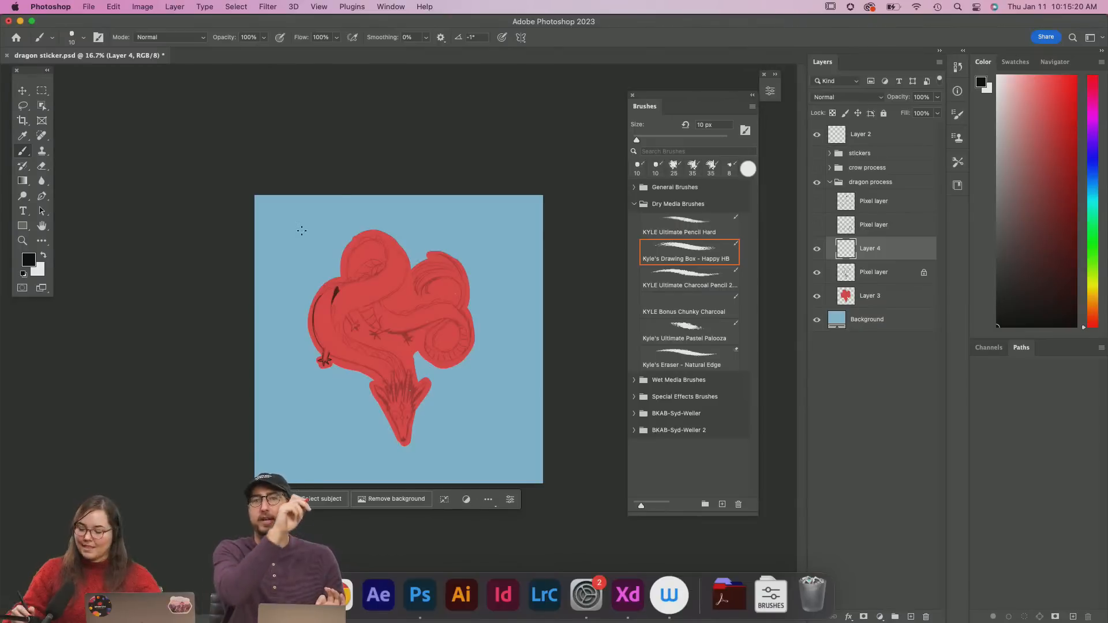
Draw a light tapered test stroke above the dragon, and ink the lower body line from the foot toward the head
left_click_drag(296, 231, 298, 229)
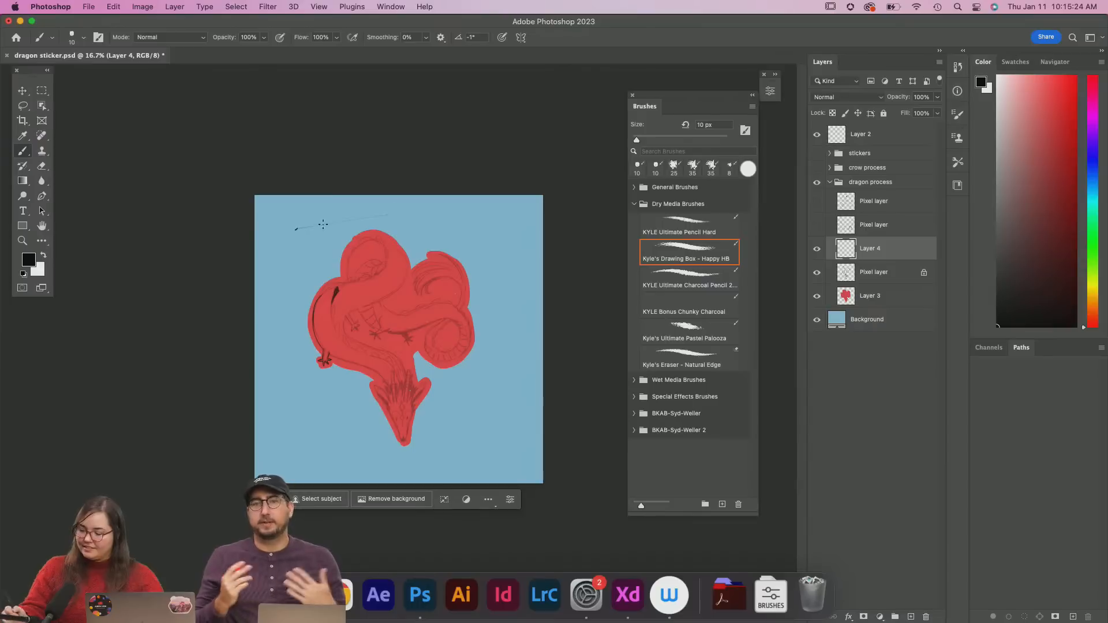
left_click_drag(295, 230, 315, 224)
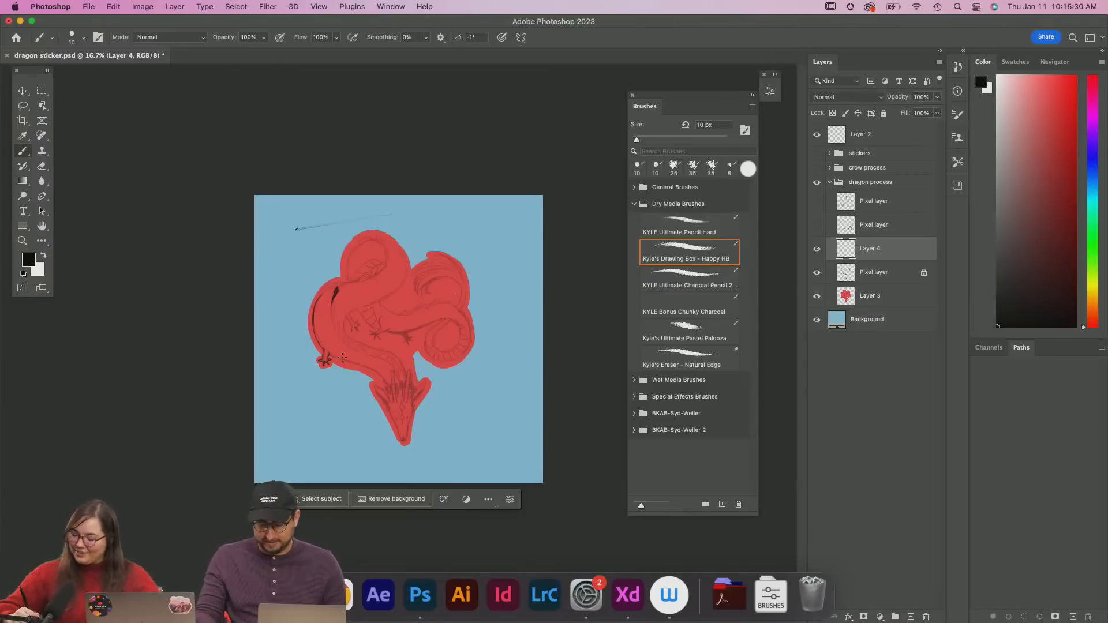
left_click_drag(331, 356, 349, 361)
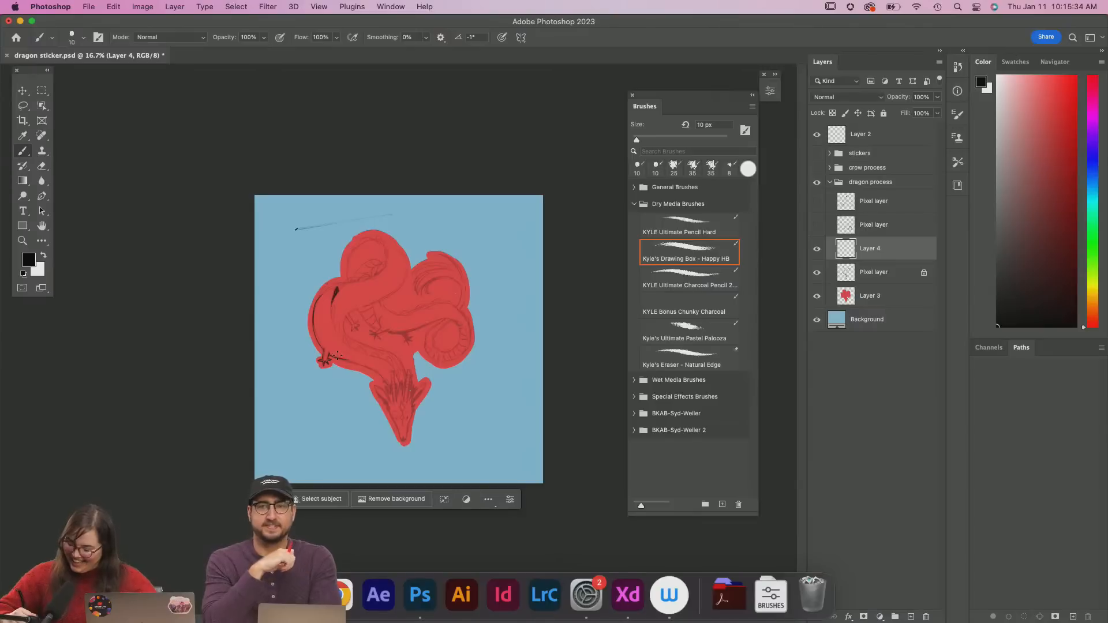
left_click_drag(345, 358, 379, 374)
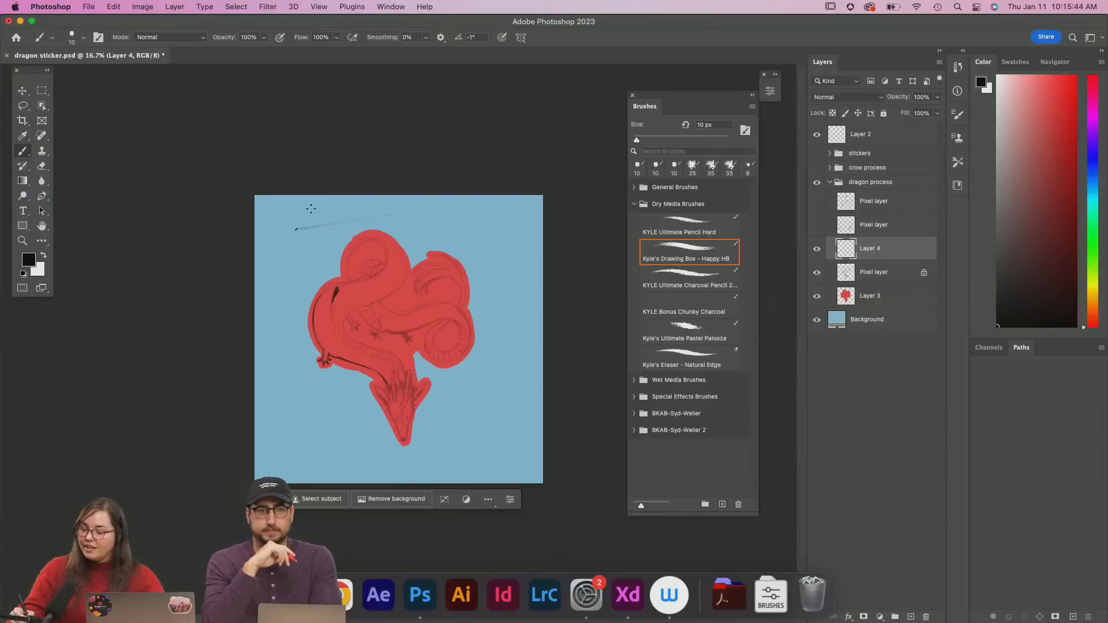
Draw a straight horizontal line above the dragon and a straight vertical line beside it on the blue background
left_click_drag(305, 209, 436, 210)
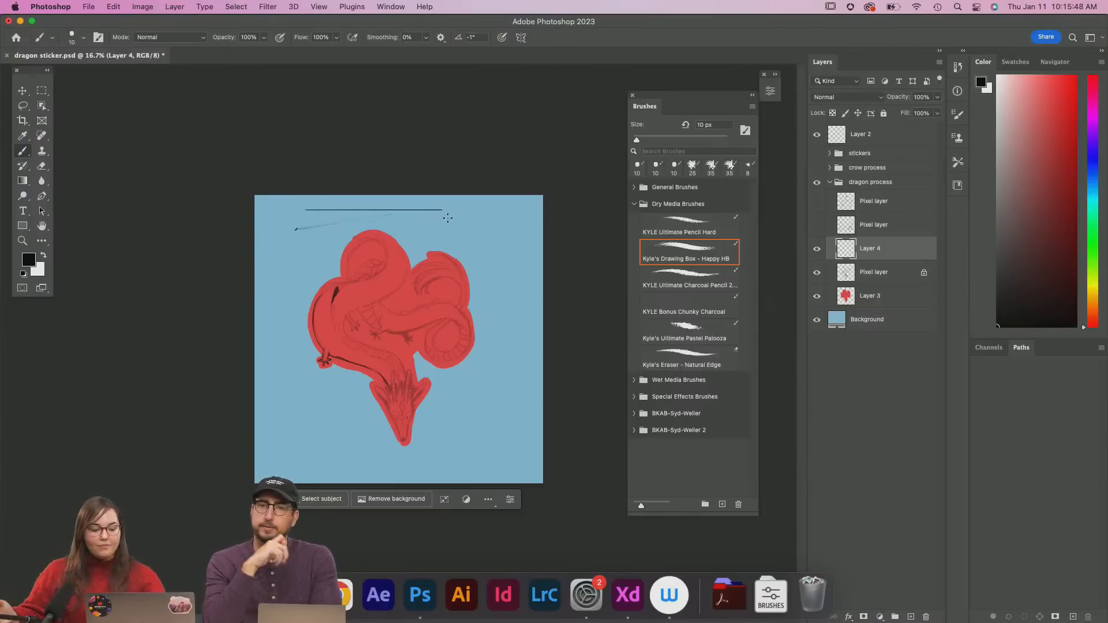
left_click_drag(282, 218, 281, 317)
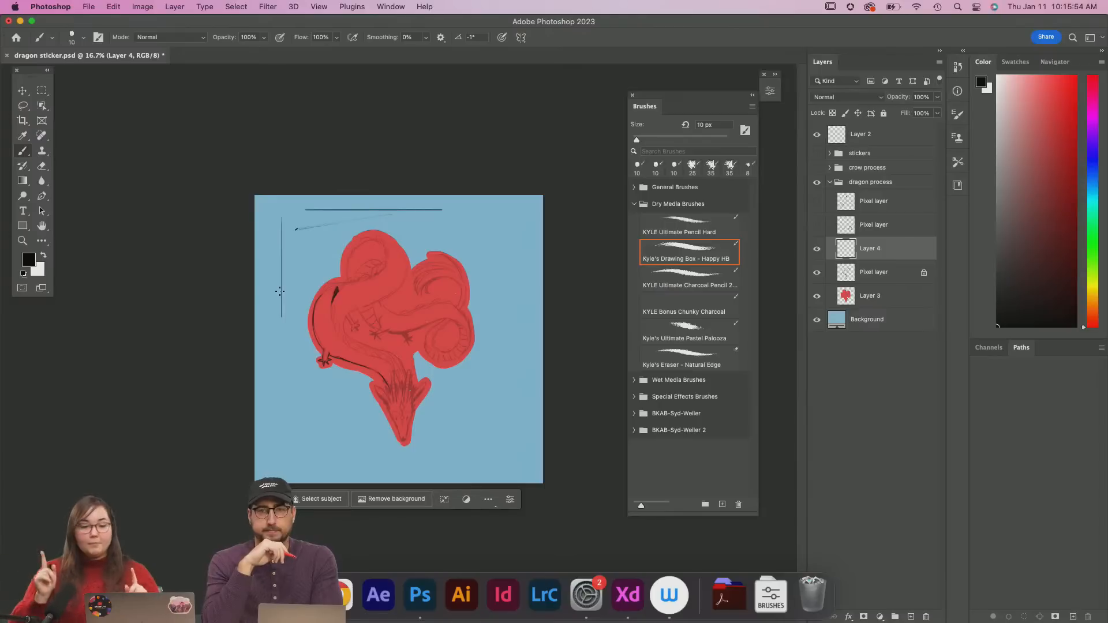
Rotate the canvas view to -37° and return to the Brush tool
key("r")
left_click_drag(530, 310, 486, 235)
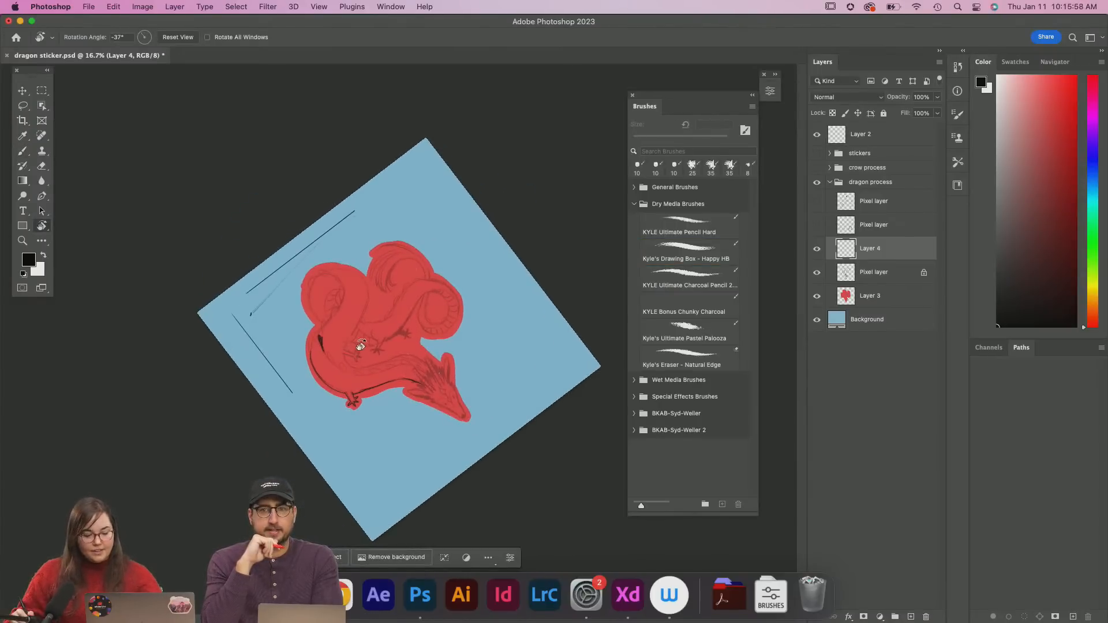
key("b")
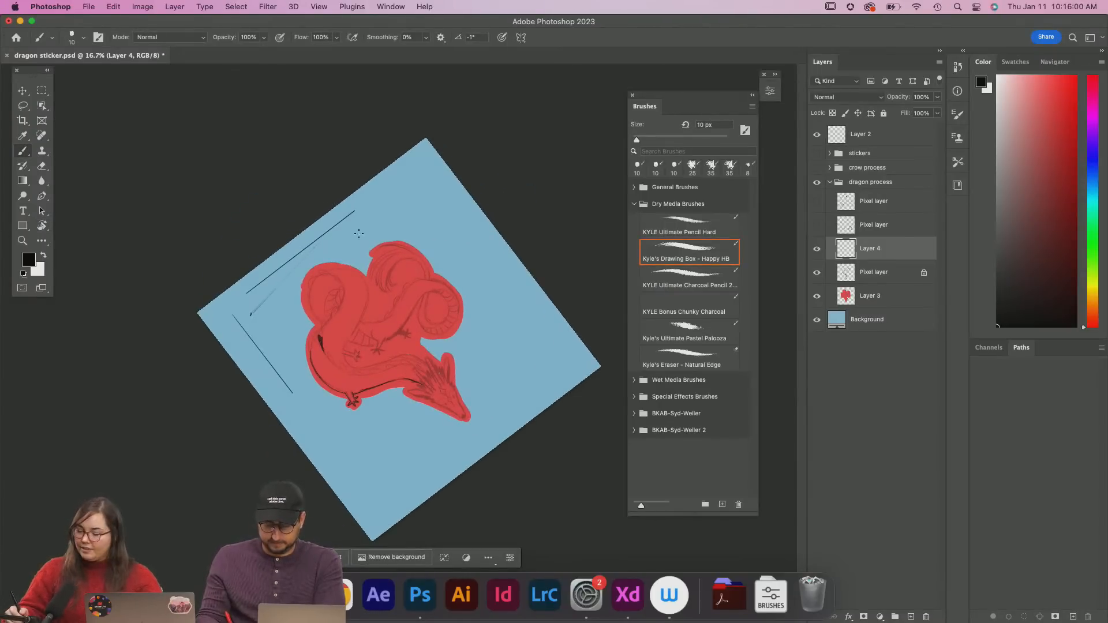
Draw a straight horizontal line above the dragon on the rotated canvas, and undo all the straight test lines
left_click_drag(351, 228, 468, 228)
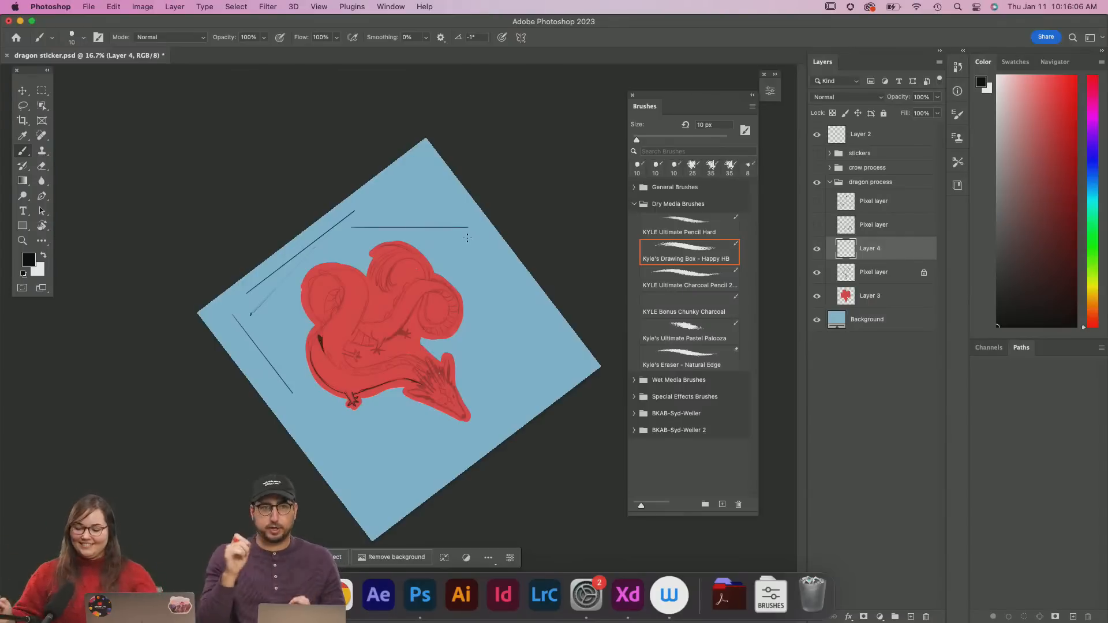
key("r")
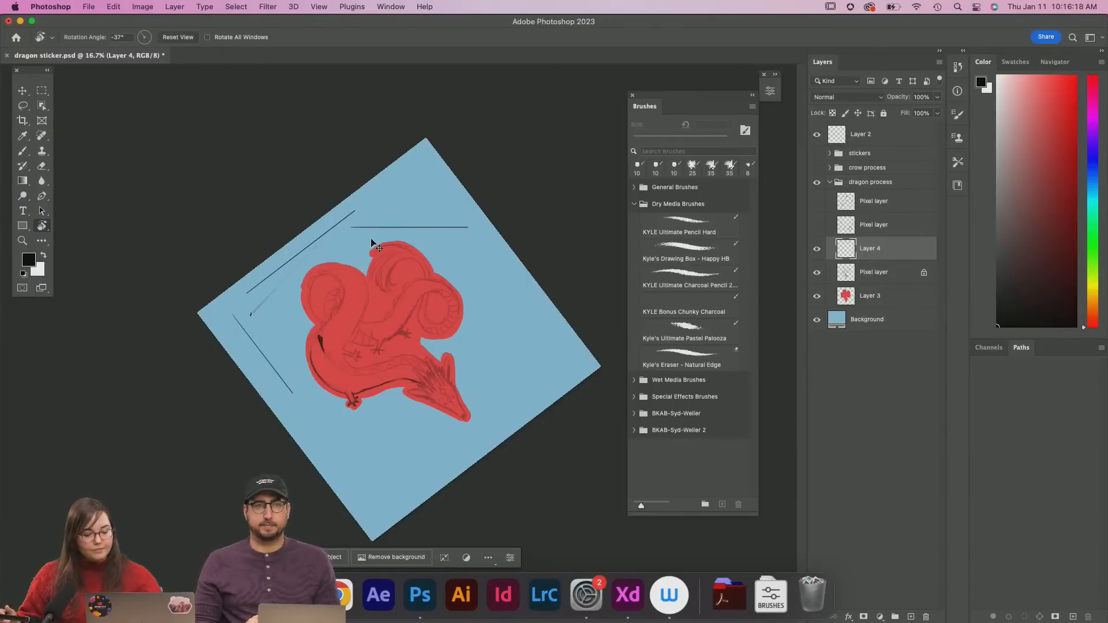
key("super+z")
key("super+z")
key("super+z")
key("super+z")
key("super+z")
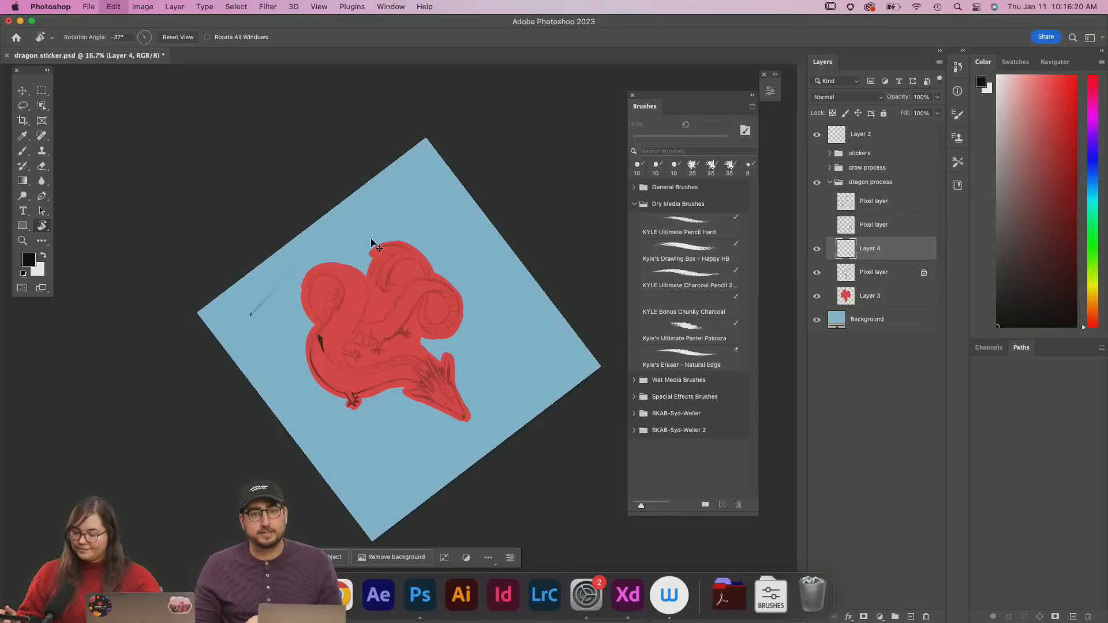
Ink thick tapered spine marks up the dragon's back, from the coil's existing accent toward the upper loop
key("b")
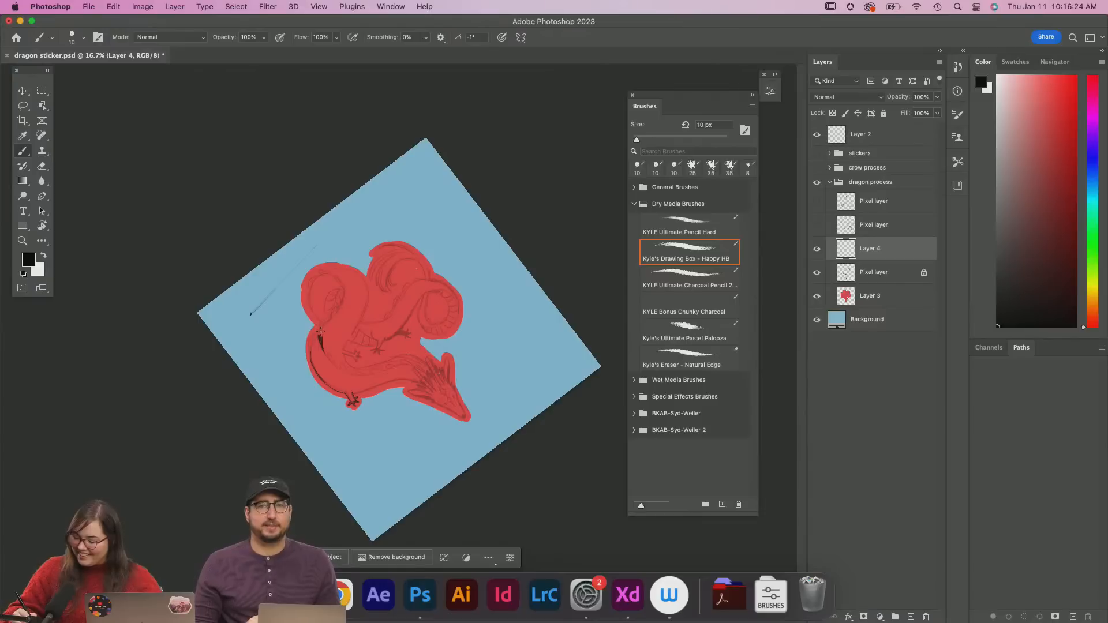
left_click_drag(322, 327, 321, 340)
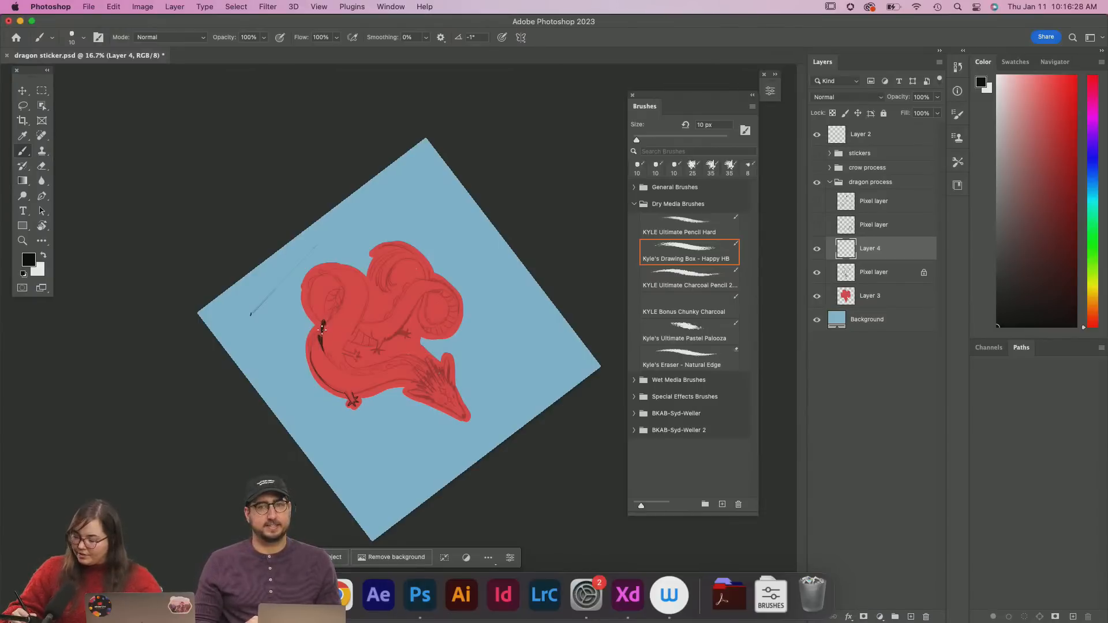
mouse_move(323, 327)
left_mouse_down()
mouse_move(322, 338)
mouse_move(327, 321)
left_mouse_up()
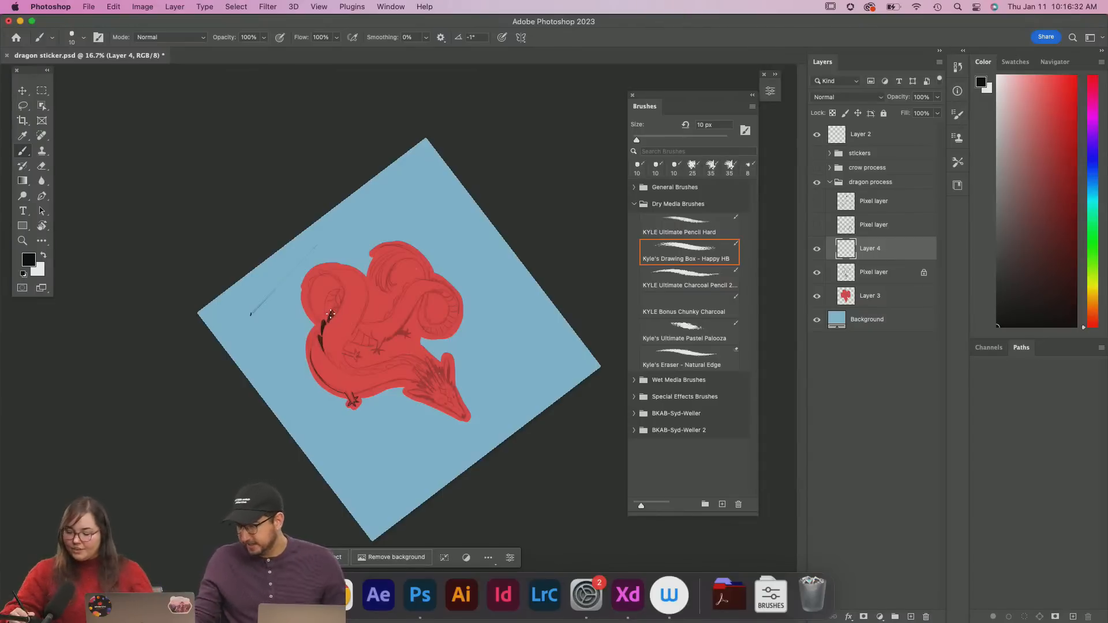
Turn on automatic hiding for the Dock
right_click(699, 592)
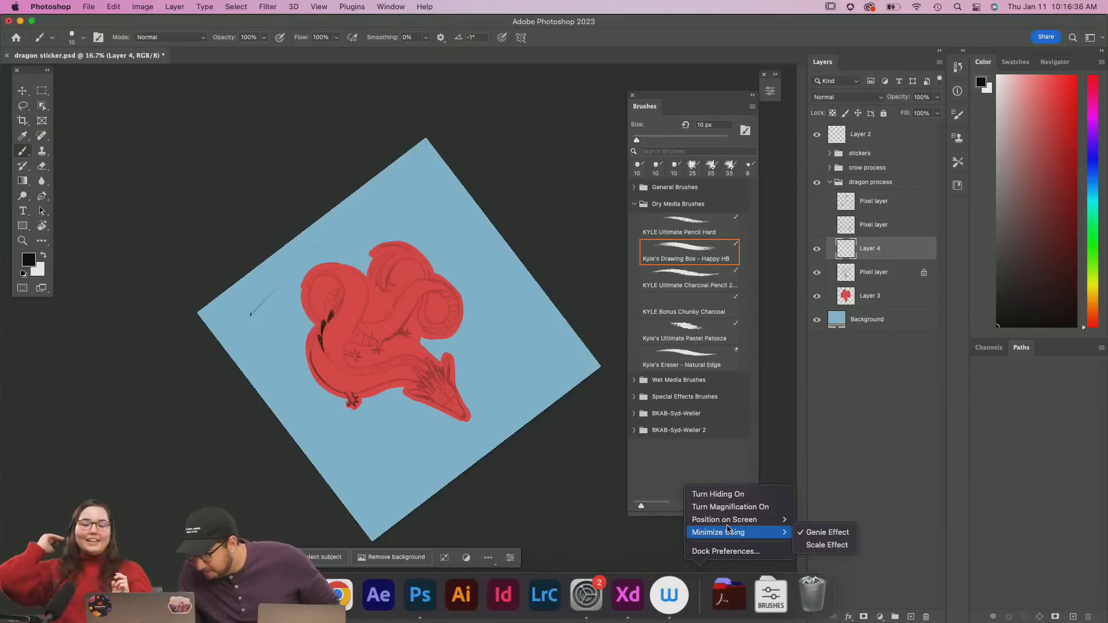
left_click(710, 494)
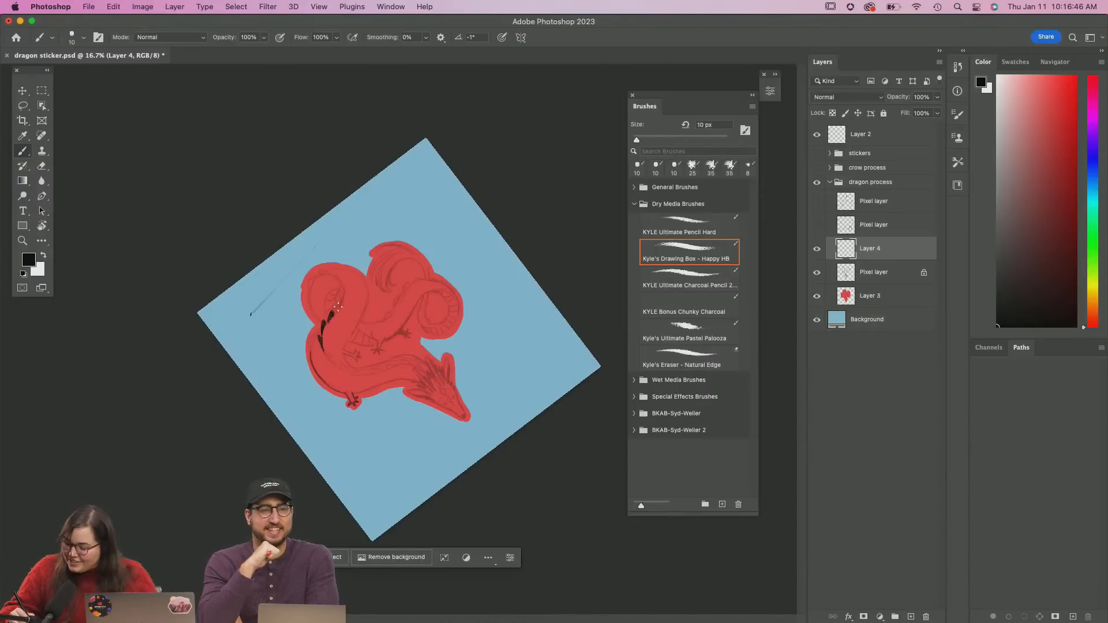
Continue the tapered spine marks around the upper loop and ink the fine belly lines inside it
left_click_drag(338, 301, 335, 310)
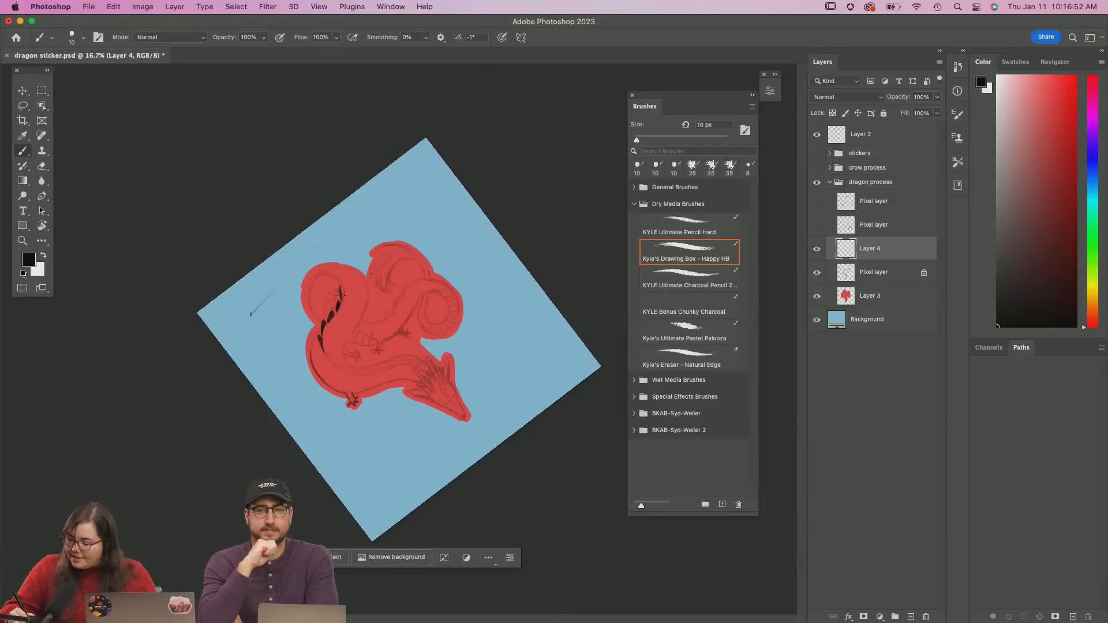
mouse_move(341, 288)
left_mouse_down()
mouse_move(342, 297)
mouse_move(341, 286)
left_mouse_up()
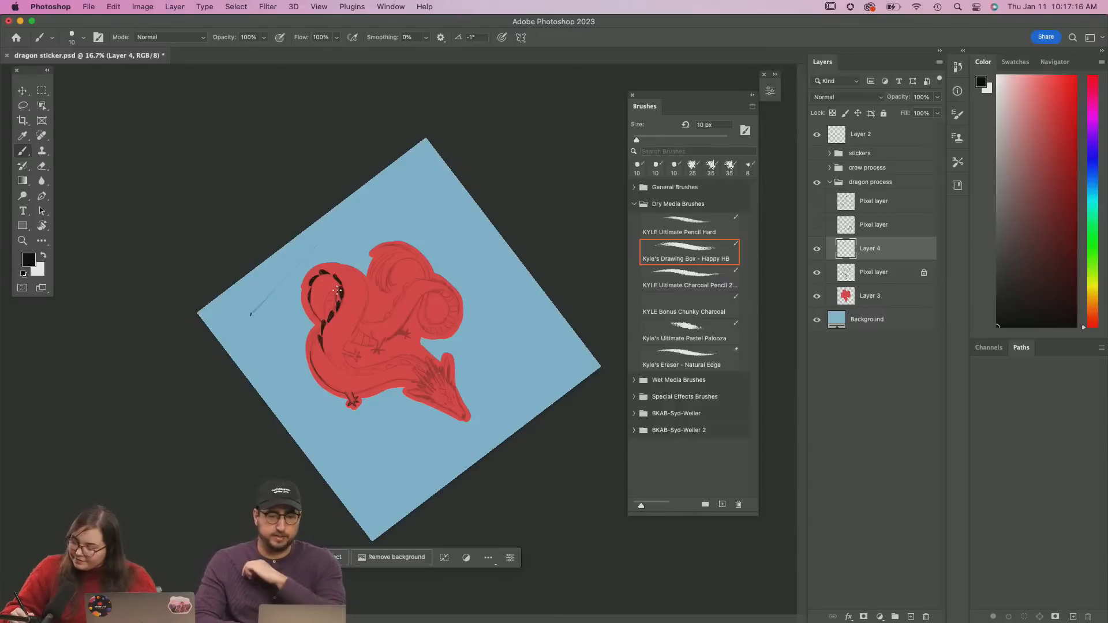
mouse_move(339, 288)
left_mouse_down()
mouse_move(331, 317)
mouse_move(331, 300)
left_mouse_up()
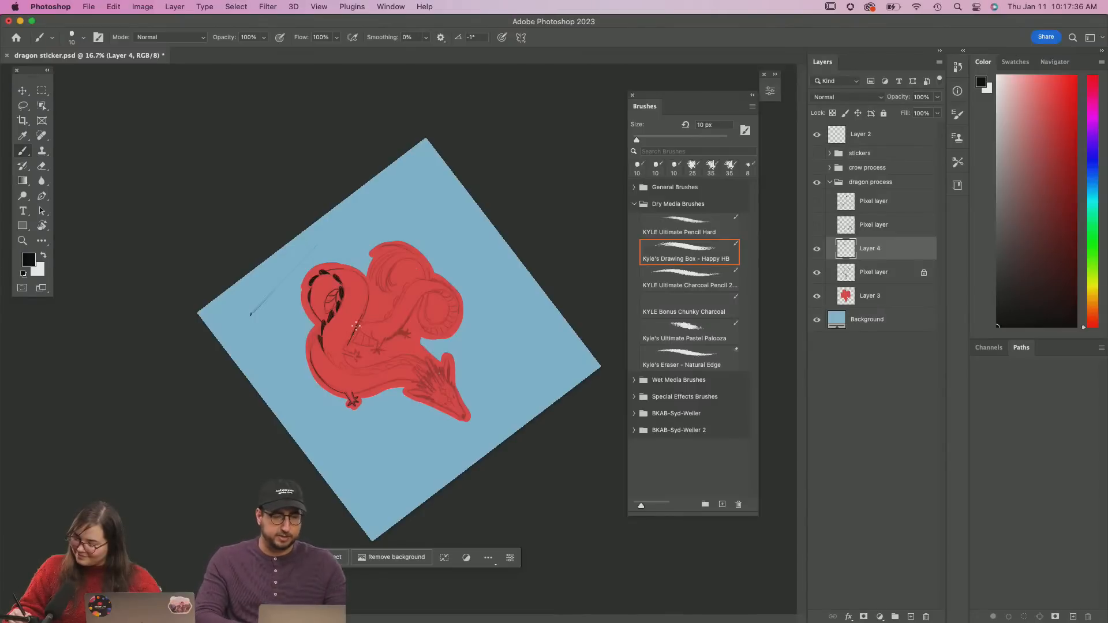
Ink the clawed foot in the middle of the coil and continue the tapered spine marks along the neck toward the head
left_click_drag(356, 326, 353, 352)
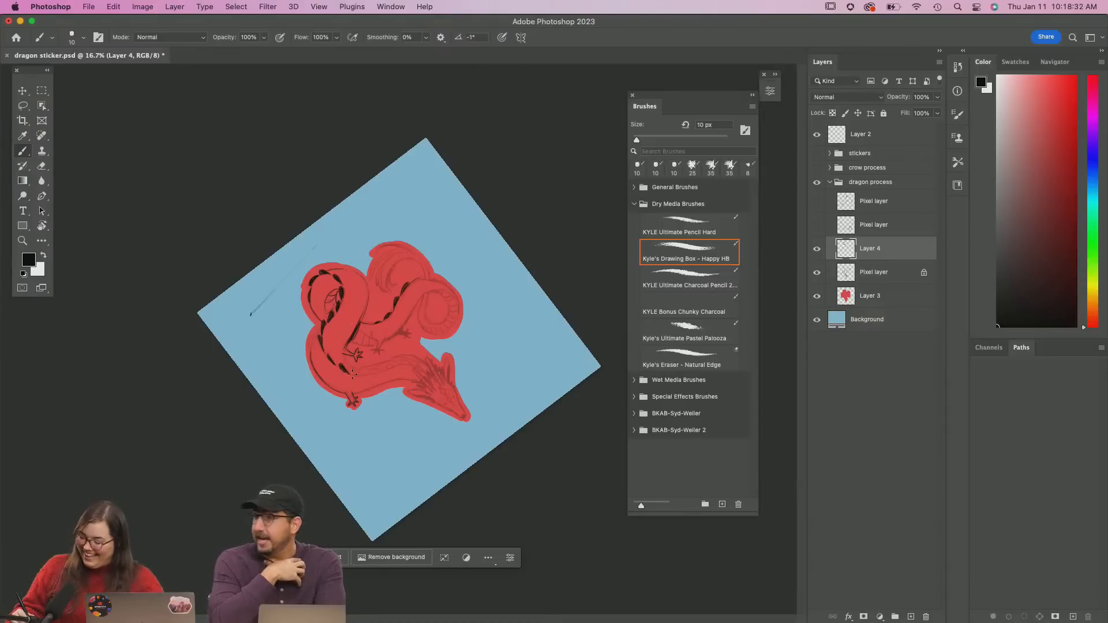
mouse_move(353, 375)
left_mouse_down()
mouse_move(366, 375)
mouse_move(352, 372)
left_mouse_up()
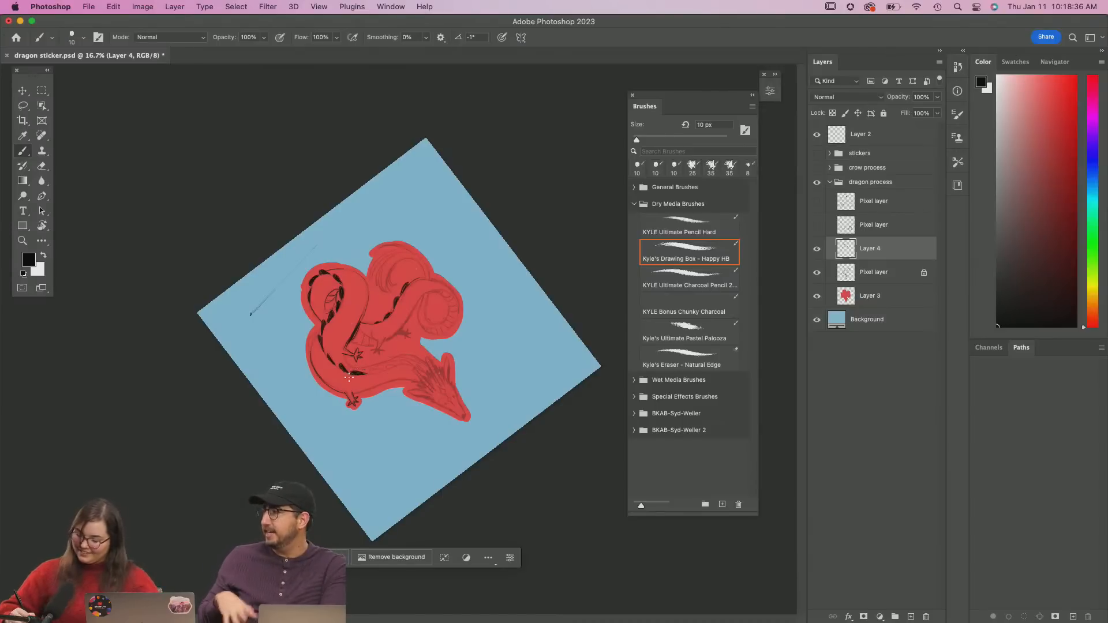
key("r")
left_click_drag(454, 324, 431, 414)
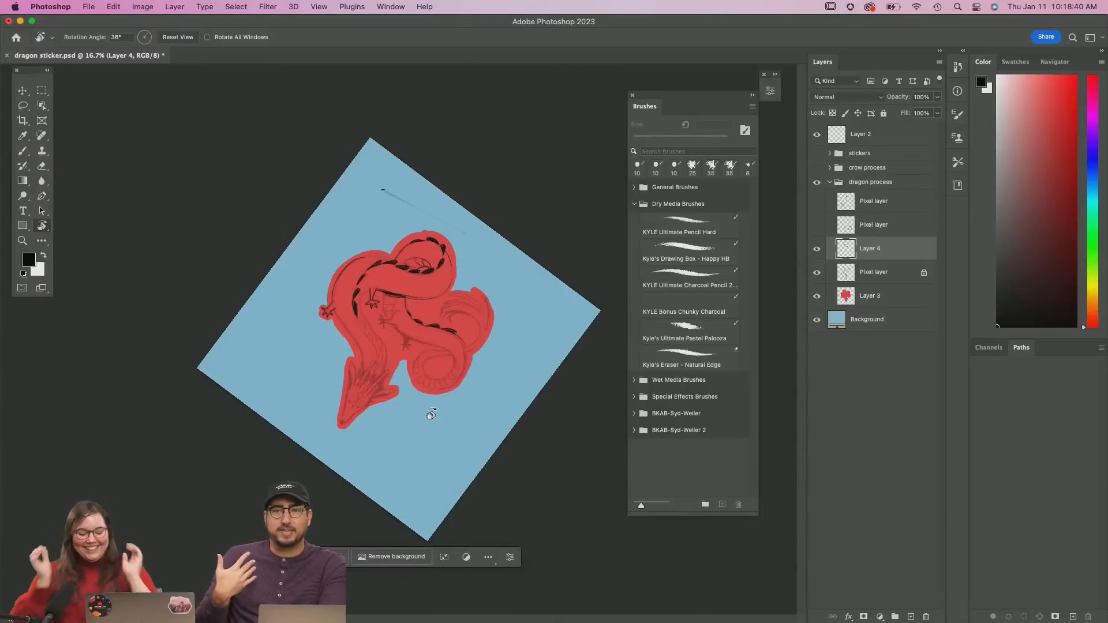
key("b")
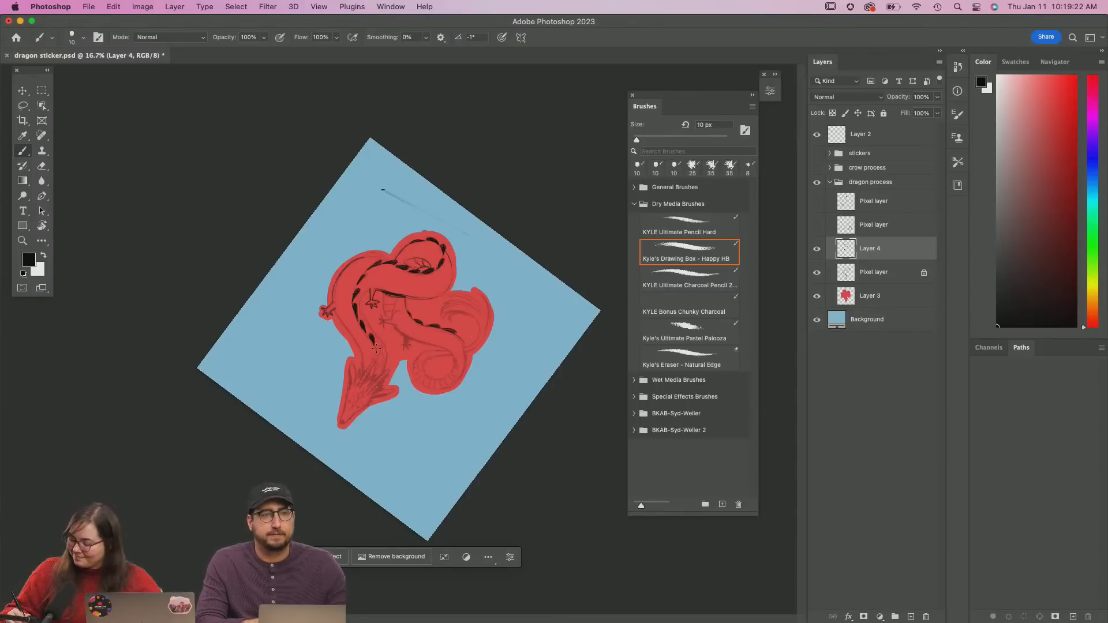
mouse_move(376, 346)
left_mouse_down()
mouse_move(379, 361)
mouse_move(379, 353)
left_mouse_up()
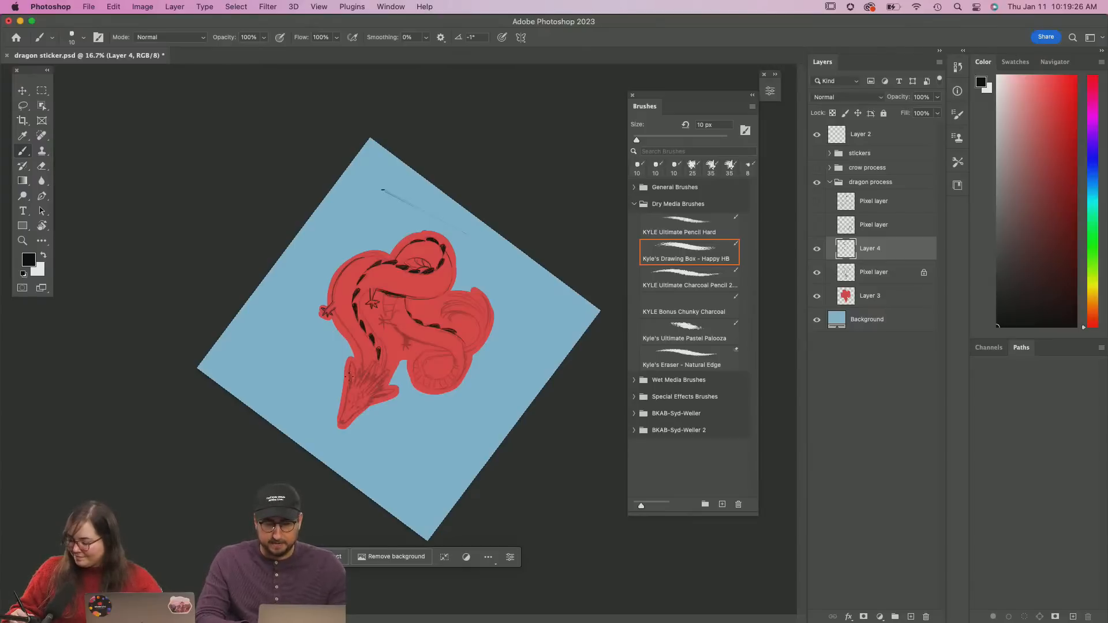
Ink the dragon's ear on the side of the outer foot, and add a tapered spine mark where the tail begins to curl
mouse_move(350, 364)
left_mouse_down()
mouse_move(354, 385)
mouse_move(490, 384)
mouse_move(492, 366)
left_mouse_up()
key("r")
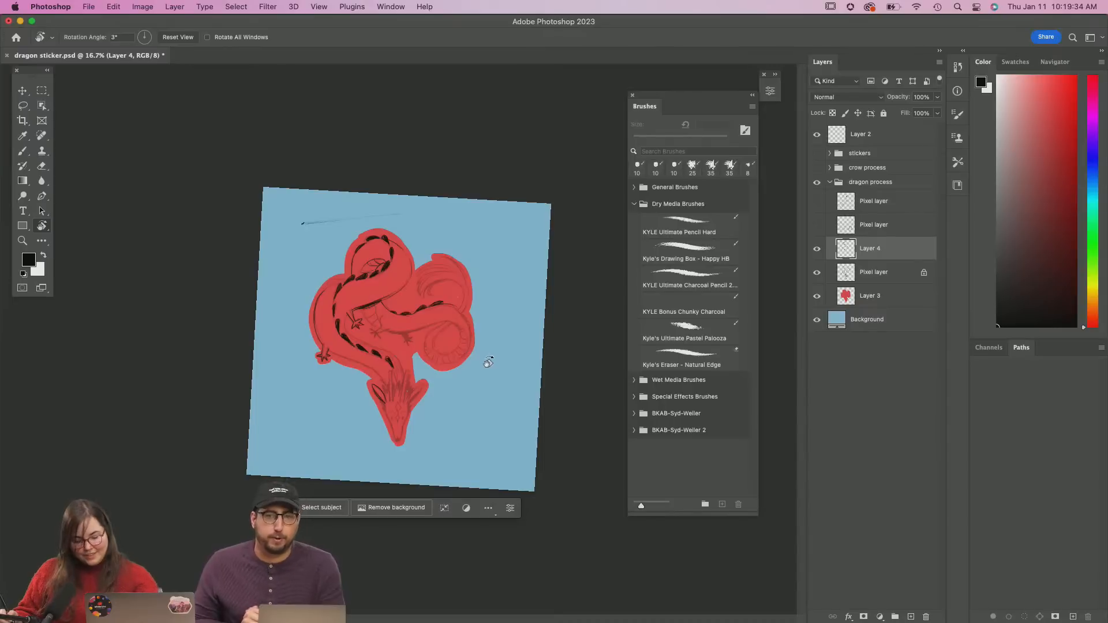
key("super+equal")
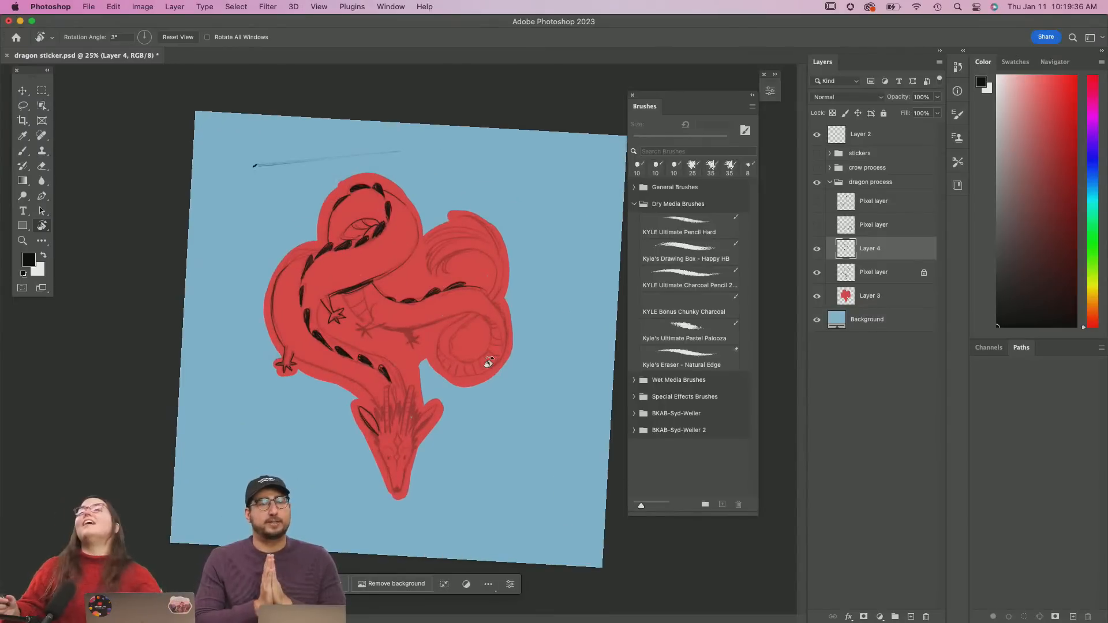
key("b")
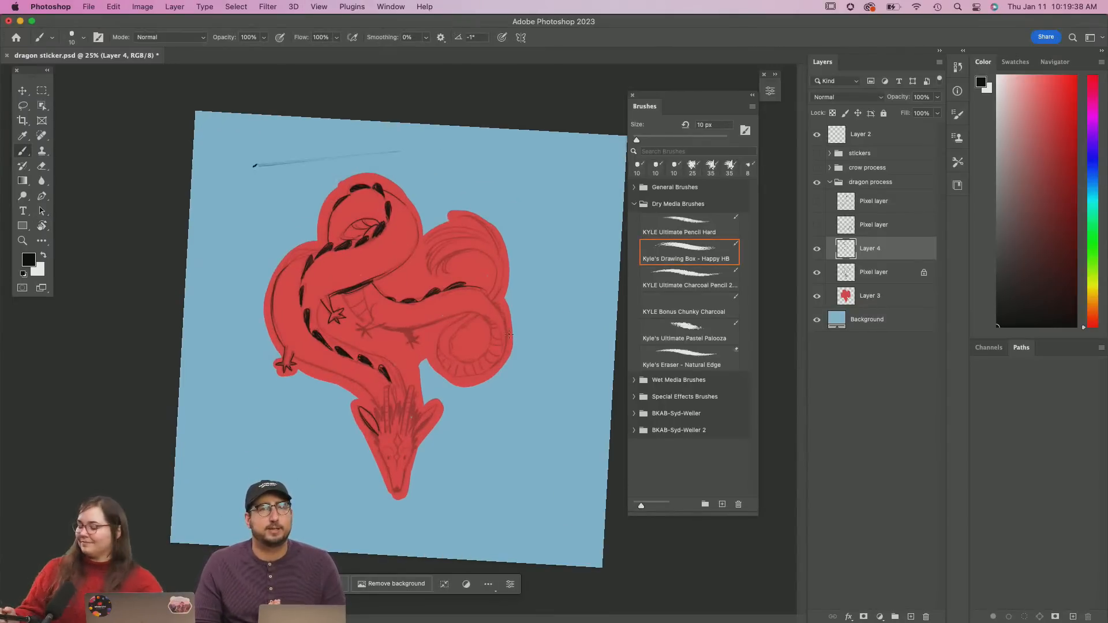
left_click_drag(478, 287, 483, 290)
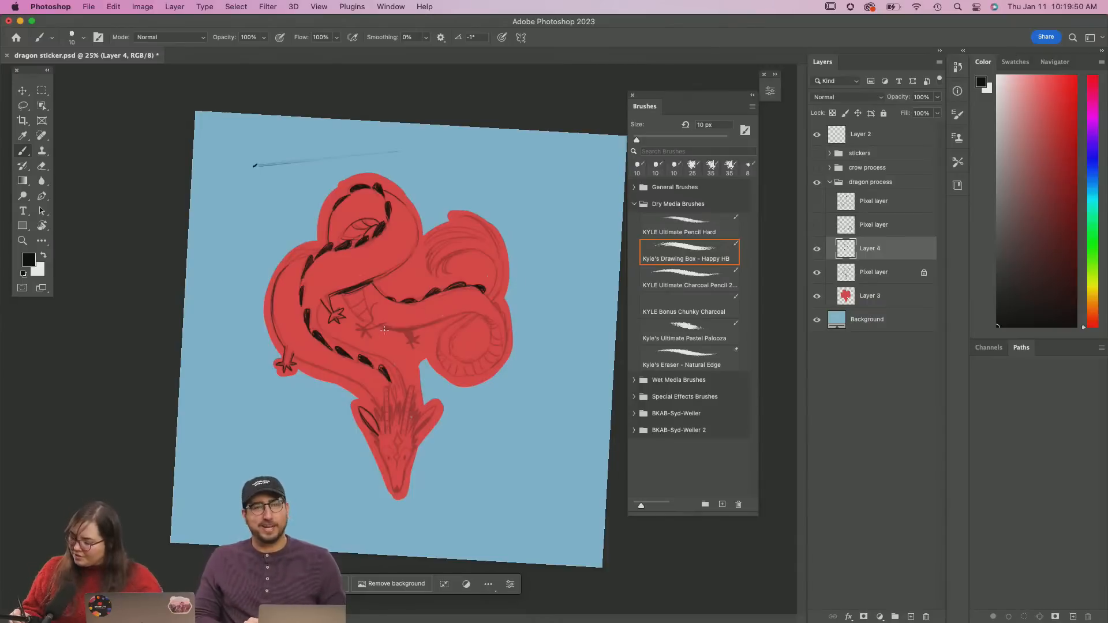
Ink the underside of the rear body with its leg and claws, and the inner neck line running to the head
mouse_move(385, 330)
left_mouse_down()
mouse_move(496, 317)
mouse_move(424, 324)
mouse_move(482, 313)
left_mouse_up()
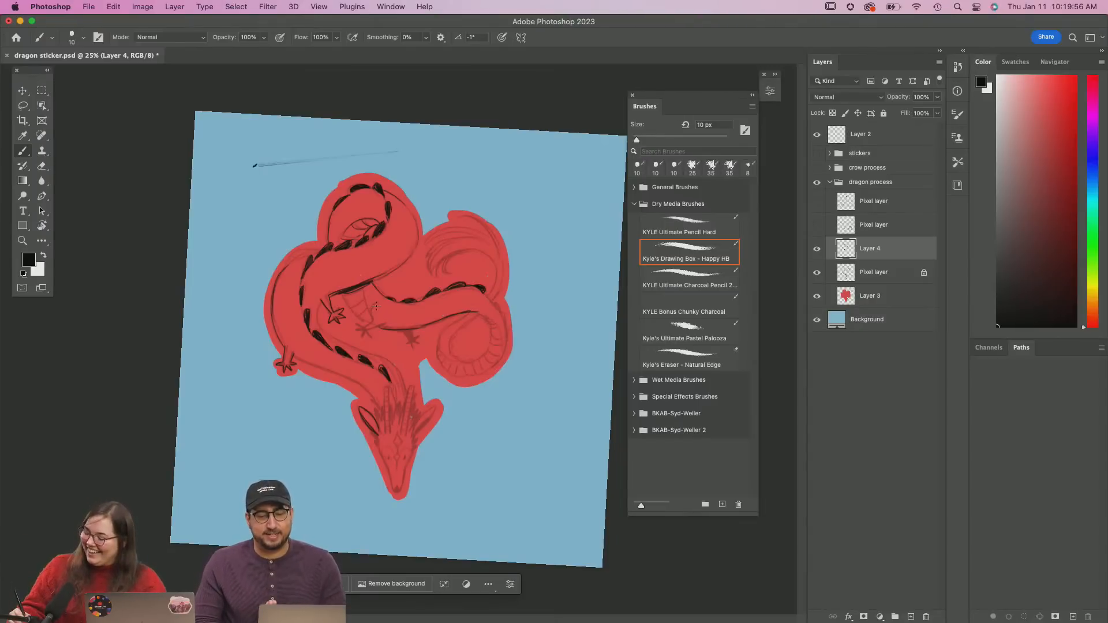
left_click_drag(376, 306, 371, 321)
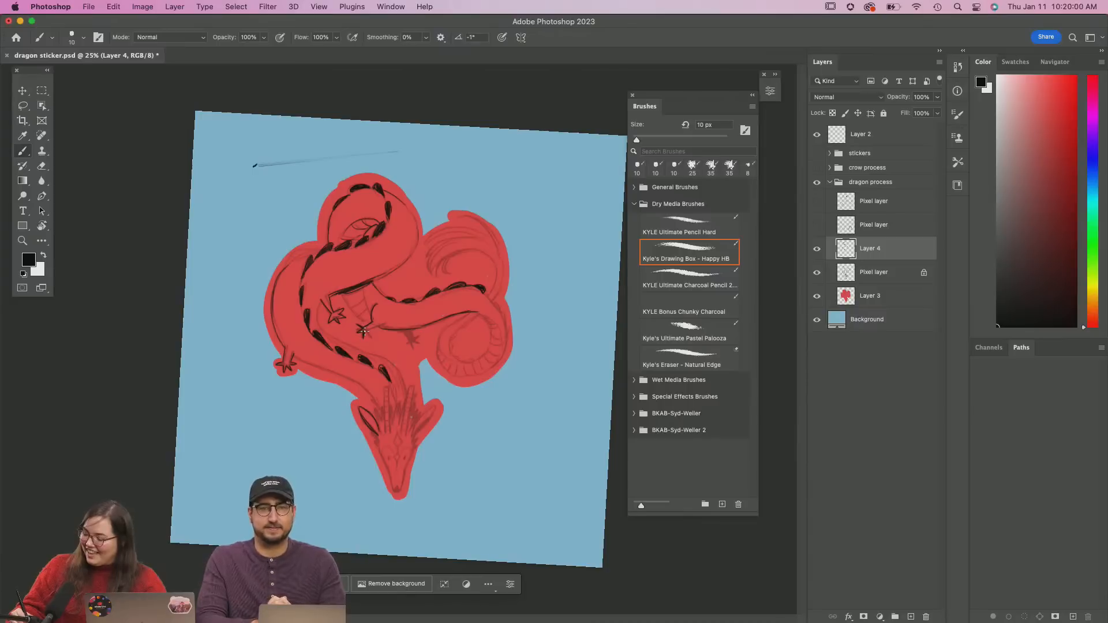
left_click_drag(363, 331, 387, 326)
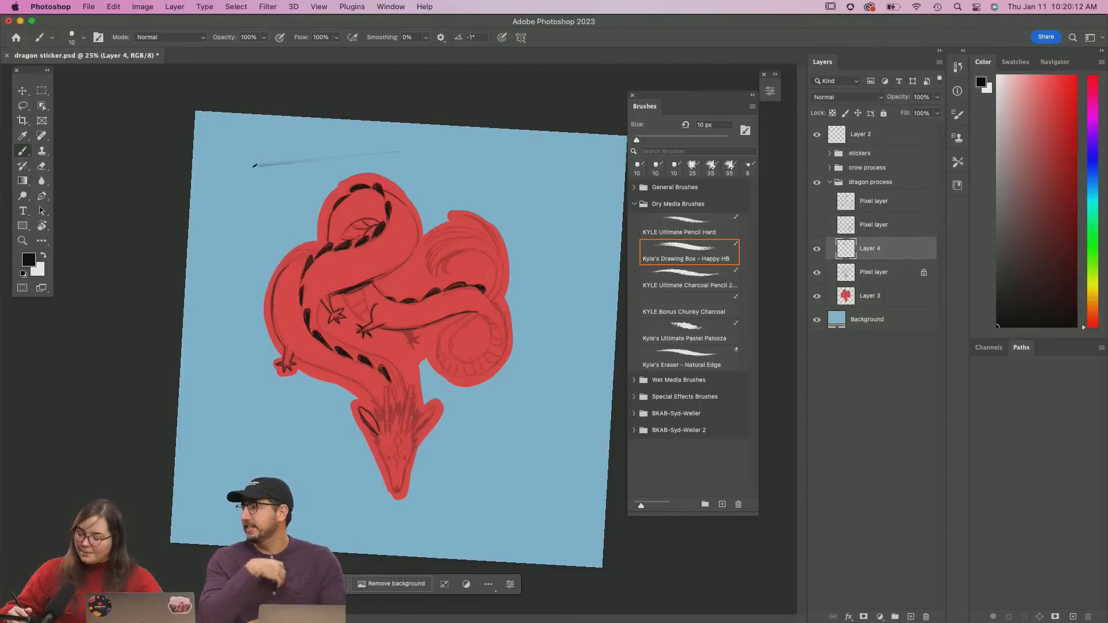
mouse_move(321, 301)
left_mouse_down()
mouse_move(327, 332)
mouse_move(403, 377)
mouse_move(375, 408)
left_mouse_up()
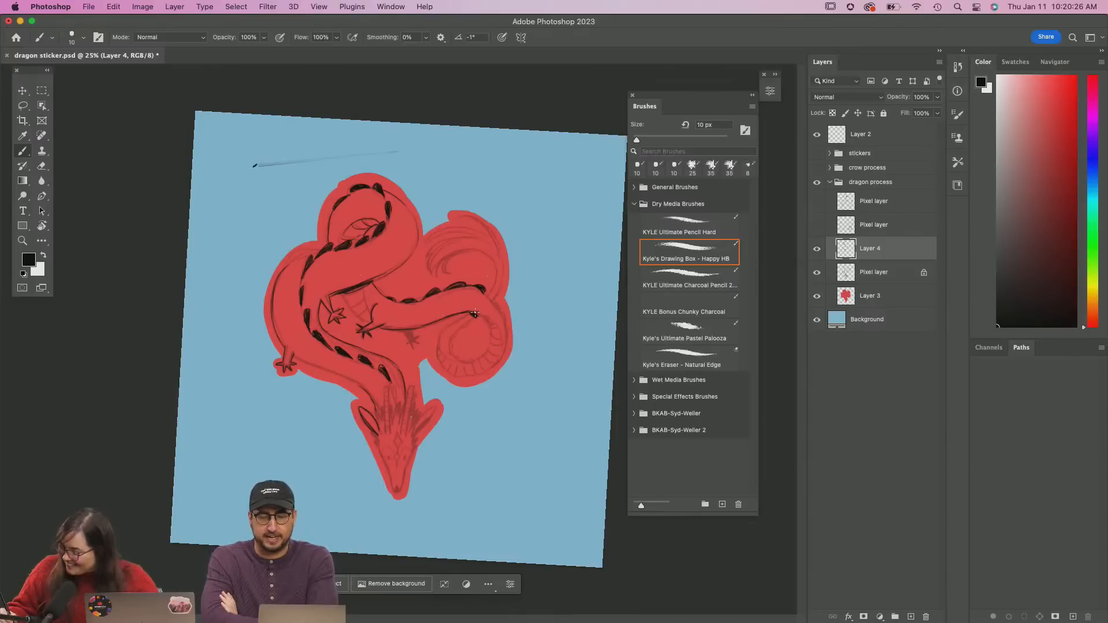
Ink the inner and outer curves of the round tail curl, darkening the point where the body overlaps itself
mouse_move(475, 313)
left_mouse_down()
mouse_move(488, 329)
mouse_move(483, 353)
left_mouse_up()
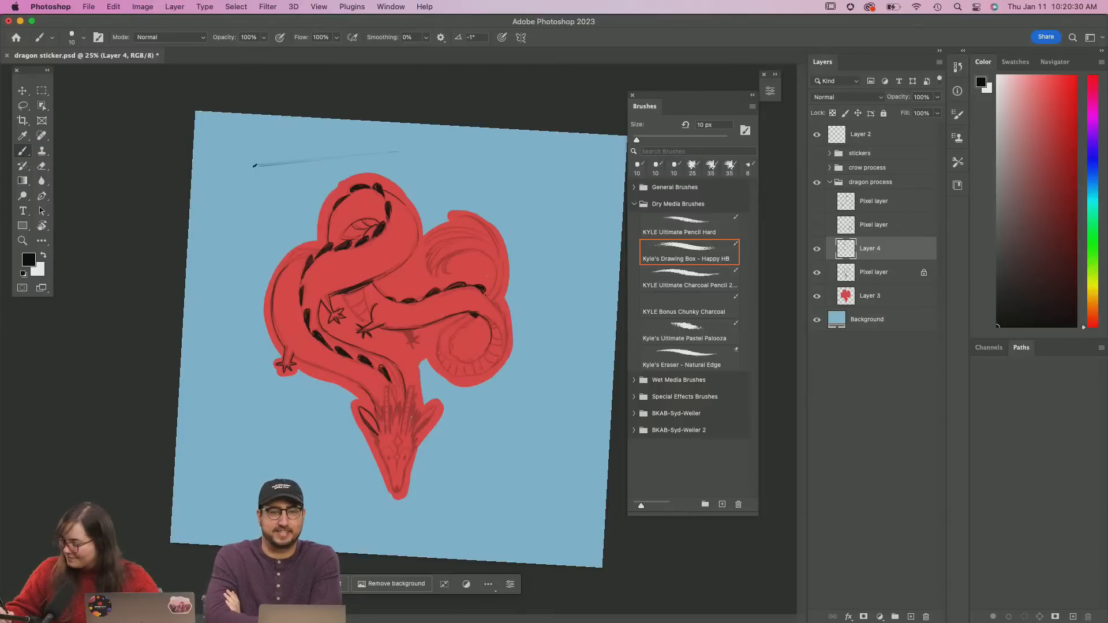
left_click_drag(485, 292, 500, 308)
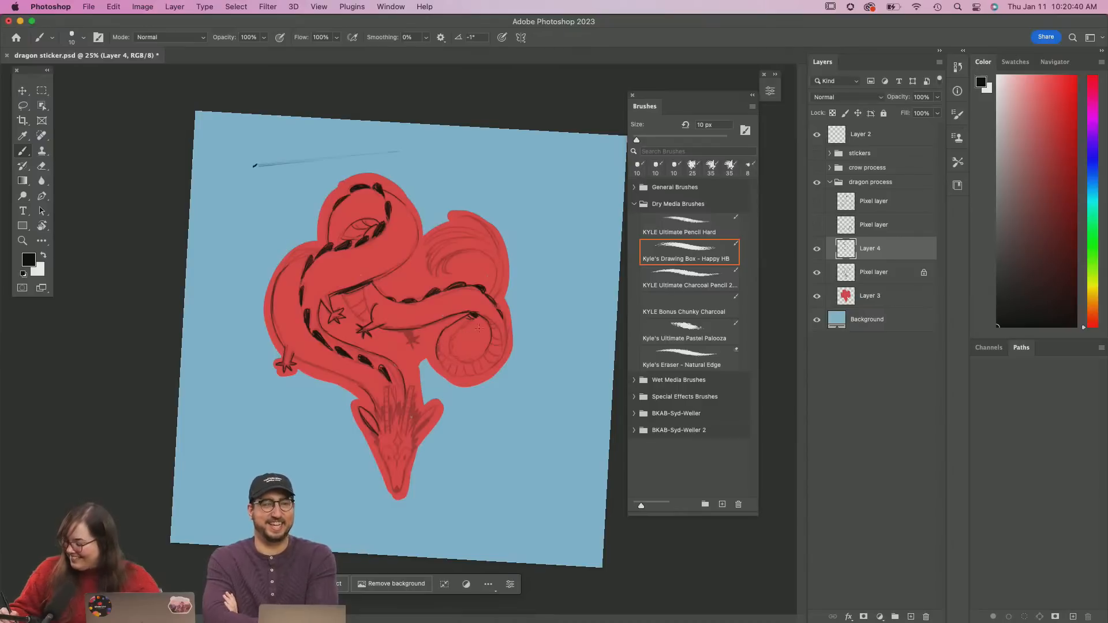
mouse_move(475, 317)
left_mouse_down()
mouse_move(452, 354)
mouse_move(475, 362)
mouse_move(465, 360)
mouse_move(488, 349)
left_mouse_up()
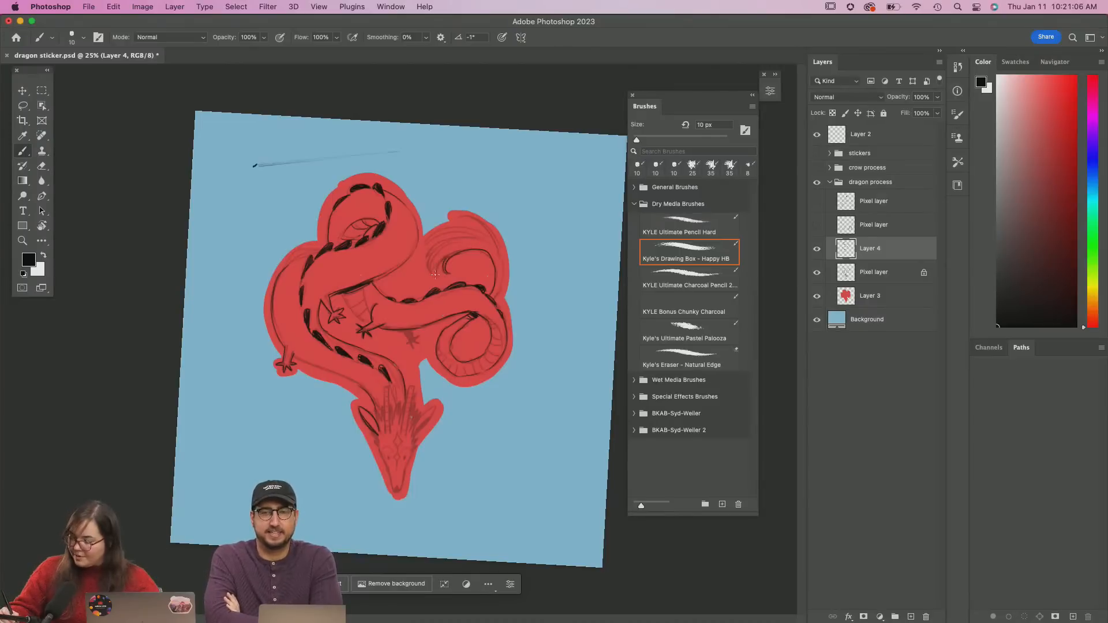
Ink the feathery tail tuft above the curl with flowing hair strokes and its outer edge
mouse_move(443, 259)
left_mouse_down()
mouse_move(474, 231)
mouse_move(501, 236)
mouse_move(460, 237)
mouse_move(491, 243)
left_mouse_up()
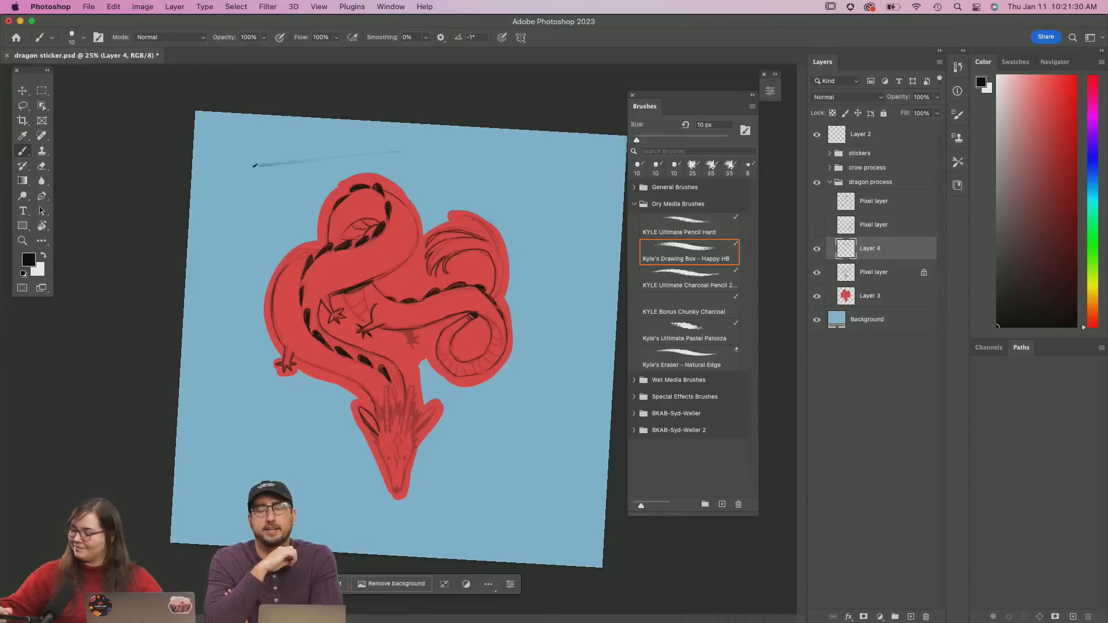
mouse_move(459, 217)
left_mouse_down()
mouse_move(495, 240)
mouse_move(488, 208)
mouse_move(472, 216)
mouse_move(495, 248)
left_mouse_up()
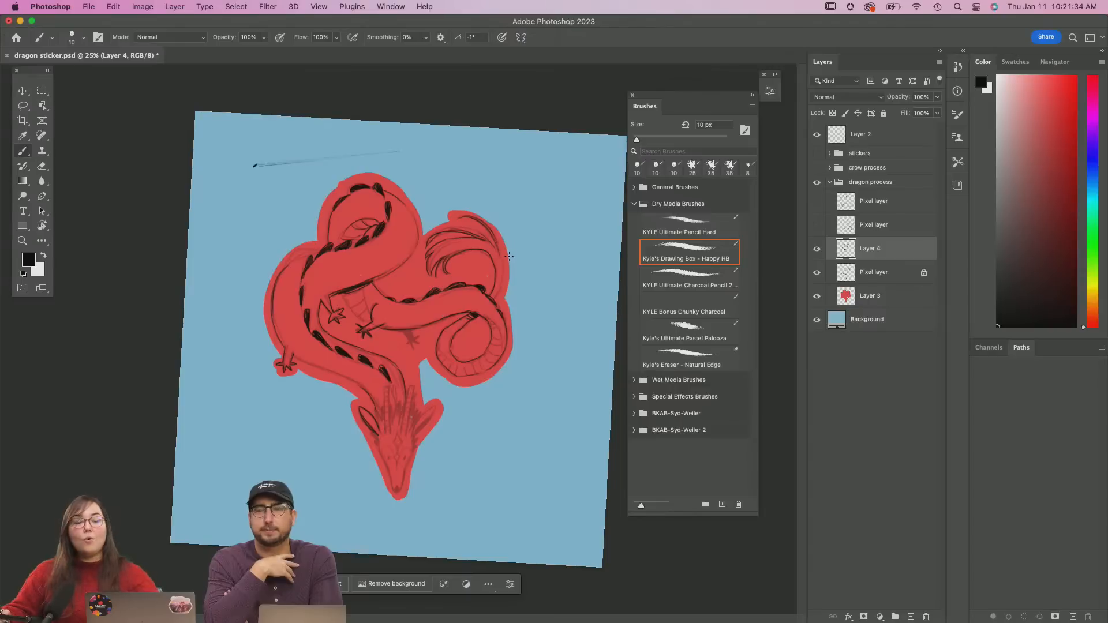
left_click_drag(501, 250, 498, 286)
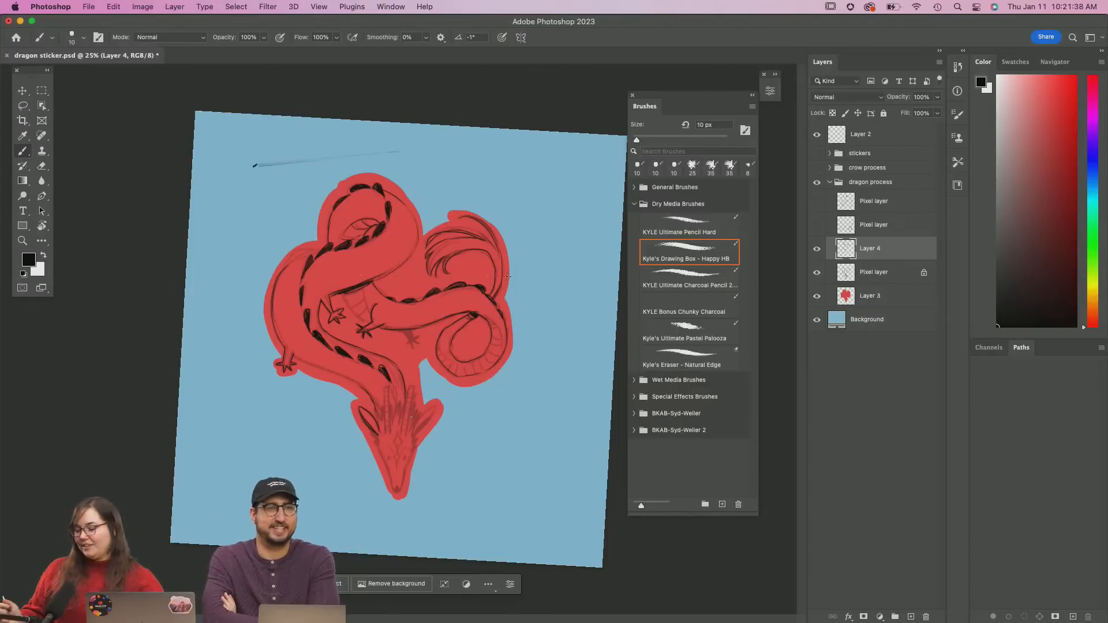
Strengthen the lower neck line from the outer foot to the head and the upper outer curve of the body
left_click_drag(295, 356, 359, 381)
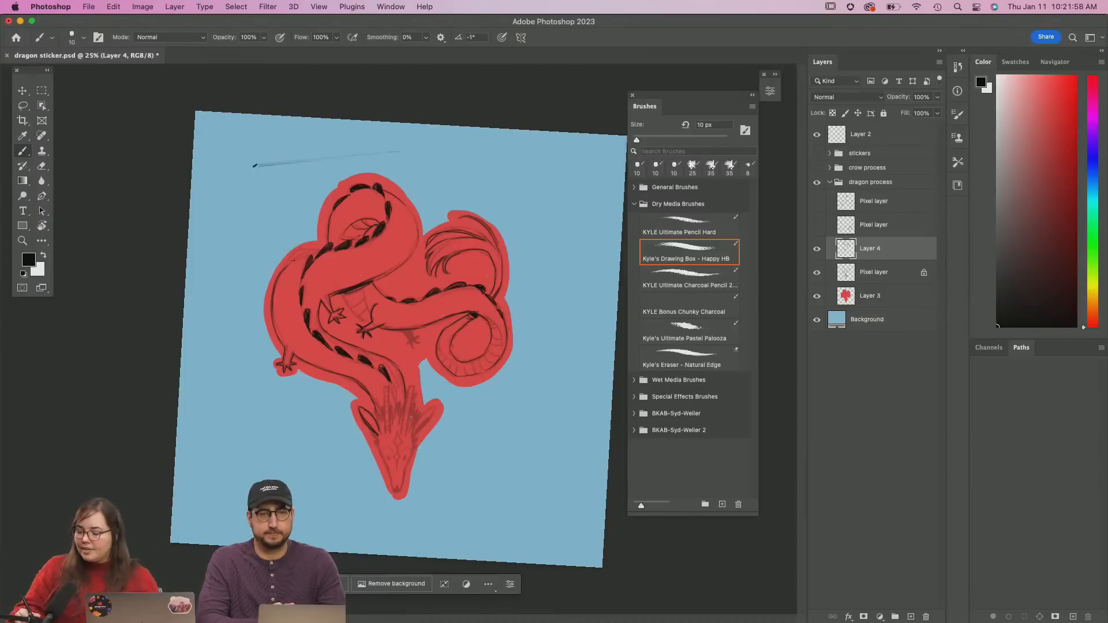
left_click_drag(293, 263, 315, 249)
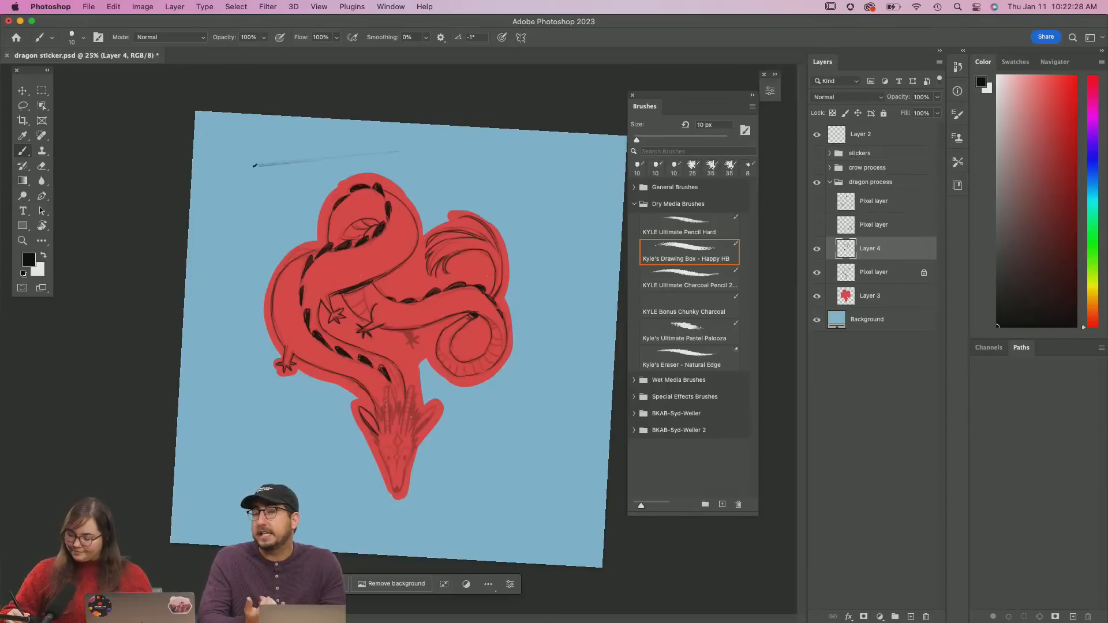
Ink both upright horns on the dragon's head and the hair strands between them
left_click_drag(382, 402, 385, 435)
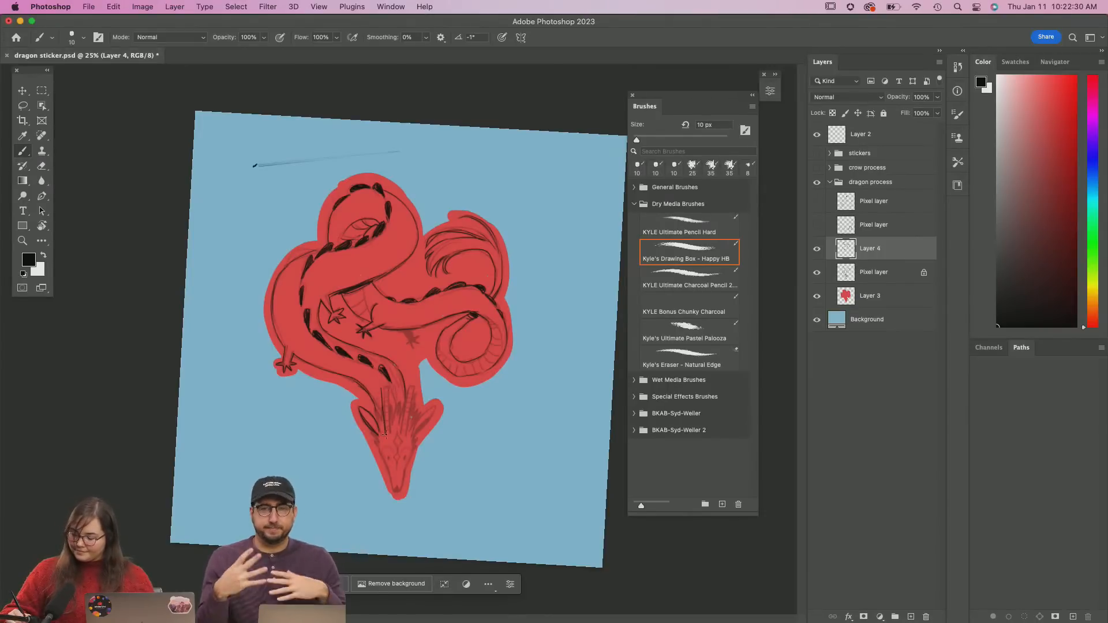
left_click_drag(383, 389, 388, 429)
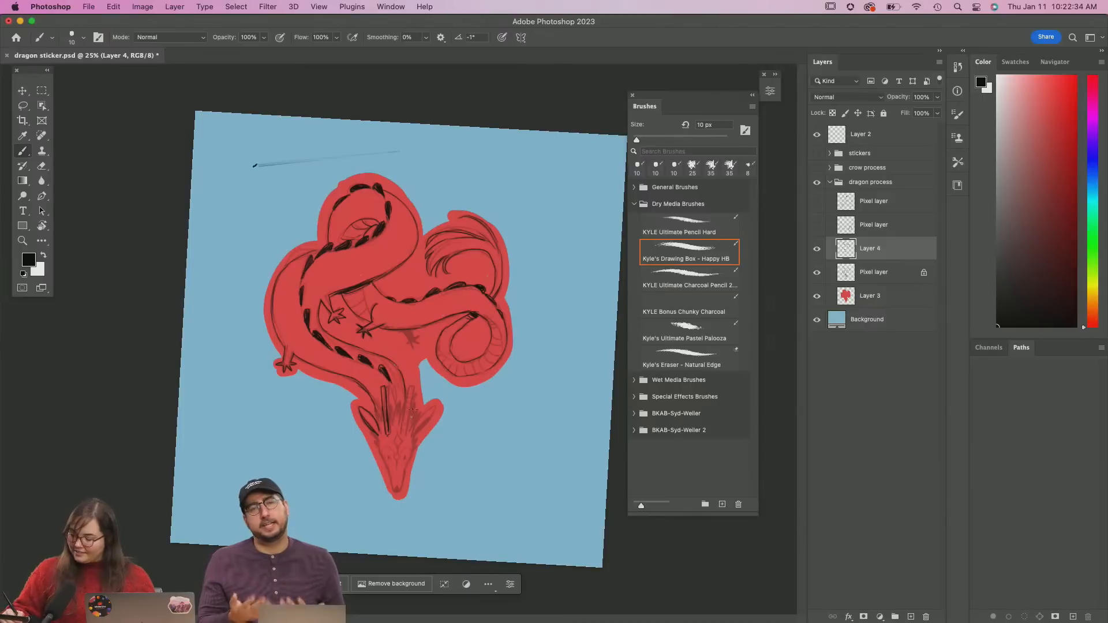
left_click_drag(410, 385, 406, 432)
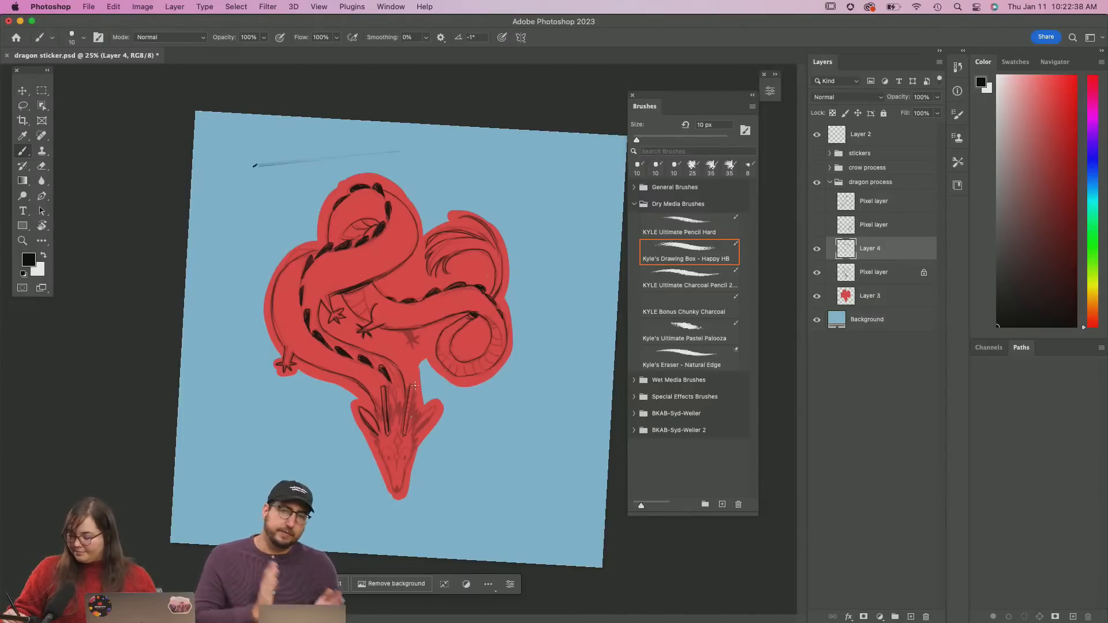
left_click_drag(415, 385, 412, 410)
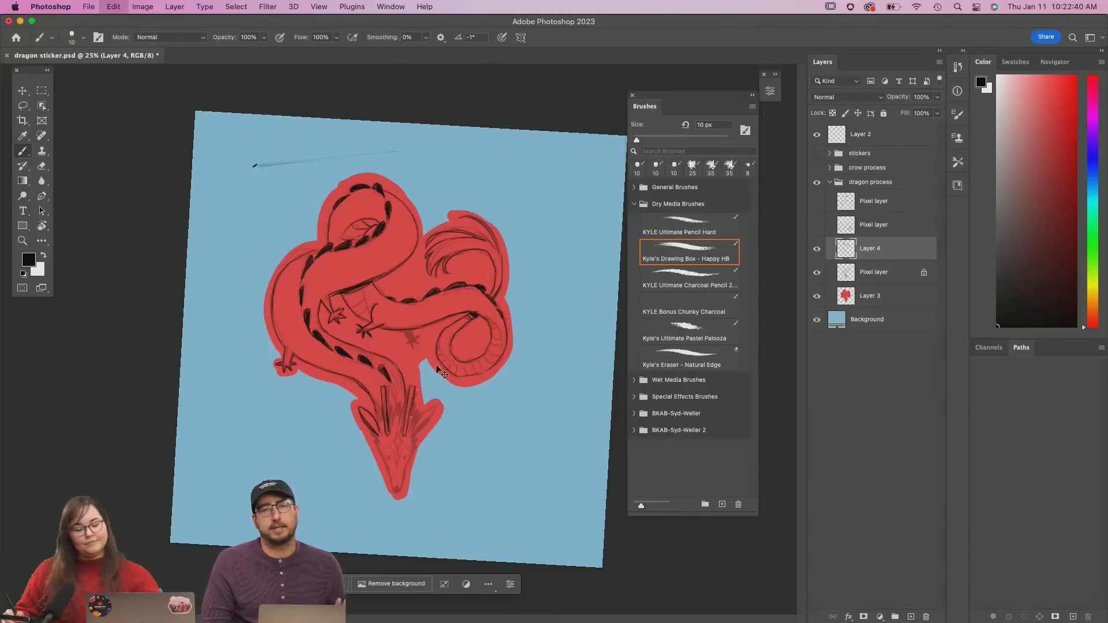
left_click_drag(412, 388, 411, 405)
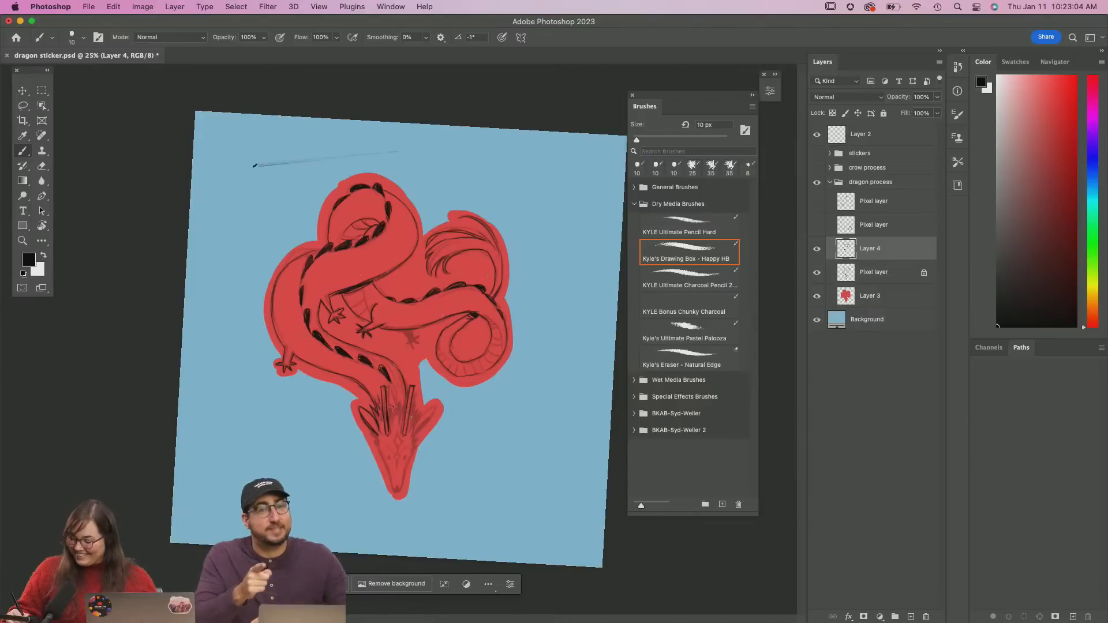
mouse_move(389, 405)
left_mouse_down()
mouse_move(391, 390)
mouse_move(397, 407)
left_mouse_up()
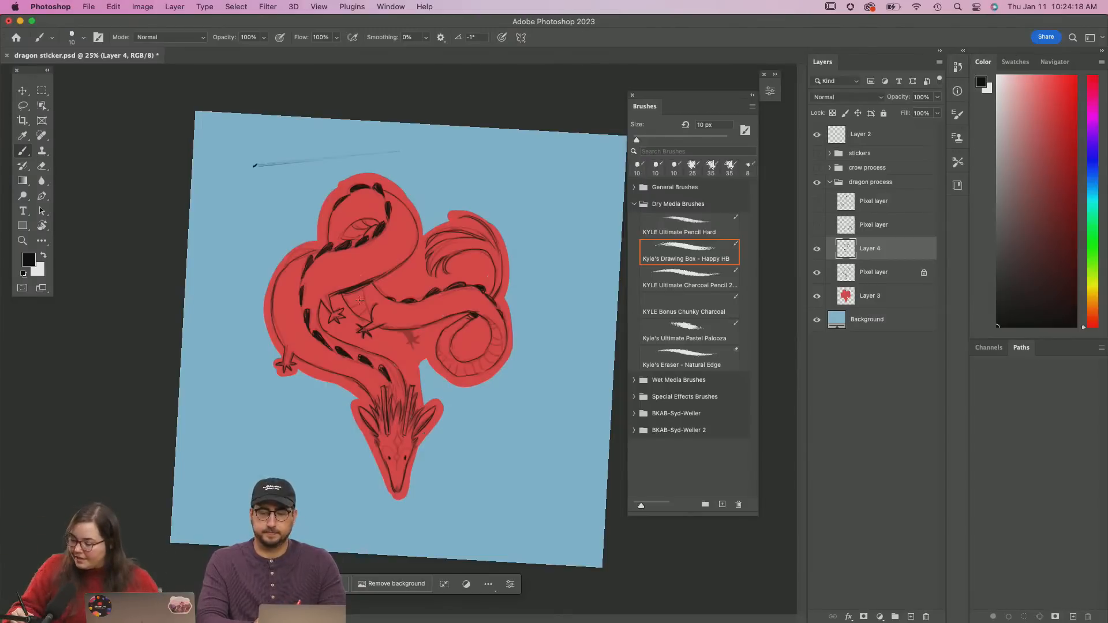
Ink the curved belly lines on the chest between the front legs and inside the round tail curl
left_click_drag(344, 299, 364, 296)
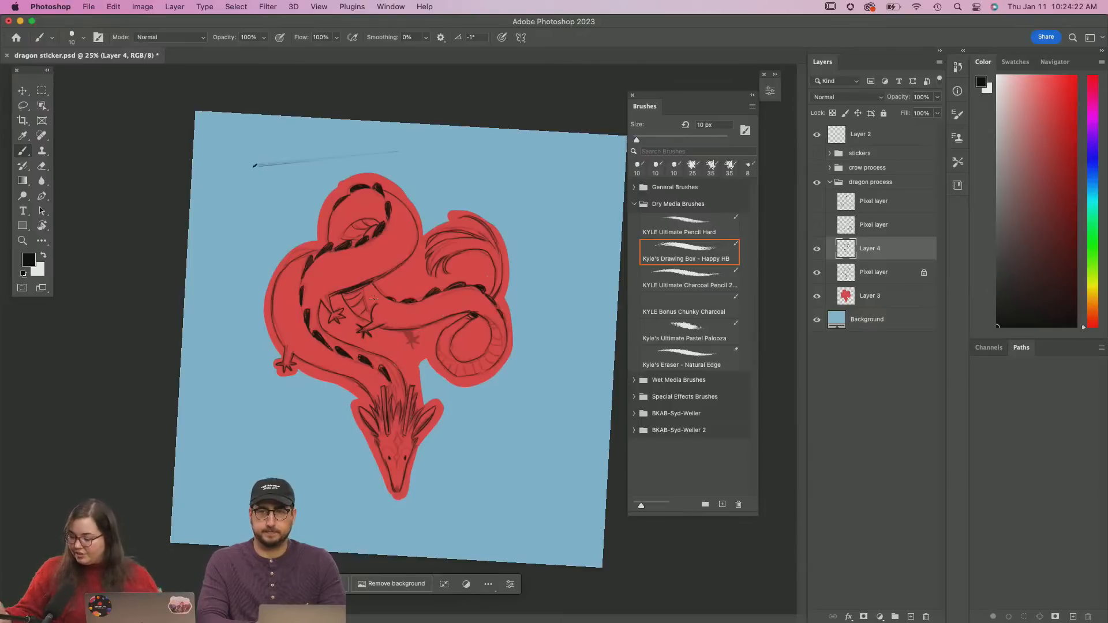
left_click_drag(453, 341, 444, 361)
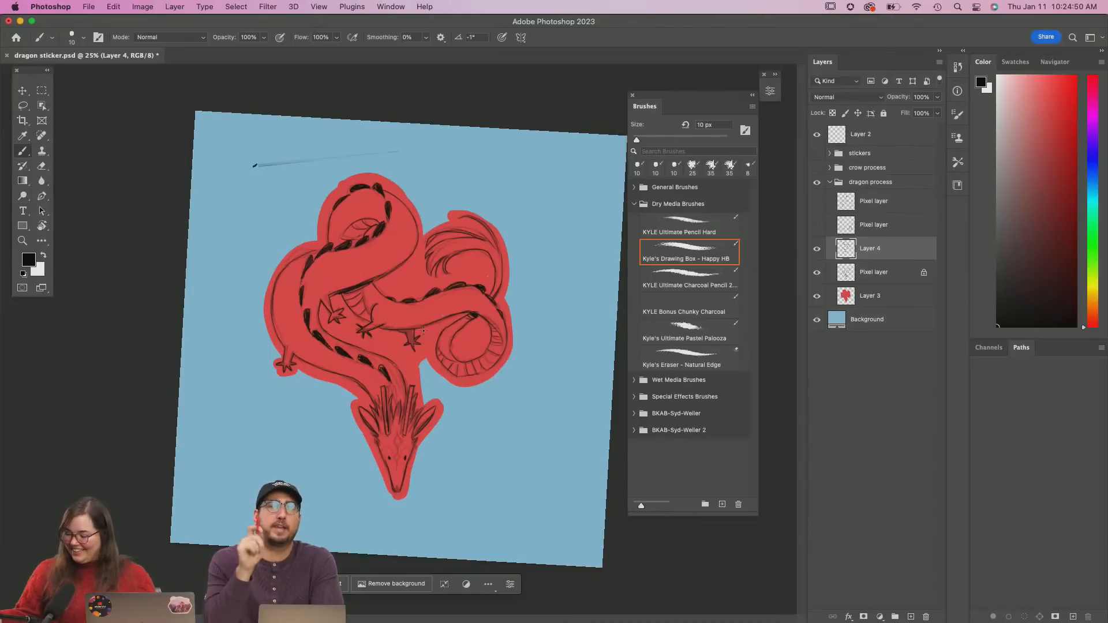
Hide the faded sketch layer and ink the brow lines and diamond forehead mark on the dragon's face on Layer 4
left_click(870, 273)
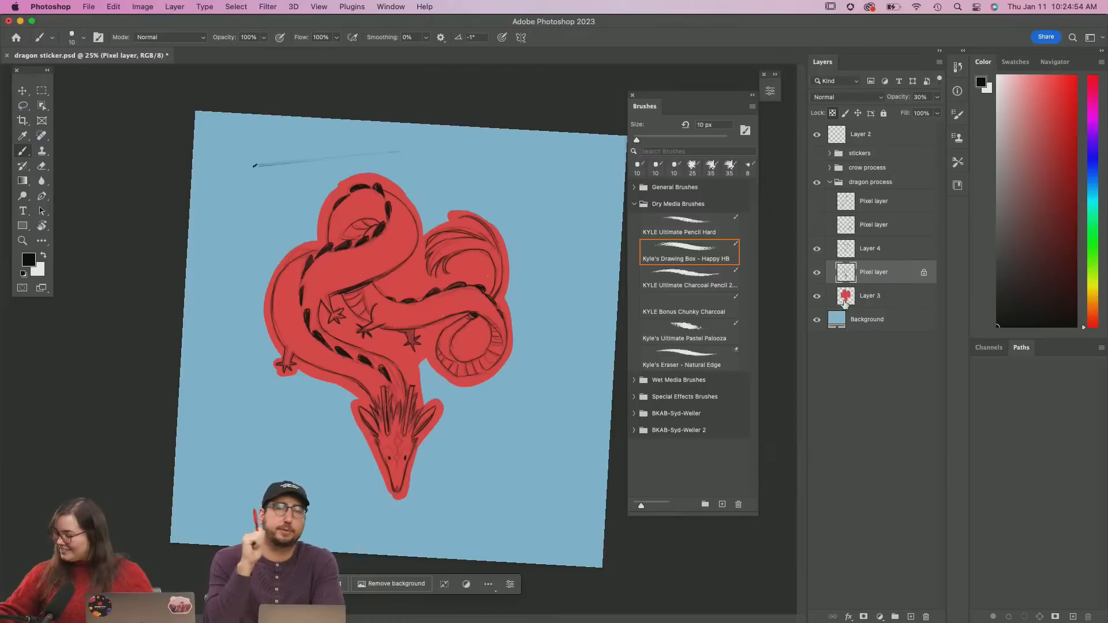
left_click(818, 273)
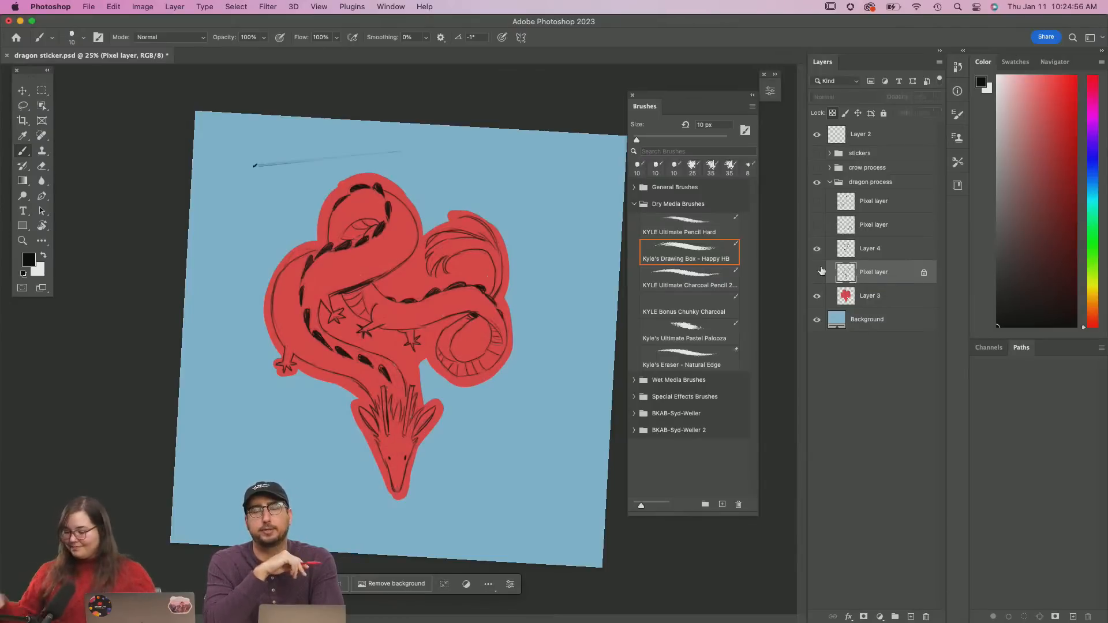
left_click(857, 252)
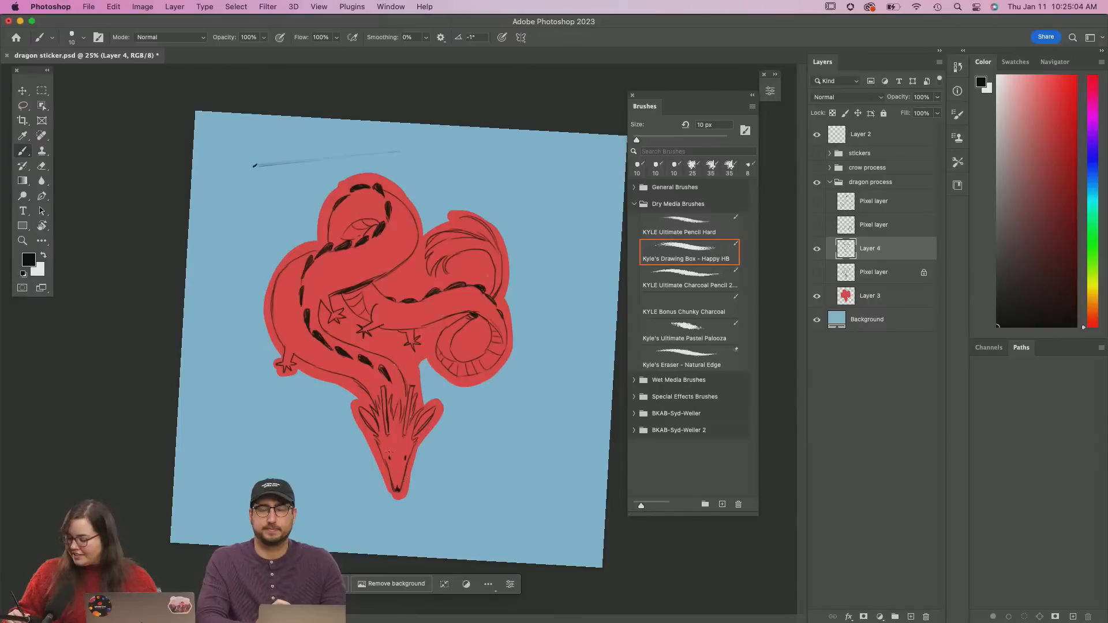
left_click_drag(383, 453, 408, 461)
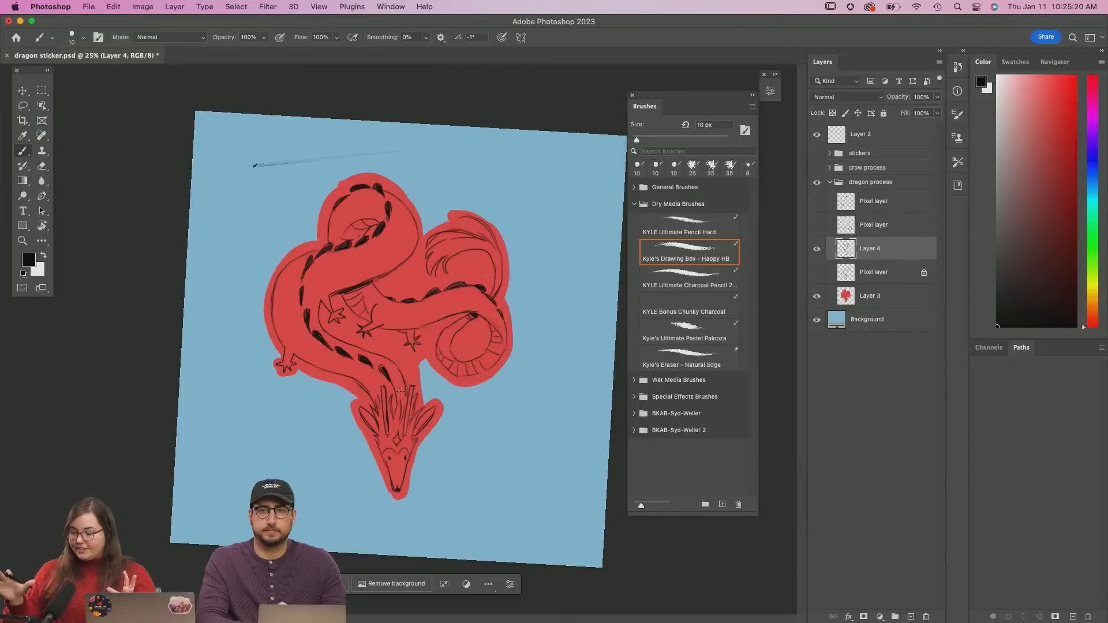
Add a new layer between the line art and the hidden sketch and set the foreground color to light pink f9a6a6
left_click(864, 275)
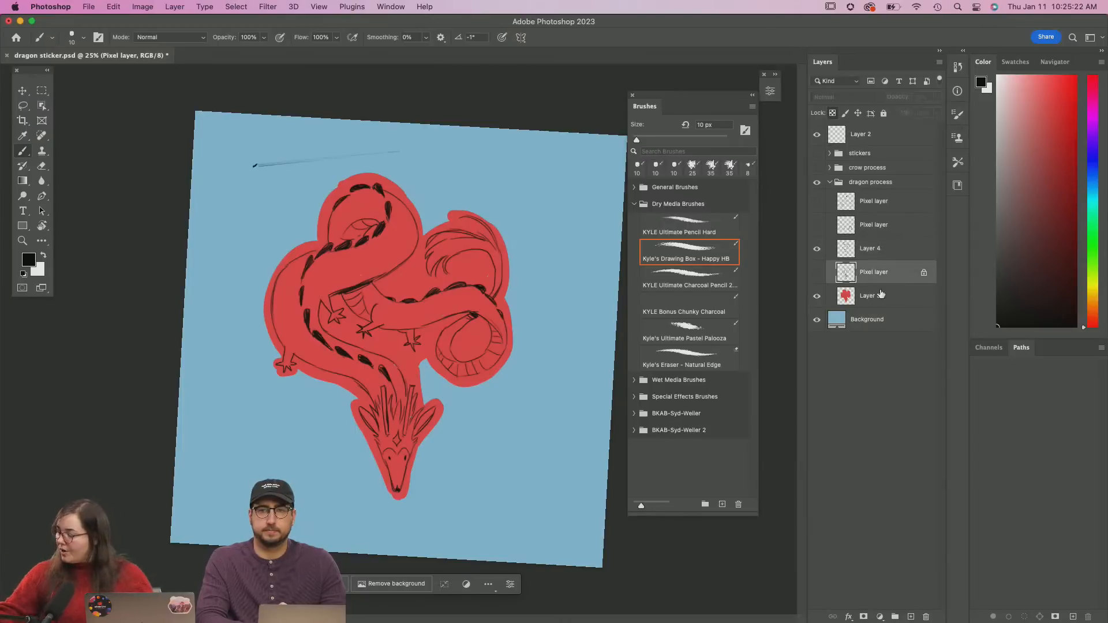
left_click(909, 618)
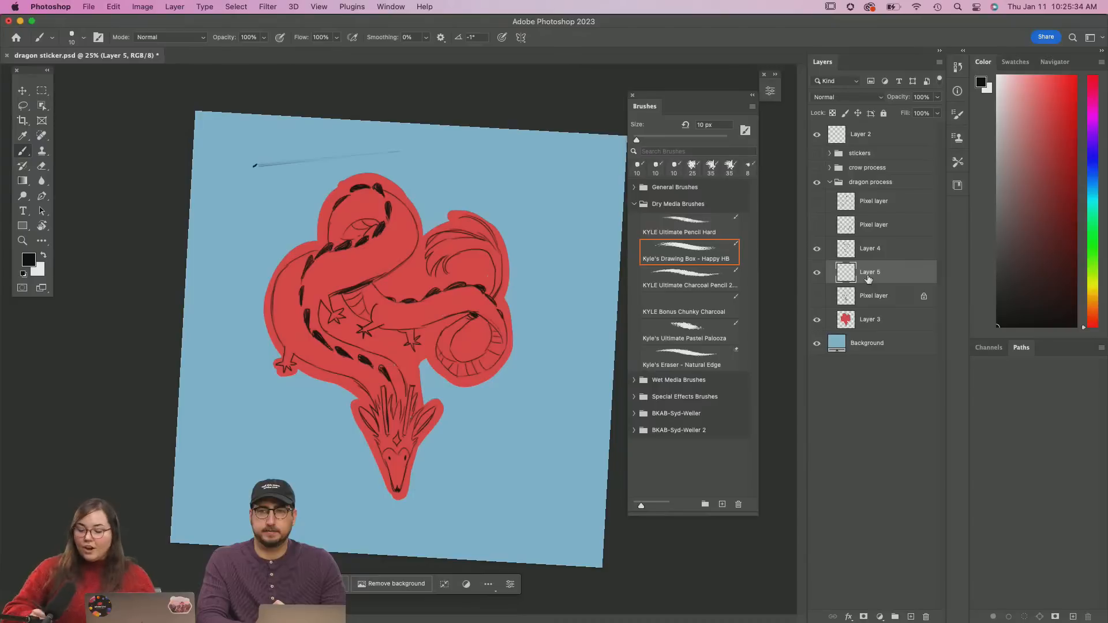
left_click(33, 259)
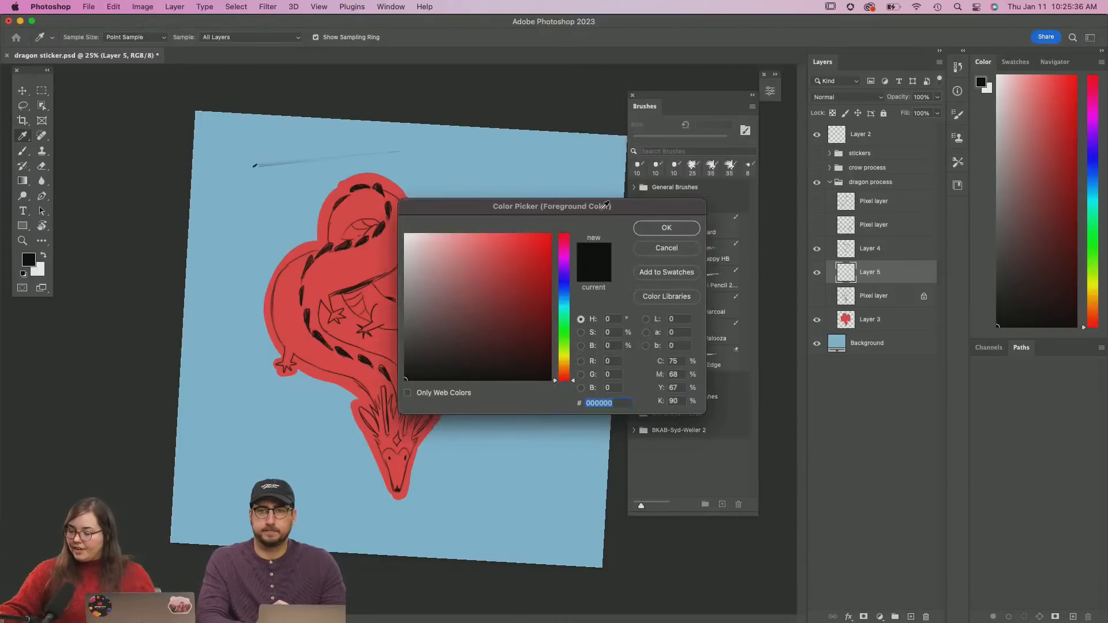
left_click_drag(611, 208, 602, 176)
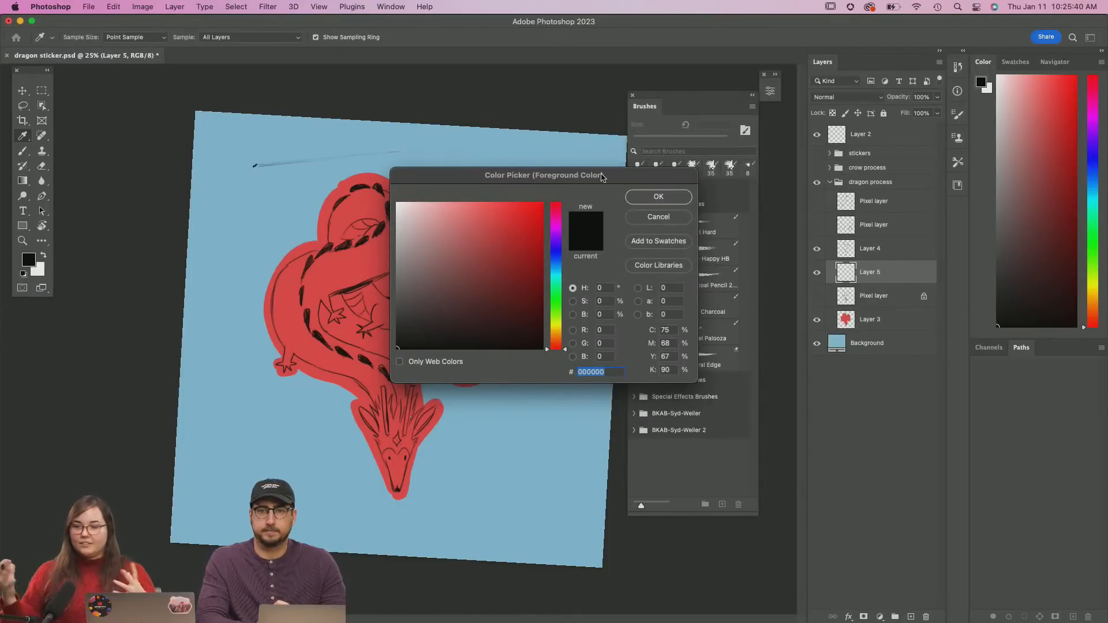
left_click(448, 202)
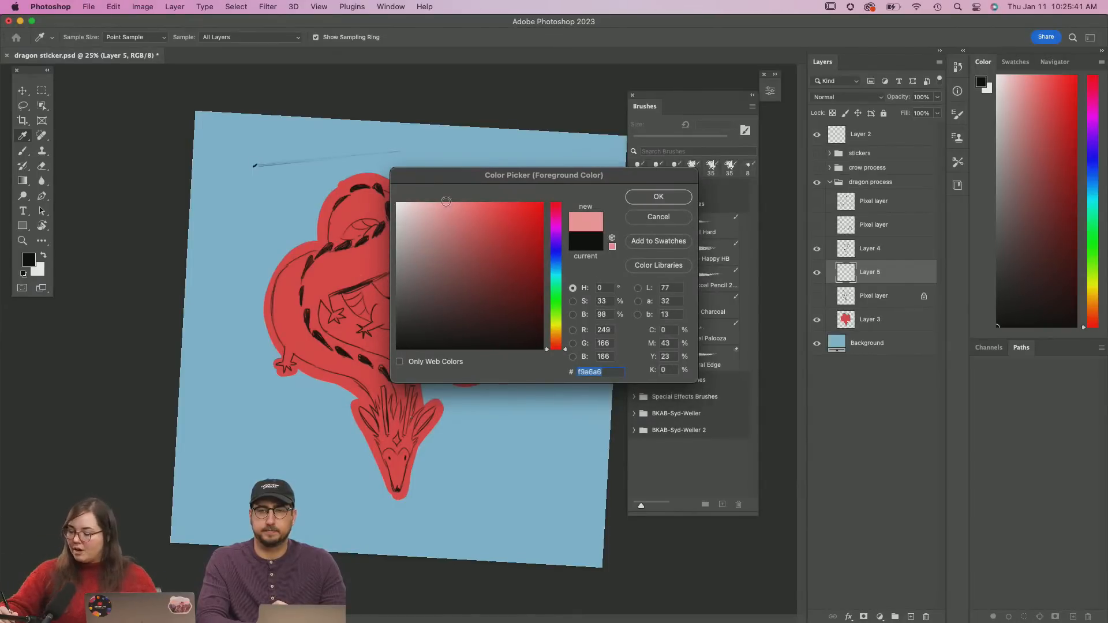
left_click(658, 197)
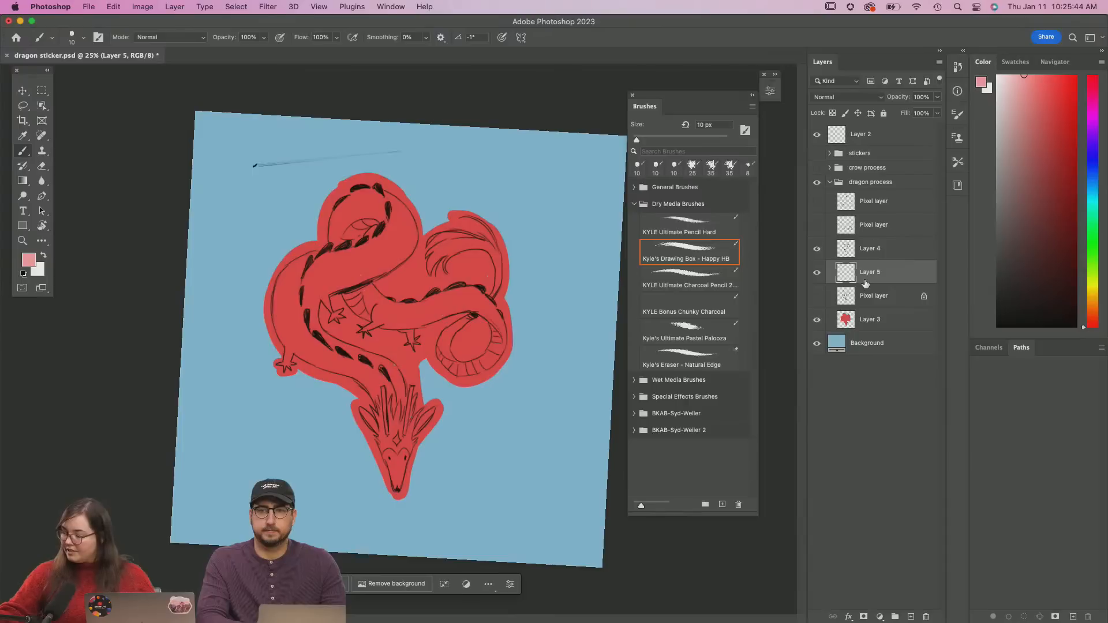
Enlarge the brush to 35 px and paint a pink patch on the body and a pink swatch beside the dragon
key("bracketright")
key("bracketright")
key("bracketright")
key("bracketright")
key("bracketright")
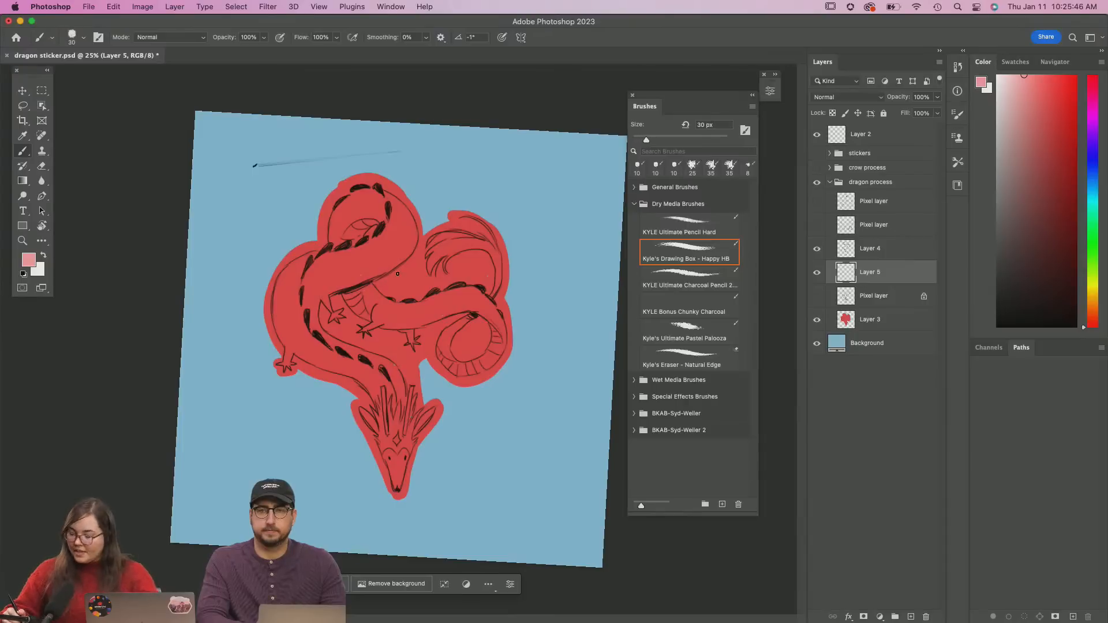
mouse_move(330, 263)
left_mouse_down()
mouse_move(326, 275)
mouse_move(338, 264)
left_mouse_up()
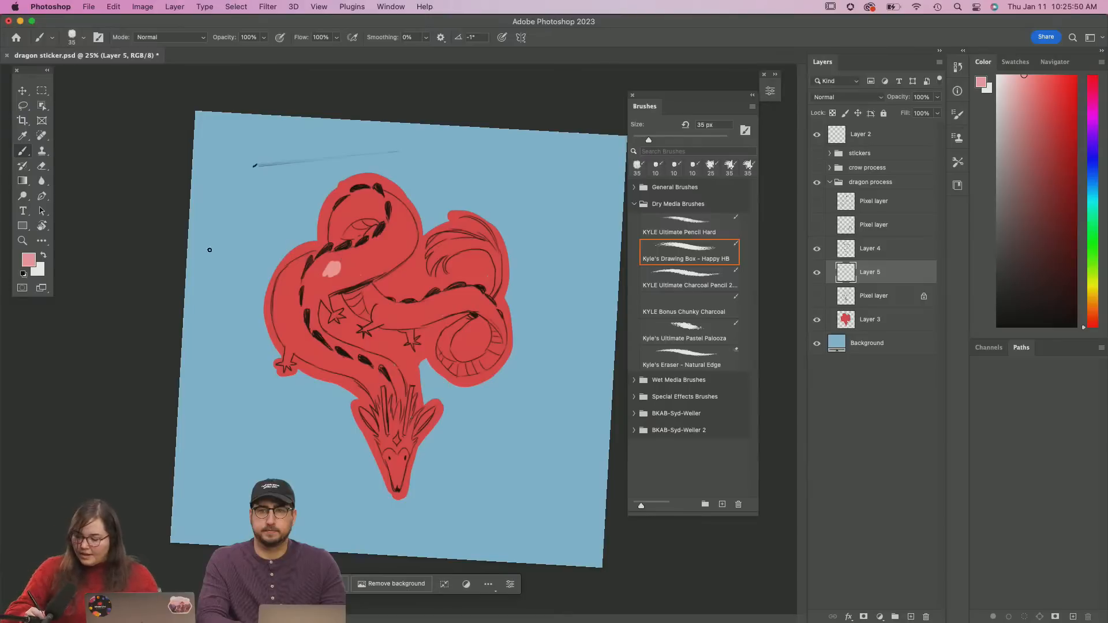
left_click_drag(209, 248, 210, 247)
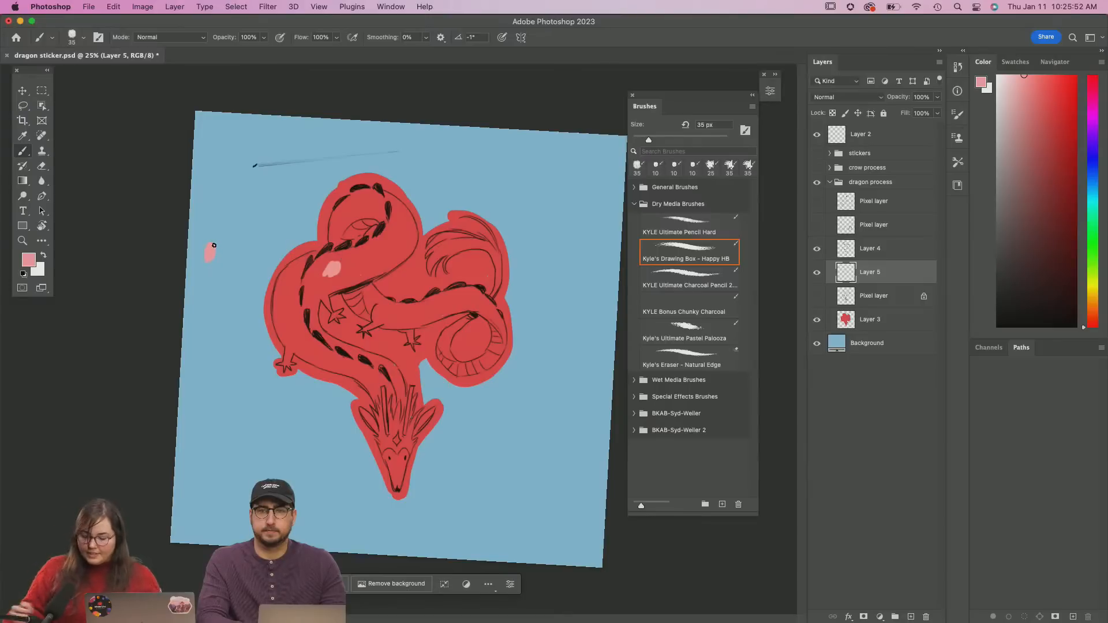
Change the foreground color to a soft yellow and paint a swatch directly below the pink one
left_click(29, 260)
mouse_move(557, 314)
left_mouse_down()
mouse_move(558, 303)
mouse_move(559, 329)
left_mouse_up()
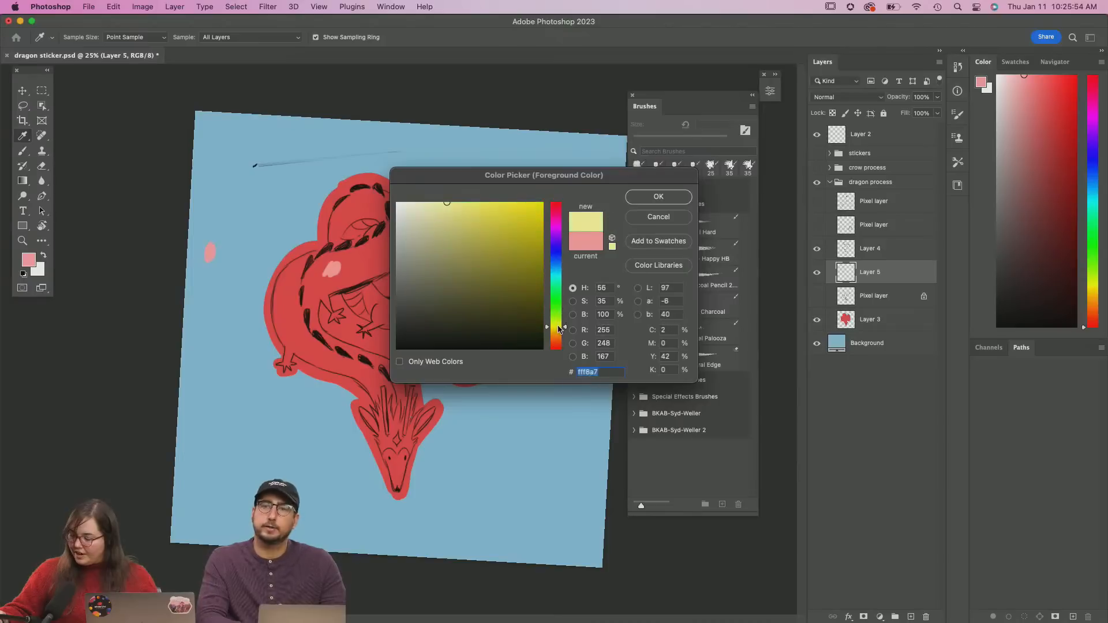
left_click(474, 204)
left_click(659, 196)
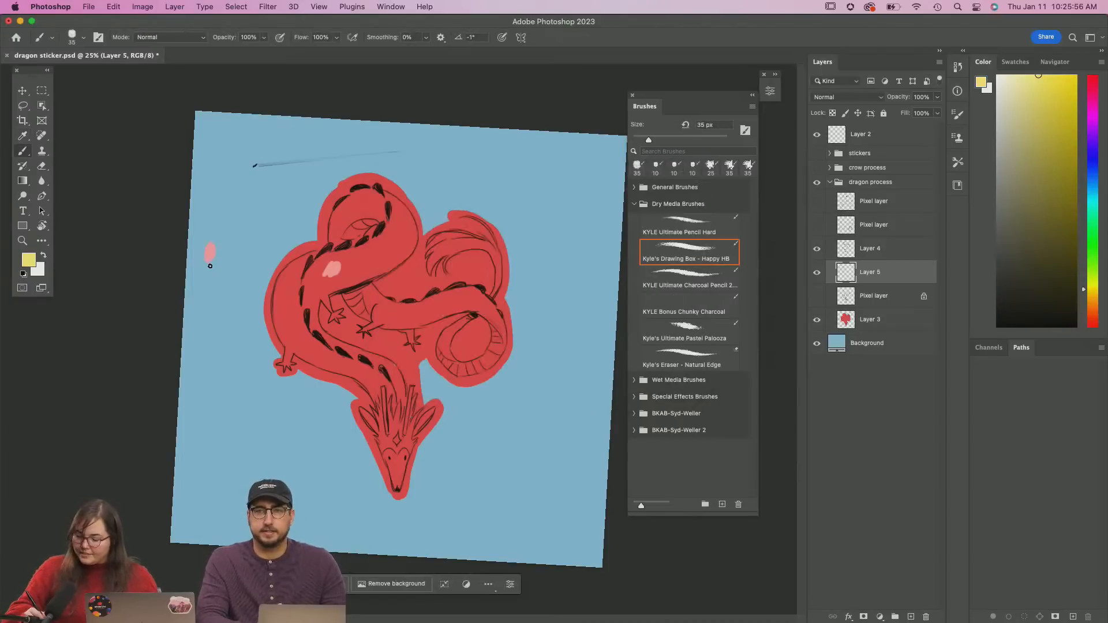
left_click_drag(210, 266, 213, 261)
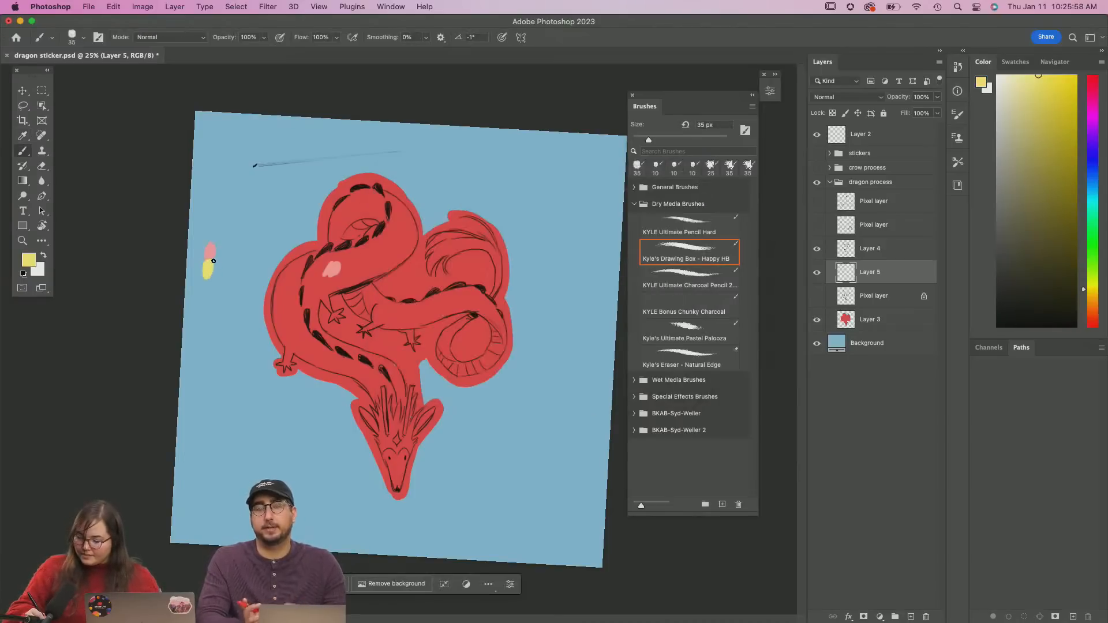
Change the foreground color to light green d4fd99 and paint a swatch below the yellow one
left_click(28, 260)
left_click(555, 317)
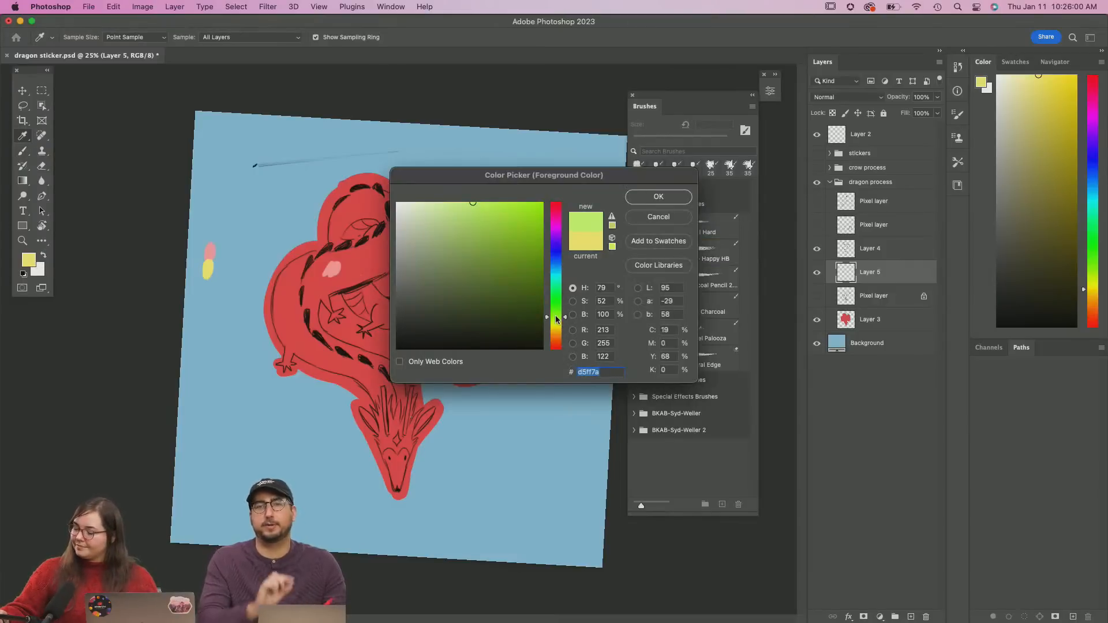
left_click_drag(556, 317, 556, 315)
left_click_drag(461, 209, 458, 200)
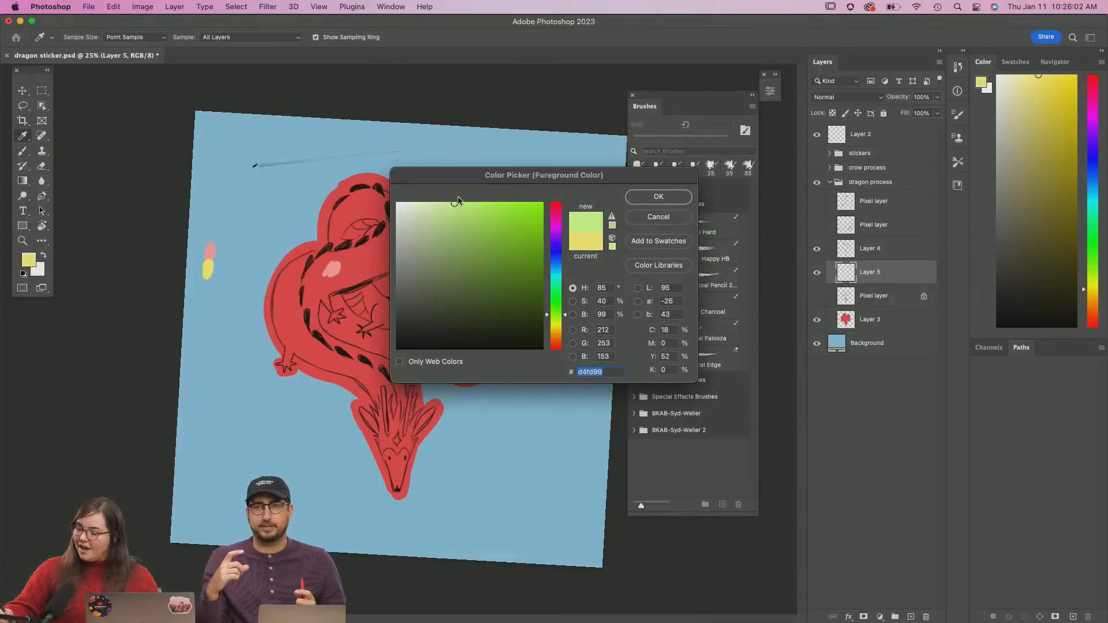
left_click(659, 196)
left_click_drag(206, 289, 210, 275)
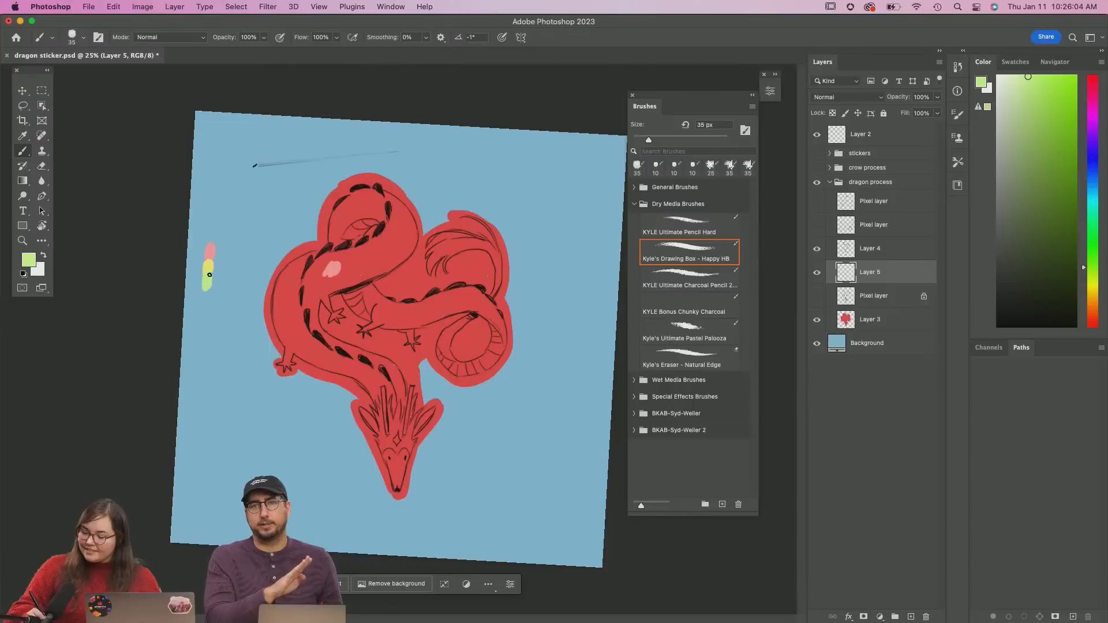
Change the foreground color to light blue a3ddf8 and paint a swatch below the green one
left_click(33, 261)
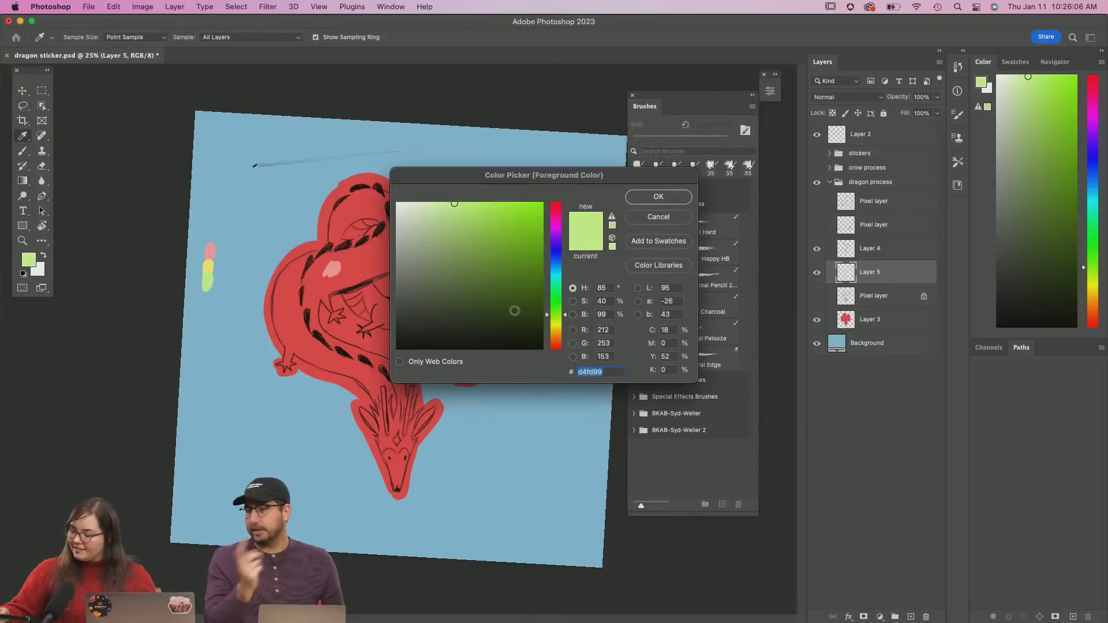
left_click(336, 450)
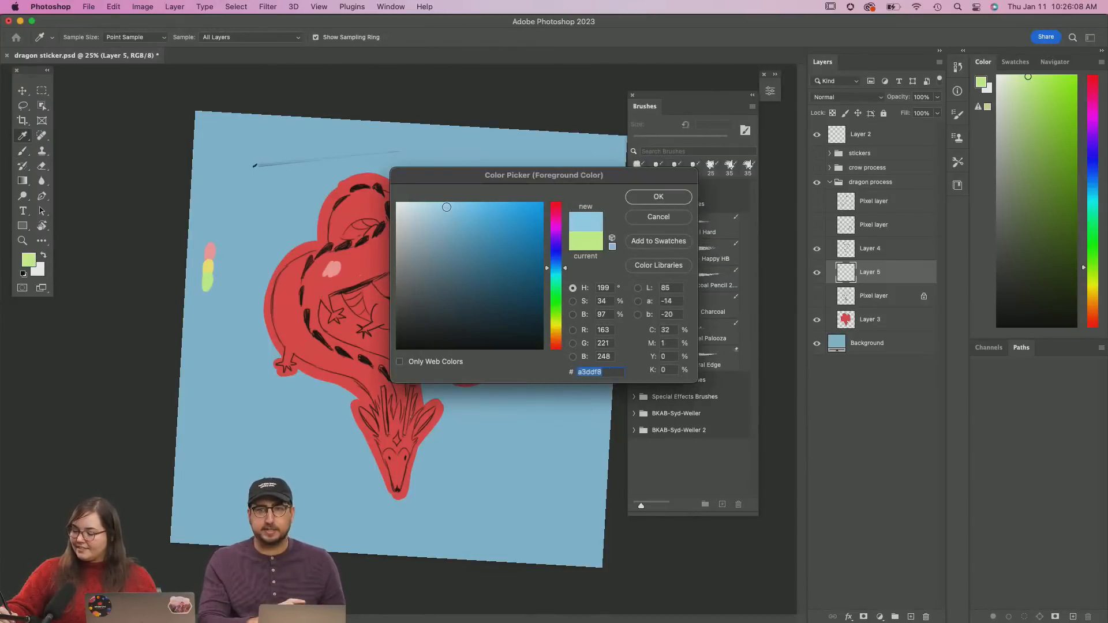
left_click(658, 196)
left_click_drag(206, 288, 206, 295)
Change the Background fill layer's color from blue to a near-white tone
left_click(817, 344)
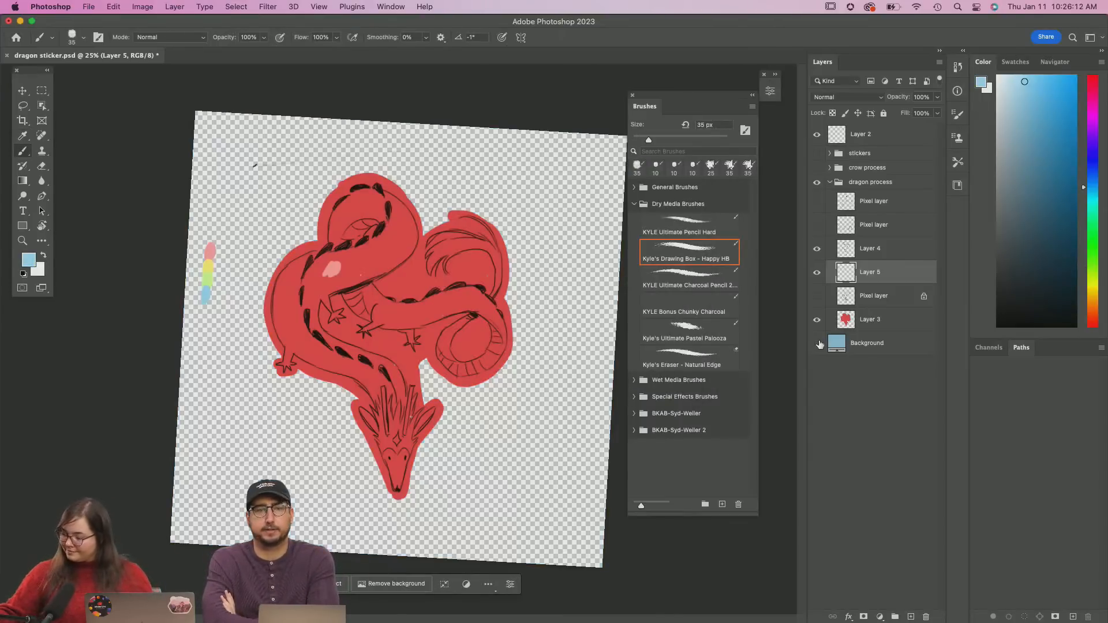
left_click(817, 344)
double_click(837, 343)
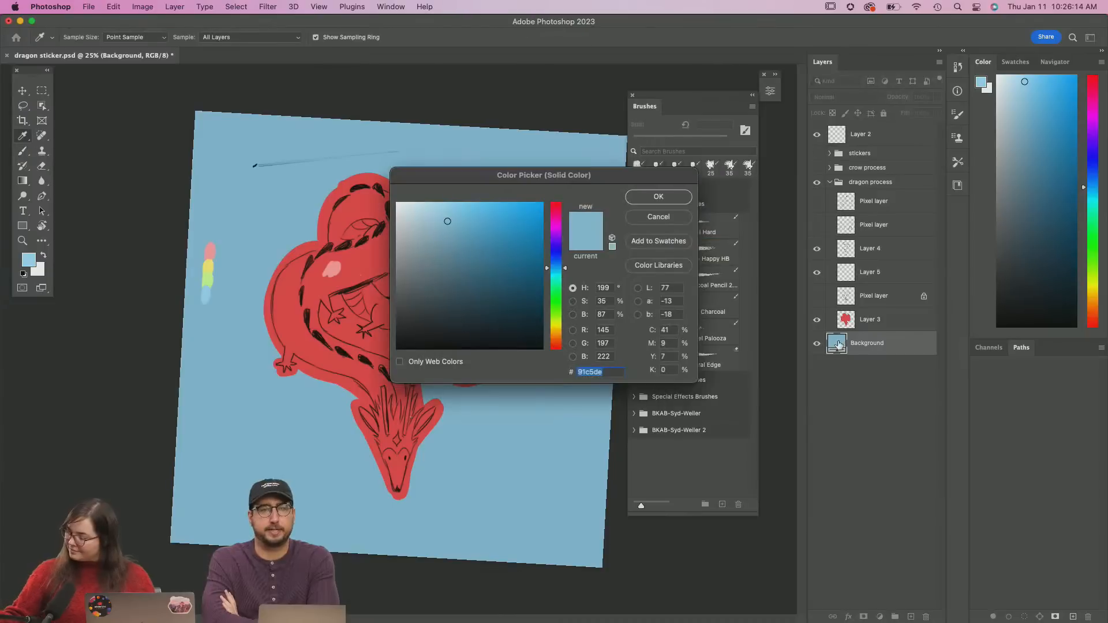
left_click_drag(444, 221, 404, 209)
left_click(674, 196)
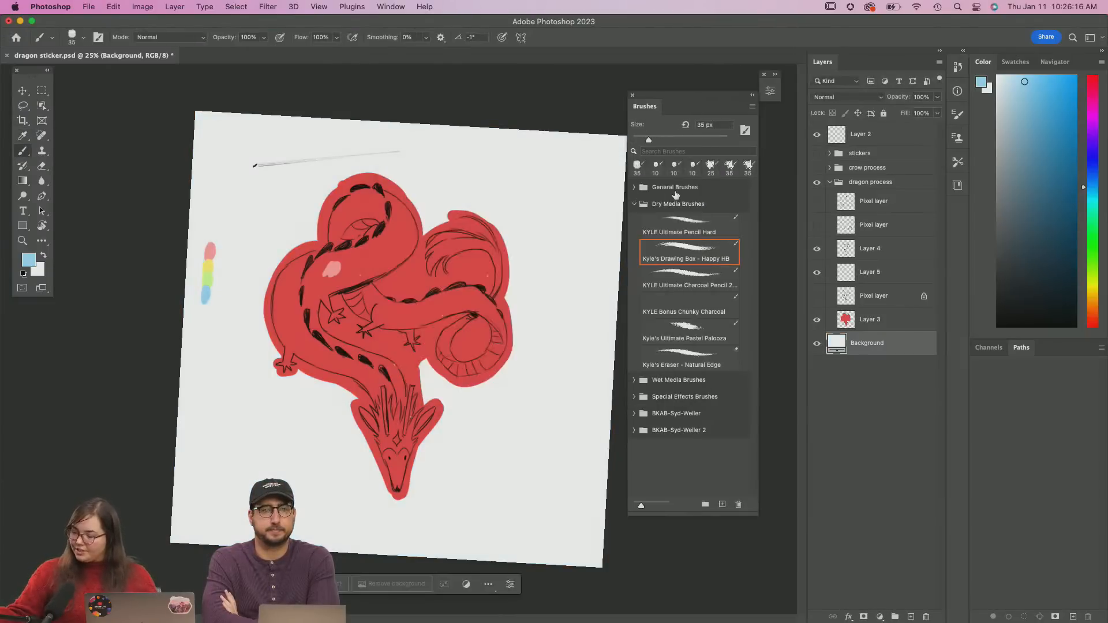
Lasso the stray test stroke above the dragon on Layer 4 and delete it
left_click(866, 299)
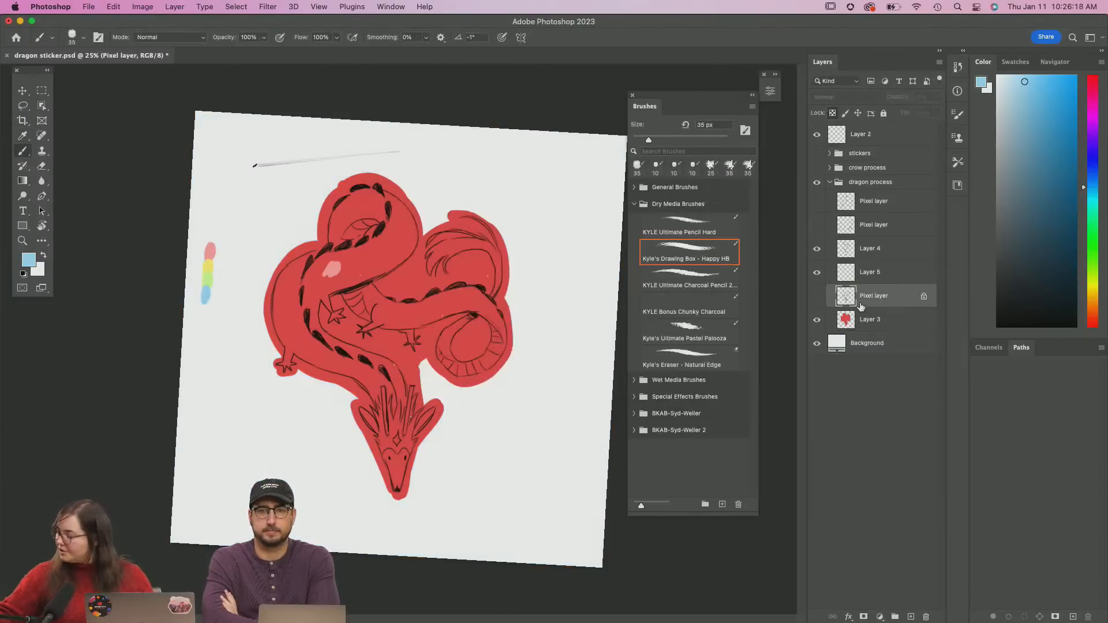
left_click(817, 250)
left_click(849, 254)
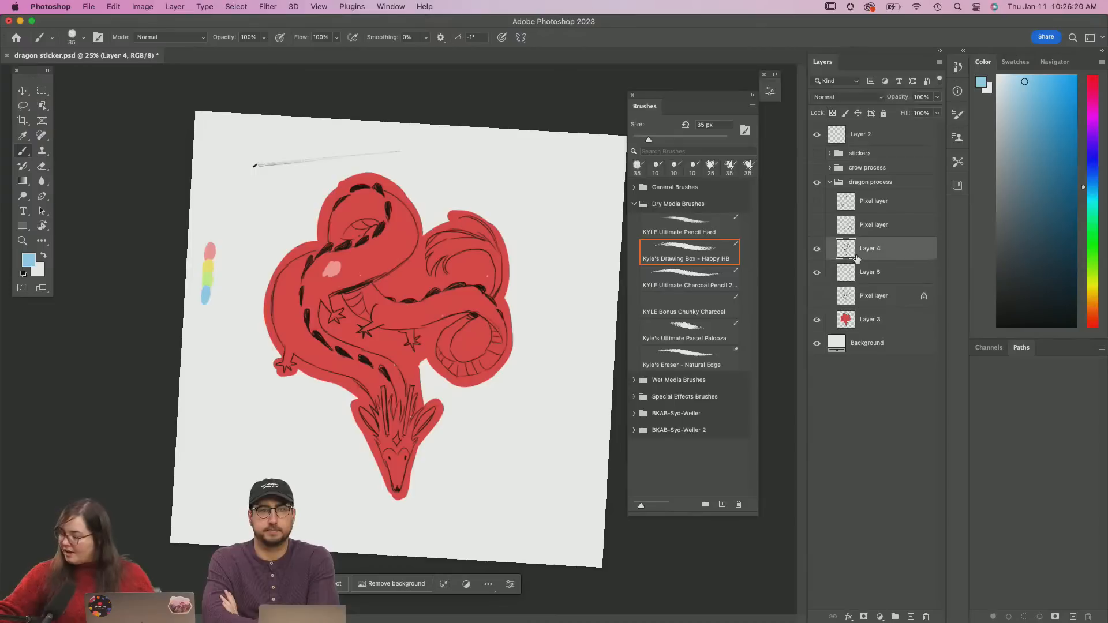
key("l")
mouse_move(263, 197)
left_mouse_down()
mouse_move(369, 171)
mouse_move(223, 167)
mouse_move(272, 189)
left_mouse_up()
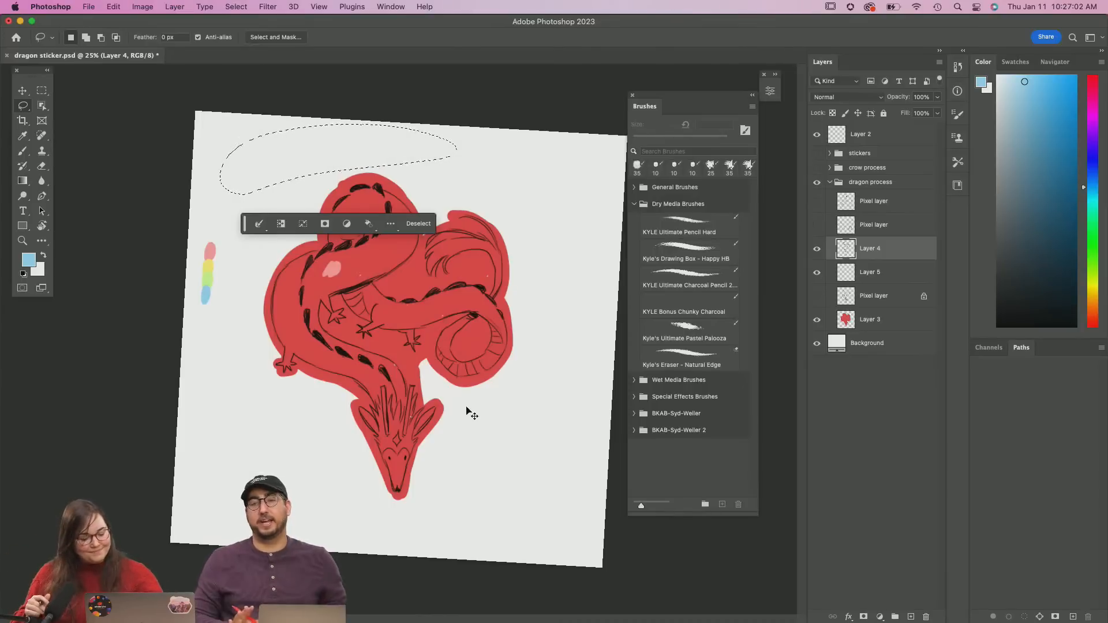
Clear the lasso selection and make Layer 5 active, checking Layers 4 and 5 by toggling their visibility
key("super+d")
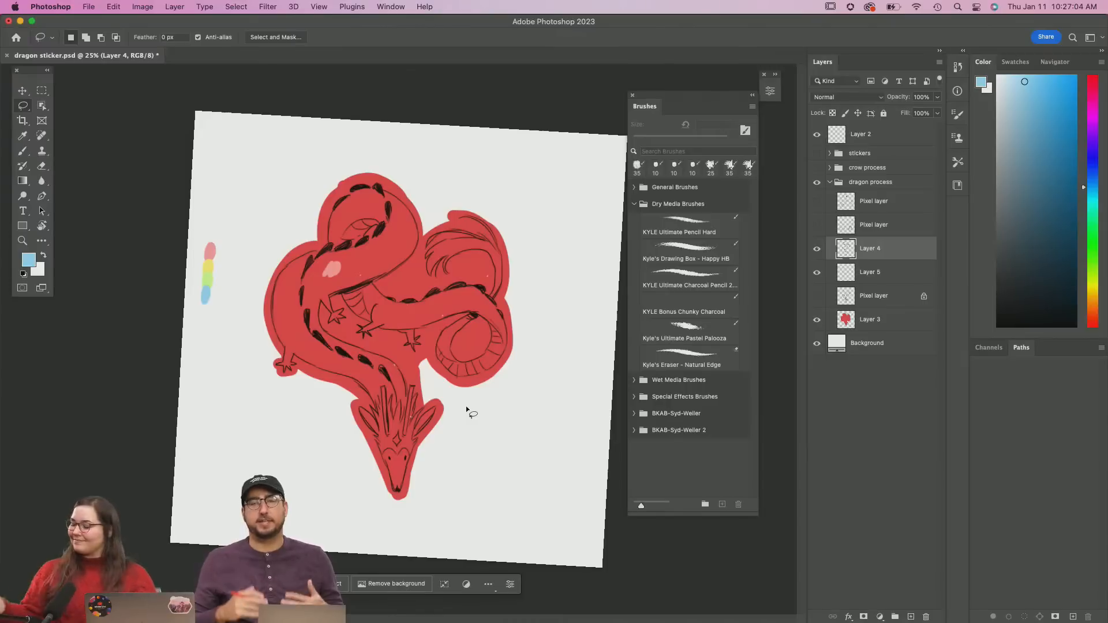
left_click(815, 249)
left_click(815, 249)
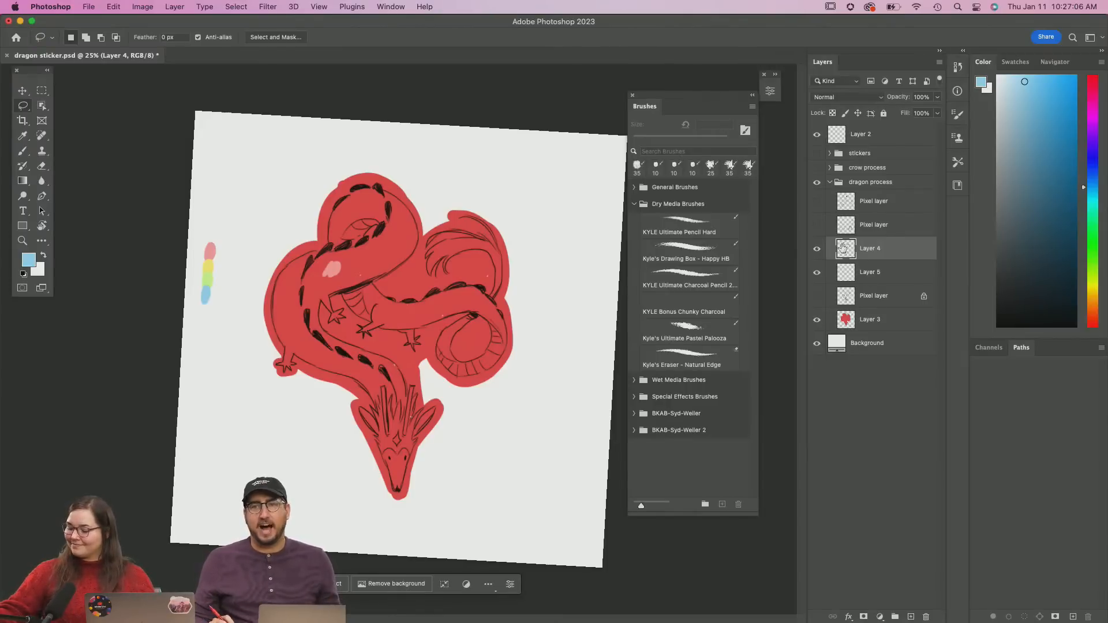
left_click(836, 275)
left_click(817, 273)
left_click(817, 272)
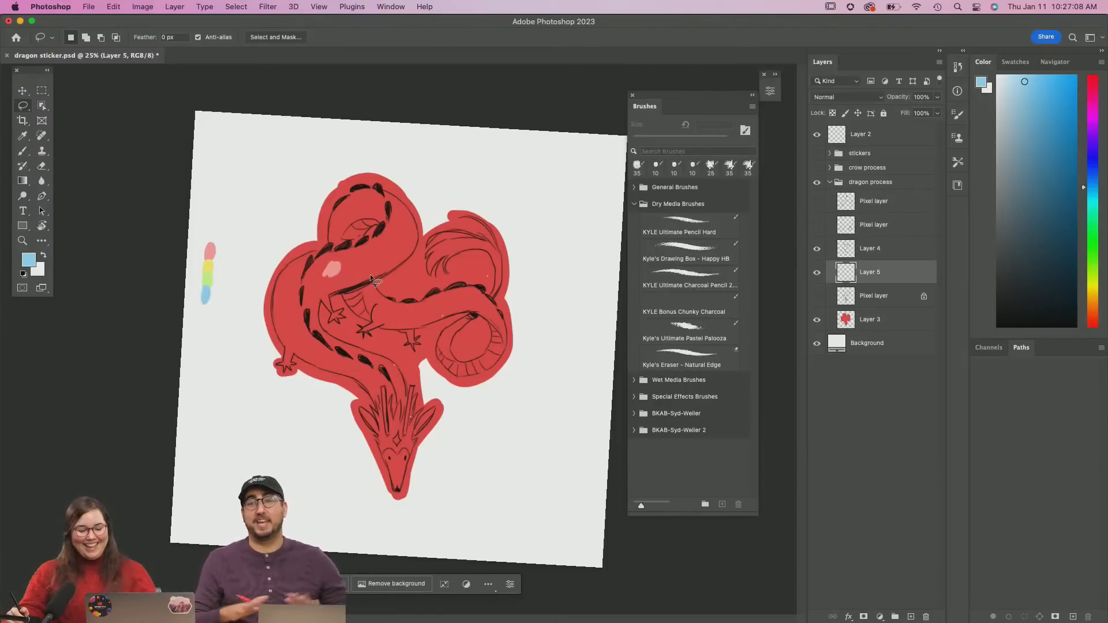
Change the foreground color to lavender c3a5ff and paint a swatch above the pink one on Layer 5
key("b")
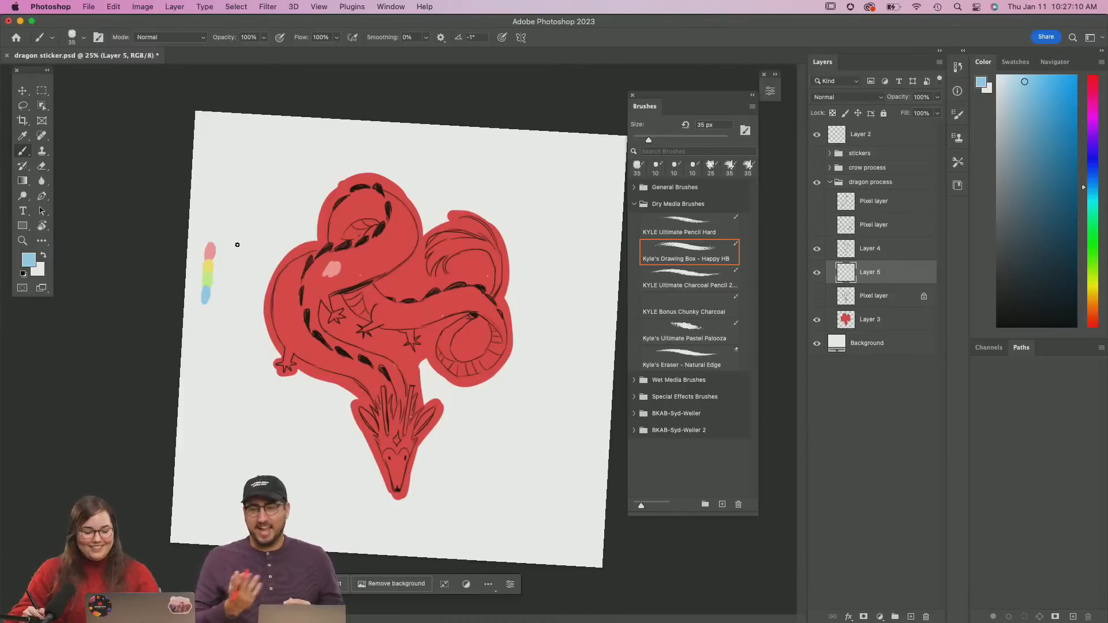
left_click(28, 260)
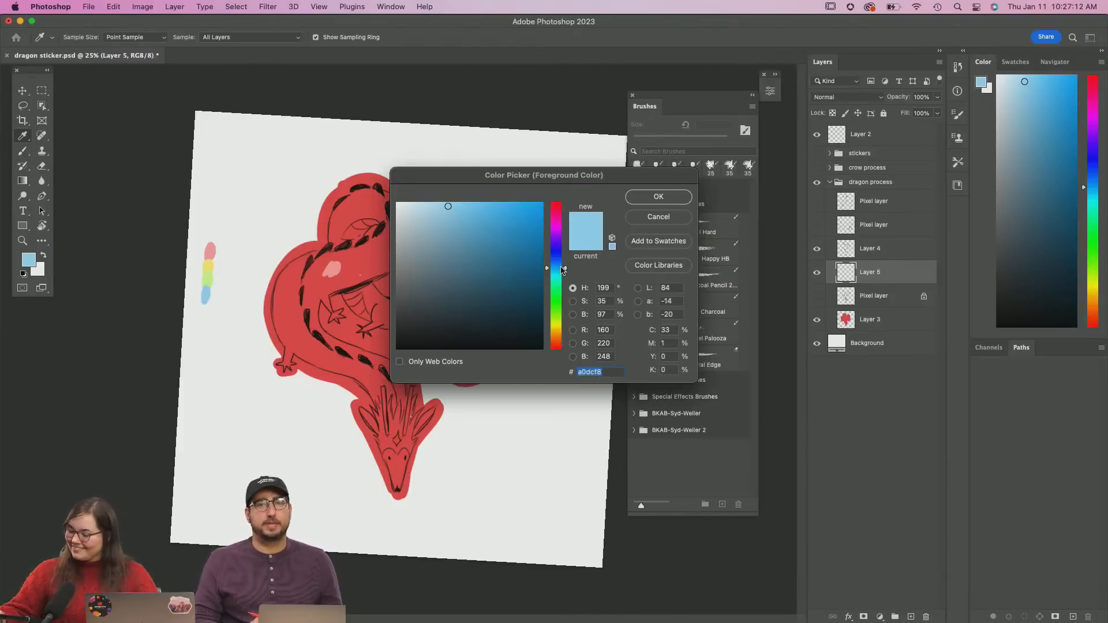
left_click_drag(564, 270, 565, 243)
left_click(447, 202)
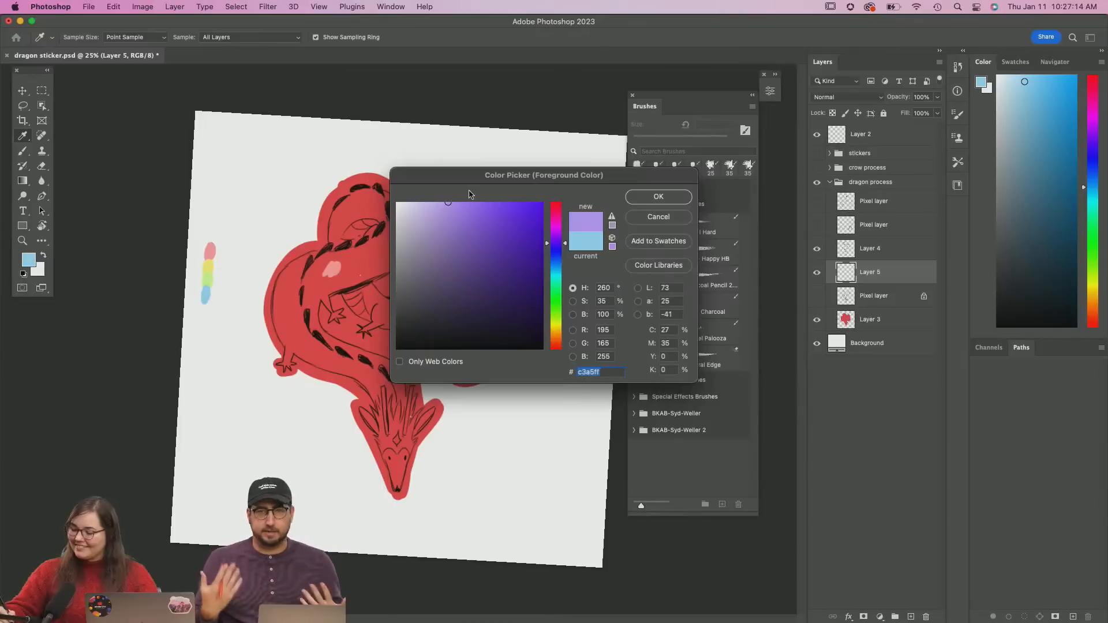
left_click(658, 197)
left_click_drag(210, 236, 207, 248)
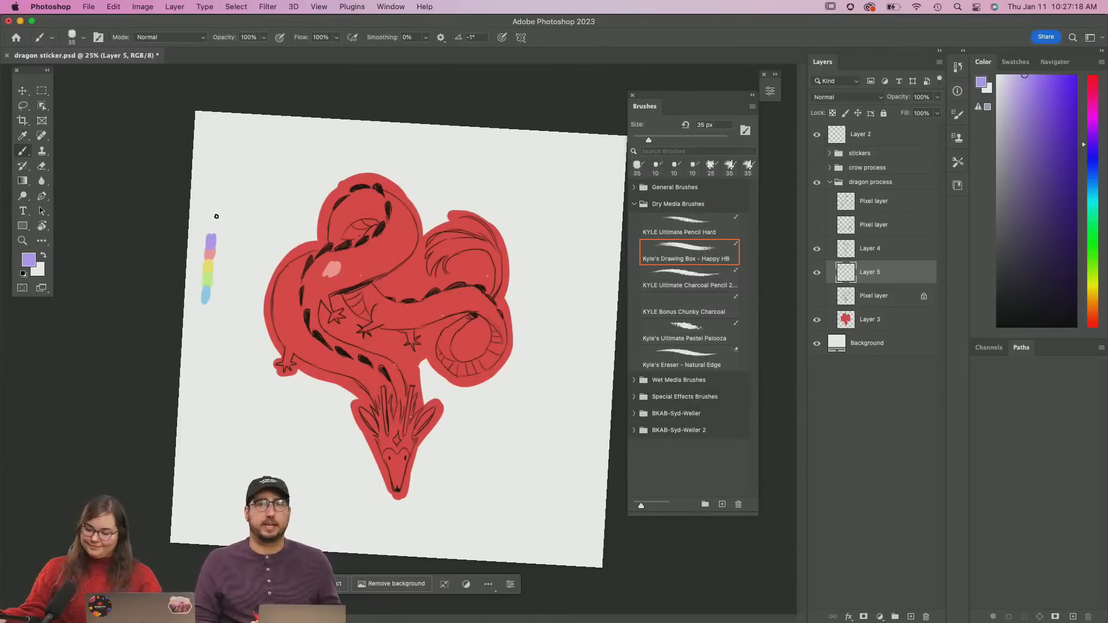
Sample the green swatch, mute it to bfdd94 as the foreground color, and paint over the green swatch
left_click(28, 259)
left_click(209, 281)
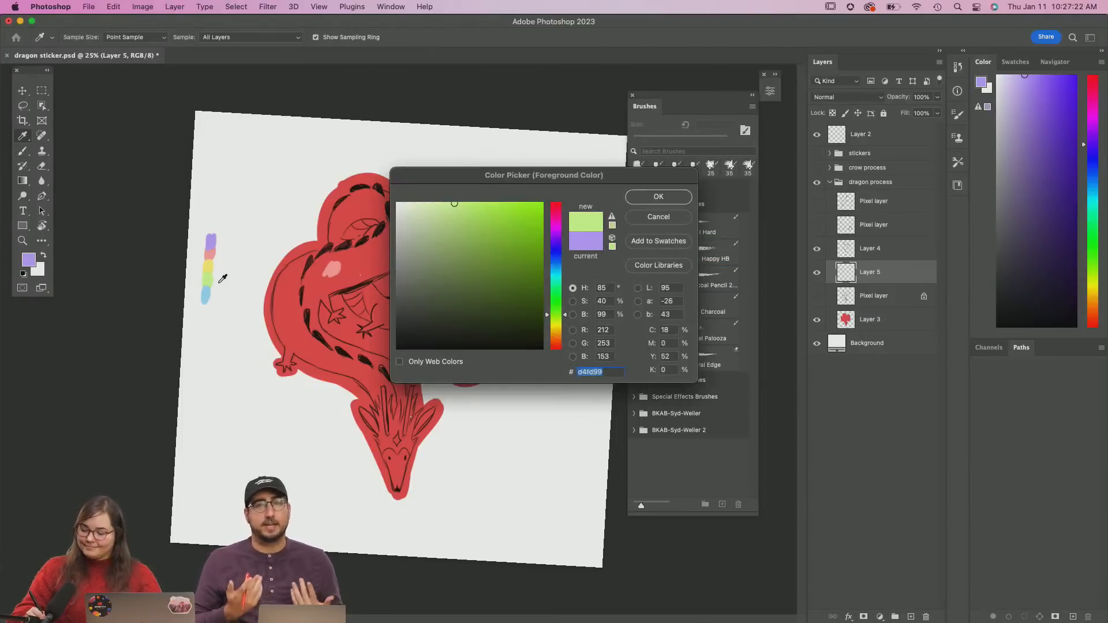
left_click_drag(456, 224, 445, 224)
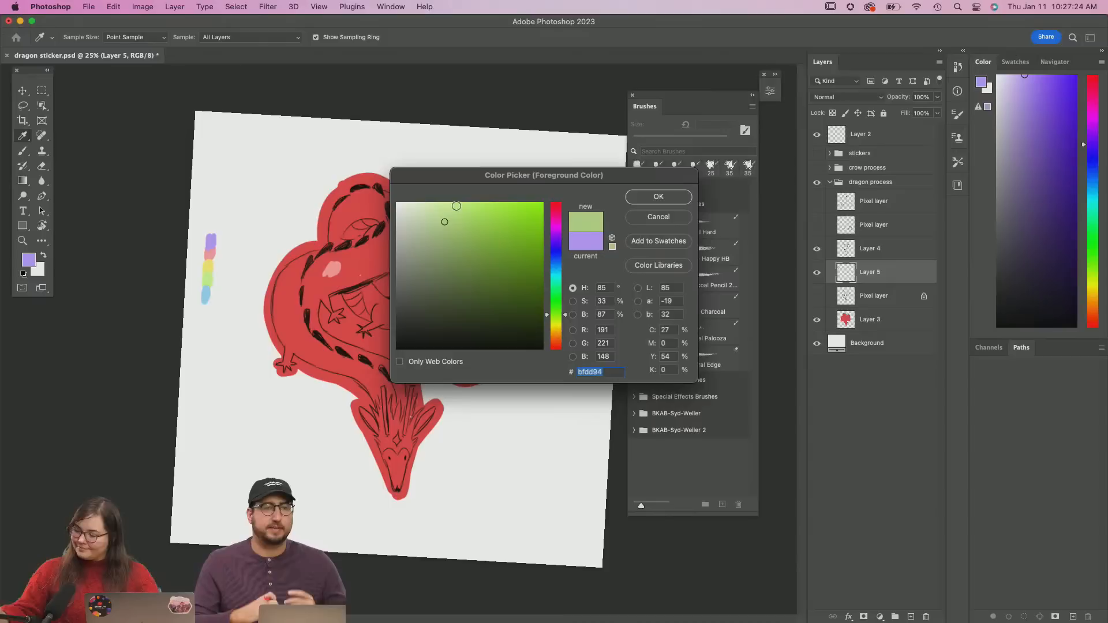
left_click(658, 197)
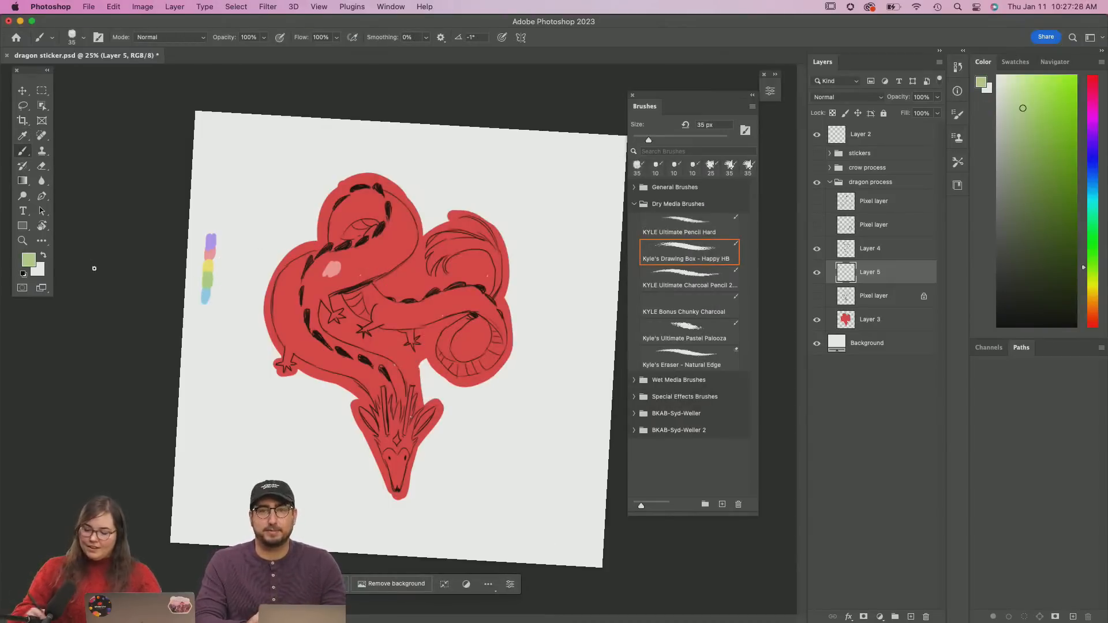
Sample the yellow swatch, shift it to warm golden ffd562, and paint over the yellow swatch
key("i")
left_click(209, 266)
left_click(28, 259)
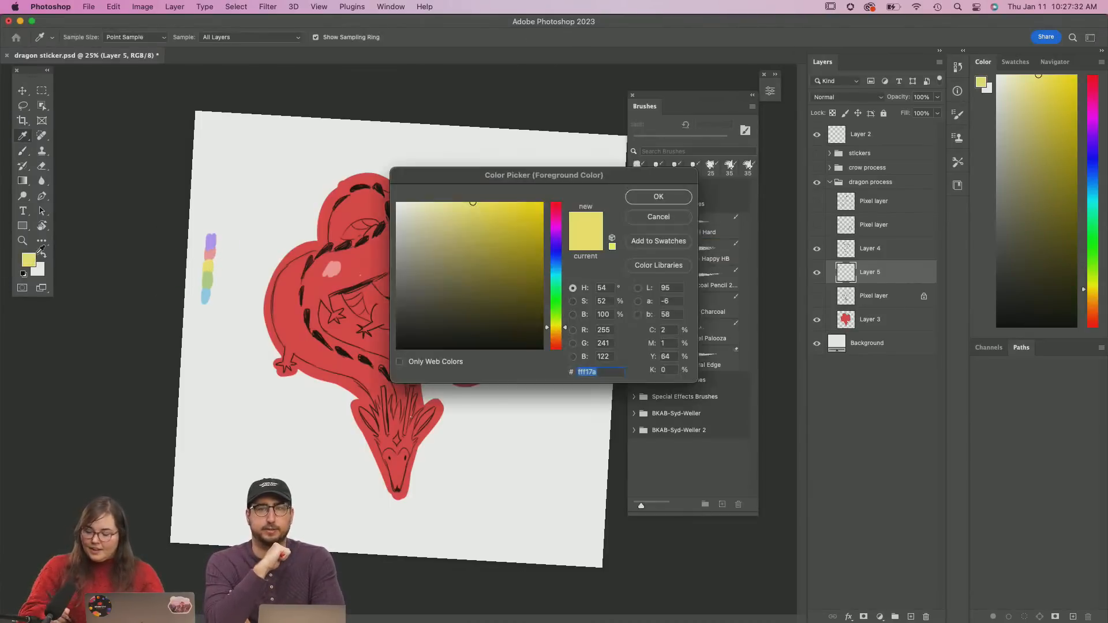
left_click(487, 203)
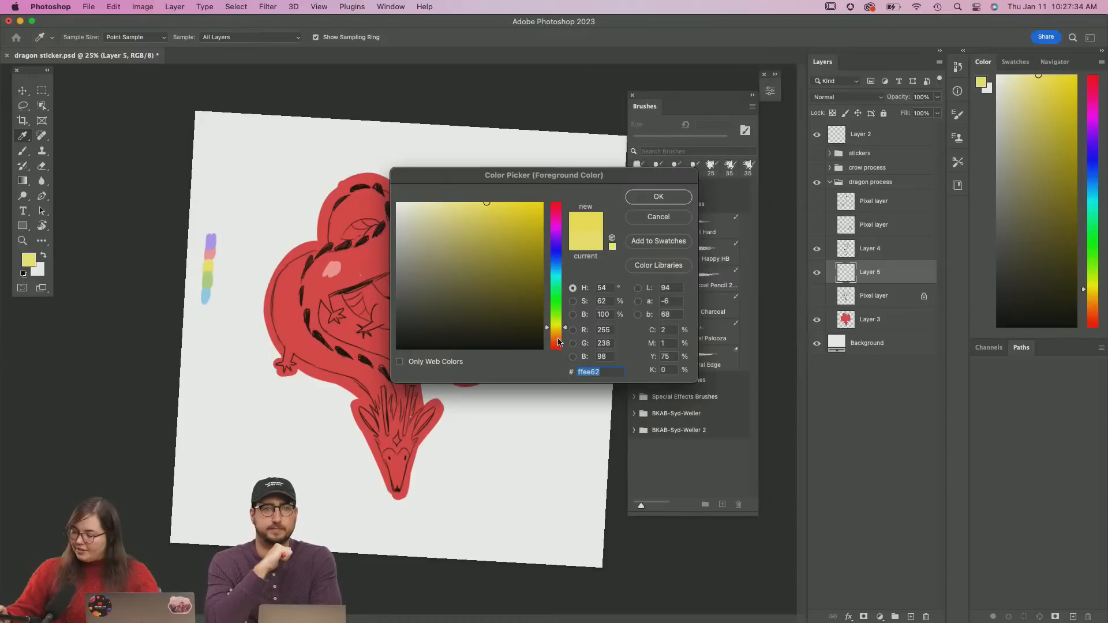
left_click_drag(566, 336, 567, 337)
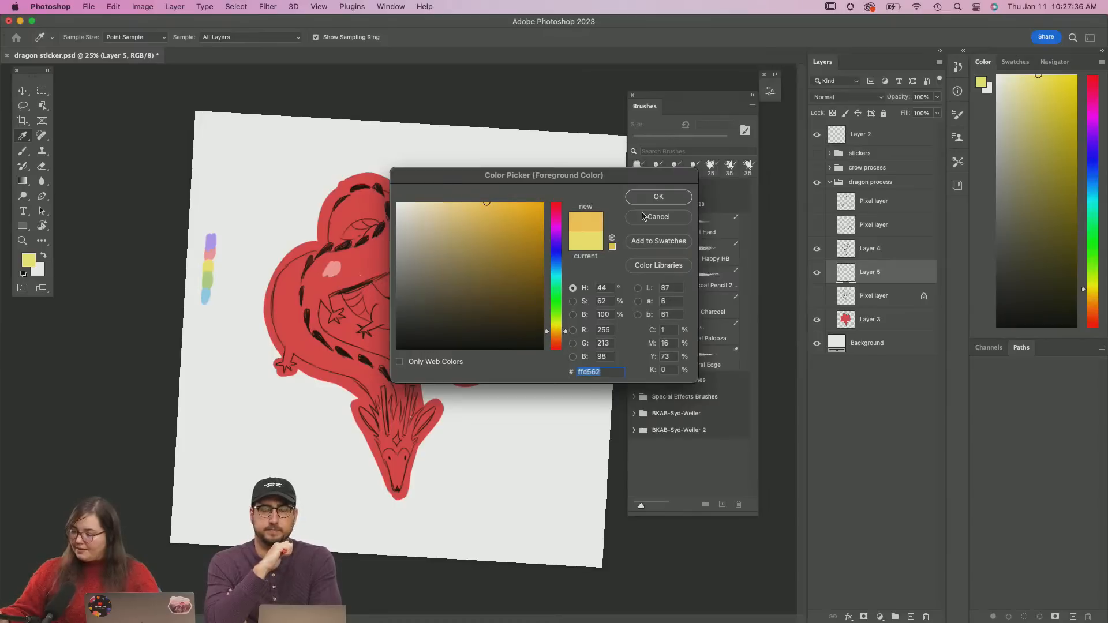
left_click(658, 197)
left_click_drag(207, 258, 212, 270)
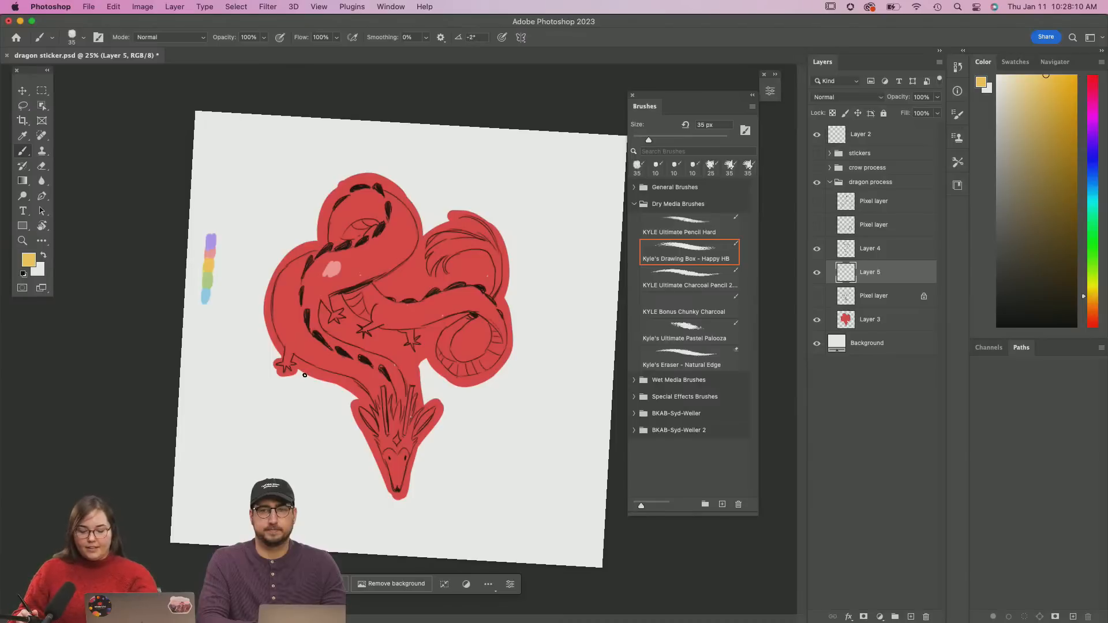
Lasso the pink test blob on the dragon's body on Layer 5, delete it and deselect
key("super+equal")
mouse_move(389, 399)
left_mouse_down()
mouse_move(452, 459)
mouse_move(358, 364)
mouse_move(355, 376)
left_mouse_up()
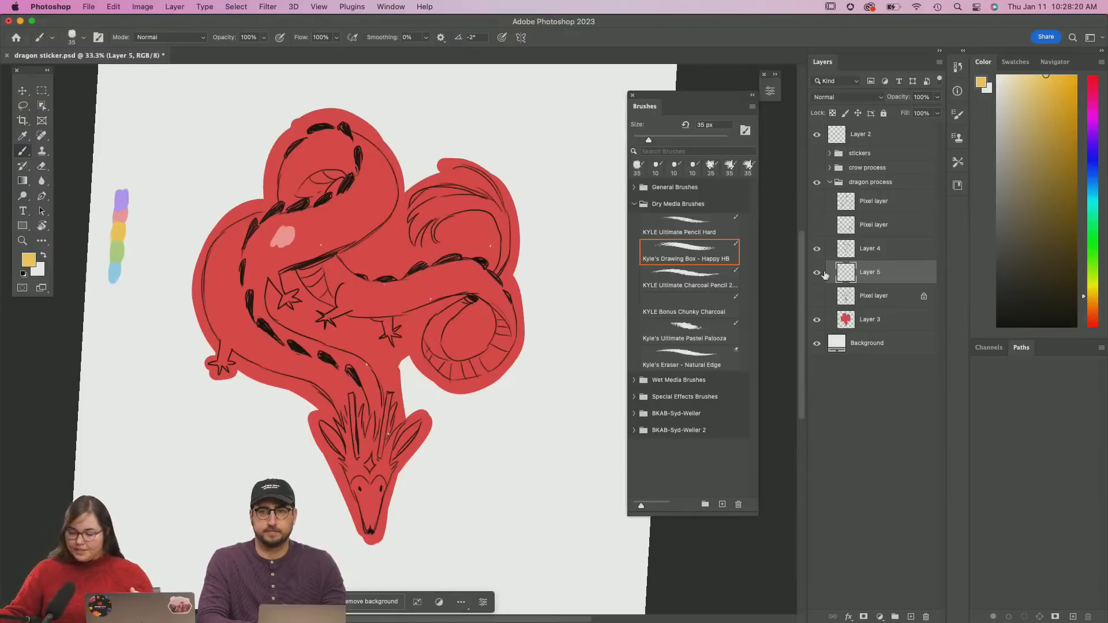
key("l")
left_click_drag(312, 196, 317, 199)
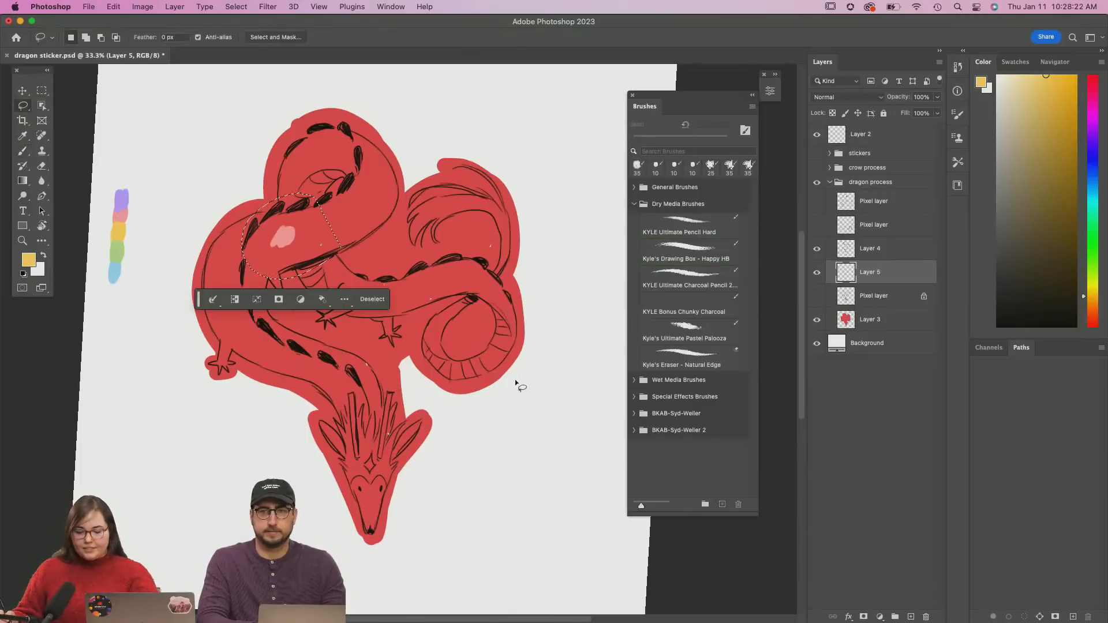
key("Delete")
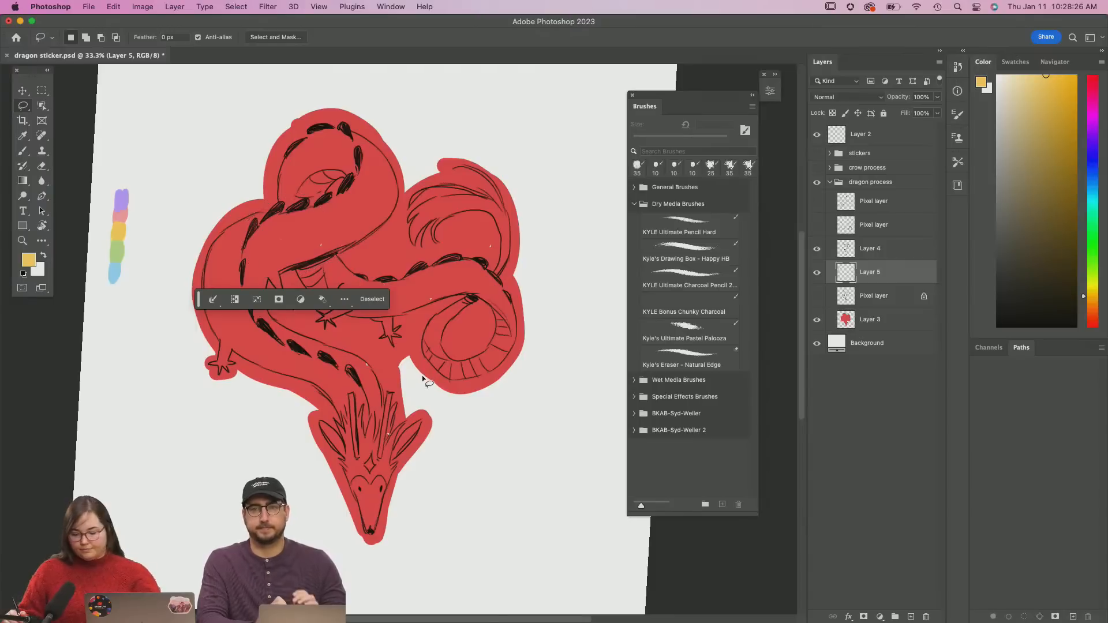
key("super+d")
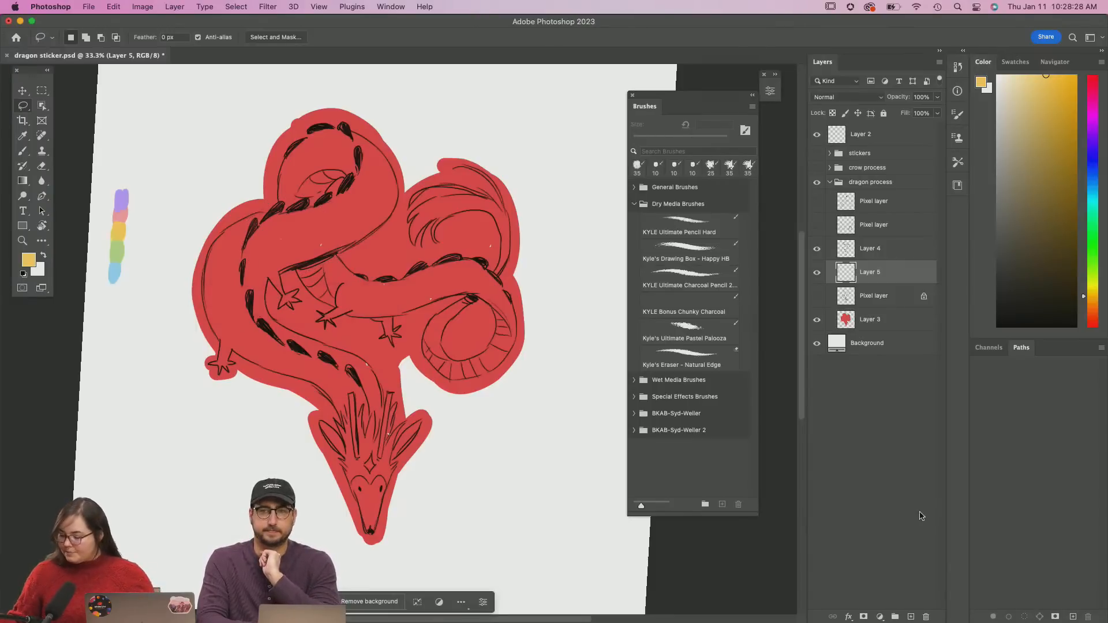
Add a new empty layer directly above Layer 3 for the dragon's colors
left_click(857, 325)
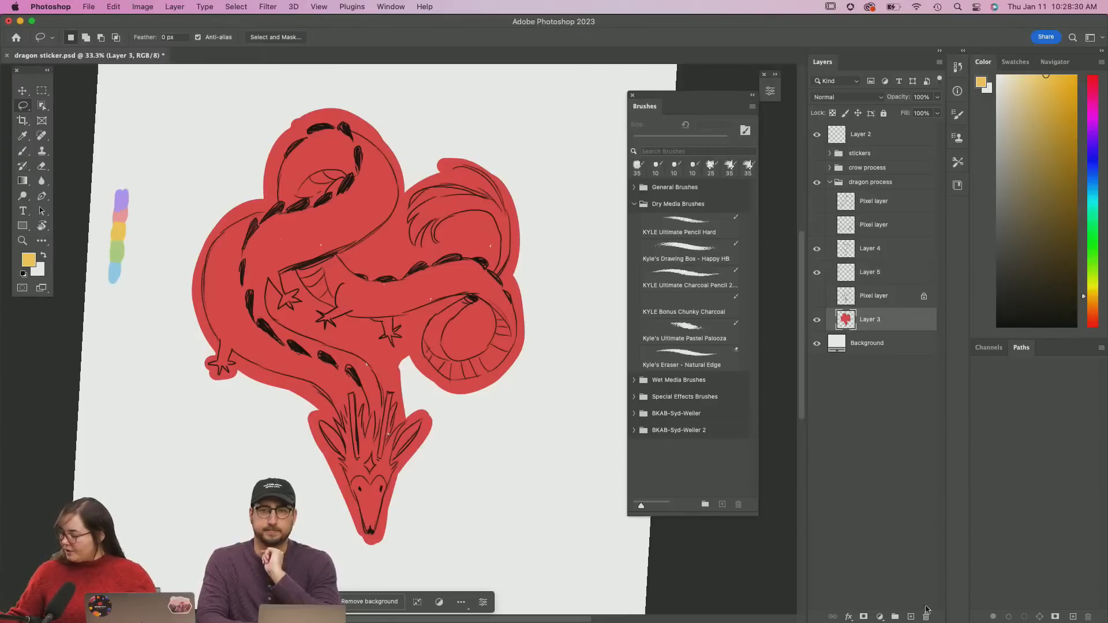
left_click(911, 616)
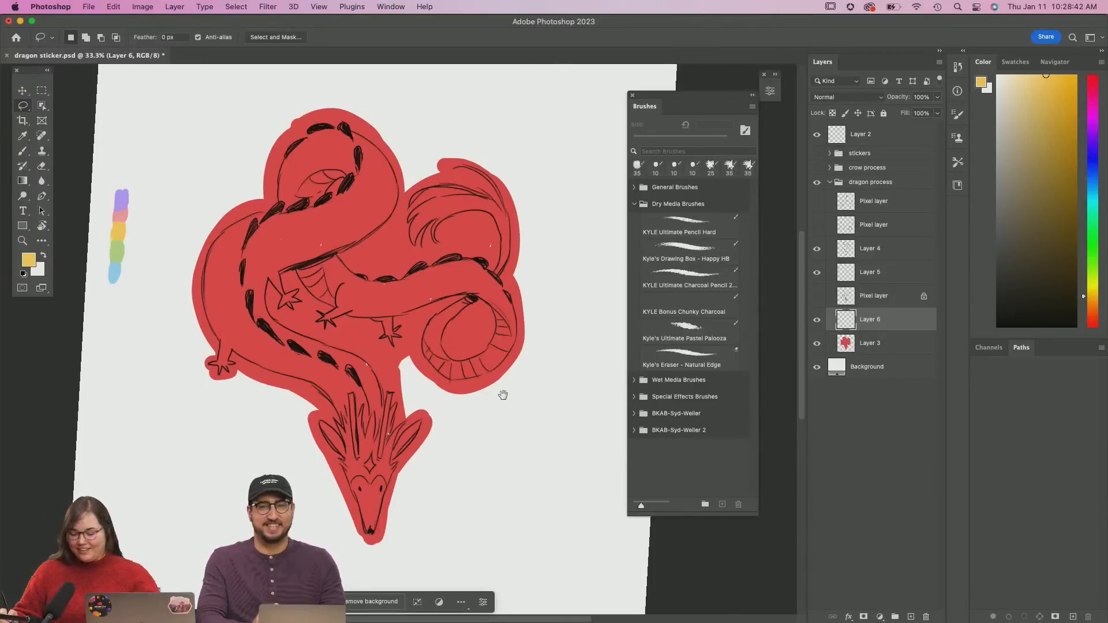
mouse_move(502, 395)
left_mouse_down()
mouse_move(460, 385)
mouse_move(460, 371)
left_mouse_up()
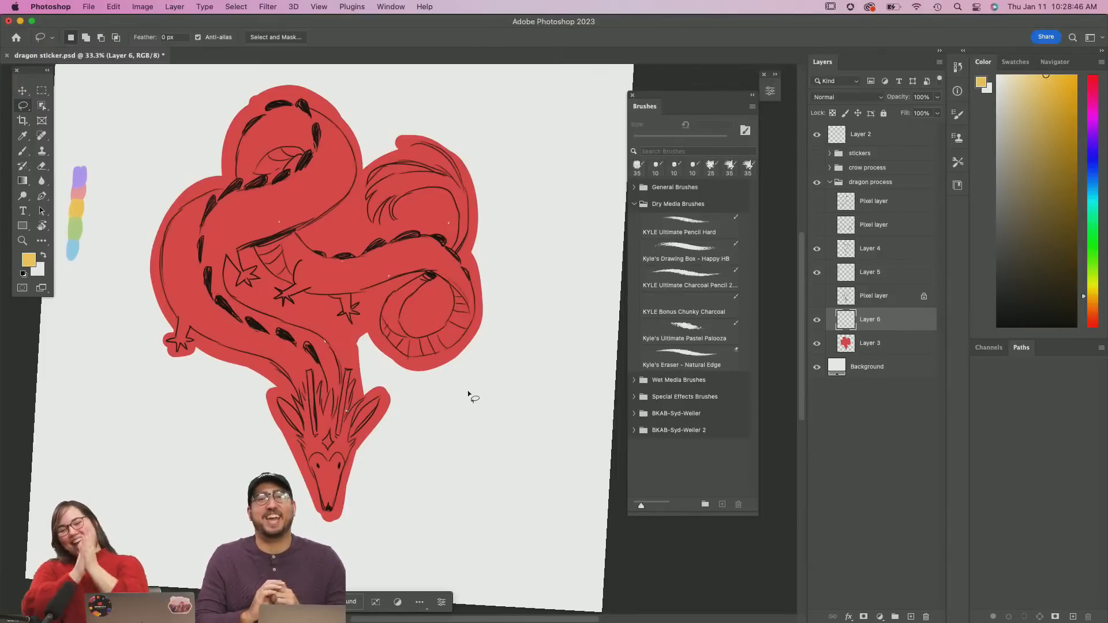
left_click_drag(500, 396, 545, 431)
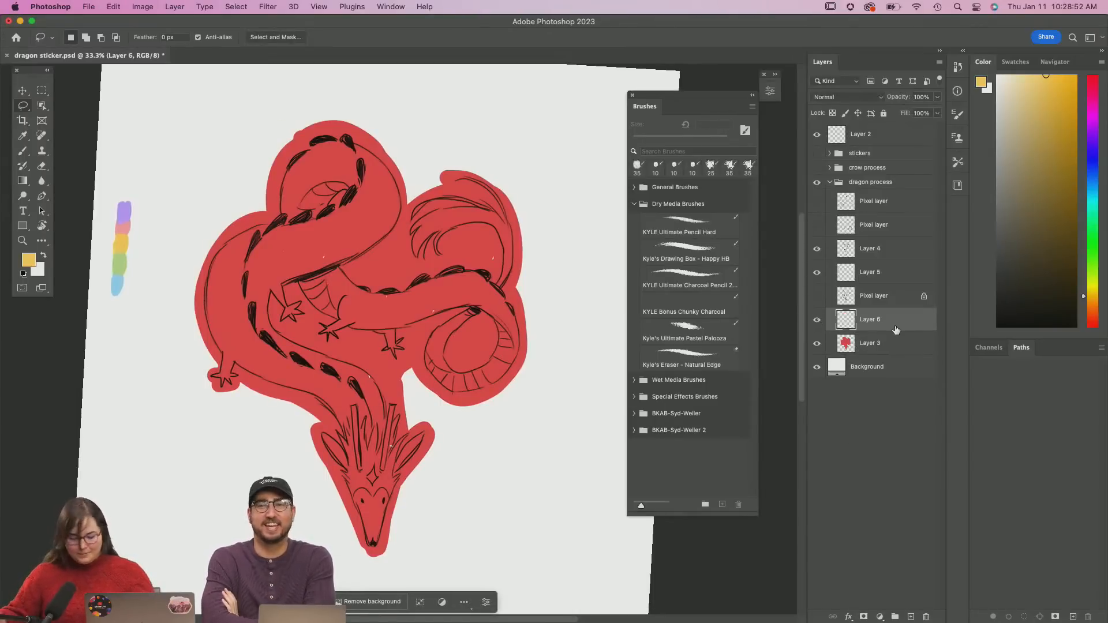
Sample the lavender swatch and brush it over the dragon's head, neck and large outer body curve on Layer 6
key("b")
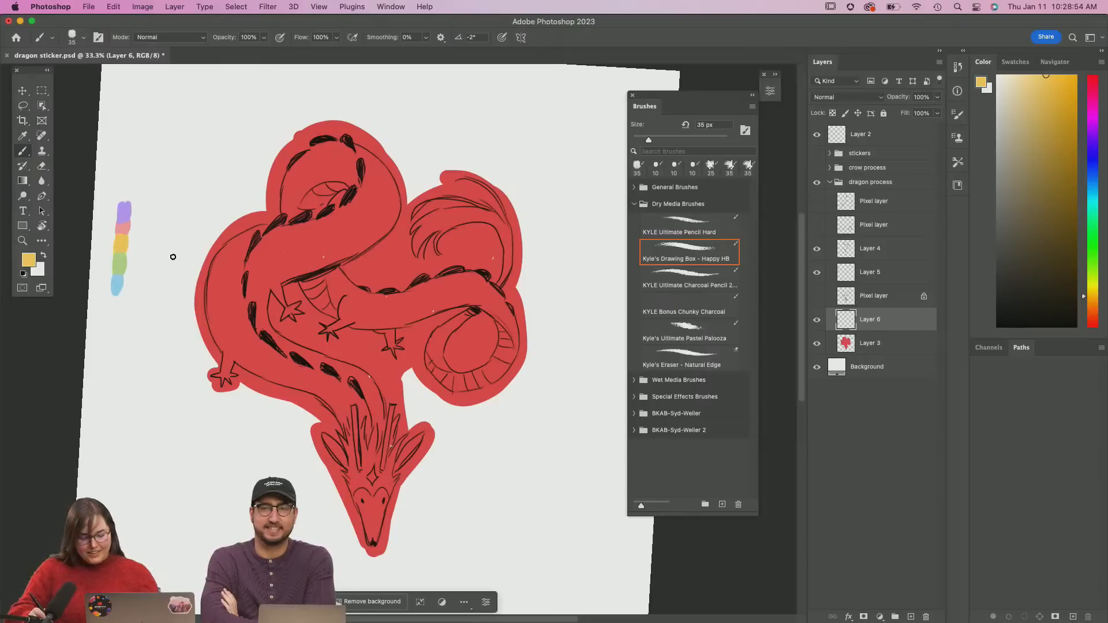
left_click(130, 209, "alt")
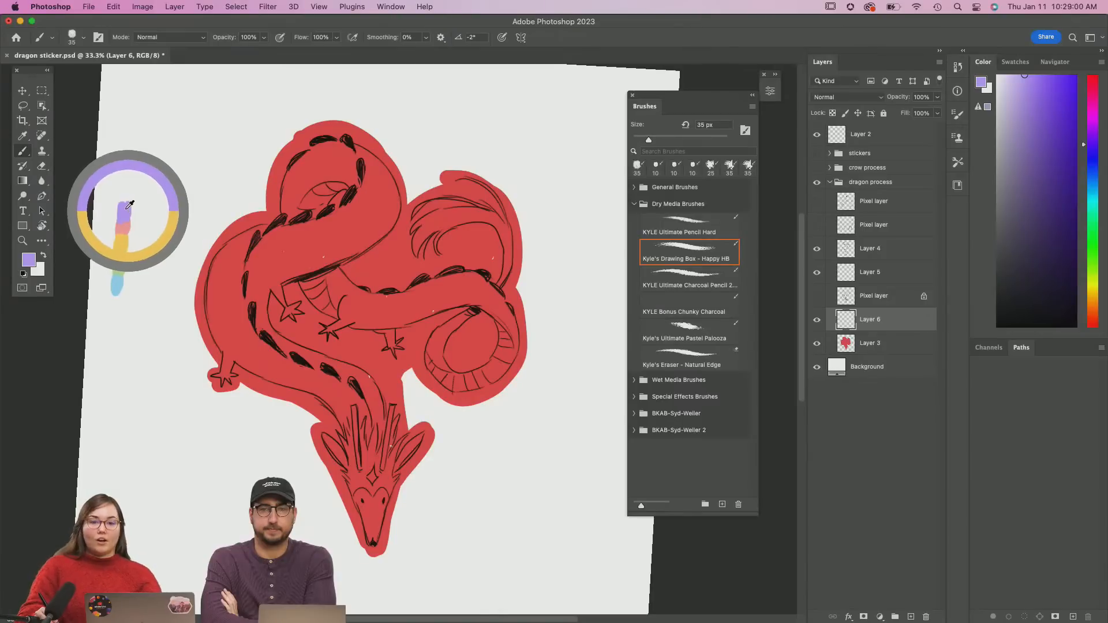
left_click(129, 211, "alt")
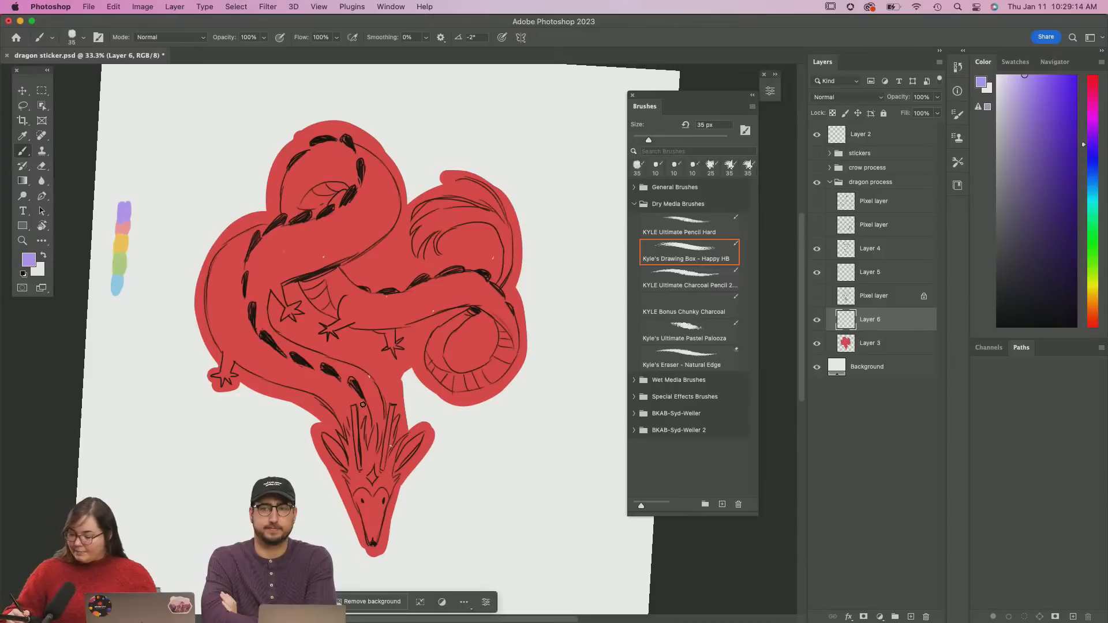
mouse_move(337, 384)
left_mouse_down()
mouse_move(352, 439)
mouse_move(343, 426)
mouse_move(361, 393)
mouse_move(381, 443)
mouse_move(373, 434)
mouse_move(367, 450)
mouse_move(378, 414)
mouse_move(360, 475)
mouse_move(326, 436)
mouse_move(355, 477)
mouse_move(353, 456)
mouse_move(339, 437)
mouse_move(357, 492)
mouse_move(326, 442)
mouse_move(354, 480)
mouse_move(372, 458)
mouse_move(357, 458)
mouse_move(353, 480)
mouse_move(348, 468)
mouse_move(359, 491)
mouse_move(354, 443)
mouse_move(383, 513)
mouse_move(420, 435)
mouse_move(395, 472)
left_mouse_up()
mouse_move(391, 428)
left_mouse_down()
mouse_move(388, 472)
mouse_move(398, 424)
mouse_move(406, 435)
mouse_move(371, 491)
mouse_move(377, 513)
mouse_move(359, 474)
mouse_move(353, 492)
mouse_move(372, 537)
mouse_move(392, 485)
left_mouse_up()
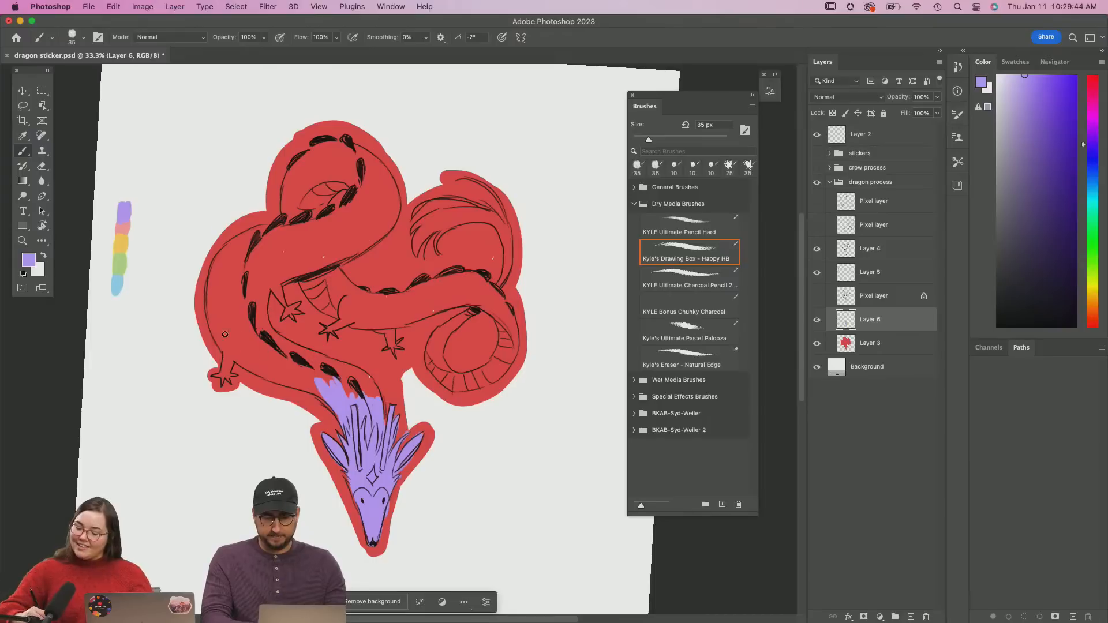
mouse_move(220, 324)
left_mouse_down()
mouse_move(268, 374)
mouse_move(256, 355)
mouse_move(264, 370)
mouse_move(248, 365)
mouse_move(325, 398)
left_mouse_up()
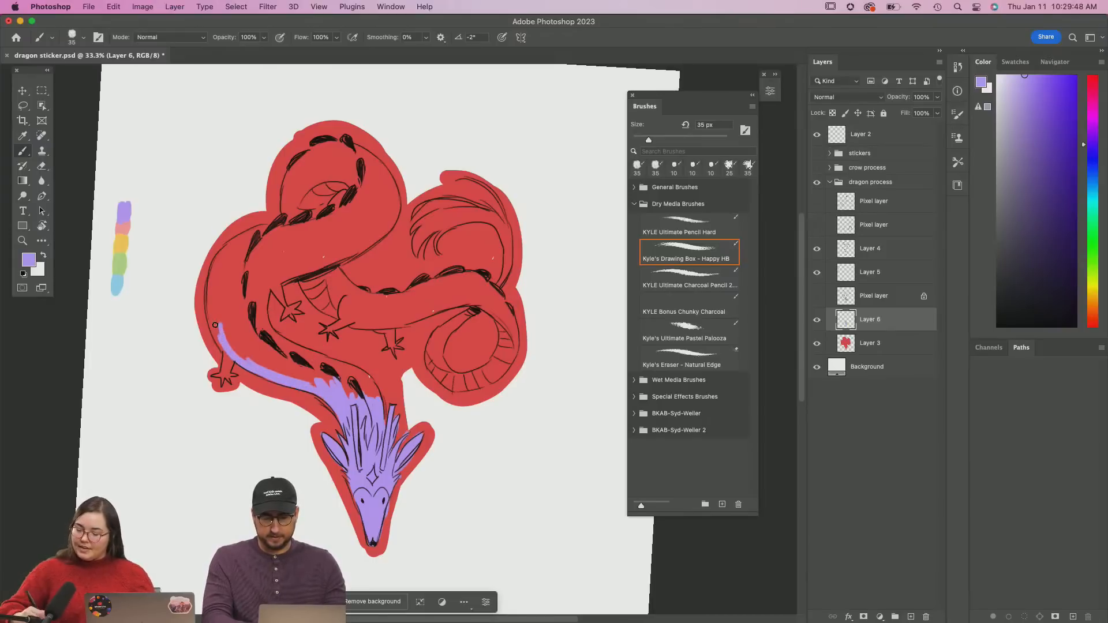
mouse_move(214, 324)
left_mouse_down()
mouse_move(209, 298)
mouse_move(223, 347)
mouse_move(231, 242)
mouse_move(239, 340)
mouse_move(252, 345)
mouse_move(277, 262)
mouse_move(225, 333)
mouse_move(246, 262)
mouse_move(218, 308)
mouse_move(260, 241)
mouse_move(221, 259)
mouse_move(232, 247)
mouse_move(215, 293)
mouse_move(211, 280)
mouse_move(247, 236)
mouse_move(221, 263)
mouse_move(279, 232)
mouse_move(257, 228)
mouse_move(305, 228)
mouse_move(312, 246)
mouse_move(308, 228)
mouse_move(328, 223)
mouse_move(244, 279)
mouse_move(300, 269)
mouse_move(277, 286)
mouse_move(264, 276)
mouse_move(298, 244)
mouse_move(249, 262)
mouse_move(291, 233)
mouse_move(258, 250)
mouse_move(263, 287)
mouse_move(334, 240)
left_mouse_up()
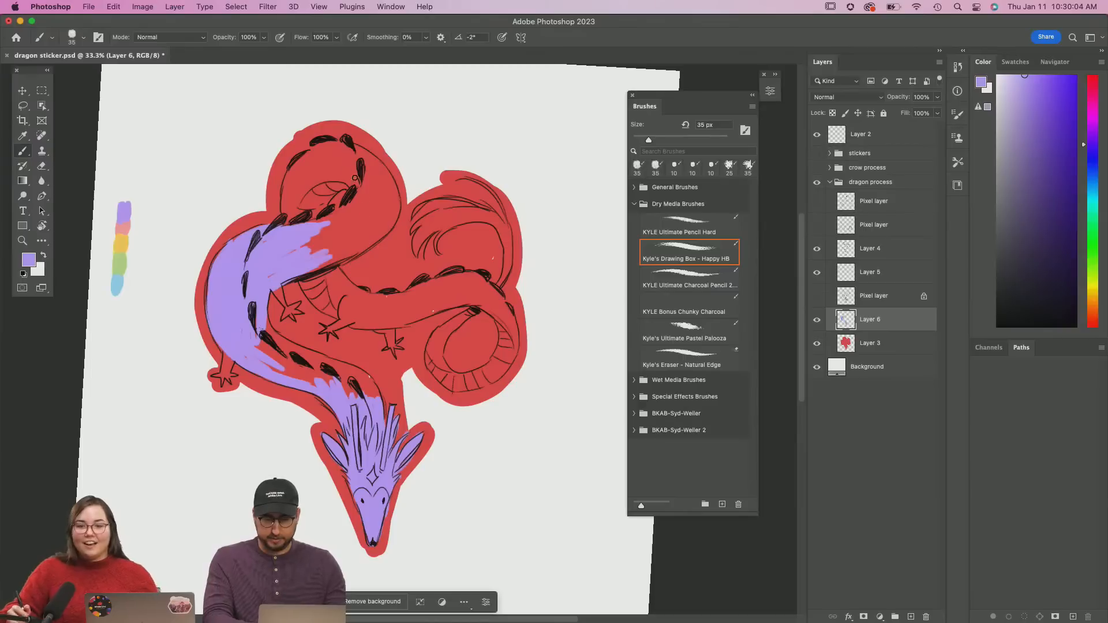
Lasso the dragon's upper body coil and the wing area below it, and fill the selection with lavender
key("l")
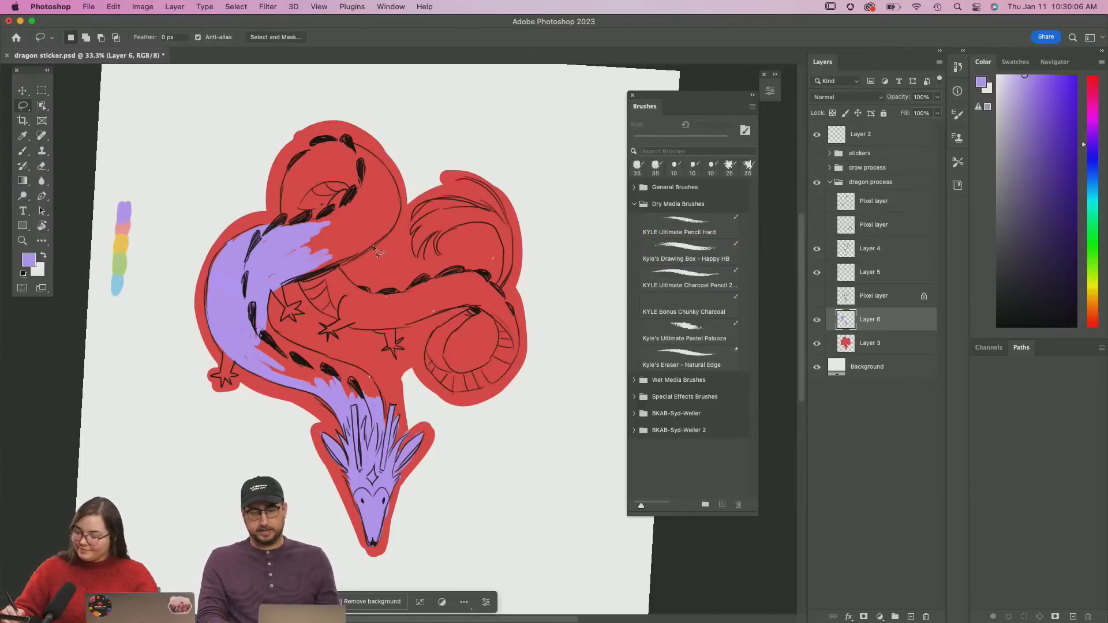
mouse_move(373, 247)
left_mouse_down()
mouse_move(397, 204)
mouse_move(382, 160)
mouse_move(336, 142)
mouse_move(298, 164)
mouse_move(288, 242)
mouse_move(316, 308)
mouse_move(363, 320)
left_mouse_up()
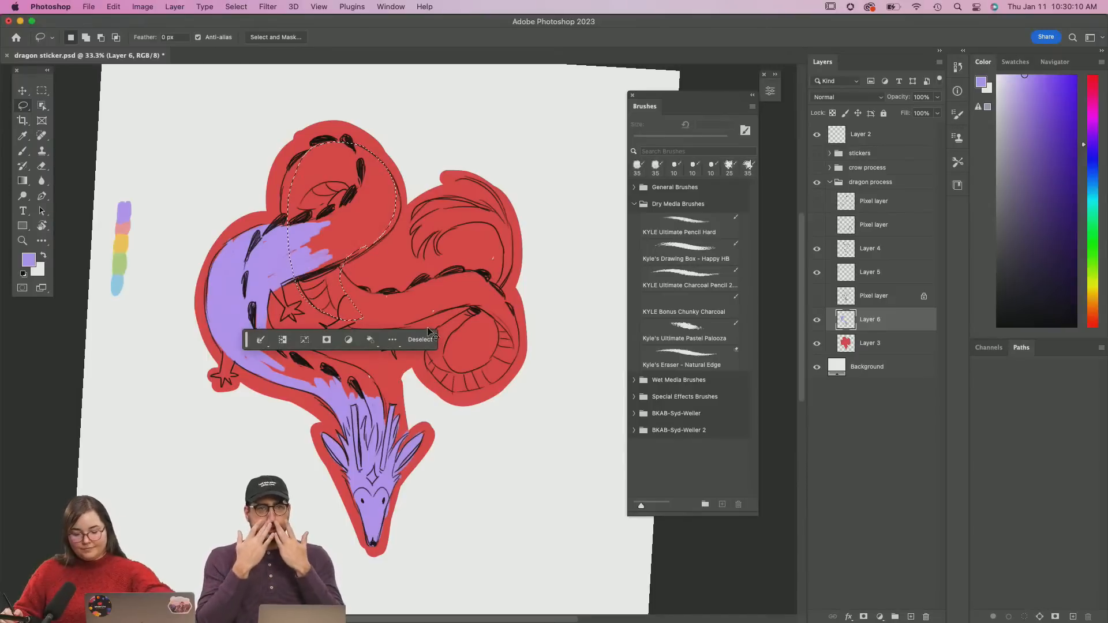
key("super+BackSpace")
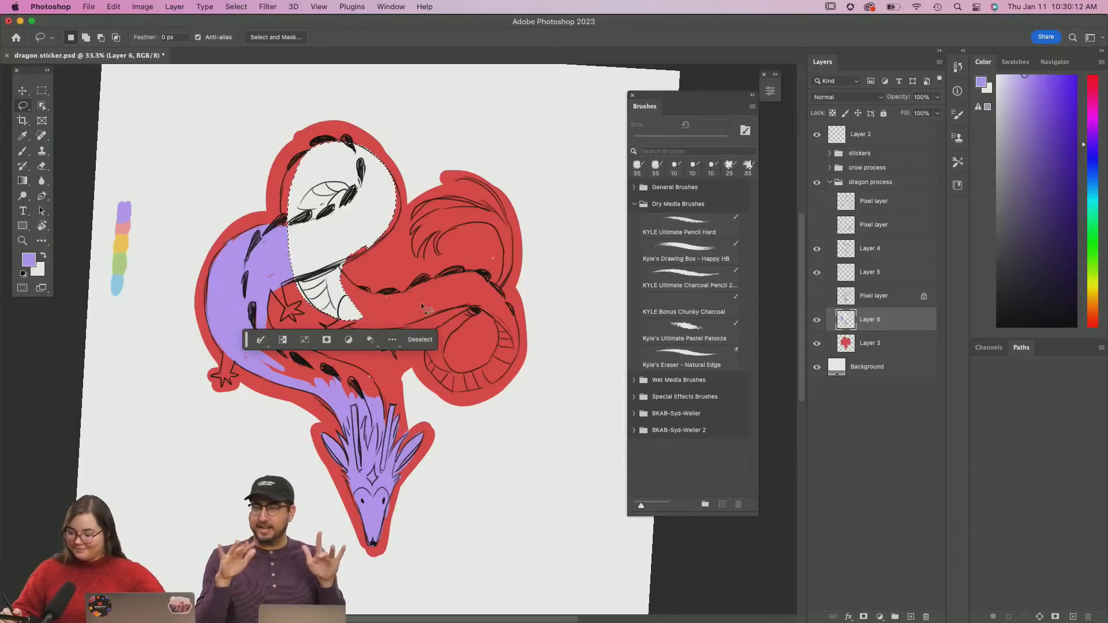
left_click(45, 255)
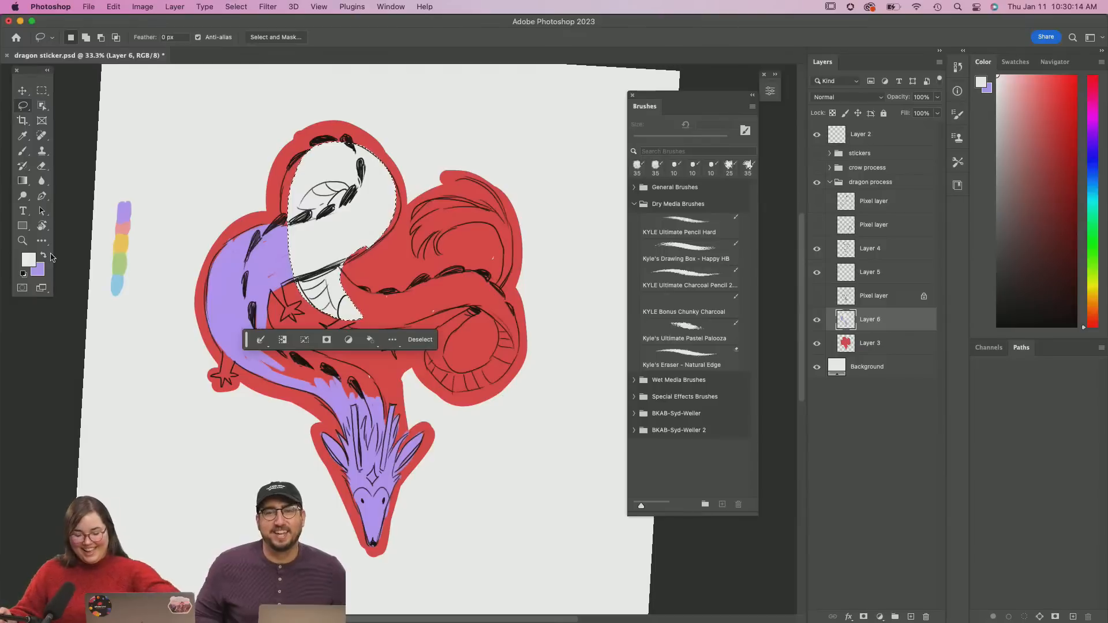
key("super+BackSpace")
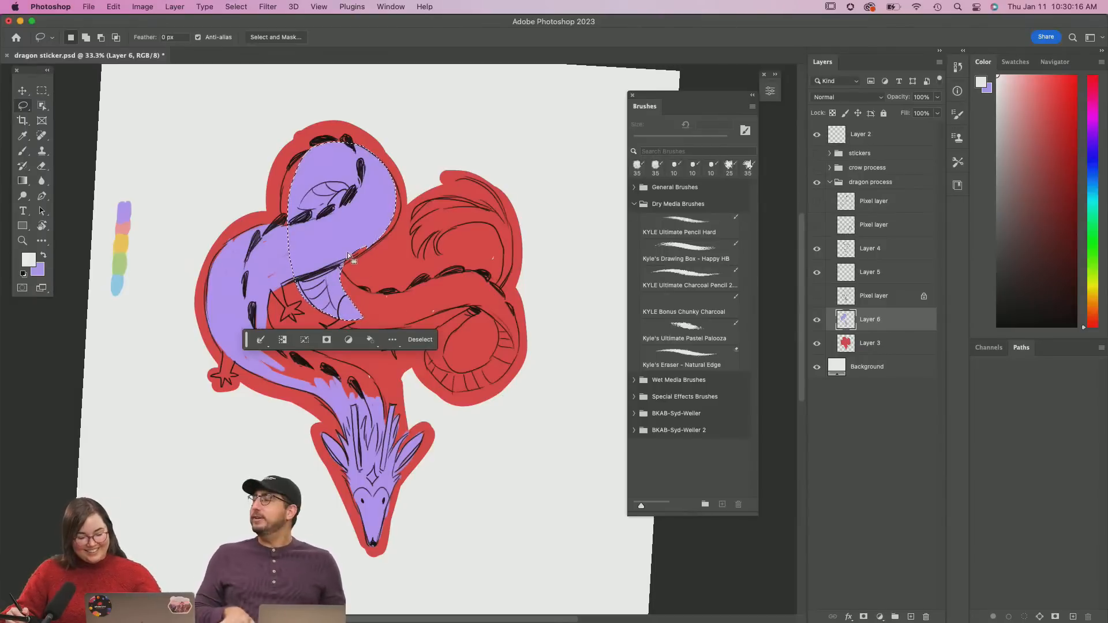
Deselect the lavender-filled coil area, reset the brush colors to the defaults, and save the document
key("x")
key("b")
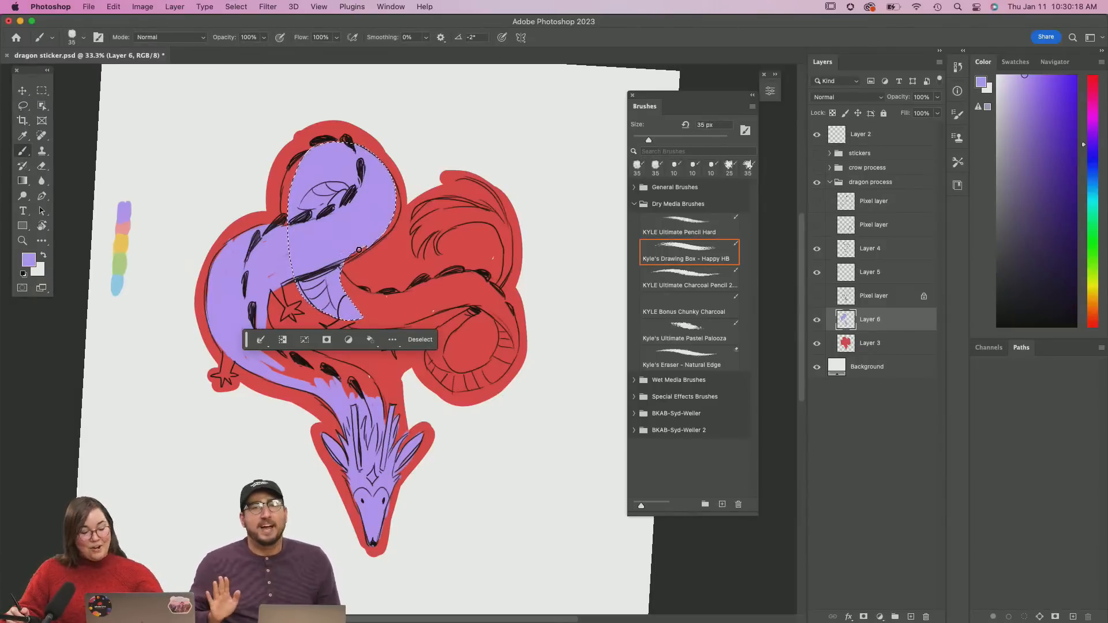
key("d")
key("super+shift+i")
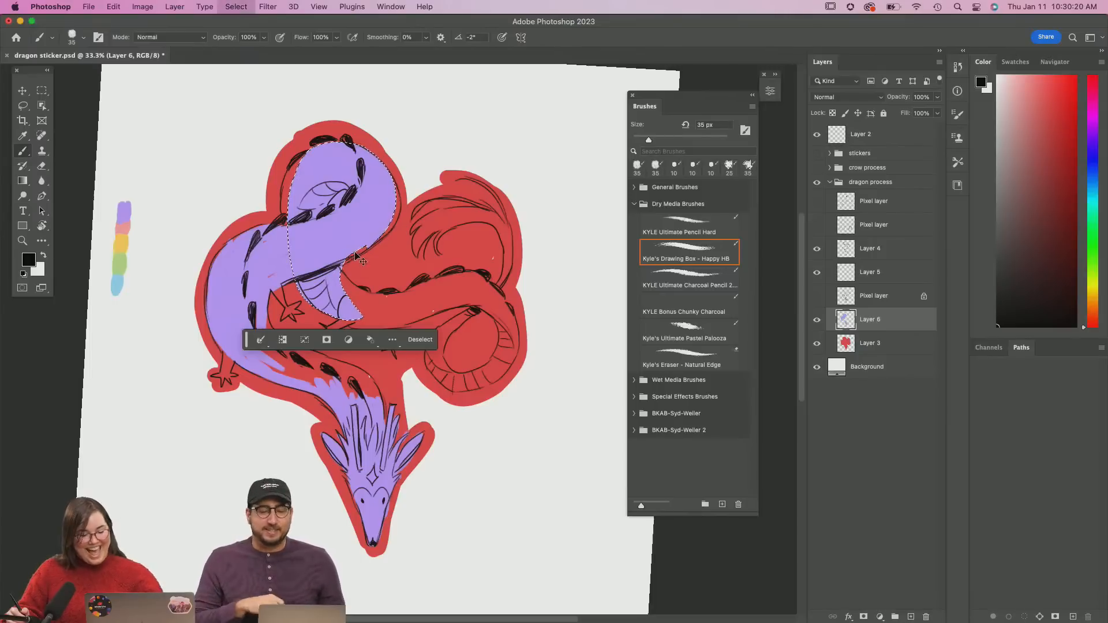
key("super+d")
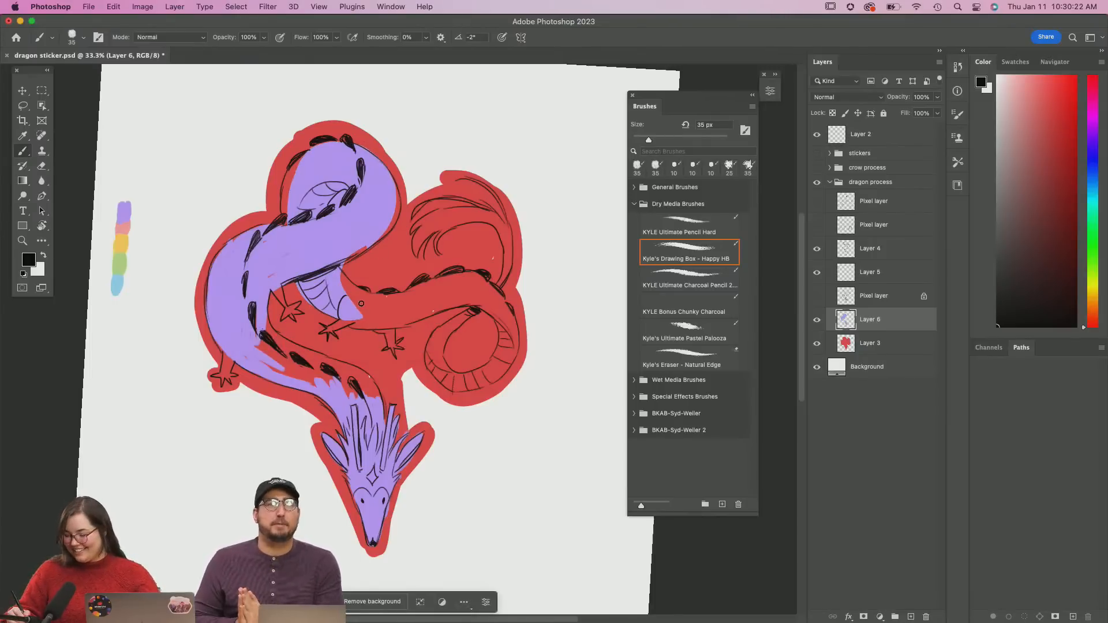
key("super+s")
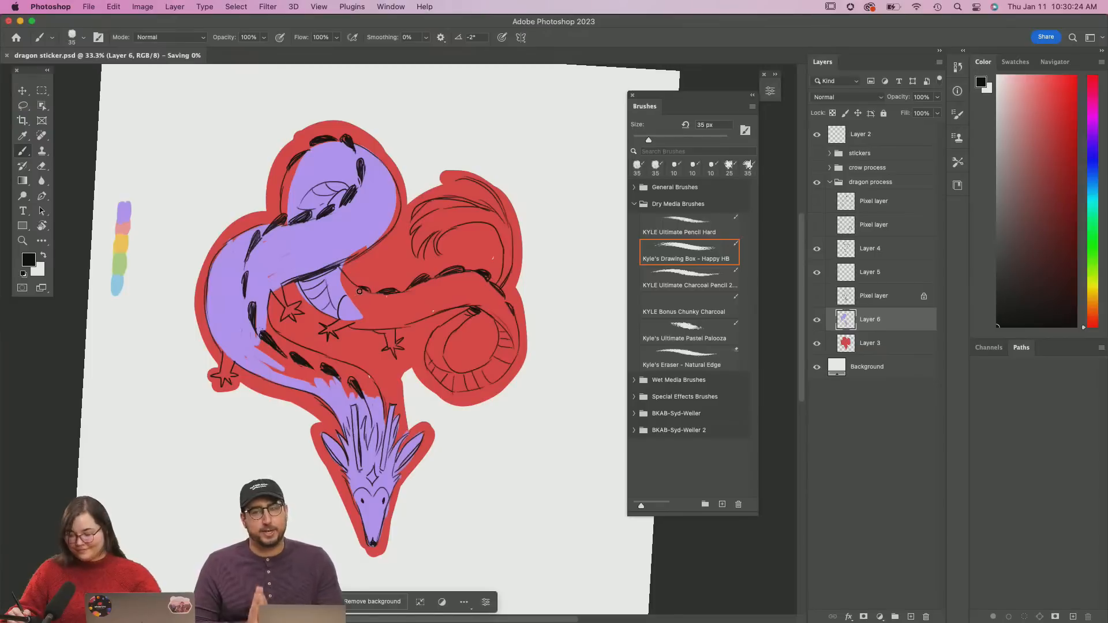
Sample lavender from the dragon's body and brush it over the body section just beyond the wing's lower edge
left_click_drag(337, 280, 363, 311)
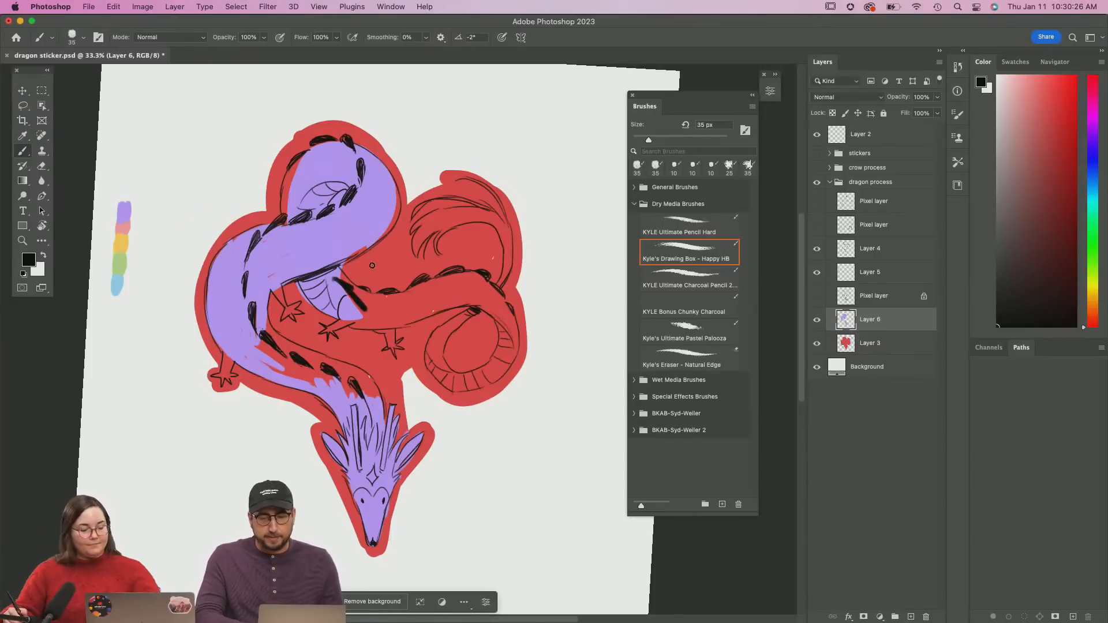
key("super+z")
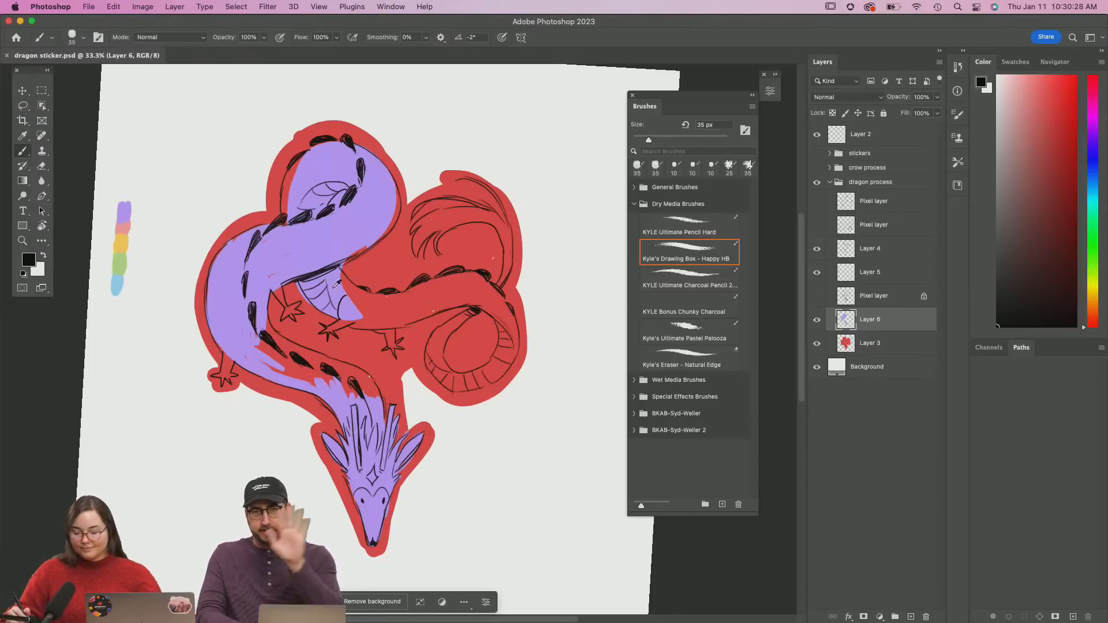
left_click(326, 247, "alt")
left_click_drag(335, 271, 380, 294)
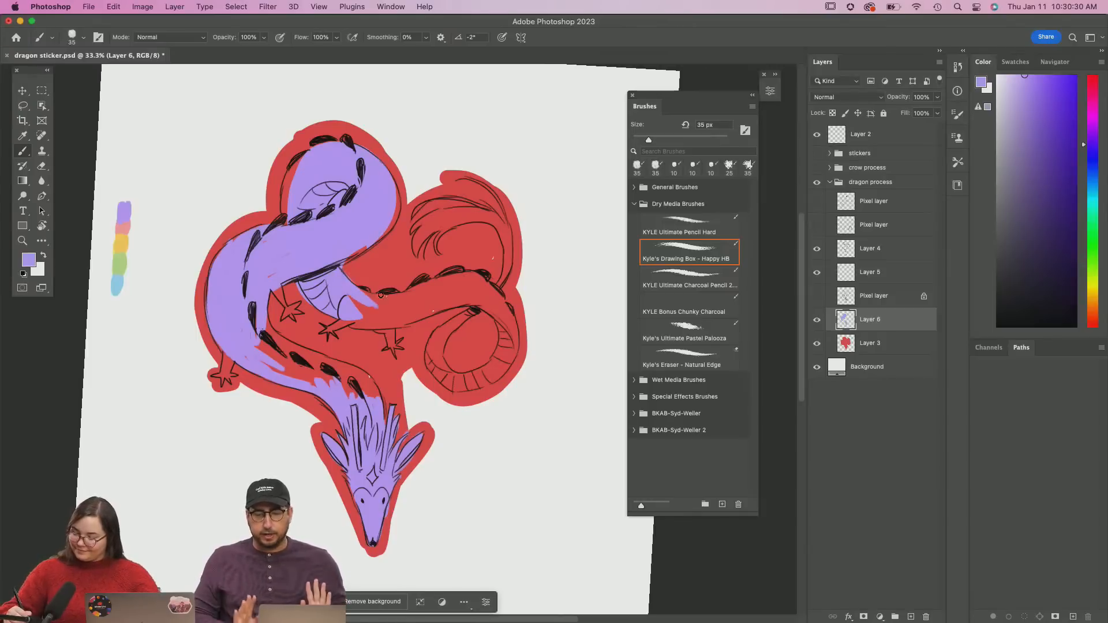
Lasso the dragon's lower body and curled tail loop, fill the selection with lavender, and deselect
key("l")
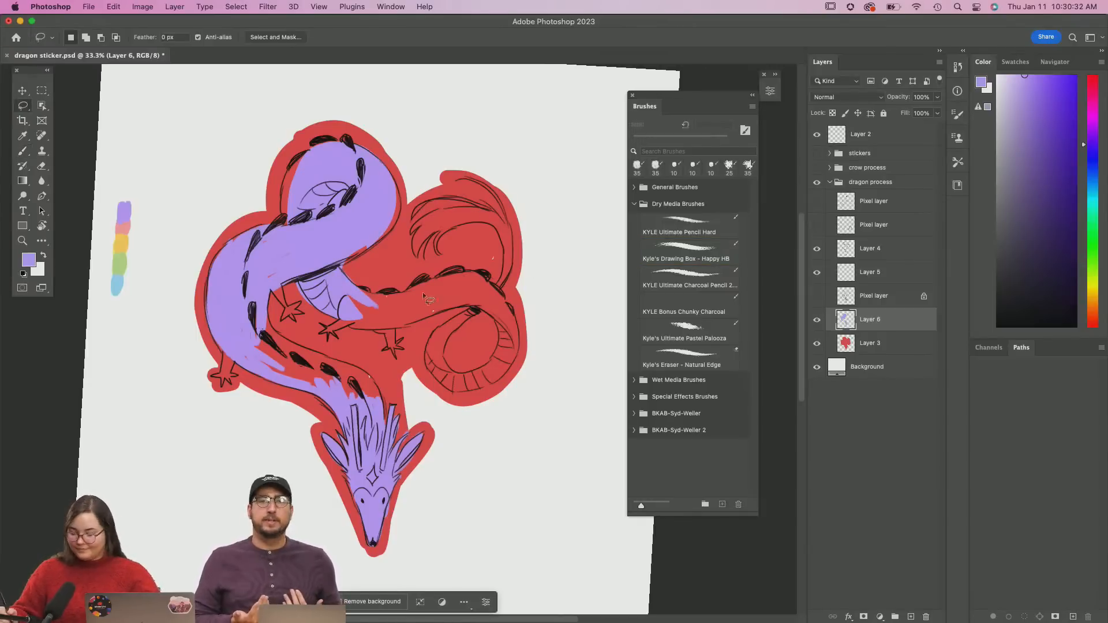
mouse_move(347, 293)
left_mouse_down()
mouse_move(478, 276)
mouse_move(504, 291)
mouse_move(519, 329)
mouse_move(514, 361)
mouse_move(479, 390)
mouse_move(441, 381)
mouse_move(429, 350)
mouse_move(466, 311)
mouse_move(456, 306)
mouse_move(383, 327)
mouse_move(345, 316)
left_mouse_up()
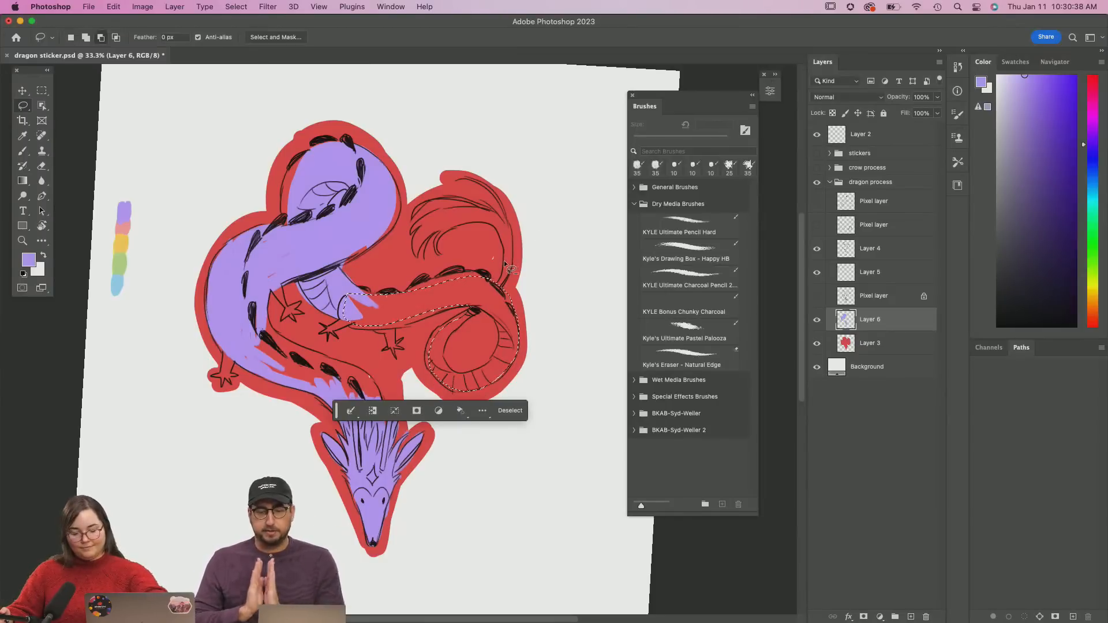
key("alt+BackSpace")
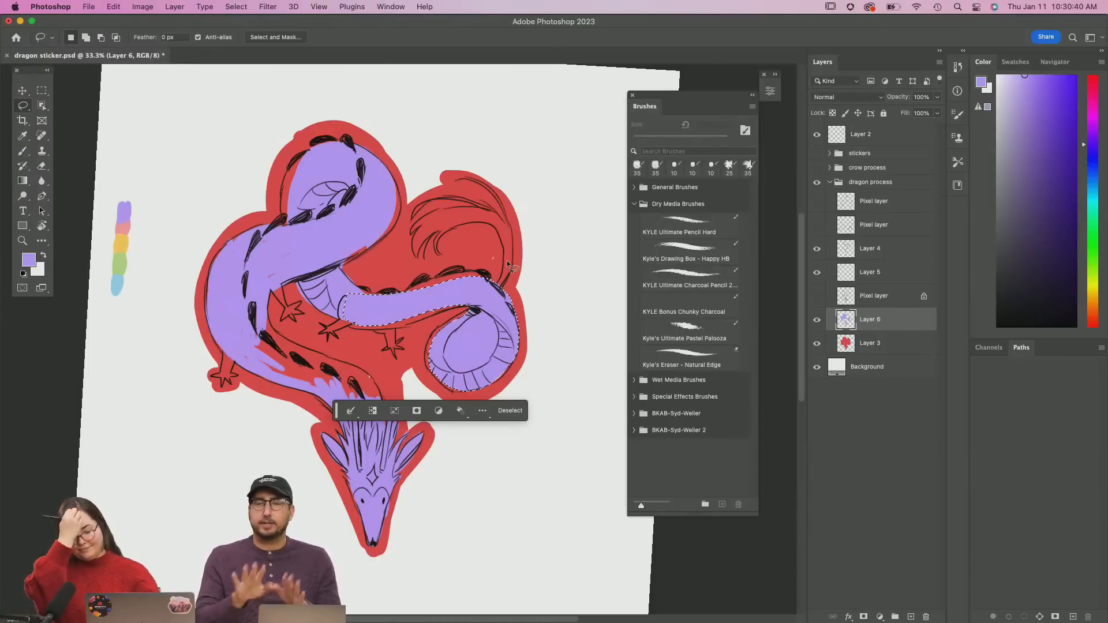
key("super+d")
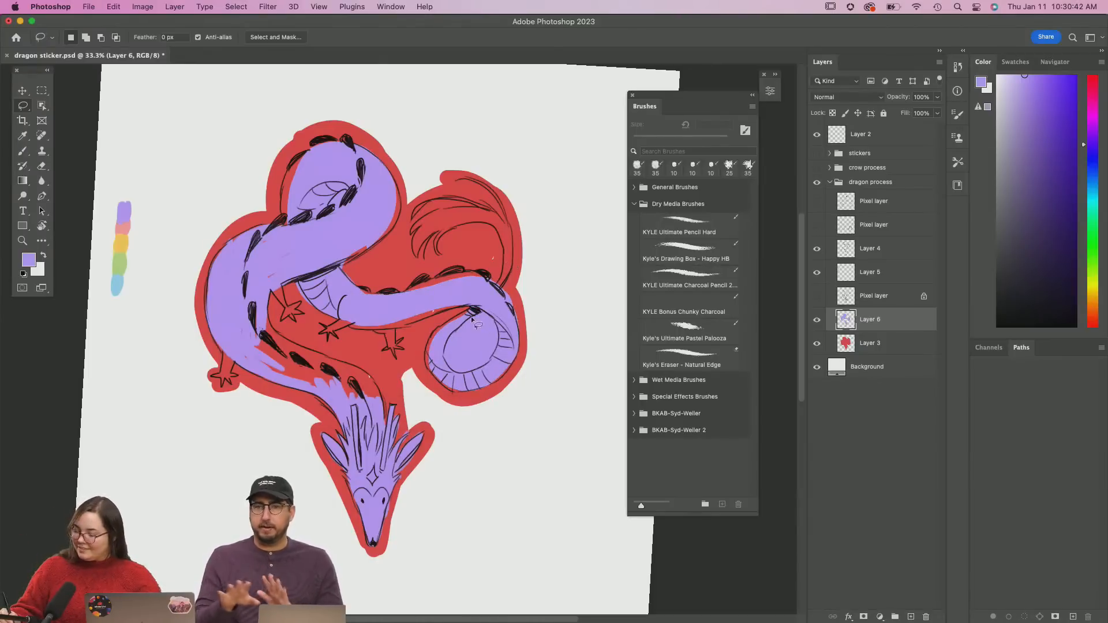
Lasso the open area inside the curled tail loop, delete the lavender there, and deselect
mouse_move(445, 363)
left_mouse_down()
mouse_move(492, 350)
mouse_move(497, 325)
mouse_move(476, 312)
left_mouse_up()
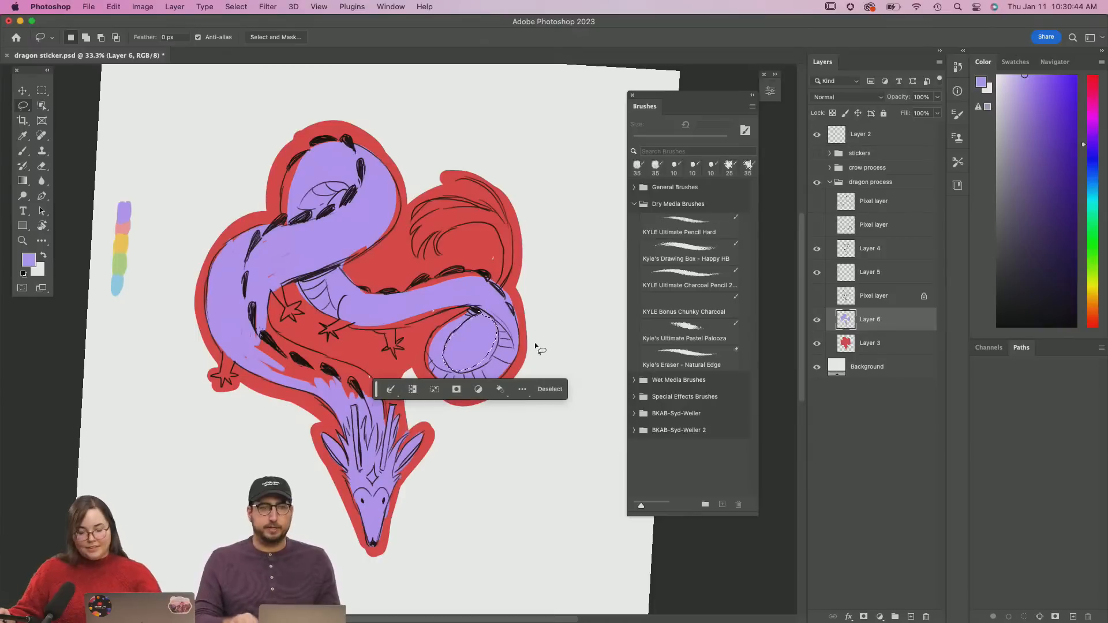
key("BackSpace")
key("super+d")
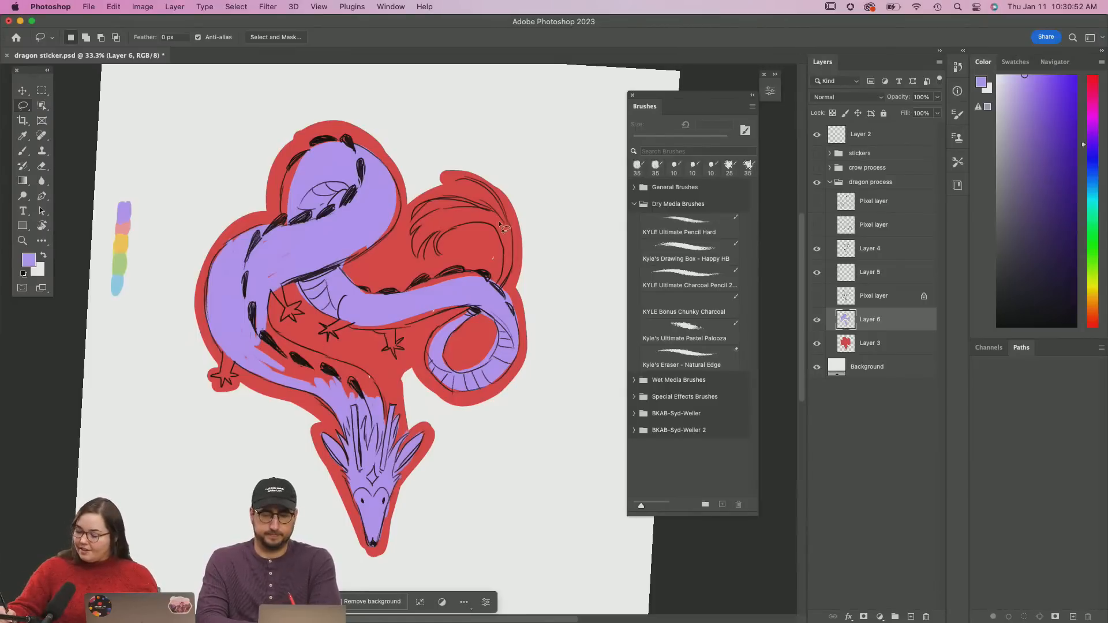
Lasso the feathery tail tip, subtract the open area beneath its curve, fill the selection with lavender, and deselect
mouse_move(499, 224)
left_mouse_down()
mouse_move(512, 249)
mouse_move(474, 204)
mouse_move(414, 256)
mouse_move(511, 257)
left_mouse_up()
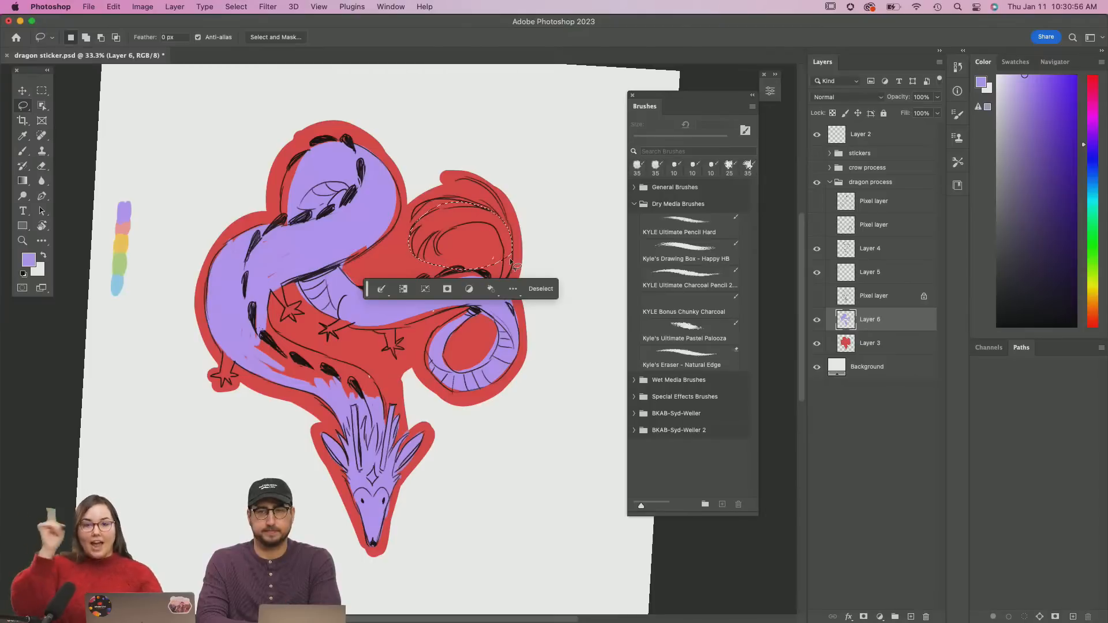
key("alt")
mouse_move(503, 261)
left_mouse_down()
mouse_move(476, 226)
mouse_move(433, 260)
left_mouse_up()
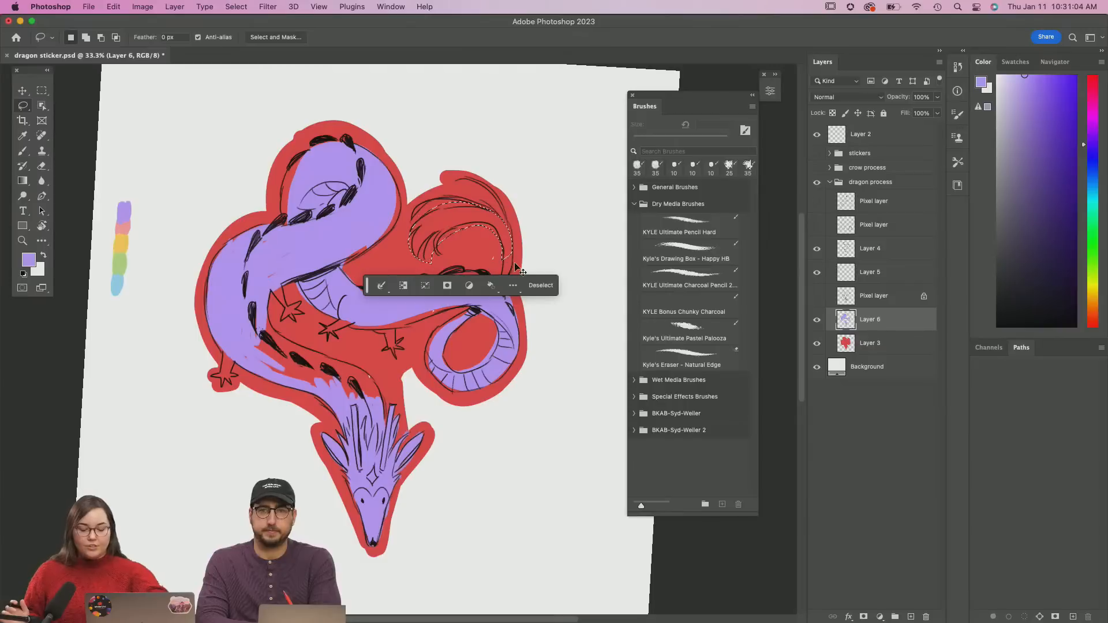
key("super+BackSpace")
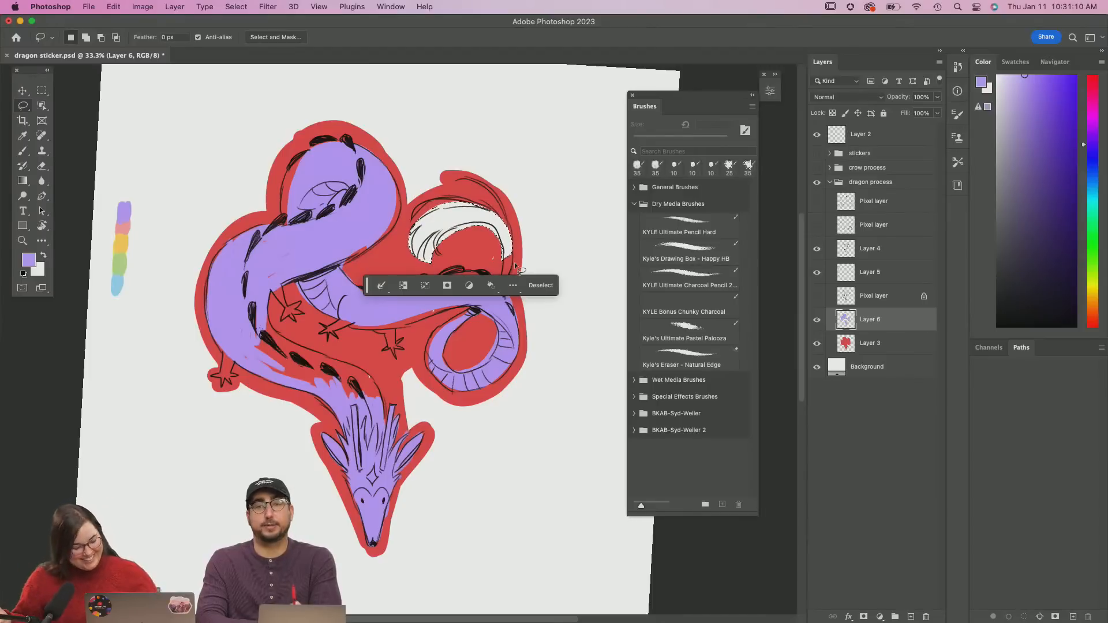
key("x")
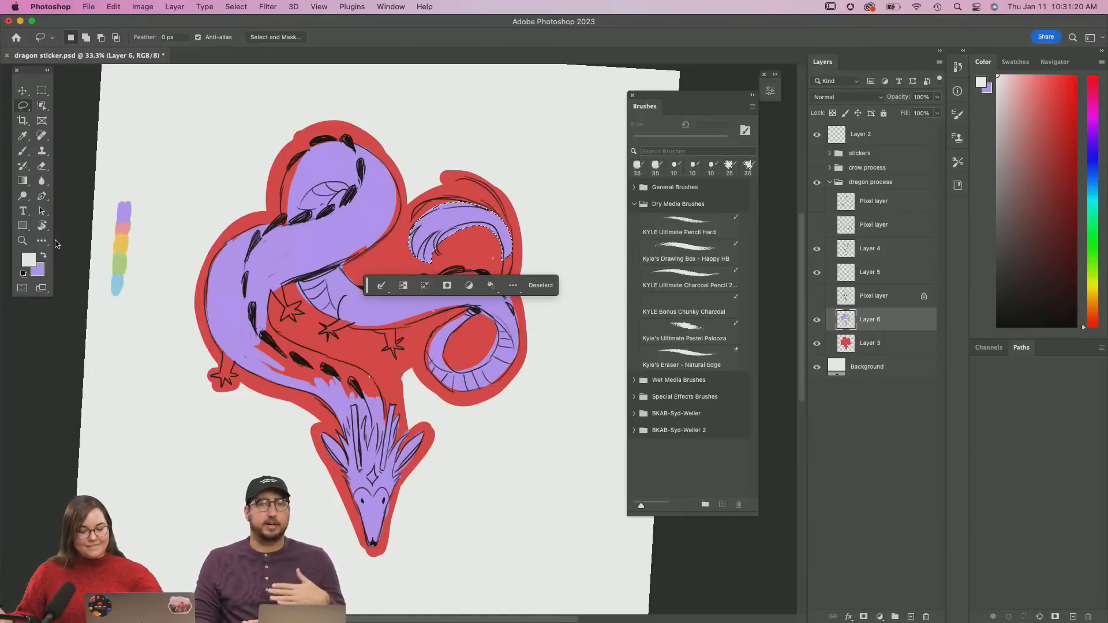
key("super+d")
Brush lavender over the loose strands along the outer edge of the feathery tail tip
key("b")
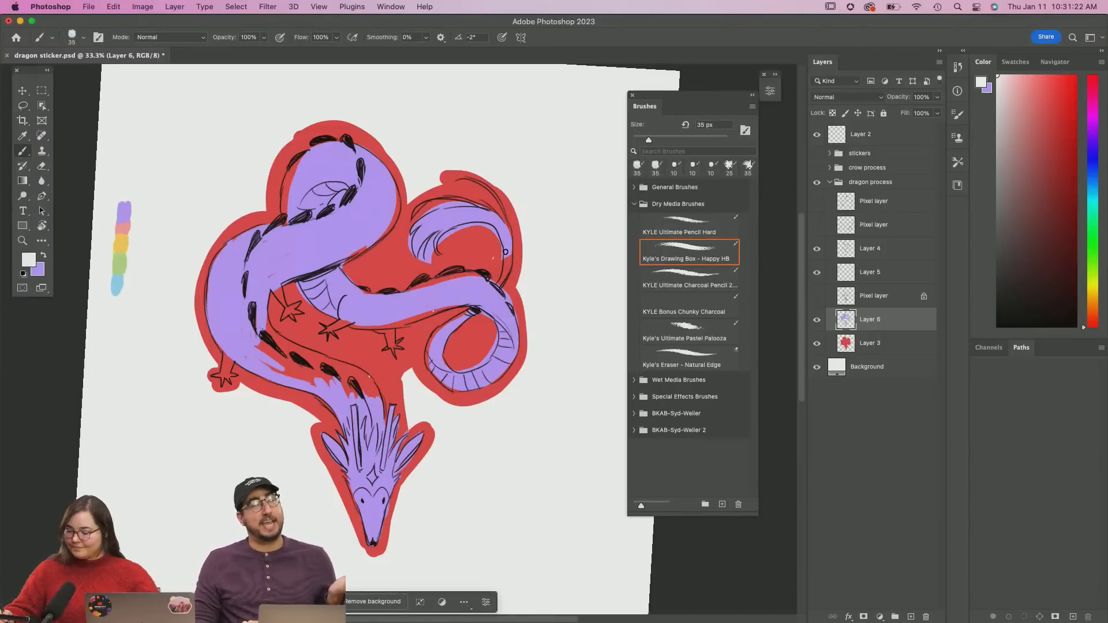
key("x")
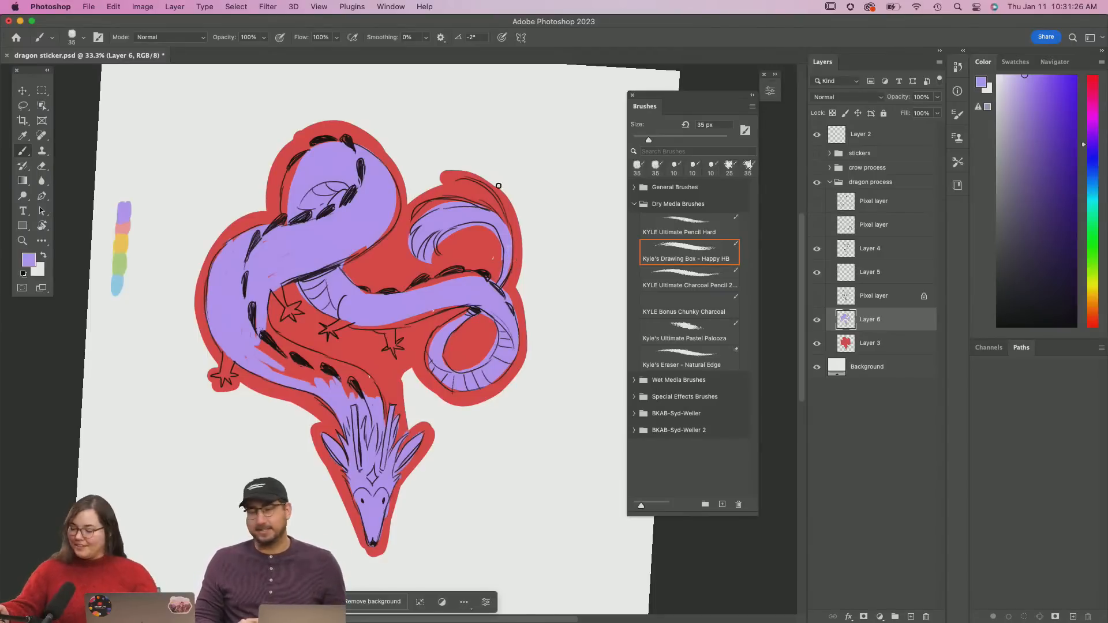
mouse_move(413, 216)
left_mouse_down()
mouse_move(454, 198)
mouse_move(496, 215)
left_mouse_up()
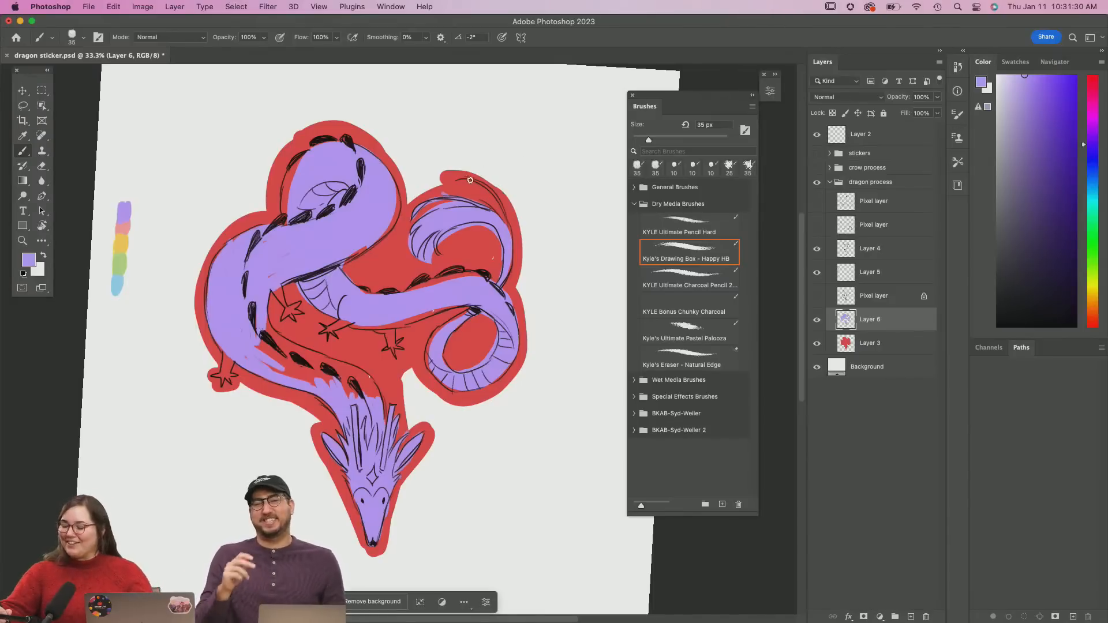
mouse_move(470, 180)
left_mouse_down()
mouse_move(505, 207)
mouse_move(493, 199)
mouse_move(508, 241)
mouse_move(505, 212)
mouse_move(521, 228)
left_mouse_up()
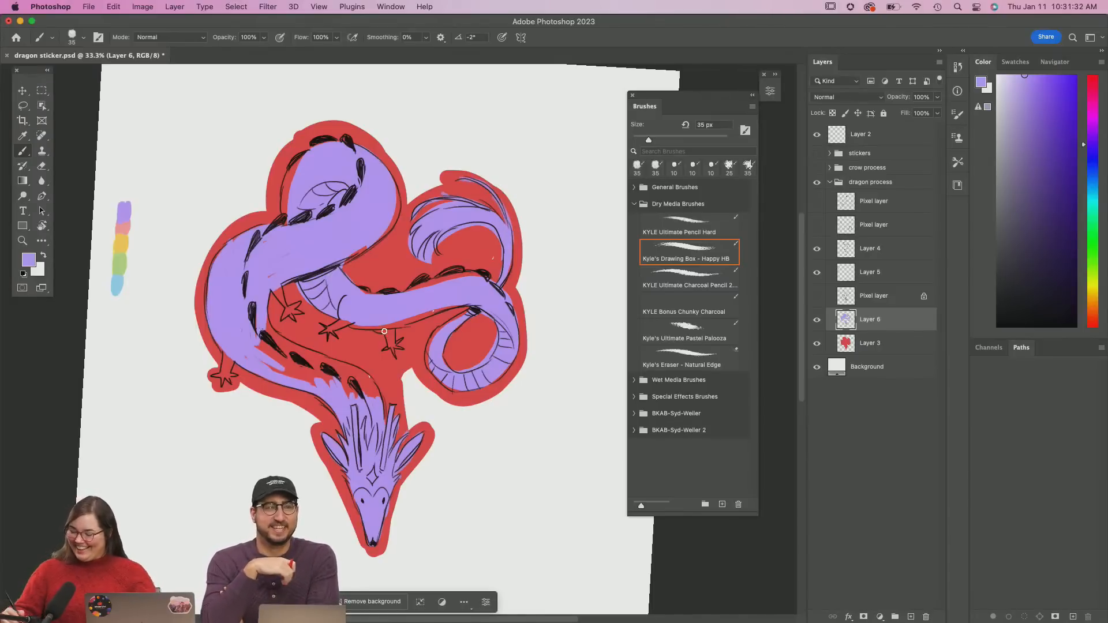
Brush lavender into the dragon's legs and feet, the upper coil's outer edge, and the uncolored gaps along the neck
mouse_move(385, 332)
left_mouse_down()
mouse_move(410, 316)
mouse_move(432, 313)
mouse_move(388, 326)
mouse_move(453, 294)
mouse_move(411, 318)
mouse_move(490, 305)
mouse_move(413, 305)
mouse_move(465, 279)
mouse_move(424, 286)
mouse_move(415, 297)
mouse_move(486, 280)
mouse_move(448, 276)
mouse_move(462, 262)
mouse_move(425, 296)
left_mouse_up()
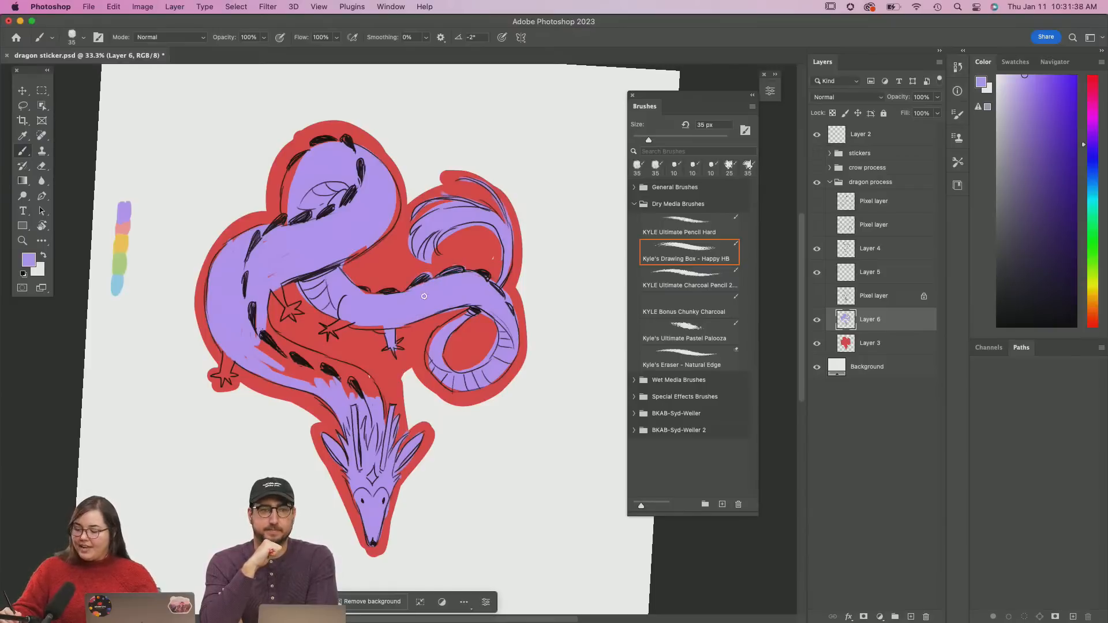
mouse_move(297, 158)
left_mouse_down()
mouse_move(284, 200)
mouse_move(305, 157)
mouse_move(286, 231)
left_mouse_up()
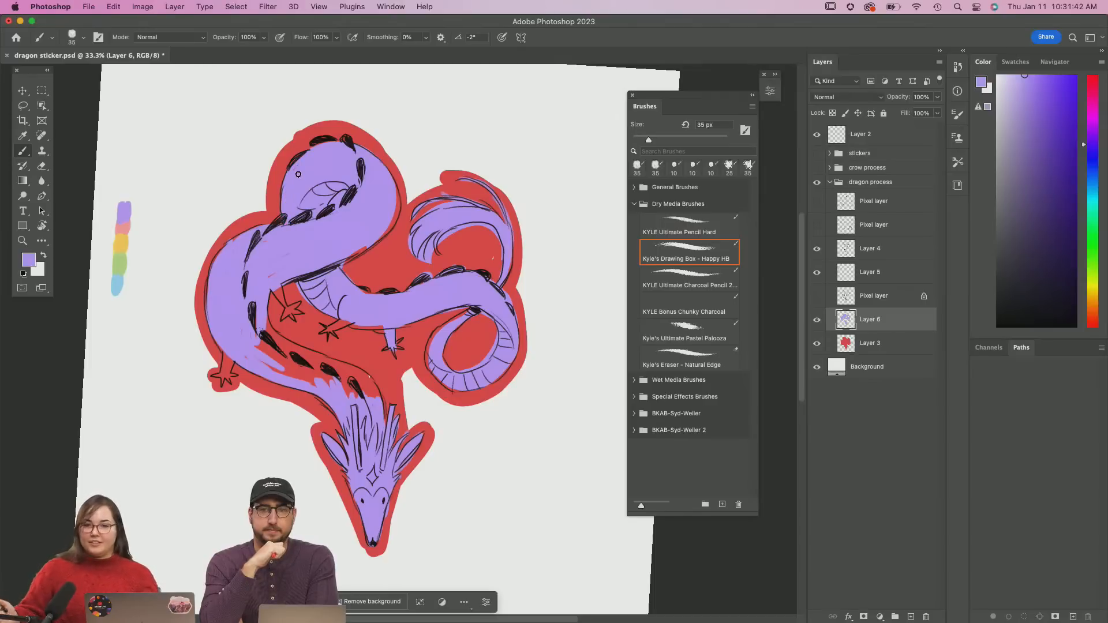
mouse_move(255, 338)
left_mouse_down()
mouse_move(276, 330)
mouse_move(372, 386)
mouse_move(363, 392)
mouse_move(327, 368)
mouse_move(360, 403)
mouse_move(289, 355)
mouse_move(308, 379)
mouse_move(364, 381)
left_mouse_up()
mouse_move(279, 286)
left_mouse_down()
mouse_move(284, 313)
mouse_move(303, 307)
mouse_move(325, 332)
left_mouse_up()
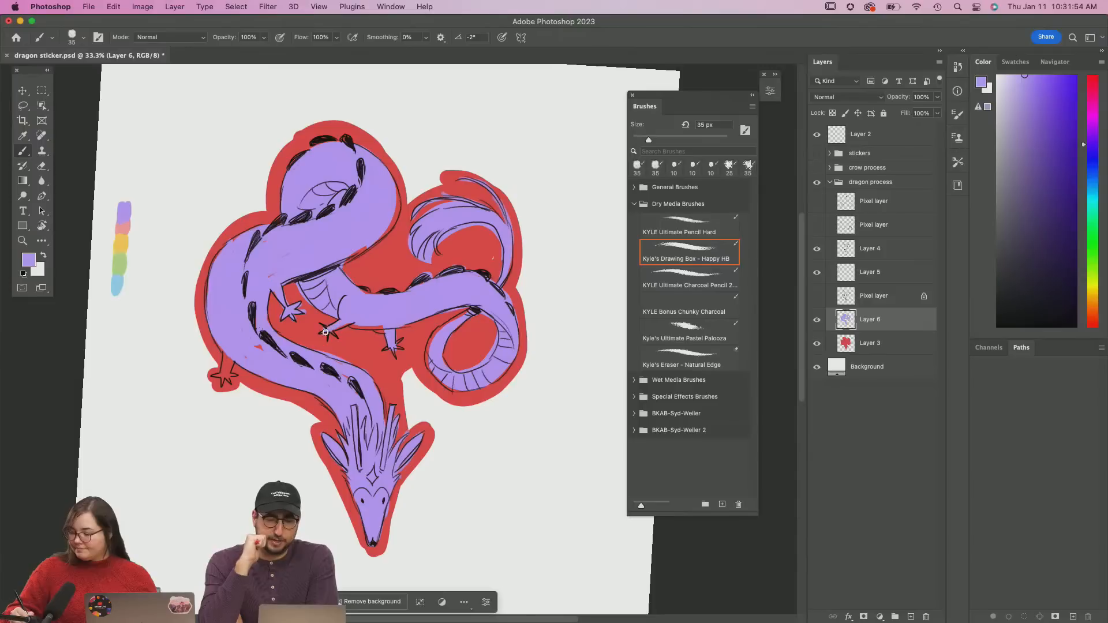
mouse_move(396, 331)
left_mouse_down()
mouse_move(354, 322)
mouse_move(397, 323)
left_mouse_up()
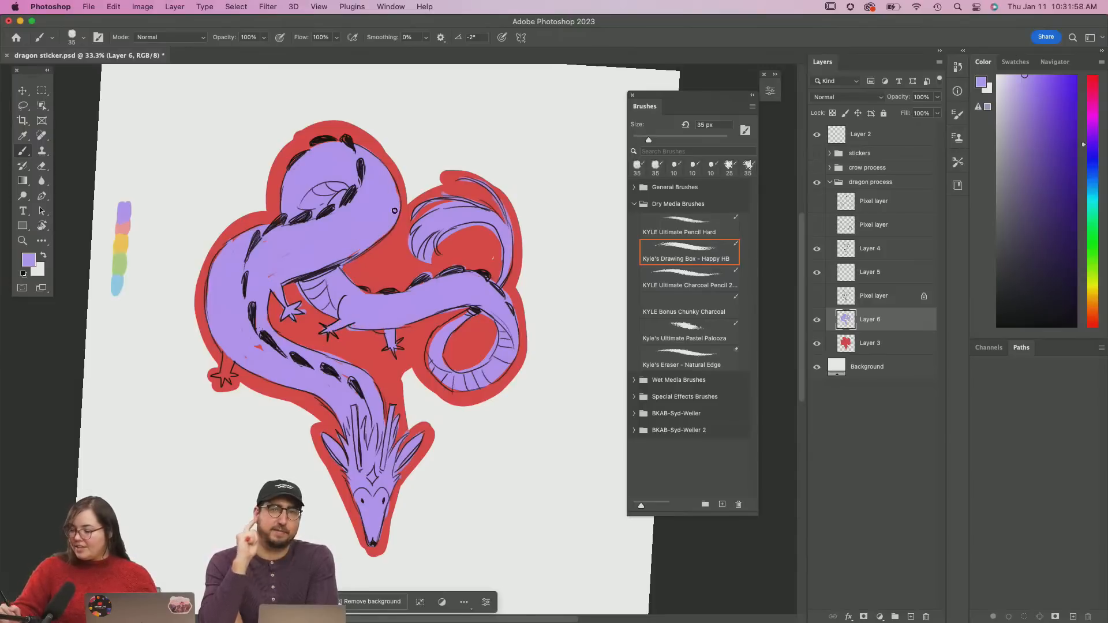
left_click_drag(222, 368, 232, 364)
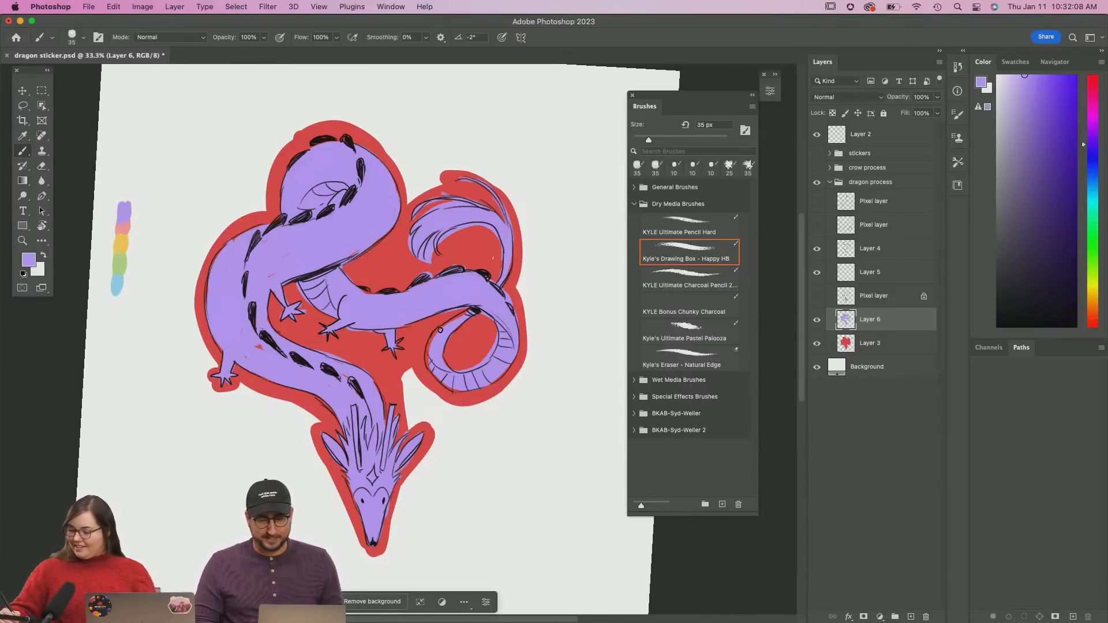
Touch up the lavender along the curled tail's inner edge and clear it from the small gap inside the upper coil
mouse_move(472, 312)
left_mouse_down()
mouse_move(430, 354)
mouse_move(473, 309)
mouse_move(430, 370)
mouse_move(437, 346)
mouse_move(442, 384)
left_mouse_up()
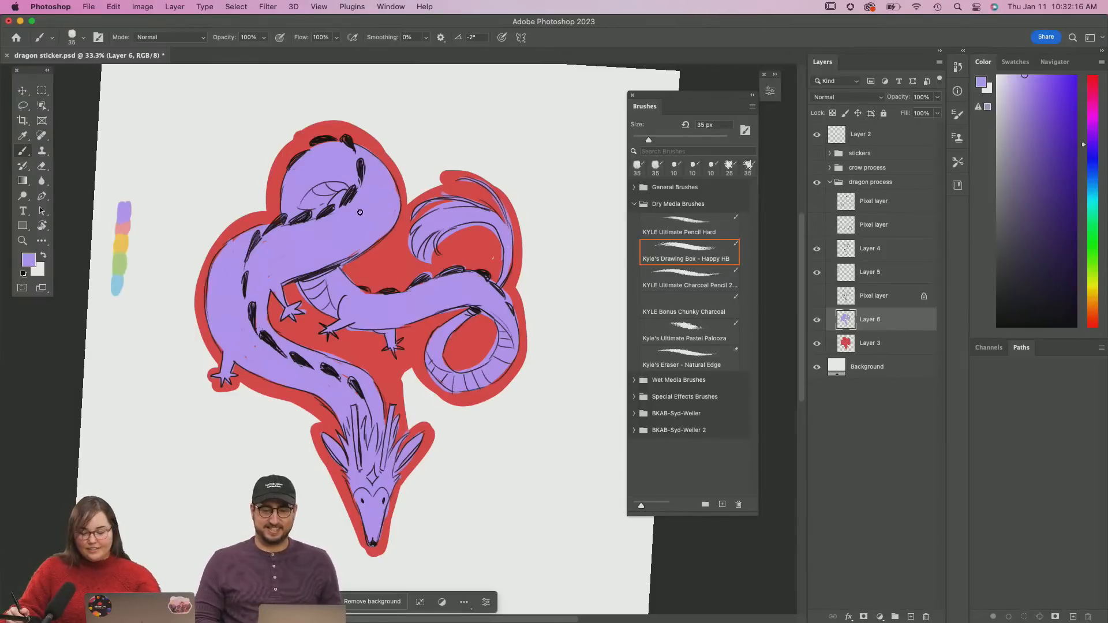
left_click_drag(333, 205, 350, 187)
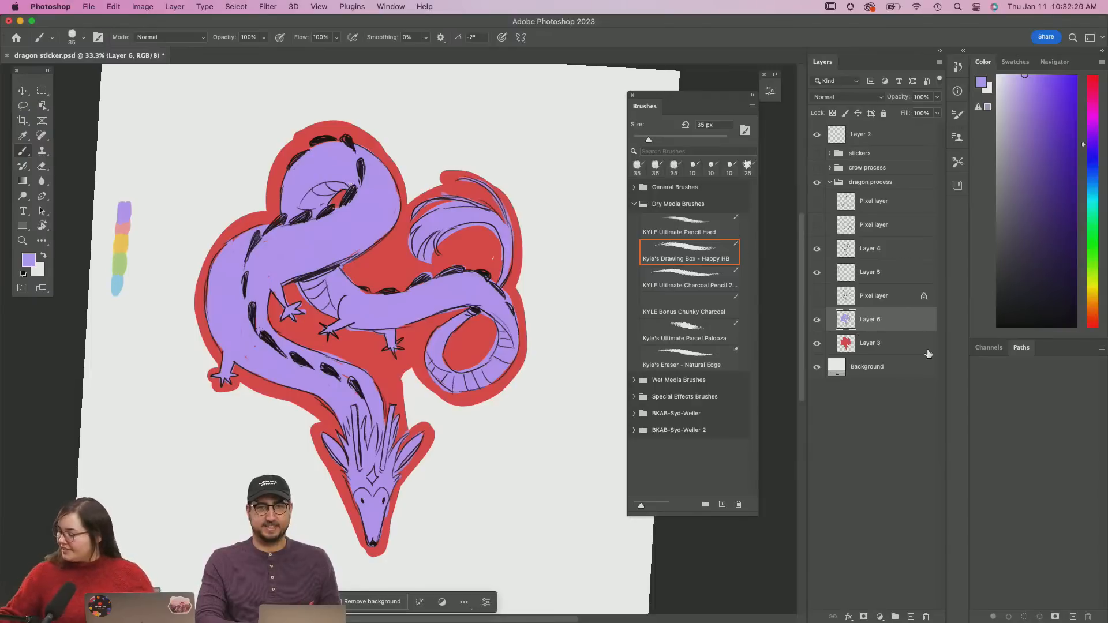
Add a new layer above Layer 6 and clip it to Layer 6
left_click(912, 616)
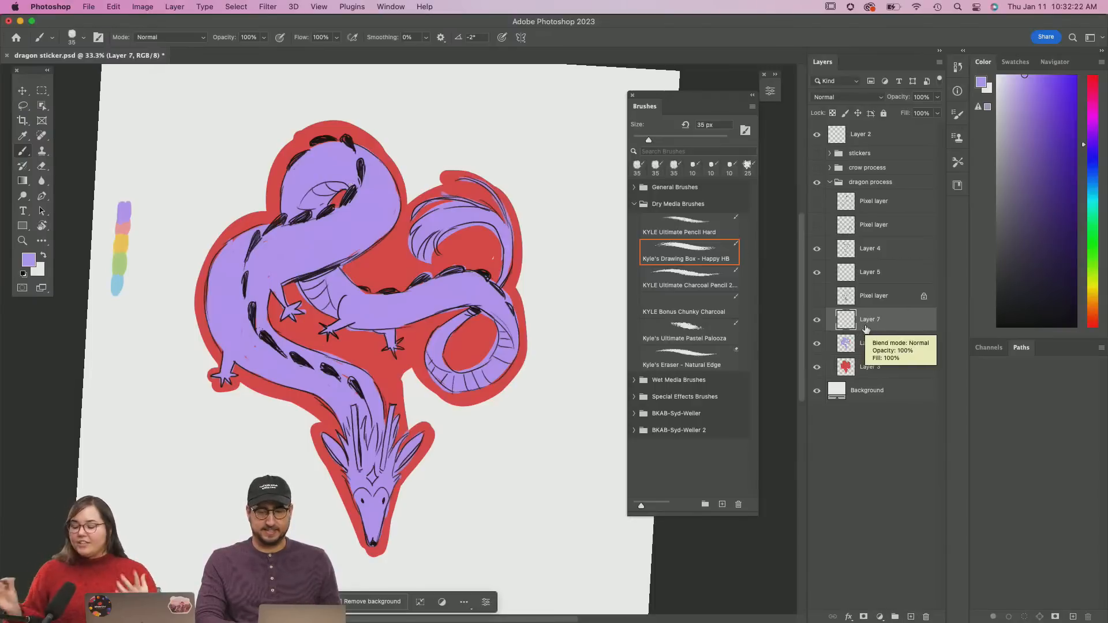
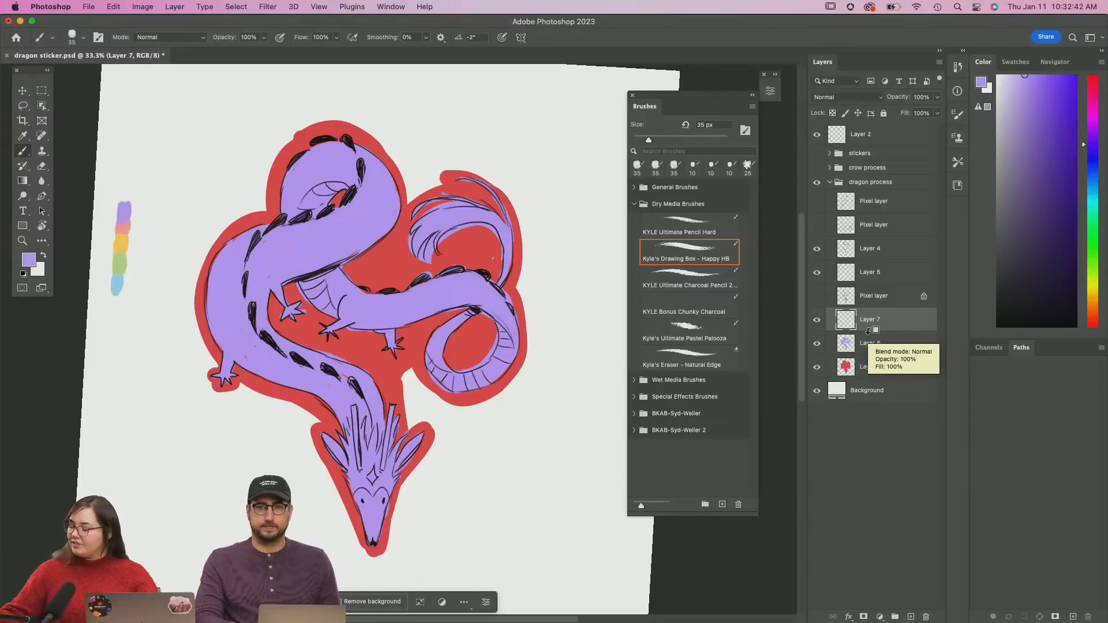
left_click(872, 328, "alt")
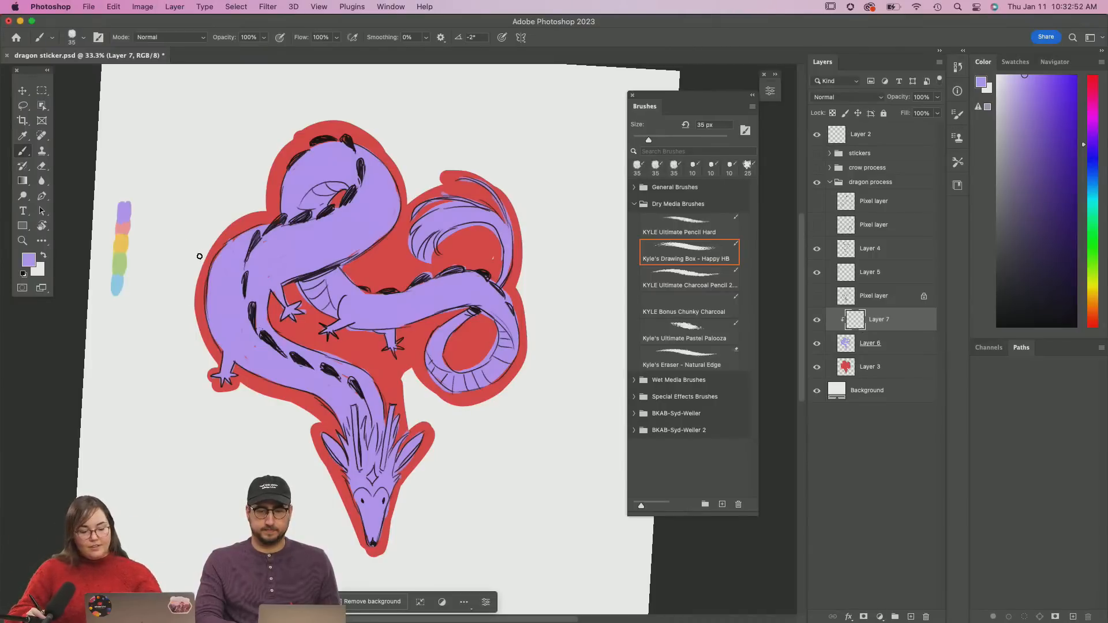
Sample the yellow swatch and paint the dragon's outermost foot and both inner ears on the clipped layer
left_click(124, 242, "alt")
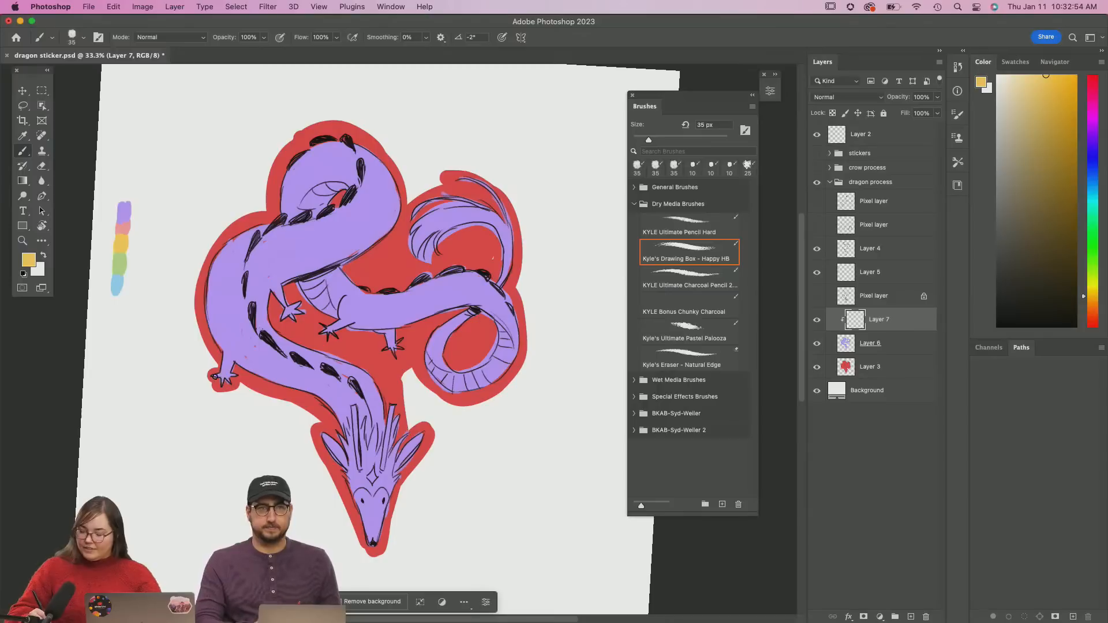
left_click_drag(215, 376, 234, 375)
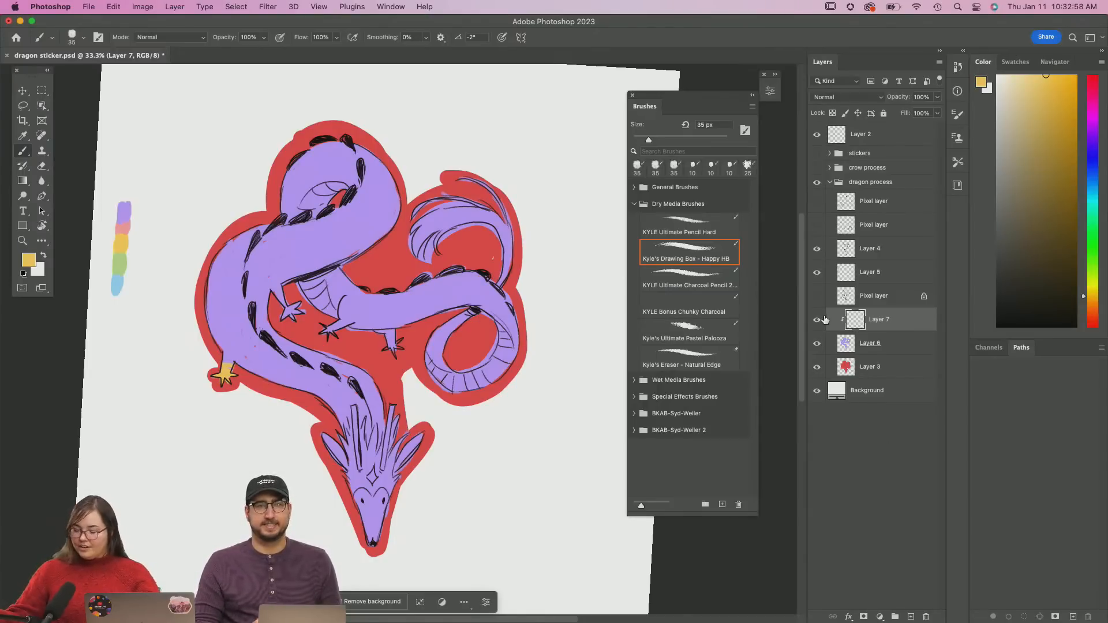
left_click_drag(229, 370, 228, 359)
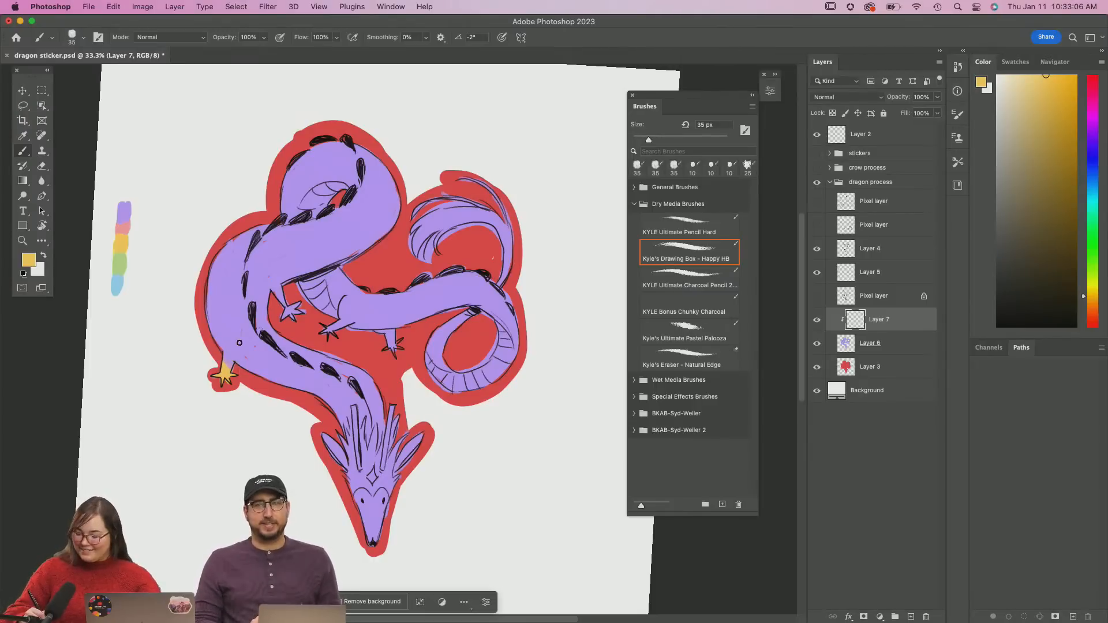
mouse_move(322, 436)
left_mouse_down()
mouse_move(342, 464)
mouse_move(334, 450)
left_mouse_up()
mouse_move(418, 440)
left_mouse_down()
mouse_move(404, 459)
mouse_move(424, 441)
left_mouse_up()
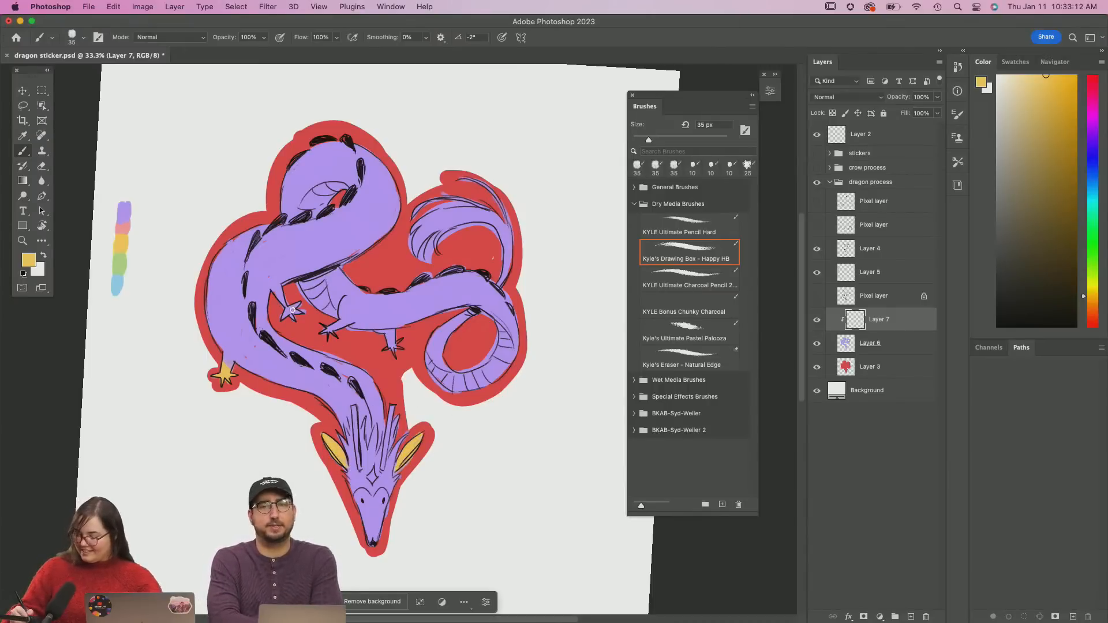
Paint the dragon's three remaining feet, inside the coils, yellow on Layer 7
mouse_move(284, 318)
left_mouse_down()
mouse_move(296, 316)
mouse_move(291, 307)
left_mouse_up()
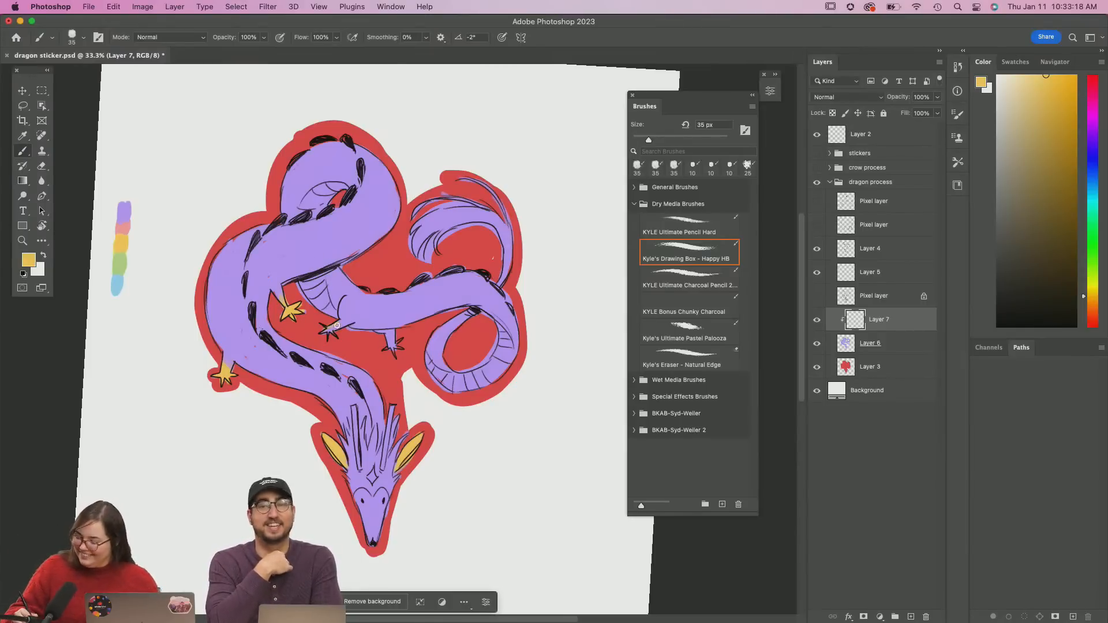
left_click_drag(337, 326, 345, 326)
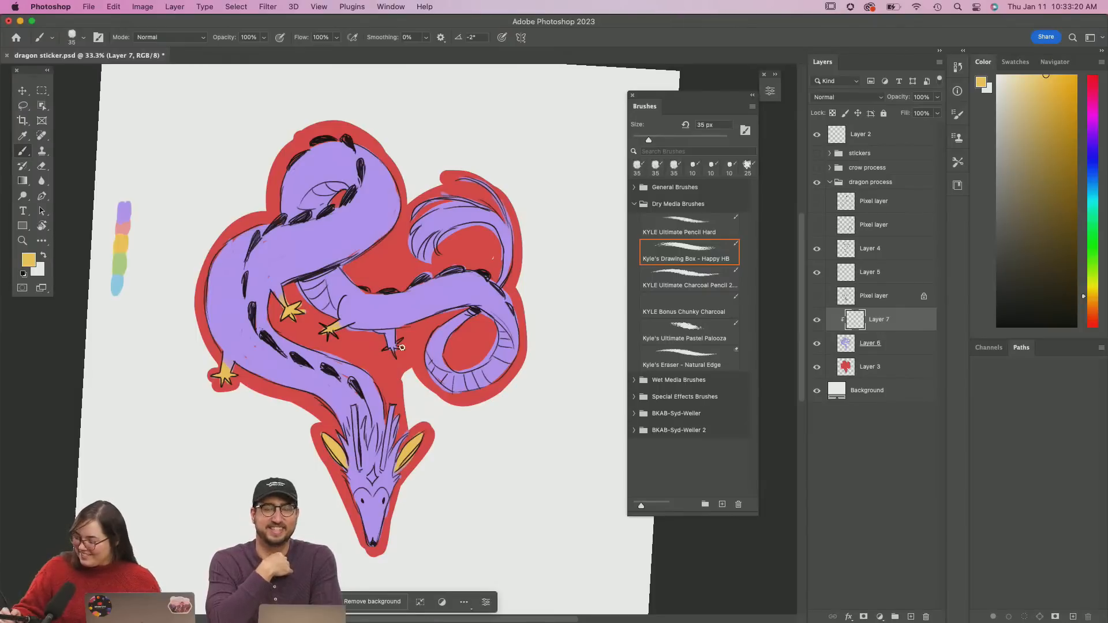
left_click_drag(402, 347, 390, 354)
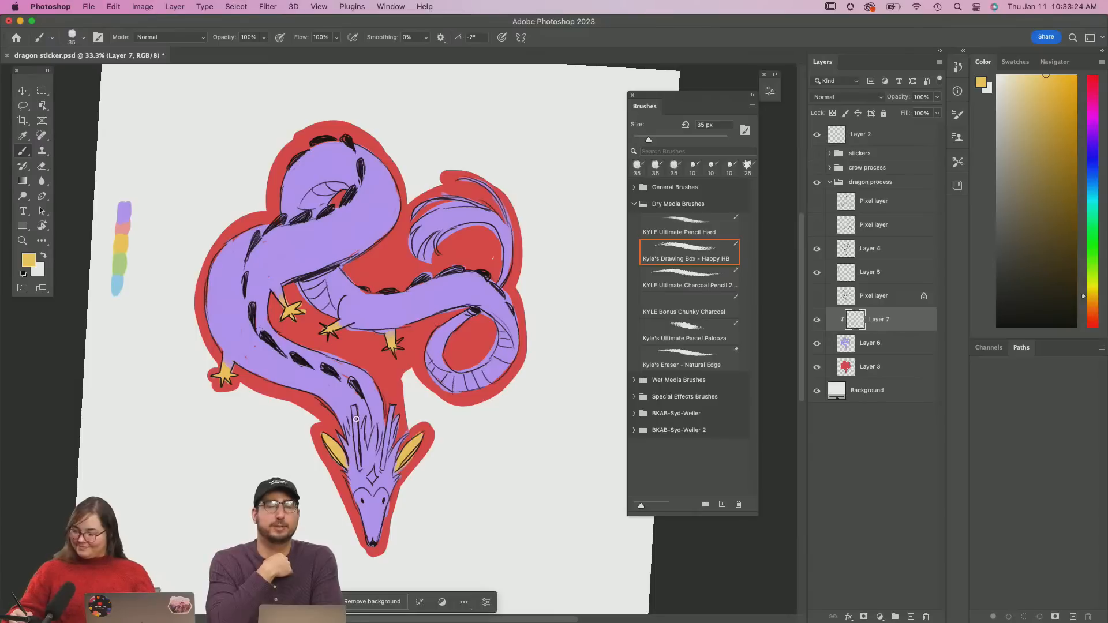
Paint both horns, the diamond on the forehead and the dragon's snout yellow
left_click_drag(356, 419, 358, 451)
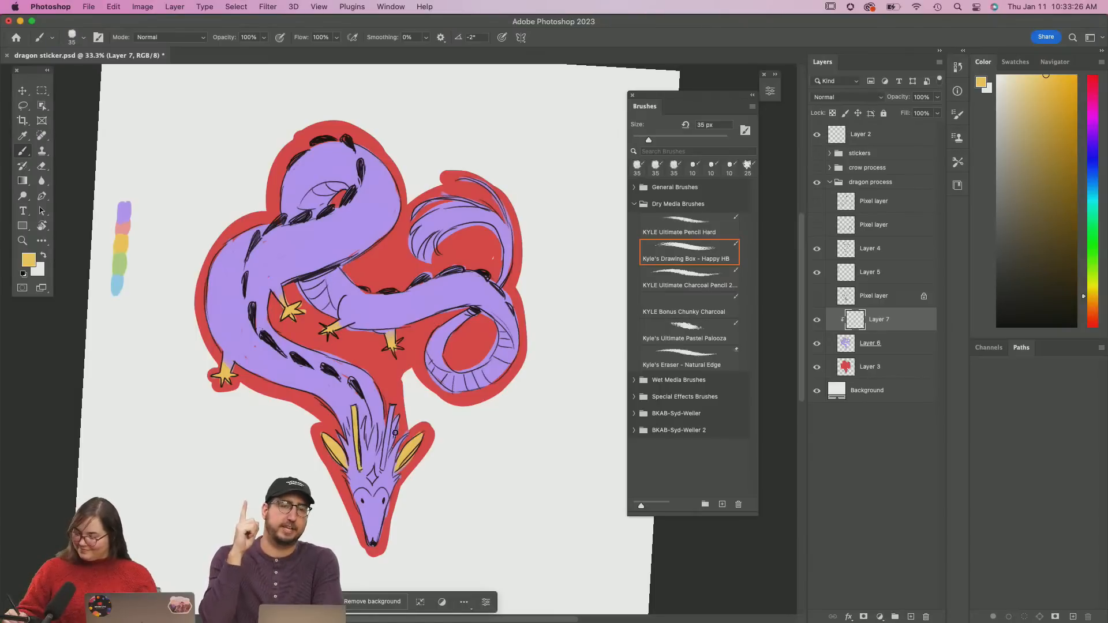
left_click_drag(391, 407, 385, 457)
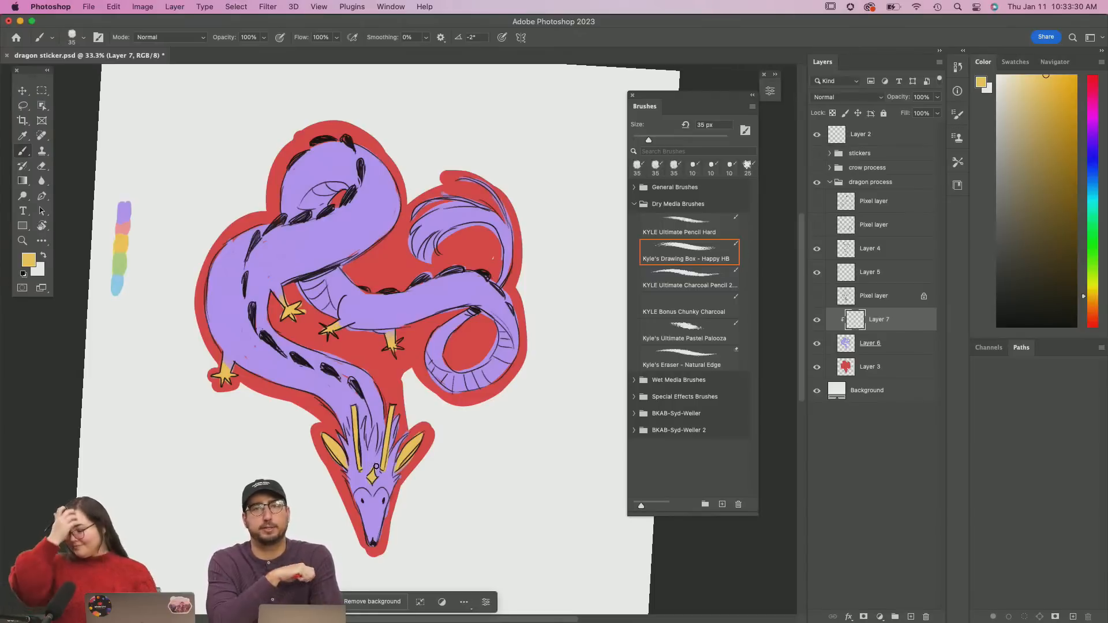
mouse_move(363, 516)
left_mouse_down()
mouse_move(359, 491)
mouse_move(372, 534)
mouse_move(382, 488)
mouse_move(375, 541)
left_mouse_up()
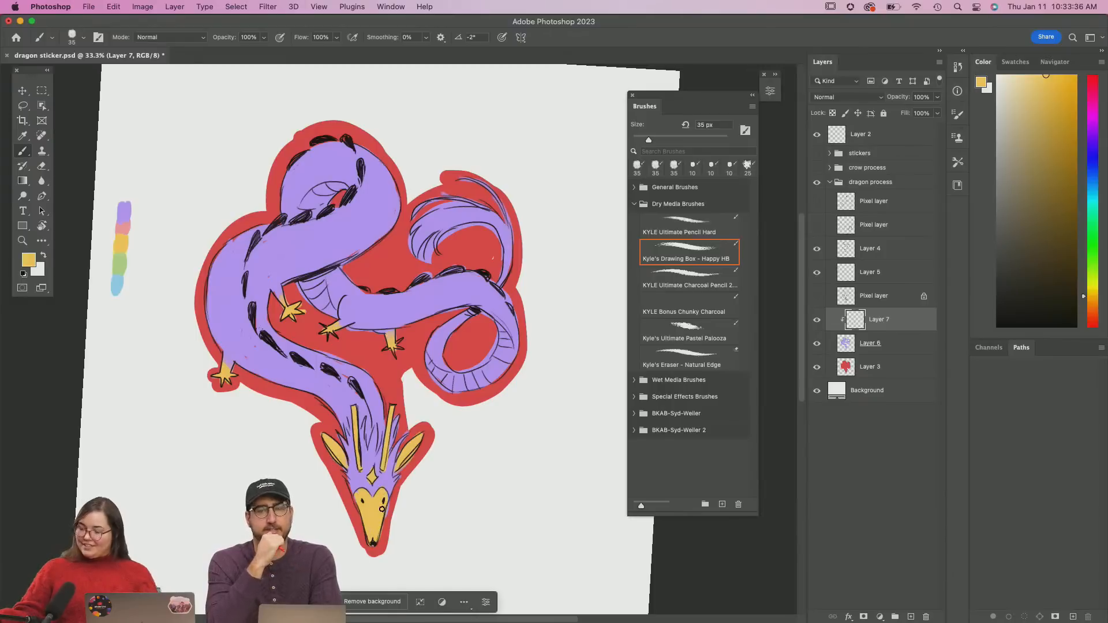
Paint the feathery tail tuft and the segmented belly along the upper coil, chest and curled tail yellow
mouse_move(469, 237)
left_mouse_down()
mouse_move(445, 231)
mouse_move(479, 218)
mouse_move(421, 249)
mouse_move(428, 229)
mouse_move(461, 208)
mouse_move(416, 240)
mouse_move(453, 197)
mouse_move(426, 203)
left_mouse_up()
mouse_move(494, 189)
left_mouse_down()
mouse_move(507, 222)
mouse_move(460, 176)
mouse_move(504, 233)
mouse_move(505, 272)
mouse_move(479, 218)
mouse_move(512, 259)
left_mouse_up()
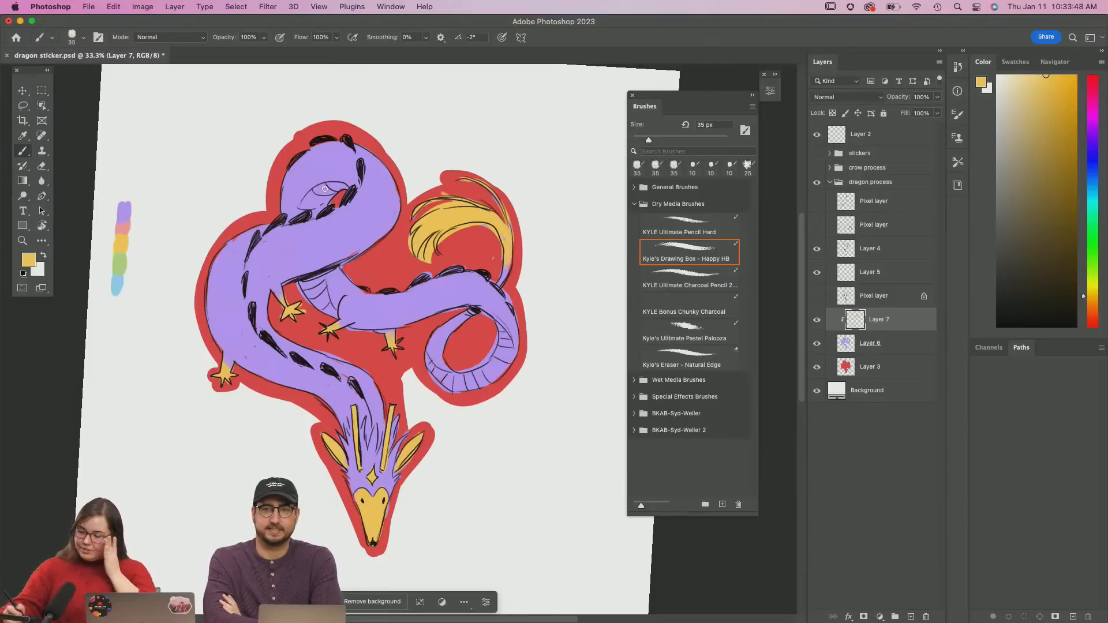
mouse_move(325, 188)
left_mouse_down()
mouse_move(304, 203)
mouse_move(340, 187)
mouse_move(314, 203)
mouse_move(333, 197)
left_mouse_up()
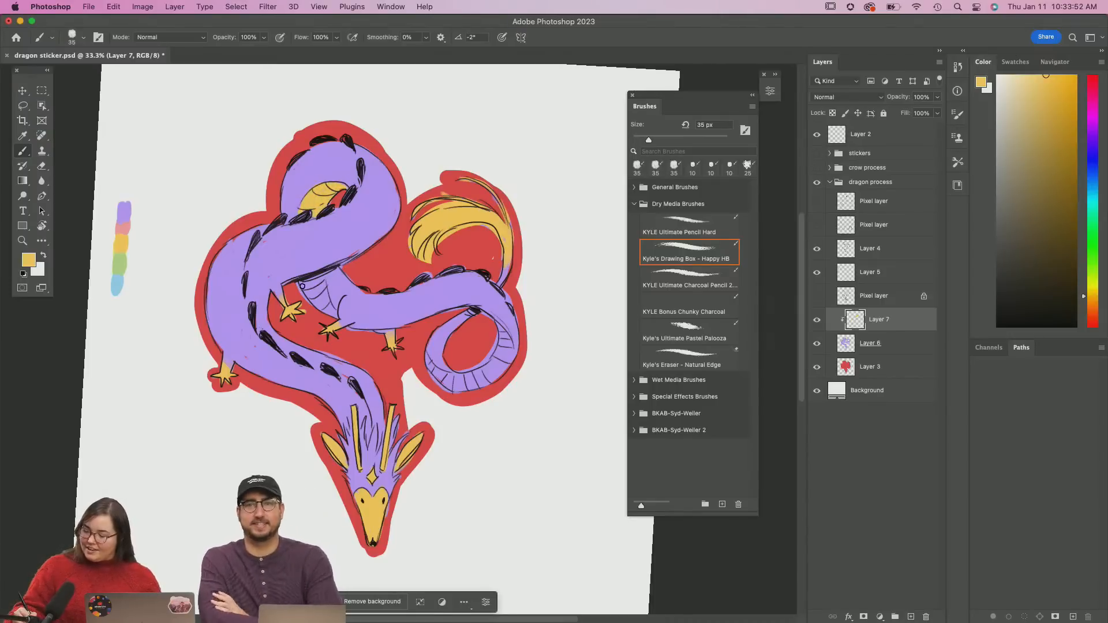
mouse_move(303, 285)
left_mouse_down()
mouse_move(323, 277)
mouse_move(333, 314)
mouse_move(316, 289)
mouse_move(303, 298)
left_mouse_up()
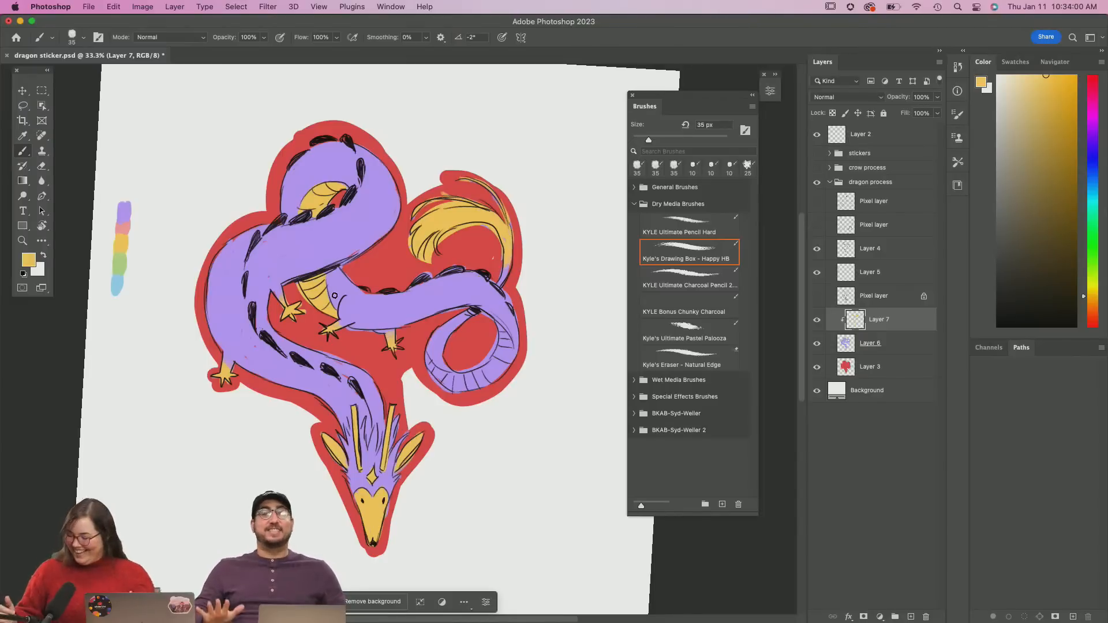
mouse_move(430, 364)
left_mouse_down()
mouse_move(457, 382)
mouse_move(497, 378)
mouse_move(437, 373)
mouse_move(450, 388)
mouse_move(500, 362)
left_mouse_up()
mouse_move(493, 321)
left_mouse_down()
mouse_move(491, 369)
mouse_move(502, 332)
mouse_move(496, 356)
mouse_move(511, 358)
mouse_move(510, 342)
mouse_move(475, 389)
left_mouse_up()
left_click_drag(493, 351, 495, 332)
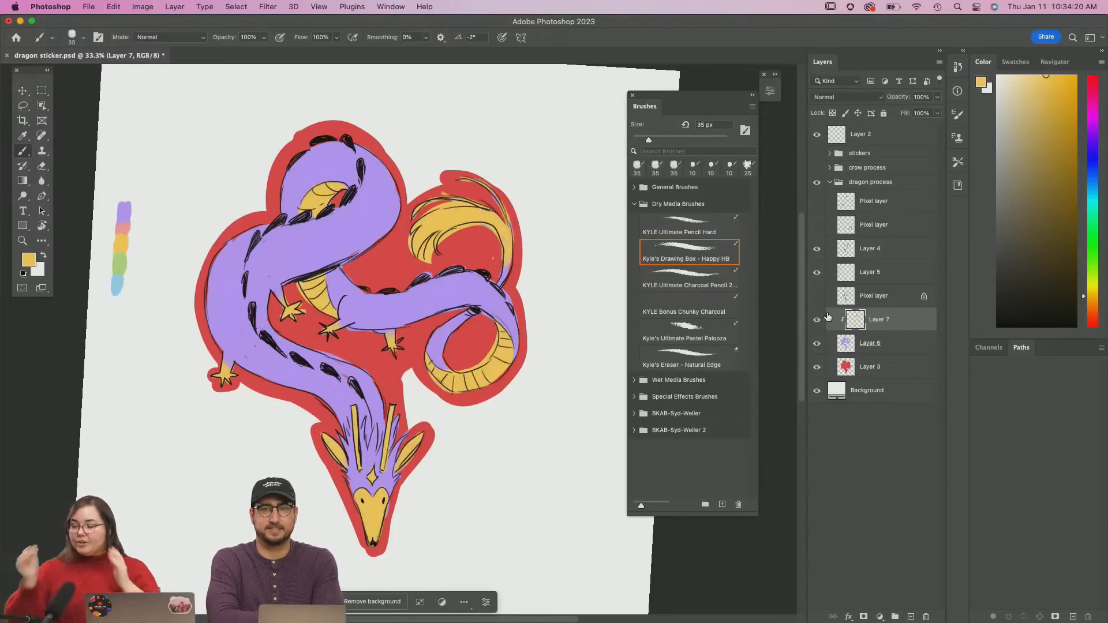
Add a Hue/Saturation adjustment layer above Layer 3 and clip it to Layer 3
left_click(870, 375)
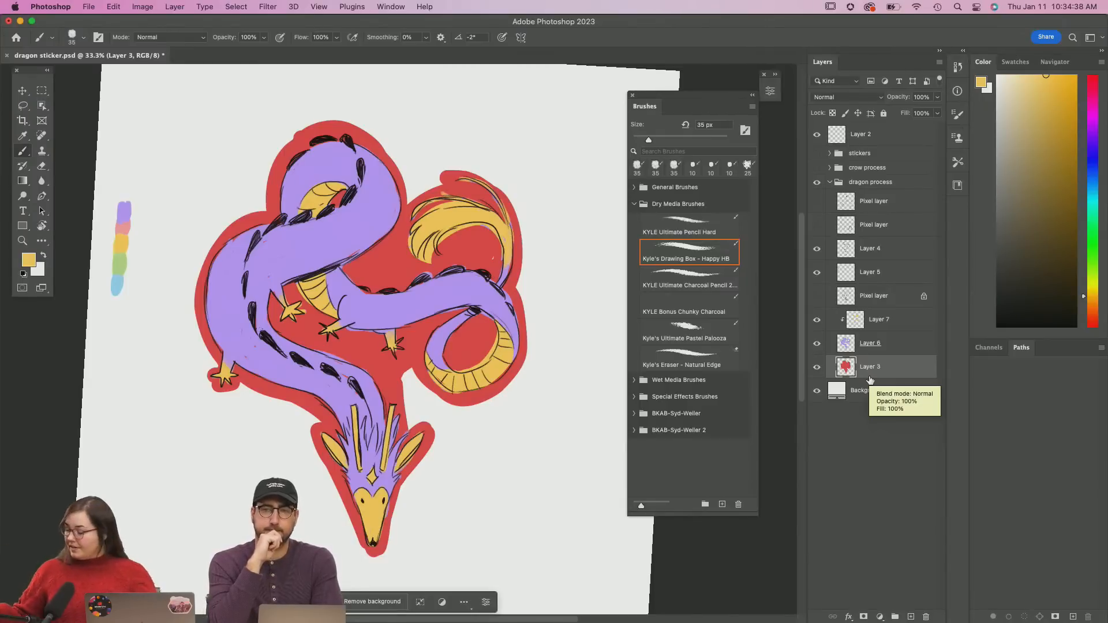
left_click(880, 617)
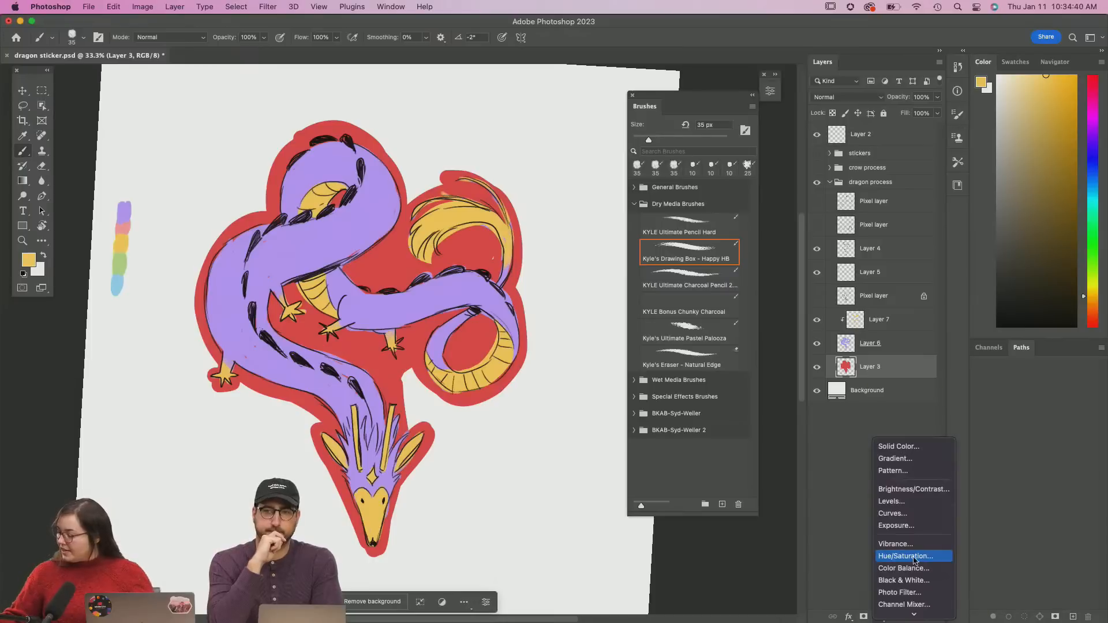
left_click(913, 558)
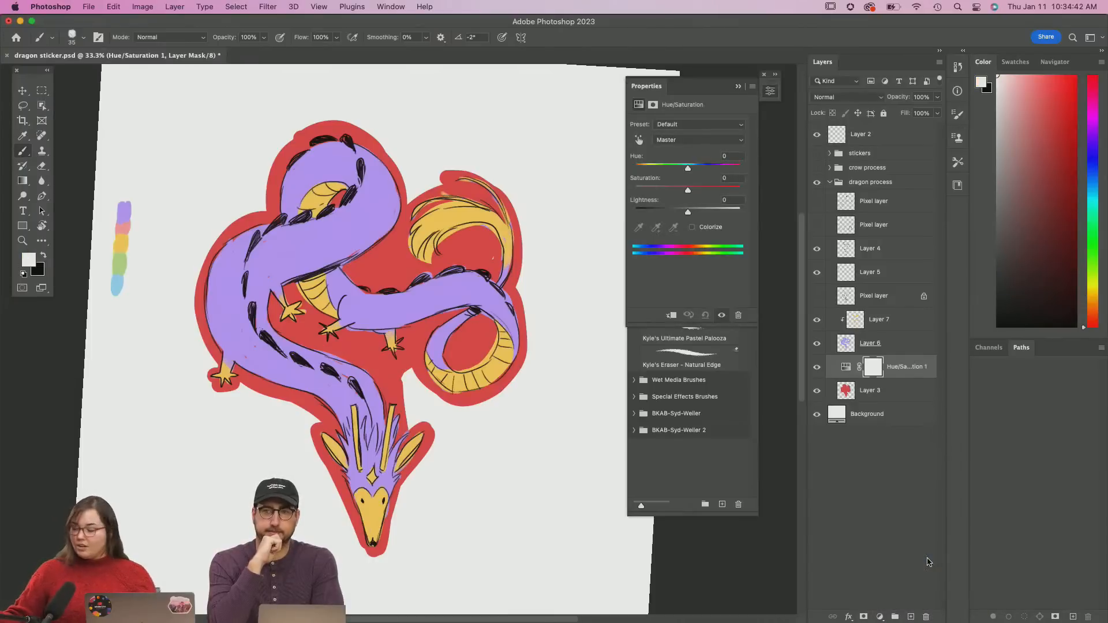
left_click(890, 377, "alt")
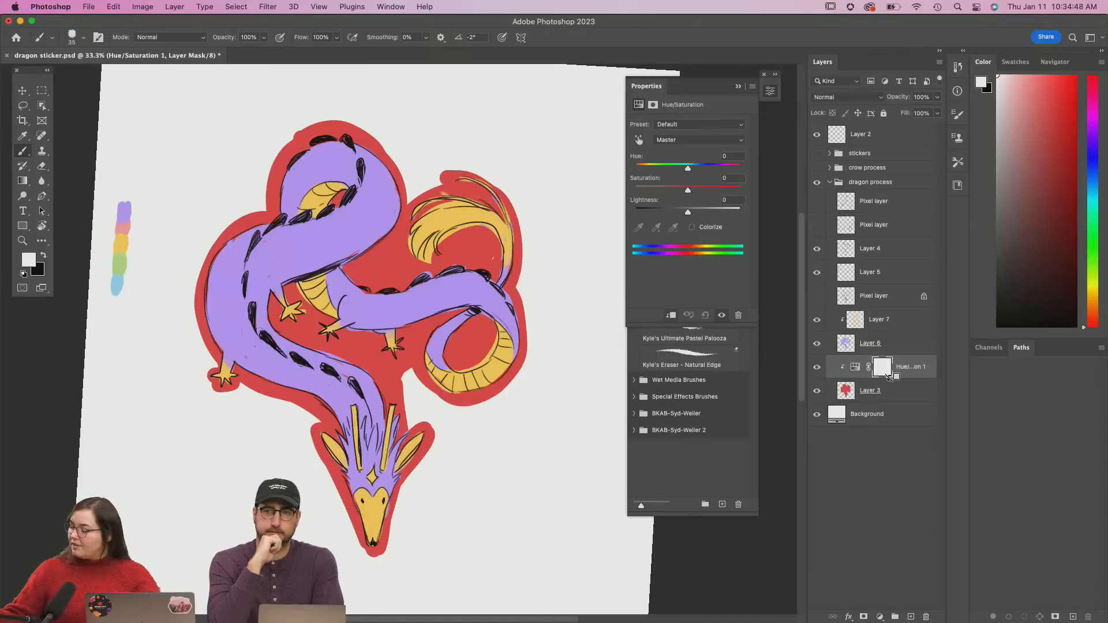
Turn the sticker's red backing dark purple with Hue -100, Saturation -17 and Lightness -70 on the Hue/Saturation adjustment
left_click(854, 367)
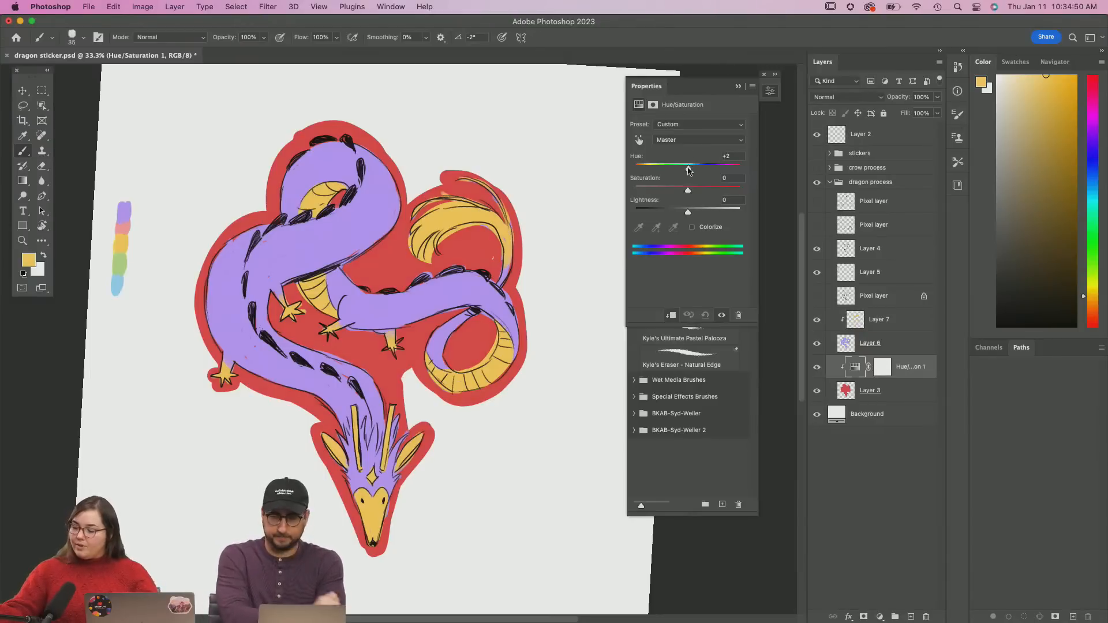
mouse_move(689, 168)
left_mouse_down()
mouse_move(638, 168)
mouse_move(638, 179)
mouse_move(709, 173)
mouse_move(662, 191)
mouse_move(673, 172)
left_mouse_up()
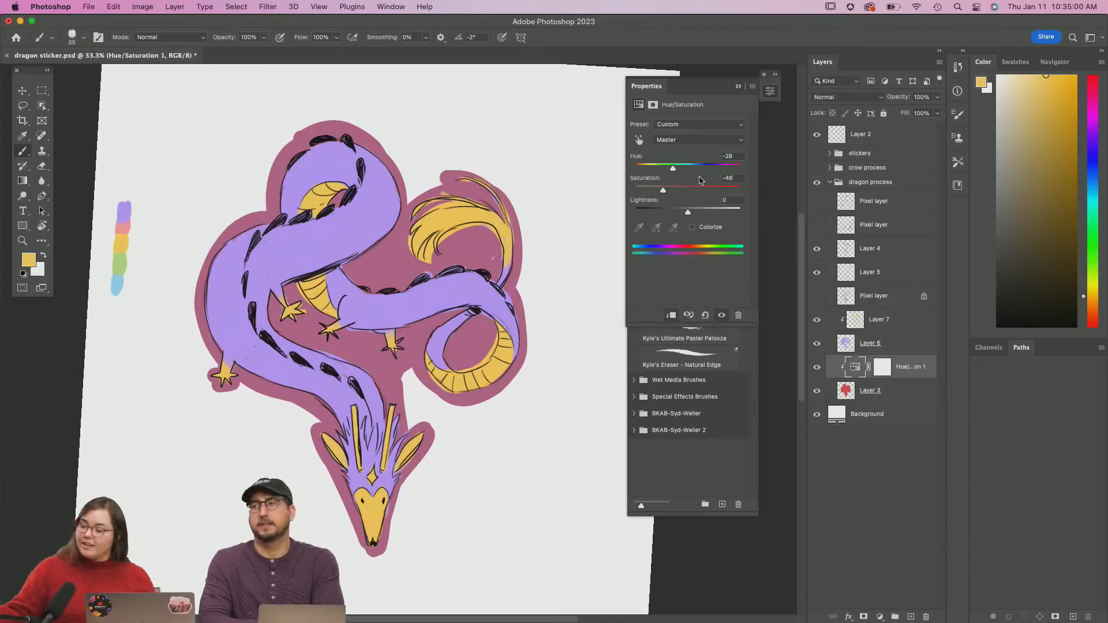
left_click_drag(663, 190, 728, 176)
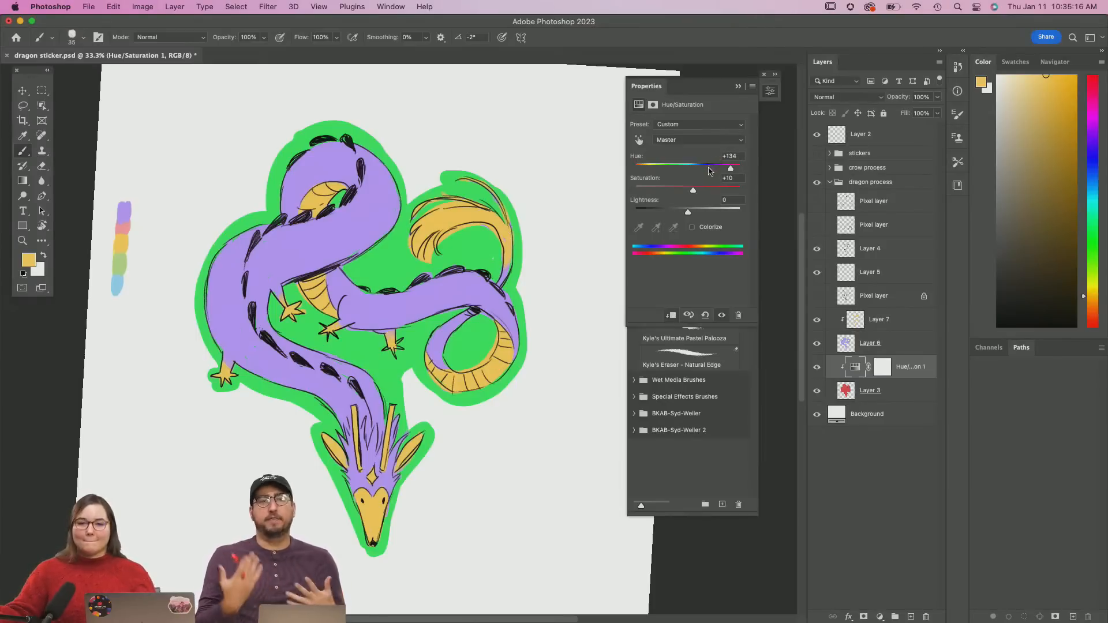
left_click_drag(731, 168, 726, 177)
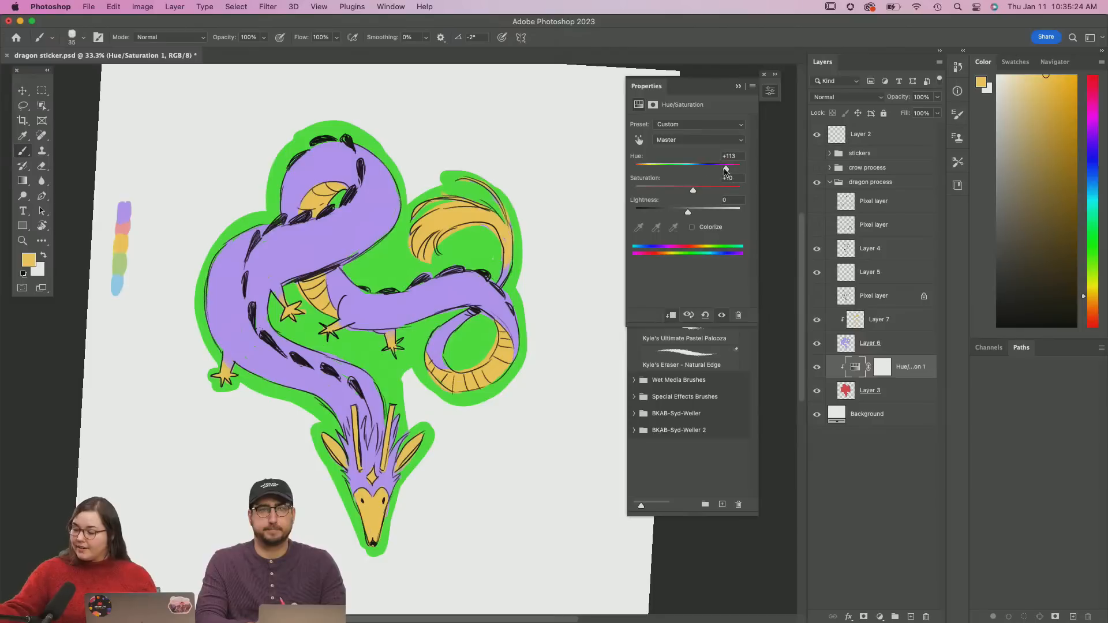
left_click_drag(726, 175, 751, 177)
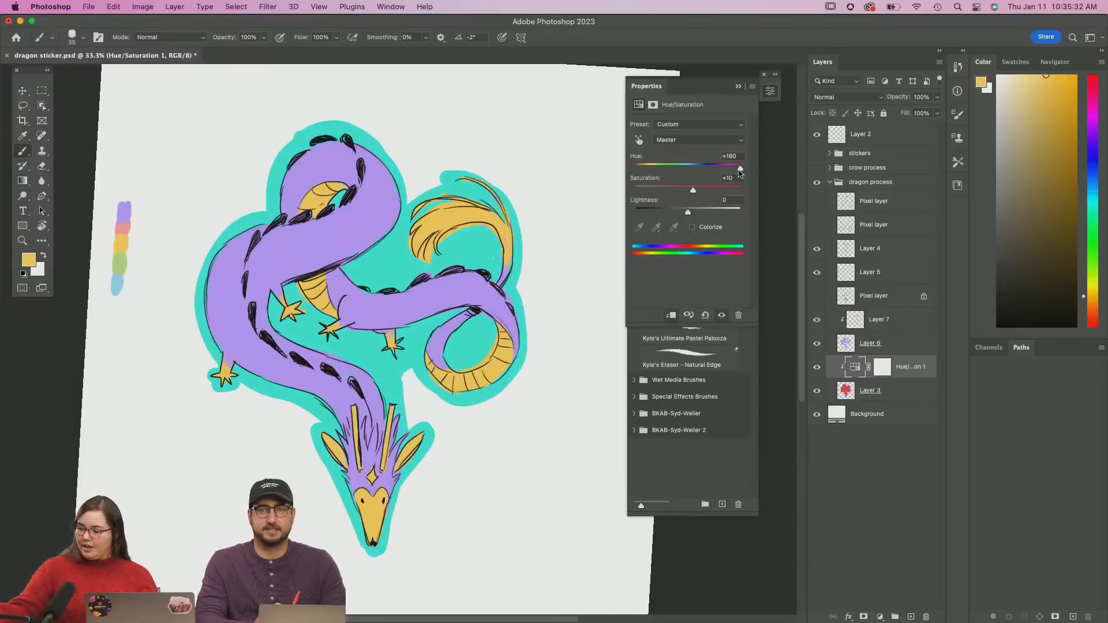
left_click_drag(741, 171, 652, 171)
left_click_drag(667, 213, 653, 216)
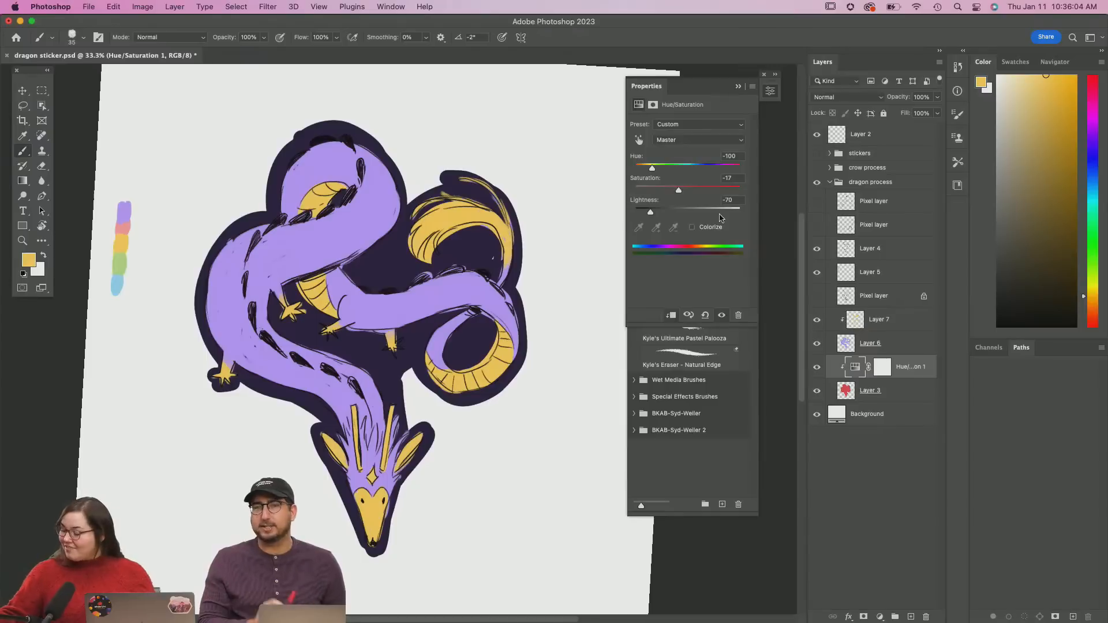
Add a new layer above the Hue/Saturation adjustment and choose a more saturated golden yellow as the brush color
left_click(883, 366)
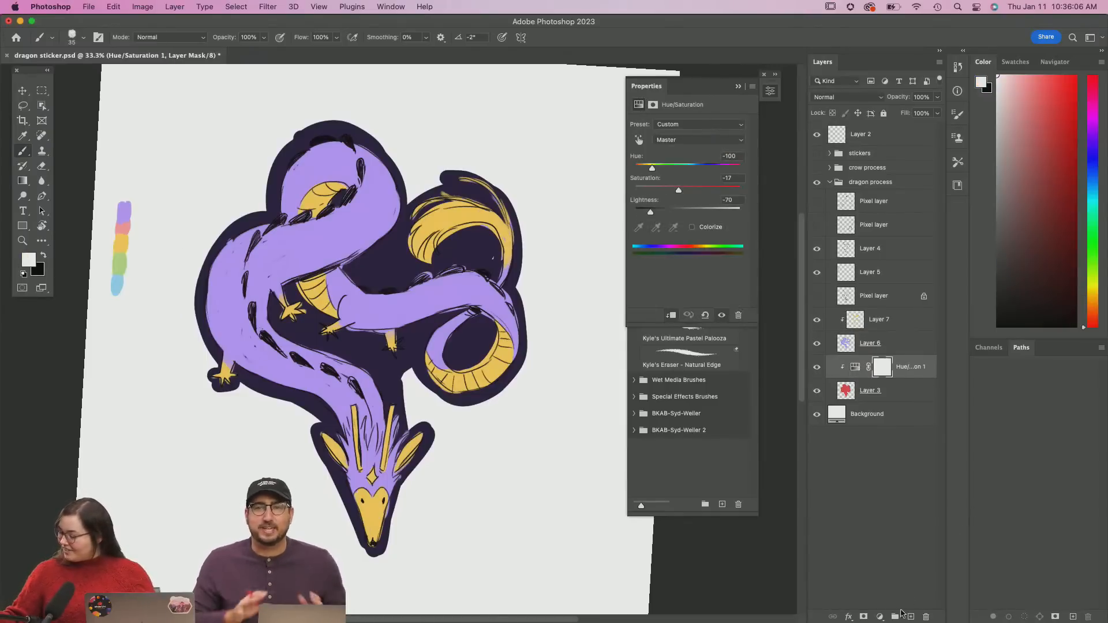
left_click(910, 616)
key("v")
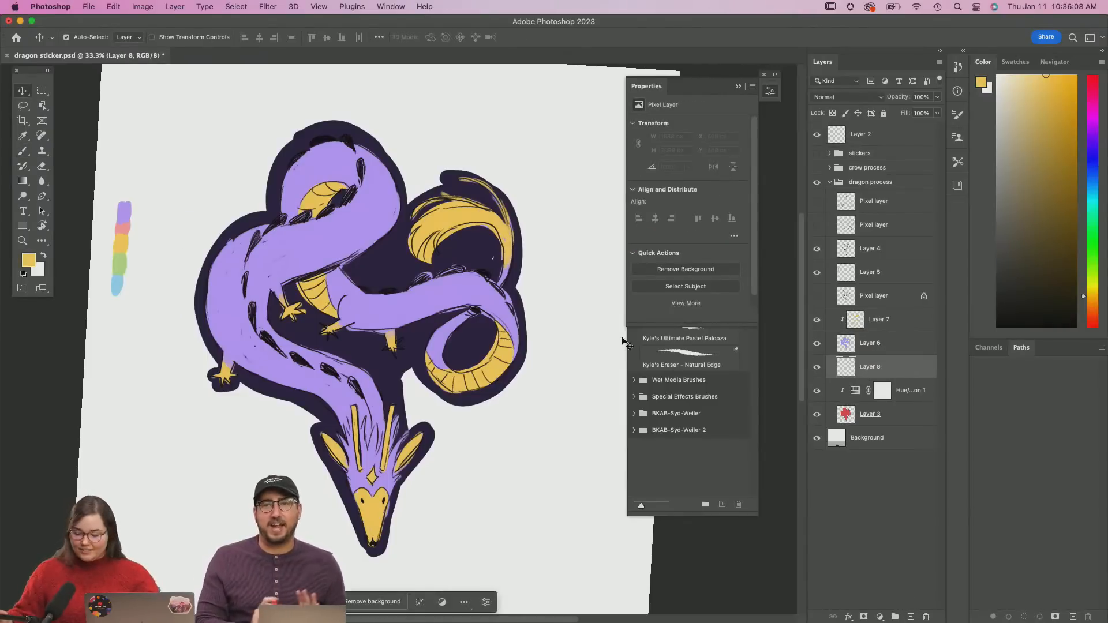
key("b")
left_click(29, 261)
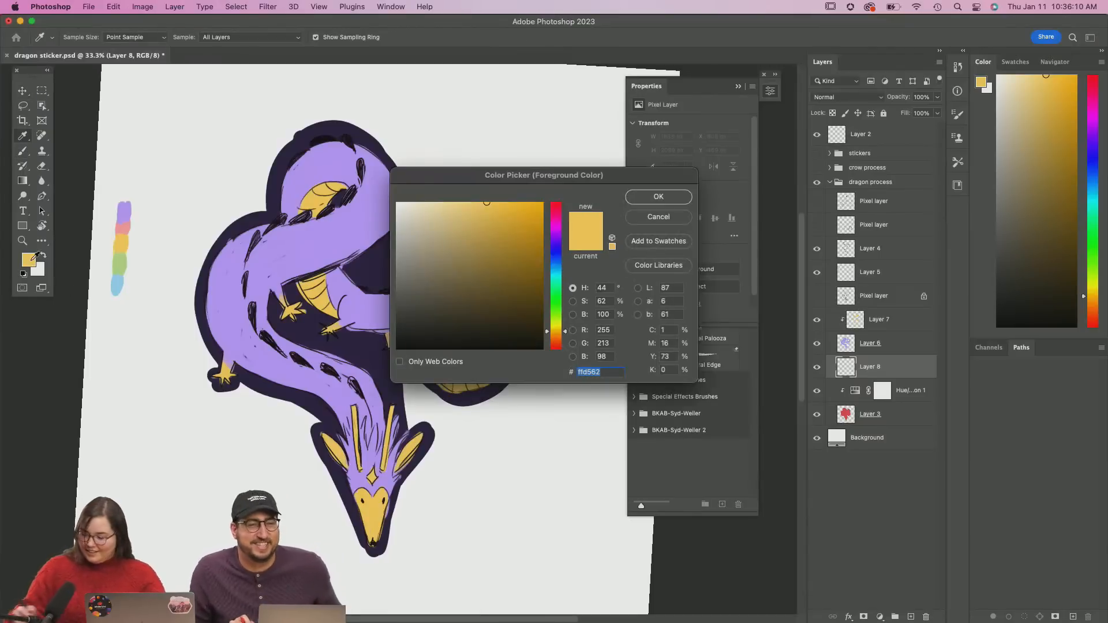
left_click(657, 199)
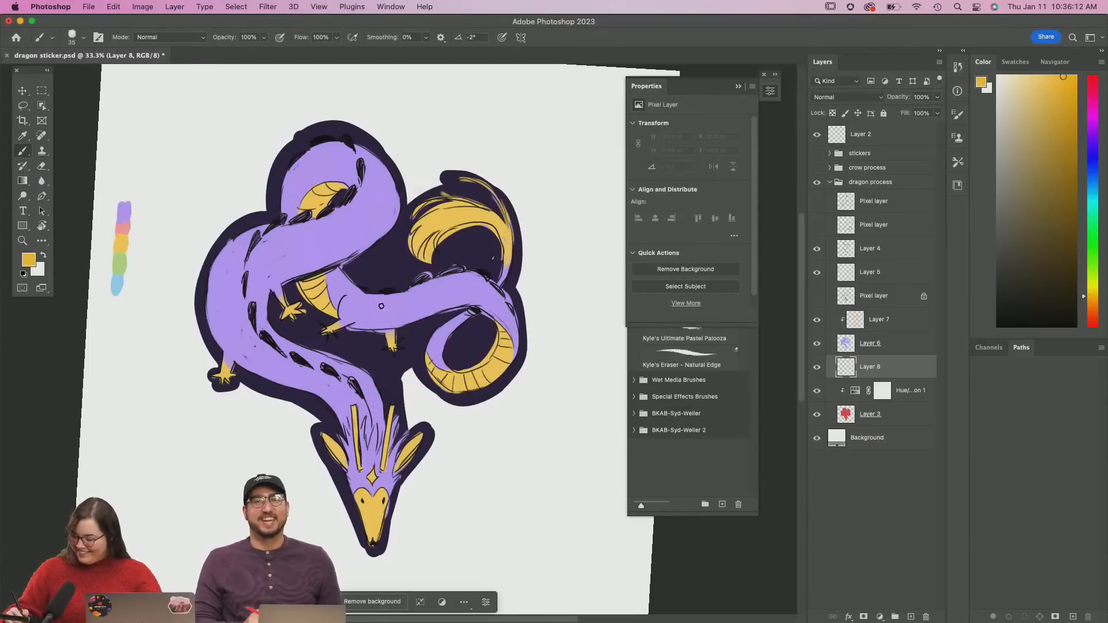
Paint four small golden stars in the dark gaps between the coils and sharpen their points with a 20 px brush
left_click_drag(380, 275, 391, 270)
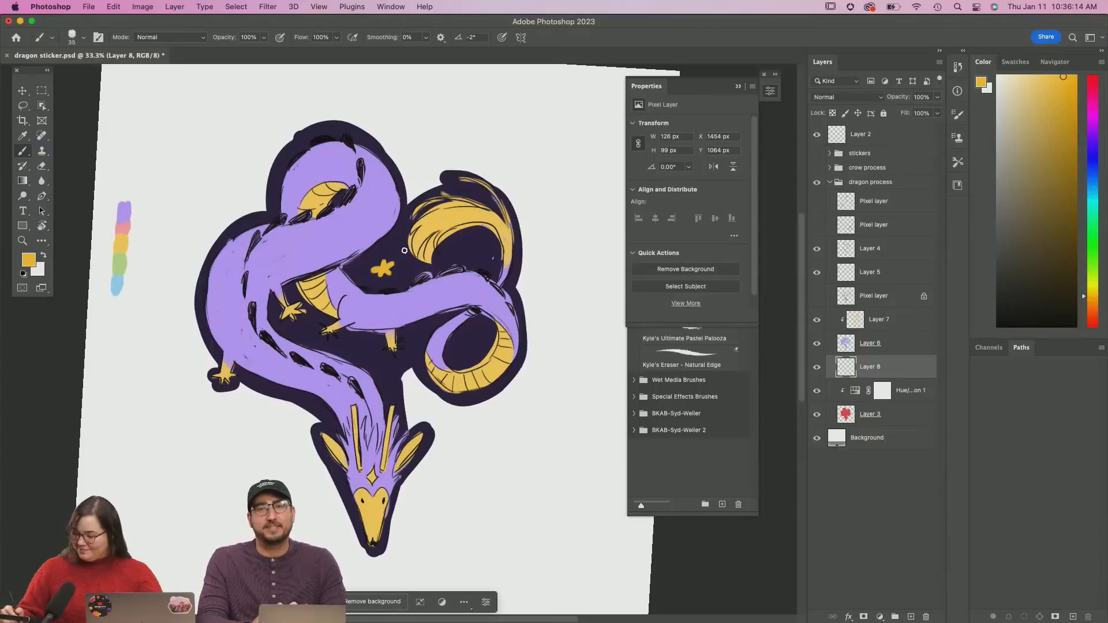
mouse_move(471, 348)
left_mouse_down()
mouse_move(466, 337)
mouse_move(475, 343)
mouse_move(461, 354)
left_mouse_up()
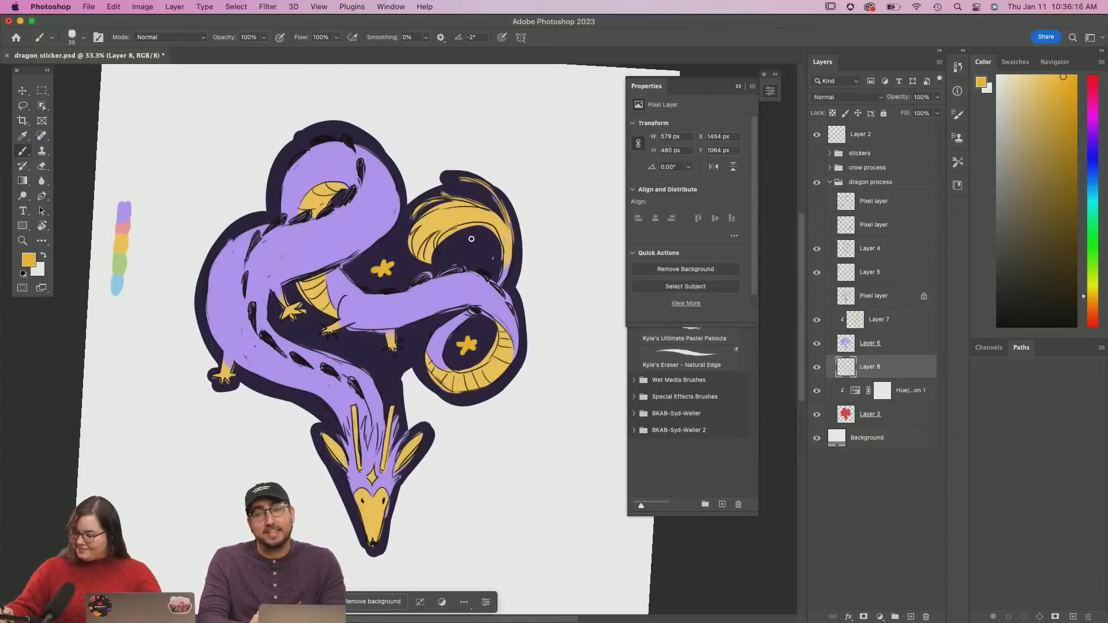
mouse_move(472, 250)
left_mouse_down()
mouse_move(481, 245)
mouse_move(472, 251)
left_mouse_up()
left_click_drag(471, 244, 485, 250)
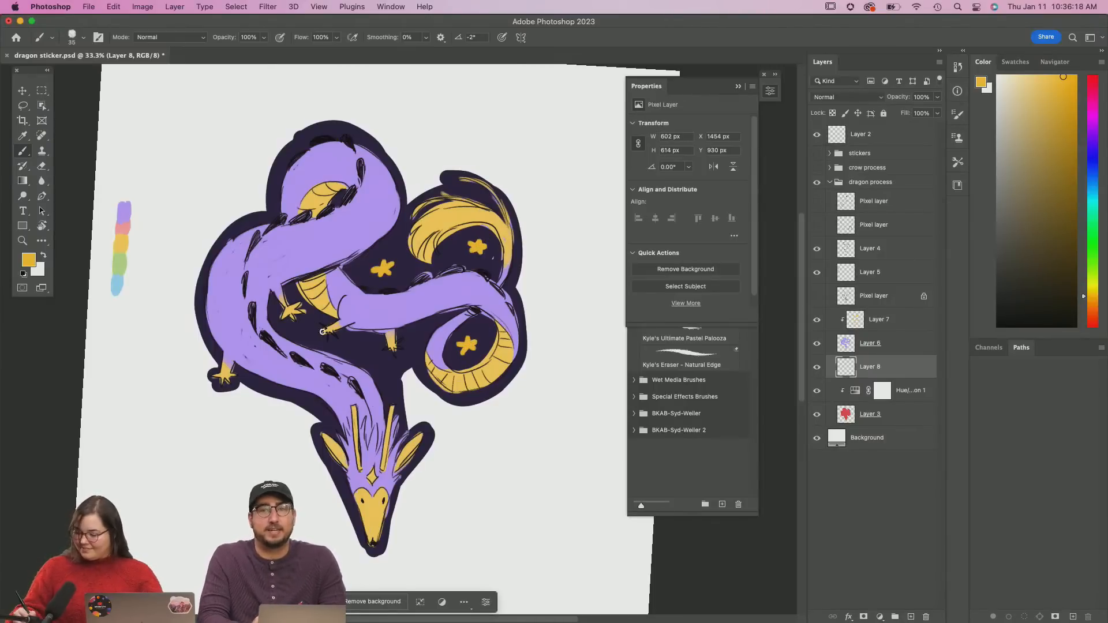
left_click_drag(361, 353, 373, 349)
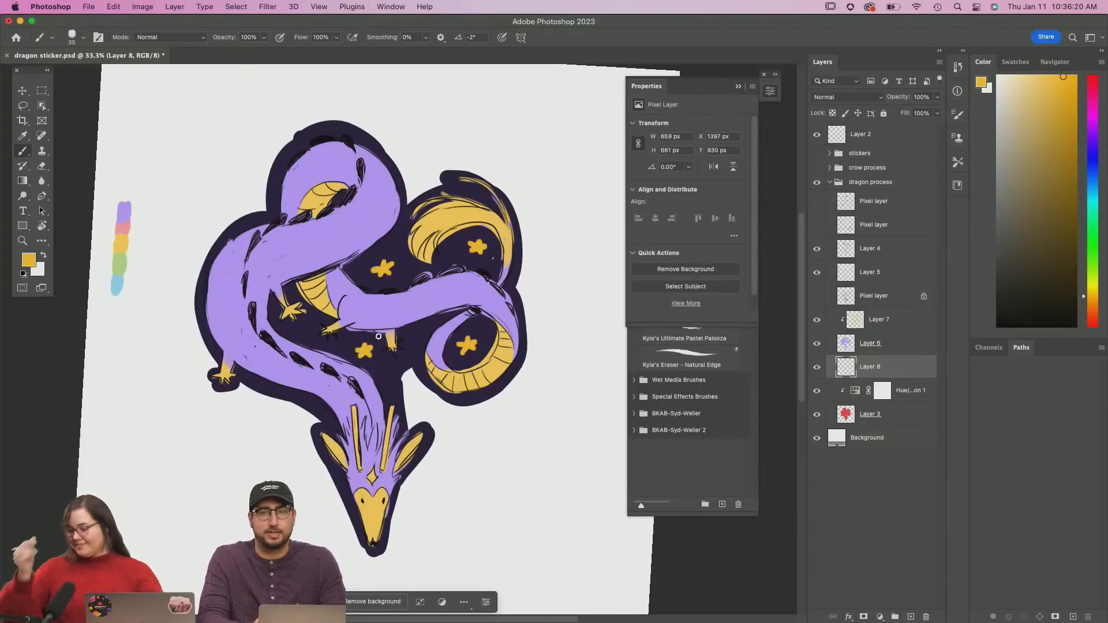
key("bracketleft")
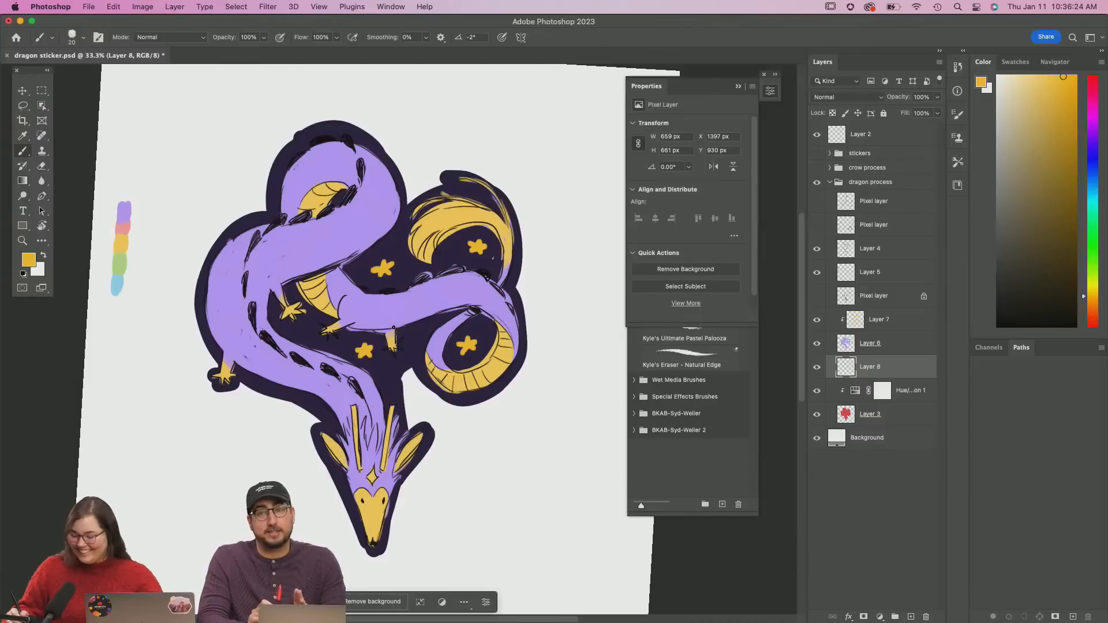
left_click(358, 347)
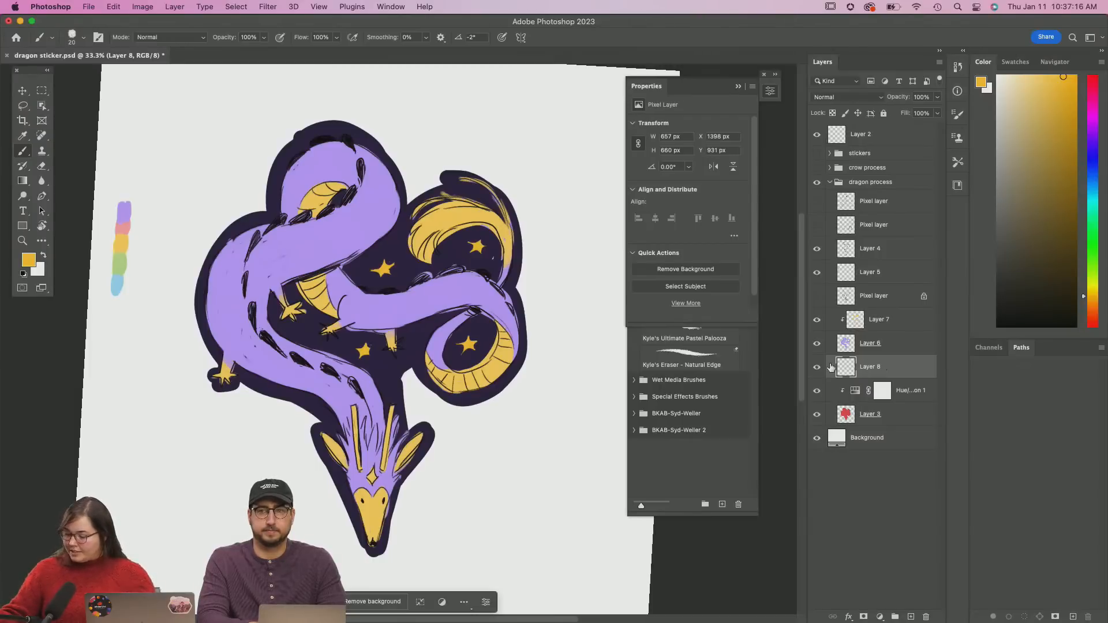
Extend the base color under the inner feet's claws on Layer 6, sampling the body's lavender
left_click(871, 329)
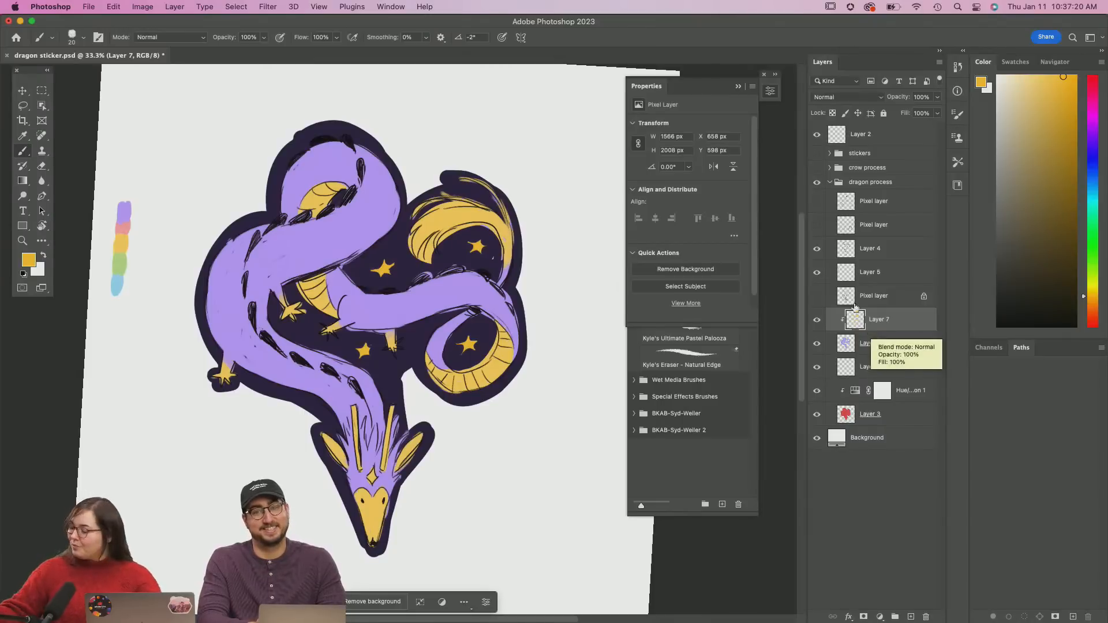
left_click(871, 344)
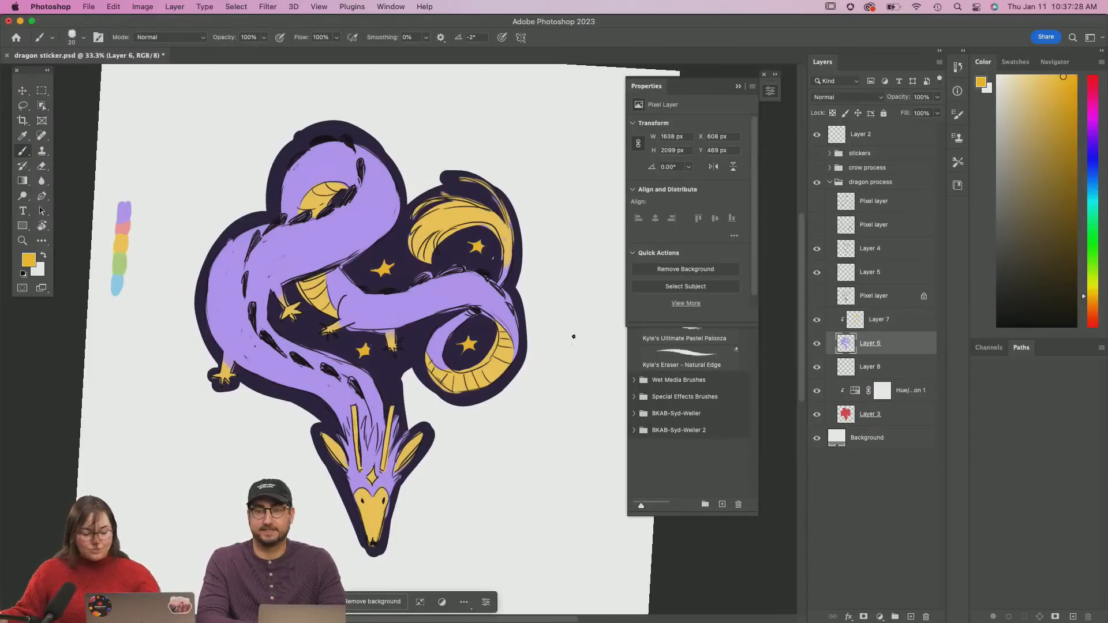
left_click(416, 301, "alt")
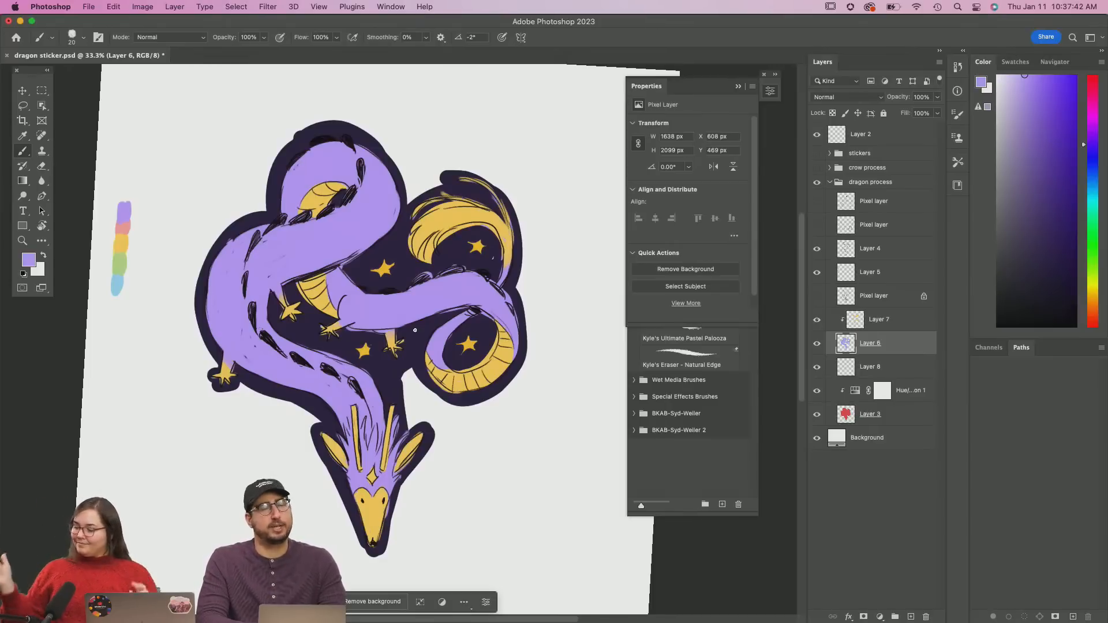
Add a new layer above Layer 7 and clip it to Layer 6
left_click(870, 324)
left_click(910, 615)
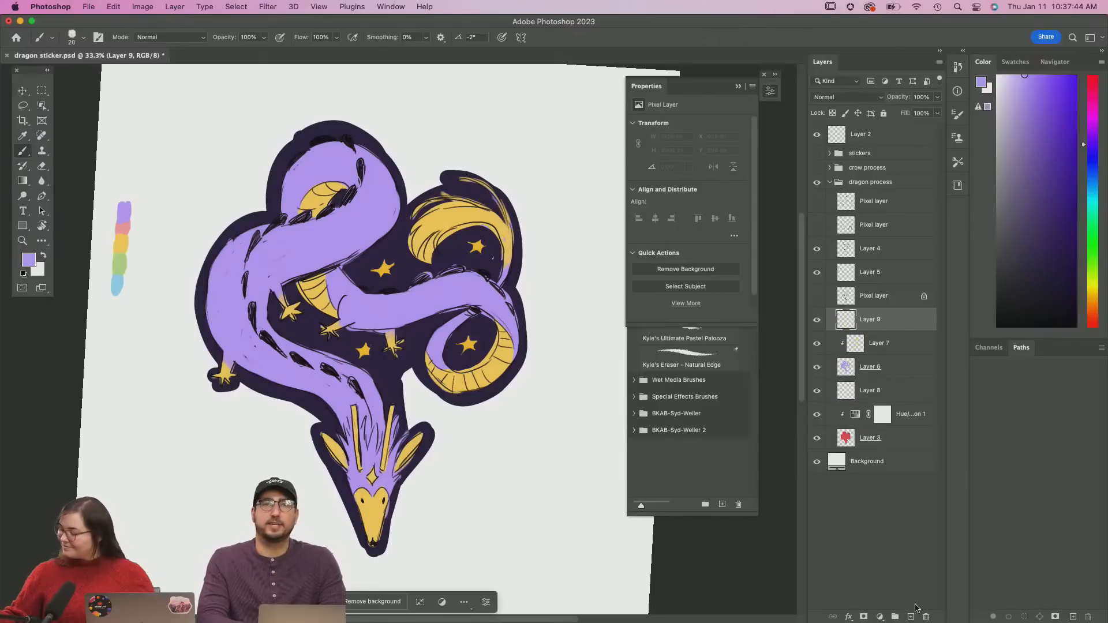
left_click(883, 330, "alt")
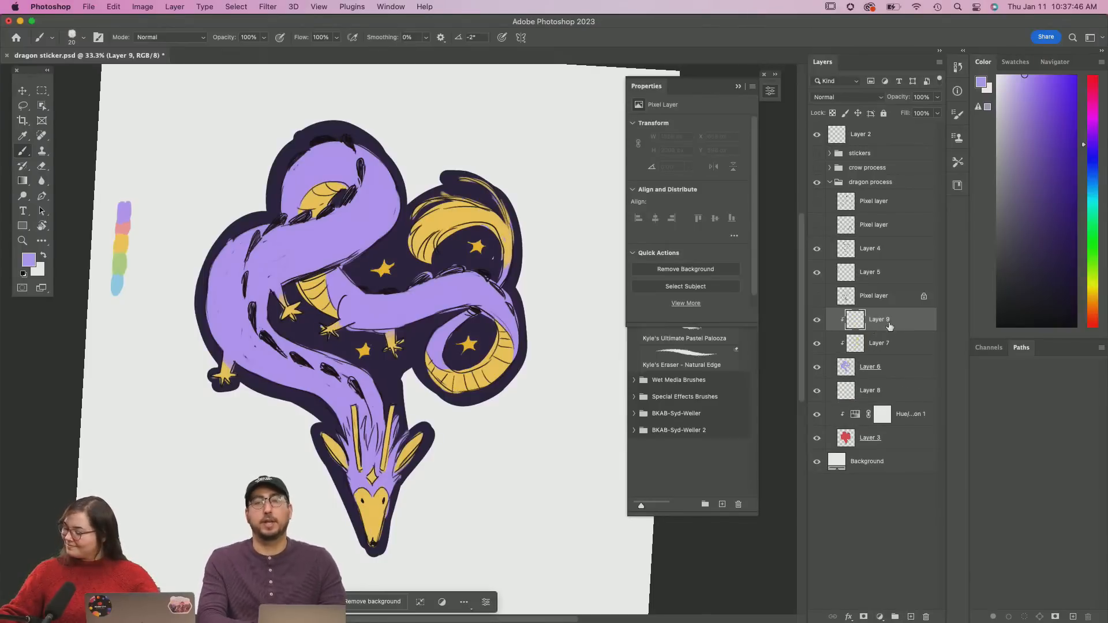
Paint a cluster of small spots on the dragon's outer left bend on Layer 9, using a lightened version of the palette's blue
left_click(119, 280, "alt")
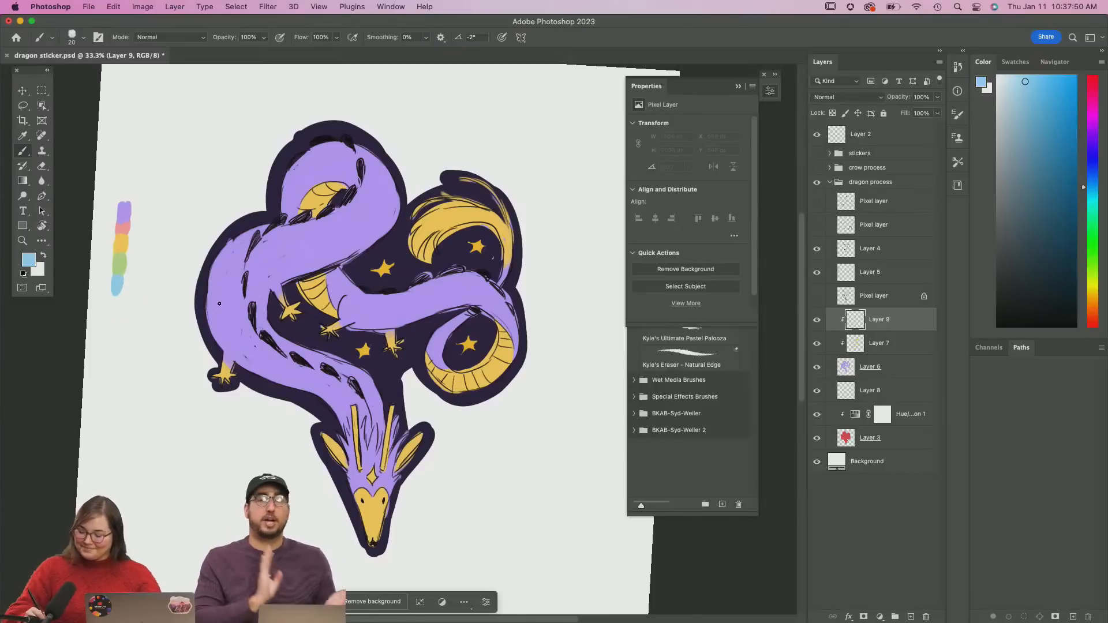
left_click_drag(219, 304, 233, 295)
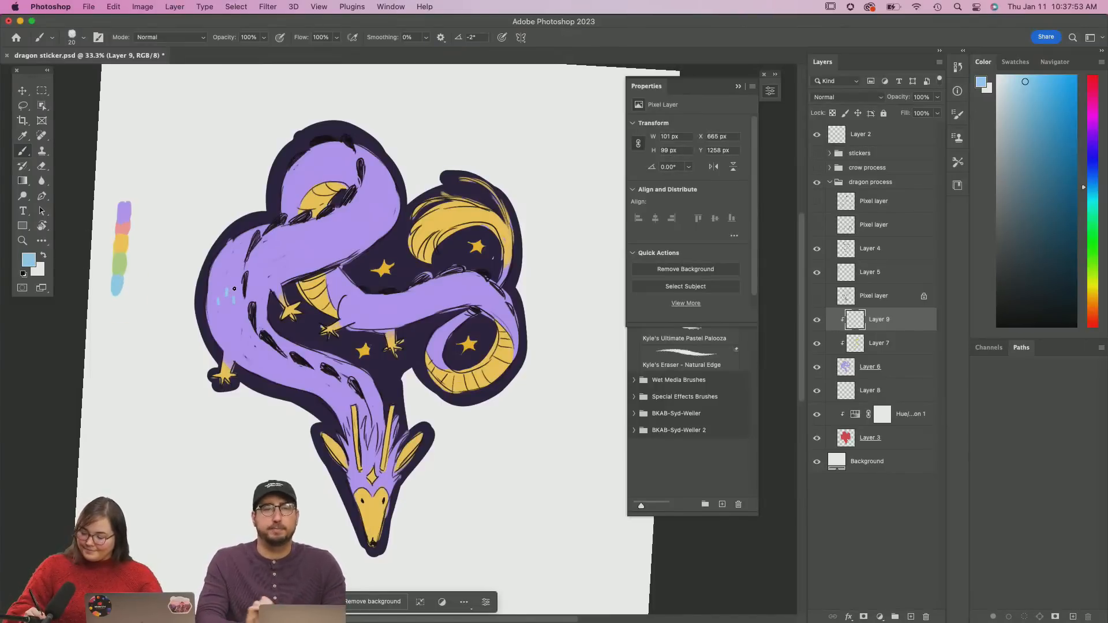
left_click(29, 263)
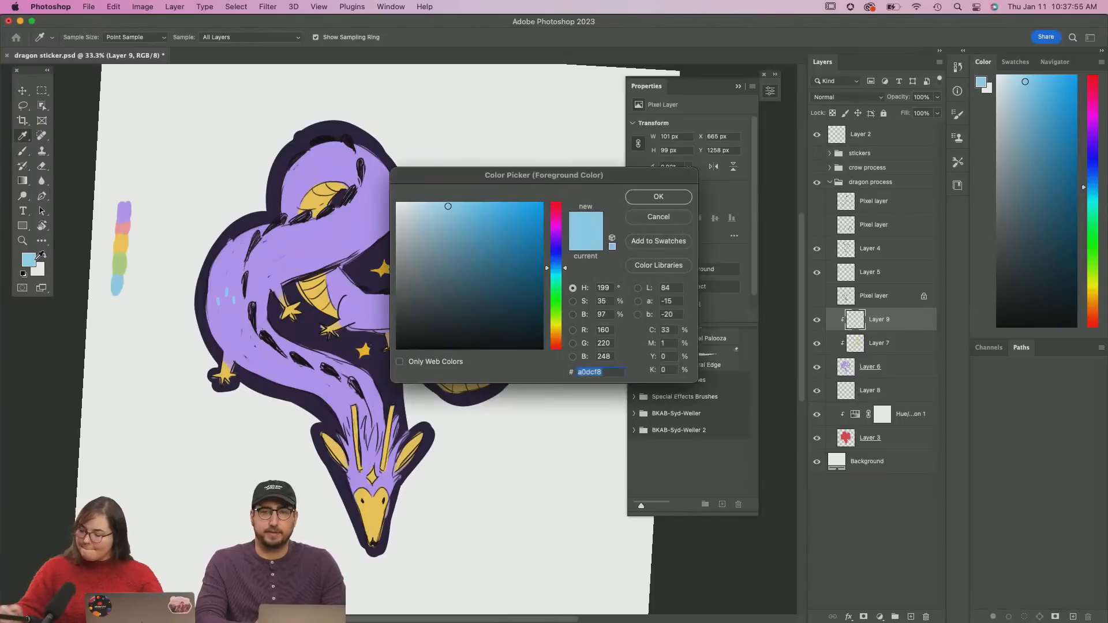
left_click(658, 197)
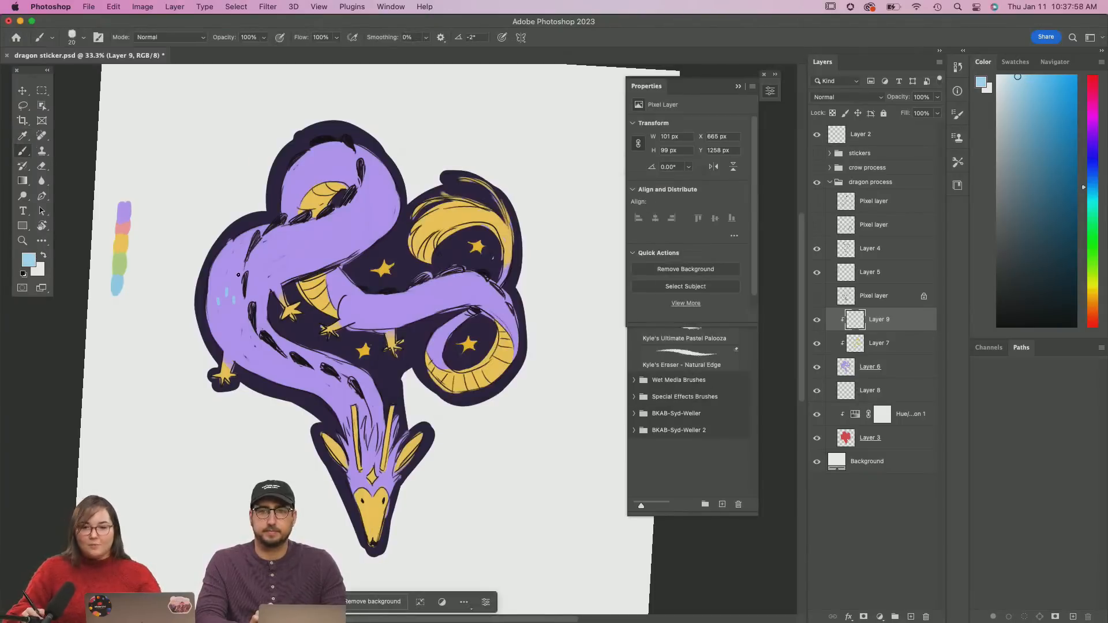
left_click_drag(227, 296, 218, 296)
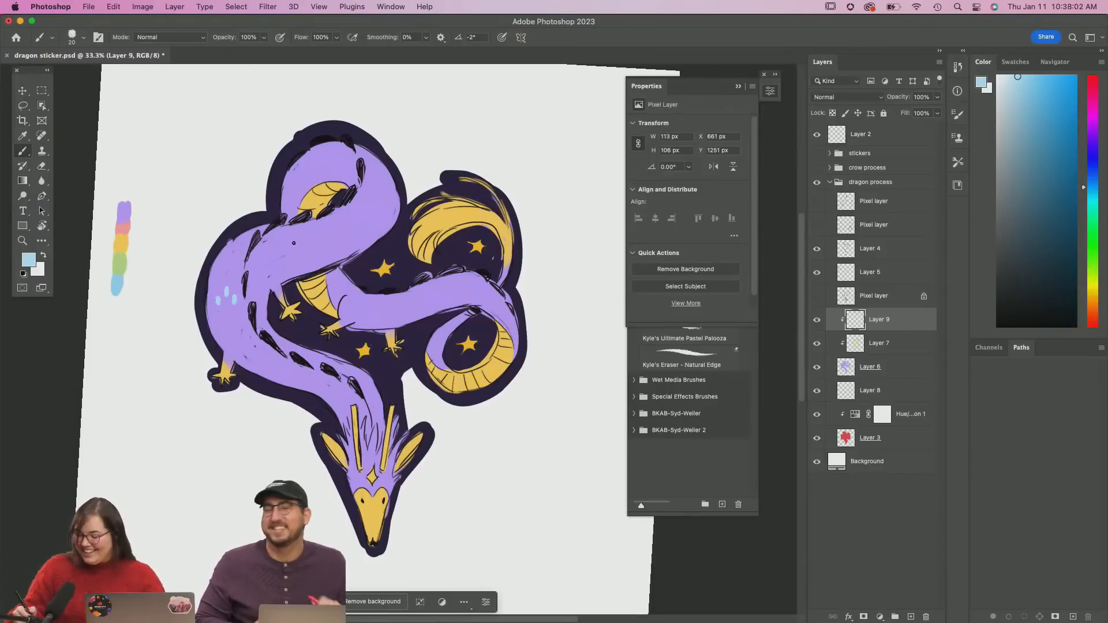
Add groups of light blue spots along the middle coils, the neck, the top loop and the curled tail
left_click_drag(285, 252, 299, 247)
left_click_drag(427, 300, 451, 296)
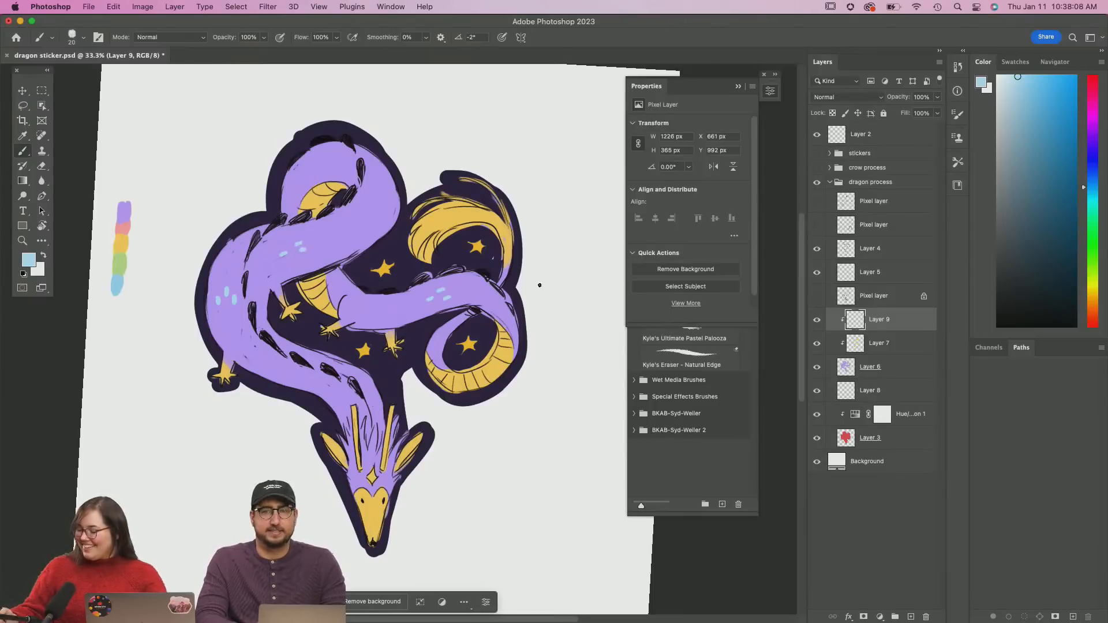
left_click_drag(342, 396, 341, 404)
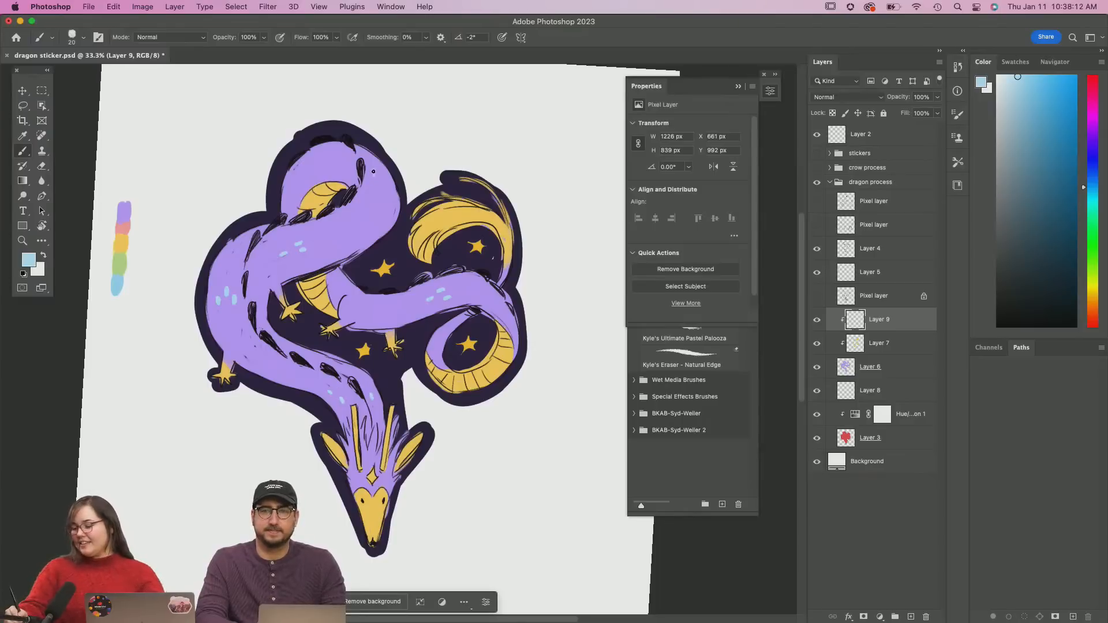
left_click_drag(374, 172, 383, 185)
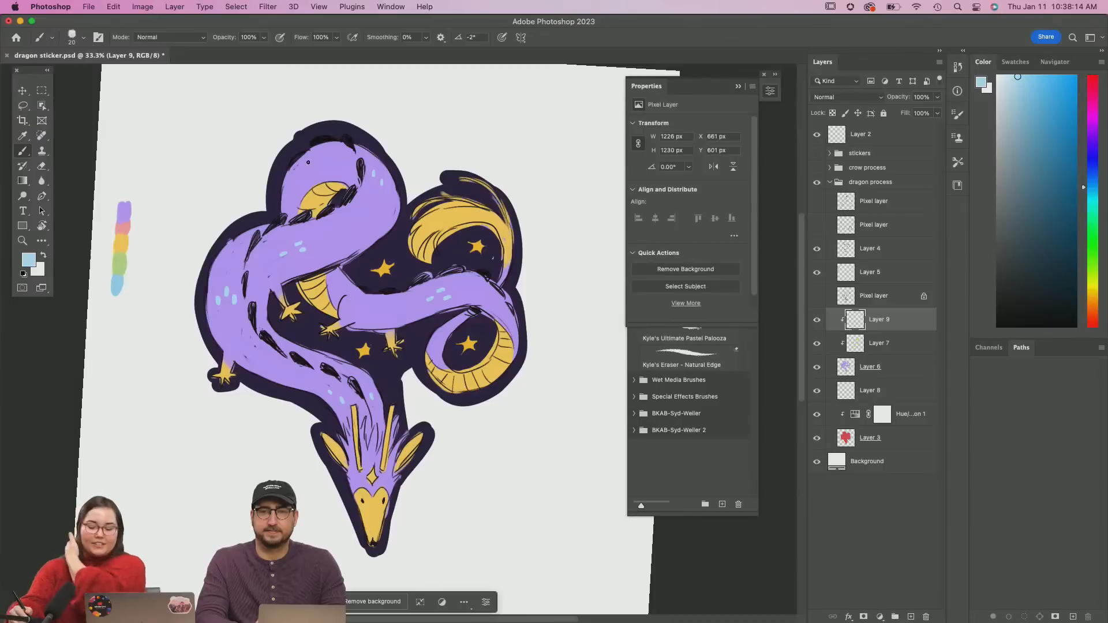
left_click_drag(294, 182, 296, 177)
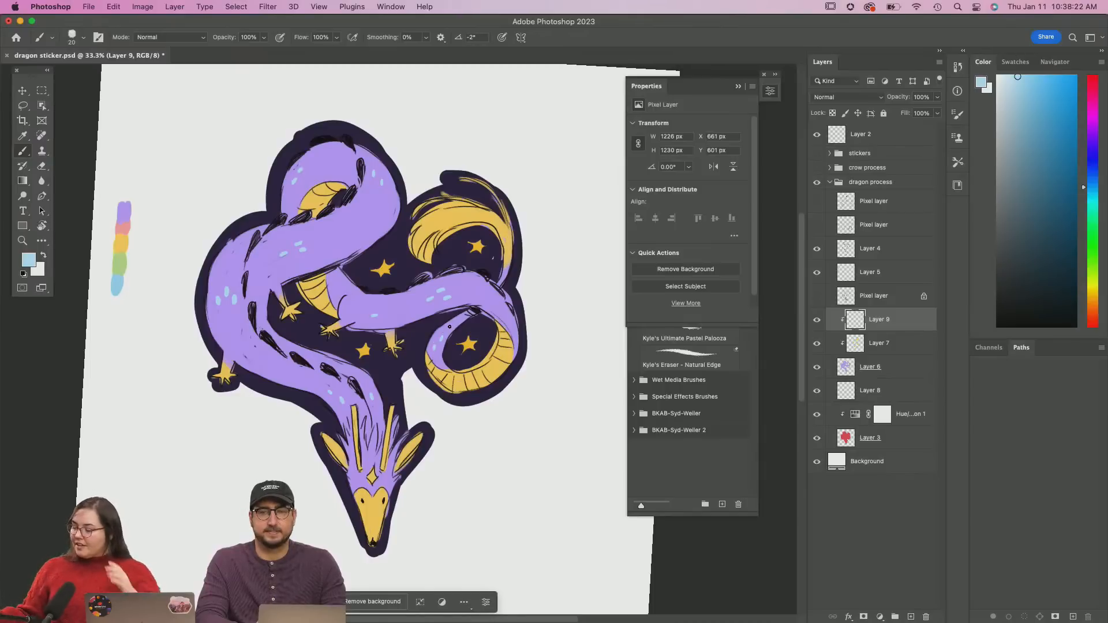
Add a new layer above Layer 9, clip it to the dragon base, and sample the palette's pink as the brush color
left_click(912, 617)
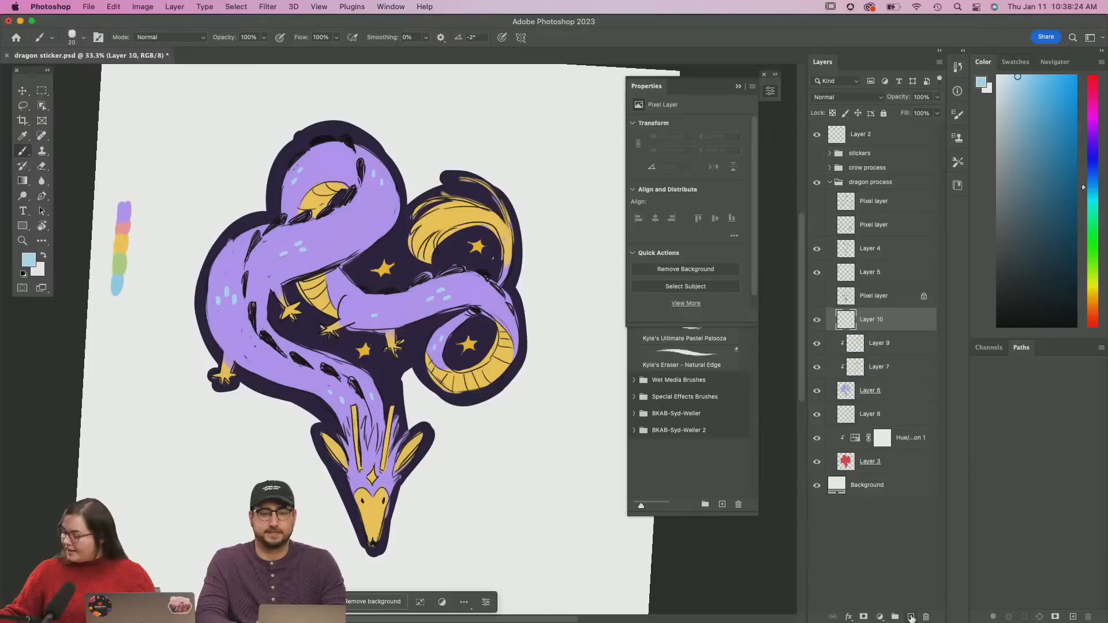
left_click(886, 329, "alt")
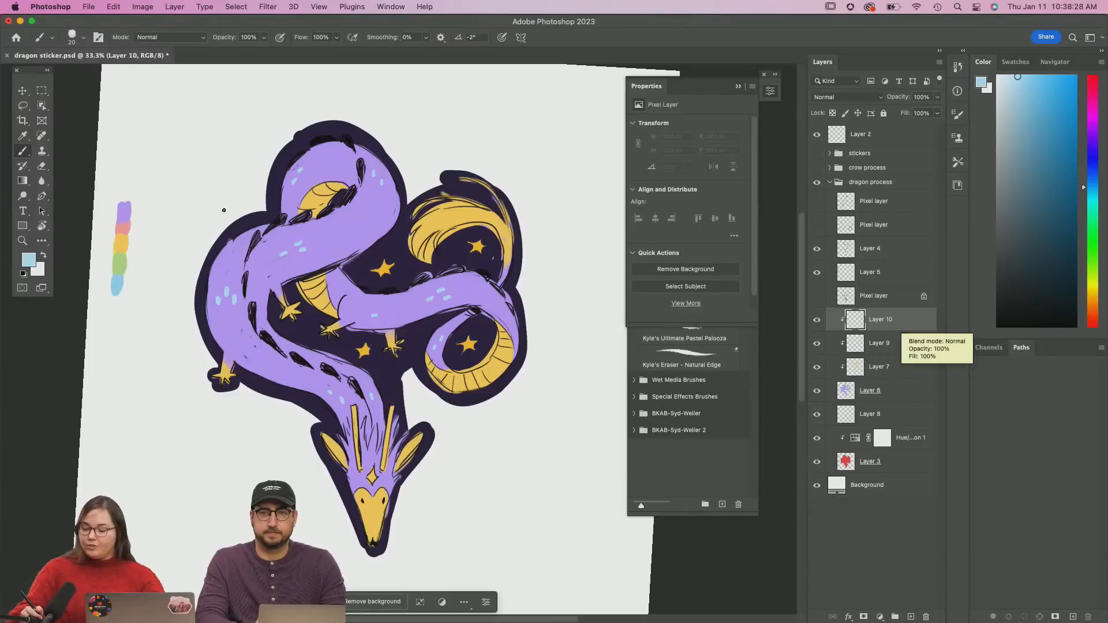
left_click(127, 223, "alt")
Dot pink spots beside the blue ones on the outer left bend, the middle coils and the neck on Layer 10
left_click(243, 348)
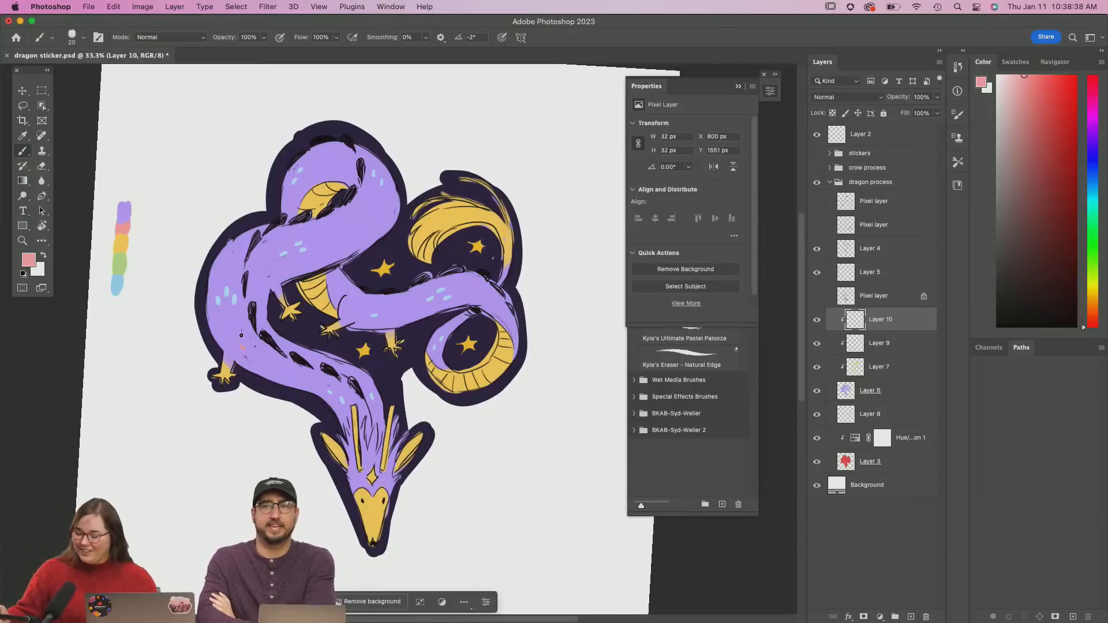
left_click(232, 325)
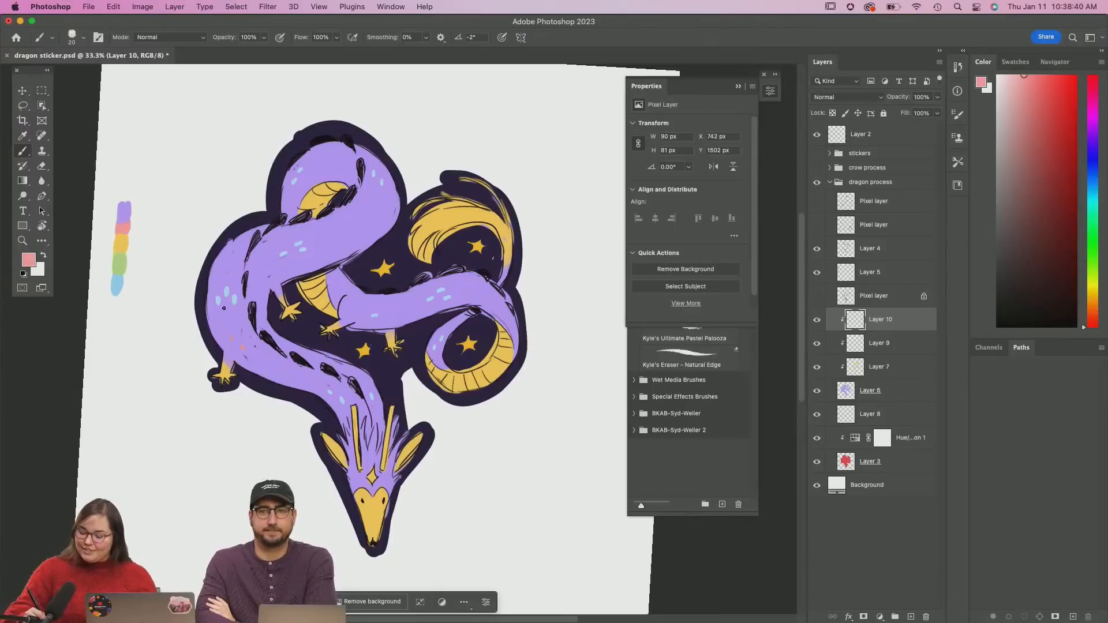
left_click(227, 310)
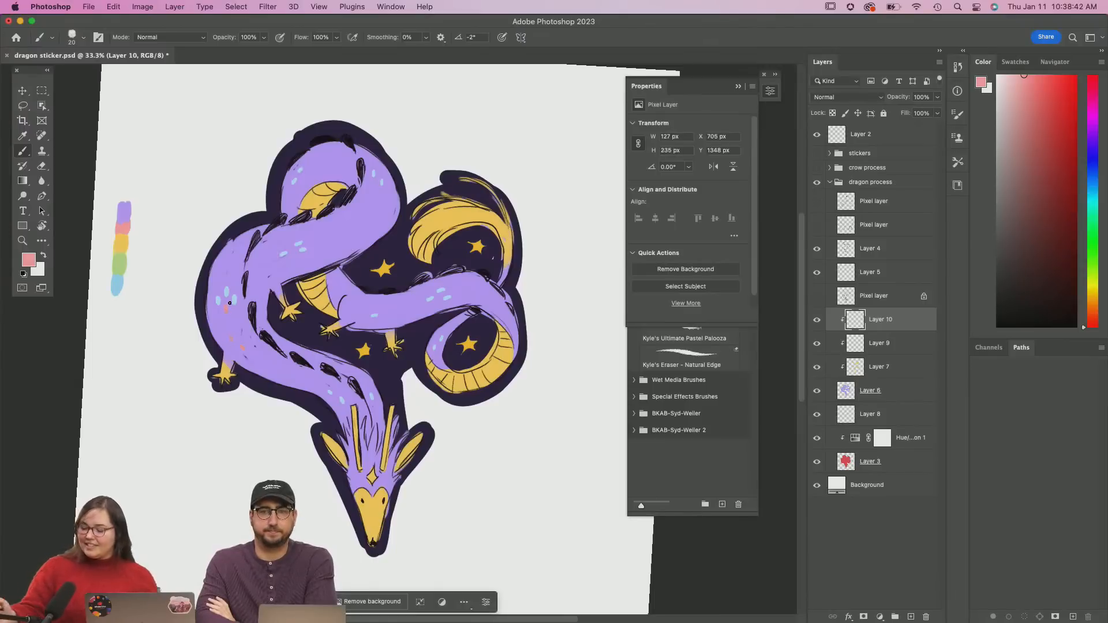
left_click(313, 243)
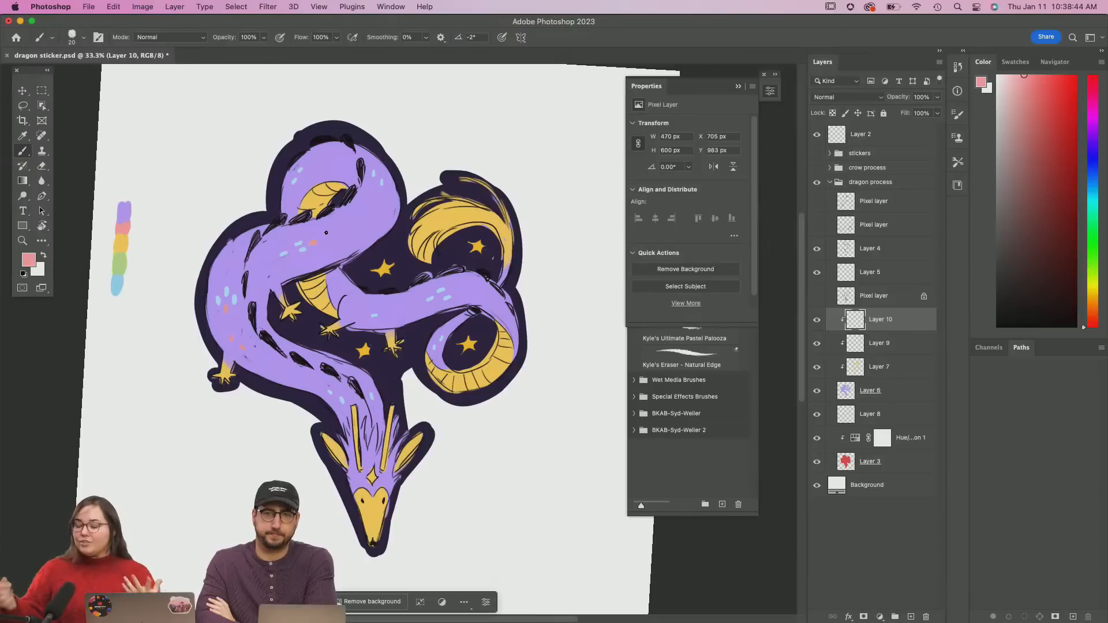
left_click(456, 290)
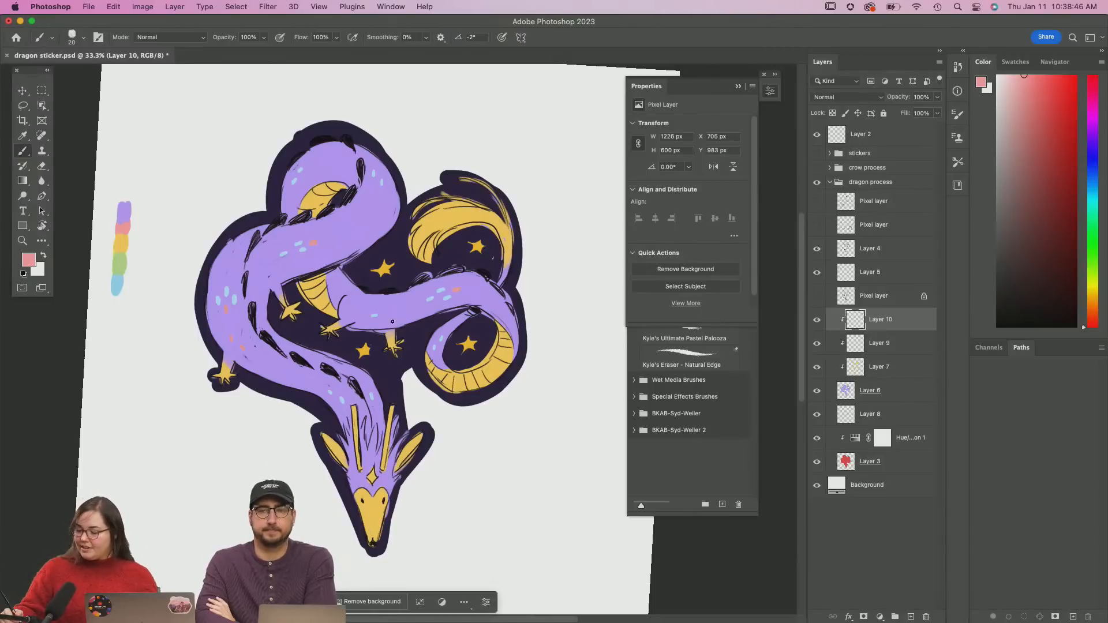
left_click(364, 389)
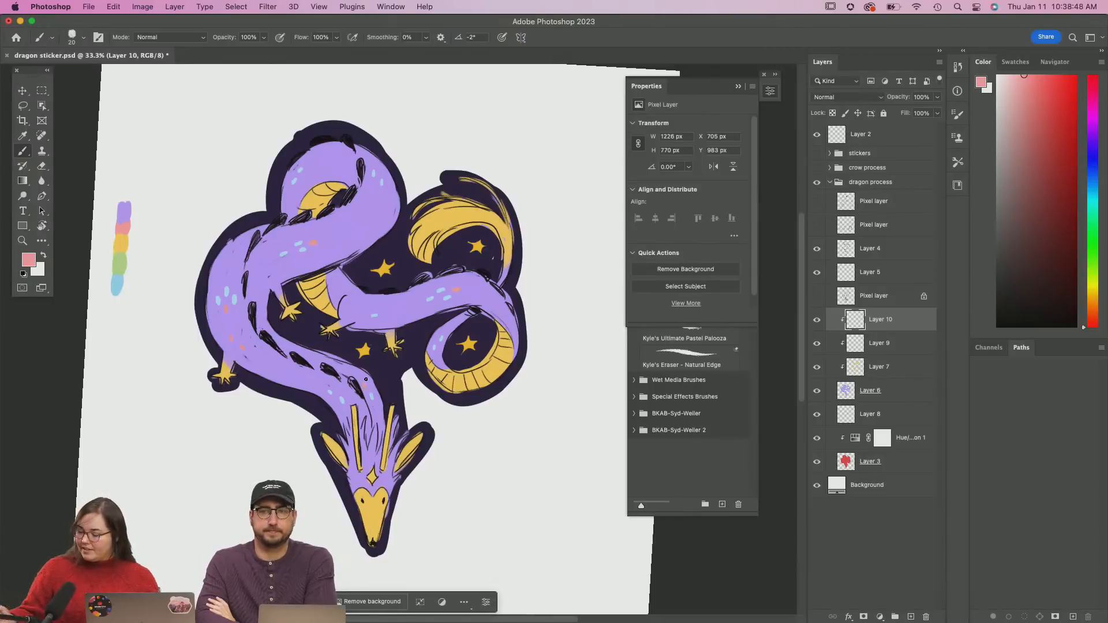
Color the strands of the dragon's mane pink and add pink spots to the upper coil and top loop
left_click(339, 437)
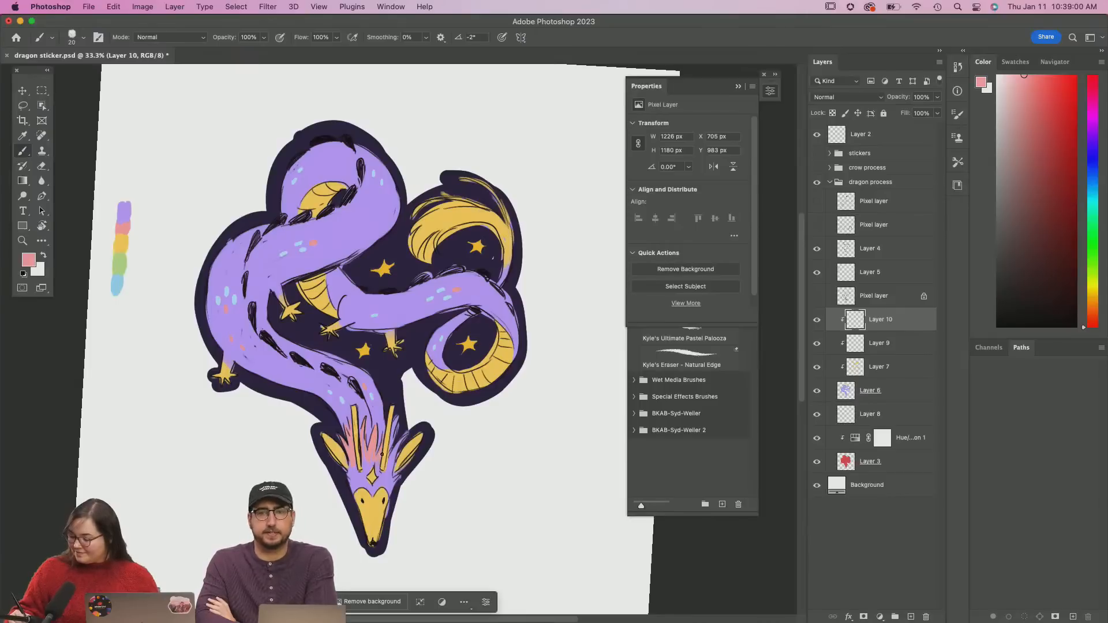
left_click_drag(365, 442, 355, 479)
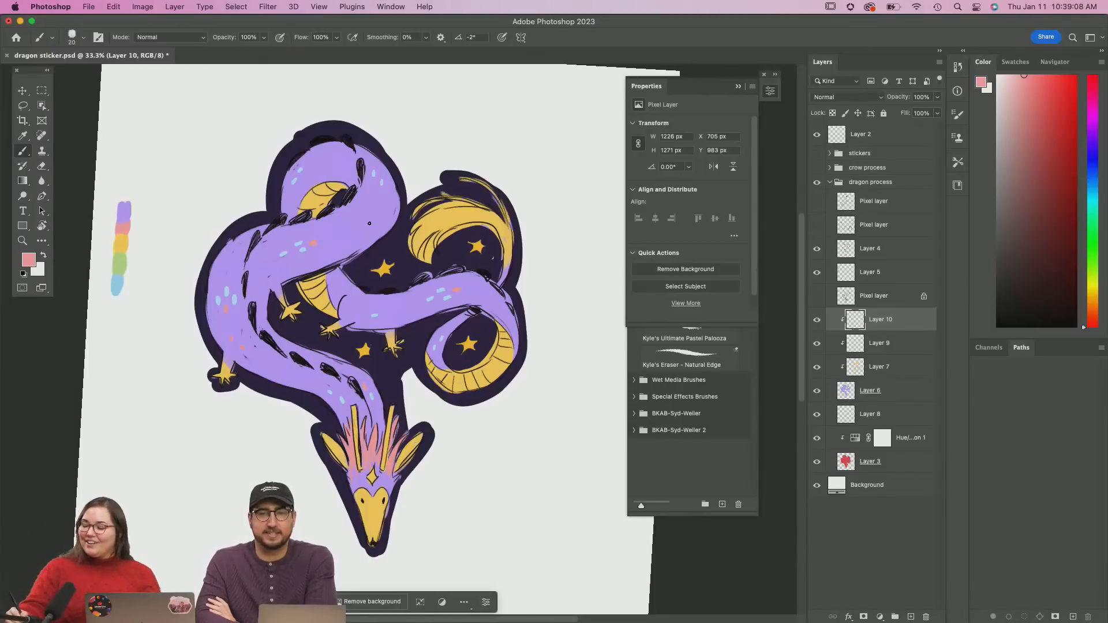
left_click_drag(377, 220, 392, 208)
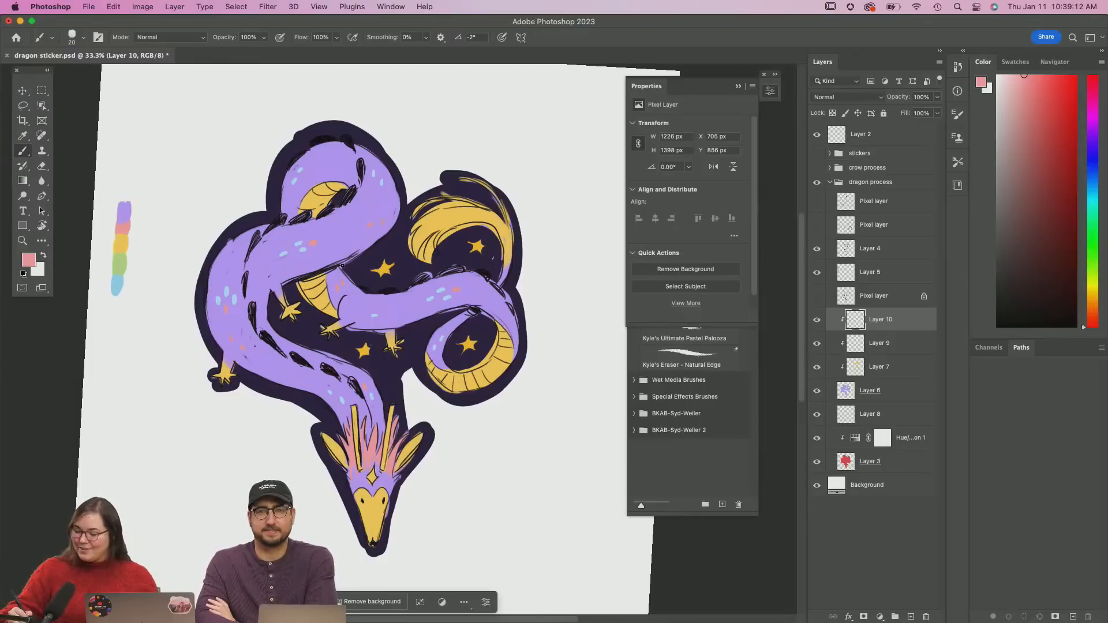
left_click_drag(330, 162, 326, 162)
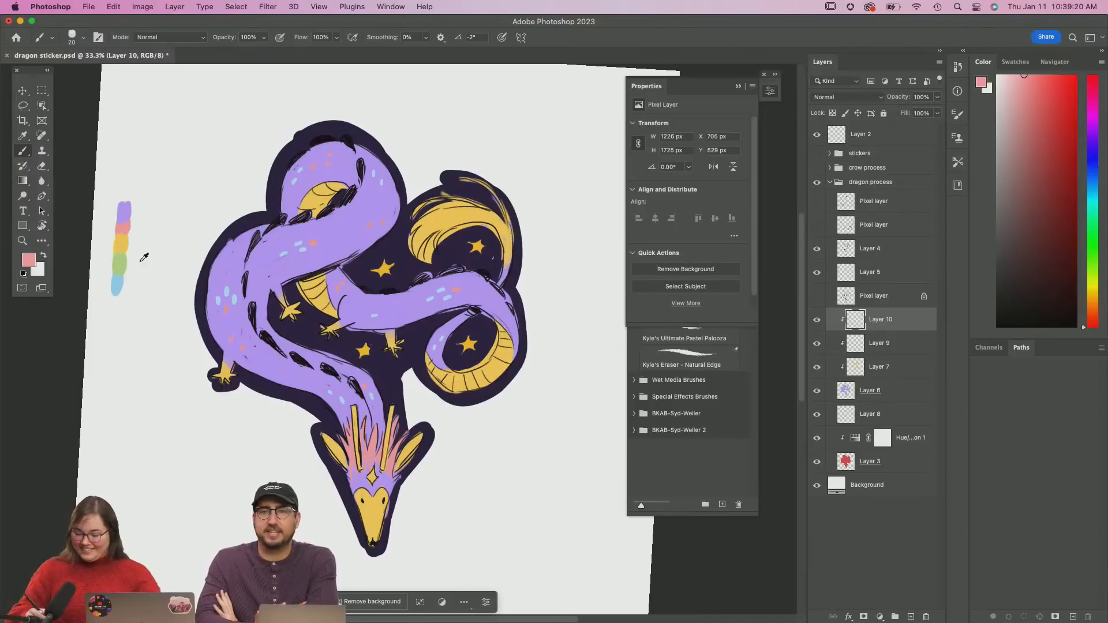
Paint light green spots among the blue and pink ones along the body on Layer 10, sampling the palette's green
left_click(123, 261, "alt")
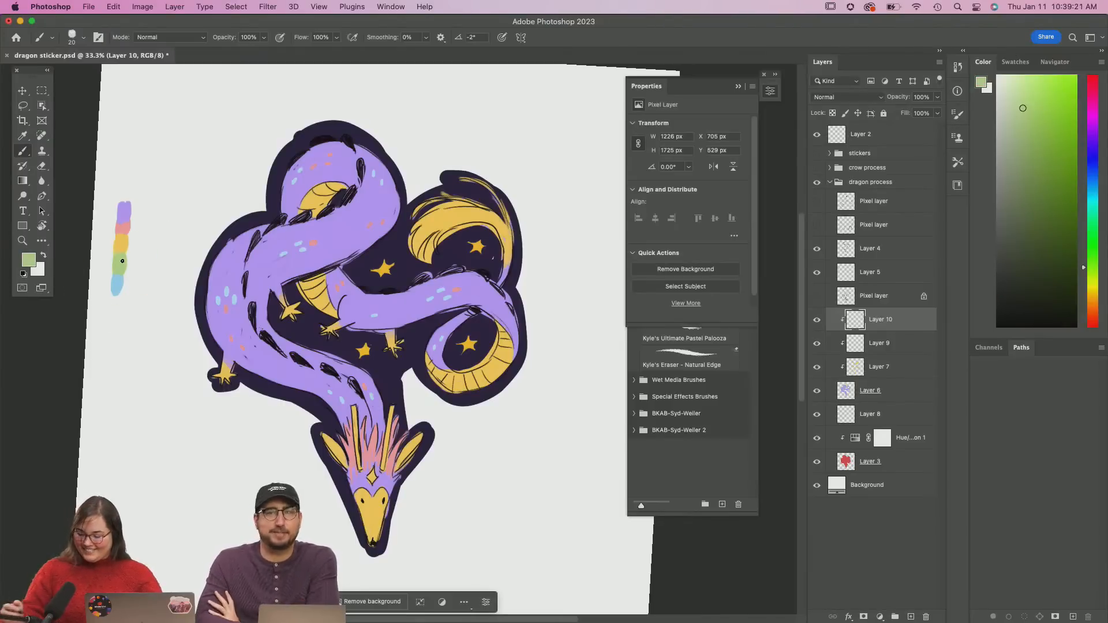
left_click_drag(222, 281, 219, 275)
left_click(218, 270)
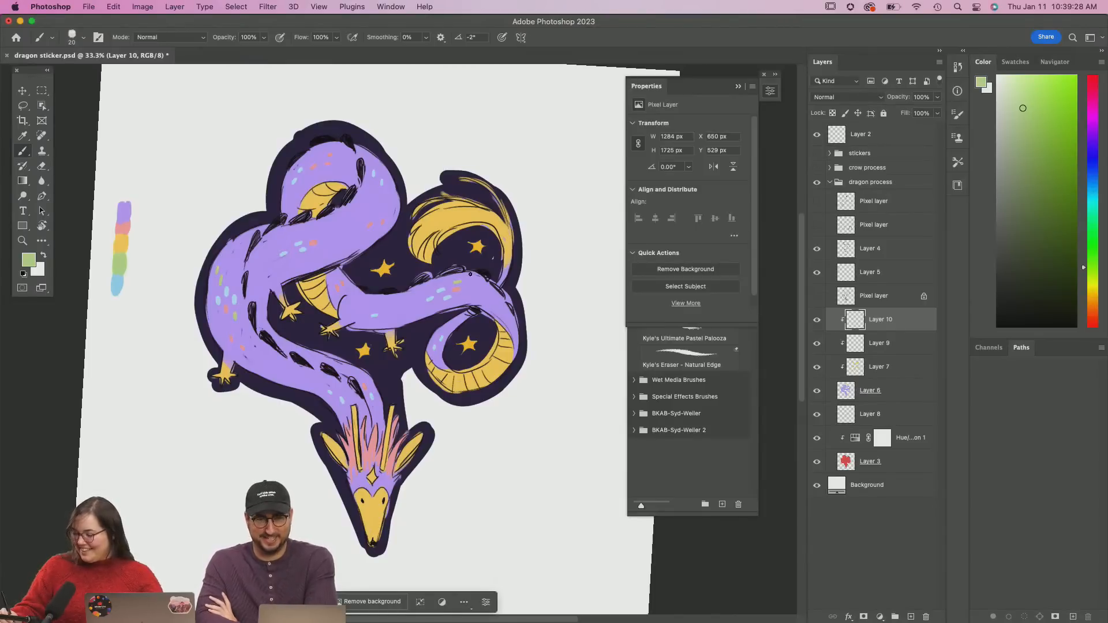
left_click_drag(471, 274, 478, 281)
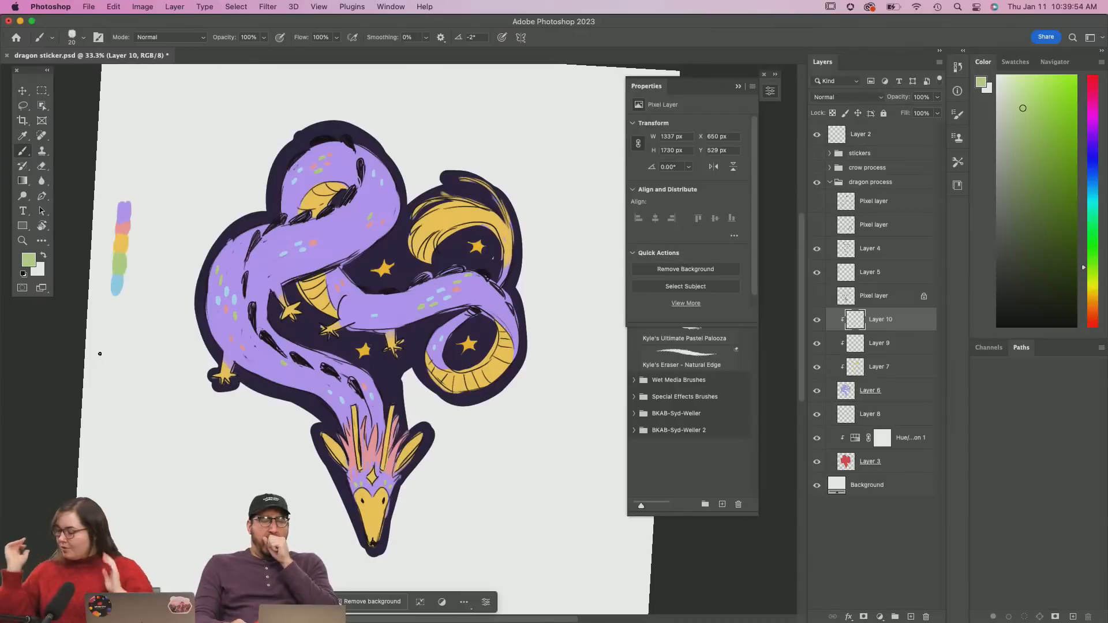
left_click(399, 7)
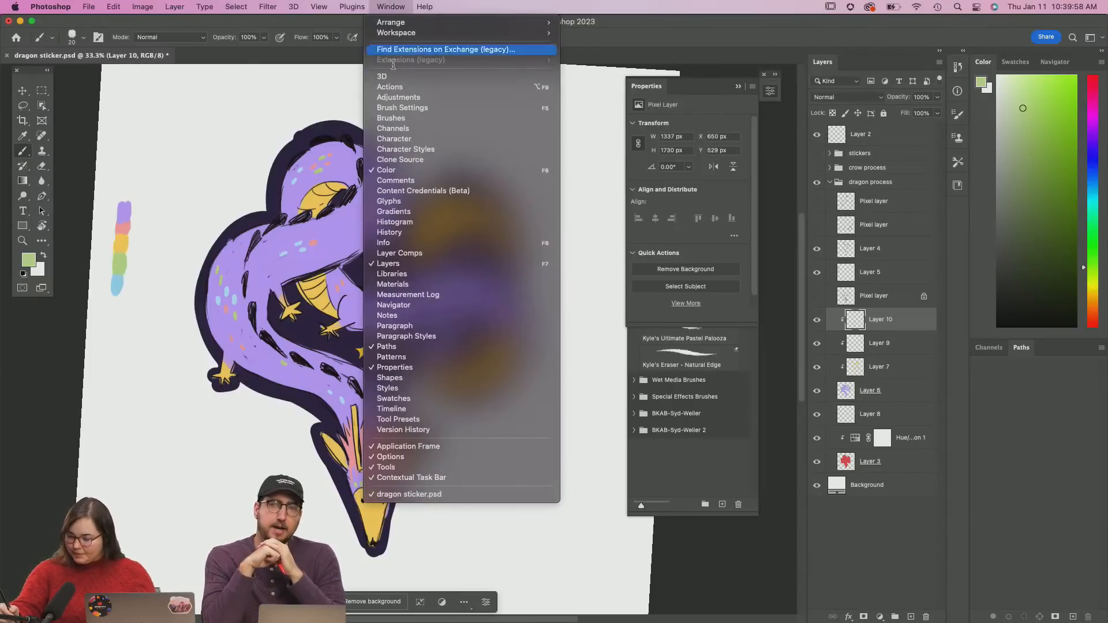
left_click(412, 274)
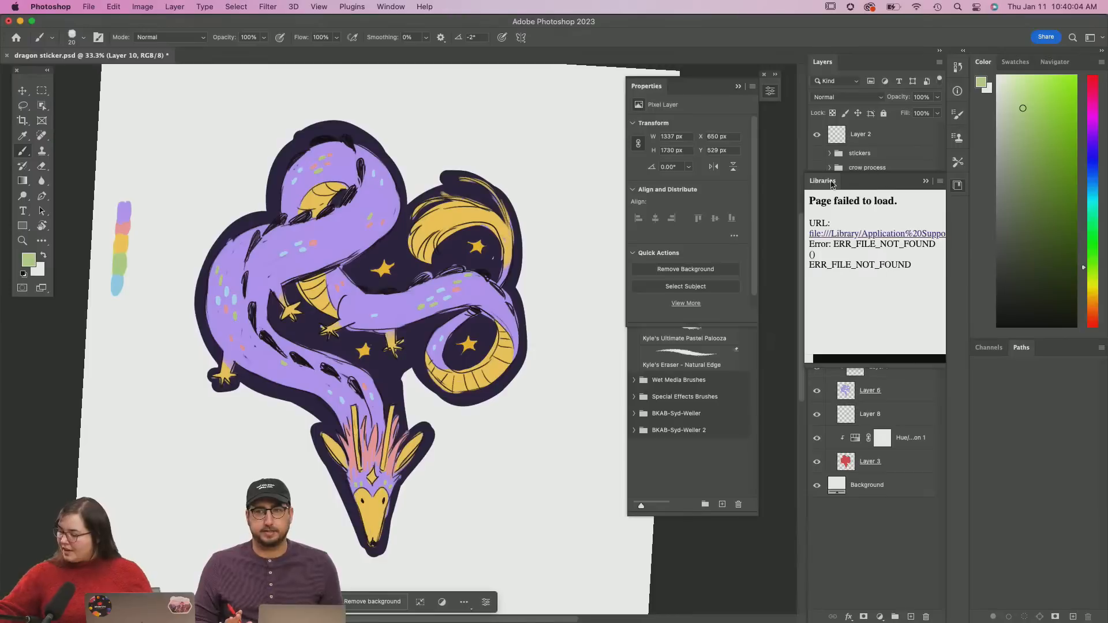
left_click(958, 187)
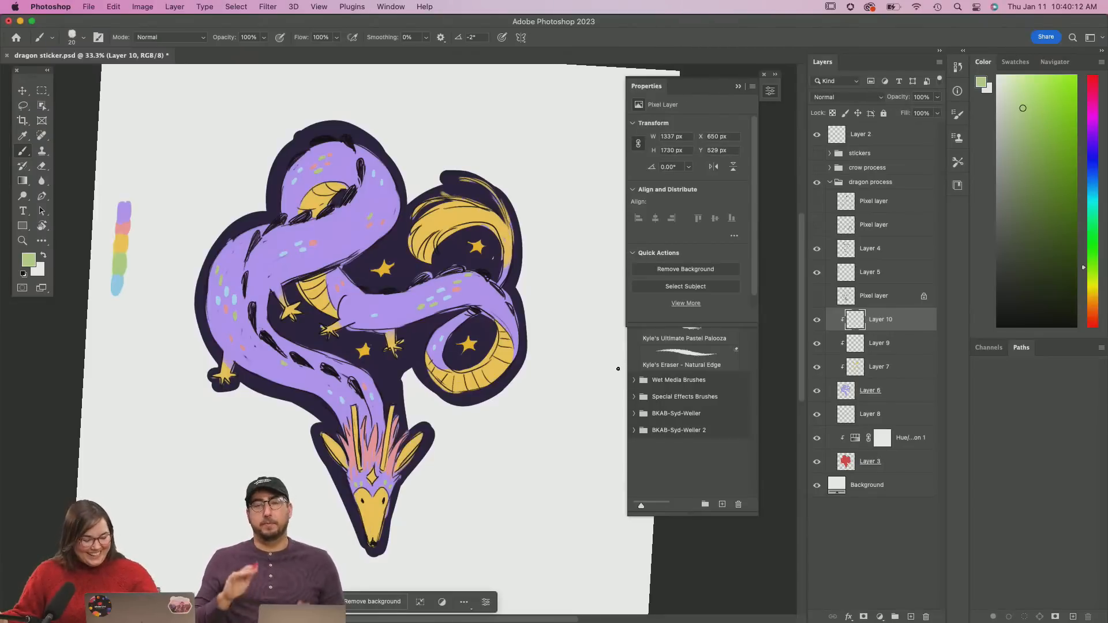
Fill in more of the mane with its sampled pink and pick the claws' golden yellow as the brush color
left_click(373, 457, "alt")
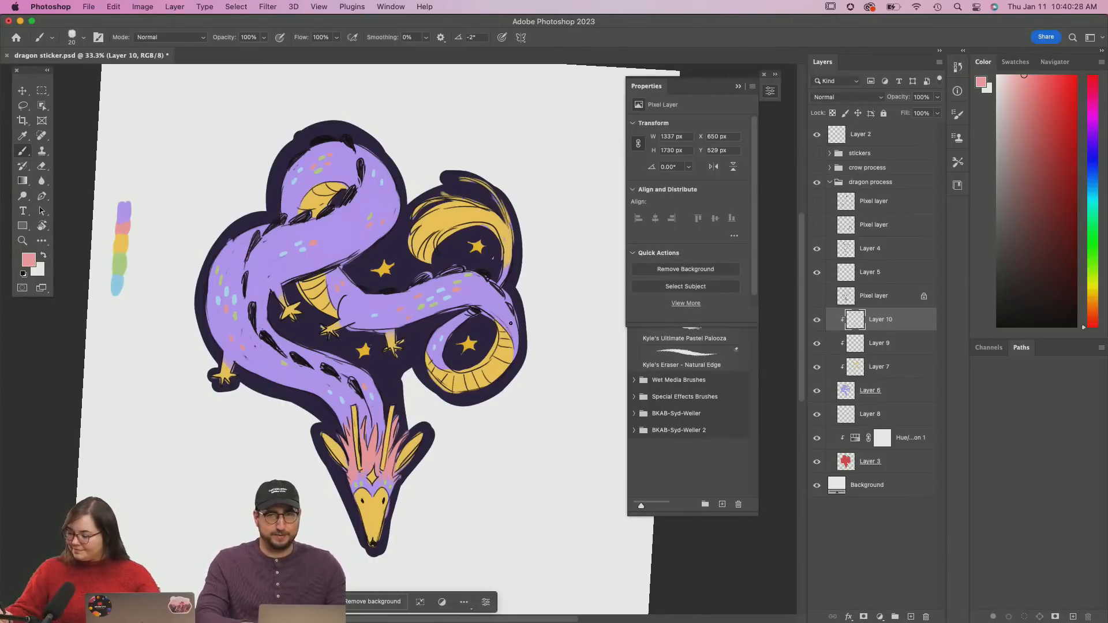
left_click(394, 345, "alt")
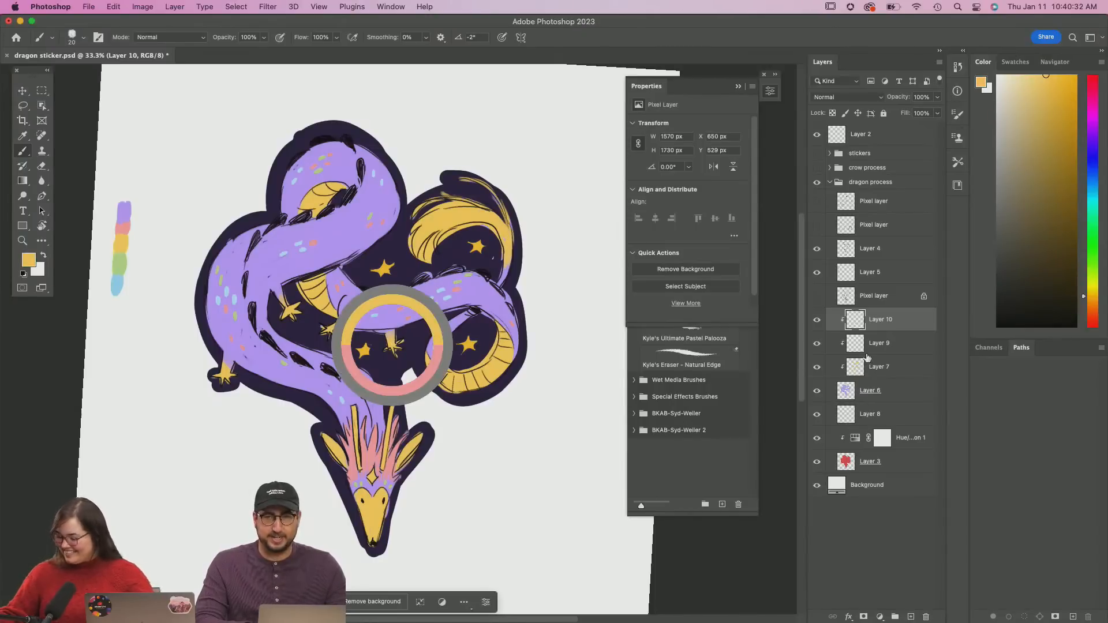
Check which yellow details Layer 7 holds by hiding and showing it
left_click(871, 416)
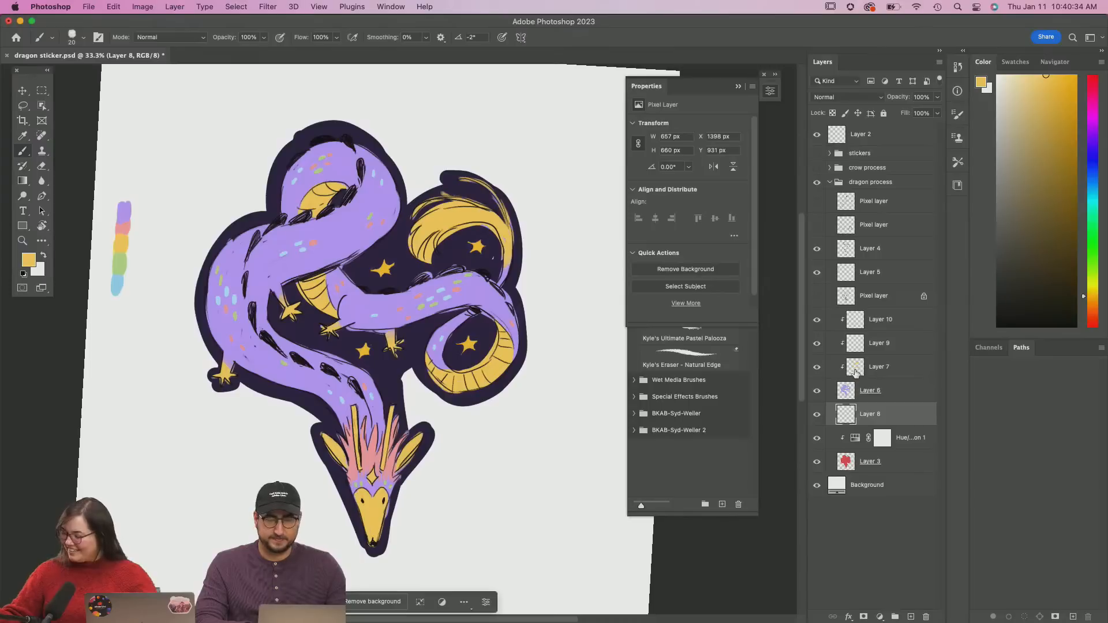
left_click(856, 373)
left_click(817, 367)
left_click(817, 367)
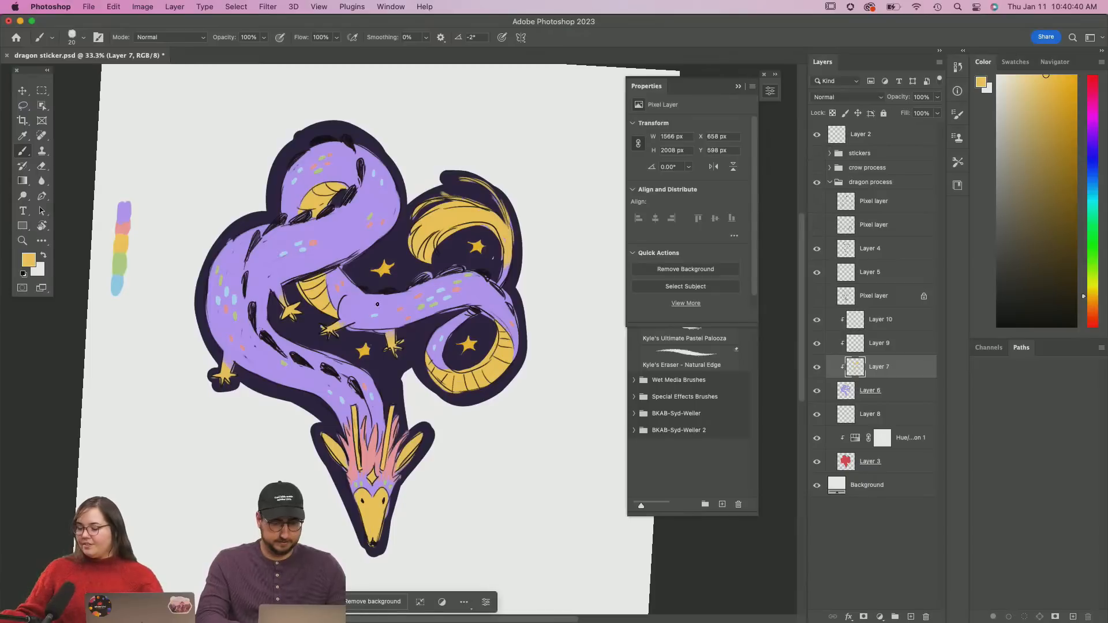
left_click(817, 367)
left_click(817, 367)
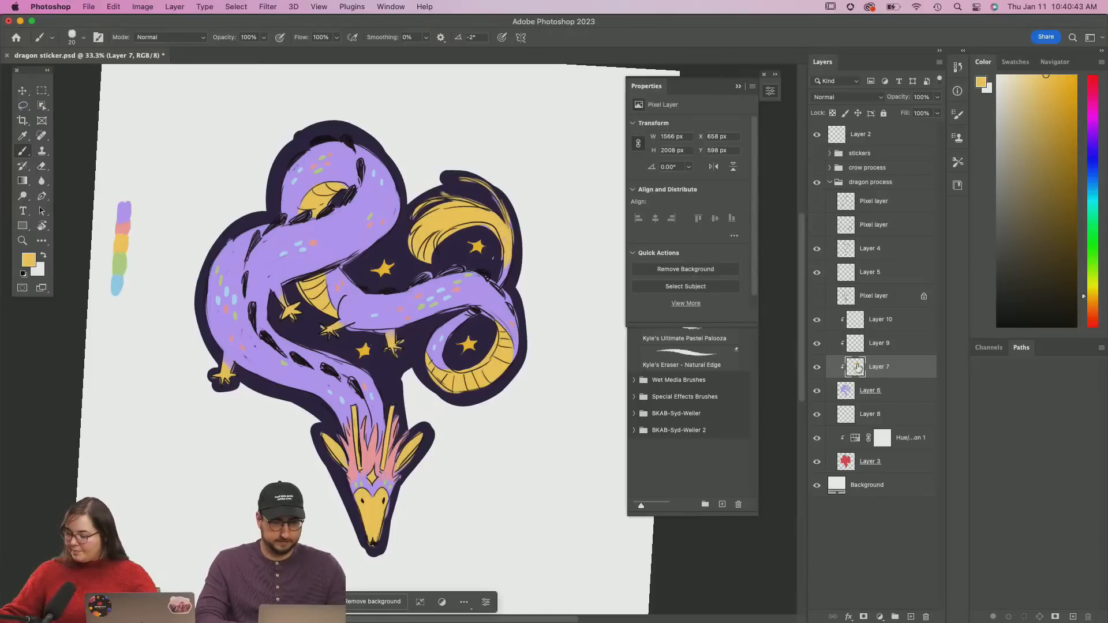
Add a new layer above Layer 10 and compare the artwork with Layer 7 hidden and shown
left_click(863, 319)
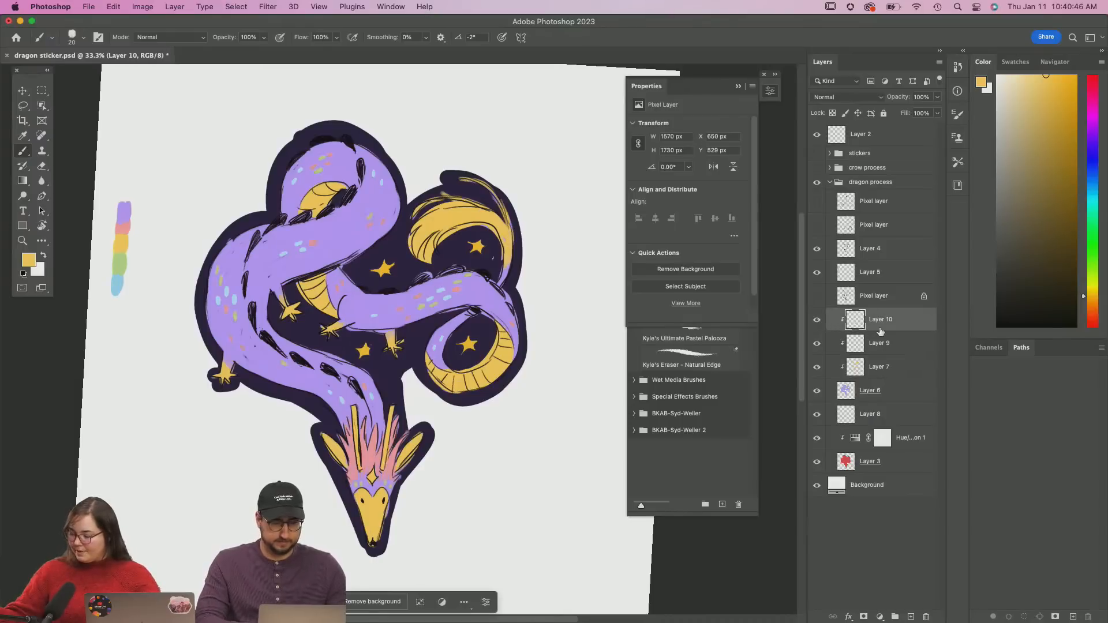
left_click(911, 617)
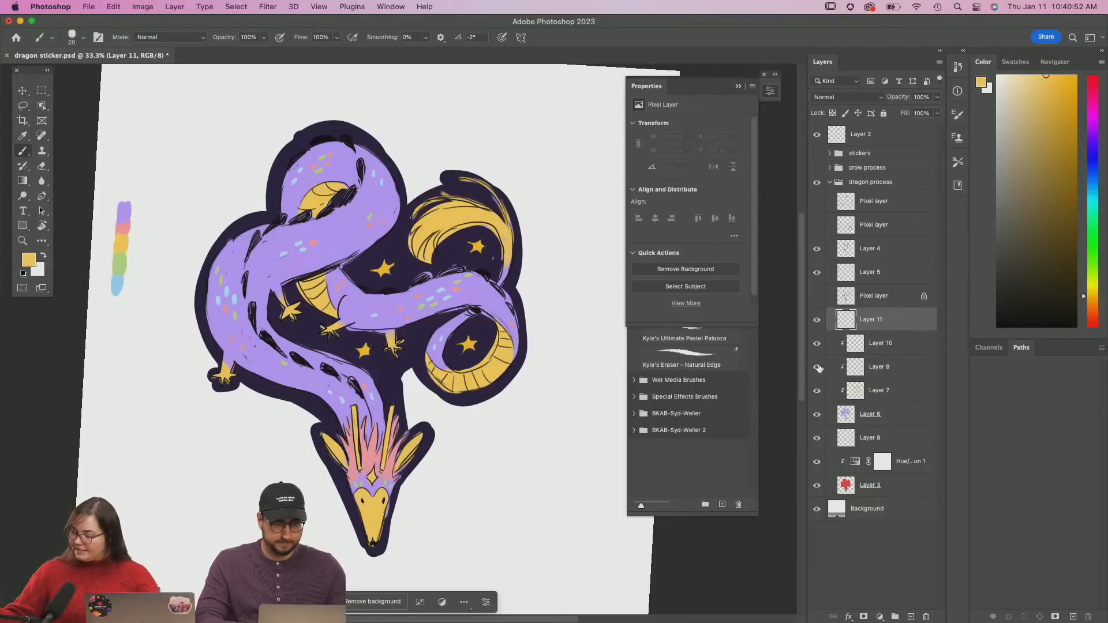
left_click(817, 391)
left_click(816, 392)
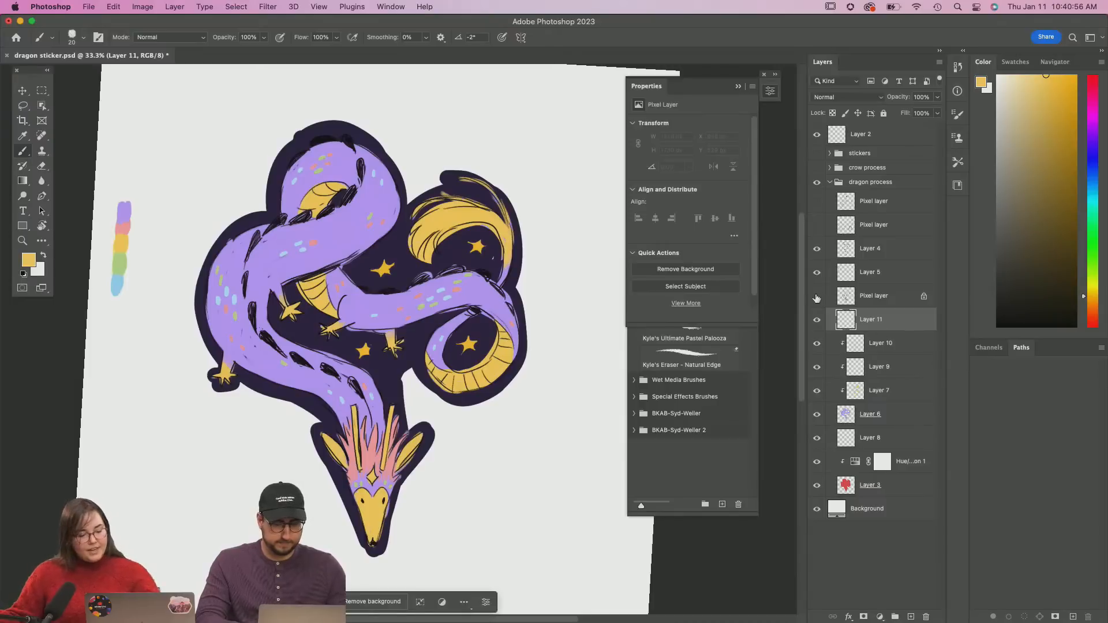
Pick a pale cream brush color and paint small sparkles and dots on the yellow underside of the curled tail on Layer 11
left_click(29, 259)
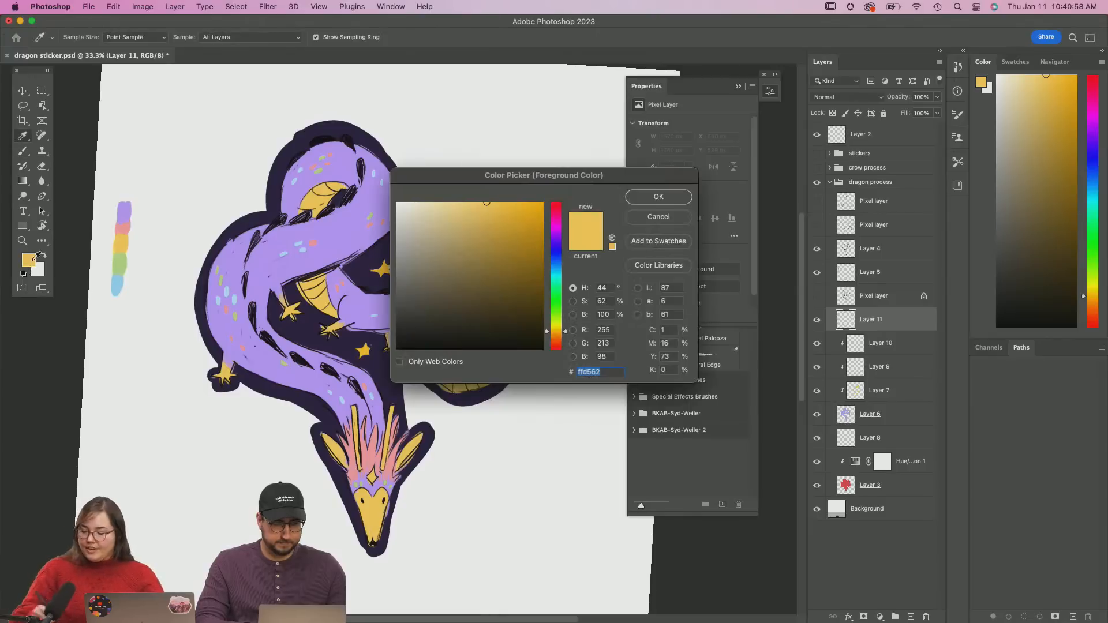
left_click(445, 220)
left_click(657, 198)
key("b")
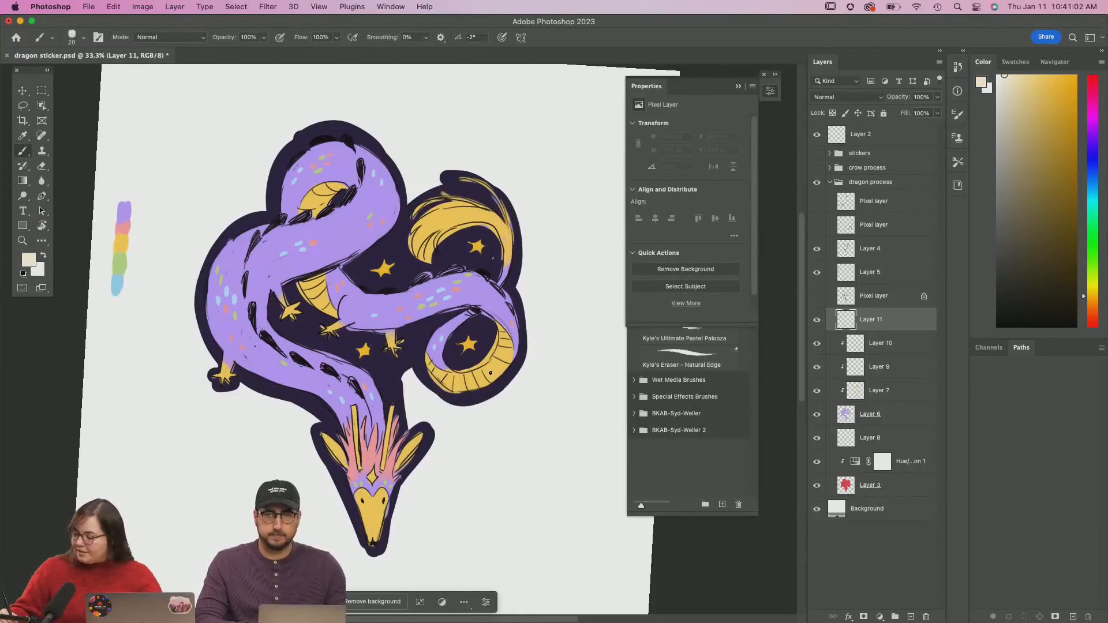
left_click_drag(487, 372, 492, 368)
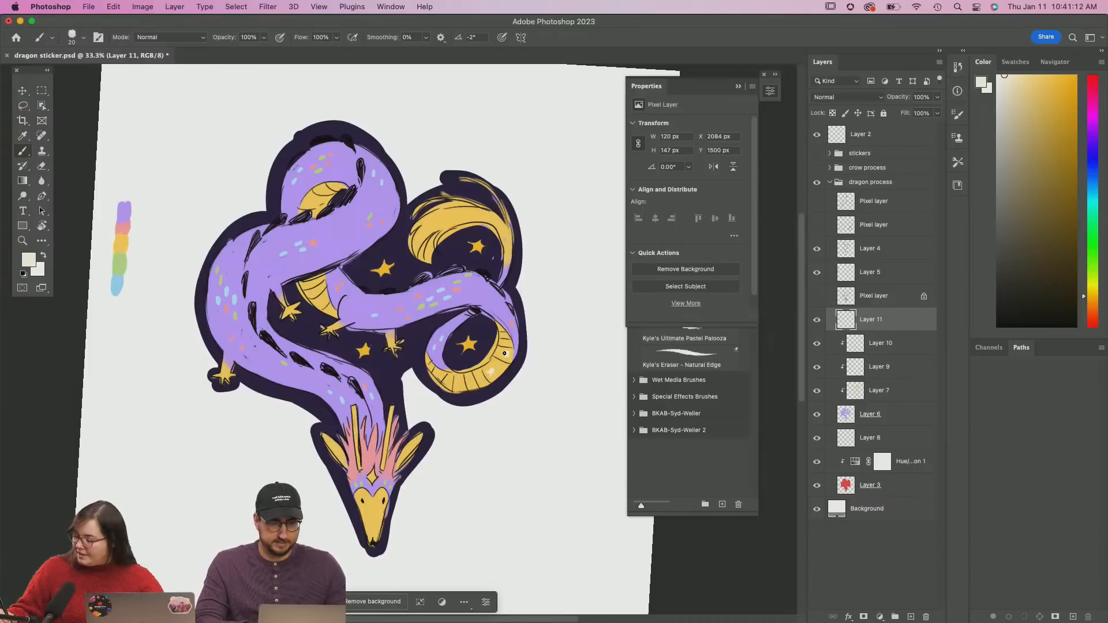
left_click_drag(506, 353, 507, 350)
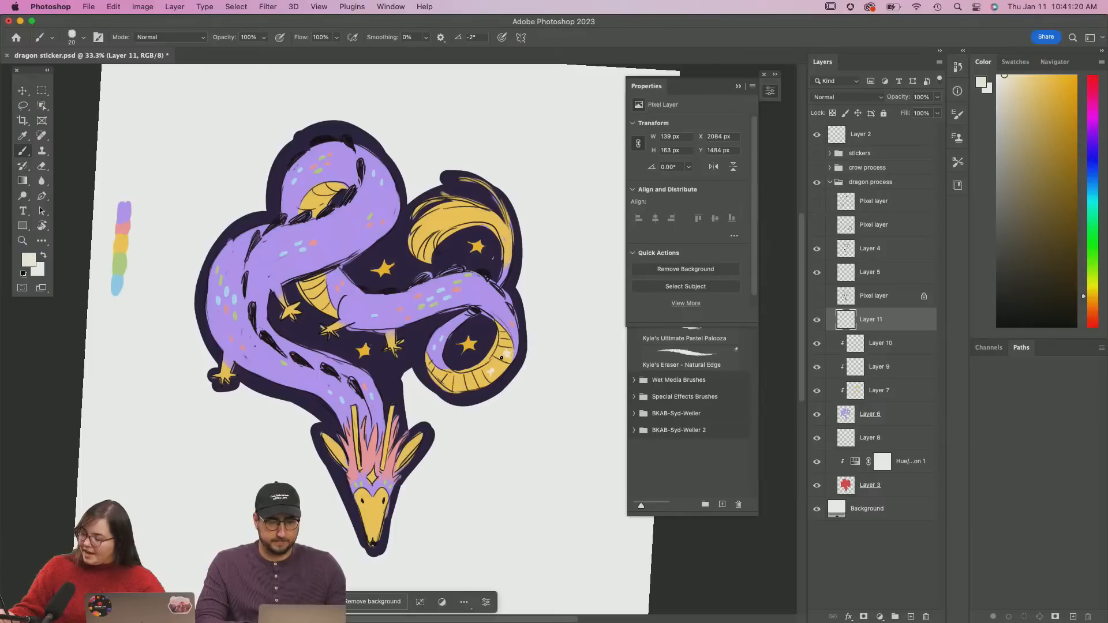
left_click_drag(460, 381, 474, 390)
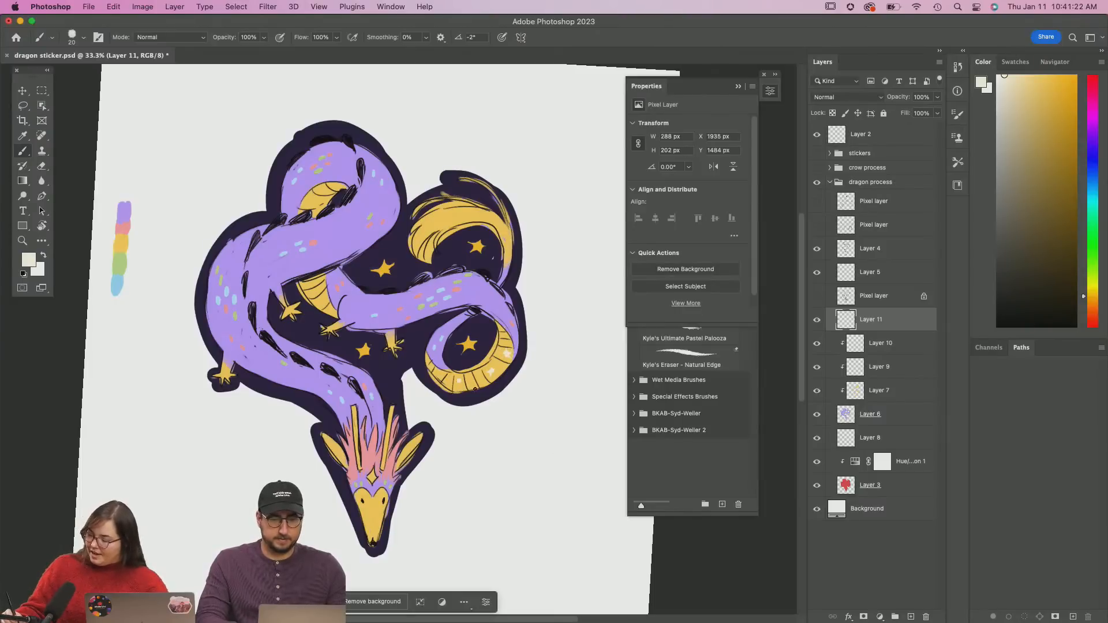
left_click_drag(500, 347, 505, 339)
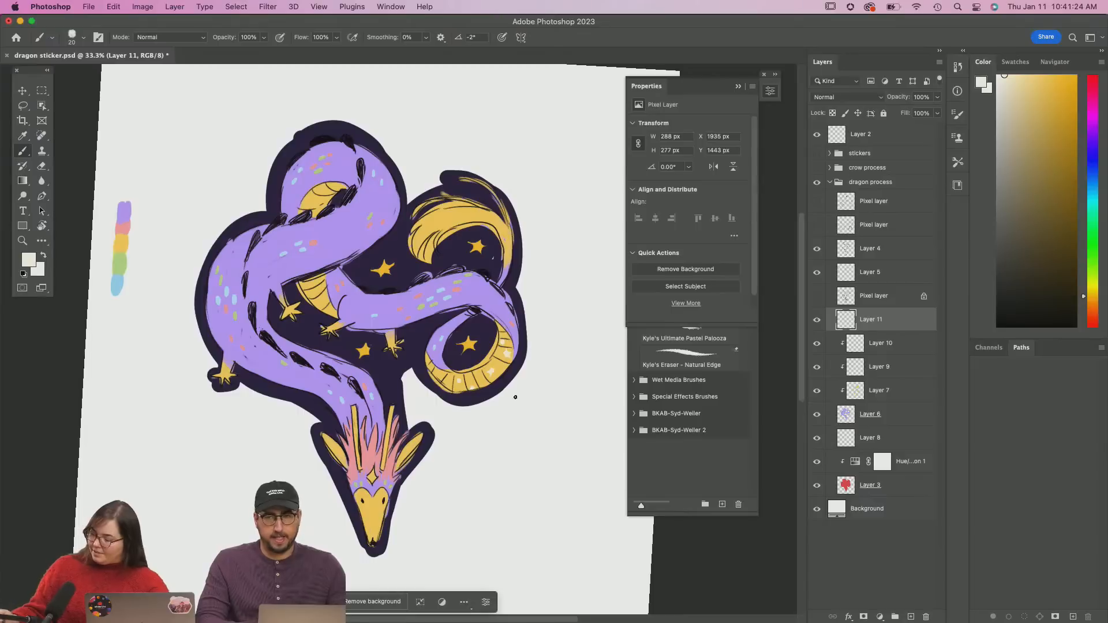
left_click(492, 373)
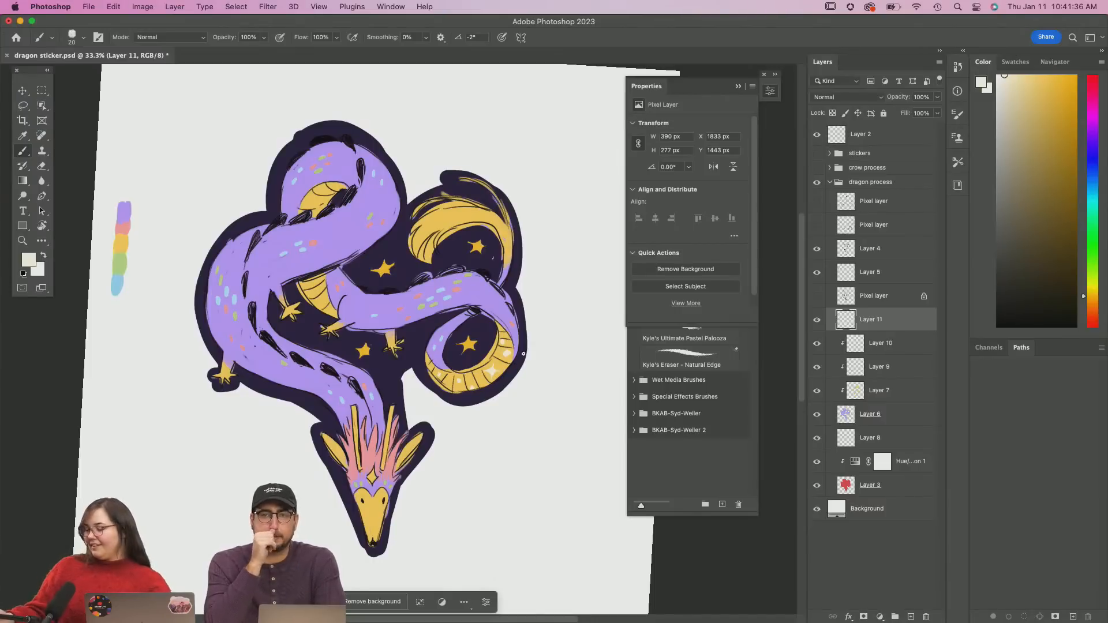
Paint matching cream highlights on the yellow belly sections at mid-body and inside the upper coil
mouse_move(317, 298)
left_mouse_down()
mouse_move(306, 283)
mouse_move(326, 283)
left_mouse_up()
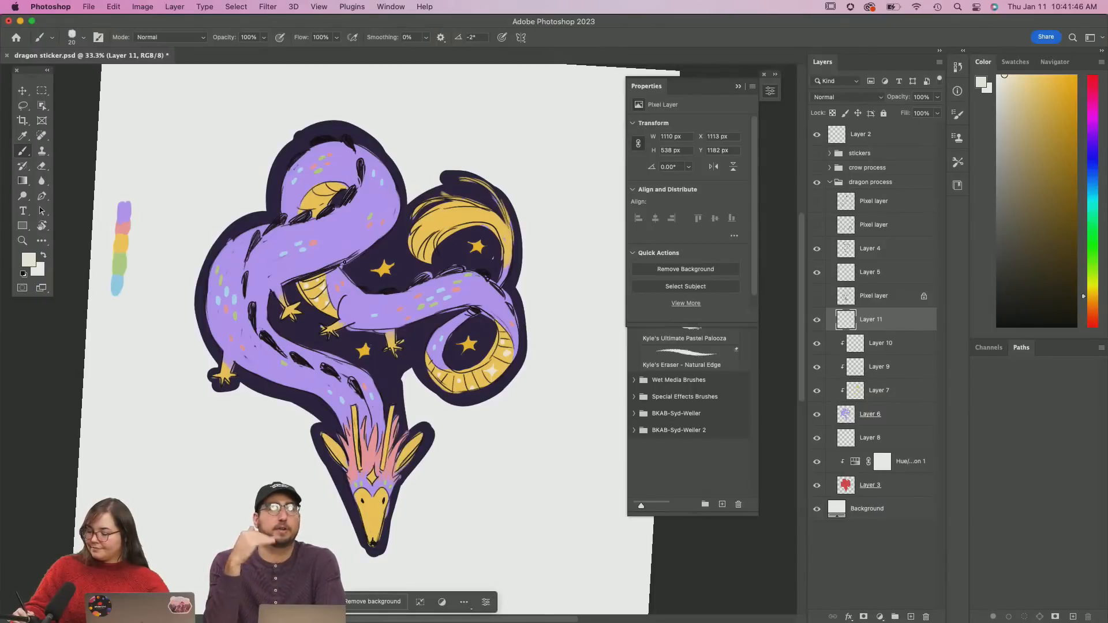
left_click(317, 201)
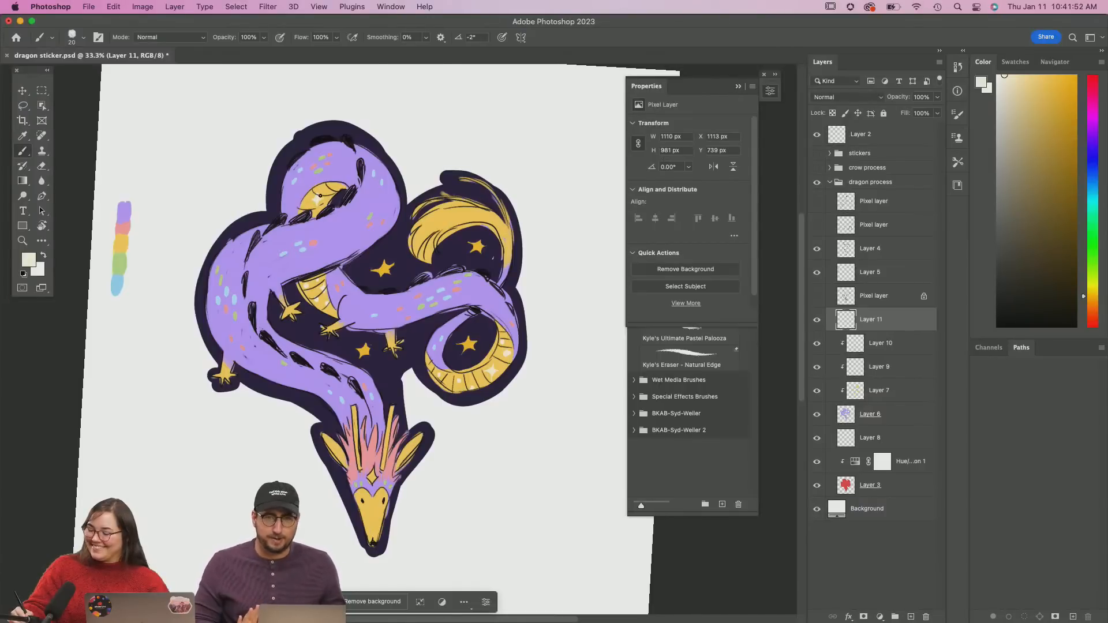
mouse_move(348, 181)
left_mouse_down()
mouse_move(332, 188)
mouse_move(348, 178)
left_mouse_up()
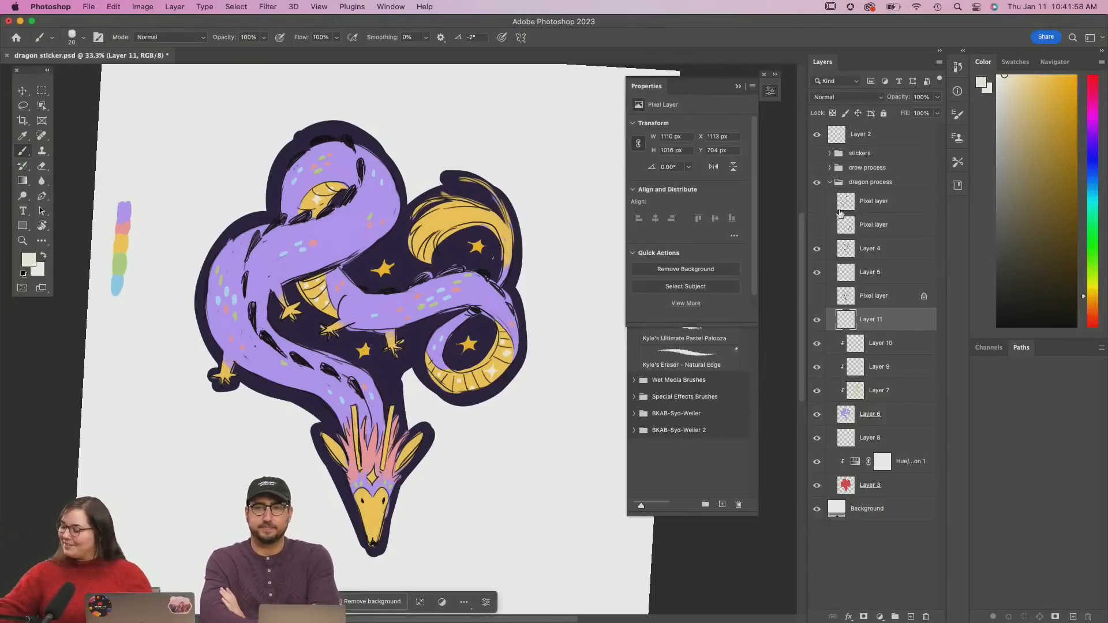
Clip a Hue/Saturation adjustment layer to the Layer 4 linework and set its saturation to +81 and lightness to +38
left_click(816, 248)
left_click(817, 249)
left_click(853, 252)
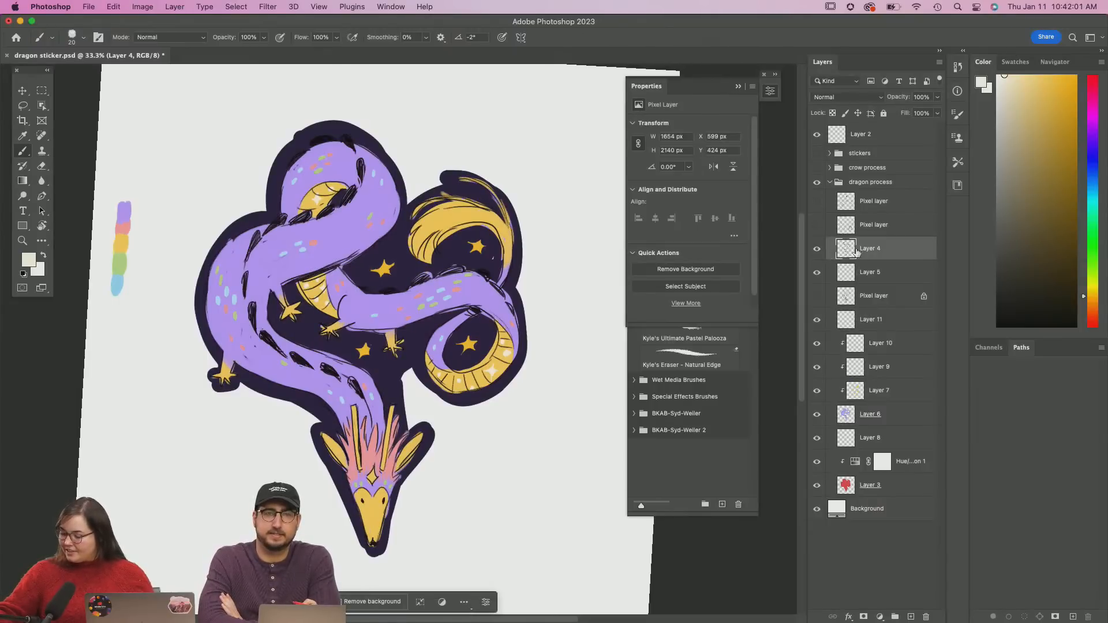
left_click(880, 616)
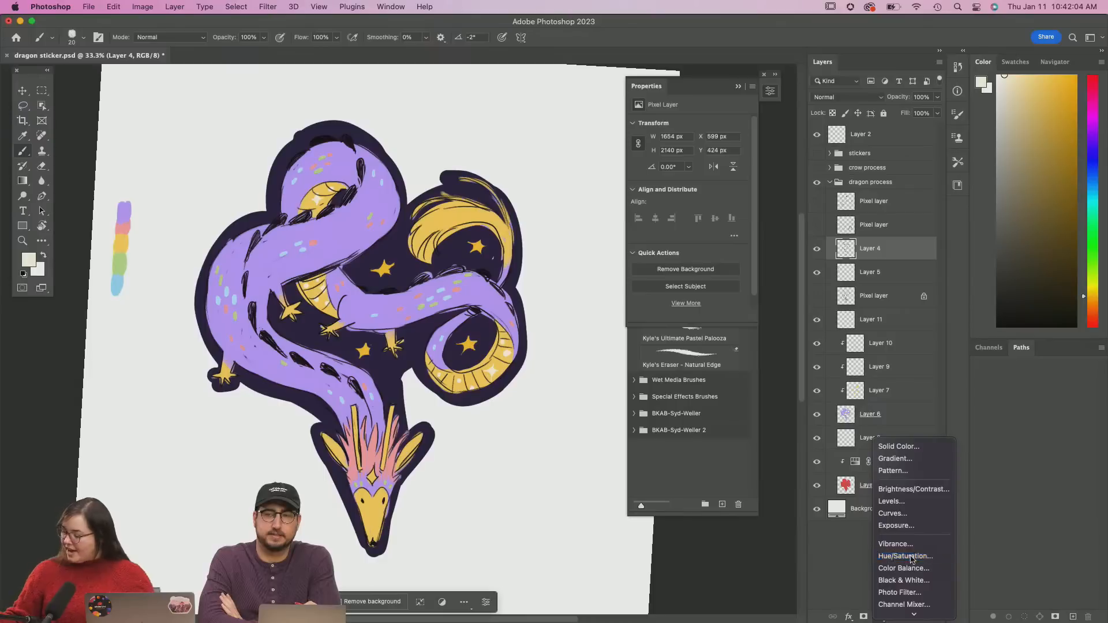
left_click(910, 556)
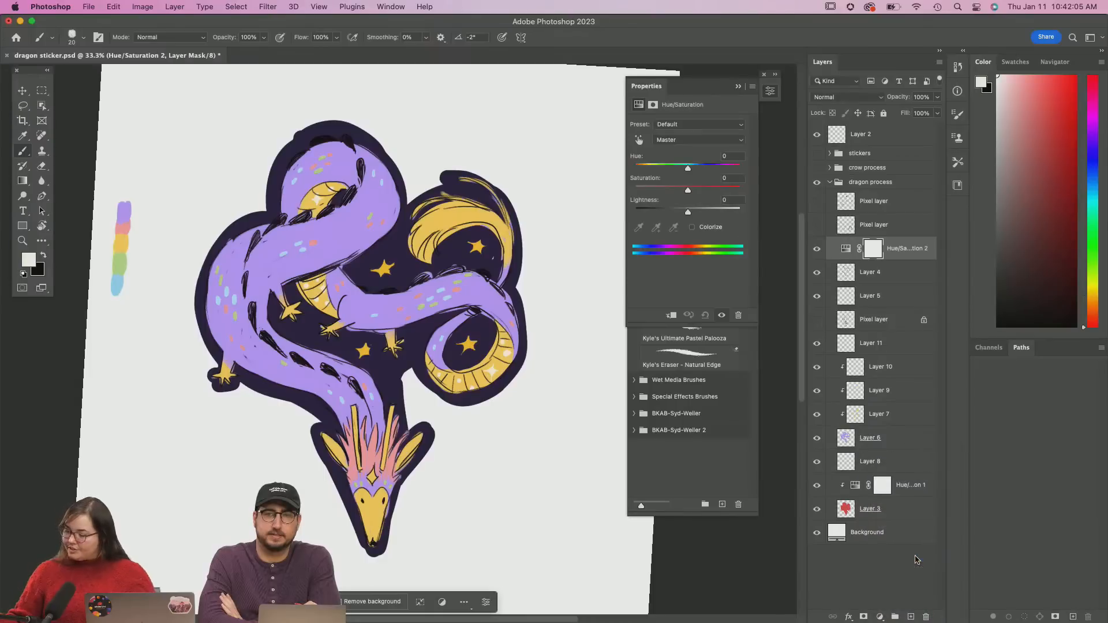
left_click(891, 265, "alt")
left_click(894, 260, "alt")
left_click(882, 249)
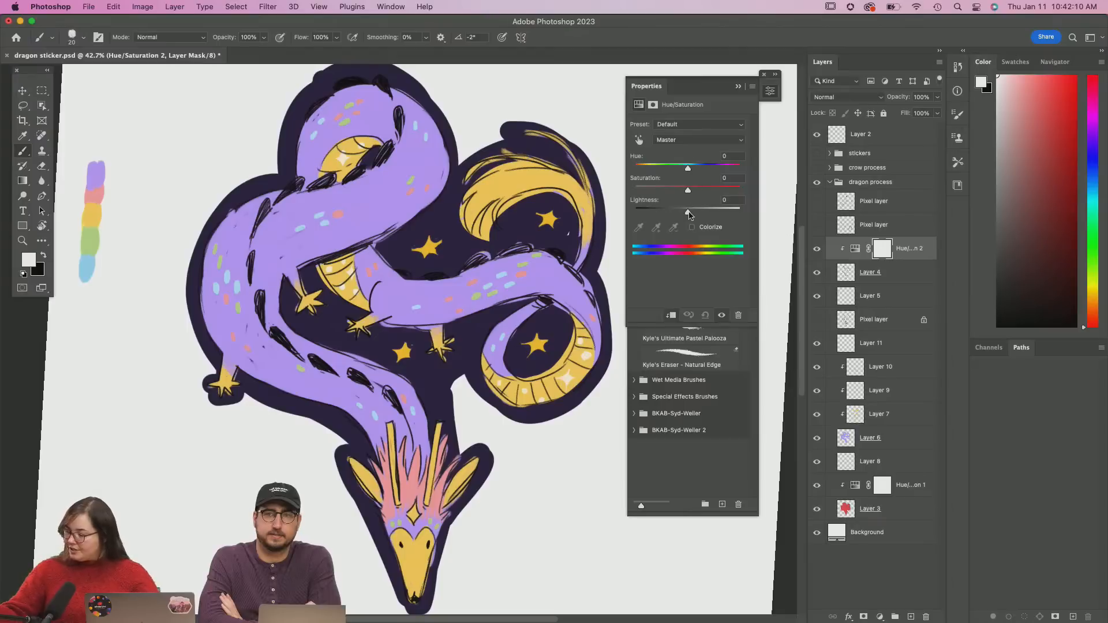
left_click_drag(688, 212, 721, 170)
Lock the transparent pixels of Layer 4 and hide its clipped Hue/Saturation adjustment
left_click(857, 272)
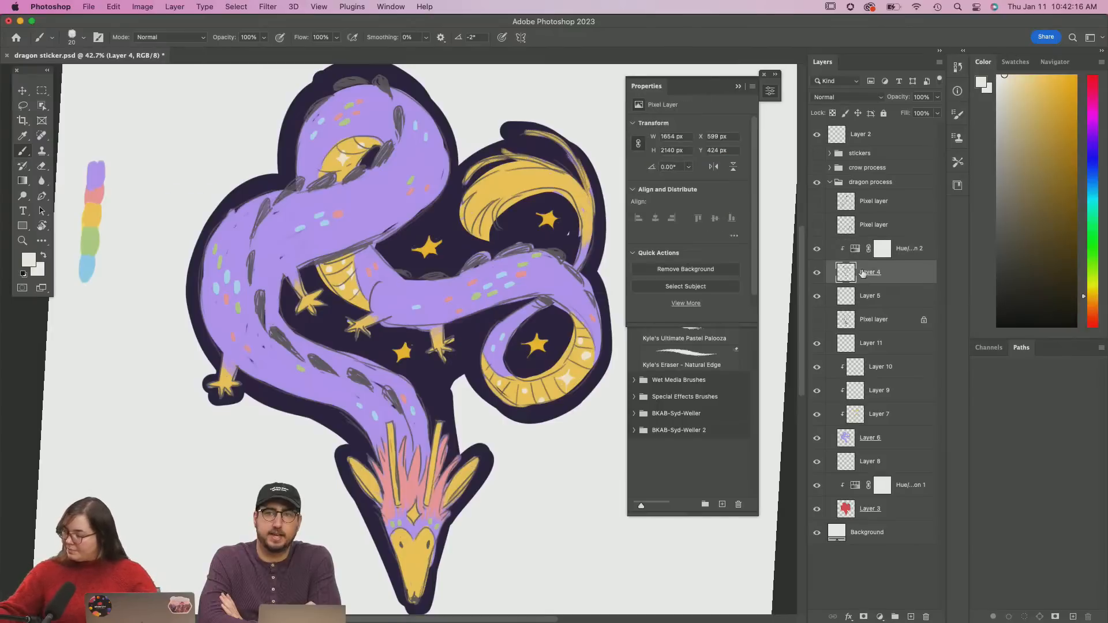
left_click(832, 114)
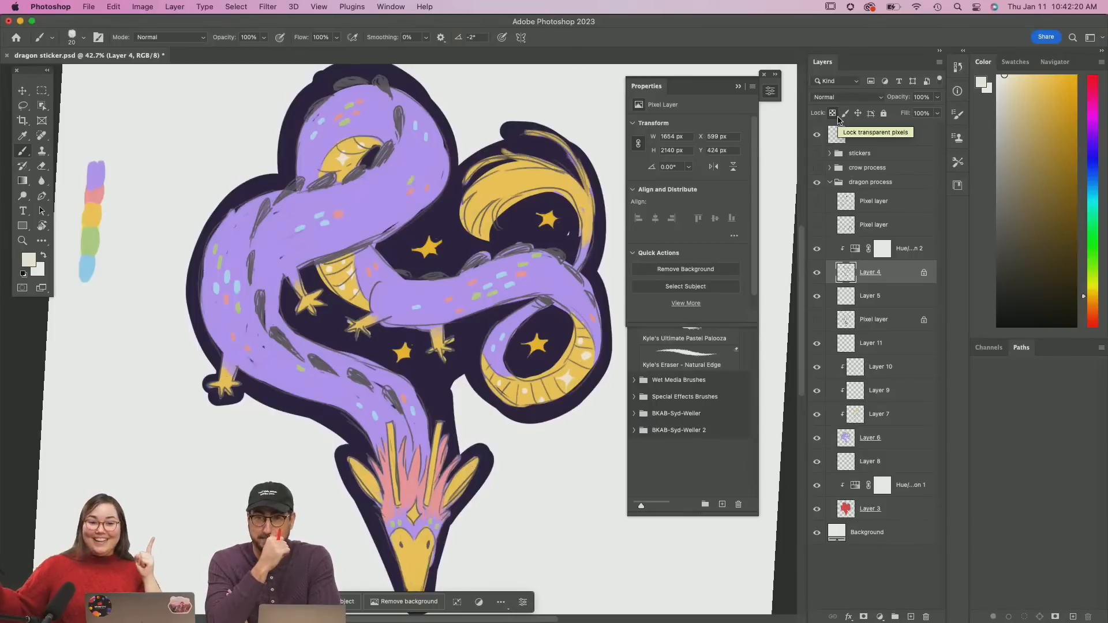
left_click(817, 249)
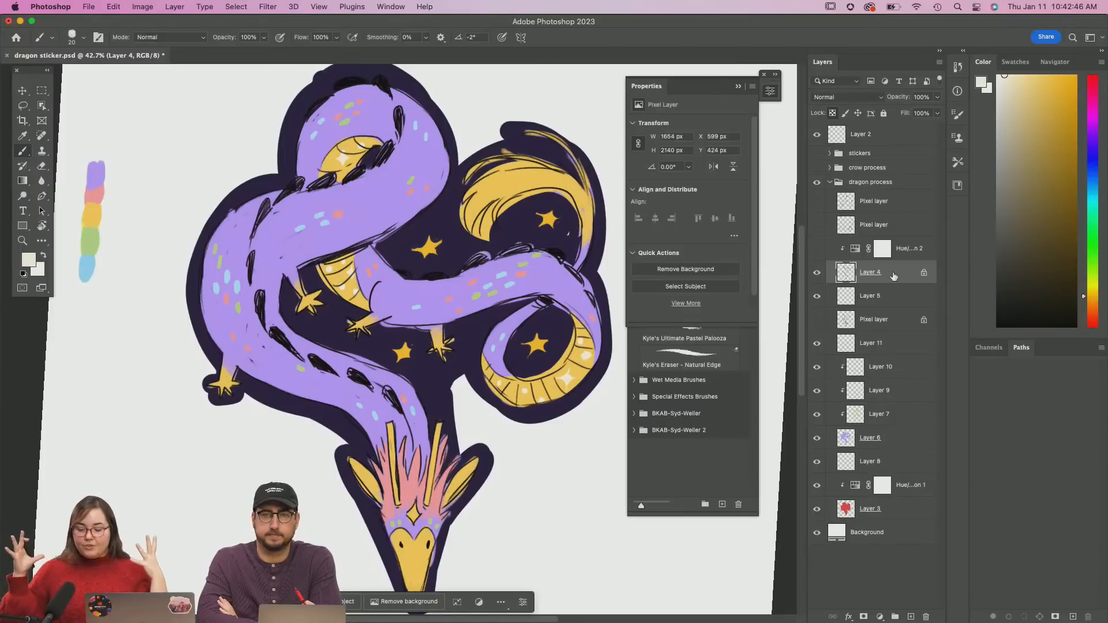
Choose a dark golden brown and fill the locked Layer 4 linework with it
left_click(31, 256)
left_click_drag(526, 298, 539, 254)
left_click(661, 198)
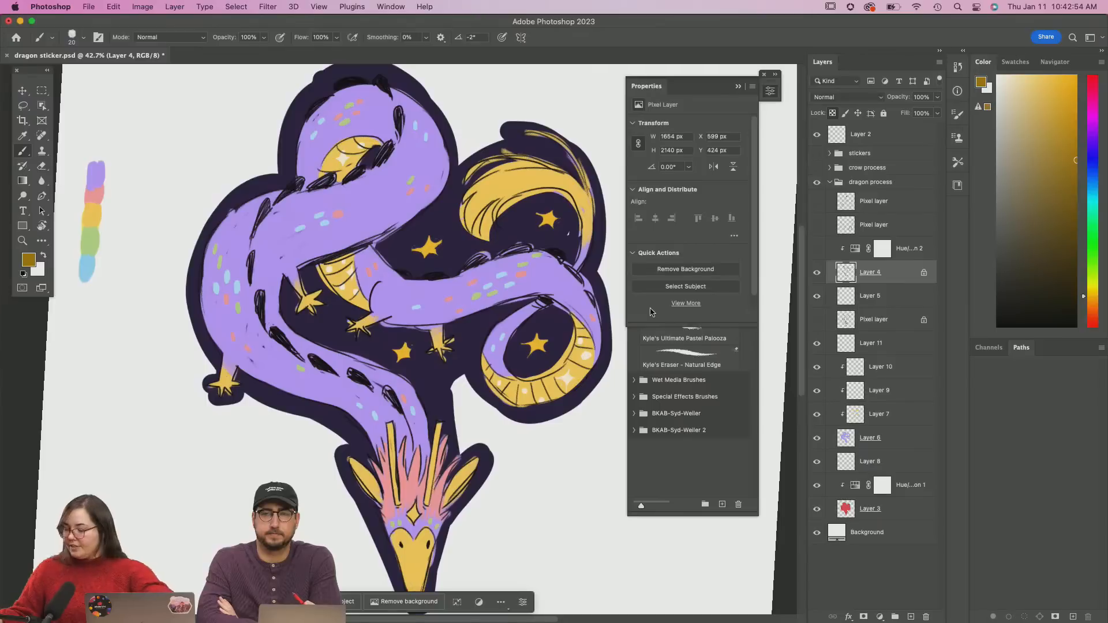
key("x")
key("super+BackSpace")
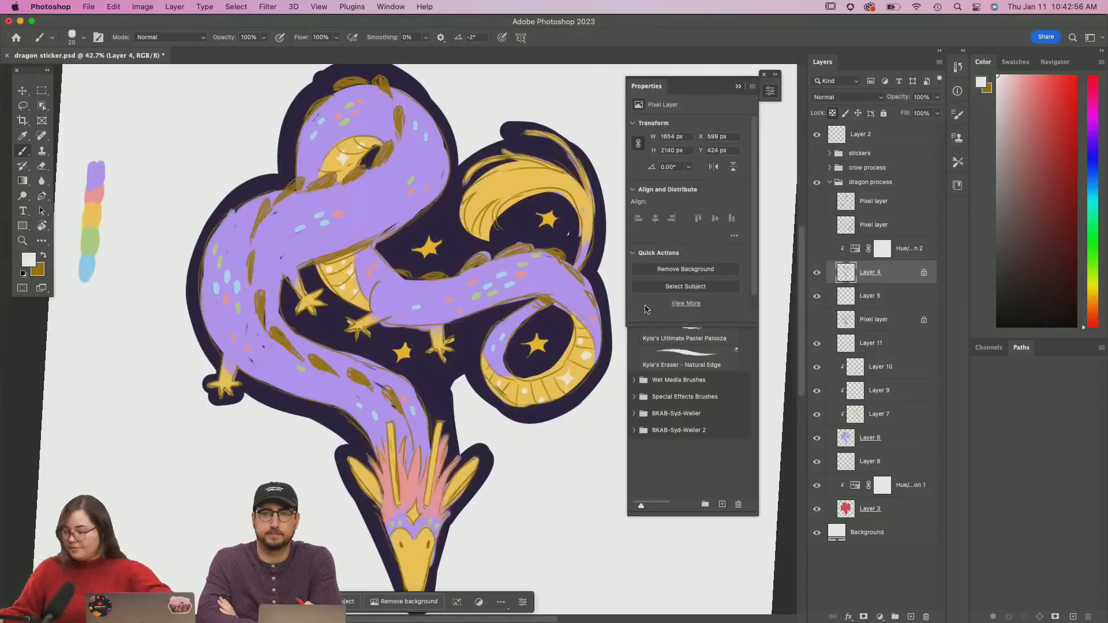
key("x")
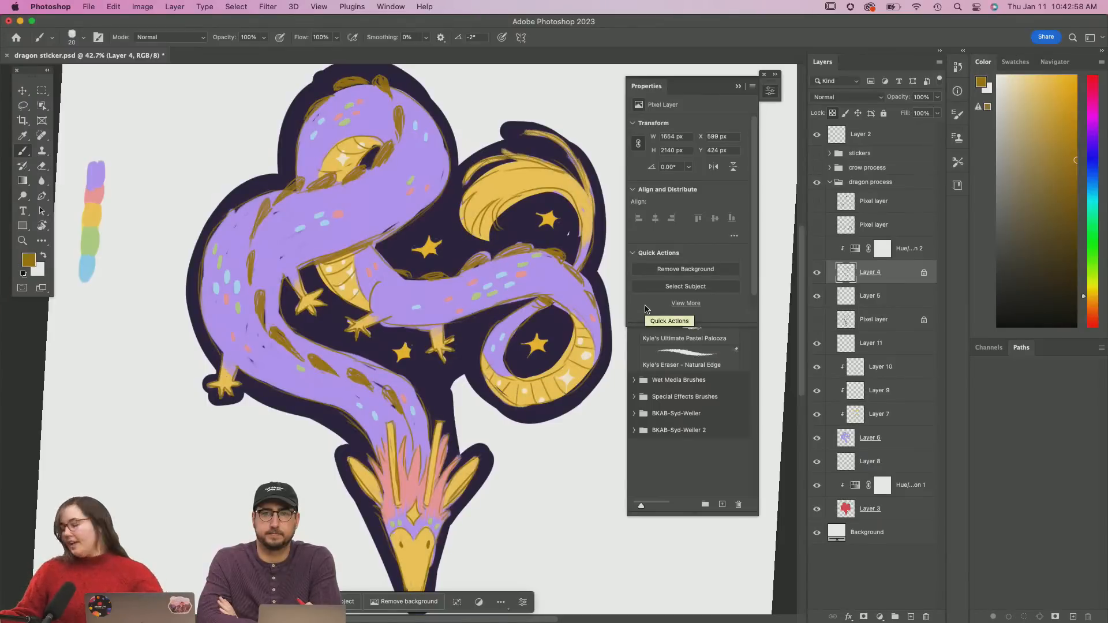
Show the Hue/Saturation adjustment again and try shifting the golden-brown lines to a reddish orange with saturation +27, also trying Colorize
left_click(817, 248)
left_click(855, 249)
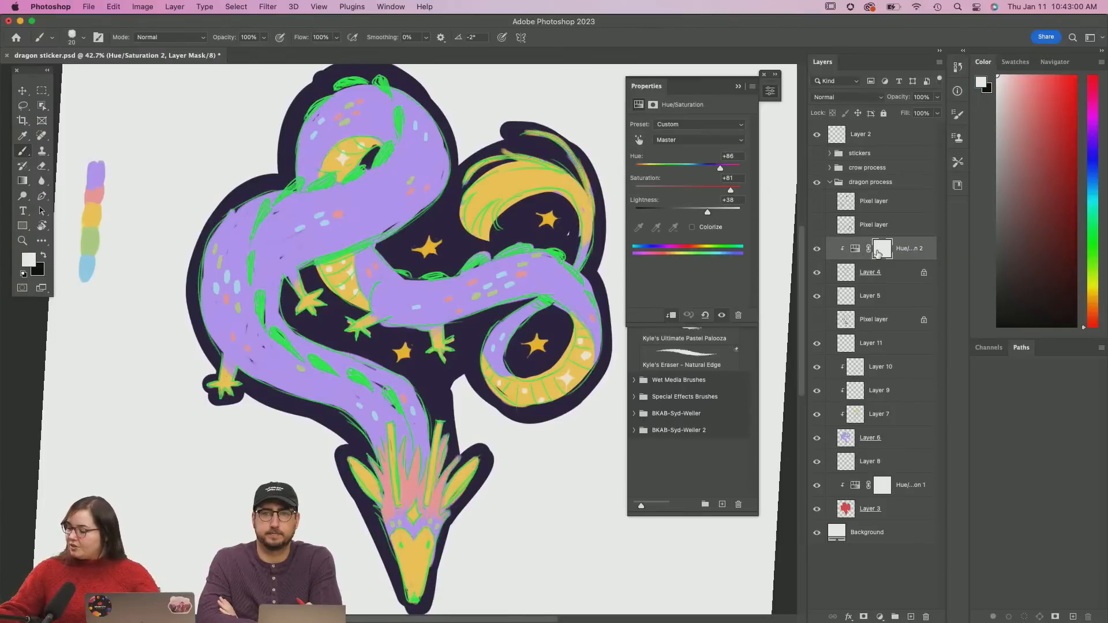
left_click(855, 249)
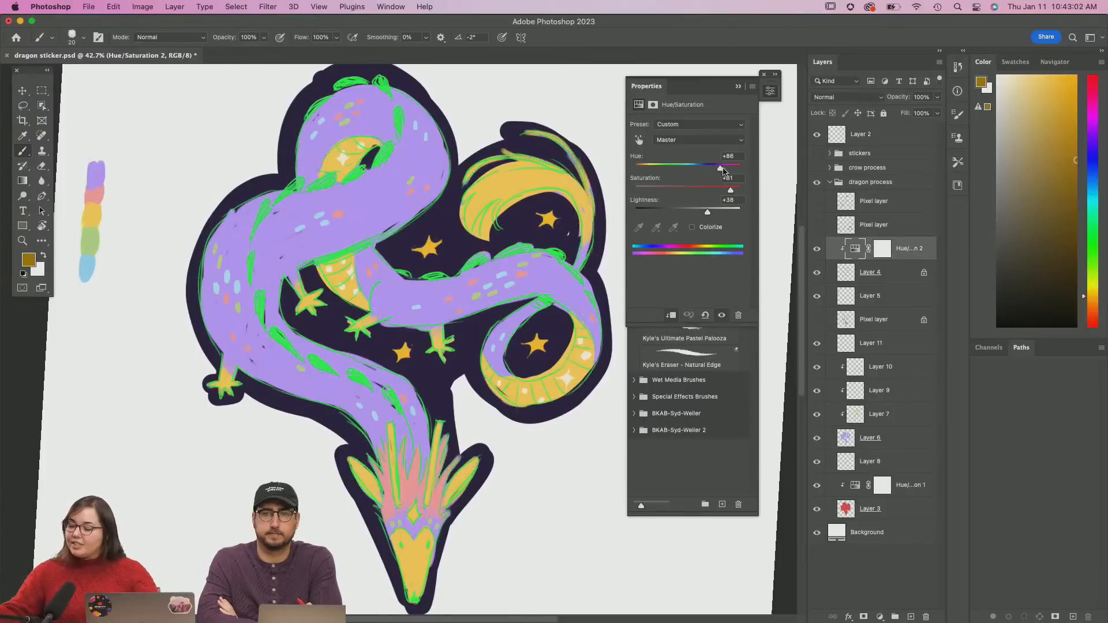
left_click_drag(730, 192, 708, 197)
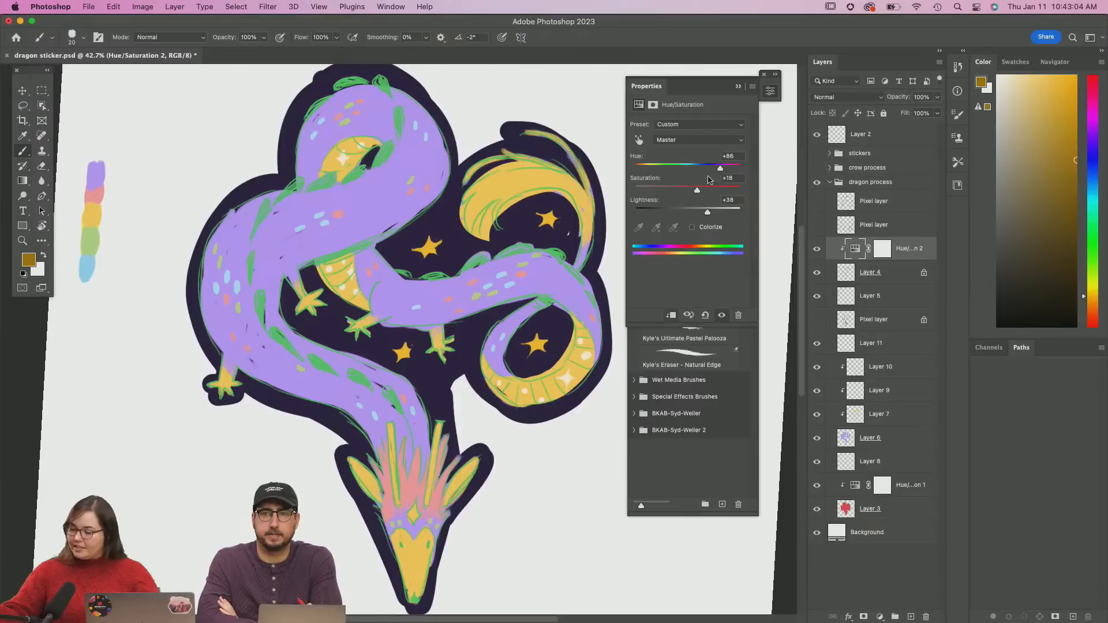
left_click_drag(720, 168, 701, 191)
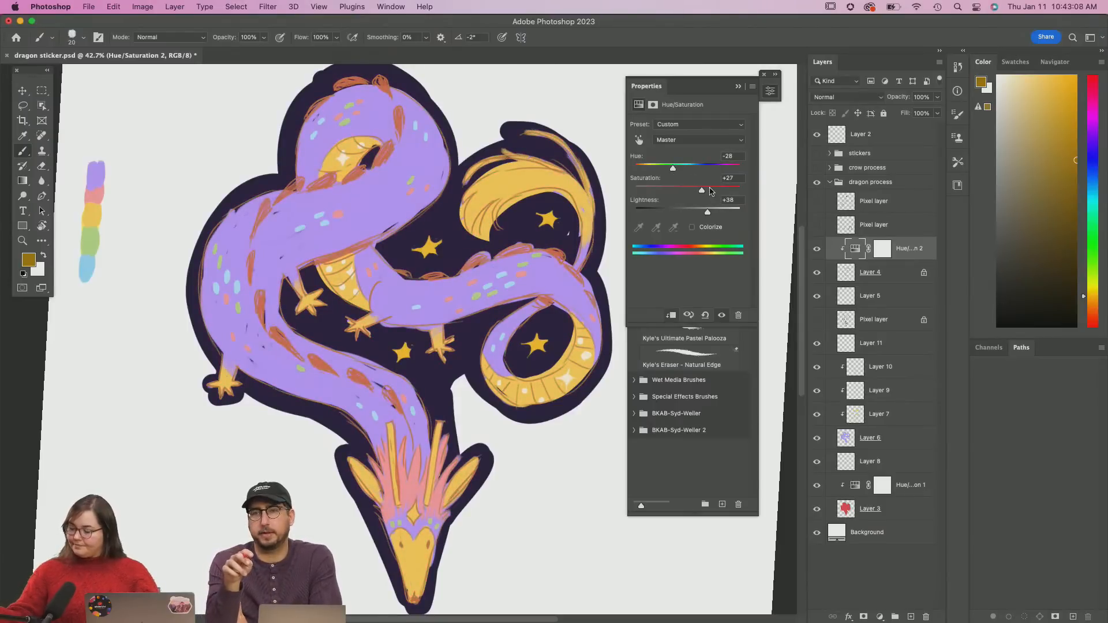
left_click(692, 227)
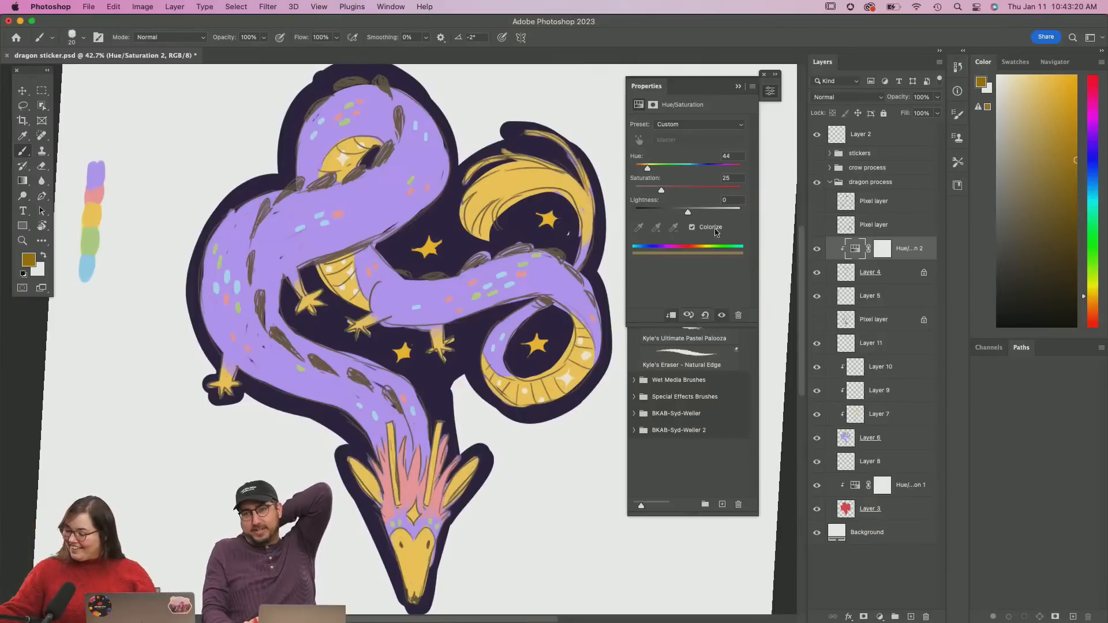
left_click(715, 230)
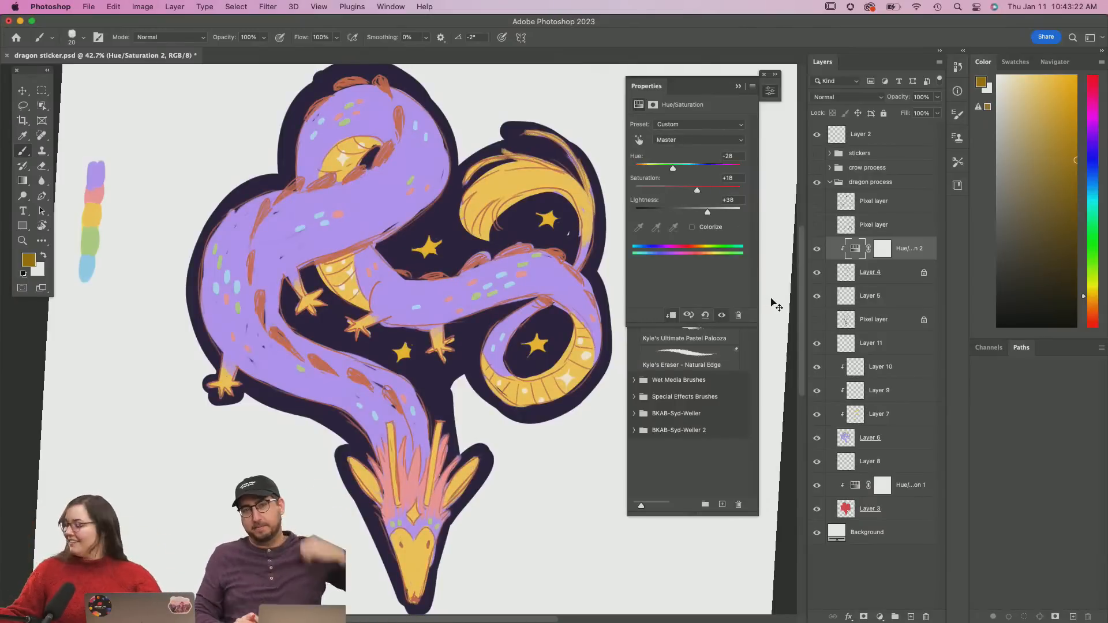
Undo the golden-brown fill and try the hue and saturation shift on the original black linework, with saturation at +77
left_click(817, 249)
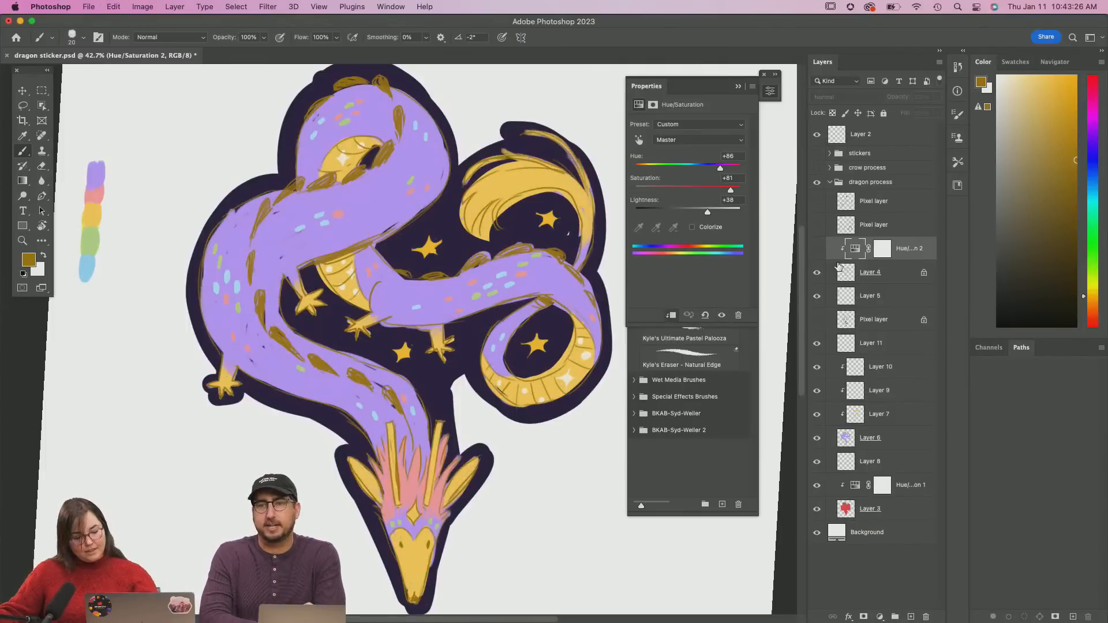
left_click(816, 248)
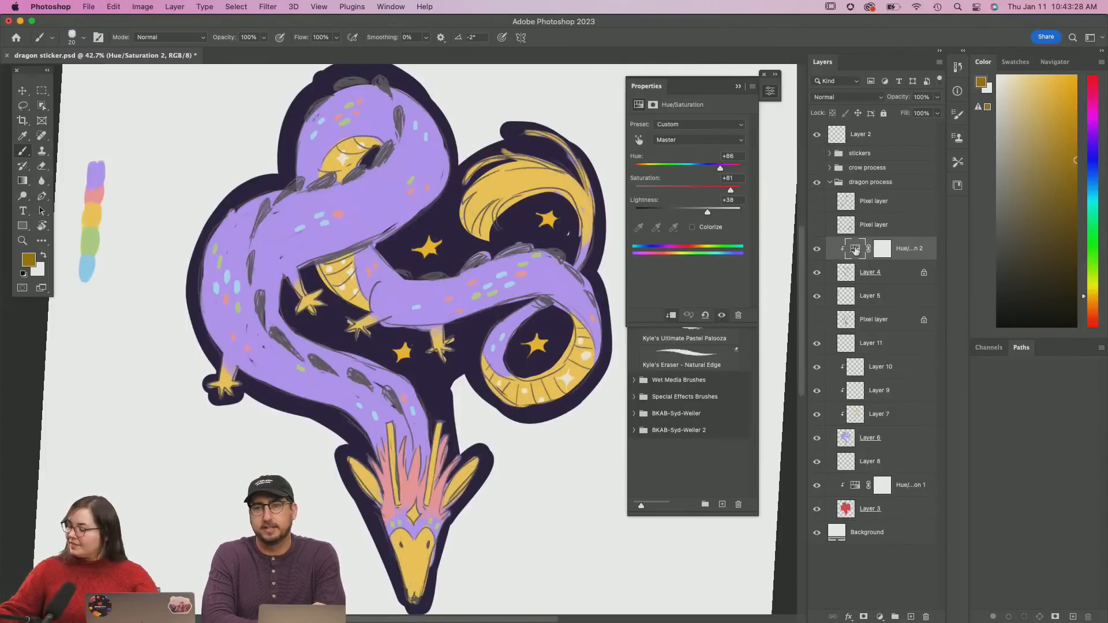
left_click_drag(721, 168, 728, 193)
key("super+z")
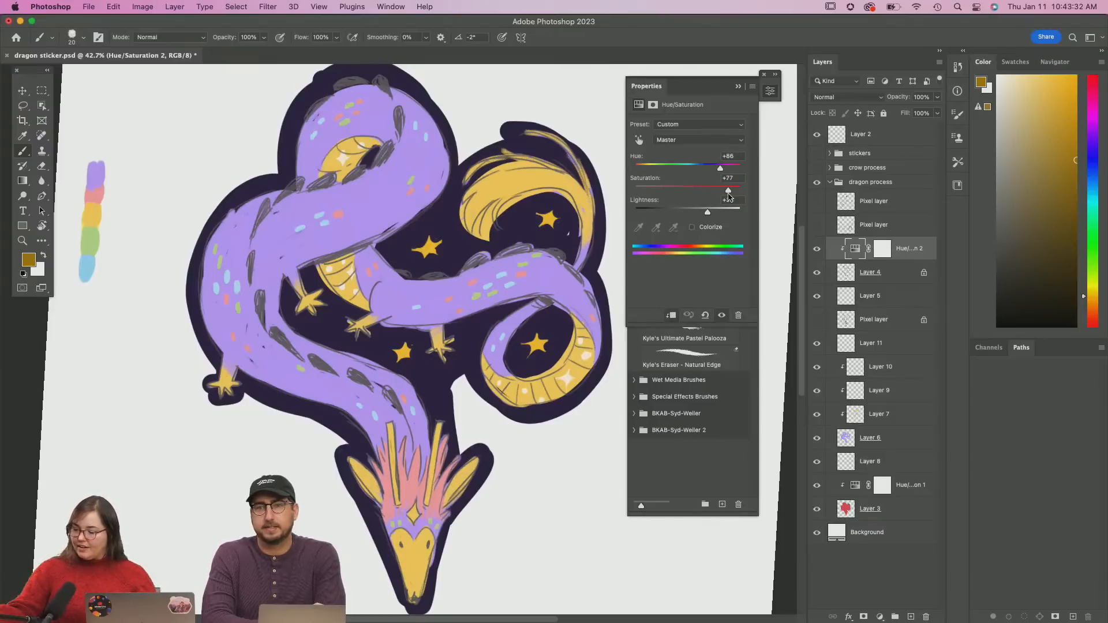
Turn on Colorize for the linework's Hue/Saturation adjustment and tint the lines magenta with hue 329, saturation 60 and lightness +49
left_click(703, 228)
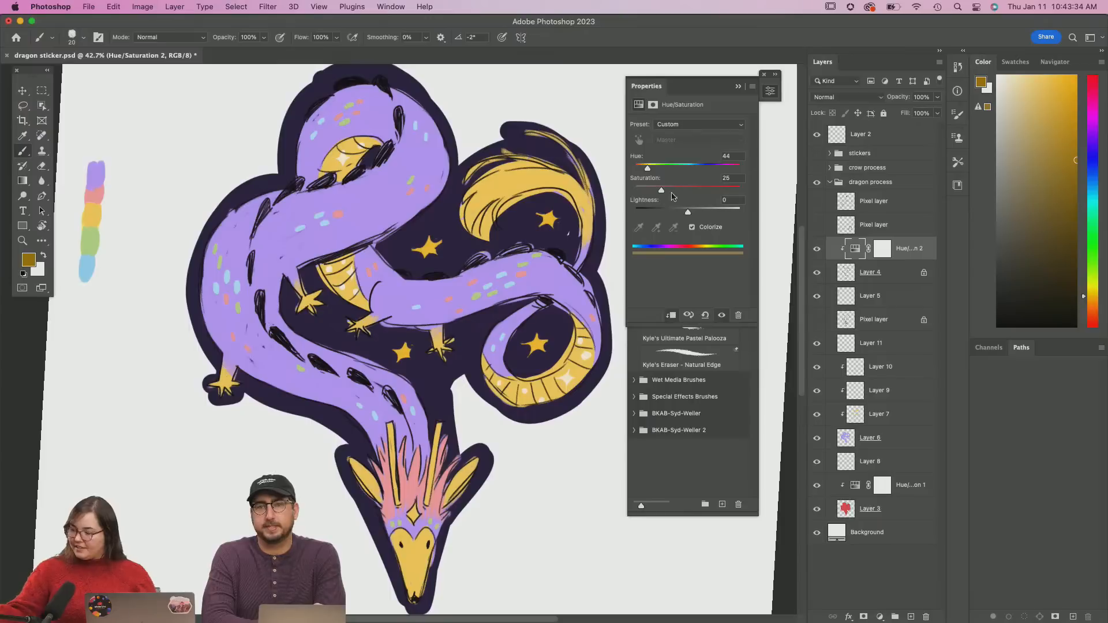
mouse_move(648, 168)
left_mouse_down()
mouse_move(696, 168)
mouse_move(713, 193)
mouse_move(681, 193)
mouse_move(712, 196)
mouse_move(696, 216)
mouse_move(715, 213)
mouse_move(686, 197)
mouse_move(708, 192)
mouse_move(679, 170)
mouse_move(645, 168)
left_mouse_up()
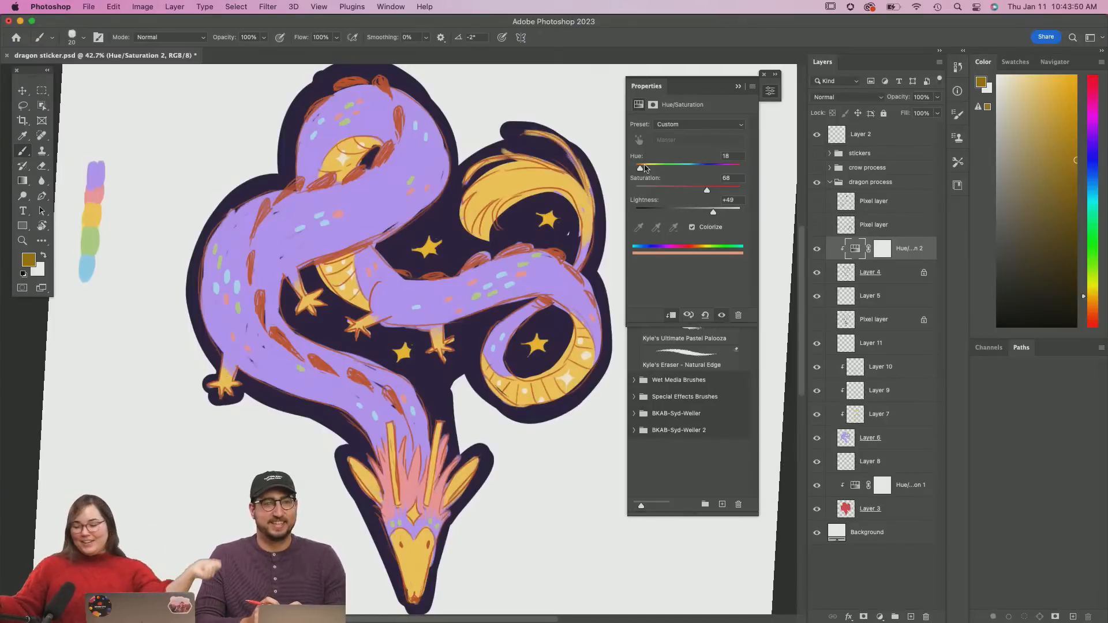
left_click_drag(707, 191, 709, 193)
left_click_drag(640, 169, 635, 172)
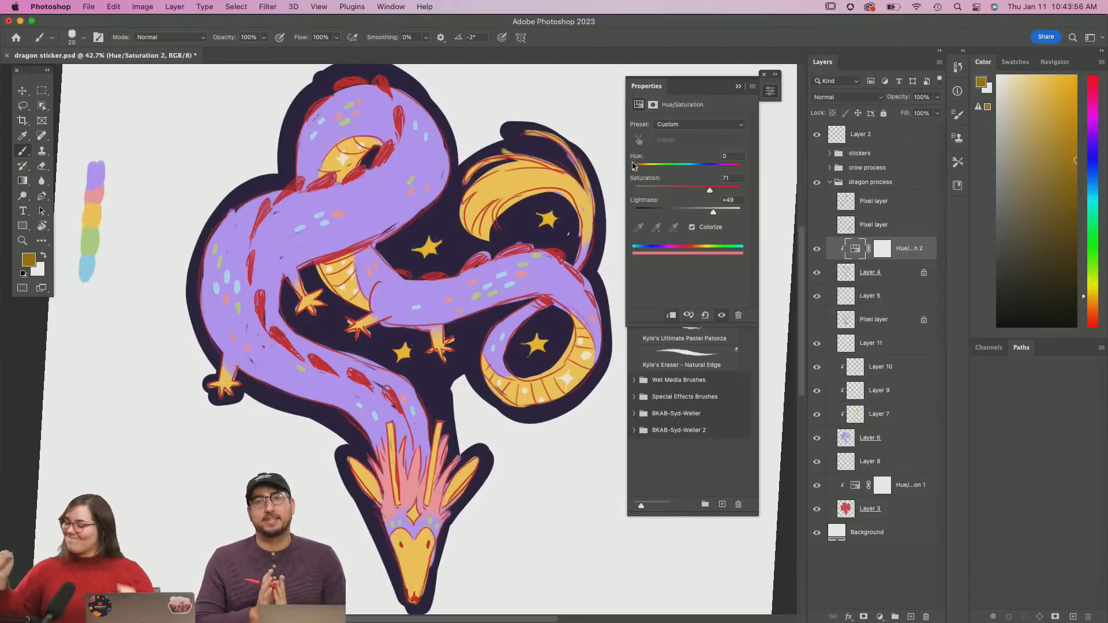
left_click_drag(711, 193, 698, 195)
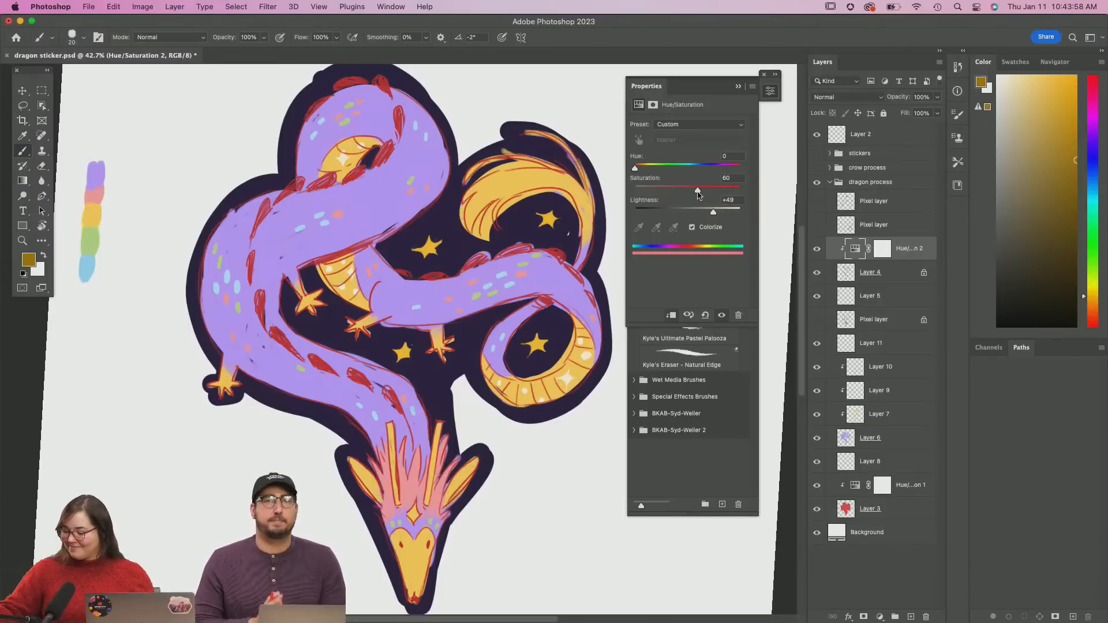
left_click_drag(634, 169, 738, 172)
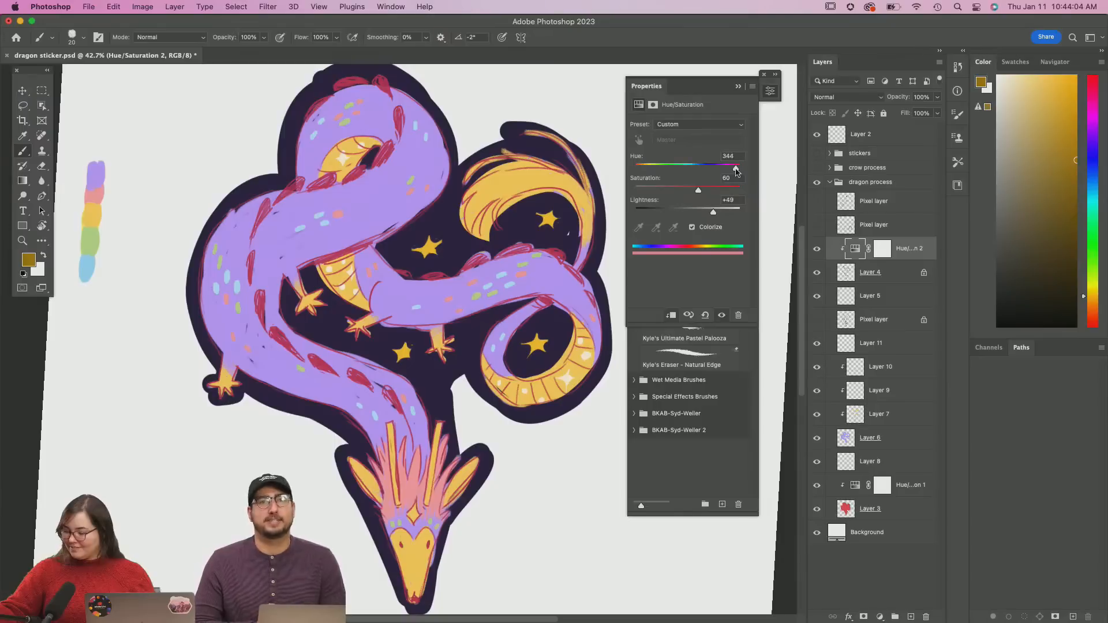
left_click_drag(737, 172, 731, 171)
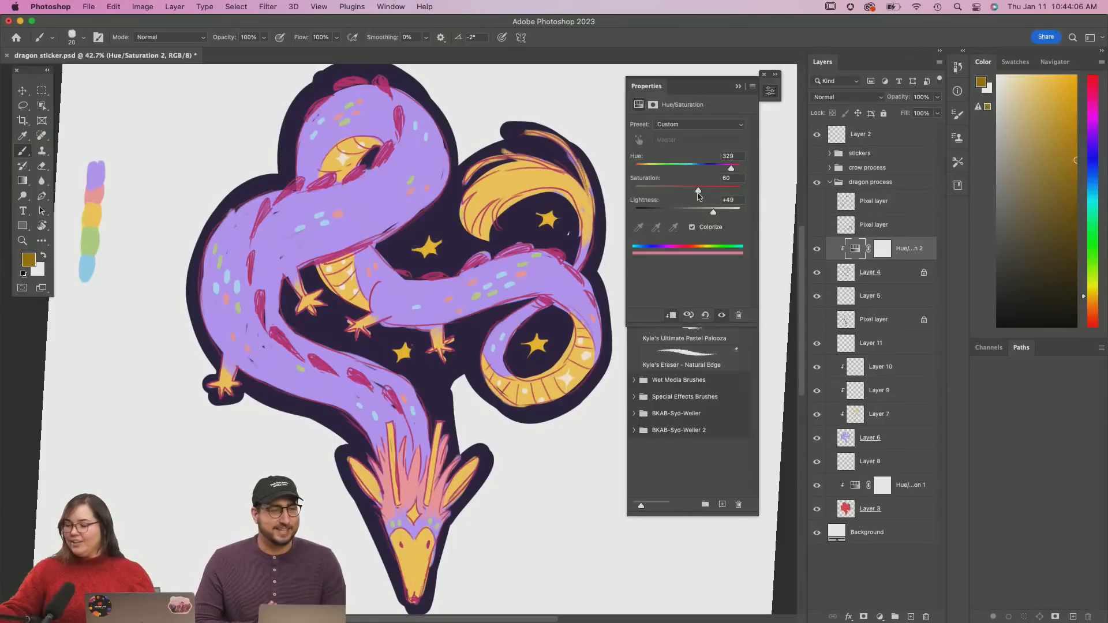
Soften the linework's Hue/Saturation tint to saturation 41 and lightness +40, and save the document
left_click_drag(714, 212, 710, 210)
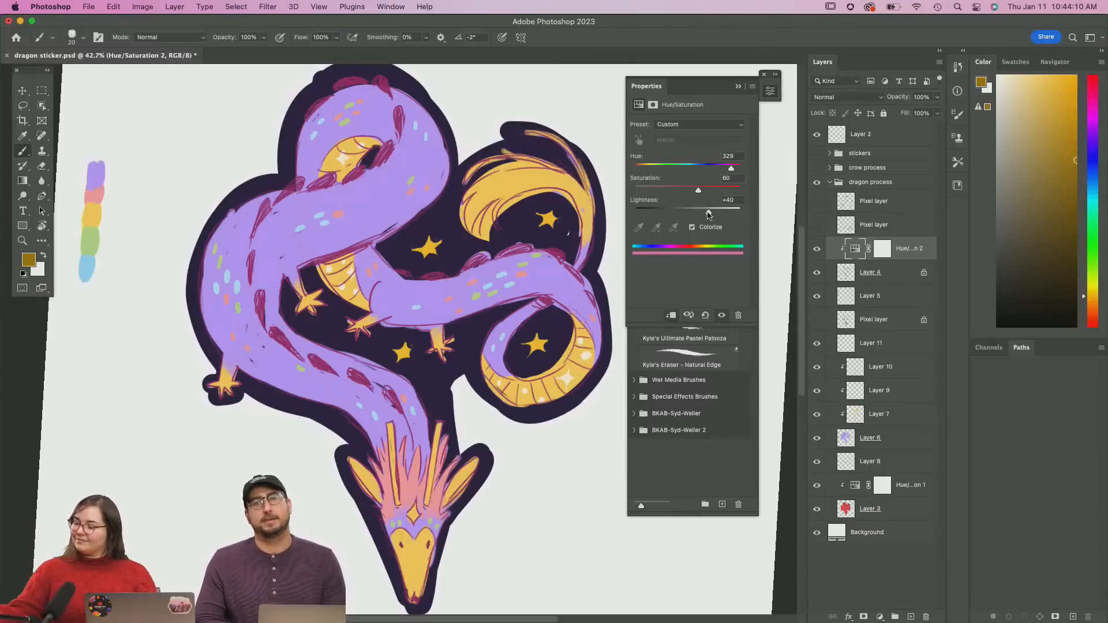
left_click_drag(698, 191, 675, 194)
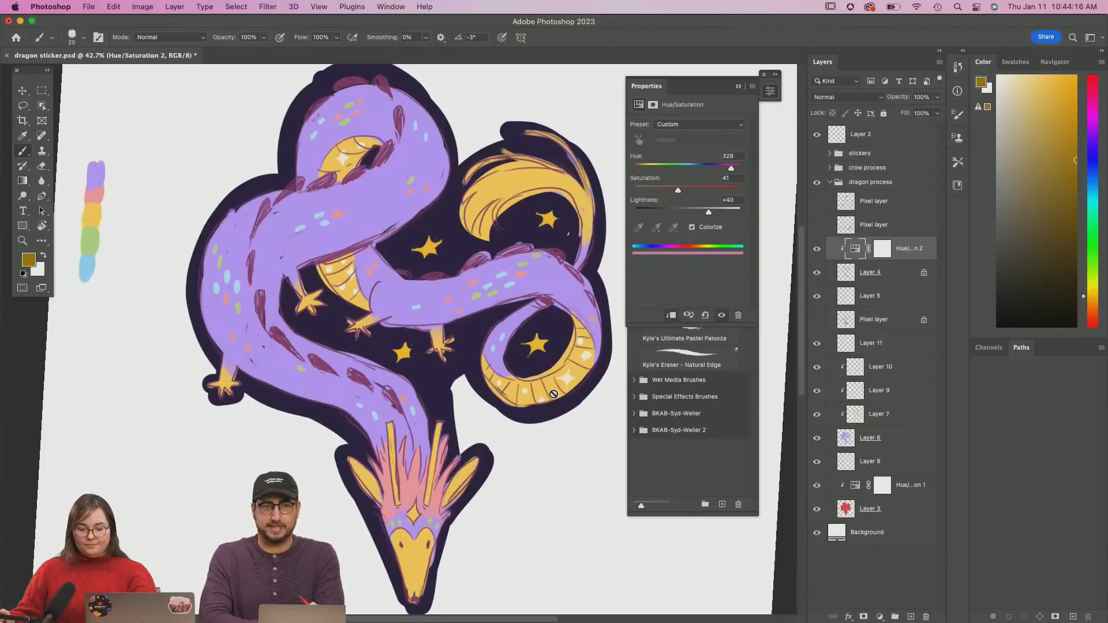
key("super+minus")
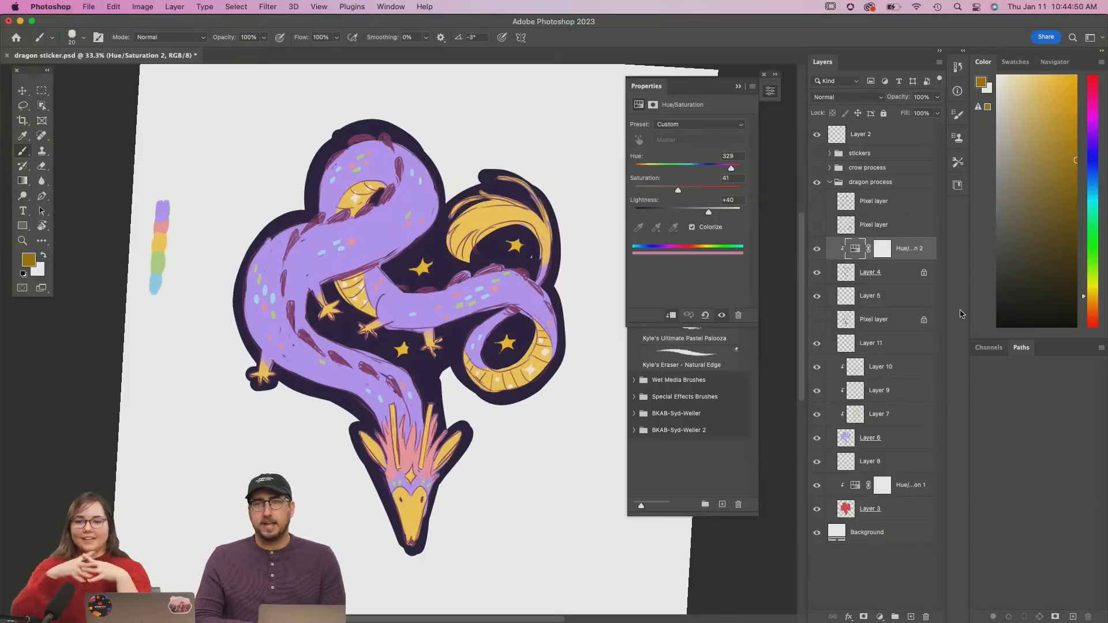
key("super+s")
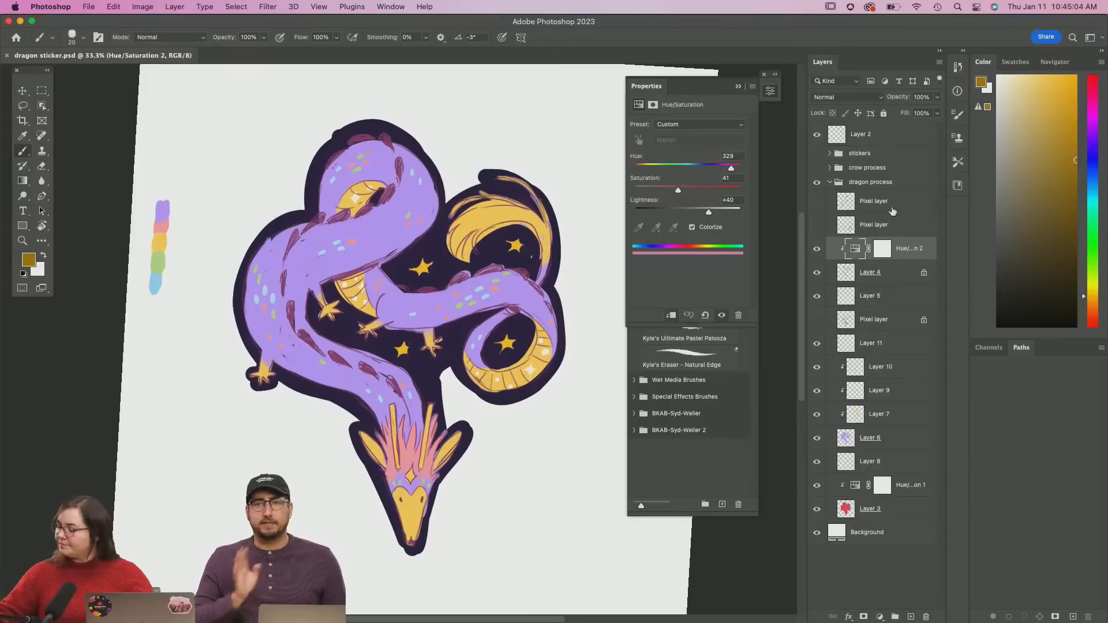
Collapse the dragon process group, duplicate it, and merge the copy into a single layer
left_click(831, 182)
left_click(817, 182)
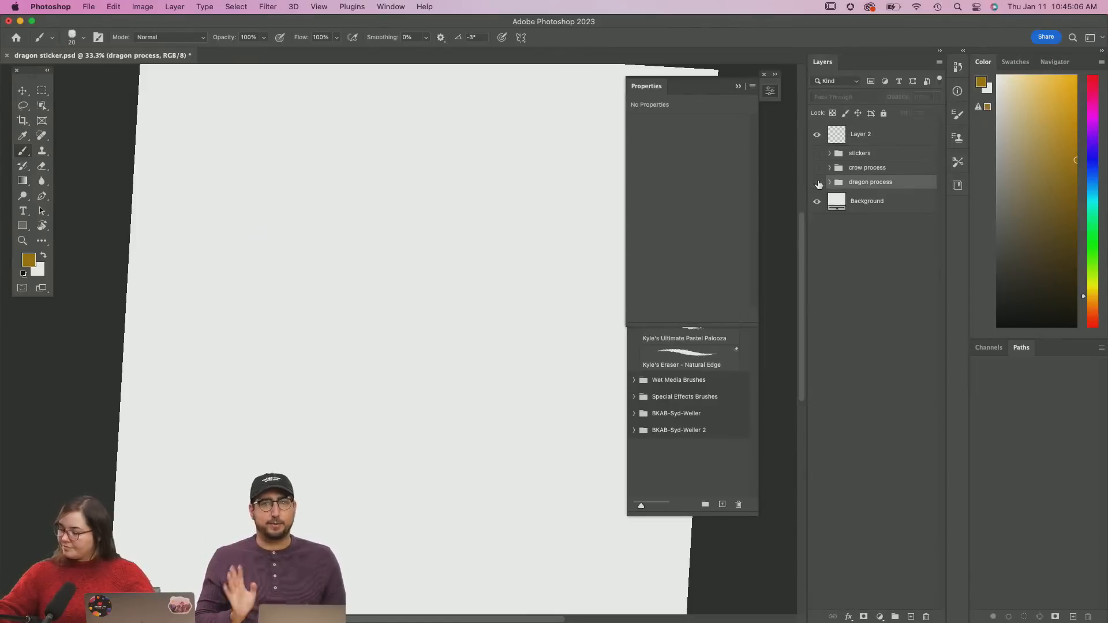
left_click(817, 183)
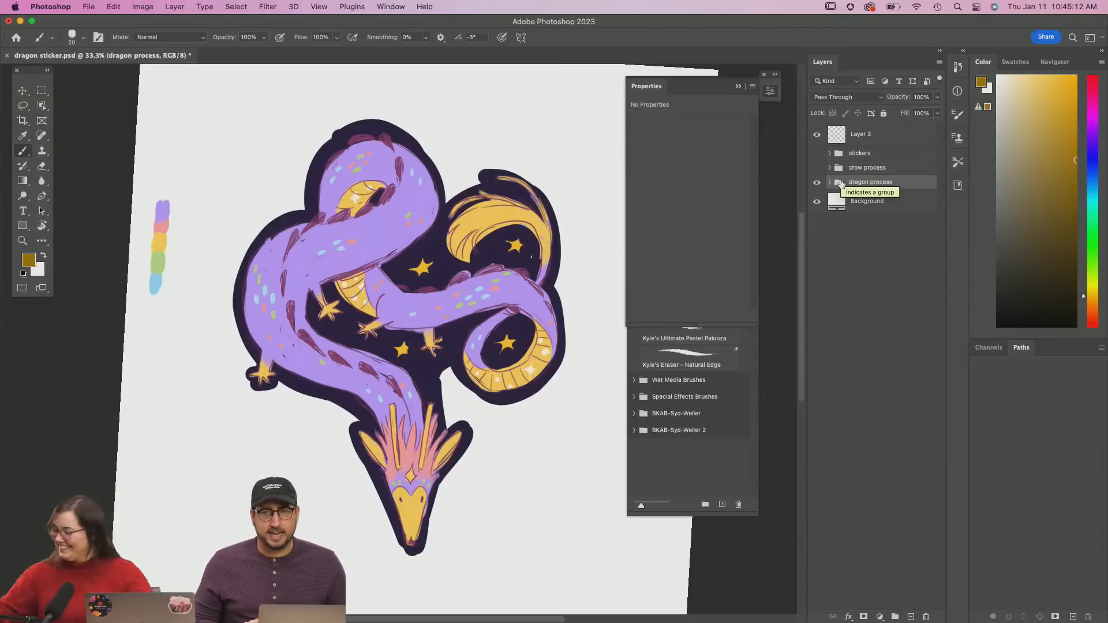
left_click_drag(839, 183, 849, 176)
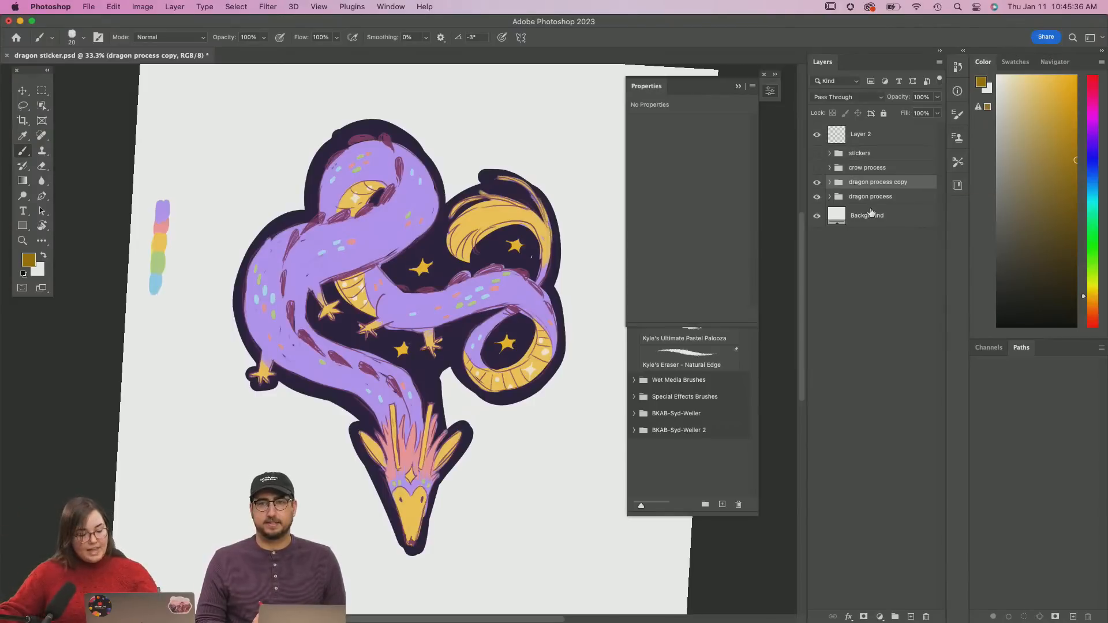
key("ctrl+e")
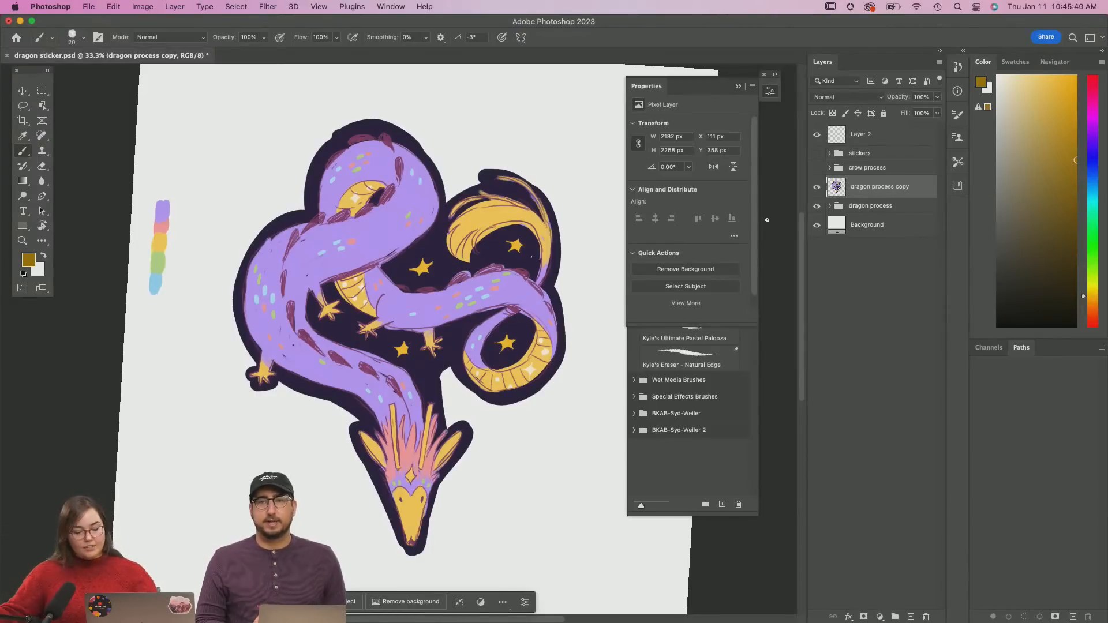
Lasso and delete the color palette swatches from the merged dragon copy, and hide the original dragon process group
key("l")
mouse_move(182, 163)
left_mouse_down()
mouse_move(131, 323)
mouse_move(156, 167)
left_mouse_up()
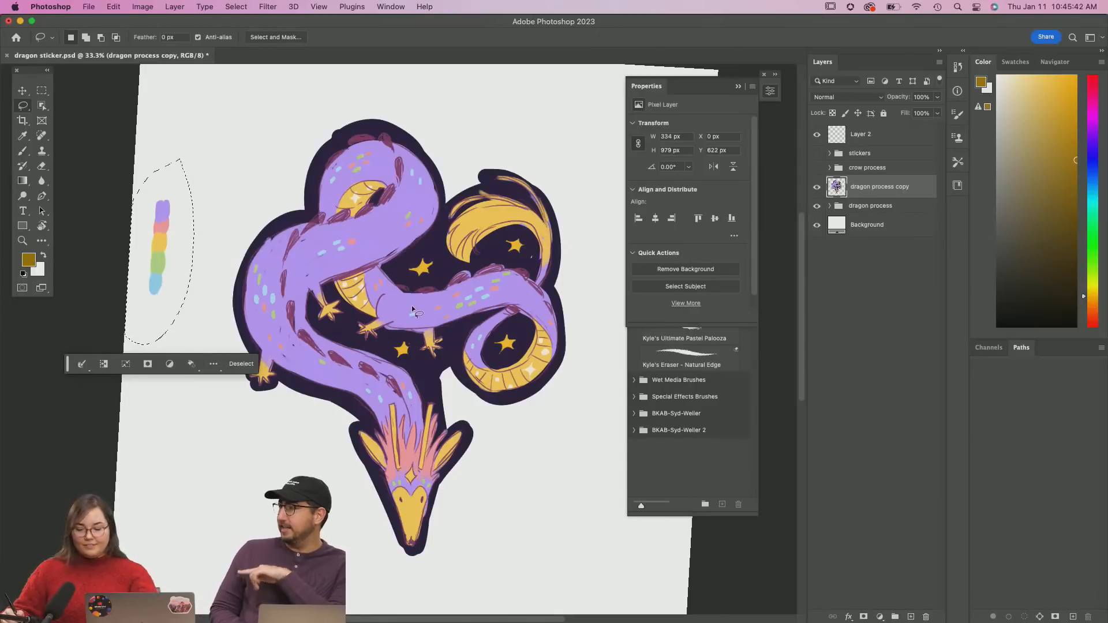
key("Delete")
left_click(817, 205)
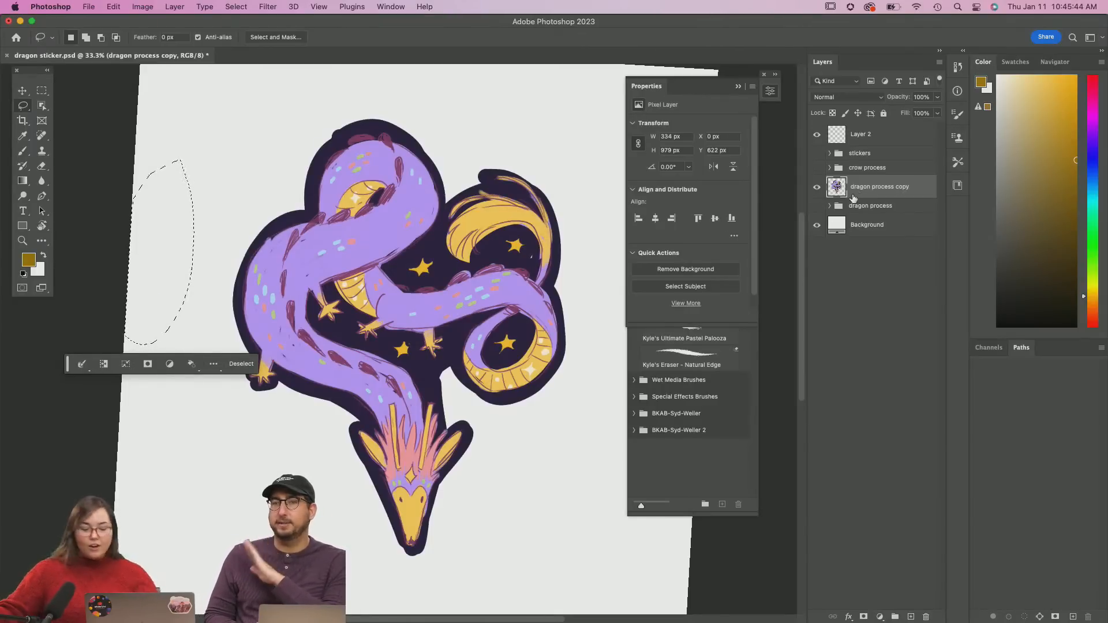
key("super+d")
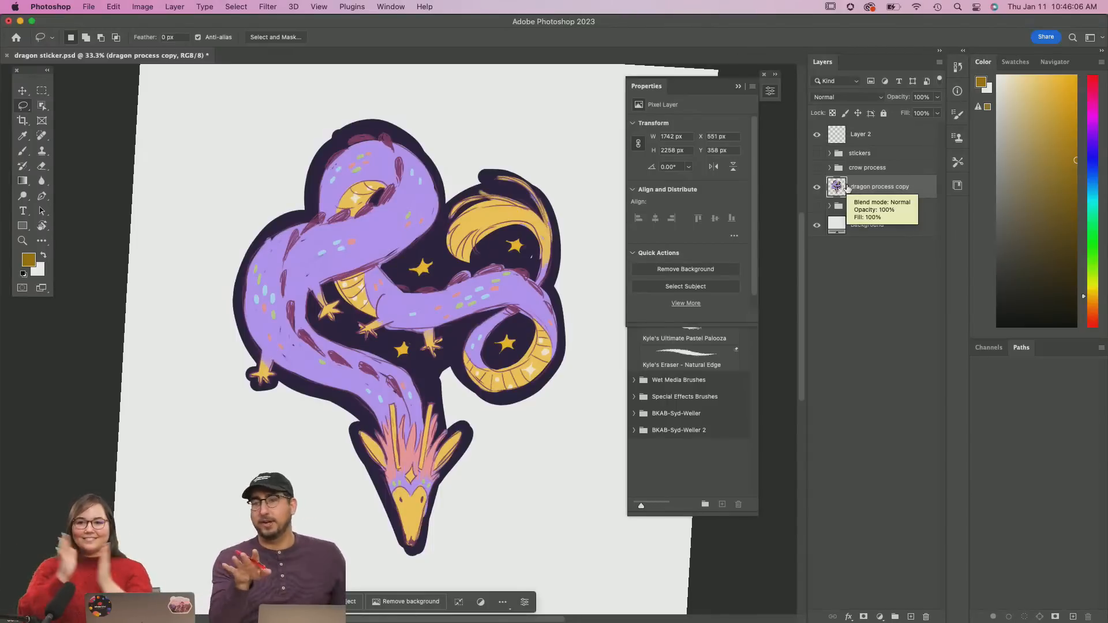
left_click(817, 187)
left_click(817, 187)
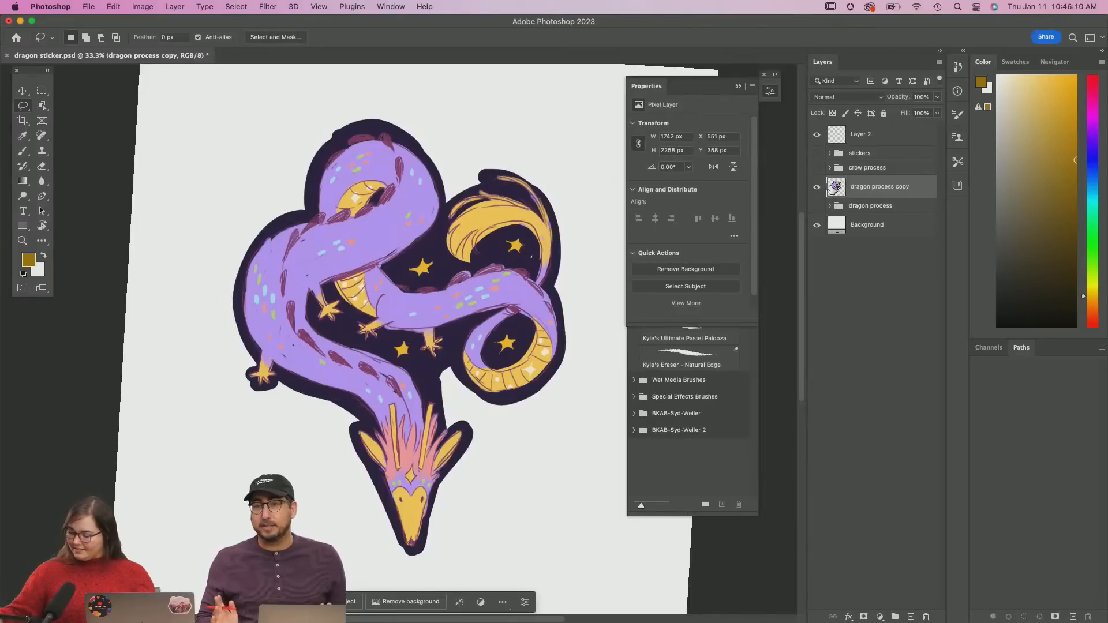
Switch to Adobe Express in Chrome and create a new blank Instagram square post
left_click(352, 594)
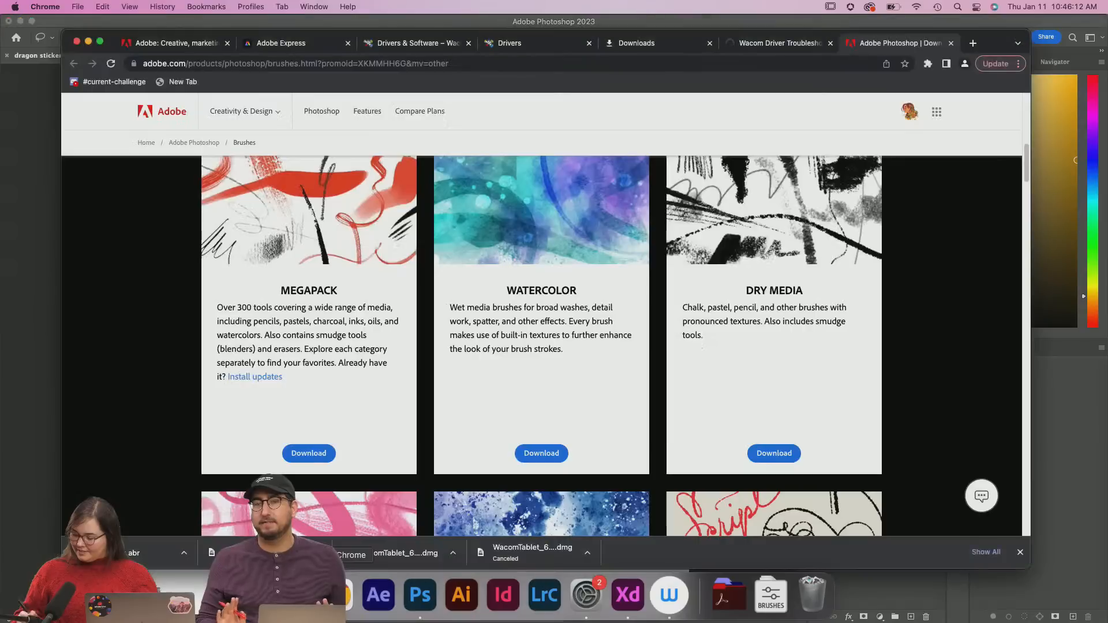
left_click(297, 45)
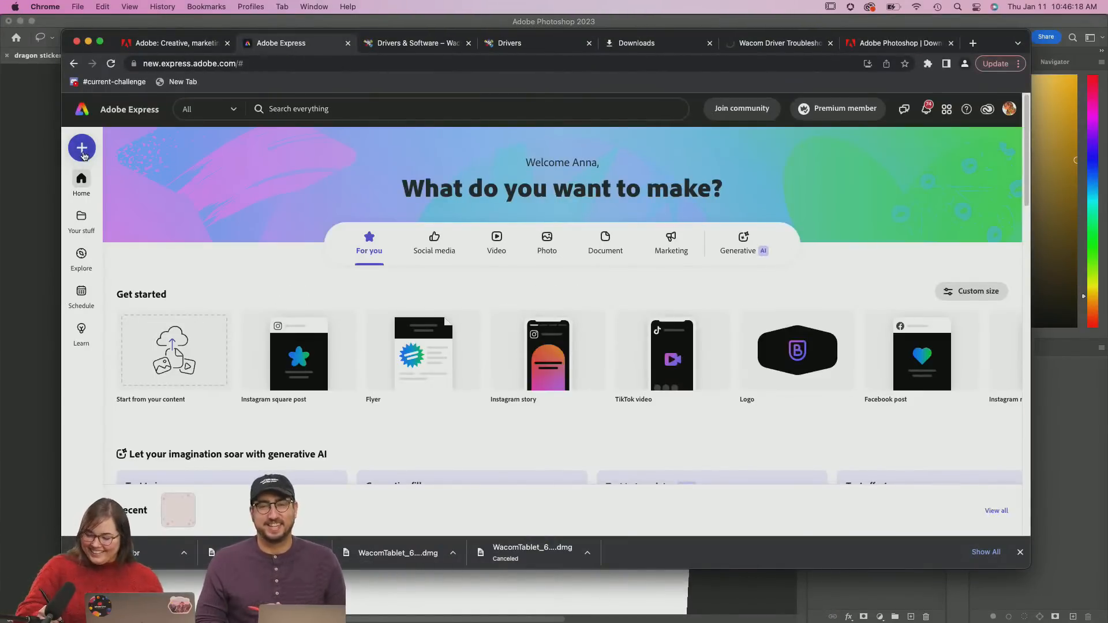
left_click(84, 150)
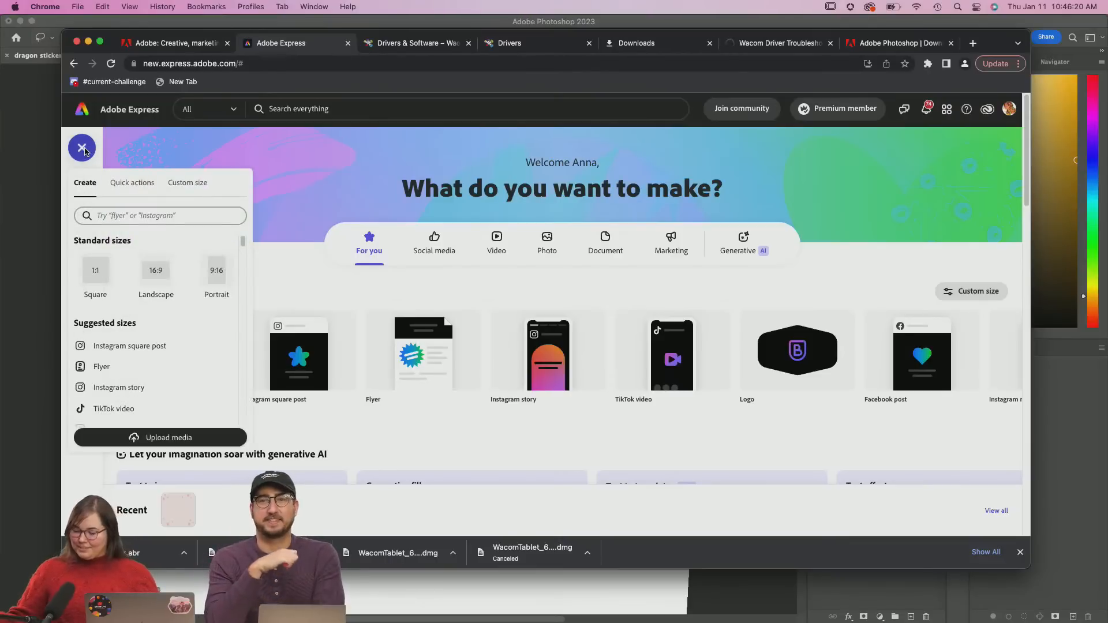
left_click(157, 346)
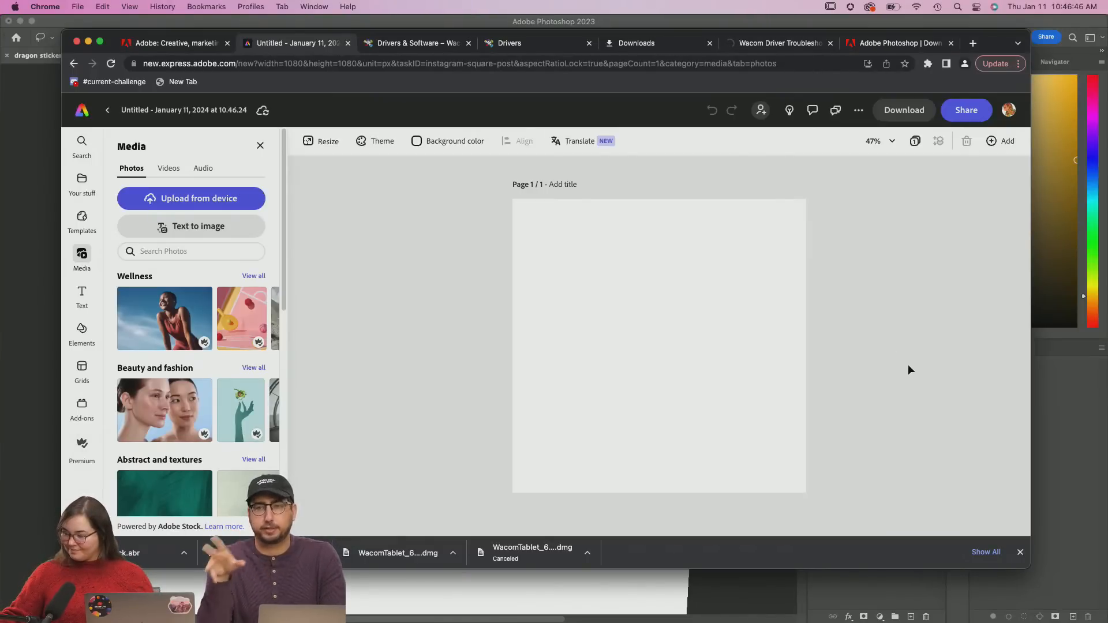
Return to Photoshop, load the merged dragon's outline as a selection, and try to copy it for the Express post
left_click(577, 584)
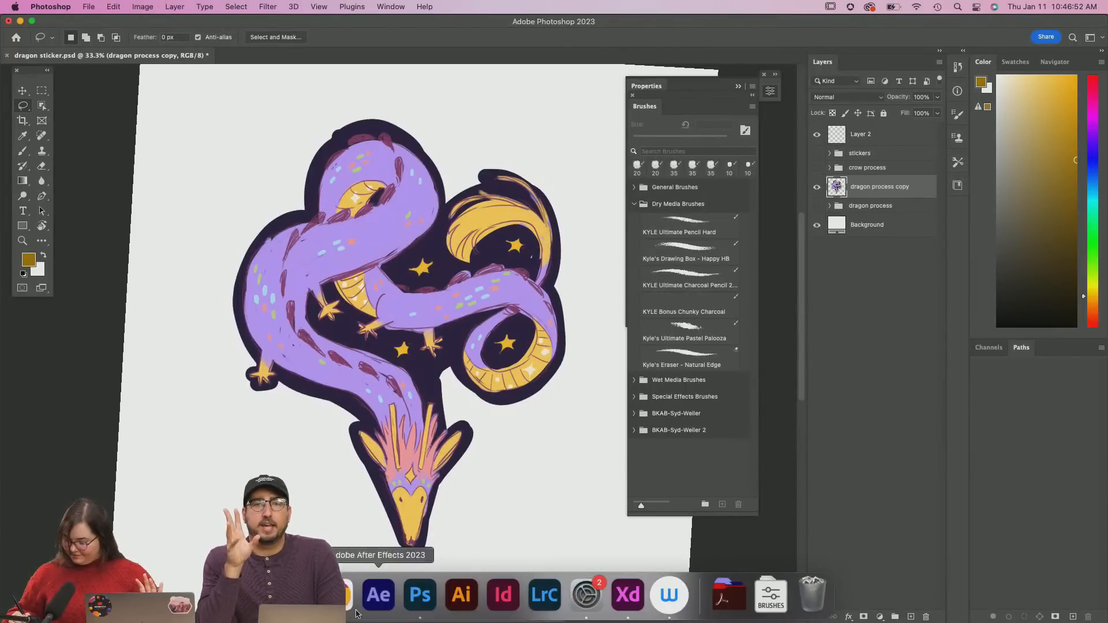
left_click(338, 594)
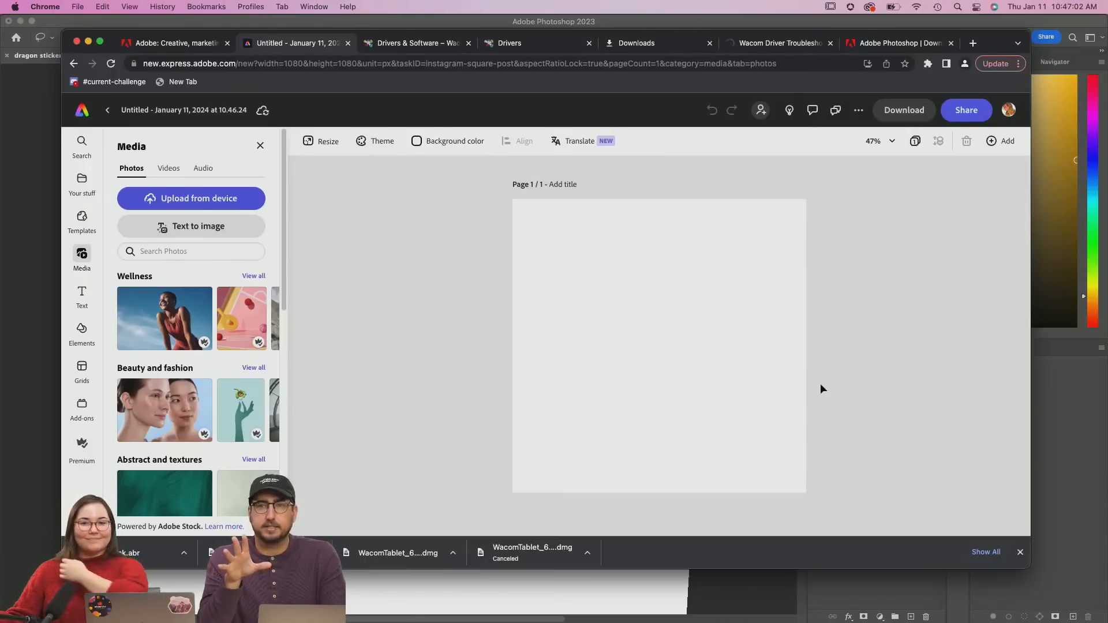
key("super+Tab")
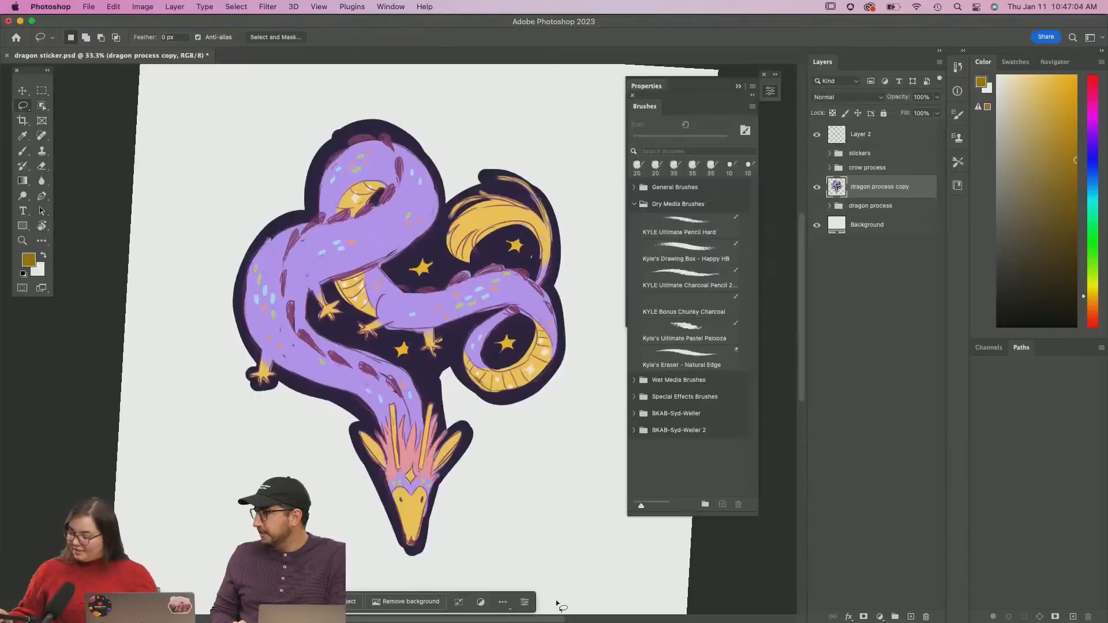
left_click(833, 199, "super")
left_click(839, 190, "super")
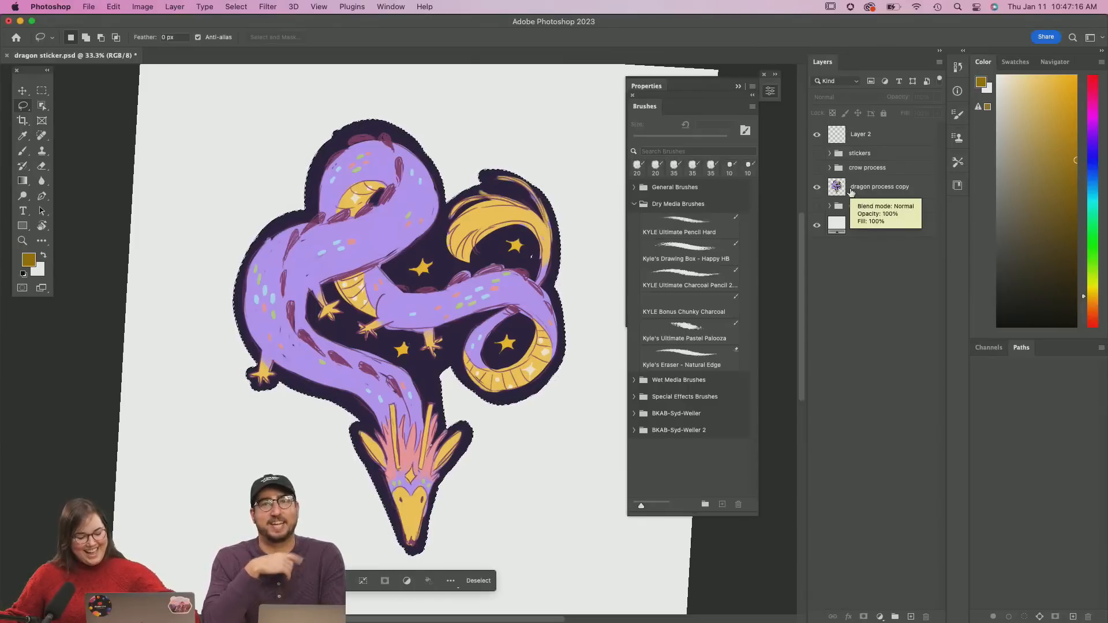
key("super+c")
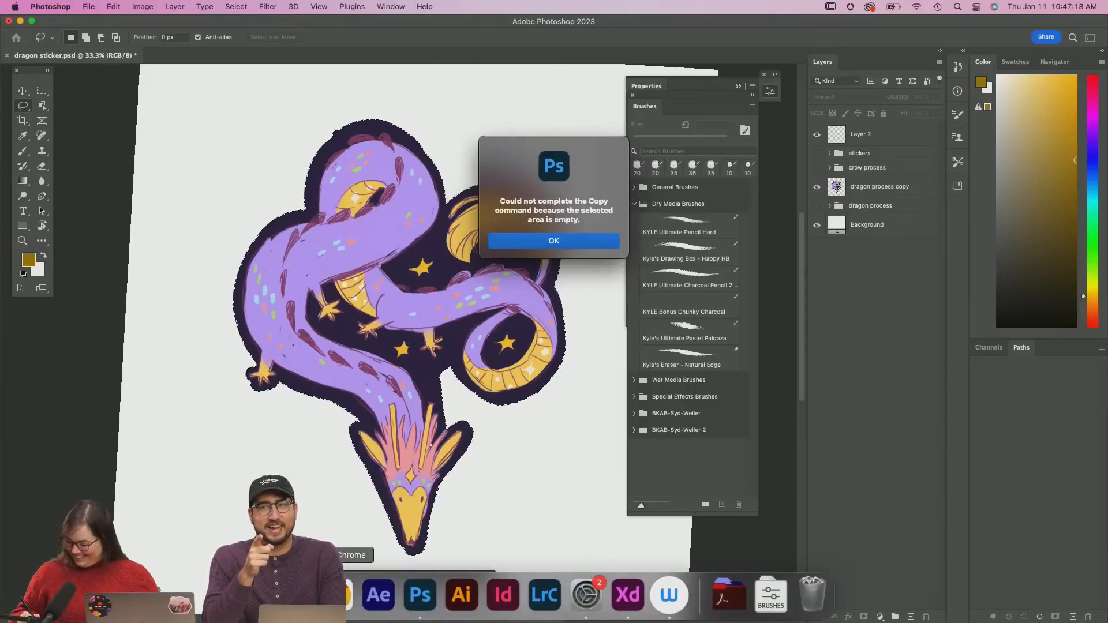
left_click(589, 603)
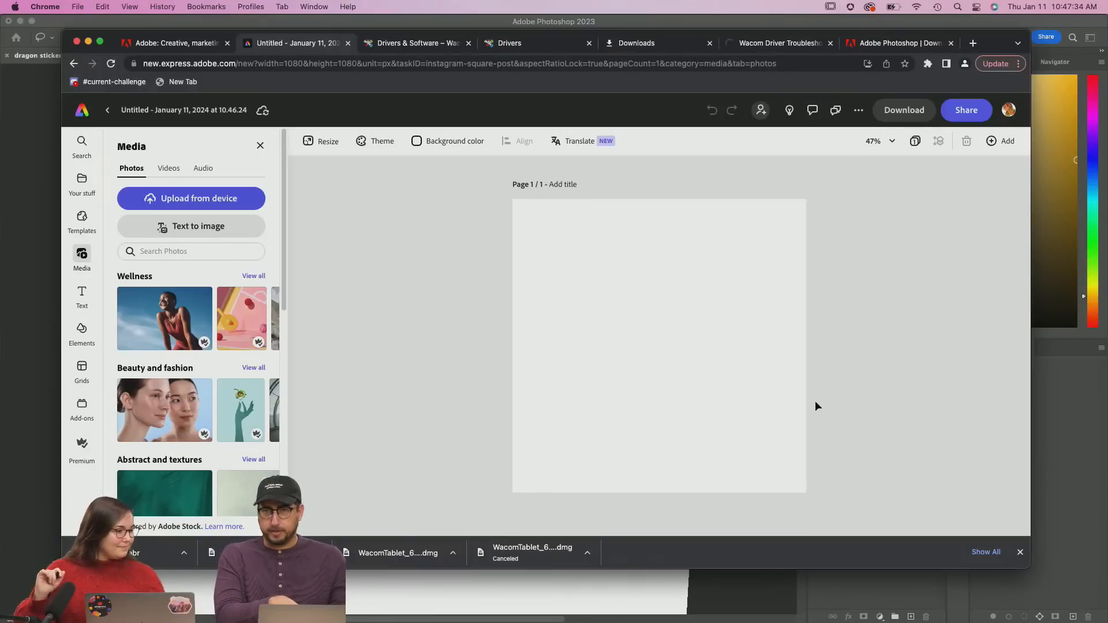
In Photoshop, select the entire canvas on the dragon process copy layer, copy it, and paste it into the Adobe Express post
left_click(394, 604)
key("super+c")
left_click(590, 240)
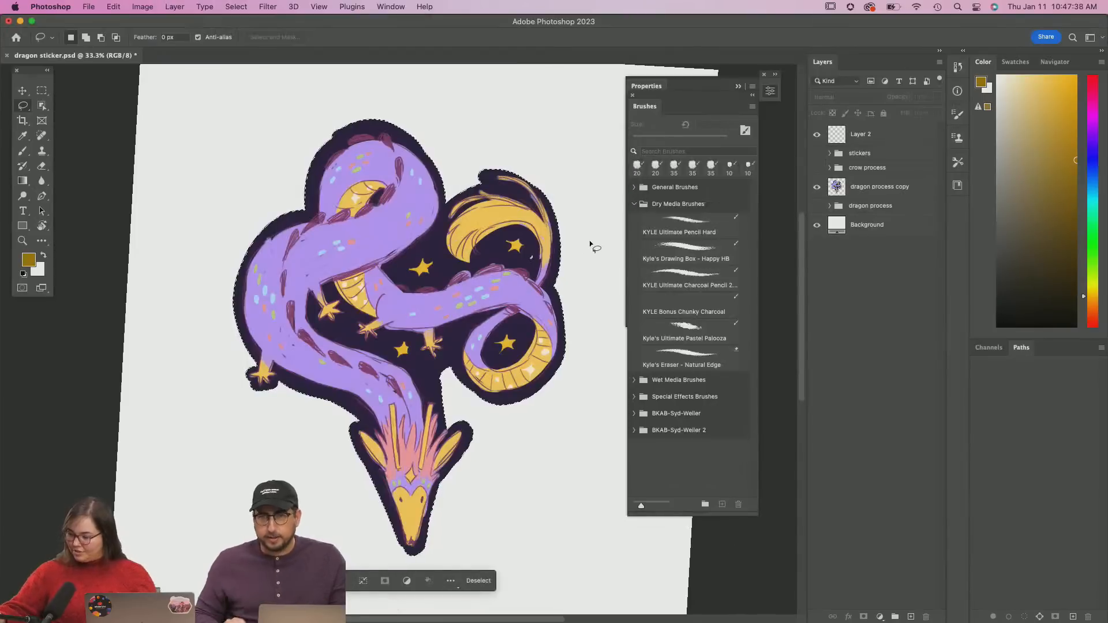
left_click(876, 190)
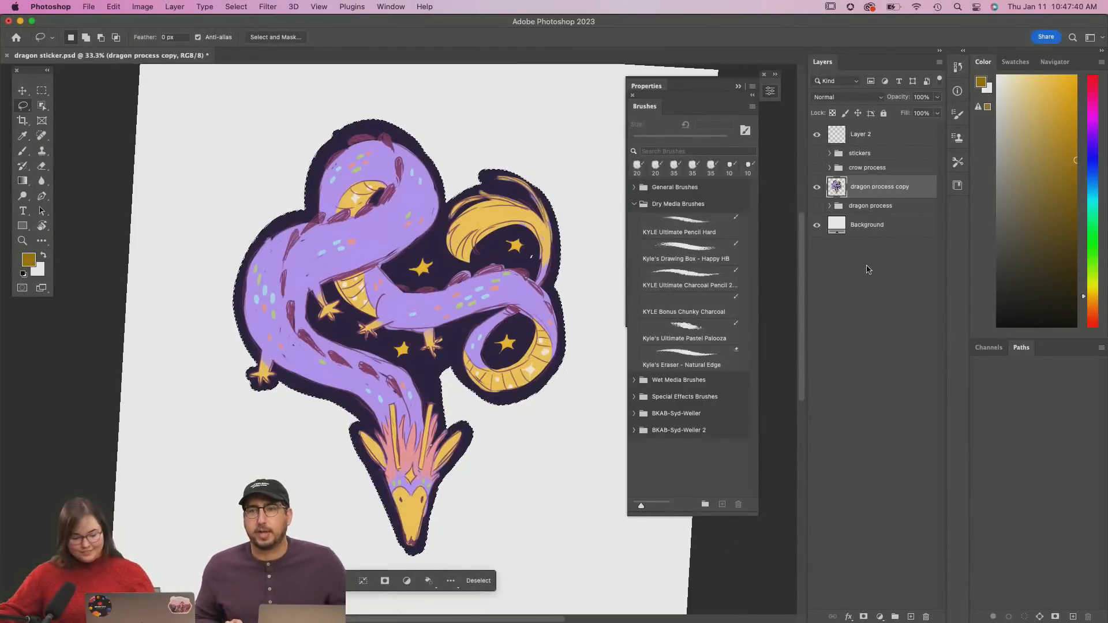
key("super+a")
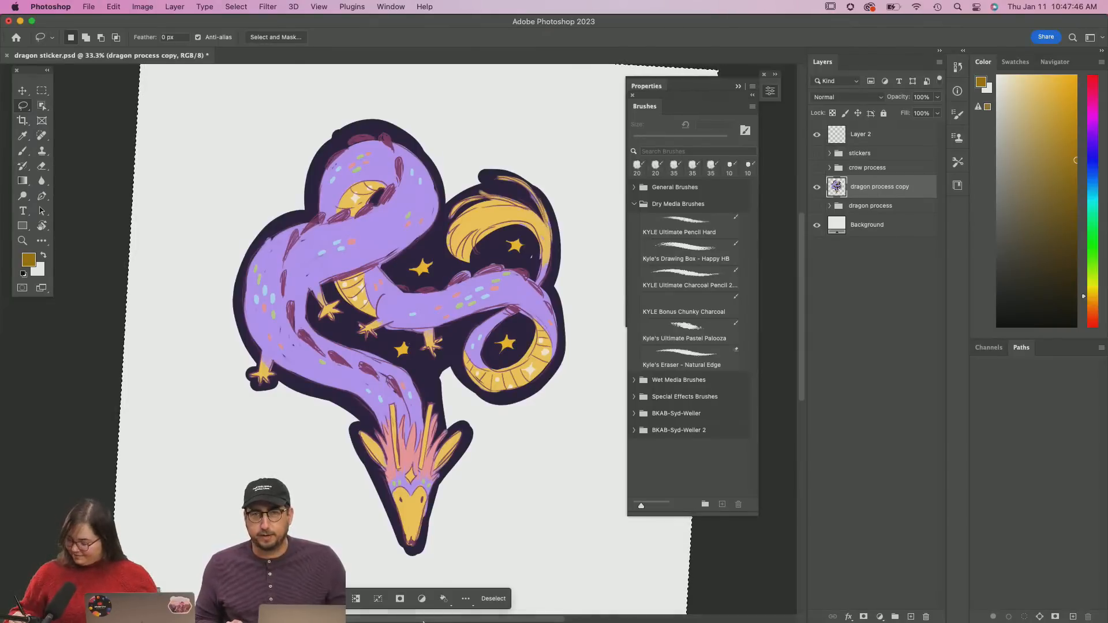
left_click(589, 596)
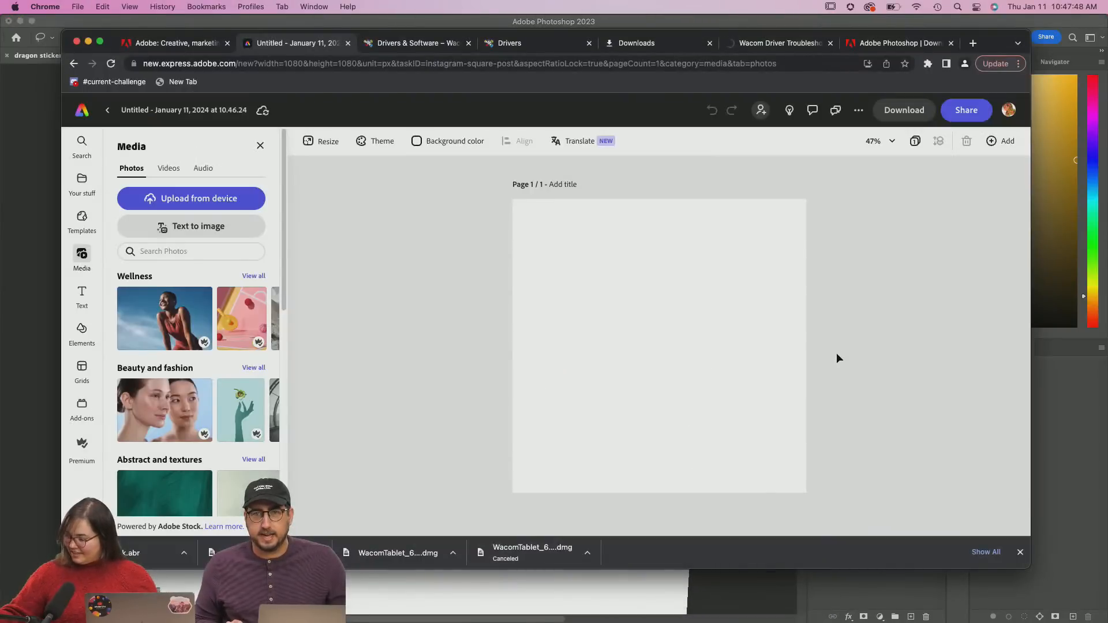
key("super+v")
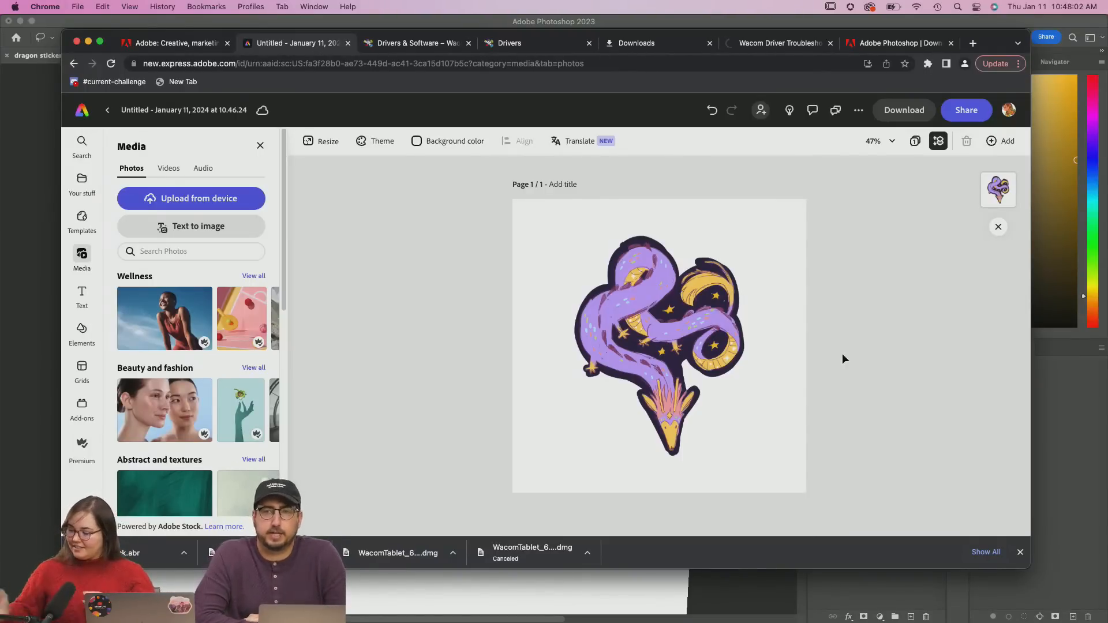
Enlarge the pasted dragon image slightly on the square post and deselect it
left_click(719, 353)
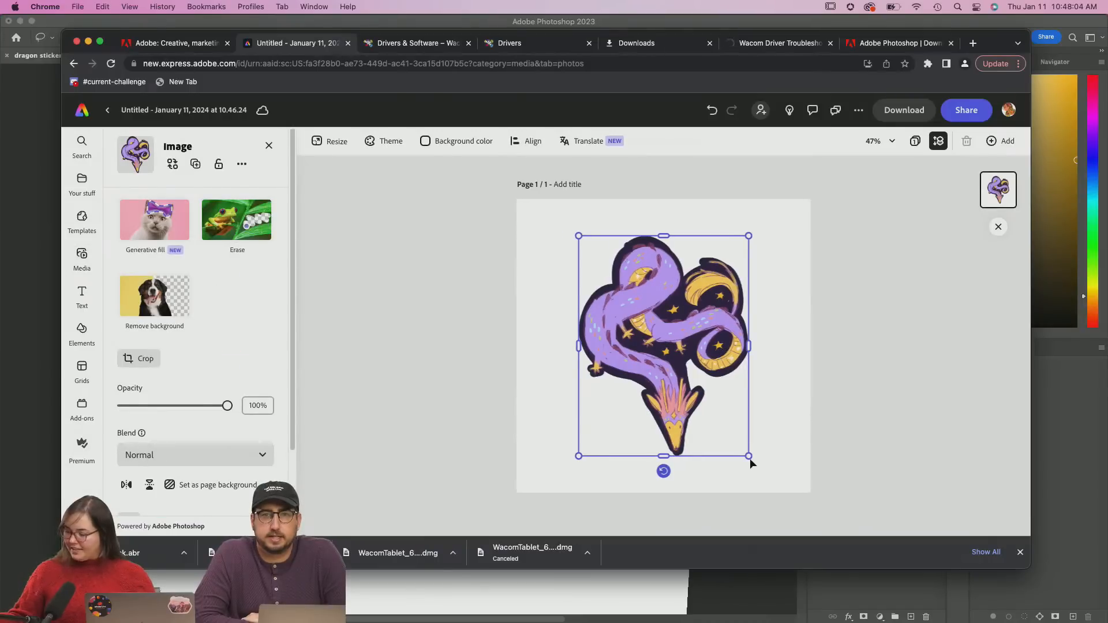
mouse_move(750, 456)
left_mouse_down()
mouse_move(769, 472)
mouse_move(740, 447)
mouse_move(754, 458)
left_mouse_up()
left_click(830, 438)
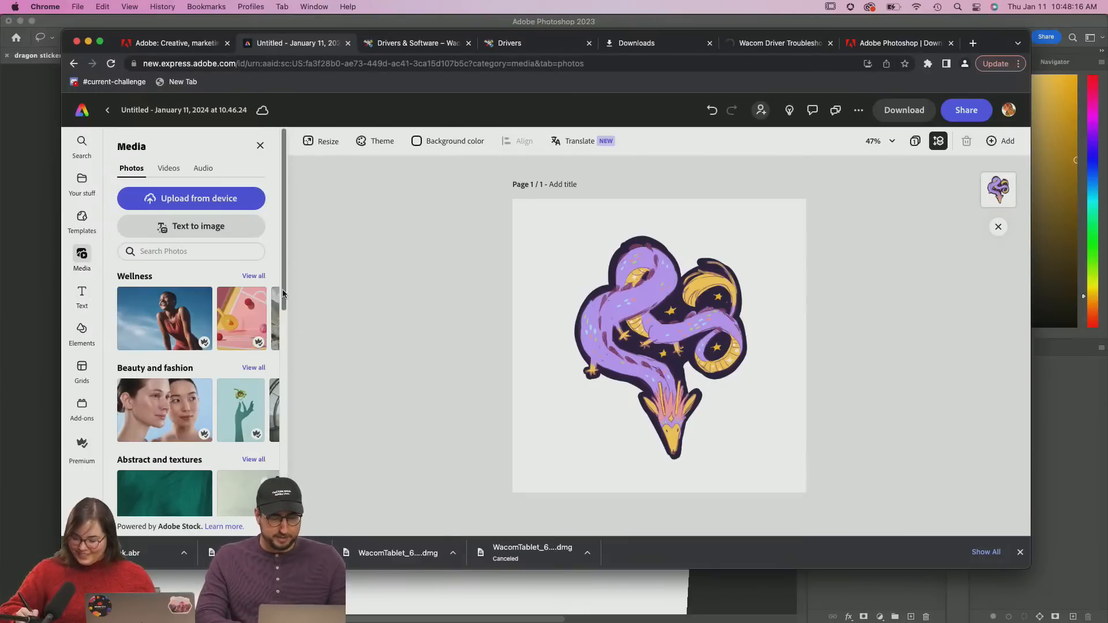
Browse the Instagram square post templates and add the pink Martin Luther King quote template with stars as a new page
scroll(283, 293, "down", 2)
scroll(285, 287, "up", 2)
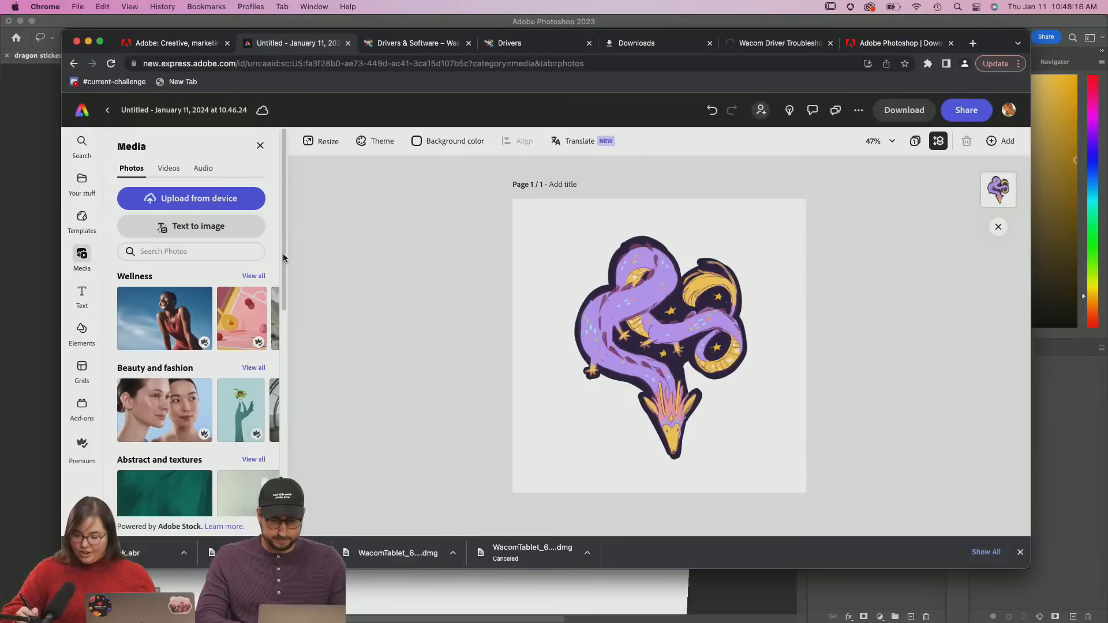
left_click(92, 223)
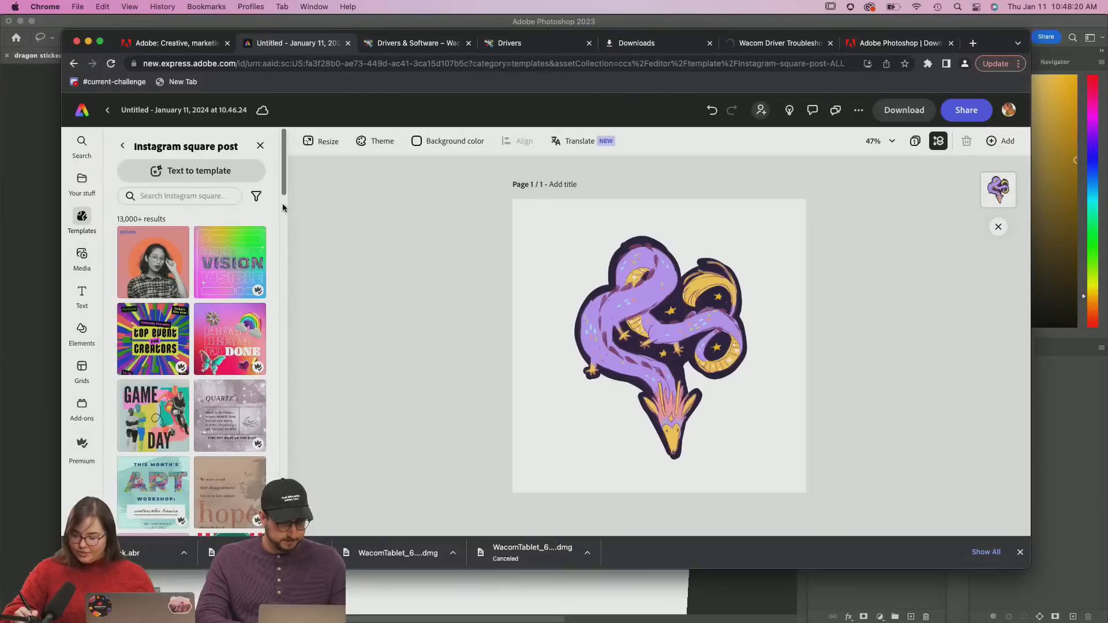
scroll(283, 208, "down", 10)
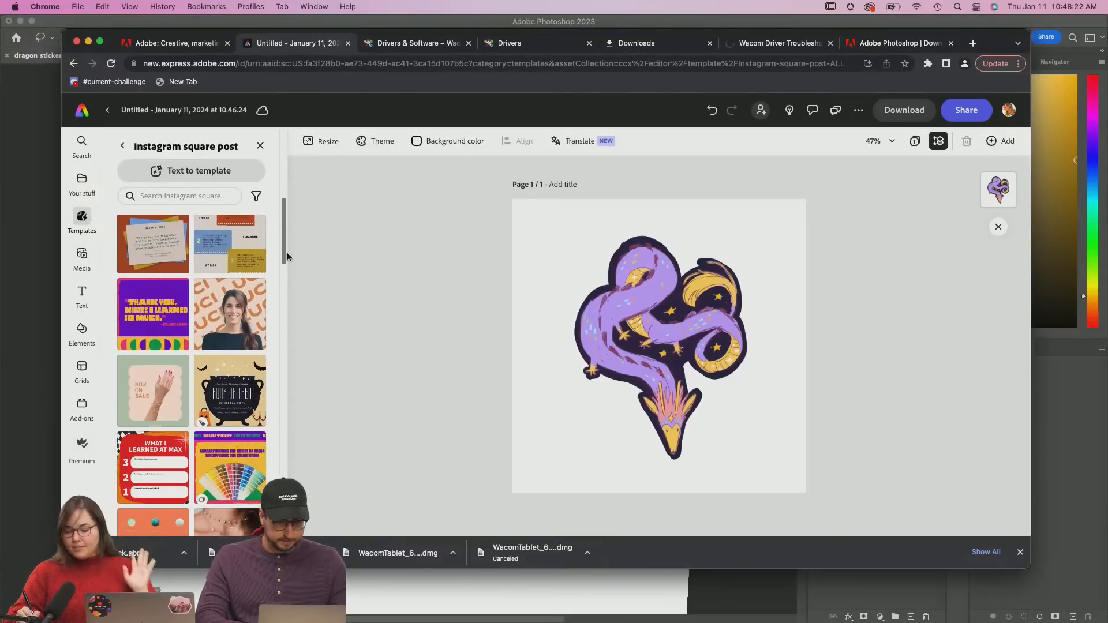
scroll(287, 257, "down", 10)
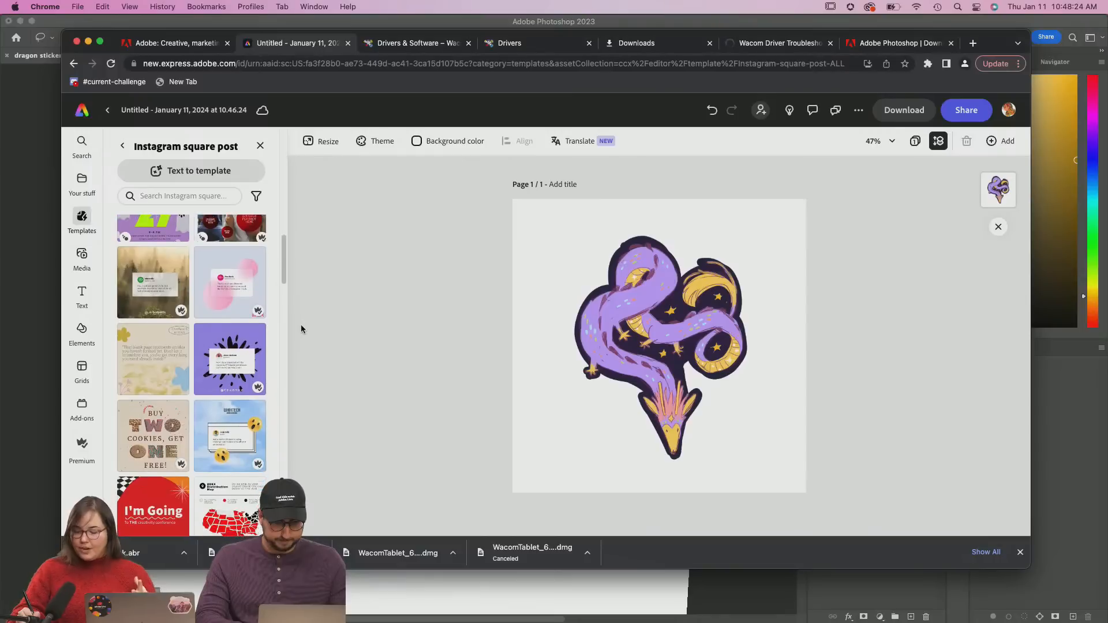
scroll(300, 324, "down", 10)
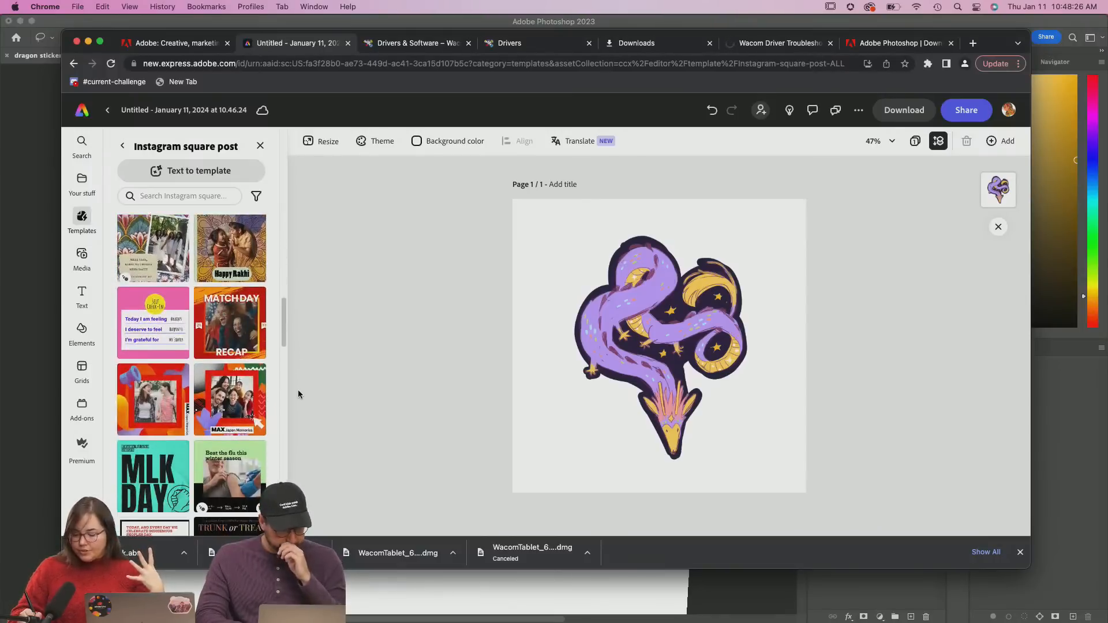
scroll(298, 390, "down", 10)
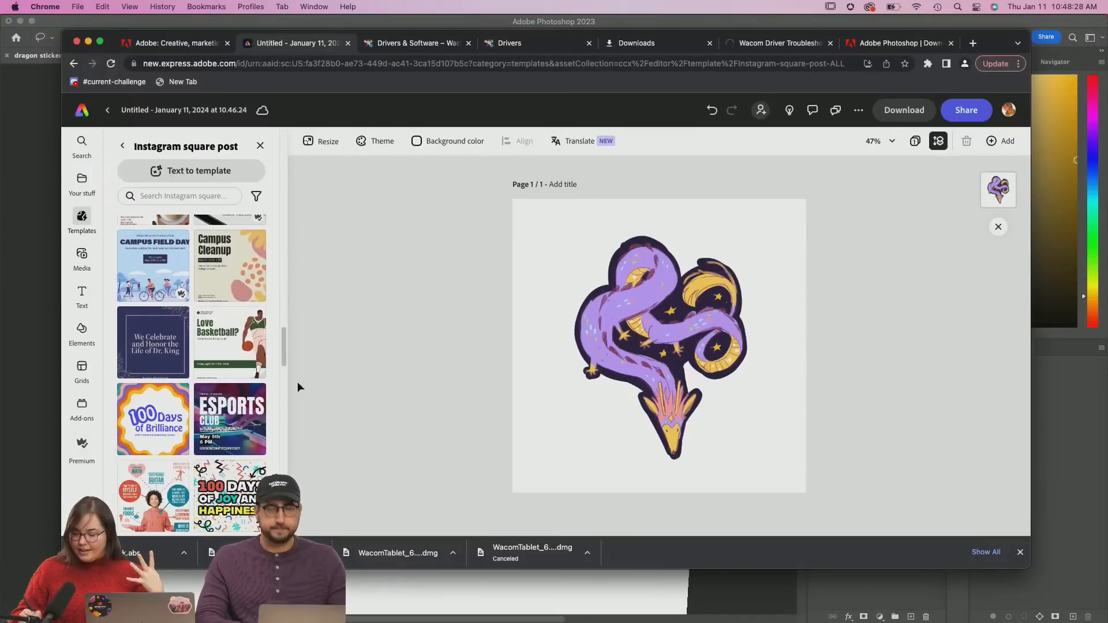
scroll(298, 387, "down", 5)
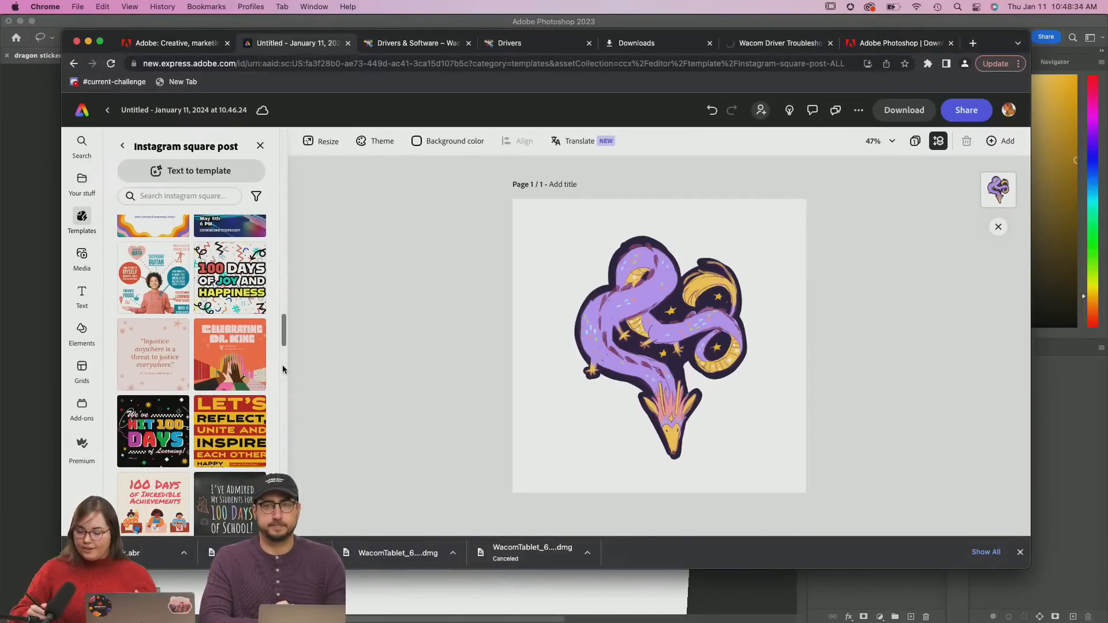
left_click(178, 359)
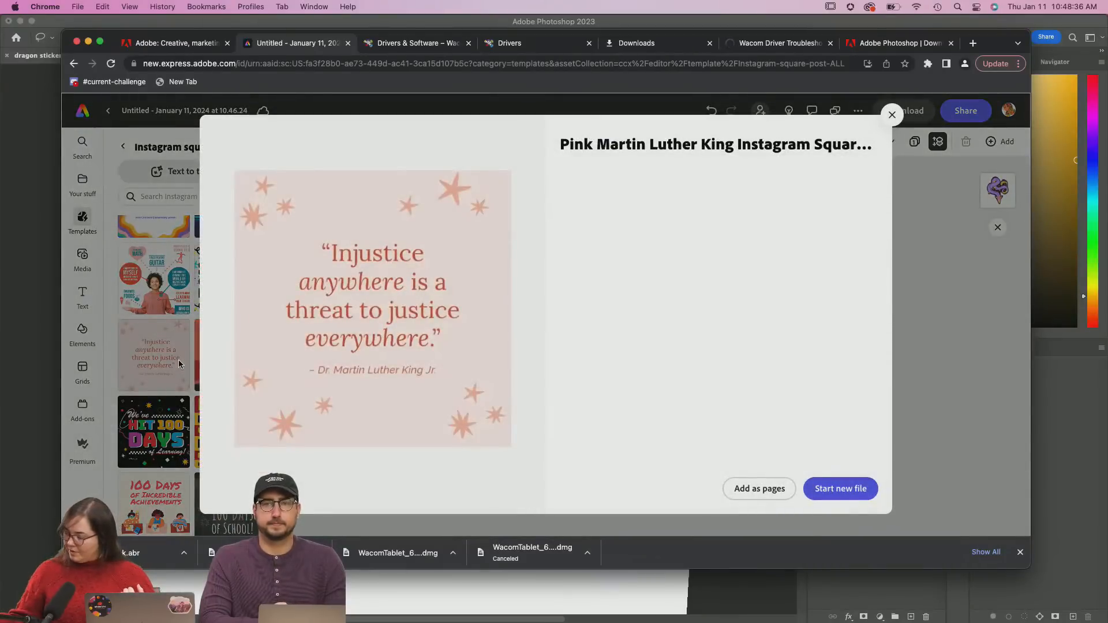
left_click(781, 490)
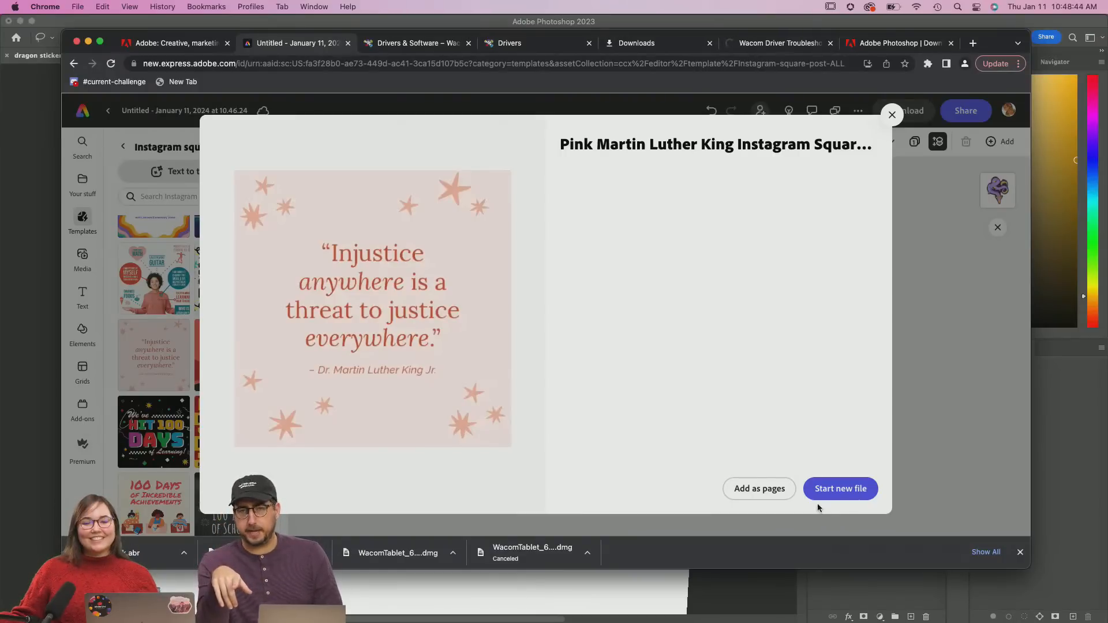
left_click(783, 490)
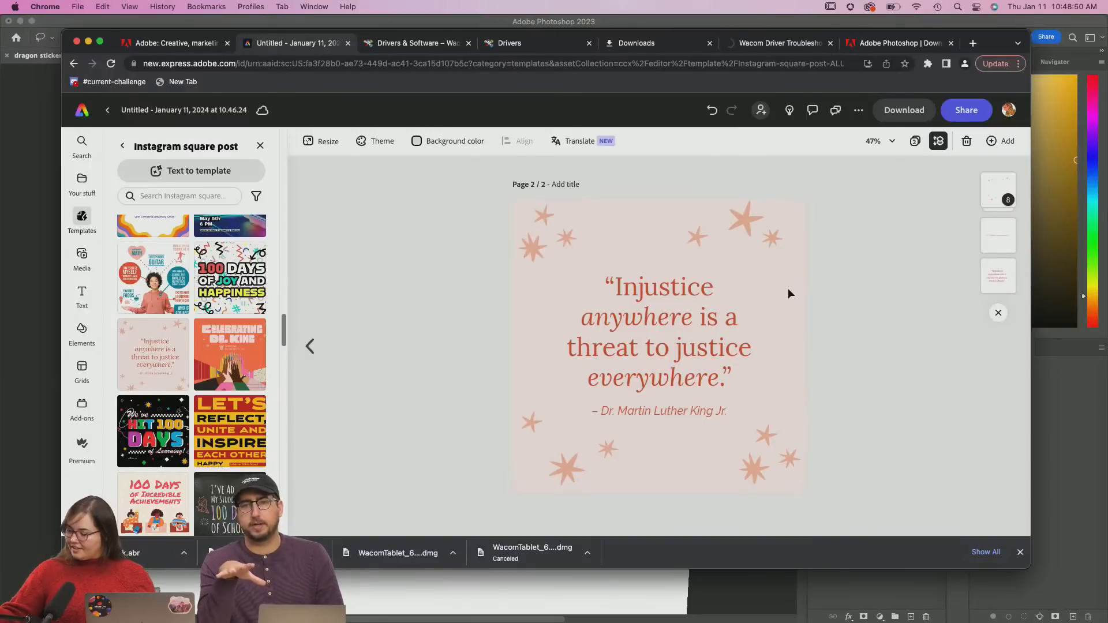
Copy all the quote template's text and star elements from page 2 and paste them onto the dragon page
left_click_drag(498, 194, 816, 515)
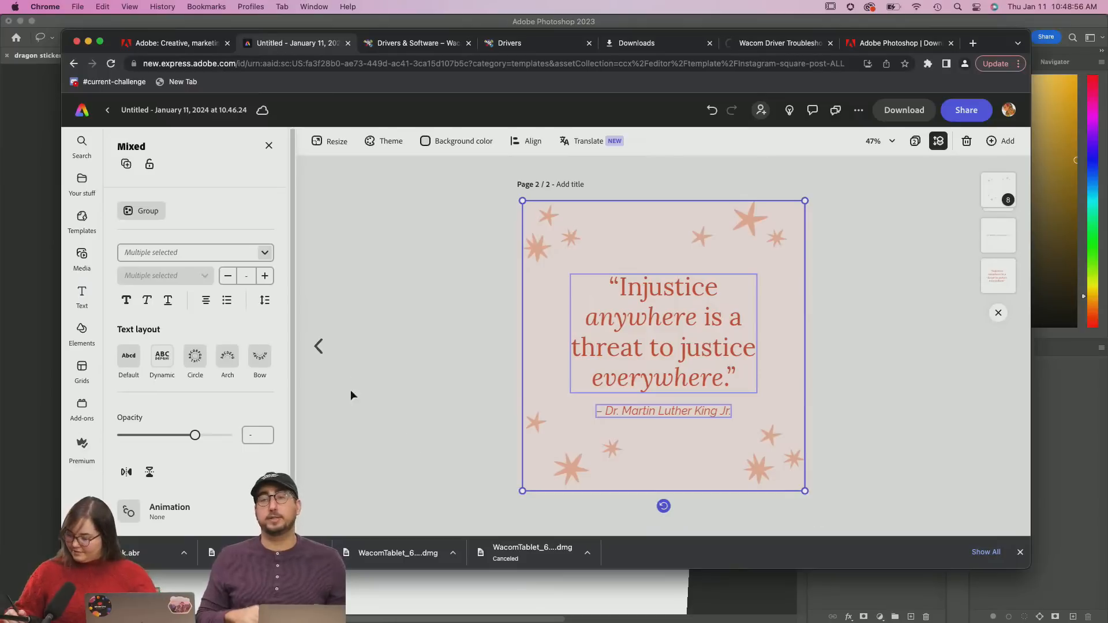
left_click(328, 346)
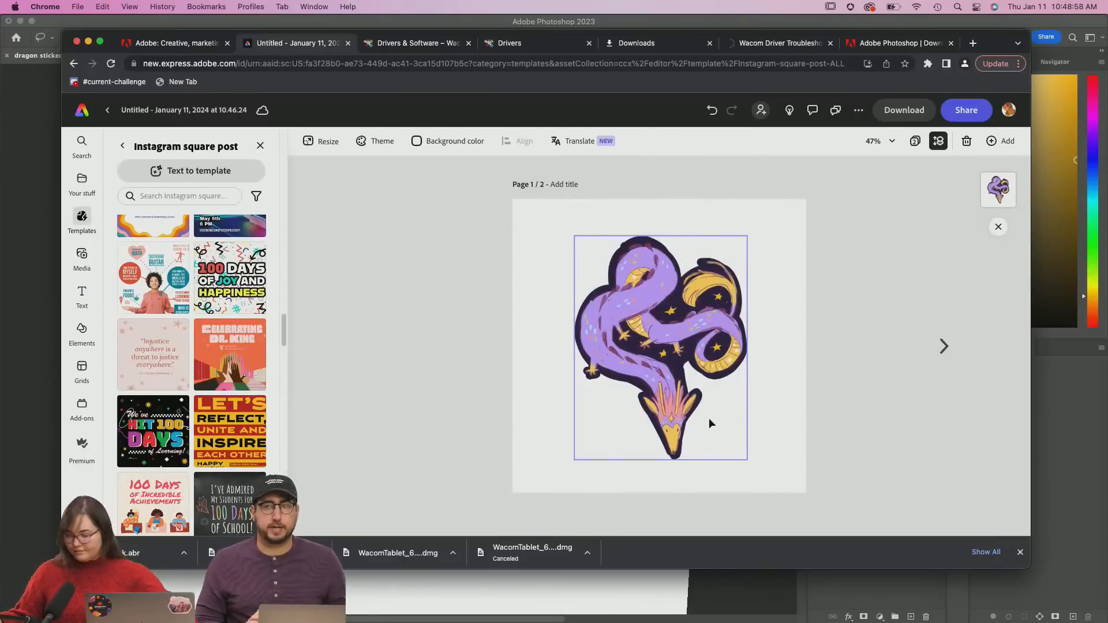
key("super+v")
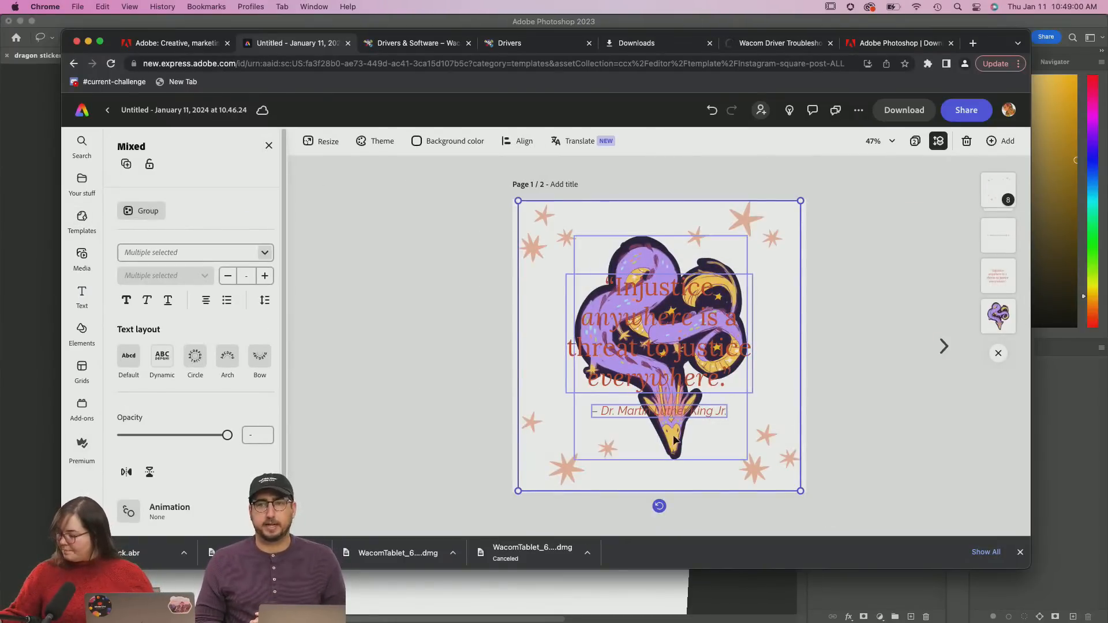
Bring the dragon image to the front of the pasted template elements
left_click(686, 411)
right_click(683, 433)
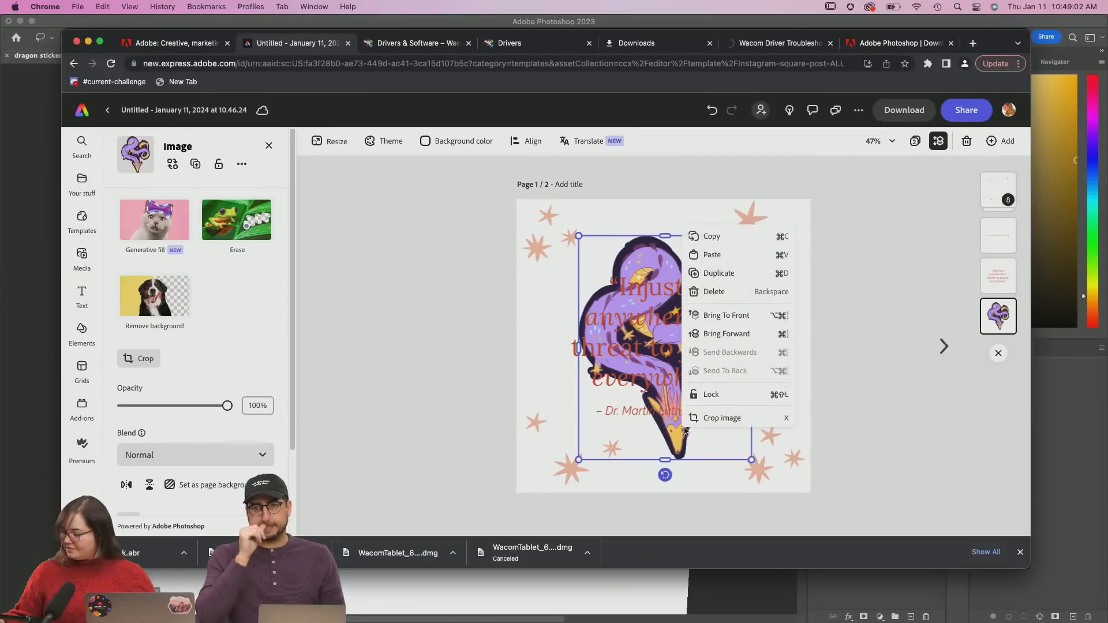
left_click(760, 315)
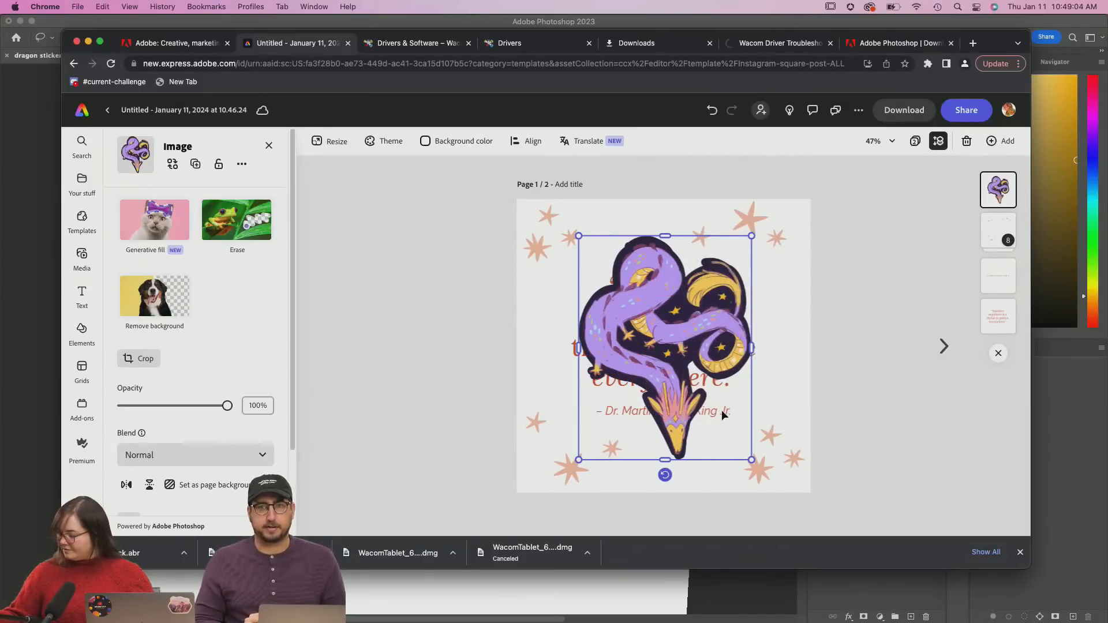
Delete the pasted quote and its attribution from the dragon page, and recentre the dragon among the stars
left_click_drag(716, 388, 831, 398)
left_click(664, 346)
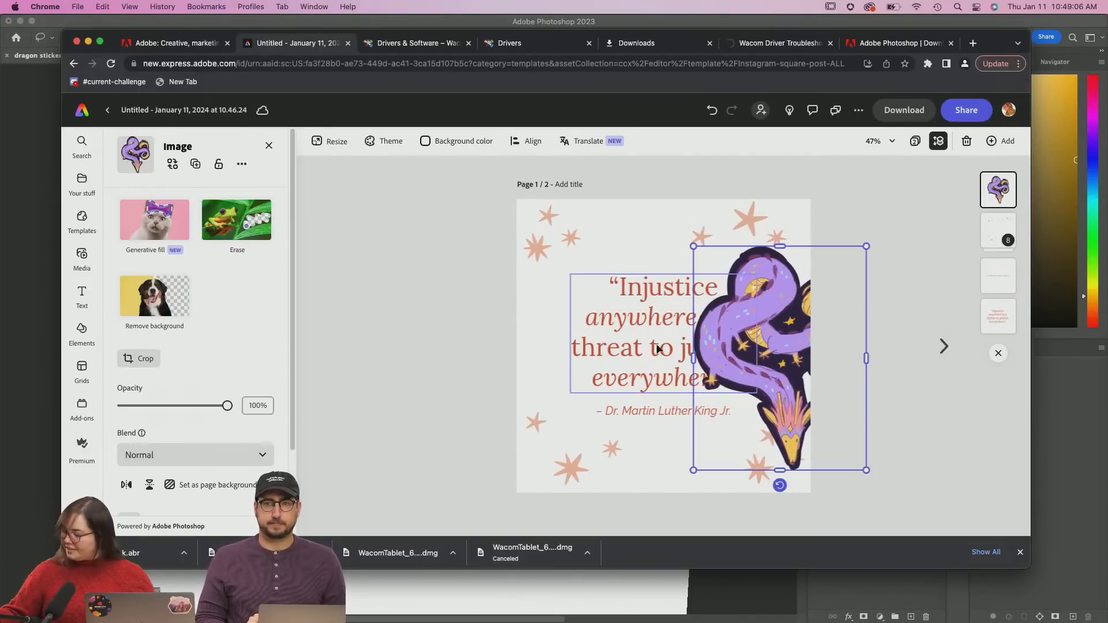
left_click_drag(664, 349, 629, 354)
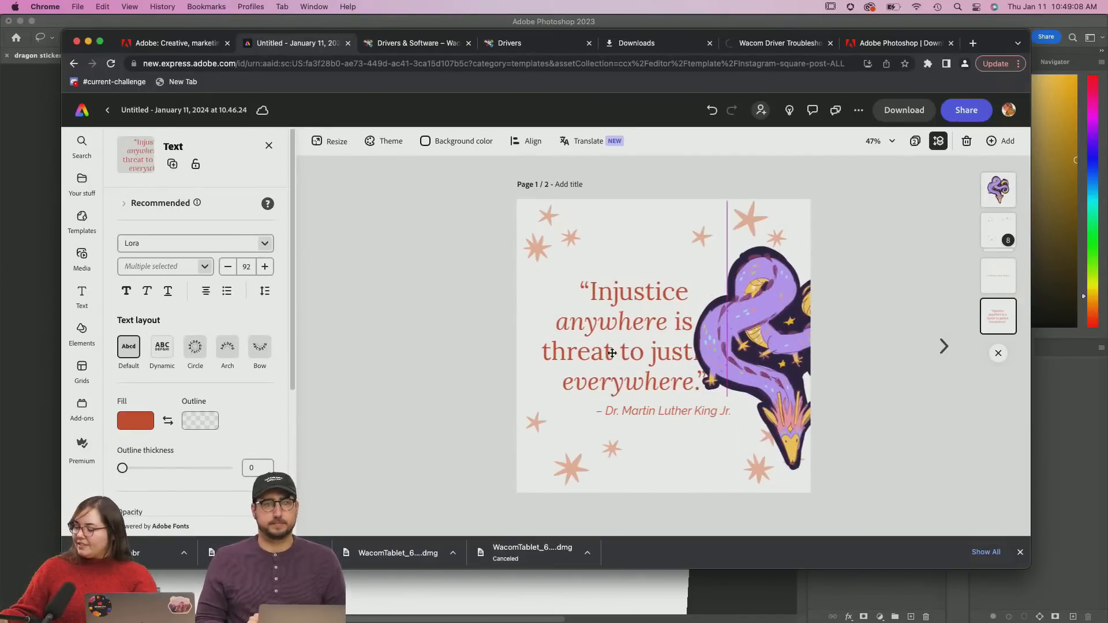
left_click(694, 411)
left_click(672, 409)
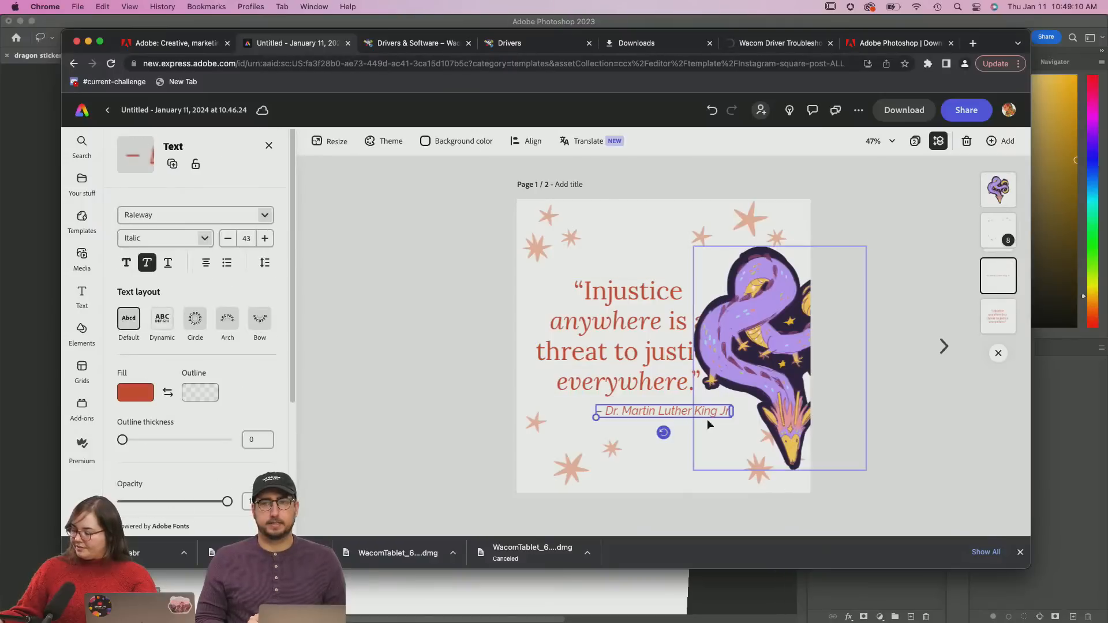
key("Delete")
left_click(640, 355)
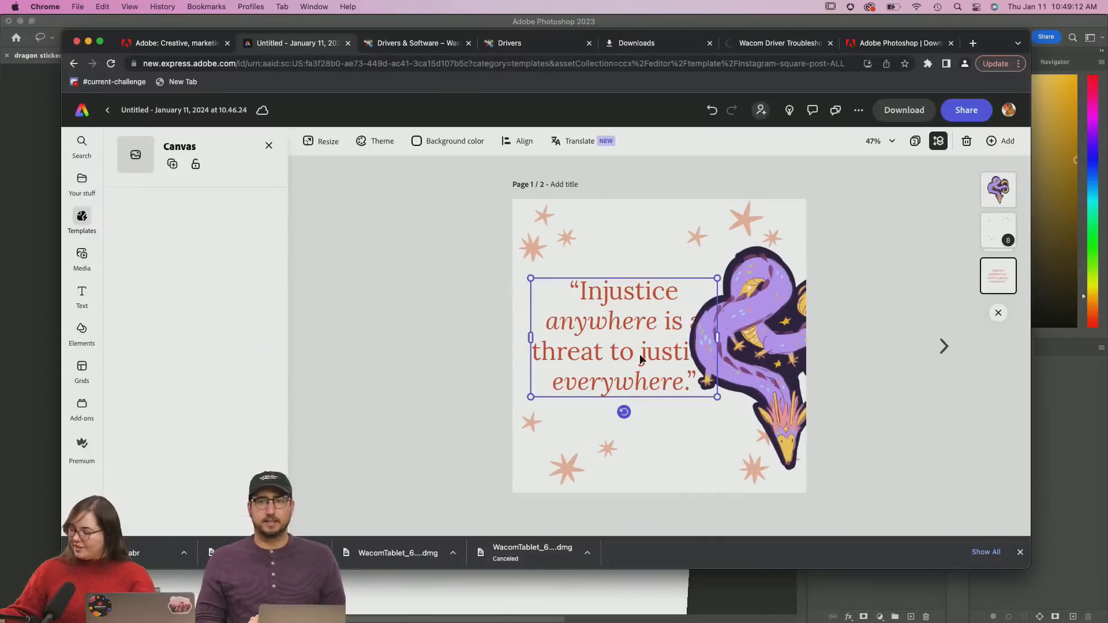
key("Delete")
left_click_drag(748, 364, 637, 362)
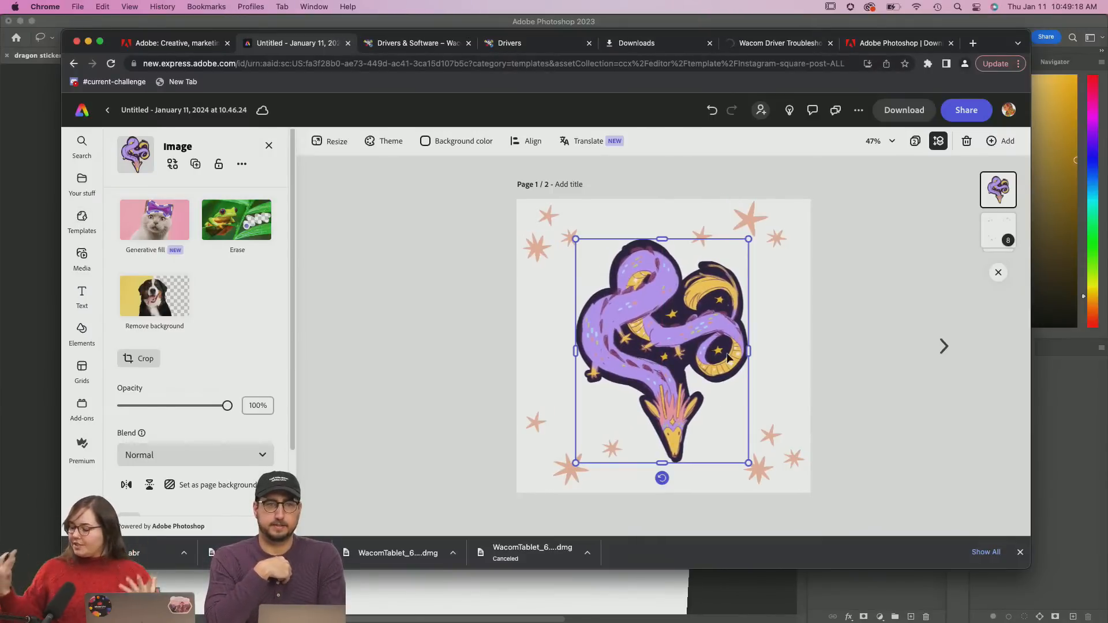
left_click_drag(728, 357, 719, 348)
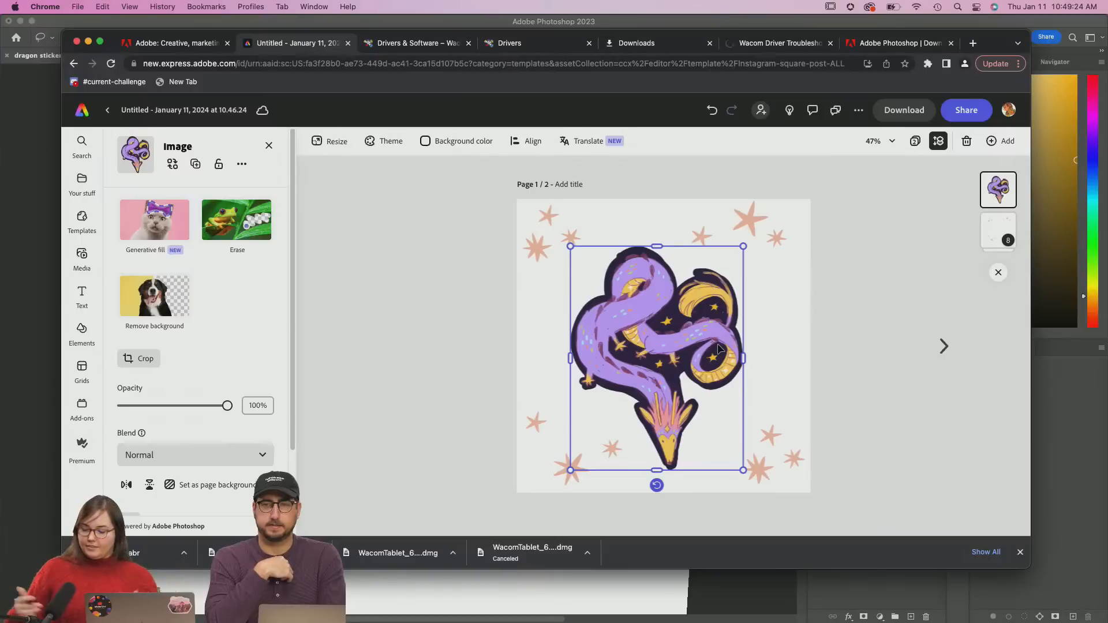
Try the "Support One Another" heart text graphic over and beside the dragon, undoing each placement
left_click(85, 291)
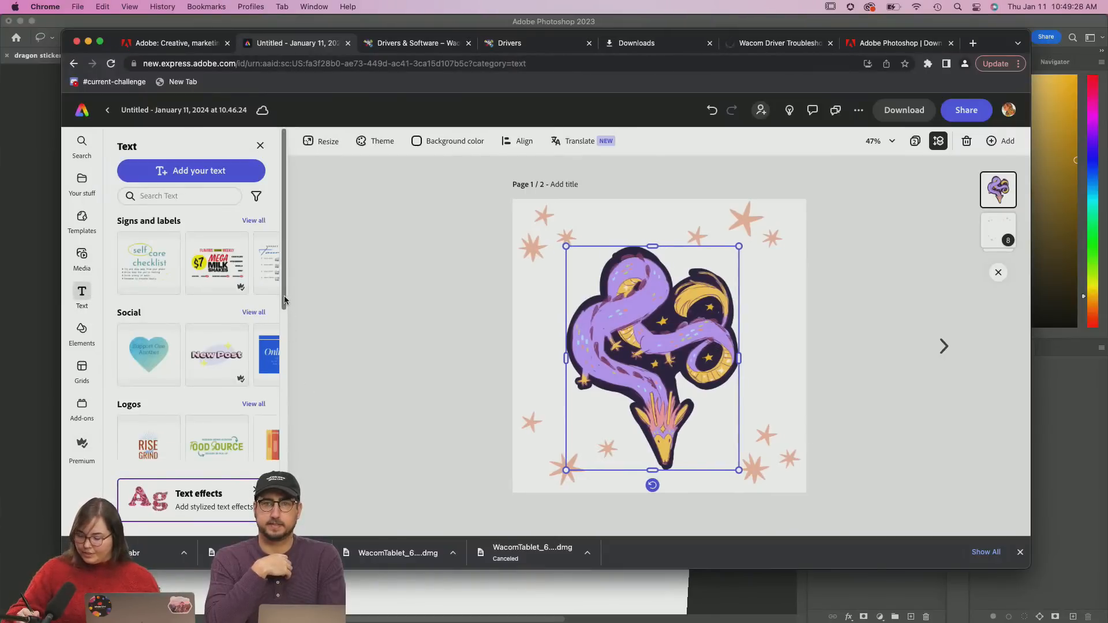
left_click_drag(284, 299, 292, 276)
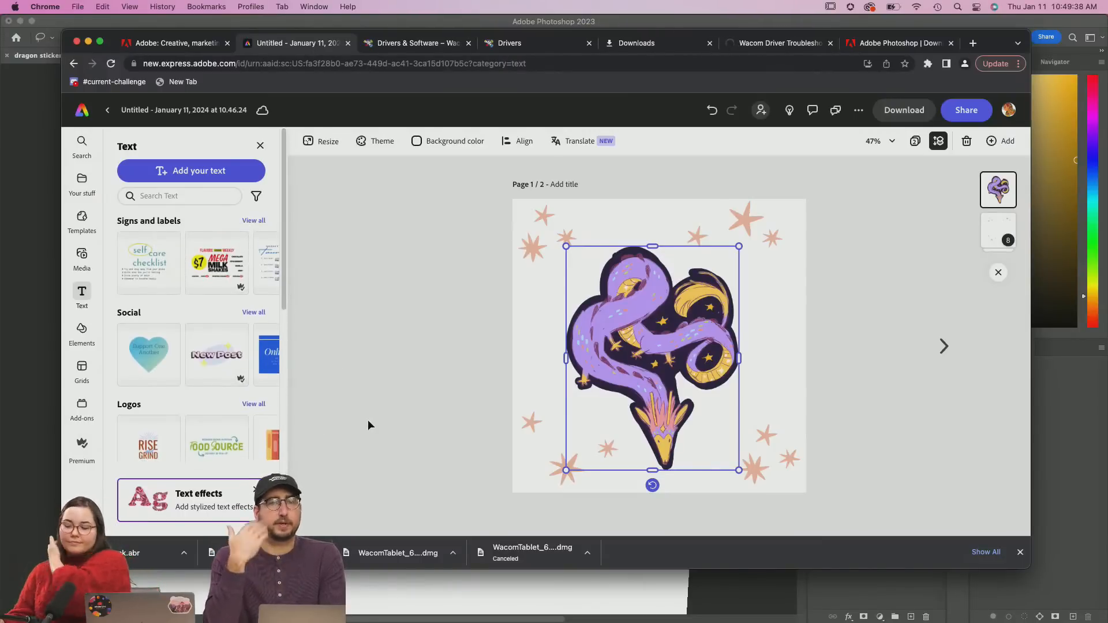
left_click(879, 335)
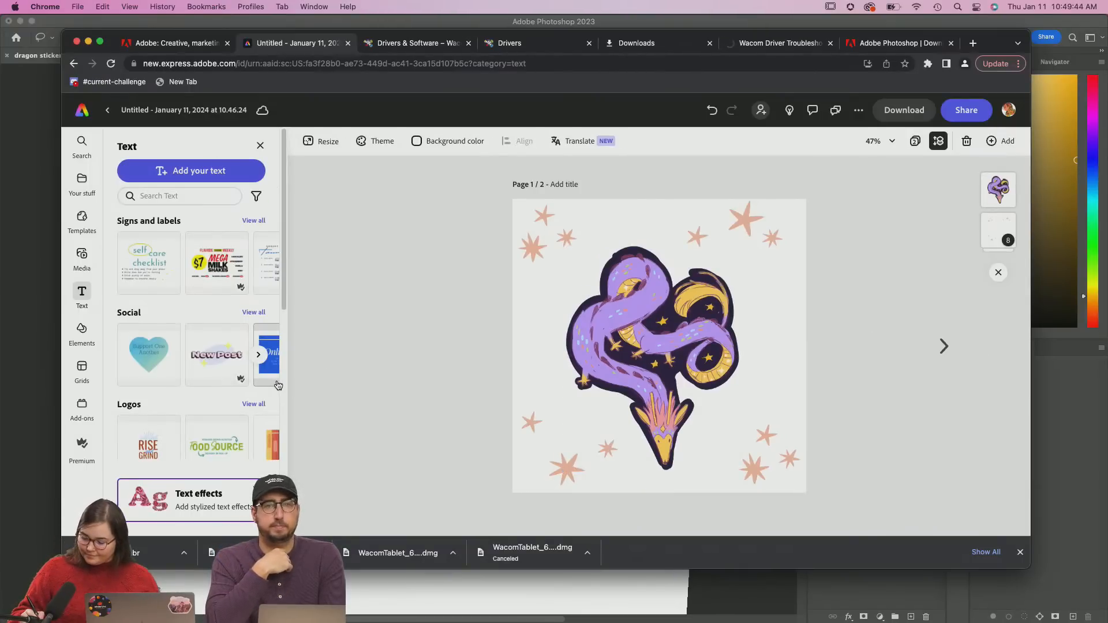
left_click(149, 355)
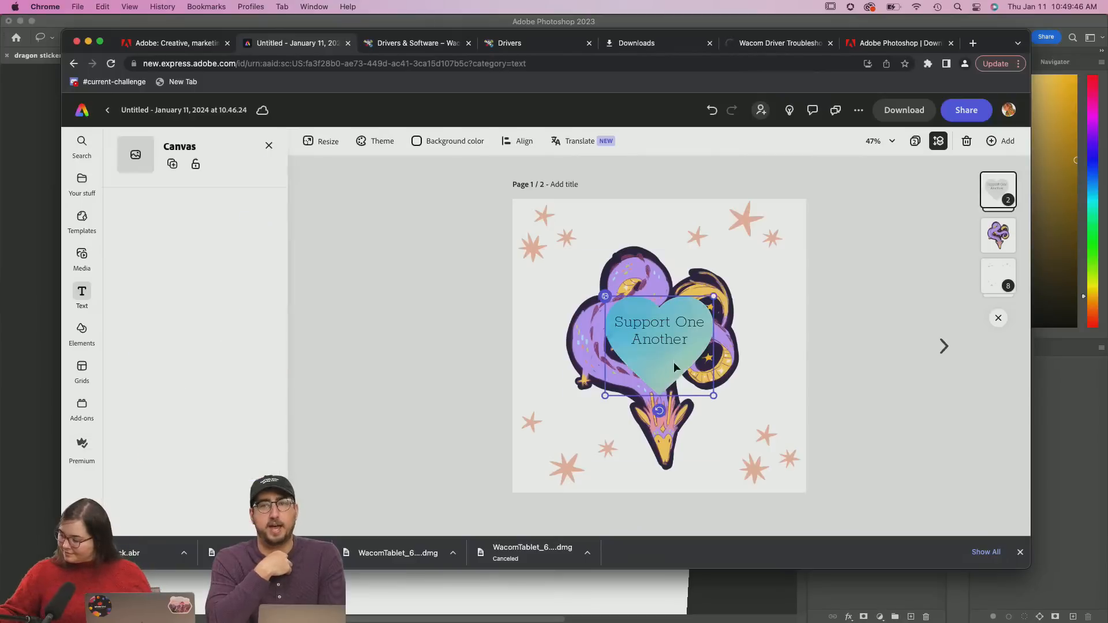
key("super+z")
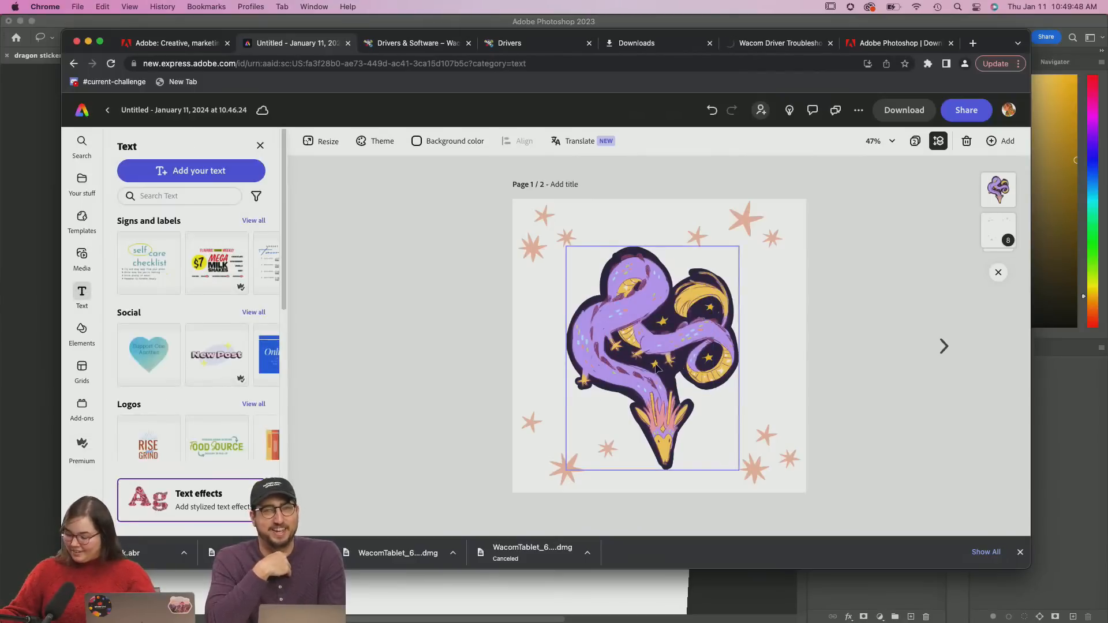
left_click(148, 354)
left_click_drag(656, 276, 546, 408)
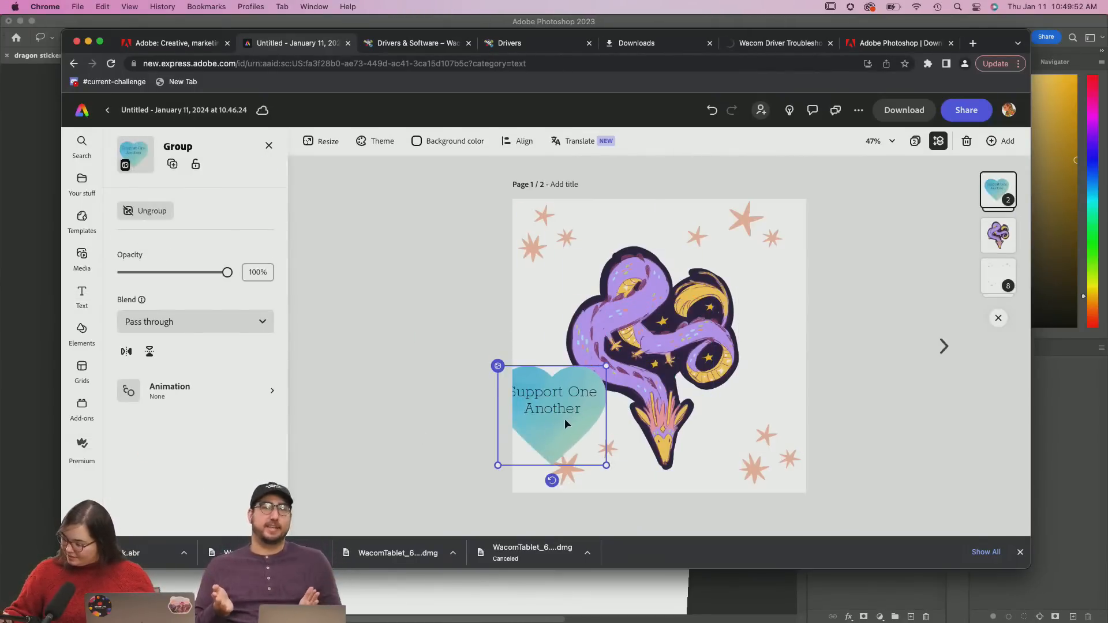
key("super+z")
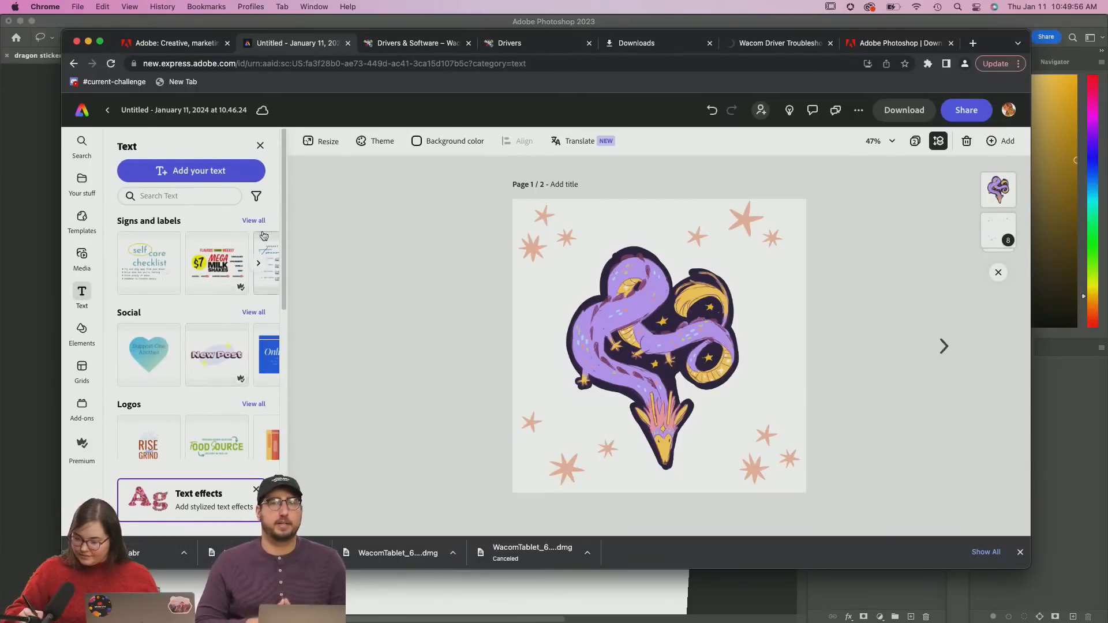
Add a text box over the dragon reading "New sticker this month"
left_click(231, 171)
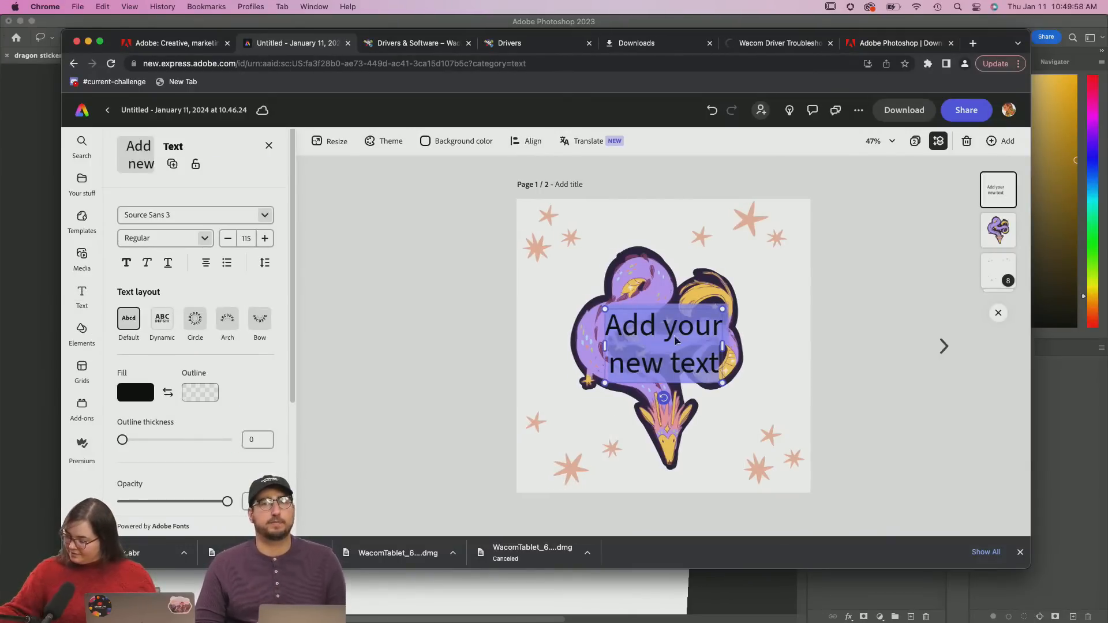
left_click(690, 325)
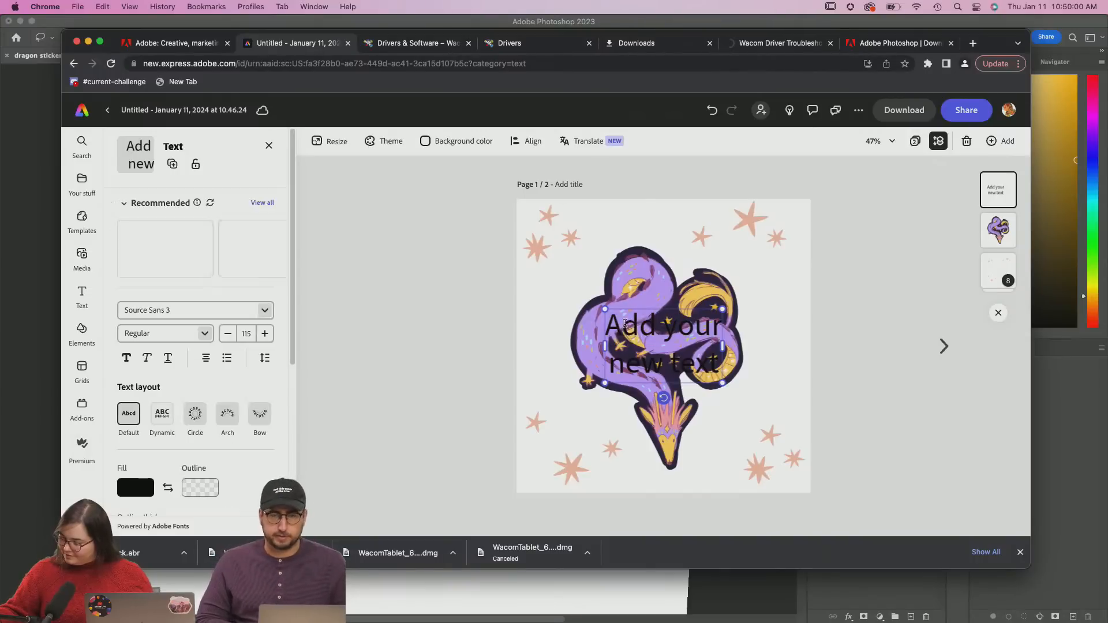
left_click_drag(614, 323, 737, 408)
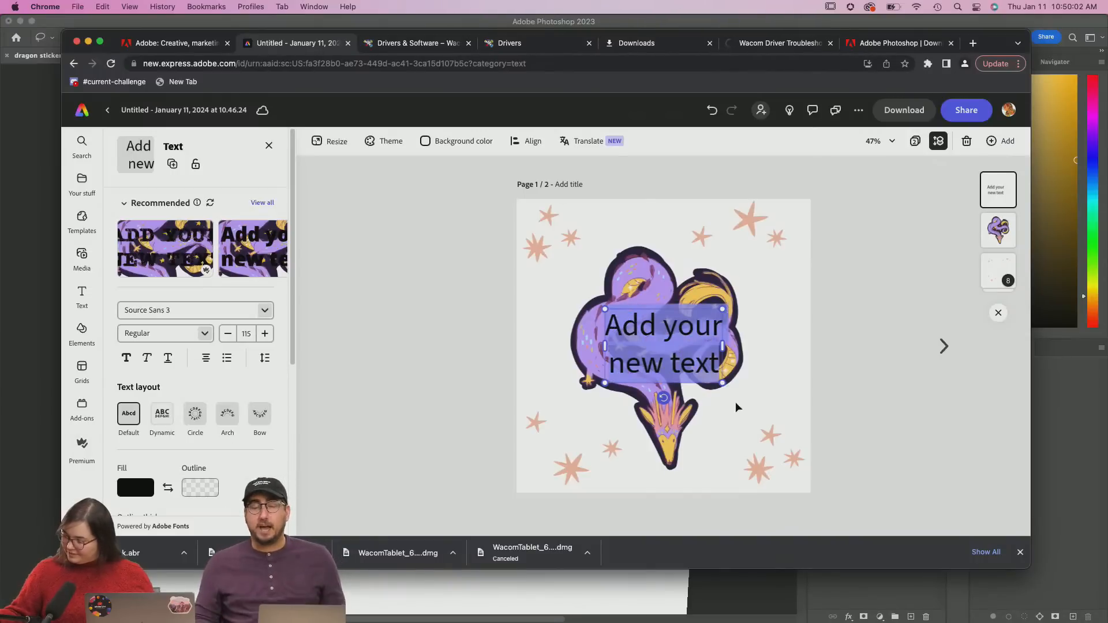
type("New")
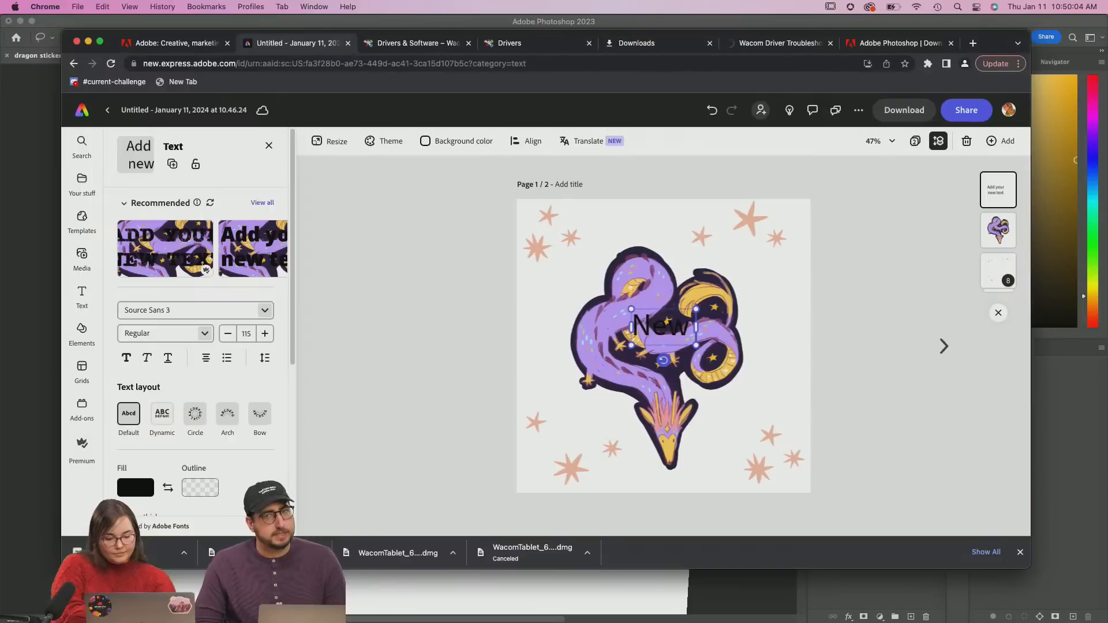
type(" sticker thsi =")
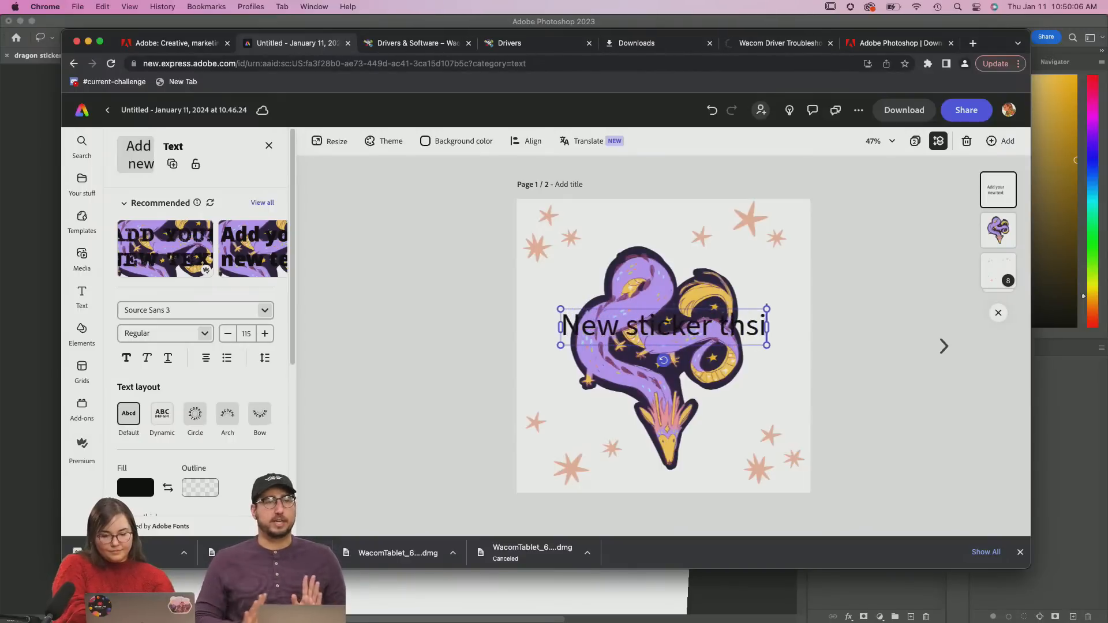
key("BackSpace")
key("BackSpace")
key("BackSpace")
key("BackSpace")
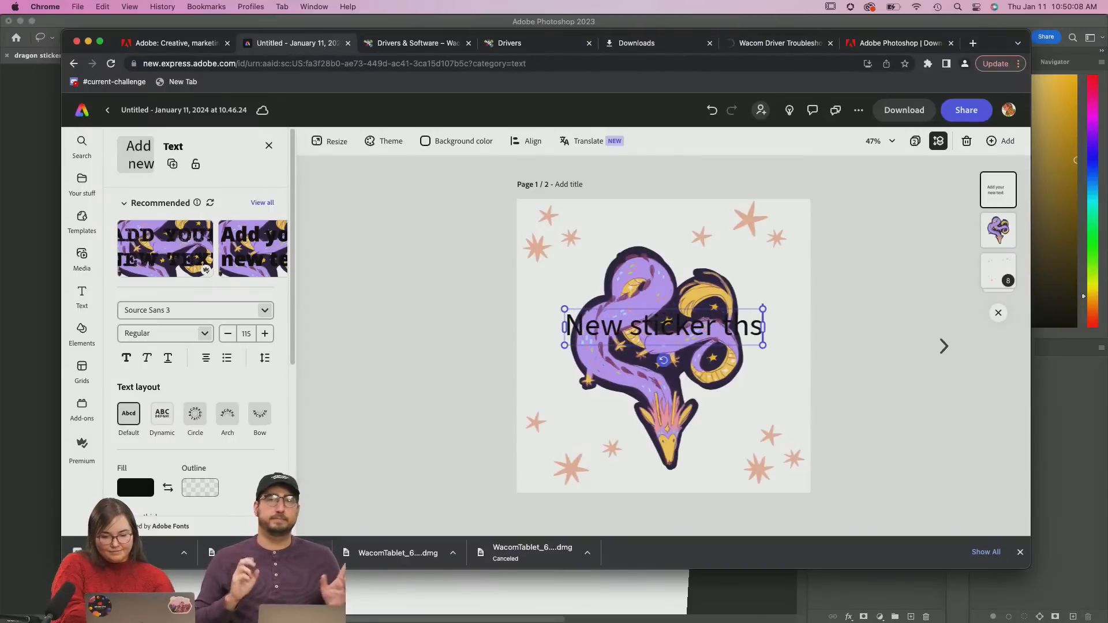
type("is month")
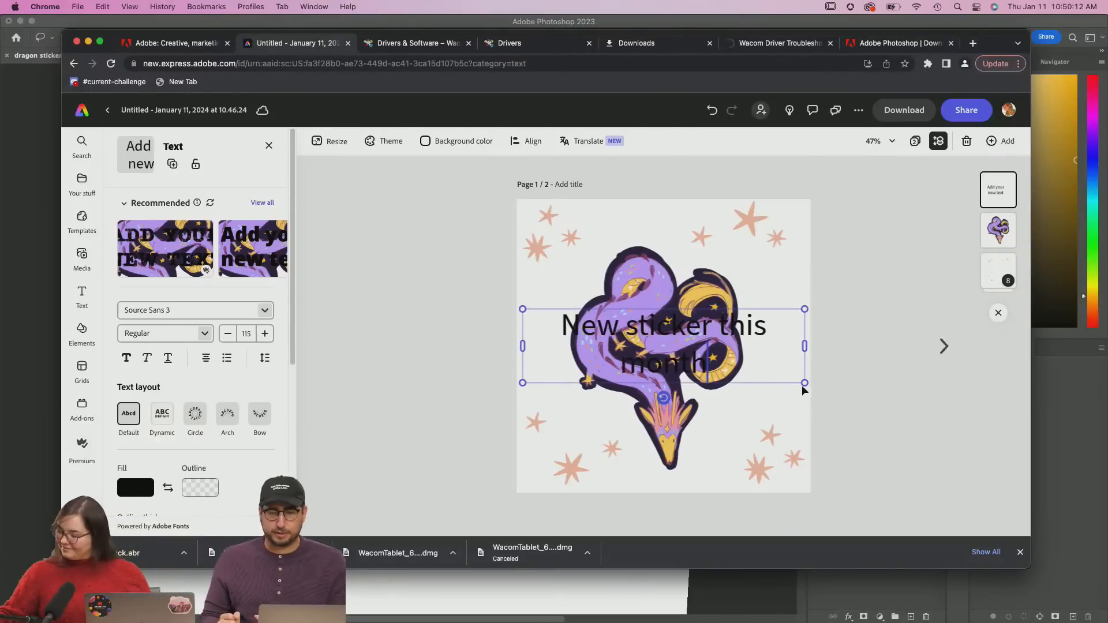
Scale the text over the dragon down to size 77 and break the line before "this month"
left_click_drag(804, 390, 711, 358)
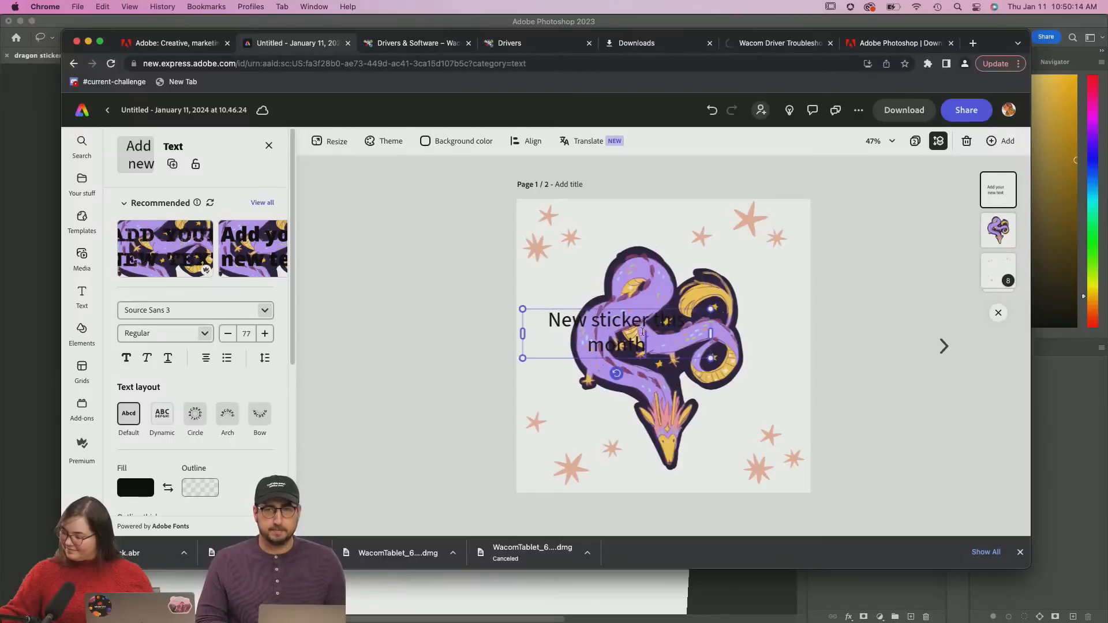
left_click(653, 322)
key("Return")
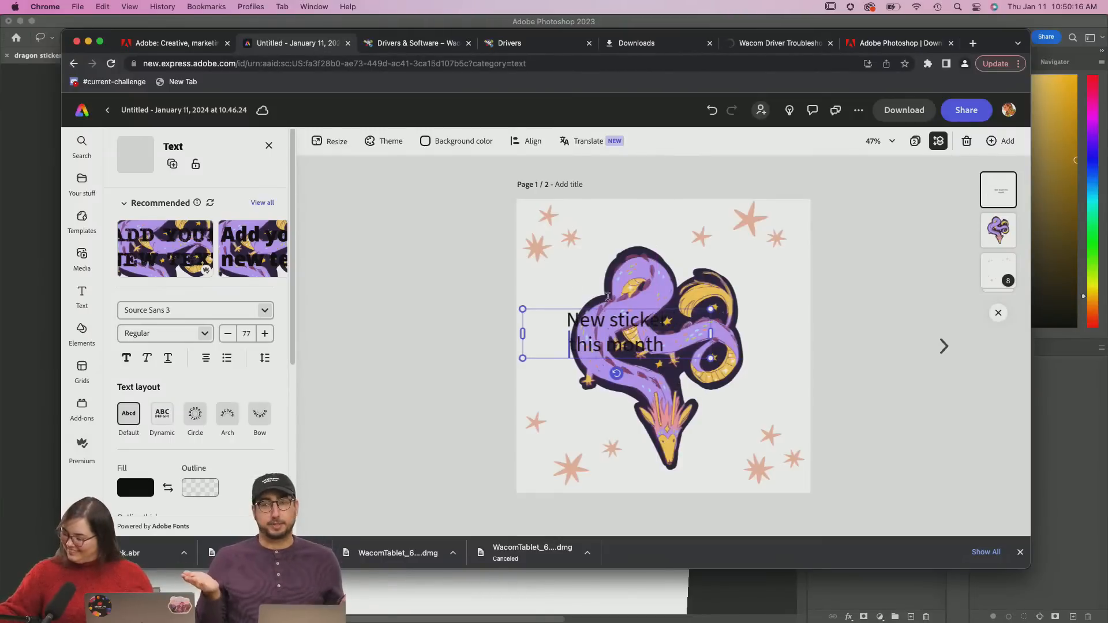
Place the two-line text above the dragon and shift the dragon slightly down to make room
left_click_drag(522, 317, 684, 233)
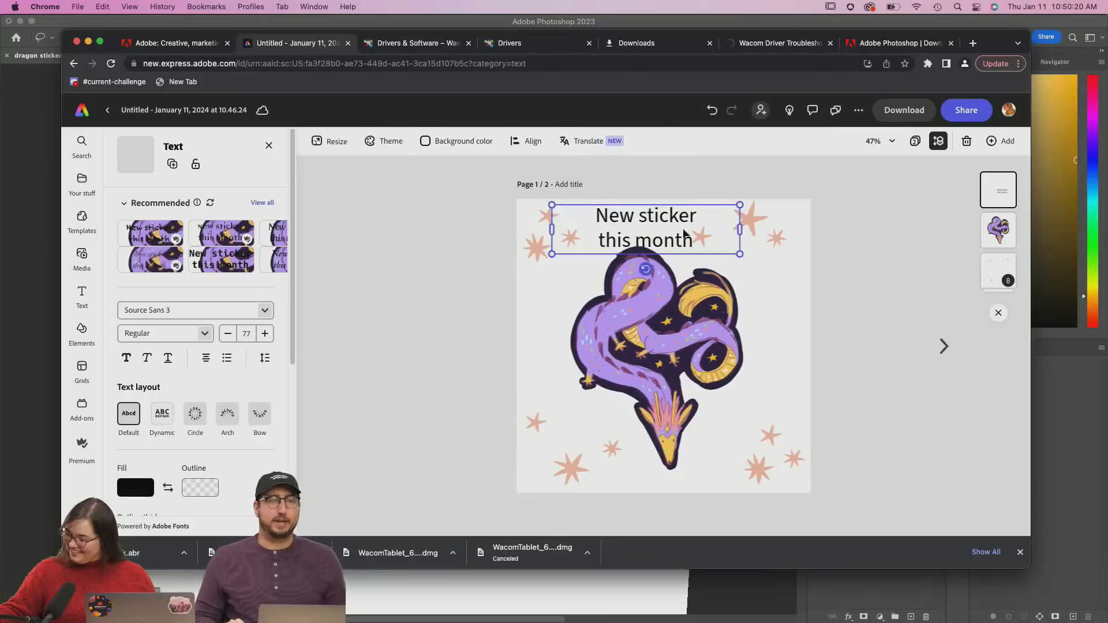
mouse_move(690, 323)
left_mouse_down()
mouse_move(695, 373)
mouse_move(694, 341)
left_mouse_up()
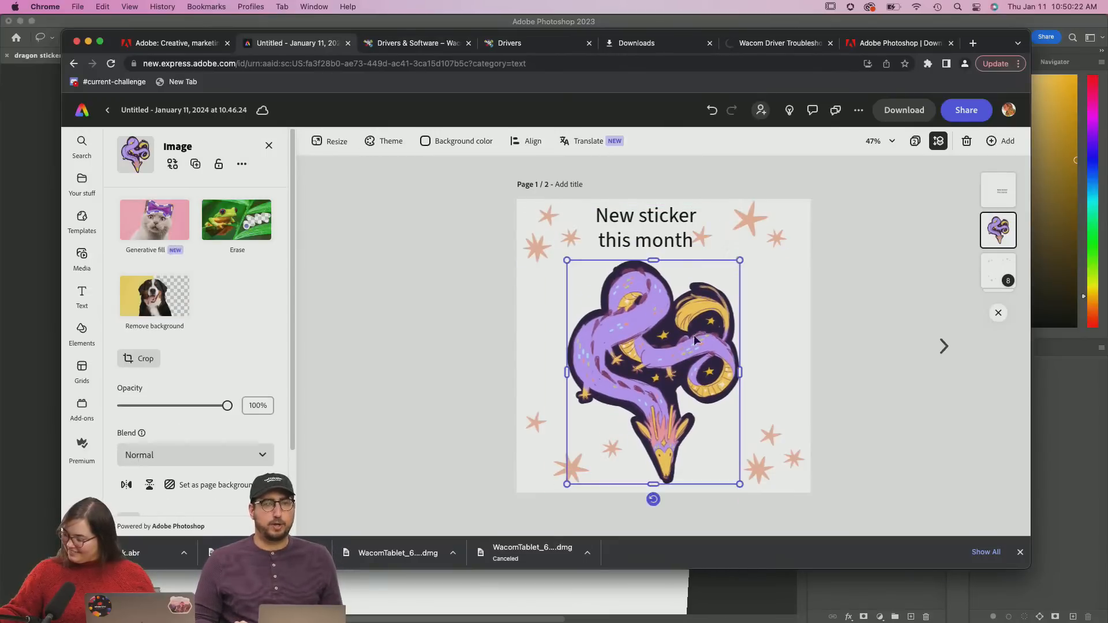
Add an exclamation mark after "month" and nudge the text to centre it above the dragon
left_click_drag(668, 238, 676, 241)
double_click(689, 241)
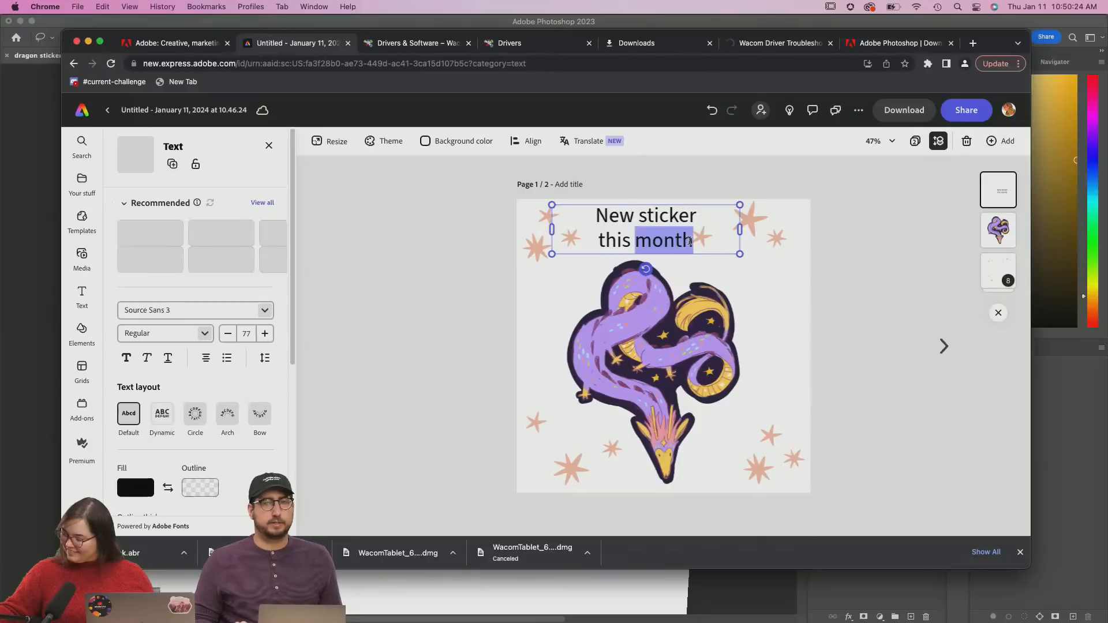
left_click(698, 239)
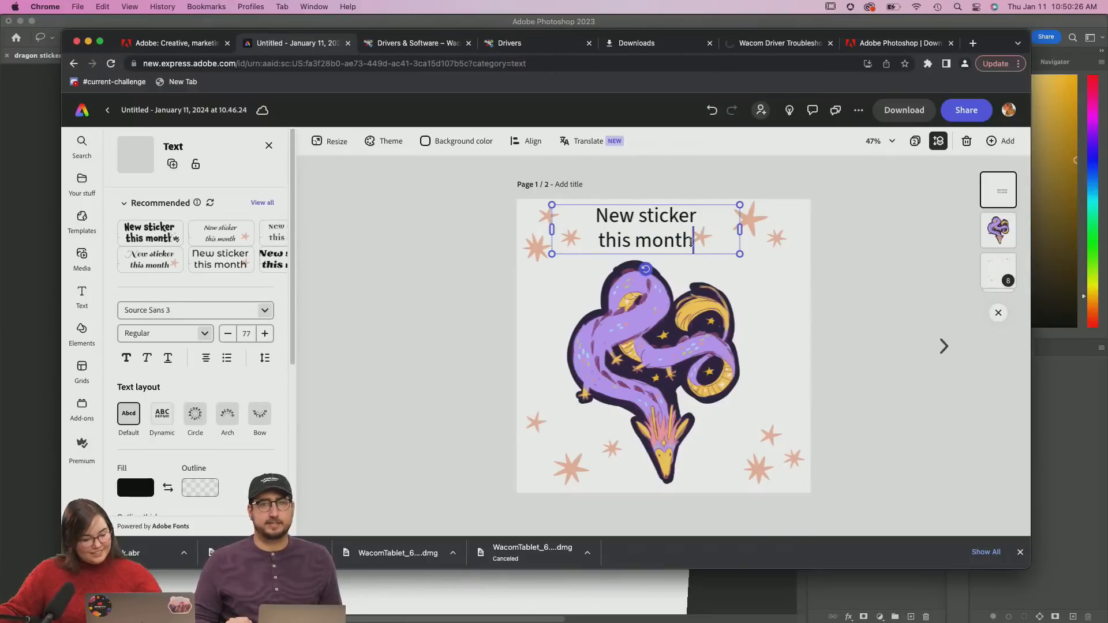
type("!")
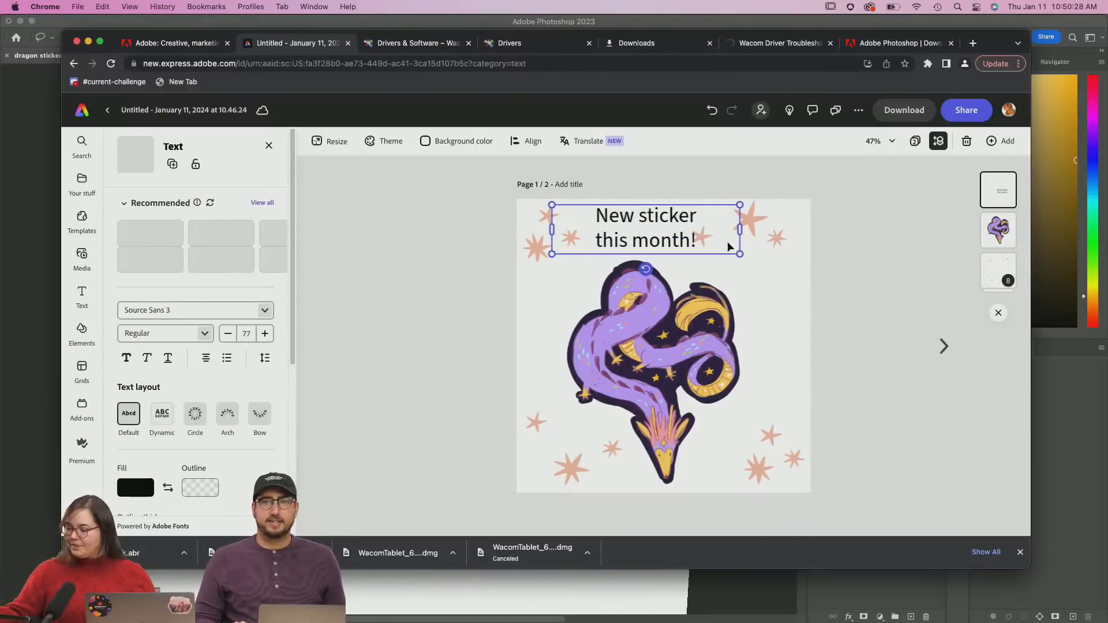
left_click_drag(720, 246, 730, 242)
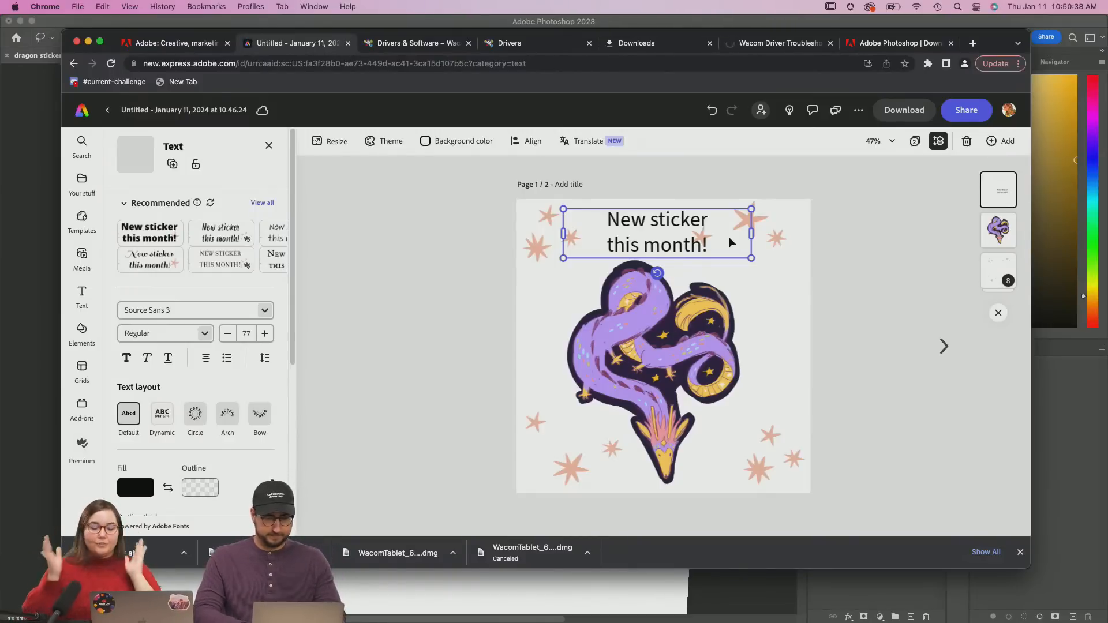
Set the font of the whole "New sticker this month!" text to Alegreya
double_click(688, 248)
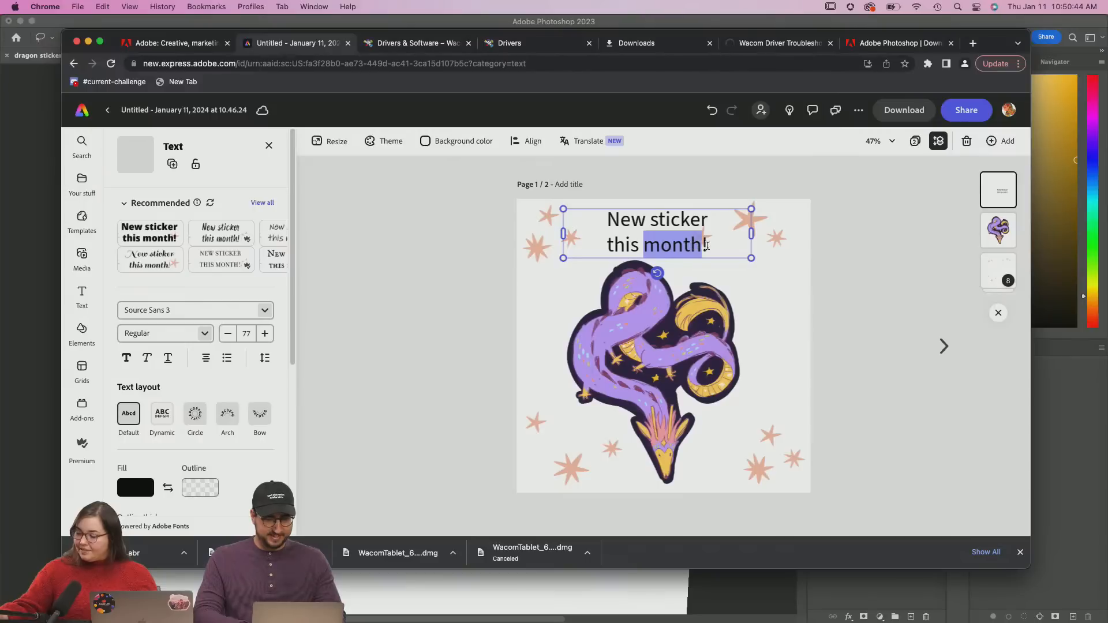
left_click_drag(707, 245, 625, 214)
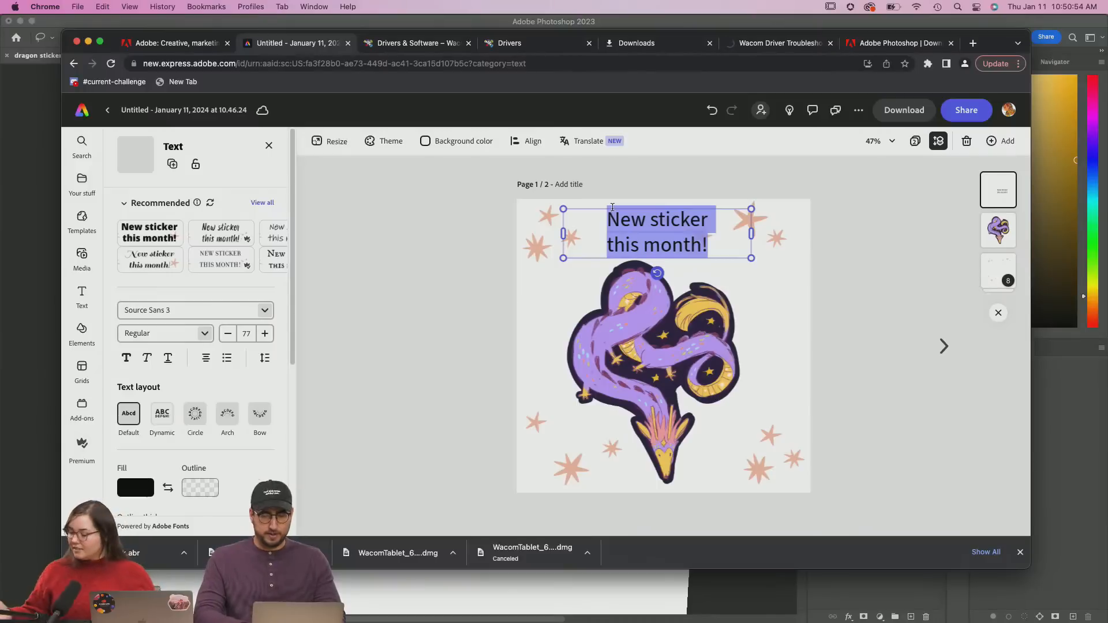
left_click(265, 311)
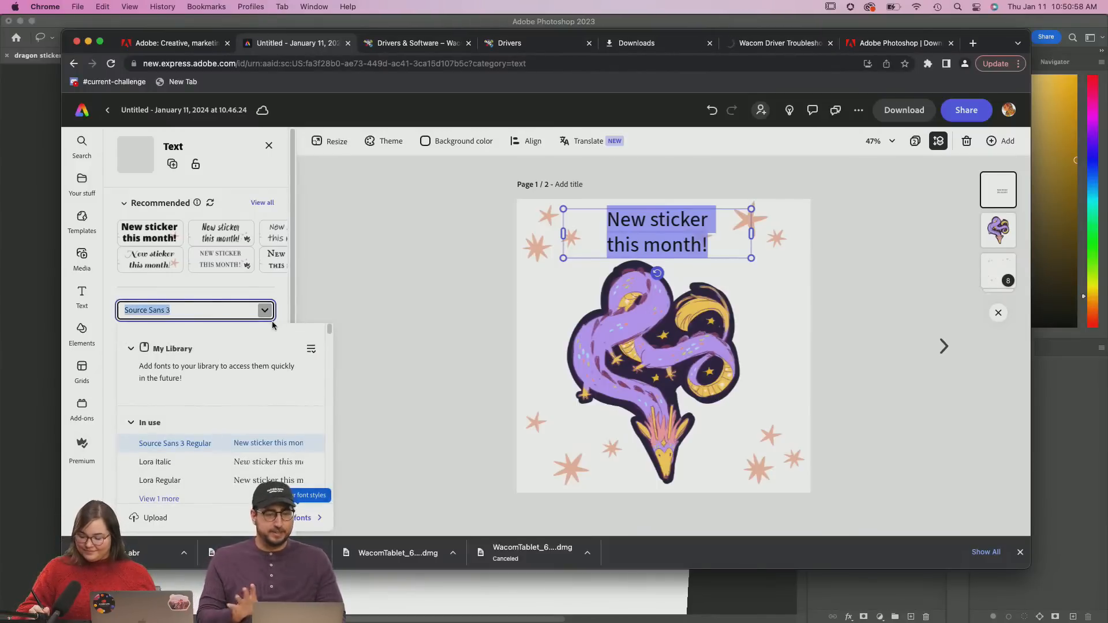
mouse_move(330, 337)
left_mouse_down()
mouse_move(330, 352)
mouse_move(327, 340)
left_mouse_up()
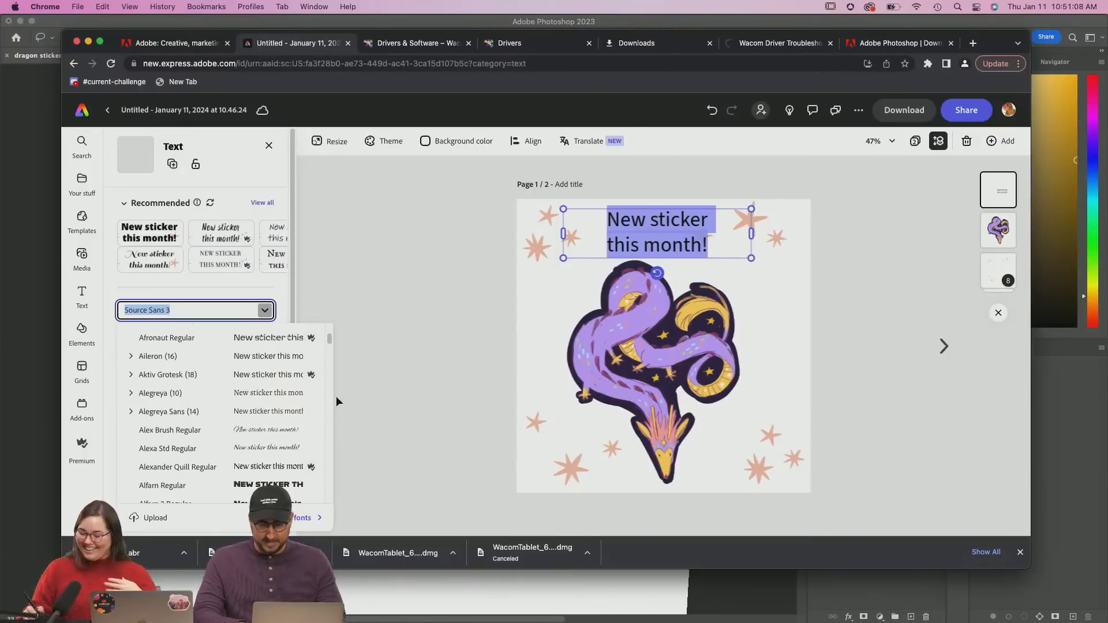
left_click(288, 397)
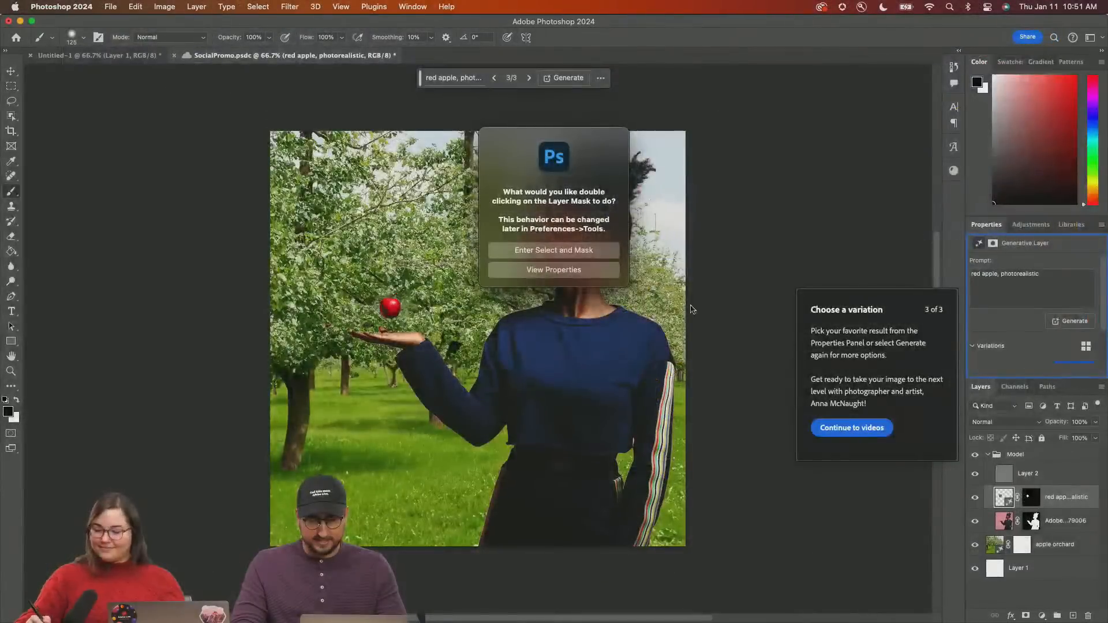
In Photoshop, leave Select and Mask without changes and delete the layer mask from the AdobeStock_226679006 model layer
left_click(549, 251)
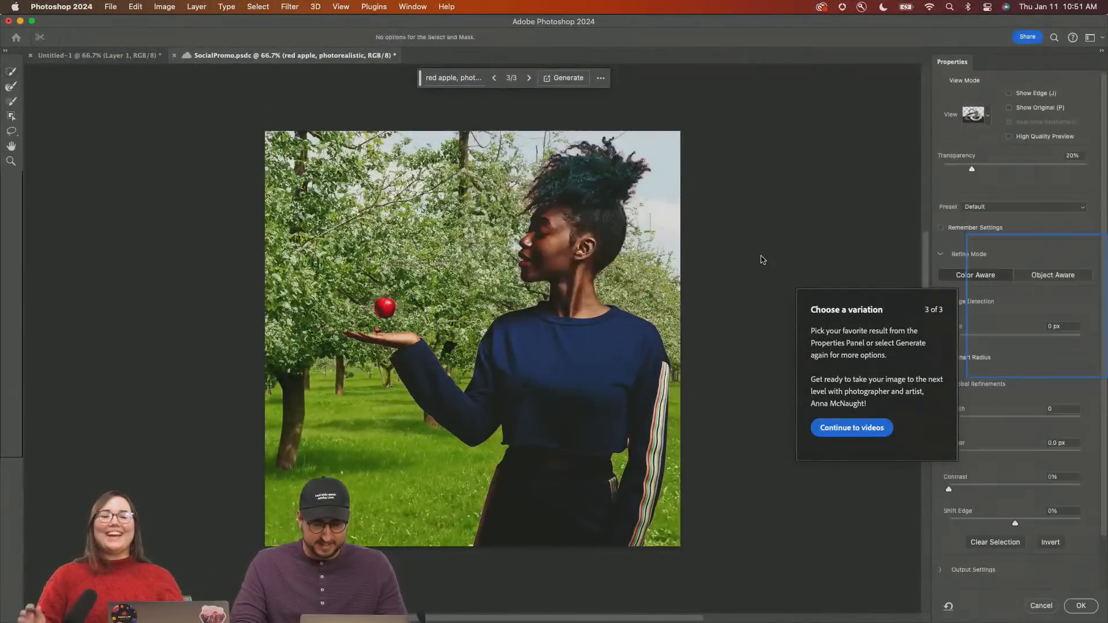
left_click(1053, 607)
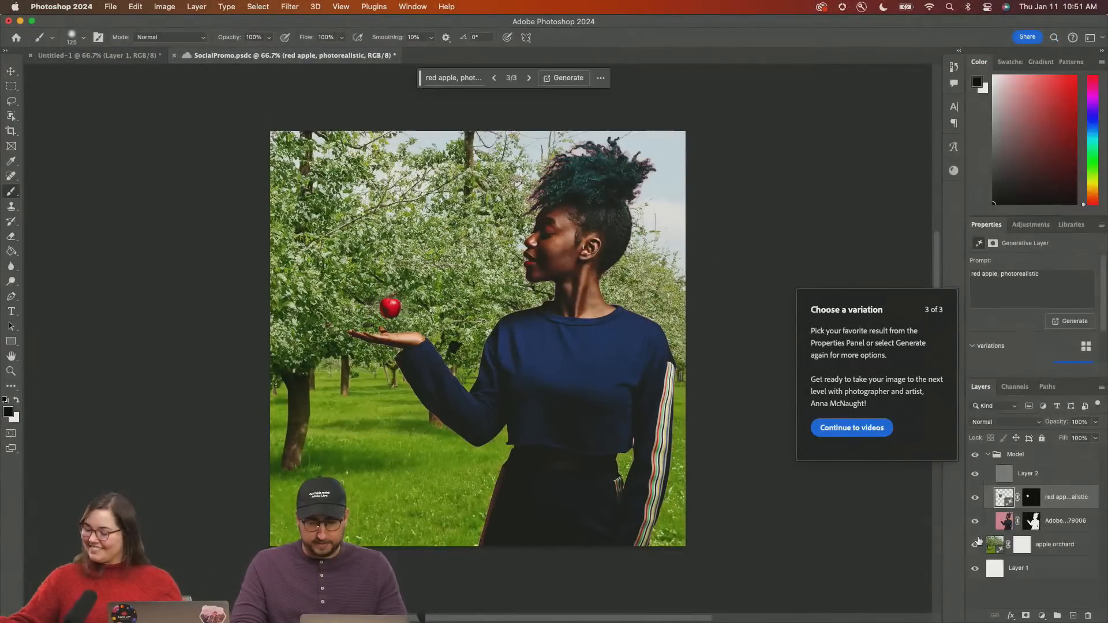
right_click(1033, 523)
left_click(1004, 520)
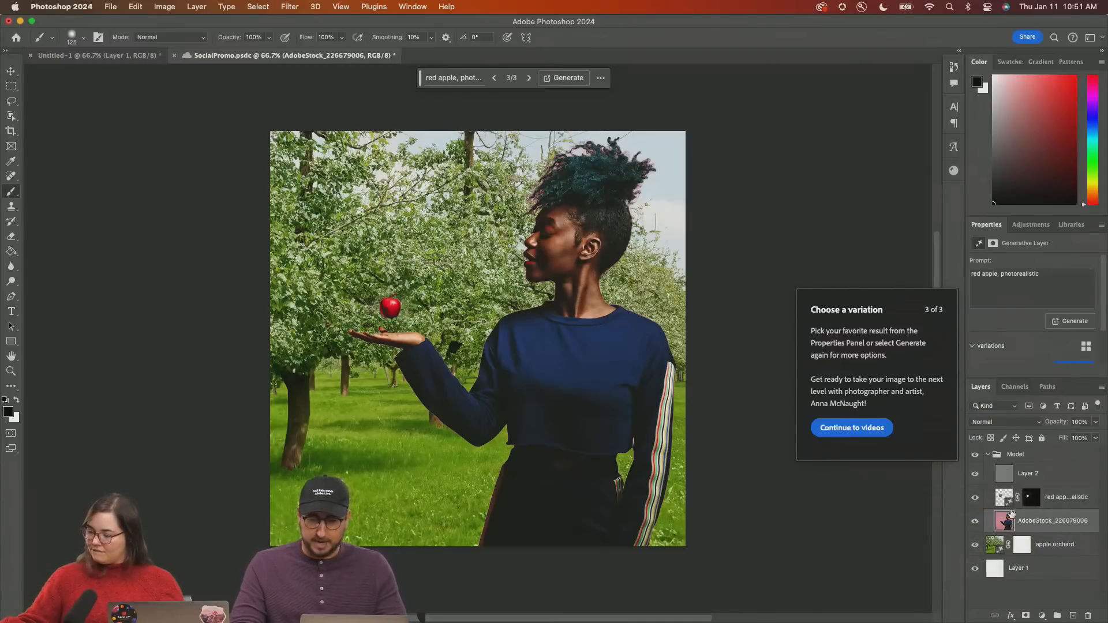
Delete the red apple generative layer together with its mask
left_click(1029, 499)
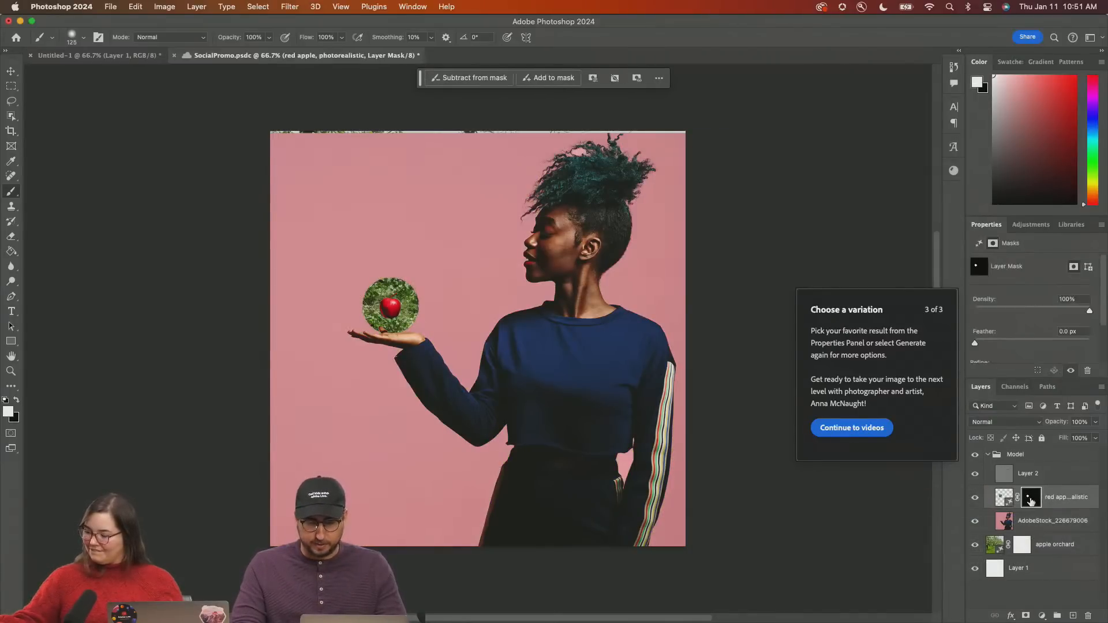
key("Delete")
key("Delete")
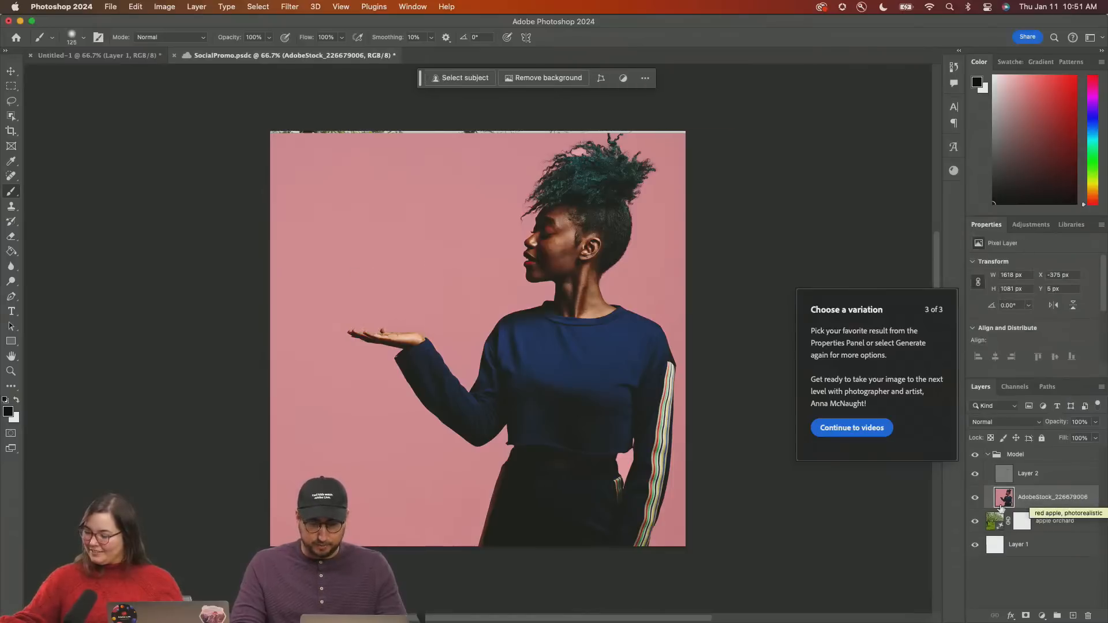
Check the model layer by hiding and showing it, and merge the apple orchard layer into Layer 1
left_click(976, 478)
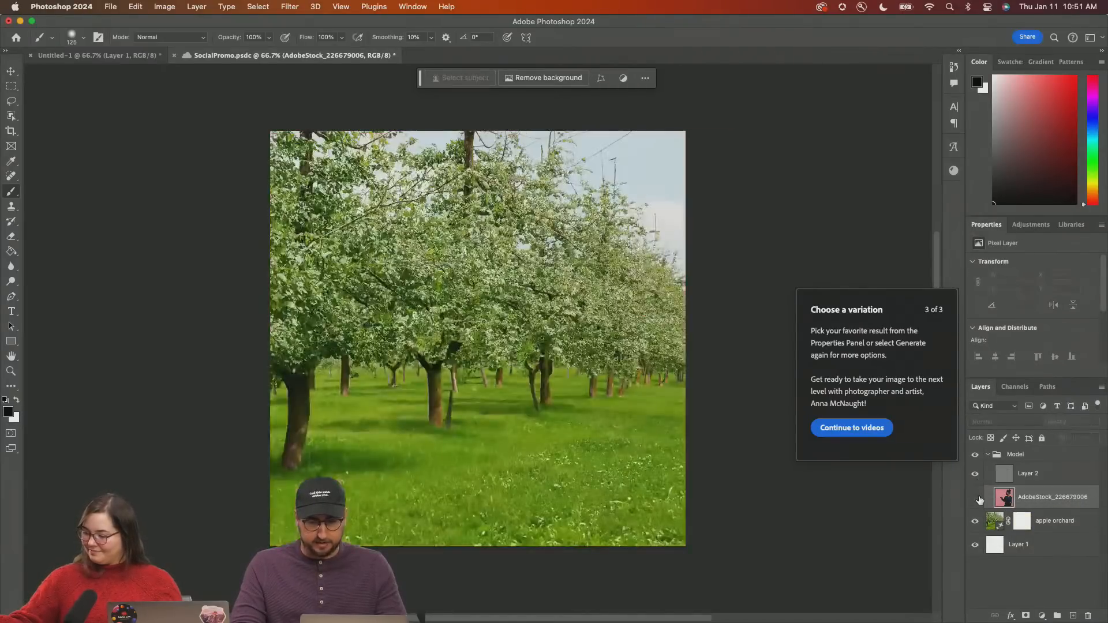
left_click(976, 497)
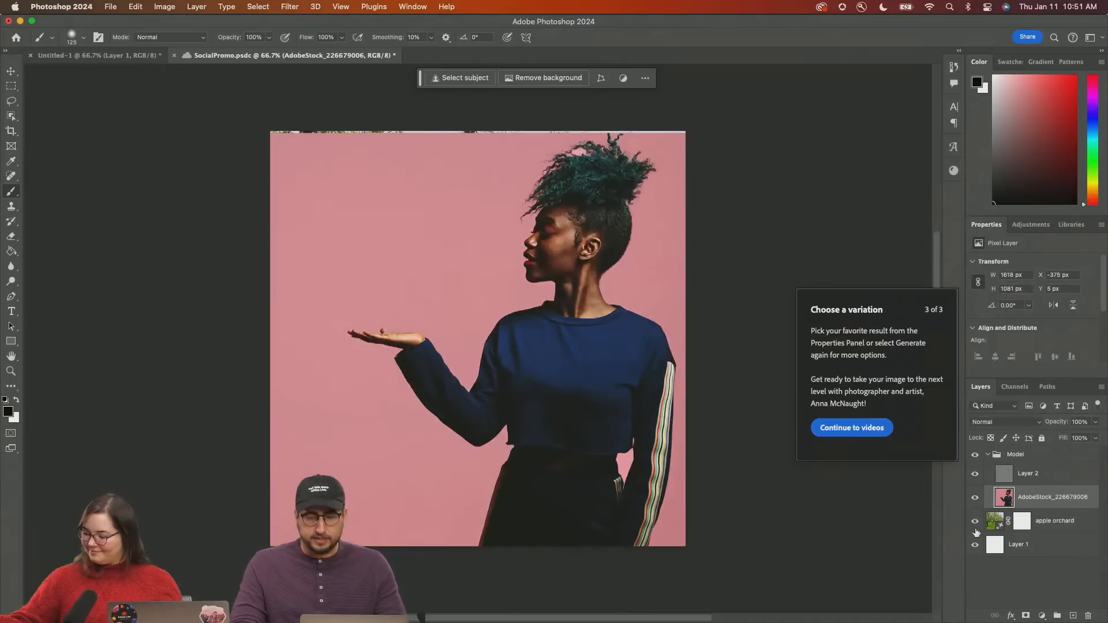
left_click(1035, 522)
key("ctrl+e")
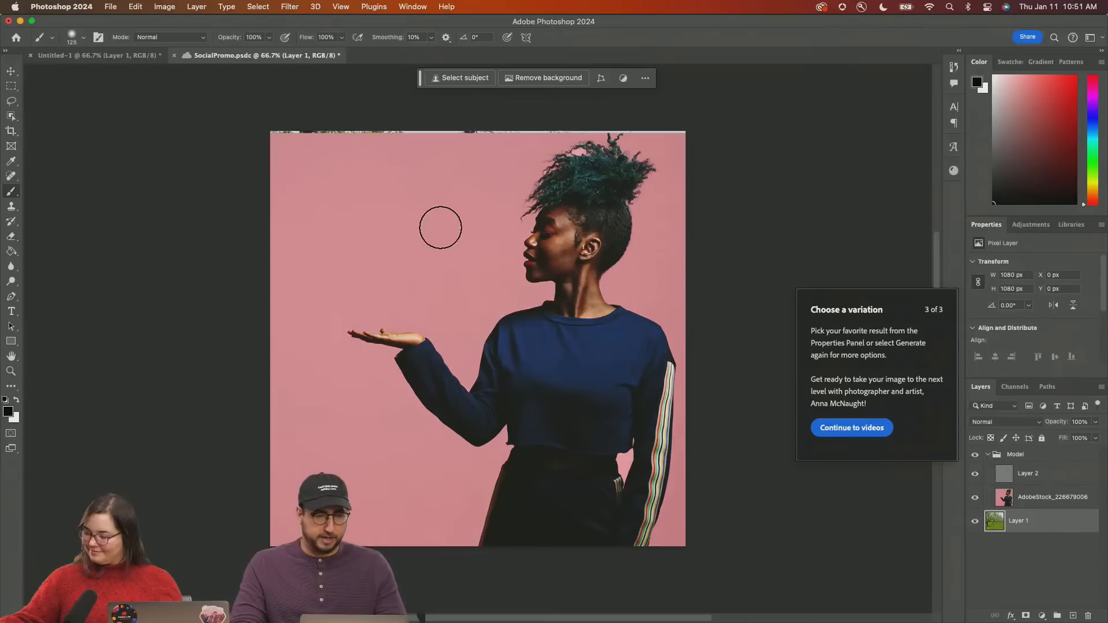
Save the document, and save it to the computer's Downloads folder as Orchard.psd
key("super+s")
key("super+shift+s")
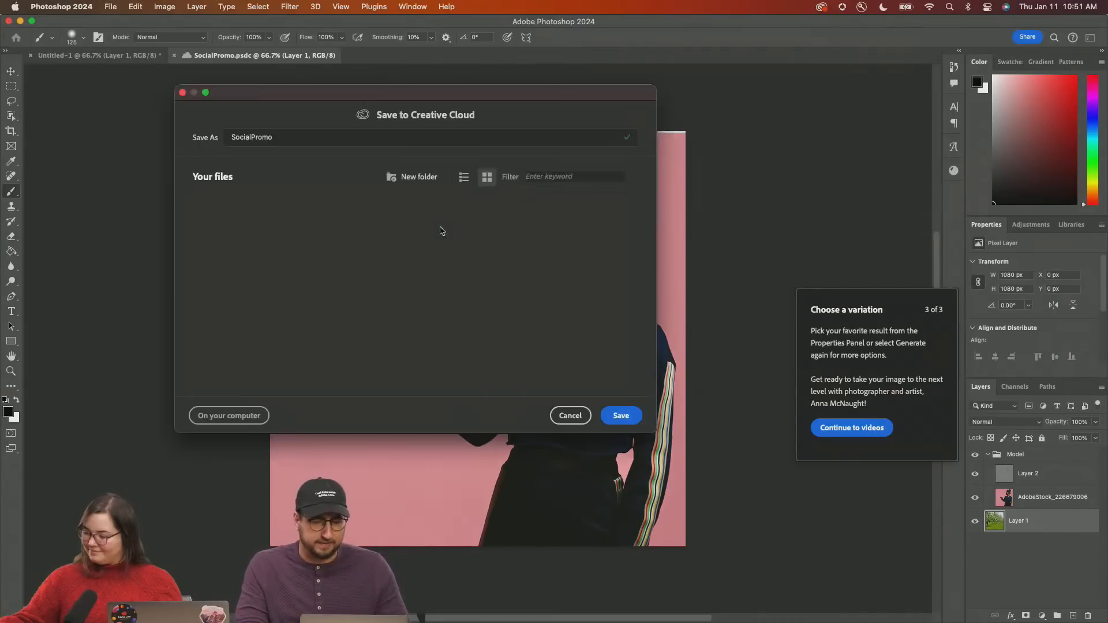
type("Orch")
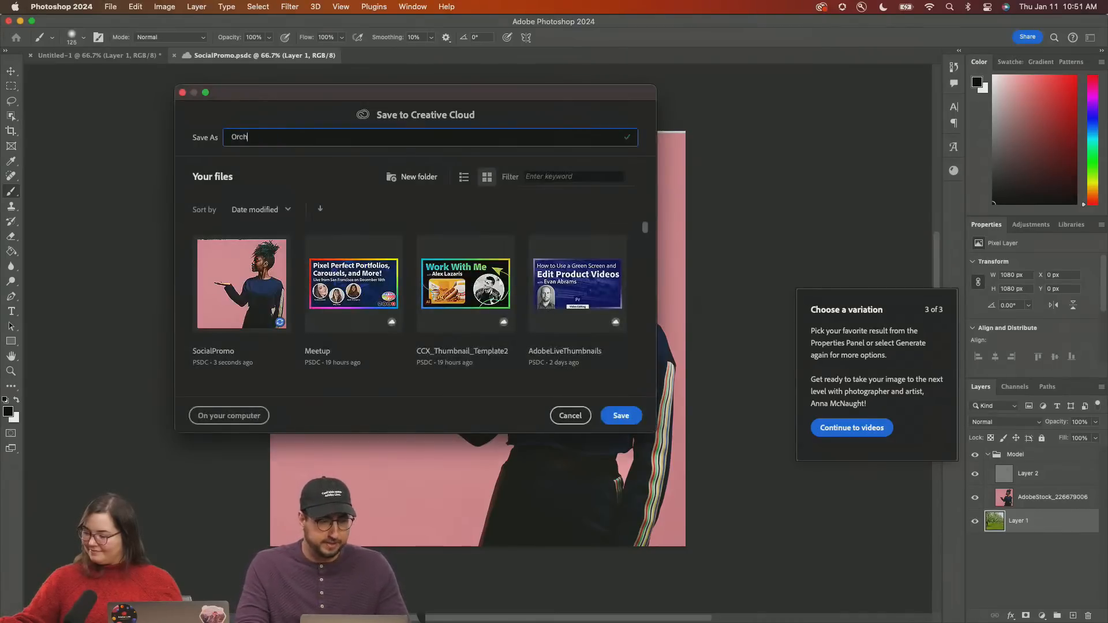
type("ard")
left_click(246, 415)
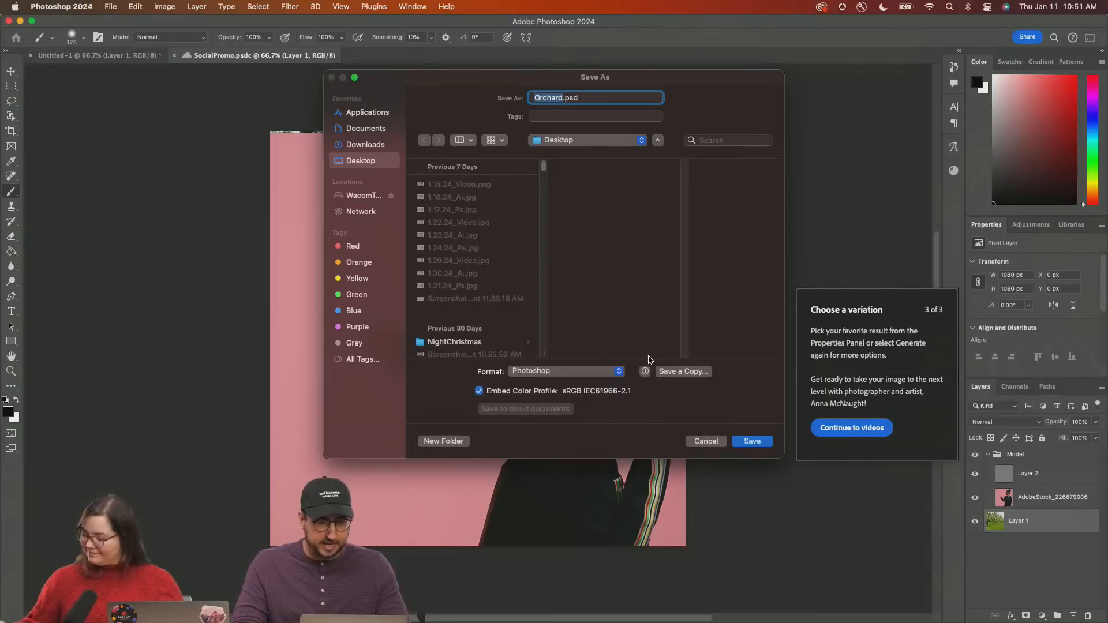
left_click(379, 147)
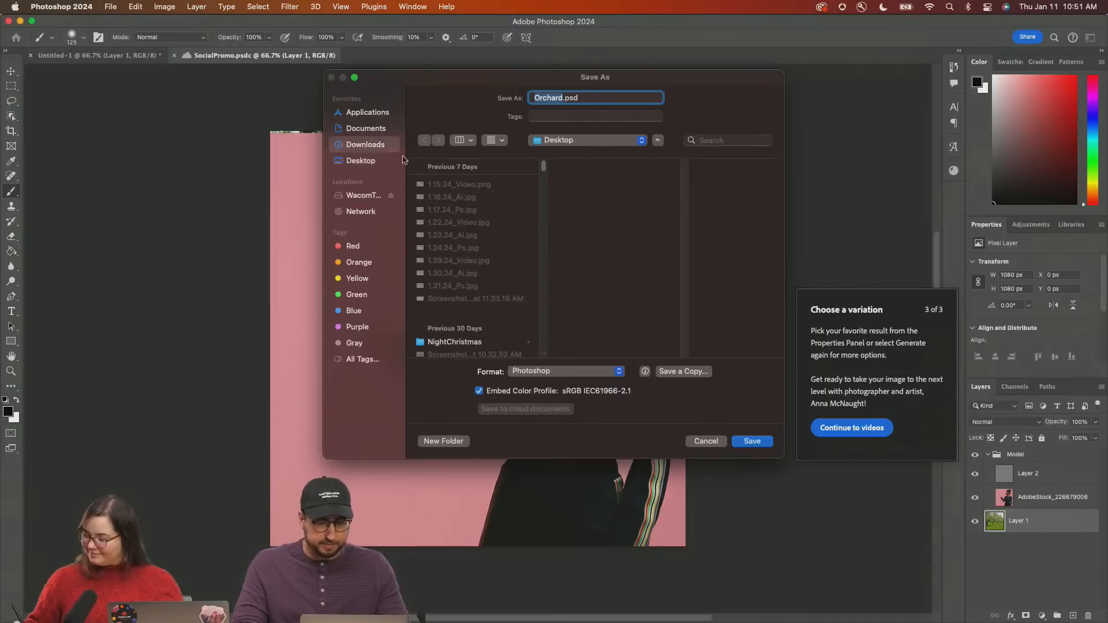
left_click(745, 441)
left_click(552, 232)
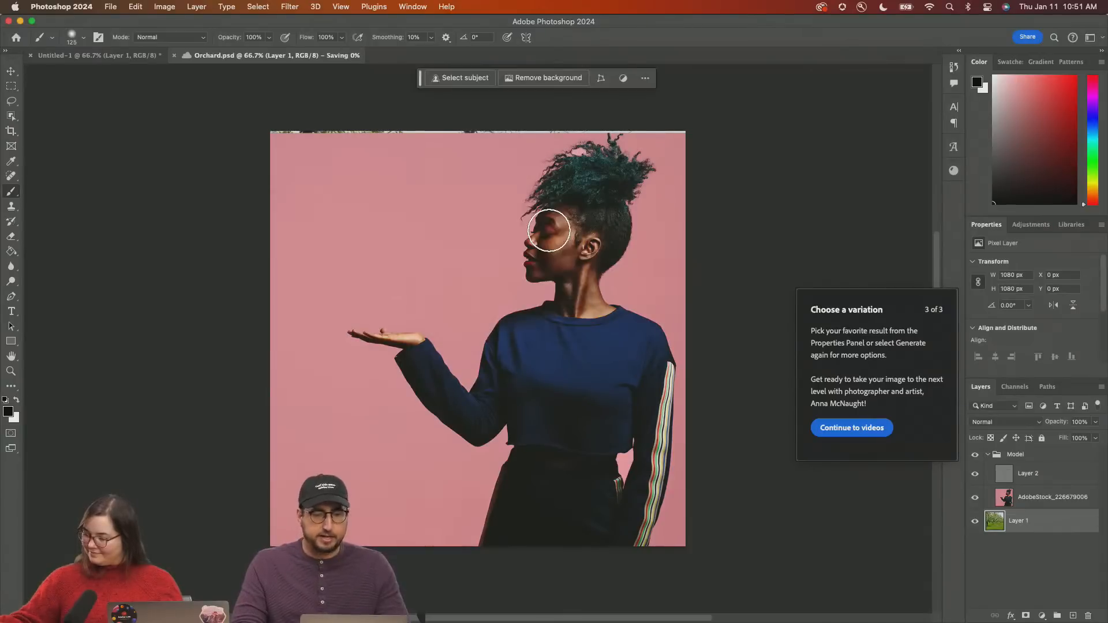
Switch to Adobe Express in Chrome, upload Orchard.psd from Downloads as starting content, and open the converted file
key("super+Tab")
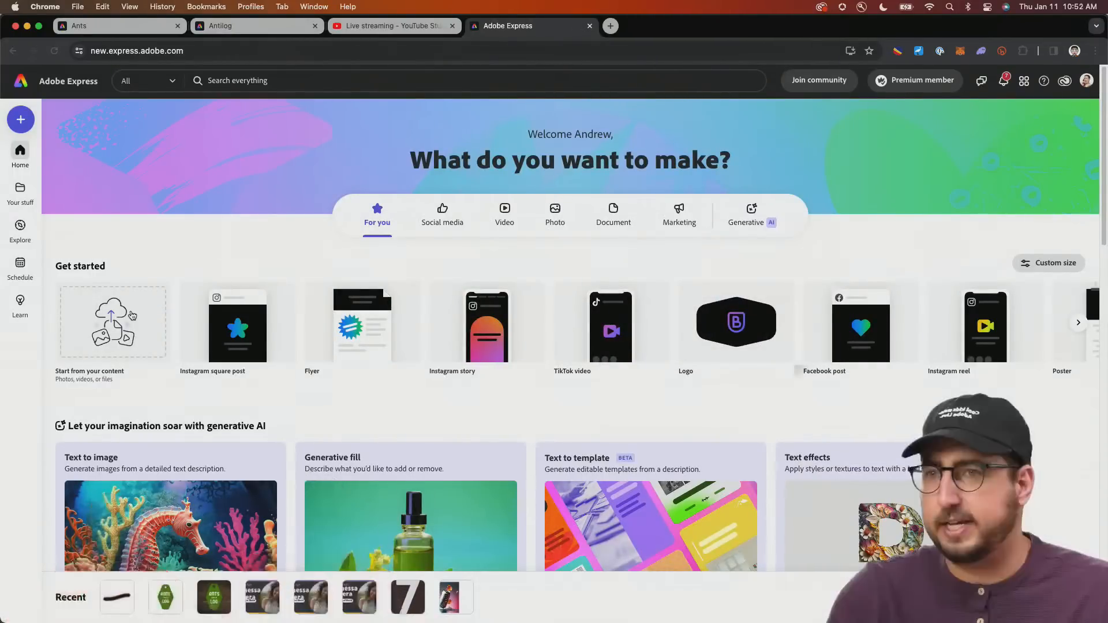
left_click(132, 315)
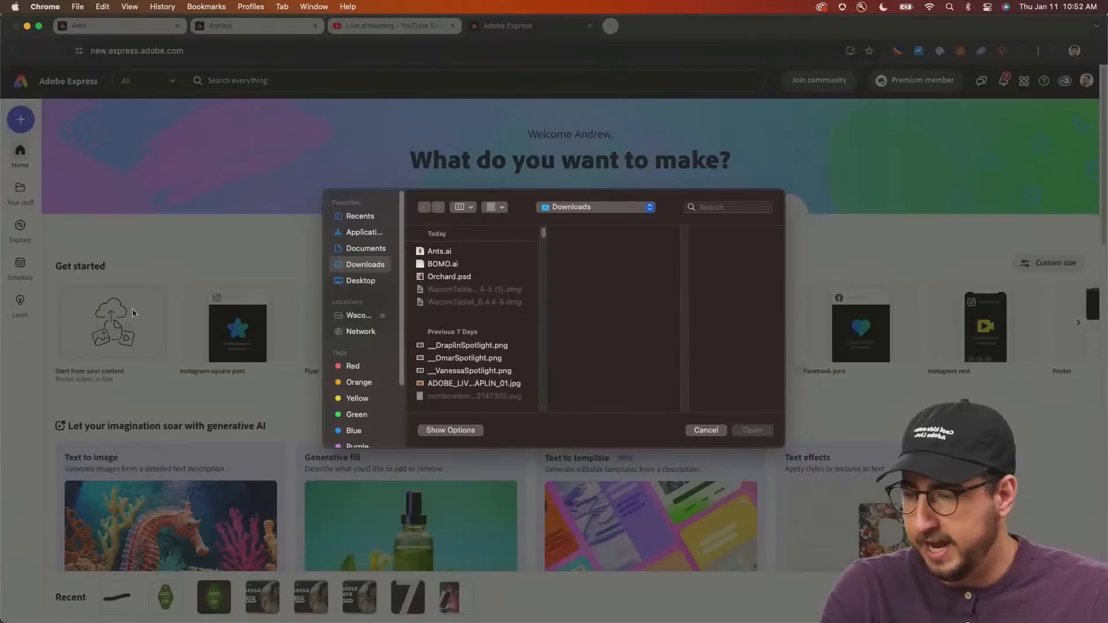
left_click(446, 278)
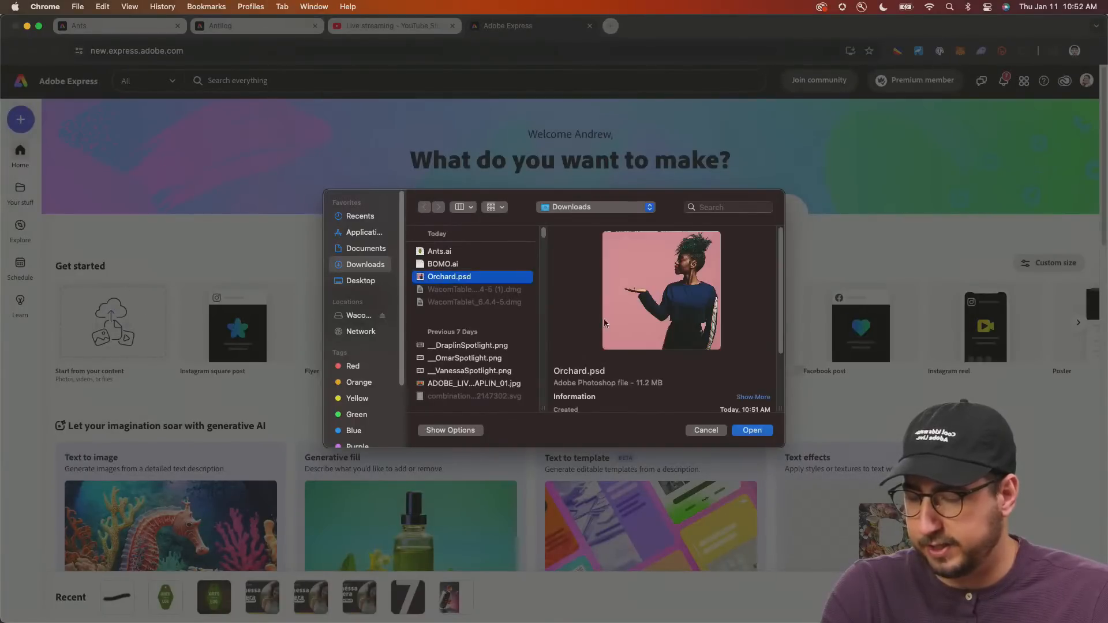
left_click(752, 431)
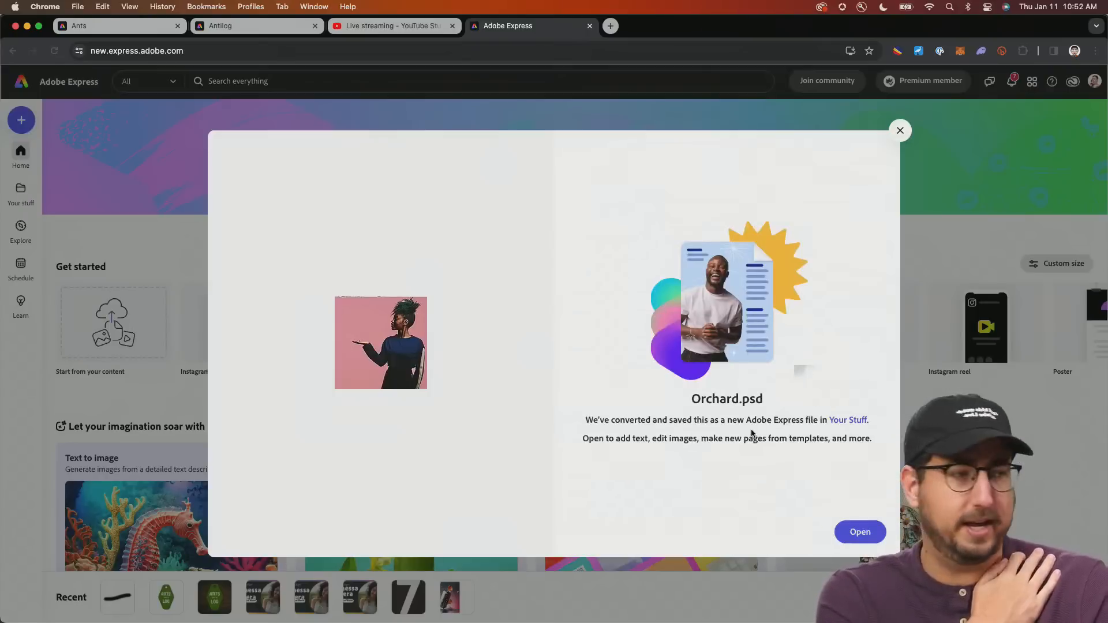
left_click(860, 531)
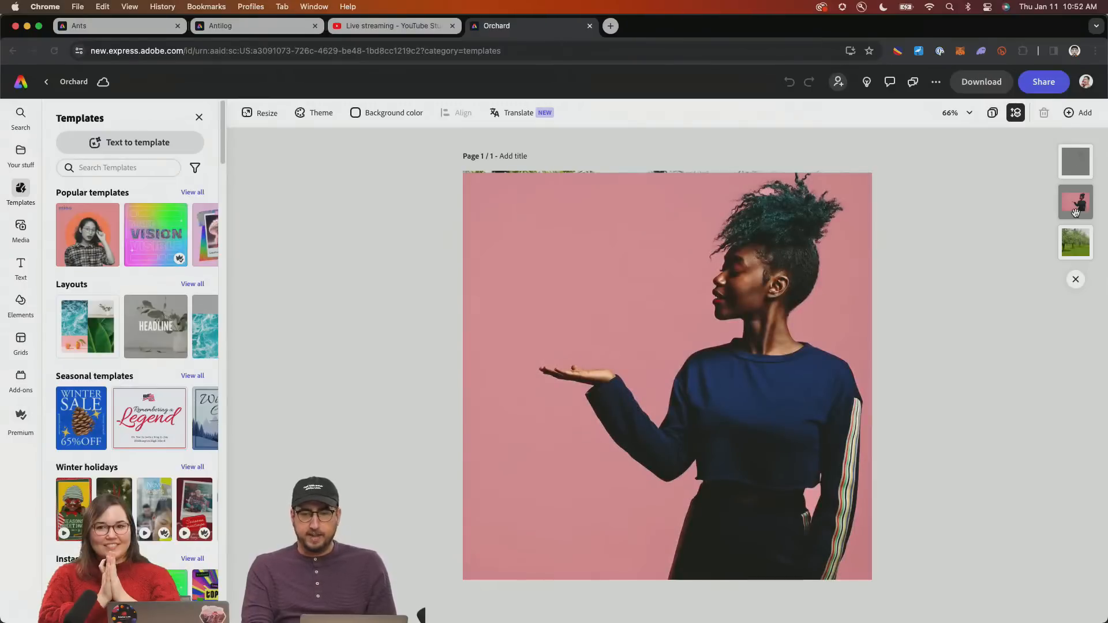
Remove the pink background from the model's image layer so the orchard layer shows behind her
left_click(1075, 212)
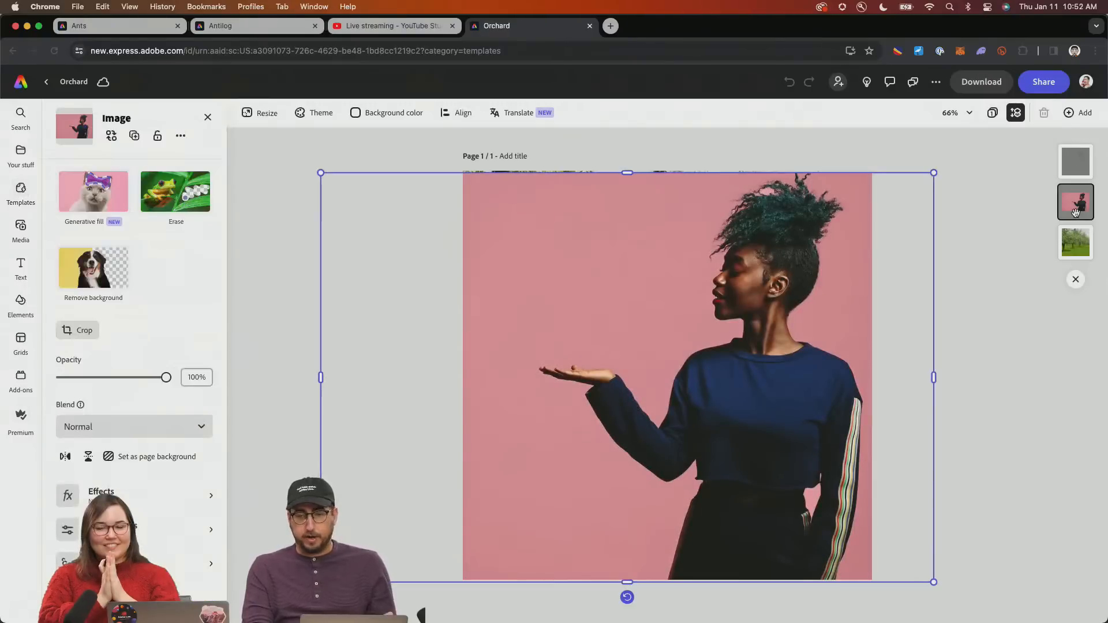
left_click(90, 274)
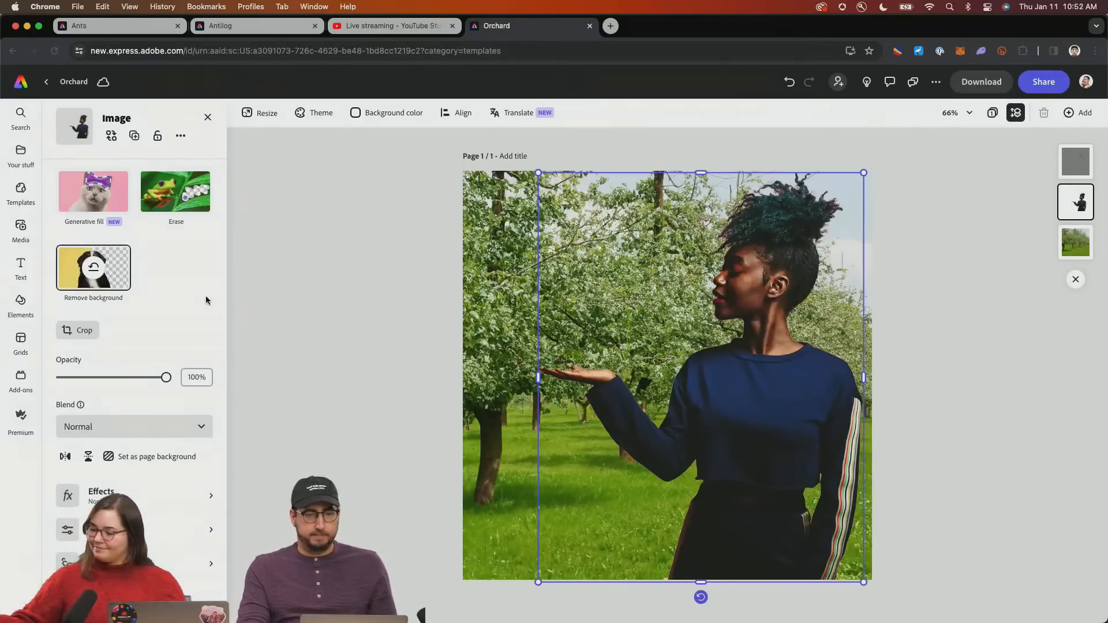
left_click(292, 294)
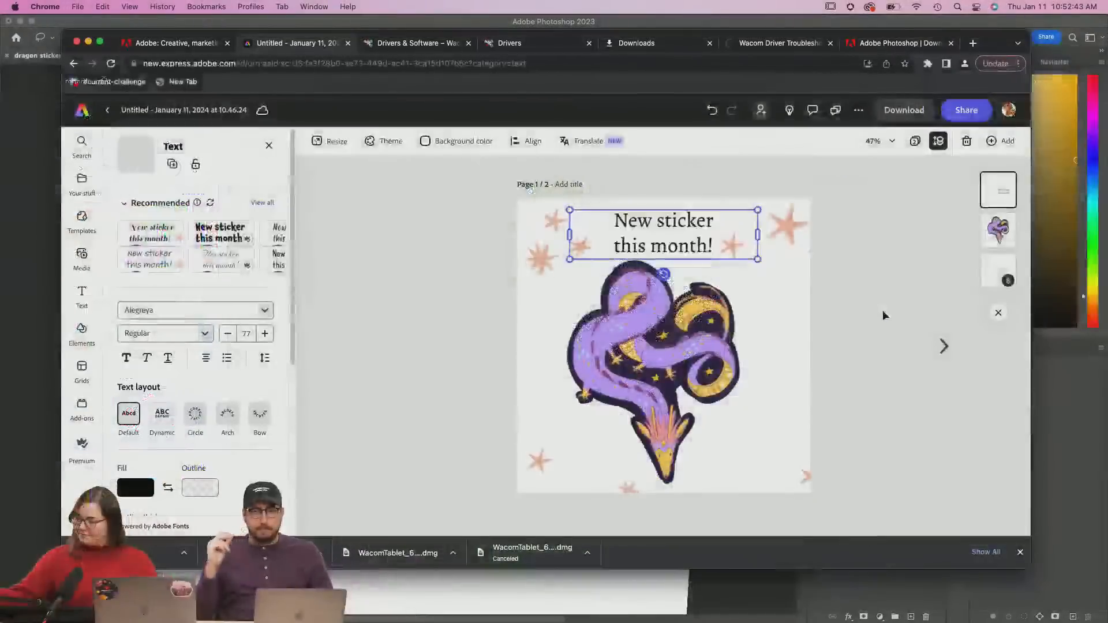
In the sticker post, apply the Grow in-animation to the dragon image and open its looping animation choices
left_click(730, 361)
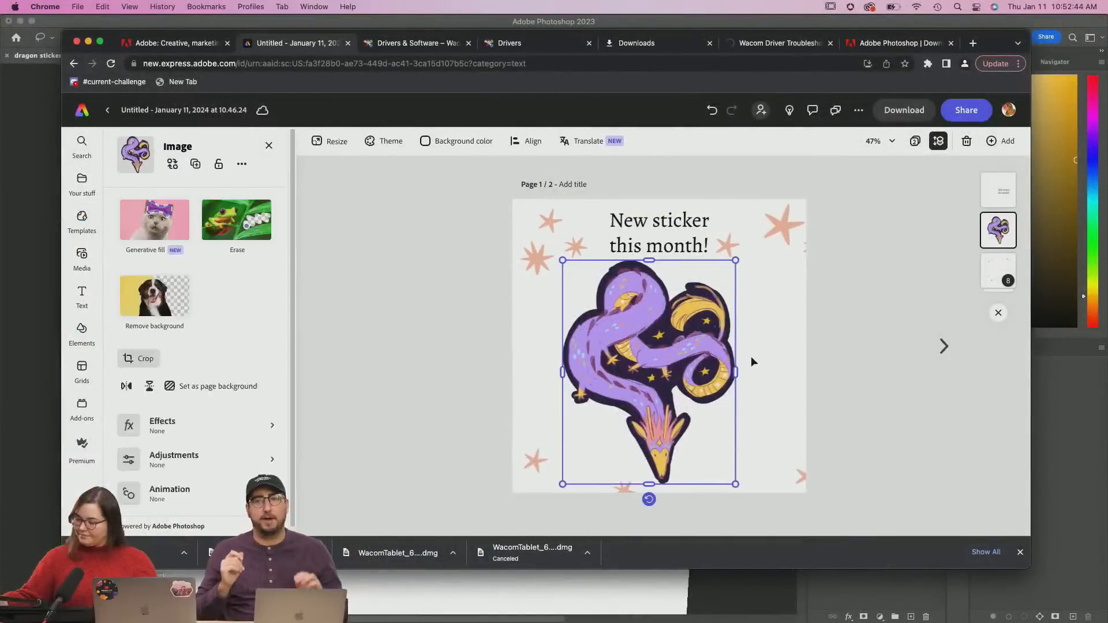
left_click_drag(292, 350, 294, 440)
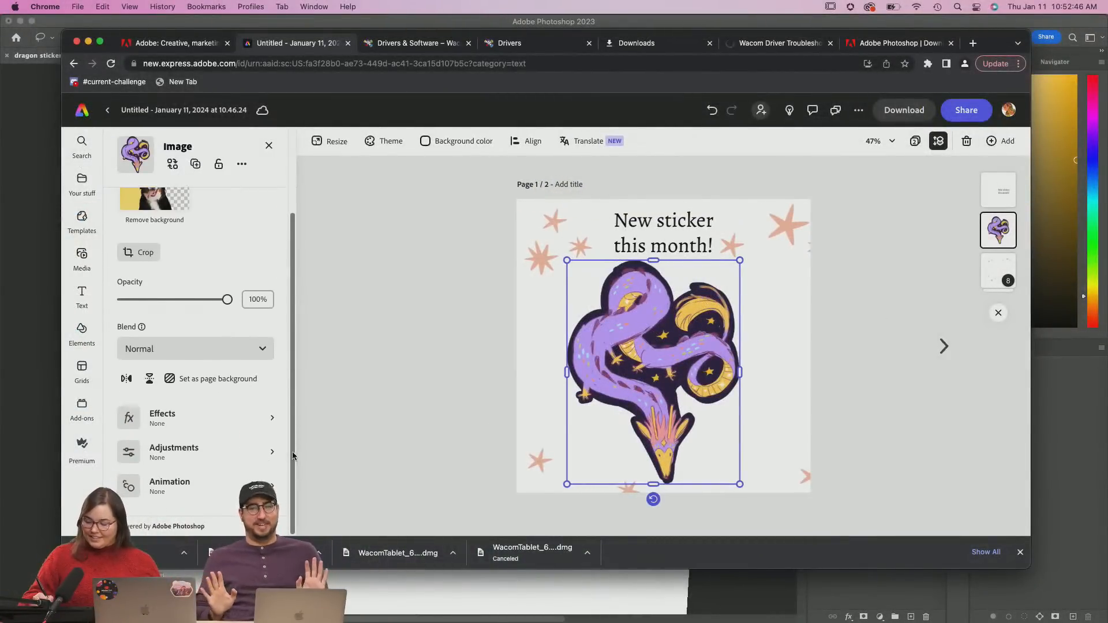
left_click(220, 483)
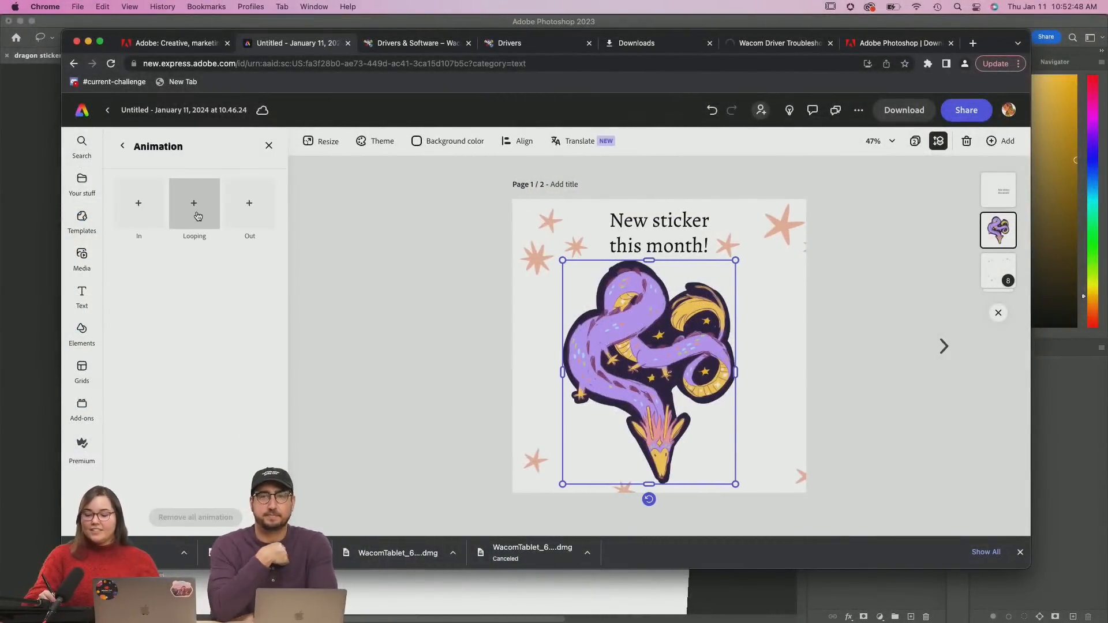
left_click(159, 212)
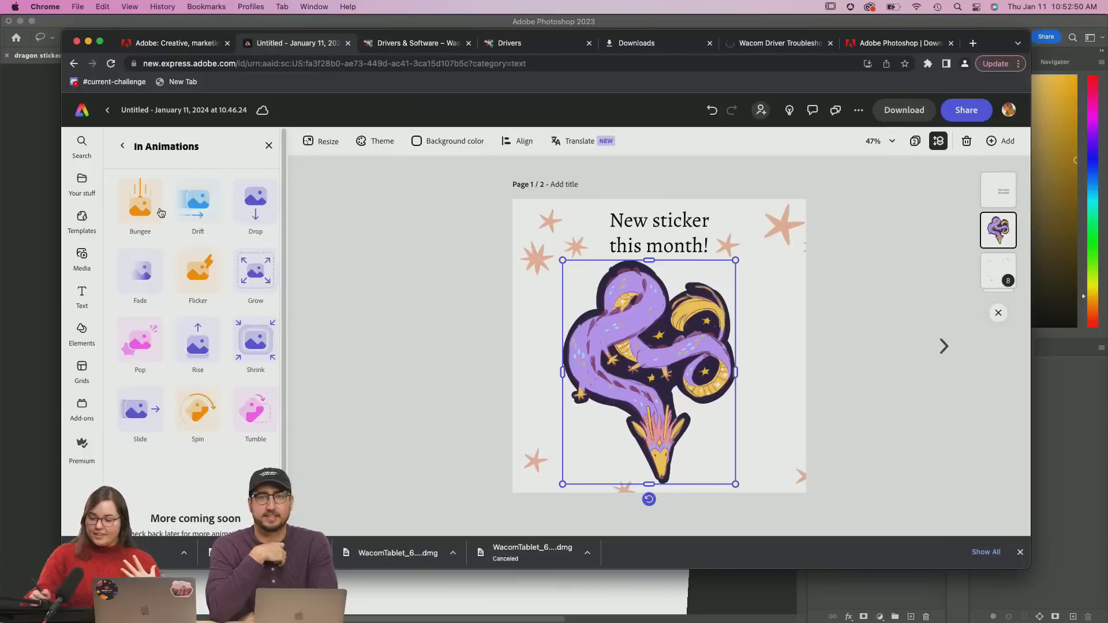
left_click(257, 273)
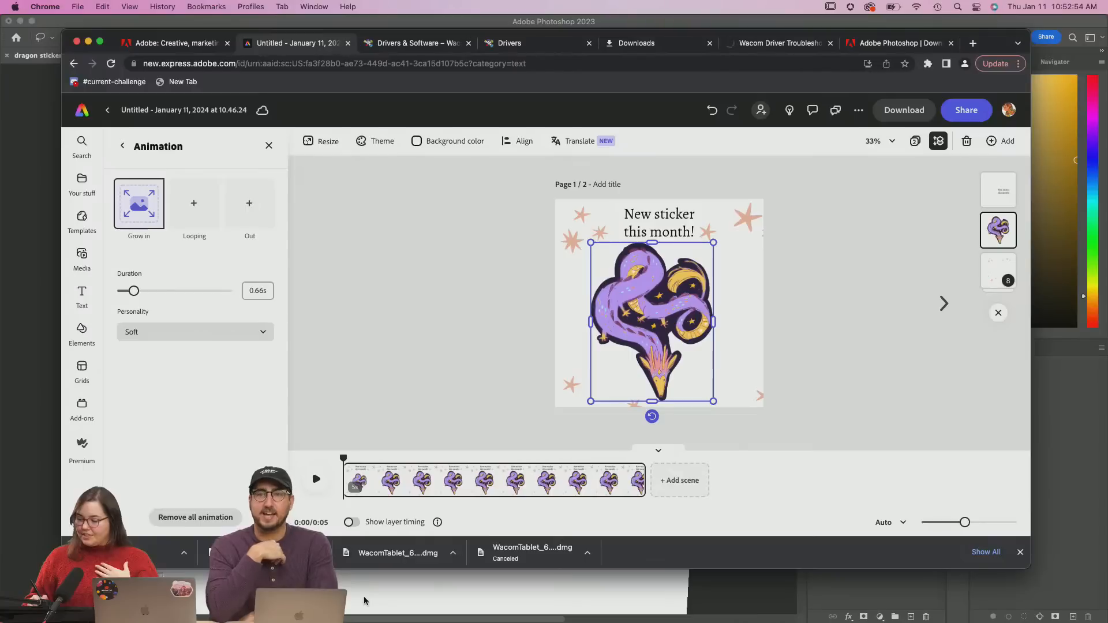
left_click(196, 207)
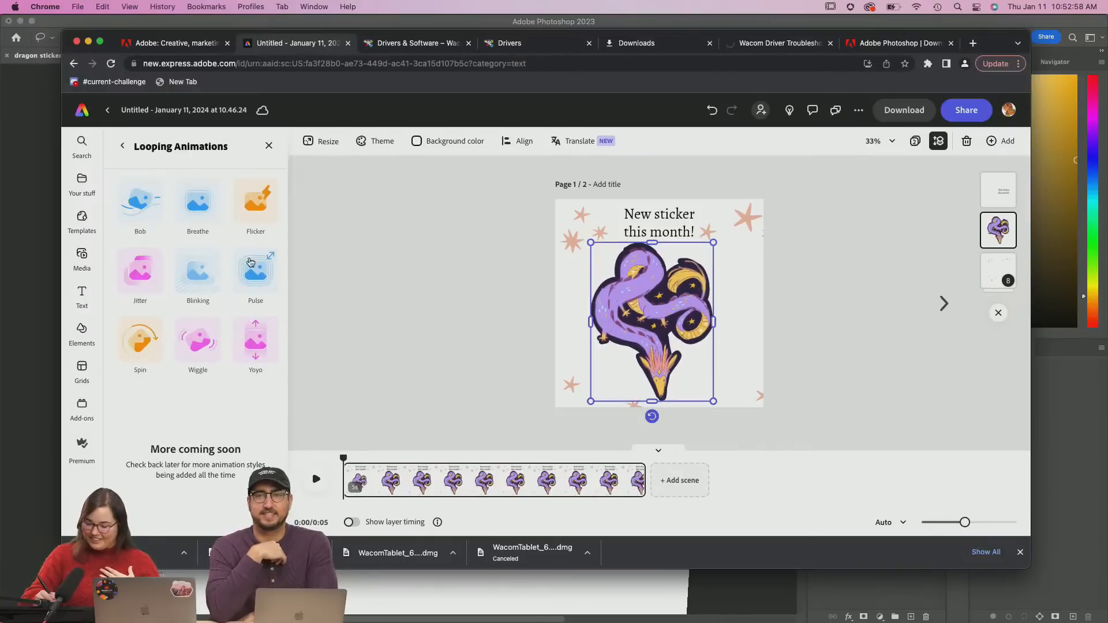
Apply the Pulse looping animation to the dragon sticker and set its Grow in duration to 1.37s
left_click(255, 272)
left_click(137, 293)
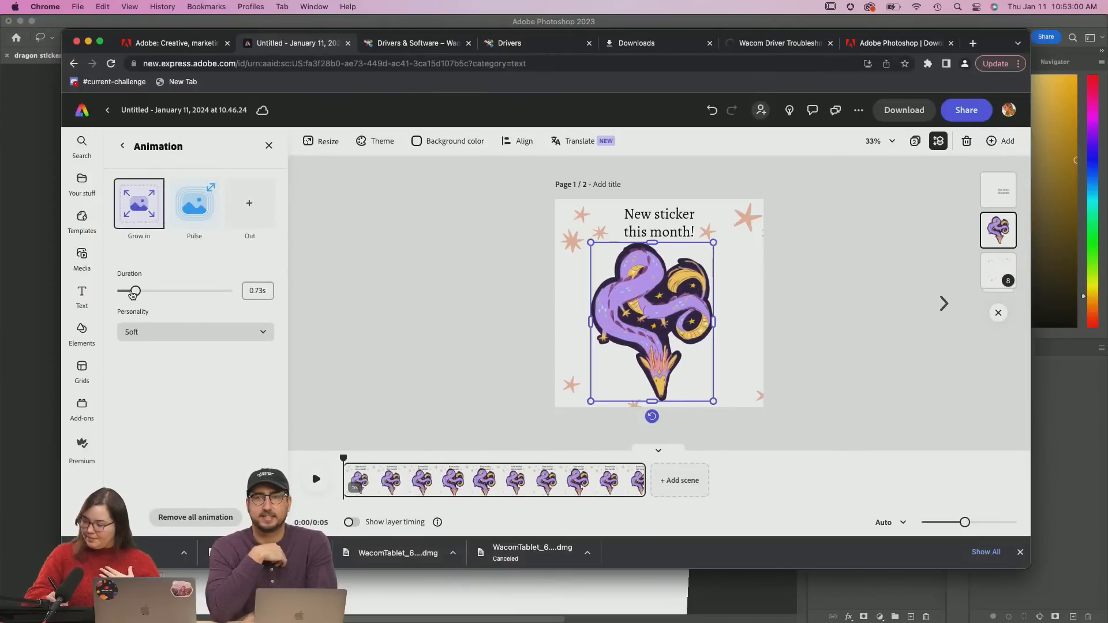
left_click_drag(125, 297, 154, 293)
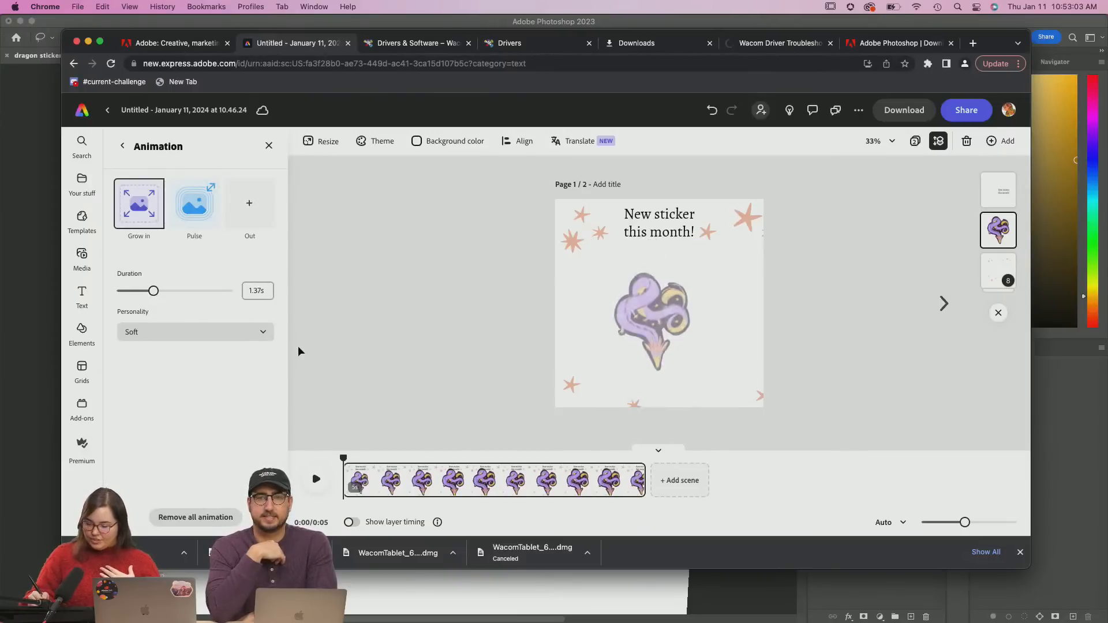
left_click(264, 332)
left_click(280, 321)
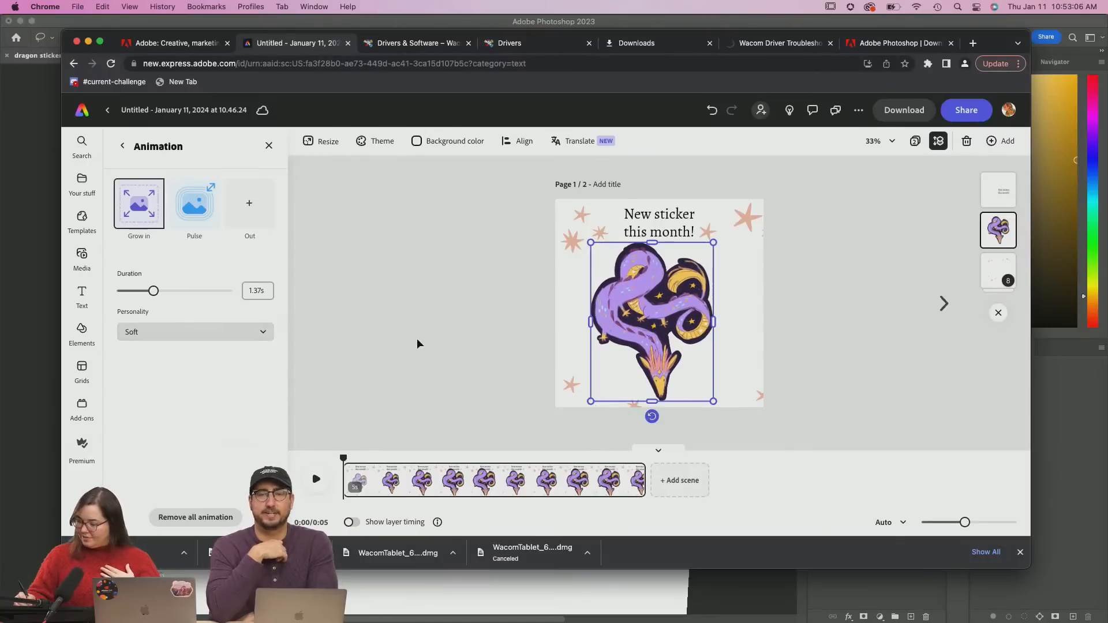
Play the page timeline to preview the dragon's Grow in and looping animation
left_click(420, 344)
left_click(322, 483)
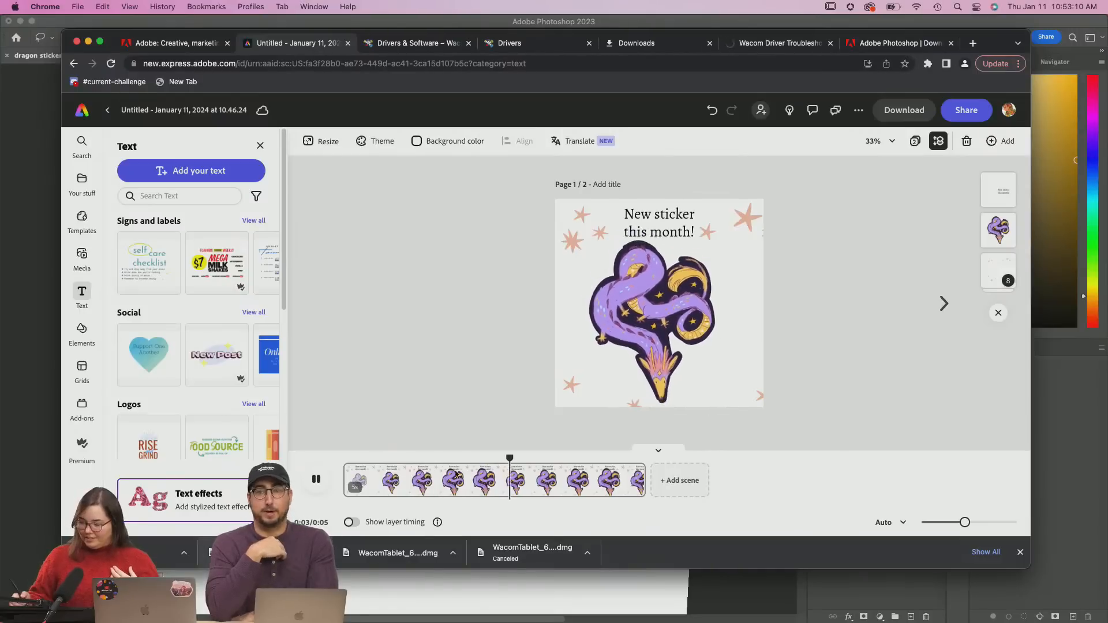
left_click(471, 491)
Replace the dragon image's Pulse looping animation with Breathe
left_click(667, 358)
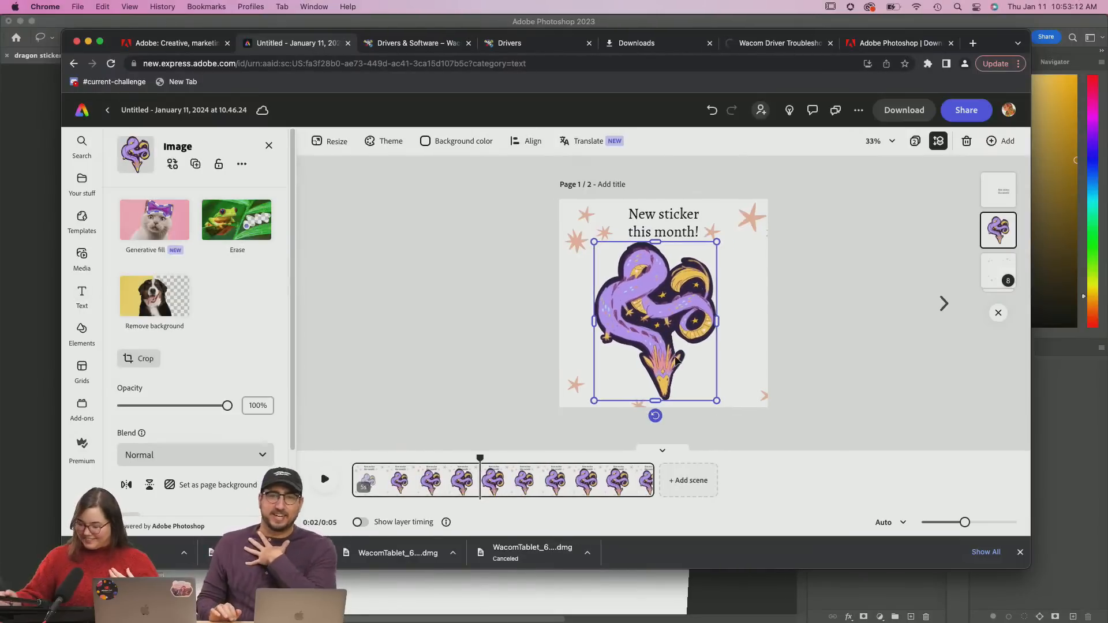
scroll(293, 383, "down", 2)
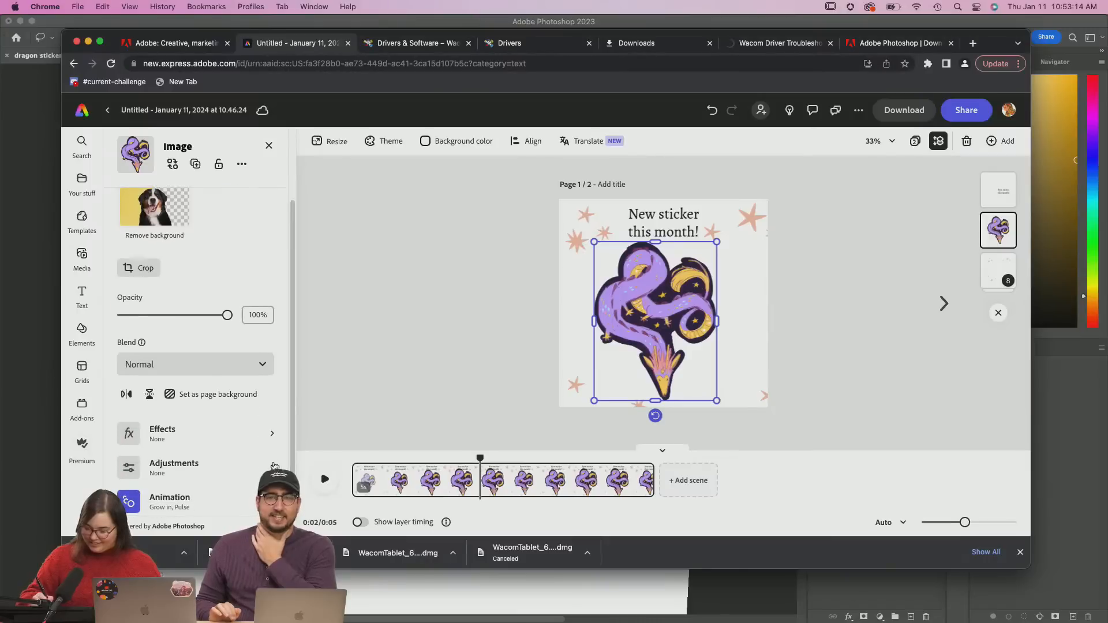
left_click(168, 495)
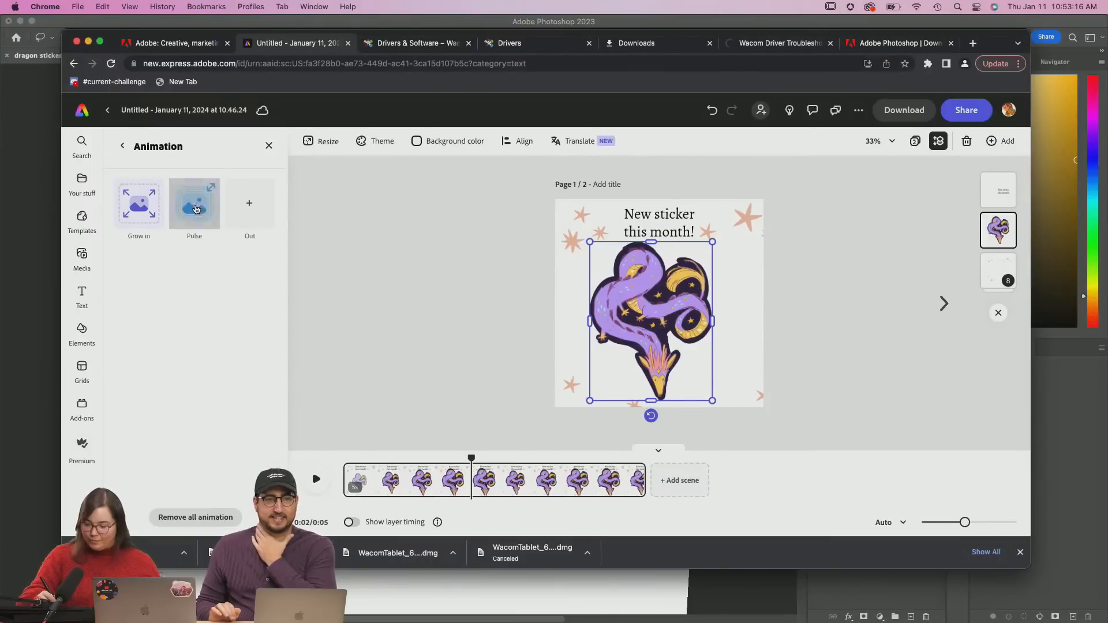
left_click(205, 207)
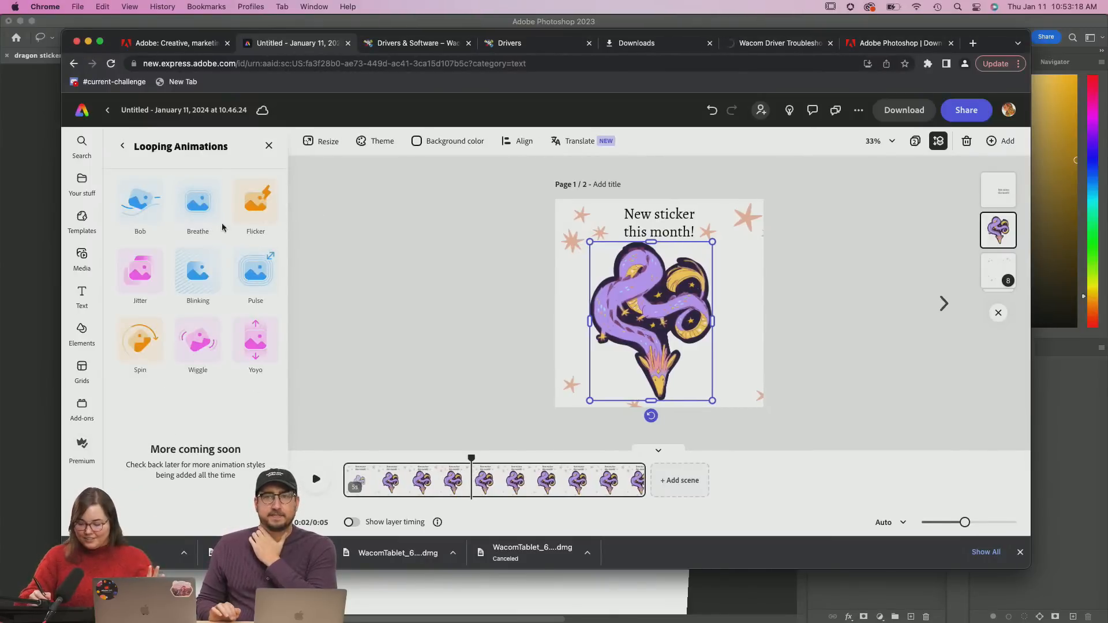
left_click(210, 216)
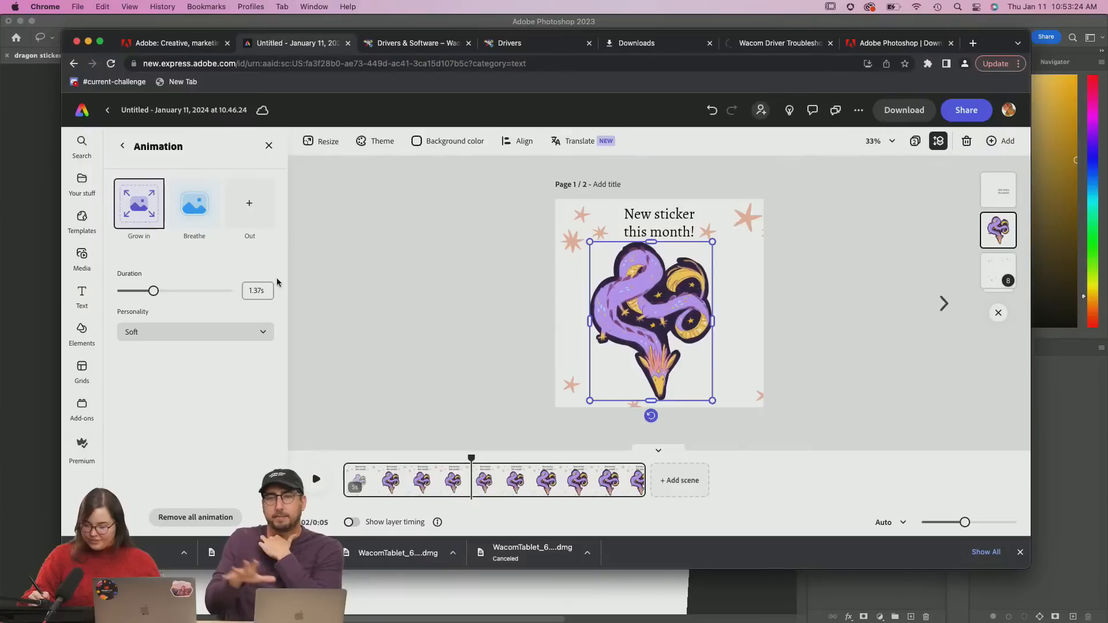
Set the intensity of the dragon's Breathe animation to 4 and deselect the image
left_click(200, 212)
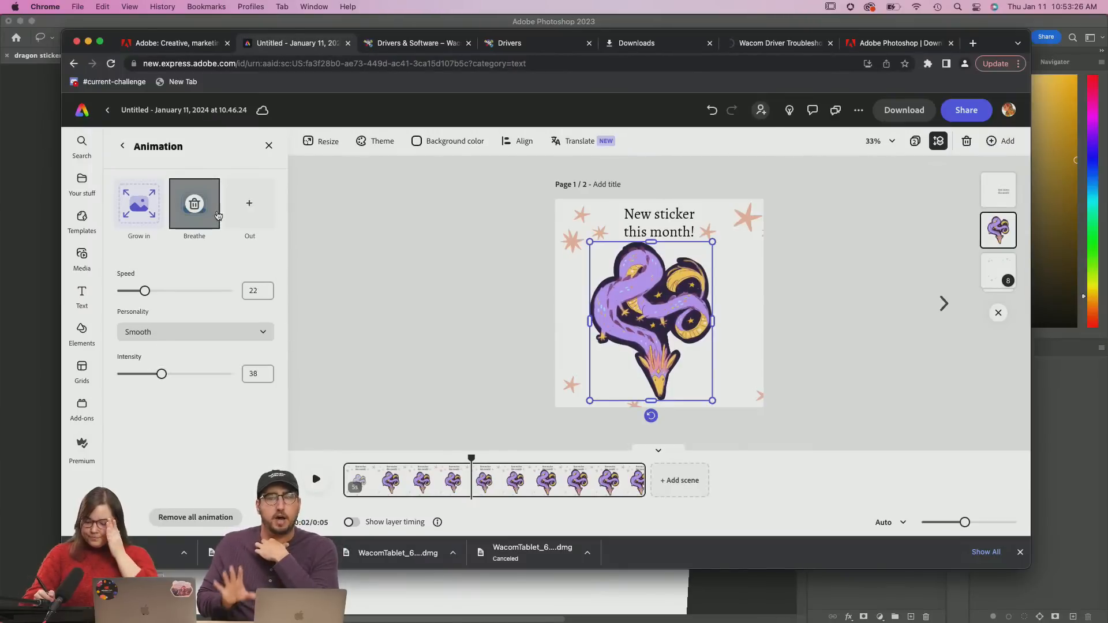
left_click_drag(162, 374, 152, 377)
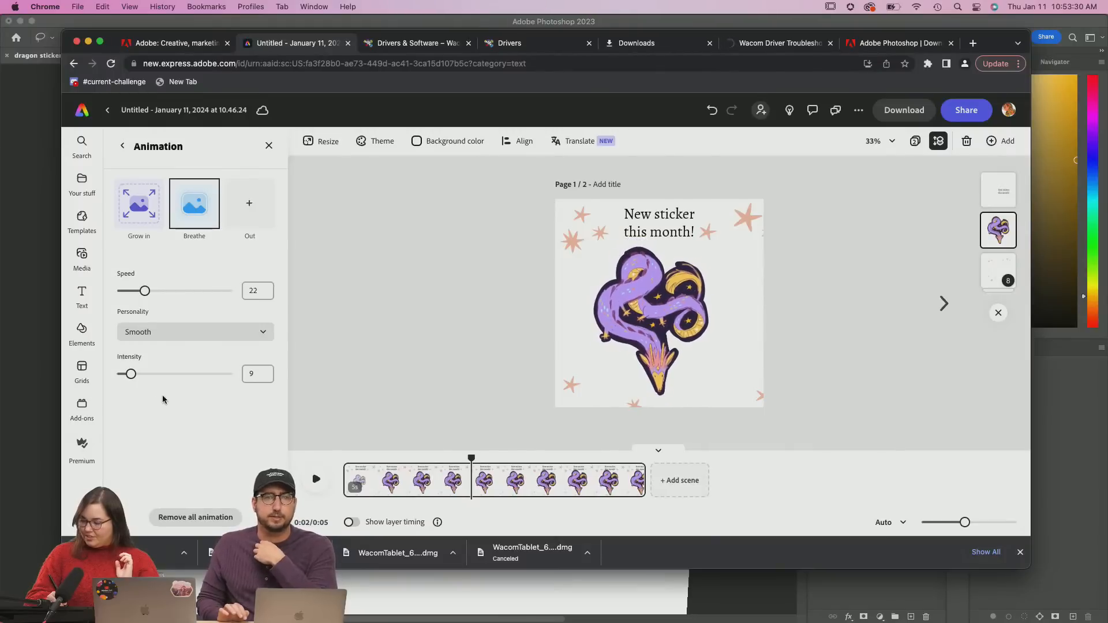
left_click_drag(132, 375, 126, 378)
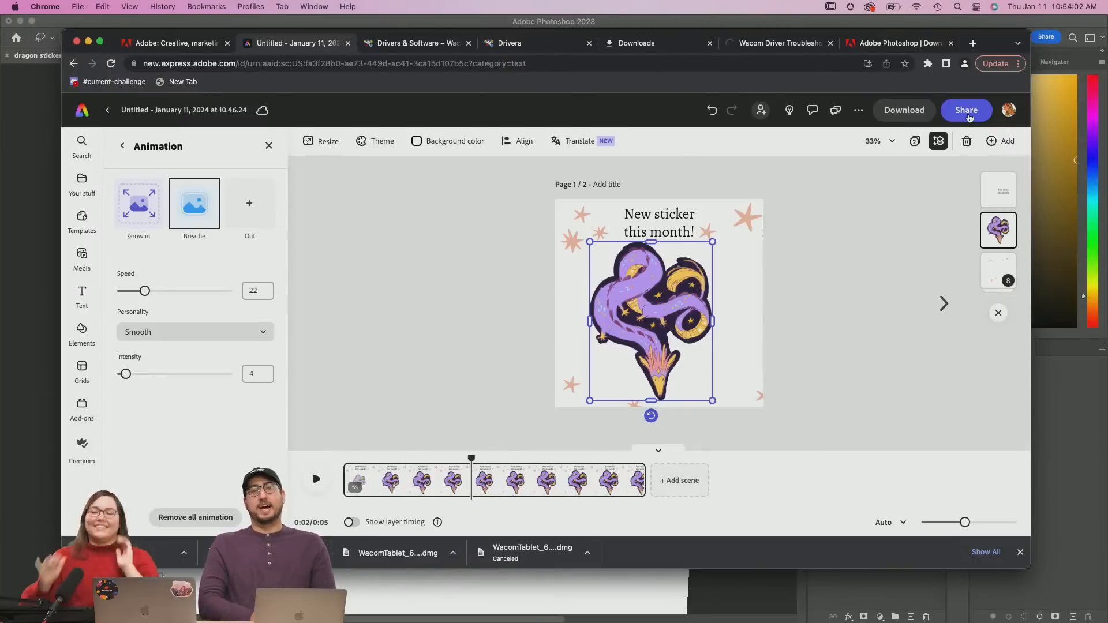
left_click(853, 318)
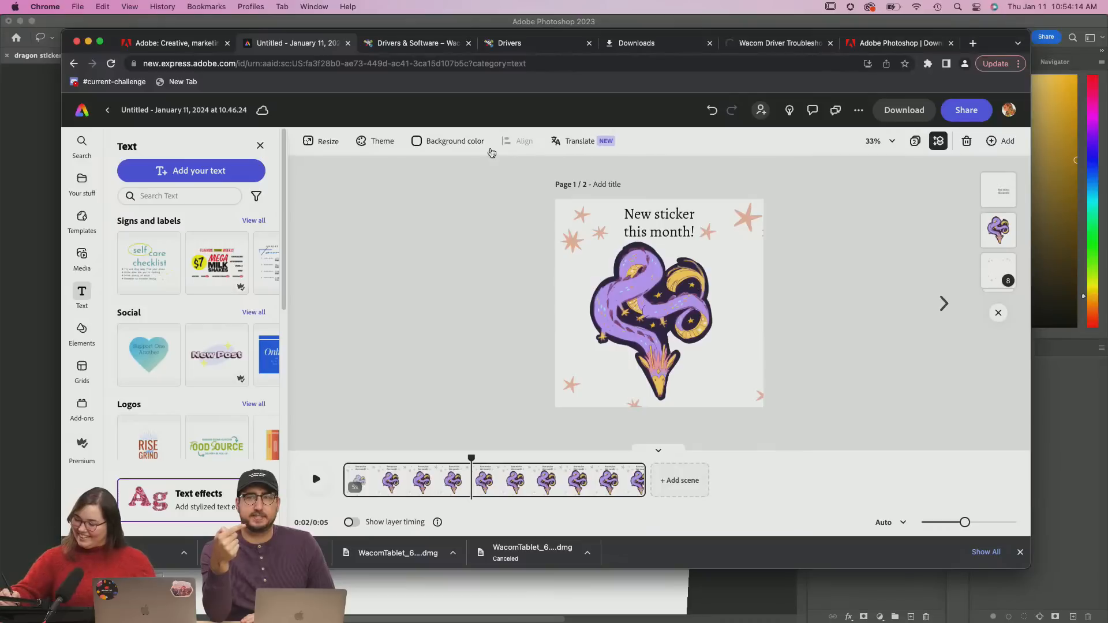
Set the page background to the recommended pink swatch and adjust it to the custom color #FAD6CF
left_click(459, 142)
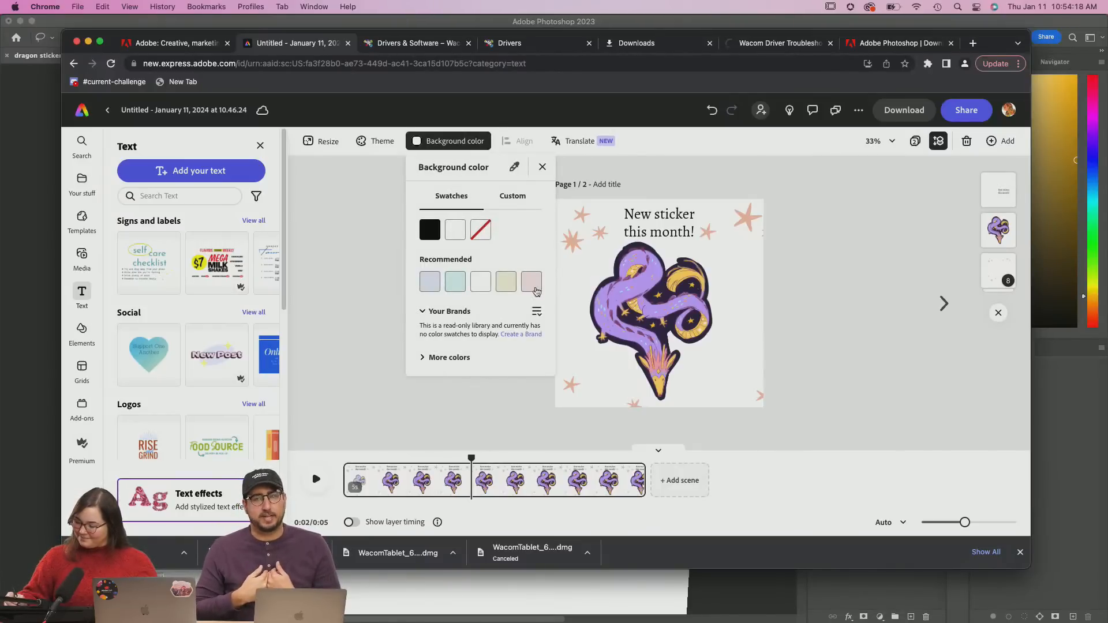
left_click(535, 289)
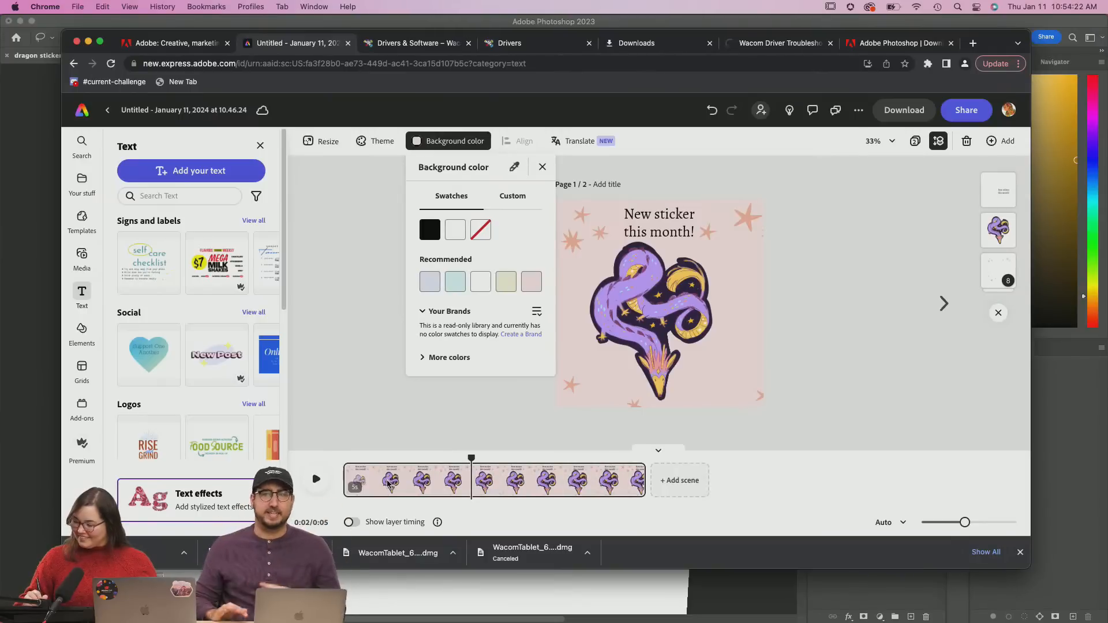
left_click(529, 199)
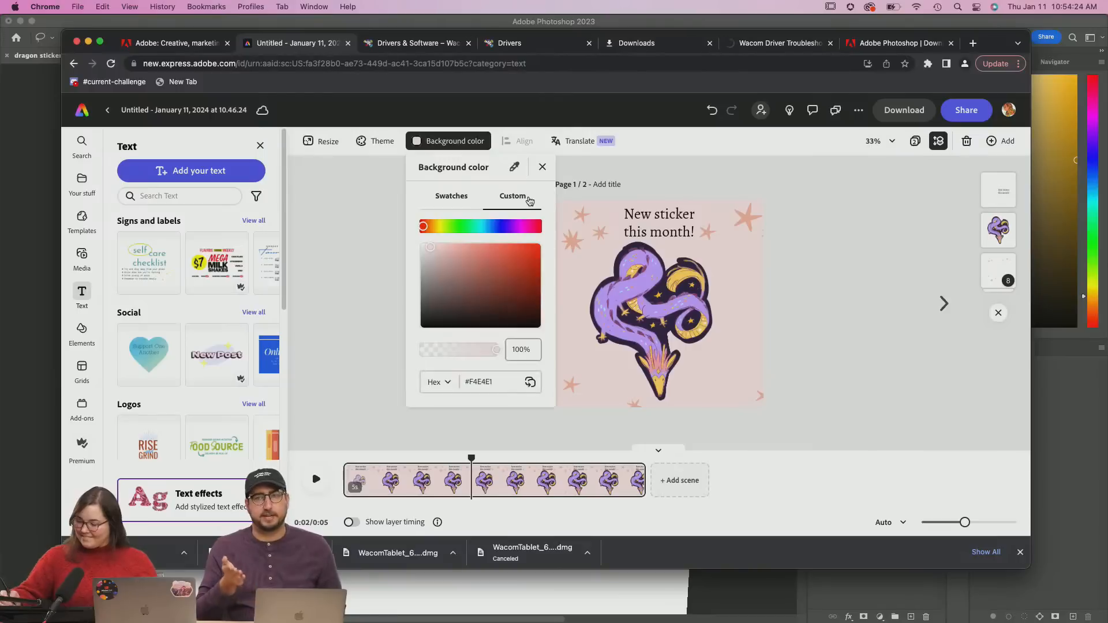
mouse_move(430, 247)
left_mouse_down()
mouse_move(450, 250)
mouse_move(441, 246)
left_mouse_up()
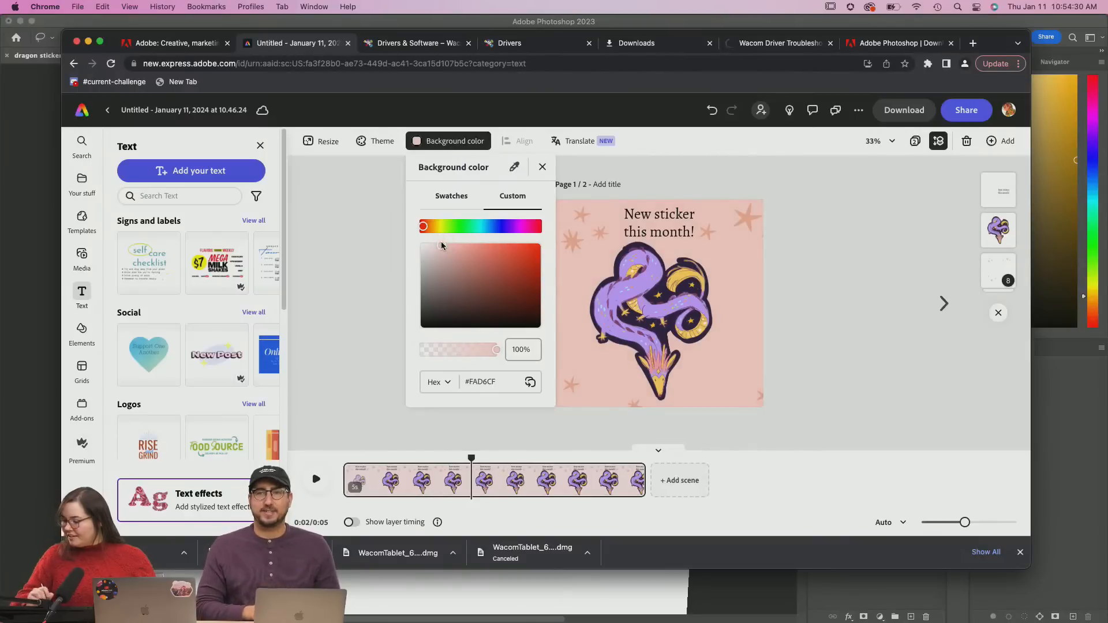
left_click(842, 386)
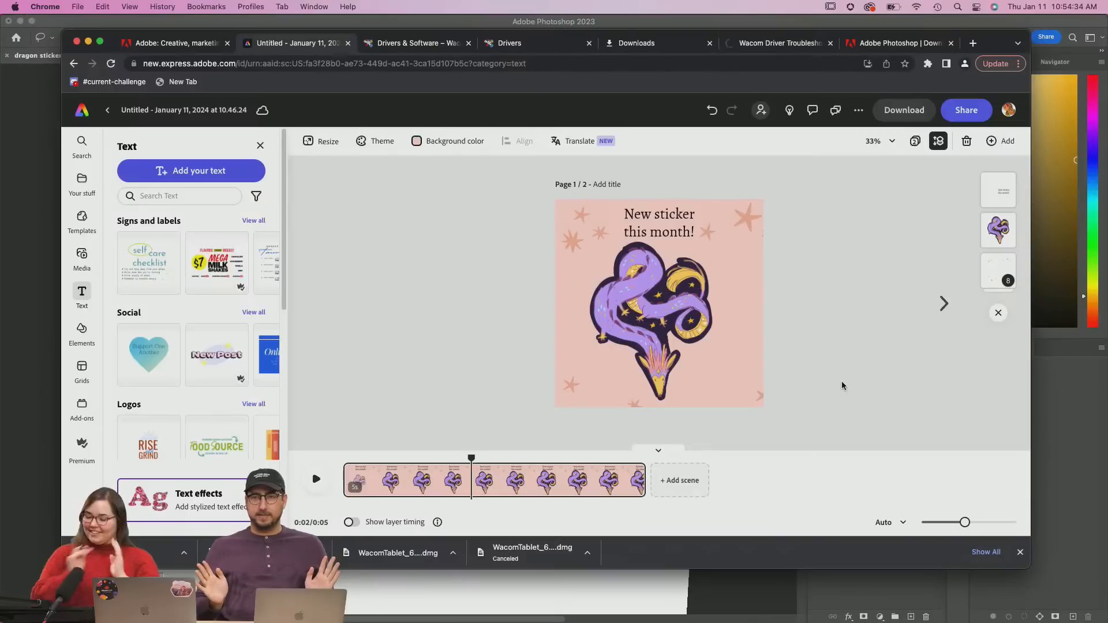
Preview the animated page on its new background and switch to the dragon sticker document in Photoshop
left_click(316, 480)
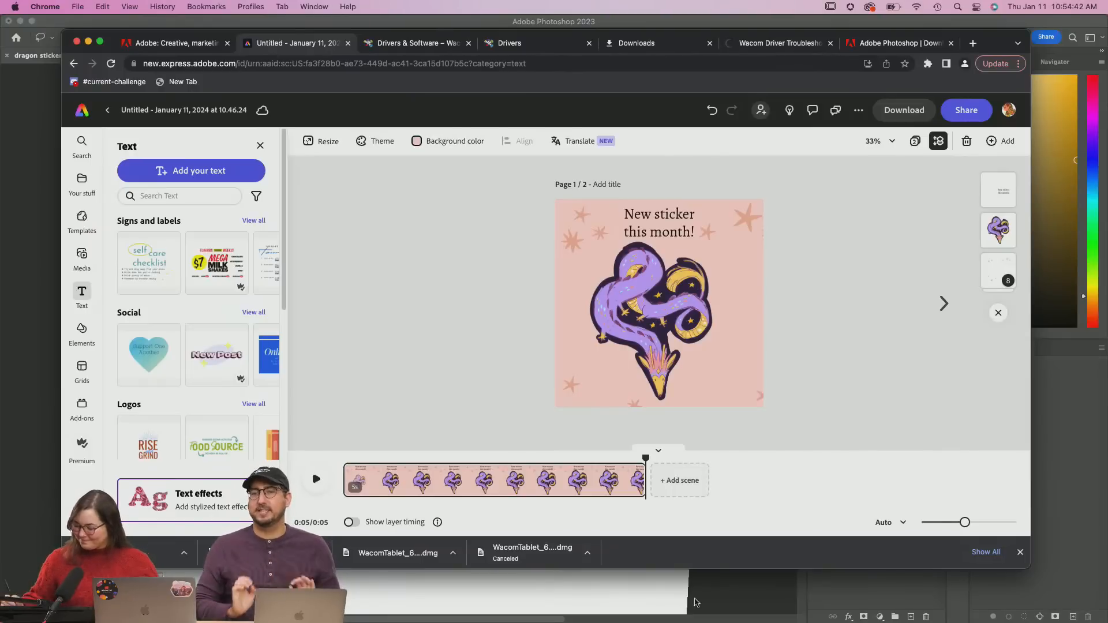
left_click(729, 596)
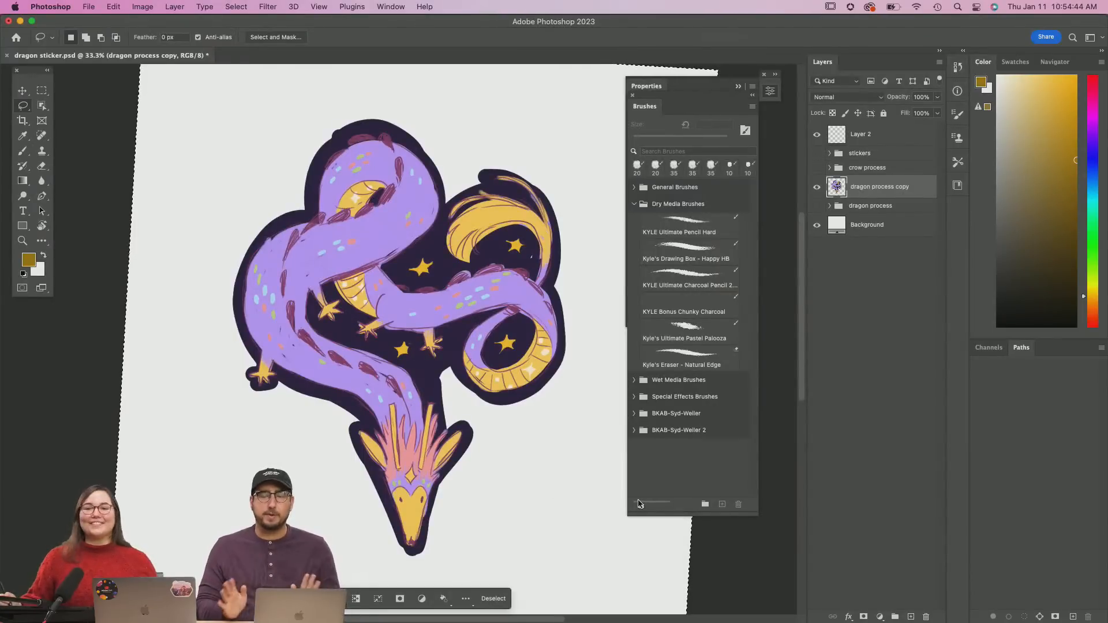
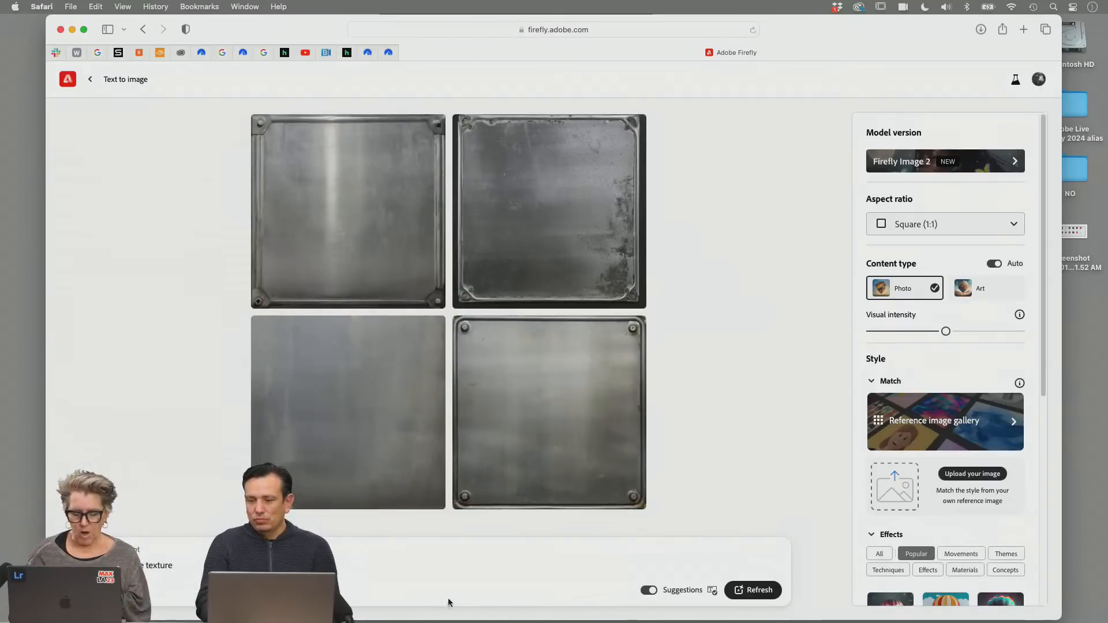
Regenerate the metal texture images in Firefly and download the second result, a framed dark plate
left_click(755, 590)
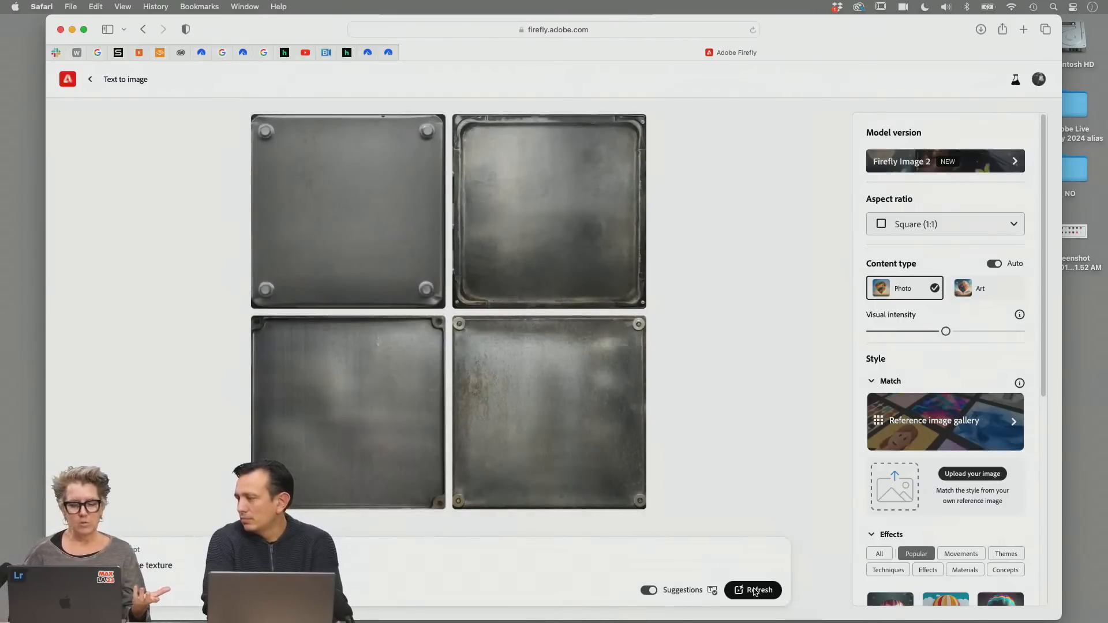
mouse_move(579, 225)
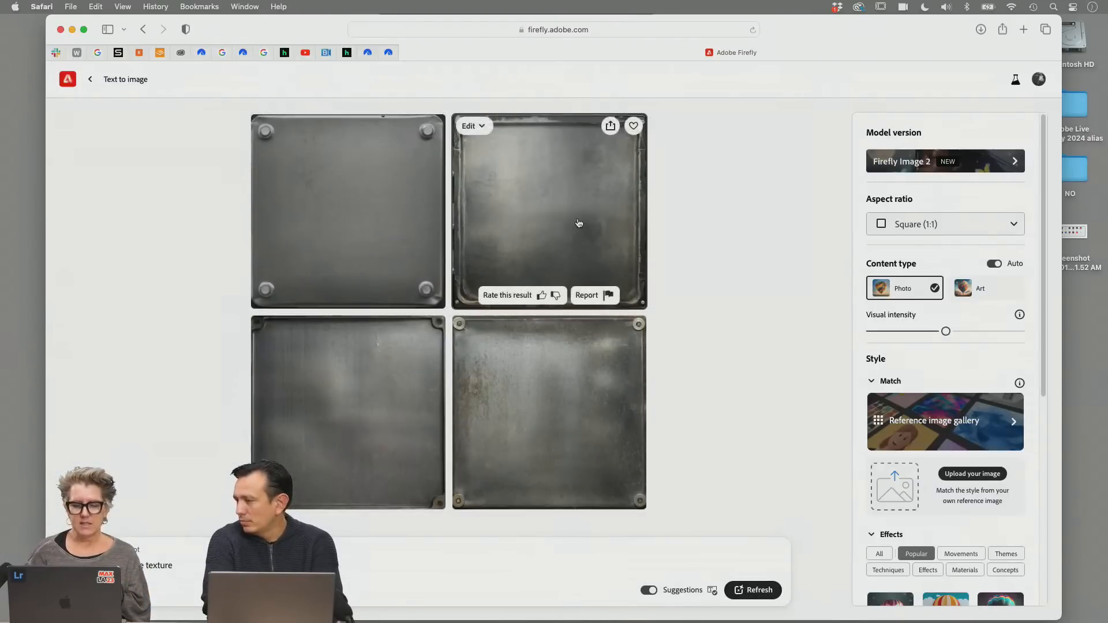
left_click(610, 126)
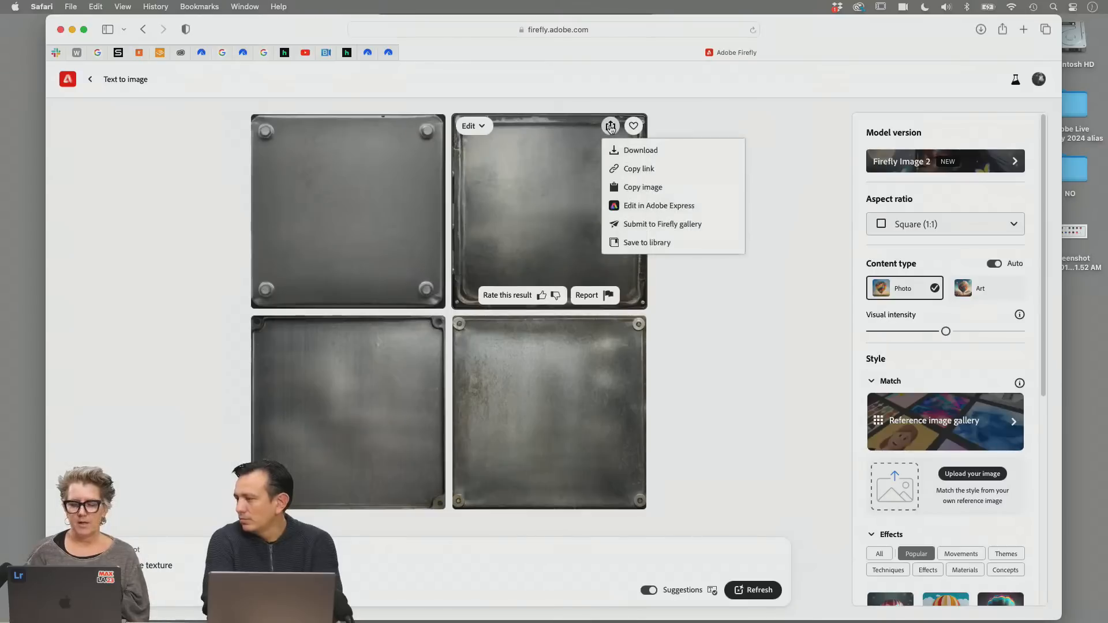
left_click(621, 151)
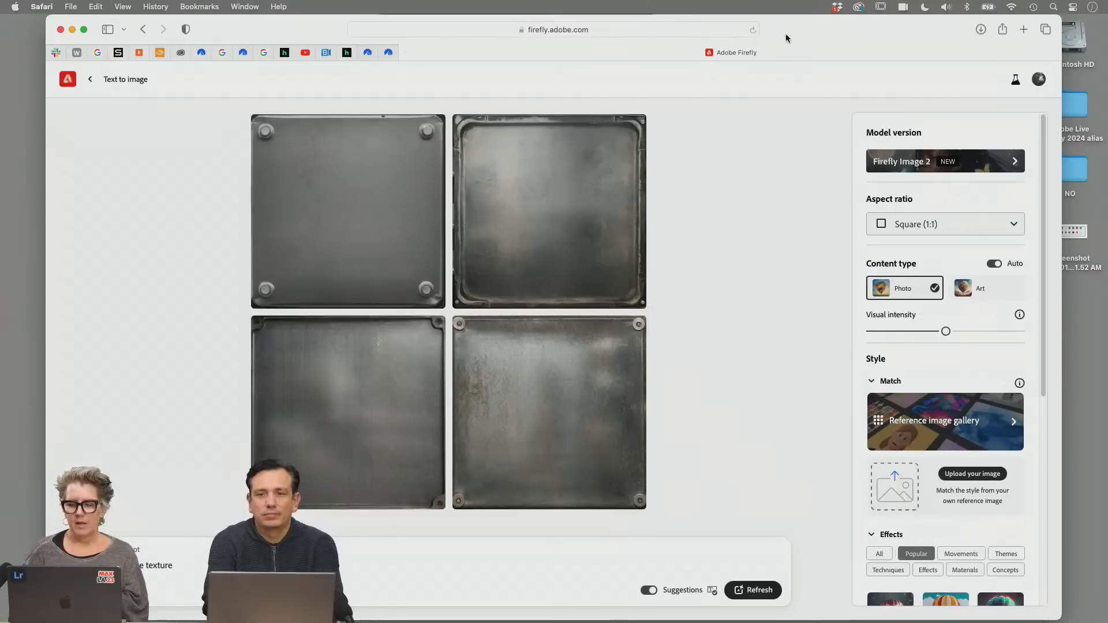
Return to the Firefly home page and reposition the browser window
left_click_drag(785, 34, 798, 246)
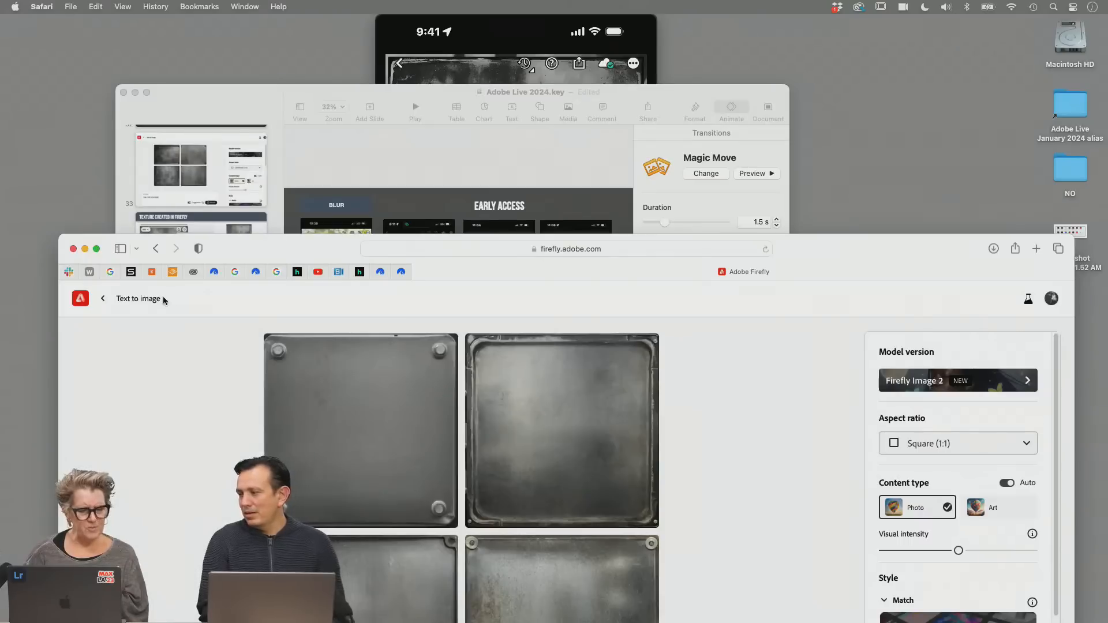
left_click_drag(230, 250, 202, 9)
left_click(77, 184)
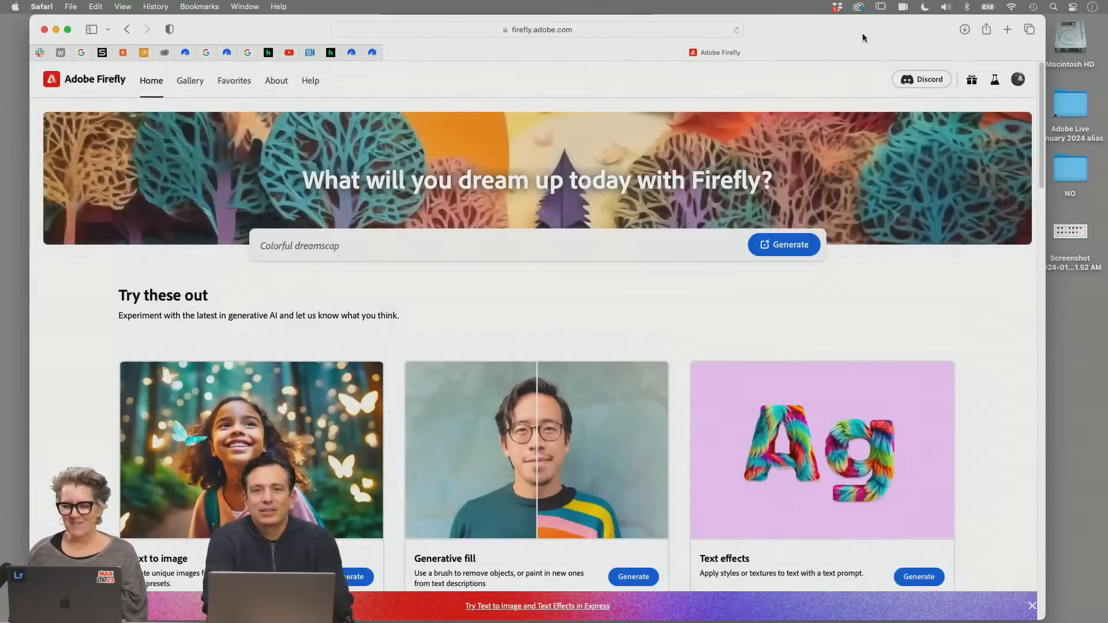
left_click_drag(863, 35, 923, 15)
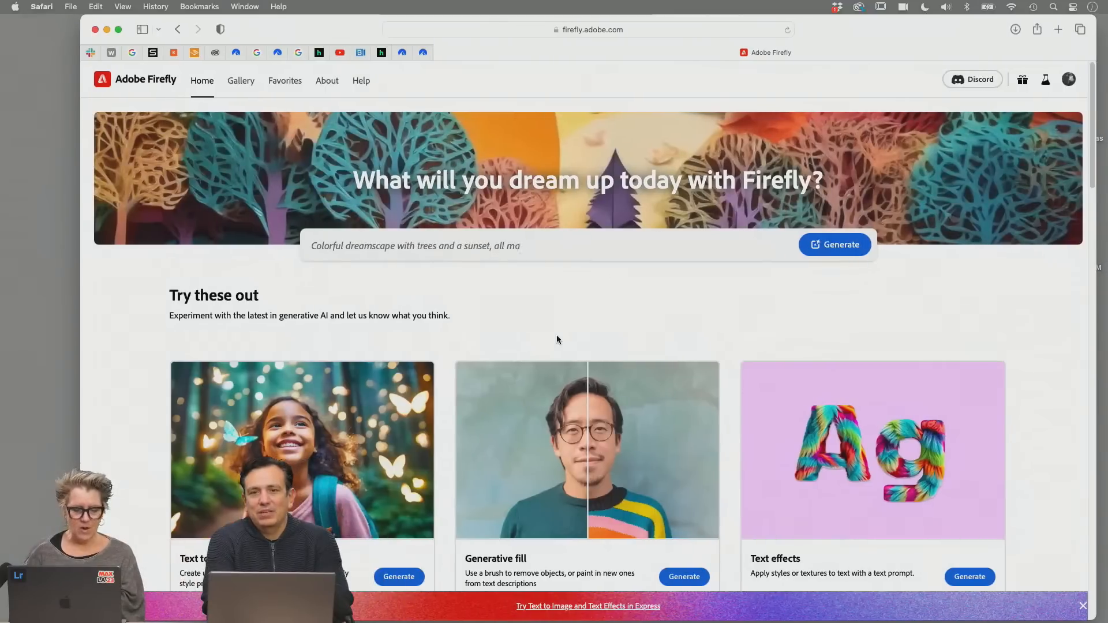
Generate Text to image results from the prompt "Tin type texture" and set their aspect ratio to Widescreen (16:9)
left_click(371, 474)
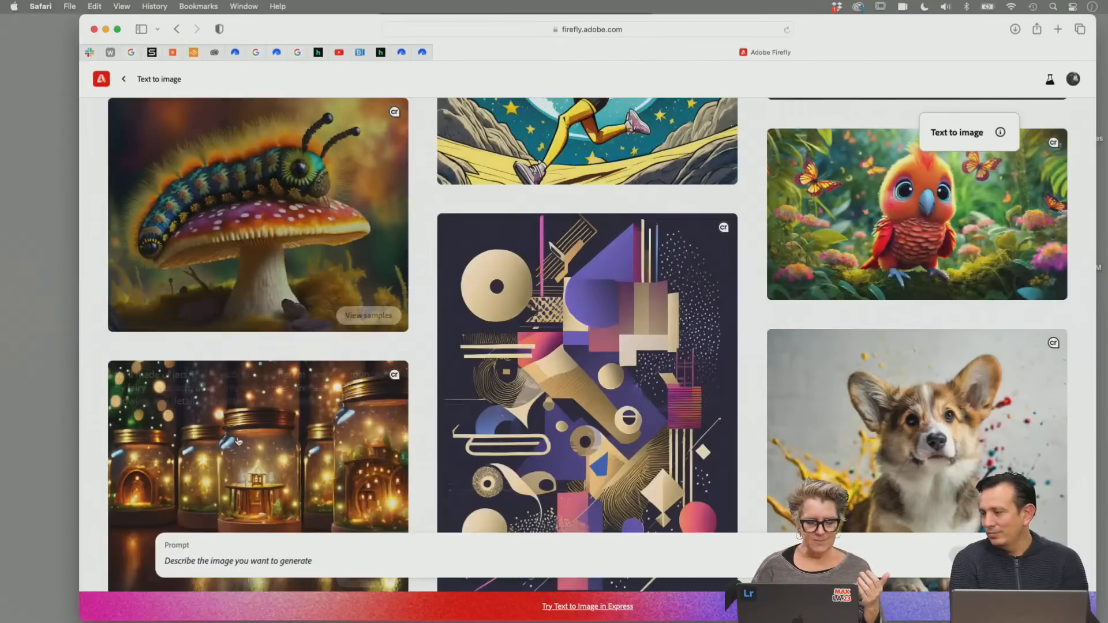
left_click(302, 557)
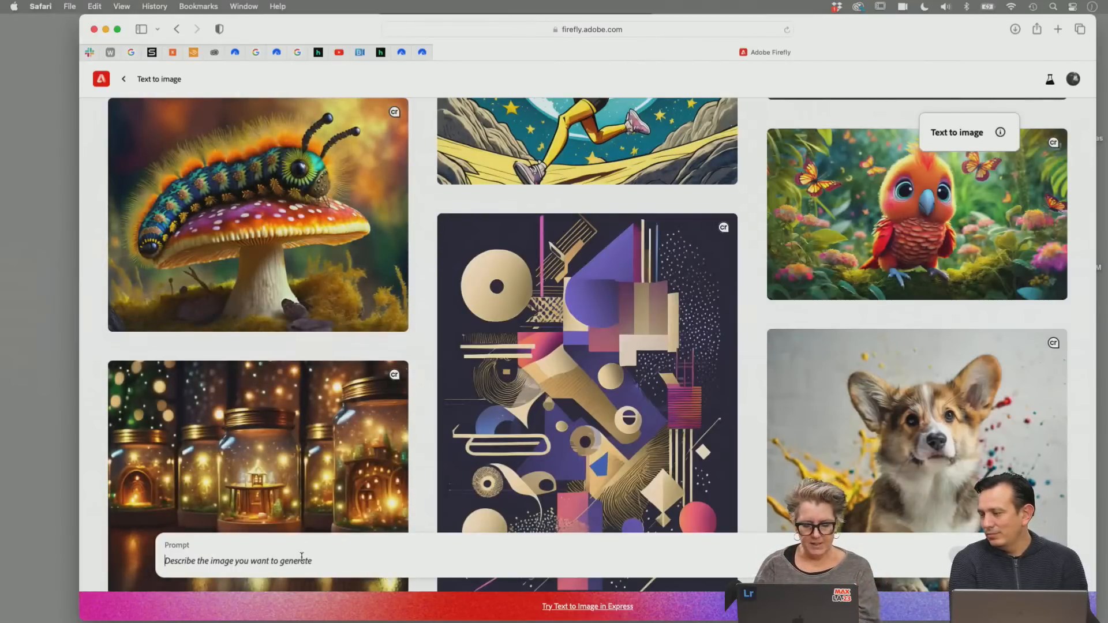
type("Tin type")
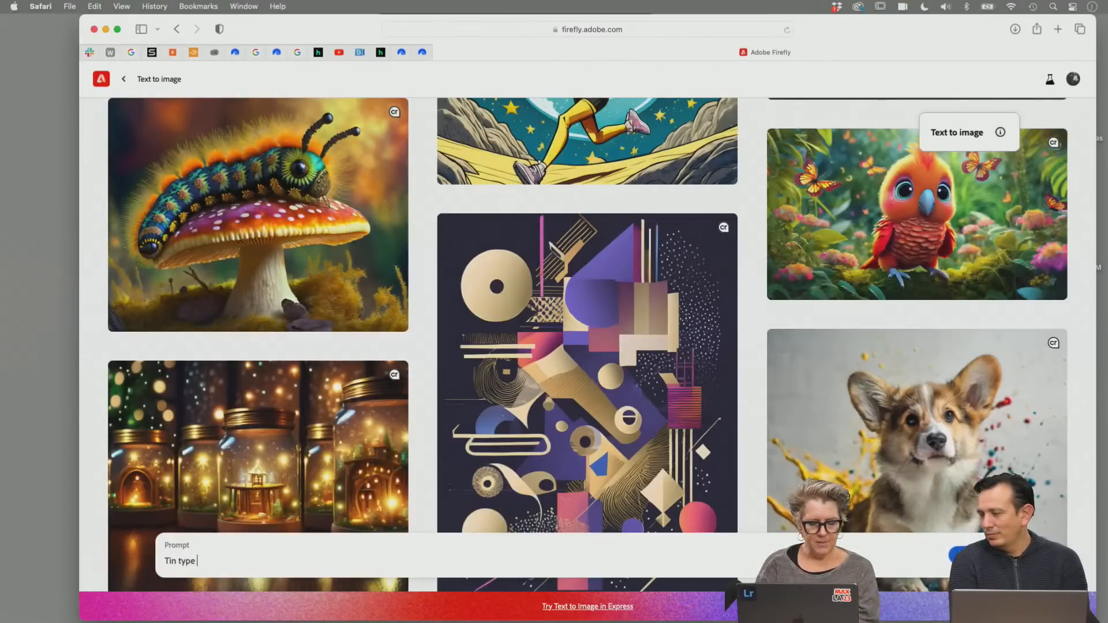
type(" texture")
key("Return")
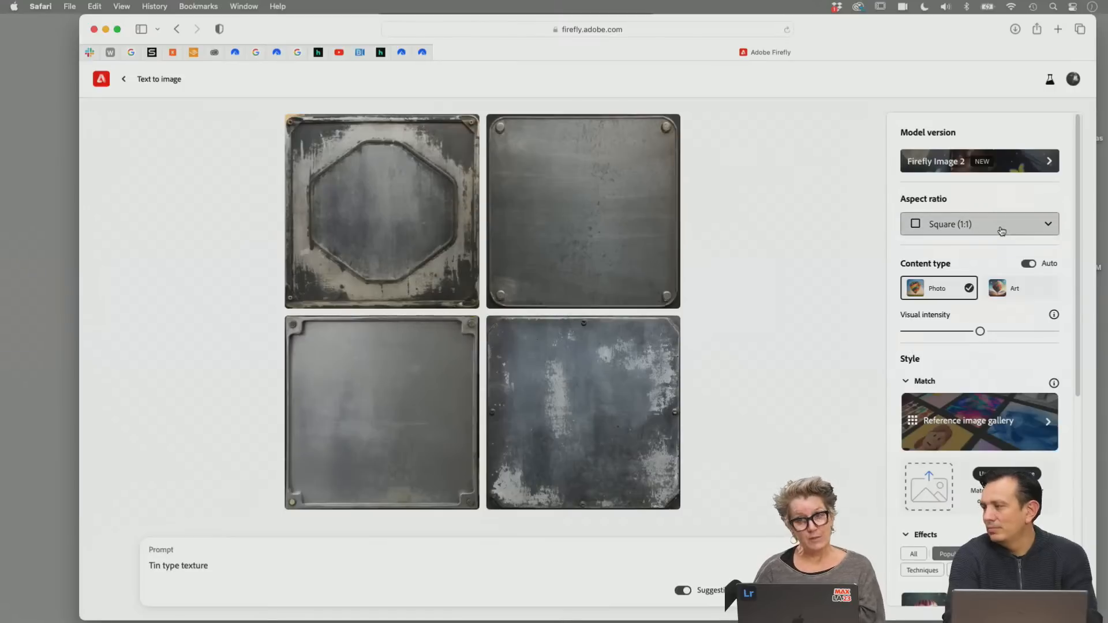
left_click(1002, 230)
left_click(957, 325)
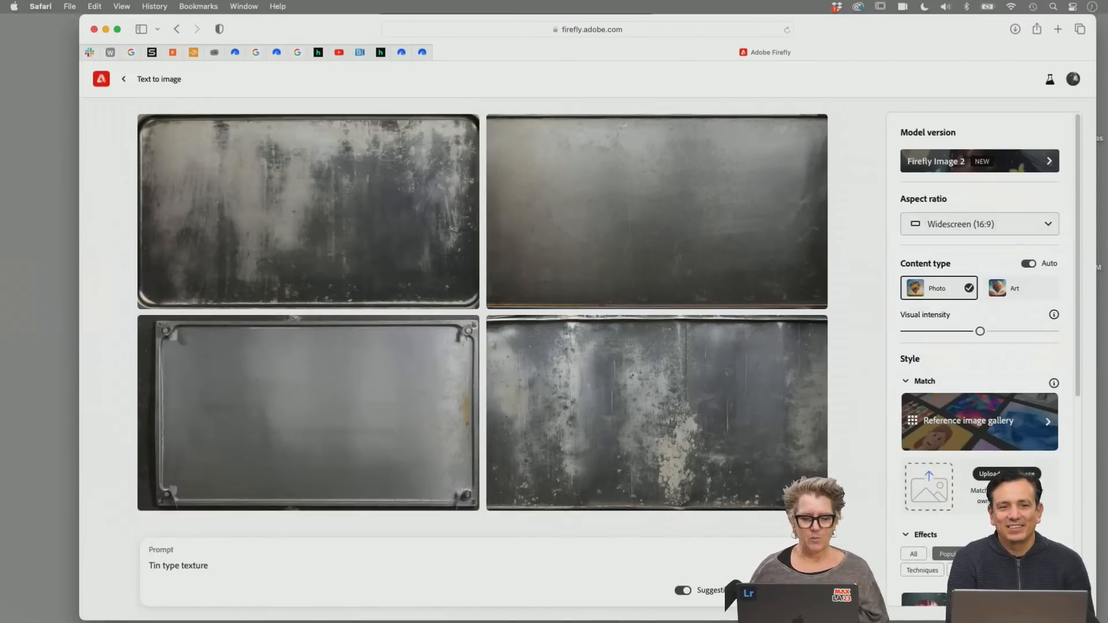
Enlarge the first tin type texture result and download it
left_click(404, 266)
mouse_move(835, 186)
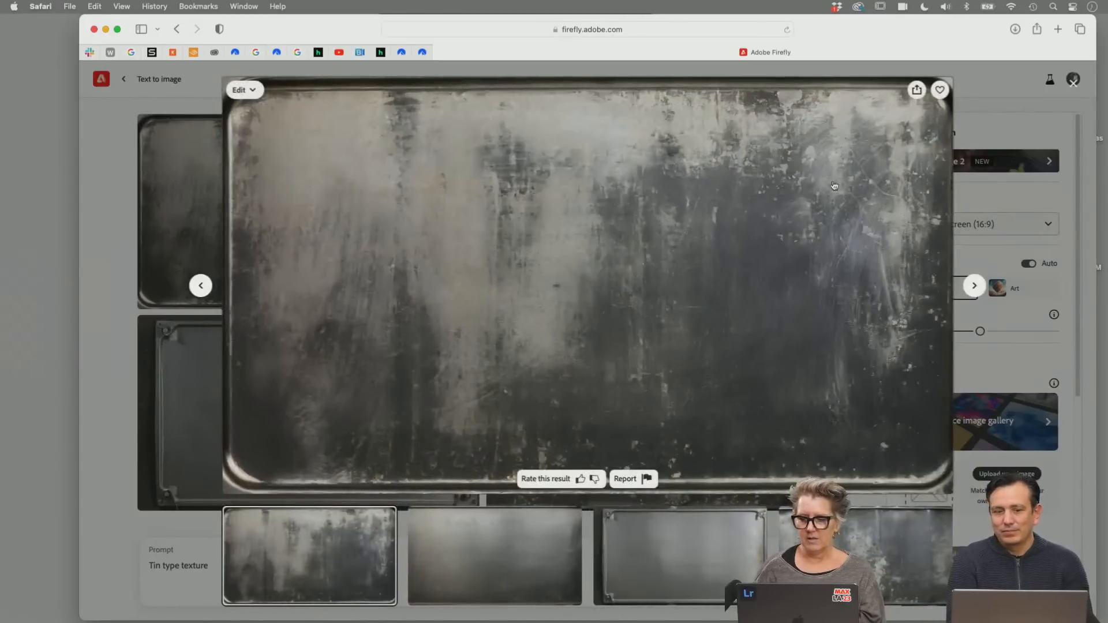
left_click(918, 90)
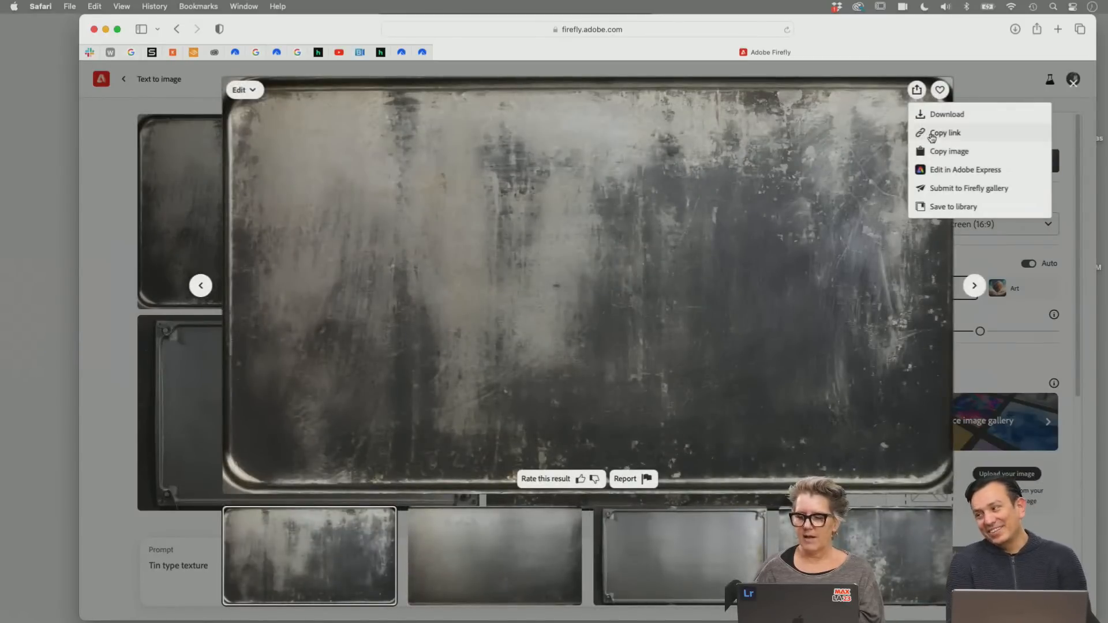
left_click(940, 117)
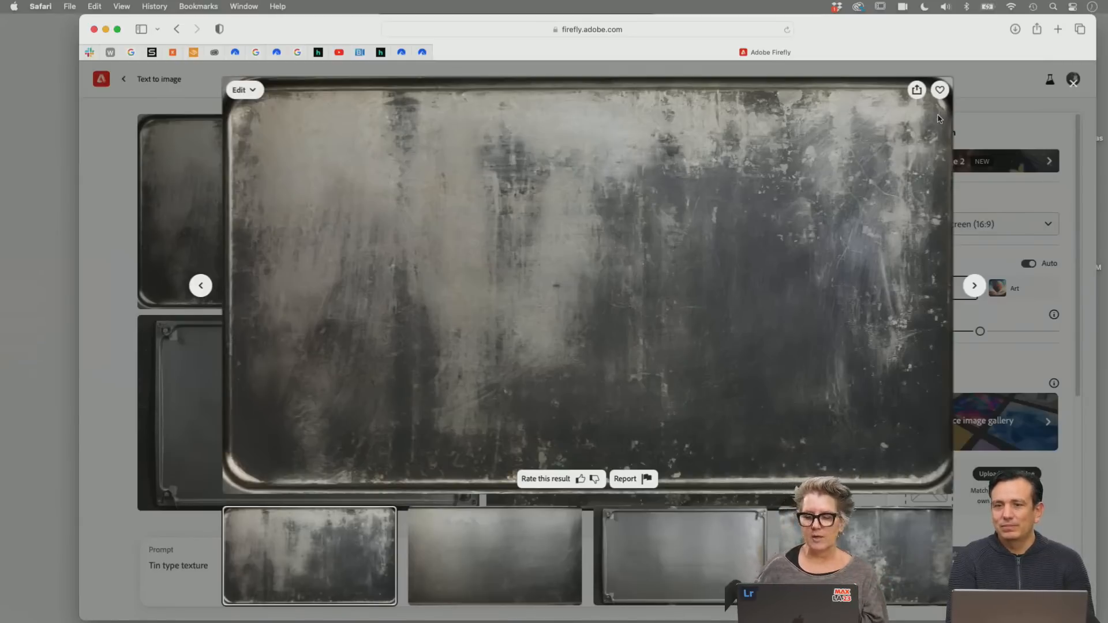
Switch to Photoshop and open the downloaded image Firefly Tin type texture 44965.jpg from the Downloads folder
left_click_drag(314, 41, 322, 50)
mouse_move(1, 565)
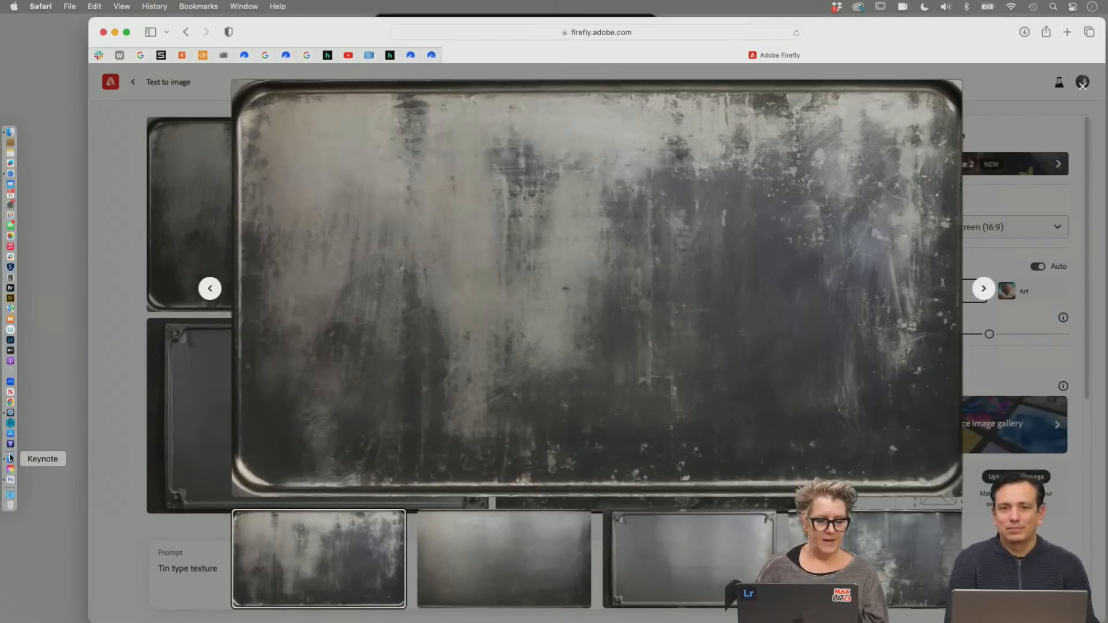
left_click(10, 479)
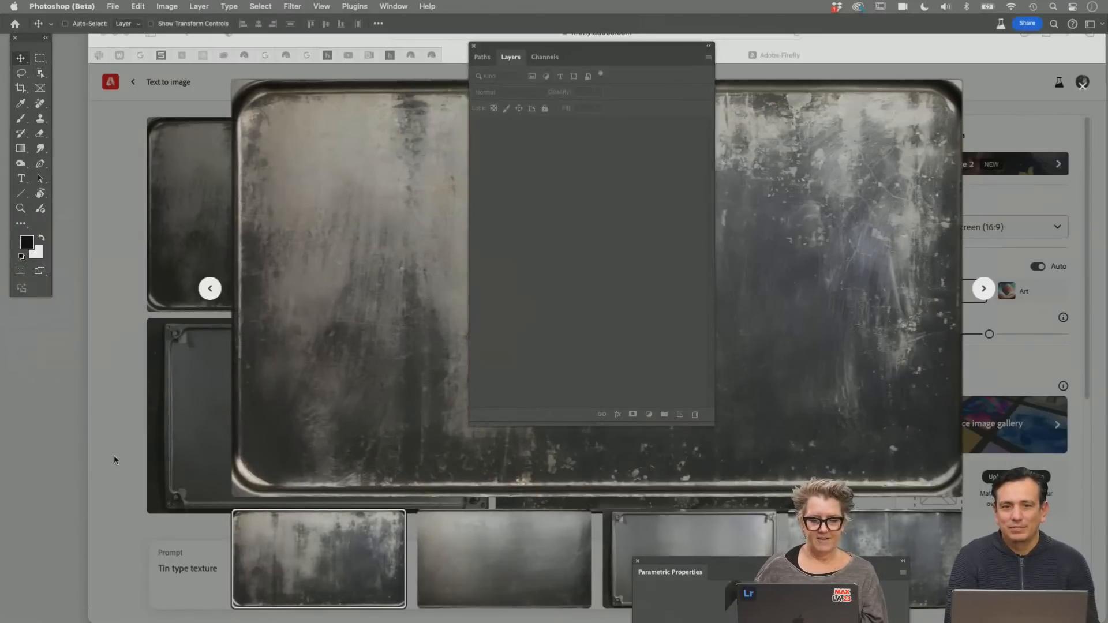
key("super+o")
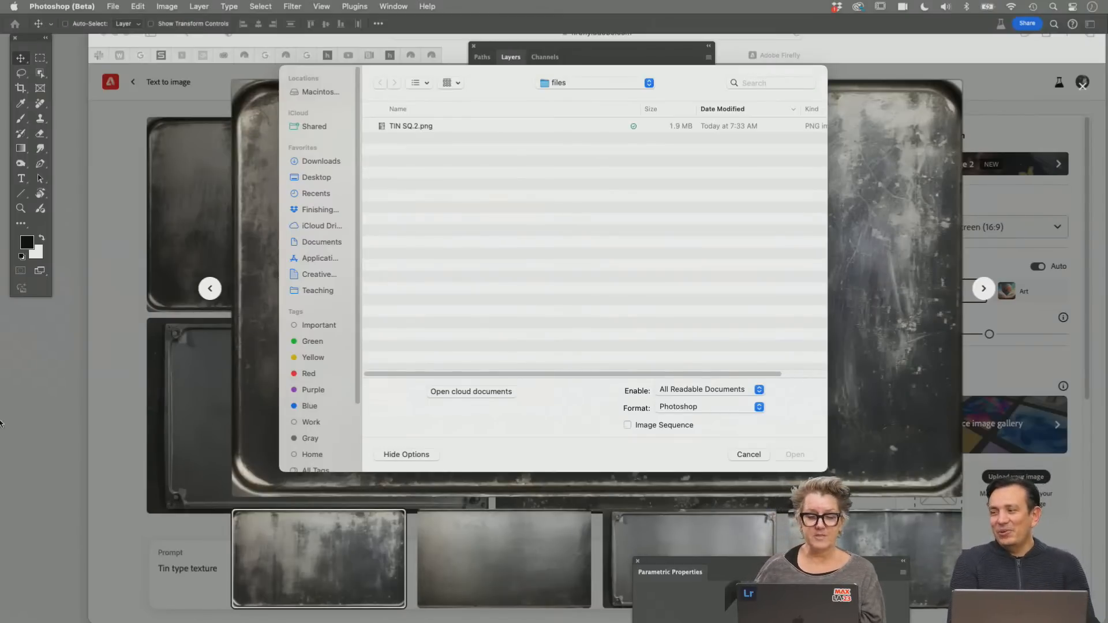
left_click(331, 175)
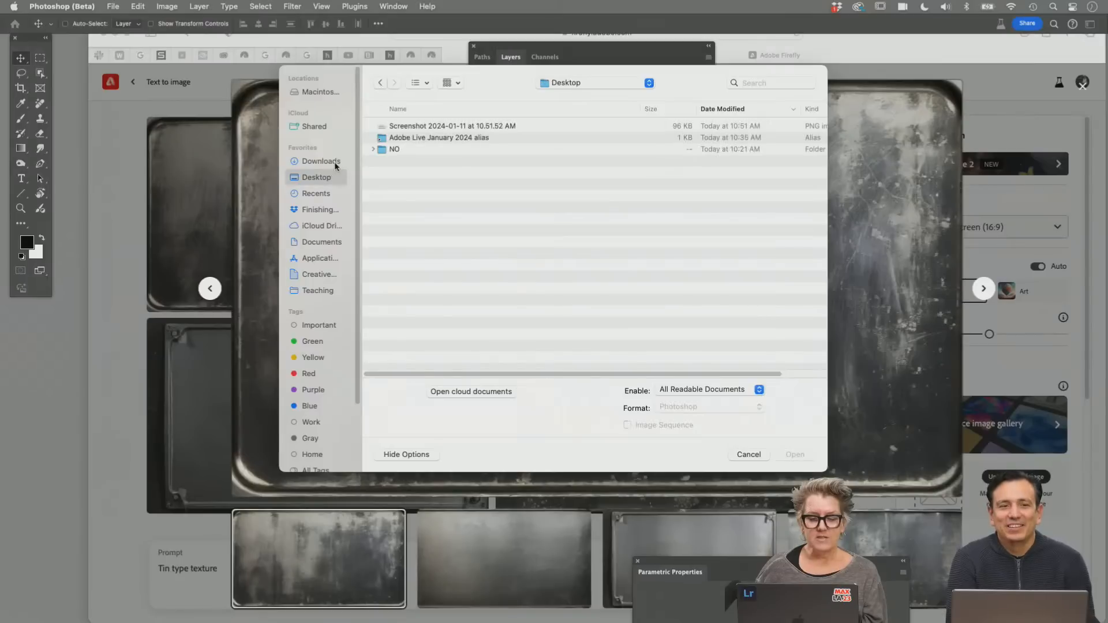
left_click(336, 163)
double_click(397, 130)
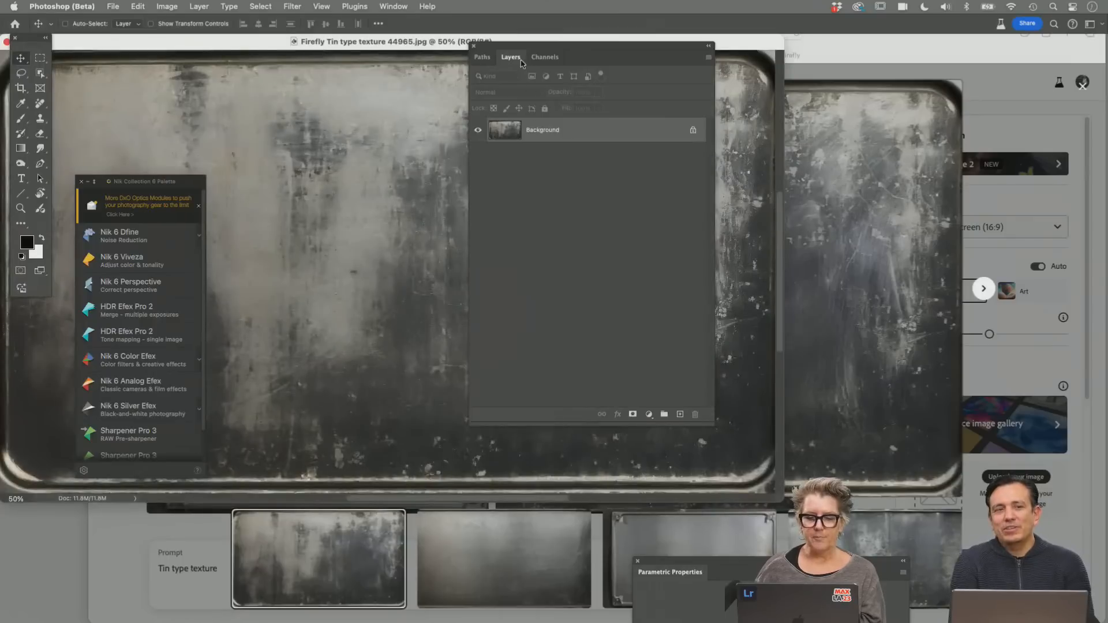
Clear the workspace by separating Layers from its group and closing Channels and the Nik Collection palette, and enlarge the document window
left_click_drag(521, 62, 877, 58)
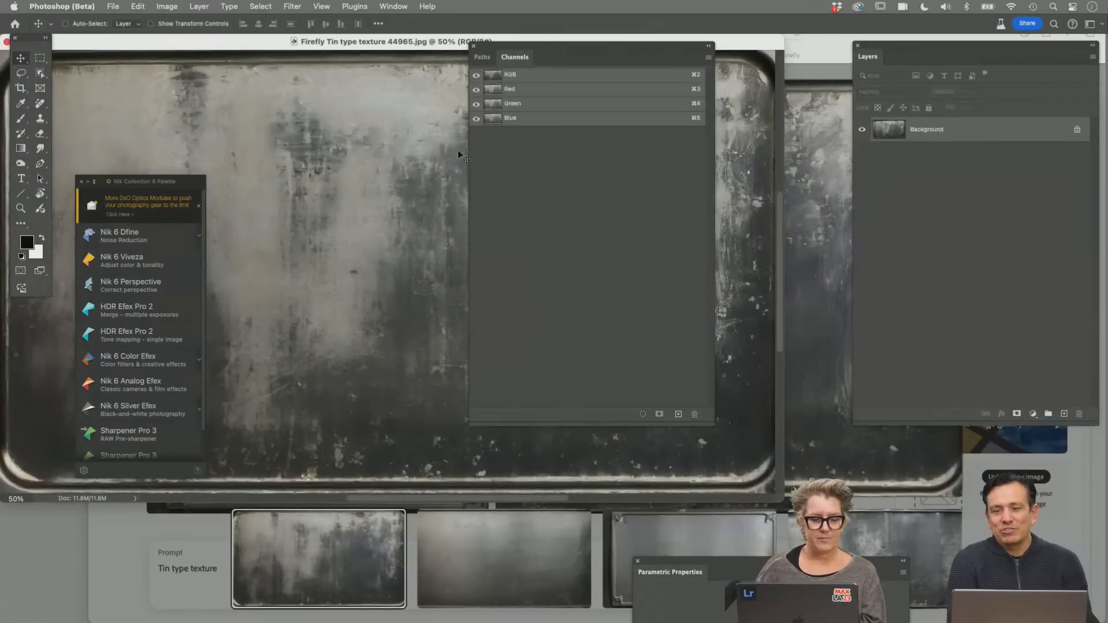
left_click(81, 182)
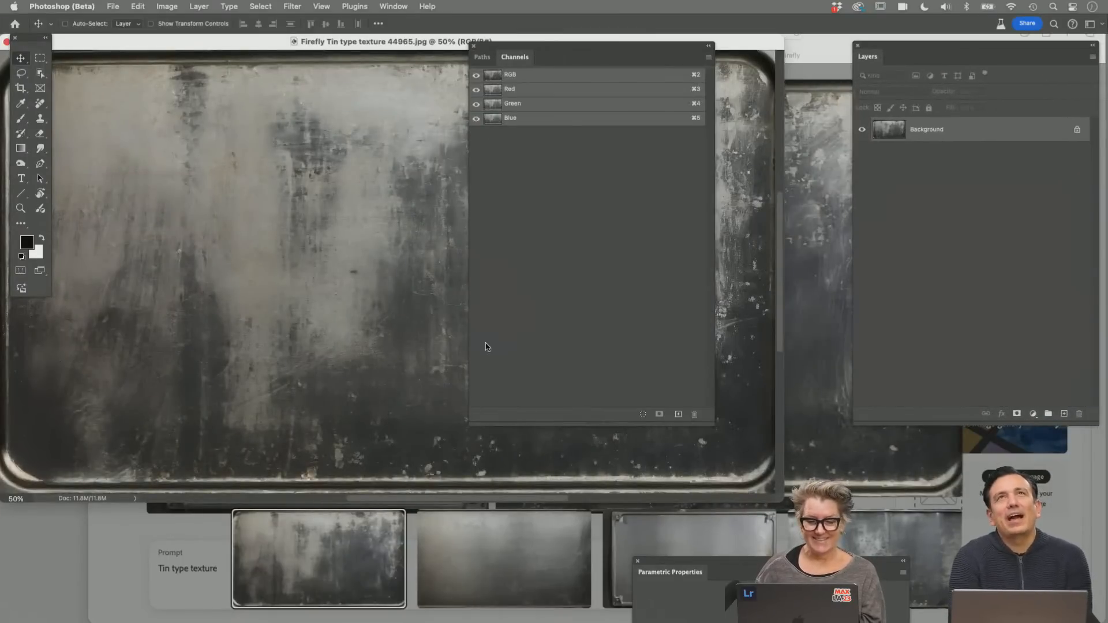
left_click(474, 45)
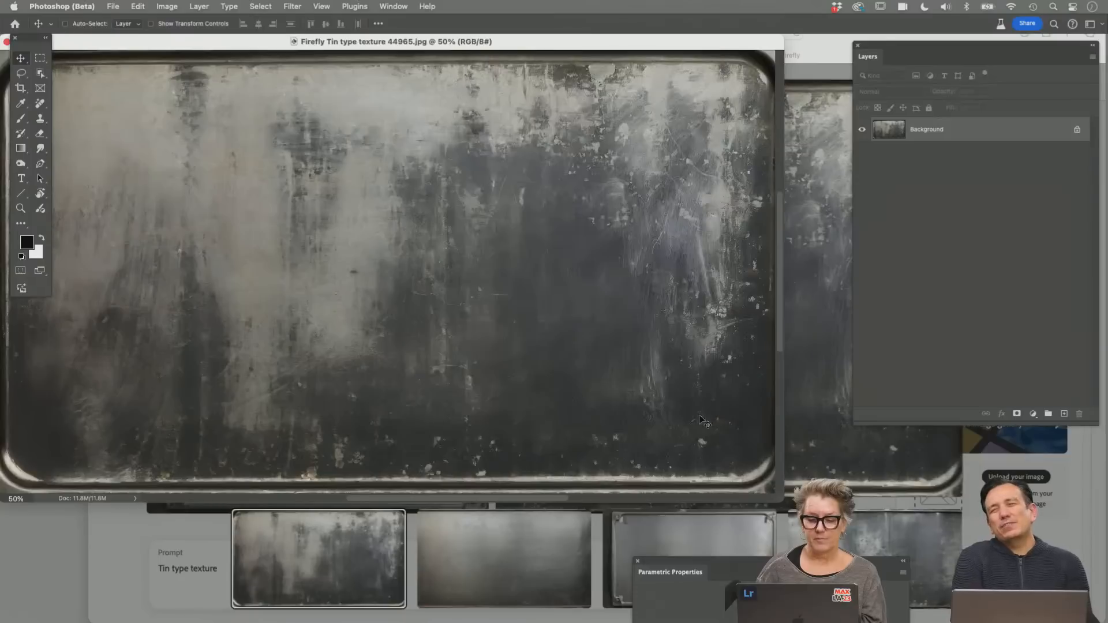
left_click_drag(777, 505, 852, 602)
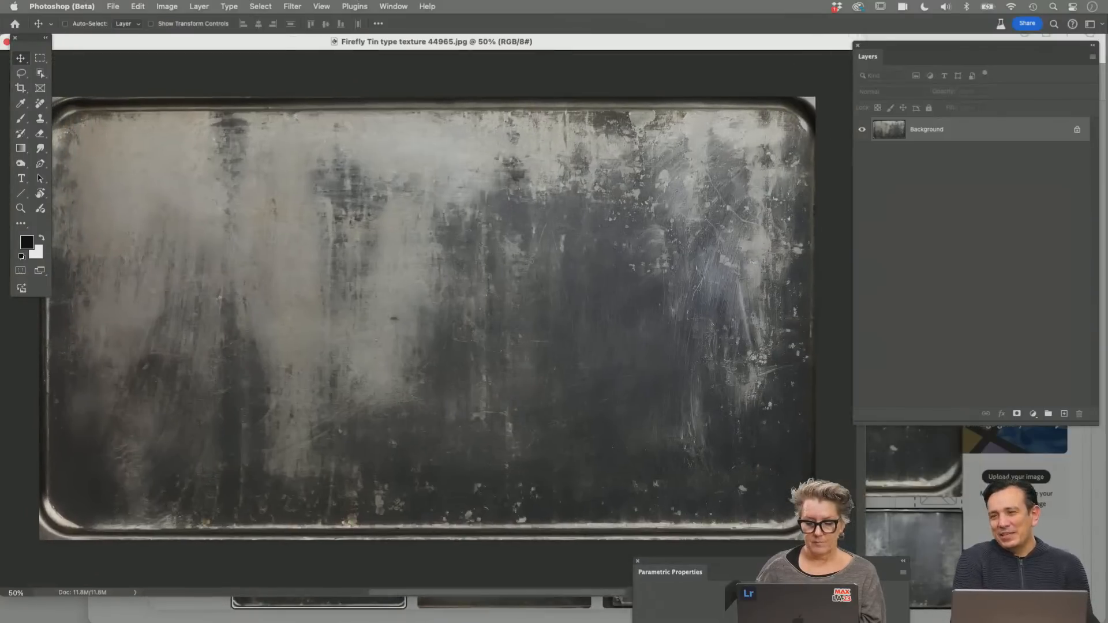
Rotate the texture image 90° counter clockwise and show it in full screen mode
left_click(292, 6)
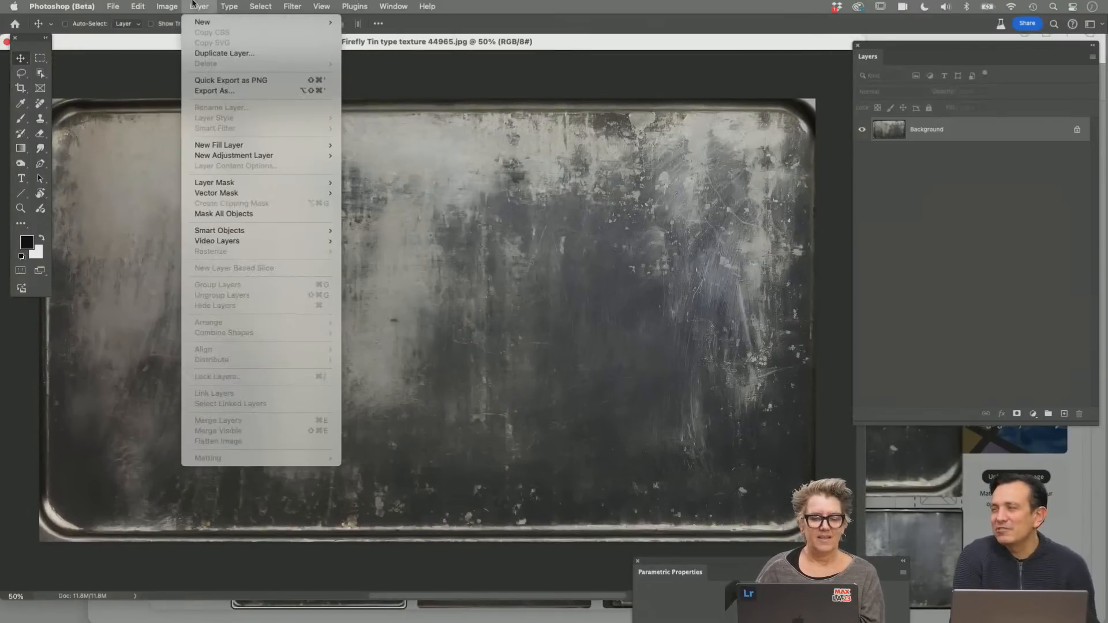
mouse_move(167, 6)
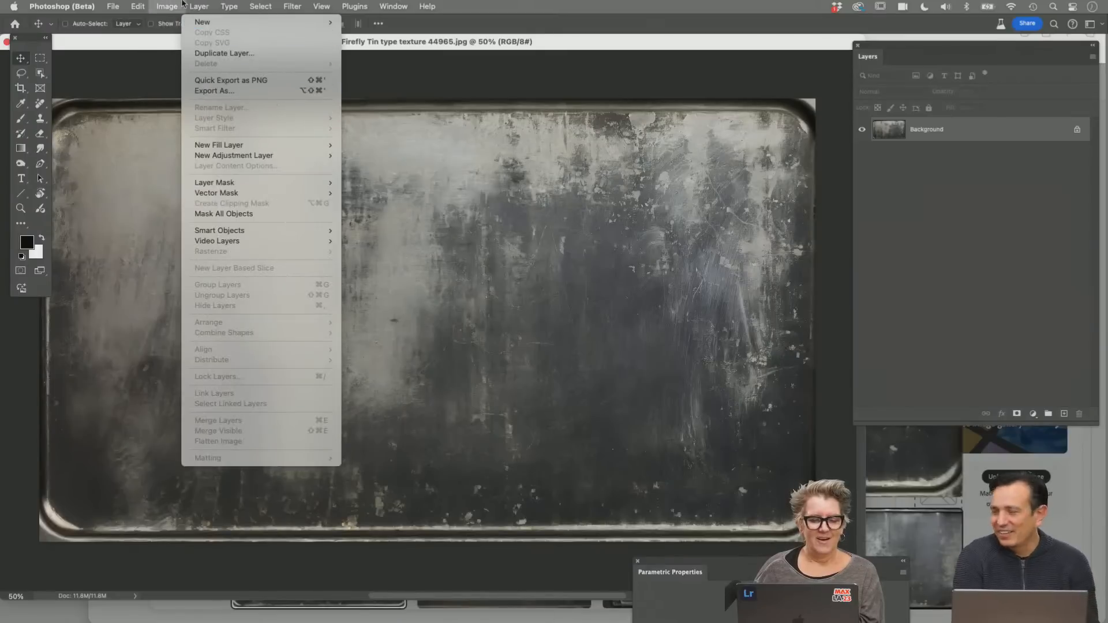
mouse_move(211, 118)
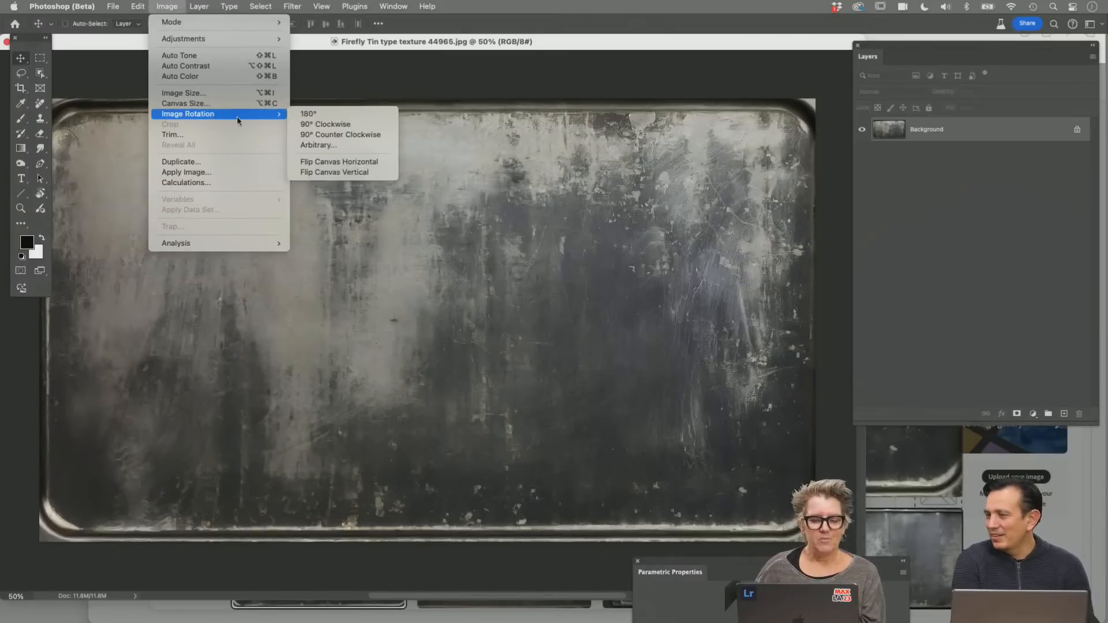
left_click(308, 136)
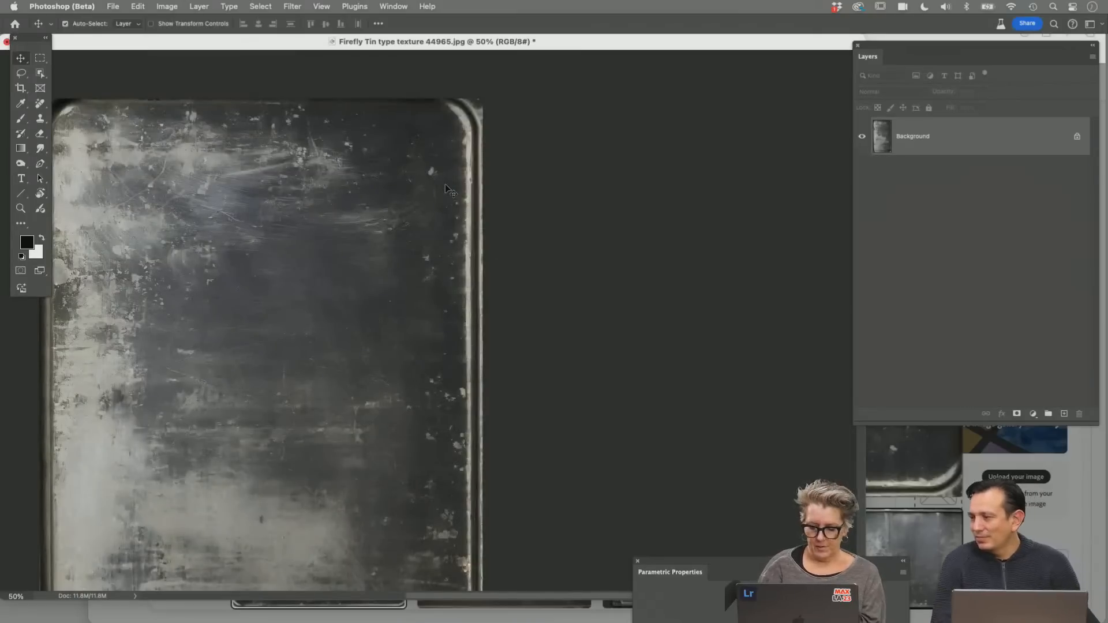
key("super")
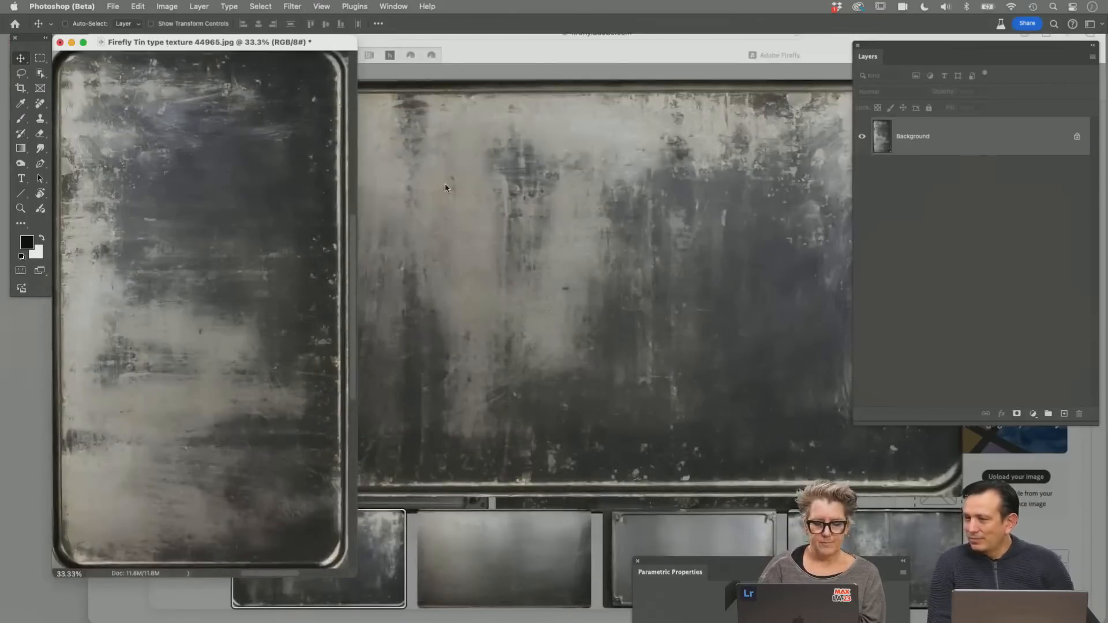
key("f")
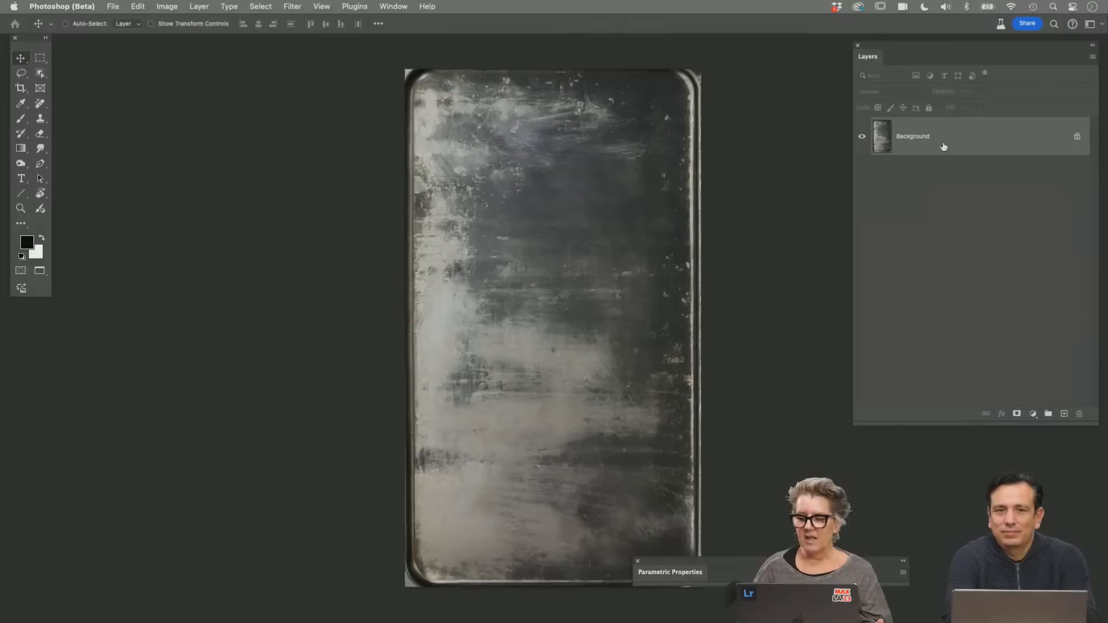
Convert the Background into a regular layer and transform it to about 92.64% width and 63.21% height, centred horizontally on the canvas
double_click(922, 142)
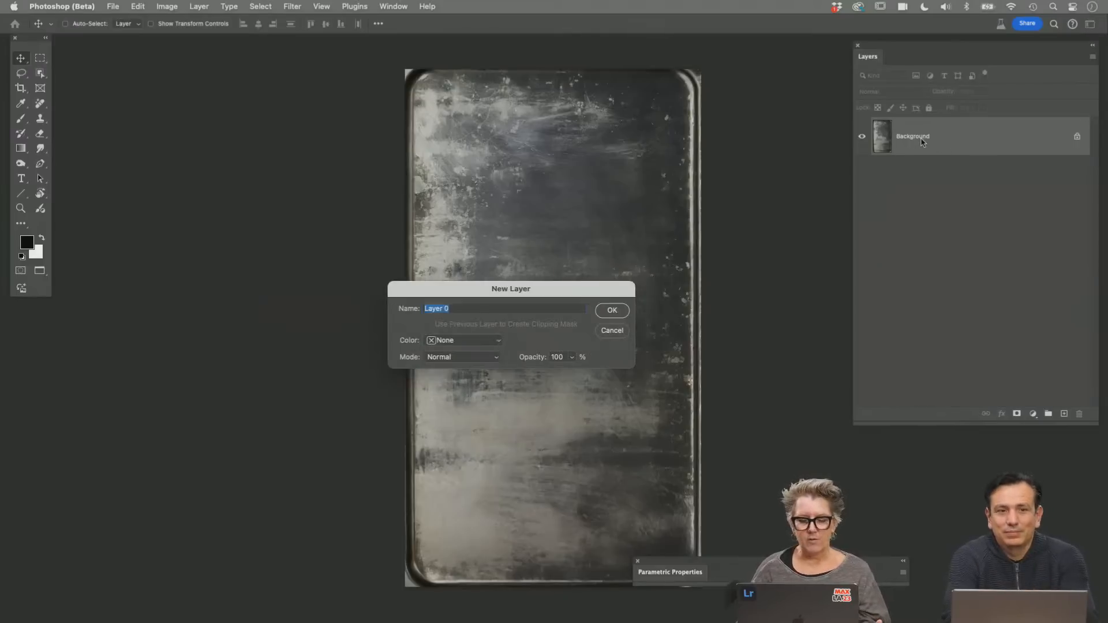
key("Return")
key("super+t")
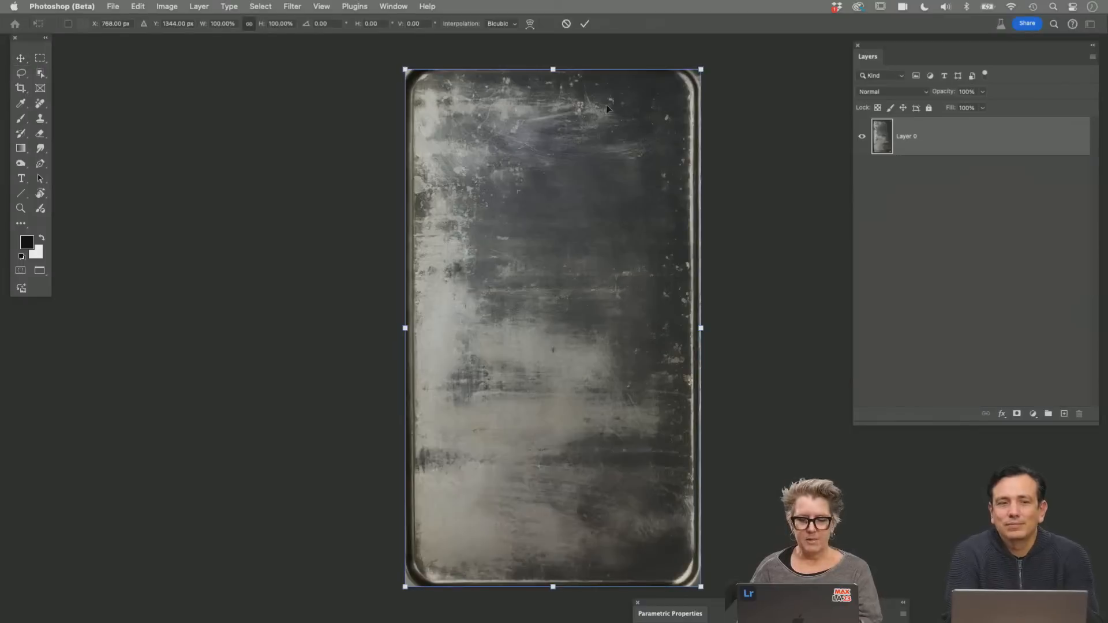
left_click_drag(554, 70, 566, 240)
left_click_drag(609, 344, 613, 236)
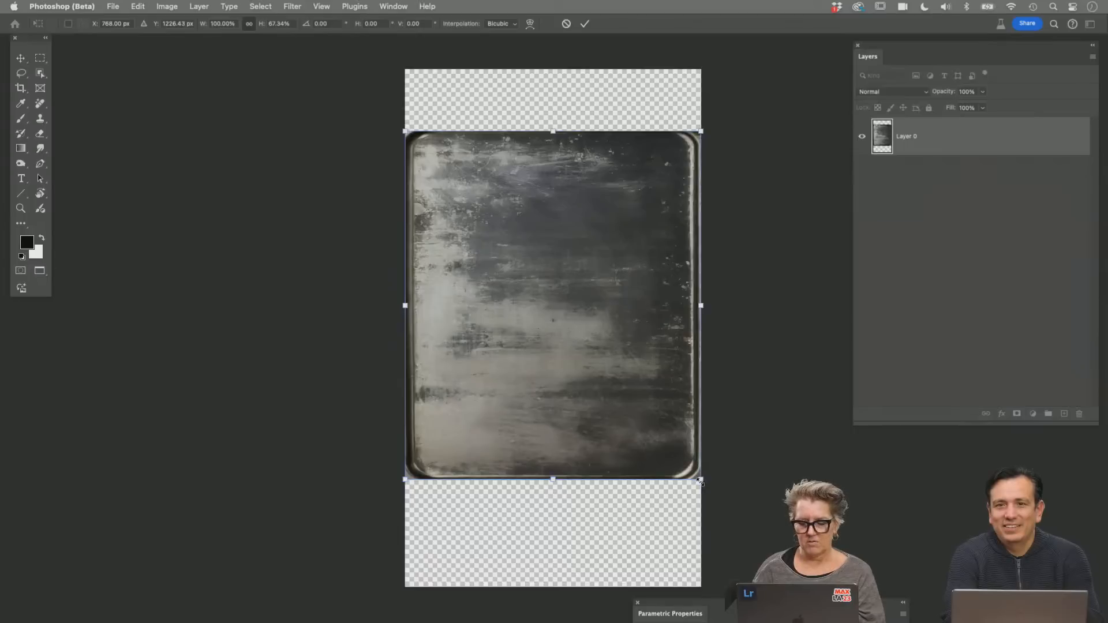
left_click_drag(700, 481, 679, 458)
left_click_drag(627, 406, 638, 411)
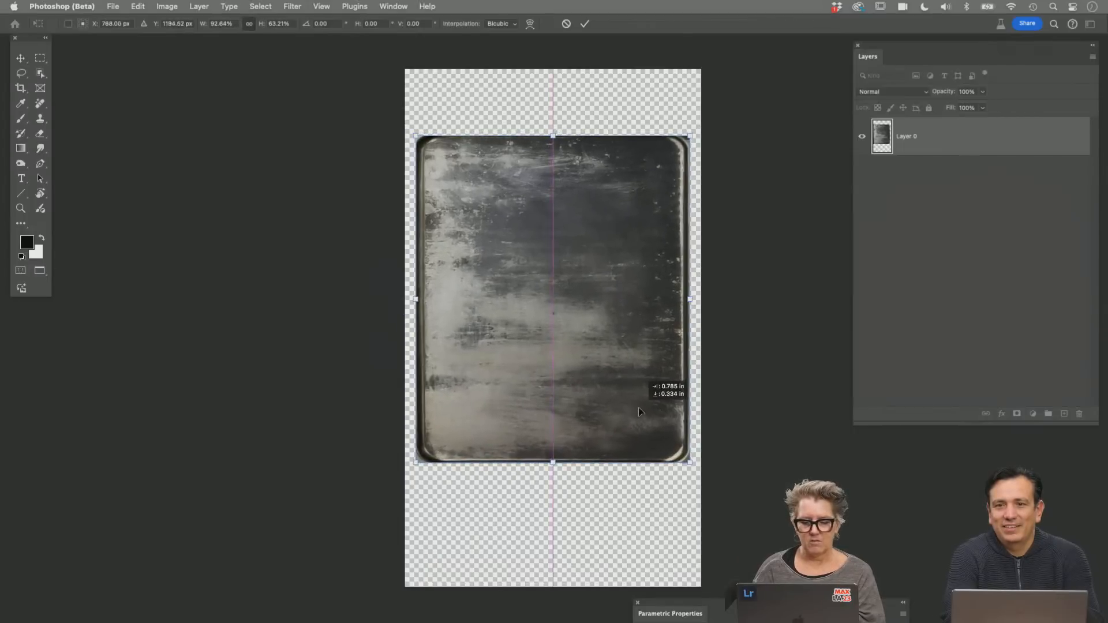
key("Return")
Crop the canvas above and below the plate to leave a narrow, even transparent margin around it
key("c")
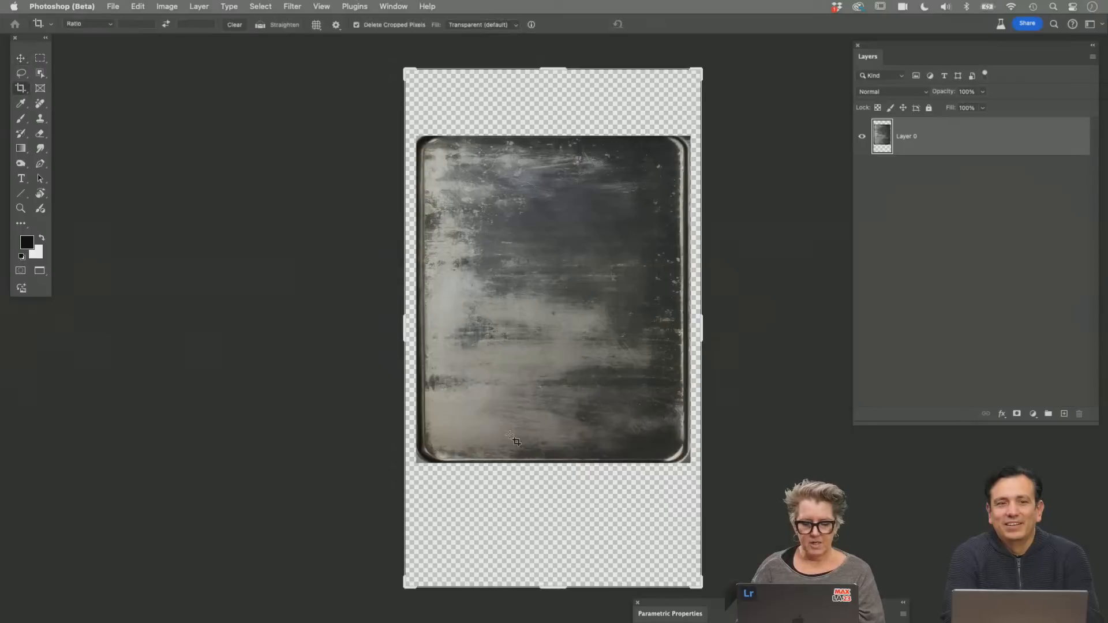
left_click_drag(553, 588, 552, 532)
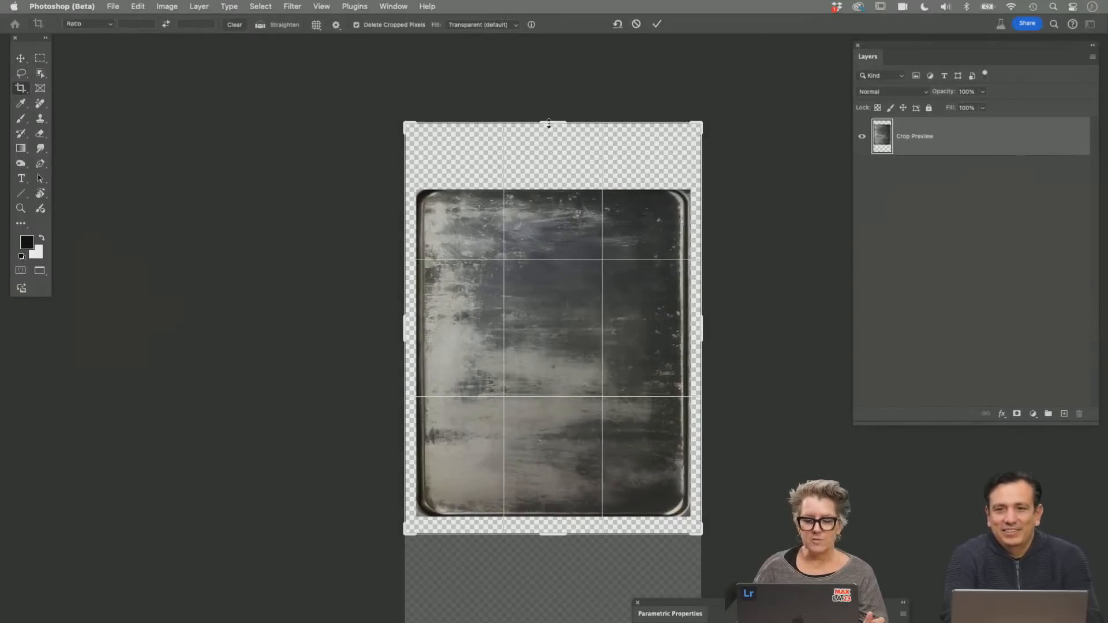
left_click_drag(549, 124, 549, 151)
key("Return")
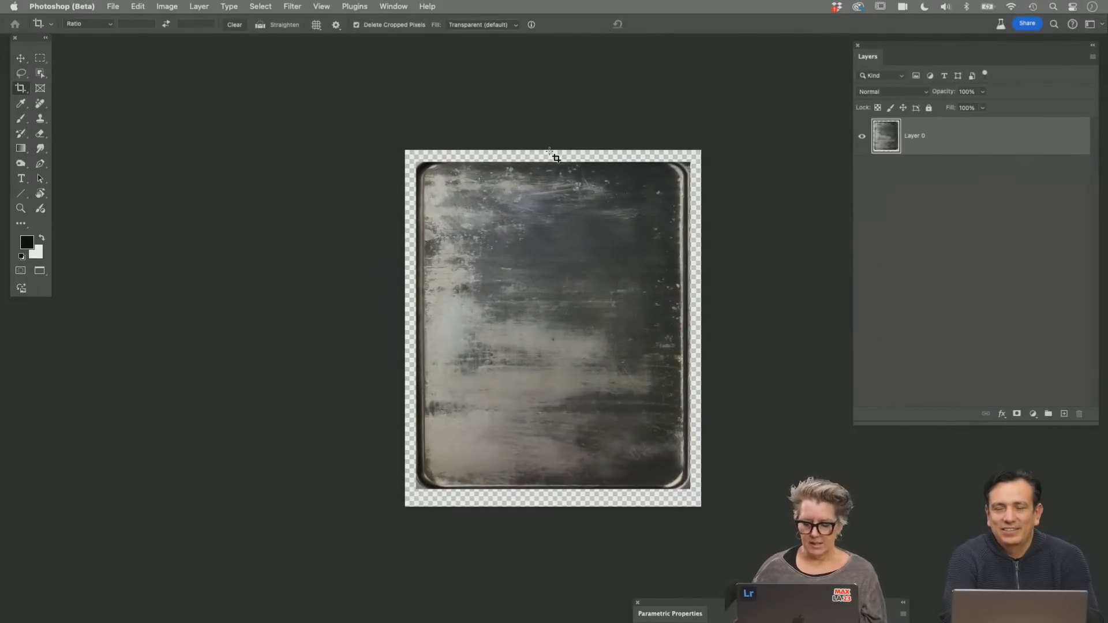
key("super+0")
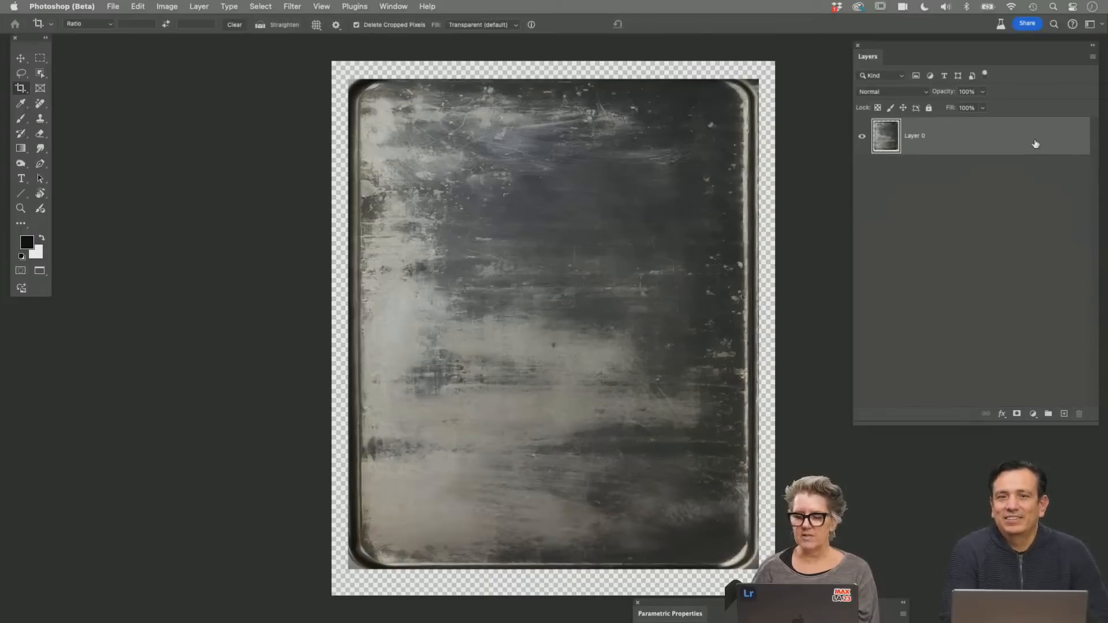
Hide the plate layer's highlights by lowering the Current Layer white point of Blend If Gray to 141
double_click(990, 141)
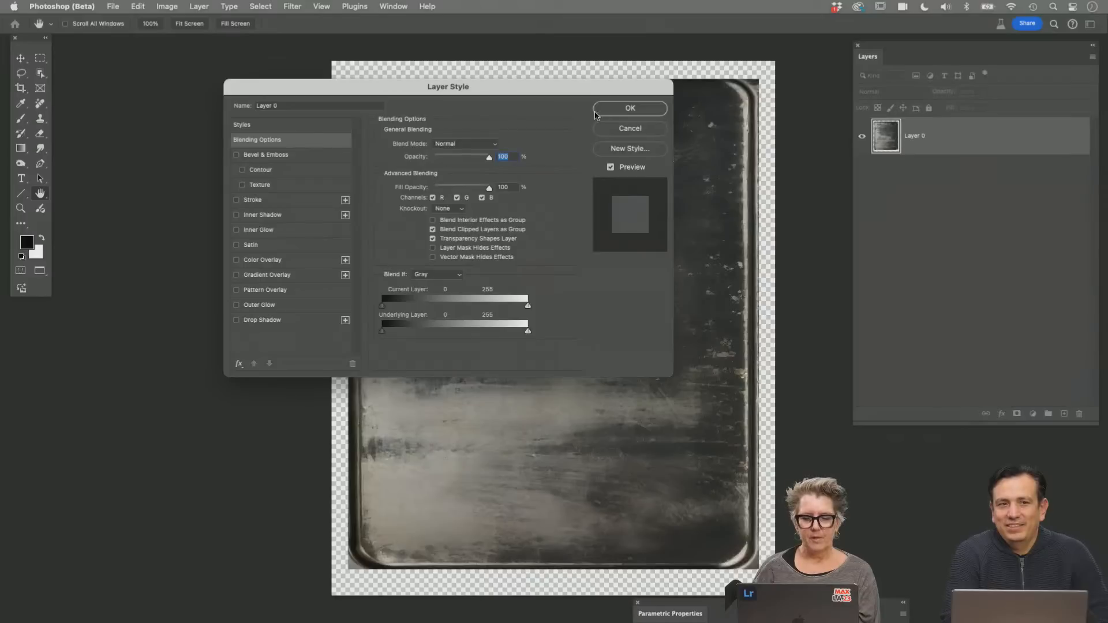
left_click_drag(588, 94, 403, 52)
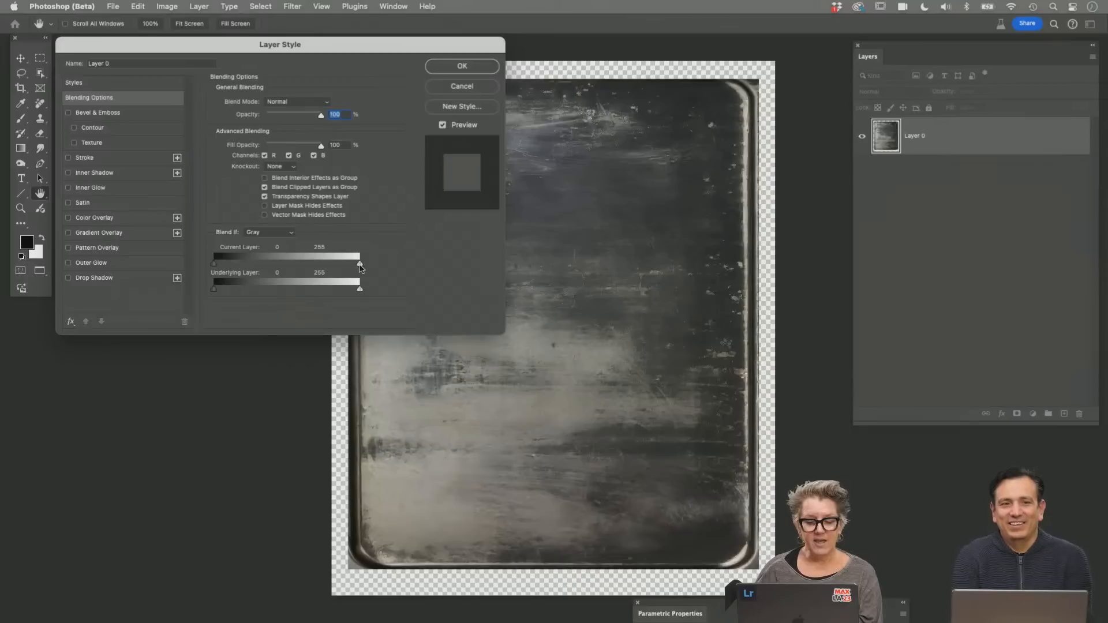
left_click_drag(360, 265, 304, 265)
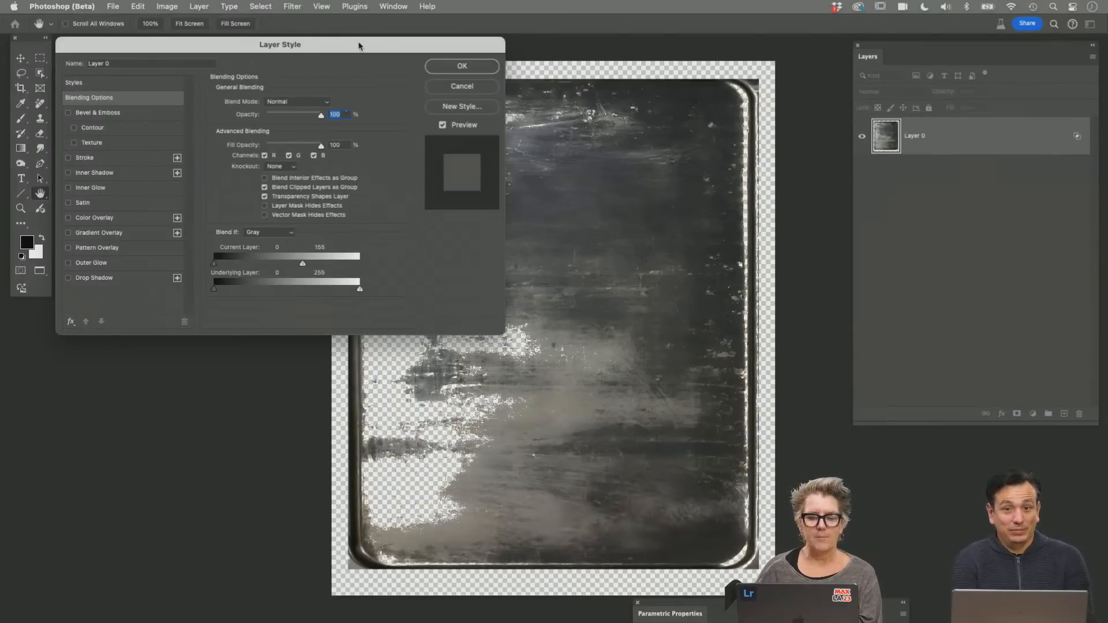
left_click_drag(358, 46, 906, 161)
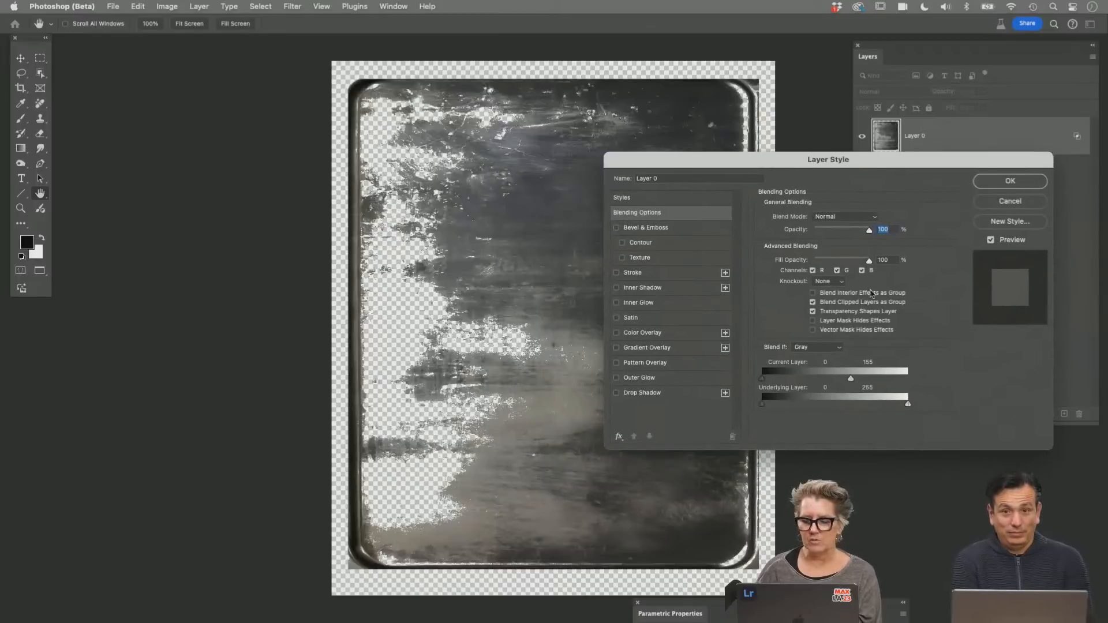
left_click_drag(851, 379, 843, 379)
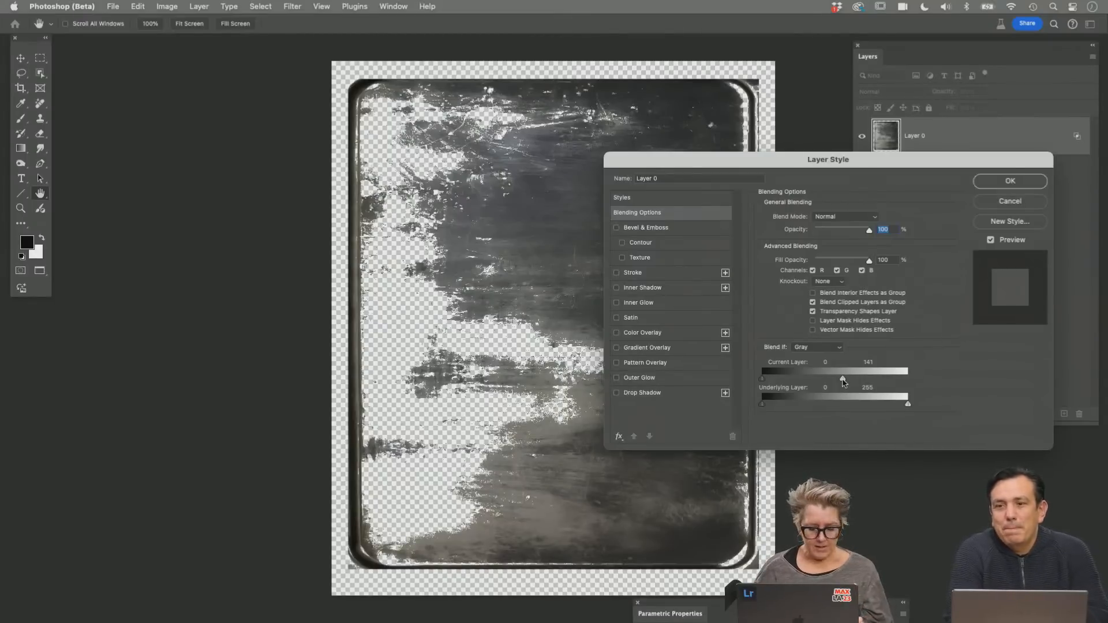
Soften the highlight blend by splitting the Current Layer white point to 112 / 199, and apply the layer style
key("alt")
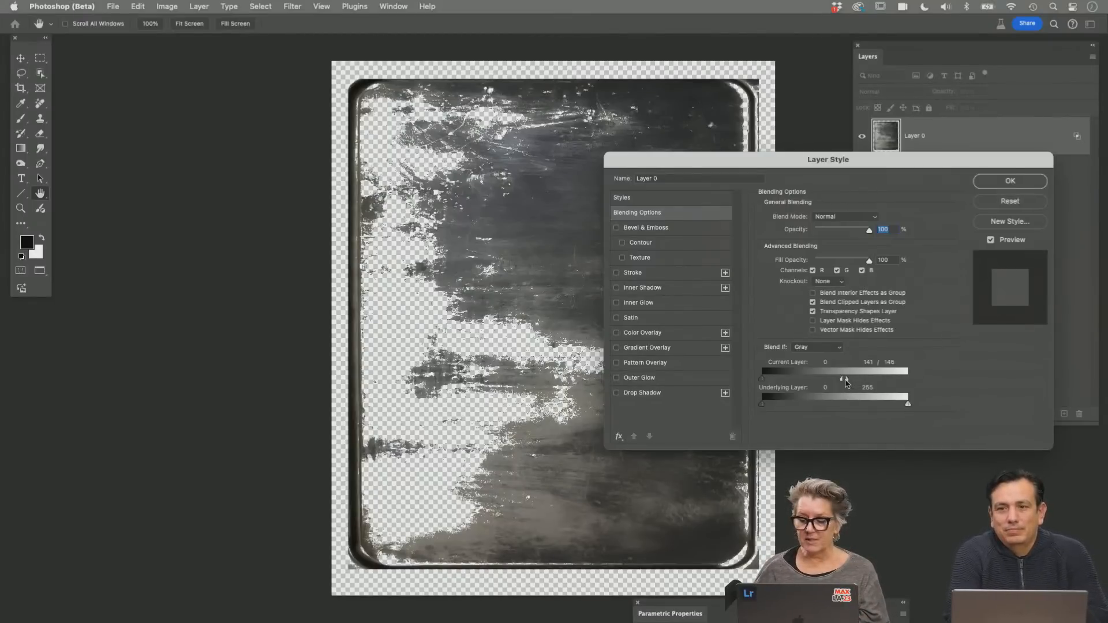
left_click_drag(845, 383, 873, 381)
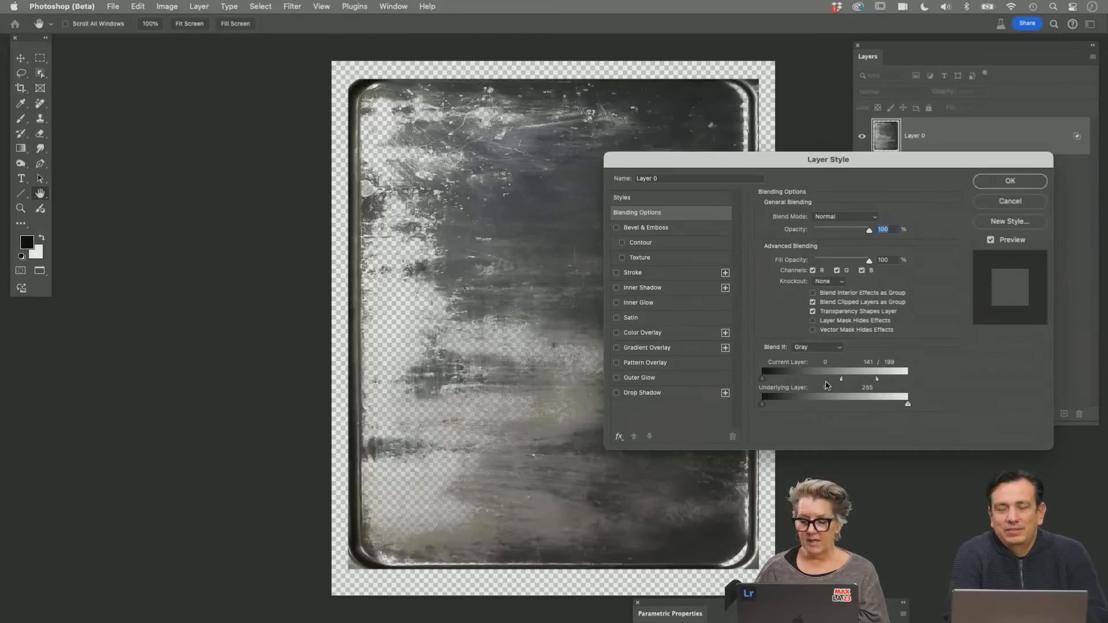
left_click_drag(841, 381, 827, 382)
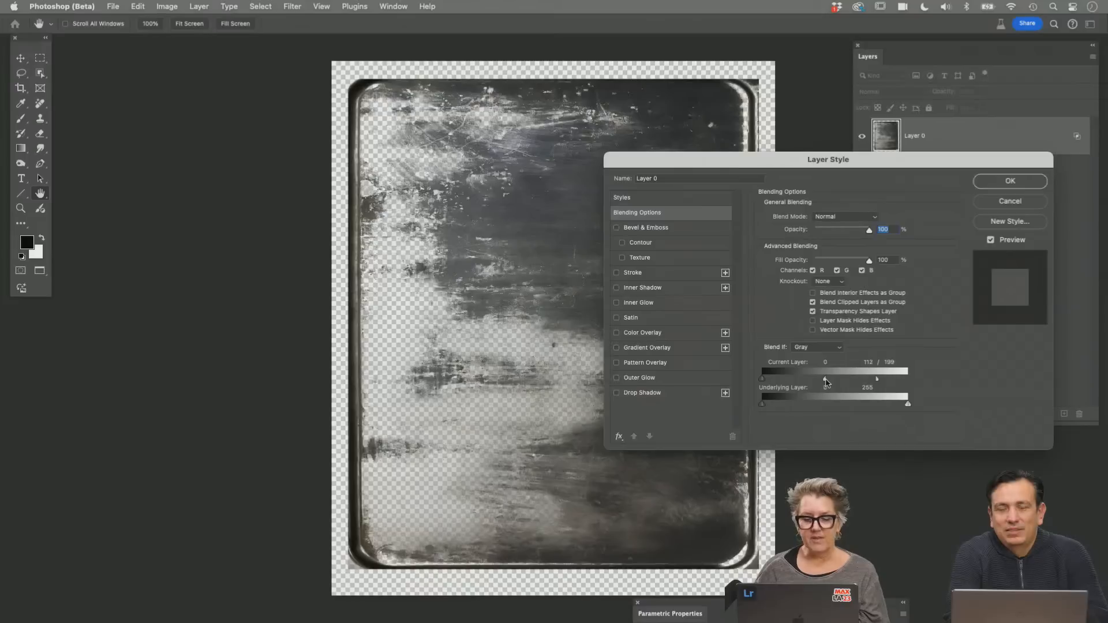
left_click(1010, 181)
key("c")
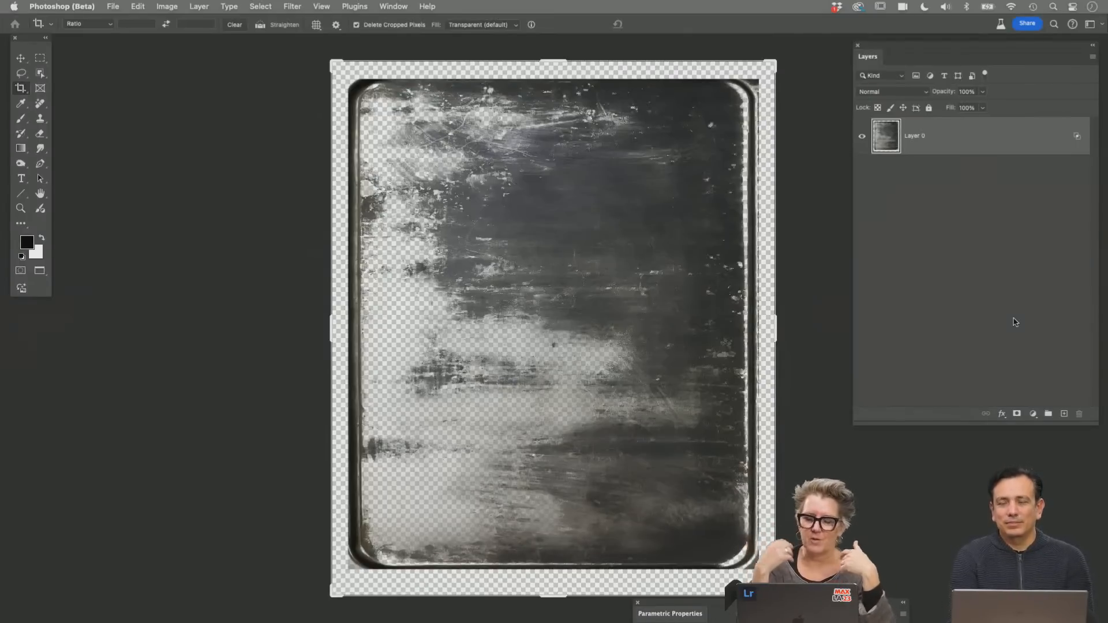
Add a layer mask to the plate layer and fade out its central area with a black brush, size 500, at 40% opacity
left_click(1017, 415)
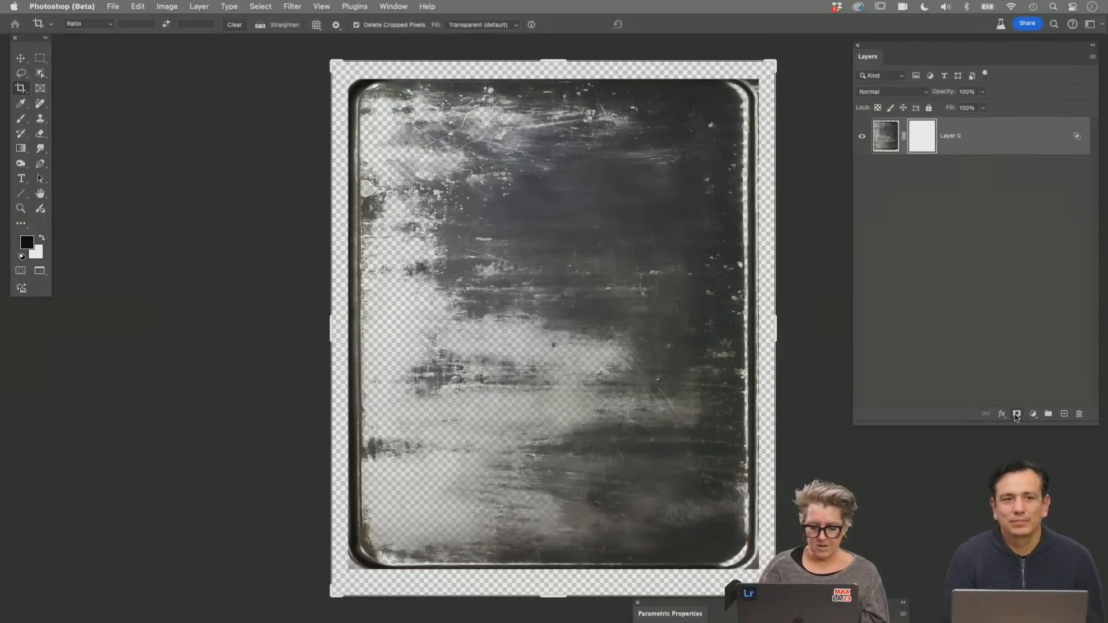
key("b")
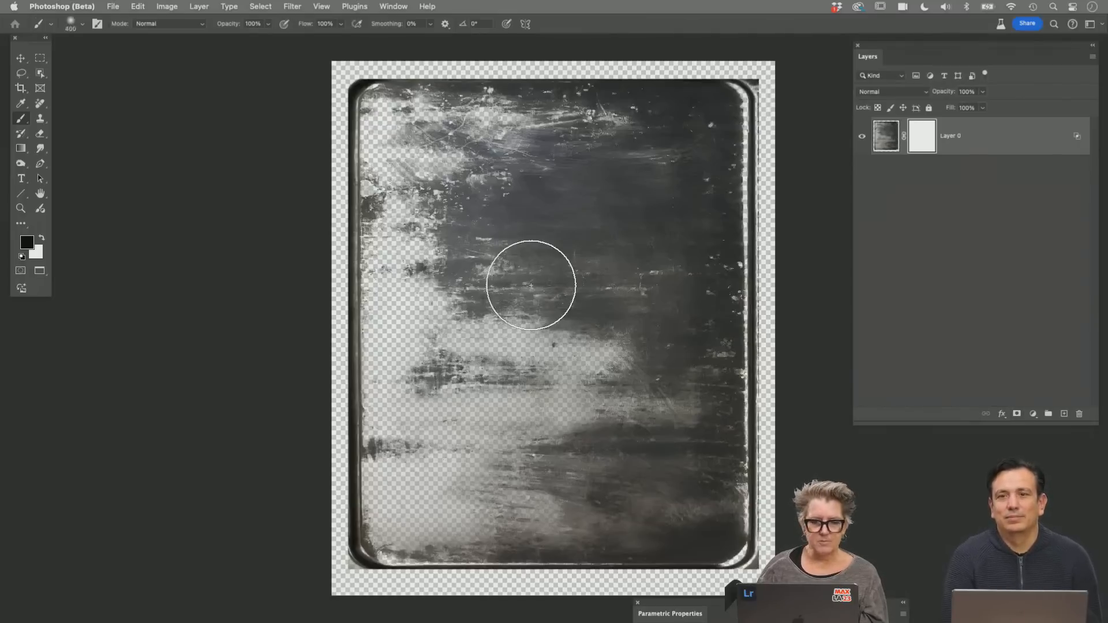
key("bracketright")
mouse_move(531, 285)
left_mouse_down()
mouse_move(531, 236)
mouse_move(546, 233)
mouse_move(481, 248)
mouse_move(473, 223)
mouse_move(554, 231)
mouse_move(615, 297)
mouse_move(627, 210)
mouse_move(606, 293)
mouse_move(534, 299)
mouse_move(576, 313)
left_mouse_up()
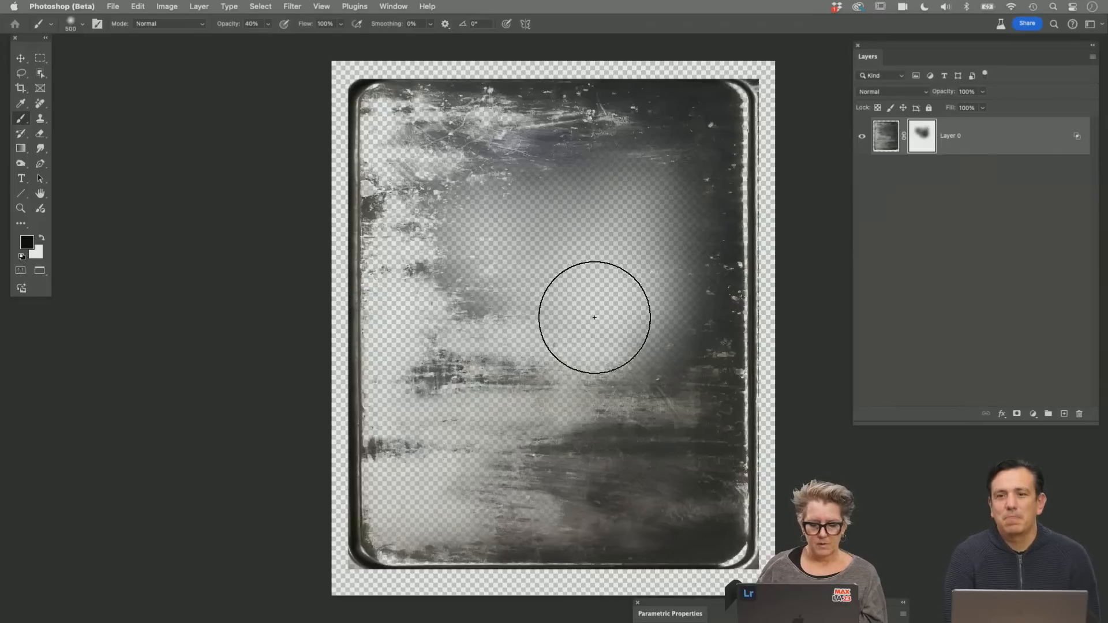
left_click_drag(520, 341, 512, 307)
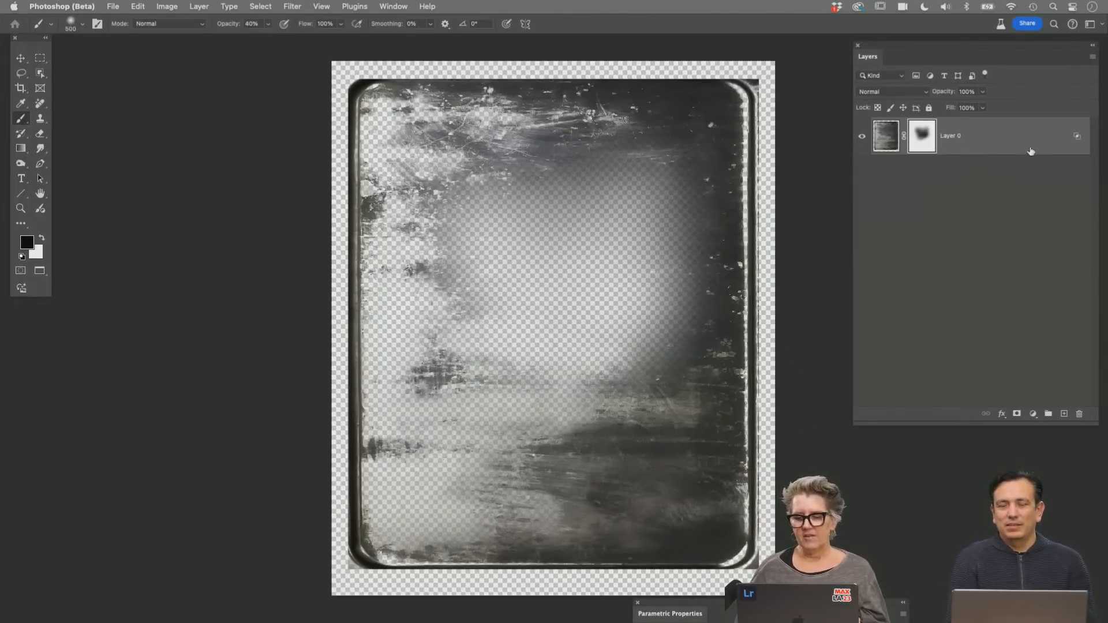
Add a new empty layer above the masked plate and merge the two into a single layer
left_click(1023, 153)
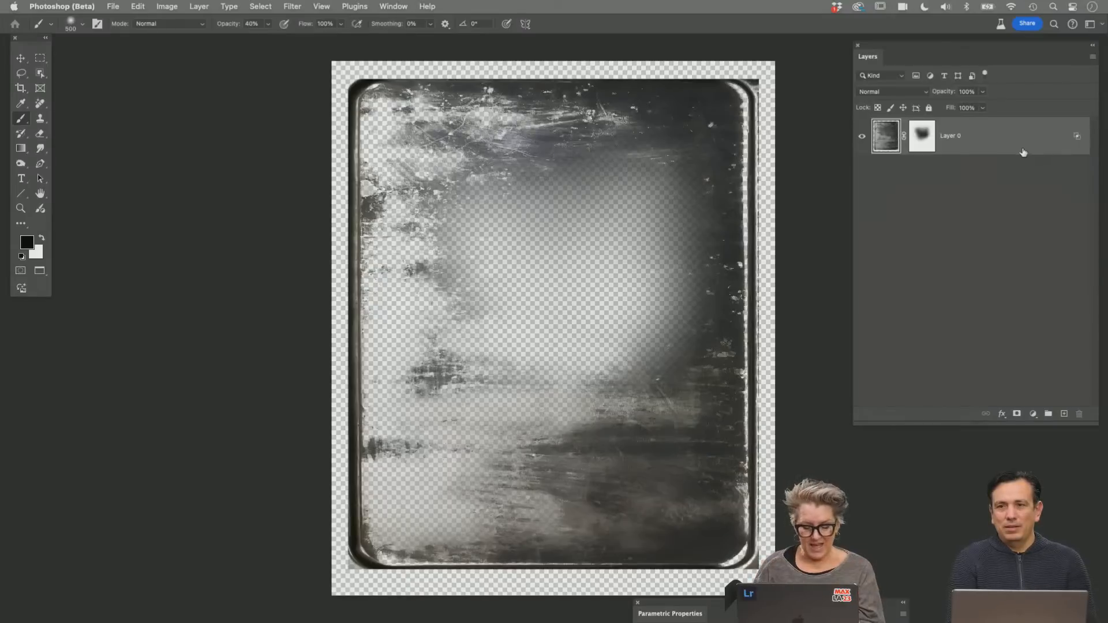
key("super+shift+n")
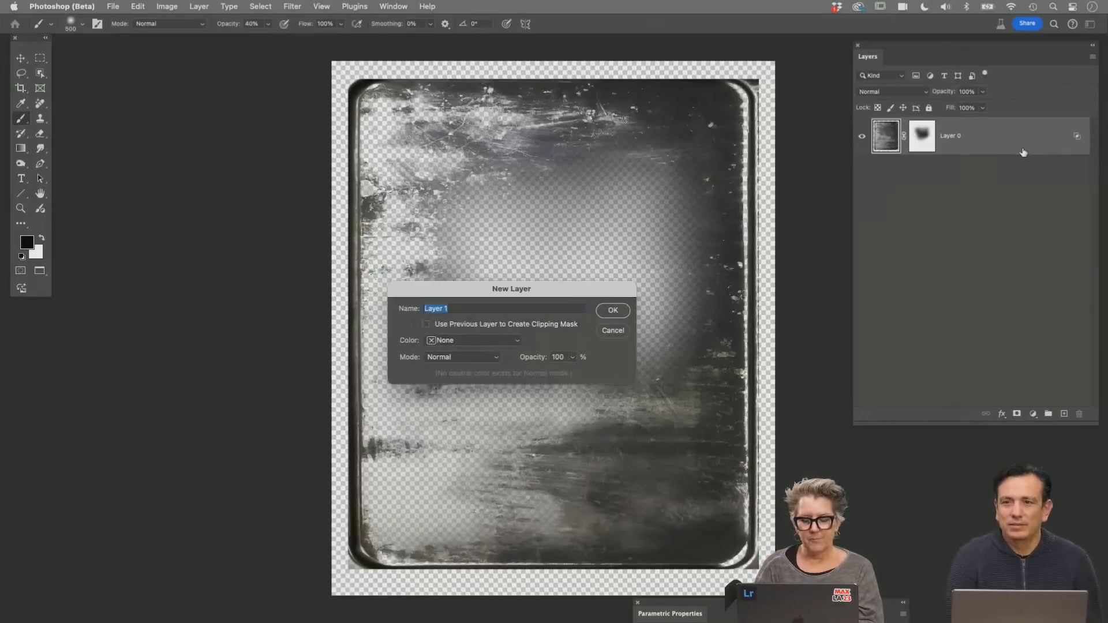
key("Return")
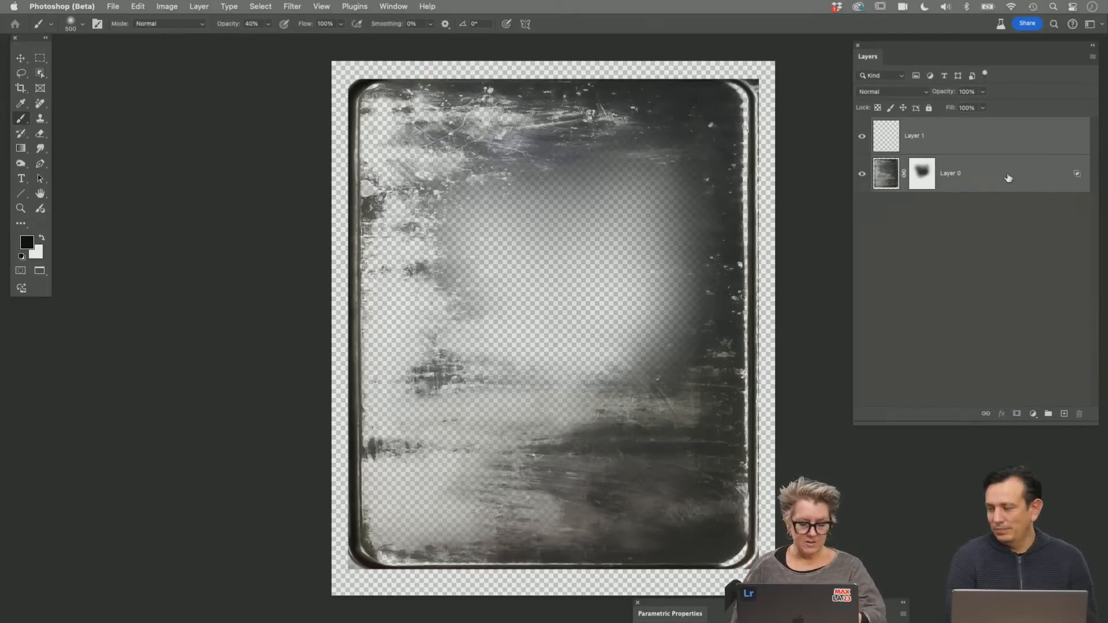
key("super+shift+e")
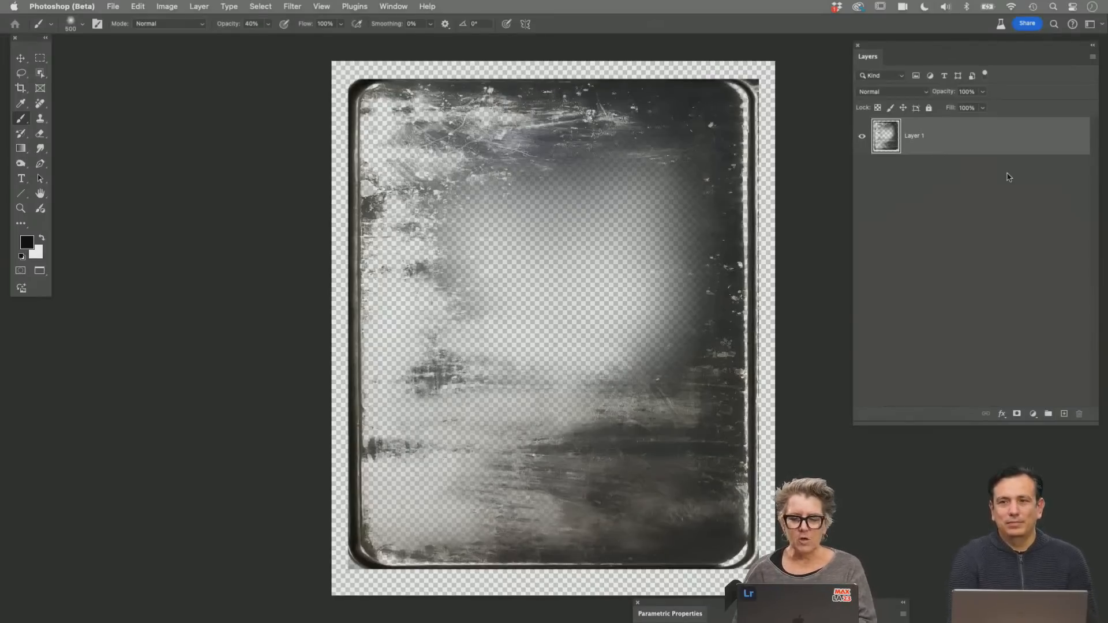
Start saving a copy in PNG format and choose the Boarders folder inside LOGOS Graphics for LR on iCloud Drive
key("super+alt+s")
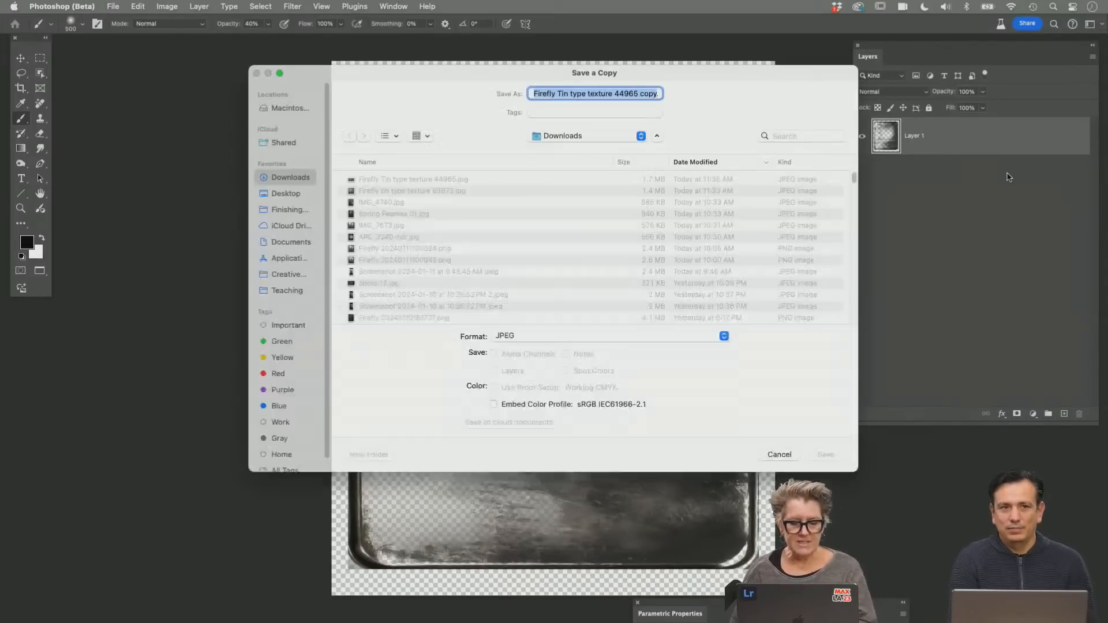
left_click(594, 336)
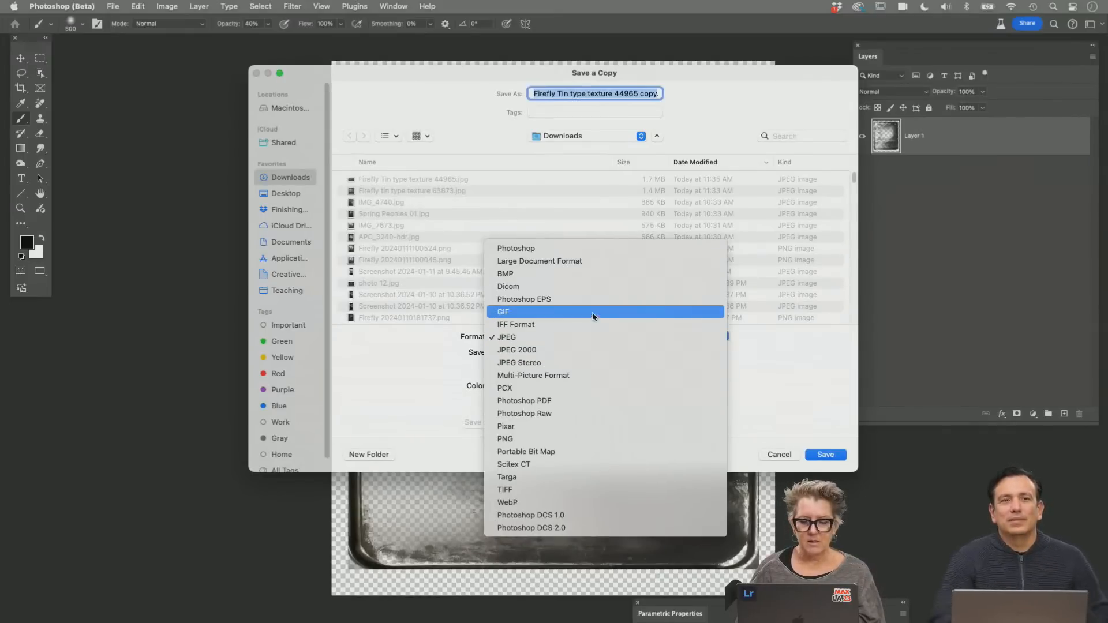
left_click(587, 438)
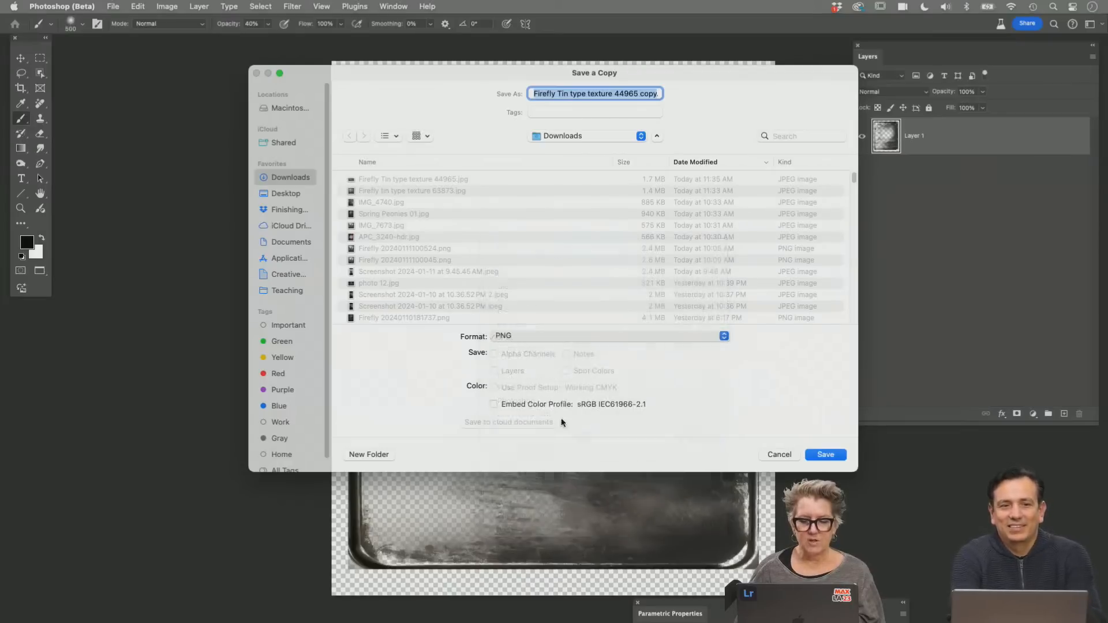
left_click_drag(300, 206, 299, 201)
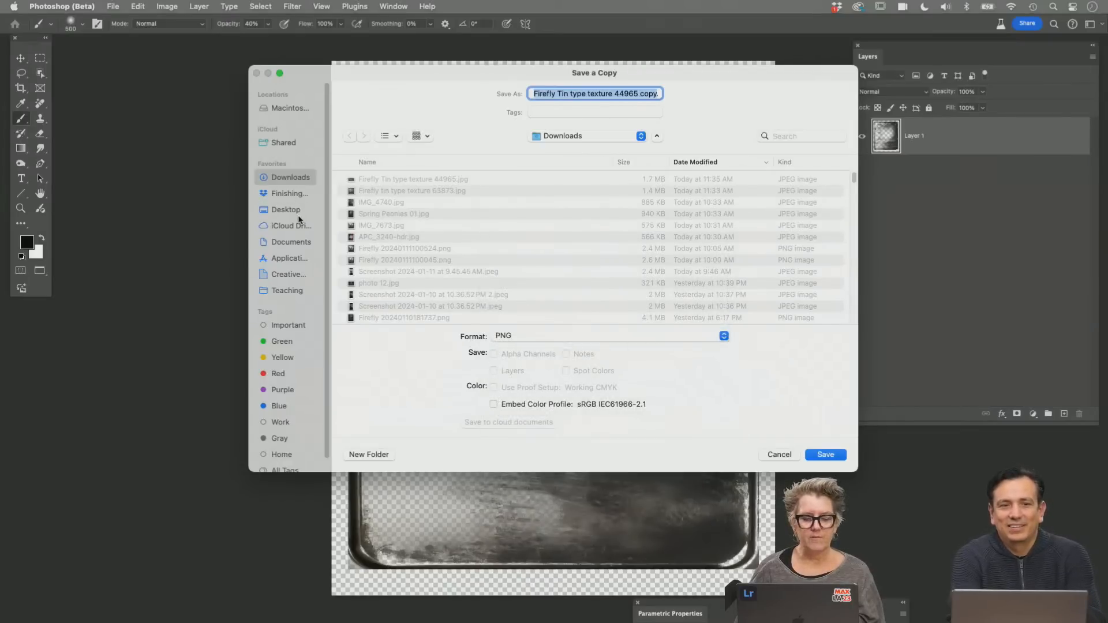
left_click(299, 214)
left_click(296, 228)
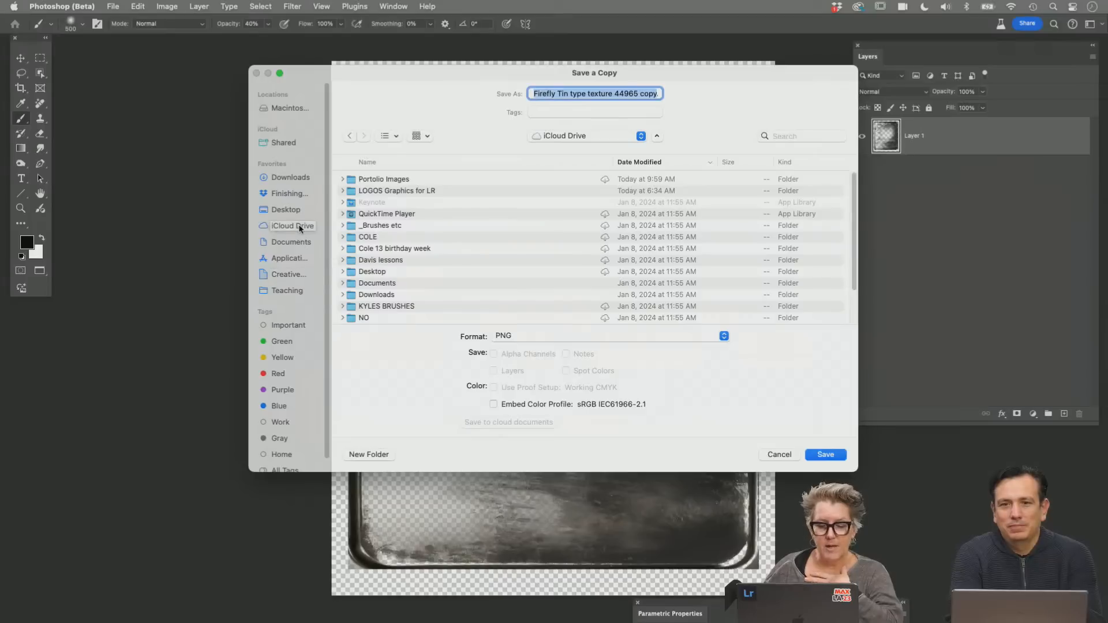
left_click(409, 195)
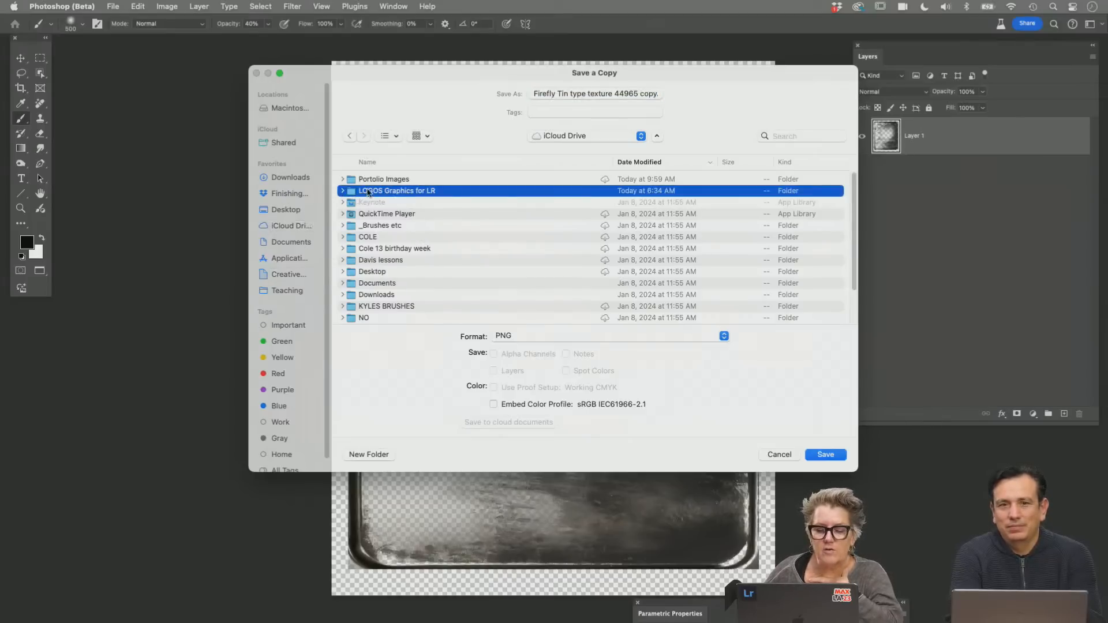
double_click(351, 193)
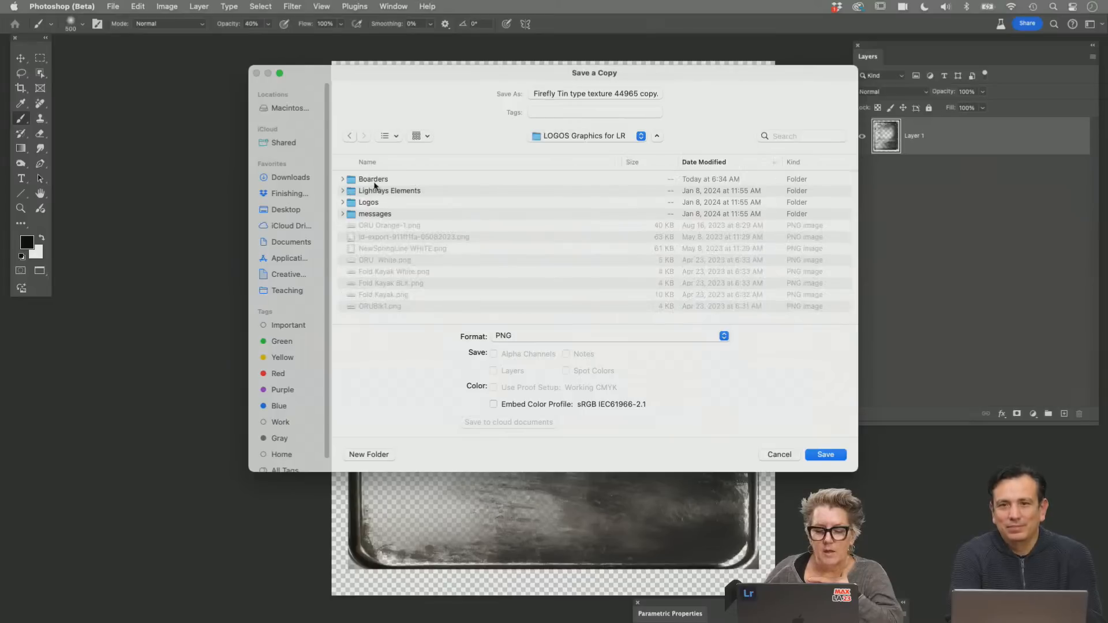
double_click(374, 180)
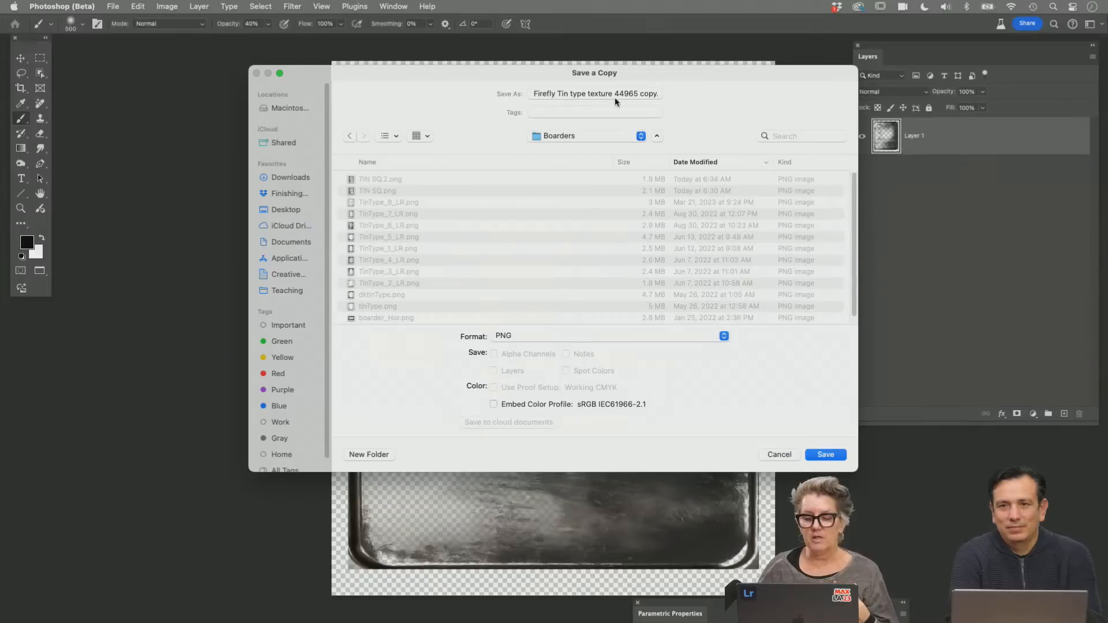
Name the copy Firefly Tin type texture 44965.png and save it with the large file size option
left_click(639, 94)
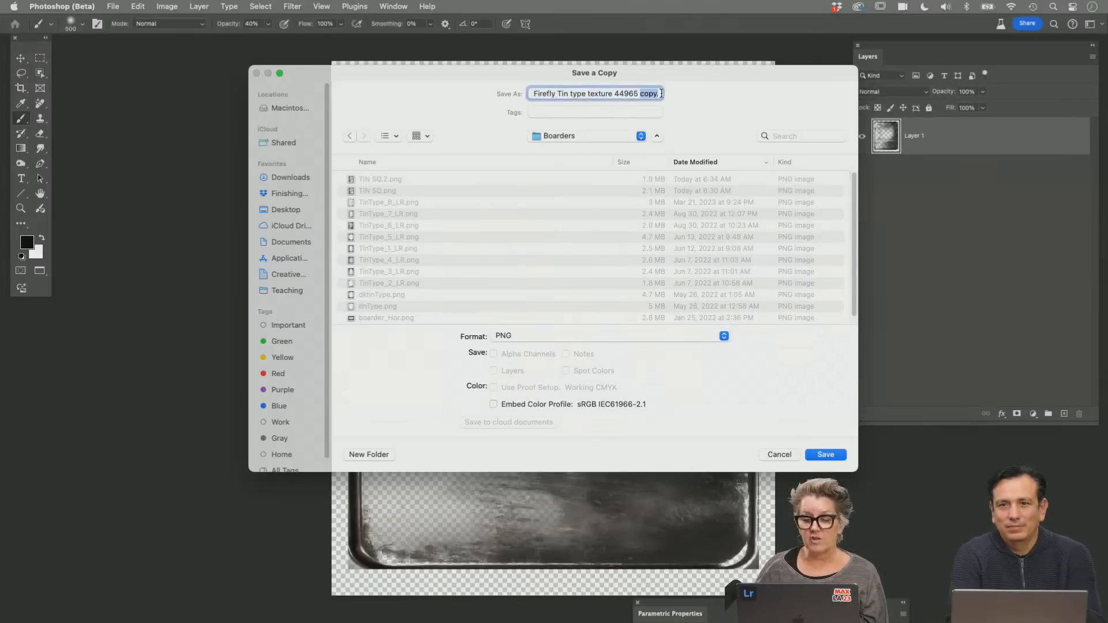
double_click(639, 93)
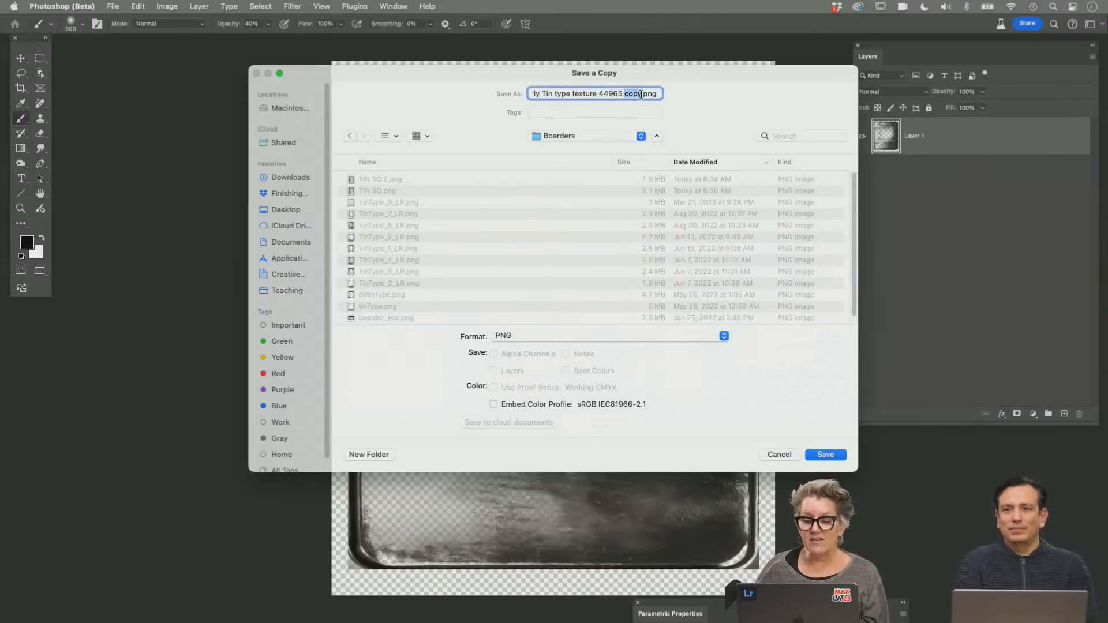
key("BackSpace")
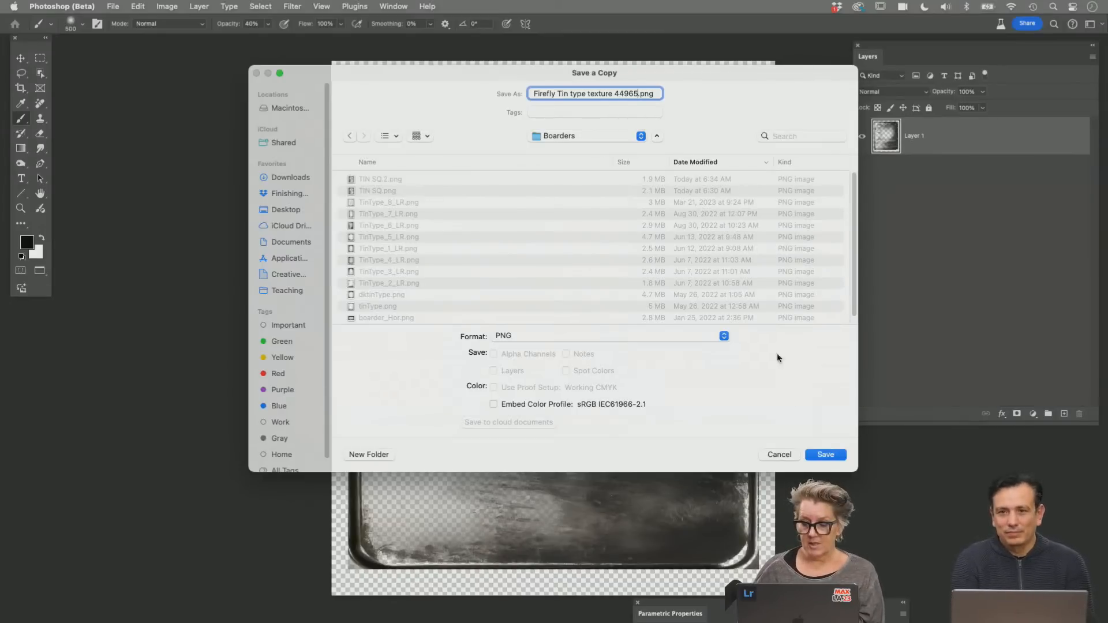
left_click(824, 456)
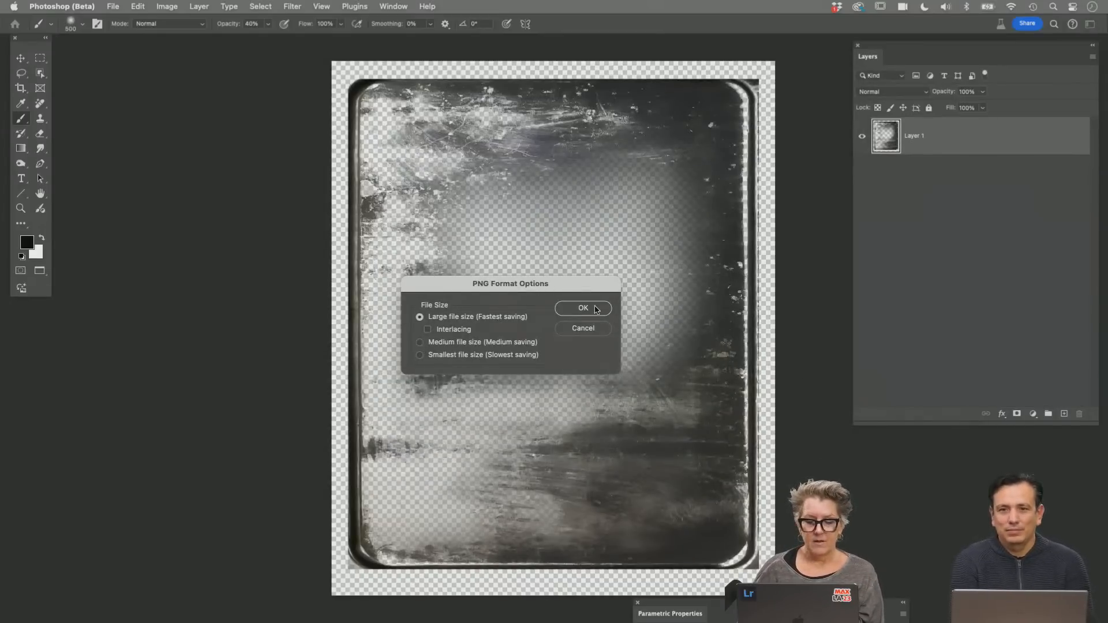
left_click(583, 308)
Return the plate document to a floating window and move the browser and presentation windows aside to clear the desktop
key("f")
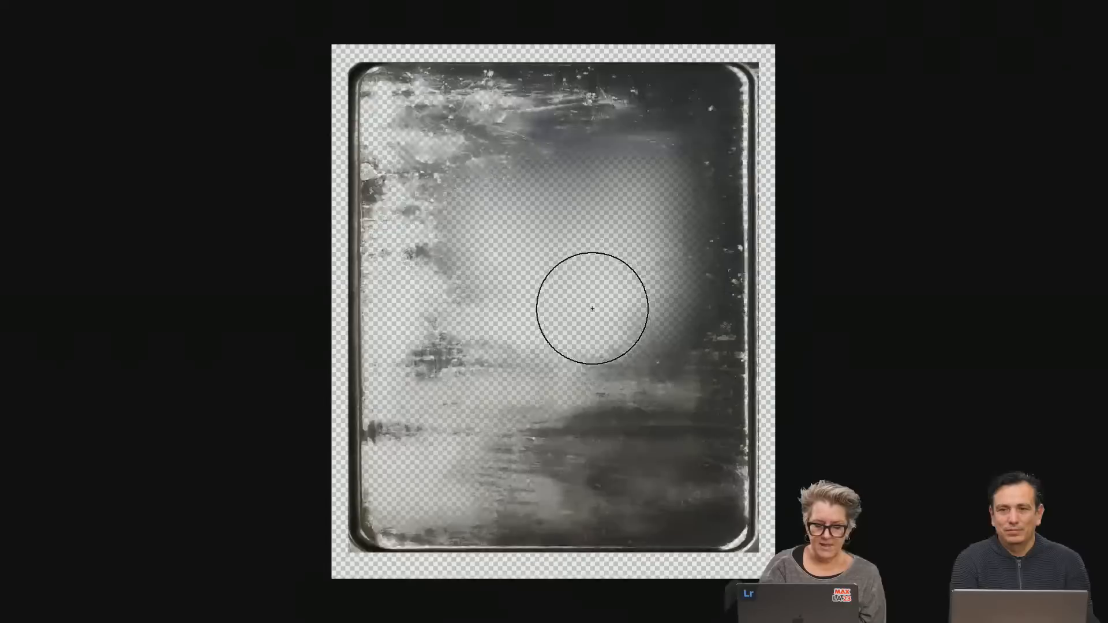
key("f")
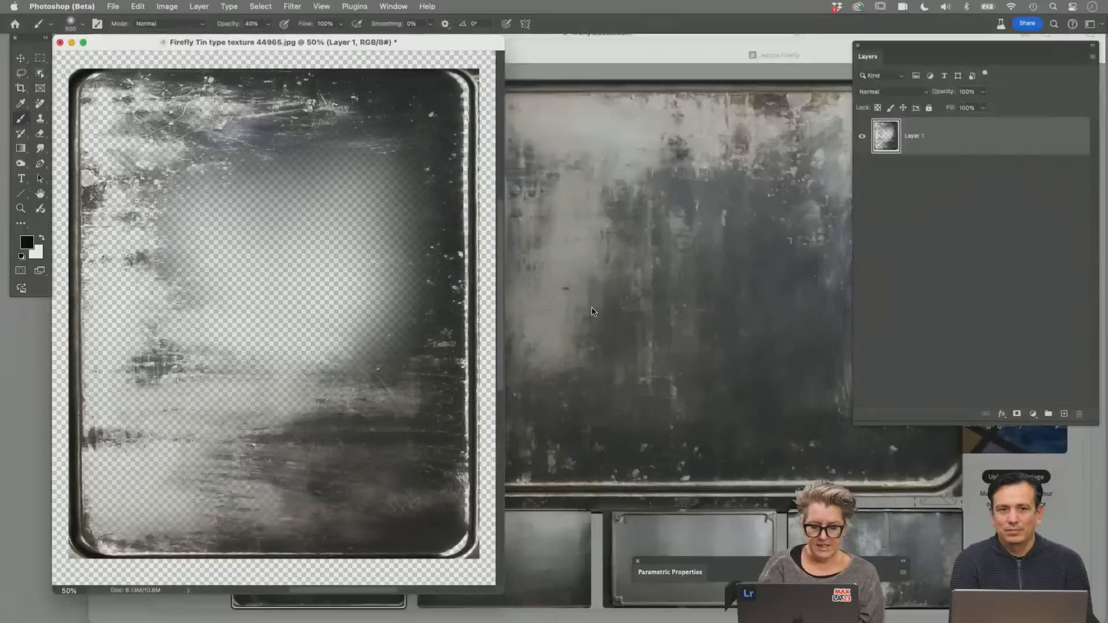
left_click(653, 60)
left_click_drag(654, 60, 1107, 617)
left_click(851, 455)
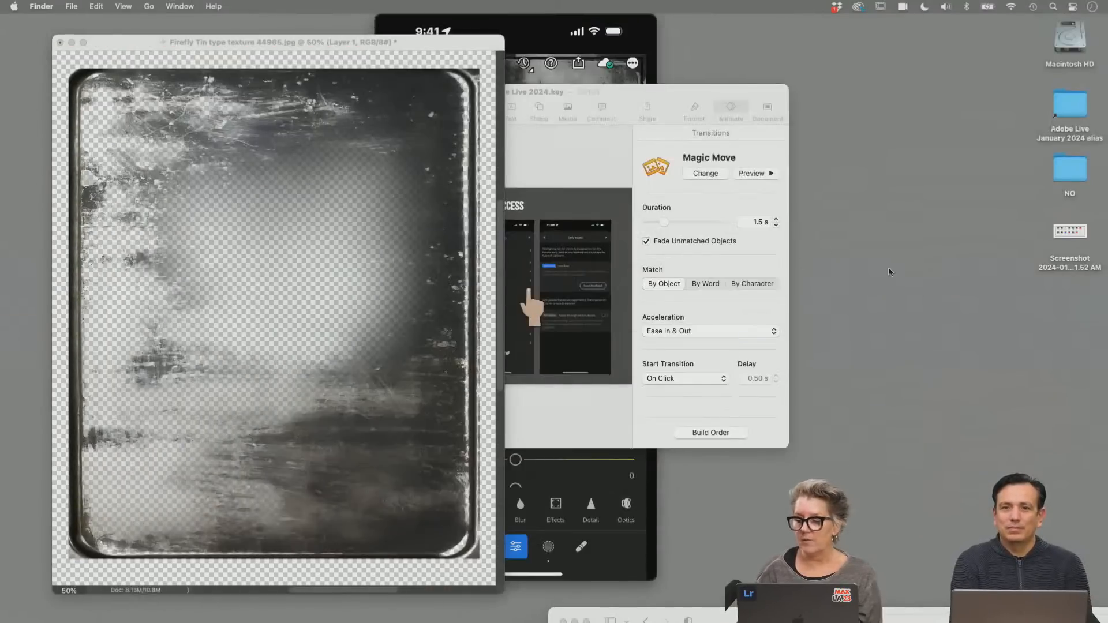
left_click_drag(615, 105, 1107, 448)
left_click_drag(732, 435, 916, 376)
left_click(874, 315)
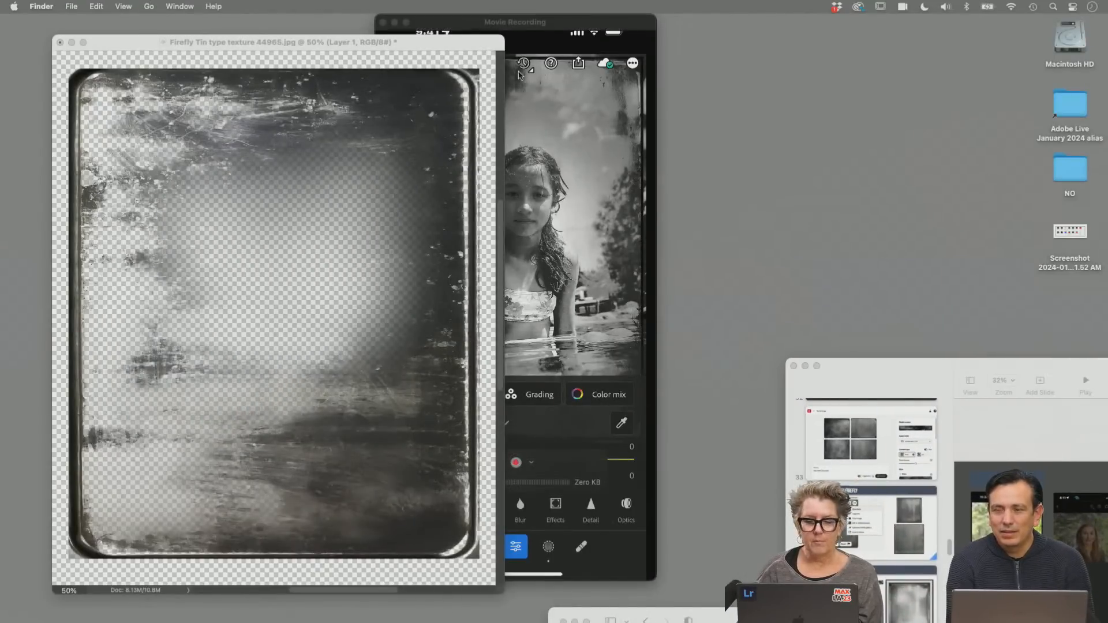
Save another PNG copy of the plate to the Desktop as Firefly Tin type texture 44965.png
left_click(489, 51)
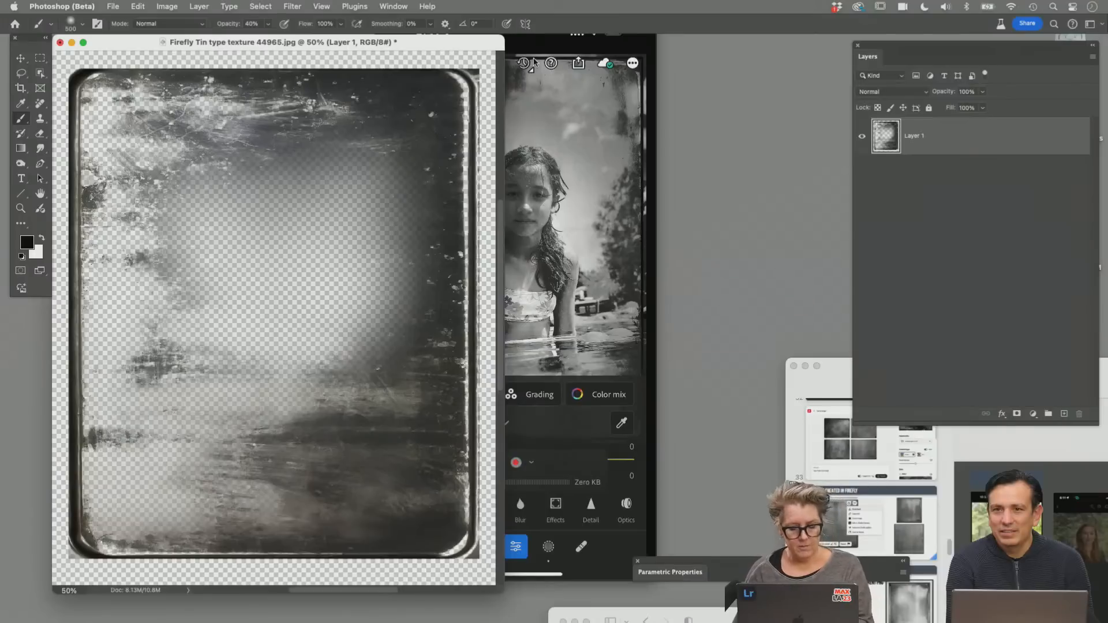
key("super+alt+s")
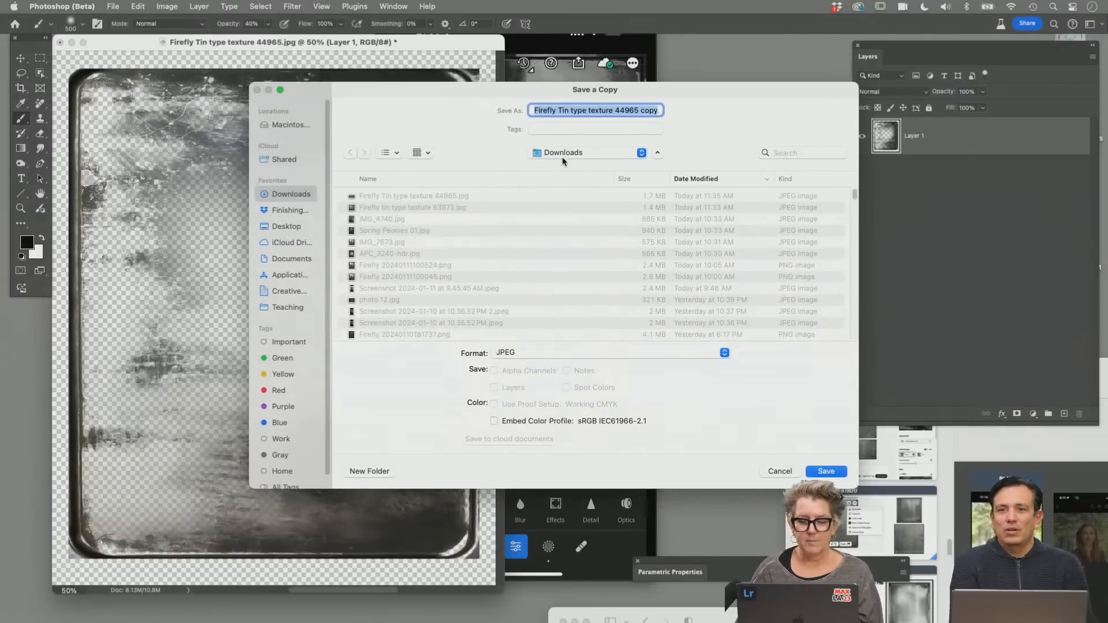
left_click(561, 153)
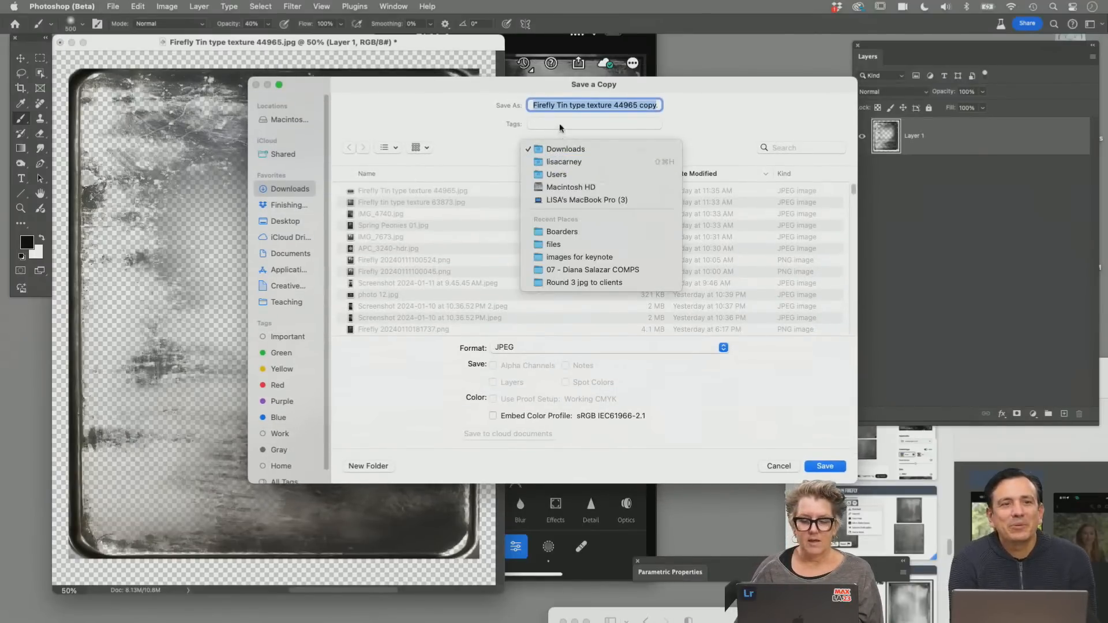
left_click(561, 128)
left_click(305, 220)
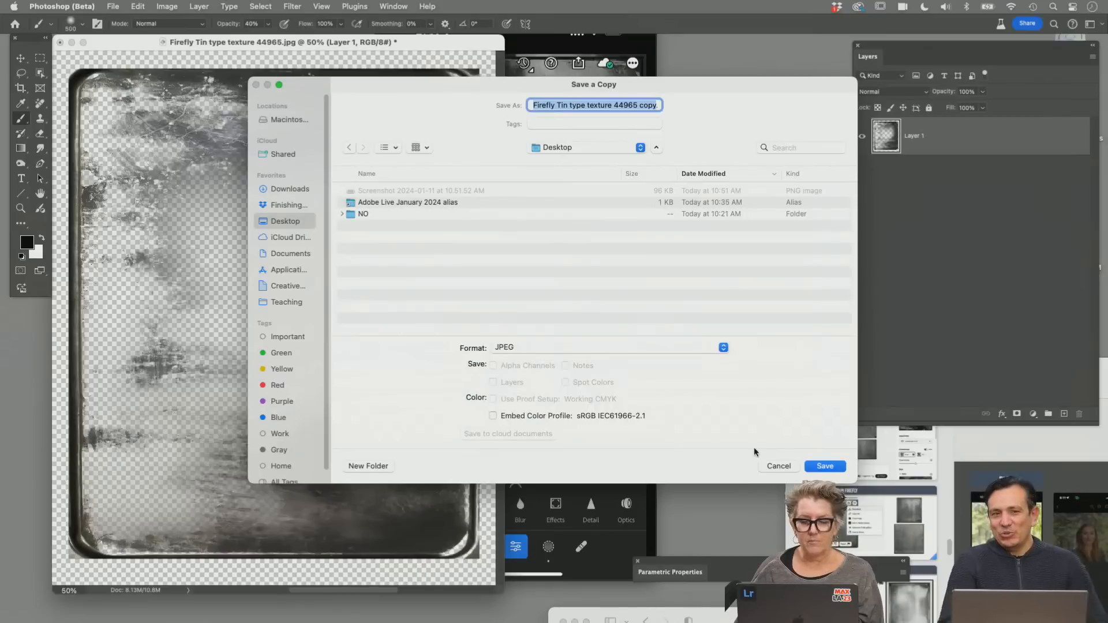
left_click(664, 347)
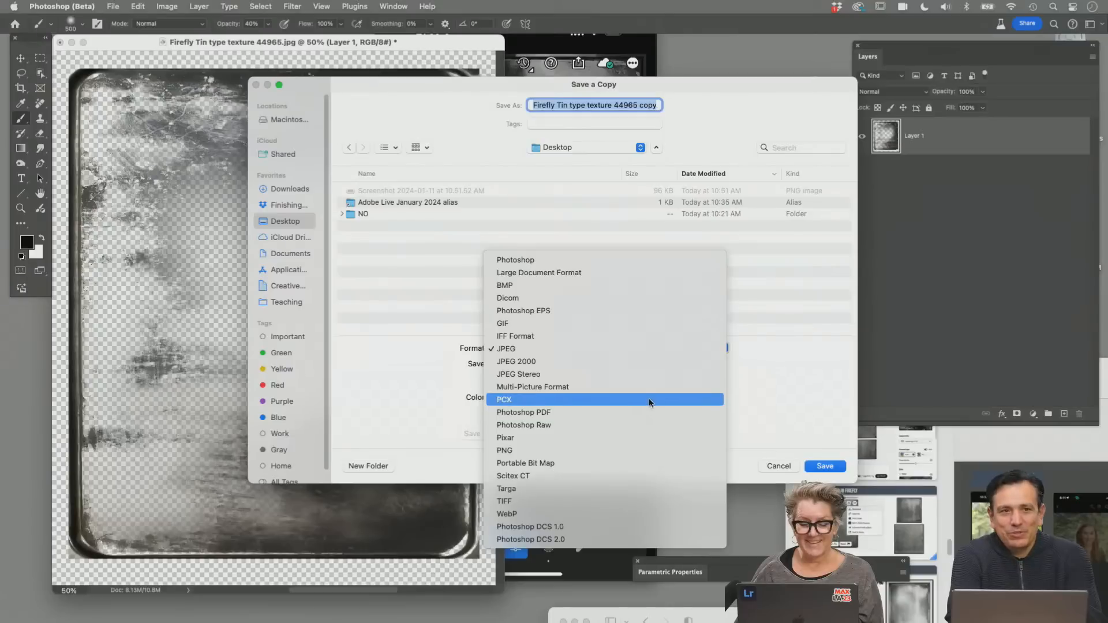
left_click(634, 451)
key("Right")
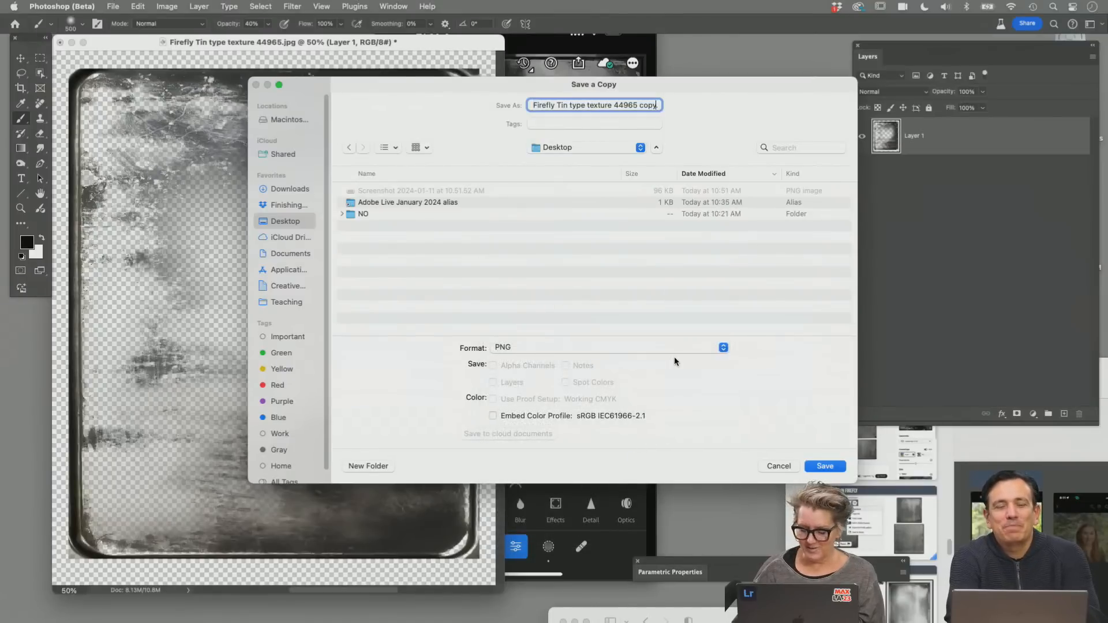
key("BackSpace")
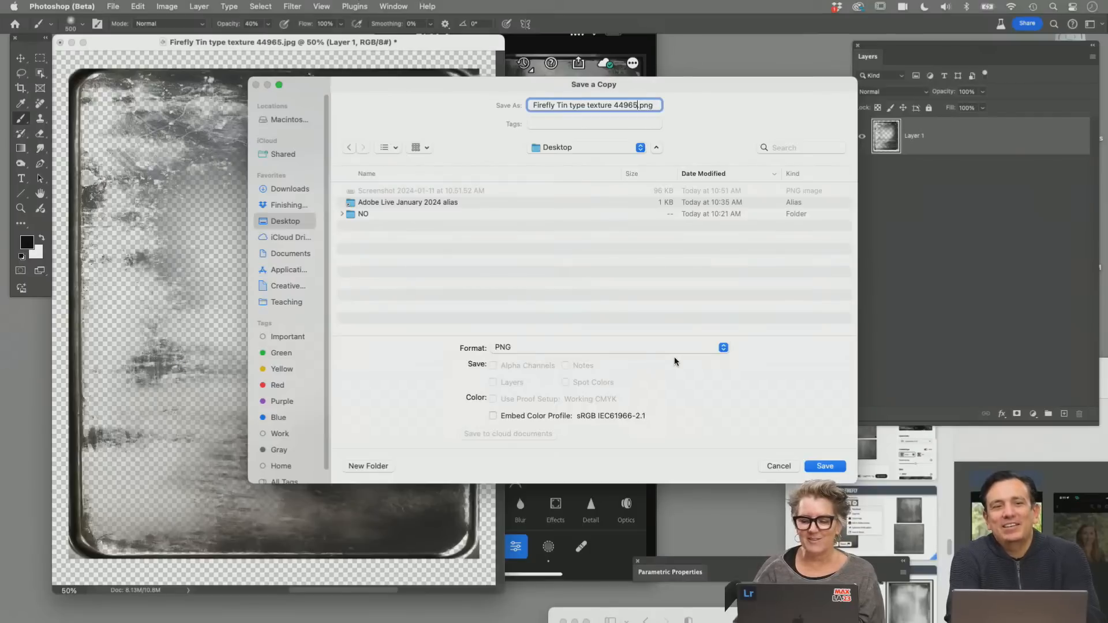
left_click(825, 465)
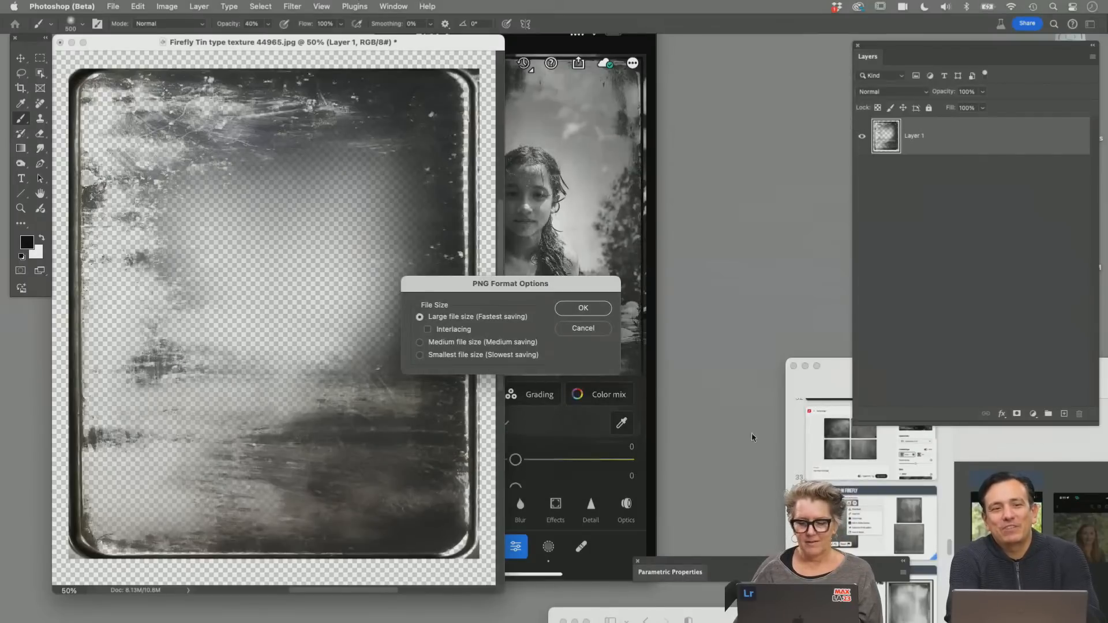
left_click(690, 279)
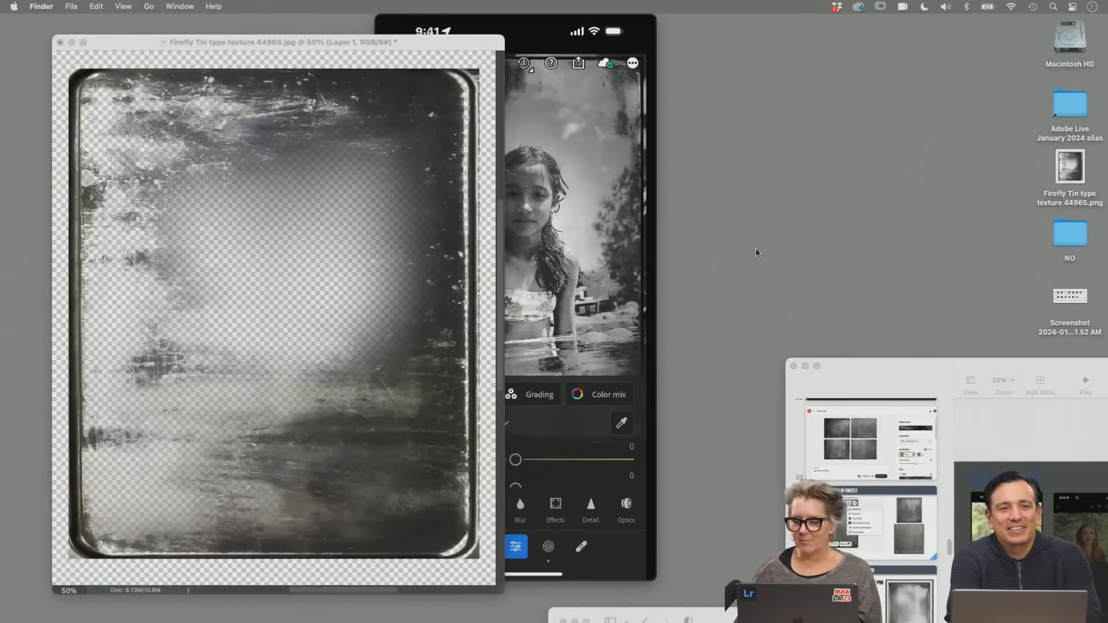
Move the plate document window out of the way and shift the Movie Recording phone window beside the empty desktop area
left_click_drag(424, 53, 324, 611)
left_click(506, 50)
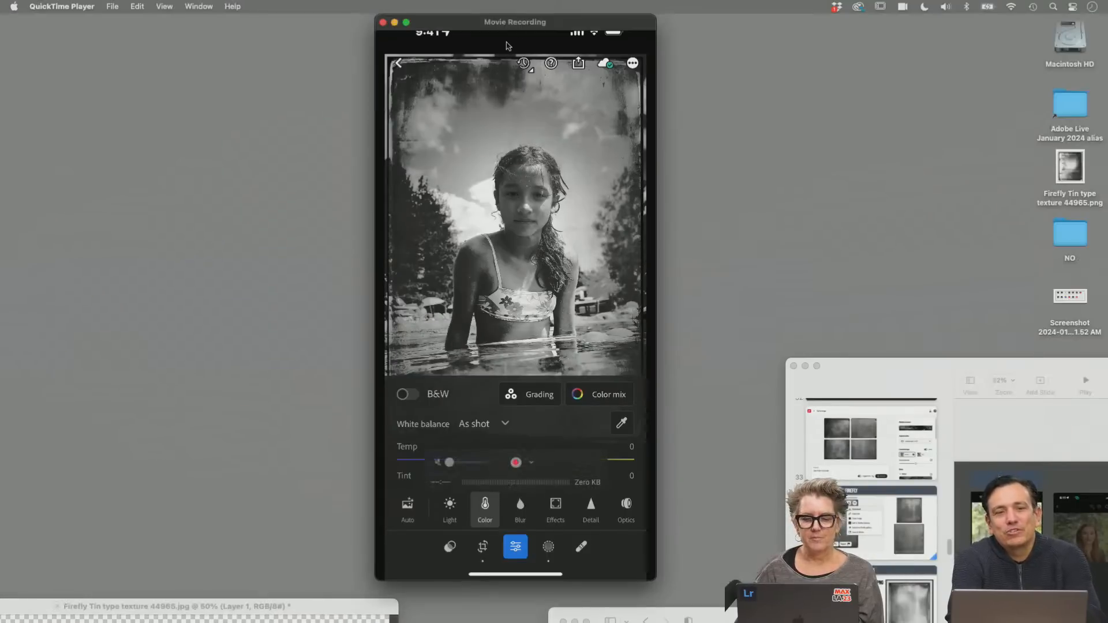
left_click_drag(522, 26, 348, 27)
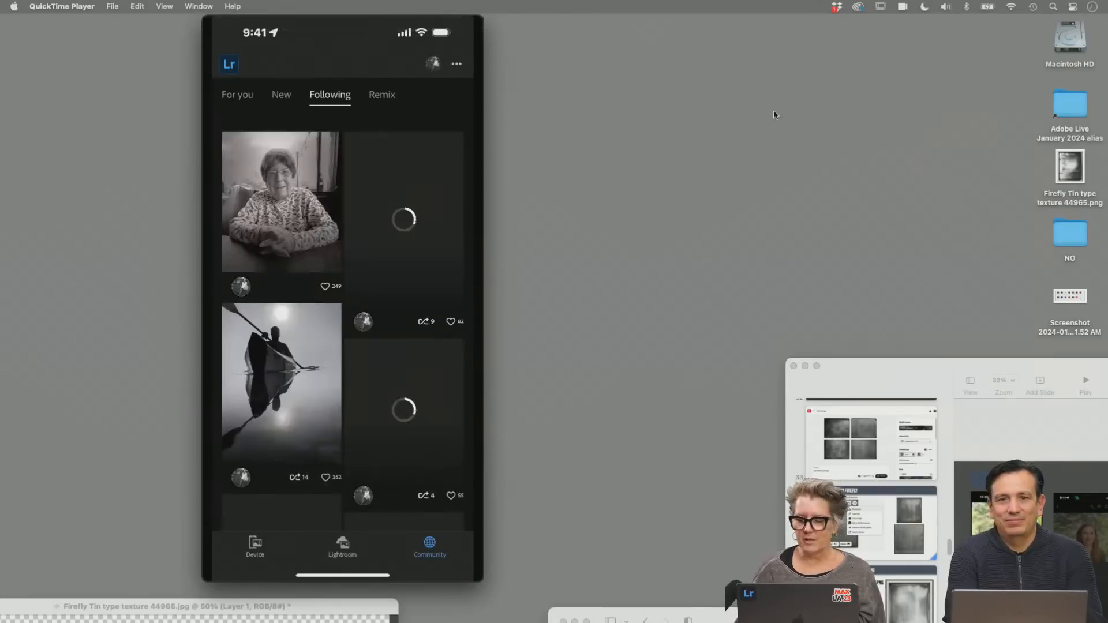
Check the file information of Firefly Tin type texture 44965.png on the Desktop, including its size and dimensions
left_click(1071, 167)
key("super+i")
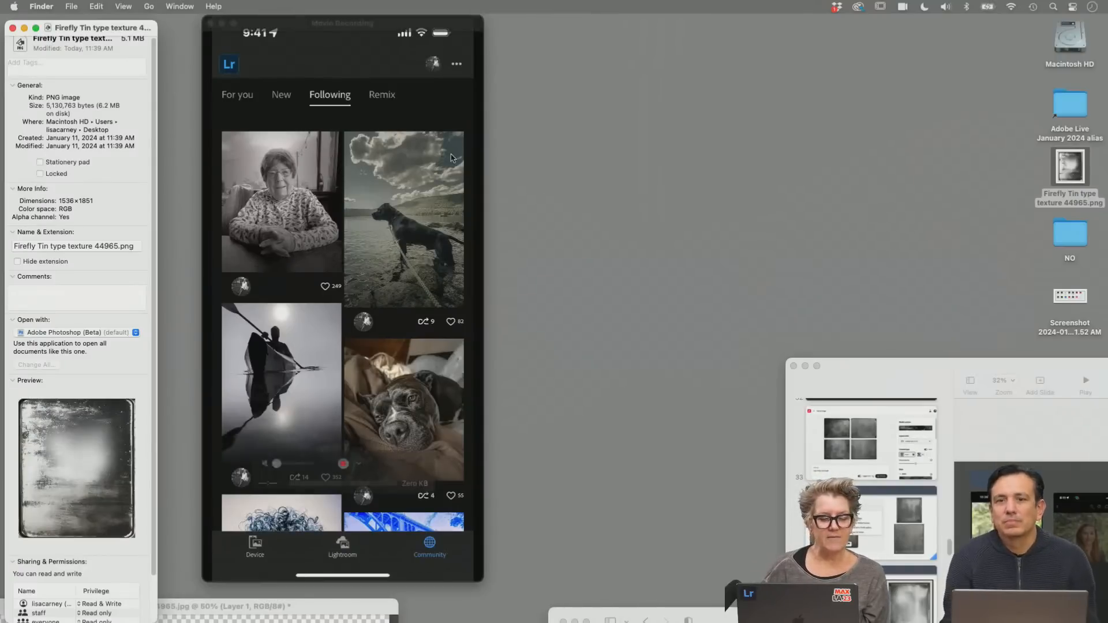
left_click(12, 28)
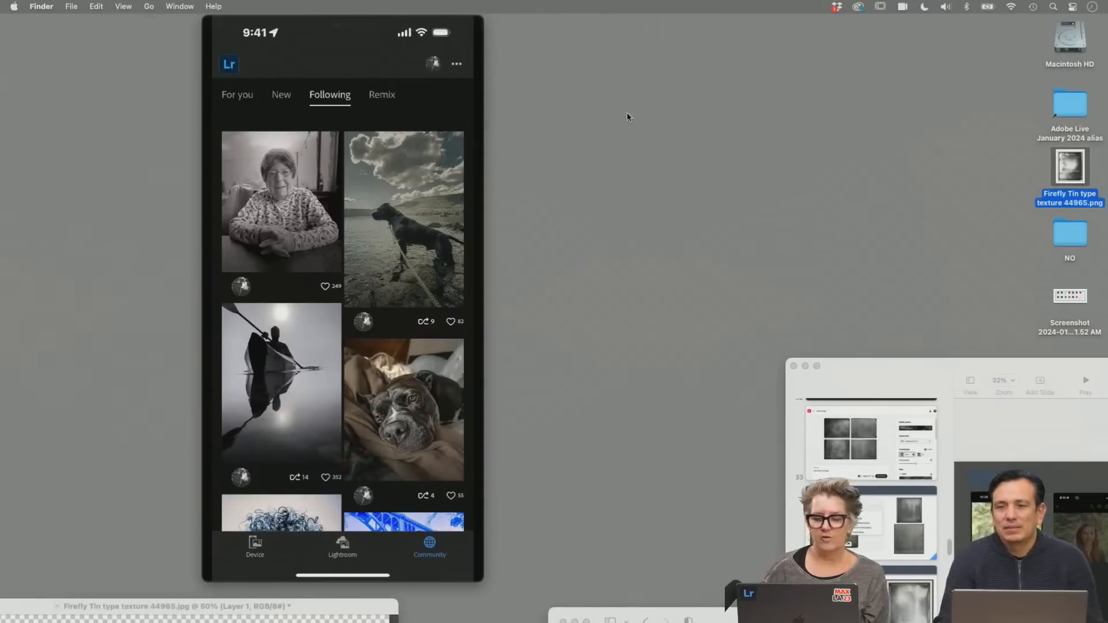
Open the Desktop plate PNG in Photoshop and crop the transparent margins closer to the plate's edges
double_click(1075, 168)
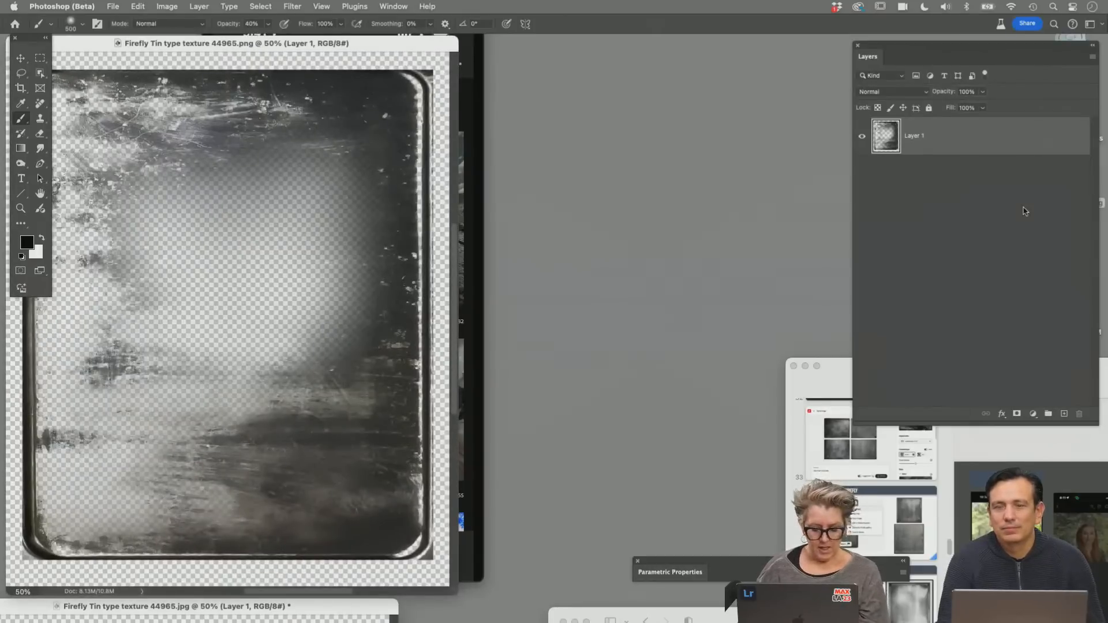
key("c")
left_click_drag(451, 588, 673, 587)
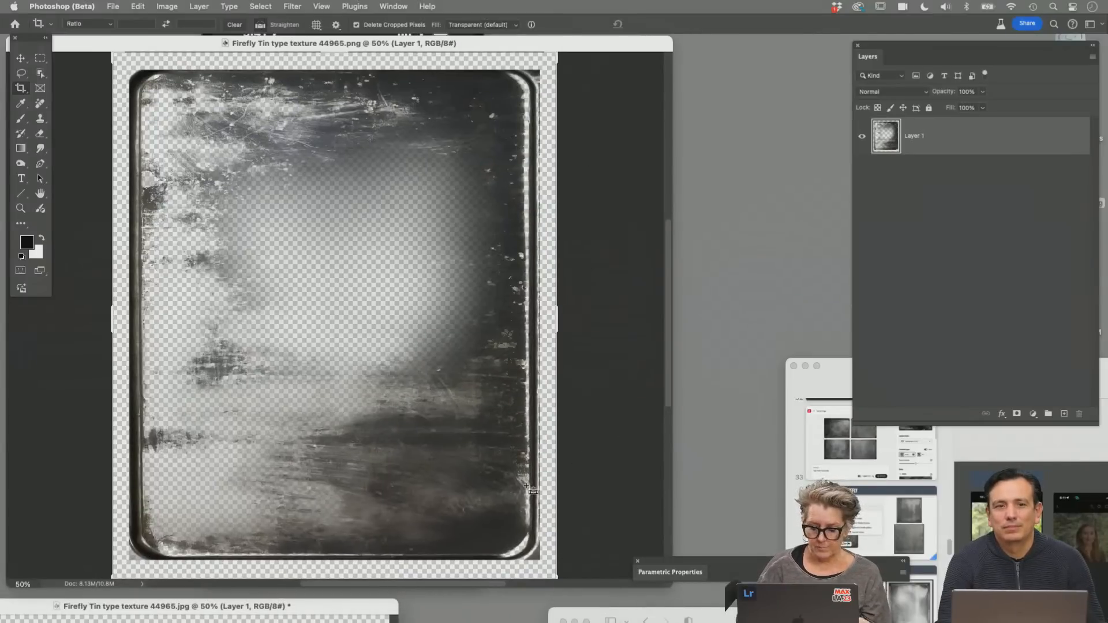
key("super+minus")
left_click_drag(353, 416, 549, 531)
left_click_drag(151, 466, 152, 463)
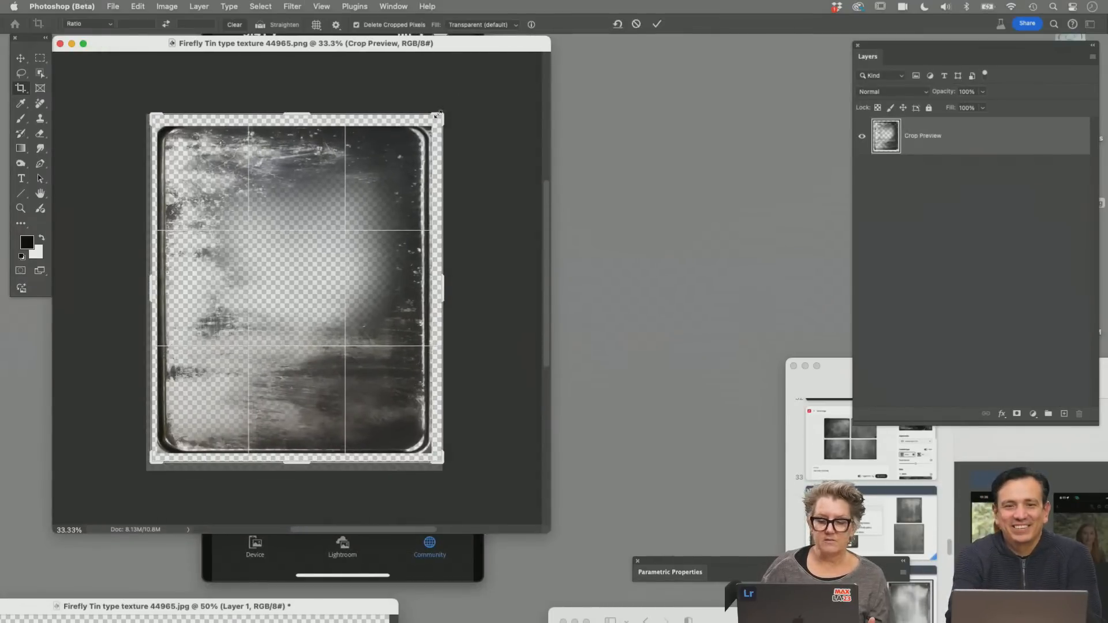
left_click_drag(437, 116, 438, 118)
key("Return")
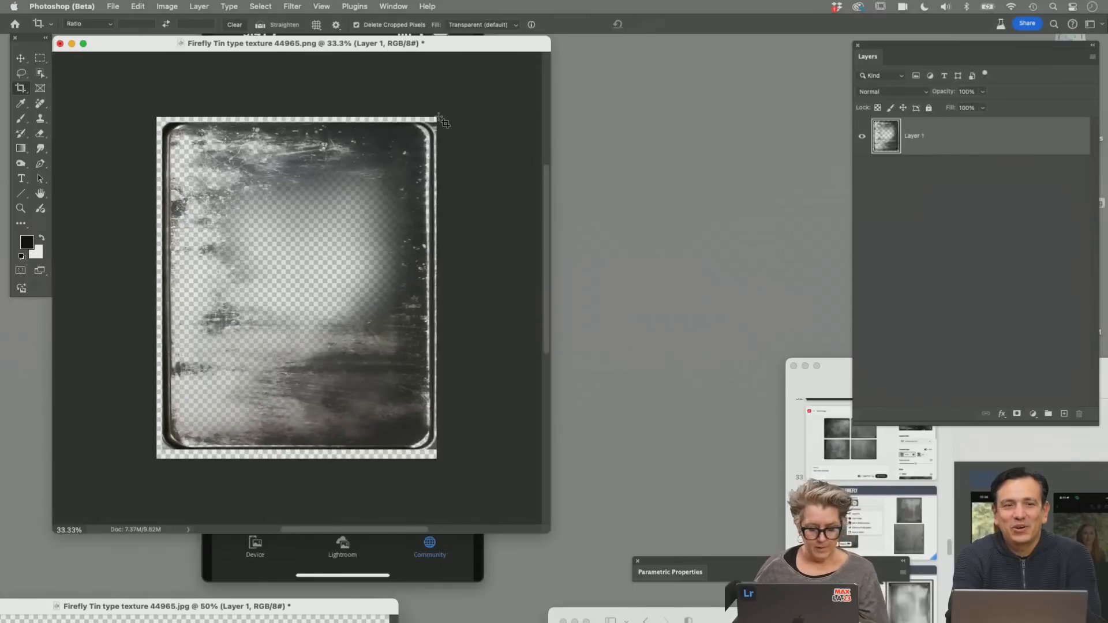
Save the cropped plate as a large-file-size PNG in the Boarders folder inside LOGOS Graphics for LR on iCloud Drive
key("super+shift+s")
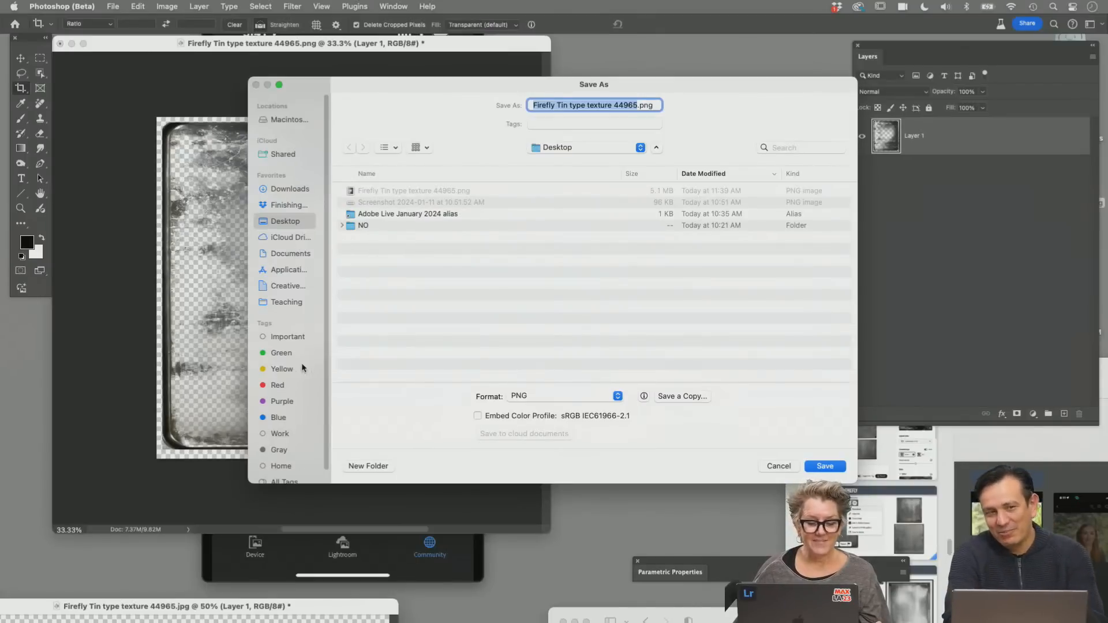
left_click(299, 238)
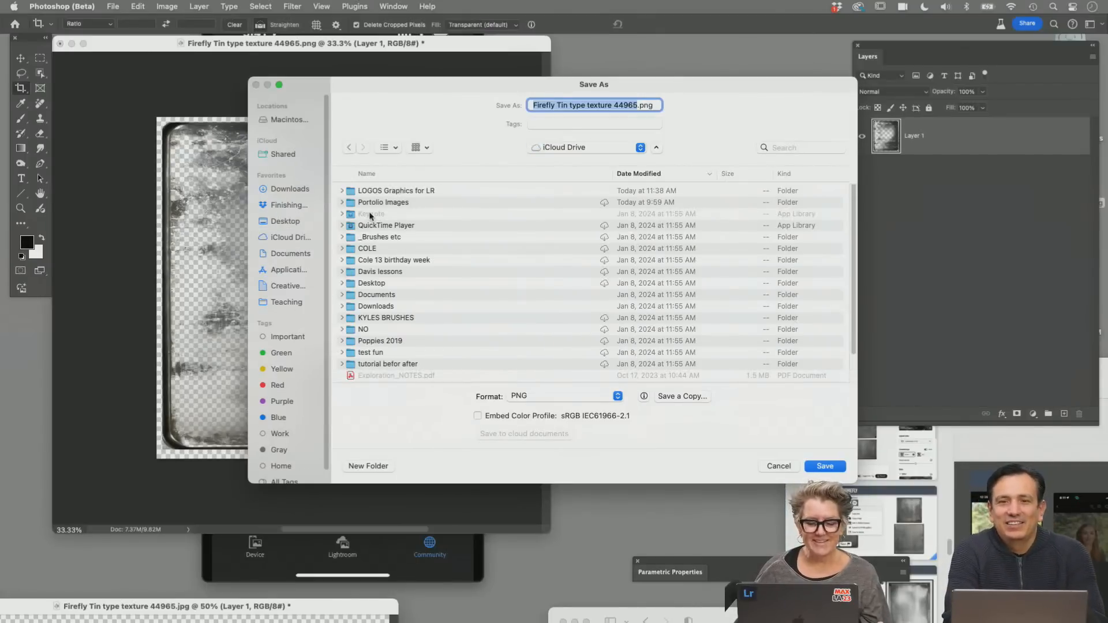
double_click(382, 192)
double_click(382, 192)
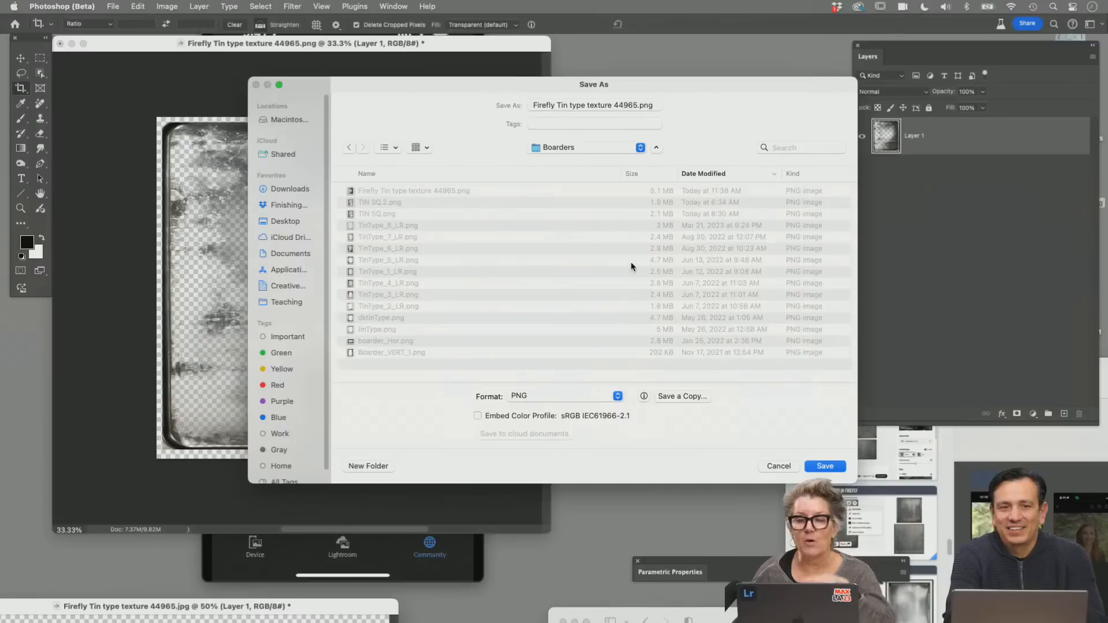
left_click(825, 467)
left_click(599, 339)
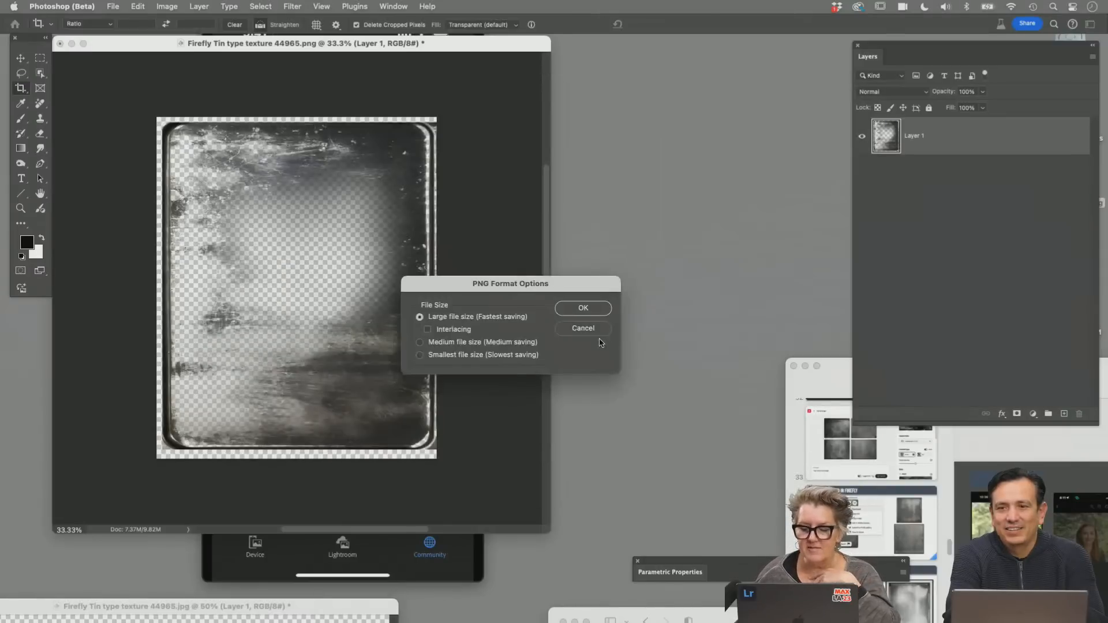
left_click(584, 308)
left_click(618, 300)
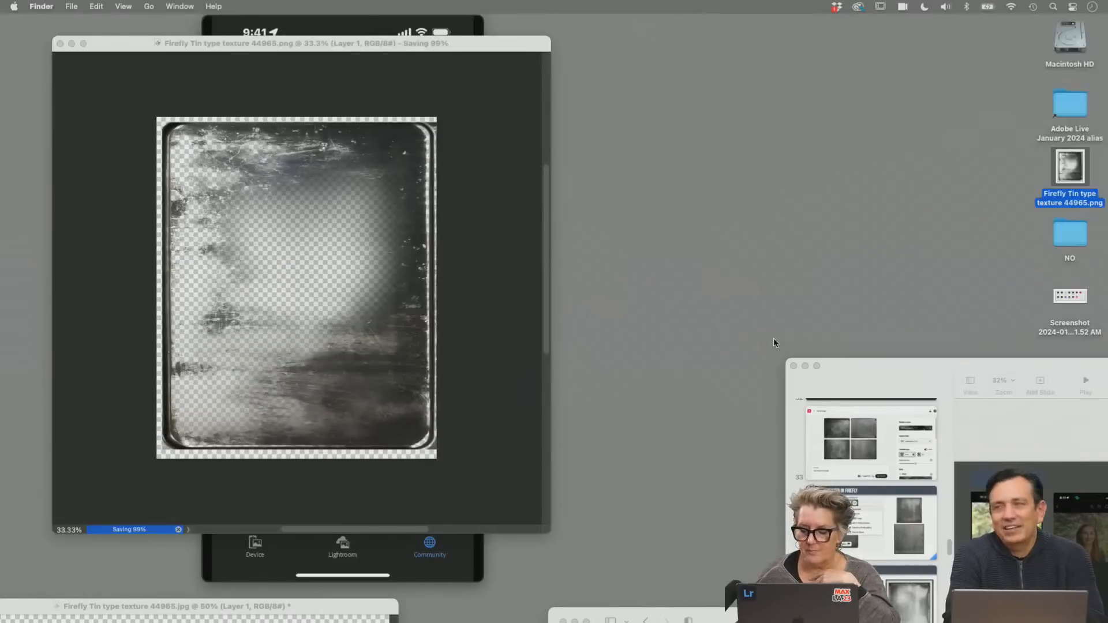
Move the plate document clear of the mirrored phone and bring the phone window to the front
left_click(439, 548)
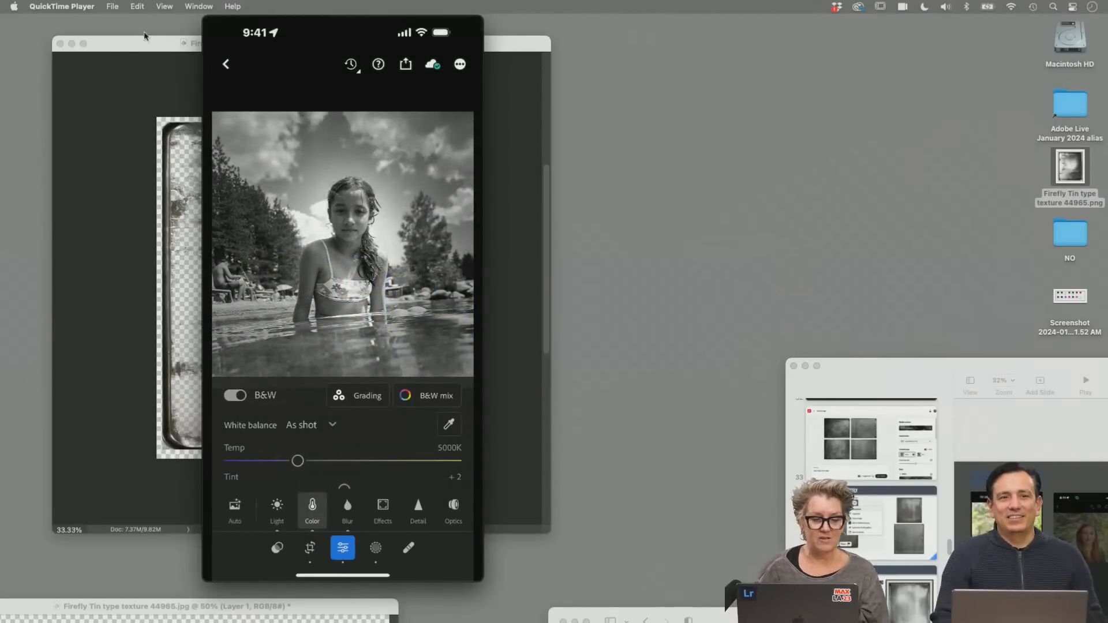
key("super+Tab")
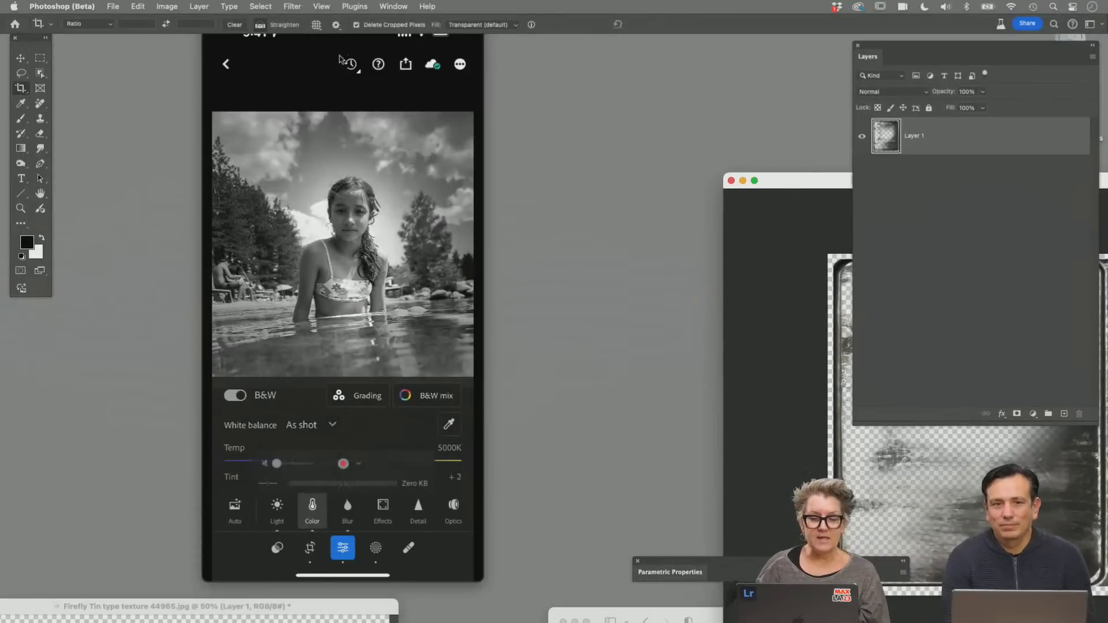
left_click(311, 64)
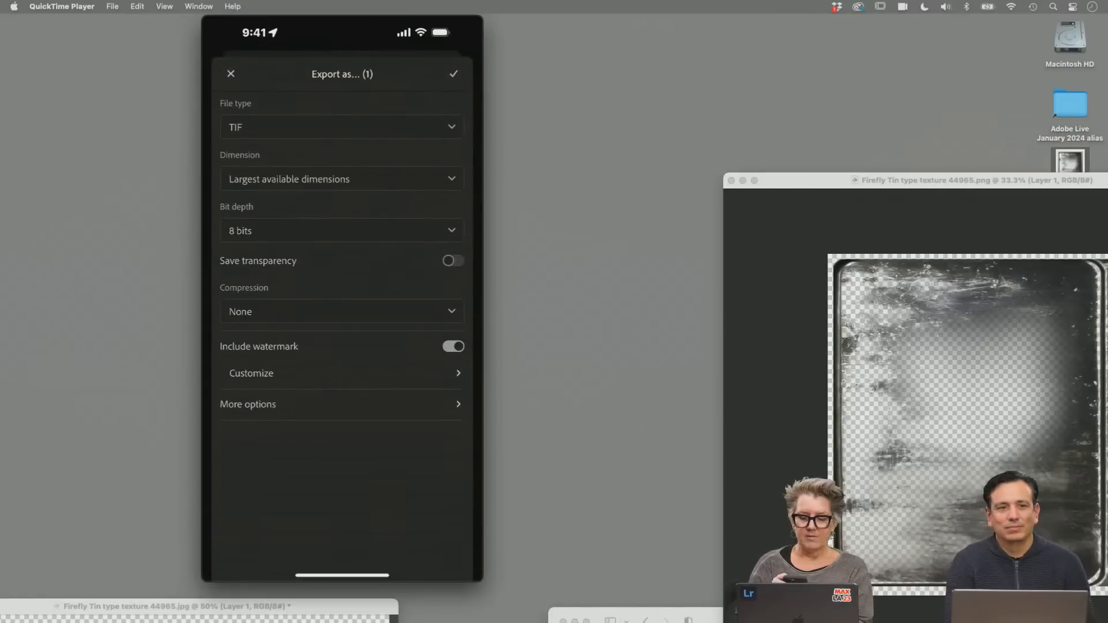
Review the available export file types on the phone, keep TIF, and open the watermark customization
left_click(436, 132)
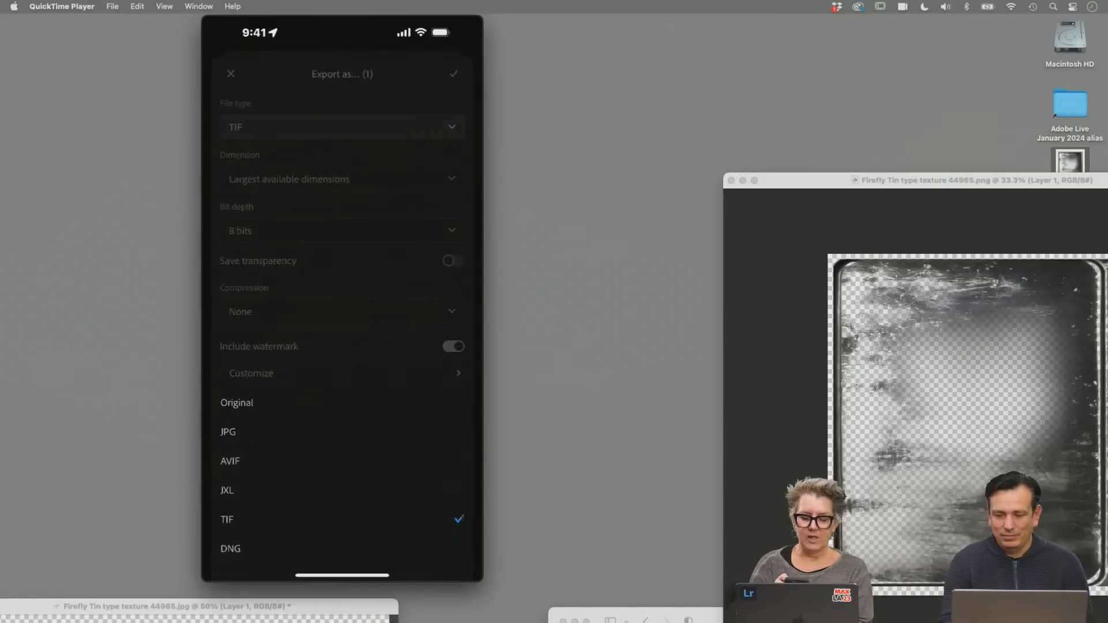
left_click(416, 126)
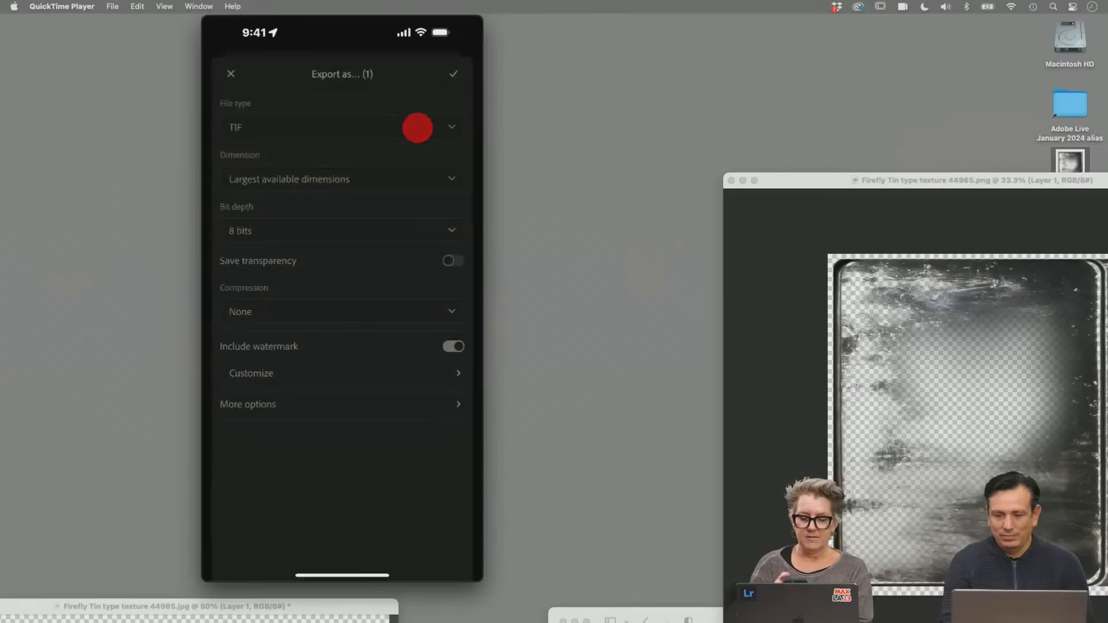
left_click(453, 379)
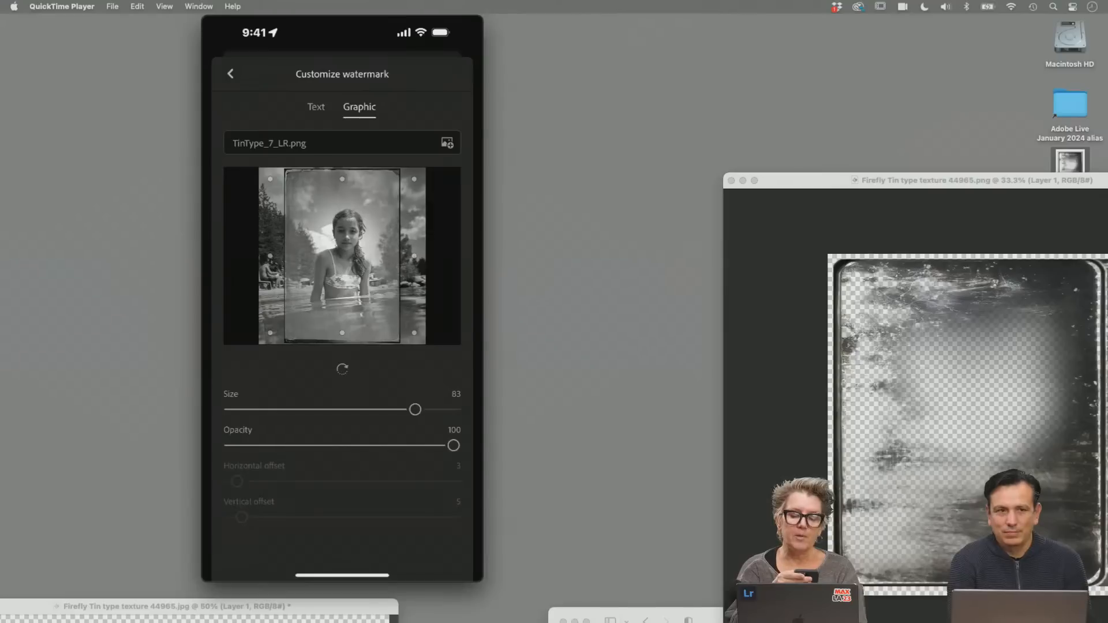
Start choosing a watermark graphic and browse iCloud Drive to the Boarders folder inside LOGOS Graphics for LR
left_click(421, 145)
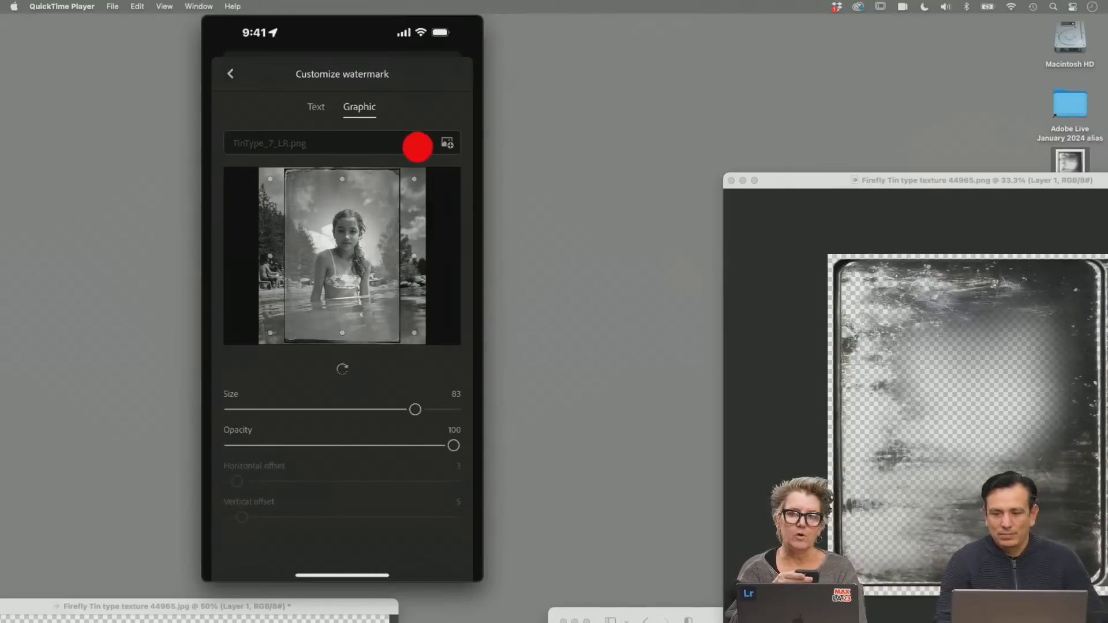
scroll(342, 329, "down", 3)
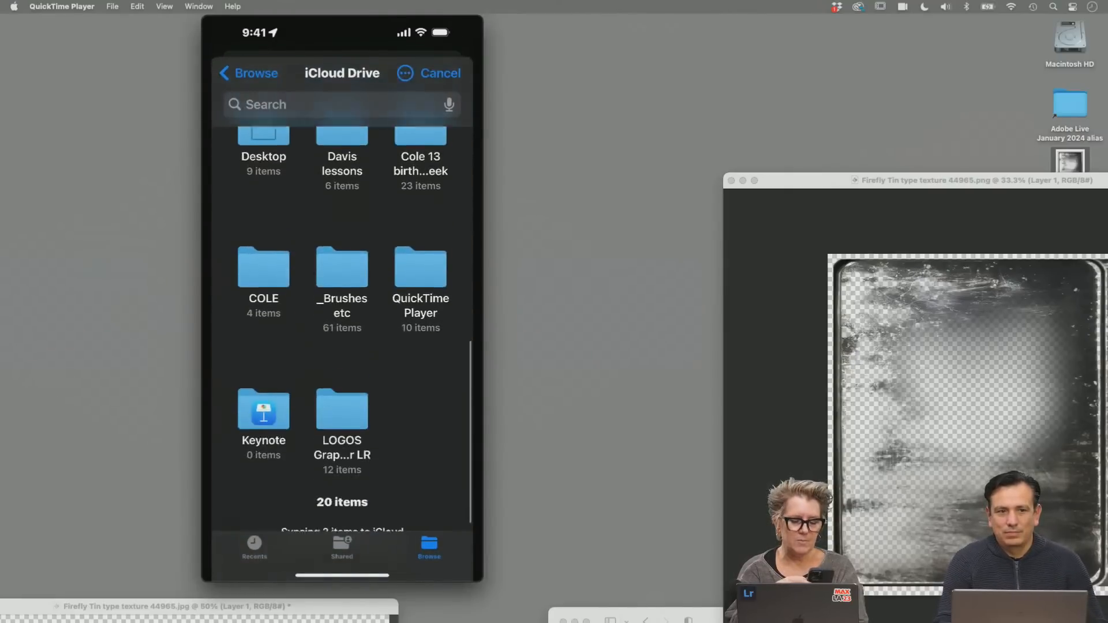
left_click(342, 391)
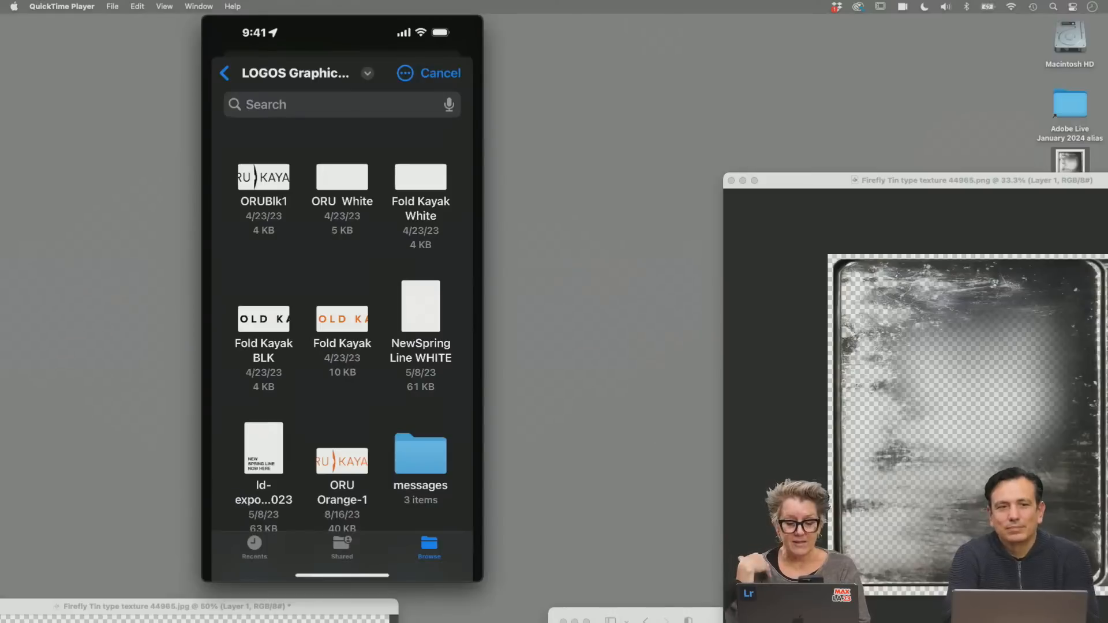
scroll(342, 329, "down", 3)
left_click(421, 388)
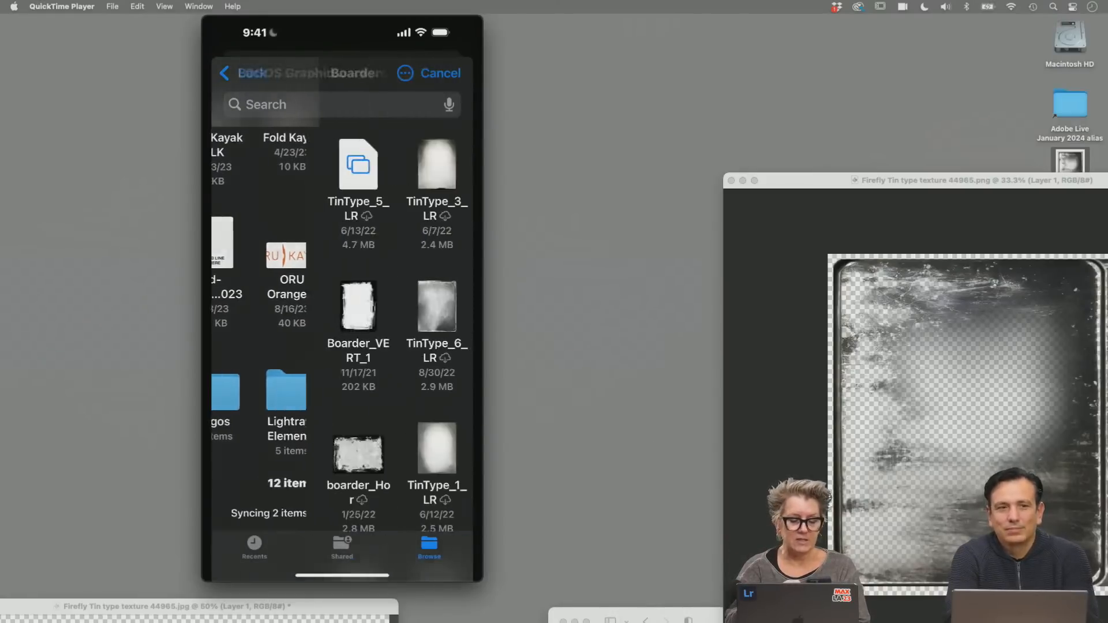
Look through the Boarders folder on the phone for the newly saved Firefly tin type plate
scroll(342, 329, "down", 5)
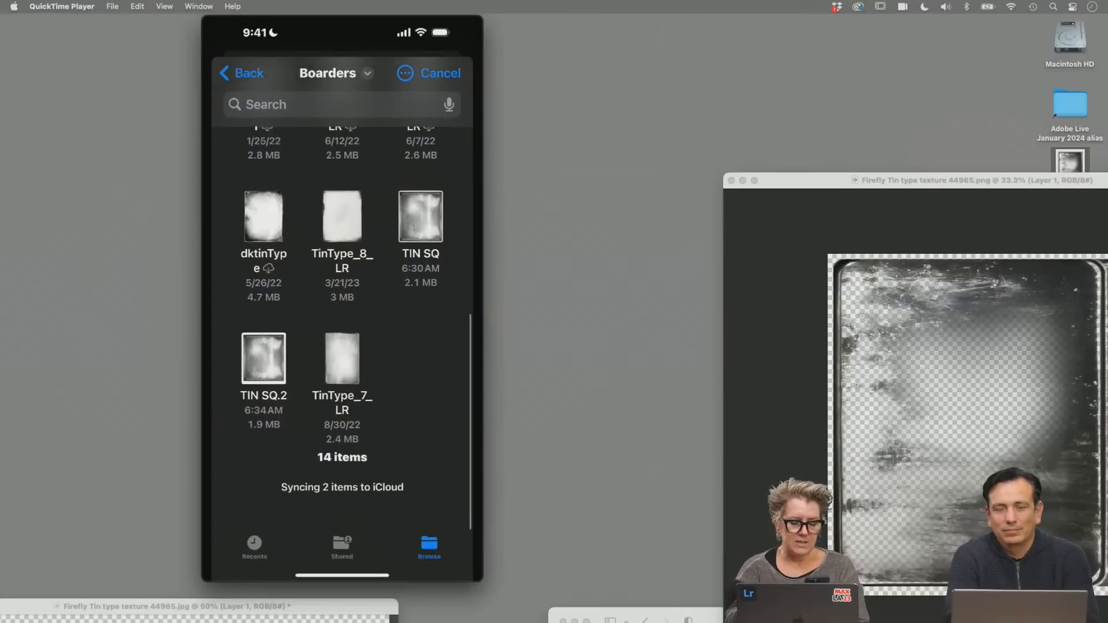
scroll(342, 329, "up", 4)
scroll(342, 329, "up", 2)
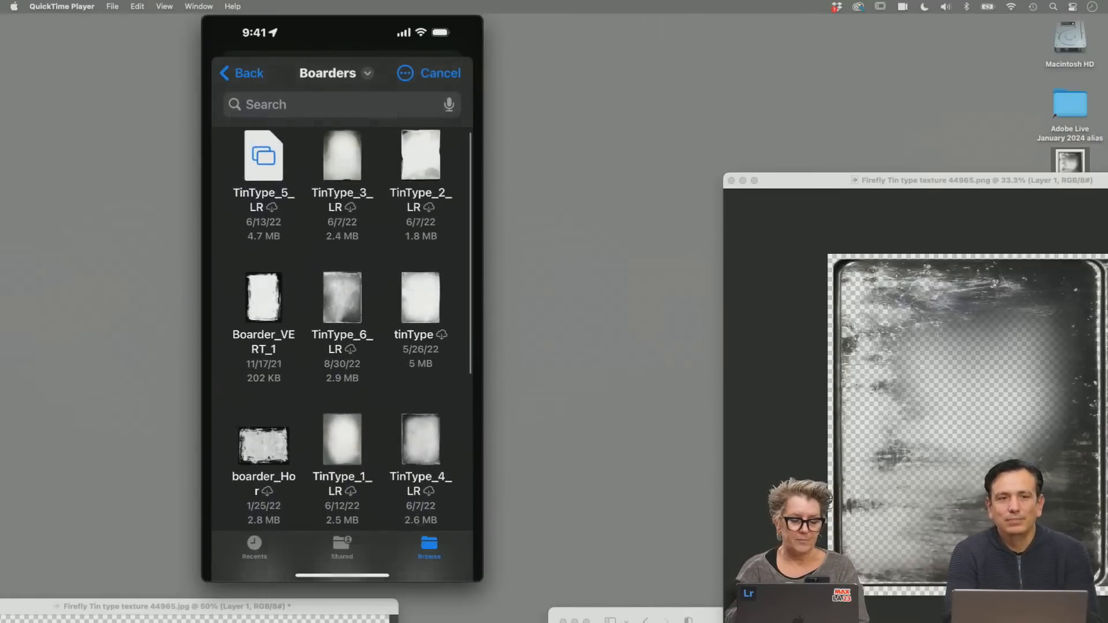
scroll(342, 329, "down", 5)
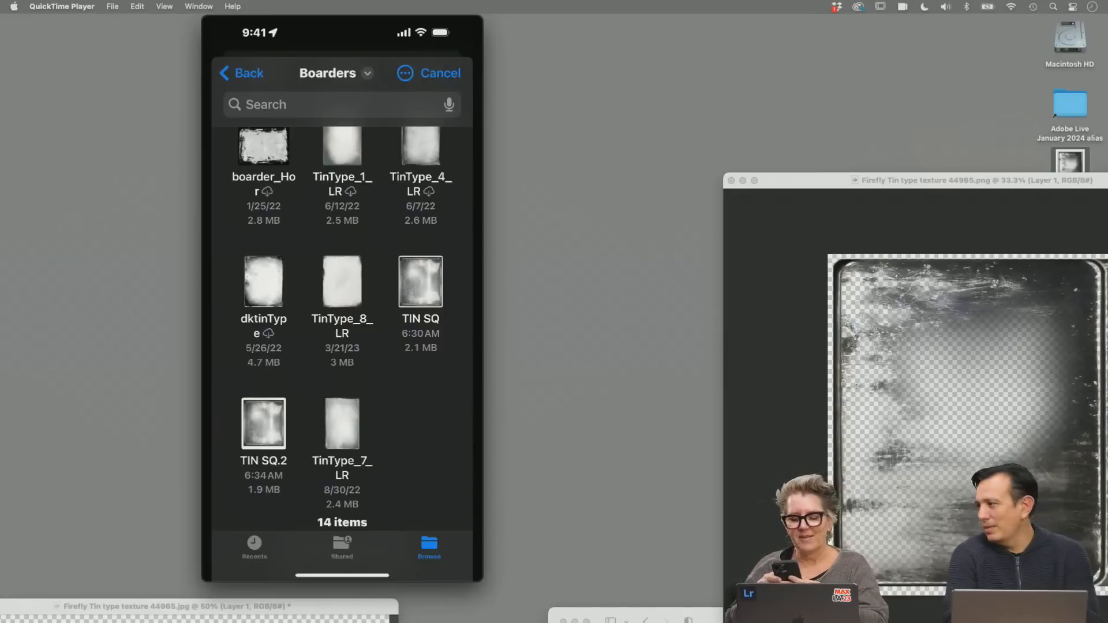
scroll(342, 329, "down", 1)
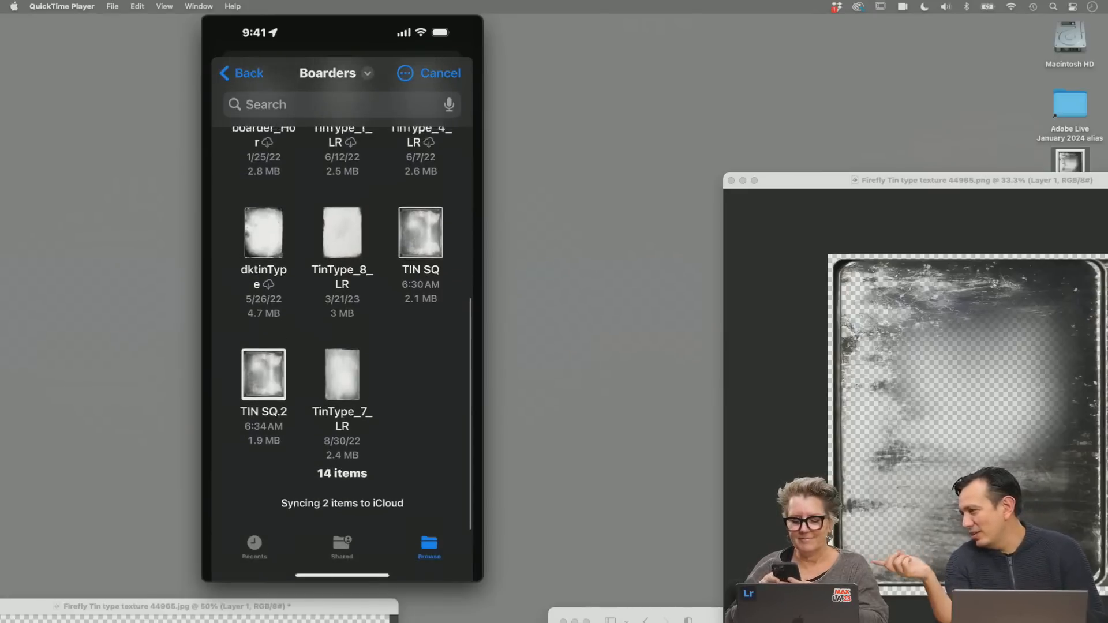
scroll(343, 329, "down", 1)
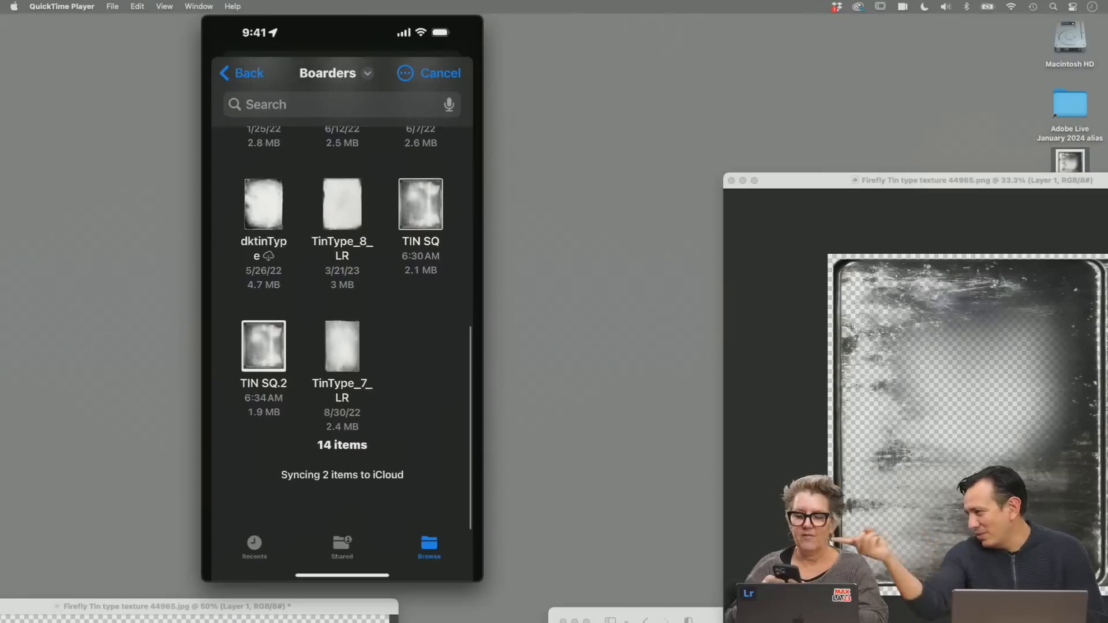
scroll(342, 329, "down", 1)
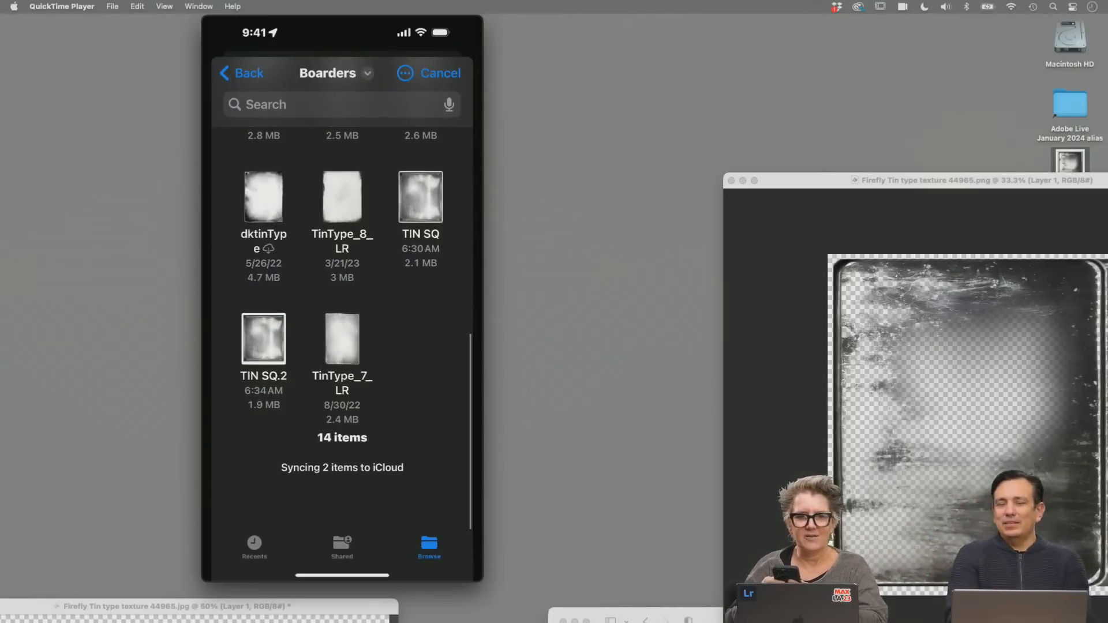
scroll(343, 329, "up", 2)
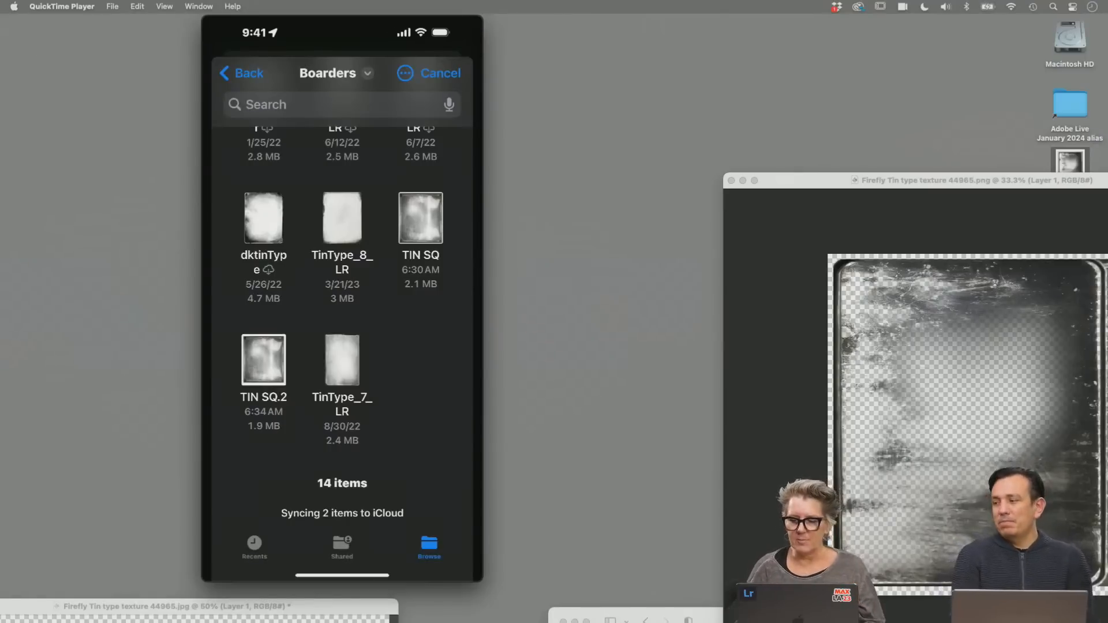
Send the Desktop plate PNG to the presenter's iPhone with AirDrop and put the Finder window away
left_click(574, 118)
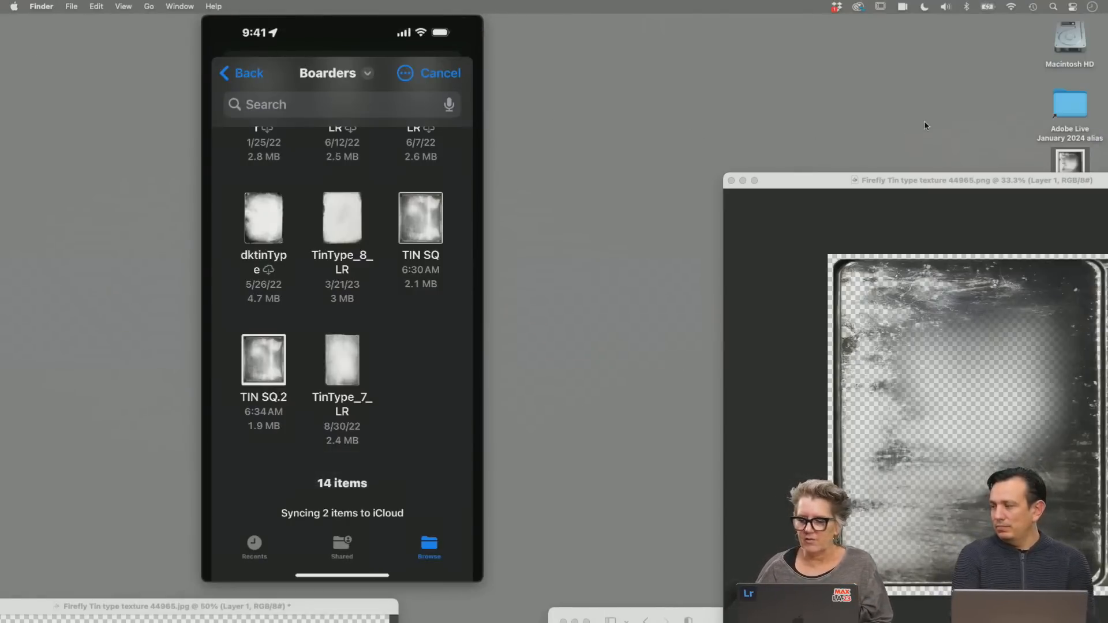
double_click(1071, 39)
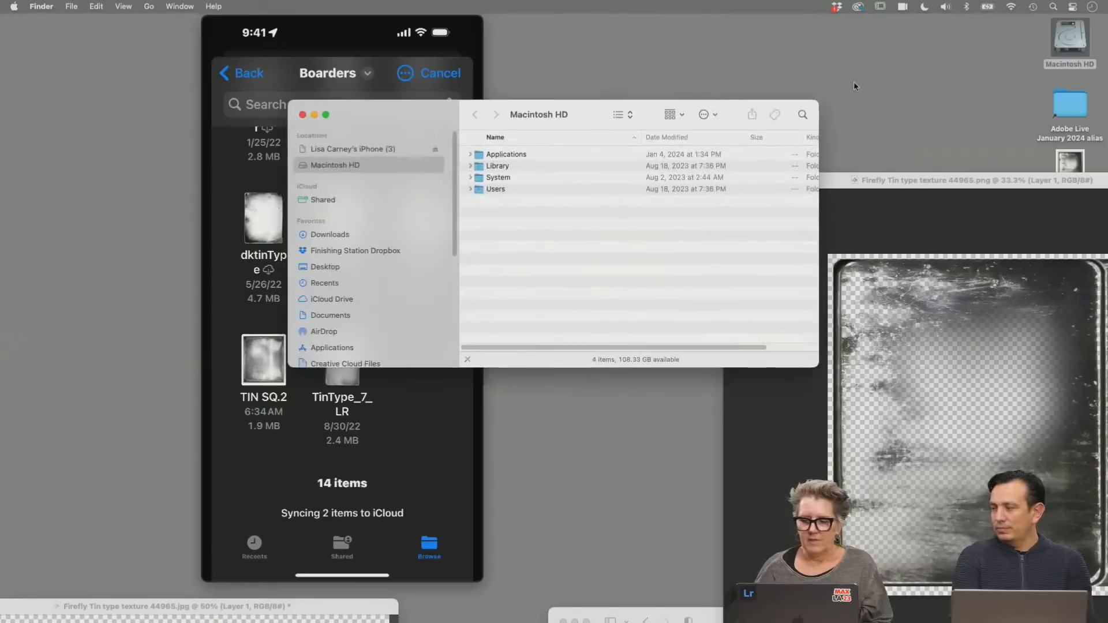
left_click(375, 330)
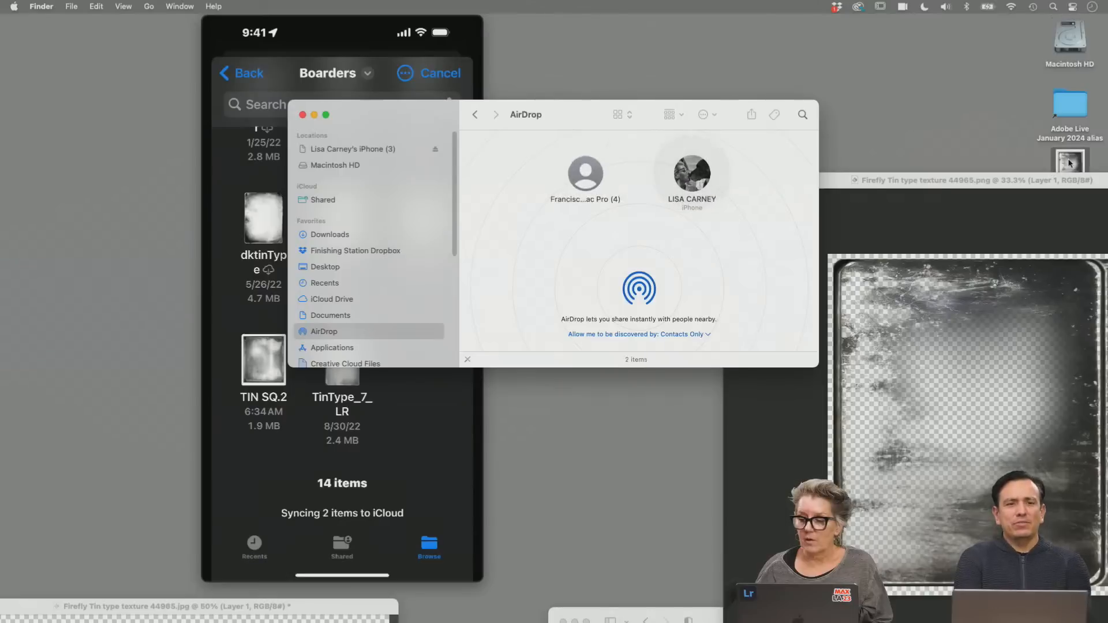
left_click_drag(1071, 164, 690, 175)
left_click(315, 115)
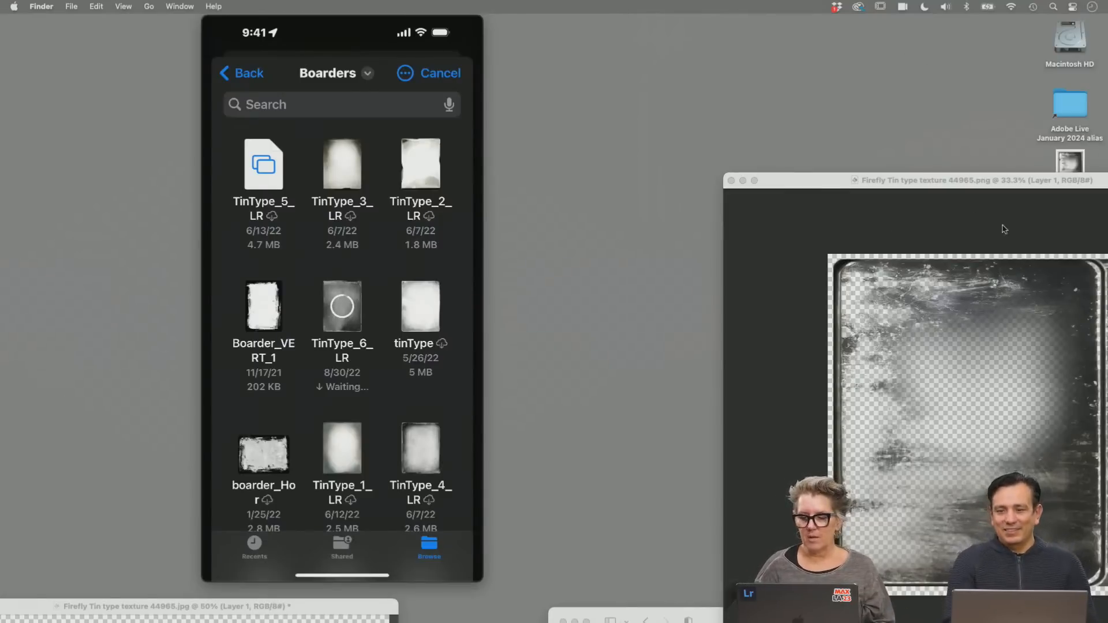
Select the Remove Tool in Photoshop, show its related healing tools, and place the plate document beside the phone window
left_click_drag(821, 182, 238, 85)
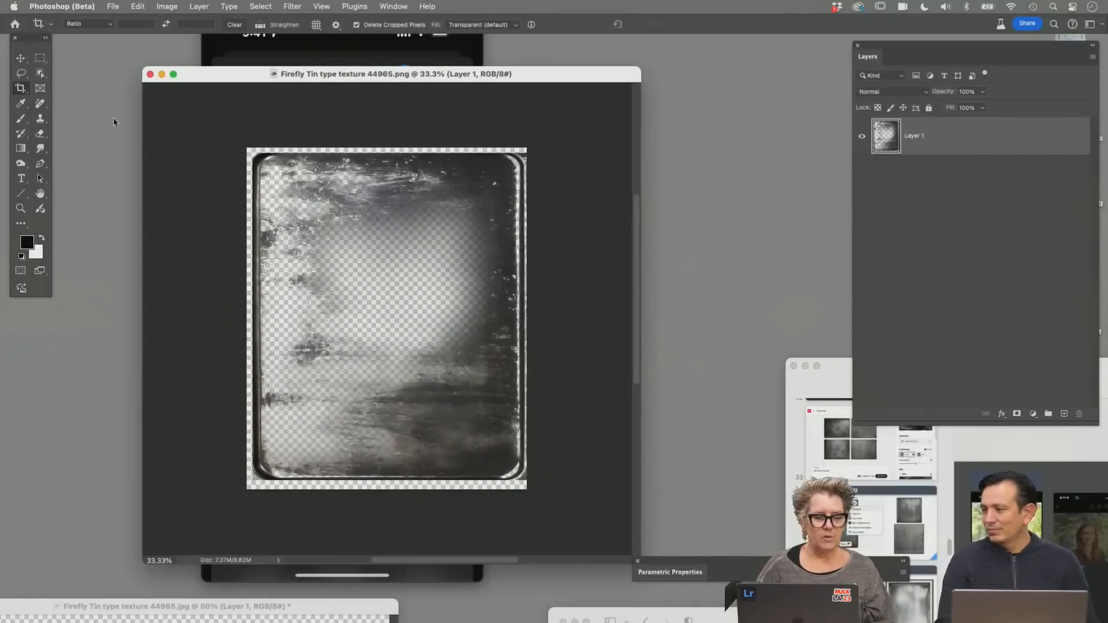
left_click(42, 107)
right_click(42, 107)
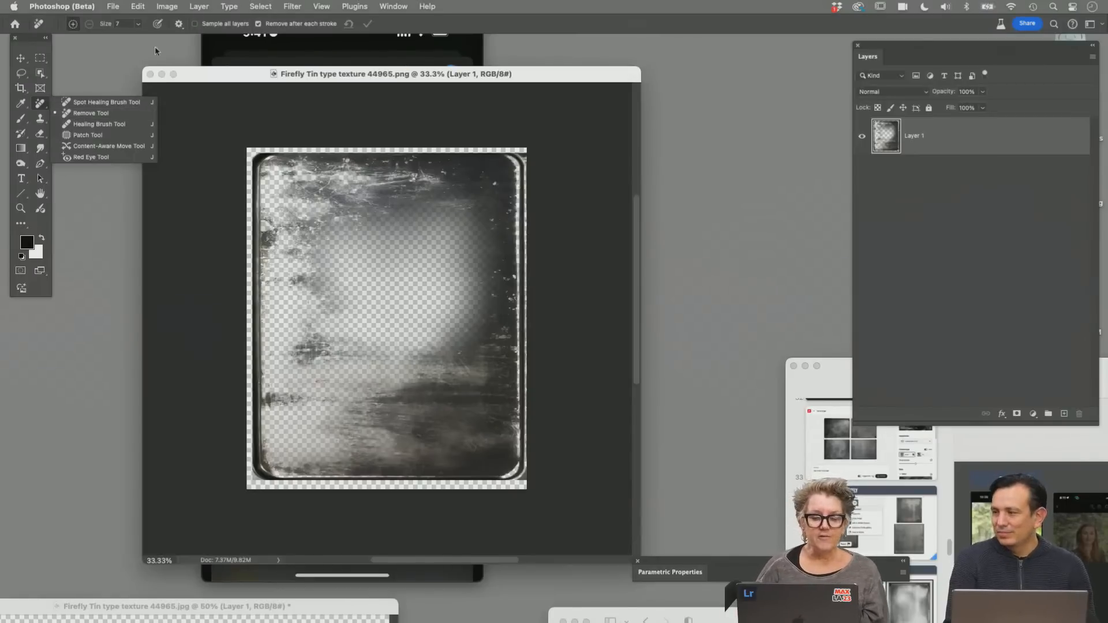
mouse_move(192, 75)
left_mouse_down()
mouse_move(504, 76)
mouse_move(558, 51)
left_mouse_up()
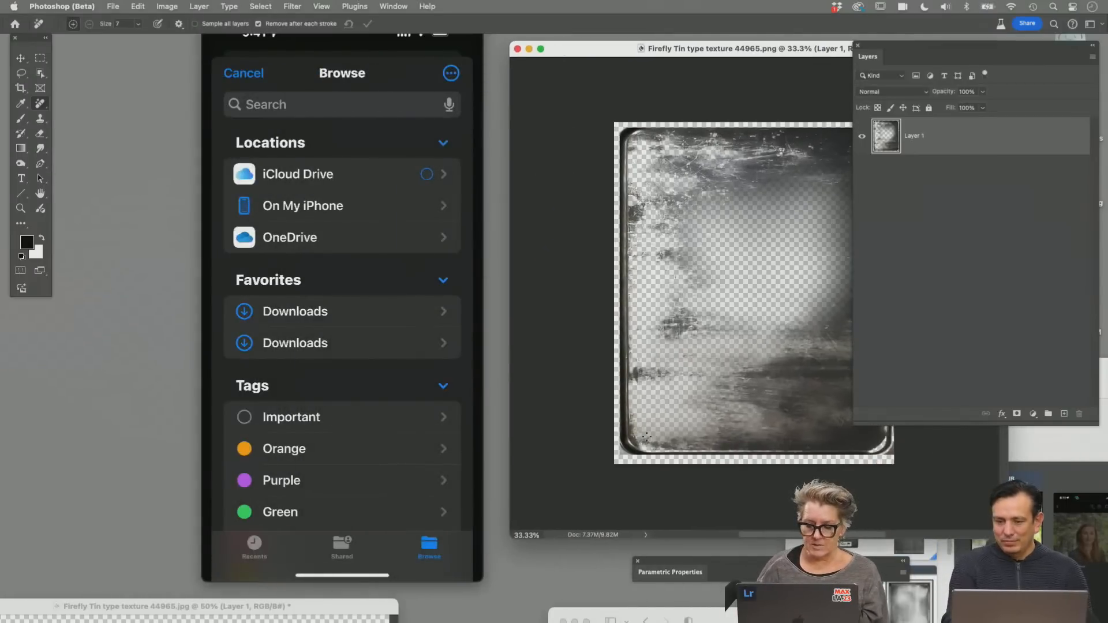
Move the Keynote window aside, switch to the Firefly page in Safari, and close the enlarged tin type texture preview
left_click(1057, 445)
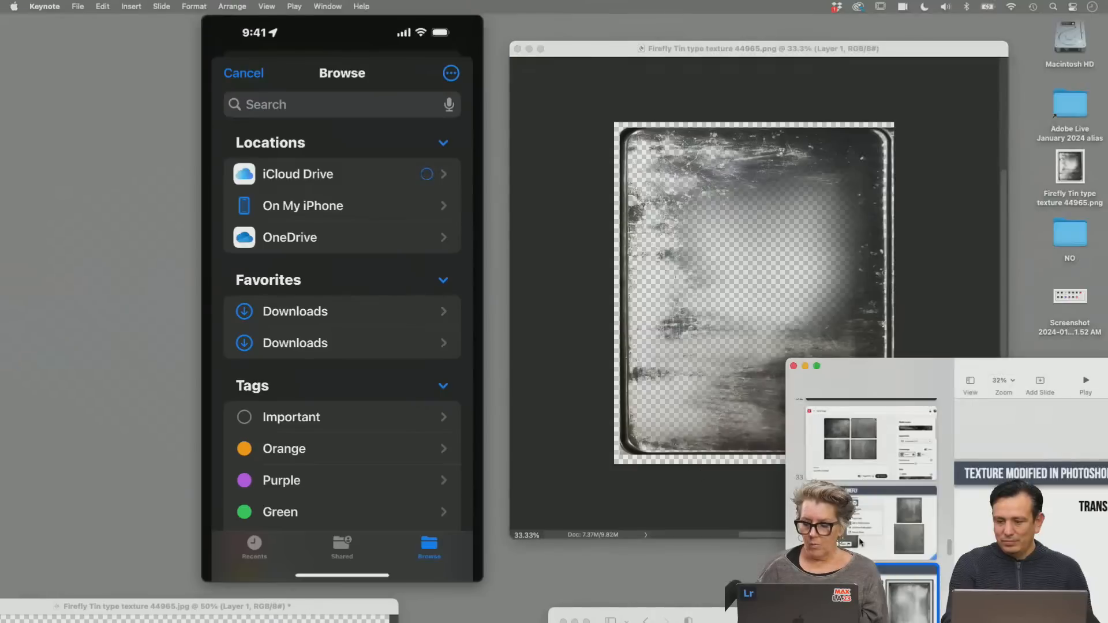
left_click_drag(909, 385, 1070, 543)
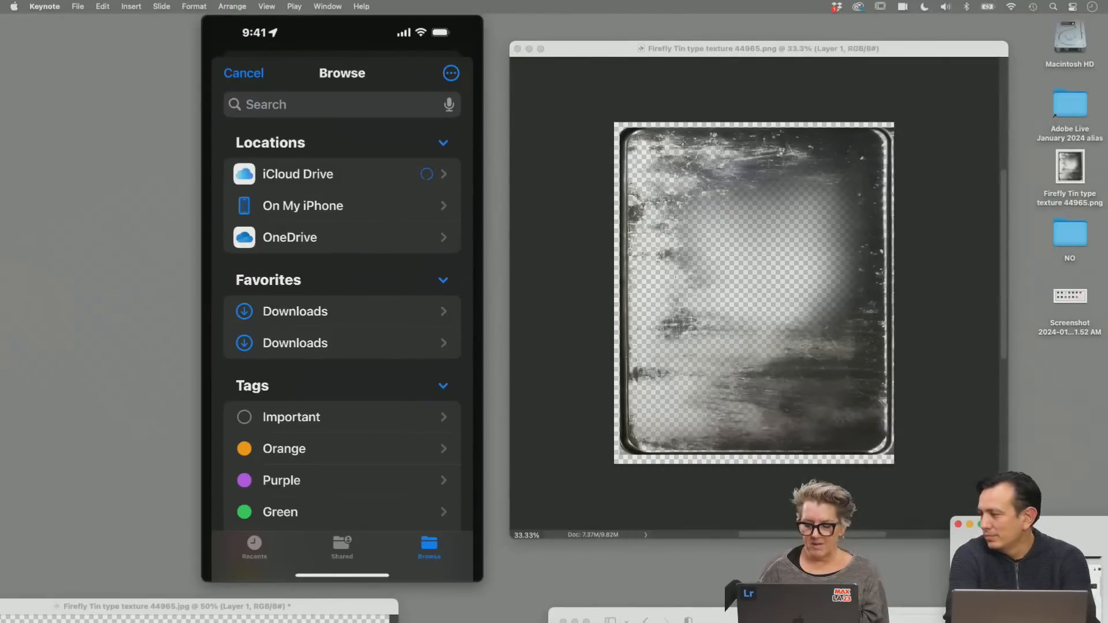
key("super+Tab")
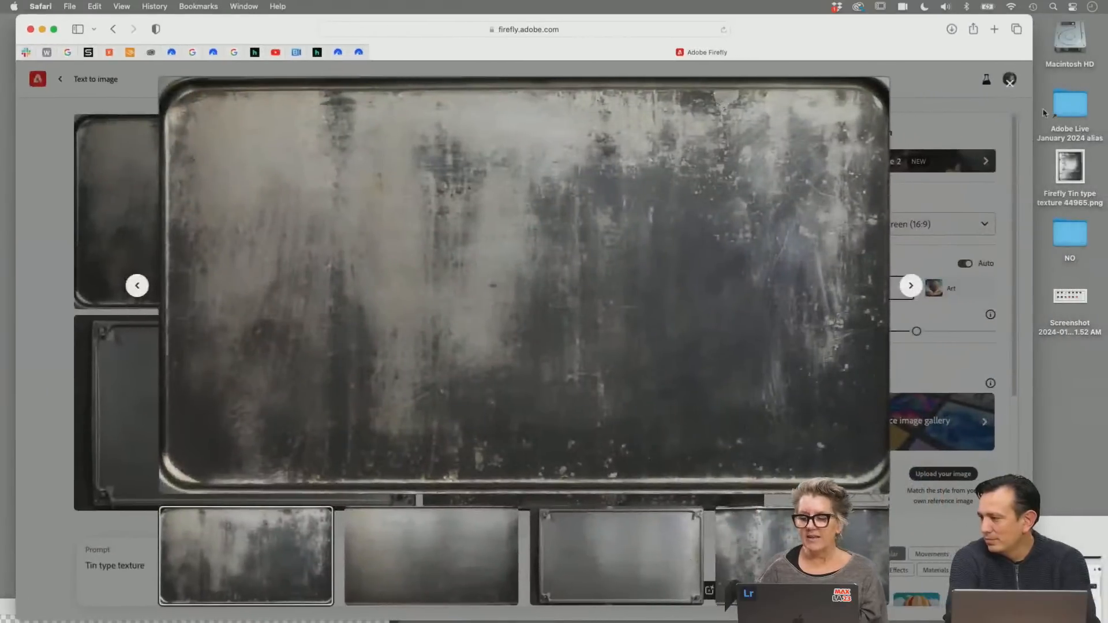
left_click(1009, 82)
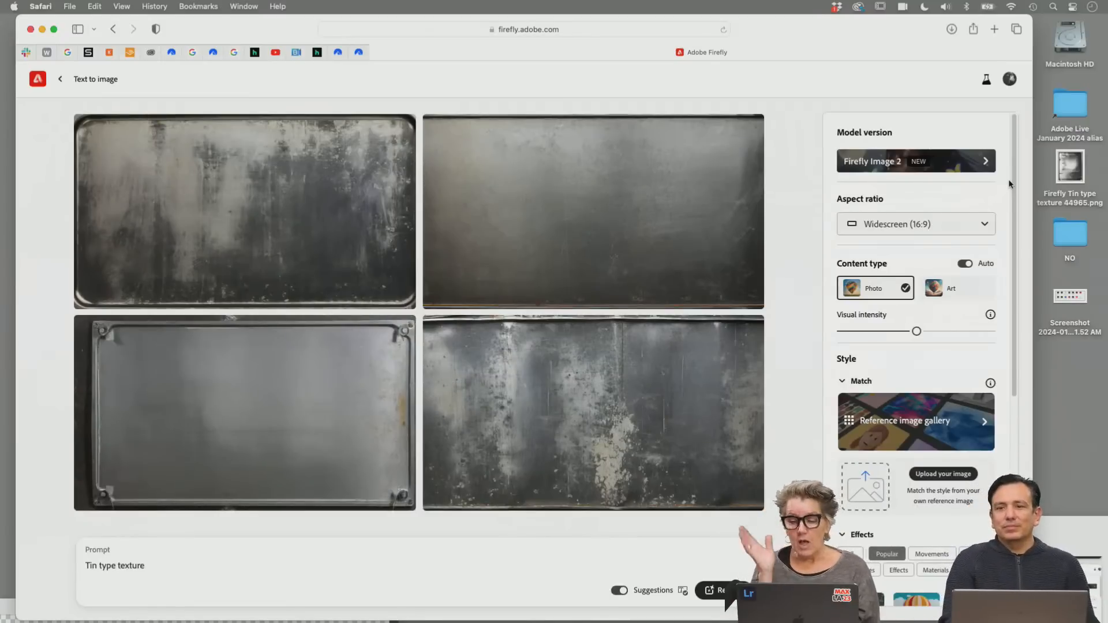
Go to the Firefly home page, open Generative fill, and shift the browser window slightly
left_click(38, 83)
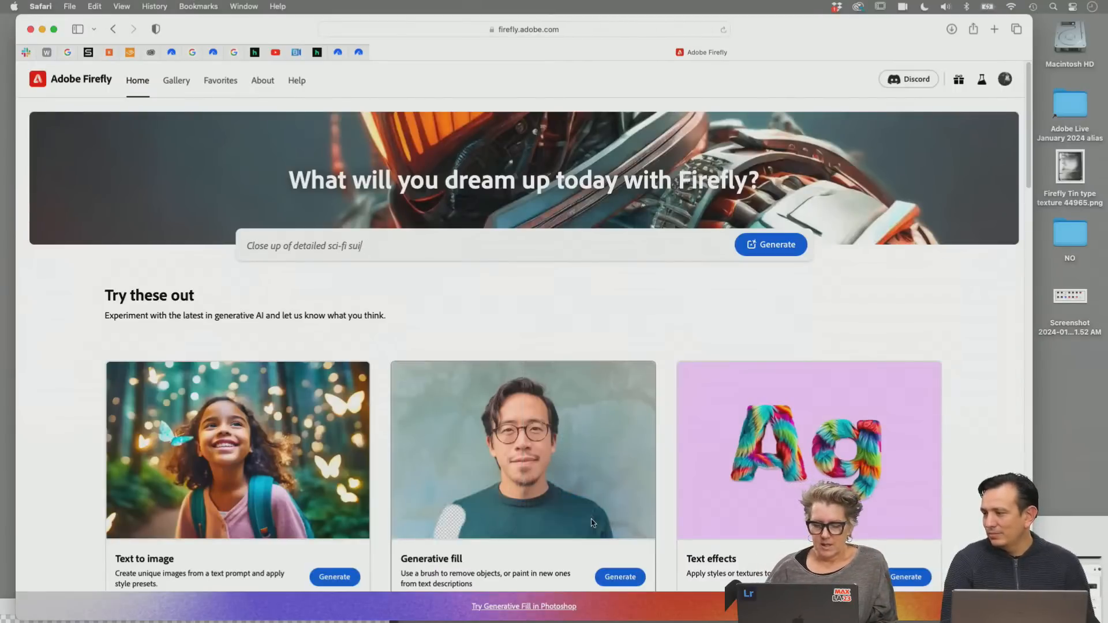
left_click(623, 575)
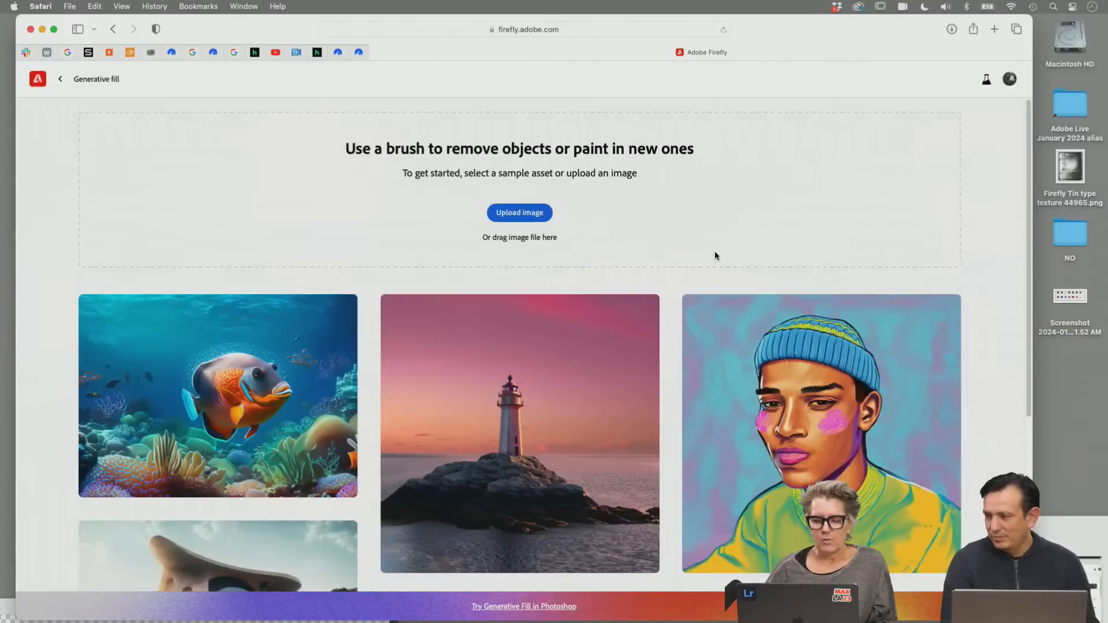
left_click_drag(840, 29, 851, 4)
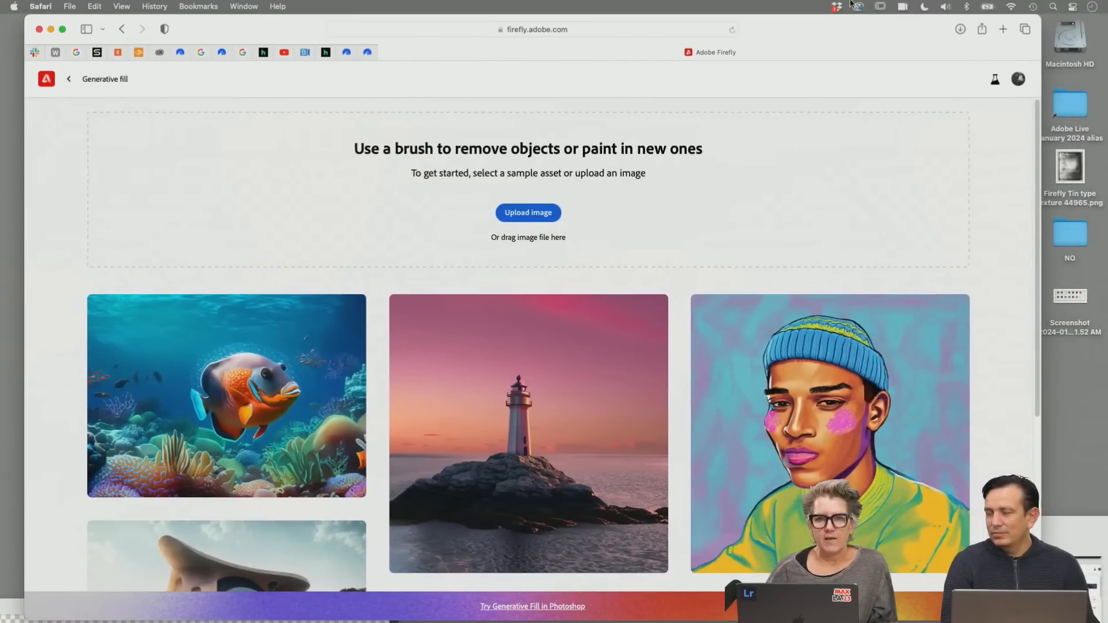
Upload Lilly.jpg from the UPLOAD folder inside the Desktop's Adobe Live January 2024 alias for Generative fill
left_click(543, 217)
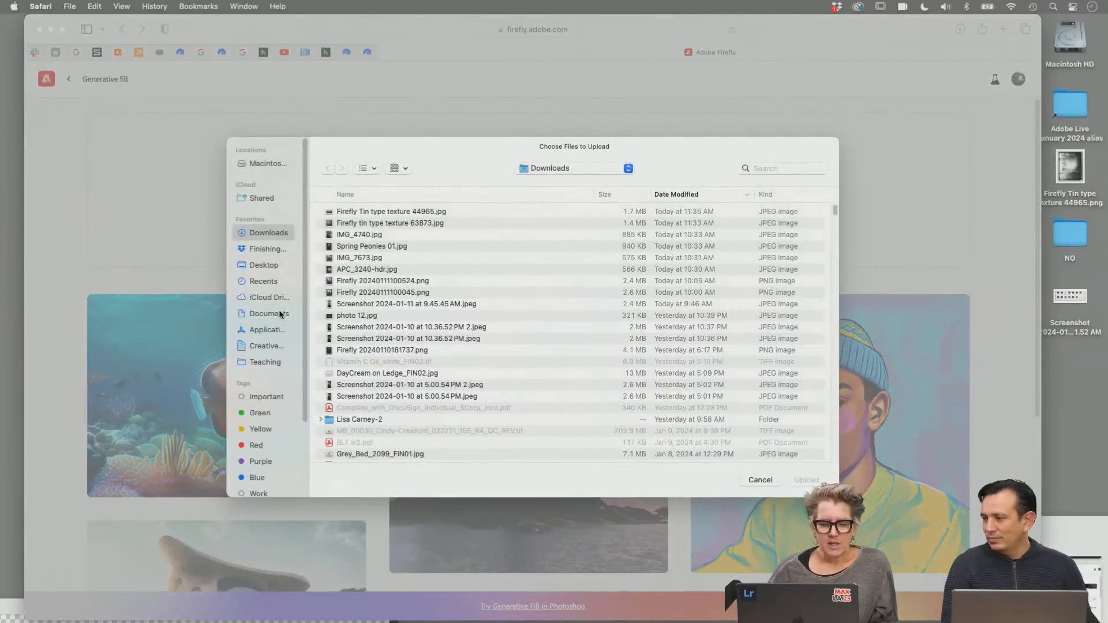
left_click(279, 251)
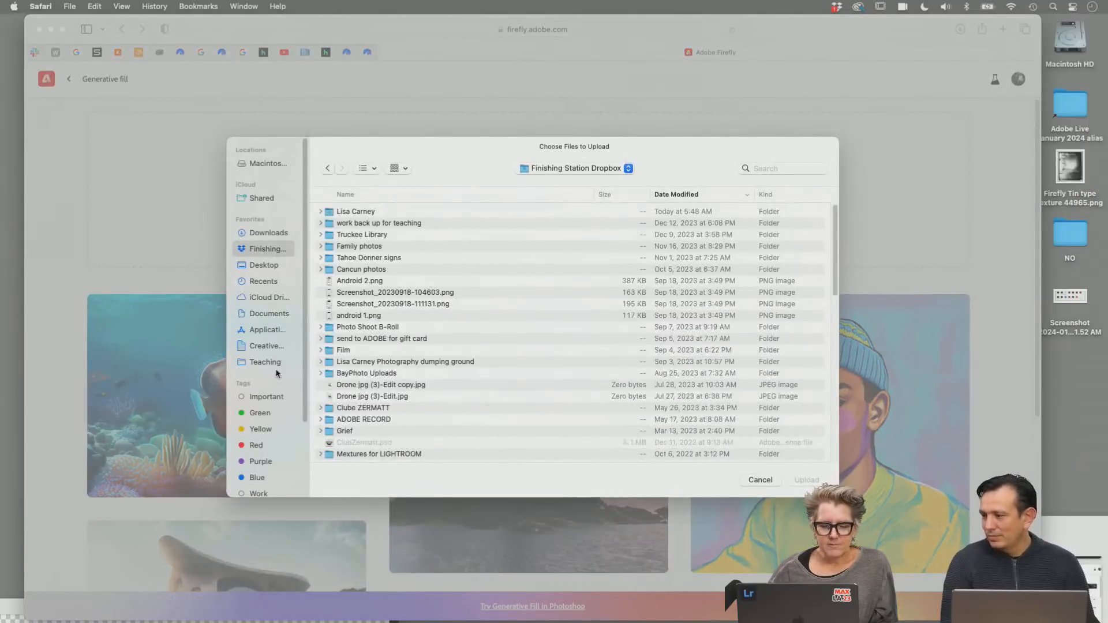
left_click(270, 266)
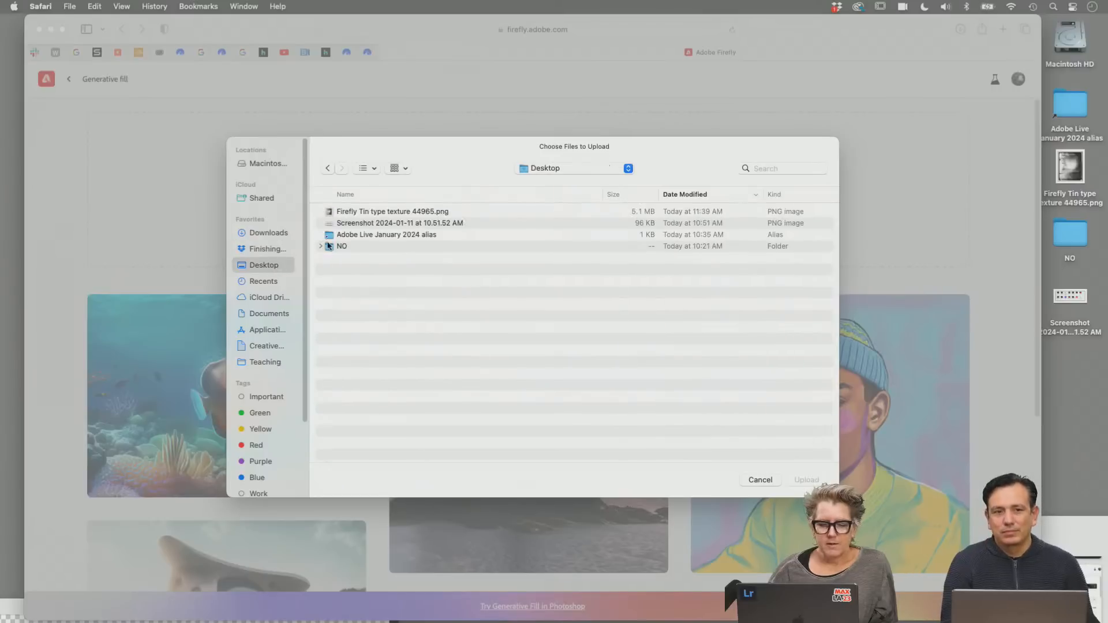
double_click(333, 234)
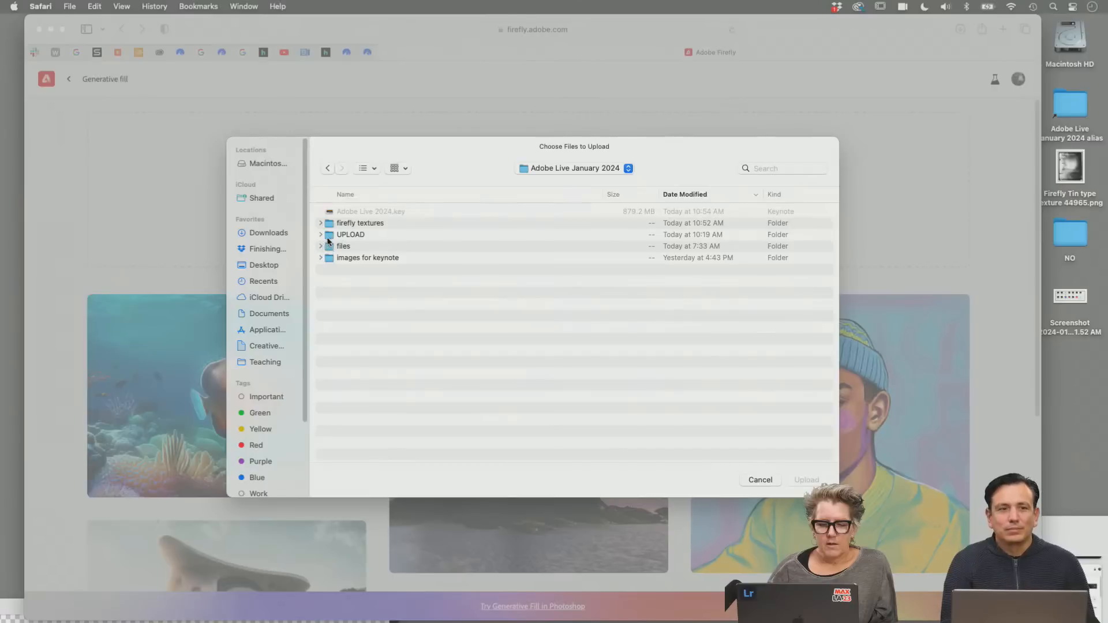
double_click(329, 237)
left_click(337, 236)
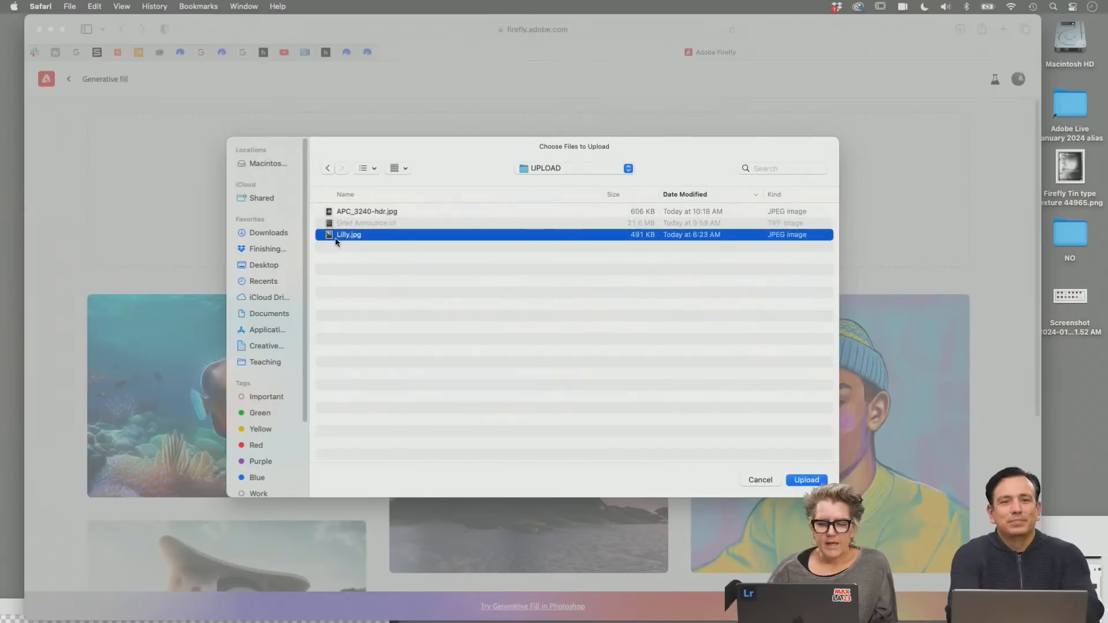
double_click(332, 237)
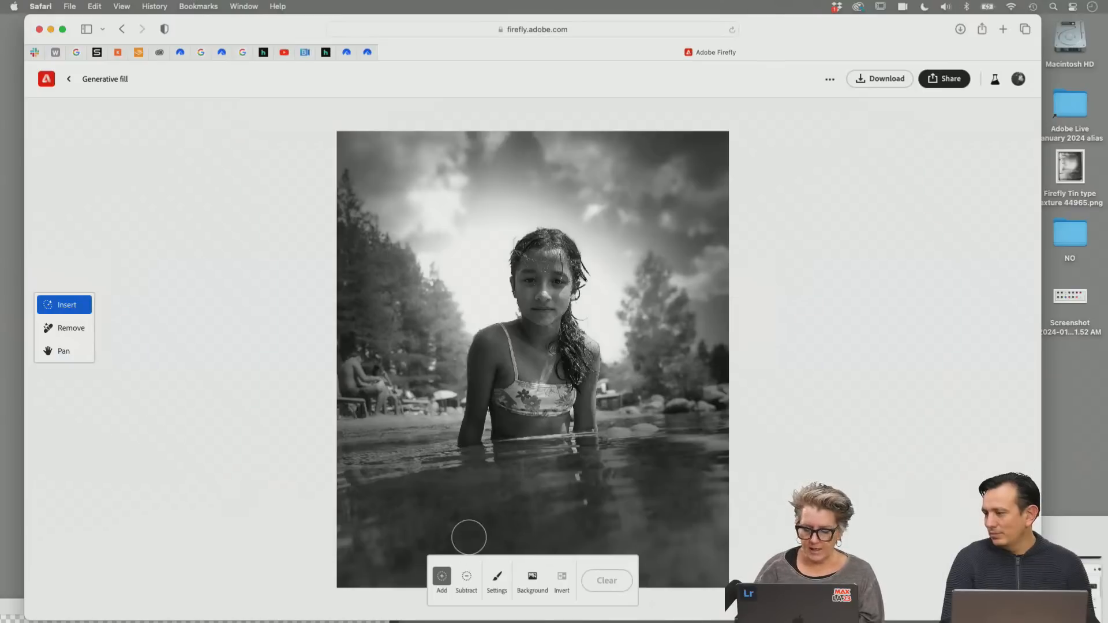
Set the Insert brush size to 63% and the brush opacity to 39%
left_click(497, 577)
mouse_move(543, 478)
left_mouse_down()
mouse_move(566, 478)
mouse_move(556, 478)
left_mouse_up()
left_click_drag(585, 536, 535, 537)
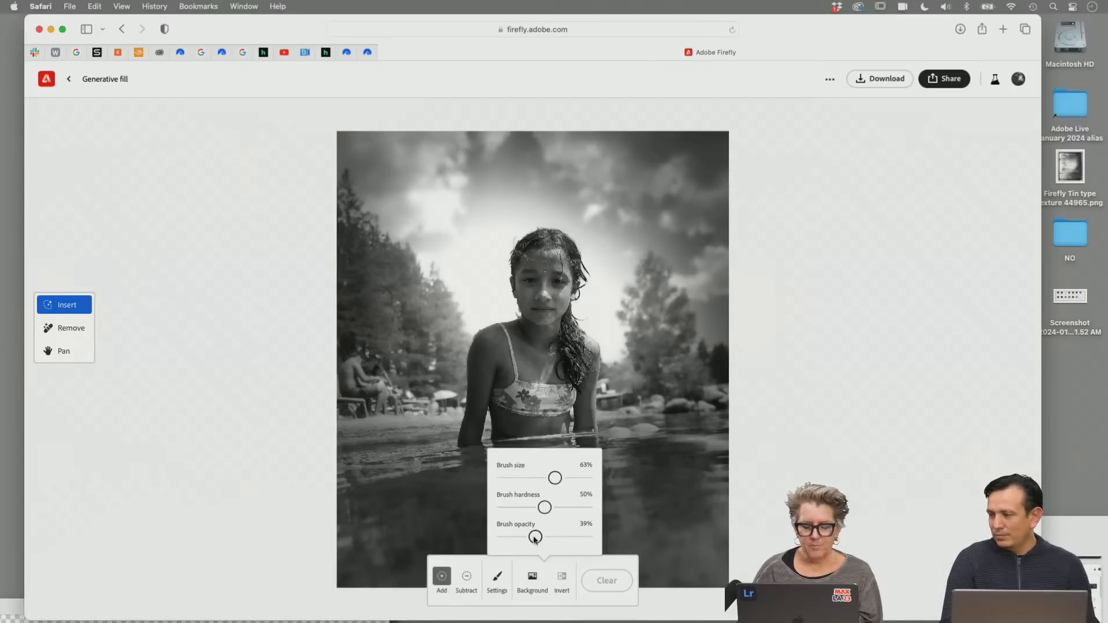
Paint a selection around the photo's outer edges, leaving the girl untouched and enlarging the brush to 100%
mouse_move(374, 254)
left_mouse_down()
mouse_move(363, 290)
mouse_move(366, 163)
mouse_move(350, 193)
mouse_move(341, 160)
mouse_move(327, 163)
mouse_move(375, 172)
mouse_move(376, 227)
mouse_move(491, 138)
mouse_move(531, 139)
mouse_move(496, 147)
mouse_move(692, 134)
mouse_move(733, 182)
mouse_move(754, 239)
mouse_move(652, 140)
mouse_move(736, 295)
mouse_move(719, 407)
mouse_move(726, 518)
mouse_move(683, 570)
mouse_move(608, 558)
mouse_move(669, 556)
mouse_move(357, 544)
mouse_move(310, 529)
mouse_move(329, 398)
mouse_move(358, 529)
mouse_move(420, 569)
mouse_move(336, 333)
mouse_move(427, 479)
left_mouse_up()
key("bracketright")
key("bracketright")
key("bracketright")
Lower the brush opacity further and faintly extend the painted selection inward around the girl
left_click(497, 530)
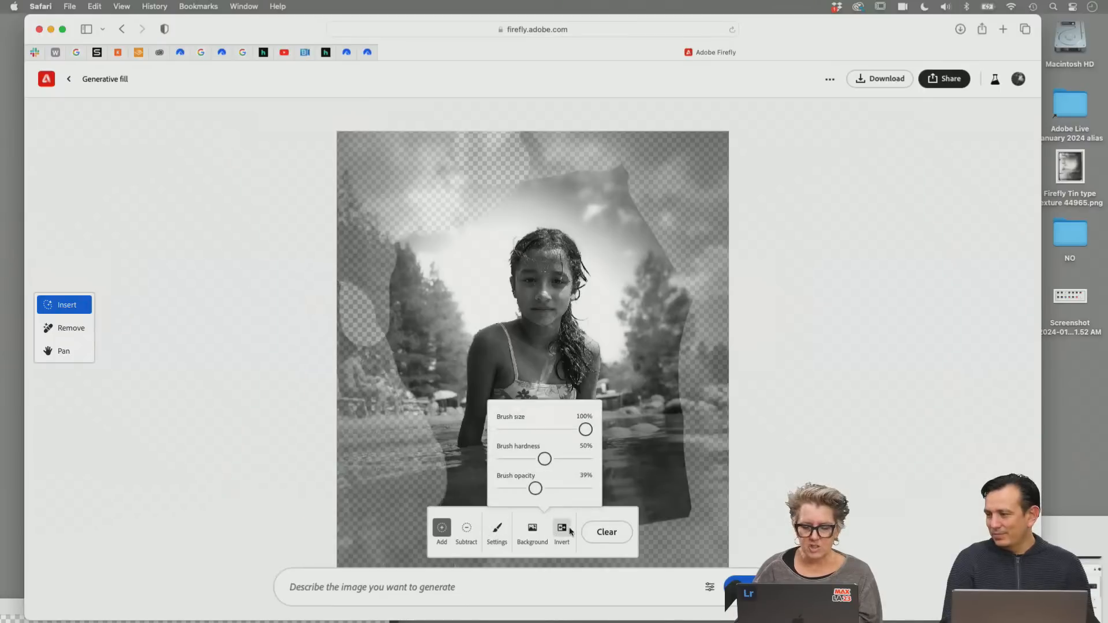
left_click_drag(544, 495, 511, 492)
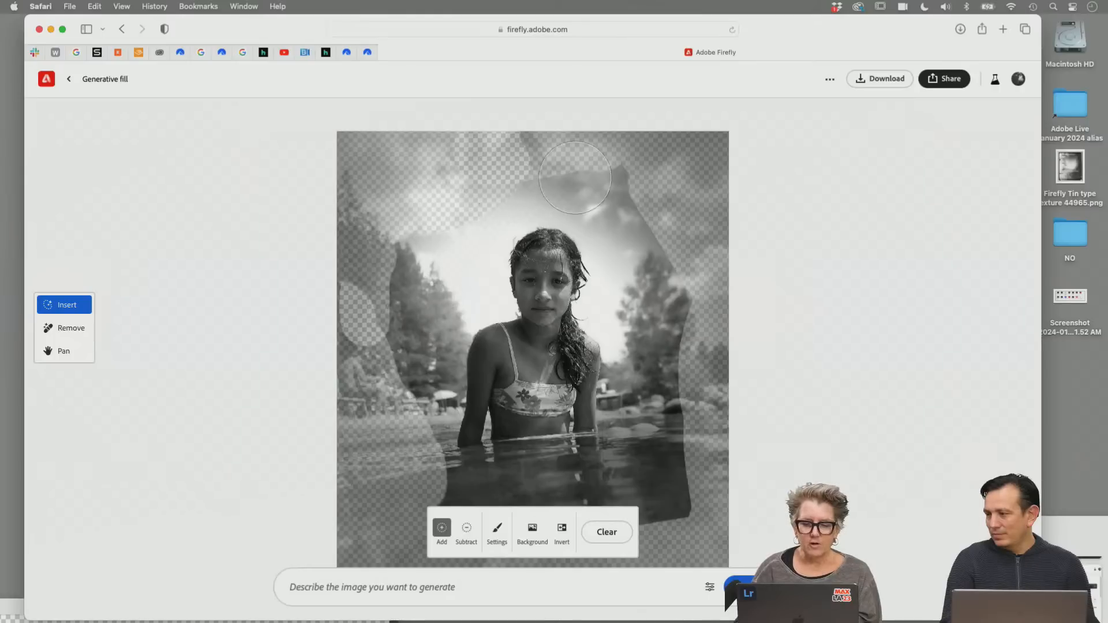
mouse_move(645, 275)
left_mouse_down()
mouse_move(650, 510)
mouse_move(448, 512)
mouse_move(407, 489)
mouse_move(428, 508)
left_mouse_up()
mouse_move(657, 487)
left_mouse_down()
mouse_move(685, 485)
mouse_move(698, 455)
mouse_move(677, 472)
mouse_move(679, 404)
left_mouse_up()
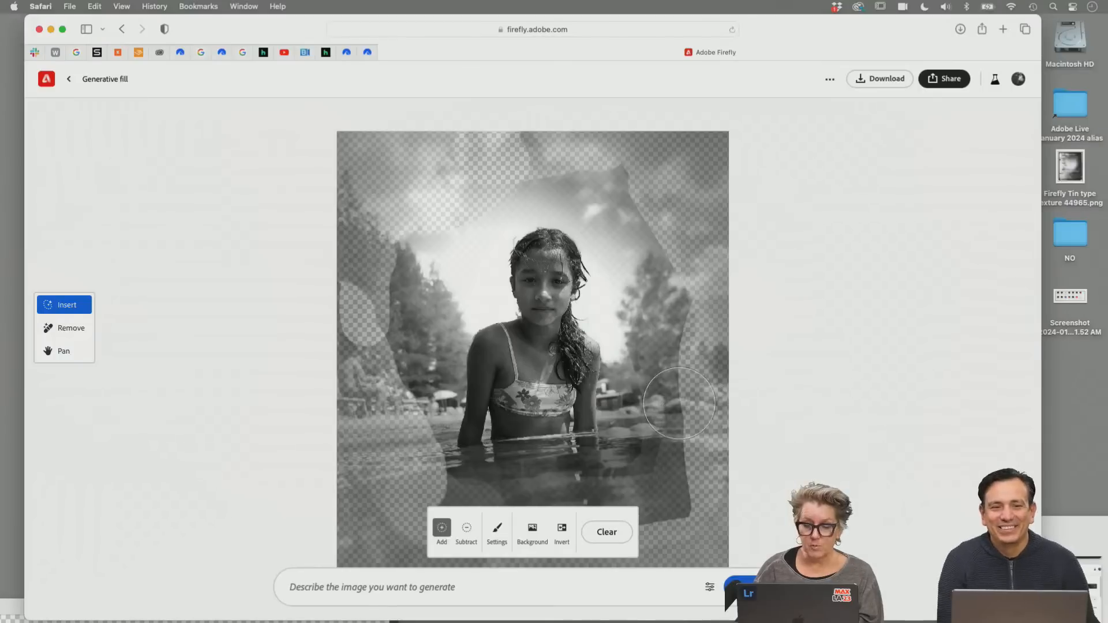
Enter the prompt "tin type texture" and generate the fill for the painted area
left_click(379, 595)
type("tin")
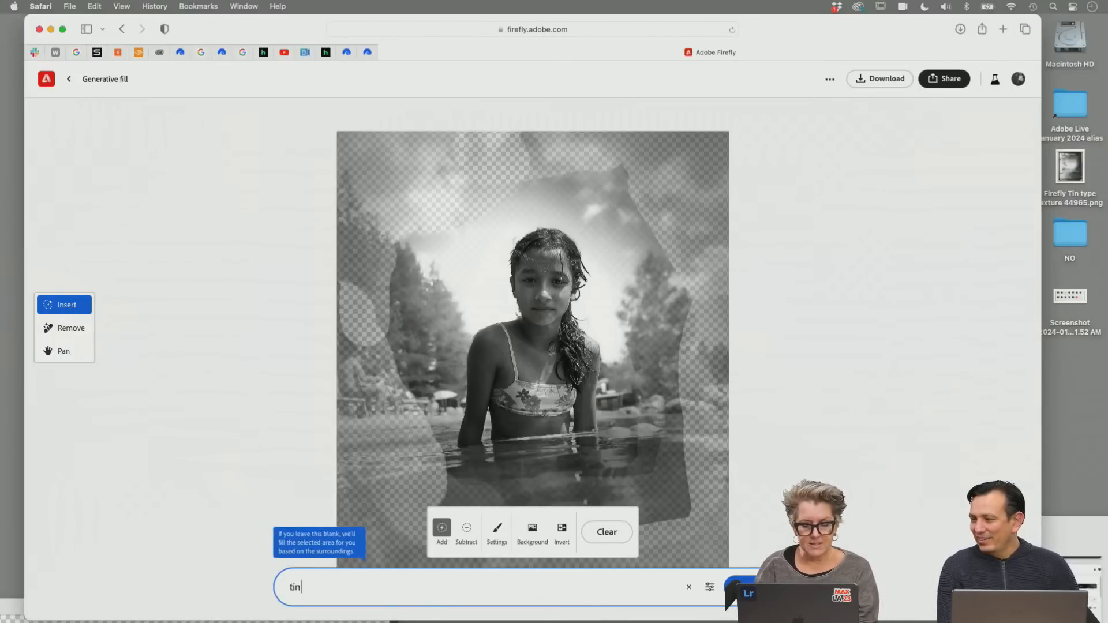
type(" type text")
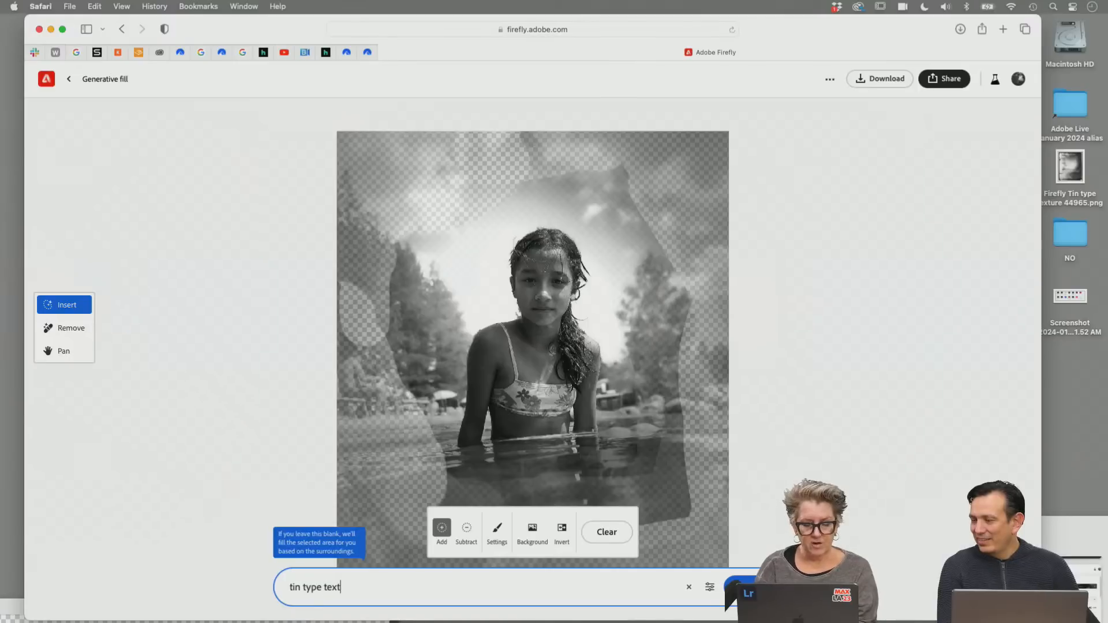
type("ure")
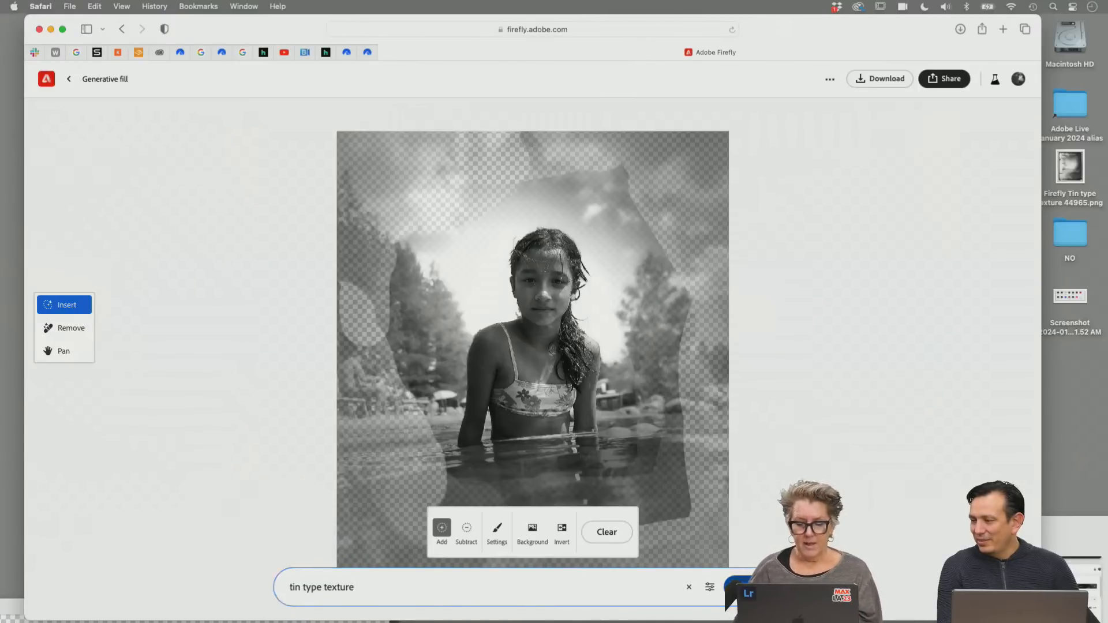
key("Return")
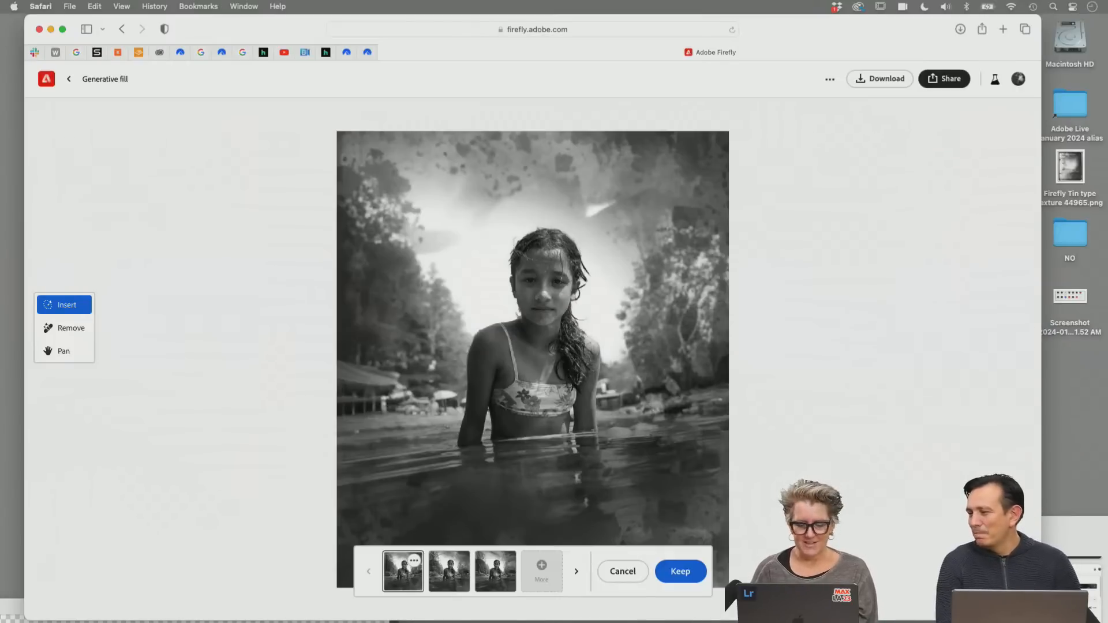
Compare the three generated fill variations and discard them to return to the painted selection
left_click(455, 572)
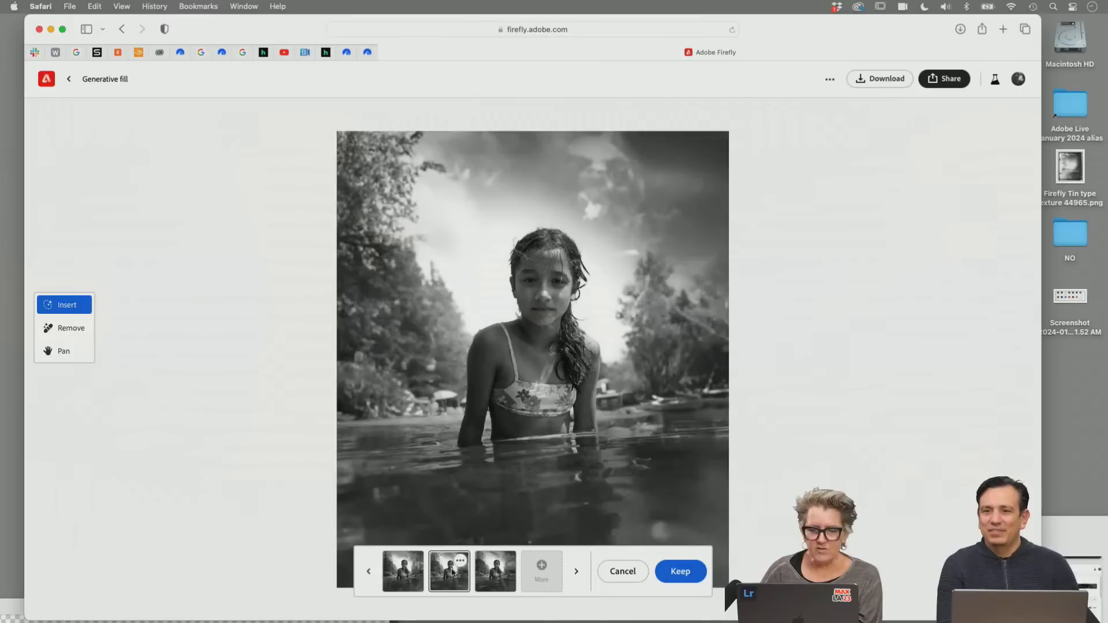
left_click(497, 573)
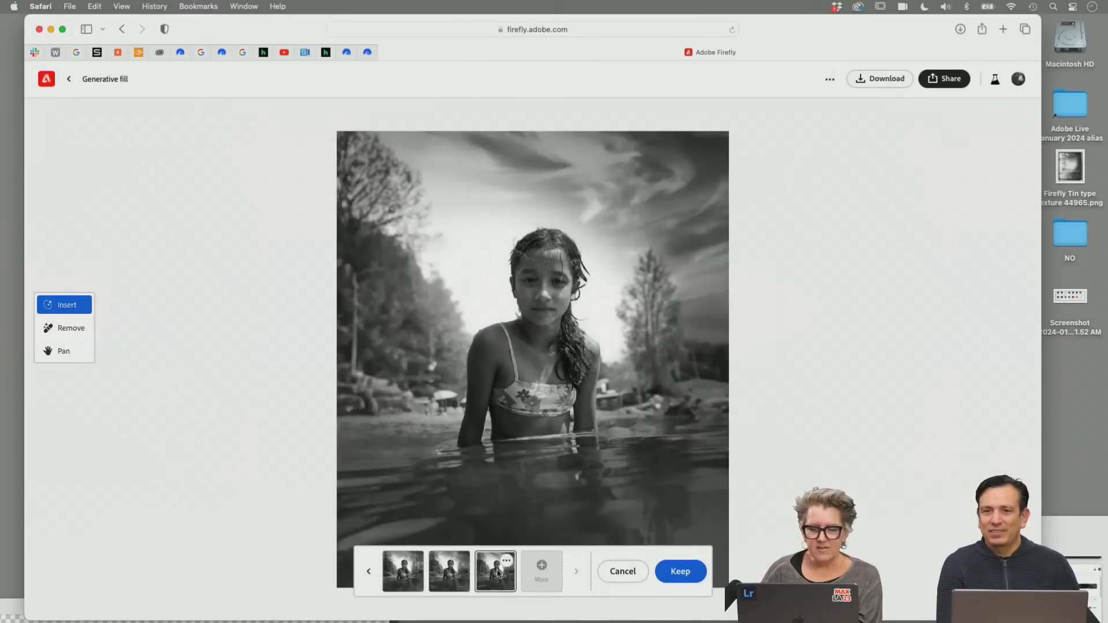
left_click(406, 577)
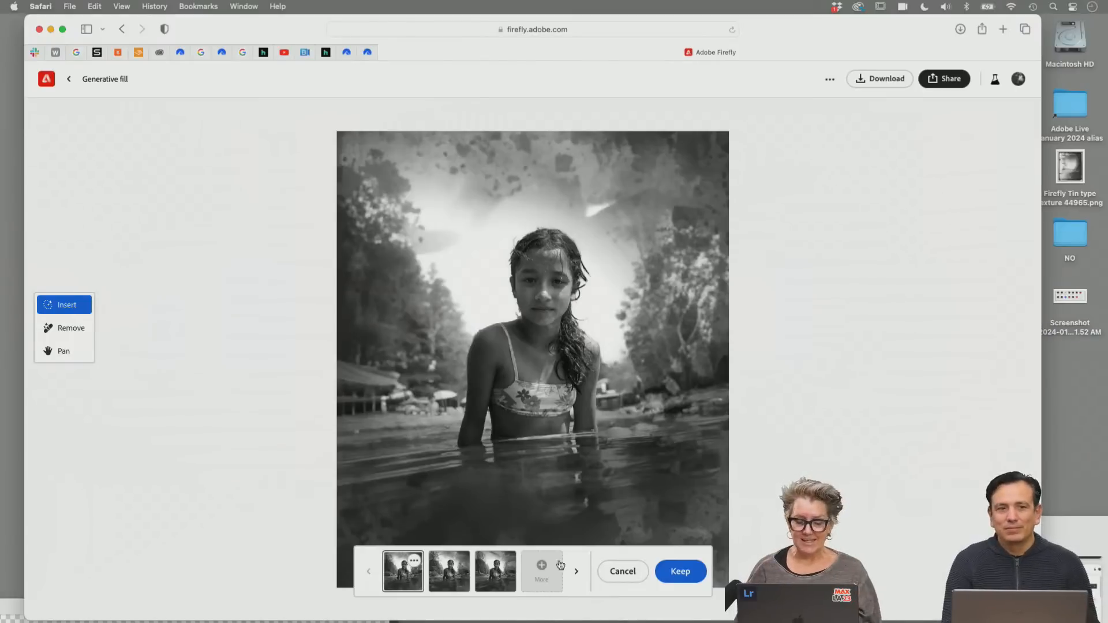
left_click(615, 572)
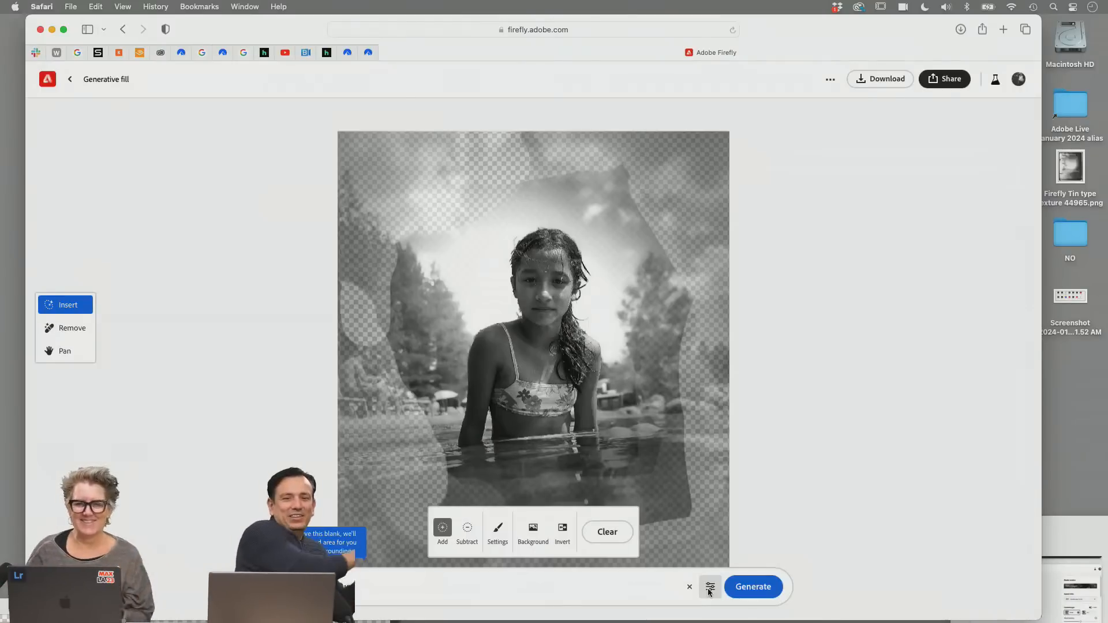
Set Preserve content to about midway and Guidance strength to about two thirds toward Prompt, and regenerate the fill
key("super+v")
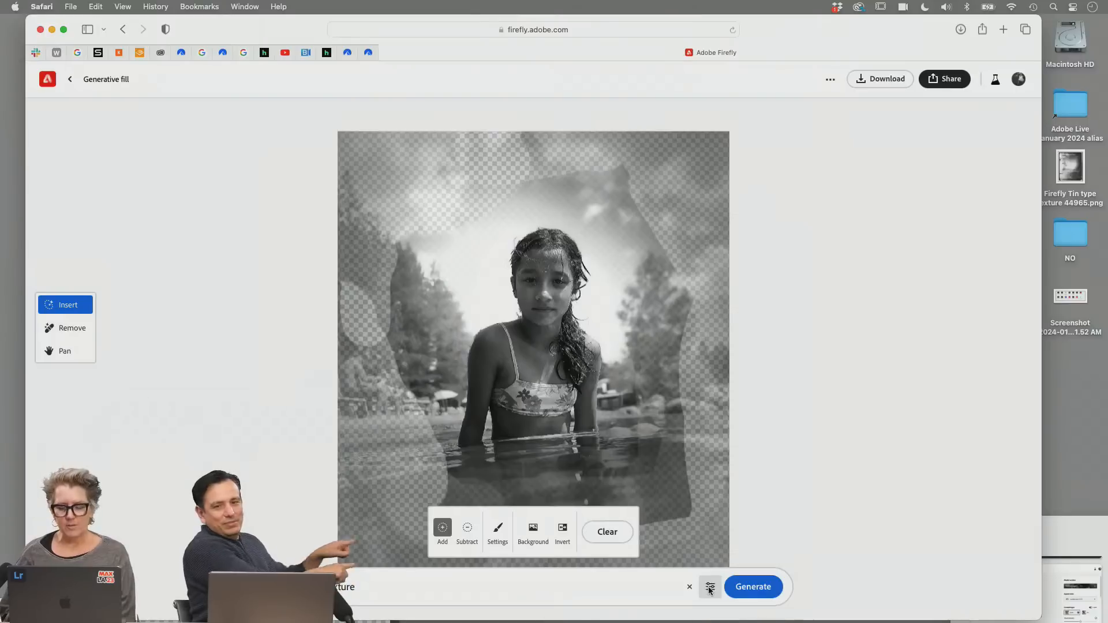
left_click(710, 587)
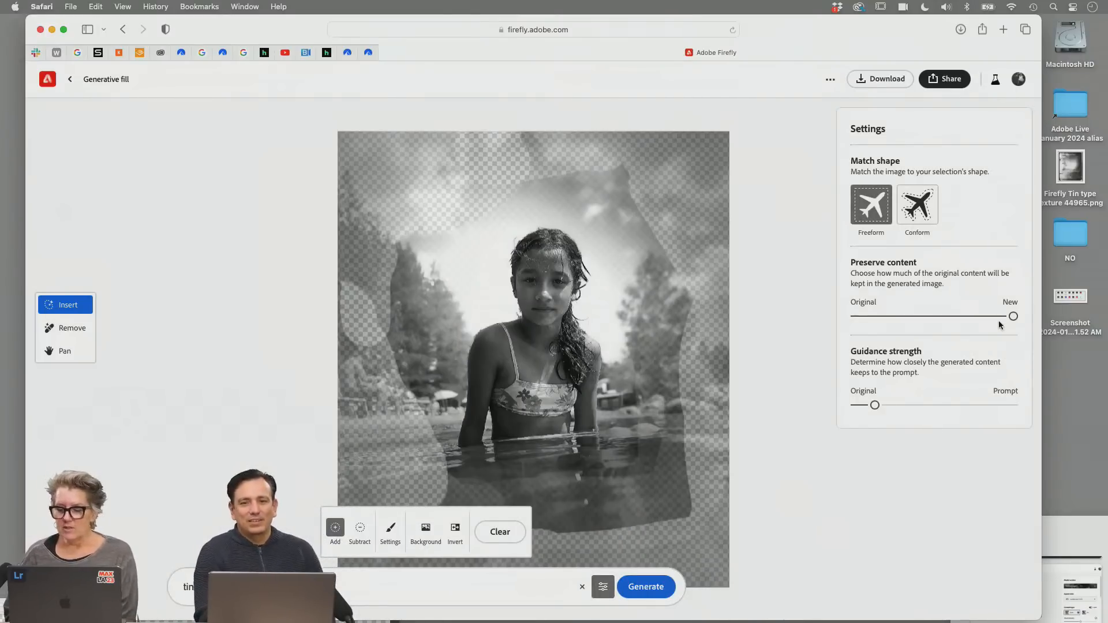
left_click_drag(1014, 317, 924, 323)
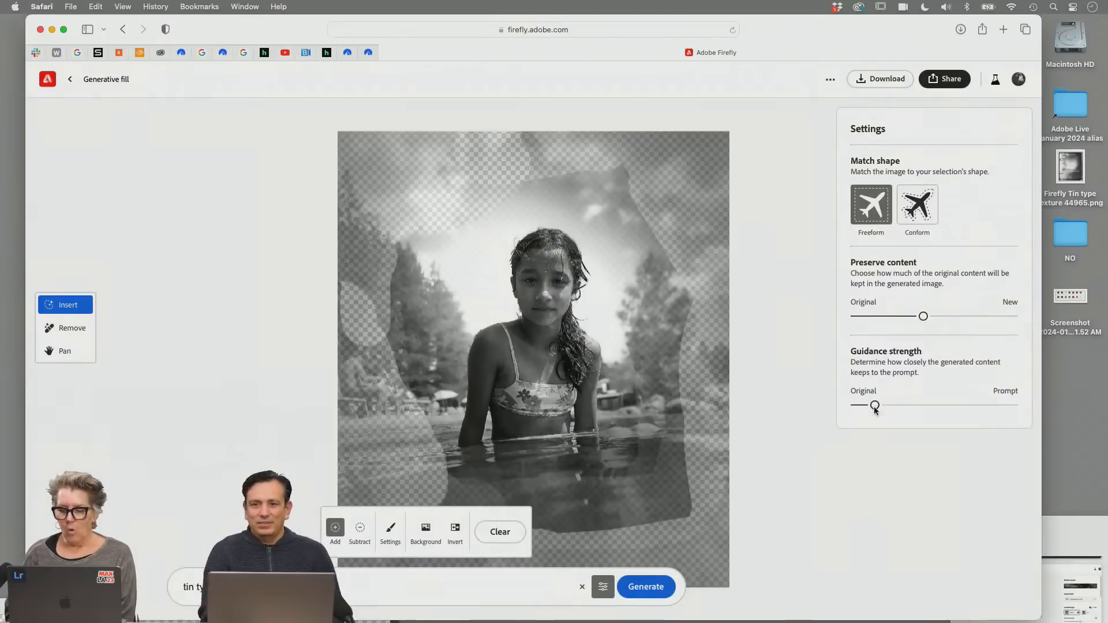
left_click_drag(875, 406, 959, 405)
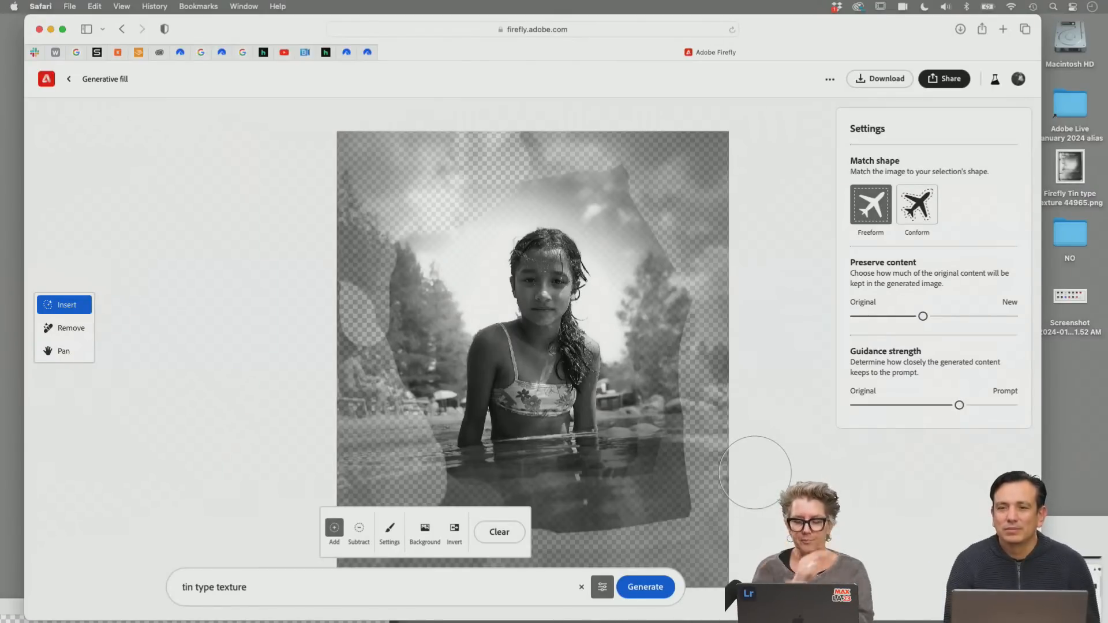
left_click(639, 590)
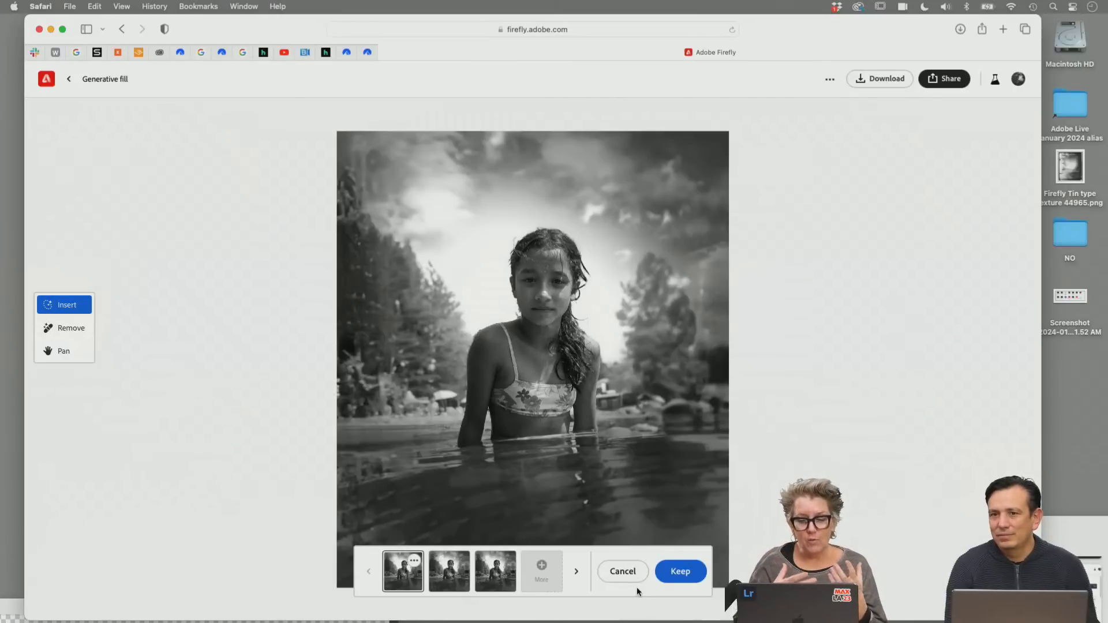
Examine the regenerated tin type variations and cancel them
left_click(459, 582)
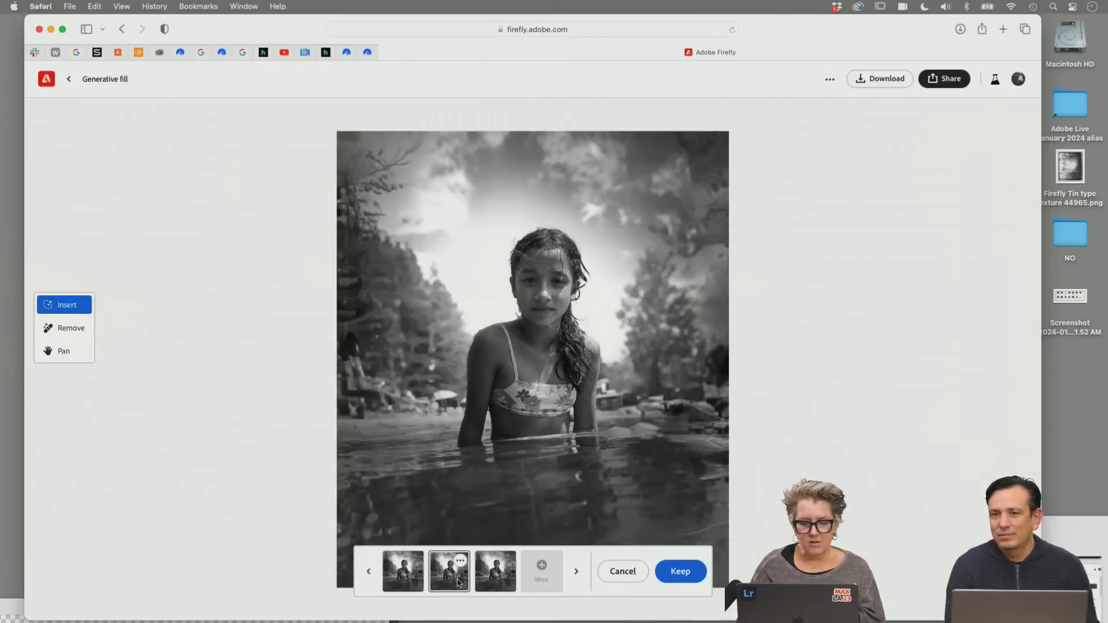
left_click(495, 580)
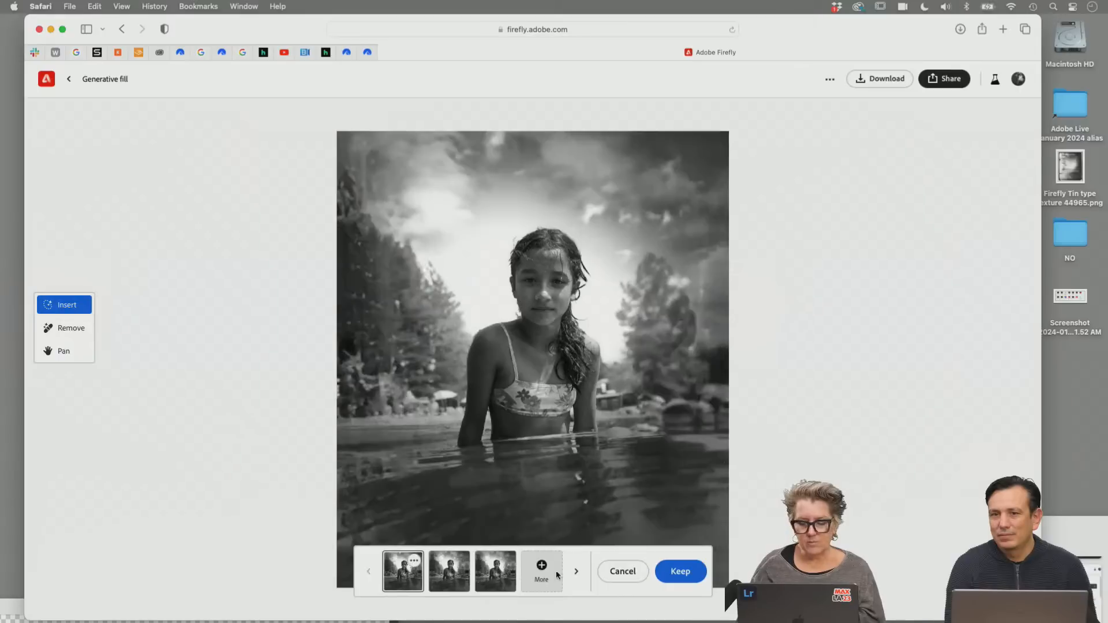
left_click(623, 571)
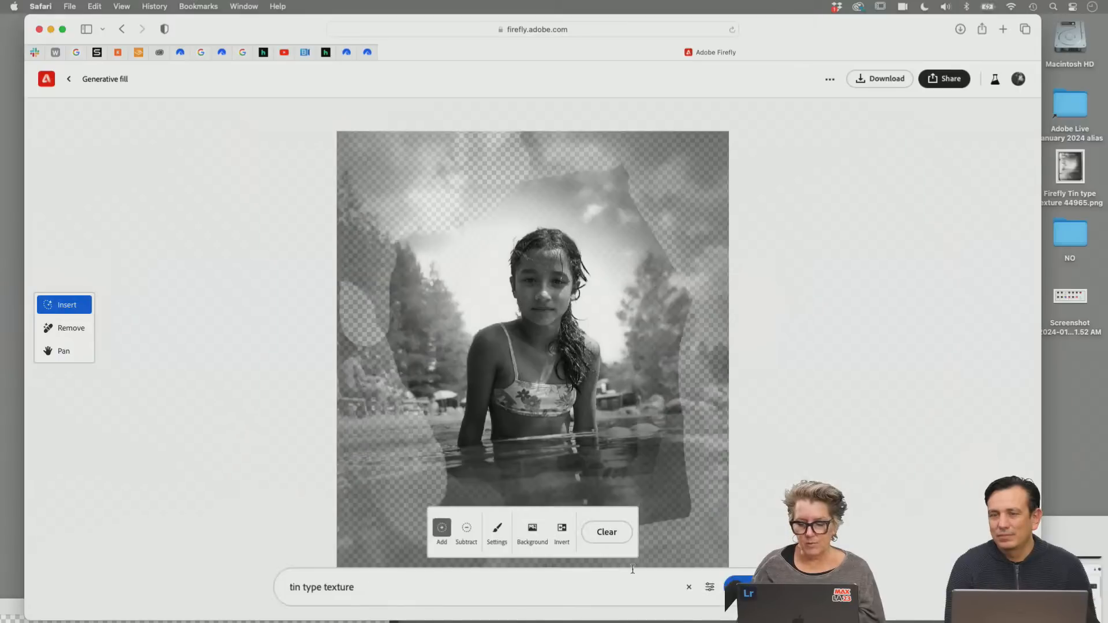
Set Preserve content close to Original and Guidance strength almost fully toward Prompt, and generate the tin type fill again
left_click(710, 587)
left_click_drag(919, 320, 872, 324)
left_click_drag(953, 407, 1014, 408)
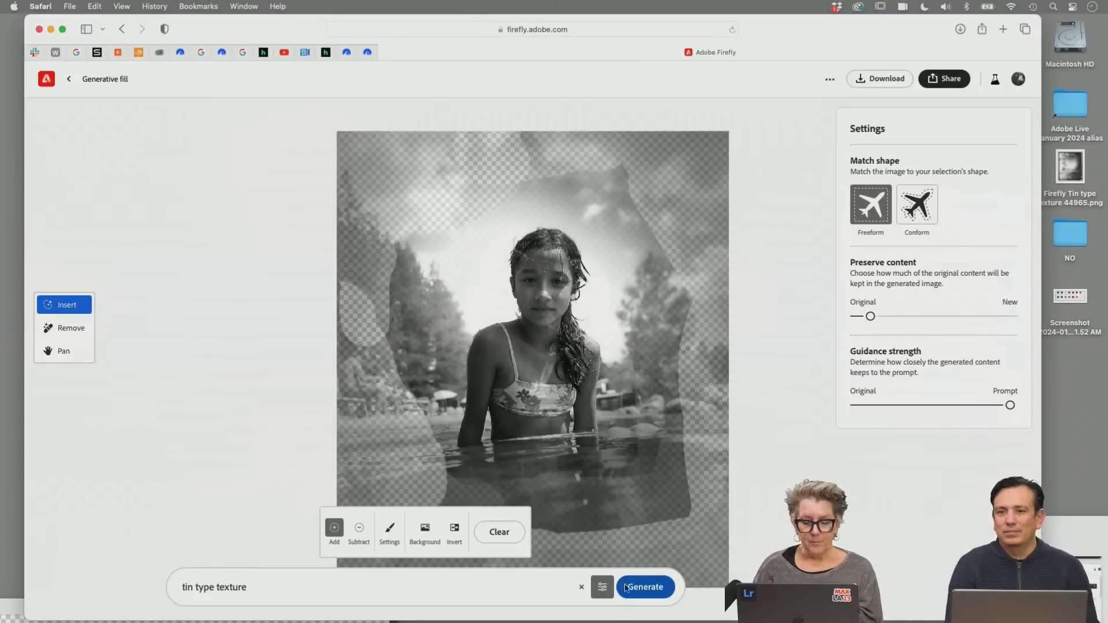
left_click(646, 586)
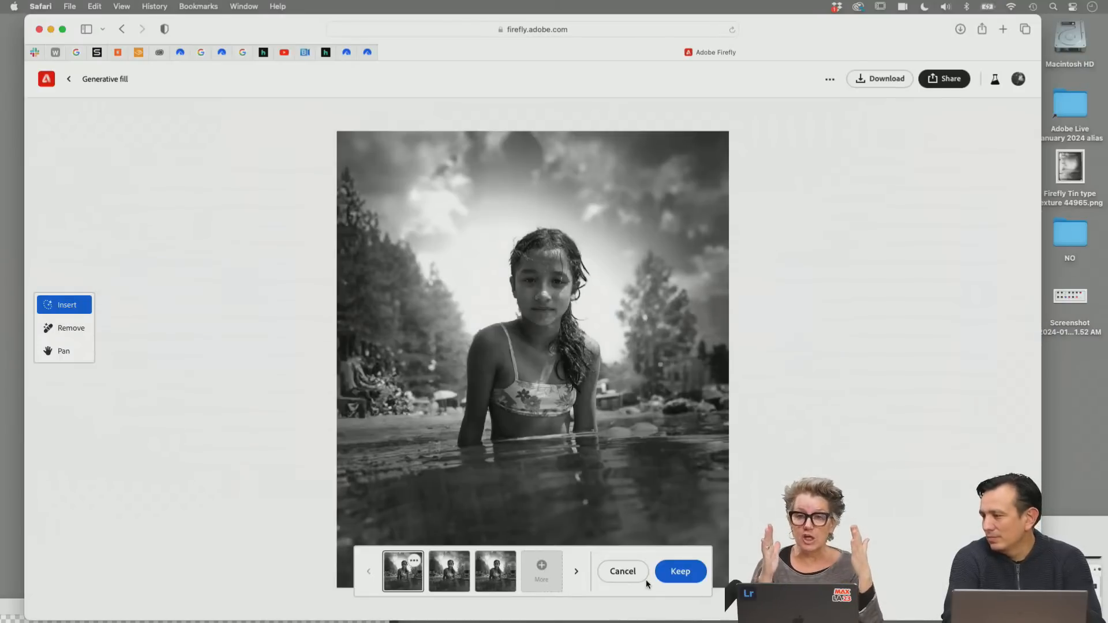
Compare the first and second tin type variations, cancel them and clear the painted selection
left_click(450, 568)
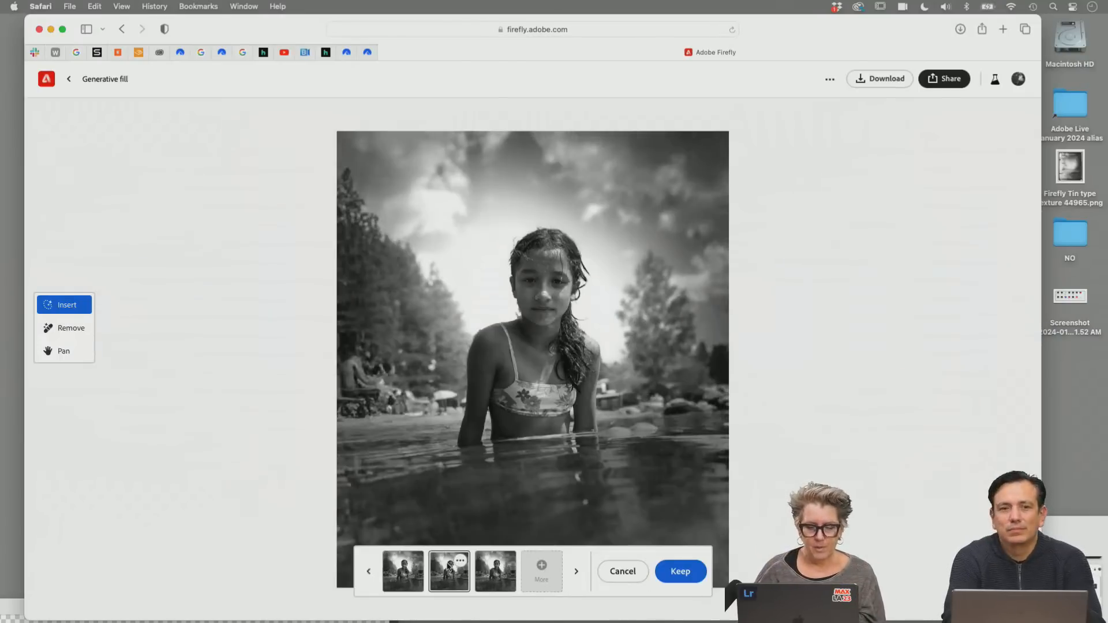
left_click(421, 578)
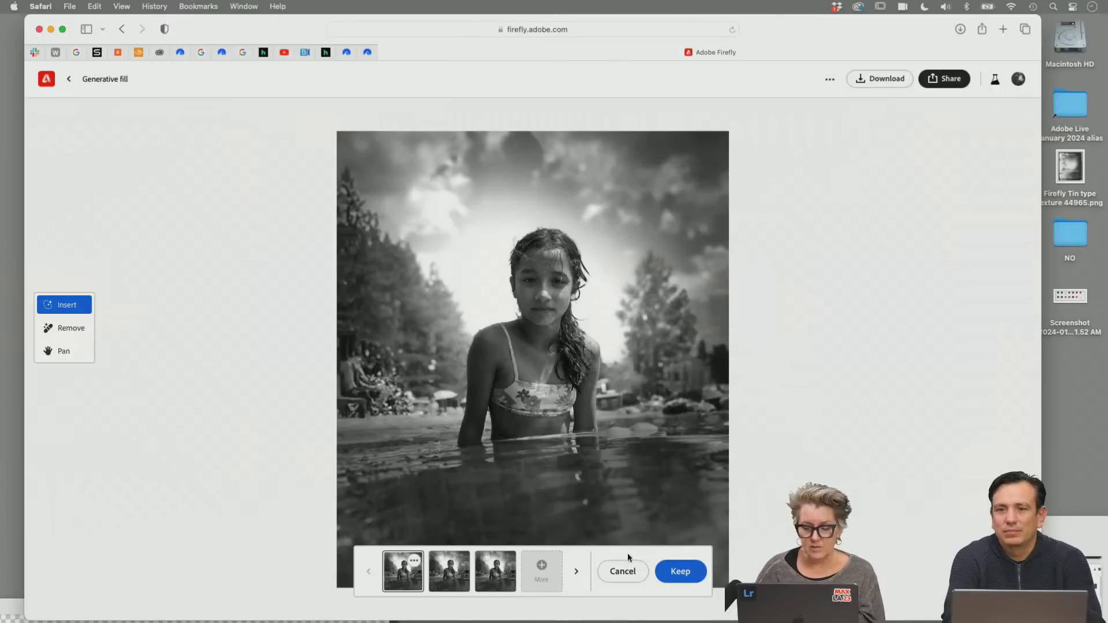
left_click_drag(822, 41, 838, 1)
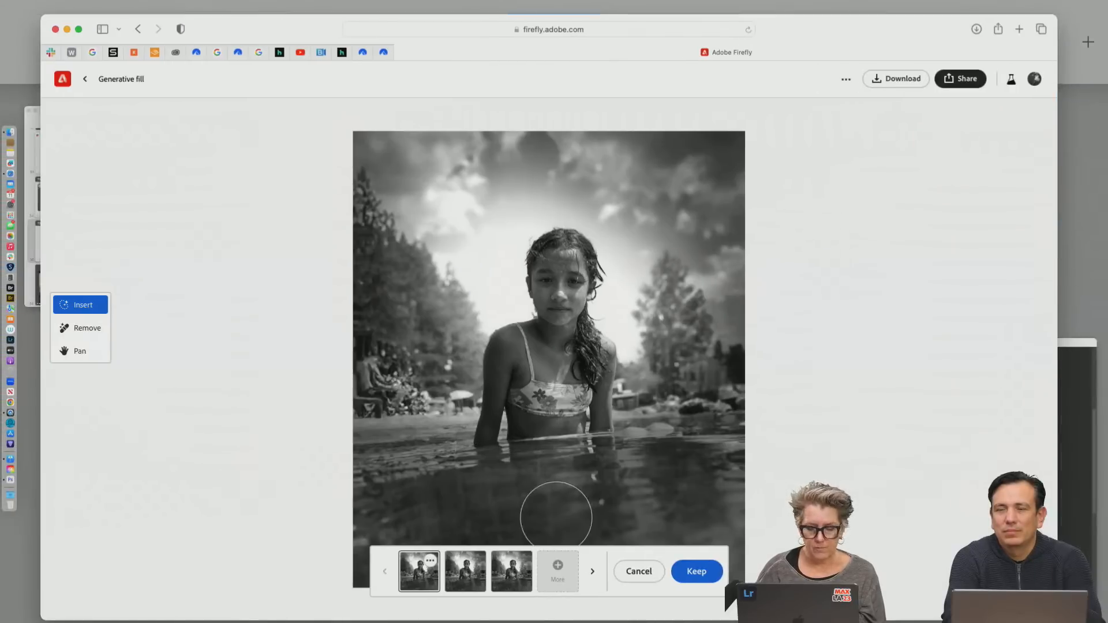
left_click(639, 572)
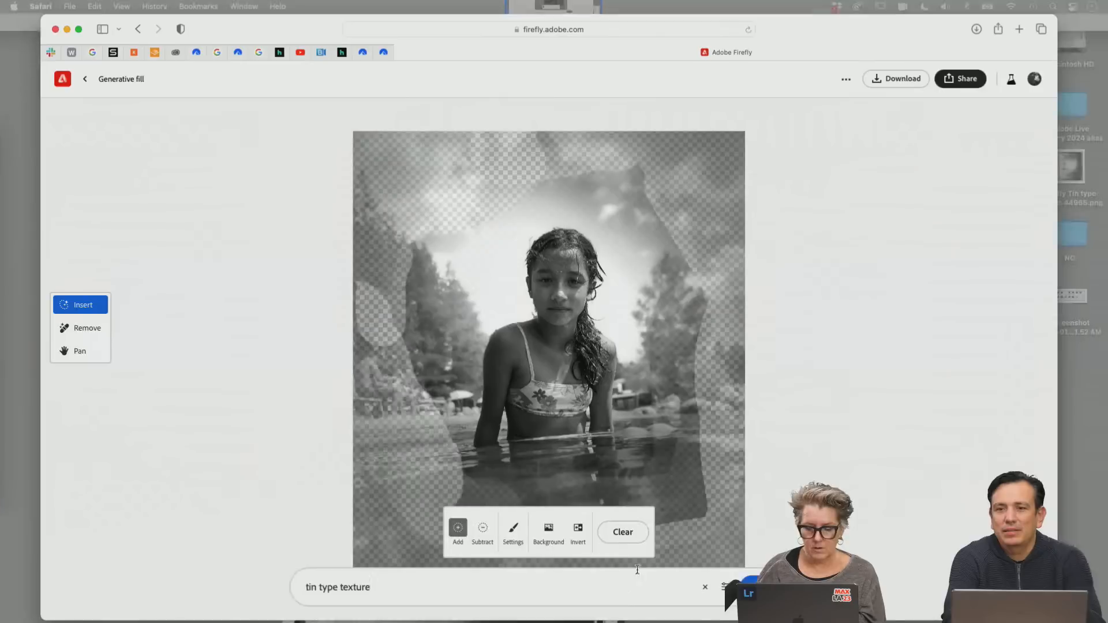
triple_click(404, 585)
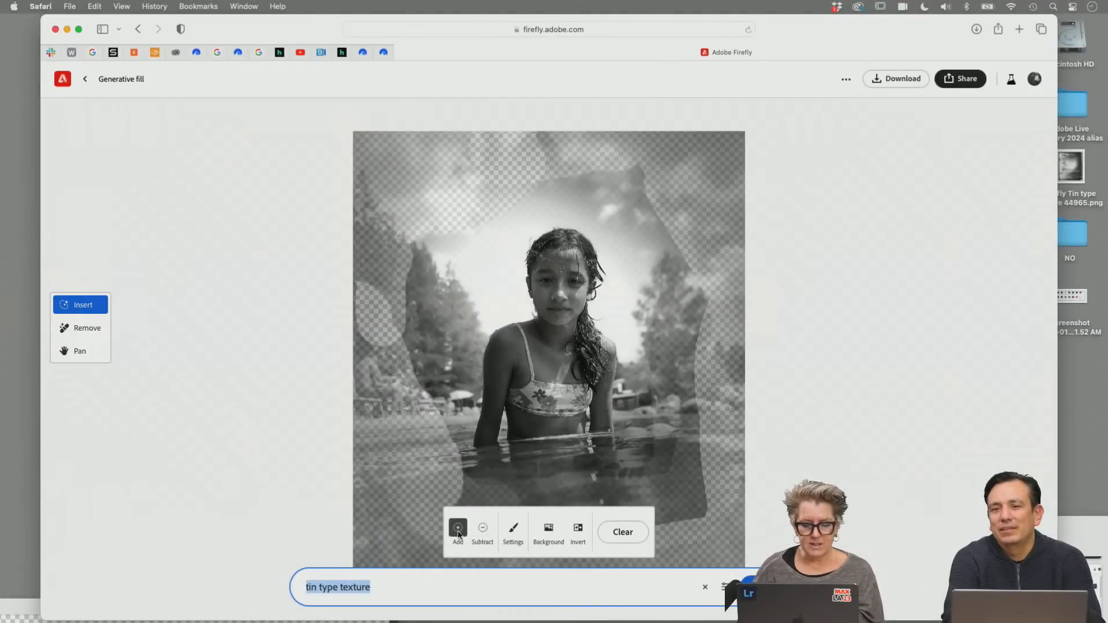
left_click(621, 533)
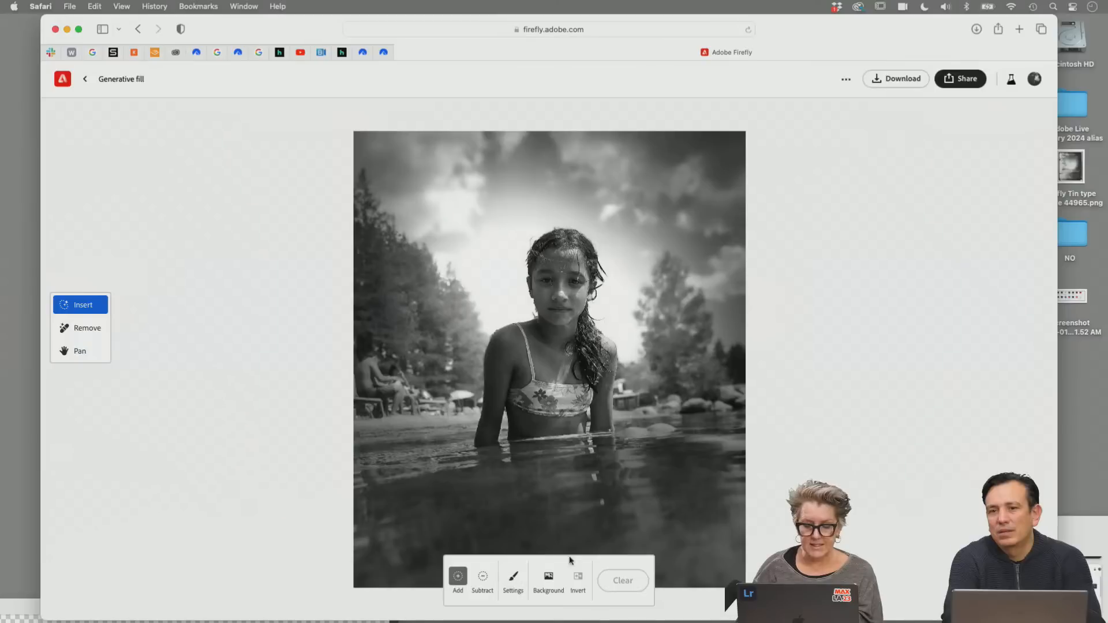
Set the brush opacity to 86% and paint a selection over the sky and both sides of the photo around the girl
left_click(513, 581)
left_click_drag(531, 536, 583, 539)
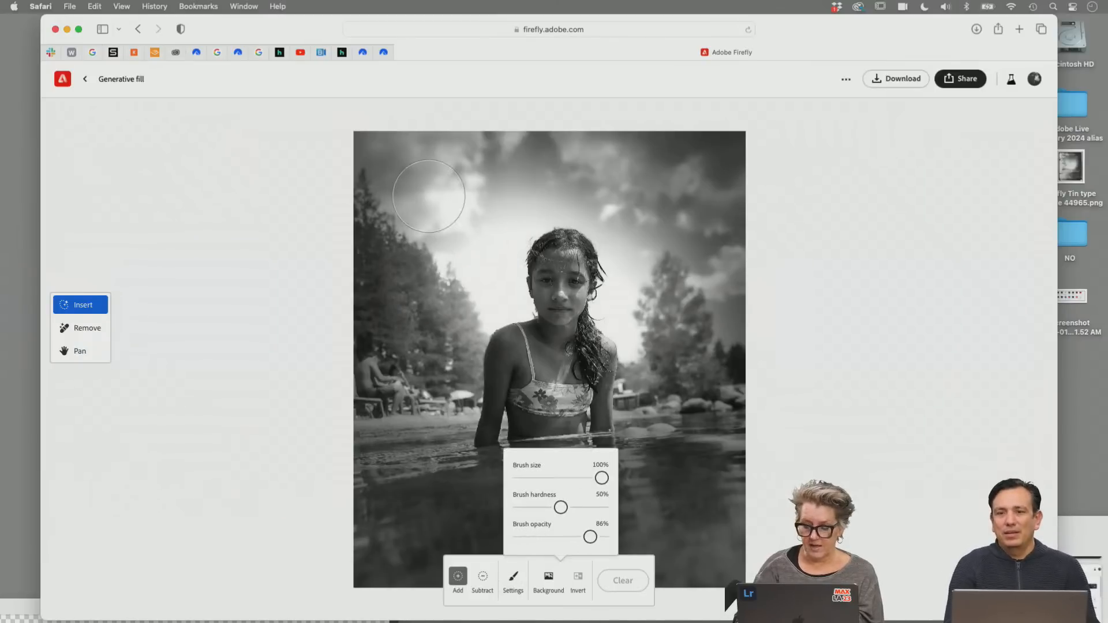
mouse_move(425, 148)
left_mouse_down()
mouse_move(352, 209)
mouse_move(363, 152)
mouse_move(395, 226)
mouse_move(513, 164)
mouse_move(659, 130)
mouse_move(507, 170)
mouse_move(595, 166)
mouse_move(673, 238)
mouse_move(711, 357)
mouse_move(649, 204)
mouse_move(709, 139)
mouse_move(744, 198)
mouse_move(765, 563)
mouse_move(743, 528)
mouse_move(738, 398)
mouse_move(706, 388)
mouse_move(720, 509)
mouse_move(707, 558)
mouse_move(691, 546)
mouse_move(695, 448)
mouse_move(618, 203)
mouse_move(595, 198)
mouse_move(379, 260)
mouse_move(356, 294)
mouse_move(379, 305)
left_mouse_up()
key("bracketleft")
key("bracketleft")
key("bracketleft")
key("bracketleft")
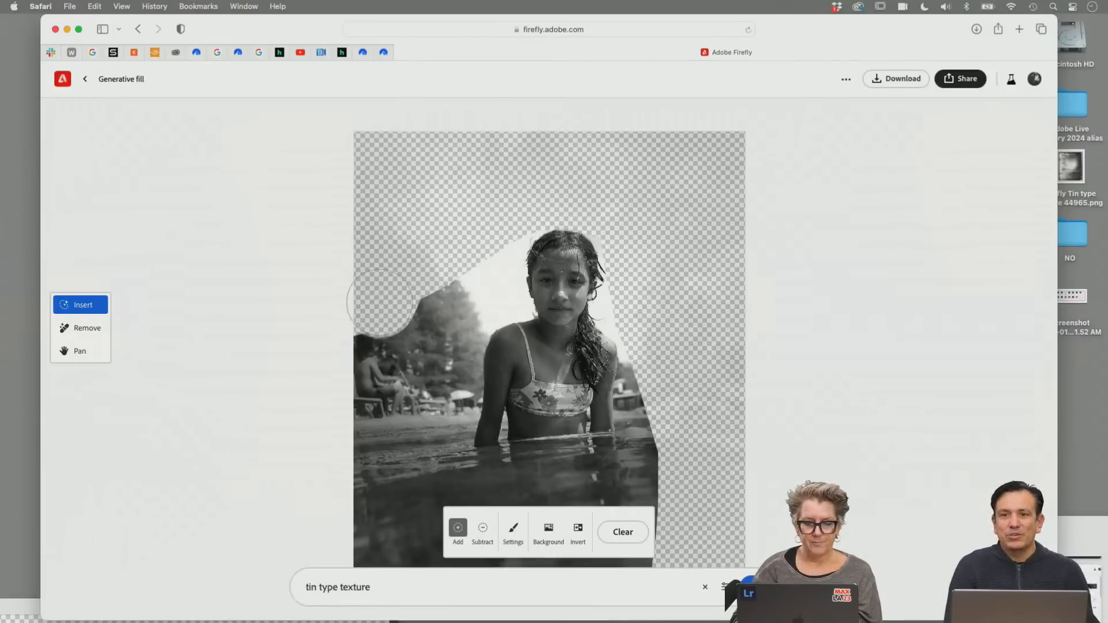
key("bracketright")
key("bracketright")
key("bracketright")
key("bracketright")
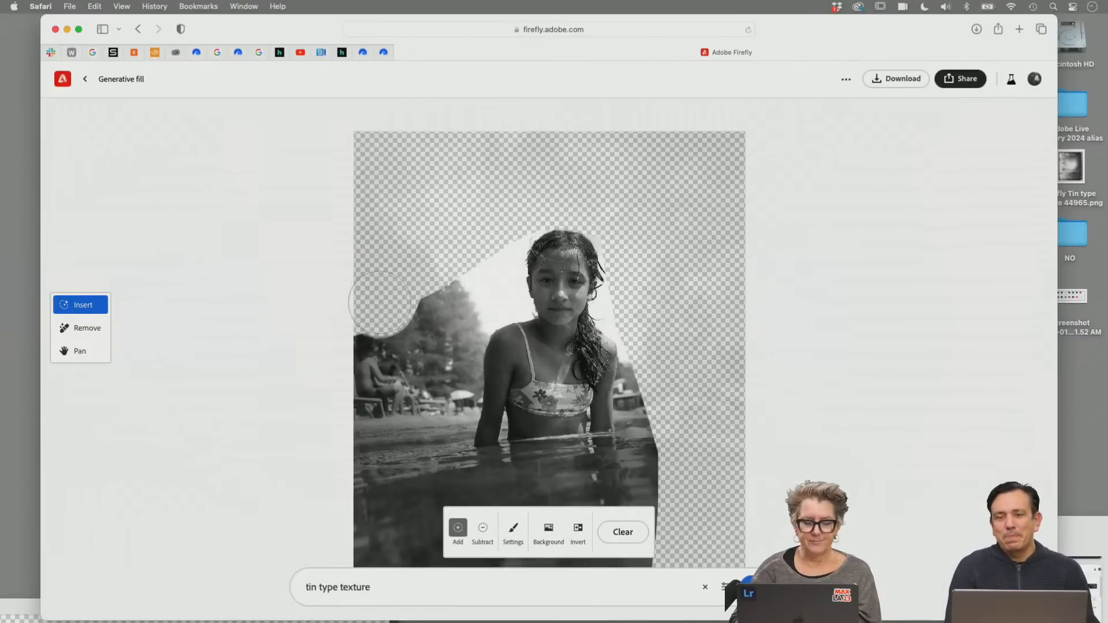
mouse_move(380, 302)
left_mouse_down()
mouse_move(423, 284)
mouse_move(395, 345)
mouse_move(366, 319)
mouse_move(400, 395)
mouse_move(386, 438)
mouse_move(367, 421)
mouse_move(393, 481)
mouse_move(385, 545)
mouse_move(366, 541)
mouse_move(386, 557)
left_mouse_up()
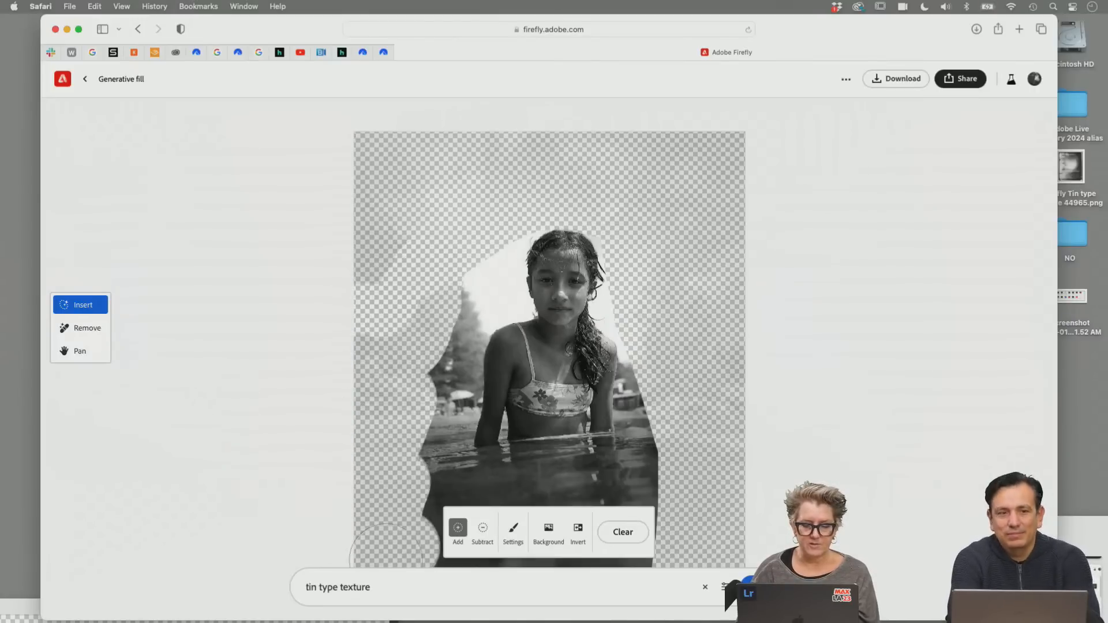
Set the brush opacity to 56% and extend the painted selection closer around the girl and across the water
left_click(513, 540)
left_click_drag(589, 488, 566, 495)
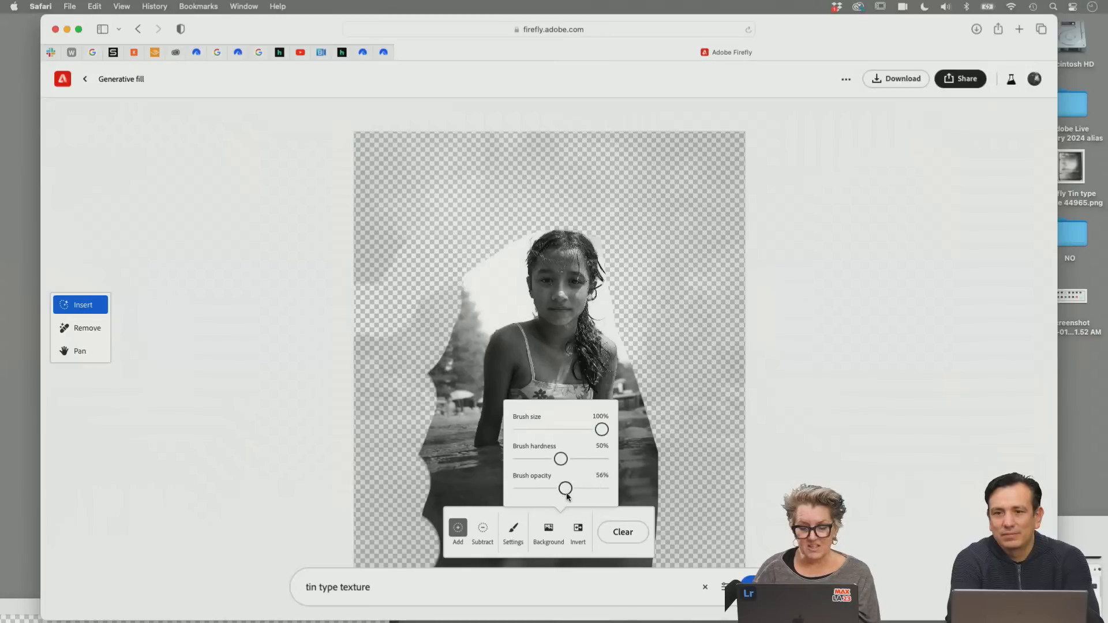
mouse_move(431, 440)
left_mouse_down()
mouse_move(436, 363)
mouse_move(473, 248)
mouse_move(477, 272)
mouse_move(418, 314)
left_mouse_up()
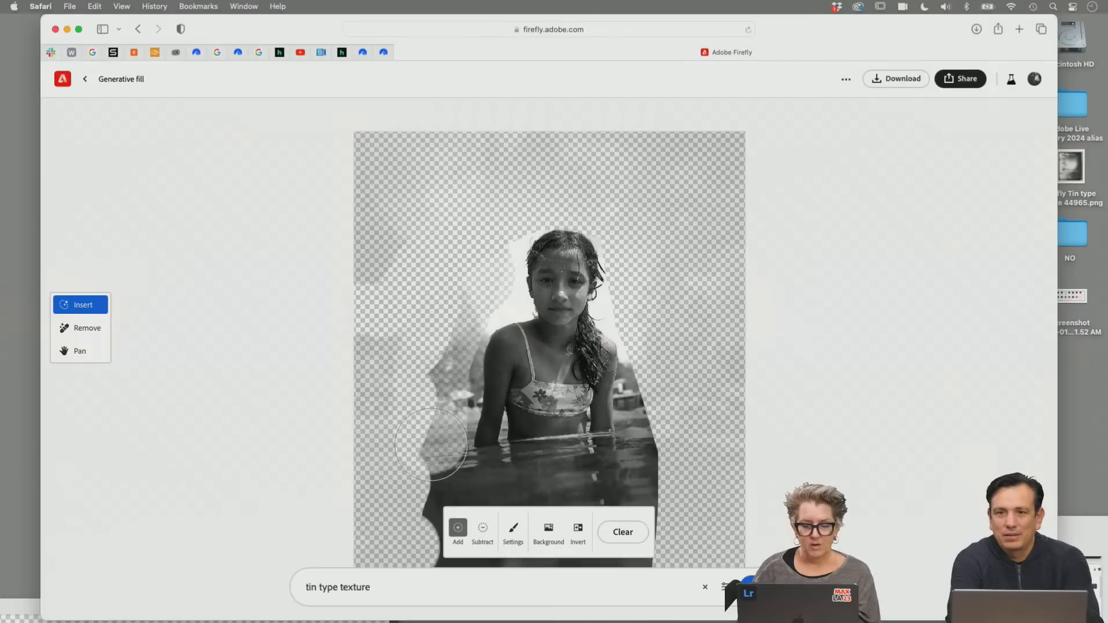
mouse_move(432, 447)
left_mouse_down()
mouse_move(432, 493)
mouse_move(500, 529)
mouse_move(476, 555)
mouse_move(609, 521)
mouse_move(650, 466)
mouse_move(663, 469)
mouse_move(665, 503)
mouse_move(681, 444)
mouse_move(669, 486)
left_mouse_up()
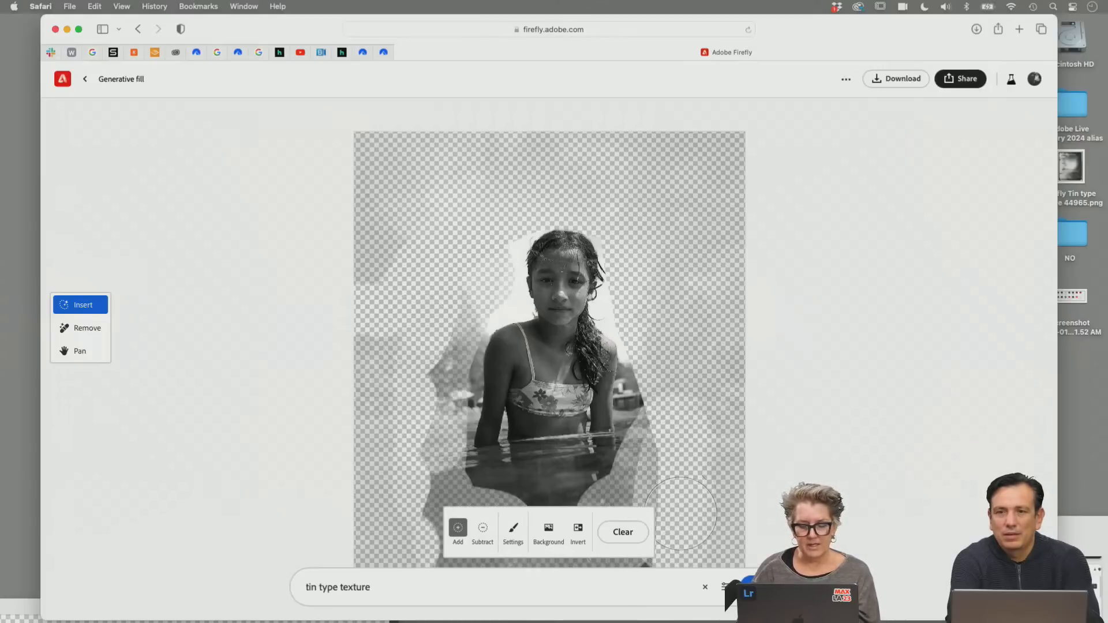
Replace the prompt with "watercolor of girl in lake" and generate the fill
left_click(416, 586)
key("super+a")
type("w")
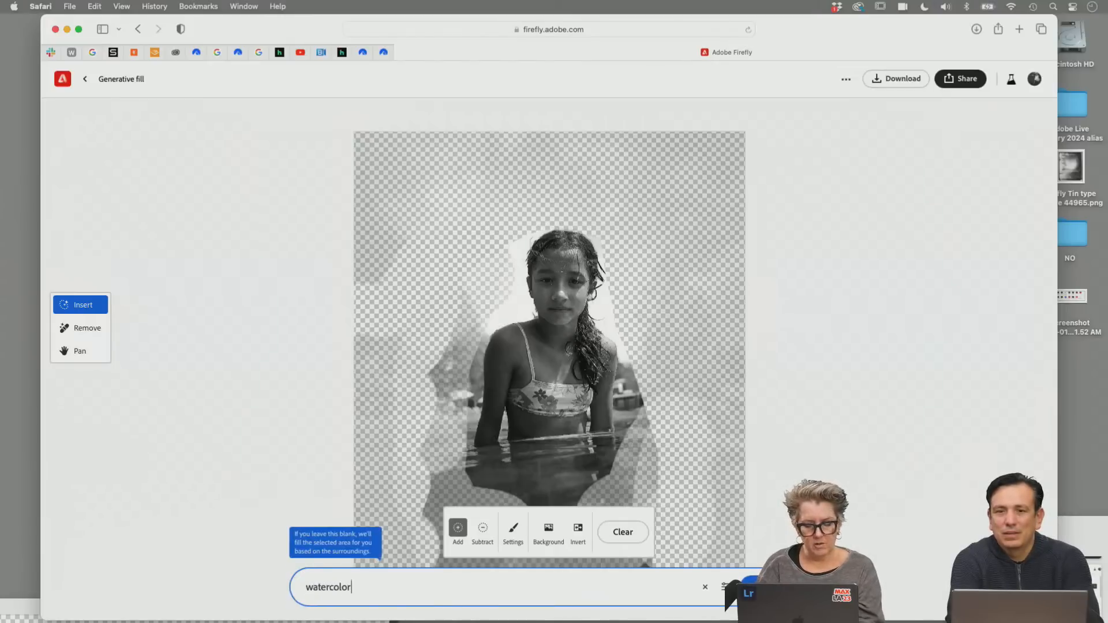
type("atercolor of girl in lake")
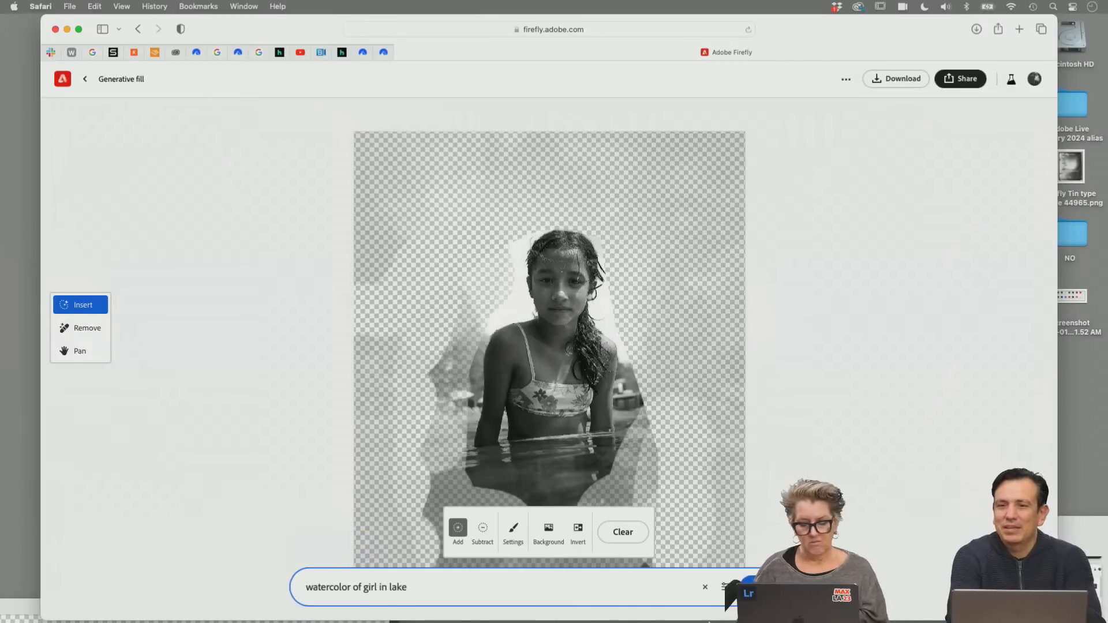
left_click(770, 587)
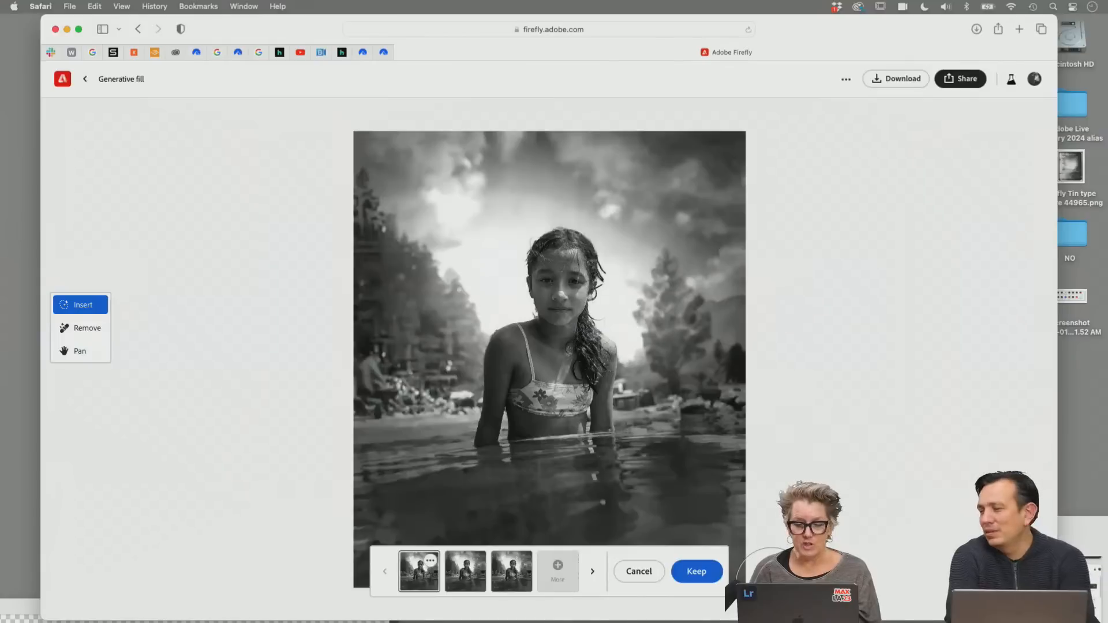
Cancel the result, set Preserve content about four fifths toward New and Guidance strength about midway, and regenerate the watercolor fill
left_click(639, 571)
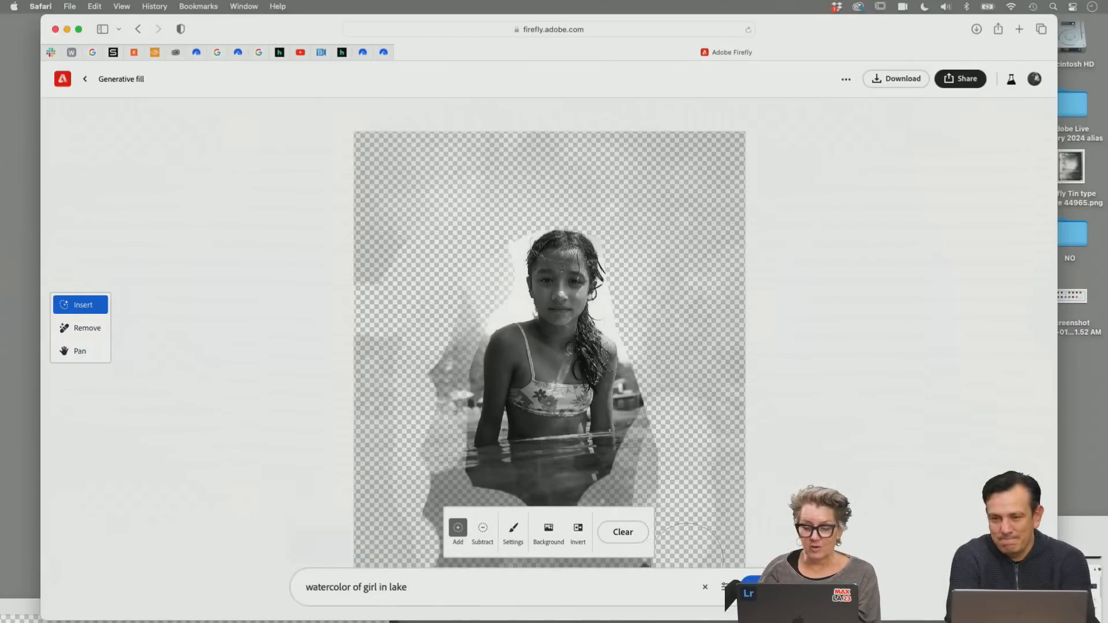
left_click(721, 588)
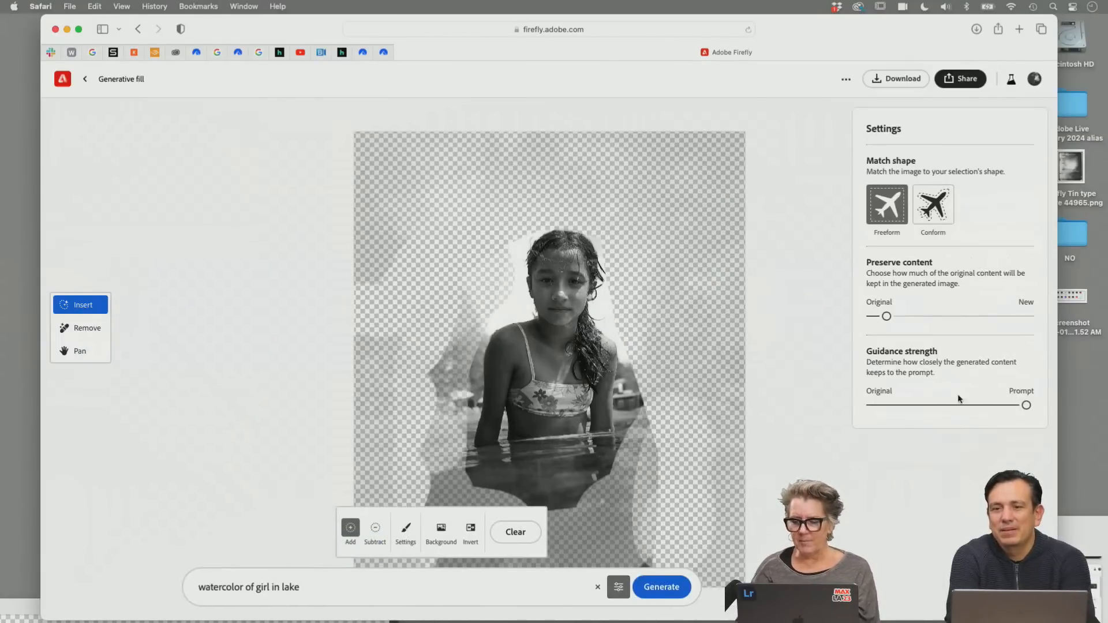
left_click_drag(887, 316, 1002, 317)
left_click_drag(1026, 405, 952, 407)
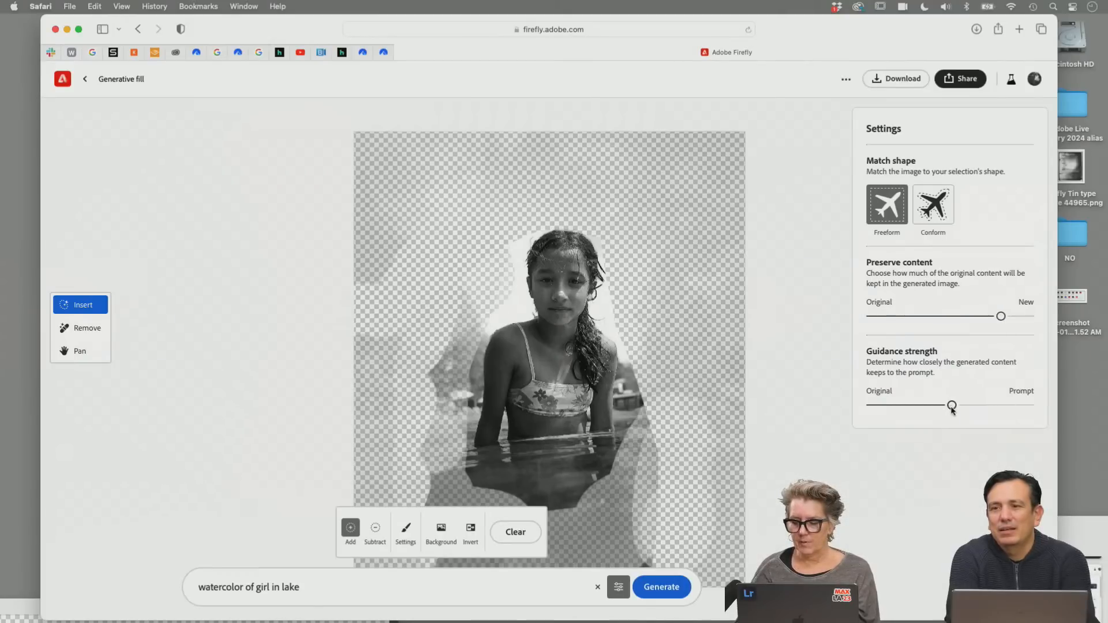
left_click(669, 589)
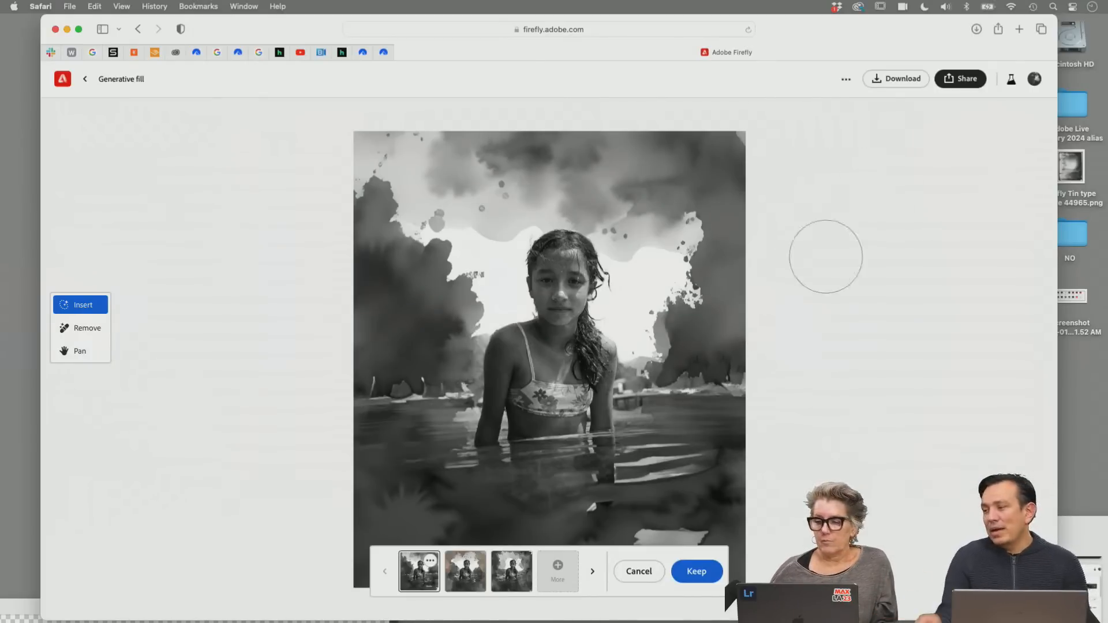
Keep the first watercolor variation and look through the image's sharing options
left_click(898, 81)
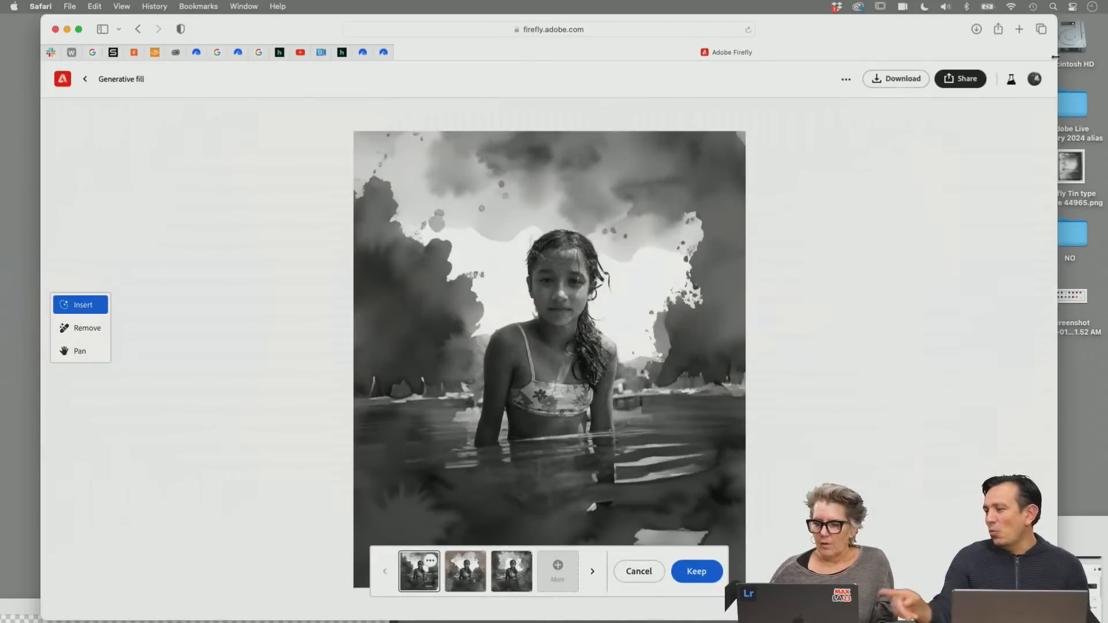
left_click(961, 85)
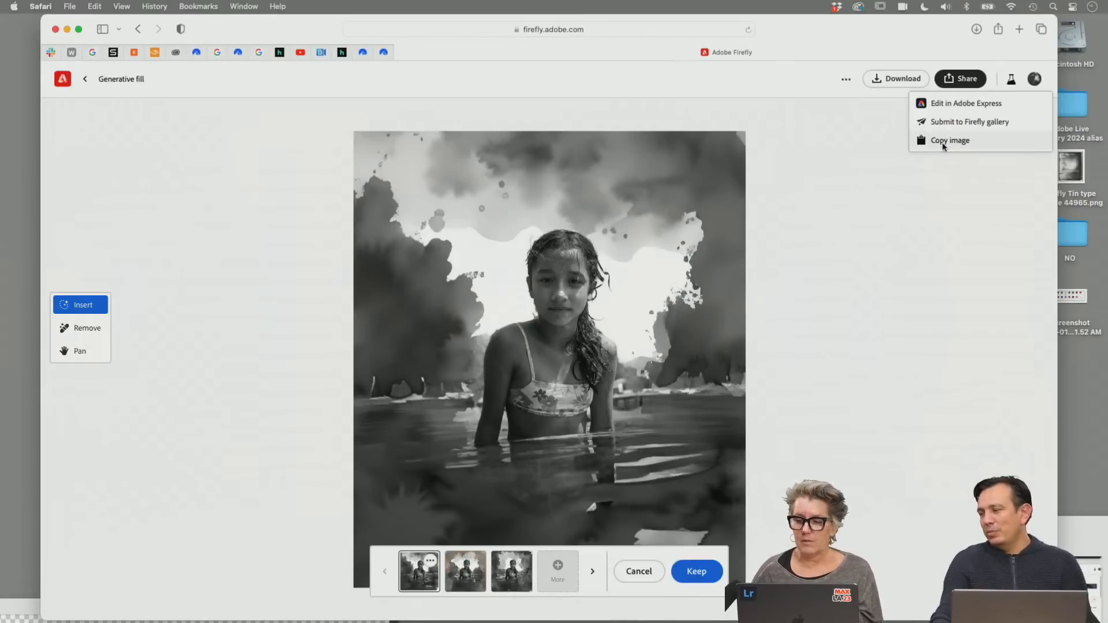
left_click(699, 571)
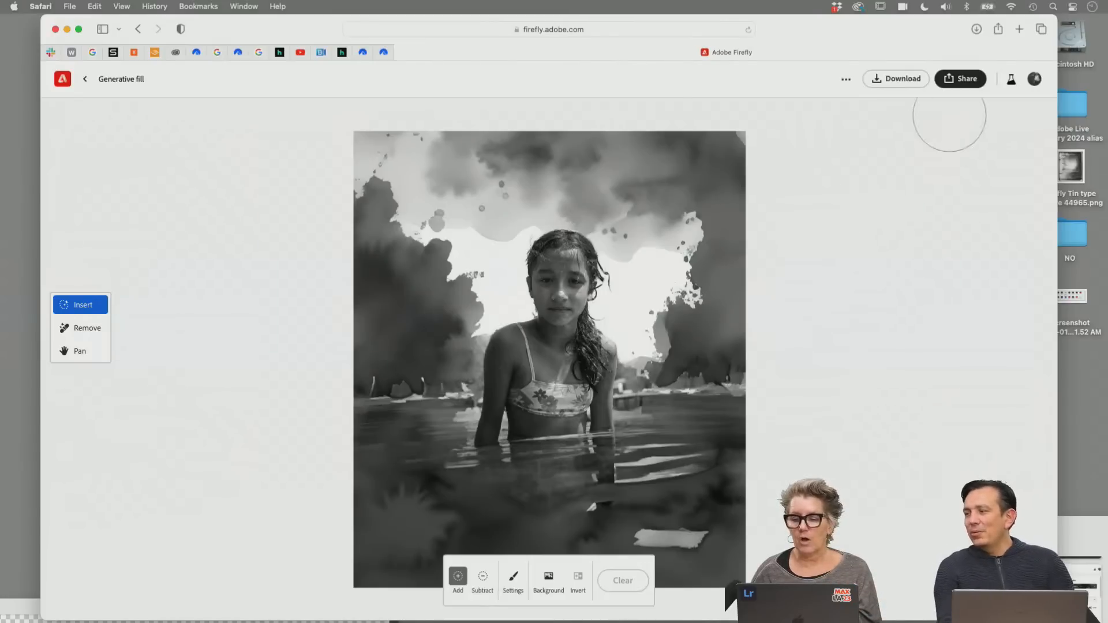
left_click(961, 77)
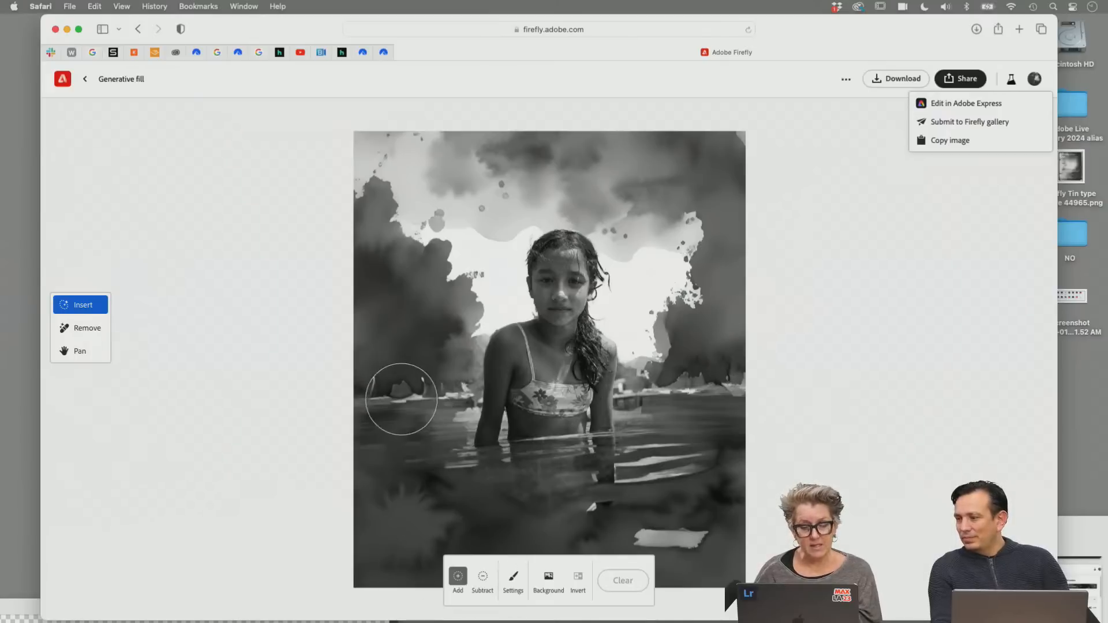
left_click(398, 385)
Paint a selection around the photo's edges, lowering the brush opacity to about a quarter to add softer strokes along the sides
mouse_move(397, 385)
left_mouse_down()
mouse_move(380, 165)
mouse_move(543, 142)
mouse_move(733, 152)
mouse_move(656, 185)
mouse_move(709, 242)
mouse_move(754, 321)
mouse_move(750, 186)
mouse_move(733, 554)
mouse_move(746, 575)
mouse_move(704, 577)
mouse_move(742, 470)
mouse_move(741, 378)
left_mouse_up()
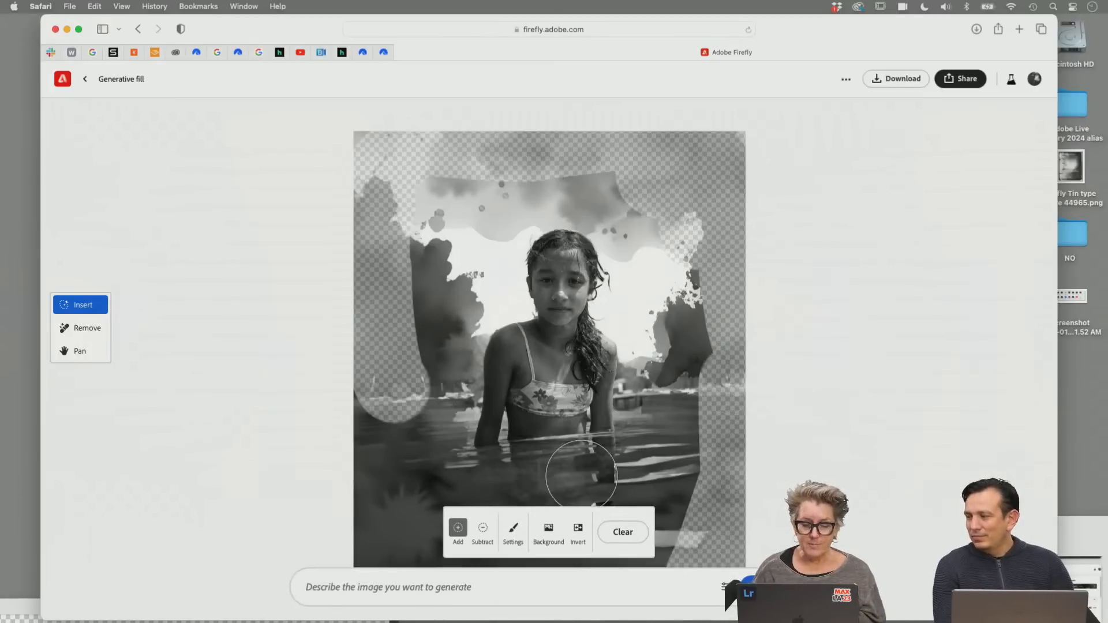
left_click(513, 534)
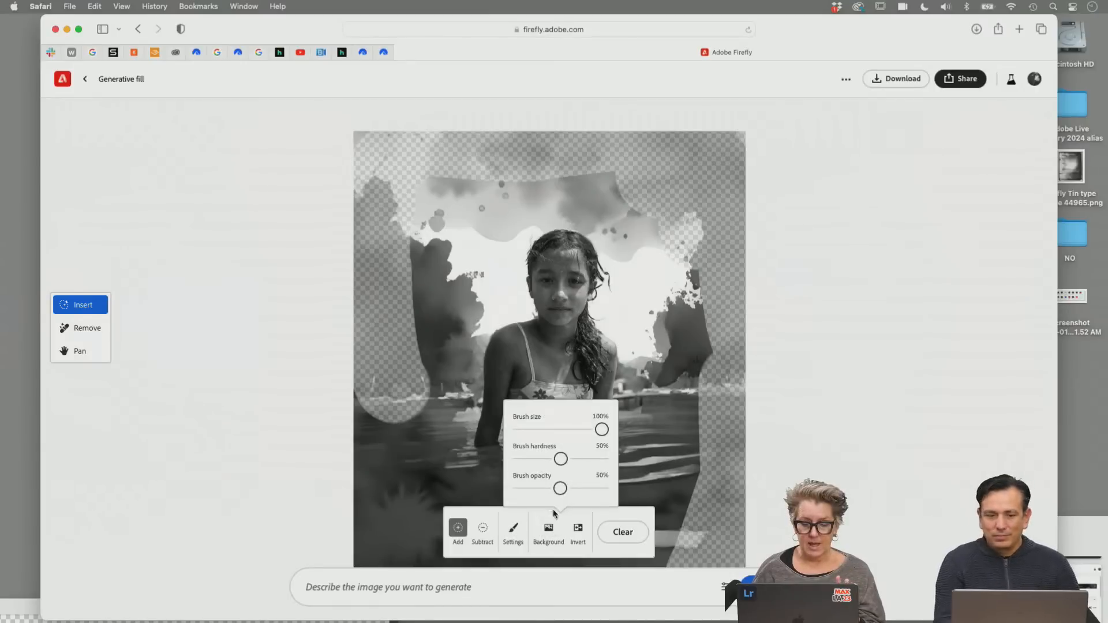
left_click_drag(560, 489, 537, 489)
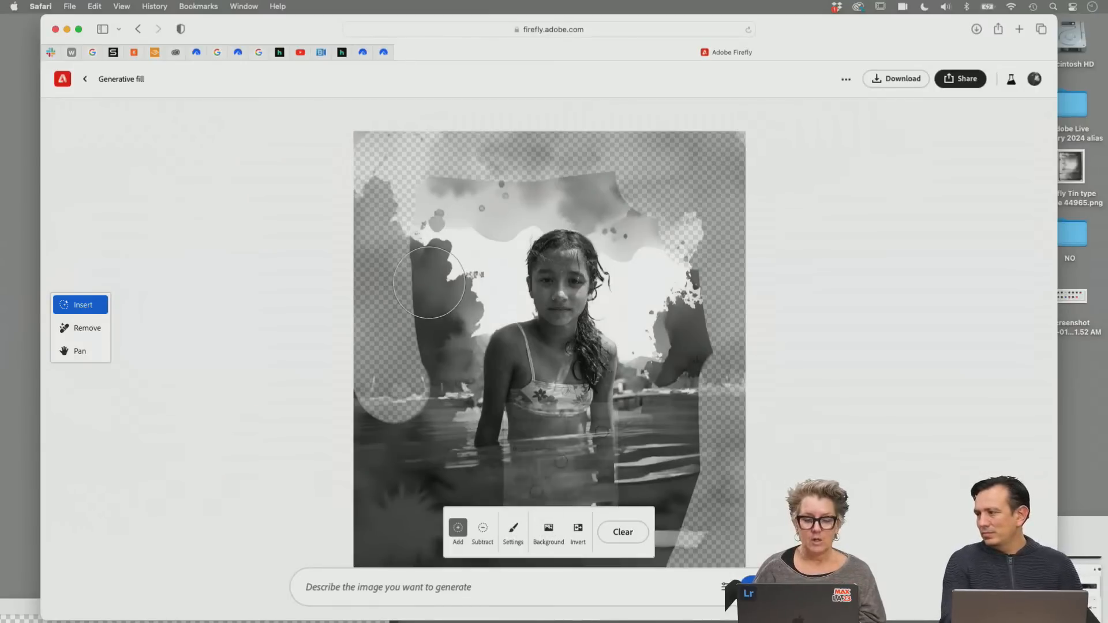
mouse_move(429, 282)
left_mouse_down()
mouse_move(420, 189)
mouse_move(424, 208)
mouse_move(465, 160)
mouse_move(413, 248)
mouse_move(451, 225)
mouse_move(360, 413)
mouse_move(364, 505)
mouse_move(418, 569)
mouse_move(399, 539)
mouse_move(400, 496)
mouse_move(381, 509)
mouse_move(351, 500)
mouse_move(357, 530)
mouse_move(357, 452)
mouse_move(374, 531)
left_mouse_up()
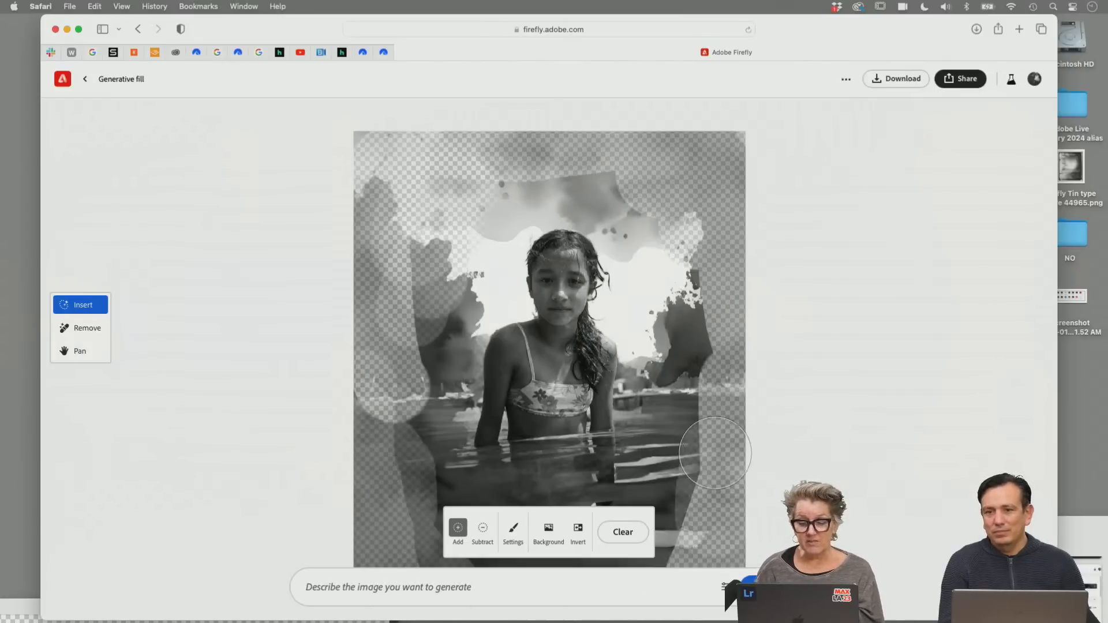
mouse_move(715, 454)
left_mouse_down()
mouse_move(712, 418)
mouse_move(714, 546)
mouse_move(714, 349)
mouse_move(705, 373)
mouse_move(695, 228)
mouse_move(713, 206)
mouse_move(729, 243)
left_mouse_up()
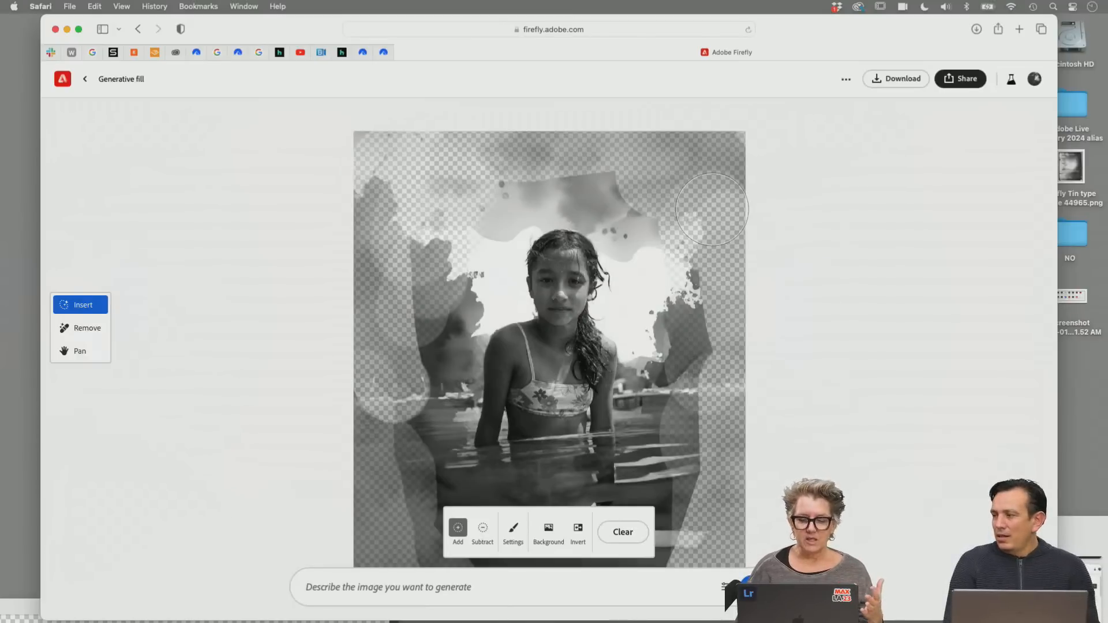
Set Guidance strength about two thirds toward Prompt and Preserve content about three quarters toward New, and generate without a prompt
left_click(725, 587)
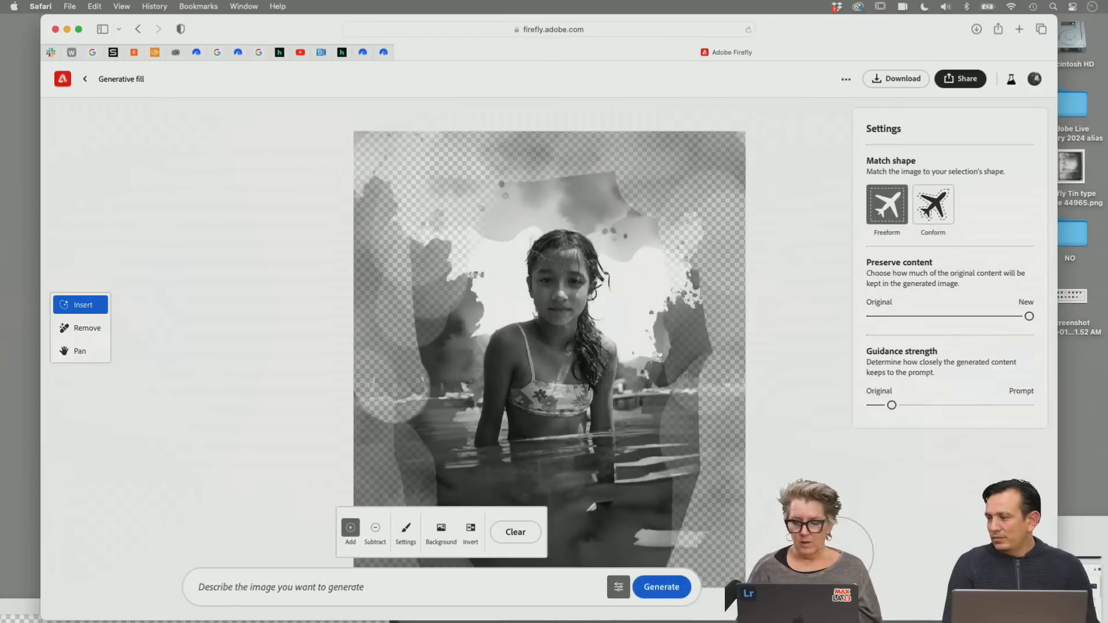
left_click_drag(891, 405, 975, 405)
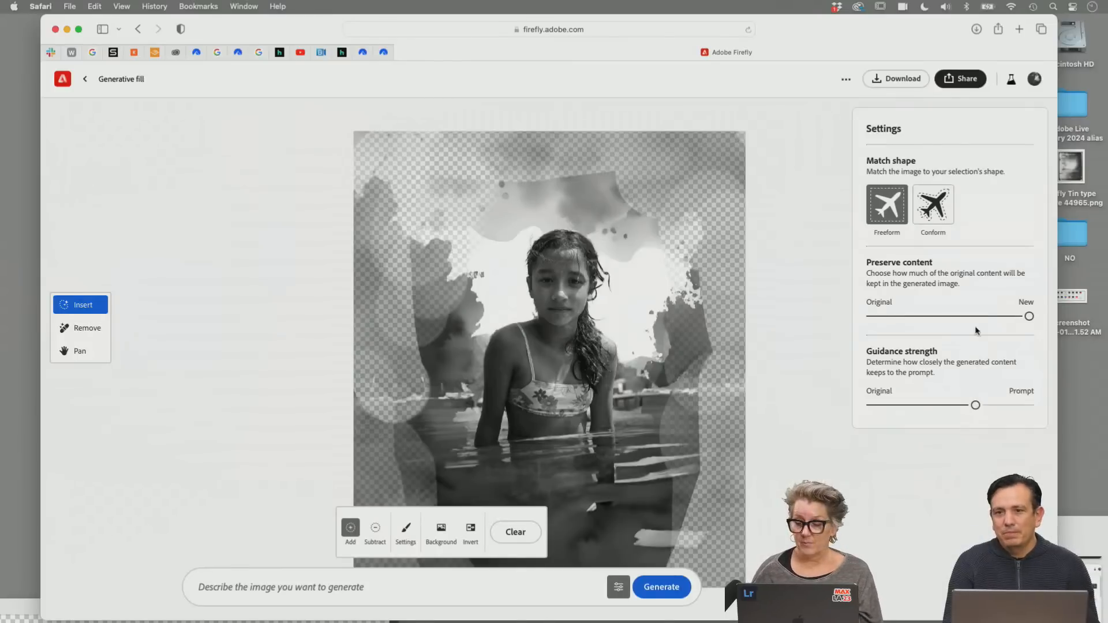
left_click_drag(1029, 316, 992, 316)
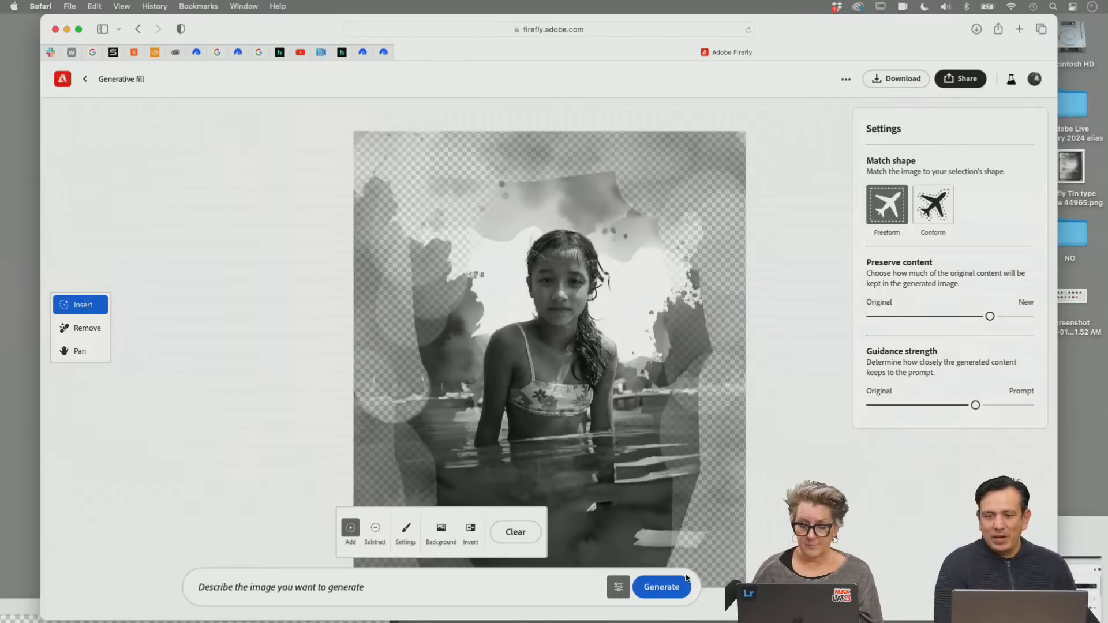
left_click(669, 589)
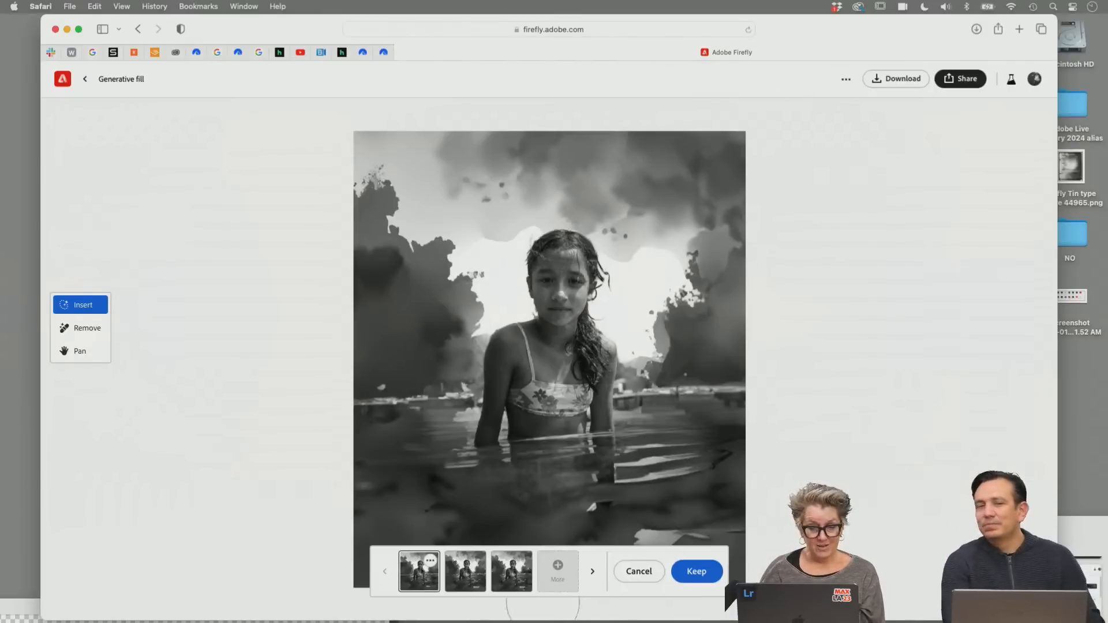
Examine the other edge fill variations and switch to the tin type texture documents in Photoshop
left_click(484, 574)
left_click(501, 576)
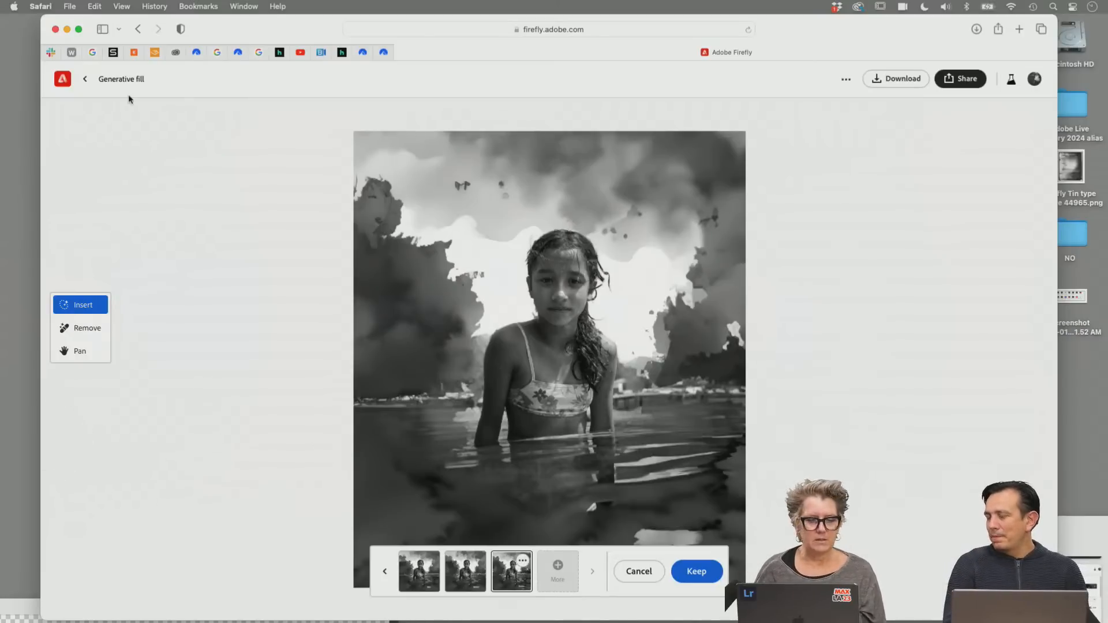
left_click_drag(24, 602, 135, 41)
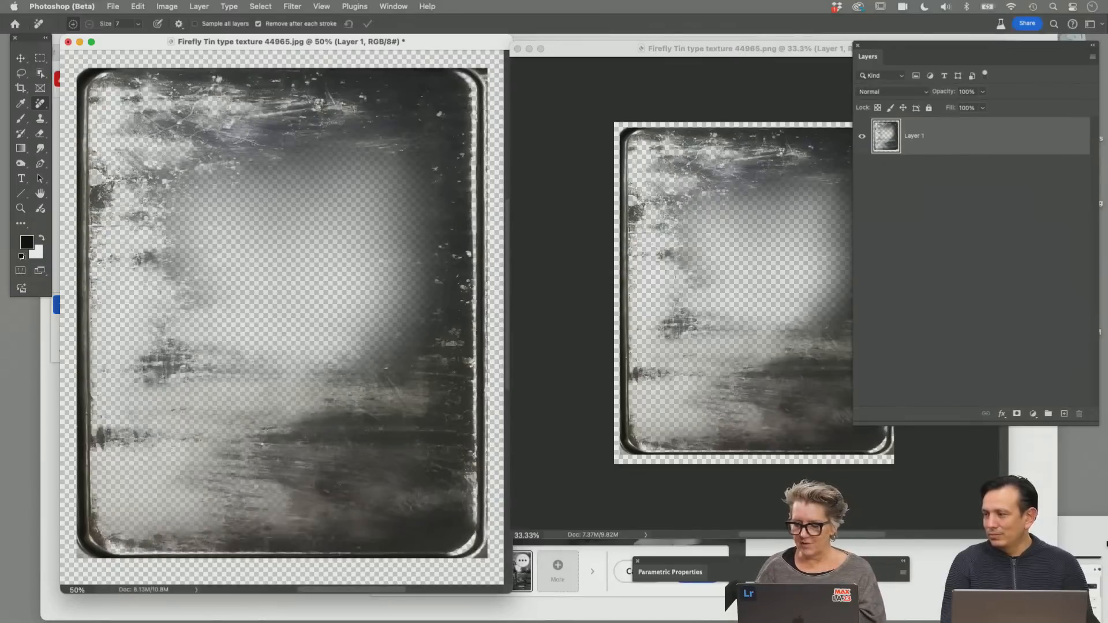
Switch to Keynote and present the deck from the transparent PNG texture slide through the Lens blur Early Access slide
left_click(1070, 545)
left_click_drag(1071, 545, 202, 116)
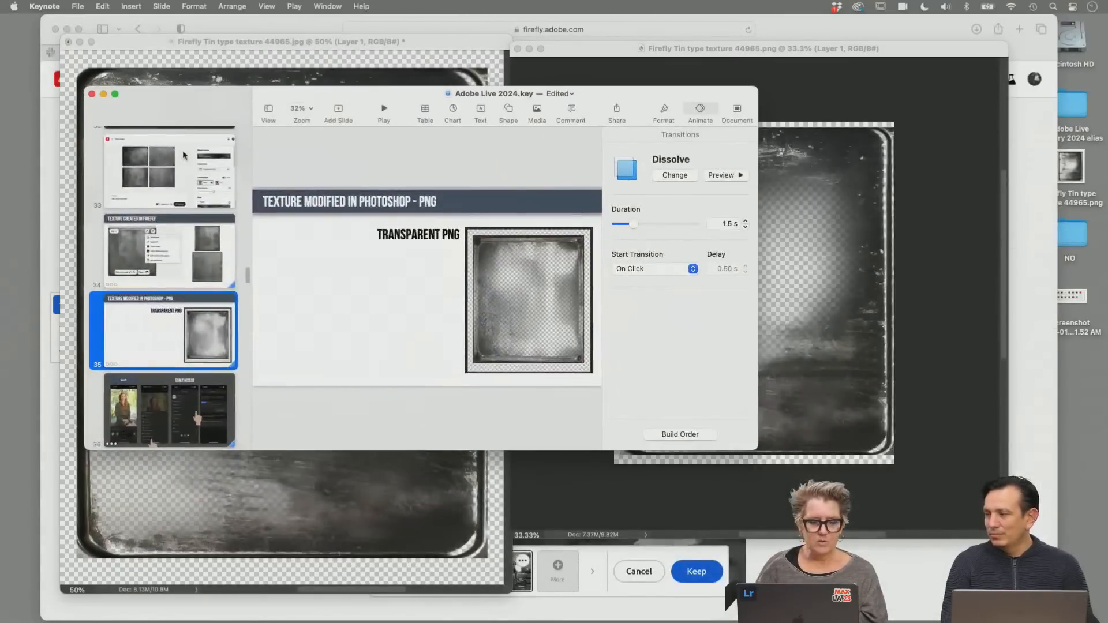
left_click(376, 118)
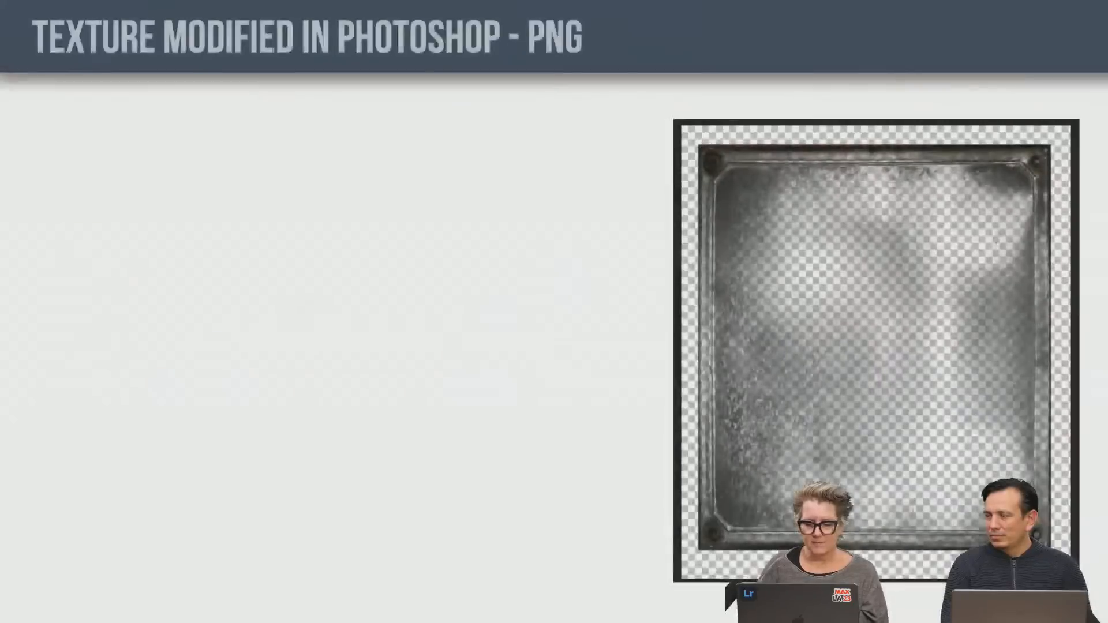
key("Right")
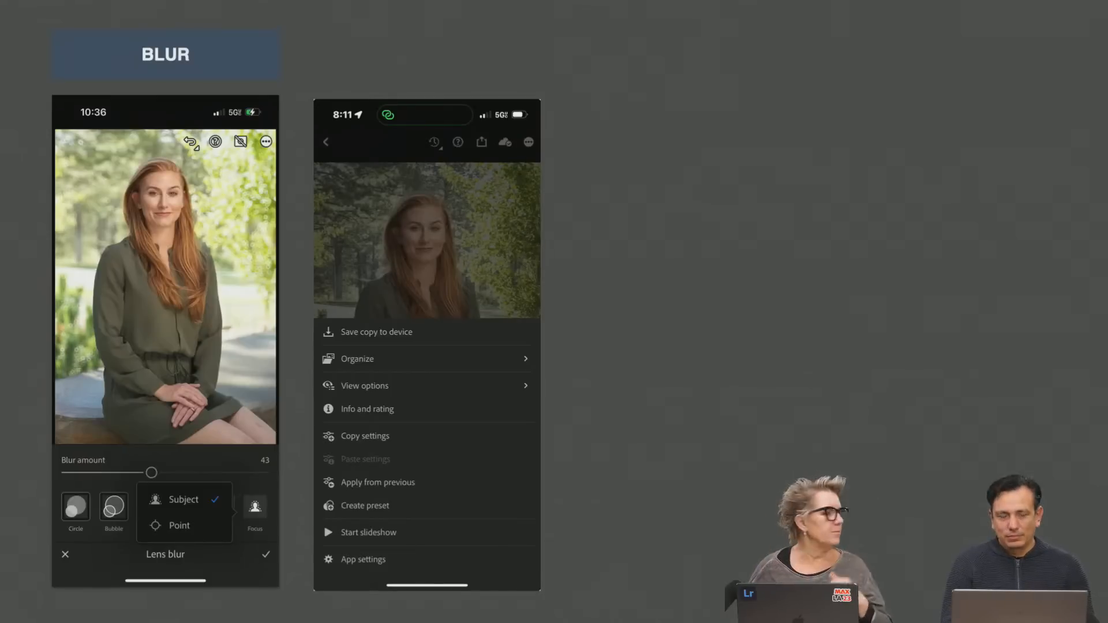
key("Right")
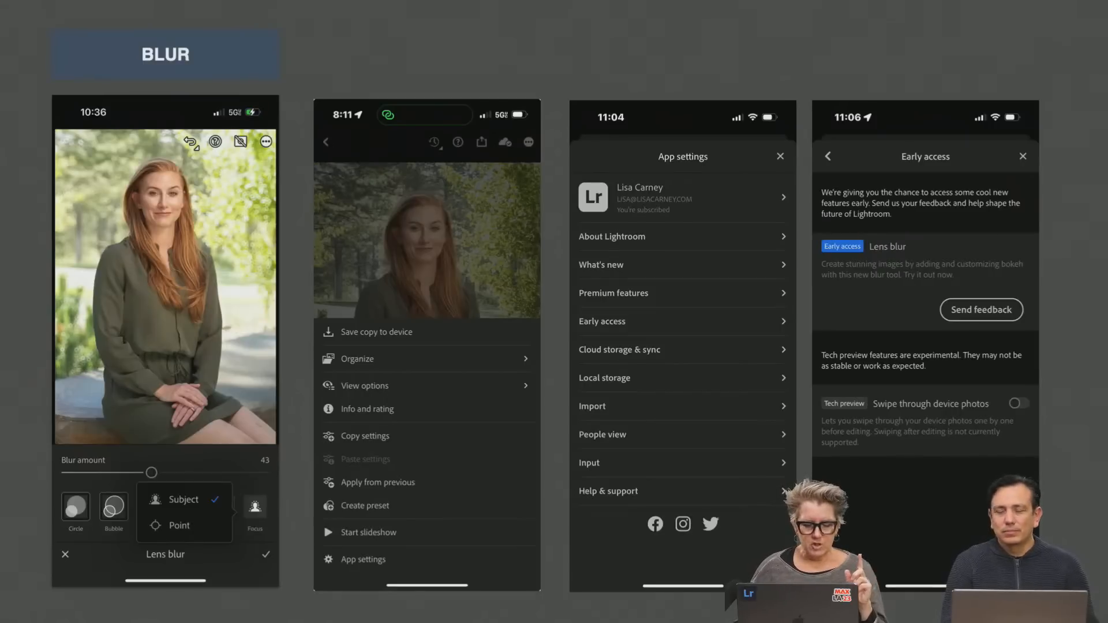
key("Right")
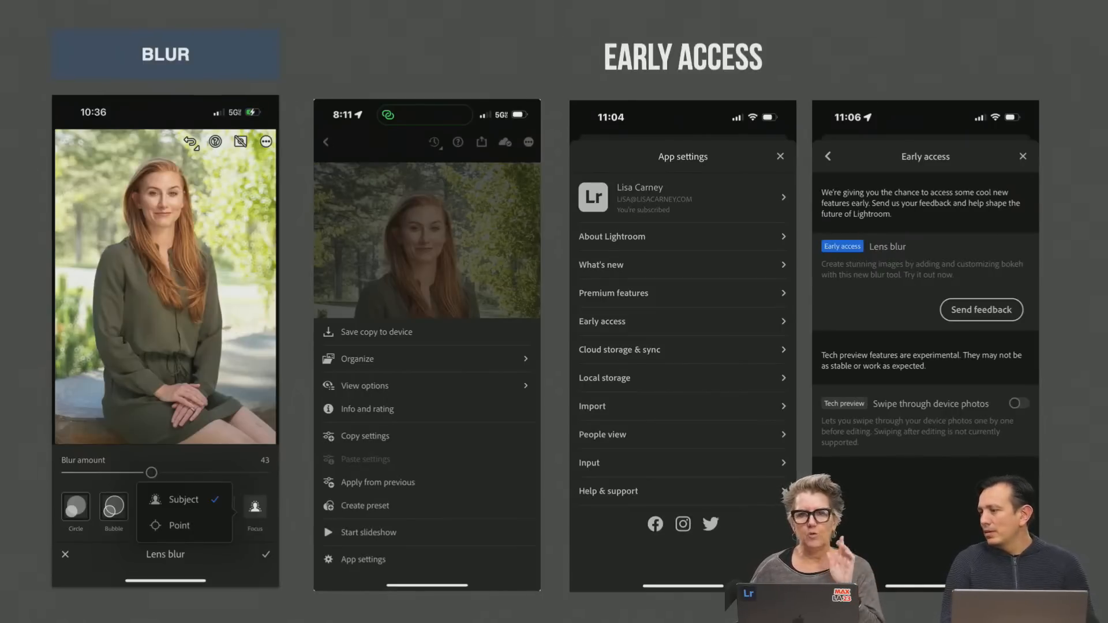
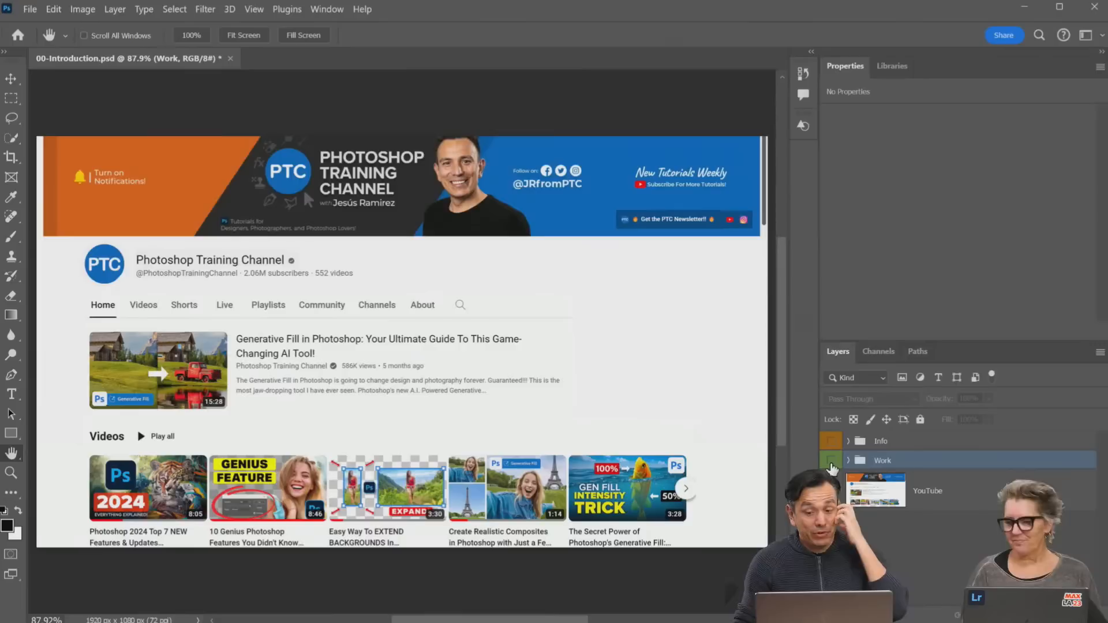
Show the Work layer group in the introduction document and open Canvas-Color.psd from the 01 - Adobe Live folder
left_click(831, 462)
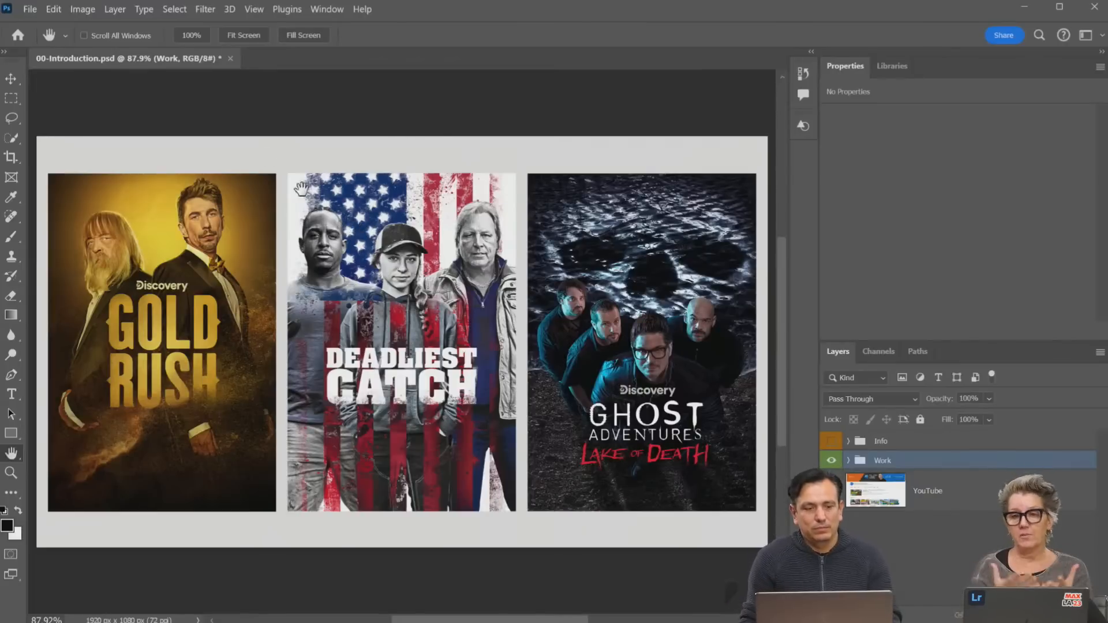
left_click(30, 9)
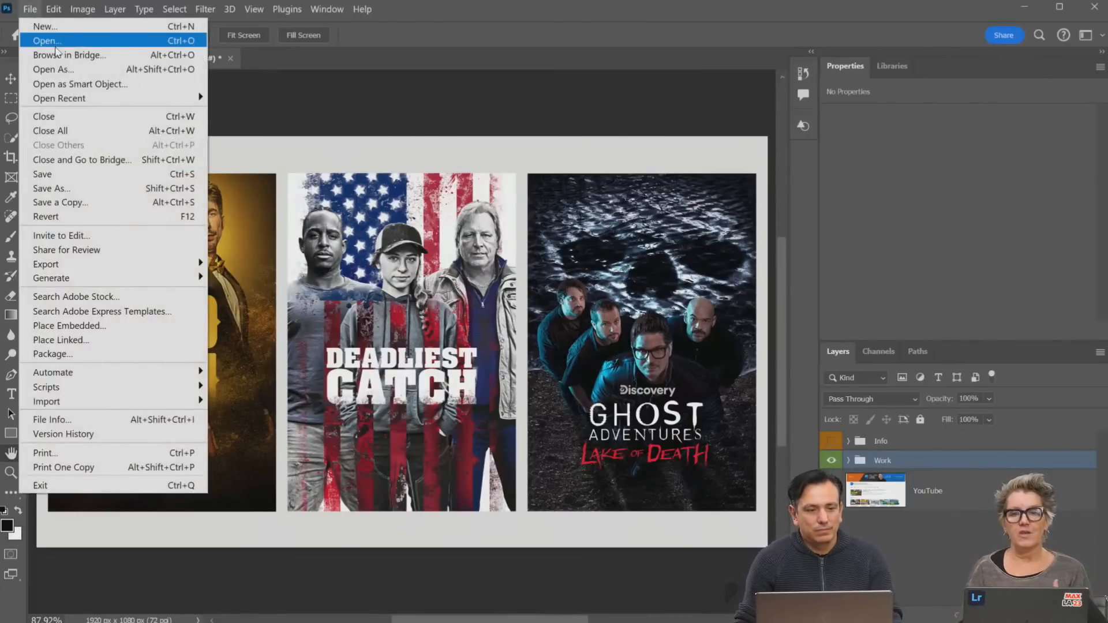
left_click(46, 41)
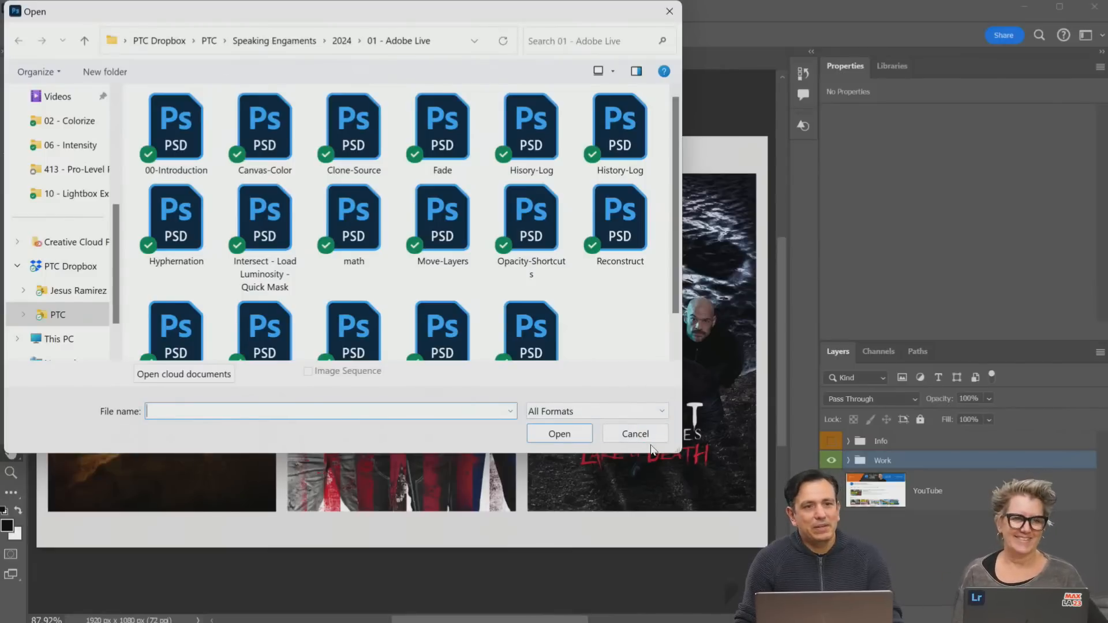
scroll(676, 195, "down", 1)
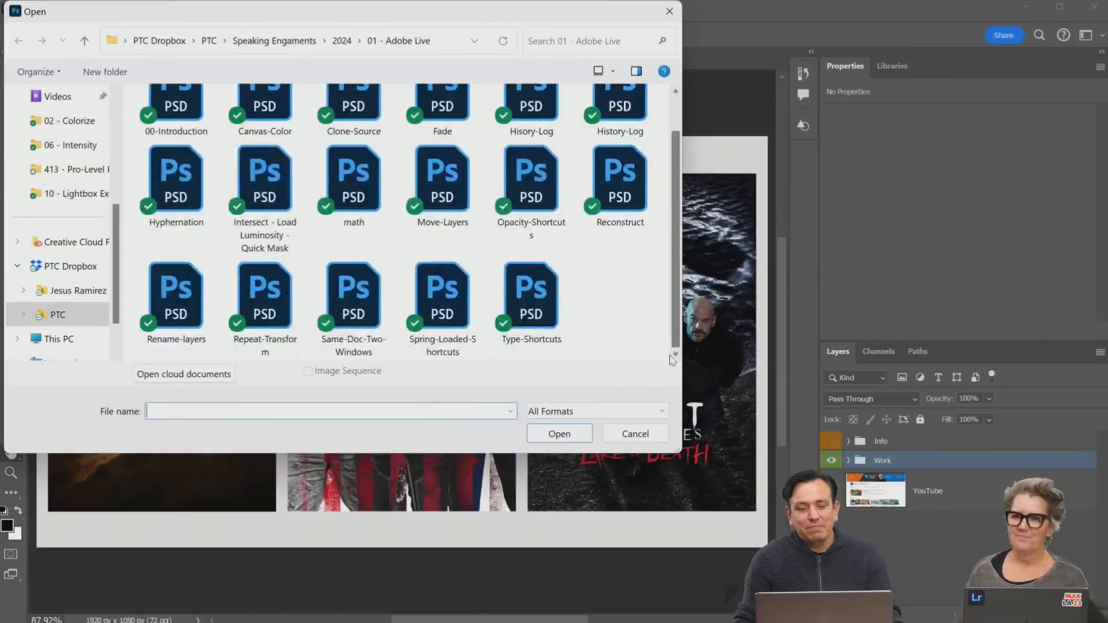
scroll(676, 195, "up", 1)
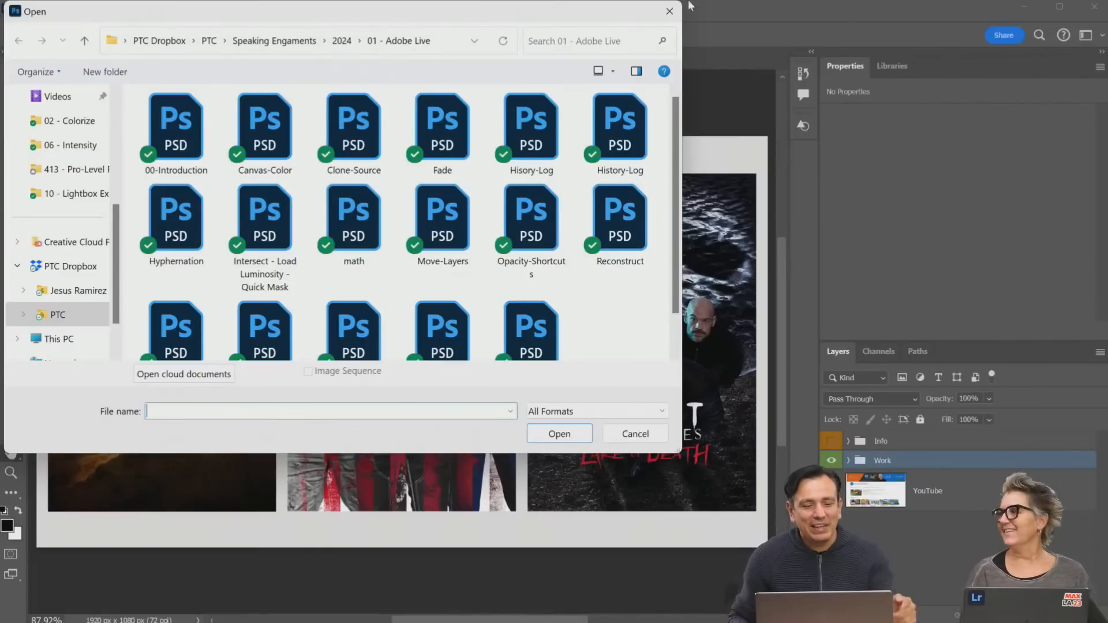
left_click(278, 136)
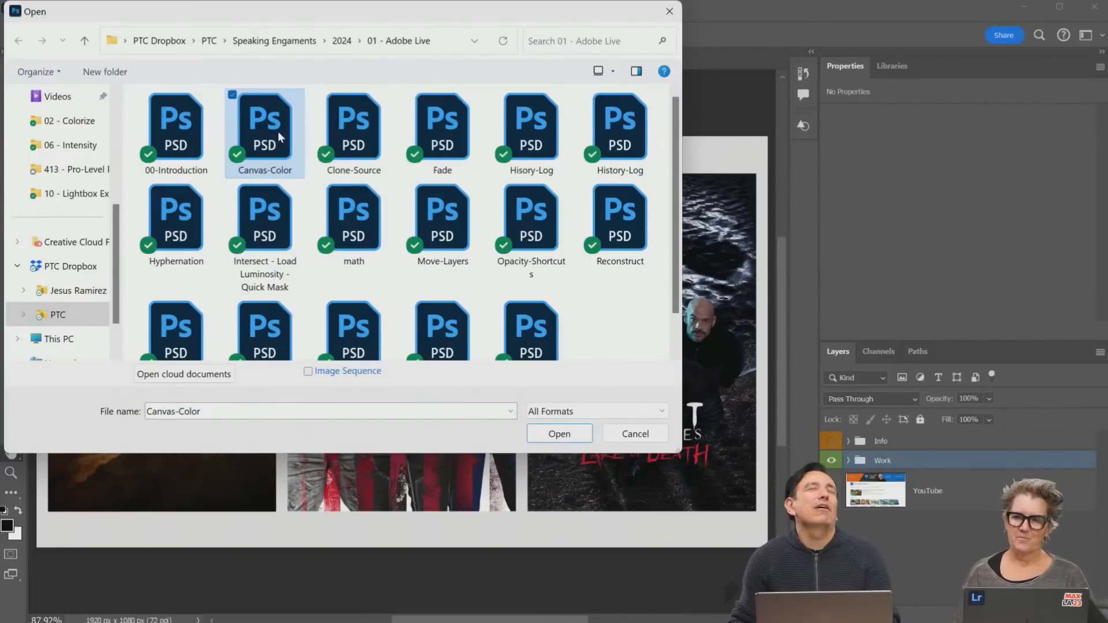
double_click(278, 131)
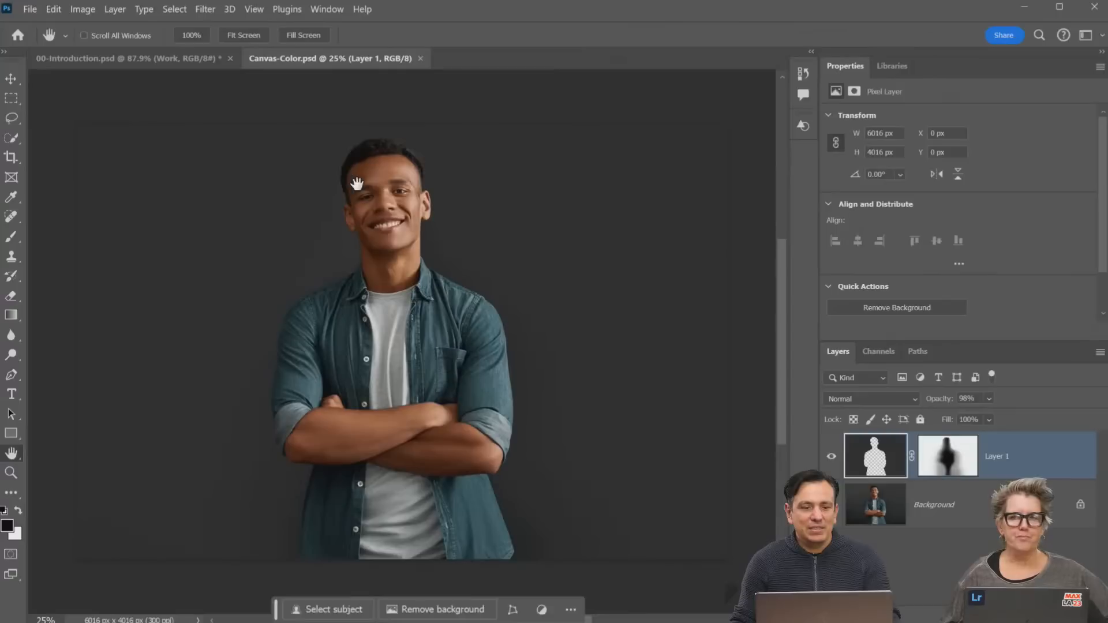
Set the canvas color around the portrait to a custom saturated blue, and return it to Default
left_click_drag(358, 181, 365, 233)
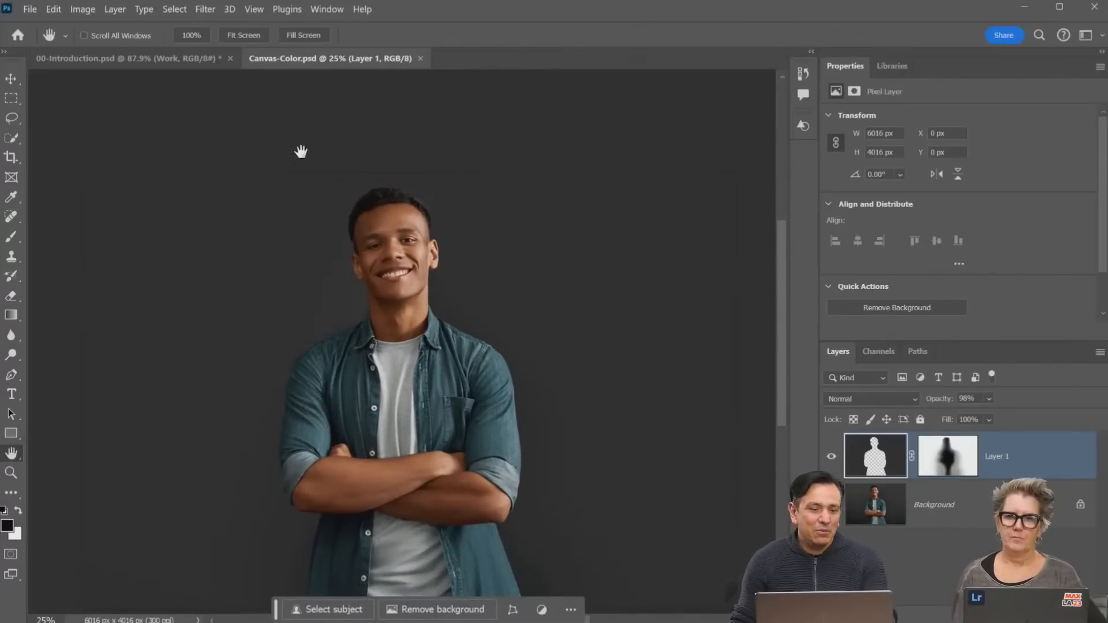
left_click_drag(299, 150, 319, 185)
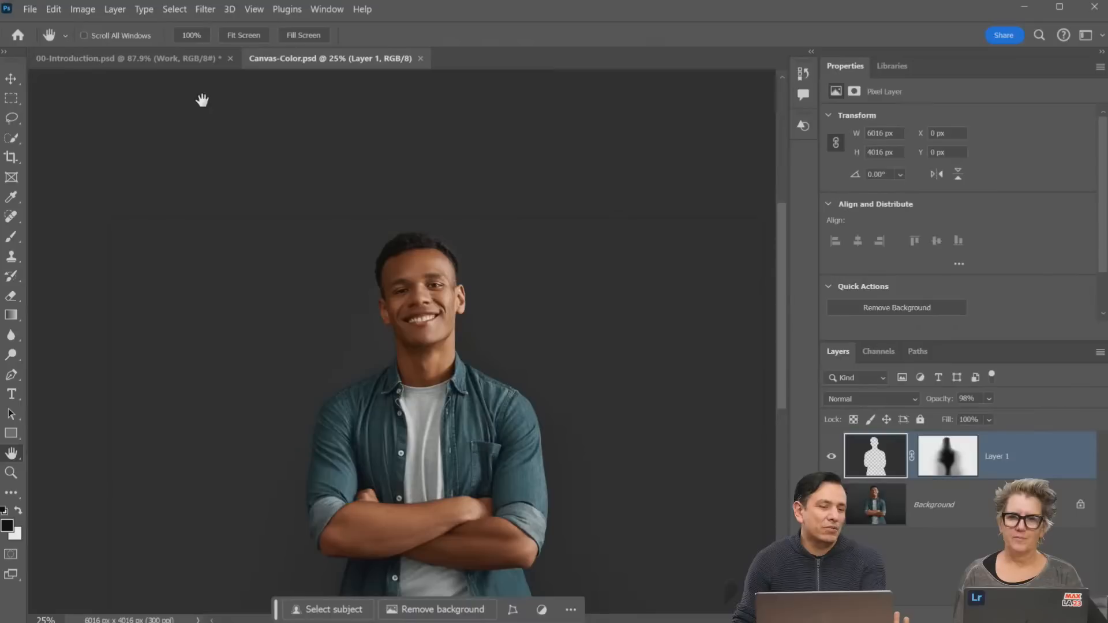
right_click(183, 123)
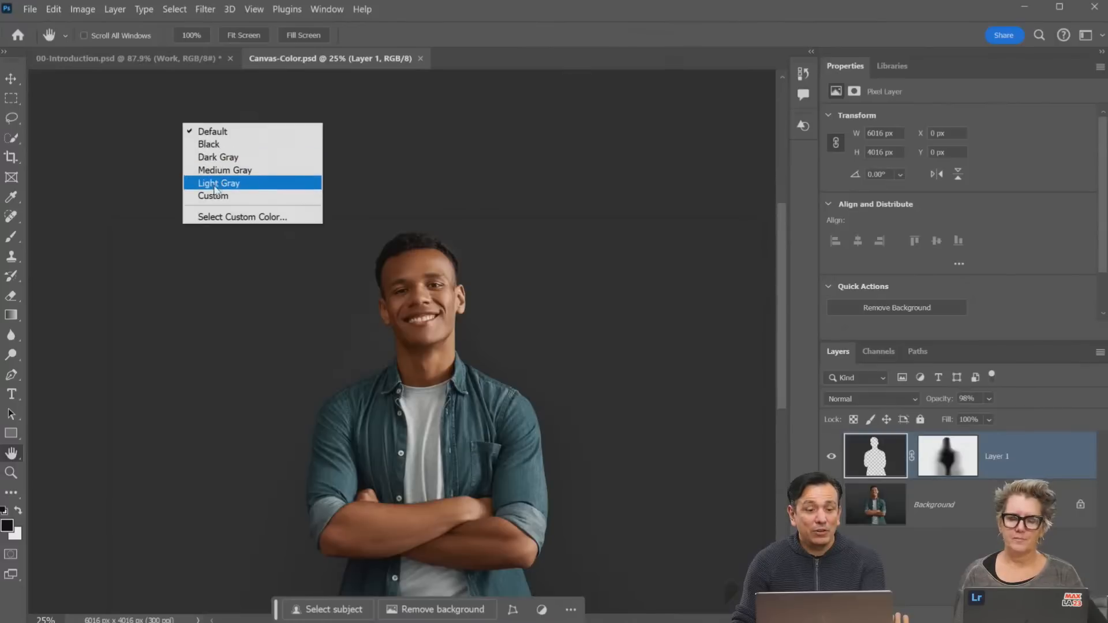
left_click(214, 217)
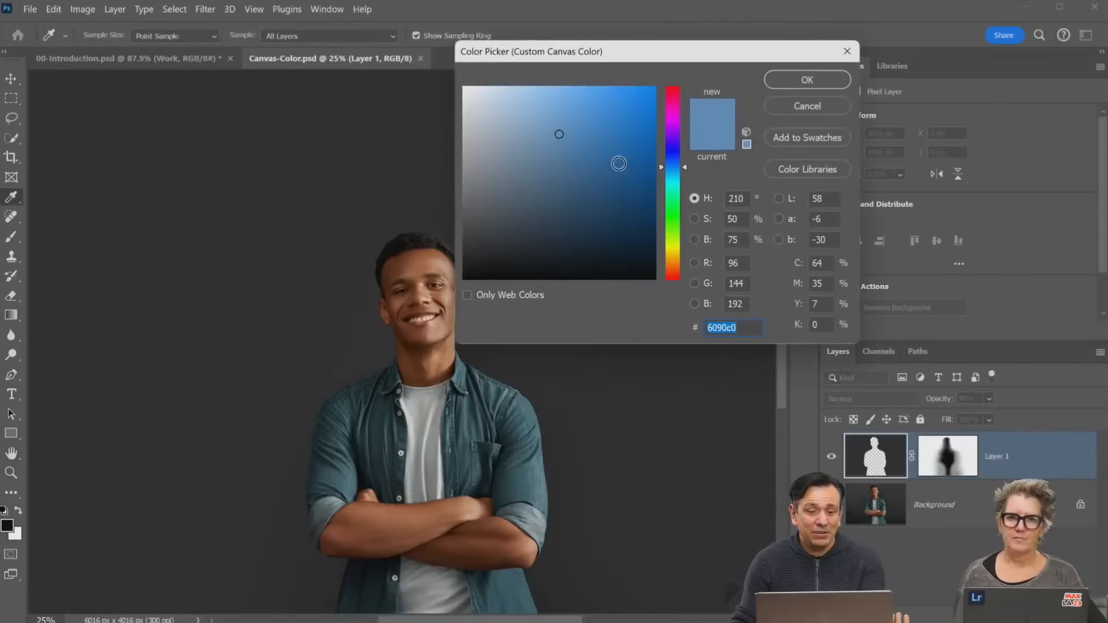
left_click_drag(618, 164, 733, 106)
left_click(779, 87)
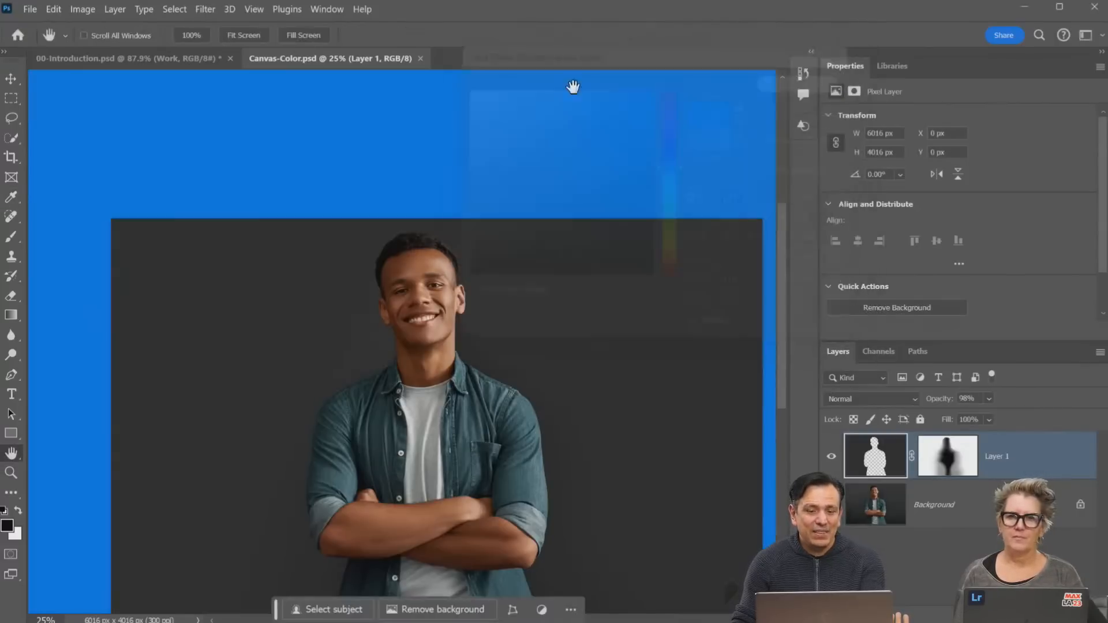
right_click(354, 159)
left_click(381, 167)
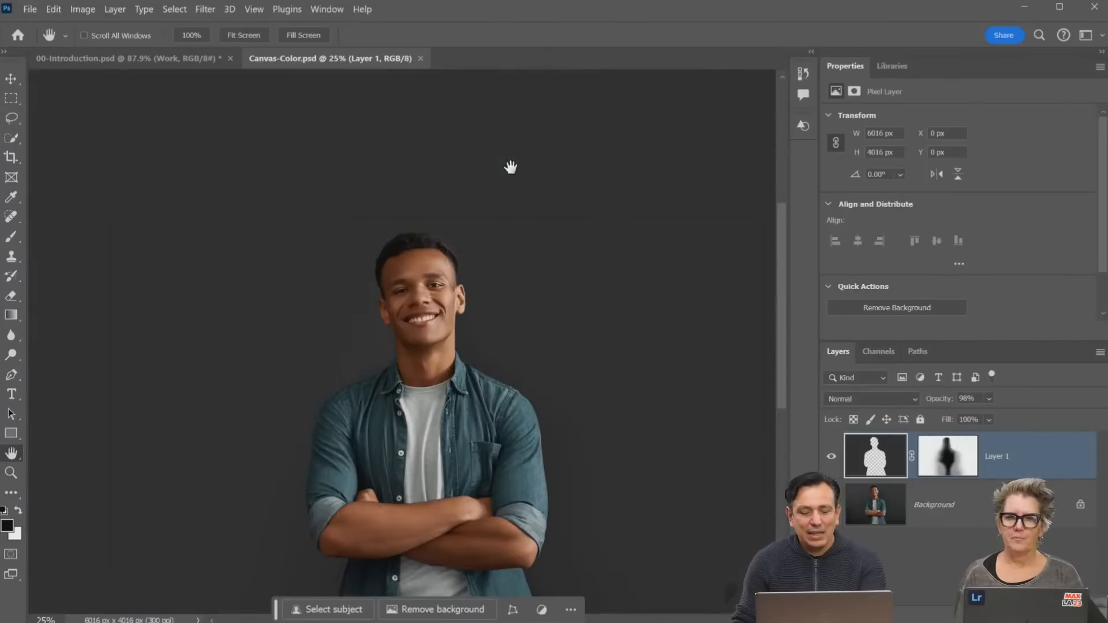
Cycle repeatedly through the canvas color presets around the portrait, ending on the default dark gray
key("space+f")
key("space+f")
key("space+f")
key("space+f")
key("space+f")
key("space+f")
key("space+f")
key("space+f")
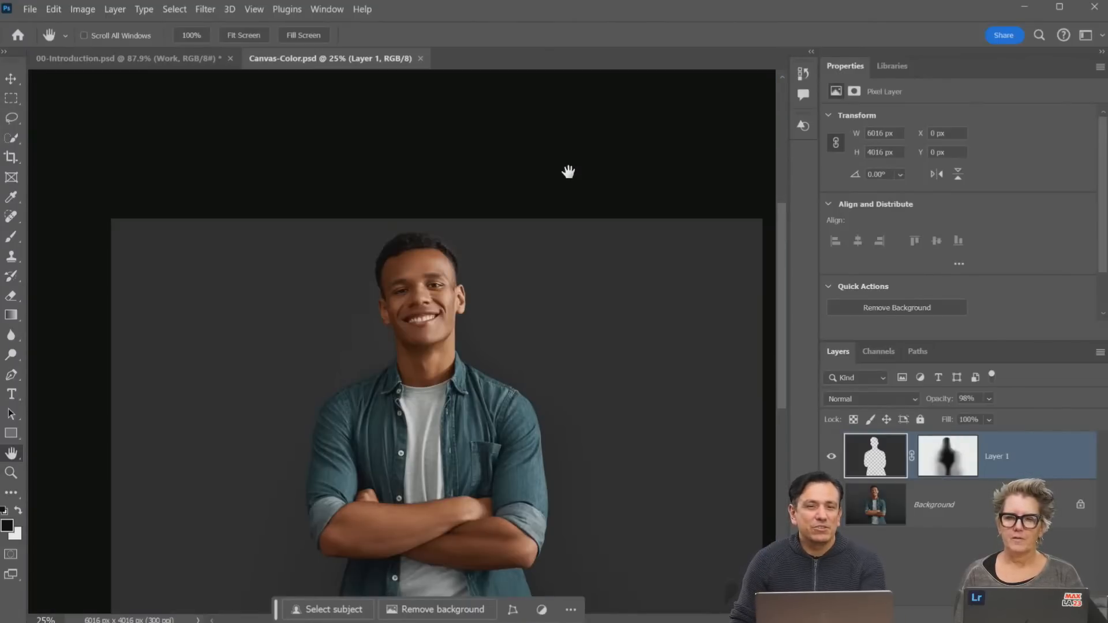
key("space+f")
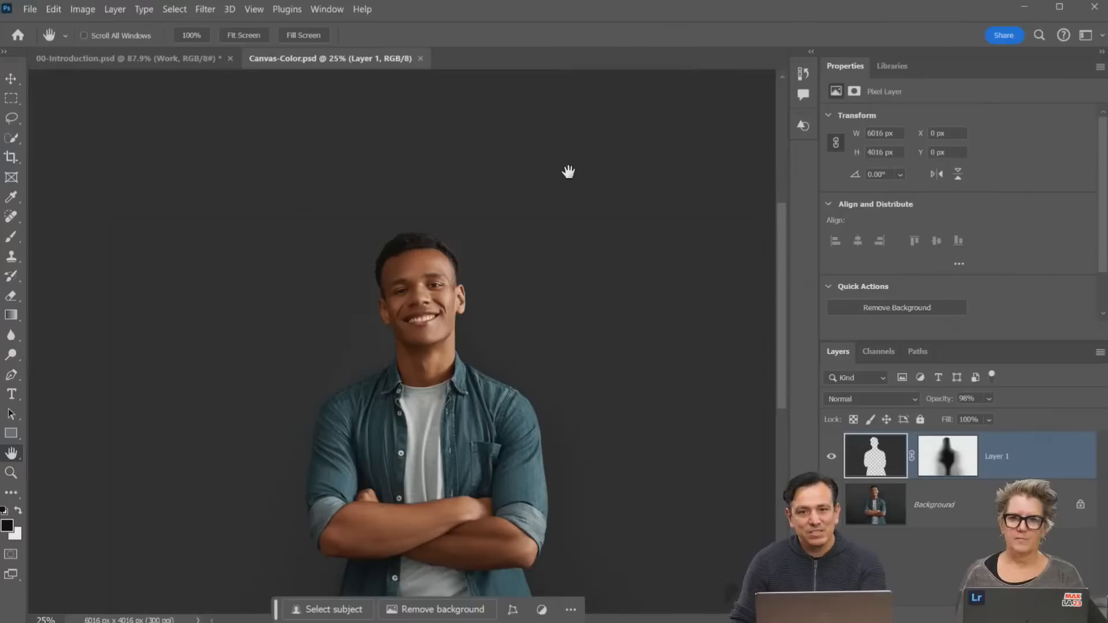
key("space+f")
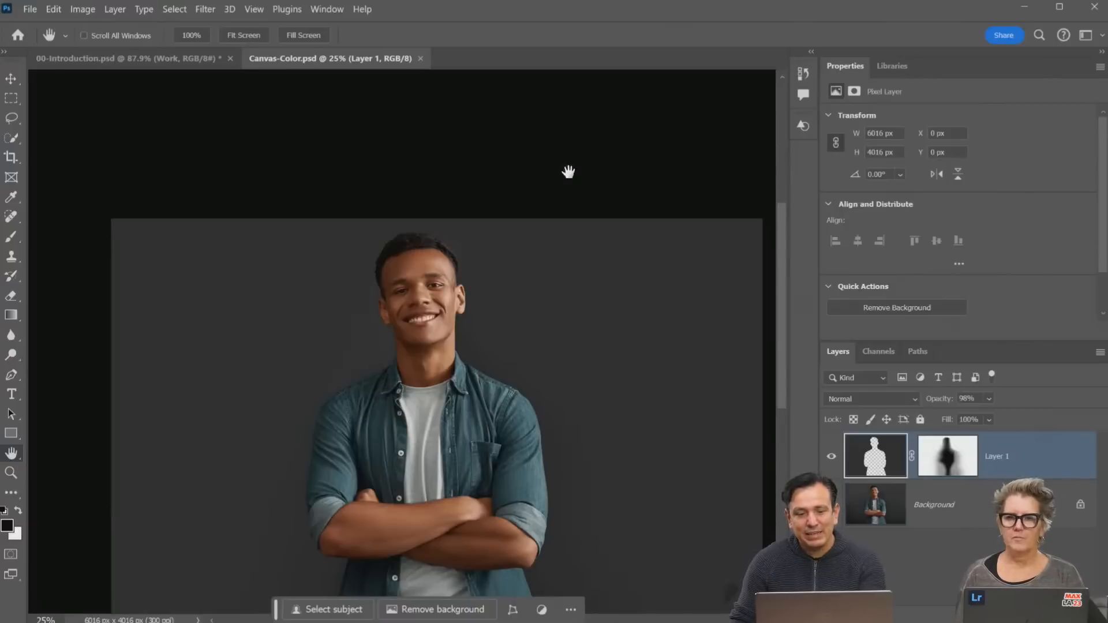
key("space+f")
key("space+f")
key("space+f")
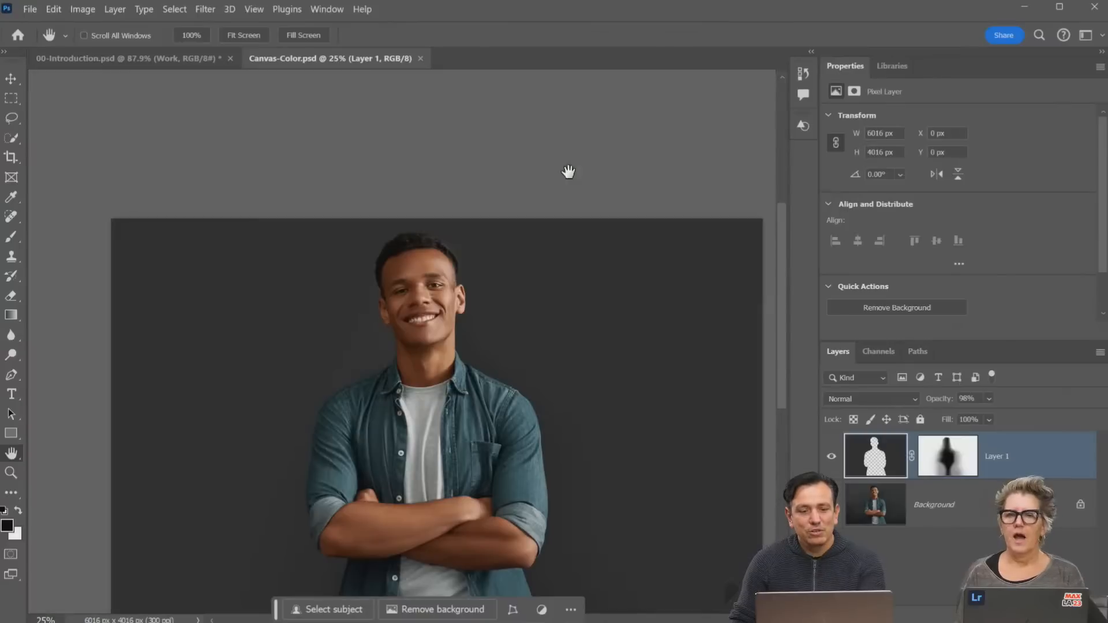
key("space+f")
key("space+f")
key("space+f")
key("space+f")
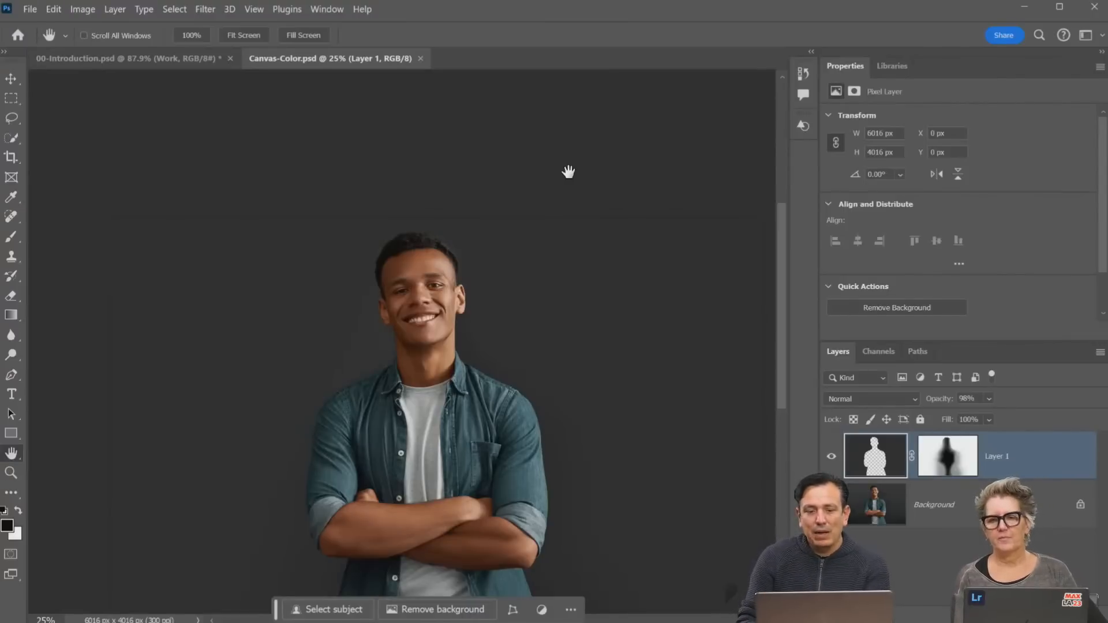
key("space+f")
key("space+f")
key("space+f")
key("space+f")
key("space+f")
key("space+f")
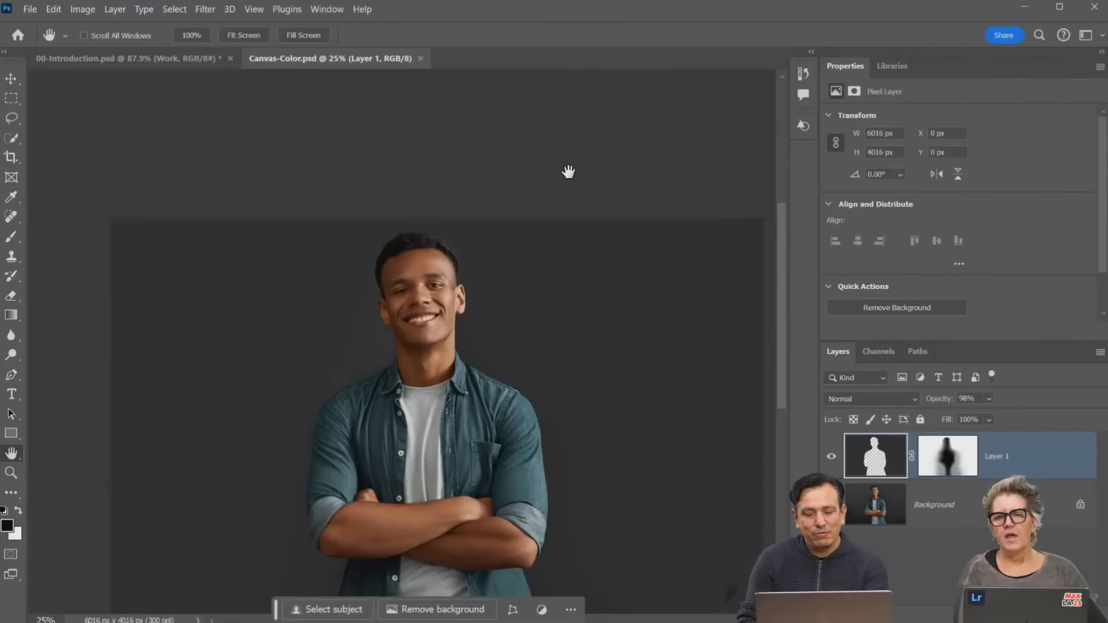
key("space+f")
key("space+f")
key("space+f")
key("space+f")
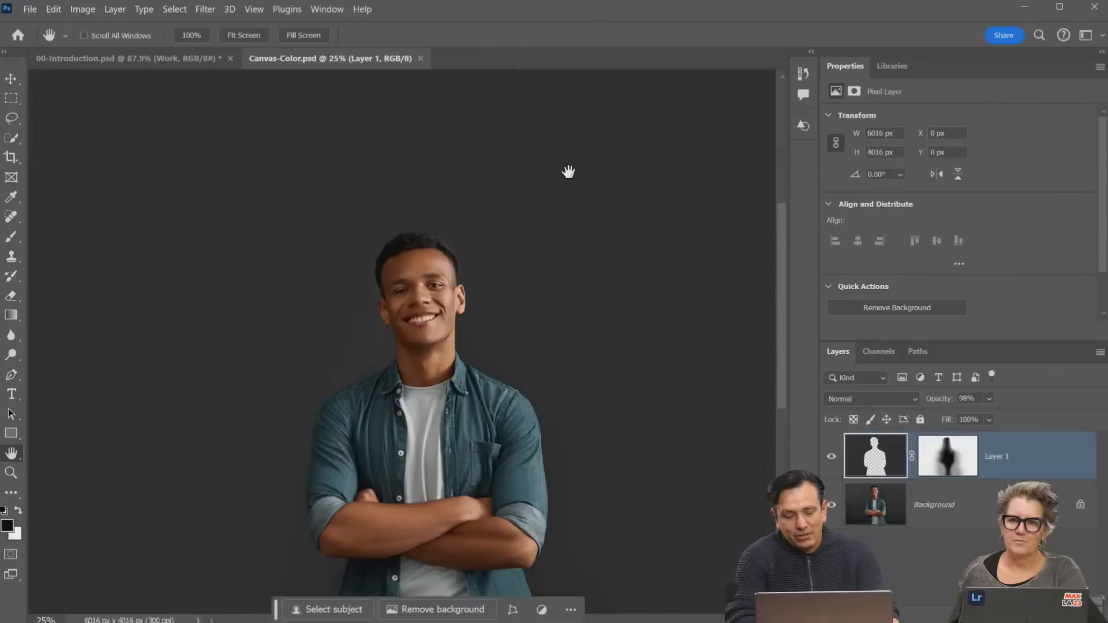
Darken the interface color theme, lighten it step by step to the lightest theme, and return to the medium dark theme
key("XF86AudioMute")
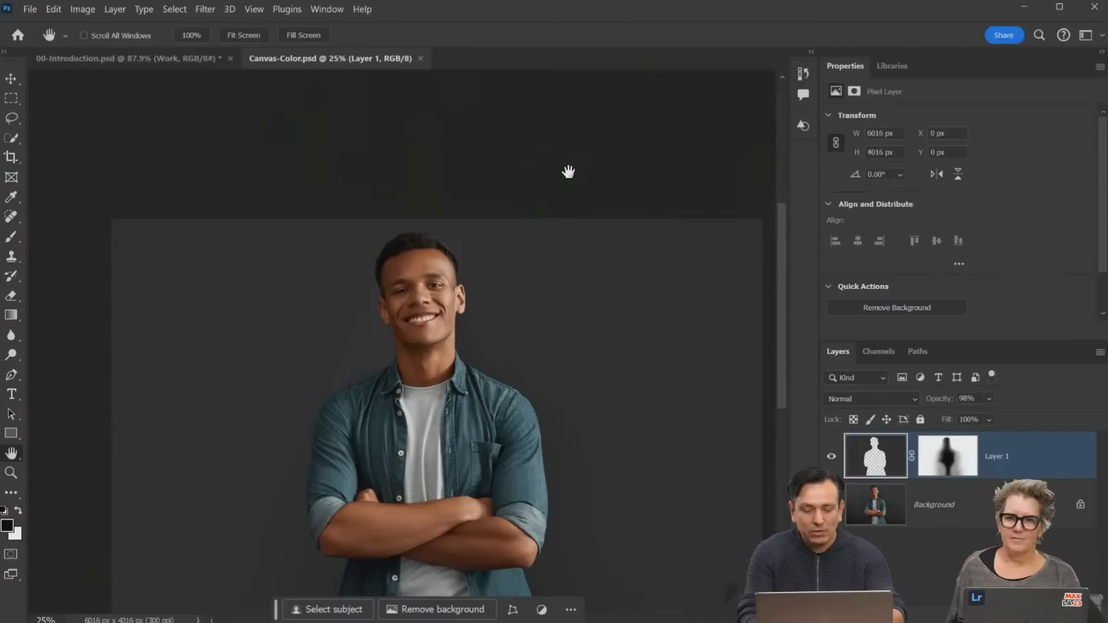
key("shift+F2")
key("shift+F2")
key("shift+F2")
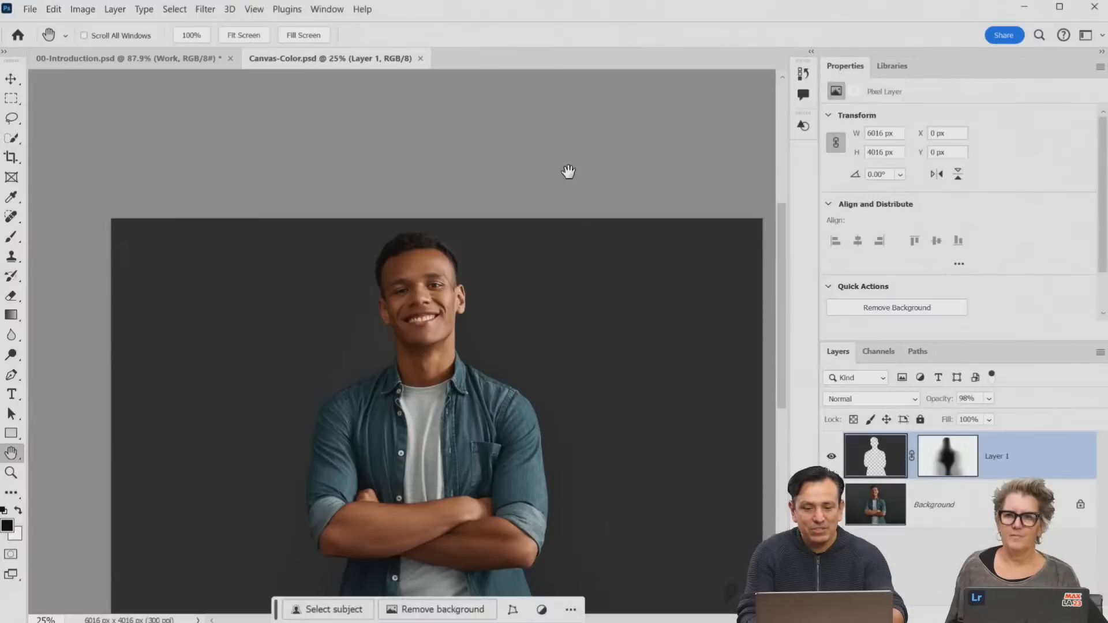
key("shift+F1")
key("shift+F1")
key("shift+F1")
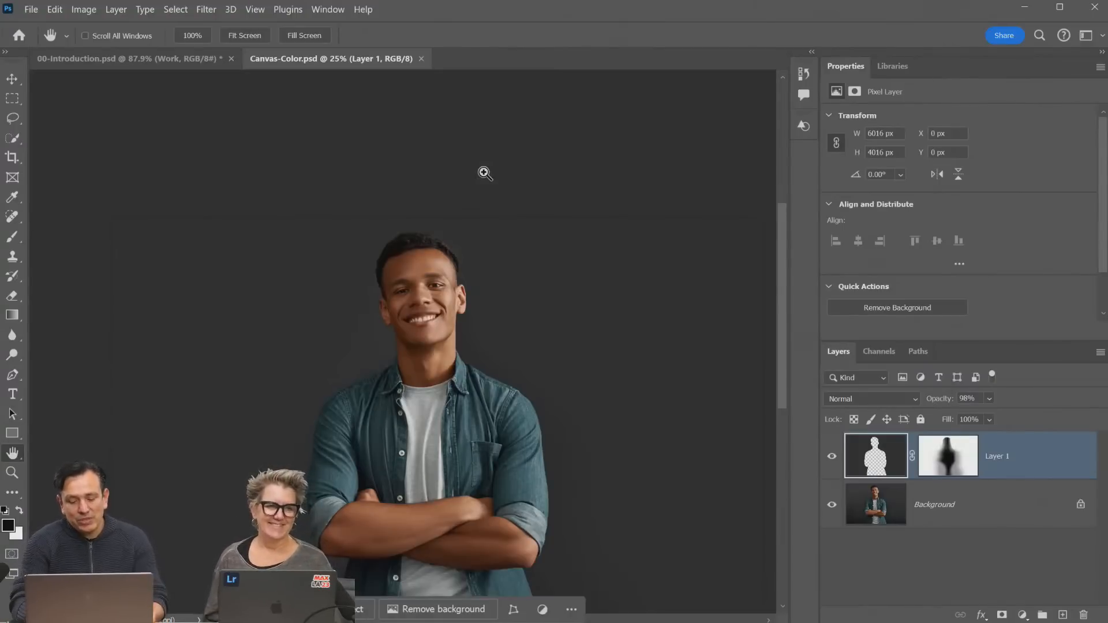
Try the four color themes in the Interface preferences and leave the preferences without applying a change
key("i")
key("ctrl+k")
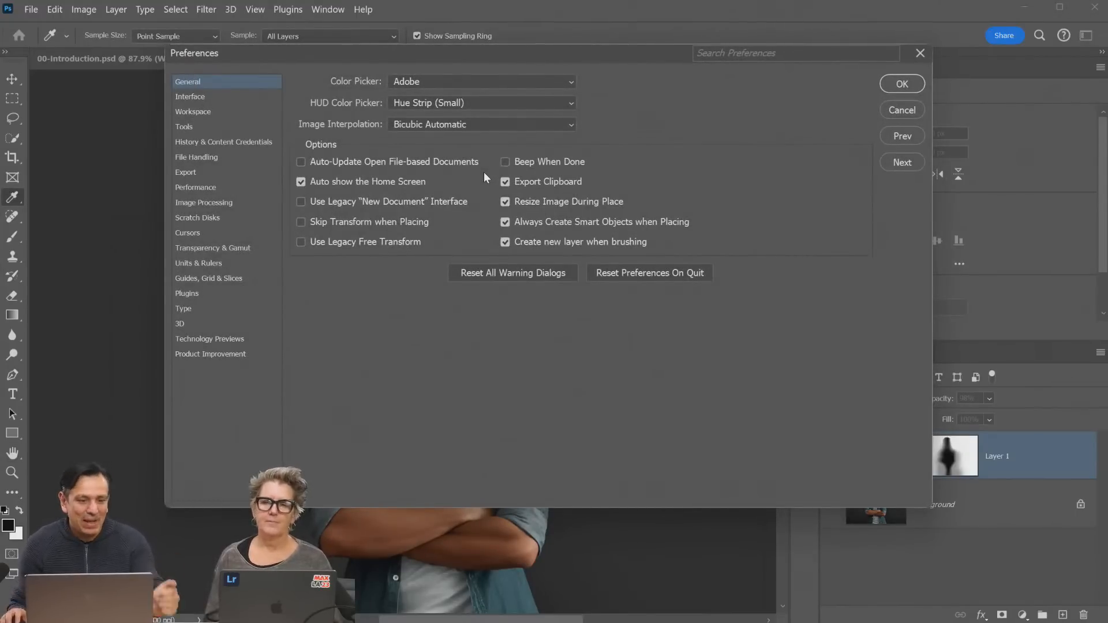
left_click(205, 99)
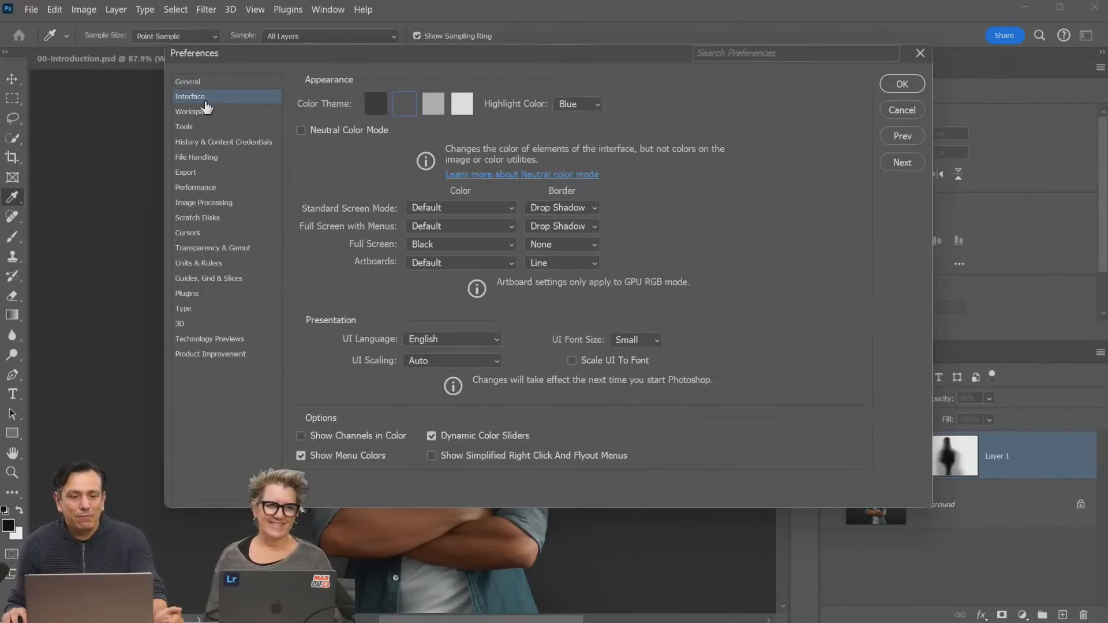
left_click(371, 102)
left_click(400, 102)
left_click(441, 102)
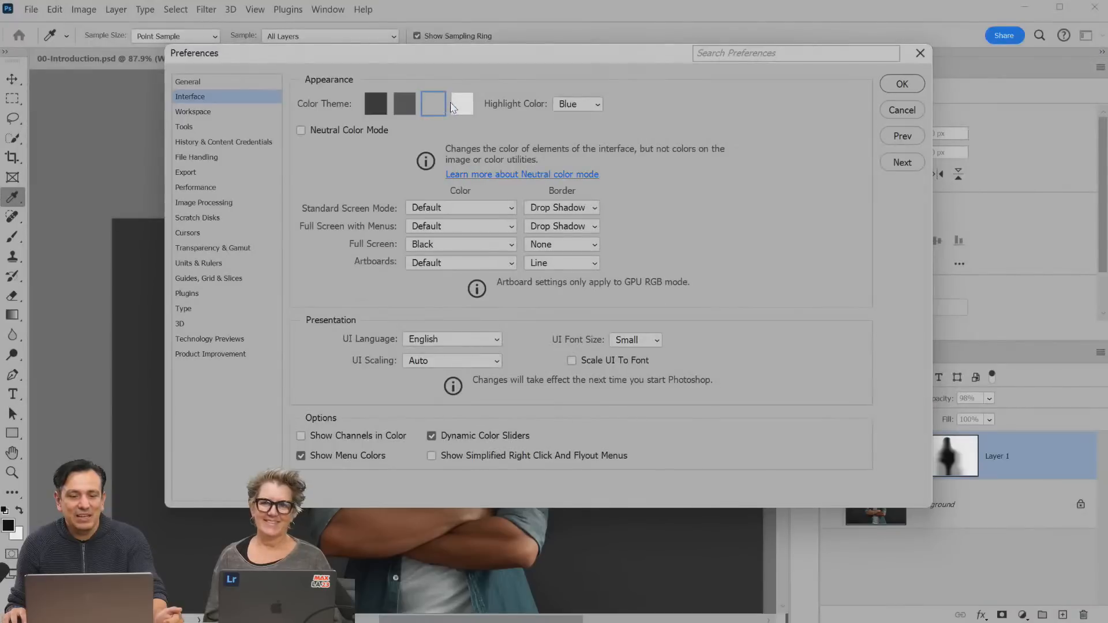
left_click(461, 104)
left_click(402, 105)
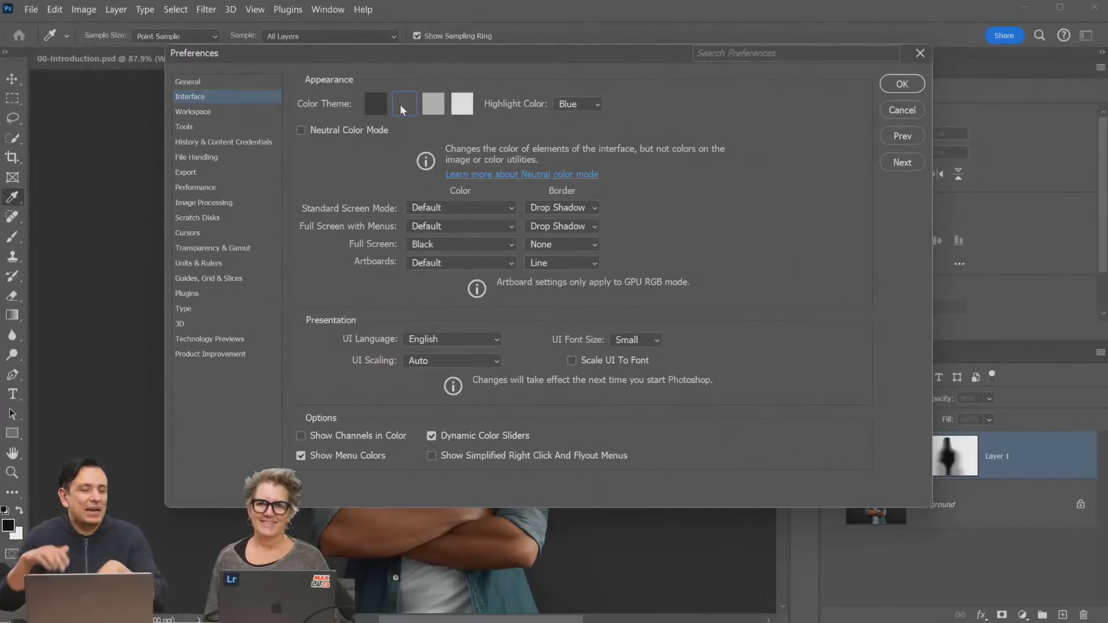
left_click(910, 110)
key("h")
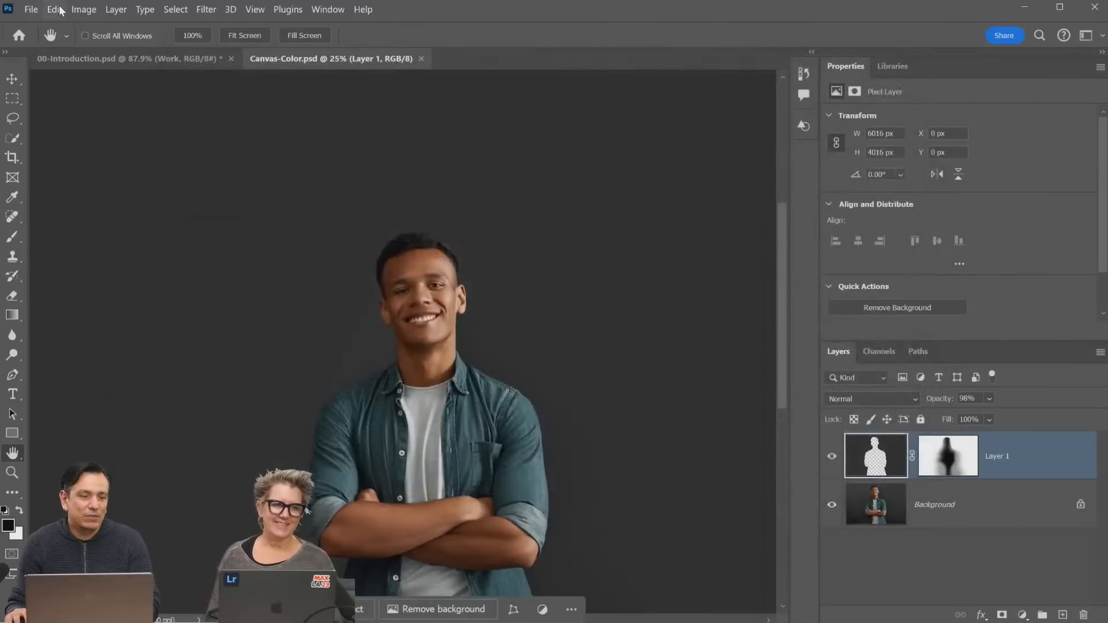
Open the Interface preferences, try the darkest color theme, and return to the medium dark theme
left_click(55, 9)
mouse_move(190, 489)
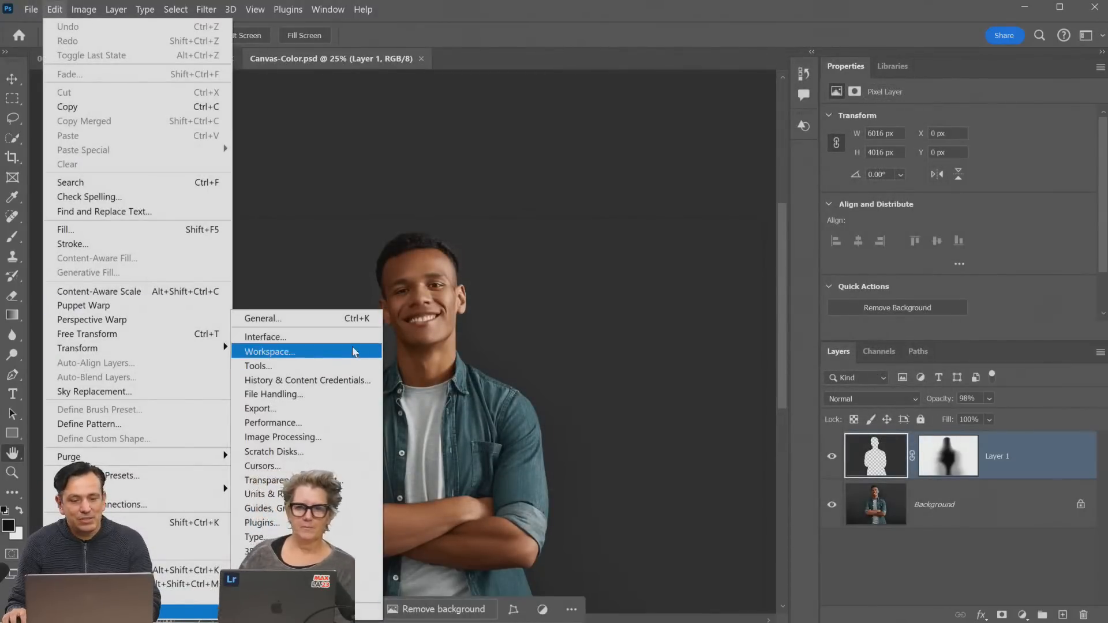
left_click(338, 337)
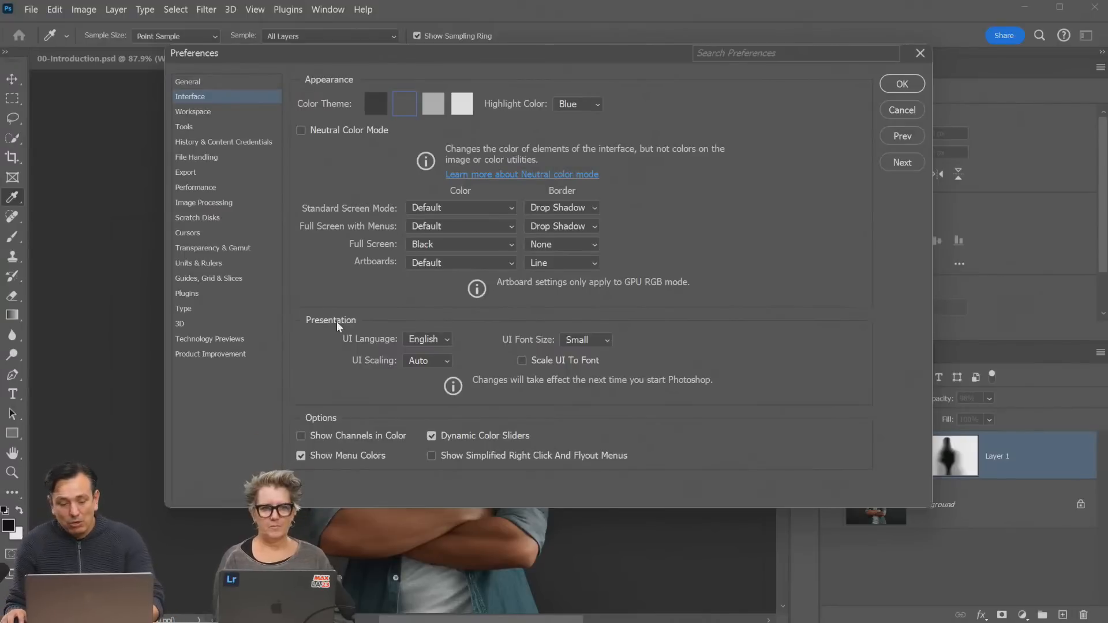
left_click(385, 103)
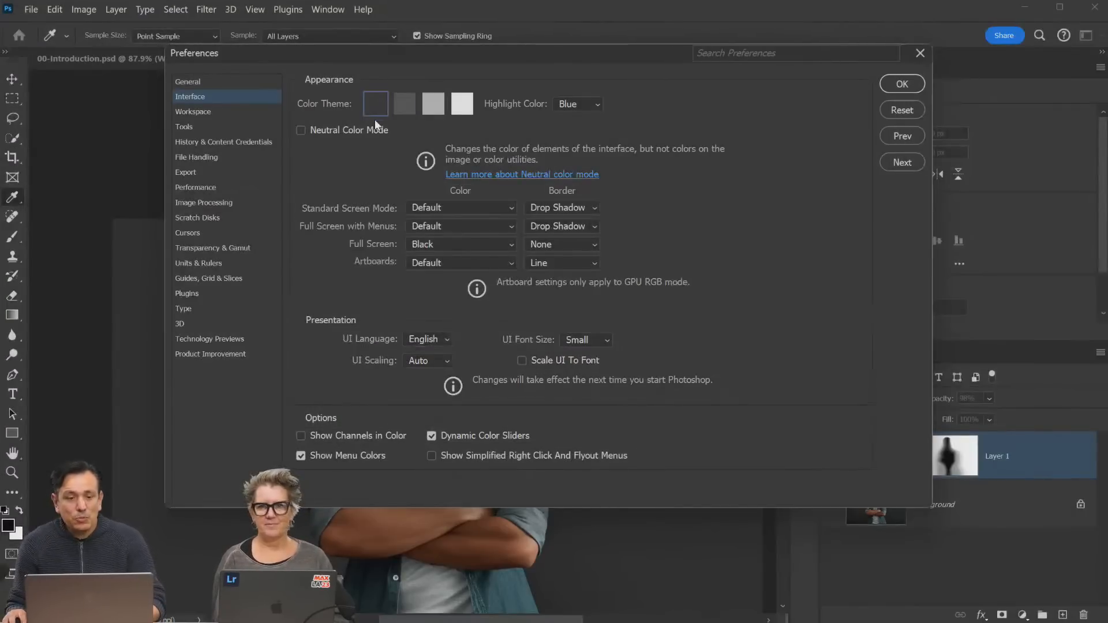
left_click(408, 104)
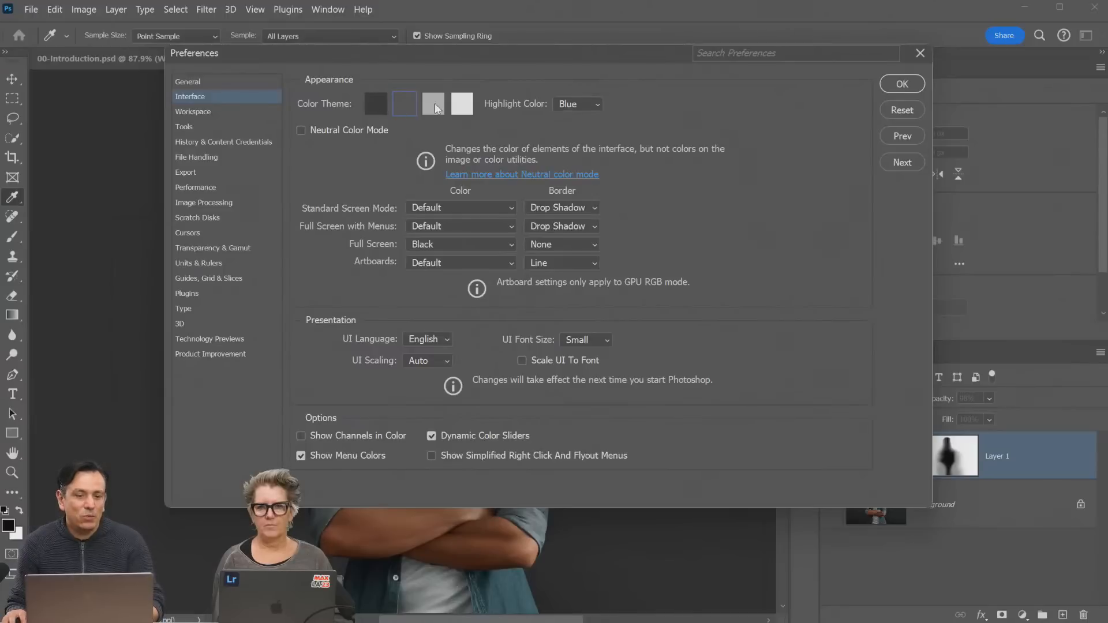
Cycle the color theme swatches through the hidden coffee cup and toast icons, keep the coffee cups, and apply the preferences
left_click(402, 108, "alt")
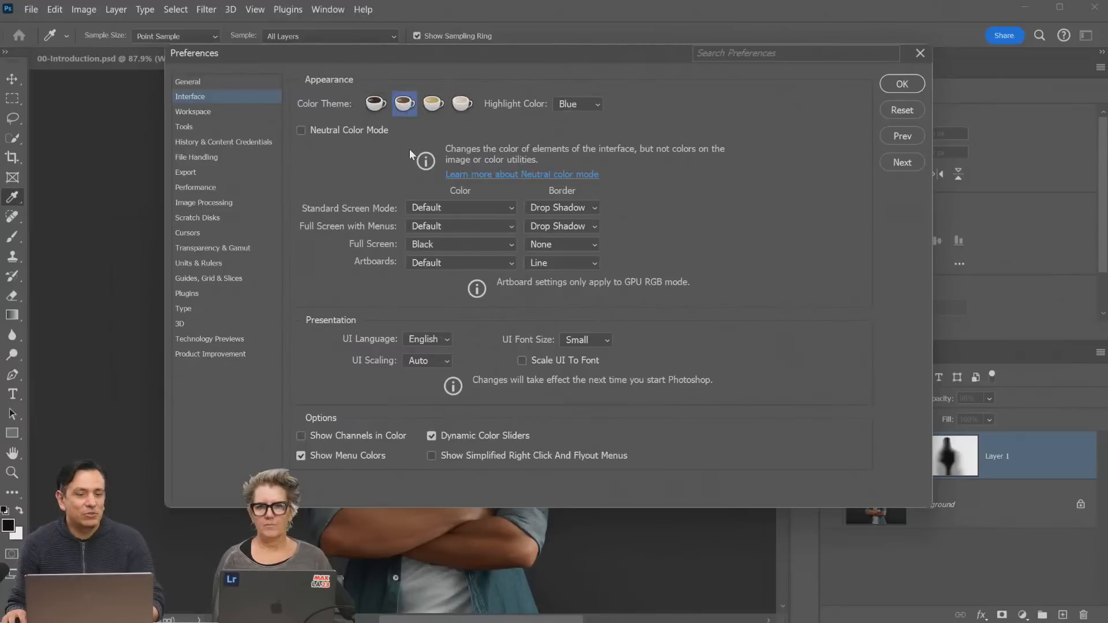
left_click(404, 108, "alt")
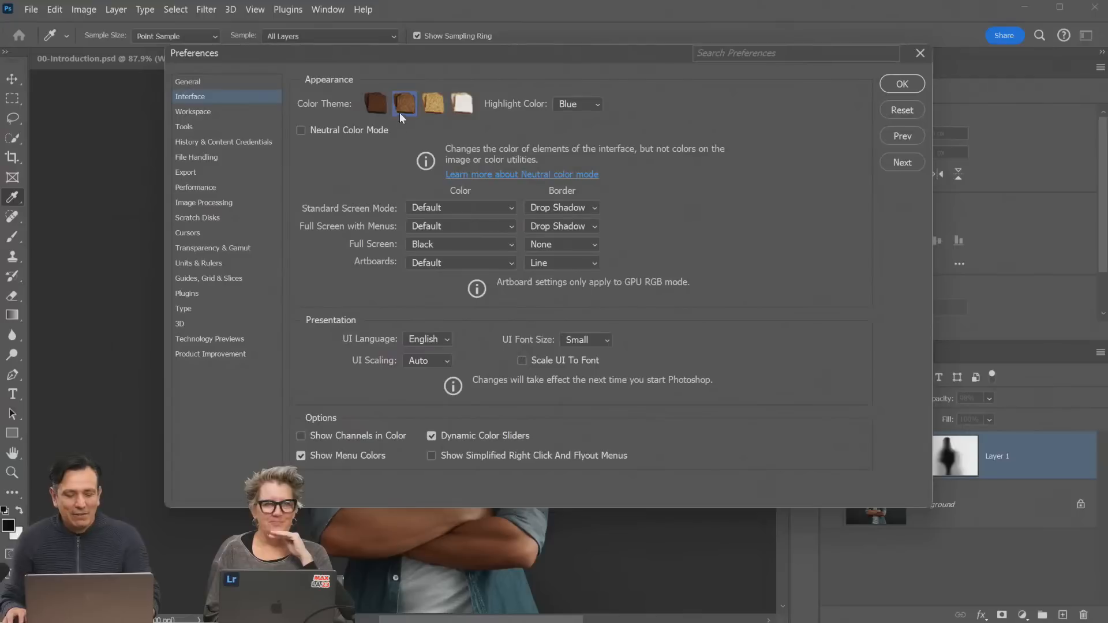
left_click(404, 104, "alt")
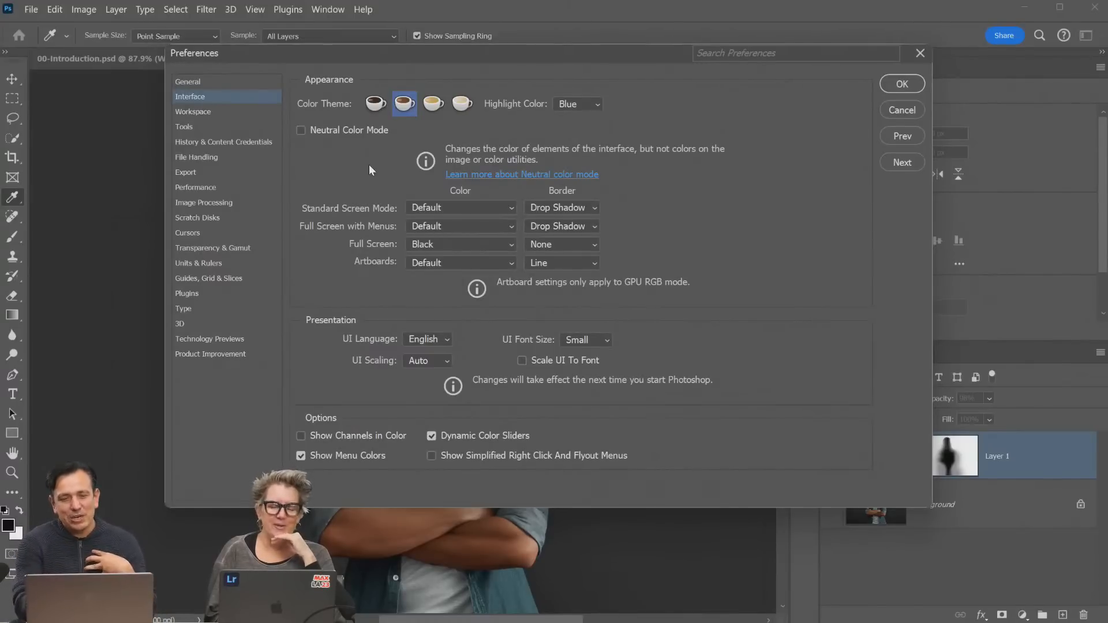
left_click(902, 84)
key("h")
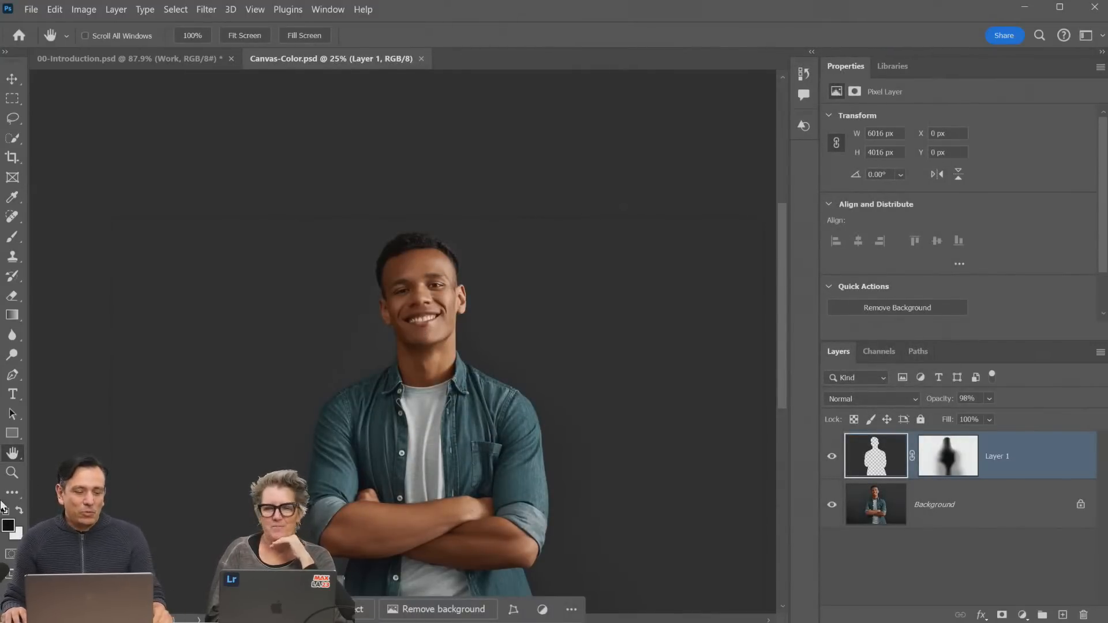
Switch the toolbar's three-dot Edit Toolbar icon to the hidden banana in the Customize Toolbar dialog and accept the change
left_click(12, 493)
left_click(12, 494)
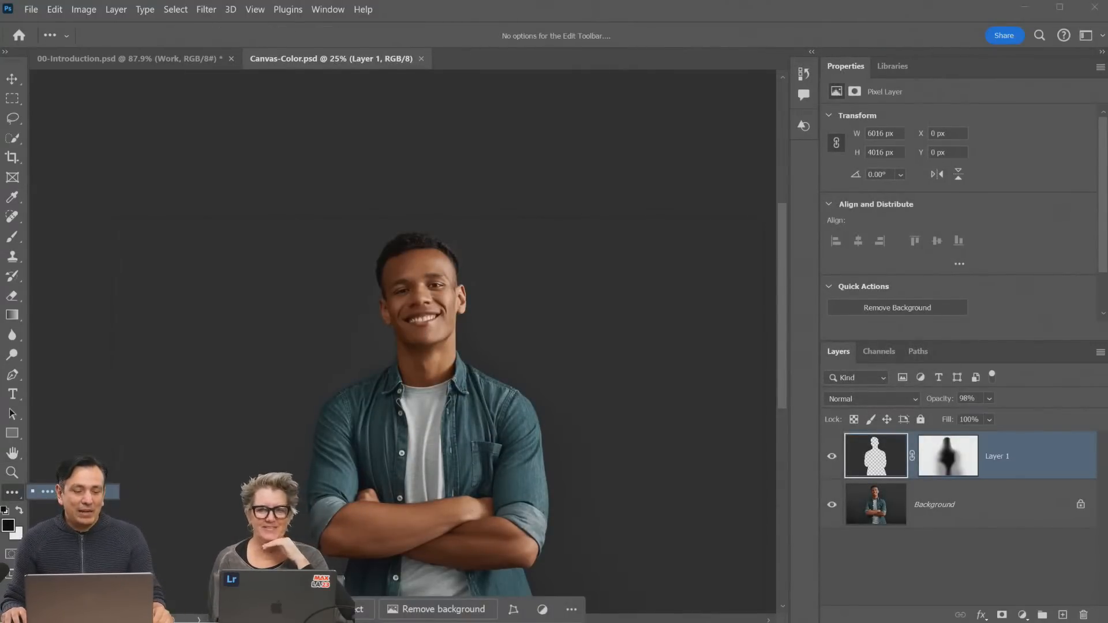
left_click(46, 492)
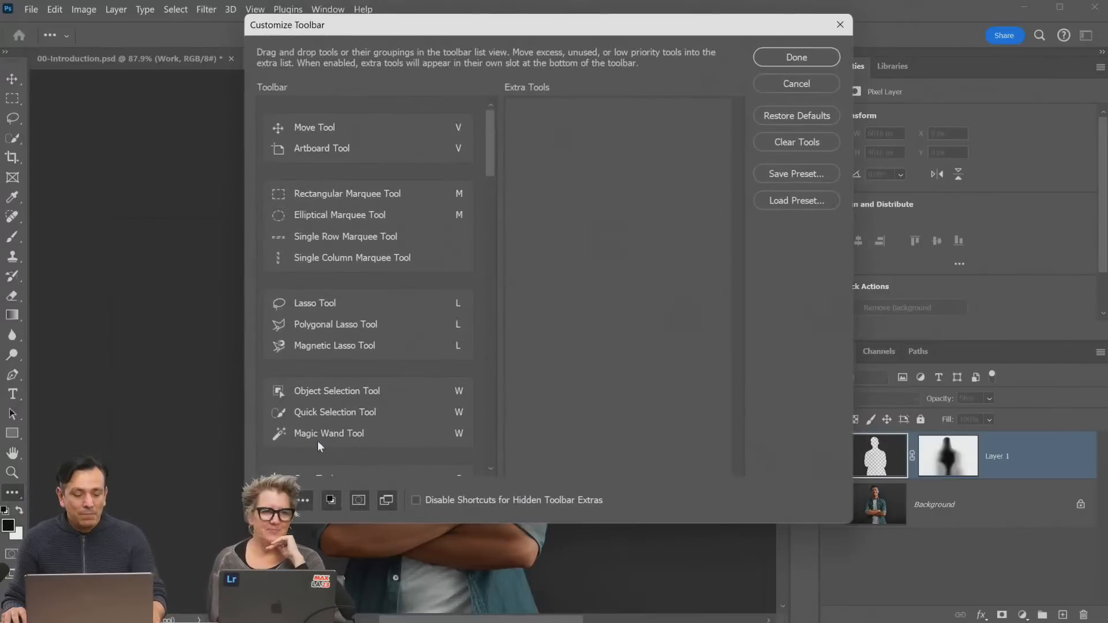
left_click(803, 57)
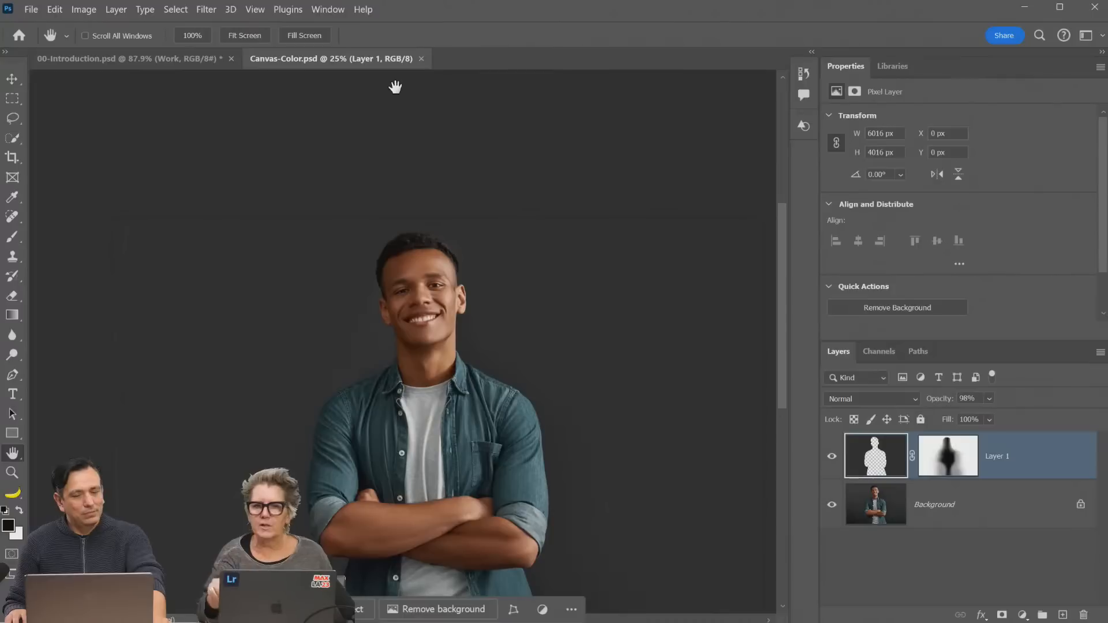
Close Canvas-Color.psd and 00-Introduction.psd, discarding unsaved changes
left_click(421, 58)
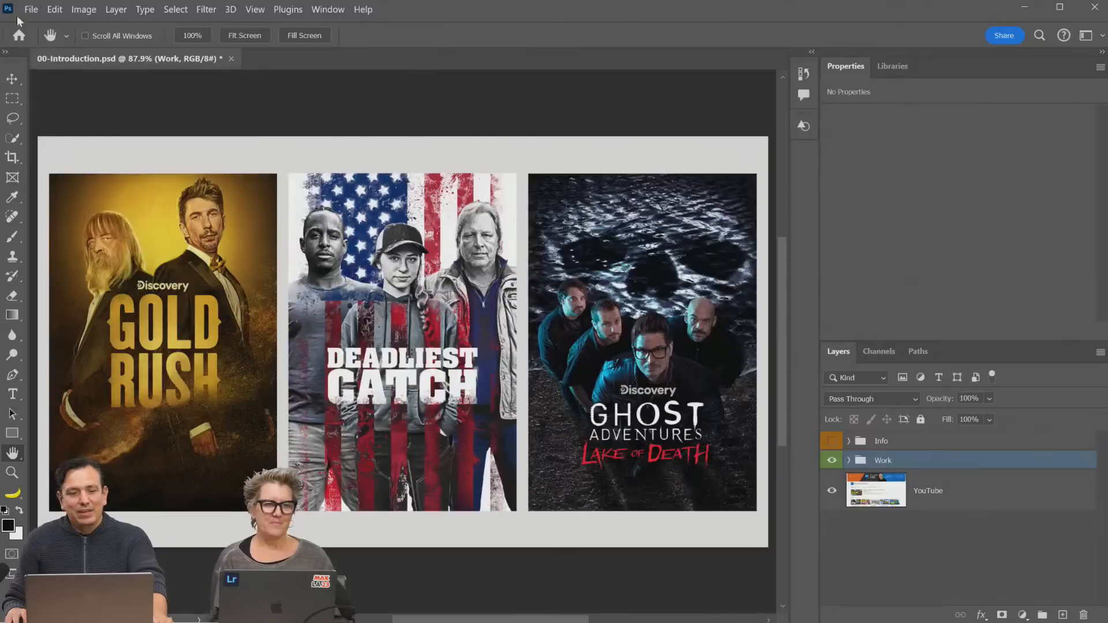
left_click(229, 59)
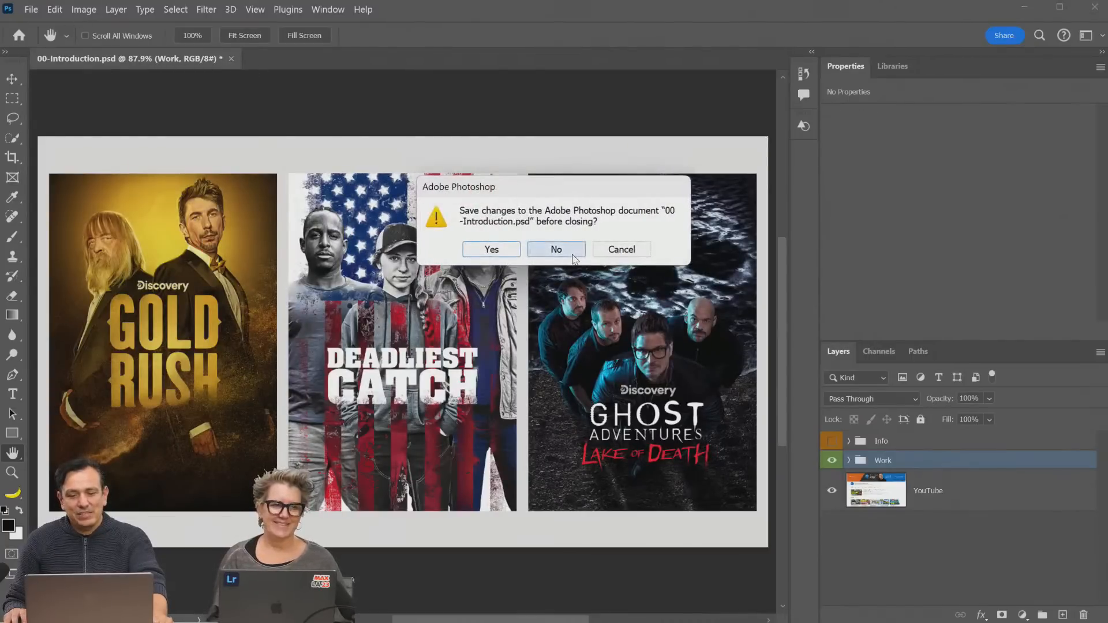
left_click(557, 250)
Open Clone-Source.psd from the 01 - Adobe Live folder and fit the dog photo to the window
left_click(40, 142)
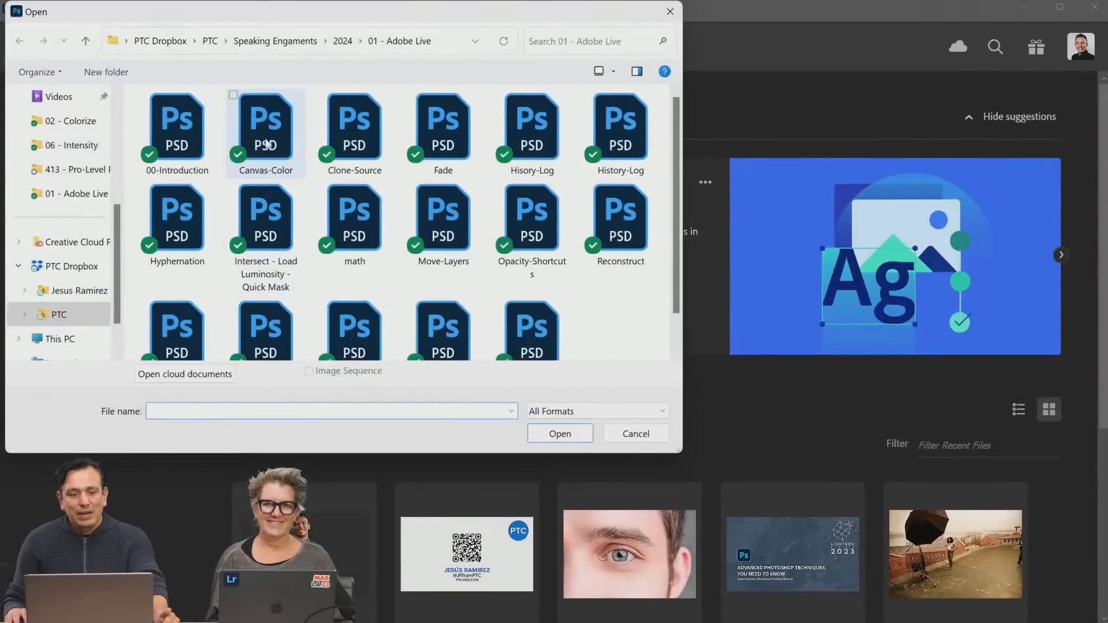
double_click(356, 136)
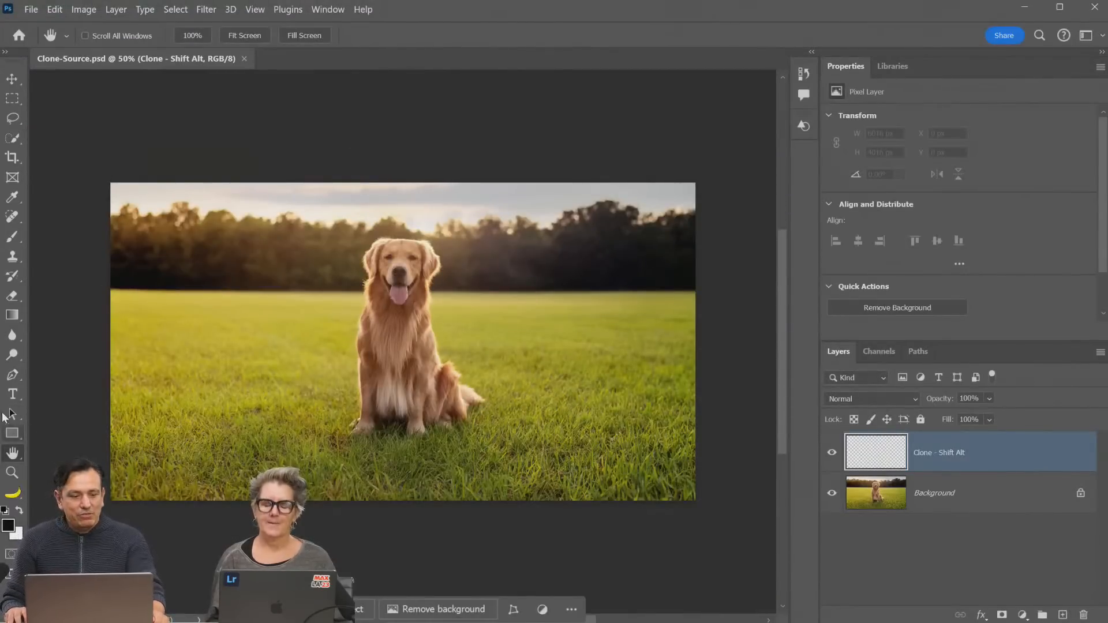
double_click(13, 454)
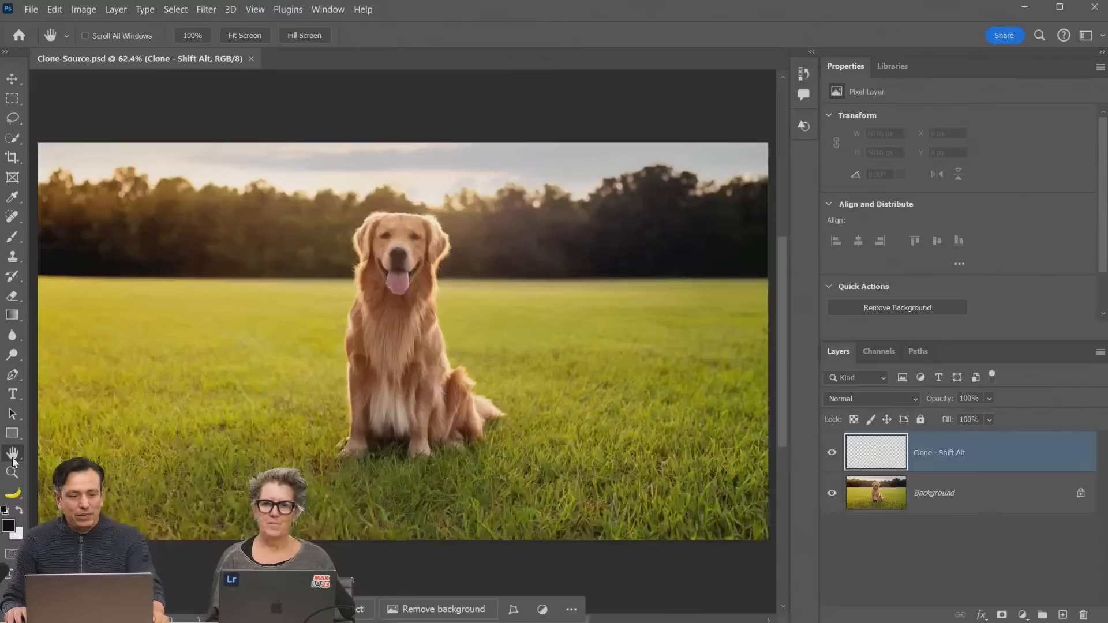
Select the Clone Stamp tool, vary its brush size from very small to very large, and leave it at 600
left_click(14, 264)
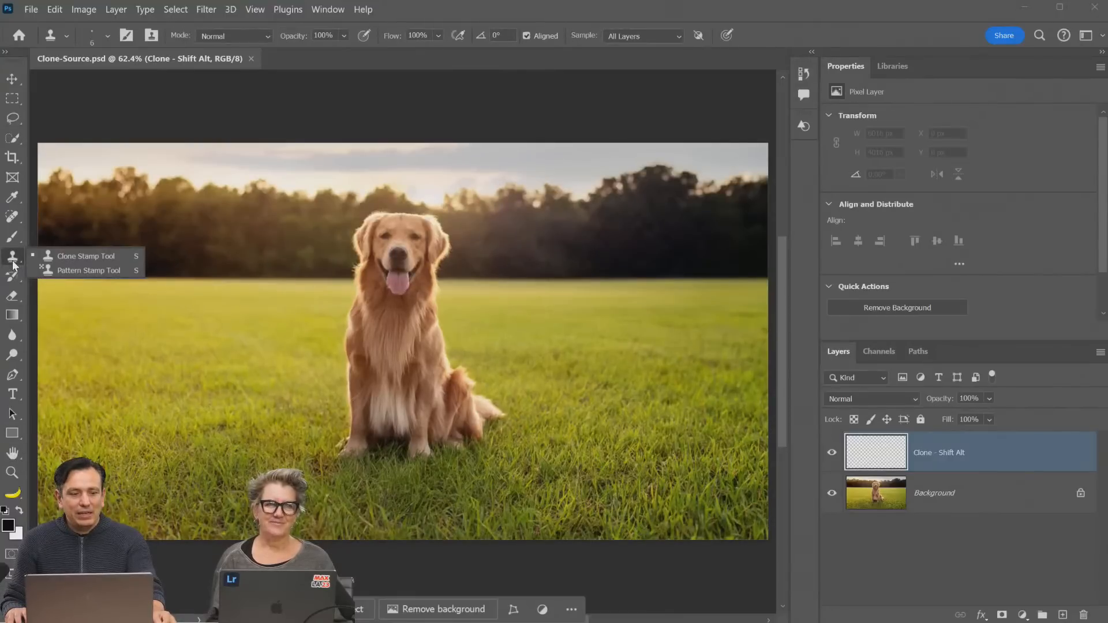
left_click(75, 261)
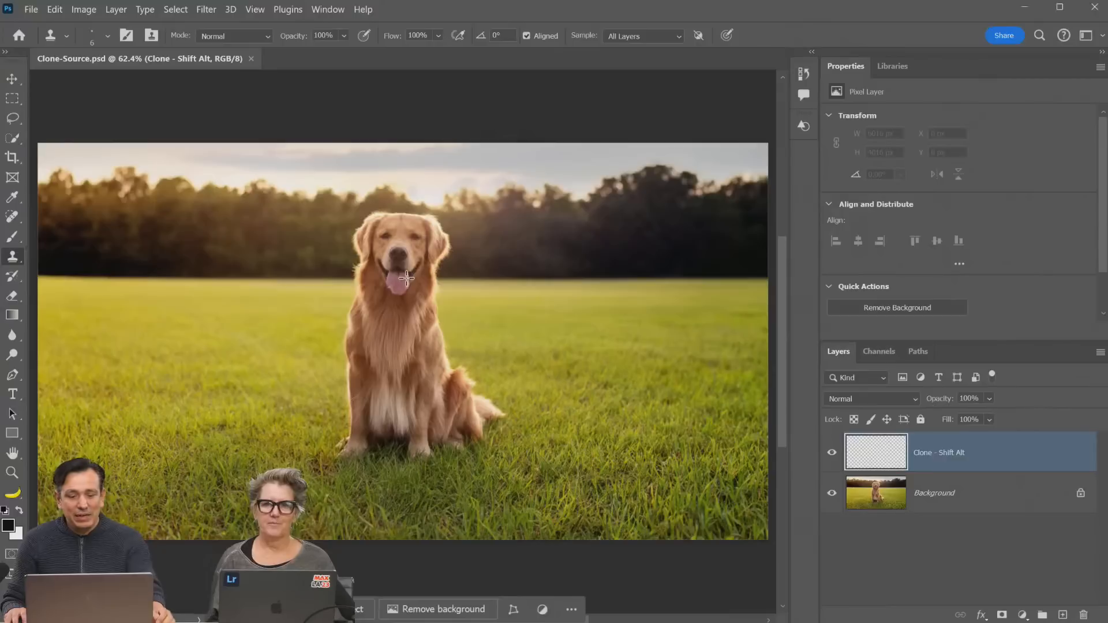
key("bracketleft")
key("bracketleft")
key("bracketleft")
key("bracketleft")
key("bracketleft")
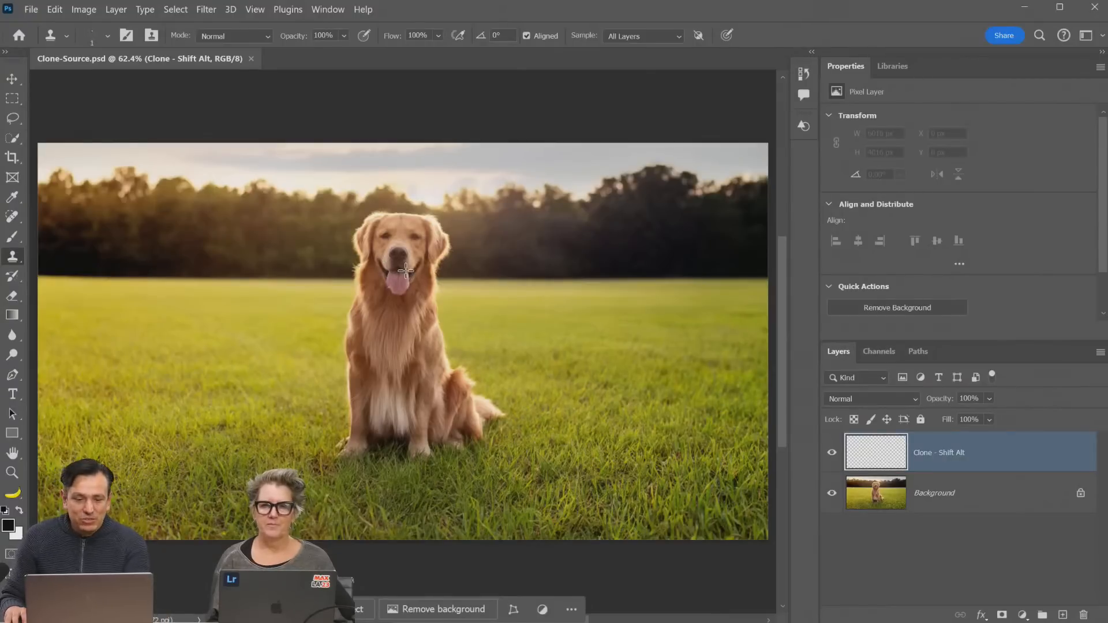
key("bracketright")
key("bracketright")
key("bracketright")
key("bracketright")
key("bracketright")
key("bracketright")
key("bracketright")
key("bracketright")
key("bracketright")
key("bracketright")
key("bracketright")
key("bracketright")
key("bracketright")
key("bracketright")
key("bracketright")
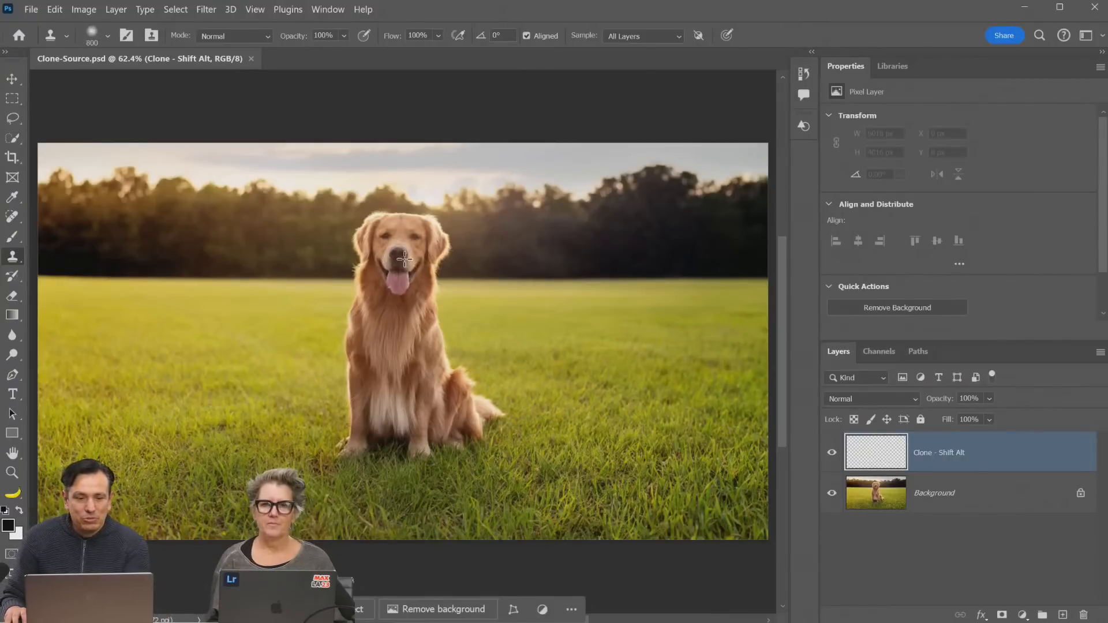
key("bracketright")
key("bracketright")
key("bracketright")
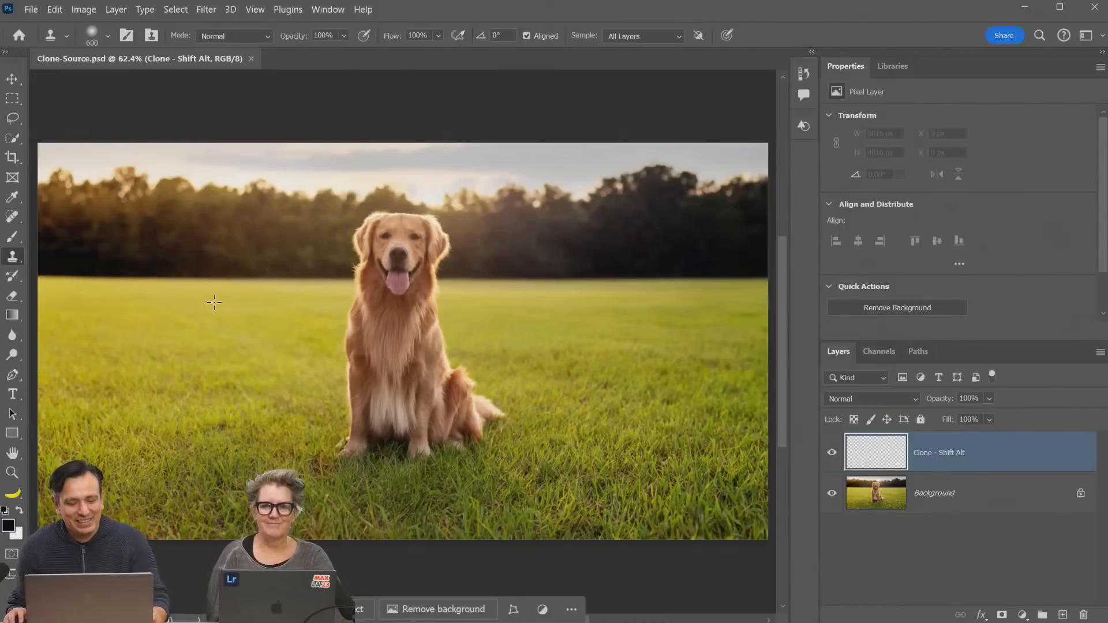
Sample the dog's nose with the Clone Stamp and paint a full copy of the dog onto the right side of the field
left_click(10, 261)
left_click(78, 256)
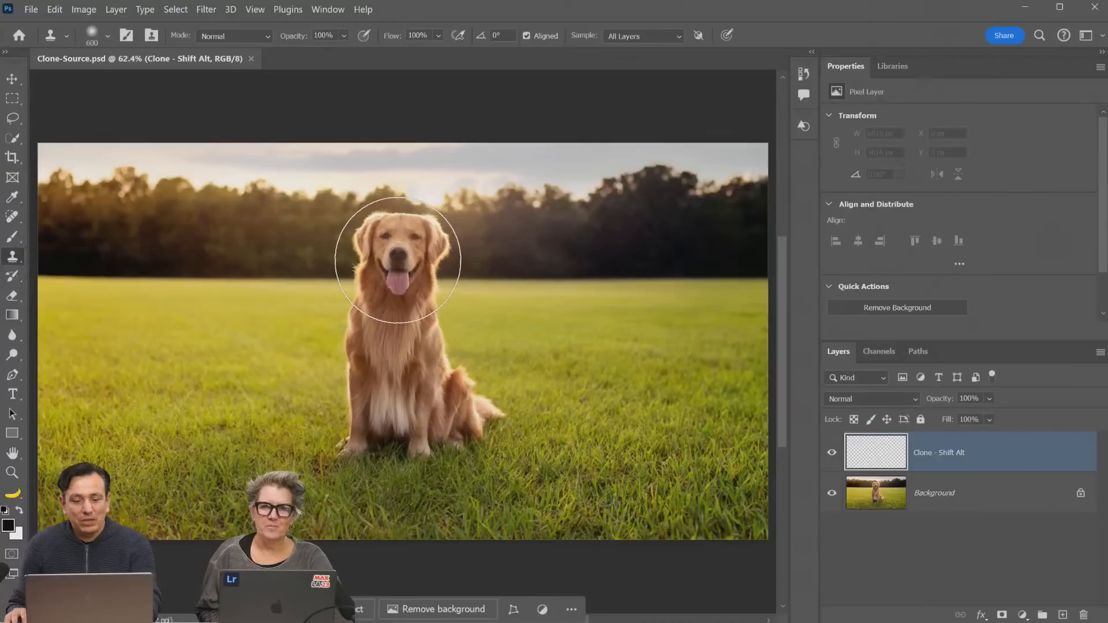
key("alt")
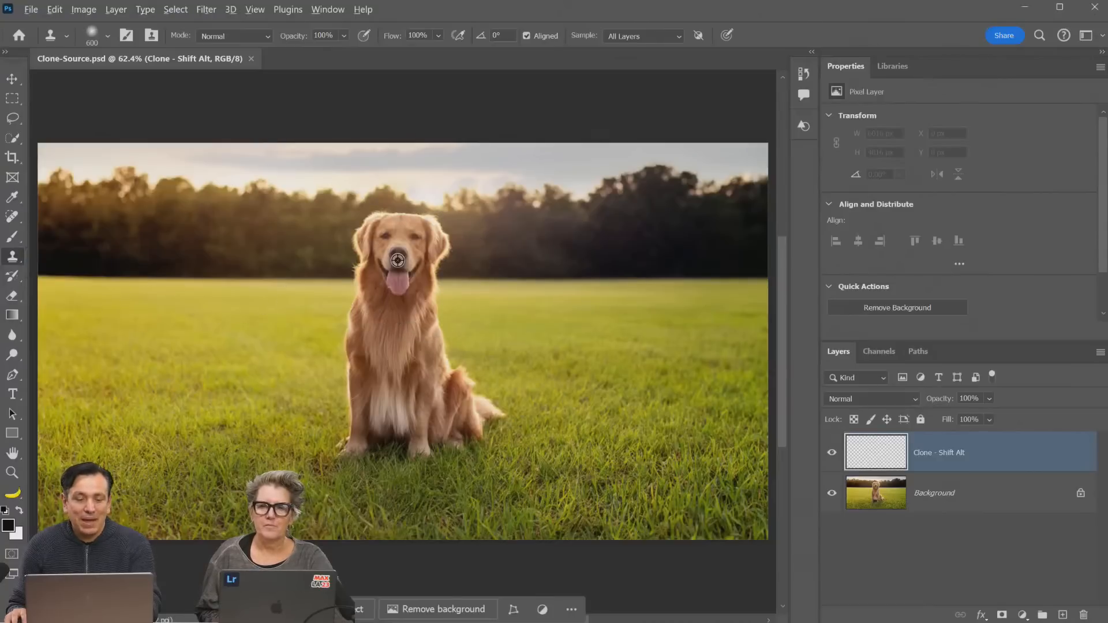
left_click(398, 260, "alt")
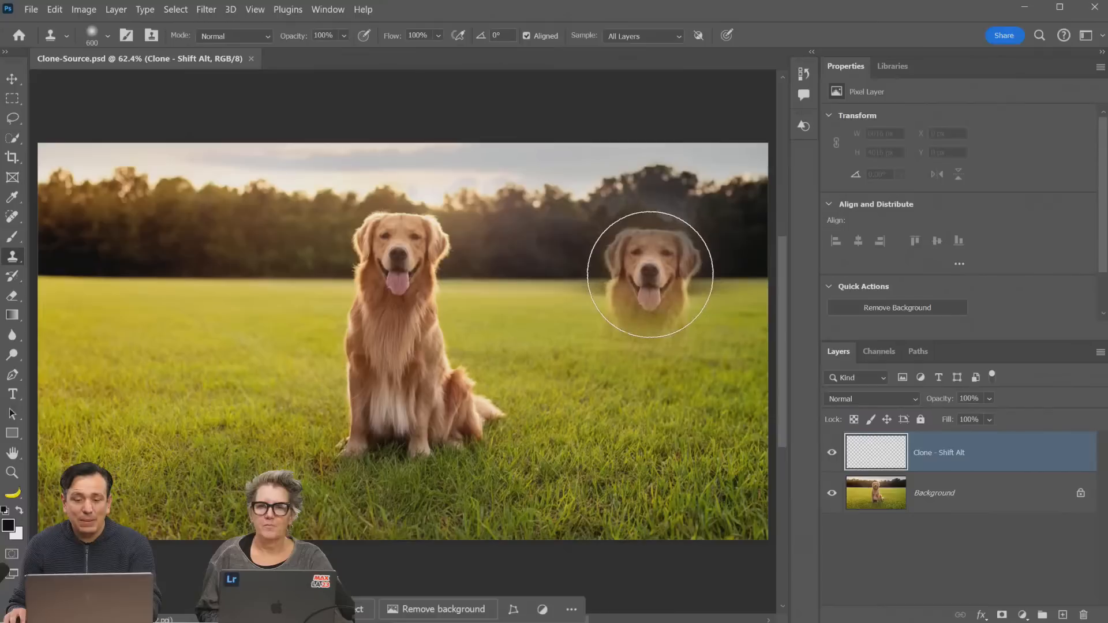
mouse_move(651, 261)
left_mouse_down()
mouse_move(665, 346)
mouse_move(626, 387)
mouse_move(689, 439)
mouse_move(660, 340)
left_mouse_up()
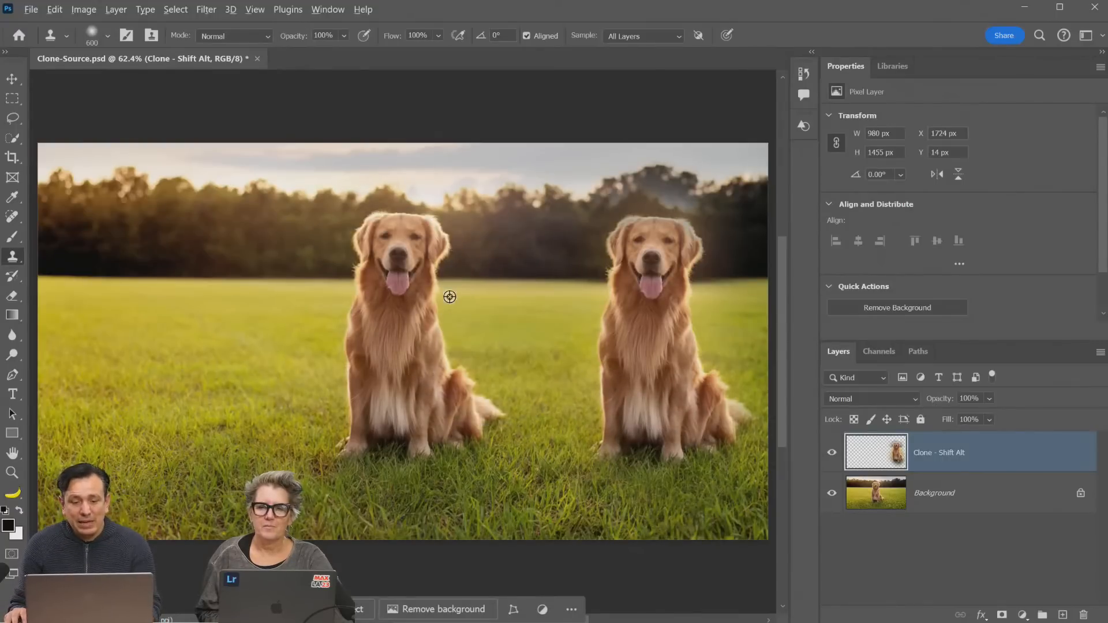
Resample the dog's nose, rotate the clone source, and paint a tilted copy of the dog on the left side of the field
left_click(397, 258, "alt")
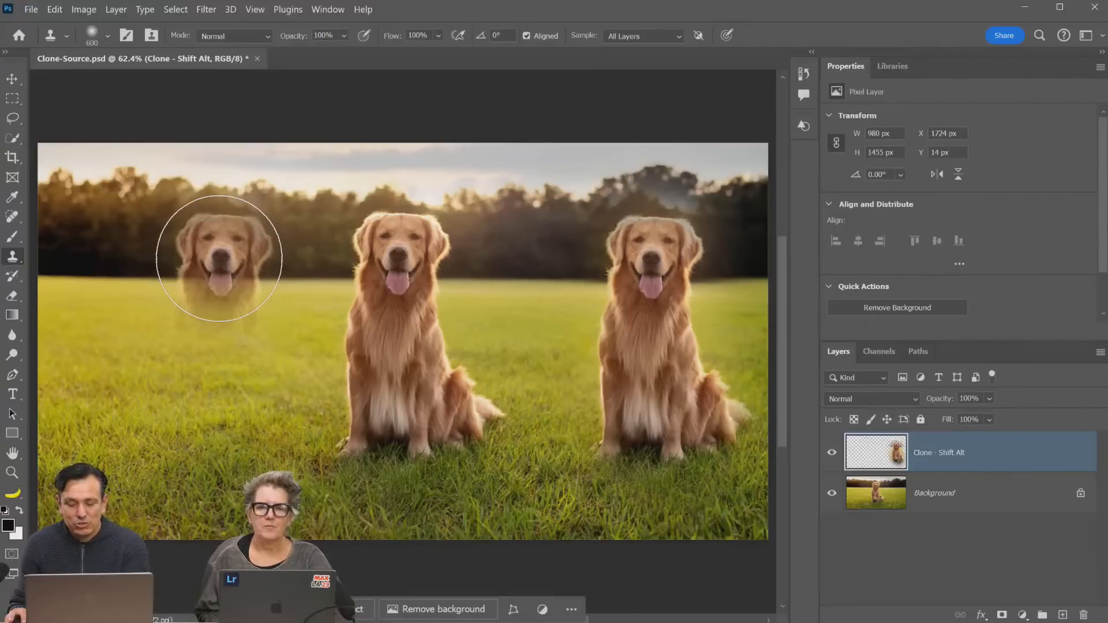
left_click(219, 258)
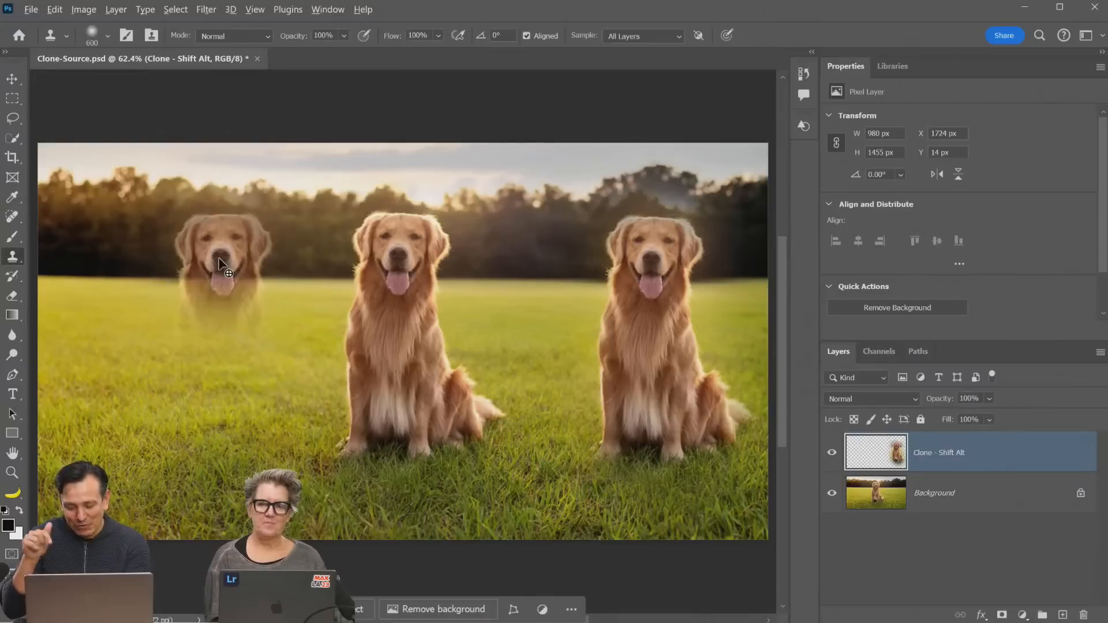
key("alt+shift")
key("alt+shift")
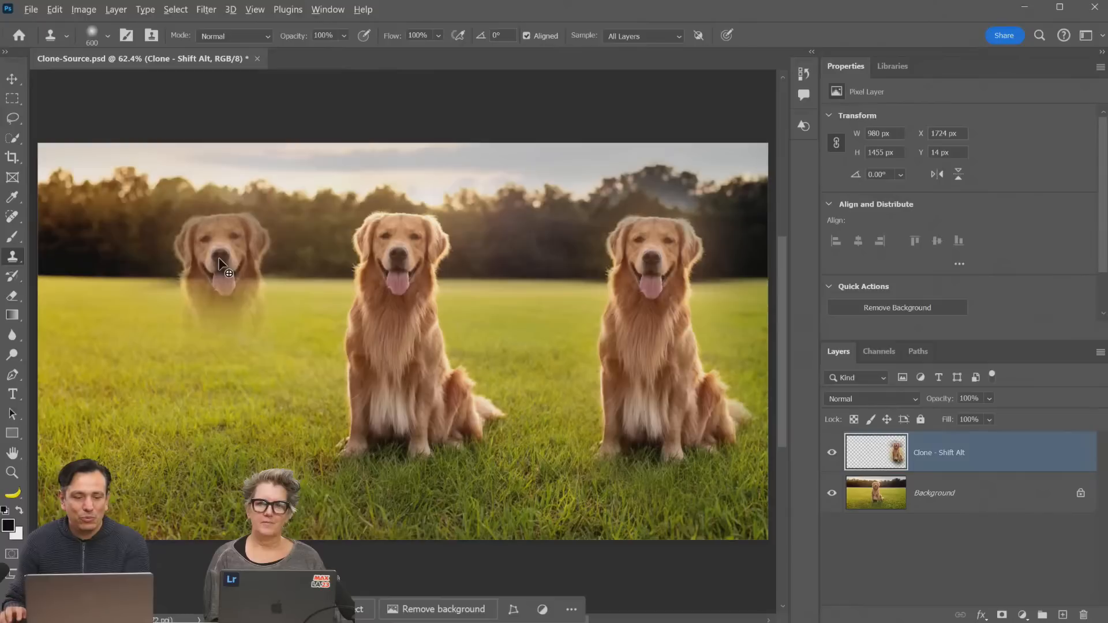
mouse_move(219, 266)
left_mouse_down()
mouse_move(94, 255)
mouse_move(137, 274)
mouse_move(121, 283)
mouse_move(154, 290)
mouse_move(149, 273)
mouse_move(140, 274)
mouse_move(153, 306)
mouse_move(225, 404)
mouse_move(158, 334)
mouse_move(141, 272)
left_mouse_up()
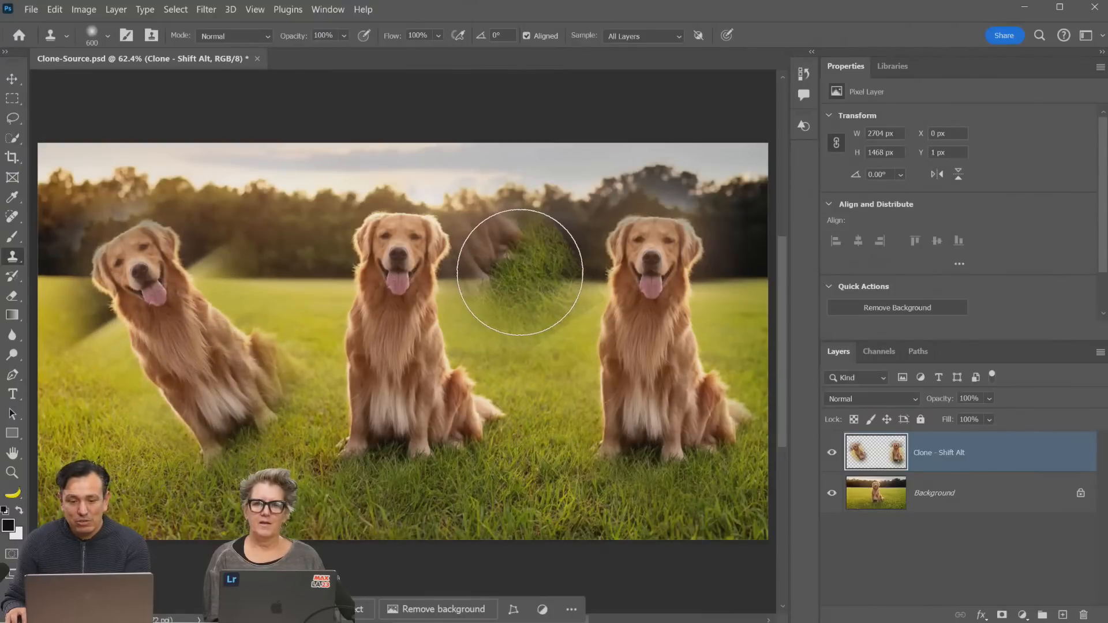
Resample the original dog's nose and scale the clone source down to about half size, previewing it between the middle and right dogs
mouse_move(520, 272)
left_mouse_down()
mouse_move(545, 316)
mouse_move(601, 347)
mouse_move(520, 319)
left_mouse_up()
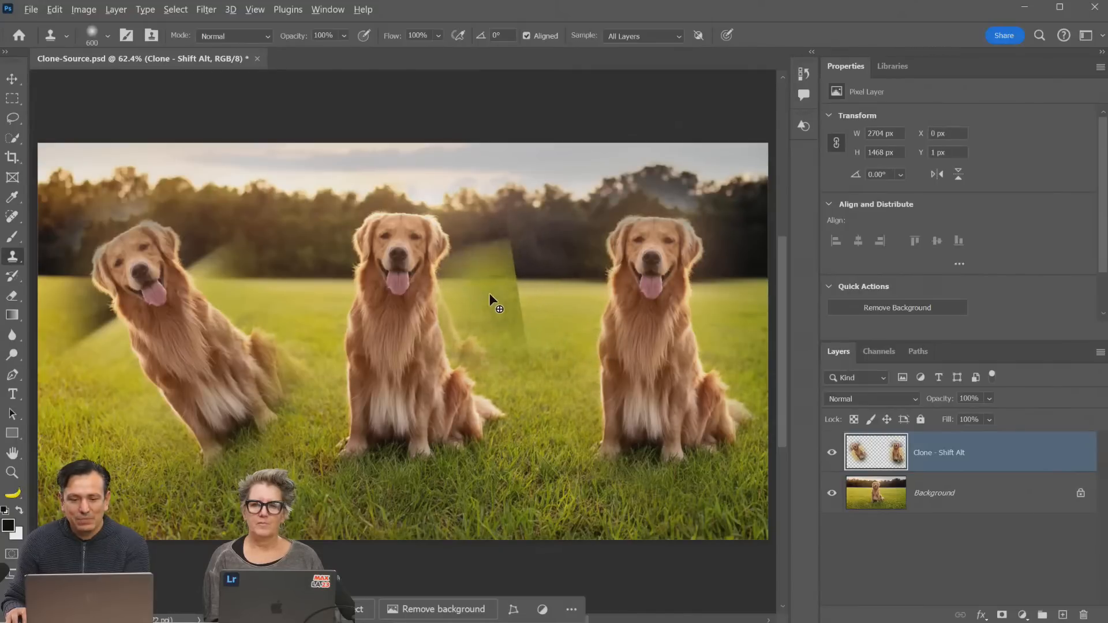
left_click(398, 259, "alt")
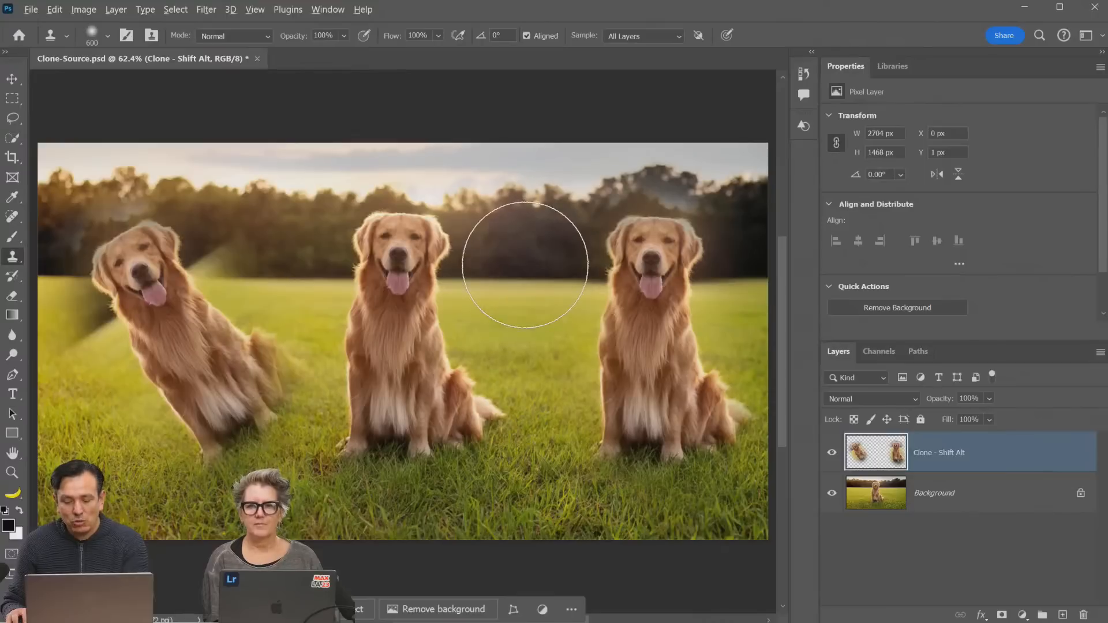
key("alt+shift")
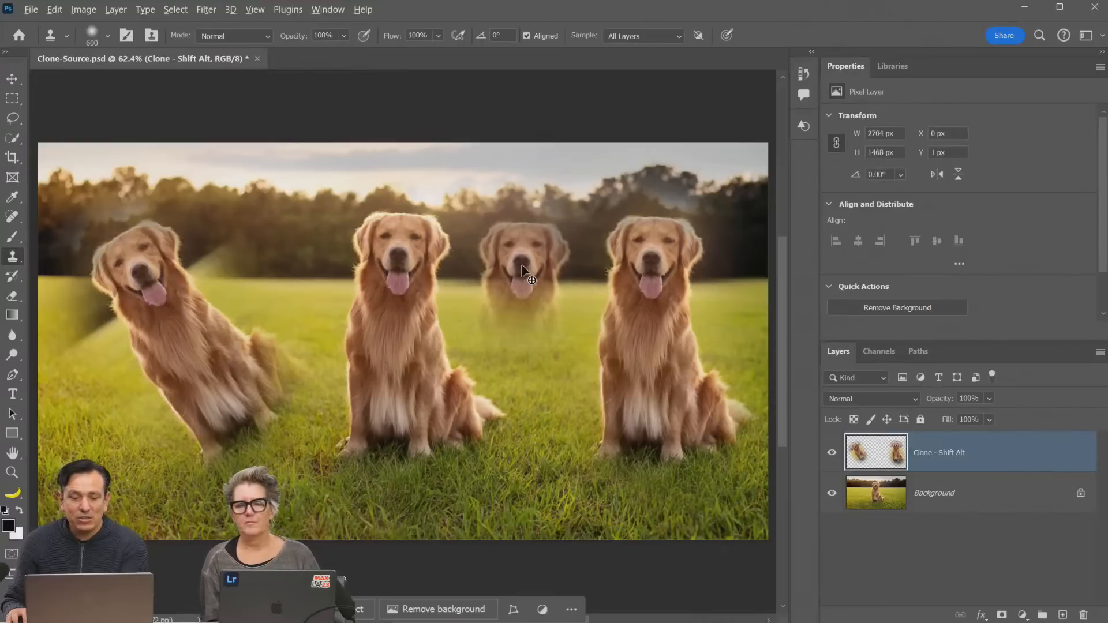
key("alt+shift+bracketleft")
key("alt+shift+bracketleft")
key("alt+shift+bracketleft")
key("alt+shift+bracketleft")
key("alt+shift+bracketleft")
key("alt+shift+bracketleft")
key("alt+shift+bracketleft")
key("alt+shift+bracketleft")
key("alt+shift+bracketleft")
key("alt+shift+bracketleft")
key("alt+shift+bracketleft")
key("alt+shift+bracketleft")
key("alt+shift+bracketleft")
key("alt+shift+bracketleft")
key("alt+shift+bracketleft")
key("alt+shift+bracketleft")
key("alt+shift+bracketleft")
key("alt+shift+bracketleft")
key("alt+shift+bracketleft")
key("alt+shift+bracketleft")
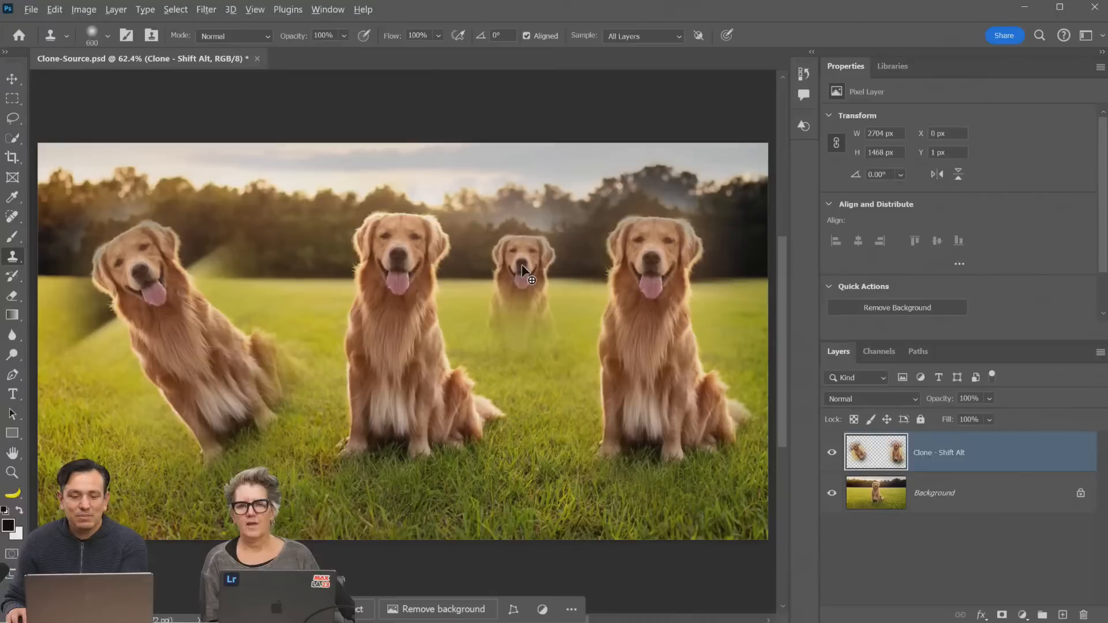
key("alt+shift+bracketleft")
key("alt+shift+bracketleft")
key("alt+shift+bracketleft")
key("alt+shift+bracketleft")
key("alt+shift+bracketleft")
key("alt+shift+bracketleft")
key("alt+shift+bracketleft")
key("alt+shift+bracketleft")
key("alt+shift+bracketleft")
key("alt+shift+bracketleft")
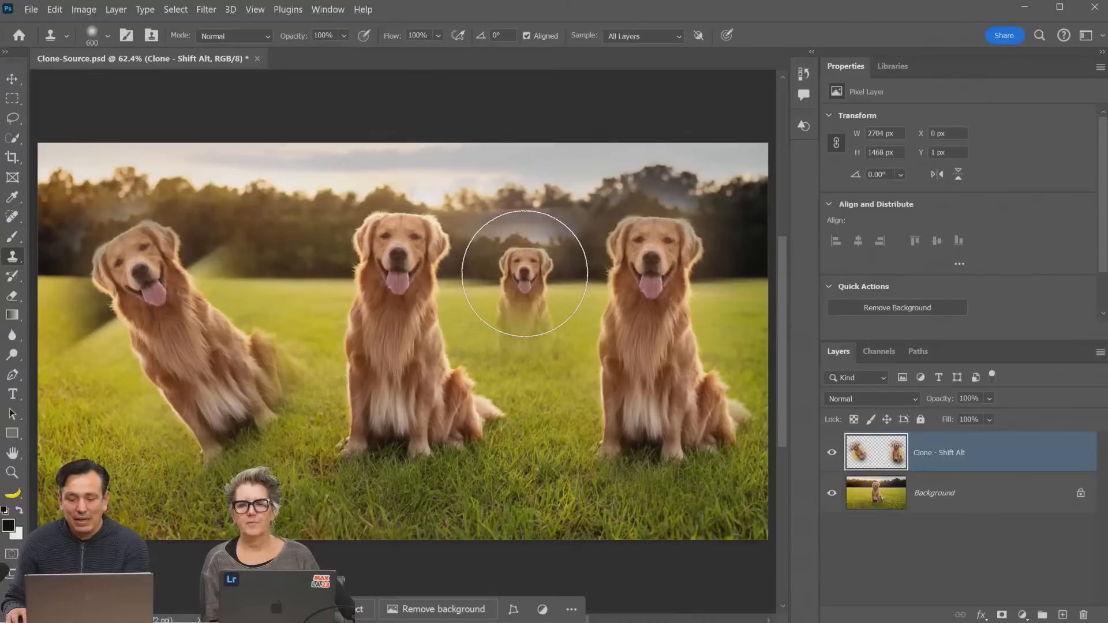
Reduce the Clone Stamp brush to 250 and paint a small full copy of the dog between the middle and right dogs
key("bracketleft")
key("bracketleft")
key("bracketleft")
key("bracketleft")
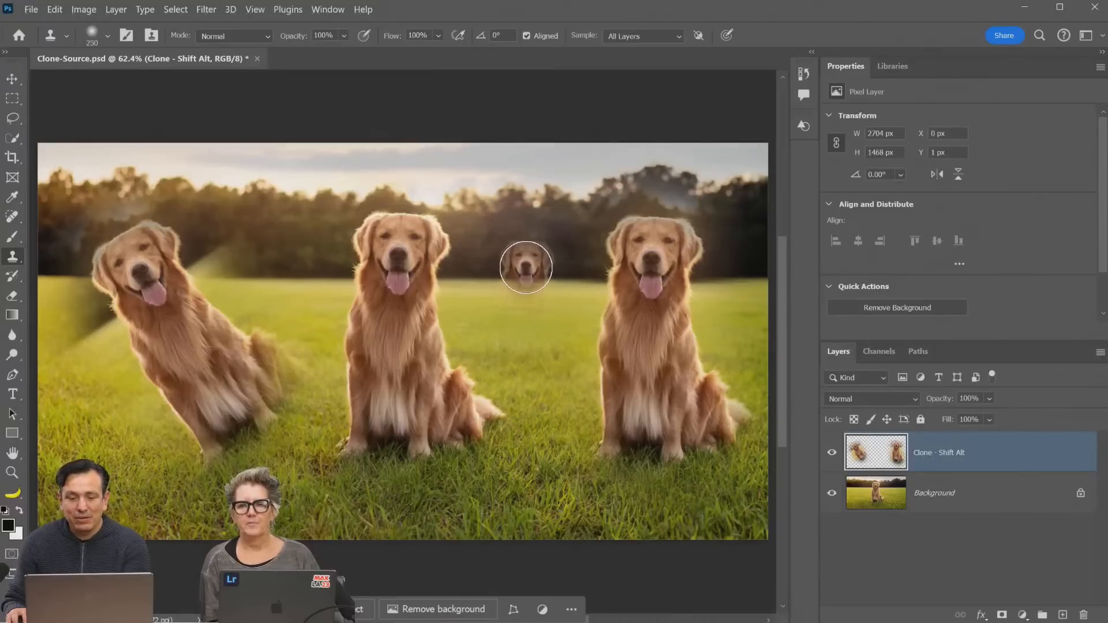
mouse_move(526, 267)
left_mouse_down()
mouse_move(532, 333)
mouse_move(511, 340)
mouse_move(526, 374)
mouse_move(554, 365)
left_mouse_up()
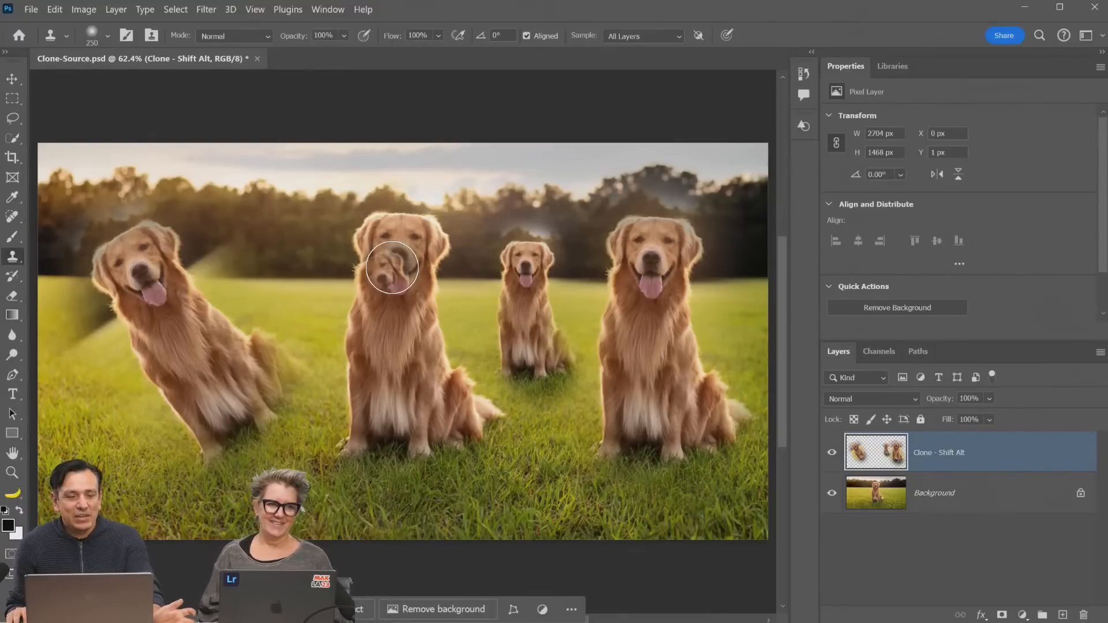
Show the Clone Source settings, try several rotation angles for the source, and reset its transform
left_click(328, 9)
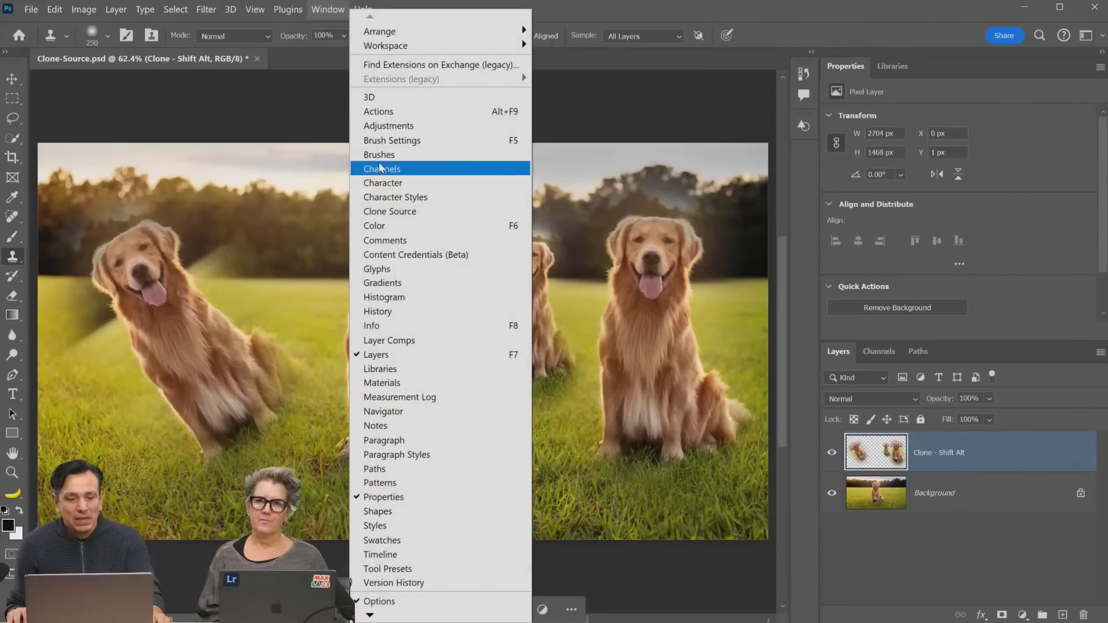
left_click(416, 210)
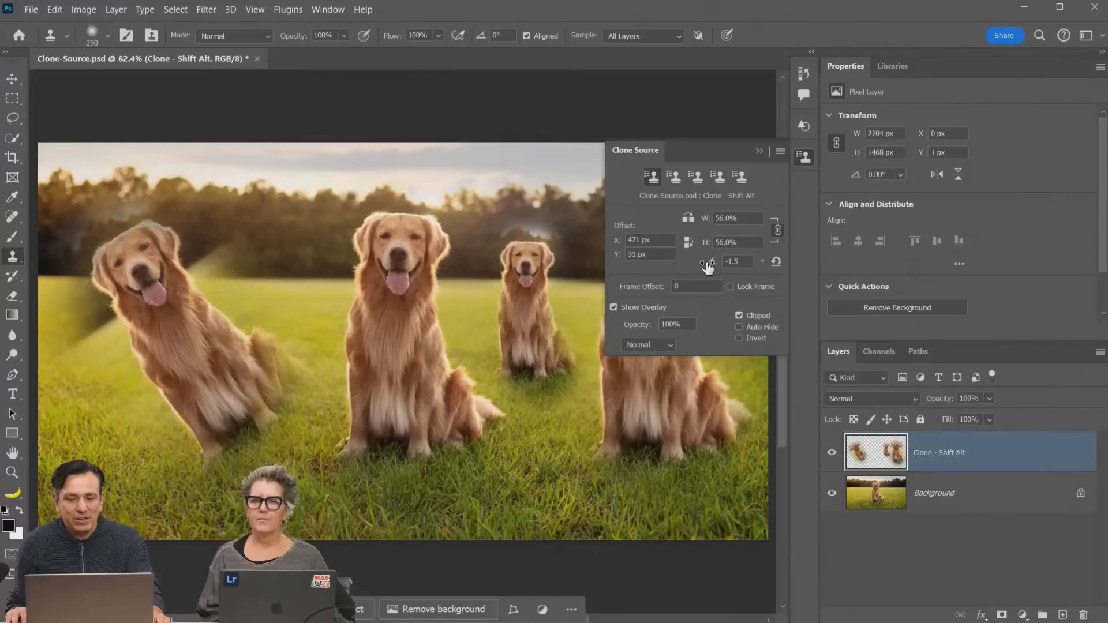
left_click_drag(708, 265, 747, 267)
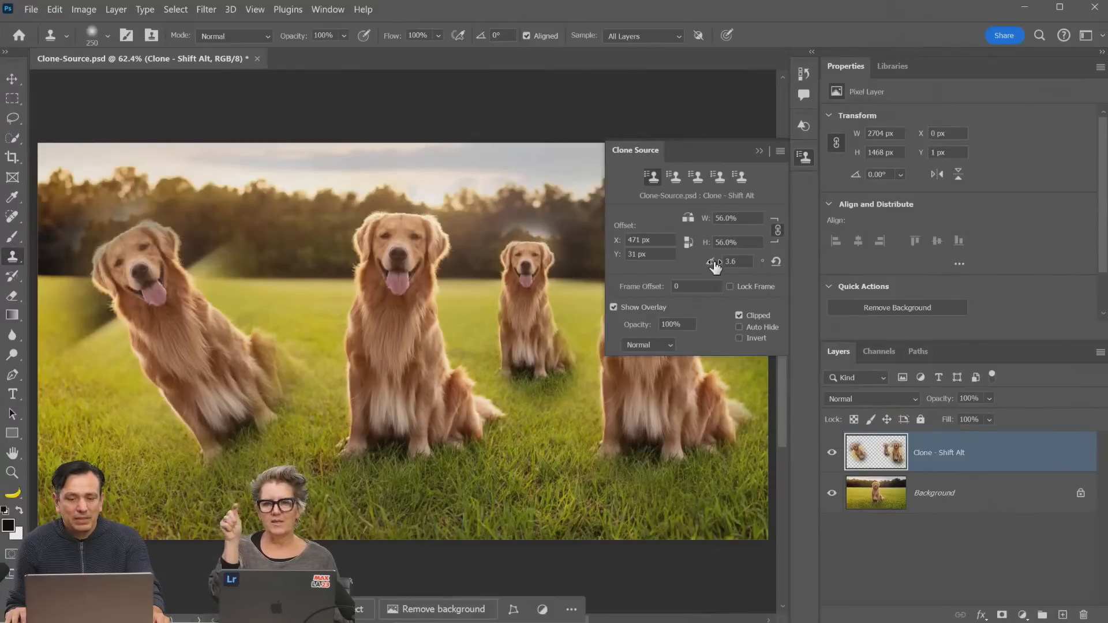
left_click_drag(711, 267, 693, 267)
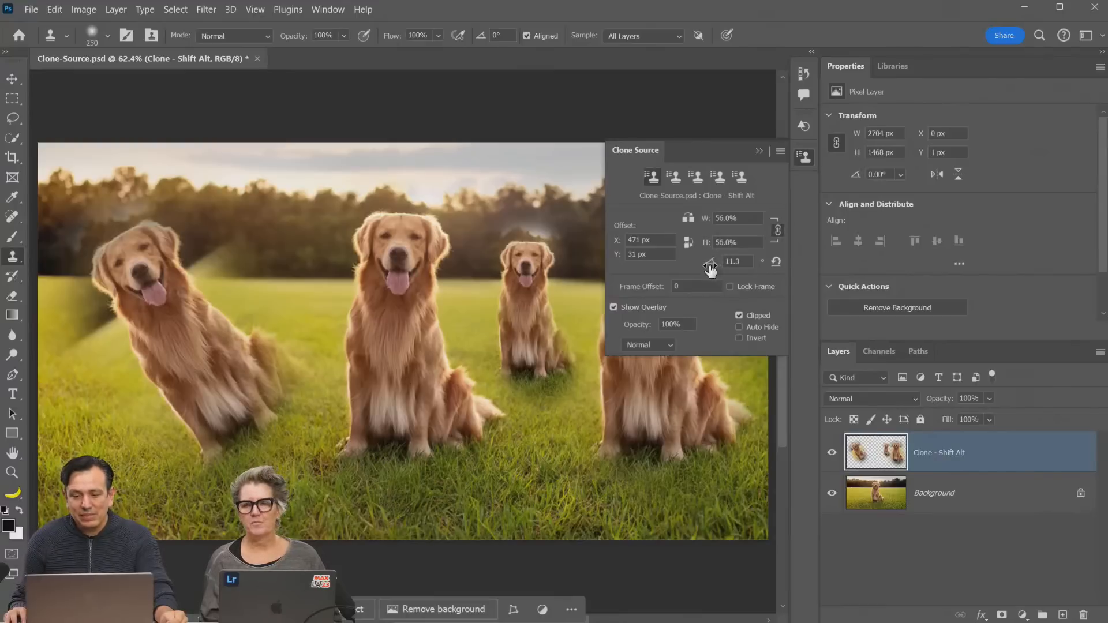
mouse_move(710, 266)
left_mouse_down()
mouse_move(679, 272)
mouse_move(719, 263)
mouse_move(704, 273)
left_mouse_up()
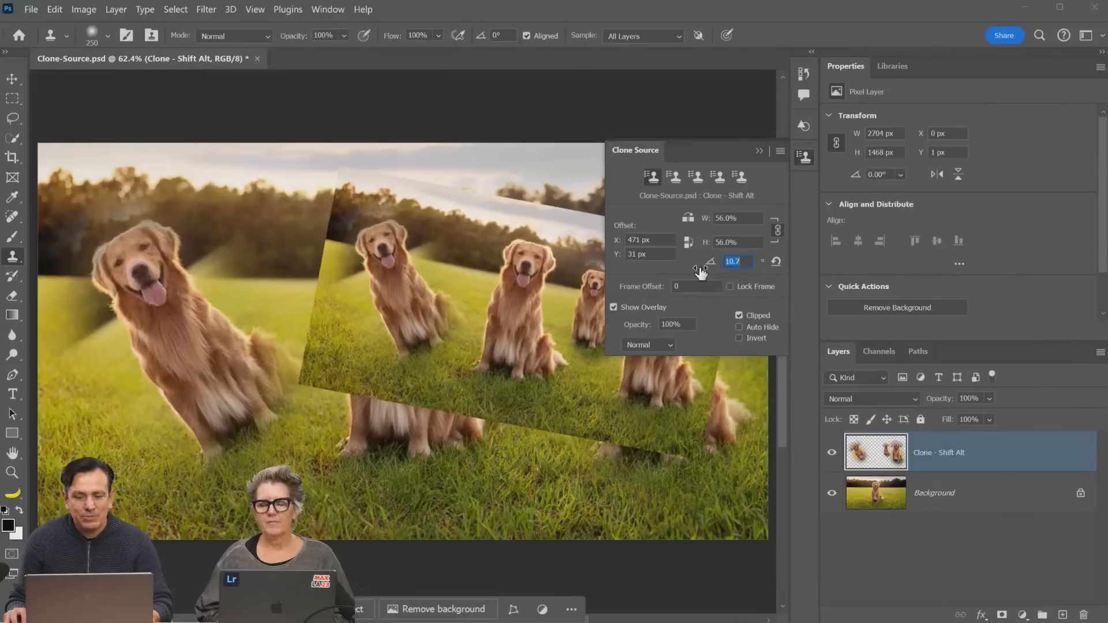
mouse_move(685, 270)
left_mouse_down()
mouse_move(657, 269)
mouse_move(701, 269)
mouse_move(657, 267)
mouse_move(774, 268)
mouse_move(699, 271)
mouse_move(726, 275)
mouse_move(716, 280)
mouse_move(684, 272)
left_mouse_up()
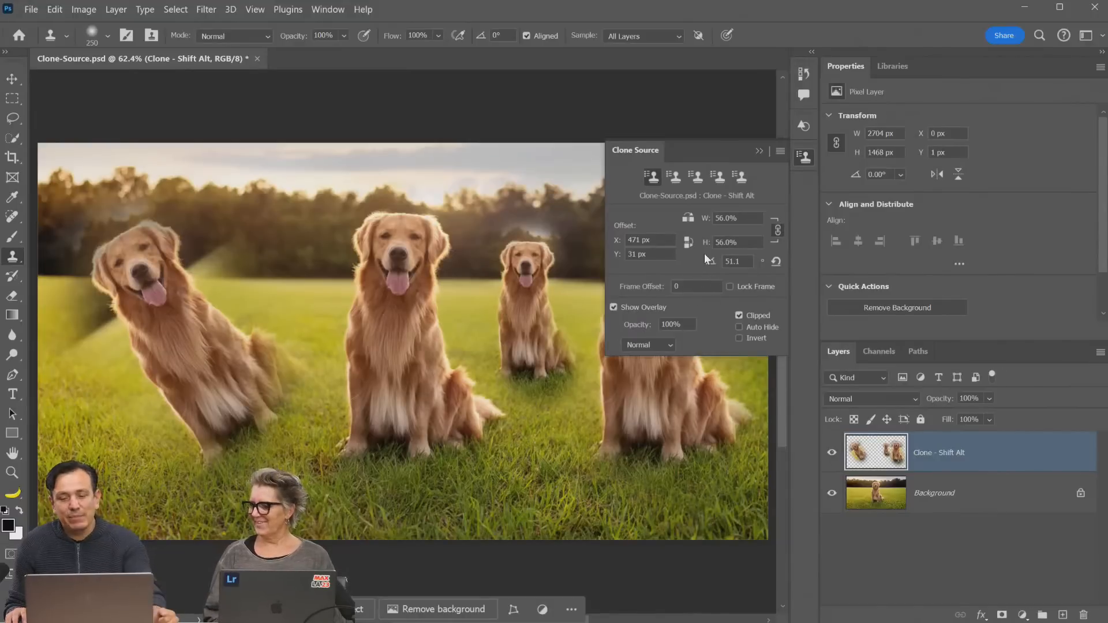
left_click(775, 261)
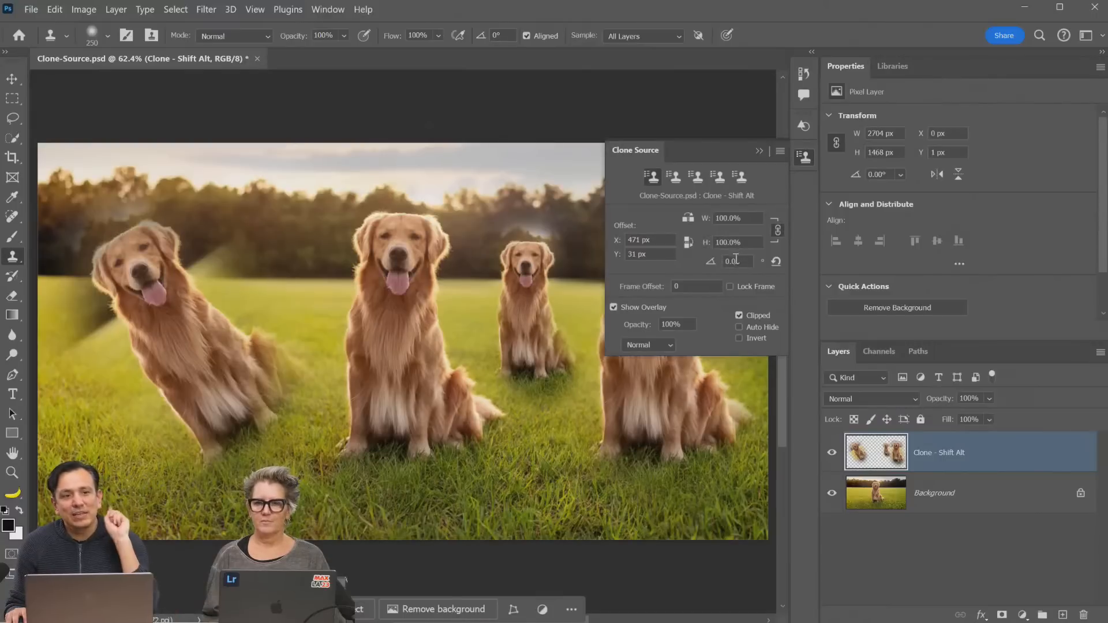
Hide the Clone - Shift Alt layer and clone the dog's head onto the left side of the field on a new layer
left_click(831, 452)
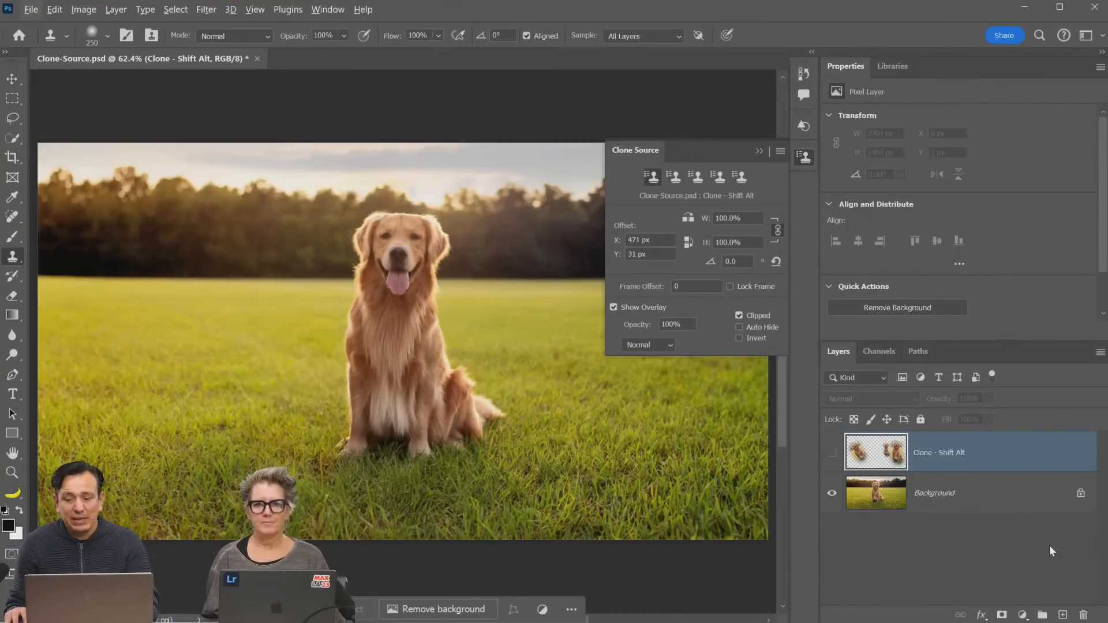
left_click(1066, 614)
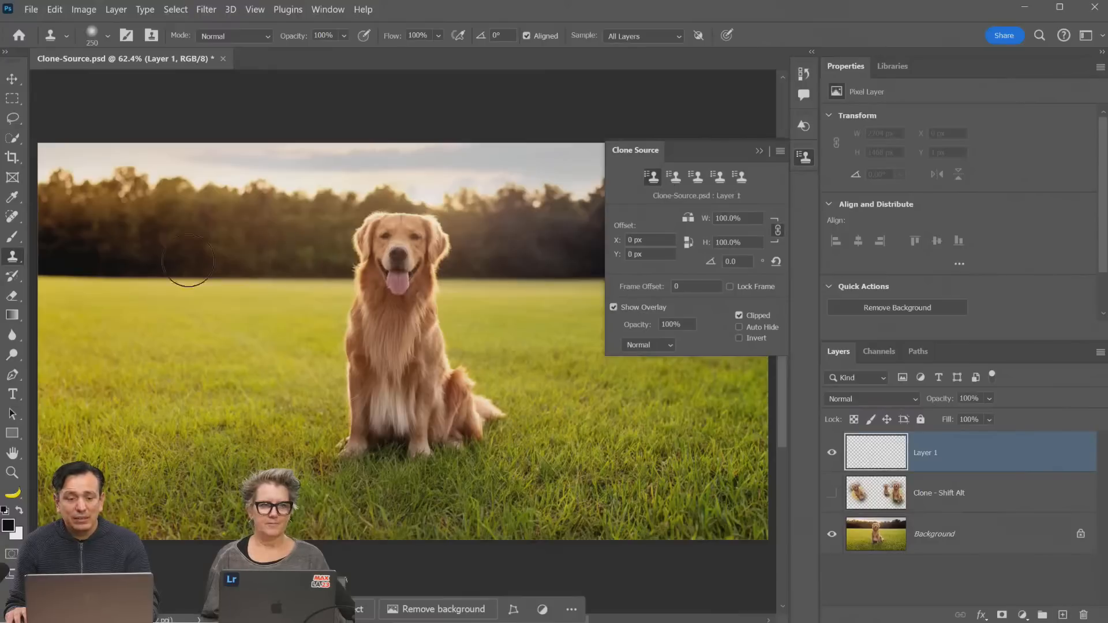
mouse_move(165, 254)
left_mouse_down()
mouse_move(185, 242)
mouse_move(196, 266)
mouse_move(150, 271)
mouse_move(154, 255)
left_mouse_up()
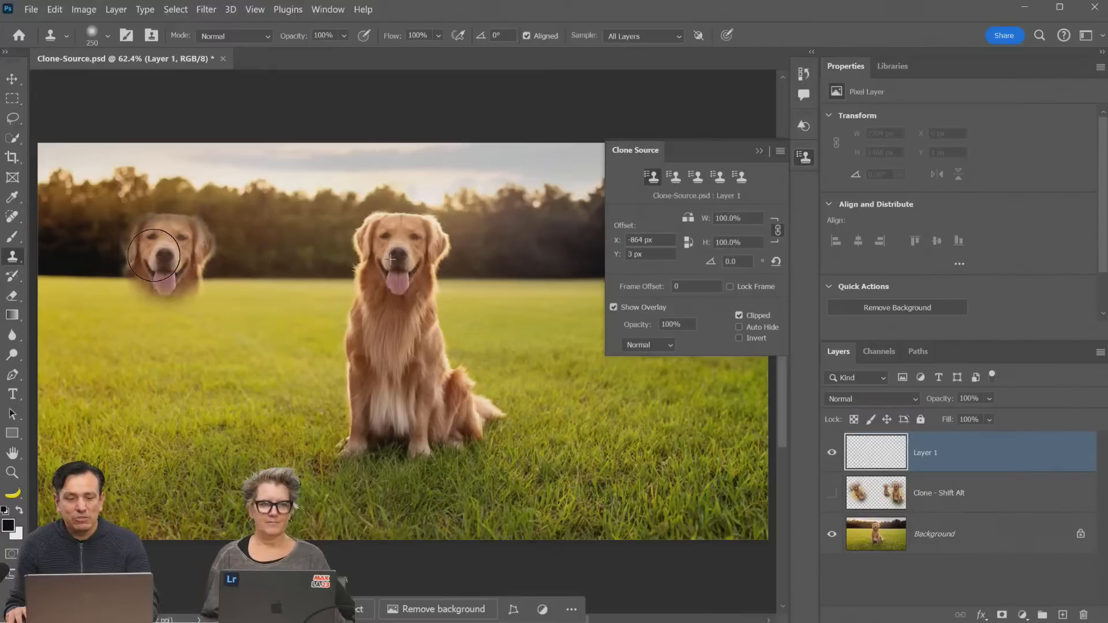
Clone the dog's front paw beside the copied head using the second clone source, and extend the left copy's body with the first source
left_click(673, 177)
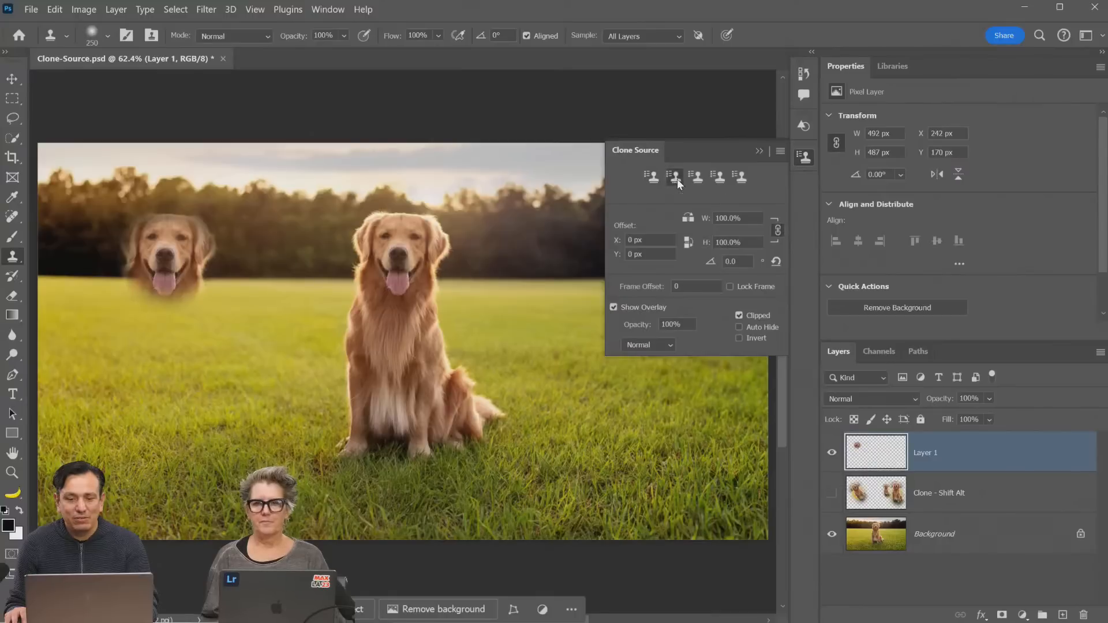
left_click(419, 444, "alt")
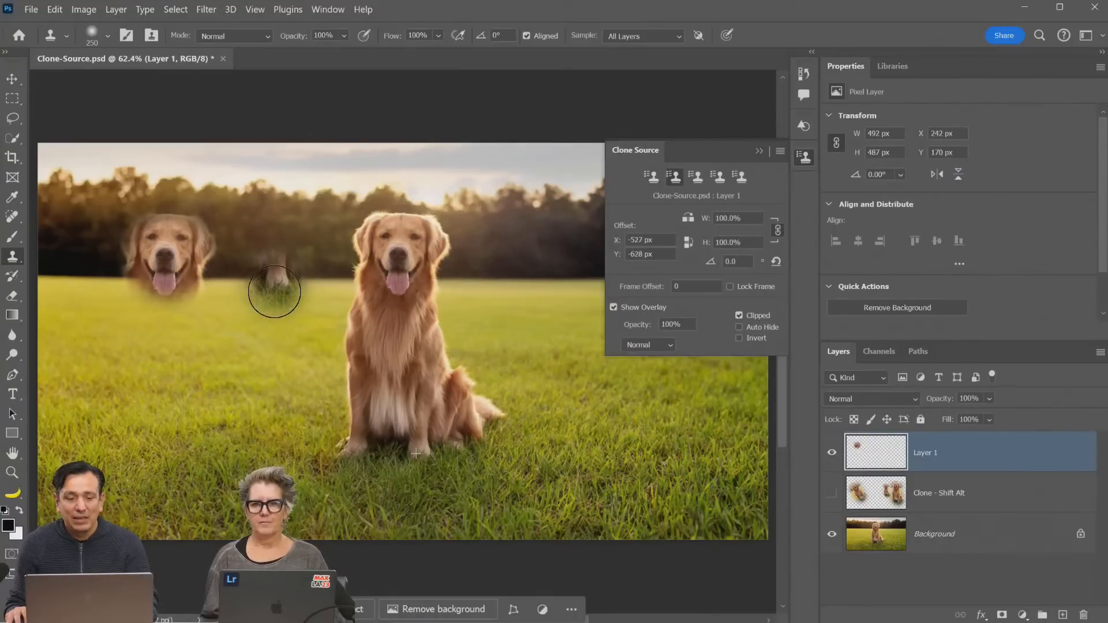
left_click_drag(274, 292, 274, 286)
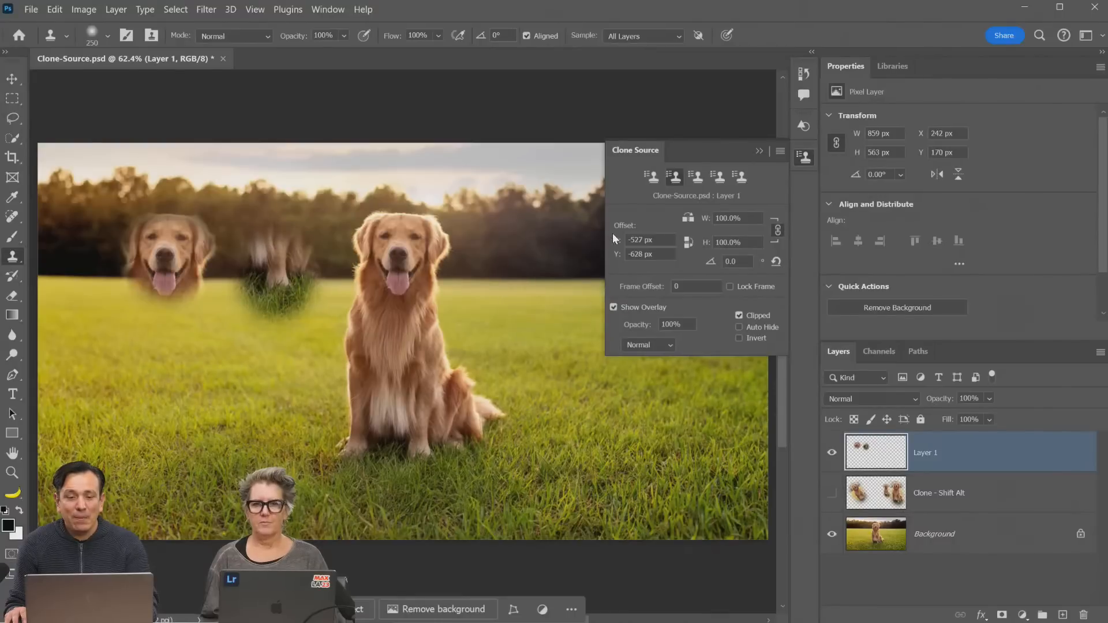
left_click(652, 177)
mouse_move(139, 266)
left_mouse_down()
mouse_move(165, 291)
mouse_move(141, 330)
mouse_move(170, 353)
mouse_move(172, 251)
mouse_move(144, 232)
mouse_move(190, 226)
mouse_move(153, 359)
left_mouse_up()
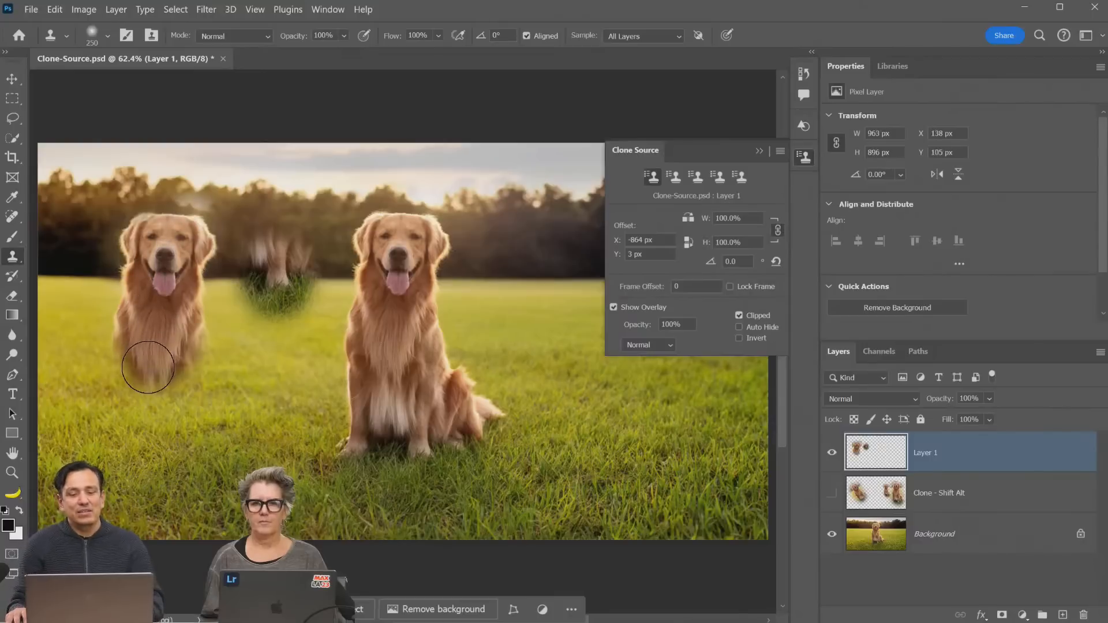
Select the Healing Brush tool and increase its brush size to 100
left_click(13, 218)
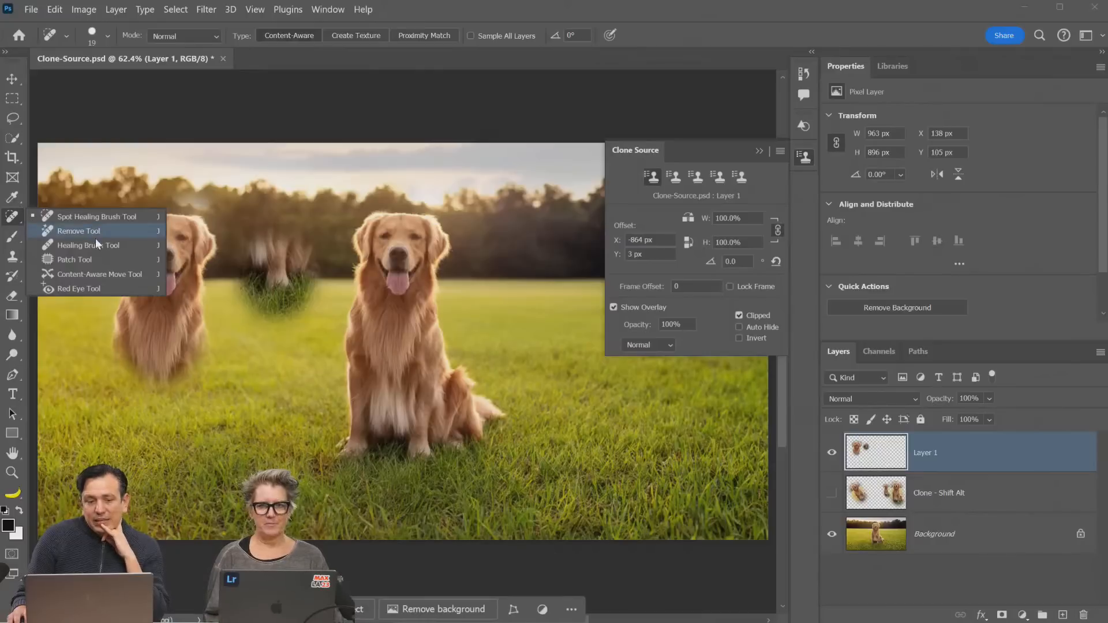
left_click(88, 246)
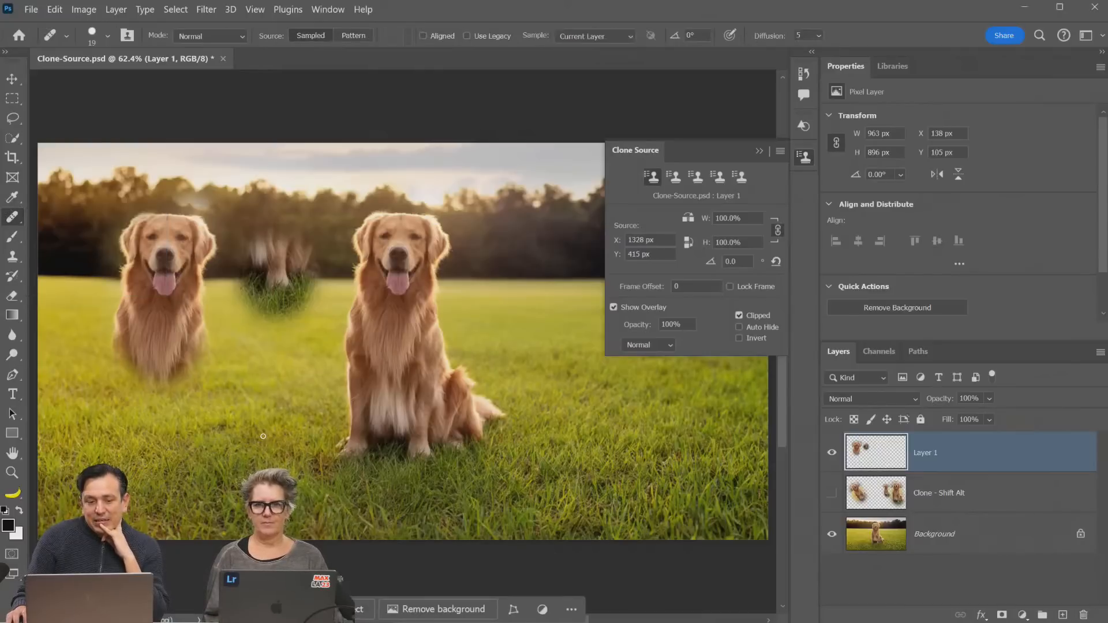
right_click(18, 217)
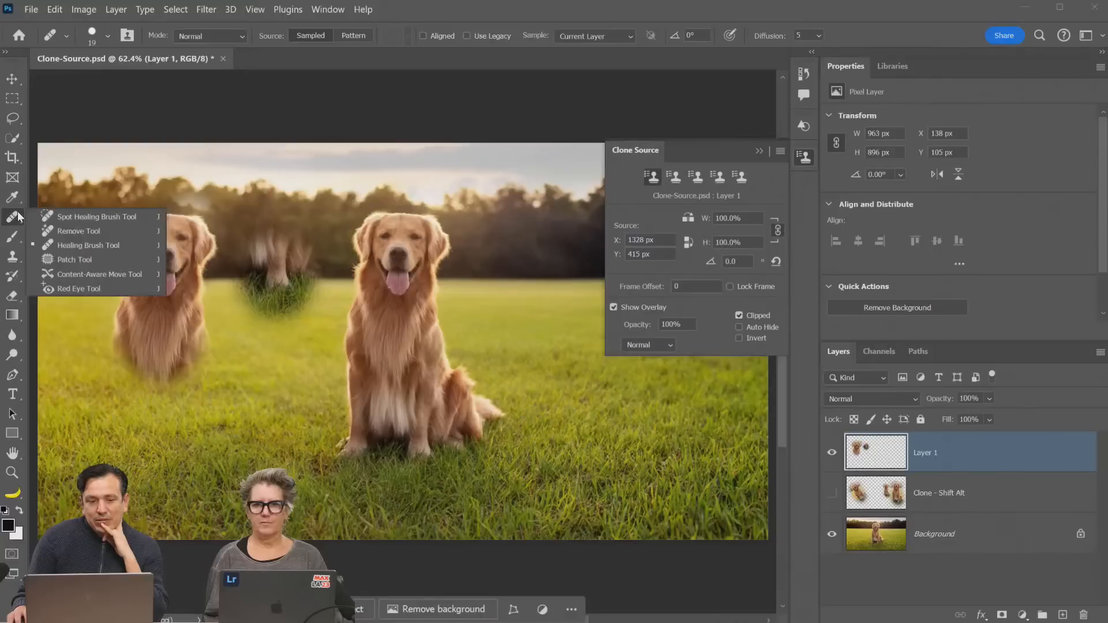
left_click(76, 252)
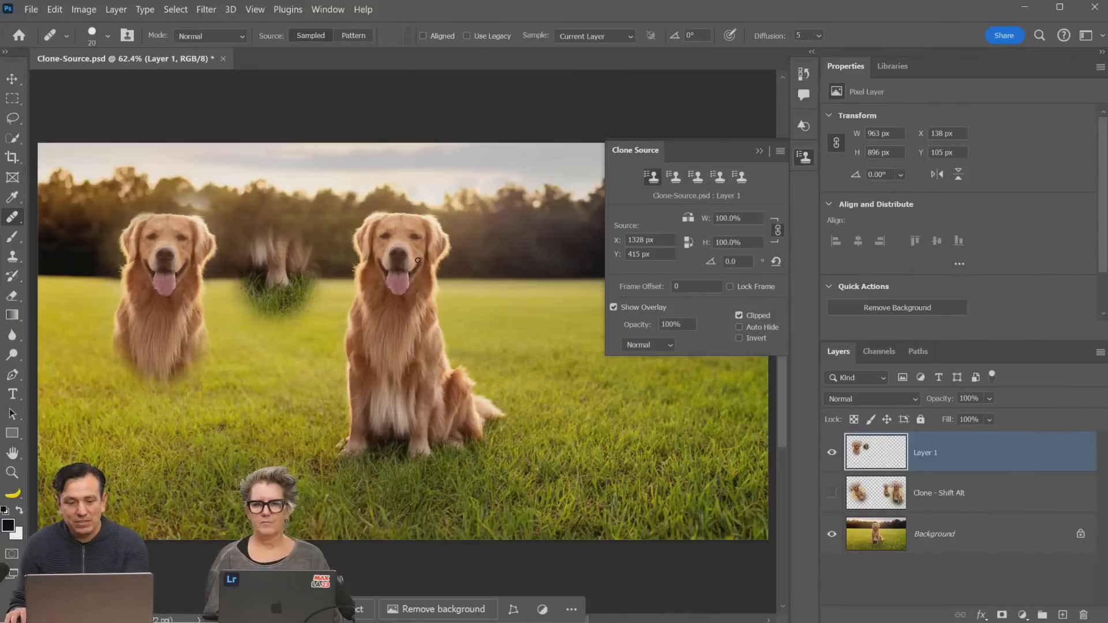
key("bracketright")
key("bracketright")
key("bracketright")
key("bracketright")
key("bracketright")
key("bracketright")
key("bracketright")
key("bracketright")
key("bracketright")
key("bracketright")
key("bracketright")
key("bracketright")
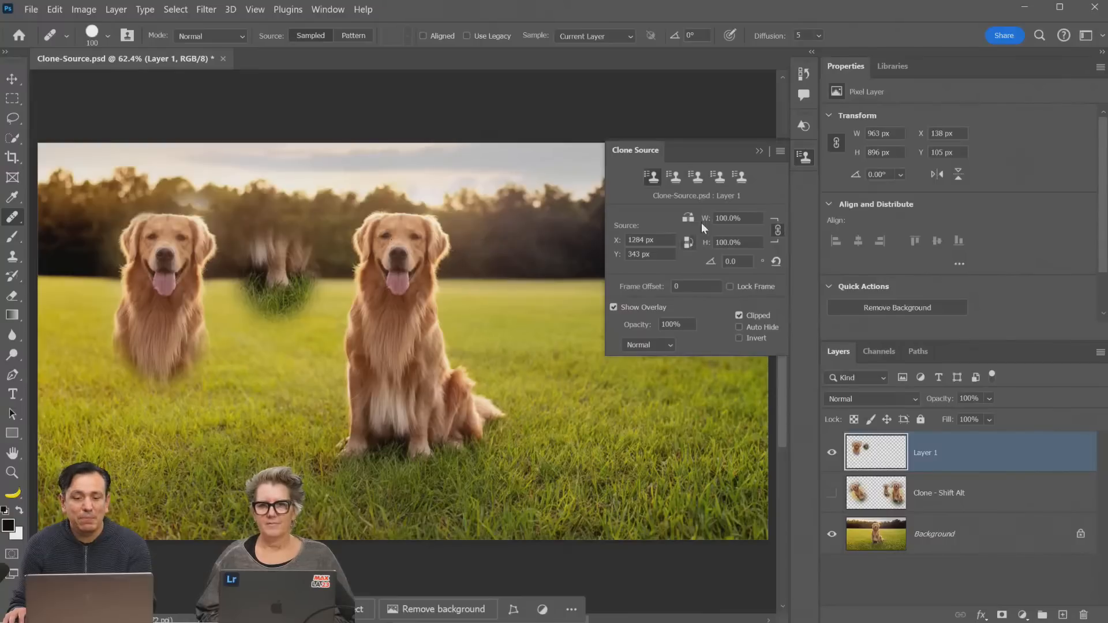
With the fourth clone source and sampling set to All Layers, sample the dog's forehead and heal a copy of its head beside the original
left_click(718, 177)
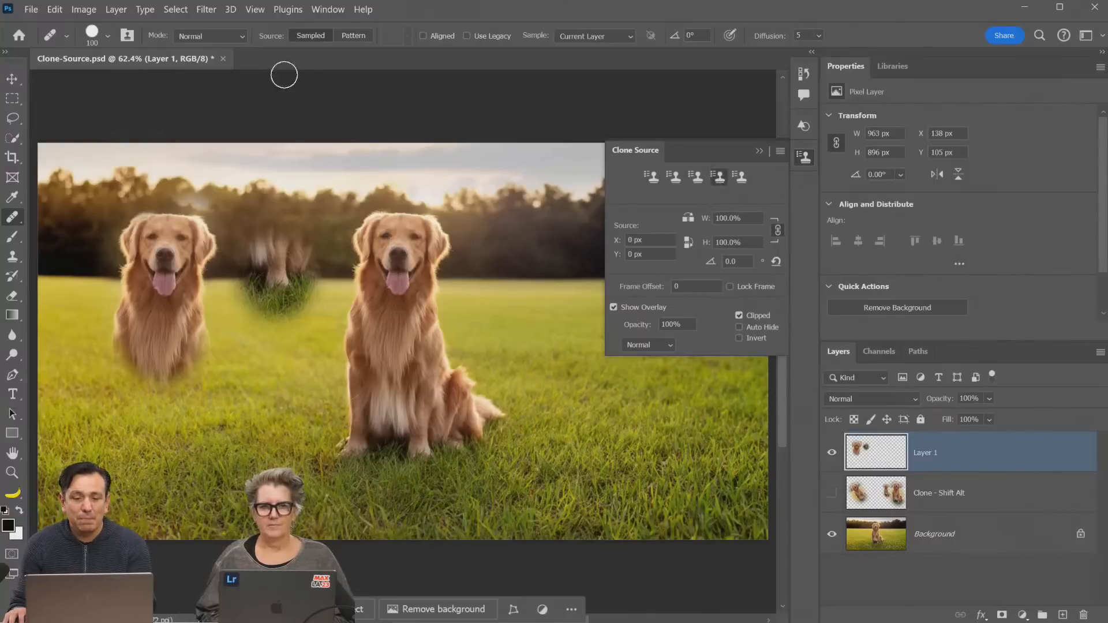
left_click(570, 36)
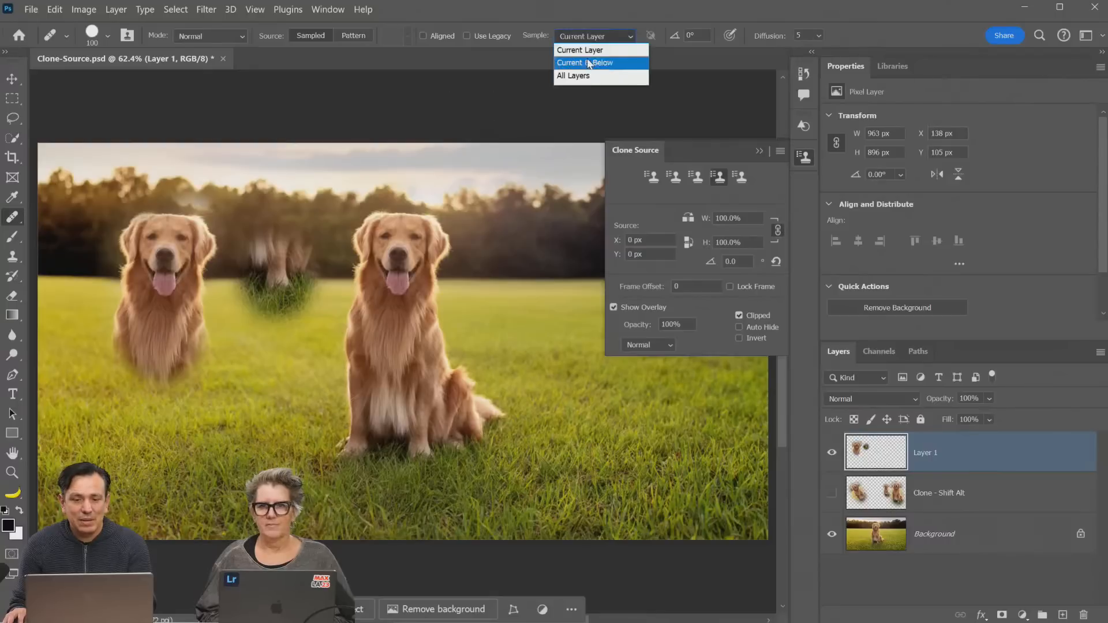
left_click(585, 78)
left_click(388, 233, "alt")
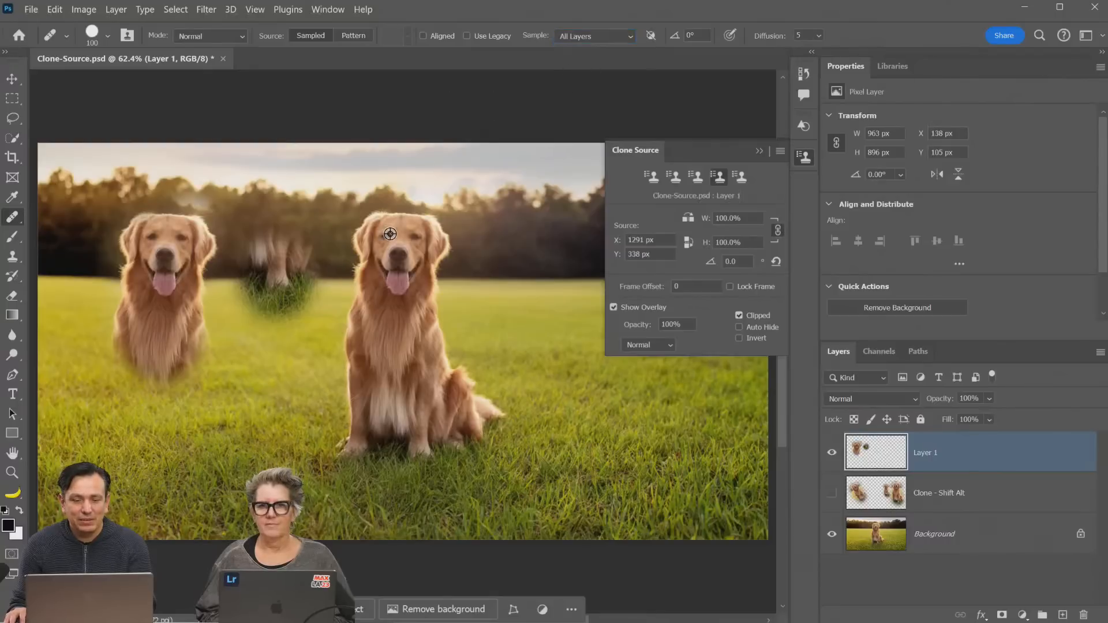
mouse_move(497, 250)
left_mouse_down()
mouse_move(525, 271)
mouse_move(513, 301)
left_mouse_up()
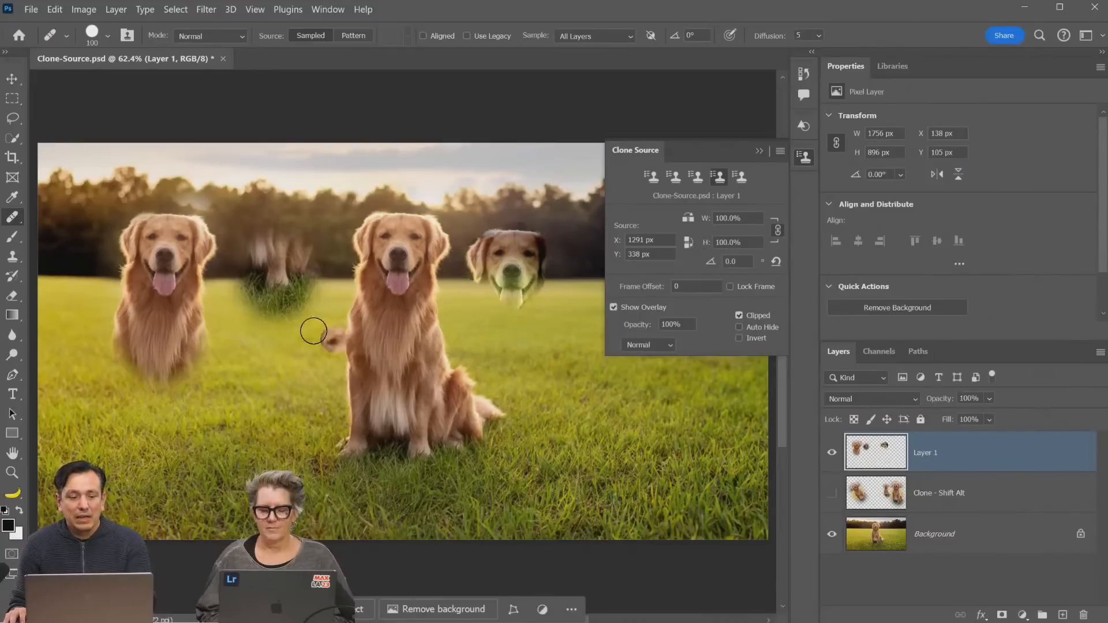
Resample the original dog's nose with the Healing Brush and paint another head against the sky and trees above the previous healed head
right_click(12, 218)
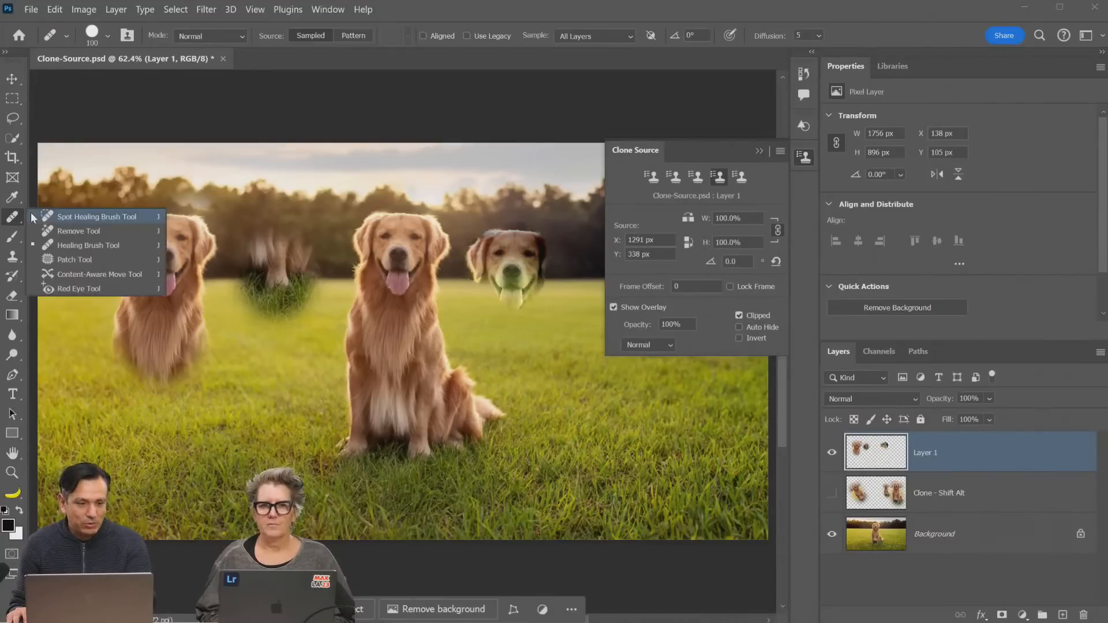
left_click(81, 248)
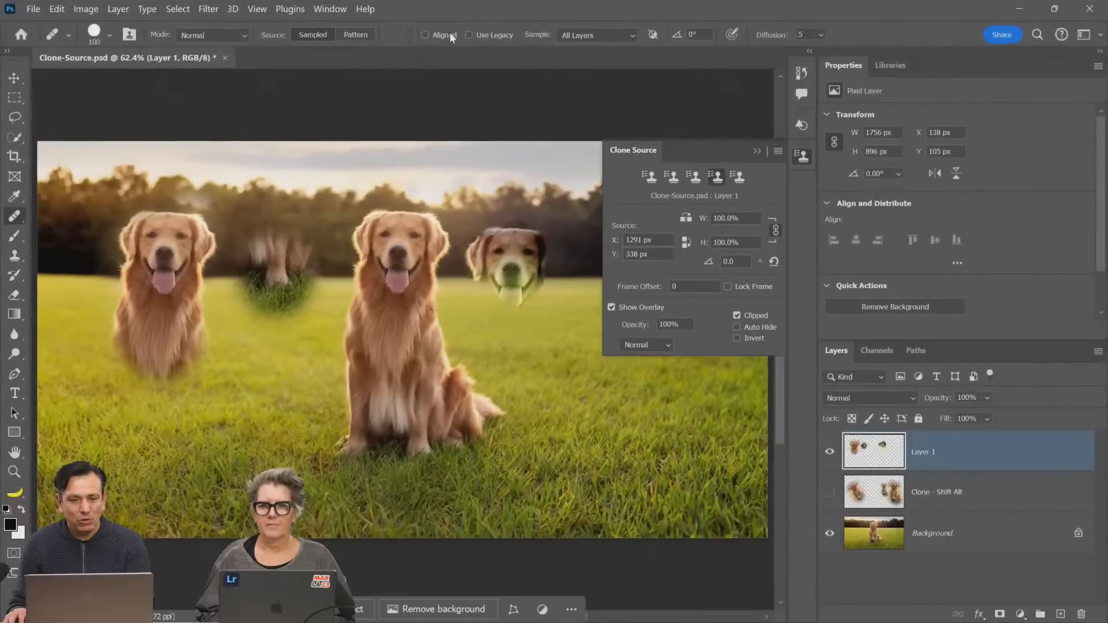
left_click(398, 251, "alt")
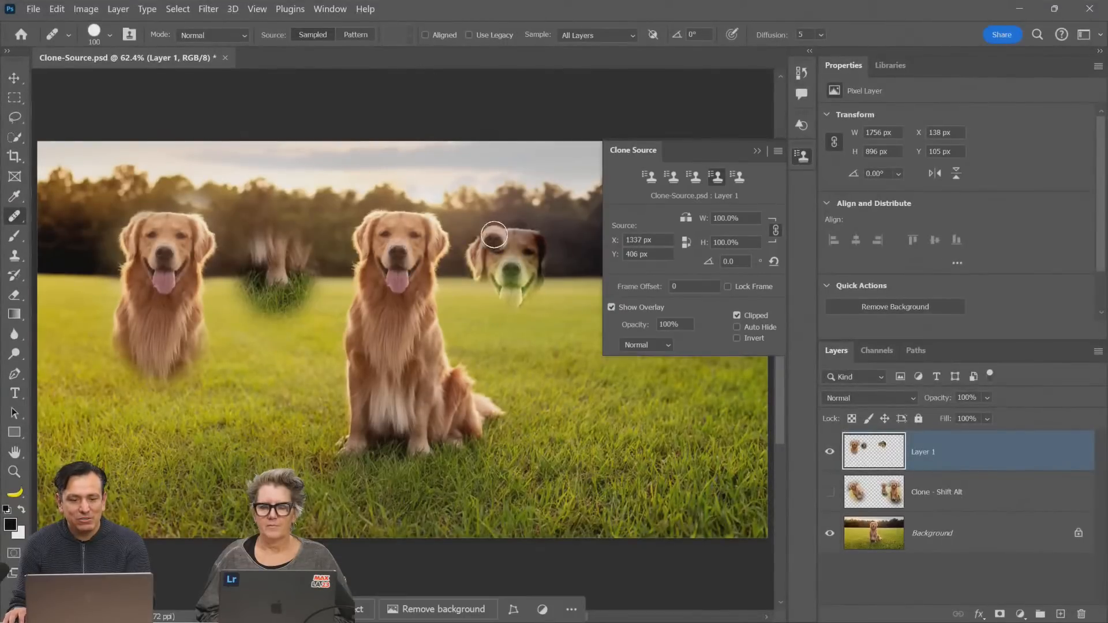
mouse_move(457, 211)
left_mouse_down()
mouse_move(493, 198)
mouse_move(456, 207)
left_mouse_up()
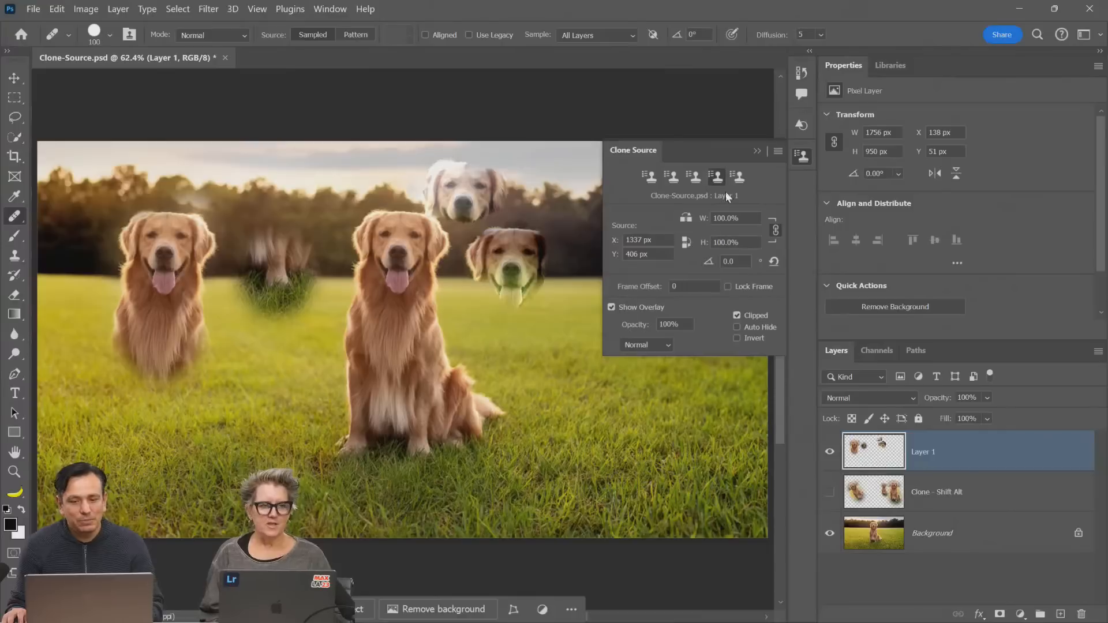
Collapse the Clone Source settings and look over the list of available panels
left_click(757, 151)
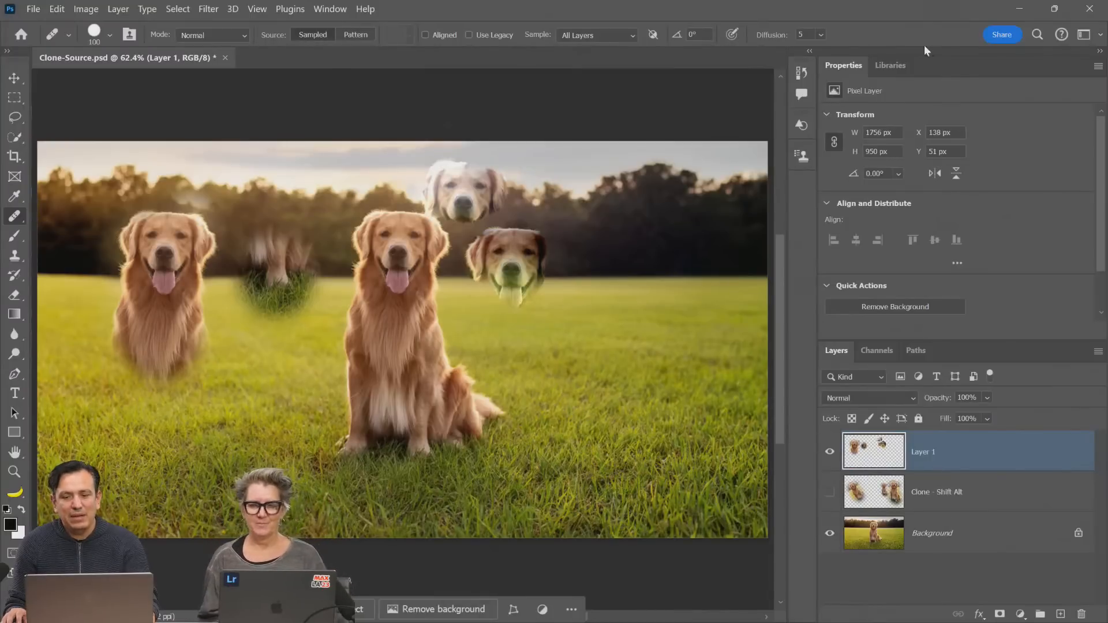
left_click(327, 10)
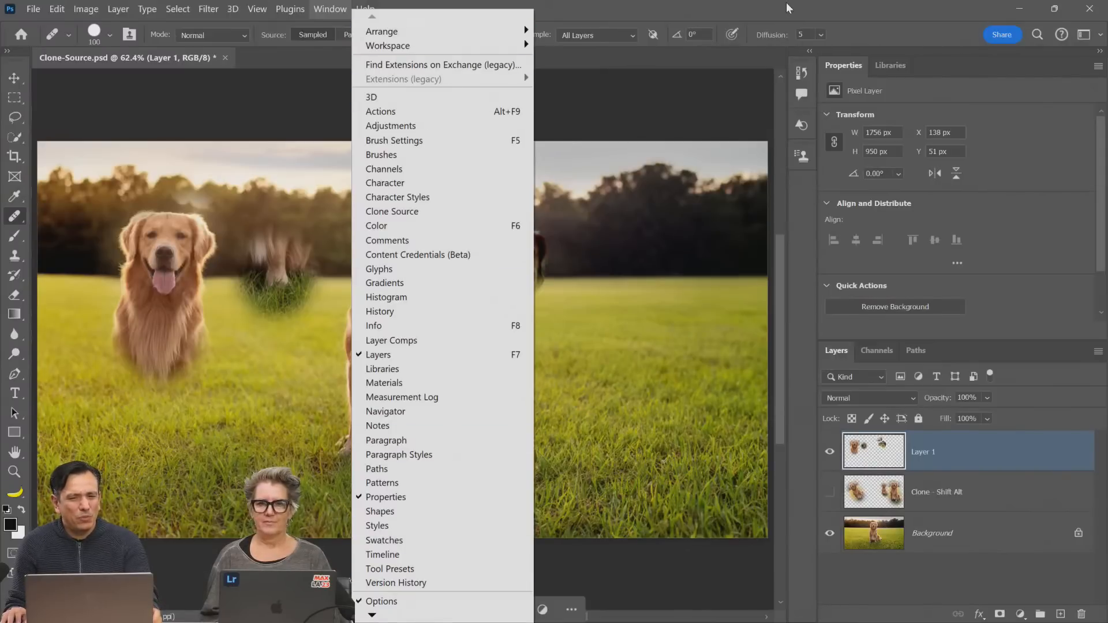
left_click(796, 12)
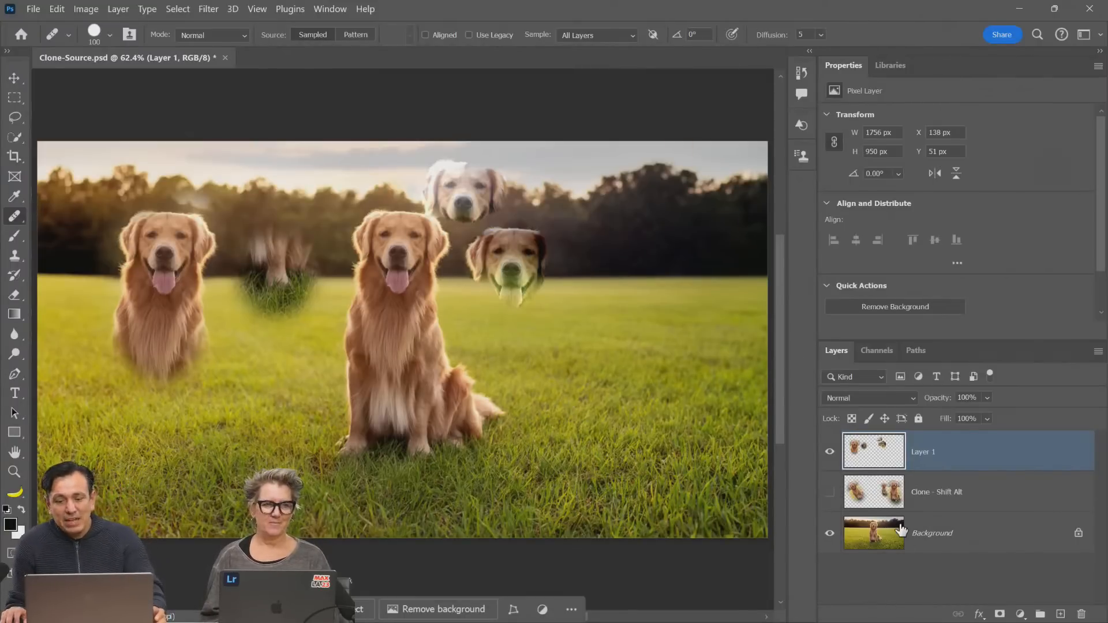
Show the Clone - Shift Alt layer in place of Layer 1 and select a rectangular area around its small dog
left_click(830, 452)
left_click(829, 492)
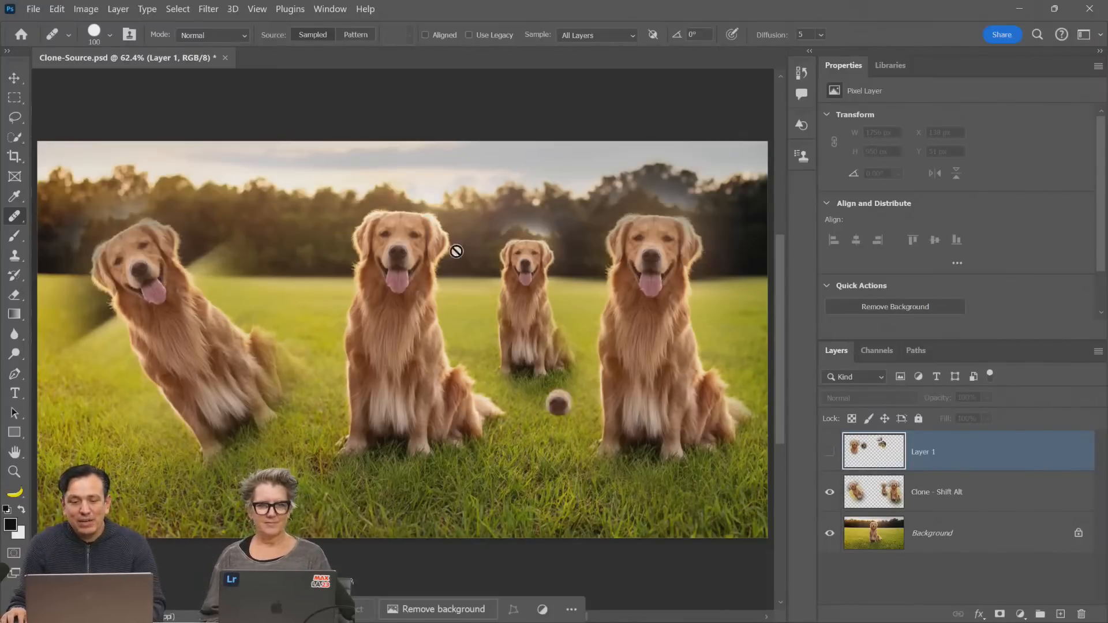
left_click(14, 98)
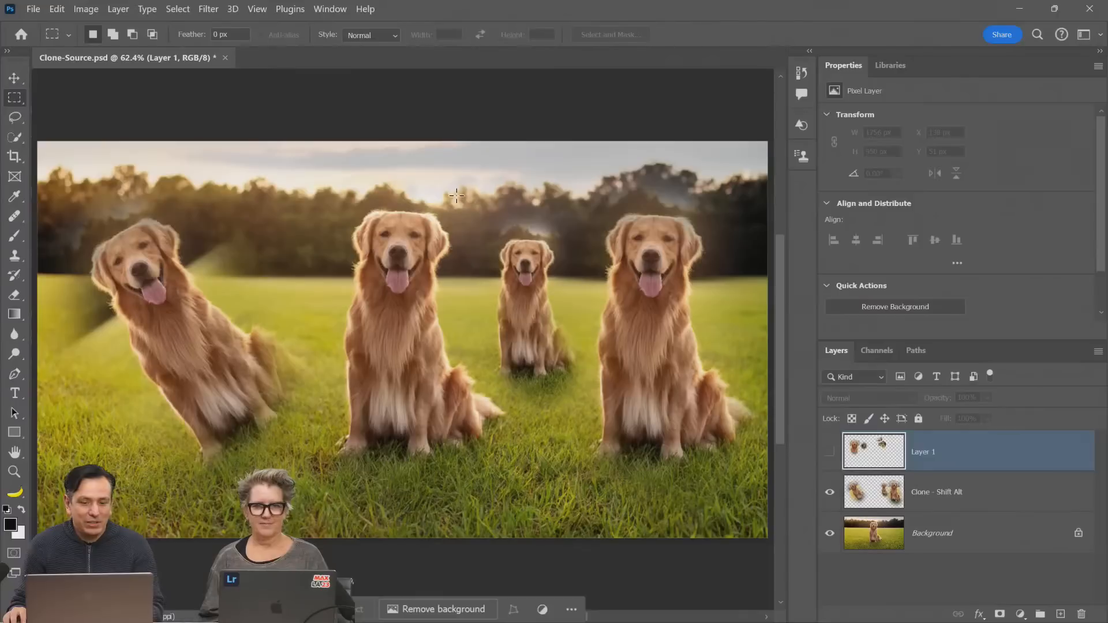
left_click_drag(456, 196, 605, 422)
left_click(875, 508)
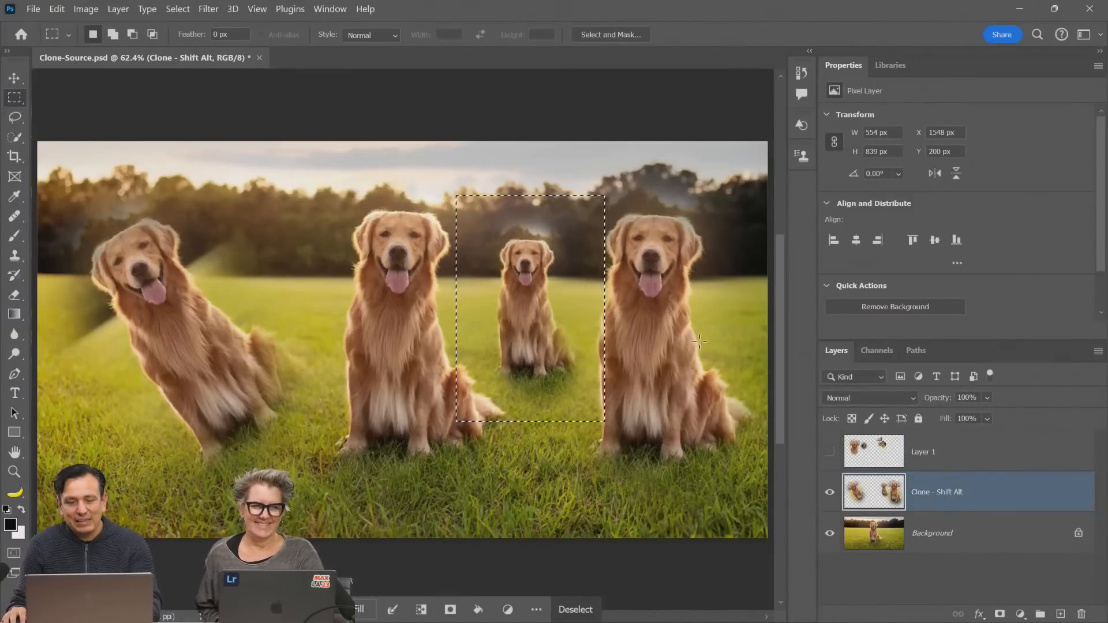
Copy the selected small dog to a new layer and hide the Clone - Shift Alt layer, keeping Layer 2 visible
key("ctrl+j")
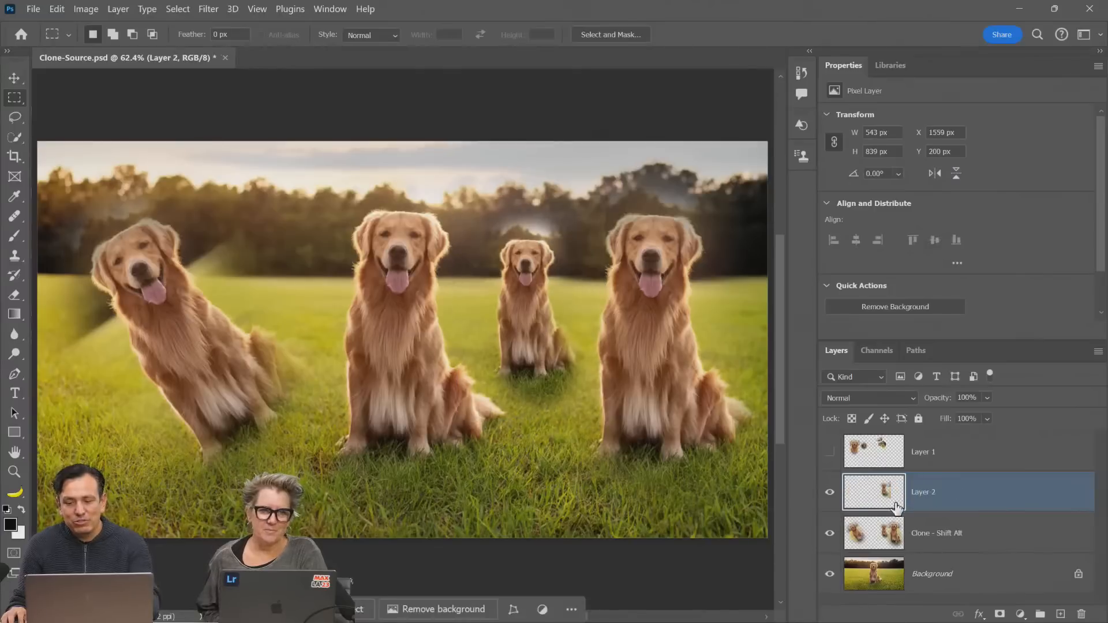
left_click(831, 534)
left_click(828, 492)
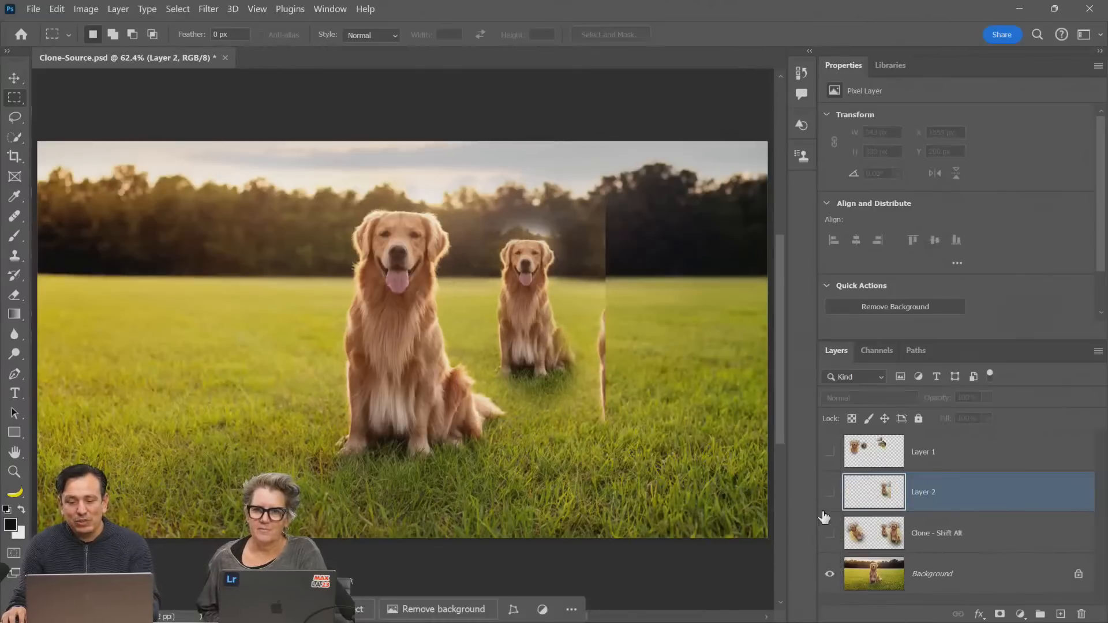
left_click(826, 533)
left_click(826, 533)
left_click(829, 492)
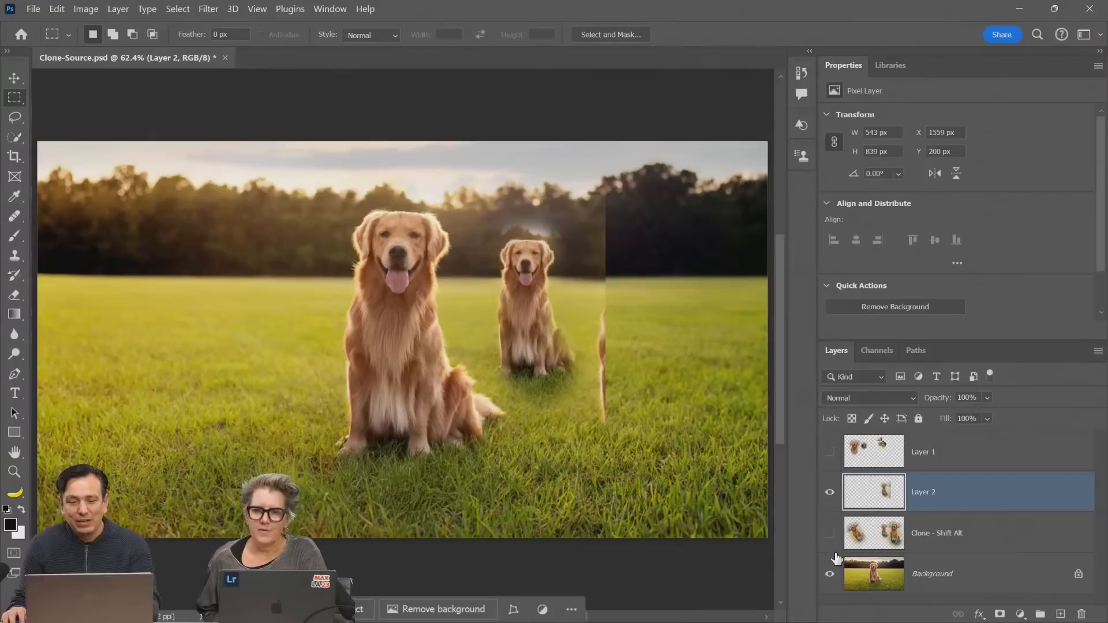
Delete the leftover strip of the neighbouring dog from Layer 2 and clear the selection
left_click_drag(634, 185, 585, 473)
key("Delete")
key("ctrl+d")
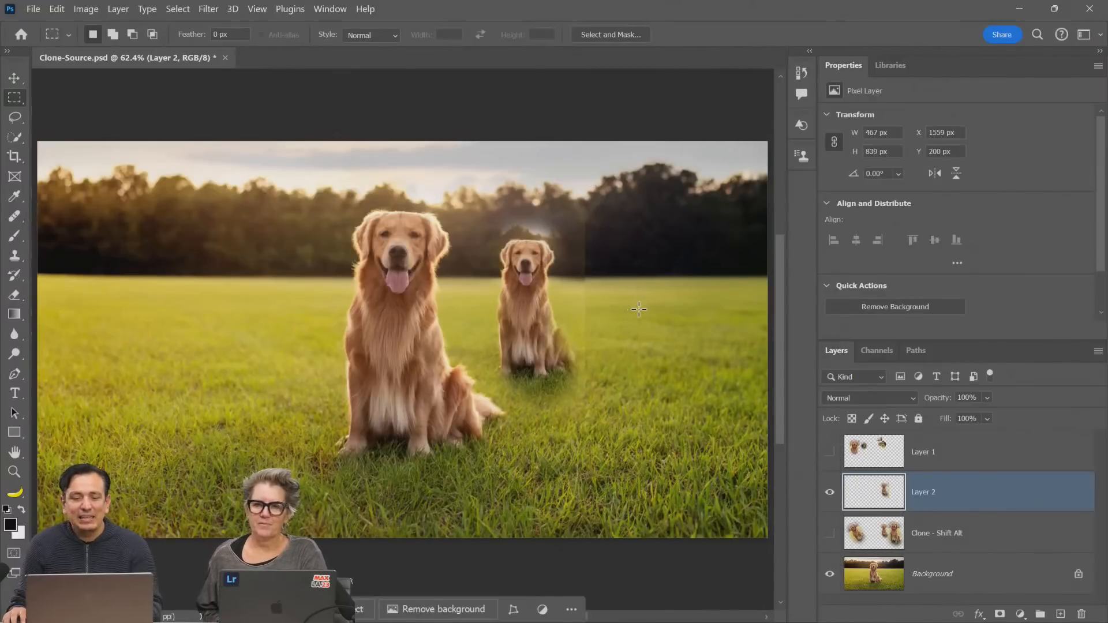
Scale the small dog on Layer 2 down to about 397 by 746 px
key("ctrl+t")
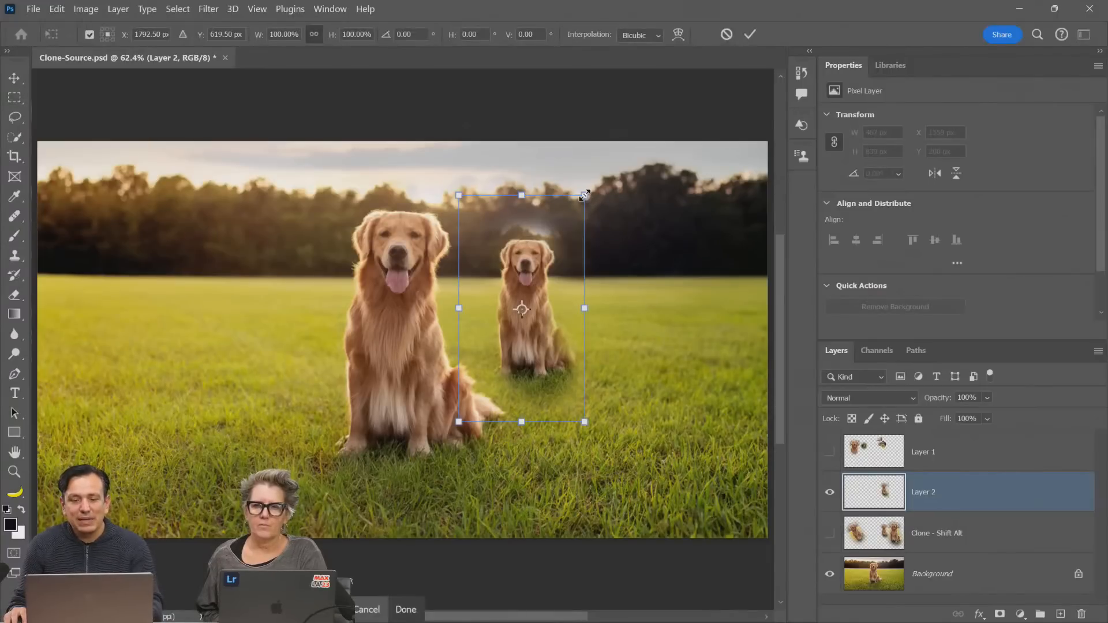
left_click_drag(584, 195, 576, 207)
key("Return")
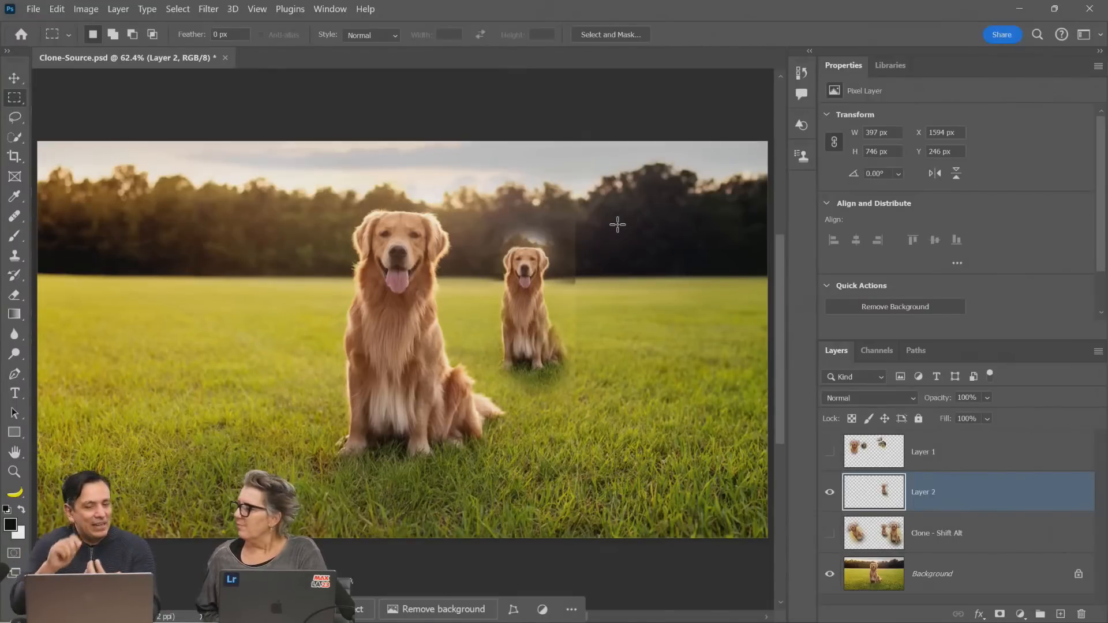
Move the small dog up to a Y position of about 224 px and shrink it further to about 333 by 698 px
key("v")
left_click_drag(552, 312, 552, 303)
key("ctrl")
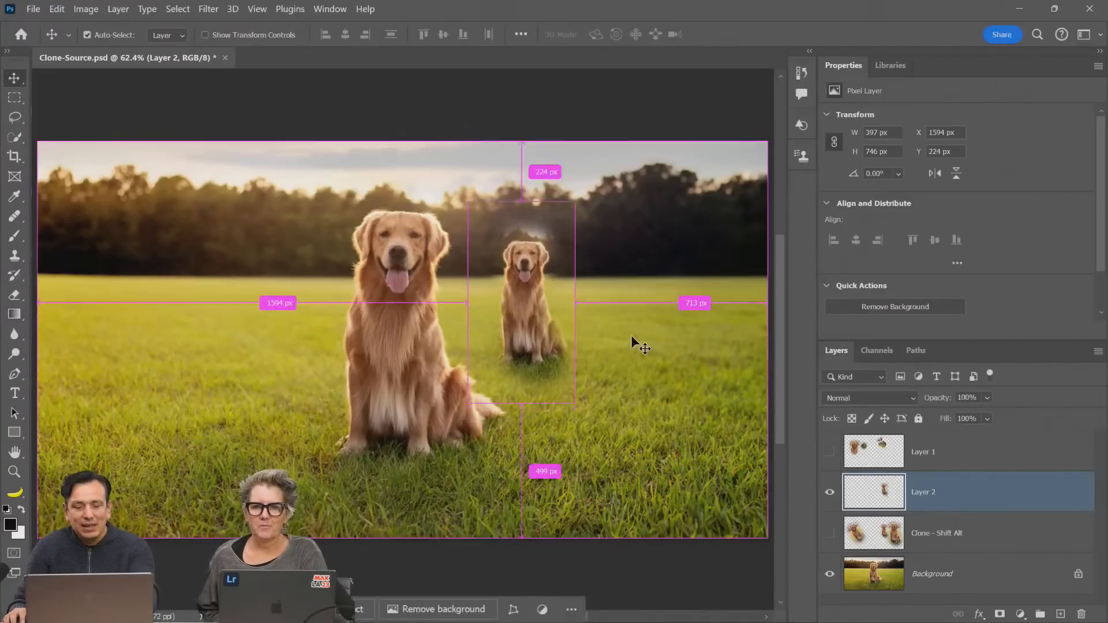
key("ctrl+t")
left_click_drag(576, 202, 566, 208)
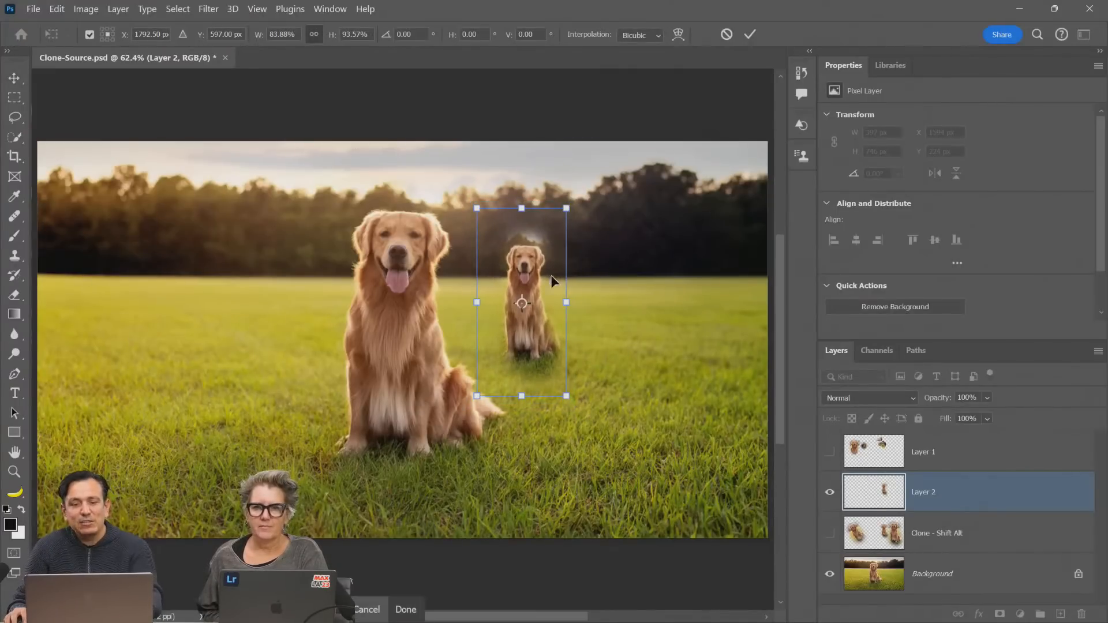
key("Return")
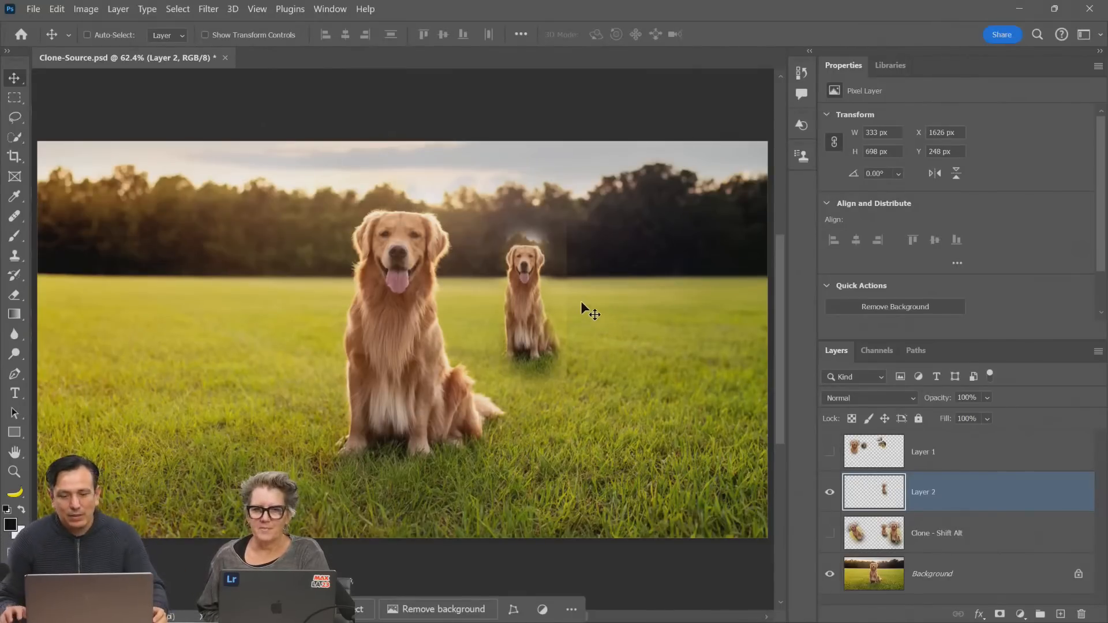
Open Fade.psd and close Clone-Source.psd without saving its changes
left_click(227, 59)
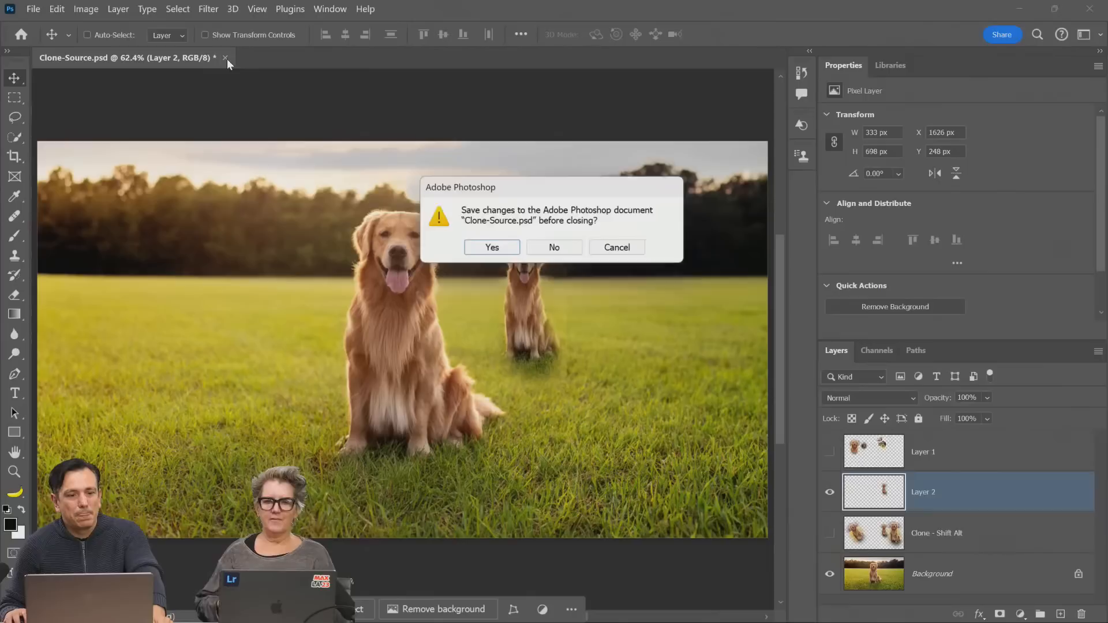
left_click(617, 247)
left_click(33, 9)
left_click(43, 41)
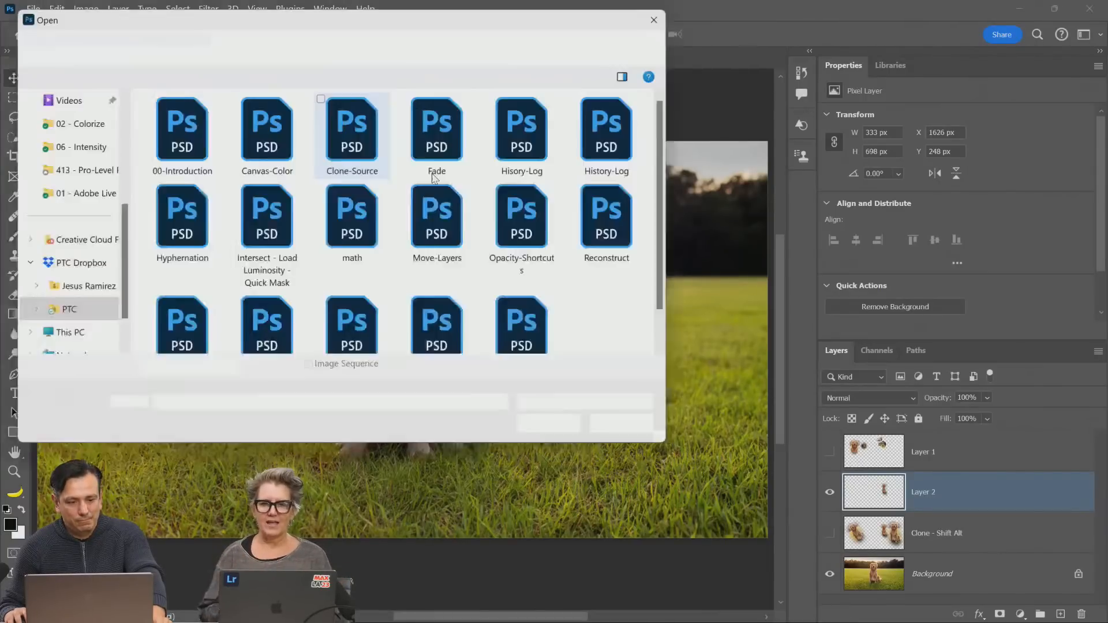
double_click(443, 126)
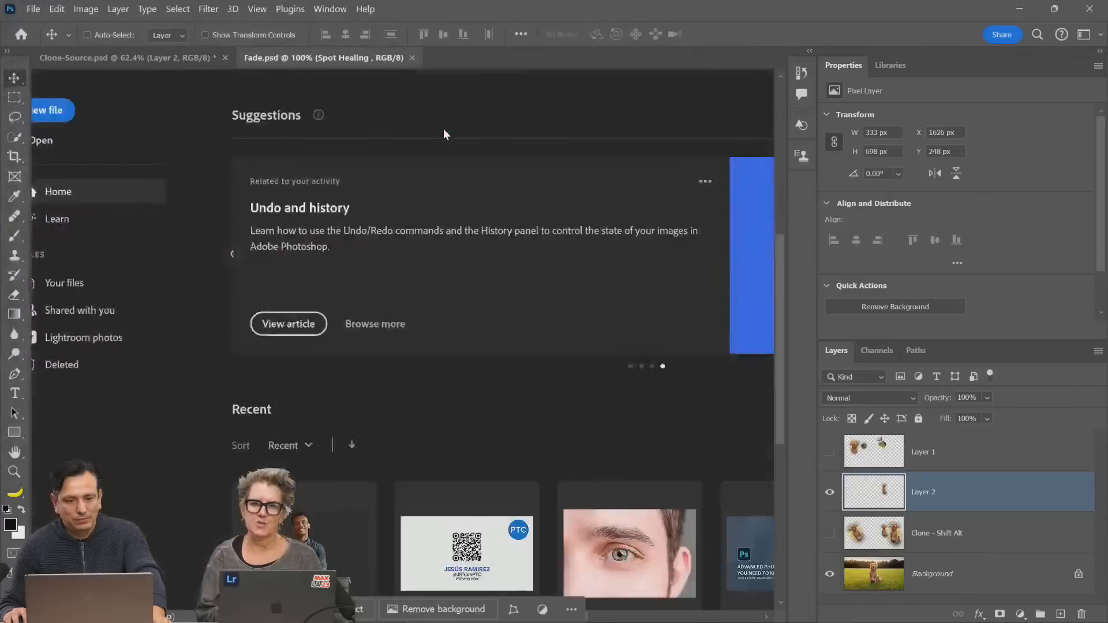
left_click(225, 57)
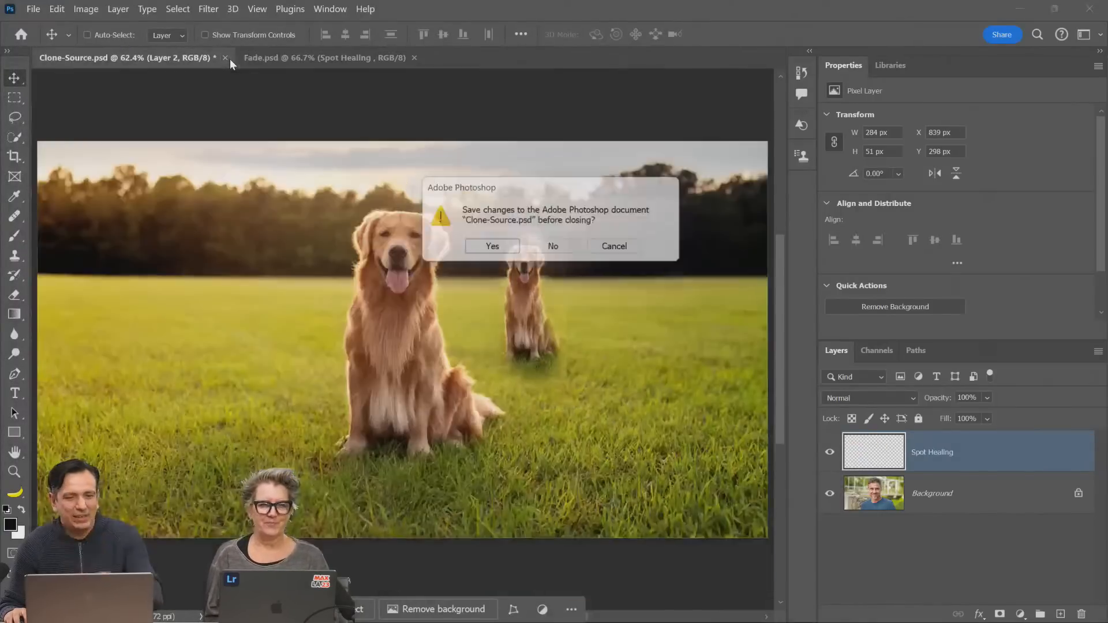
left_click(553, 247)
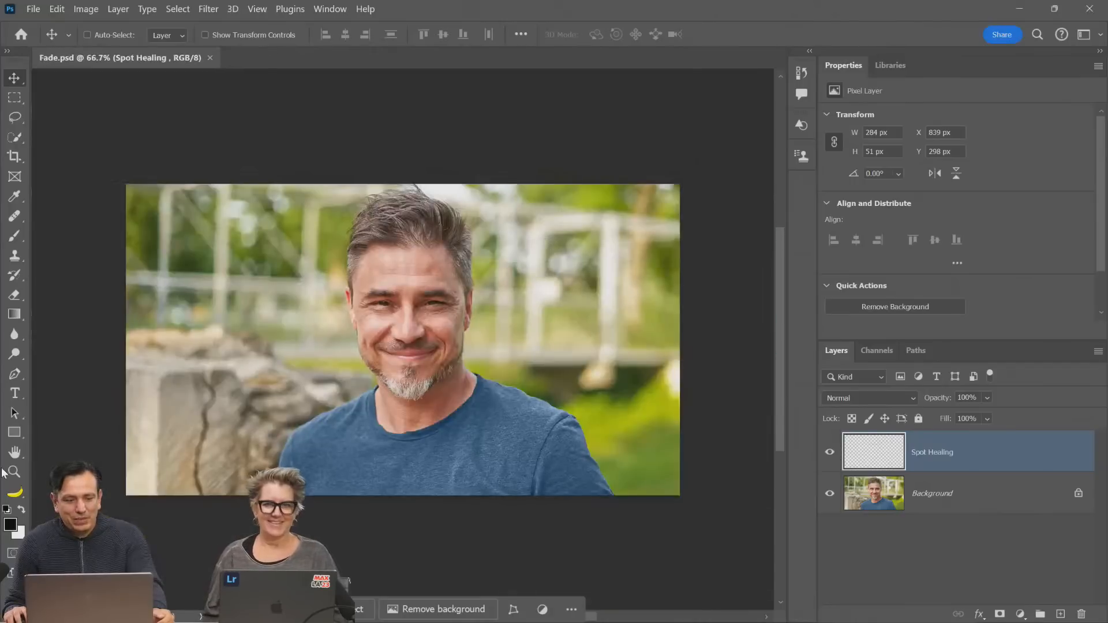
Get a closer view of the man's face and switch to the Spot Healing Brush
left_click(14, 471)
left_click(412, 275)
left_click(412, 276)
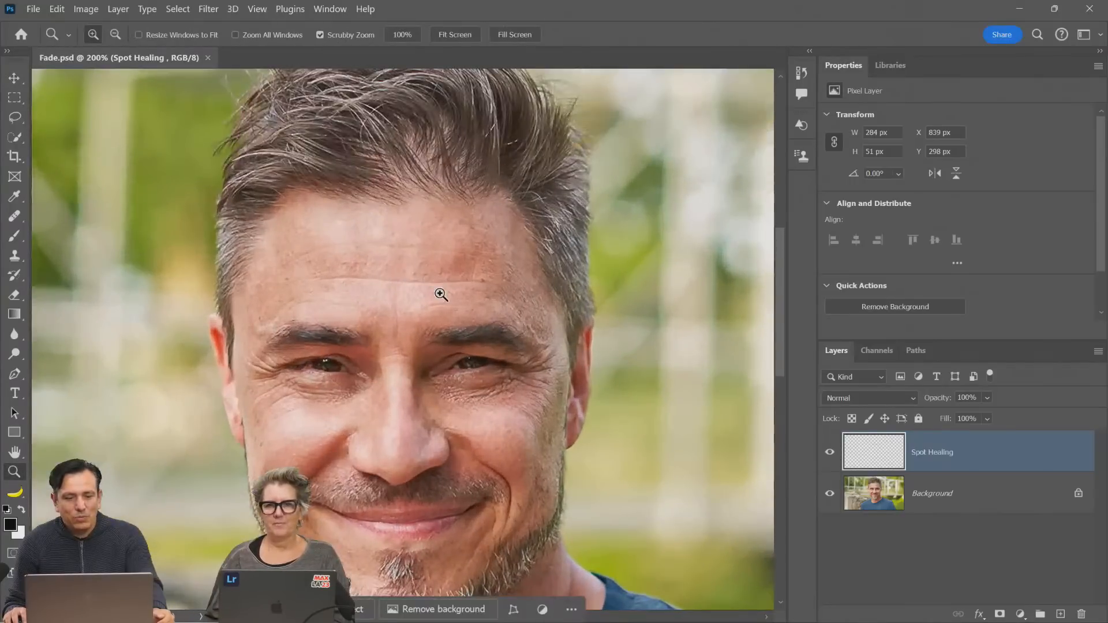
left_click(441, 295, "alt")
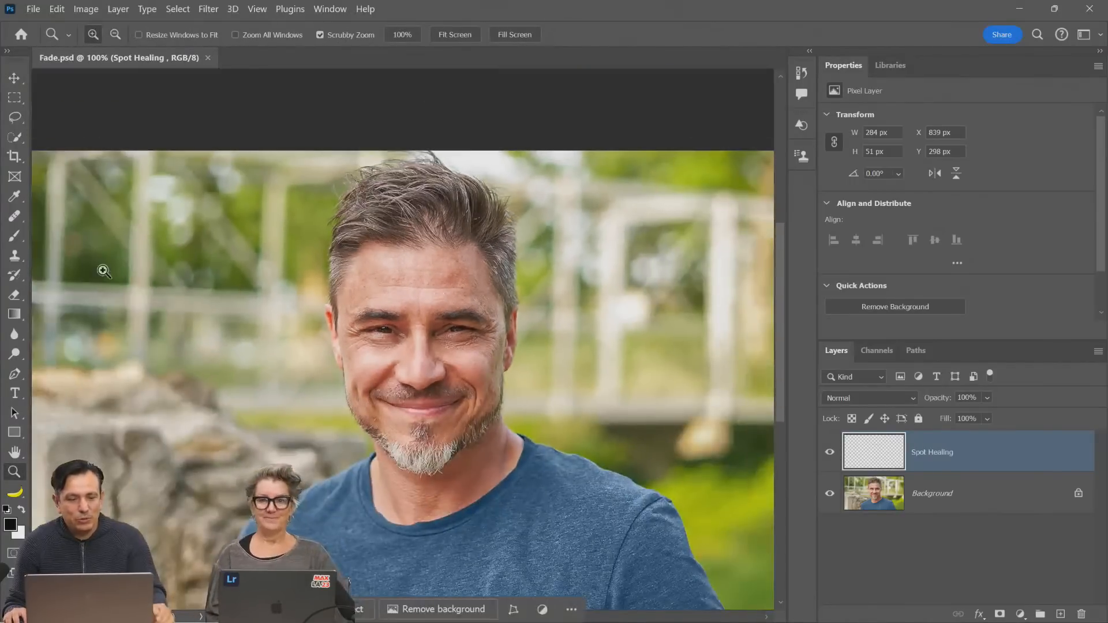
left_click(22, 222)
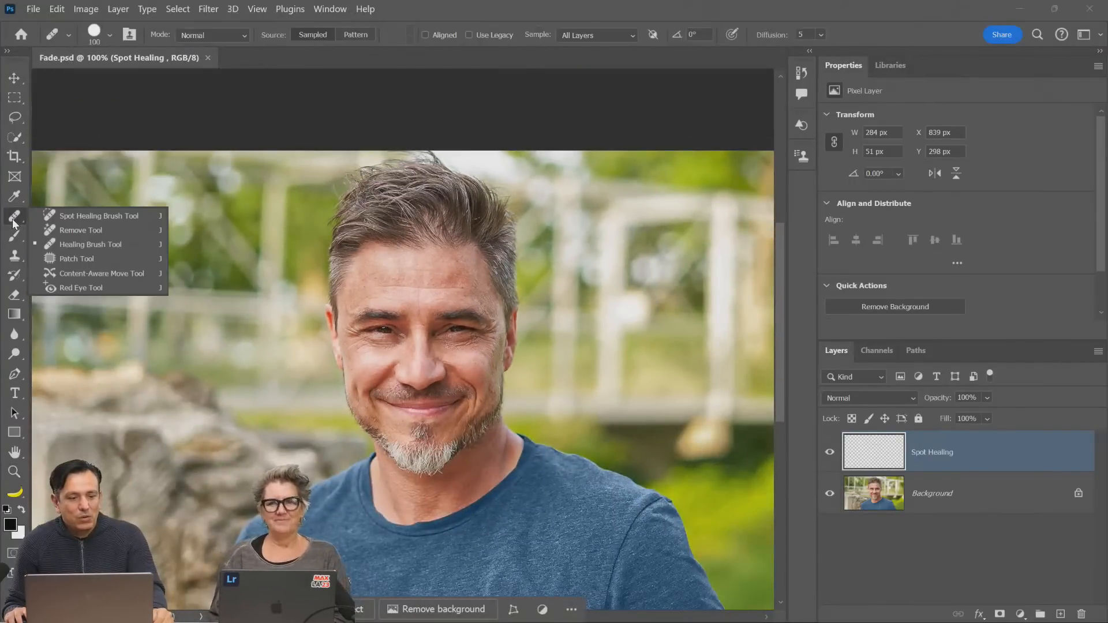
left_click(95, 216)
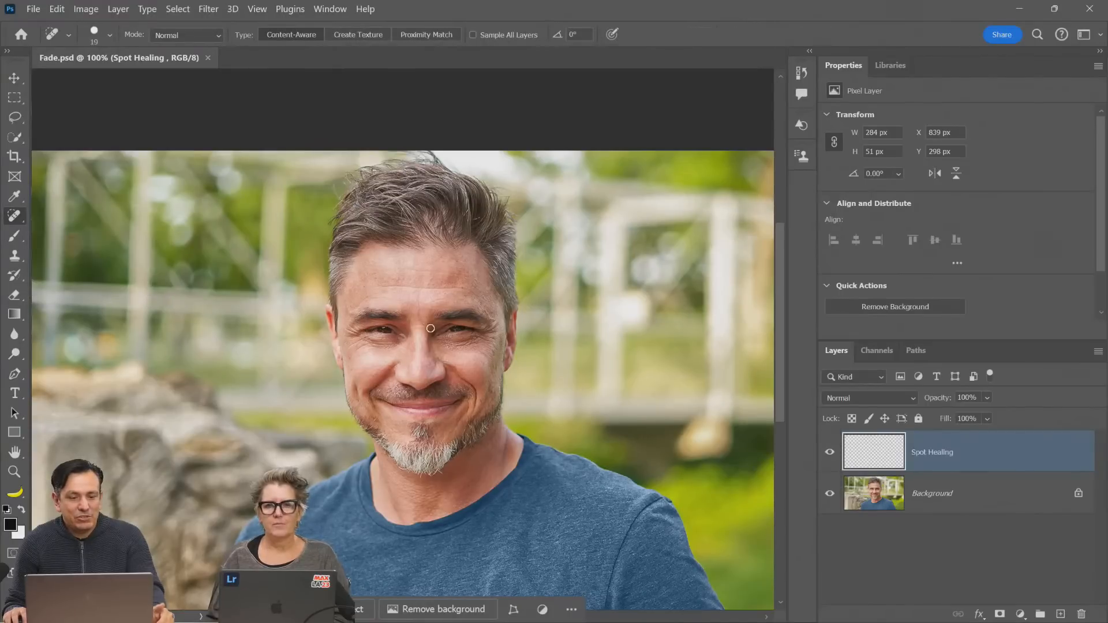
Try to heal the horizontal forehead wrinkle on the Spot Healing layer while Sample All Layers is off
left_click_drag(367, 287, 467, 289)
left_click(538, 263)
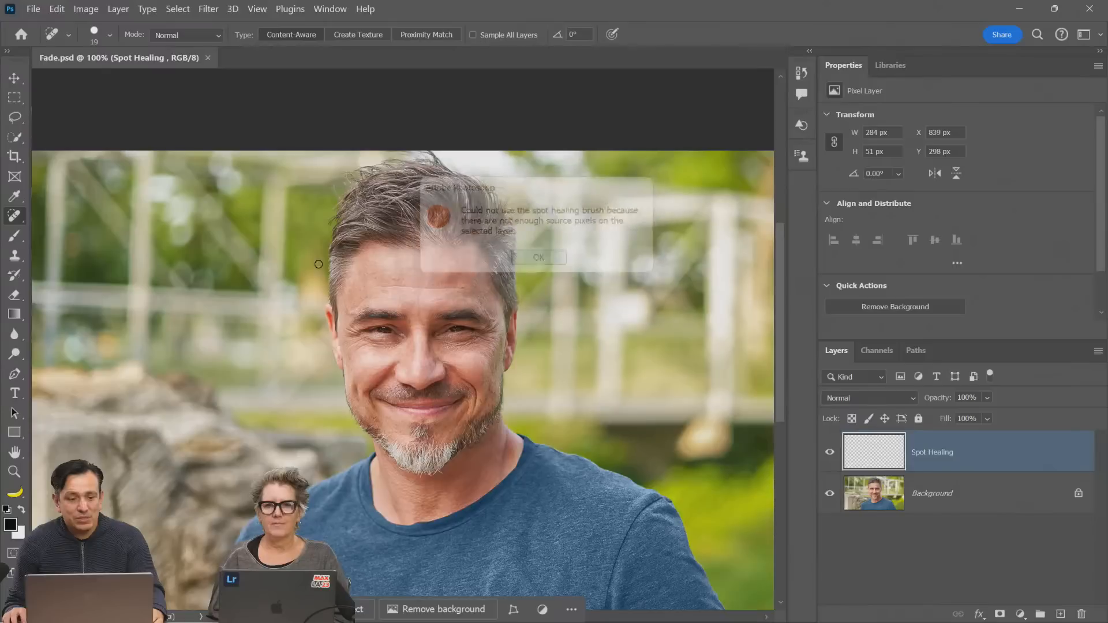
left_click(15, 218)
left_click(86, 216)
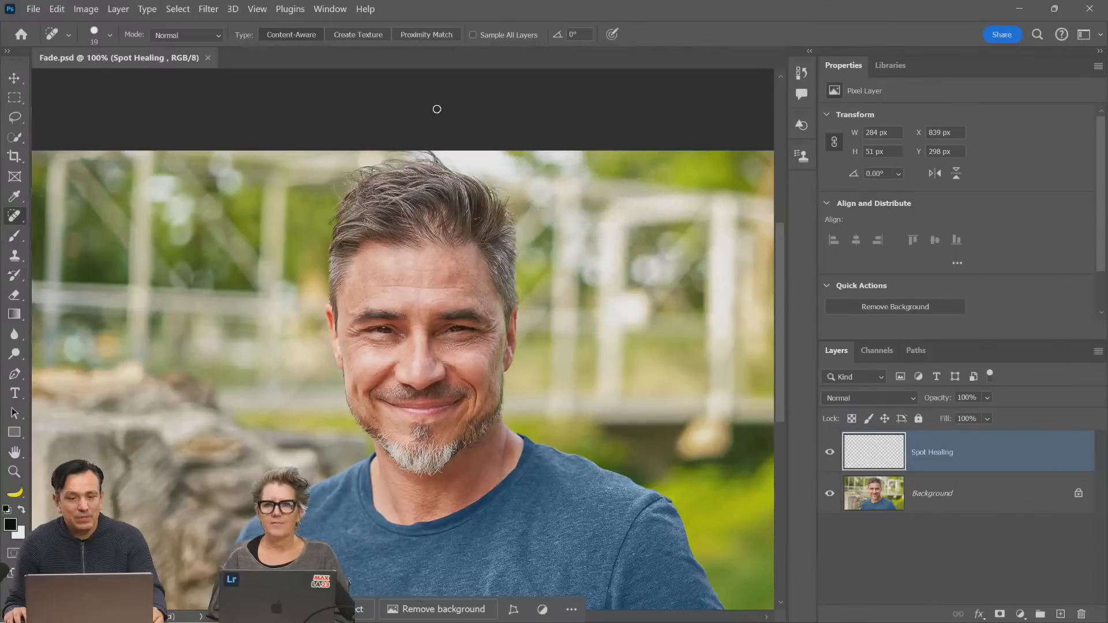
left_click_drag(375, 292, 513, 291)
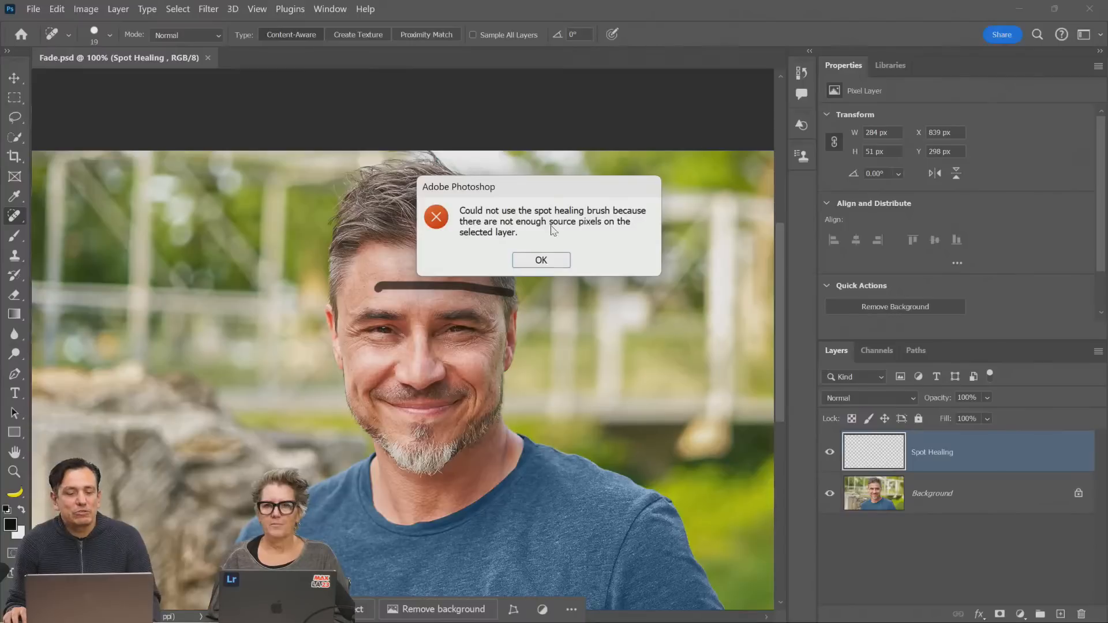
left_click(541, 259)
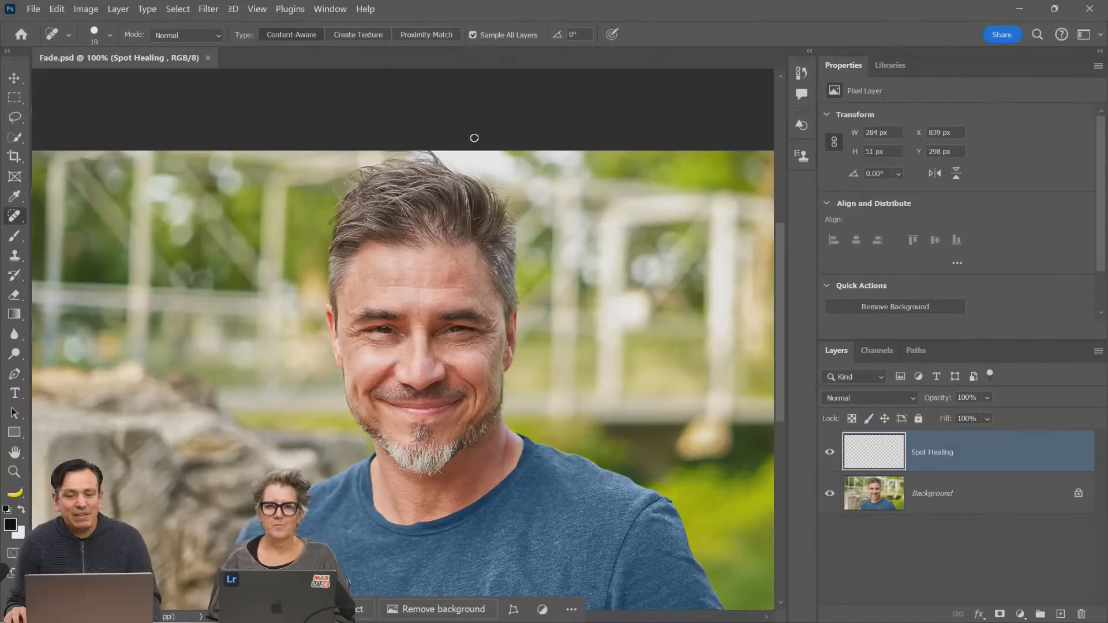
Enable Sample All Layers, heal the forehead wrinkle on the Spot Healing layer, and compare the face before and after
left_click_drag(380, 287, 466, 286)
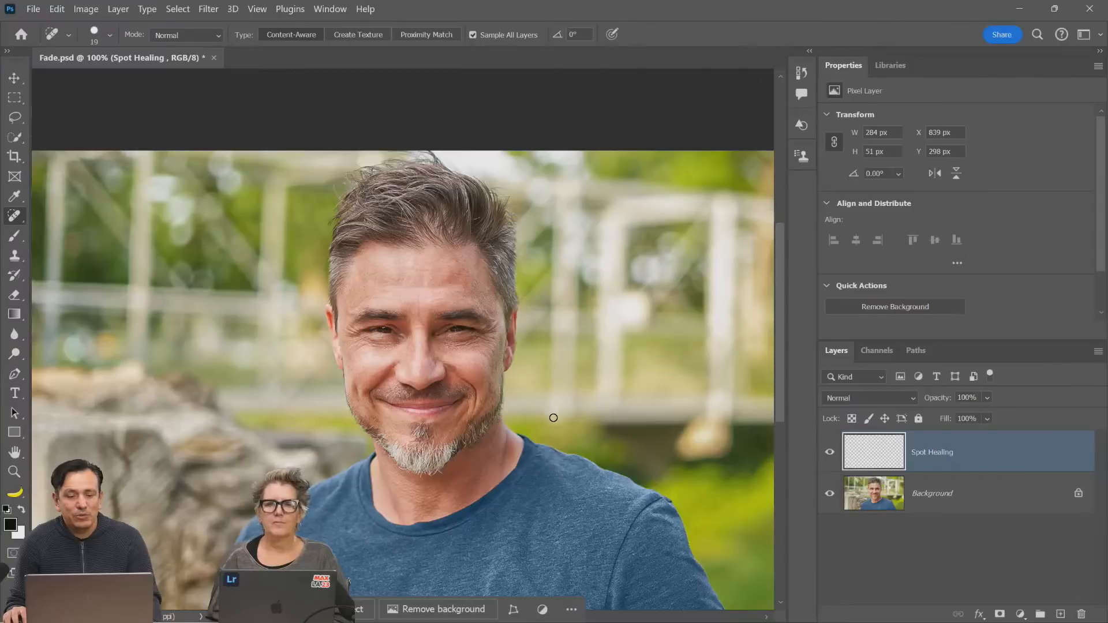
scroll(488, 375, "up", 4)
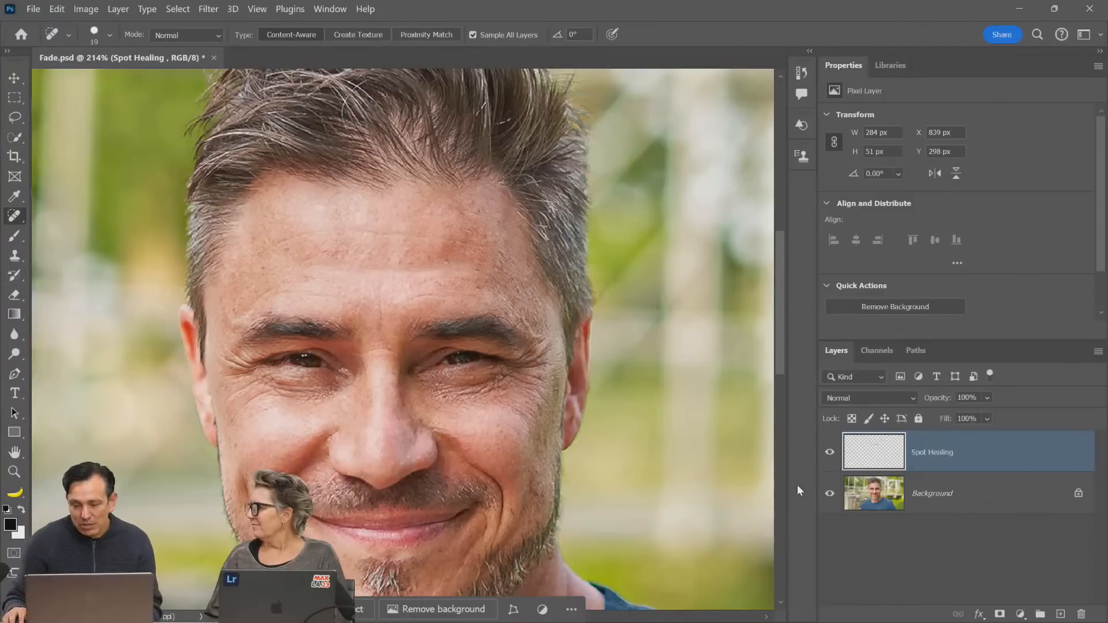
left_click(831, 454)
left_click(831, 454)
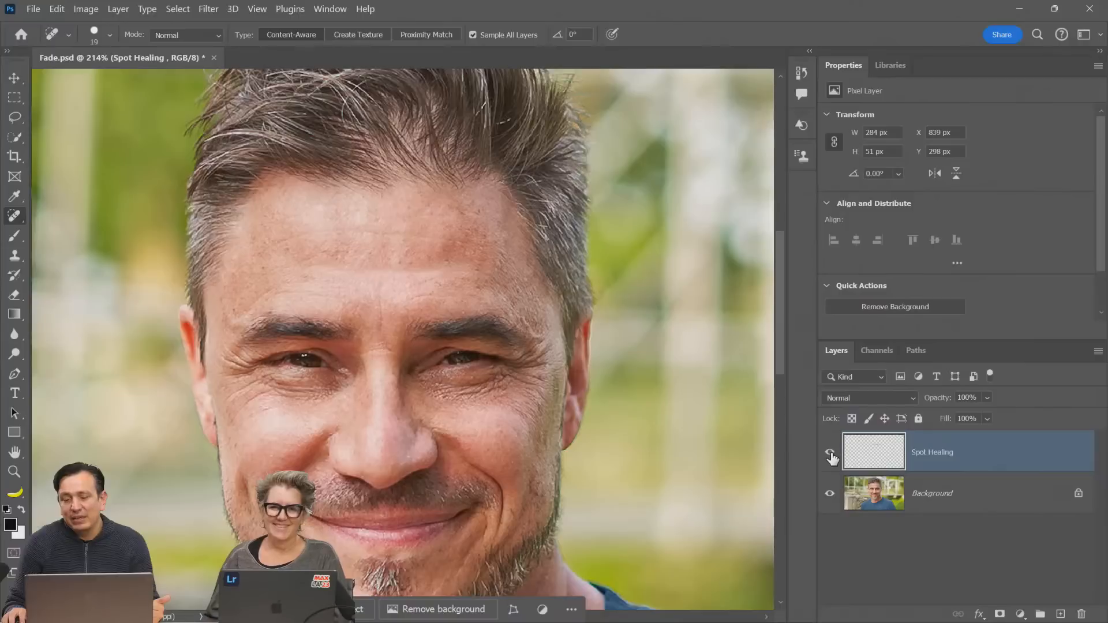
Set the Spot Healing layer's blend mode to Lighten and compare the forehead with the layer hidden and shown
mouse_move(988, 398)
left_mouse_down()
mouse_move(986, 413)
mouse_move(1011, 413)
mouse_move(1046, 460)
left_mouse_up()
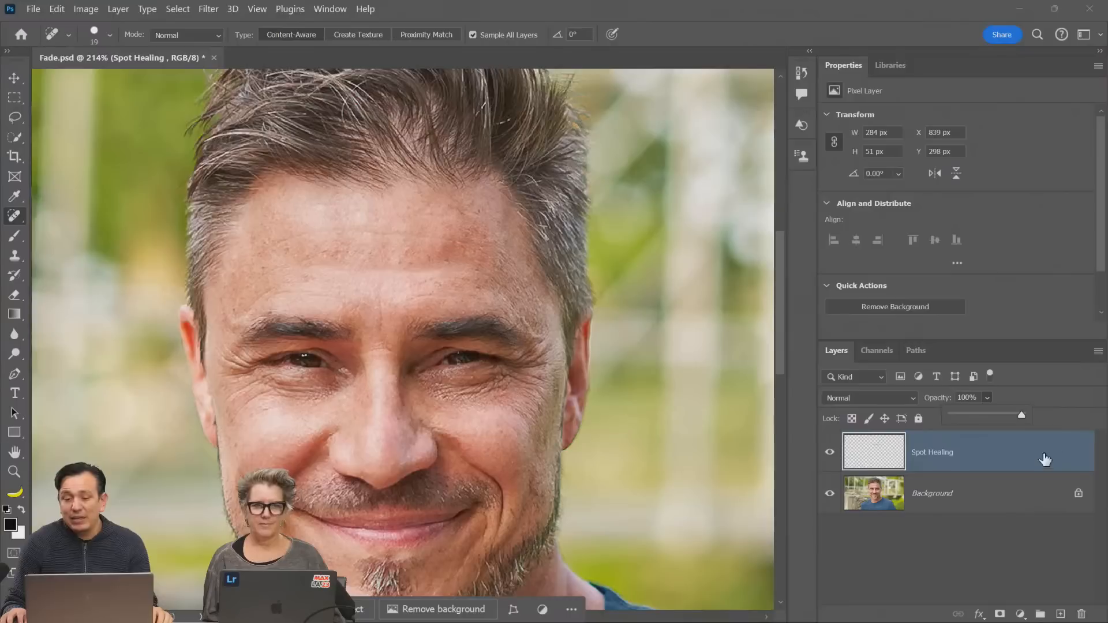
left_click(929, 455)
left_click(840, 396)
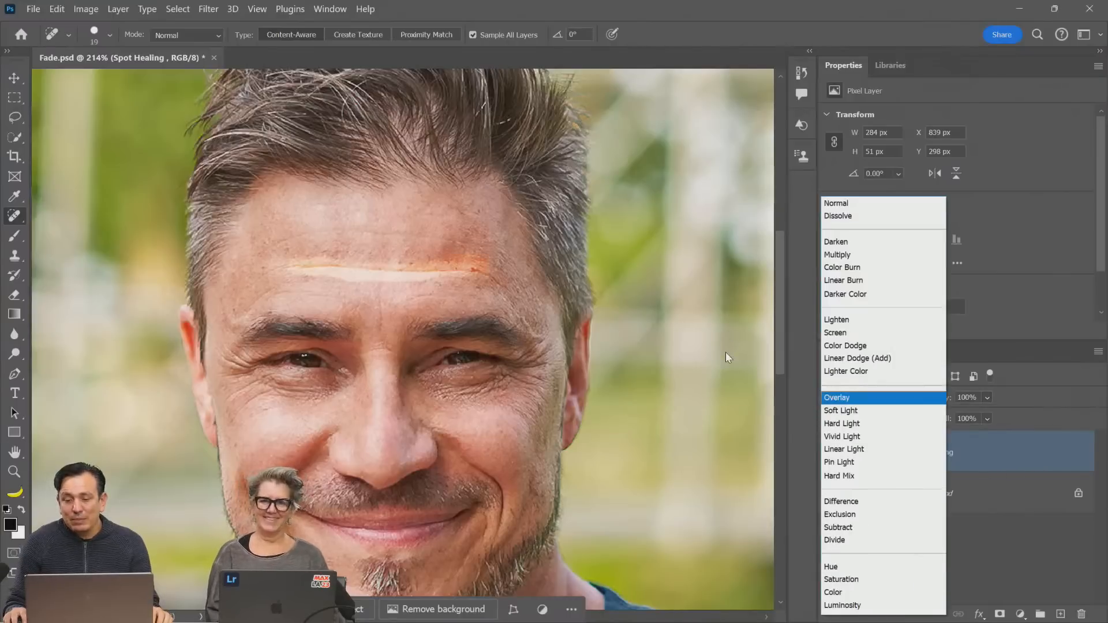
left_click(837, 321)
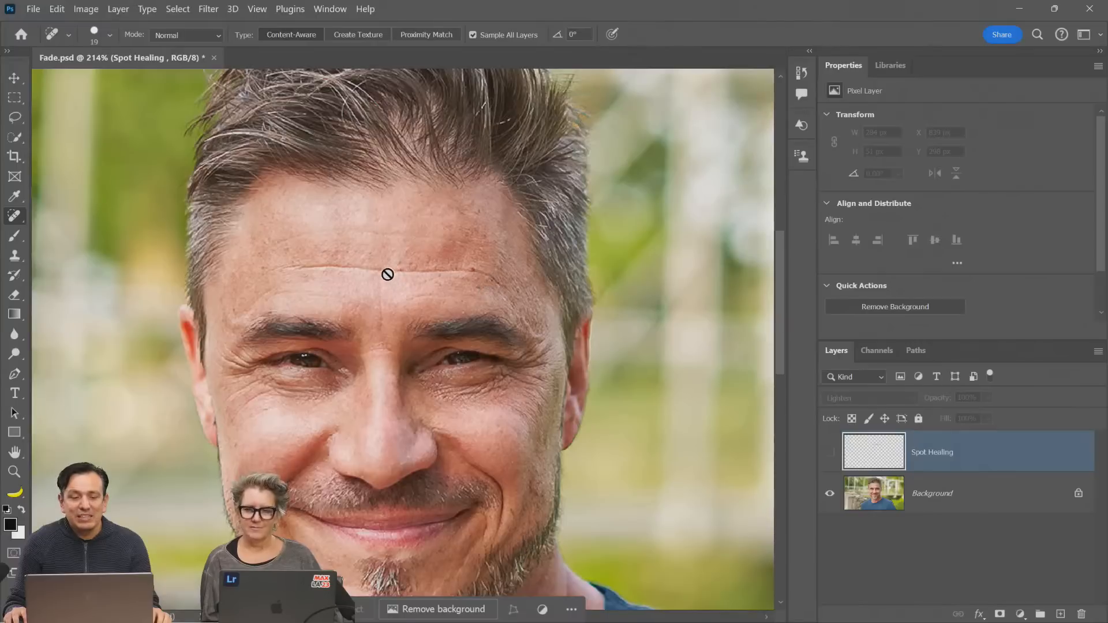
left_click(830, 451)
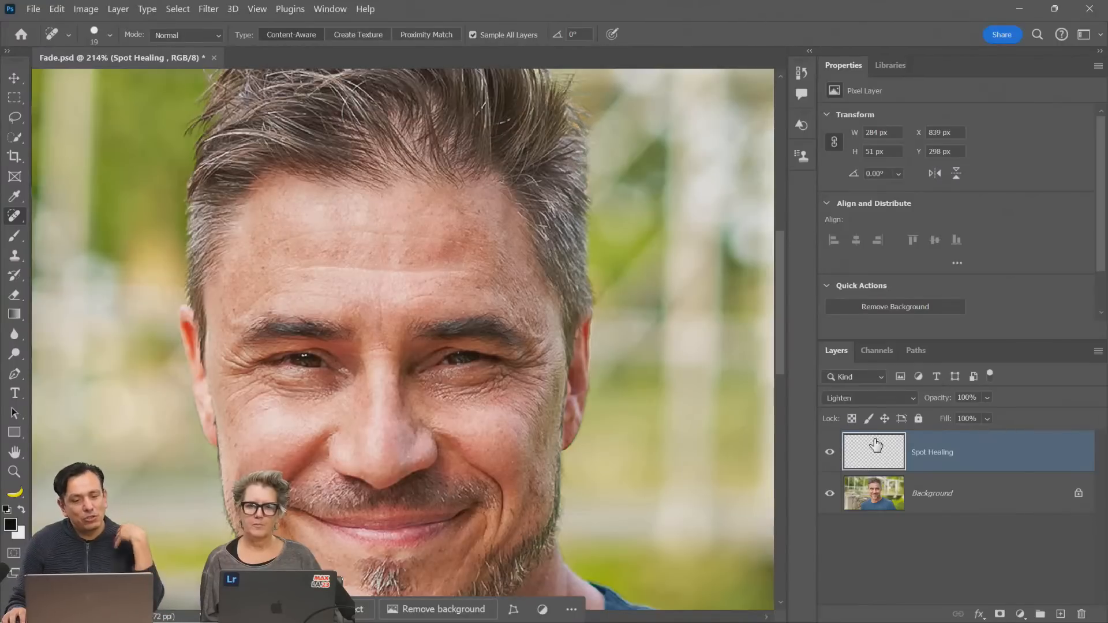
left_click(829, 456)
left_click(830, 454)
Lower the Spot Healing layer's opacity to 35% and compare the softened wrinkle with the original
left_click(988, 398)
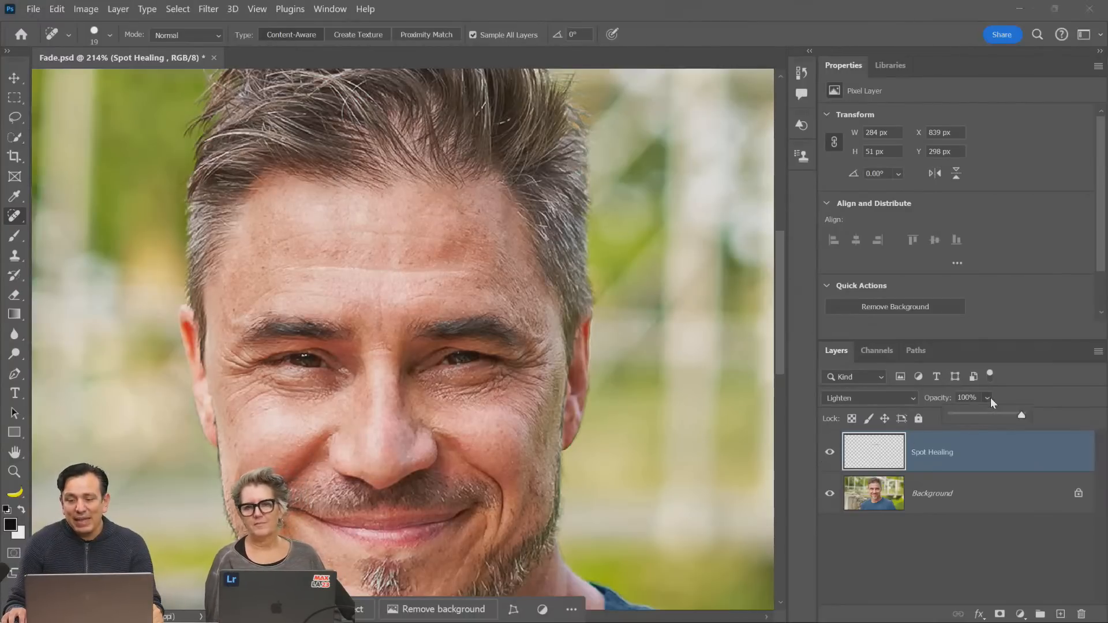
left_click_drag(995, 414, 993, 416)
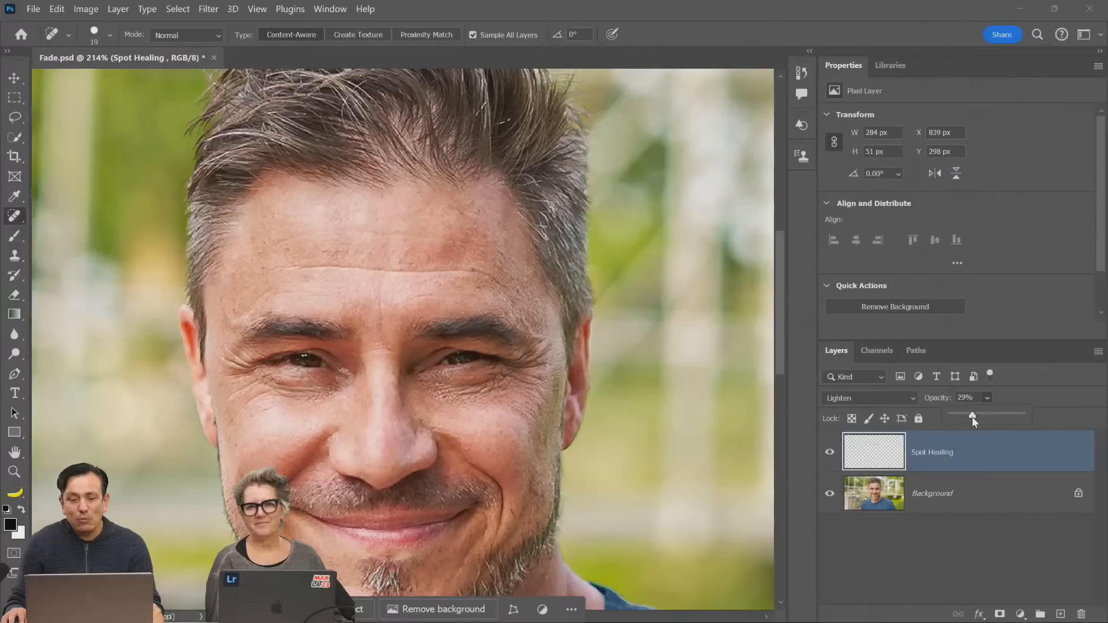
left_click(830, 456)
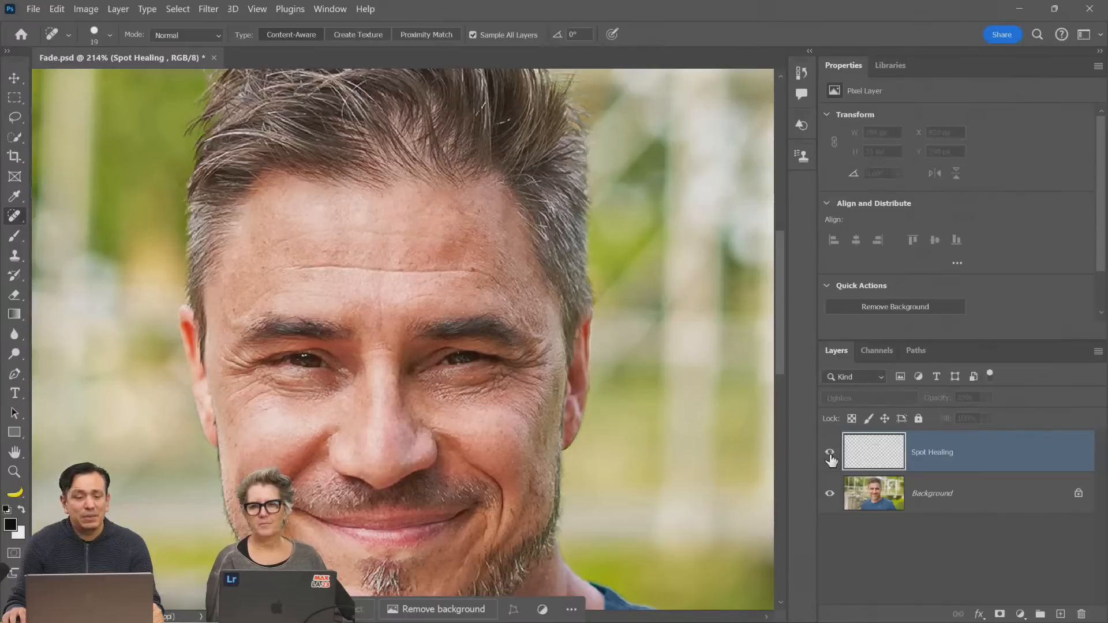
left_click(830, 456)
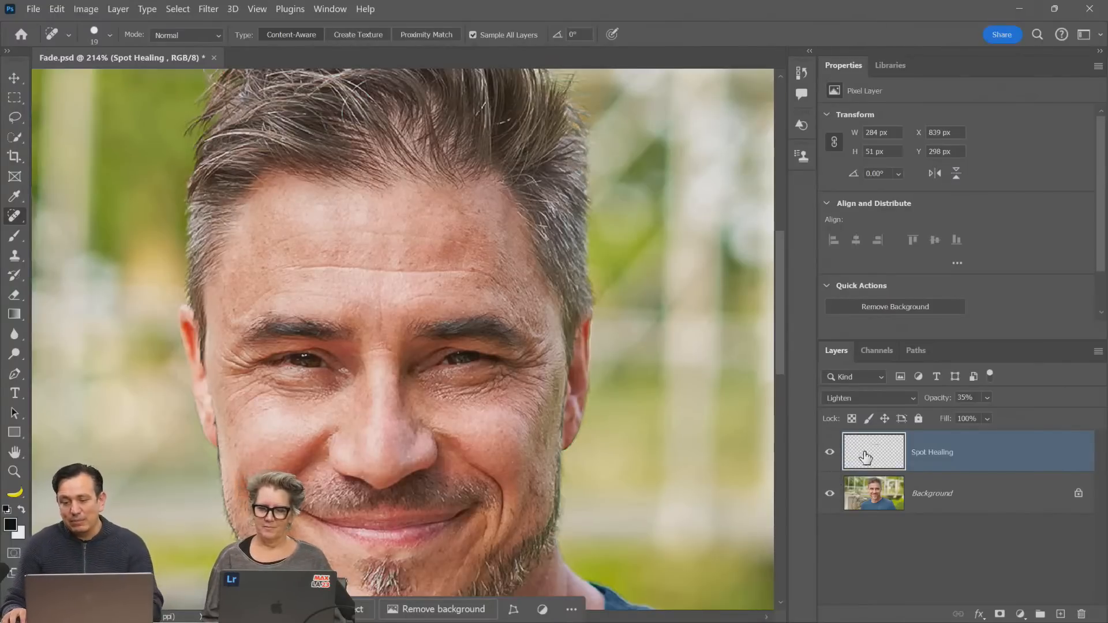
Delete the Spot Healing layer, then undo every edit back to the state in which Fade.psd was opened
mouse_move(856, 452)
left_mouse_down()
mouse_move(860, 610)
mouse_move(1081, 614)
left_mouse_up()
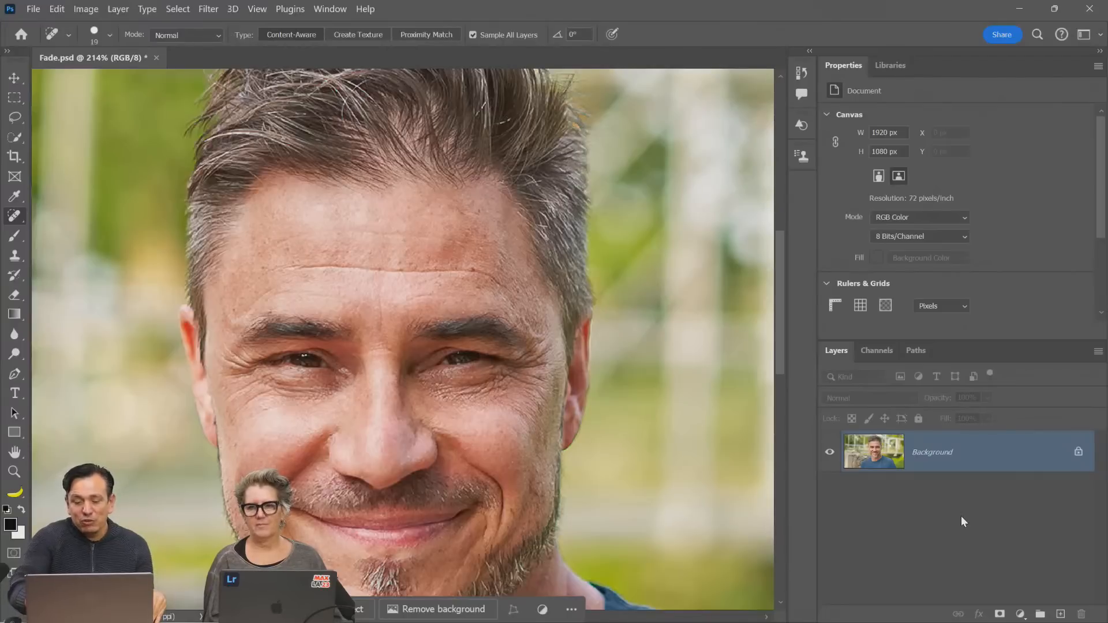
key("ctrl+z")
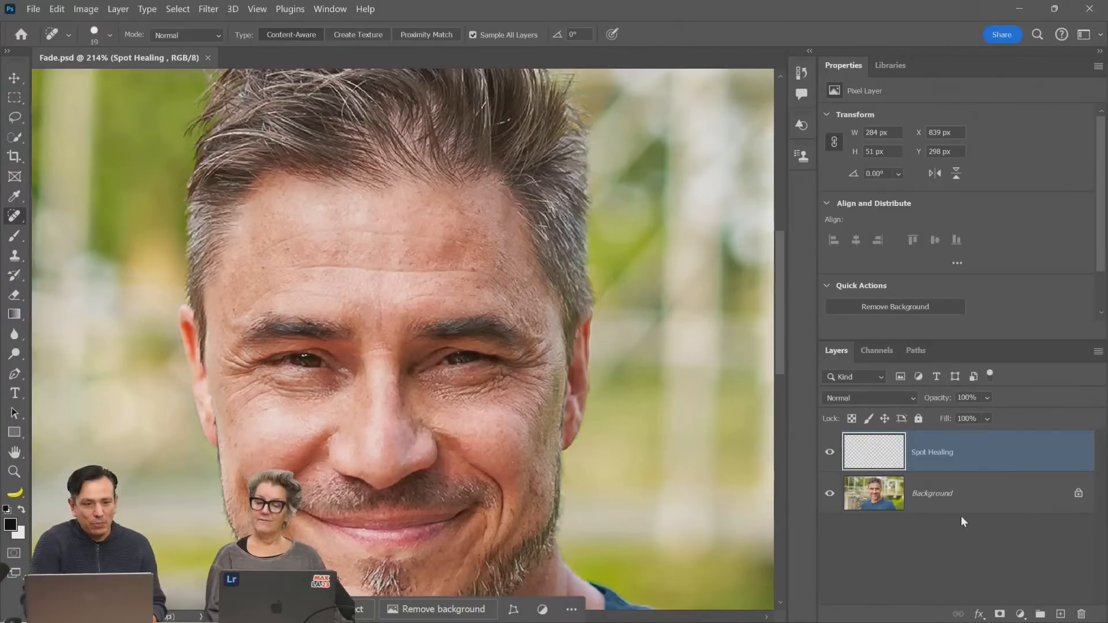
Set the Spot Healing Brush mode to Lighten and heal the horizontal forehead wrinkle on the Spot Healing layer
left_click(32, 8)
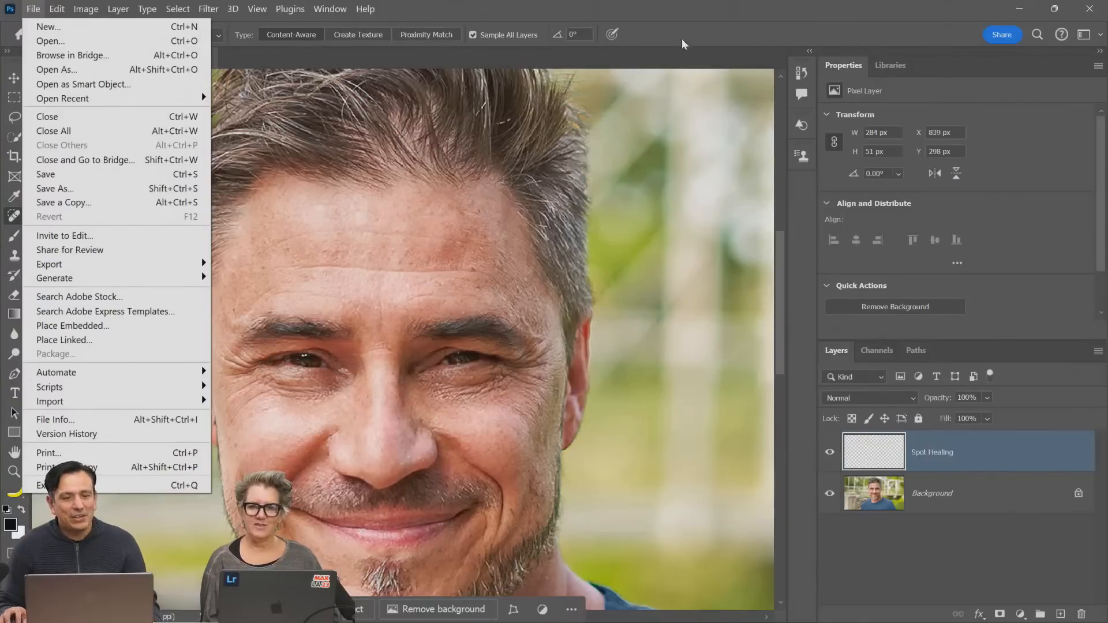
left_click(763, 32)
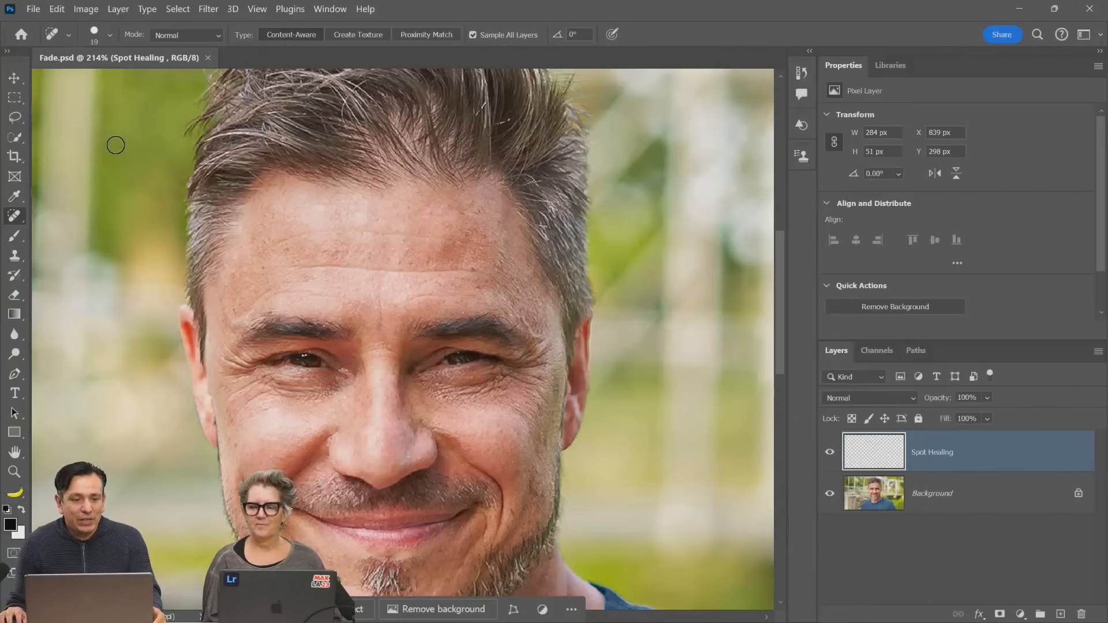
left_click(164, 35)
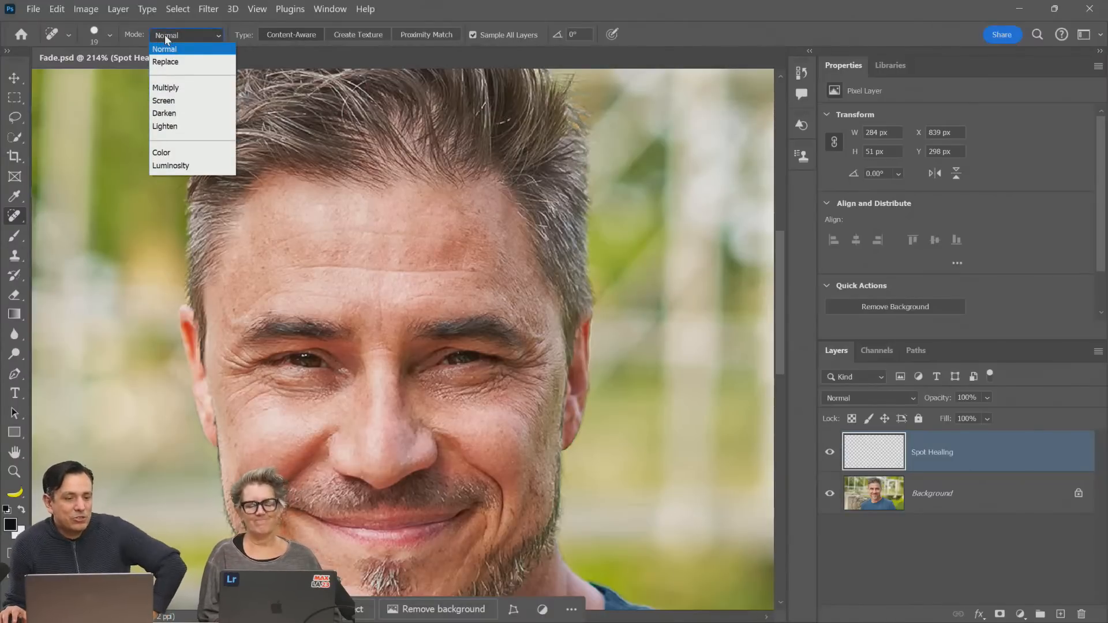
left_click(219, 127)
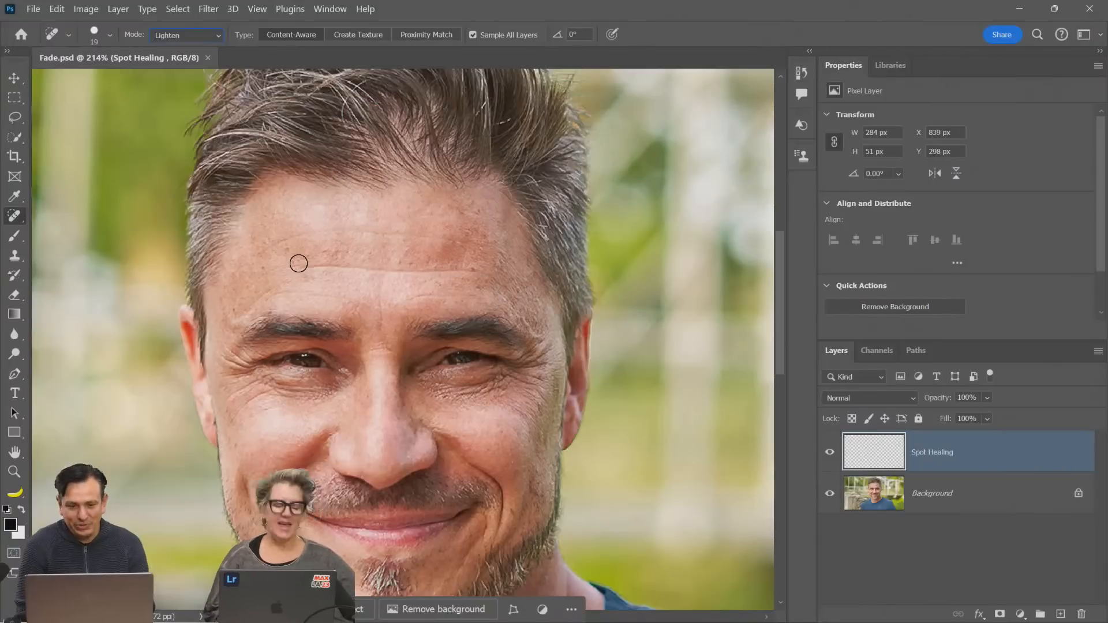
left_click_drag(289, 269, 481, 272)
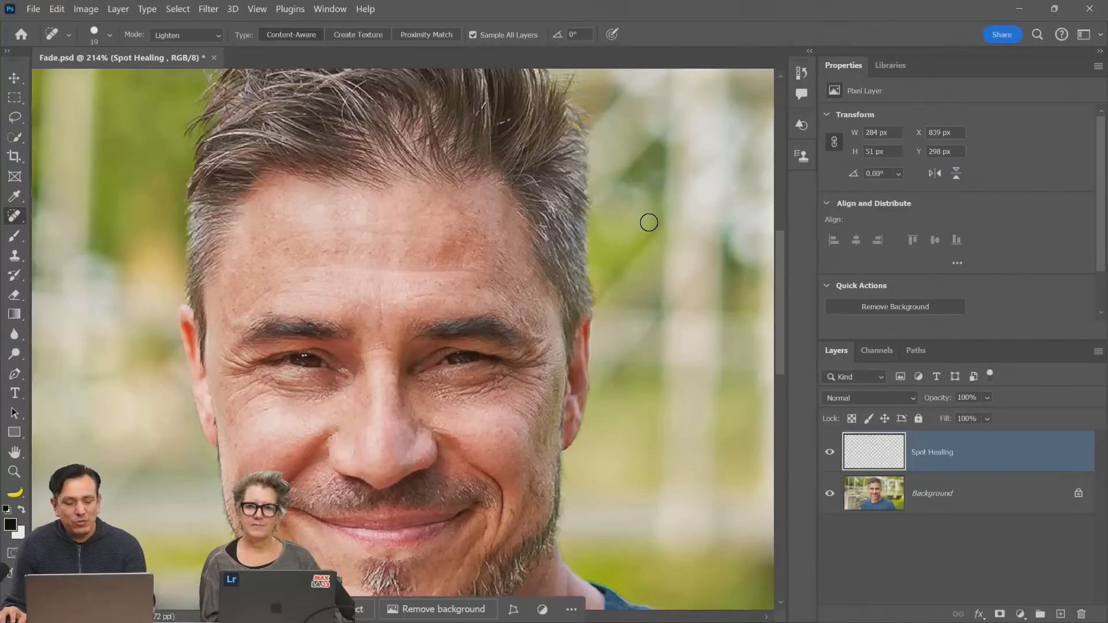
Fade the forehead healing stroke to 46% opacity, keeping the face in view while adjusting it
key("ctrl+shift+f")
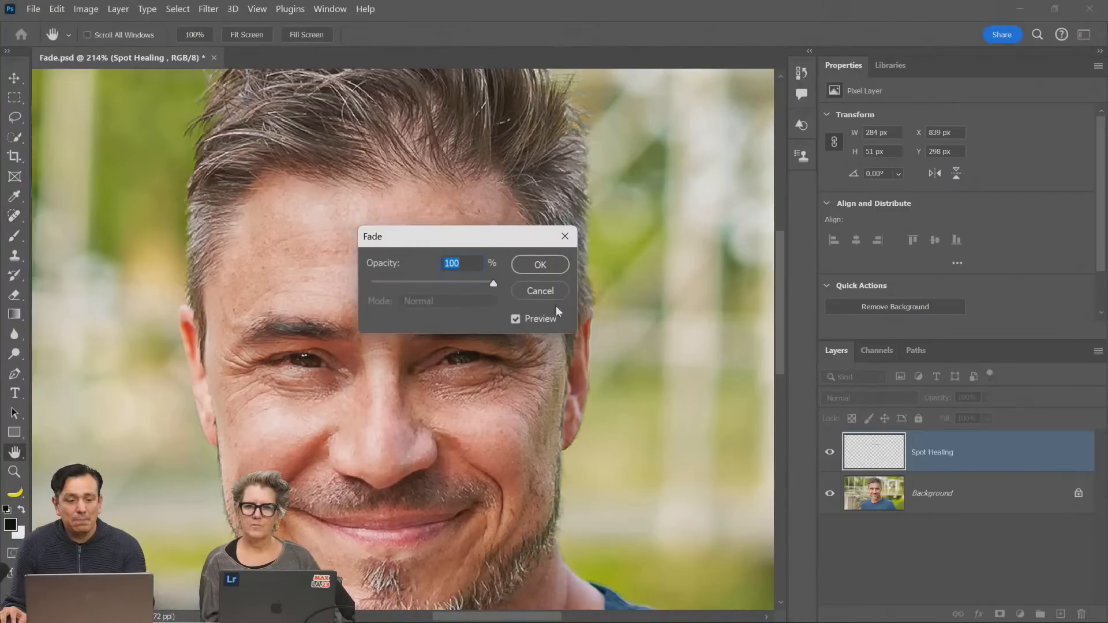
left_click_drag(436, 231, 631, 176)
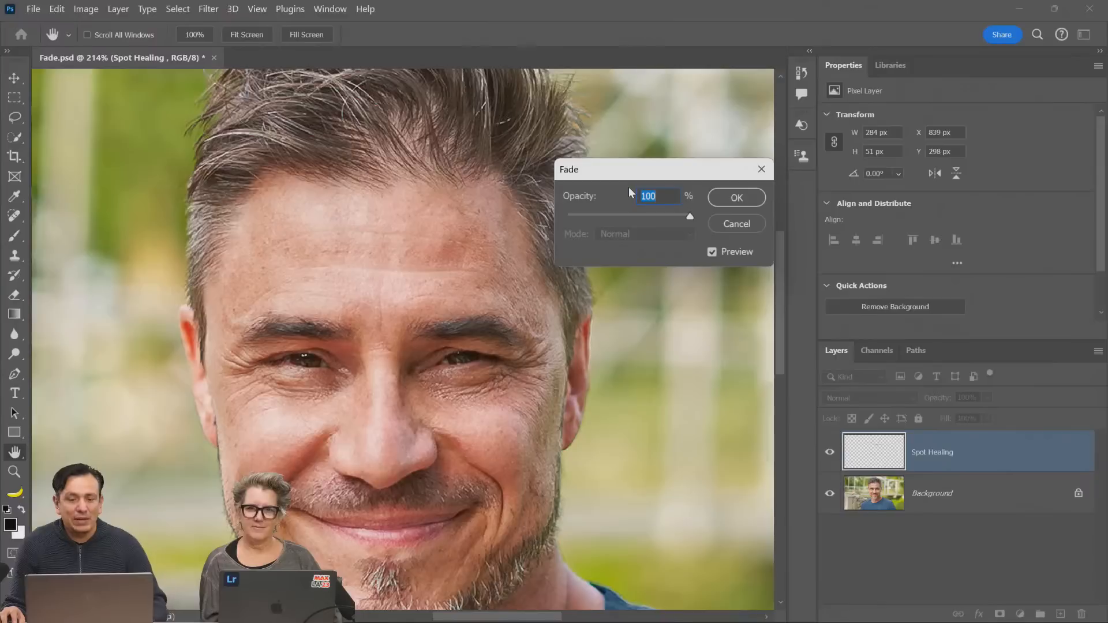
left_click_drag(628, 173, 626, 144)
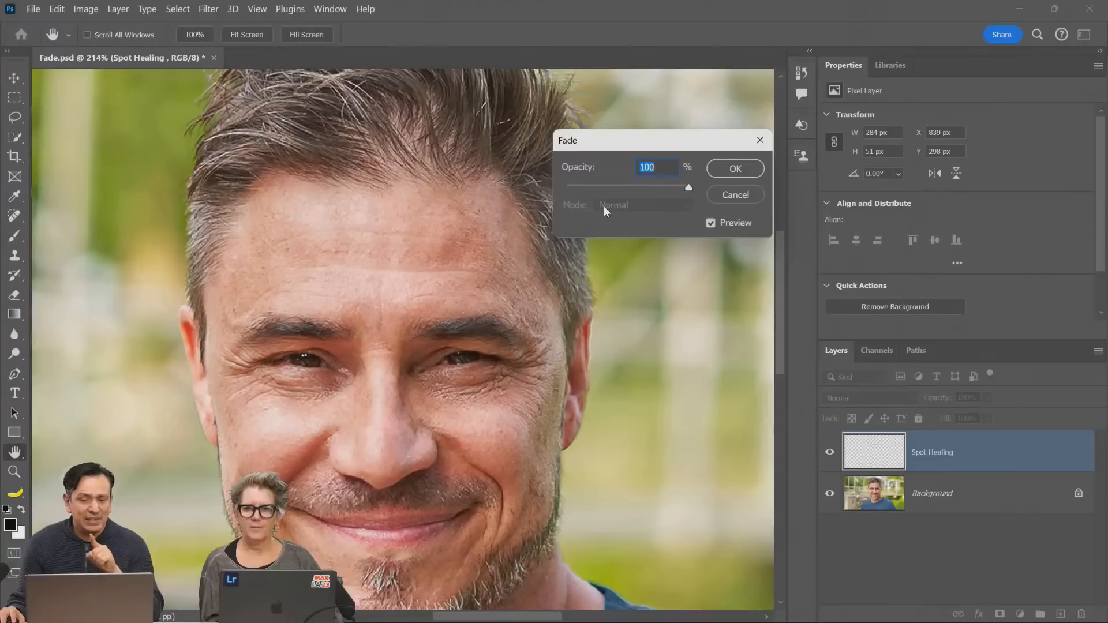
left_click_drag(688, 188, 596, 189)
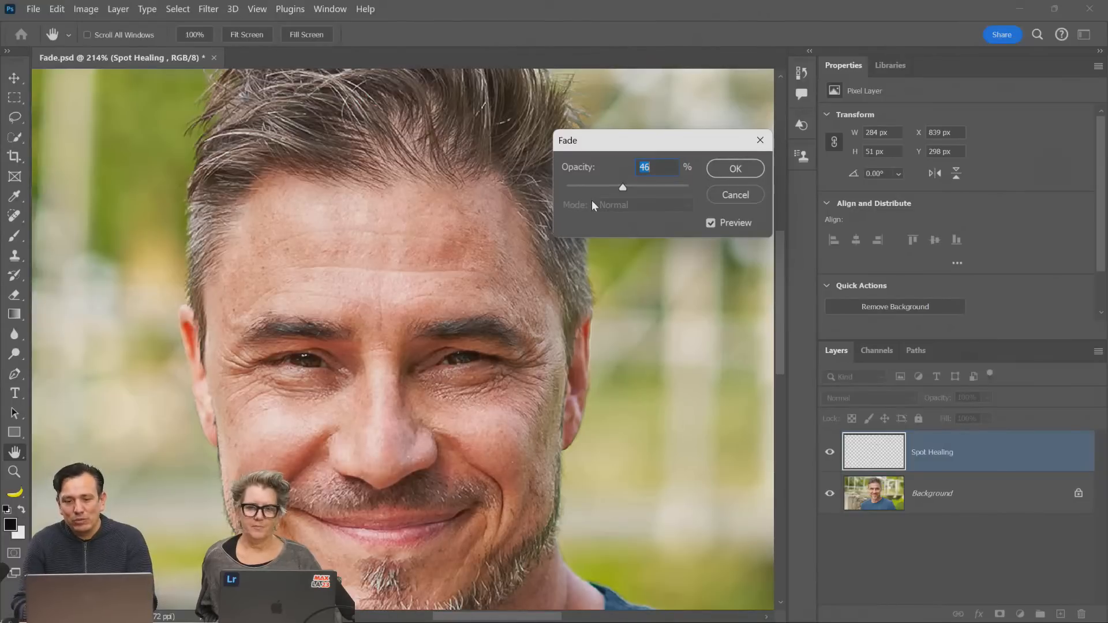
left_click(746, 168)
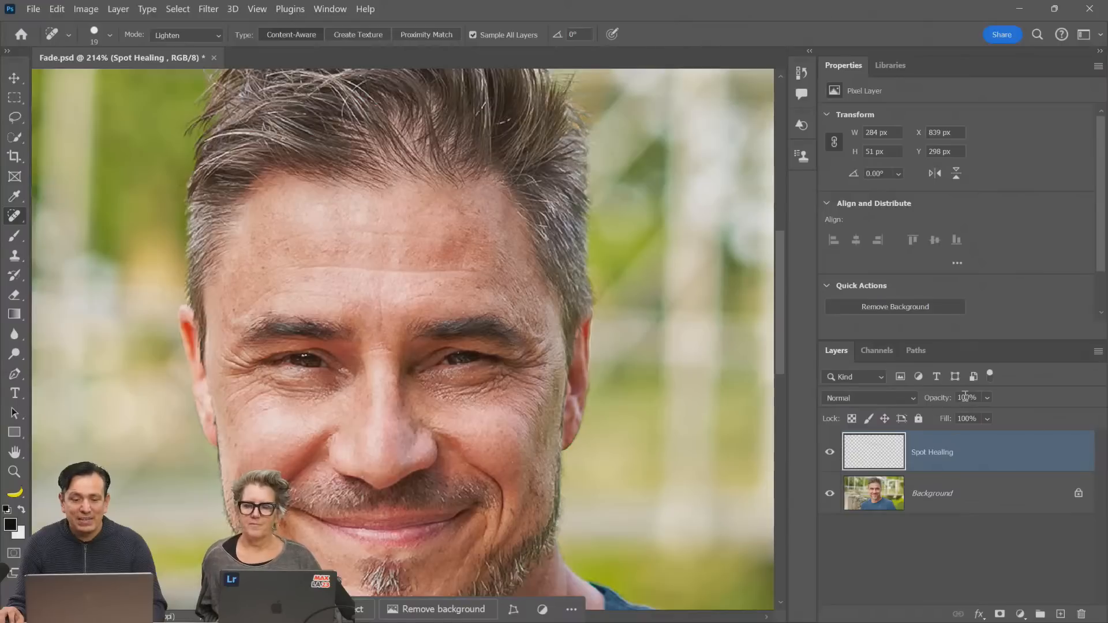
Heal the wrinkles below the eye on the photo's left side and fade that stroke to 44% opacity
left_click_drag(233, 413, 263, 388)
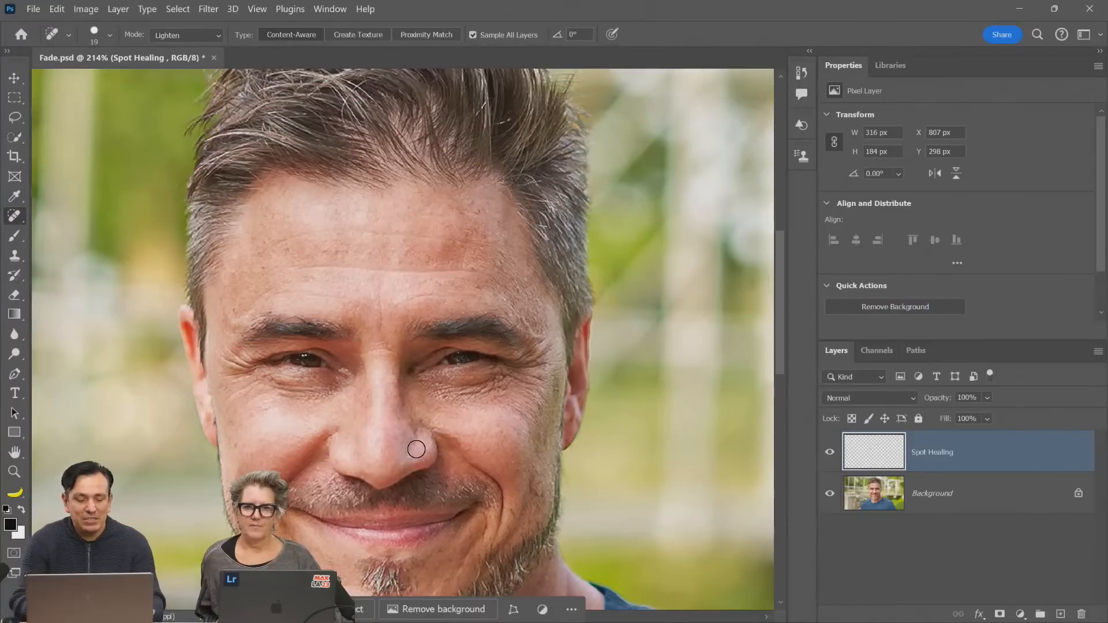
key("ctrl+shift+f")
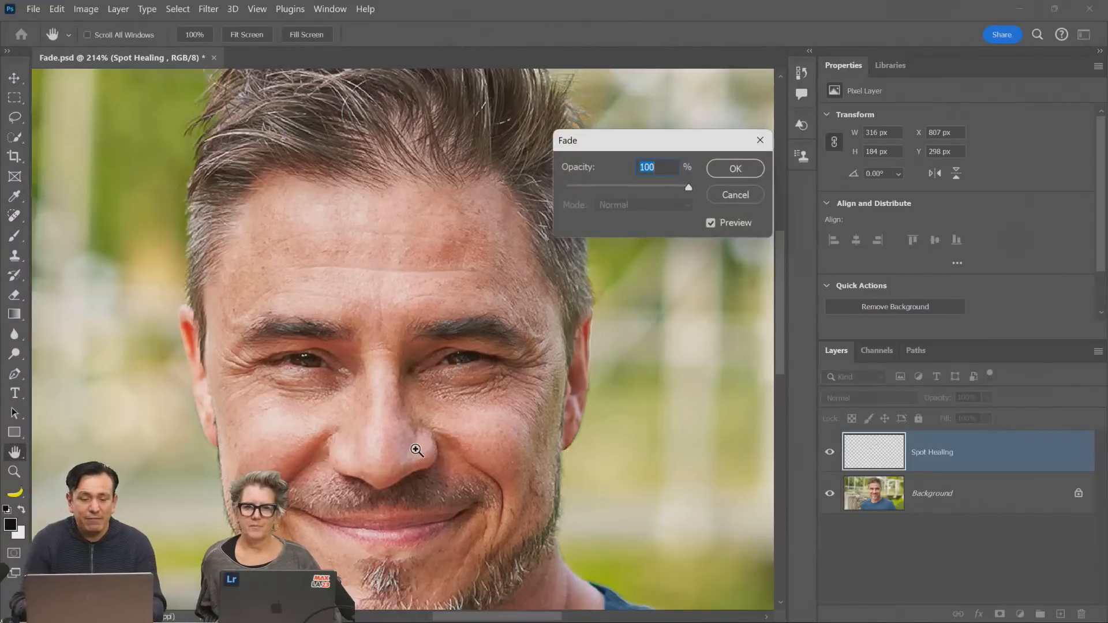
left_click_drag(627, 186, 619, 185)
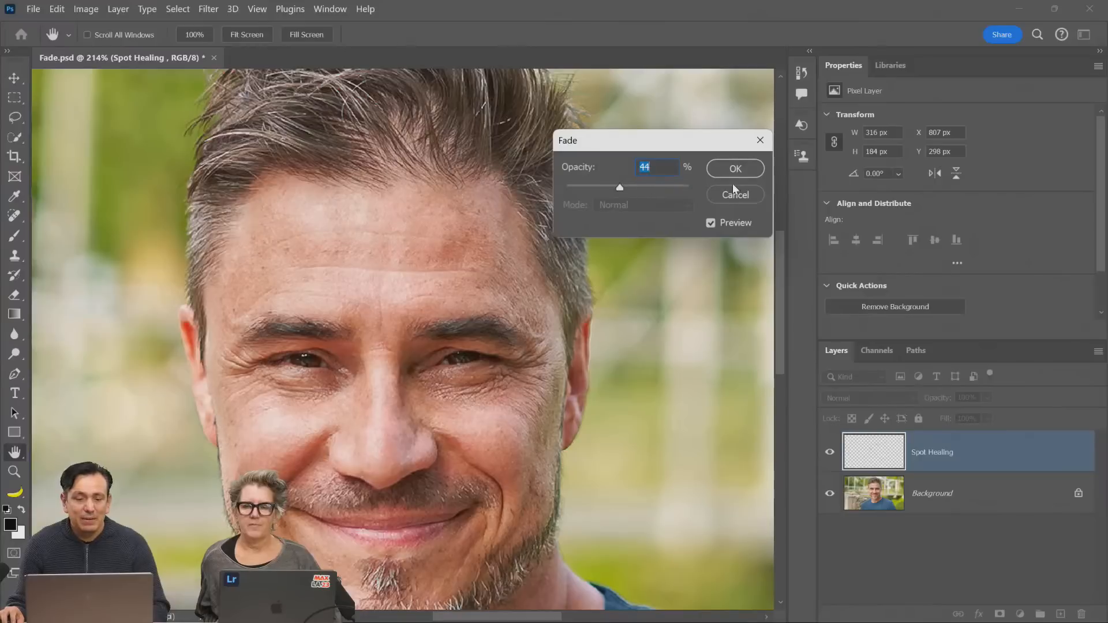
left_click(733, 168)
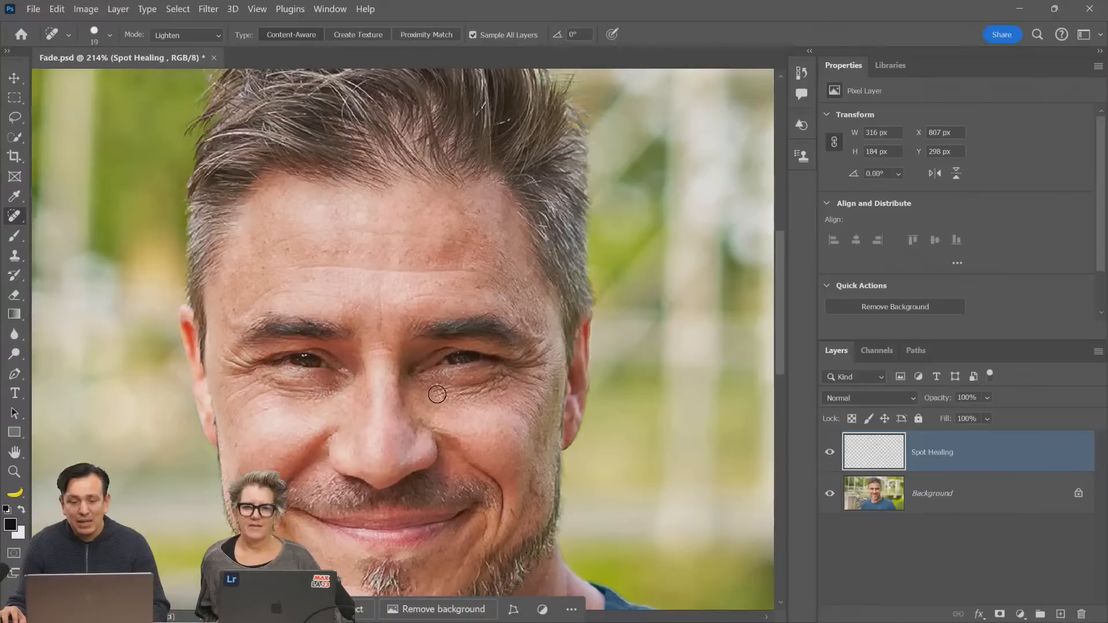
Heal the wrinkles under the eye on the photo's right side and fade that stroke to 41% opacity
left_click_drag(437, 395, 509, 394)
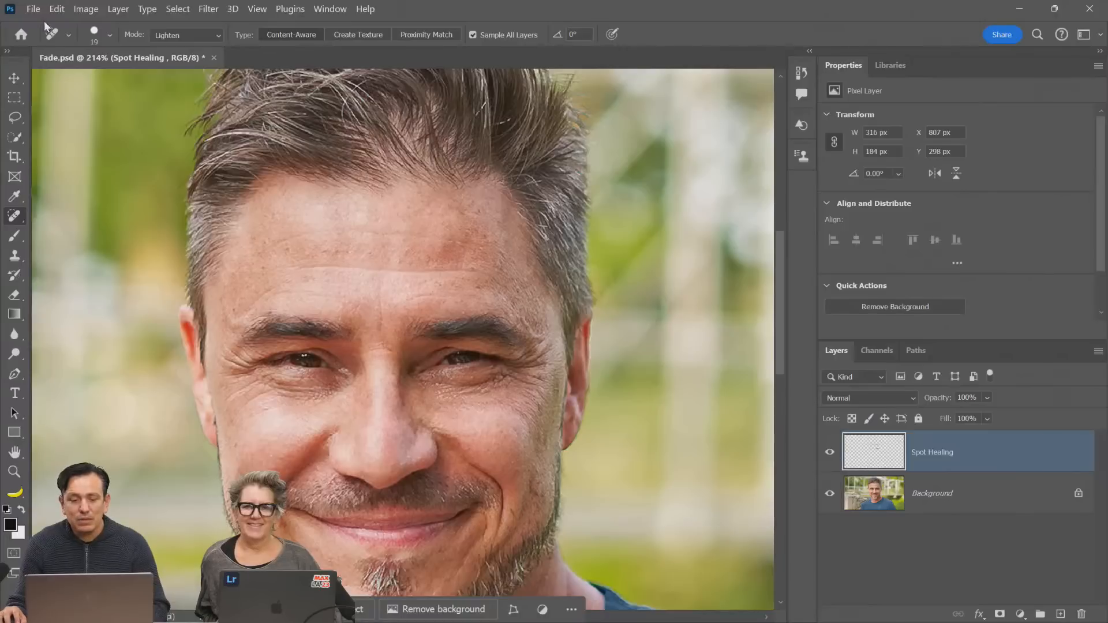
left_click(57, 10)
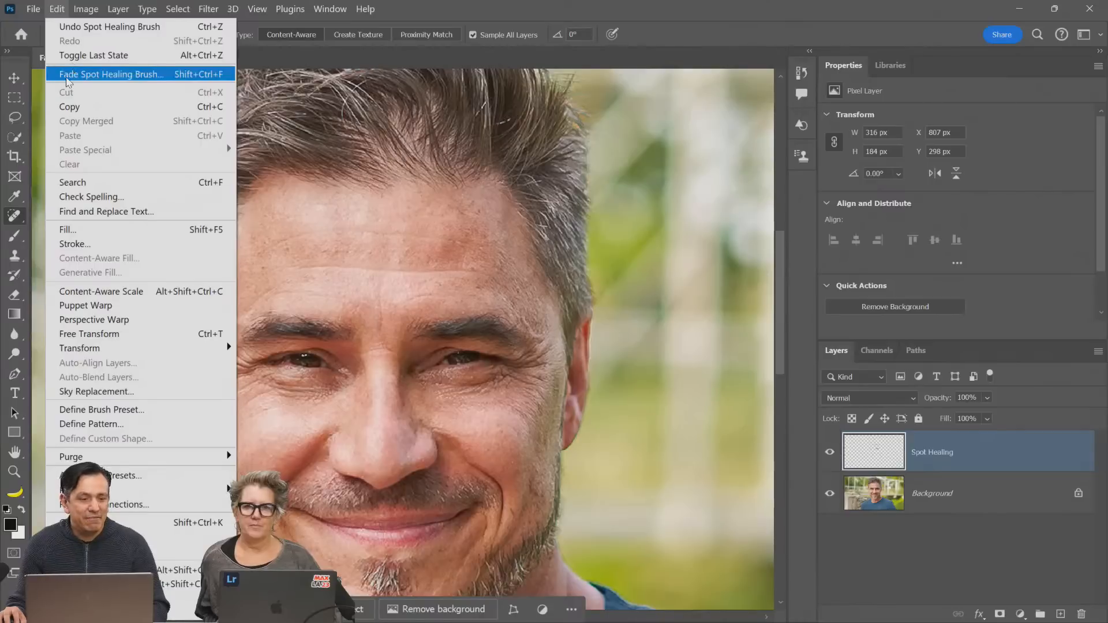
left_click(110, 74)
left_click_drag(660, 192, 616, 188)
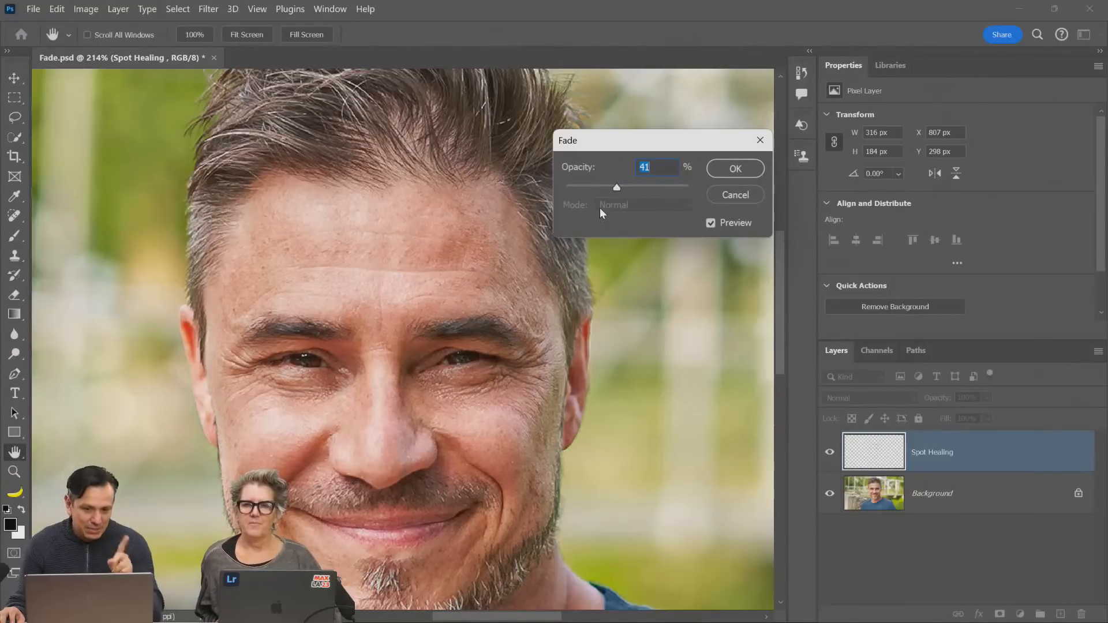
left_click(734, 168)
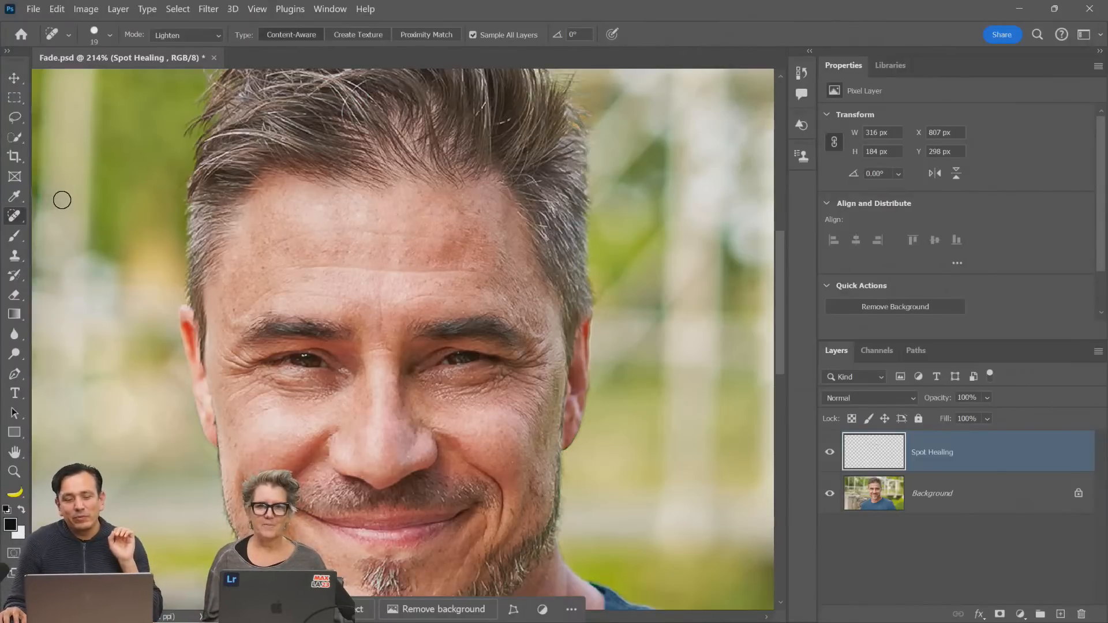
Try the Remove Tool on the forehead wrinkle, check whether Fade is available for it, and undo the stroke
left_click(21, 217)
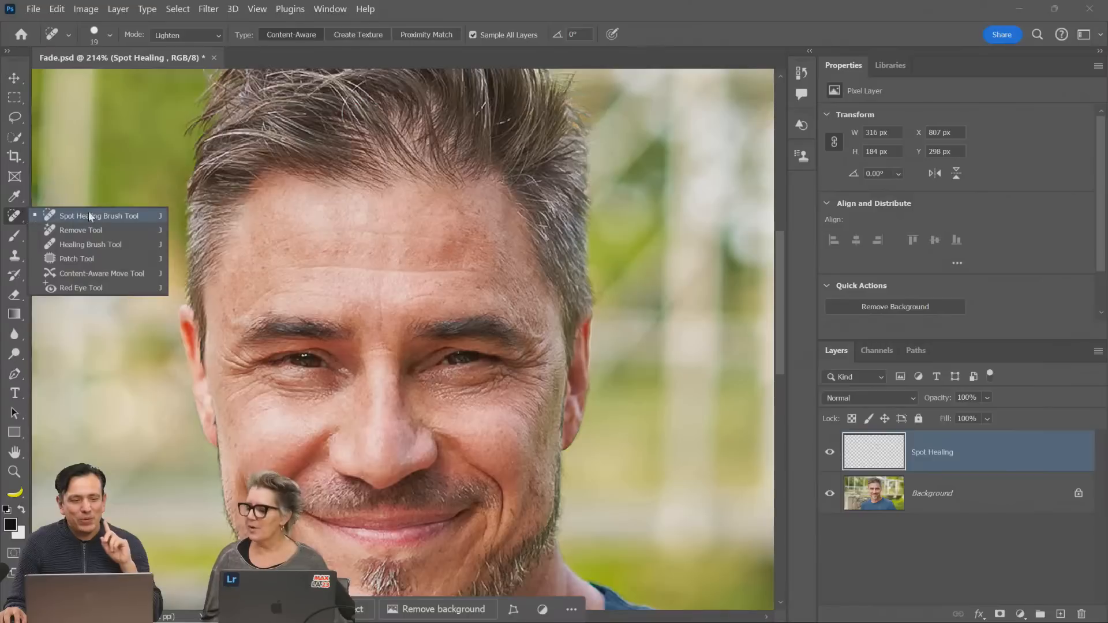
left_click(119, 235)
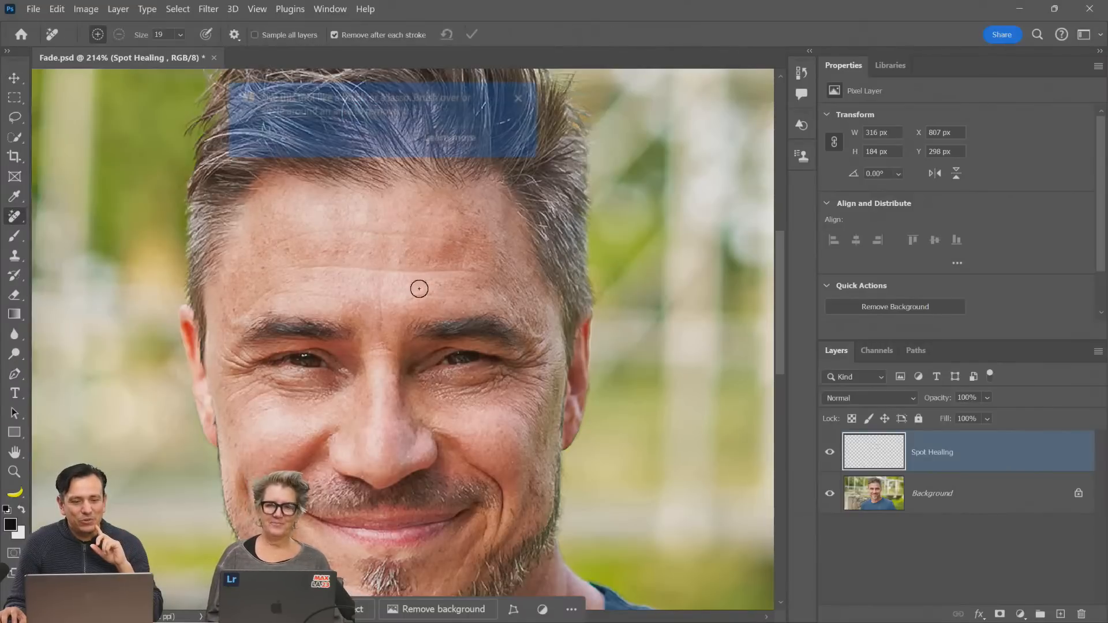
left_click(517, 101)
left_click_drag(312, 265, 484, 270)
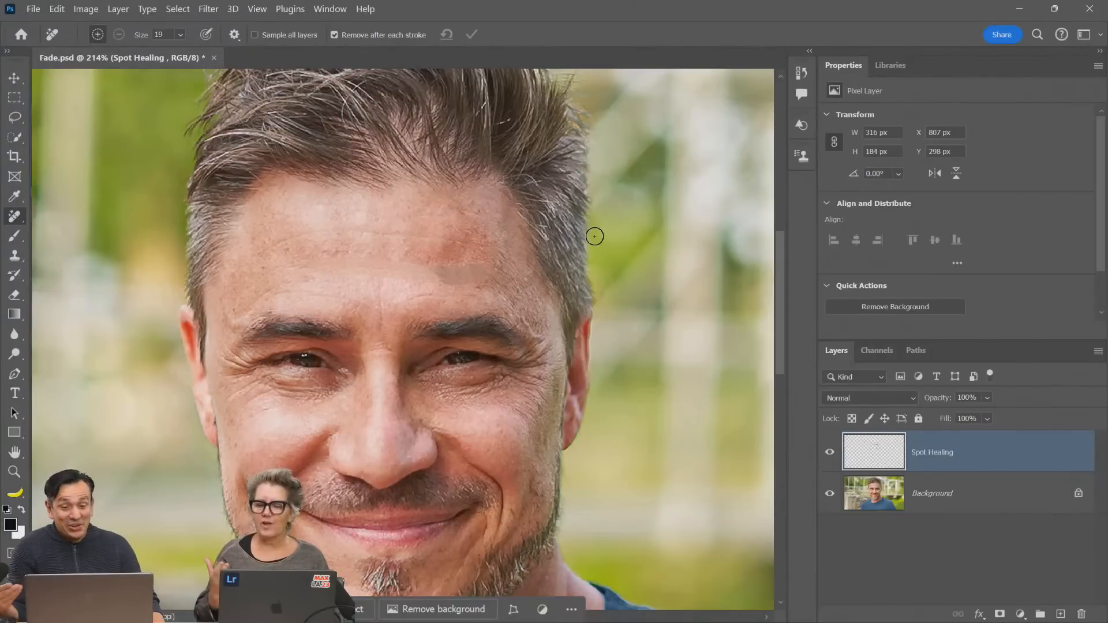
left_click(57, 9)
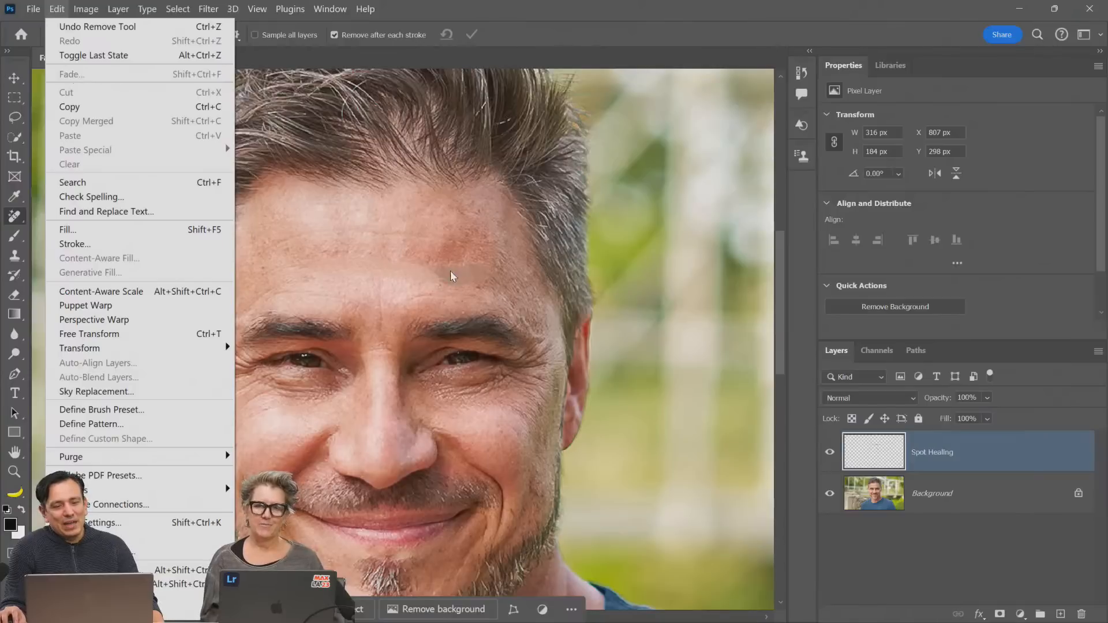
left_click(522, 252)
key("ctrl+z")
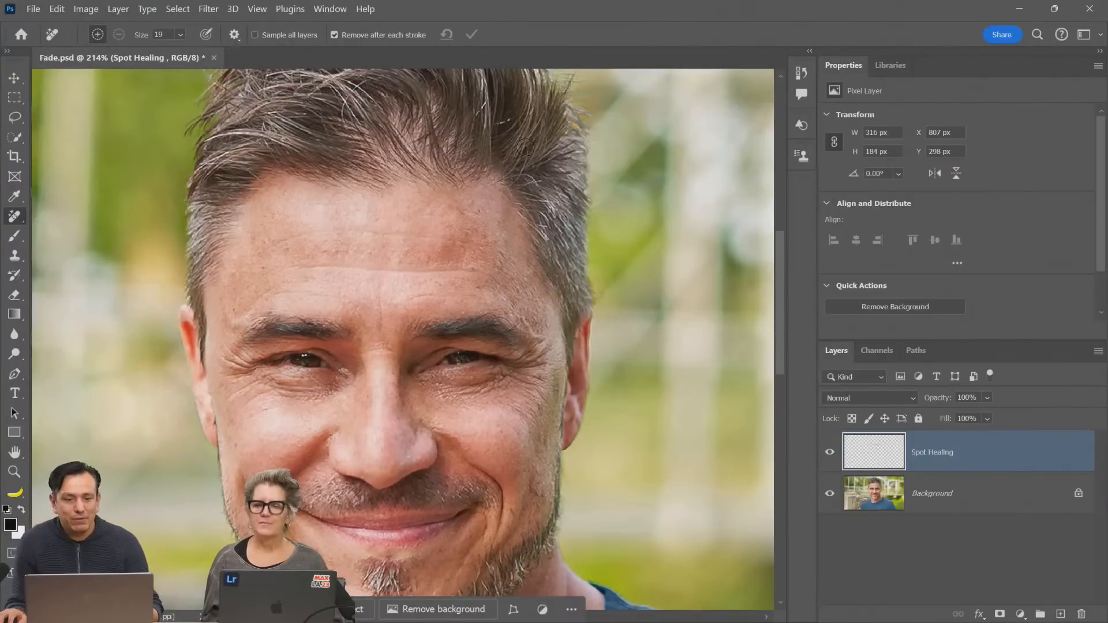
Reduce the Remove Tool's brush size to 5 and paint over the bright stray hair above the forehead
key("bracketleft")
key("bracketleft")
key("bracketleft")
key("bracketleft")
key("bracketleft")
key("bracketleft")
key("bracketleft")
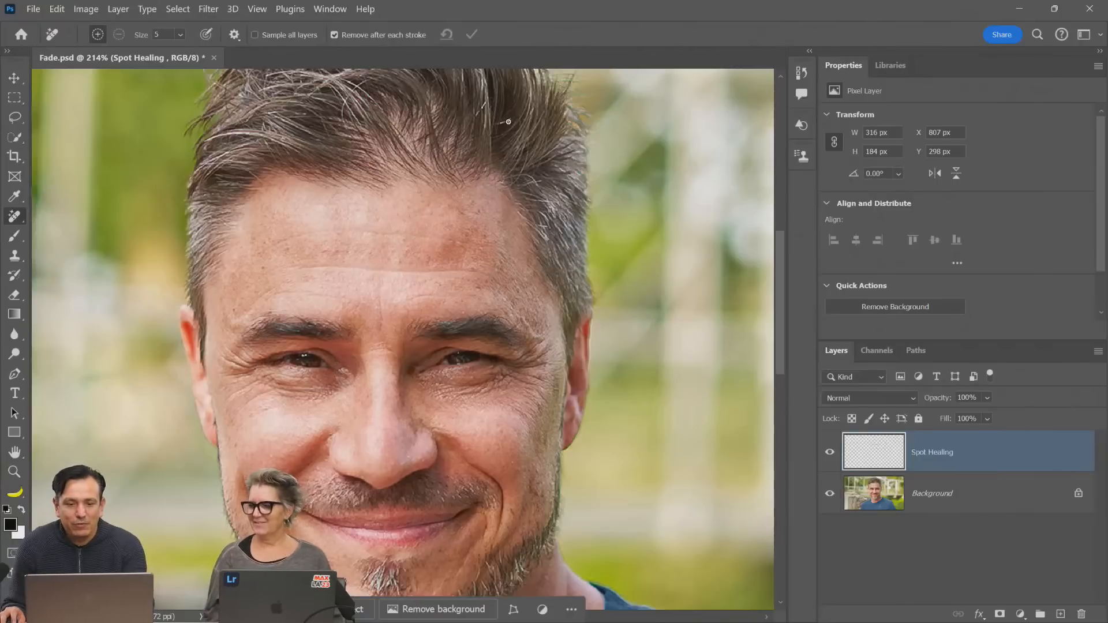
left_click_drag(504, 123, 512, 121)
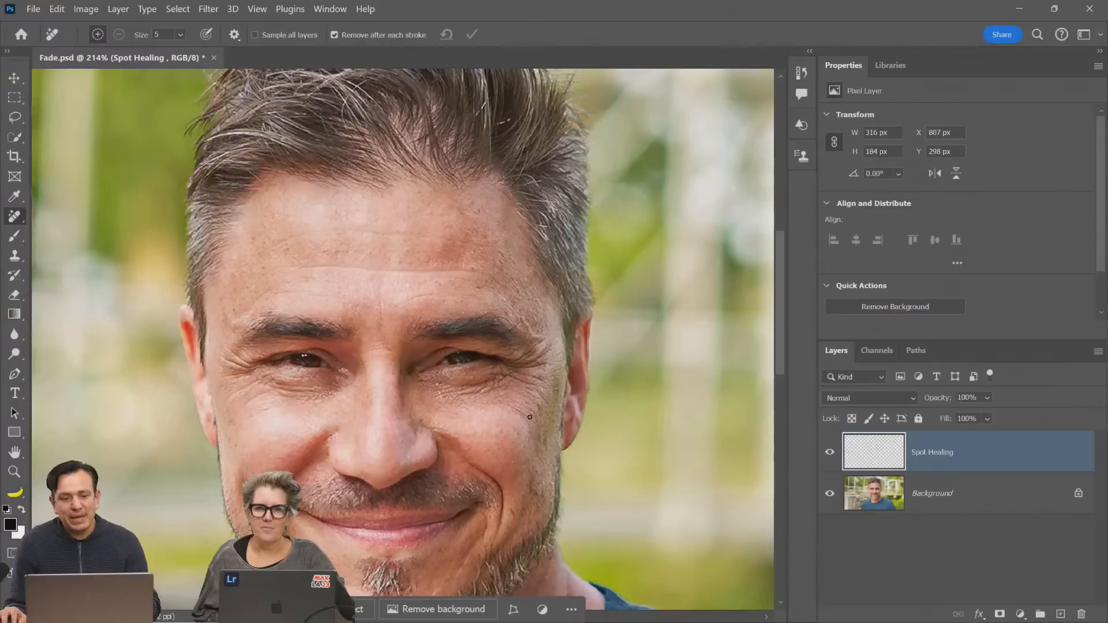
Return to the Spot Healing Brush, hide the Spot Healing layer and add a new empty layer above it
right_click(12, 217)
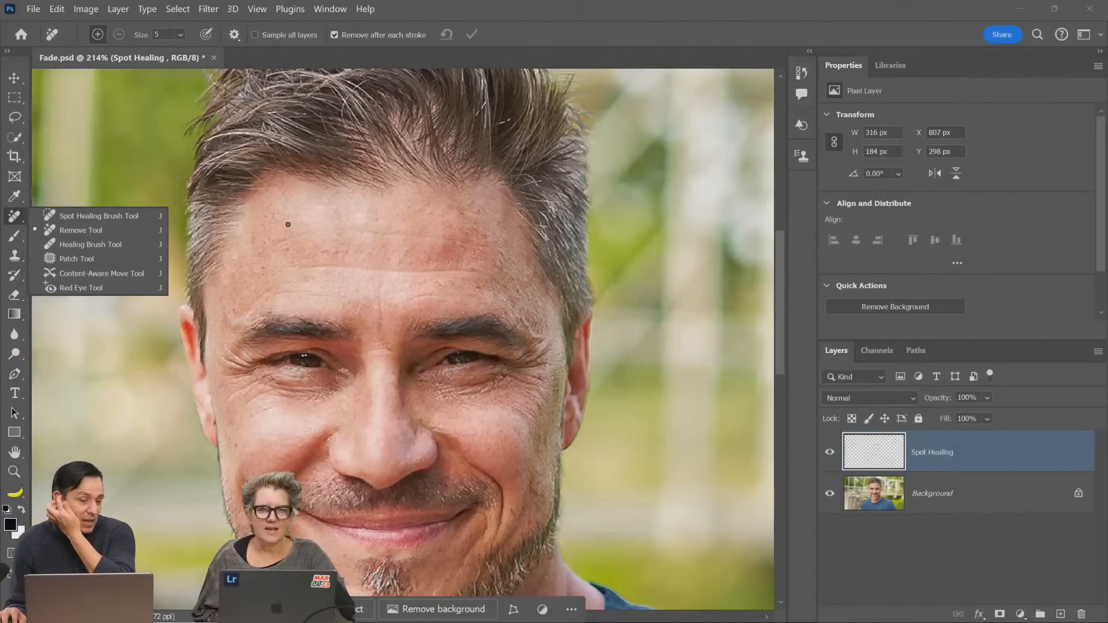
left_click(113, 217)
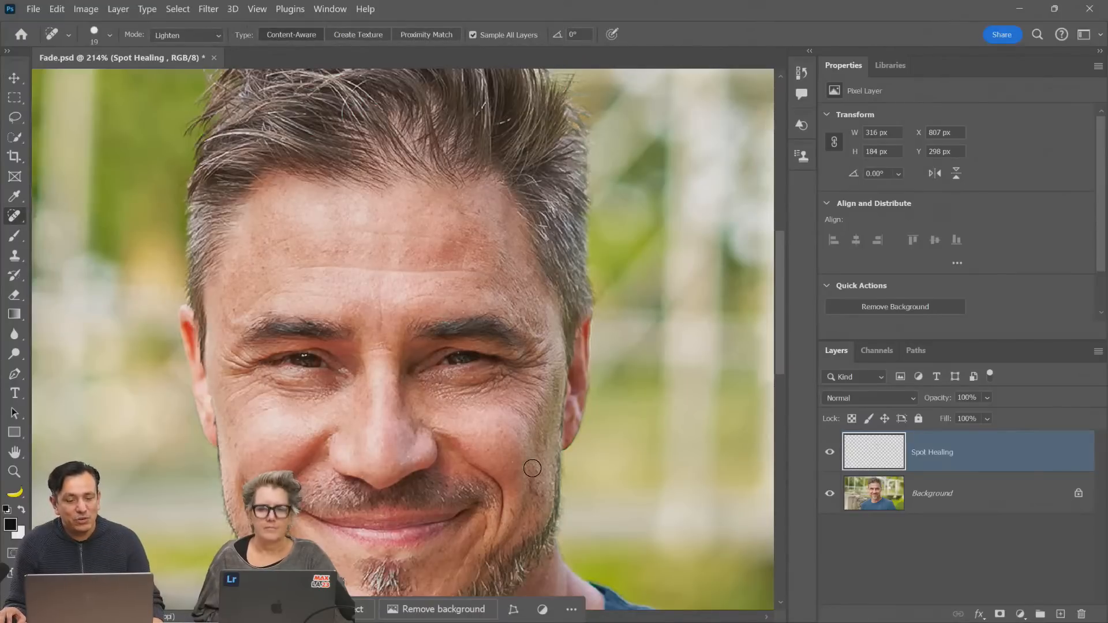
scroll(504, 468, "down", 2)
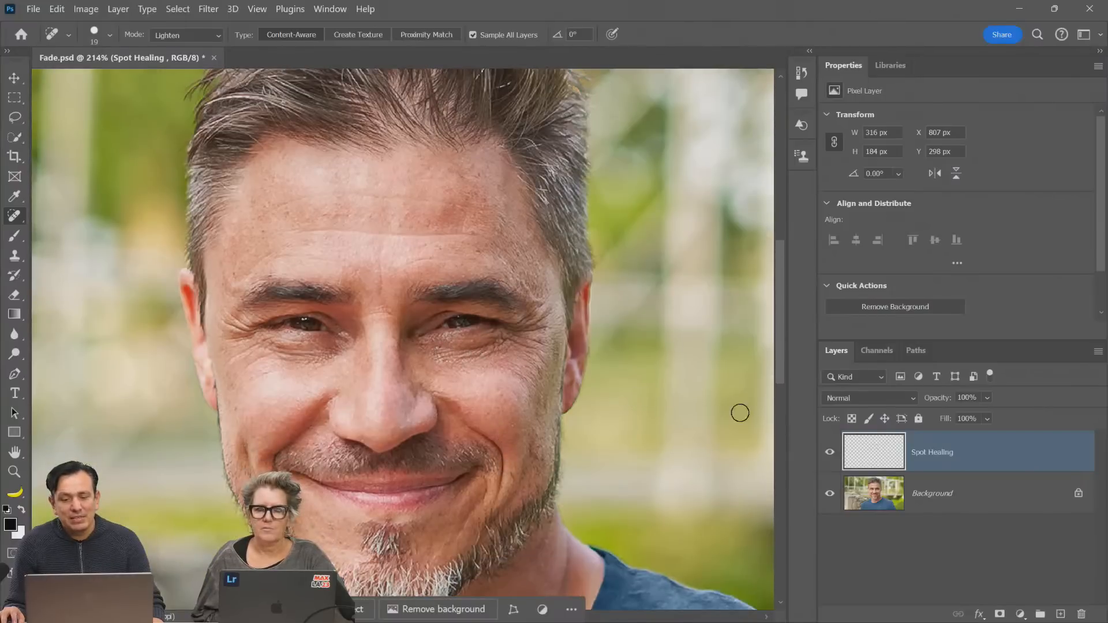
left_click(829, 453)
left_click(1060, 613)
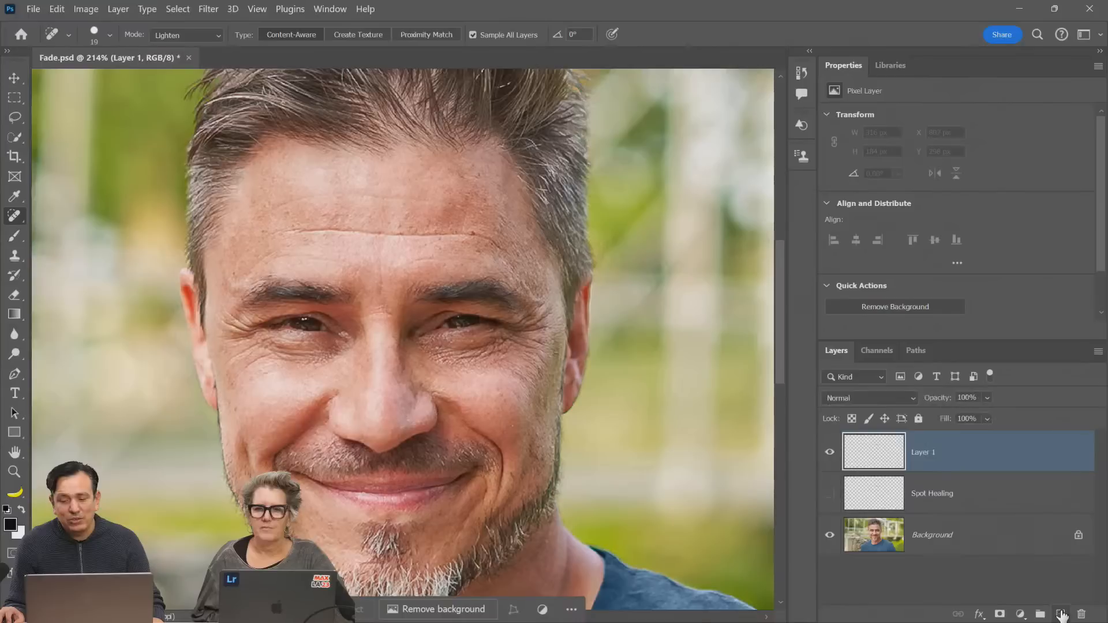
Heal the wrinkles under the eye on the photo's right side on the new layer and fade the stroke to 46% opacity
mouse_move(424, 349)
left_mouse_down()
mouse_move(497, 342)
mouse_move(427, 356)
left_mouse_up()
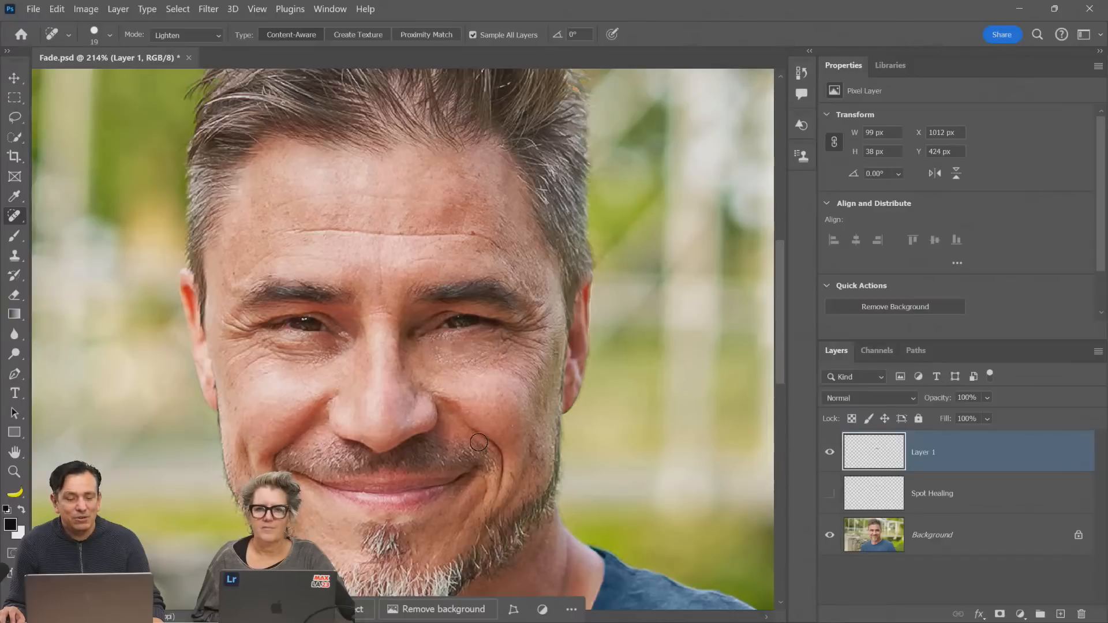
left_click(56, 9)
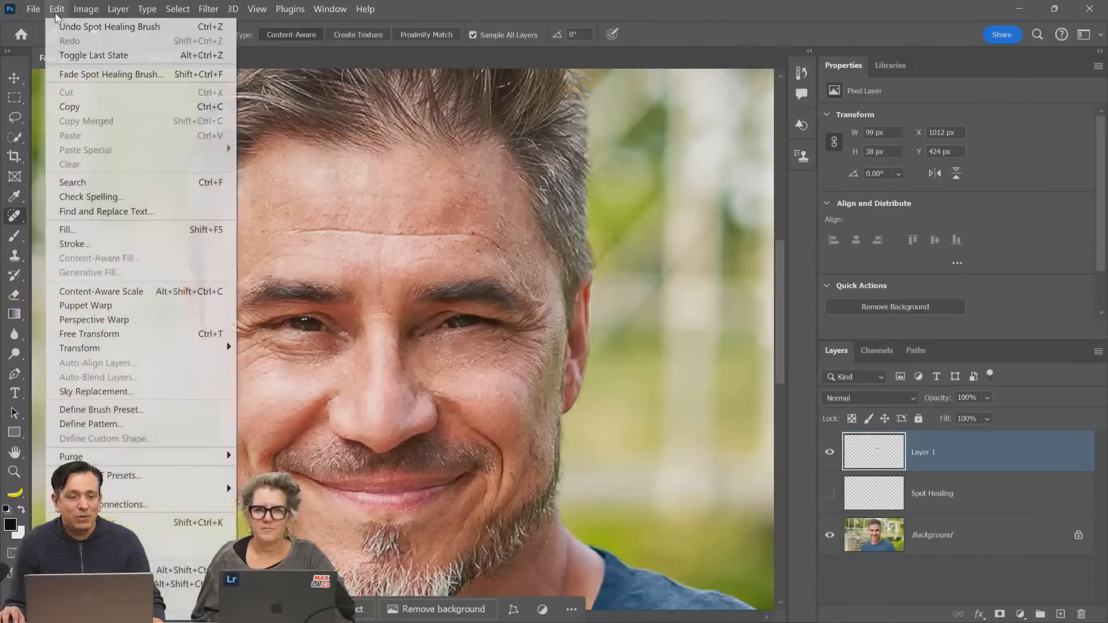
left_click(82, 75)
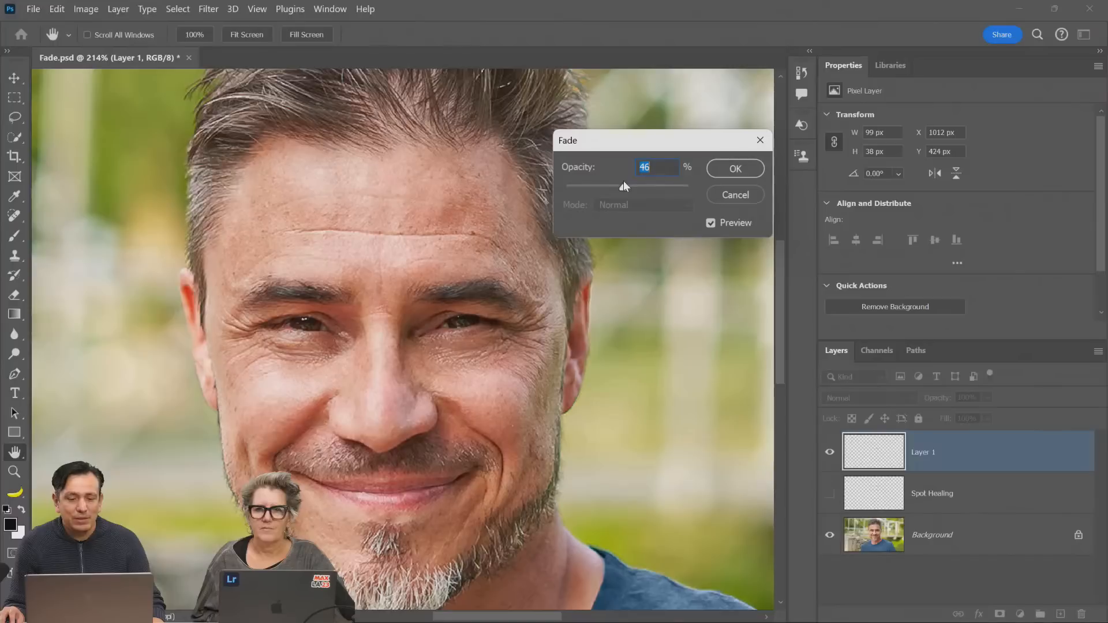
left_click_drag(623, 181, 563, 184)
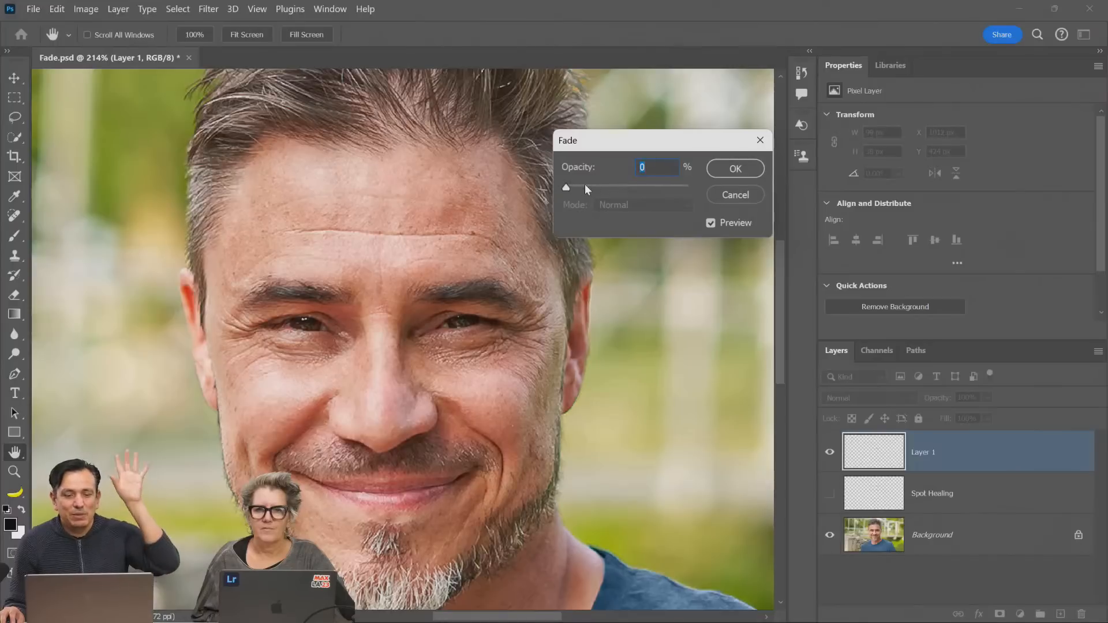
left_click_drag(594, 187, 632, 184)
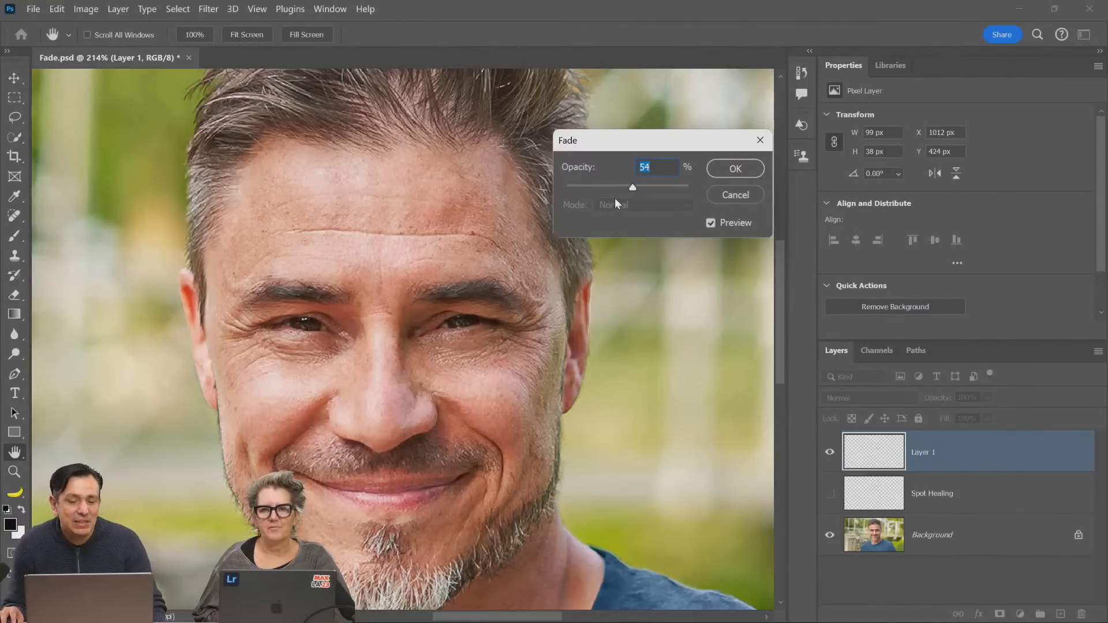
left_click(734, 196)
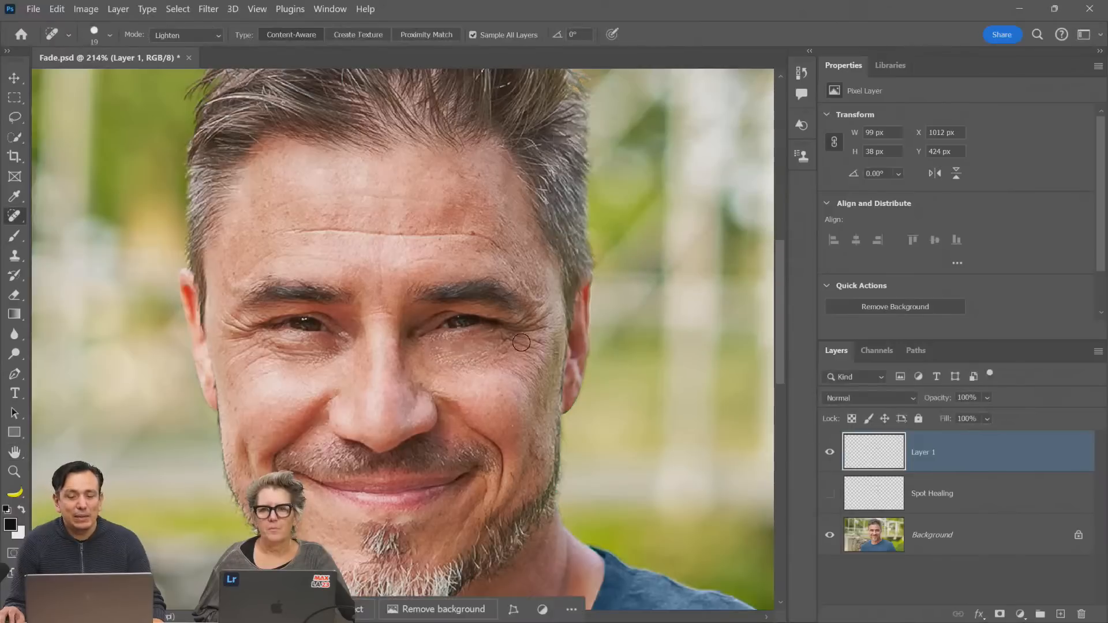
With Layer 1 hidden, heal the wrinkles under the eye on the image's right on a new layer, using brush mode Normal
left_click(188, 36)
left_click(187, 54)
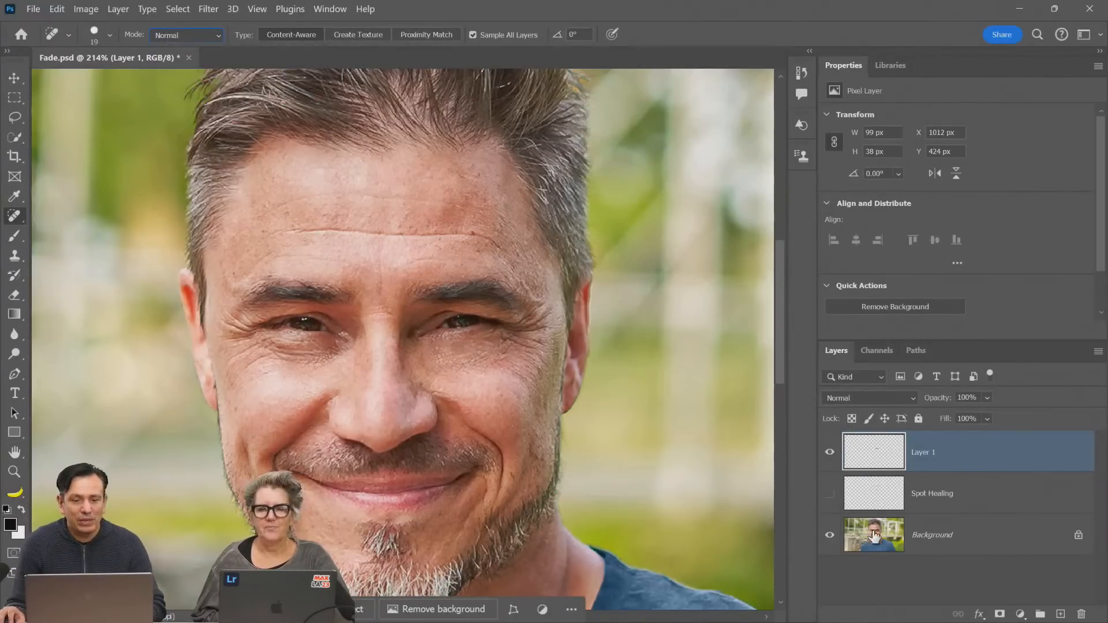
left_click(830, 452)
left_click(1061, 614)
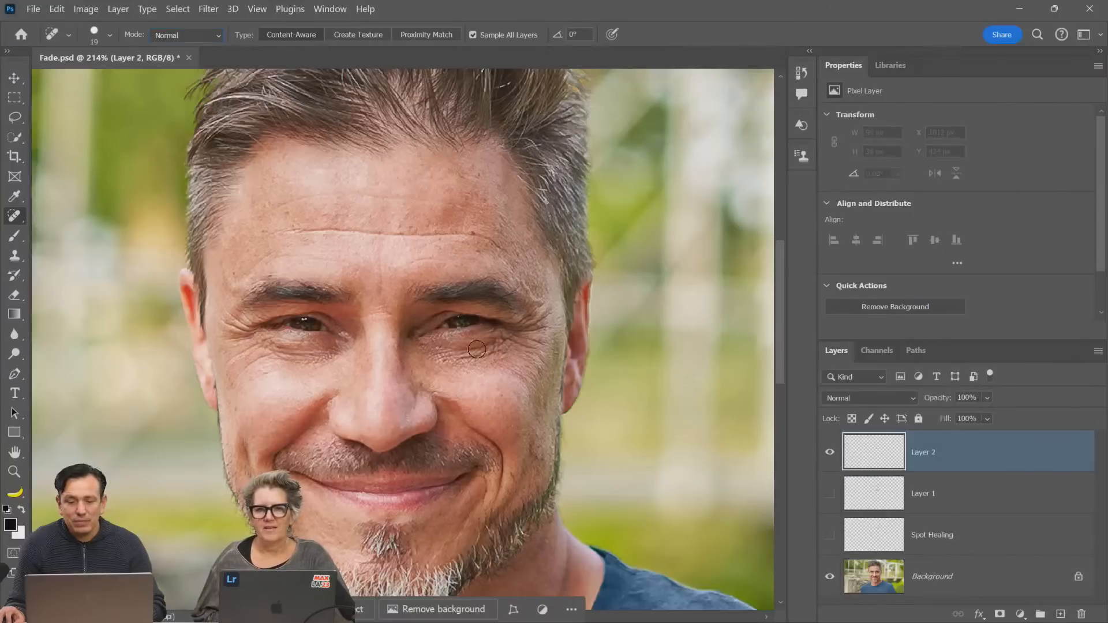
mouse_move(442, 356)
left_mouse_down()
mouse_move(477, 351)
mouse_move(443, 363)
left_mouse_up()
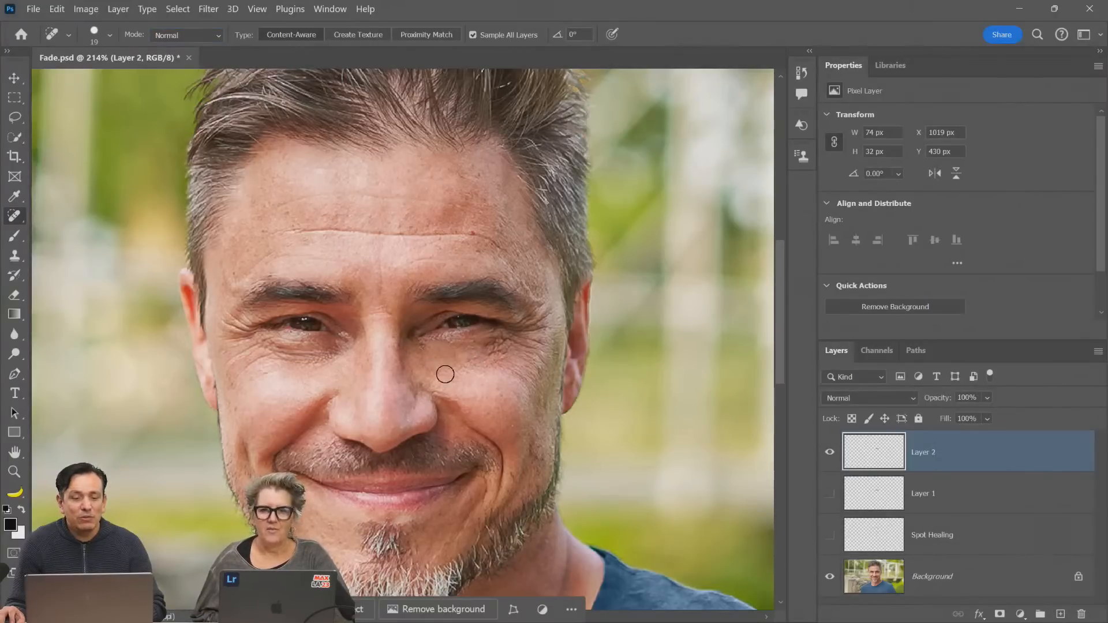
Set Layer 2's blend mode to Lighten and its opacity to 10%
left_click(14, 471)
left_click_drag(485, 379, 421, 346)
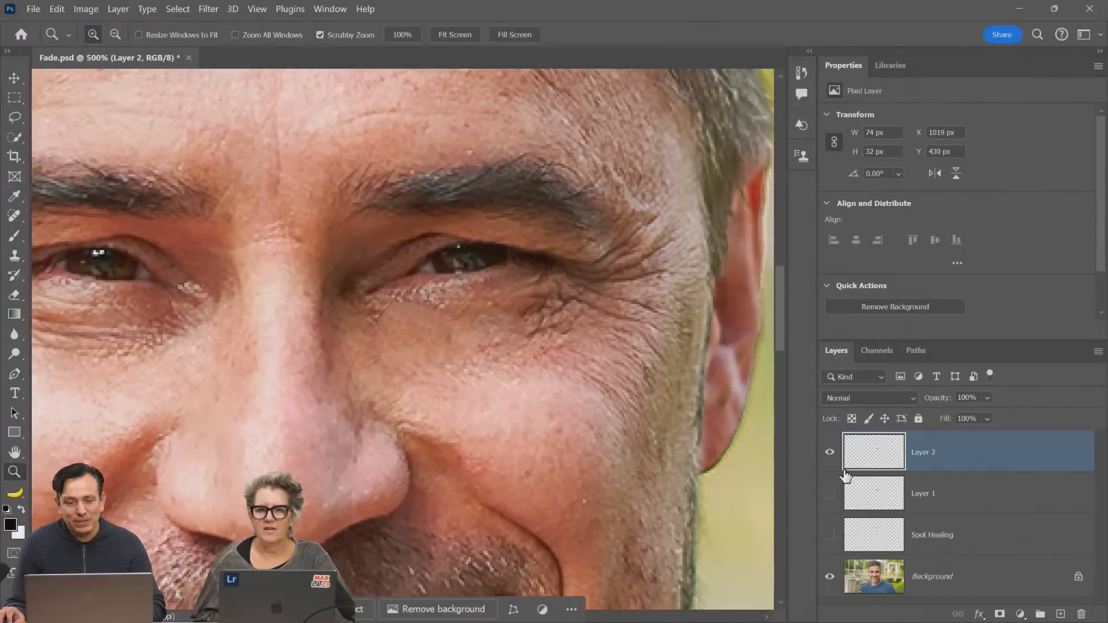
left_click(852, 399)
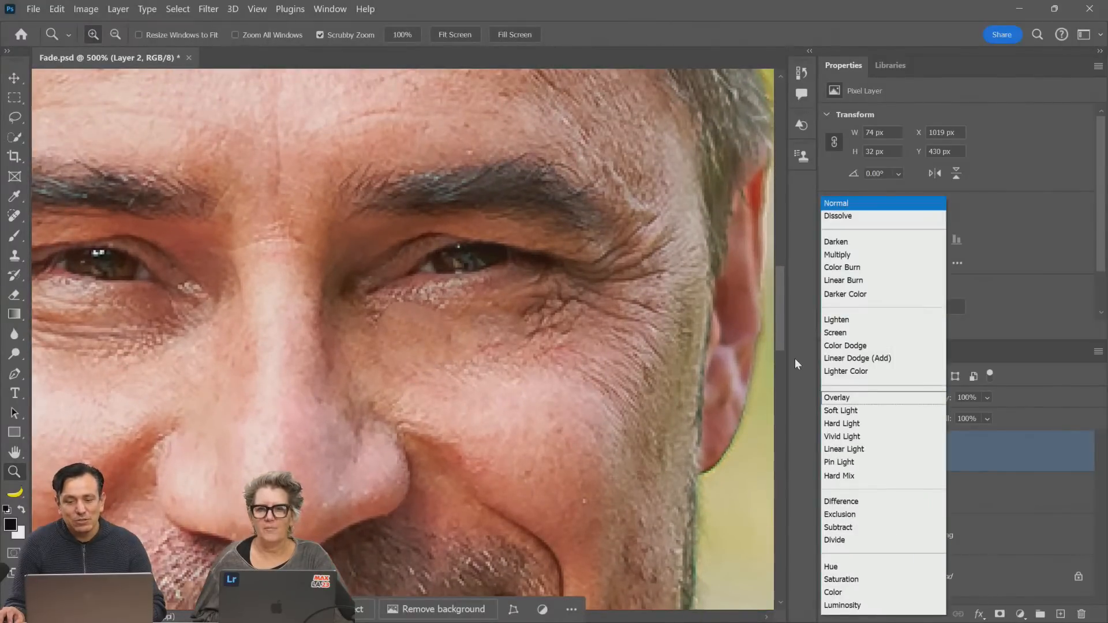
left_click(837, 321)
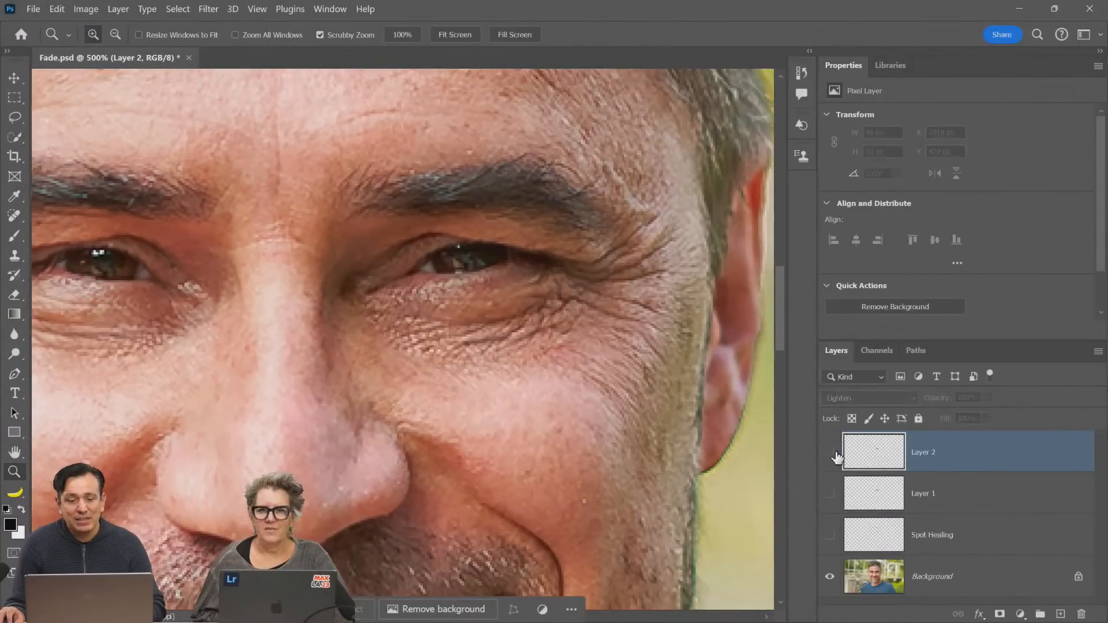
left_click_drag(988, 399, 957, 408)
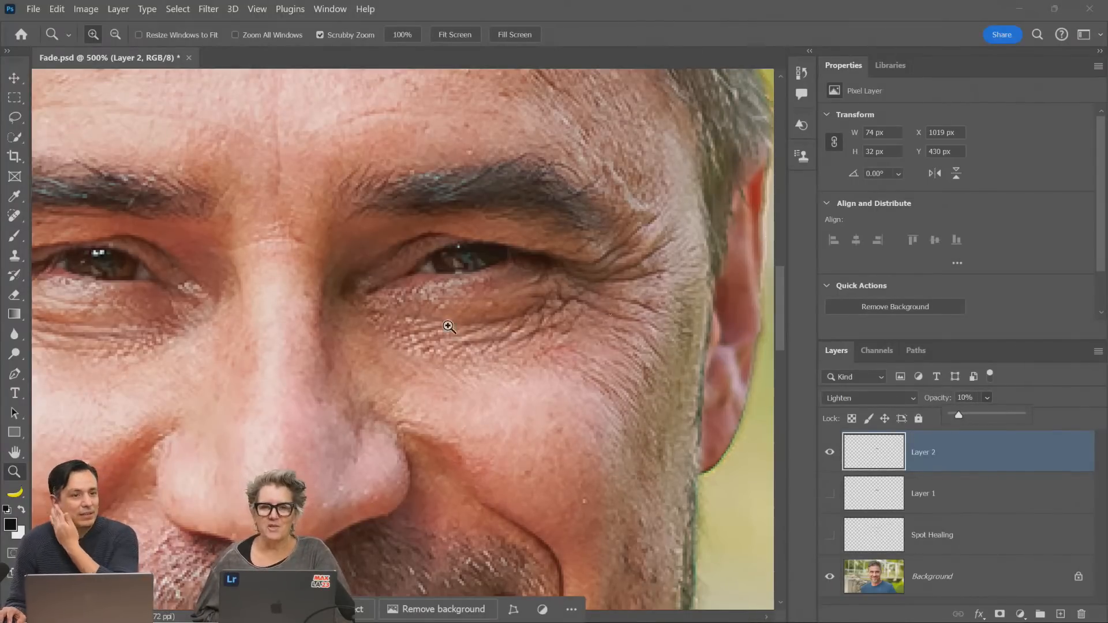
Examine the under-eye retouch at full view and close up, comparing the portrait with Layer 2 hidden and shown
double_click(12, 454)
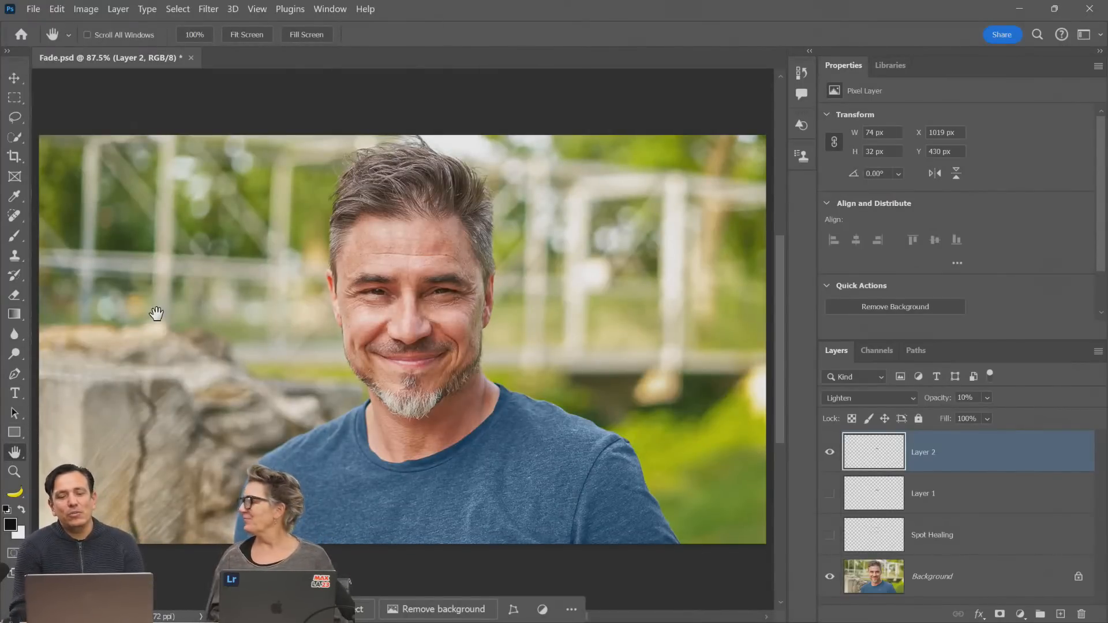
key("z")
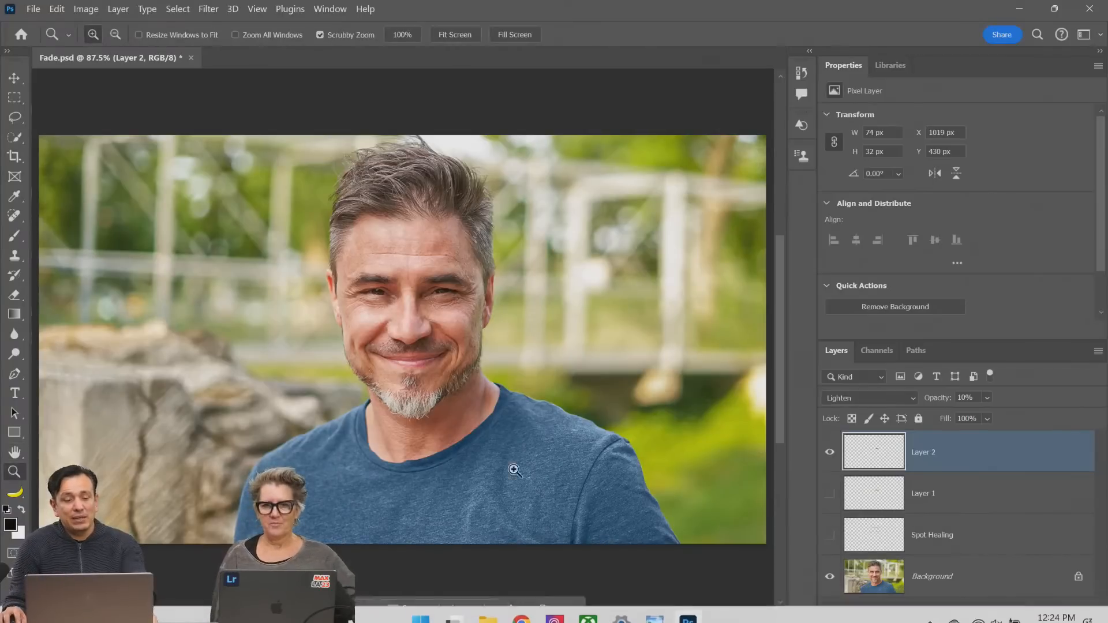
key("alt")
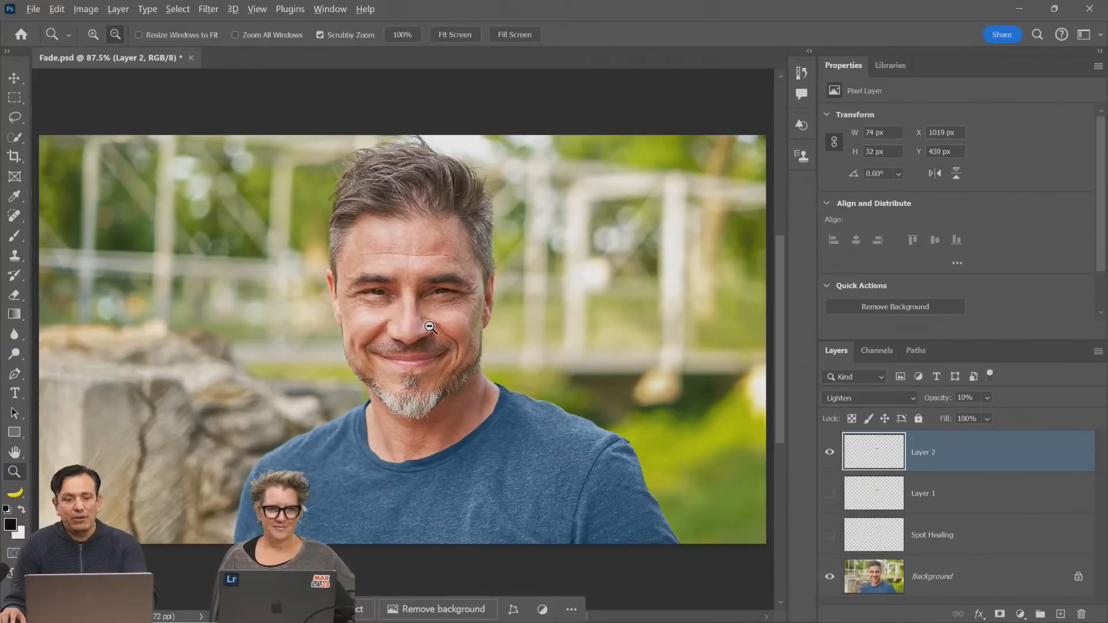
left_click(430, 327, "alt")
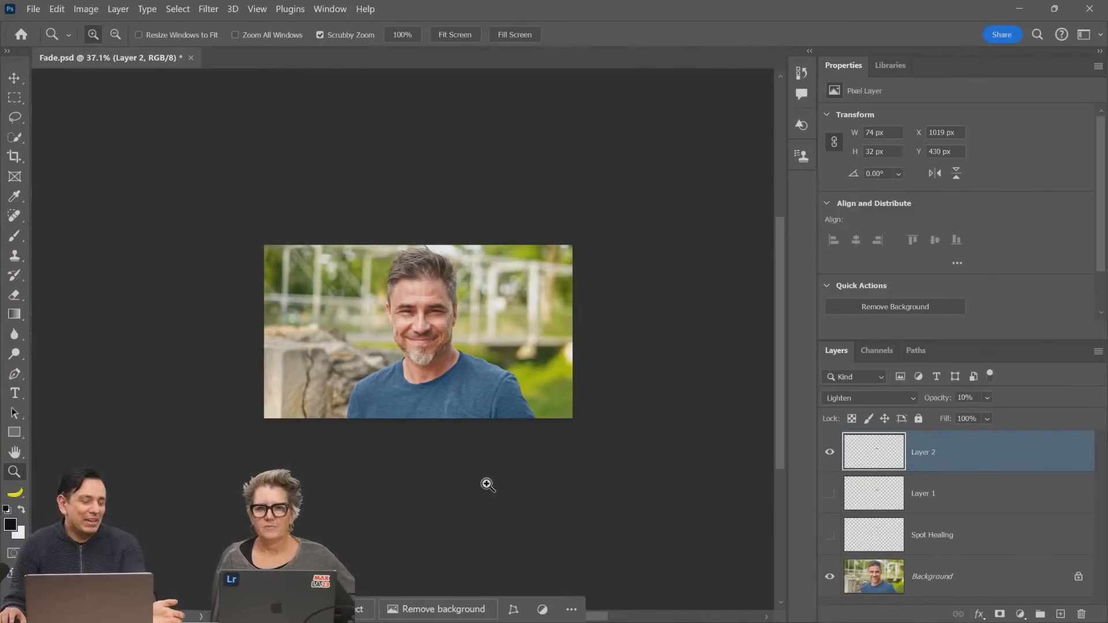
scroll(441, 310, "up", 9)
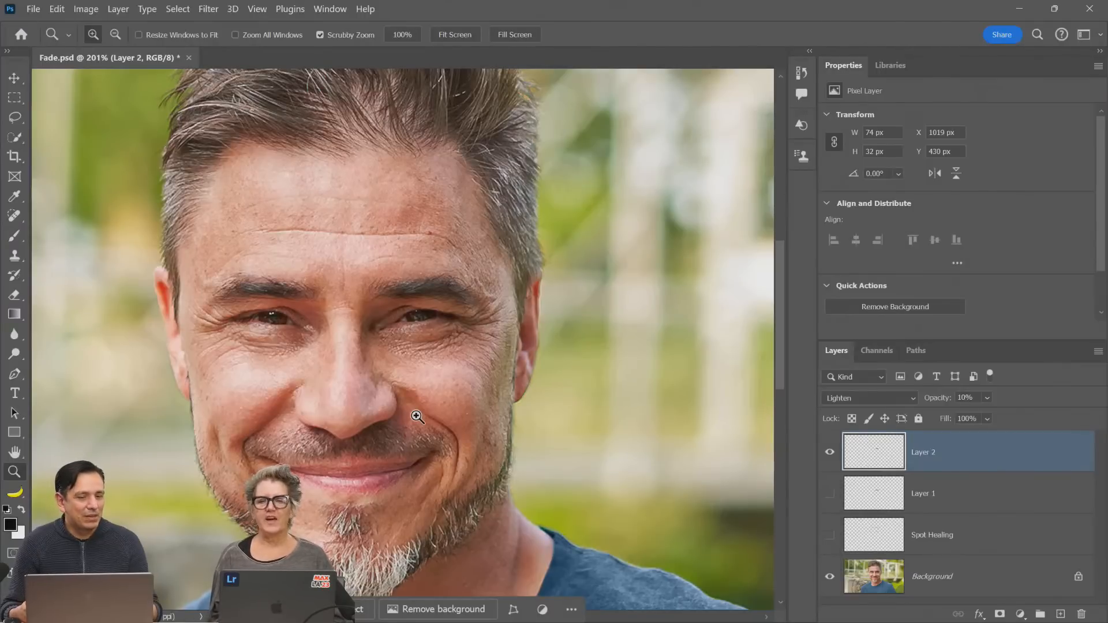
right_click(371, 213)
left_click(385, 218)
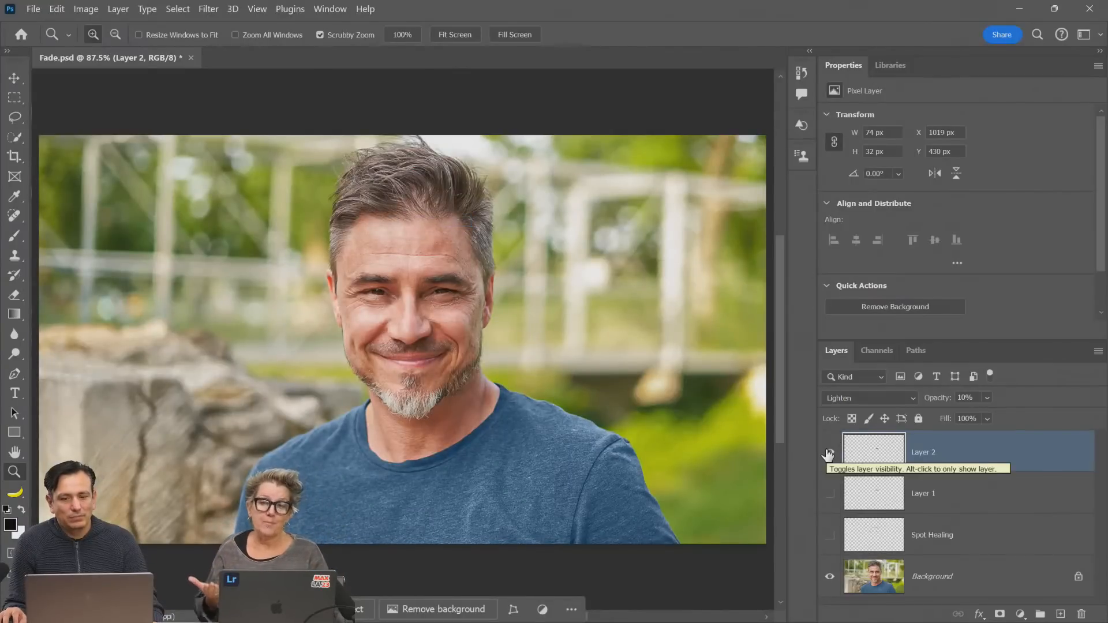
left_click(830, 453)
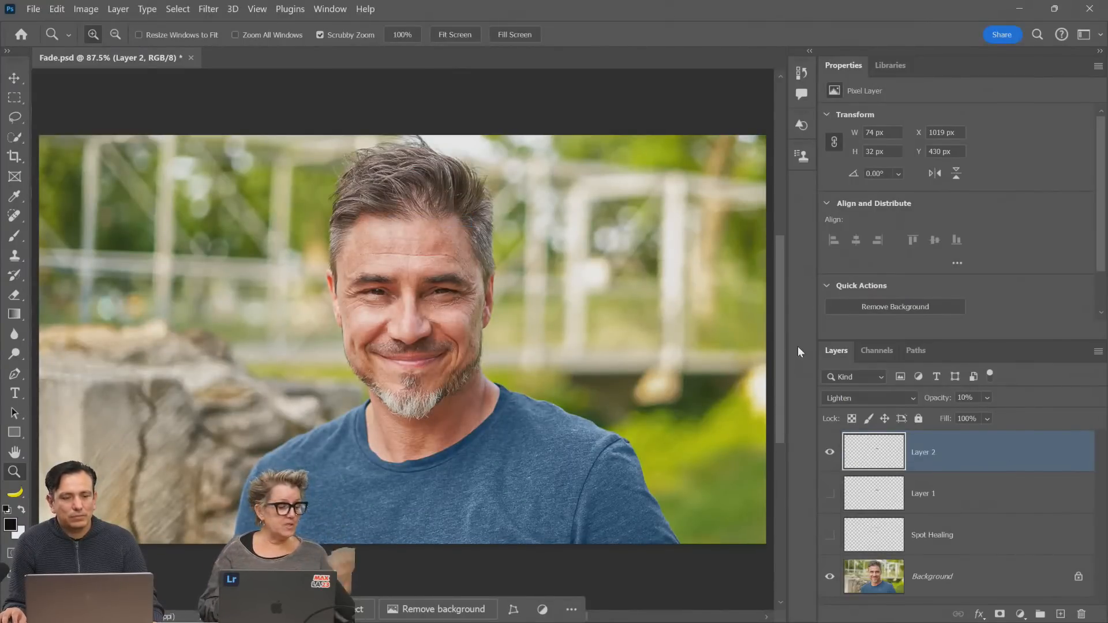
left_click(379, 250)
left_click(391, 250)
left_click(363, 269)
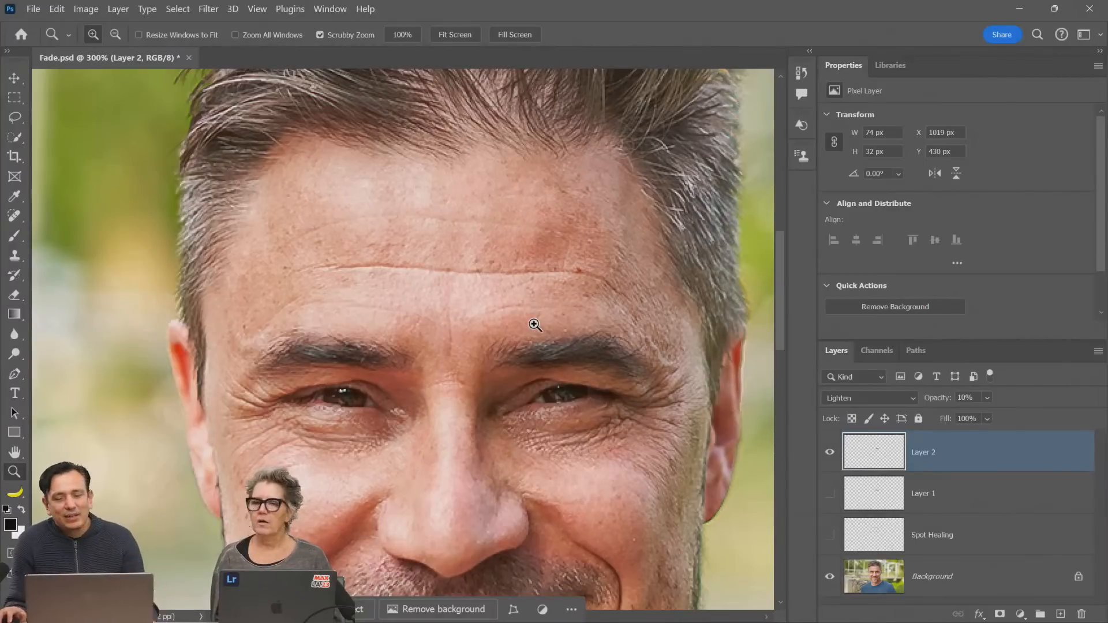
right_click(515, 273)
left_click(526, 279)
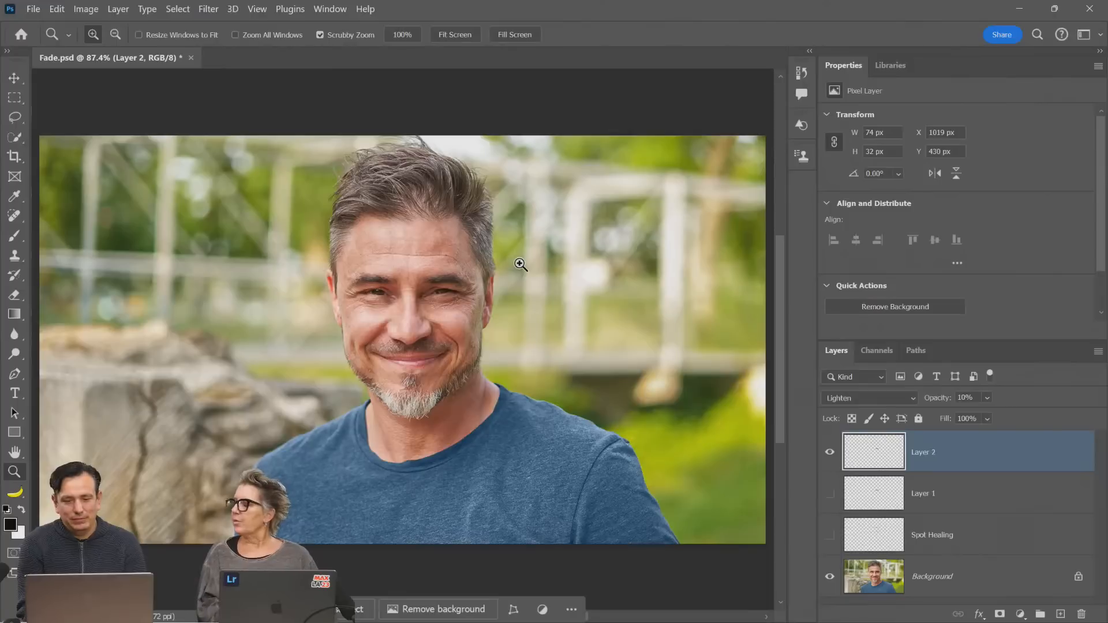
left_click(384, 279)
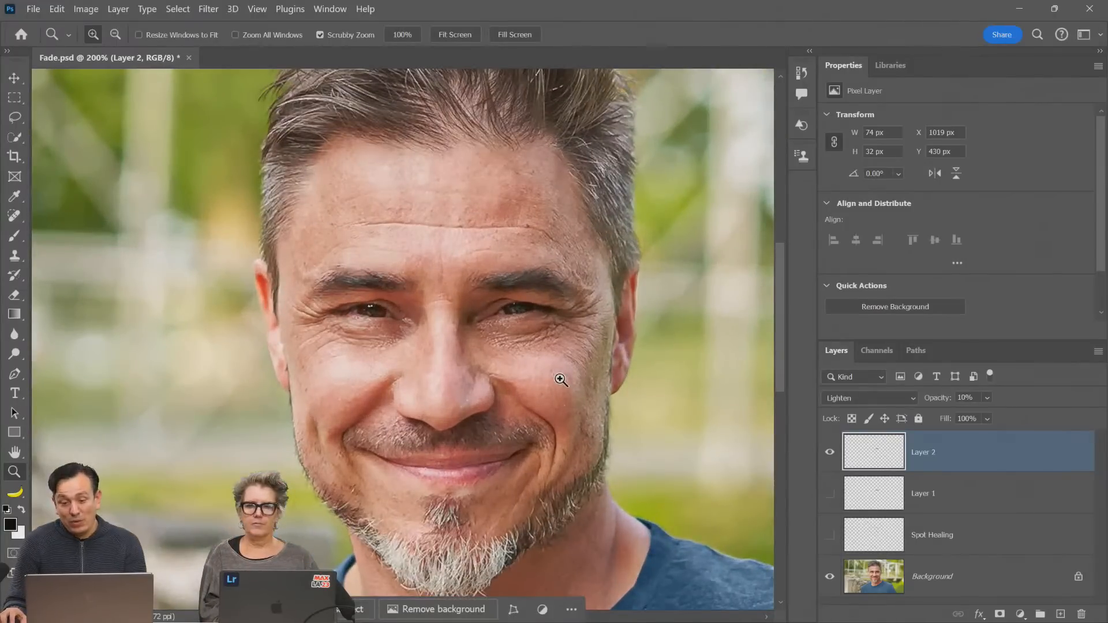
scroll(561, 380, "up", 3)
scroll(561, 381, "down", 5)
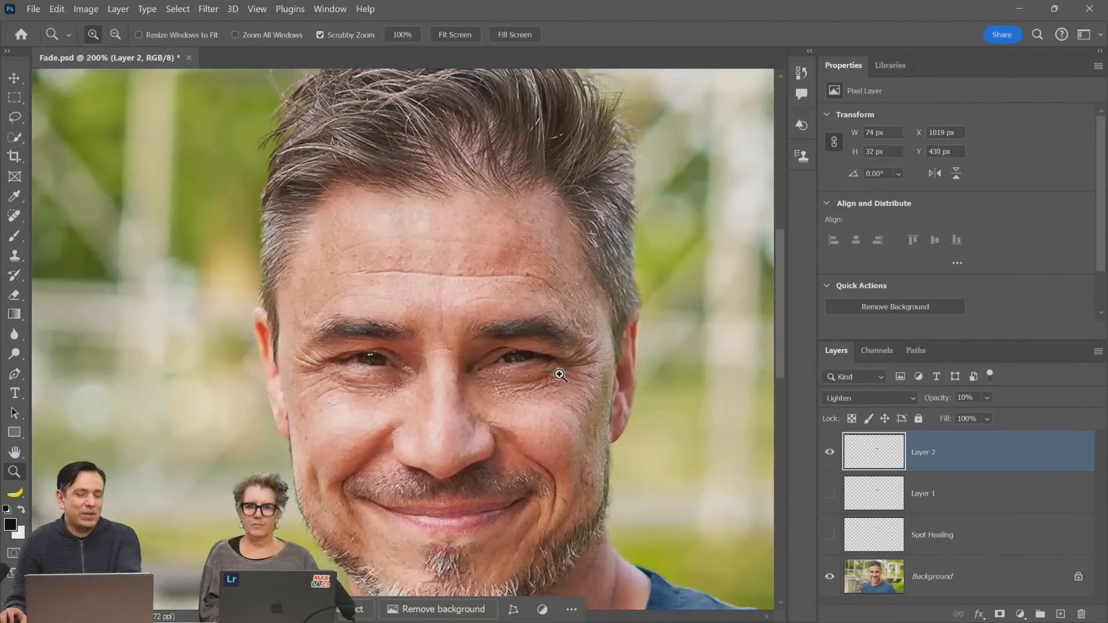
scroll(557, 398, "up", 3)
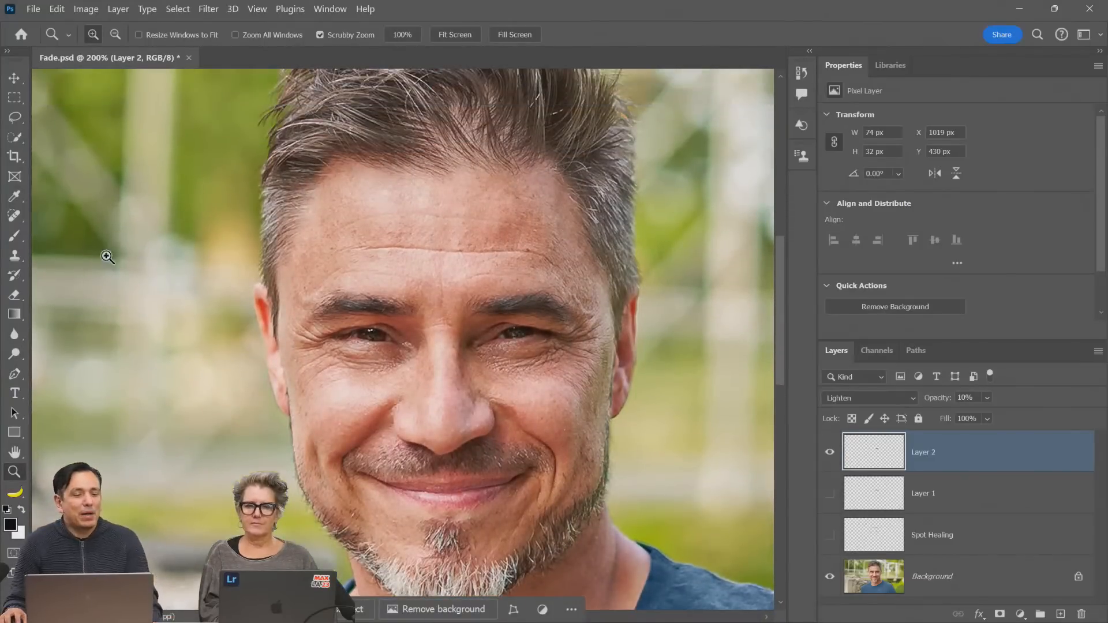
Remove a small spot in the man's hair on Layer 2 with the Spot Healing Brush
left_click(14, 216)
left_click(64, 216)
scroll(443, 240, "up", 2)
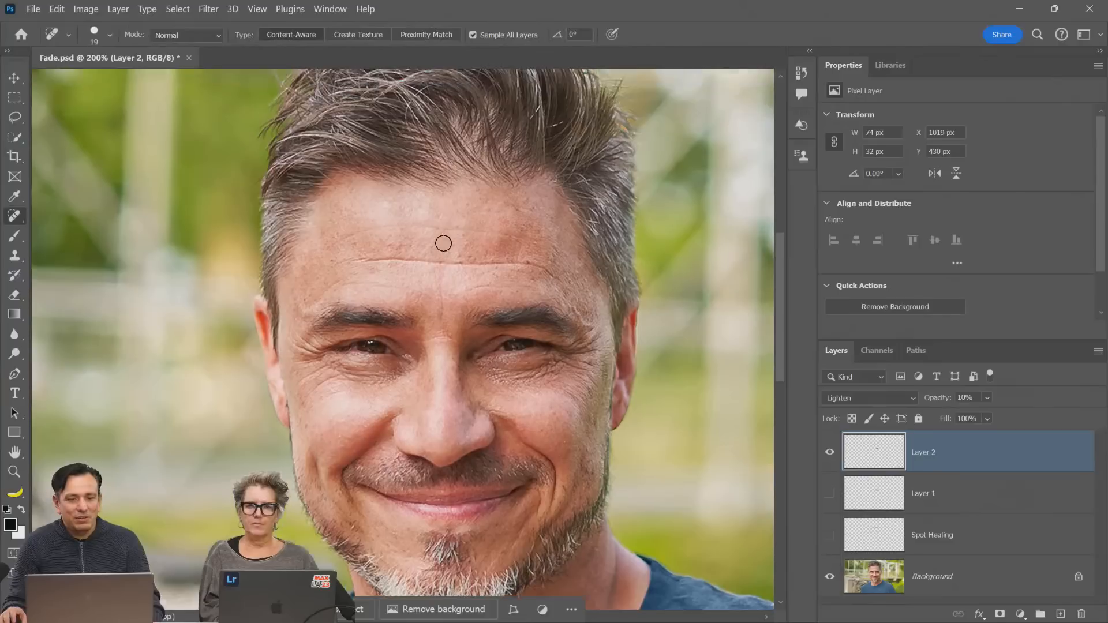
left_click(562, 161)
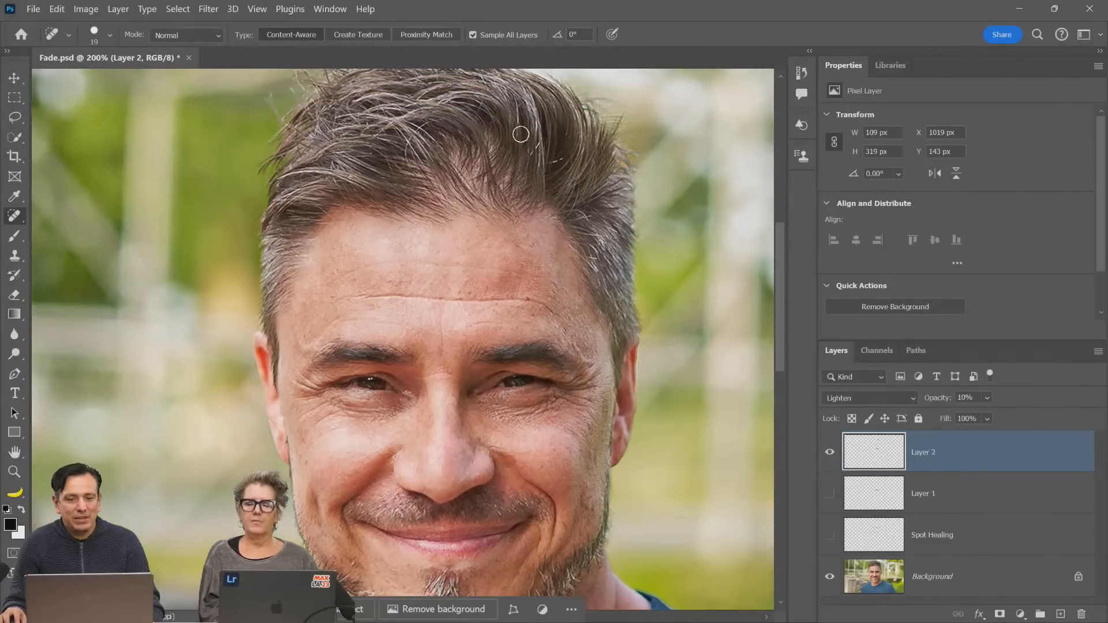
Inspect the retouched portrait from the hair down to the shirt, ending with the whole image in view
scroll(374, 266, "up", 1)
scroll(374, 266, "down", 2)
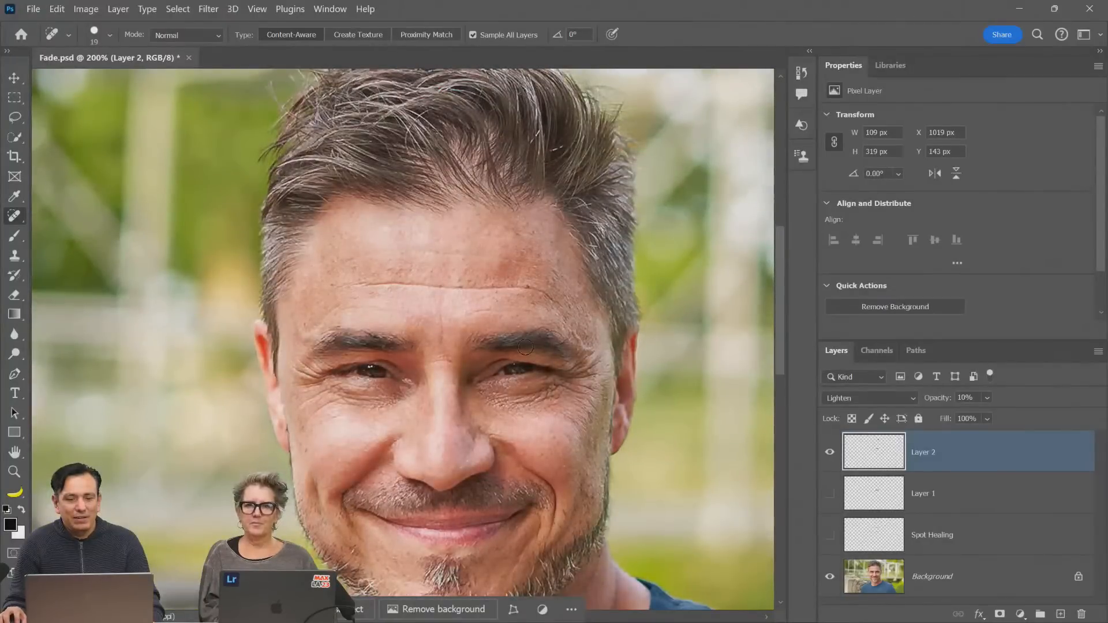
scroll(355, 411, "down", 5)
scroll(355, 412, "down", 2)
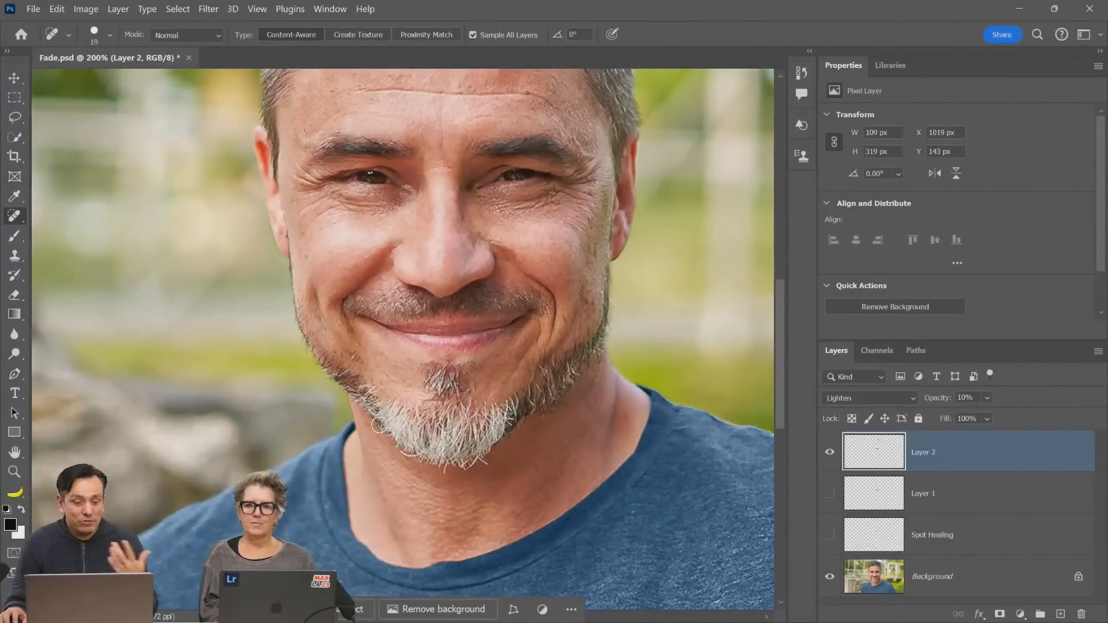
scroll(380, 425, "down", 1)
scroll(378, 421, "up", 11)
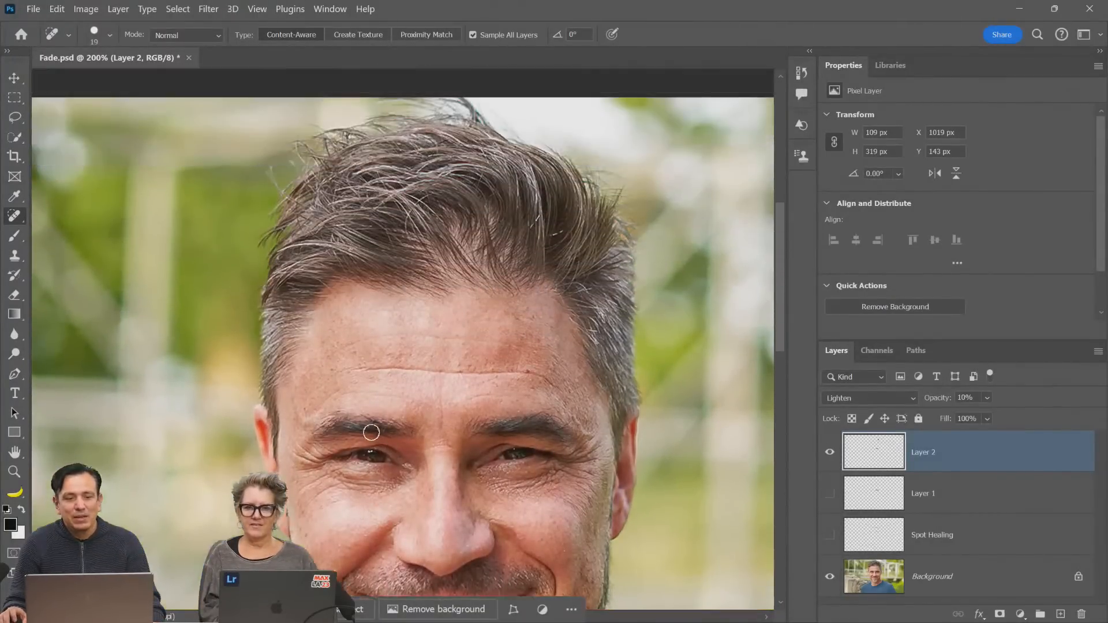
scroll(371, 432, "down", 4)
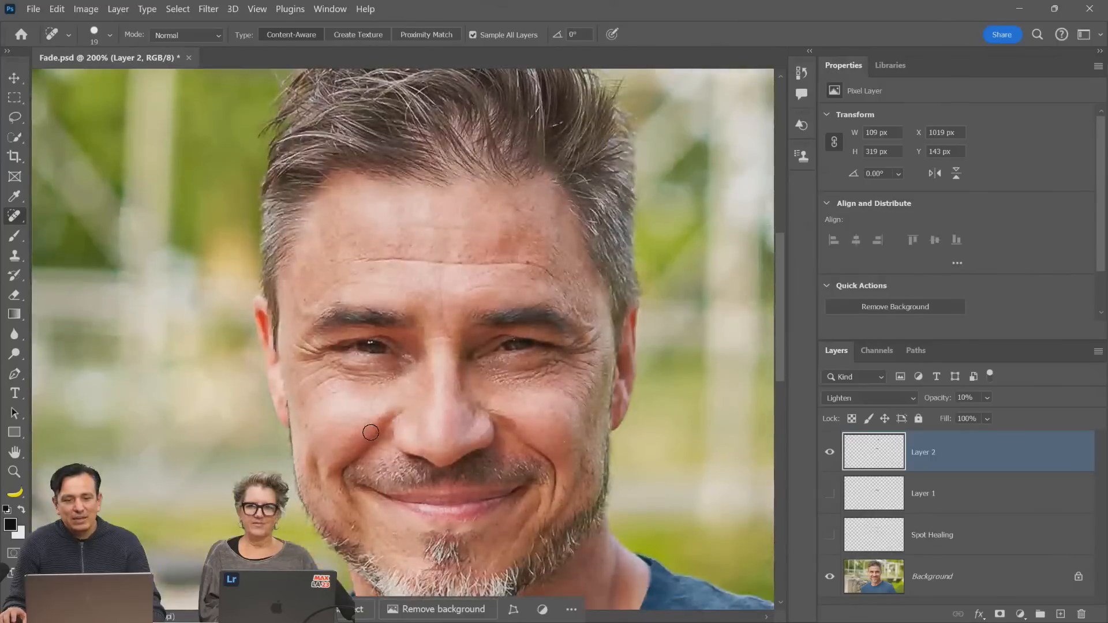
scroll(370, 432, "down", 10)
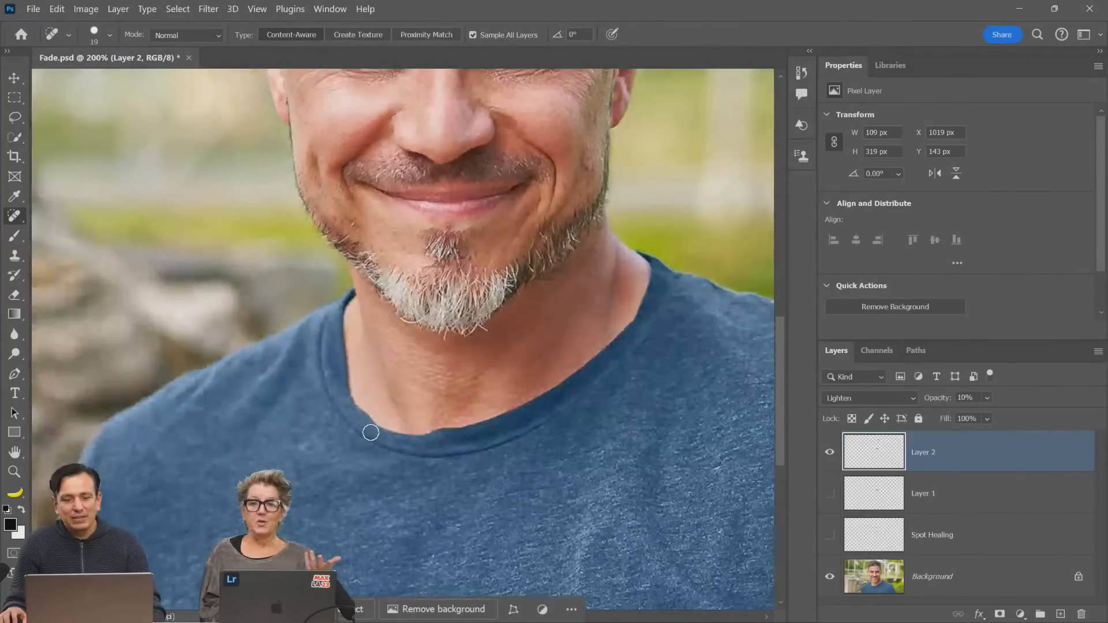
double_click(15, 452)
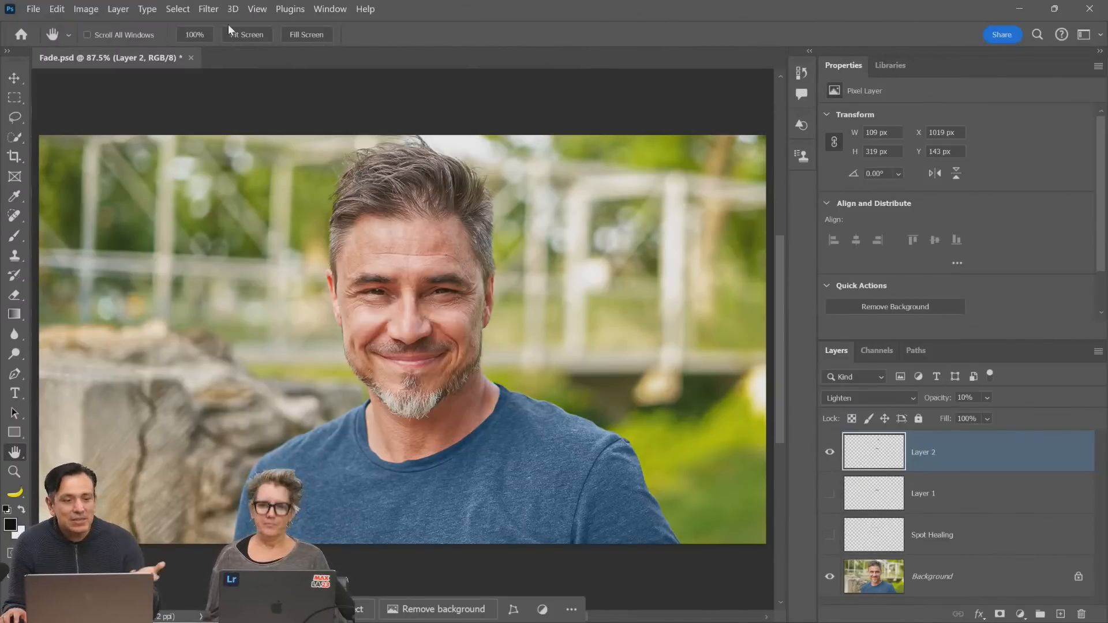
Close Fade.psd without saving the changes and open Hisory-Log.psd
left_click(191, 58)
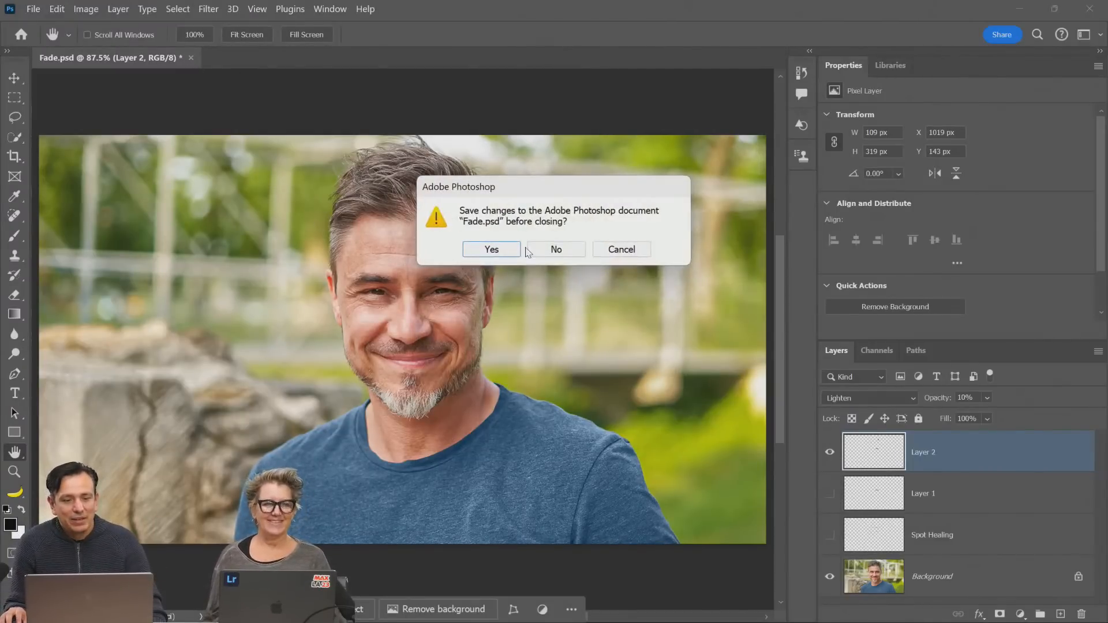
left_click(536, 250)
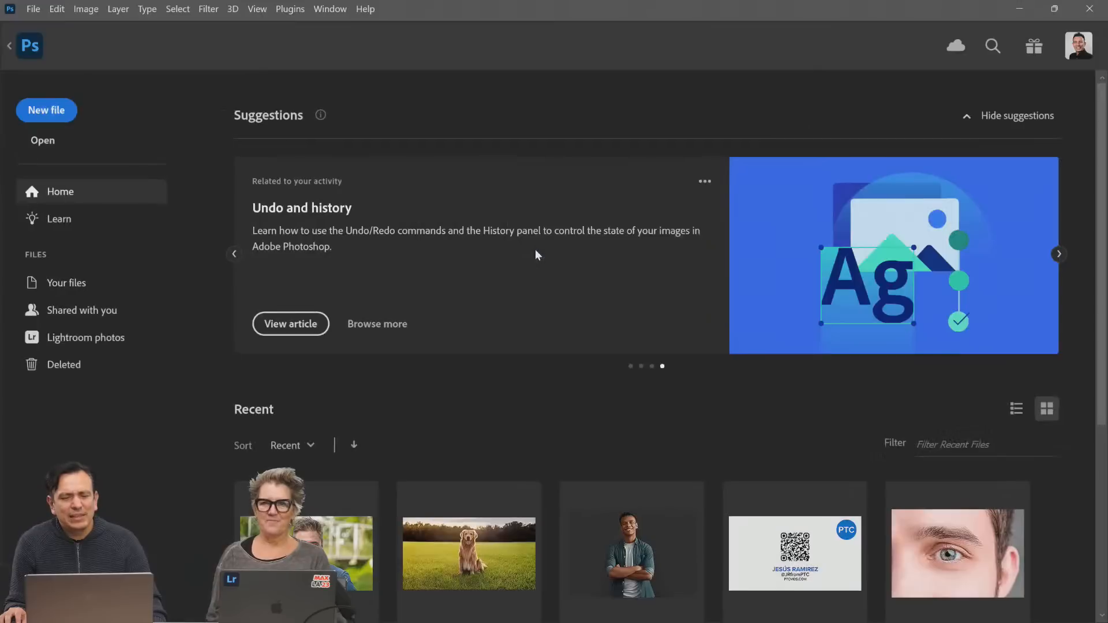
left_click(56, 139)
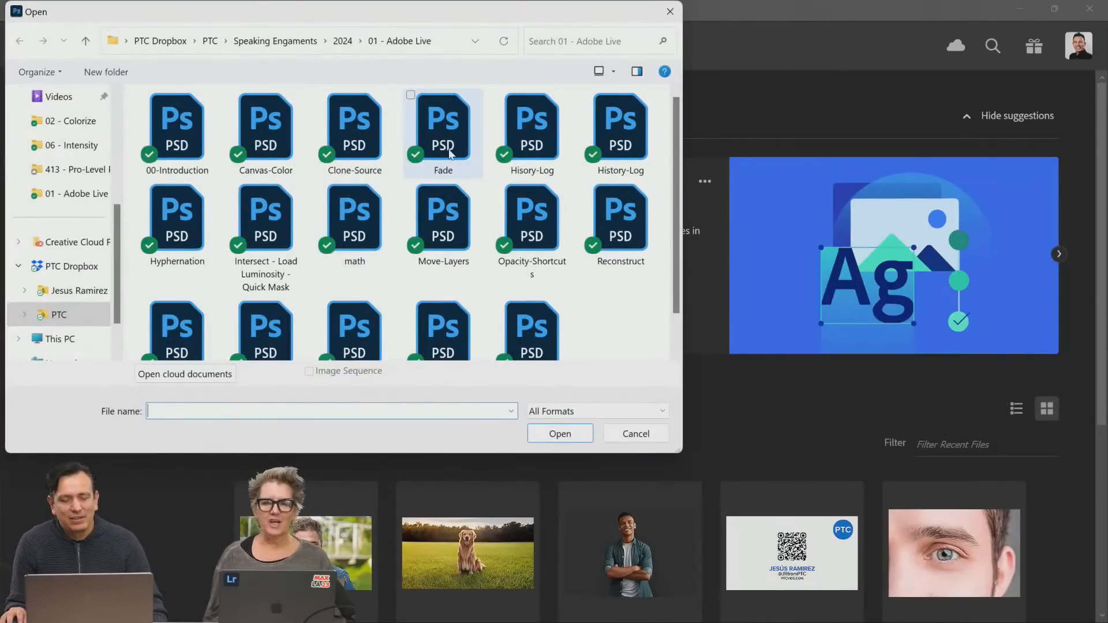
double_click(533, 148)
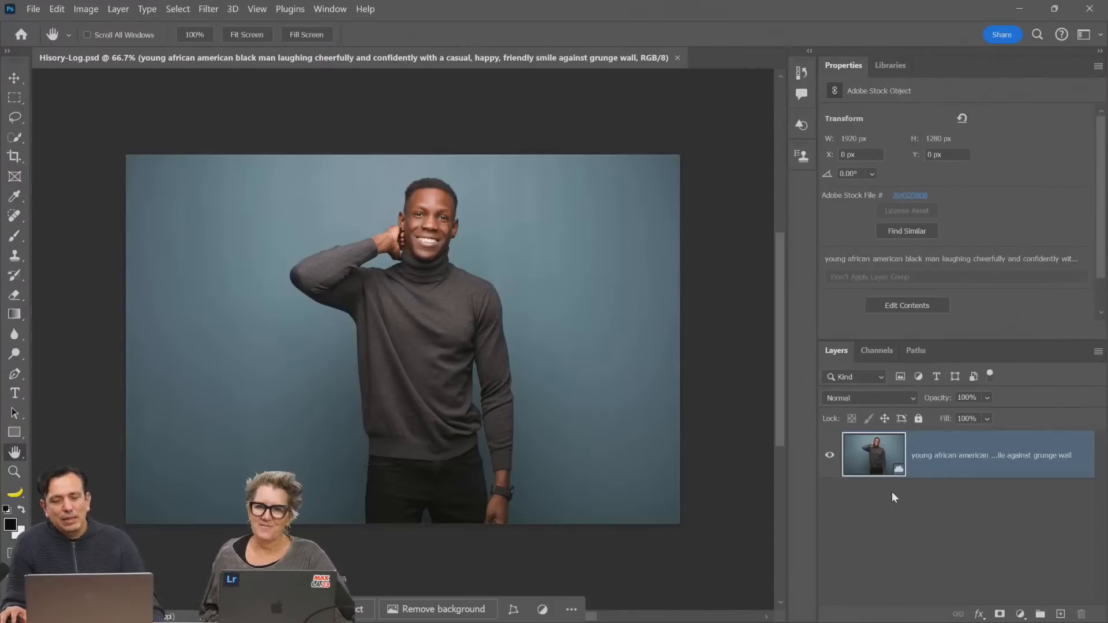
Add a Curves adjustment layer above the photo of the man in the turtleneck
left_click(1021, 614)
left_click(1003, 426)
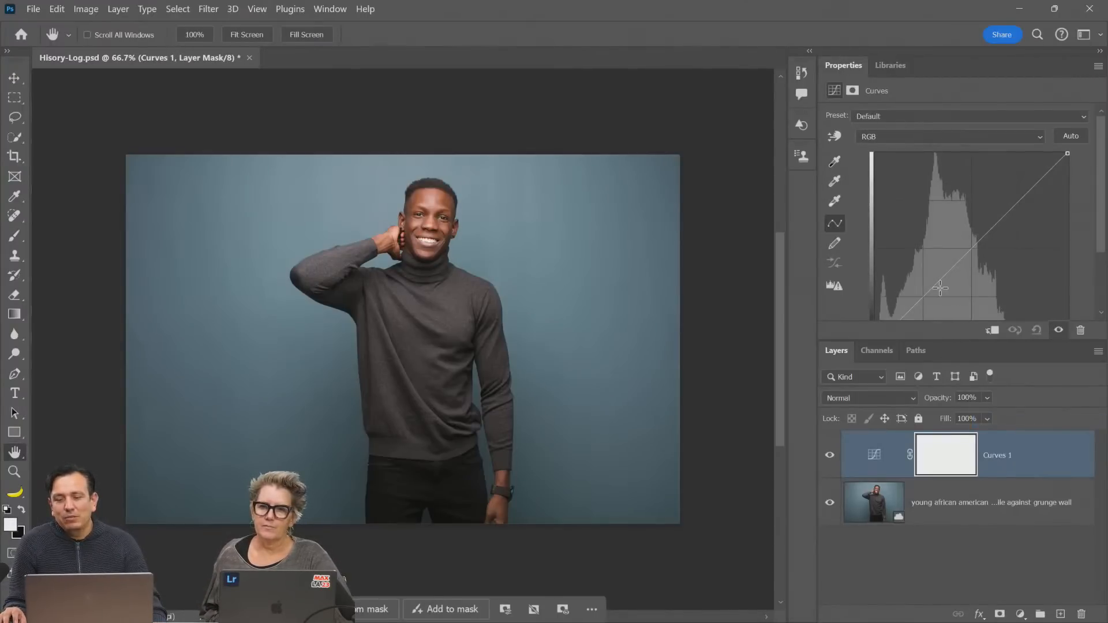
Shape the Curves 1 adjustment into an S-curve that darkens the shadows and brightens the highlights for more contrast
left_click_drag(940, 288, 952, 290)
left_click_drag(988, 248, 987, 225)
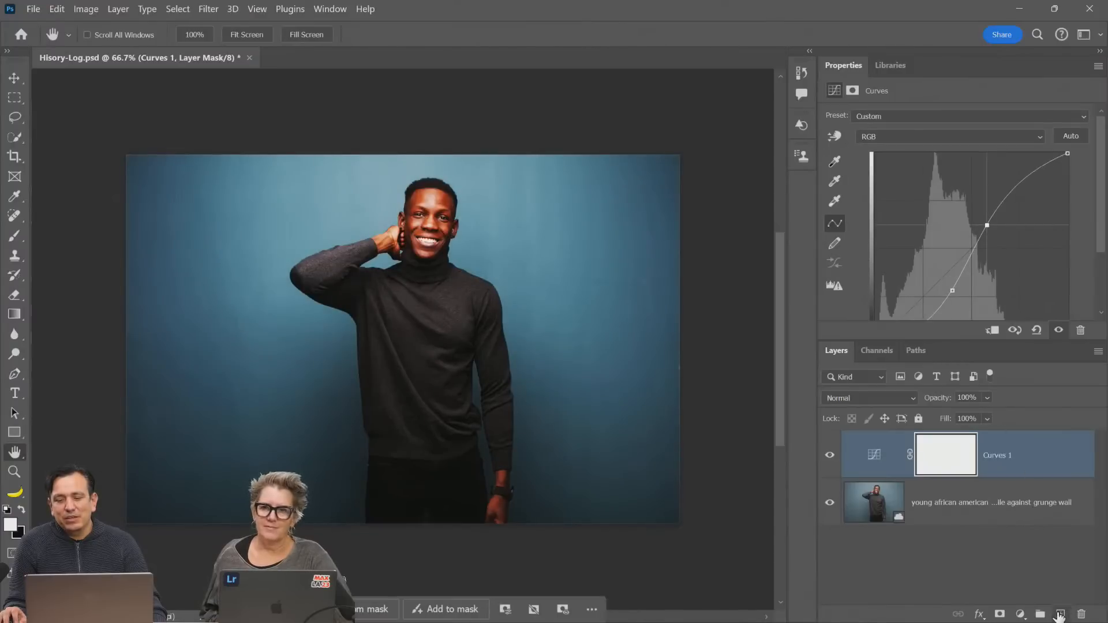
Add a new empty layer above Curves 1 and set the Brush tool's foreground color to red, ff0000
left_click(1060, 615)
left_click(14, 236)
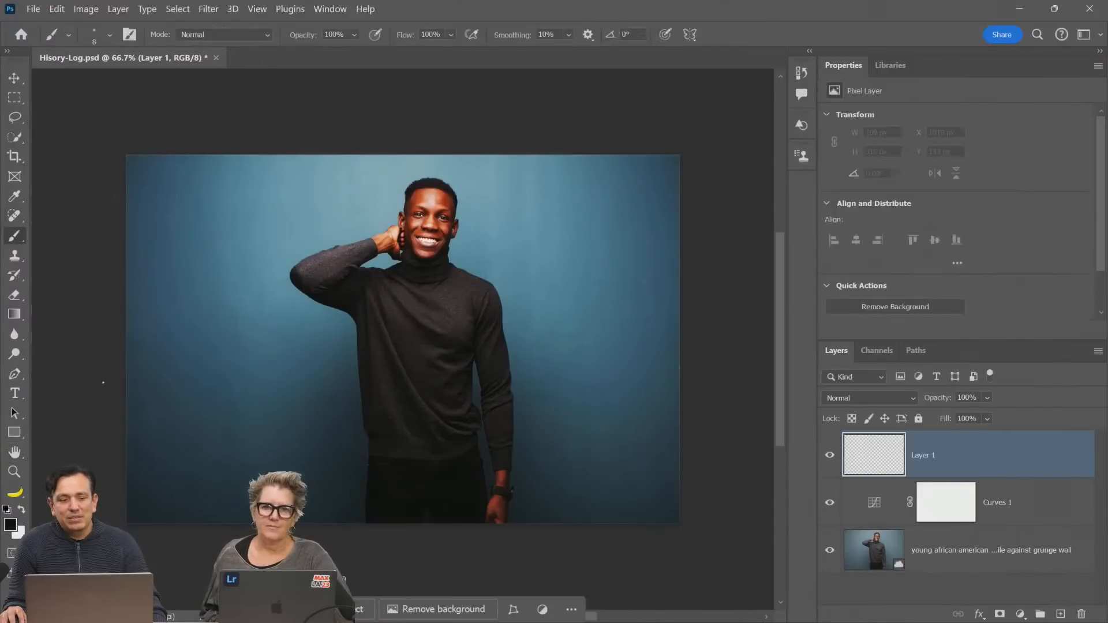
left_click(8, 524)
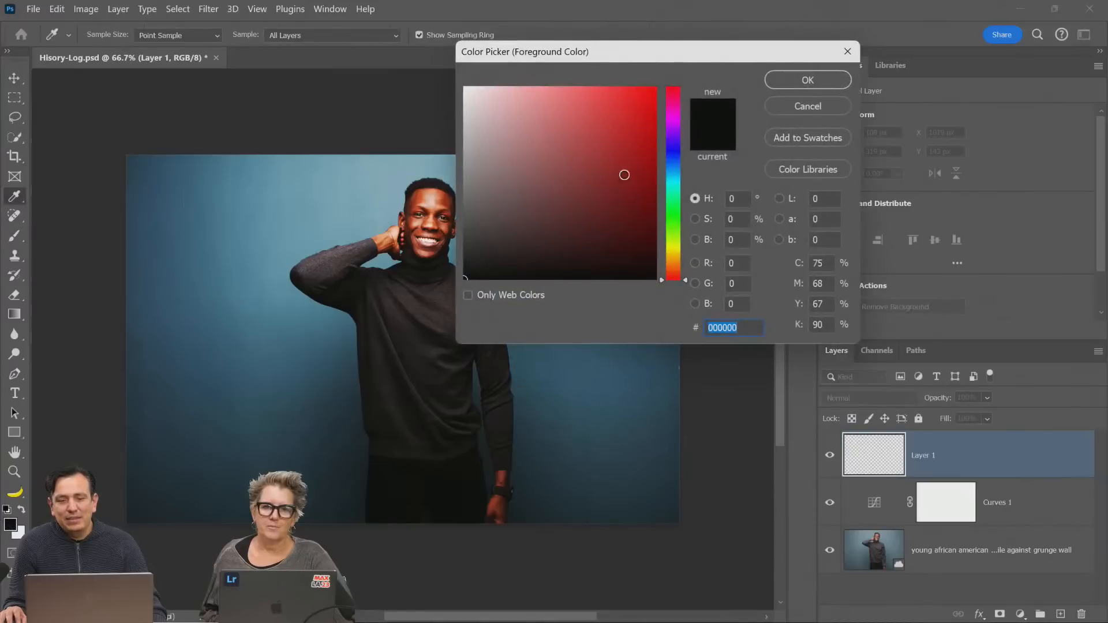
type("ff0000")
left_click(780, 82)
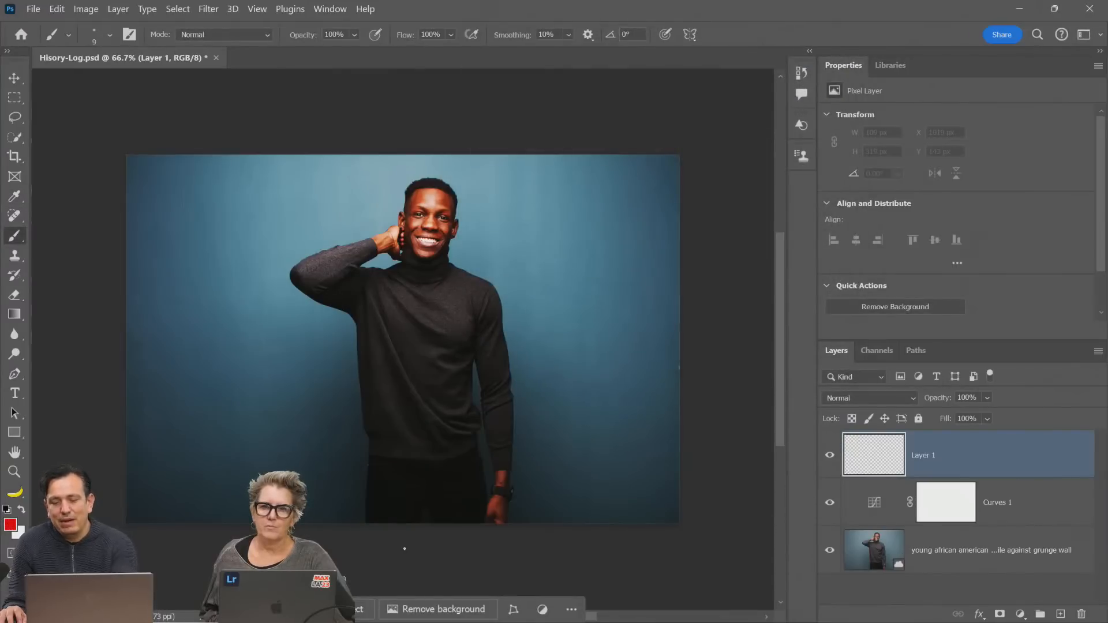
Enlarge the brush to 200 px and paint a wide red stroke along the lower edge of the photo on Layer 1
key("bracketright")
key("bracketright")
key("bracketright")
key("bracketright")
key("bracketright")
key("bracketright")
key("bracketright")
key("bracketright")
key("bracketright")
key("bracketright")
key("bracketright")
key("bracketright")
key("bracketright")
key("bracketright")
mouse_move(695, 524)
left_mouse_down()
mouse_move(601, 517)
mouse_move(405, 537)
left_mouse_up()
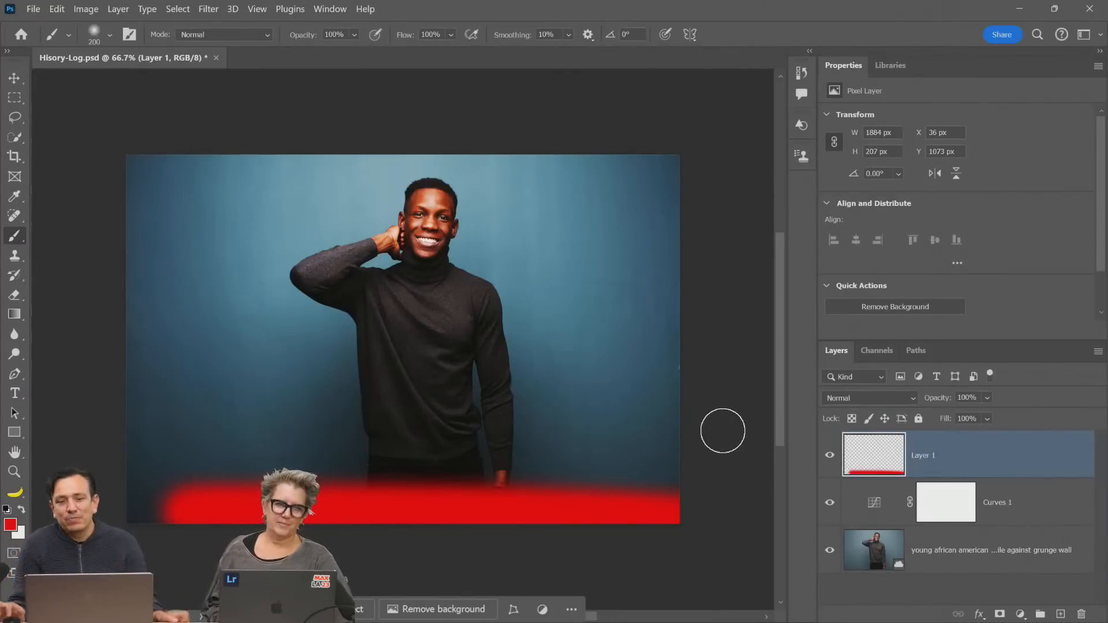
Show the document's History and enlarge its list to fit every recorded state
left_click(329, 9)
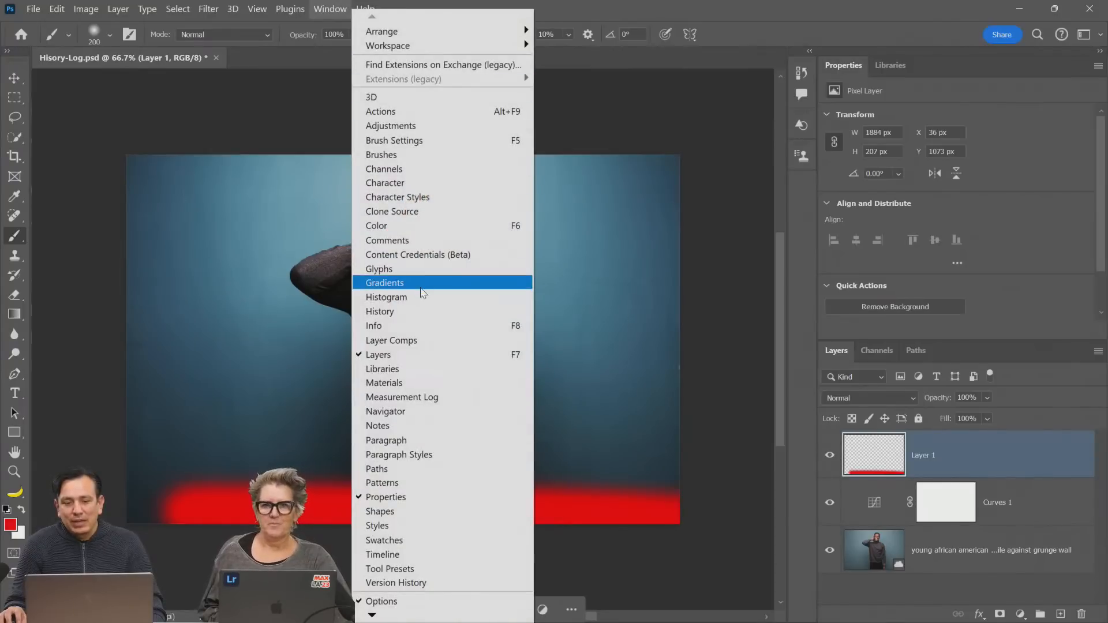
left_click(425, 311)
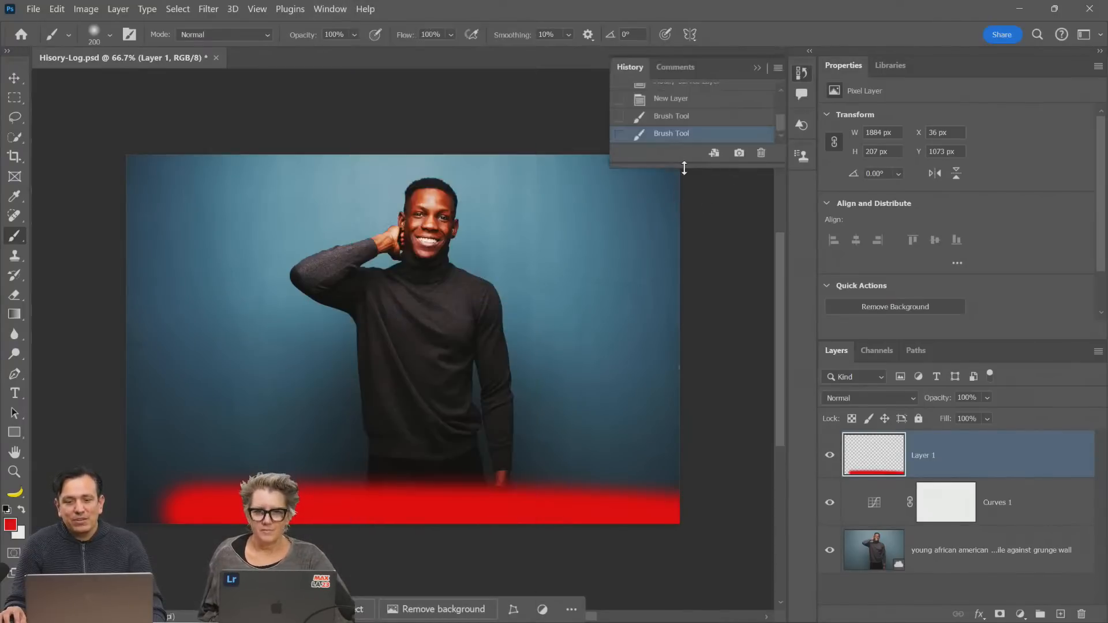
left_click_drag(684, 168, 700, 357)
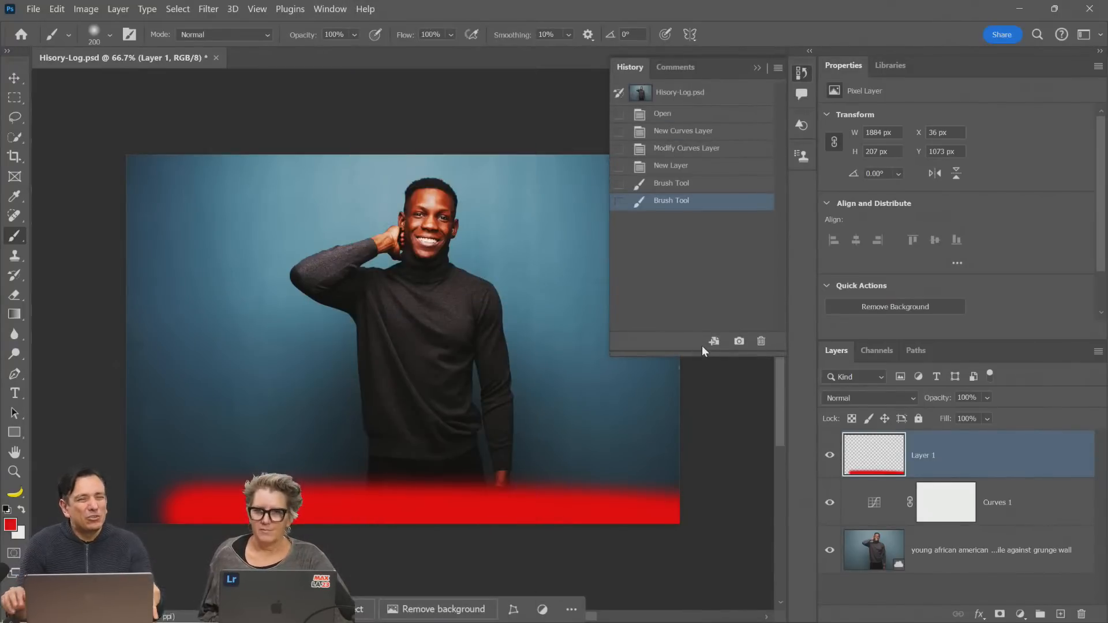
Undo the brush strokes, the new layer and the curve change, back to the New Curves Layer state
key("ctrl+z")
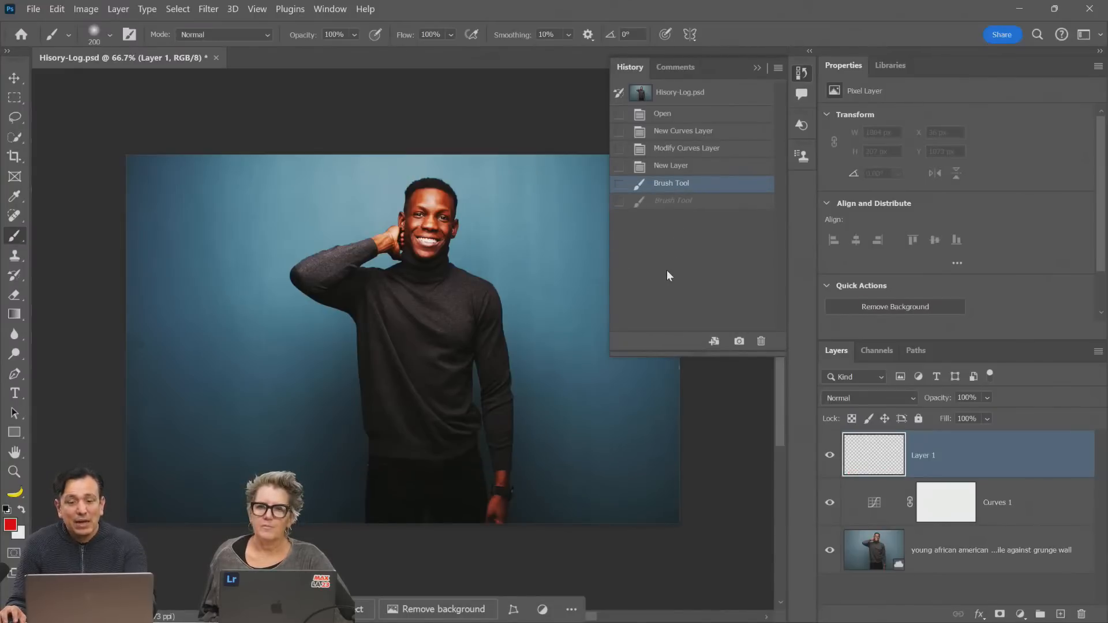
key("ctrl+z")
key("ctrl+z")
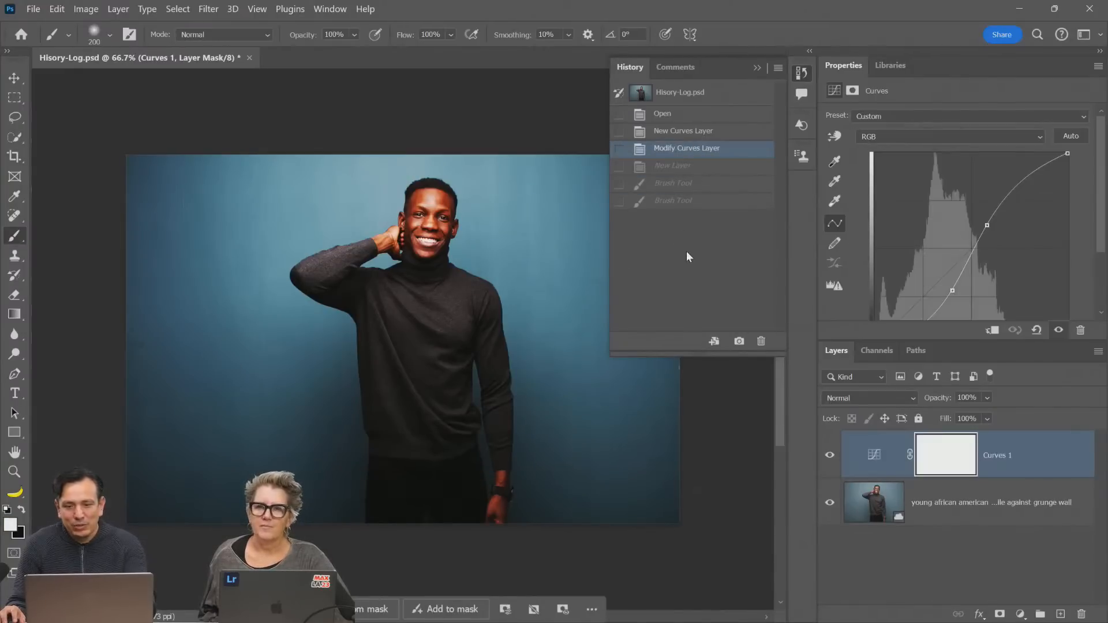
key("ctrl+z")
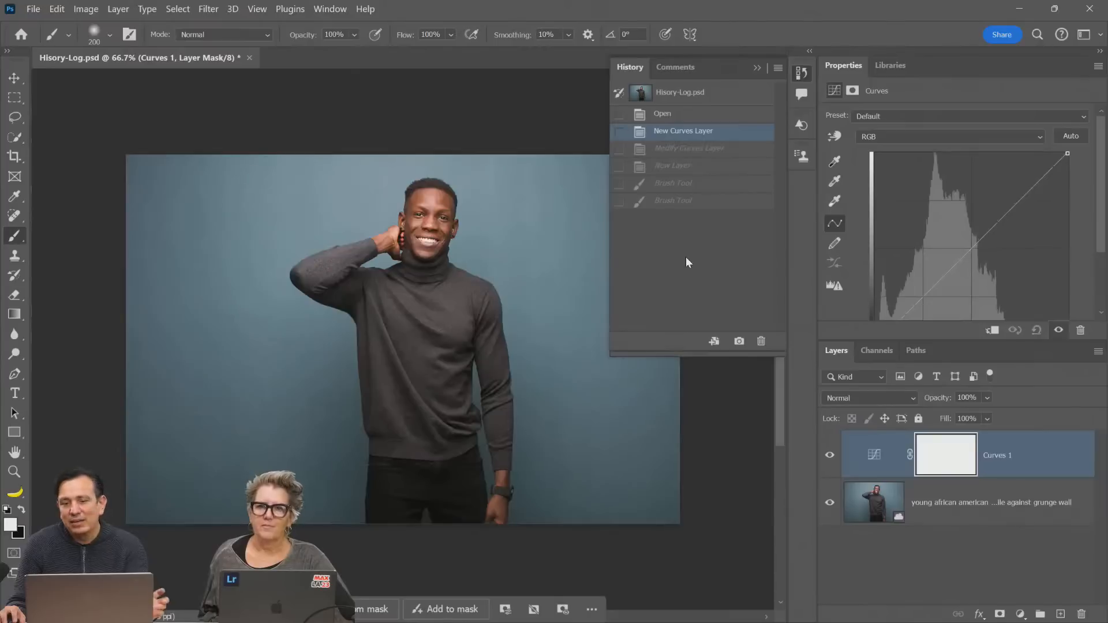
Compare the recorded history states between New Curves Layer and the last Brush Tool stroke, finishing on the last stroke
left_click(672, 201)
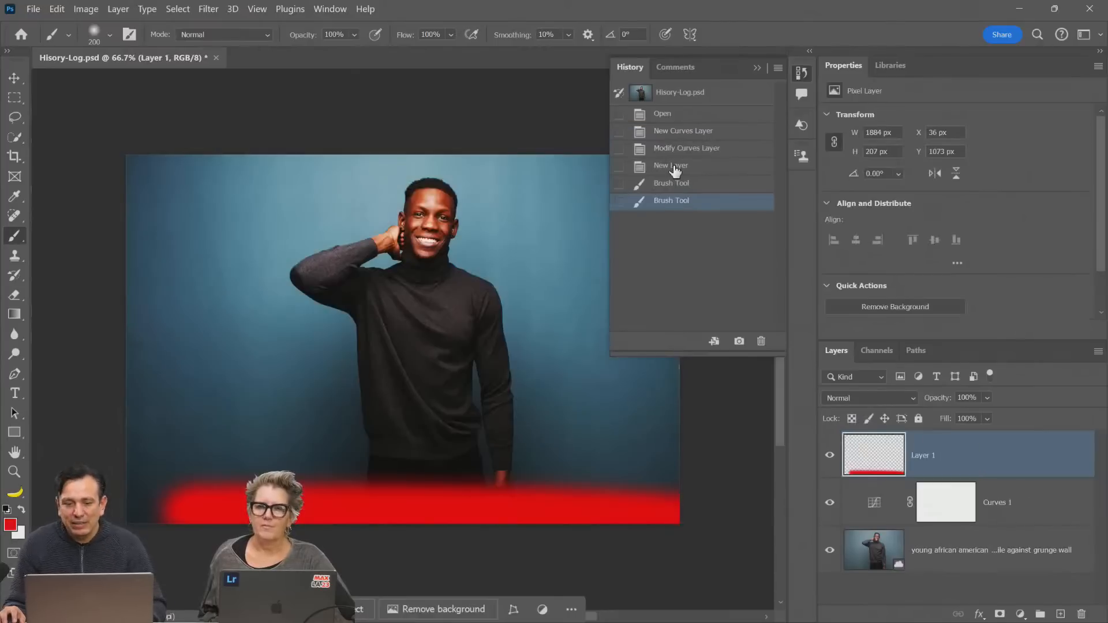
left_click(675, 183)
left_click(687, 147)
left_click(689, 132)
left_click(690, 202)
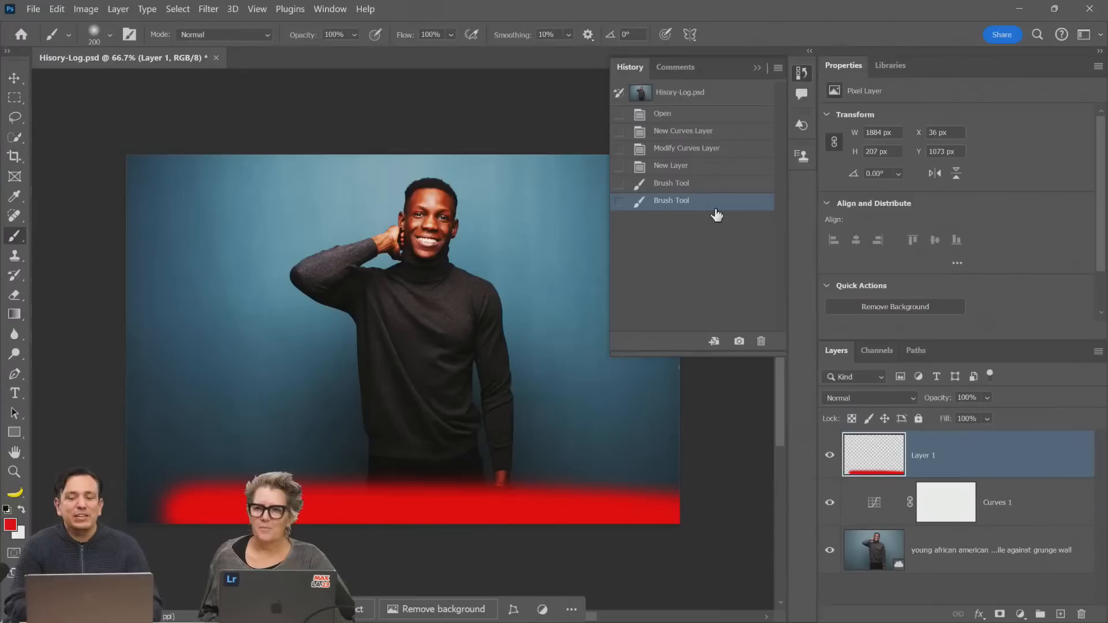
left_click(669, 132)
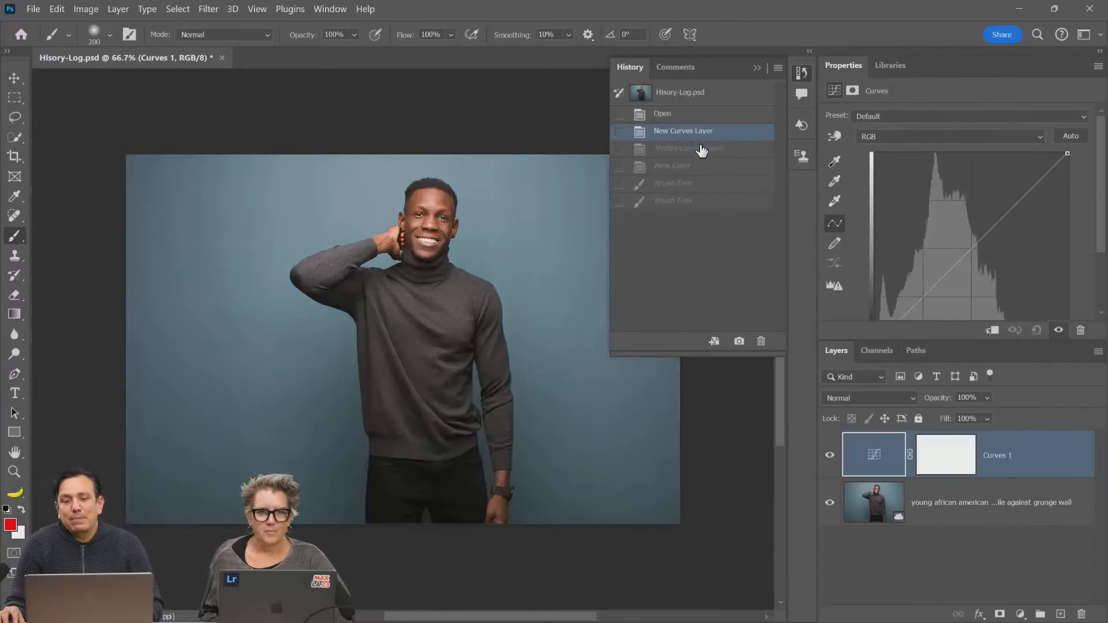
left_click(702, 149)
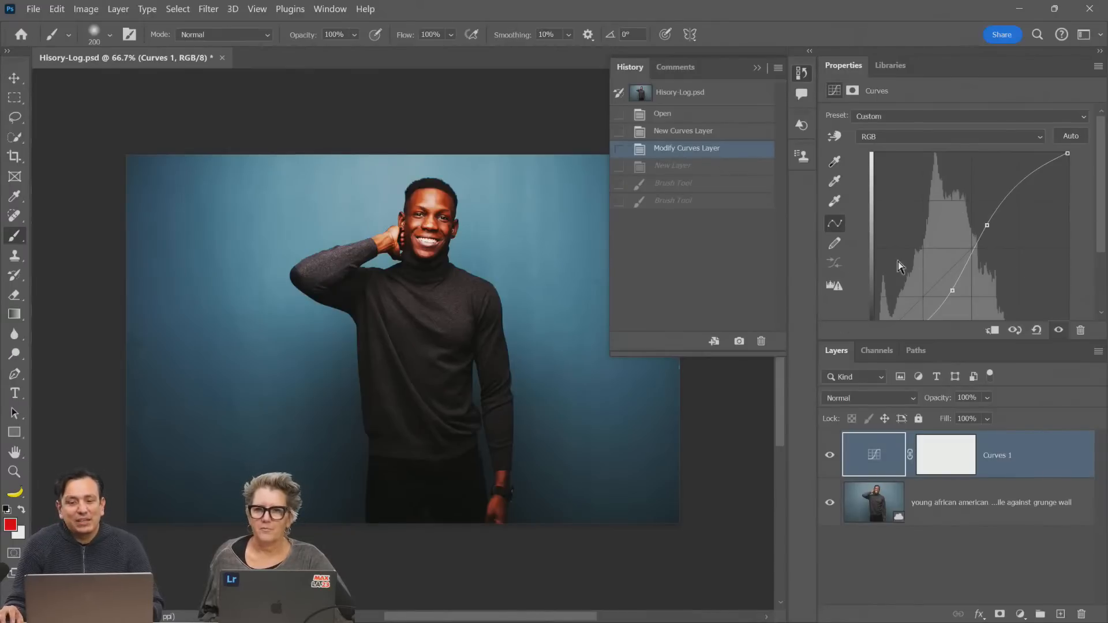
left_click(677, 184)
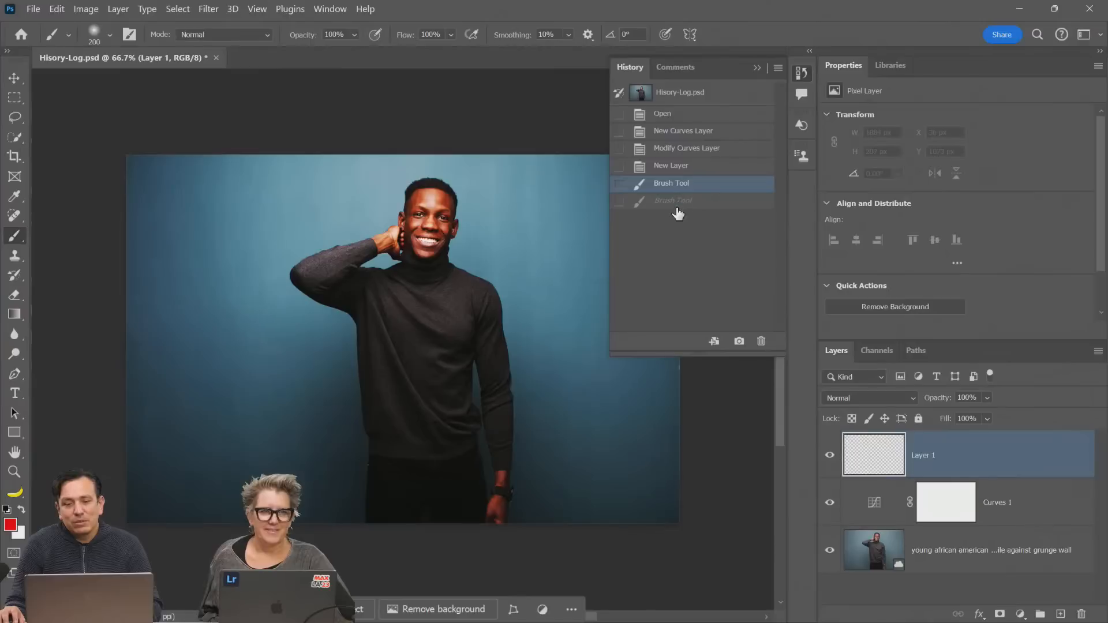
left_click(679, 202)
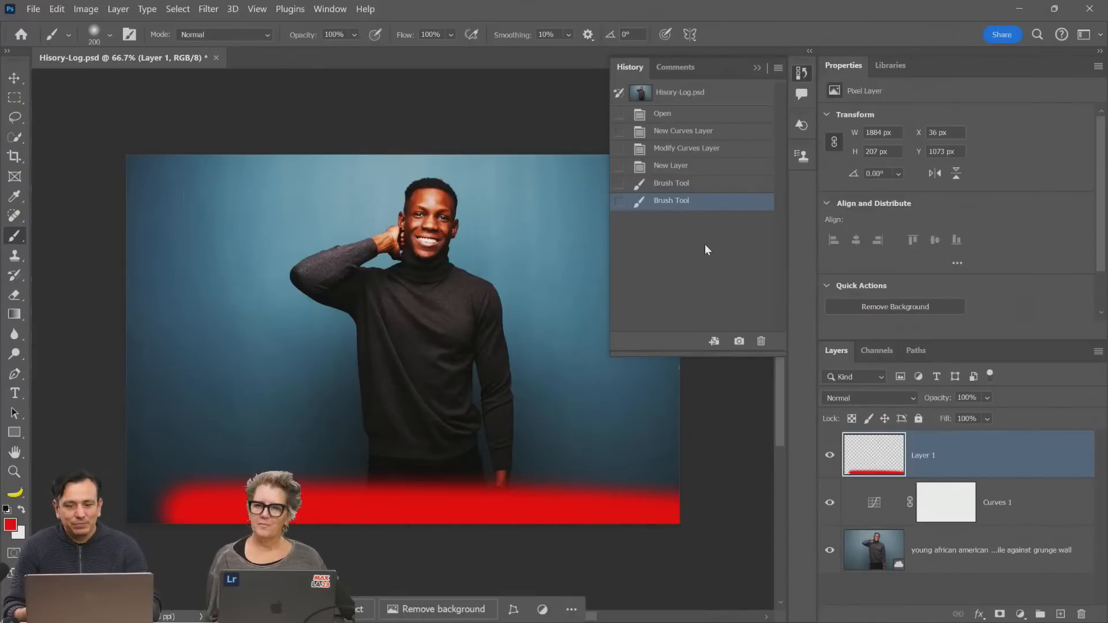
Put the History list away and delete Layer 1 and the Curves 1 layer, keeping only the original photo
left_click(757, 67)
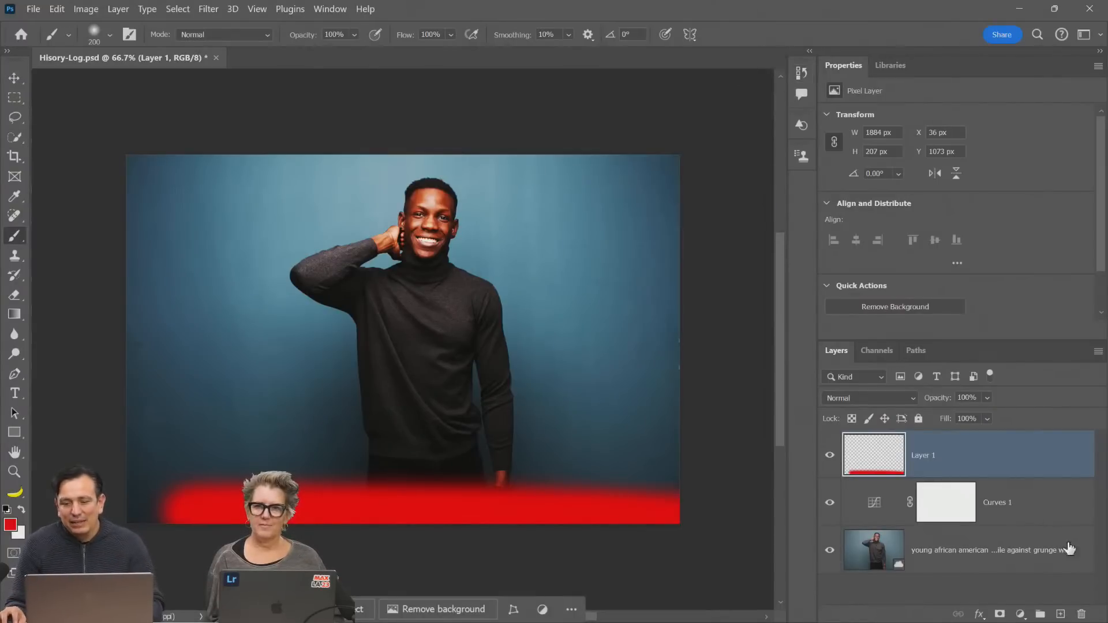
left_click(1040, 511, "shift")
key("Delete")
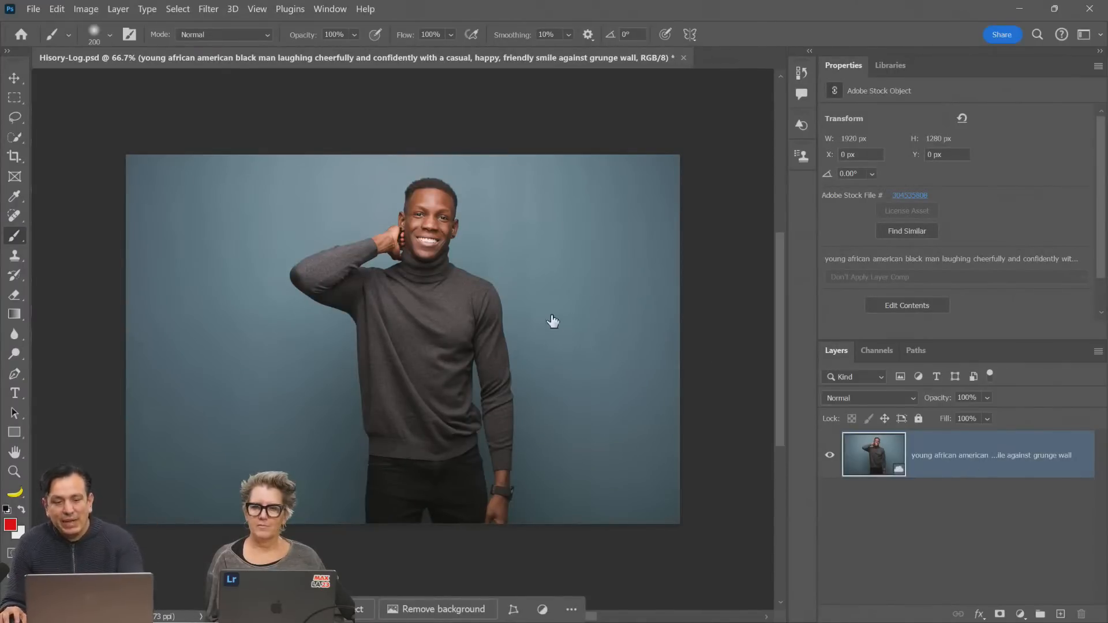
Enable the History Log in the preferences and save it to the text file Photoshop Edit Log in the 01 - Adobe Live folder
key("ctrl+k")
left_click_drag(513, 64, 467, 88)
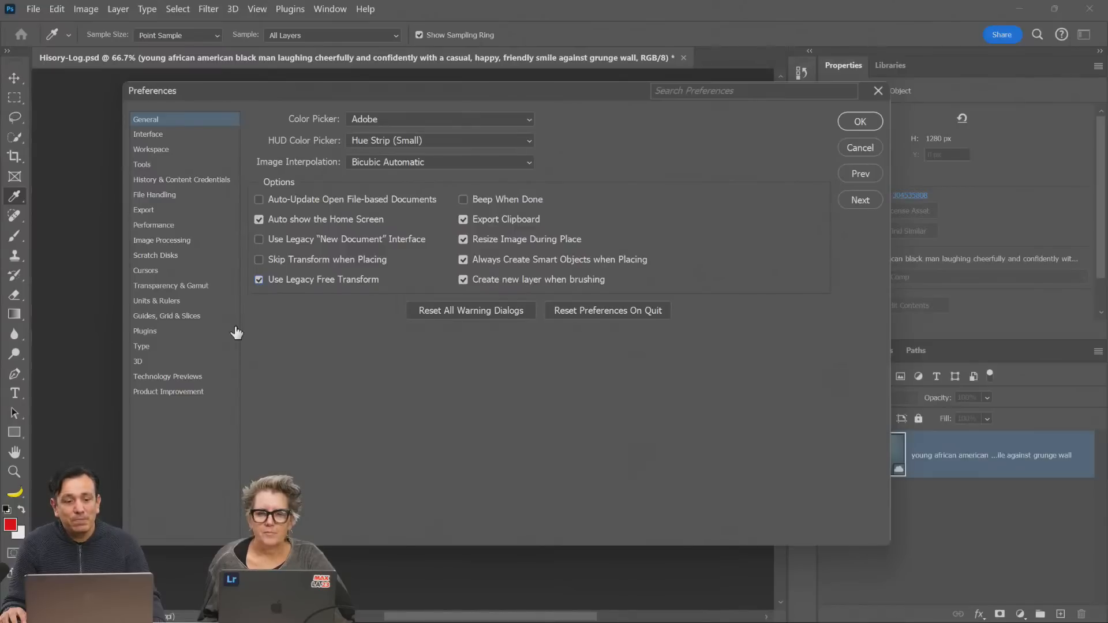
left_click(178, 181)
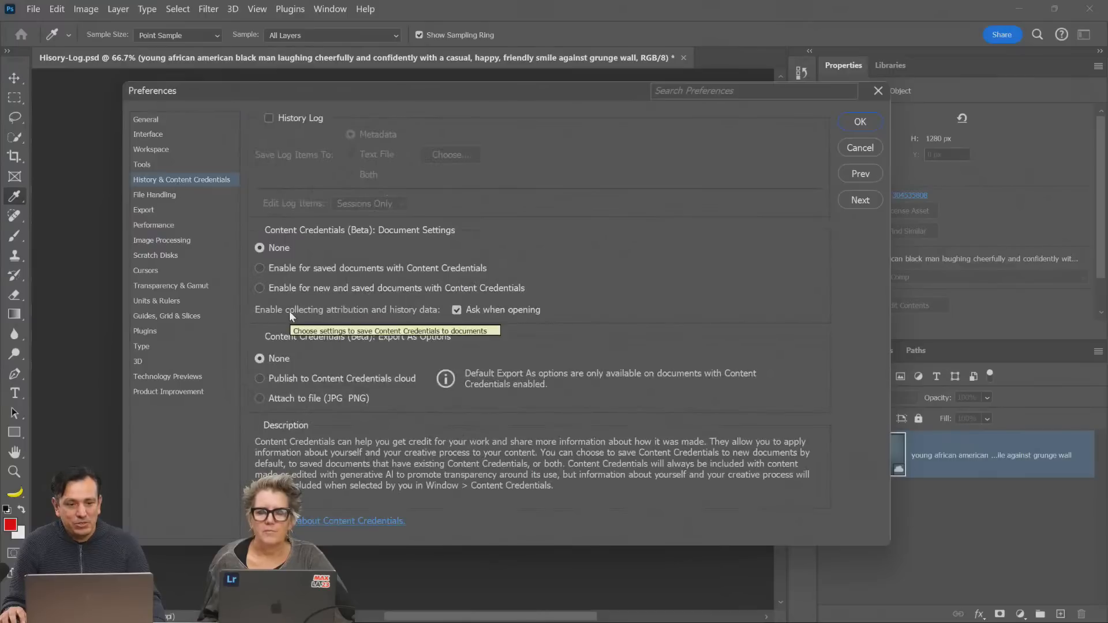
left_click(270, 118)
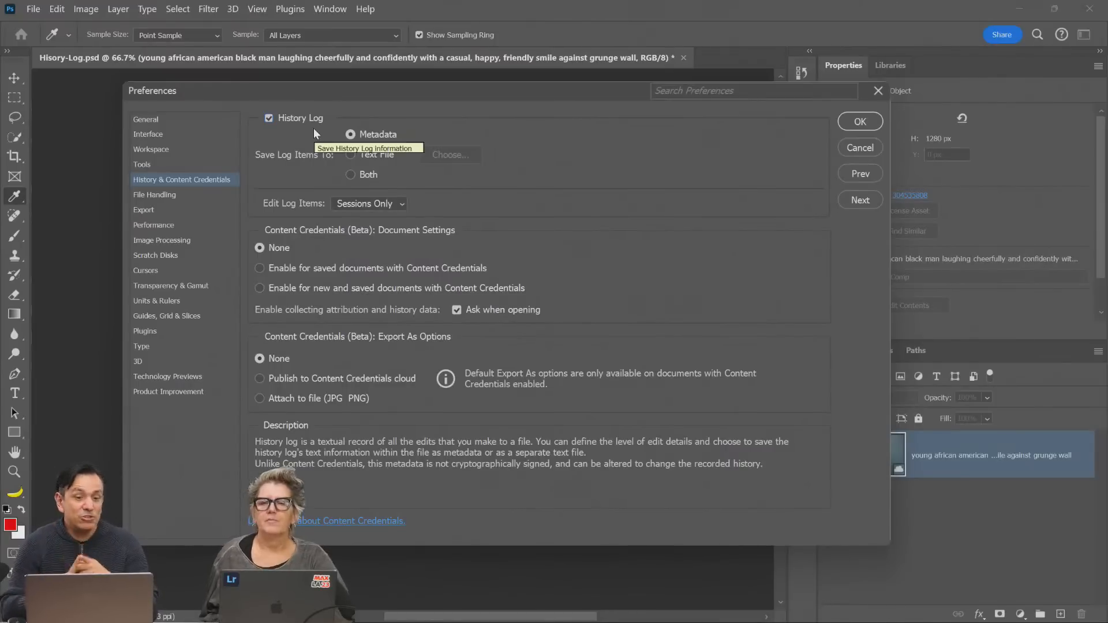
left_click(351, 154)
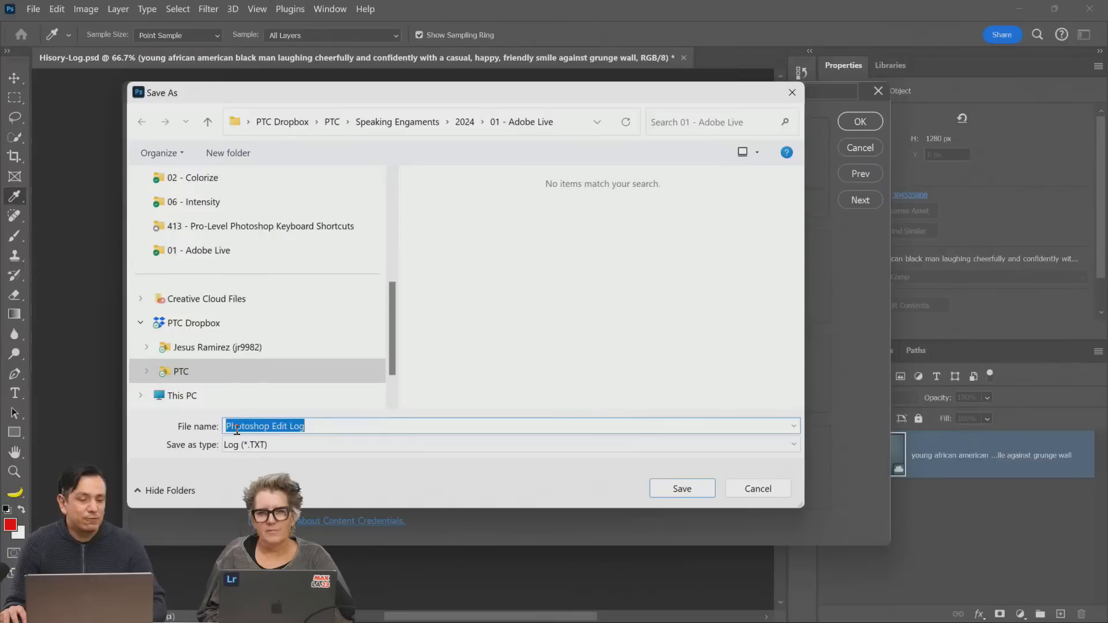
left_click(679, 491)
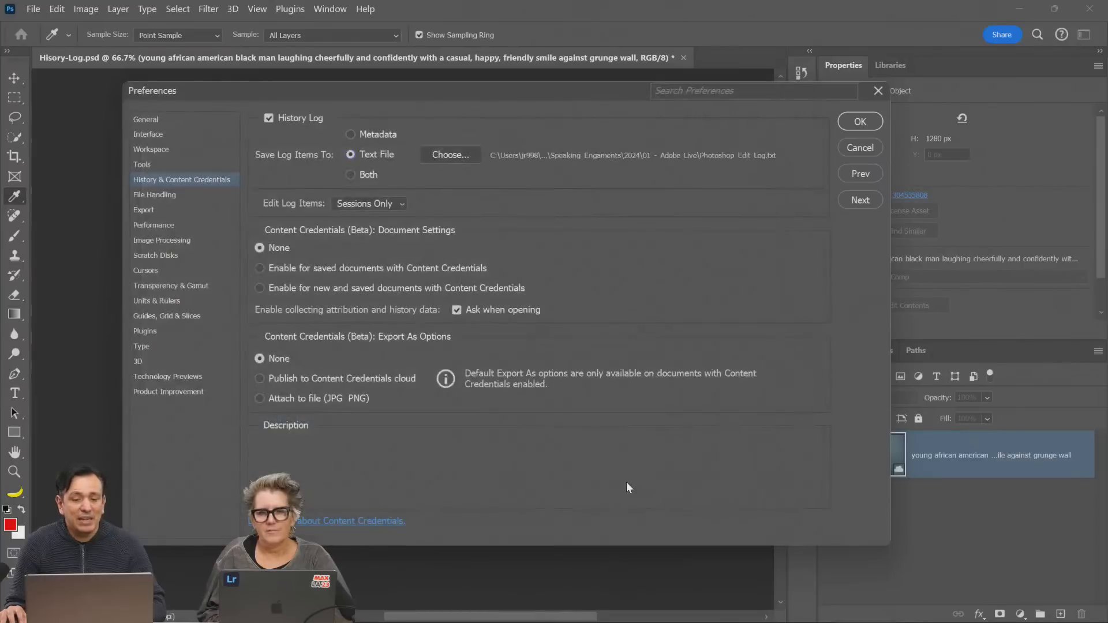
Set the history log's edit log items to Detailed and accept the preferences
left_click(374, 203)
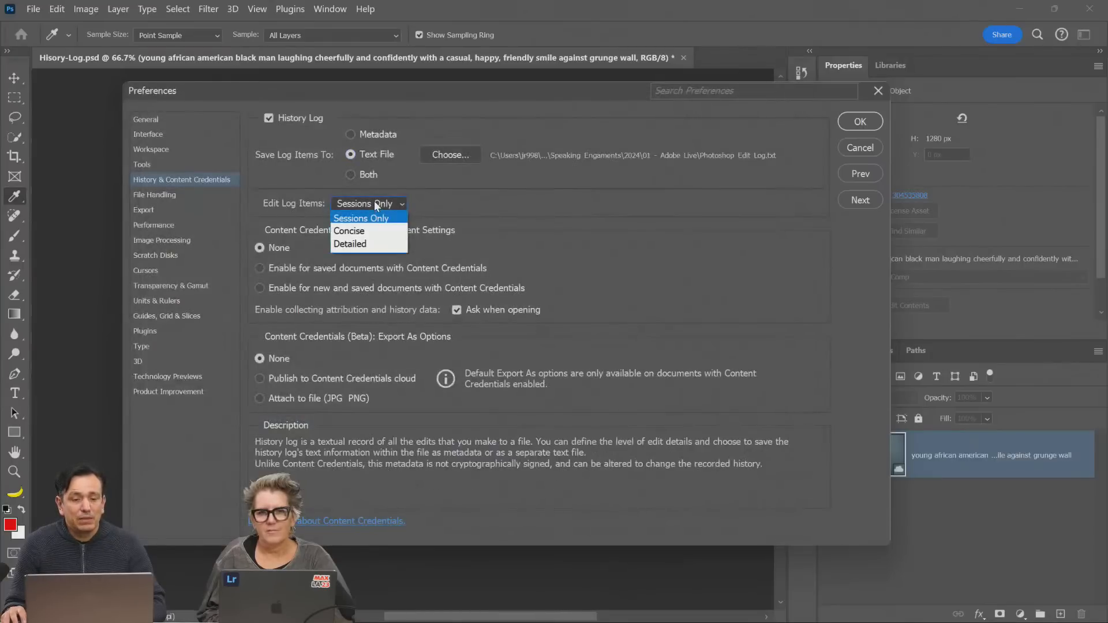
left_click(372, 244)
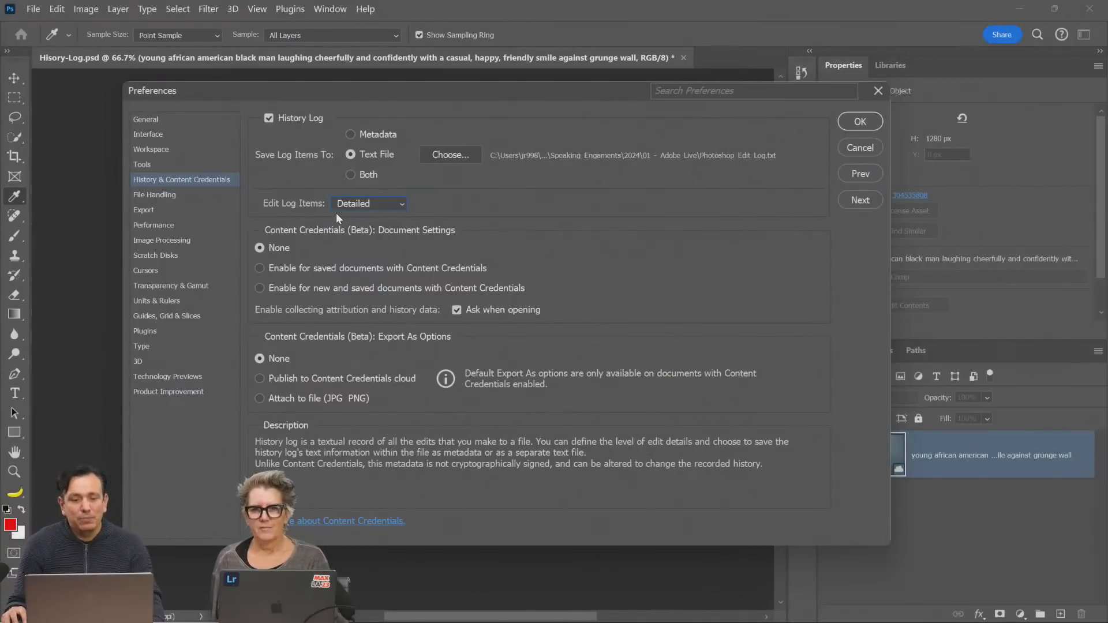
left_click(850, 119)
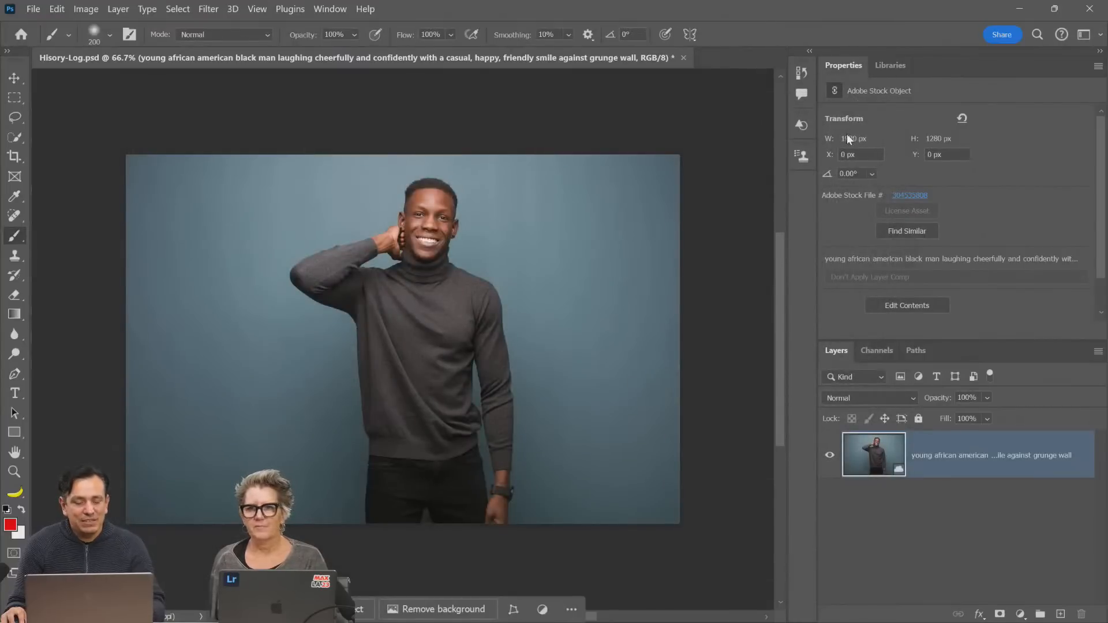
Add a Curves adjustment layer above the photo and shape an S-curve with points at about 92, 66 and 131, 161
left_click(1020, 614)
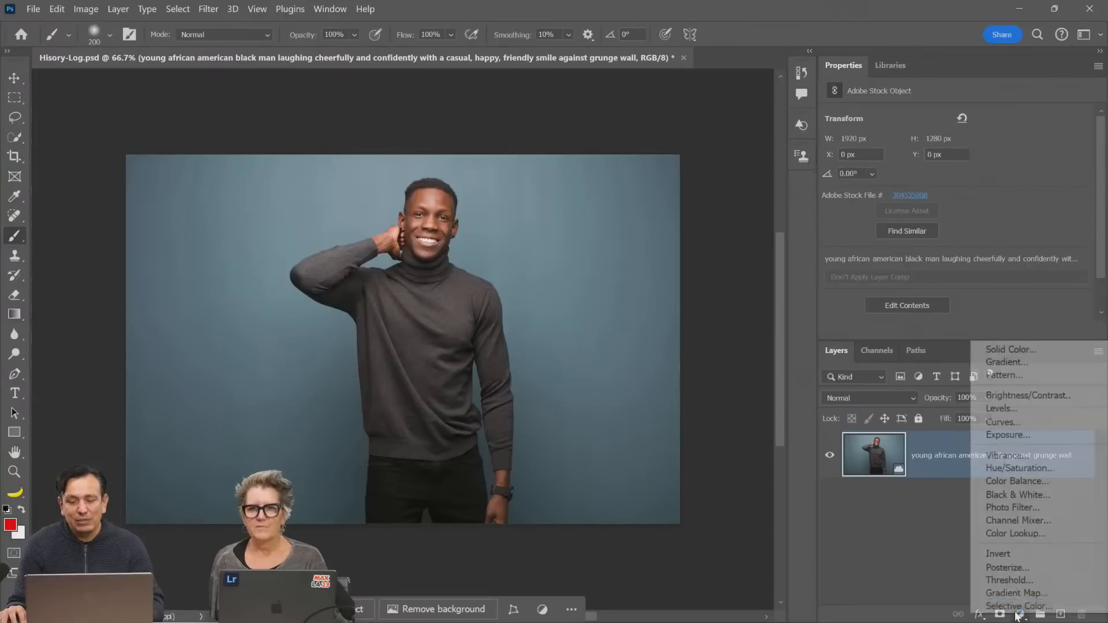
left_click(1005, 421)
left_click_drag(942, 286, 945, 295)
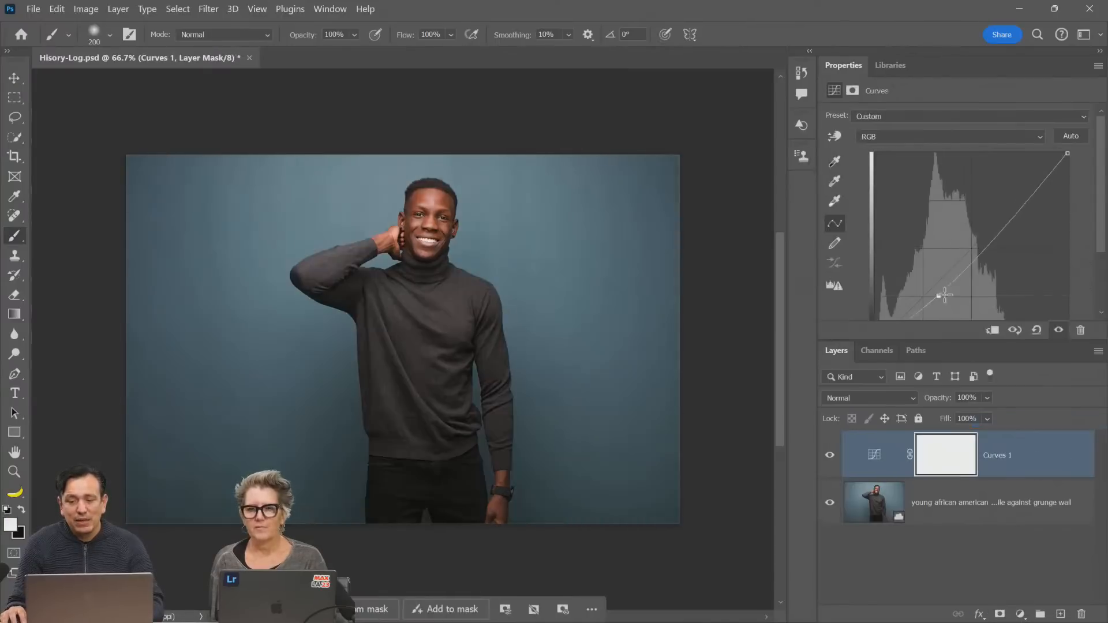
left_click_drag(980, 229, 974, 223)
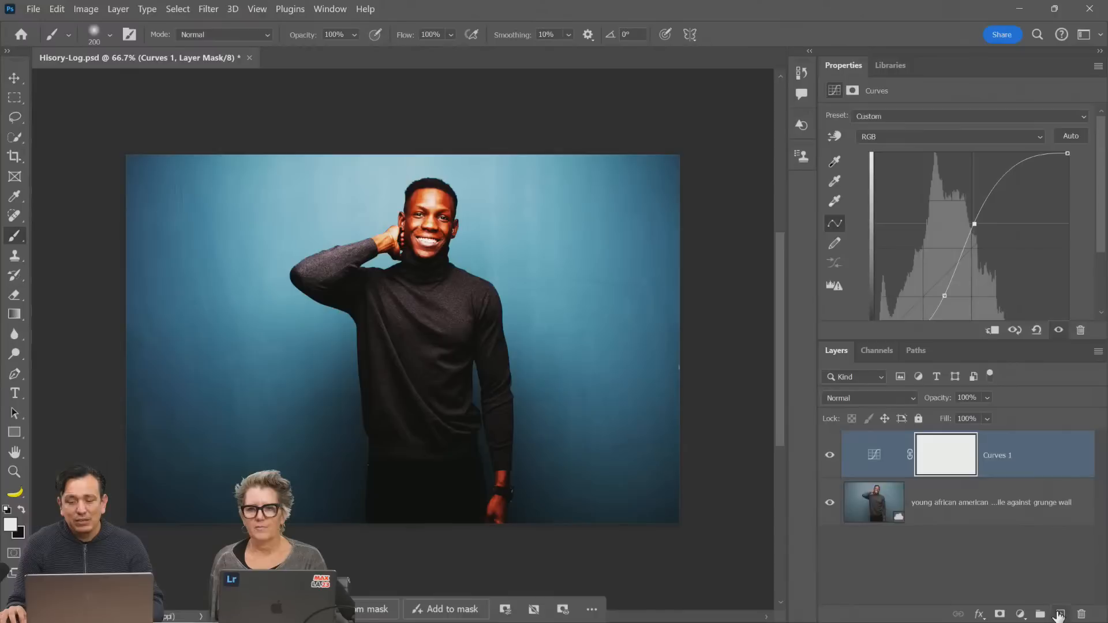
Add a new layer above Curves 1 and paint a wavy red brush stroke across the lower part of the photo
left_click(1061, 614)
mouse_move(159, 456)
left_mouse_down()
mouse_move(309, 428)
mouse_move(629, 479)
left_mouse_up()
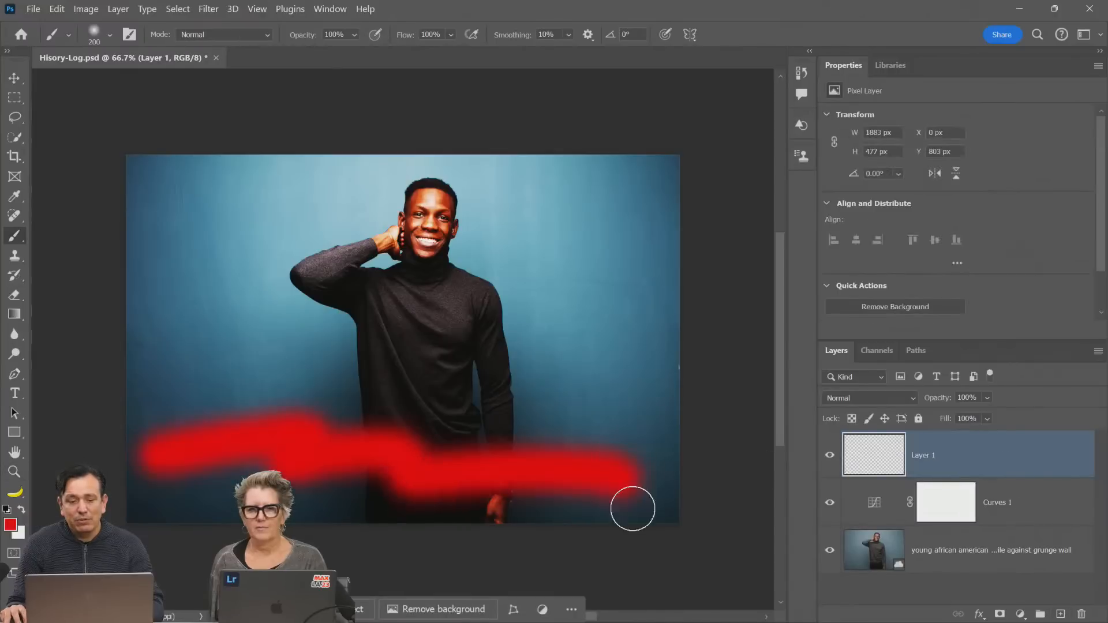
Open the Photoshop Edit Log text file from the 01 - Adobe Live folder in Notepad and highlight its New Curves Layer entry
left_click(491, 619)
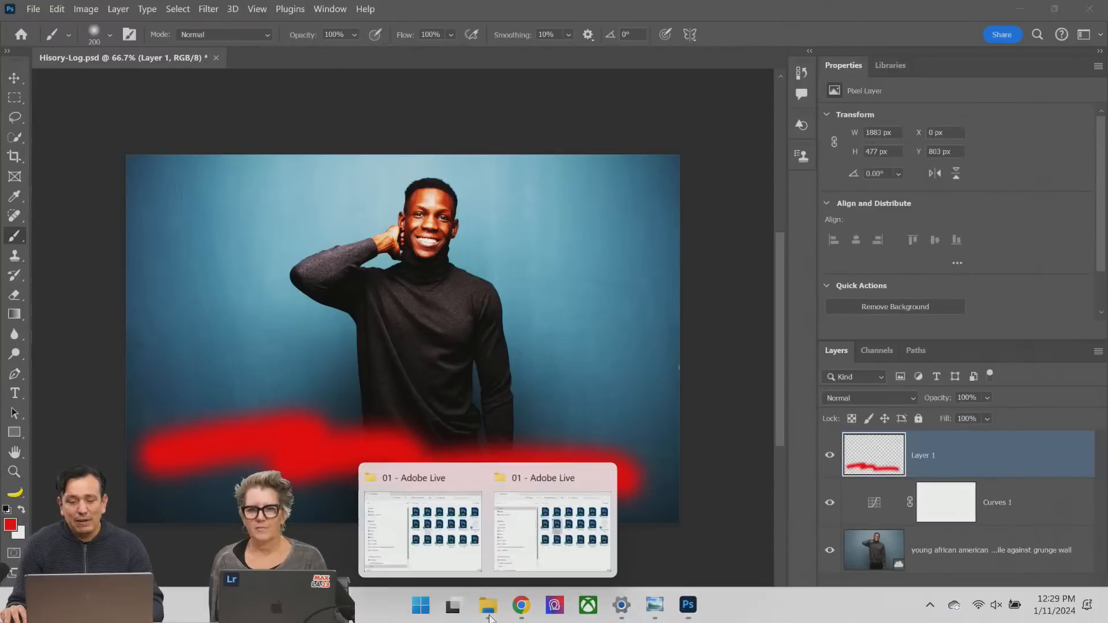
left_click(531, 553)
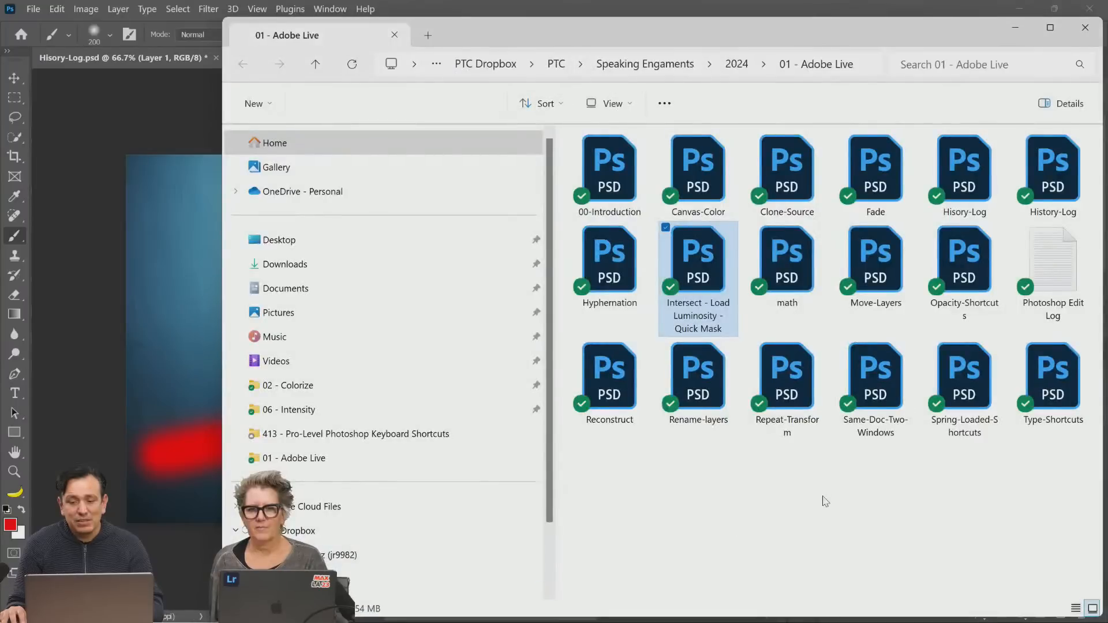
left_click(1071, 280)
left_click_drag(988, 27, 846, 26)
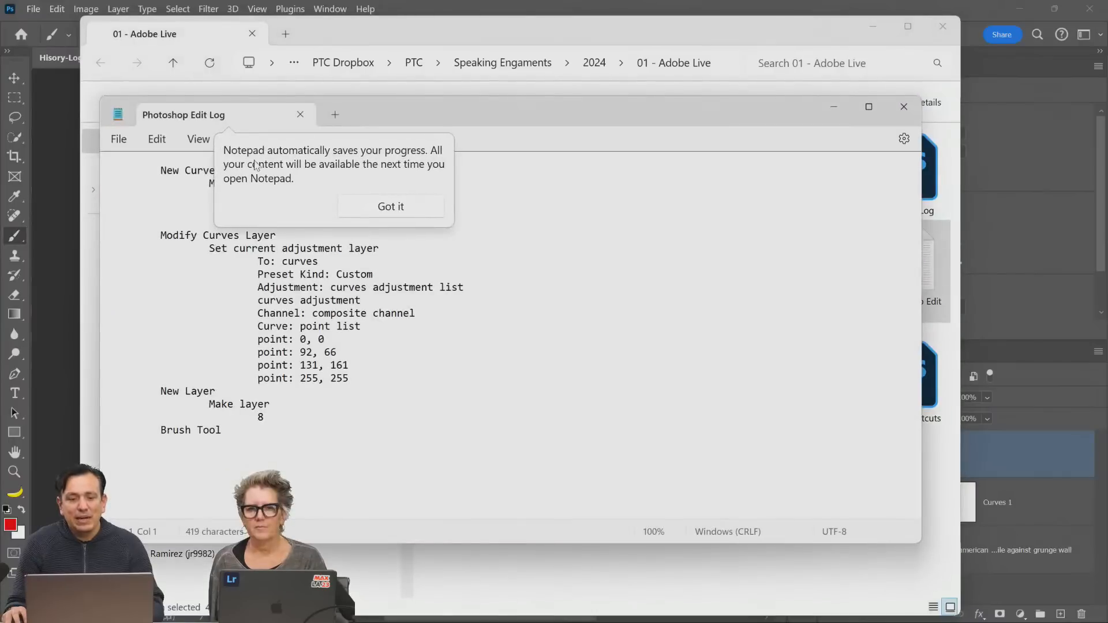
left_click(381, 209)
left_click_drag(160, 170, 319, 173)
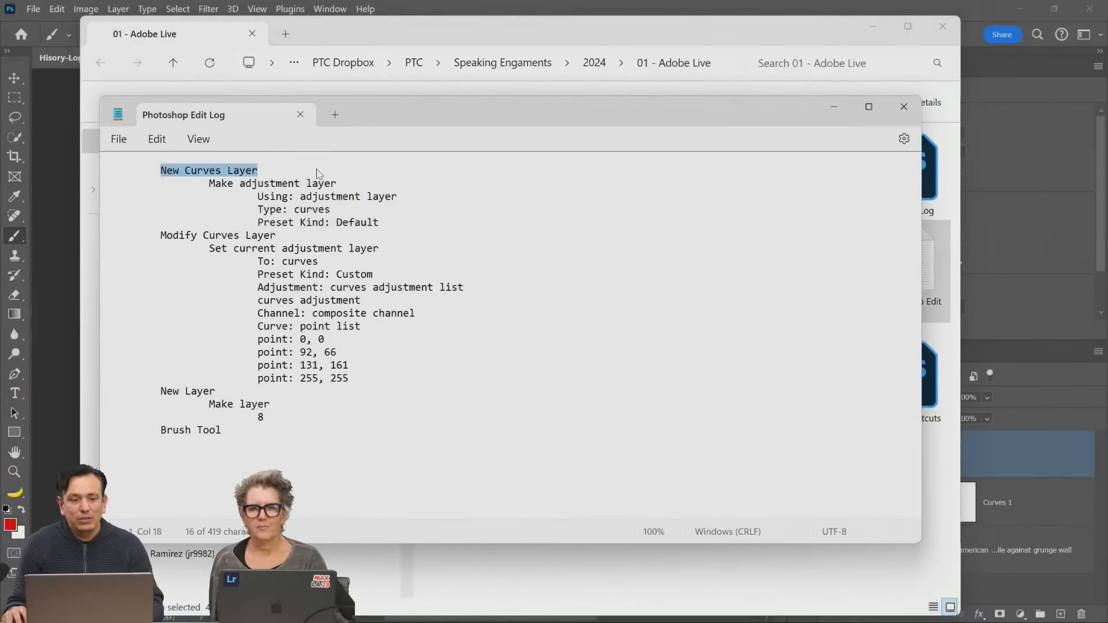
Highlight the curve point coordinates in the edit log, then close the log and minimize the folder window to return to Photoshop
left_click_drag(258, 339, 358, 370)
left_click(338, 378)
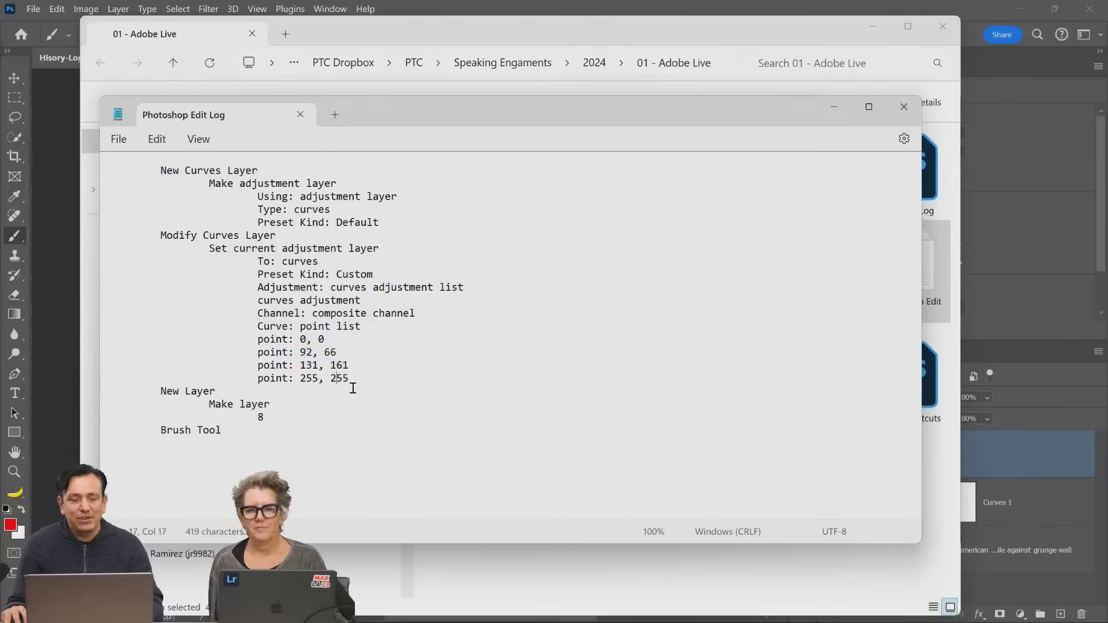
left_click(904, 106)
left_click(873, 26)
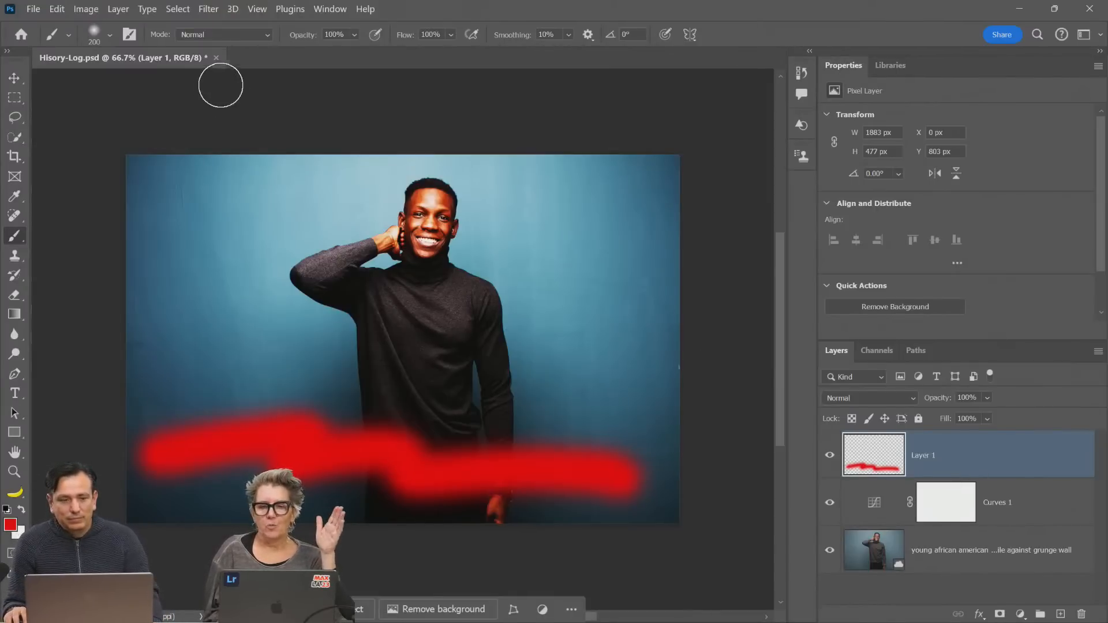
Close Hisory-Log.psd without saving and open Hyphernation.psd from the 01 - Adobe Live folder
left_click(216, 57)
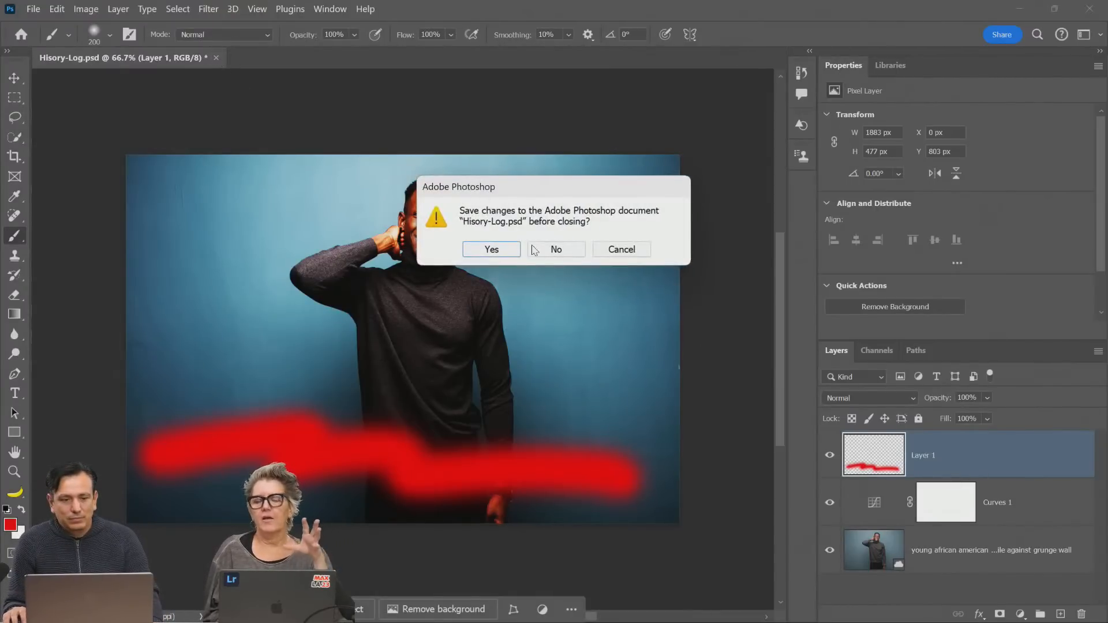
left_click(552, 246)
left_click(55, 140)
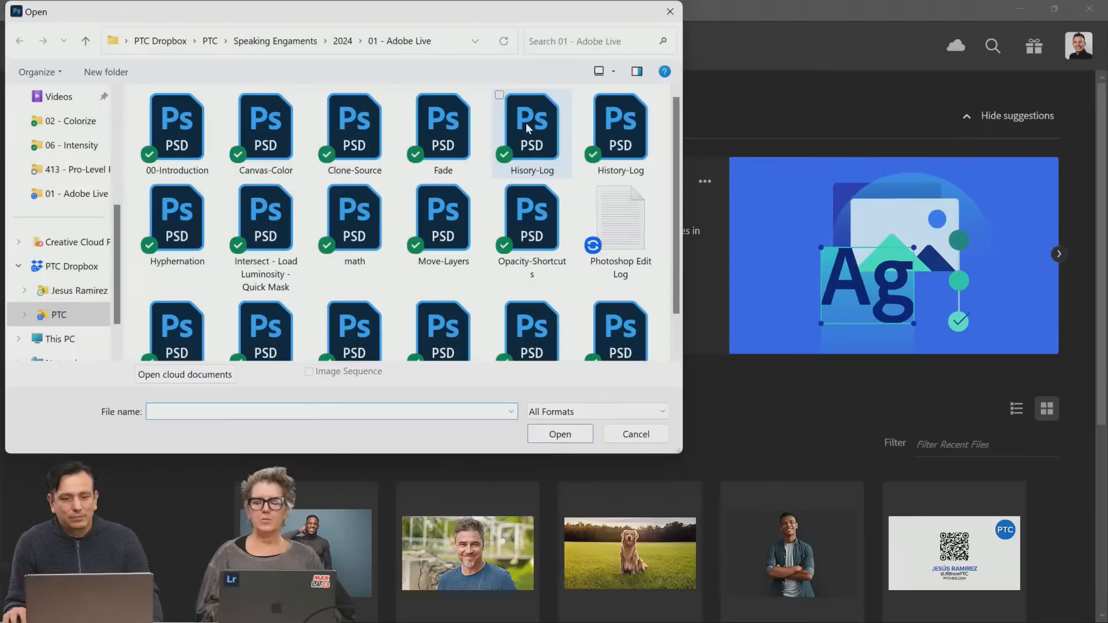
left_click(613, 141)
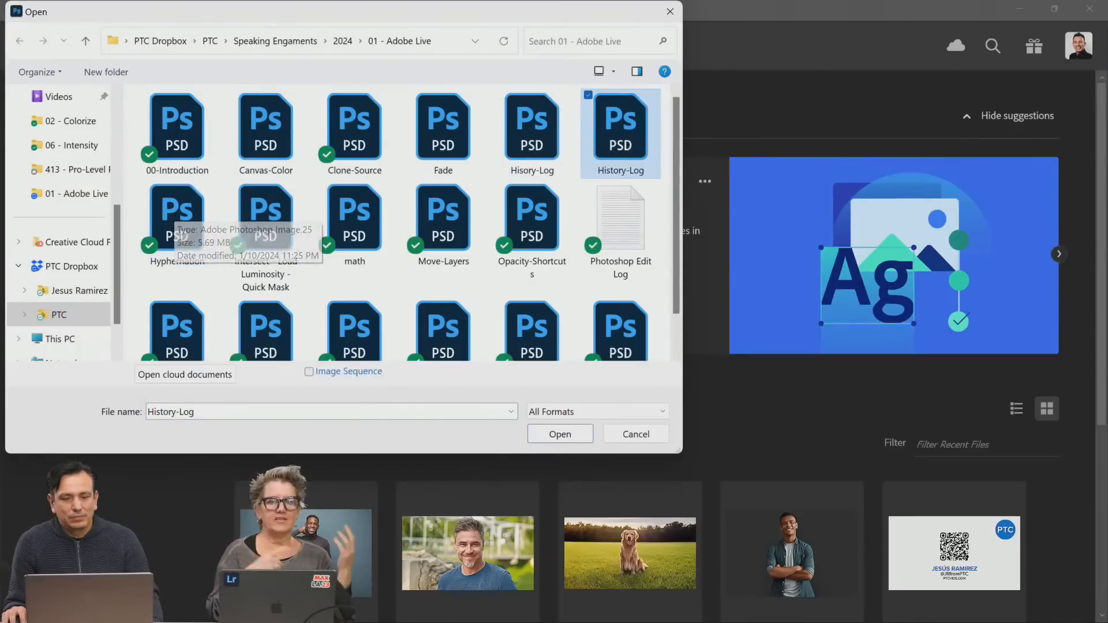
double_click(185, 222)
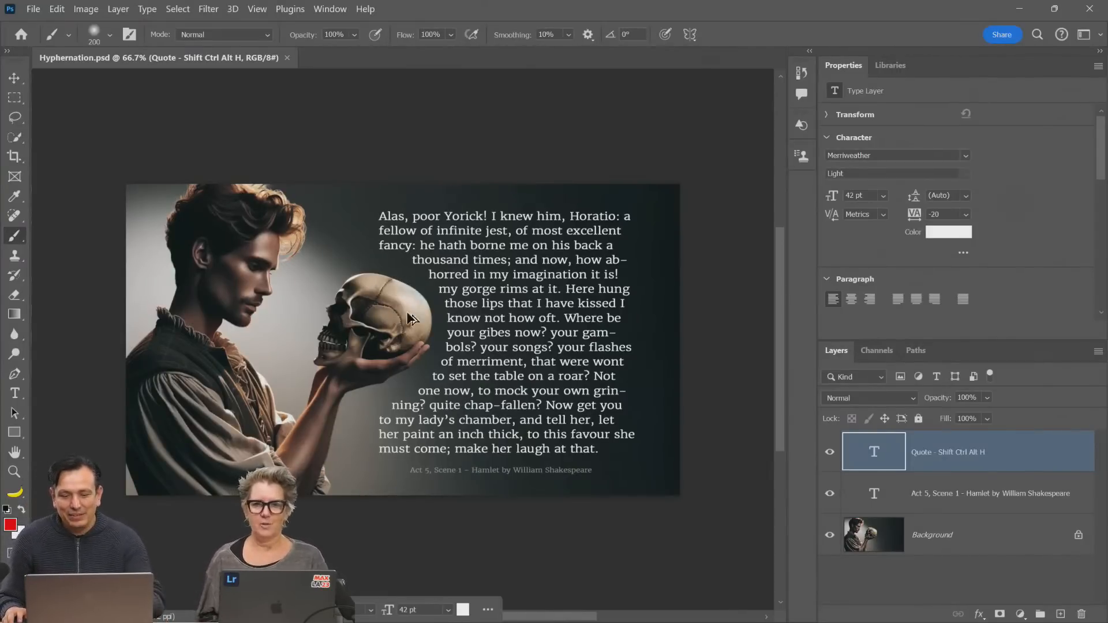
Select all the text of the Quote layer, toggle its hyphenation off and back on, and leave text editing with the whole image fitted
double_click(873, 461)
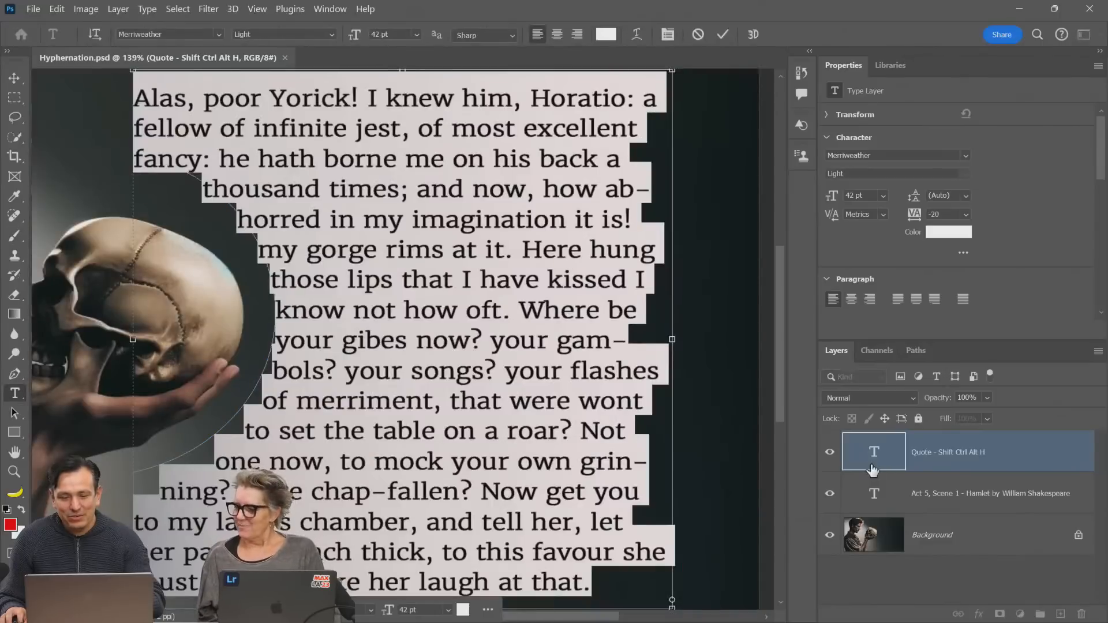
key("ctrl+shift+alt+h")
key("ctrl+shift+alt+h")
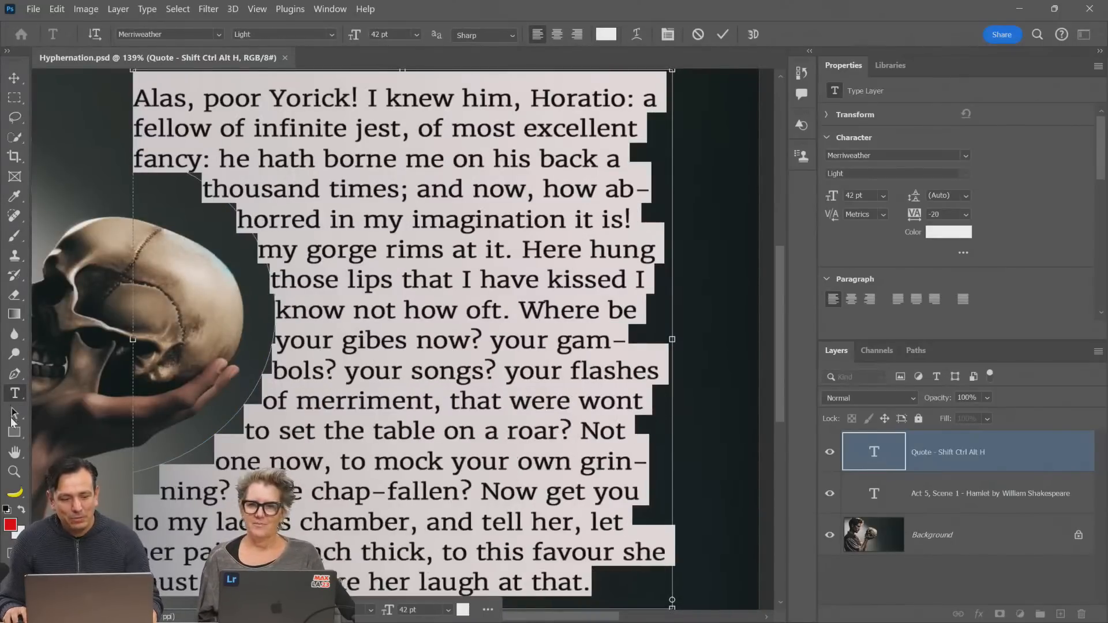
left_click(15, 98)
double_click(15, 453)
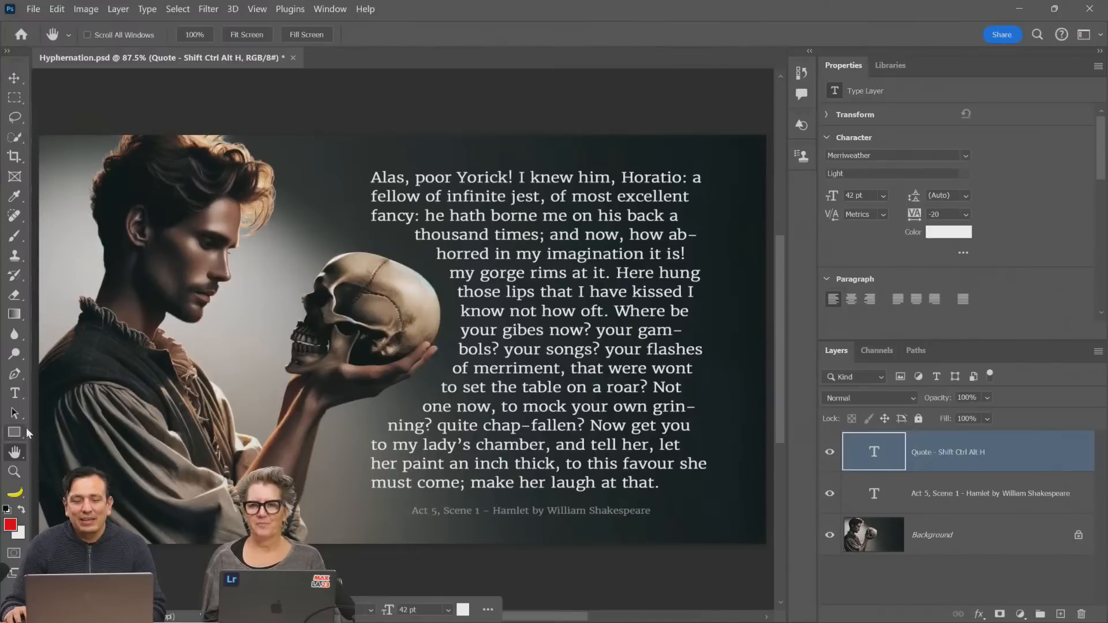
Place the text cursor in the quote's hyphenated word "abhorred" and toggle hyphenation off and back on for that paragraph
left_click(15, 393)
left_click(667, 238)
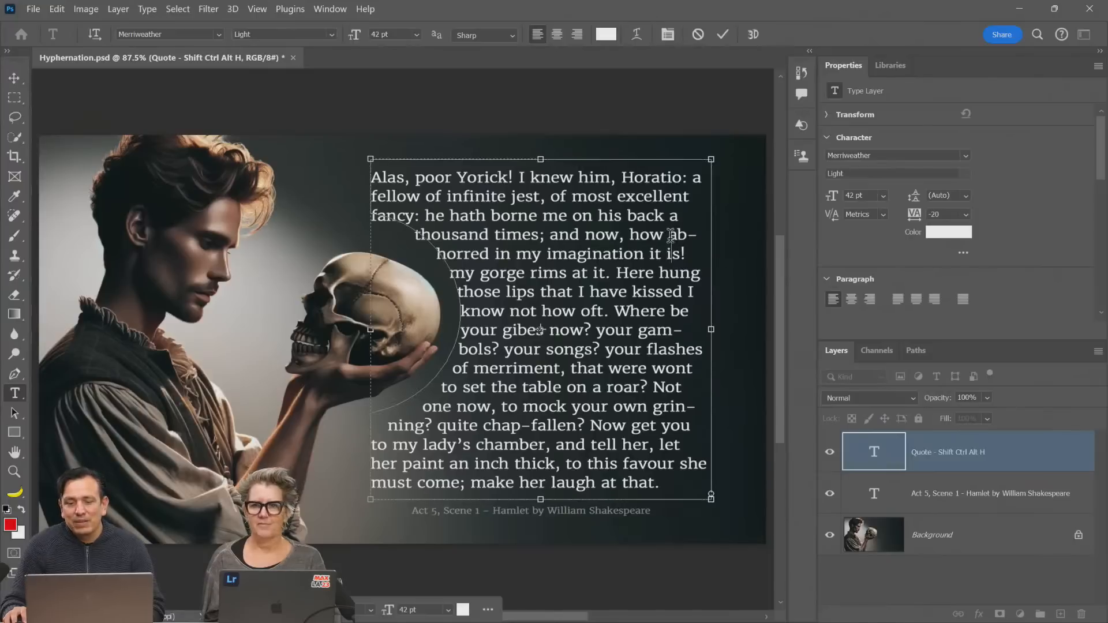
key("ctrl+shift+alt+h")
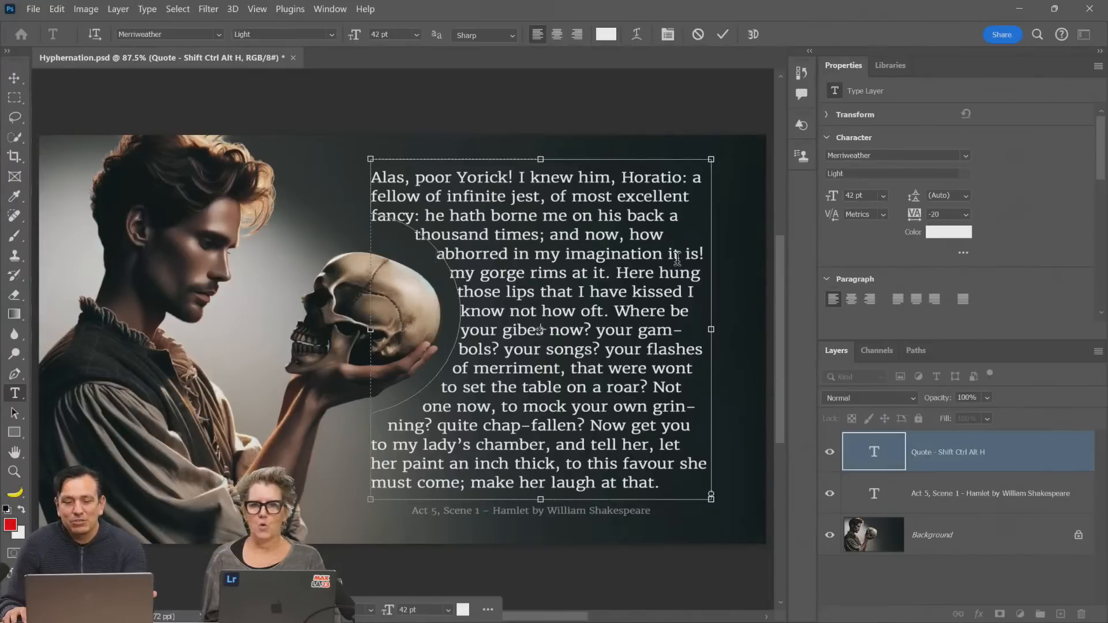
key("ctrl+shift+alt+h")
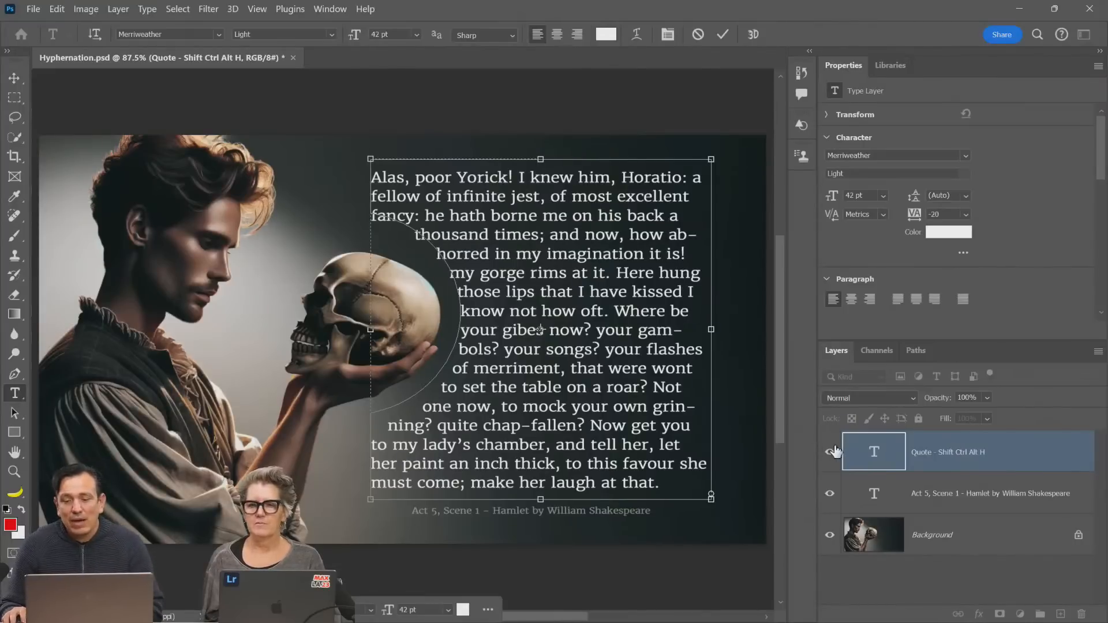
Select the entire Quote text, toggle hyphenation off and on repeatedly, ending with it on, and commit the text
double_click(877, 455)
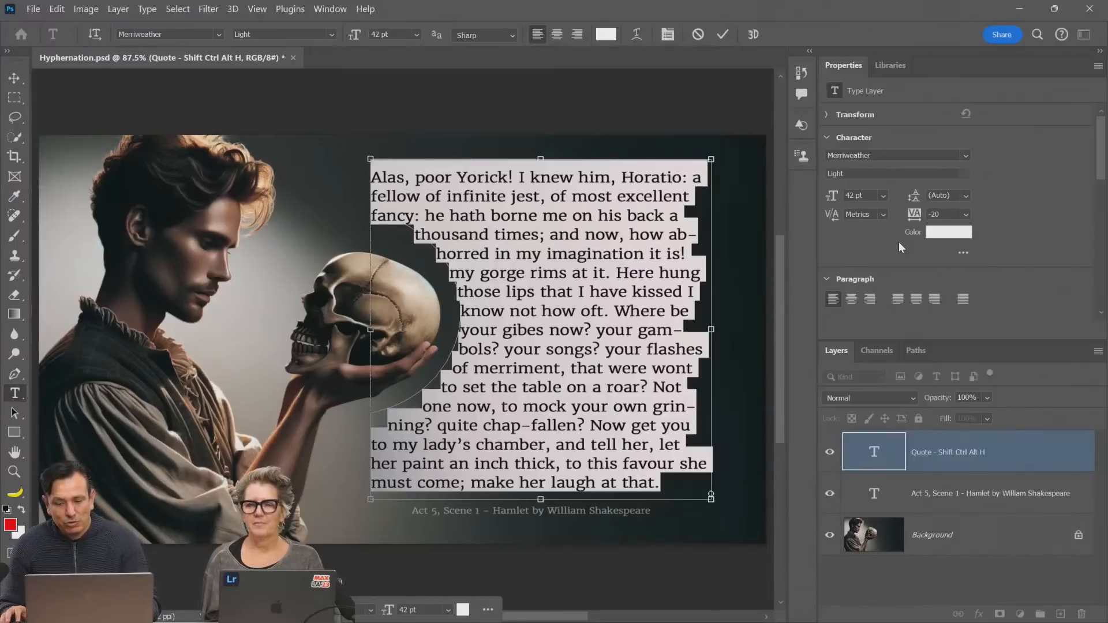
key("ctrl+shift+alt+h")
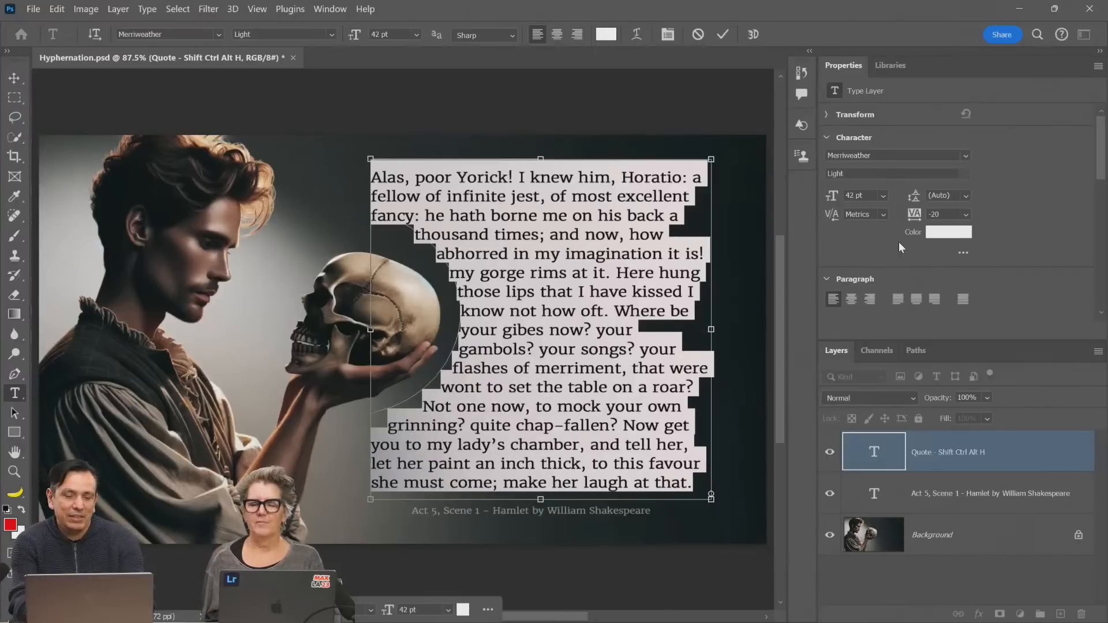
key("ctrl+shift+alt+h")
key("ctrl+shift+alt+h")
key("ctrl+shift+alt+h")
key("ctrl+shift+alt+h")
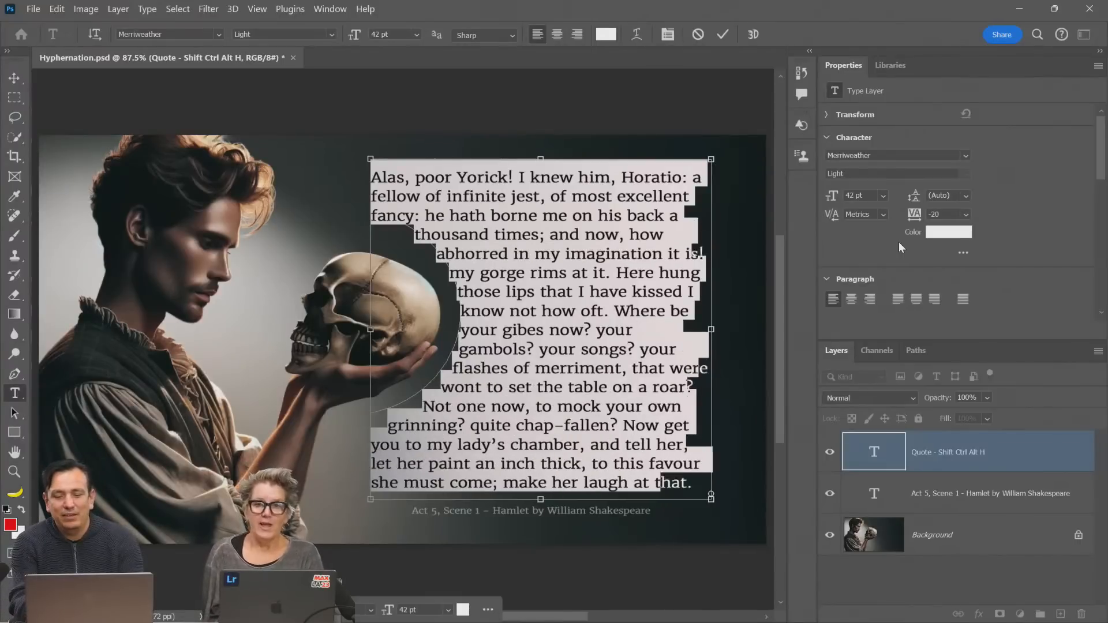
key("ctrl+shift+alt+h")
key("ctrl+shift+alt+h")
key("ctrl+shift+alt+h")
key("ctrl+shift+alt+h")
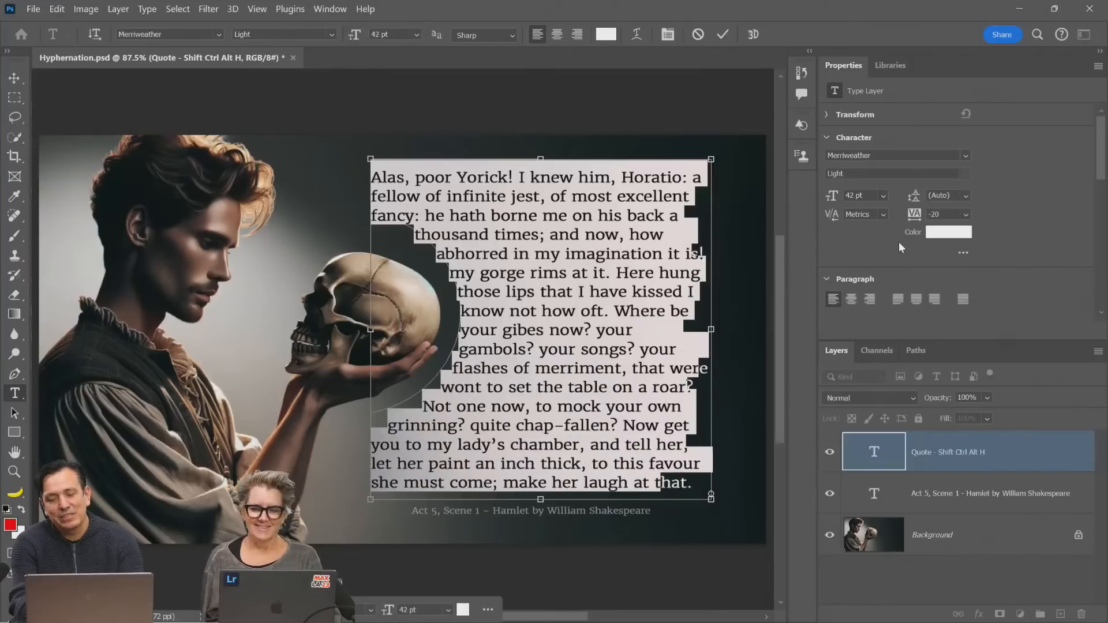
key("ctrl+shift+alt+h")
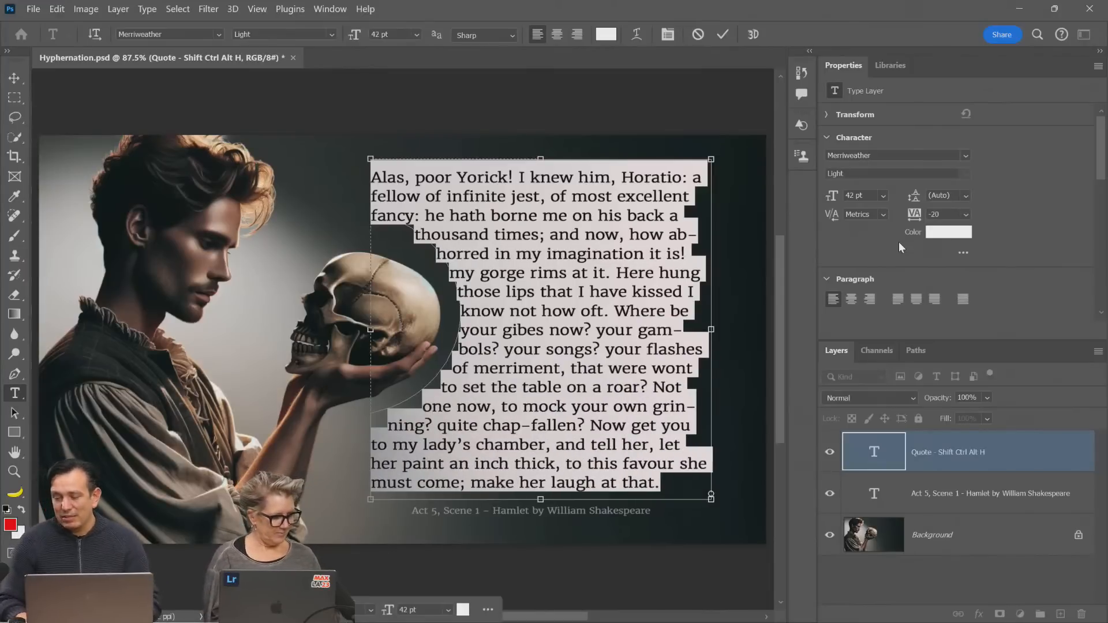
left_click(15, 98)
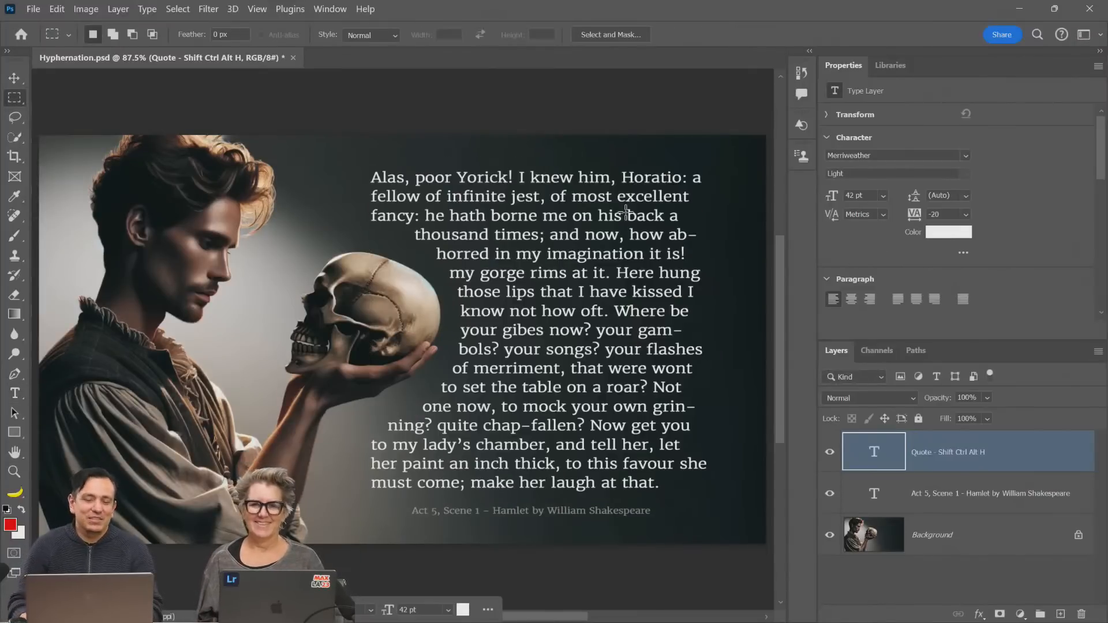
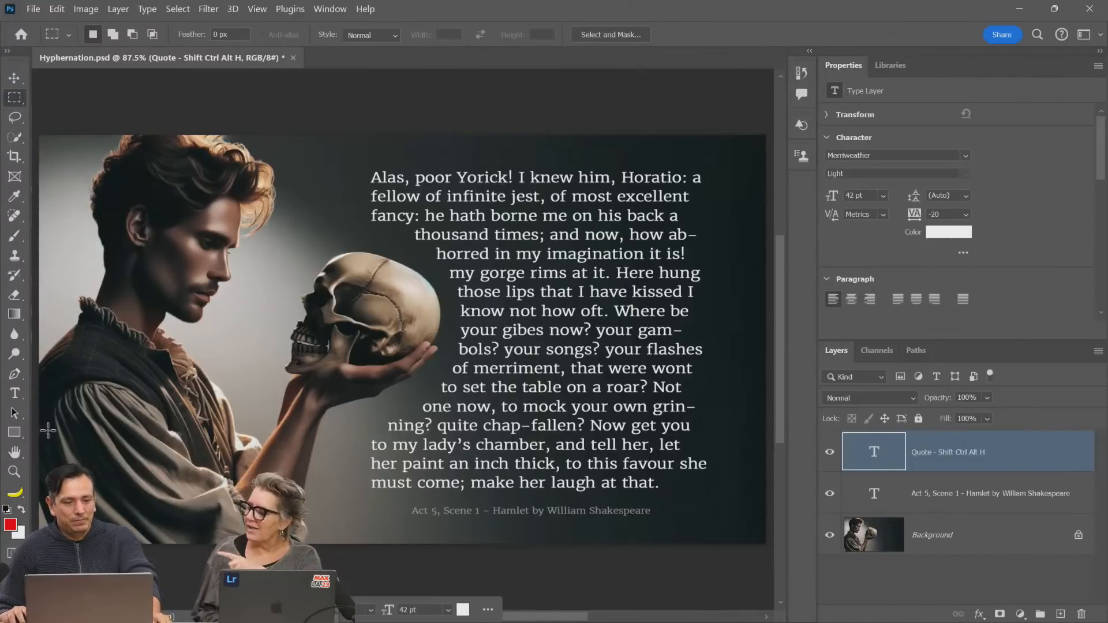
Open Intersect - Load Luminosity - Quick Mask.psd and reset the foreground and background colors to their defaults, viewing the image at 100%
left_click(12, 394)
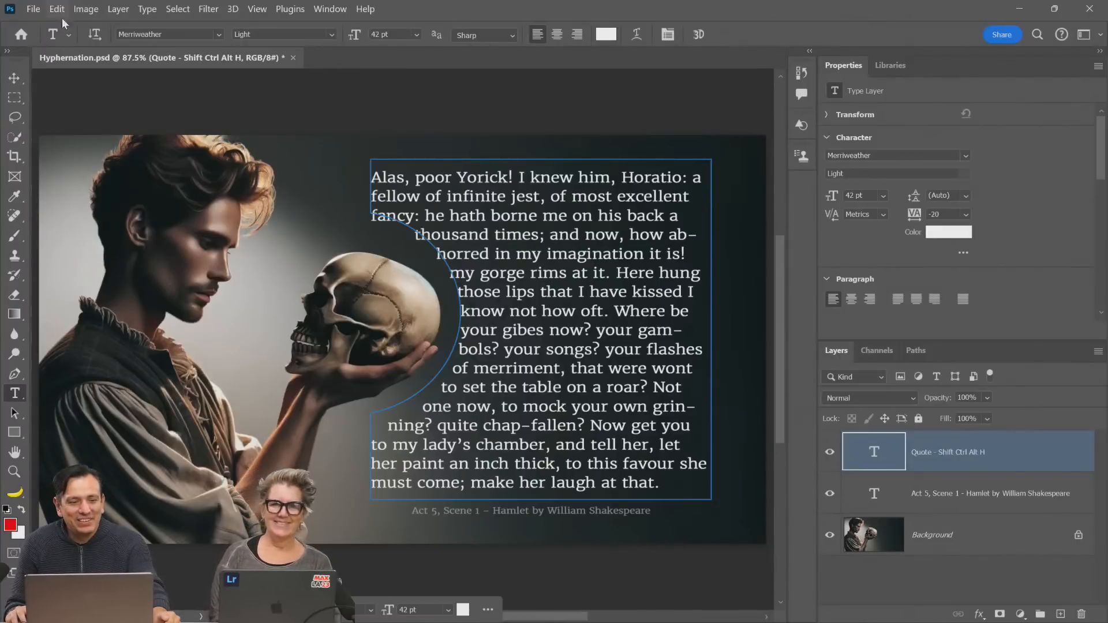
left_click(33, 8)
left_click(40, 35)
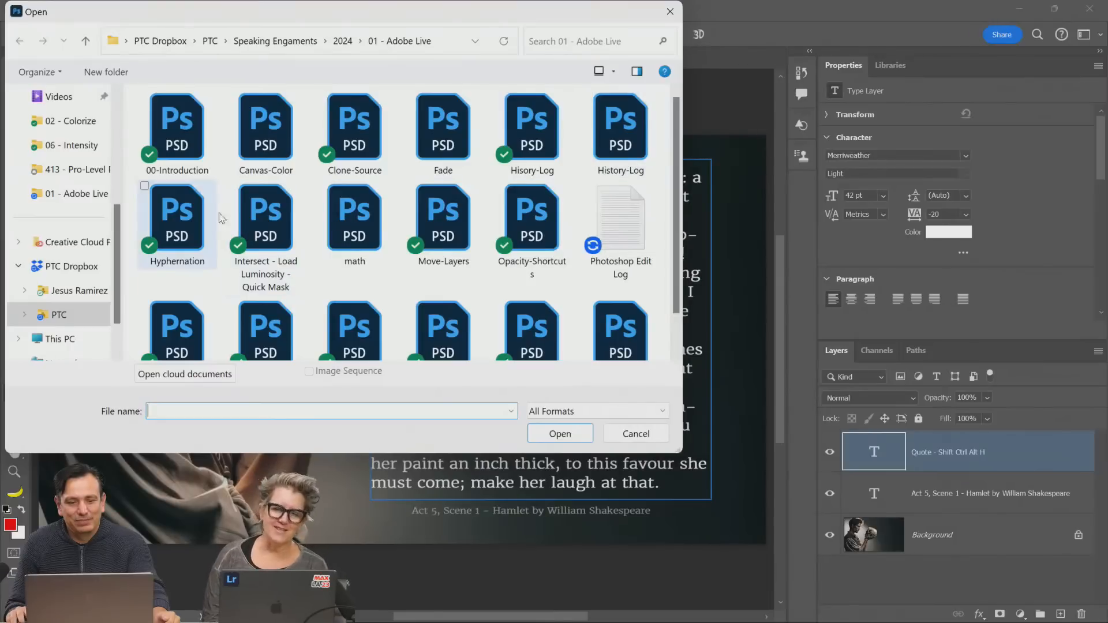
double_click(280, 211)
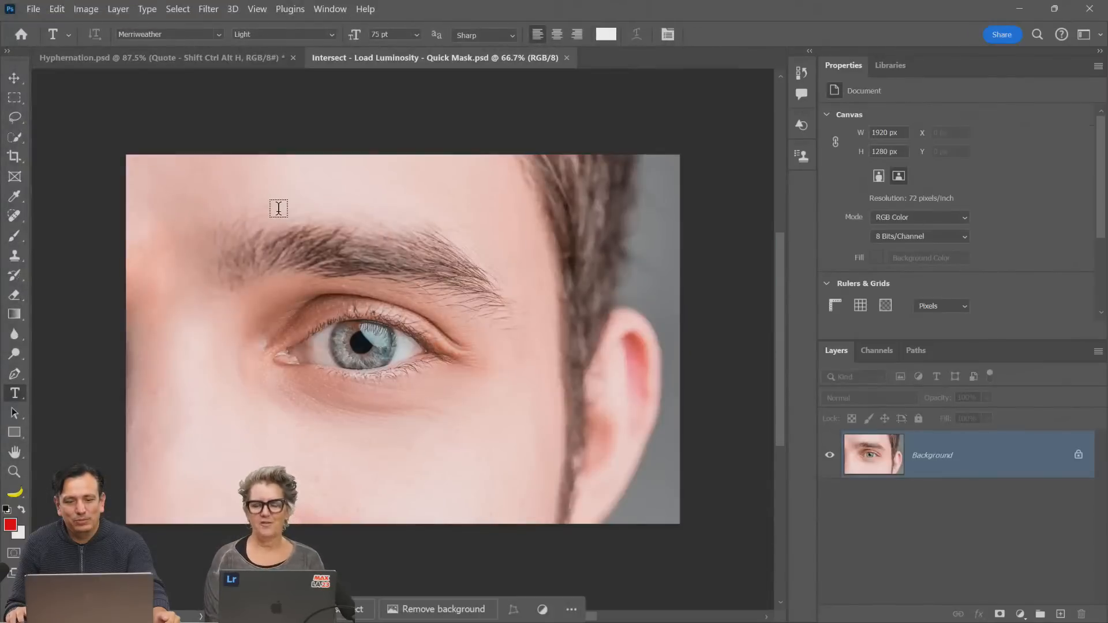
left_click(7, 510)
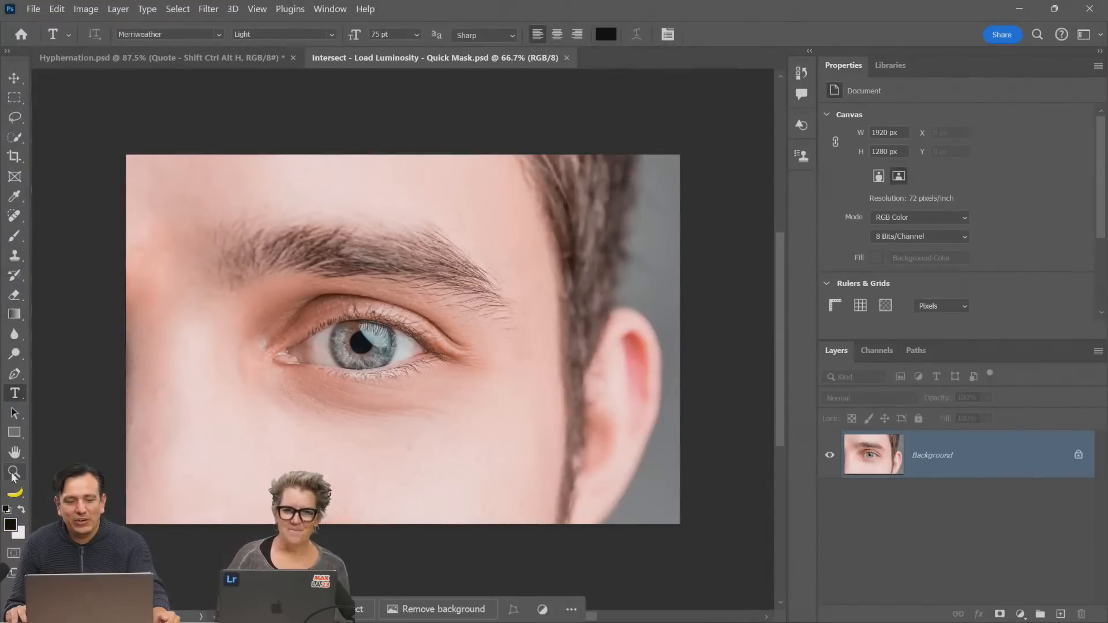
double_click(13, 472)
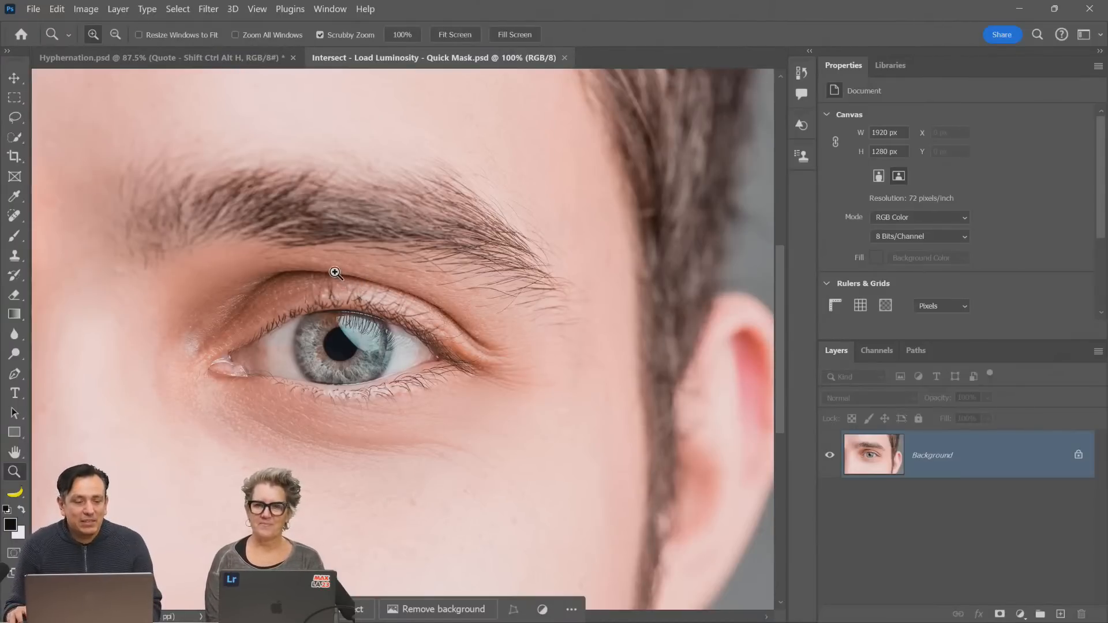
Select a rectangle over the eye and eyebrow with the Rectangular Marquee tool and add a smaller separate rectangle around the eyebrow's inner end
left_click(22, 98)
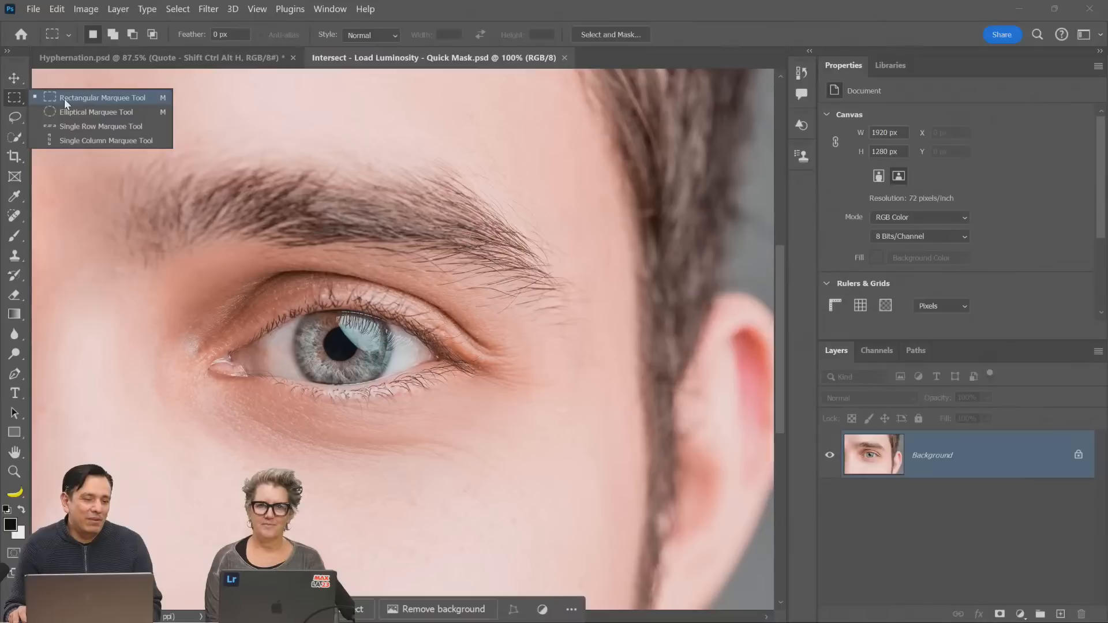
left_click(64, 99)
left_click_drag(251, 148, 569, 362)
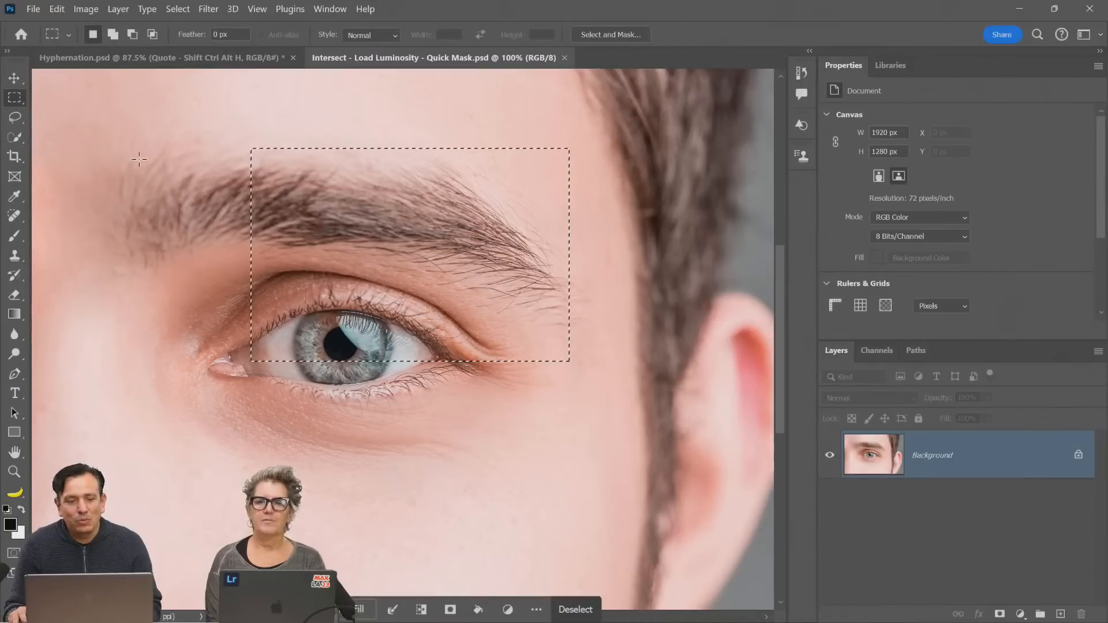
key("shift")
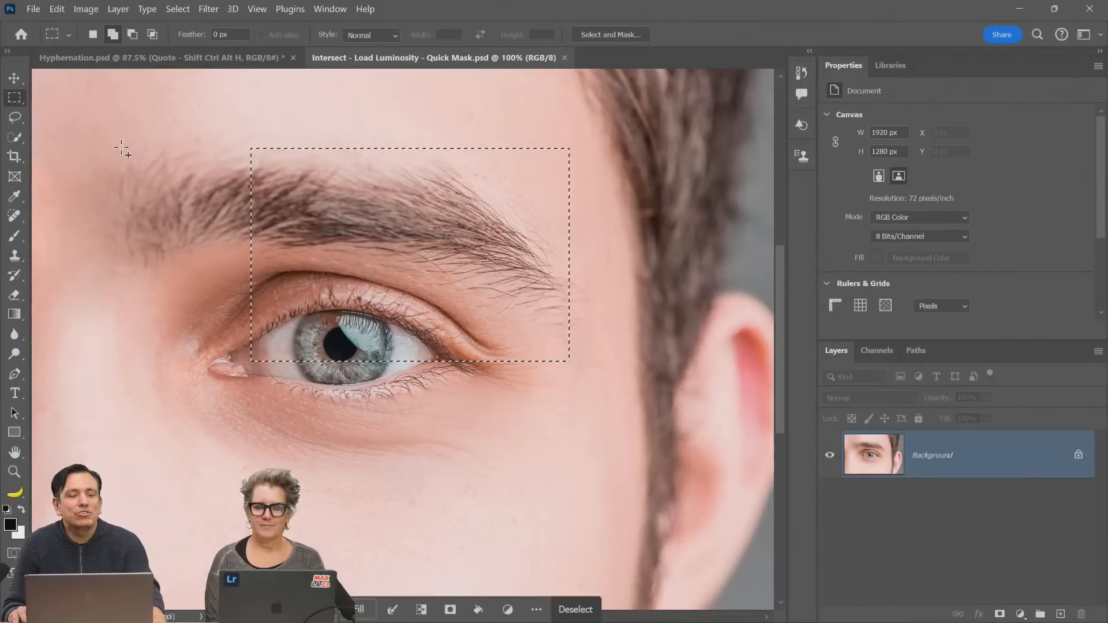
left_click_drag(109, 135, 230, 251)
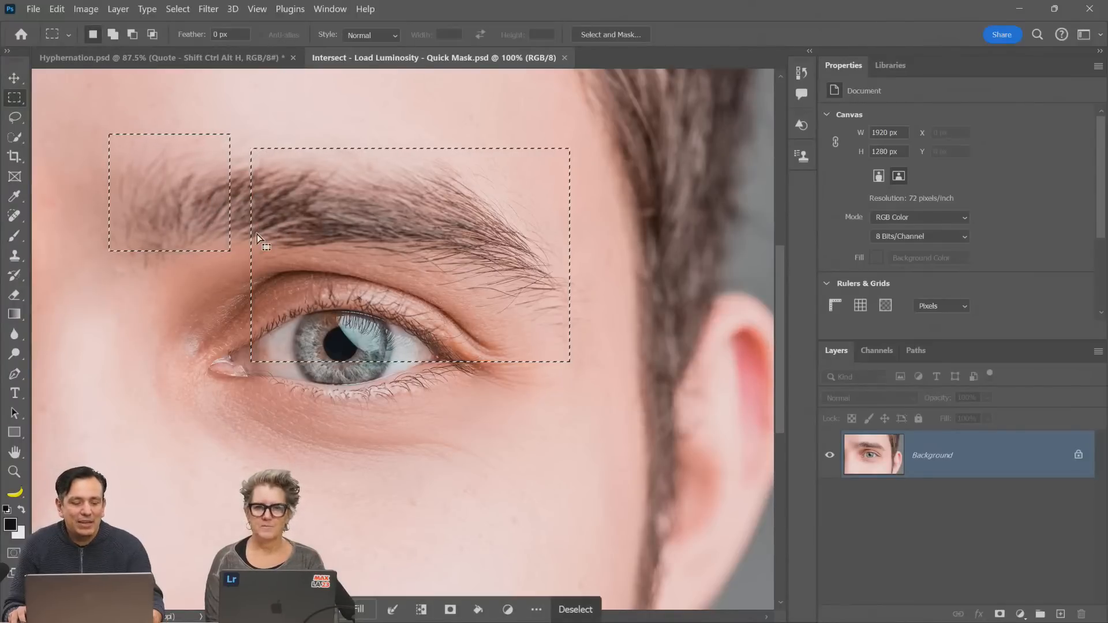
Subtract a rectangle overlapping both selected areas around the eyebrow, then deselect everything
key("alt")
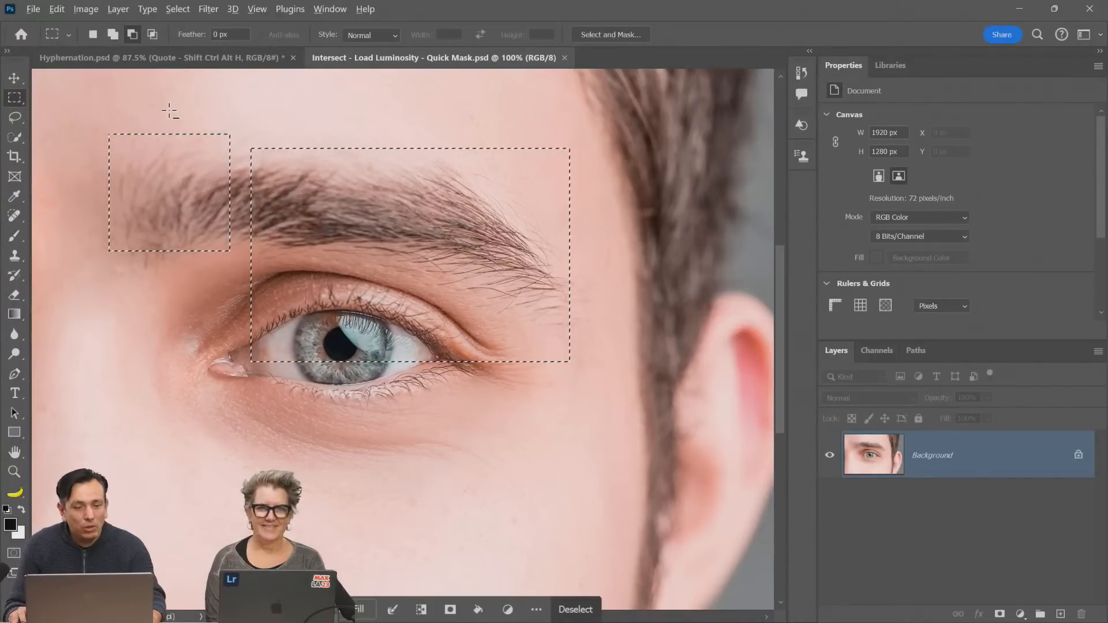
left_click_drag(168, 110, 423, 289)
left_click(488, 319)
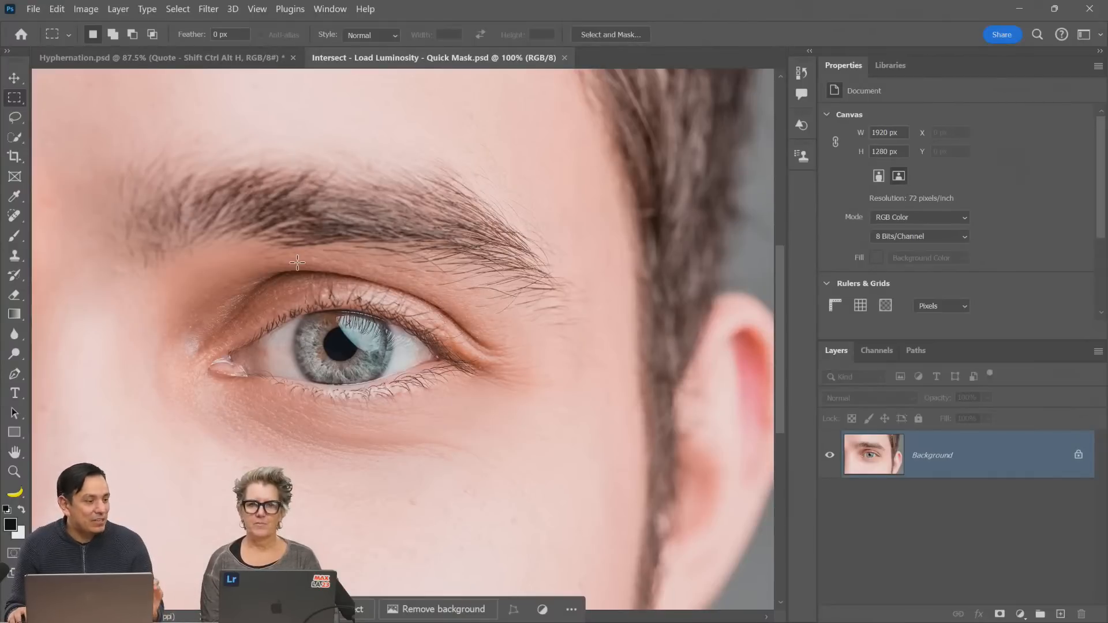
Draw a tall rectangular selection over the inner part of the eye and move it sideways so it spans the iris
left_click_drag(174, 120, 356, 490)
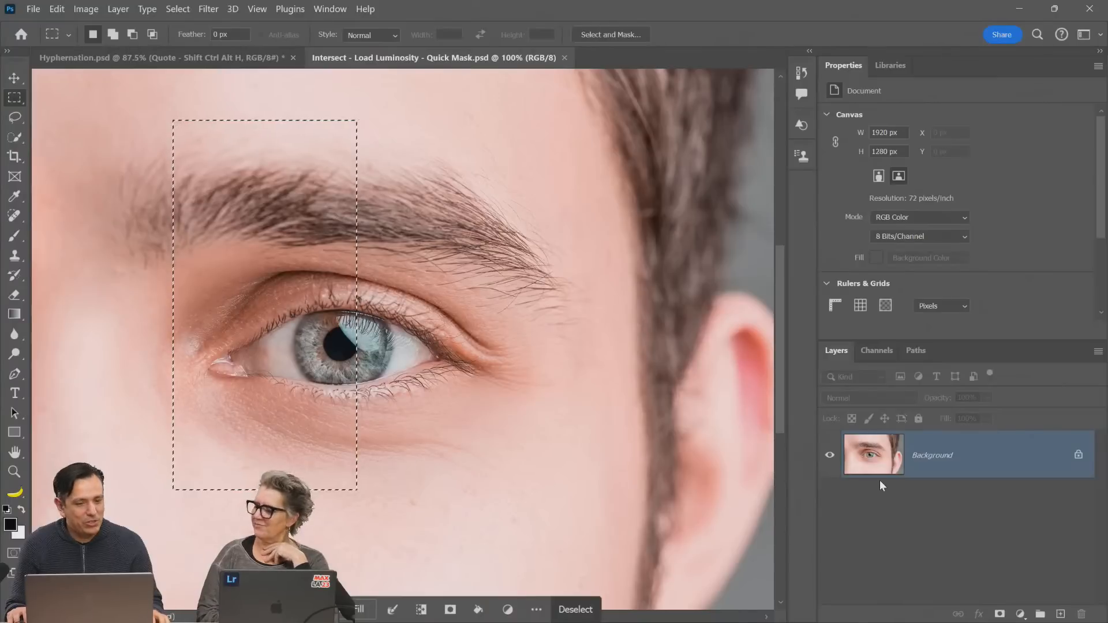
left_click_drag(323, 305, 408, 303)
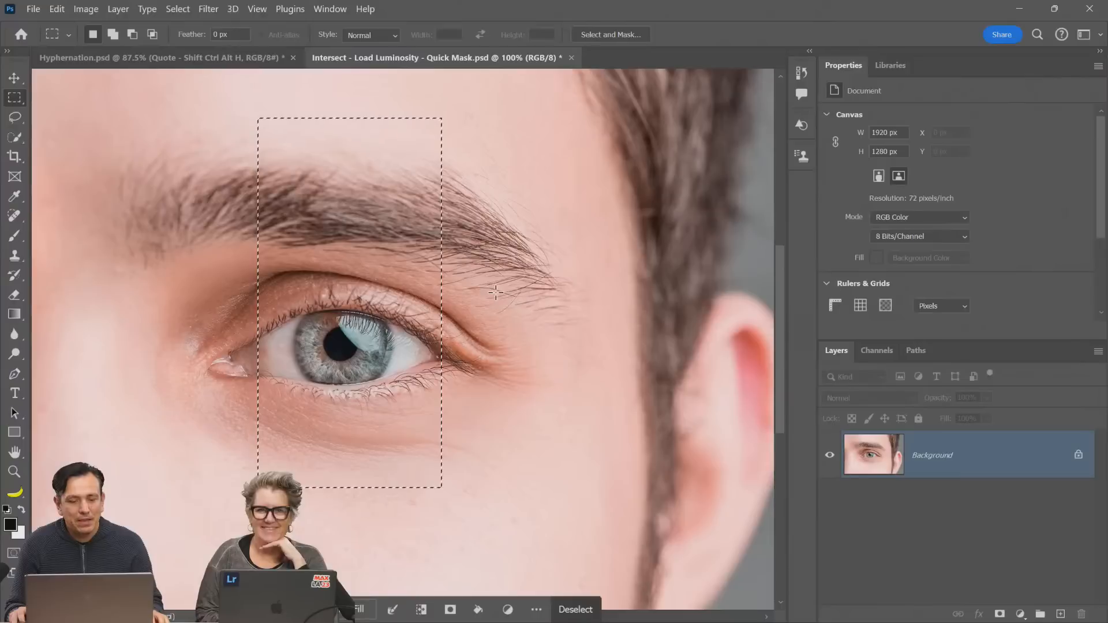
Add a wide rectangle across the eyebrow to the selection and subtract a horizontal strip below the eye
key("shift")
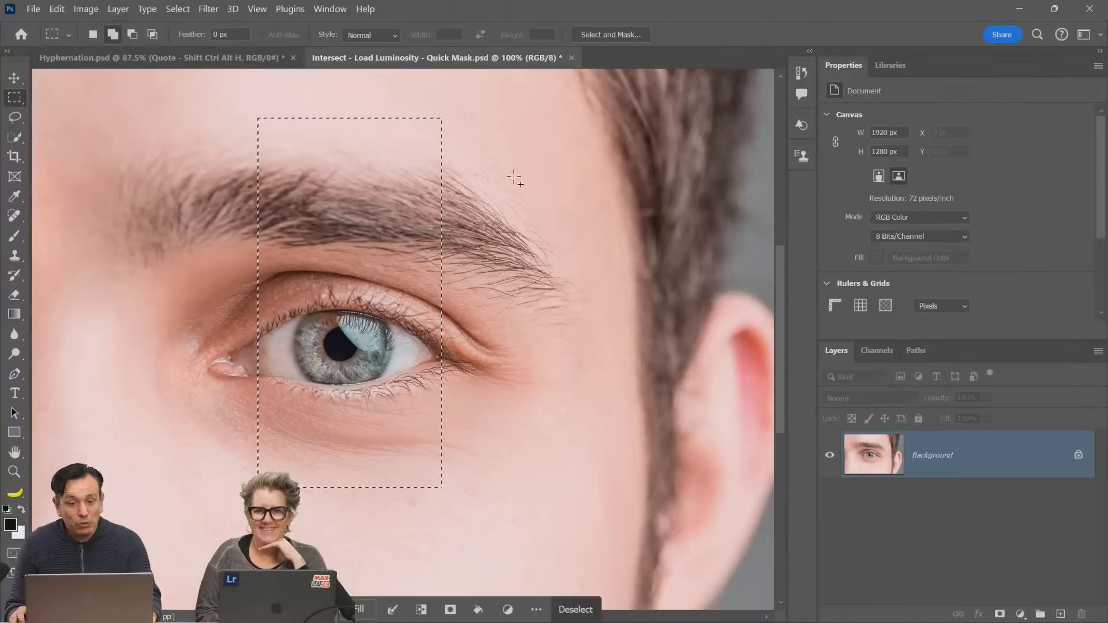
left_click_drag(489, 162, 209, 233)
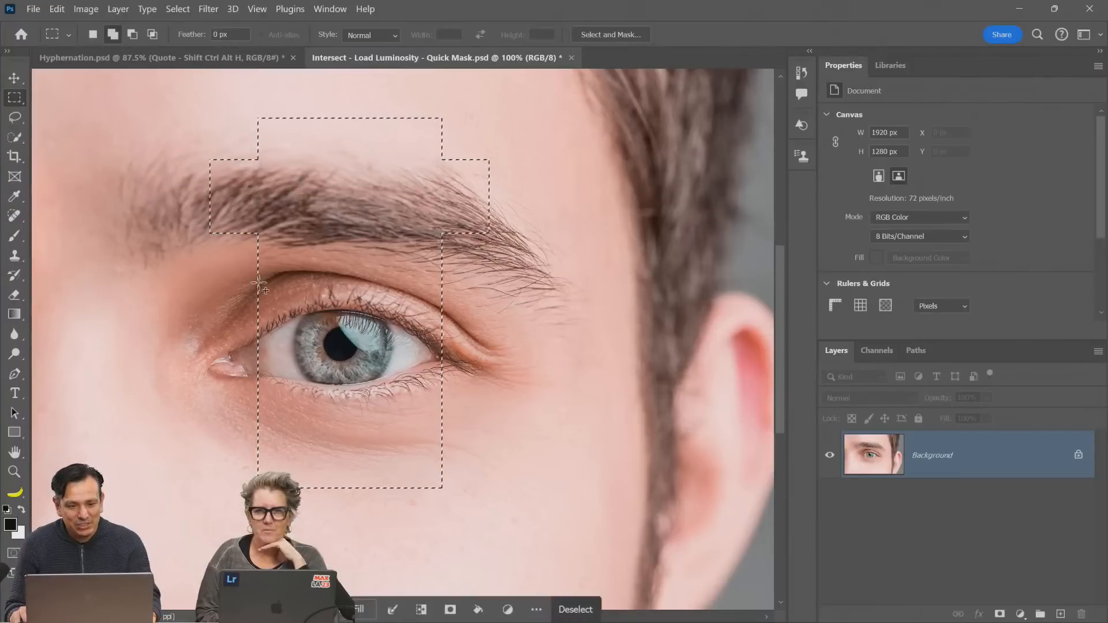
key("alt")
left_click_drag(212, 427, 541, 471)
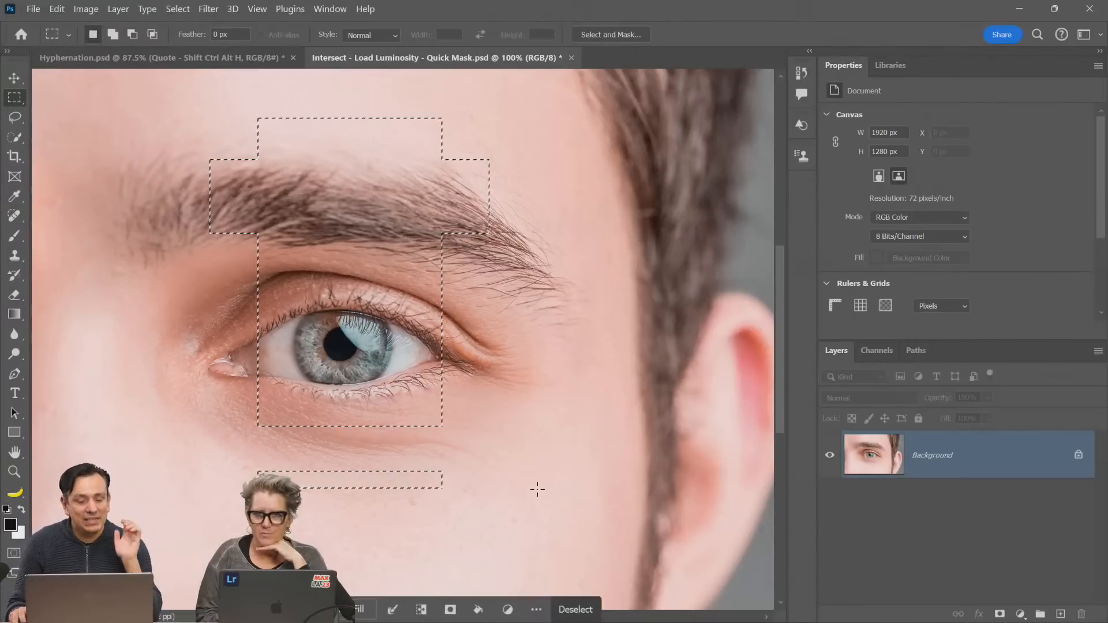
Preview the subtract, add and intersect modes of the Rectangular Marquee tool, finishing in intersect mode
key("alt")
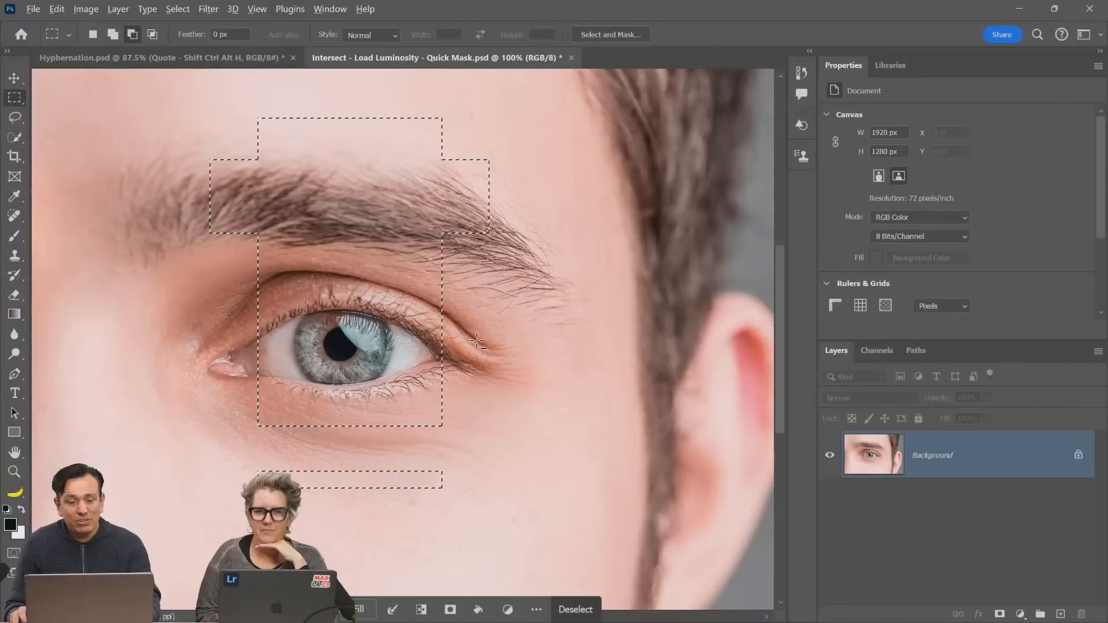
key("shift")
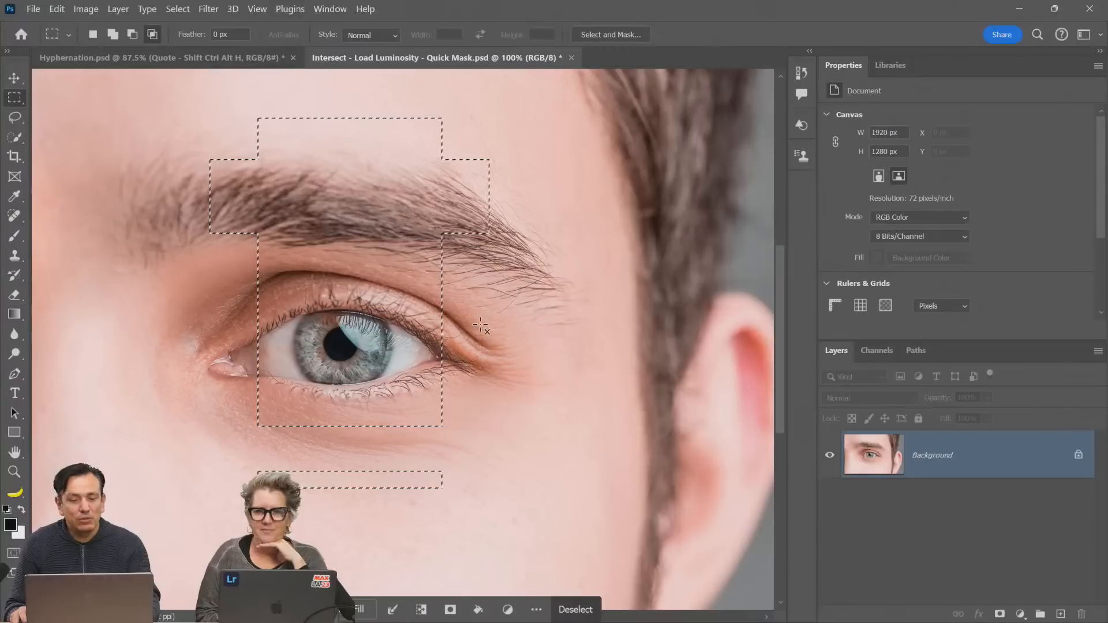
key("alt+shift")
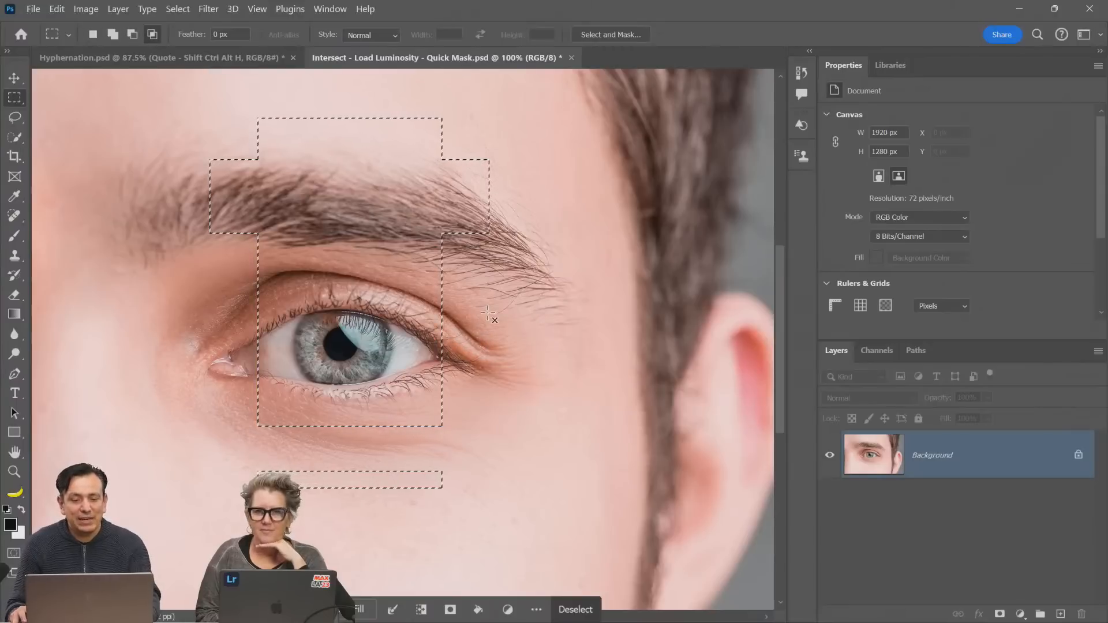
key("alt")
key("alt")
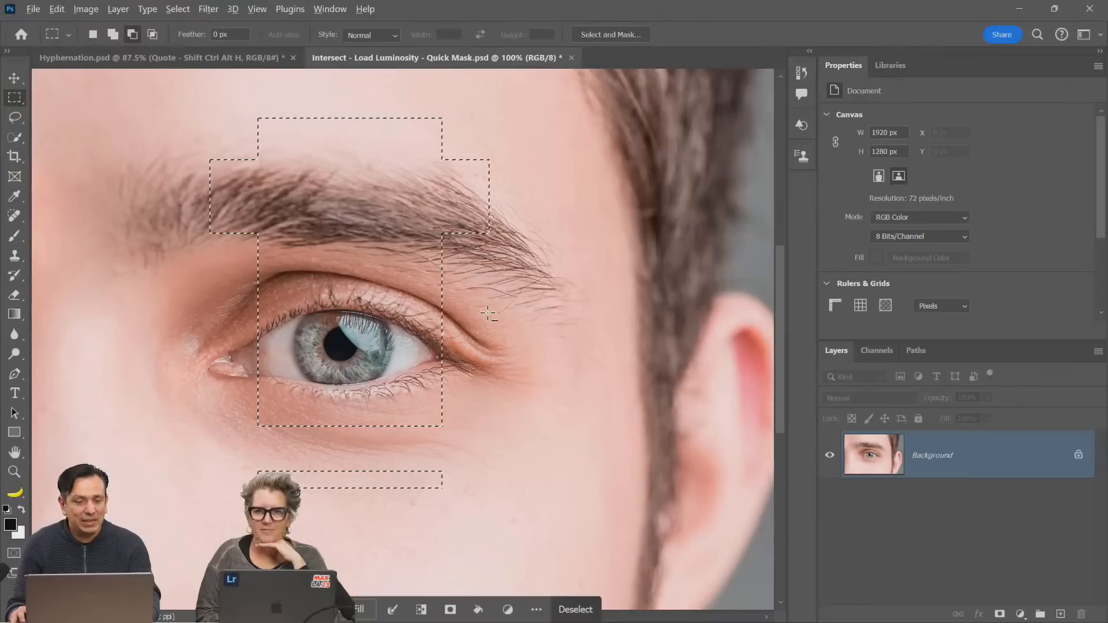
key("shift")
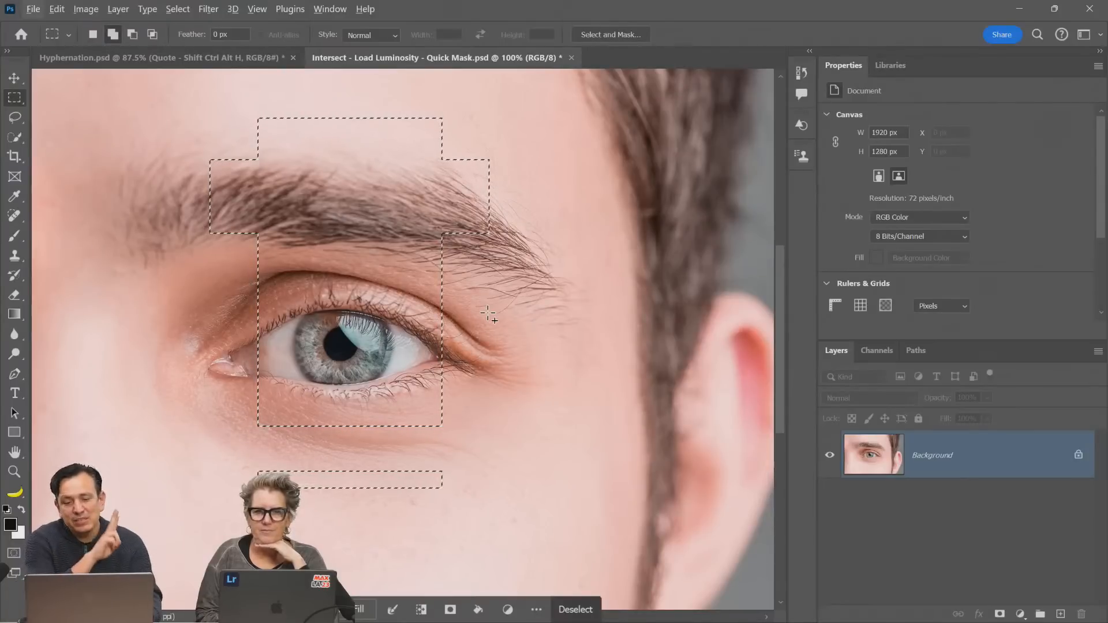
key("alt+shift")
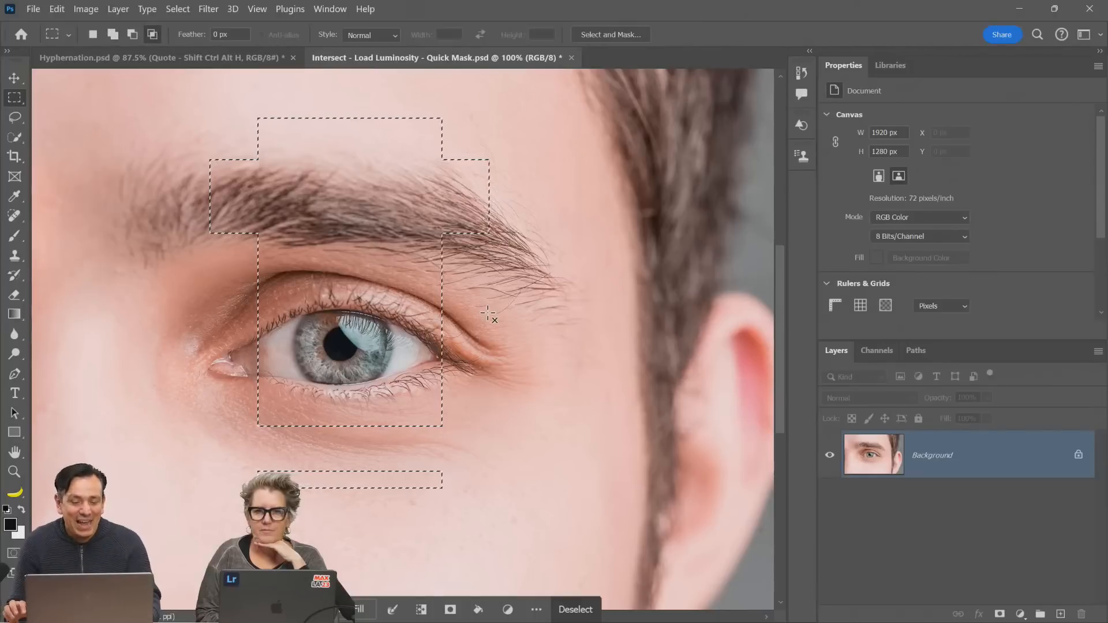
Intersect the cross-shaped selection with a large rectangle covering the eyebrow and the upper half of the eye, then deselect everything
left_click_drag(323, 186, 306, 202)
key("ctrl+z")
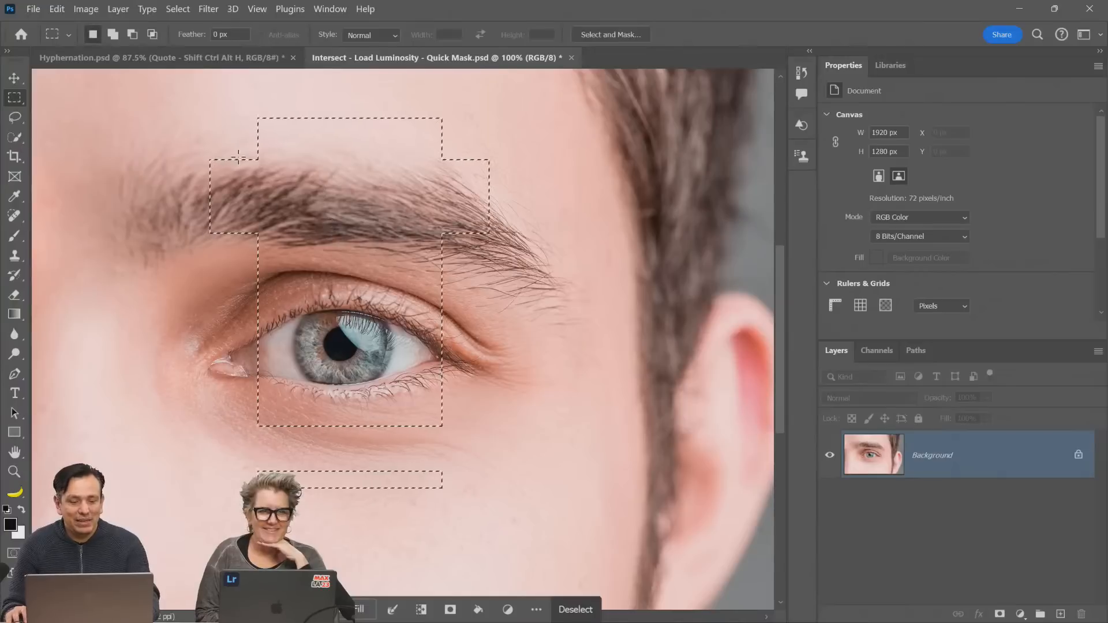
left_click_drag(137, 111, 459, 335)
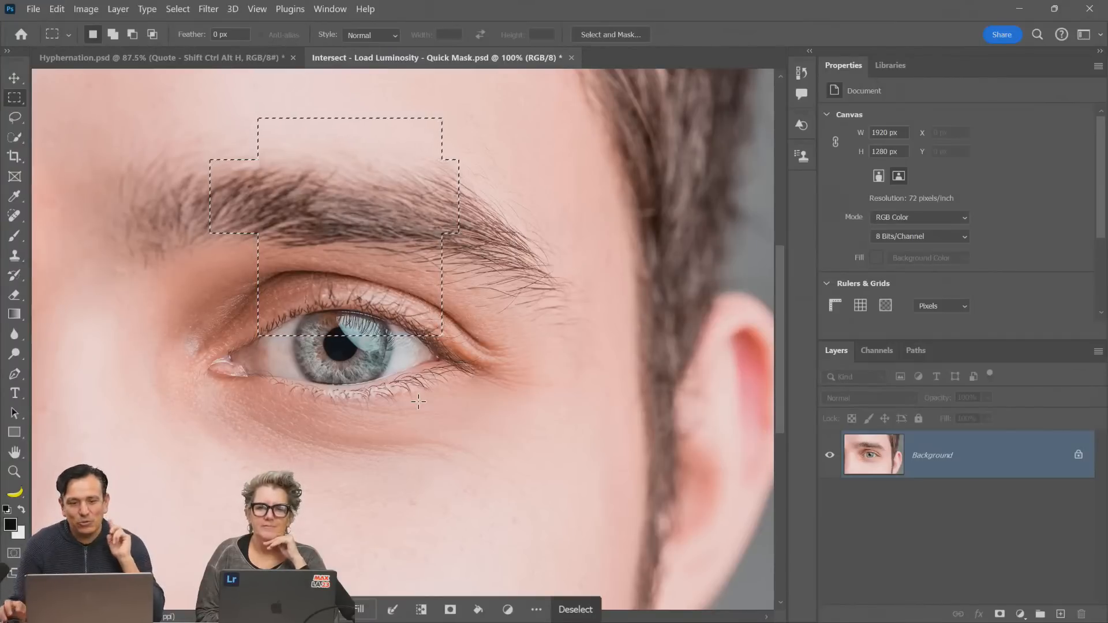
left_click(346, 269)
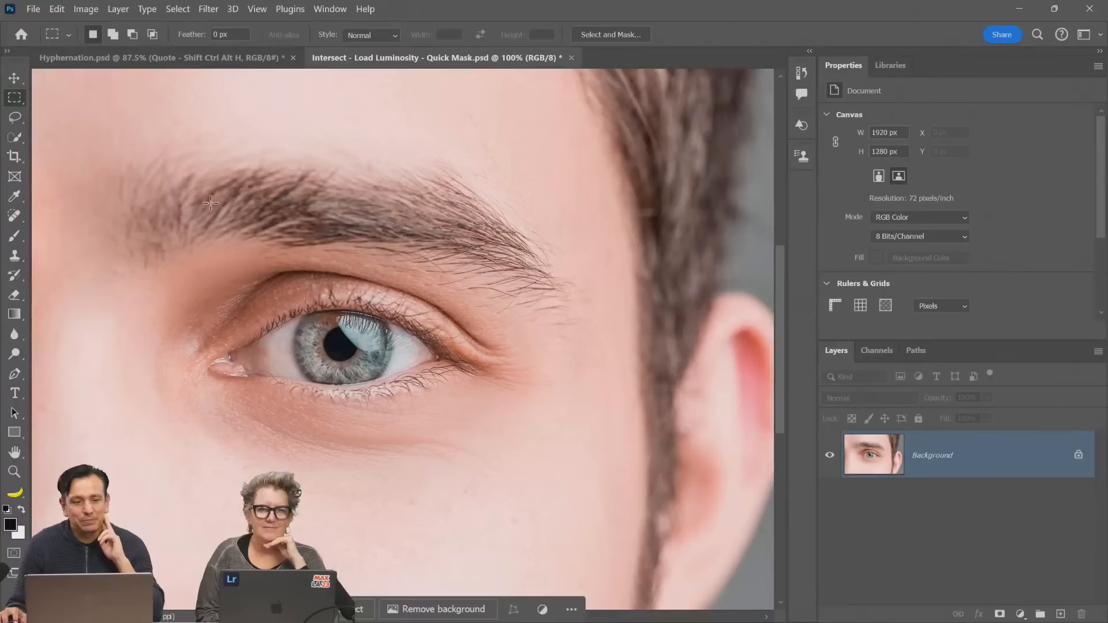
Select a circle around the iris with the Elliptical Marquee tool and intersect it with a wider, flatter ellipse that follows the eyelids
right_click(22, 98)
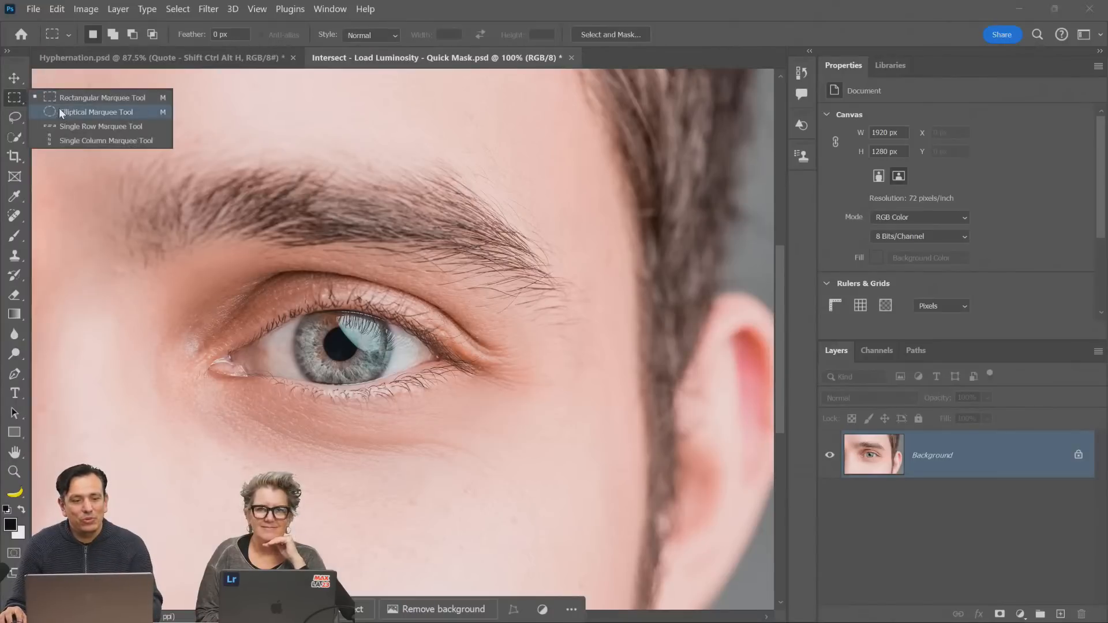
left_click(87, 112)
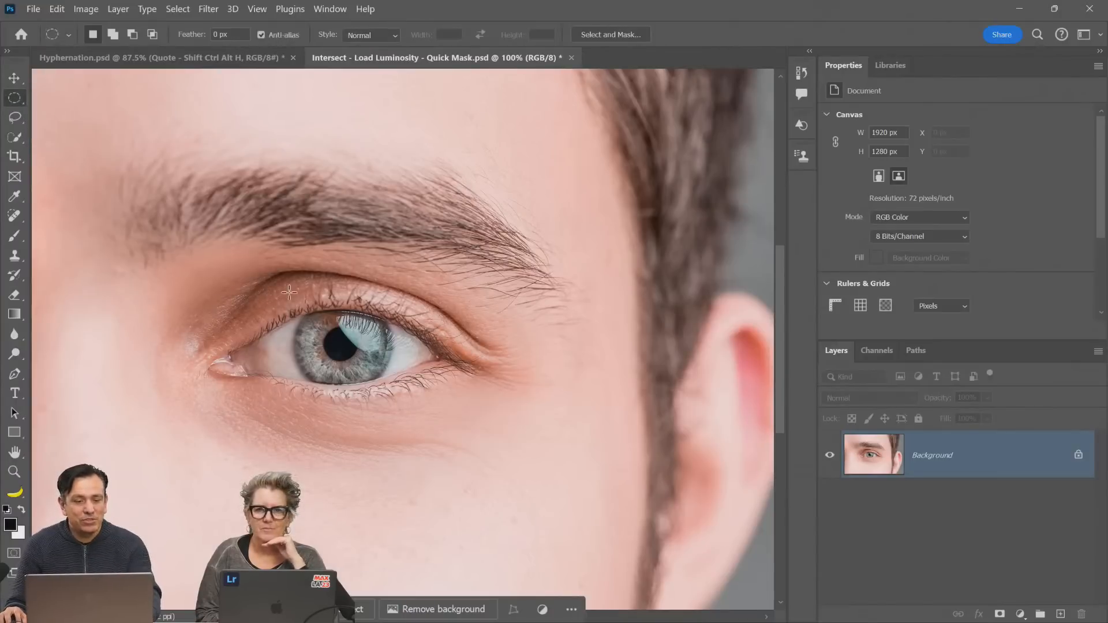
left_click_drag(289, 292, 402, 396)
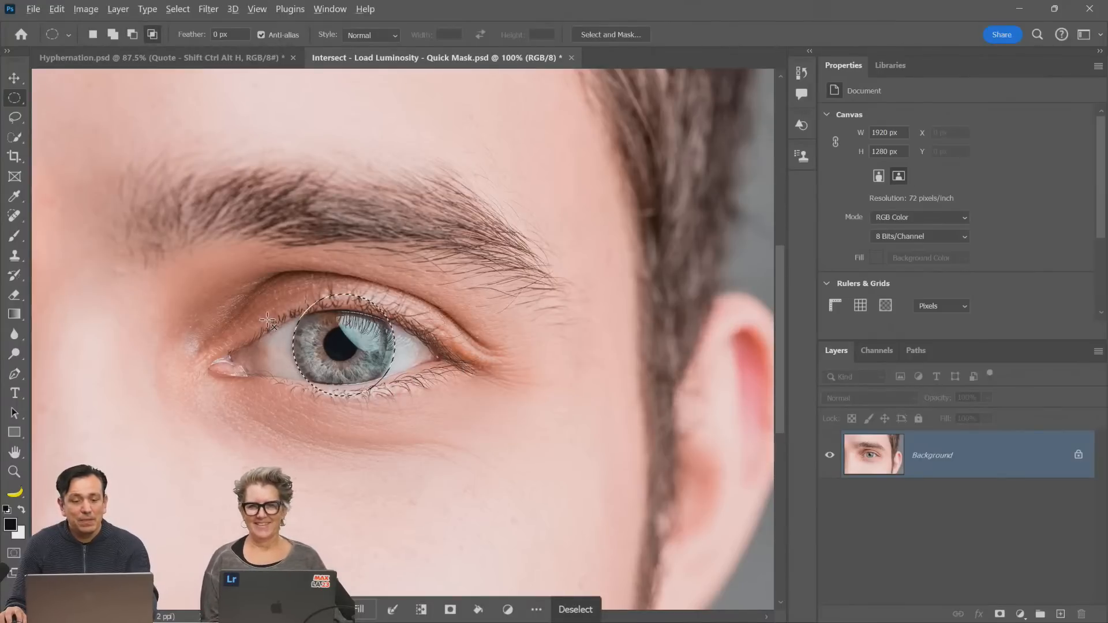
left_click_drag(264, 317, 424, 382)
Add a Curves adjustment layer masked to the iris and shape an S-curve with darker shadows and brighter highlights
left_click(1021, 614)
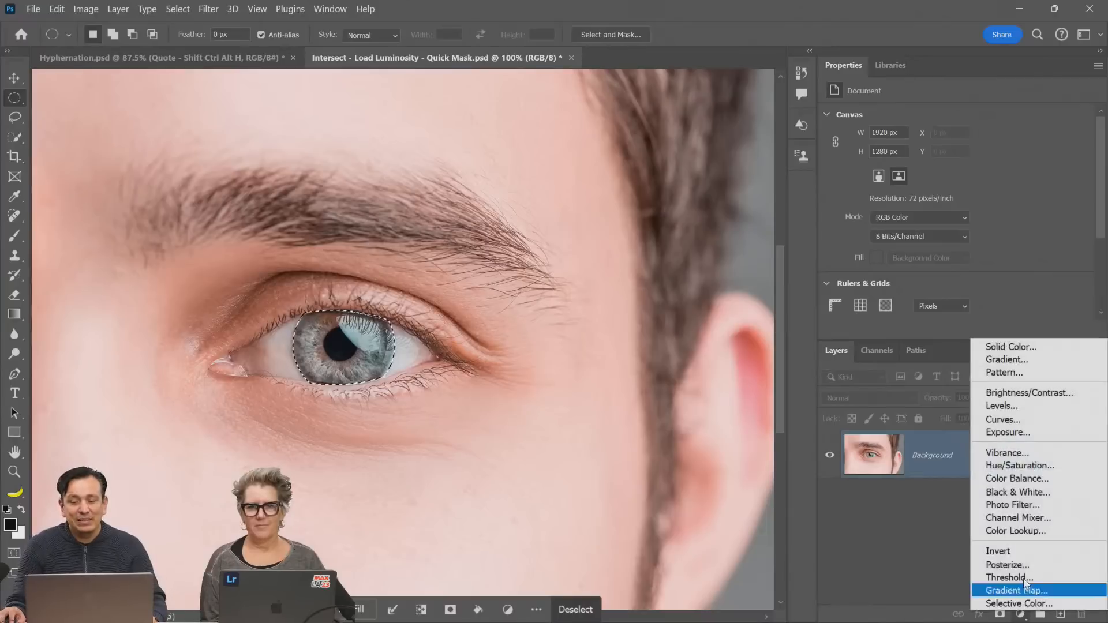
left_click(1026, 419)
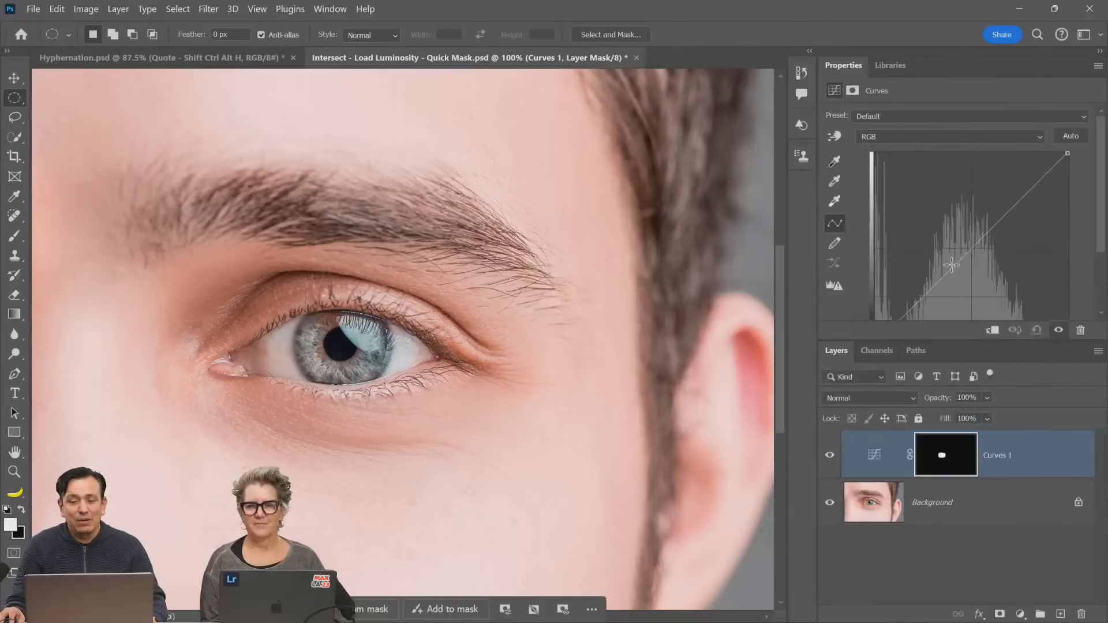
left_click_drag(952, 265, 963, 279)
left_click_drag(988, 242, 990, 217)
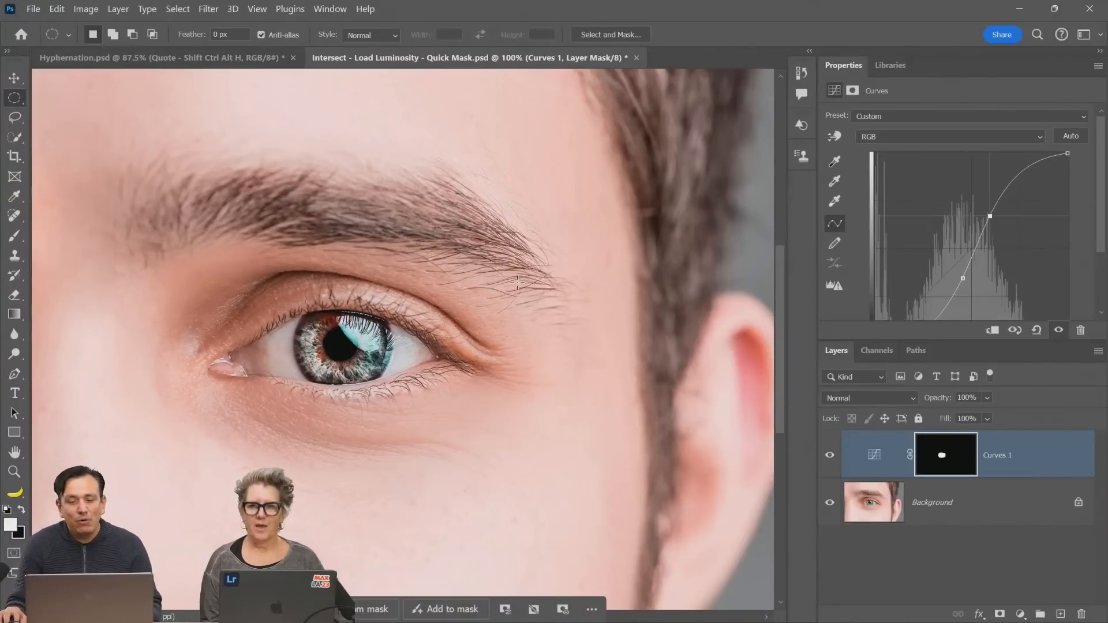
On the Background layer, with Curves 1 hidden, select a circle around the iris and trim the selection with the Lasso tool
left_click(829, 455)
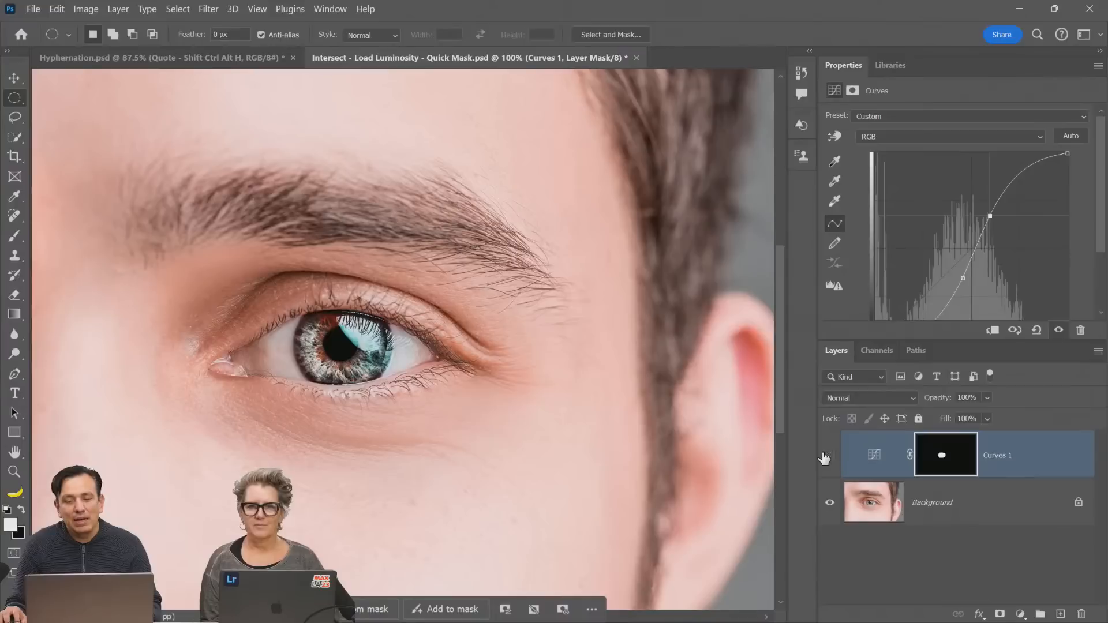
left_click(924, 502)
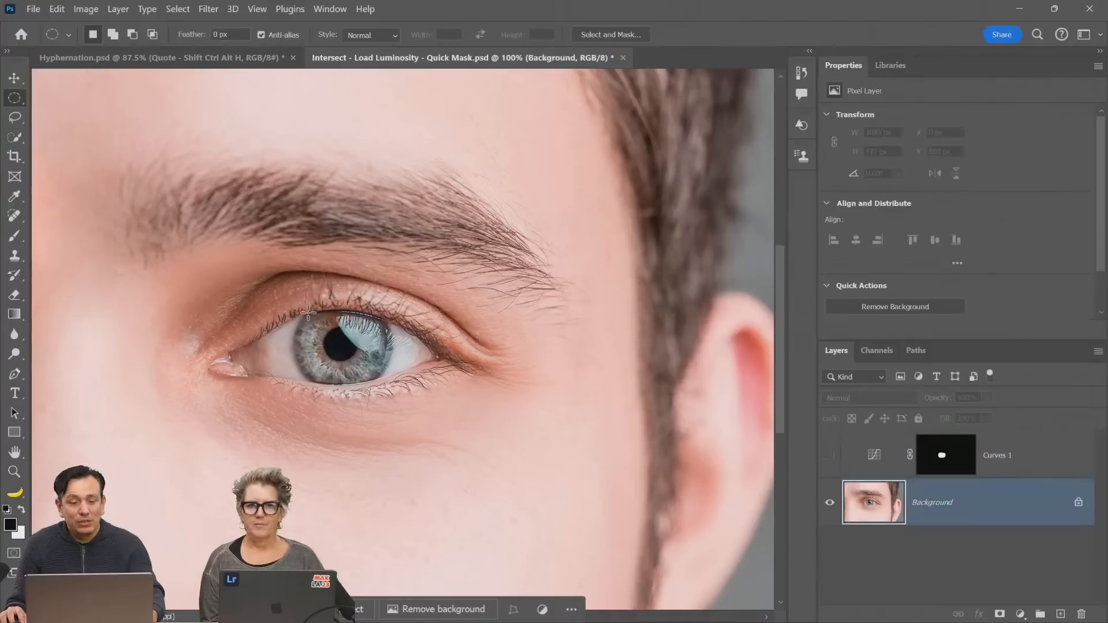
left_click_drag(344, 340, 412, 395)
left_click_drag(15, 117, 60, 117)
key("shift+alt")
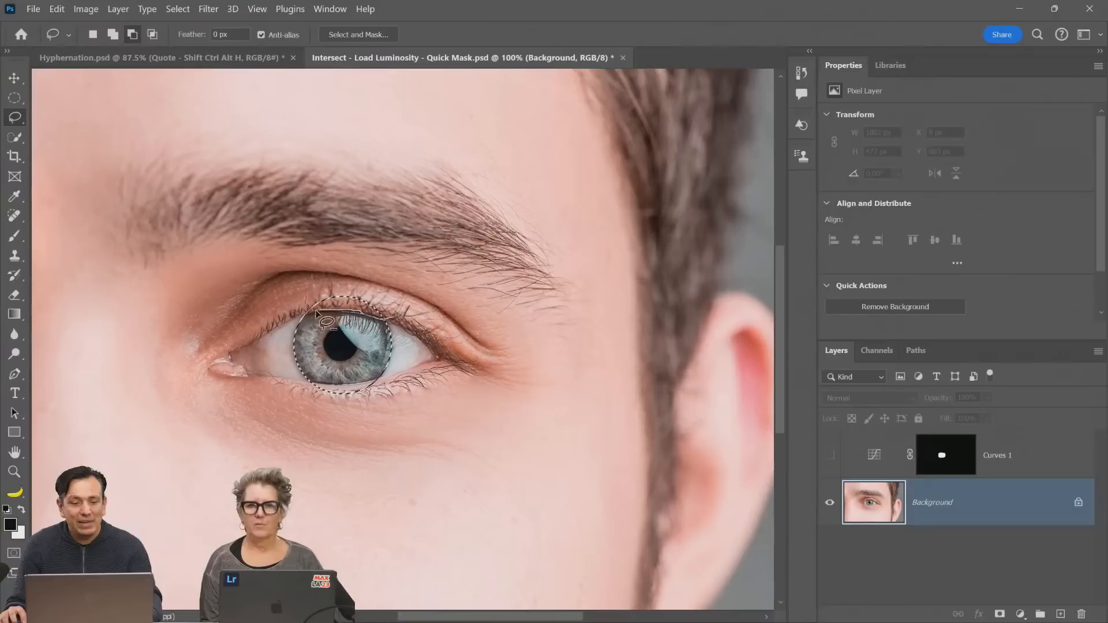
mouse_move(316, 314)
left_mouse_down()
mouse_move(472, 283)
mouse_move(373, 383)
mouse_move(292, 385)
mouse_move(404, 415)
left_mouse_up()
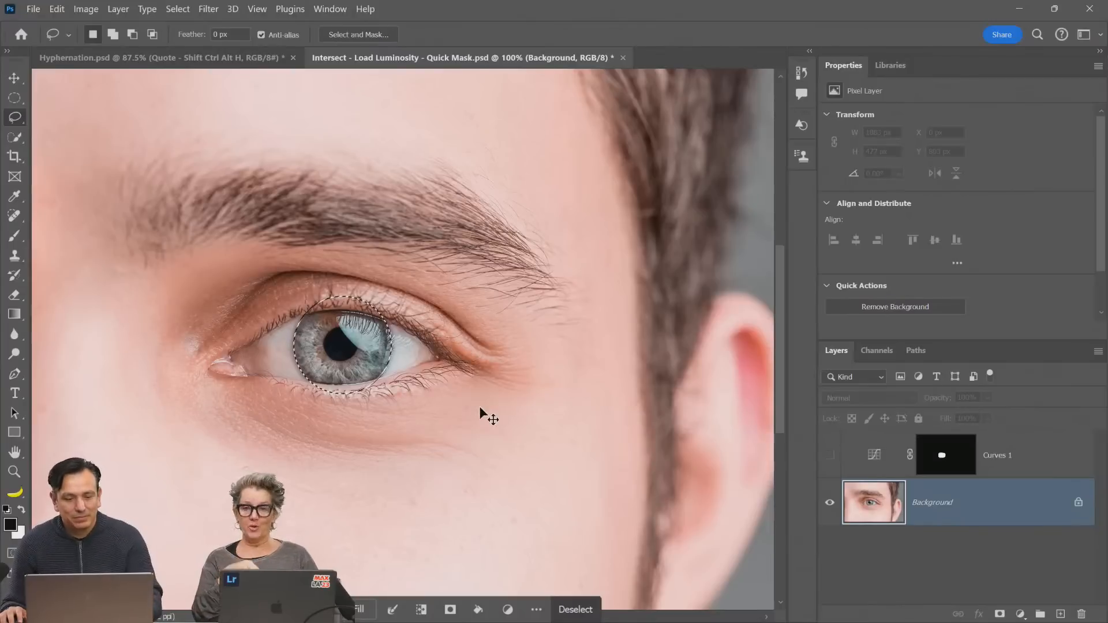
Deselect everything and delete the Curves 1 adjustment layer
key("ctrl+d")
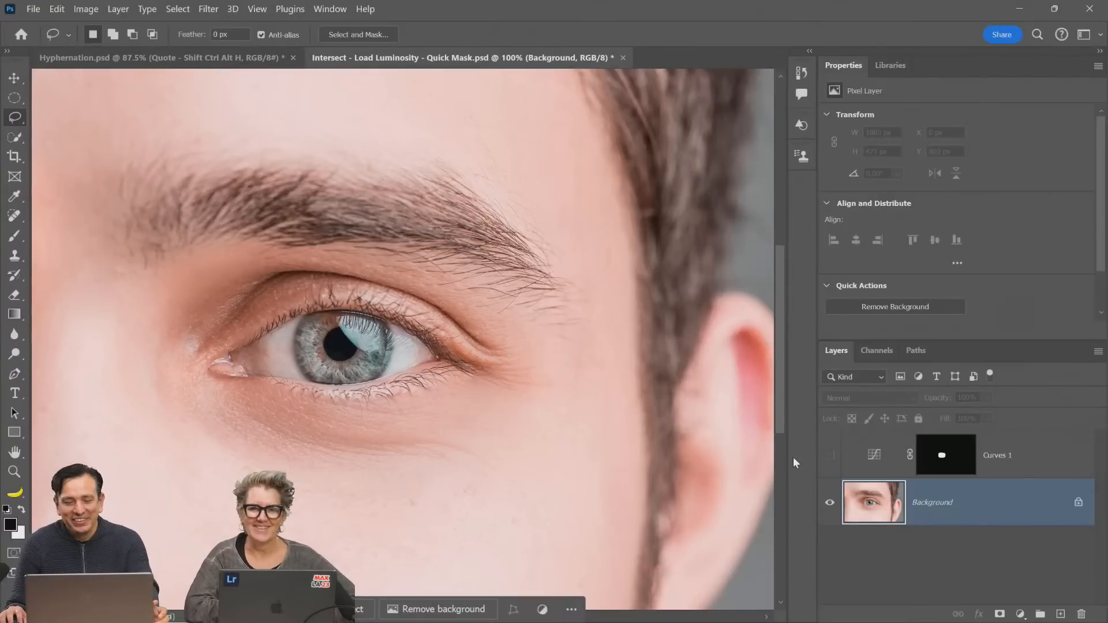
left_click(830, 456)
left_click(830, 455)
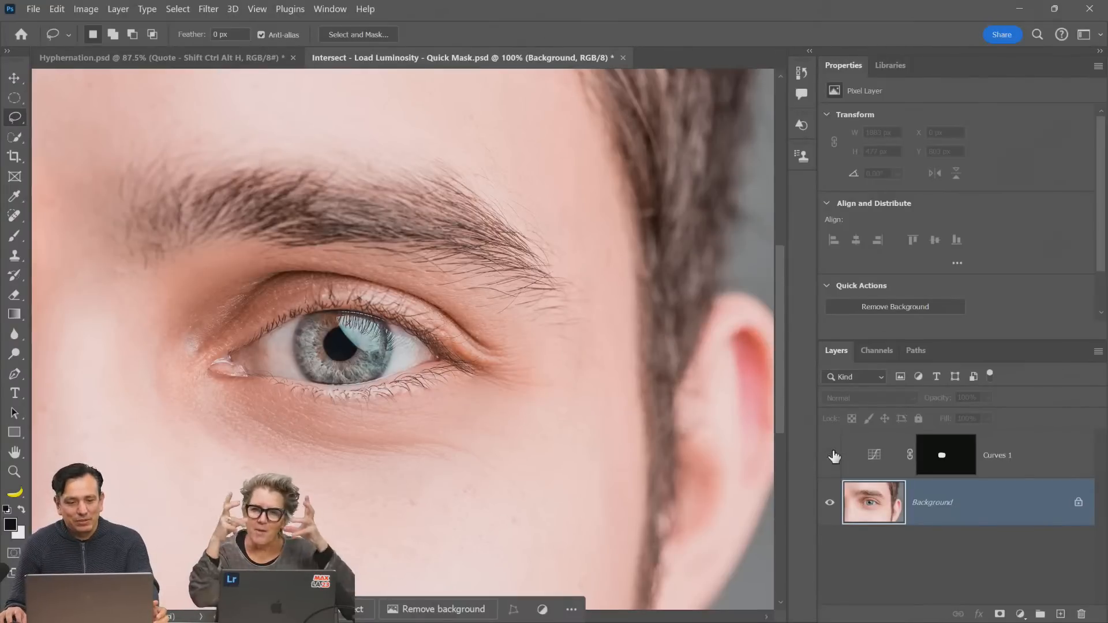
left_click(874, 455)
left_click(830, 455)
left_click(830, 456)
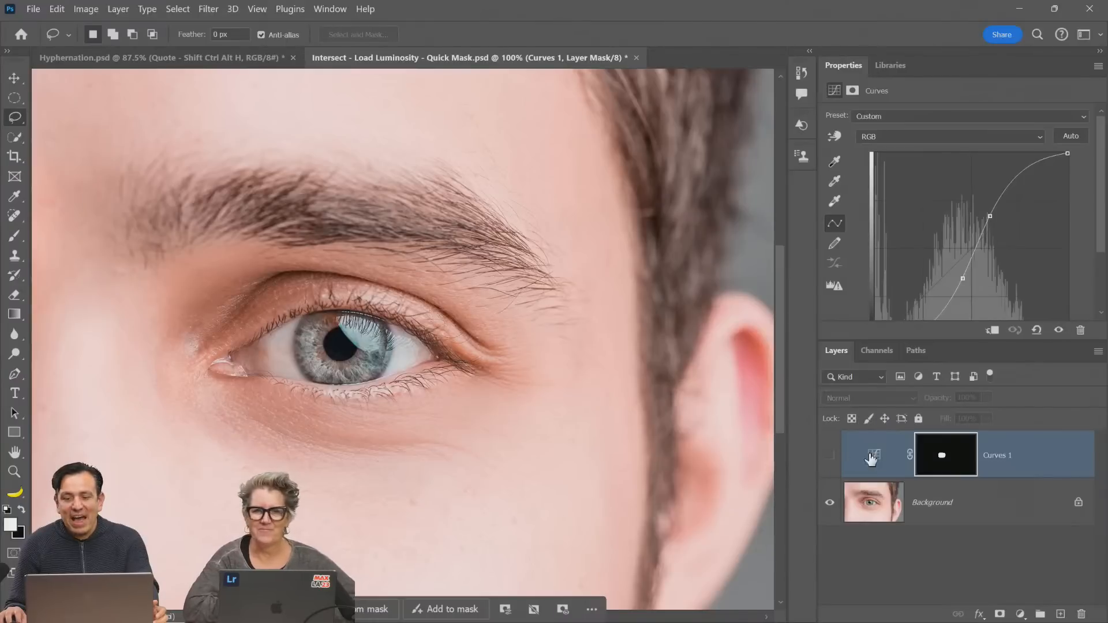
left_click_drag(871, 459, 1081, 615)
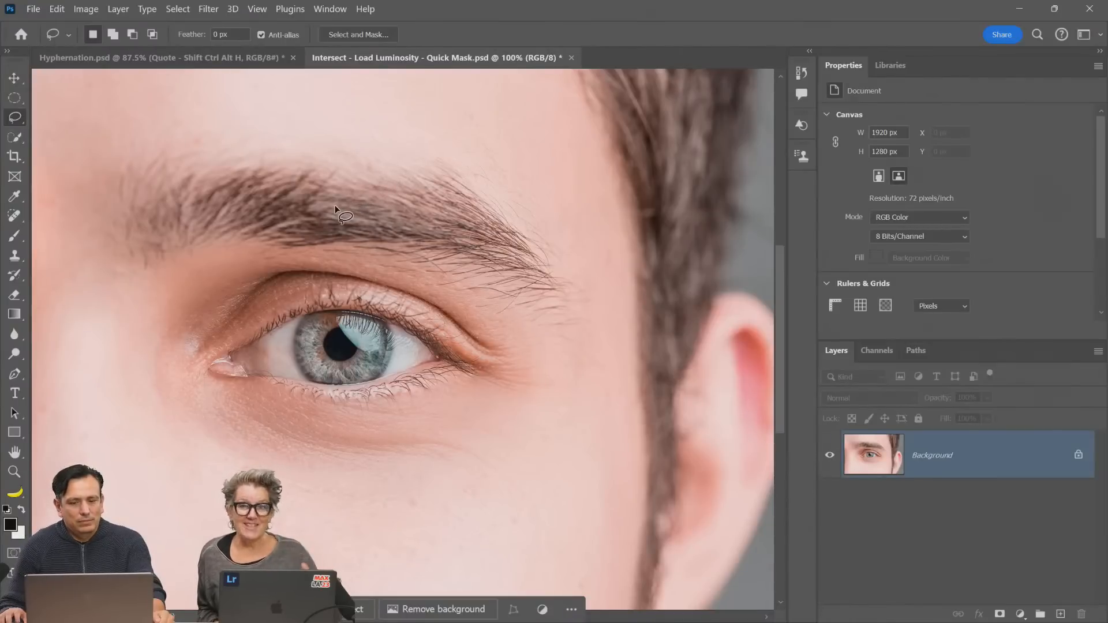
Undo back to the intersected iris selection made before the Curves layer and show it in Quick Mask mode
key("F2")
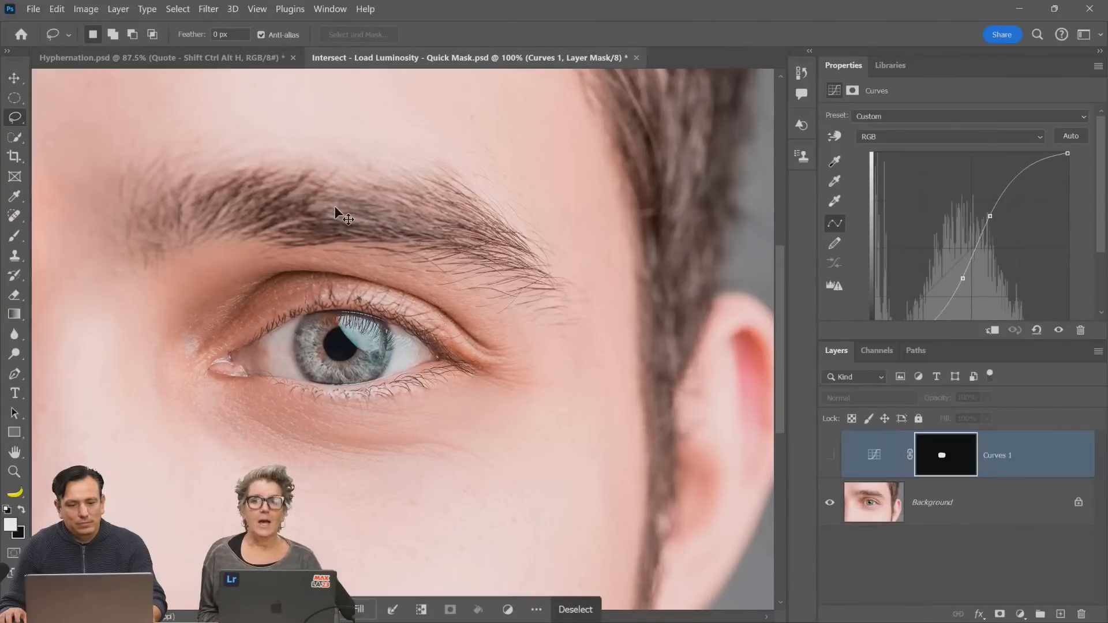
key("ctrl+z")
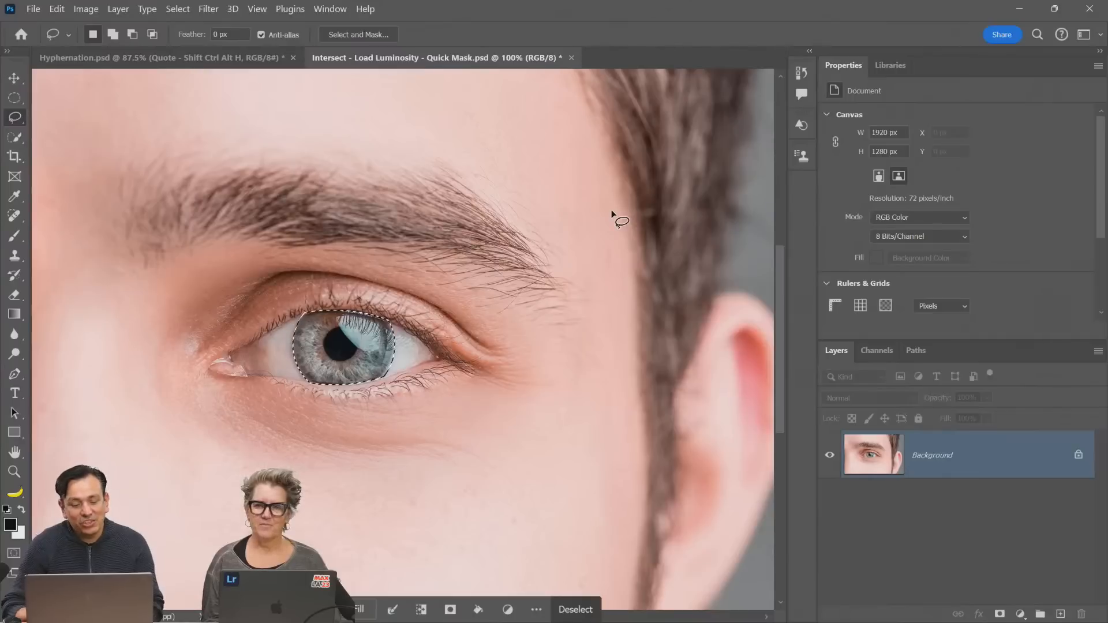
key("q")
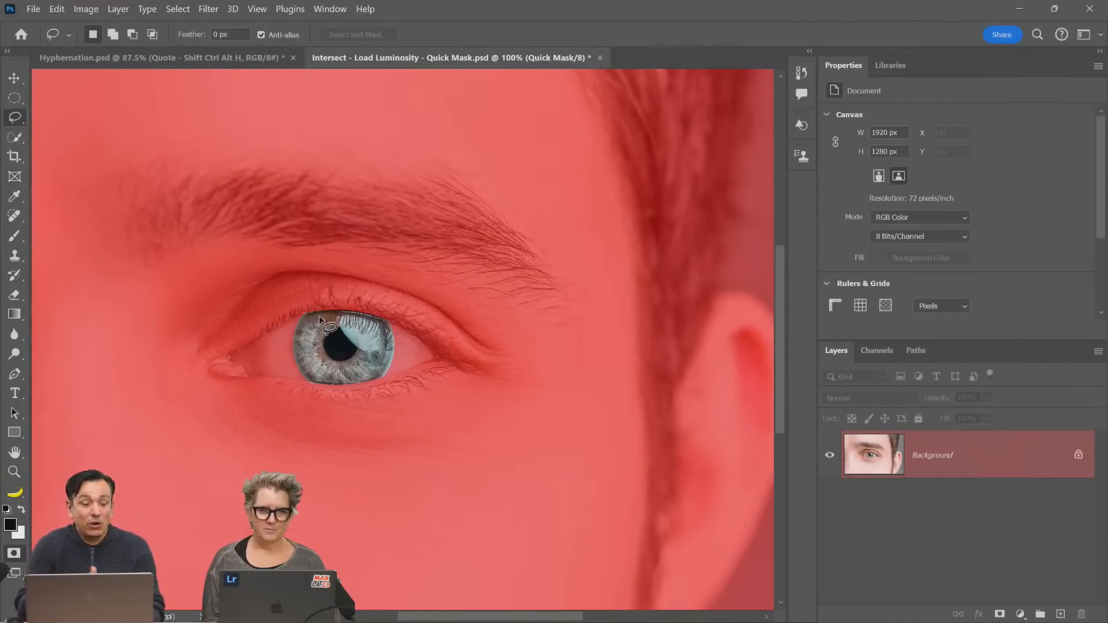
Review the Quick Mask options, including the Selected Areas choice and the mask color picker, and close them without keeping changes
double_click(13, 554)
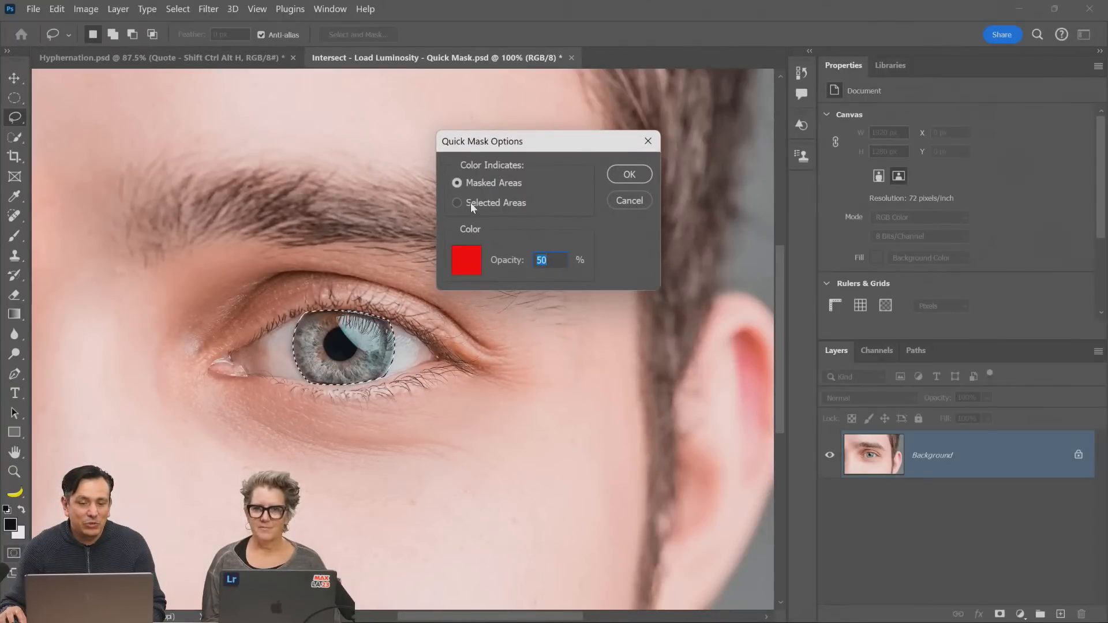
left_click(455, 203)
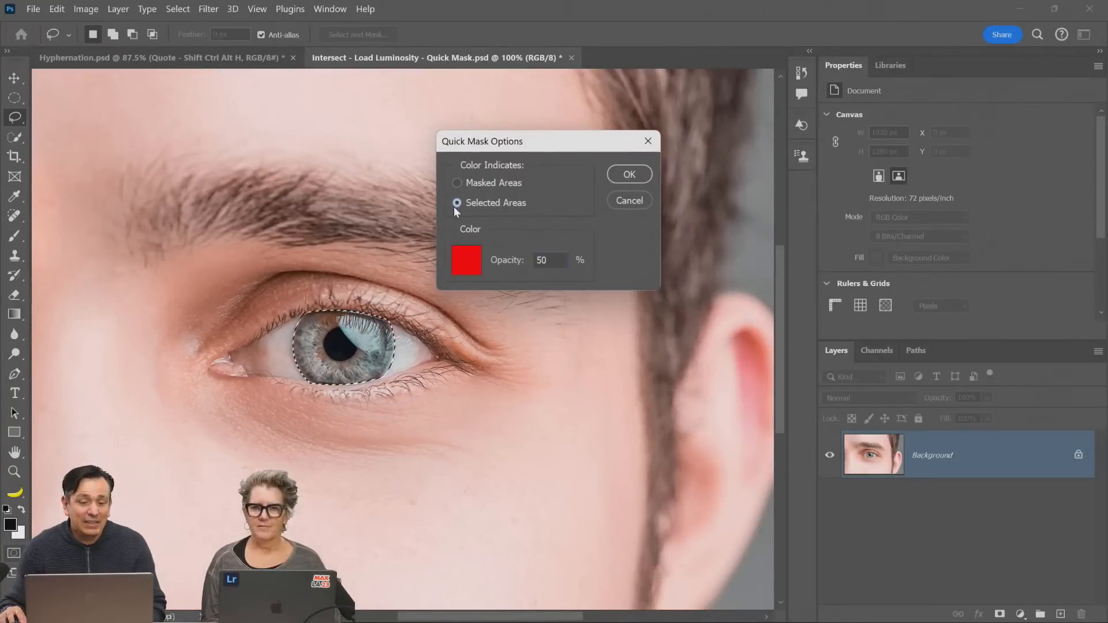
left_click(465, 265)
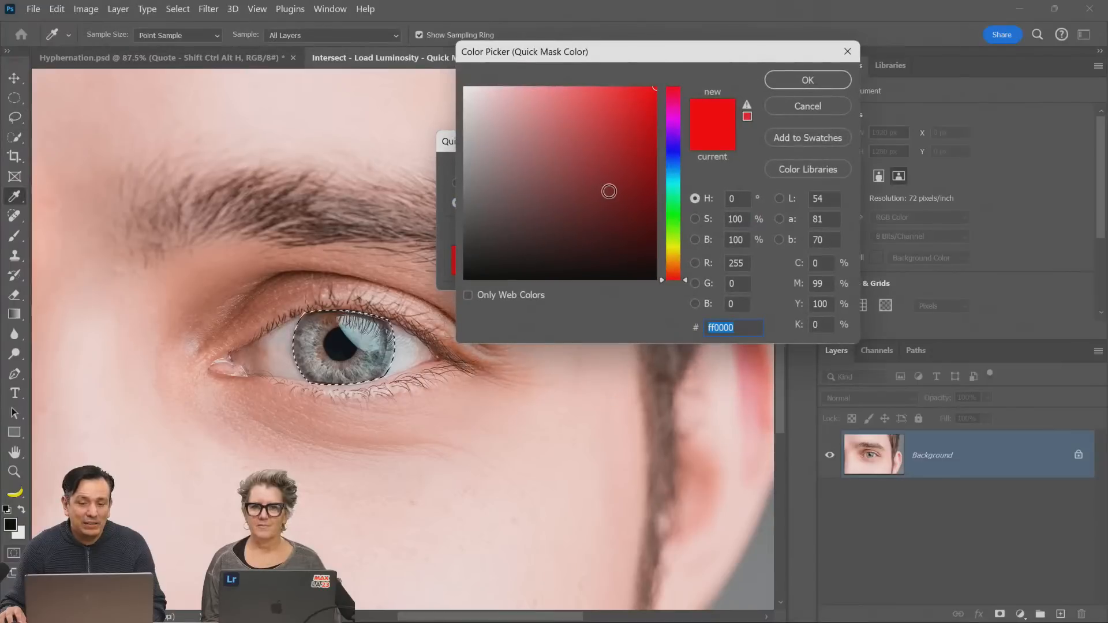
left_click(807, 107)
left_click(624, 200)
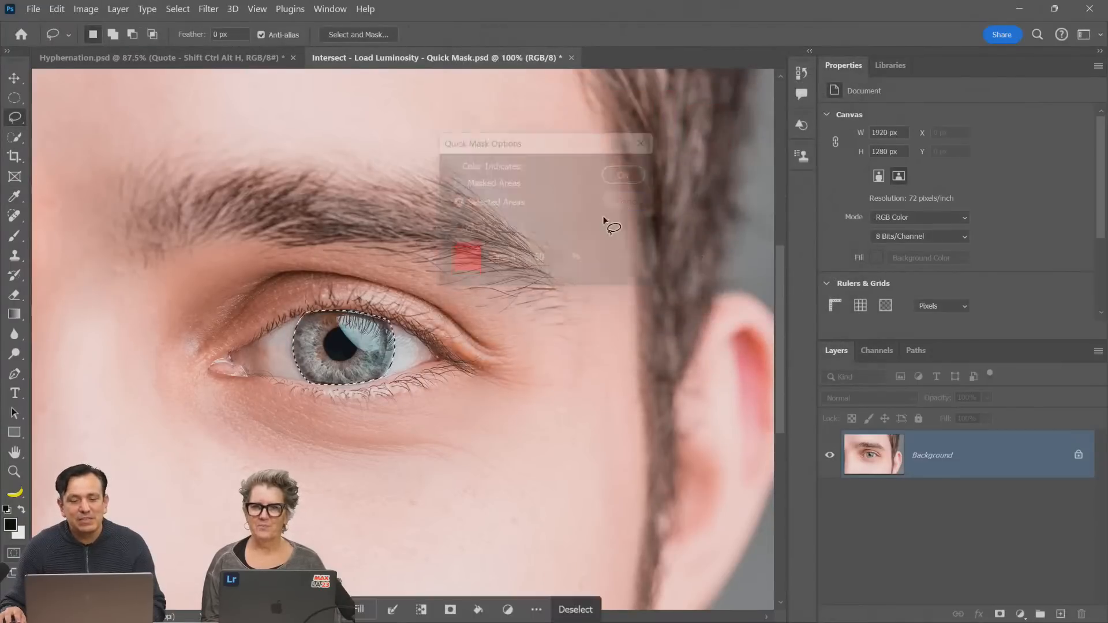
Show the iris selection in Quick Mask mode again and choose the Brush tool for editing the mask
key("q")
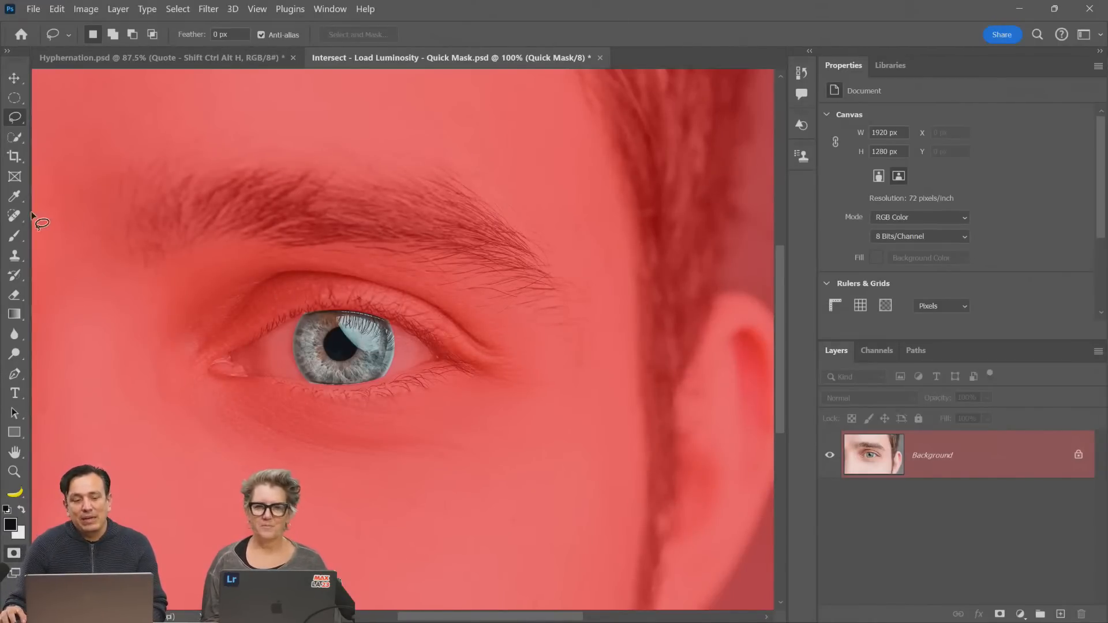
left_click(16, 238)
right_click(17, 239)
left_click(69, 232)
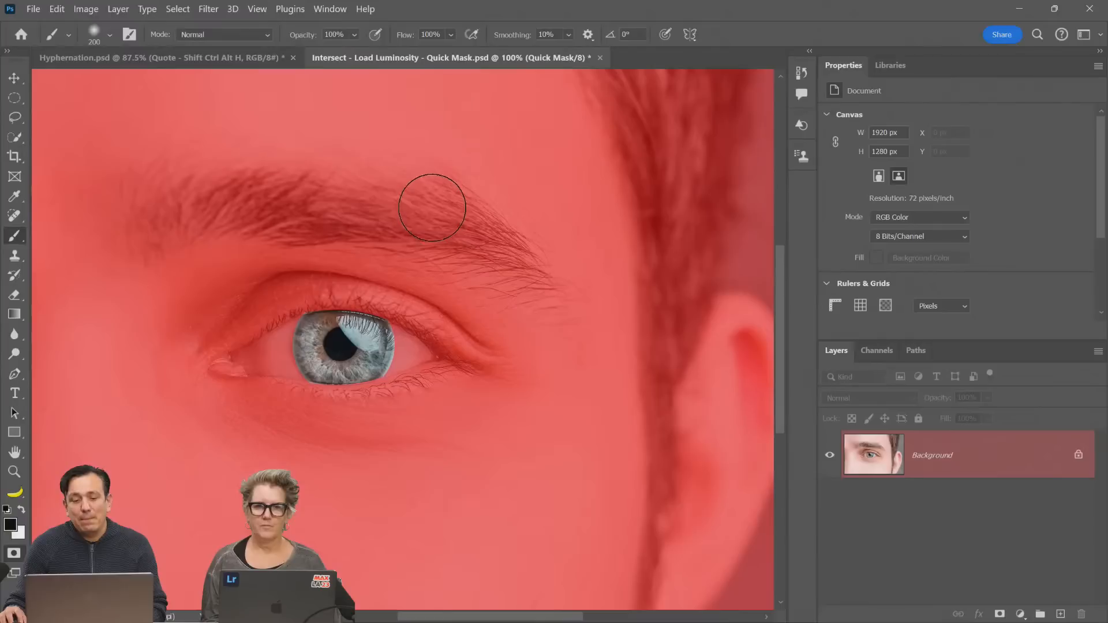
Swap the foreground and background colors back and forth between black and white, ending with black as the foreground
key("x")
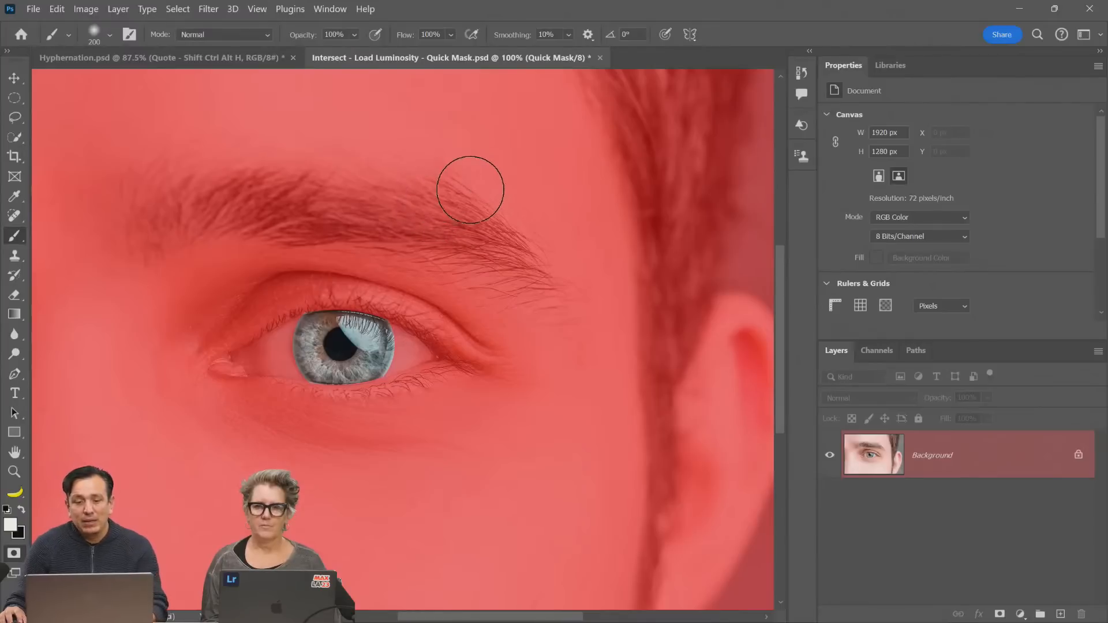
key("x")
key("x")
key("x")
key("x")
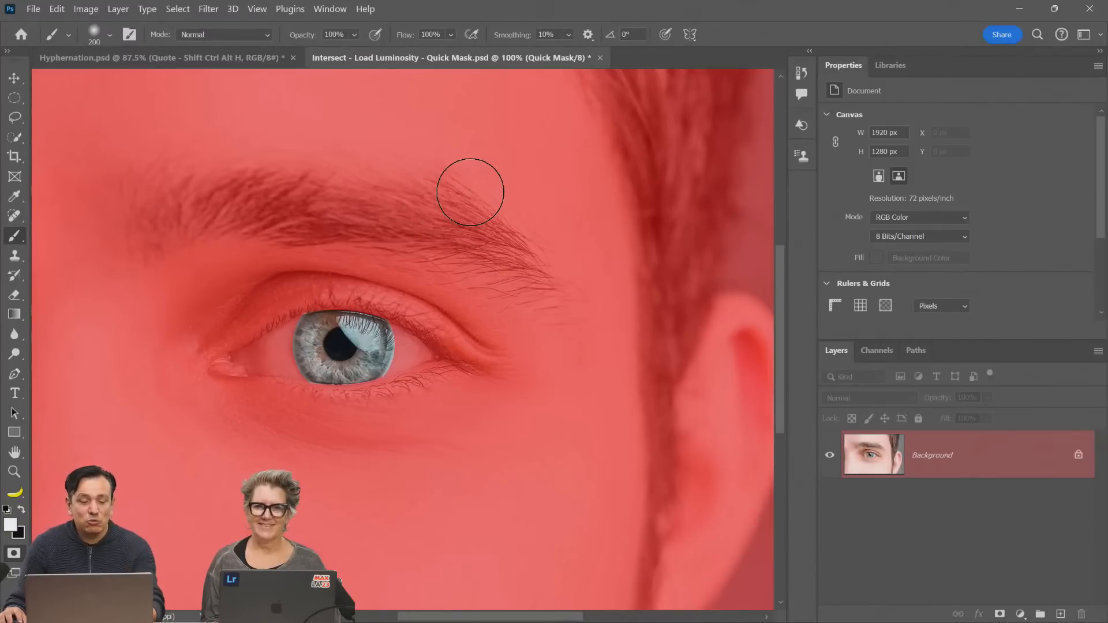
key("x")
key("x")
key("x")
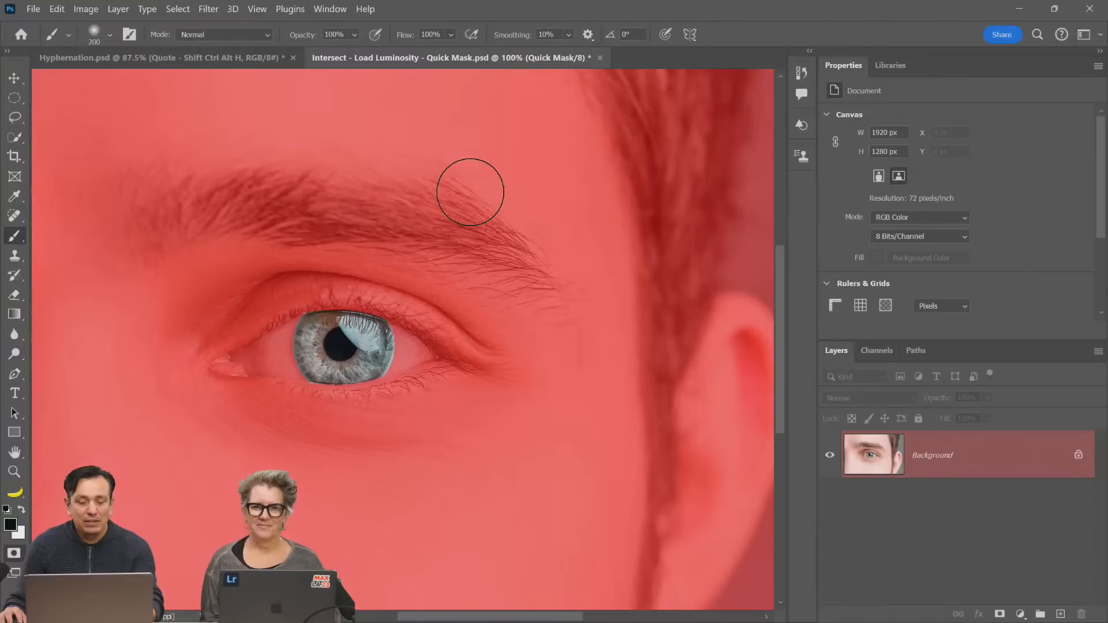
Paint a white stroke from the eyebrow's outer end toward the temple in the Quick Mask and view it as a selection
key("x")
key("x")
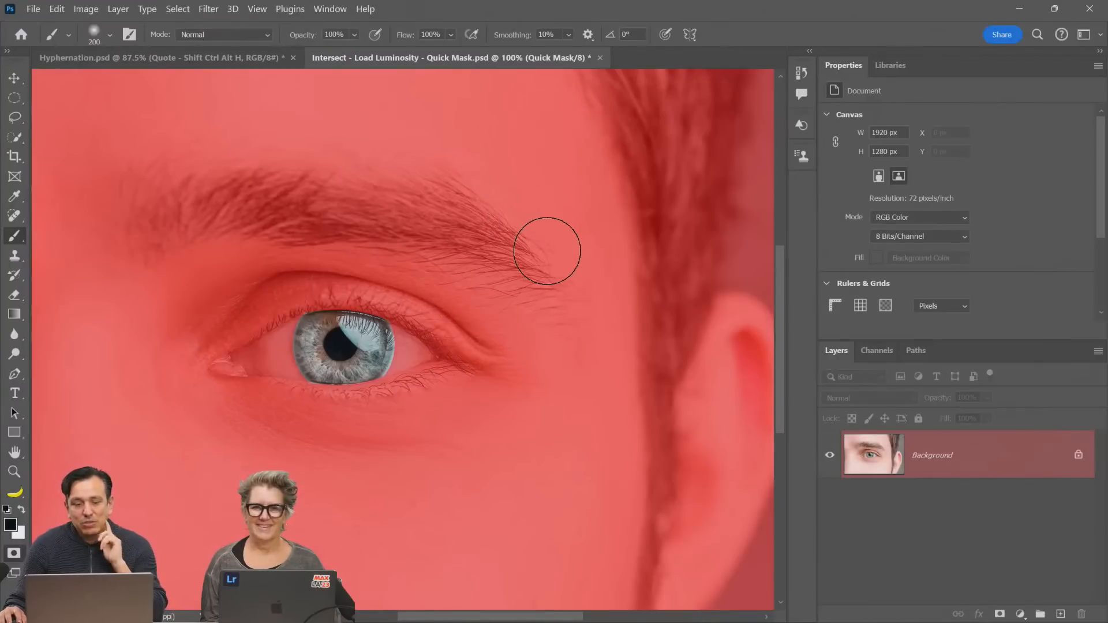
key("x")
mouse_move(510, 173)
left_mouse_down()
mouse_move(556, 211)
mouse_move(620, 341)
left_mouse_up()
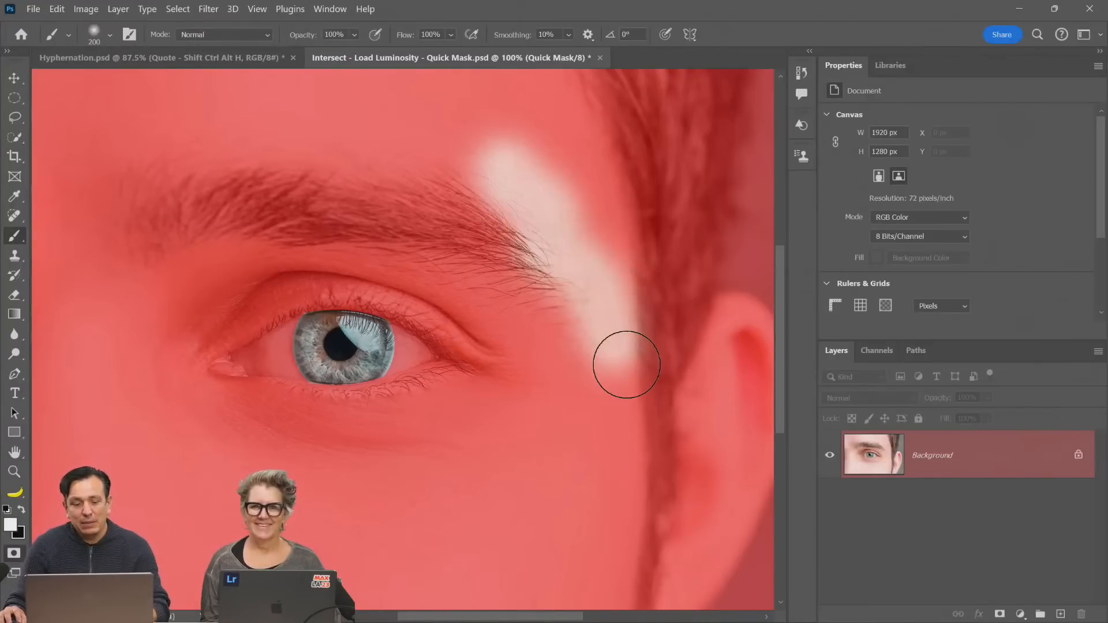
key("x")
key("q")
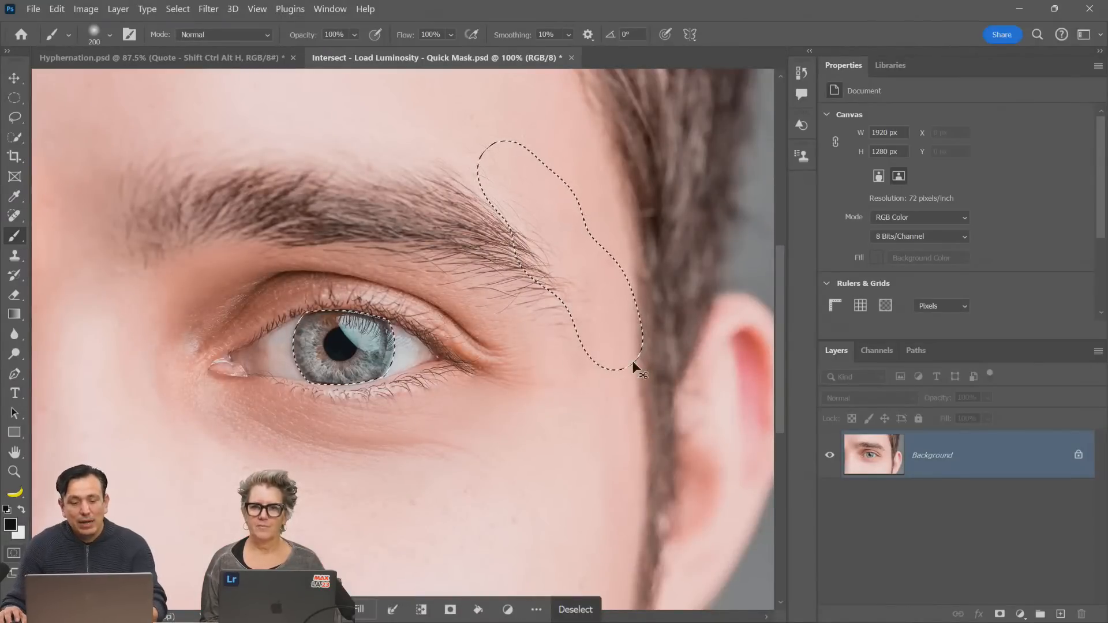
Return to Quick Mask mode and undo the white brush stroke beside the eyebrow
key("q")
key("x")
key("ctrl+z")
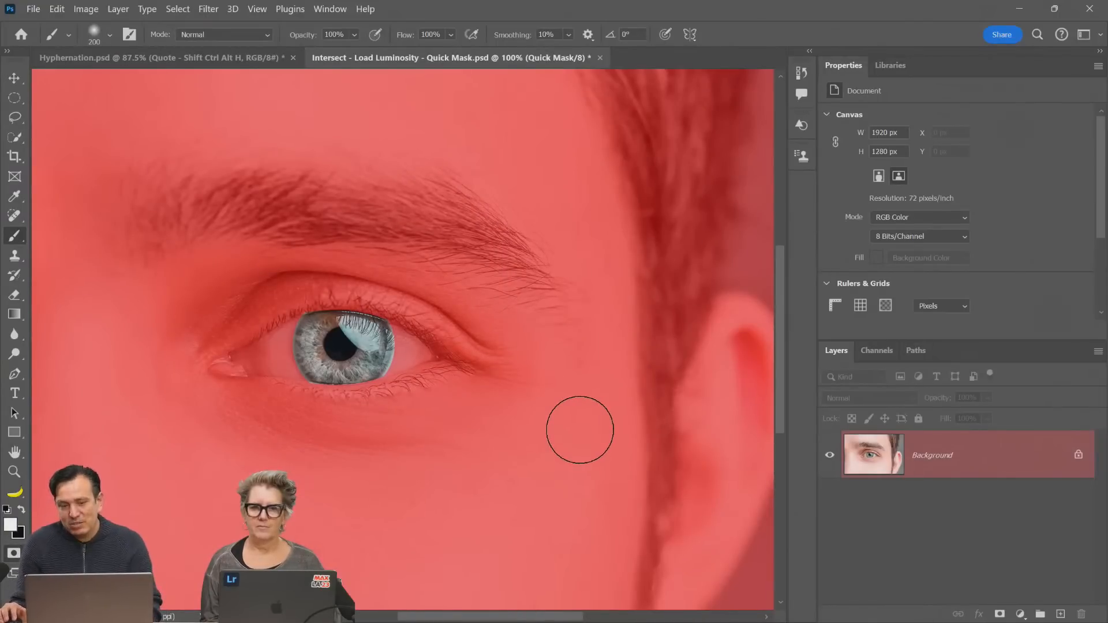
Soften the iris quick mask with a Gaussian Blur of 4.3 pixels radius and return to the Brush tool
left_click(209, 9)
mouse_move(323, 187)
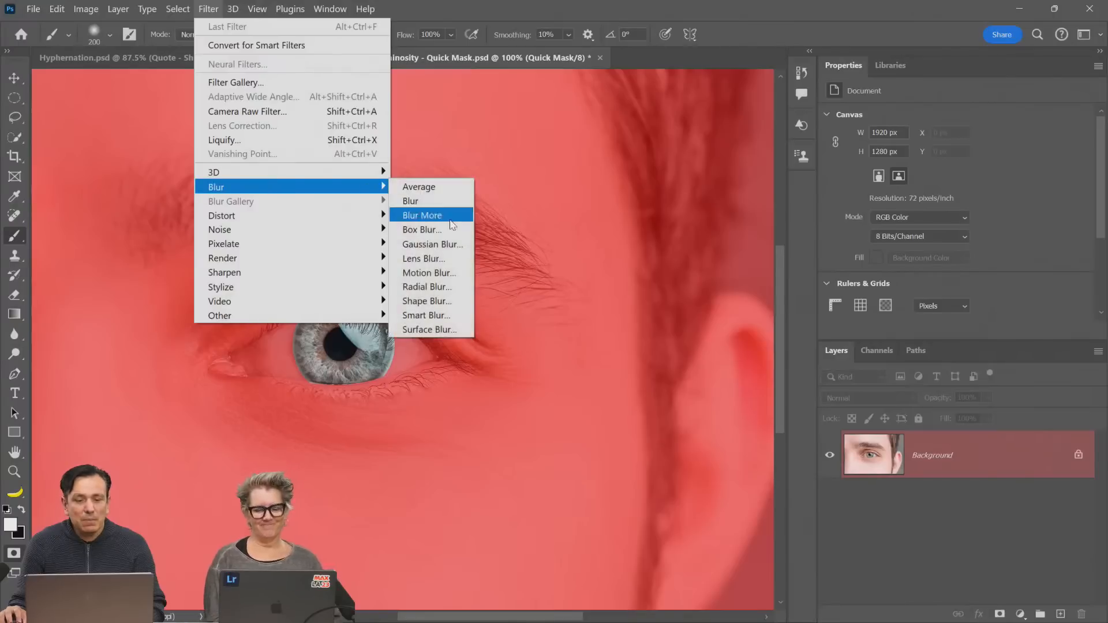
left_click(442, 245)
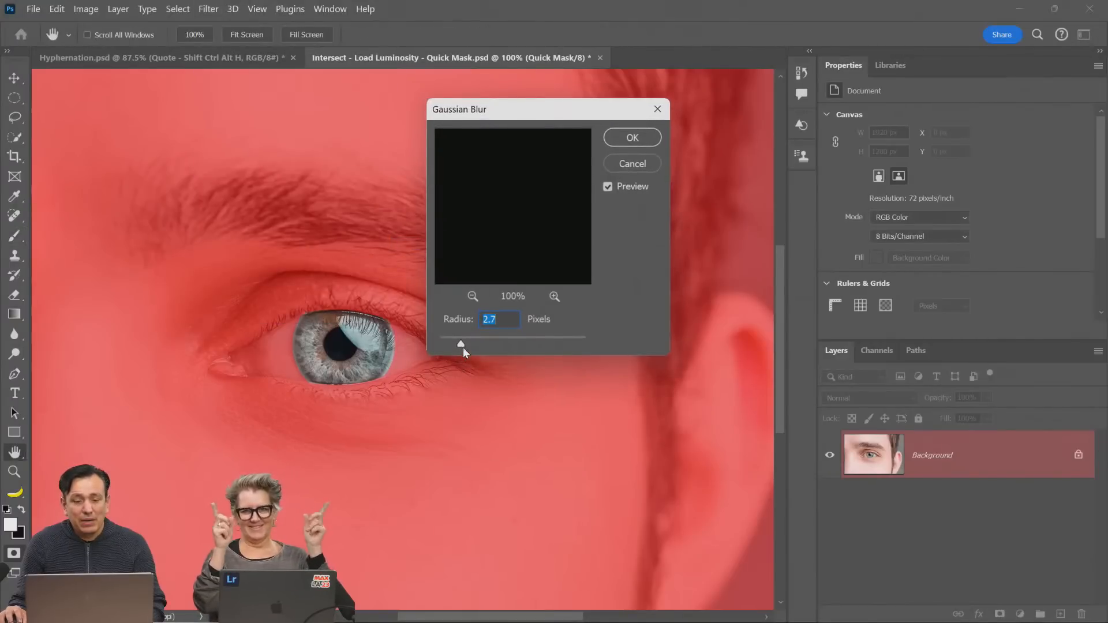
left_click_drag(500, 336, 475, 337)
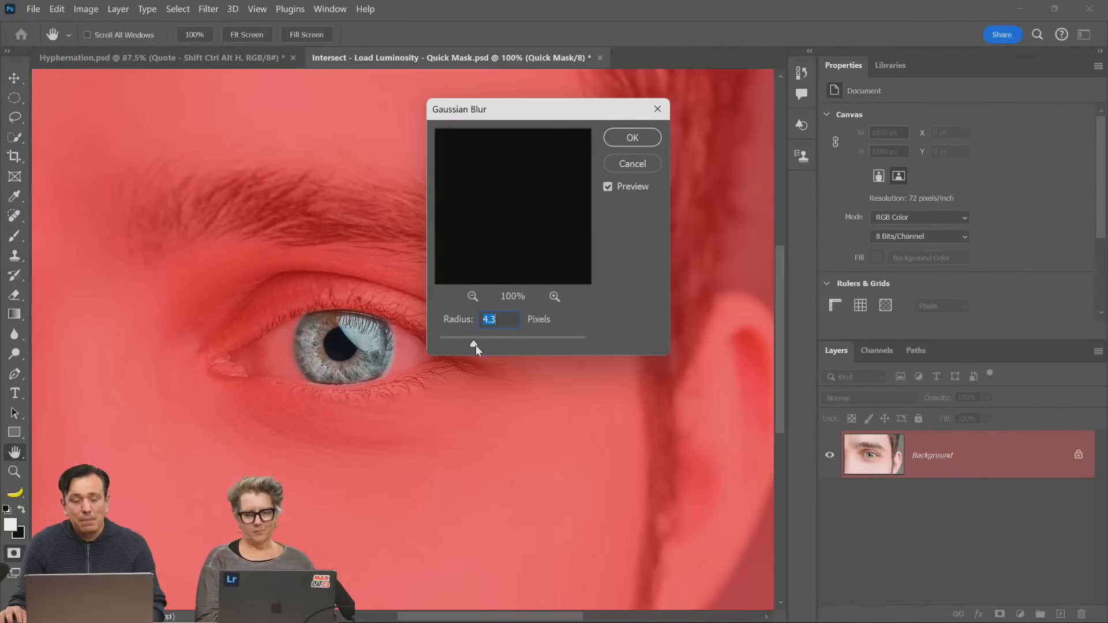
left_click(632, 137)
key("b")
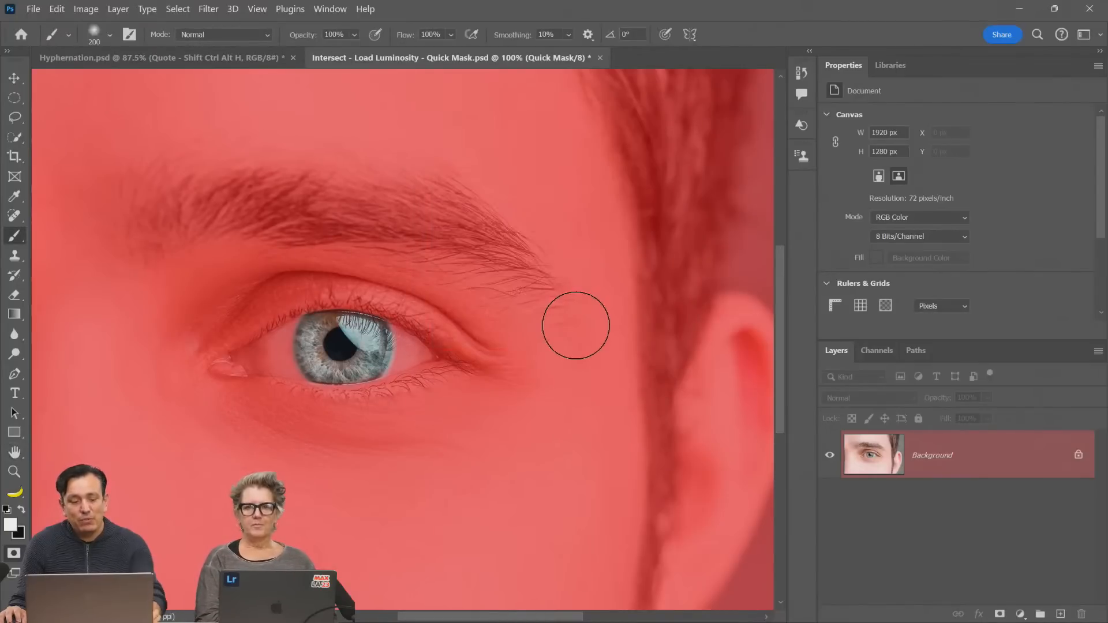
Exit Quick Mask mode, add a layer mask from the softened iris selection and inspect the mask's edge up close
key("q")
left_click(1000, 615)
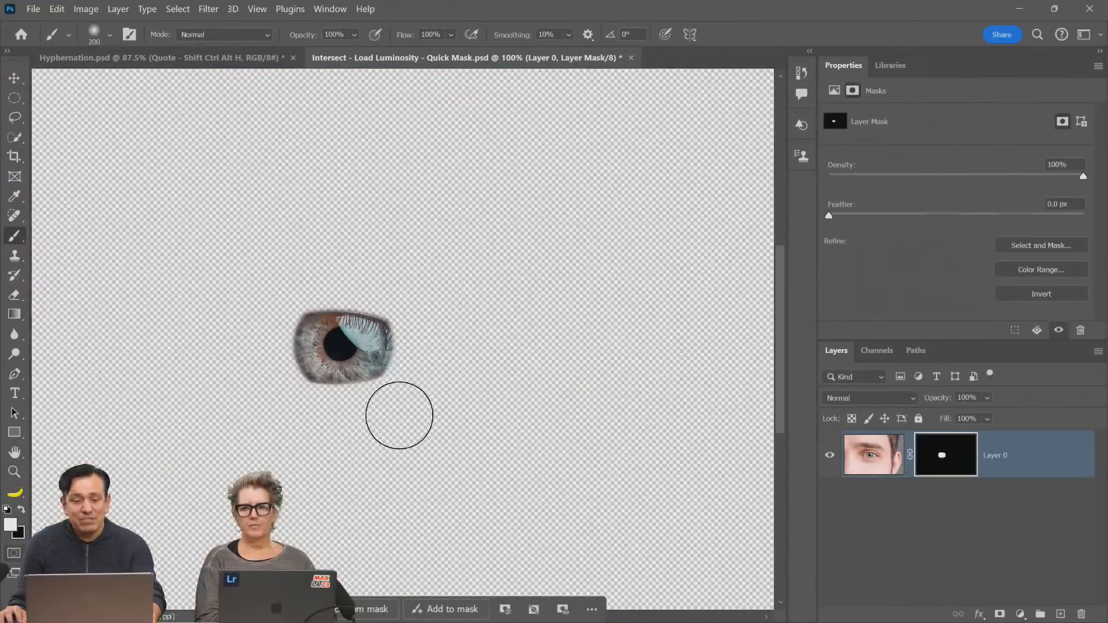
left_click(14, 472)
left_click(333, 364)
left_click(333, 365)
left_click(333, 364)
Fit the image on screen, undo the layer mask and show the iris selection in Quick Mask mode
right_click(254, 313)
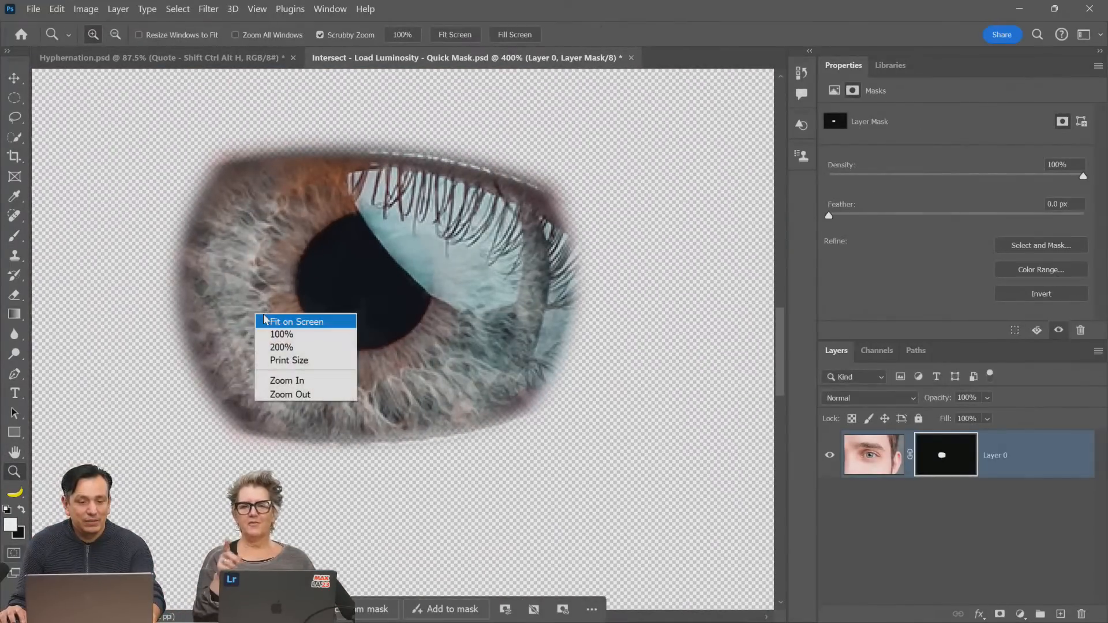
left_click(288, 322)
key("F12")
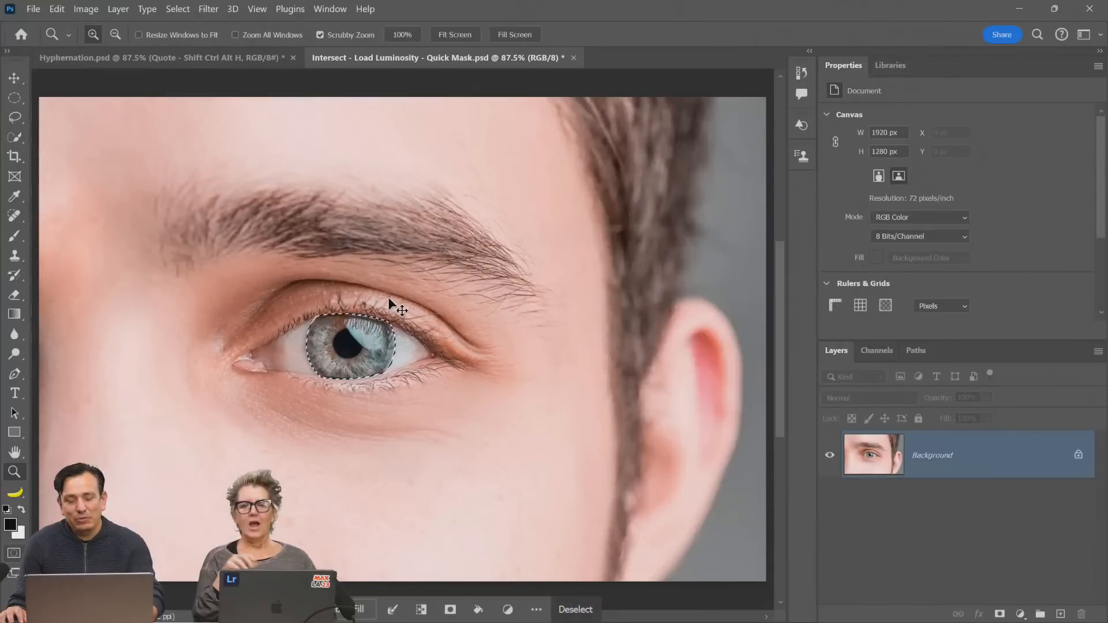
key("q")
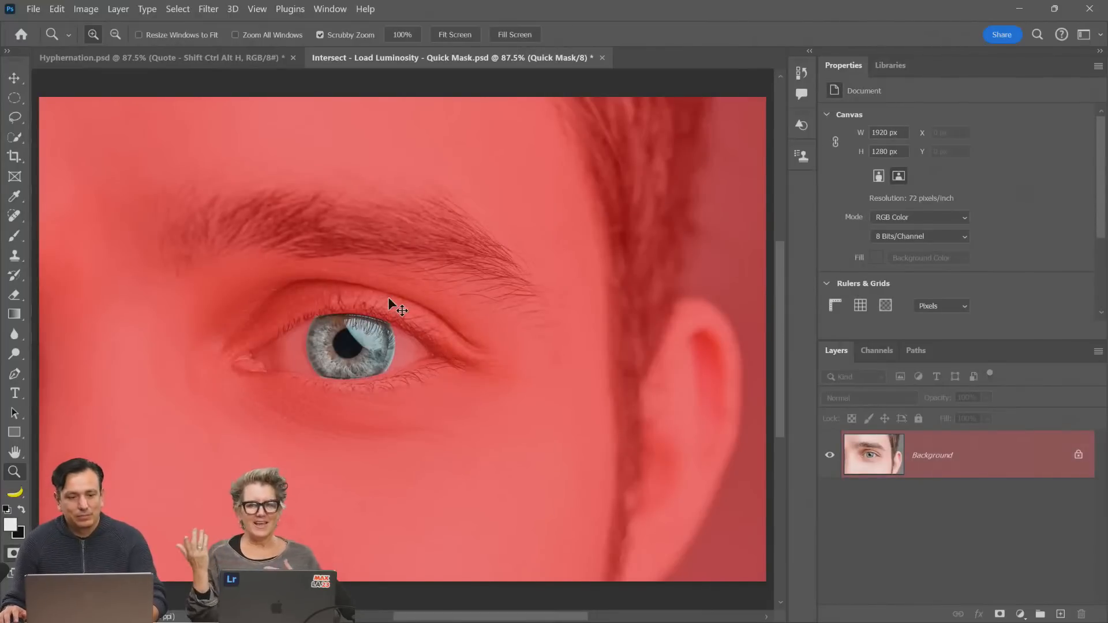
Compare the selection commands available in Quick Mask mode with those available after exiting it, including Edit in Quick Mask Mode
left_click(185, 11)
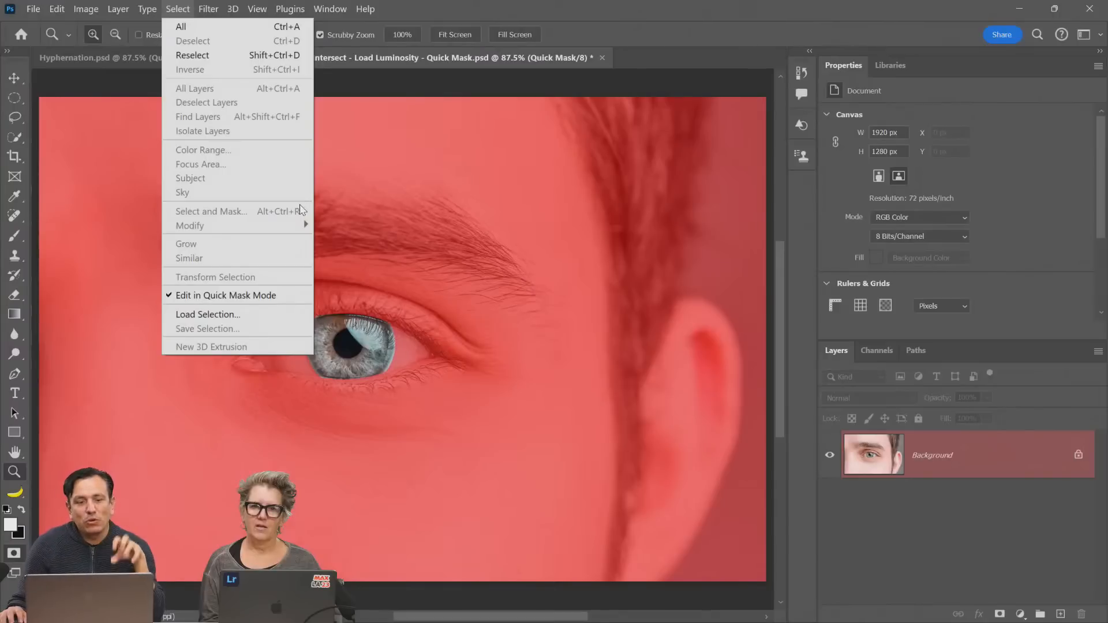
key("Escape")
key("q")
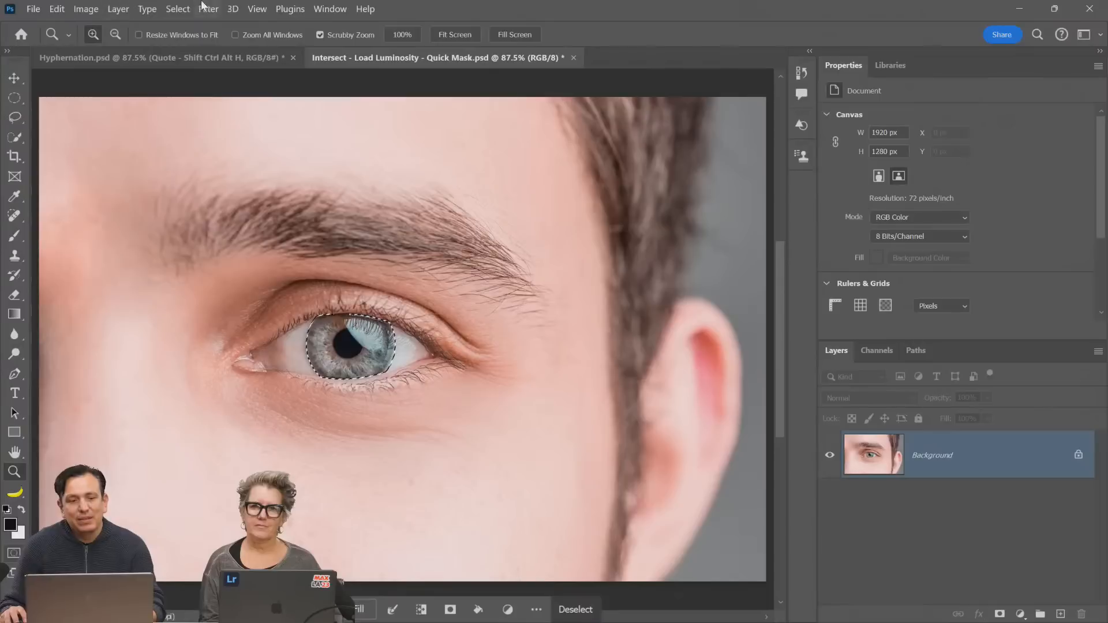
left_click(177, 9)
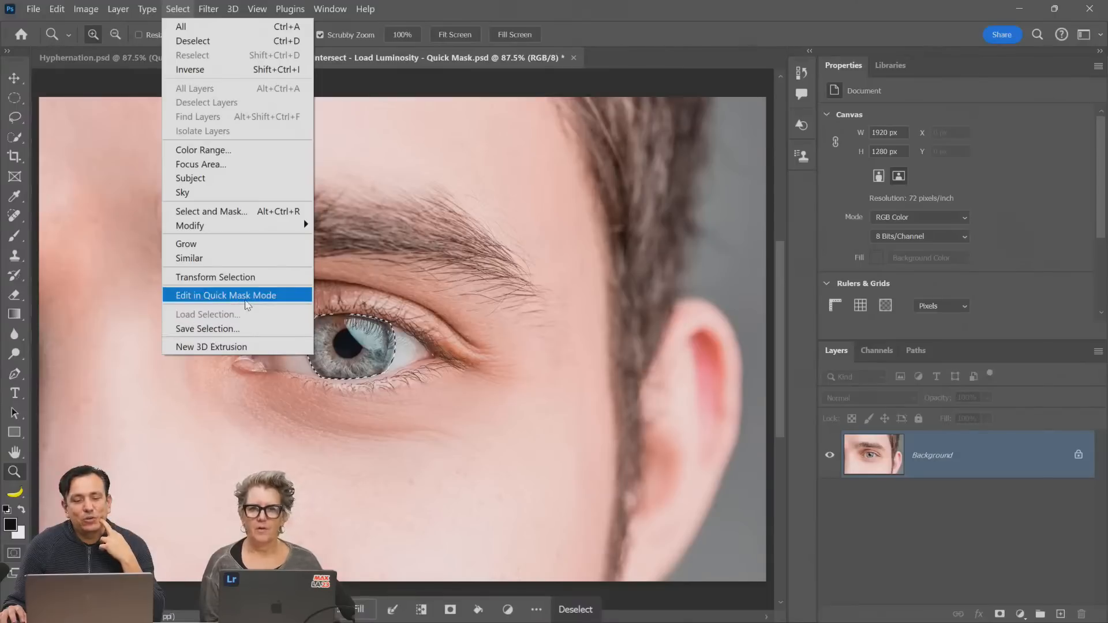
left_click(539, 439)
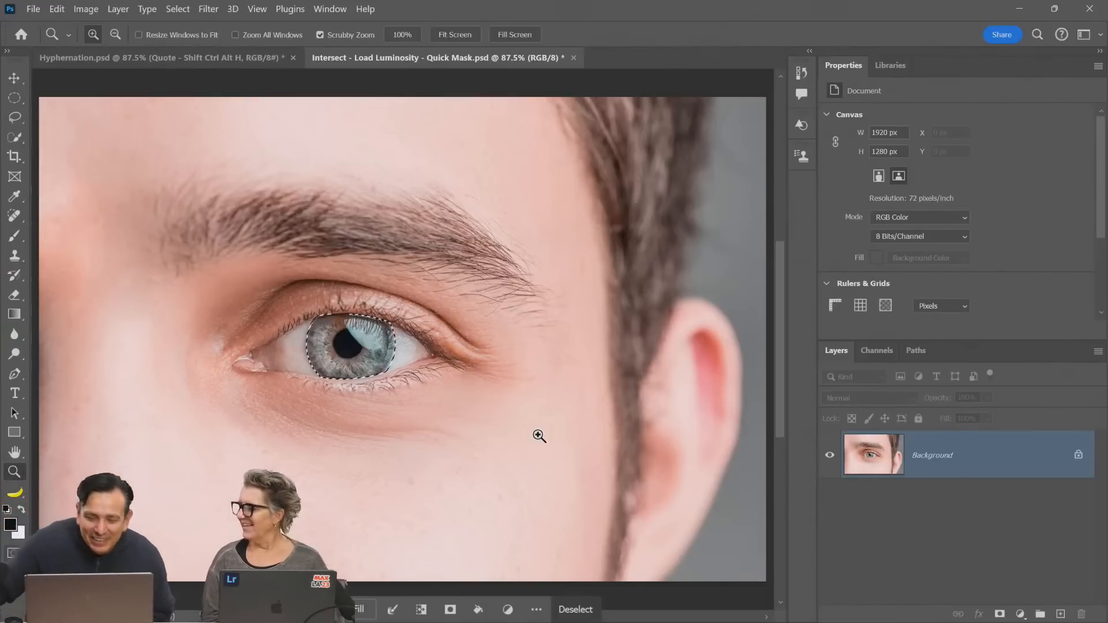
left_click(171, 9)
mouse_move(64, 12)
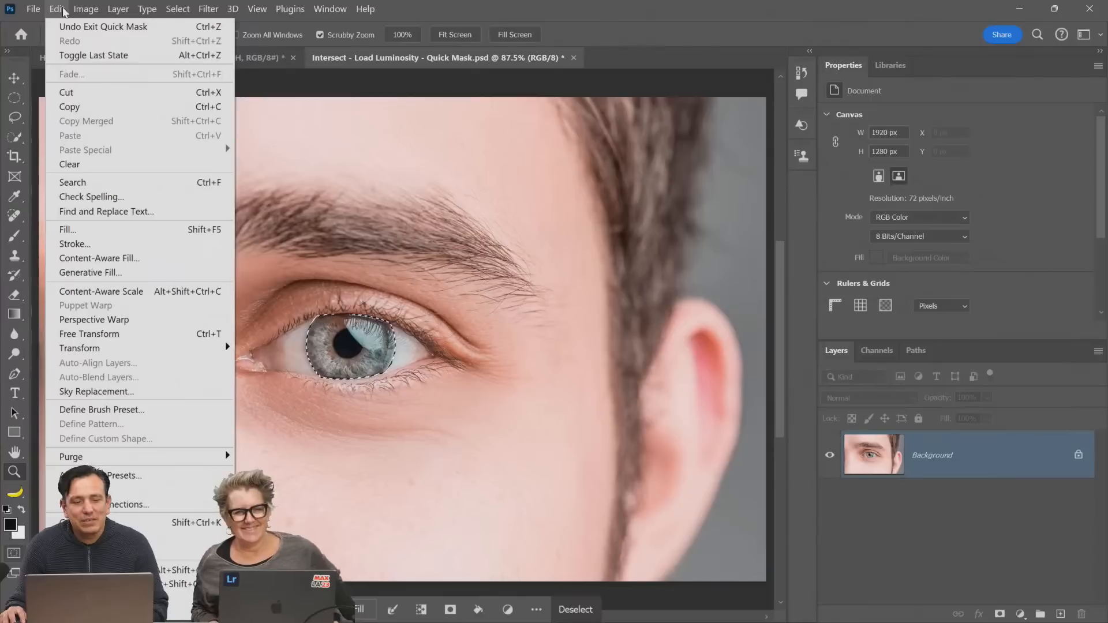
mouse_move(127, 8)
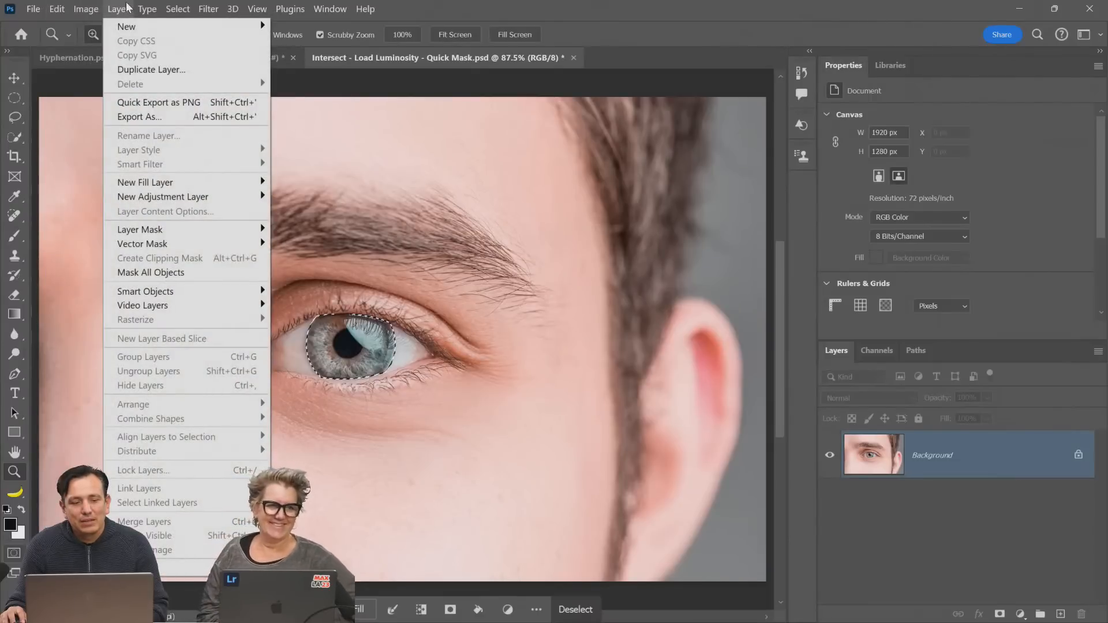
mouse_move(205, 9)
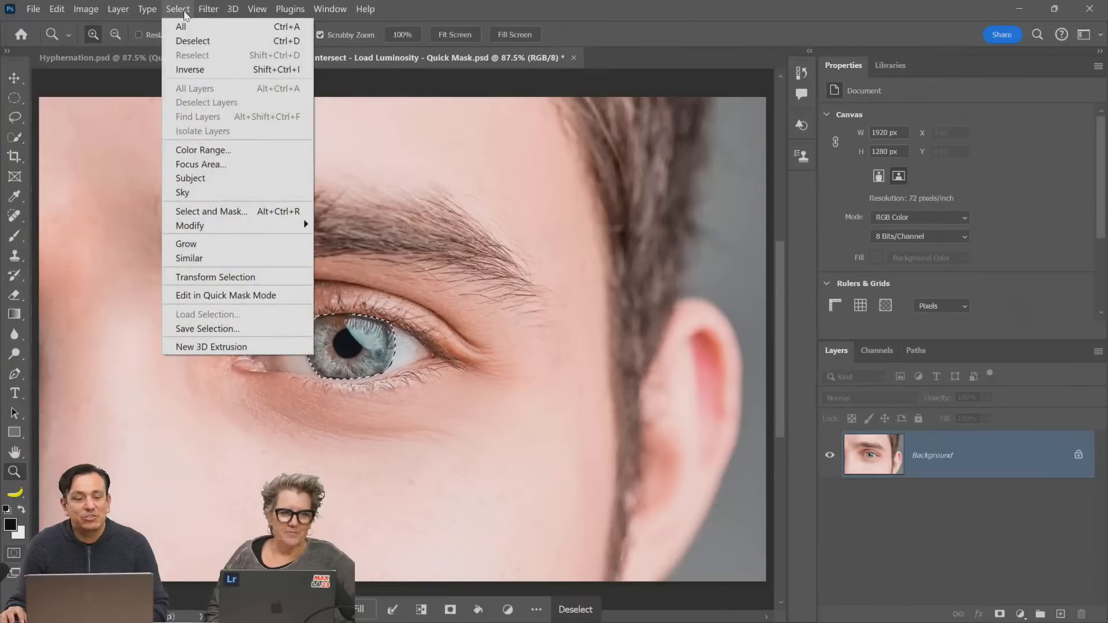
left_click(432, 352)
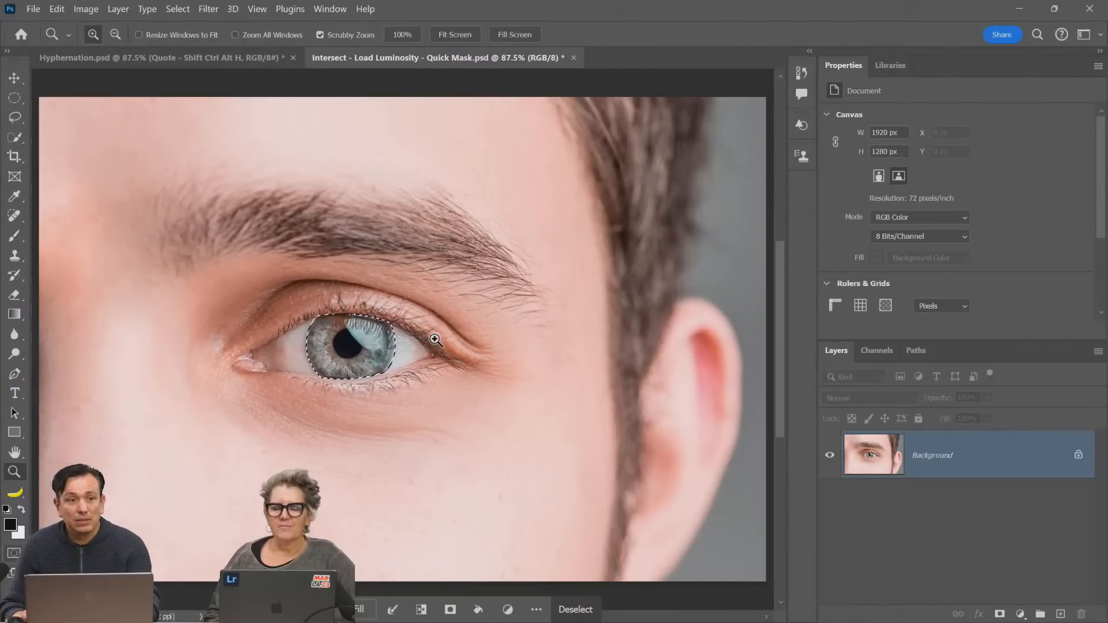
Feather the iris selection by 5 pixels
left_click(177, 10)
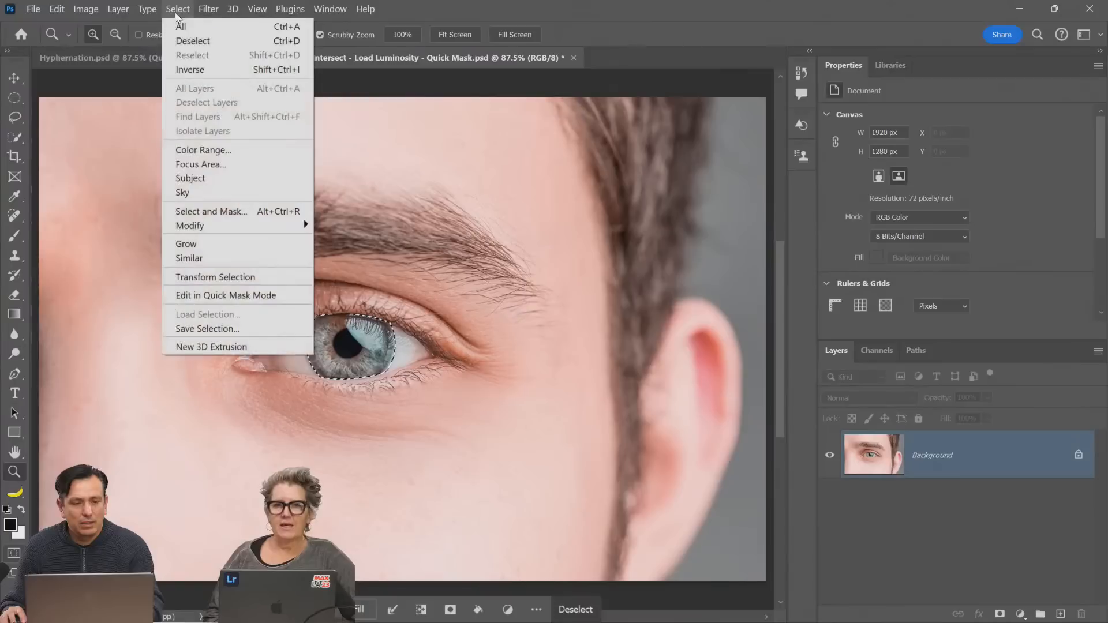
mouse_move(203, 224)
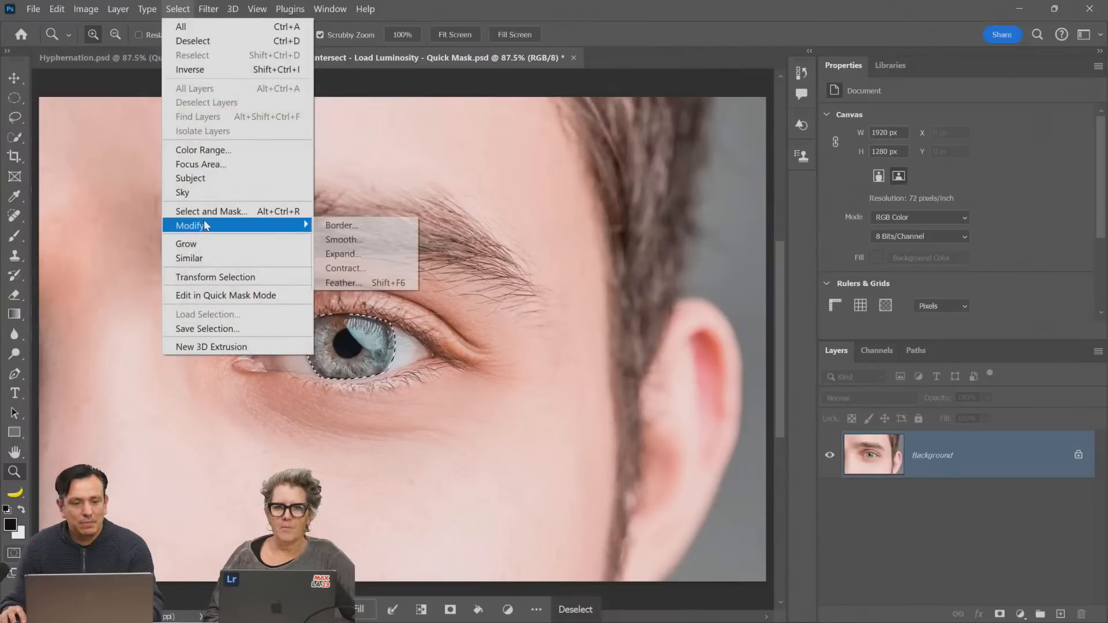
left_click(365, 283)
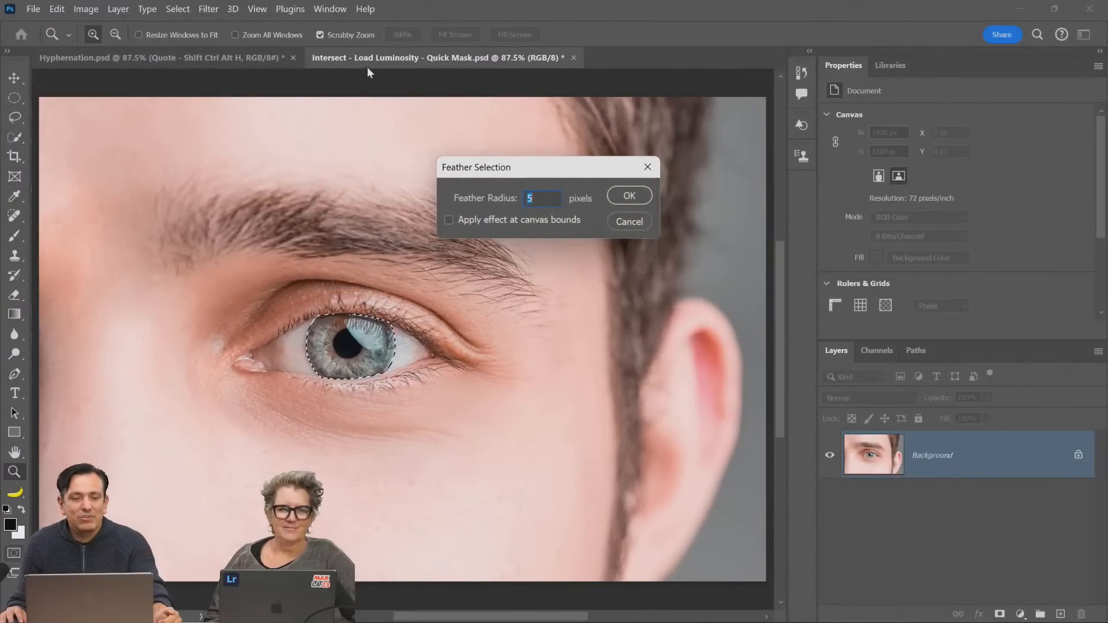
key("Return")
Feather the iris selection again with a radius of 10 pixels and show it in Quick Mask mode
left_click(178, 9)
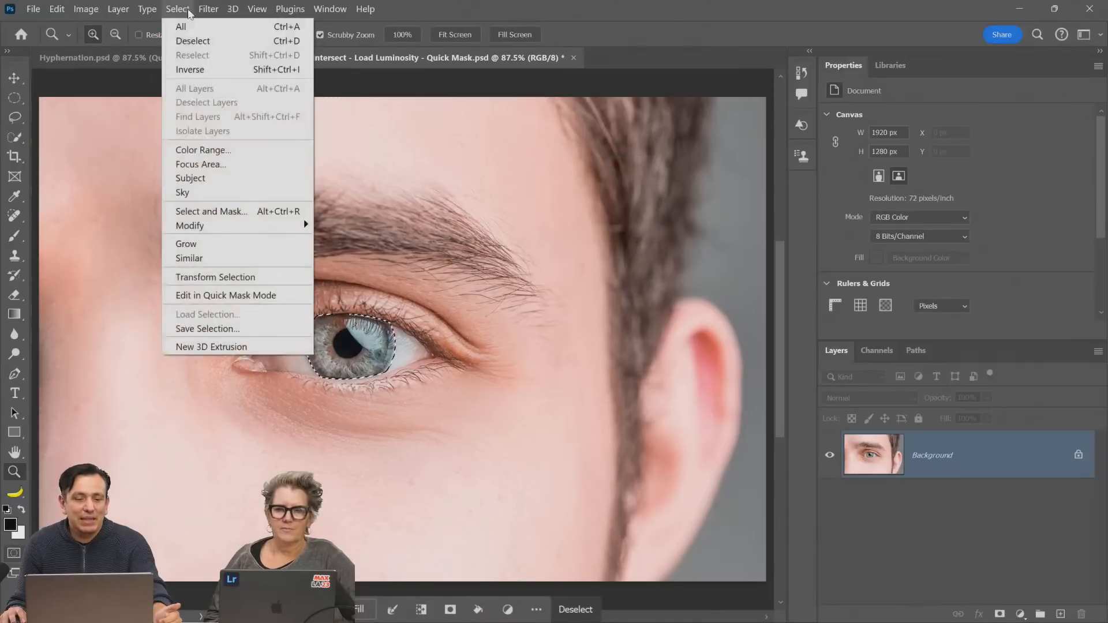
mouse_move(237, 225)
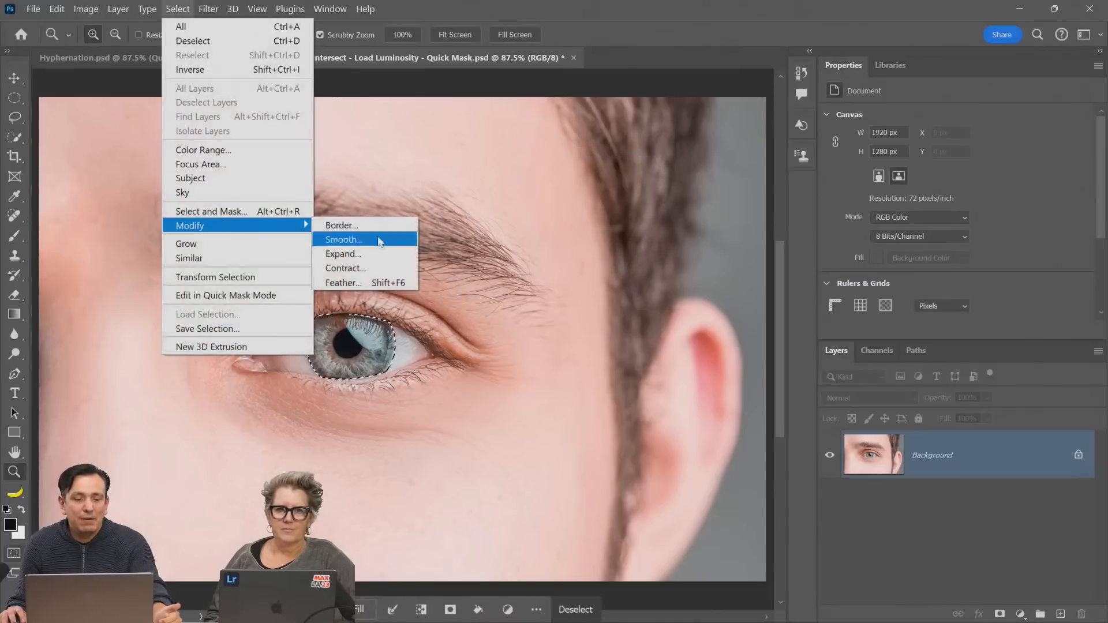
left_click(395, 284)
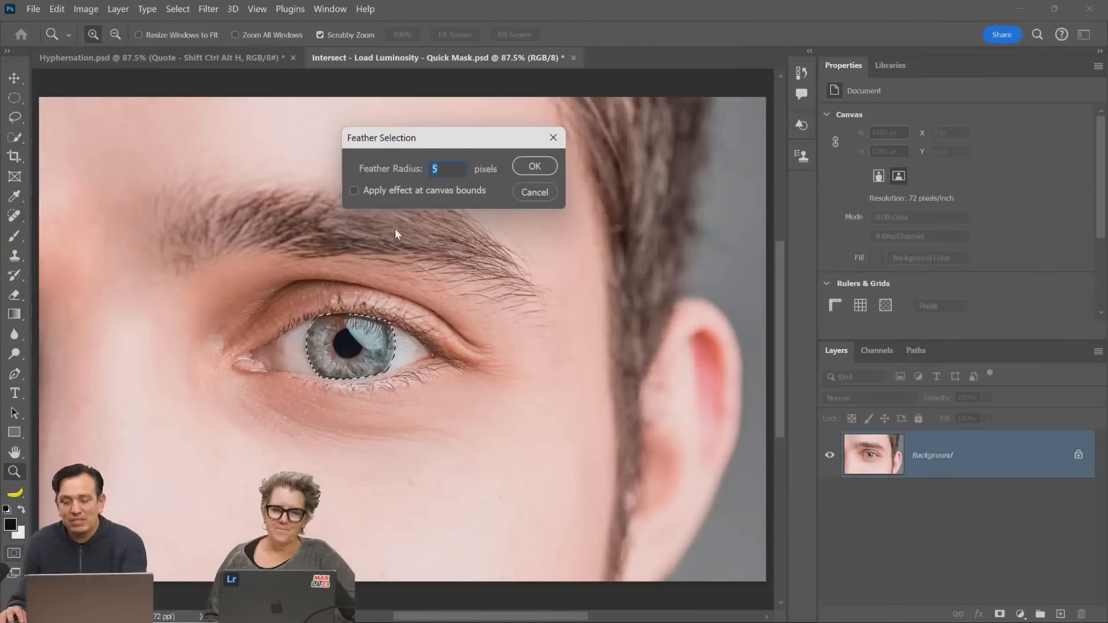
type("10")
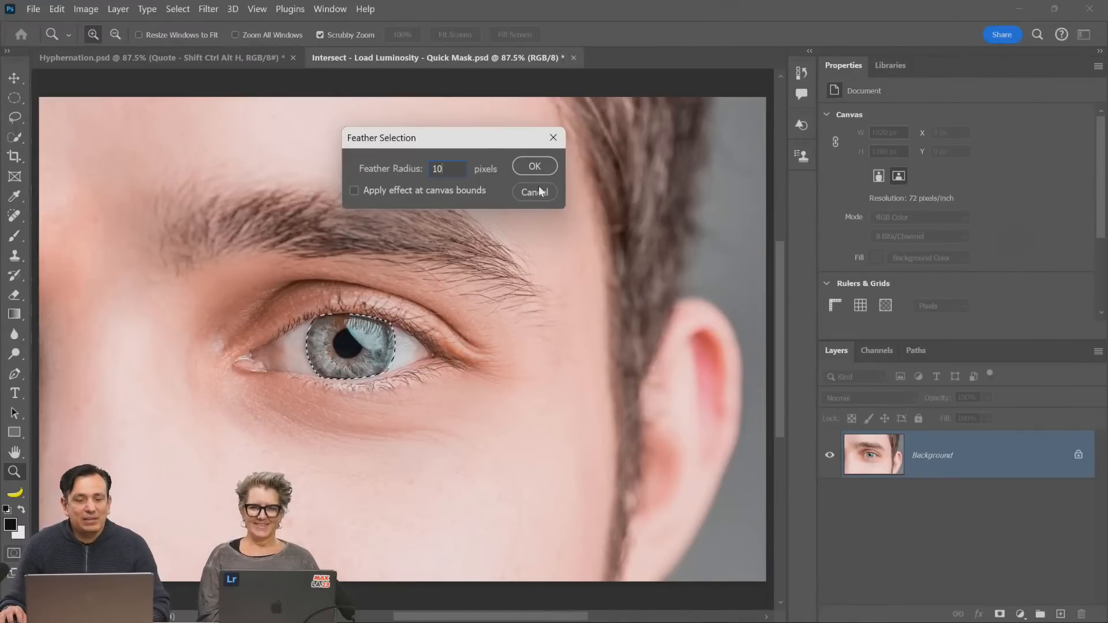
key("Return")
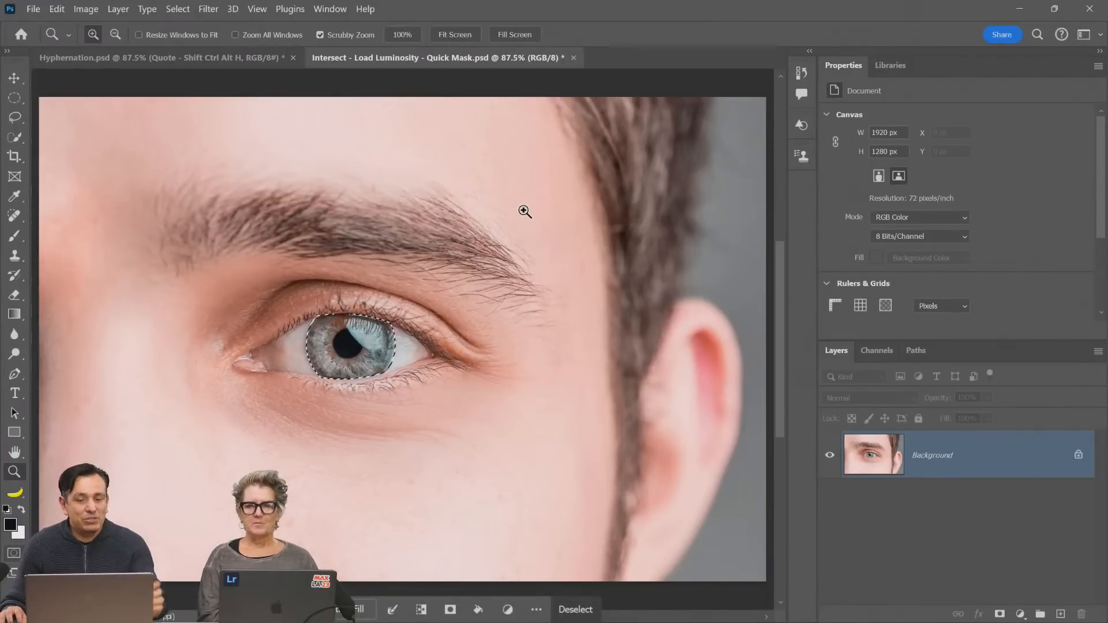
key("q")
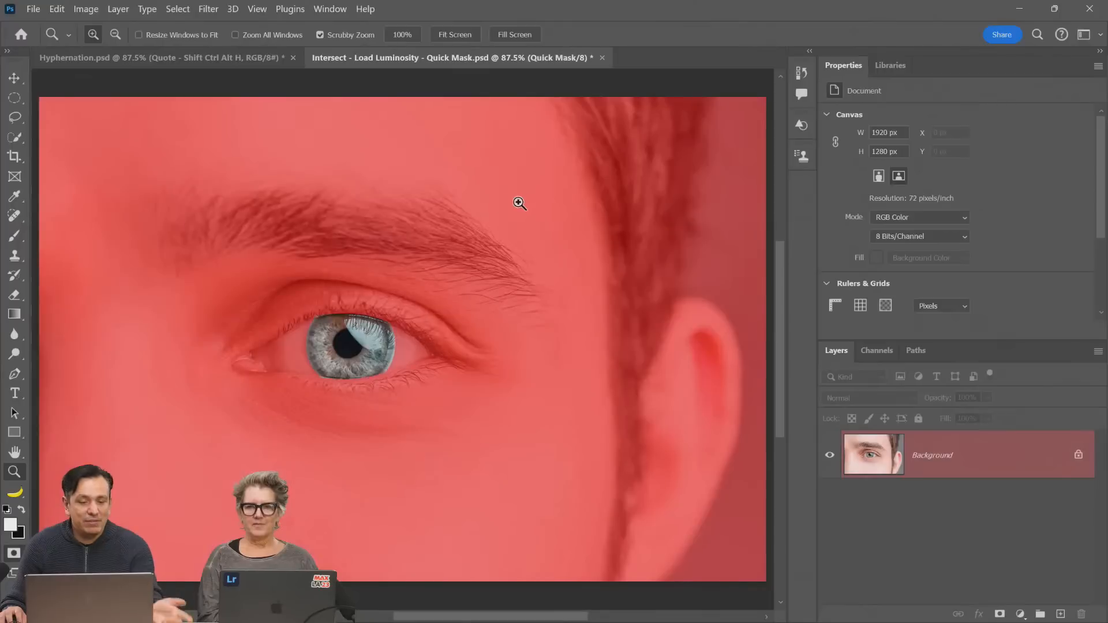
Try Gaussian Blur on the iris quick mask with a radius of 5 pixels and then 10 pixels
left_click(209, 9)
mouse_move(363, 188)
left_click(432, 244)
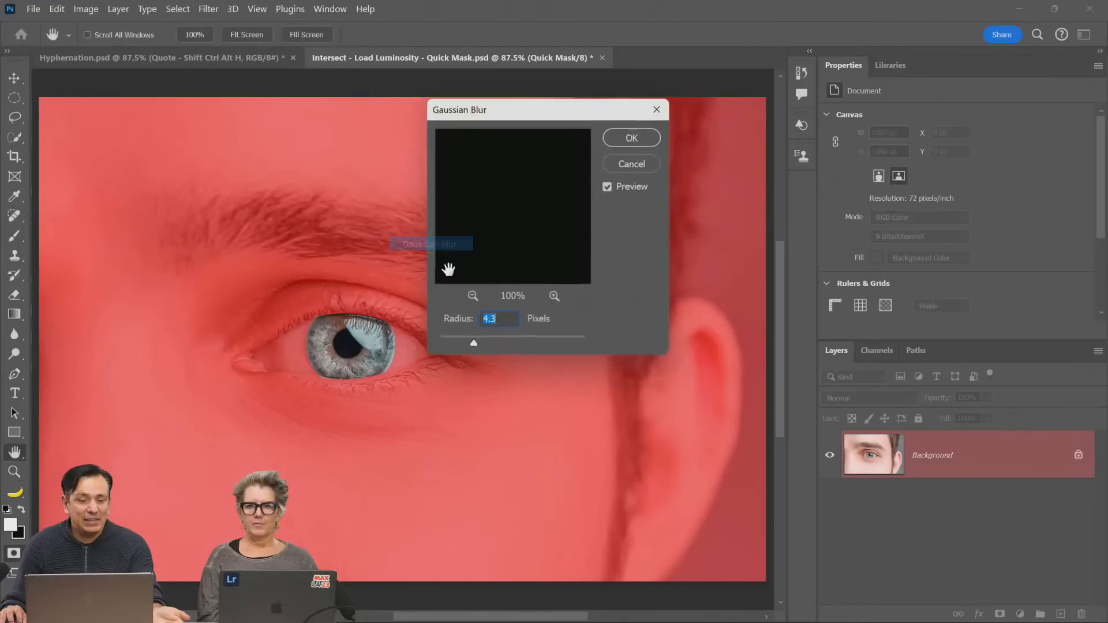
type("5")
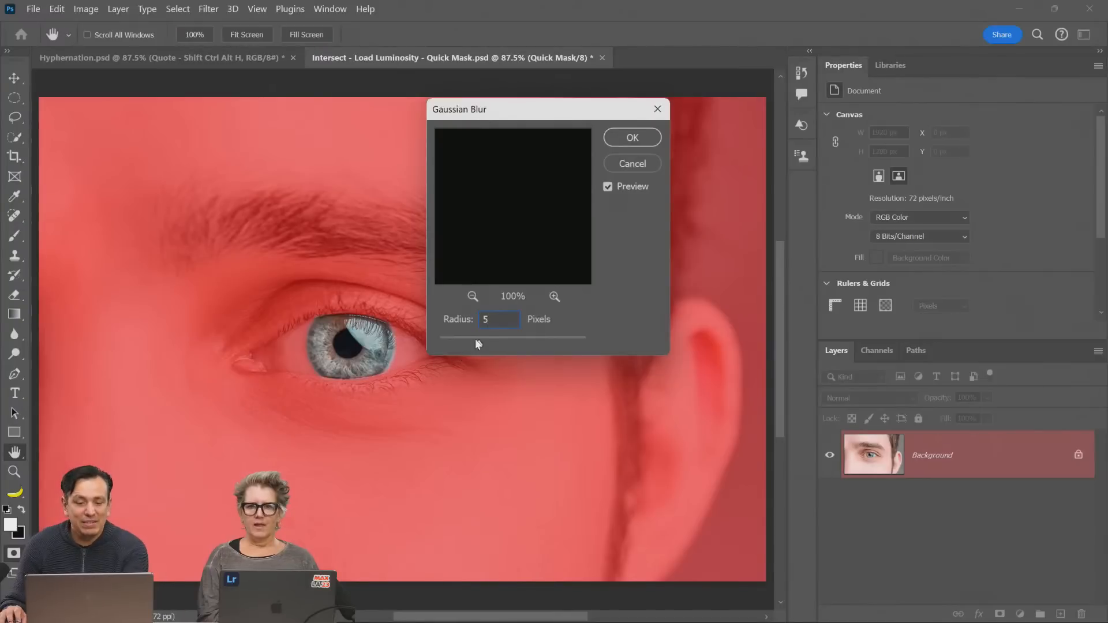
type("10")
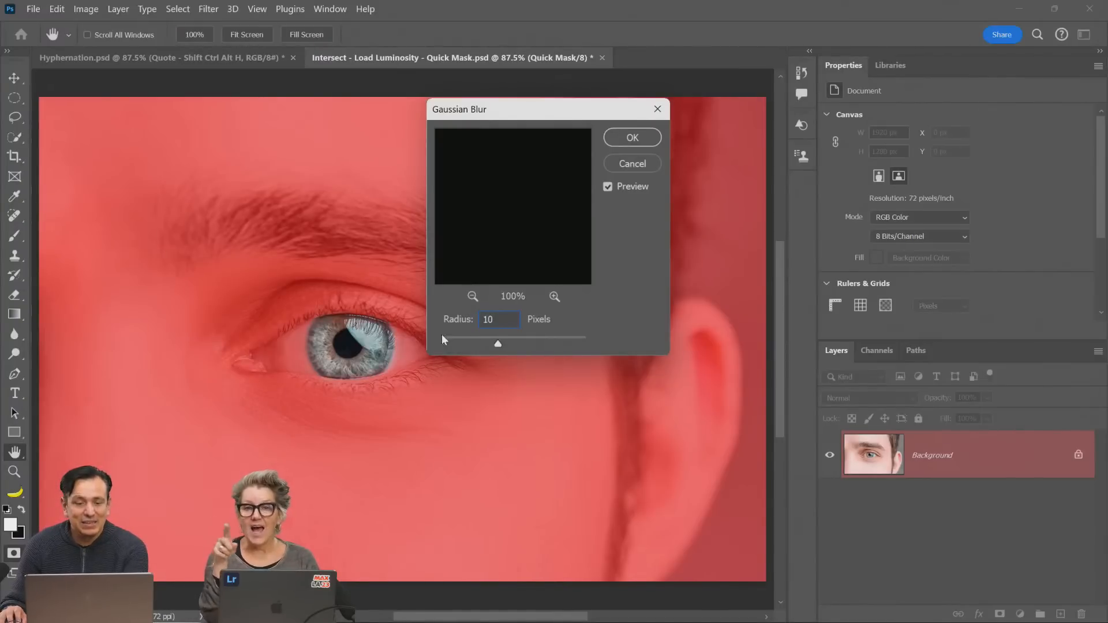
Compare the iris quick mask with the blur preview on and off, cancel the Gaussian Blur and choose the Zoom tool
left_click(608, 186)
left_click(609, 187)
left_click(609, 187)
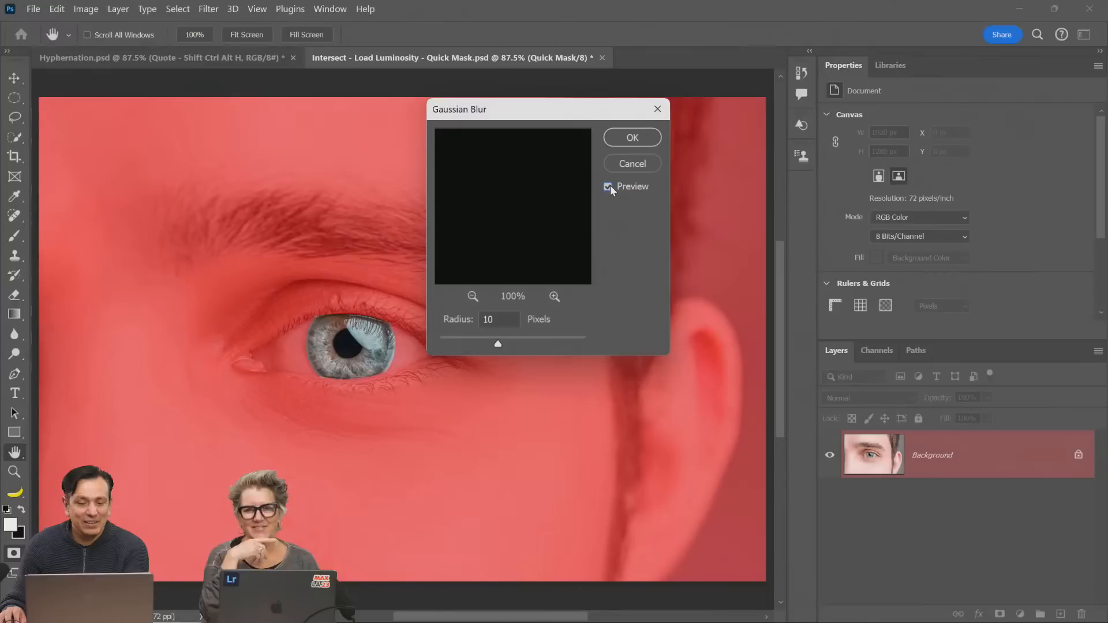
left_click(610, 187)
left_click(610, 187)
left_click(609, 187)
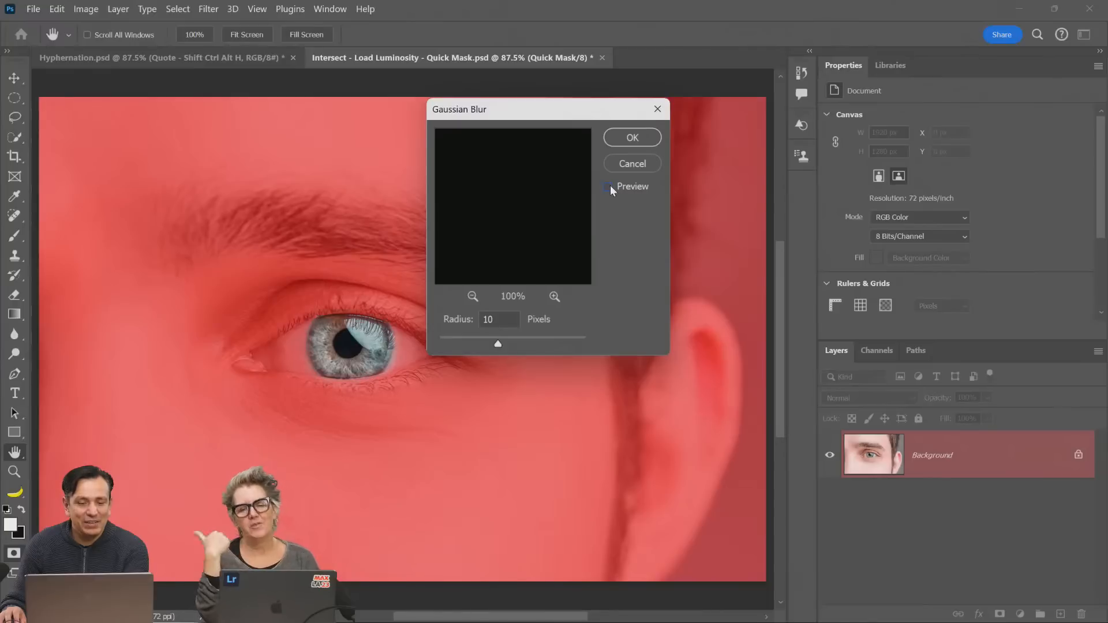
left_click(634, 165)
key("z")
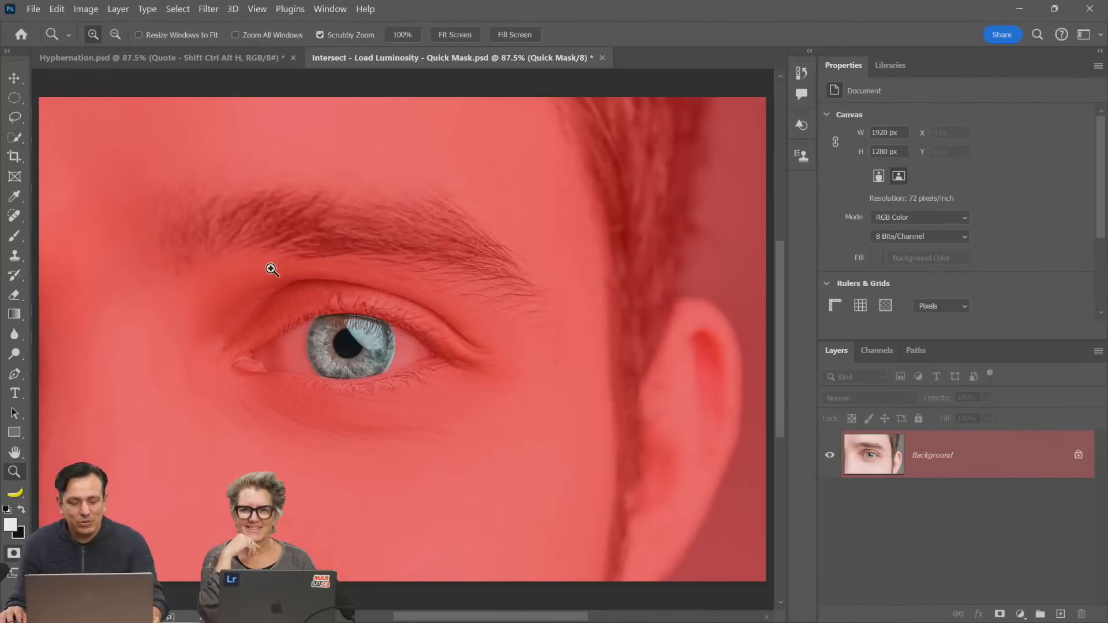
Leave Quick Mask mode, clear the iris selection and open the 1324 library
key("q")
key("ctrl+d")
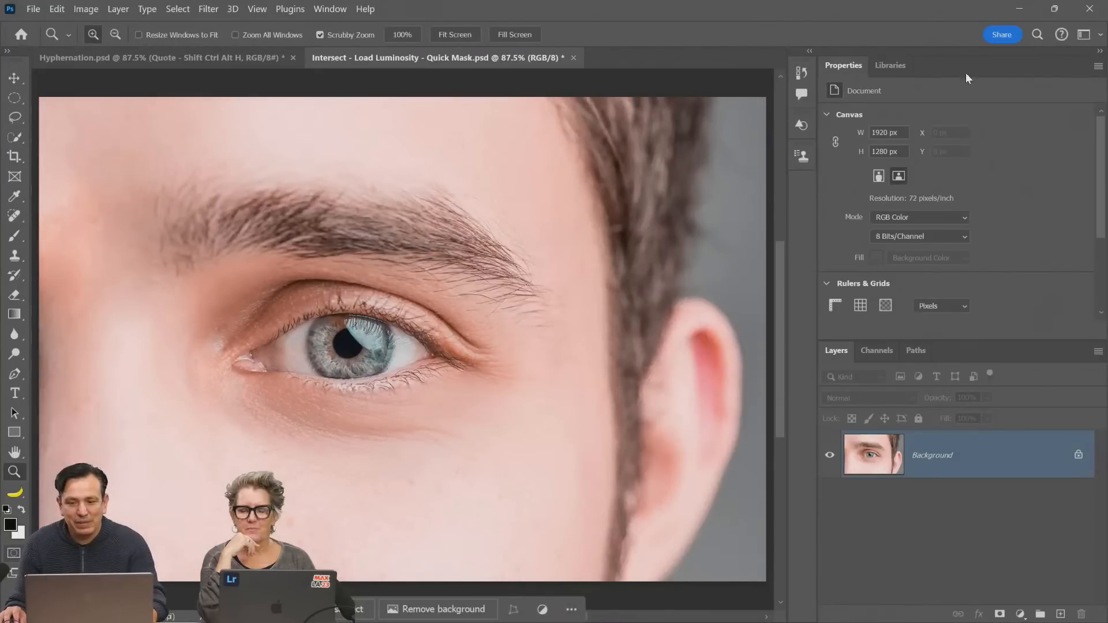
left_click(891, 65)
left_click(835, 100)
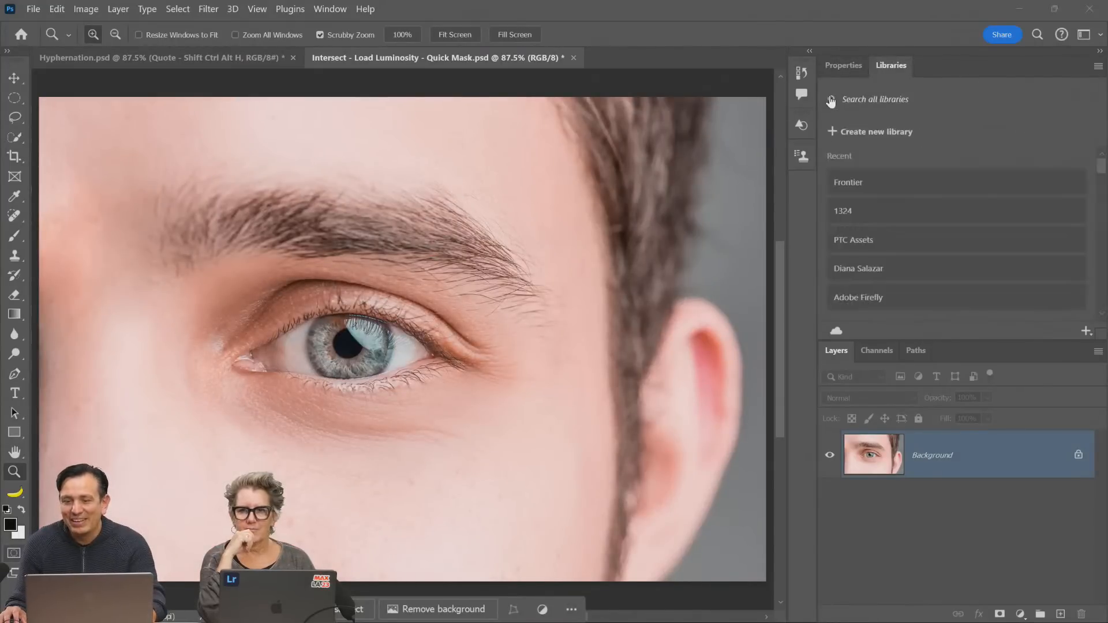
left_click(853, 184)
scroll(925, 244, "up", 1)
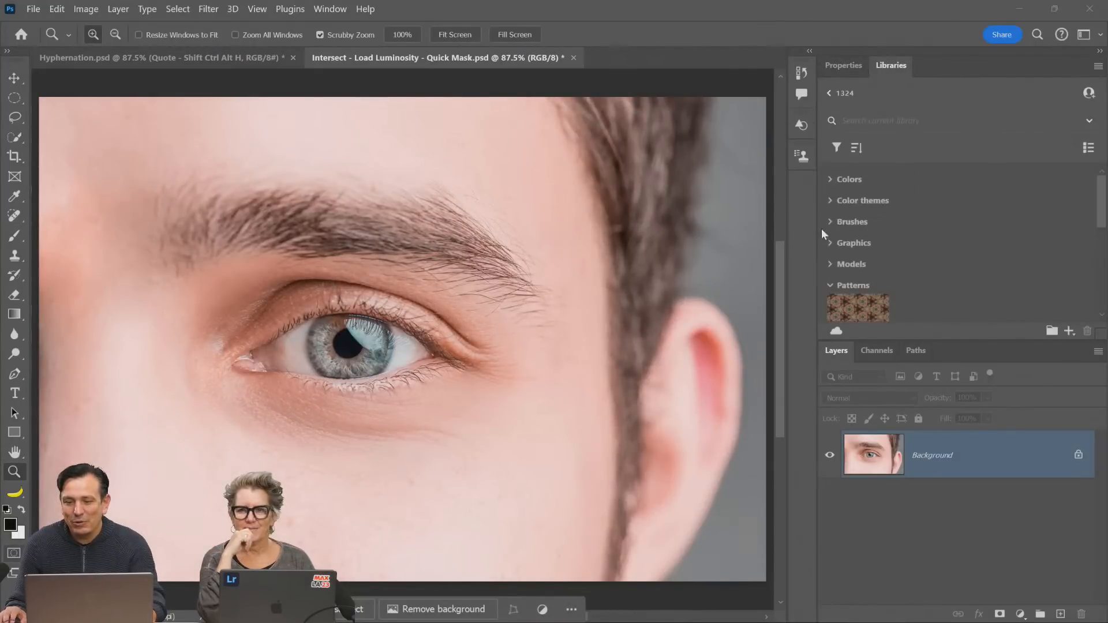
Open the green-screen portrait of the man pointing upward from the Graphics group of the 1324 library
scroll(838, 258, "down", 6)
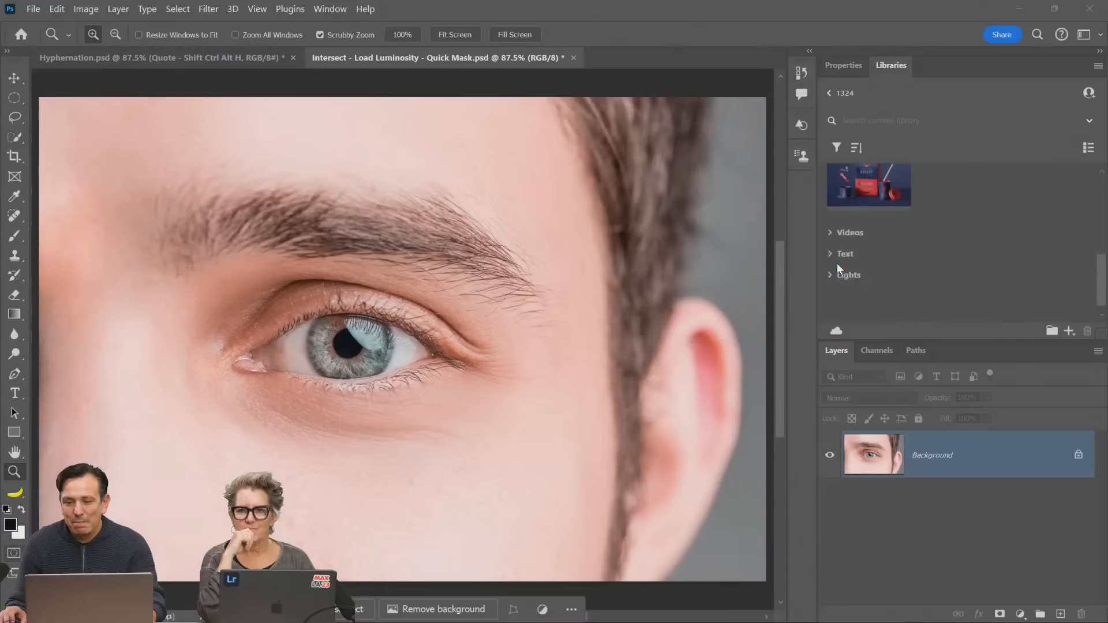
scroll(838, 268, "up", 3)
scroll(837, 264, "up", 3)
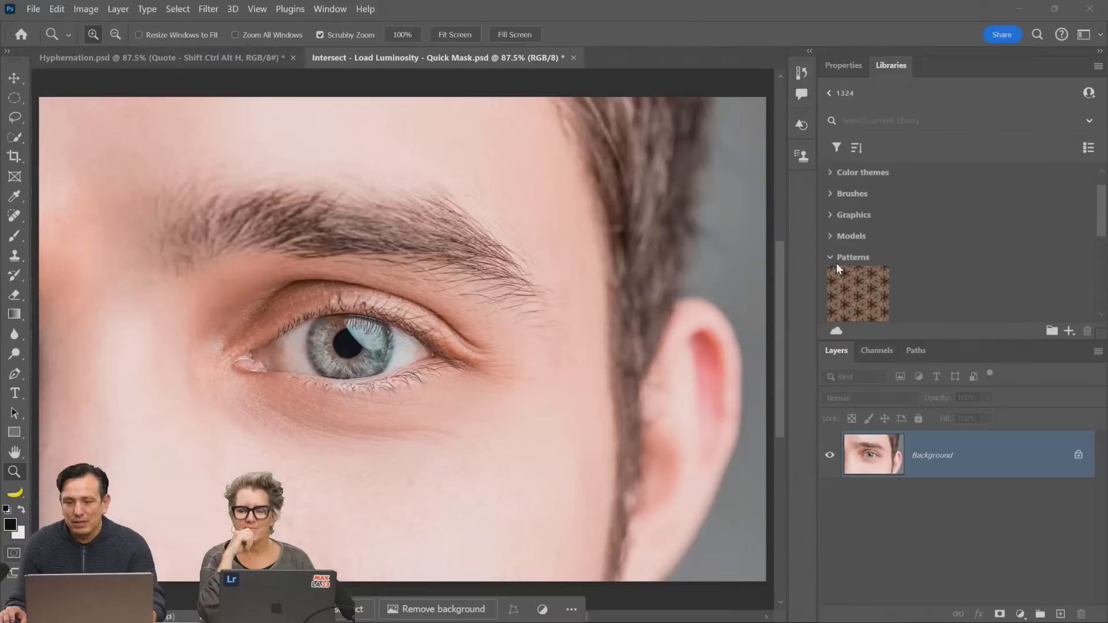
left_click(832, 216)
scroll(896, 255, "down", 10)
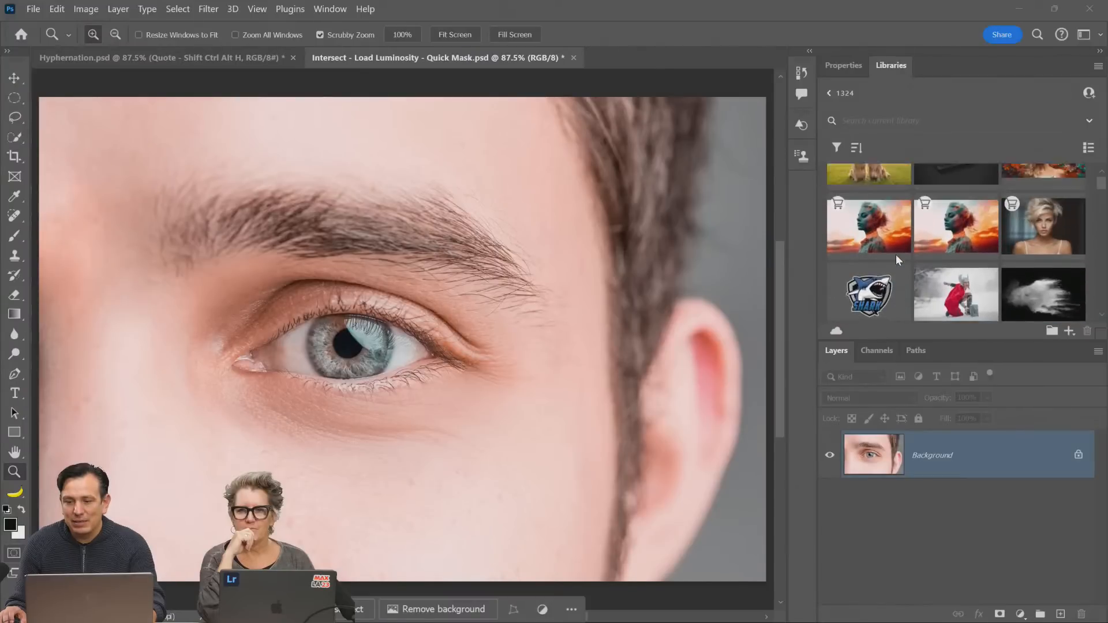
scroll(896, 255, "down", 10)
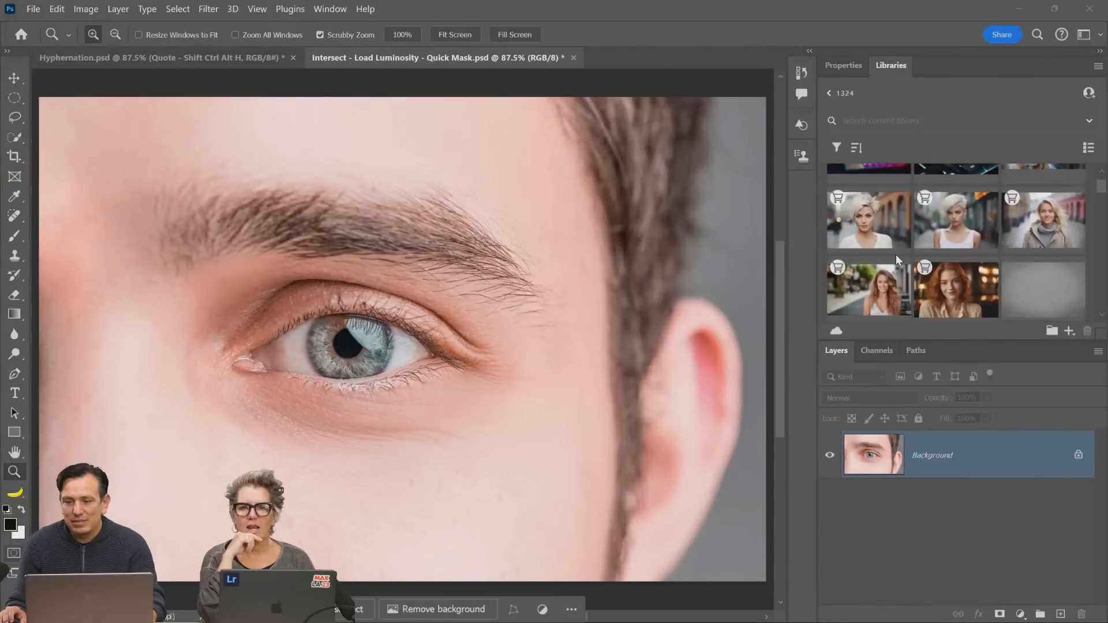
scroll(896, 255, "up", 1)
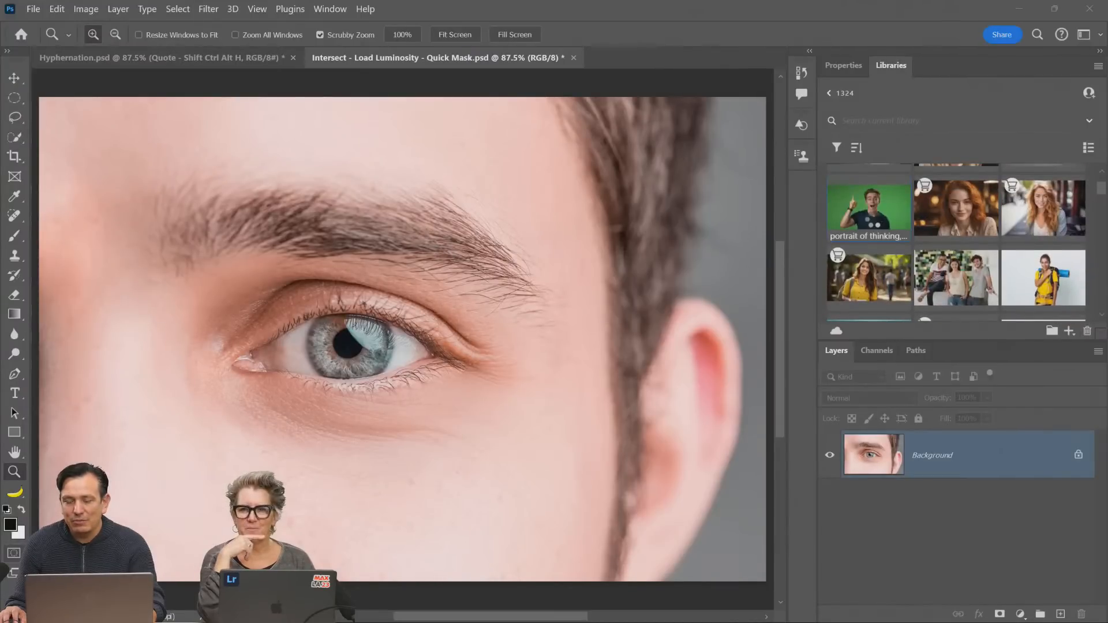
double_click(871, 219)
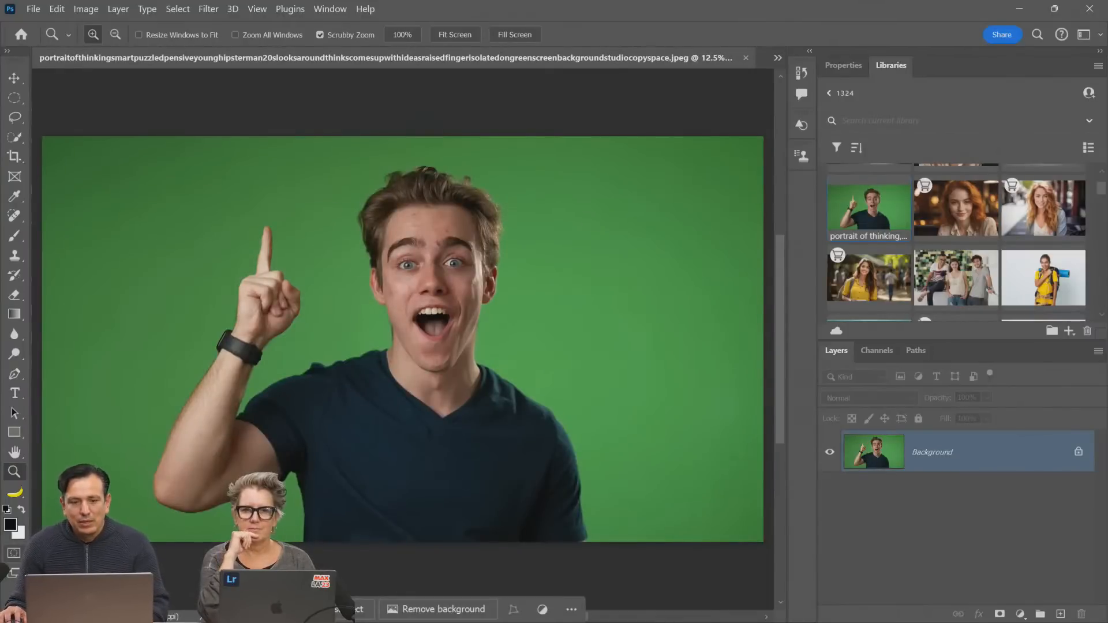
Select the man as the subject and contract the selection by 7 pixels
left_click(337, 615)
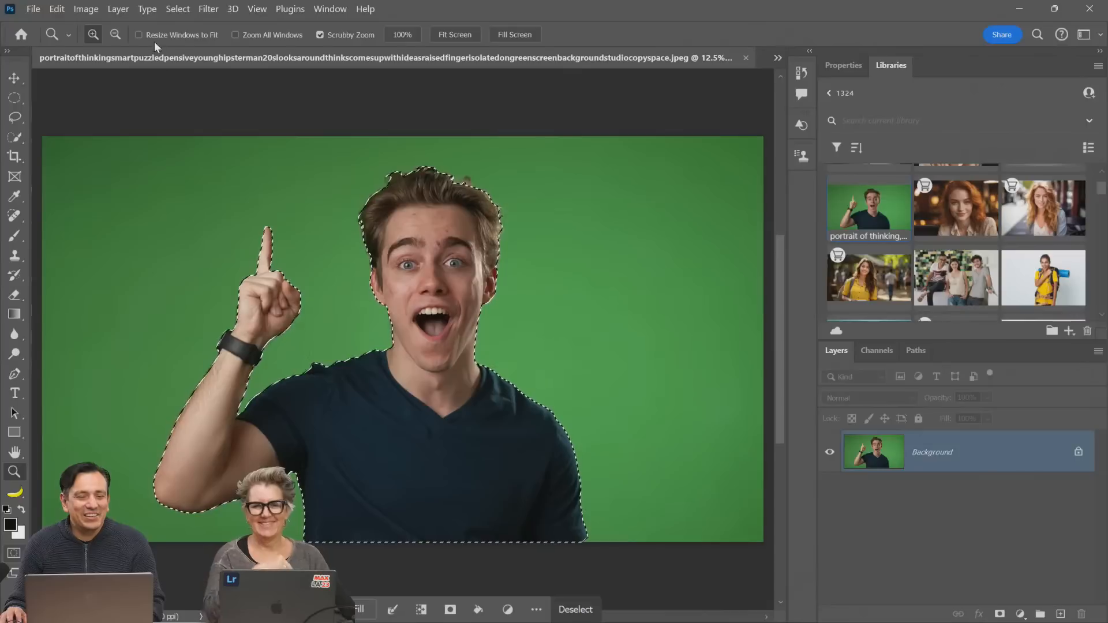
left_click(176, 10)
mouse_move(278, 227)
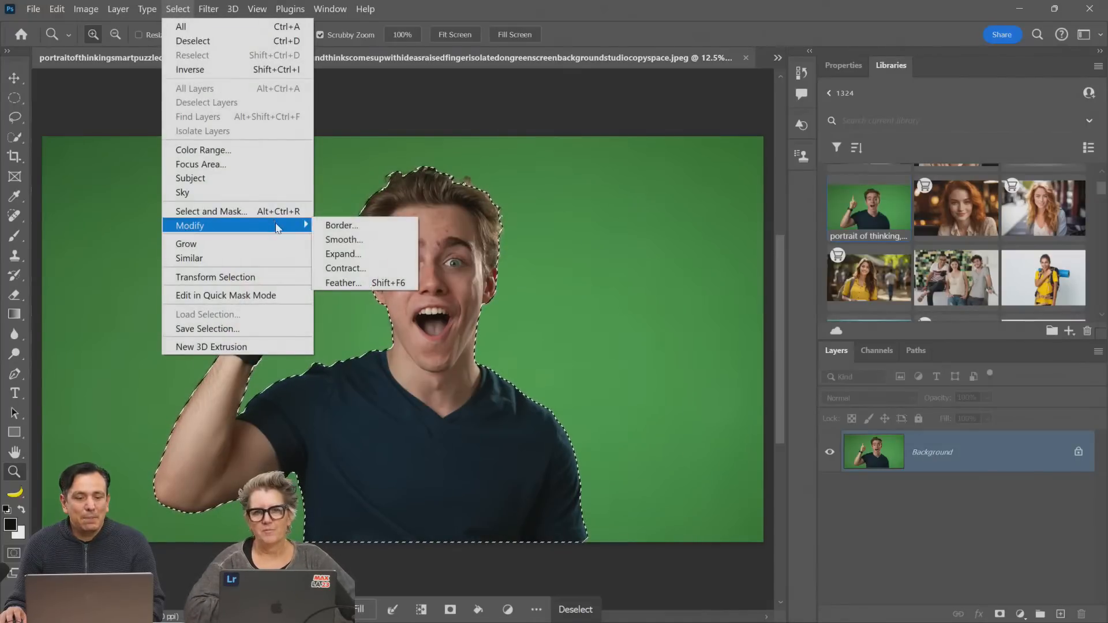
left_click(385, 274)
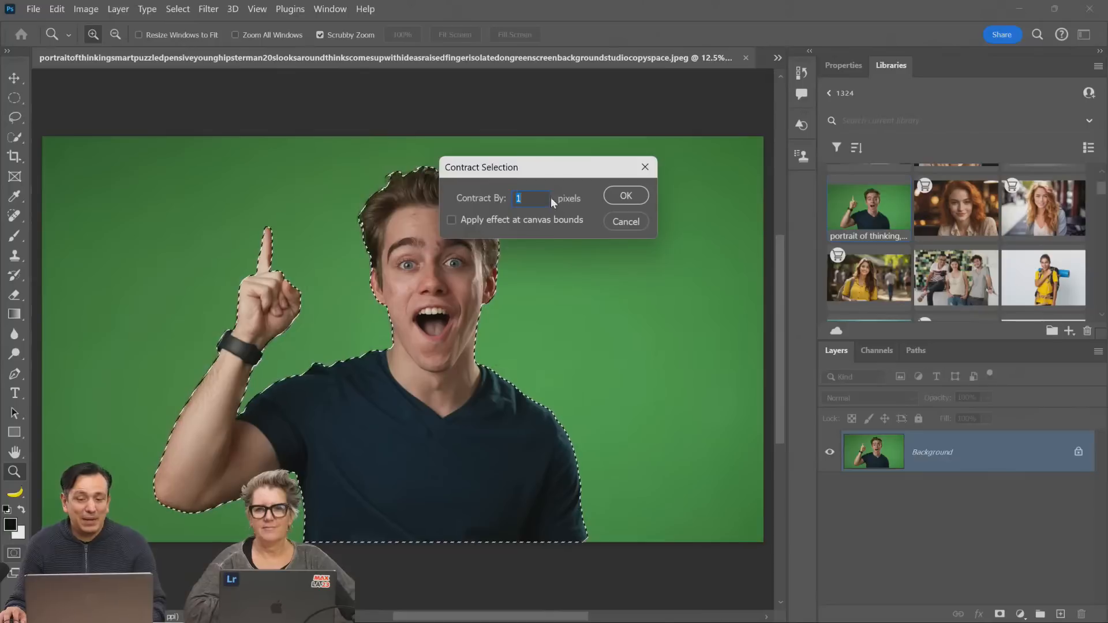
type("5")
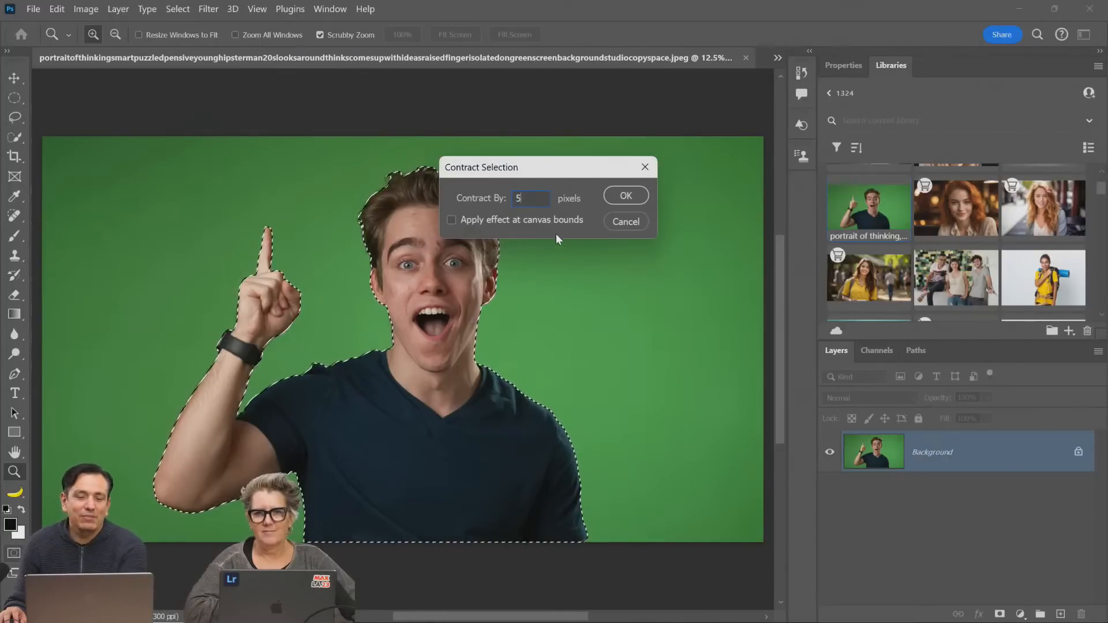
left_click_drag(538, 172, 523, 144)
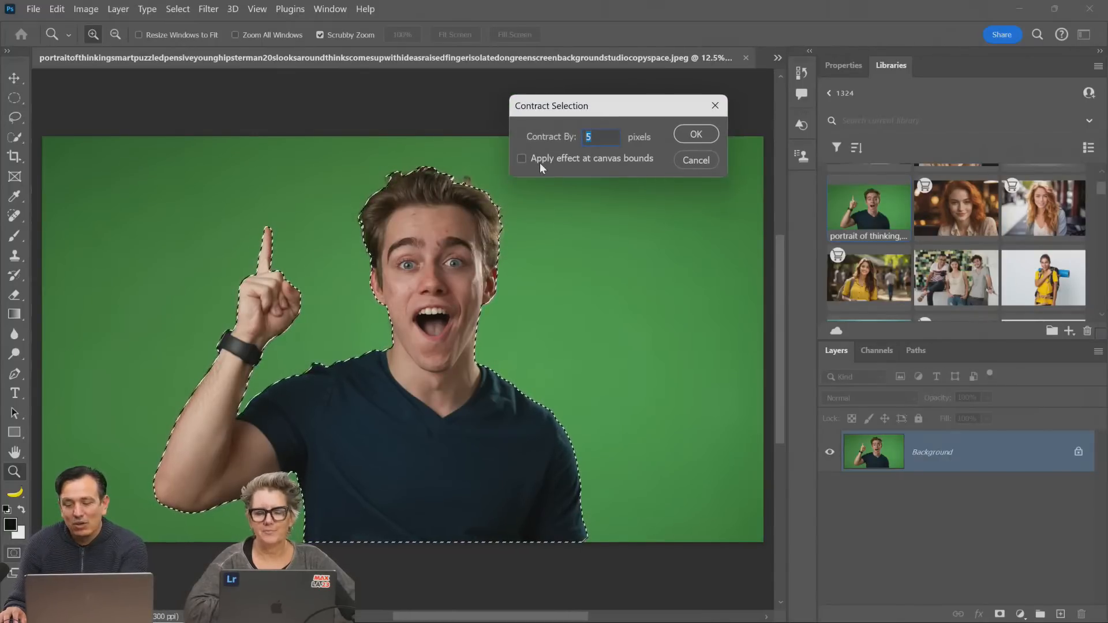
type("7")
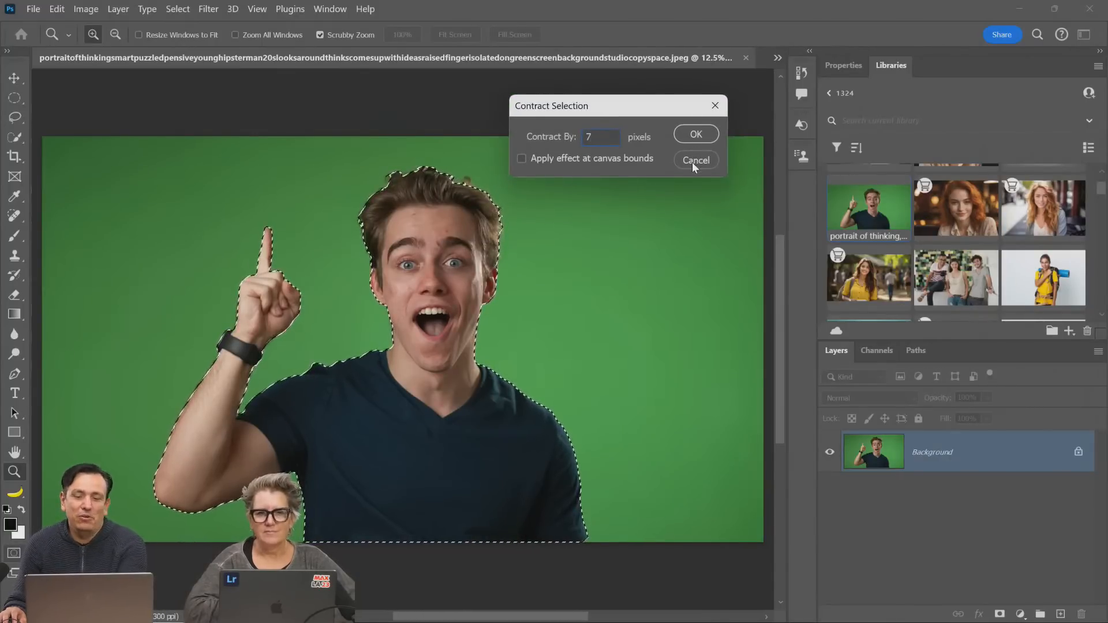
left_click(692, 136)
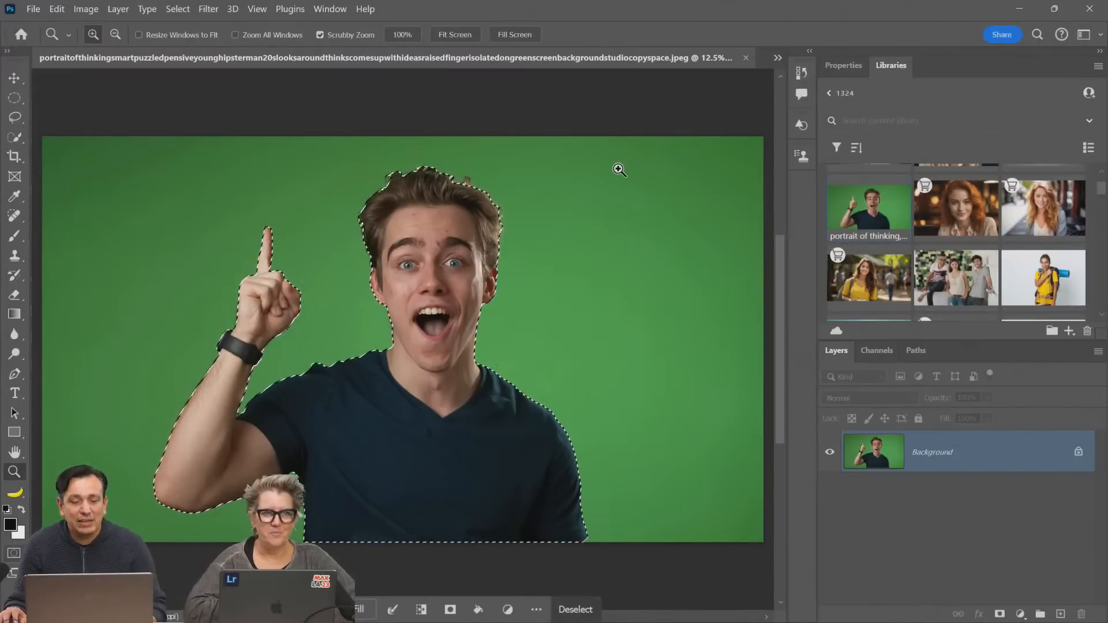
Shrink the man's selection in Quick Mask mode with the Minimum filter at a 79-pixel radius, return to standard mode and deselect
key("q")
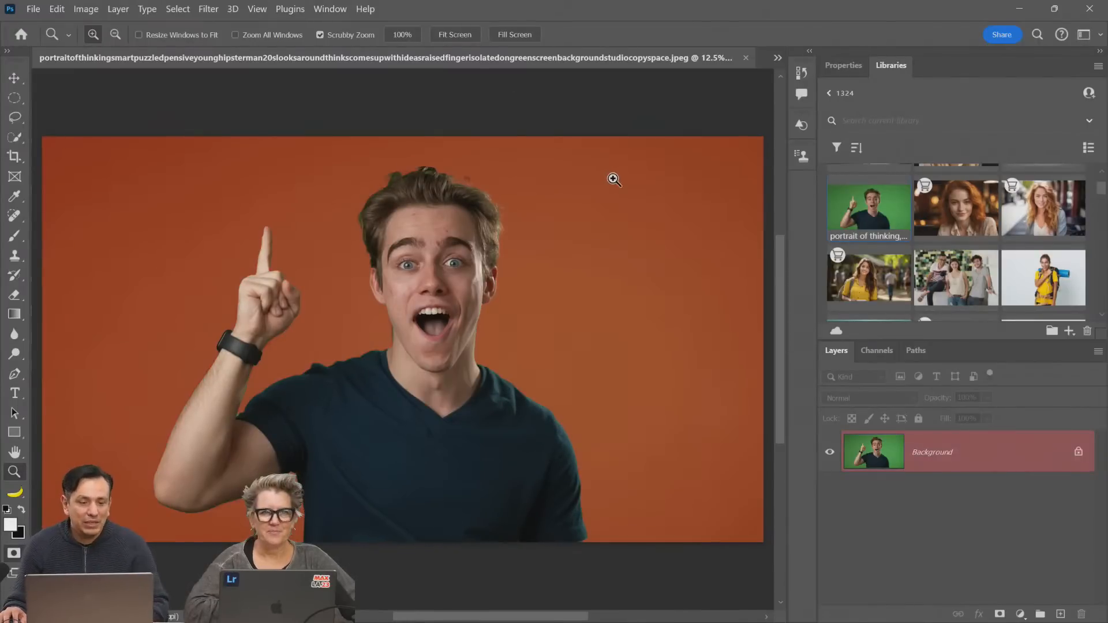
left_click(209, 9)
mouse_move(289, 316)
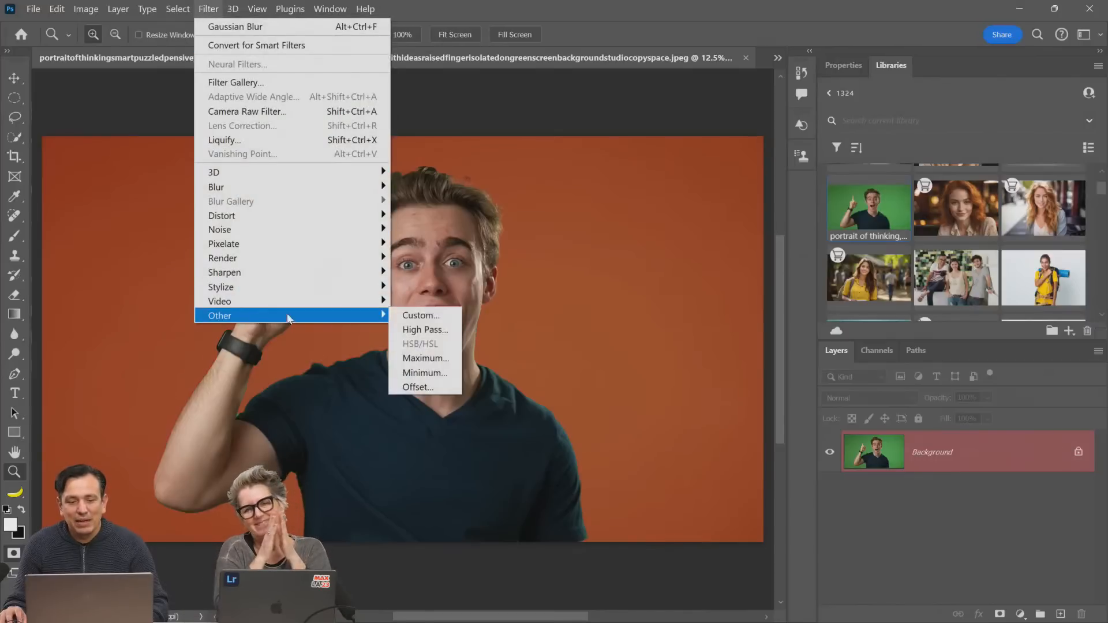
left_click(450, 374)
left_click_drag(440, 340, 501, 340)
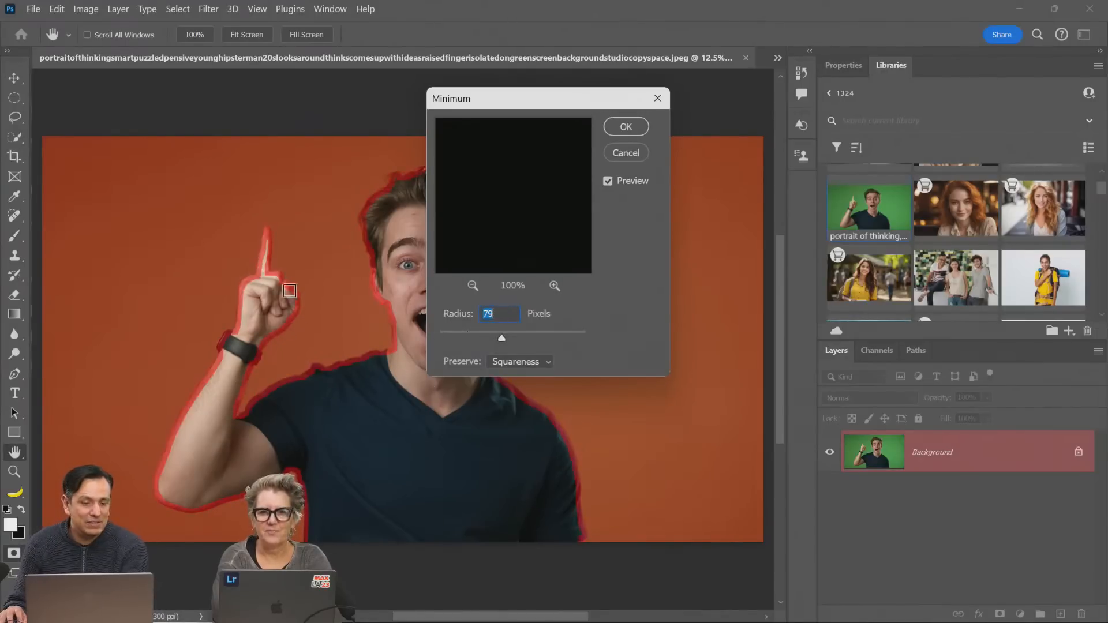
left_click(613, 129)
key("q")
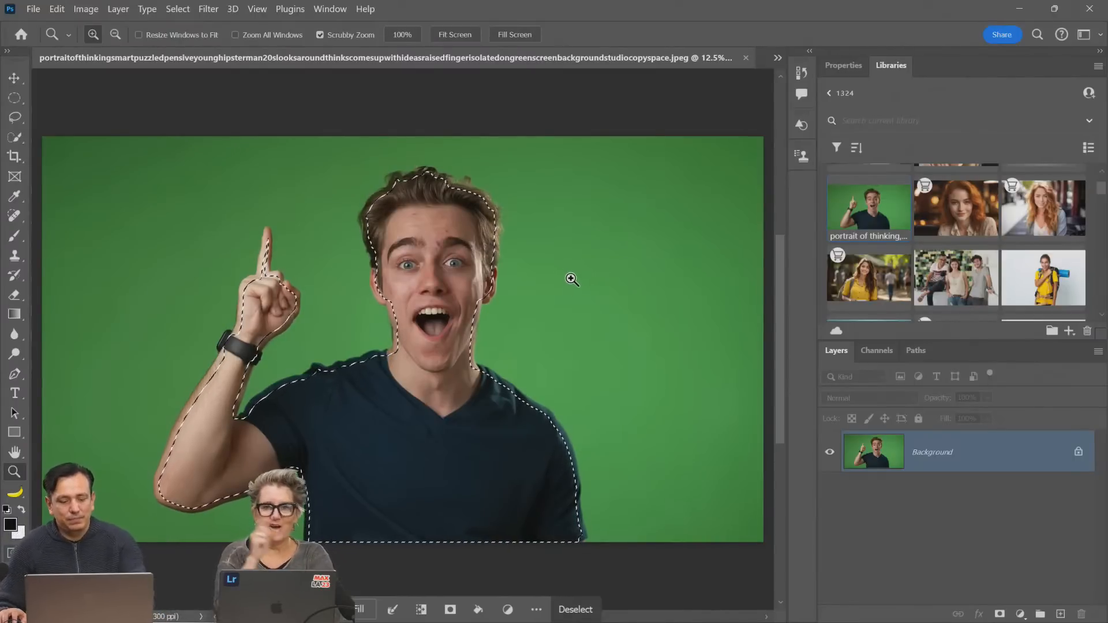
key("ctrl+d")
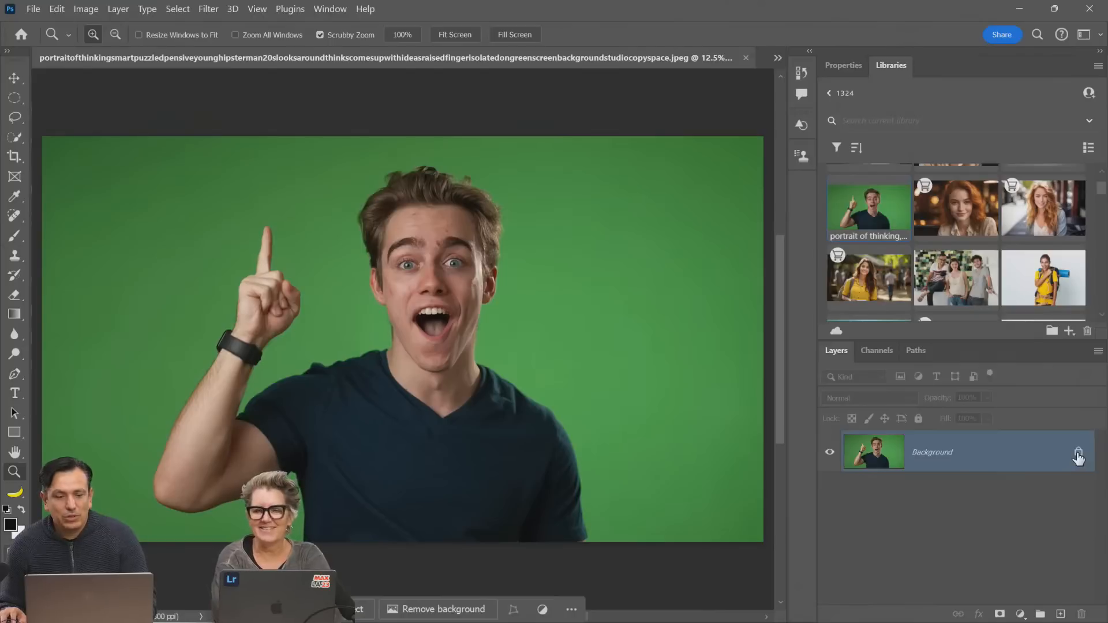
Try the Minimum filter directly on the portrait's pixels with a radius of 128 pixels and cancel it
left_click(202, 7)
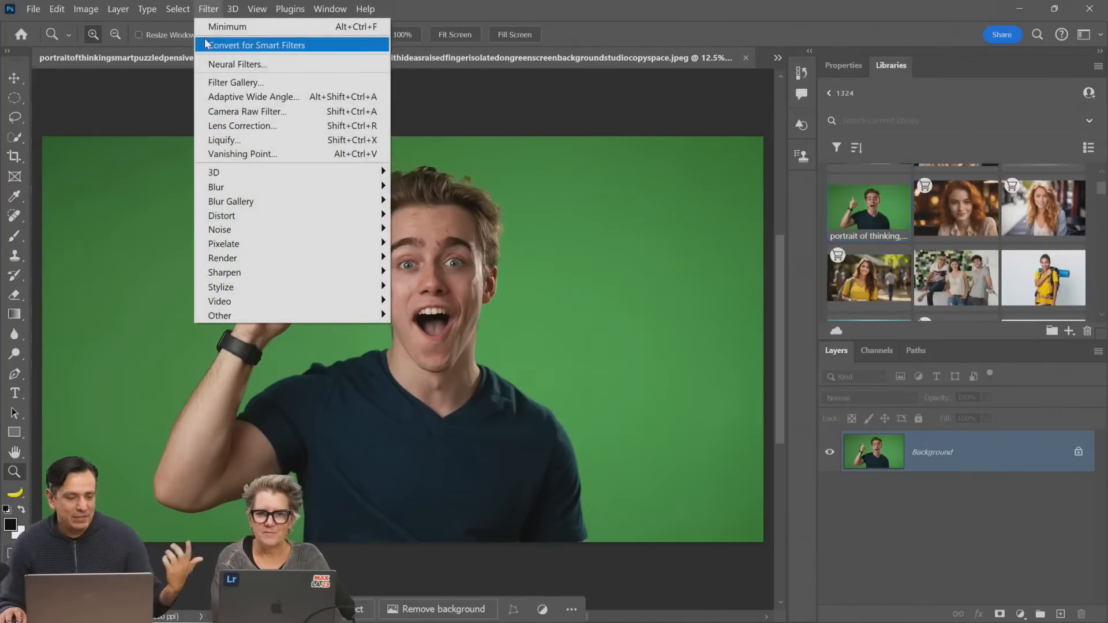
mouse_move(219, 187)
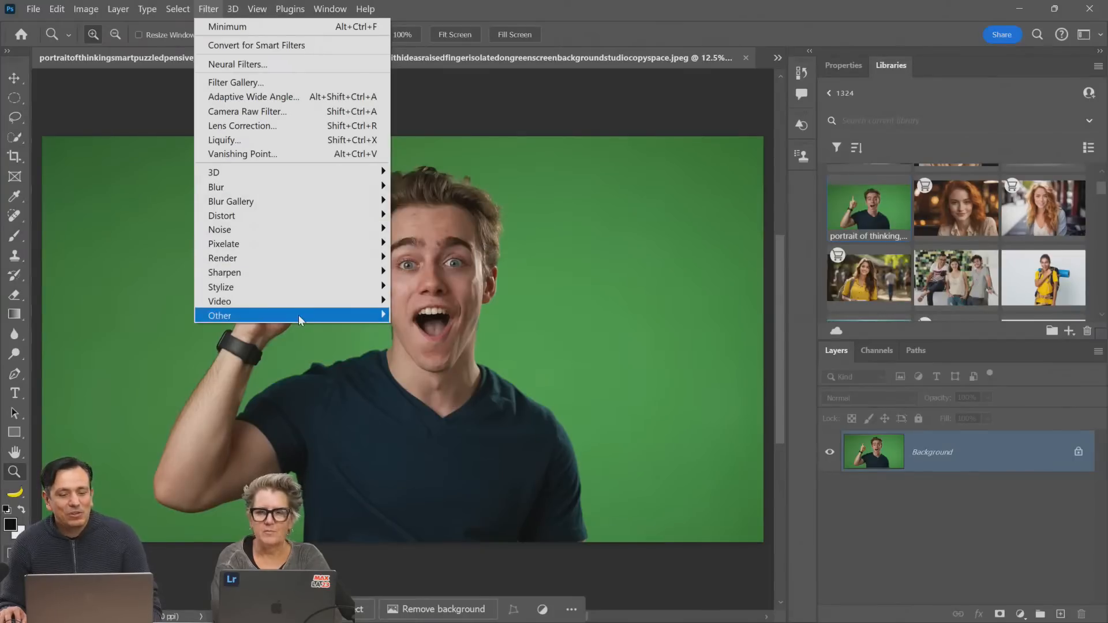
mouse_move(299, 315)
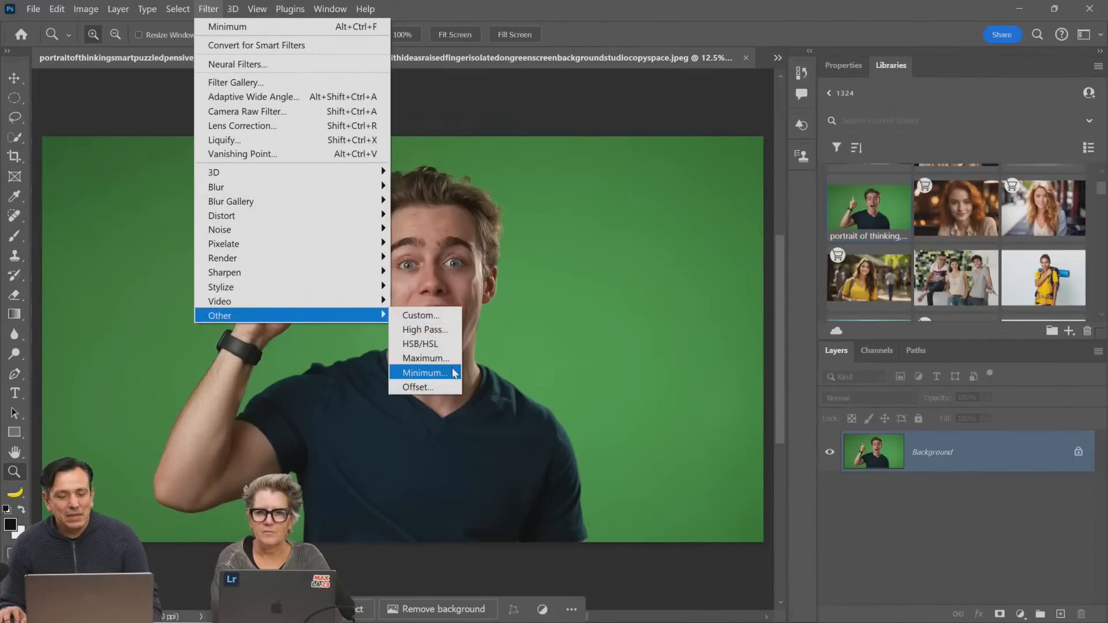
left_click(424, 373)
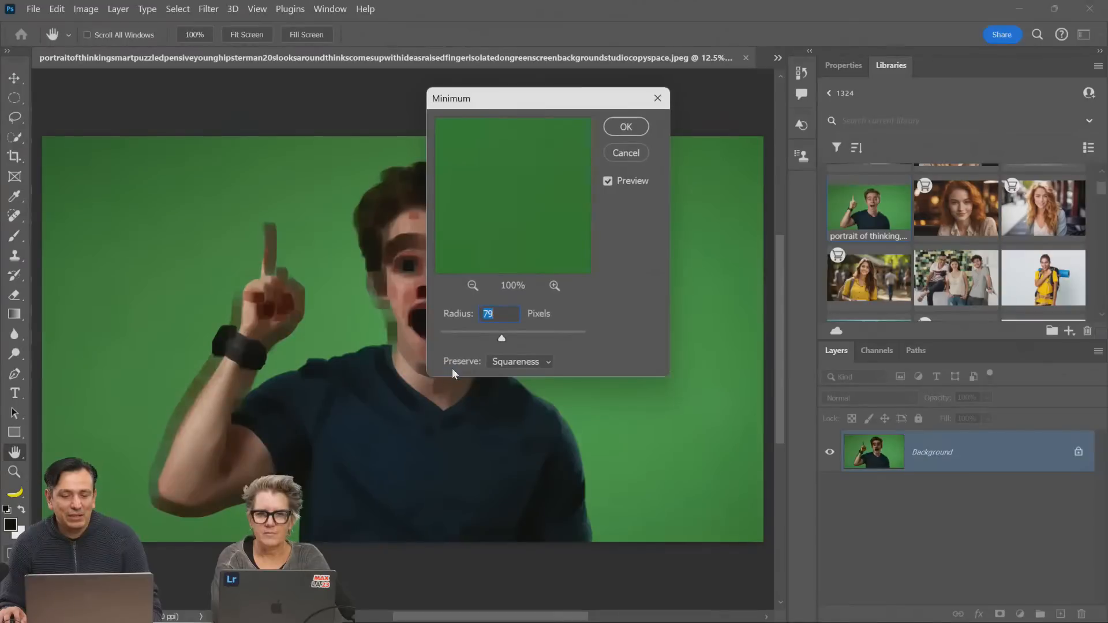
left_click(535, 337)
left_click_drag(569, 104, 758, 85)
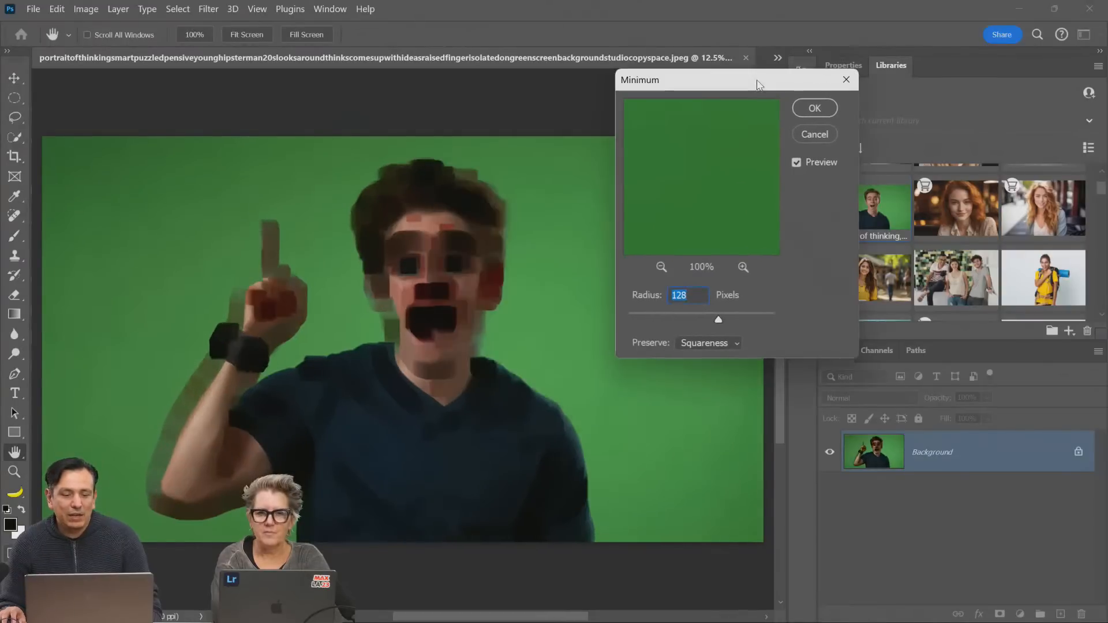
left_click(814, 134)
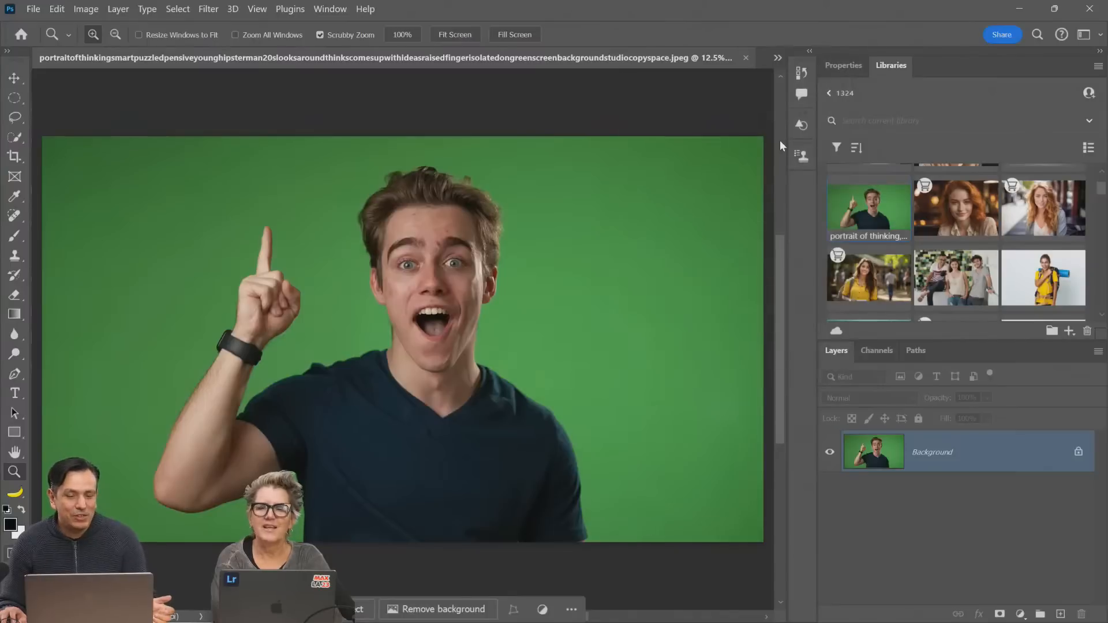
Undo the blank layer mask and mask out the green backdrop with Remove Background
left_click(1000, 614)
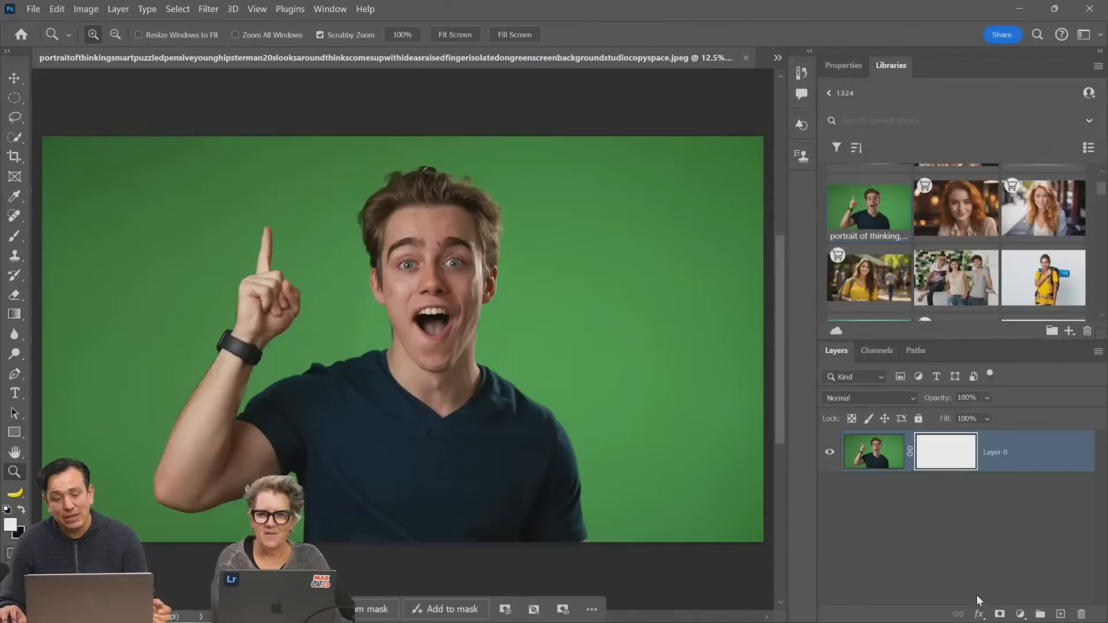
key("ctrl+z")
left_click(420, 611)
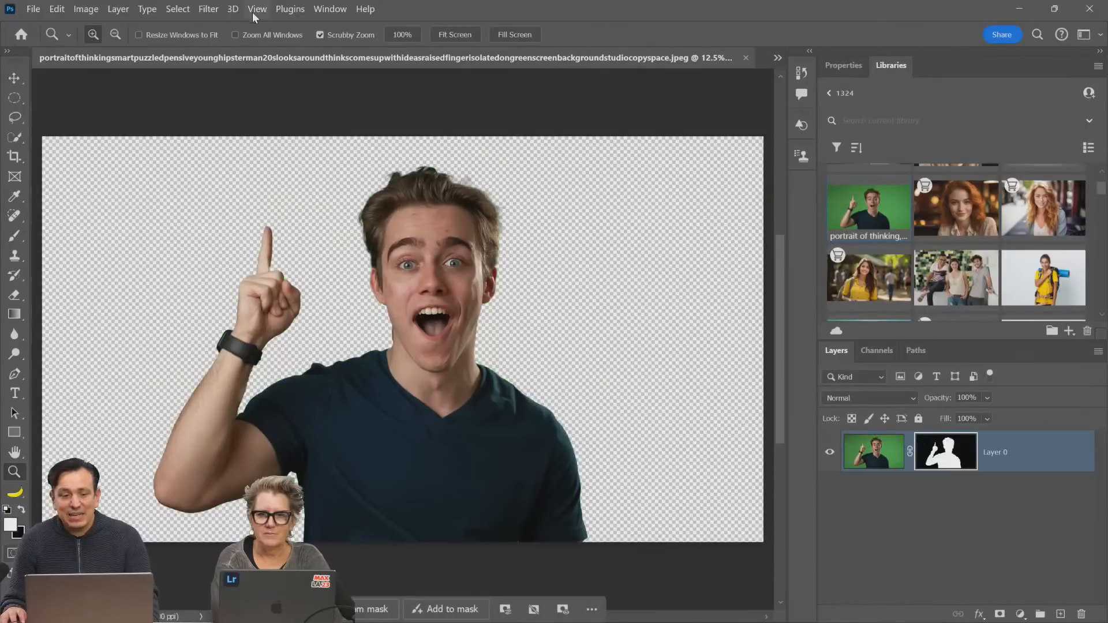
Preview the Minimum filter on the man's layer mask, toggling the preview and setting the radius to 49 pixels
left_click(207, 10)
mouse_move(263, 326)
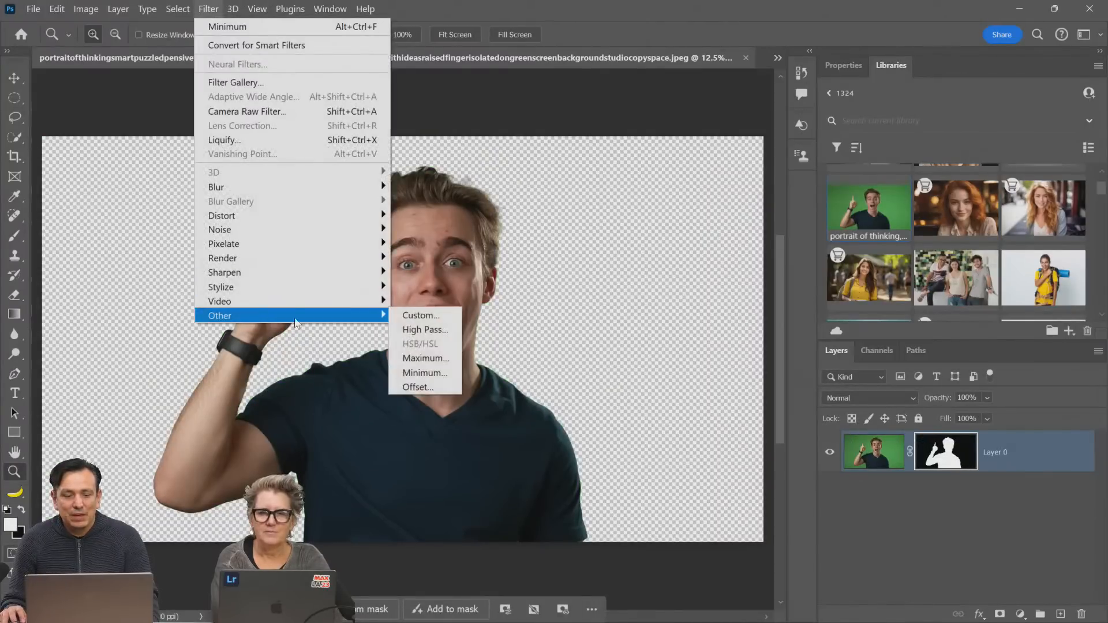
left_click(430, 378)
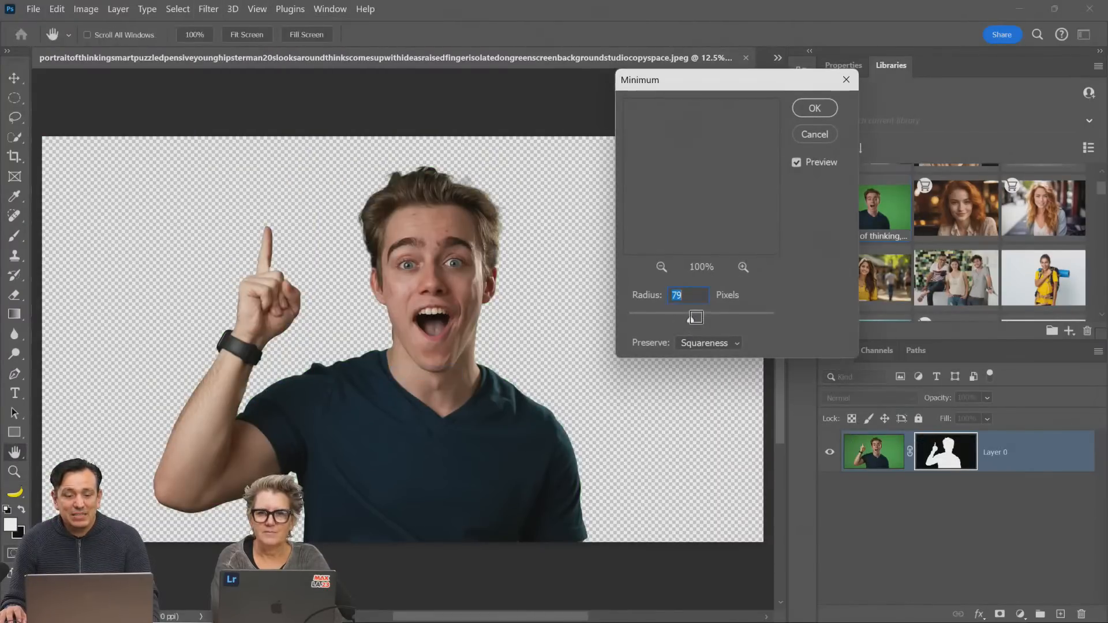
left_click(797, 163)
left_click(797, 163)
left_click_drag(690, 320, 666, 322)
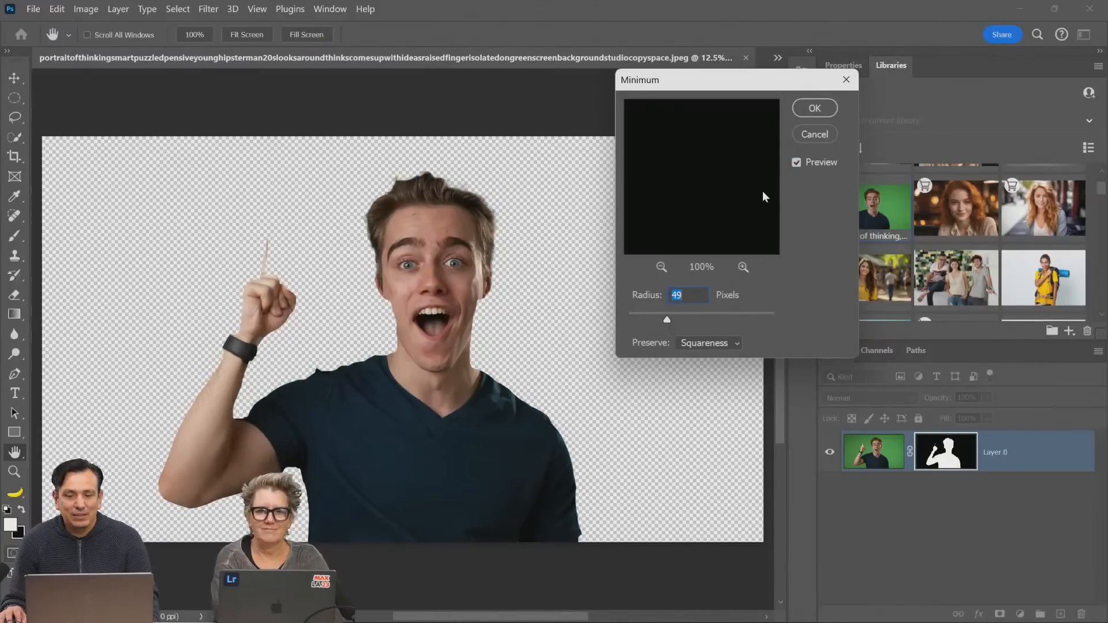
Try a fractional radius of 2.5 pixels in the Minimum filter on the man's mask with Preserve set to Squareness
left_click(705, 343)
left_click(718, 356)
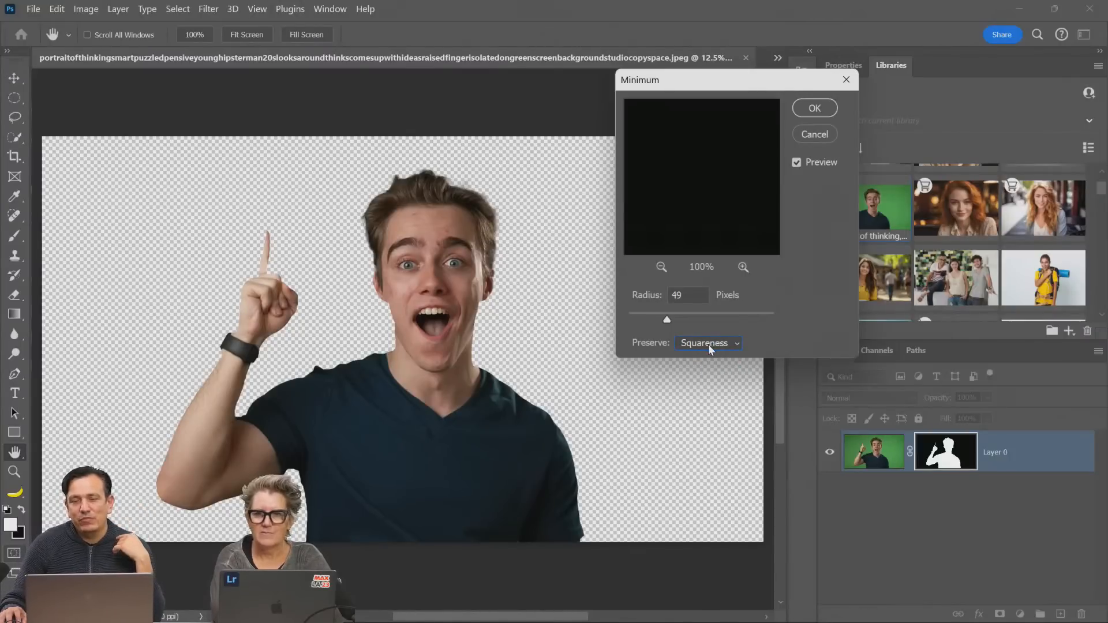
key("Tab")
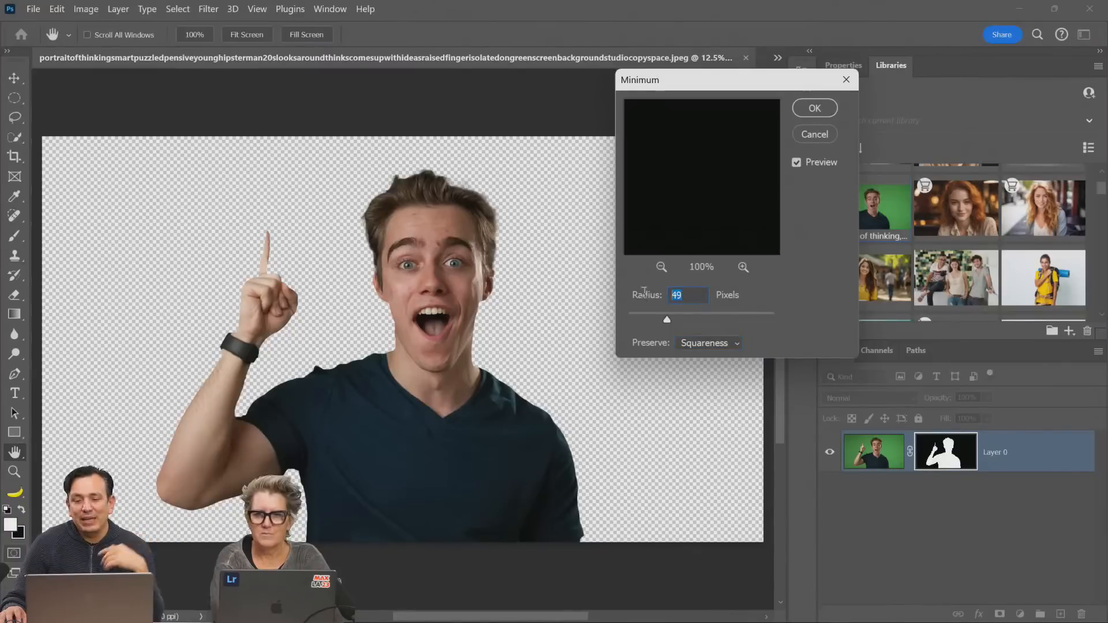
type("2.5")
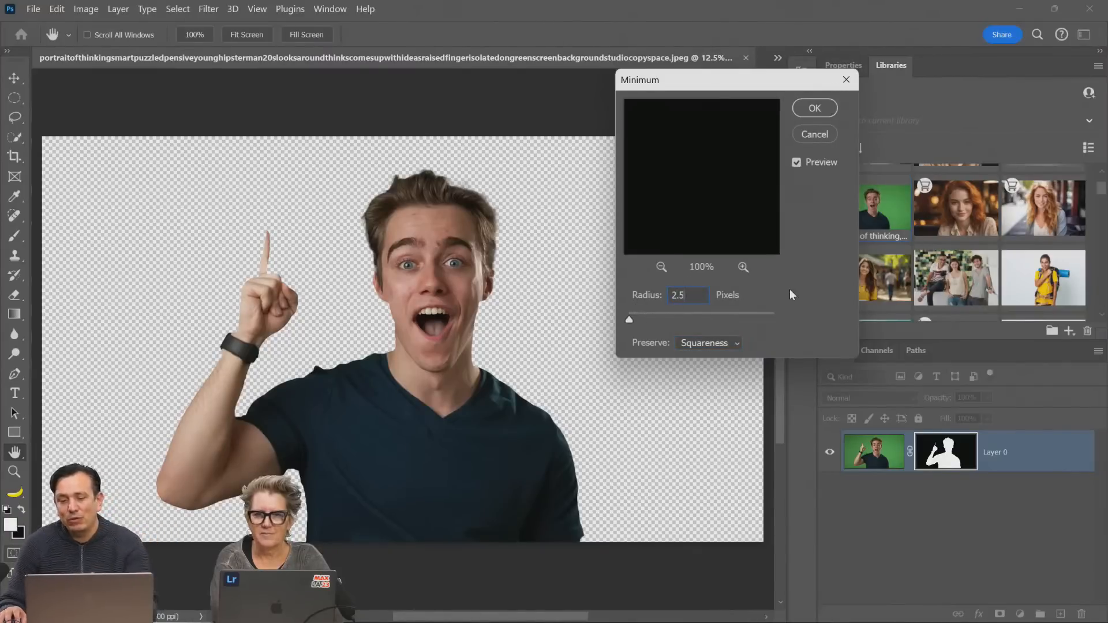
key("Tab")
left_click(537, 249)
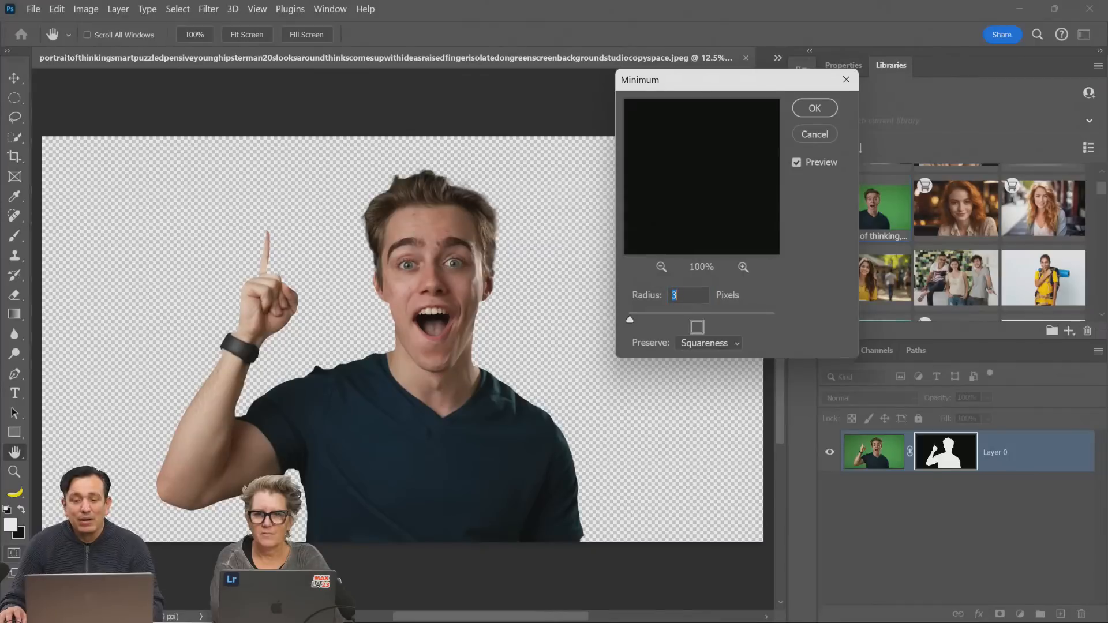
Preview the Minimum filter on the man's mask with Preserve set to Roundness at 3.0 pixels and cancel it
left_click(702, 344)
left_click(710, 370)
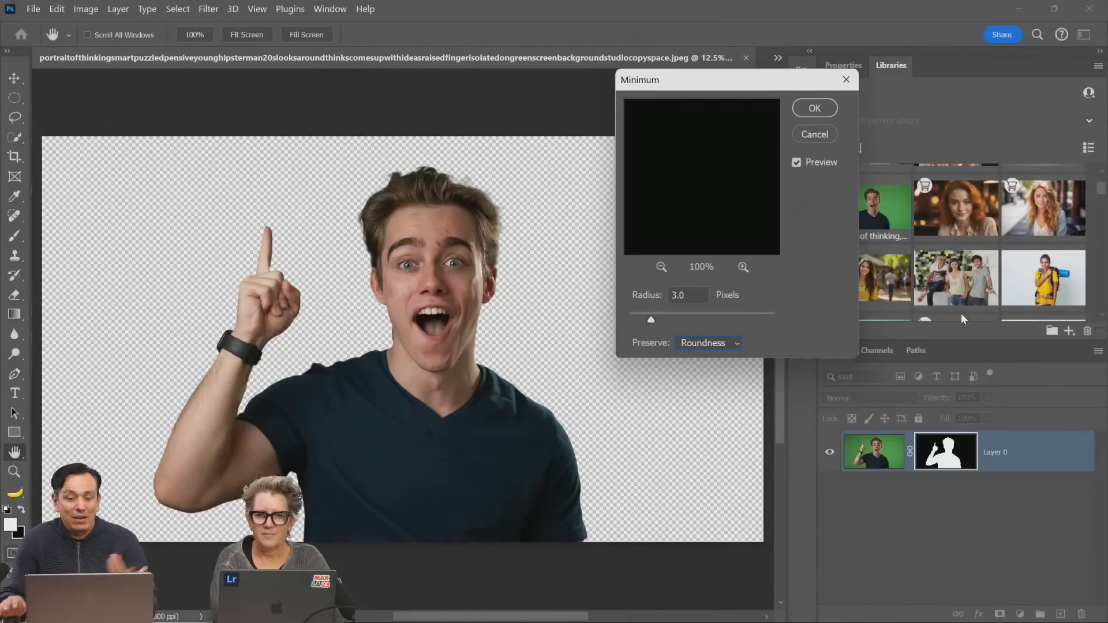
left_click(718, 342)
left_click(719, 343)
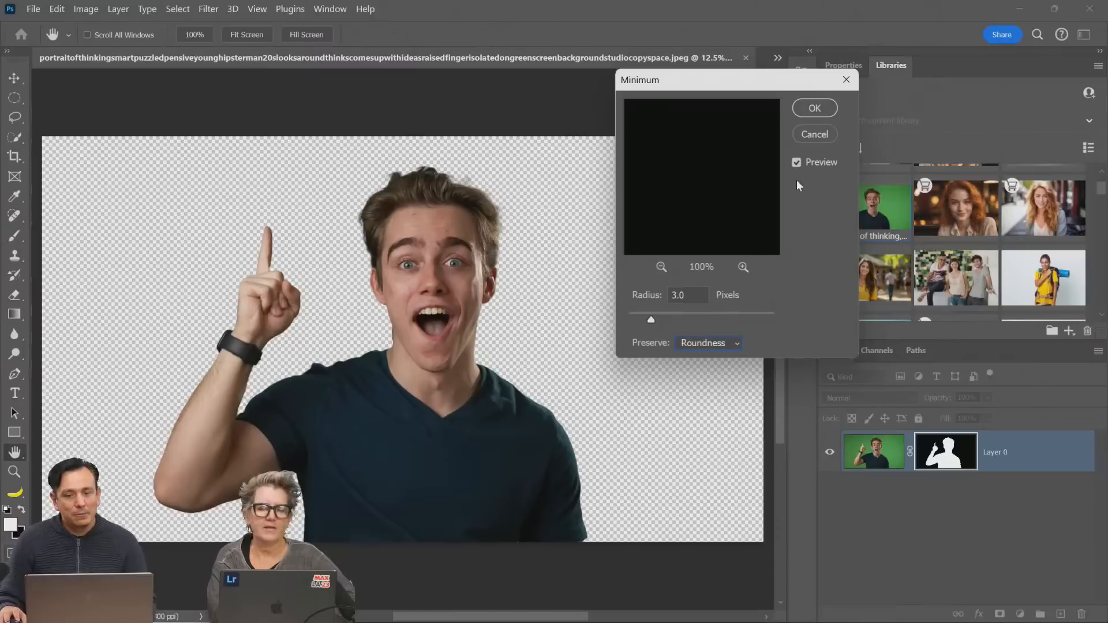
left_click(814, 135)
key("z")
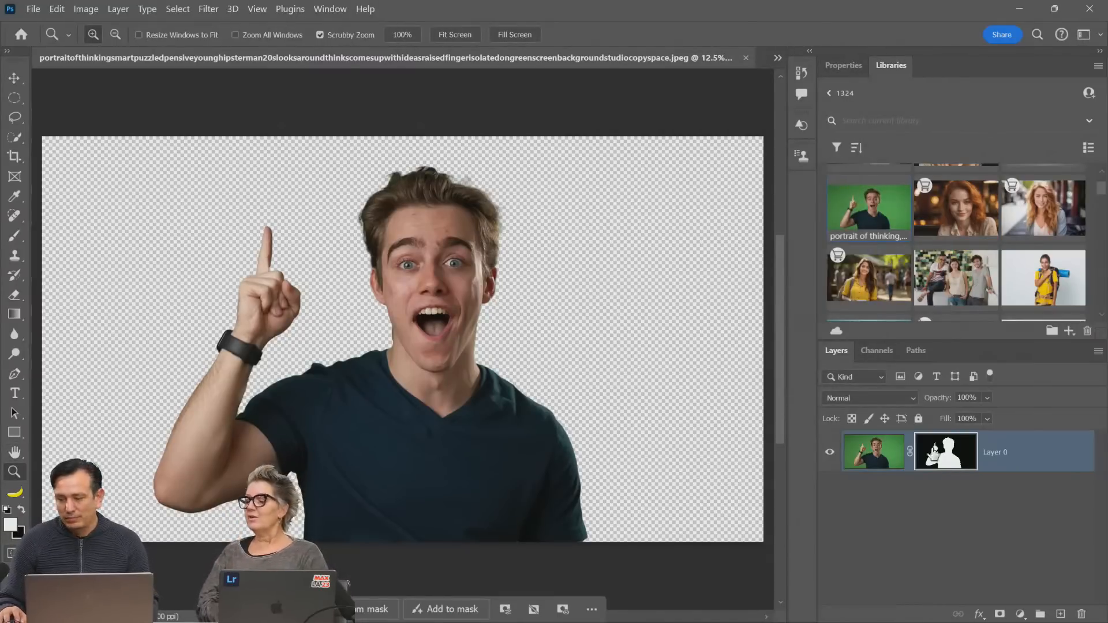
Delete the portrait's layer mask, add a blank mask in its place and delete that one too
left_click(850, 62)
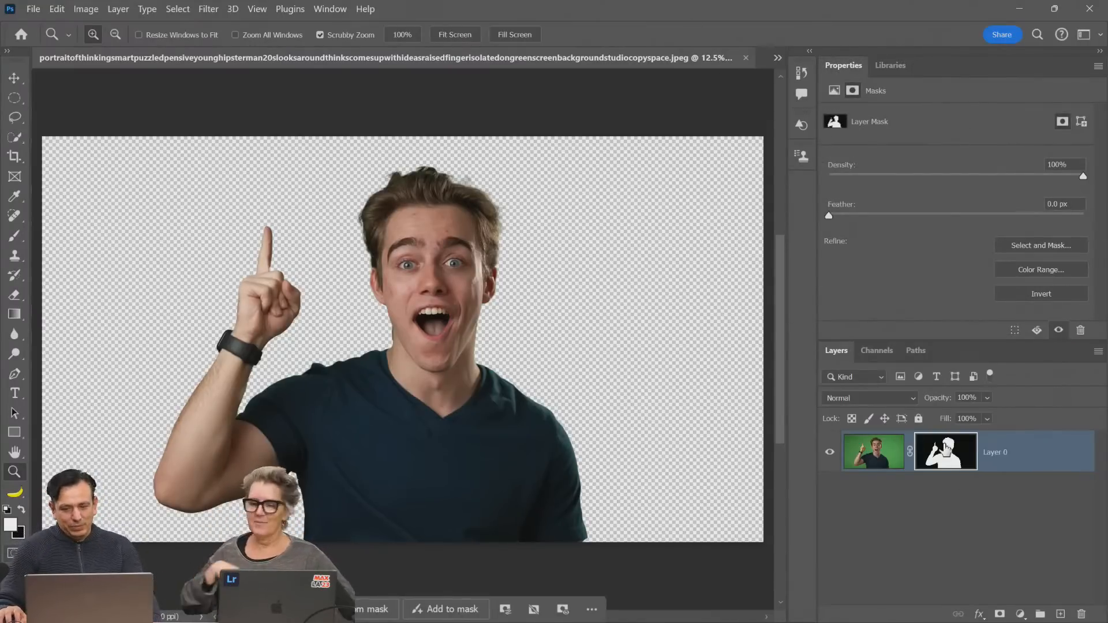
right_click(938, 445)
left_click(975, 475)
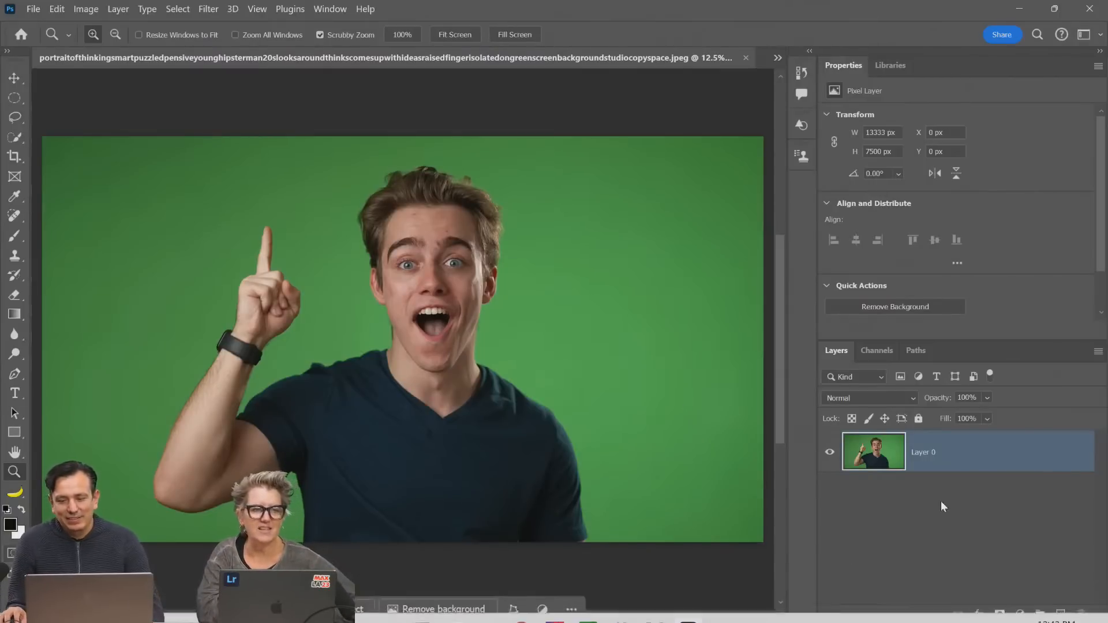
left_click(1000, 614)
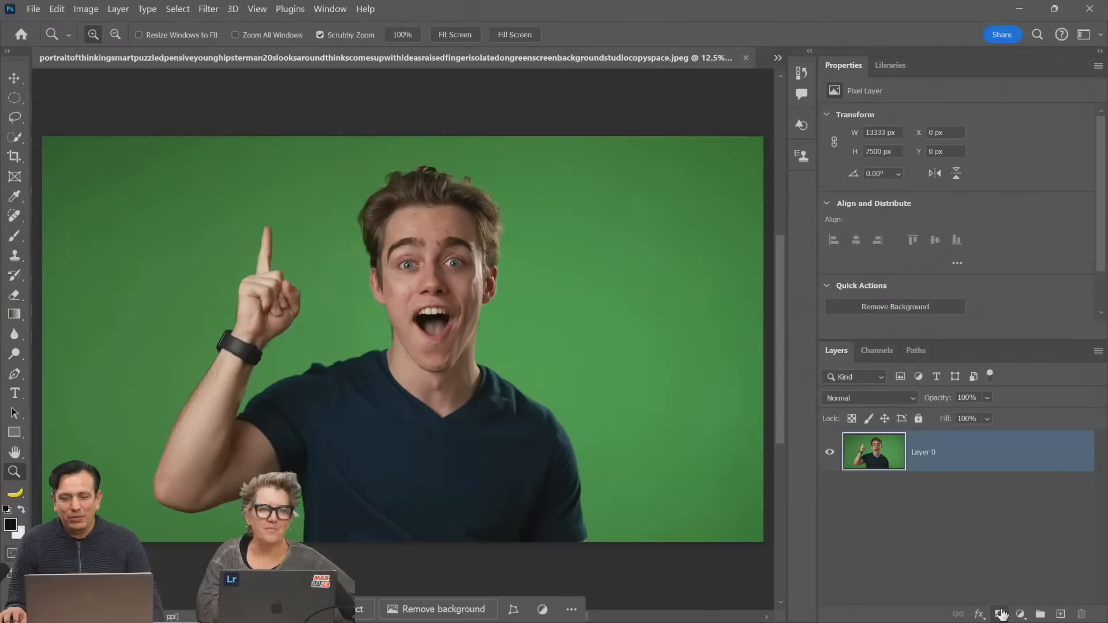
left_click(874, 451)
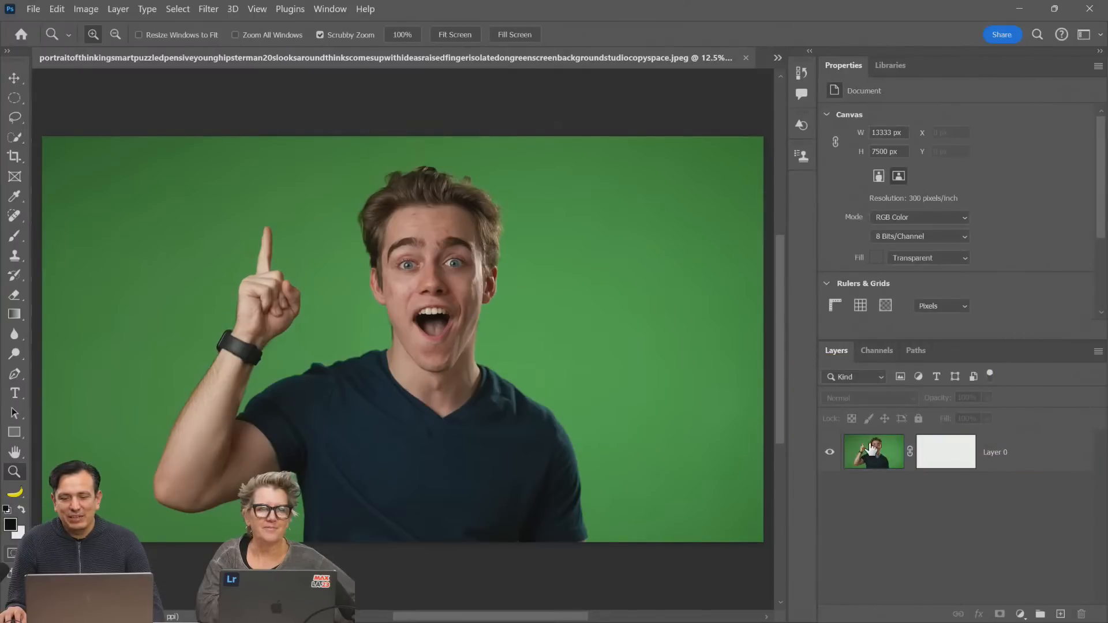
right_click(970, 460)
left_click(988, 484)
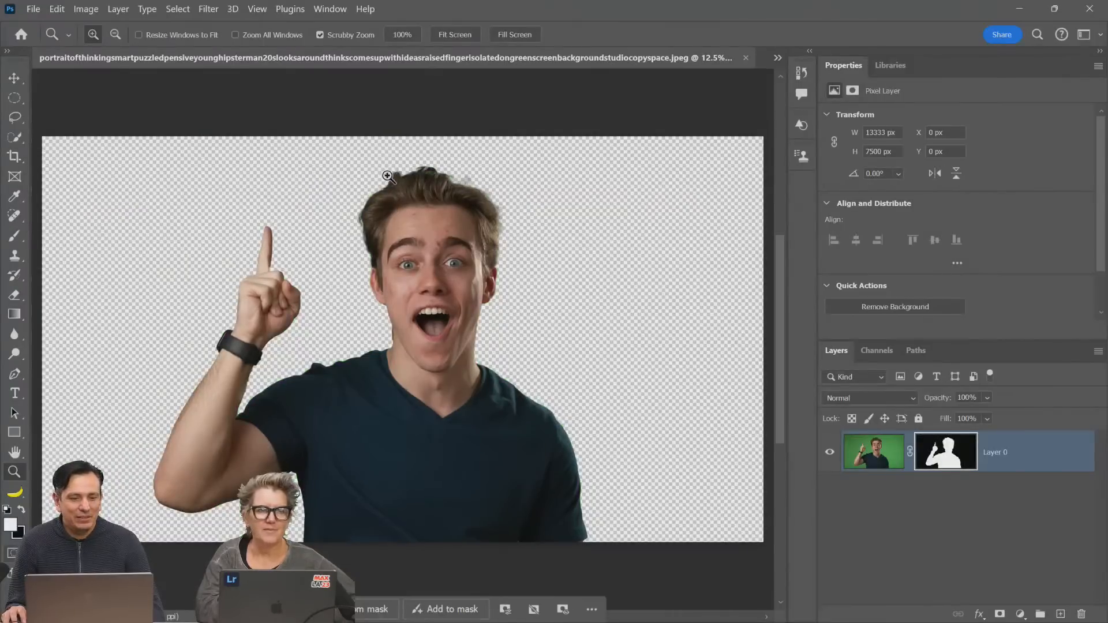
Add a dark grey Solid Color fill layer and move it beneath the portrait layer
left_click_drag(388, 176, 388, 177)
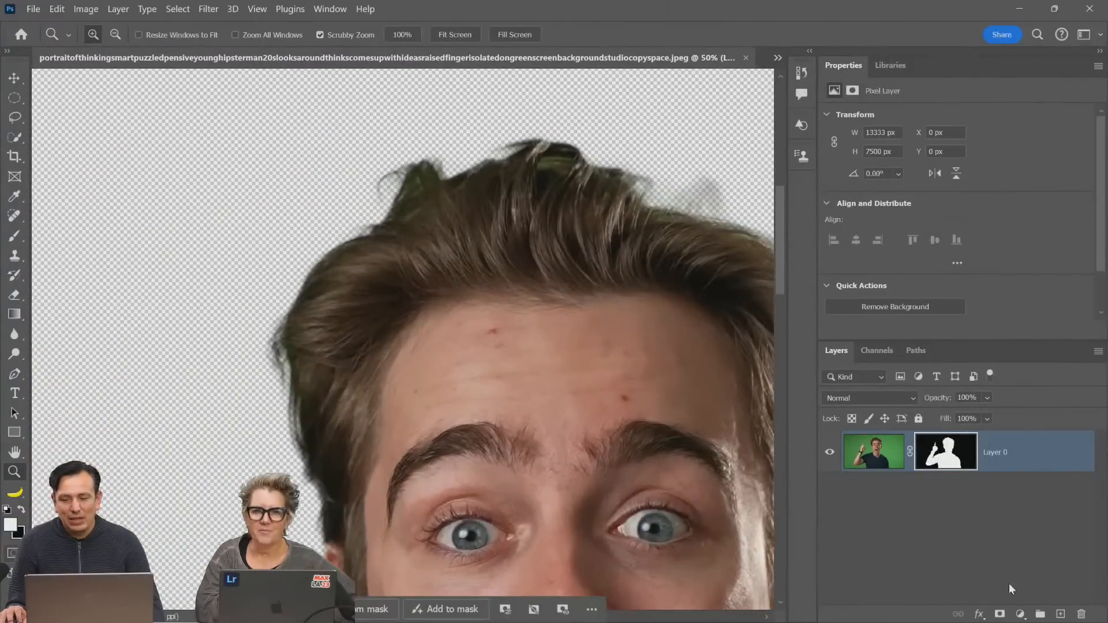
left_click(1020, 614)
left_click(995, 356)
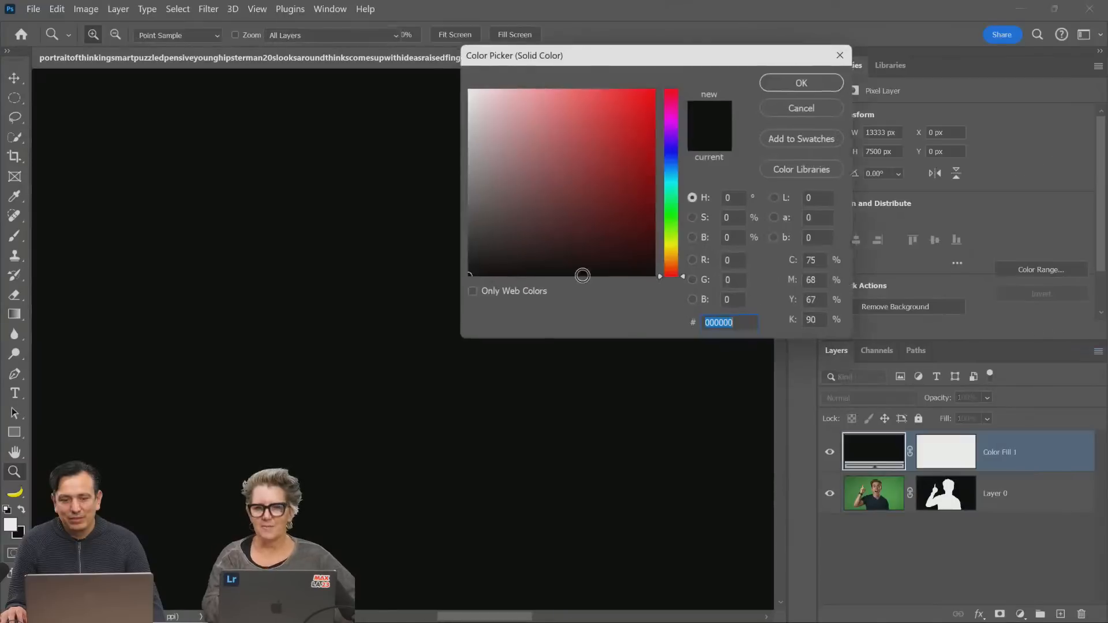
left_click(465, 217)
left_click(807, 80)
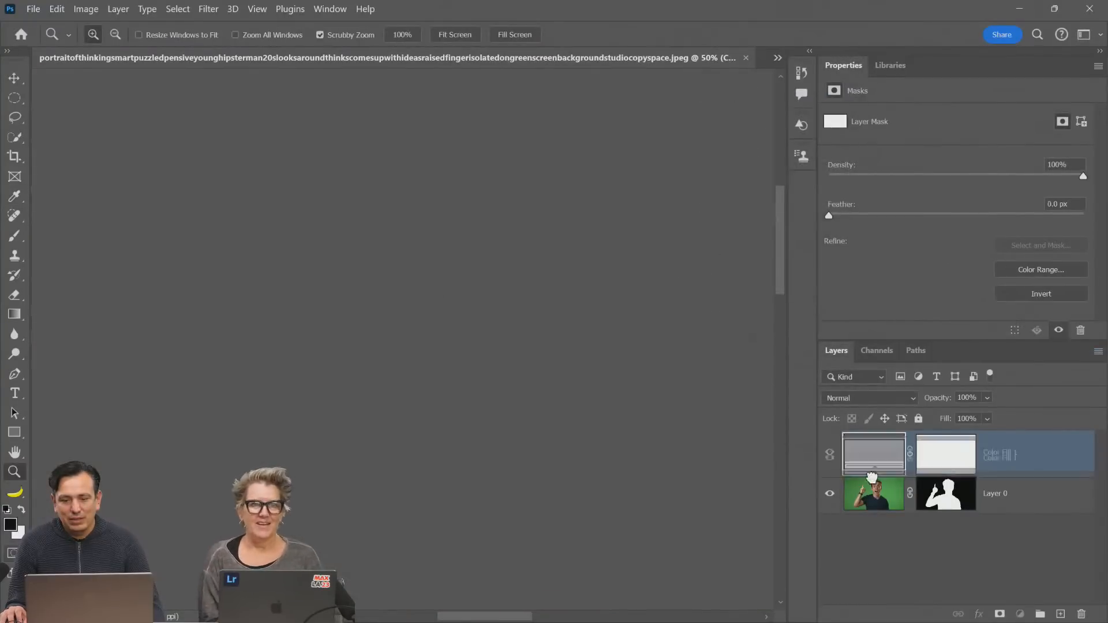
left_click_drag(874, 452, 871, 511)
Duplicate the masked portrait layer and clip the copy to the original
left_click(883, 469)
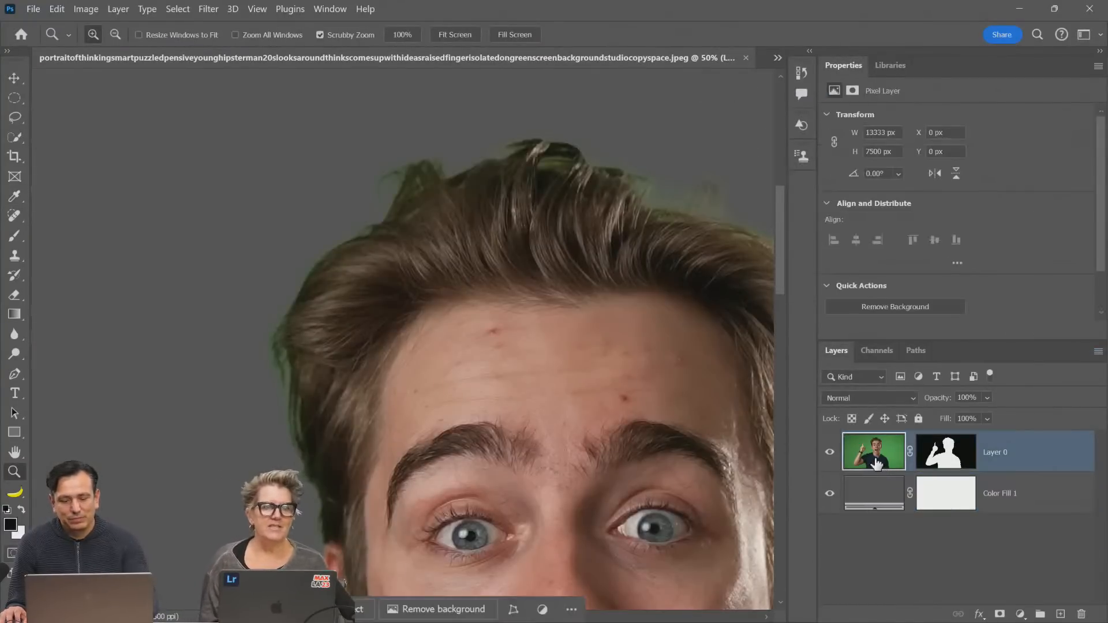
key("ctrl+j")
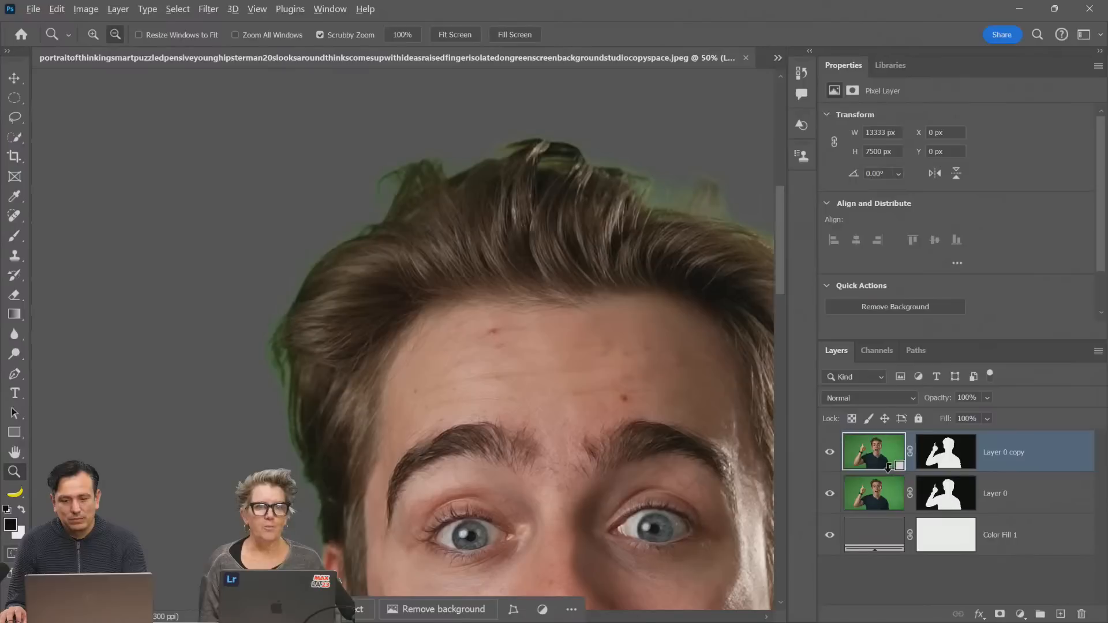
left_click(890, 468, "alt")
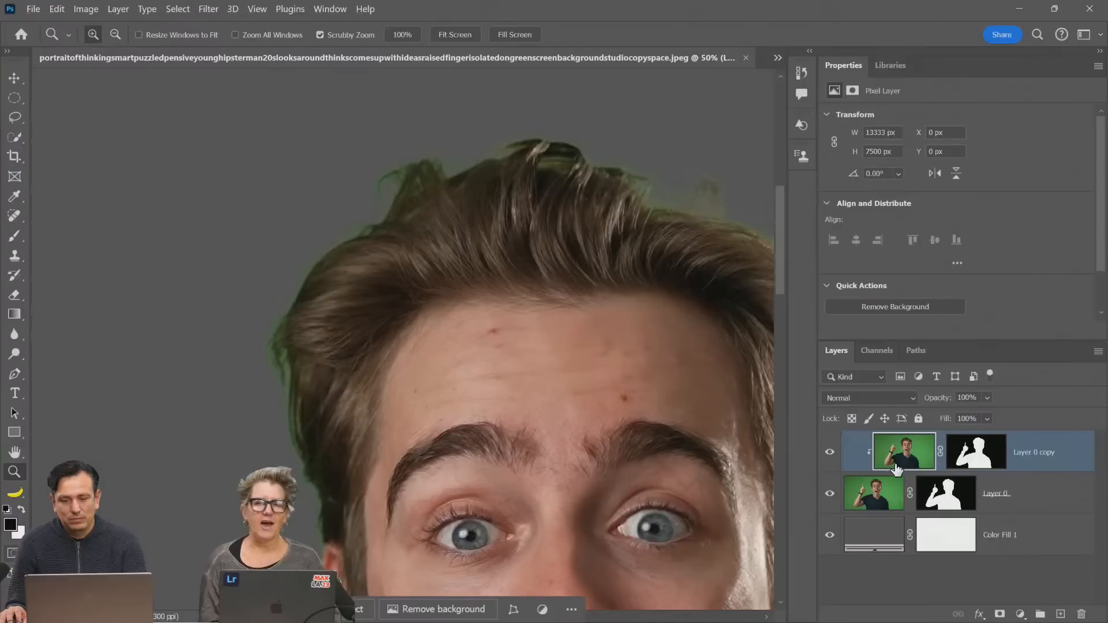
Try the Maximum filter on the clipped copy's pixels with a radius of 2.3 pixels and Roundness, and cancel it
left_click(209, 9)
mouse_move(296, 315)
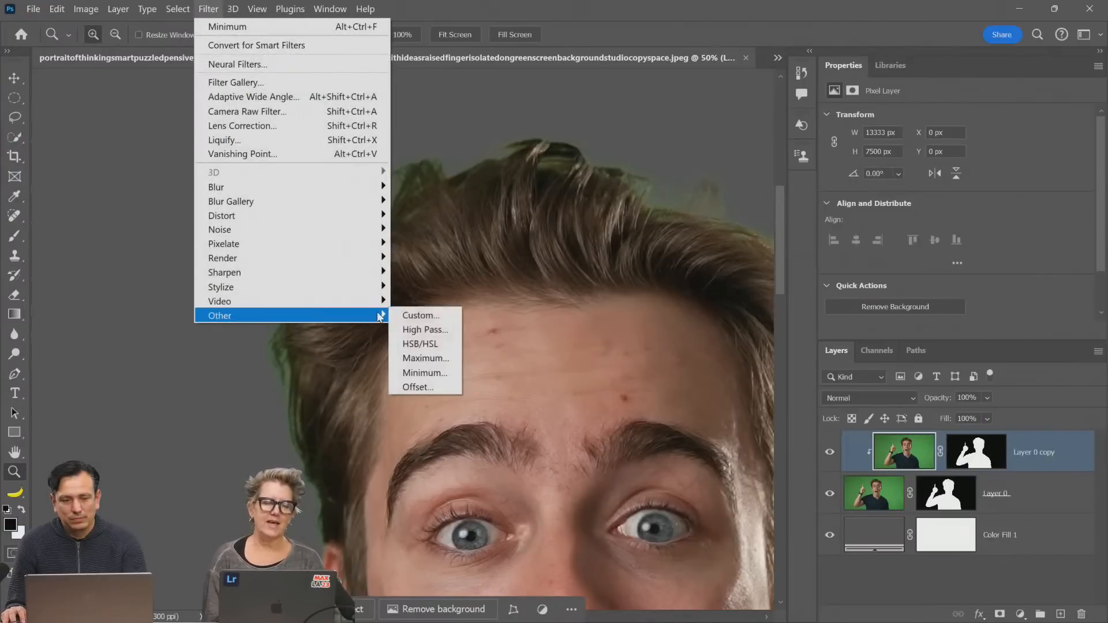
left_click(451, 359)
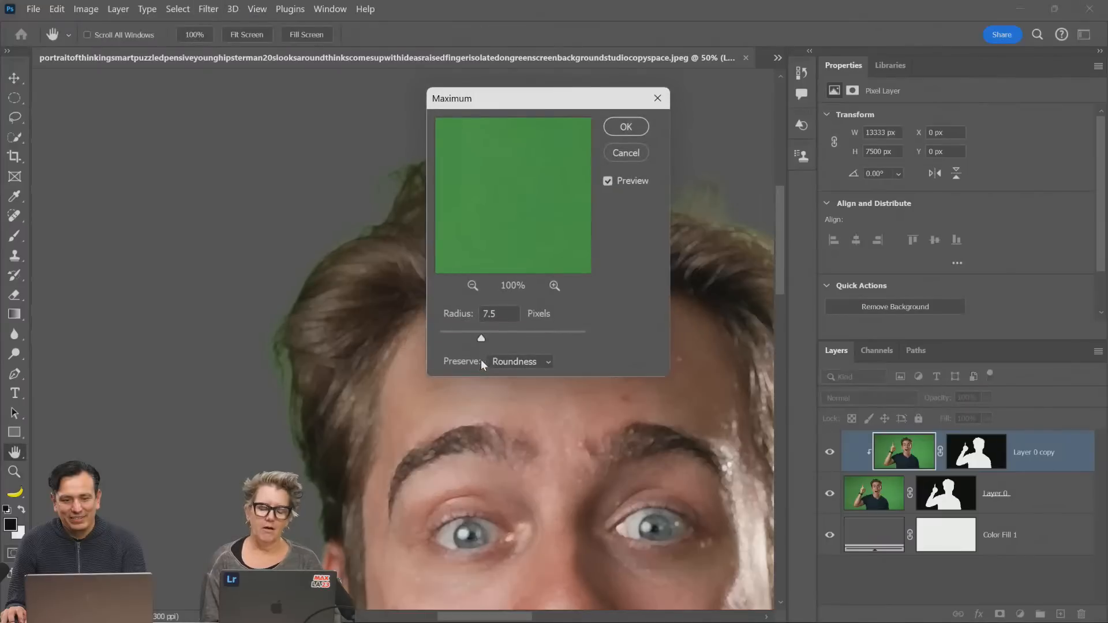
left_click_drag(507, 338, 457, 339)
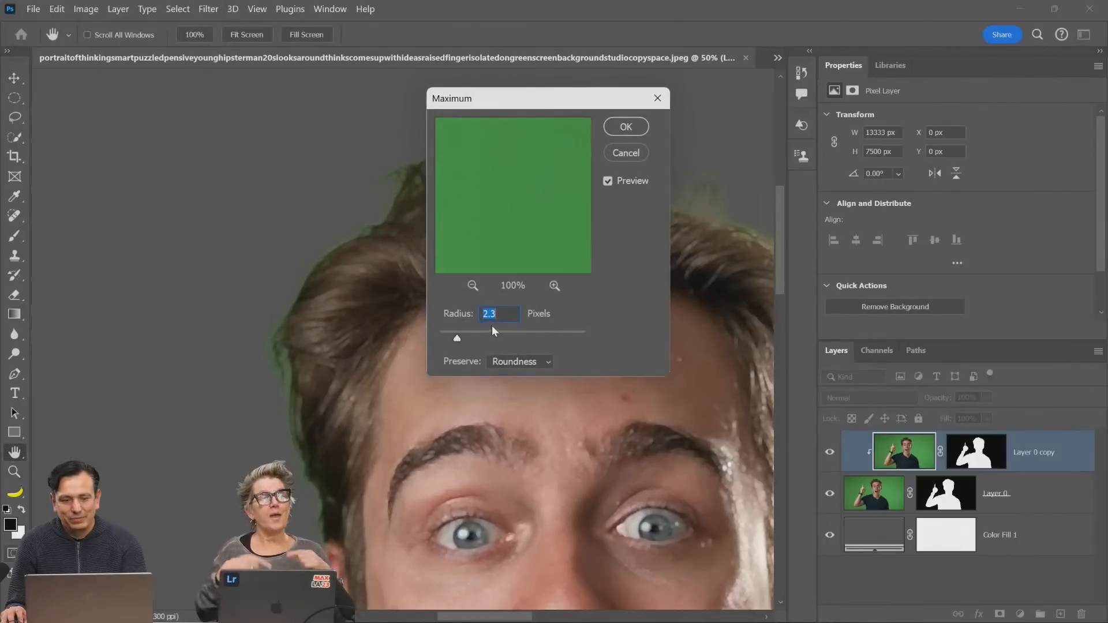
left_click(627, 152)
key("z")
Try the Minimum filter on the clipped copy's pixels with a radius of 79 pixels and Squareness, and cancel it
left_click(209, 8)
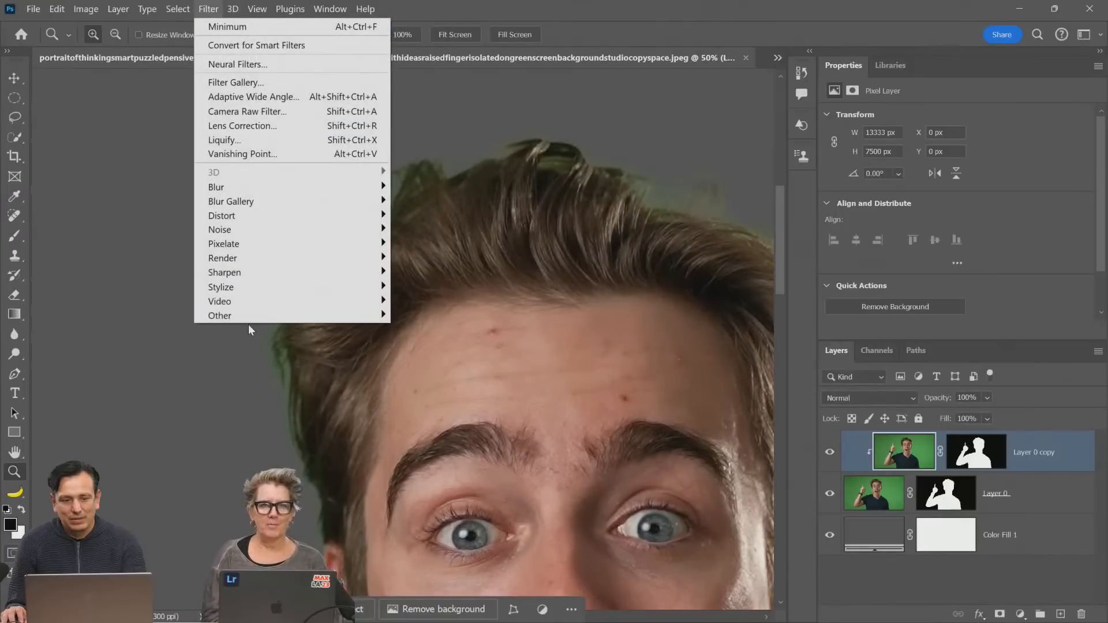
mouse_move(282, 315)
left_click(446, 372)
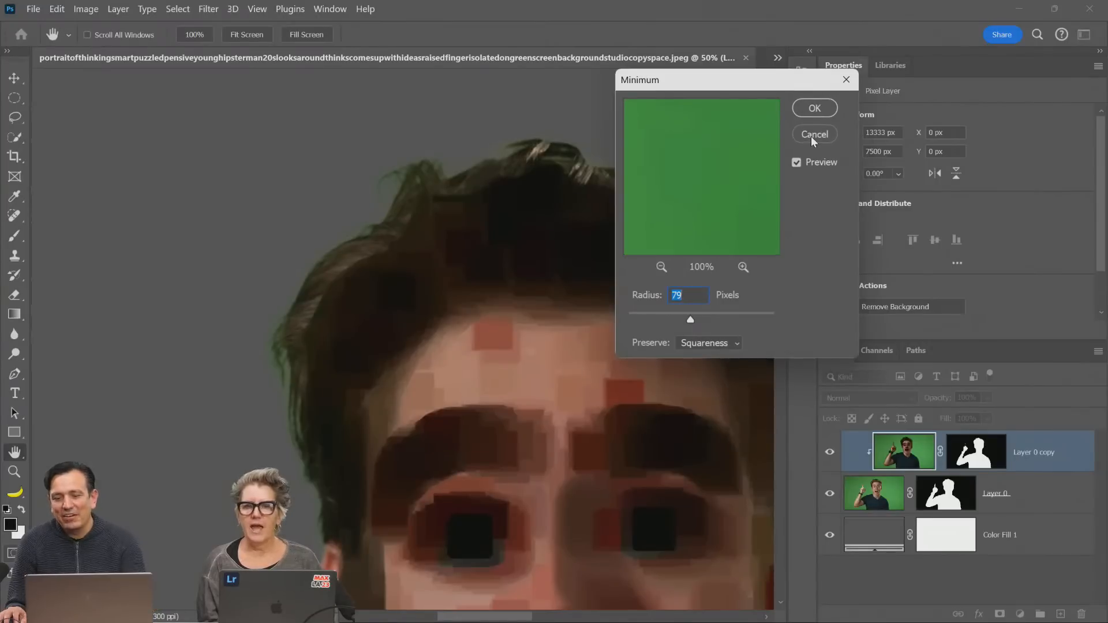
left_click(812, 136)
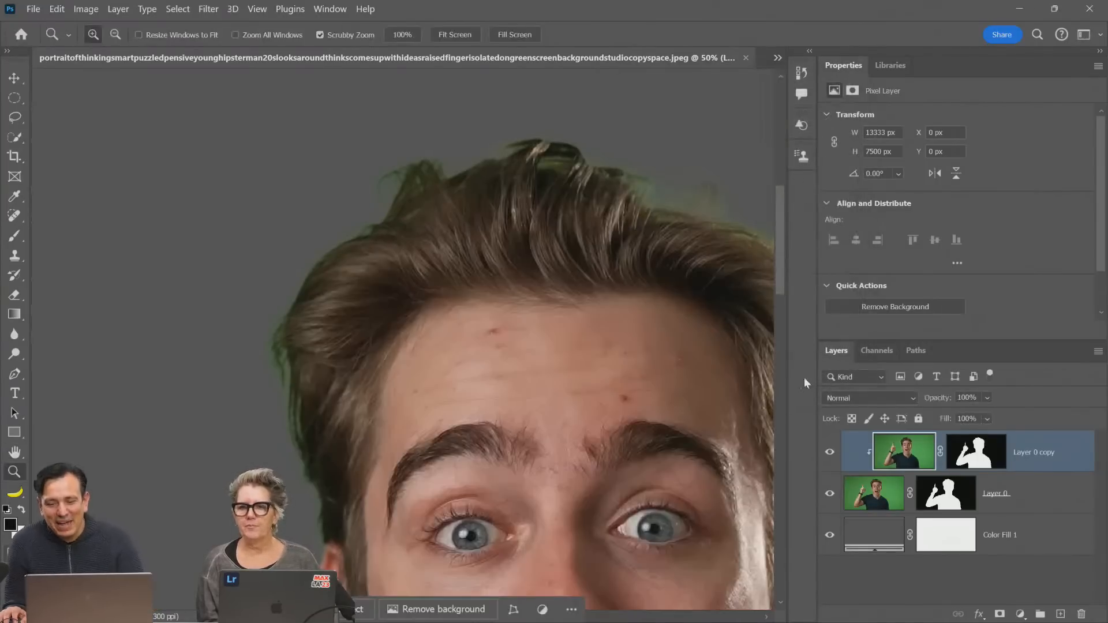
Close the portrait document without saving changes and open math.psd
right_click(708, 57)
left_click(729, 83)
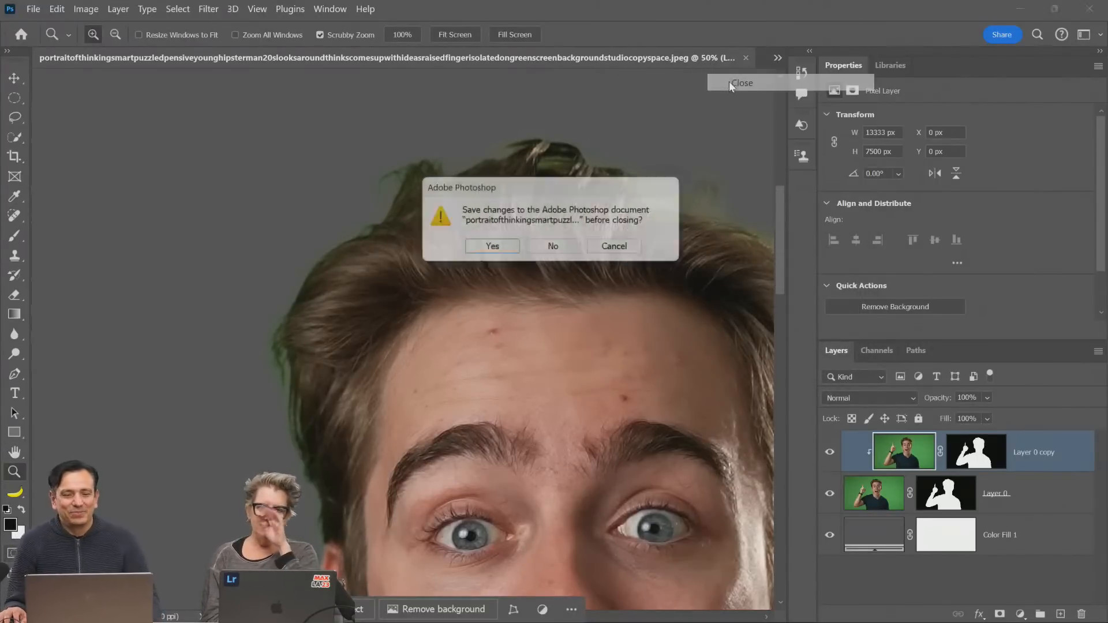
left_click(553, 246)
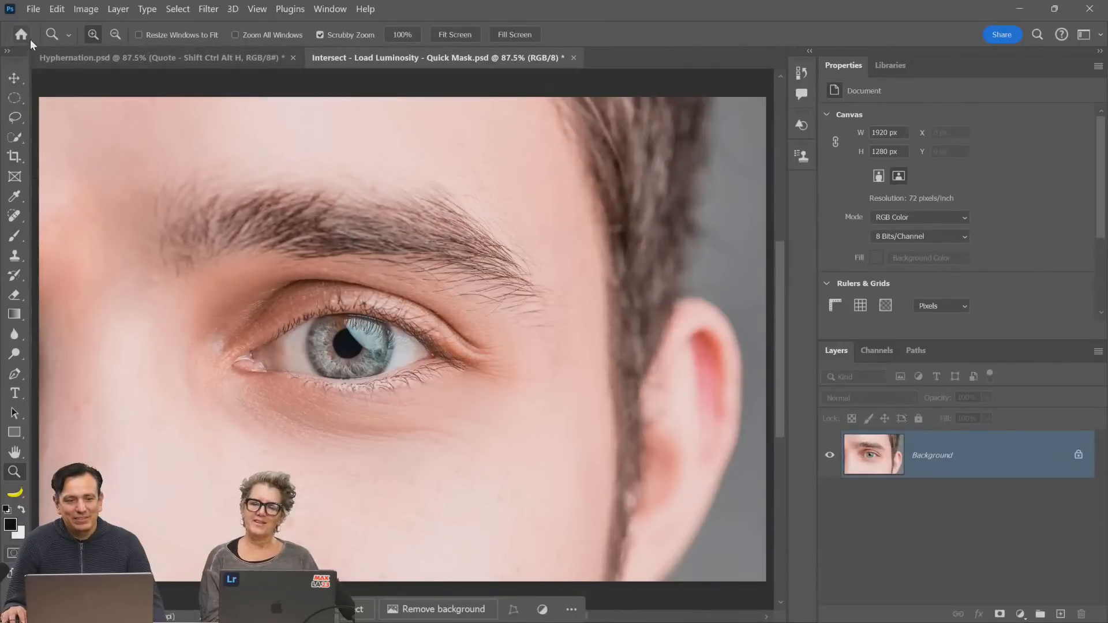
left_click(21, 35)
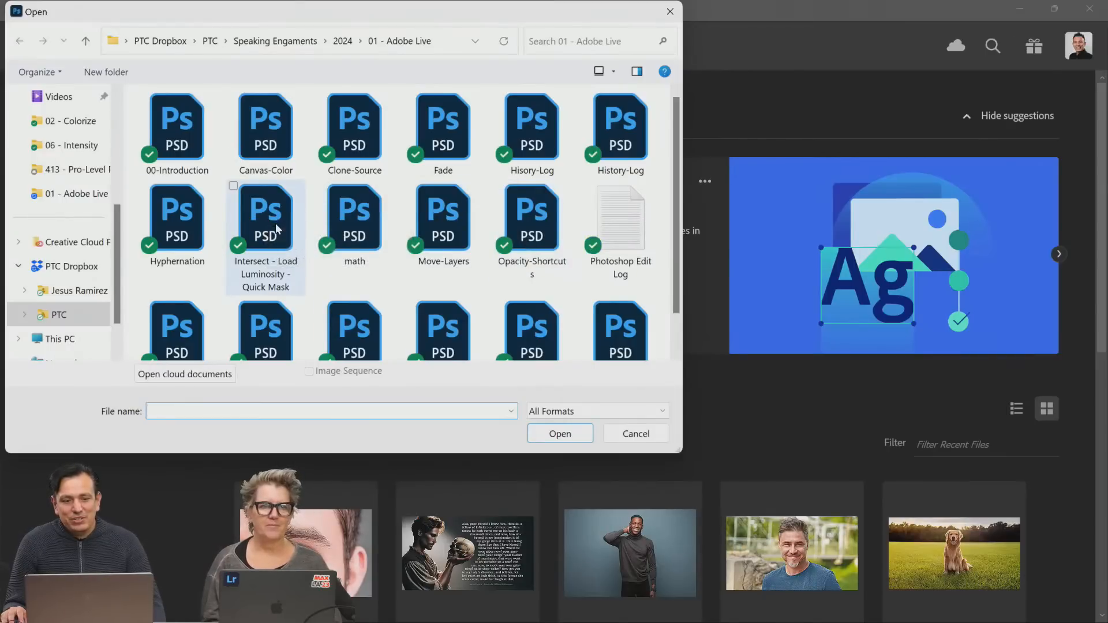
double_click(354, 218)
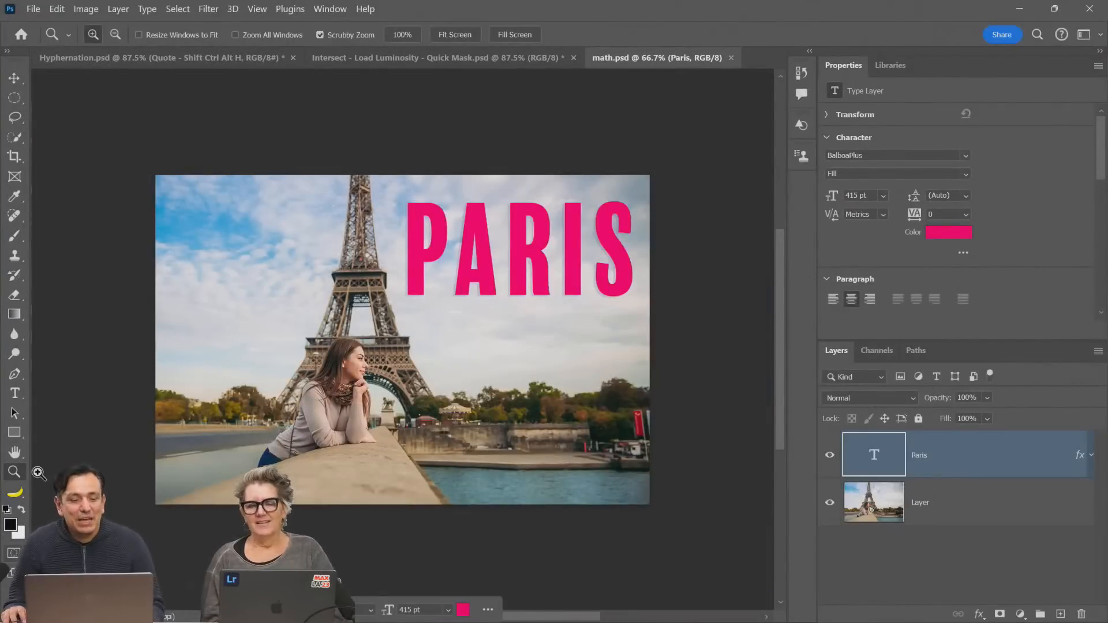
Examine the large PARIS text up close and toggle its layer's visibility off and on
left_click(511, 236)
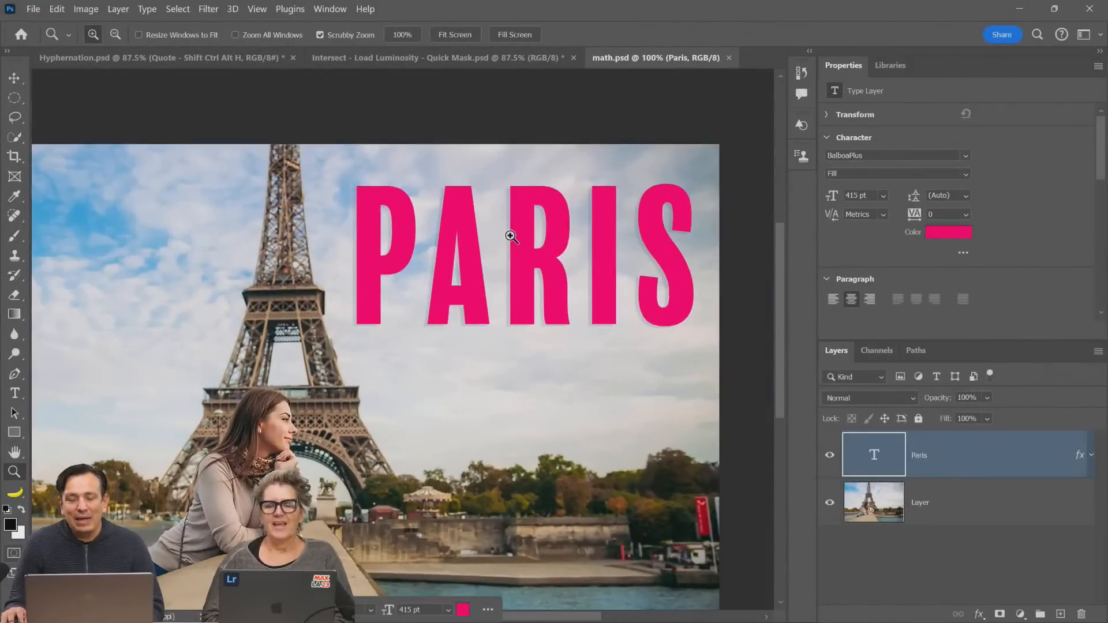
left_click(509, 235)
right_click(508, 235)
left_click(521, 245)
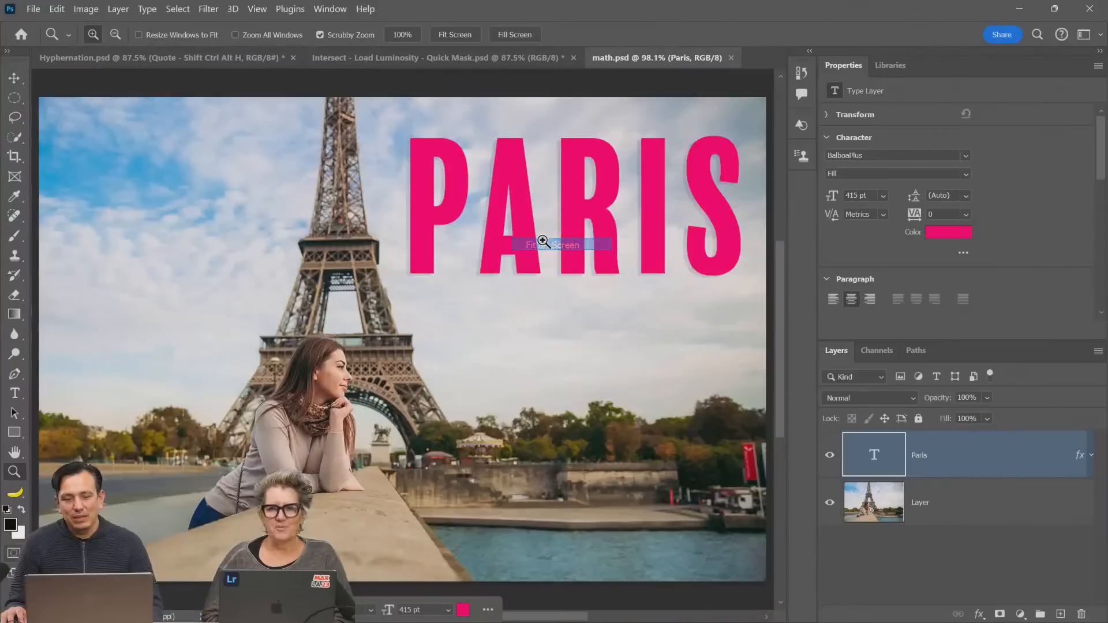
left_click(663, 190)
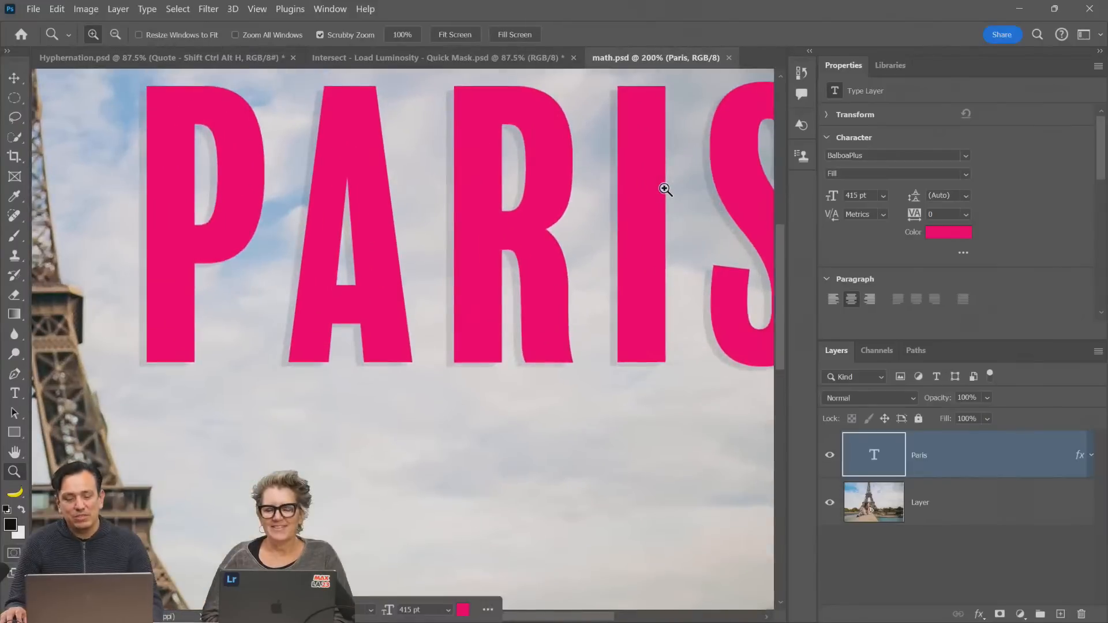
left_click_drag(602, 211, 527, 277)
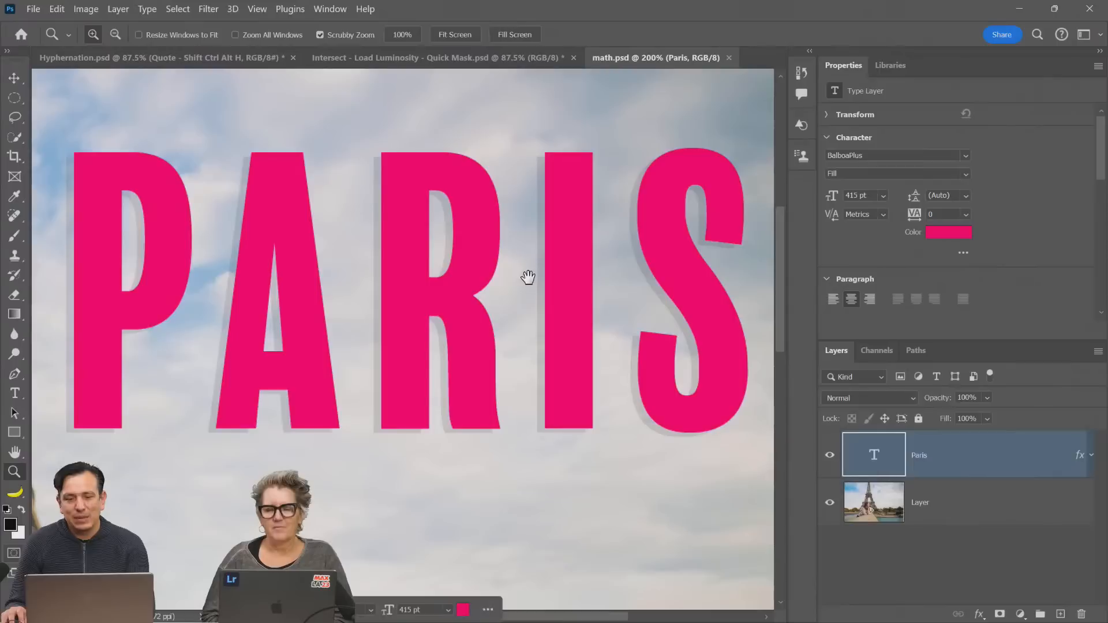
left_click(830, 454)
left_click(830, 455)
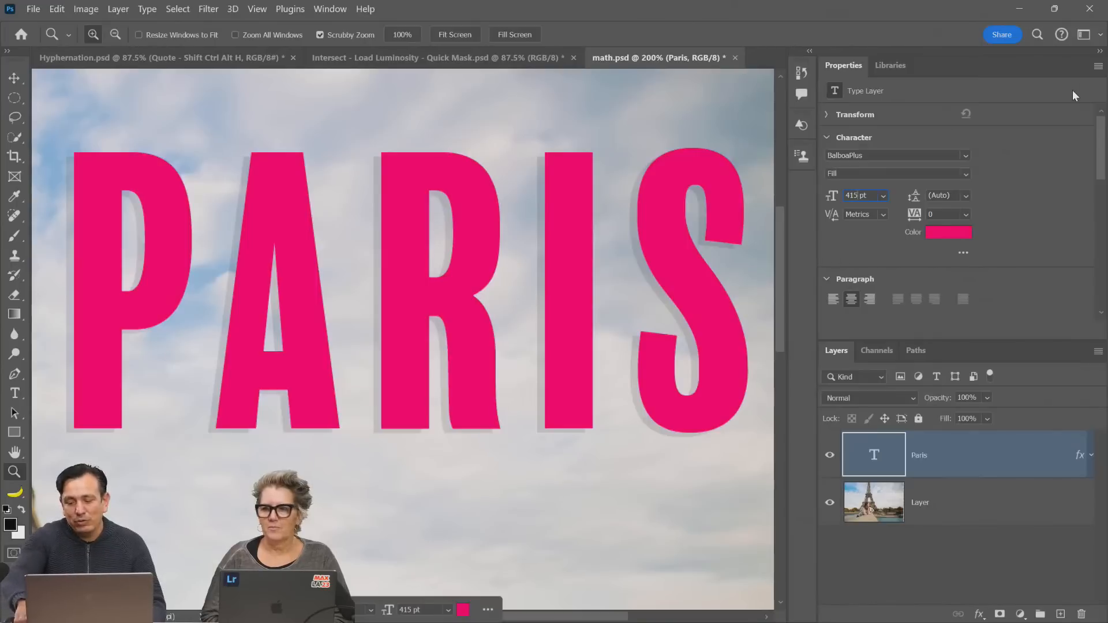
Halve the PARIS text's font size to 207.5 pt with a calculation, and set it to 200 pt
key("Return")
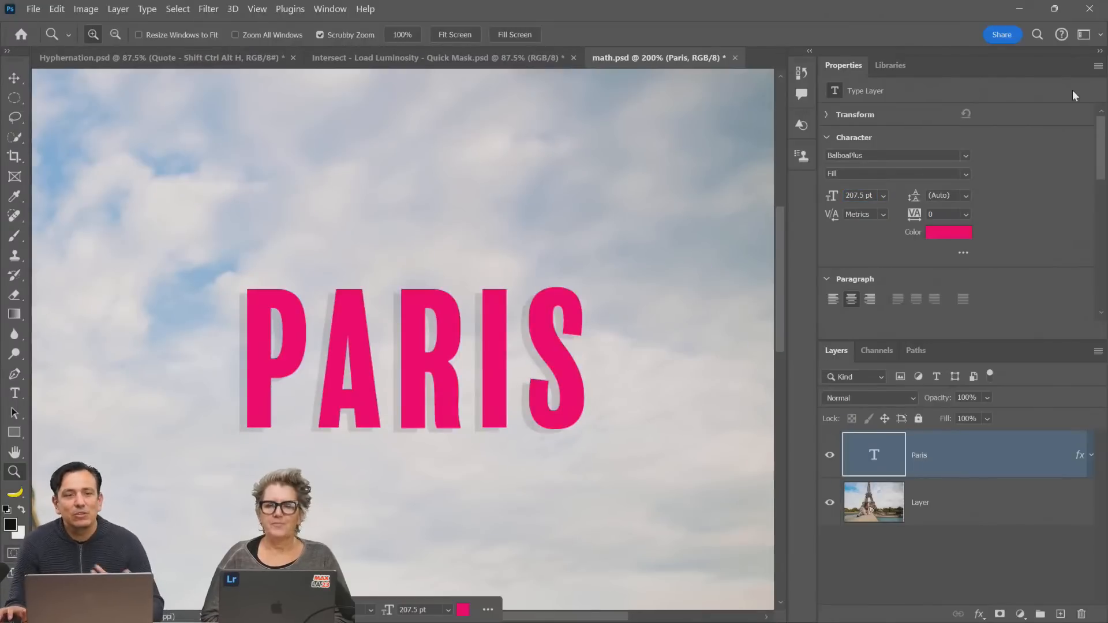
left_click(854, 197)
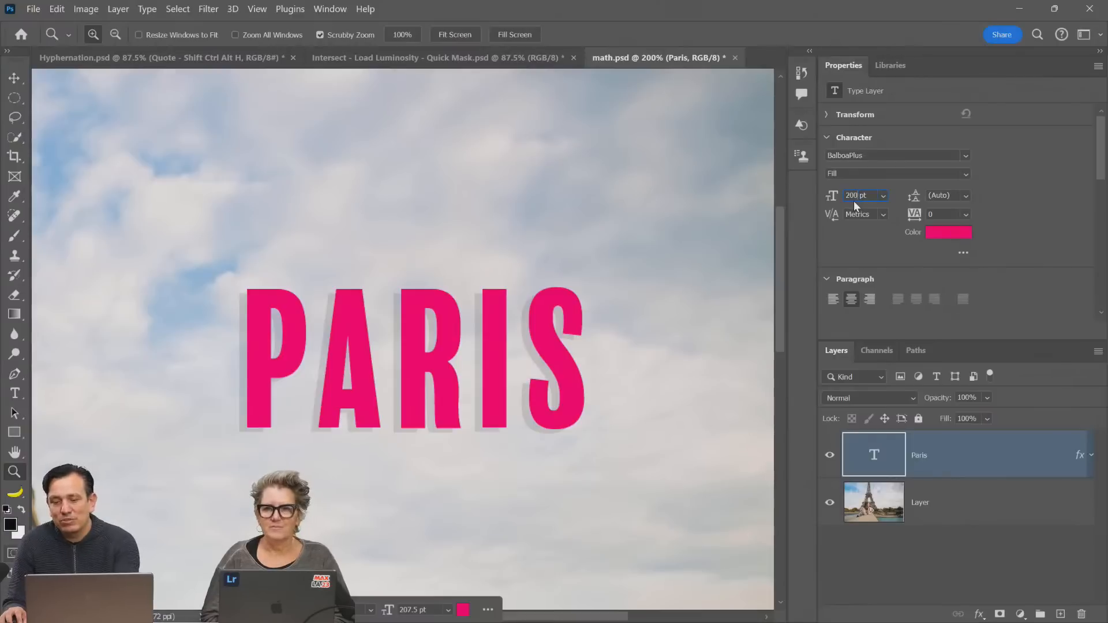
type("200")
key("Return")
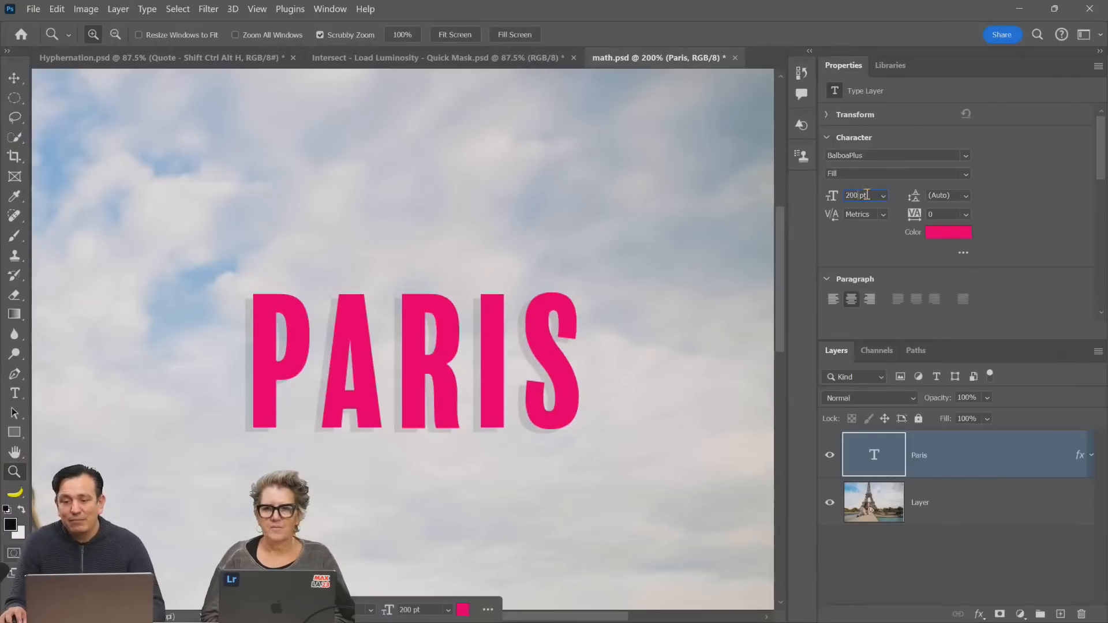
Increase the PARIS text's font size by entering the sum 200+100 as its value
type("+")
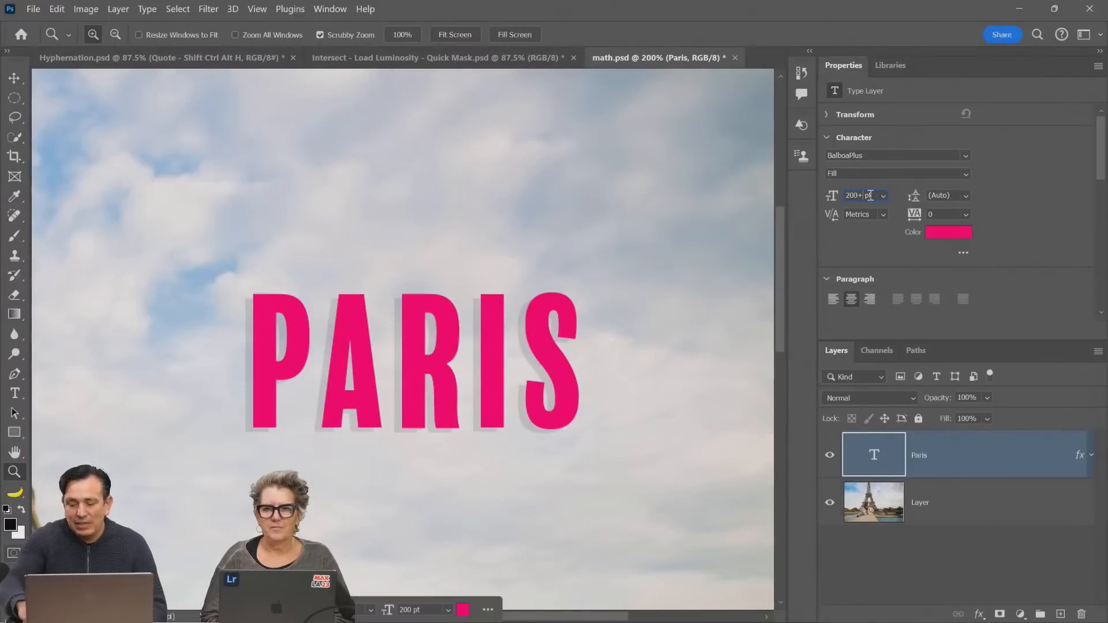
type("100")
key("Return")
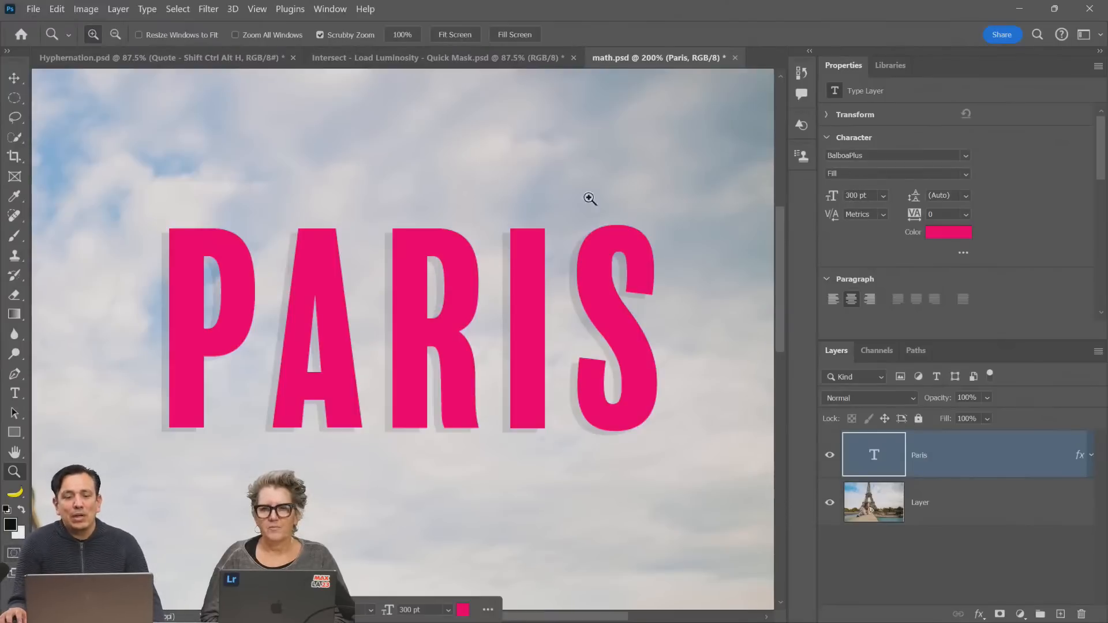
Open Repeat-Transform.psd and toggle the Star layer's visibility off and on
left_click(33, 9)
left_click(45, 32)
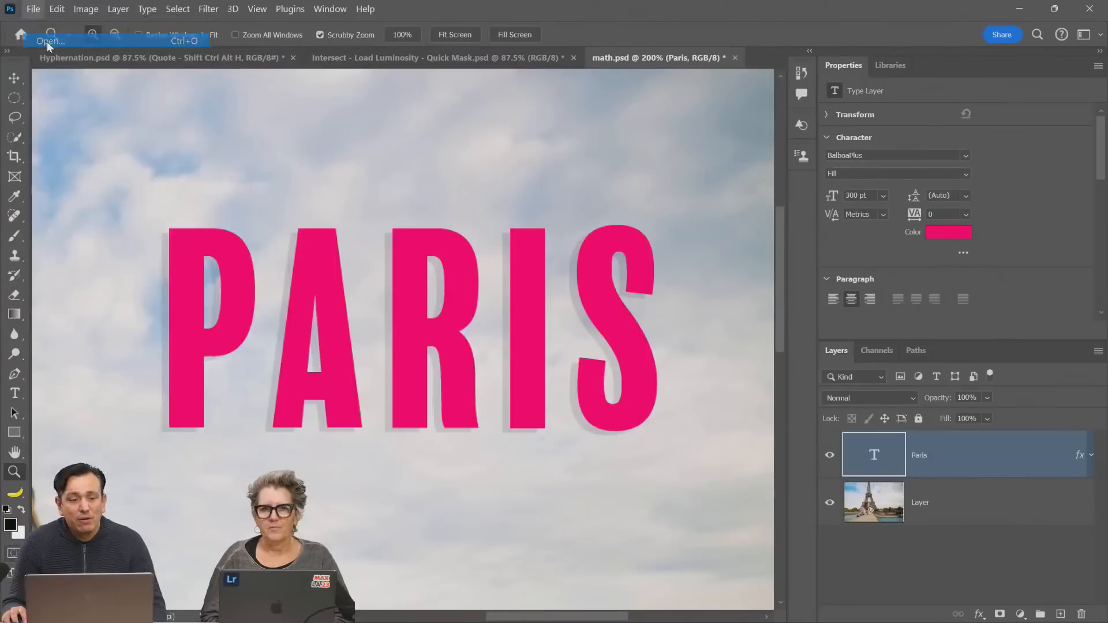
scroll(677, 230, "down", 1)
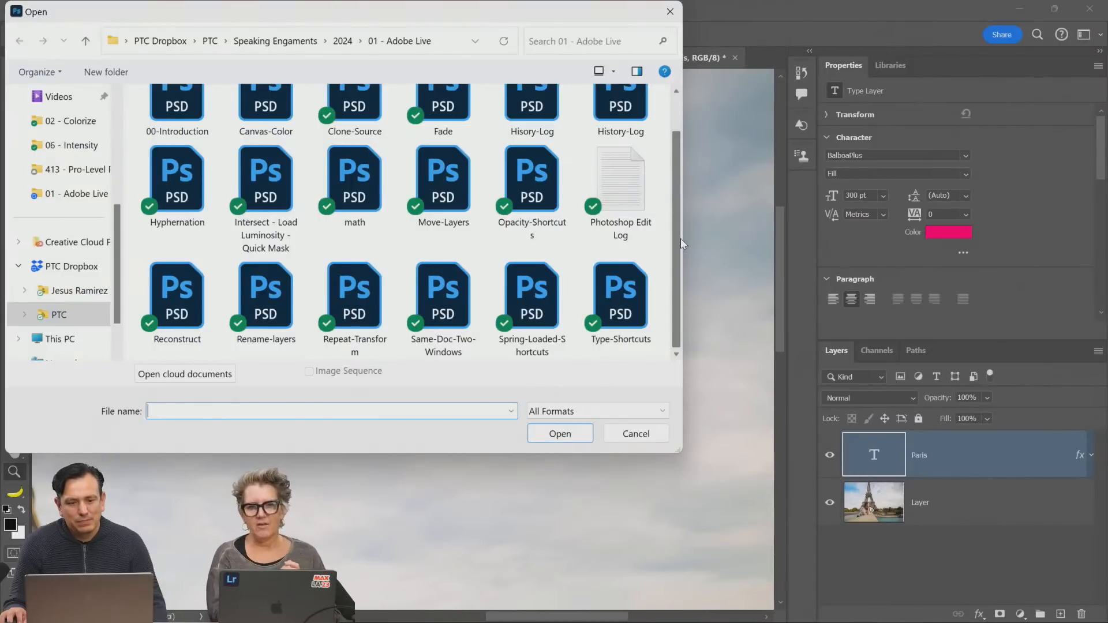
double_click(362, 306)
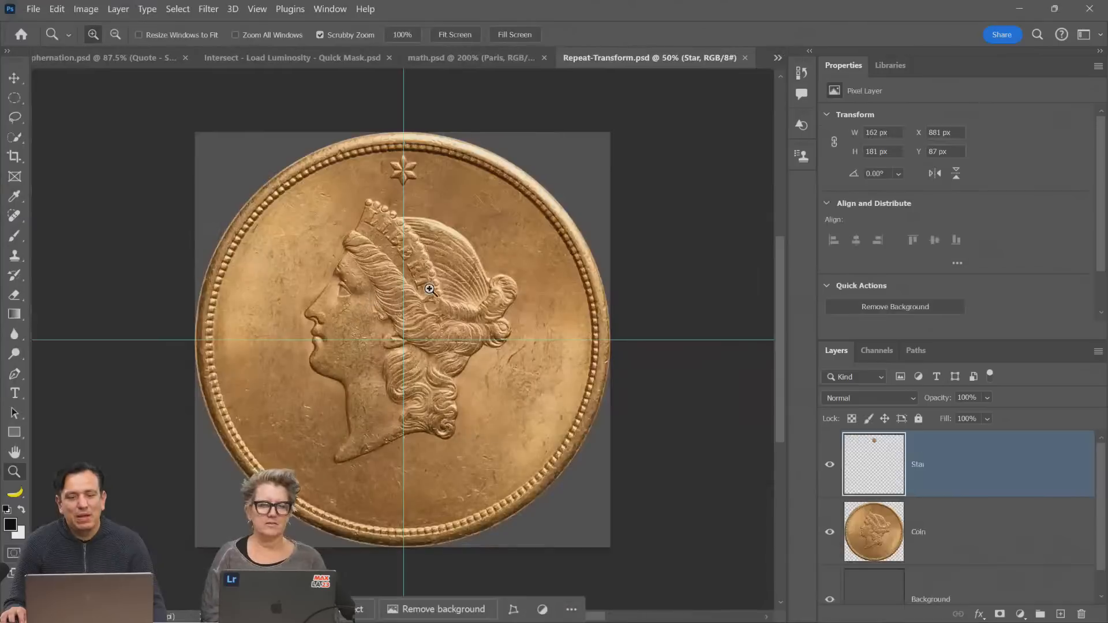
left_click(831, 465)
left_click(831, 465)
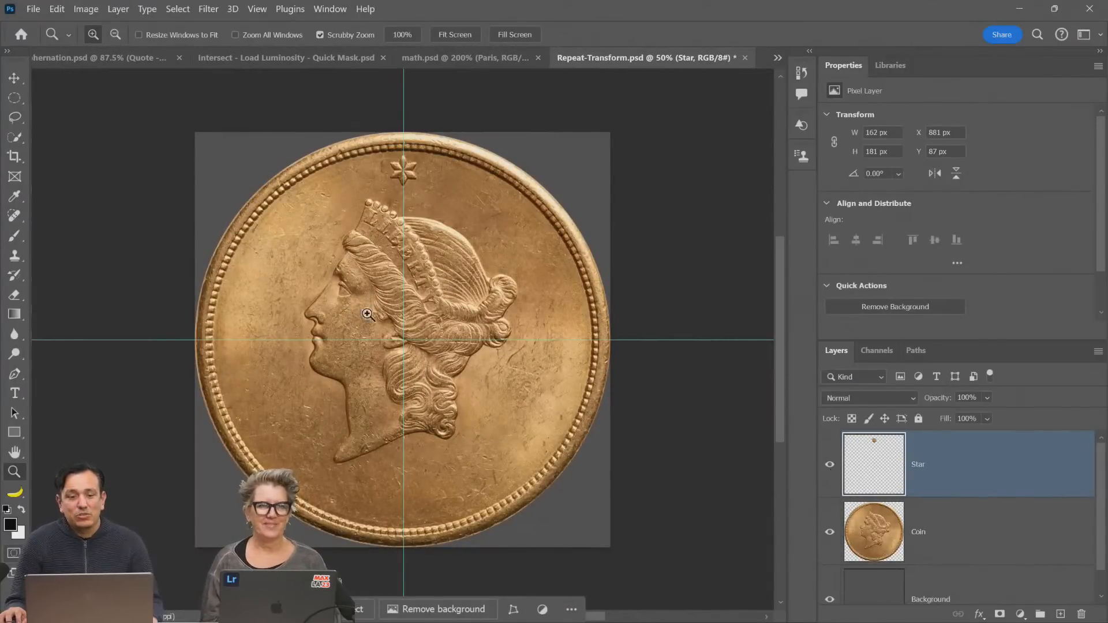
Start a free transform on the Star layer and turn on the transform's reference point
left_click(420, 274)
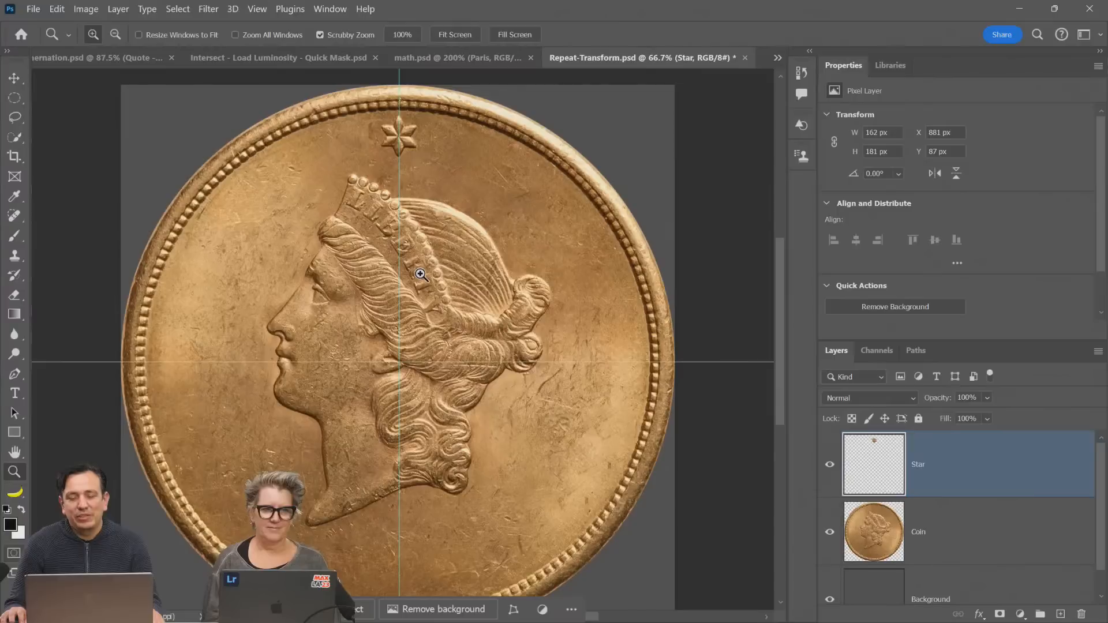
key("ctrl+t")
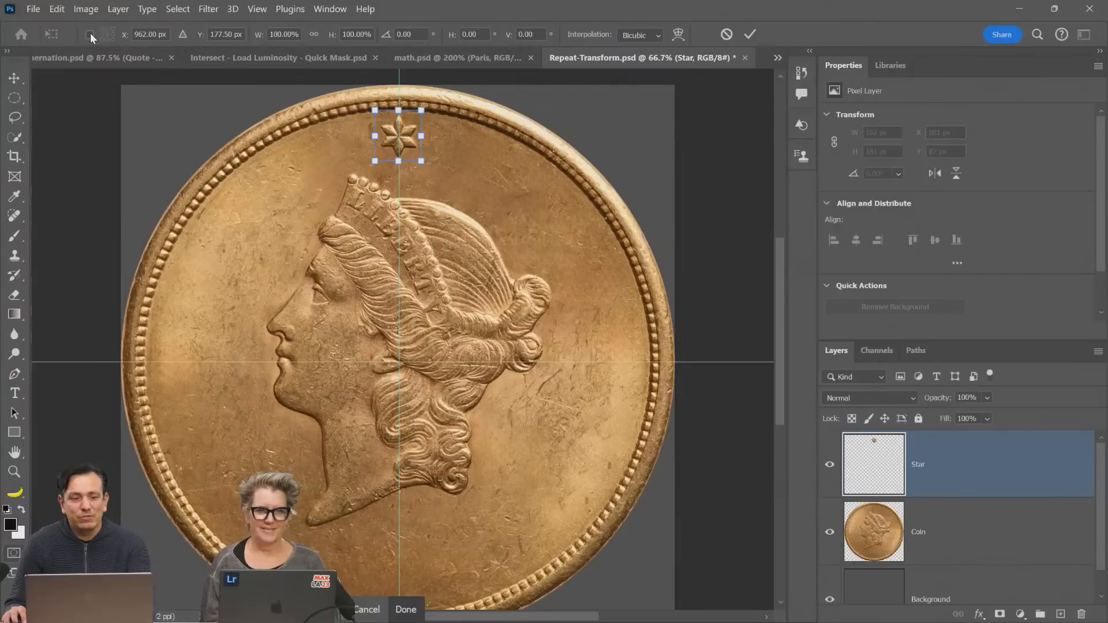
scroll(388, 138, "up", 4)
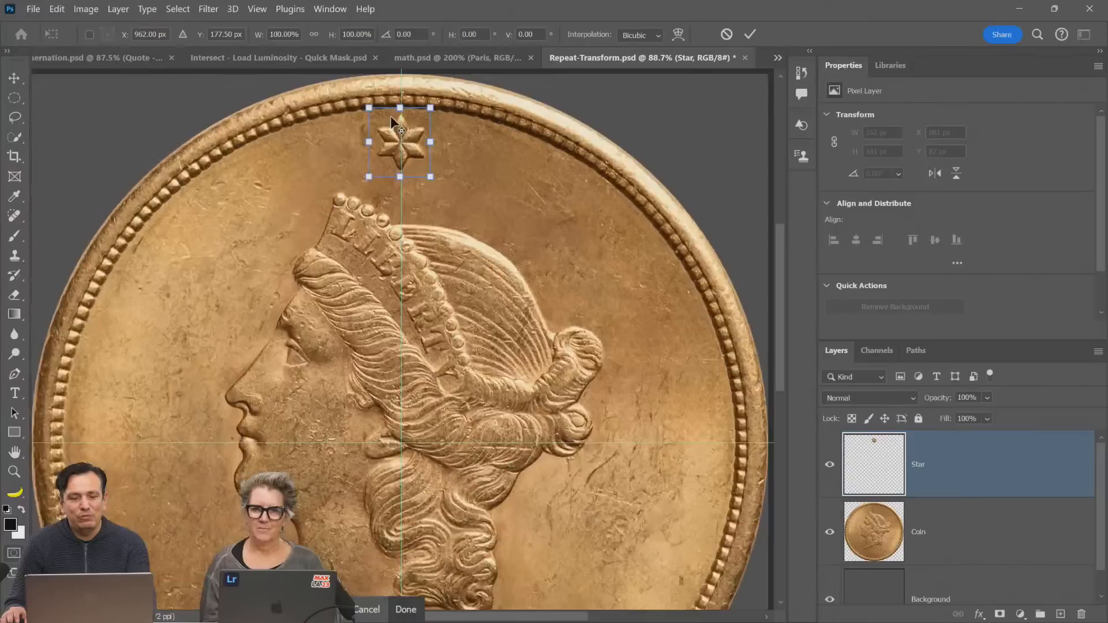
scroll(390, 116, "up", 1)
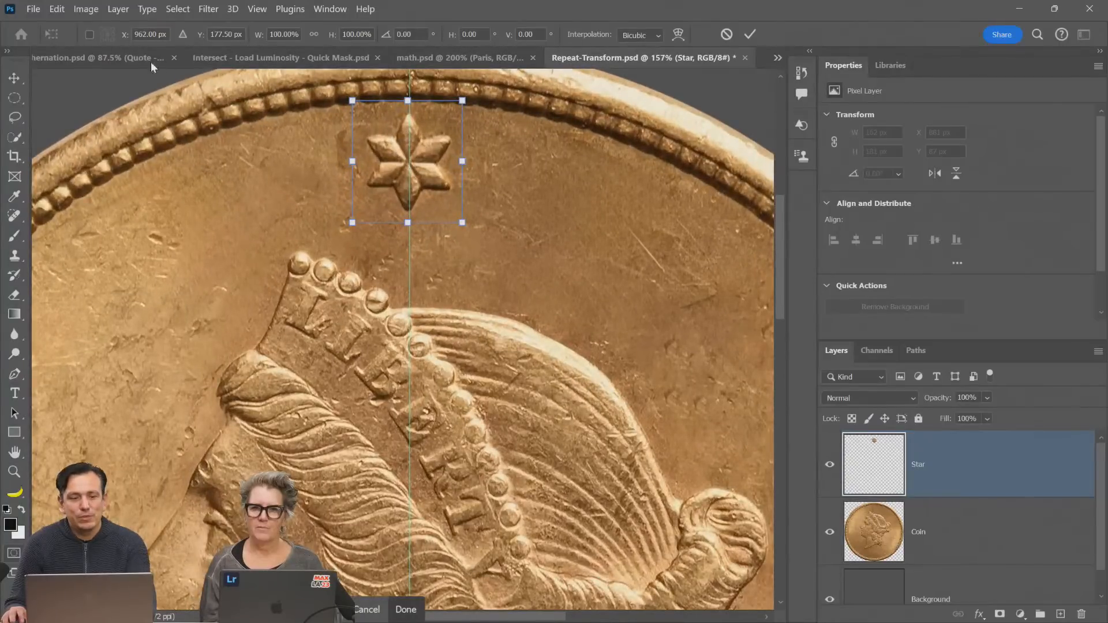
left_click(90, 35)
Move the reference point to the guide intersection at the coin's centre, rotate the star about 41.44° around it, and apply the transform
scroll(430, 306, "down", 1)
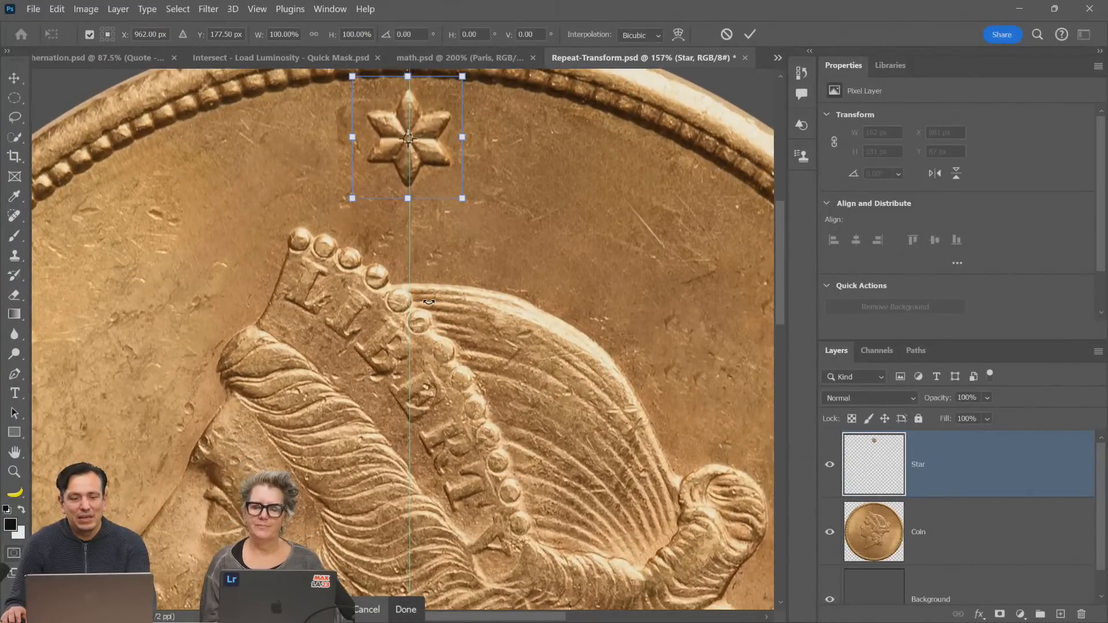
scroll(430, 306, "down", 1)
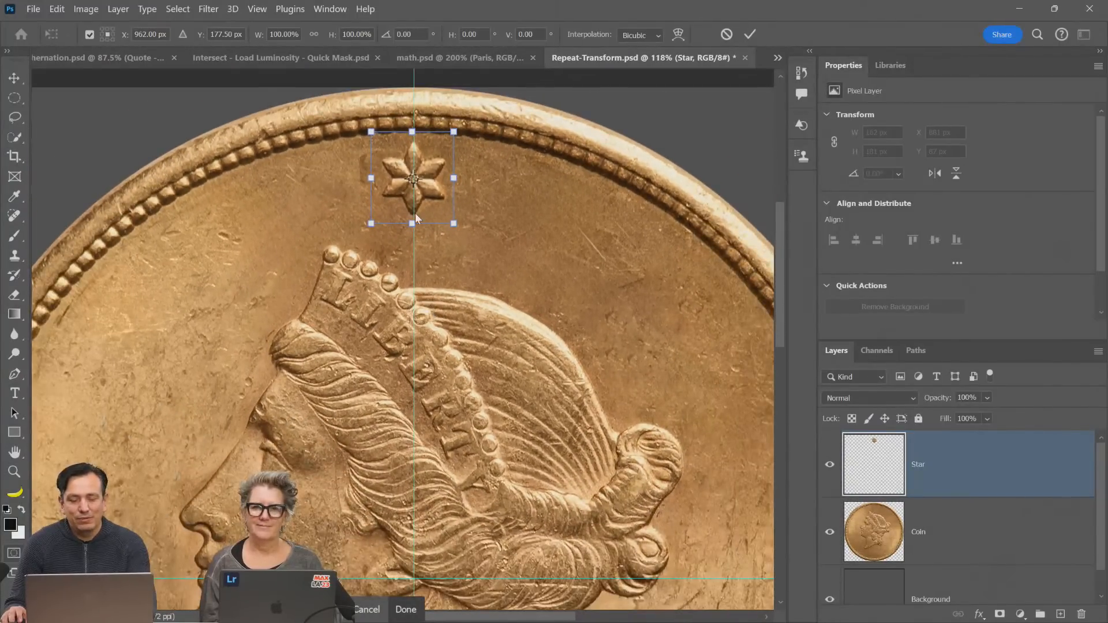
left_click_drag(414, 180, 414, 578)
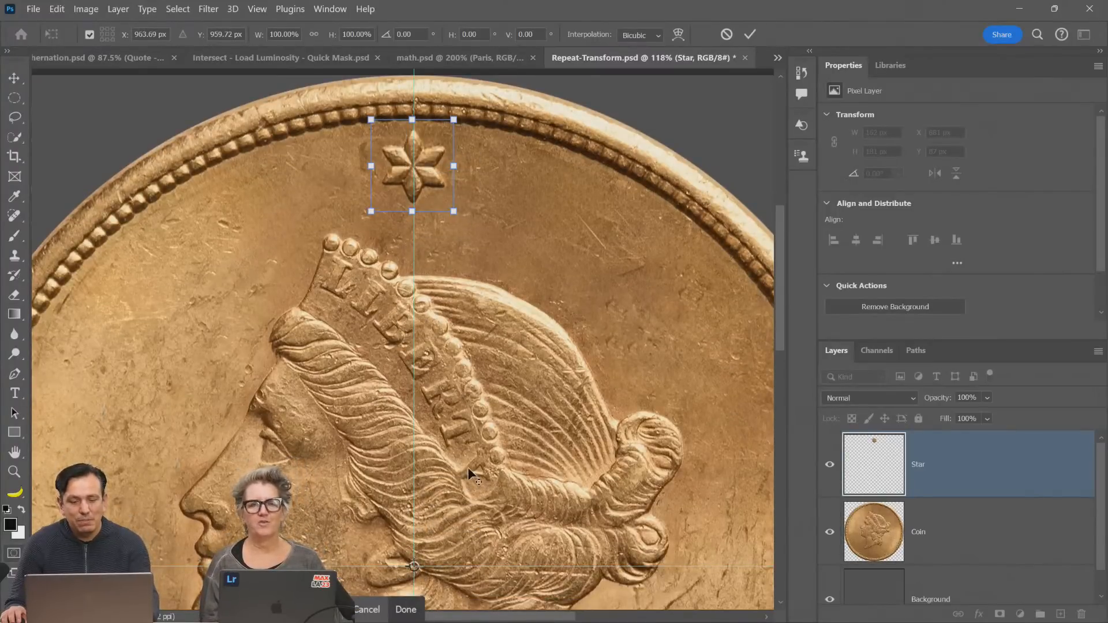
scroll(467, 467, "down", 3)
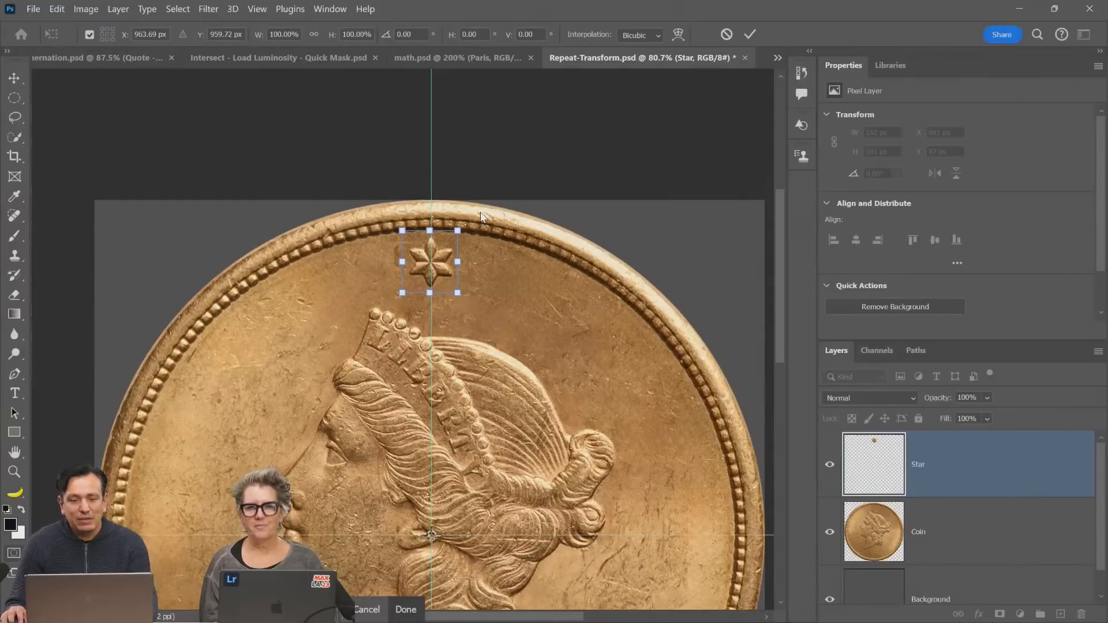
left_click_drag(469, 224, 615, 372)
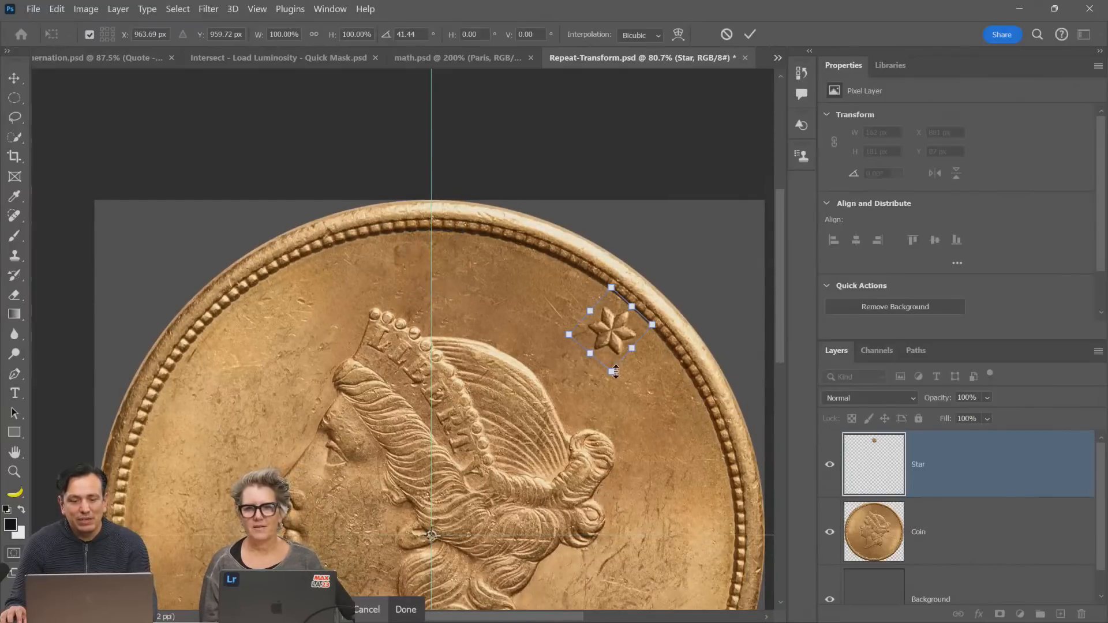
key("Return")
Repeat the star's rotation on successive duplicates eight times to form a ring of stars around the coin
key("z")
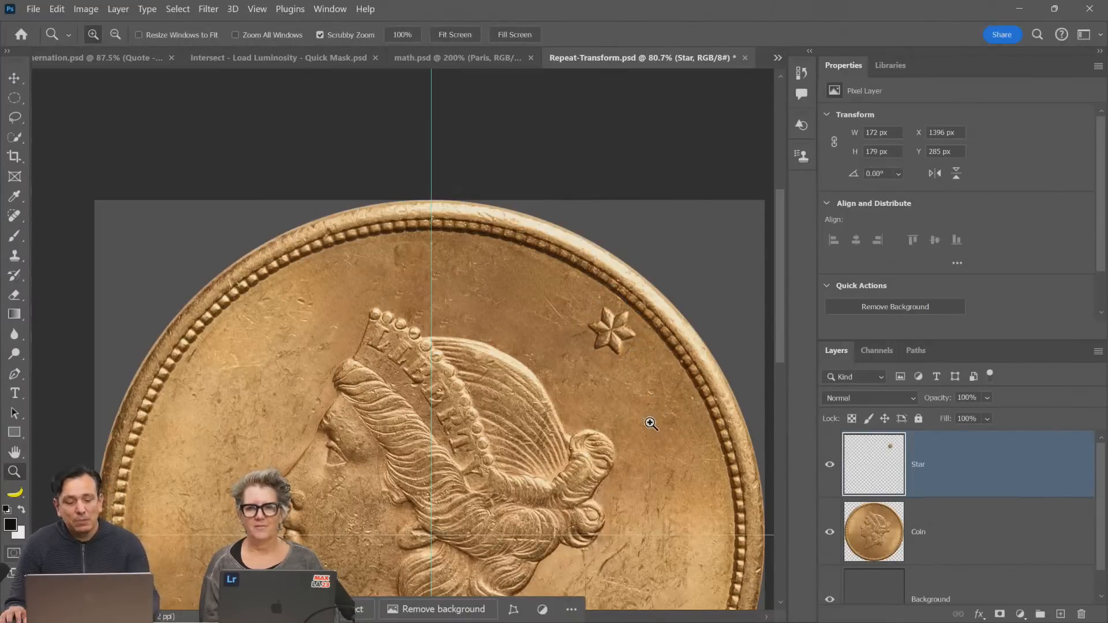
key("alt")
left_click(627, 386)
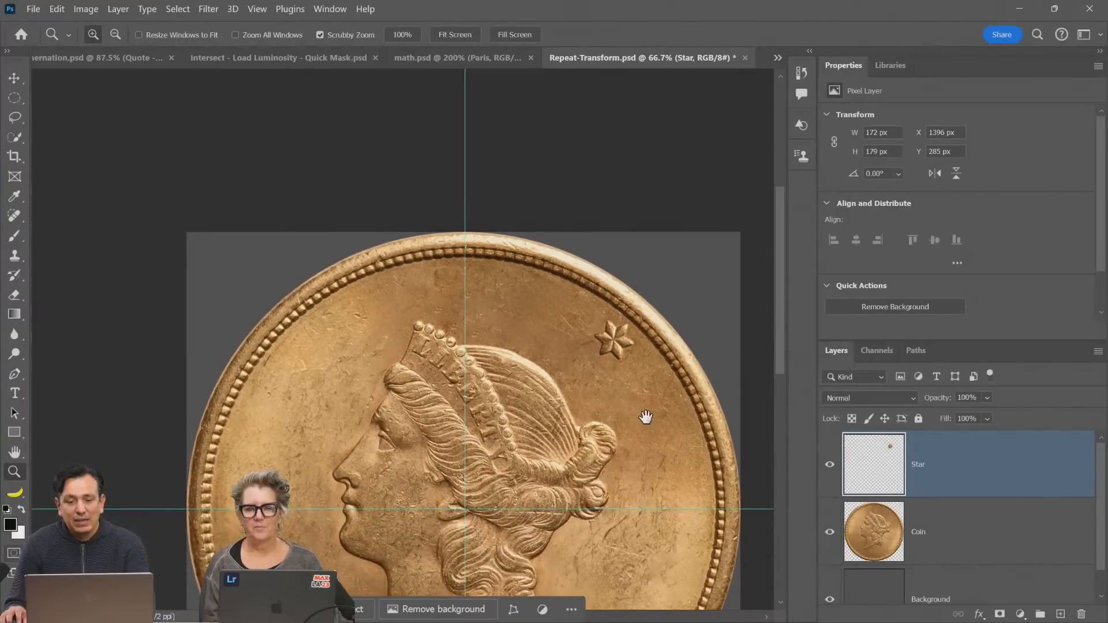
left_click_drag(645, 415, 565, 324)
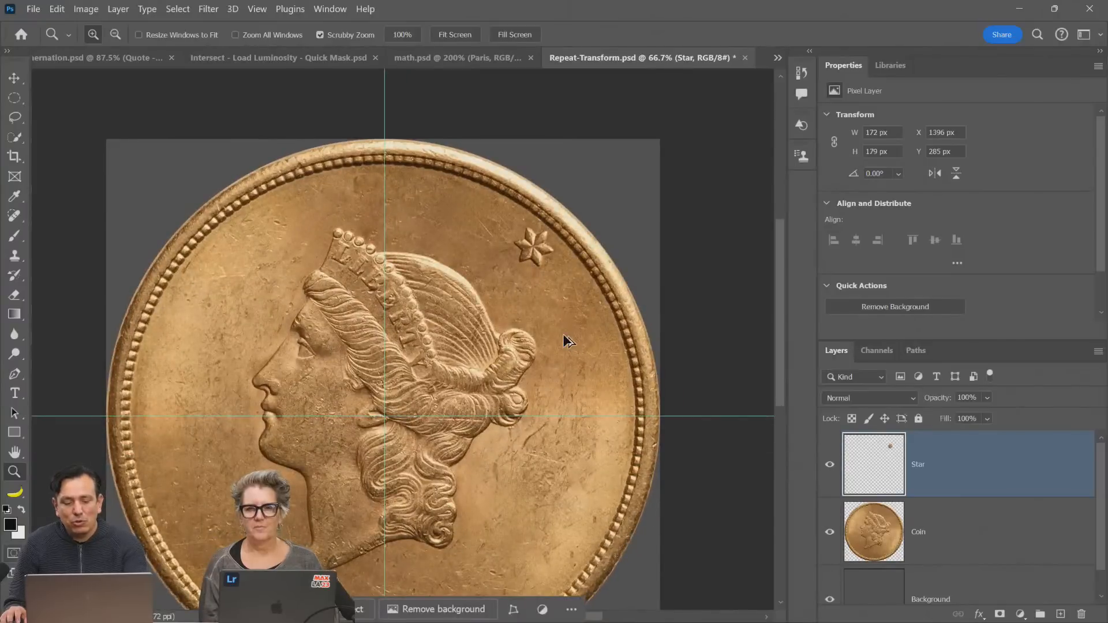
key("ctrl+shift+alt+t")
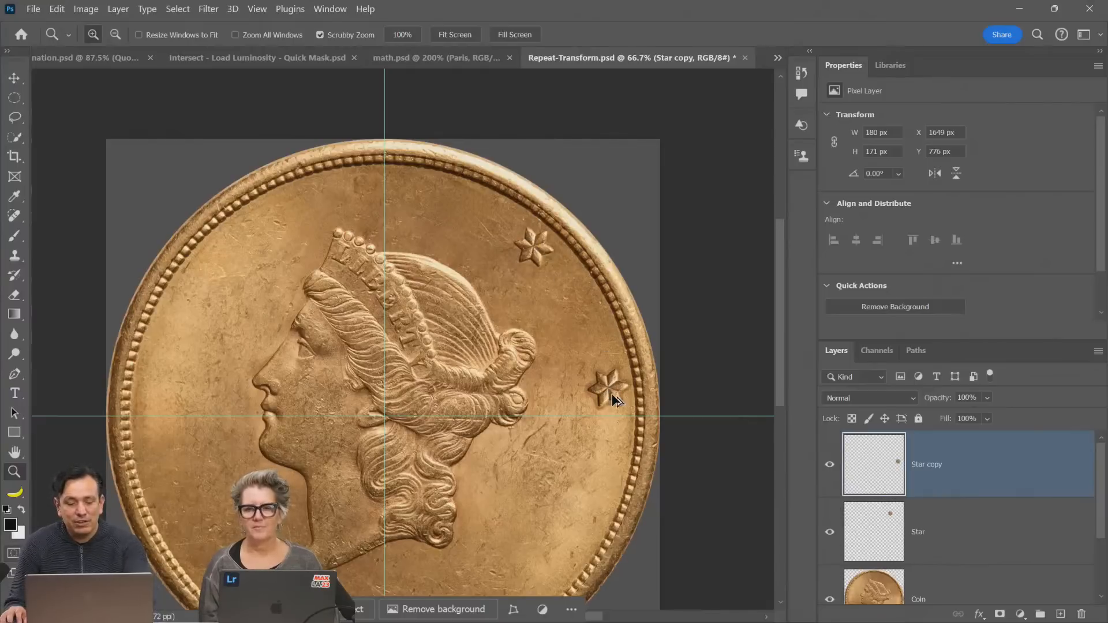
key("ctrl+shift+alt+t")
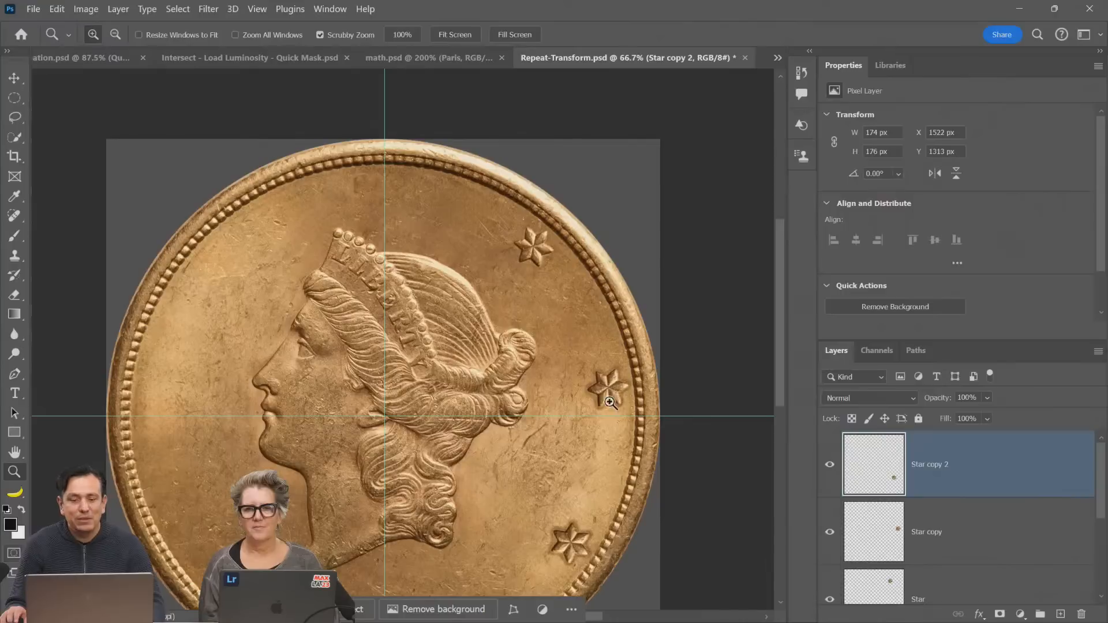
scroll(577, 471, "down", 3)
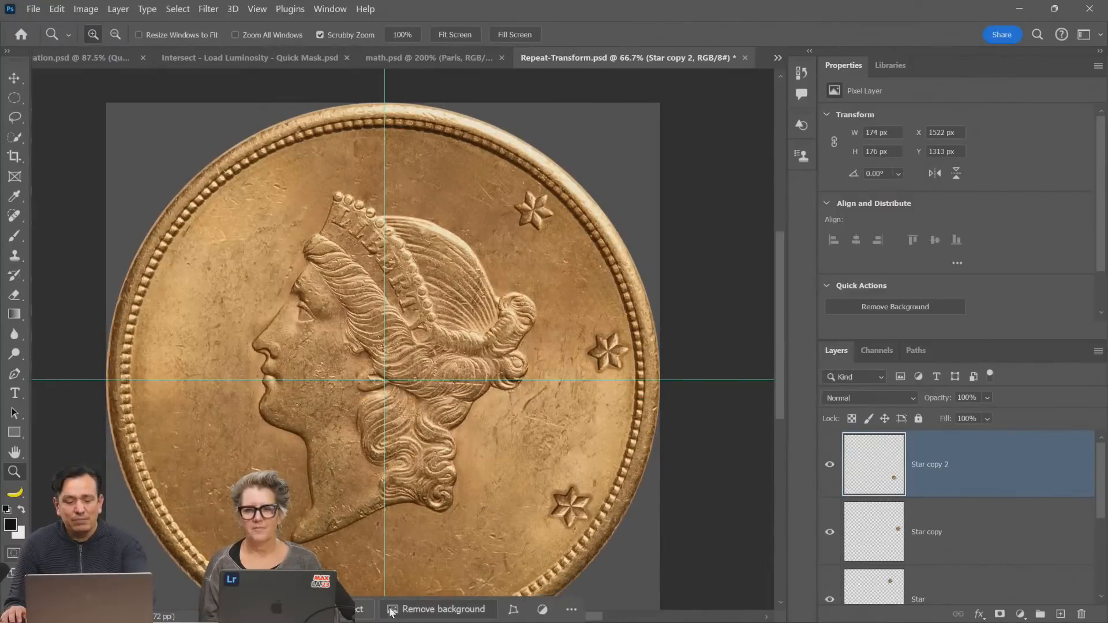
key("ctrl+shift+alt+t")
key("ctrl+shift+alt+t")
key("ctrl+shift+alt+t")
key("ctrl+shift+alt+t")
key("ctrl+shift+alt+t")
key("ctrl+shift+alt+t")
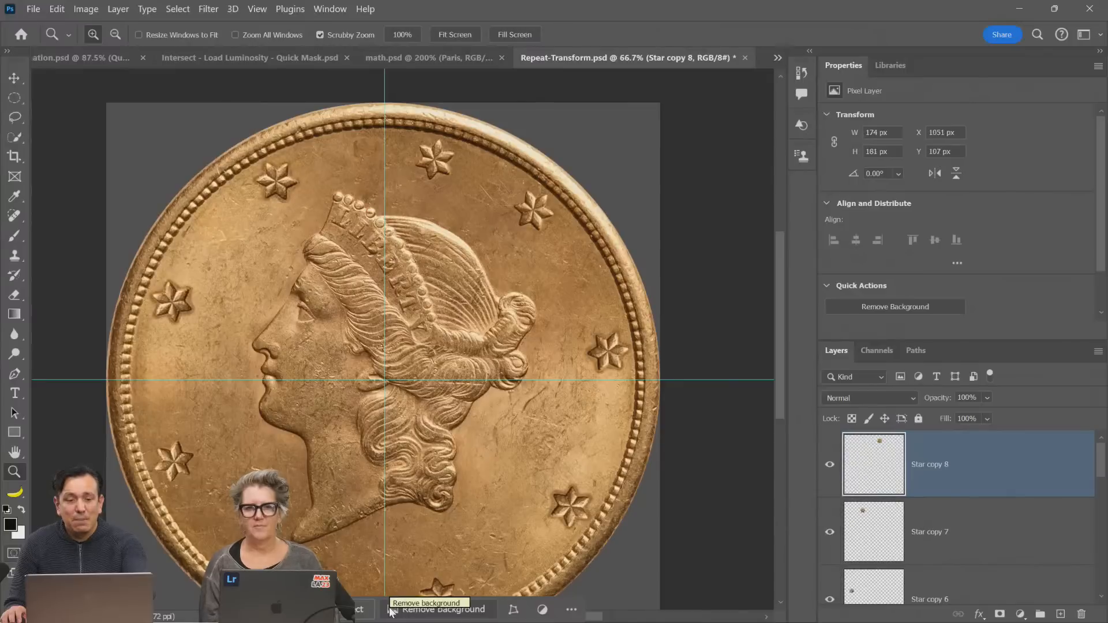
Review and select all the star layers, and undo the duplicates and the original star's rotation
scroll(506, 202, "down", 2)
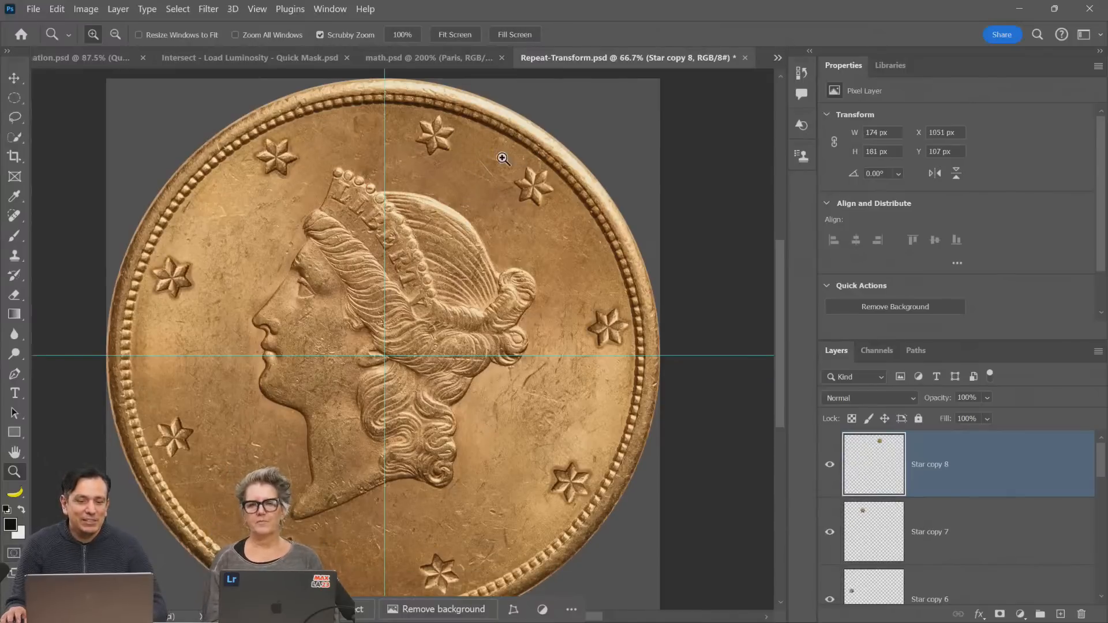
scroll(574, 388, "down", 1)
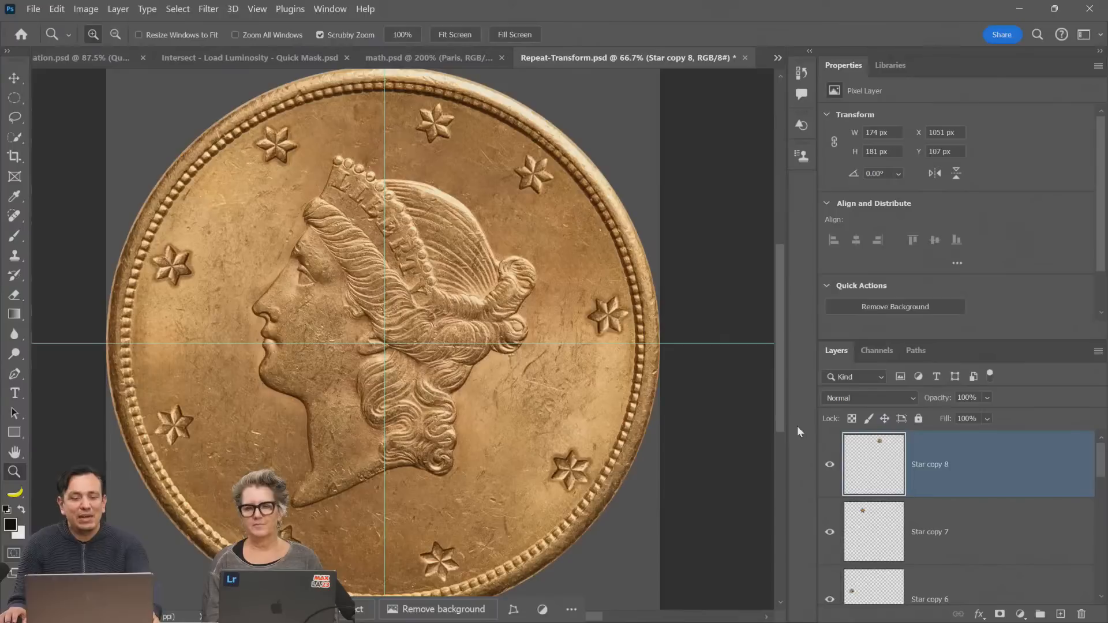
scroll(924, 536, "down", 4)
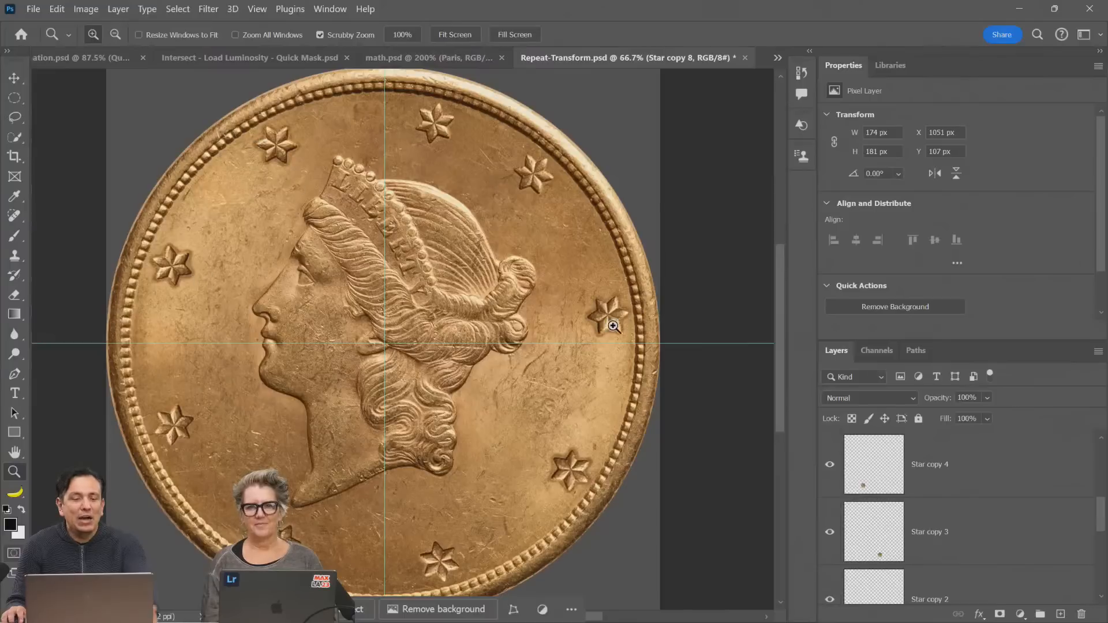
scroll(955, 499, "up", 2)
scroll(930, 494, "down", 4)
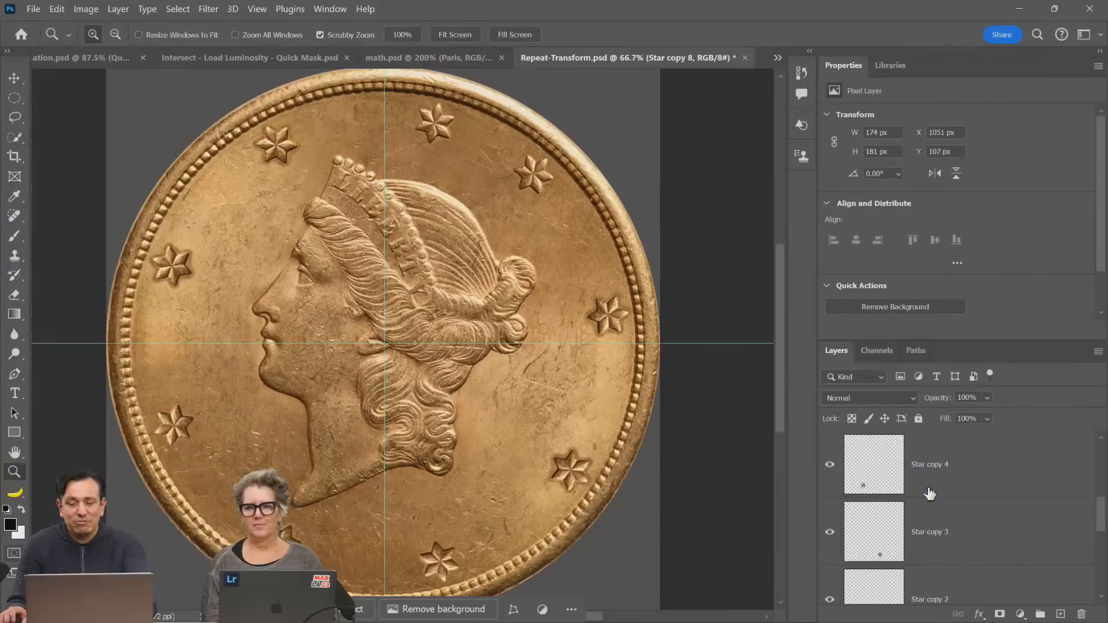
left_click(938, 488)
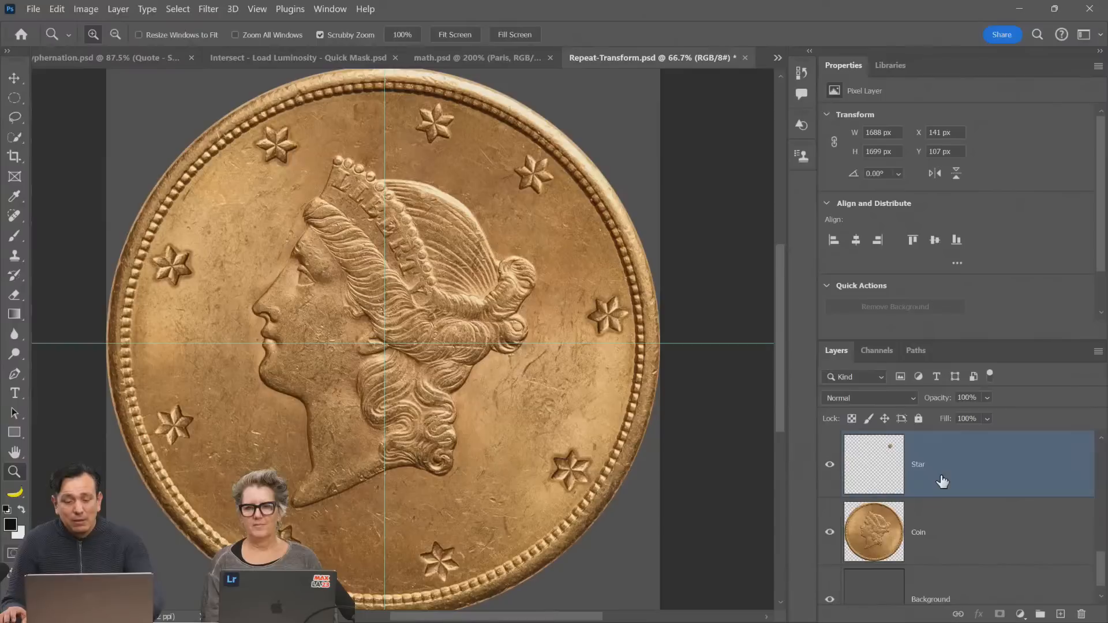
scroll(940, 488, "up", 2)
left_click(947, 487, "shift")
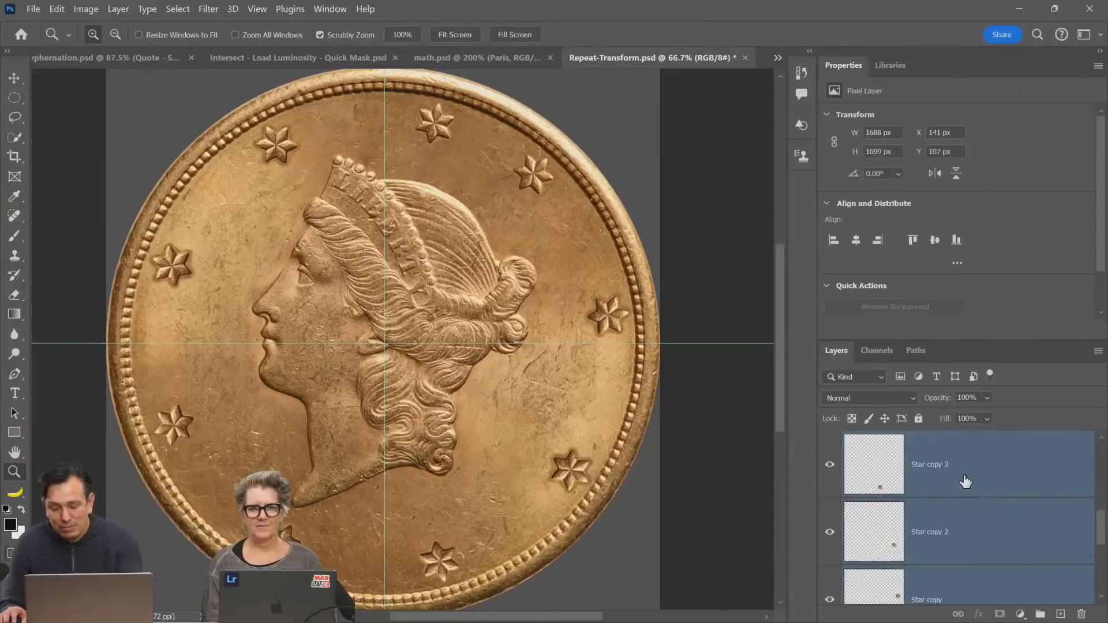
key("ctrl+z")
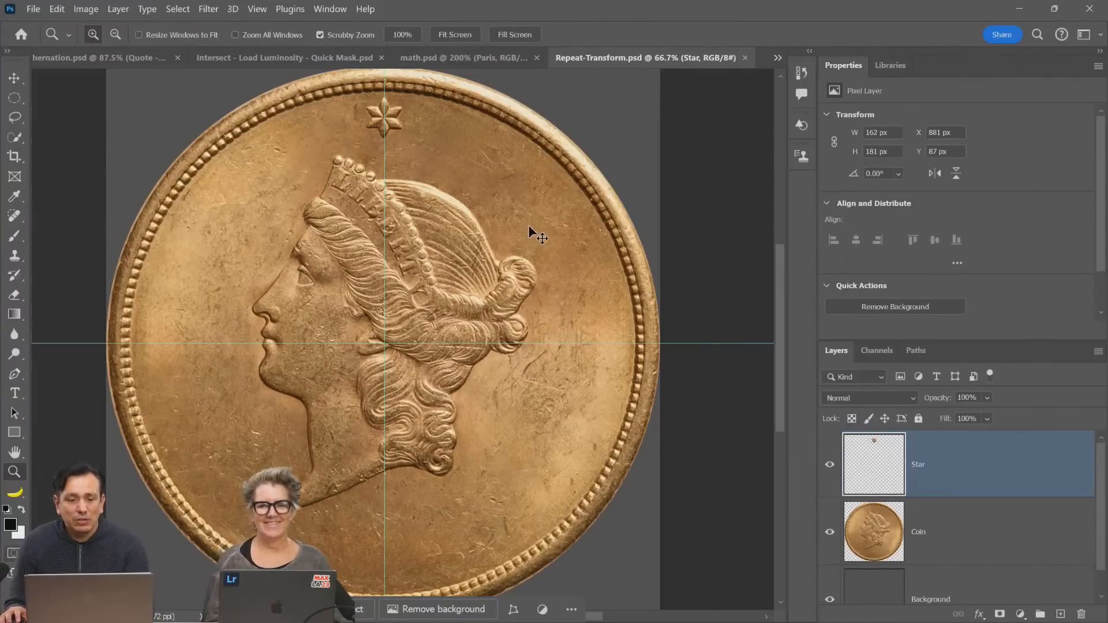
Free-transform the star, move its reference point to the guide intersection at the coin's centre, and apply a rotation of 360/9 degrees
key("ctrl+t")
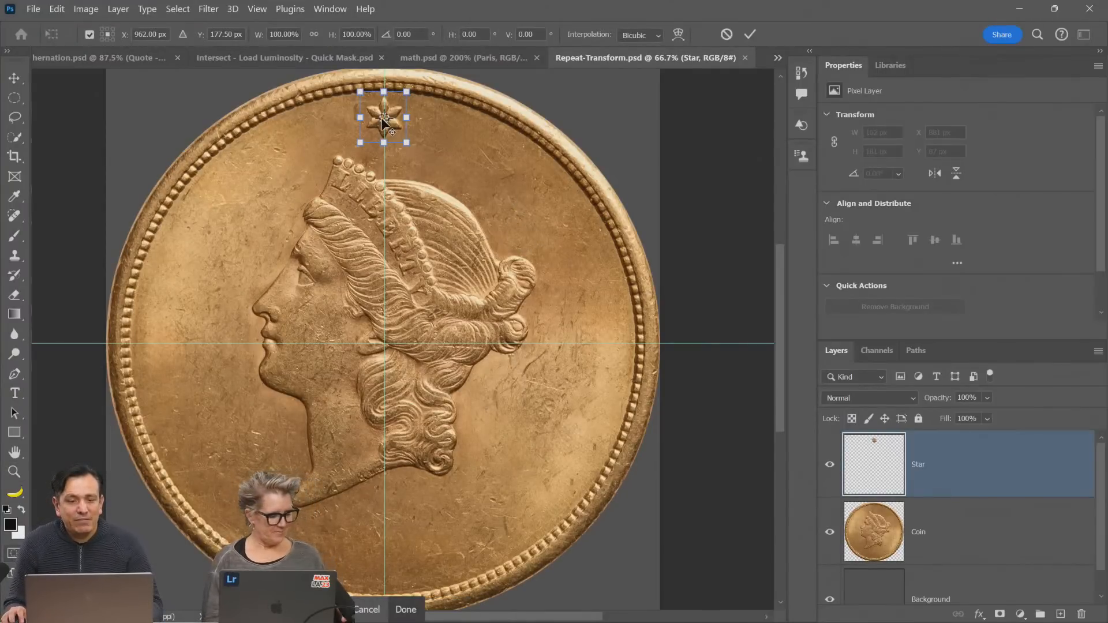
left_click_drag(383, 120, 381, 345)
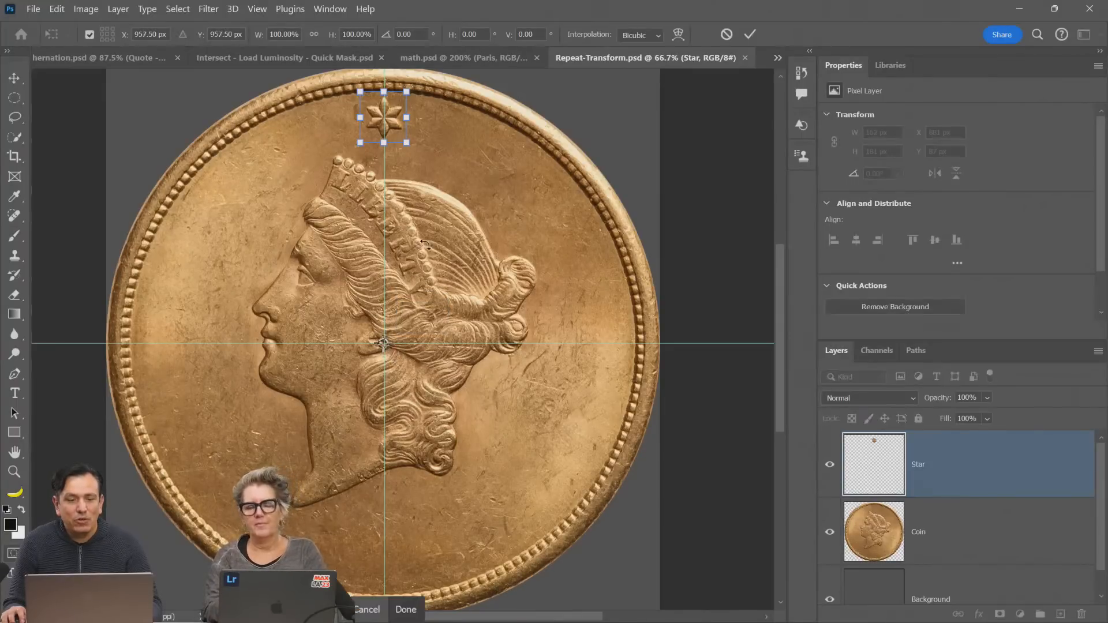
left_click(411, 34)
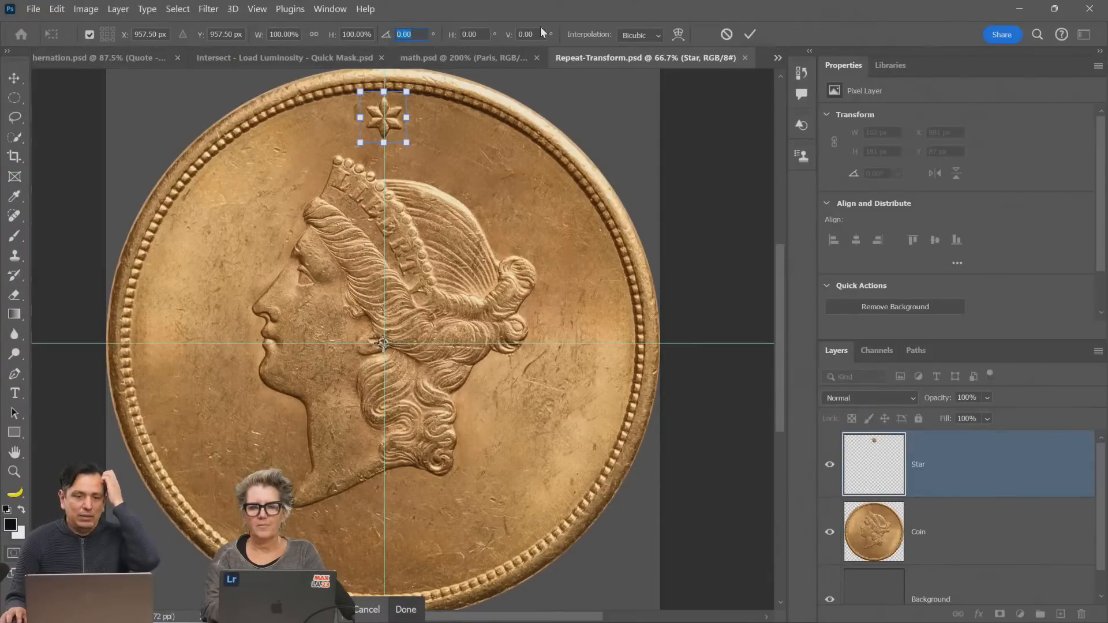
type("360")
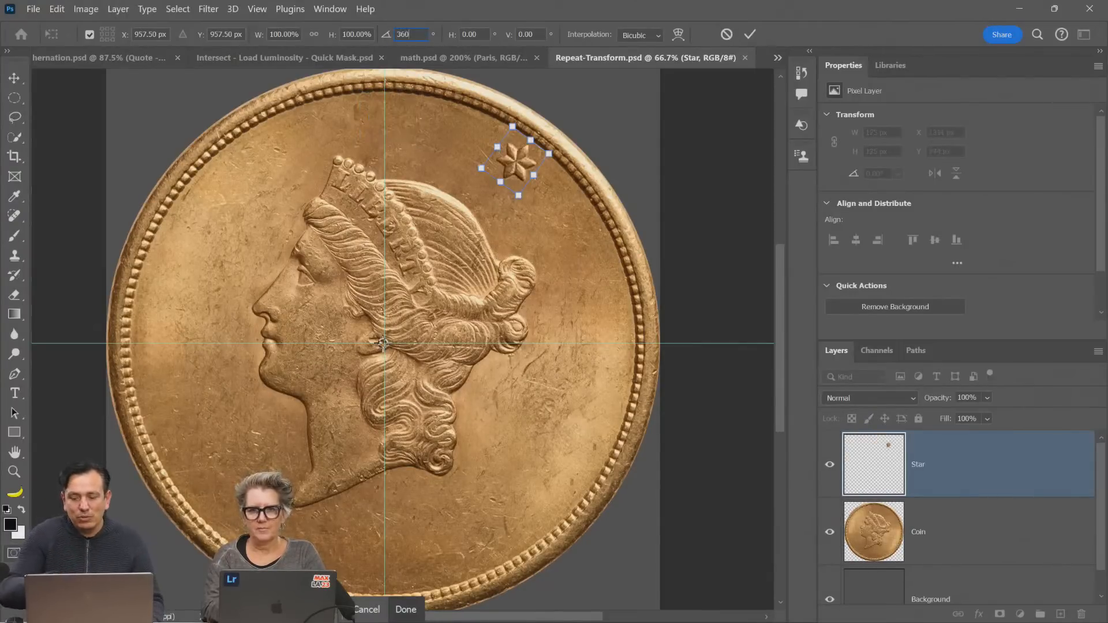
type("/9")
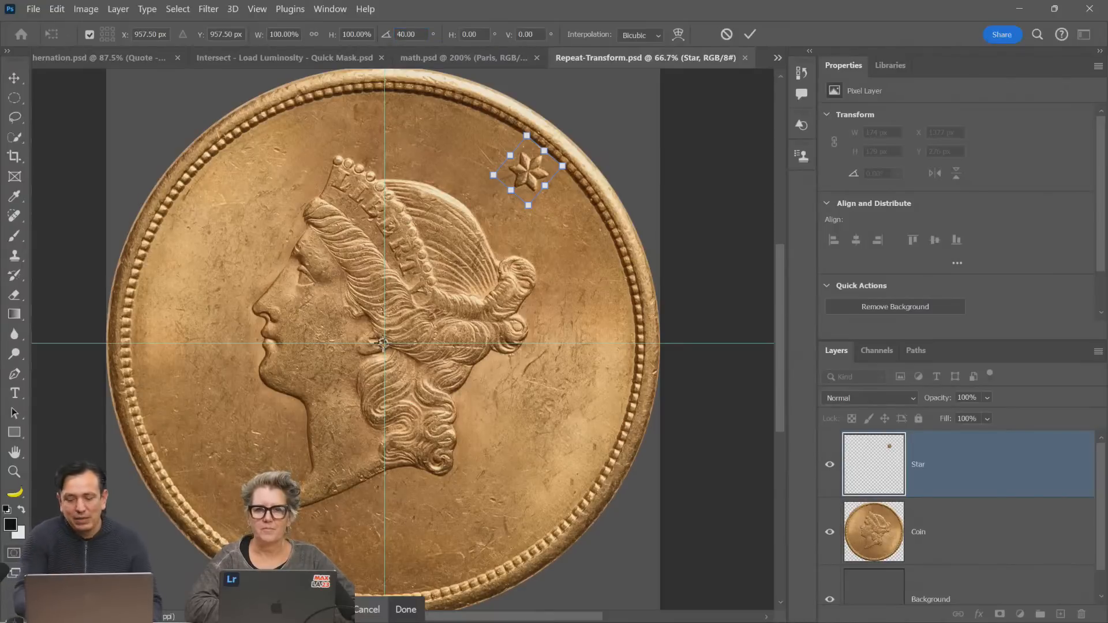
key("Return")
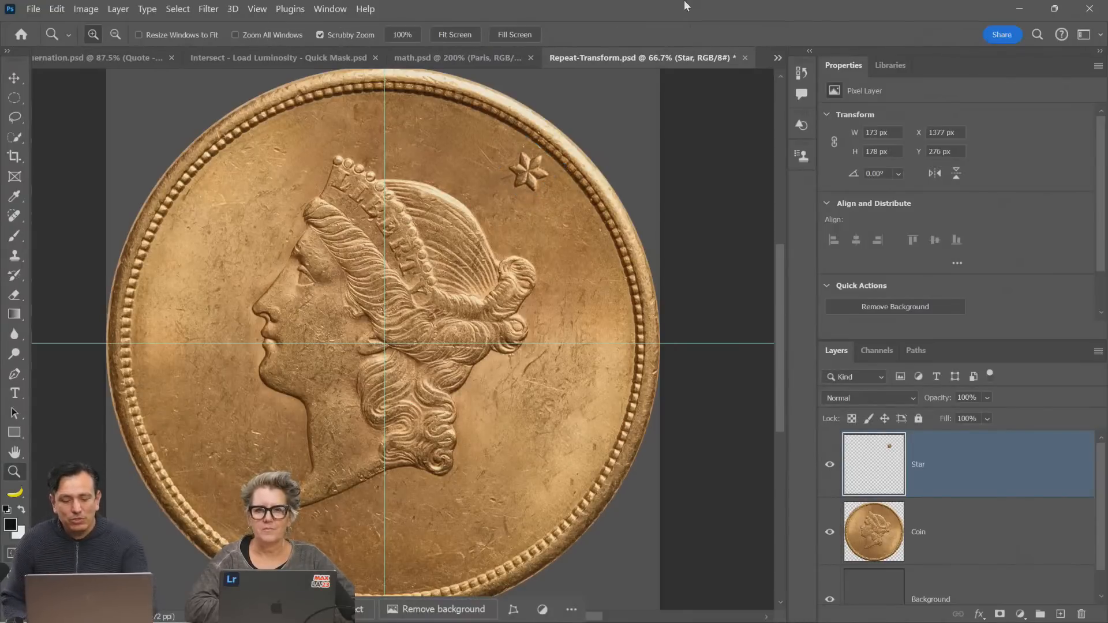
Repeat the rotation on eight successive duplicates of the star to form an evenly spaced ring around the coin
key("ctrl+shift+alt+t")
key("ctrl+shift+alt+t")
key("ctrl+shift+alt+t")
key("ctrl+shift+alt+t")
key("ctrl+shift+alt+t")
key("ctrl+shift+alt+t")
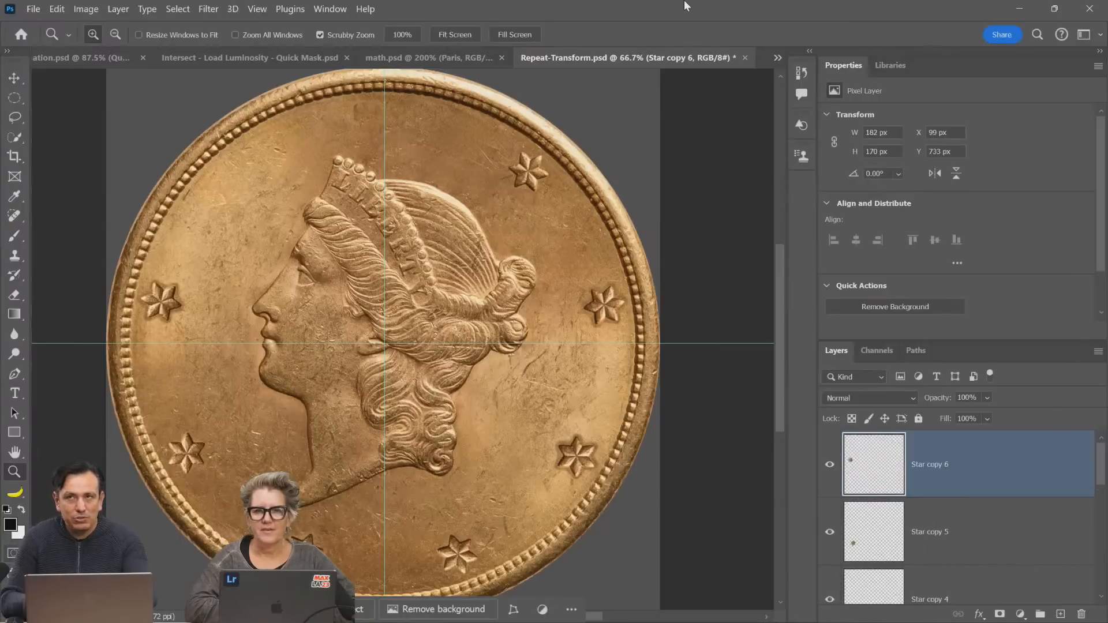
key("ctrl+shift+alt+t")
key("ctrl+shift+alt+t")
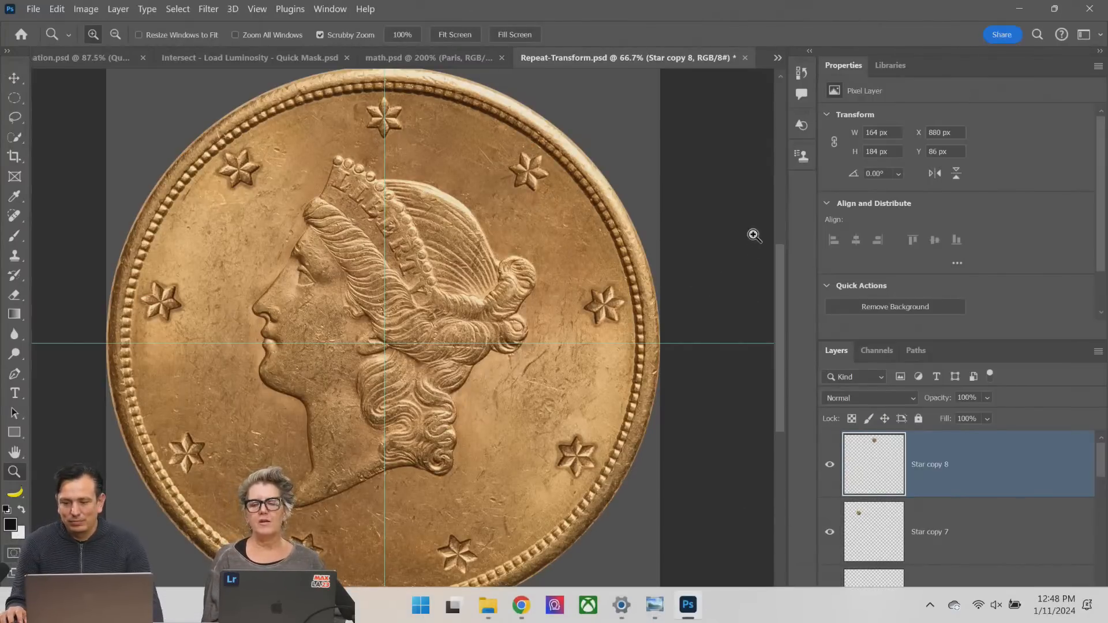
Close Repeat-Transform.psd without saving and open Same-Doc-Two-Windows.psd from the 01 - Adobe Live folder
left_click(745, 58)
left_click(555, 249)
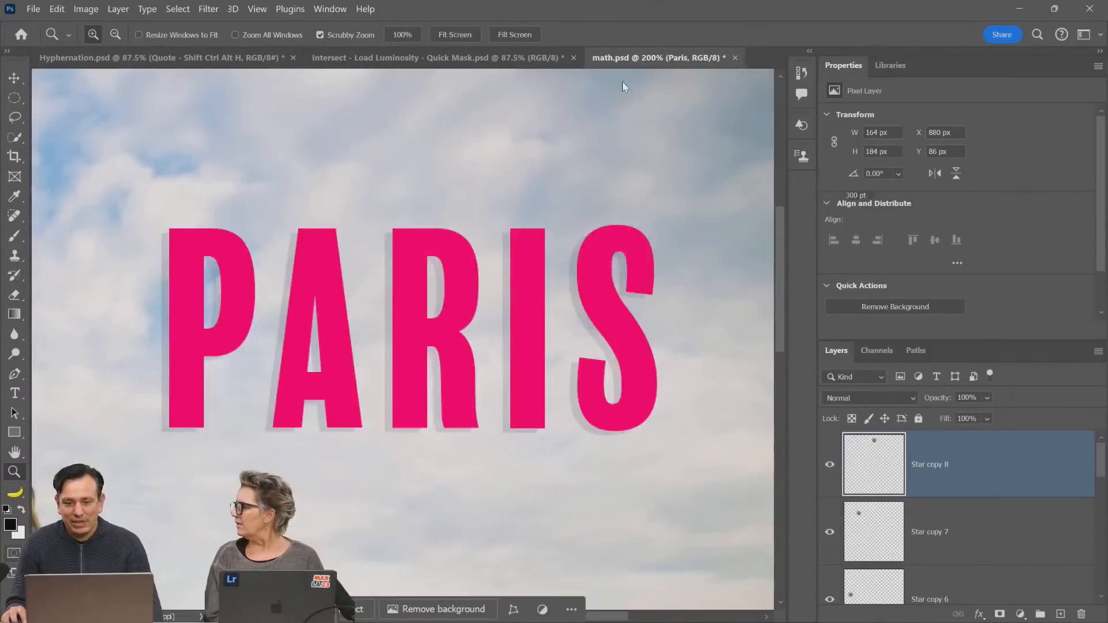
left_click(33, 9)
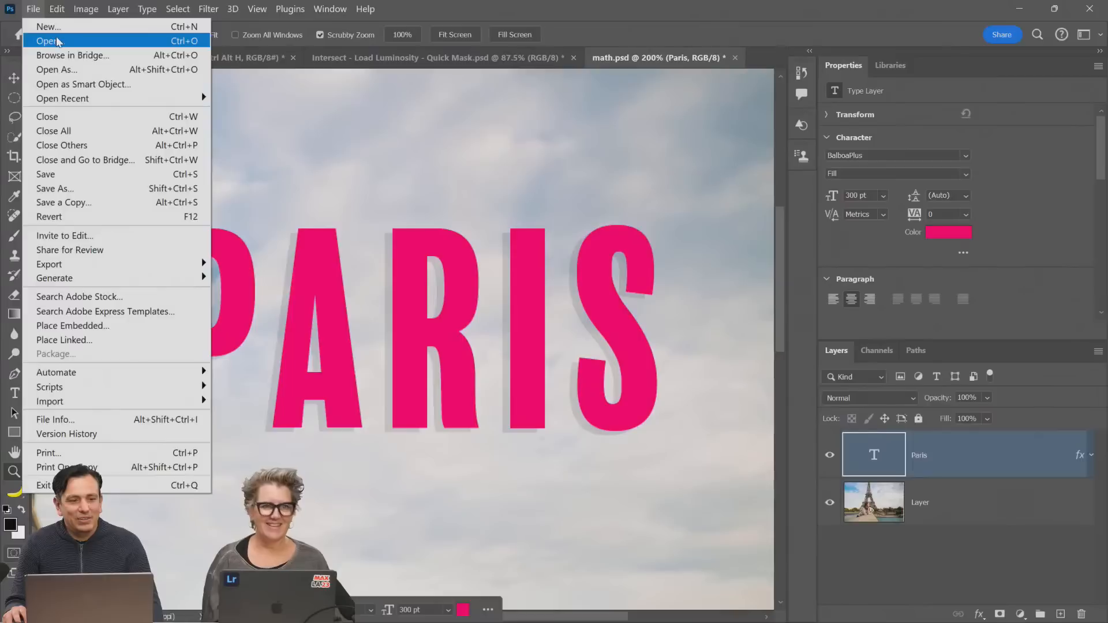
left_click(46, 42)
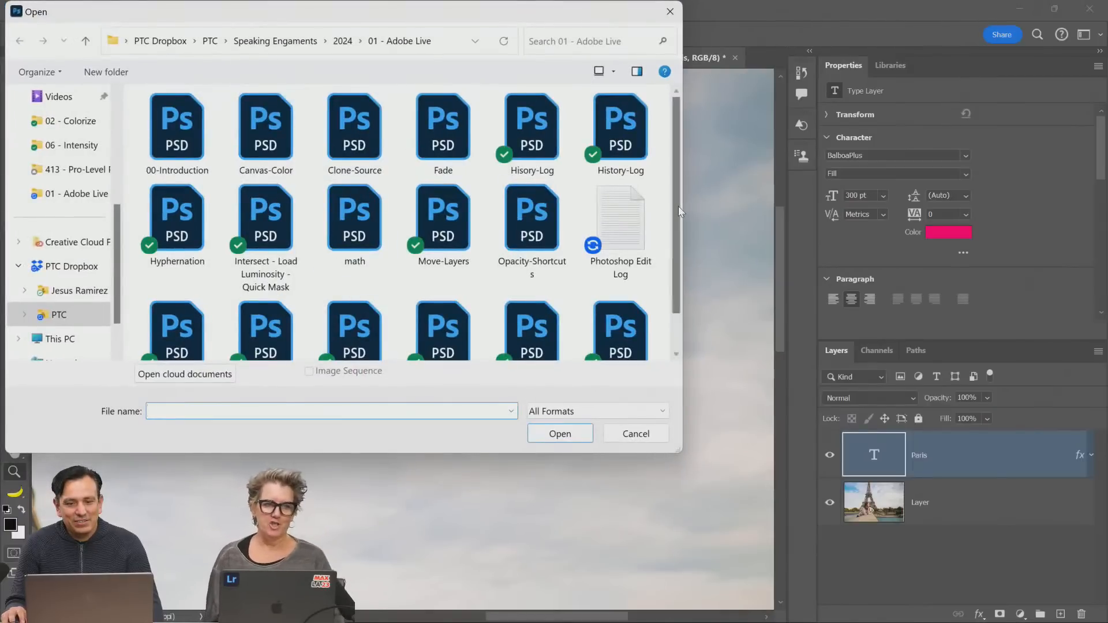
left_click_drag(678, 207, 677, 242)
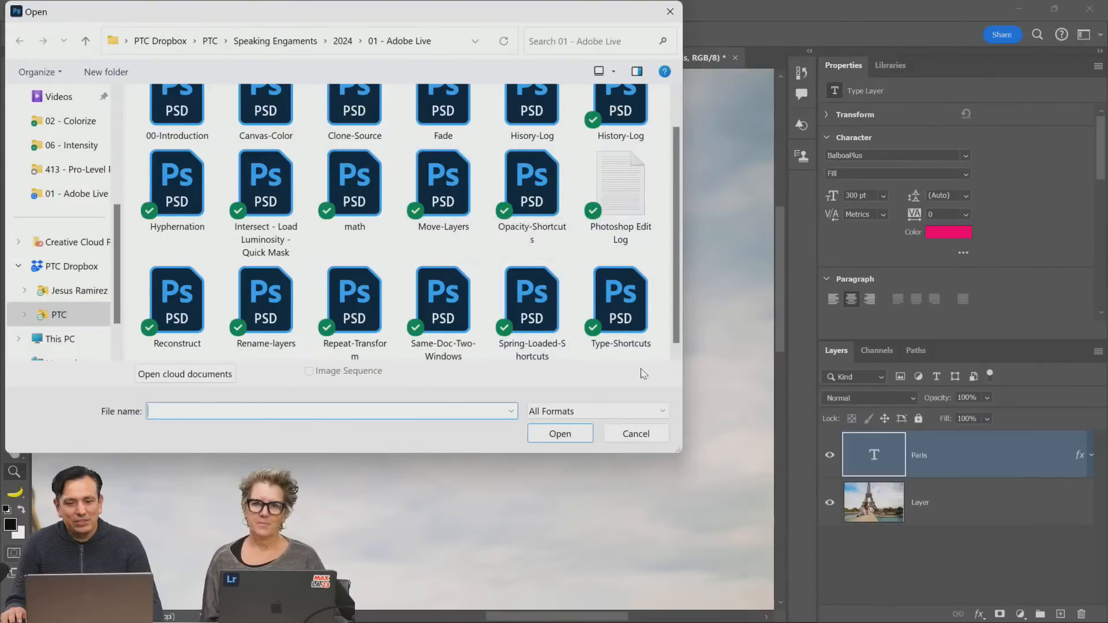
scroll(655, 347, "down", 1)
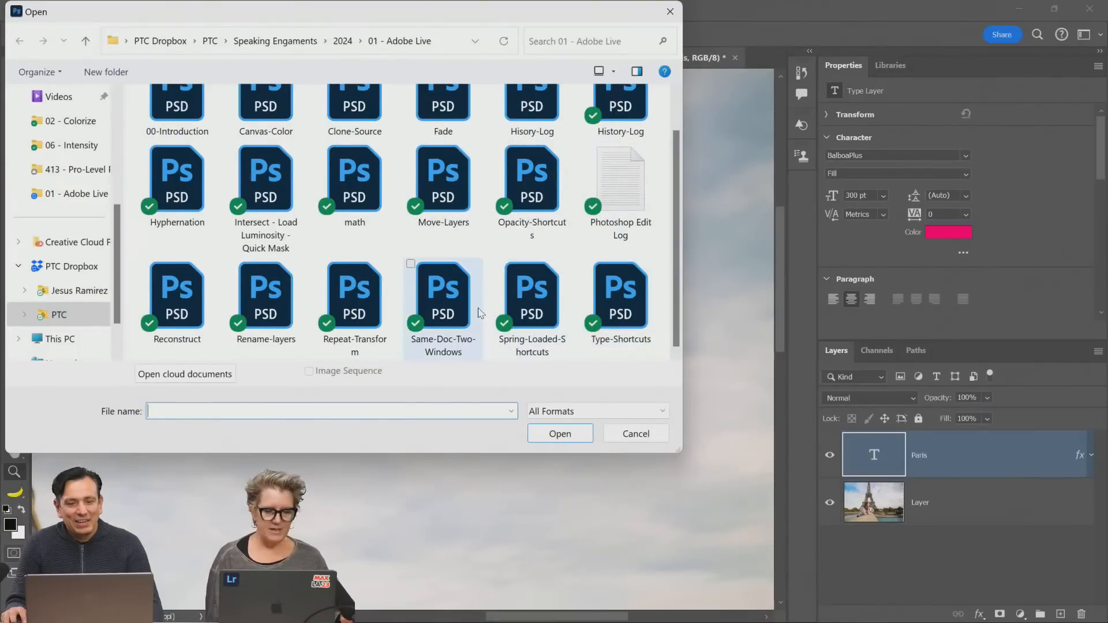
left_click(466, 343)
double_click(466, 320)
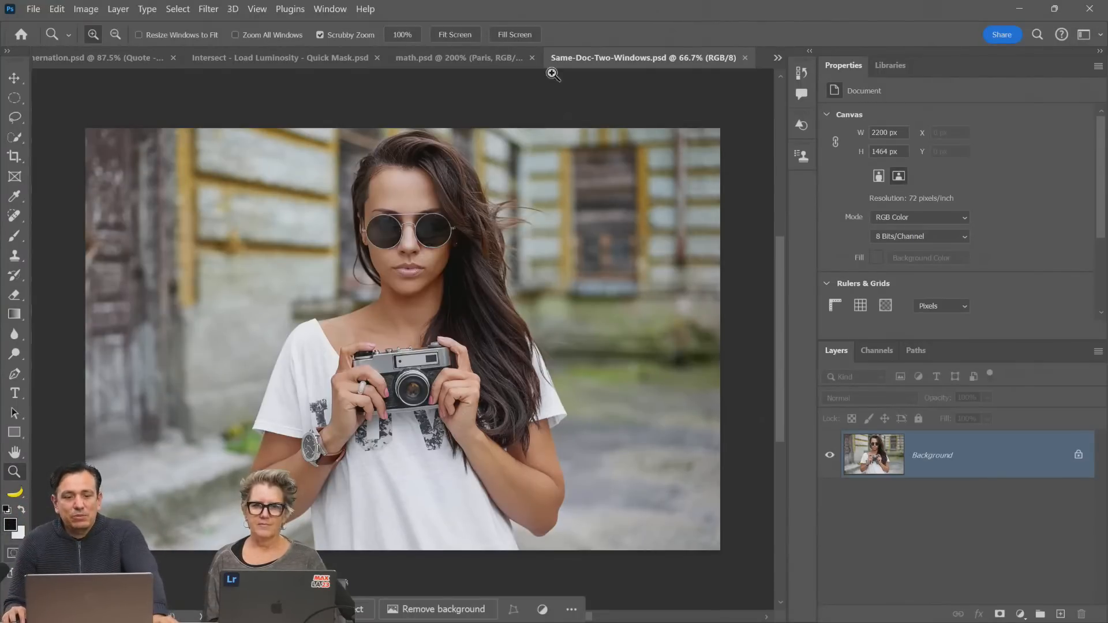
Close the math, Intersect - Load Luminosity - Quick Mask and Hyphernation documents without saving, keeping only Same-Doc-Two-Windows.psd open
left_click(532, 58)
left_click(556, 248)
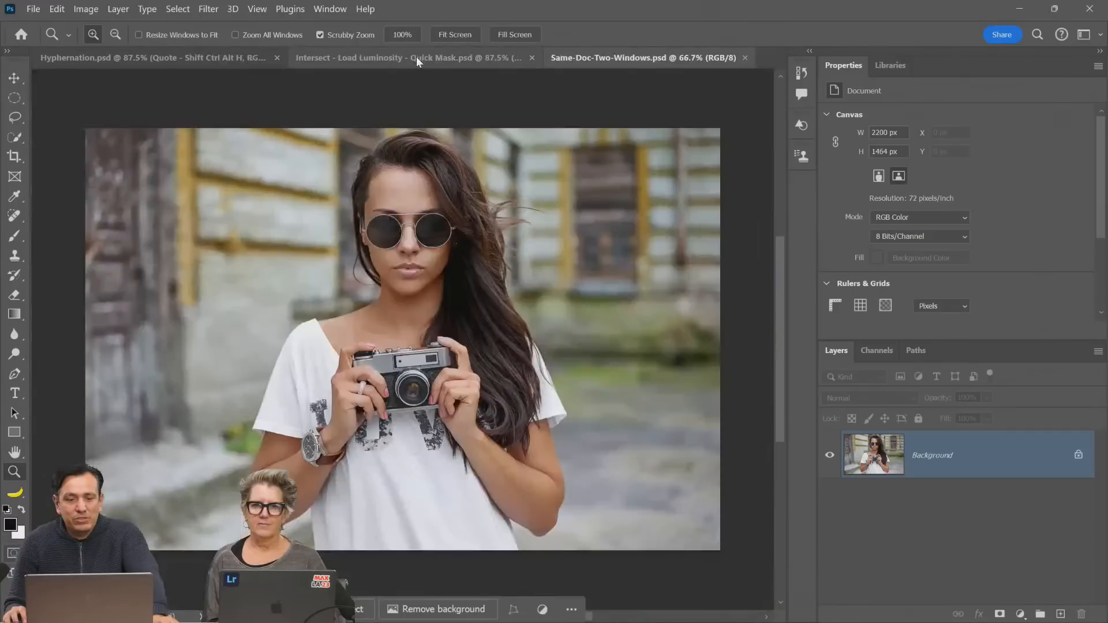
left_click(531, 58)
left_click(555, 247)
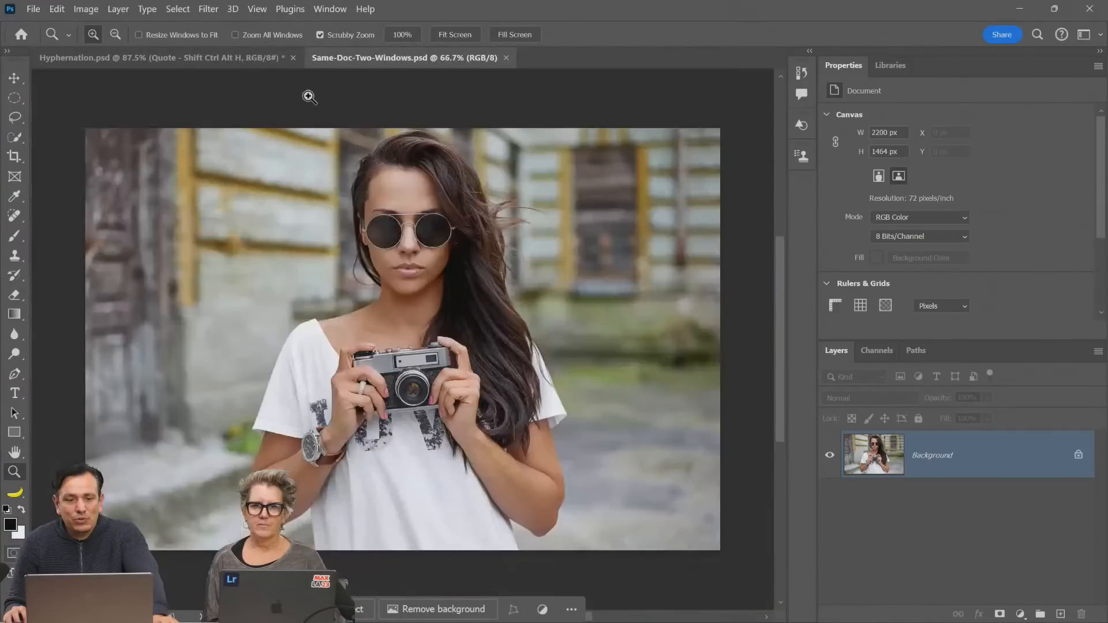
left_click(293, 58)
left_click(555, 249)
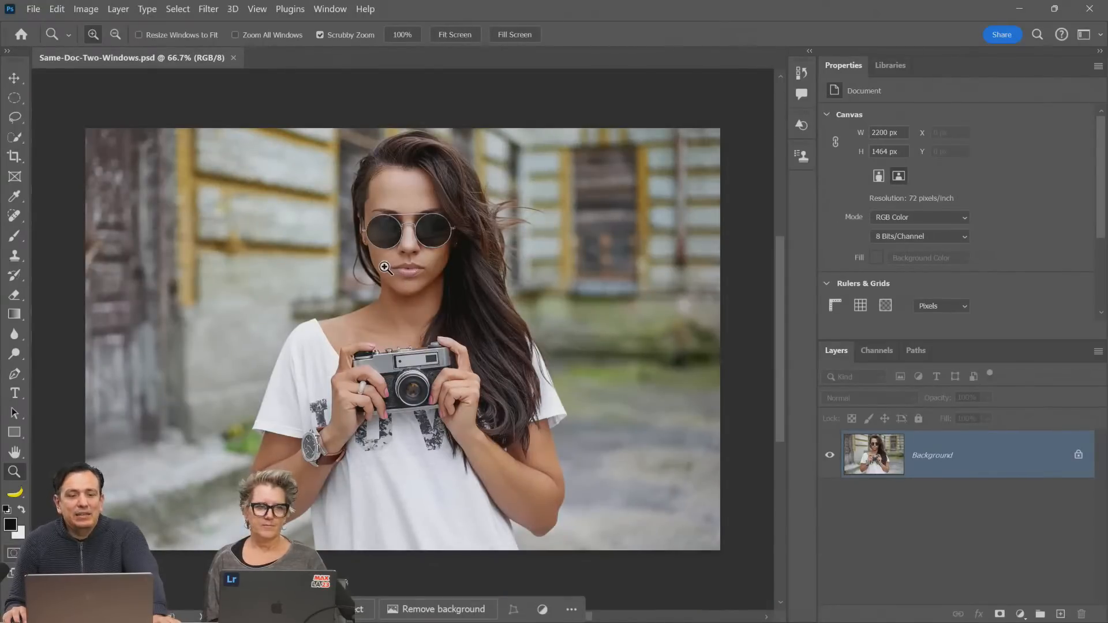
Create a new window for Same-Doc-Two-Windows.psd and switch between the two windows of the document
left_click(325, 10)
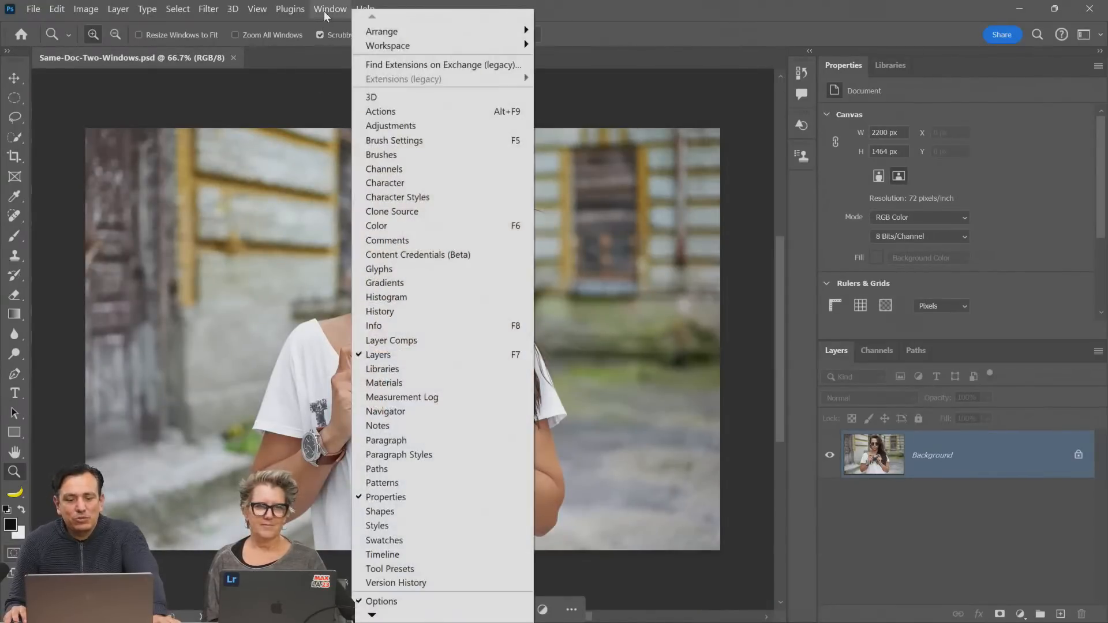
mouse_move(372, 616)
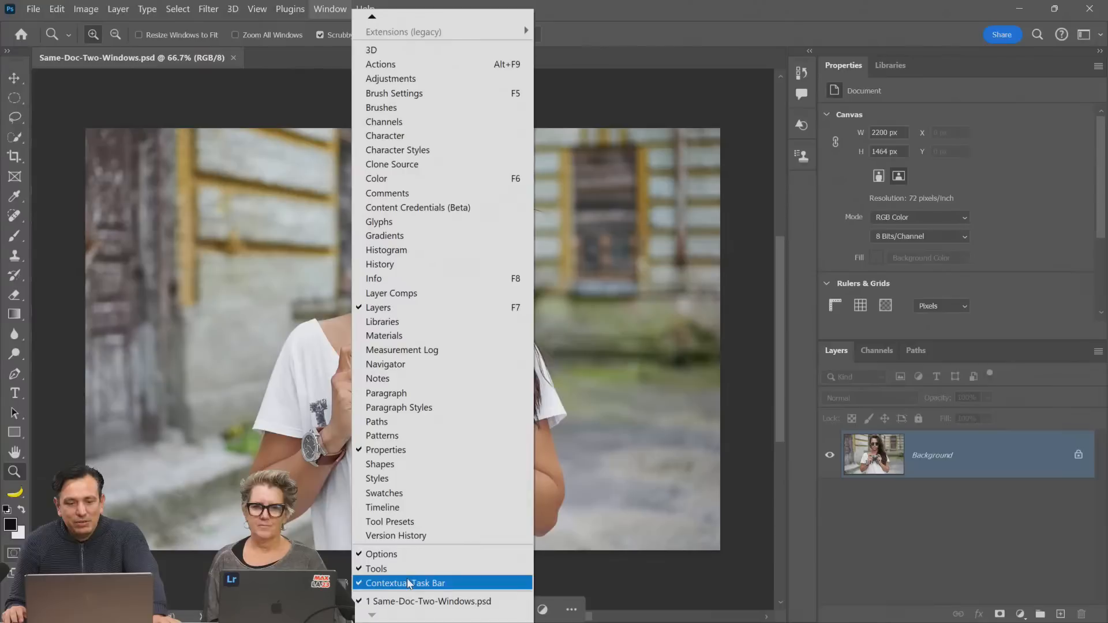
mouse_move(373, 19)
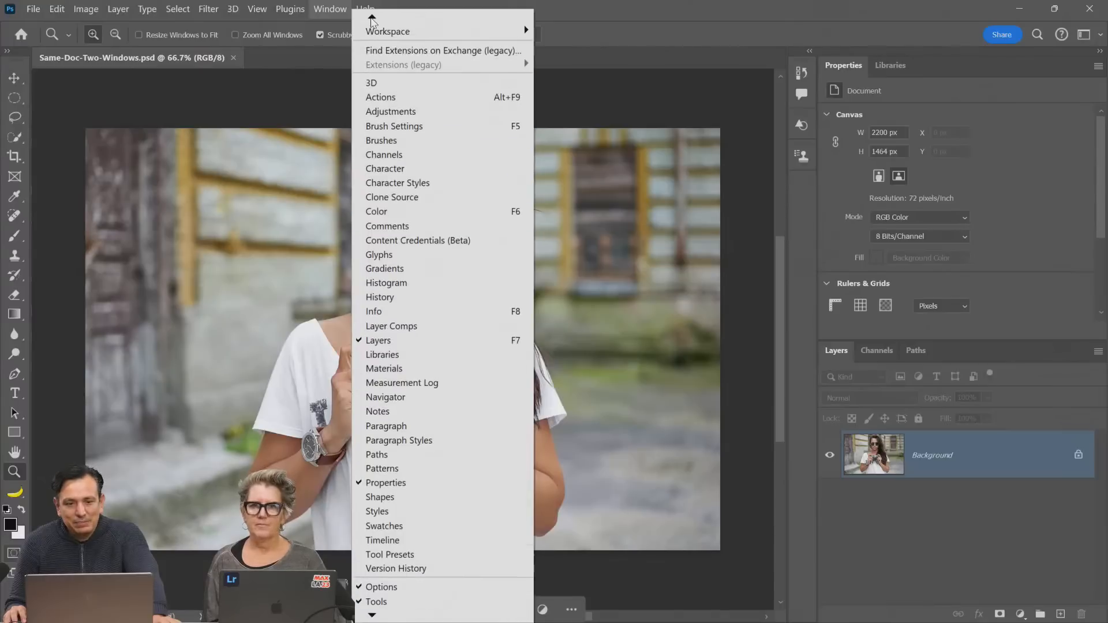
mouse_move(385, 36)
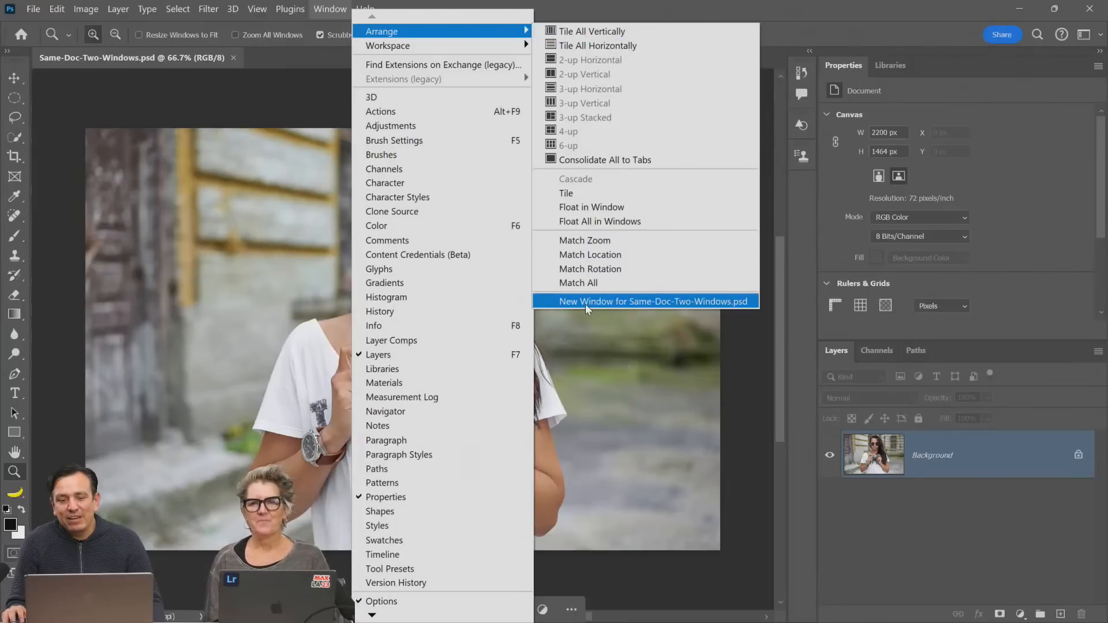
left_click(689, 299)
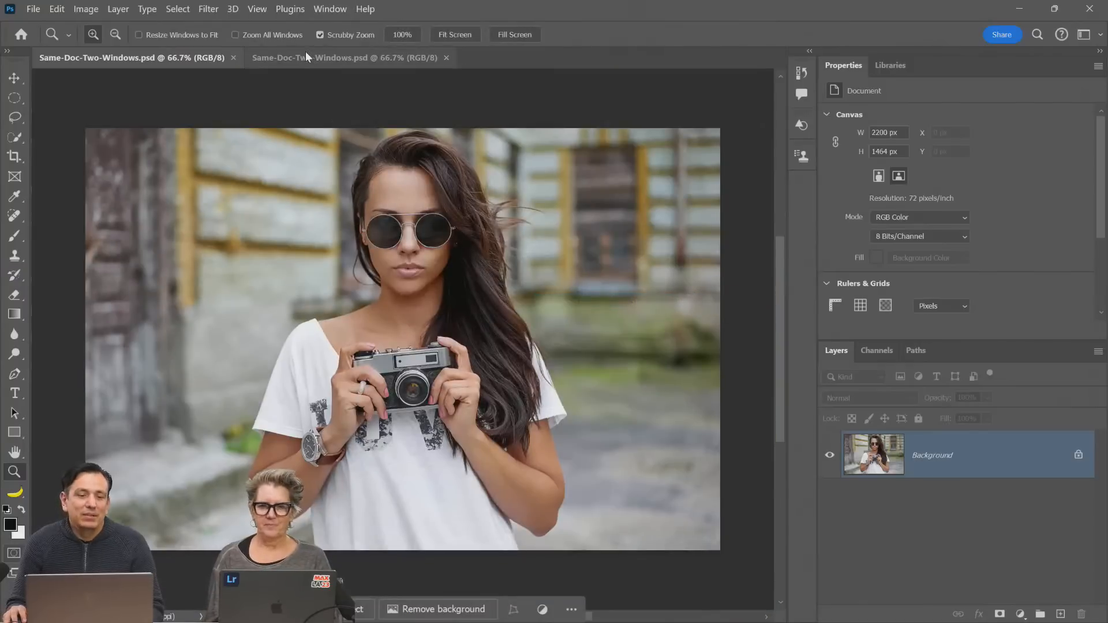
left_click(169, 57)
left_click(346, 61)
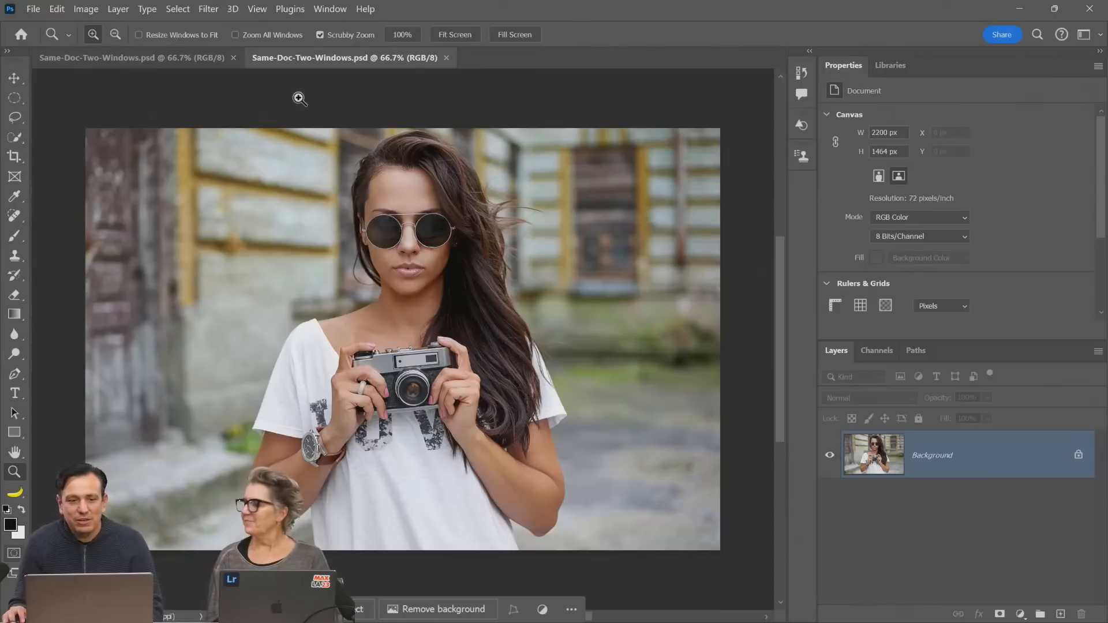
Arrange the two document windows side by side with the 2-up Vertical layout
left_click(340, 8)
mouse_move(508, 31)
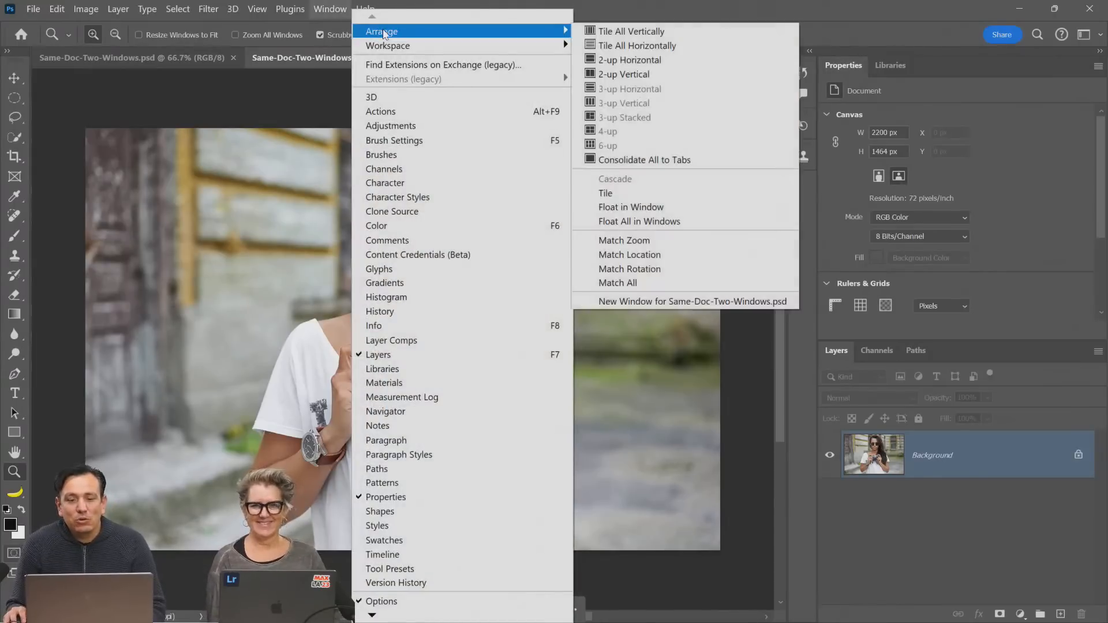
left_click(637, 74)
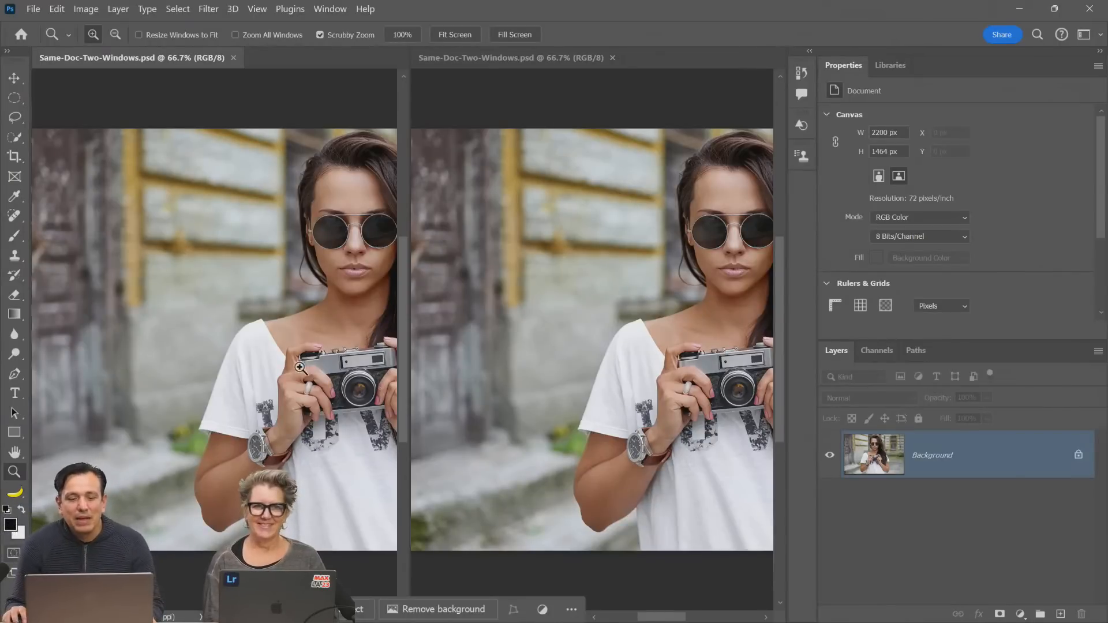
Zoom one window to 400% on the camera, and centre the whole woman in the other window at 66.7%
left_click_drag(300, 368, 211, 388)
left_click(680, 379)
left_click_drag(680, 378, 570, 367)
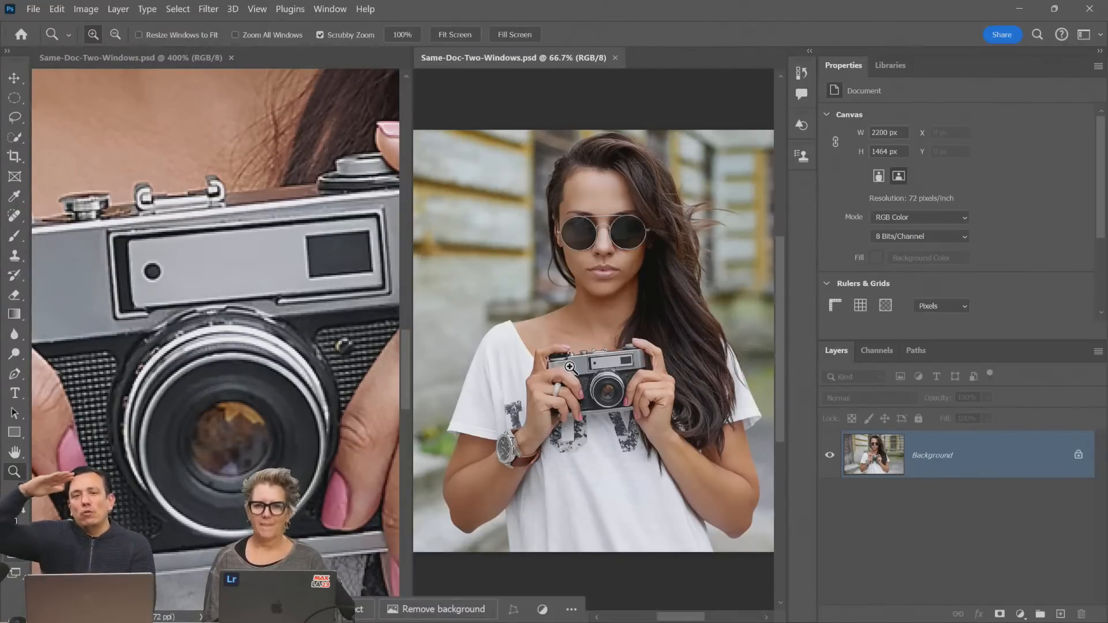
Remove the small black circle on the camera's front plate with the Spot Healing Brush in the zoomed-in window
left_click(175, 267)
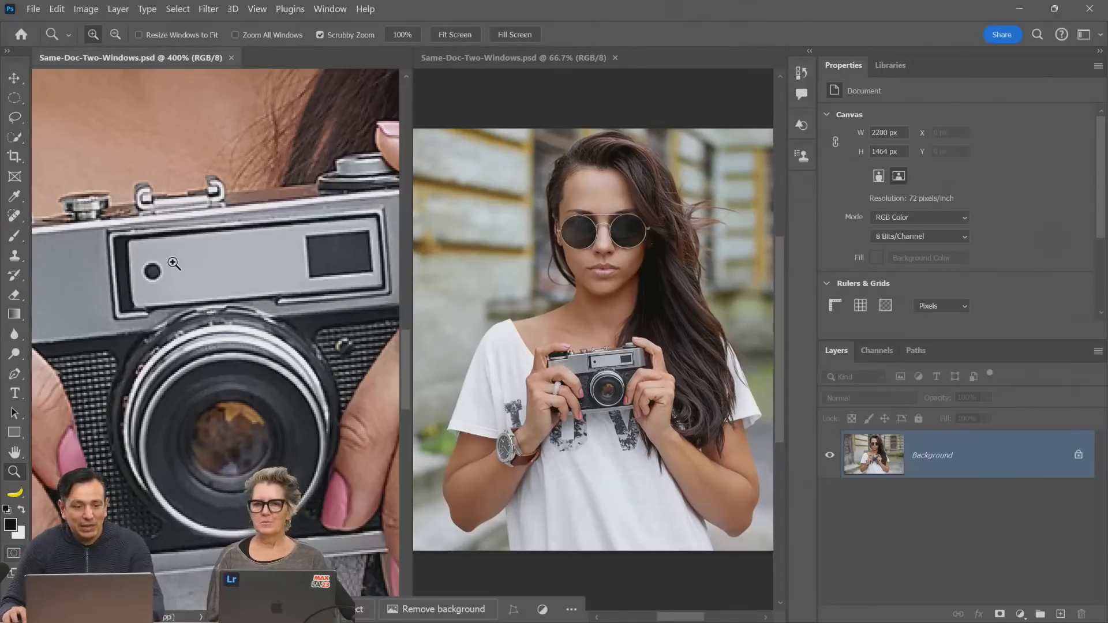
left_click(14, 216)
left_click(153, 273)
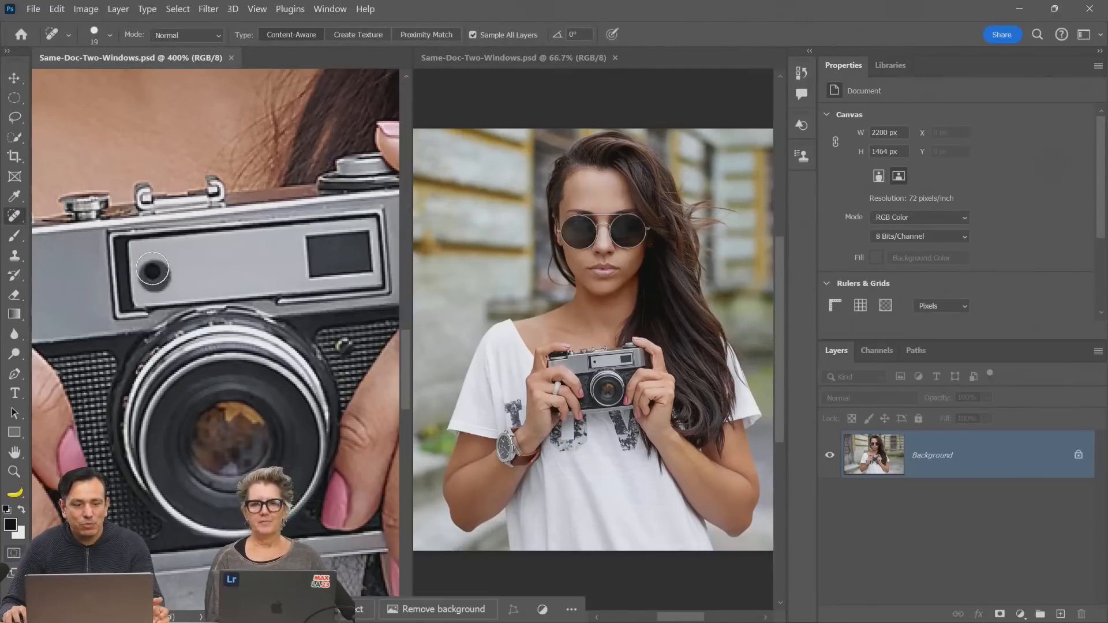
Remove the ring from the woman's finger with the Spot Healing Brush in the zoomed-in window
scroll(223, 285, "down", 10)
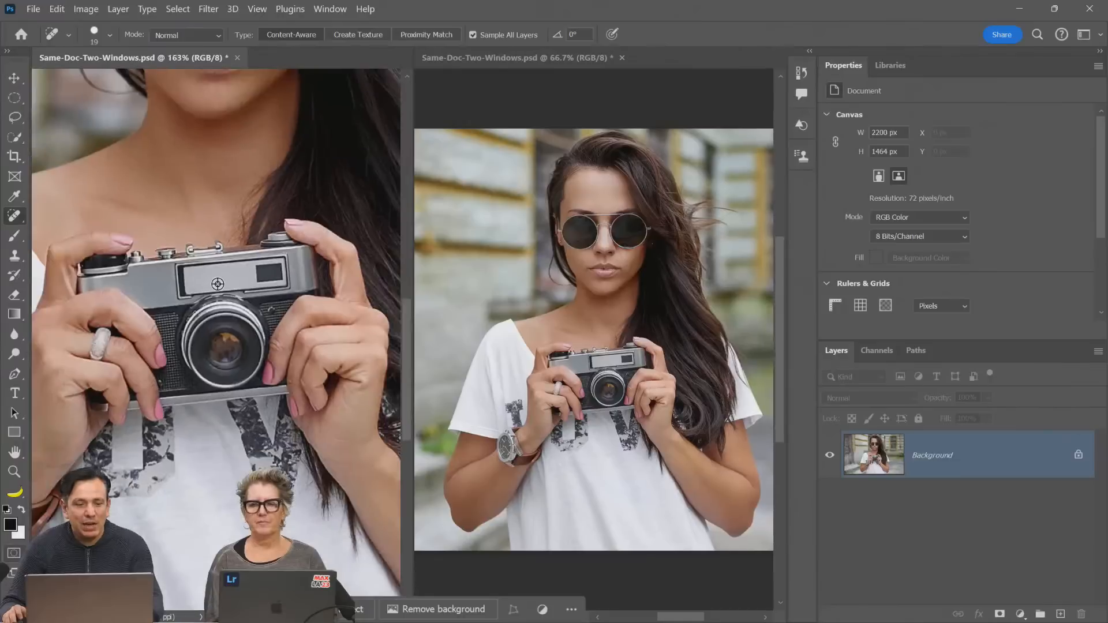
scroll(223, 332, "up", 2)
scroll(224, 331, "up", 8)
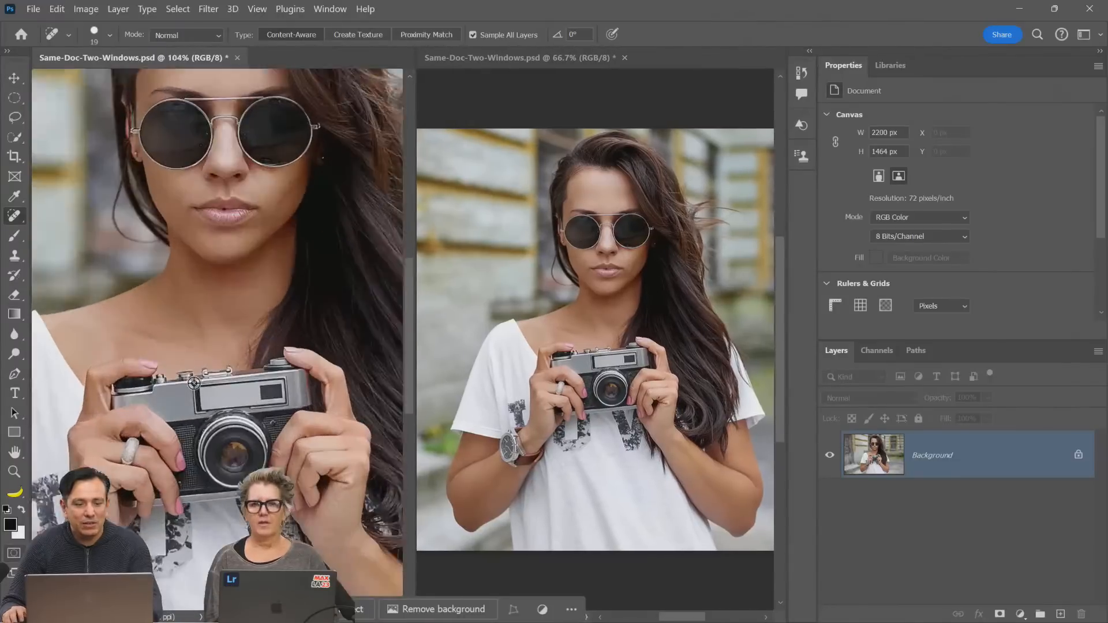
mouse_move(133, 496)
left_mouse_down()
mouse_move(295, 302)
mouse_move(191, 368)
mouse_move(224, 335)
mouse_move(236, 270)
mouse_move(251, 327)
left_mouse_up()
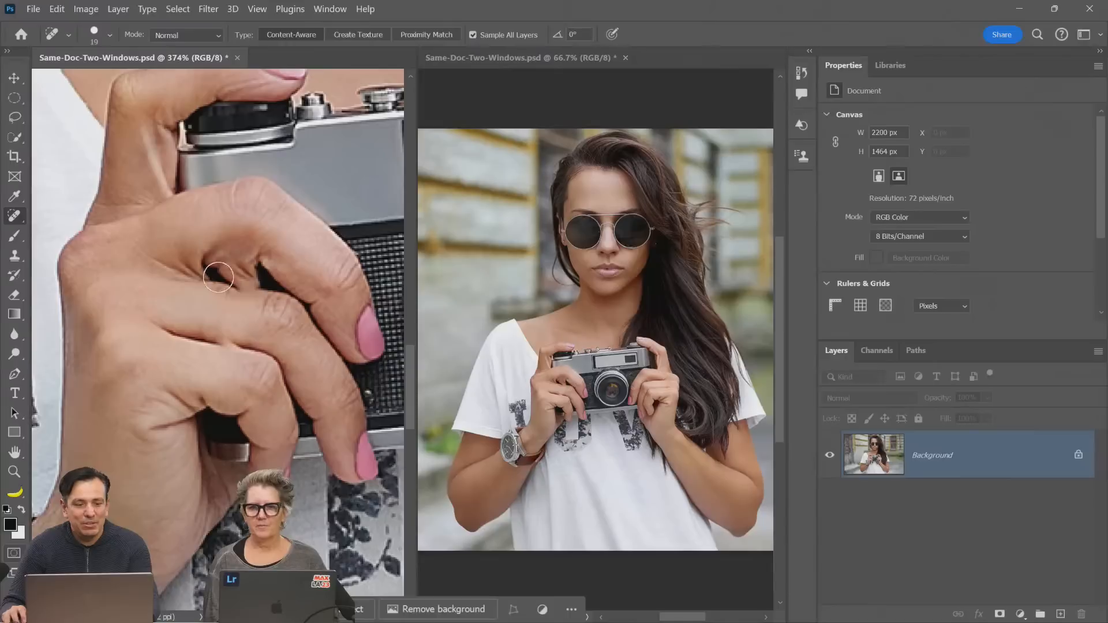
Switch to the Brush tool and reduce the brush size to 7 px for detail work around the camera and hands
left_click(14, 235)
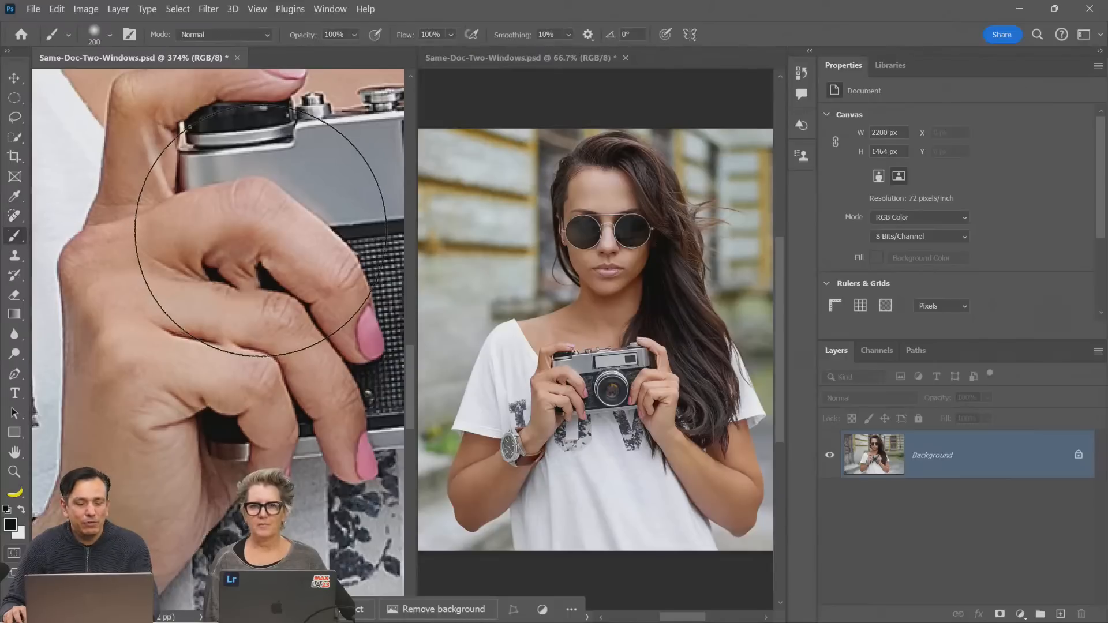
key("bracketleft")
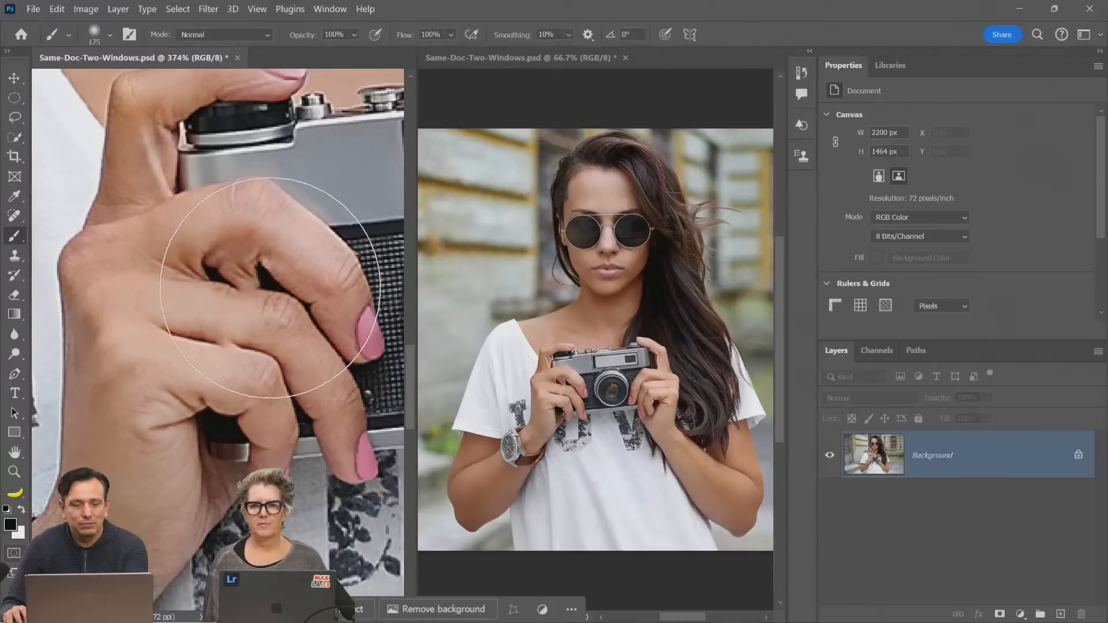
key("bracketleft")
key("bracketleft")
key("bracketleft")
key("bracketleft")
key("bracketleft")
key("bracketleft")
key("bracketleft")
key("bracketleft")
key("bracketleft")
key("bracketleft")
key("bracketleft")
key("bracketleft")
key("bracketleft")
key("bracketleft")
key("bracketleft")
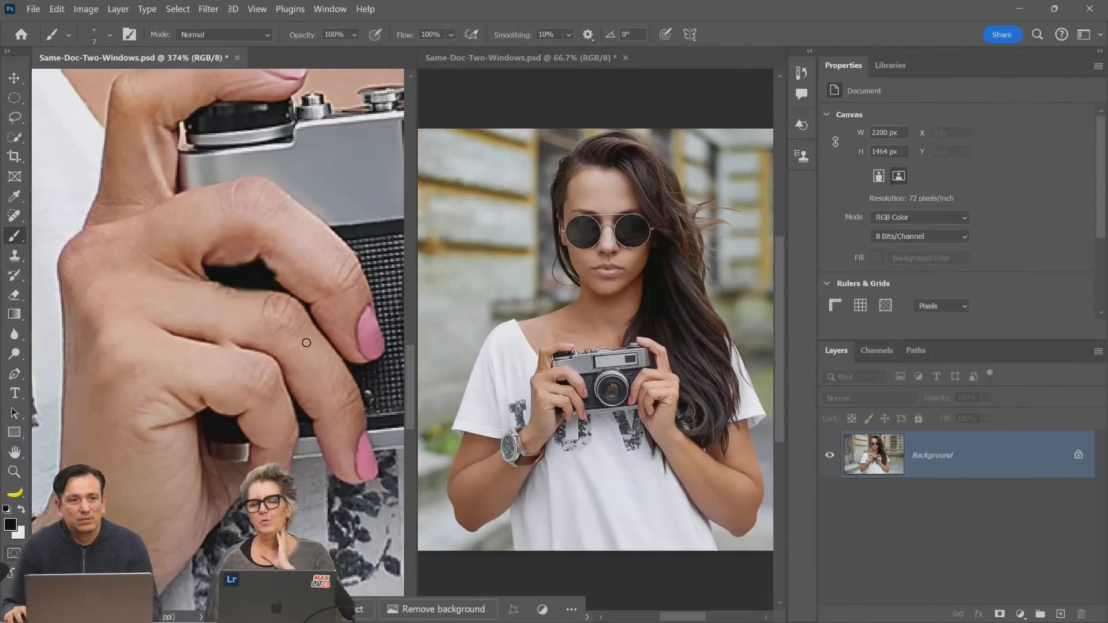
left_click_drag(302, 337, 182, 359)
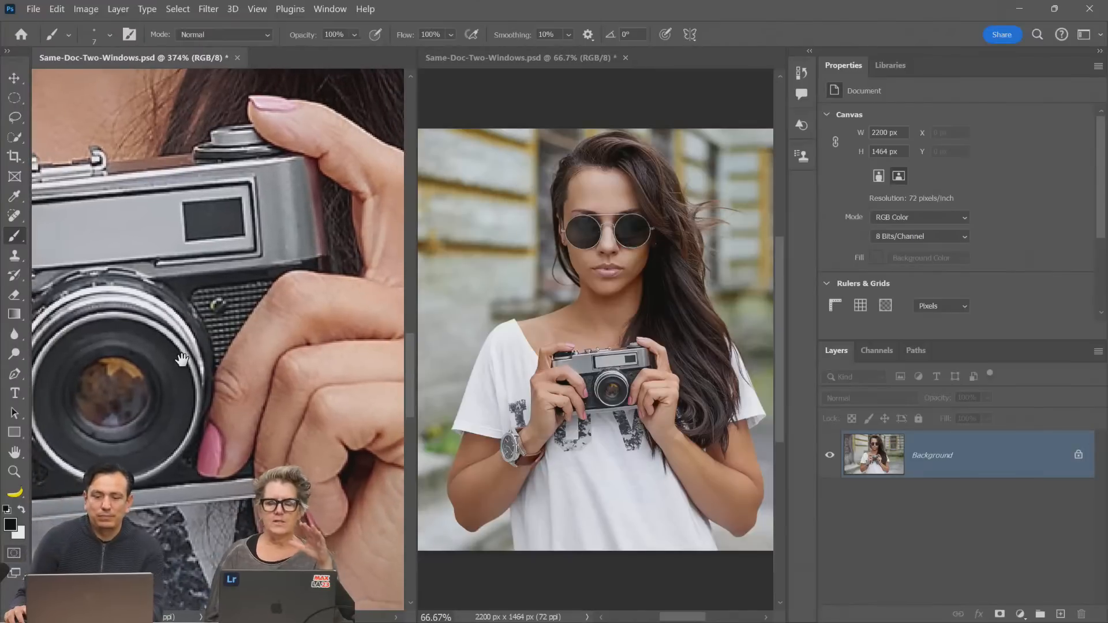
Remove the metal bar across the top of the sunglasses with the Spot Healing Brush in the zoomed-in window
left_click_drag(149, 280, 219, 298)
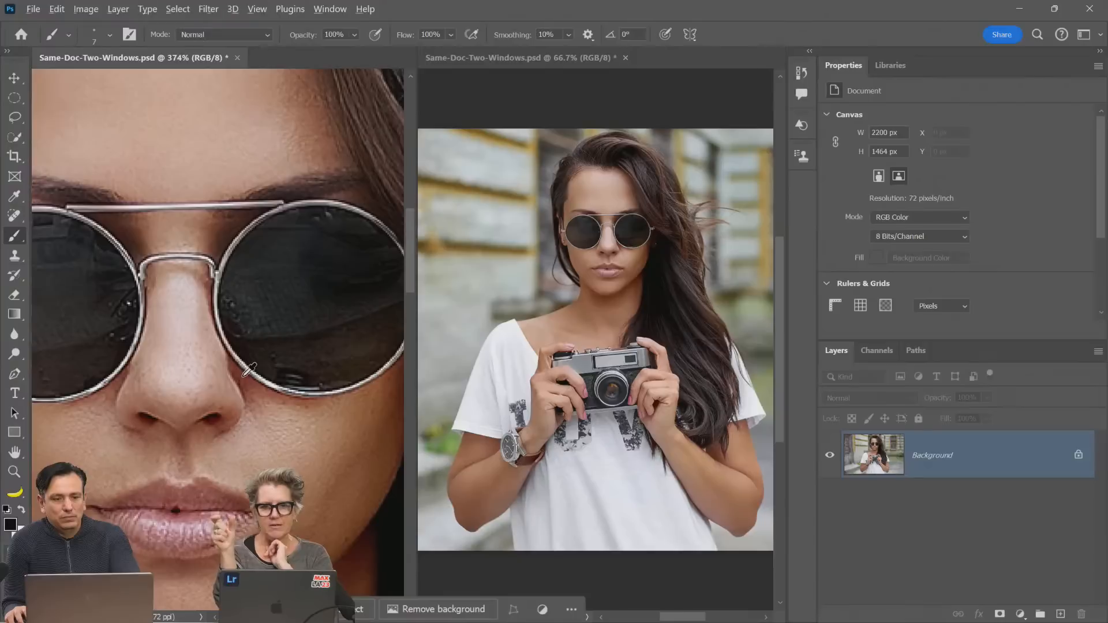
scroll(249, 369, "down", 3)
left_click_drag(228, 468, 240, 356)
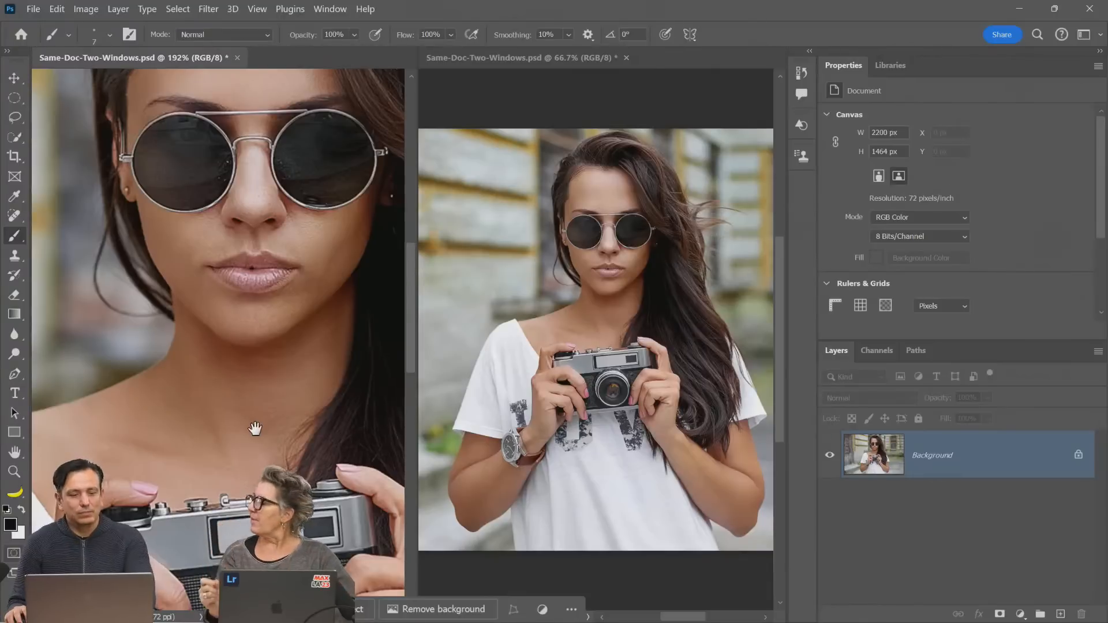
mouse_move(255, 428)
left_mouse_down()
mouse_move(225, 466)
mouse_move(267, 449)
mouse_move(249, 461)
left_mouse_up()
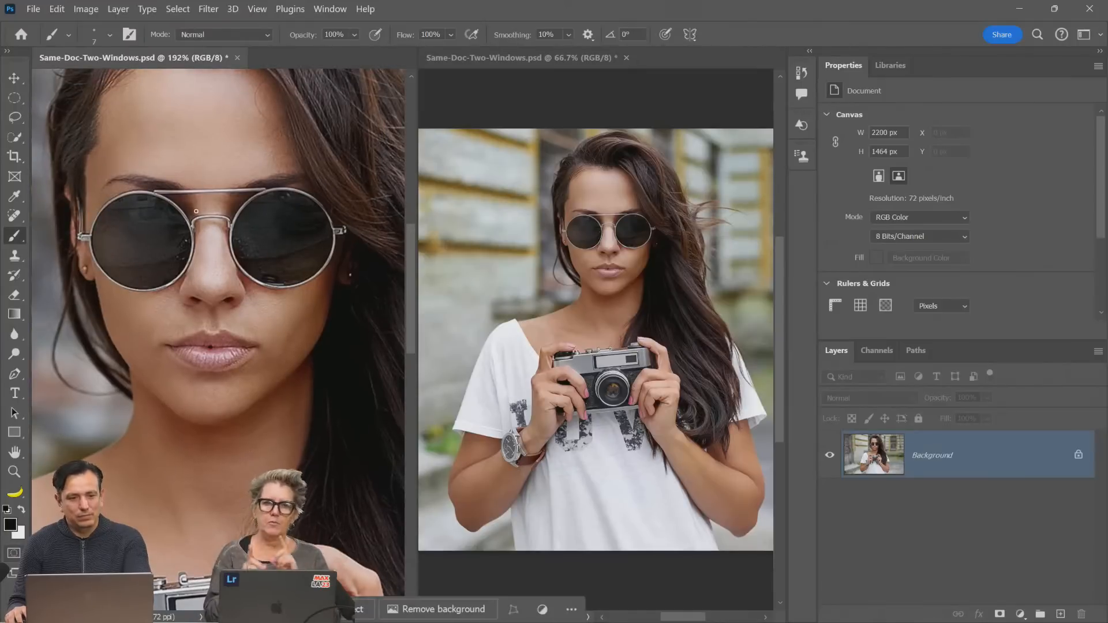
scroll(205, 179, "up", 3)
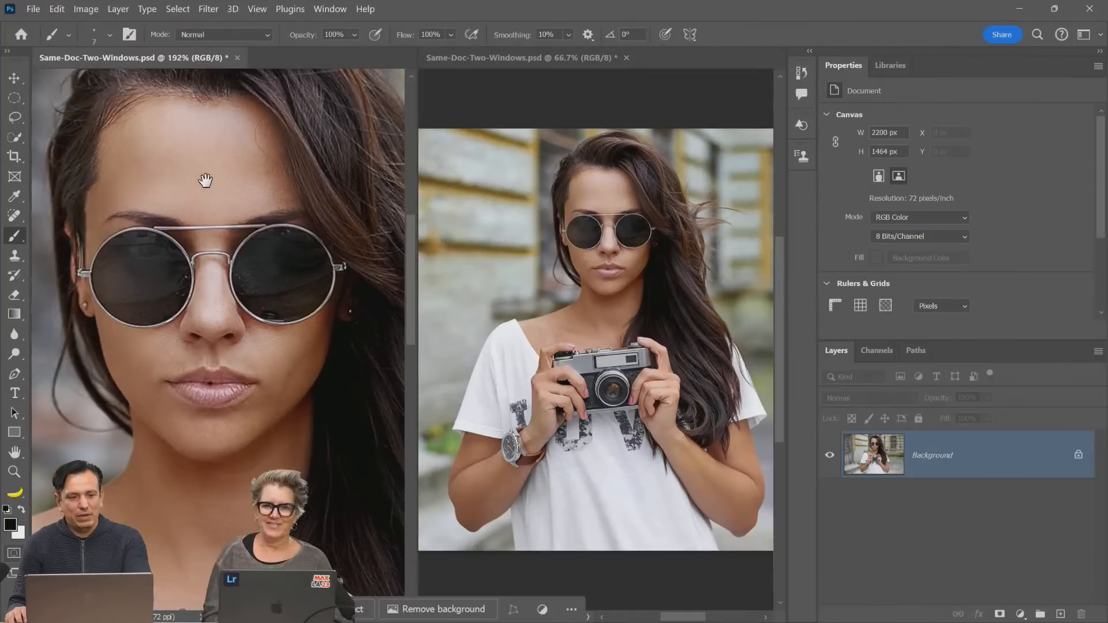
left_click(16, 216)
left_click_drag(155, 224, 267, 224)
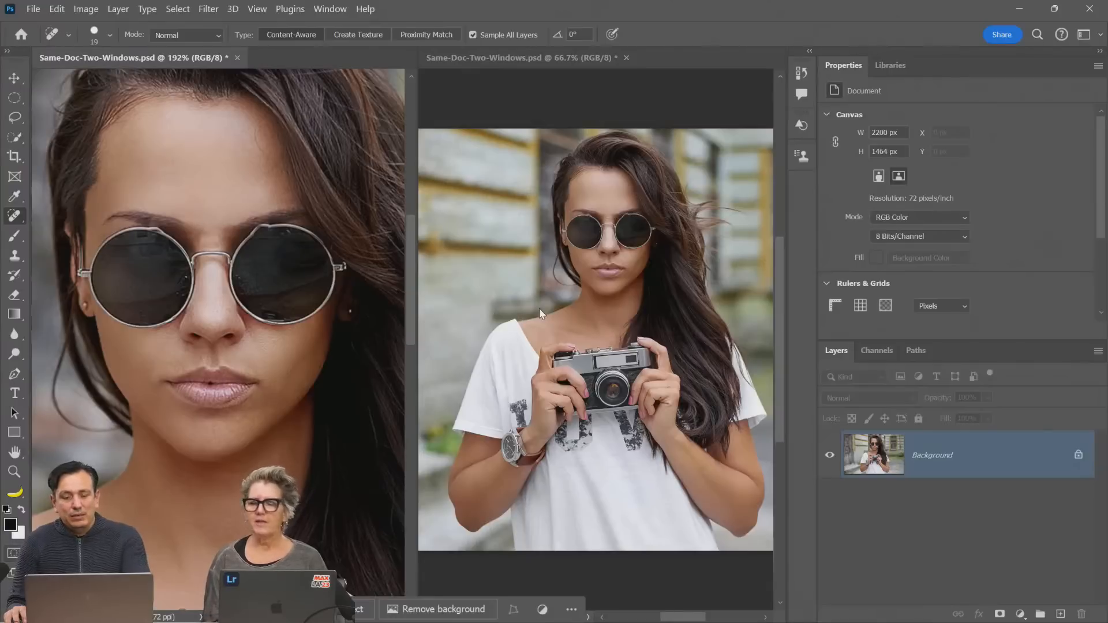
Close the 66.7% window of the two-window document and open Reconstruct.psd
left_click_drag(539, 313, 653, 392)
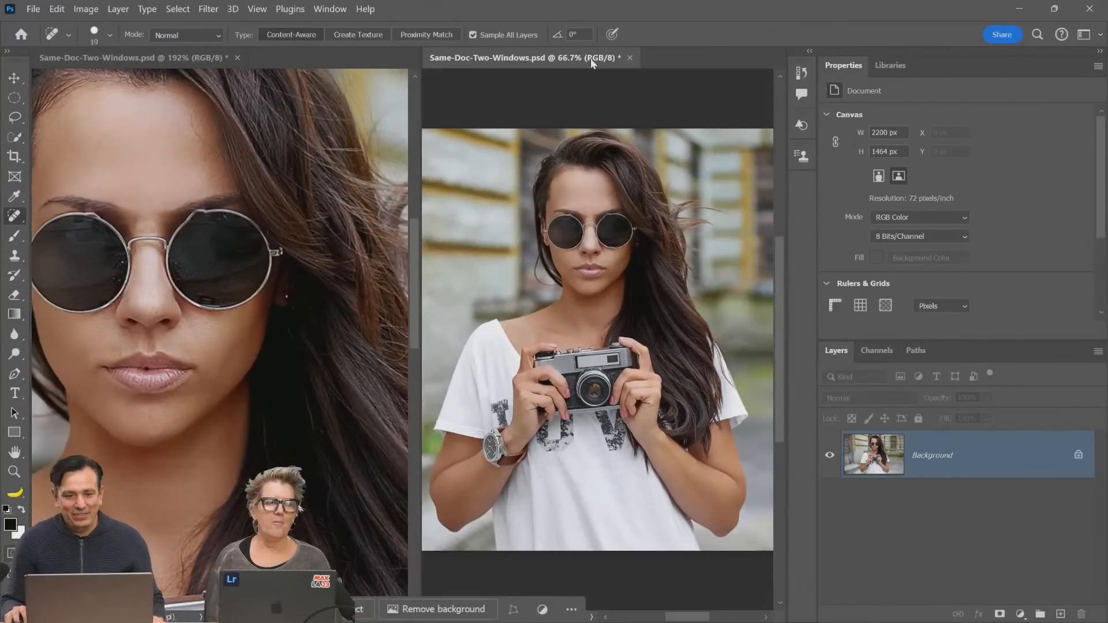
left_click(630, 57)
left_click(33, 9)
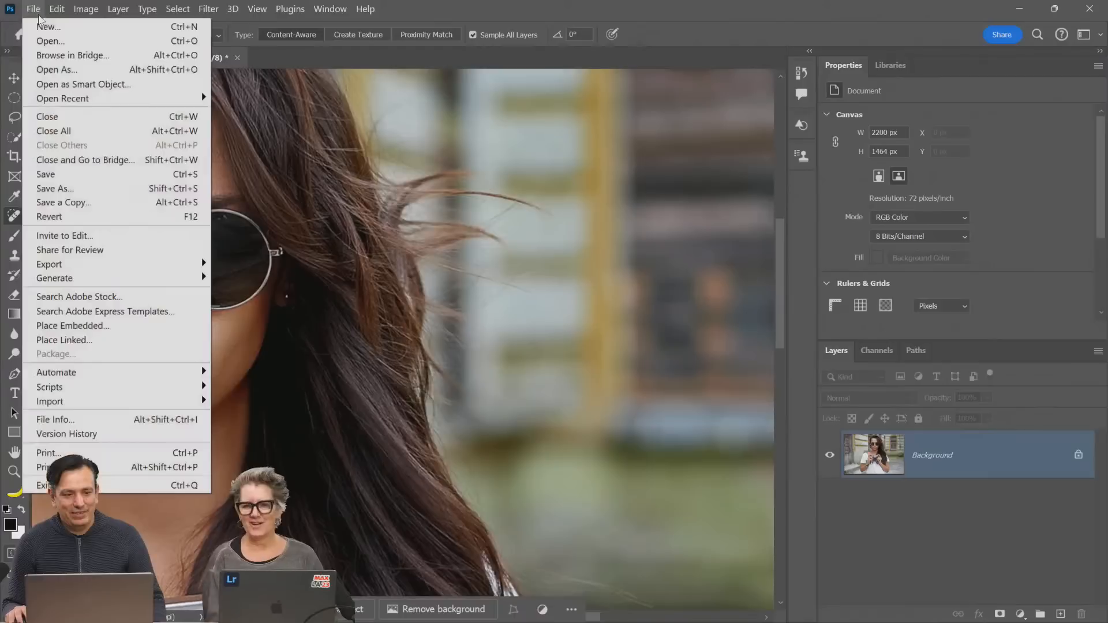
left_click(51, 41)
scroll(468, 284, "down", 1)
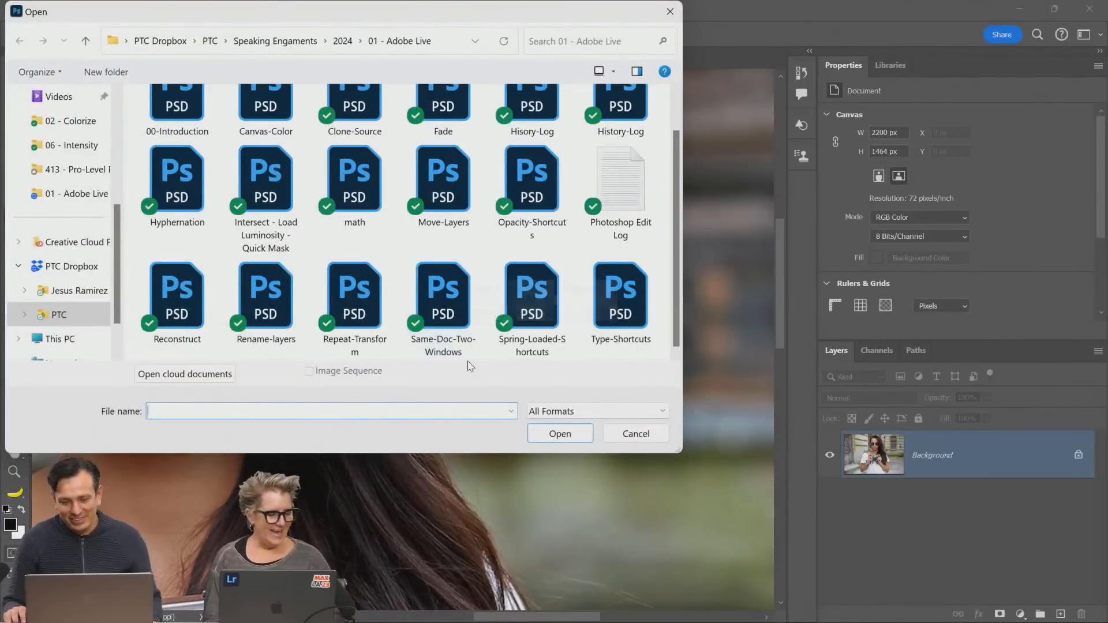
double_click(196, 299)
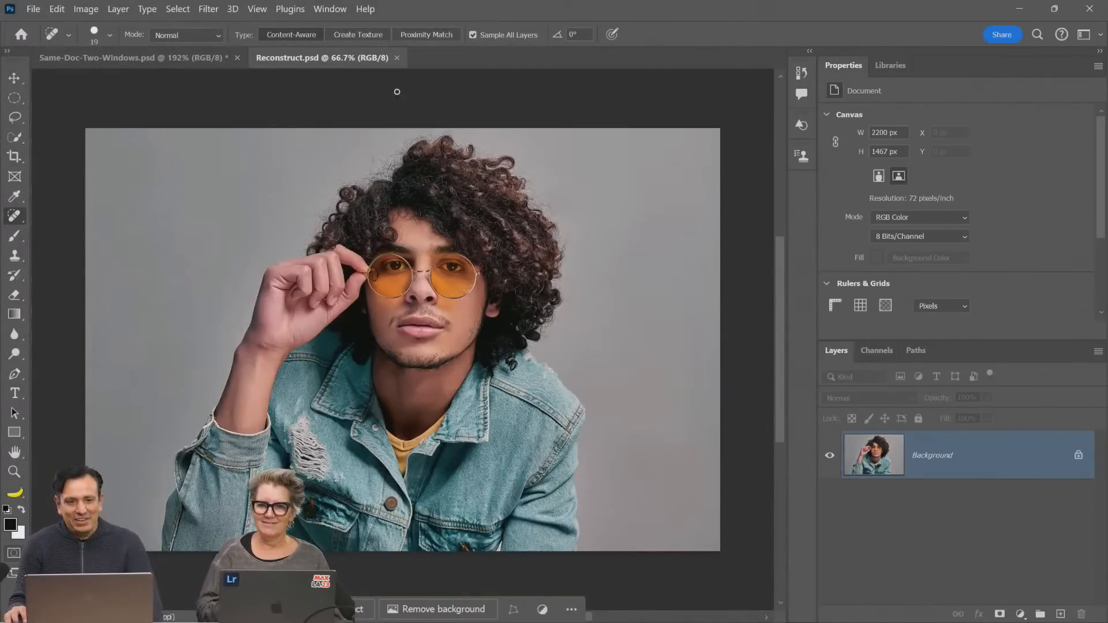
Open the Liquify filter, reshape the man's face to a chin height of -100, and undo the face-width adjustment
left_click(219, 9)
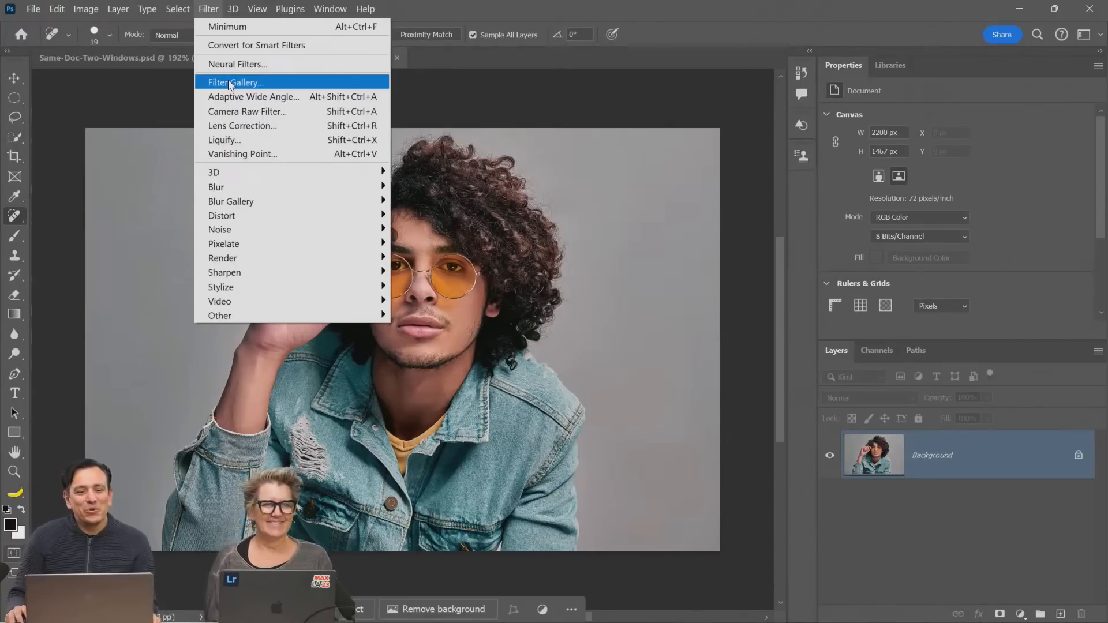
left_click(258, 141)
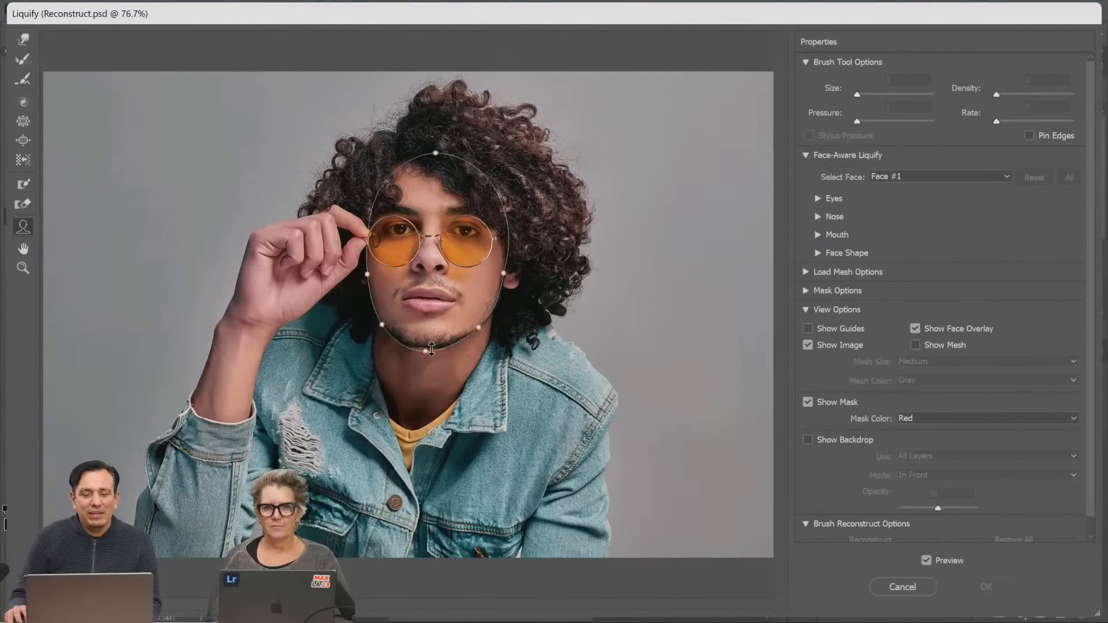
left_click_drag(427, 351, 428, 393)
left_click_drag(504, 285, 514, 288)
key("ctrl+z")
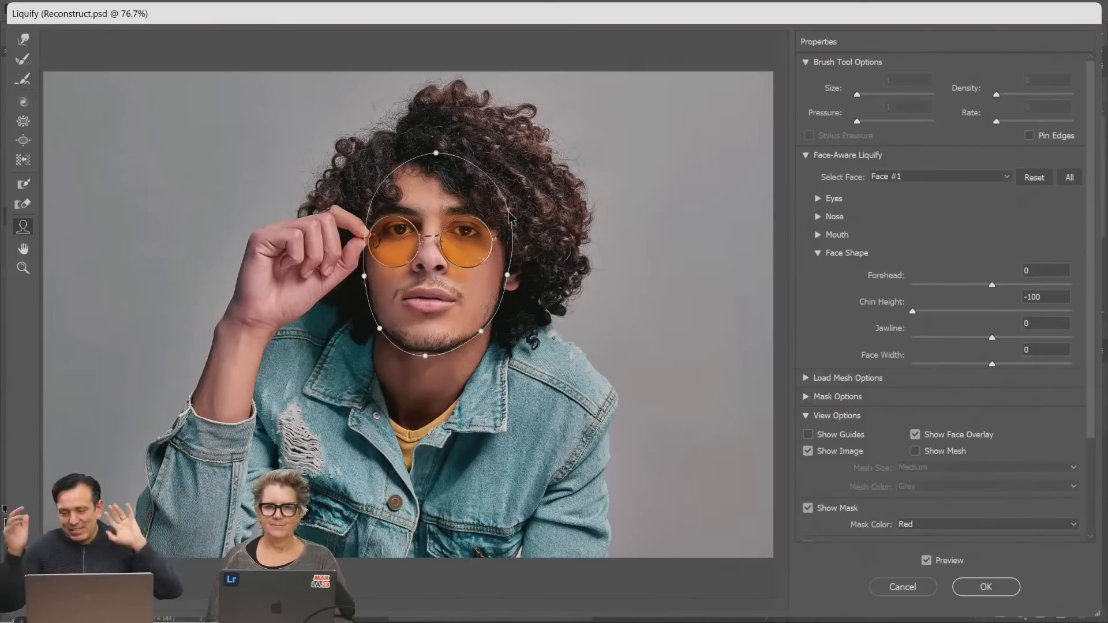
Push the hair outward around the man's head with the Forward Warp tool at brush size 500
left_click(24, 39)
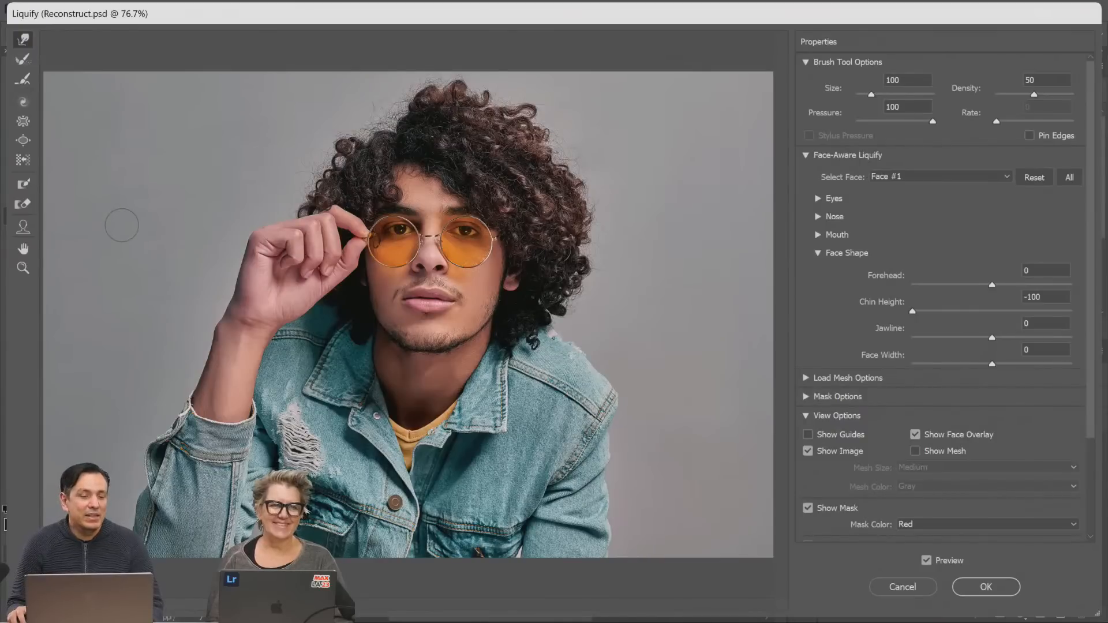
key("bracketright")
key("bracketright")
key("bracketright")
key("bracketright")
key("bracketright")
key("bracketright")
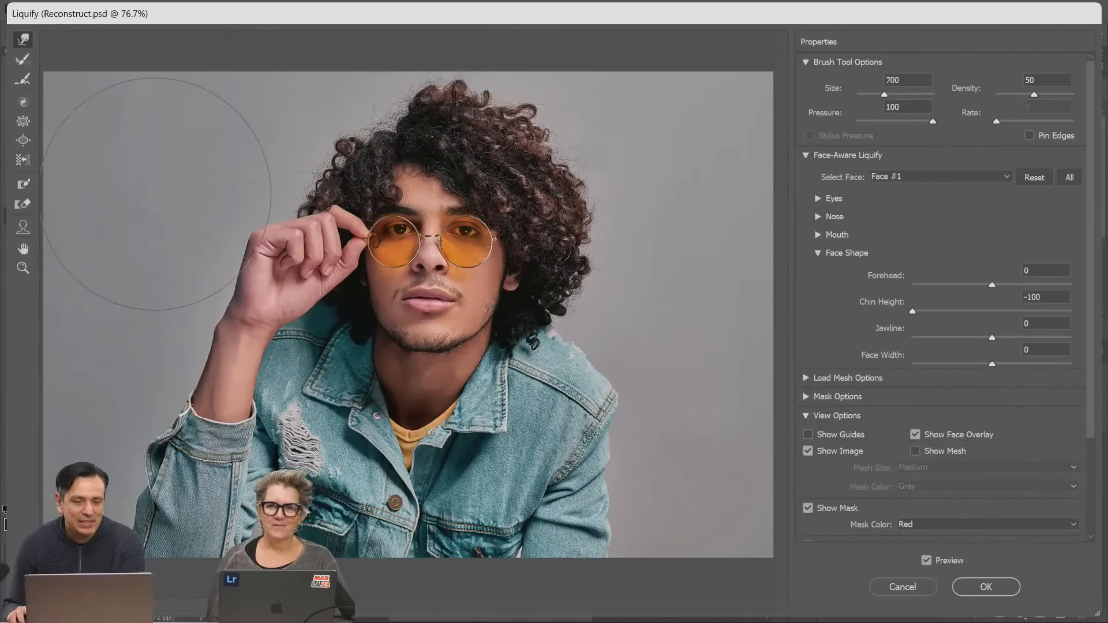
key("bracketleft")
key("bracketleft")
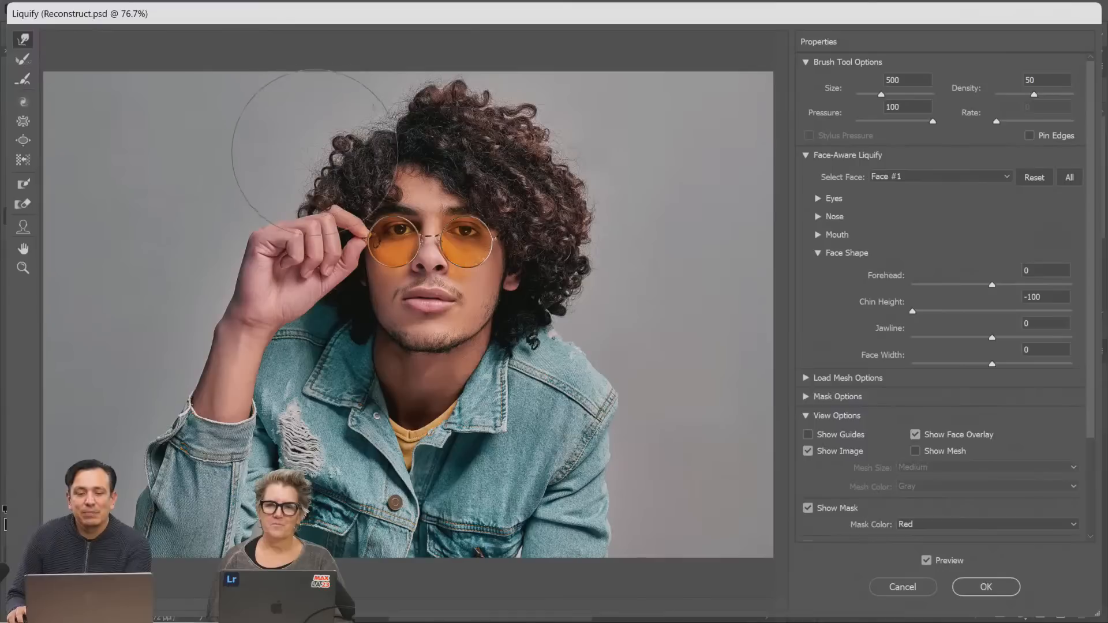
mouse_move(316, 154)
left_mouse_down()
mouse_move(306, 148)
mouse_move(344, 101)
mouse_move(351, 112)
left_mouse_up()
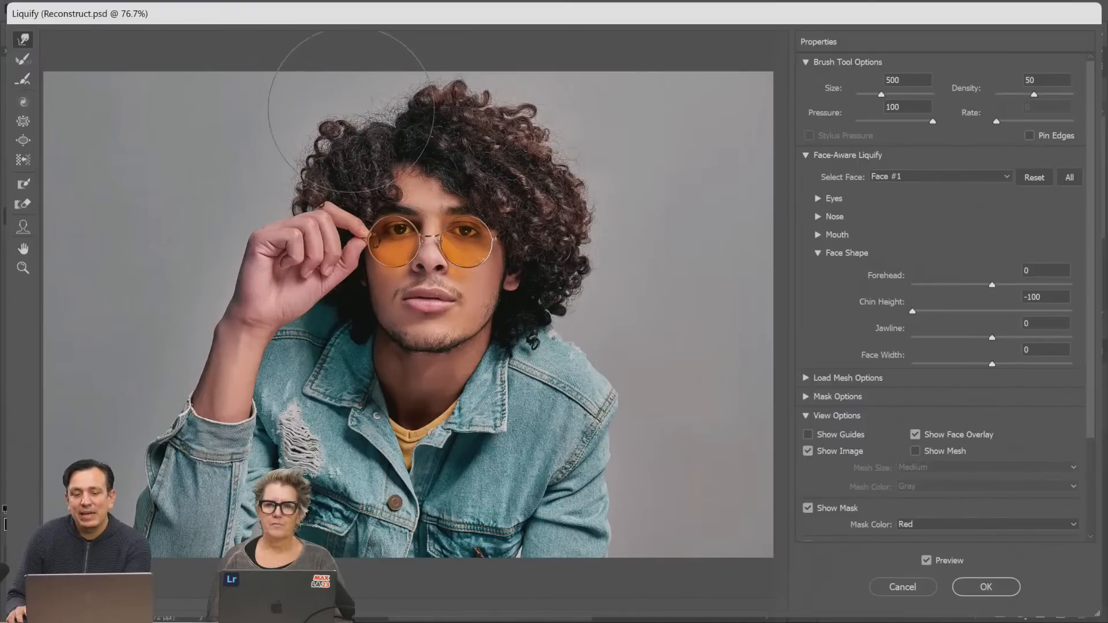
left_click_drag(480, 112, 491, 107)
left_click_drag(545, 164, 560, 160)
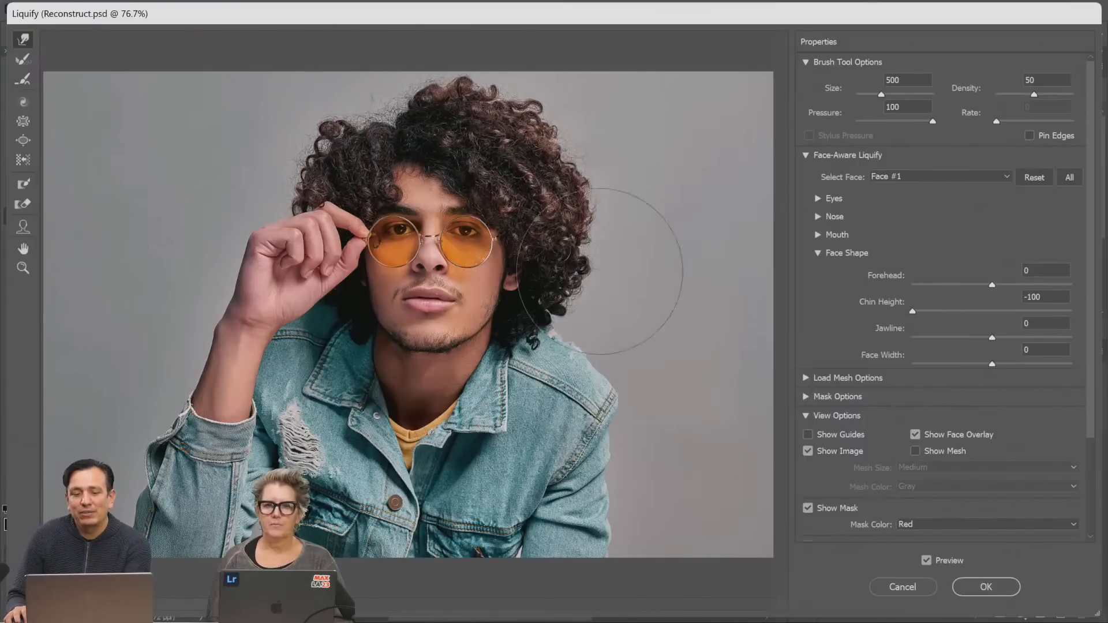
left_click_drag(343, 125, 300, 167)
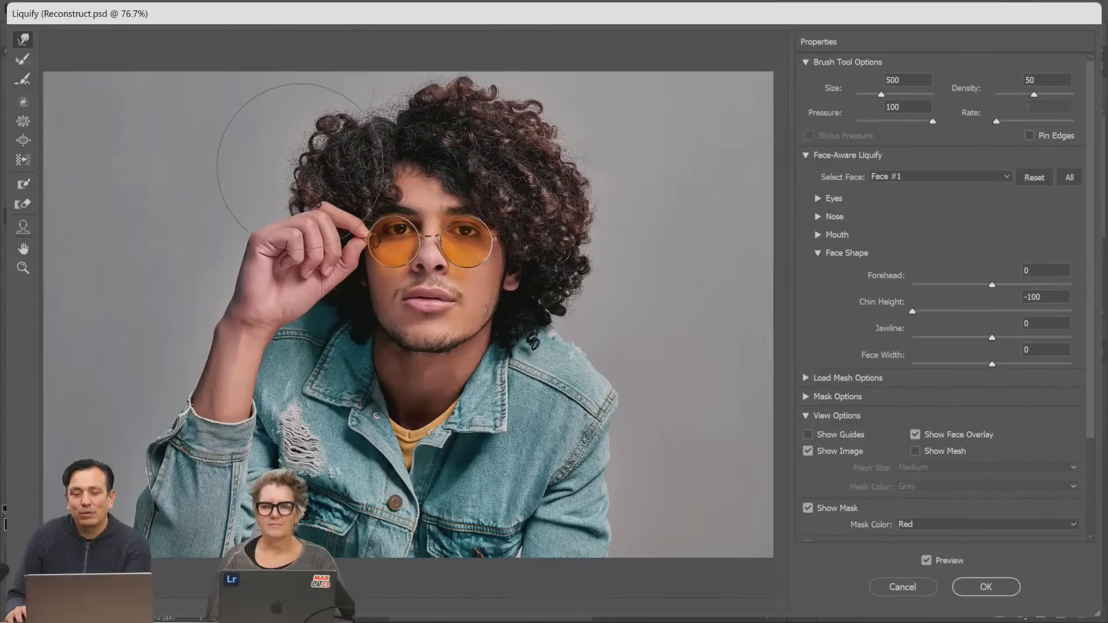
left_click_drag(381, 126, 387, 118)
Warp the lens and eye beside the raised hand downward, and reduce the Forward Warp brush size to 250
left_click_drag(376, 202, 353, 273)
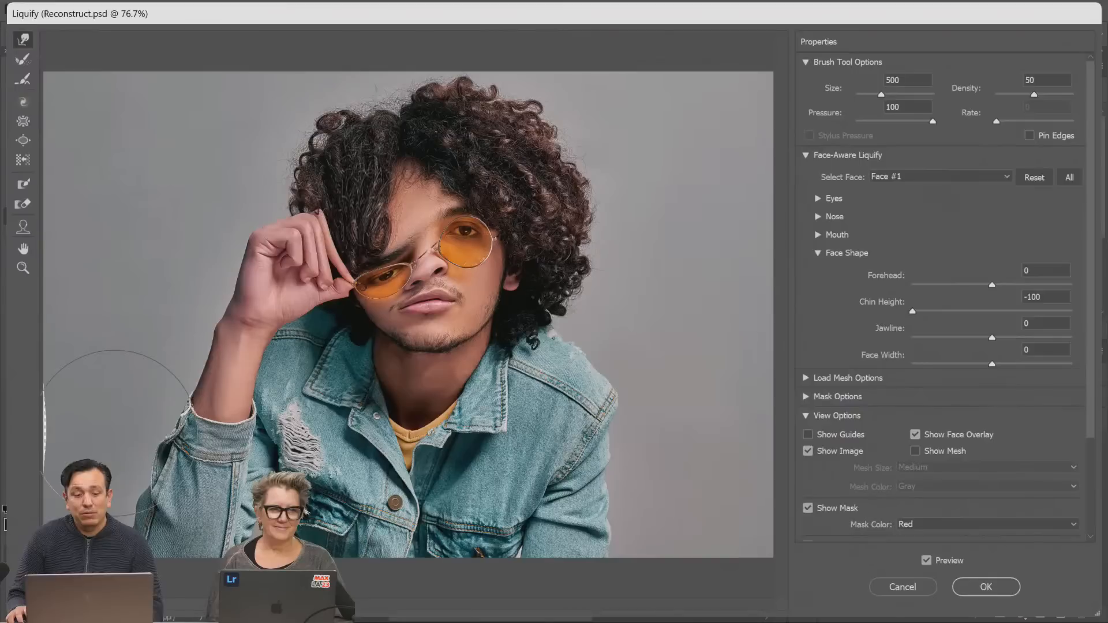
key("bracketleft")
key("bracketleft")
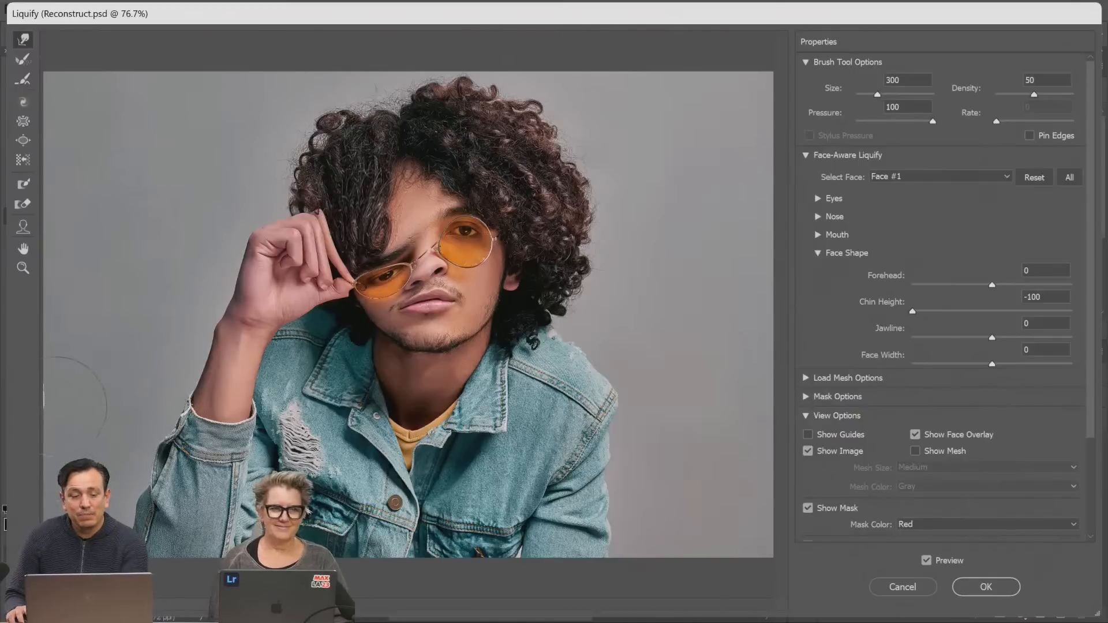
key("bracketleft")
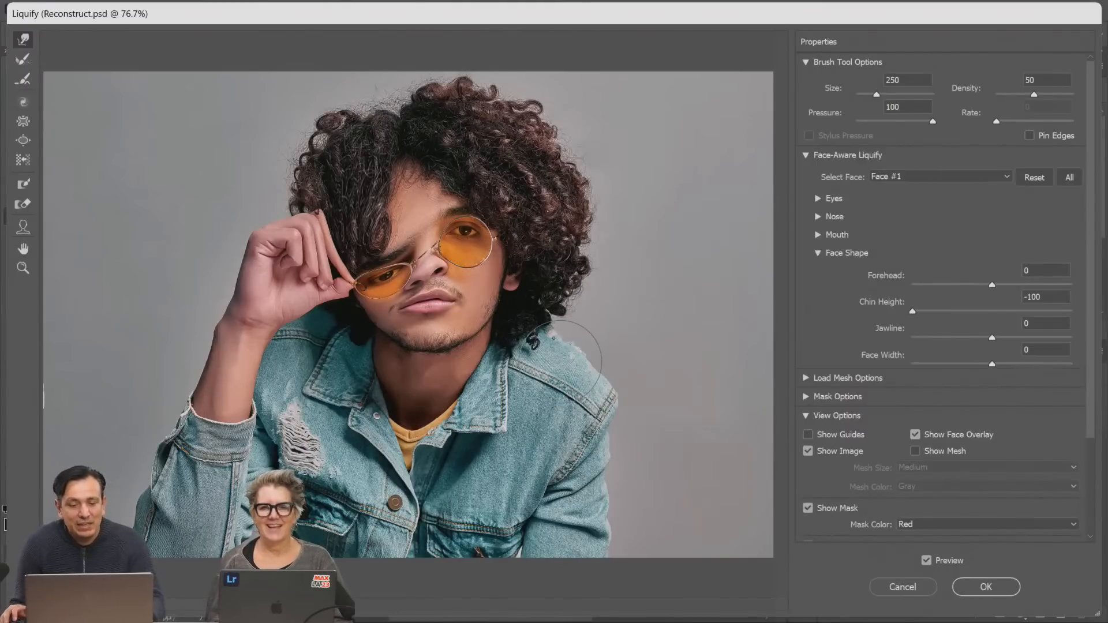
Try to reset the Liquify distortions and leave the filter without applying them
key("alt")
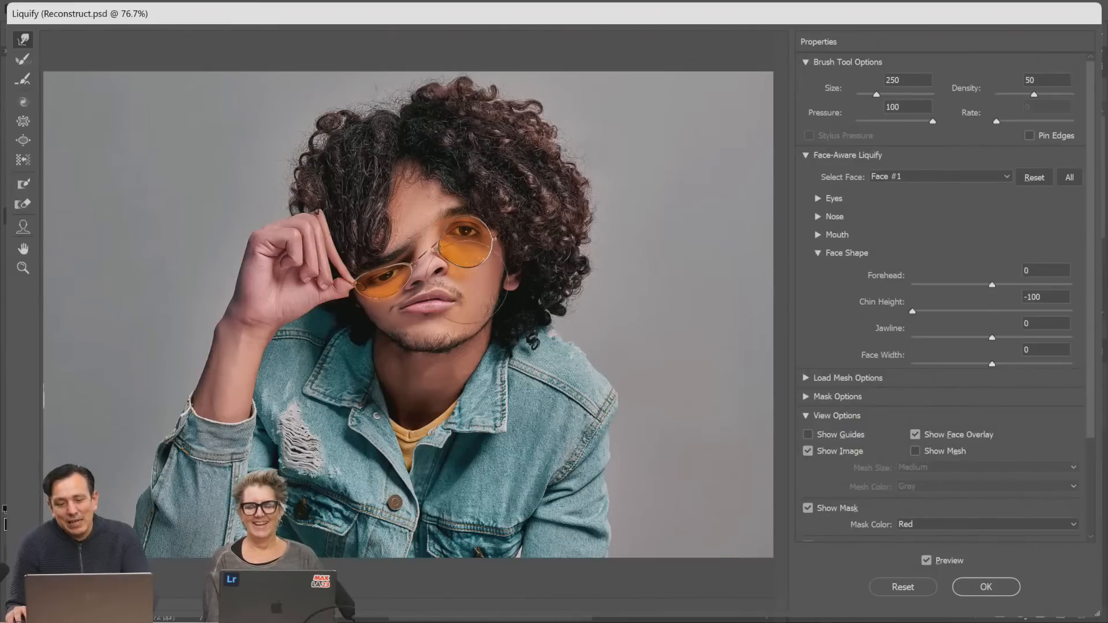
left_click(904, 589)
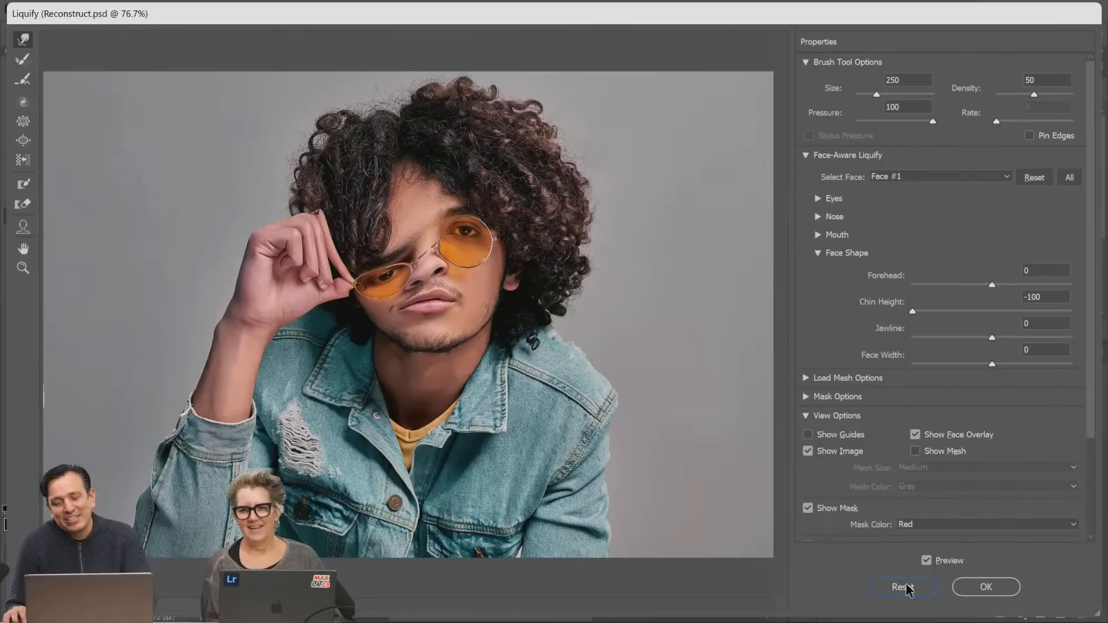
left_click(904, 588)
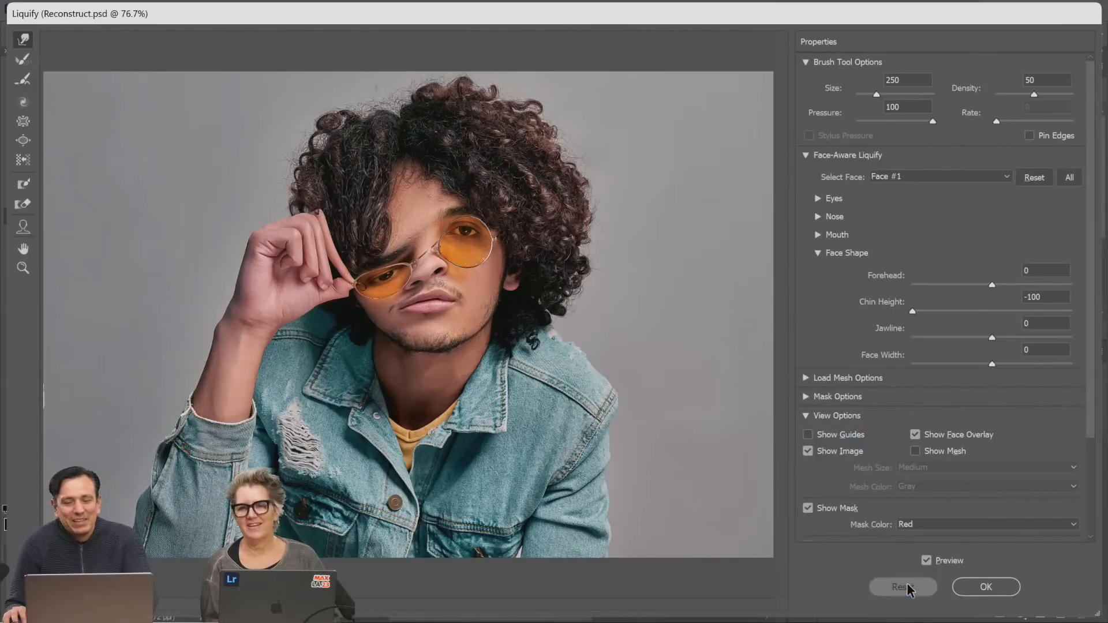
key("alt")
left_click(914, 591)
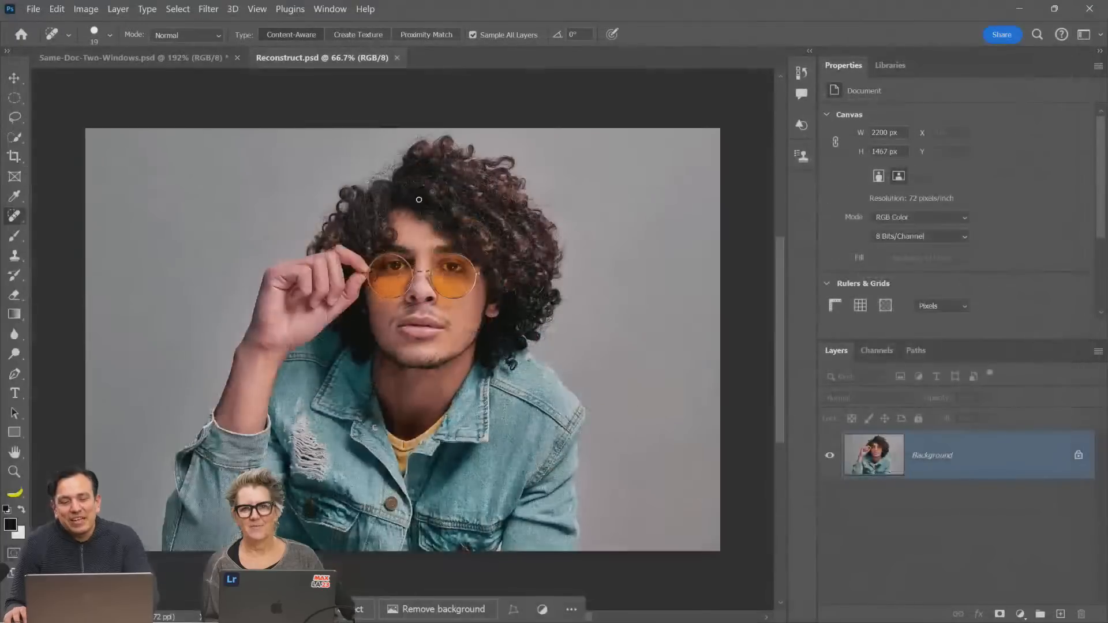
Reopen Liquify and stretch the hair opposite the raised hand sideways into a long spike with the Forward Warp tool at size 500
left_click(217, 10)
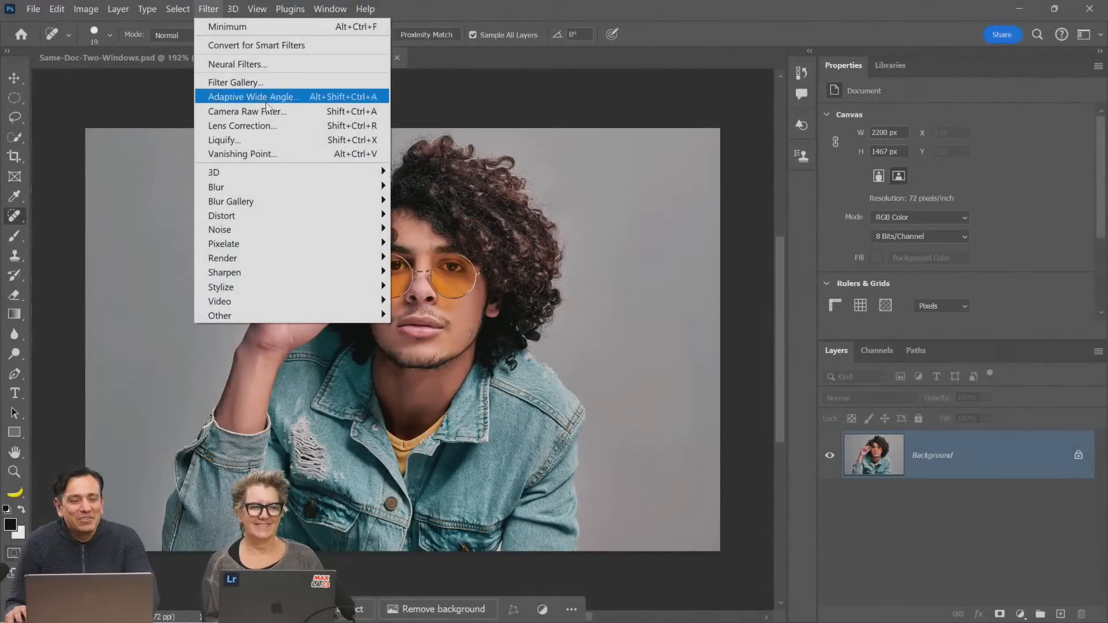
left_click(278, 141)
key("ctrl+shift+x")
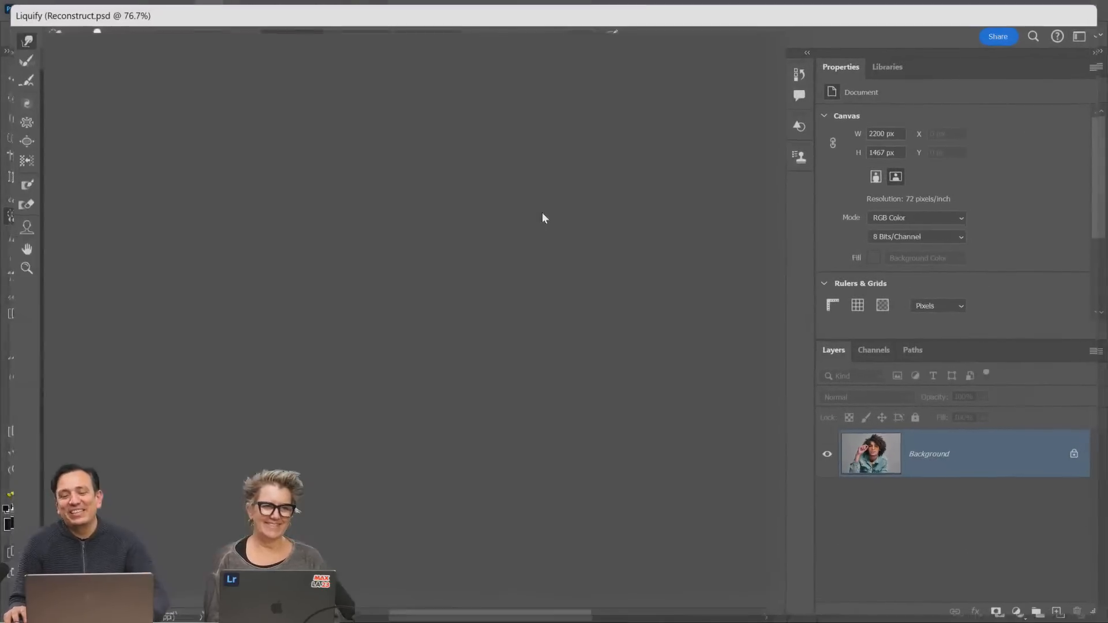
key("bracketright")
key("bracketright")
key("bracketright")
key("bracketright")
key("bracketright")
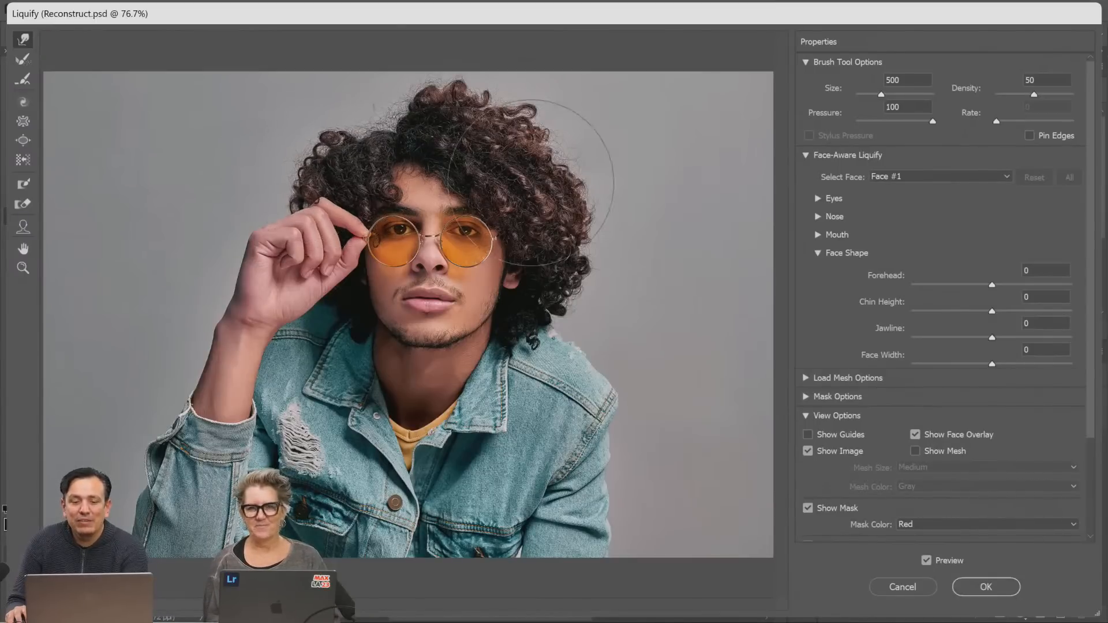
left_click_drag(618, 185, 772, 209)
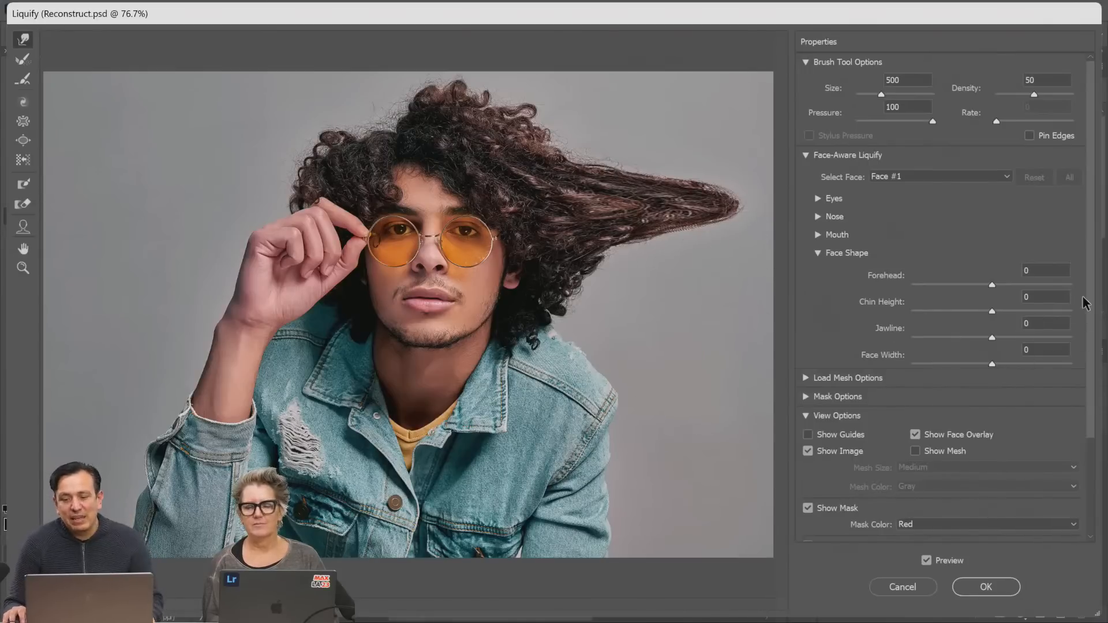
Try different Reconstruct amounts on the stretched hair and cancel the Revert Reconstruction dialog
left_click_drag(1092, 287, 1089, 483)
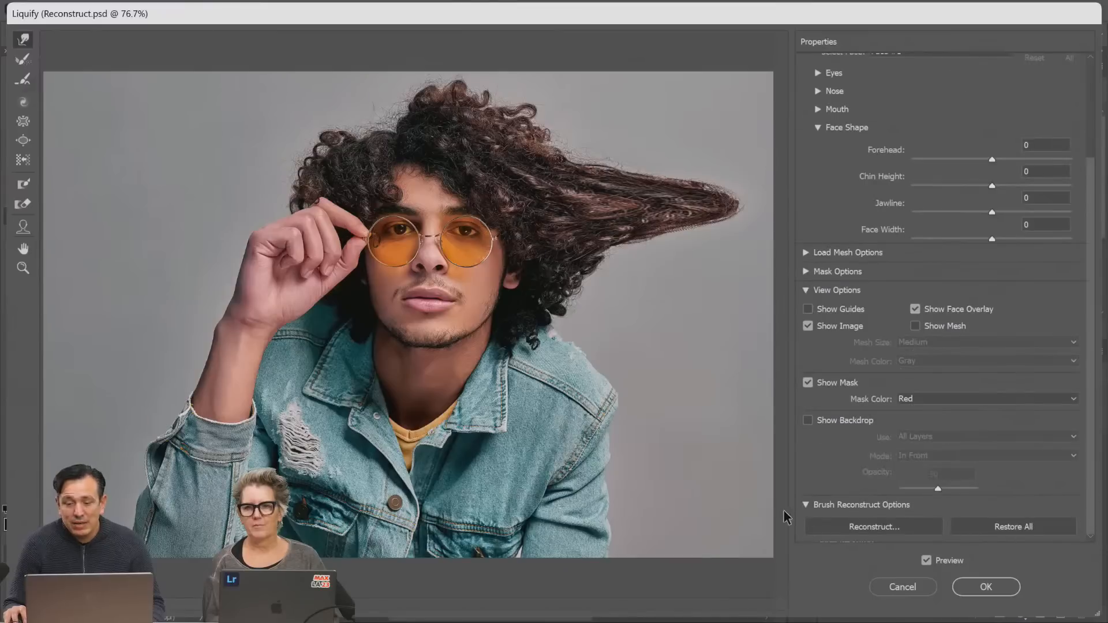
left_click(839, 527)
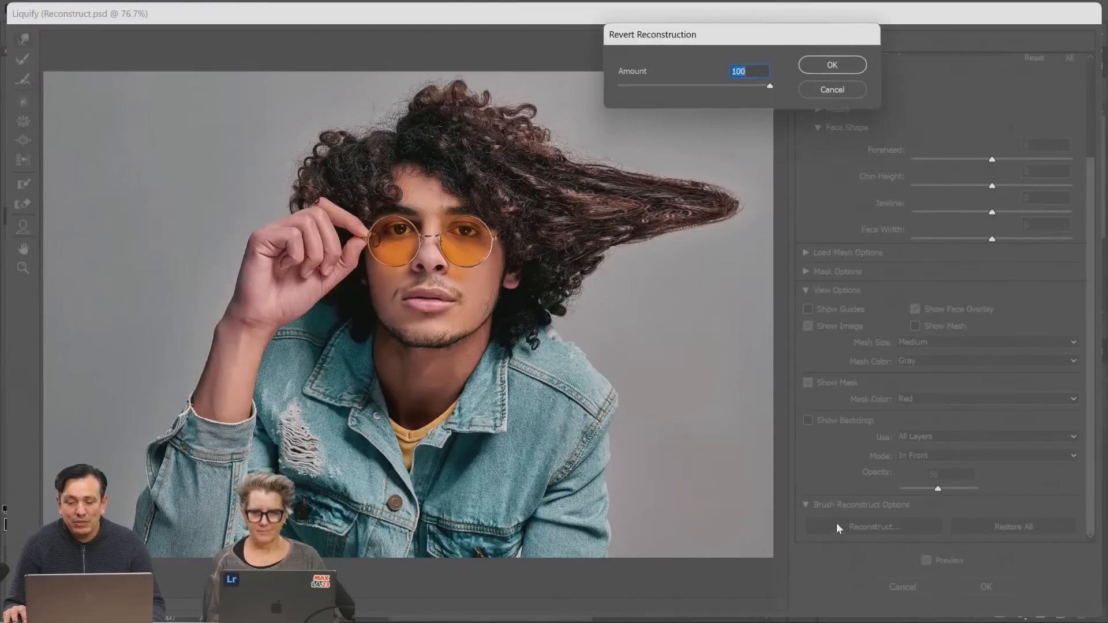
mouse_move(750, 82)
left_mouse_down()
mouse_move(668, 102)
mouse_move(770, 86)
left_mouse_up()
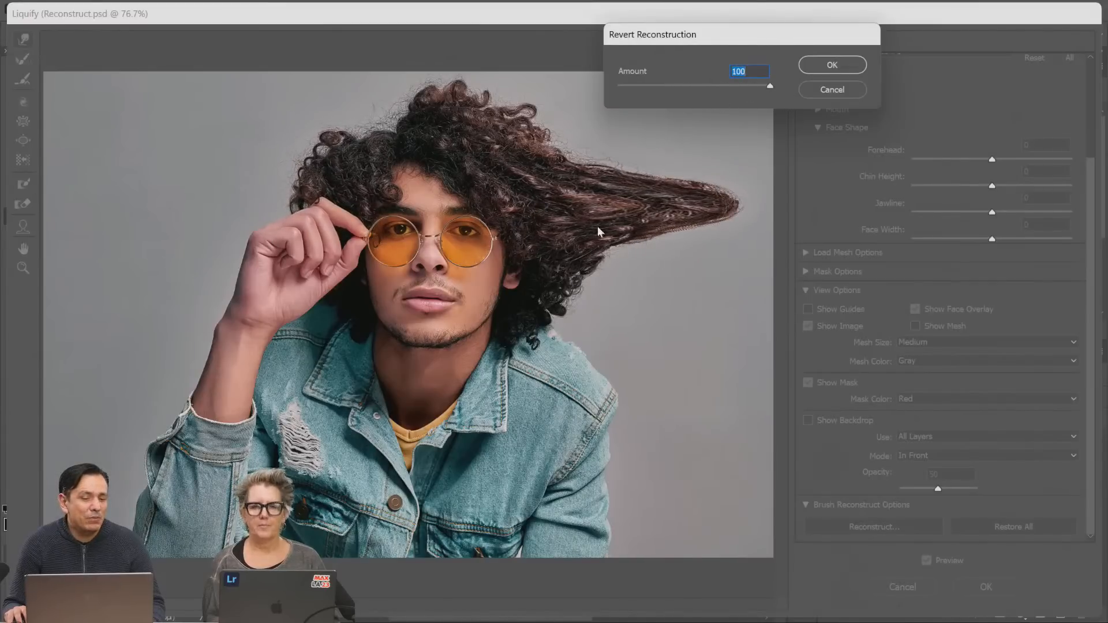
left_click_drag(668, 86, 779, 92)
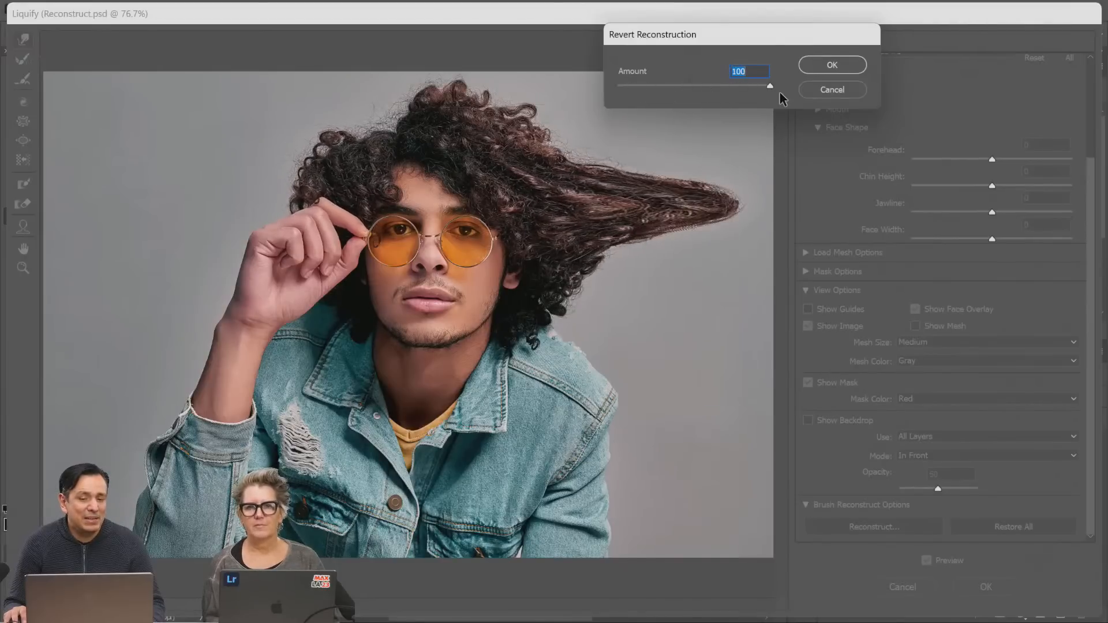
left_click(832, 96)
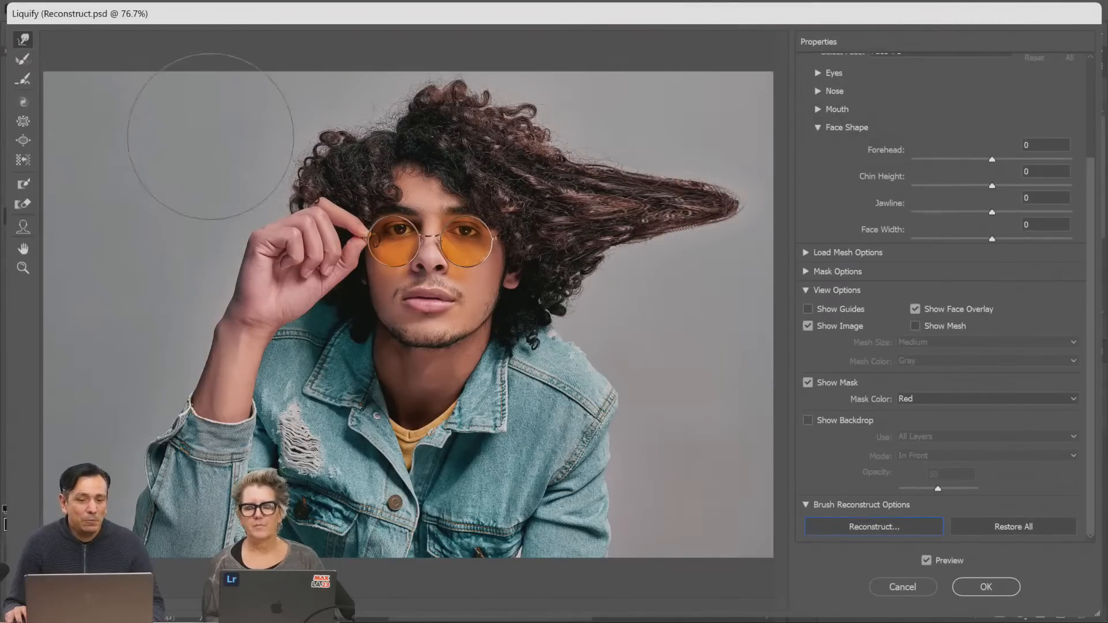
Stretch the hair beside the raised hand outward, and brush-reconstruct the distorted hair on both sides of the head
left_click_drag(283, 153, 249, 96)
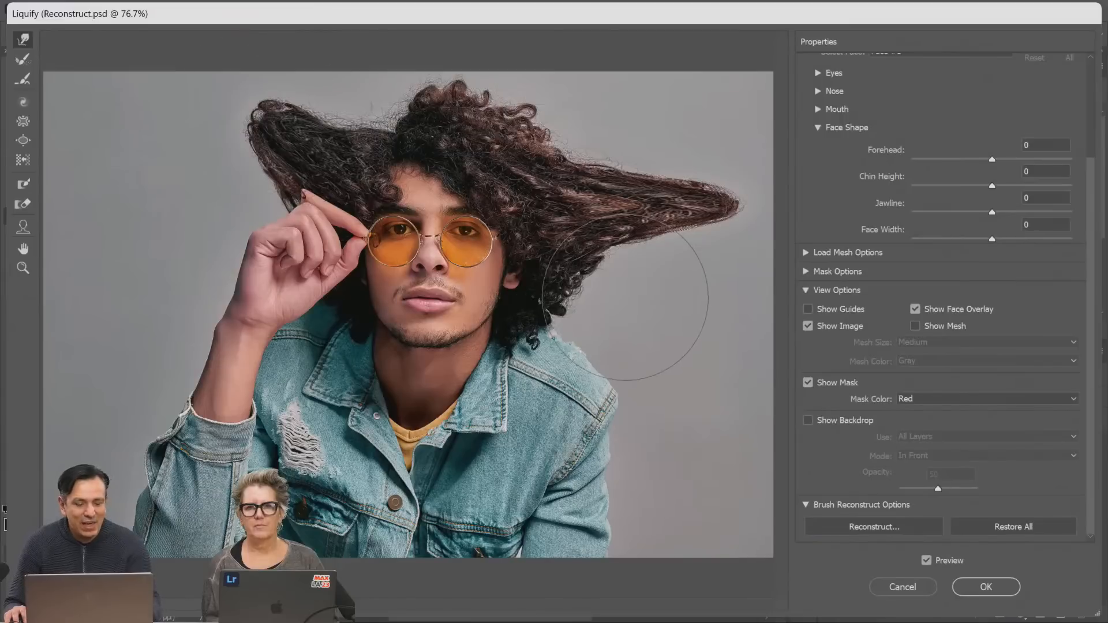
key("alt")
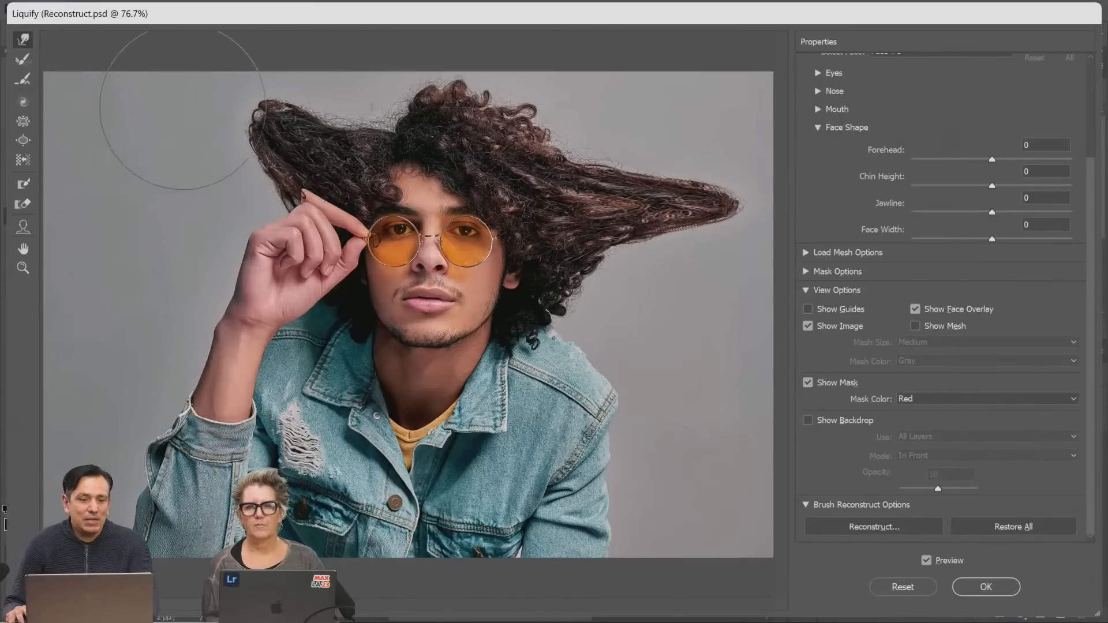
mouse_move(183, 110)
left_mouse_down()
mouse_move(210, 101)
mouse_move(272, 124)
mouse_move(234, 201)
left_mouse_up()
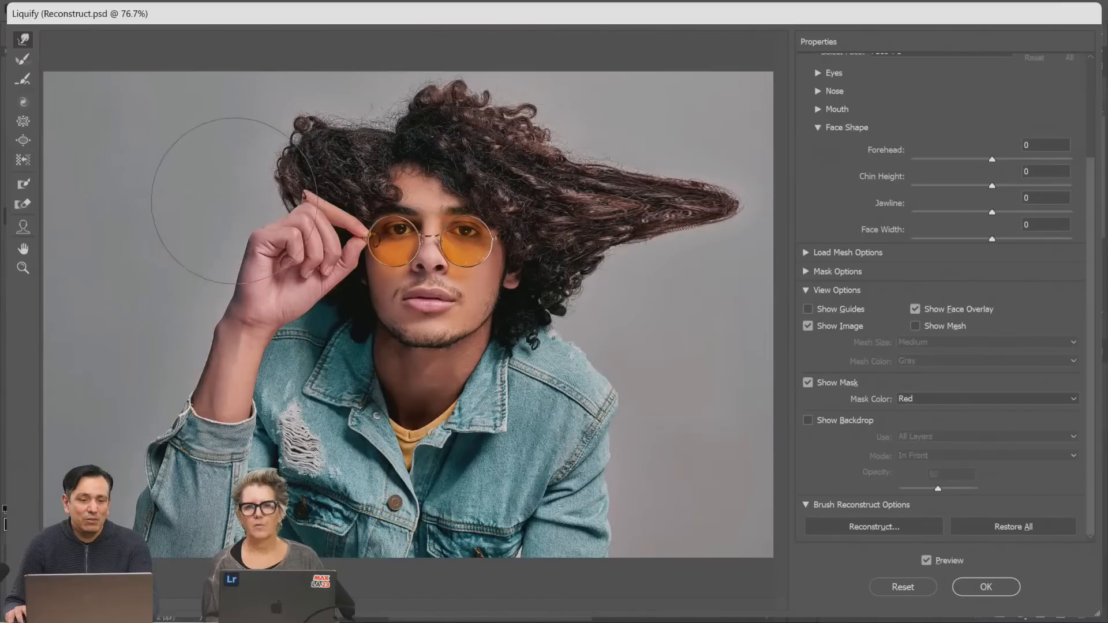
mouse_move(718, 277)
left_mouse_down()
mouse_move(685, 193)
mouse_move(661, 178)
mouse_move(610, 225)
mouse_move(680, 178)
mouse_move(600, 152)
left_mouse_up()
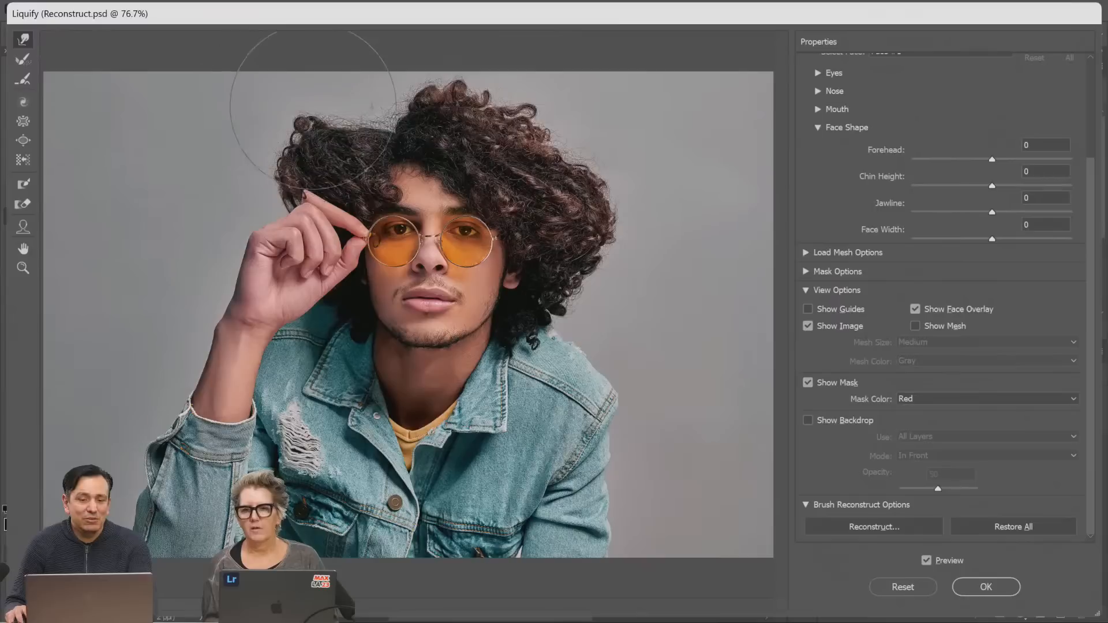
mouse_move(313, 107)
left_mouse_down()
mouse_move(321, 92)
mouse_move(301, 95)
mouse_move(306, 87)
left_mouse_up()
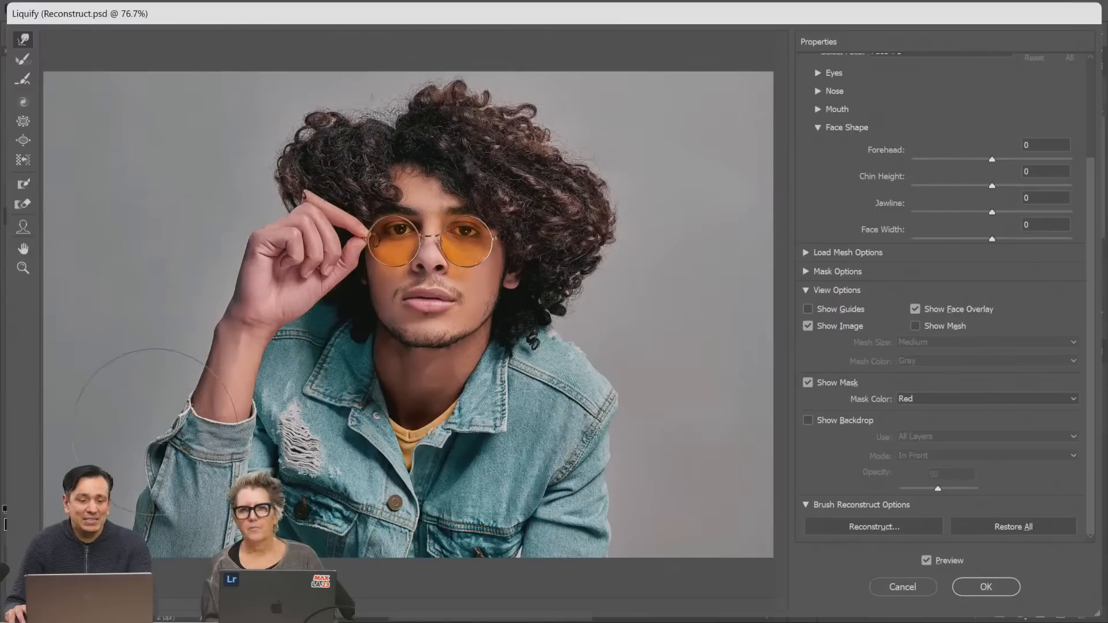
mouse_move(128, 426)
left_mouse_down()
mouse_move(150, 420)
mouse_move(120, 448)
left_mouse_up()
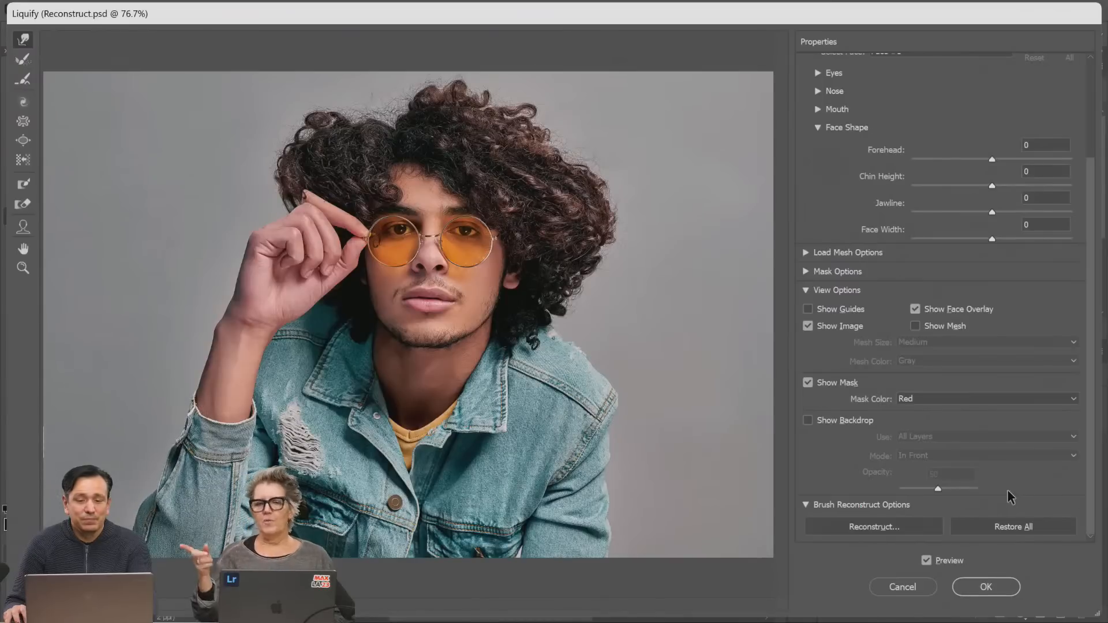
Compare the portrait with the Liquify preview off and on, and cancel the filter
left_click(927, 561)
left_click(928, 561)
left_click(927, 562)
left_click(927, 561)
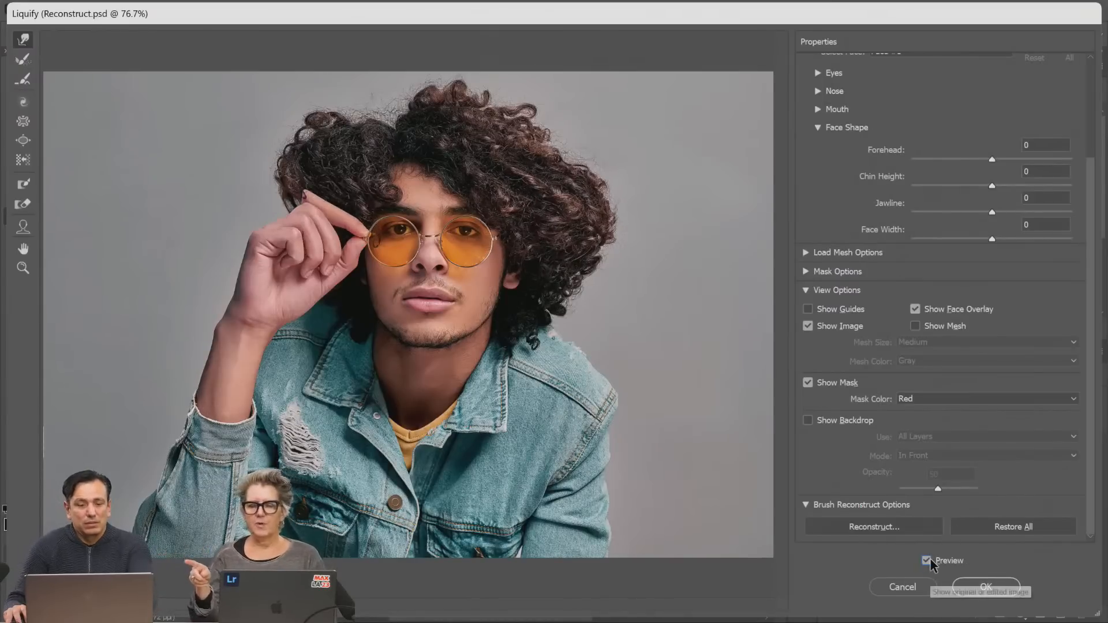
left_click(927, 561)
left_click(928, 561)
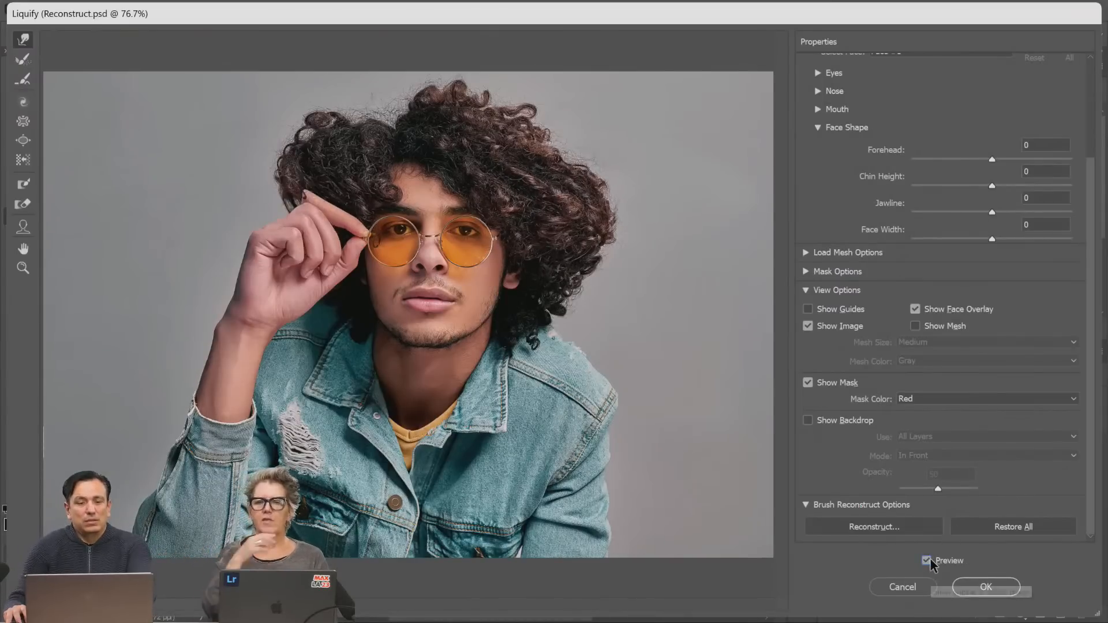
left_click(904, 587)
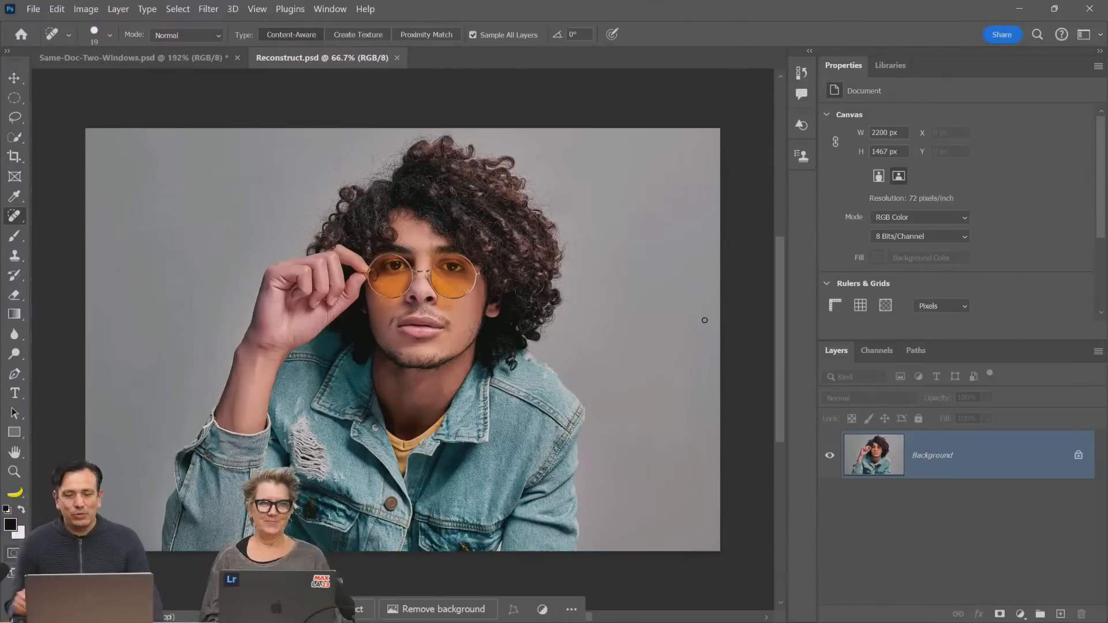
Unlock the portrait's Background layer, open its Layer Style dialog, and close it without applying anything
left_click(1078, 457)
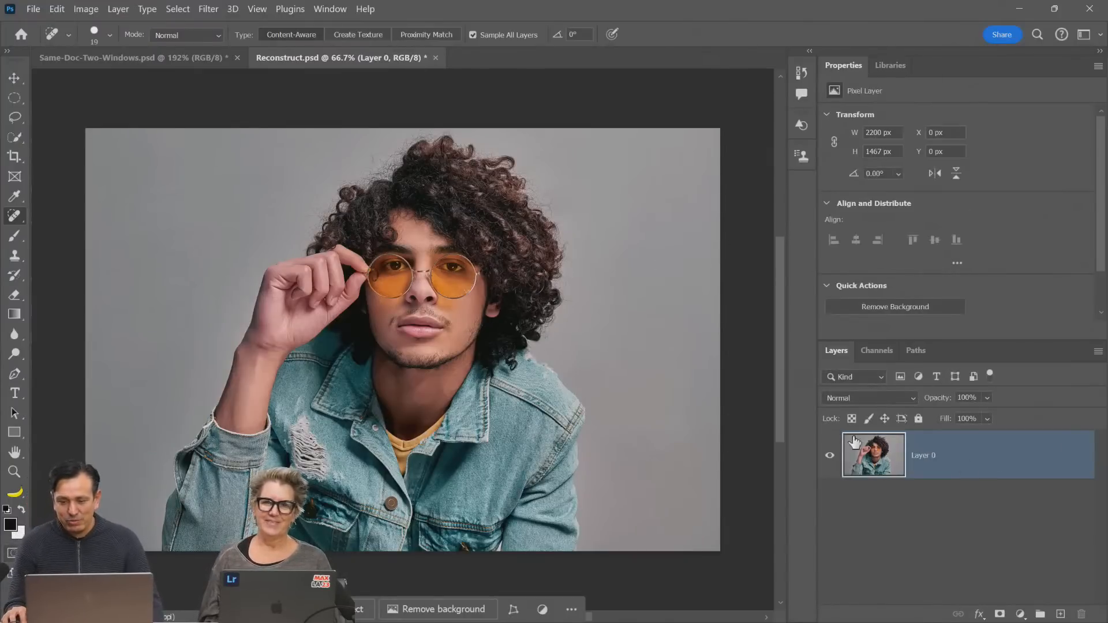
double_click(975, 473)
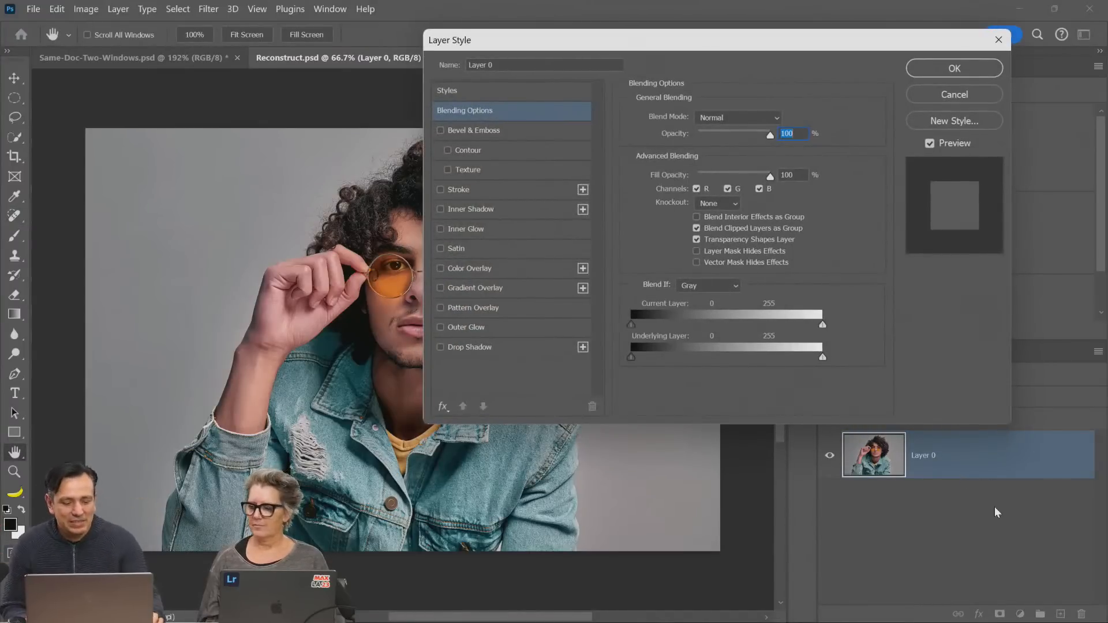
key("Escape")
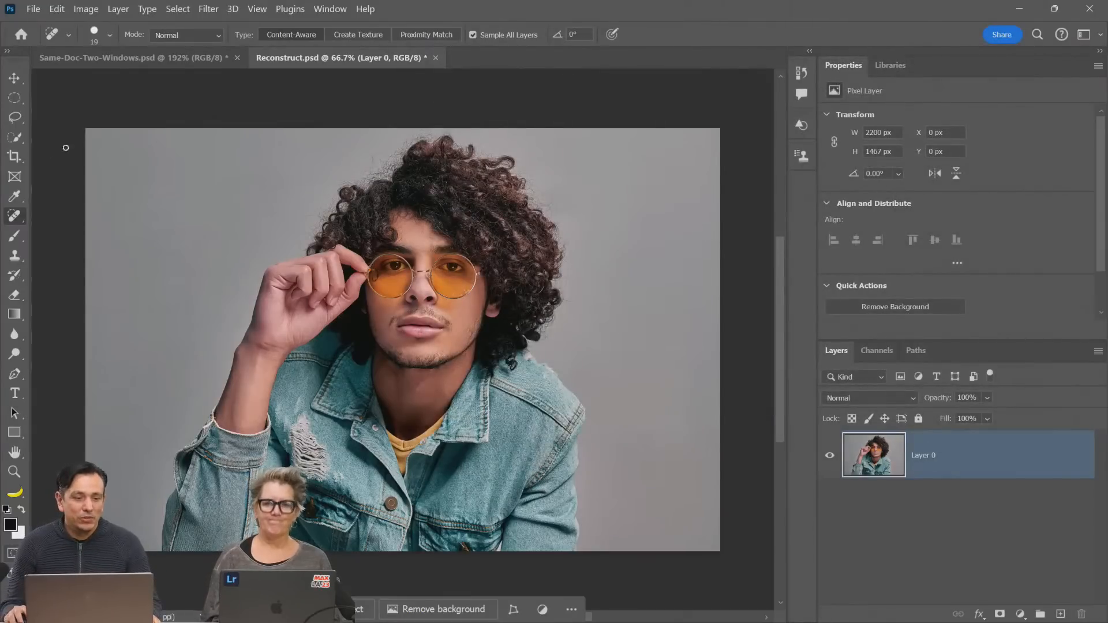
Try cropping the portrait from its upper corner beside the raised hand, and cancel the crop
key("c")
left_click_drag(87, 129, 271, 167)
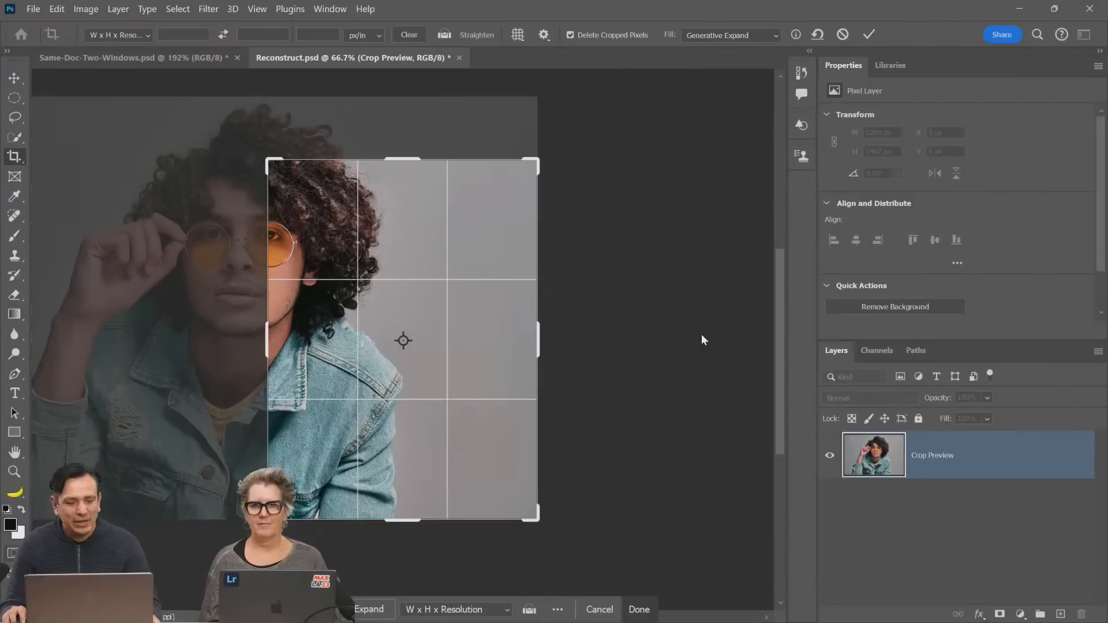
key("Escape")
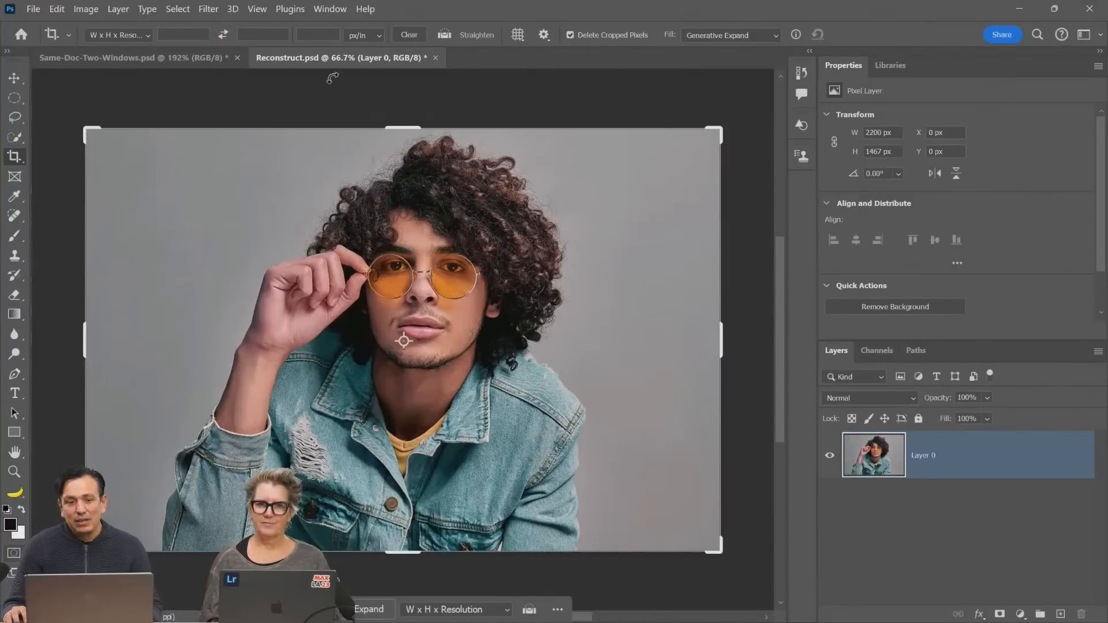
Close Reconstruct.psd and Same-Doc-Two-Windows.psd without saving the changes
left_click(436, 58)
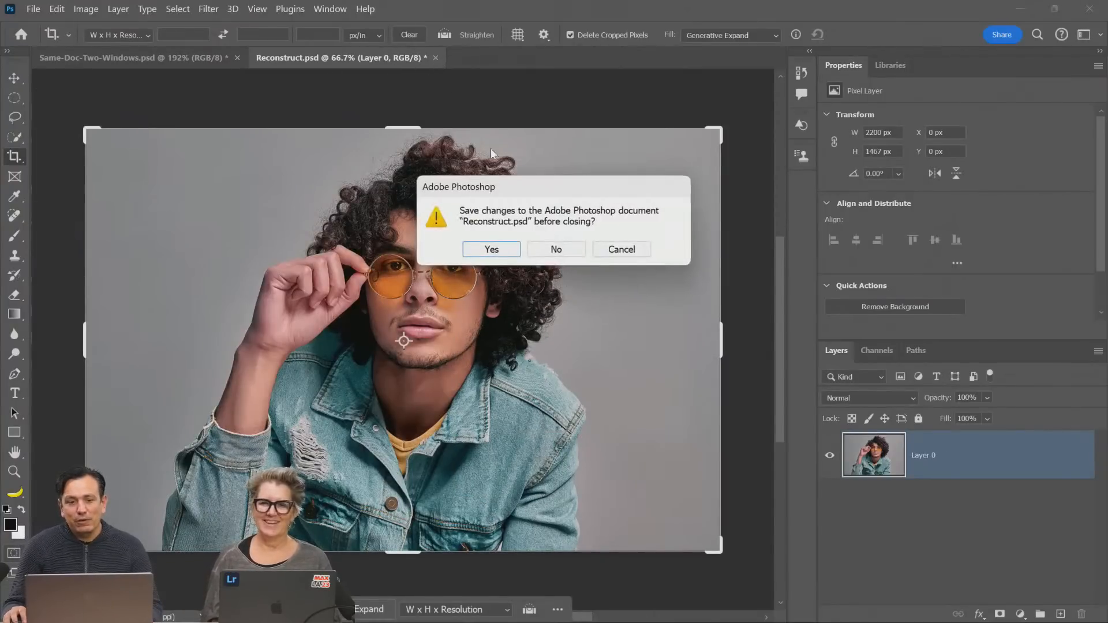
left_click(556, 253)
left_click(236, 58)
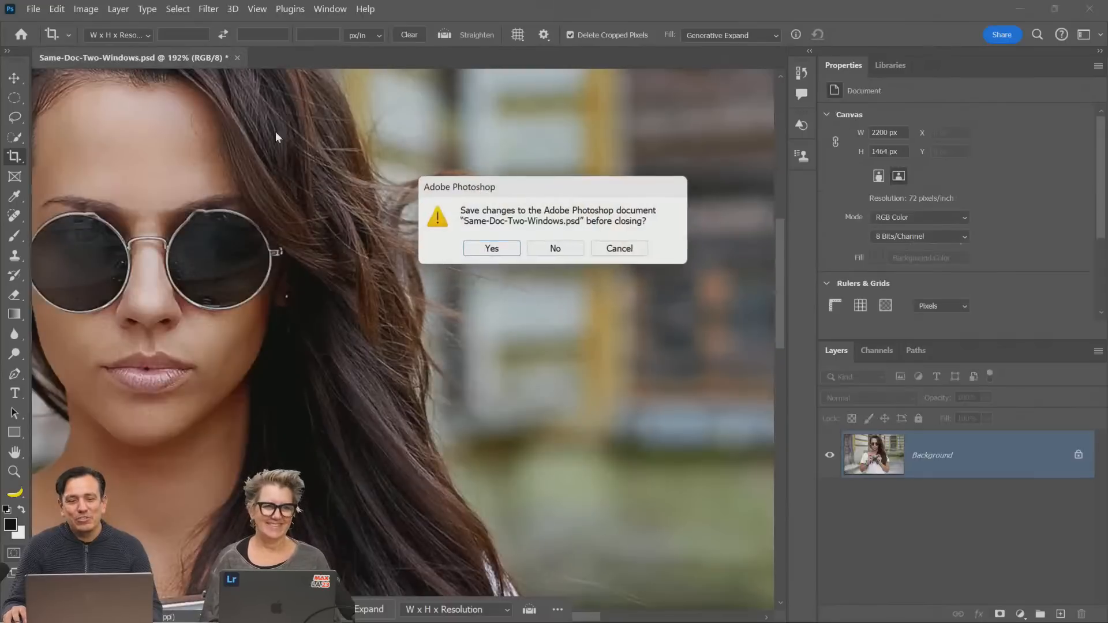
left_click(557, 251)
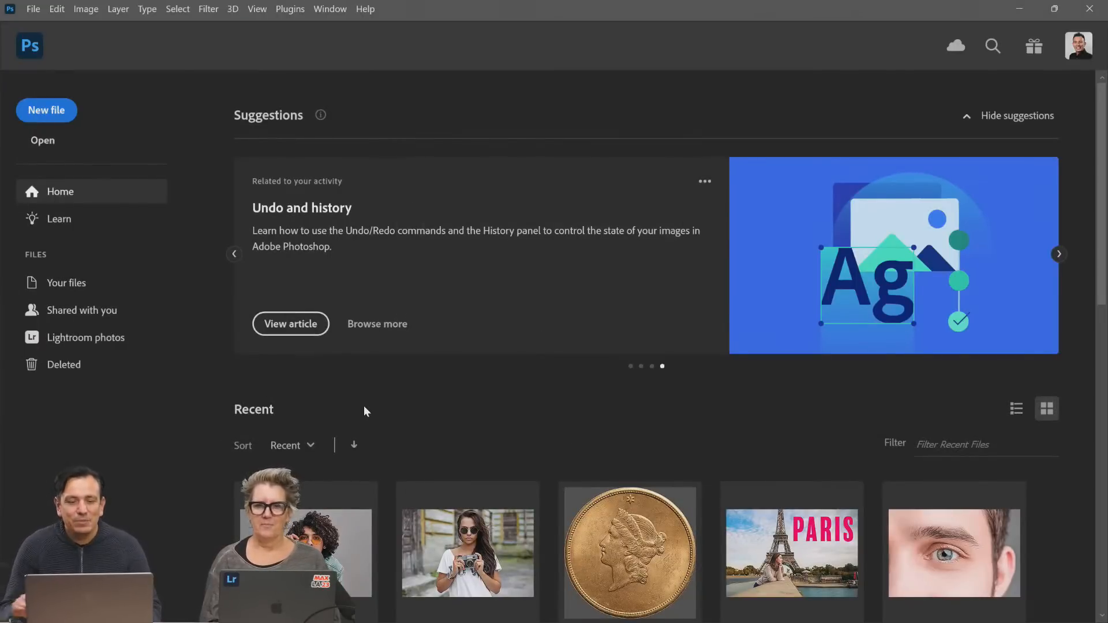
Browse the Home screen's suggestions and leave the Home screen for the empty workspace
left_click(236, 257)
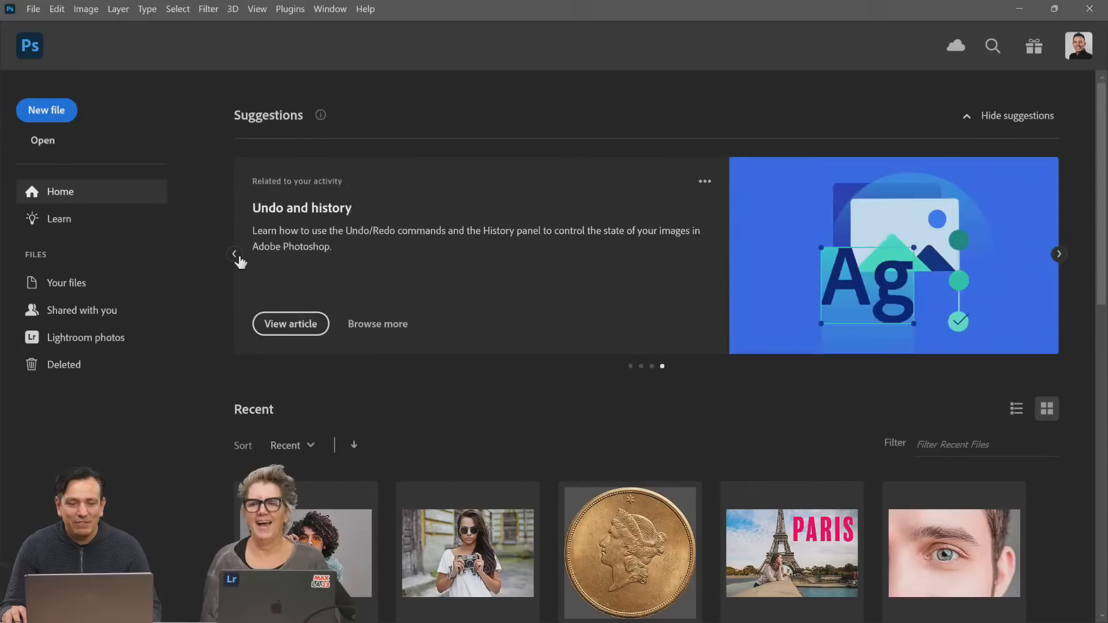
left_click(237, 256)
left_click(236, 256)
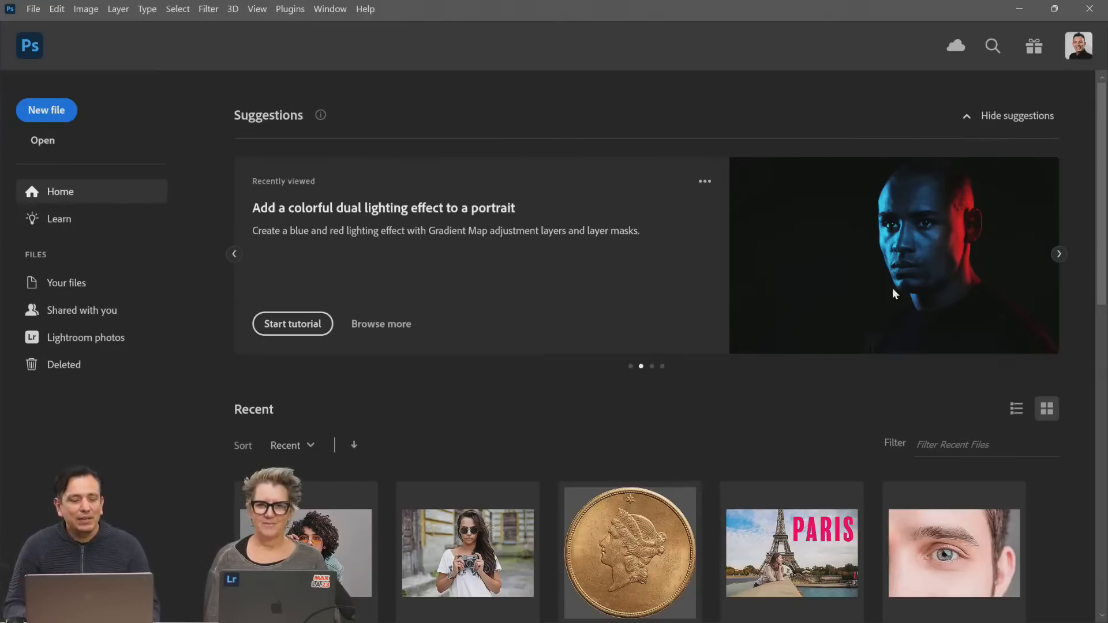
key("Escape")
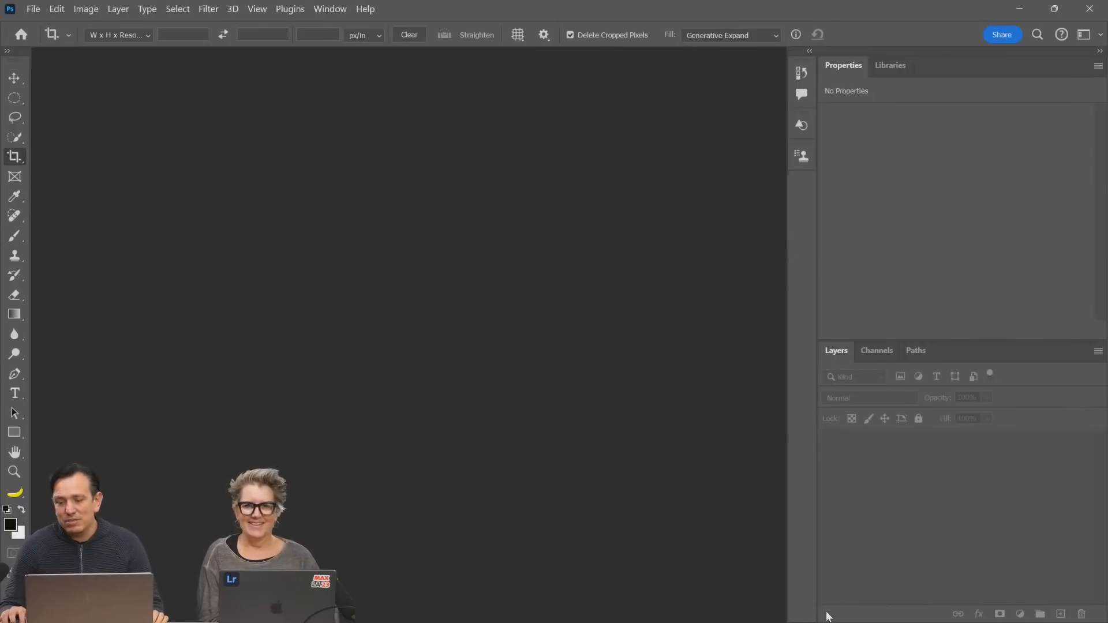
mouse_move(835, 622)
left_click(32, 8)
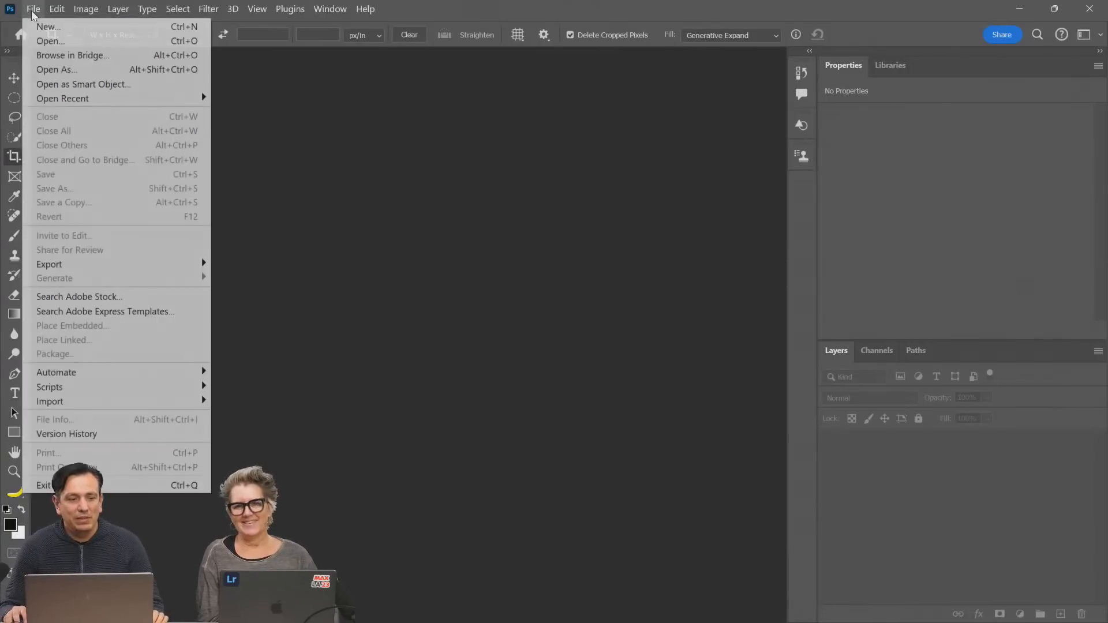
left_click(43, 27)
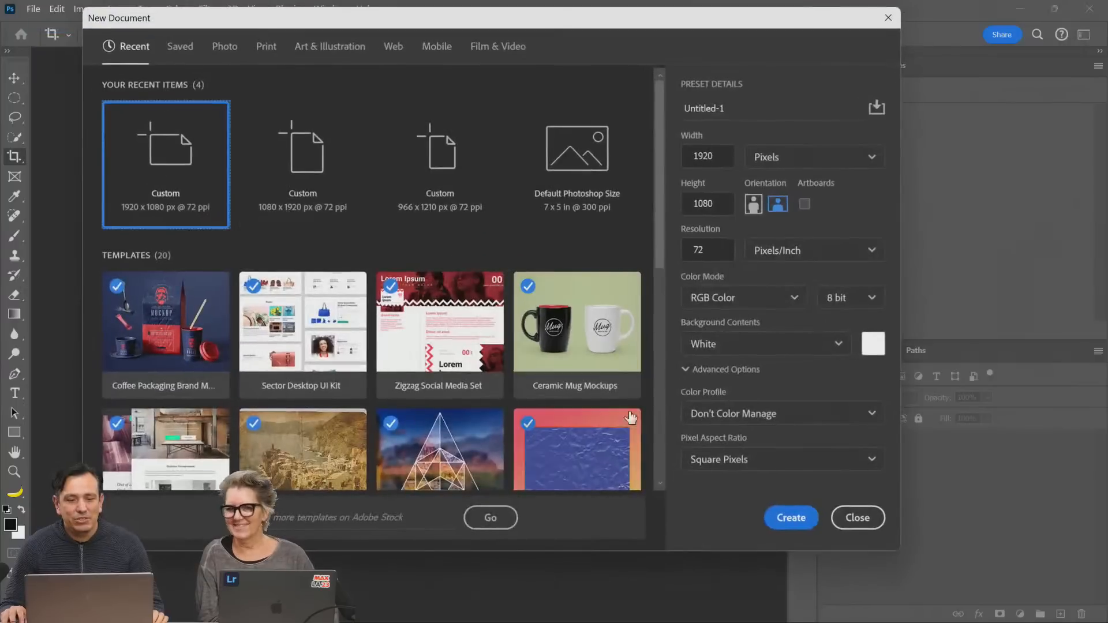
left_click(859, 518)
Open the green-screen portrait of the man with a raised finger from the 1324 library
left_click(890, 66)
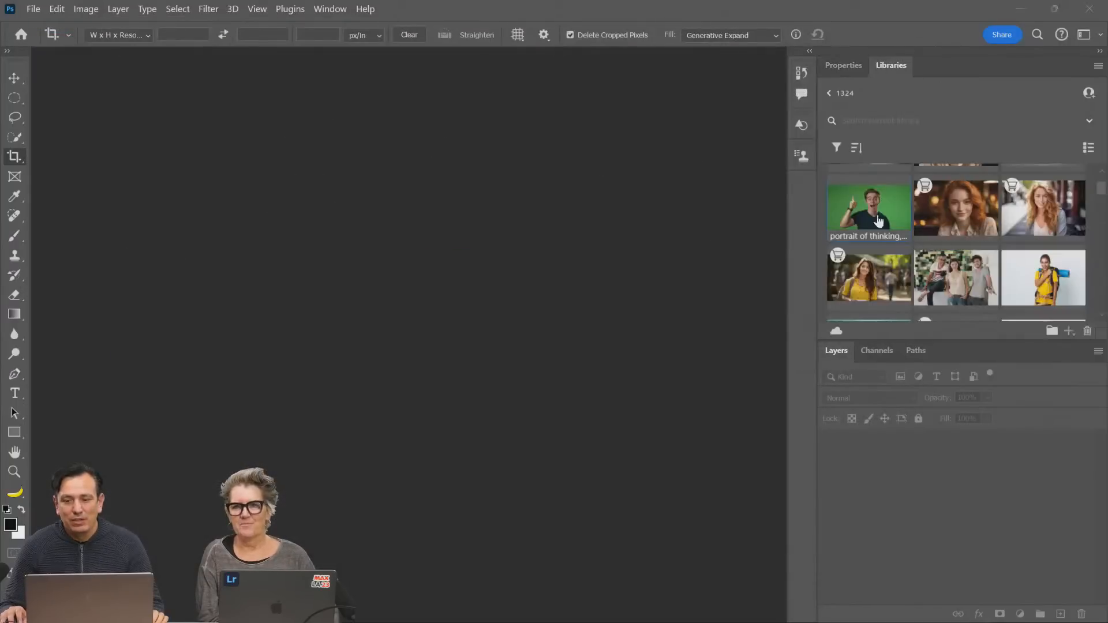
double_click(853, 213)
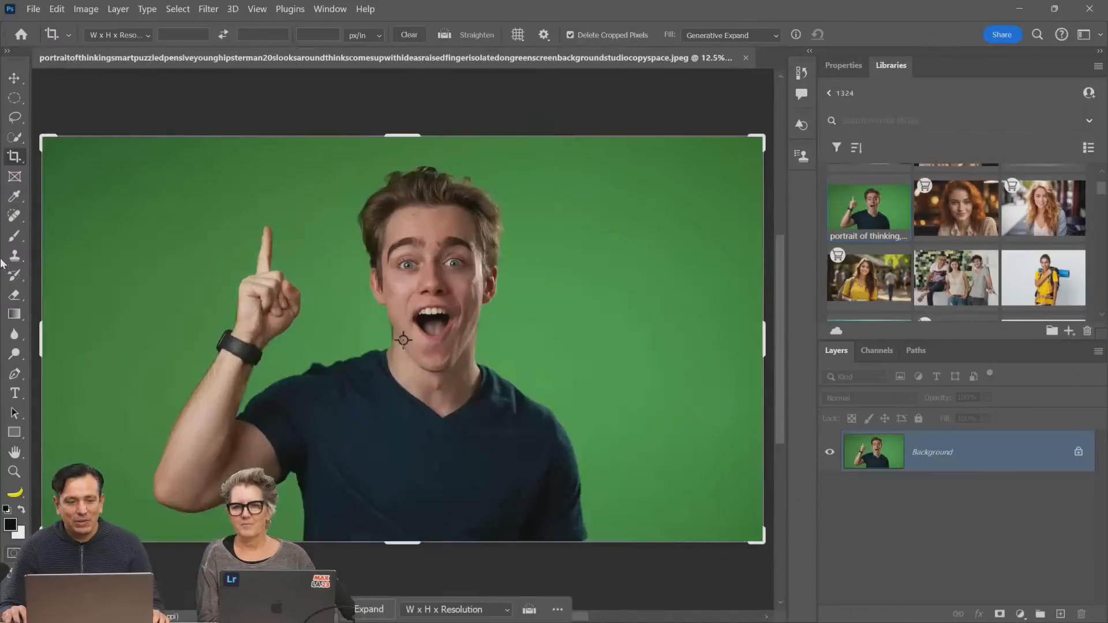
Activate the Brush tool and enlarge its tip to 900 pixels
left_click(15, 236)
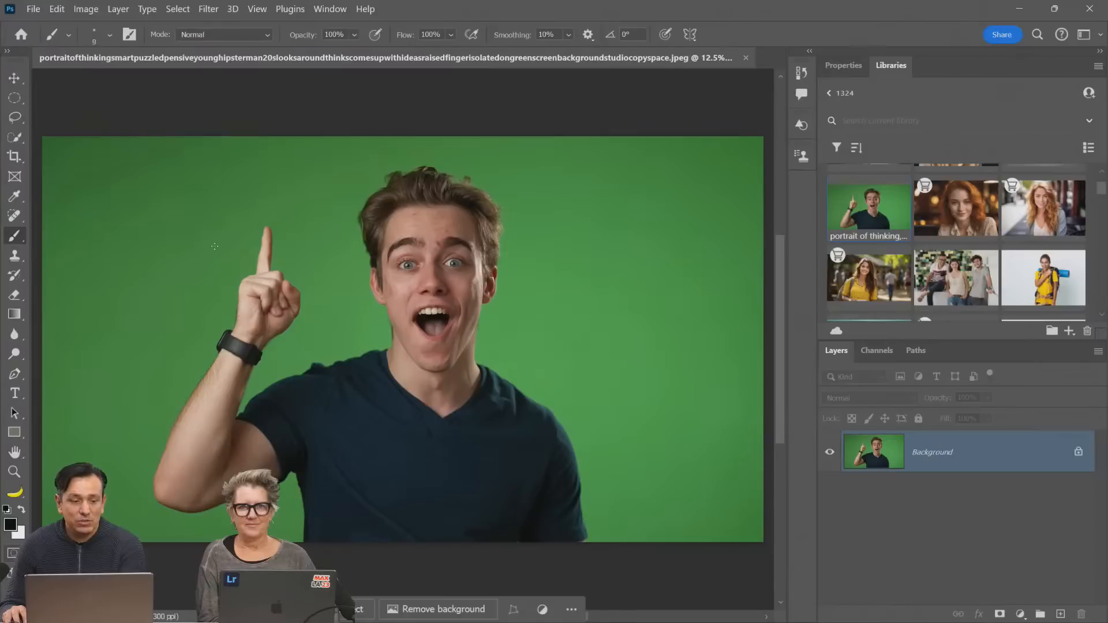
key("bracketright")
key("bracketright")
key("bracketright")
key("bracketright")
key("bracketright")
key("bracketright")
key("bracketright")
key("bracketright")
key("bracketright")
key("bracketright")
key("bracketright")
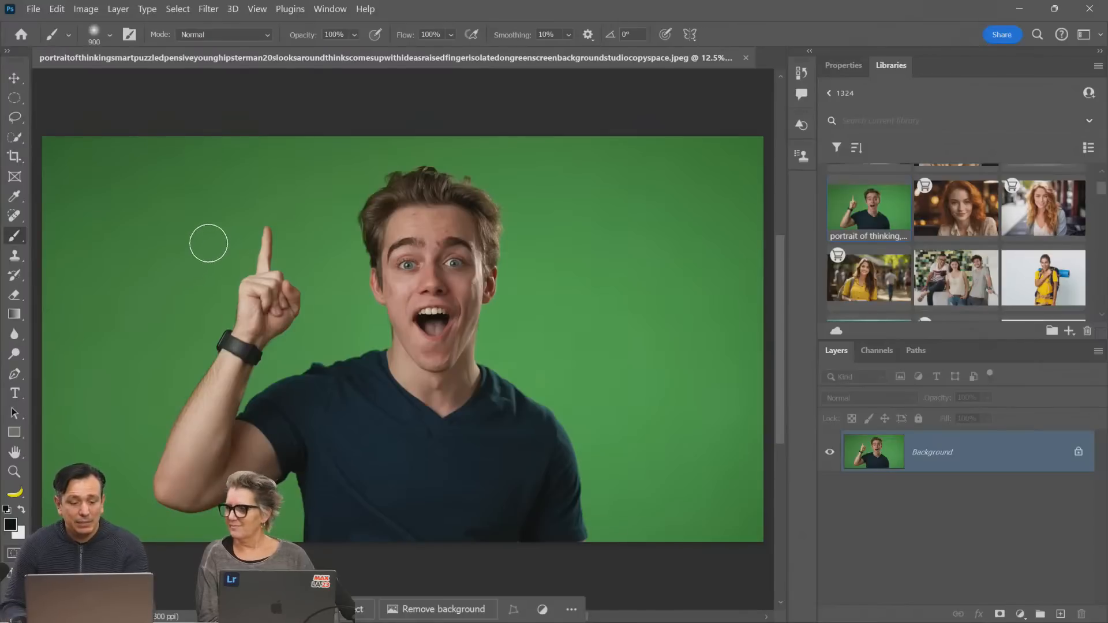
Switch to the Zoom tool, the Rectangular Marquee tool, and back to the Brush tool
key("z")
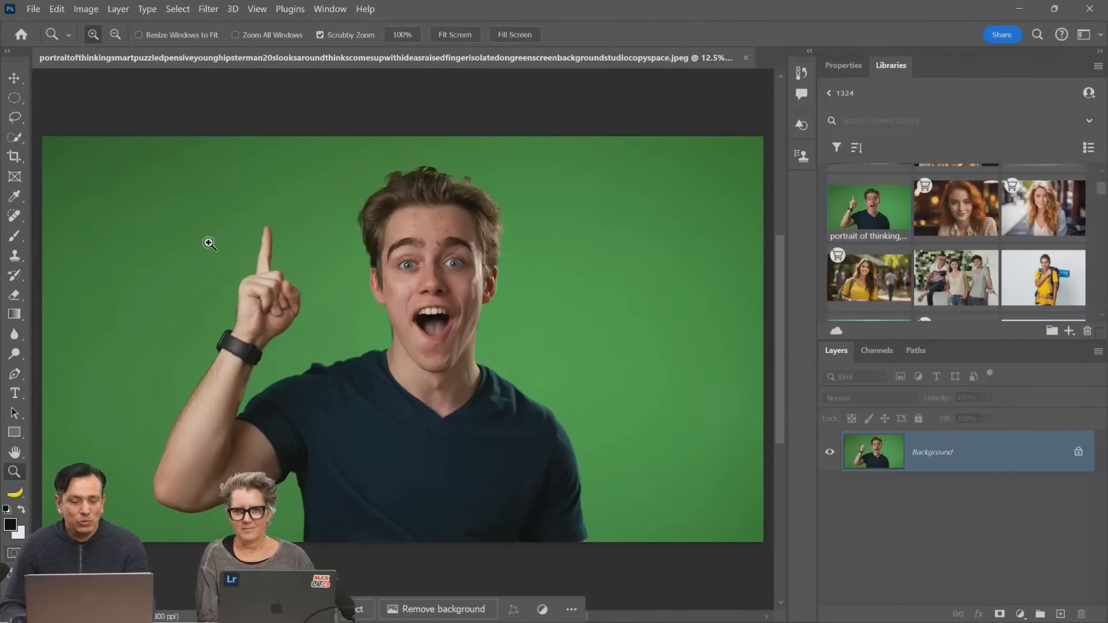
key("m")
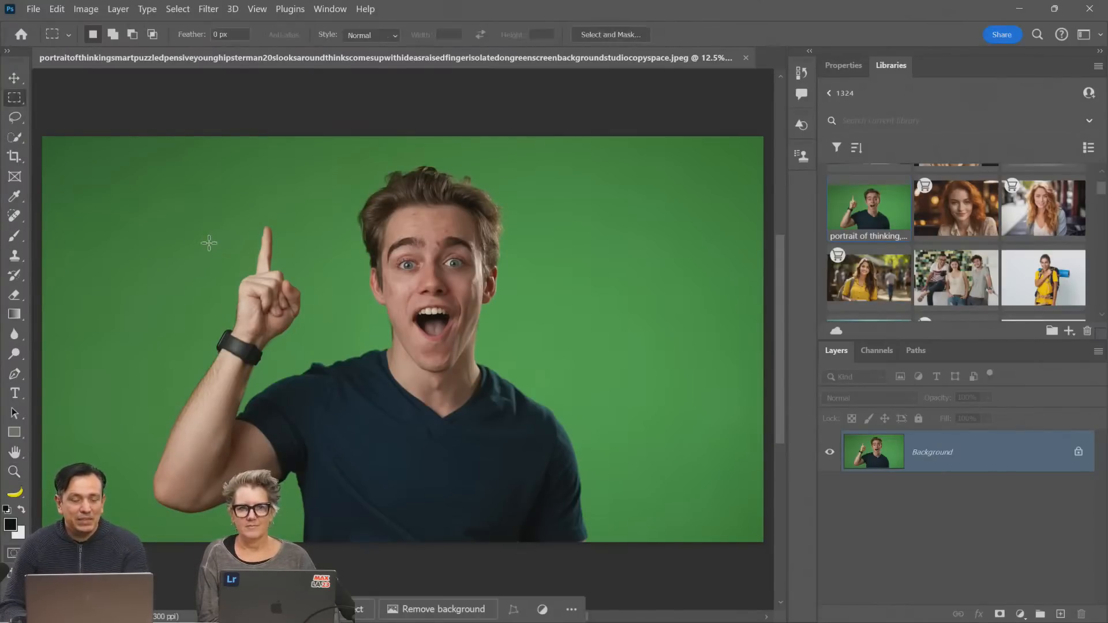
key("b")
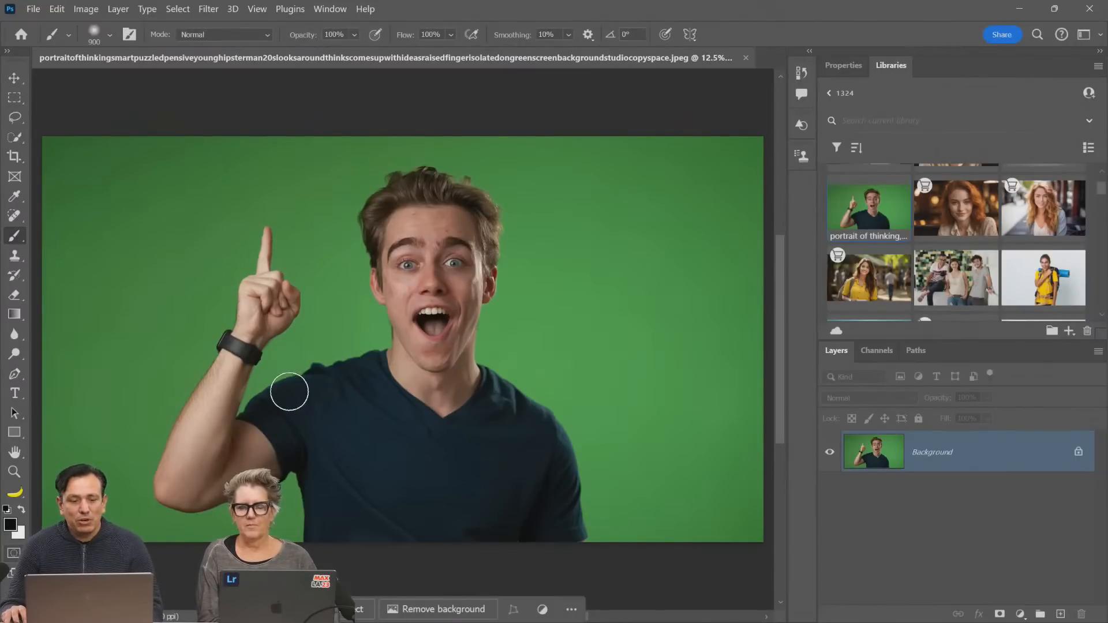
Paint a soft white stroke across the shoulder of the raised arm, and rotate the canvas view to about 23°
left_click(21, 509)
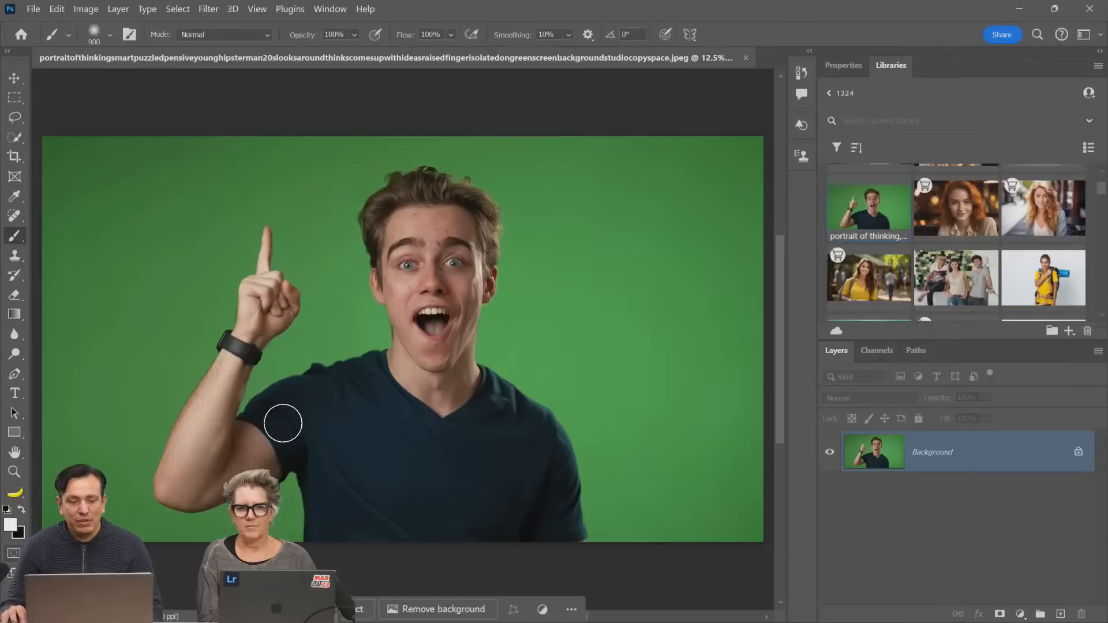
mouse_move(254, 416)
left_mouse_down()
mouse_move(338, 377)
mouse_move(293, 390)
mouse_move(365, 373)
mouse_move(326, 390)
left_mouse_up()
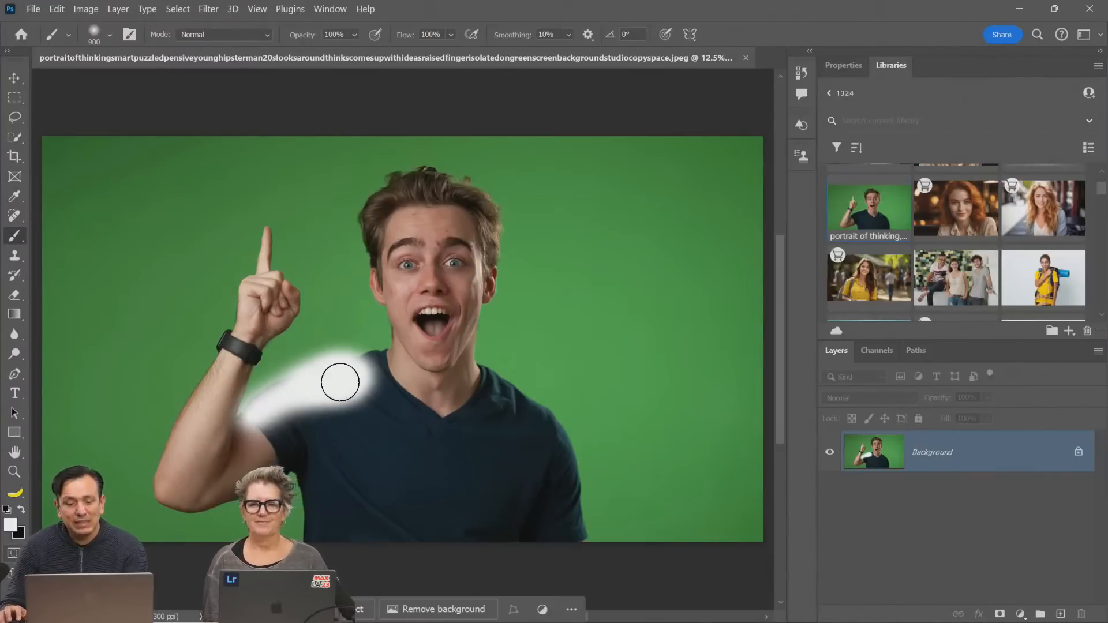
key("r")
mouse_move(305, 388)
left_mouse_down()
mouse_move(396, 339)
mouse_move(407, 352)
mouse_move(355, 342)
mouse_move(367, 347)
left_mouse_up()
key("b")
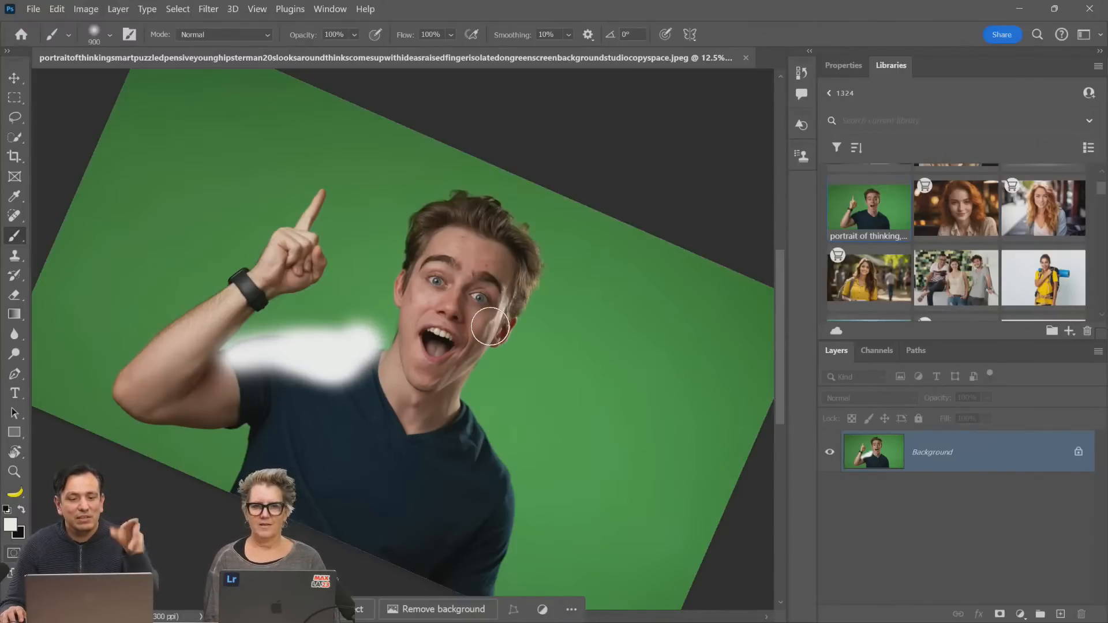
Activate the Rotate View tool and reset the canvas rotation to 0°
left_click(14, 452)
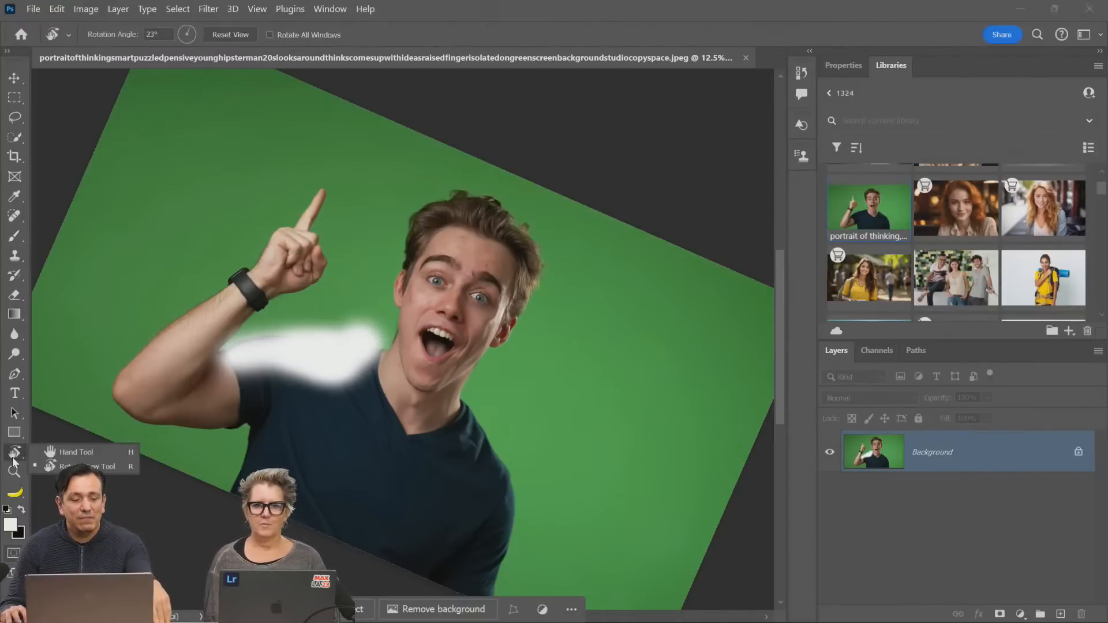
left_click(65, 465)
key("Escape")
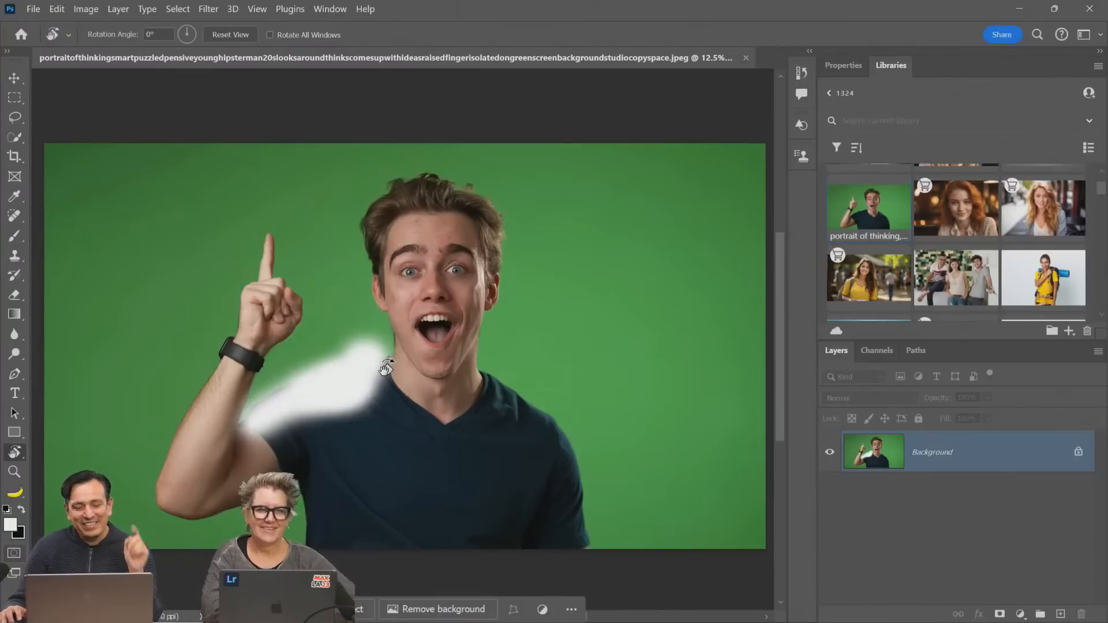
Review the Tools preferences for the Spring-loaded Tool Shortcuts option, and cancel the Preferences dialog
key("ctrl+k")
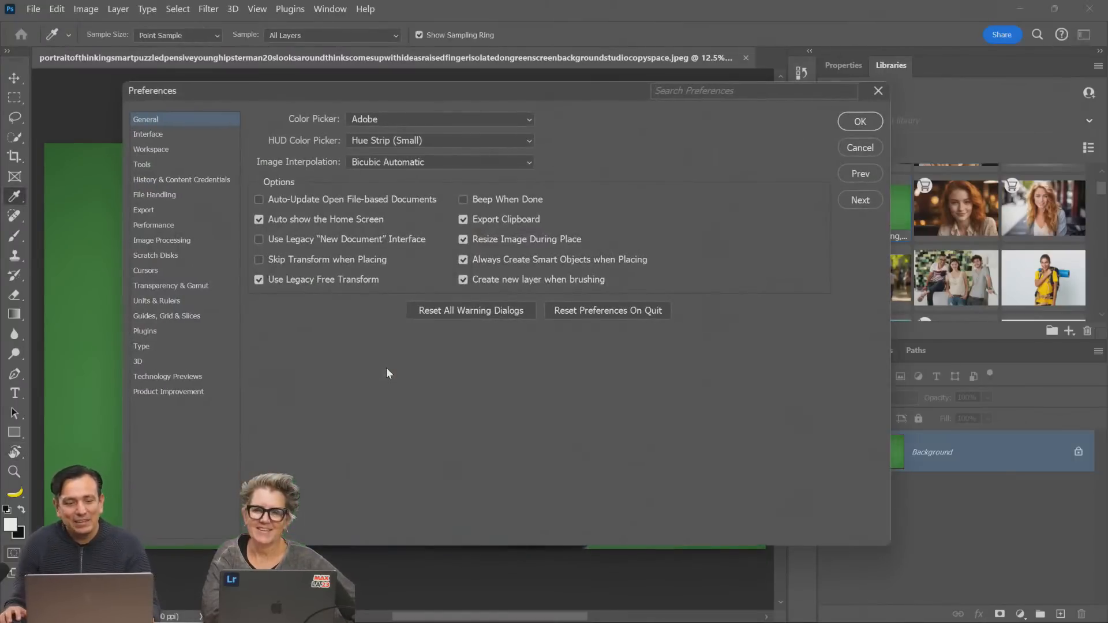
left_click(143, 166)
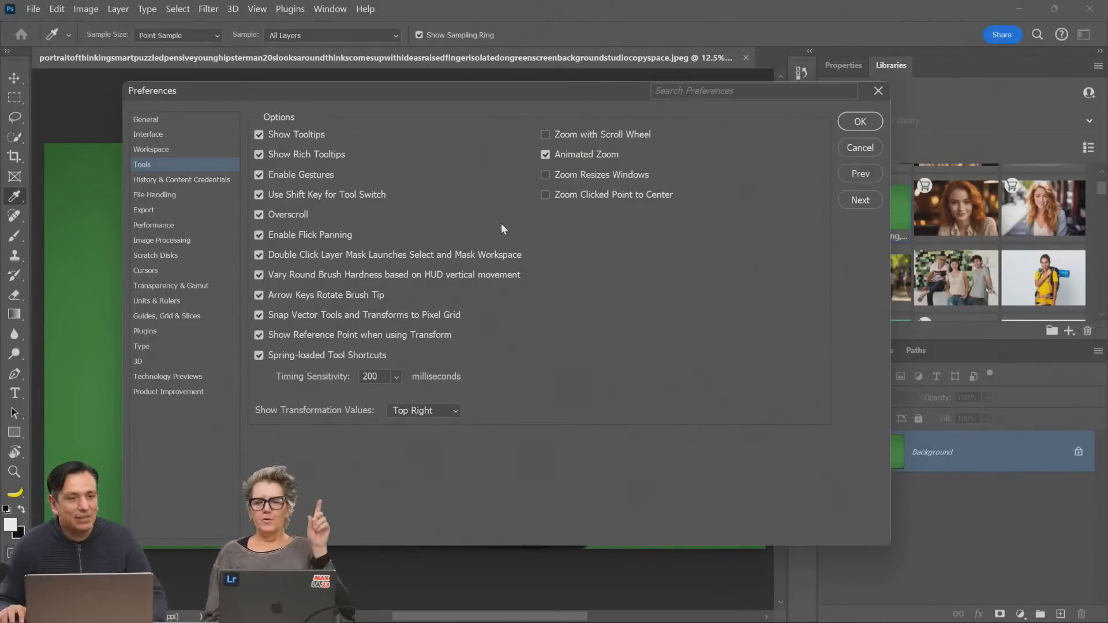
left_click(865, 148)
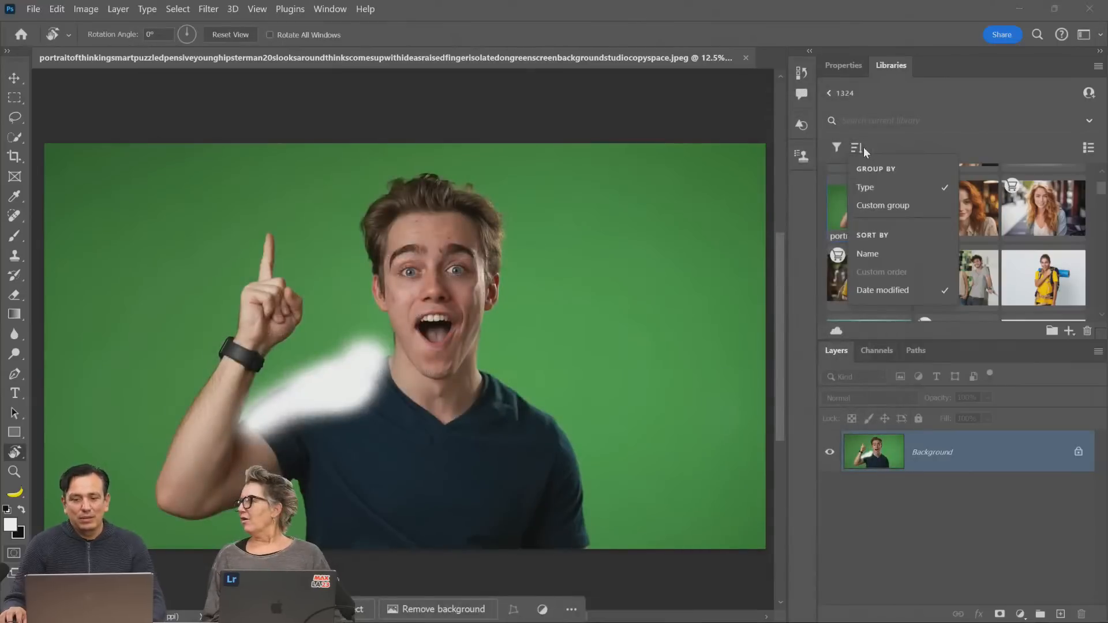
left_click(863, 115)
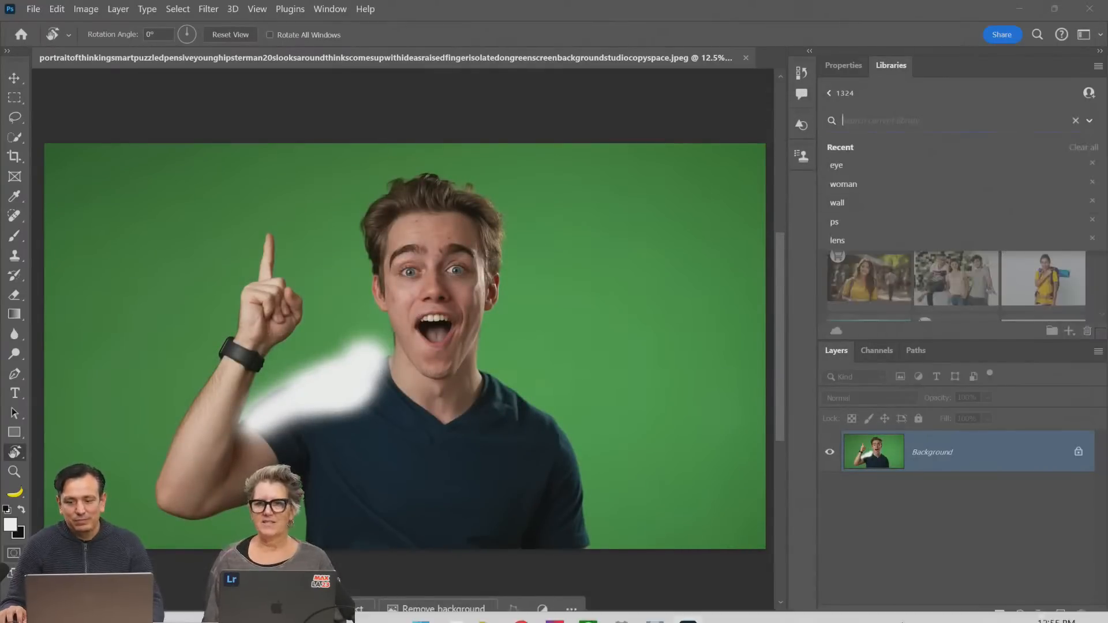